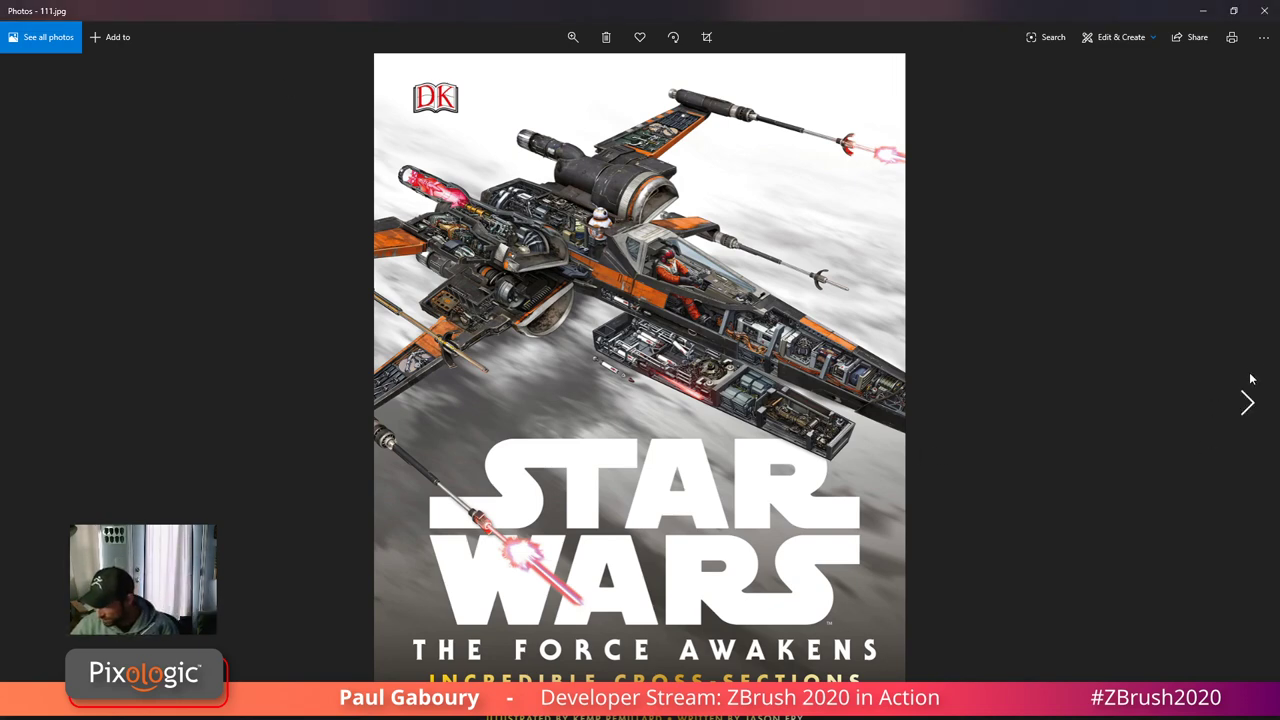
- Look through the sci-fi reference images from 111.jpg to 1800.jpg, including cutaways, technical manual covers, blueprints and vehicle sketches
left_click(1248, 402)
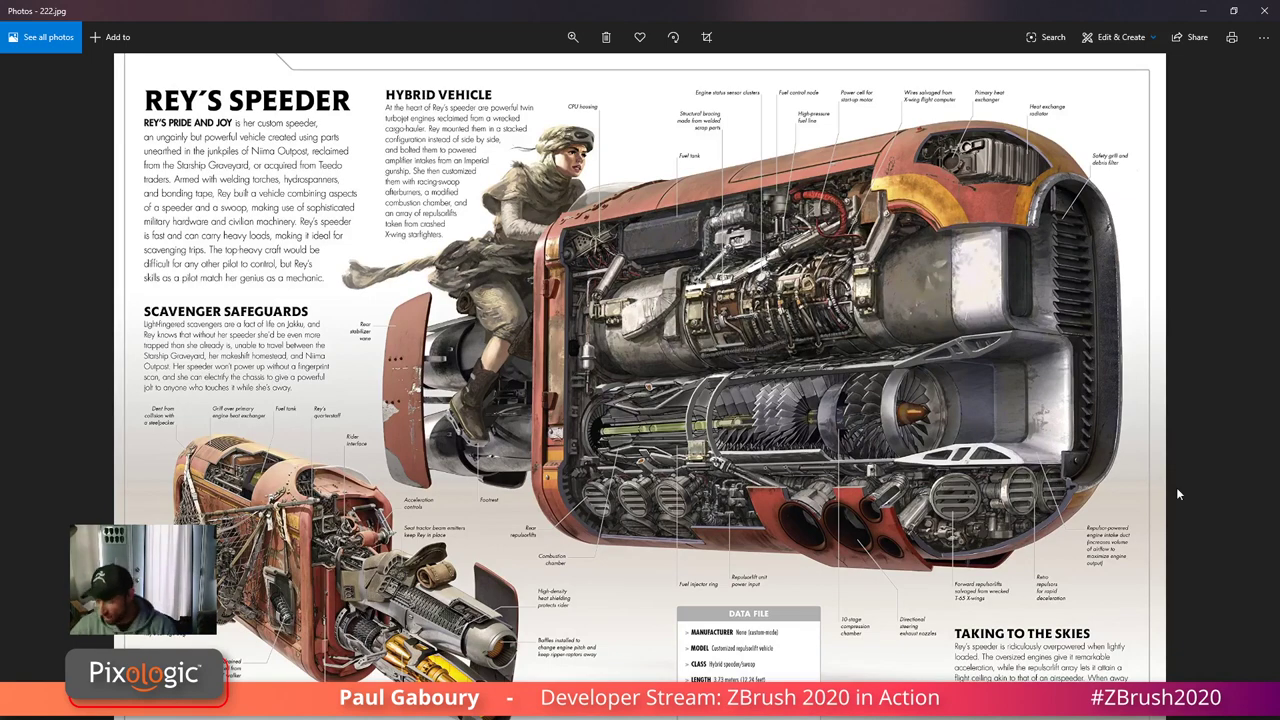
left_click(1246, 405)
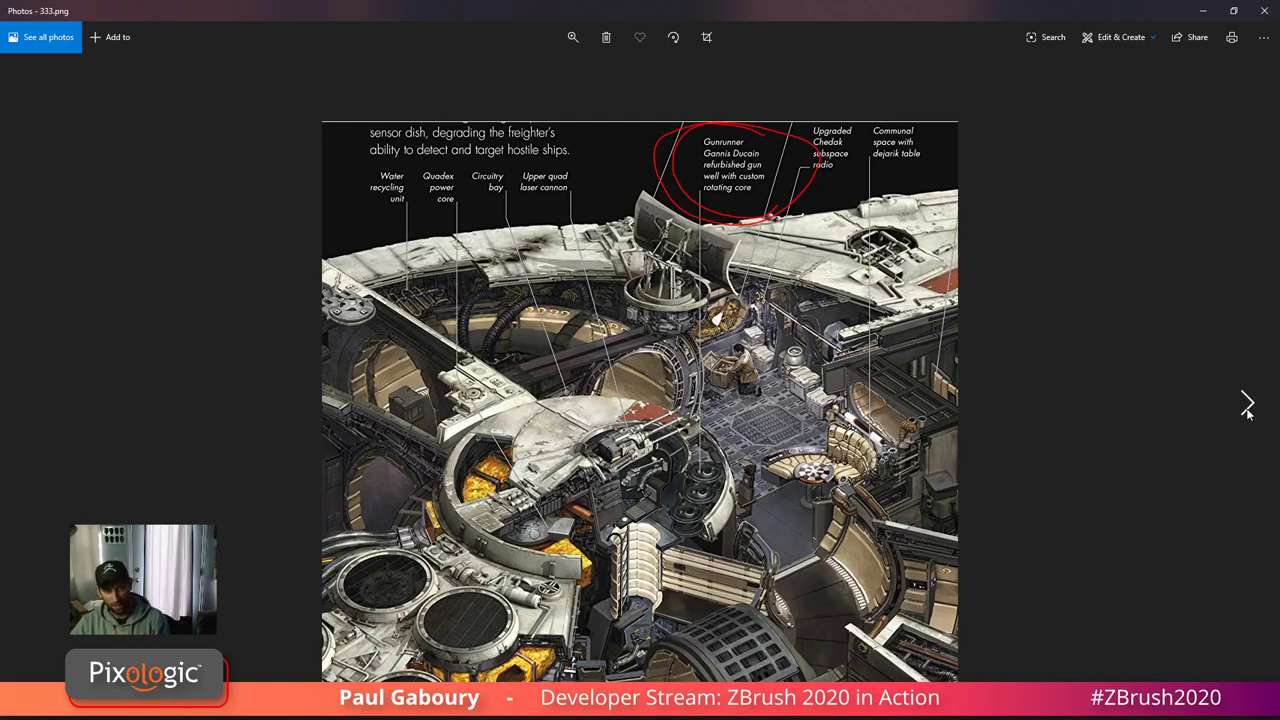
left_click(1247, 405)
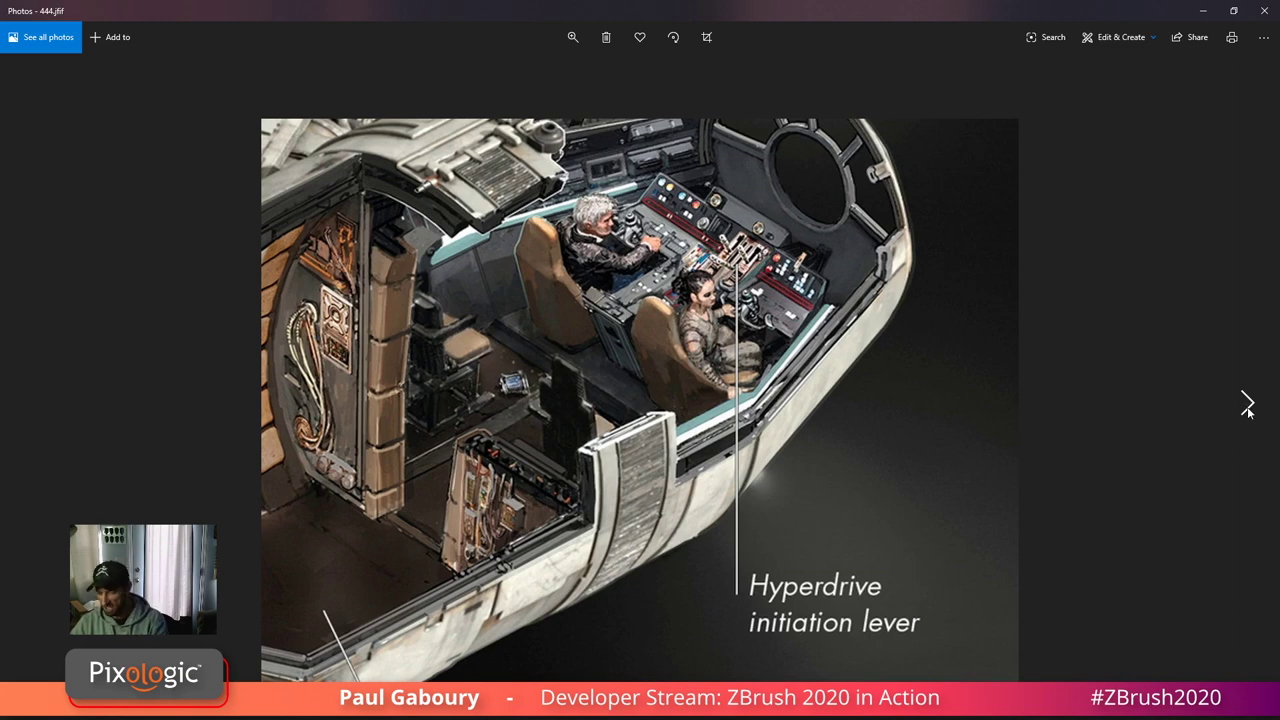
left_click(1247, 405)
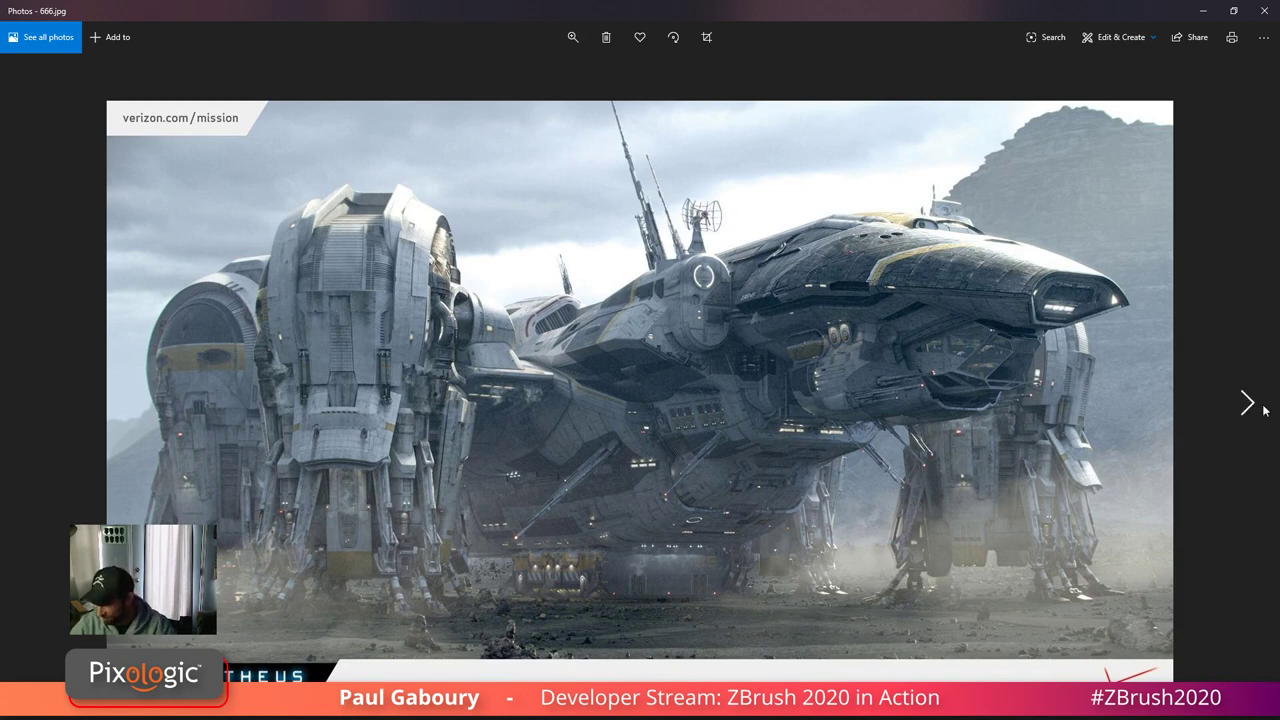
left_click(1247, 403)
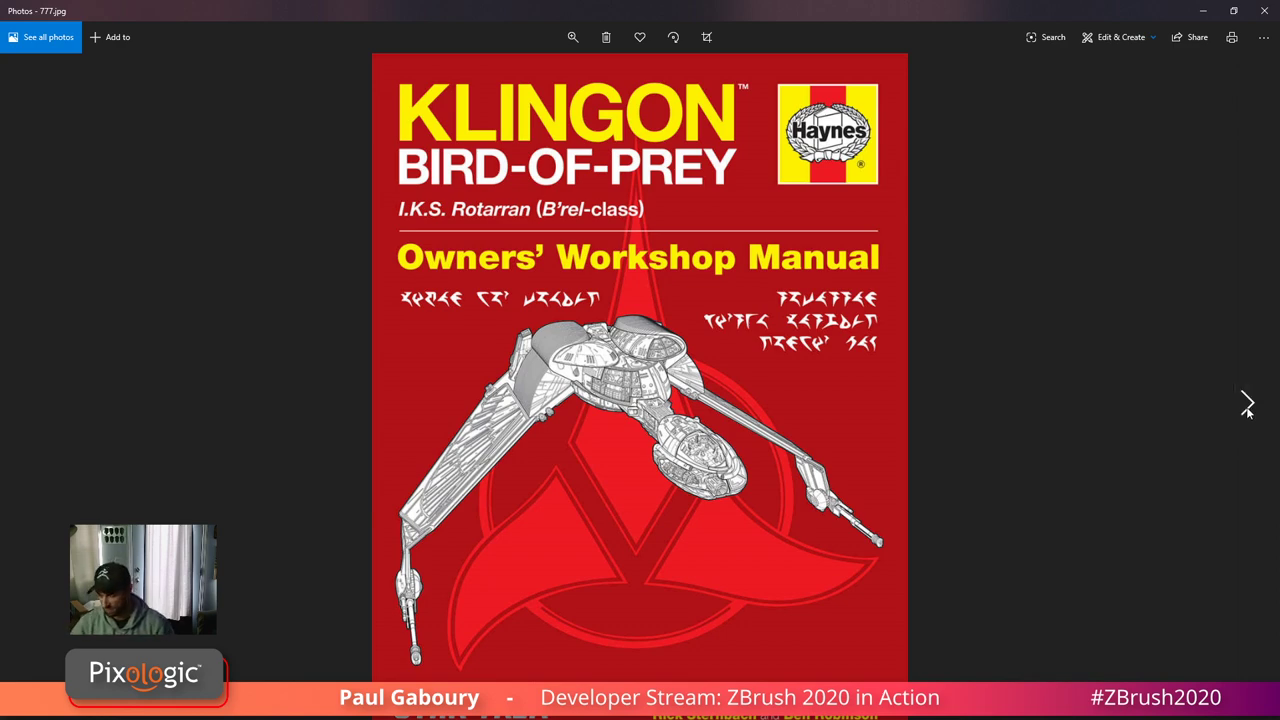
left_click(1246, 412)
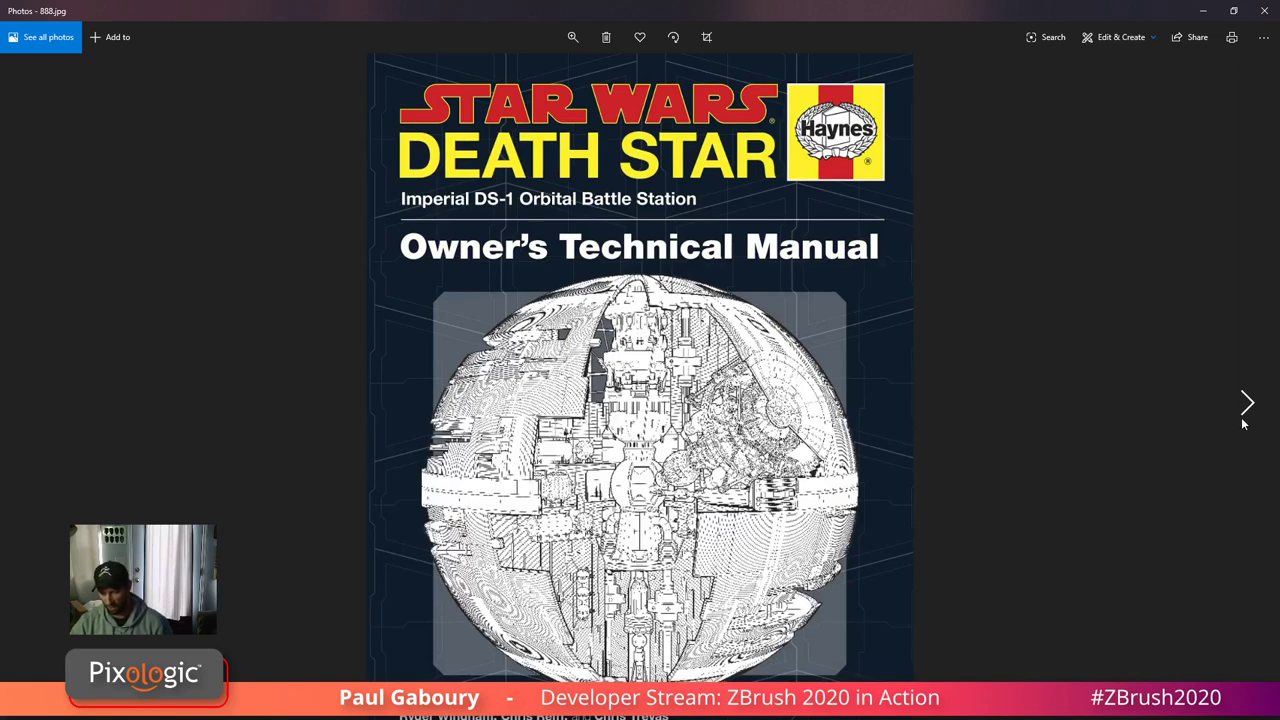
left_click(1248, 412)
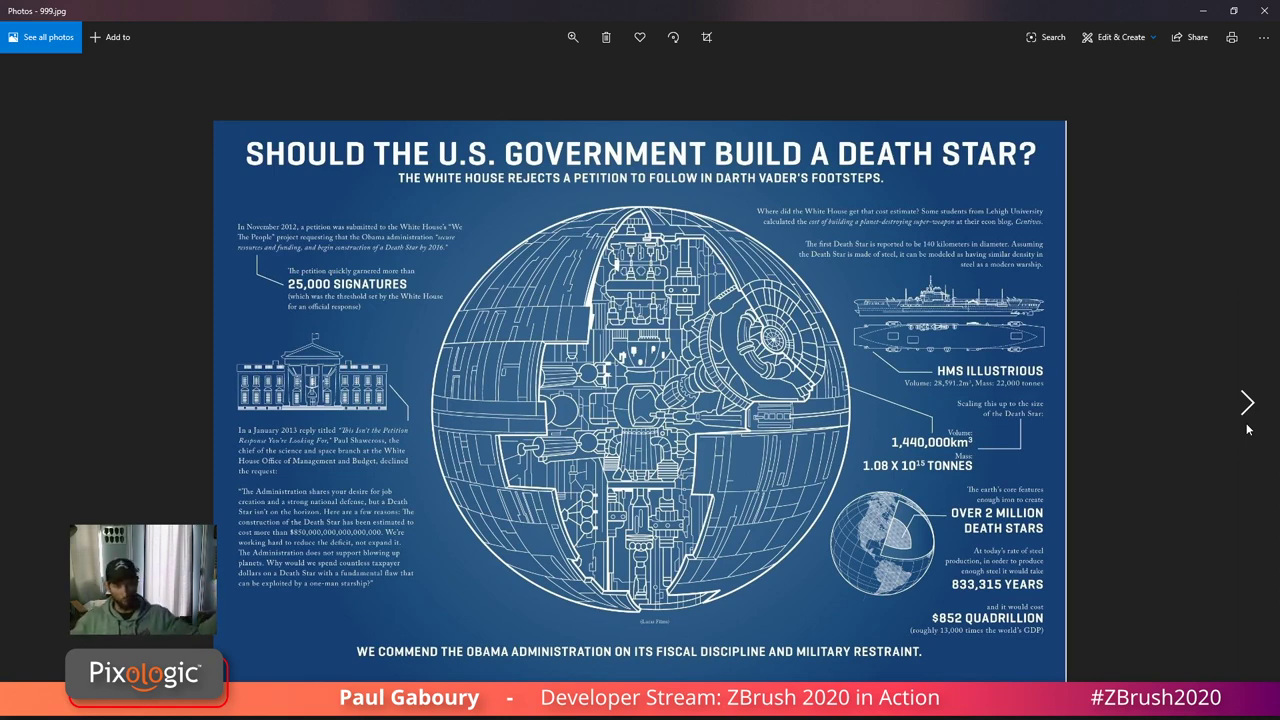
left_click(1248, 404)
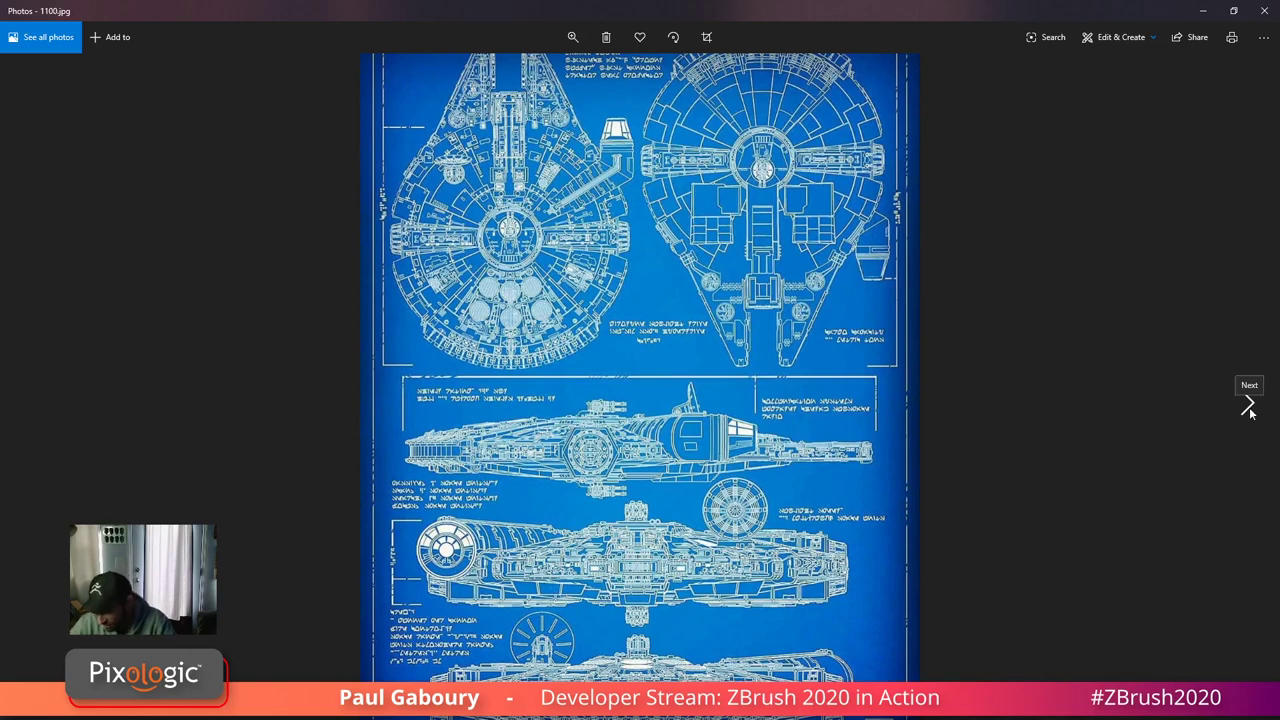
left_click(1248, 406)
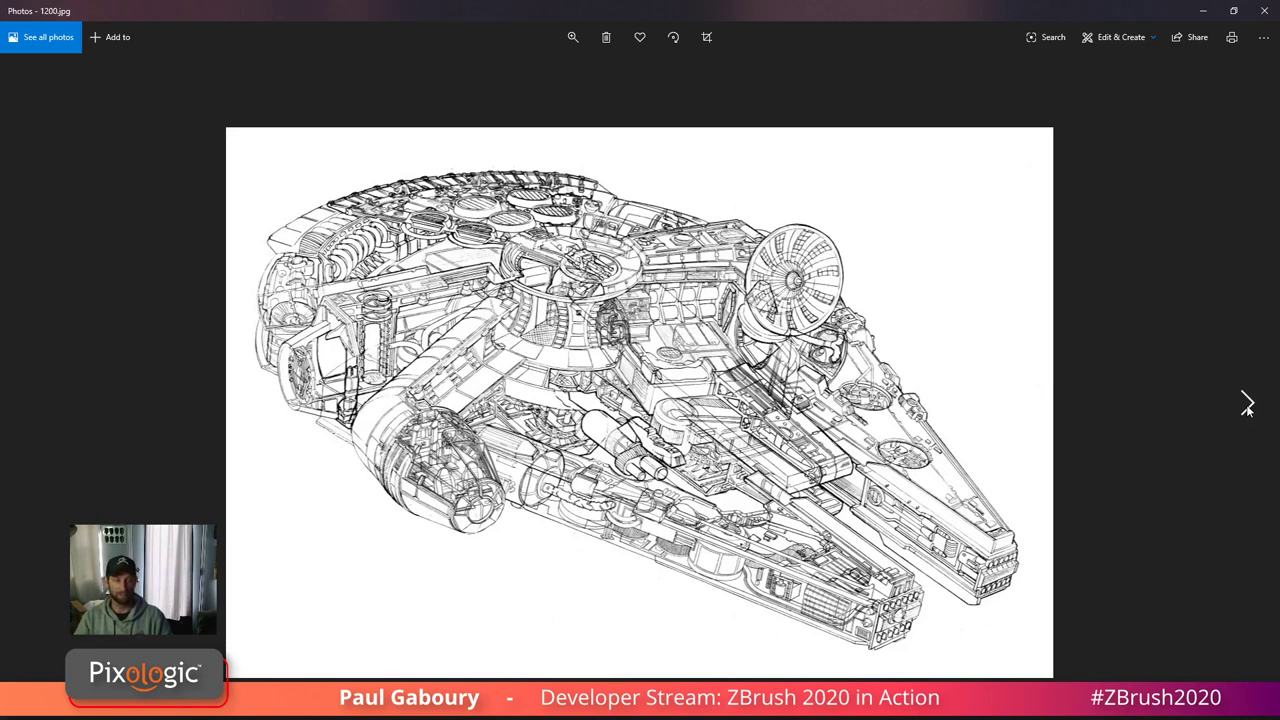
left_click(1247, 405)
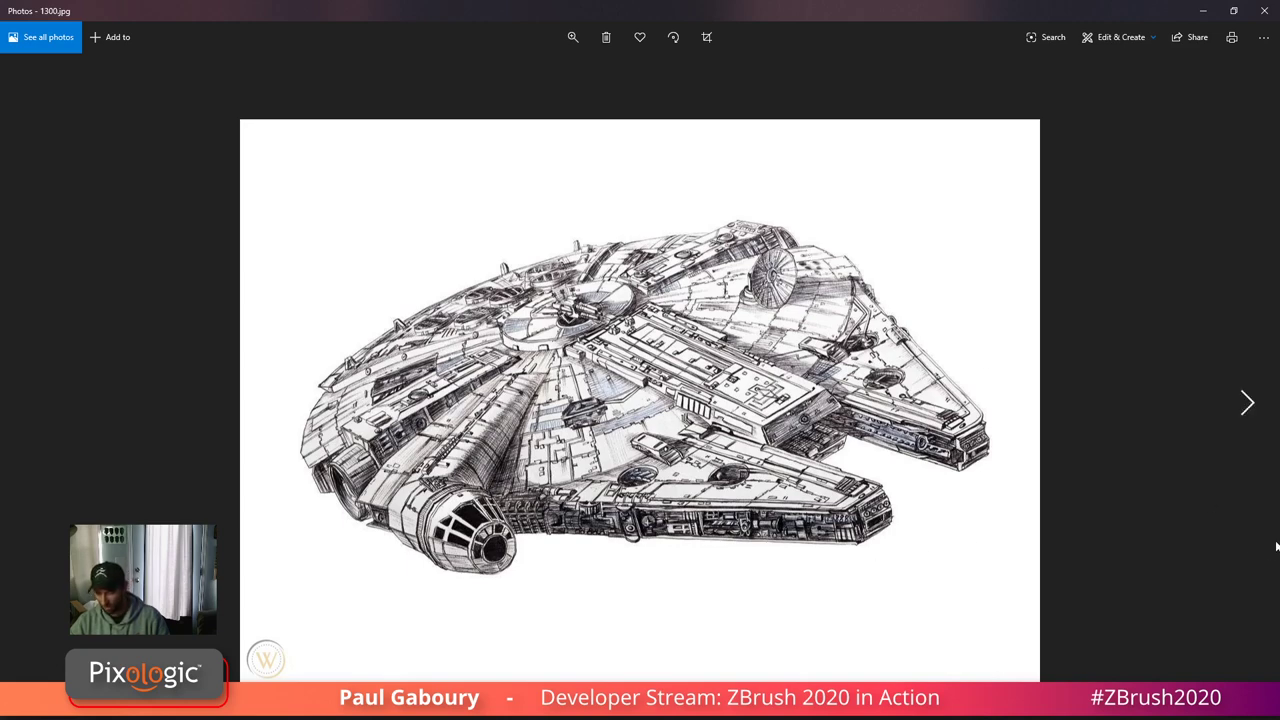
left_click(1247, 404)
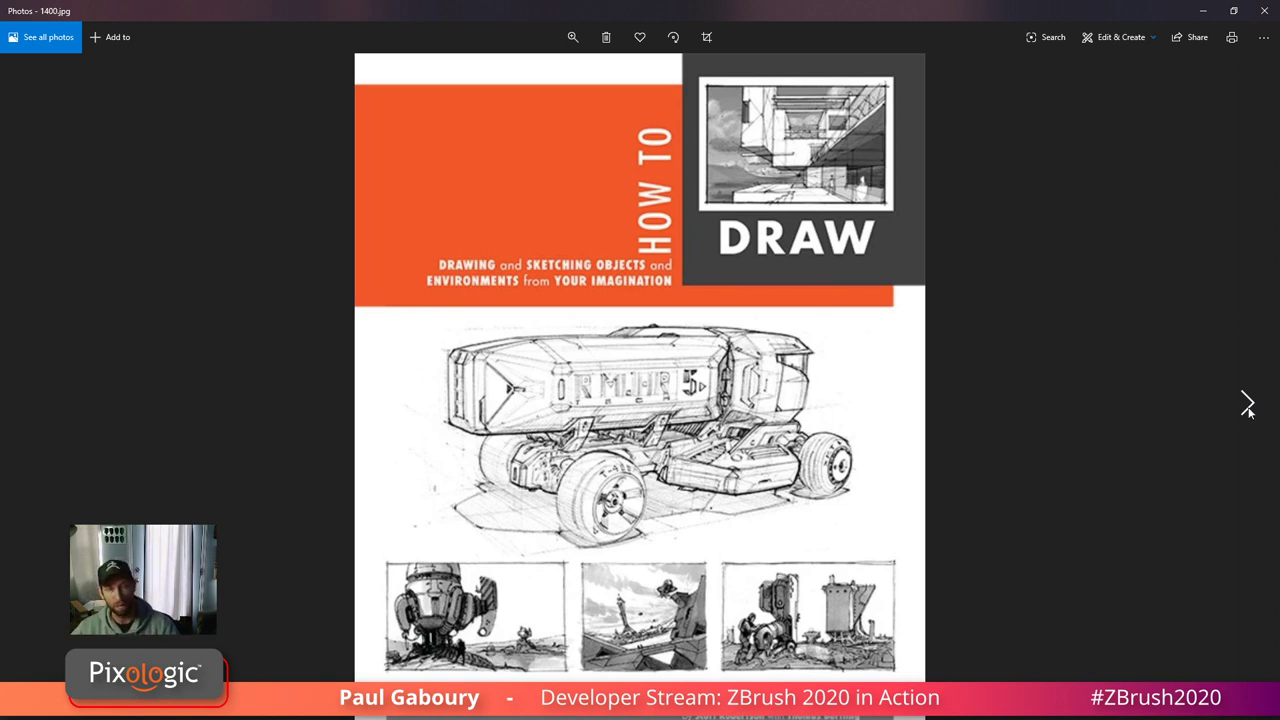
left_click(1247, 404)
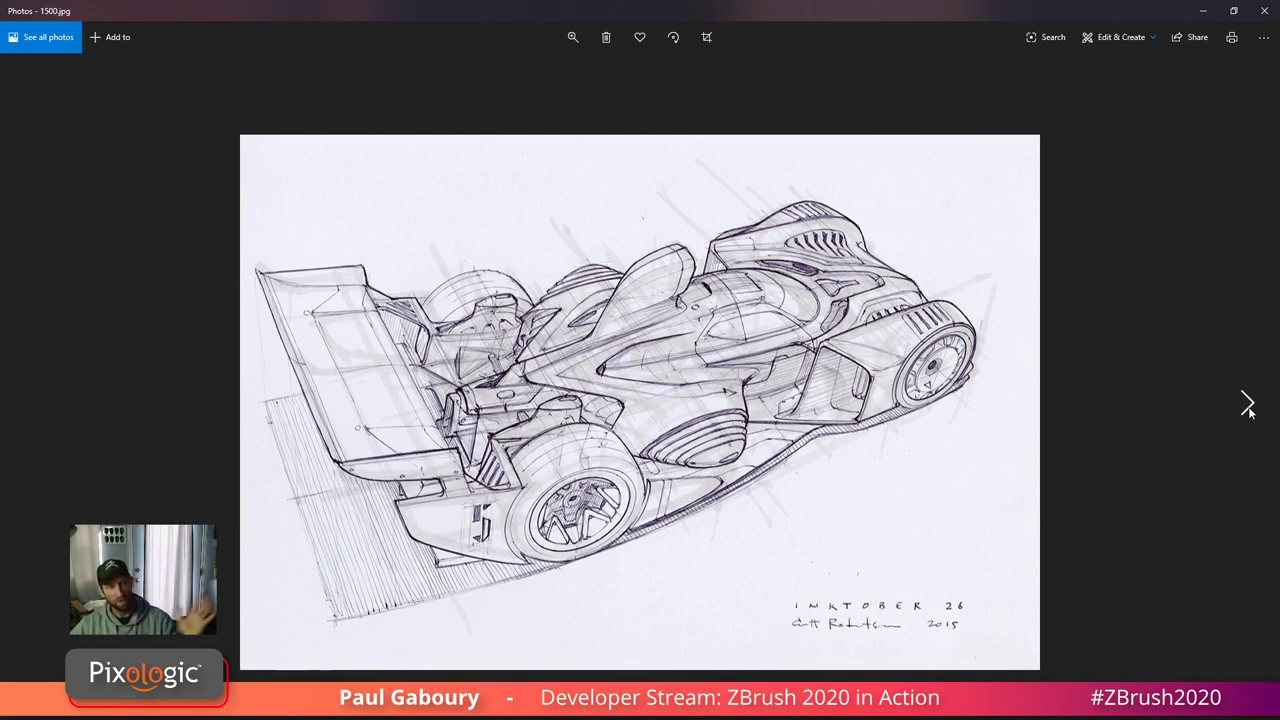
left_click(1247, 403)
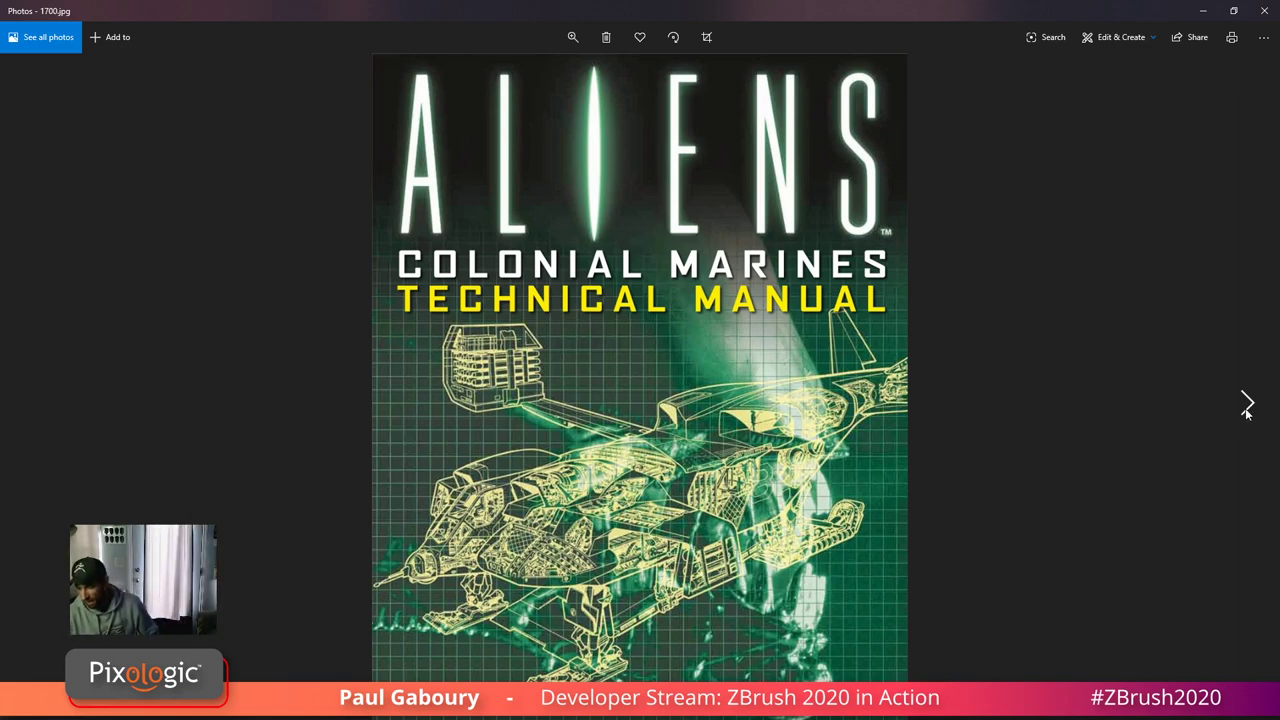
left_click(1247, 405)
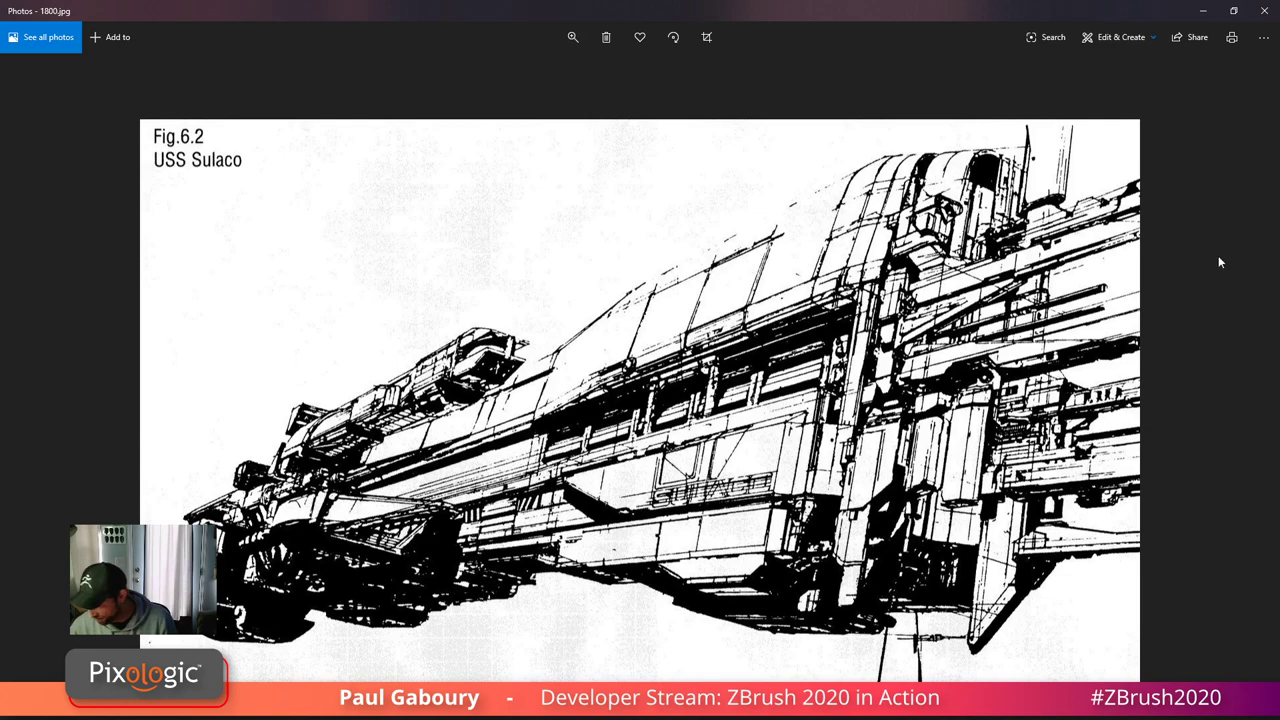
- Close the photo viewer and the Example Images folder, and switch to ZBrush
left_click(1264, 10)
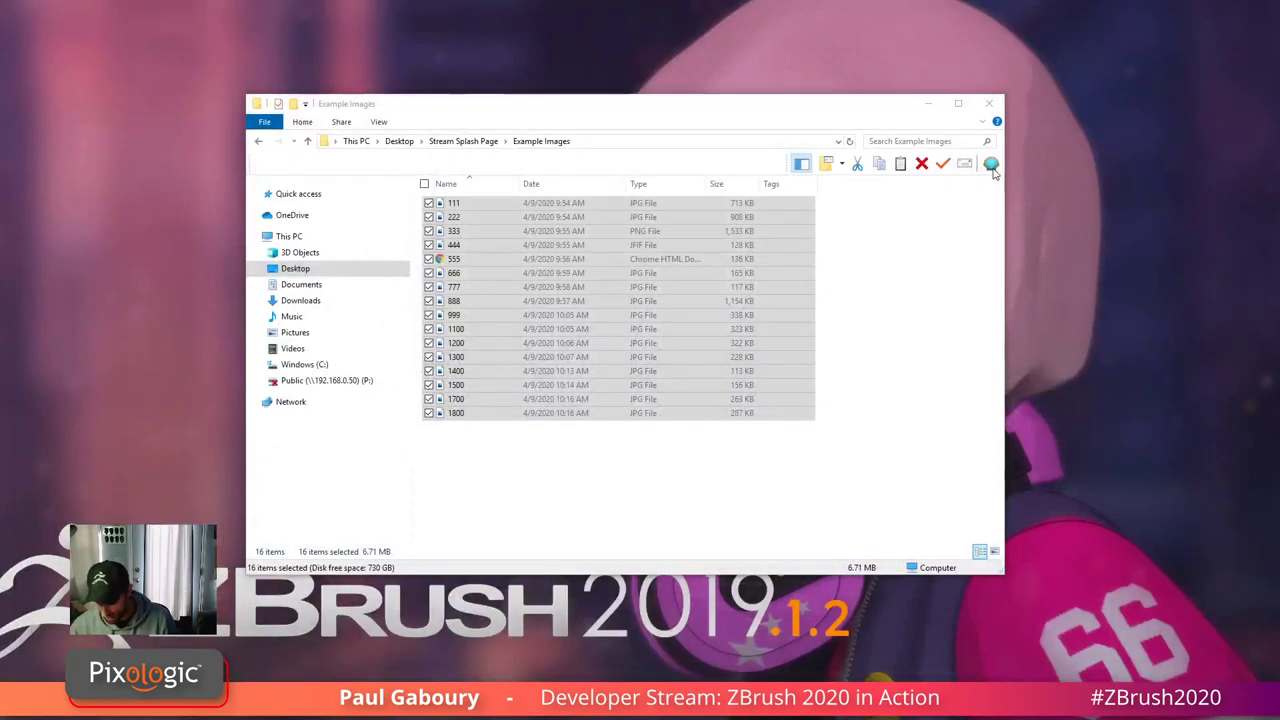
left_click(989, 103)
left_click(590, 706)
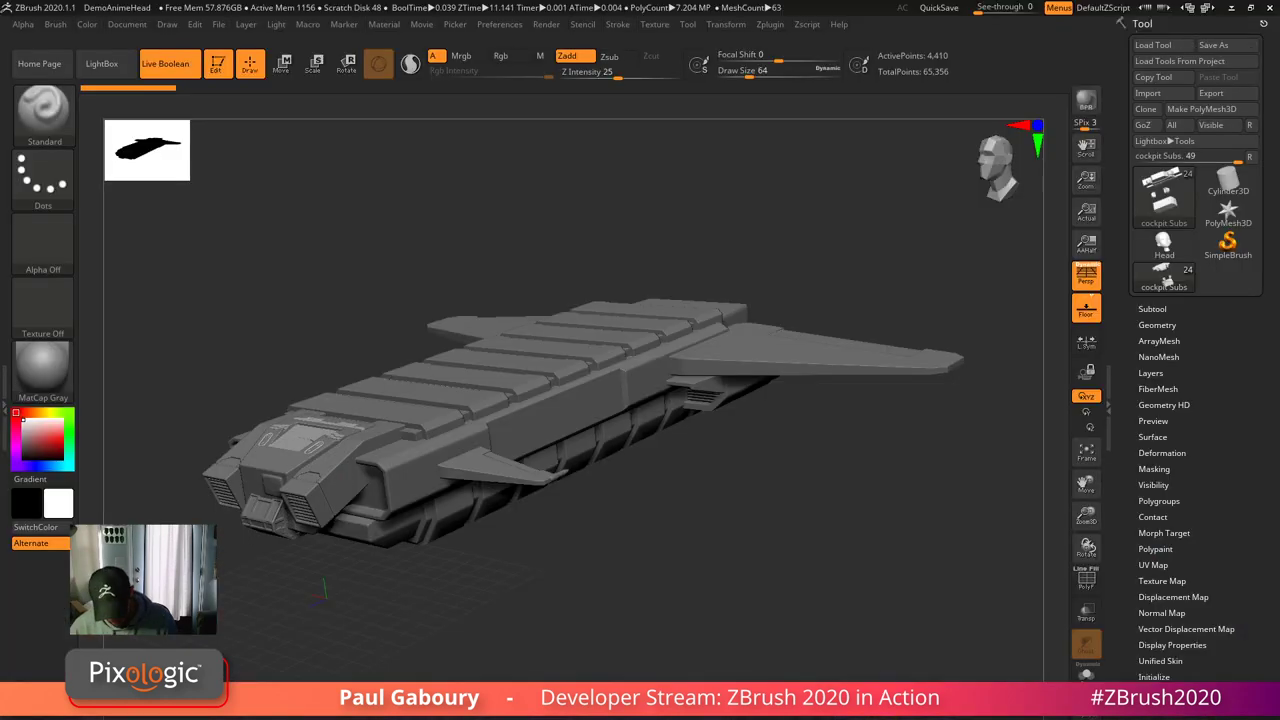
- Replace the spaceship on the canvas with the Head tool and choose the IMM ModelKit brush
mouse_move(678, 633)
left_mouse_down()
mouse_move(667, 622)
mouse_move(684, 624)
left_mouse_up()
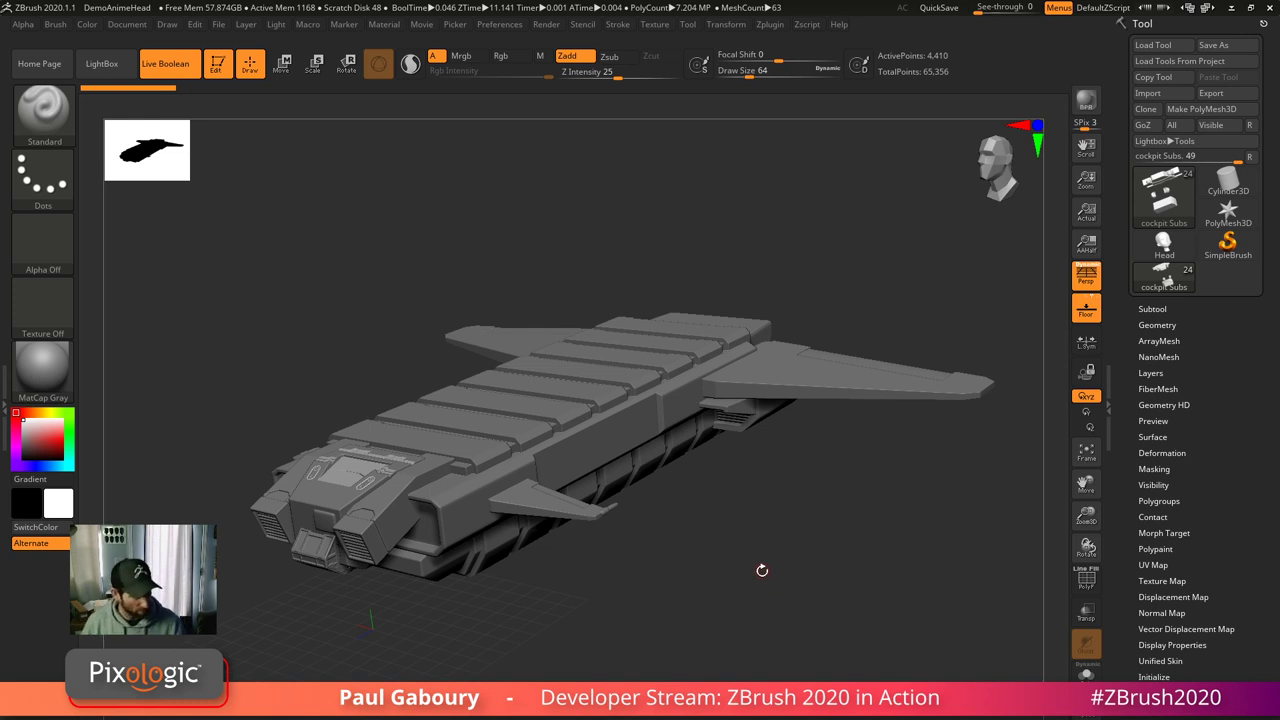
left_click_drag(763, 579, 740, 562)
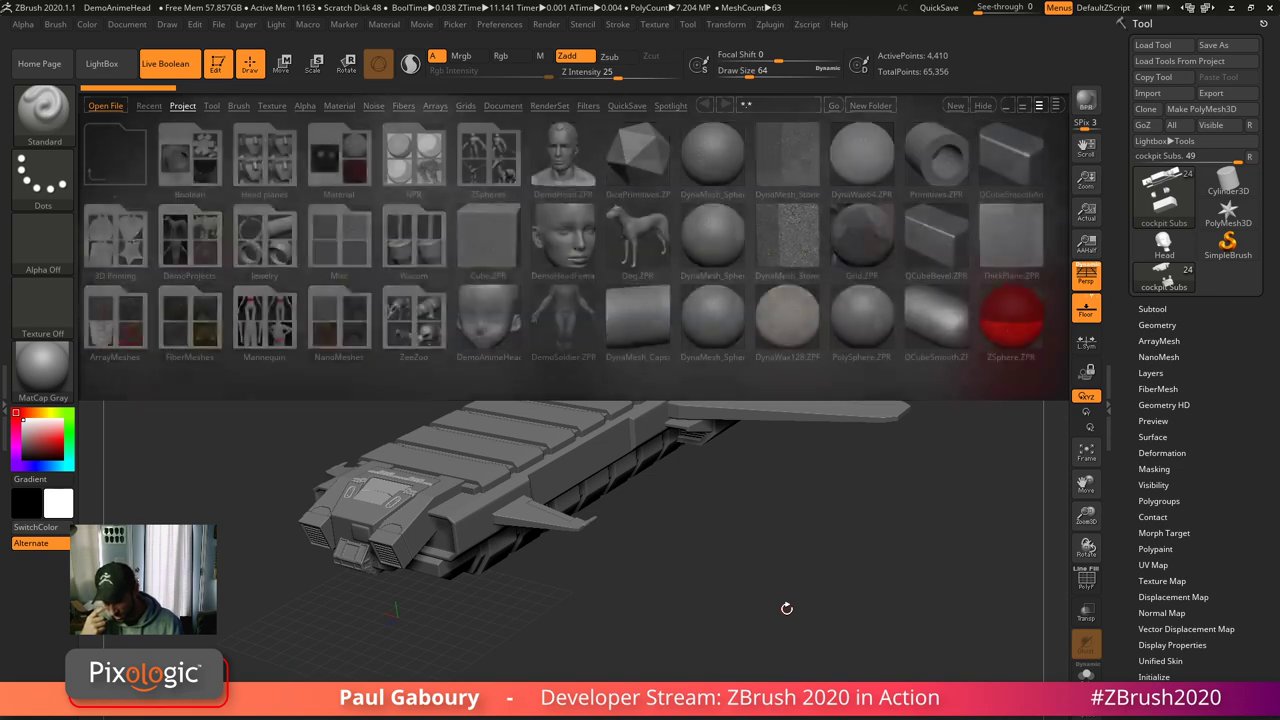
left_click(1163, 242)
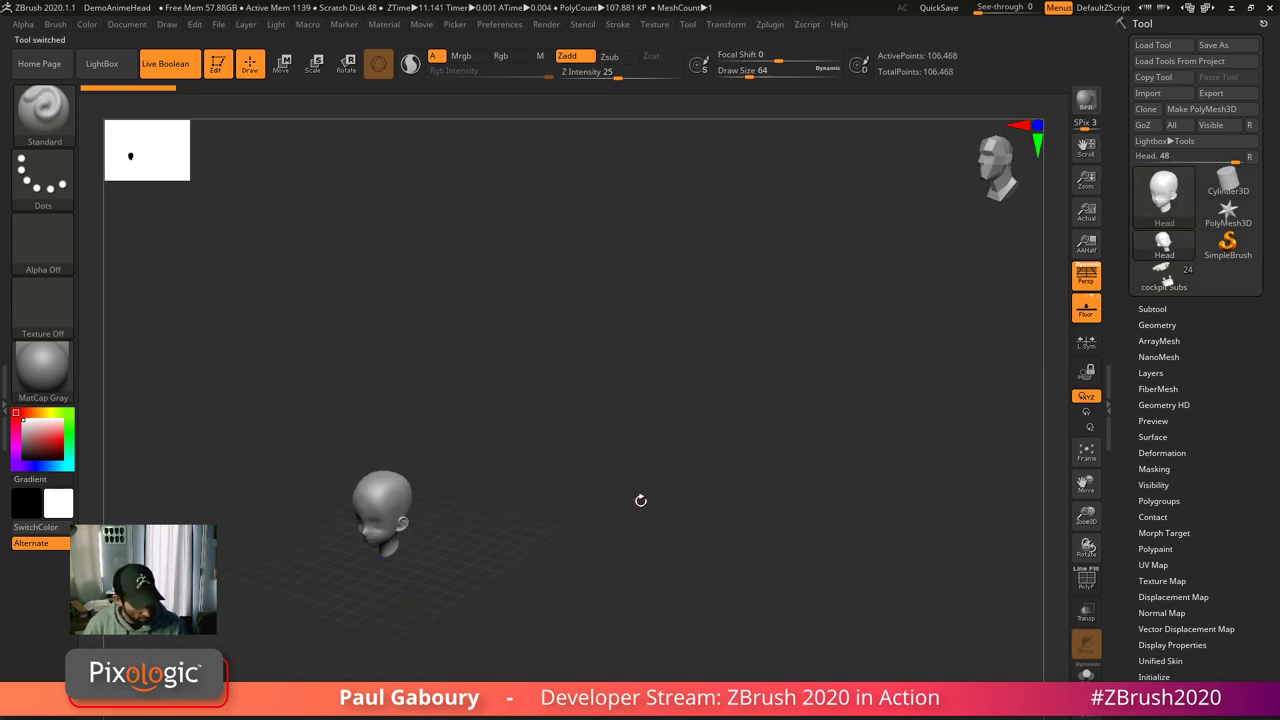
key("b")
key("i")
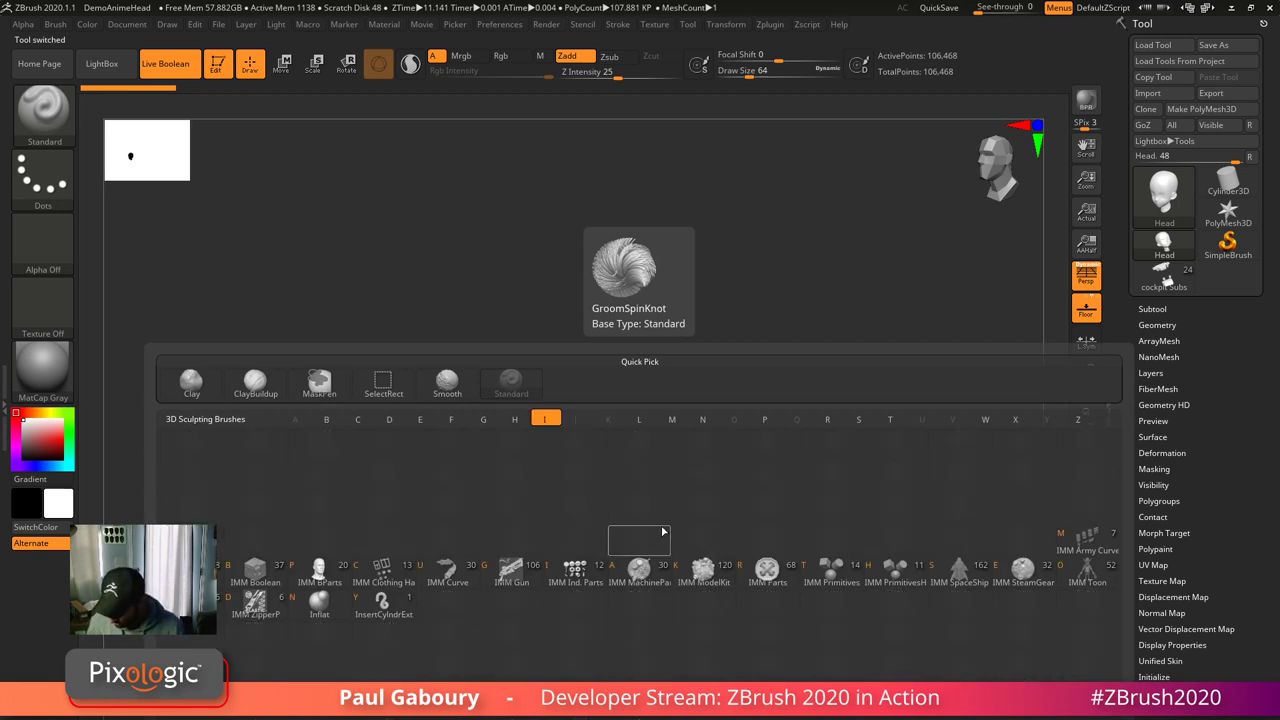
left_click(702, 568)
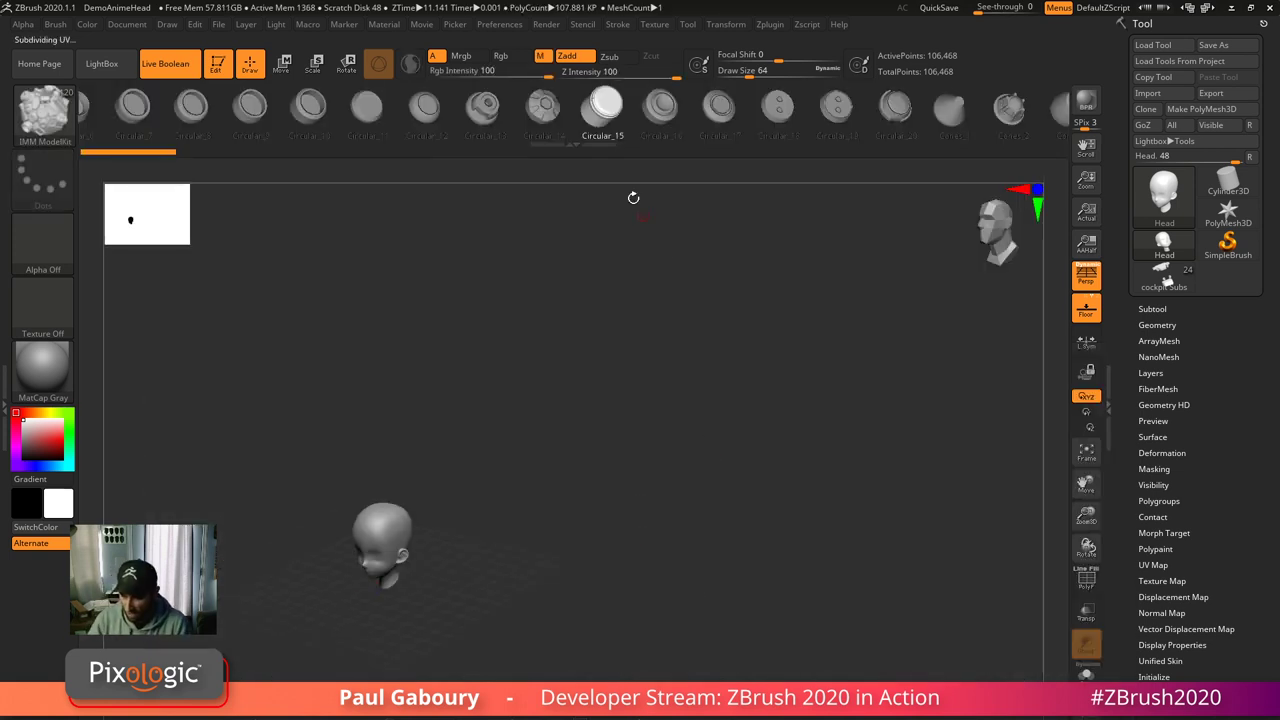
- Turn off the floor grid and perspective, with the head framed from the front
mouse_move(651, 597)
left_mouse_down()
mouse_move(894, 554)
mouse_move(830, 560)
left_mouse_up()
right_click_drag(830, 560, 869, 574, "ctrl")
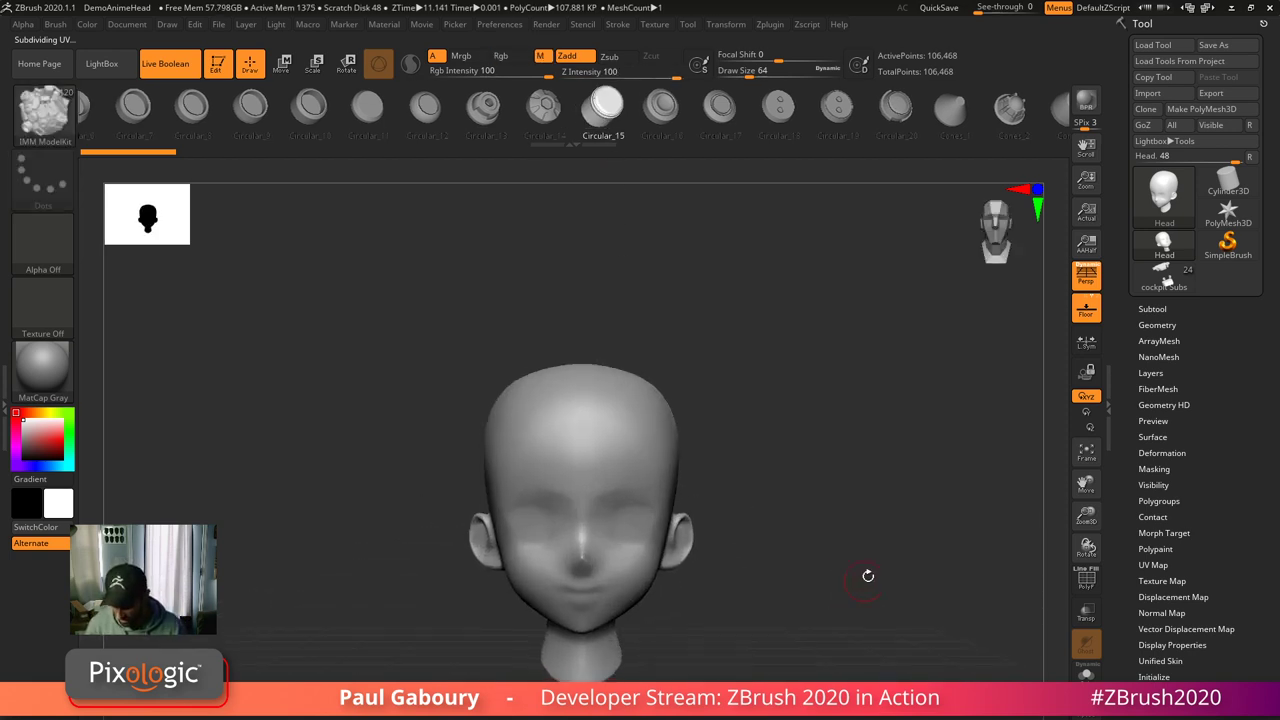
left_click(1090, 312)
right_click_drag(785, 415, 781, 386, "alt")
right_click_drag(781, 386, 794, 437, "ctrl")
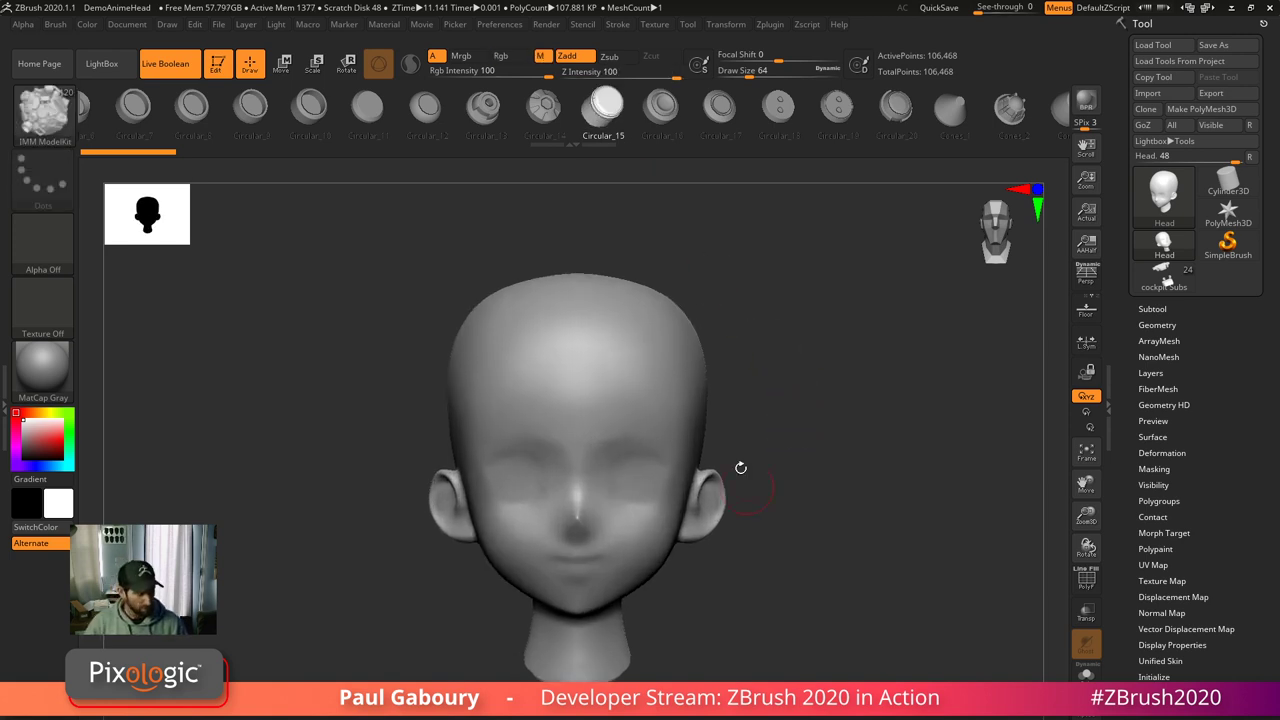
- Enable Curve Mode for the insert brush and draw an arching chain of Circular_15 parts outward from the side of the forehead
left_click_drag(686, 328, 683, 393)
key("ctrl+z")
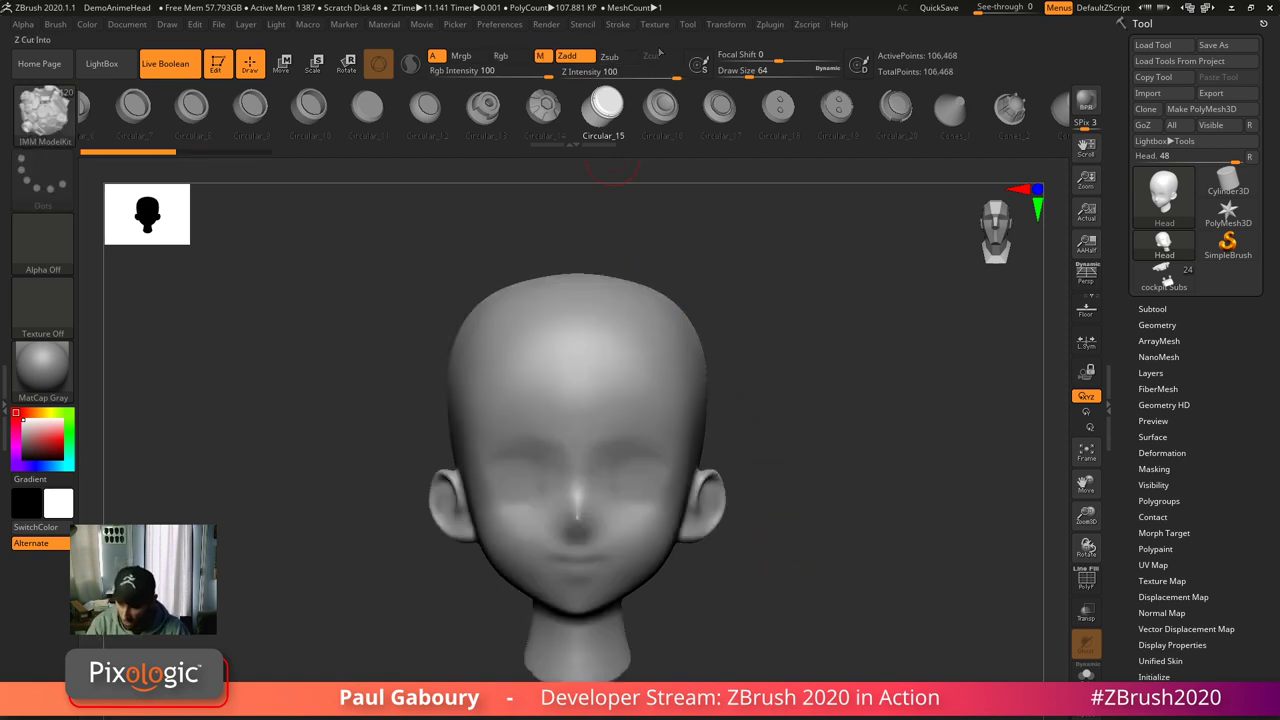
left_click(620, 25)
left_click(641, 259)
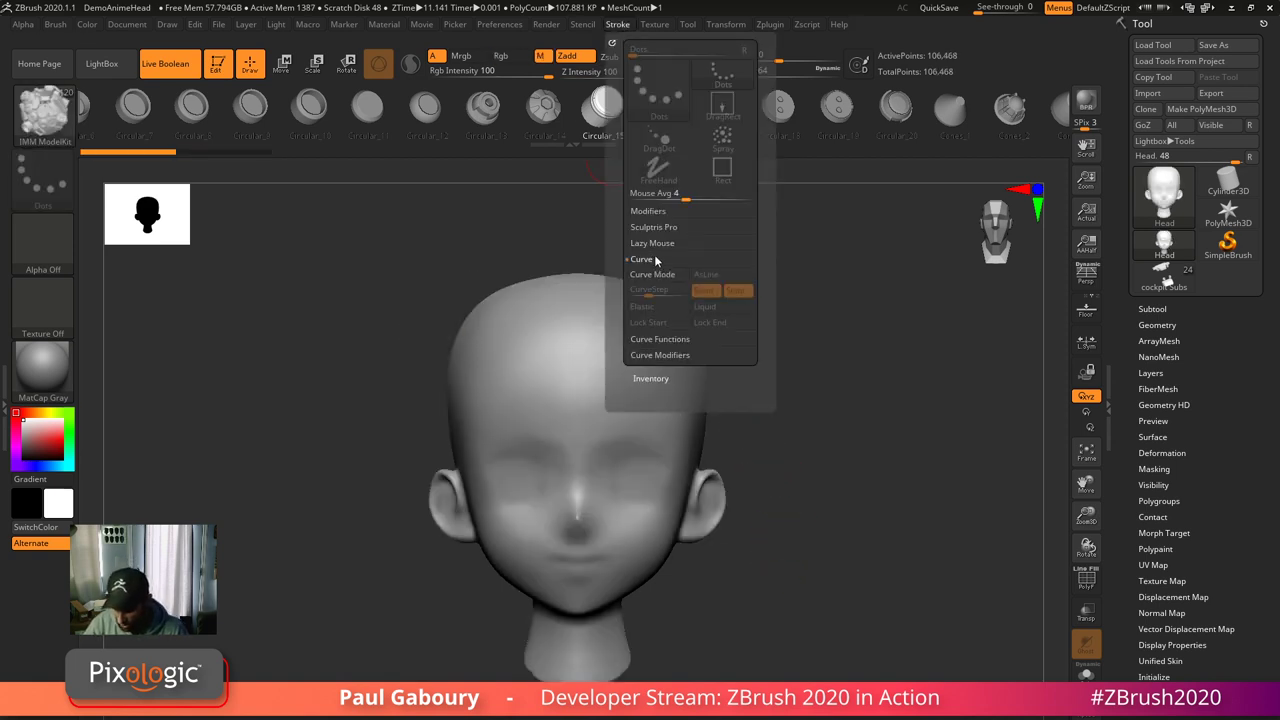
left_click(670, 275)
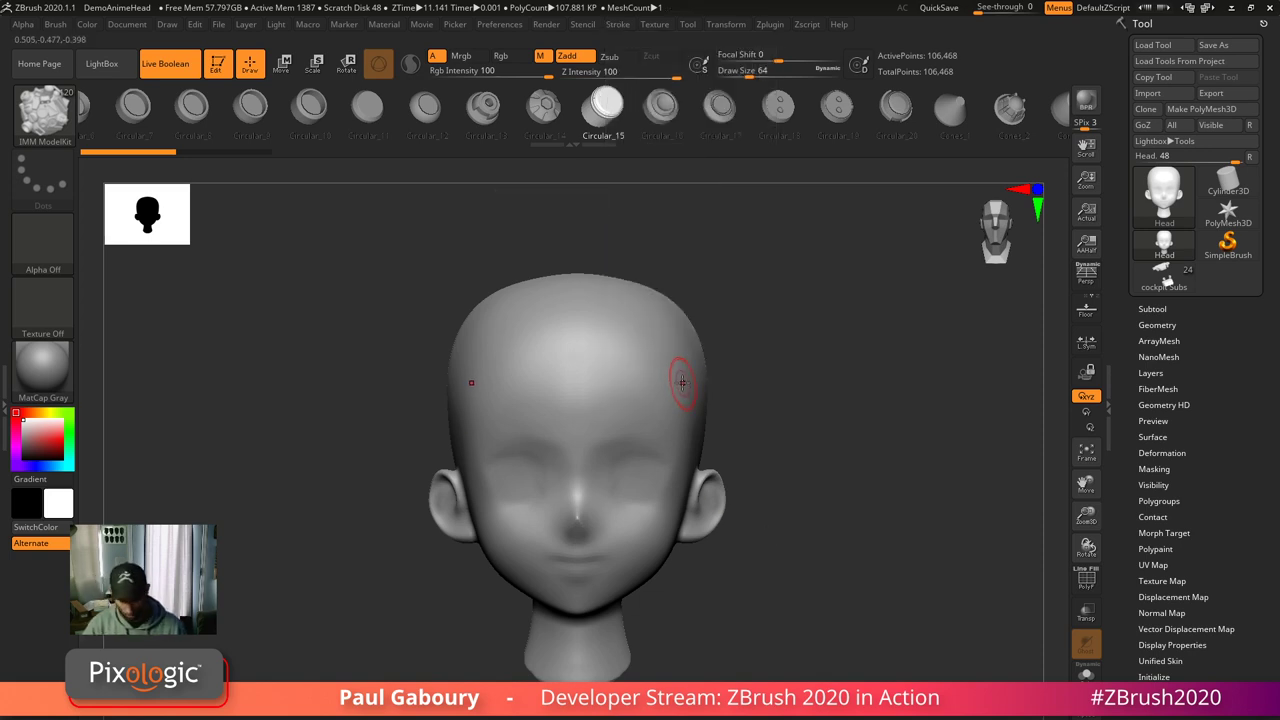
mouse_move(674, 366)
left_mouse_down()
mouse_move(862, 343)
mouse_move(930, 530)
left_mouse_up()
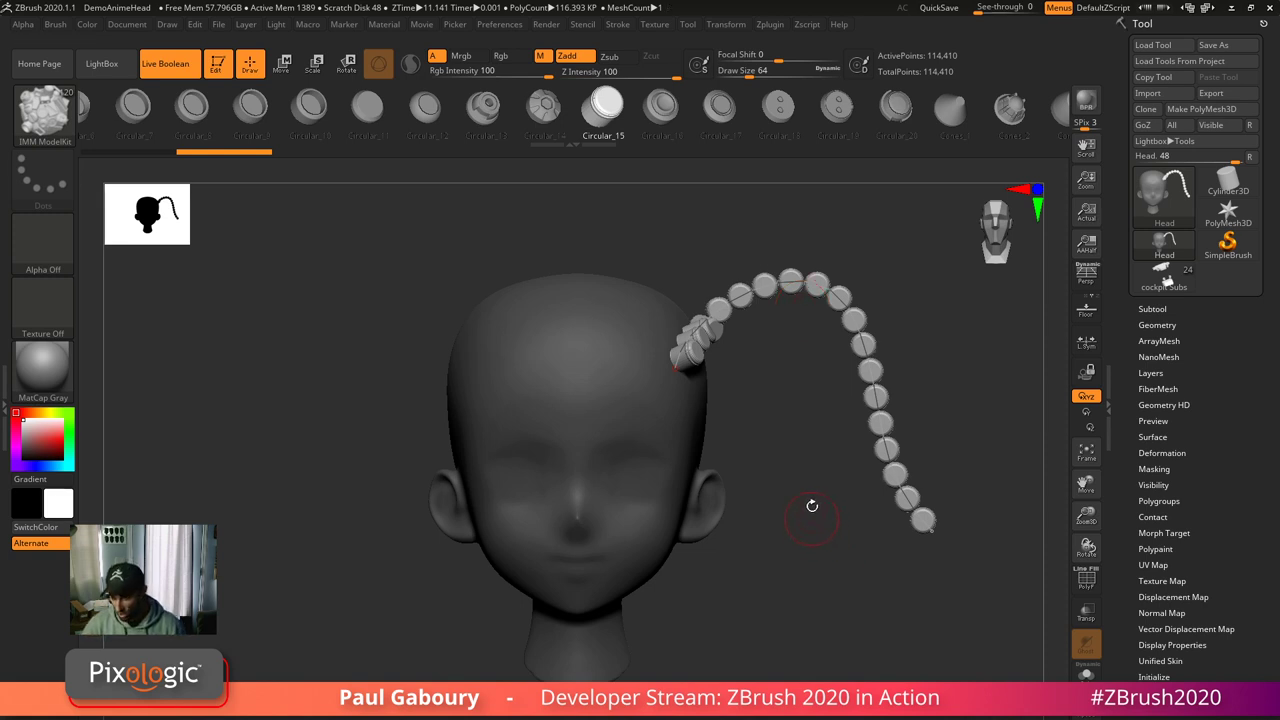
- Decline activating Dynamic Subdiv and set the brush's Draw Size to 140 for editing the curve
mouse_move(798, 416)
right_mouse_down("ctrl")
mouse_move(779, 464)
mouse_move(650, 538)
right_mouse_up("ctrl")
right_click_drag(650, 538, 690, 487, "ctrl")
right_click_drag(690, 487, 637, 534, "alt")
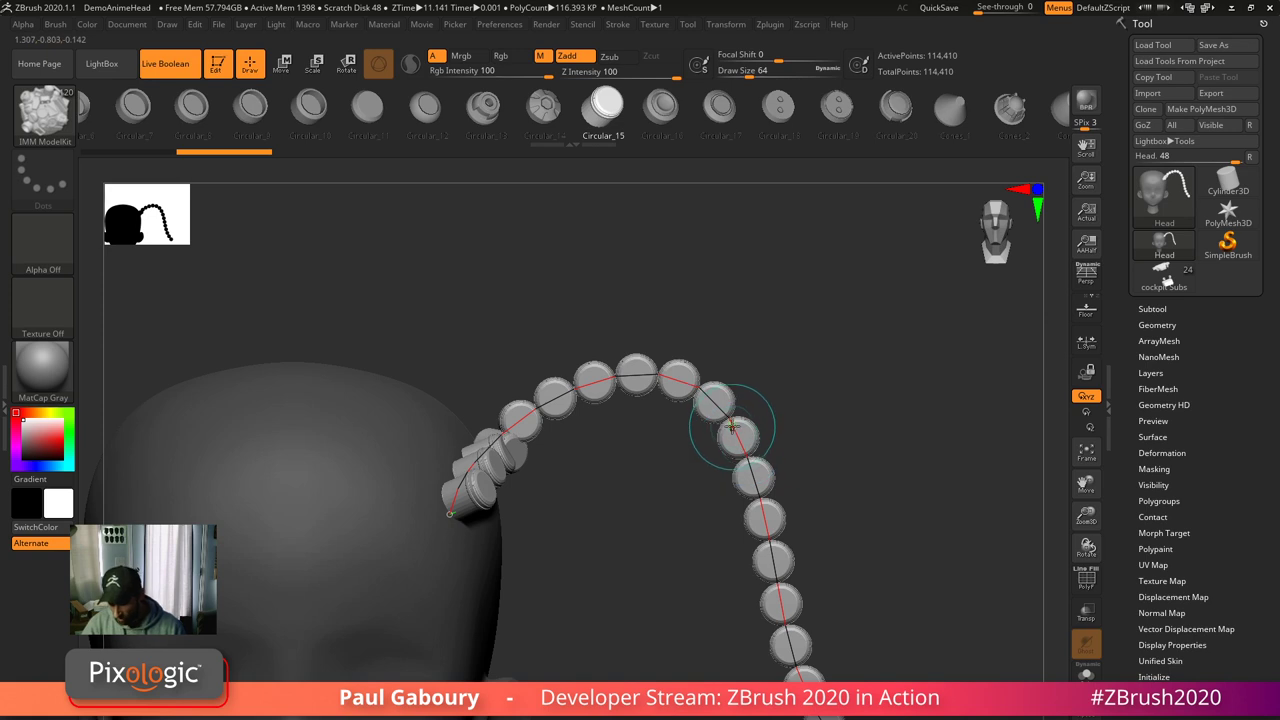
key("d")
left_click(594, 259)
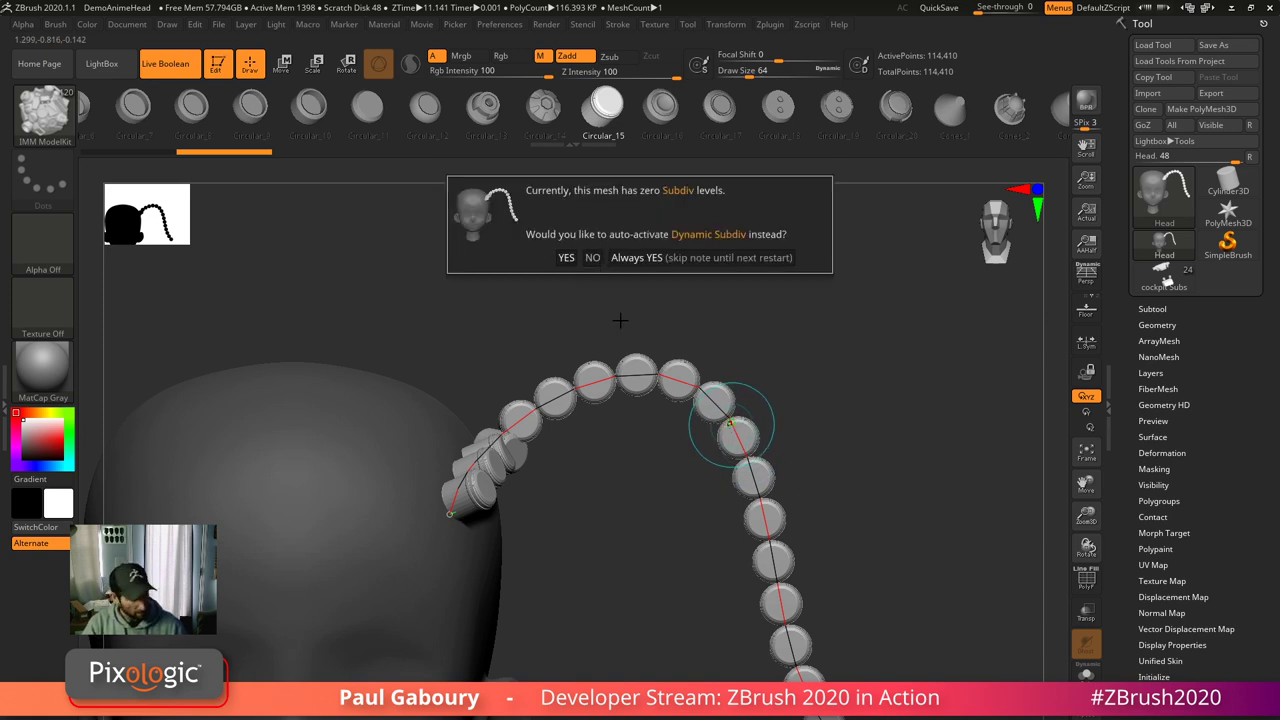
key("s")
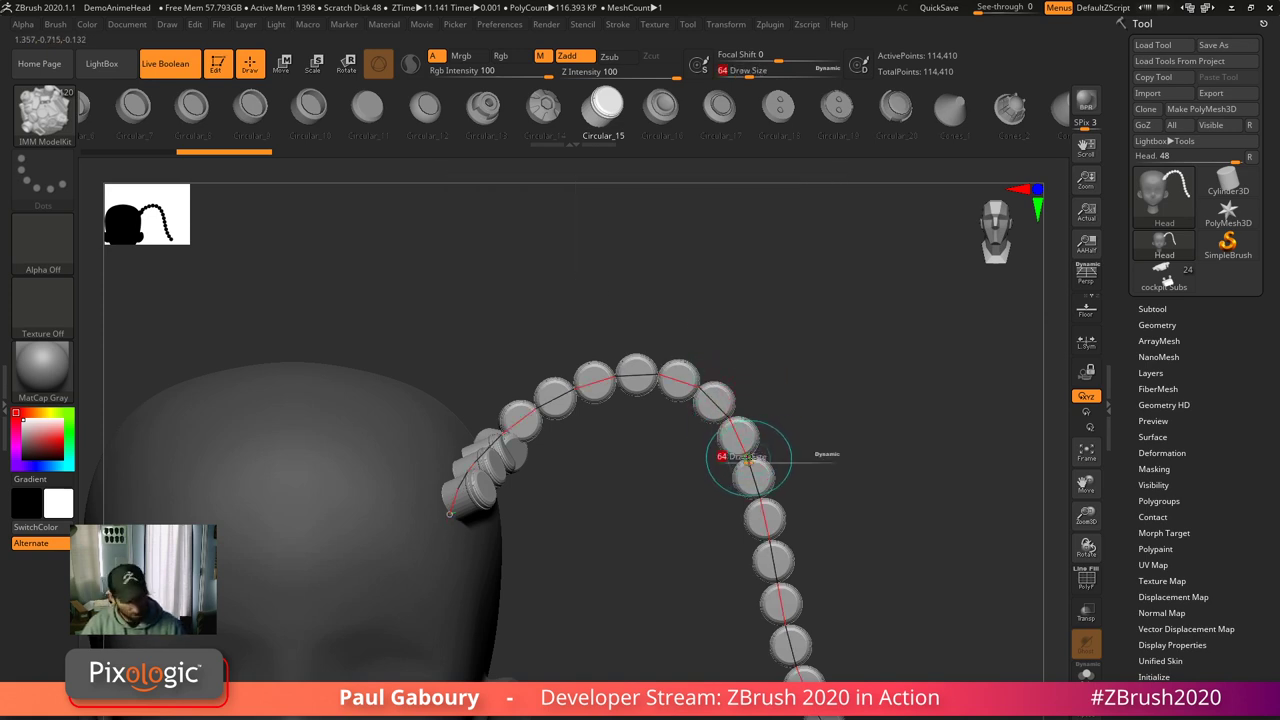
left_click_drag(749, 458, 762, 457)
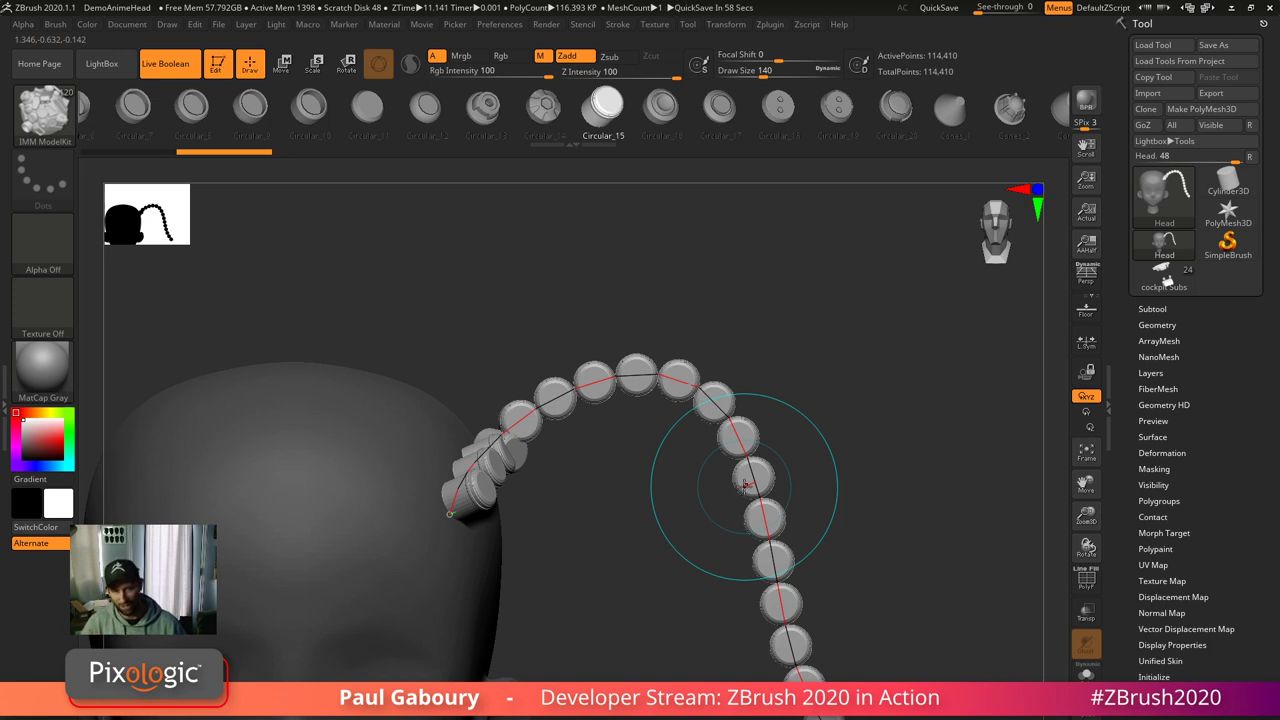
- Try reorienting the inserted parts along the curve's descending section, and undo the adjustment
mouse_move(851, 514)
right_mouse_down("ctrl")
mouse_move(891, 497)
mouse_move(776, 507)
right_mouse_up("ctrl")
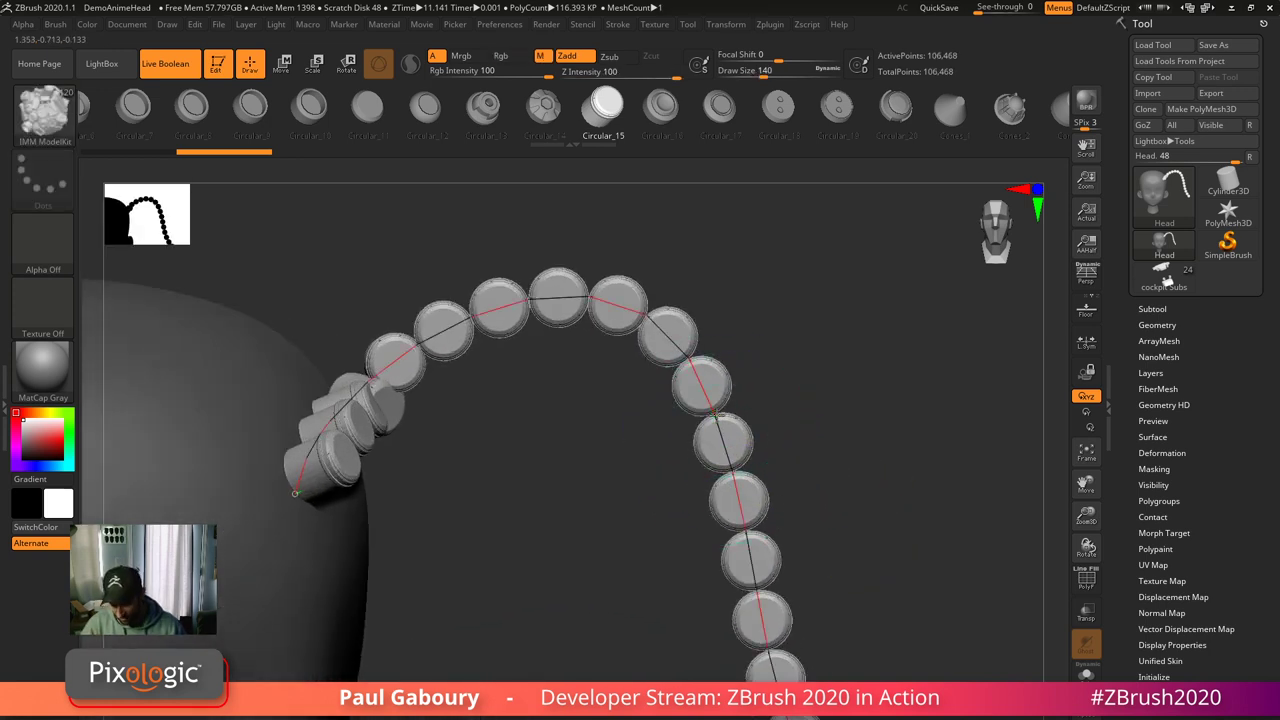
left_click(716, 413)
left_click_drag(719, 415, 745, 457)
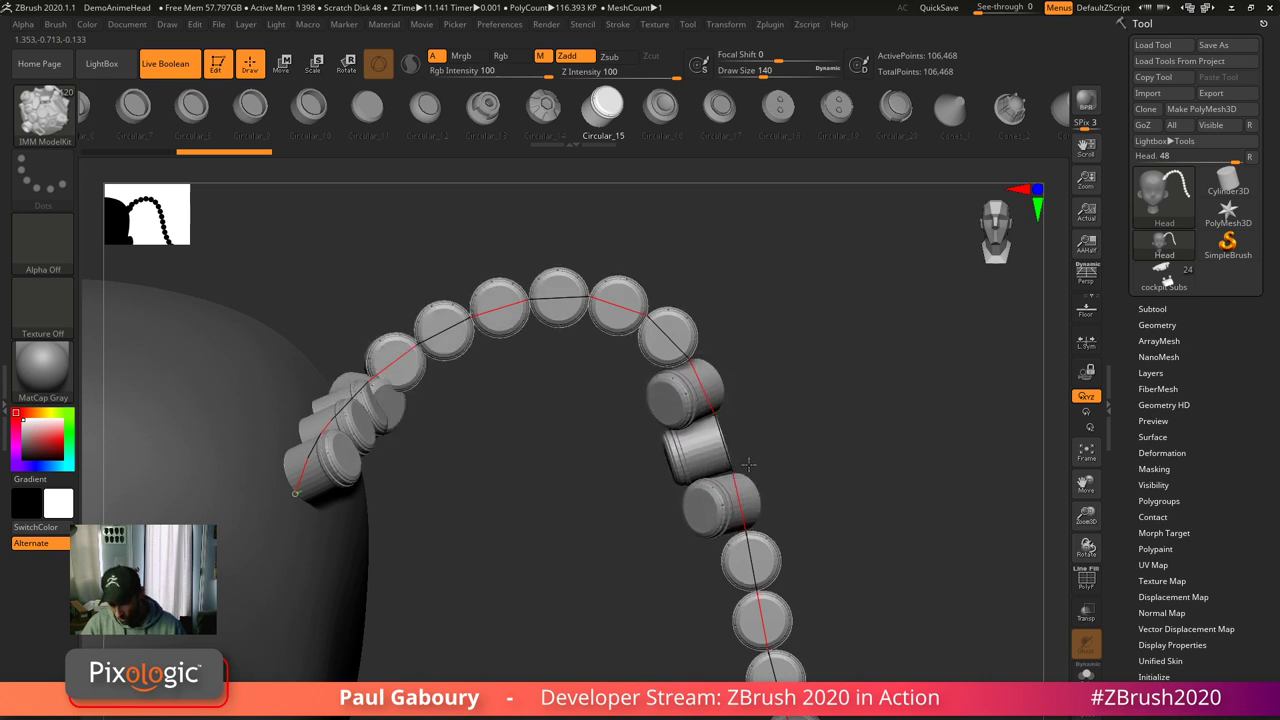
left_click_drag(709, 338, 715, 383)
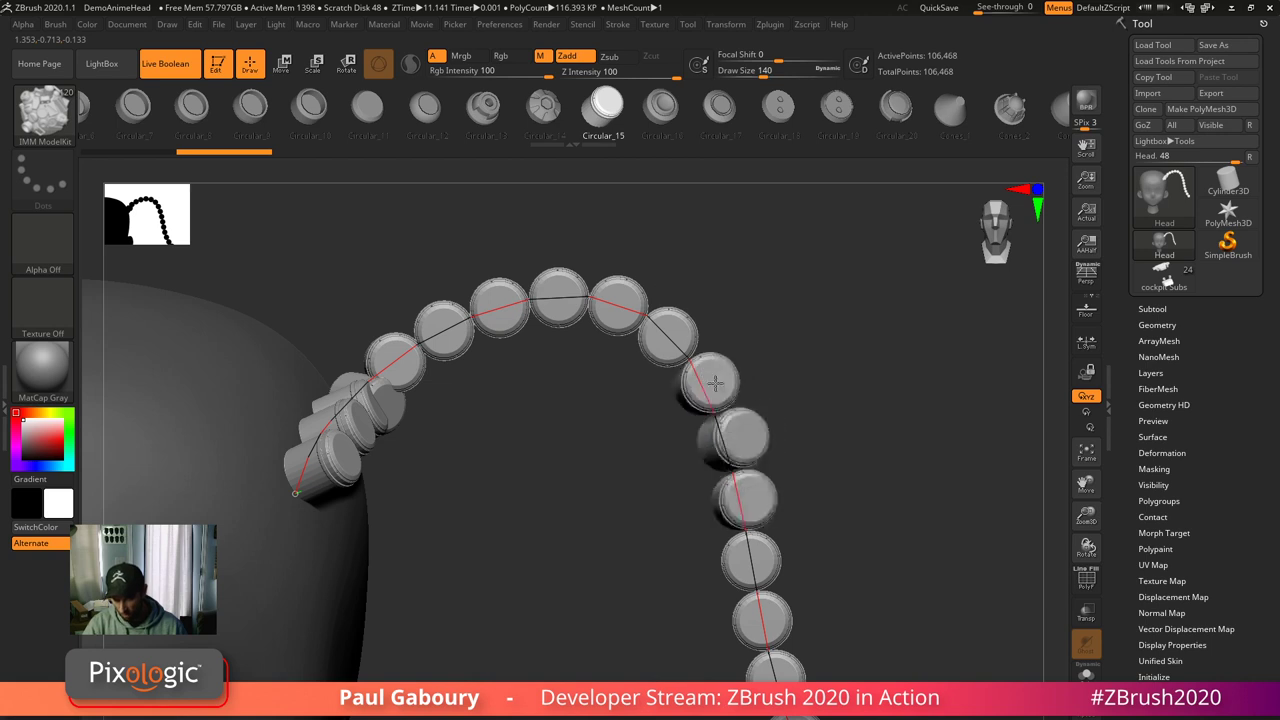
key("ctrl+z")
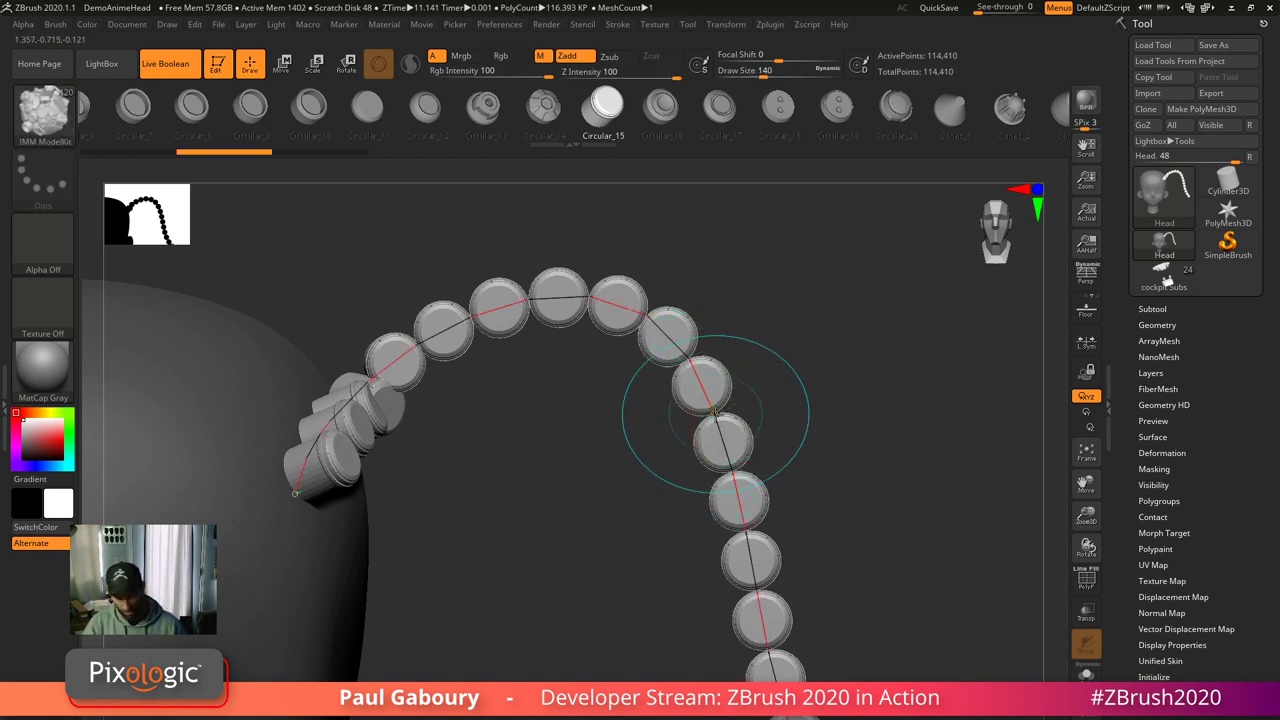
- Try to pull the curve's descending section inward using a Draw Size of 256, and undo the change
key("s")
mouse_move(715, 418)
left_mouse_down()
mouse_move(771, 426)
mouse_move(647, 480)
mouse_move(405, 678)
left_mouse_up()
left_click(746, 424)
key("ctrl+z")
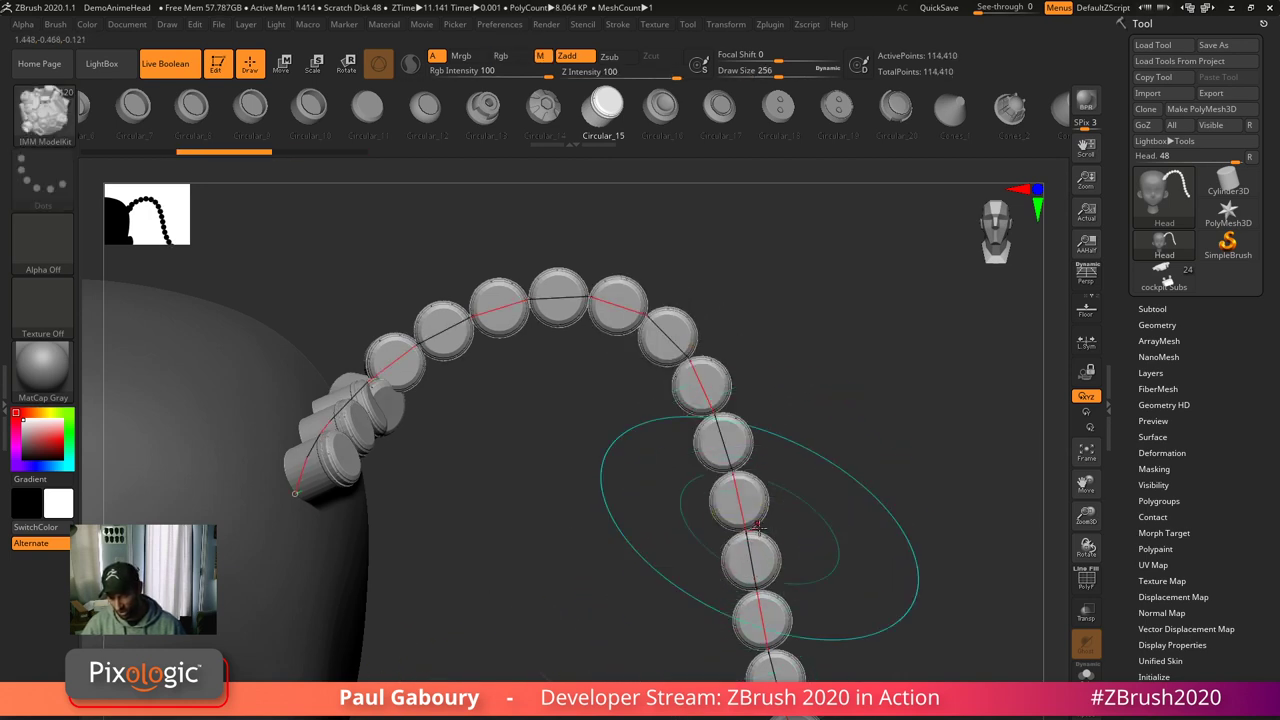
- Refresh the curve with smaller, more closely spaced Circular_15 parts and set the Draw Size to 256
key("s")
left_click(853, 348)
type("256")
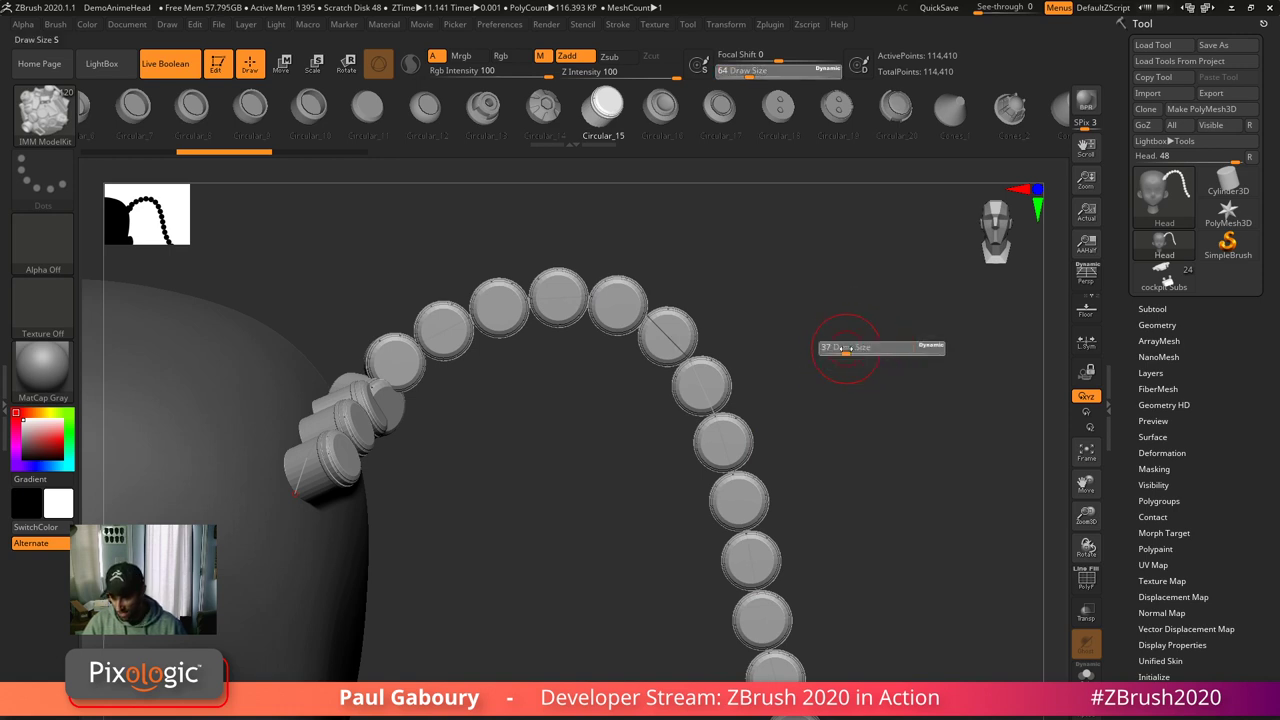
key("Return")
left_click(715, 408)
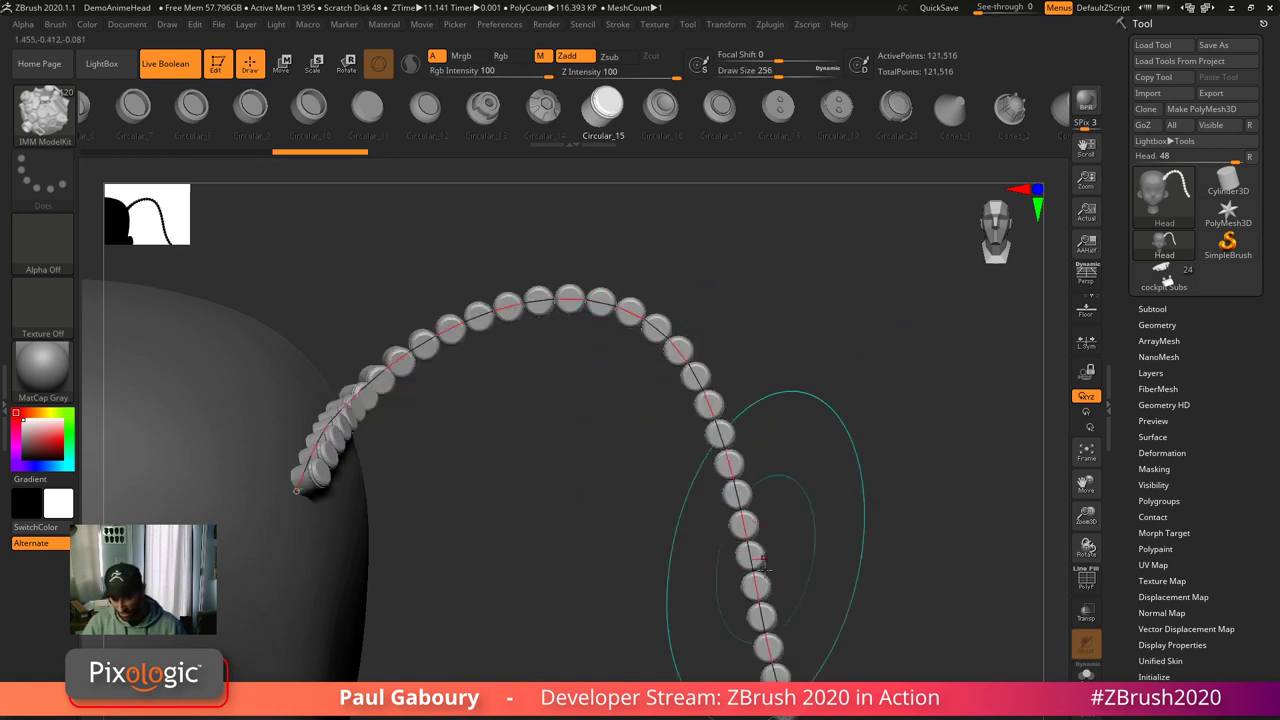
- Pull the chain's curve into several new shapes, ending with a short strand sloping downward beside the head
mouse_move(730, 464)
left_mouse_down()
mouse_move(774, 458)
mouse_move(641, 524)
left_mouse_up()
key("ctrl+z")
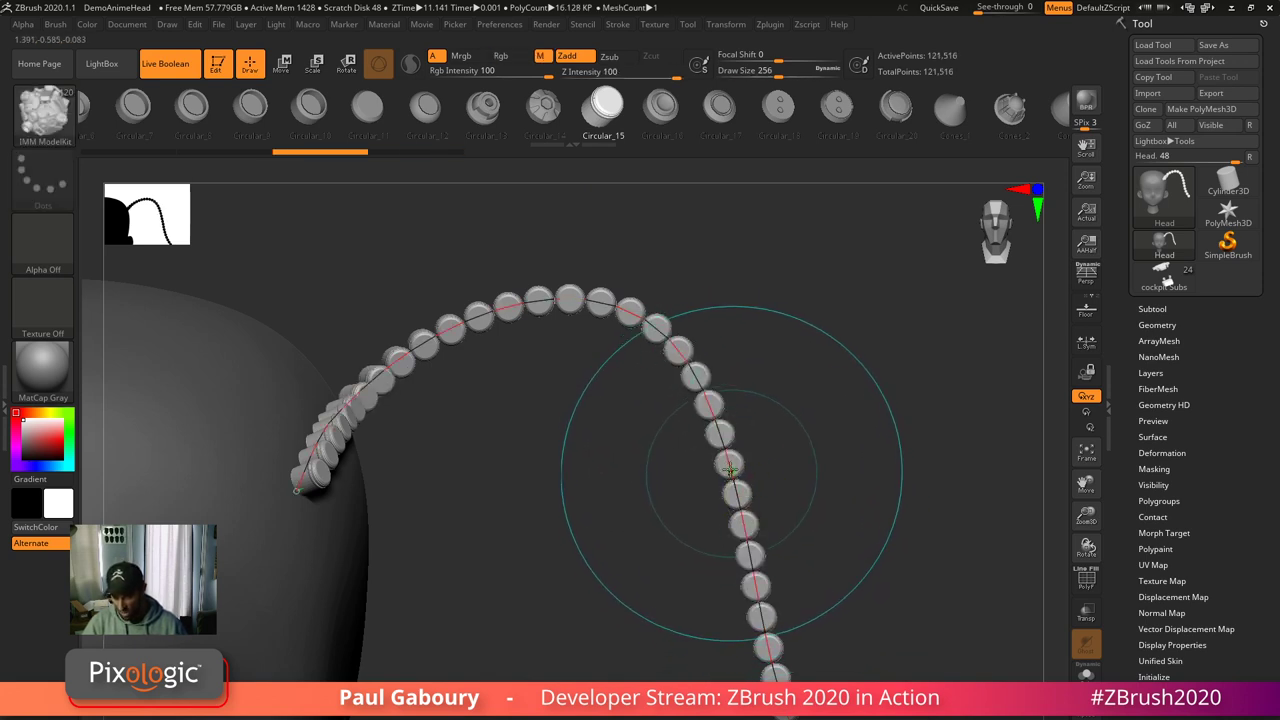
mouse_move(700, 466)
left_mouse_down()
mouse_move(566, 386)
mouse_move(629, 528)
mouse_move(600, 576)
left_mouse_up()
right_click_drag(840, 607, 725, 457, "ctrl")
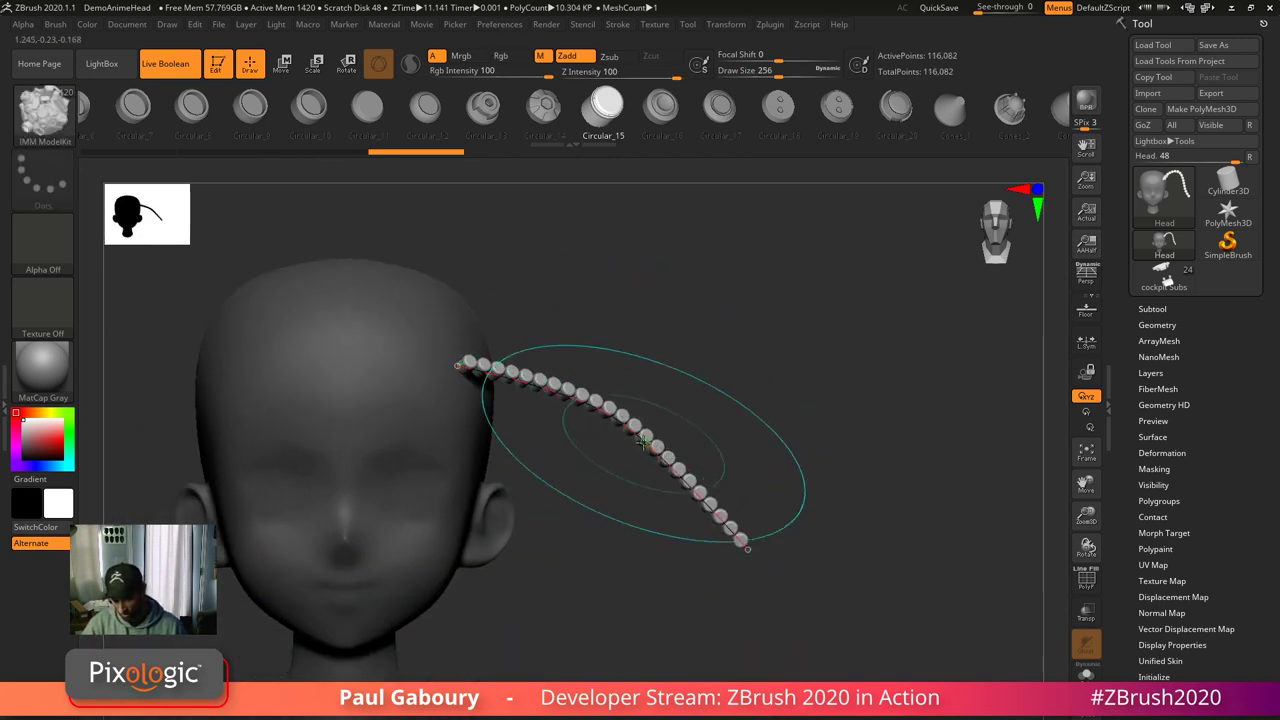
left_click_drag(643, 443, 714, 388)
left_click_drag(717, 438, 664, 379)
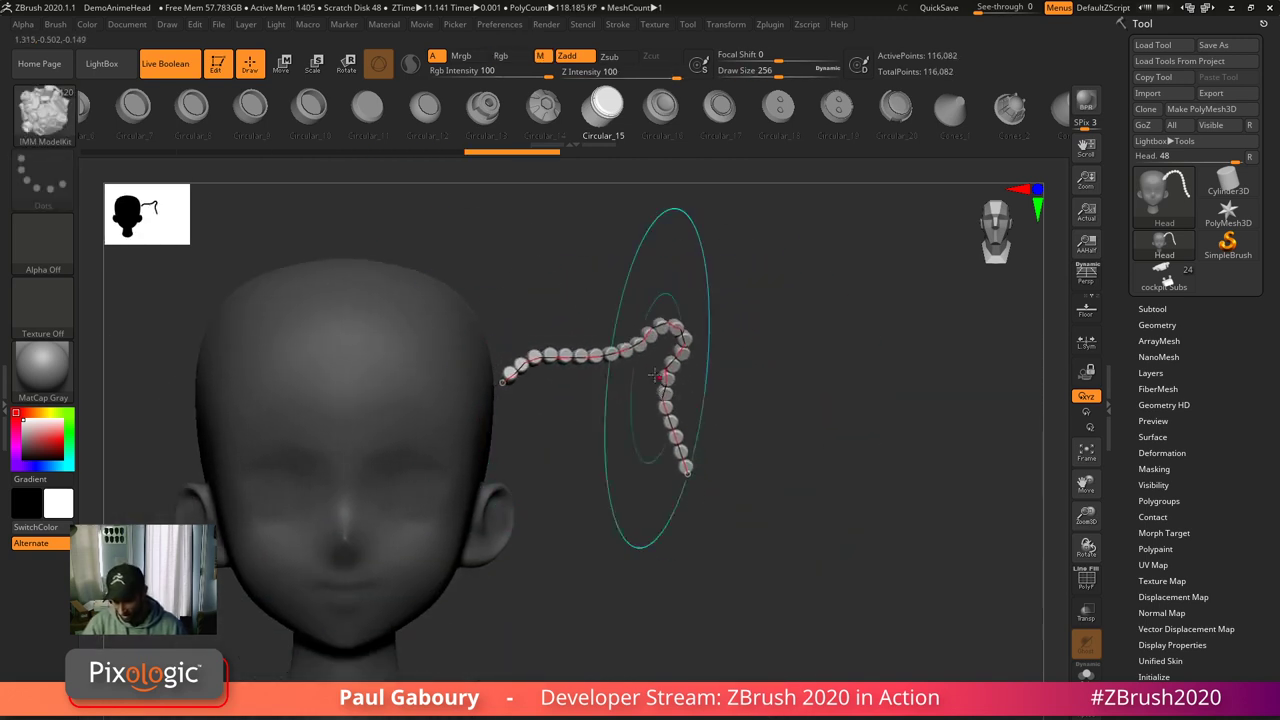
left_click_drag(596, 356, 686, 366)
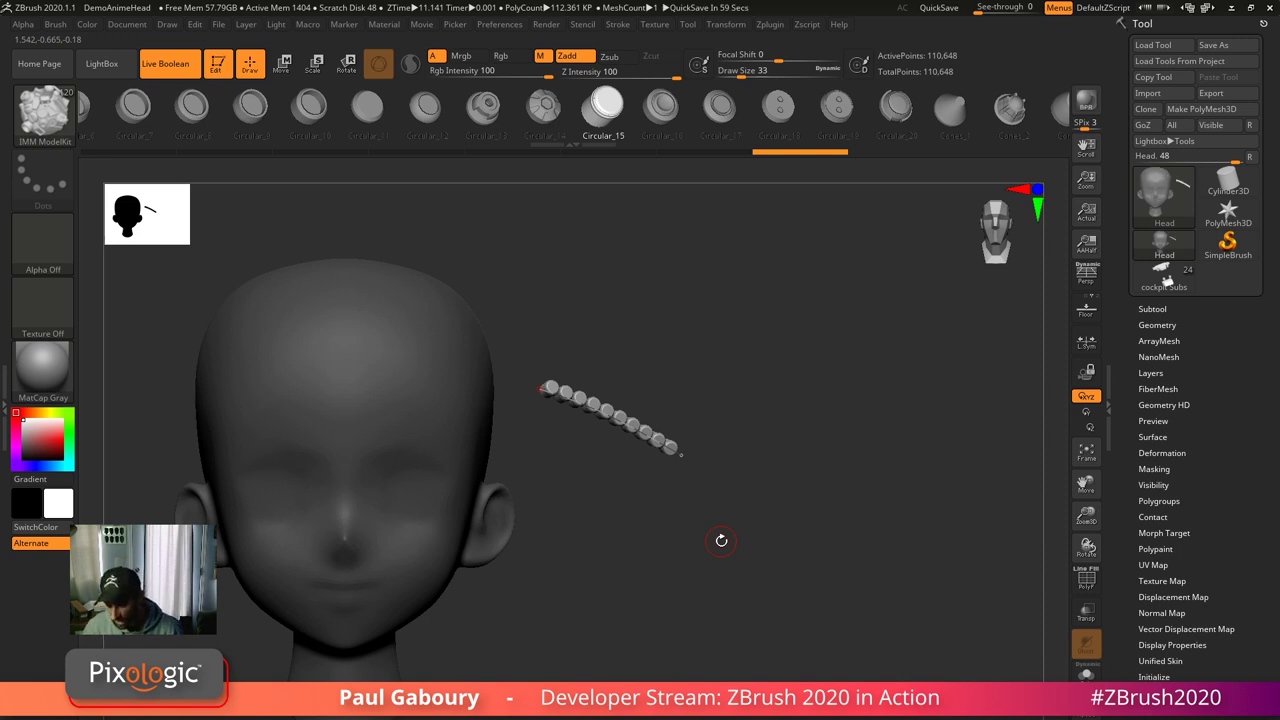
- Convert the insert brush's Circular_15 part to a mesh tool and enlarge the view of its round face
left_click_drag(706, 585, 817, 571, "alt")
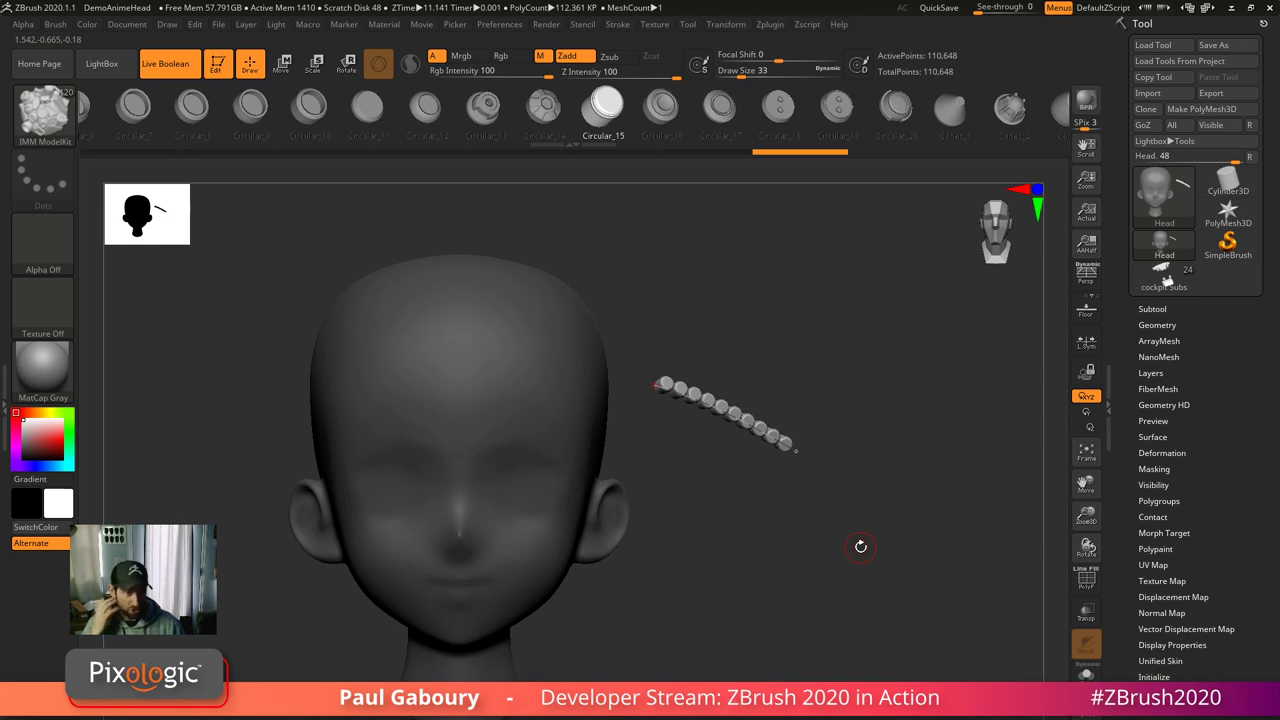
left_click(55, 24)
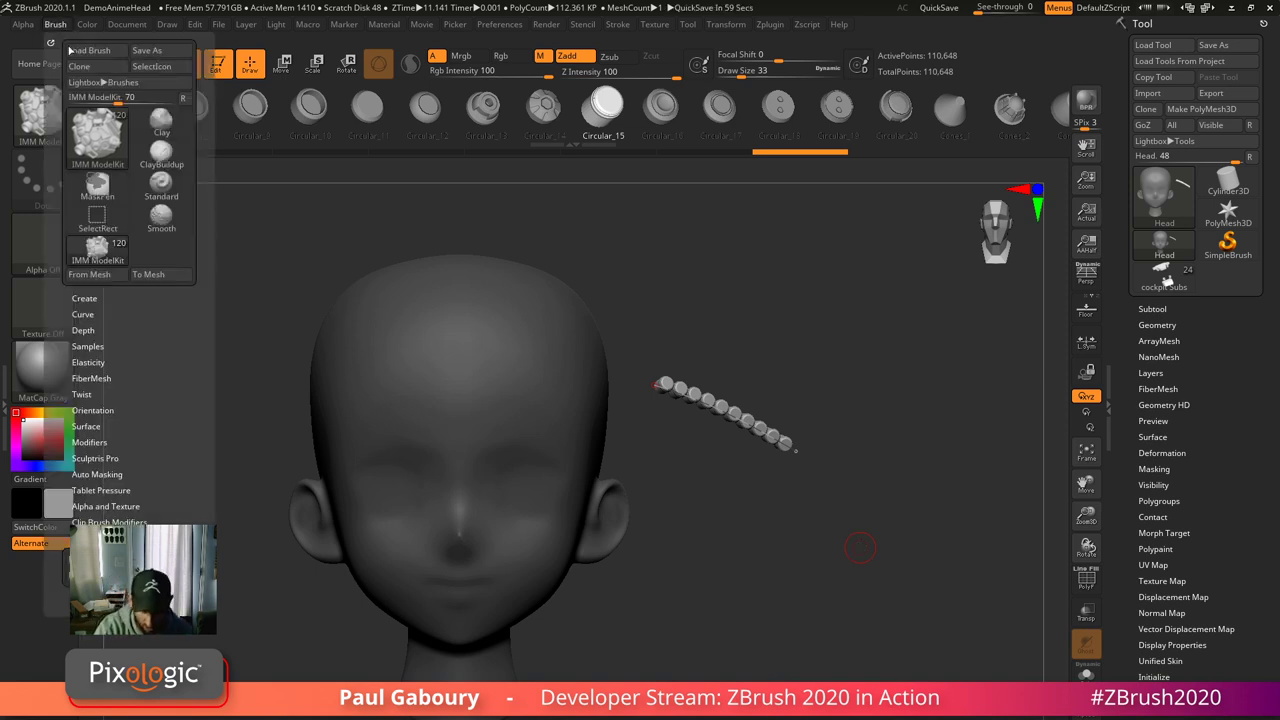
left_click(150, 276)
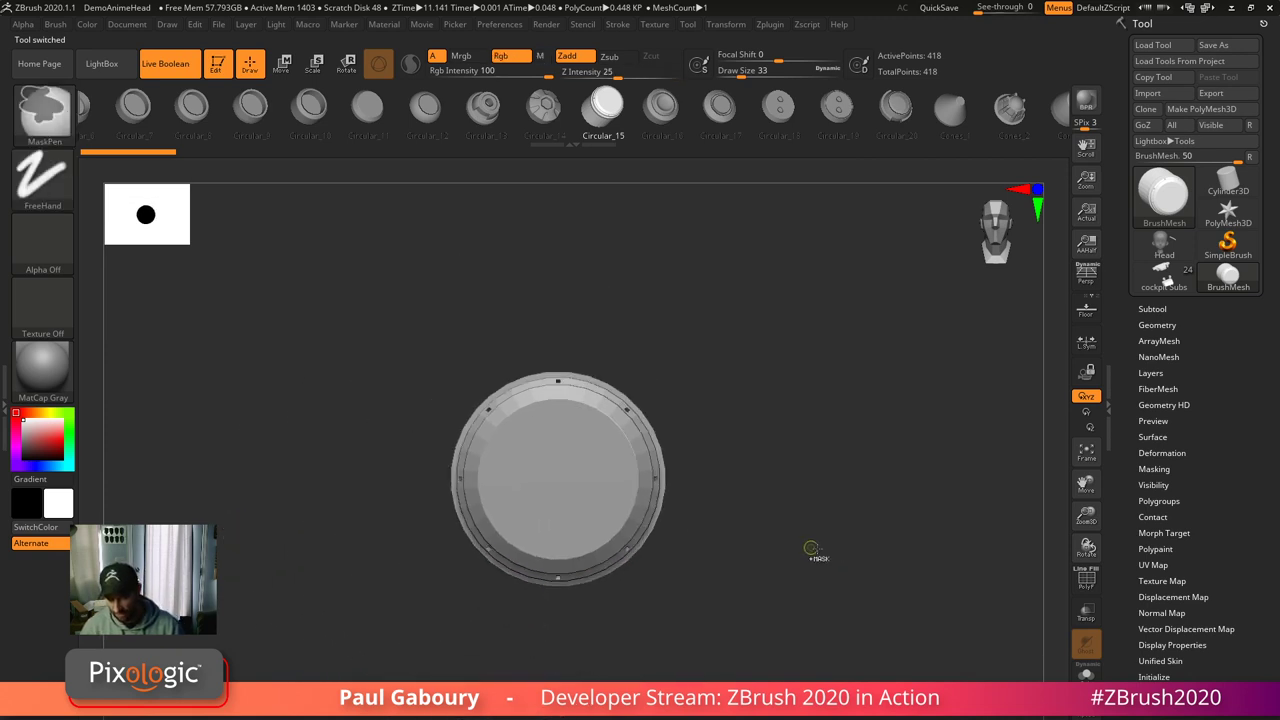
mouse_move(814, 549)
left_mouse_down()
mouse_move(814, 509)
mouse_move(836, 531)
mouse_move(749, 651)
mouse_move(751, 531)
mouse_move(803, 549)
left_mouse_up()
right_click_drag(765, 535, 785, 565, "ctrl")
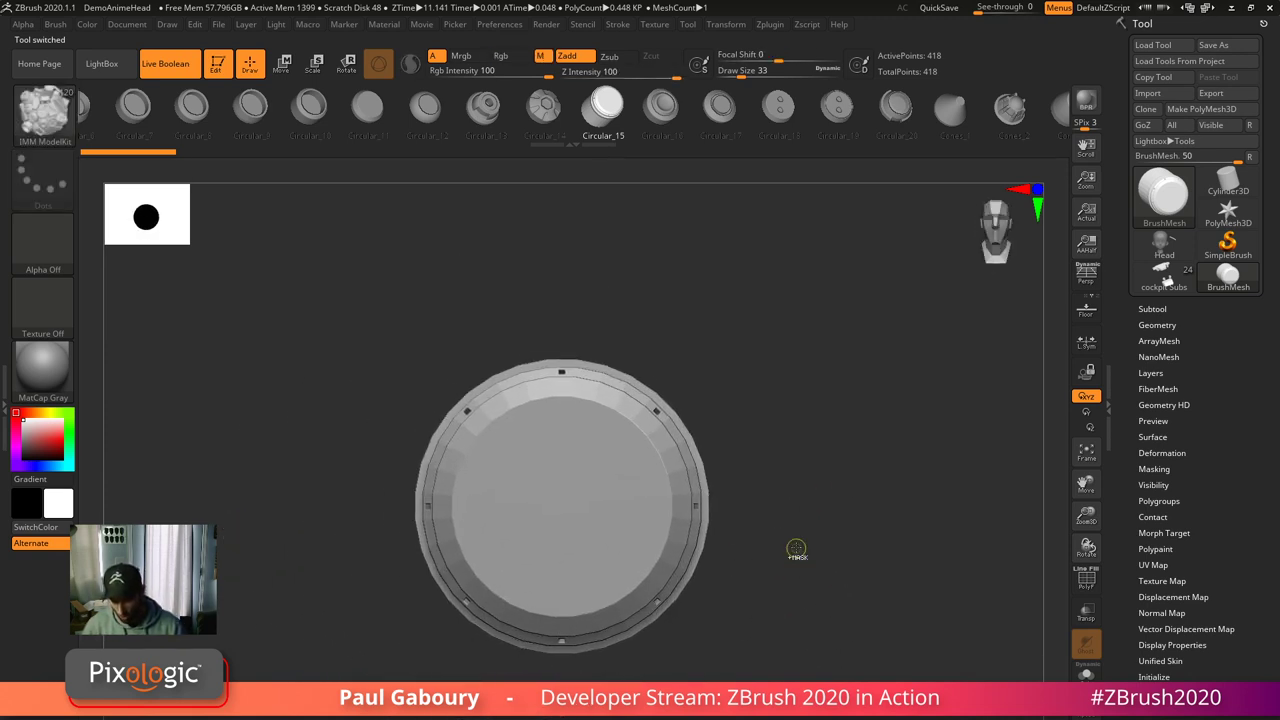
- Create a new InsertMesh brush from the part in its face-on orientation
key("b")
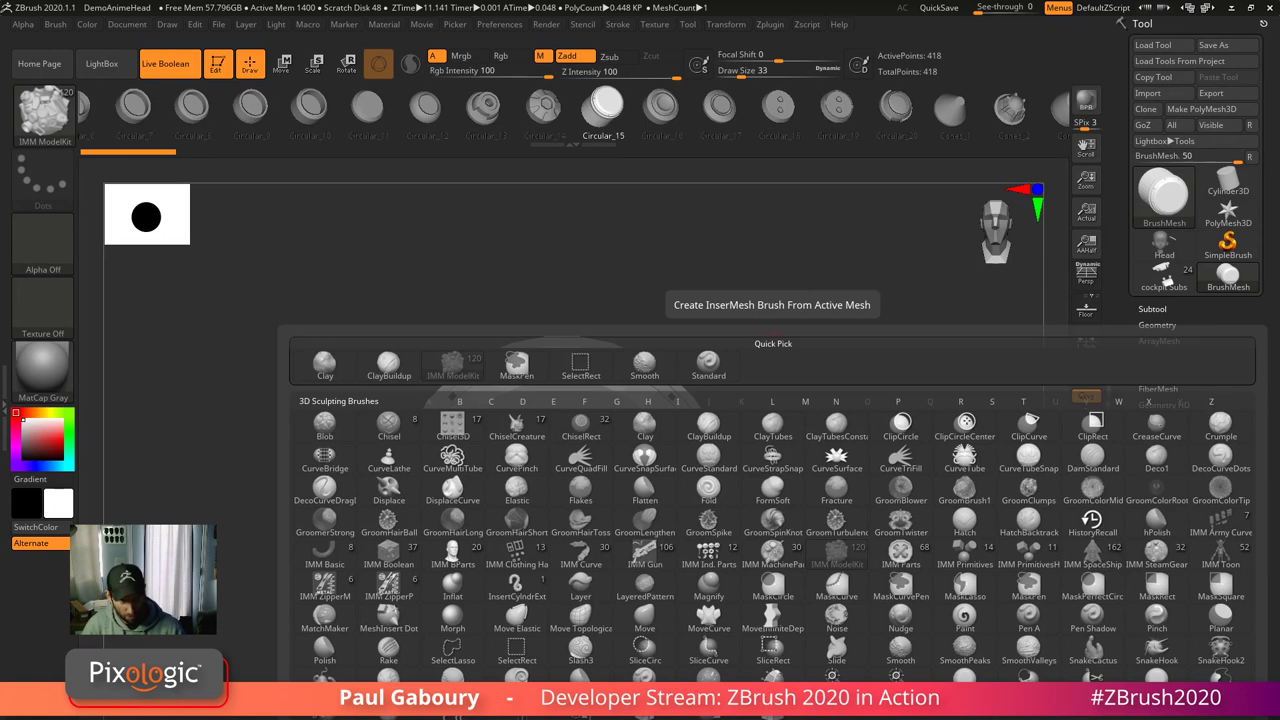
key("b")
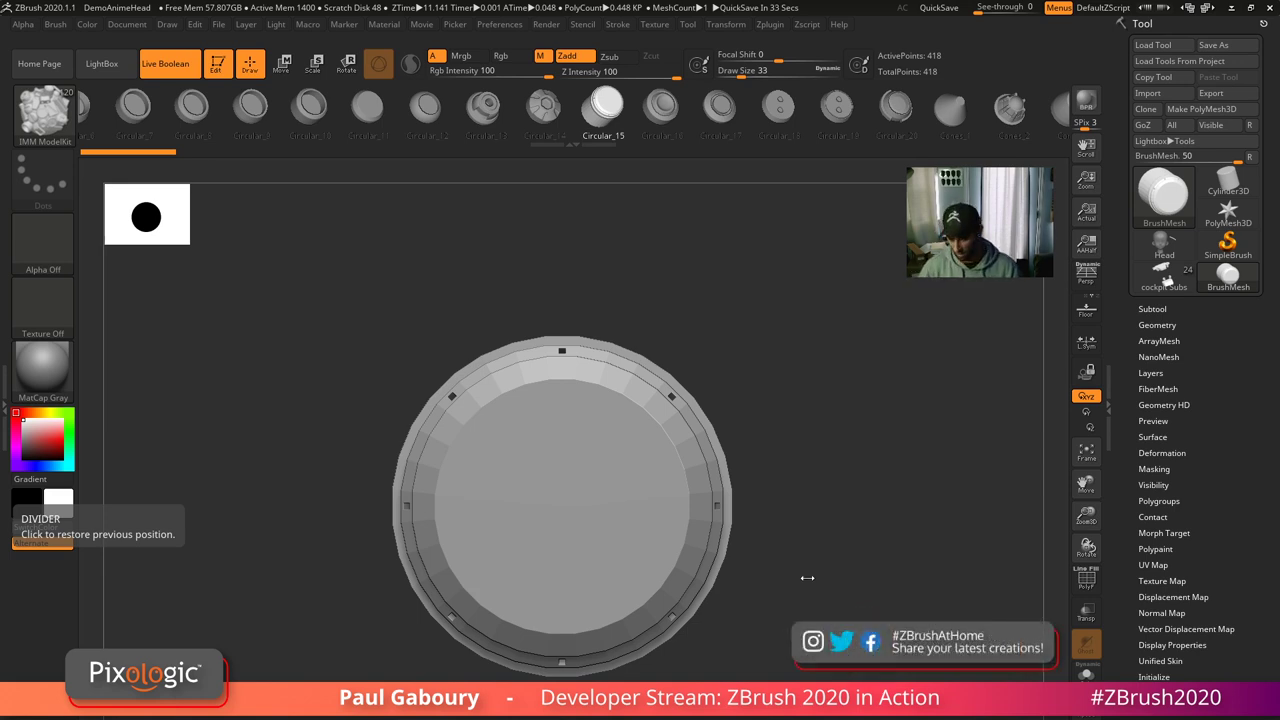
mouse_move(811, 585)
left_mouse_down()
mouse_move(826, 577)
mouse_move(811, 572)
left_mouse_up()
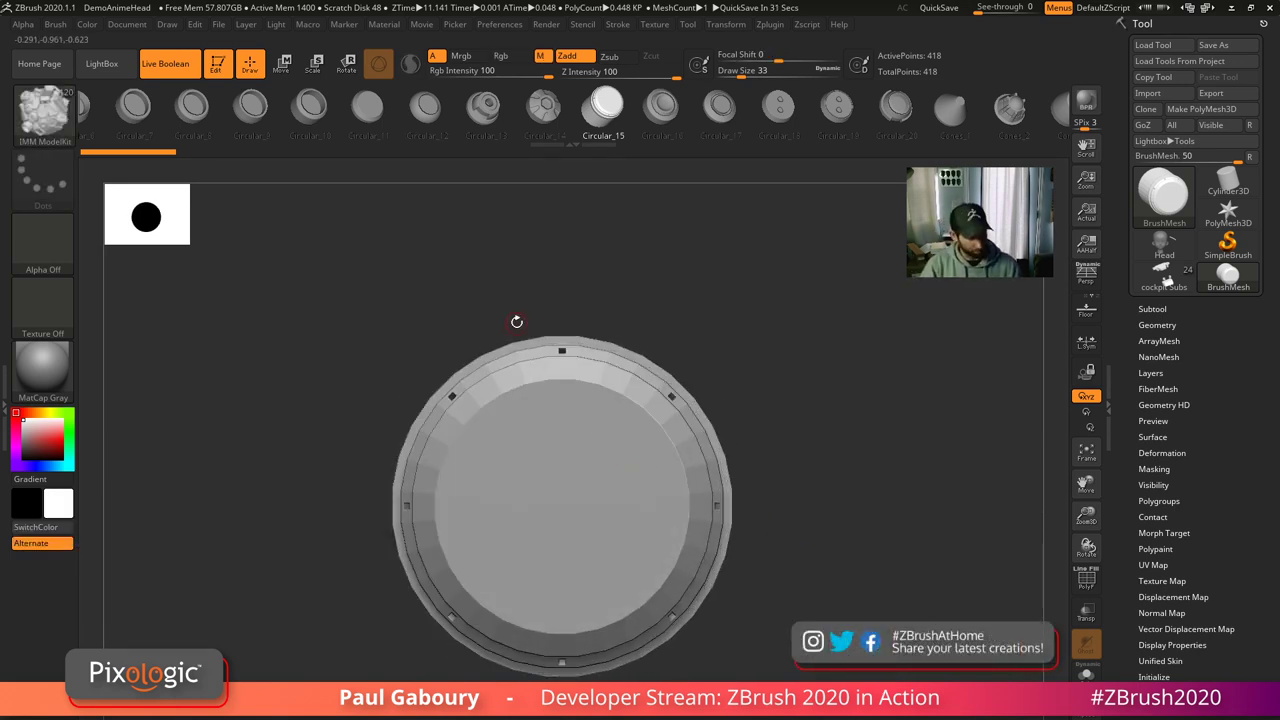
key("b")
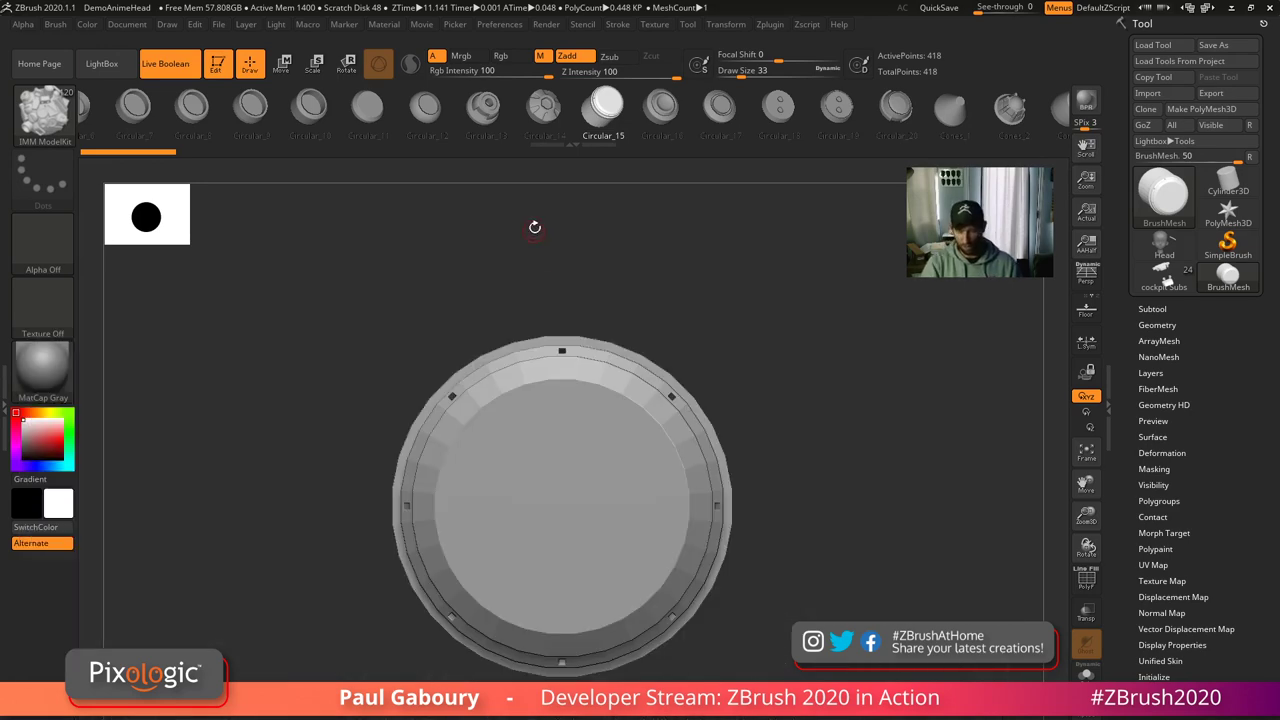
key("b")
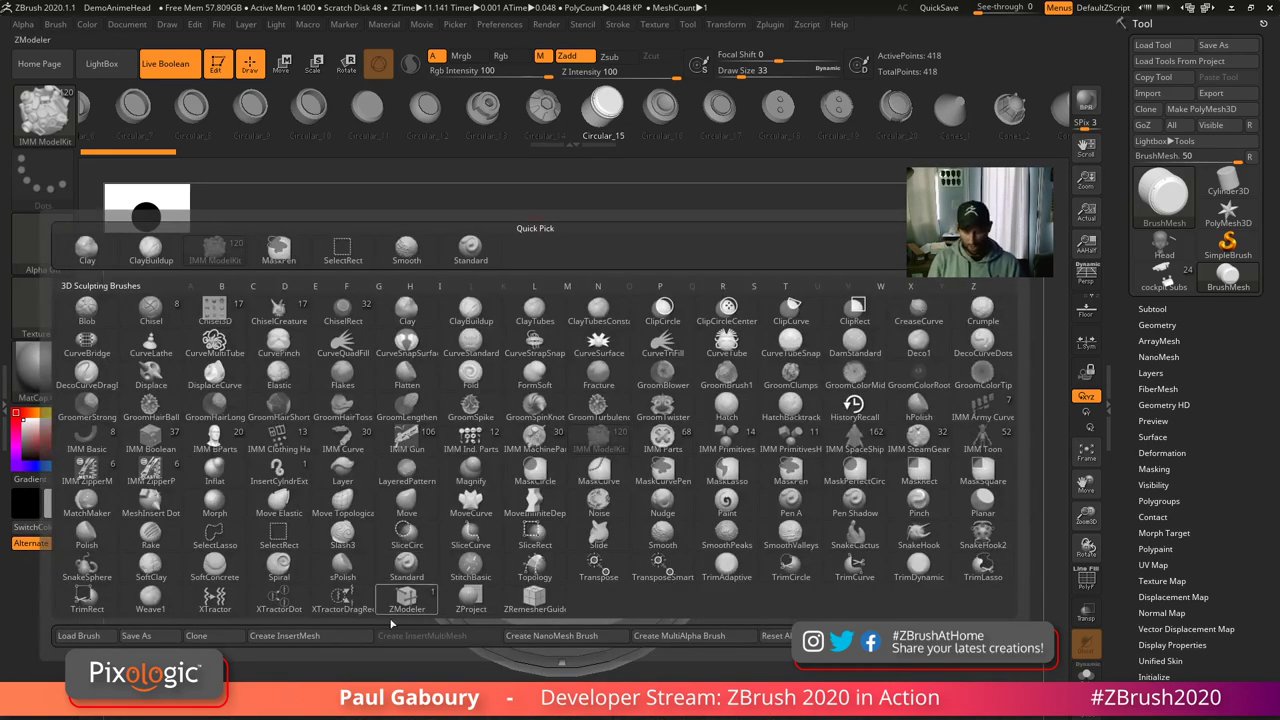
left_click(320, 646)
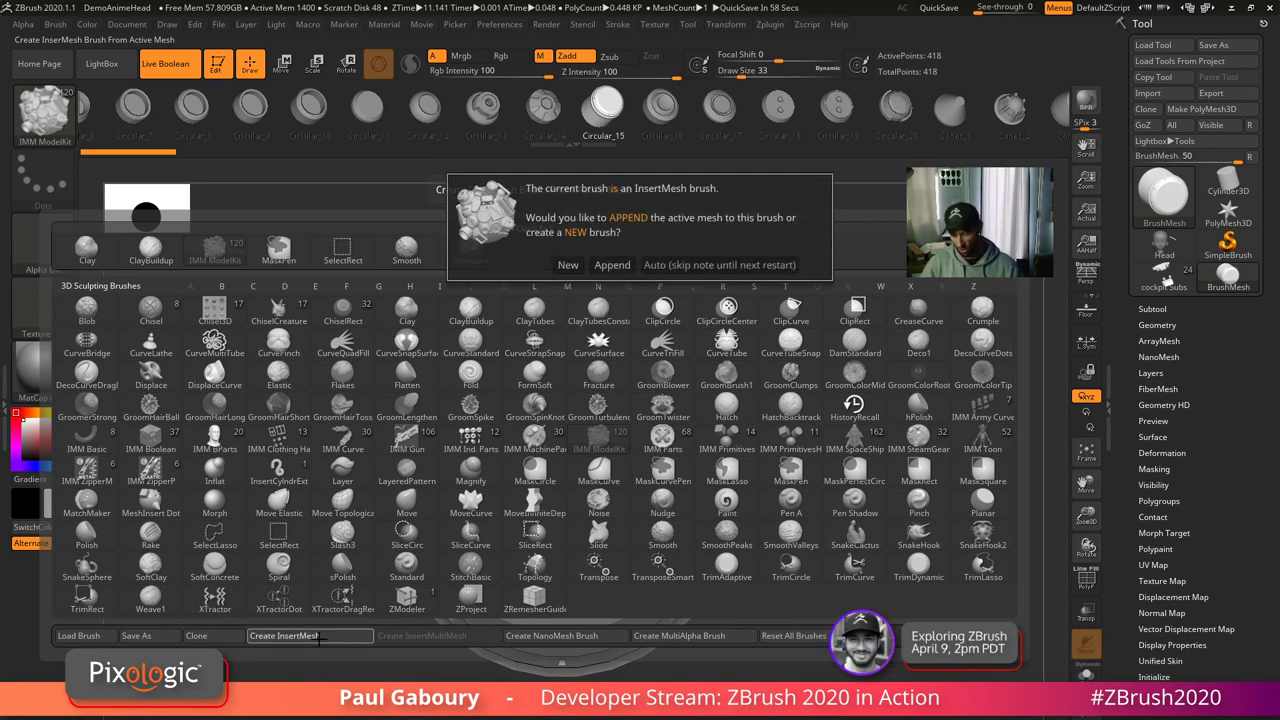
left_click(567, 265)
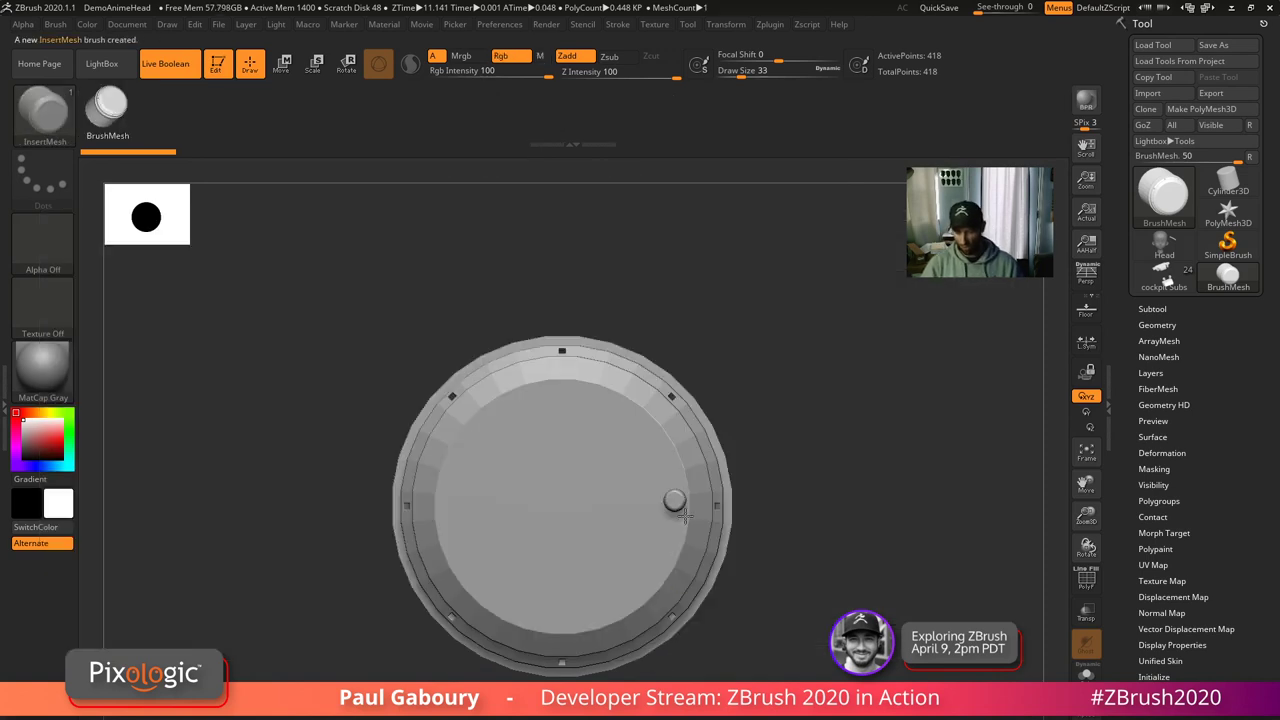
- Turn the part to its side view and append that orientation to the new InsertMesh brush
left_click_drag(685, 516, 796, 596)
right_click_drag(796, 596, 768, 590, "ctrl")
mouse_move(768, 590)
right_mouse_down()
mouse_move(801, 557)
mouse_move(786, 611)
mouse_move(768, 614)
mouse_move(788, 583)
mouse_move(749, 404)
right_mouse_up()
key("ctrl+z")
key("ctrl+z")
key("b")
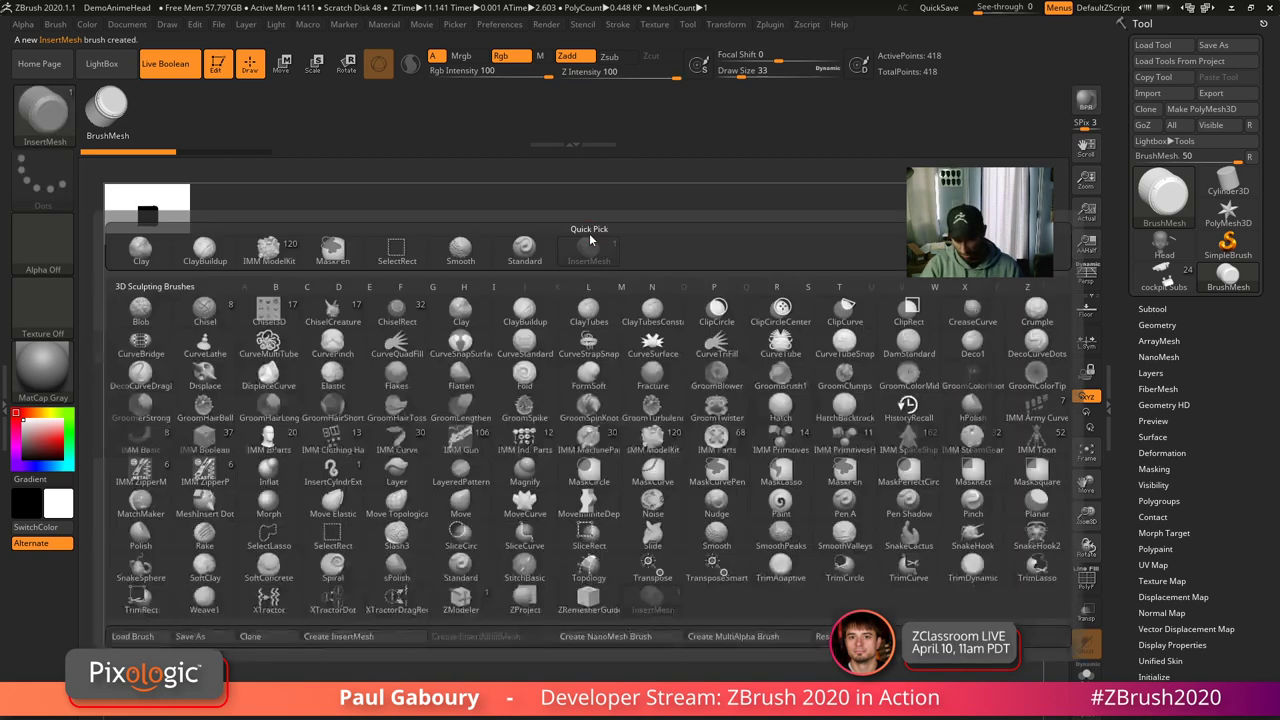
left_click(378, 640)
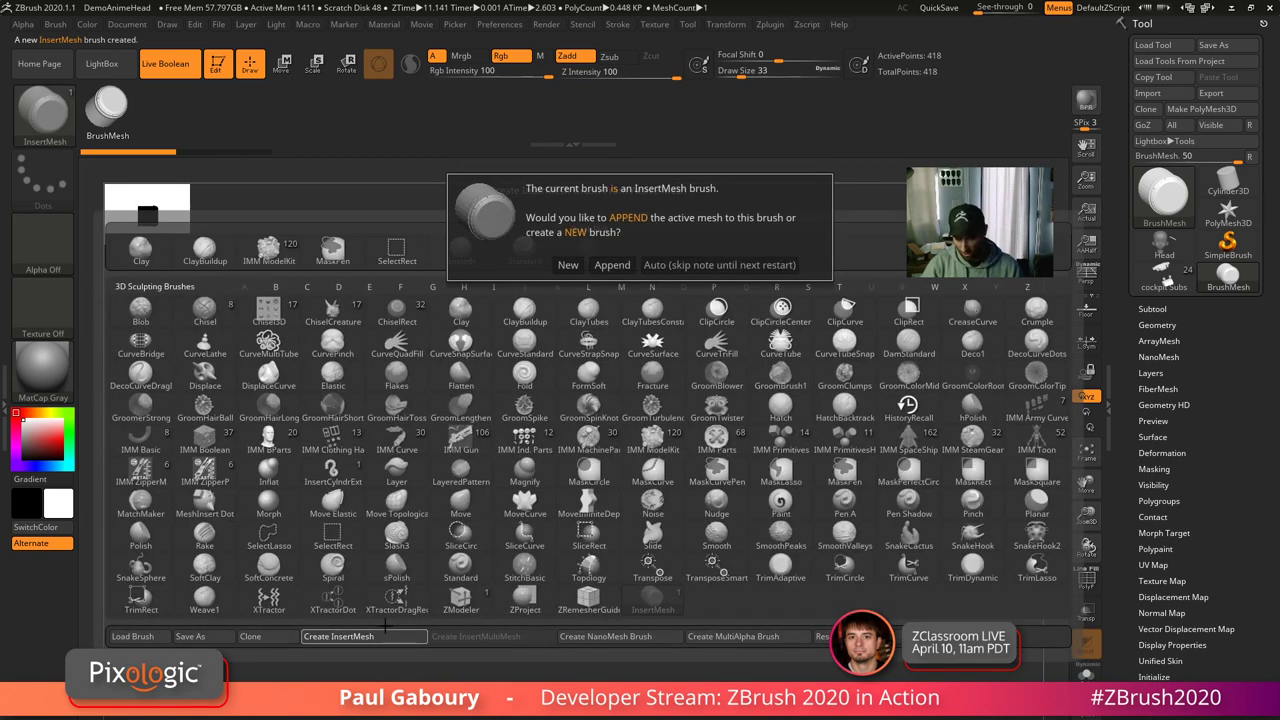
left_click(612, 265)
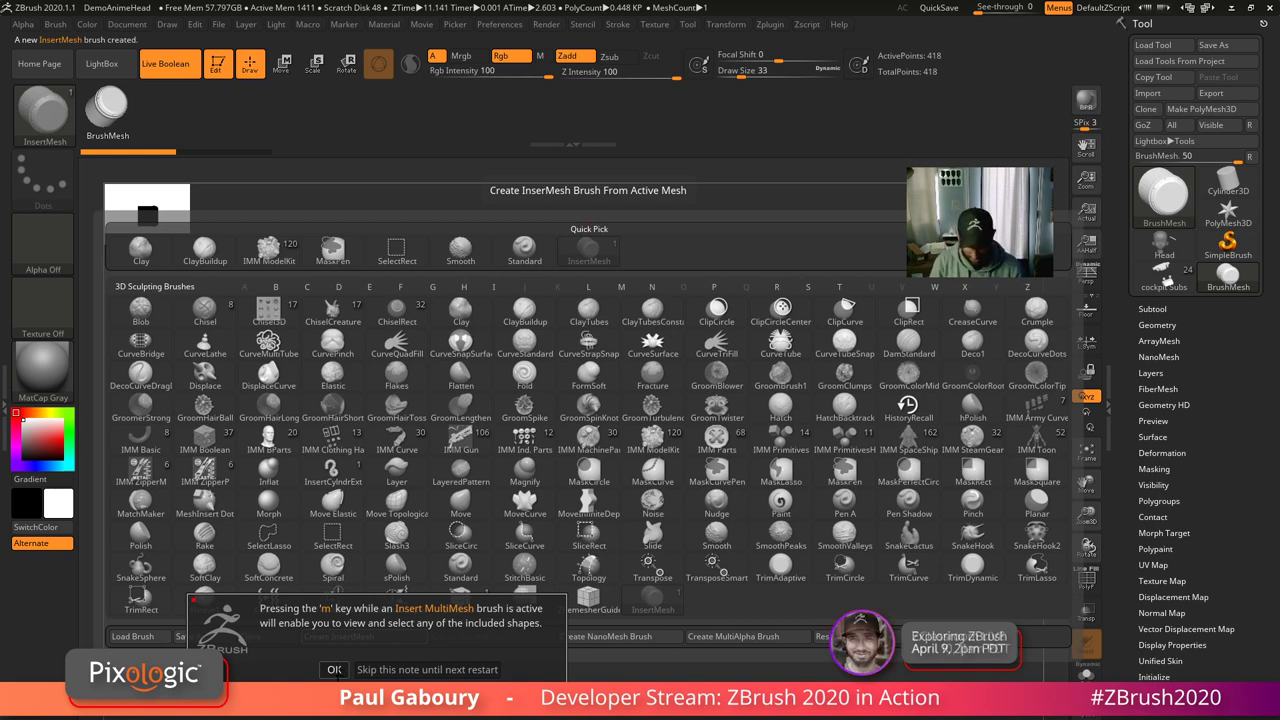
left_click(334, 669)
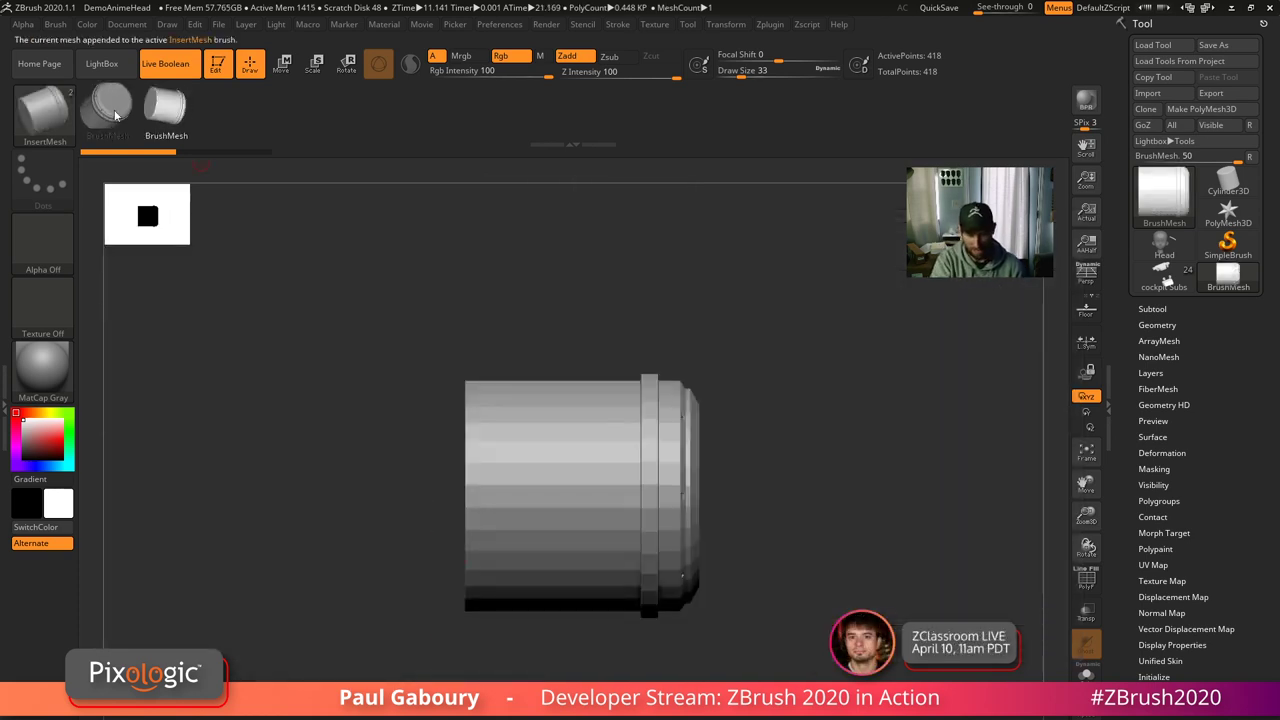
- Turn the part upright with its cap on top and append it to the InsertMesh brush as a third orientation
key("m")
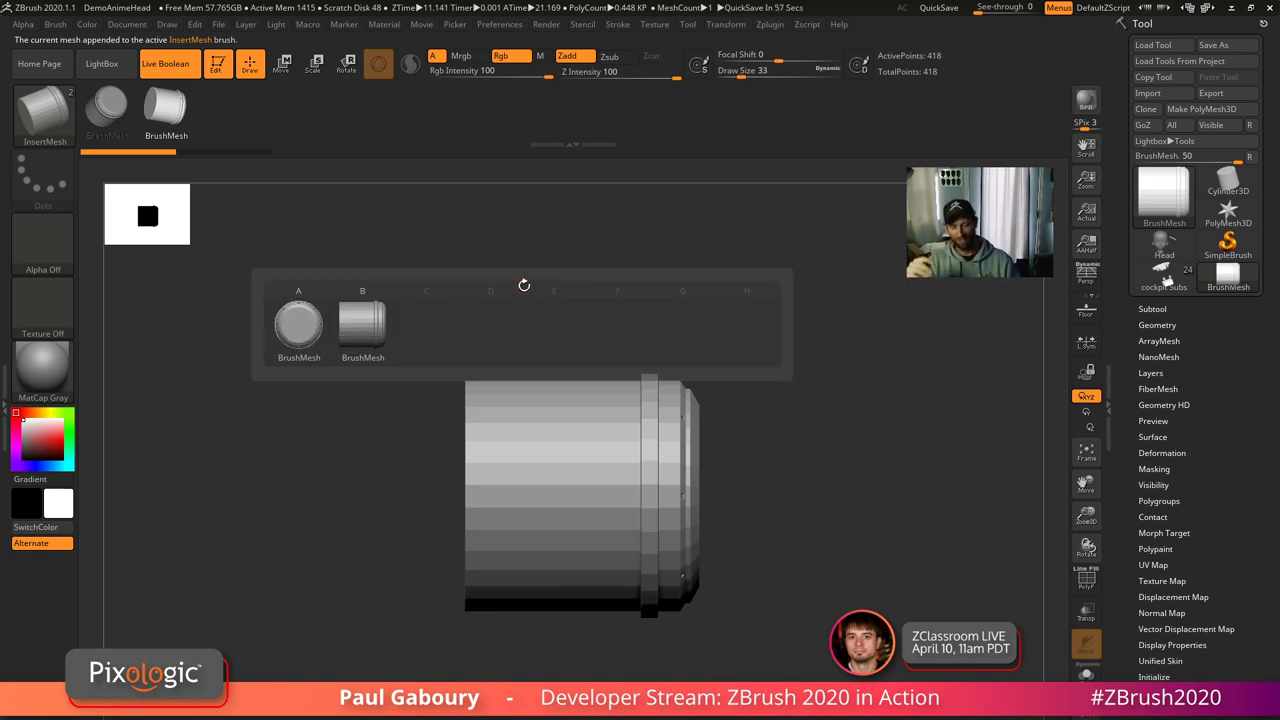
left_click_drag(747, 594, 786, 491)
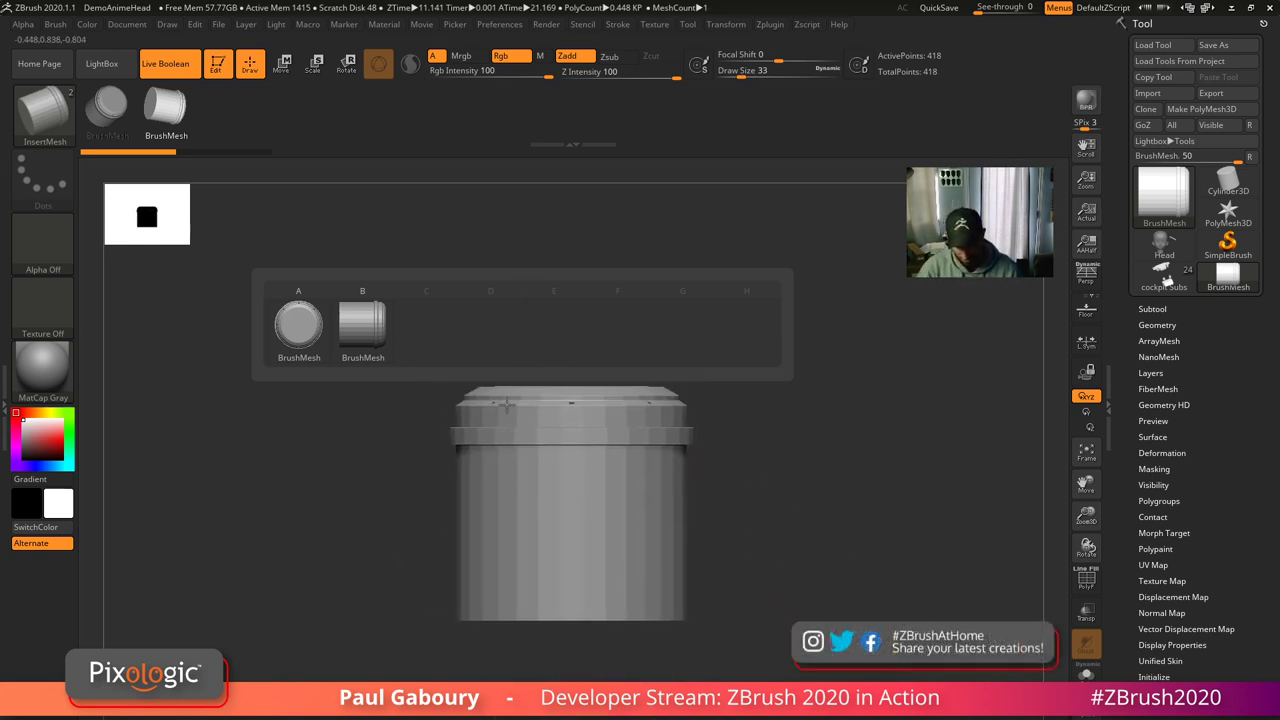
key("b")
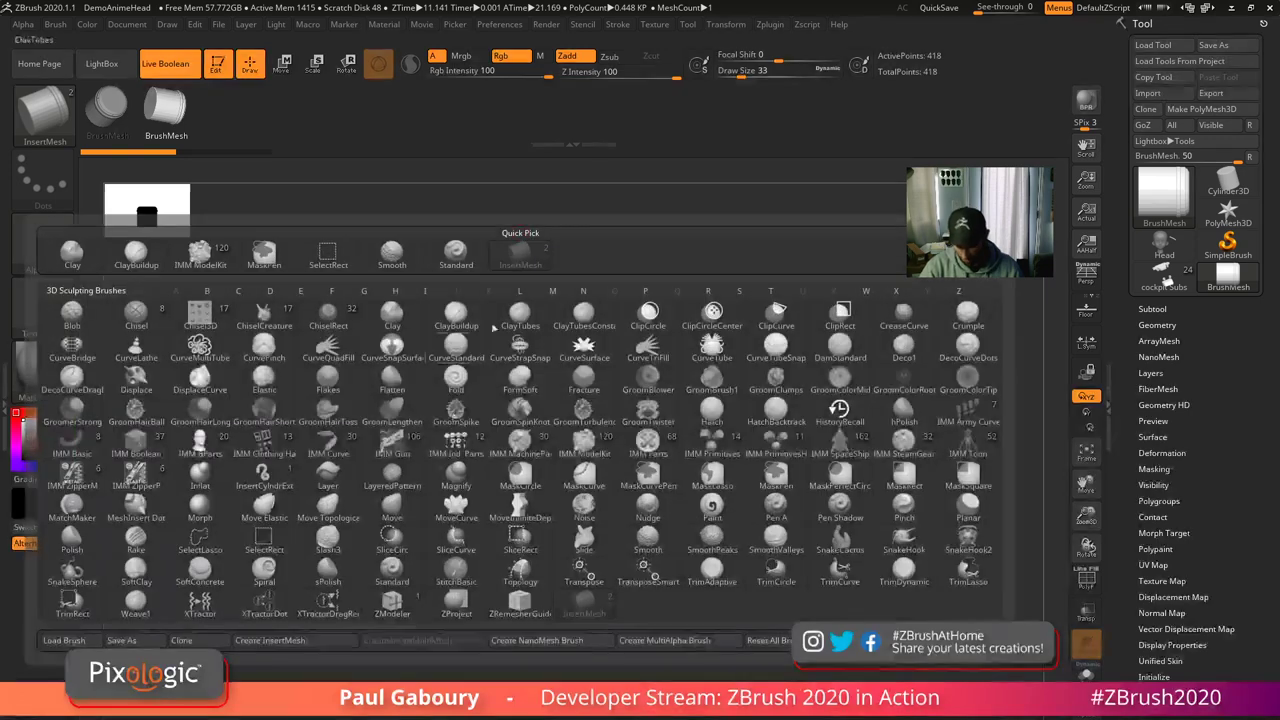
left_click(270, 640)
left_click(610, 265)
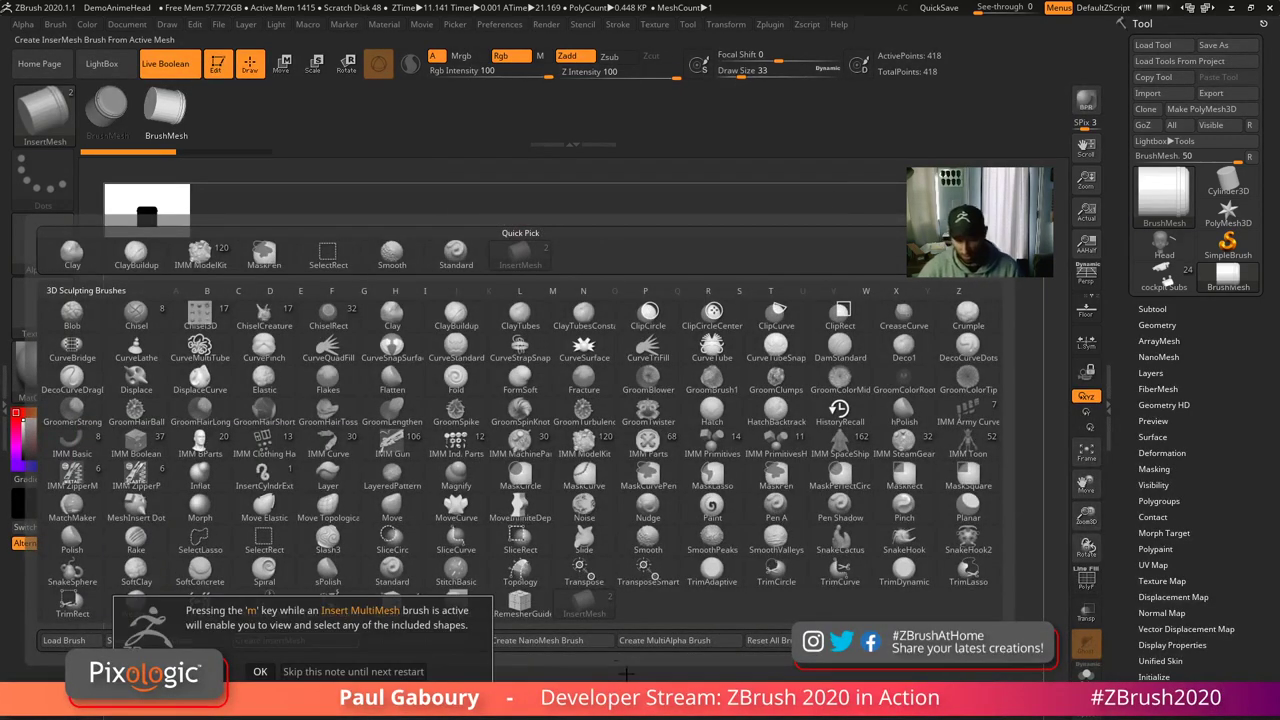
left_click(352, 671)
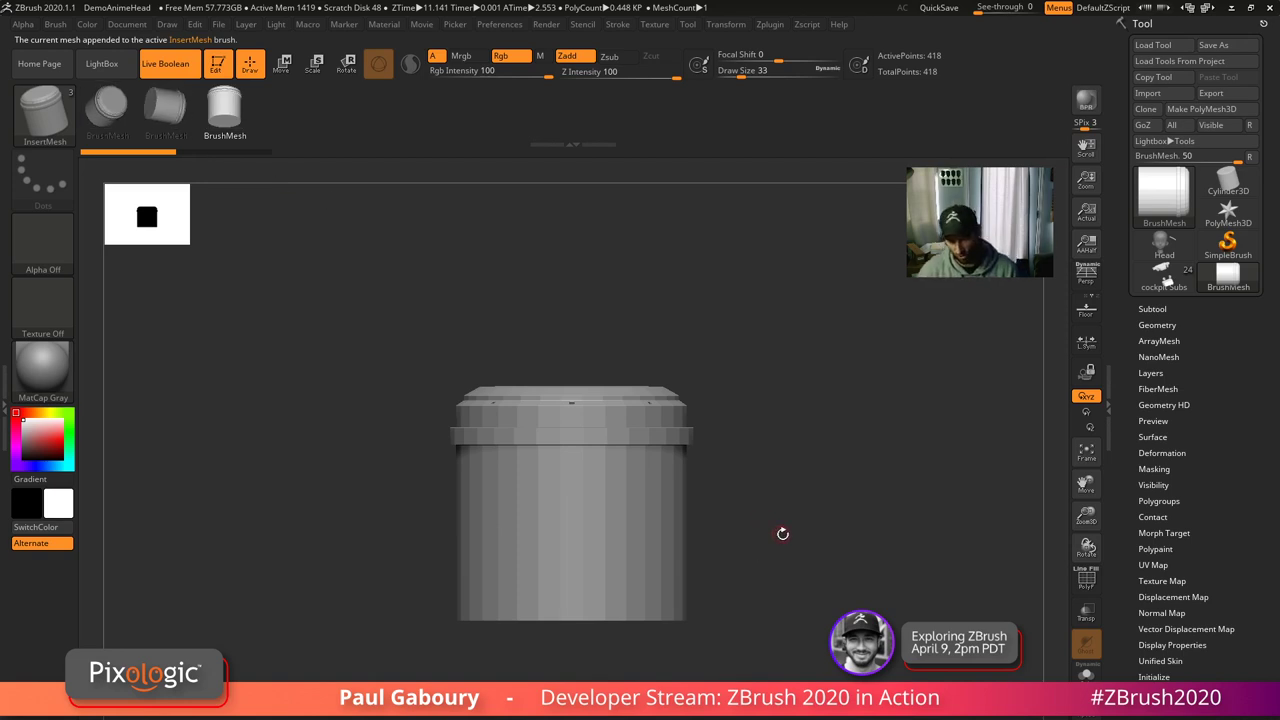
- Enable Curve Mode for the three-part InsertMesh brush, with the part's round face framed from the front
left_click_drag(782, 533, 740, 414)
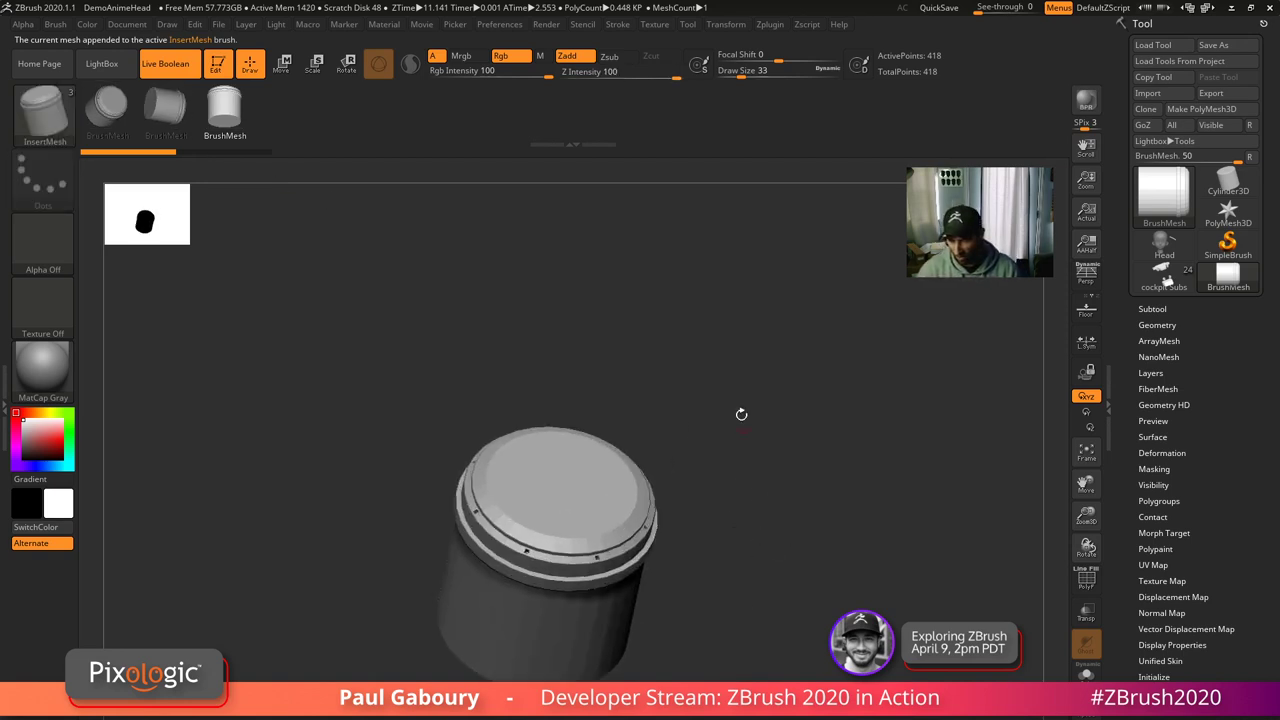
left_click(618, 24)
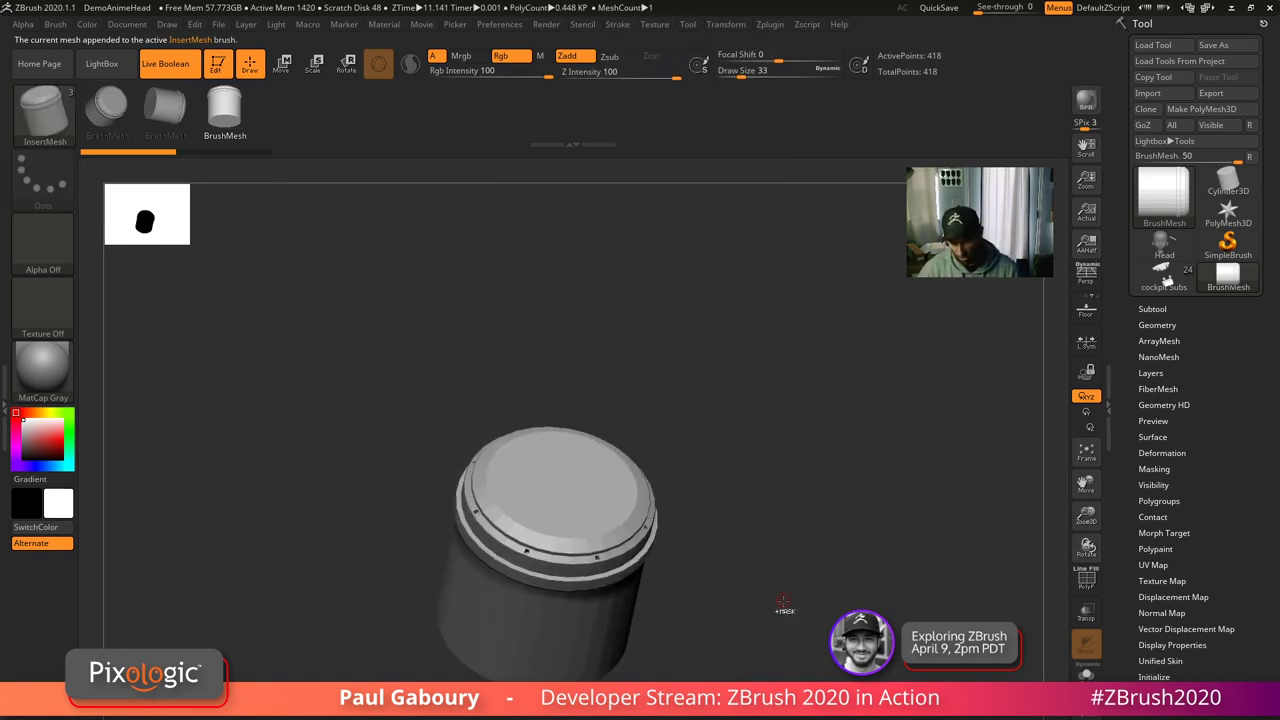
left_click_drag(783, 603, 690, 506)
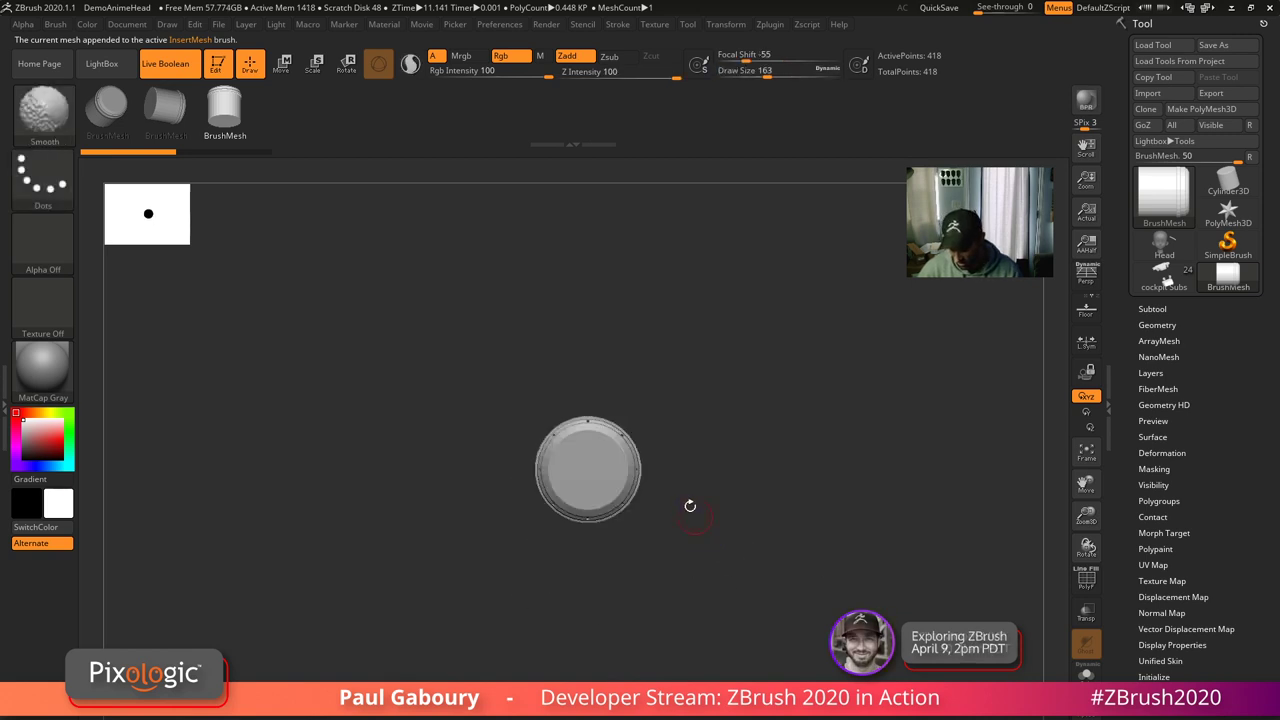
- Draw a straight chain of the upright third part outward from the disc's edge, and undo it
left_click_drag(641, 461, 957, 466)
left_click_drag(904, 592, 836, 590, "alt")
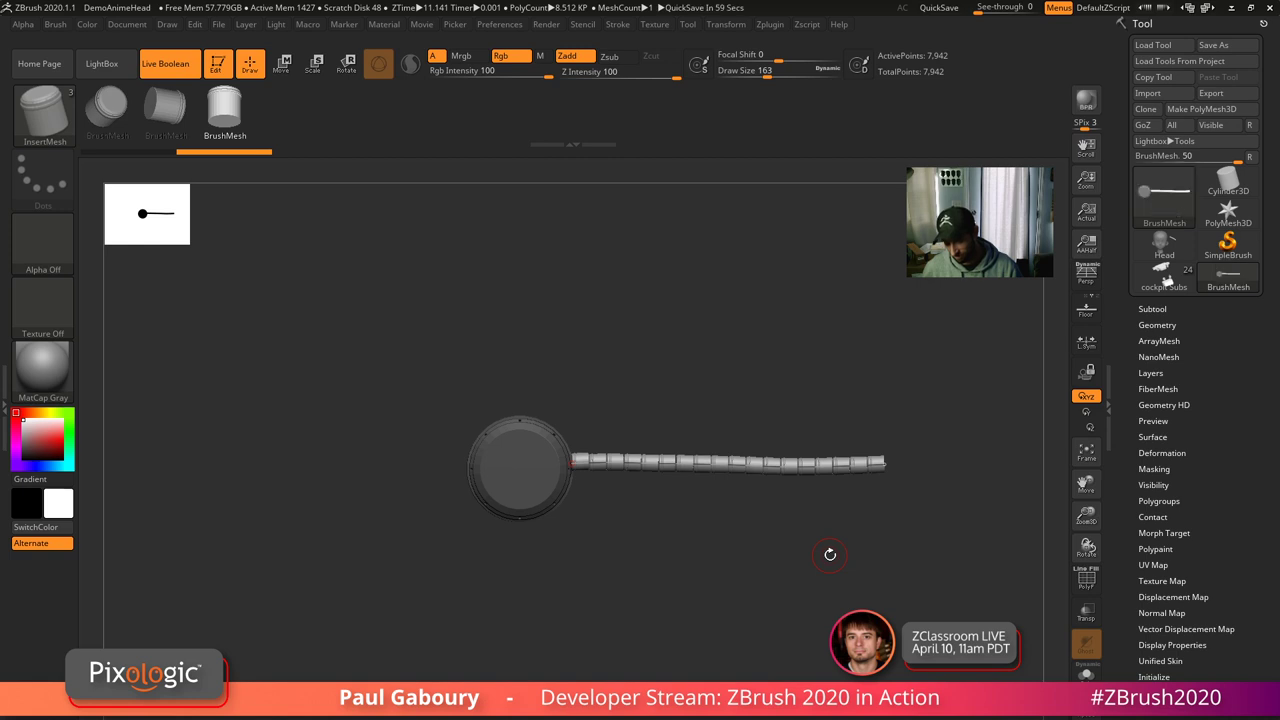
key("ctrl+z")
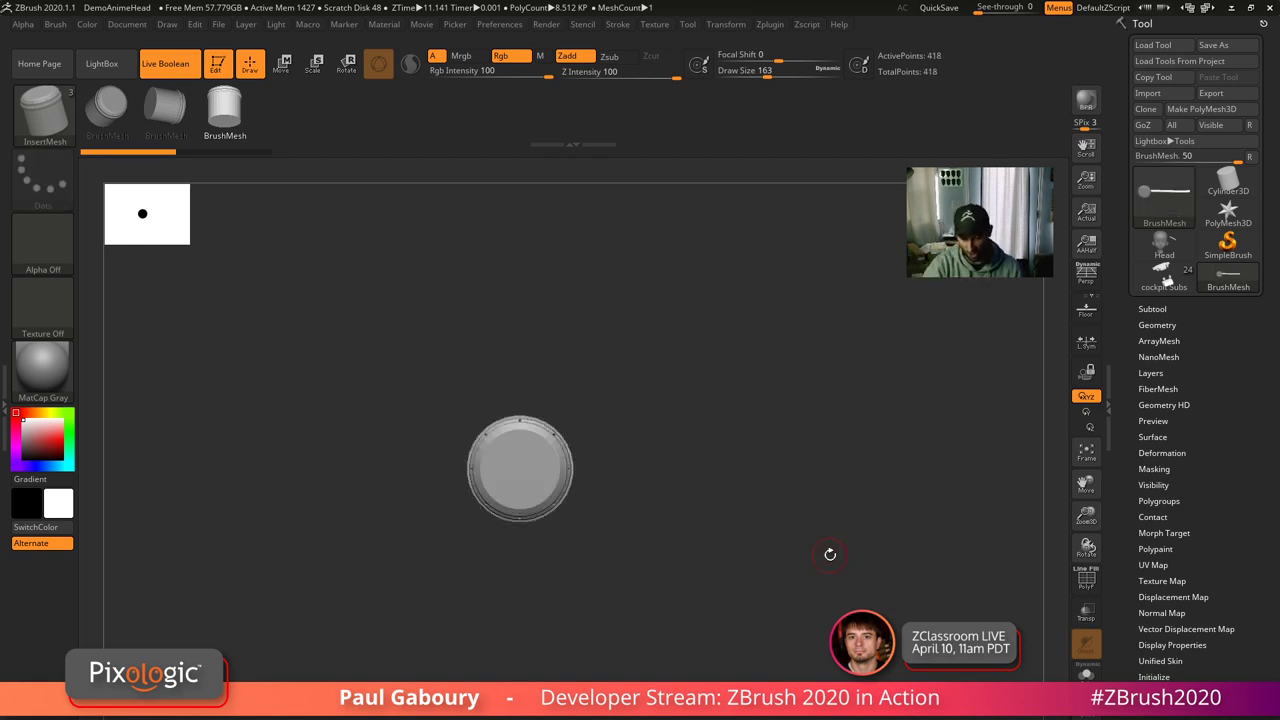
- Draw an arching chain of the second, side-view part outward from the disc's edge, and undo it
mouse_move(573, 466)
left_mouse_down()
mouse_move(850, 390)
mouse_move(871, 487)
left_mouse_up()
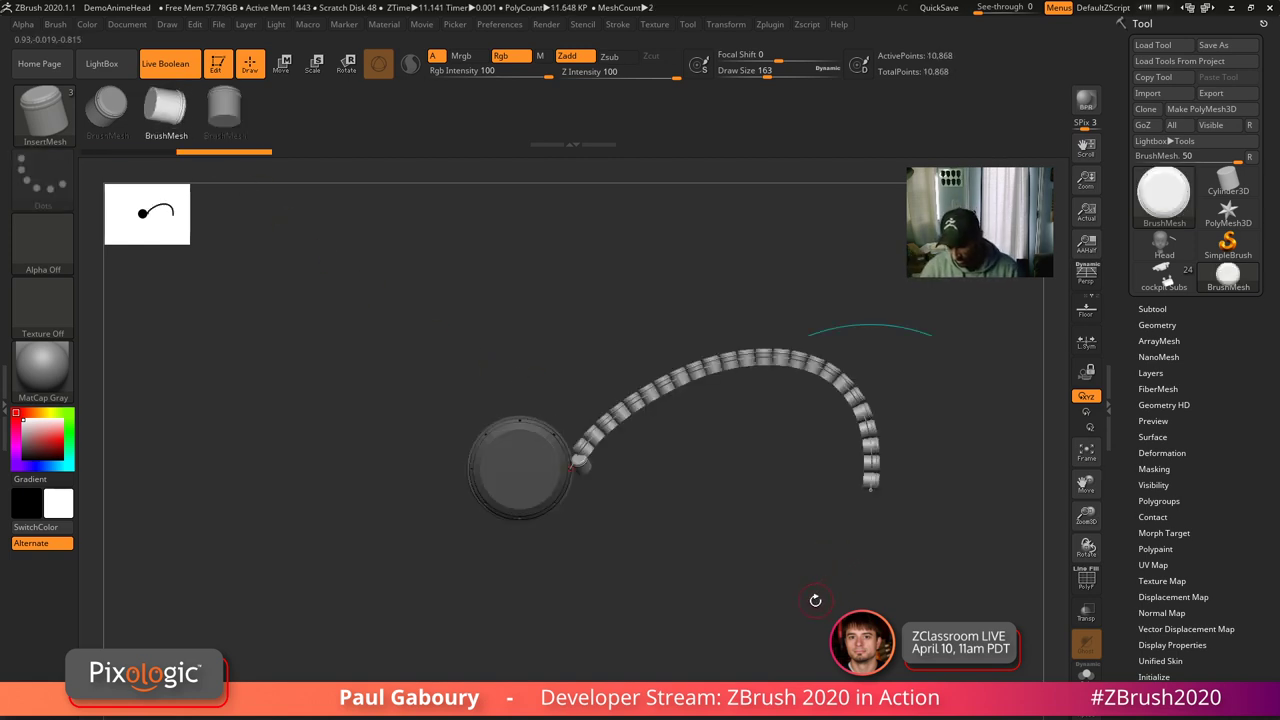
left_click_drag(803, 608, 790, 584)
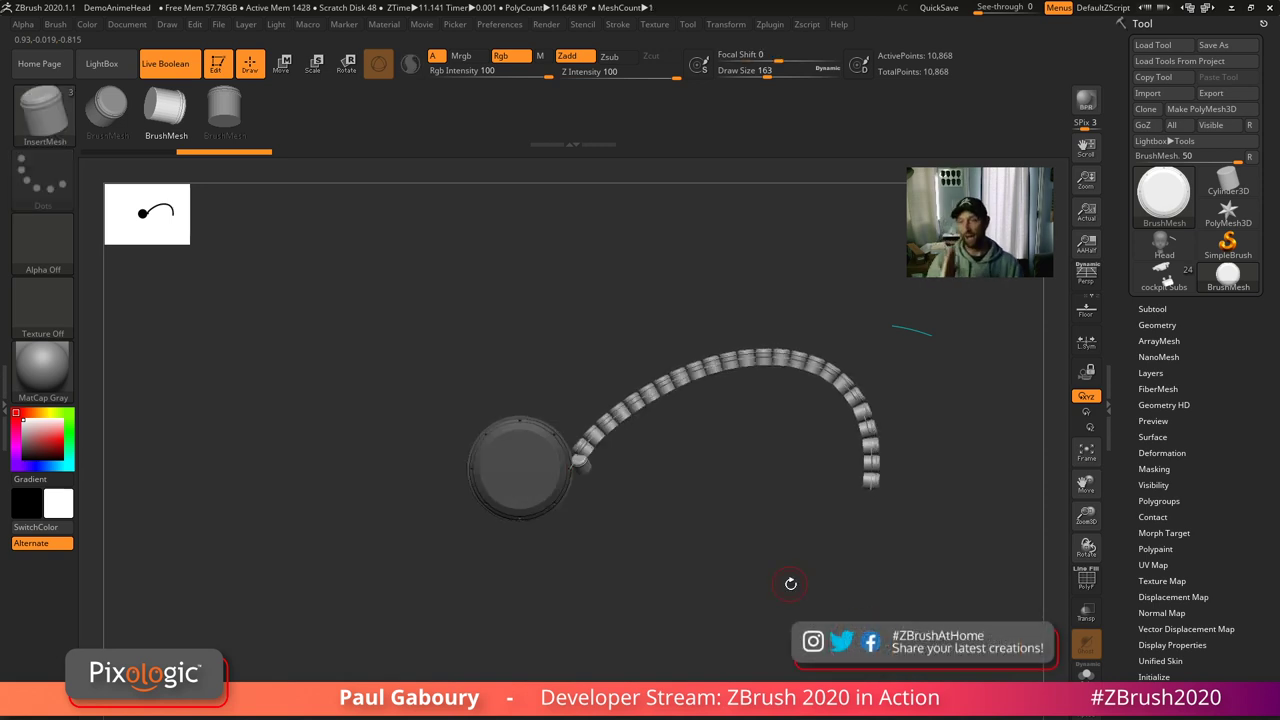
key("ctrl+z")
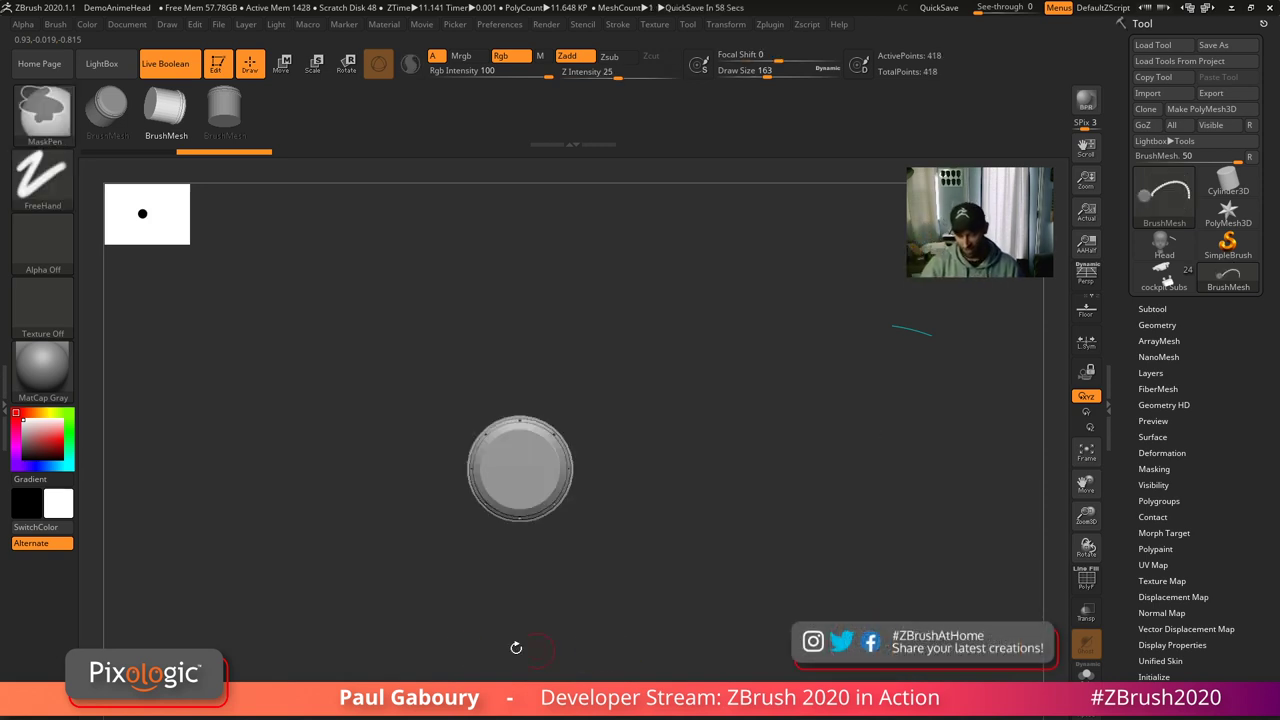
- Draw an arching chain of the first InsertMesh part outward from the disc's edge
mouse_move(548, 435)
left_mouse_down()
mouse_move(674, 344)
mouse_move(884, 590)
left_mouse_up()
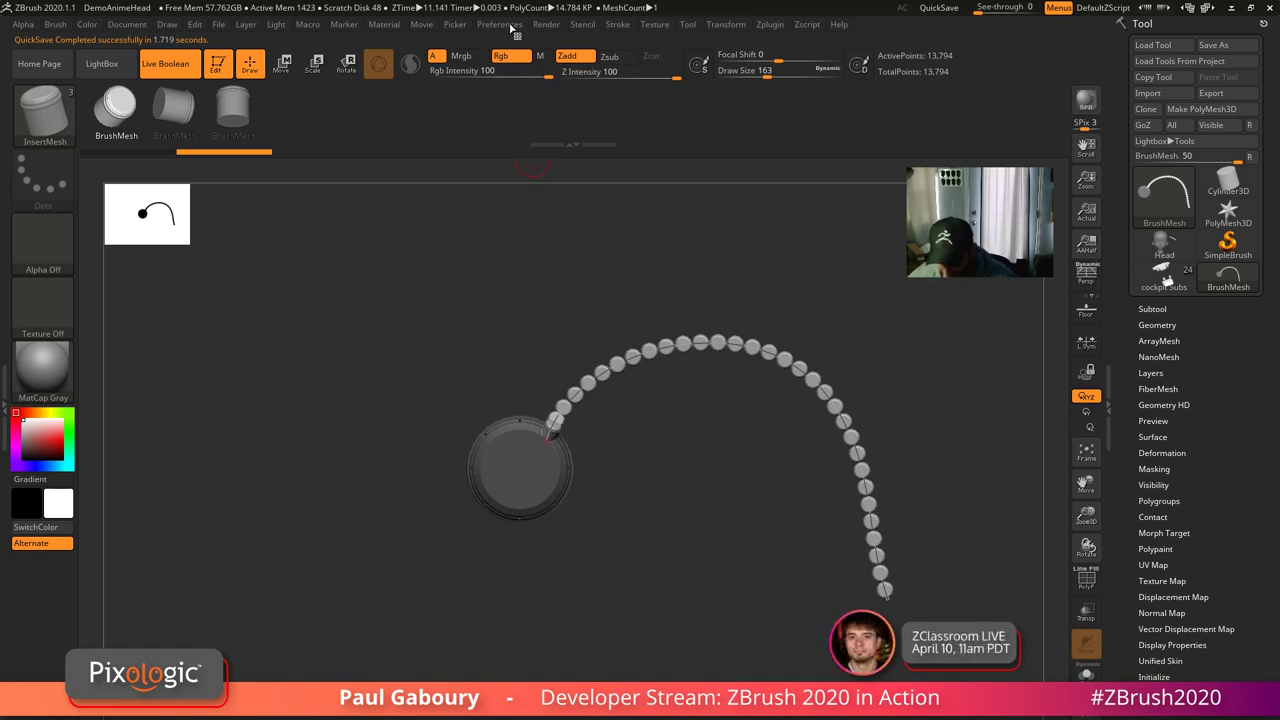
- Set the QuickSave maximum duration to 40 minutes in the preferences
left_click(505, 25)
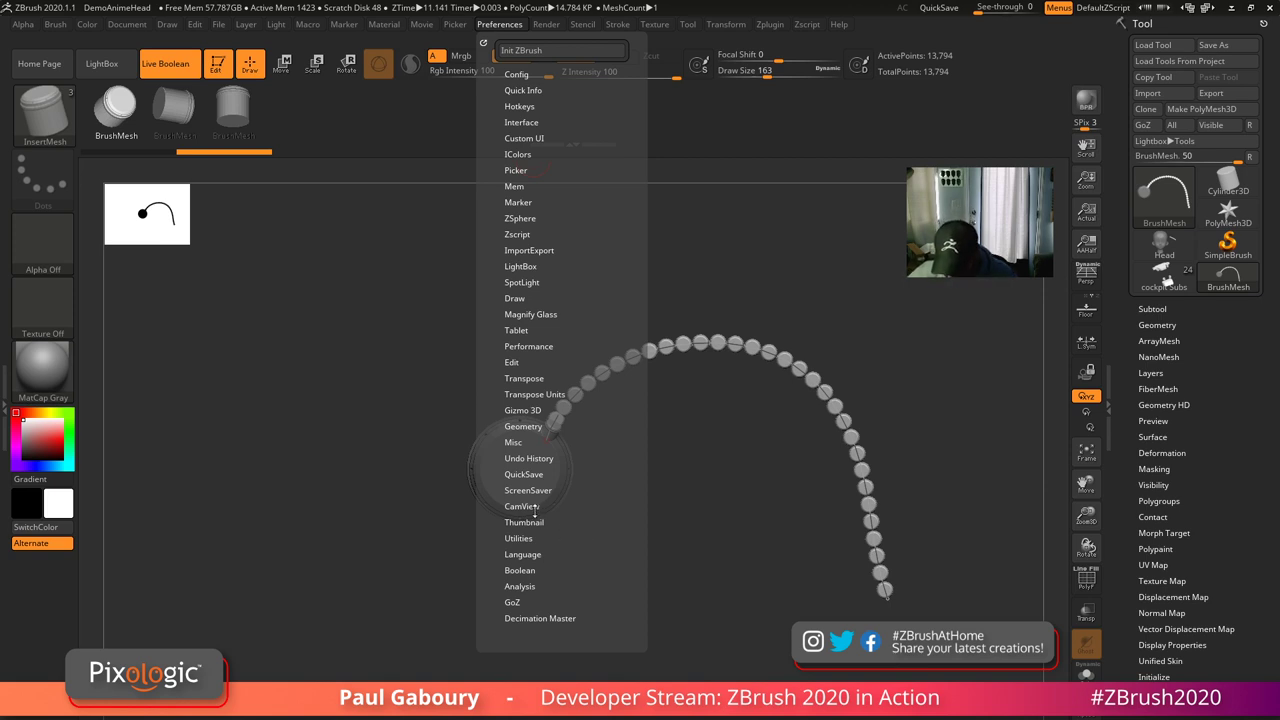
left_click(538, 490)
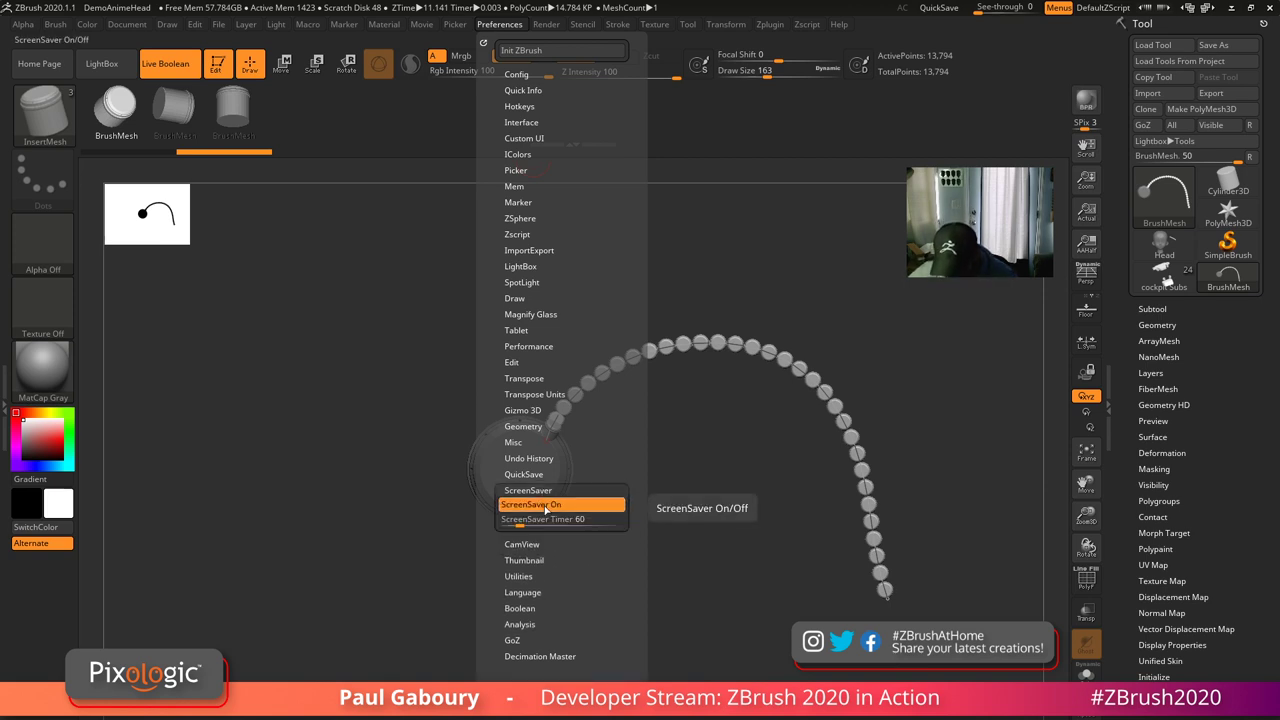
left_click(528, 490)
left_click(524, 474)
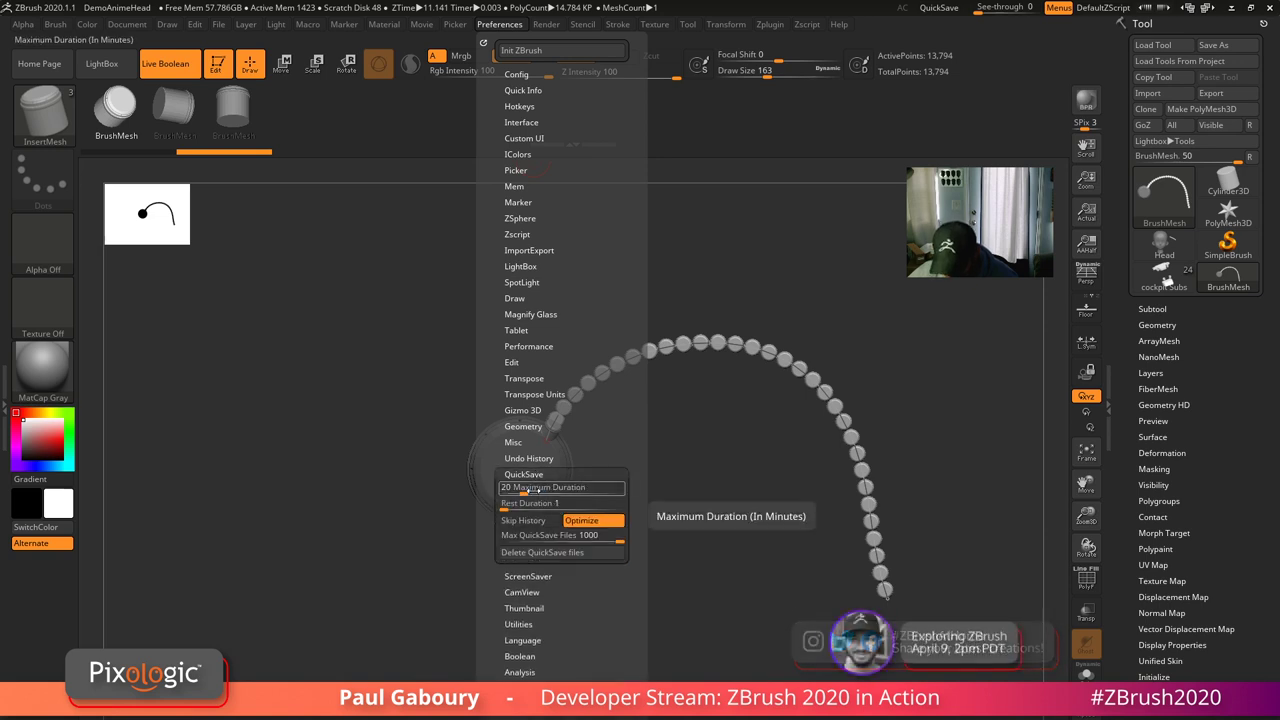
left_click(528, 491)
type("40")
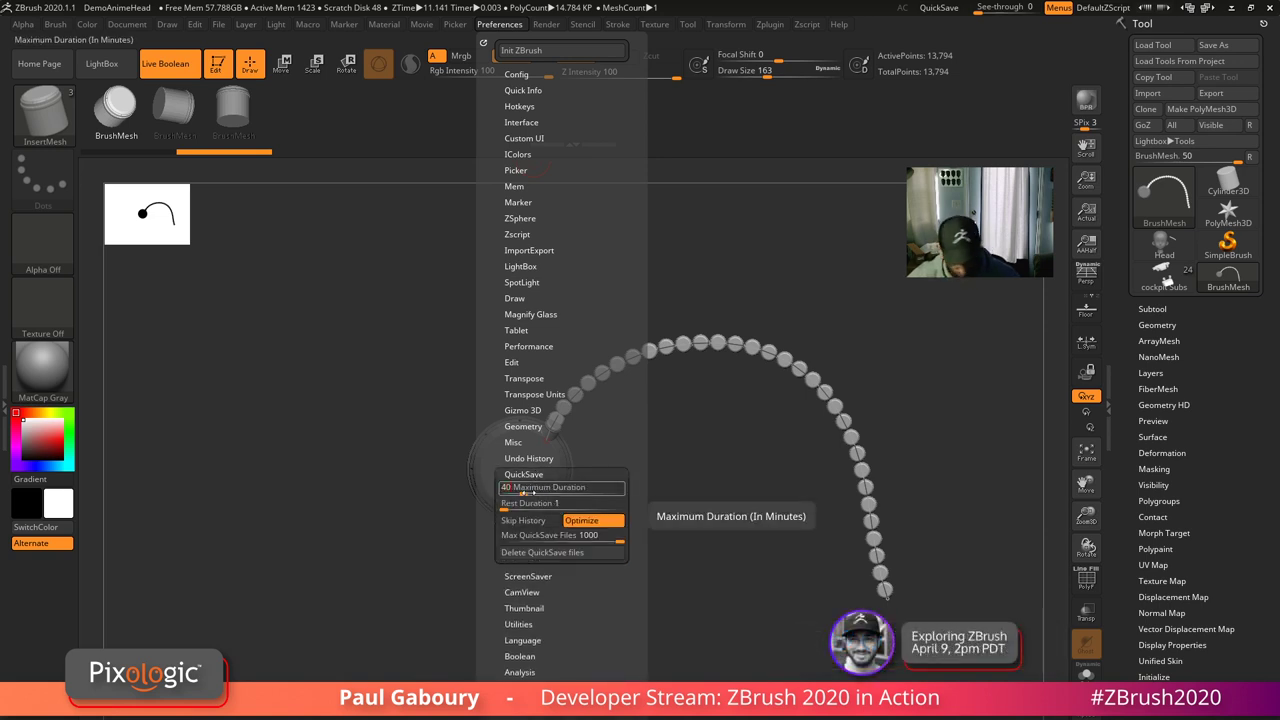
left_click(524, 503)
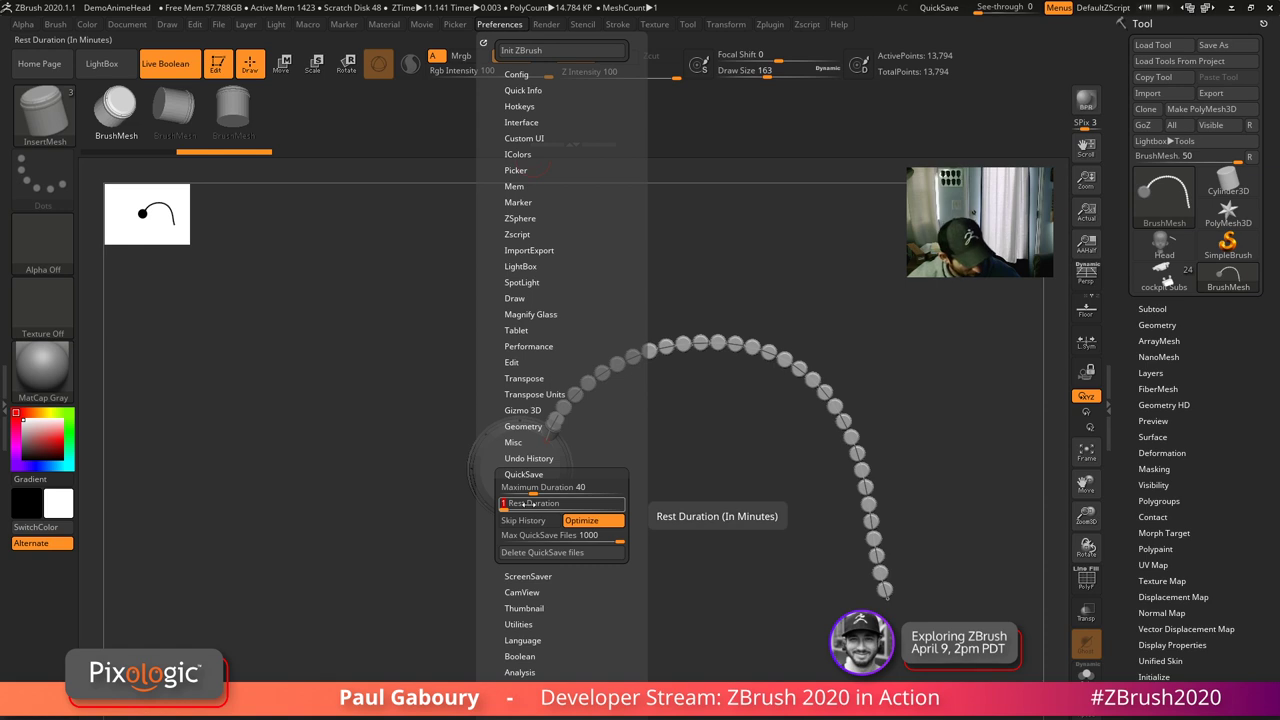
key("Return")
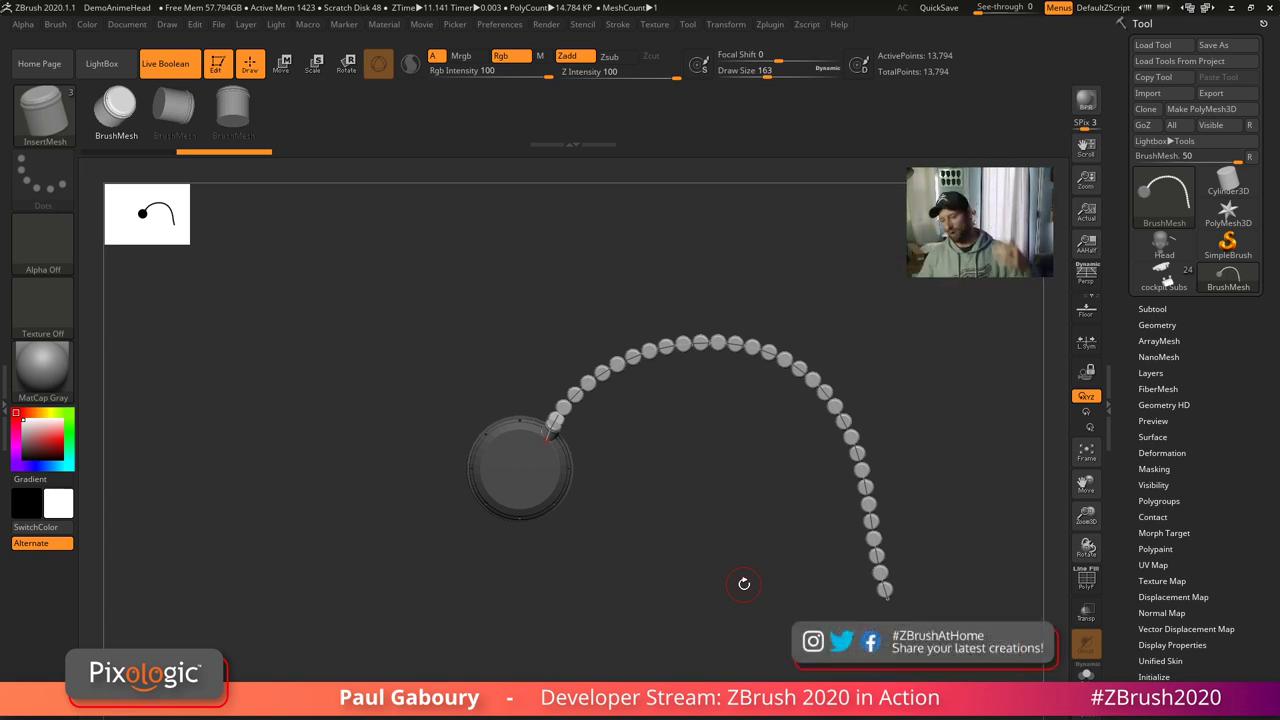
- Switch to the cockpit Subs spaceship tool and frame the whole ship at an angle from above its nose
left_click(1163, 278)
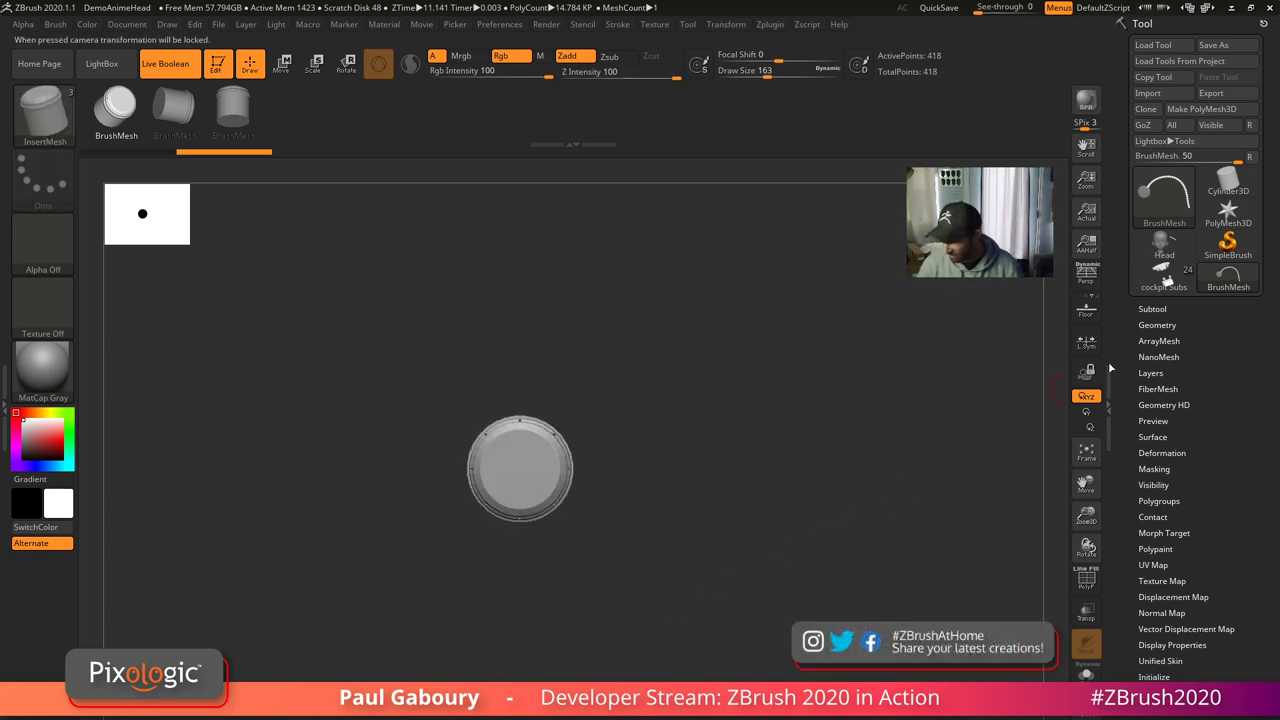
left_click_drag(772, 636, 736, 610)
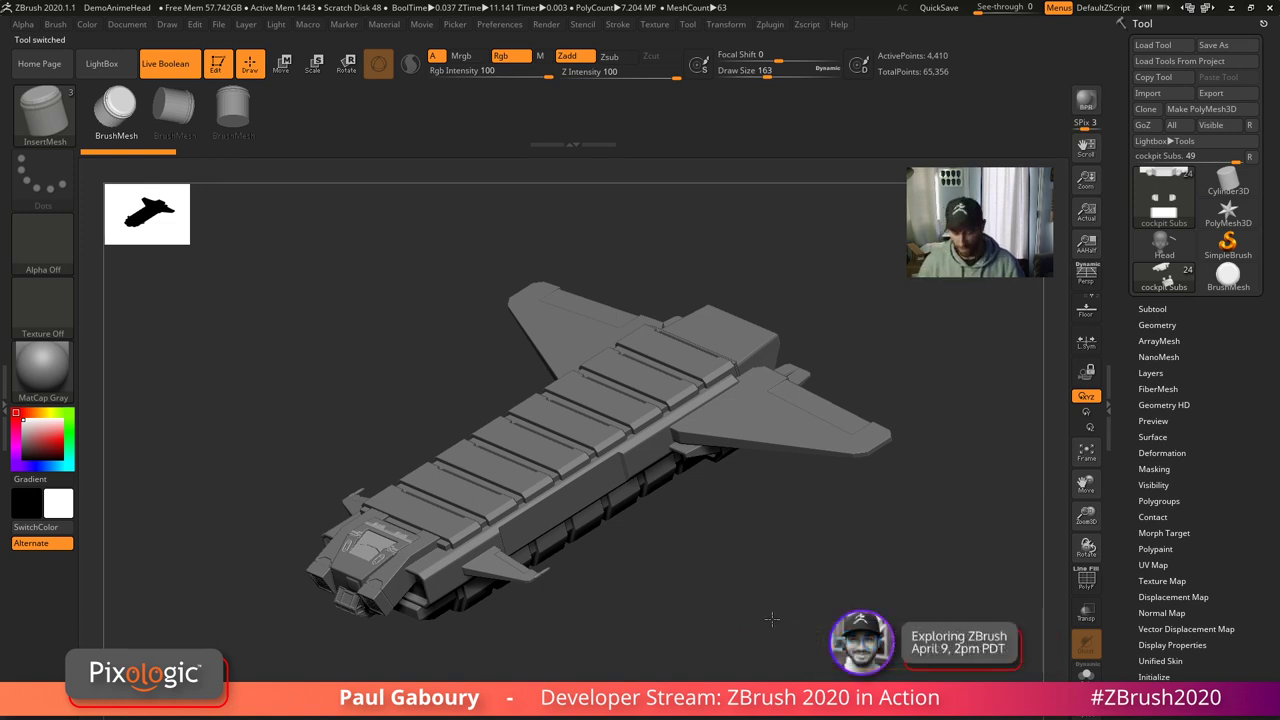
right_click_drag(772, 620, 787, 577)
mouse_move(787, 577)
left_mouse_down("ctrl")
mouse_move(760, 605)
mouse_move(755, 589)
left_mouse_up("ctrl")
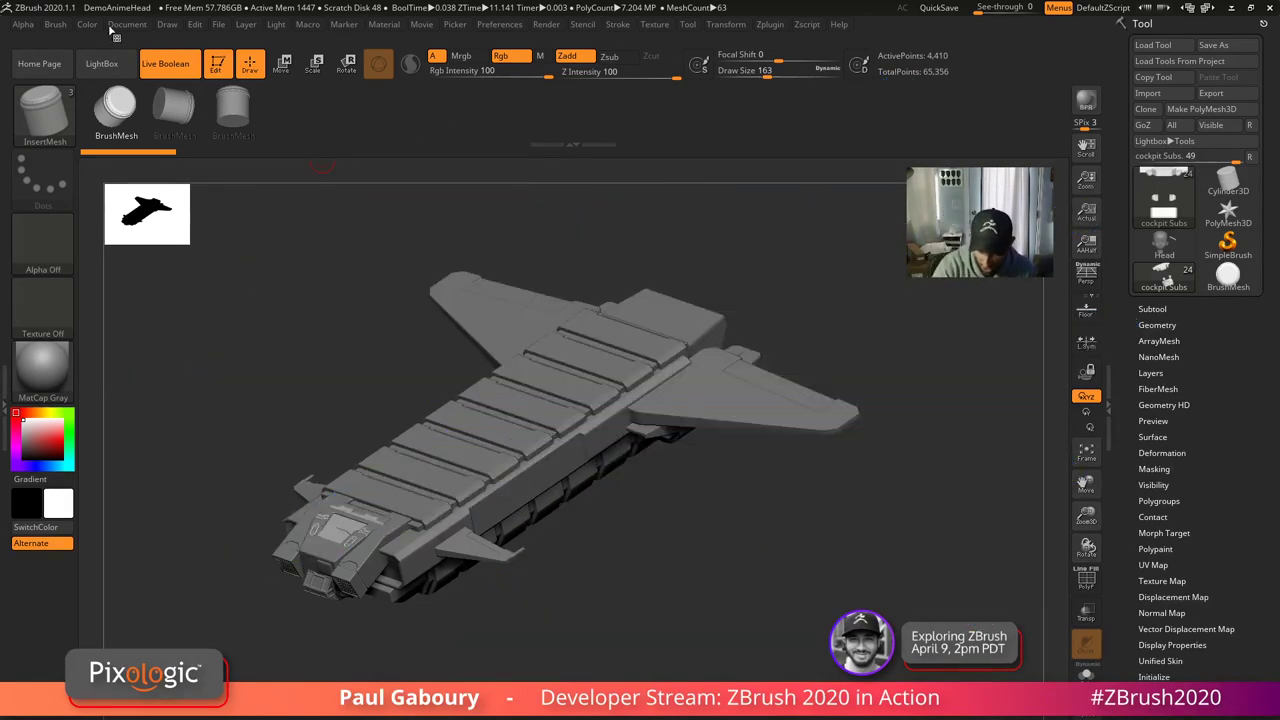
- Export the document as the Photoshop image "ZBrush Document" to the Desktop
left_click(128, 24)
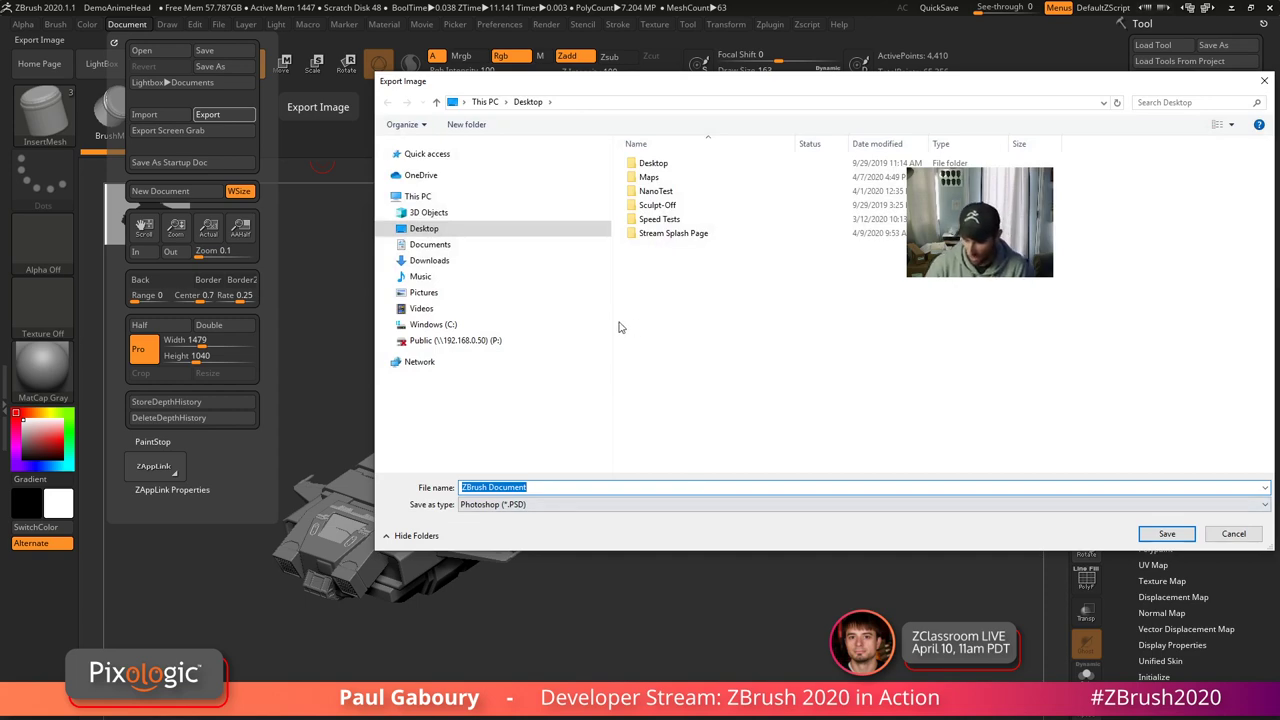
left_click(382, 197)
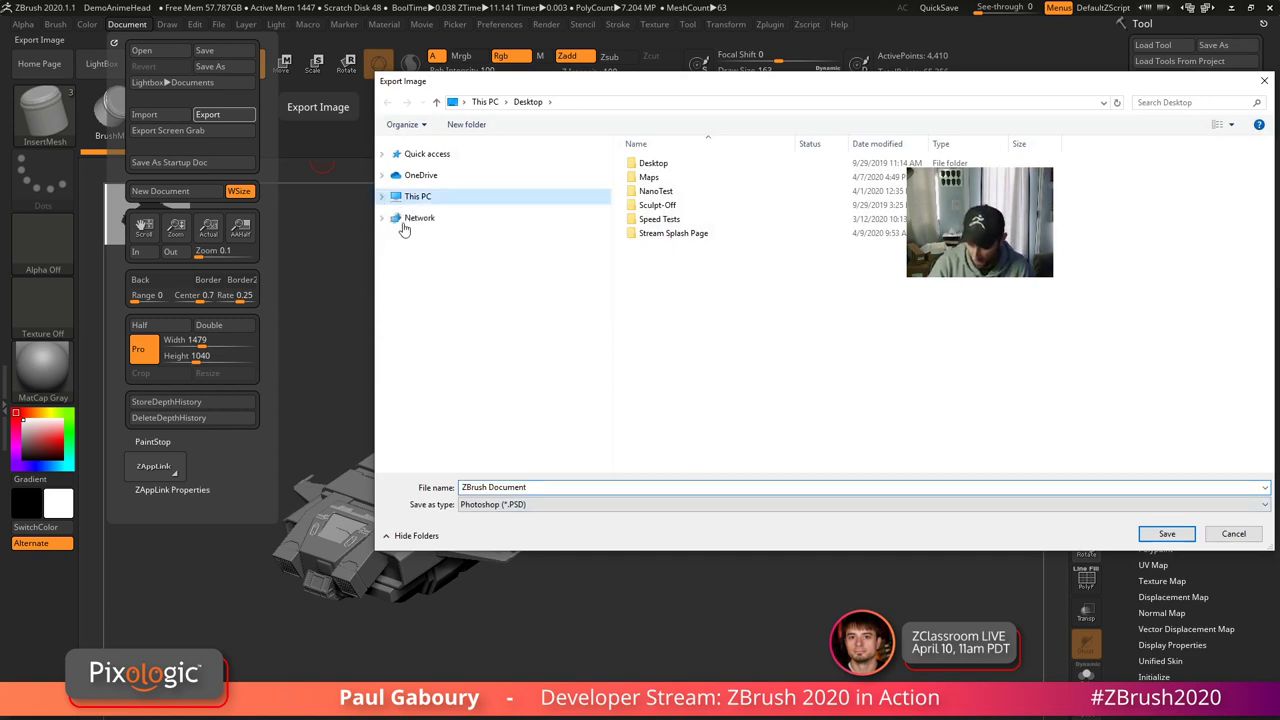
left_click(880, 504)
left_click(1163, 536)
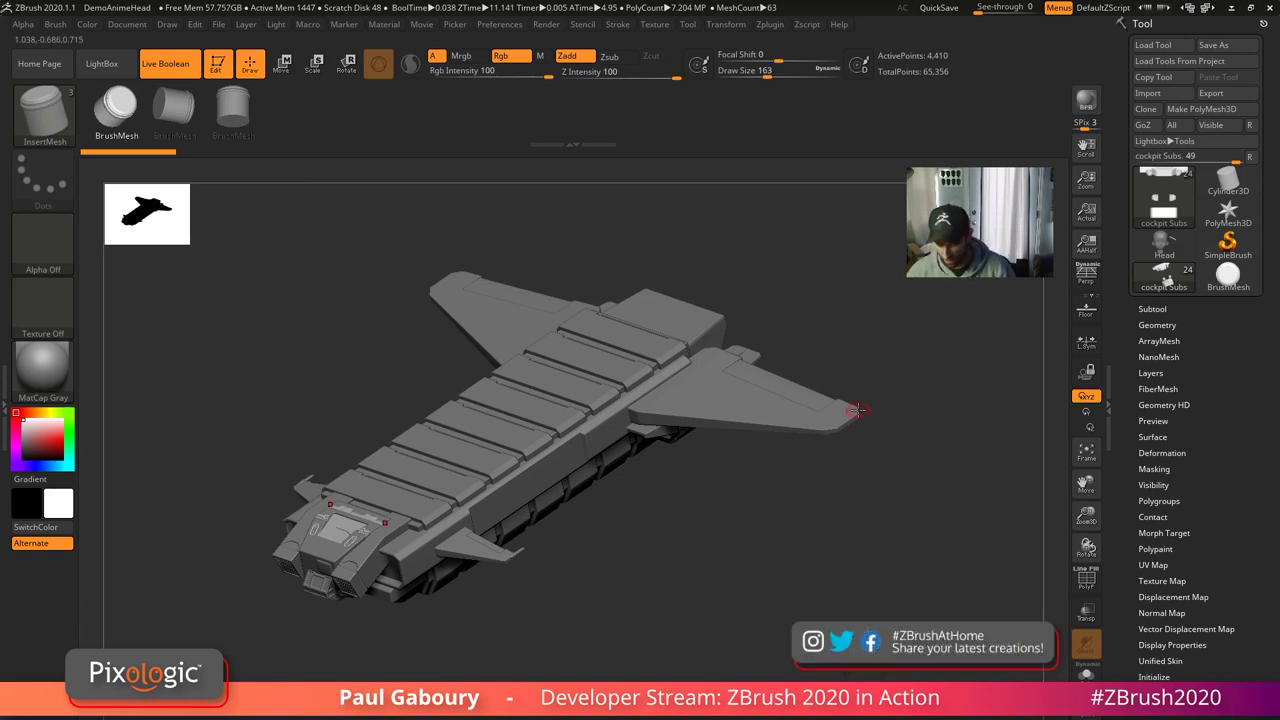
- Import the "ZBrush Document" PSD from the Desktop as a texture
left_click(655, 24)
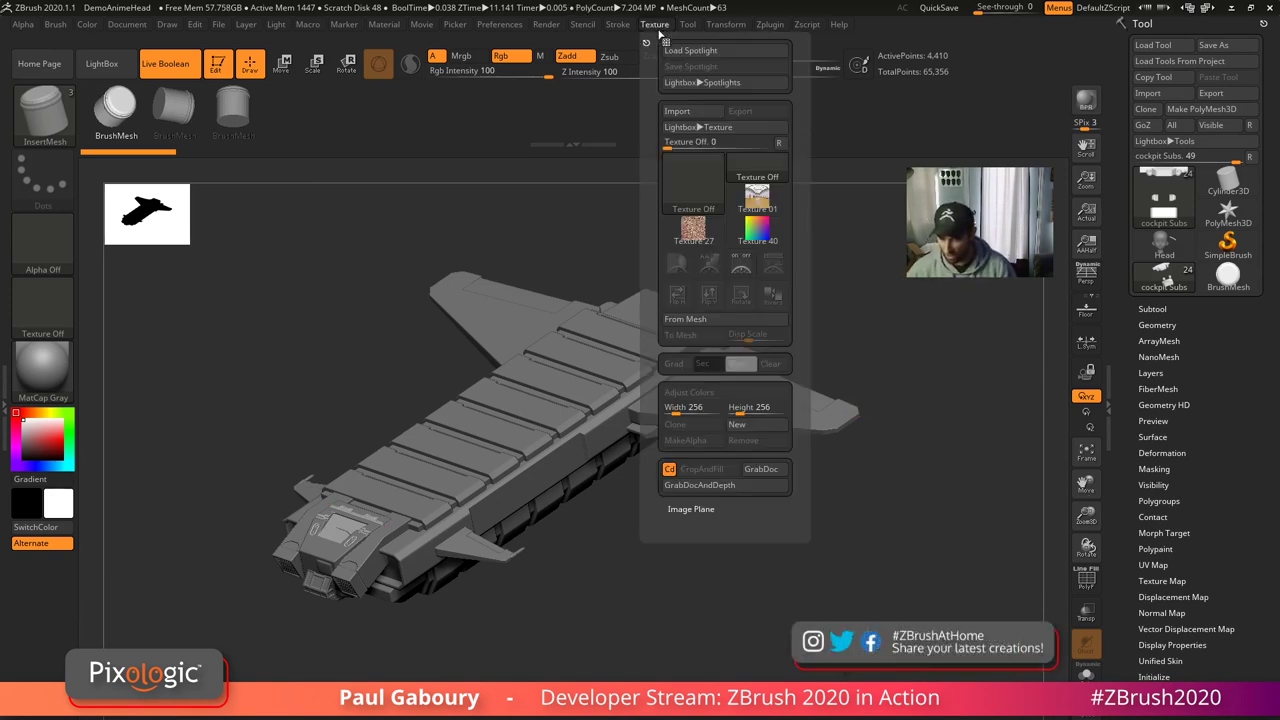
left_click(677, 111)
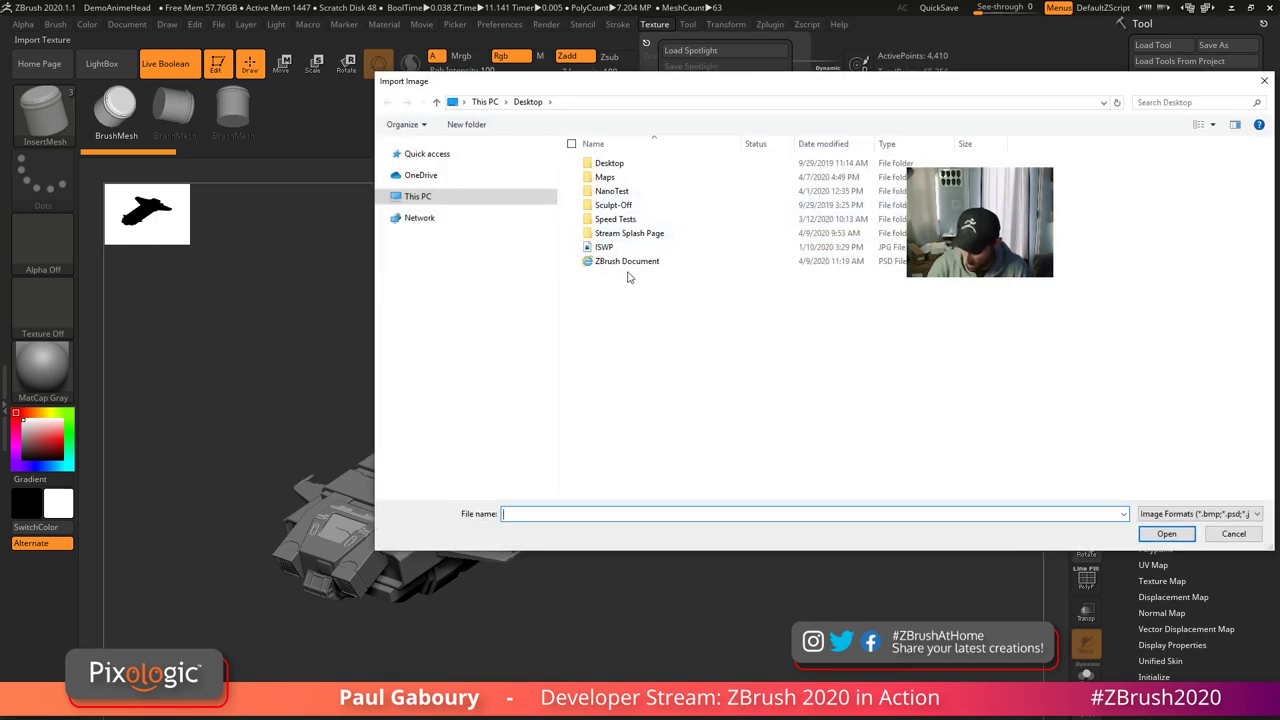
double_click(627, 261)
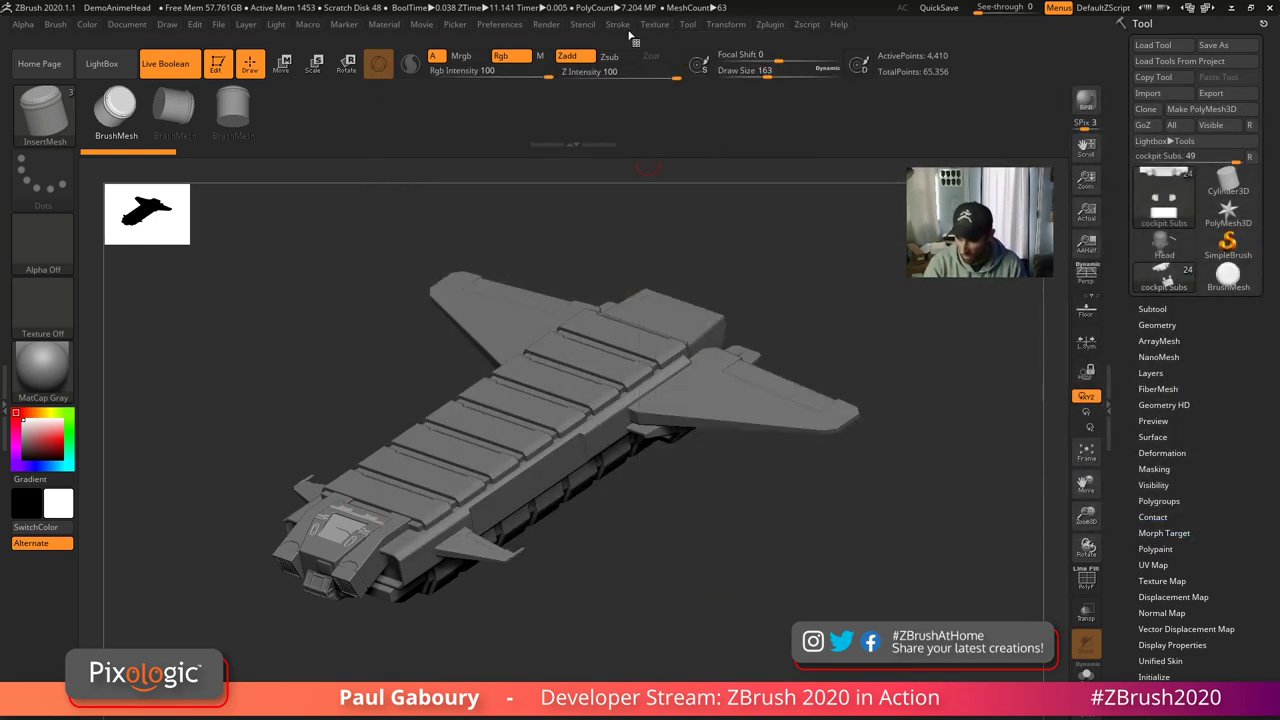
- Add the ZBrush Document texture to Spotlight, then shift the image off the ship and scale it down
left_click(655, 24)
mouse_move(705, 260)
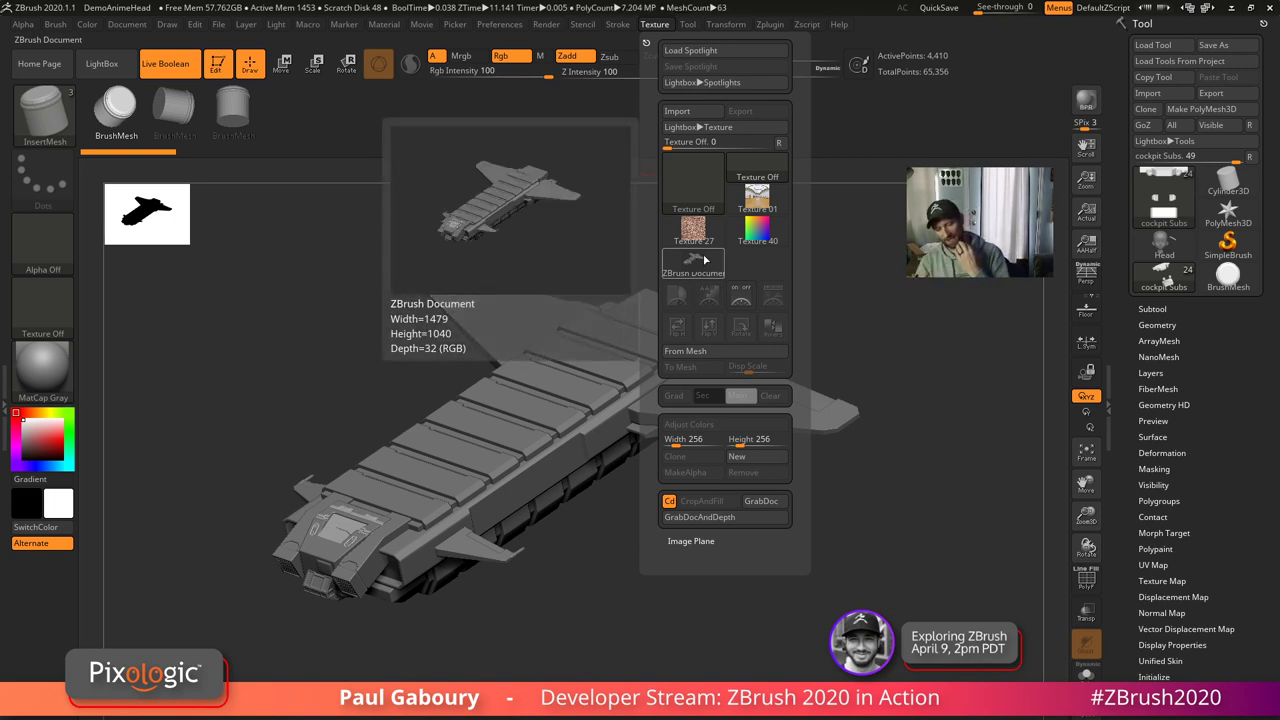
left_click(705, 260)
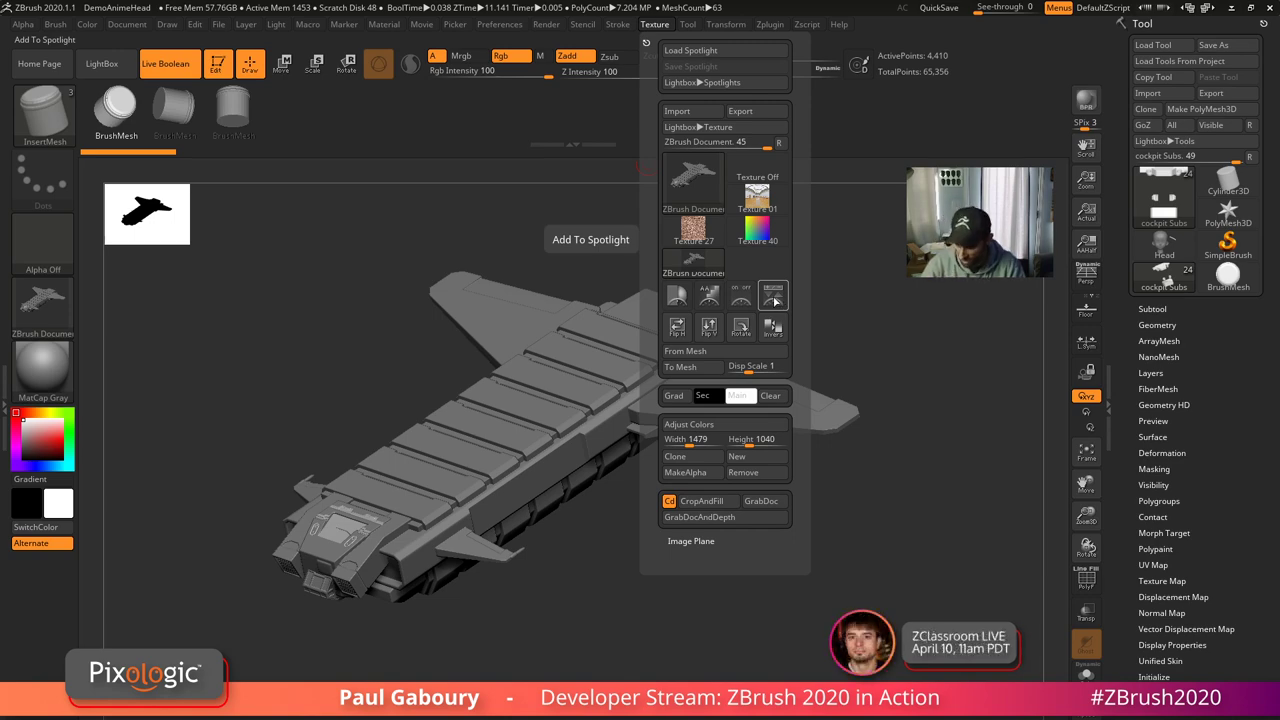
left_click(778, 300)
left_click_drag(568, 480, 727, 525)
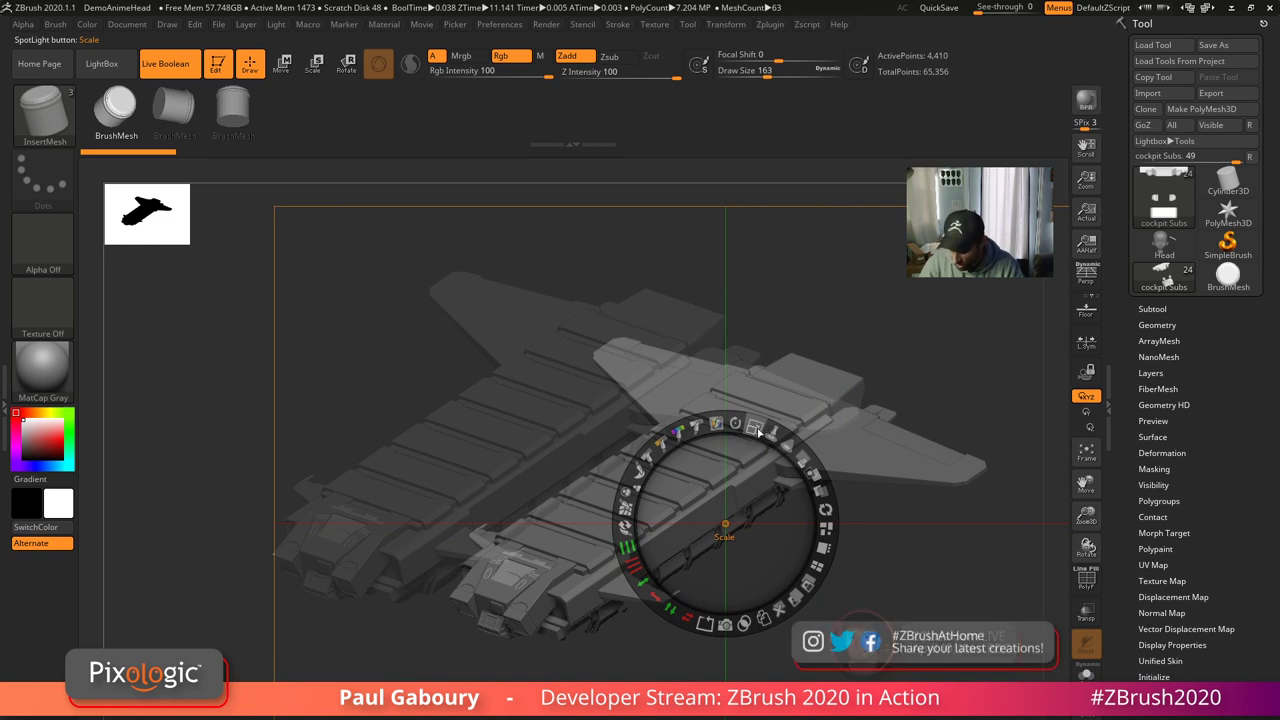
left_click_drag(692, 428, 754, 424)
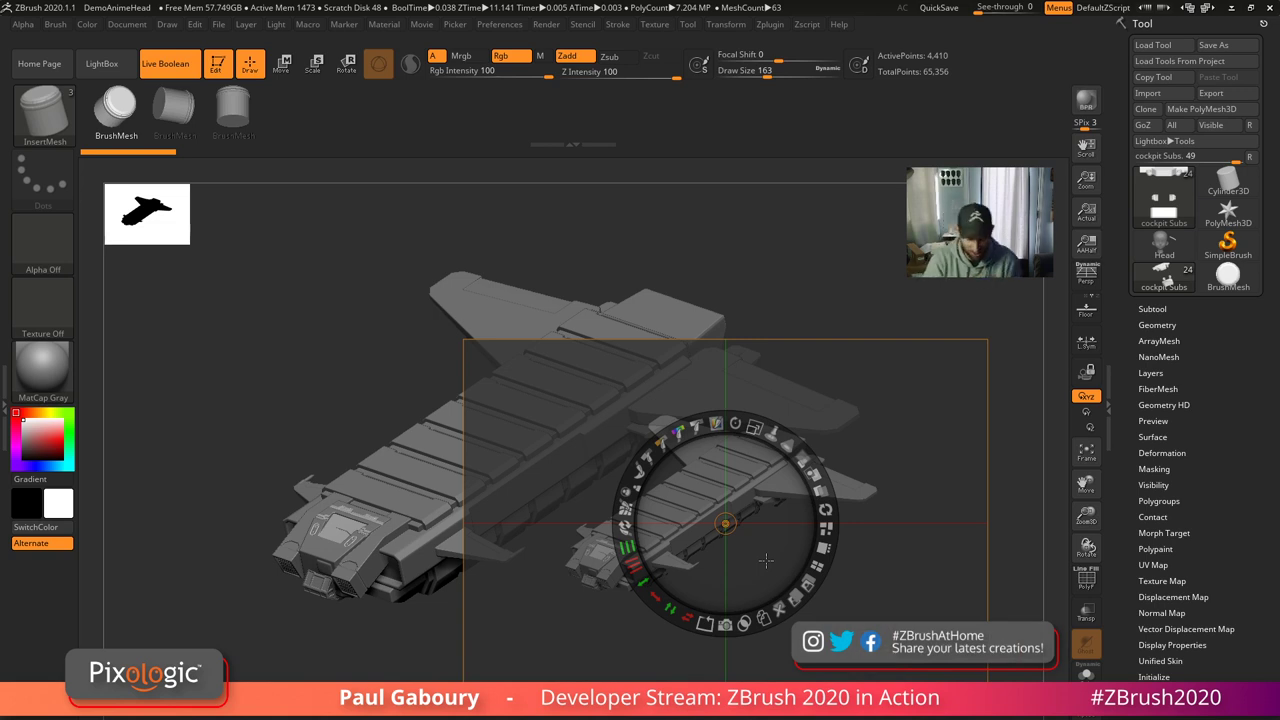
- Set the main colour to cyan (0, 243, 255) and raise the Spotlight image's opacity until it hides the model behind it
left_click(61, 466)
key("ctrl+f")
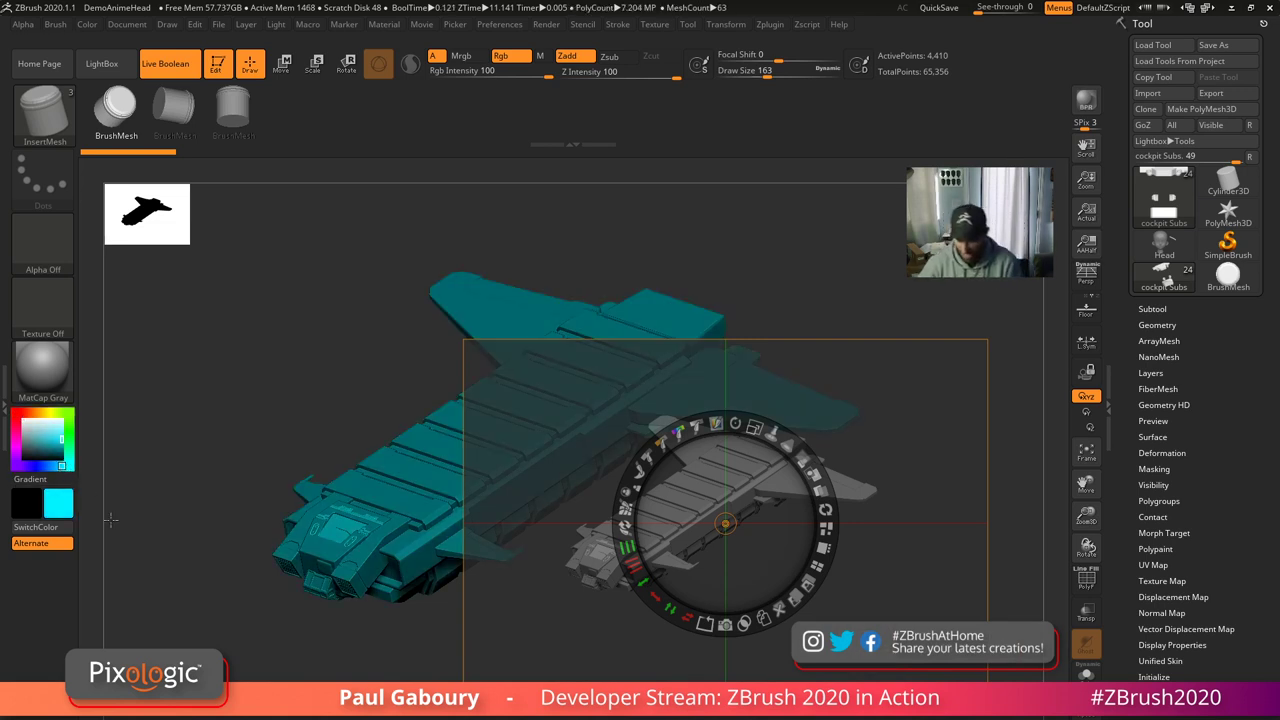
left_click(804, 459)
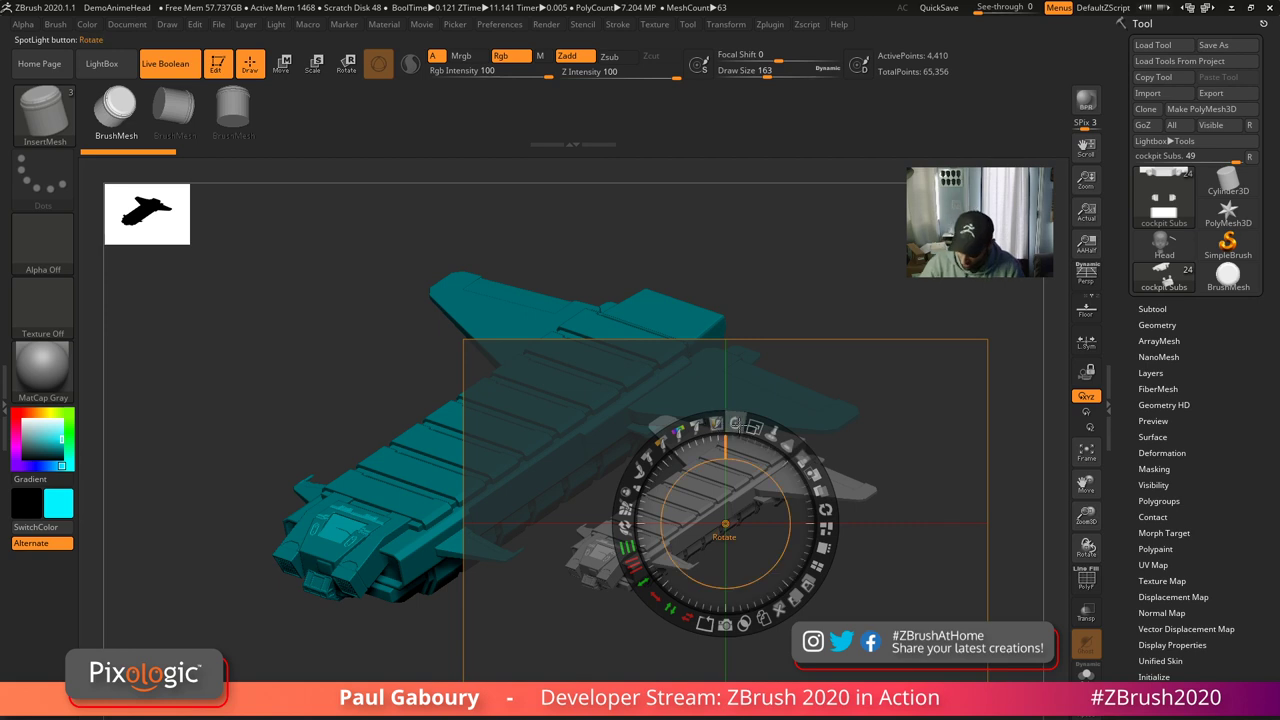
left_click_drag(804, 459, 814, 543)
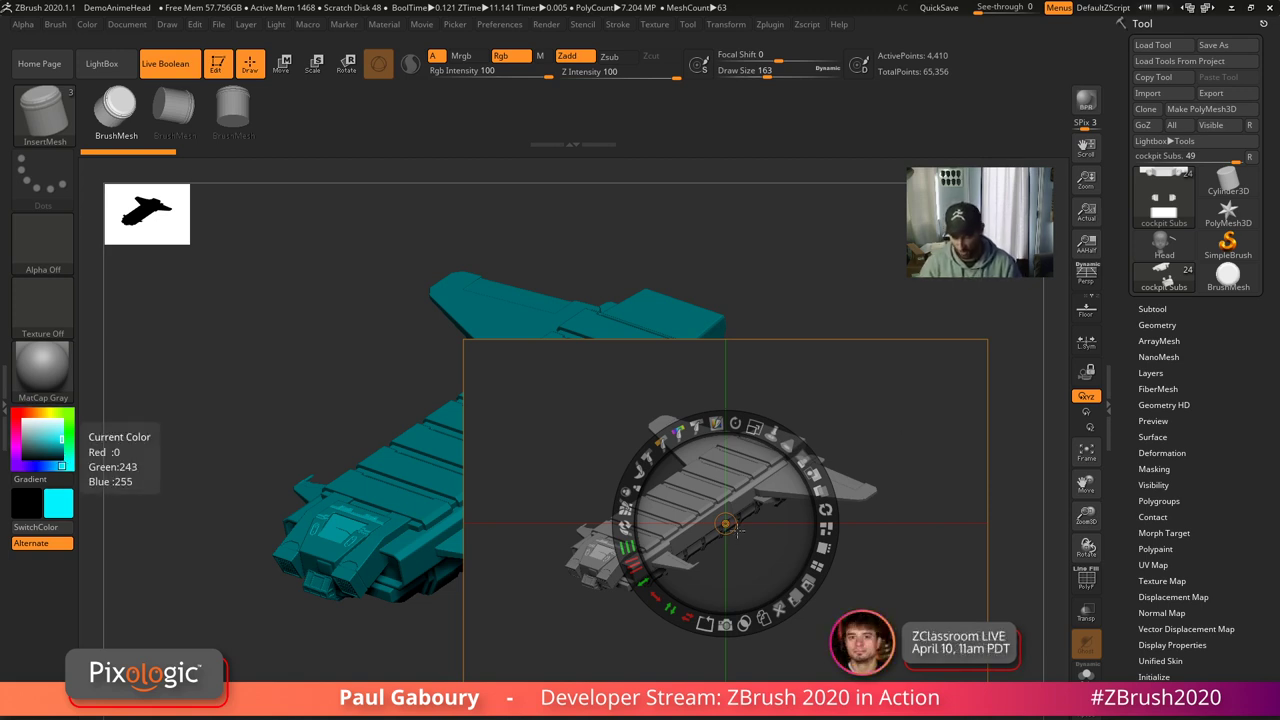
- Move the Spotlight dial off the ship picture, activate Spotlight Paint, try a cyan background fill at Draw Size 163, and undo it
left_click_drag(725, 522, 822, 628)
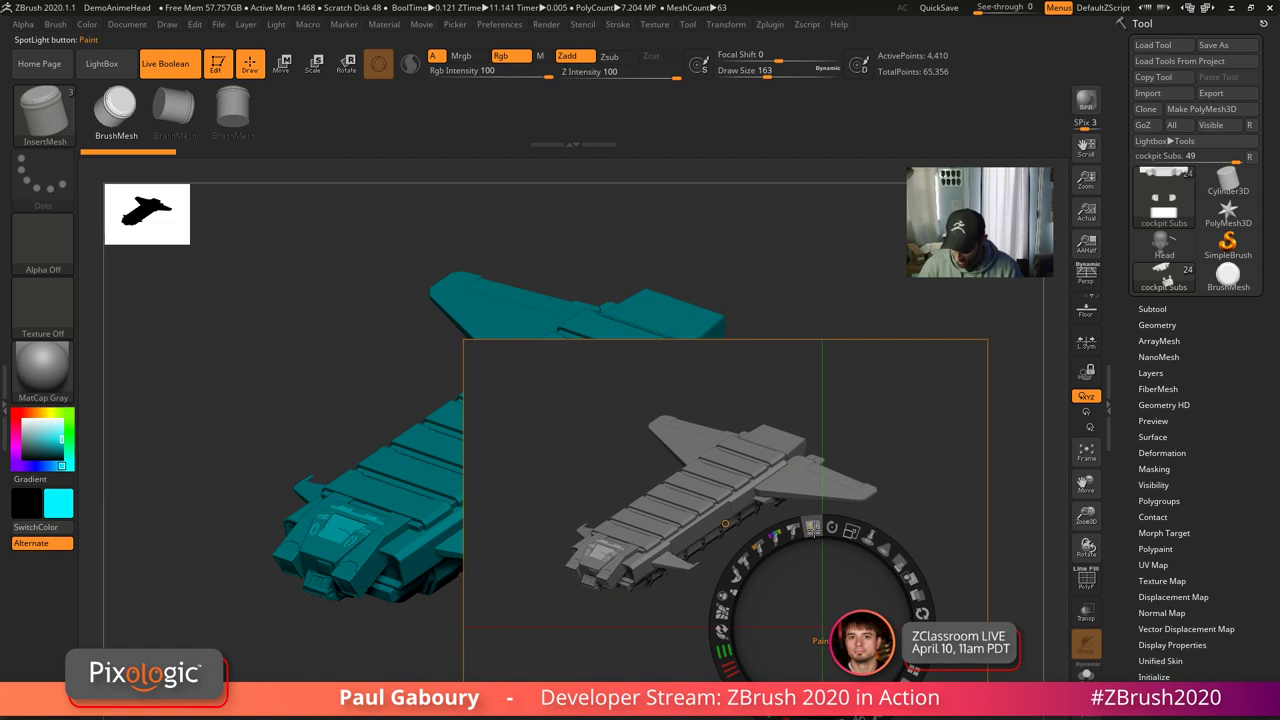
left_click(814, 529)
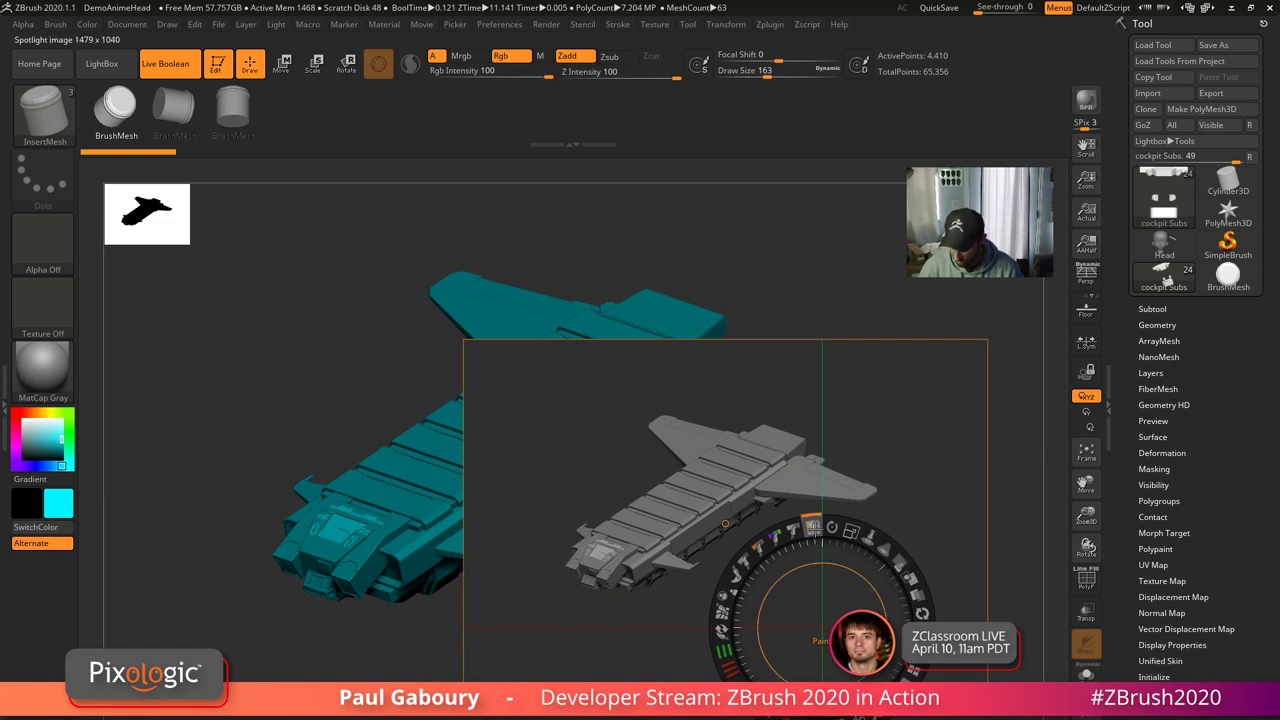
left_click(911, 440, "ctrl")
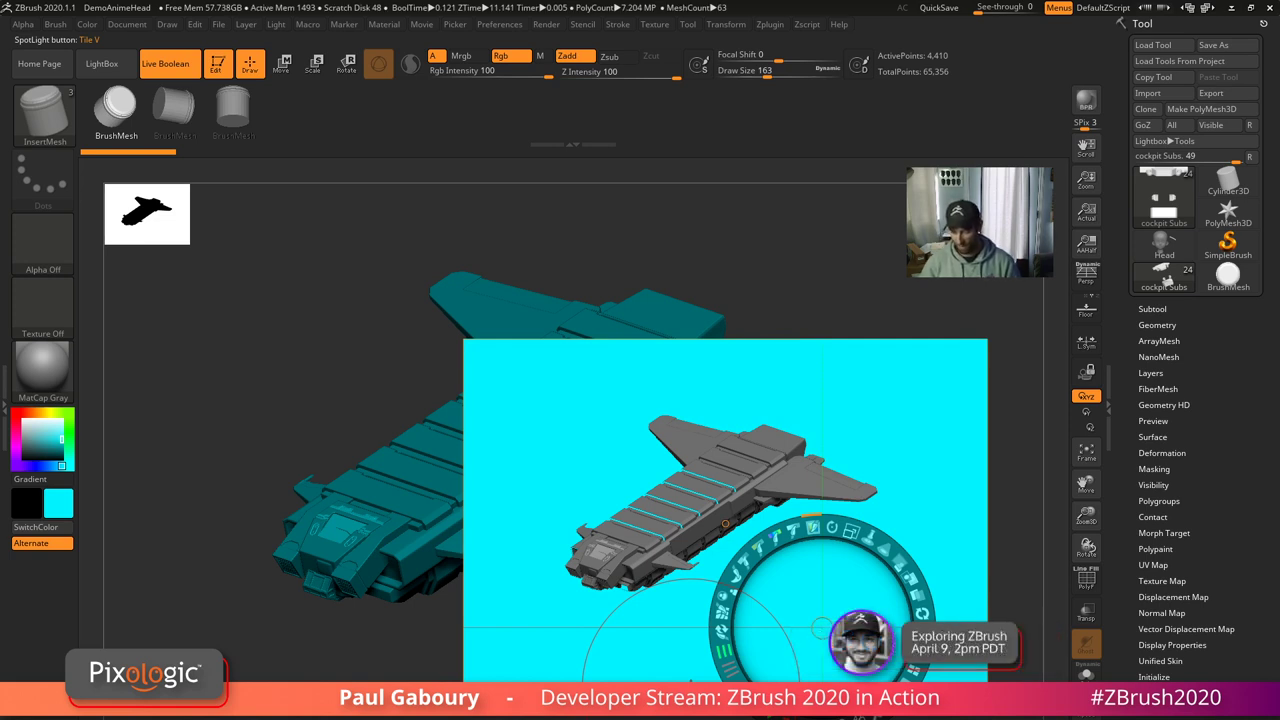
key("ctrl+z")
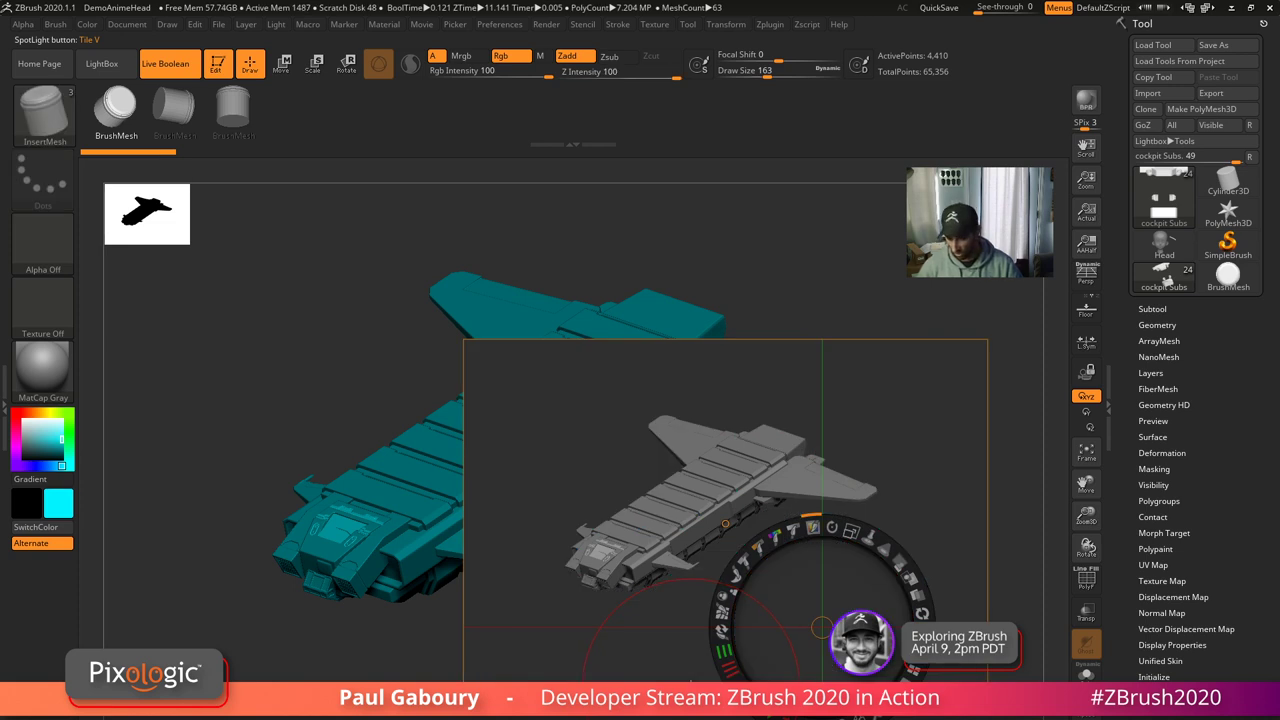
- Reduce the Draw Size to 16 and fill the Spotlight image's background with cyan
key("s")
left_click_drag(868, 409, 837, 414)
key("s")
key("s")
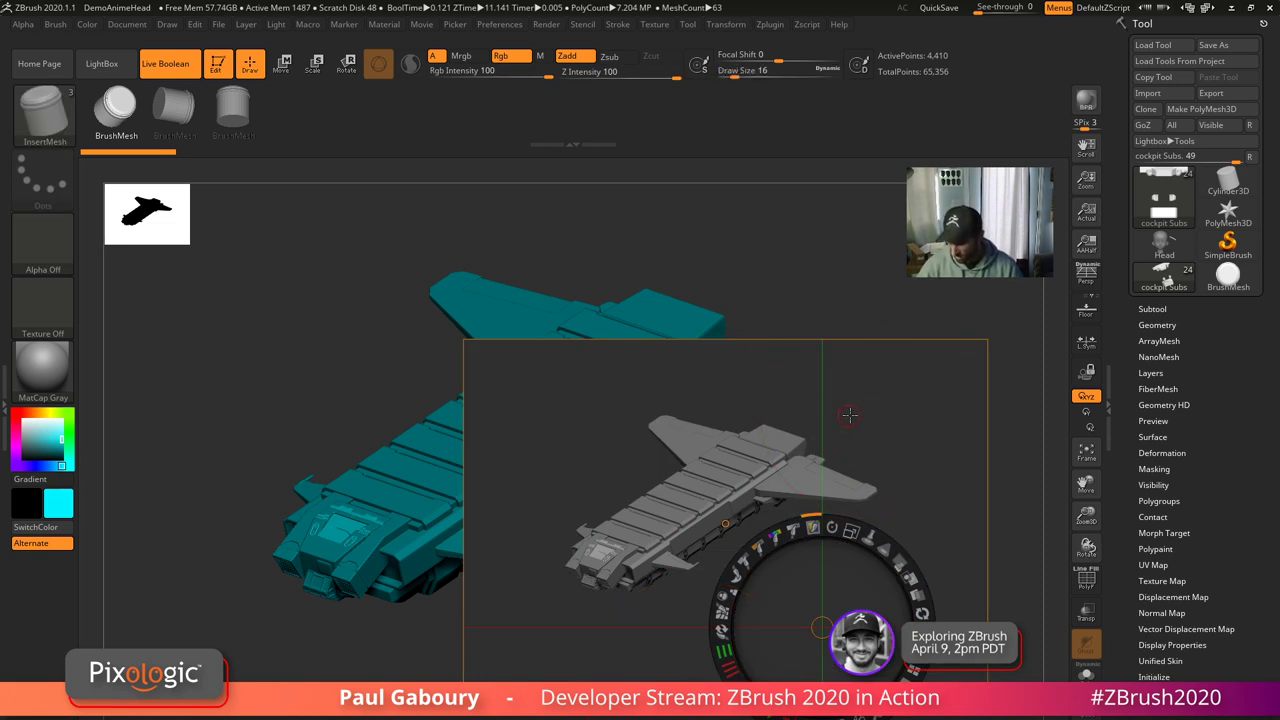
left_click(868, 416, "ctrl")
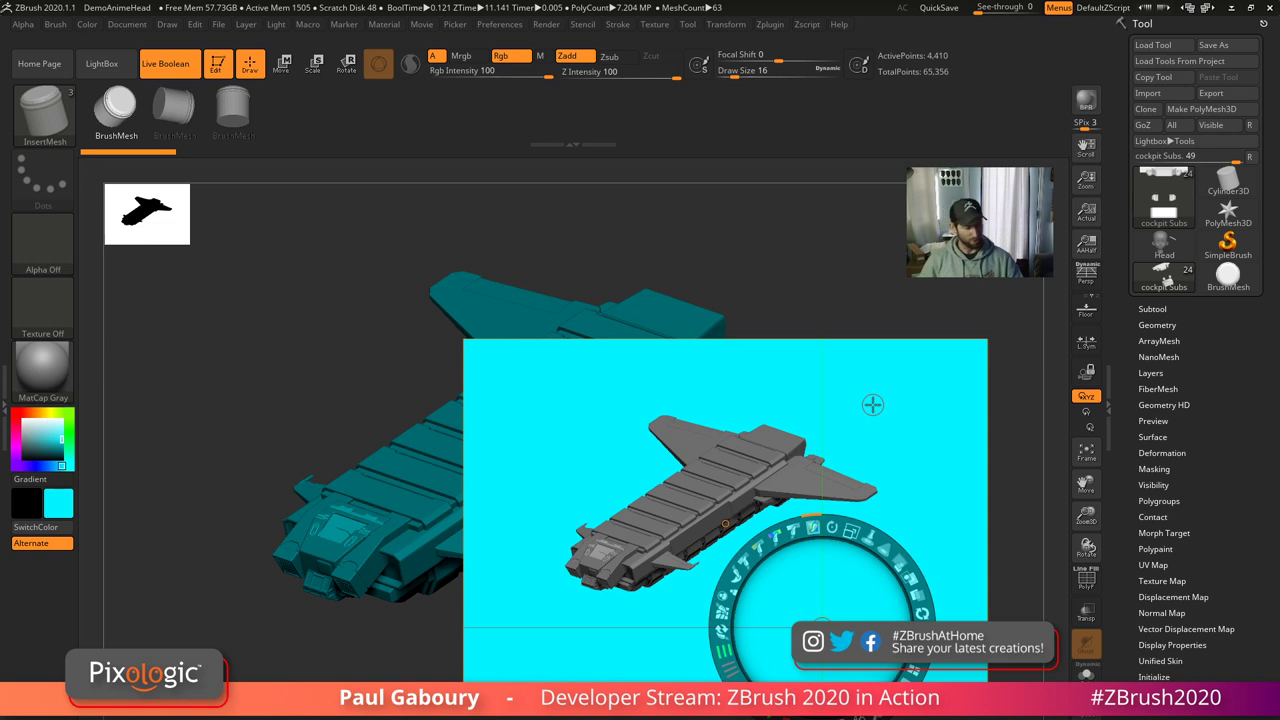
- Fill the Spotlight image's background with black to make it transparent, and reset the main colour to white
key("v")
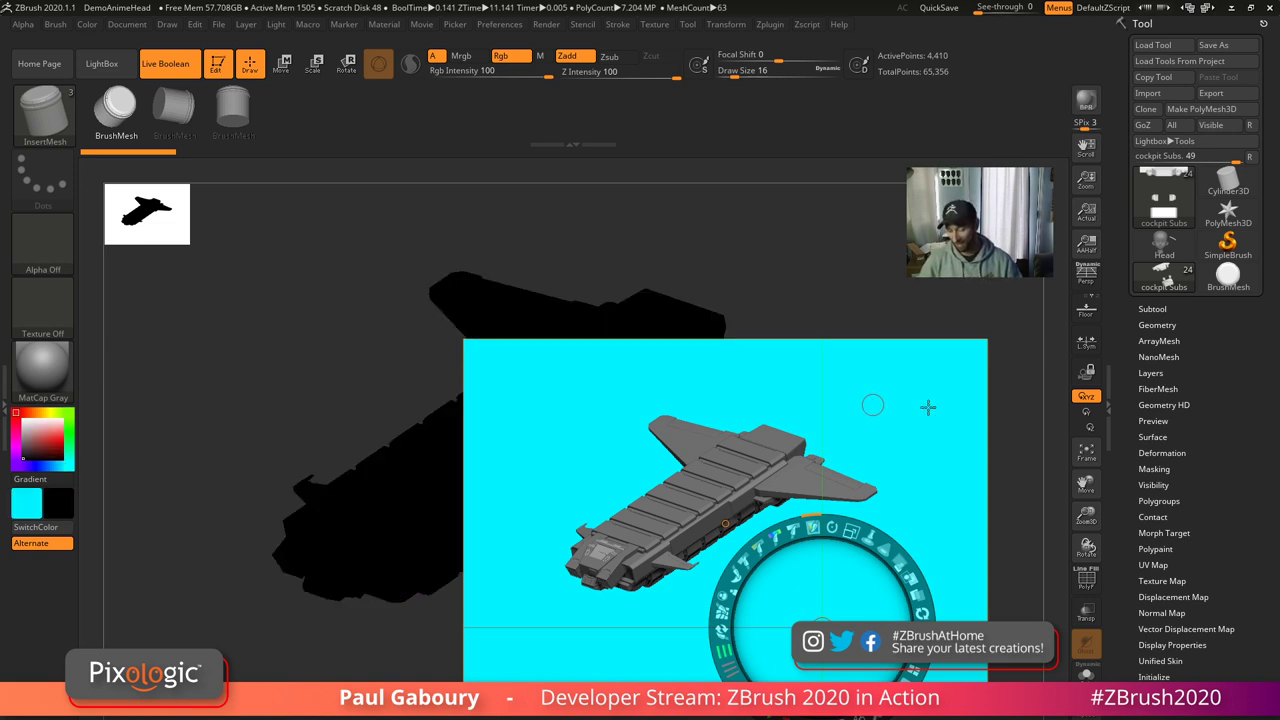
left_click(908, 413, "ctrl")
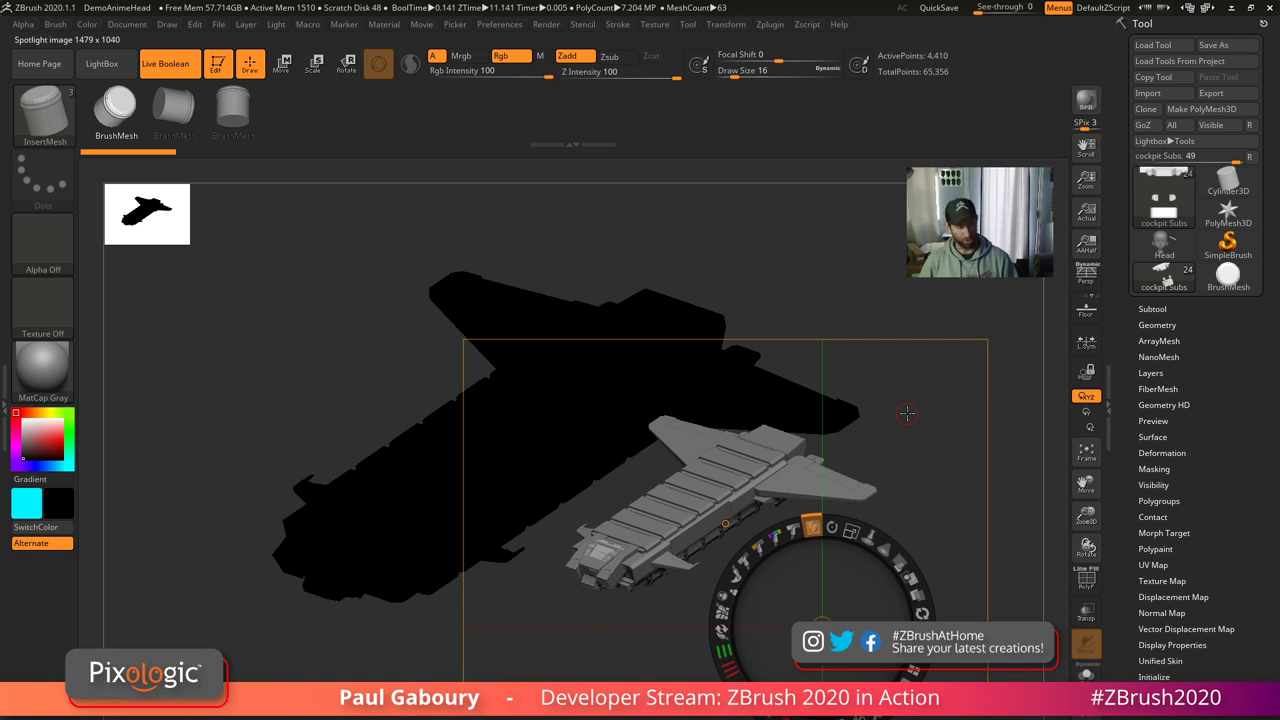
key("v")
left_click(22, 420)
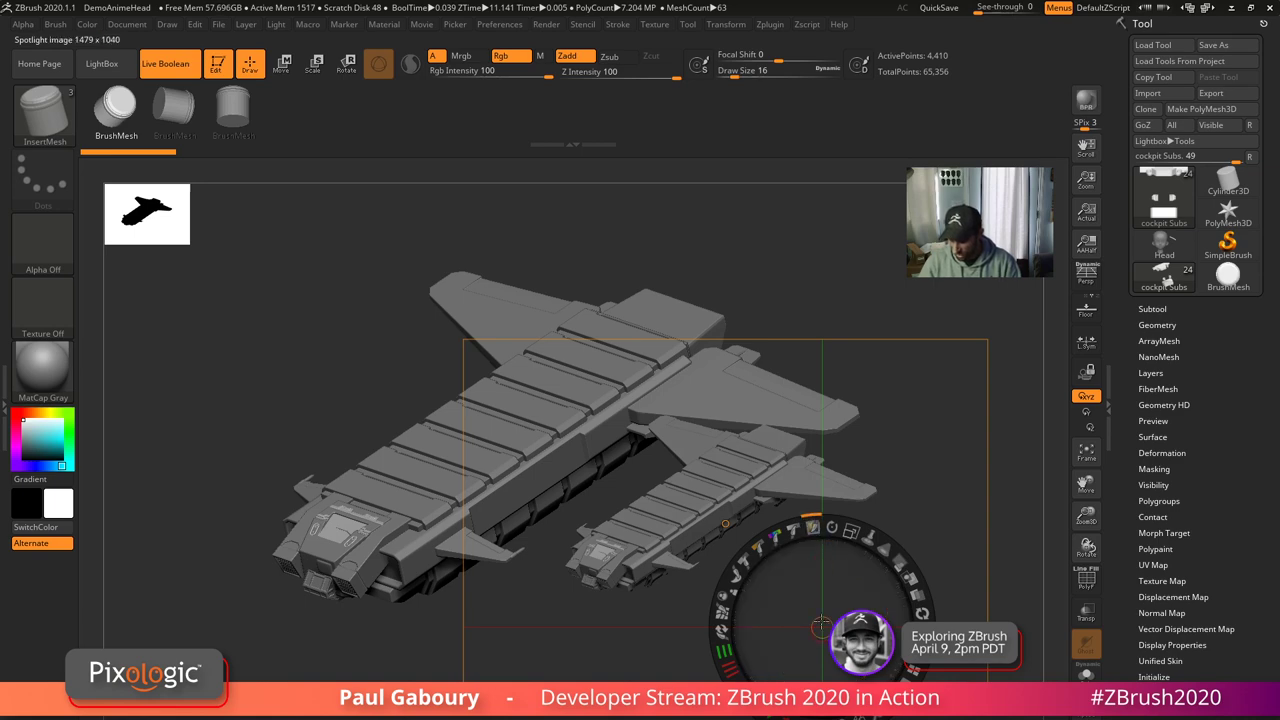
- Shrink the Spotlight ship image further and place it near the canvas's upper-left corner, clear of the 3D ship
left_click_drag(842, 605, 488, 376)
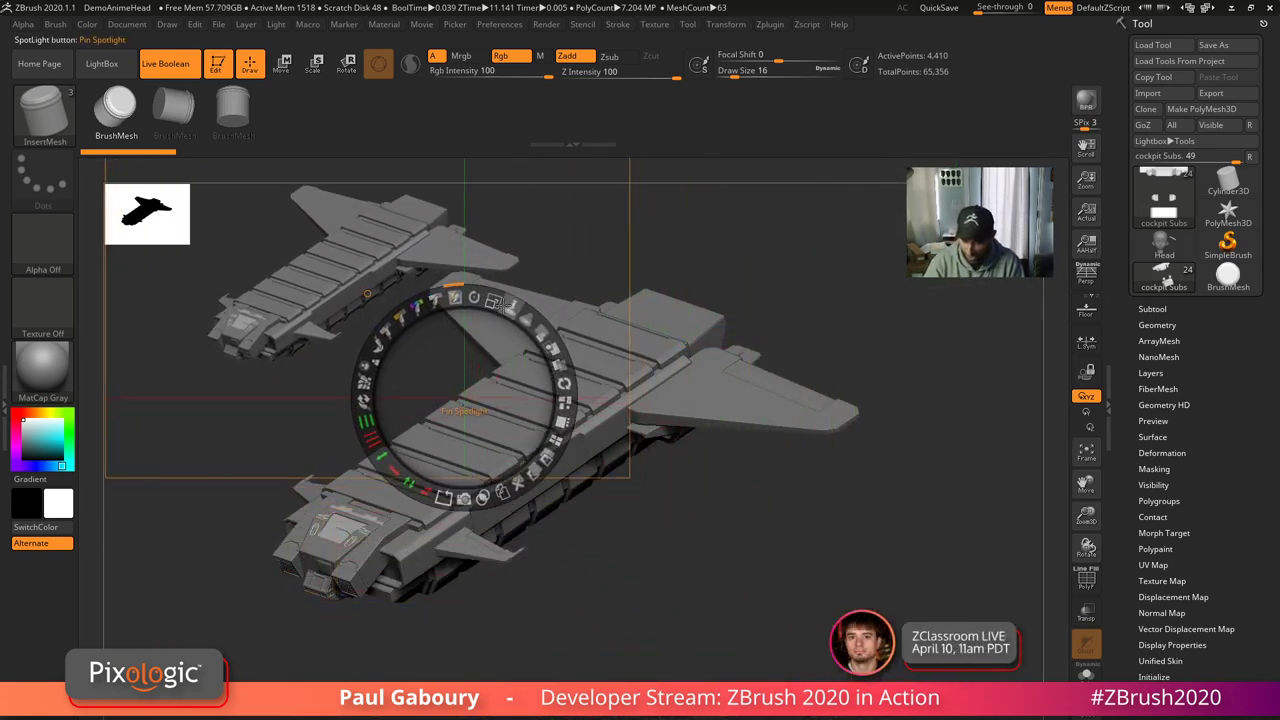
left_click_drag(496, 303, 456, 308)
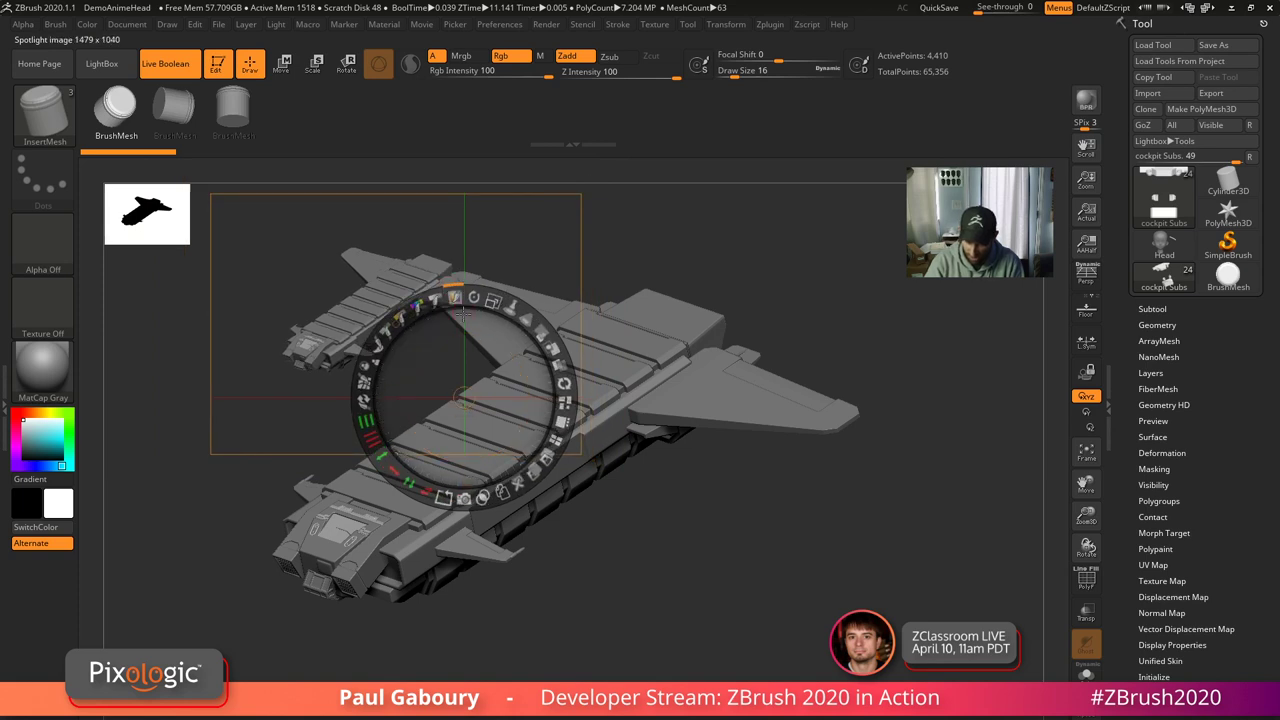
mouse_move(510, 359)
left_mouse_down()
mouse_move(472, 328)
mouse_move(406, 315)
mouse_move(411, 290)
mouse_move(380, 303)
left_mouse_up()
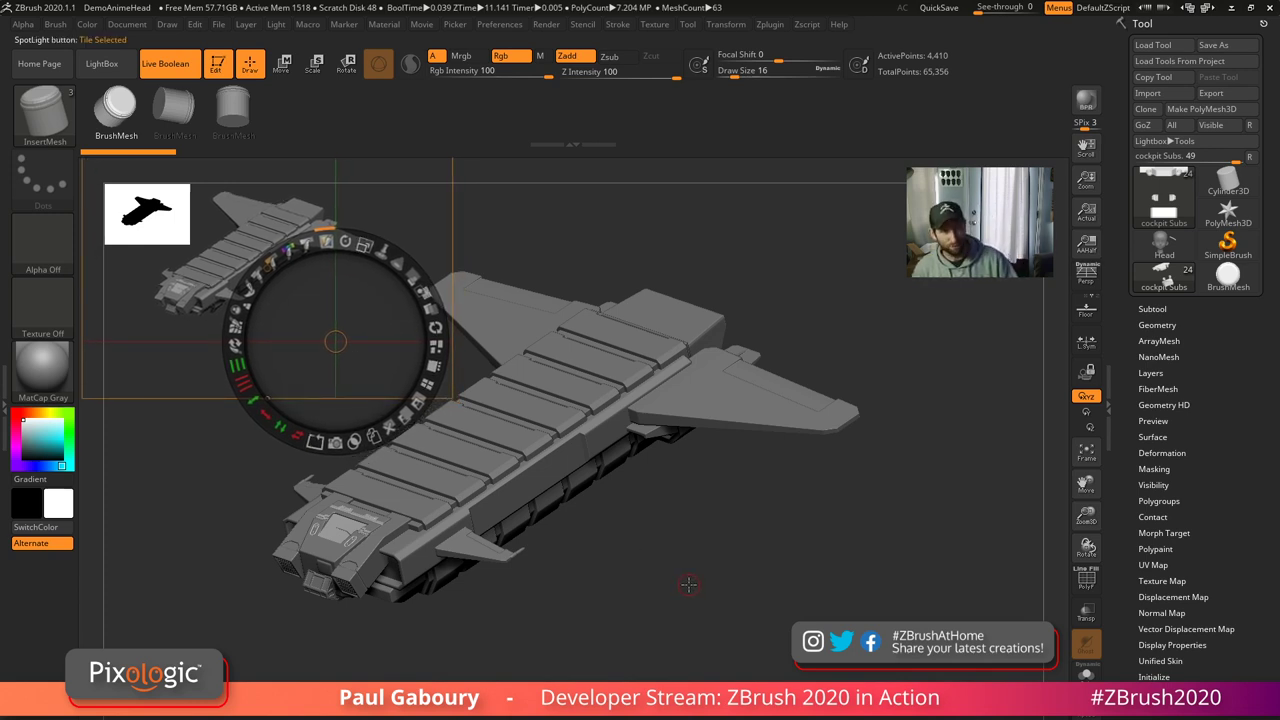
- Leave Spotlight editing with the ship image kept as an overlay, and inspect the 3D ship from several angles
key("z")
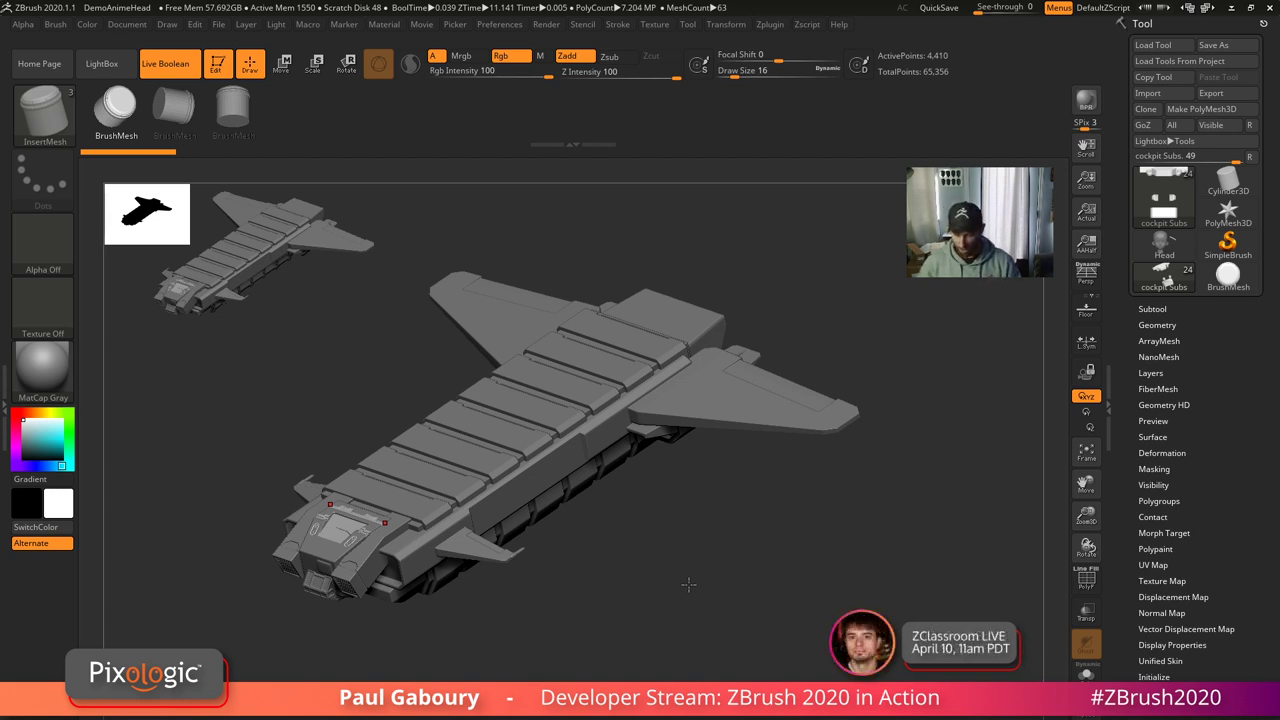
left_click_drag(686, 599, 723, 623)
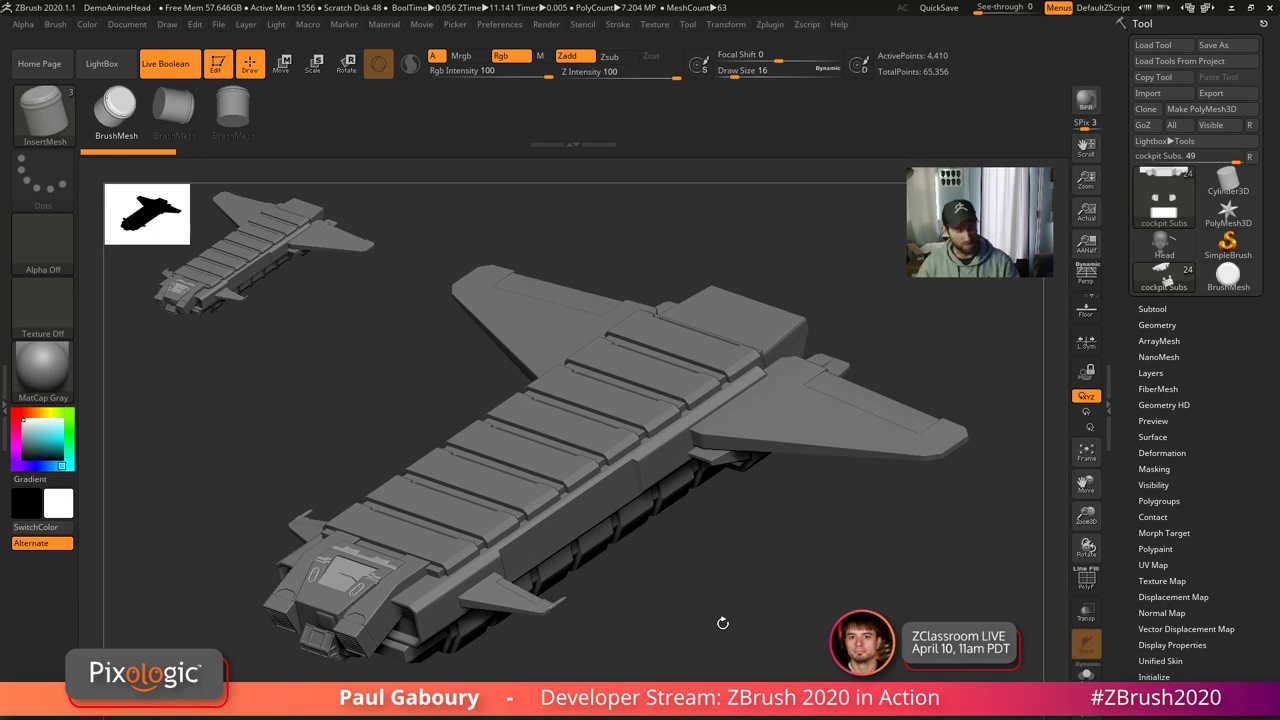
right_click_drag(729, 656, 733, 621, "alt")
mouse_move(500, 540)
right_mouse_down("ctrl")
mouse_move(499, 639)
mouse_move(595, 601)
right_mouse_up("ctrl")
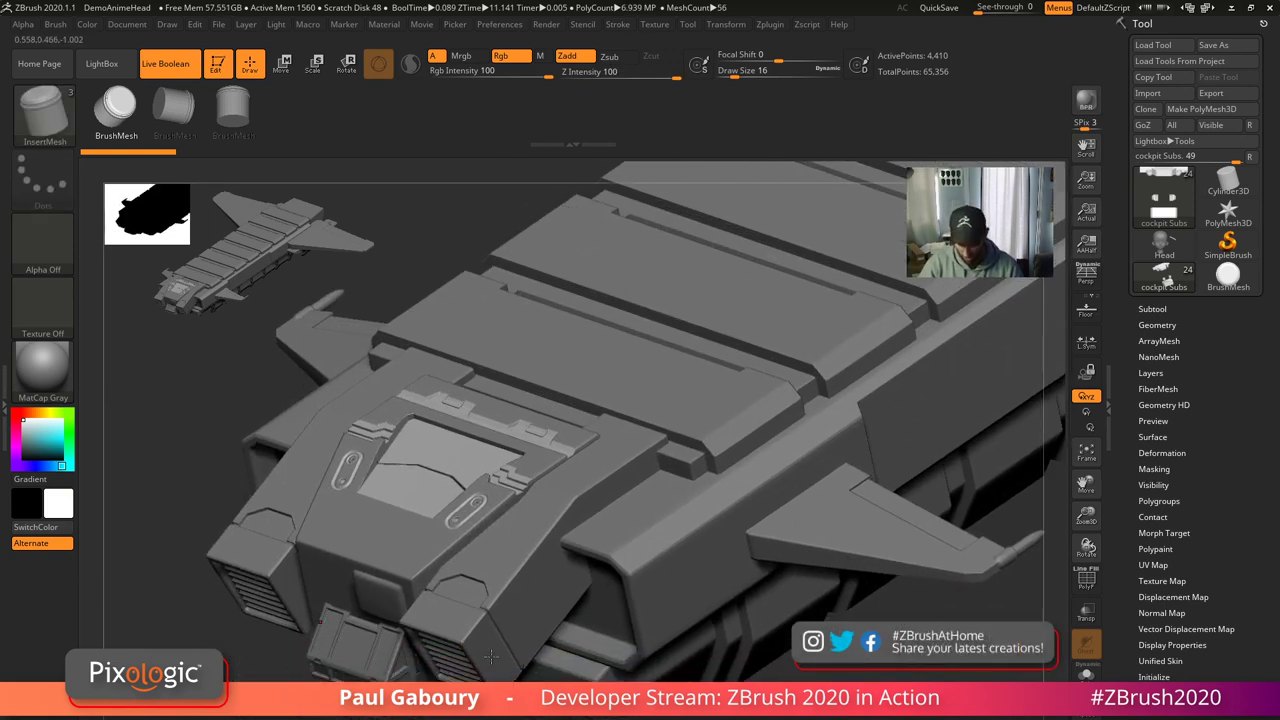
right_click_drag(498, 659, 499, 629)
mouse_move(498, 628)
left_mouse_down()
mouse_move(530, 590)
mouse_move(535, 651)
mouse_move(712, 521)
mouse_move(760, 582)
mouse_move(714, 579)
mouse_move(749, 640)
mouse_move(772, 614)
mouse_move(651, 609)
mouse_move(698, 639)
mouse_move(698, 605)
left_mouse_up()
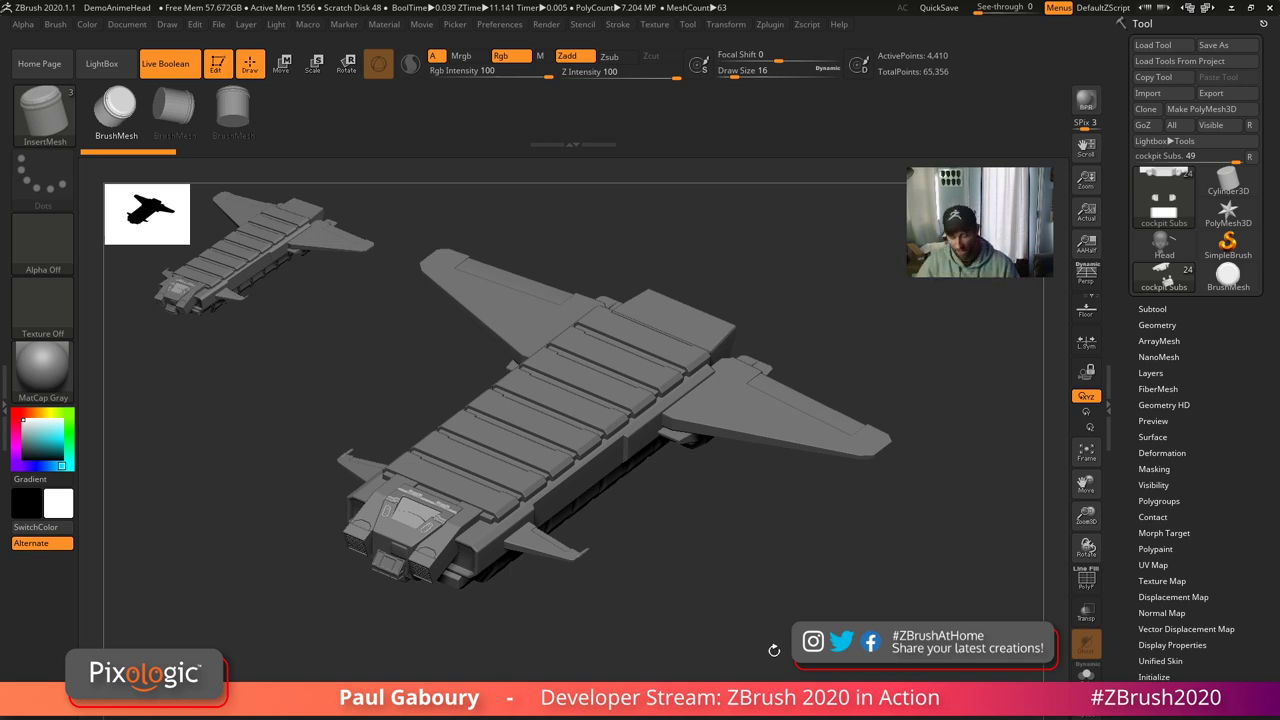
left_click_drag(773, 650, 752, 625)
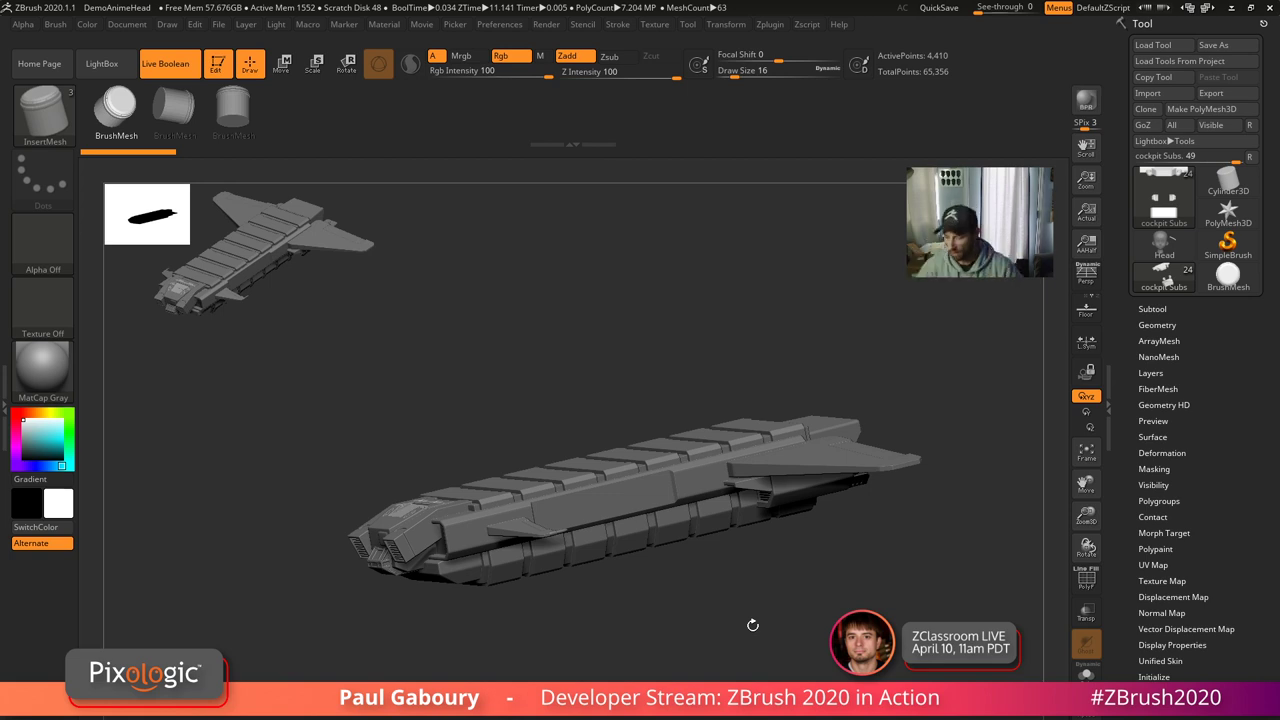
- Switch to the Plane3D primitive, convert it to a PolyMesh3D, and display its wireframe from the front
left_click(1164, 198)
left_click(1022, 256)
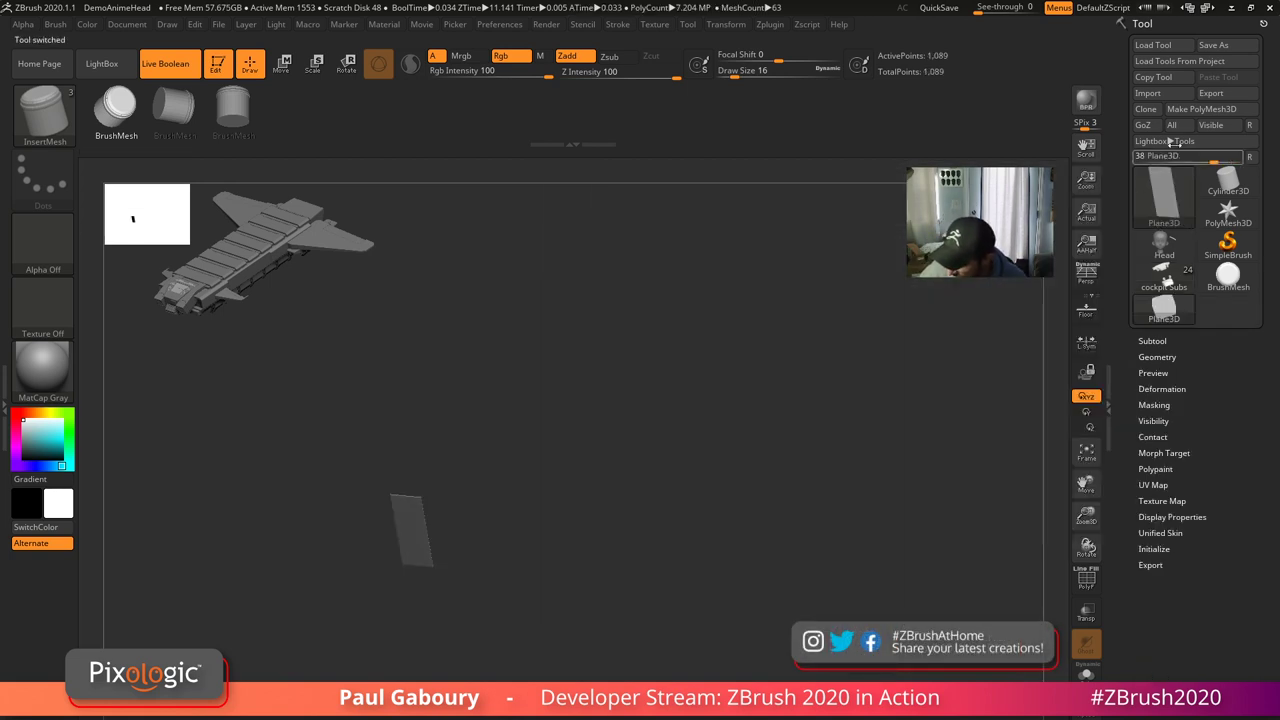
left_click(1201, 109)
left_click_drag(695, 589, 691, 575, "shift")
left_click_drag(530, 577, 680, 517, "alt")
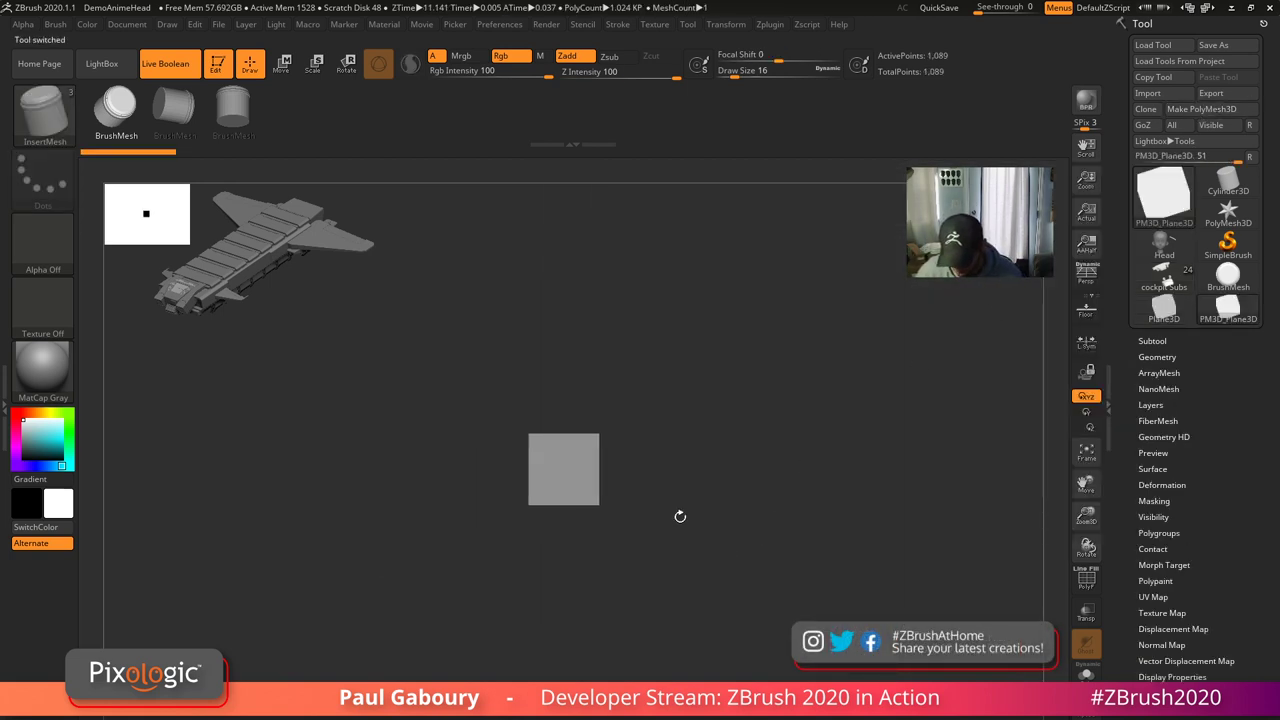
key("f")
key("shift+f")
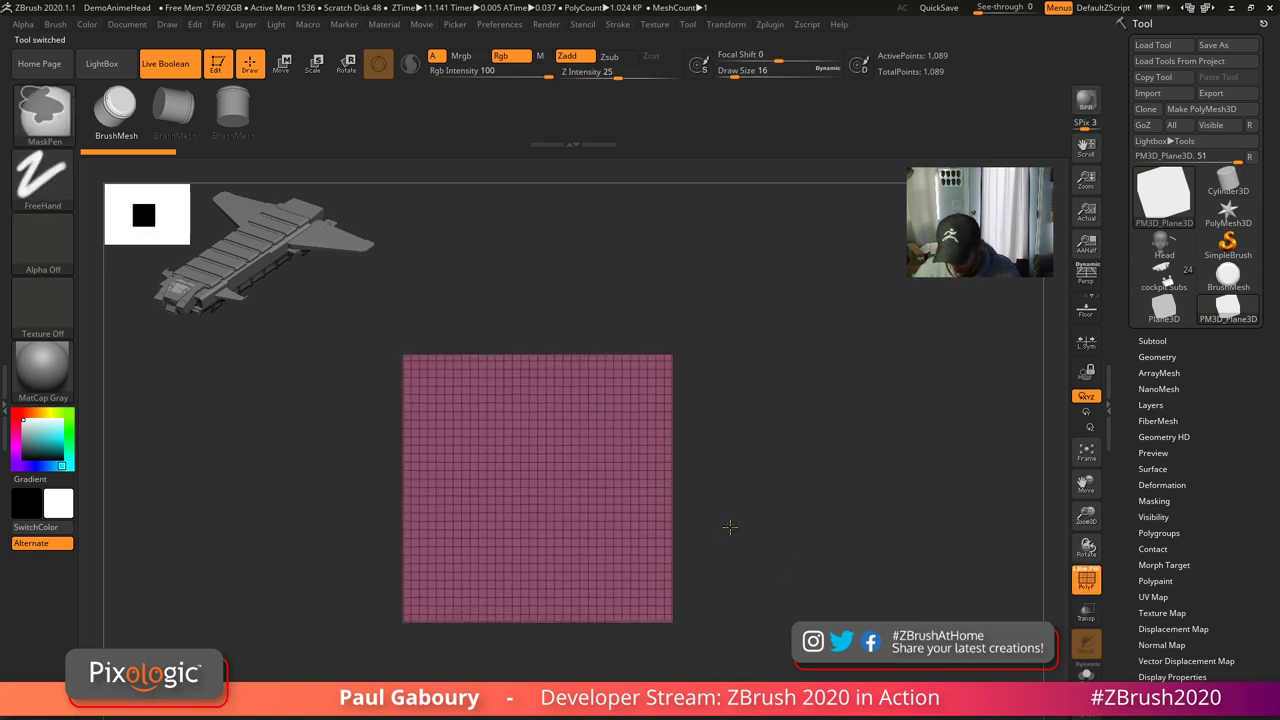
right_click_drag(730, 527, 780, 530, "ctrl")
mouse_move(780, 530)
right_mouse_down("alt")
mouse_move(814, 514)
mouse_move(826, 523)
right_mouse_up("alt")
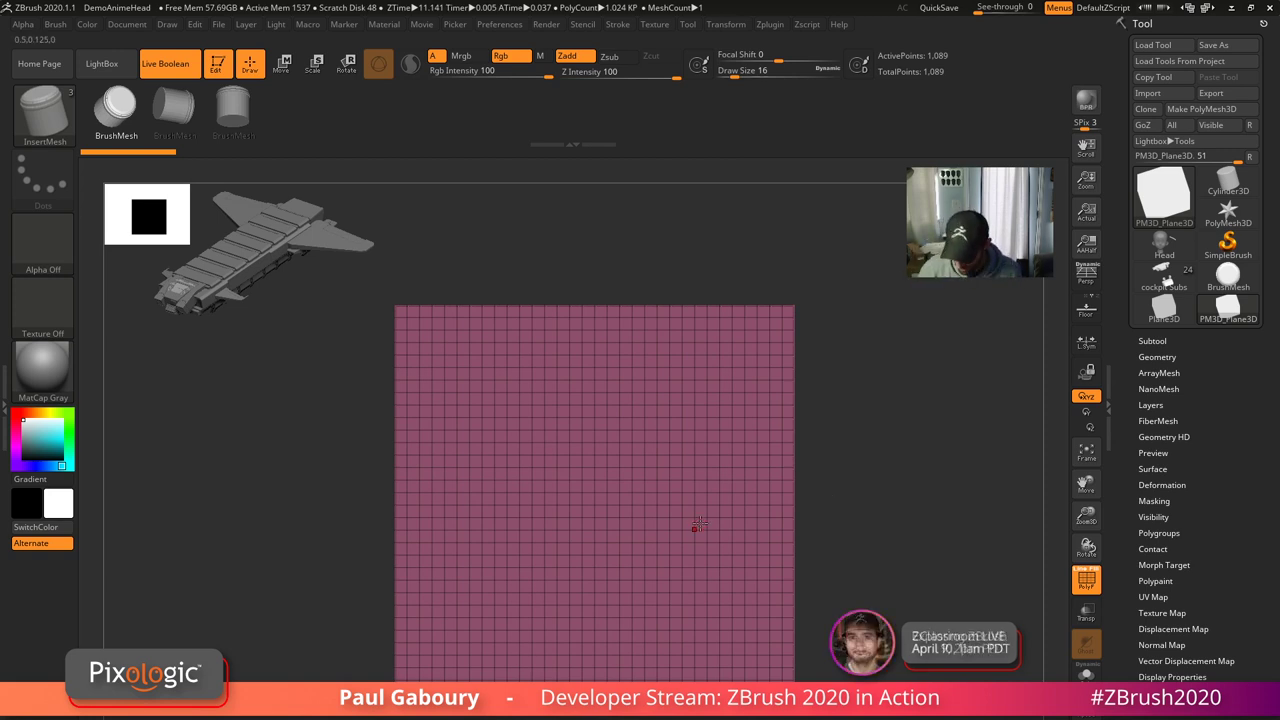
- Select the IMM Primitives brush, create a NanoMesh brush from it, and choose PolySphere as the mesh
key("b")
key("i")
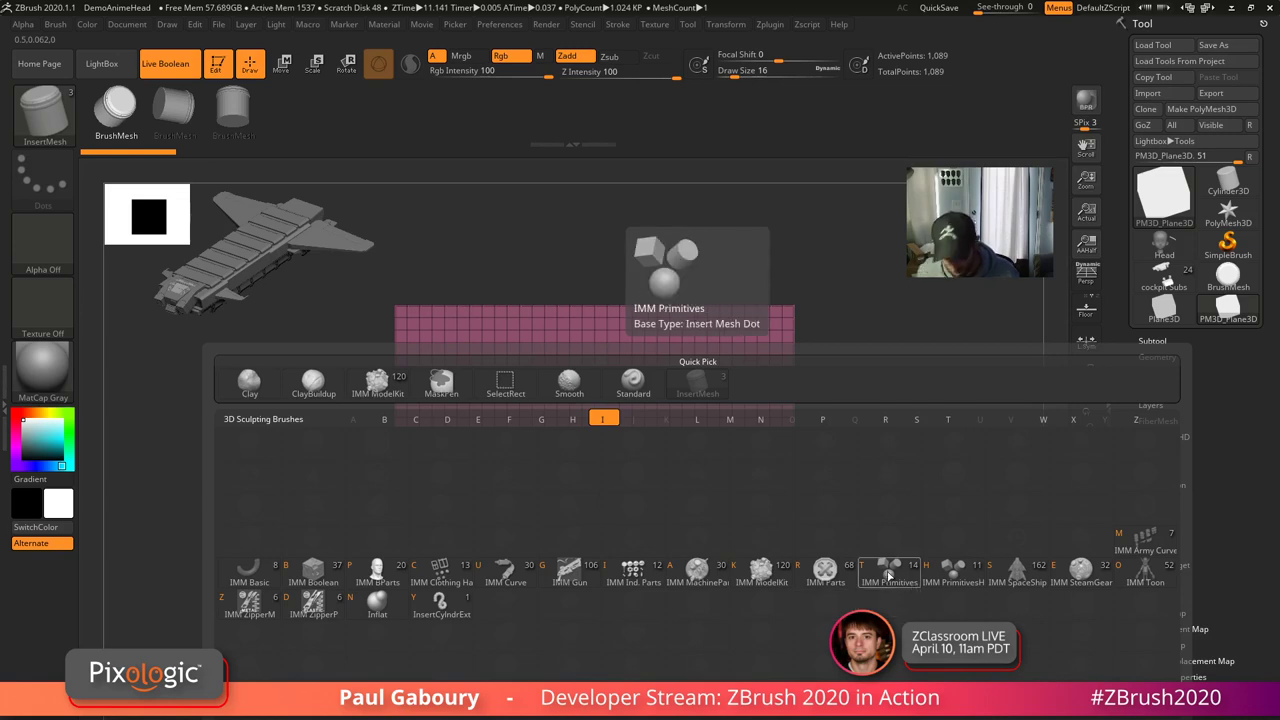
left_click(888, 577)
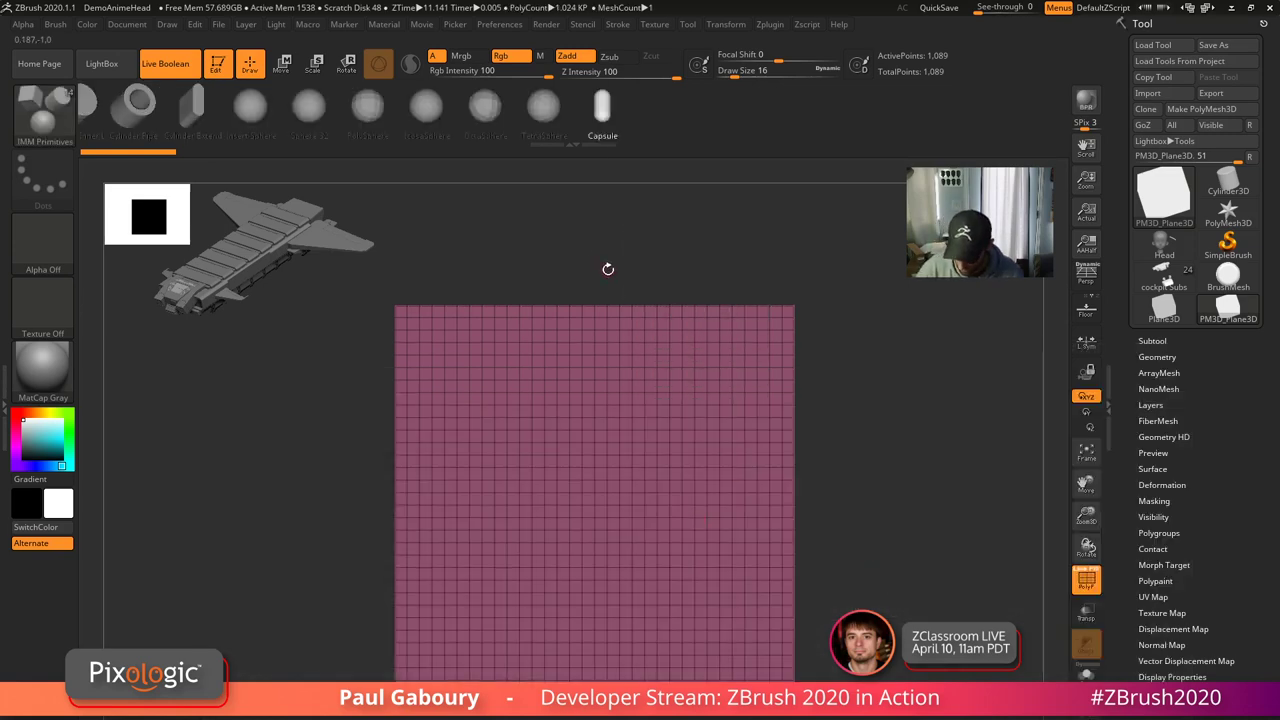
key("b")
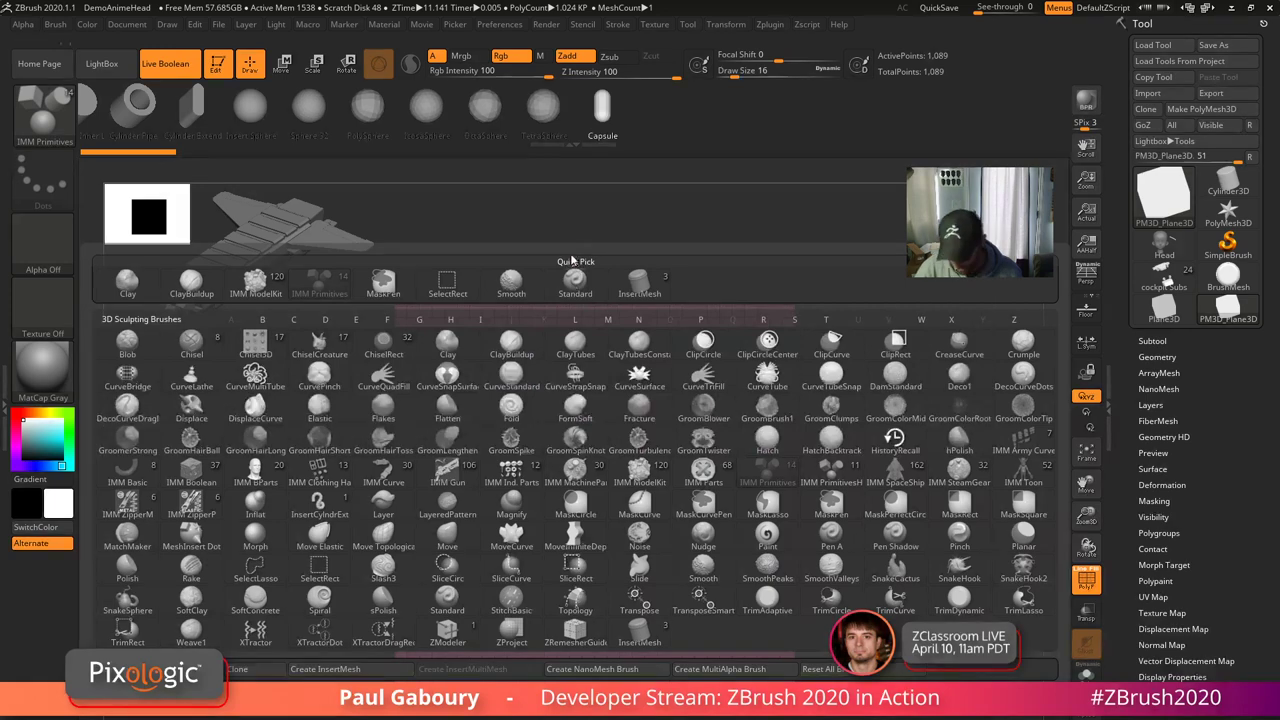
left_click(619, 671)
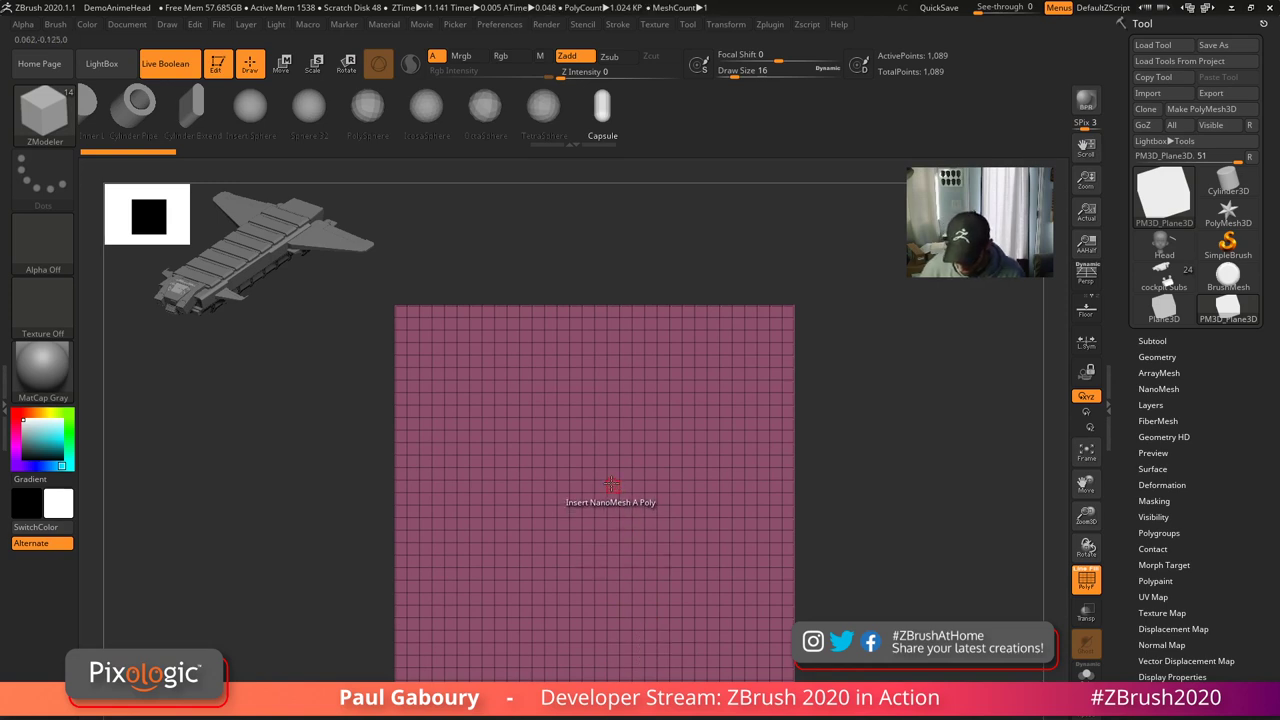
left_click_drag(214, 116, 686, 120)
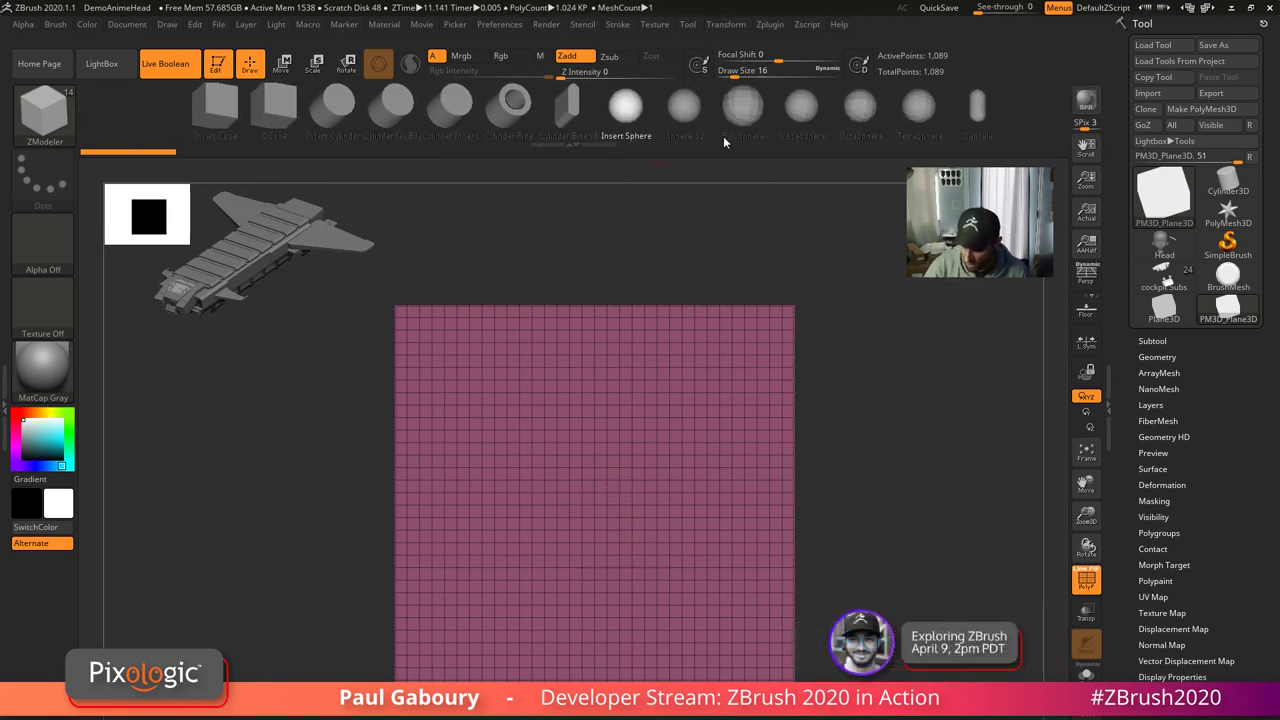
- Try inserting a PolySphere NanoMesh on a single polygon of the plane, and undo the insertion
right_click_drag(609, 498, 623, 511, "ctrl")
left_click_drag(616, 496, 734, 609)
right_click_drag(734, 609, 732, 536)
key("ctrl+z")
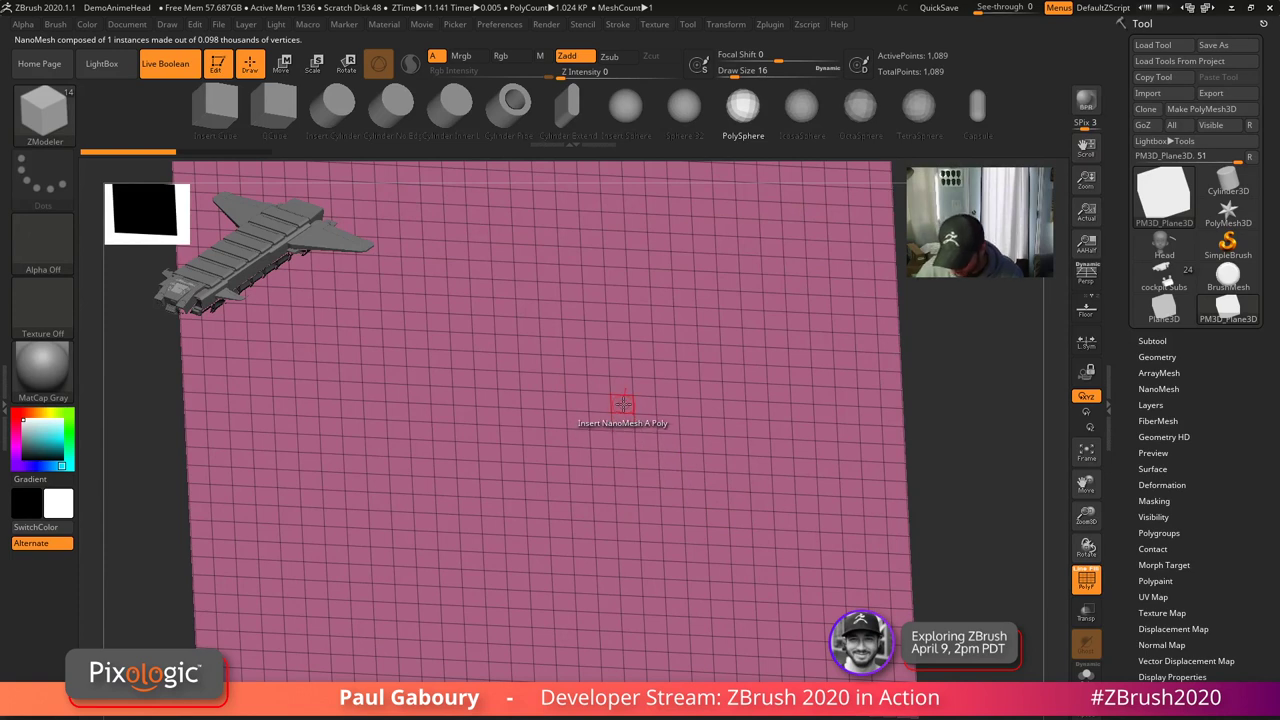
- Set the ZModeler Insert NanoMesh target to All Polygons and fill the whole plane with PolySpheres at size 0.45034
key("space")
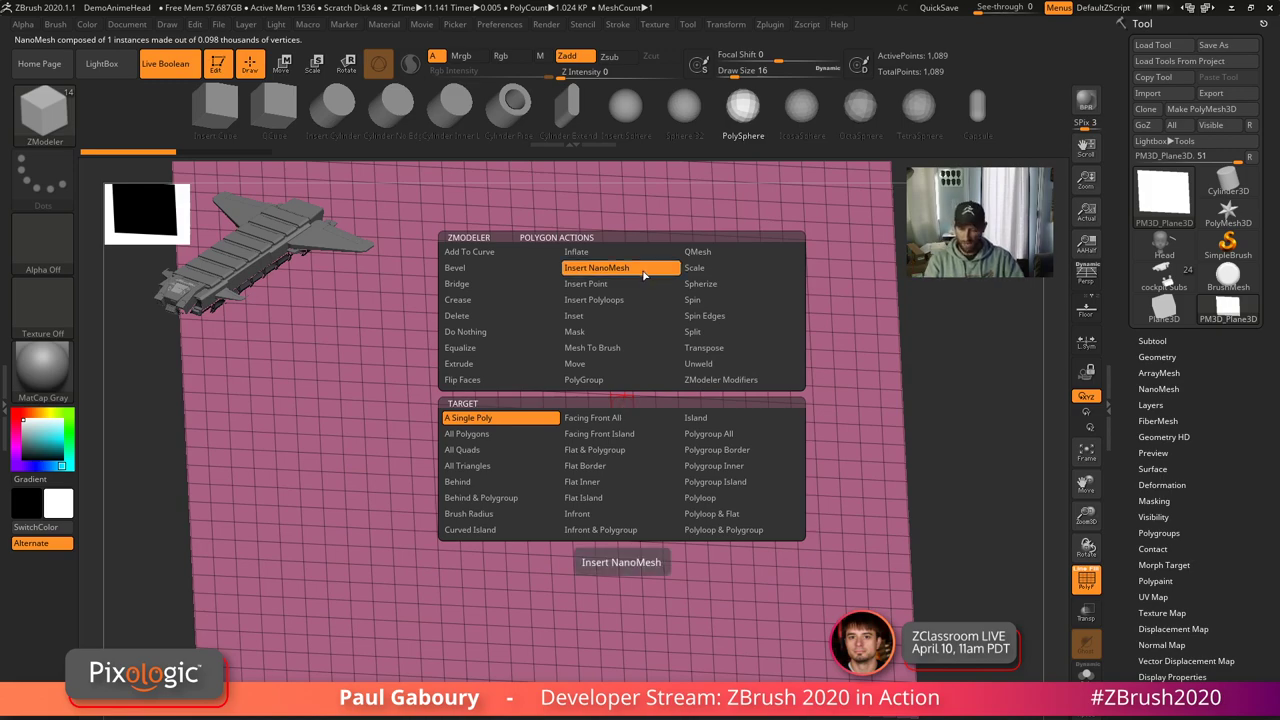
left_click(532, 437)
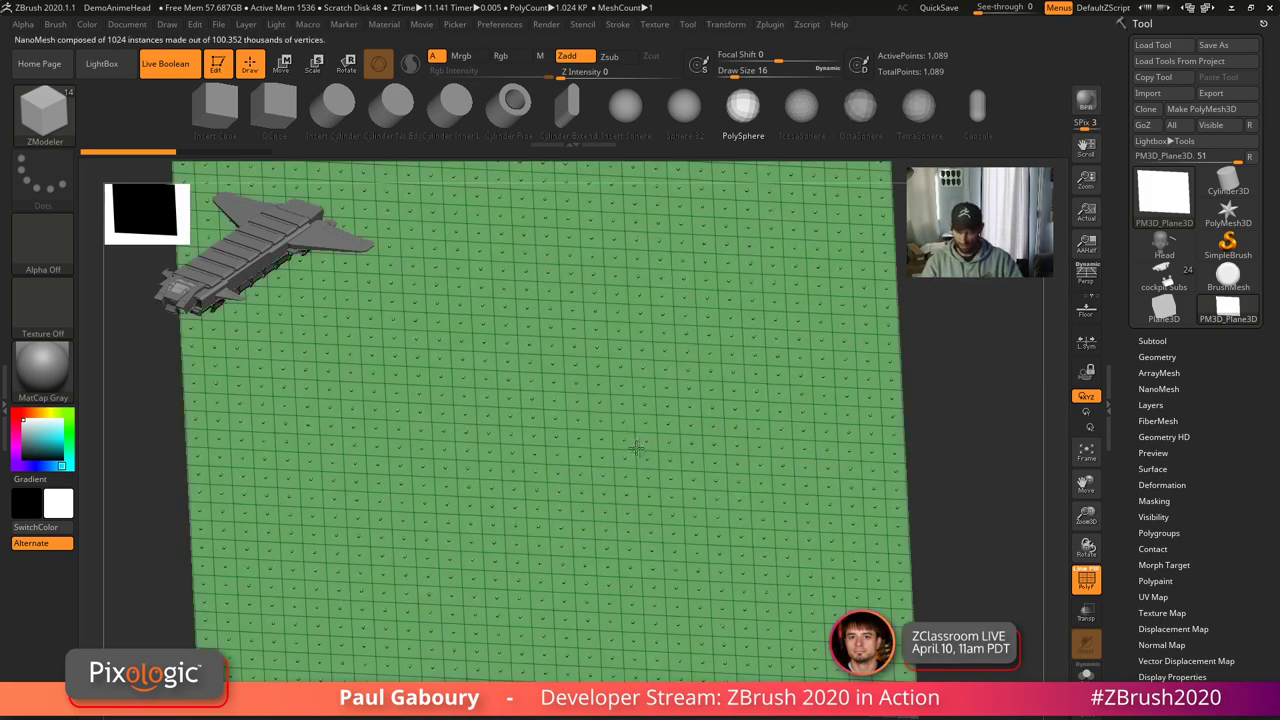
left_click_drag(640, 455, 736, 526)
mouse_move(778, 540)
right_mouse_down("ctrl")
mouse_move(777, 509)
mouse_move(806, 568)
mouse_move(754, 550)
mouse_move(761, 531)
right_mouse_up("ctrl")
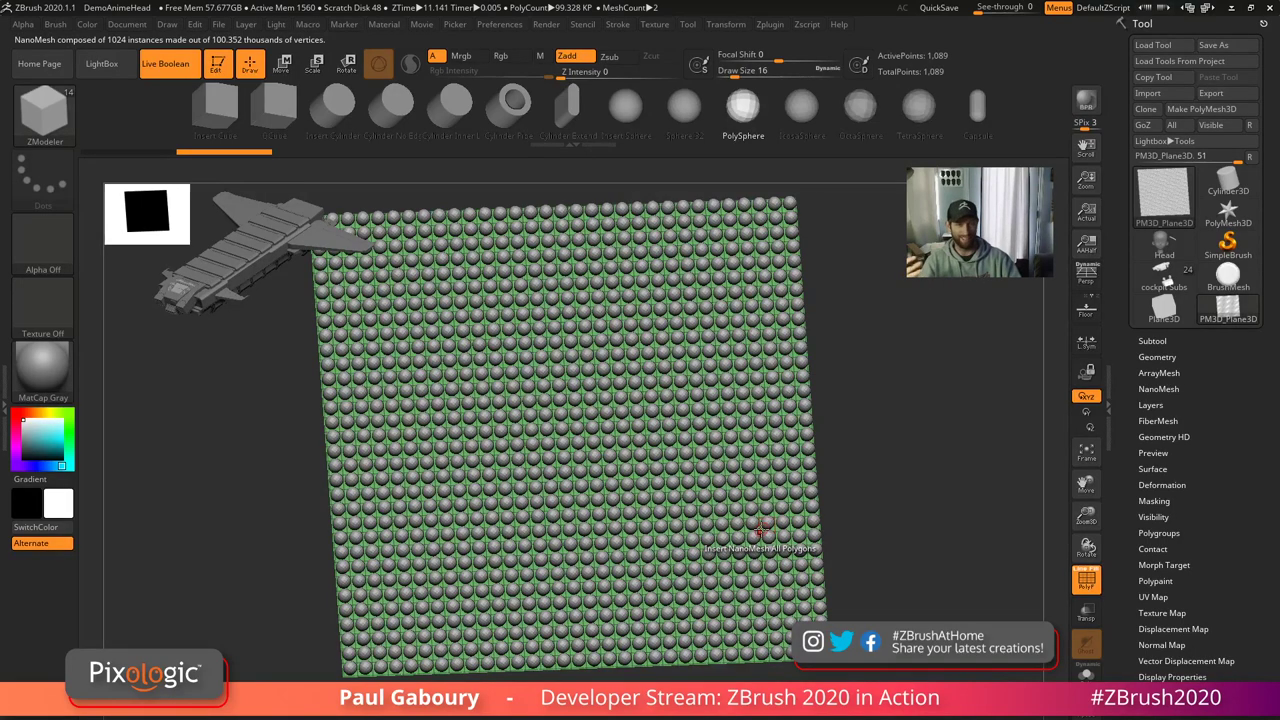
- Scatter the NanoMesh spheres with Random Distribution 0.64202 and Random Seed 30247
left_click(1158, 389)
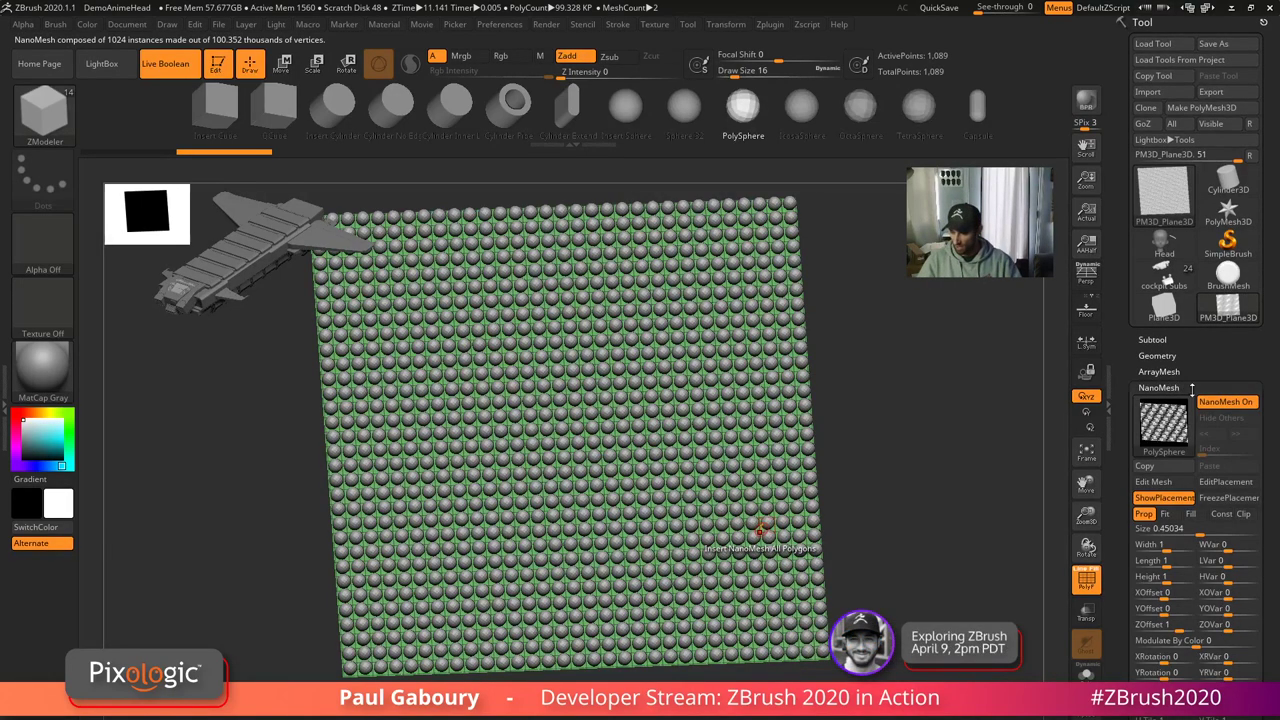
left_click_drag(1267, 612, 1266, 527)
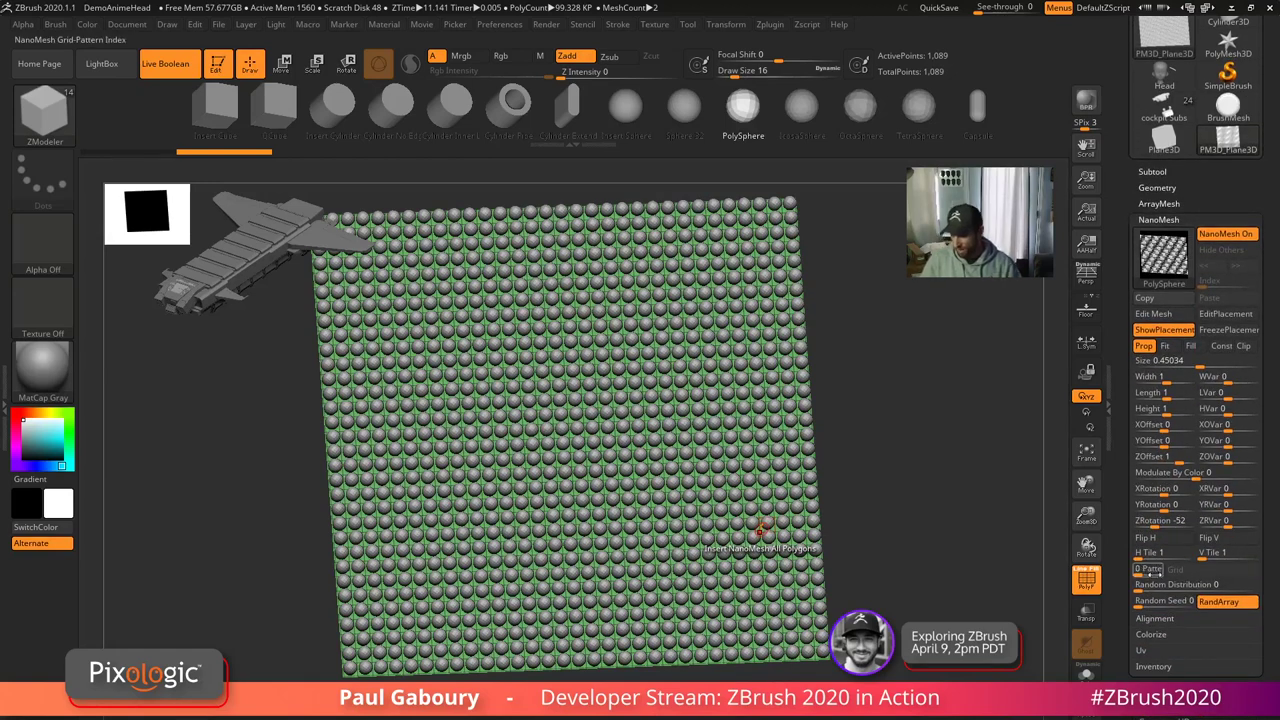
mouse_move(1140, 590)
left_mouse_down()
mouse_move(1164, 591)
mouse_move(1150, 602)
mouse_move(1162, 603)
left_mouse_up()
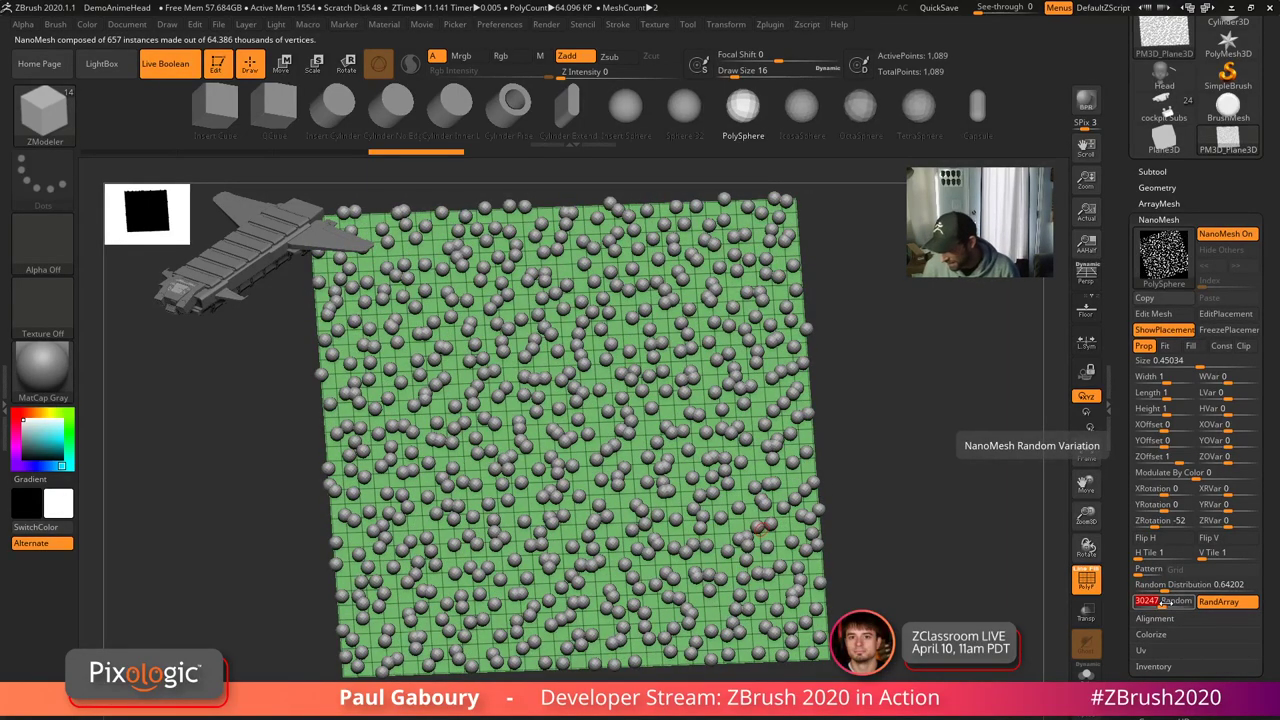
- Set the NanoMesh XOffset to 0.81464, YOffset to 0.24905 and ZOffset to 3.71713, with all three offset variations at 100
left_click_drag(1225, 458, 1255, 463)
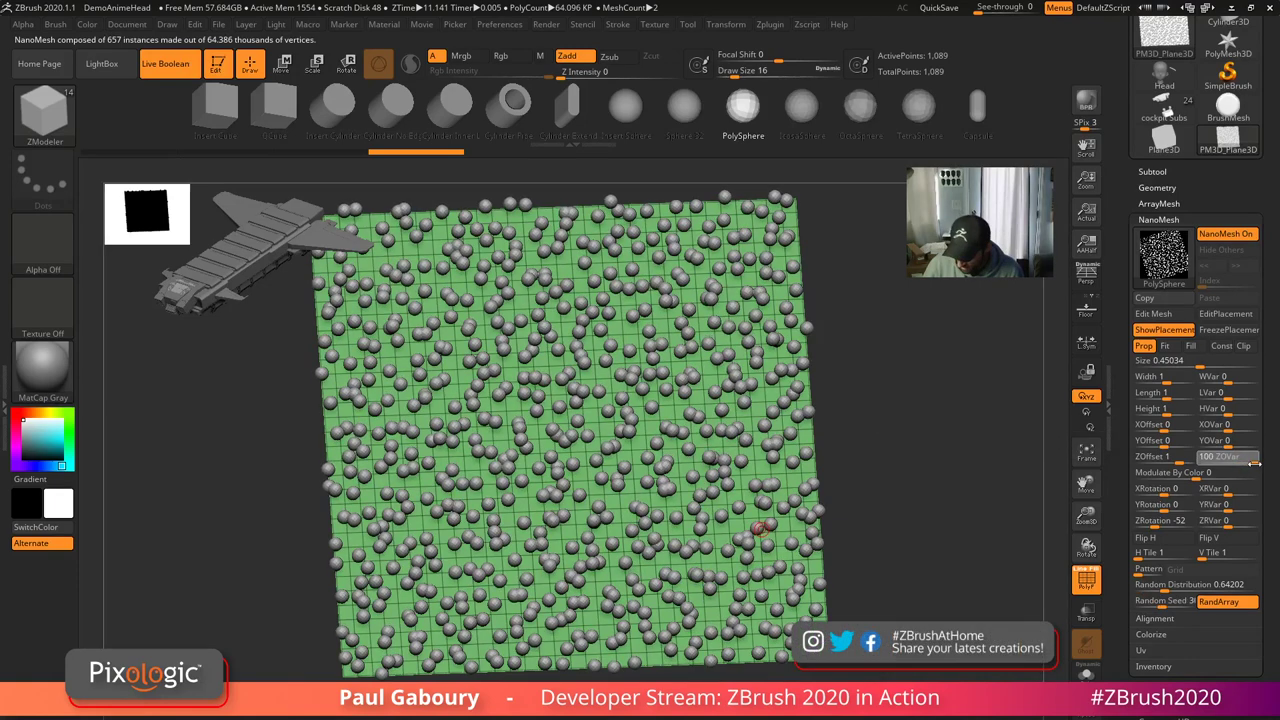
left_click_drag(1162, 443, 1264, 448)
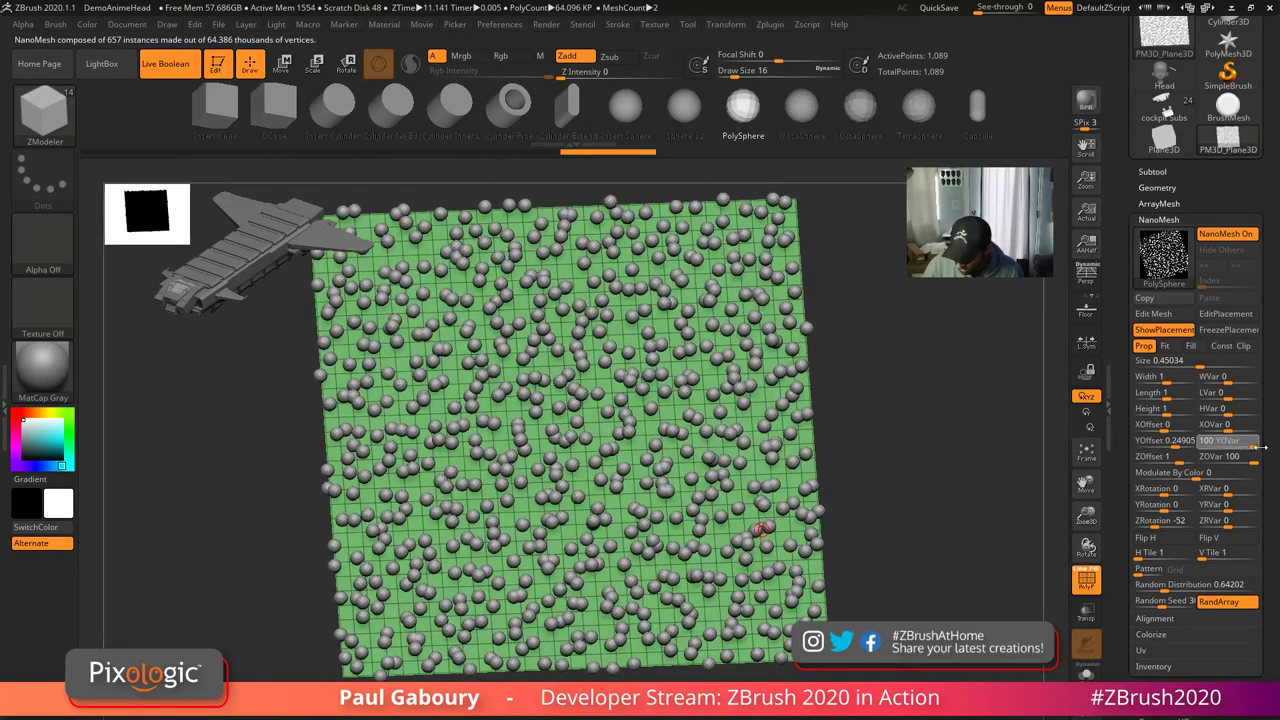
left_click_drag(1165, 428, 1258, 425)
left_click_drag(882, 613, 895, 551)
left_click_drag(1179, 461, 1185, 461)
mouse_move(950, 606)
left_mouse_down()
mouse_move(945, 564)
mouse_move(905, 594)
left_mouse_up()
right_click_drag(904, 590, 872, 599, "shift")
left_click_drag(873, 598, 923, 604, "alt")
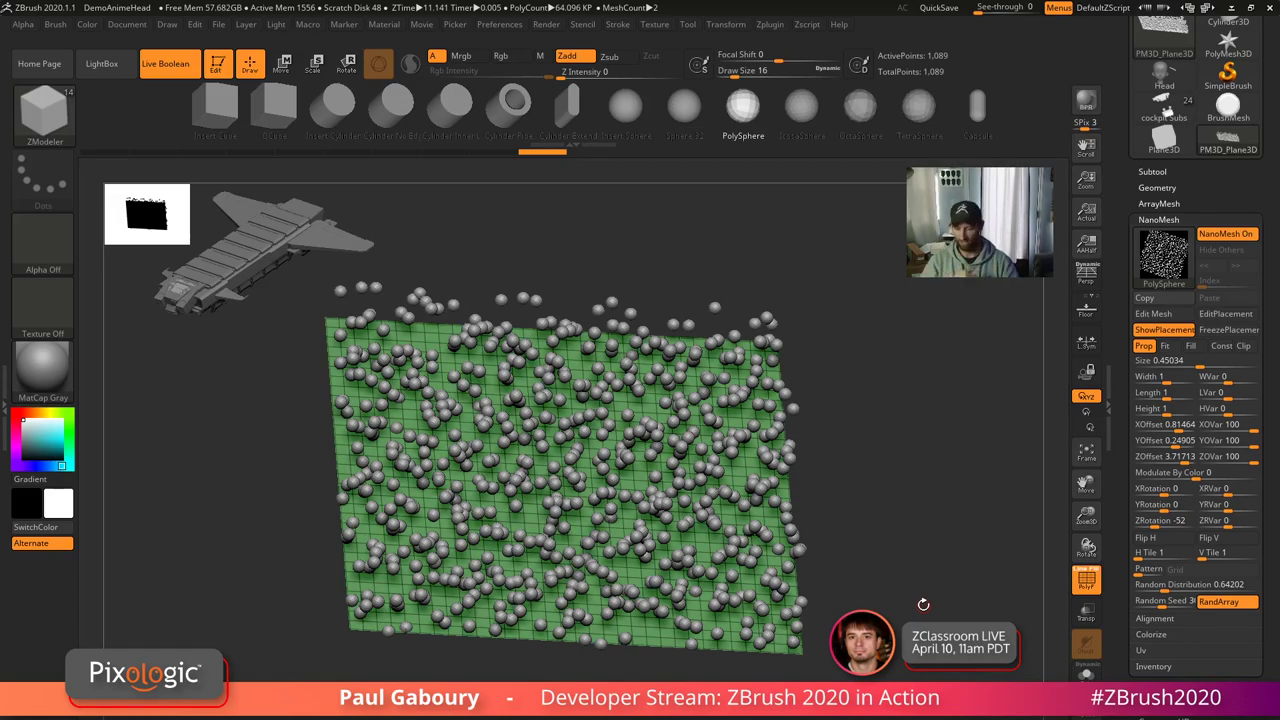
- Examine the scattered spheres on the plane up close and set the Draw Size to 6
right_click_drag(897, 571, 816, 556)
right_click_drag(820, 500, 778, 468)
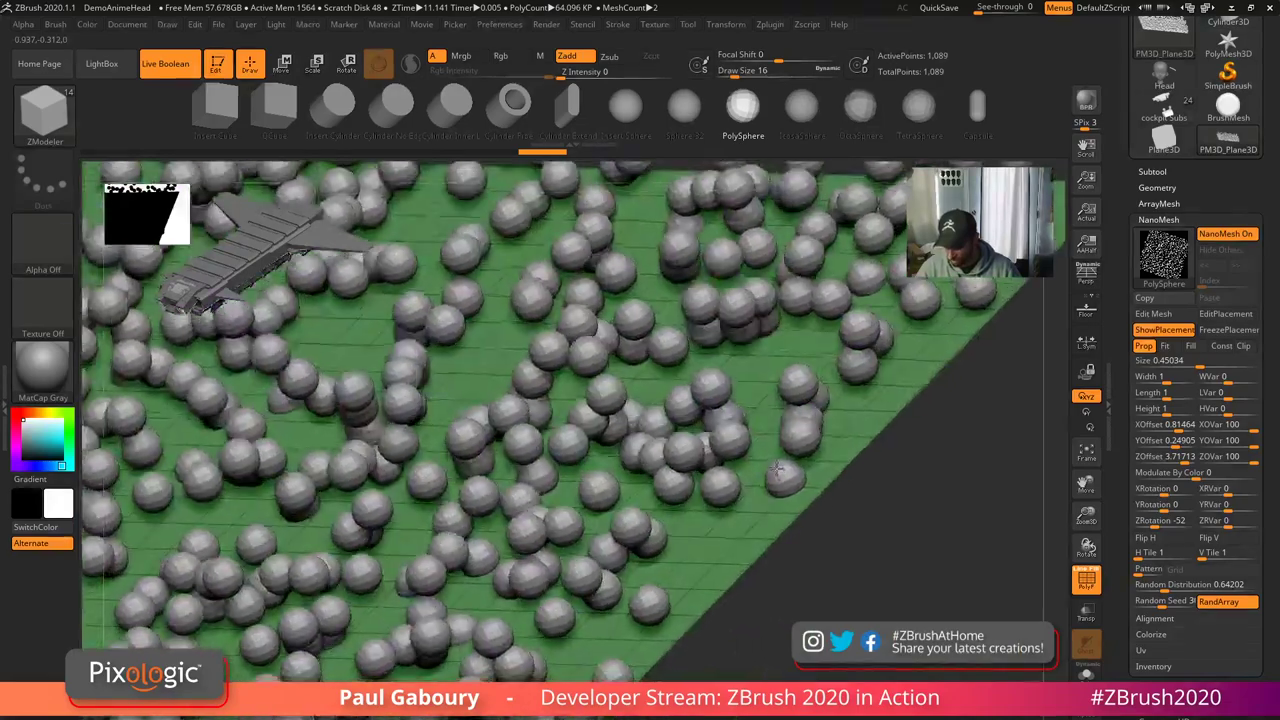
left_click_drag(806, 372, 695, 488)
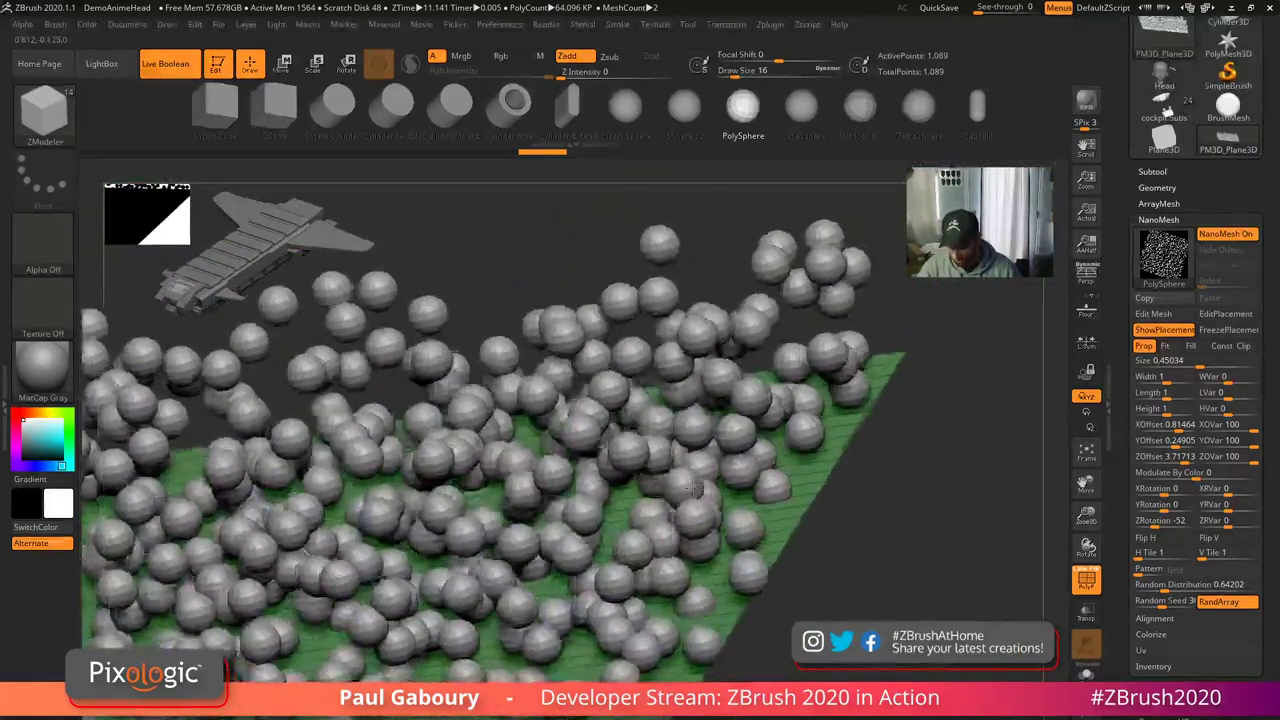
right_click_drag(695, 488, 690, 542)
right_click_drag(780, 606, 802, 617)
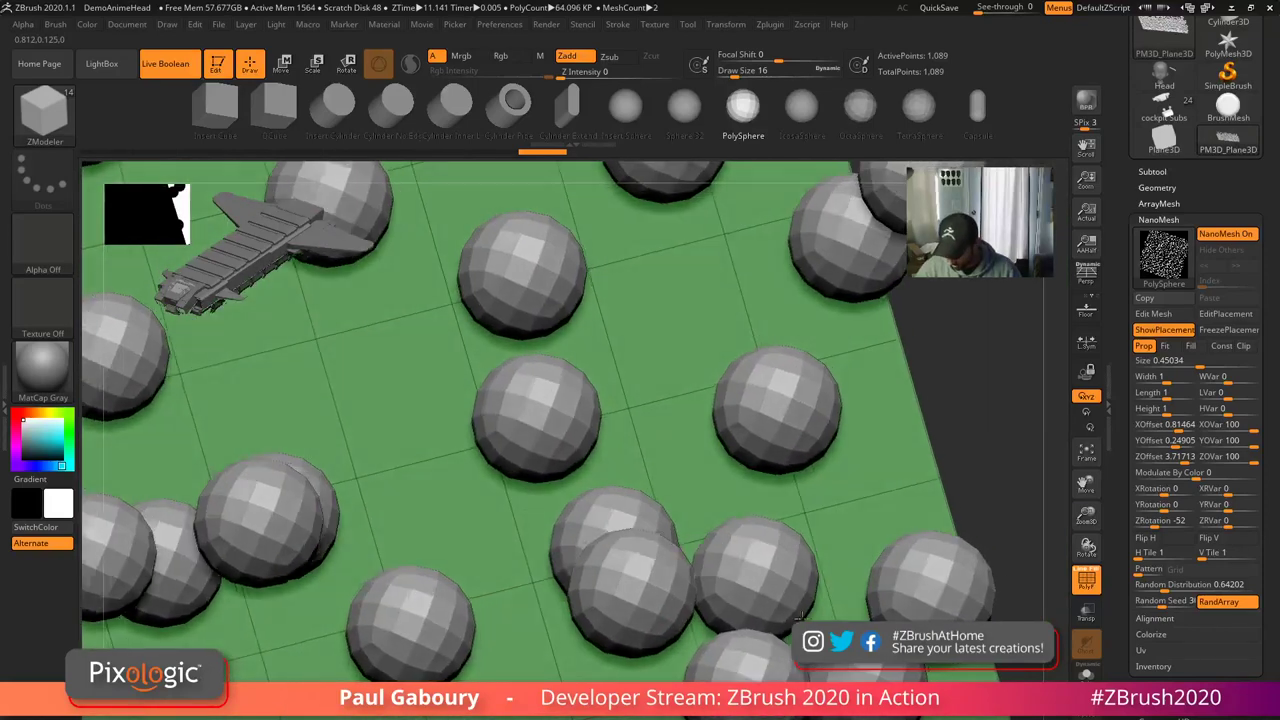
key("s")
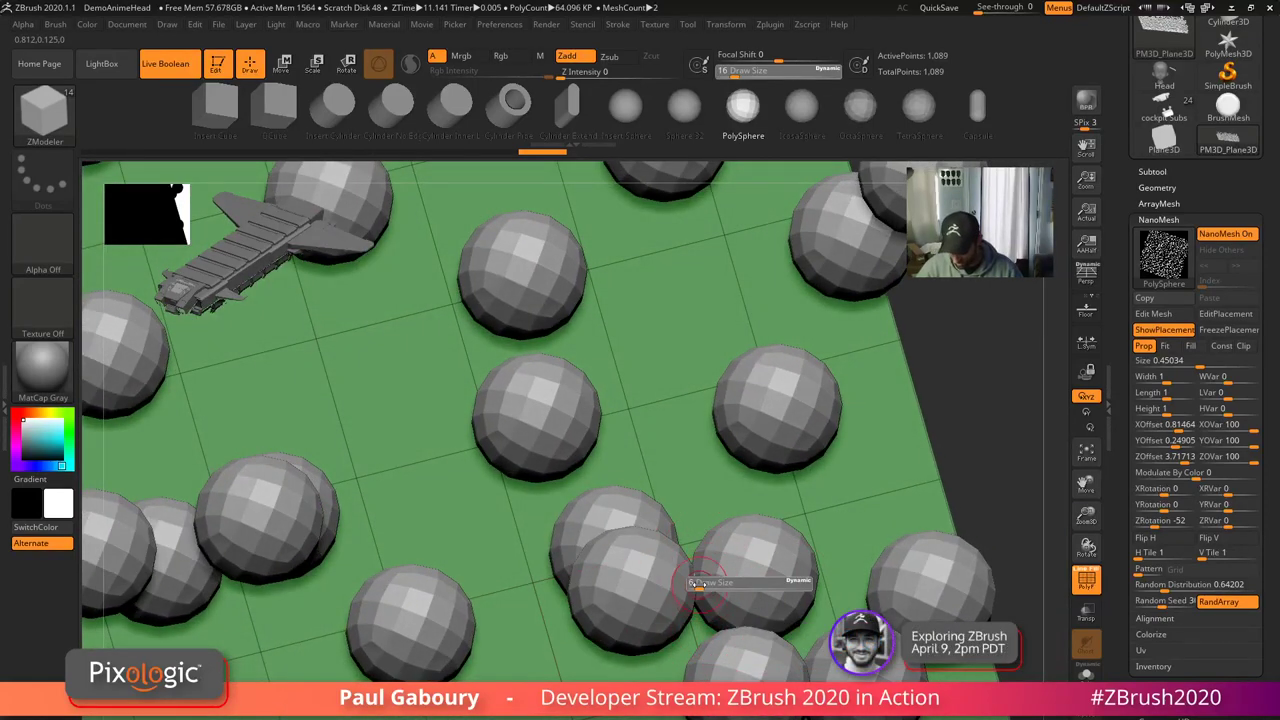
type("6")
key("Return")
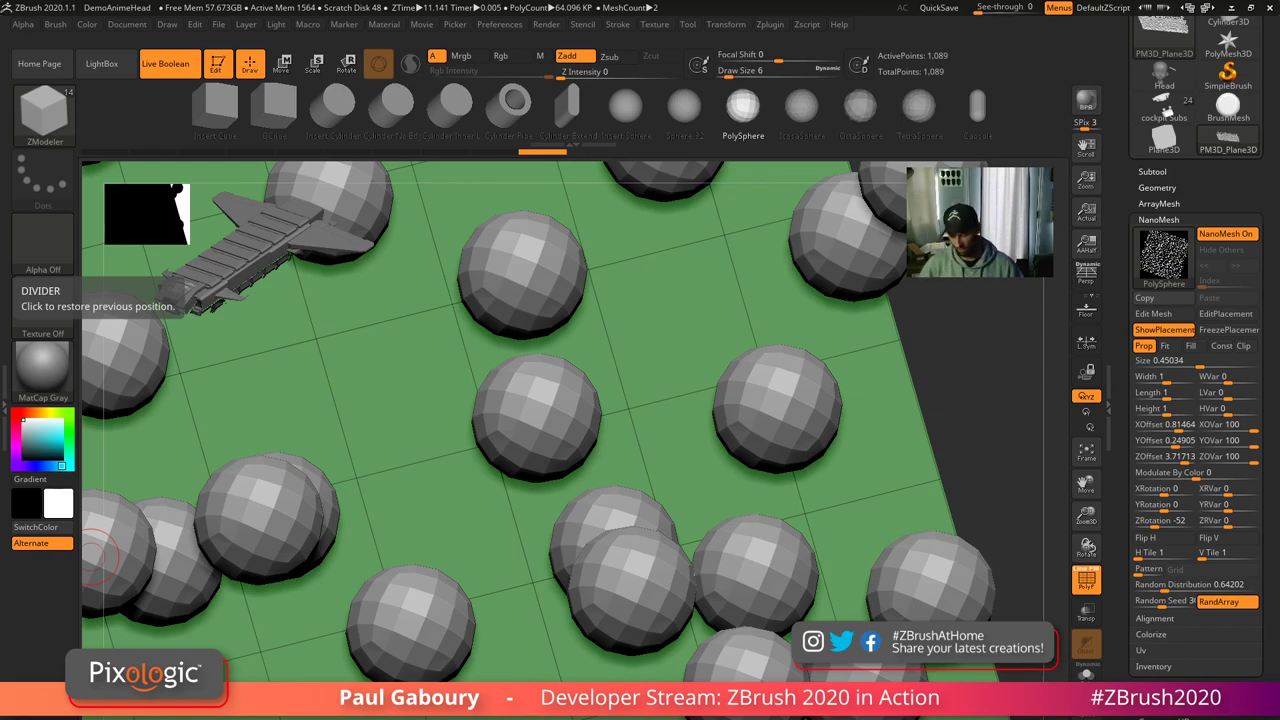
mouse_move(812, 550)
right_mouse_down("ctrl")
mouse_move(735, 440)
mouse_move(800, 590)
right_mouse_up("ctrl")
mouse_move(800, 590)
right_mouse_down("ctrl")
mouse_move(773, 557)
mouse_move(833, 563)
right_mouse_up("ctrl")
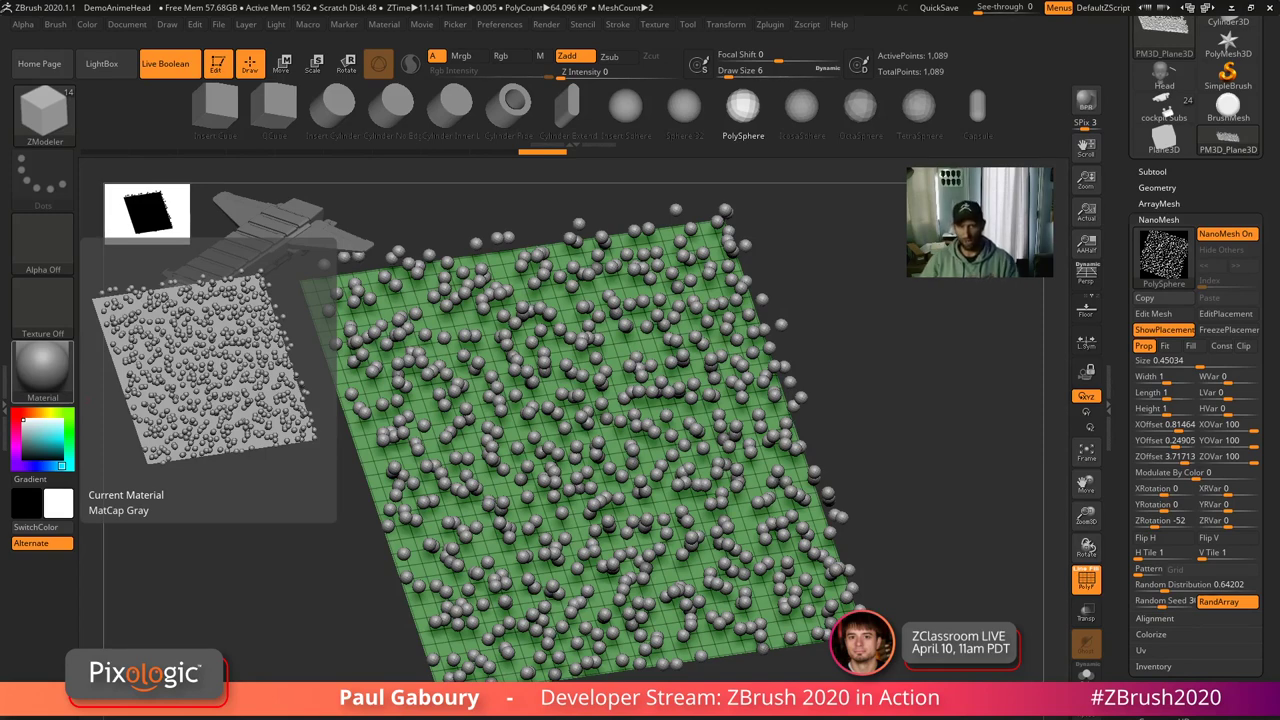
left_click_drag(886, 655, 934, 618)
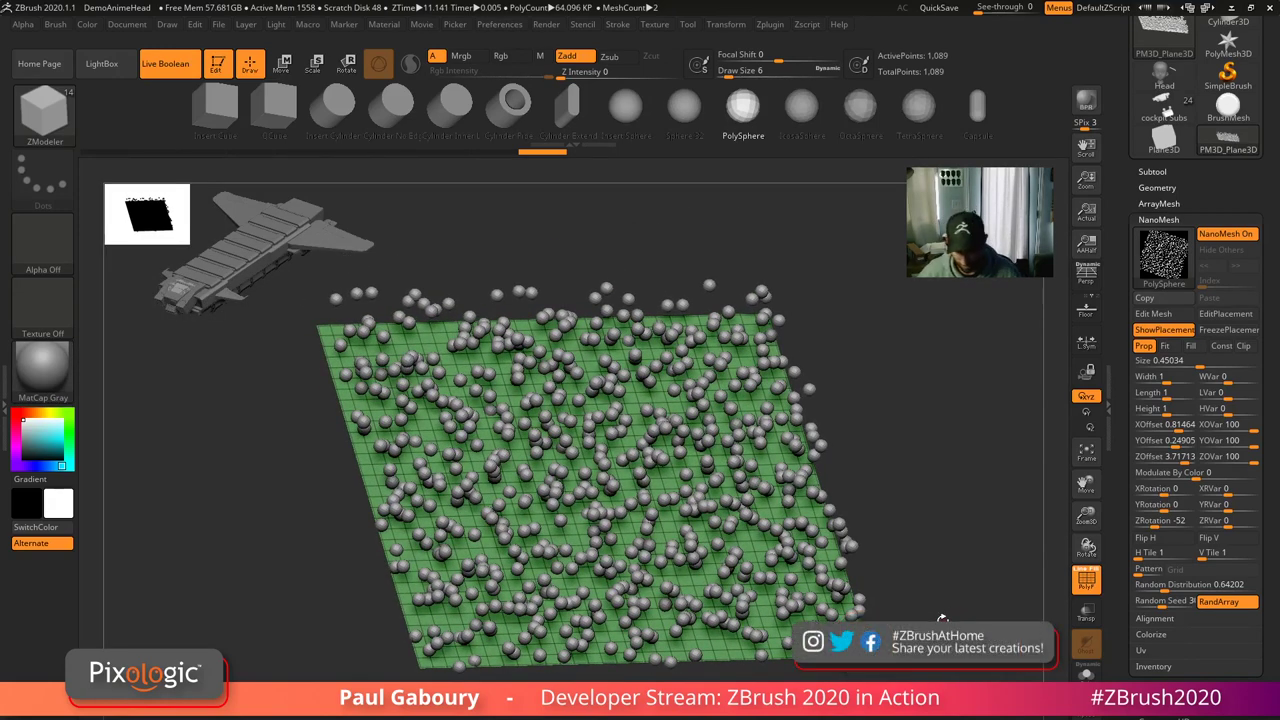
key("comma")
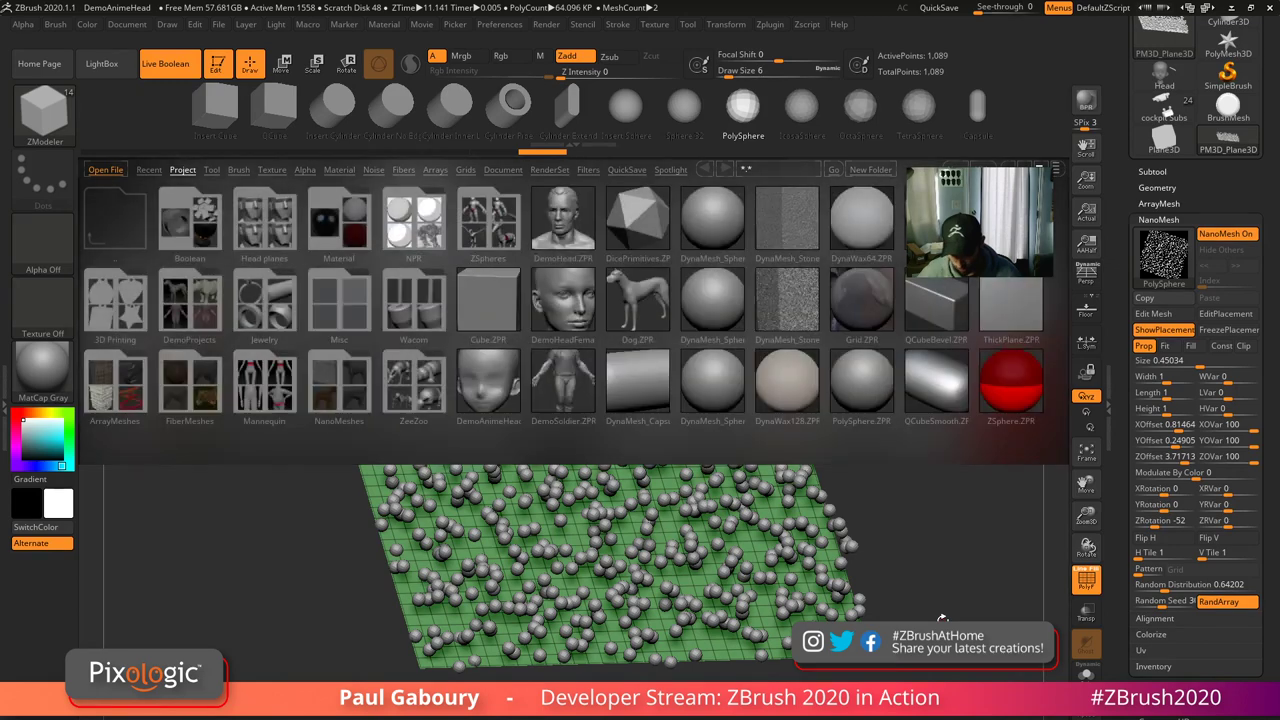
key("comma")
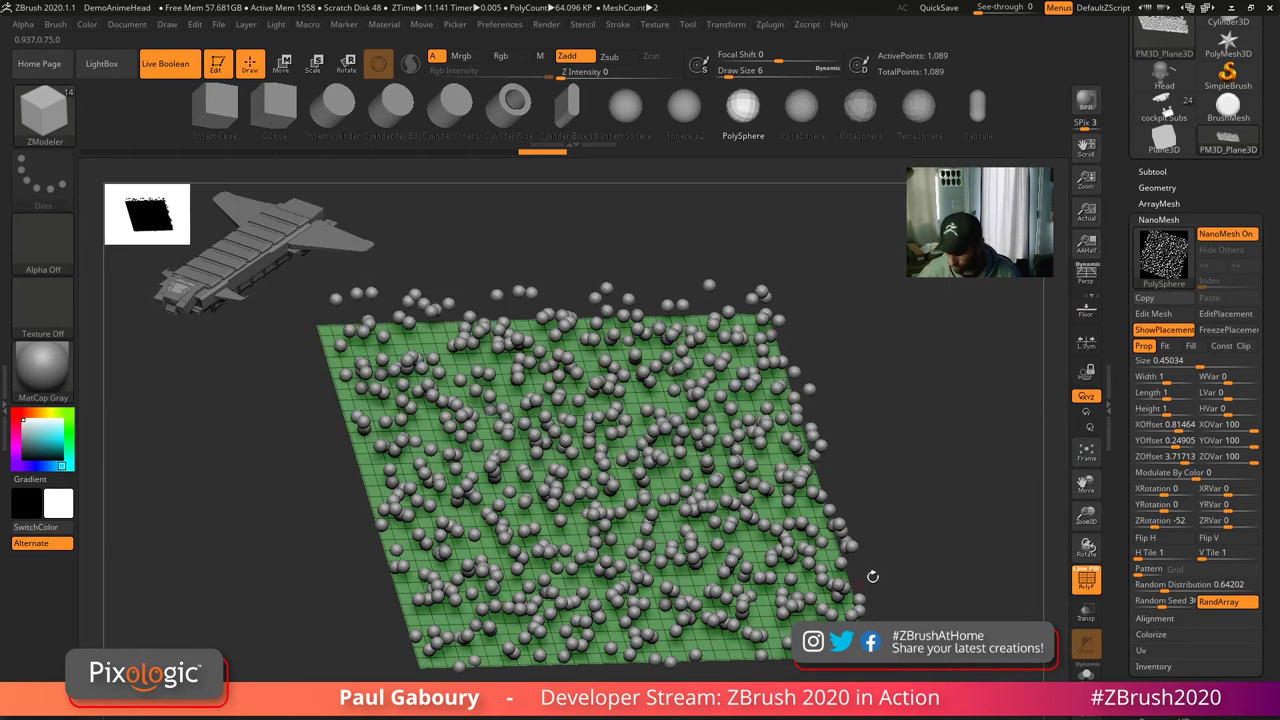
- Show the Subtool list and switch the active tool back to the cockpit Subs ship
left_click(1180, 171)
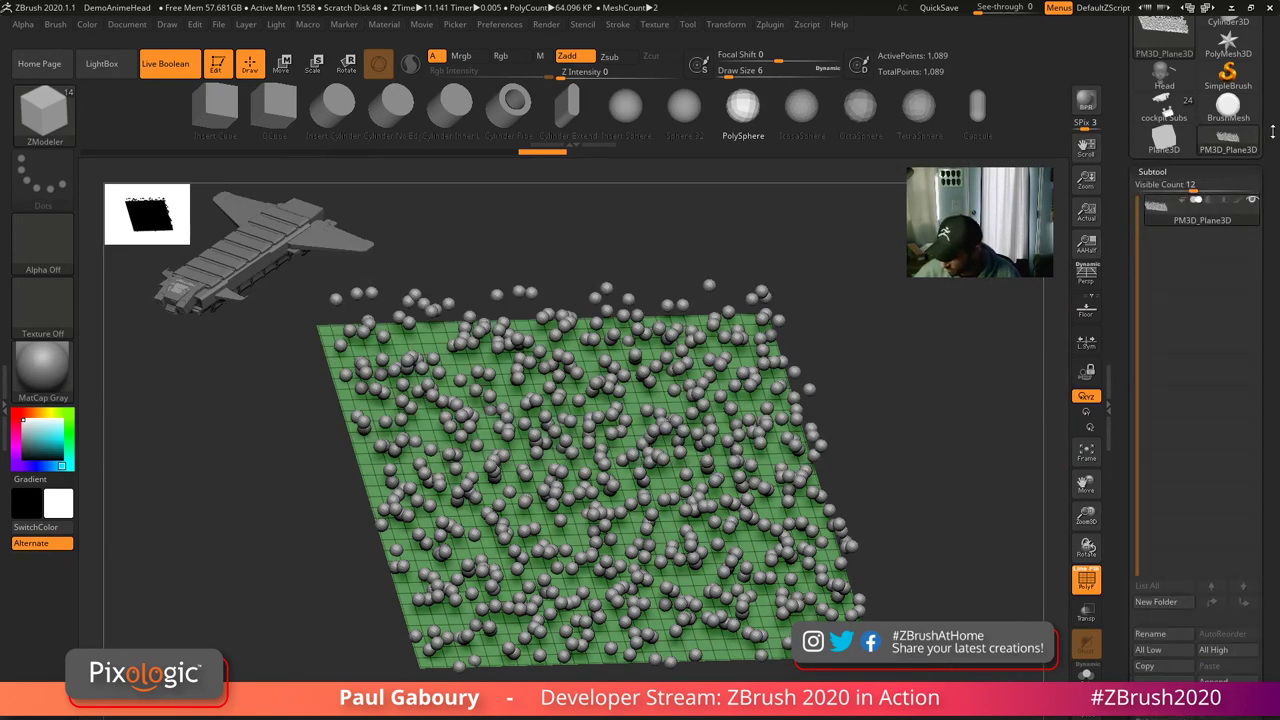
left_click_drag(1272, 130, 1271, 216)
left_click(1164, 278)
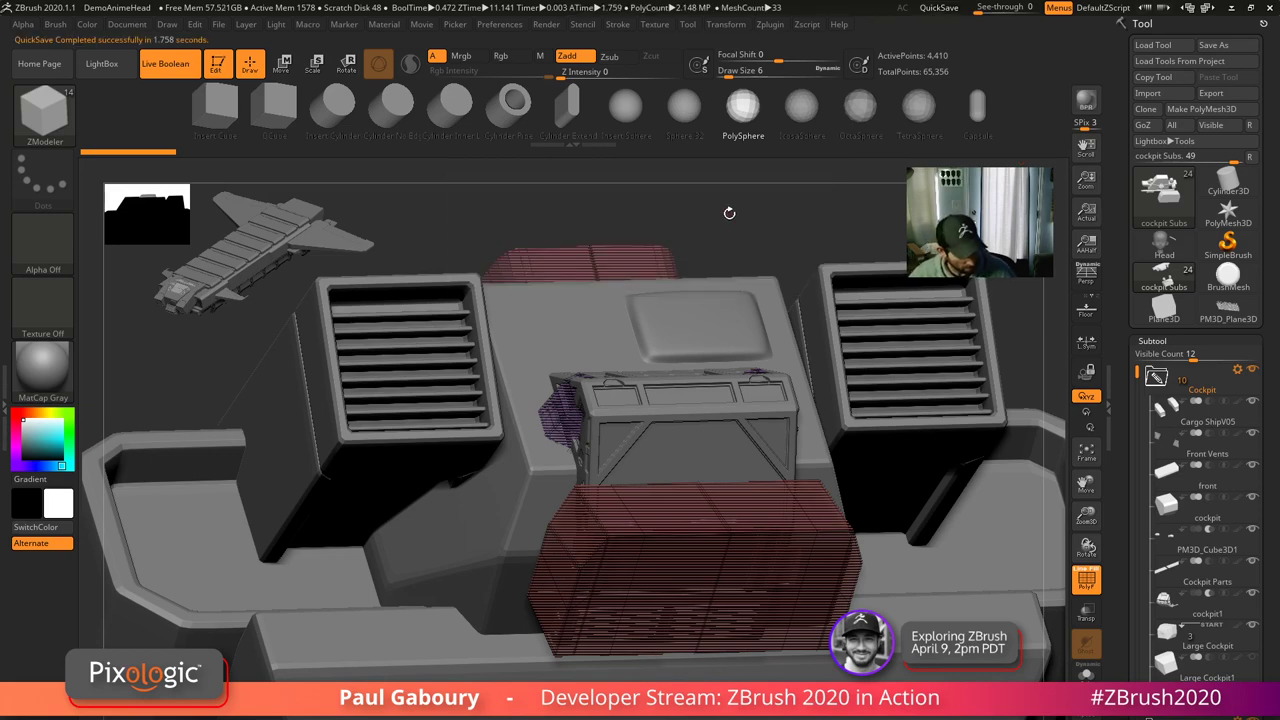
- Open the Boolean sample project NutAndBolt.ZPR without saving the changes to the current project
key("comma")
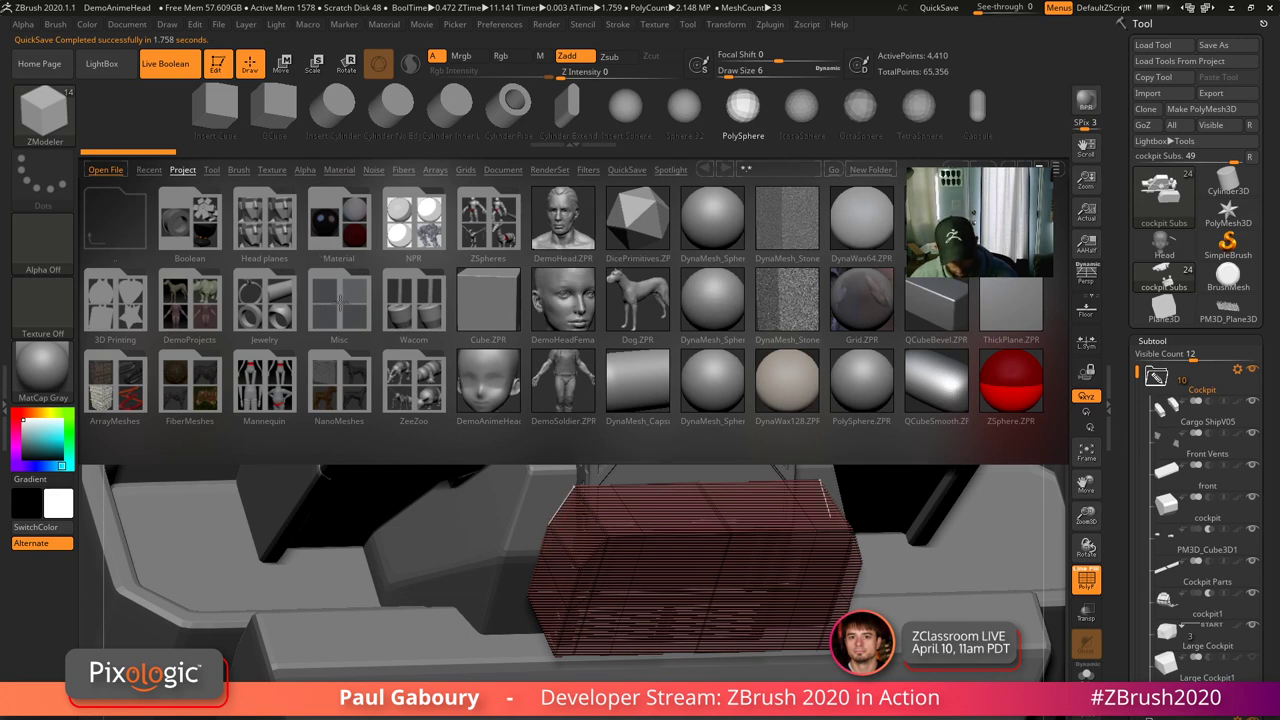
left_click(339, 300)
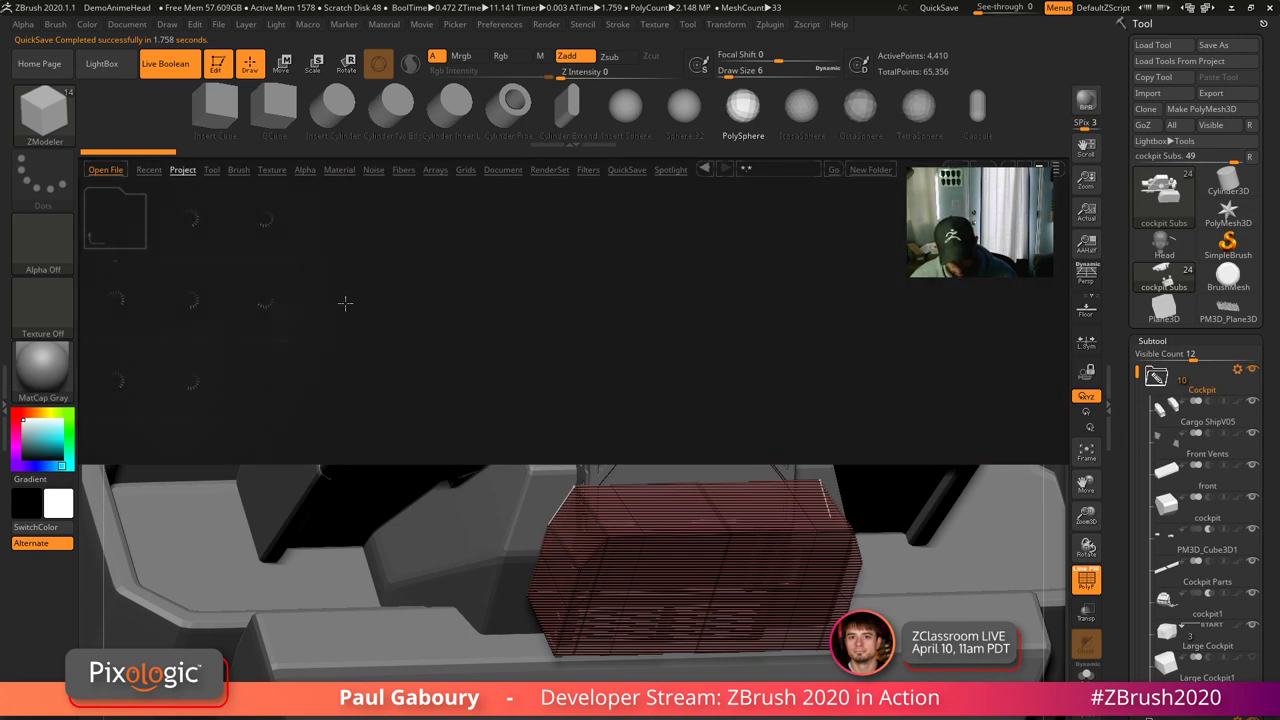
left_click(183, 170)
left_click(211, 170)
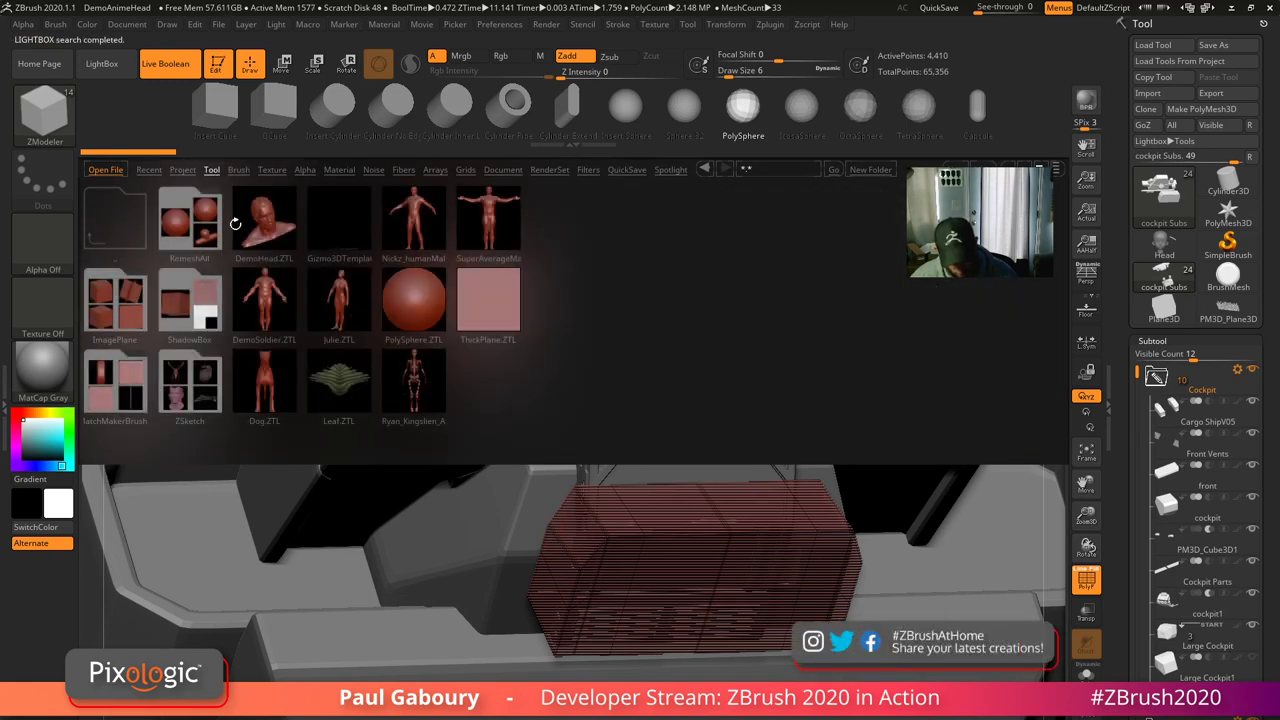
left_click(183, 170)
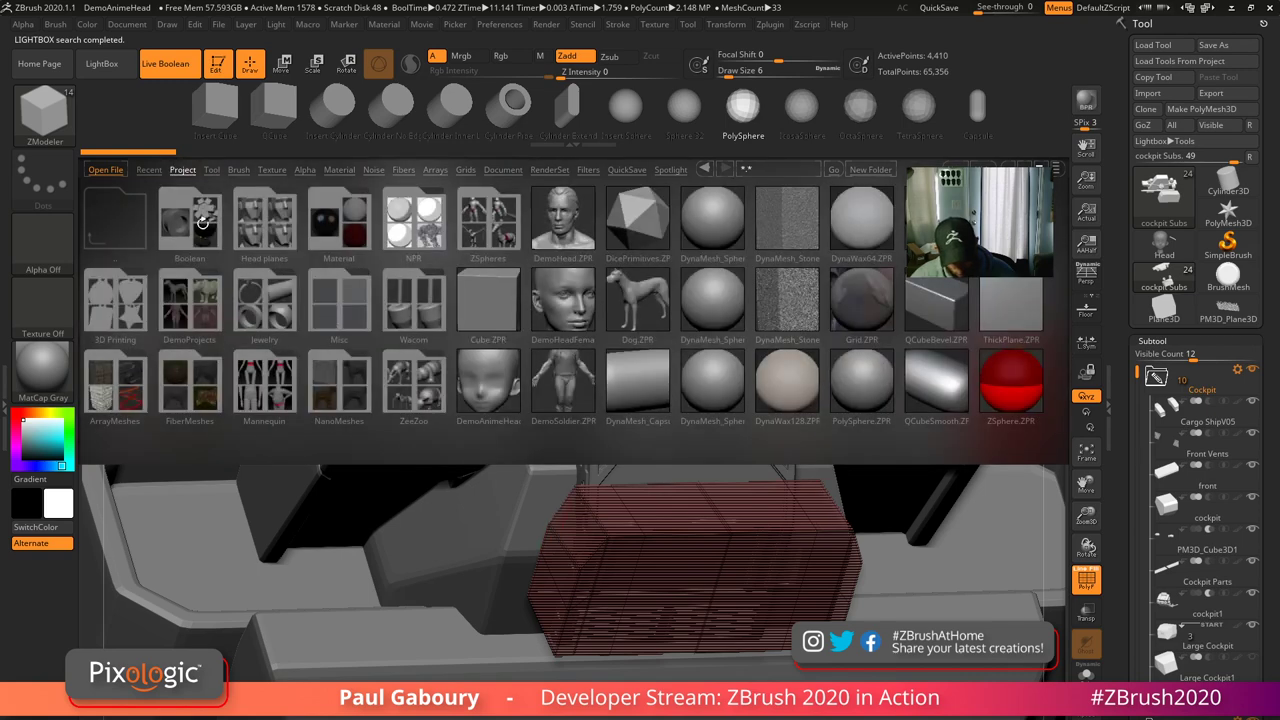
left_click(203, 222)
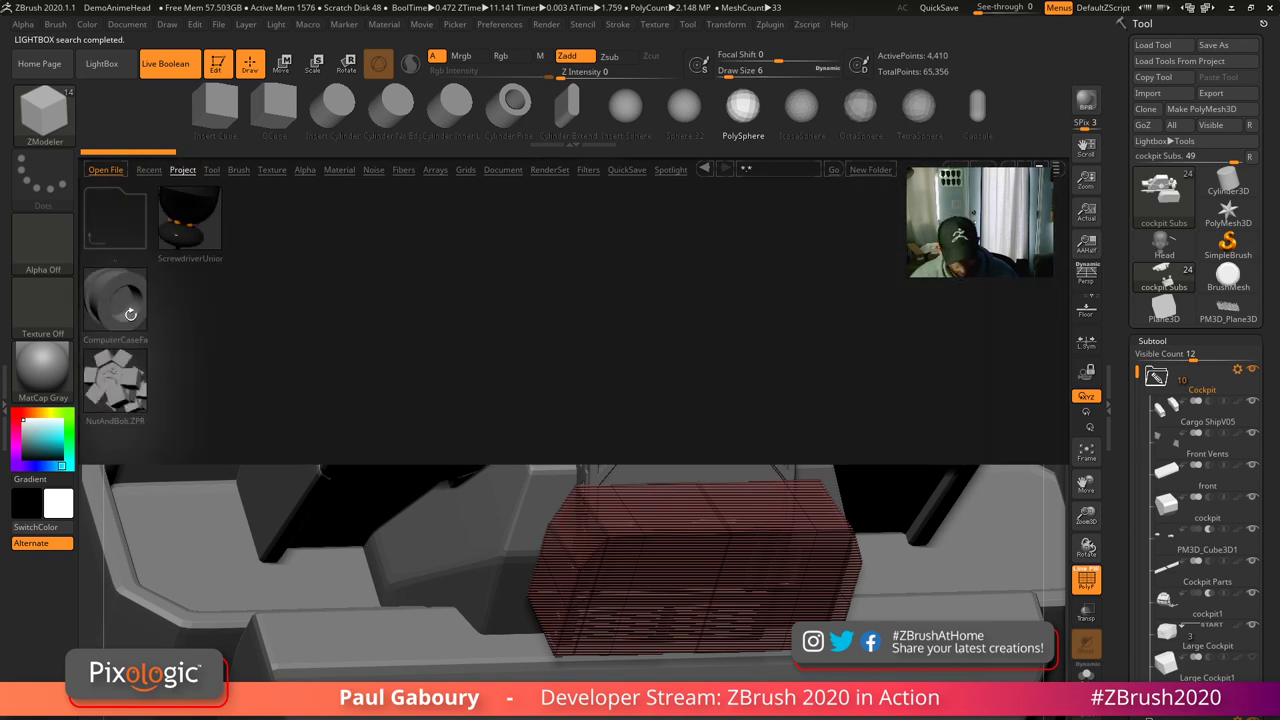
double_click(128, 372)
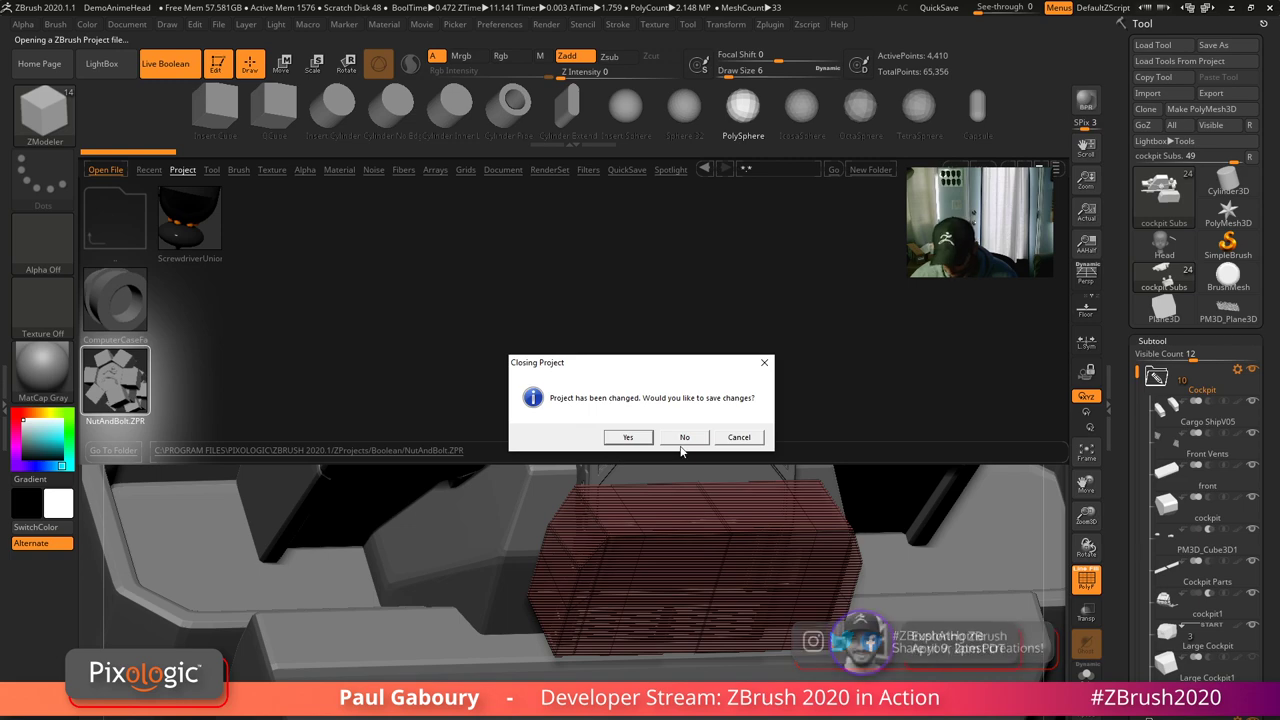
left_click(680, 437)
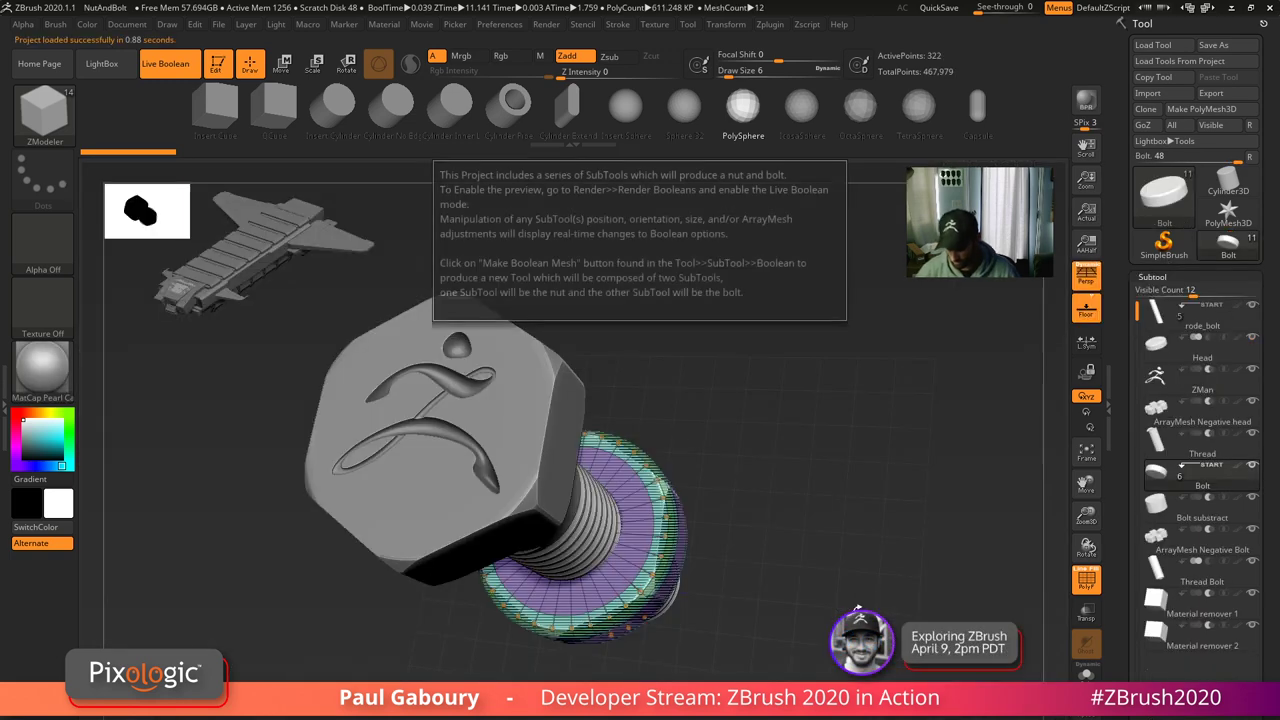
- Examine the bolt assembly without polyframe display, isolate the Bolt subtool in Solo mode, and restore all parts to view
left_click_drag(828, 606, 860, 567)
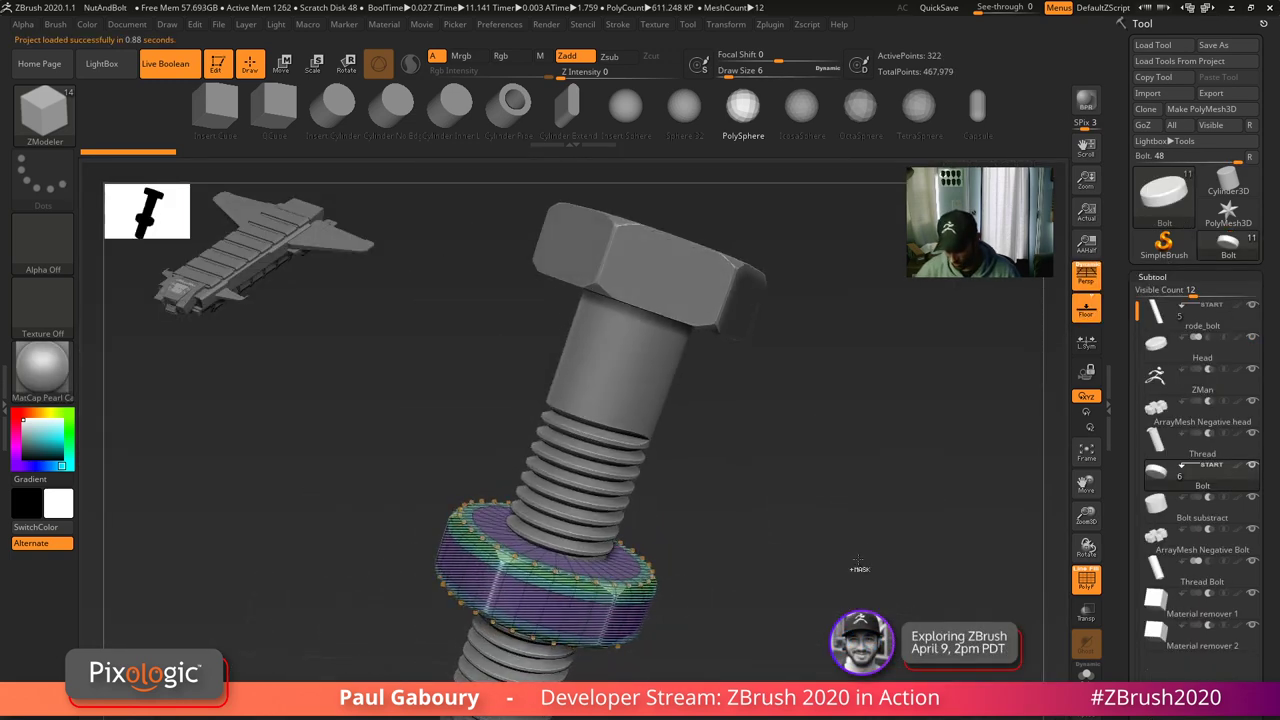
mouse_move(860, 567)
right_mouse_down("ctrl")
mouse_move(831, 546)
mouse_move(834, 571)
mouse_move(831, 543)
right_mouse_up("ctrl")
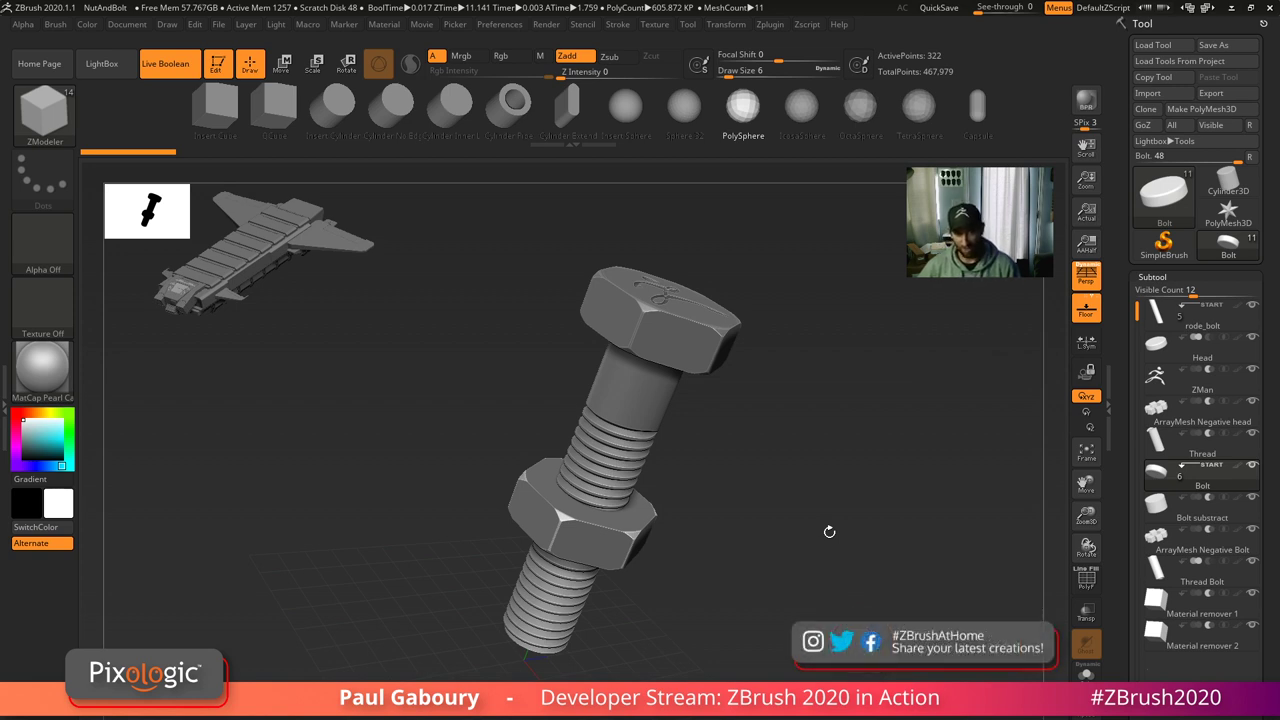
left_click(1086, 673)
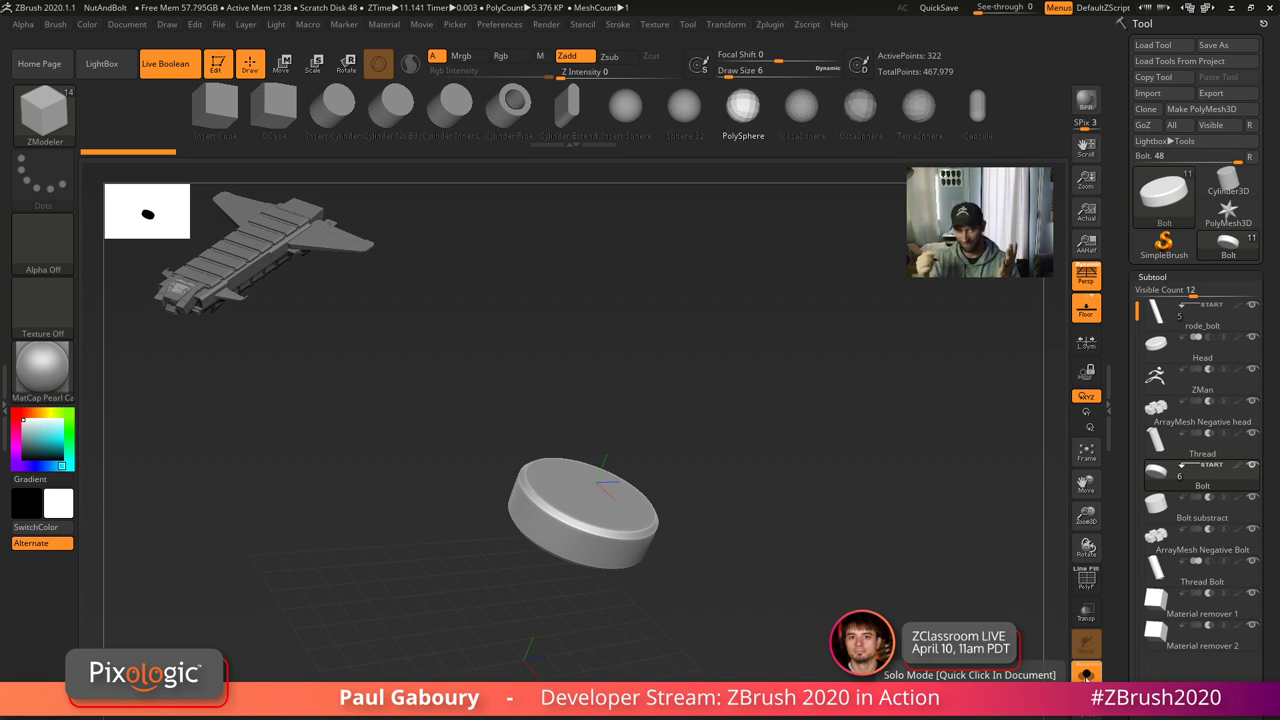
left_click(1086, 672)
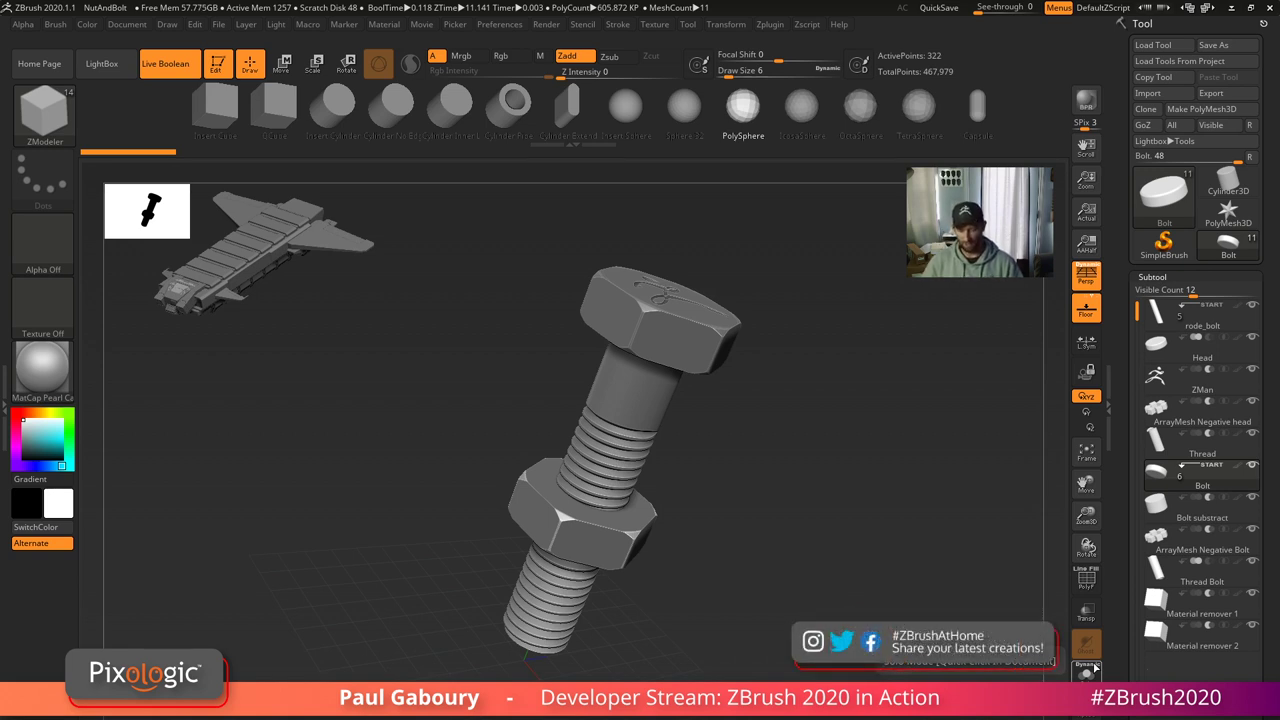
mouse_move(780, 653)
right_mouse_down()
mouse_move(750, 620)
mouse_move(771, 664)
mouse_move(757, 639)
mouse_move(822, 605)
right_mouse_up()
mouse_move(822, 605)
right_mouse_down("ctrl")
mouse_move(821, 655)
mouse_move(820, 619)
right_mouse_up("ctrl")
mouse_move(820, 619)
right_mouse_down("alt")
mouse_move(780, 630)
mouse_move(828, 645)
right_mouse_up("alt")
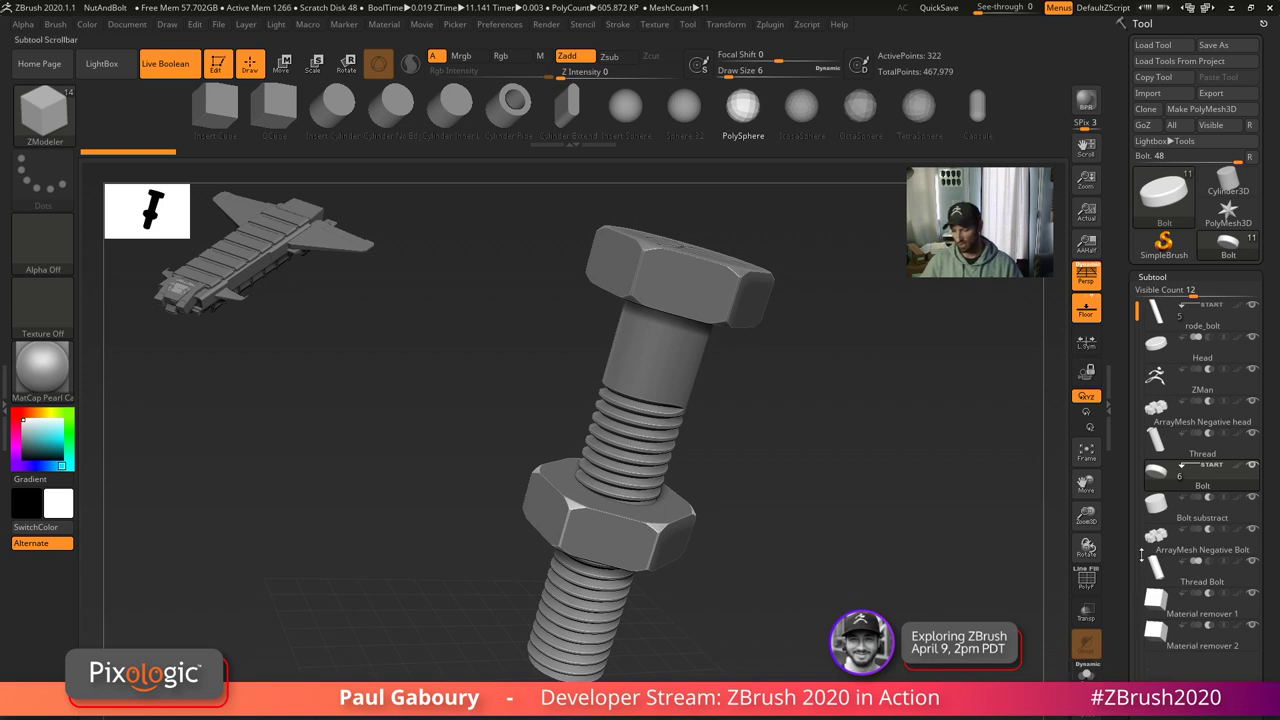
- Make the Thread subtool active, view it alone in Solo mode, and show the complete nut and bolt again
left_click(1200, 440)
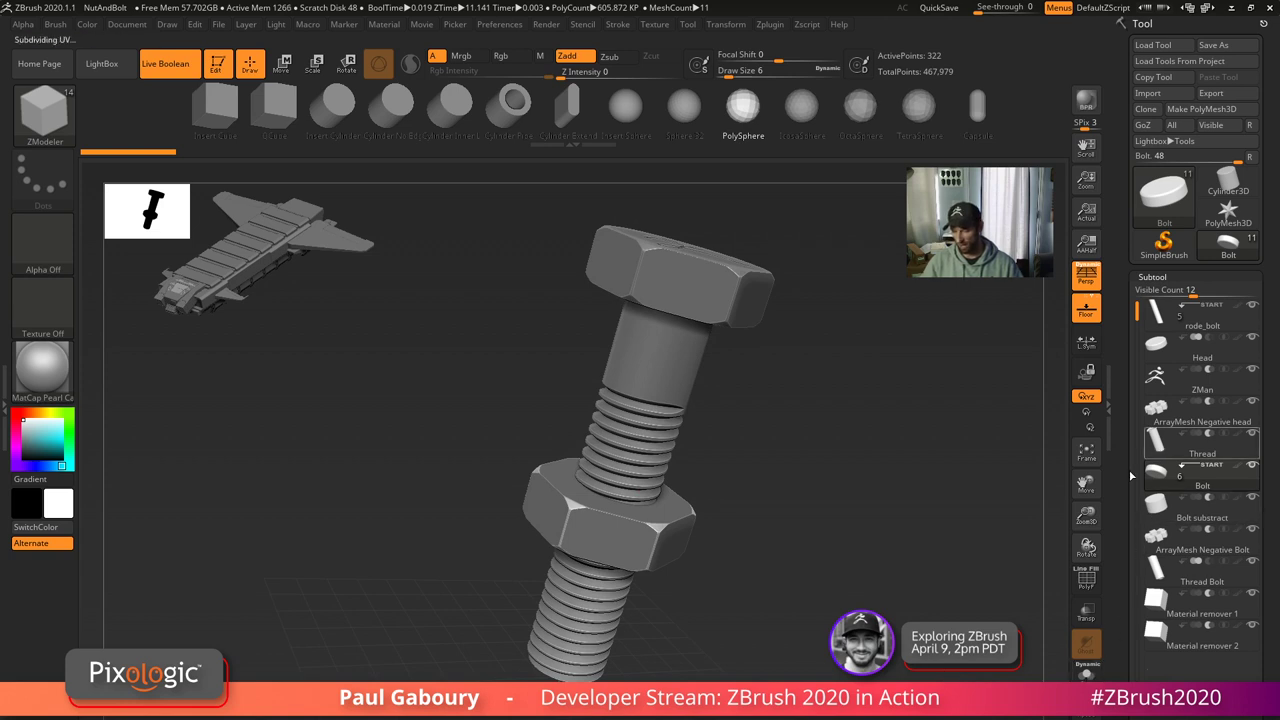
left_click(1087, 670)
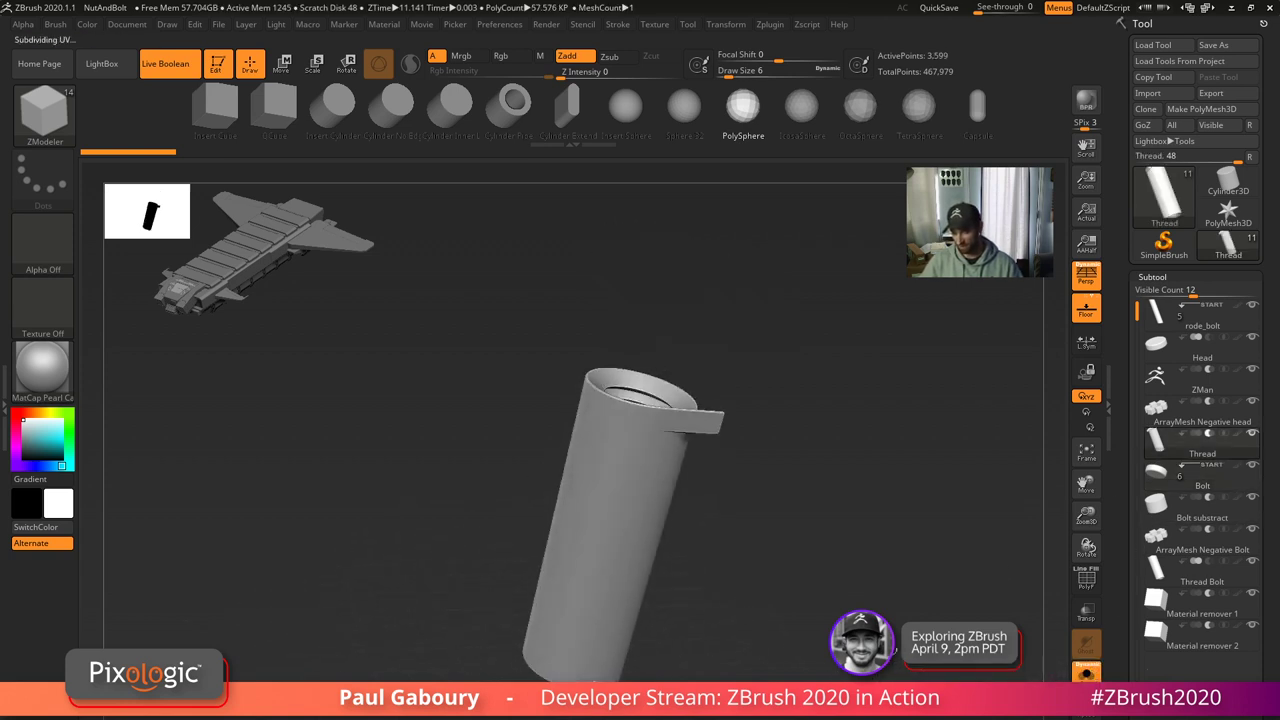
left_click(1087, 670)
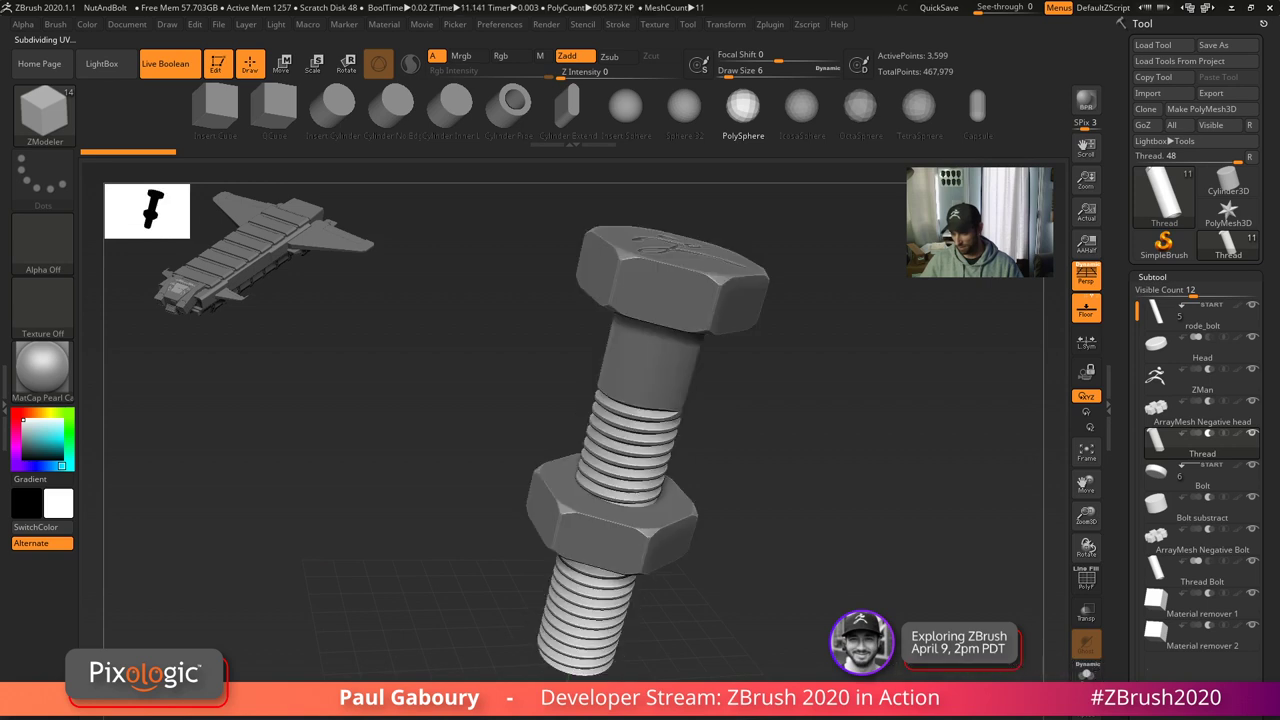
left_click_drag(850, 440, 861, 424)
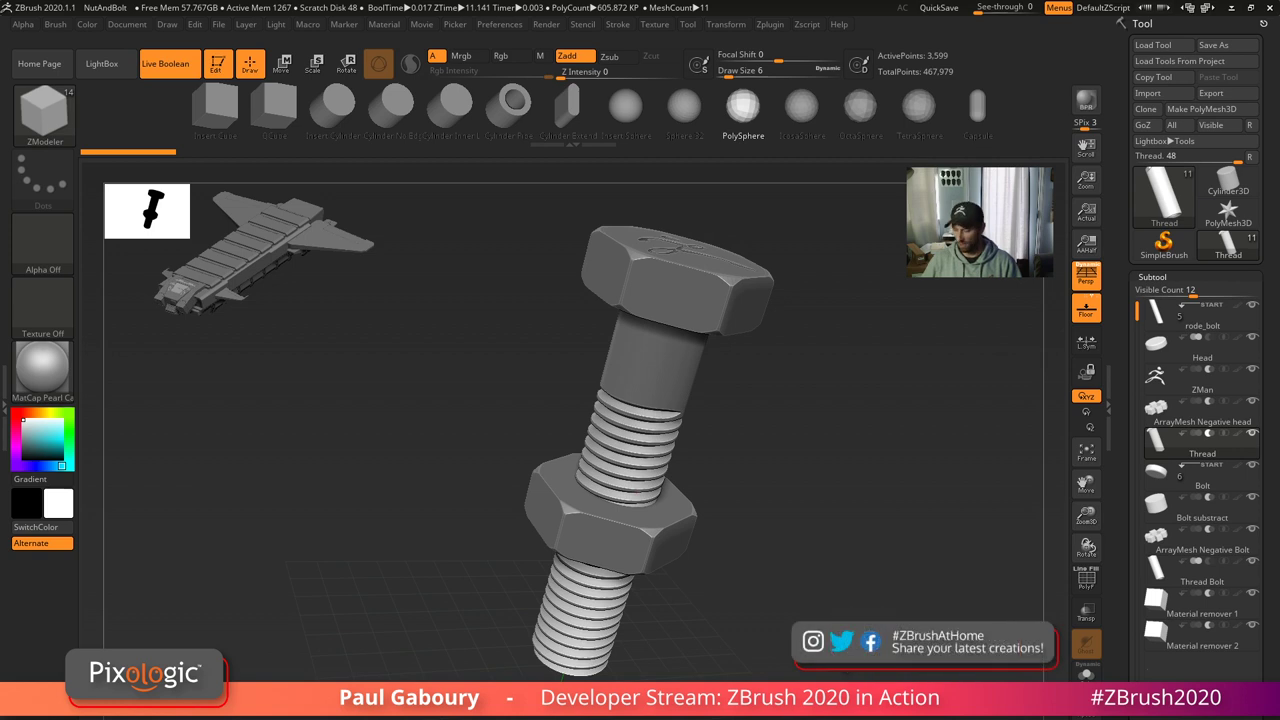
left_click_drag(840, 587, 837, 598)
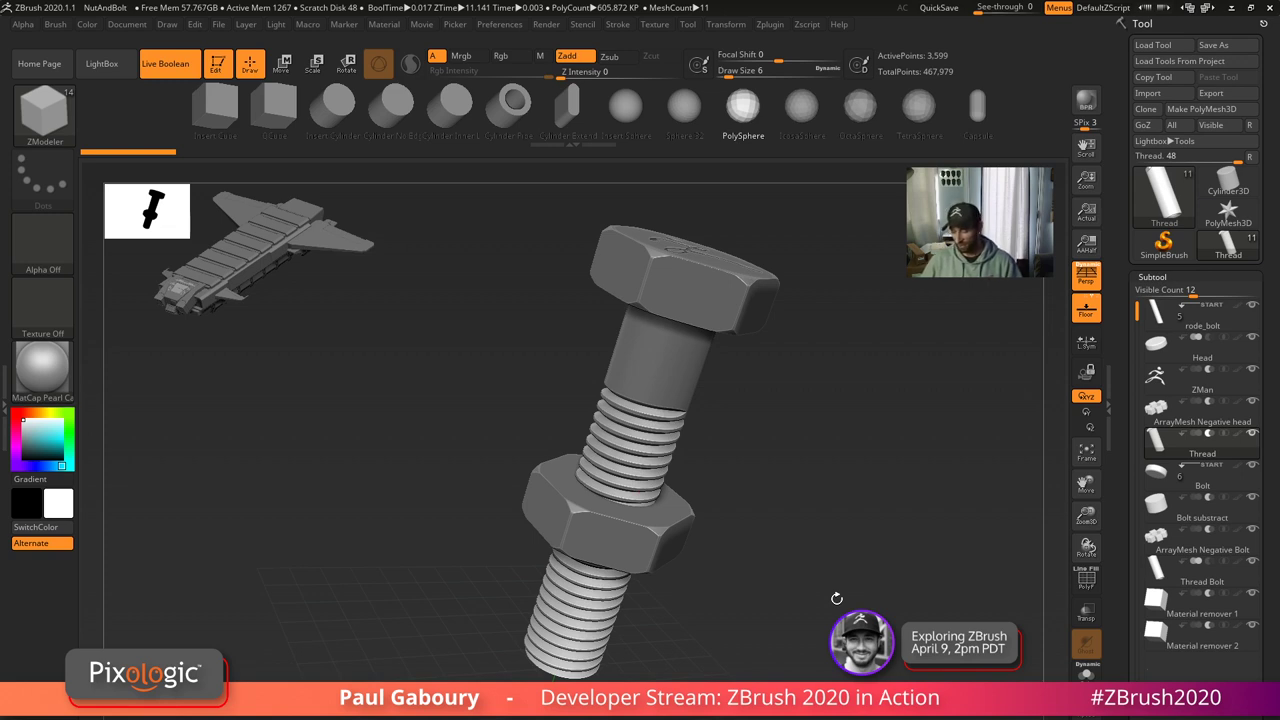
- Compare the model with Live Boolean off and on, inspecting the subtractive cubes and the resulting nut and bolt
left_click(165, 63)
left_click_drag(830, 597, 868, 625)
right_click_drag(868, 625, 866, 621)
right_click_drag(866, 621, 785, 596)
right_click_drag(785, 596, 845, 653, "ctrl")
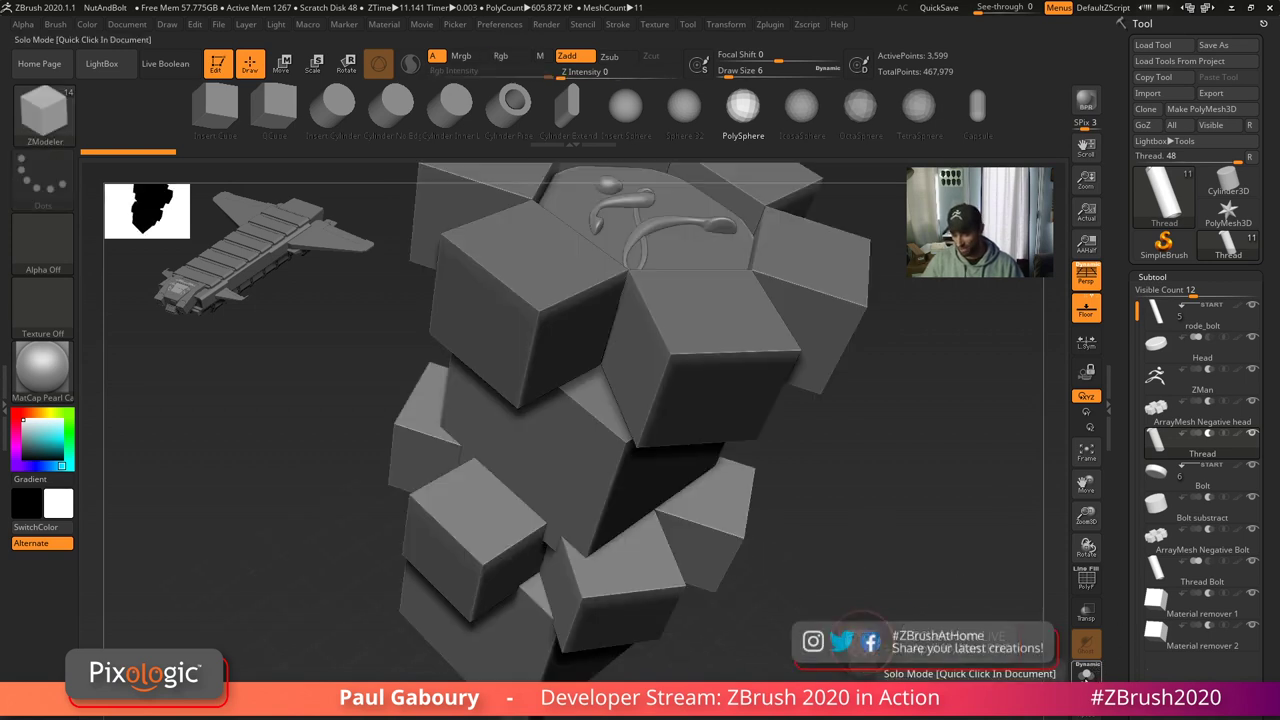
left_click(165, 63)
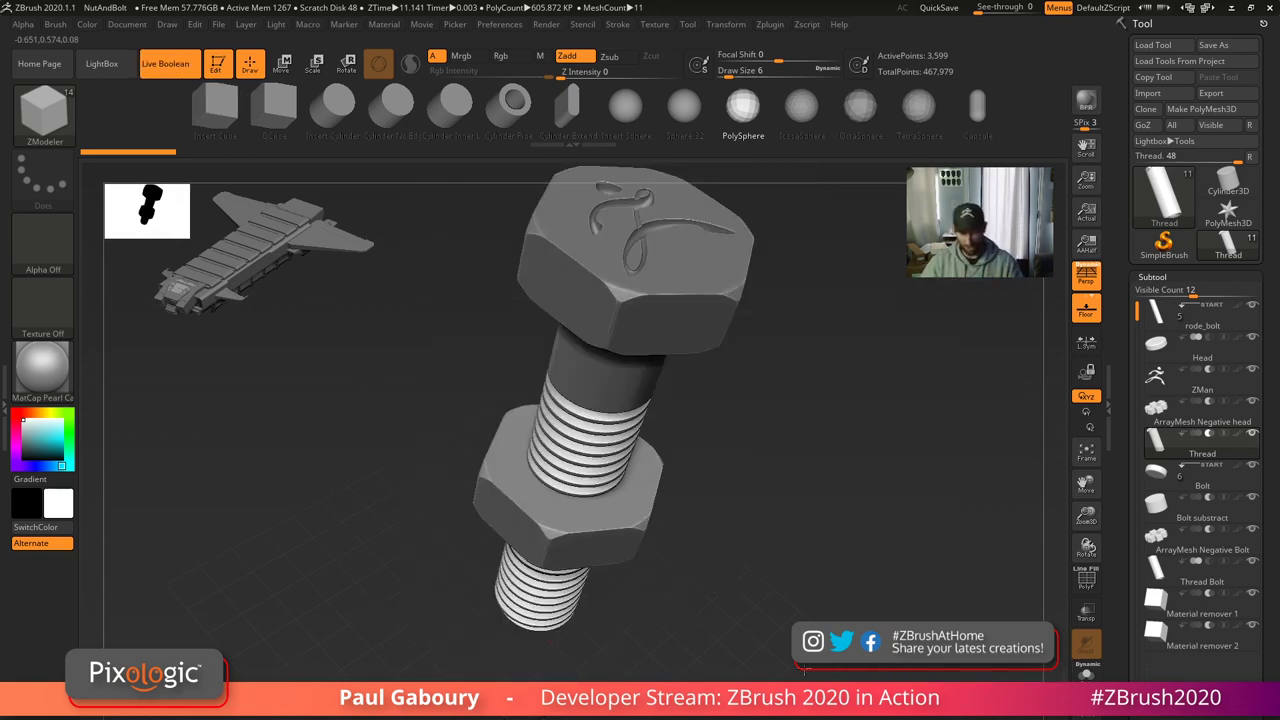
mouse_move(661, 563)
right_mouse_down()
mouse_move(700, 525)
mouse_move(826, 614)
mouse_move(795, 604)
right_mouse_up()
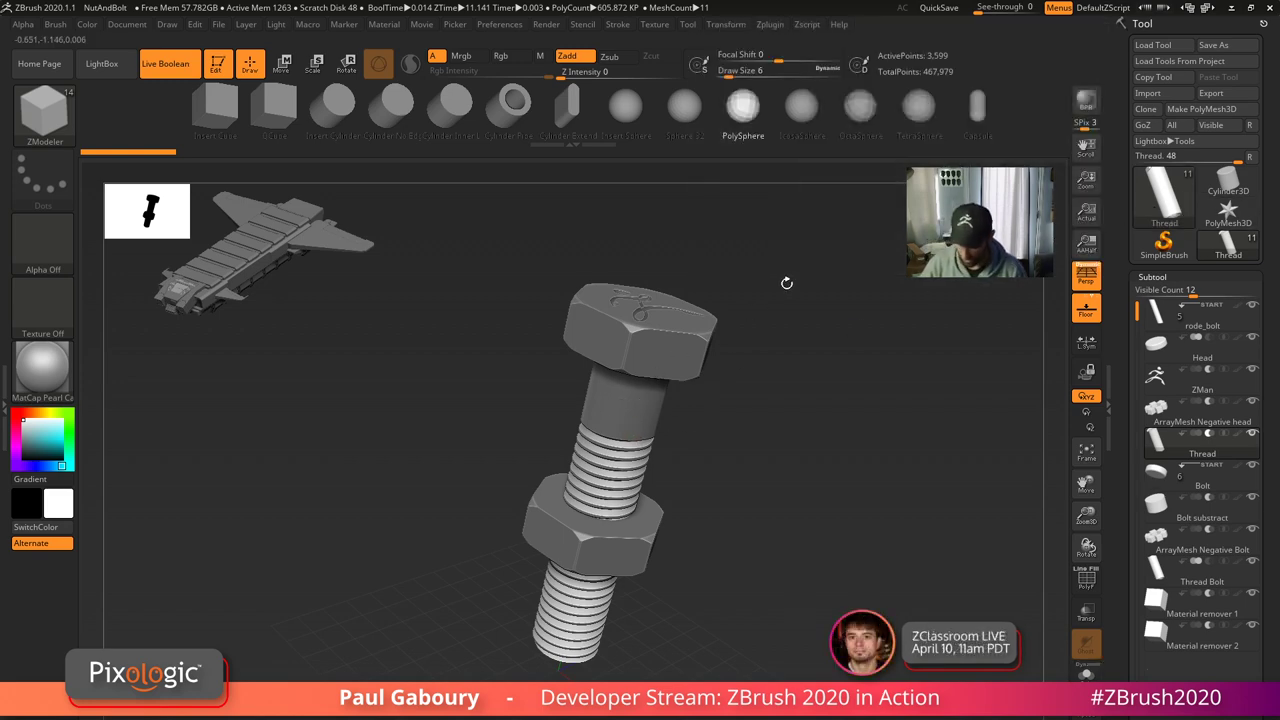
- Restore the ship from the QuickSave file QS_271_UH.ZPR without saving the nut and bolt project
left_click(1170, 202)
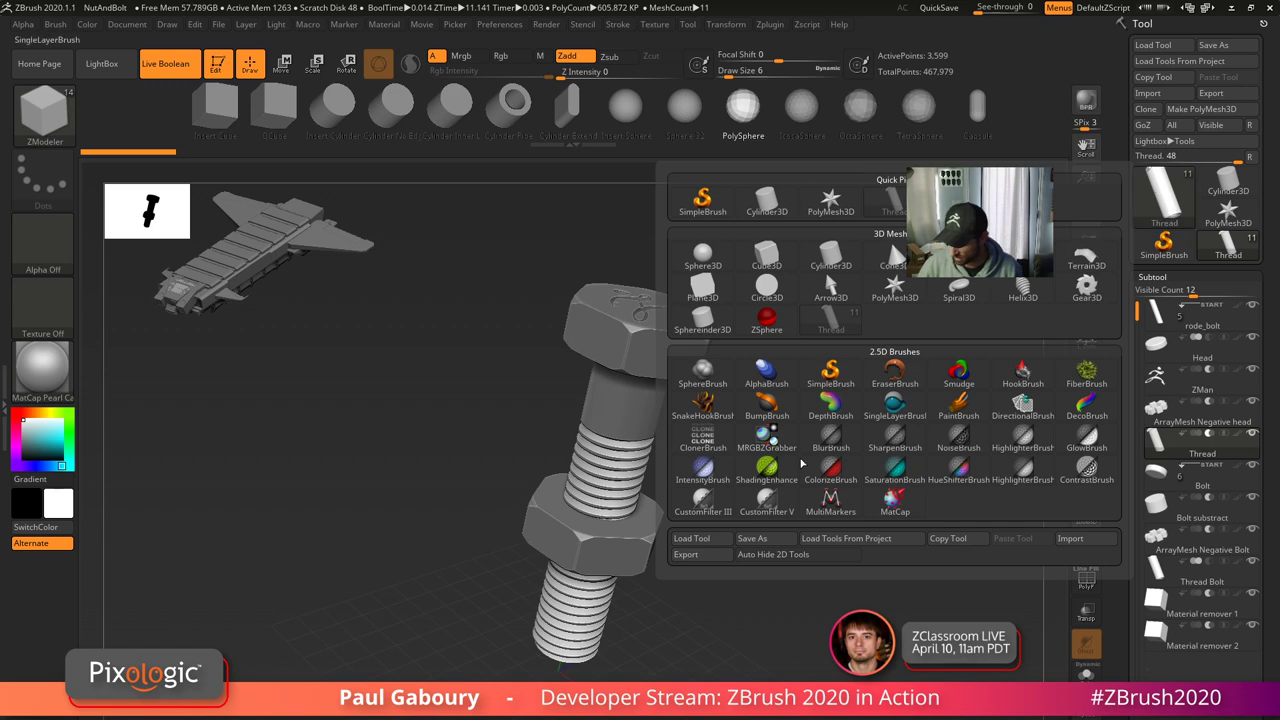
key("comma")
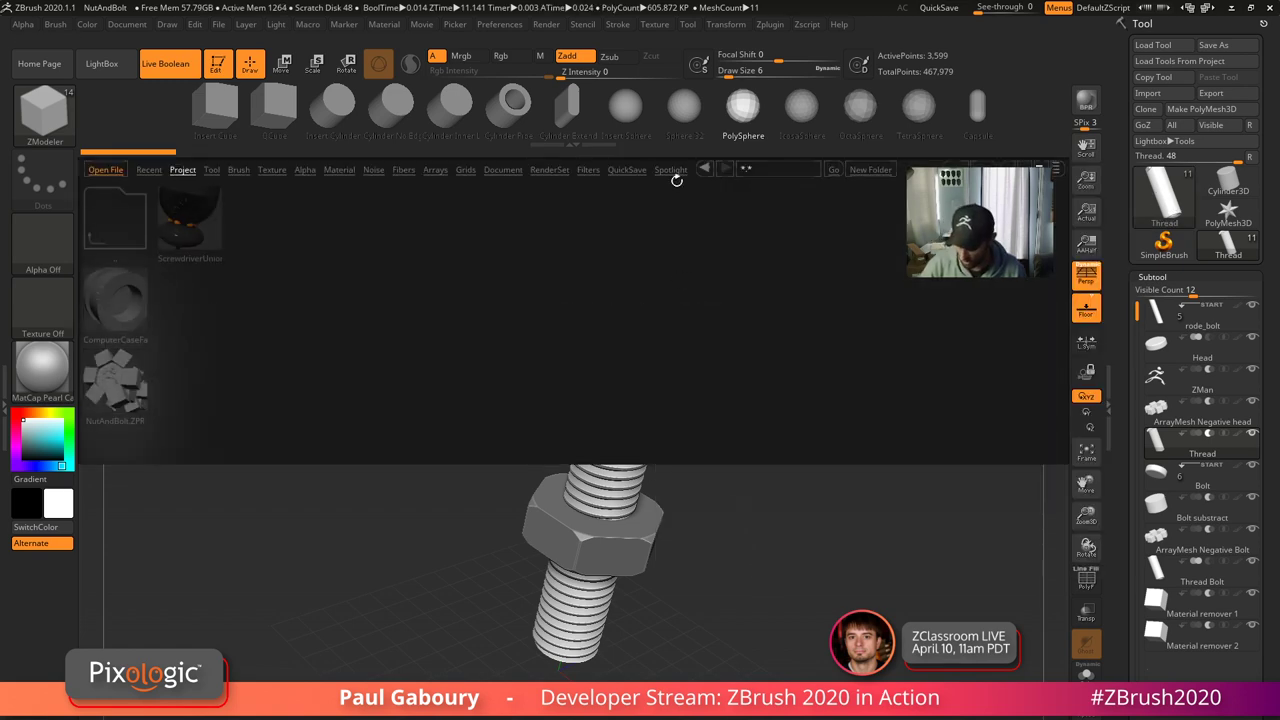
left_click(626, 169)
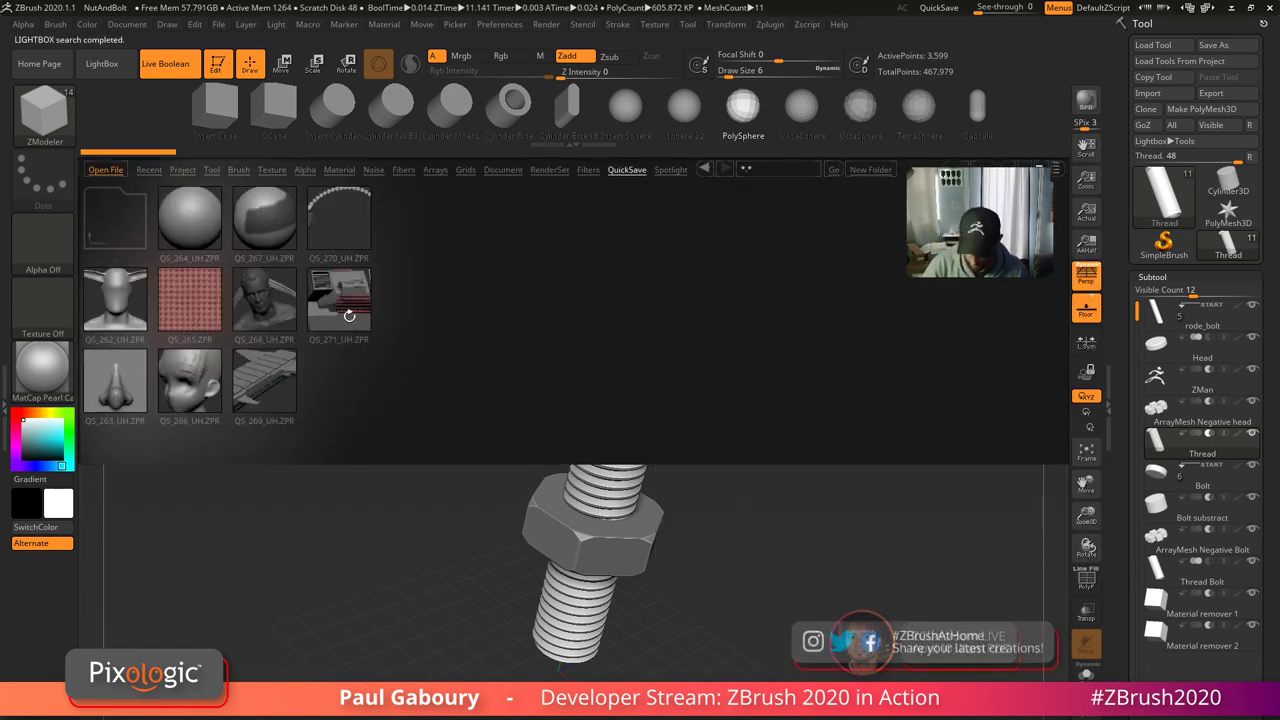
double_click(355, 328)
left_click(684, 440)
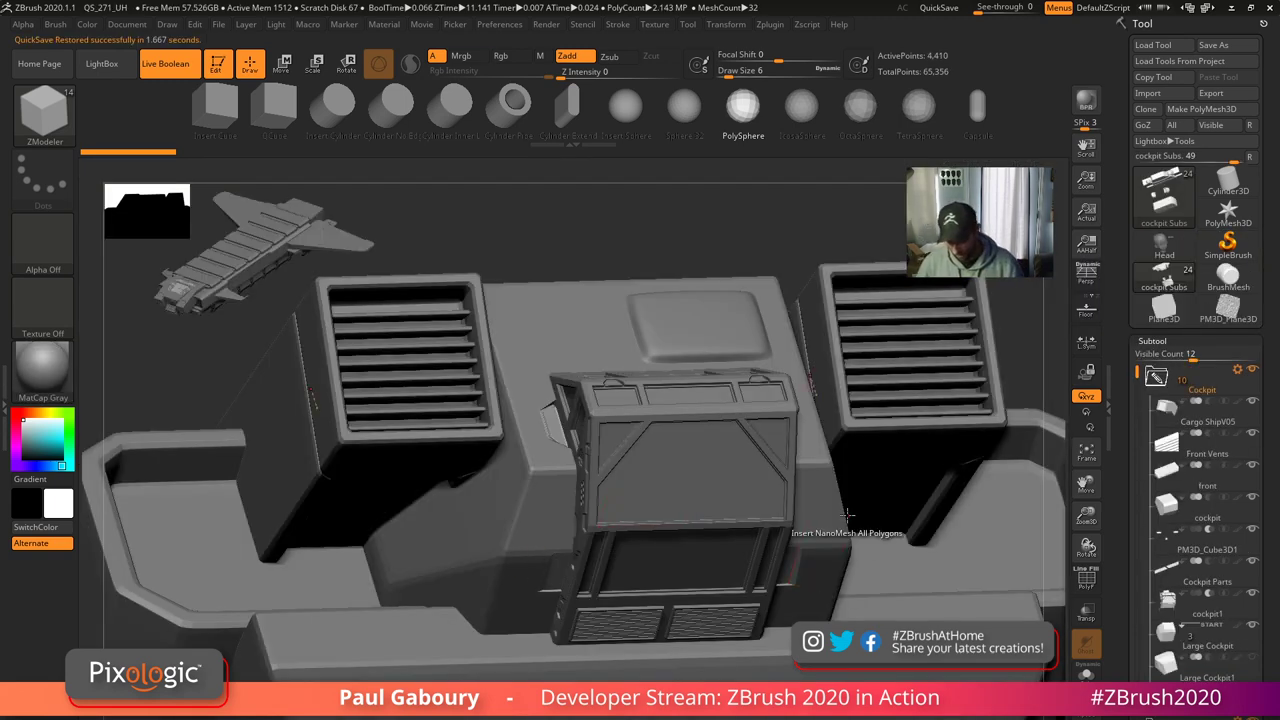
- Bring the whole ship into an angled view and make the Wings subtool active
right_click_drag(899, 568, 827, 592, "ctrl")
left_click_drag(827, 592, 867, 500)
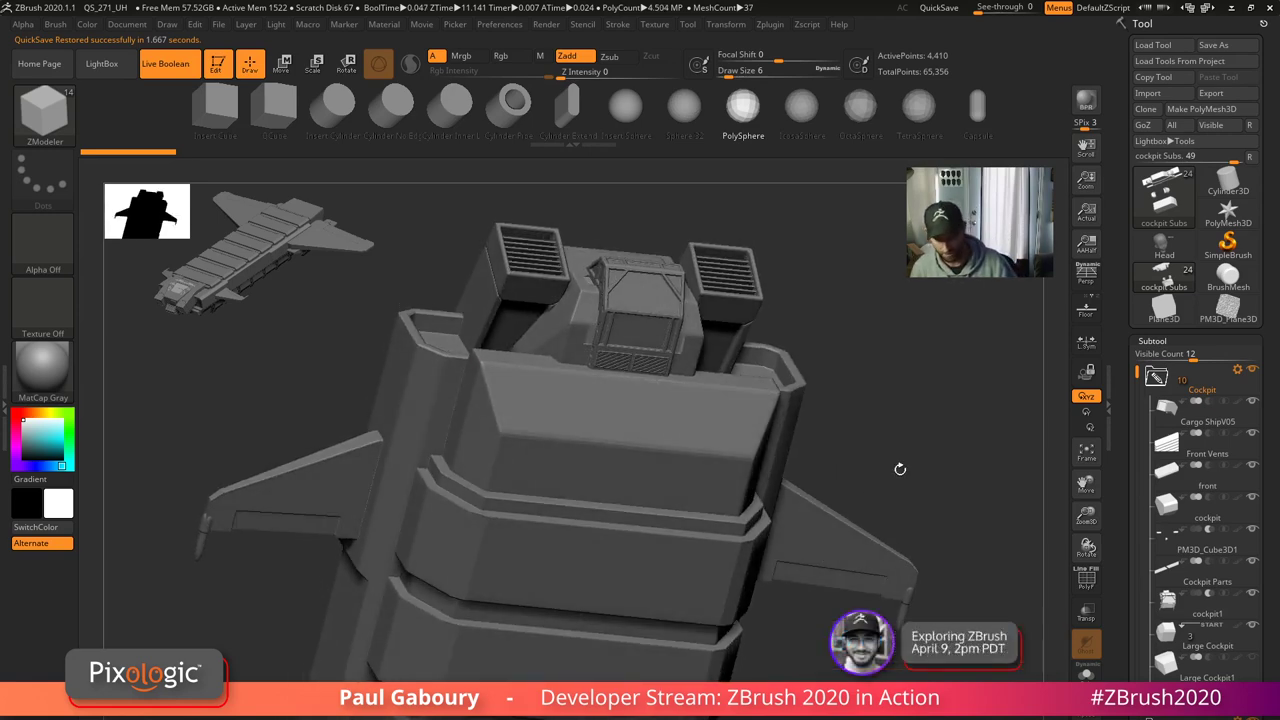
right_click_drag(917, 491, 616, 680, "ctrl")
right_click_drag(786, 563, 757, 595)
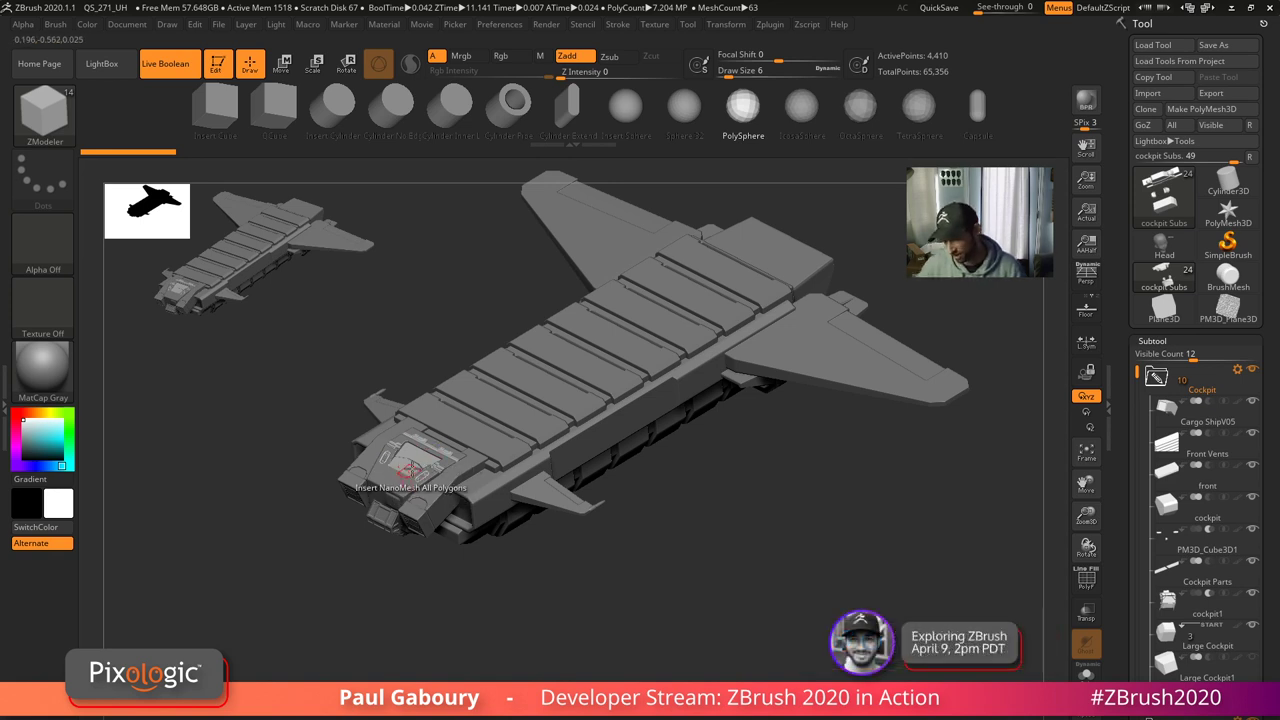
left_click(858, 368, "alt")
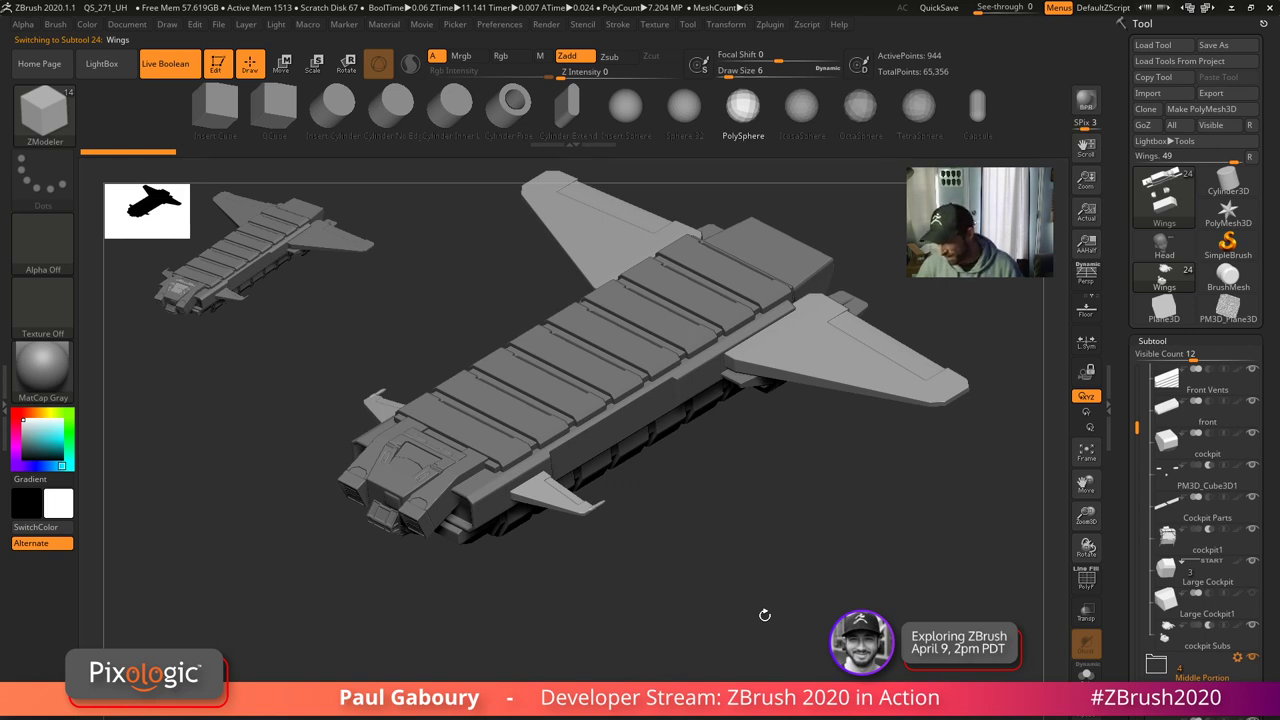
- Append a Cube3D below the Wings subtool and make the new cube the active subtool
mouse_move(1170, 480)
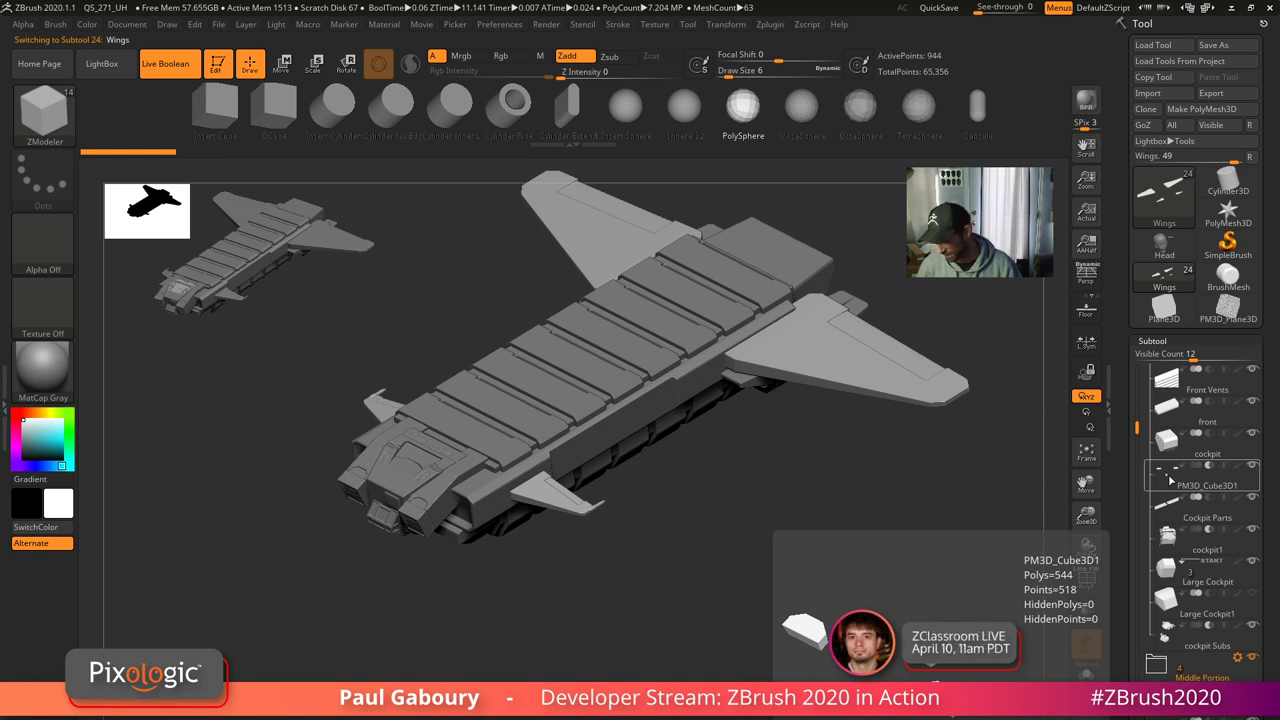
scroll(1158, 620, "down", 3)
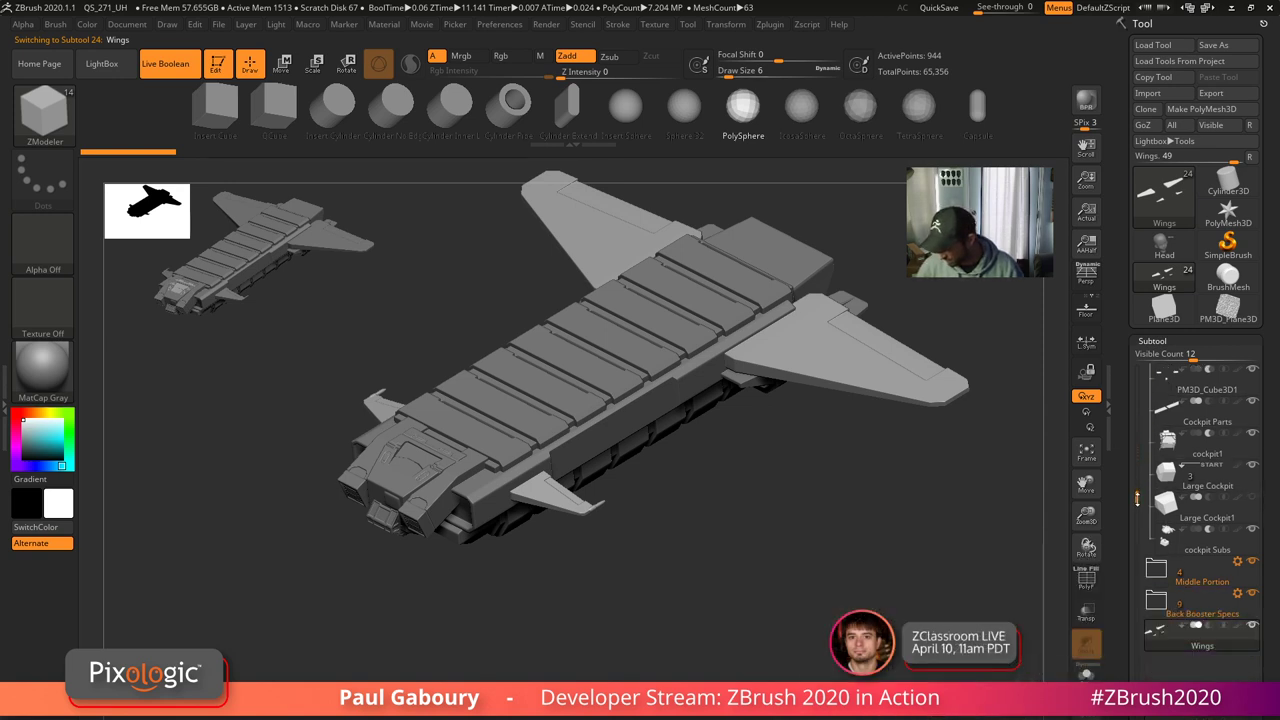
mouse_move(1157, 631)
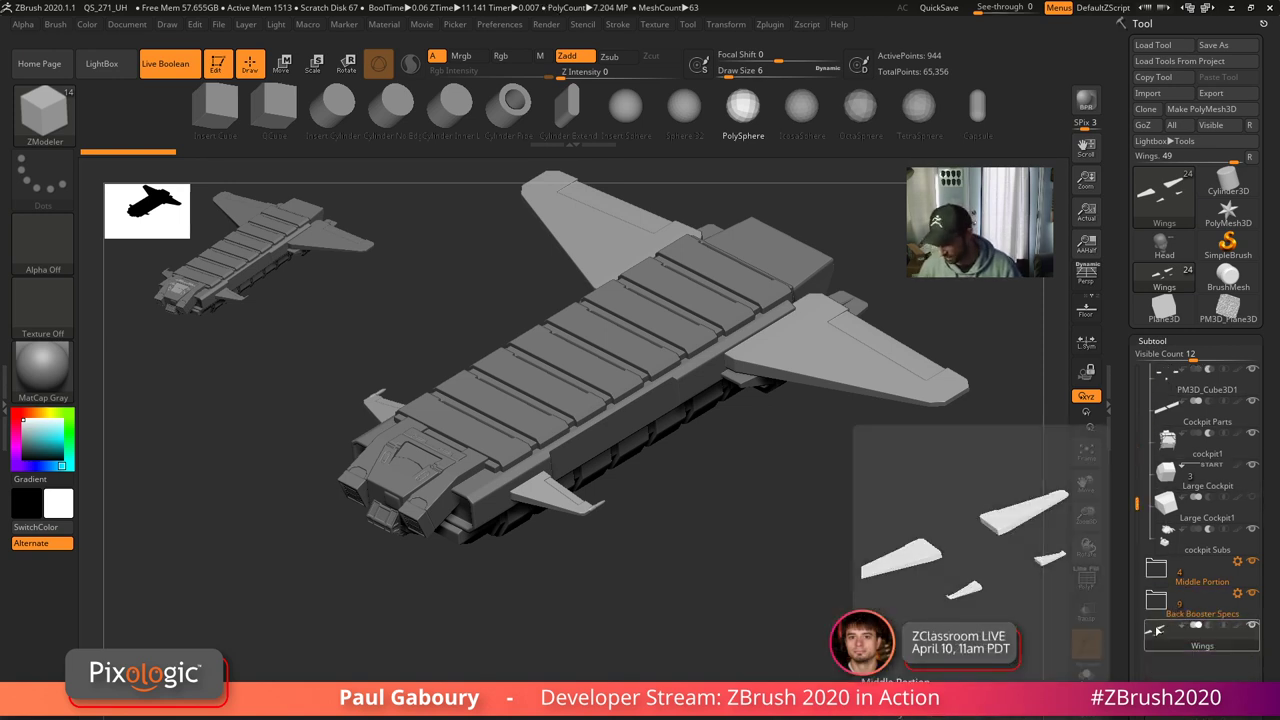
scroll(1256, 578, "down", 5)
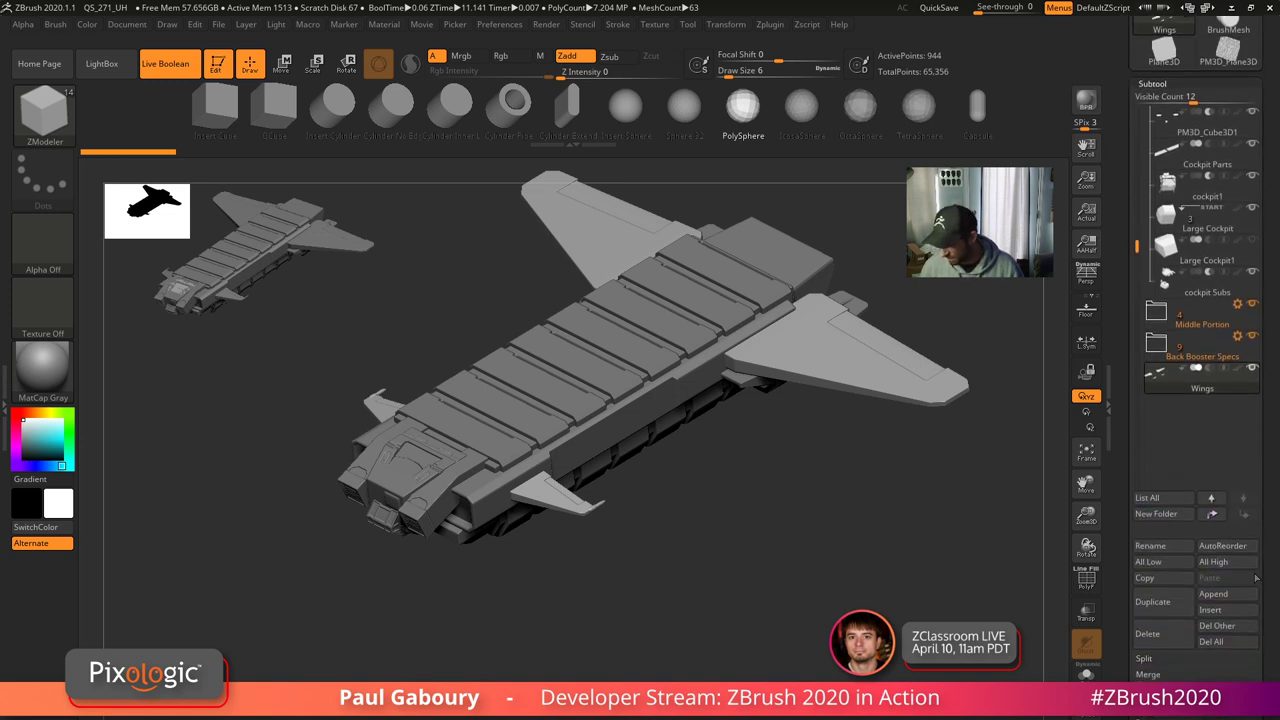
left_click(1220, 597)
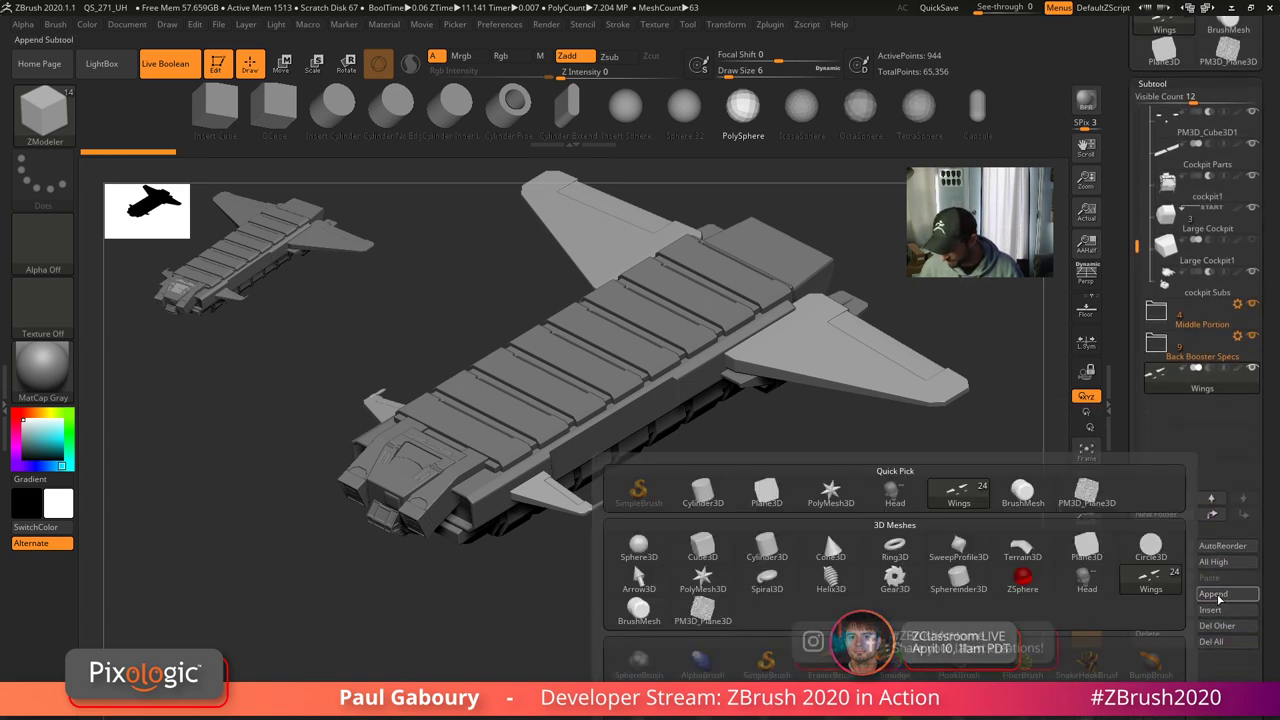
mouse_move(706, 551)
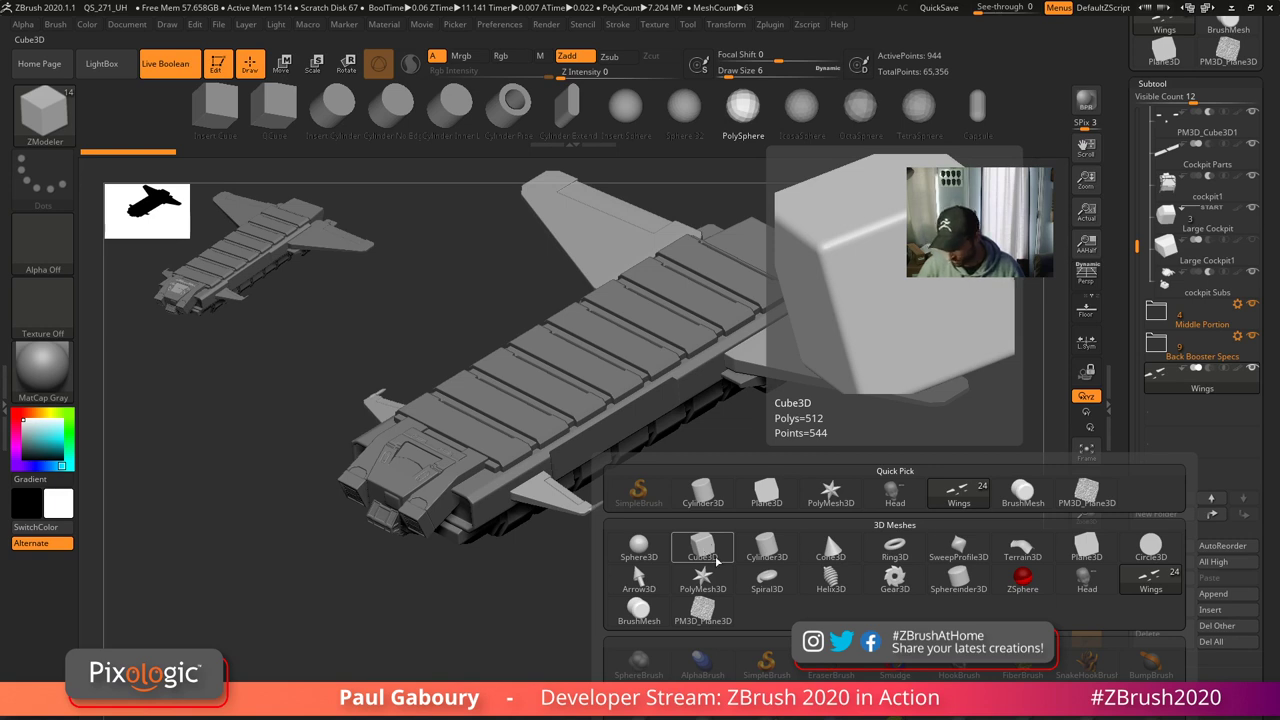
left_click(706, 551)
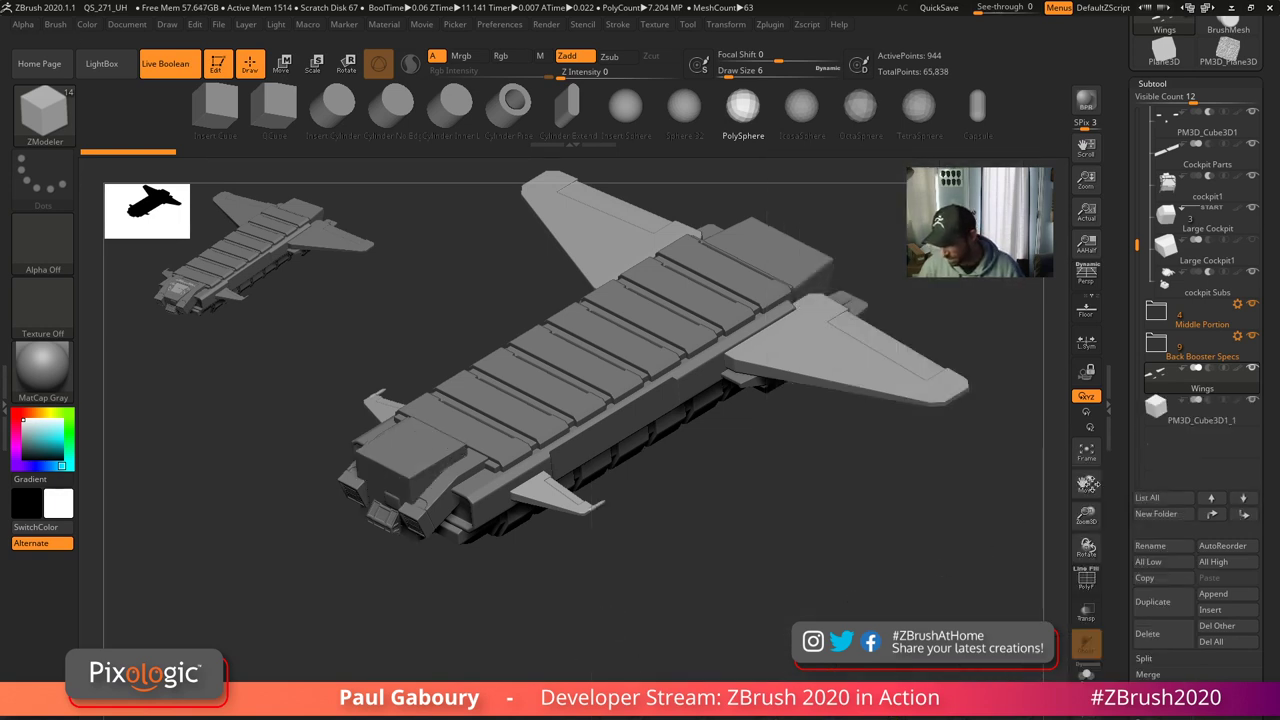
left_click(1157, 417)
left_click_drag(737, 625, 763, 594, "alt")
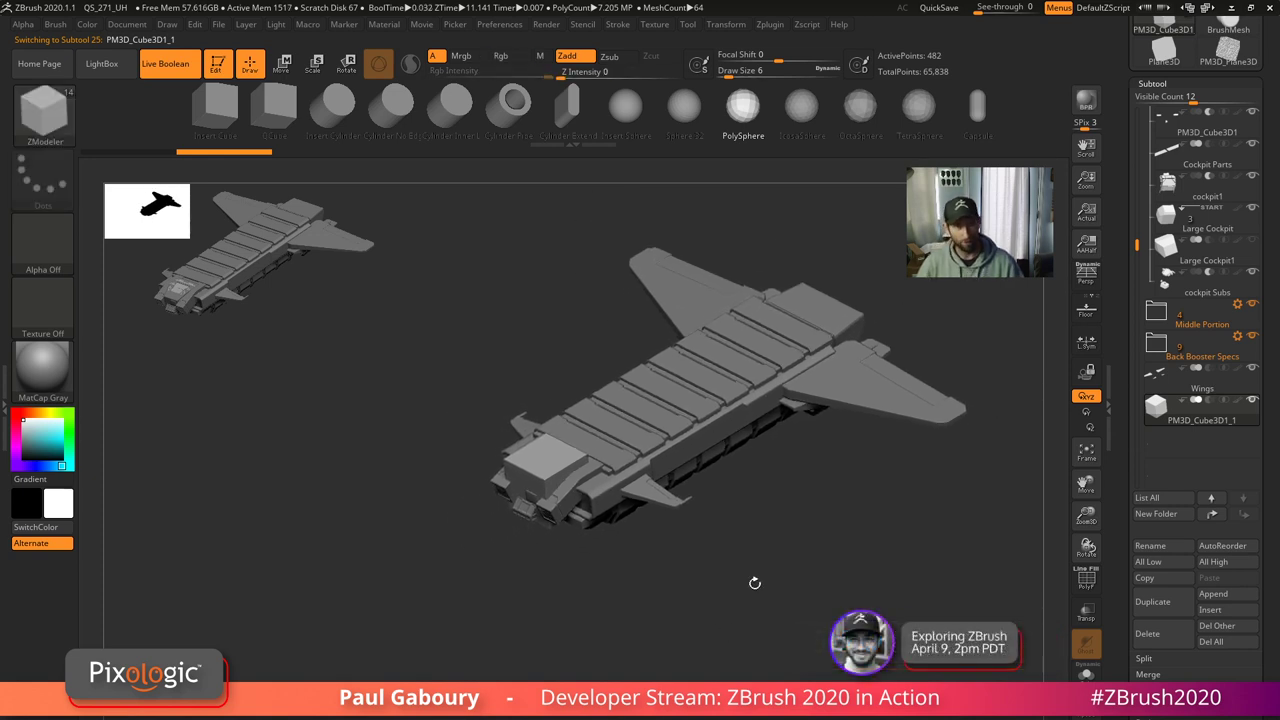
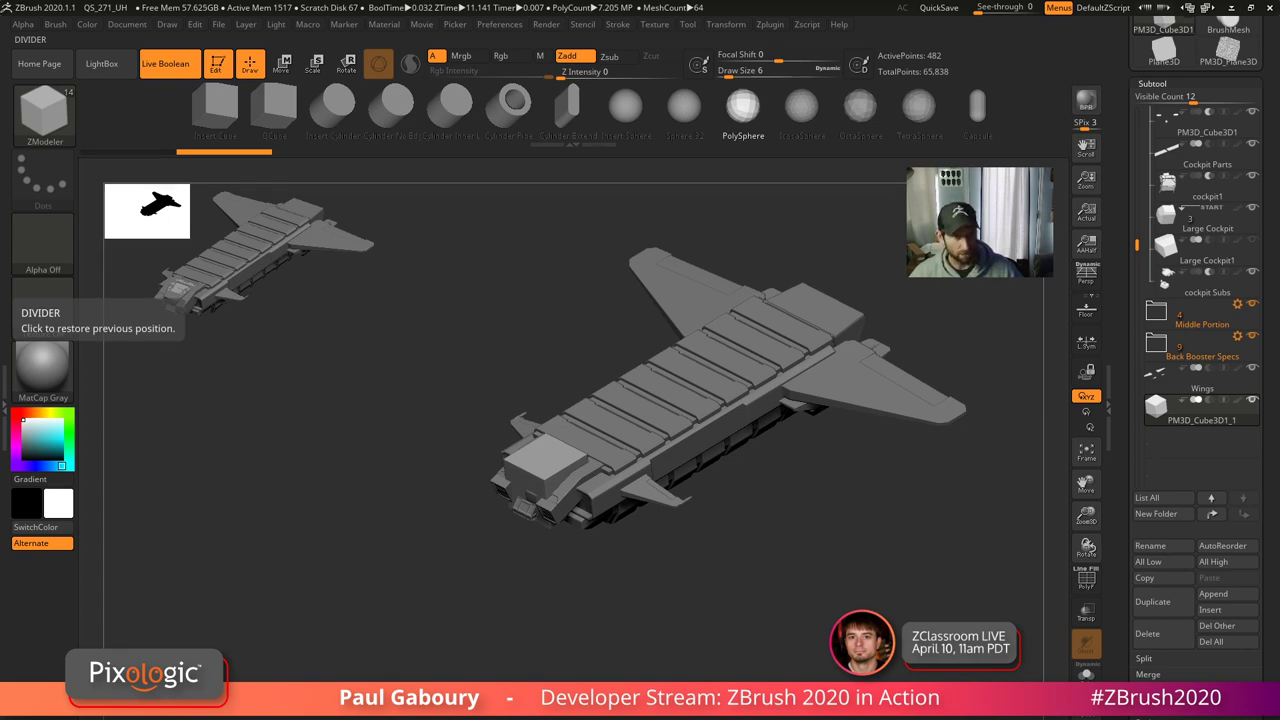
- Switch to File Explorer and open the QuickSave folder under C:\Users\Public\Public Documents\ZBrushData2020
key("alt+Tab")
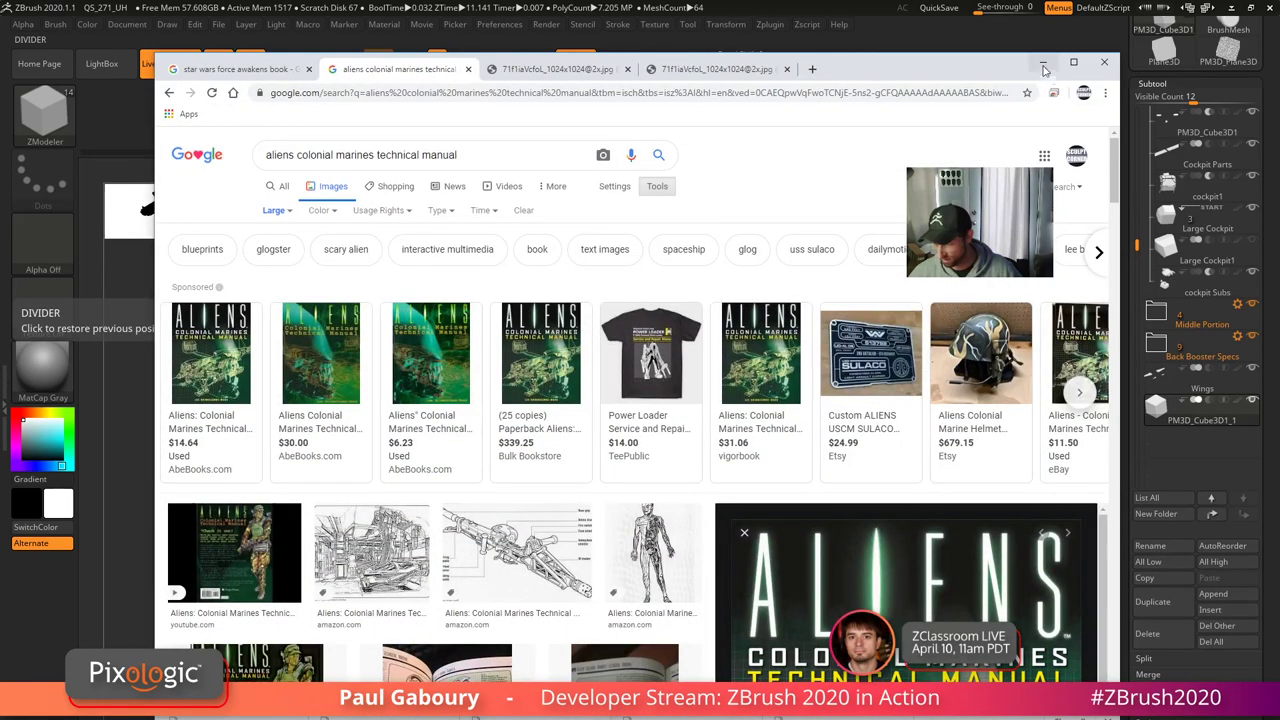
left_click(1043, 64)
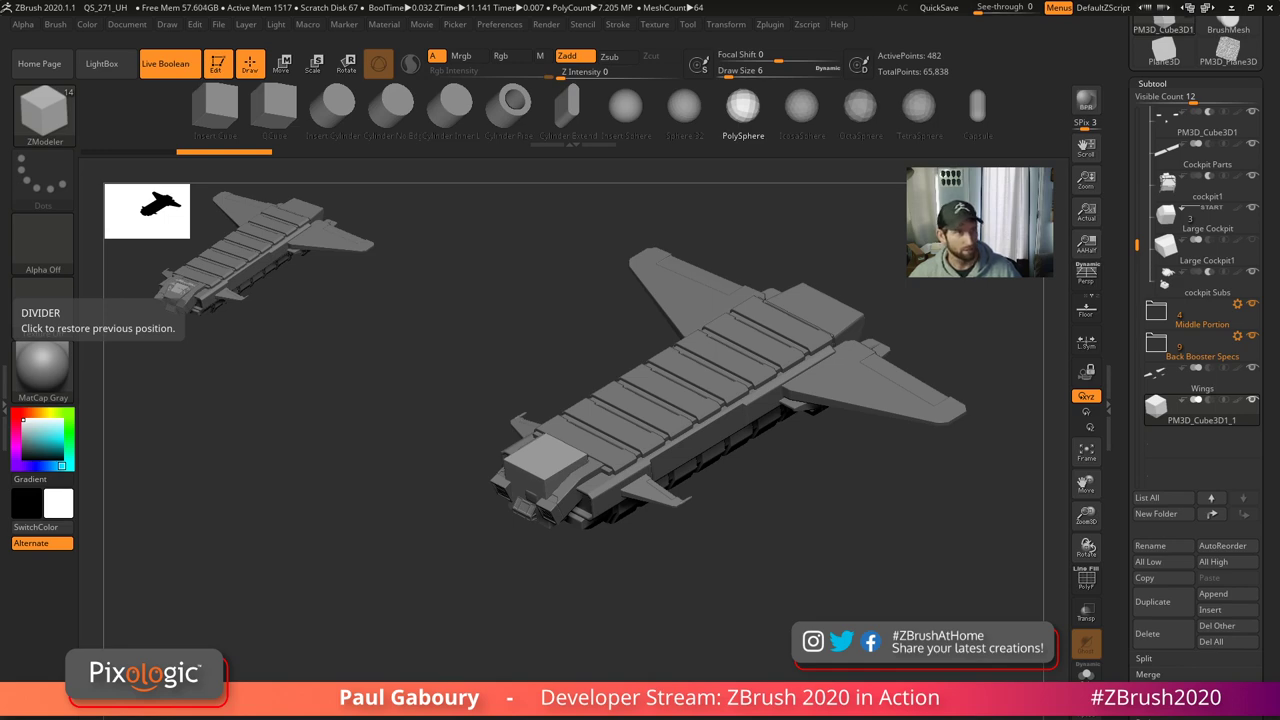
left_click_drag(0, 245, 553, 193)
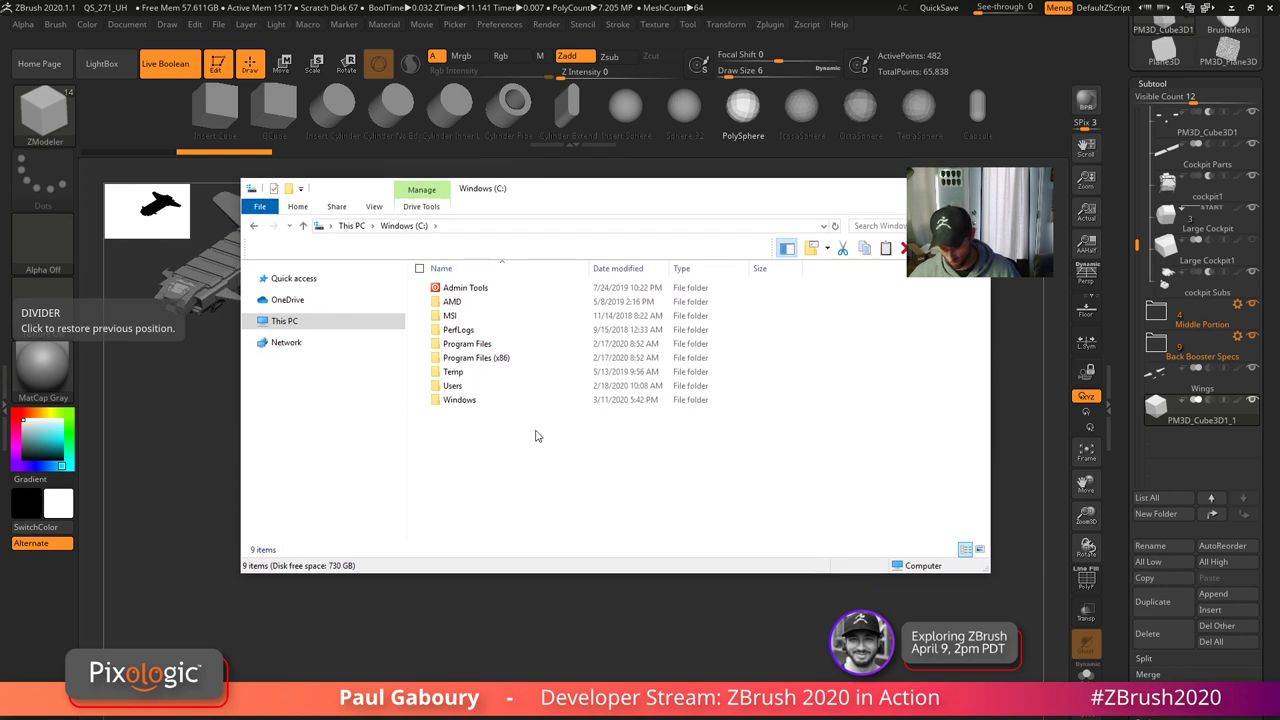
double_click(469, 386)
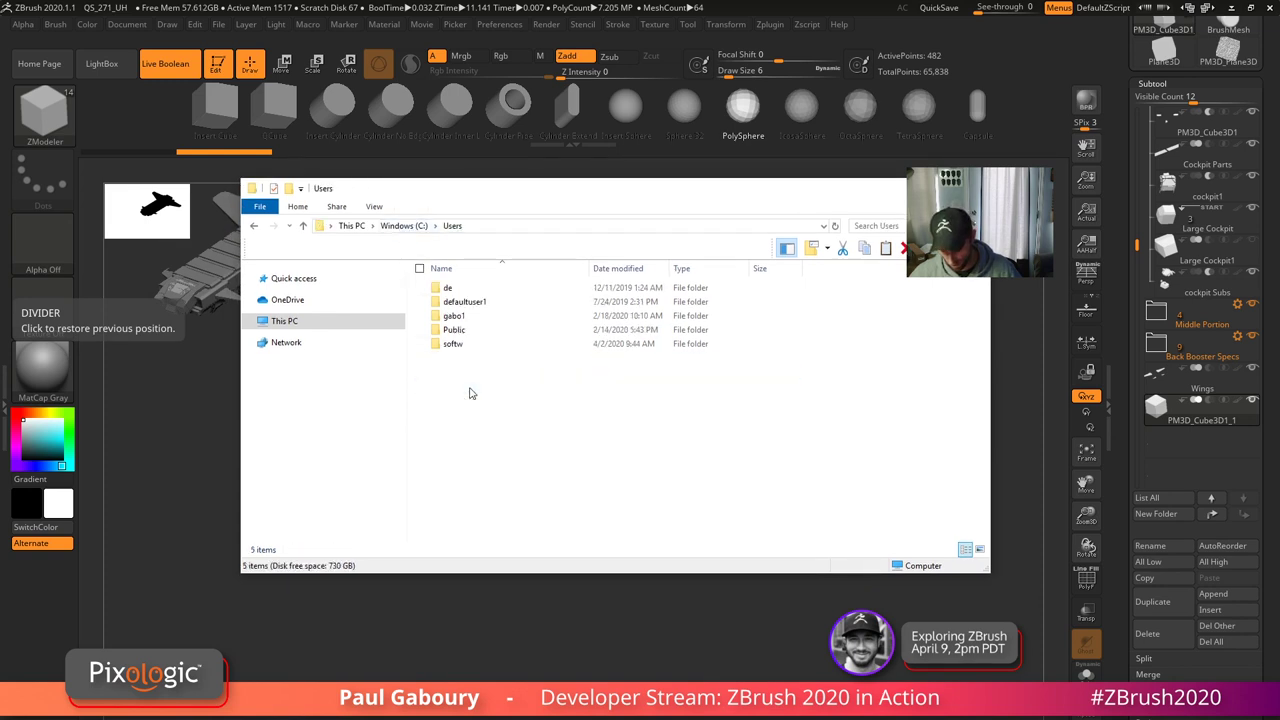
double_click(482, 331)
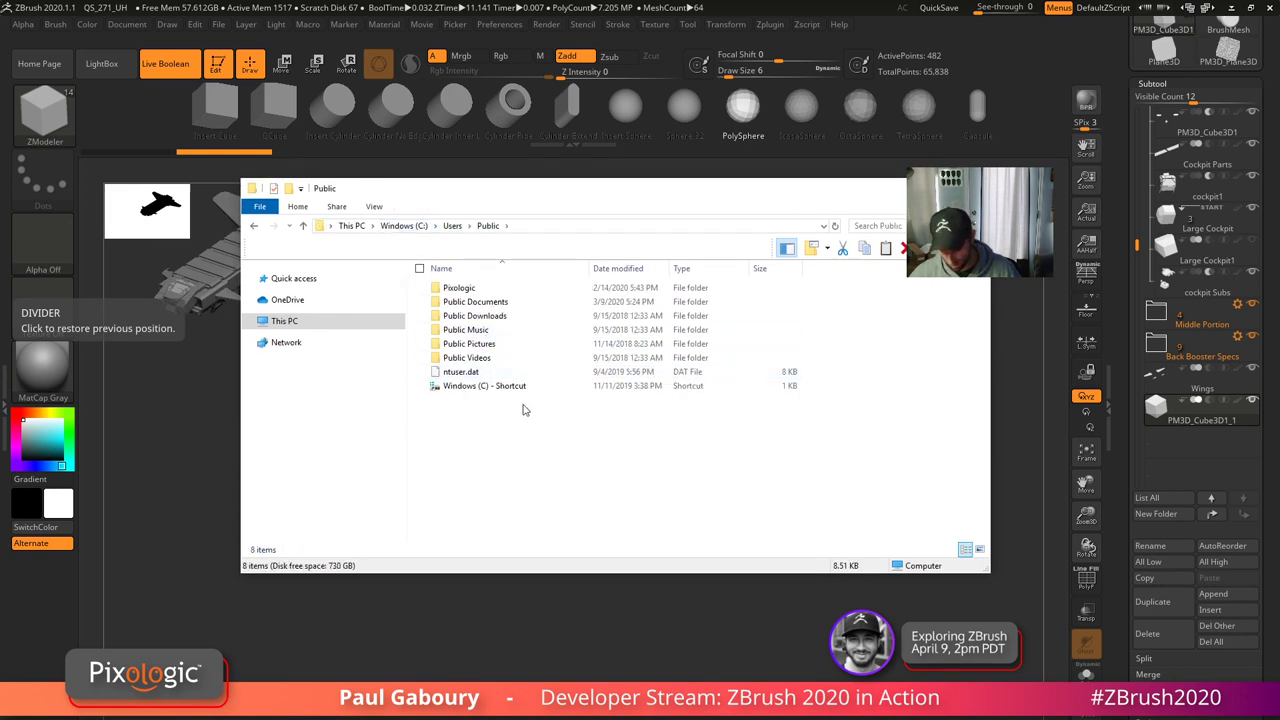
double_click(514, 302)
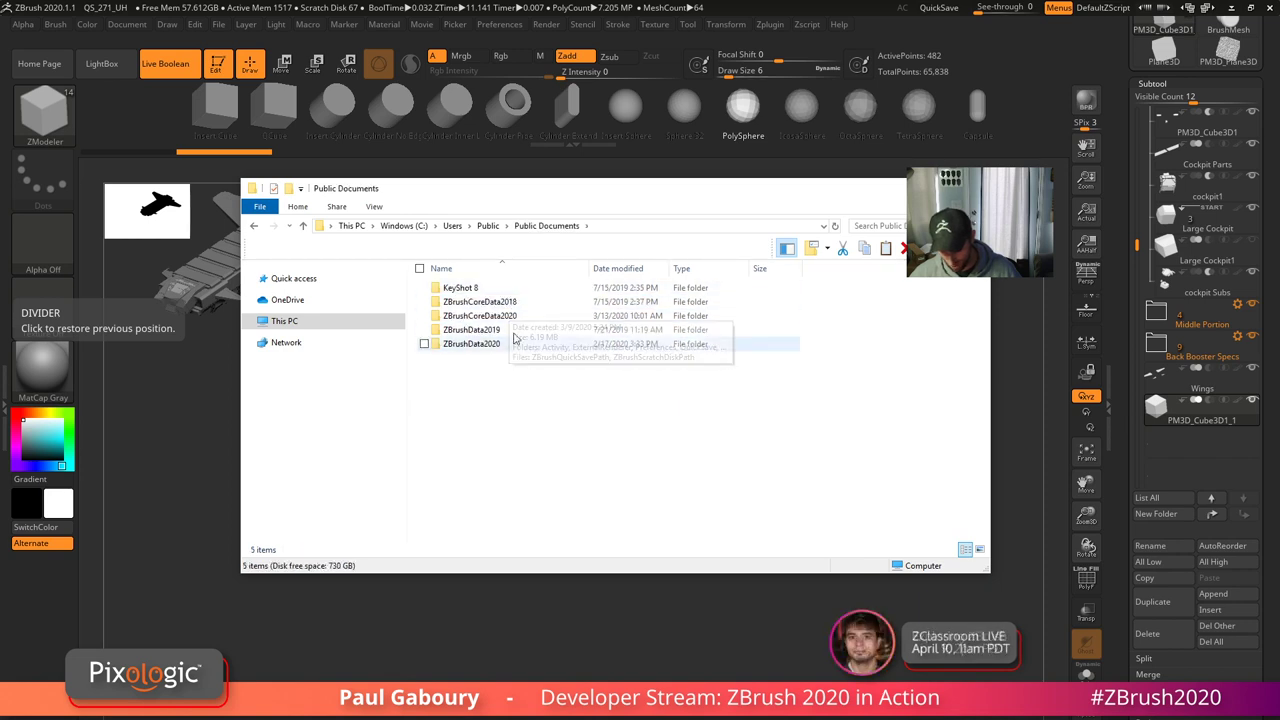
double_click(493, 347)
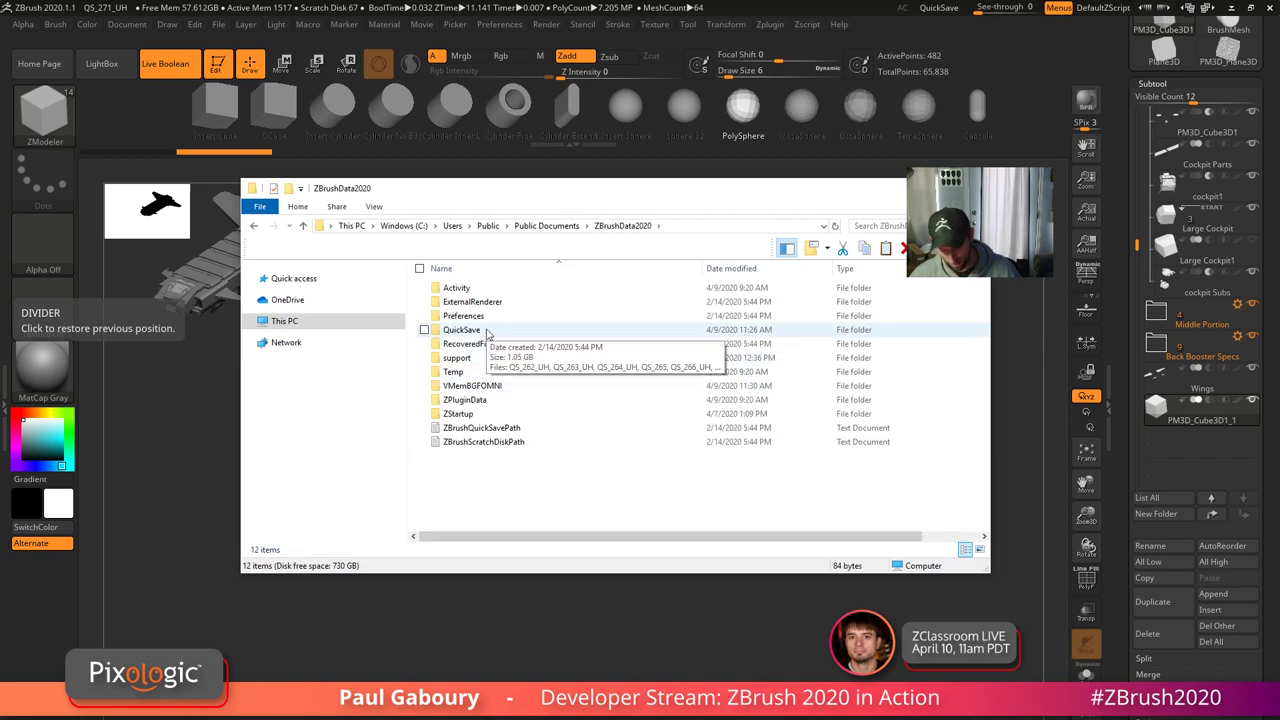
double_click(506, 333)
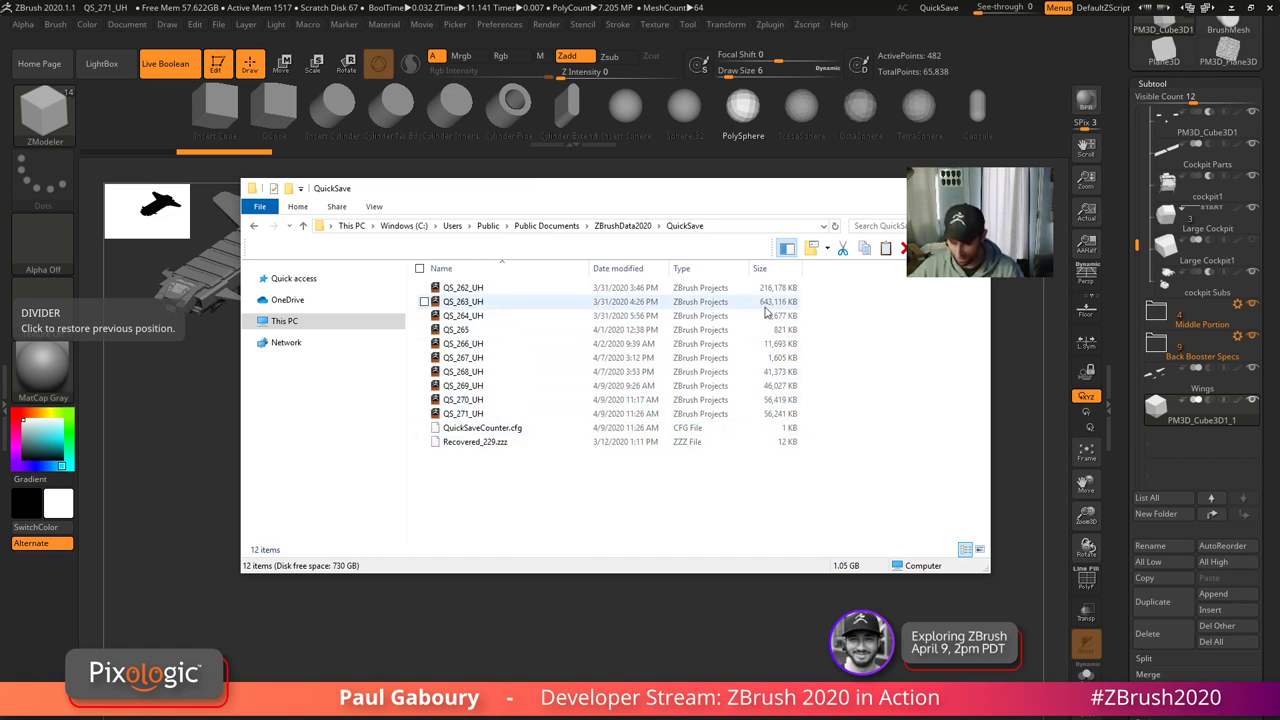
- Examine the path stored in the ZBrushQuickSavePath text file of the ZBrushData2020 folder, close the file, and return to ZBrush
left_click(622, 225)
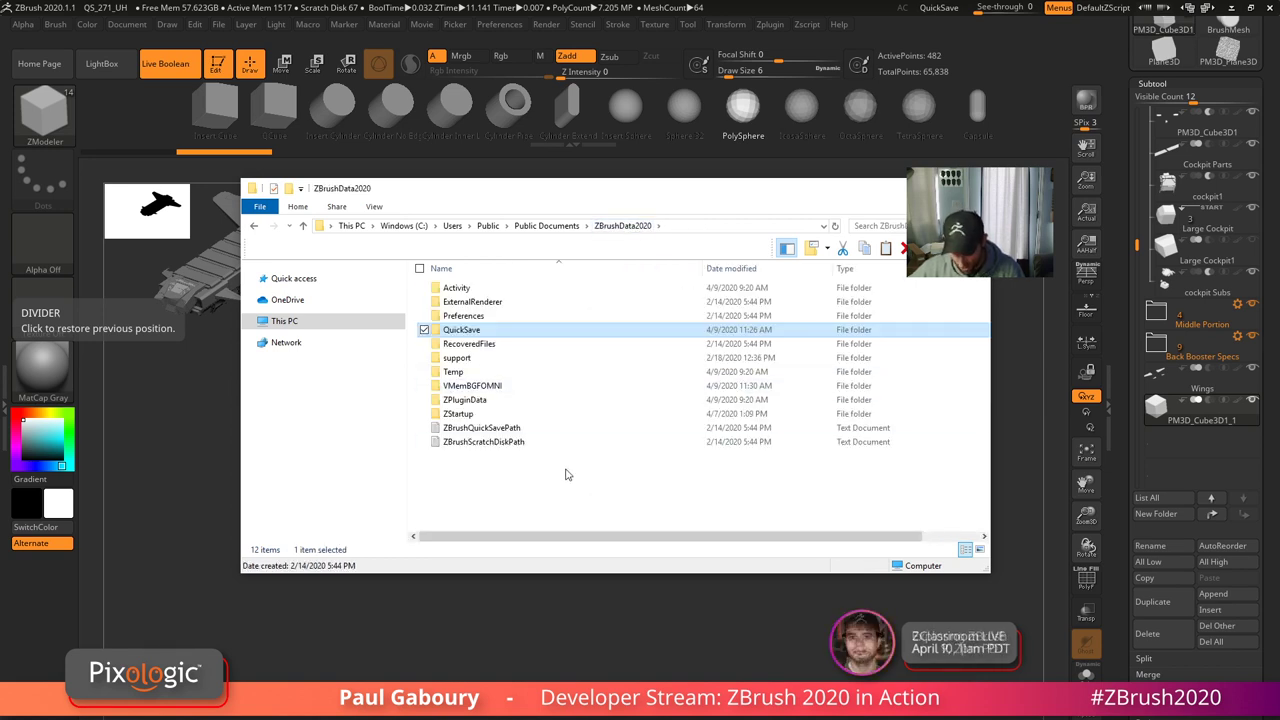
left_click(489, 432)
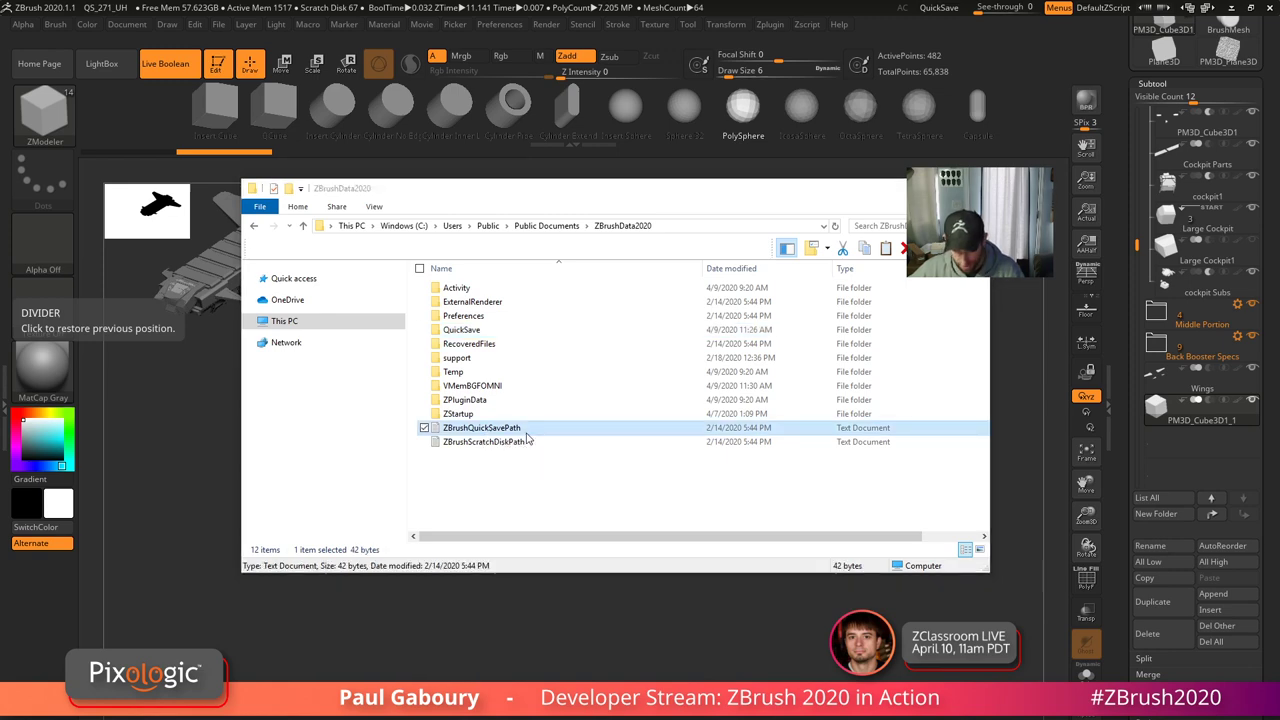
double_click(527, 437)
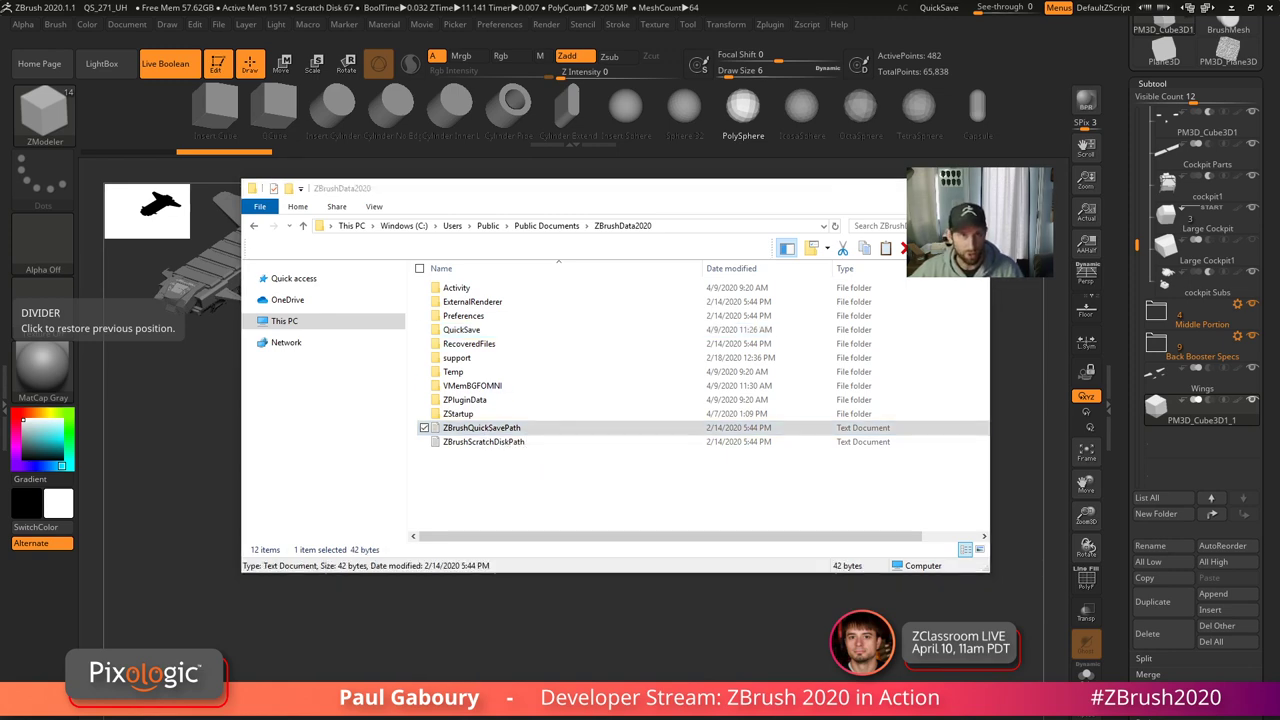
left_click_drag(129, 94, 656, 124)
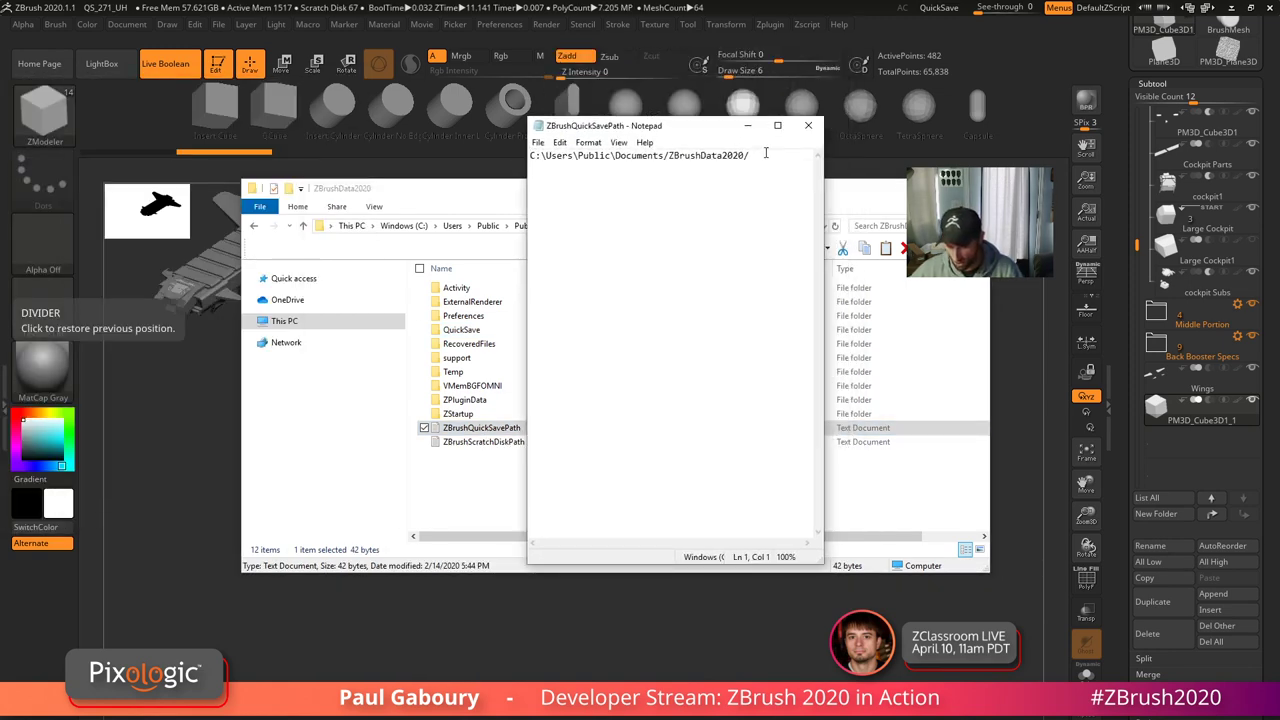
left_click_drag(765, 153, 531, 155)
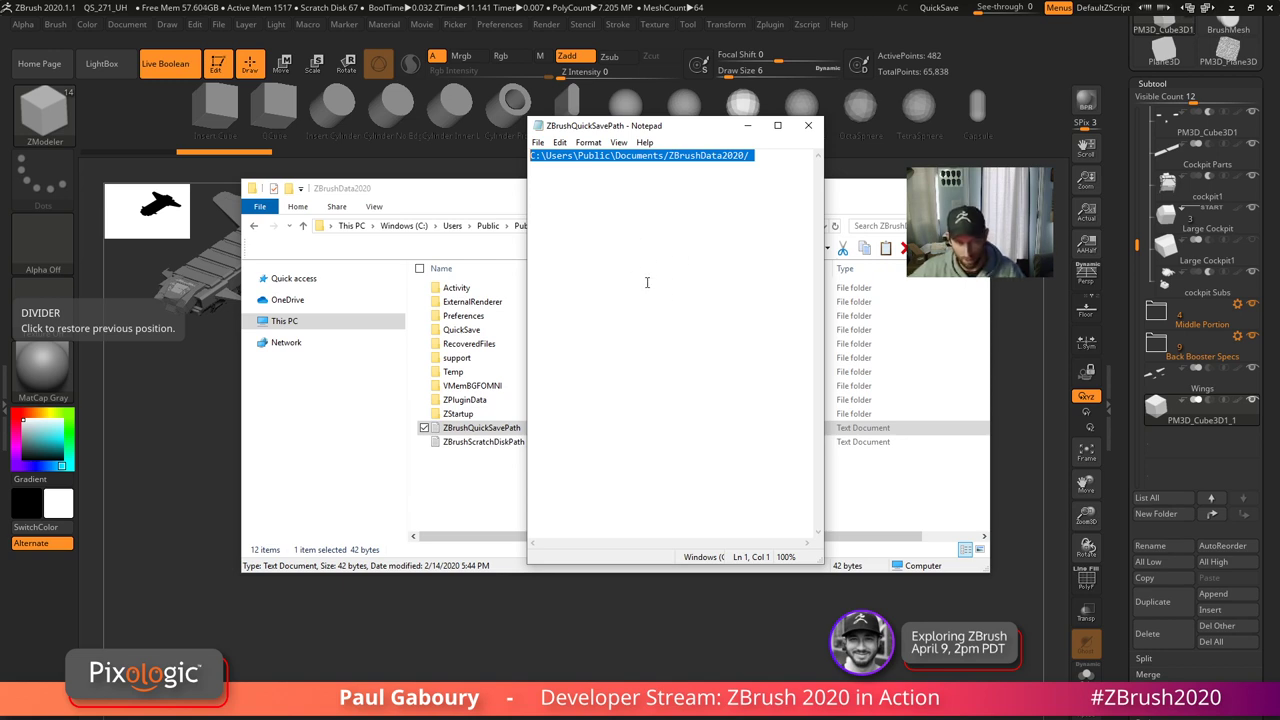
left_click(806, 126)
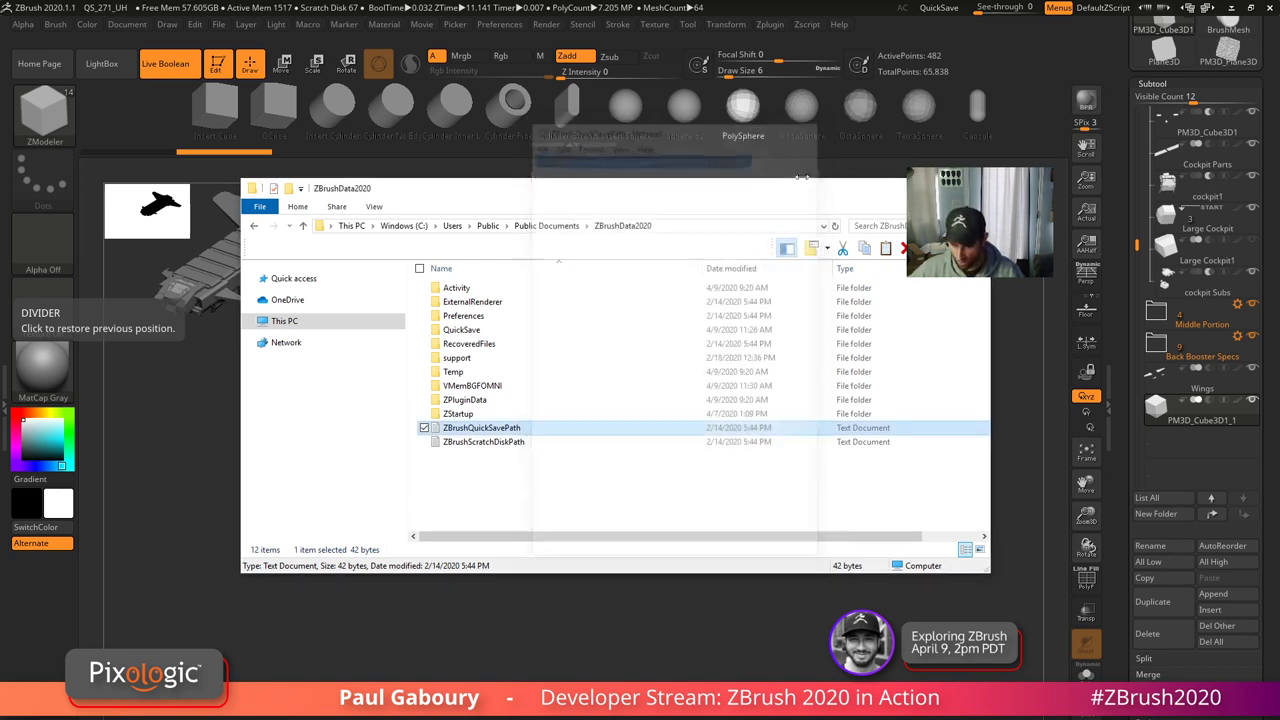
left_click(775, 614)
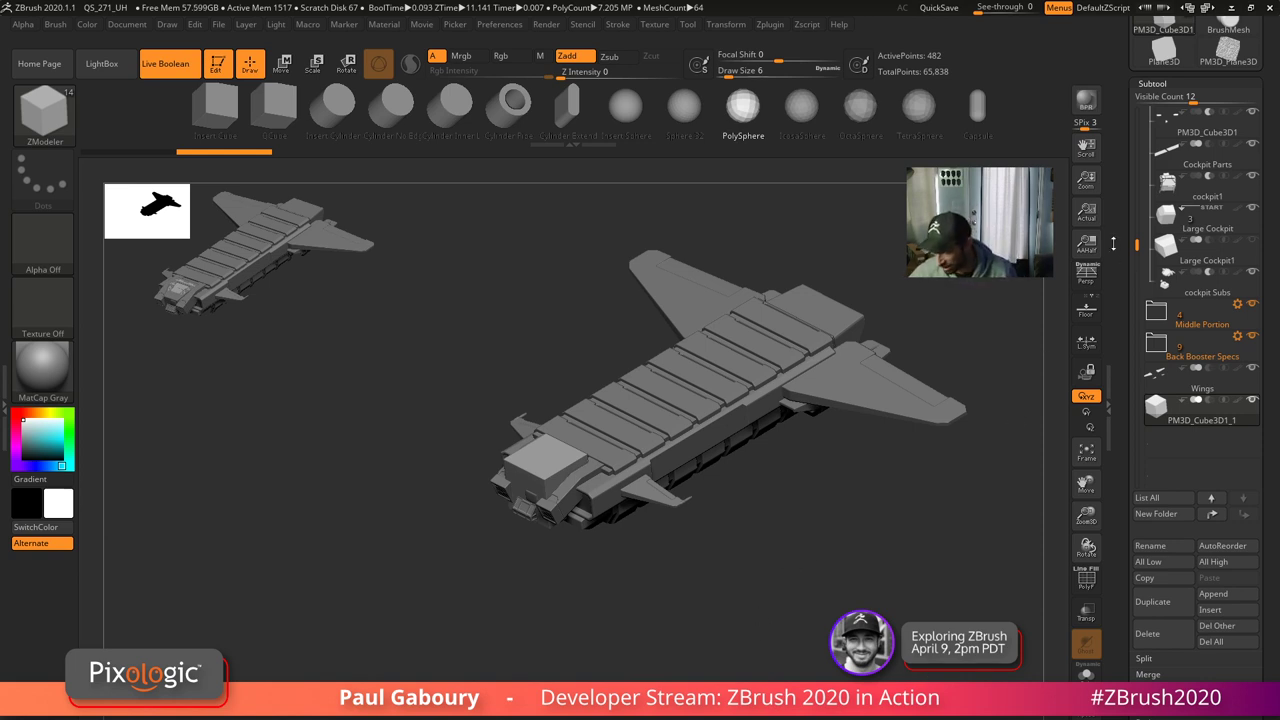
- Show the tool export commands and the FBX ExportImport plugin options for the ship
left_click_drag(1121, 243, 1128, 348)
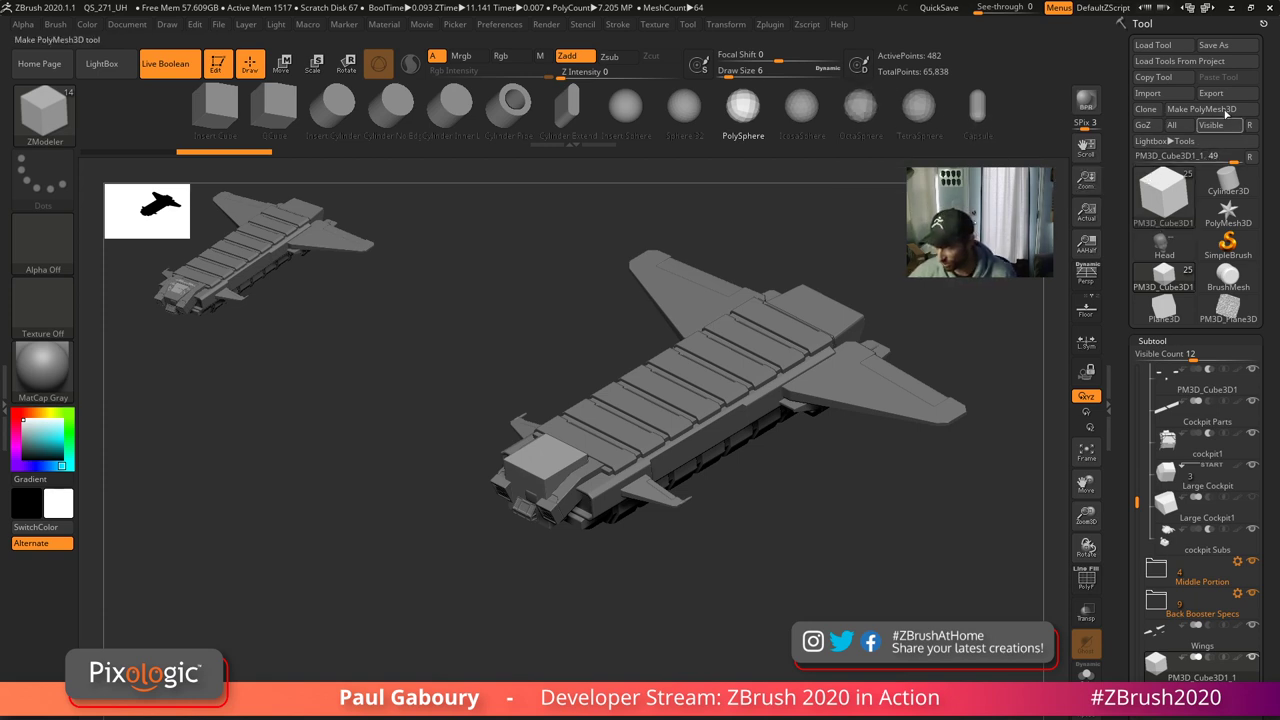
left_click(767, 27)
left_click(831, 177)
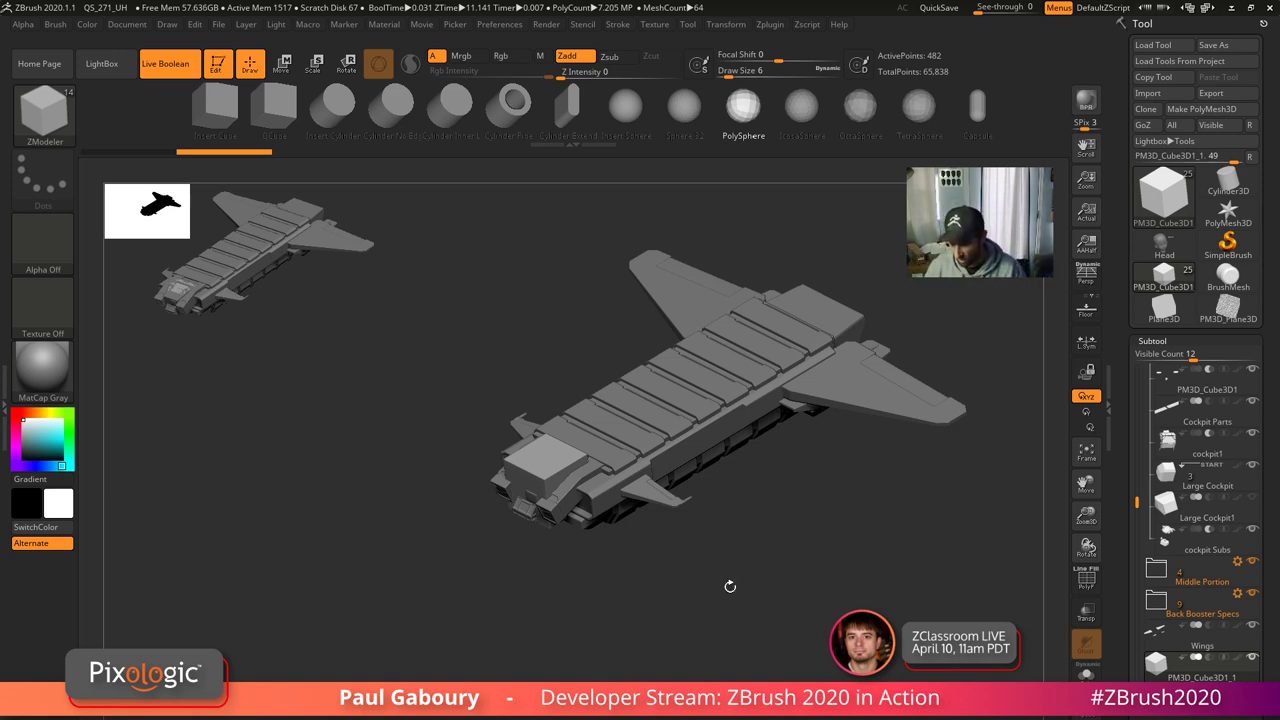
left_click_drag(731, 584, 736, 574)
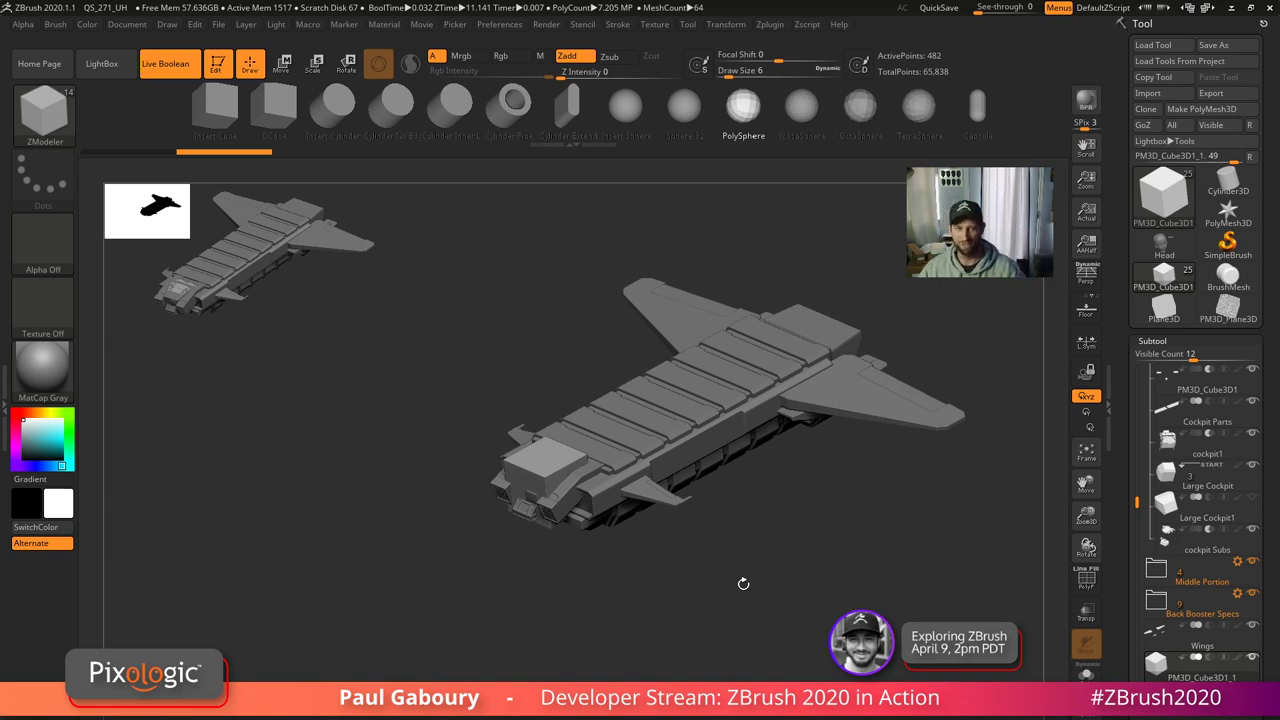
- Collapse the subtool list and show the tool's Export settings
left_click(1151, 342)
scroll(1245, 600, "down", 5)
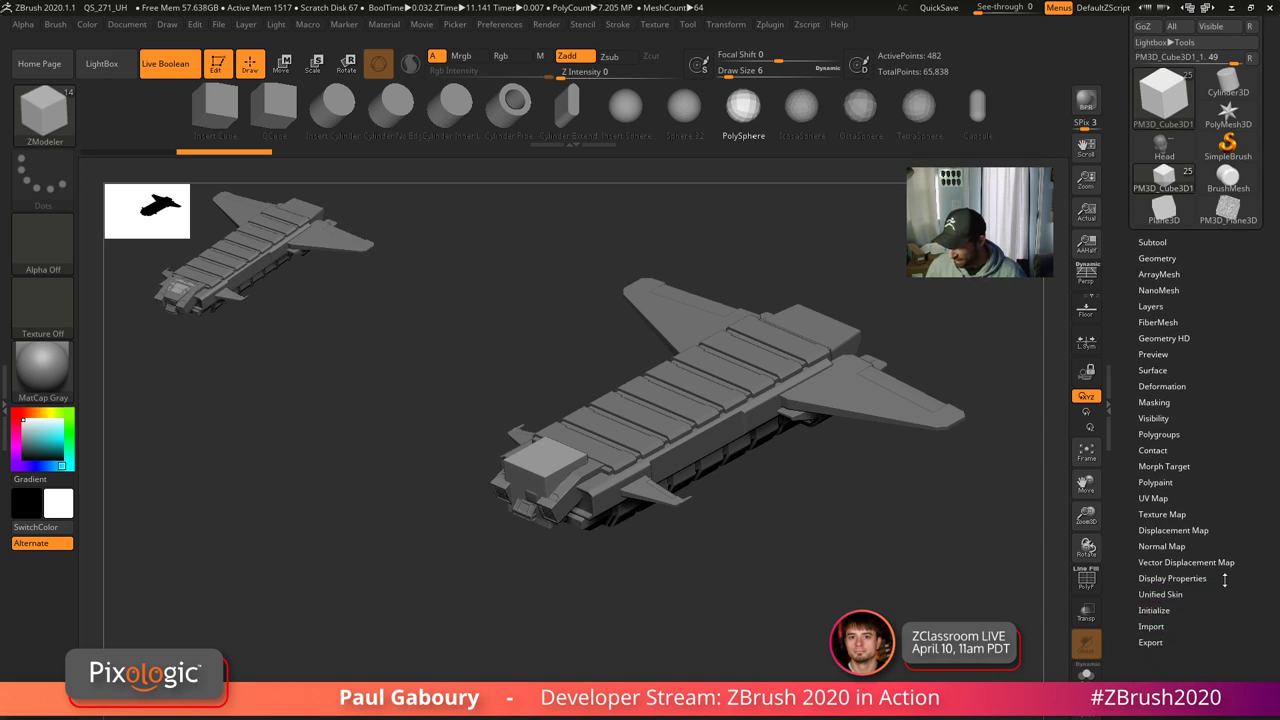
key("shift")
left_click(1152, 642)
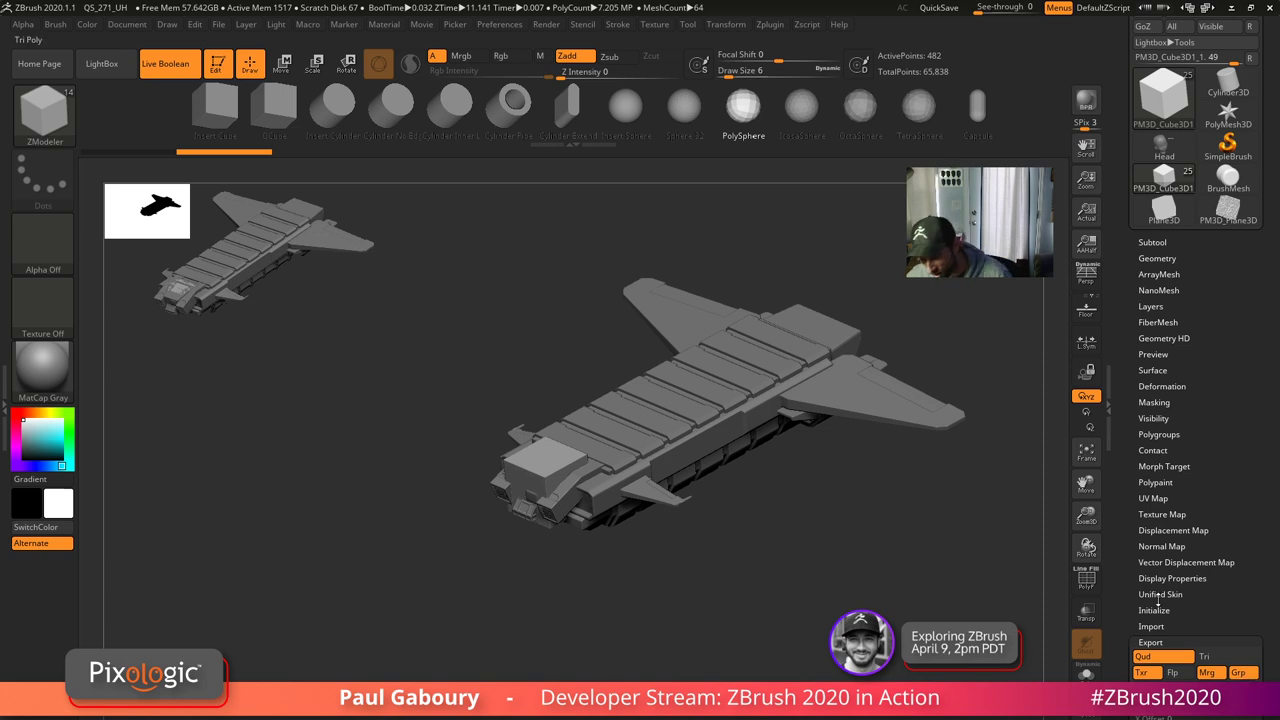
- Open SubTool Master's export options, enable Single Polygroup for each SubTool, and cancel the export
left_click(771, 25)
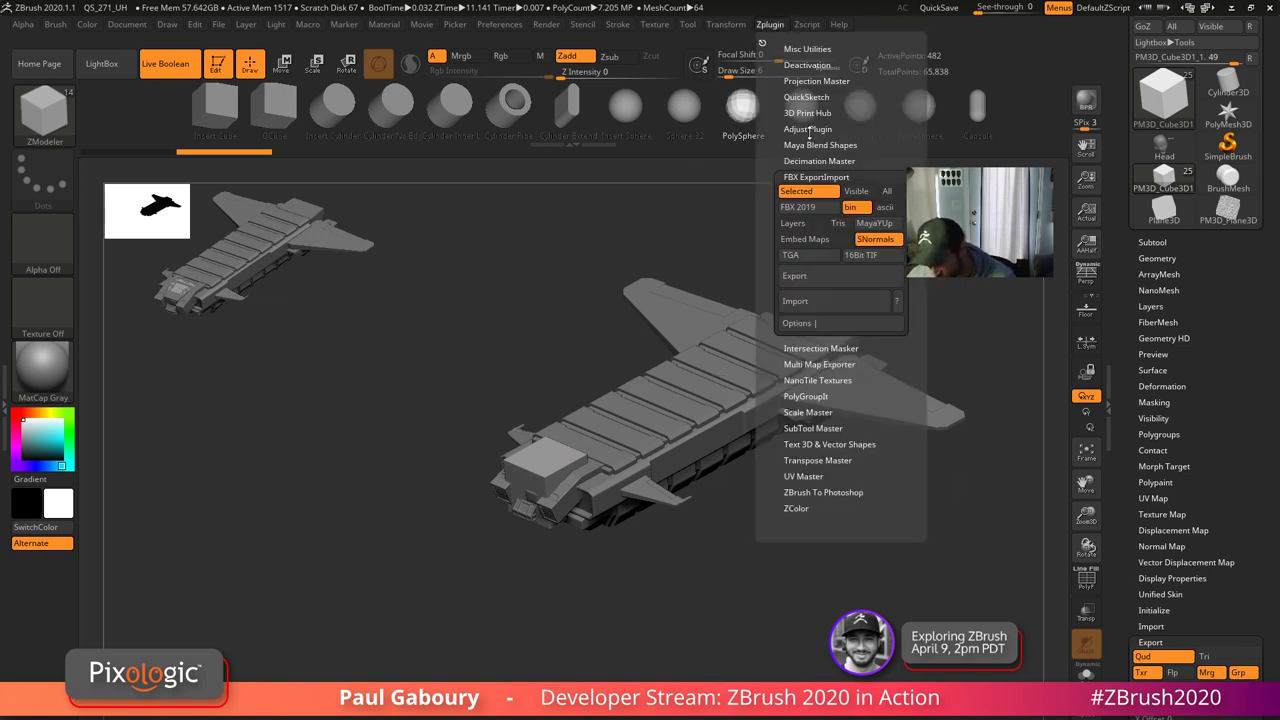
left_click(826, 175)
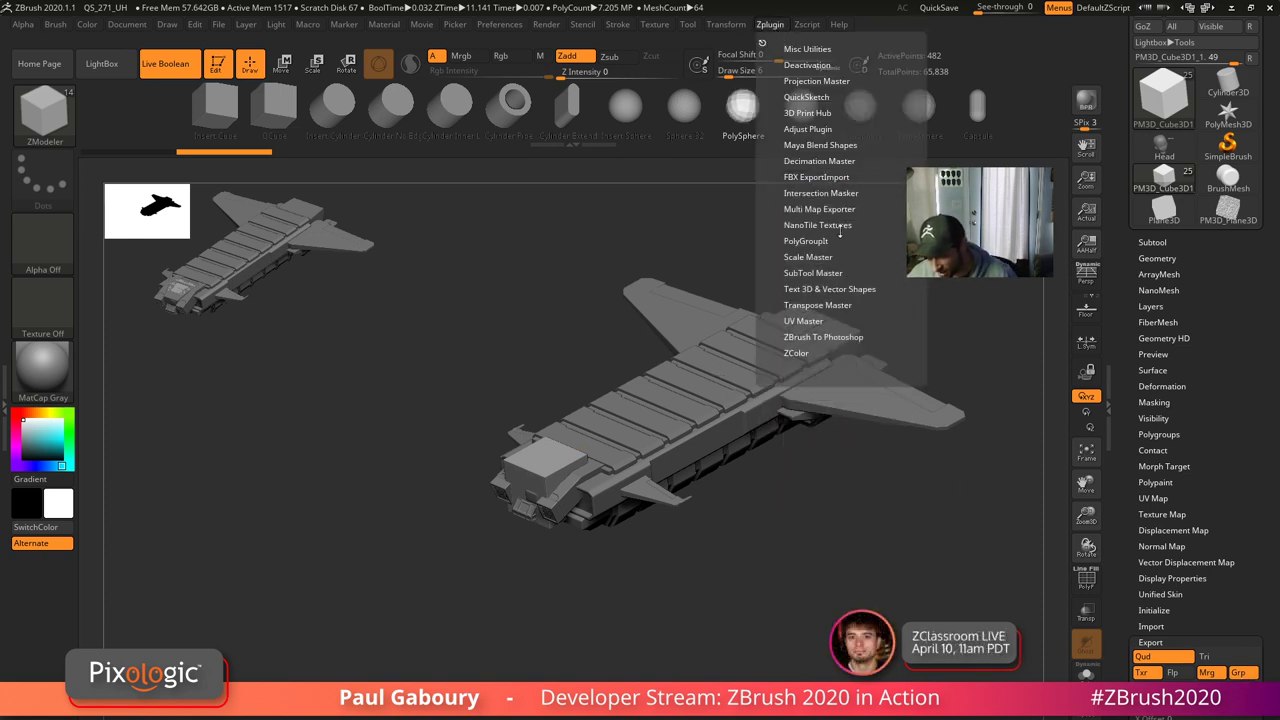
left_click(822, 273)
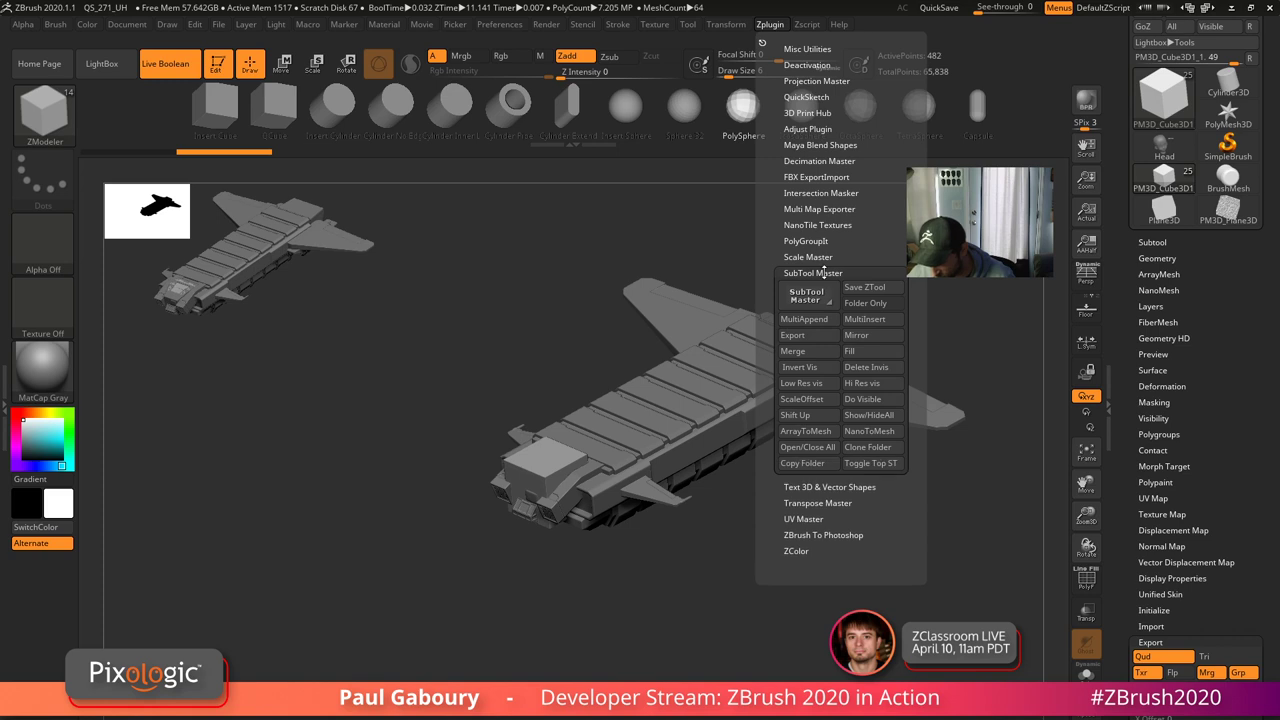
left_click(808, 337)
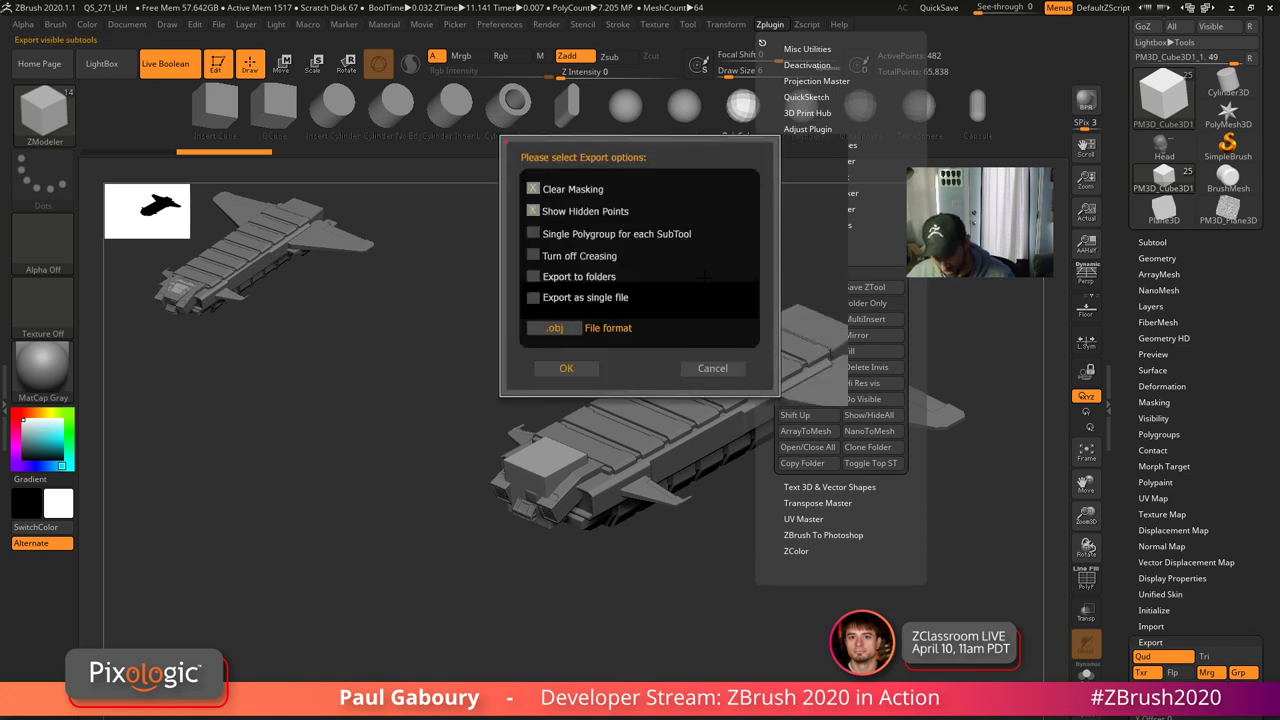
left_click(548, 233)
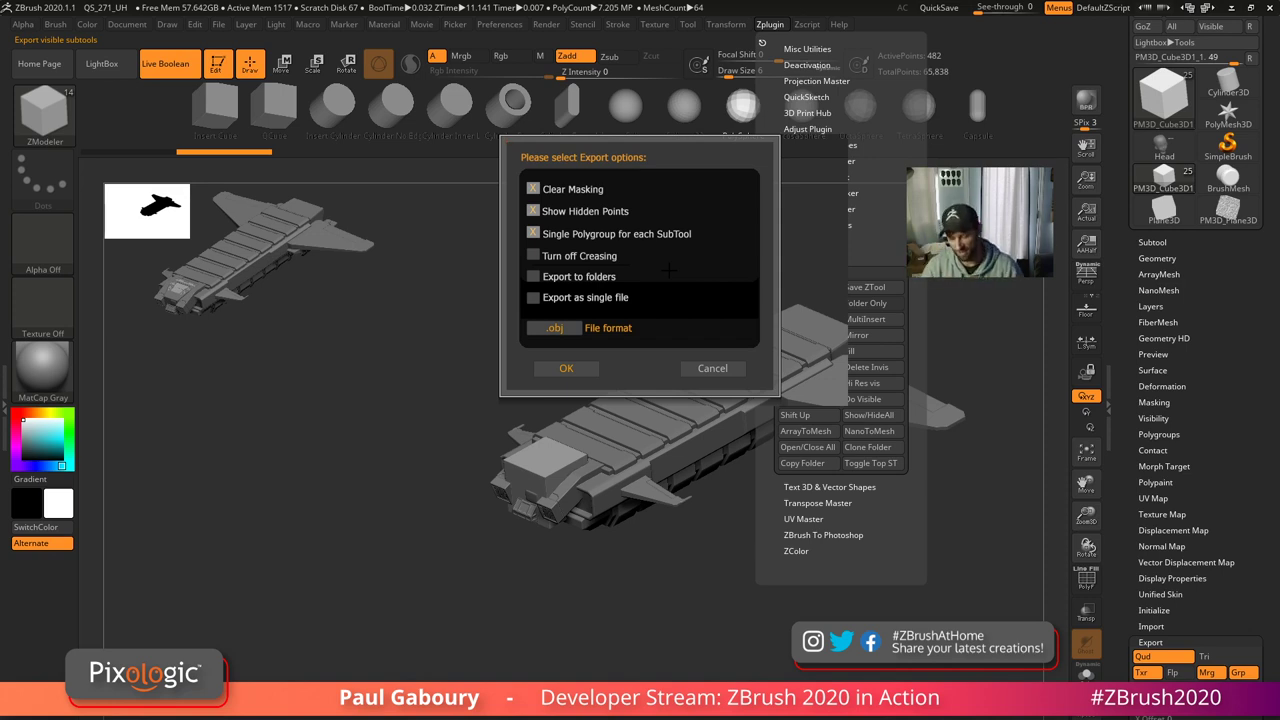
left_click(712, 368)
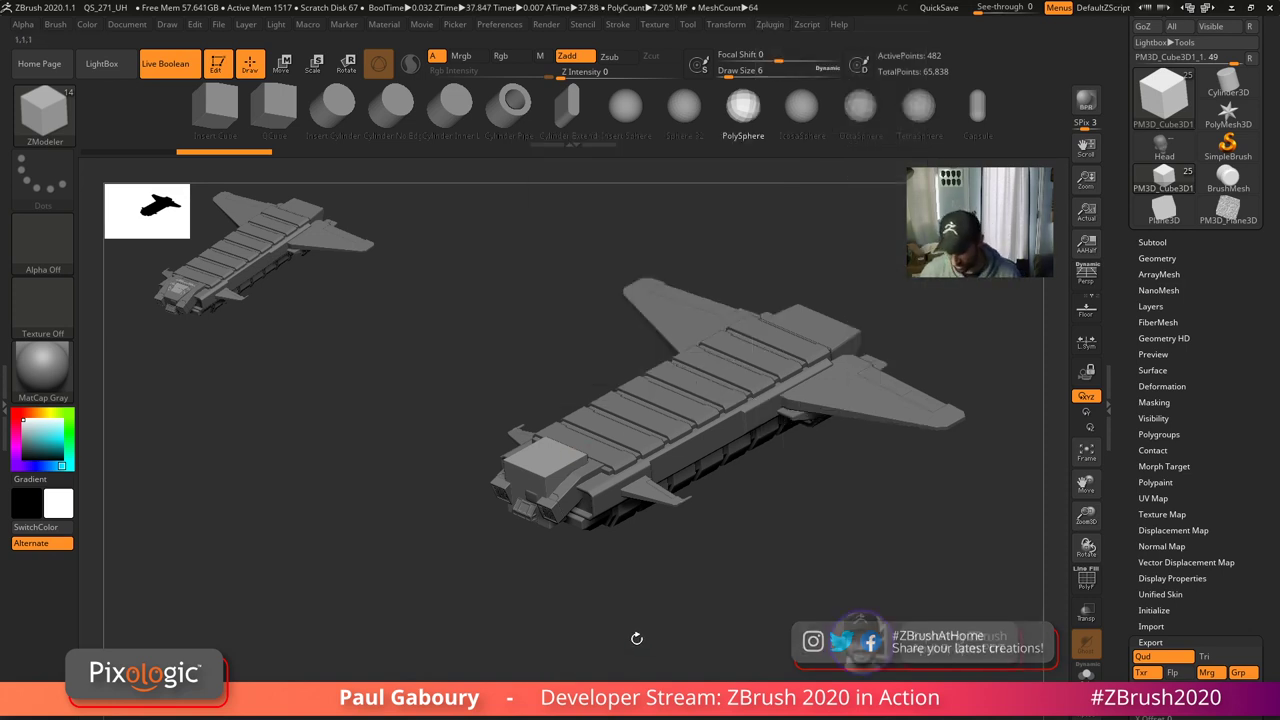
- Reopen the subtool list and rename the cube subtool below Wings to "wing sub"
left_click_drag(800, 570, 719, 622, "alt")
right_click_drag(719, 622, 720, 580, "alt")
left_click(1155, 243)
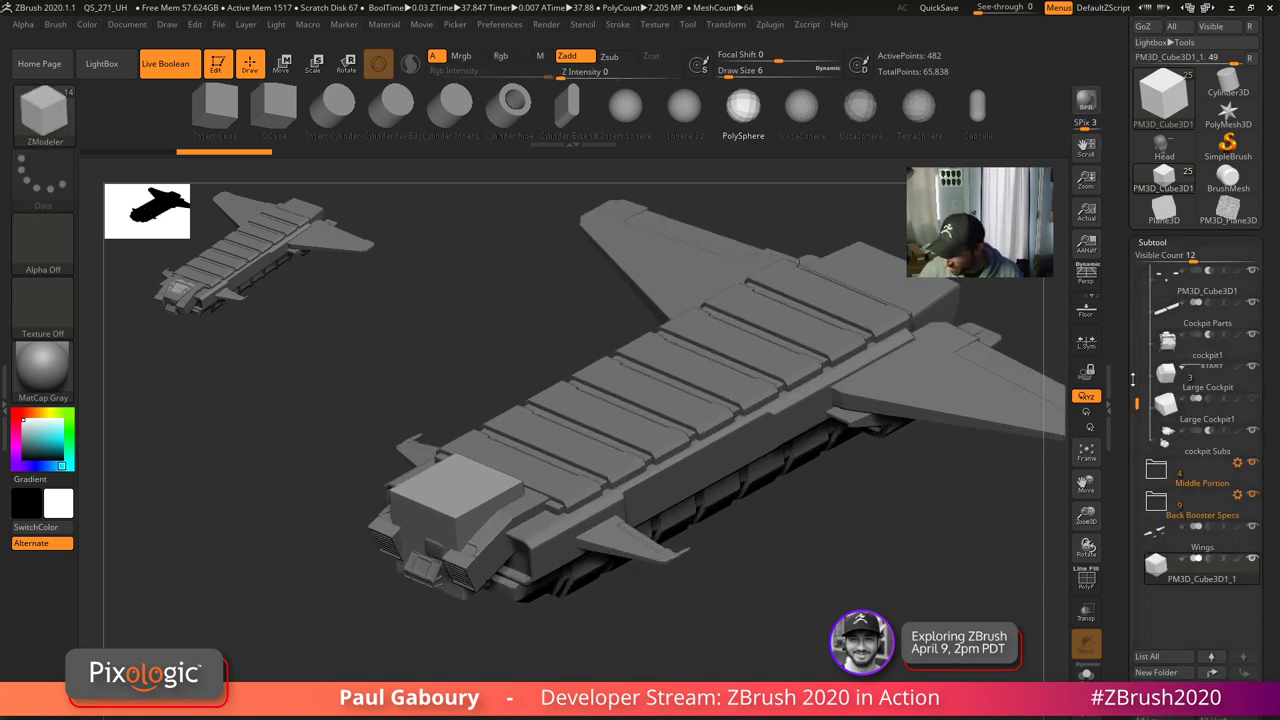
left_click(1249, 58)
scroll(1265, 552, "down", 2)
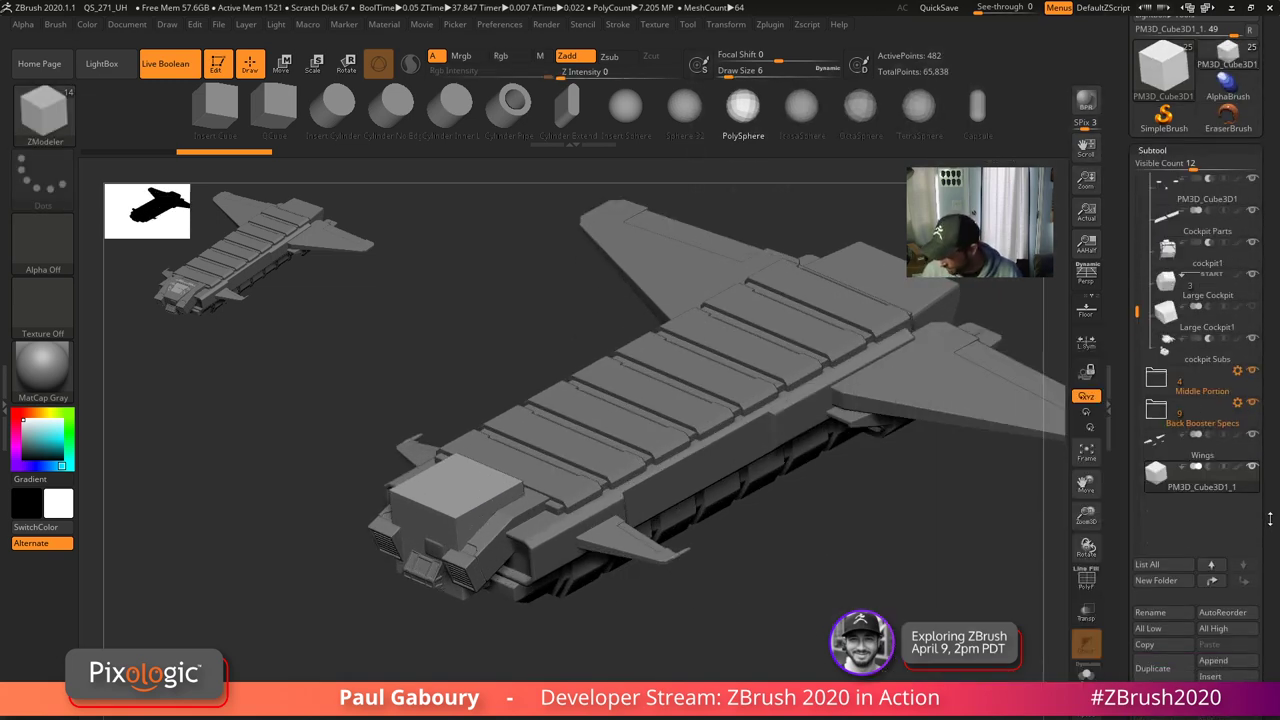
left_click(1158, 576)
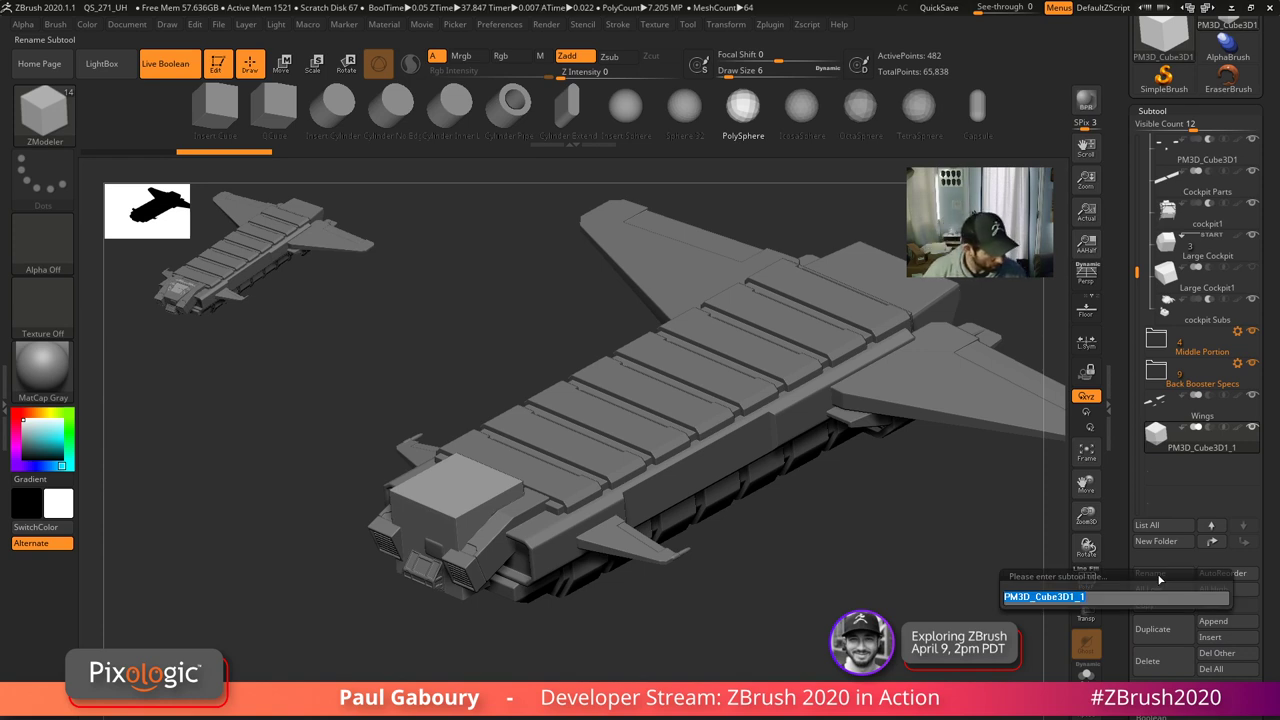
type("wing sub")
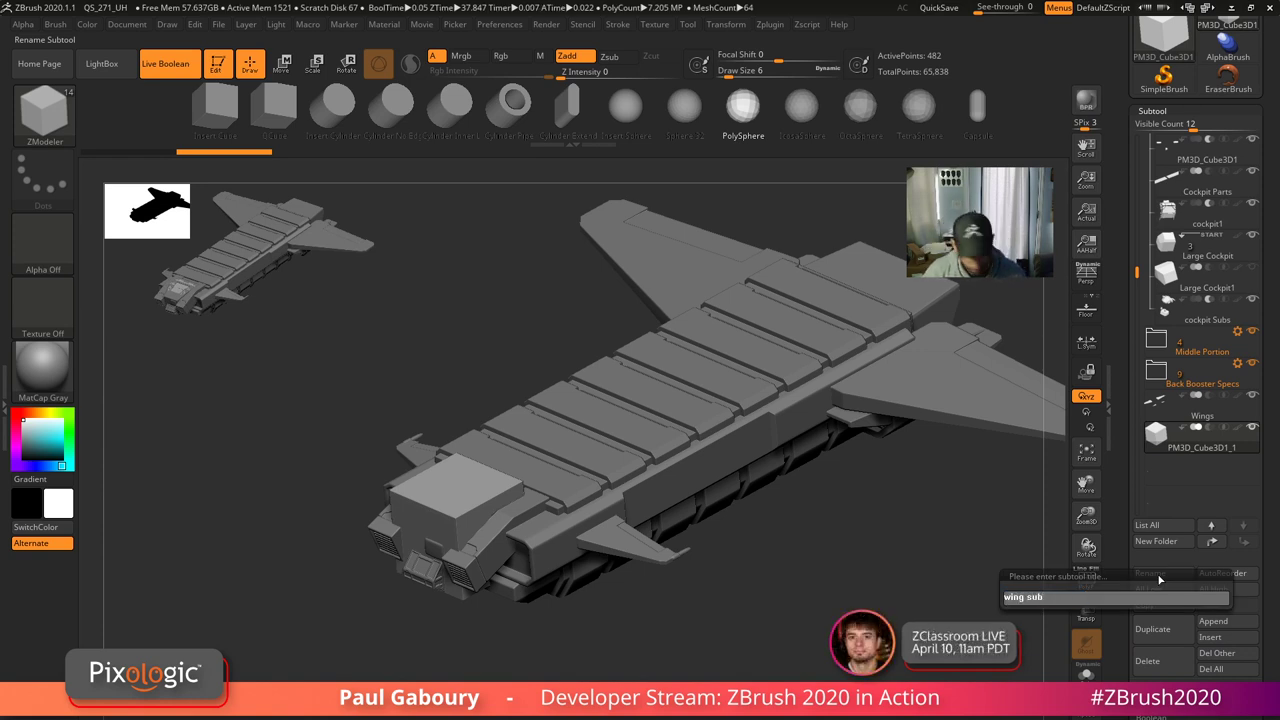
key("Return")
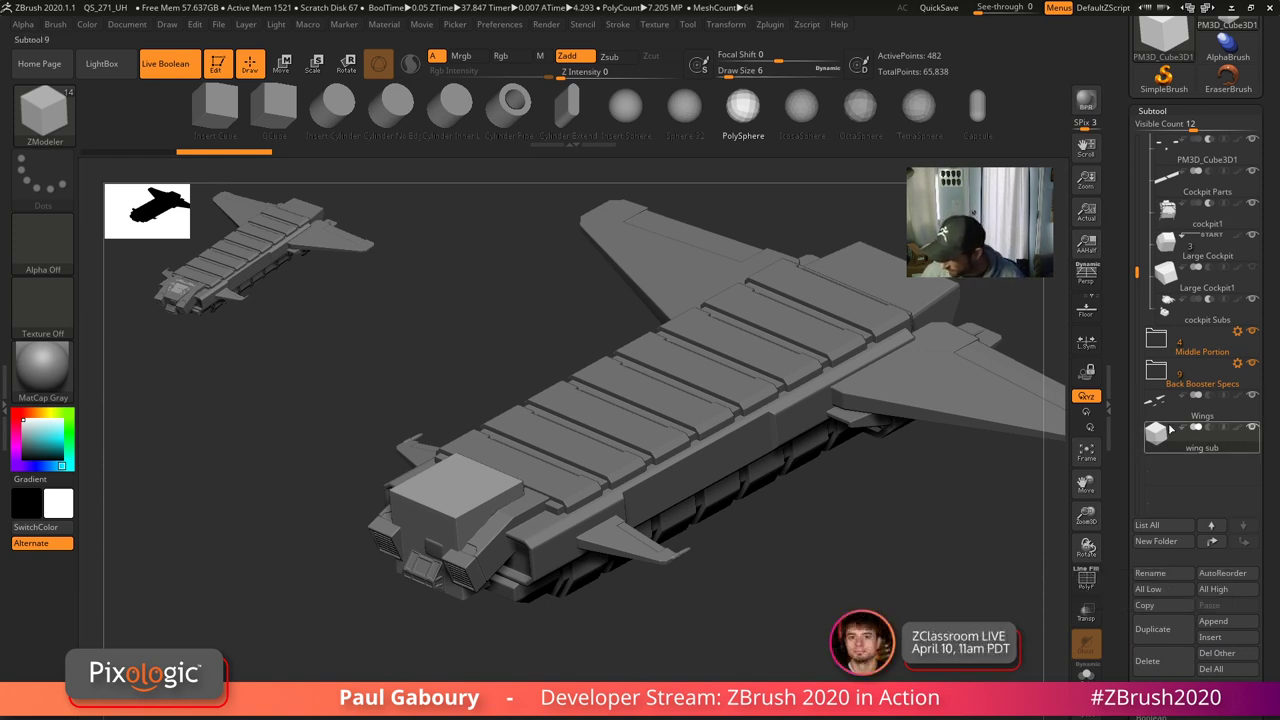
- Create a subtool folder named "Wing Parts" from the Wings subtool and move the wing sub subtool into it
left_click(1163, 408)
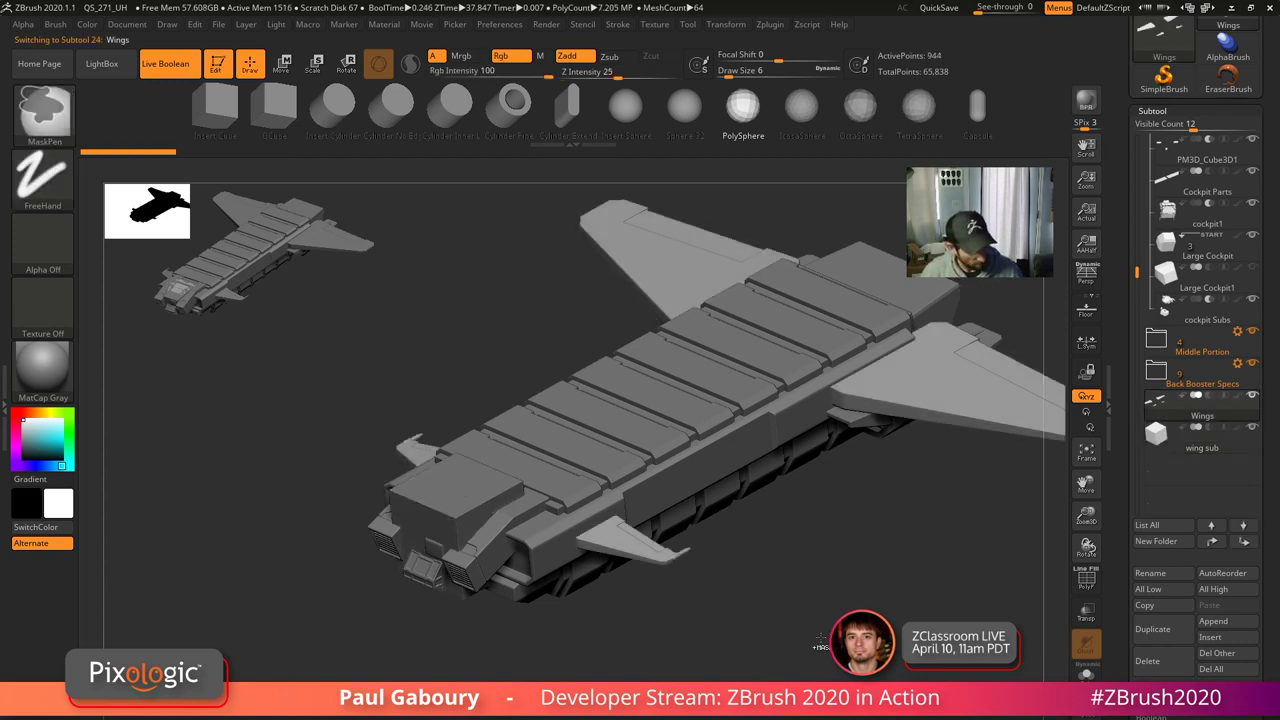
key("ctrl+f")
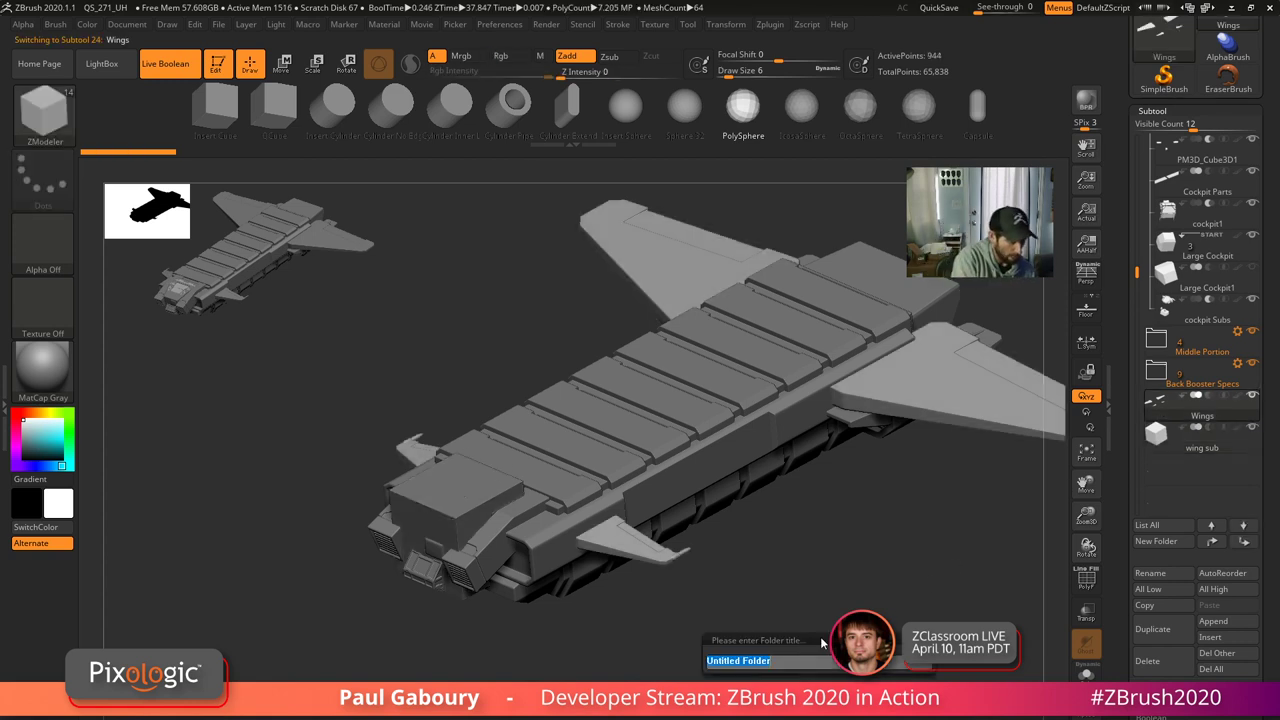
type("Win")
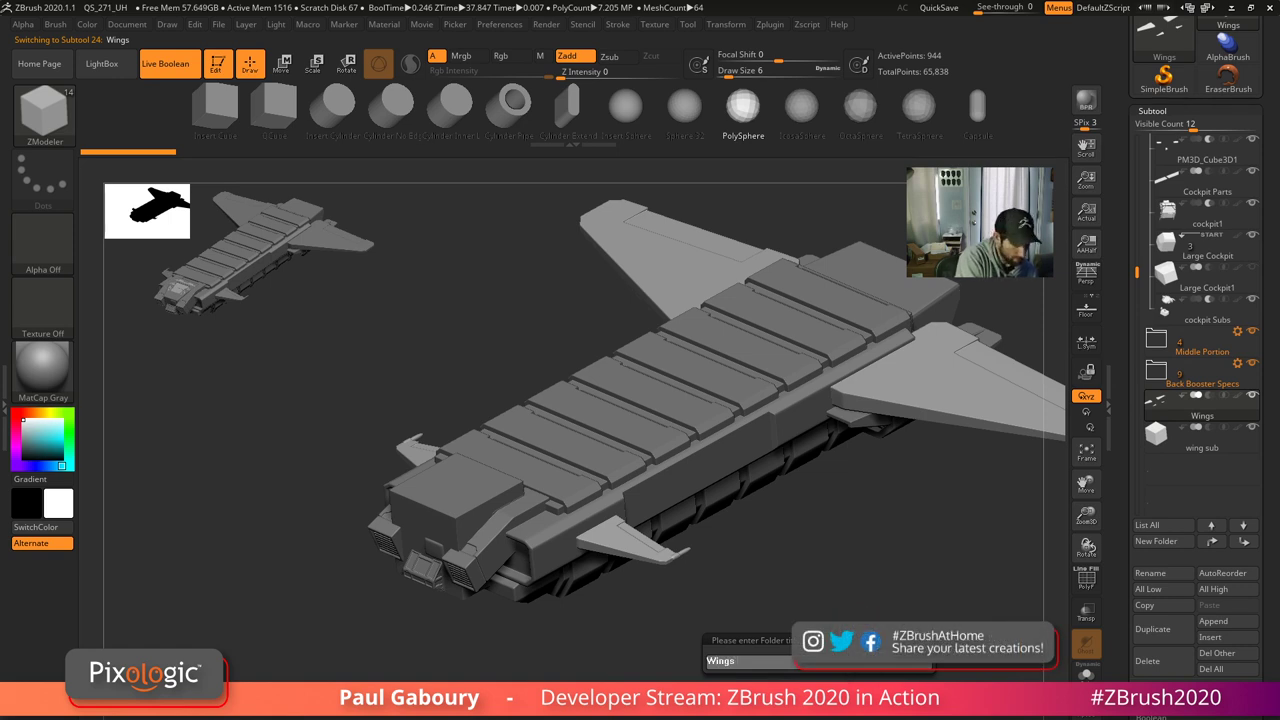
type("g")
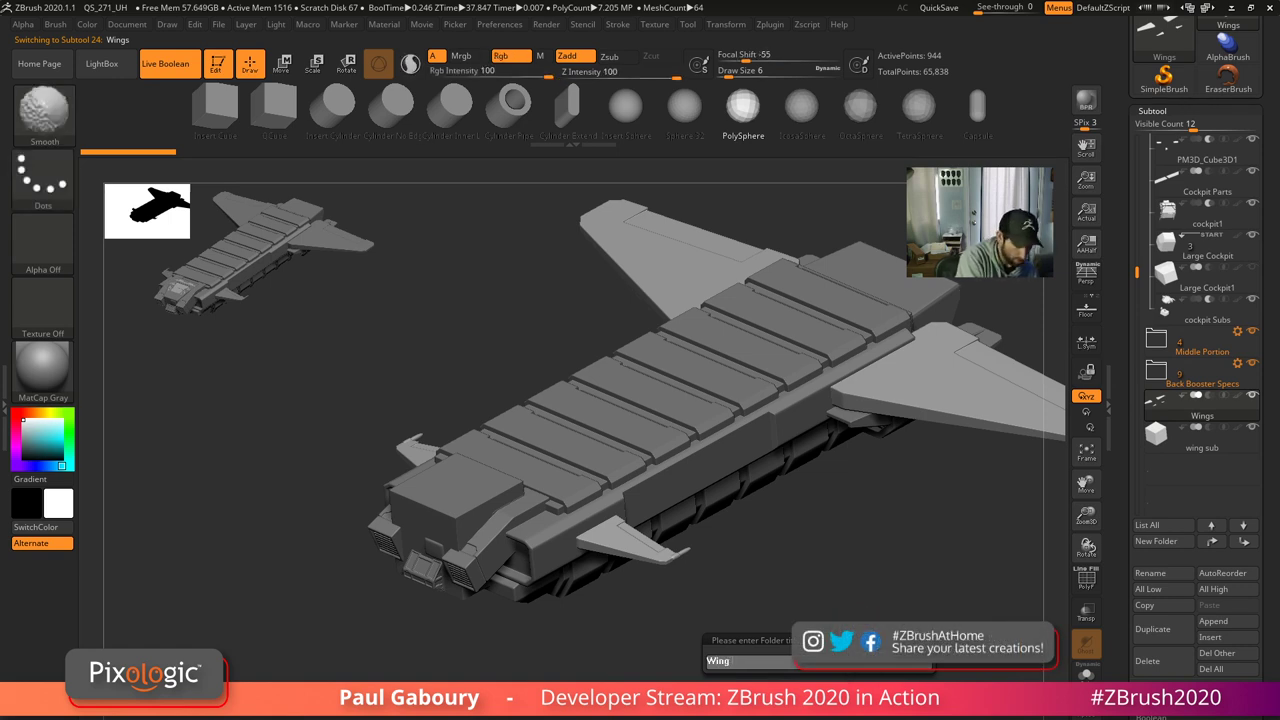
type(" Parts")
key("Return")
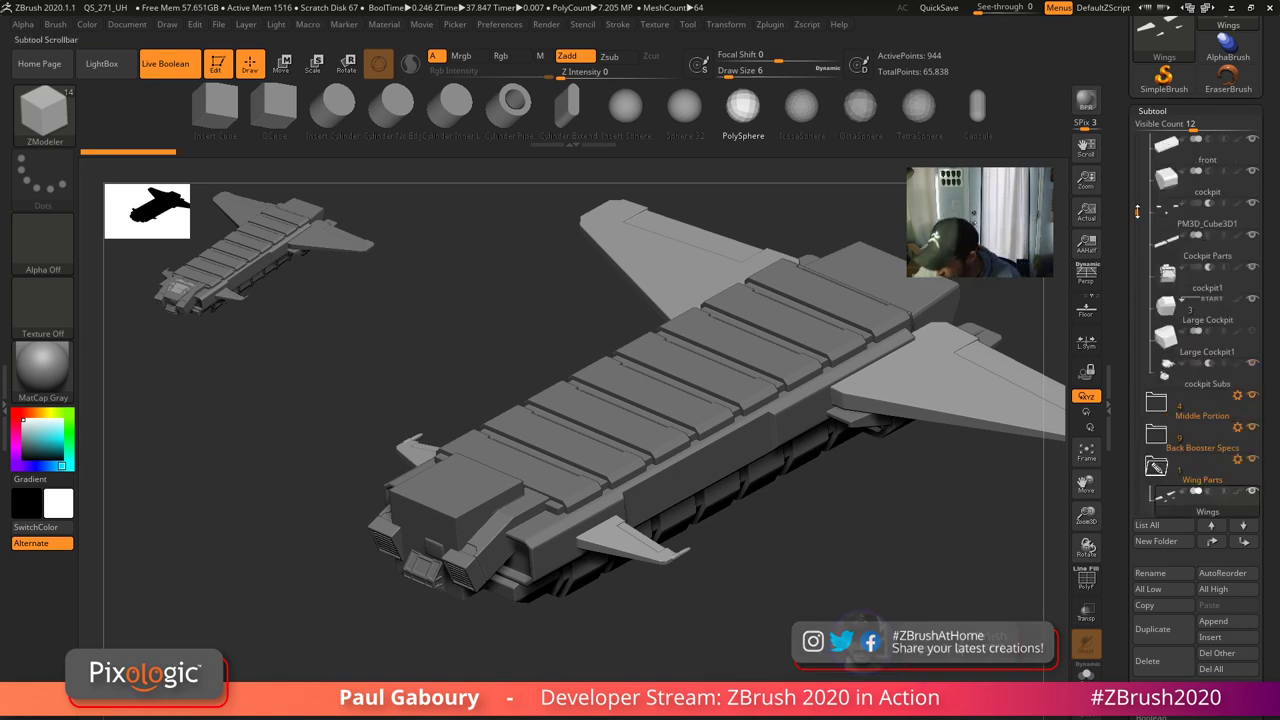
scroll(1158, 460, "down", 3)
left_click_drag(1157, 442, 1193, 419)
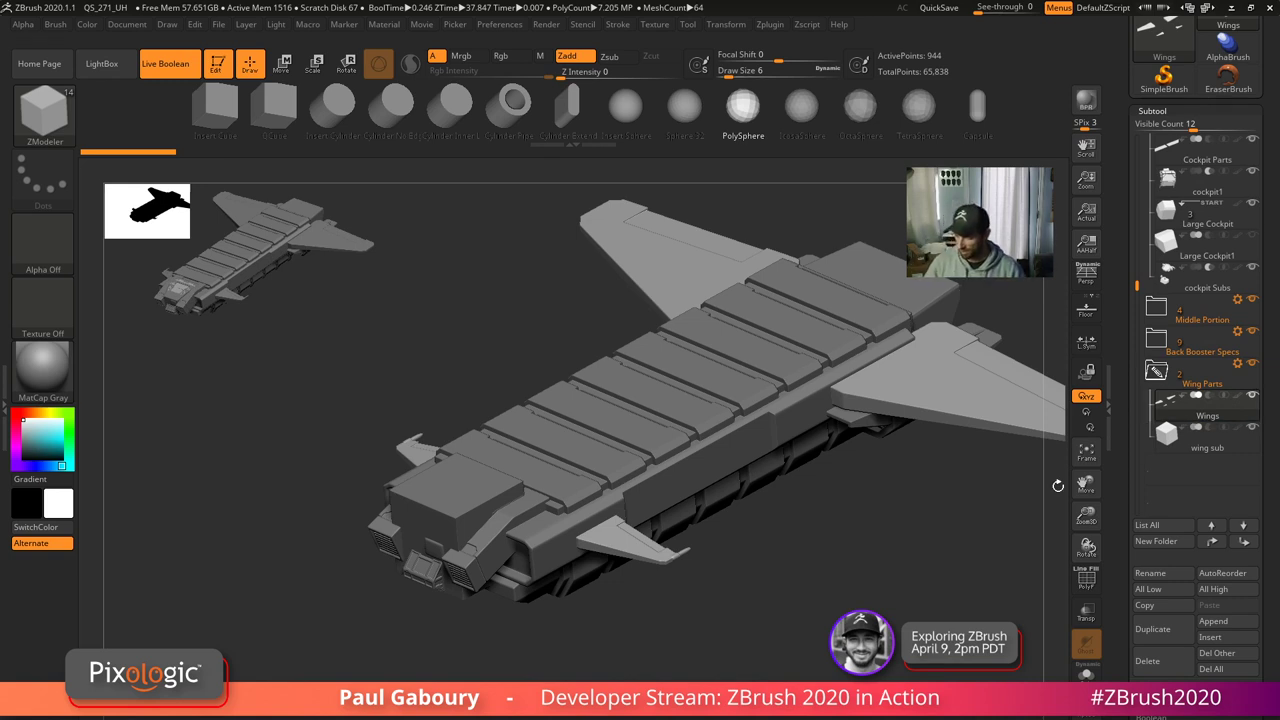
- Scale the wing sub cube down uniformly until it is hidden inside the ship's cockpit
left_click(1174, 443)
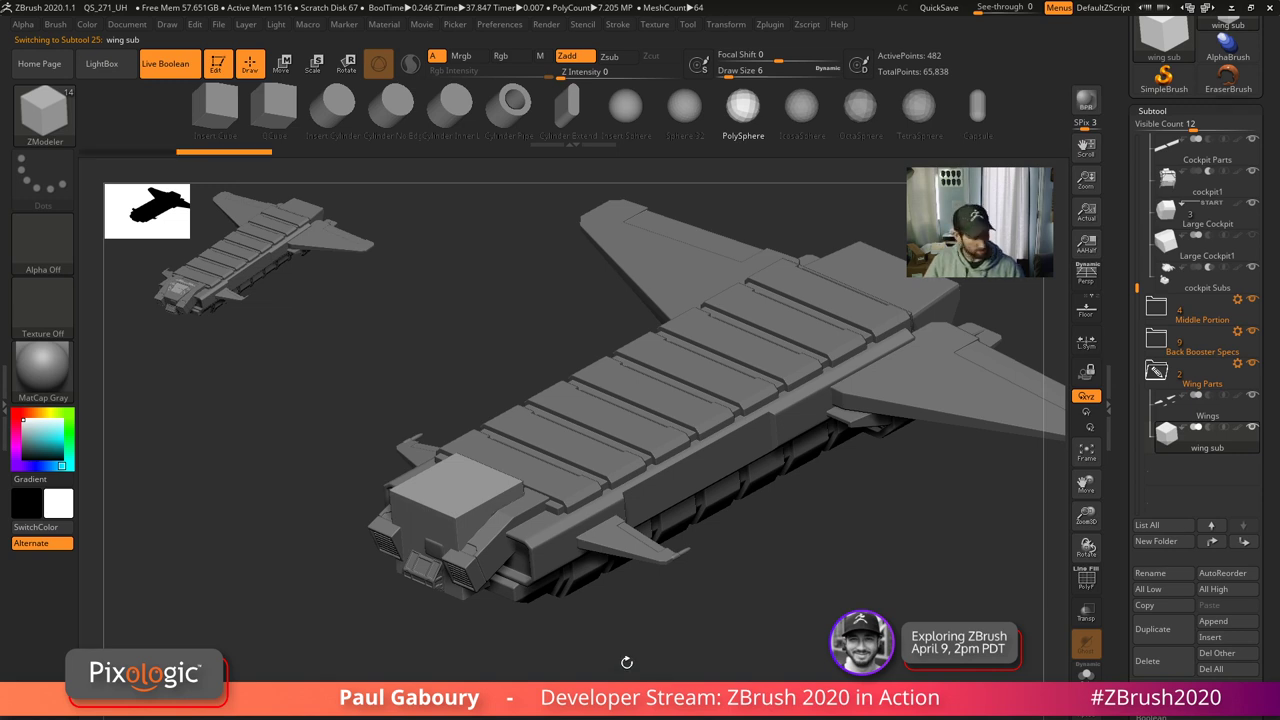
key("w")
left_click_drag(459, 526, 443, 521)
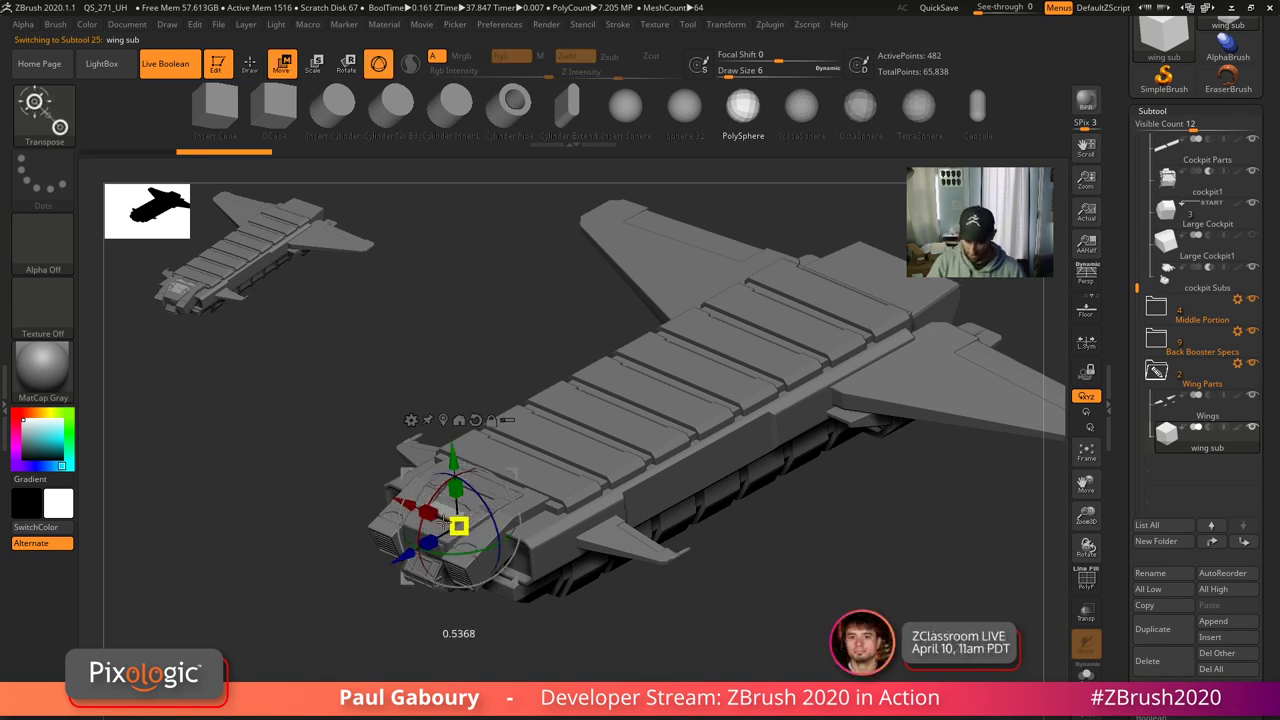
key("q")
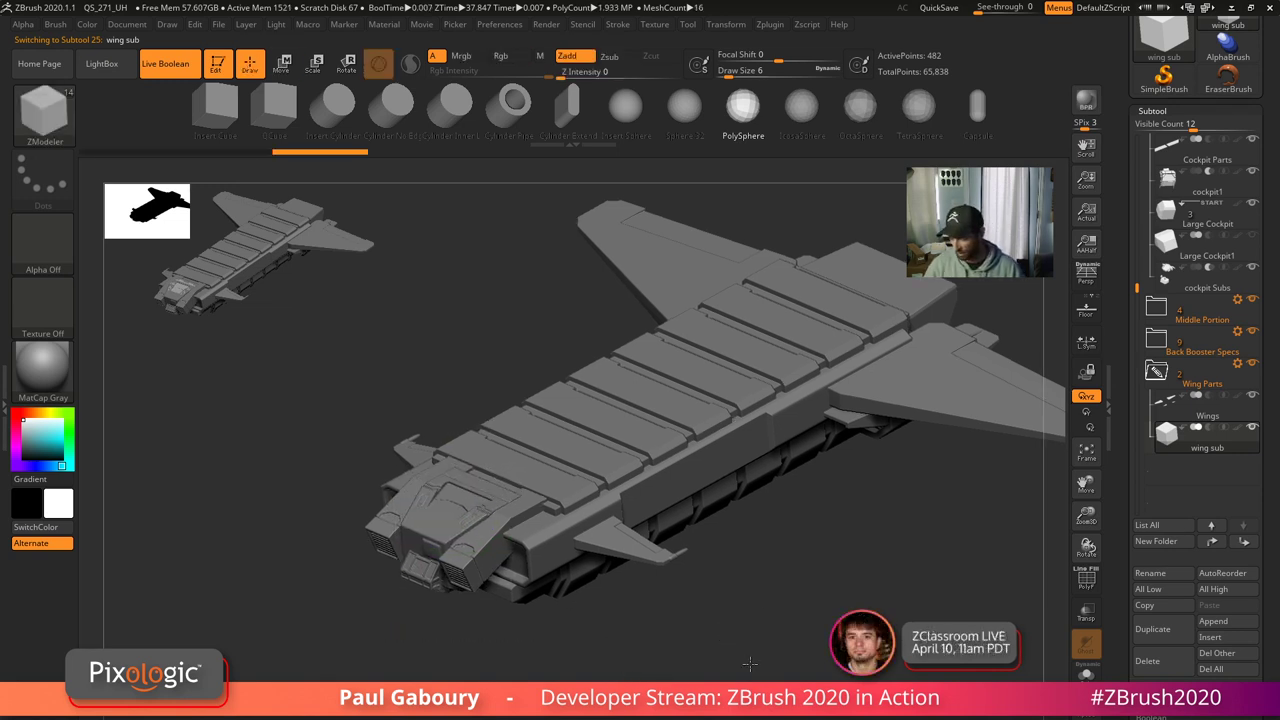
left_click_drag(750, 664, 738, 708)
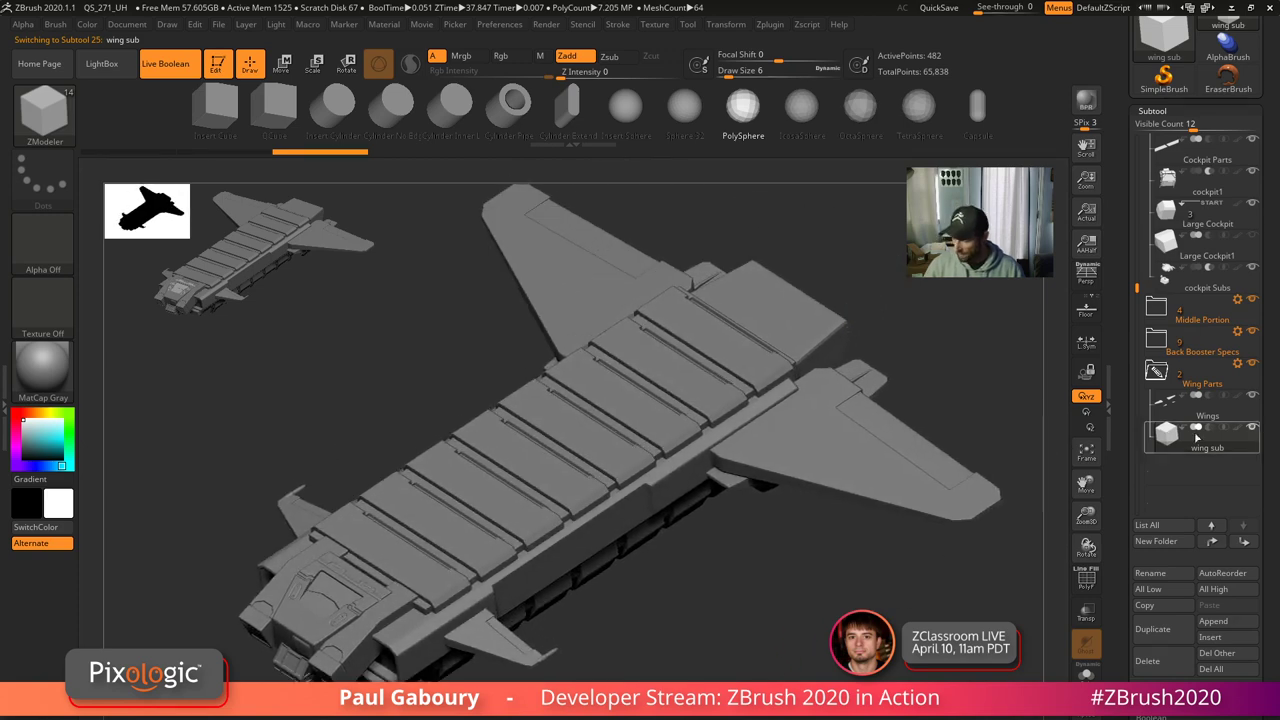
mouse_move(1211, 430)
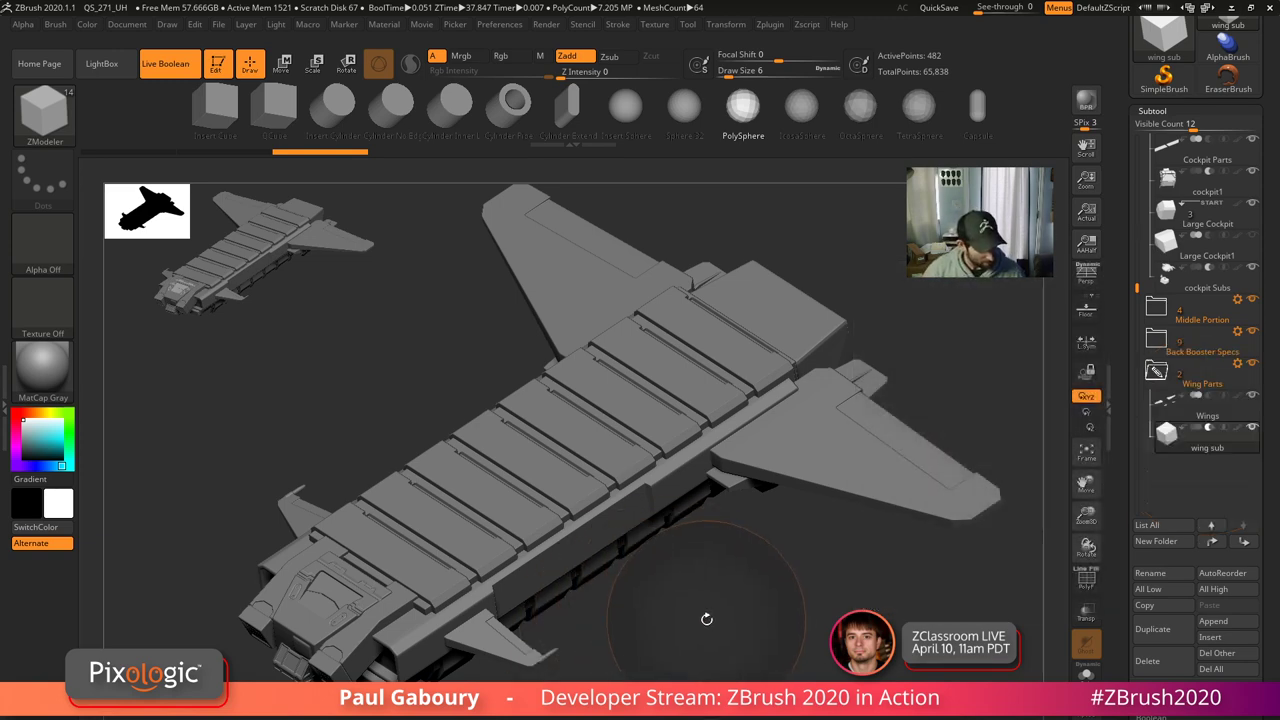
- Select the IMM Boolean brush for inserting meshes into the wing sub subtool
key("shift")
key("b")
key("i")
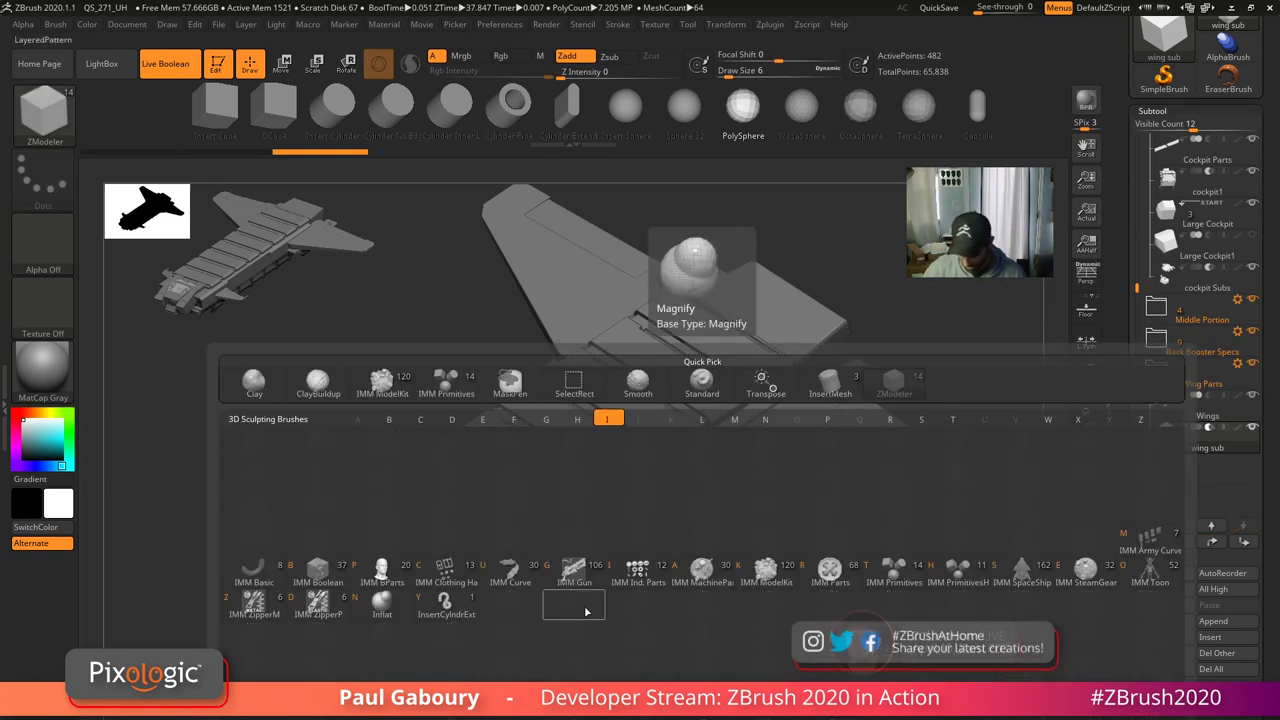
left_click(321, 576)
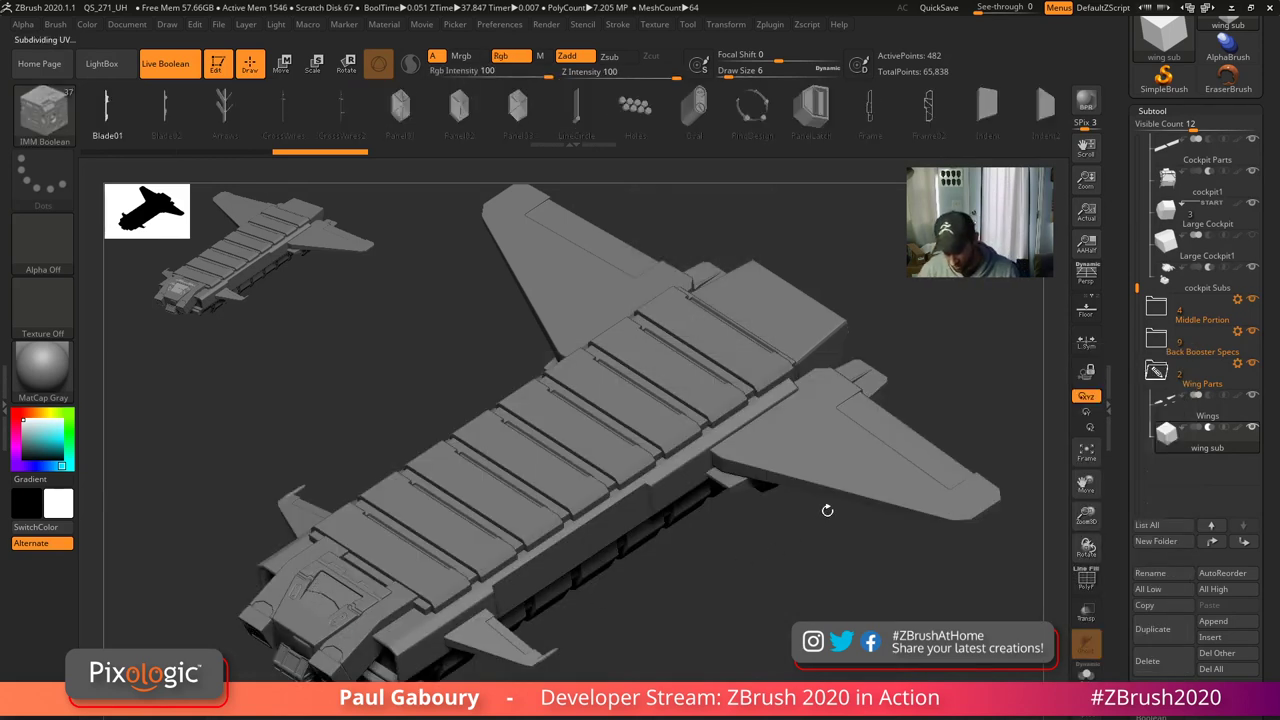
- Try inserting a single Blade01 mesh along one wing without symmetry, and undo the insertion
mouse_move(811, 455)
left_mouse_down()
mouse_move(831, 479)
mouse_move(827, 509)
mouse_move(887, 502)
left_mouse_up()
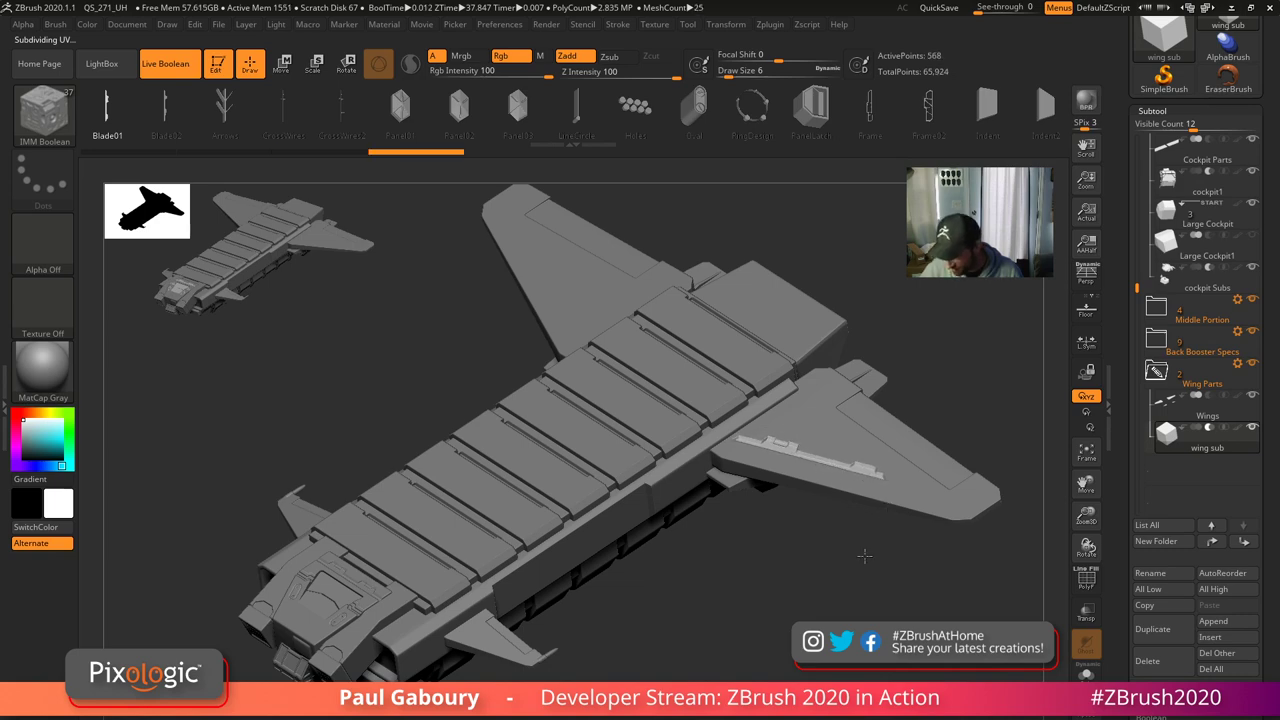
left_click_drag(863, 557, 867, 588)
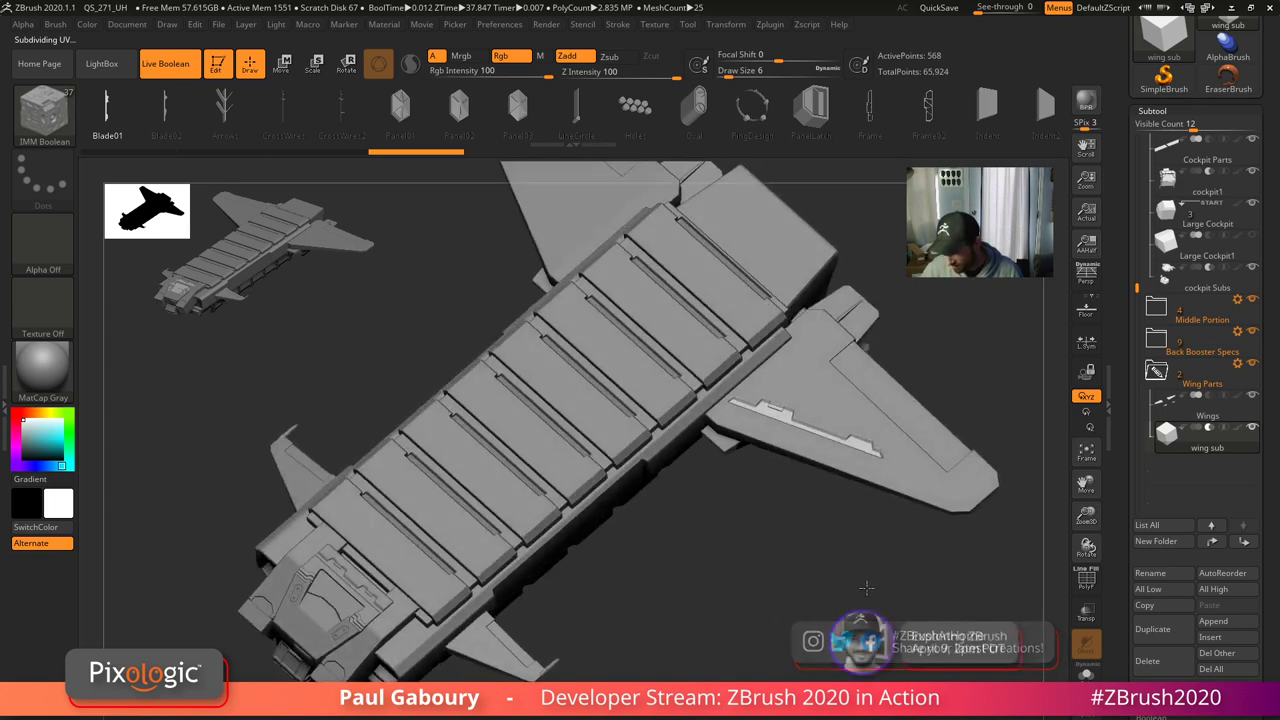
right_click_drag(867, 588, 822, 557, "ctrl")
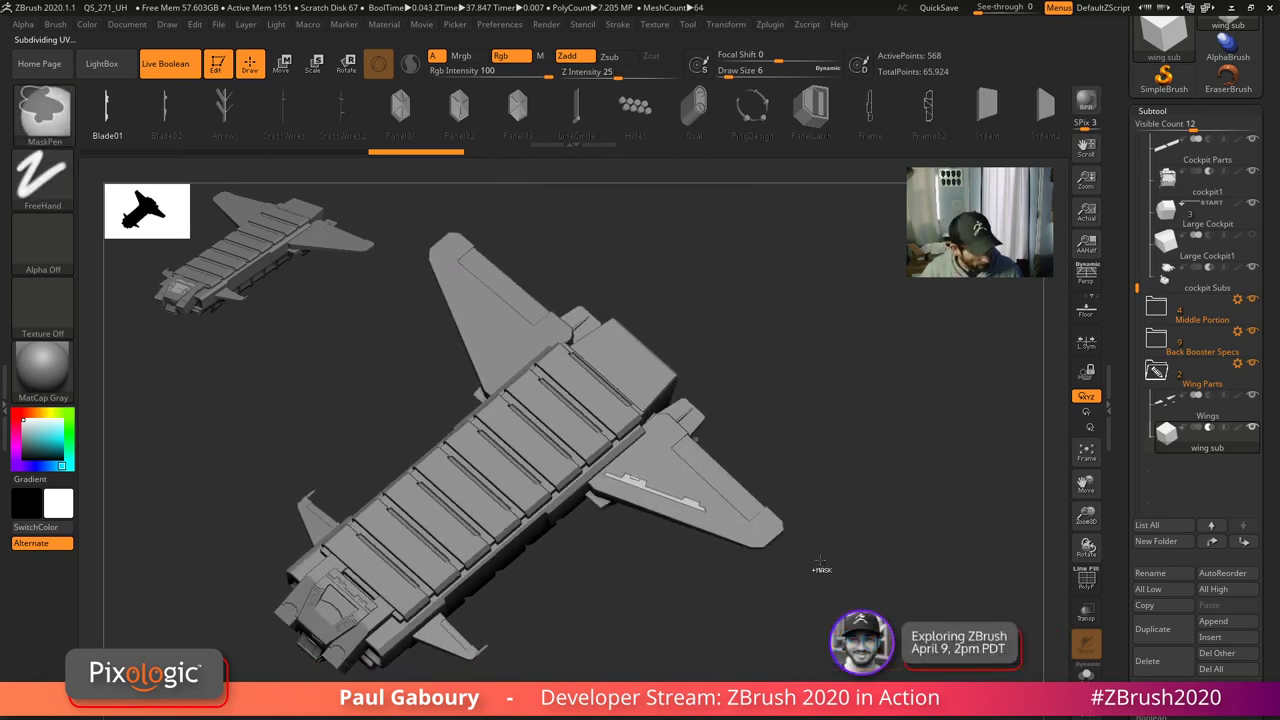
key("ctrl+z")
- Insert a Blade01 mesh symmetrically along the upper surface of both main wings
left_click_drag(656, 490, 717, 519)
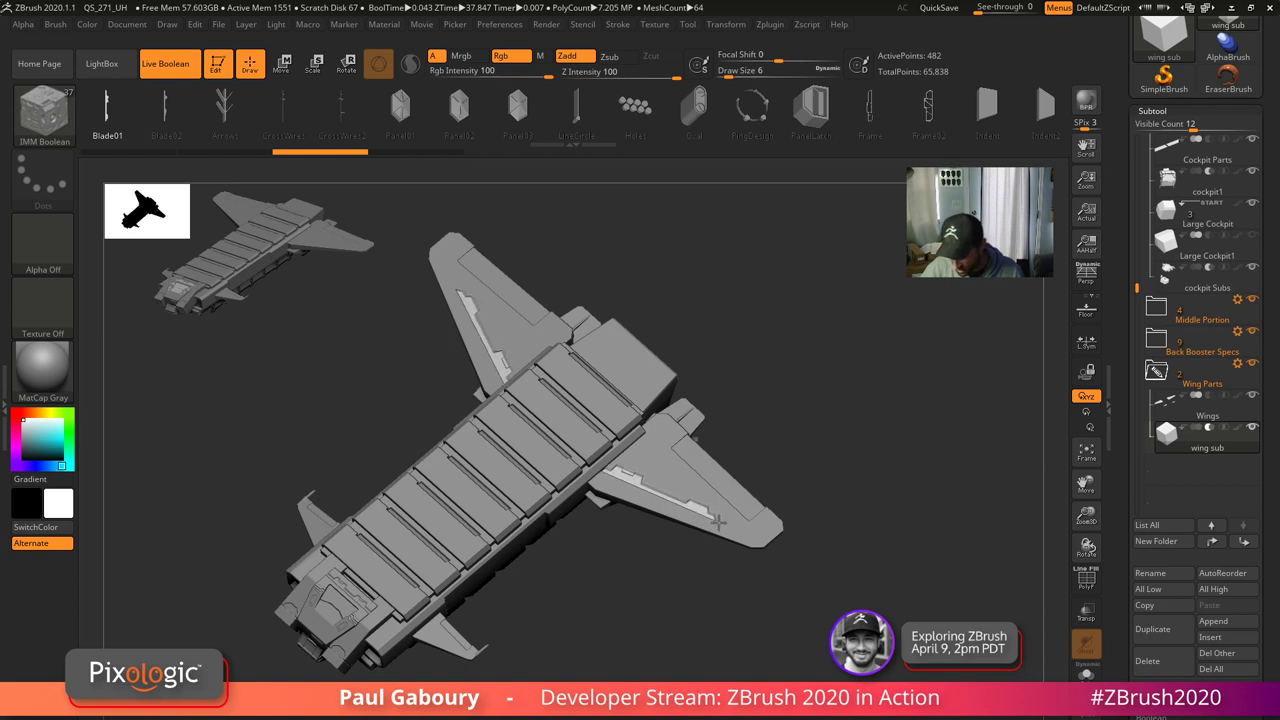
mouse_move(771, 607)
right_mouse_down("ctrl")
mouse_move(770, 588)
mouse_move(834, 600)
right_mouse_up("ctrl")
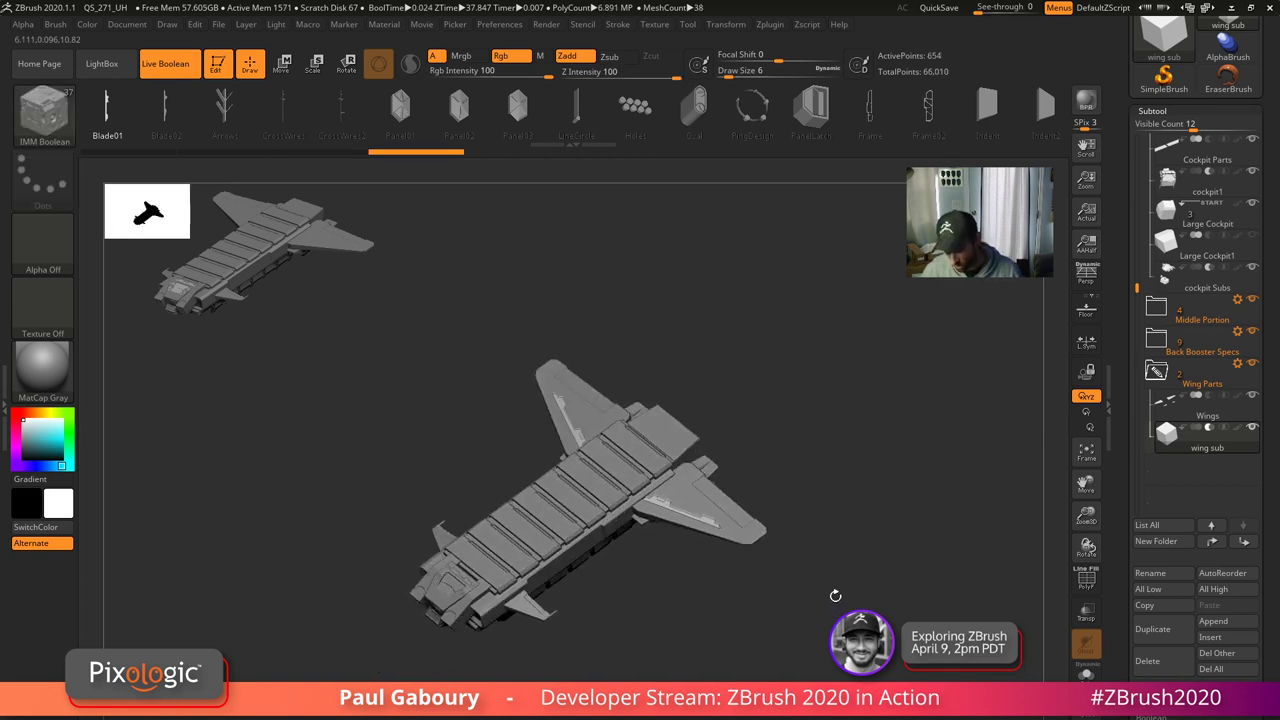
mouse_move(714, 600)
right_mouse_down("alt")
mouse_move(770, 593)
mouse_move(799, 623)
right_mouse_up("alt")
- Move the mirrored blade inserts forward with the gizmo to the leading edges of both main wings
key("w")
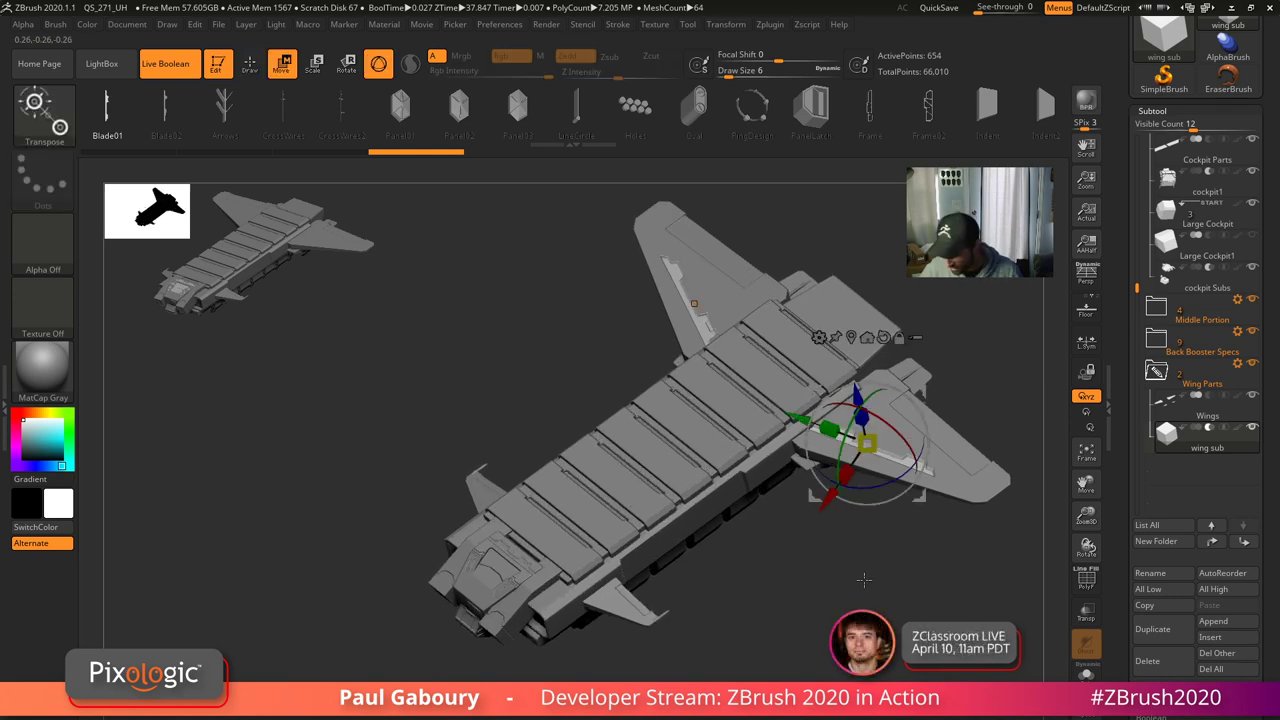
right_click_drag(861, 597, 854, 551, "ctrl")
left_click_drag(838, 509, 820, 538)
right_click_drag(852, 590, 883, 519)
left_click_drag(876, 512, 824, 508)
mouse_move(866, 577)
right_mouse_down("ctrl")
mouse_move(840, 576)
mouse_move(854, 607)
mouse_move(855, 594)
mouse_move(774, 603)
mouse_move(777, 590)
mouse_move(786, 601)
right_mouse_up("ctrl")
key("q")
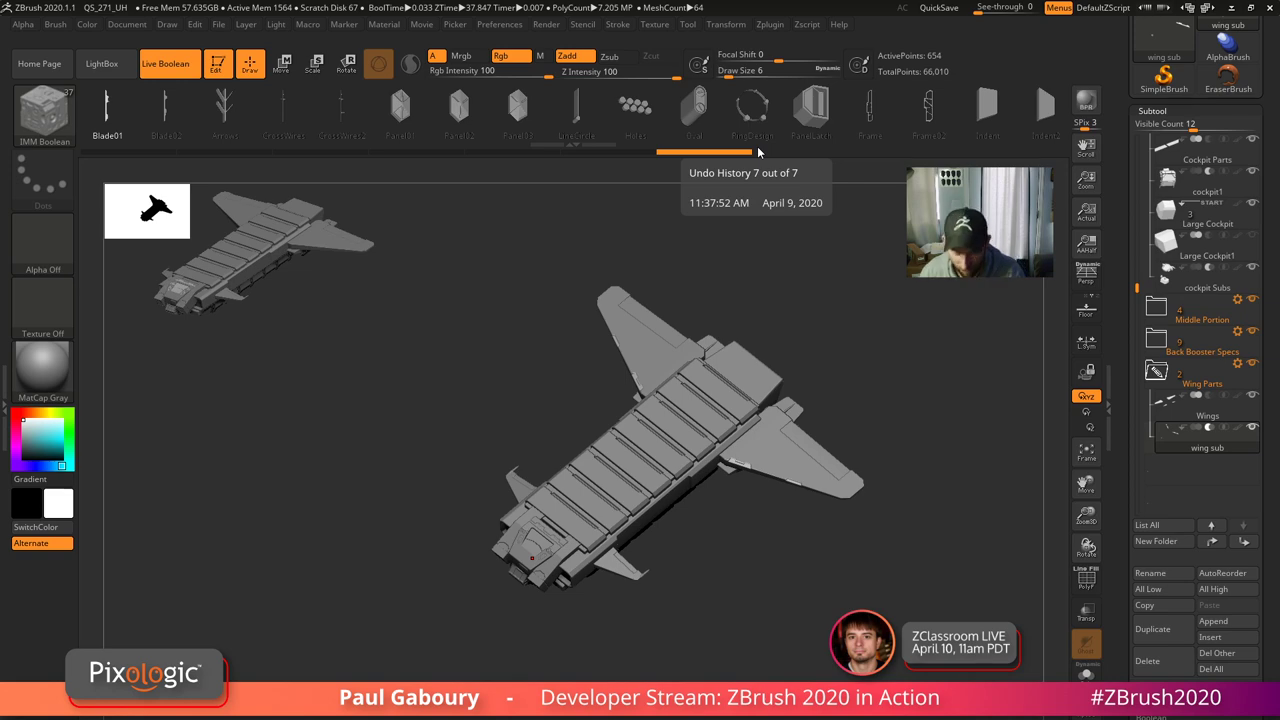
- Collapse the subtool list and switch the active tool from the ship to Plane3D
left_click_drag(844, 593, 852, 566)
left_click_drag(1121, 351, 1122, 512)
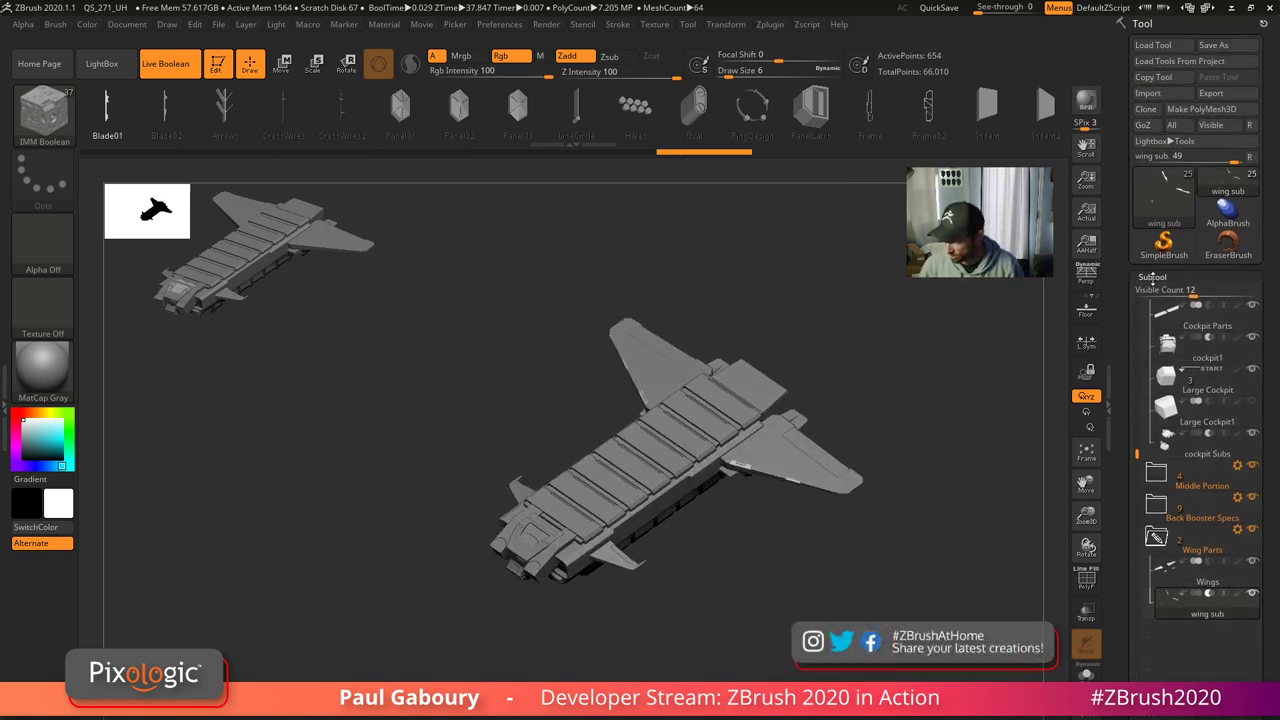
left_click(1152, 278)
left_click(1162, 202)
left_click(958, 258)
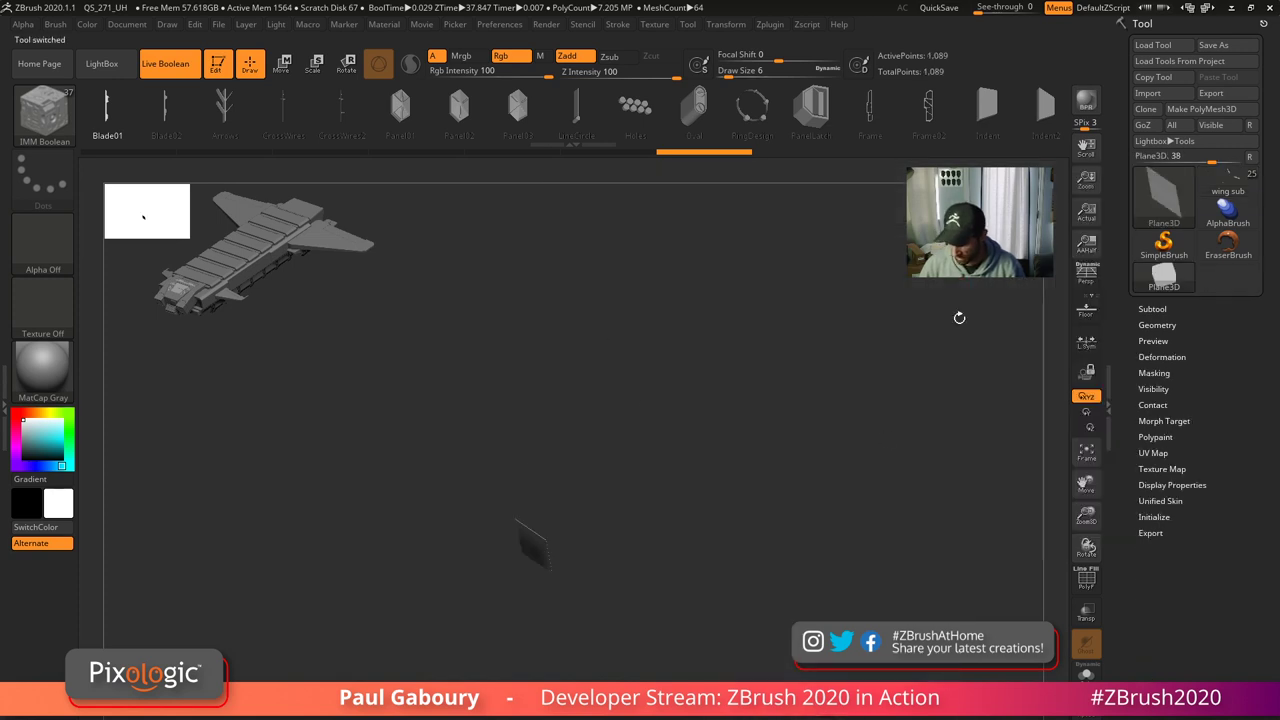
- Show the plane's polyframe facing the camera and convert the plane to a PolyMesh3D
left_click_drag(831, 616, 821, 536)
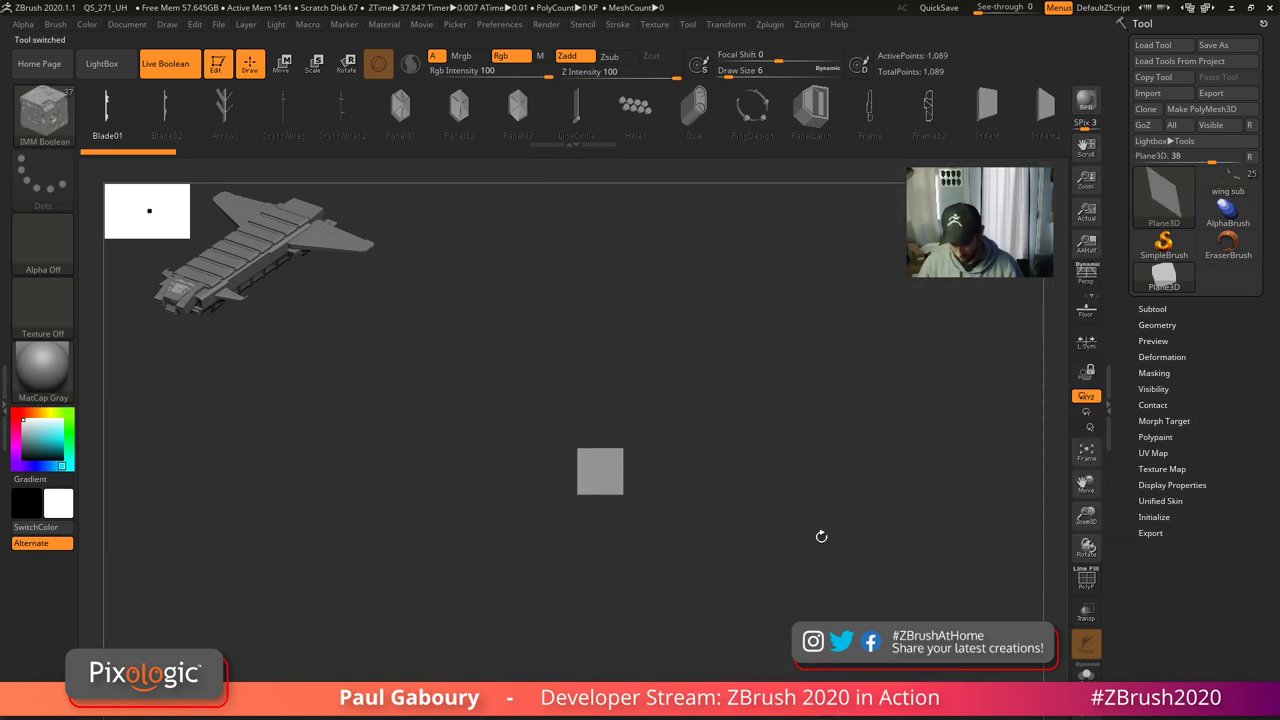
right_click_drag(659, 477, 806, 600, "ctrl")
left_click_drag(819, 557, 834, 577, "alt")
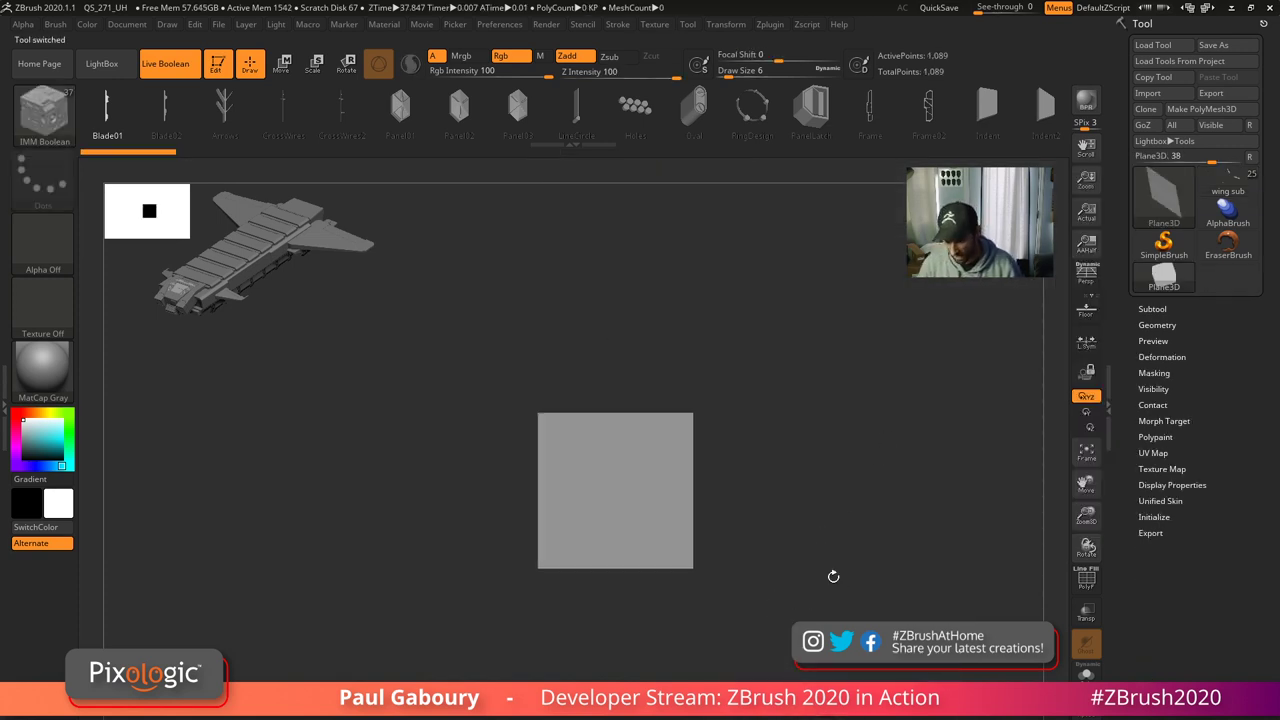
right_click_drag(834, 577, 845, 579, "ctrl")
key("shift+f")
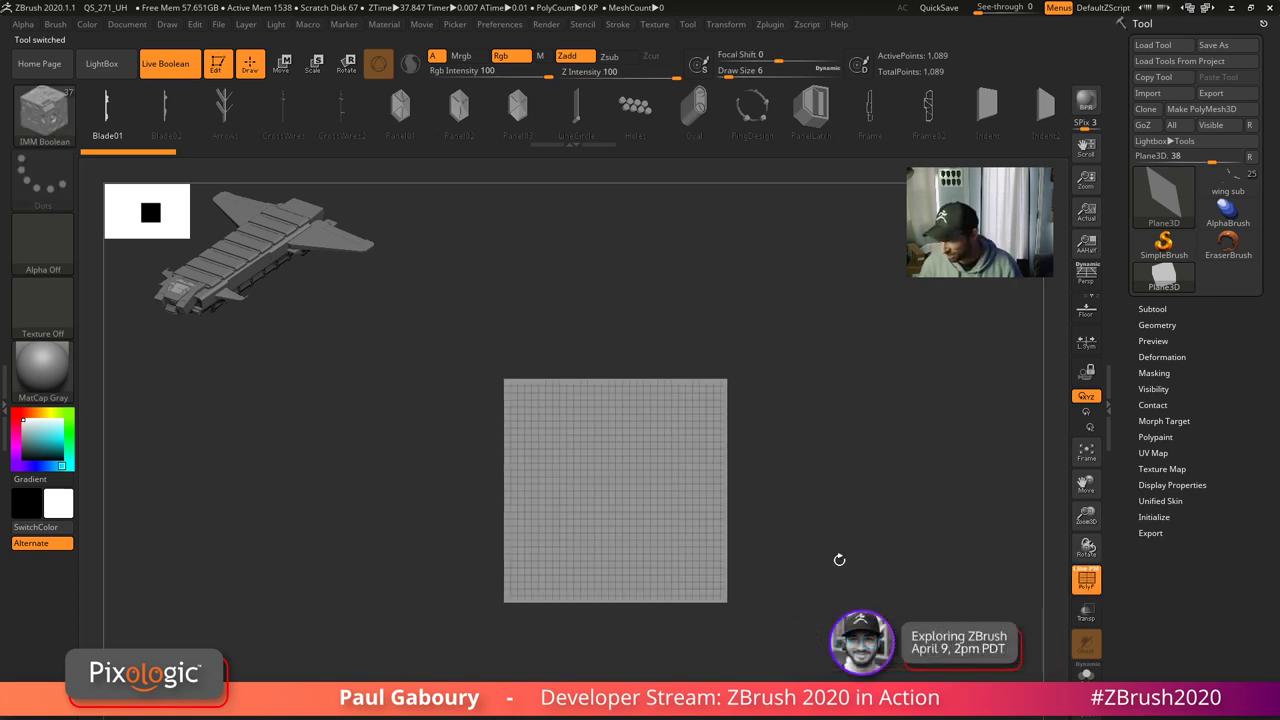
left_click(1210, 109)
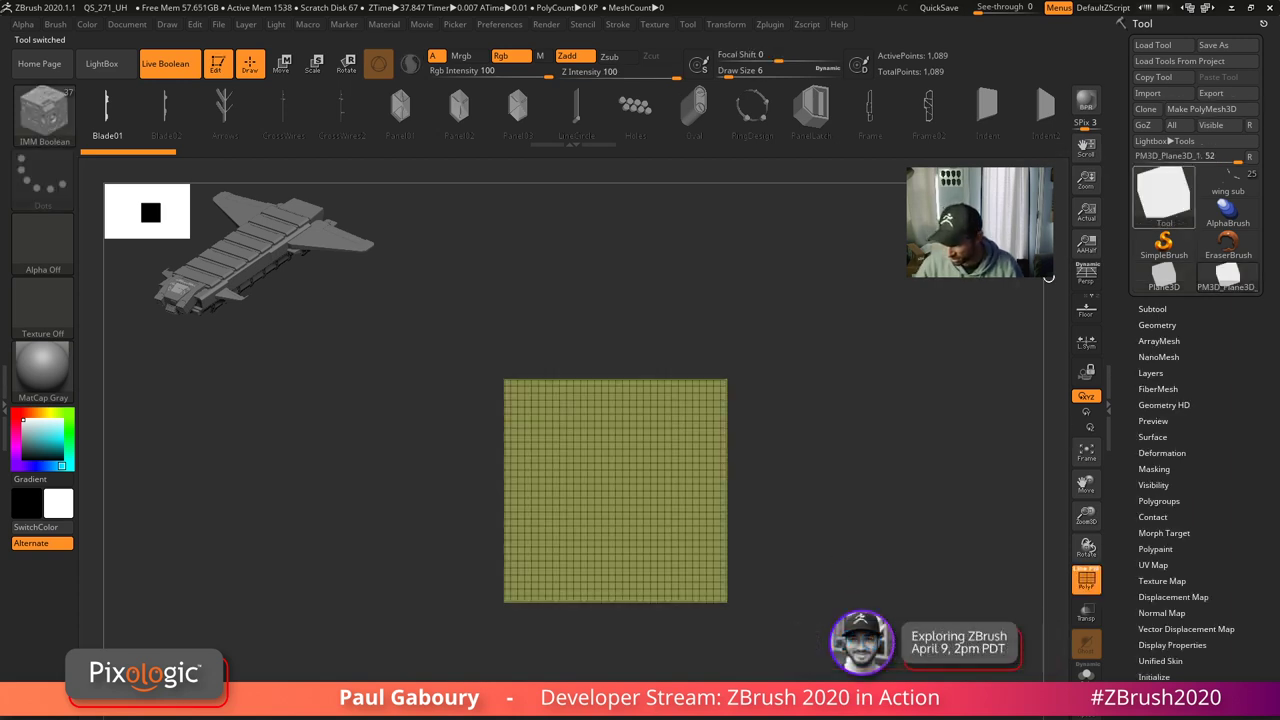
- Try dividing the plane's geometry with Smt enabled, and undo the subdivision
left_click(1166, 325)
left_click(1156, 448)
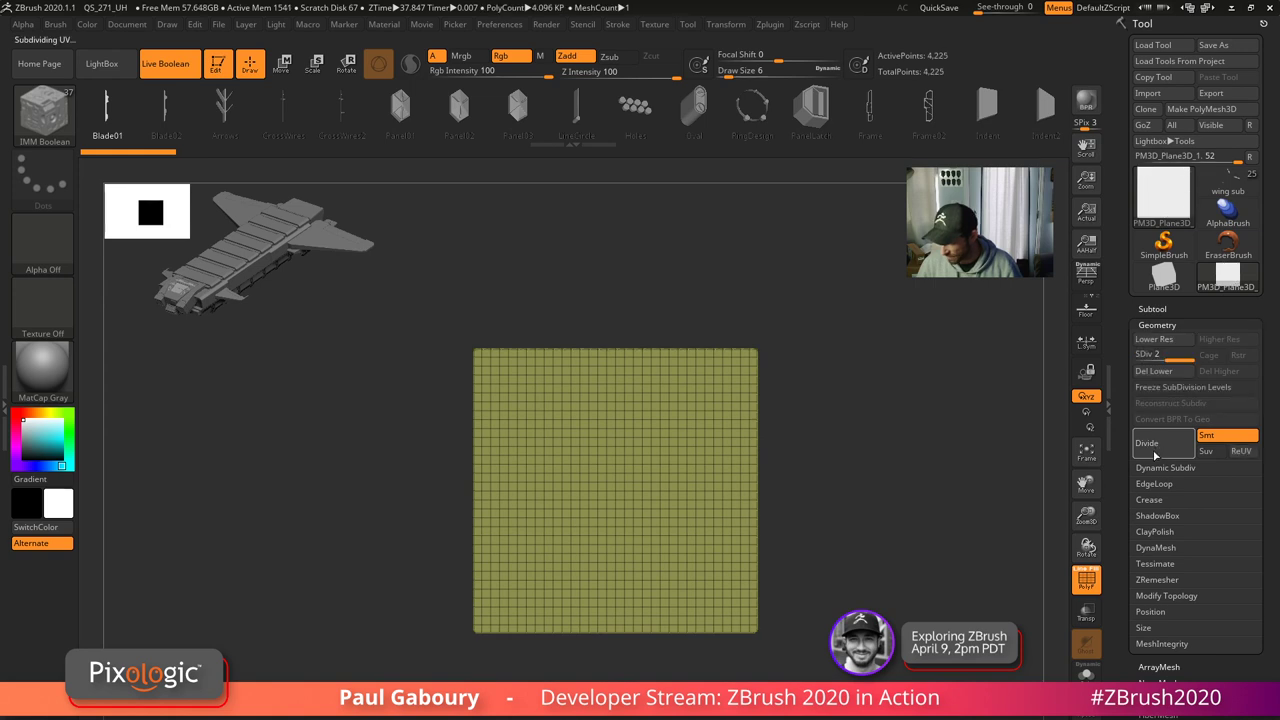
key("ctrl+z")
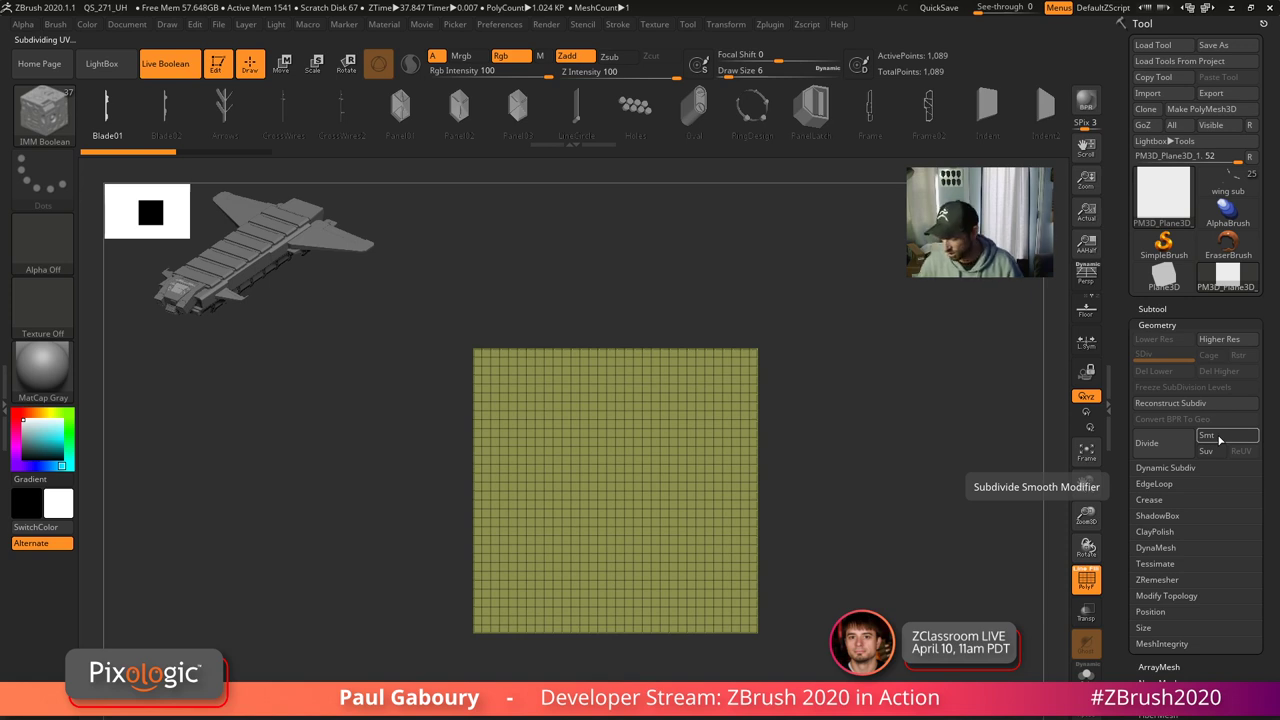
- Divide the plane twice with Smt turned off
left_click(1148, 443)
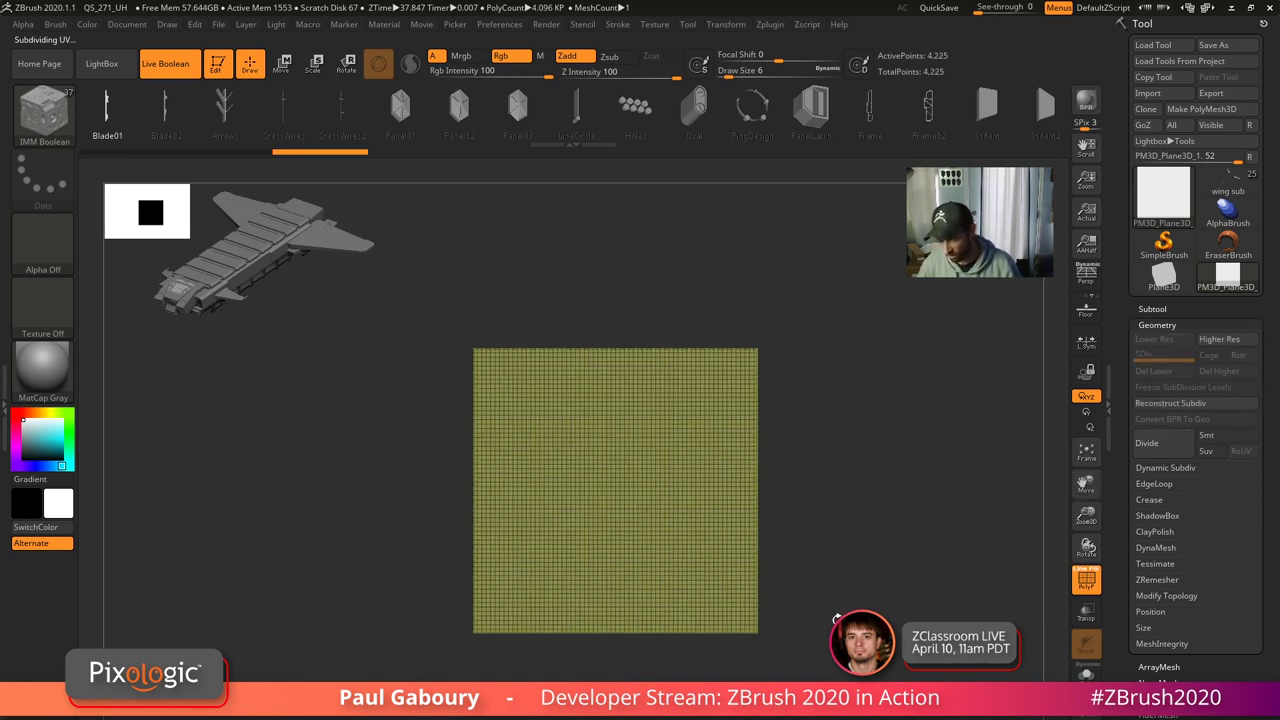
key("ctrl+d")
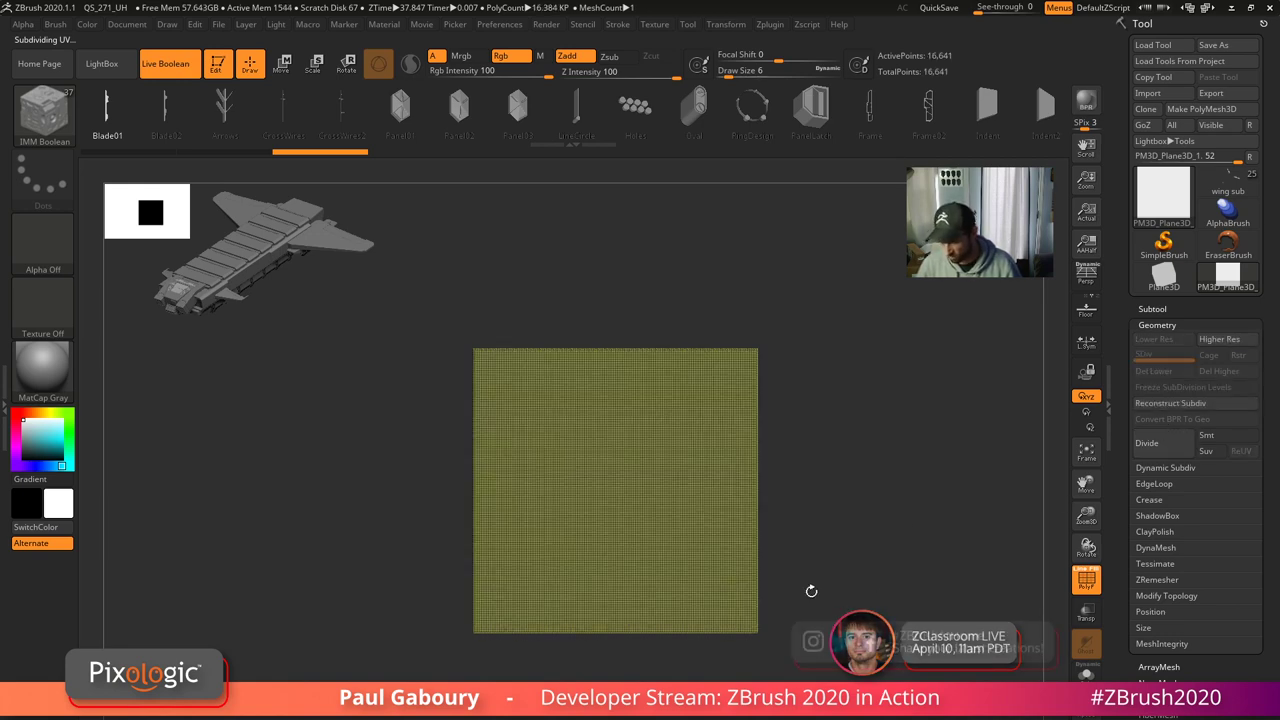
mouse_move(801, 588)
right_mouse_down("ctrl")
mouse_move(805, 630)
mouse_move(806, 603)
right_mouse_up("ctrl")
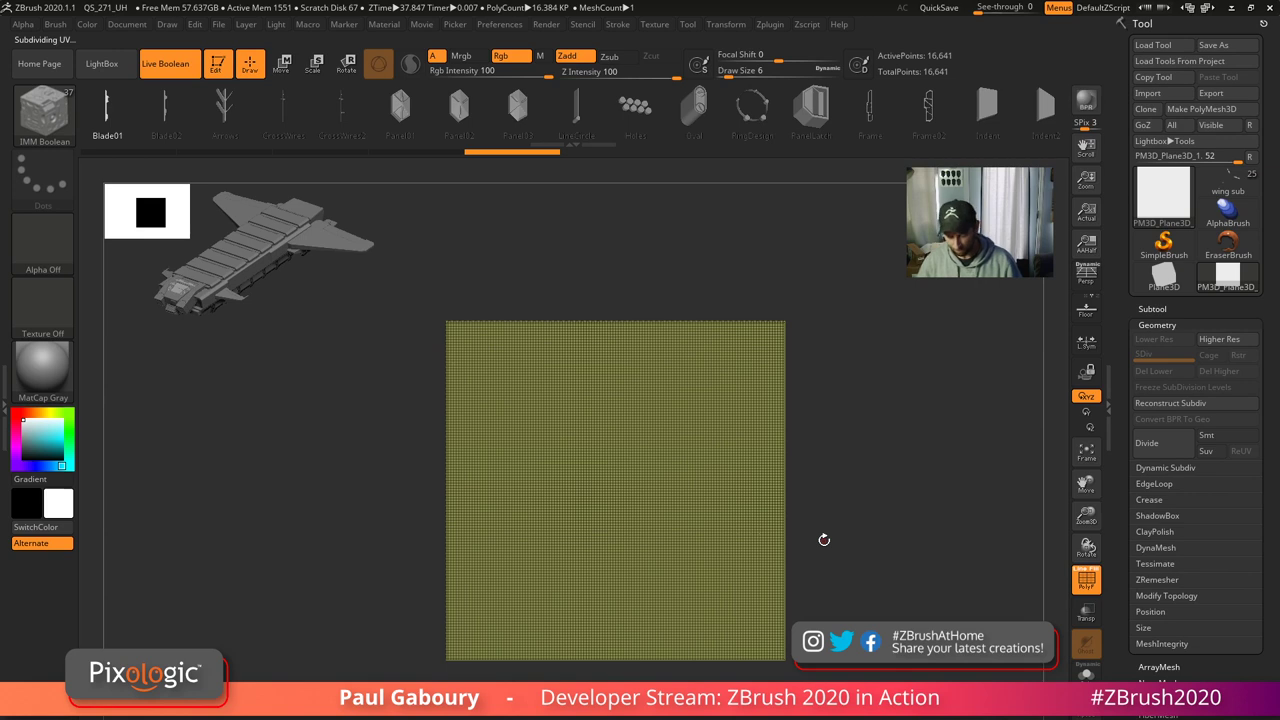
- Slice the plane diagonally across its middle with the SliceCurve brush and isolate the upper polygroup
left_click(44, 114, "ctrl+shift")
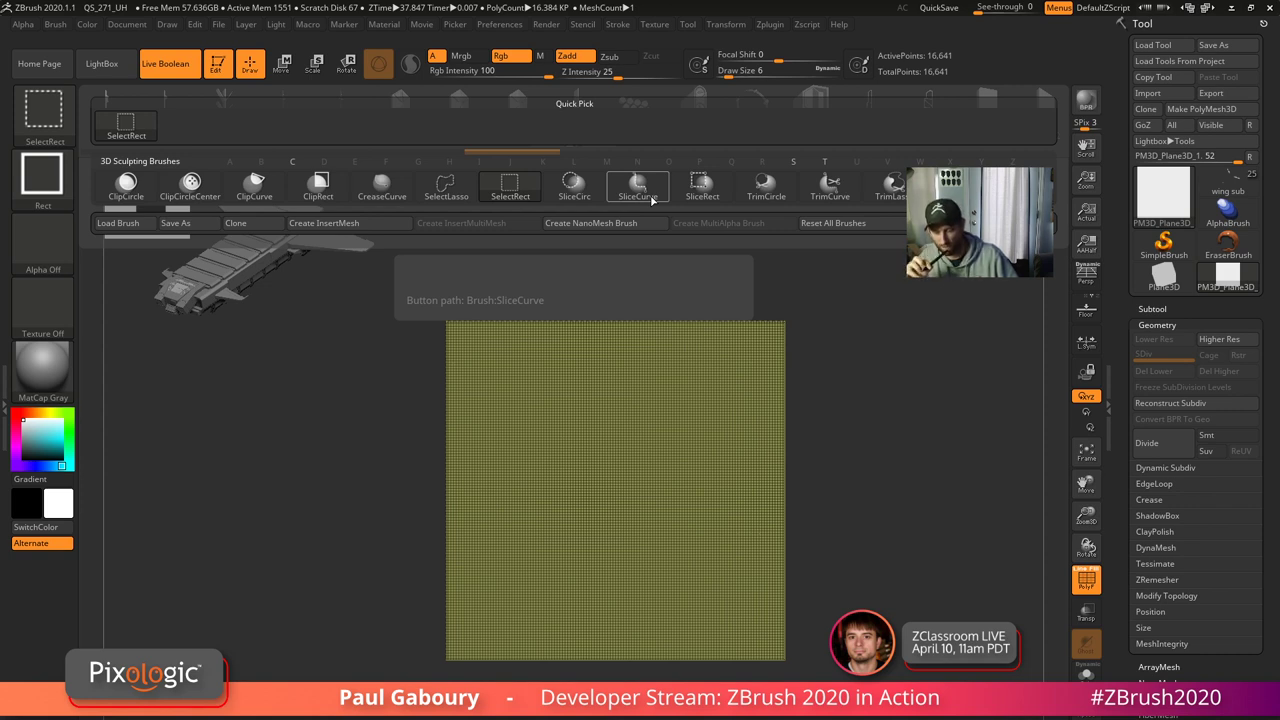
left_click(650, 199)
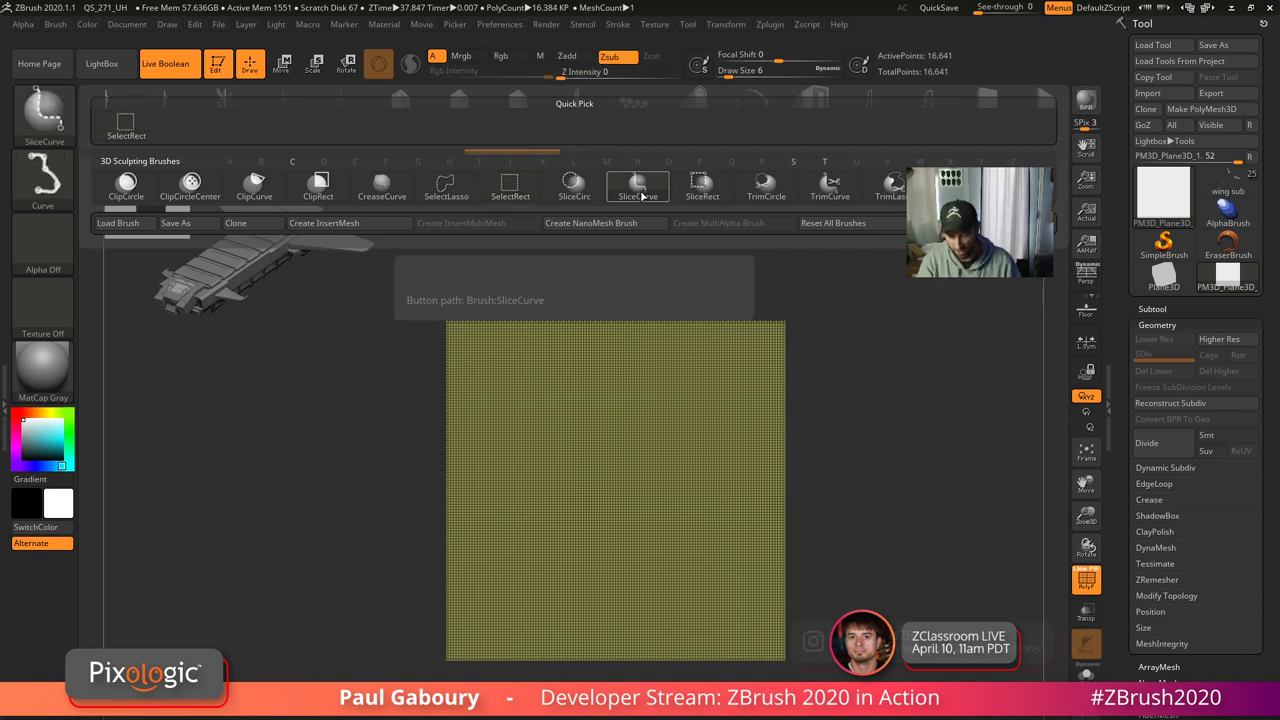
left_click_drag(308, 594, 930, 366, "ctrl+shift")
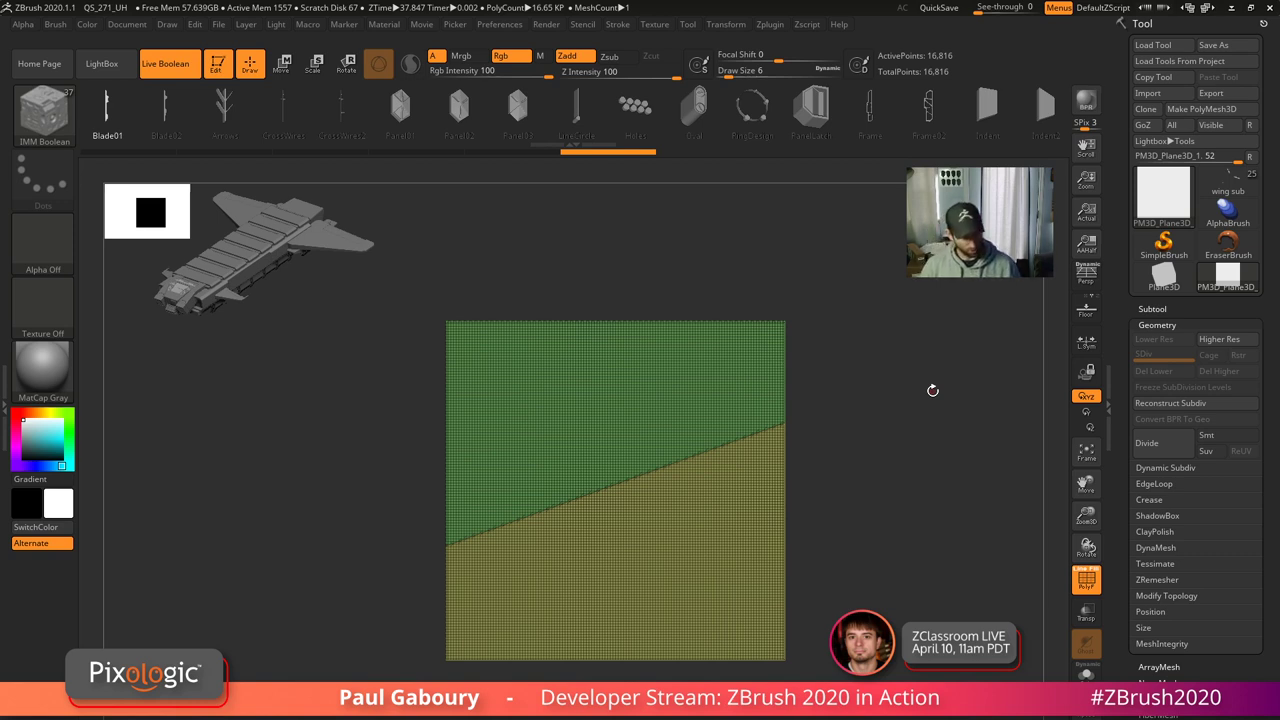
left_click(688, 420, "ctrl+shift")
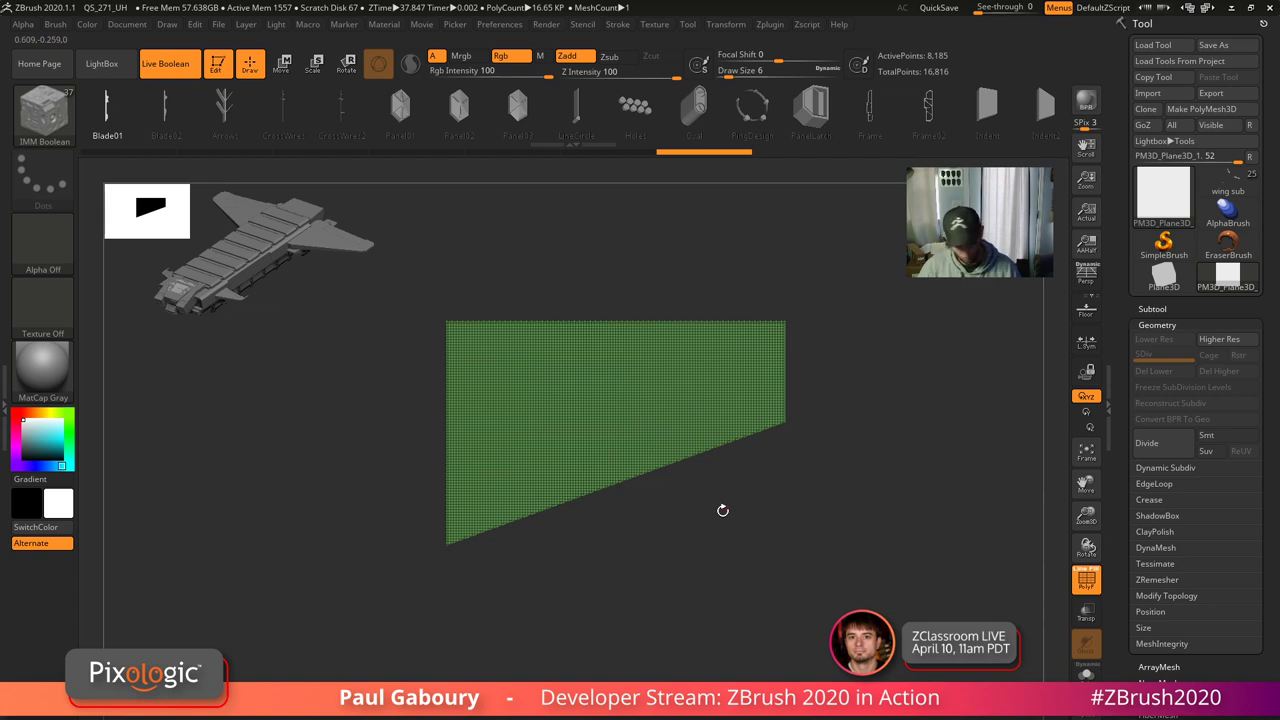
- Hide the polyframe on the isolated upper polygroup and bring the whole plane back into view
key("shift+f")
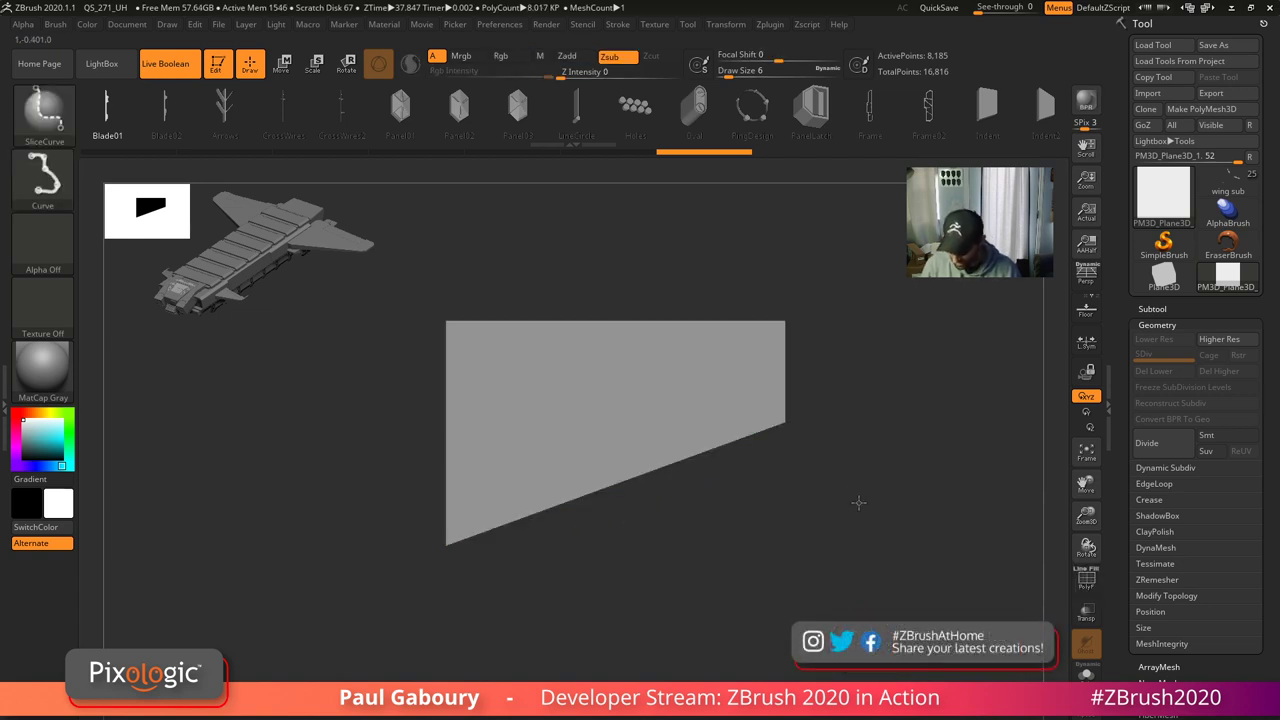
left_click(855, 510, "ctrl+shift")
left_click(737, 563, "ctrl+shift")
left_click(879, 555, "ctrl+shift")
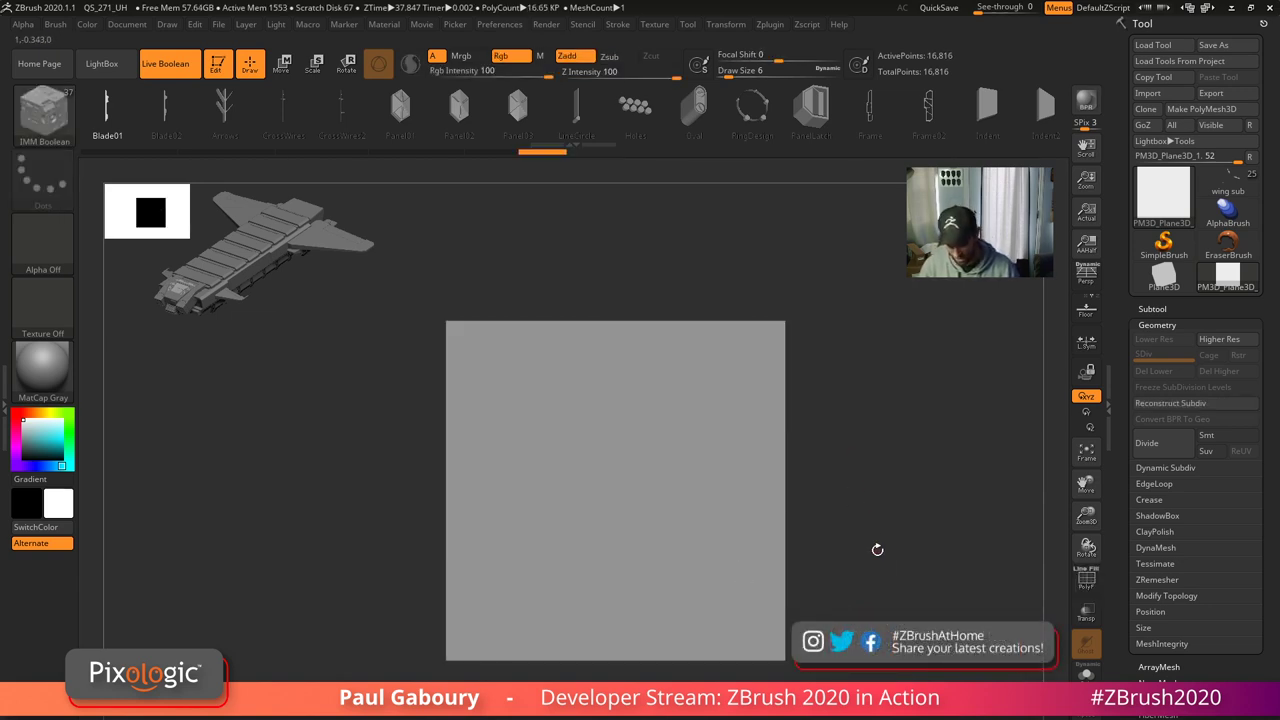
- Show the polyframe again and undo the diagonal slice across the plane
key("shift+f")
key("ctrl+z")
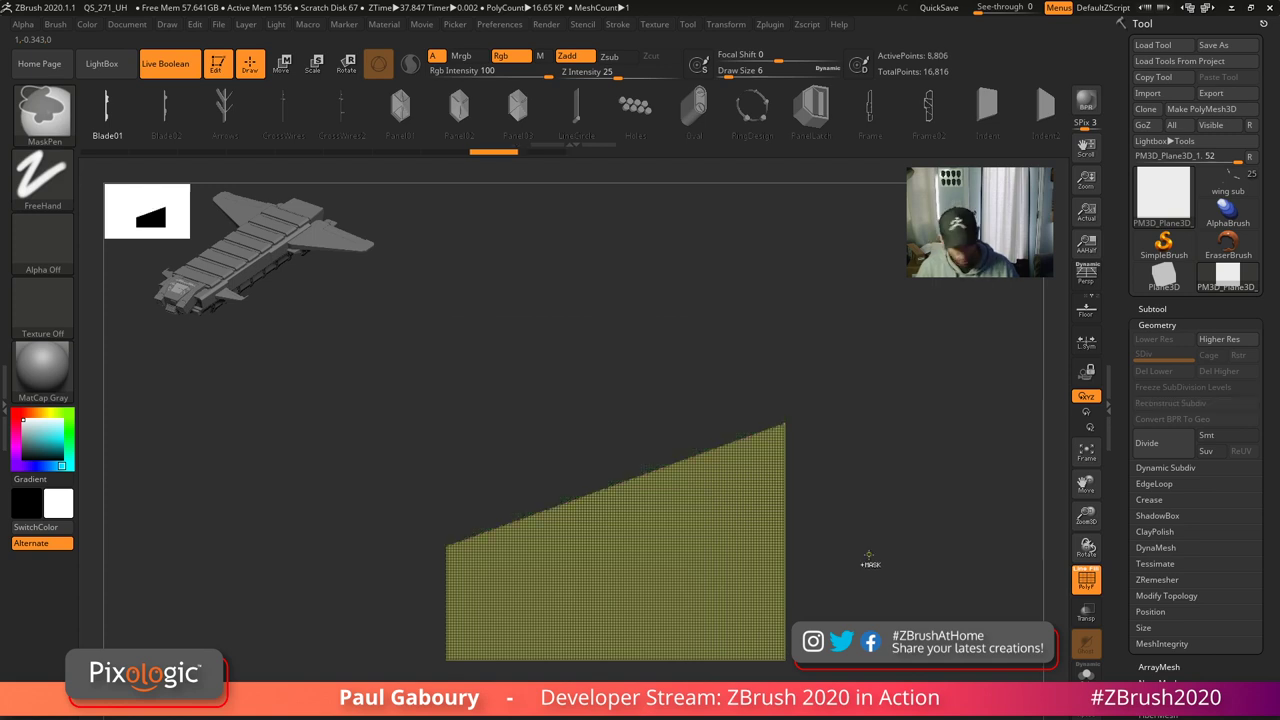
key("ctrl+z")
key("ctrl+z")
key("ctrl+z")
key("ctrl+z")
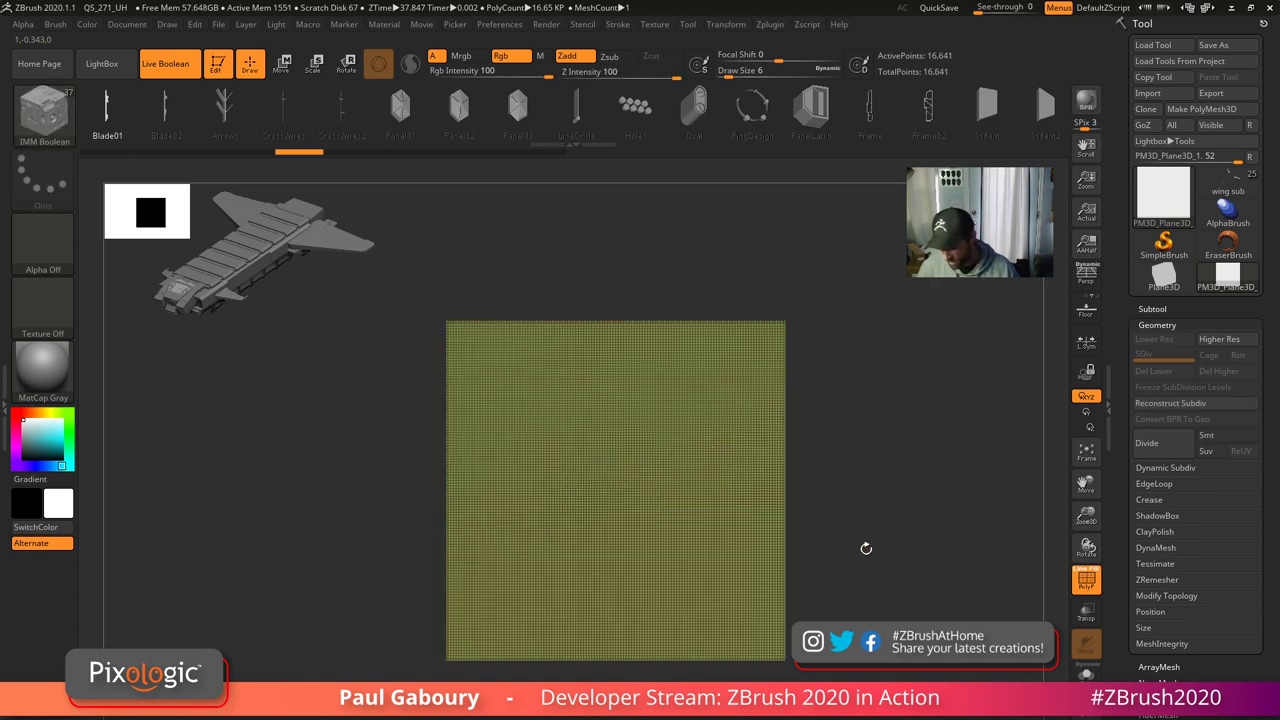
- Try a diagonal SliceCurve cut with BRadius at Draw Size 6 across the plane, and undo it after inspecting the strip
mouse_move(857, 537)
left_mouse_down()
mouse_move(823, 571)
mouse_move(843, 551)
mouse_move(860, 556)
mouse_move(851, 529)
left_mouse_up()
key("ctrl")
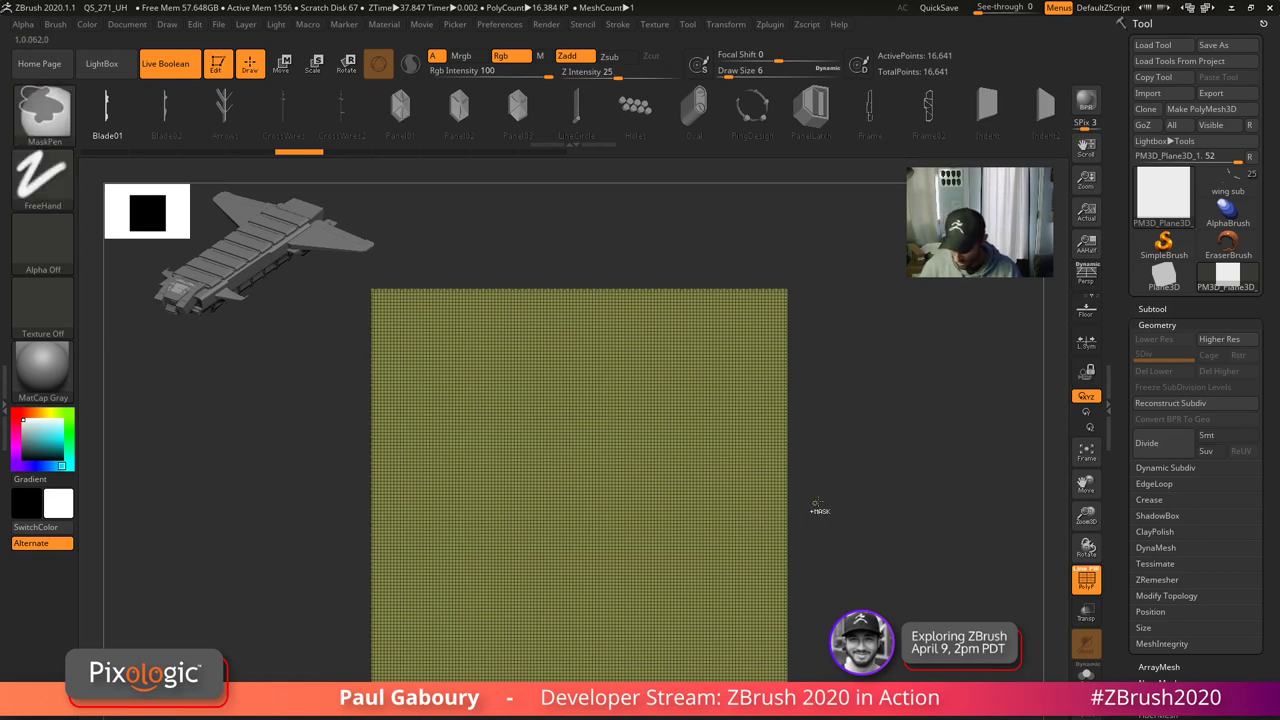
left_click(805, 487)
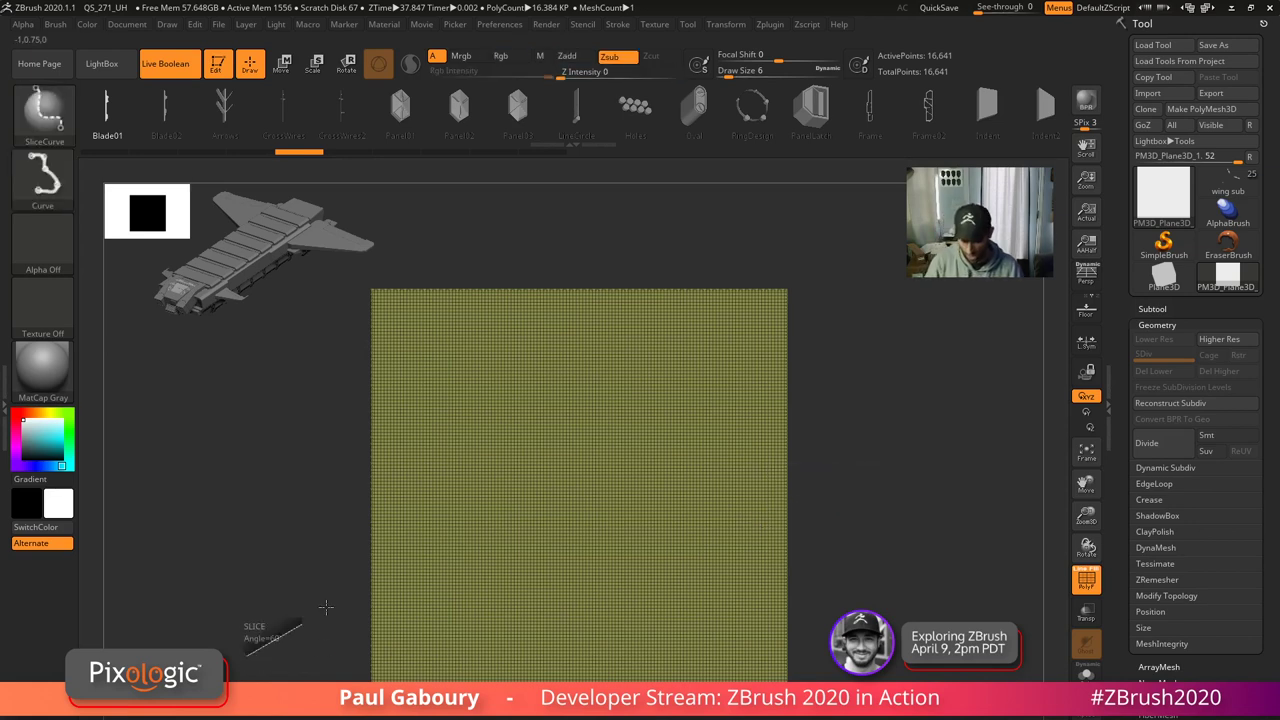
left_click_drag(325, 606, 927, 314, "ctrl+shift")
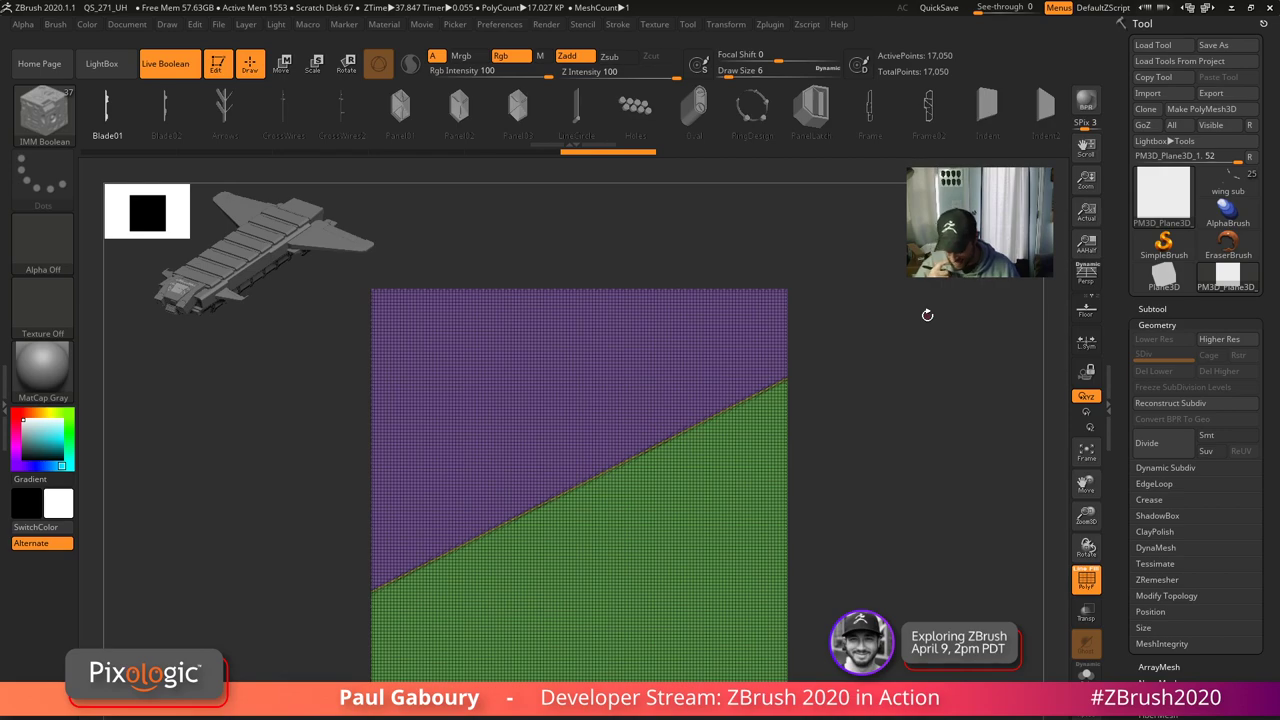
right_click_drag(633, 468, 608, 449, "ctrl")
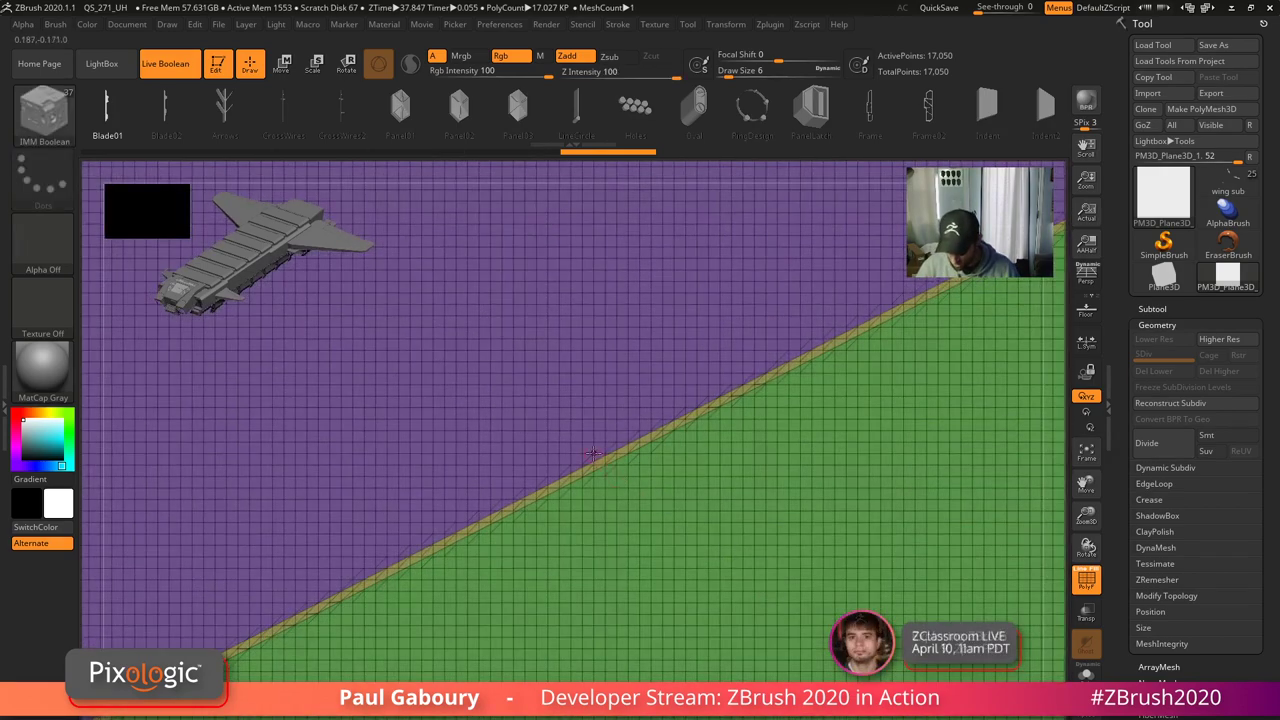
scroll(607, 449, "up", 3)
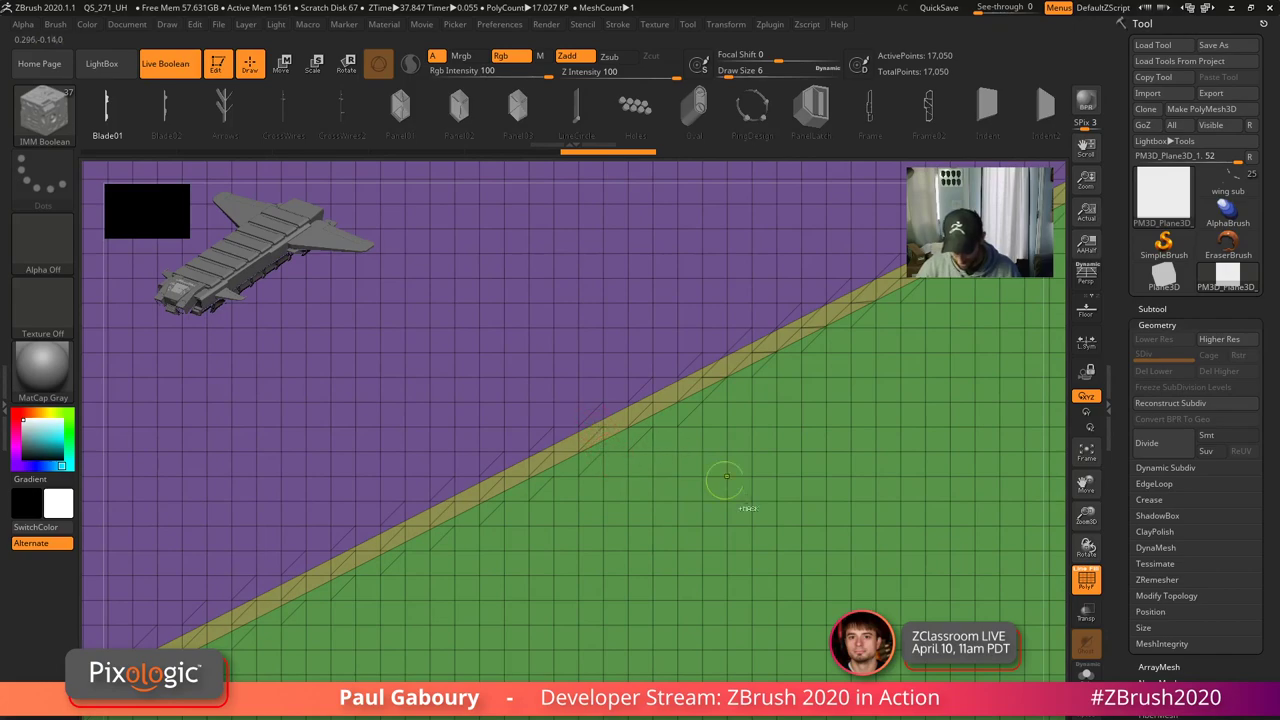
scroll(722, 495, "down", 6)
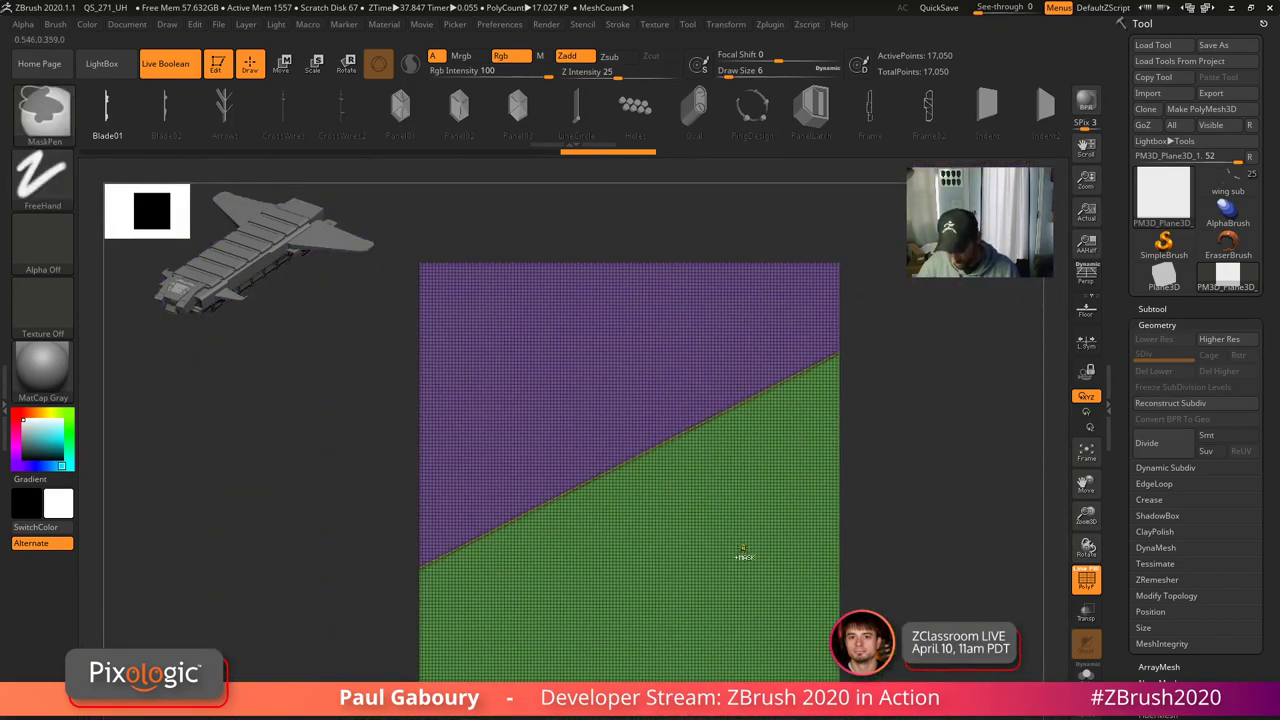
key("ctrl+z")
- Try a diagonal BRadius slice across the plane at Draw Size 14, and undo it
key("s")
left_click_drag(887, 532, 896, 533)
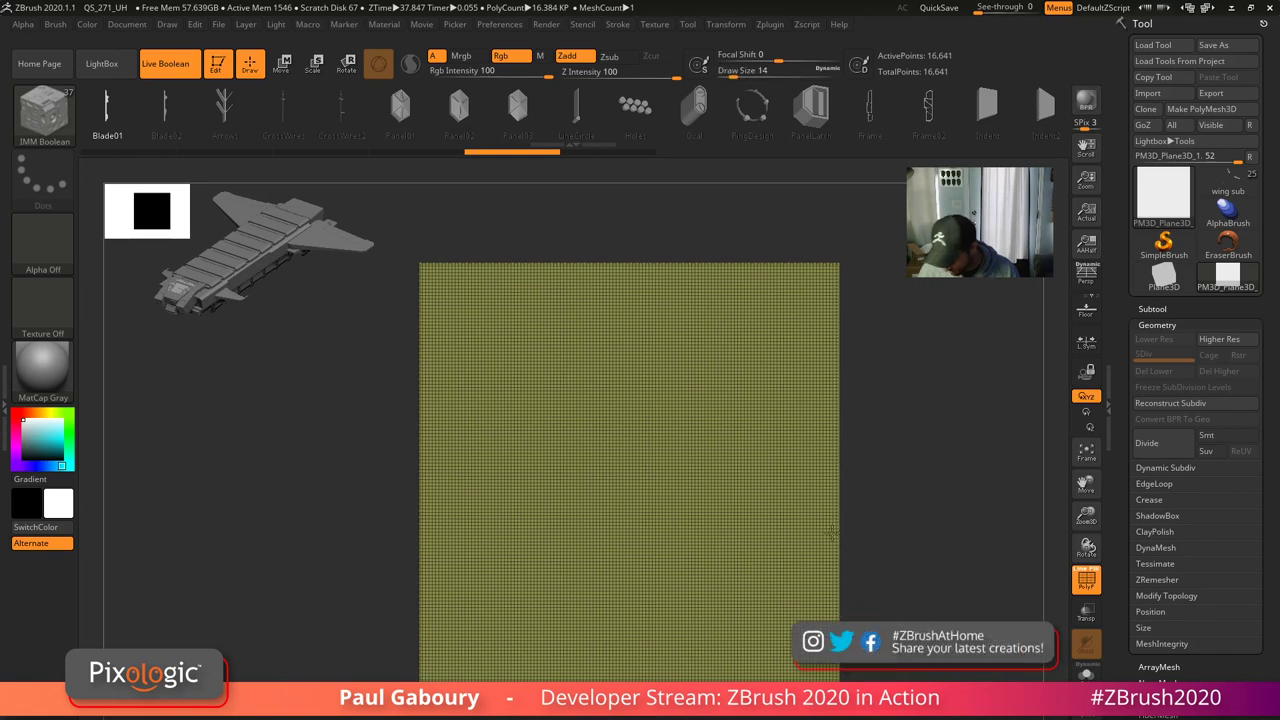
mouse_move(280, 668)
left_mouse_down("ctrl+shift")
mouse_move(458, 558)
mouse_move(994, 349)
left_mouse_up("ctrl+shift")
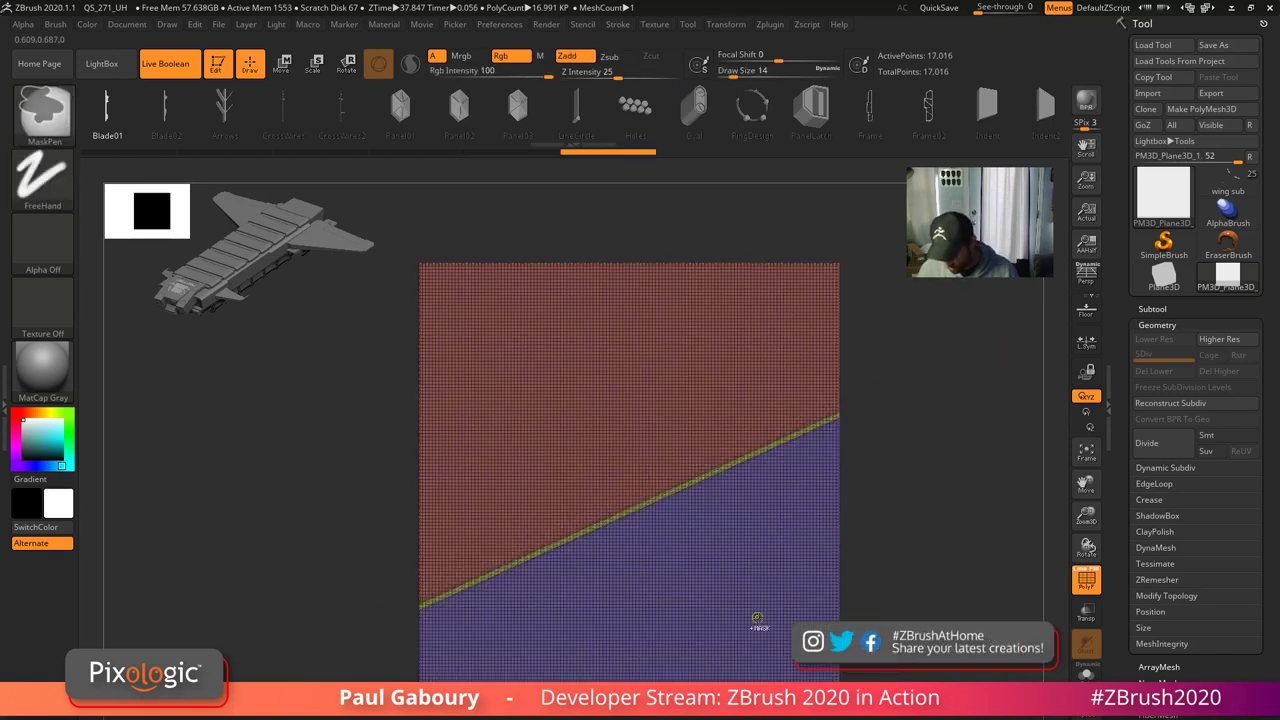
key("ctrl+w")
- Set the Draw Size to 23, try another diagonal BRadius slice across the plane, and undo the slice
key("s")
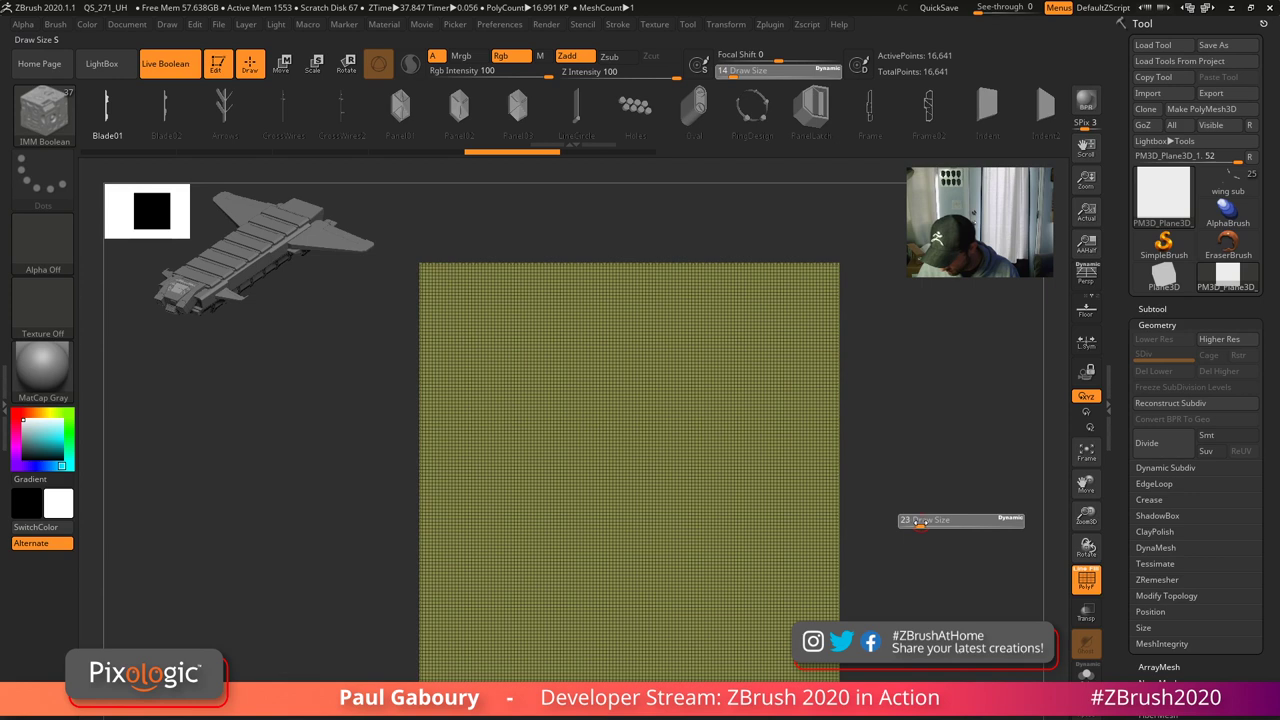
left_click_drag(300, 634, 965, 332, "ctrl+shift")
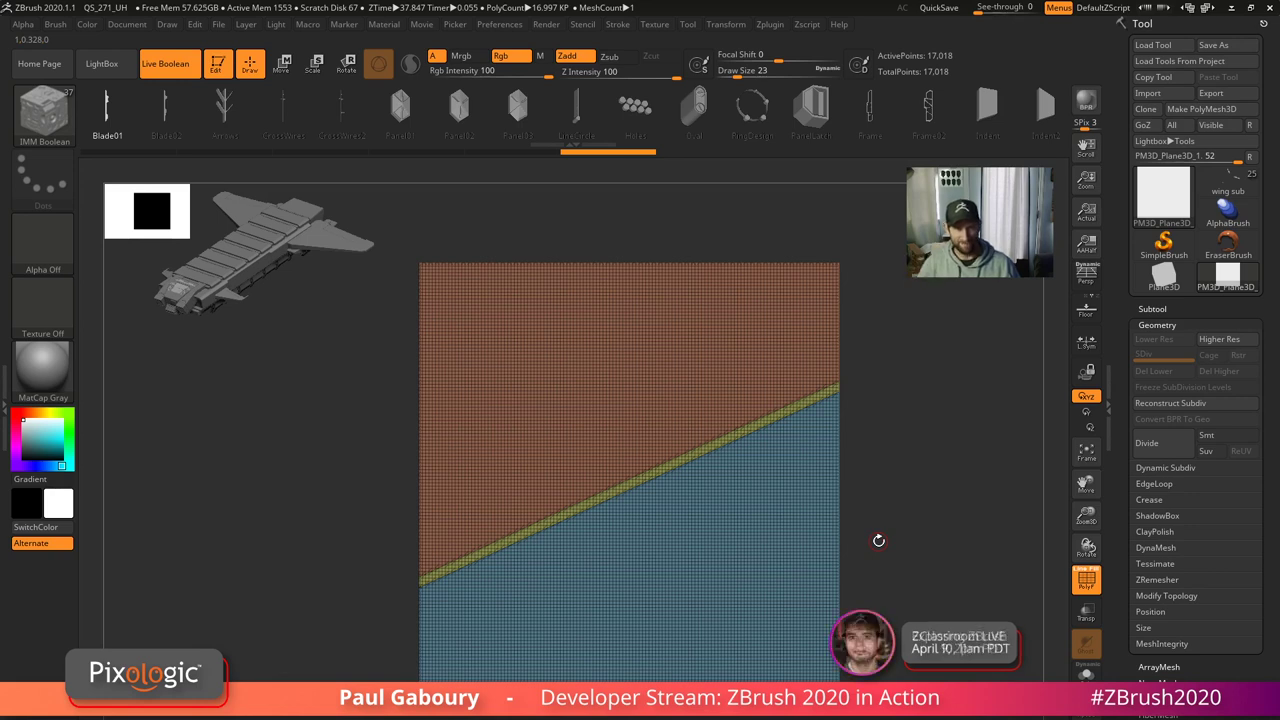
left_click_drag(875, 588, 826, 580, "alt")
mouse_move(814, 558)
right_mouse_down("alt")
mouse_move(834, 534)
mouse_move(818, 542)
right_mouse_up("alt")
right_click_drag(835, 518, 864, 541, "alt")
left_click_drag(865, 540, 876, 541)
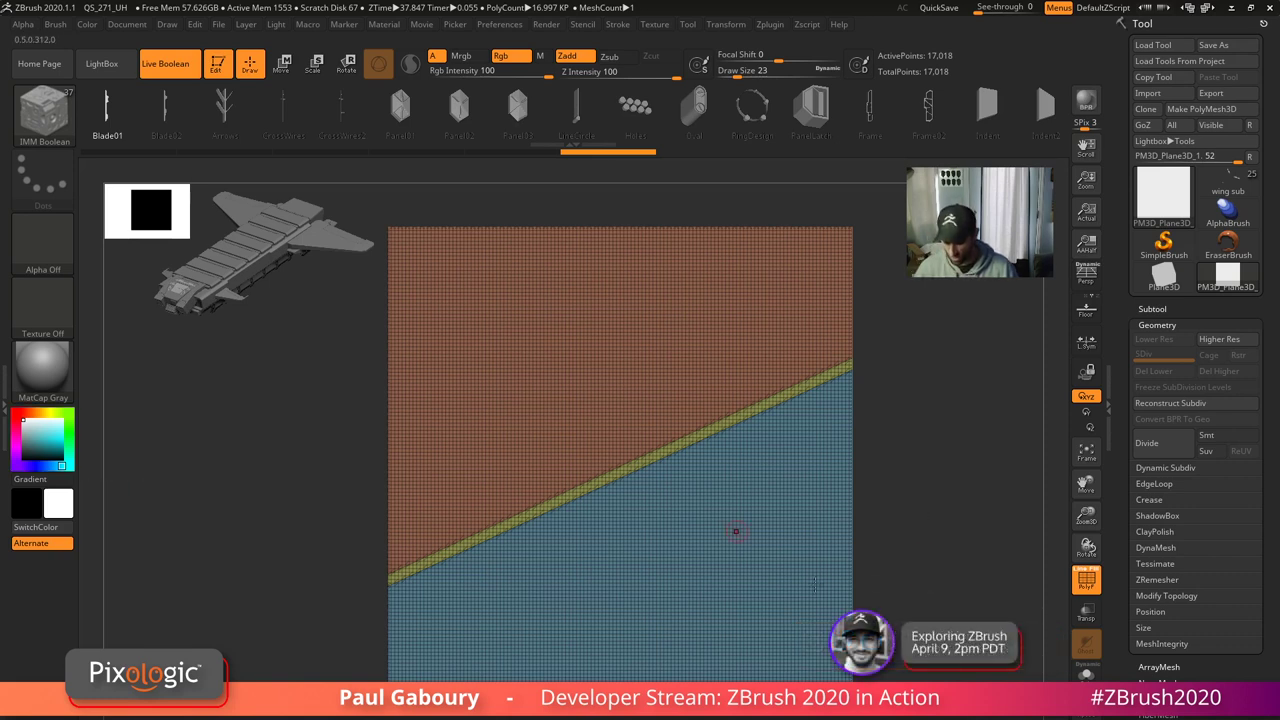
key("ctrl+z")
- Duplicate the plane subtool five times
left_click(1158, 309)
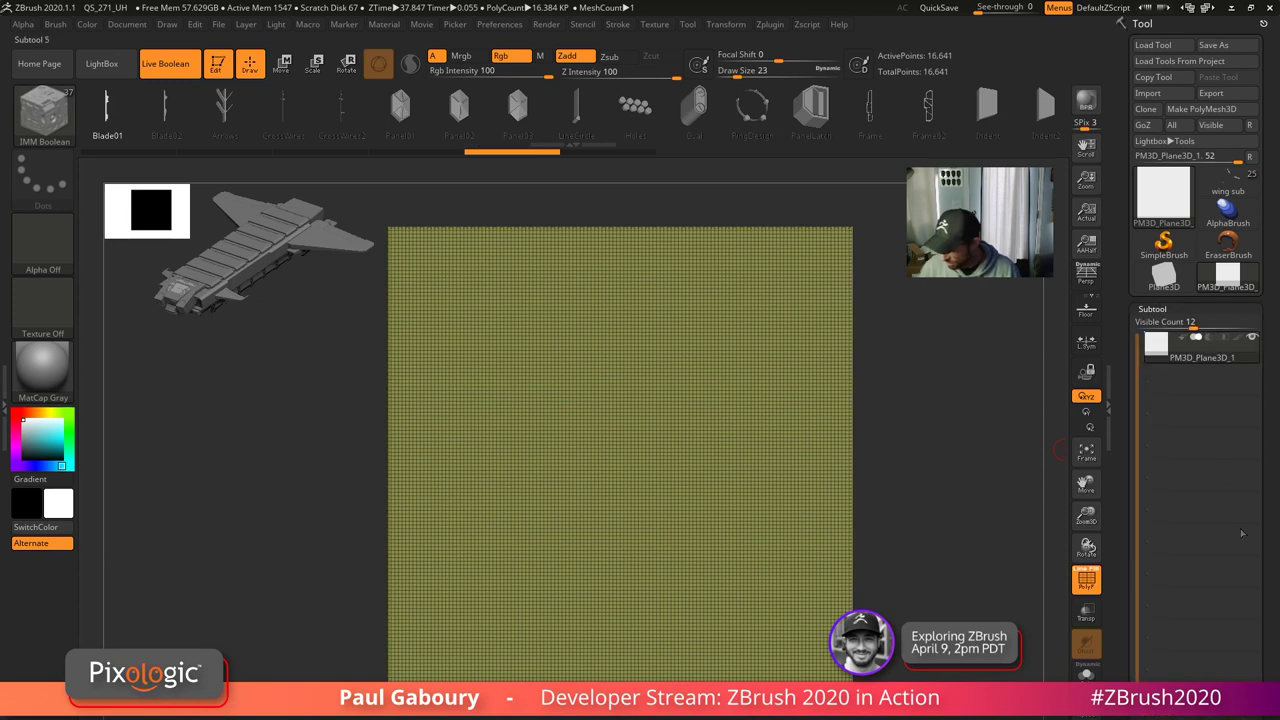
left_click_drag(1268, 590, 1270, 577)
scroll(1250, 560, "down", 5)
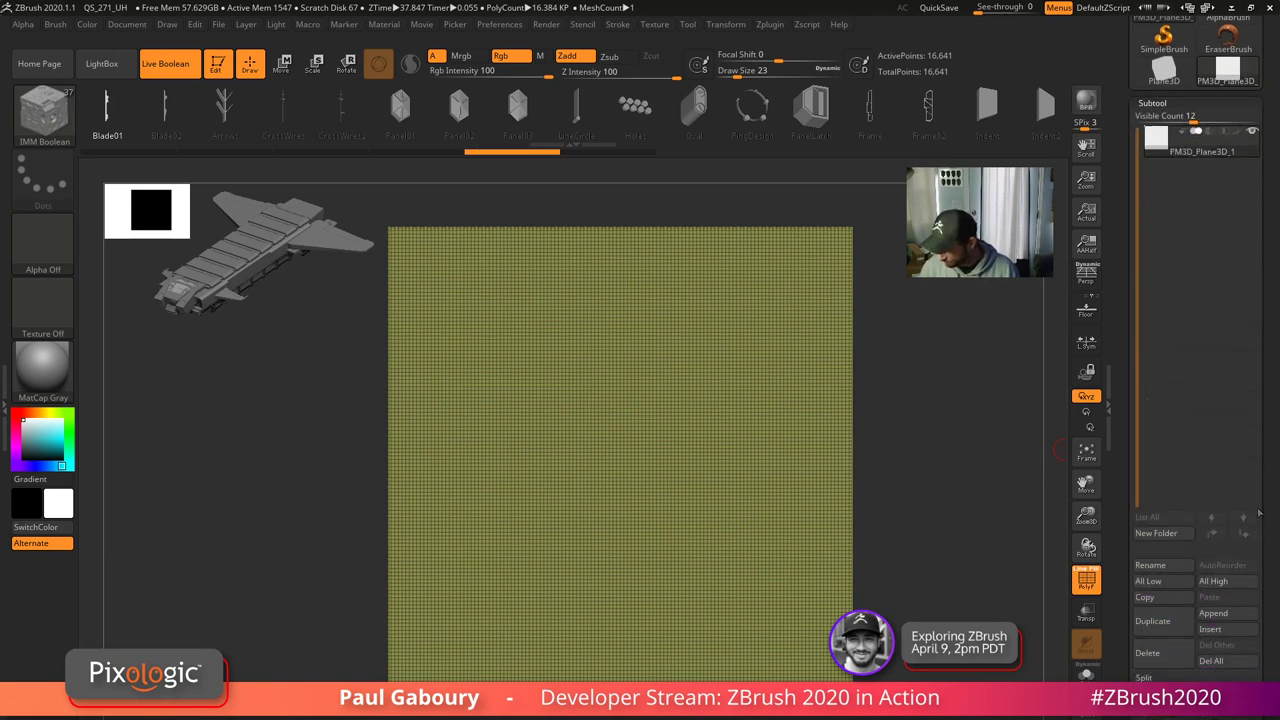
left_click(1155, 621)
left_click(1155, 621)
left_click(1166, 624)
left_click(1166, 624)
left_click(1166, 624)
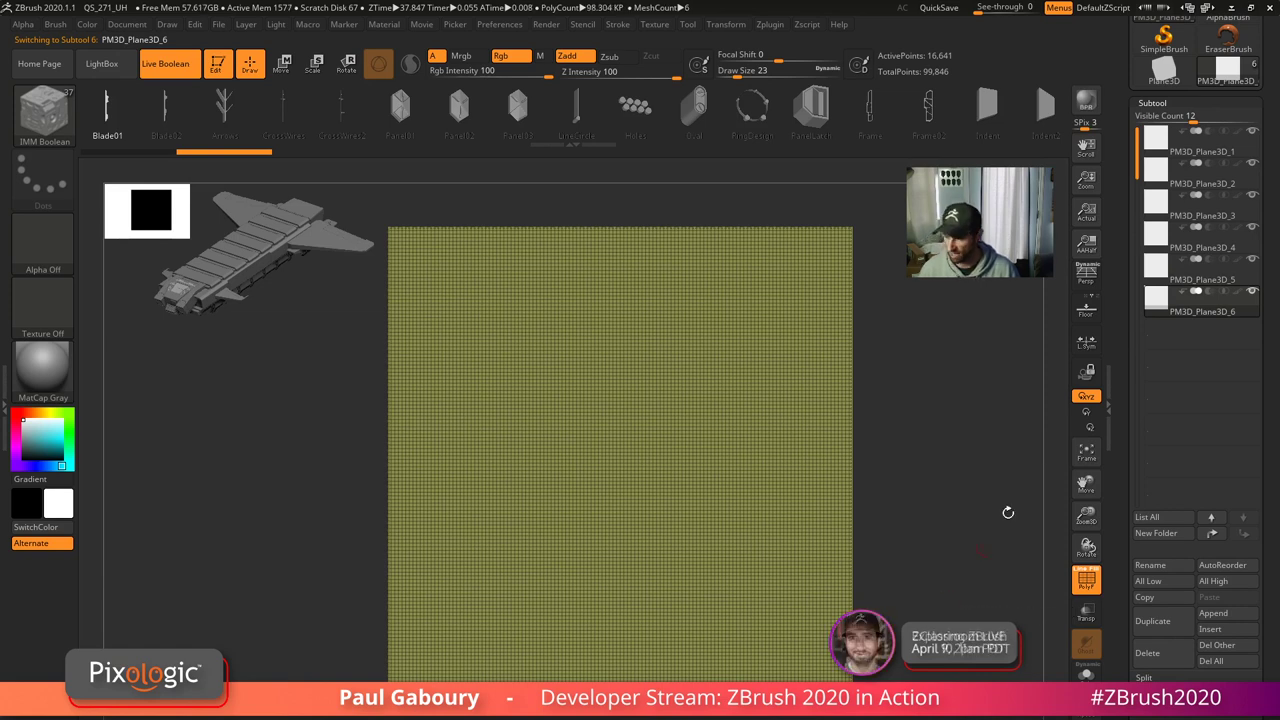
- Select the subtool PM3D_Plane3D_1 and slice it diagonally across its middle with SliceCurve
left_click(1157, 152)
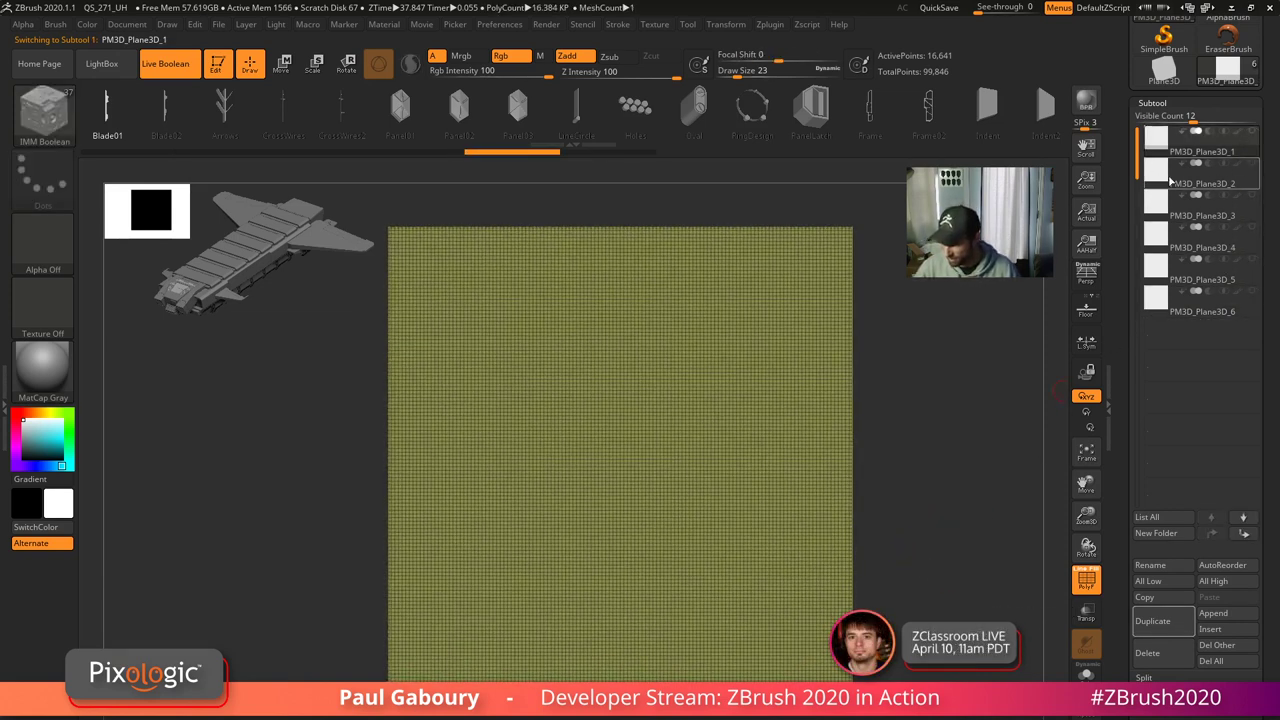
mouse_move(1205, 175)
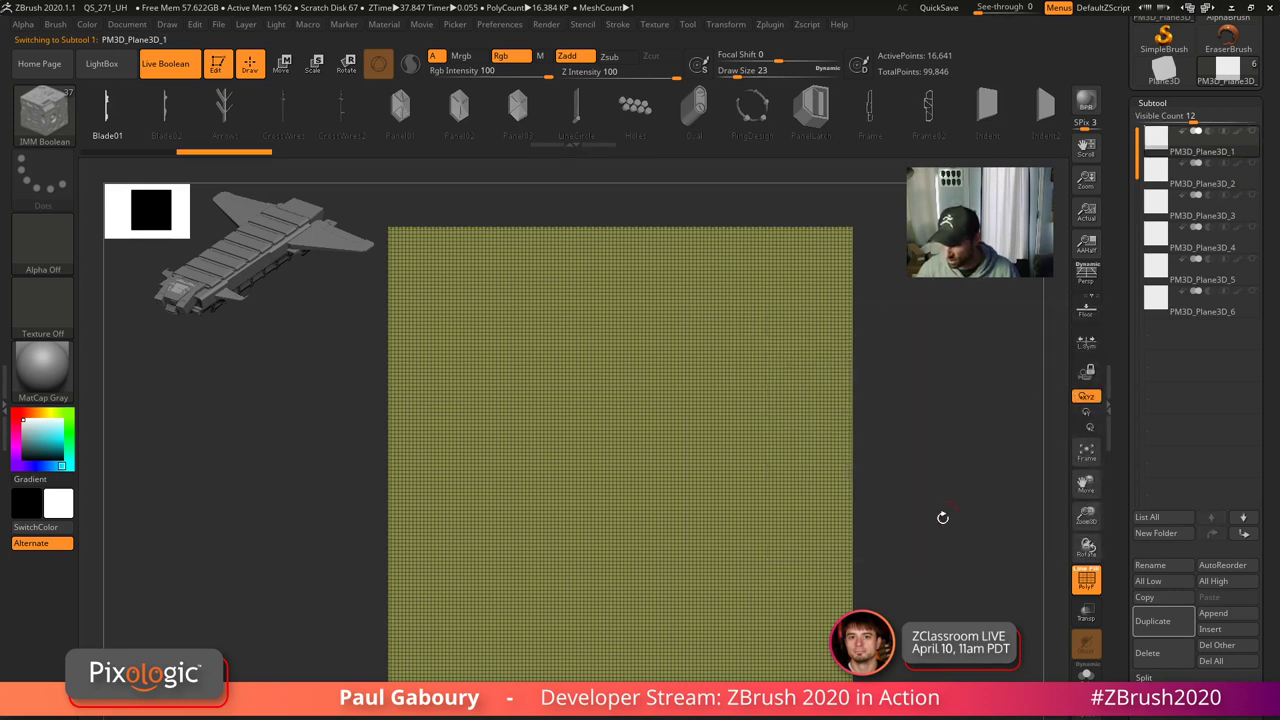
right_click_drag(922, 541, 763, 549, "ctrl")
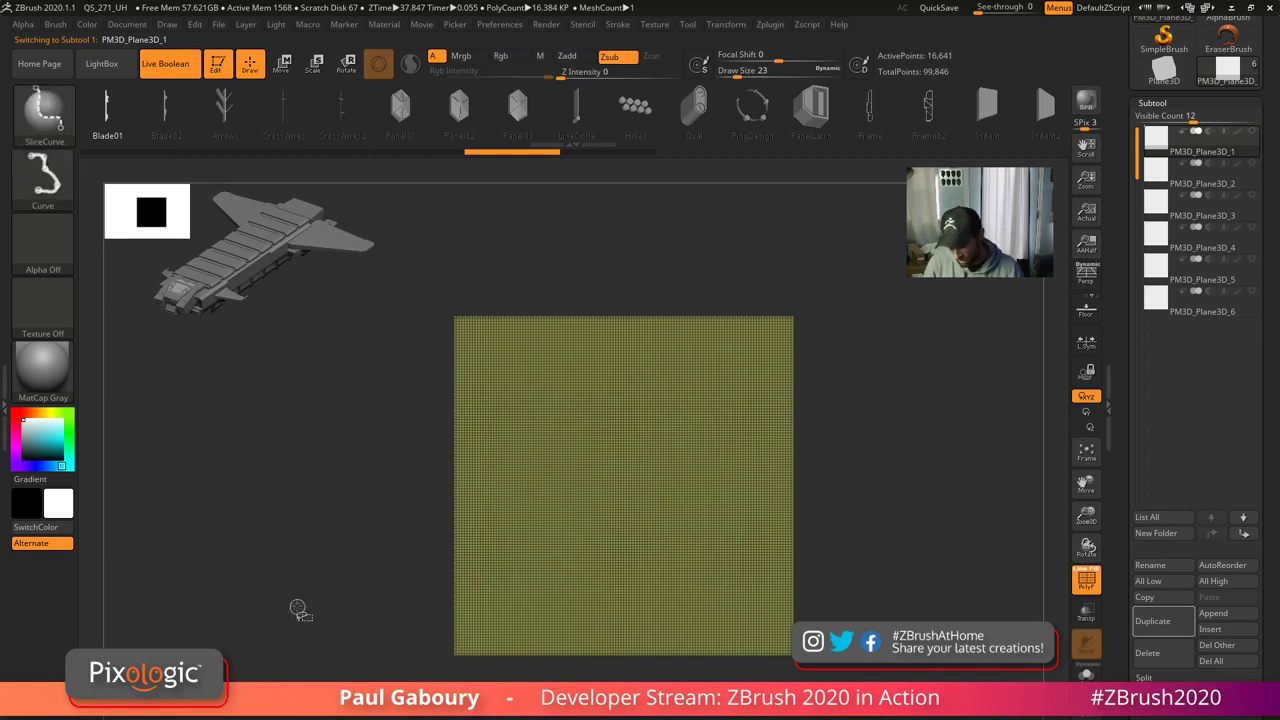
left_click_drag(300, 611, 962, 393)
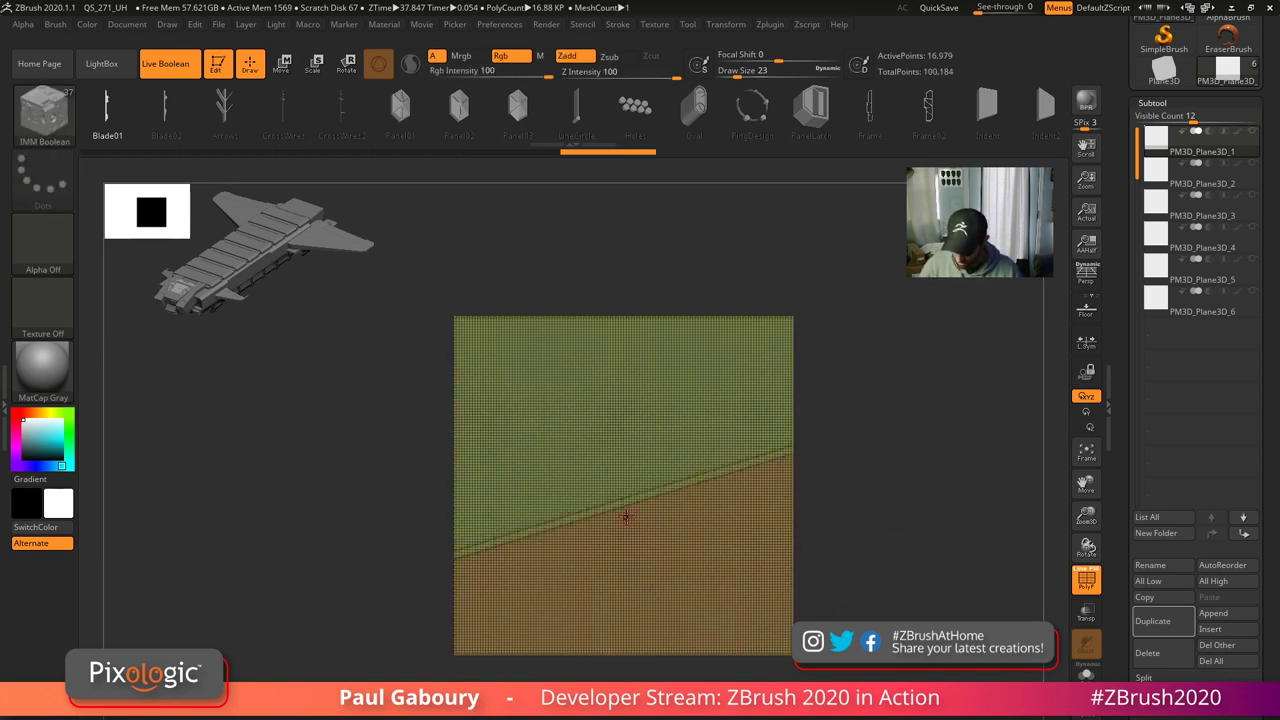
- Slice the plane vertically from mid-strip down through its bottom edge, and from the strip's right part up through its top edge
right_click_drag(632, 514, 657, 534, "ctrl")
left_click_drag(638, 495, 636, 700, "ctrl+shift")
key("ctrl")
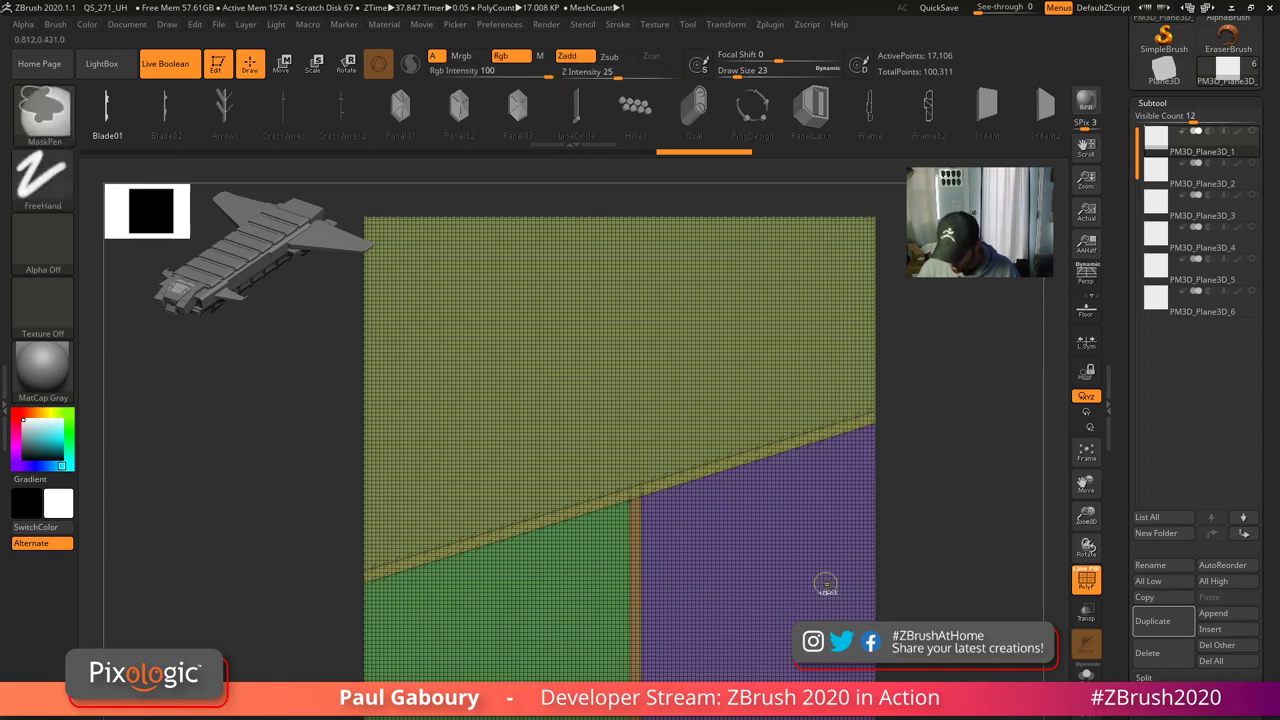
right_click_drag(826, 584, 771, 606, "ctrl")
key("ctrl+shift")
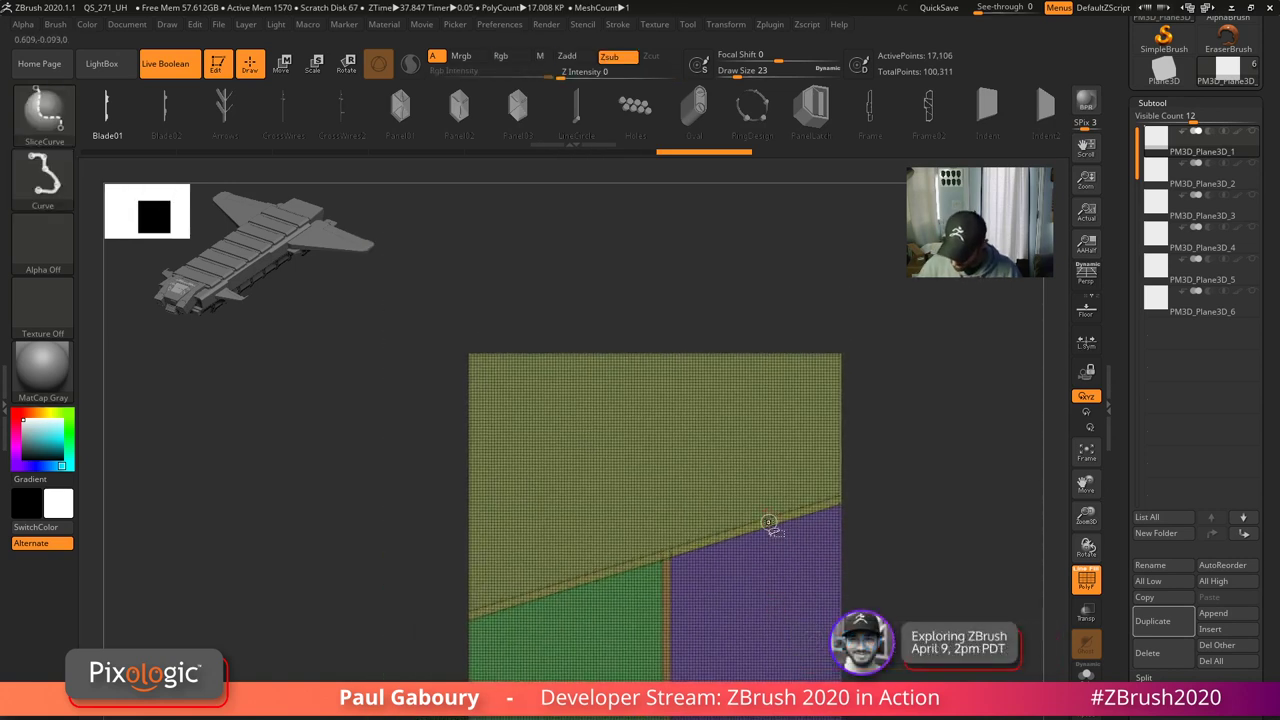
left_click_drag(768, 523, 771, 257, "ctrl+shift")
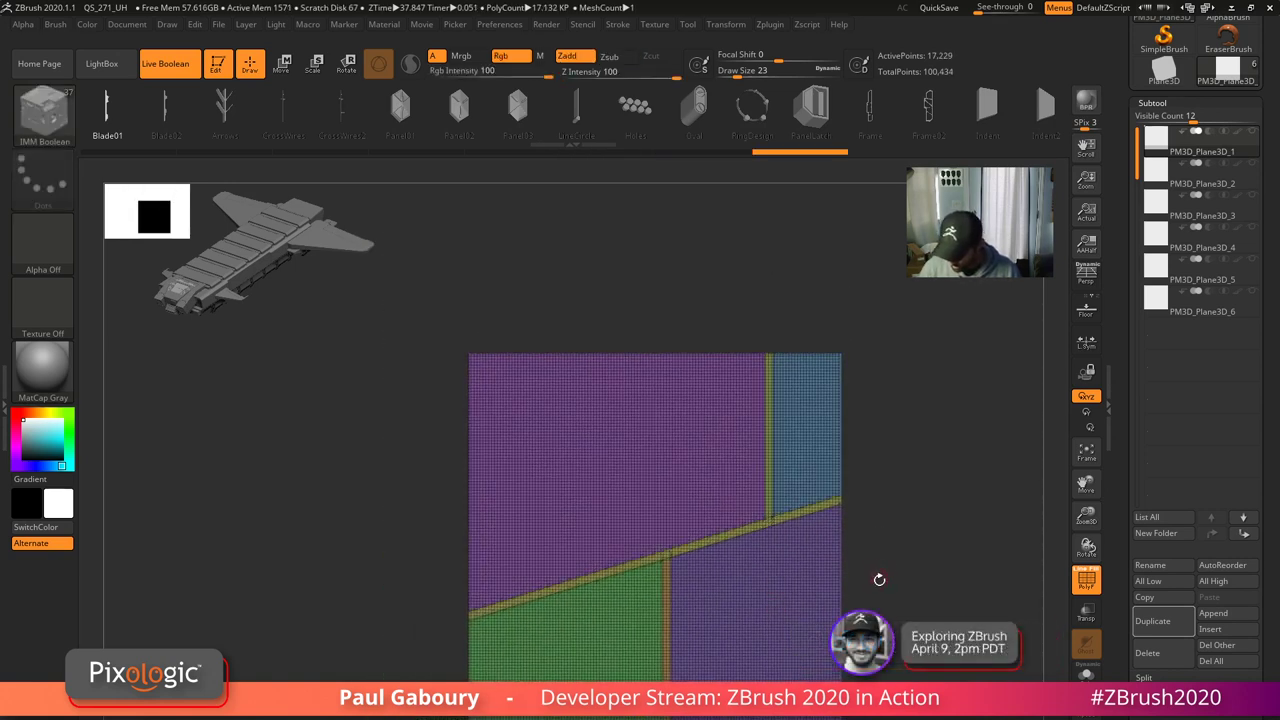
right_click_drag(873, 602, 854, 564, "alt")
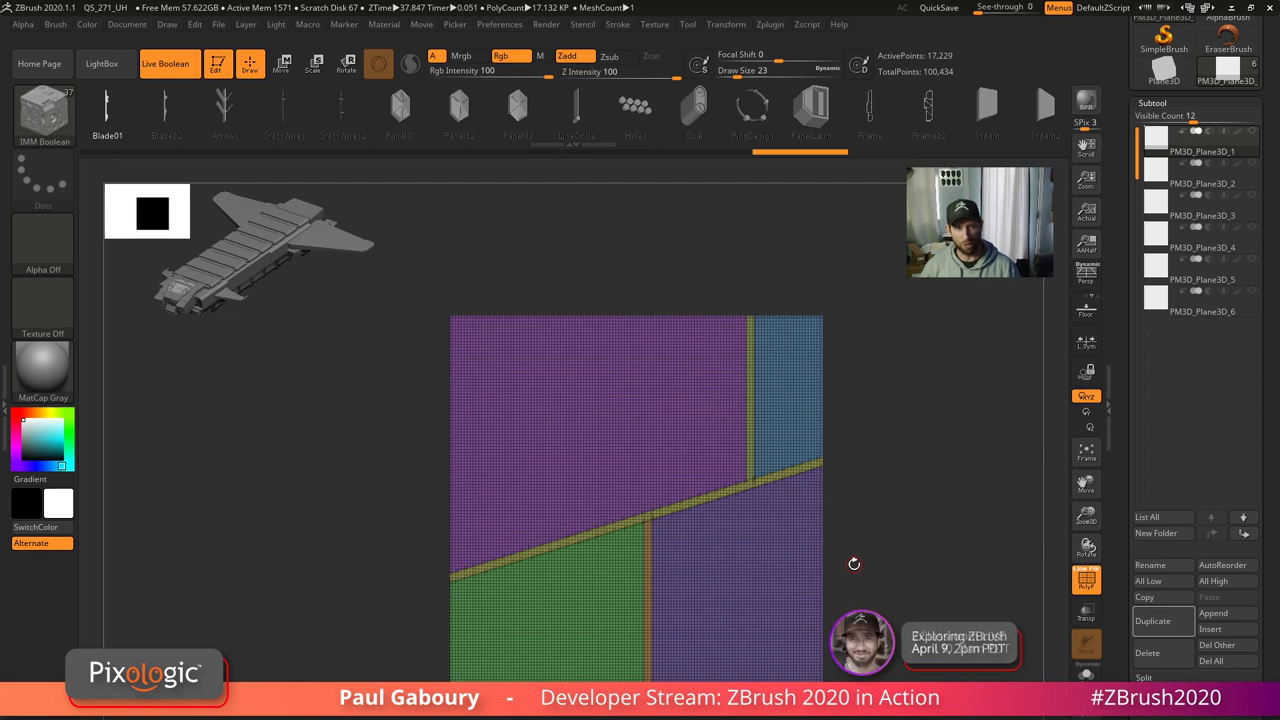
right_click_drag(859, 676, 843, 601, "alt")
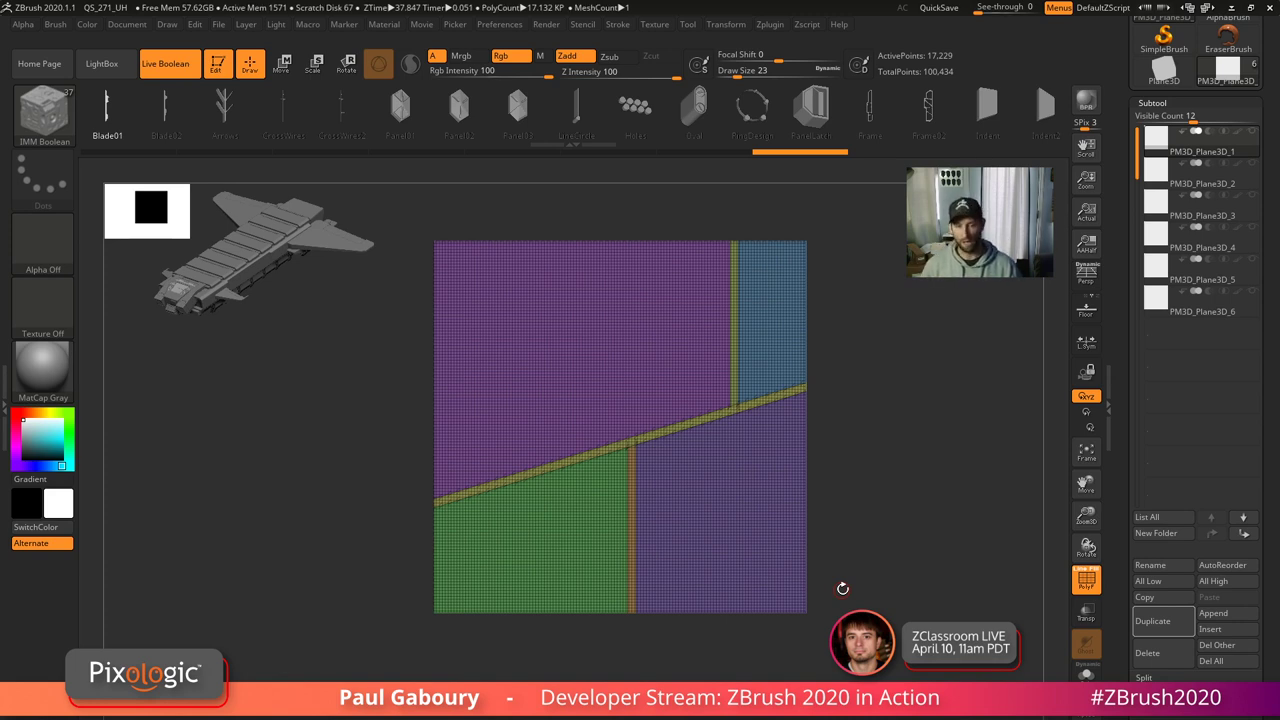
- Isolate the slice strips by hiding the four large polygroups, check them with the polyframe off, and unhide the whole plane
left_click(754, 529, "ctrl+shift")
left_click(752, 530, "ctrl+shift")
left_click(585, 533, "ctrl+shift")
left_click(587, 388, "ctrl+alt+shift")
left_click(771, 337, "ctrl+alt+shift")
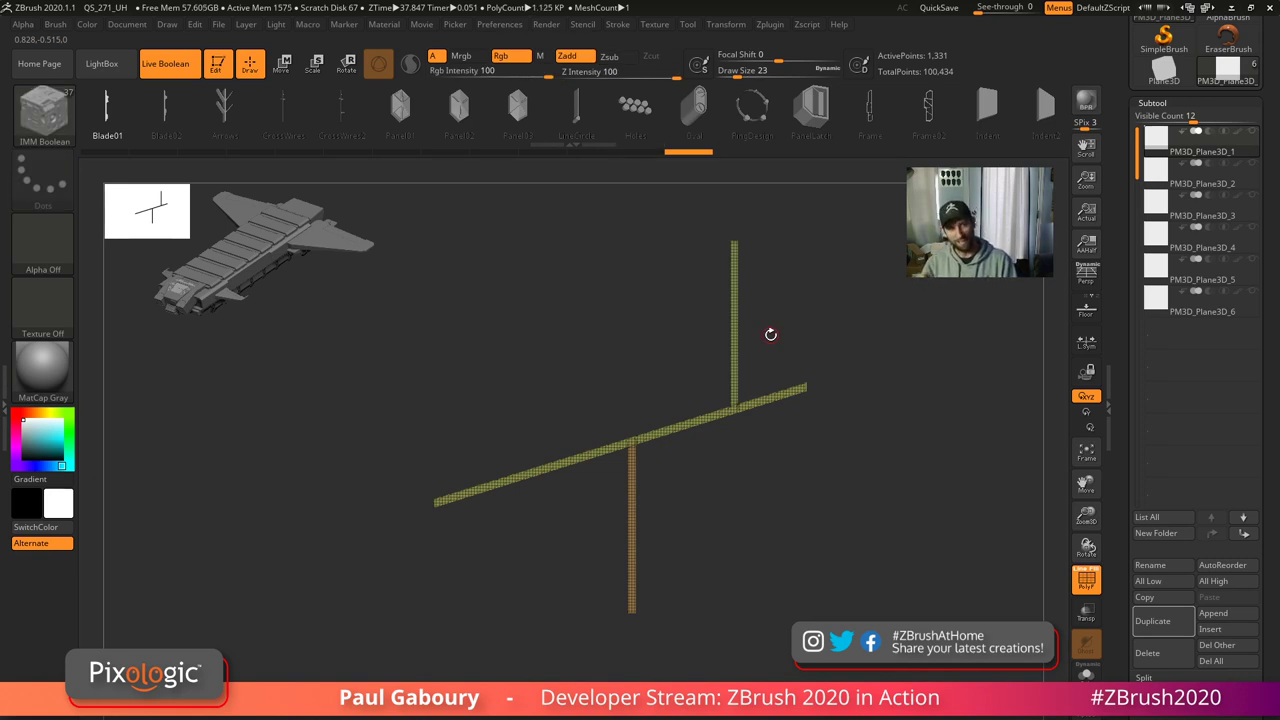
key("shift+f")
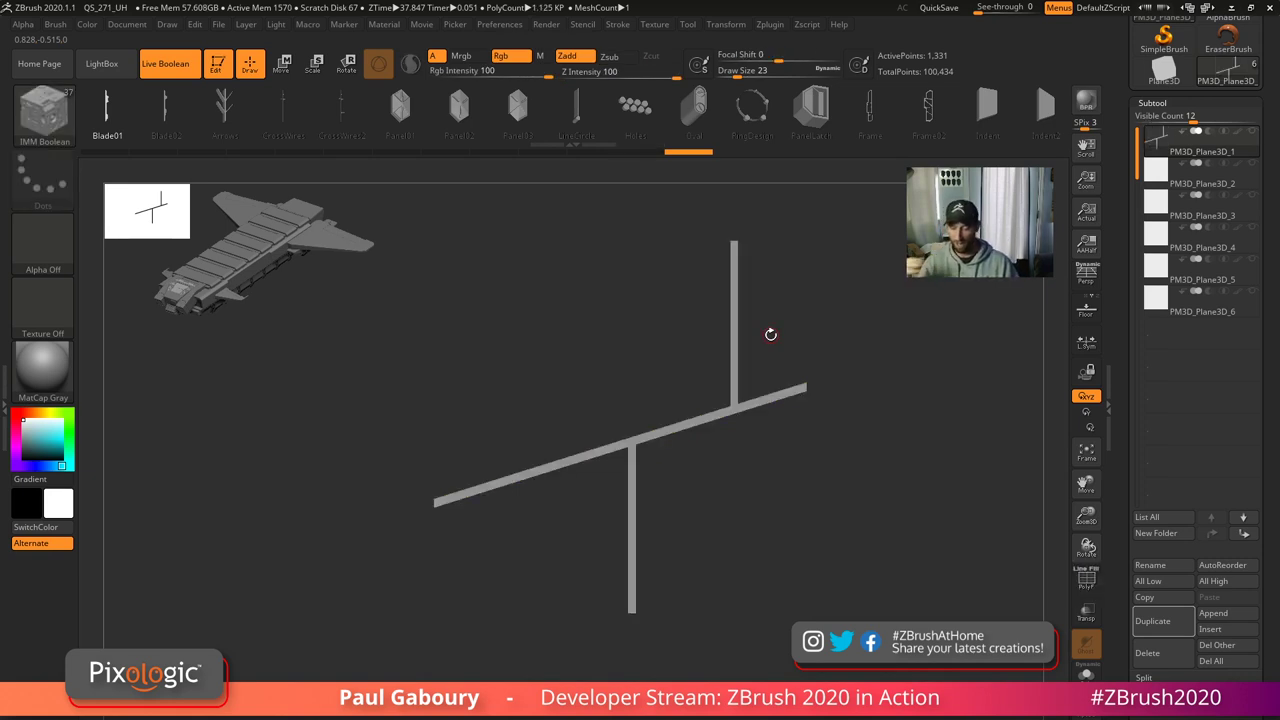
key("shift+f")
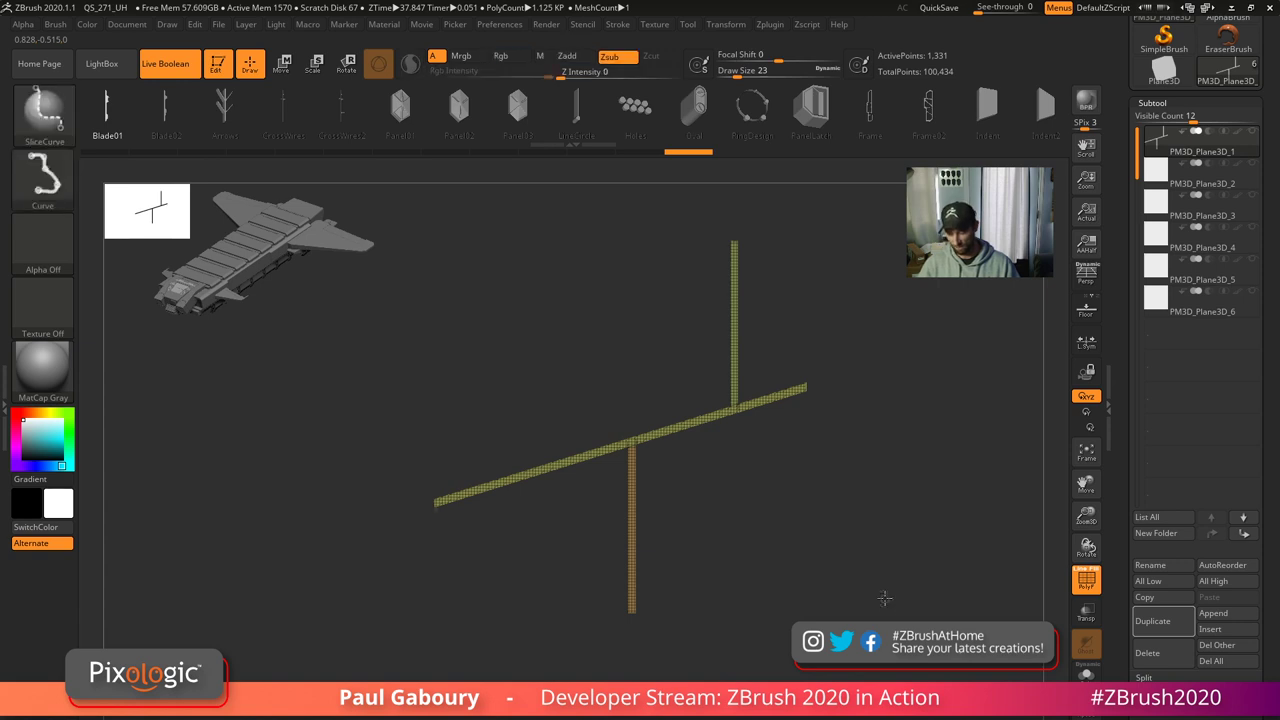
left_click(772, 340, "ctrl+shift")
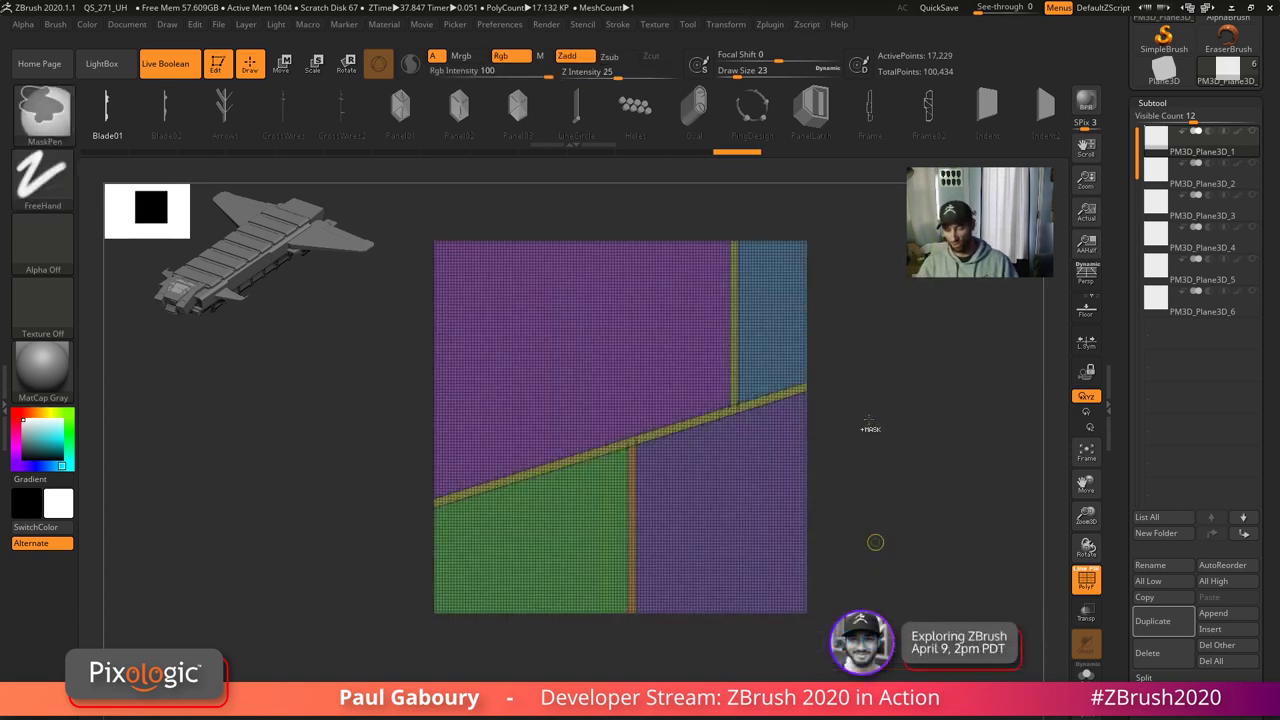
- Show where the BRadius option sits among the brush's Clip Brush Modifiers
key("ctrl+b")
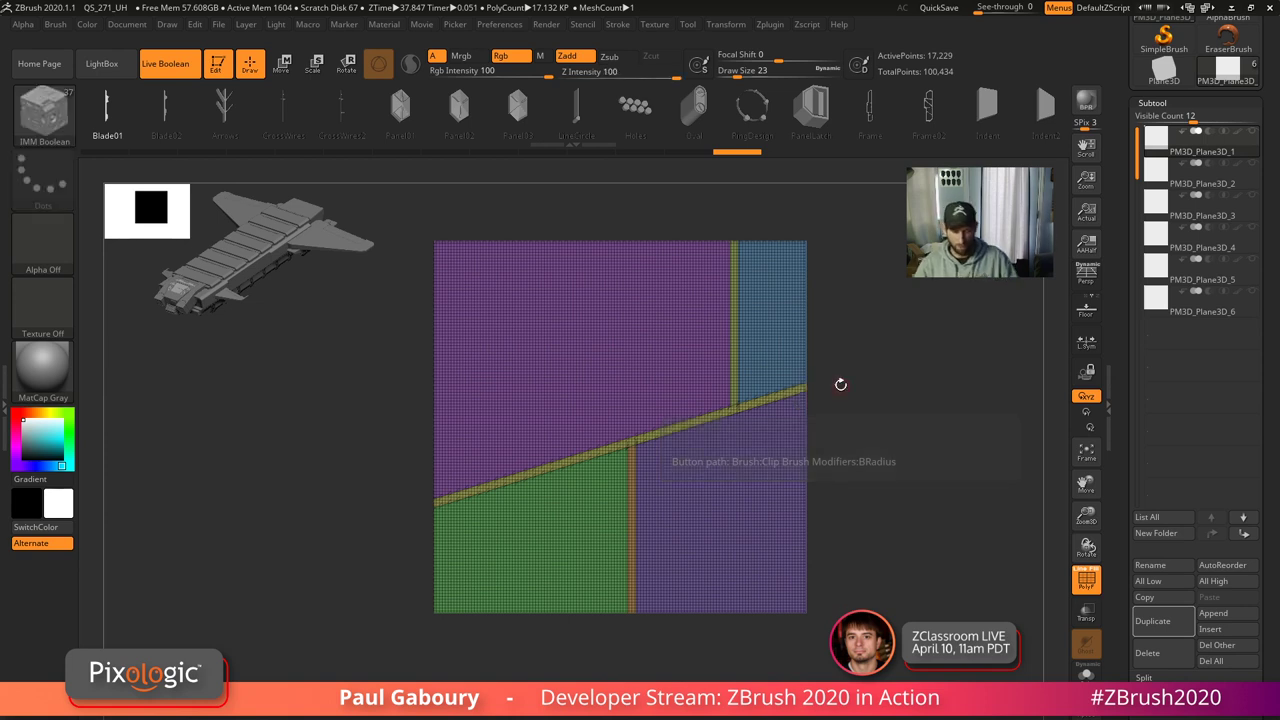
left_click(55, 24)
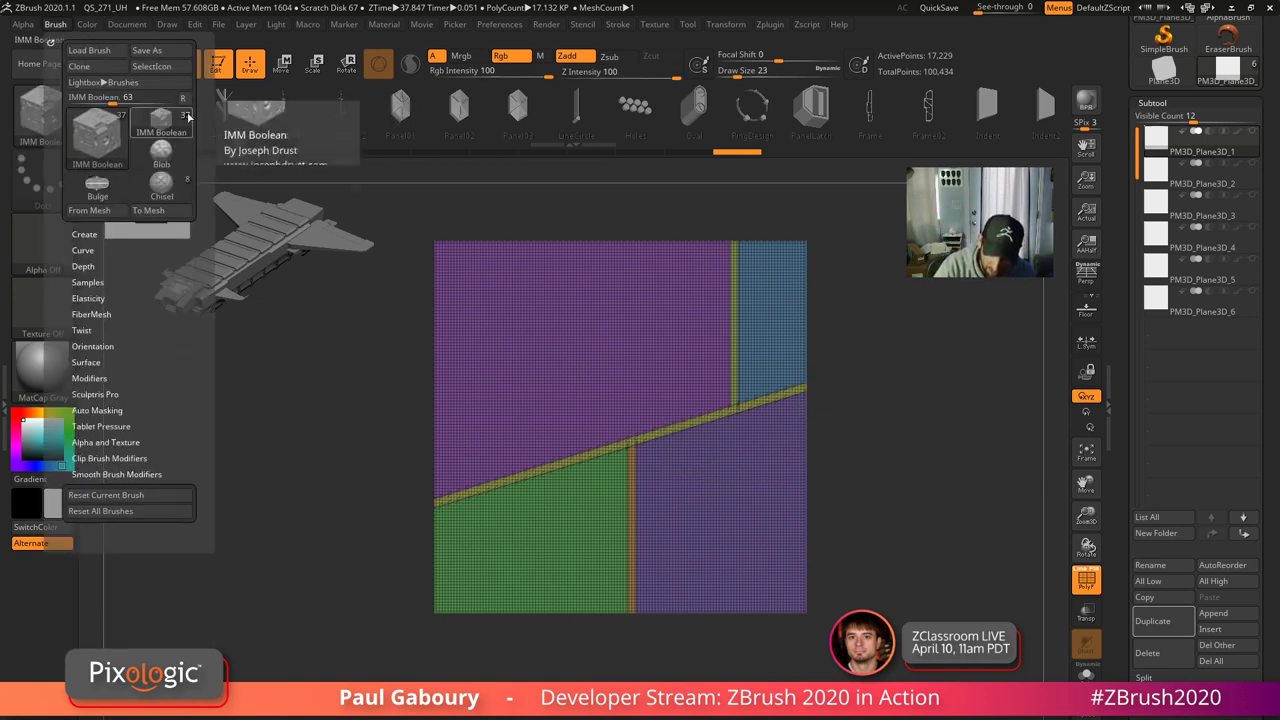
left_click(136, 458)
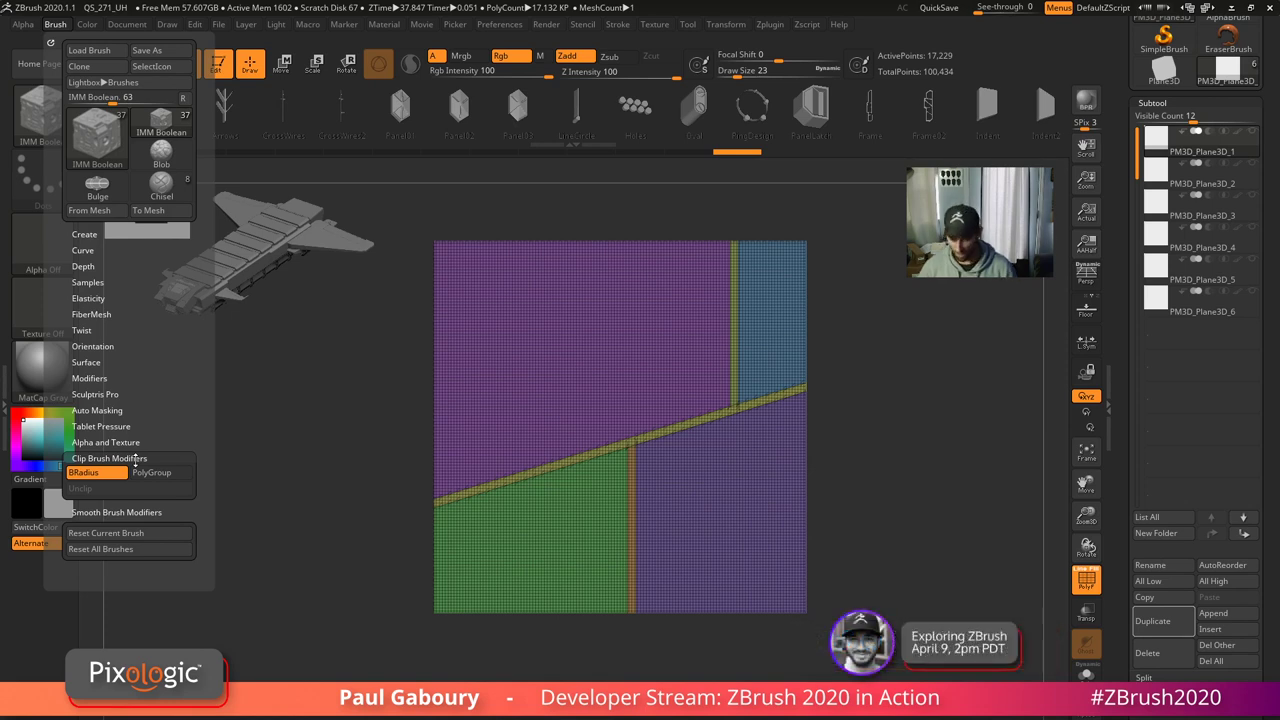
key("ctrl+shift")
mouse_move(875, 503)
left_mouse_down()
mouse_move(943, 600)
mouse_move(623, 586)
mouse_move(846, 386)
mouse_move(714, 642)
mouse_move(529, 451)
mouse_move(929, 557)
mouse_move(871, 566)
mouse_move(908, 604)
mouse_move(882, 602)
left_mouse_up()
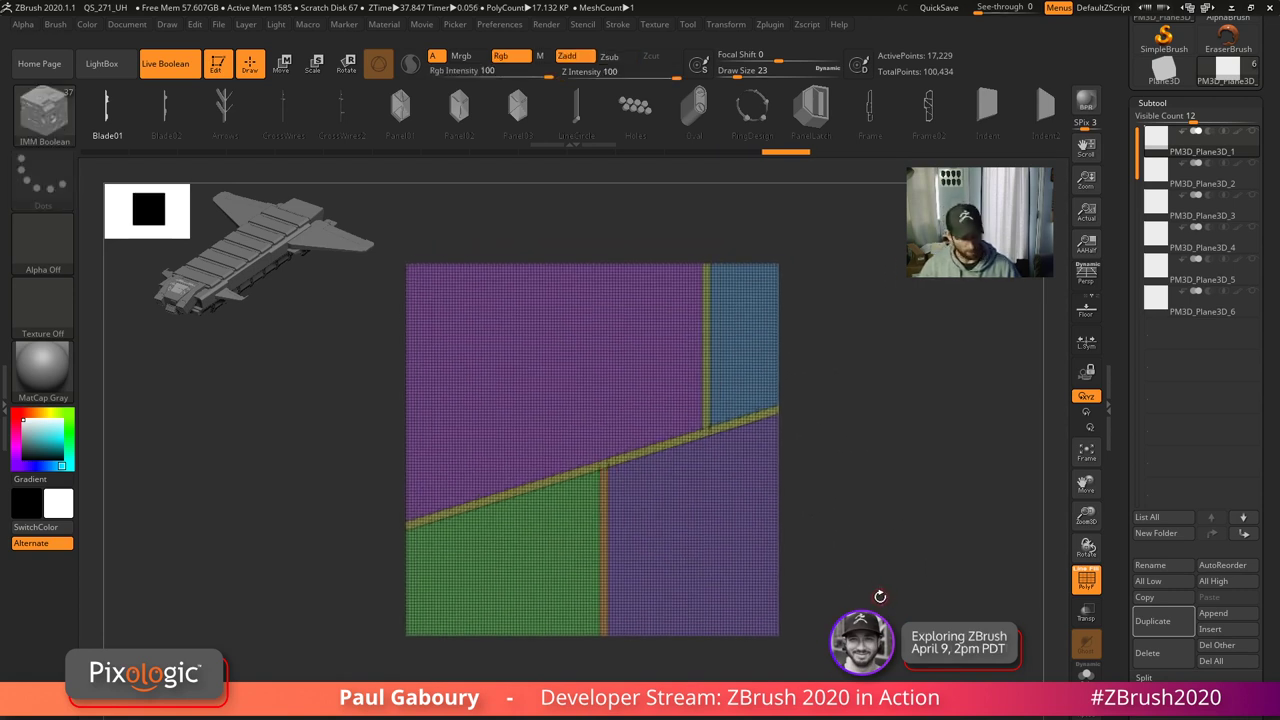
- Switch back and forth between PM3D_Plane3D_1 and PM3D_Plane3D_2 to compare the sliced plane with the unsliced one
key("Down")
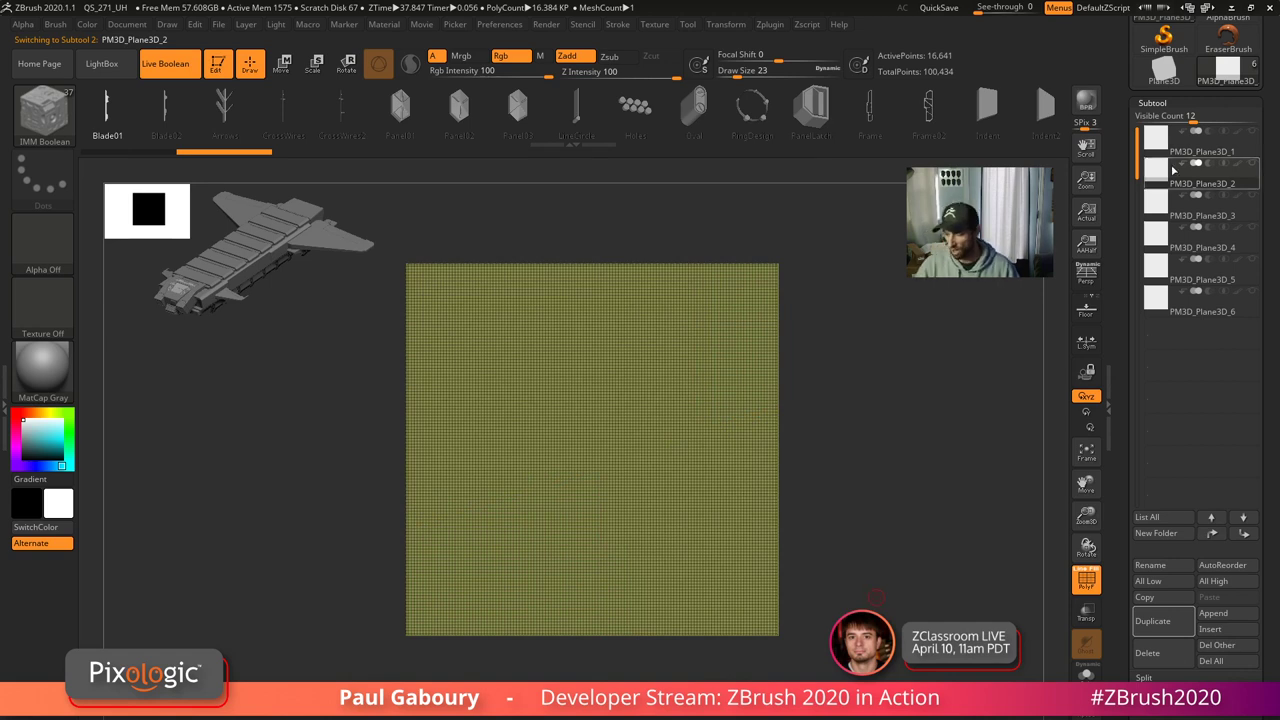
mouse_move(1172, 165)
key("alt+Up")
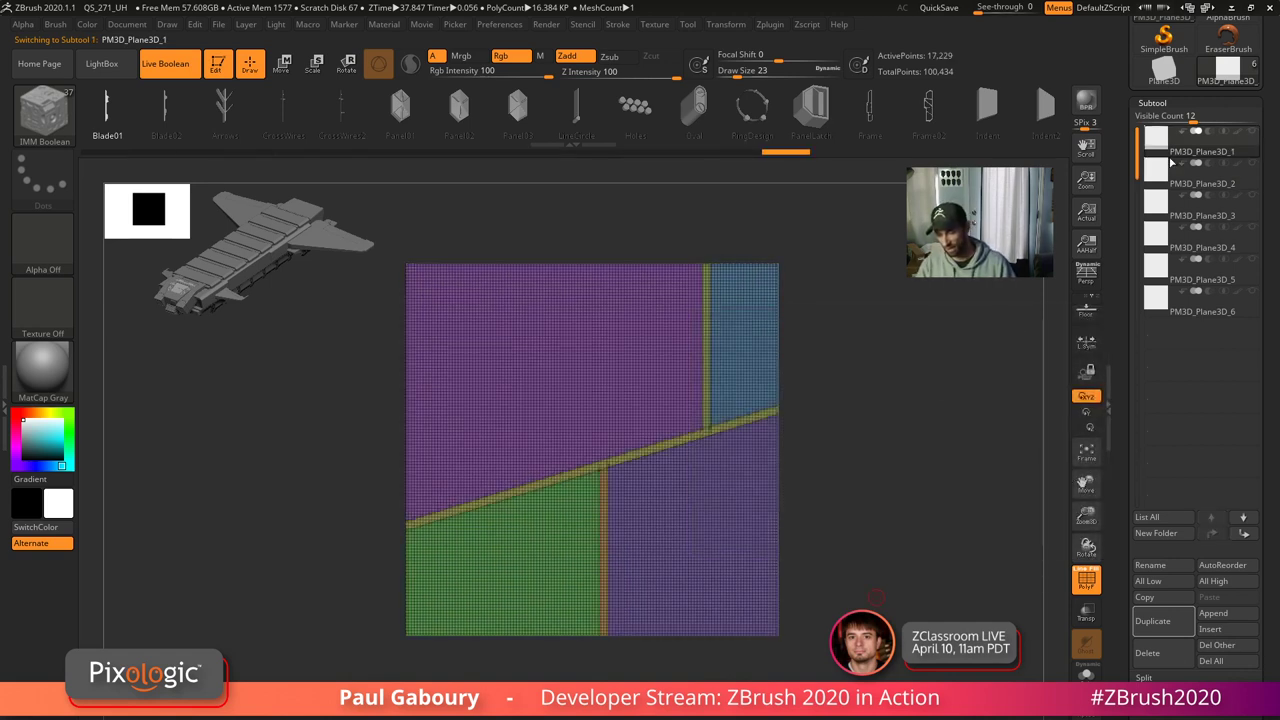
key("alt+Down")
key("alt+Up")
key("alt+Down")
key("alt+Up")
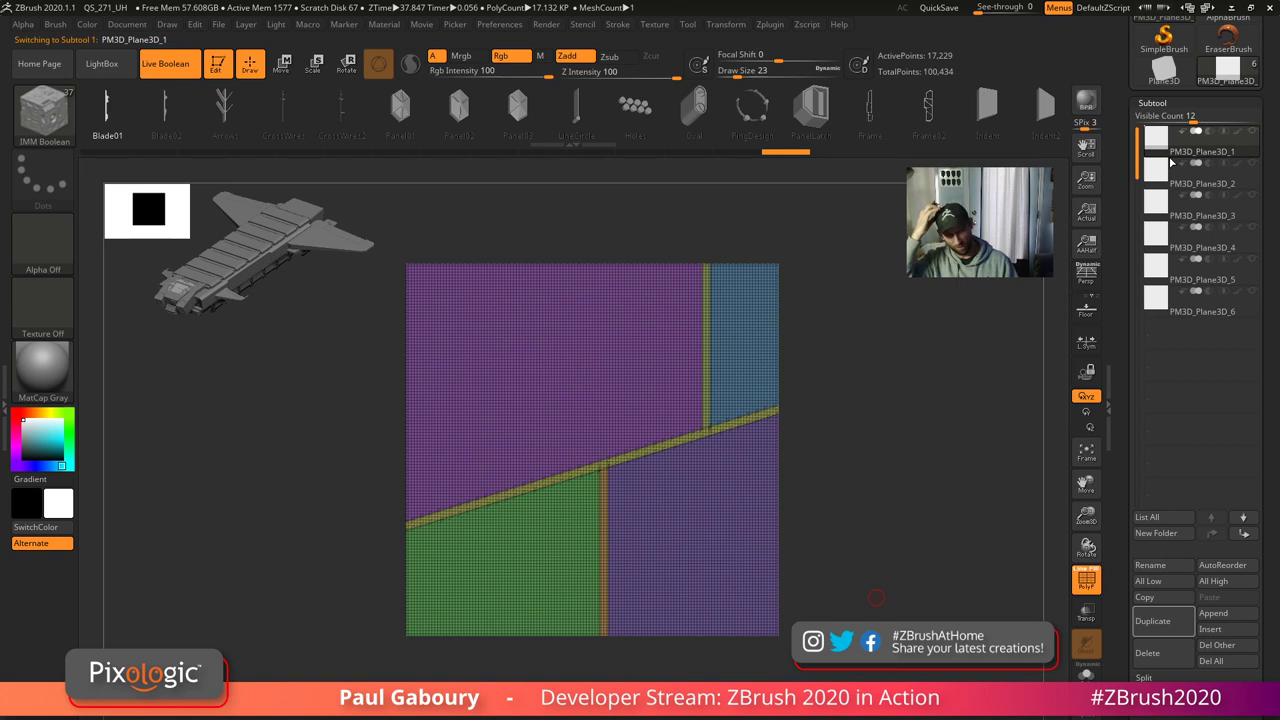
- Select the subtool PM3D_Plane3D_2 and slice across it with a curve that rises diagonally and bends horizontal near the plane's center
left_click(1171, 163)
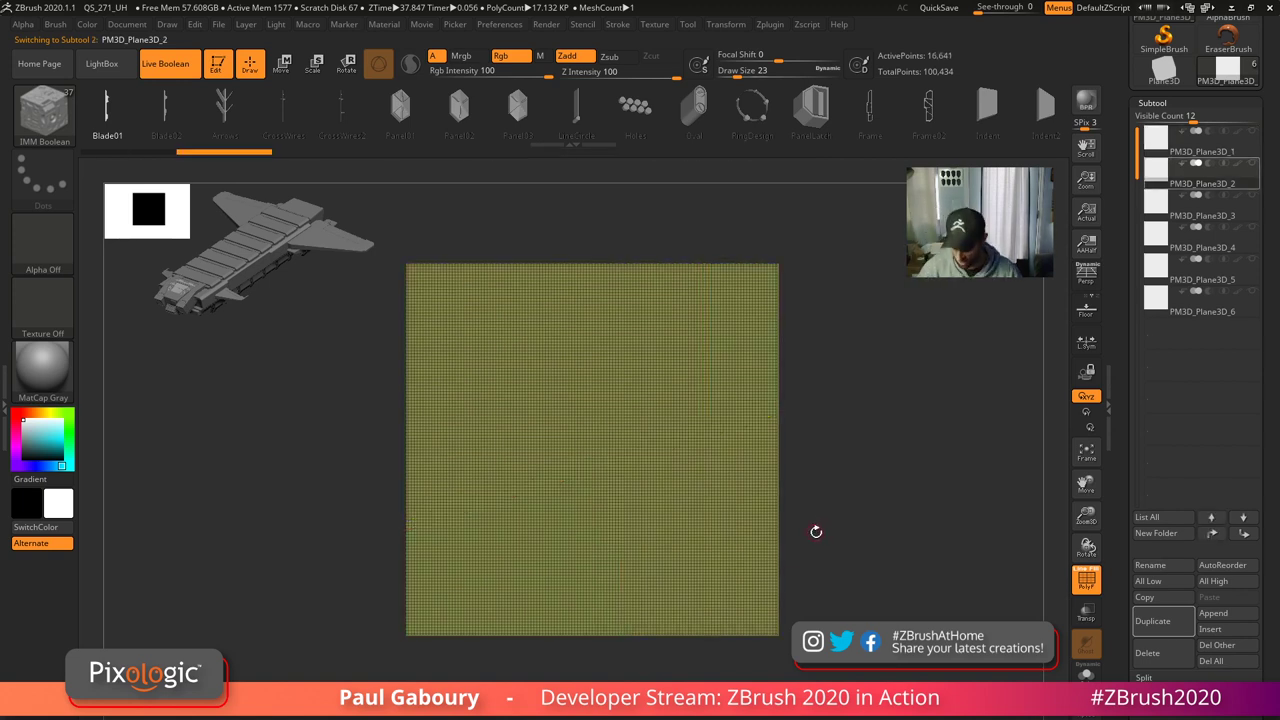
left_click_drag(817, 532, 842, 546, "alt")
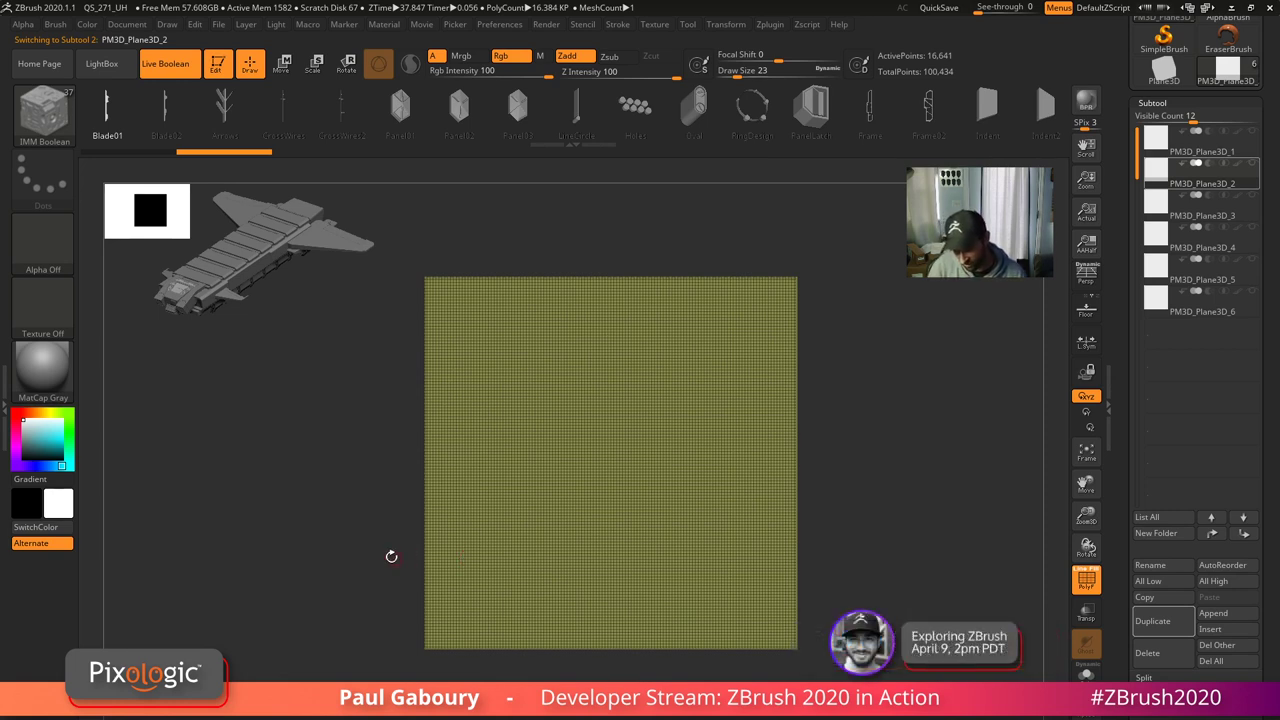
mouse_move(294, 575)
left_mouse_down("ctrl+shift")
mouse_move(600, 403)
mouse_move(946, 404)
left_mouse_up("ctrl+shift")
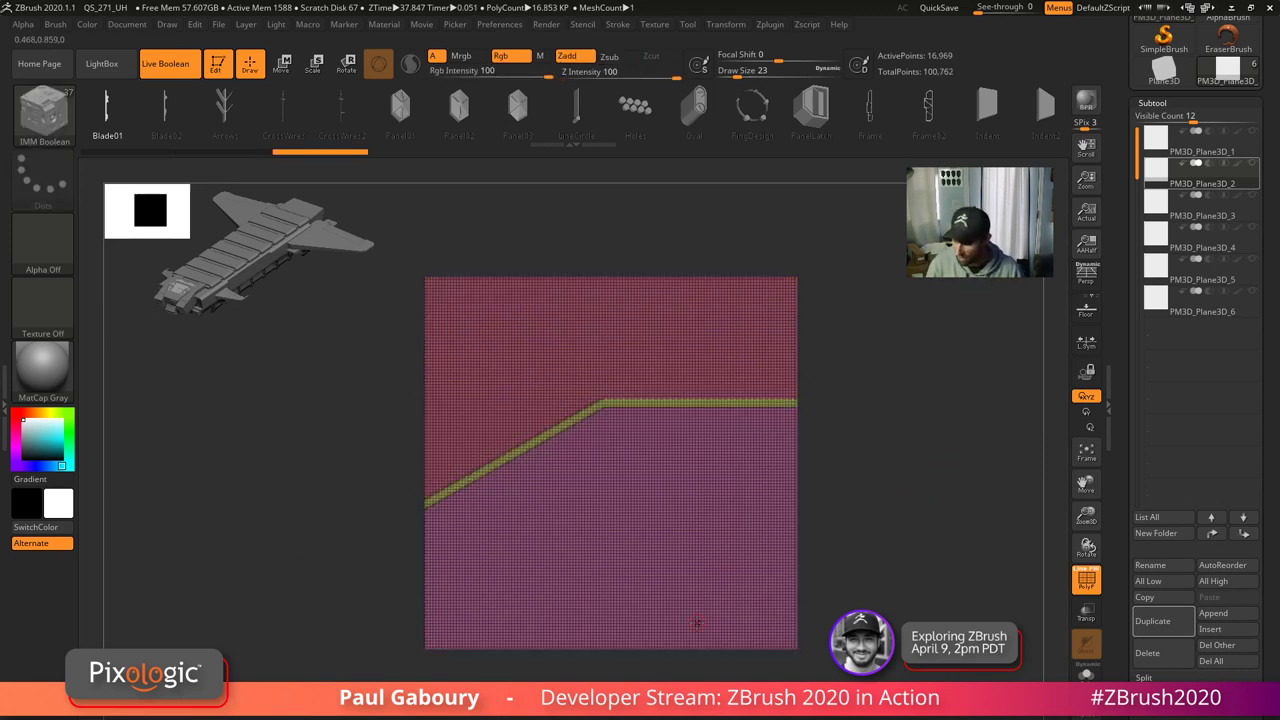
- Slice vertically from the strip's bend down through the bottom edge, and horizontally from that vertical strip out through the right edge
key("ctrl+shift+alt")
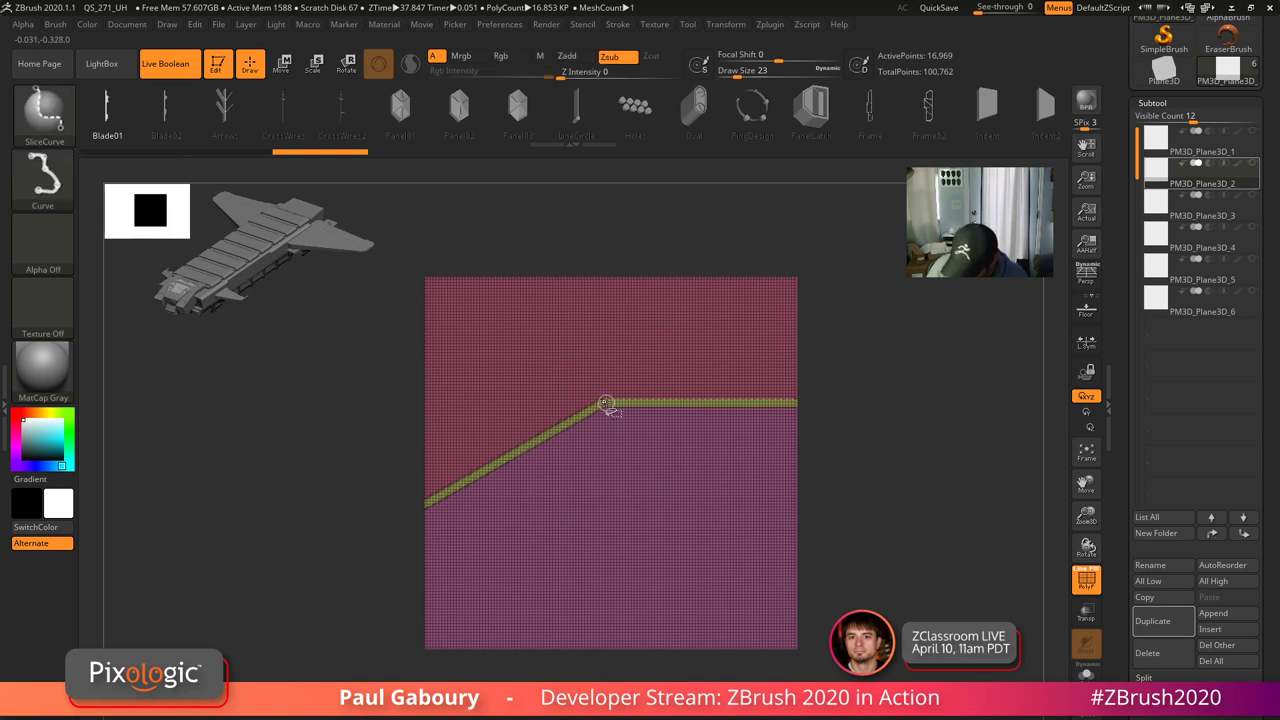
left_click_drag(605, 404, 612, 678, "ctrl+shift")
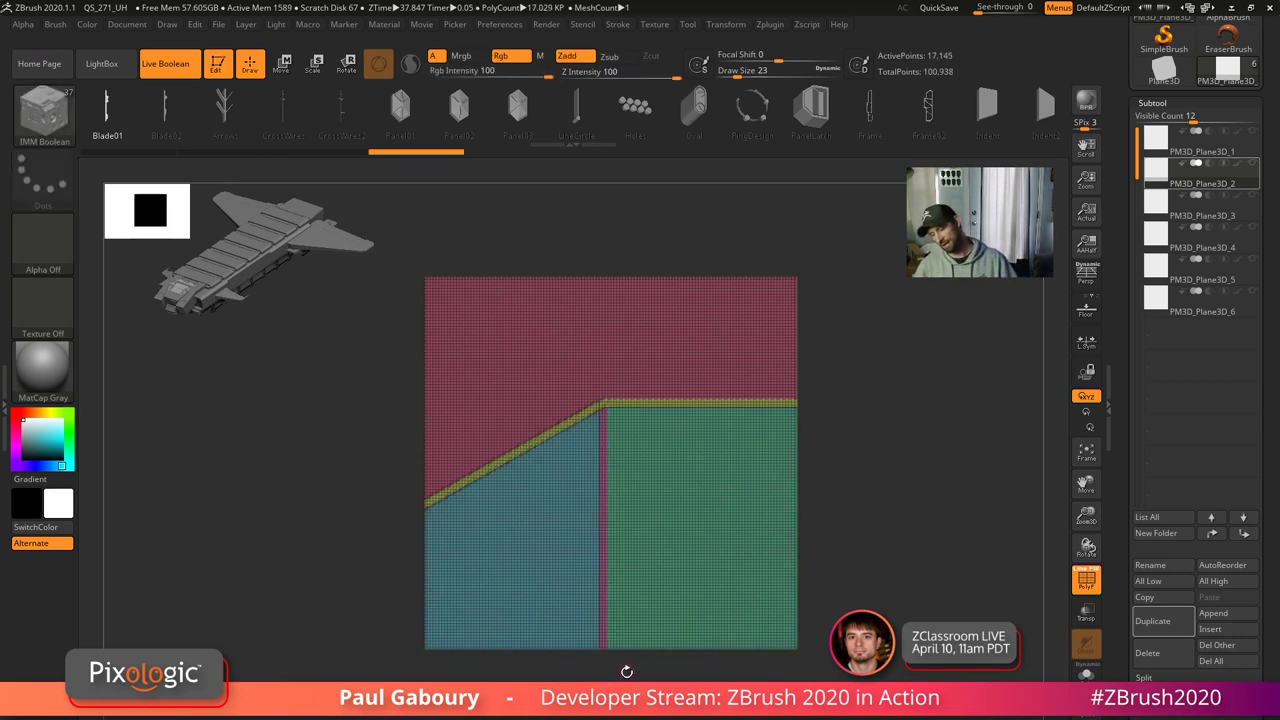
left_click_drag(602, 437, 896, 448, "ctrl+shift")
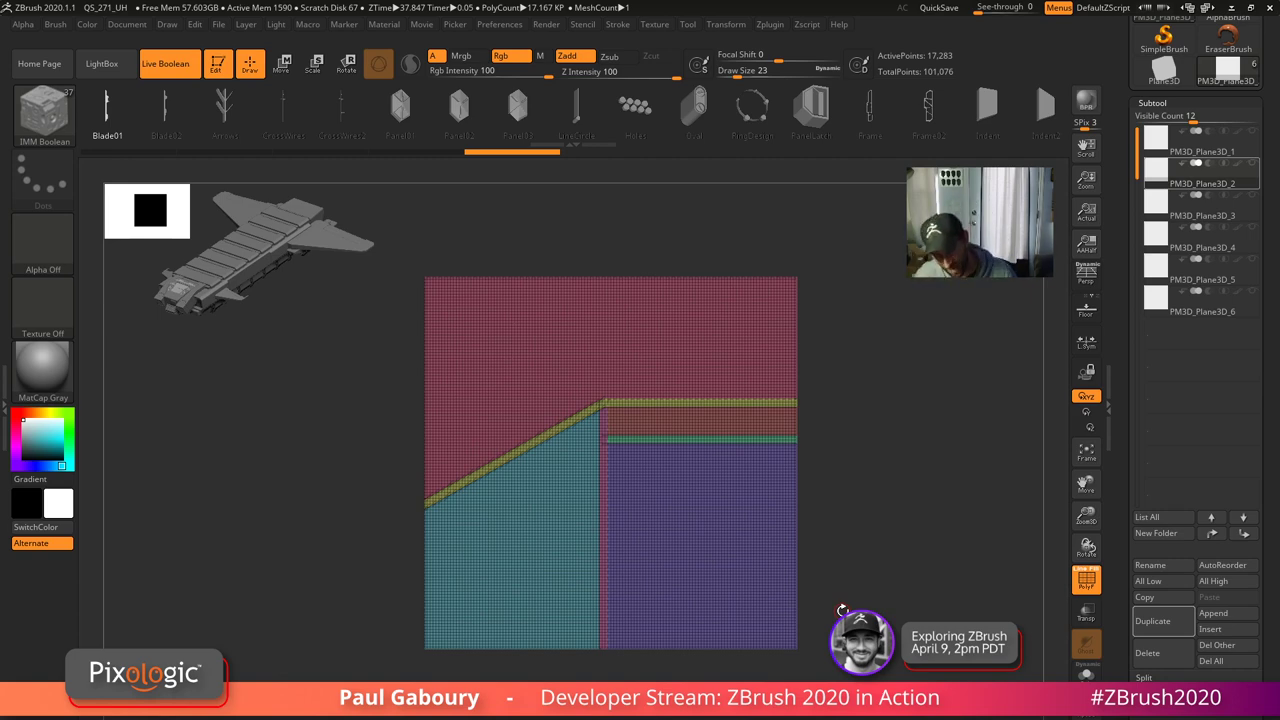
- Isolate the slice strips by hiding the polygroups around them, check them without the polyframe, and unhide the whole plane
right_click_drag(643, 448, 697, 518, "ctrl")
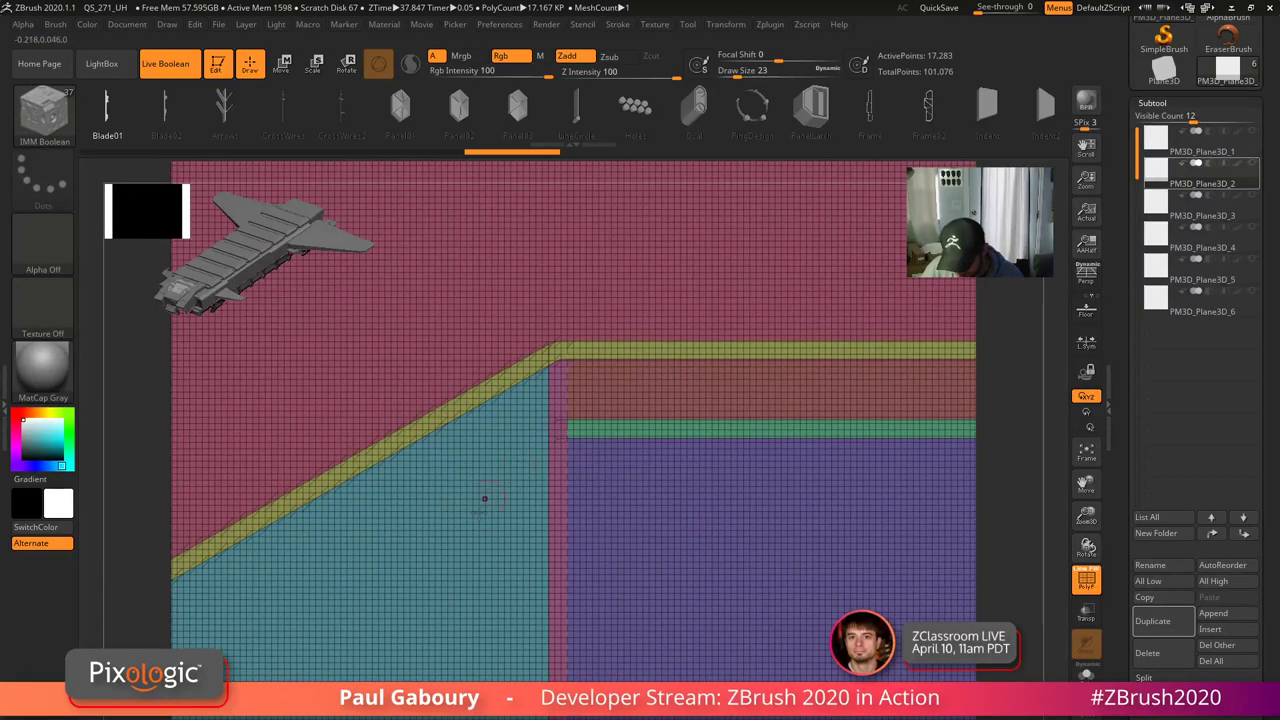
left_click(485, 525, "ctrl+shift")
left_click(486, 530, "ctrl+shift")
left_click(666, 531, "ctrl+shift")
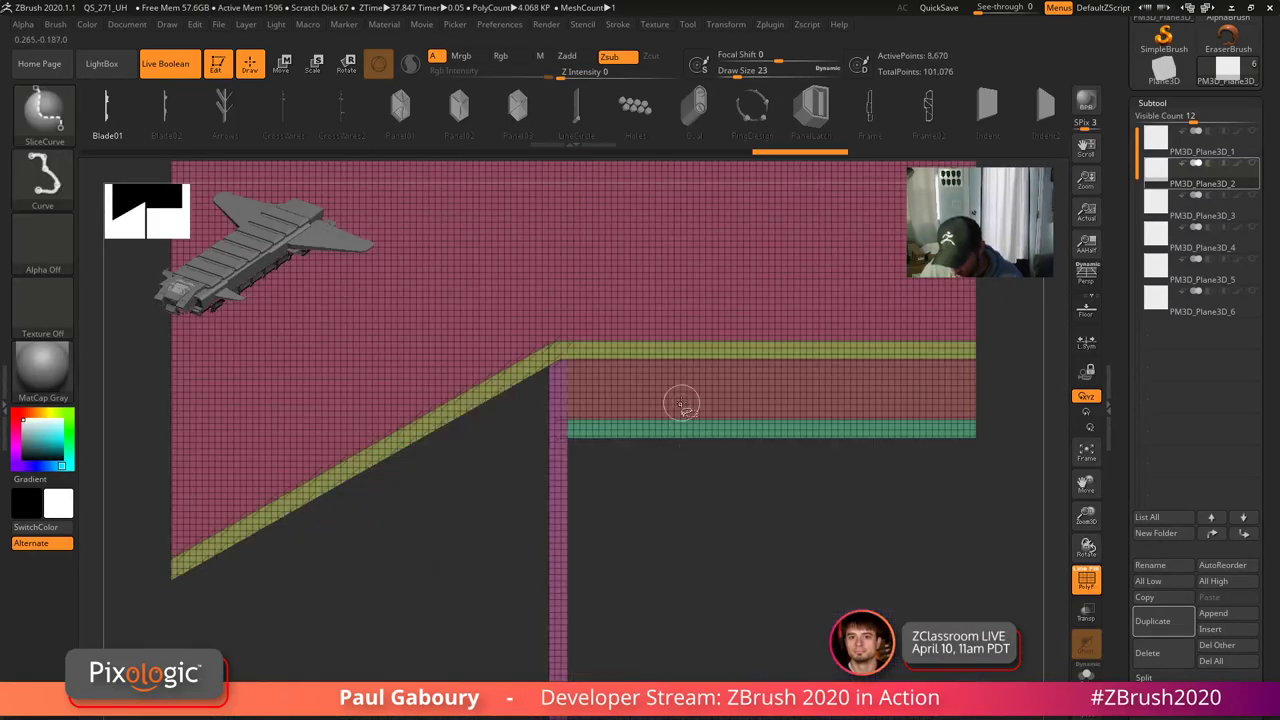
left_click(681, 403, "ctrl+shift")
left_click(701, 292, "ctrl+shift")
right_click_drag(692, 566, 686, 497, "ctrl")
right_click_drag(788, 569, 731, 583, "alt")
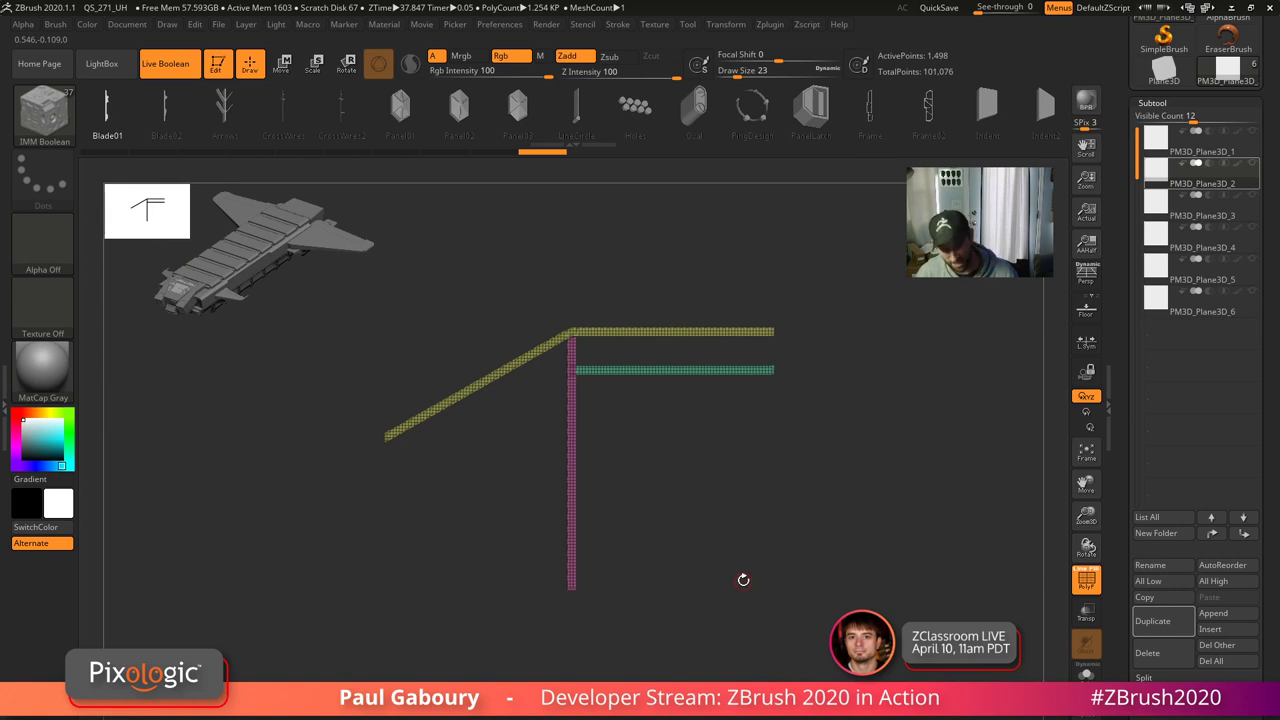
key("shift+f")
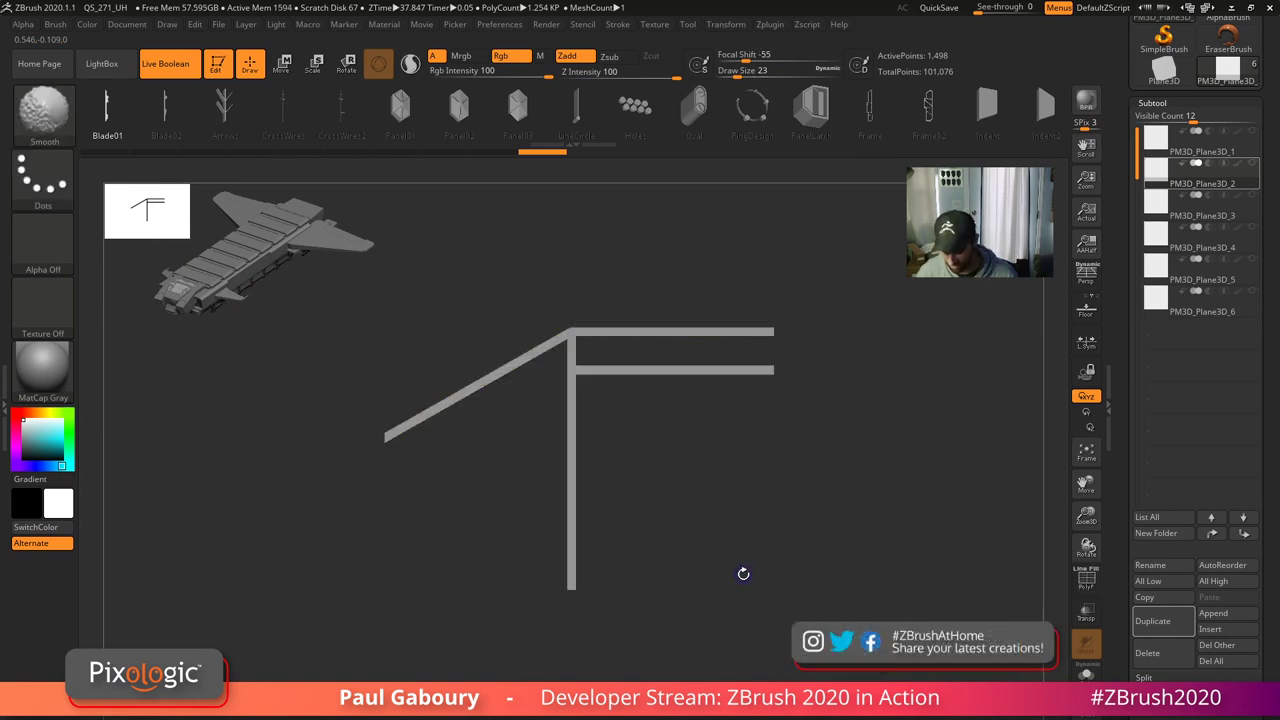
key("shift+f")
left_click(723, 491, "ctrl+shift")
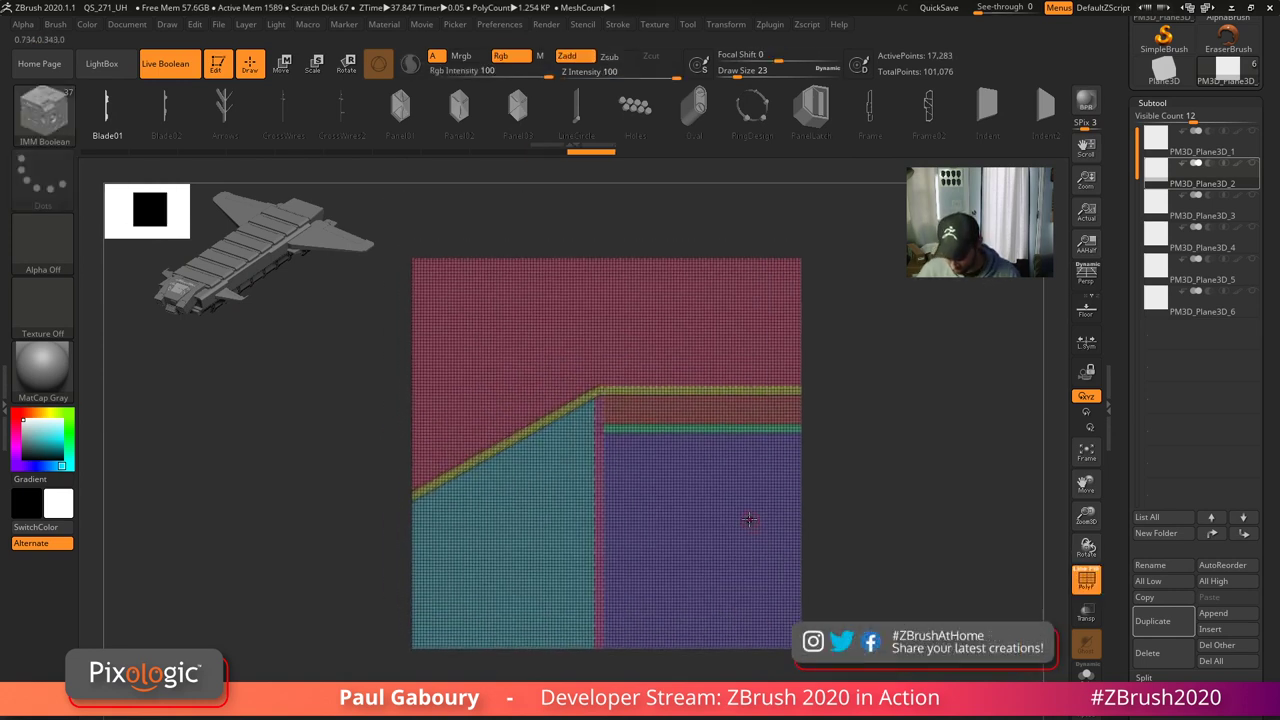
- Slice vertically through both horizontal strips and hide the surrounding polygroups to inspect the strip crossings
left_click_drag(697, 328, 702, 598, "ctrl+shift")
right_click_drag(709, 415, 746, 406, "ctrl")
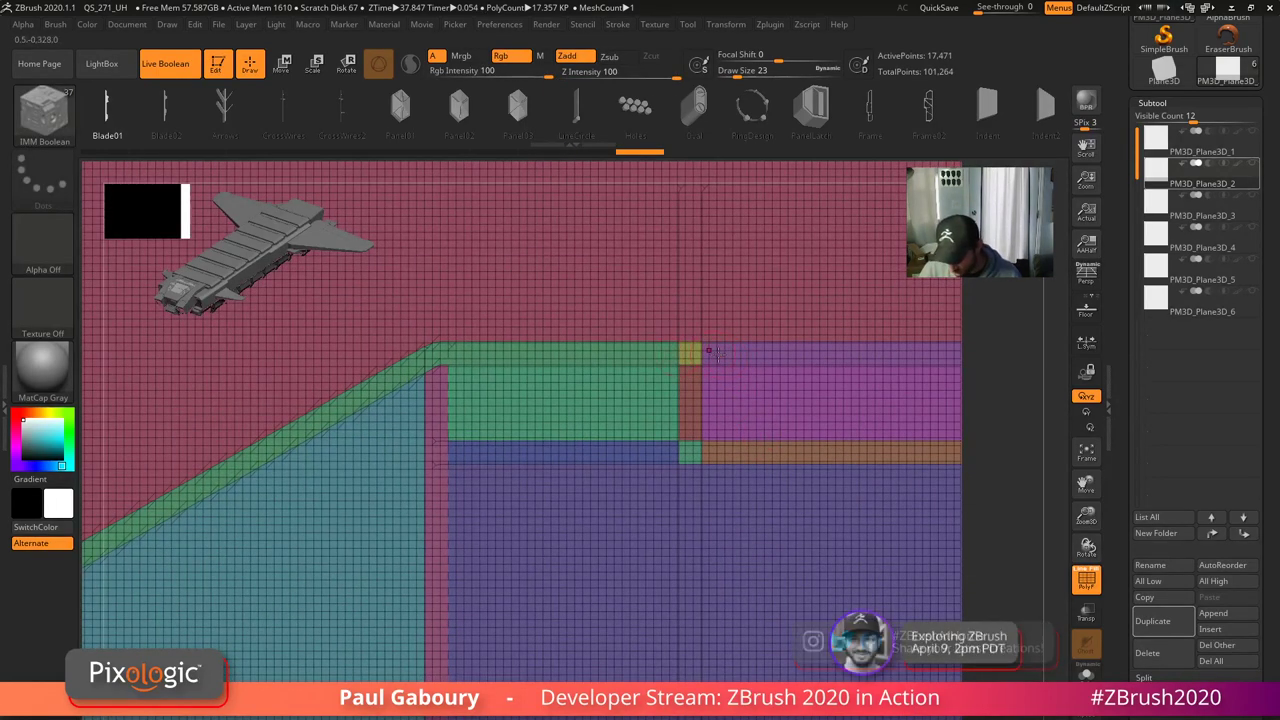
mouse_move(818, 428)
right_mouse_down("ctrl")
mouse_move(893, 460)
mouse_move(829, 443)
right_mouse_up("ctrl")
left_click(769, 406, "ctrl+shift")
left_click(746, 403, "ctrl+shift")
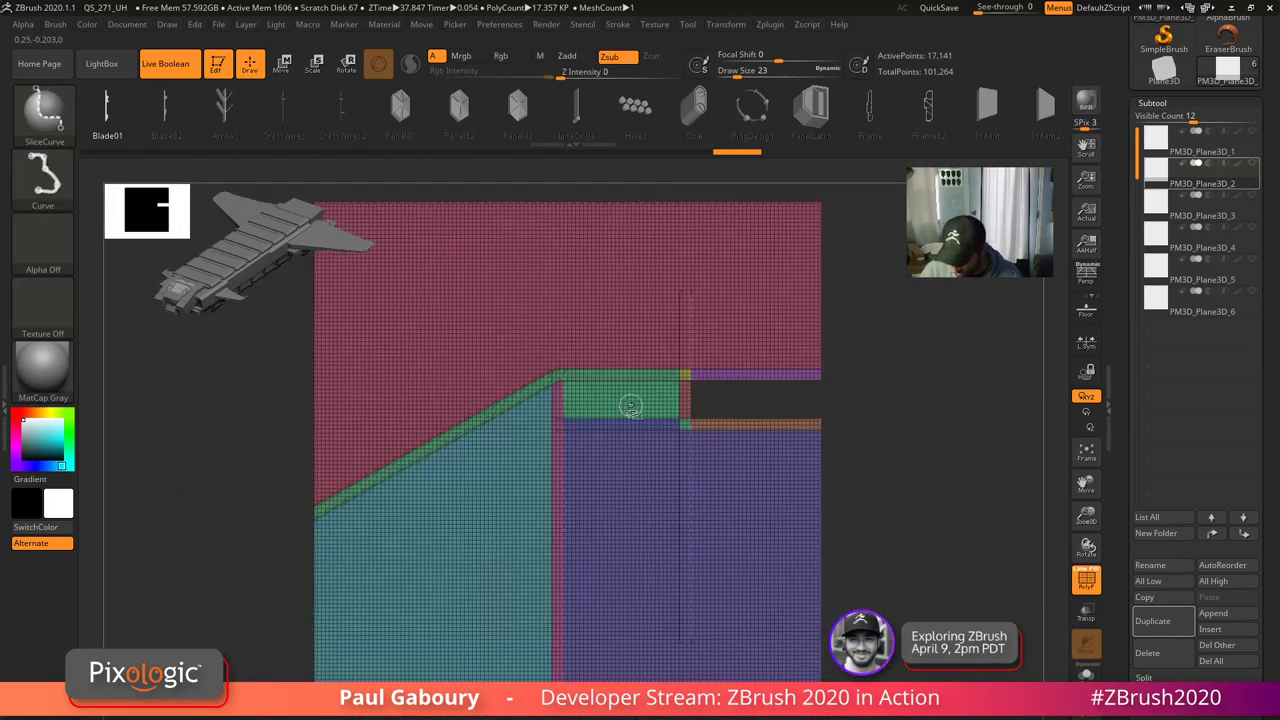
left_click(633, 405, "ctrl+shift")
left_click(736, 335, "ctrl+shift")
left_click(628, 484, "ctrl+shift")
left_click(481, 538, "ctrl+shift")
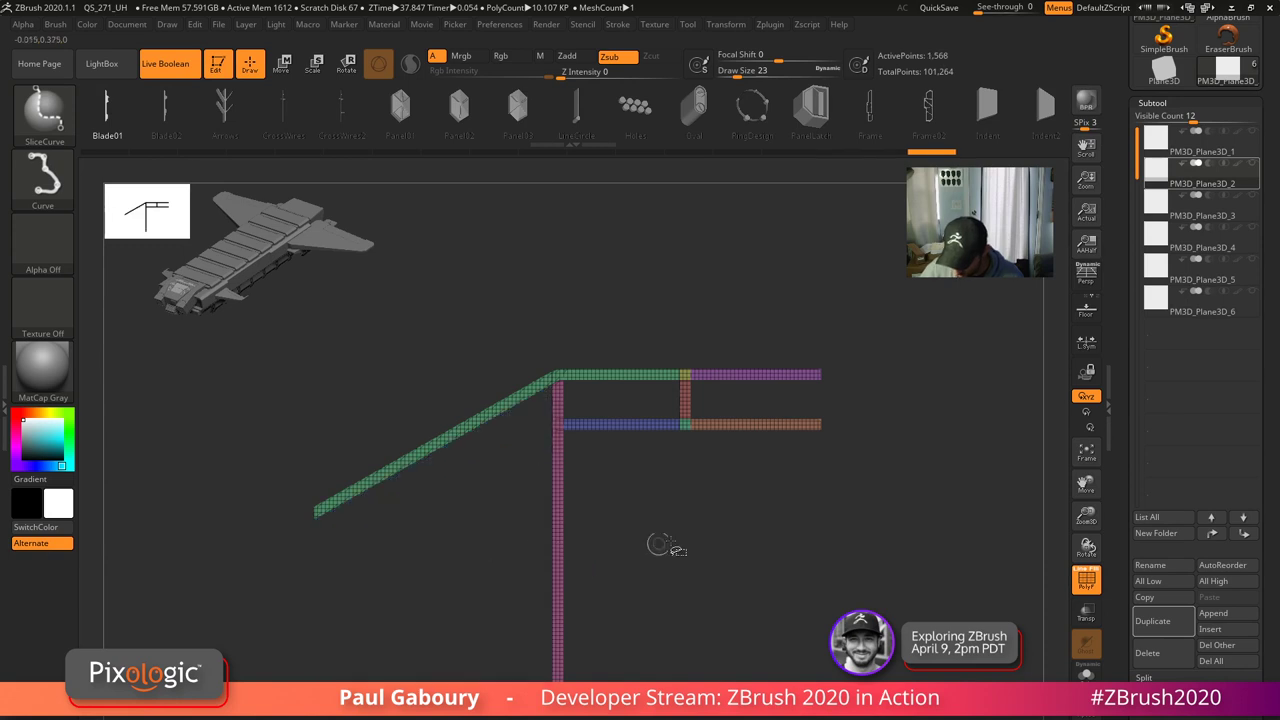
right_click_drag(686, 370, 822, 574, "ctrl")
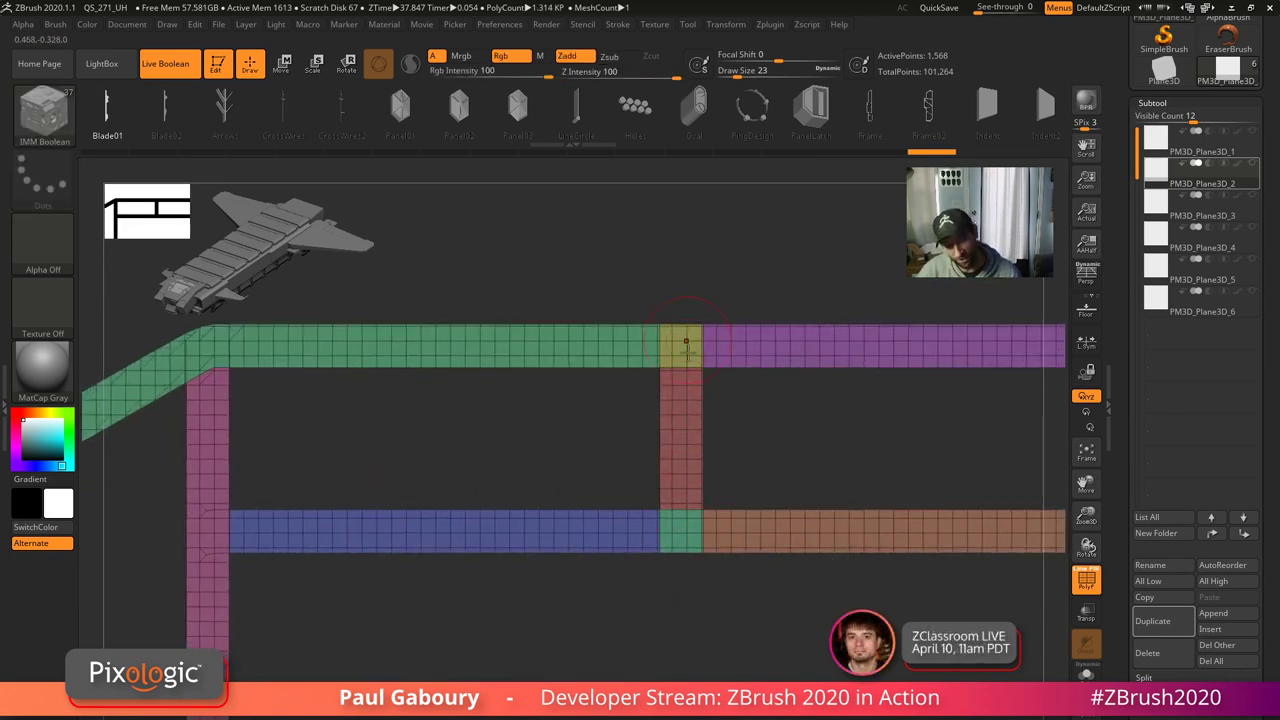
right_click_drag(748, 547, 710, 534, "ctrl")
- Undo the polygroup hiding and the vertical slice through both horizontal strips
left_click(866, 535, "ctrl+shift")
key("ctrl+z")
key("ctrl+z")
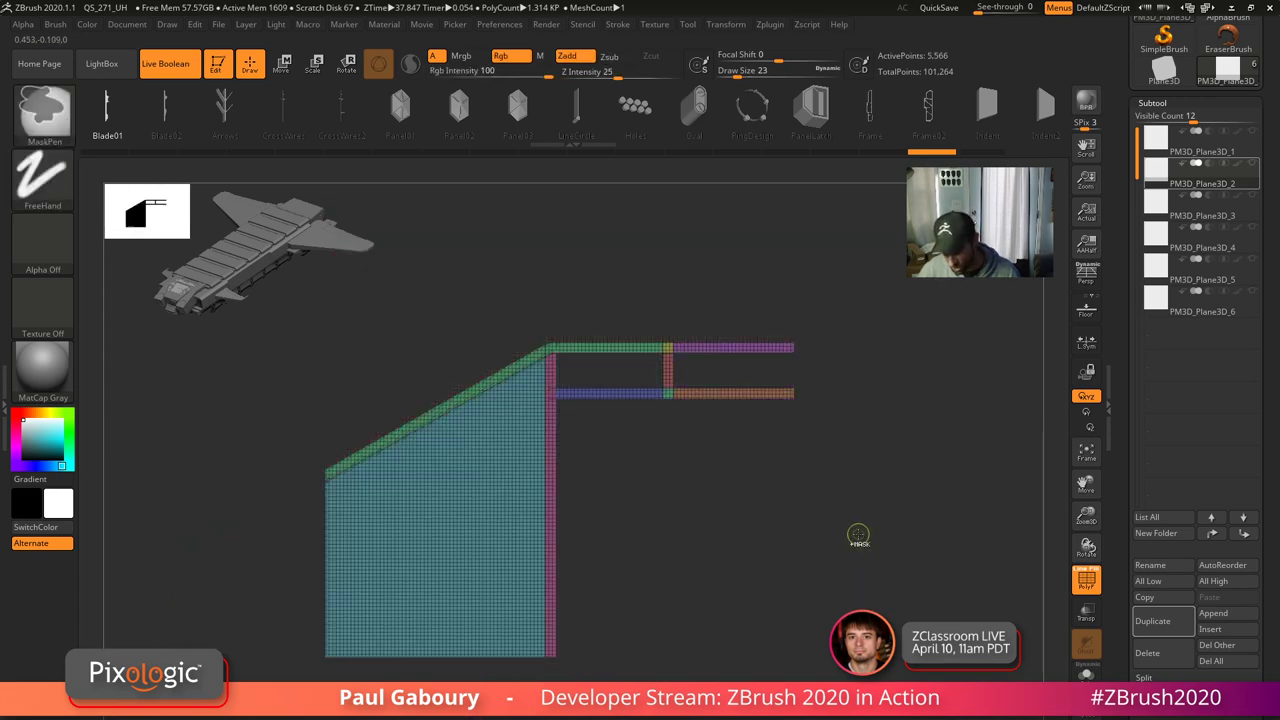
key("ctrl+z")
key("ctrl+z")
key("ctrl+z")
key("ctrl+z")
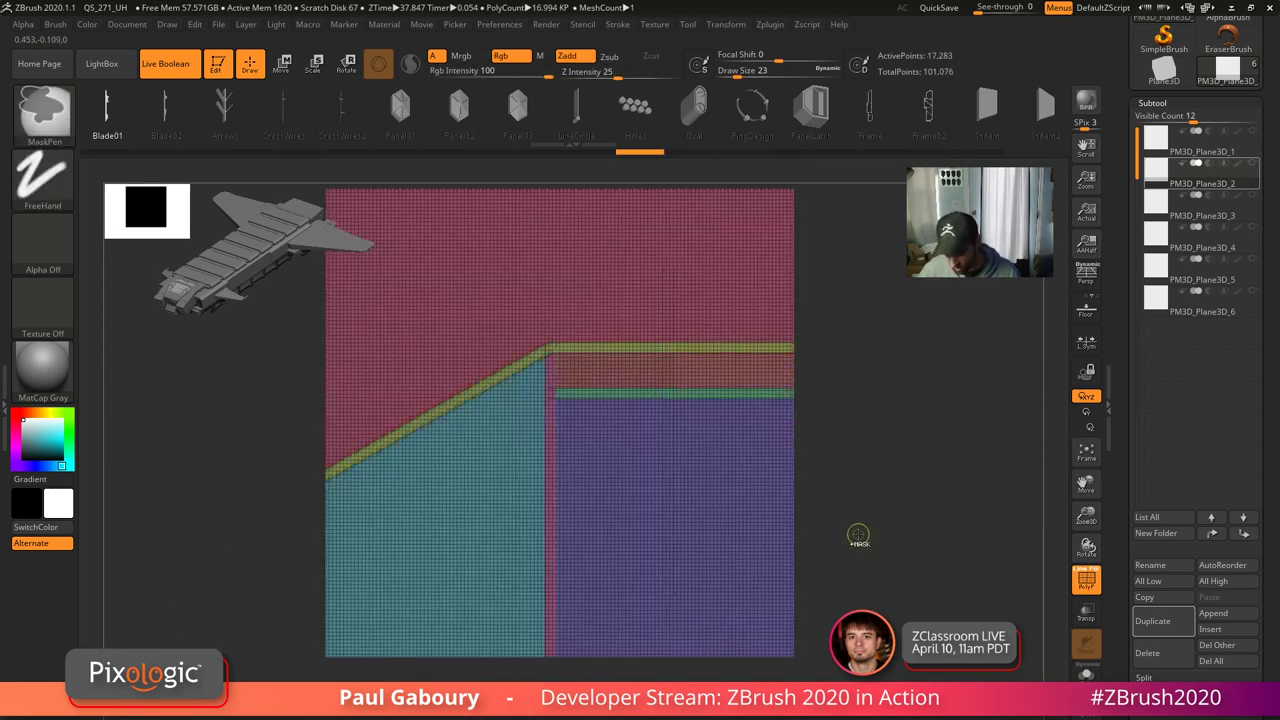
- Set the Draw Size to 25 and slice a short vertical strip that starts inside the upper horizontal strip and ends inside the lower one
mouse_move(650, 358)
right_mouse_down("ctrl")
mouse_move(720, 449)
mouse_move(685, 461)
right_mouse_up("ctrl")
right_click_drag(685, 461, 699, 473, "ctrl")
key("s")
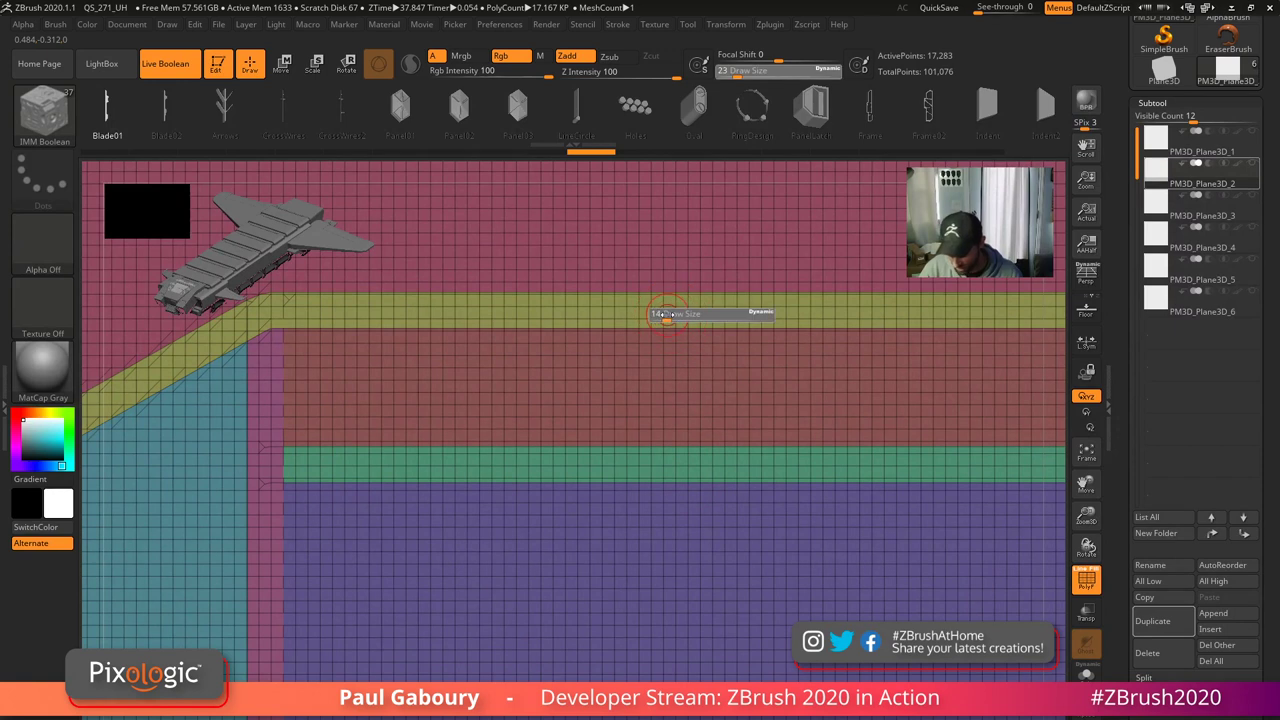
left_click_drag(673, 316, 668, 316)
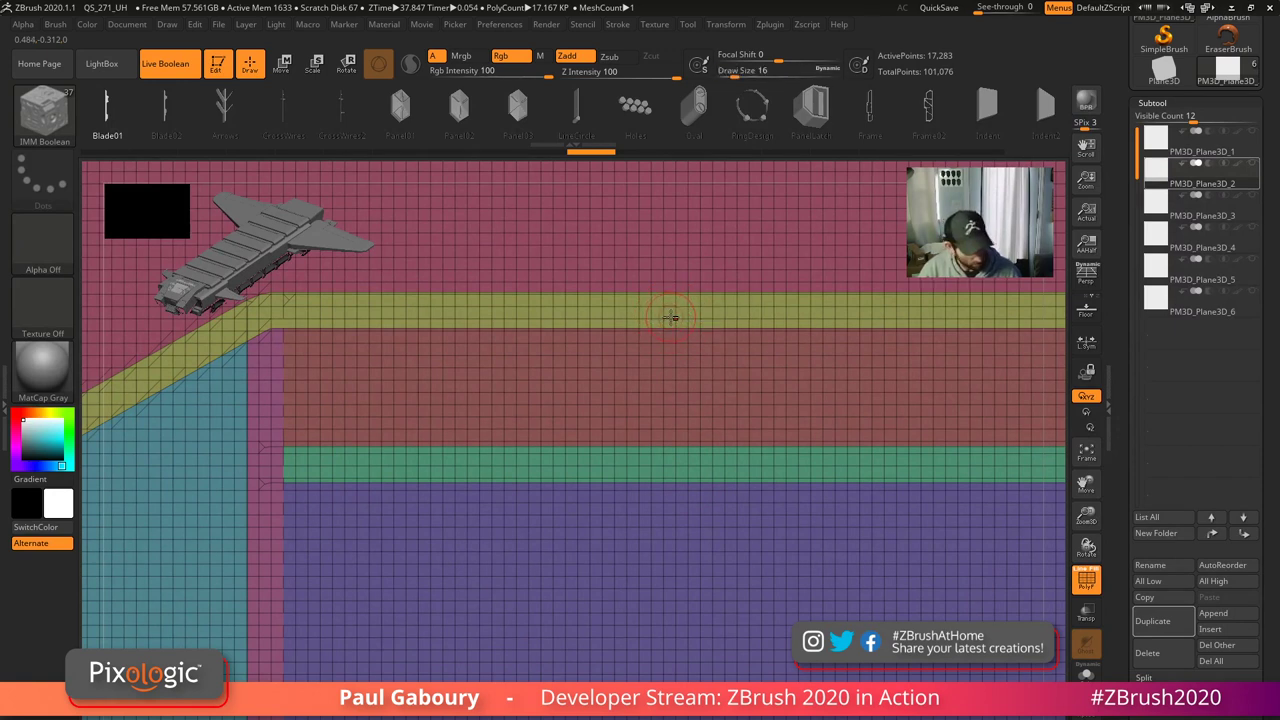
type("s")
type("25")
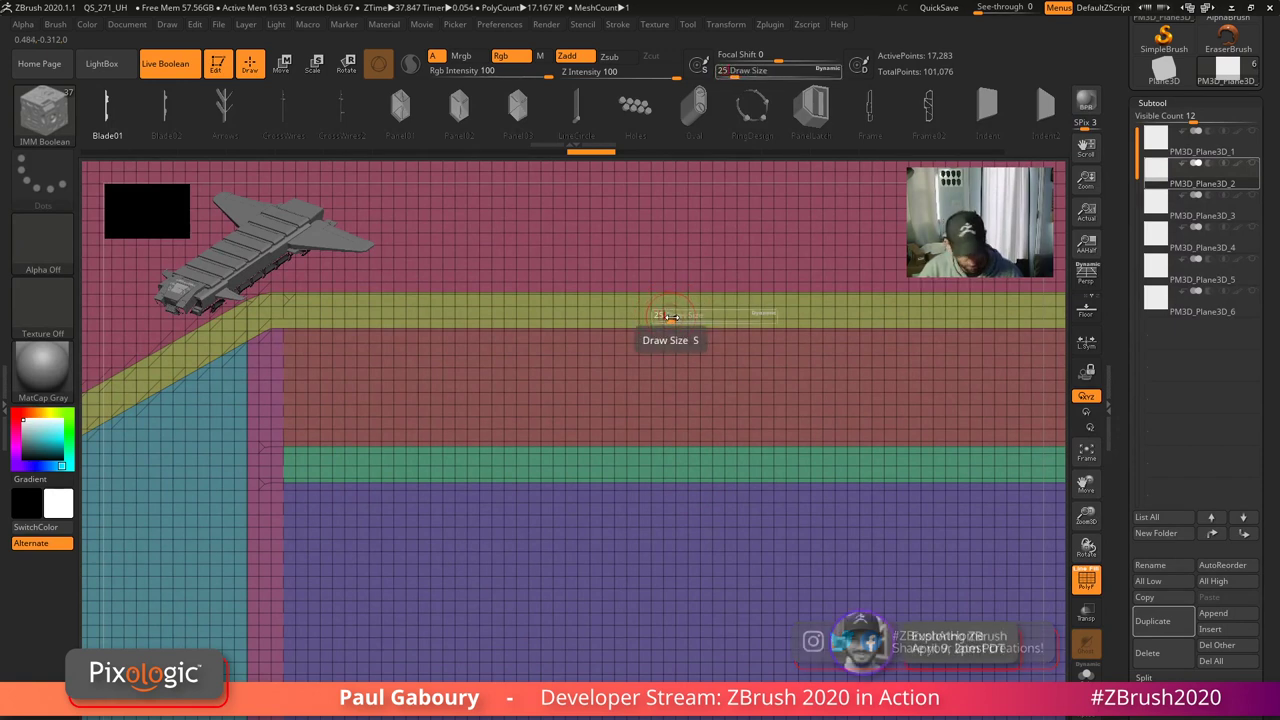
key("Return")
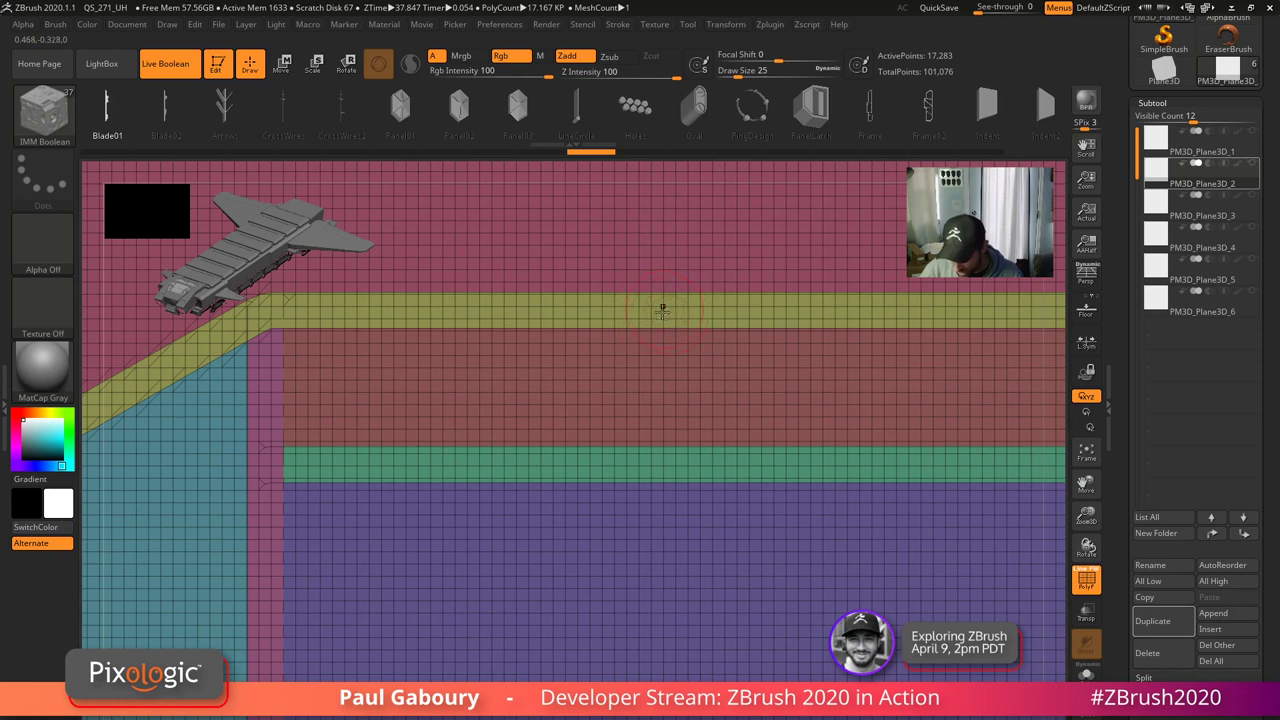
left_click_drag(665, 310, 670, 472, "ctrl+shift")
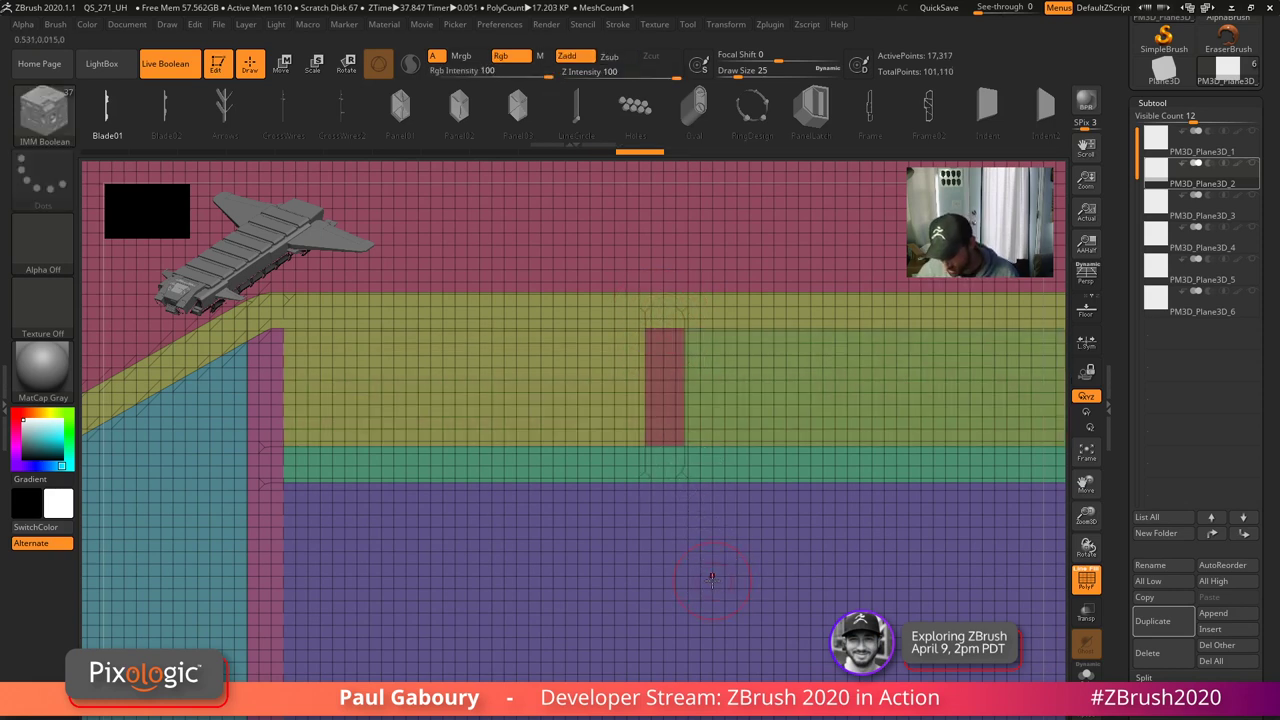
- Examine where the short vertical strip meets the two horizontal strips, and follow the long vertical strip down to the bottom edge
right_click_drag(719, 606, 696, 576, "ctrl")
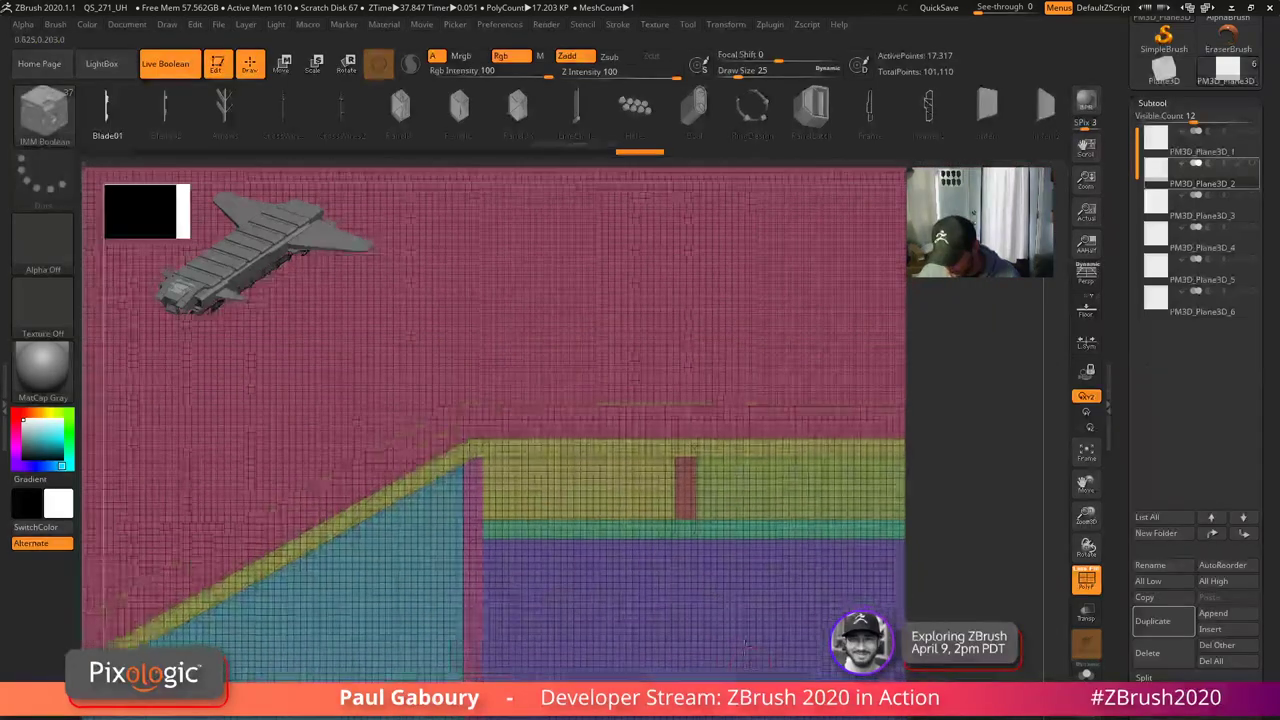
right_click_drag(694, 640, 690, 562, "alt")
right_click_drag(690, 562, 668, 538, "ctrl")
right_click_drag(690, 570, 718, 524, "alt")
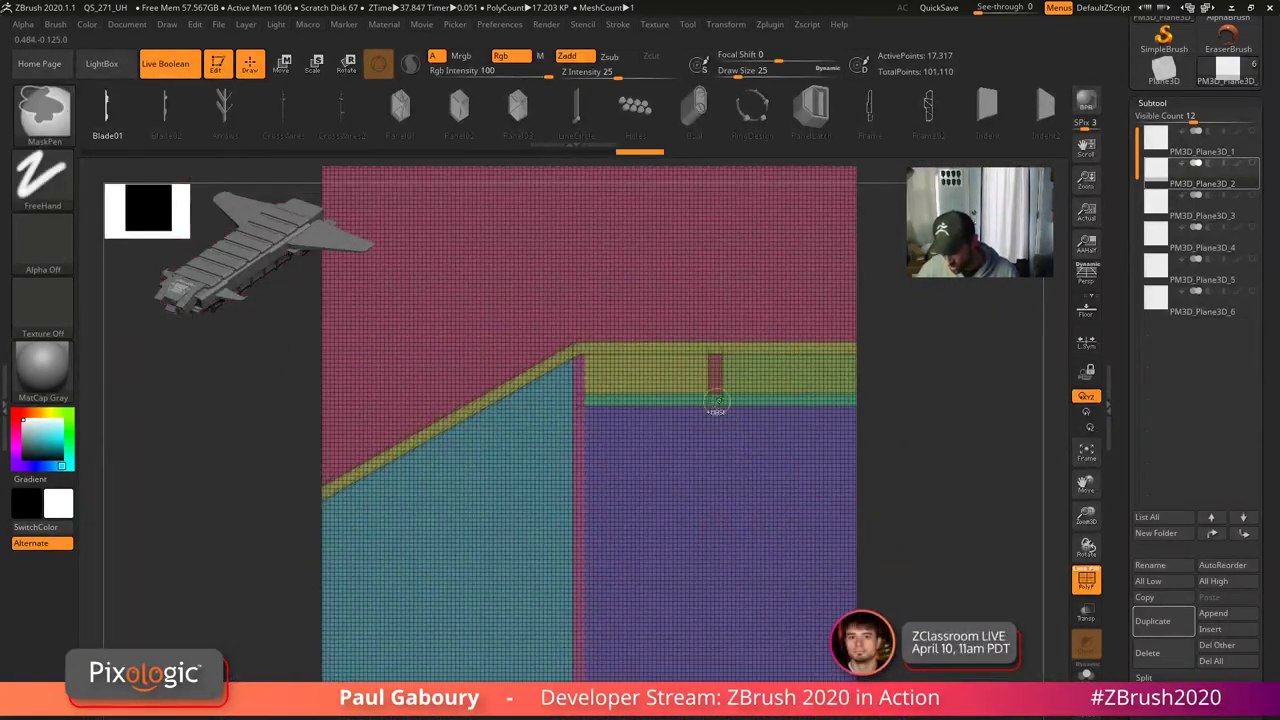
right_click_drag(717, 409, 790, 455, "ctrl")
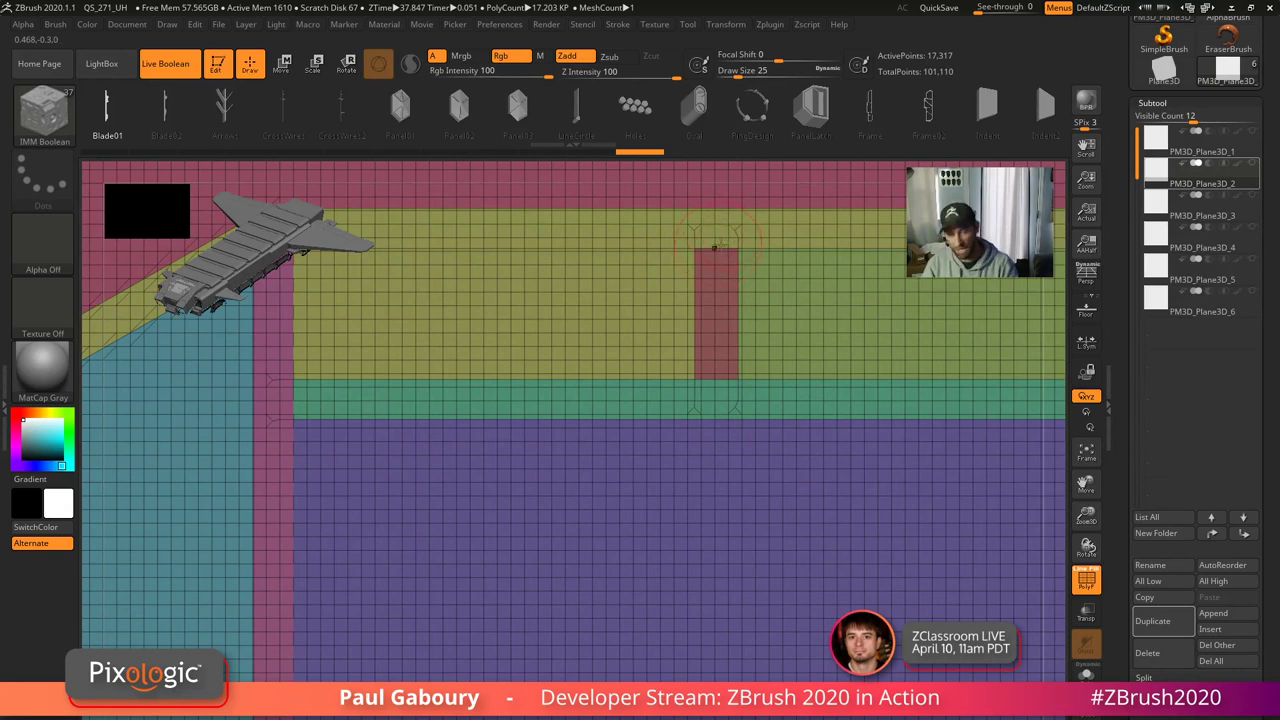
right_click_drag(730, 615, 517, 598)
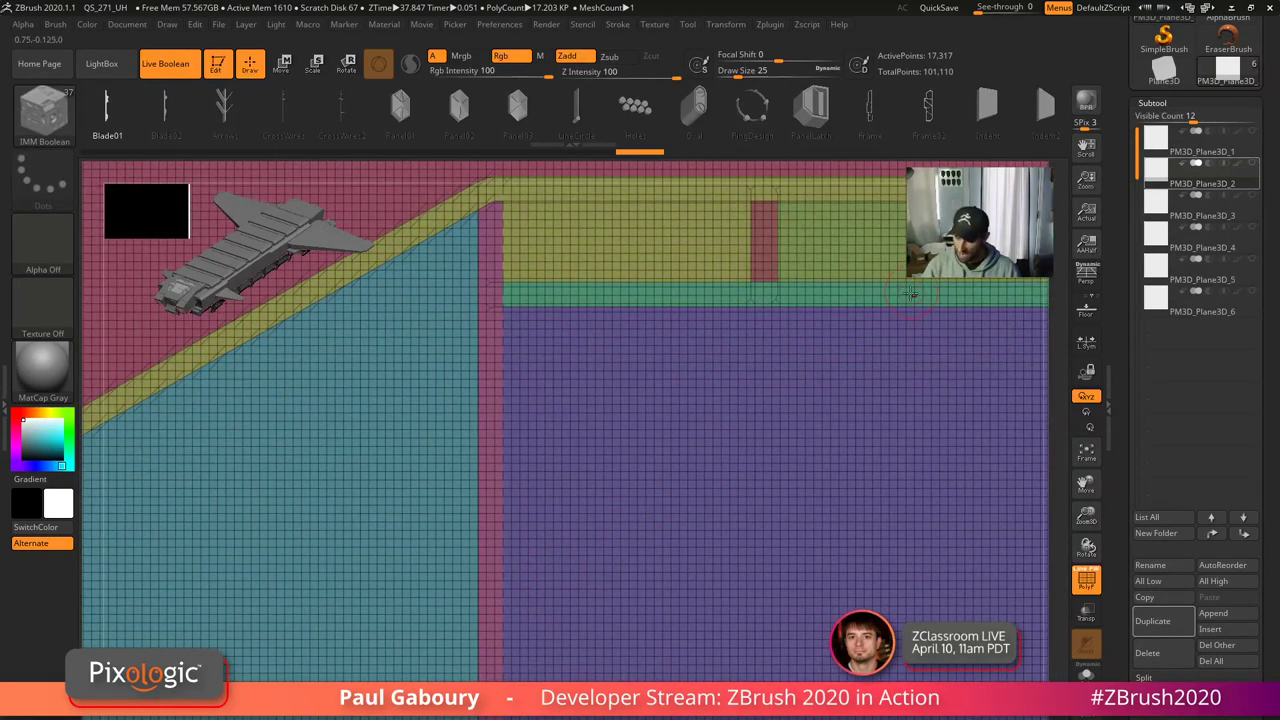
right_click_drag(792, 375, 747, 318, "alt")
right_click_drag(449, 651, 427, 677)
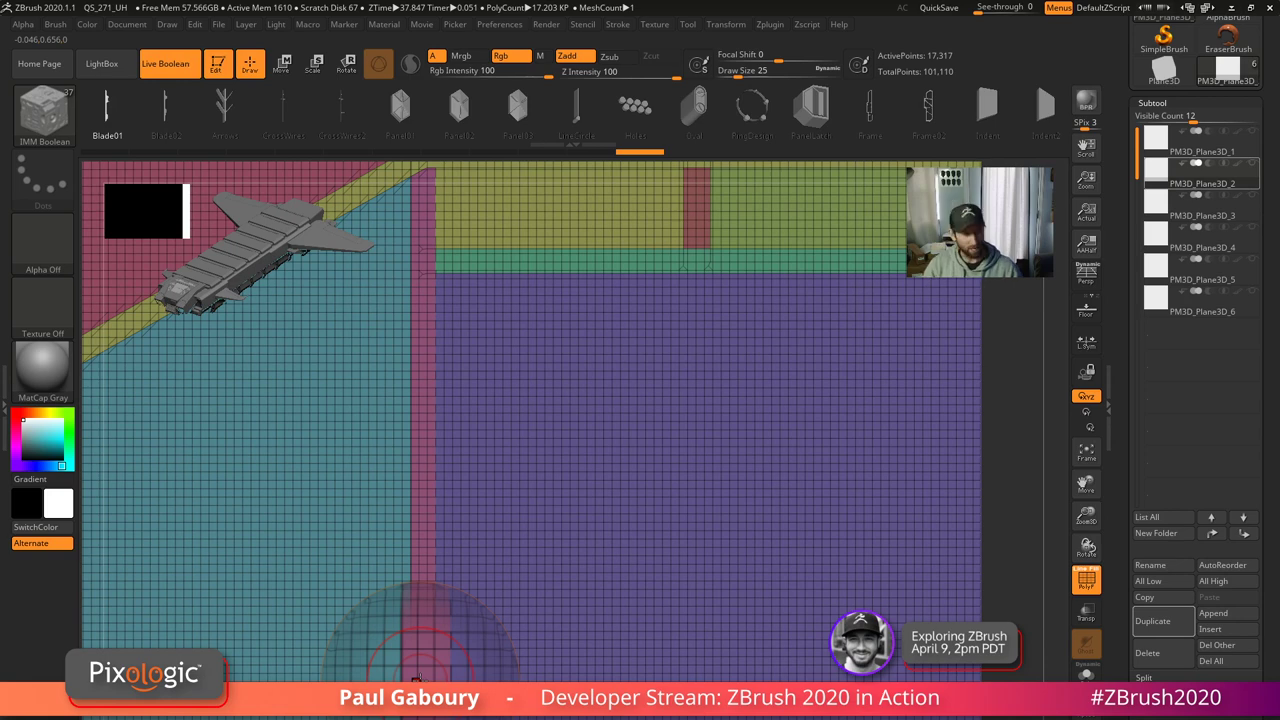
right_click_drag(687, 669, 726, 467, "alt")
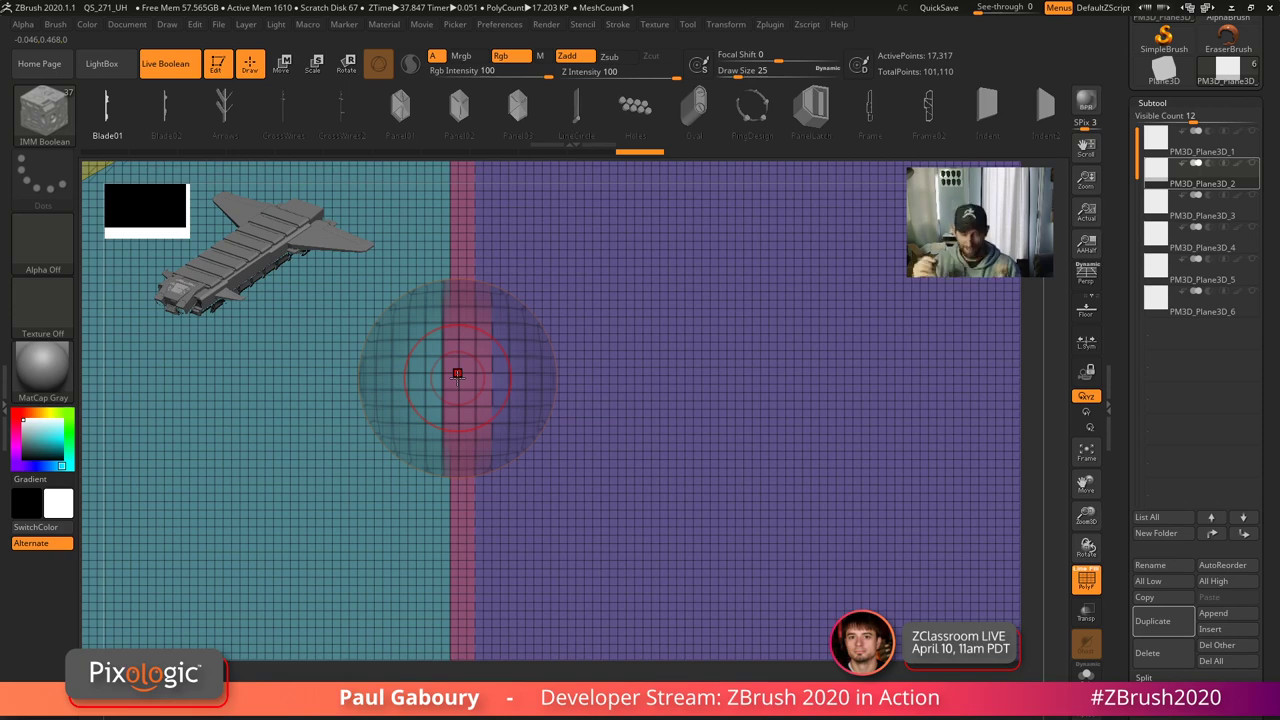
- Slice diagonally from the long vertical strip up to the lower horizontal strip, undoing the first cut and redrawing it from inside the strip
mouse_move(745, 512)
right_mouse_down("ctrl")
mouse_move(703, 480)
mouse_move(637, 587)
right_mouse_up("ctrl")
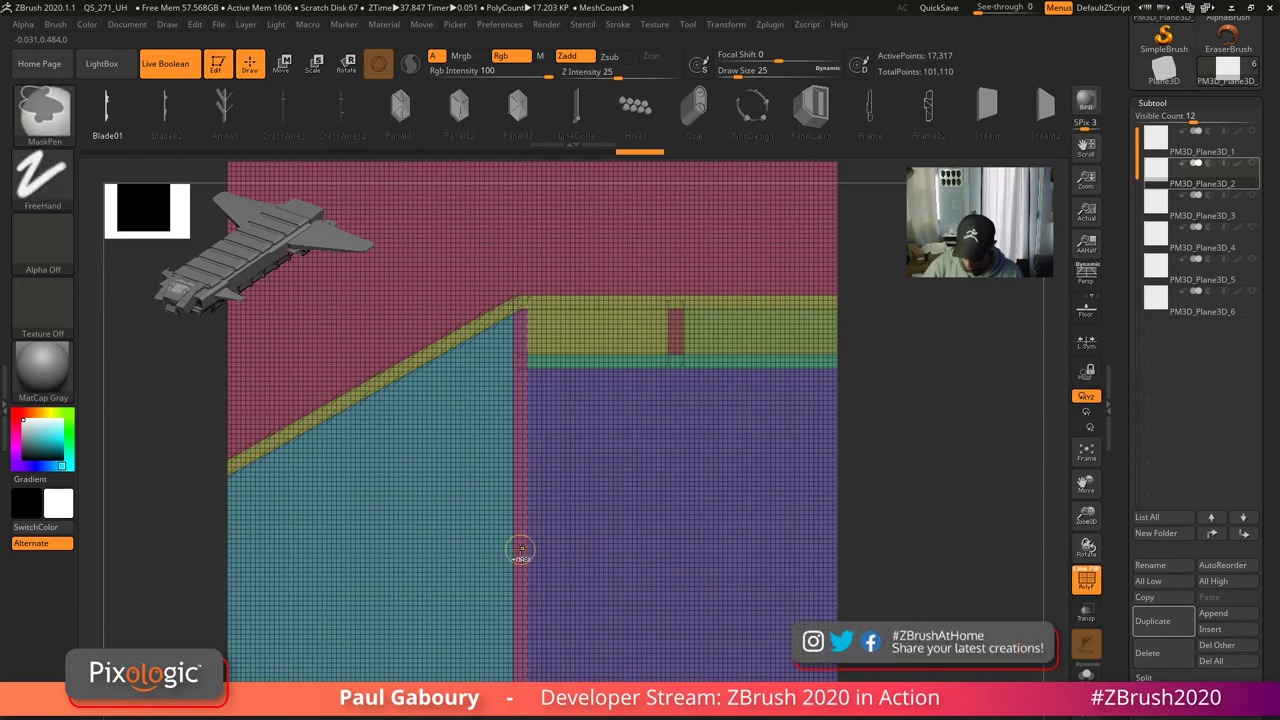
key("ctrl+shift")
mouse_move(516, 582)
left_mouse_down("ctrl+shift")
mouse_move(651, 443)
mouse_move(778, 362)
left_mouse_up("ctrl+shift")
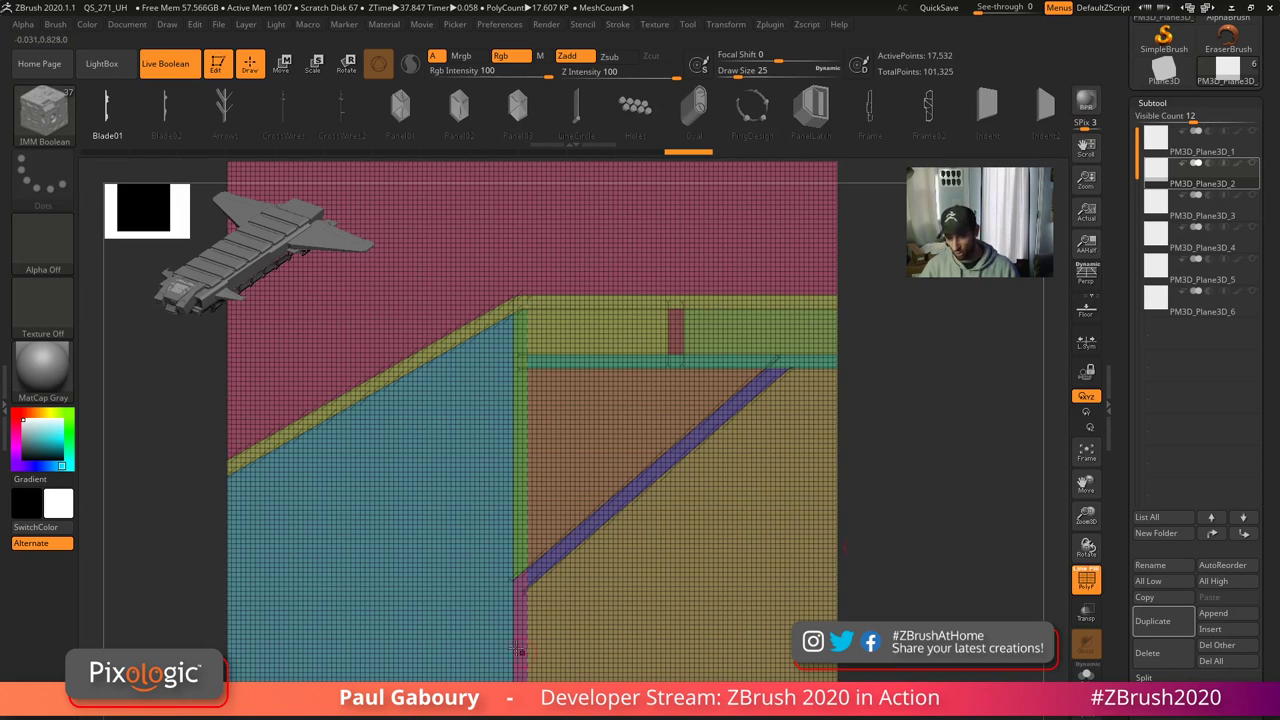
key("ctrl+z")
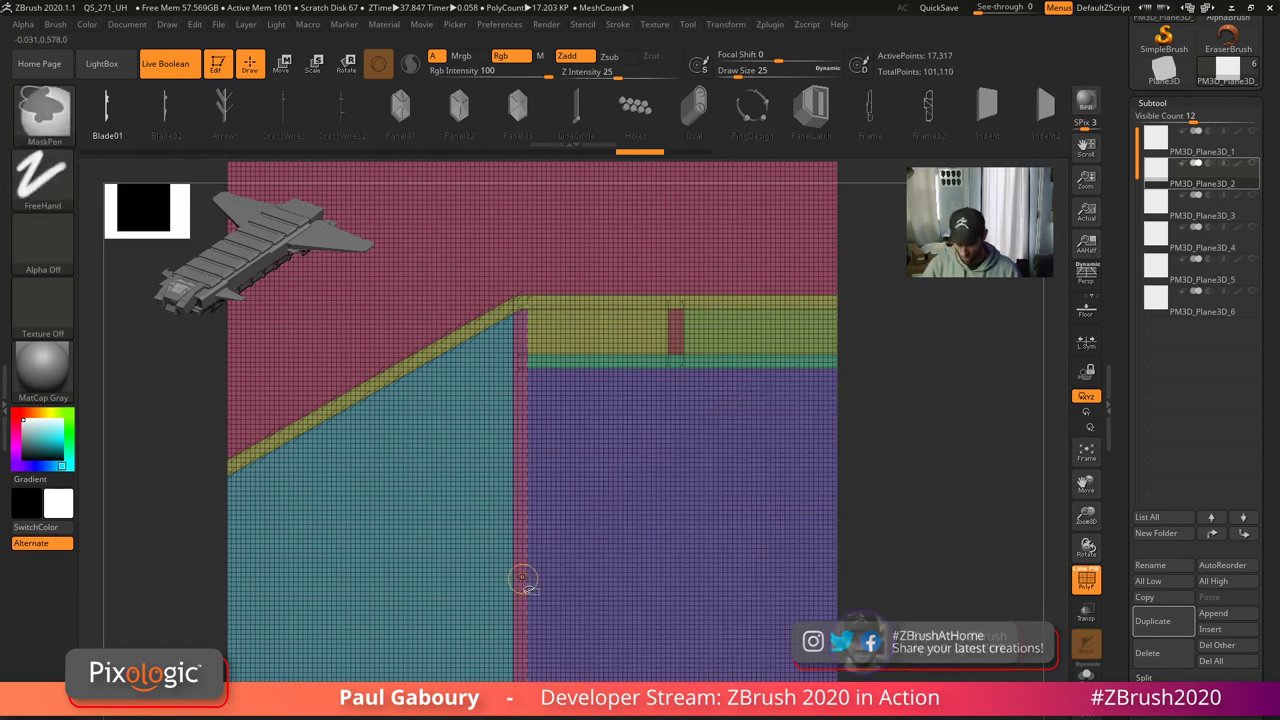
left_click_drag(521, 580, 791, 363, "ctrl+shift")
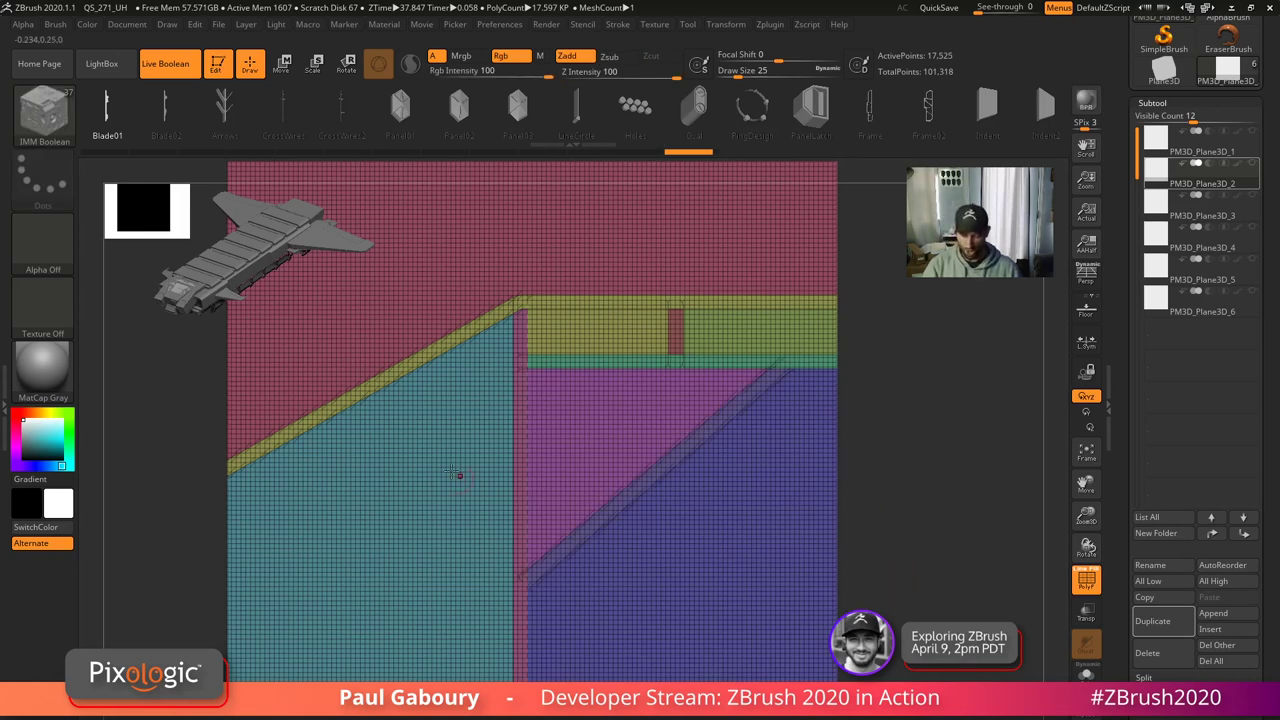
- Slice across the sloped strip, undo that cut, and slice a vertical strip from inside the sloped strip down to the plane's bottom edge
left_click_drag(365, 368, 418, 453, "ctrl+shift")
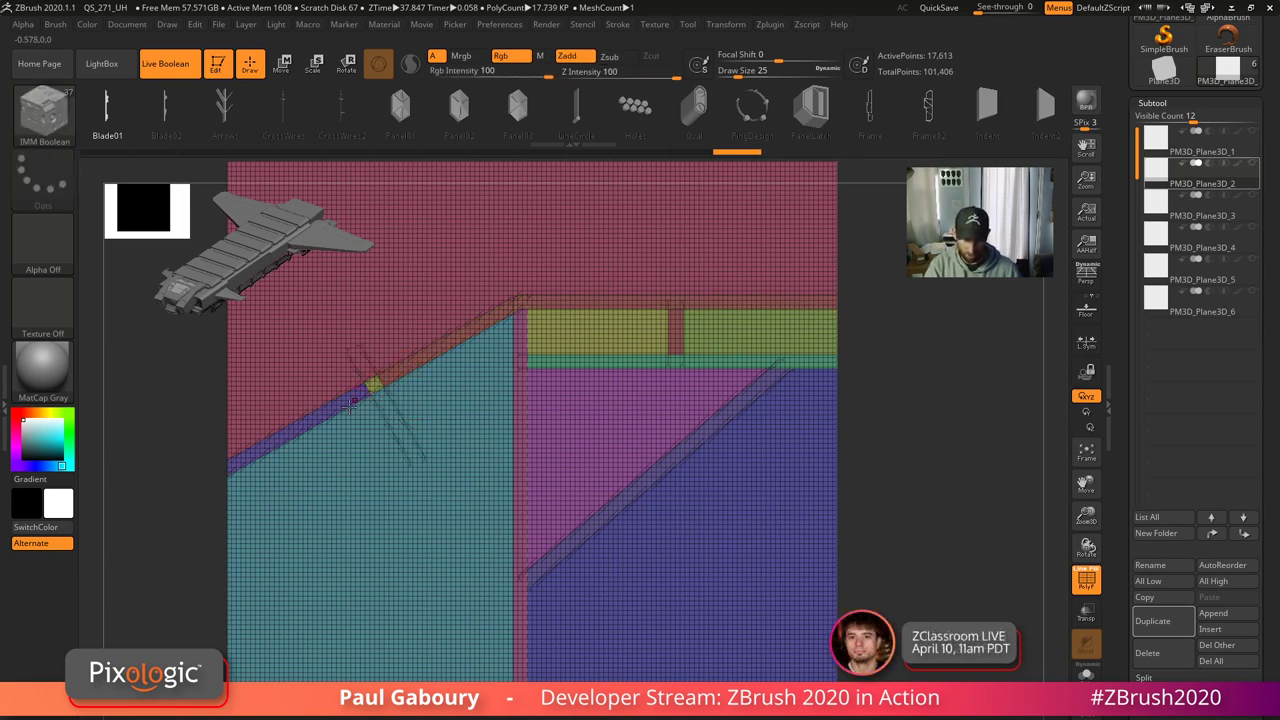
key("ctrl+z")
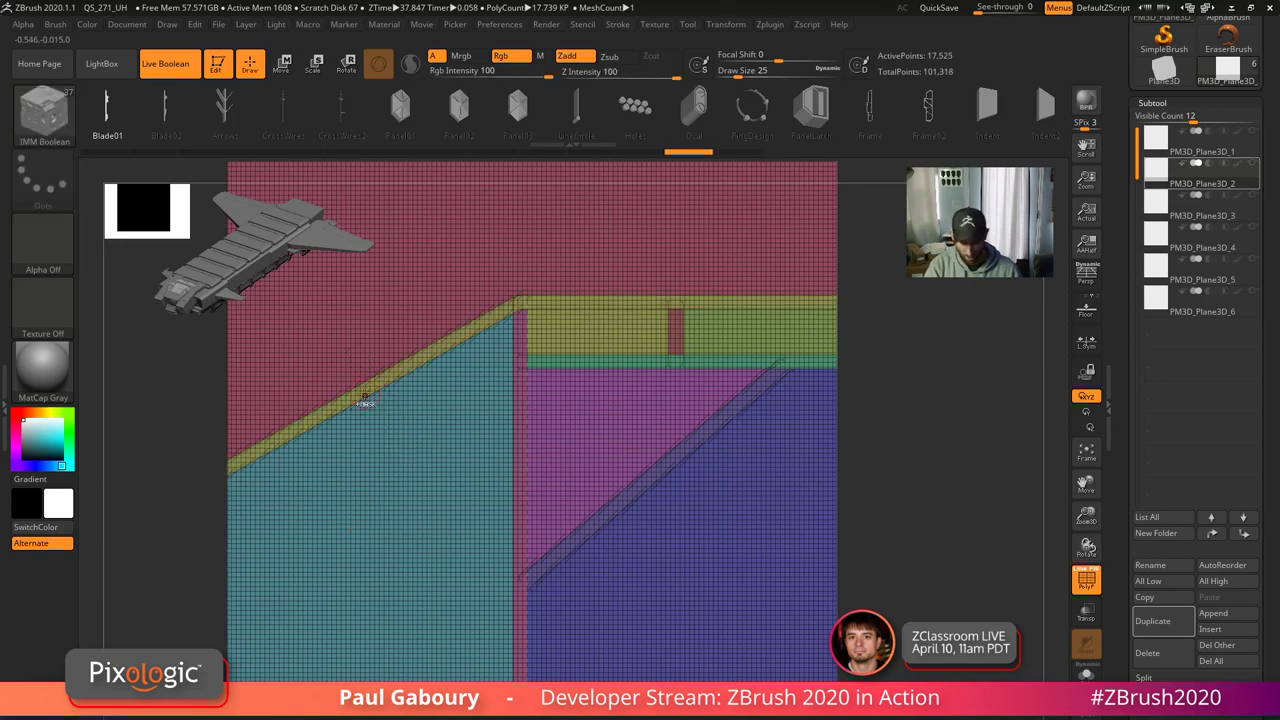
mouse_move(363, 394)
left_mouse_down("ctrl+shift")
mouse_move(349, 609)
mouse_move(365, 697)
left_mouse_up("ctrl+shift")
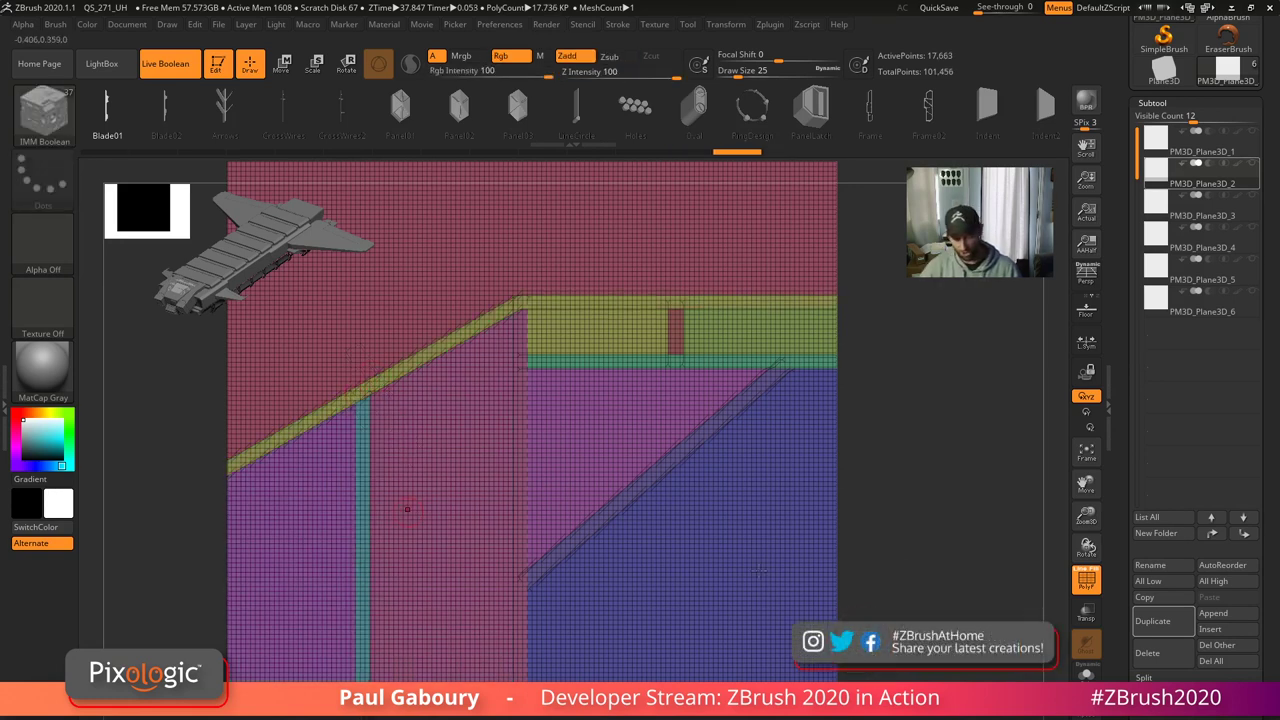
- Hide all the panel polygroups so only the connected strips remain, and display them without the PolyFrame
right_click_drag(905, 631, 959, 618, "ctrl")
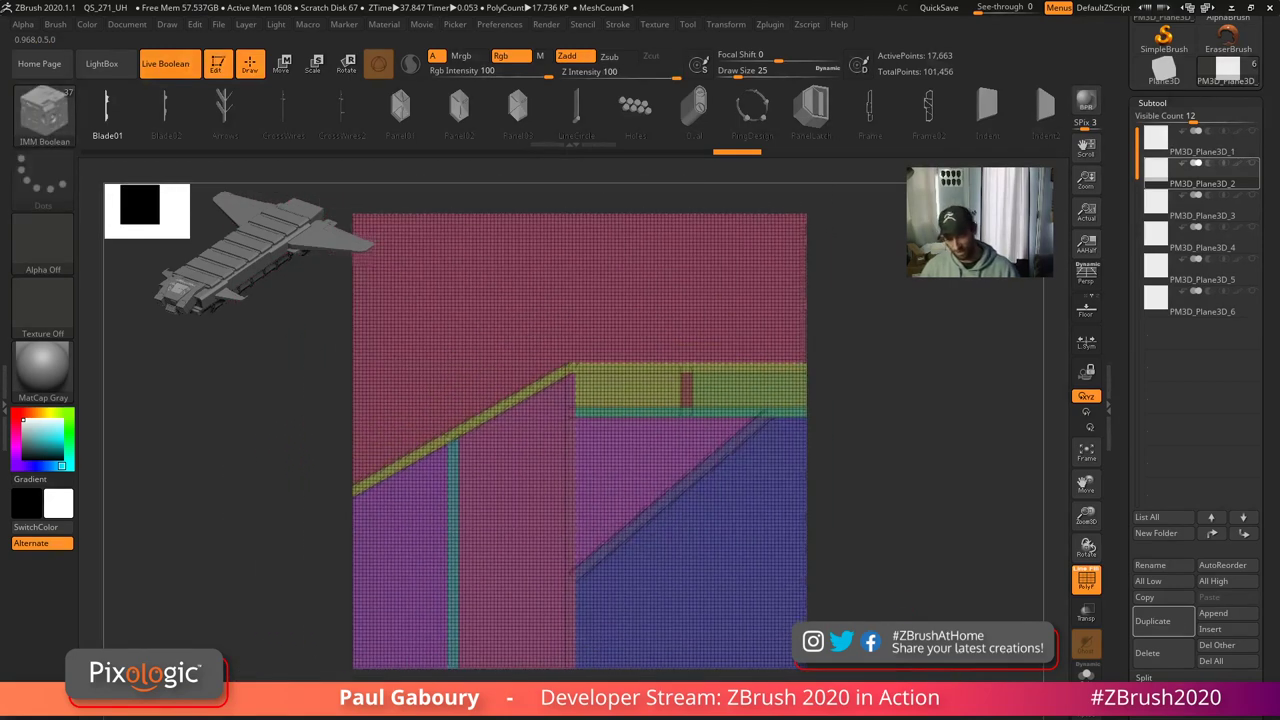
left_click(738, 542, "ctrl+shift")
left_click(736, 540, "ctrl+shift")
left_click(600, 535, "ctrl+alt+shift")
left_click(545, 530, "ctrl+alt+shift")
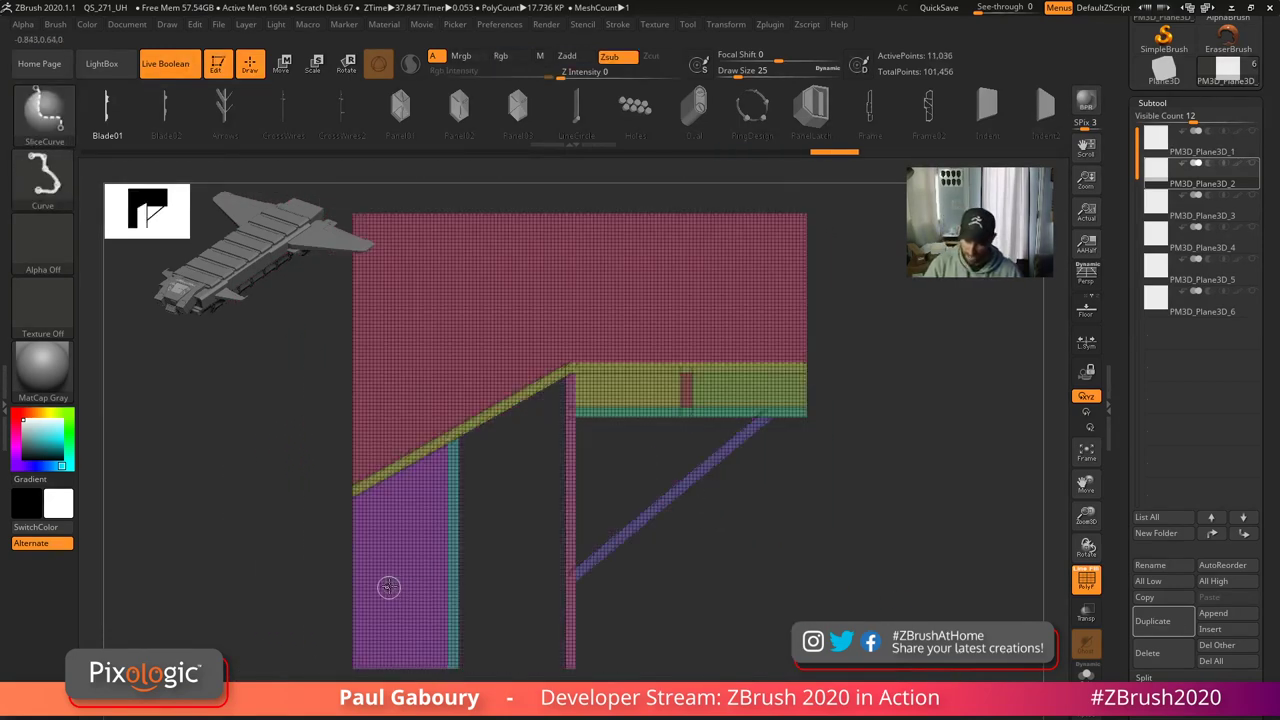
left_click(386, 586, "ctrl+alt+shift")
left_click(491, 329, "ctrl+alt+shift")
left_click(642, 392, "ctrl+alt+shift")
key("f")
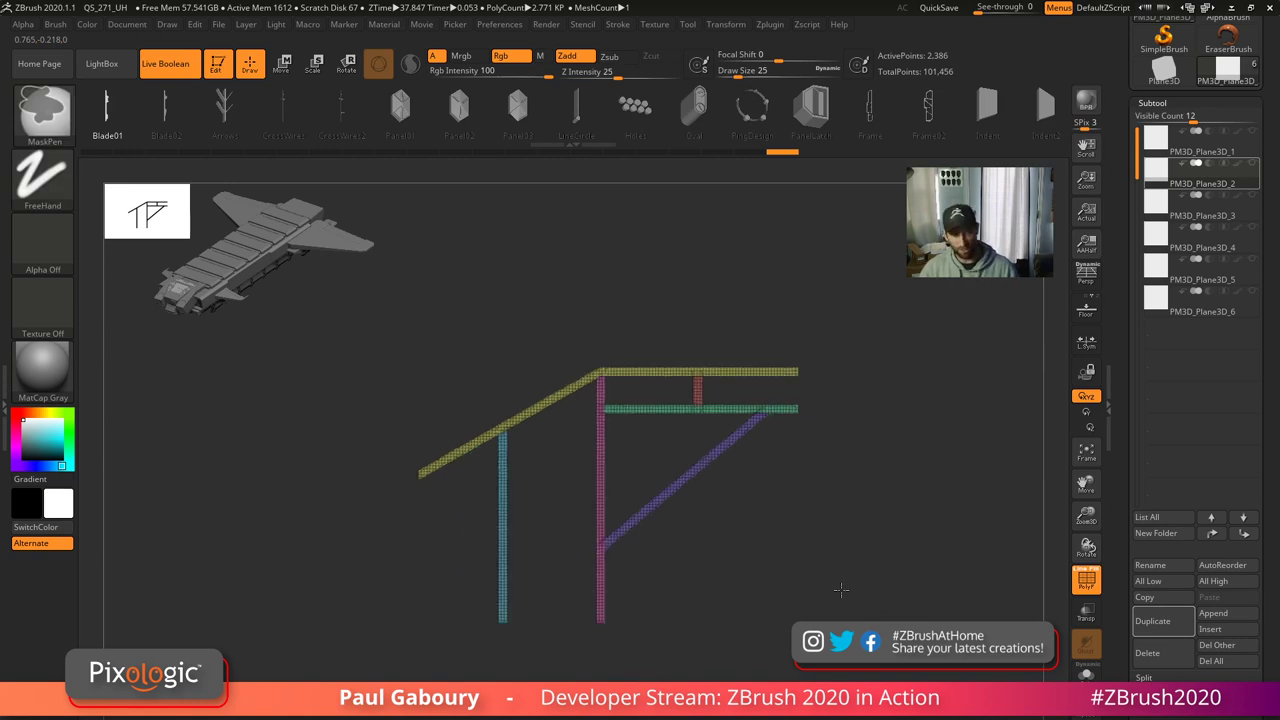
key("shift+f")
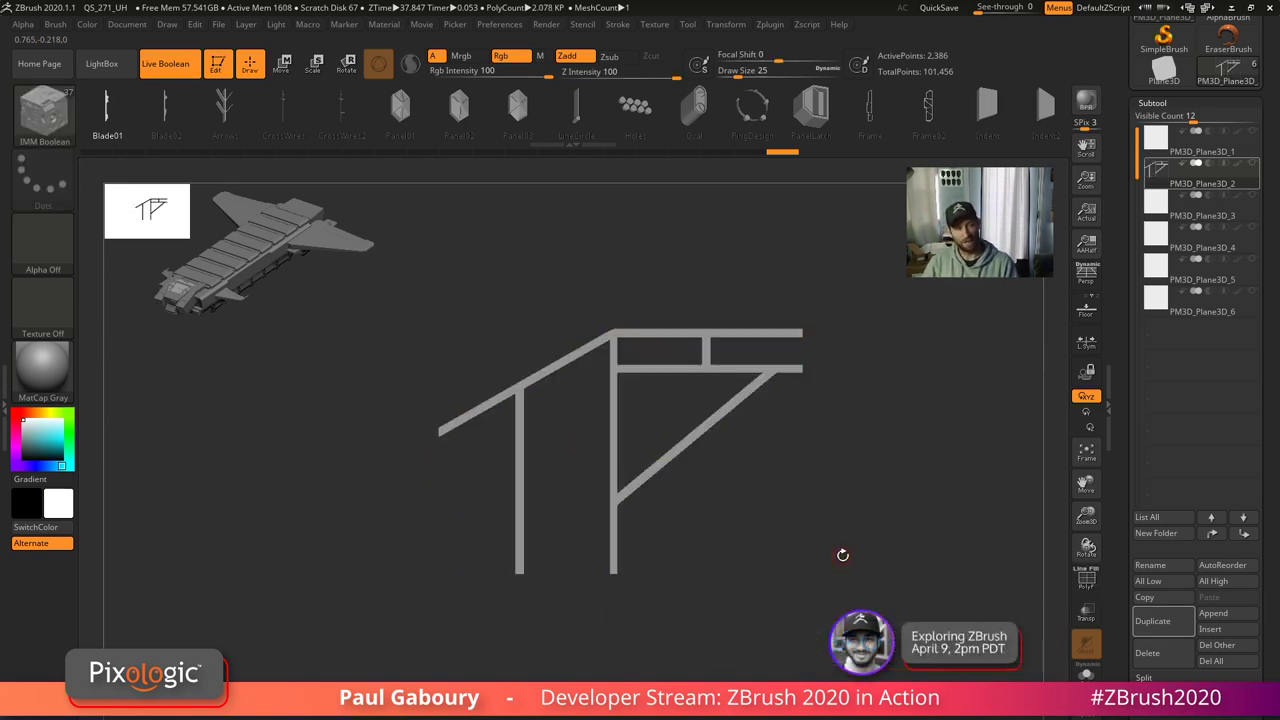
- Turn the PolyFrame back on and undo the hiding of the panel polygroups
key("ctrl+z")
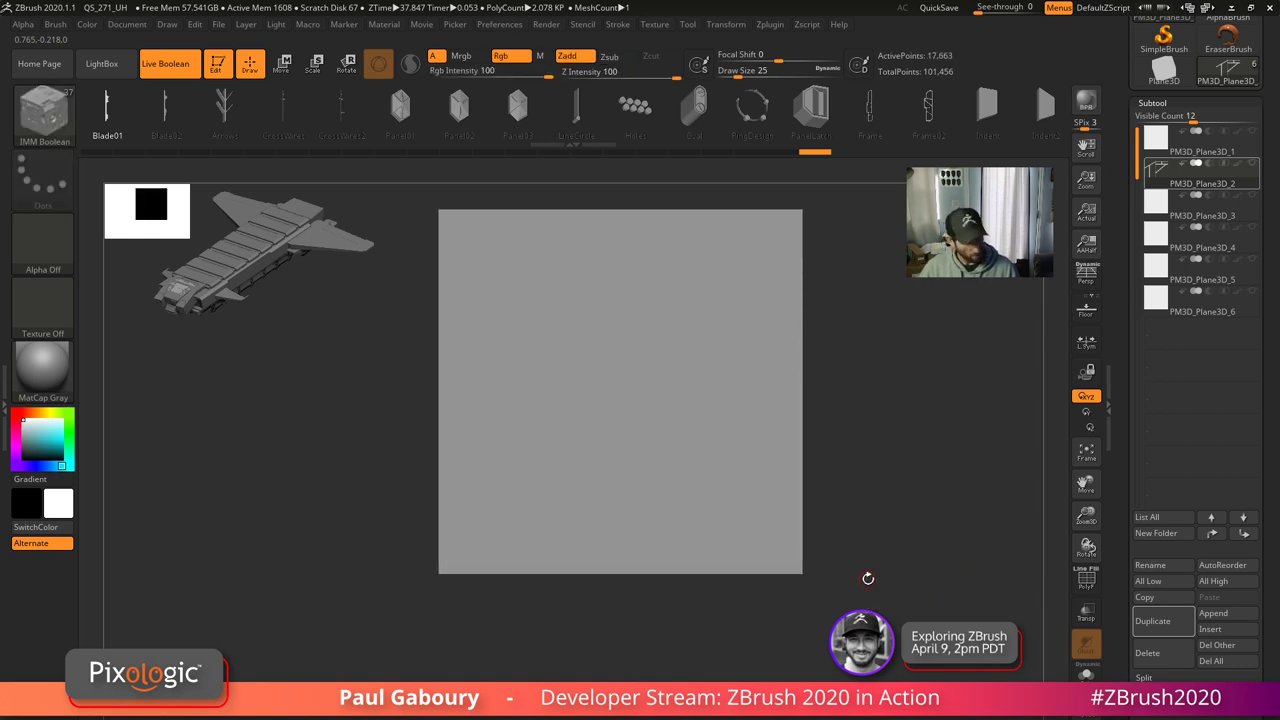
key("shift+f")
key("ctrl+z")
key("ctrl+z")
key("ctrl+z")
key("ctrl+z")
key("ctrl+z")
key("ctrl+z")
key("ctrl+z")
key("ctrl+z")
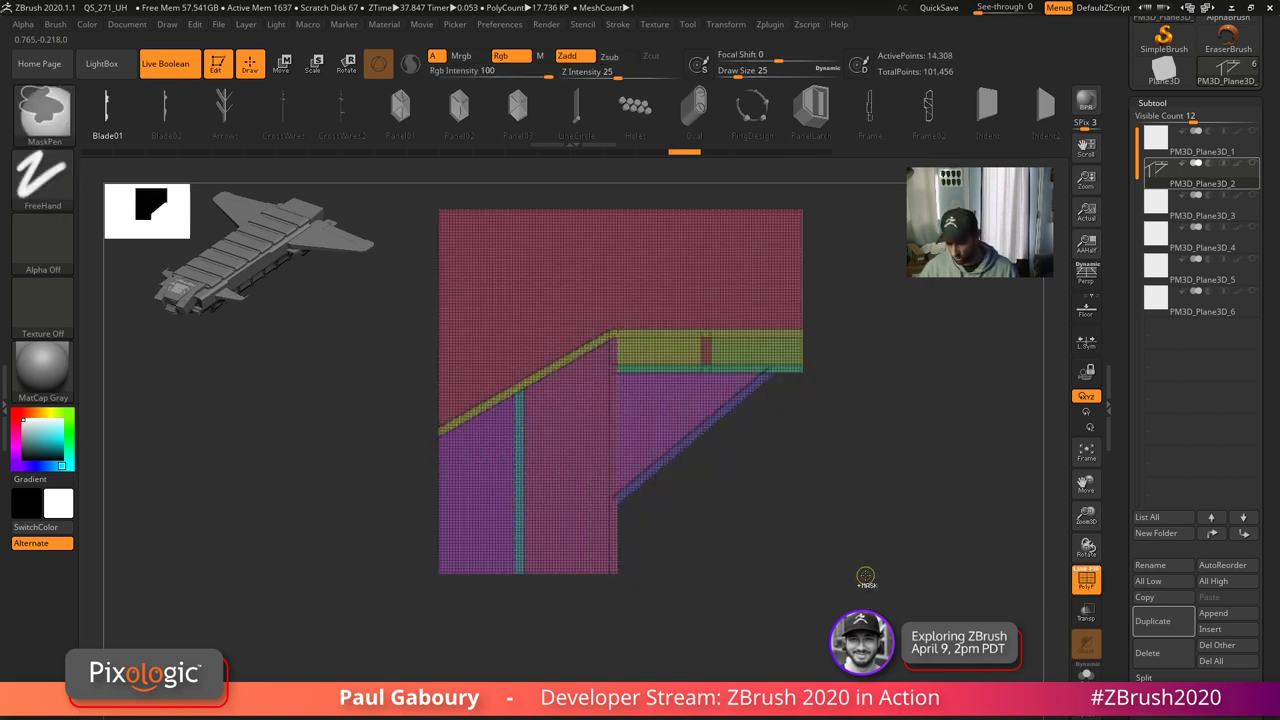
- Undo the slices back to the sloped upper strip, the lower horizontal strip and the long vertical strip
key("ctrl+z")
key("ctrl+z")
key("ctrl+z")
key("ctrl+z")
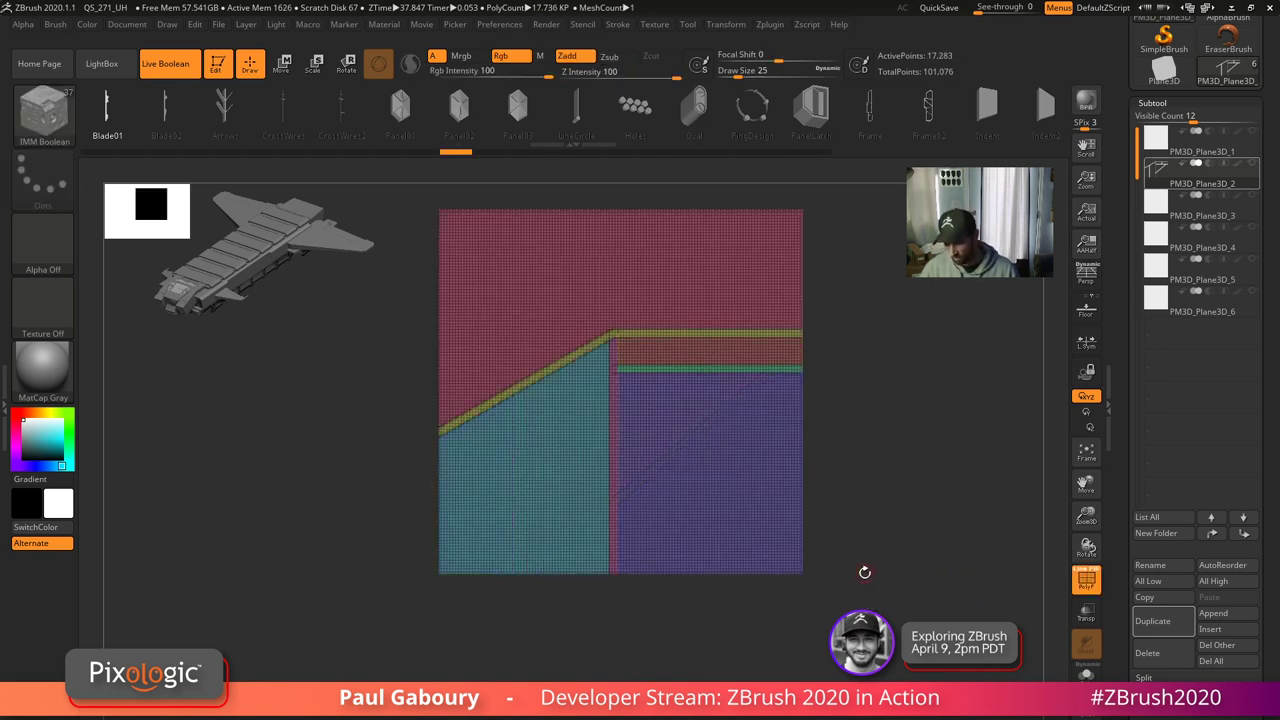
- Switch to the PM3D_Plane3D_3 subtool and choose the SliceCirc brush for slicing
left_click_drag(872, 565, 854, 599, "alt")
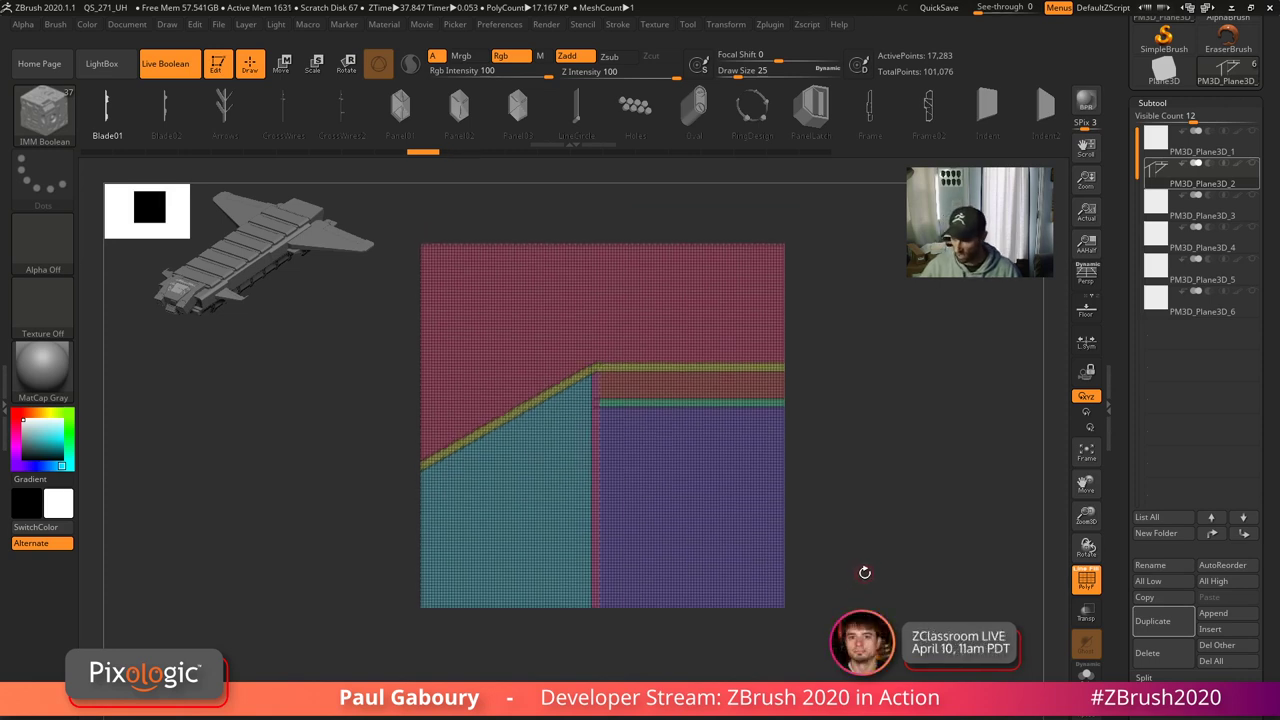
key("ctrl+z")
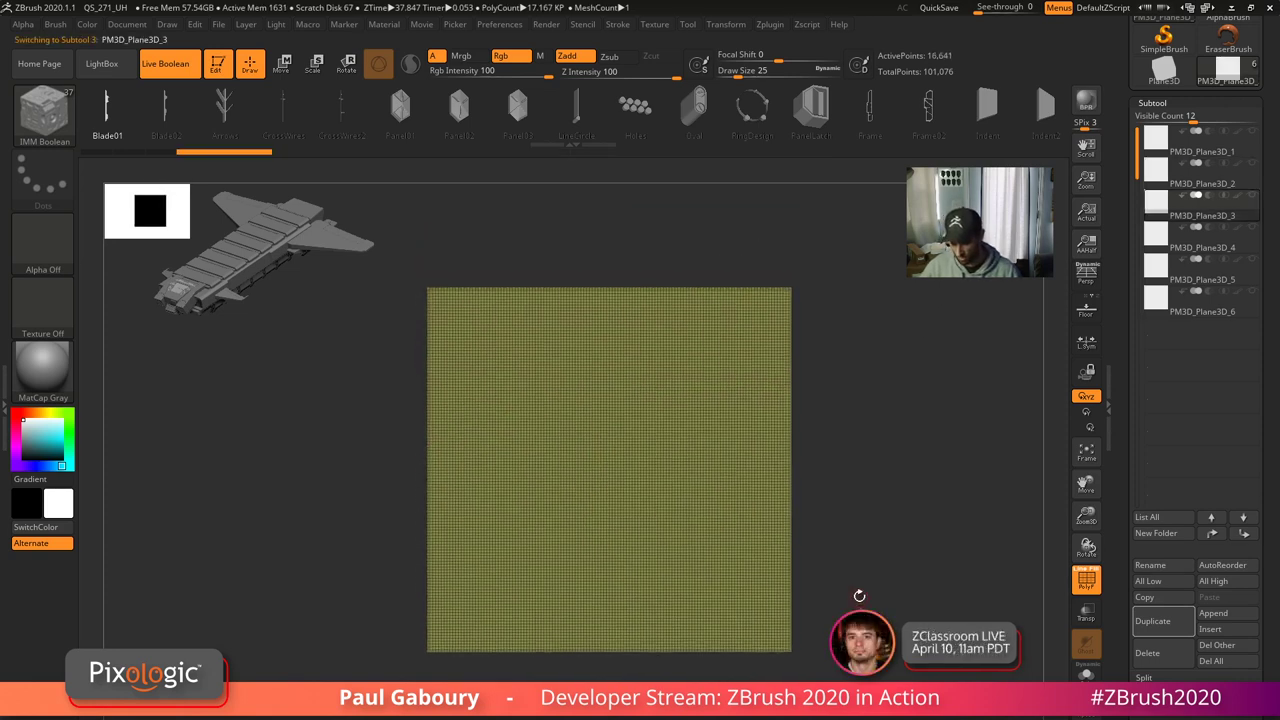
key("ctrl+z")
key("ctrl+shift")
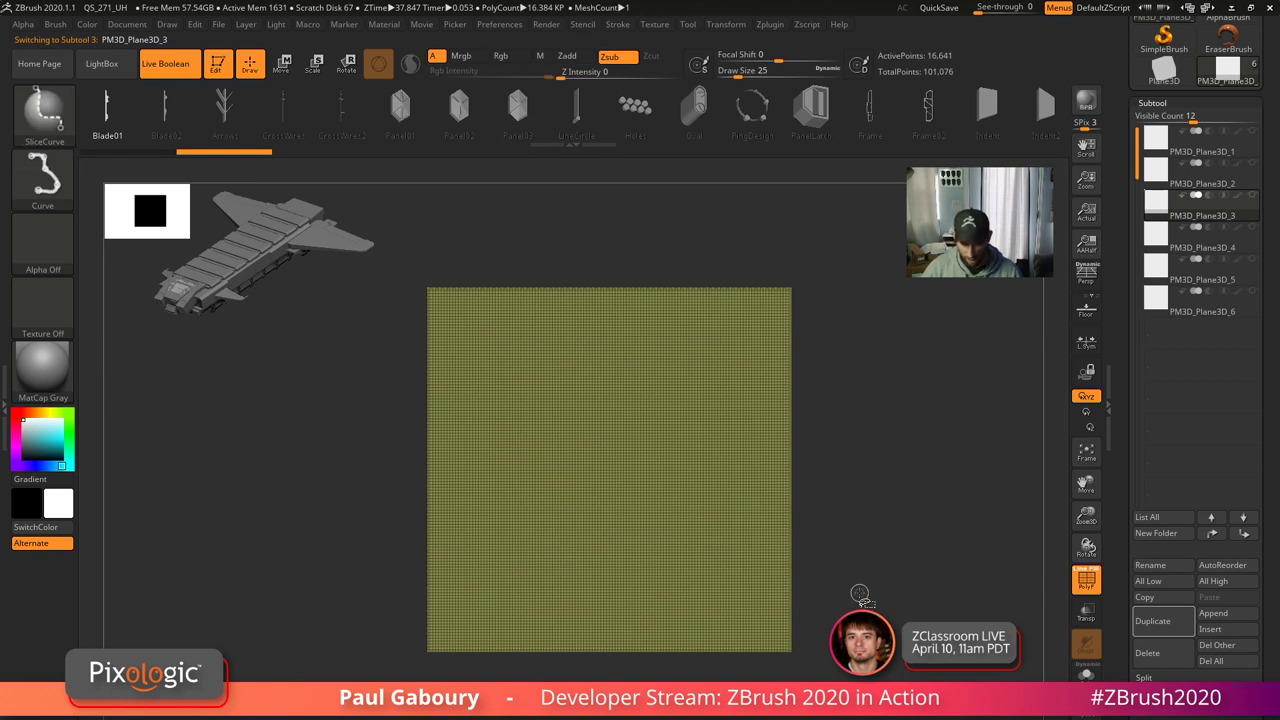
left_click(46, 114)
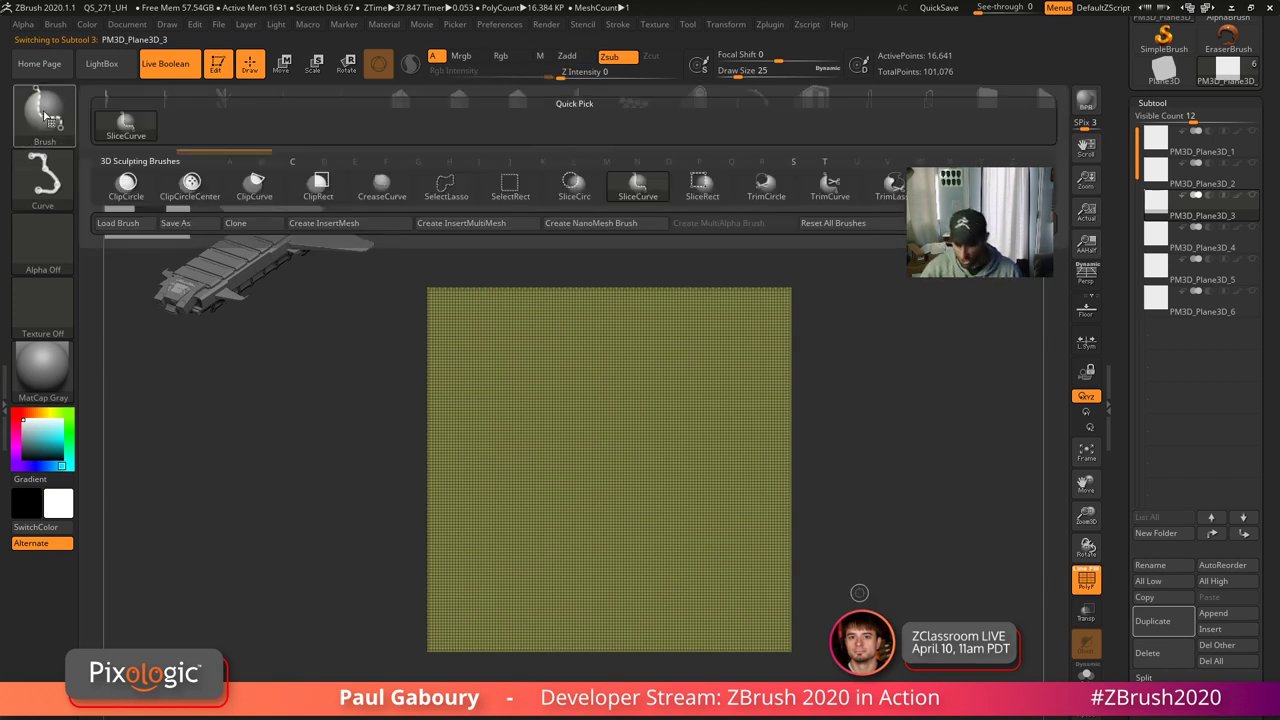
left_click(576, 188)
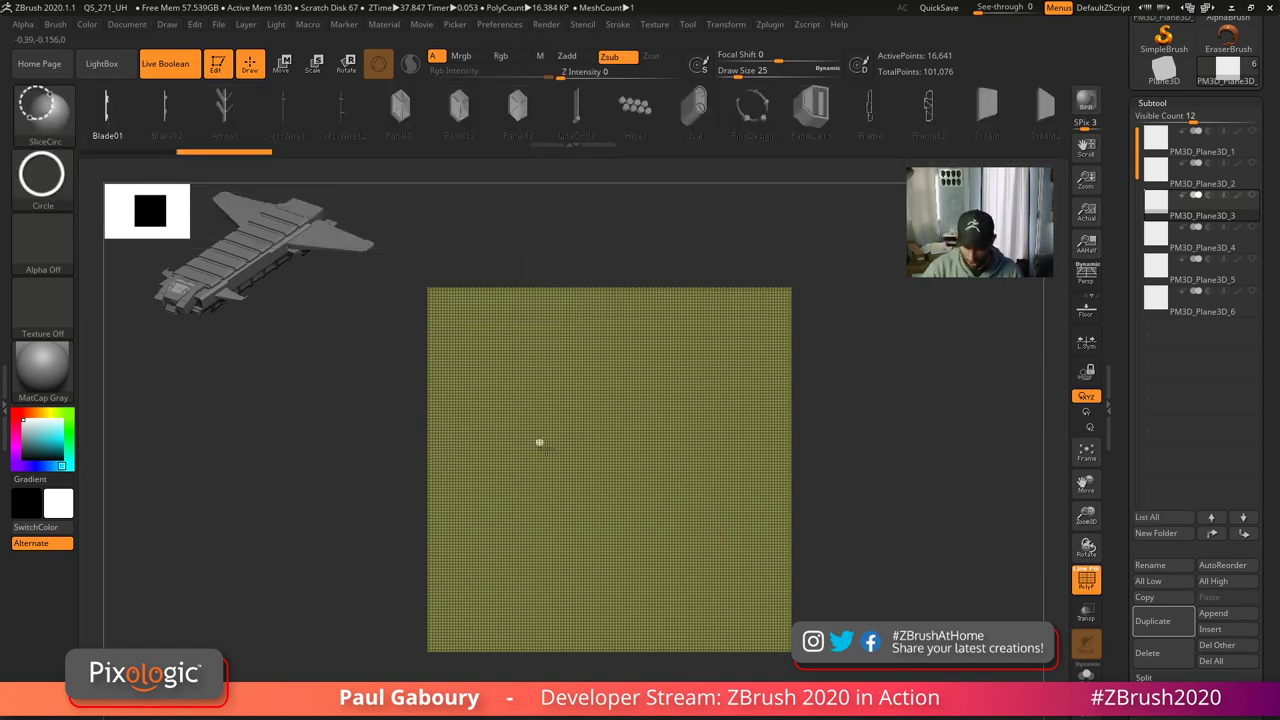
- Try slicing a freehand ellipse into the lower middle of the plane, and undo it
mouse_move(537, 443)
left_mouse_down("ctrl+shift")
mouse_move(660, 520)
mouse_move(677, 517)
mouse_move(707, 636)
mouse_move(780, 505)
mouse_move(735, 472)
mouse_move(748, 596)
mouse_move(730, 602)
left_mouse_up("ctrl+shift")
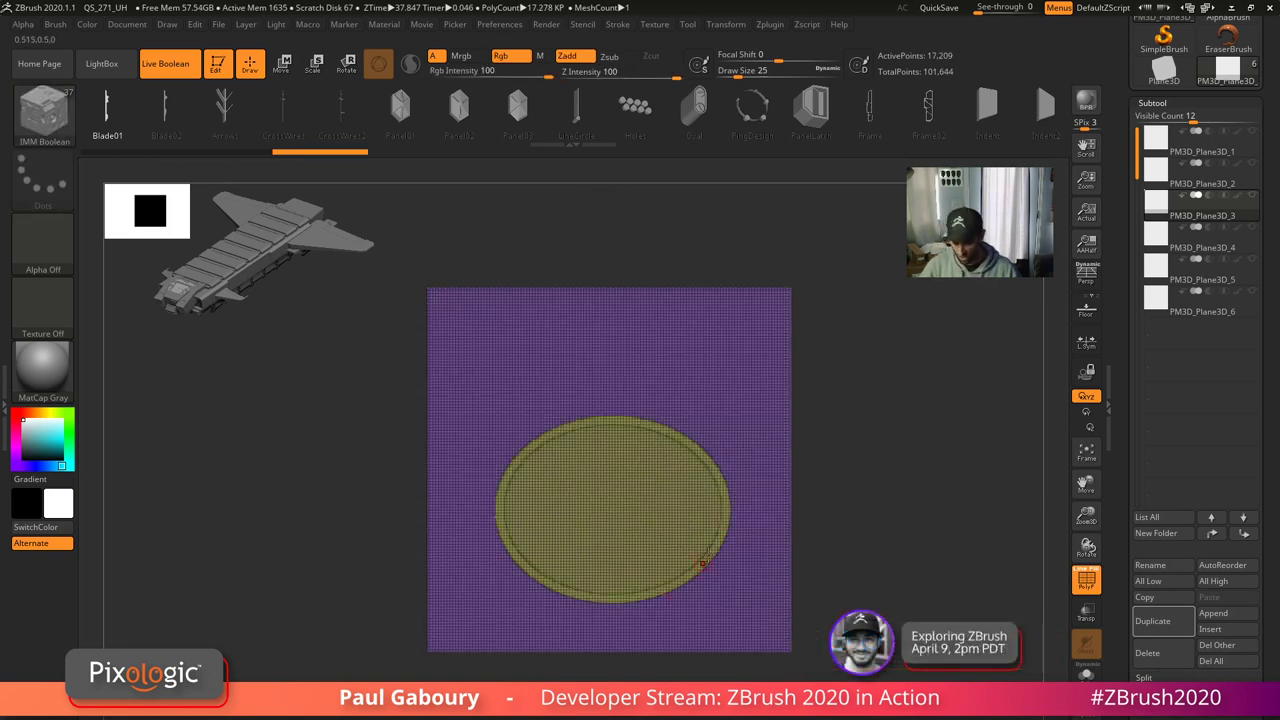
key("ctrl+z")
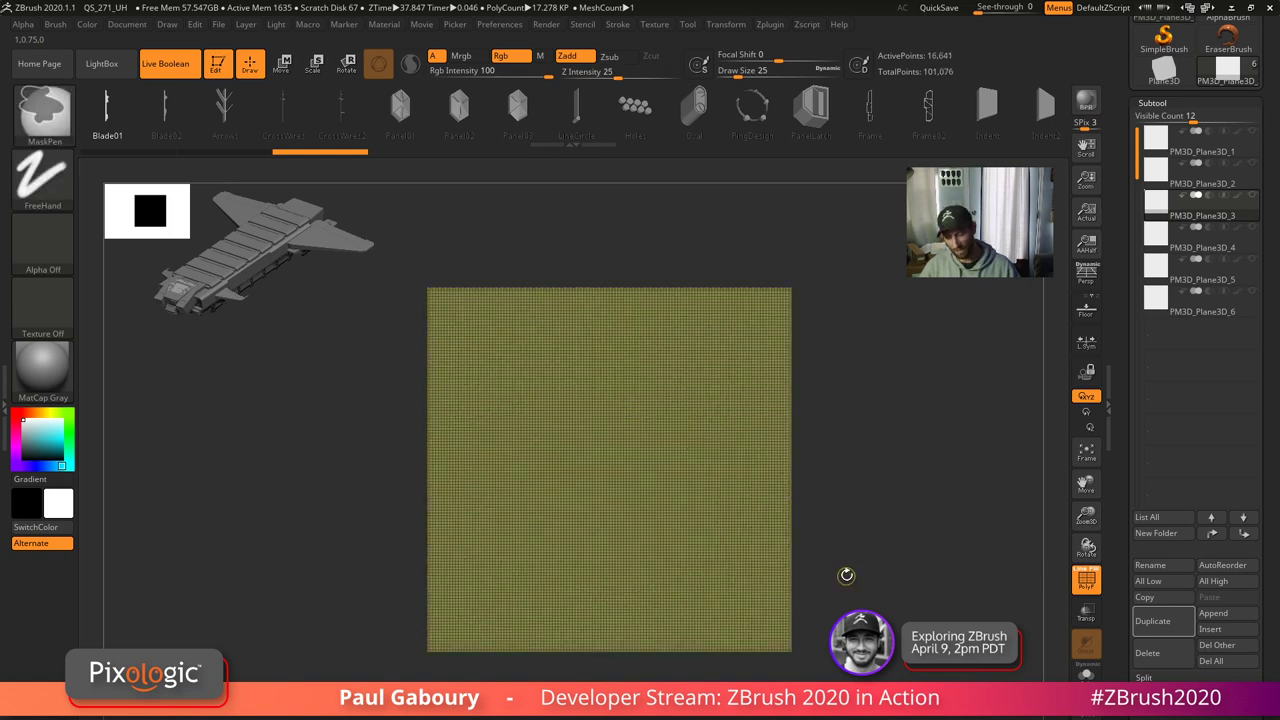
- Enable the Center and Square options for the SliceCirc circle stroke
left_click(42, 178, "ctrl+shift")
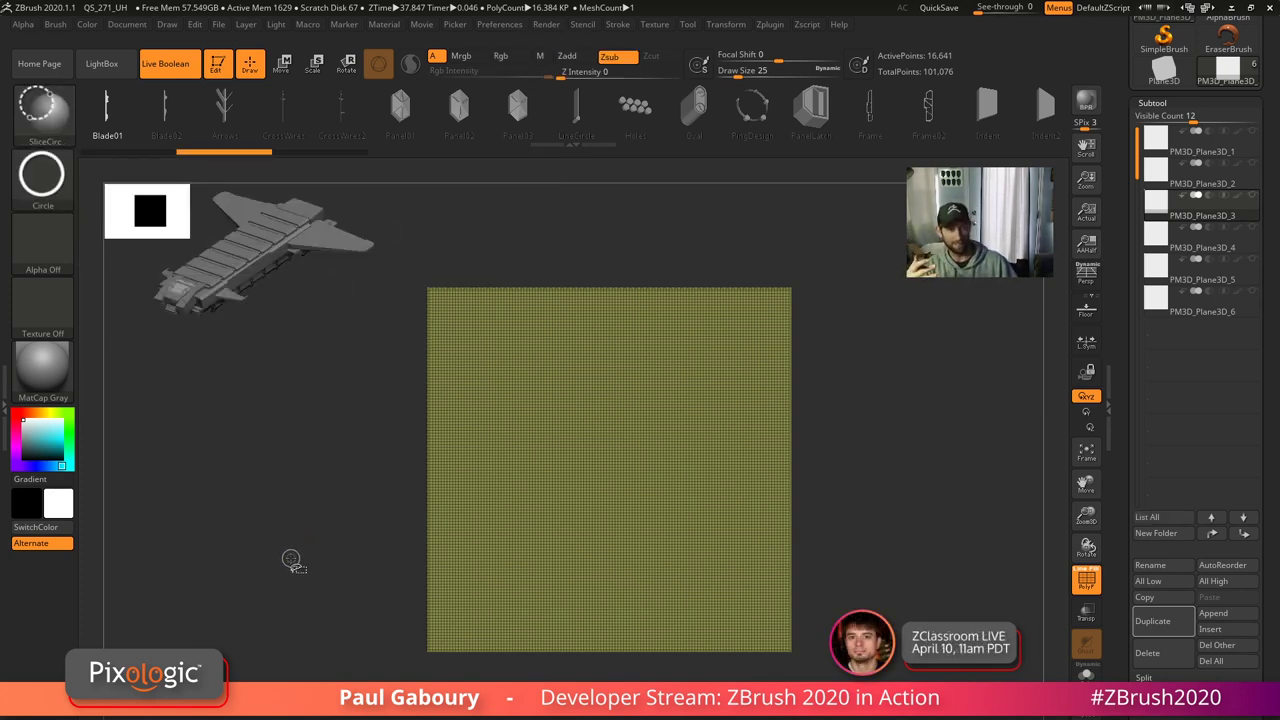
left_click(45, 182)
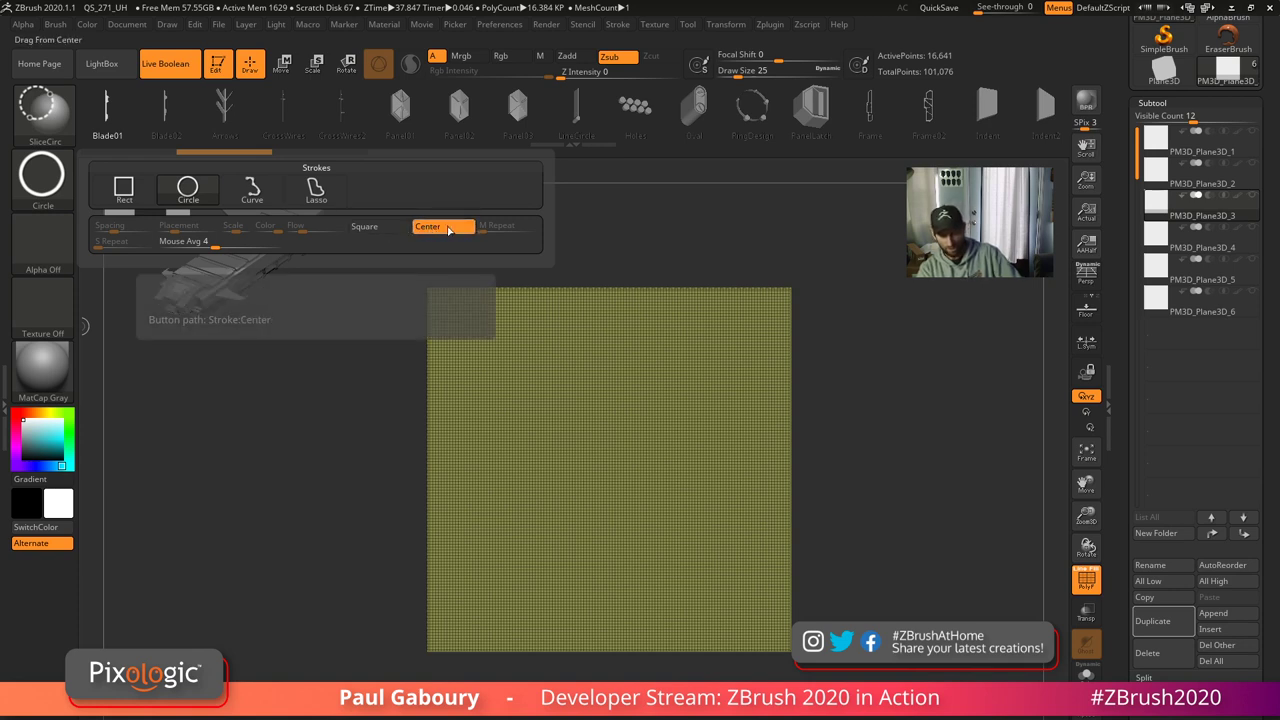
left_click(390, 227)
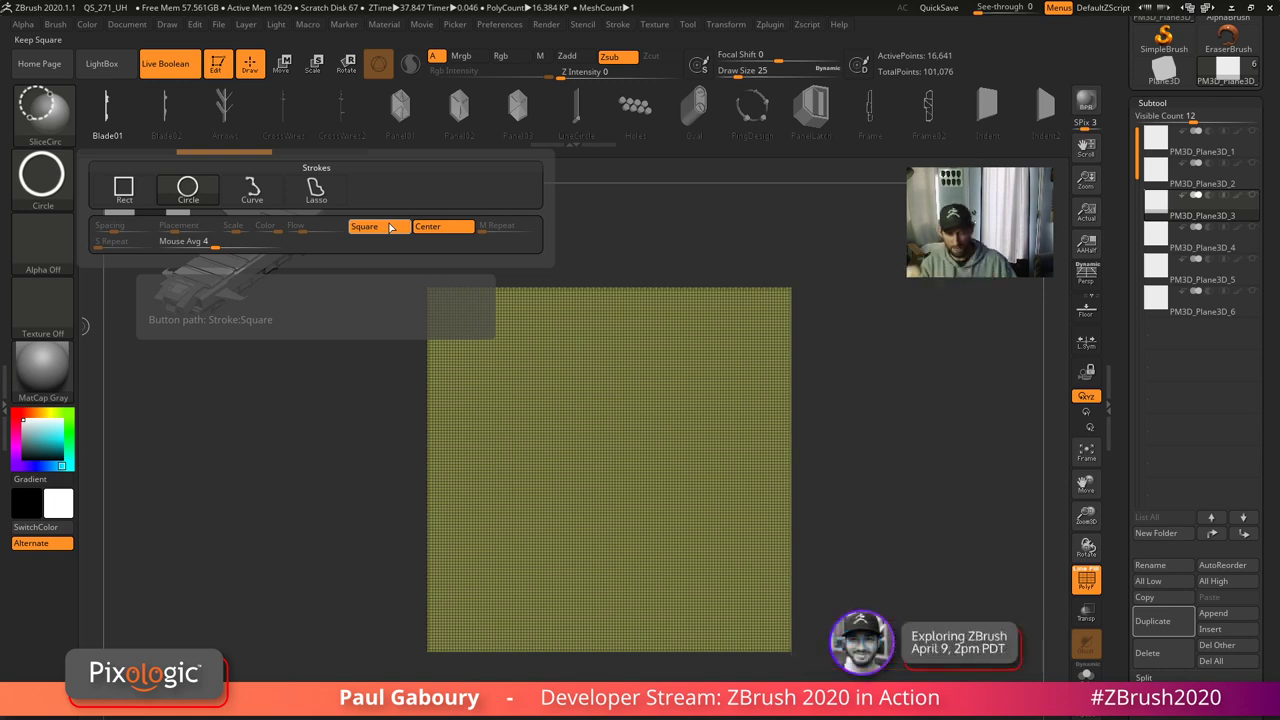
- Try slicing one perfect circle with a ring border into the middle of the plane, and undo it
left_click_drag(593, 462, 676, 566, "ctrl+shift")
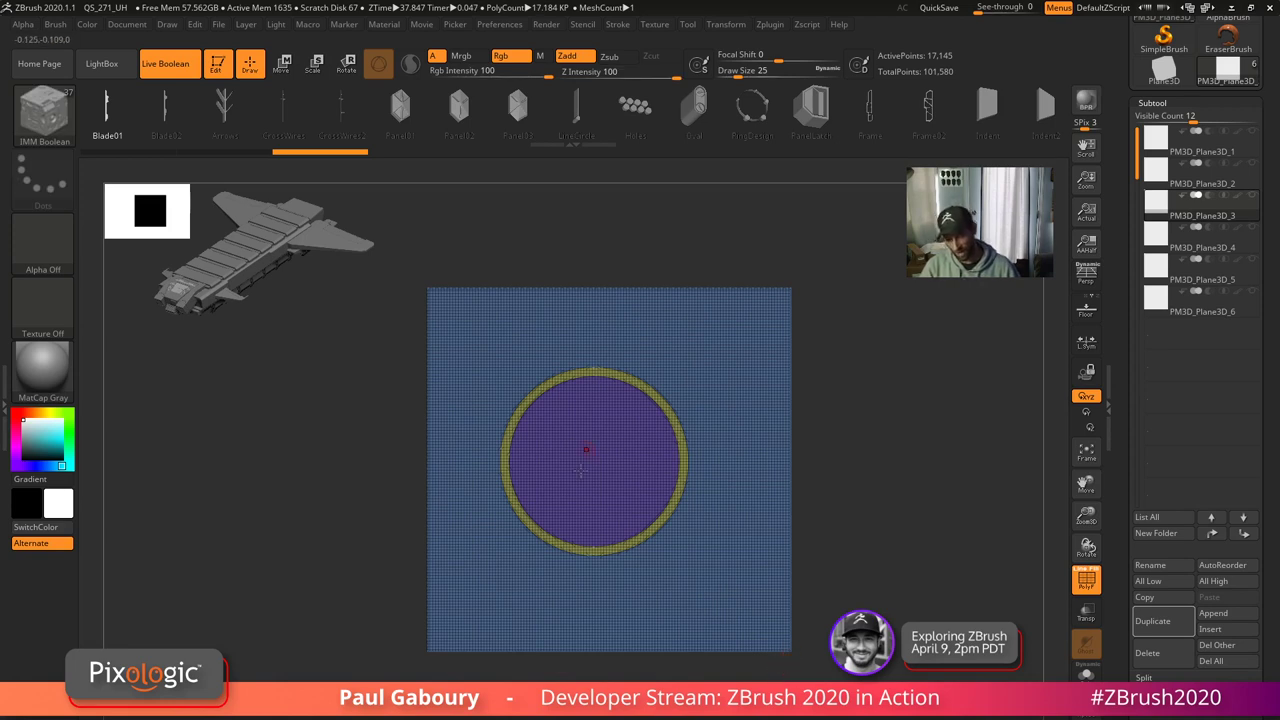
key("ctrl")
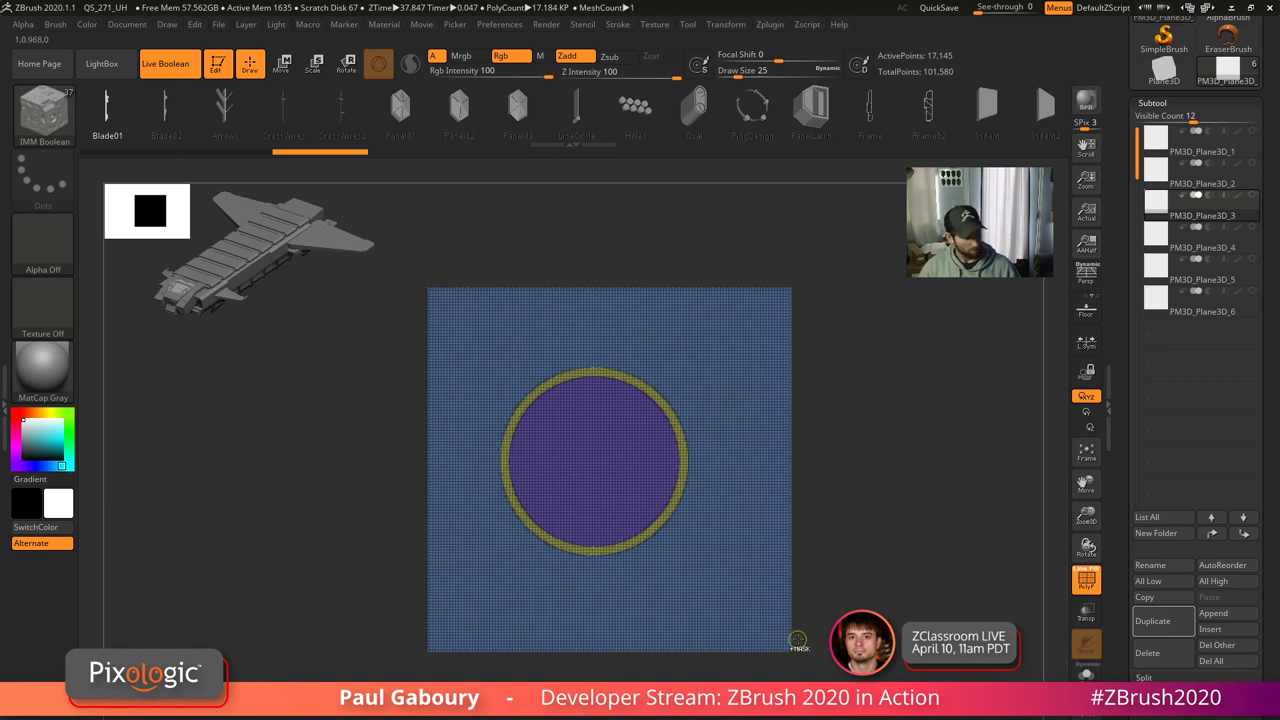
key("ctrl+z")
key("ctrl+z")
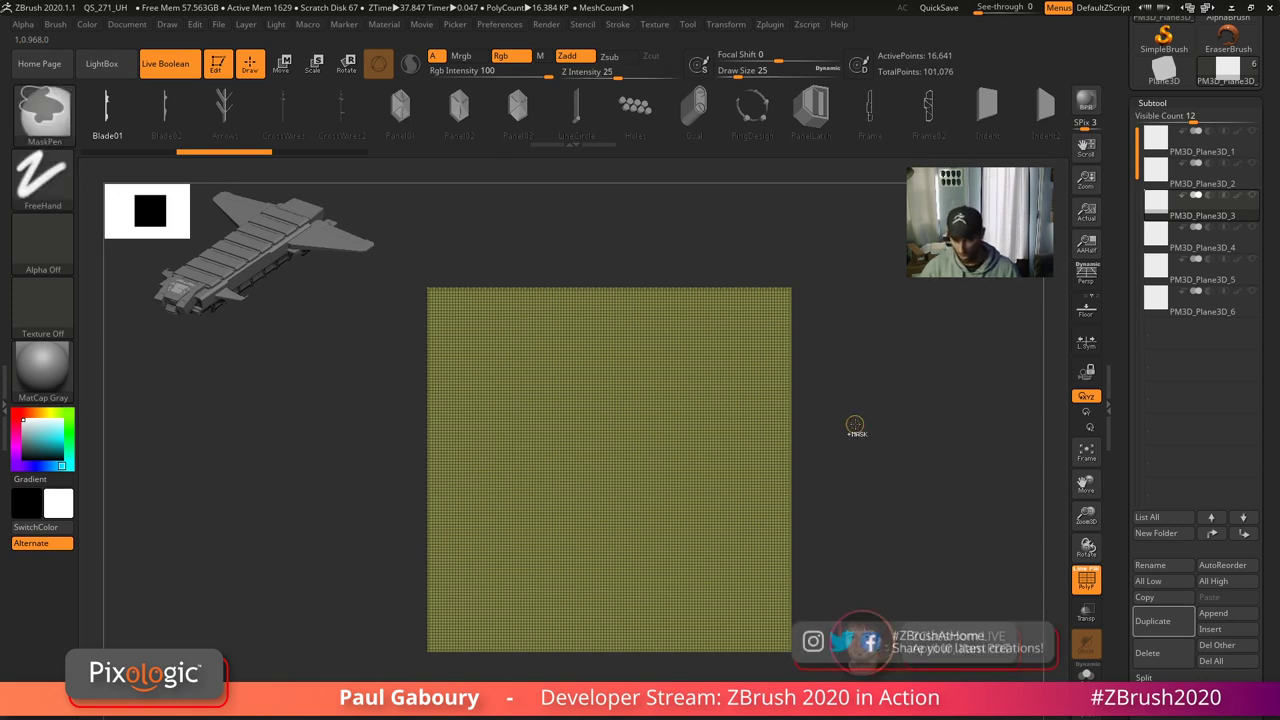
key("ctrl+space")
left_click(833, 403, "ctrl")
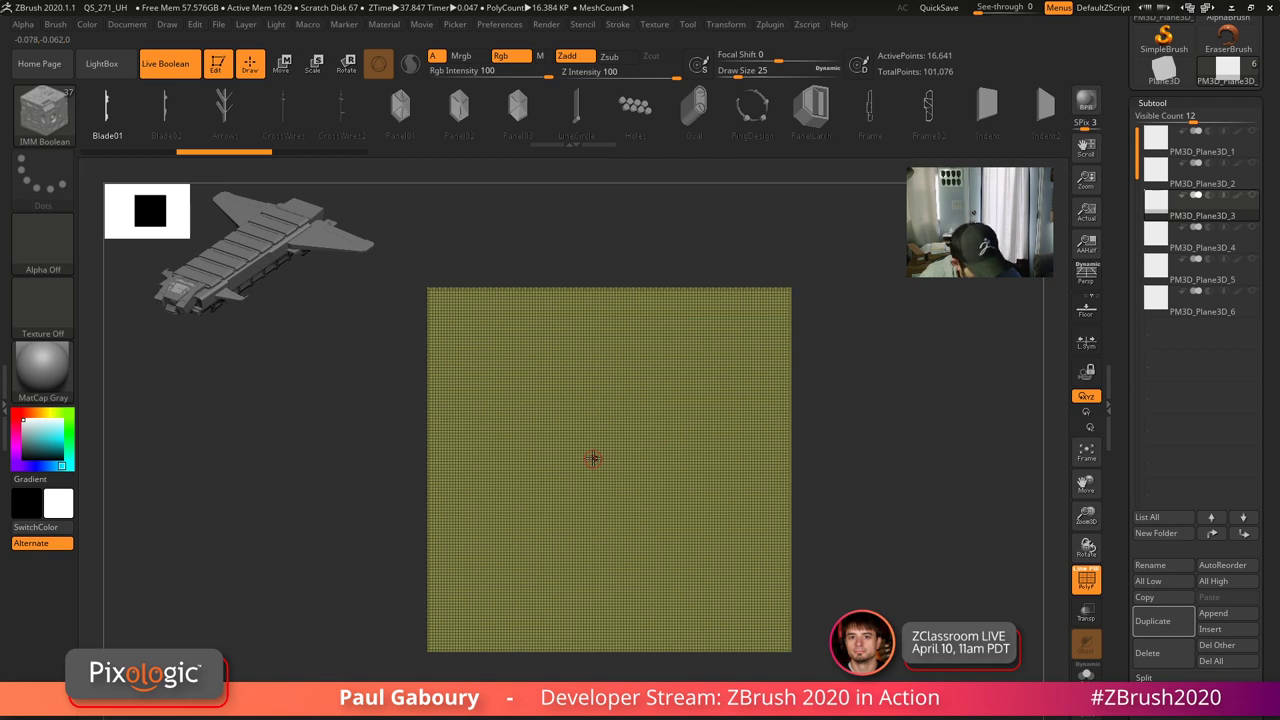
- Slice a large ringed circle with a smaller one inside near the plane's upper-left corner, and repeat the pair near its lower-right corner
key("ctrl+shift")
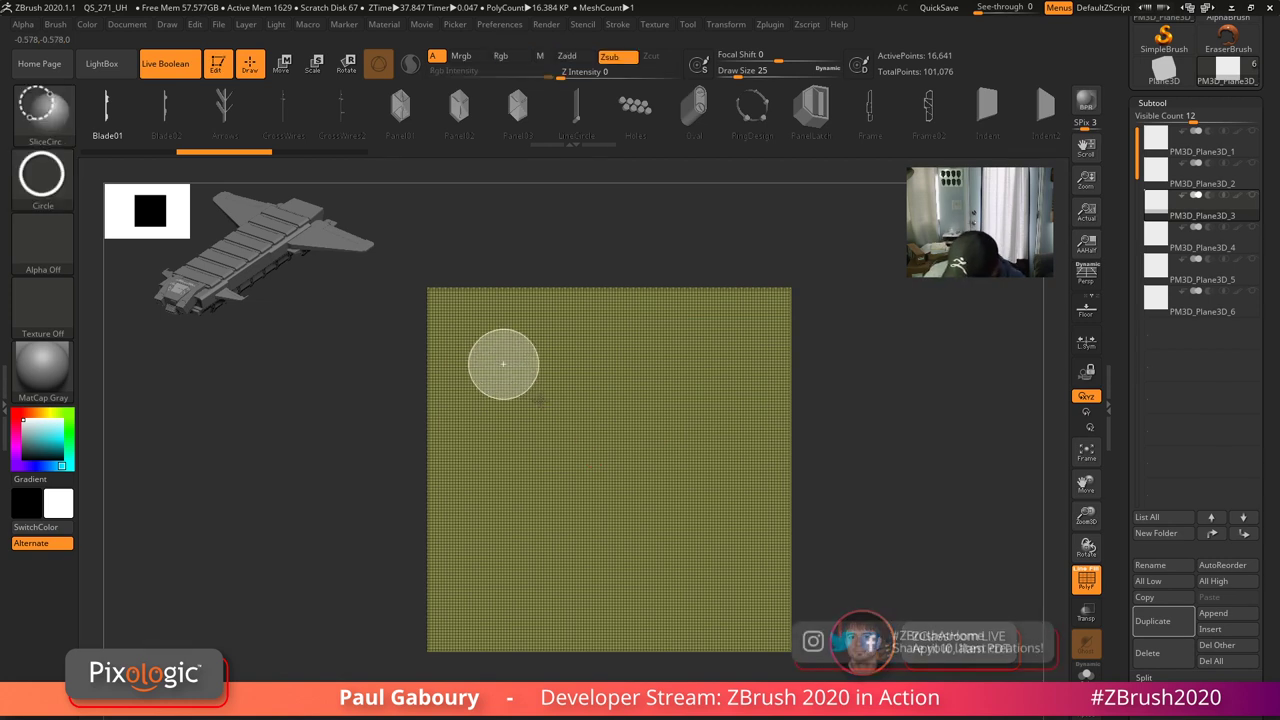
left_click_drag(503, 364, 540, 398, "ctrl+shift")
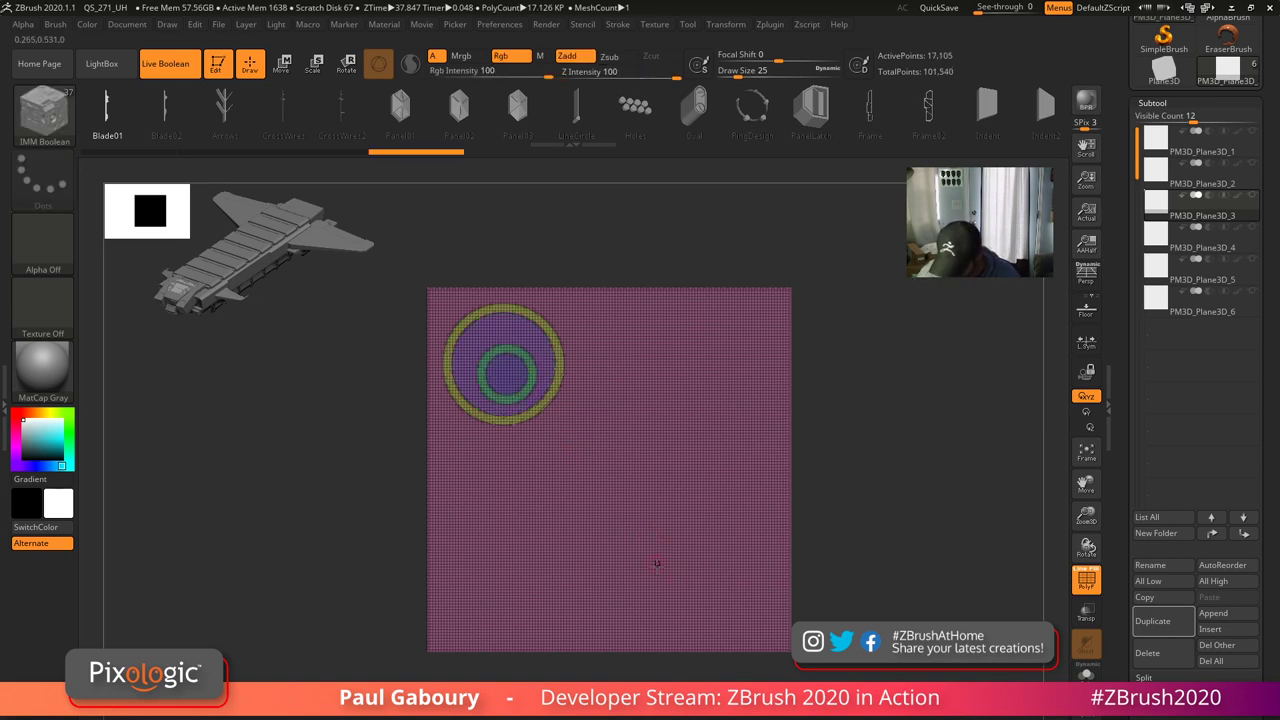
left_click(668, 563, "ctrl+shift")
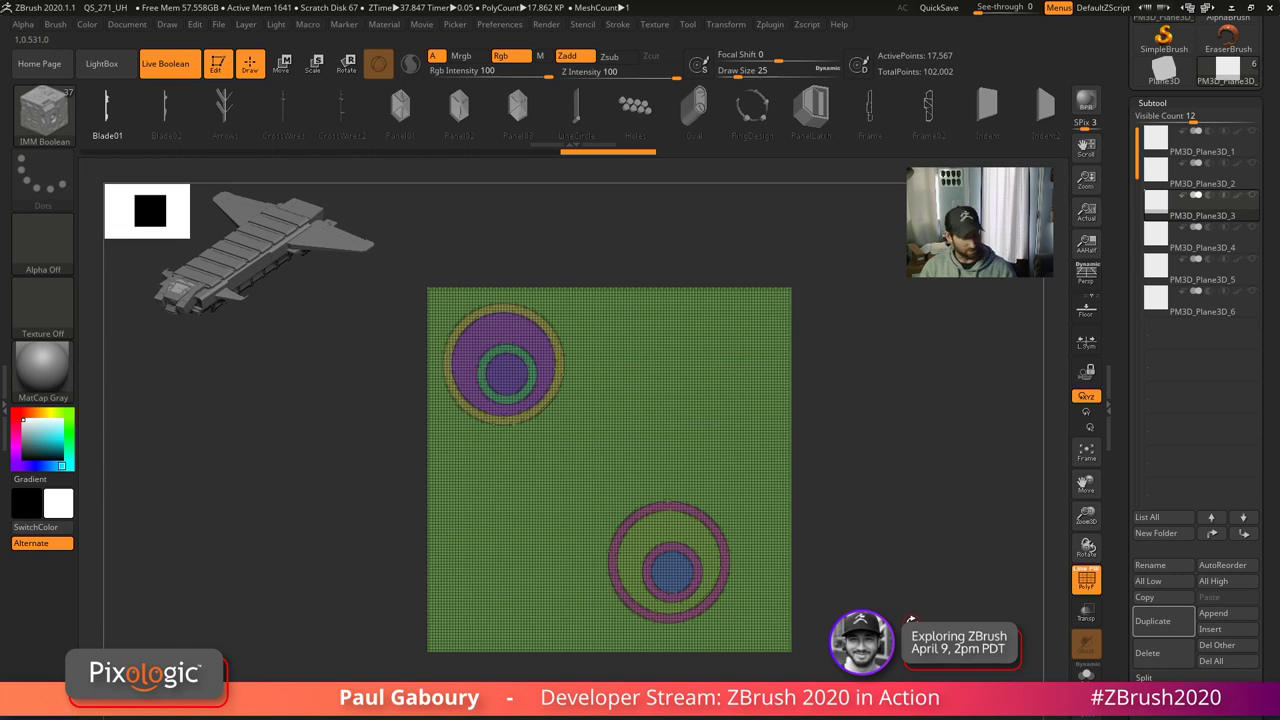
- Isolate the circular ring polygroups and view them without PolyFrame, then restore the full plane with PolyFrame on
left_click(766, 518, "ctrl+shift")
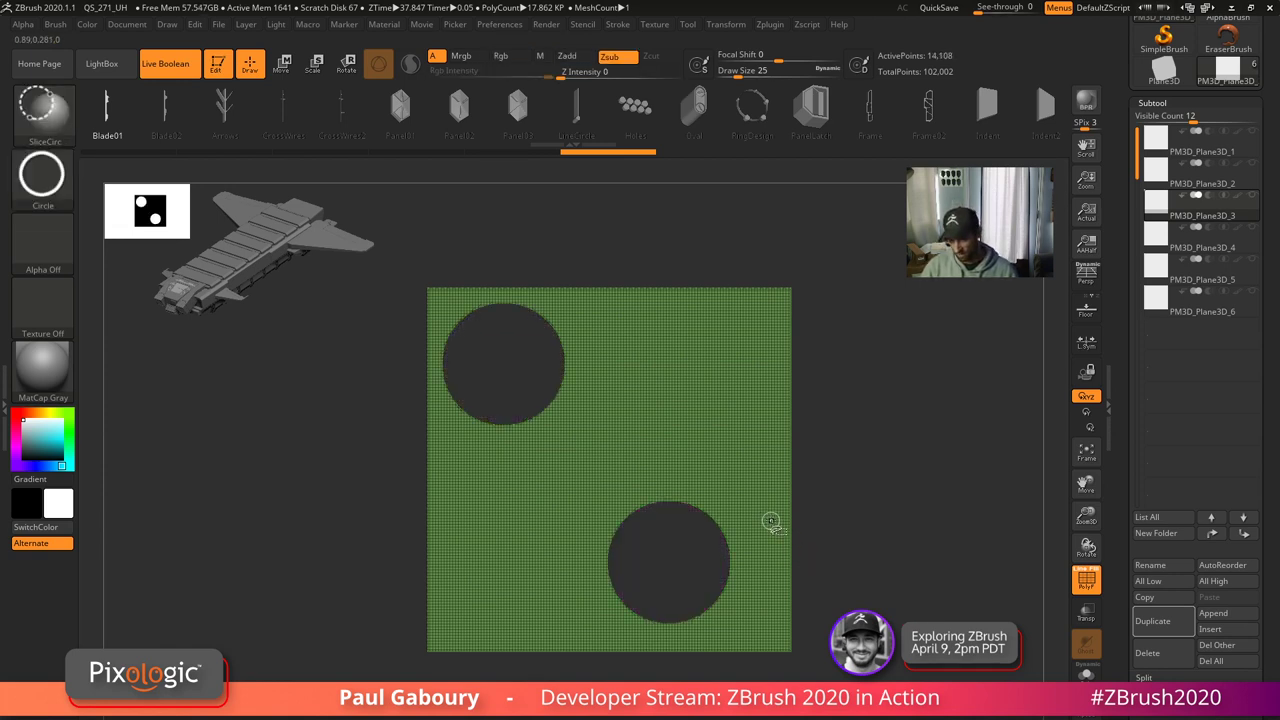
left_click(762, 524, "ctrl+shift")
left_click(696, 536, "ctrl+shift")
left_click(674, 574, "ctrl+shift")
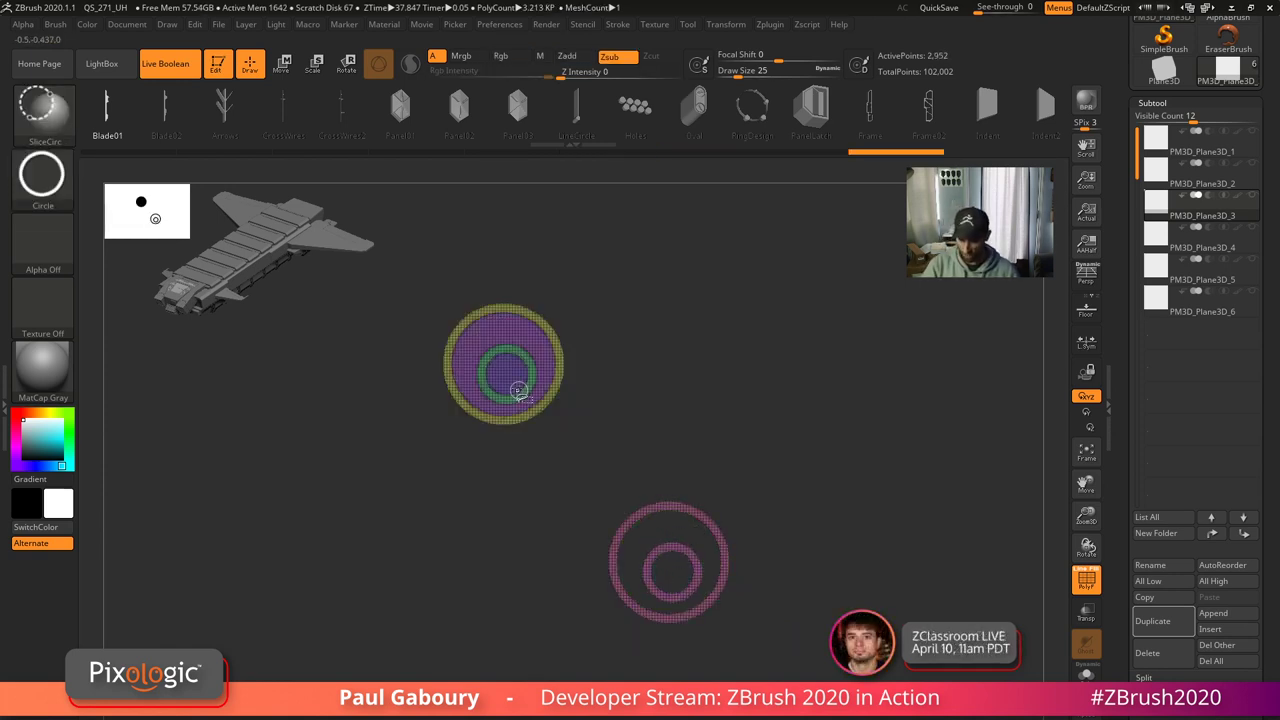
left_click(516, 387, "ctrl+shift")
left_click(535, 341, "ctrl+shift")
key("shift+f")
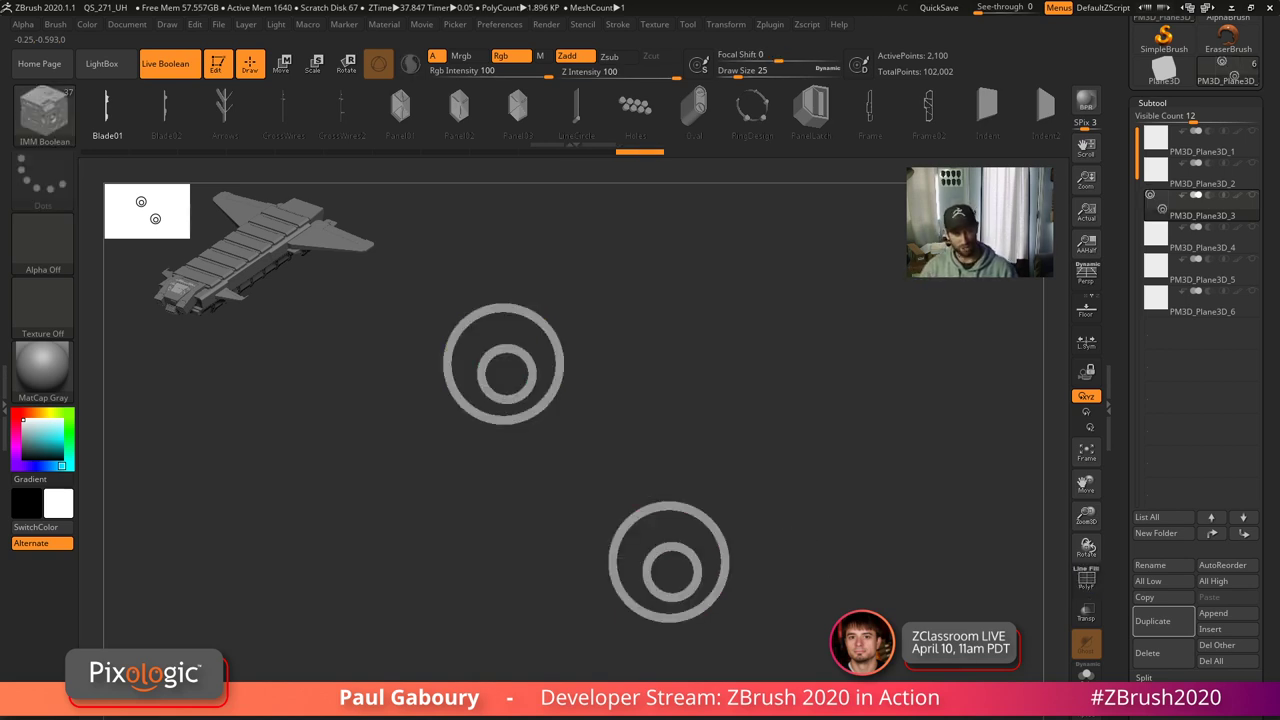
left_click(822, 585, "ctrl+shift")
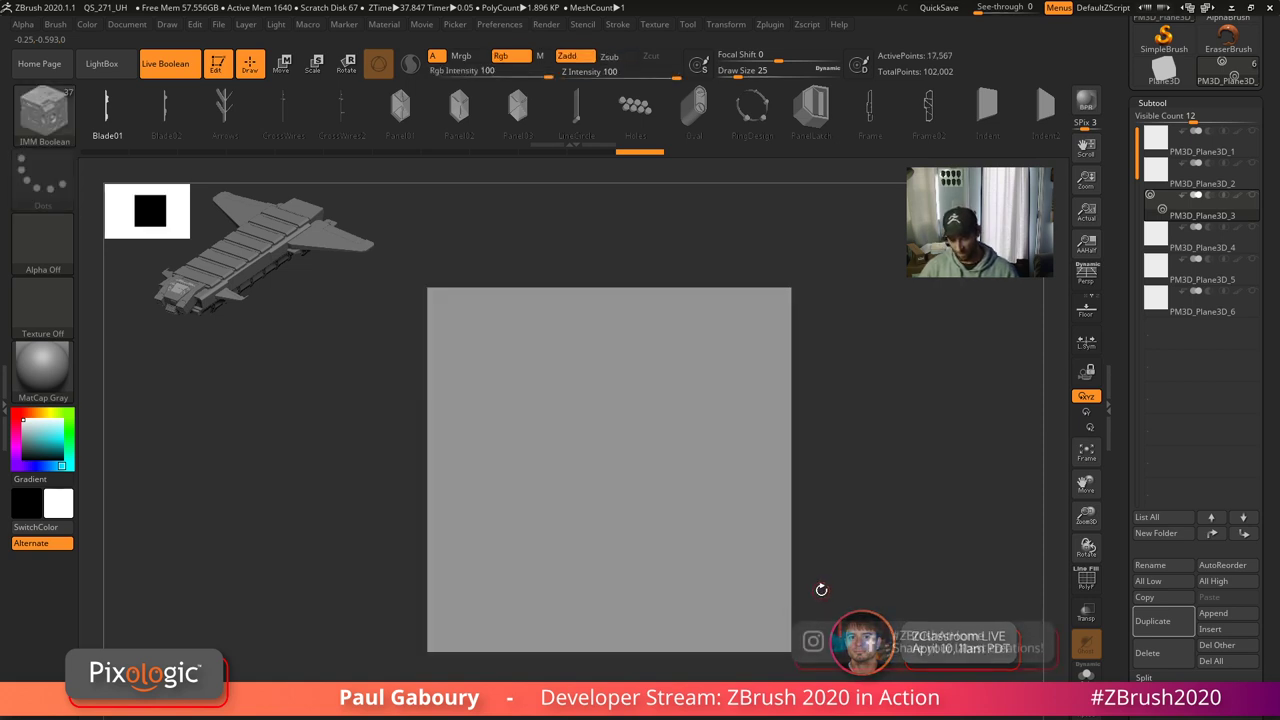
key("shift+f")
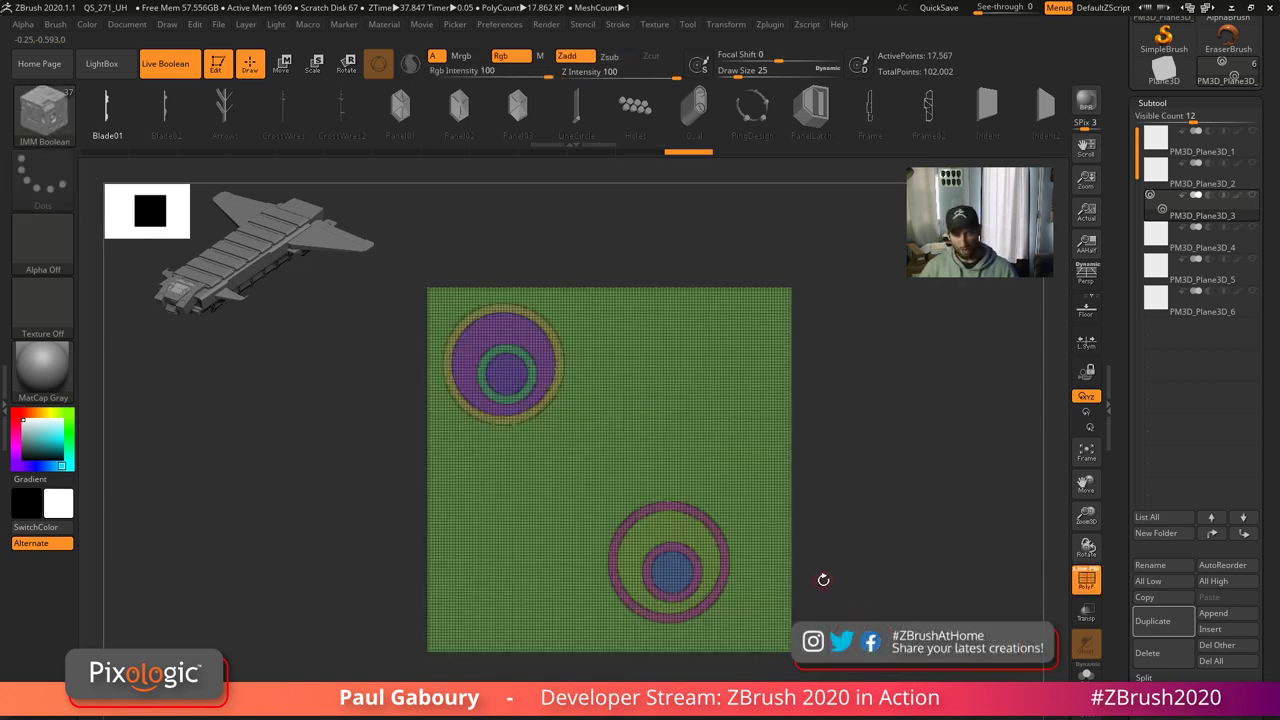
- Try repeating the ringed circle pair right of the plane's centre, and undo it
left_click(655, 403)
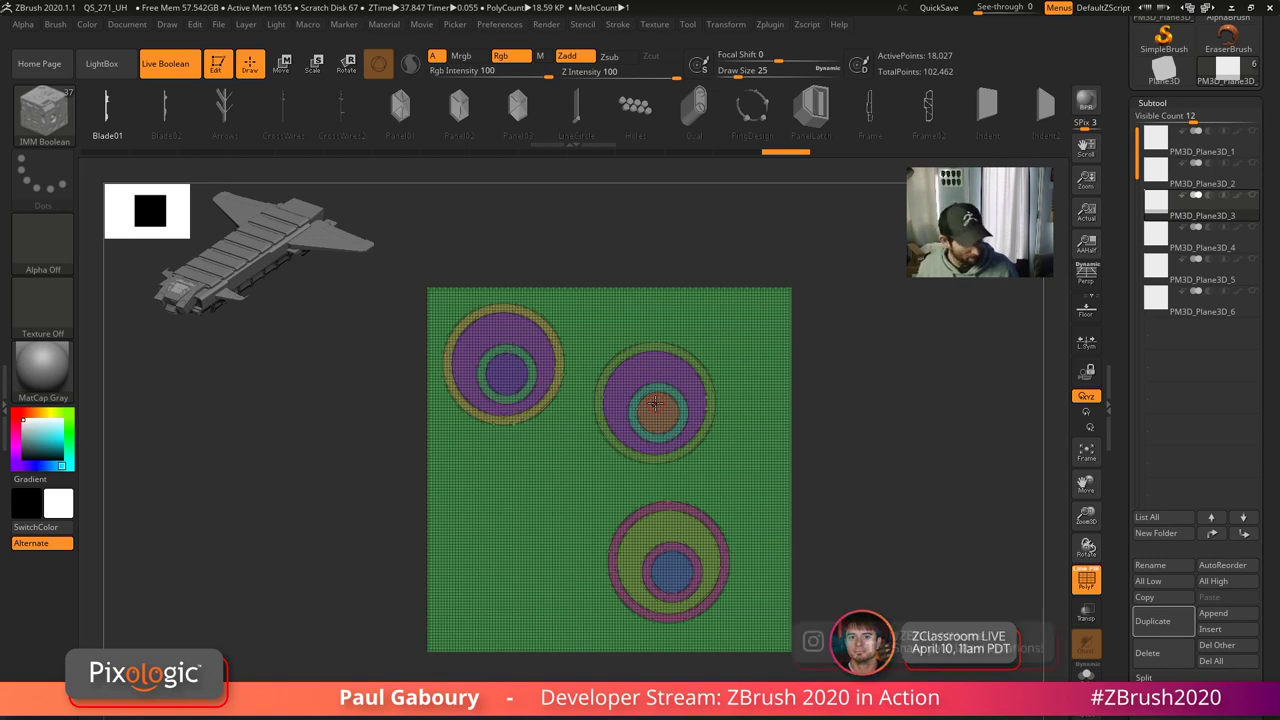
key("ctrl+z")
key("ctrl+z")
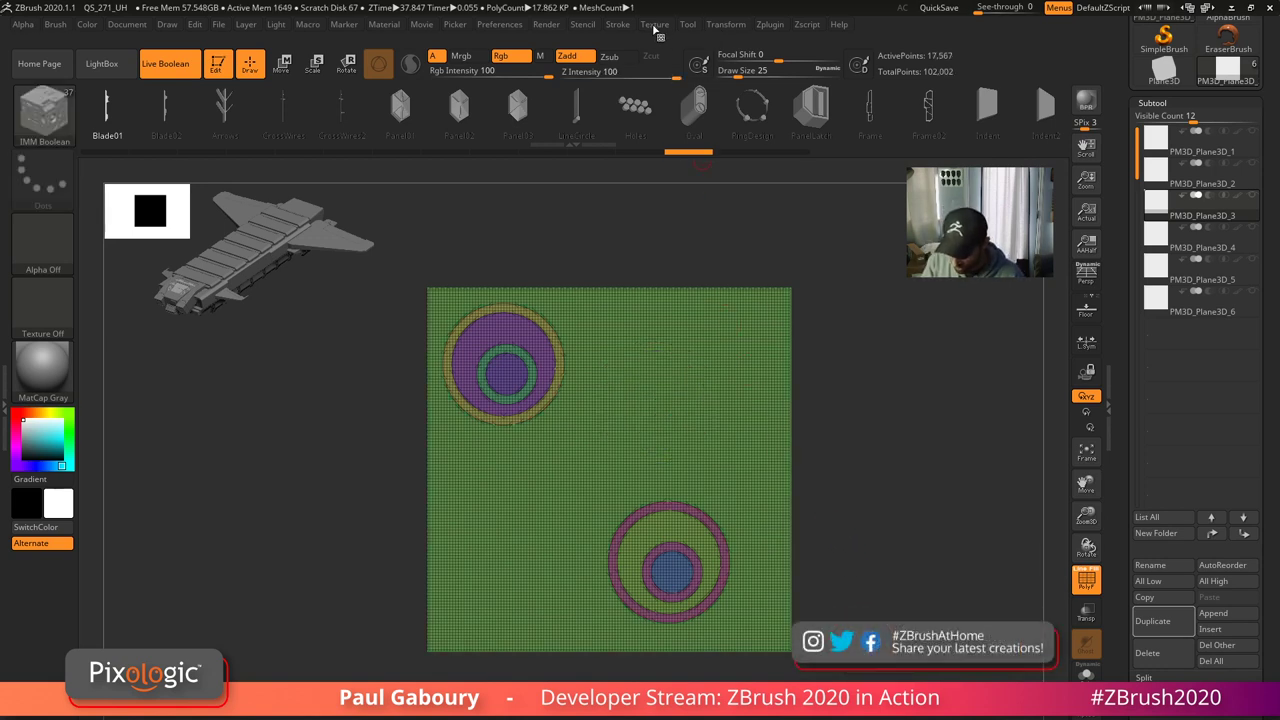
left_click(621, 28)
left_click(643, 290)
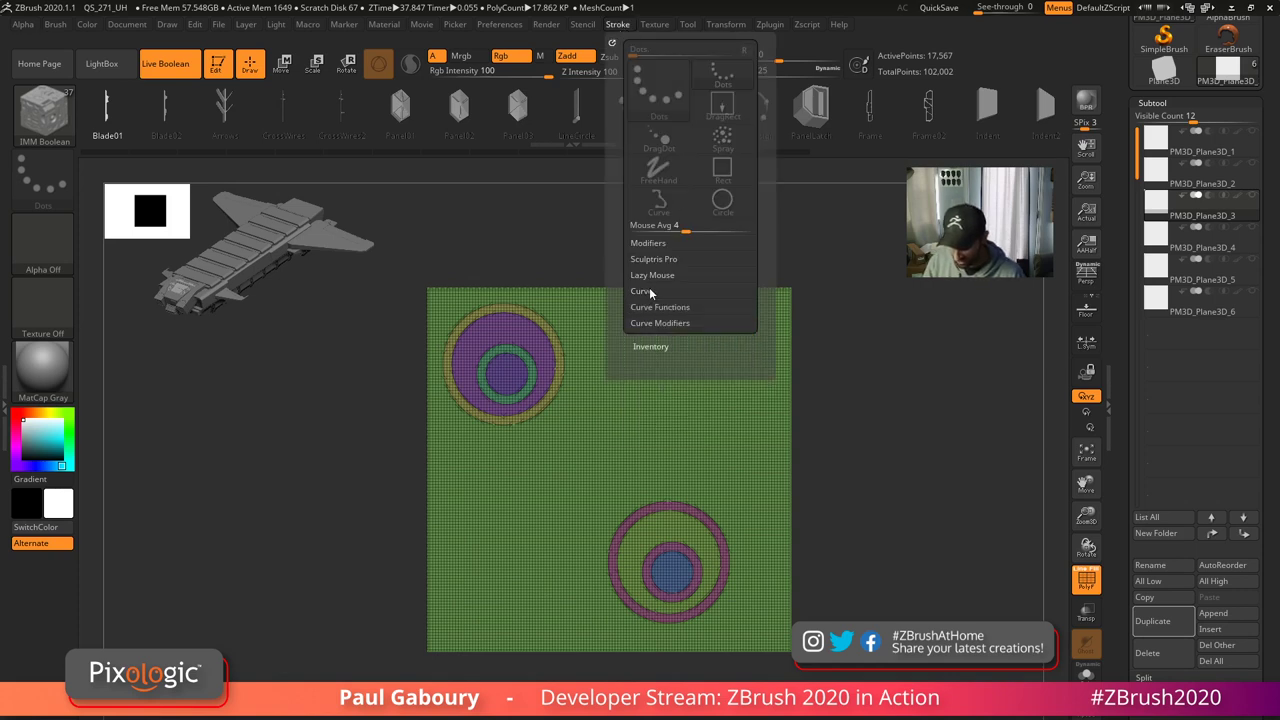
left_click(654, 346)
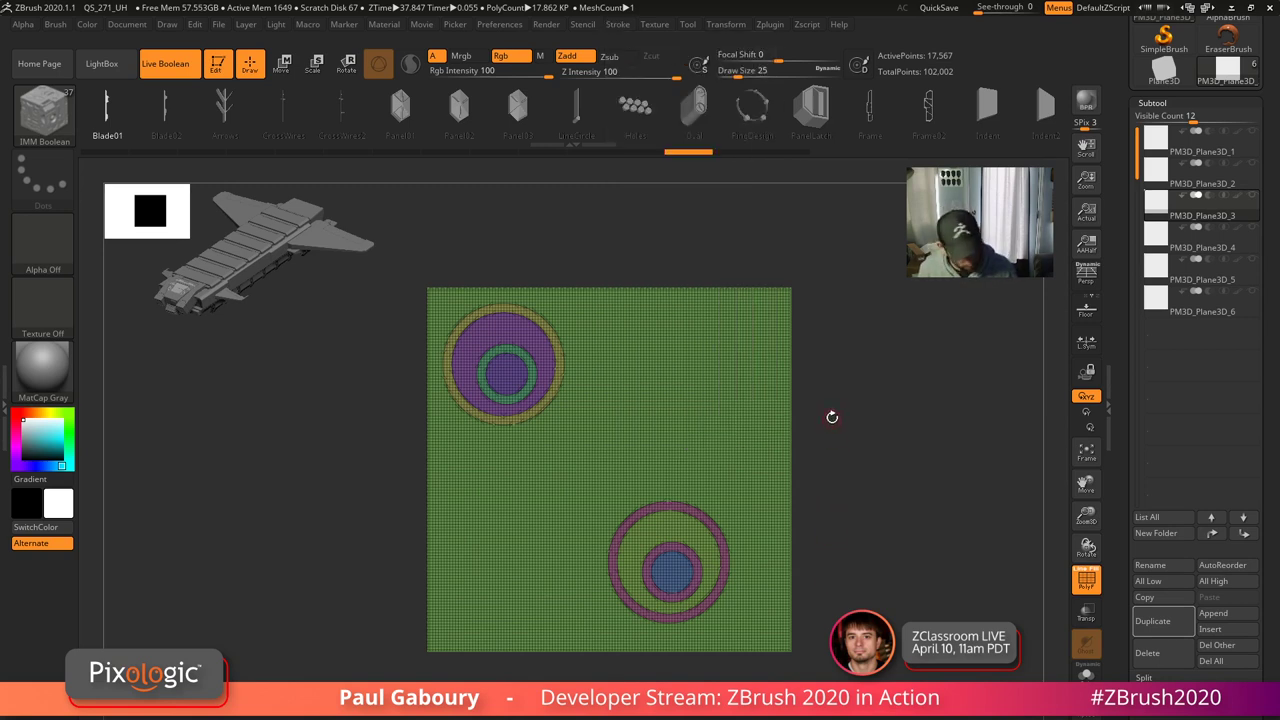
- On the PM3D_Plane3D_4 subtool, turn off BRadius and slice a large circle near the plane's upper-left corner
key("Down")
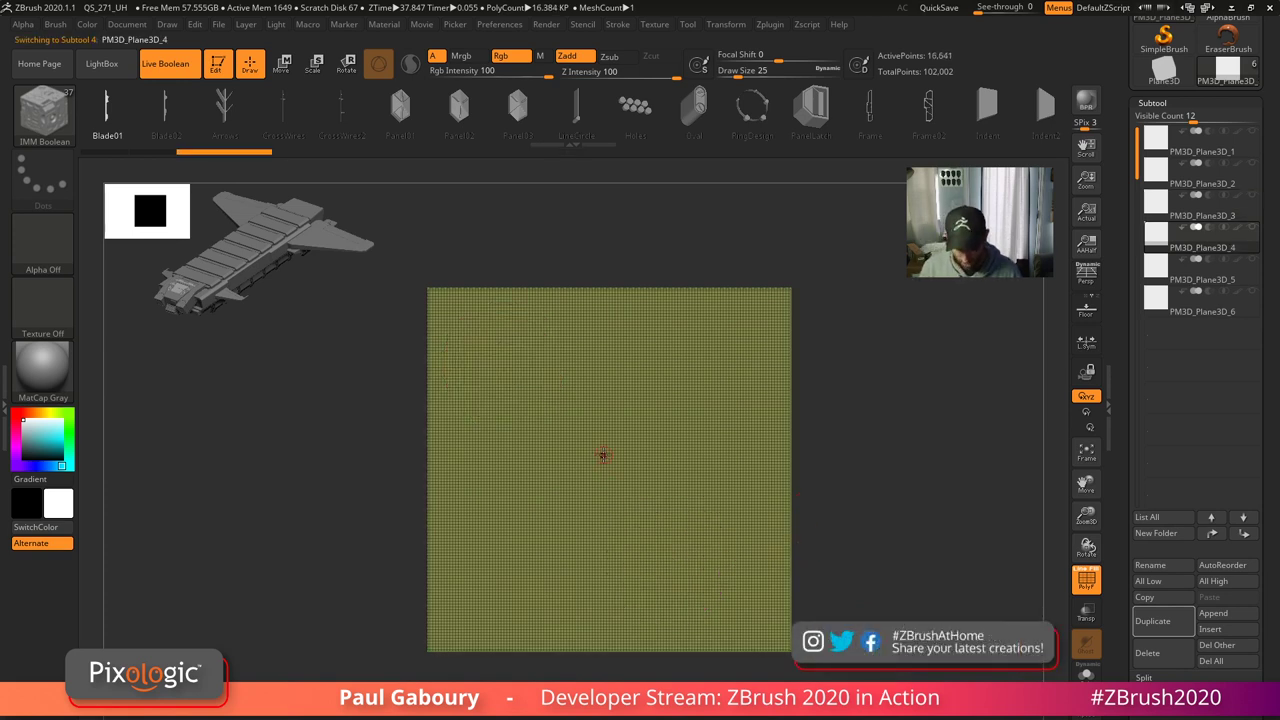
key("ctrl+shift")
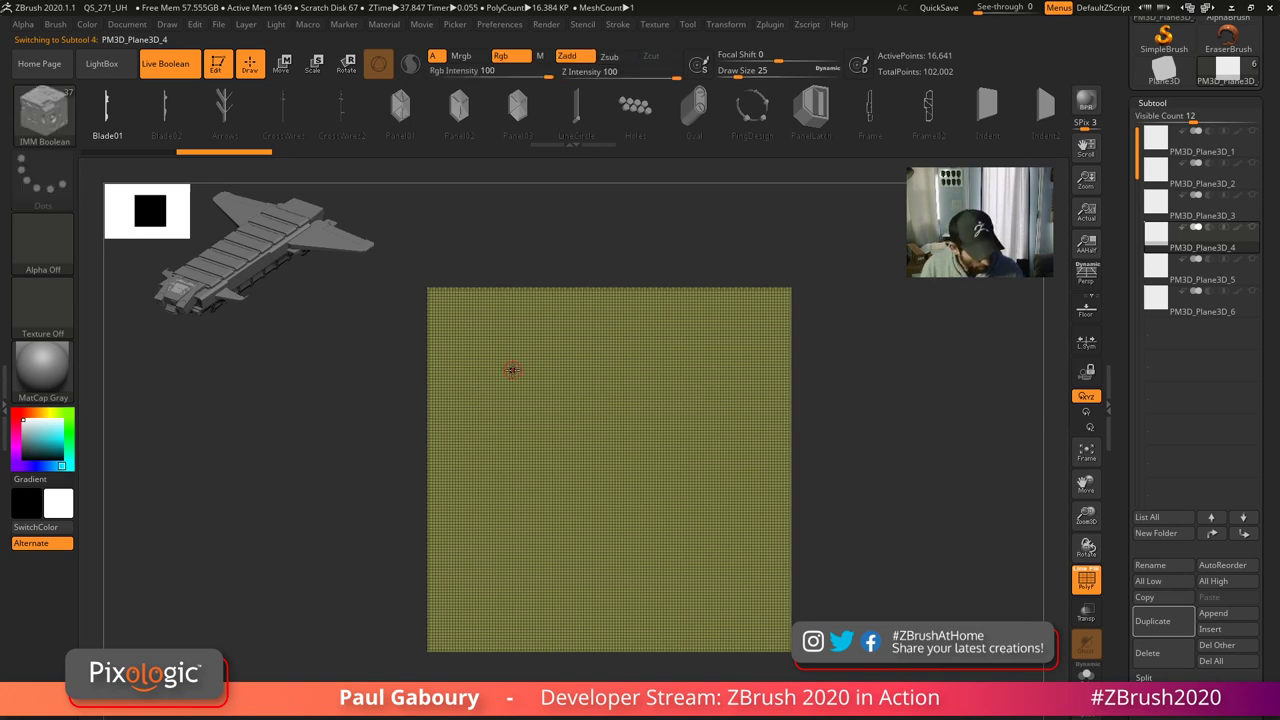
key("ctrl+shift")
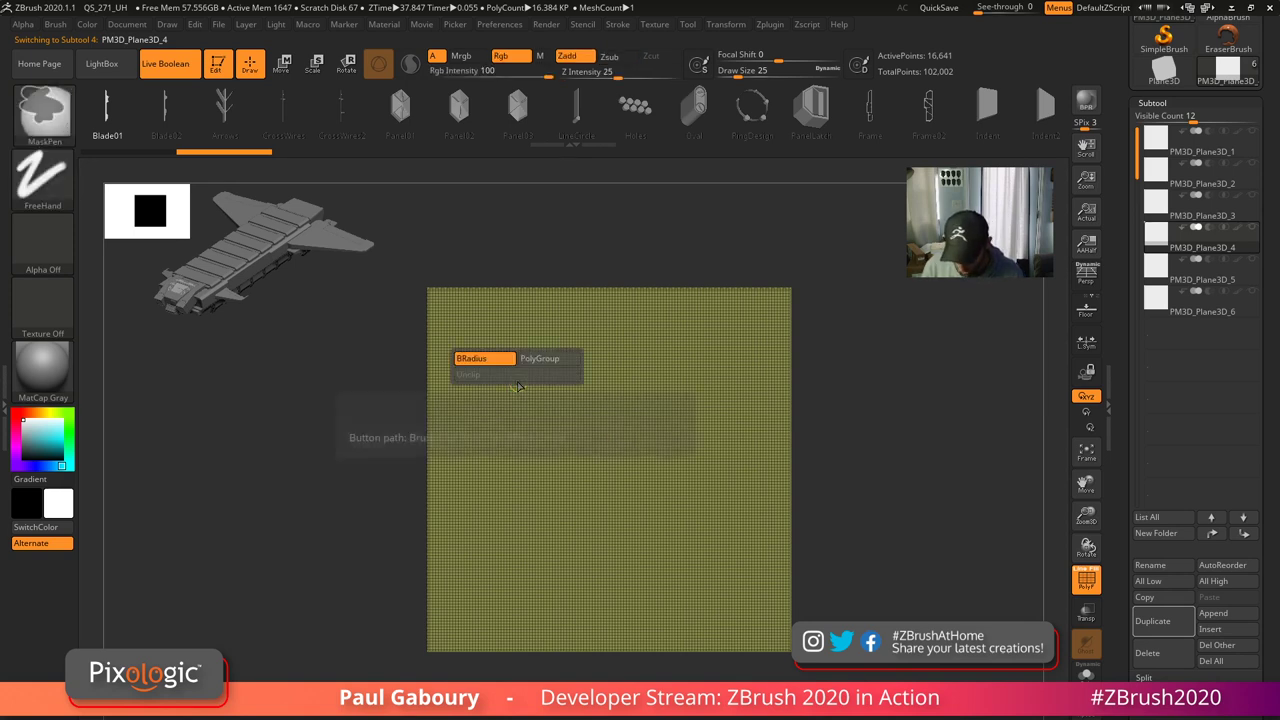
left_click_drag(510, 377, 572, 438, "ctrl+shift")
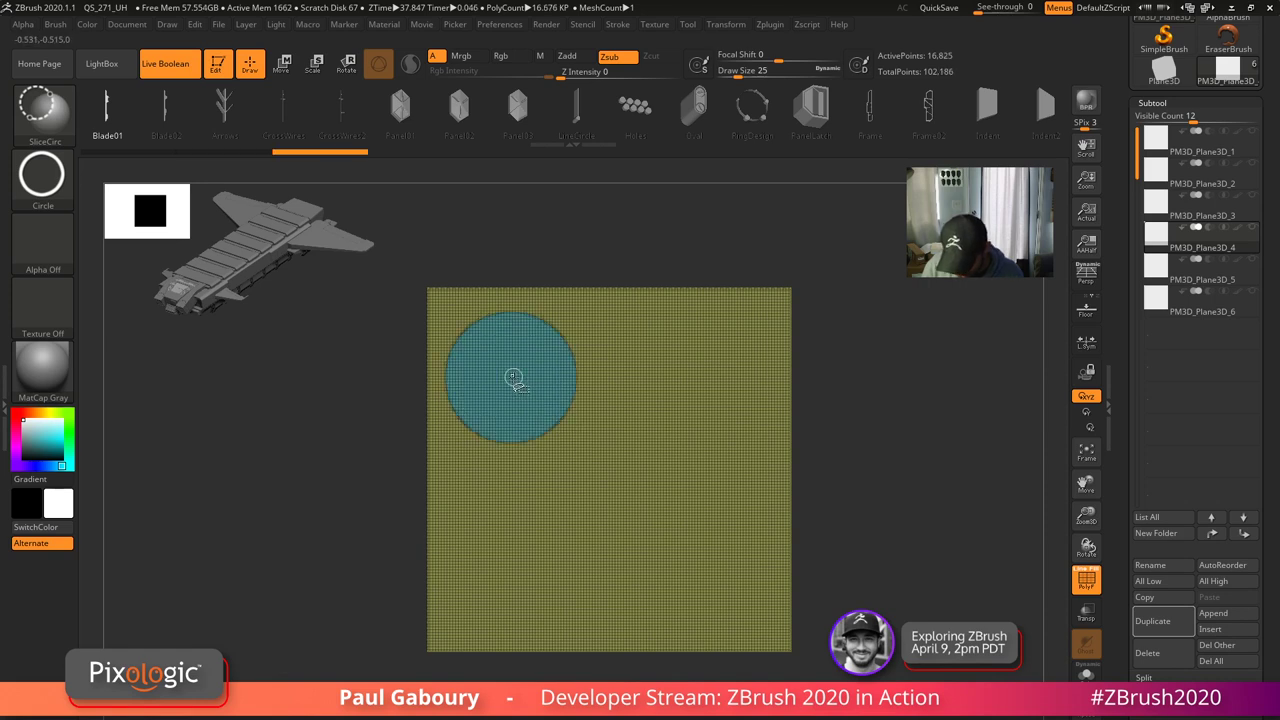
- Slice three progressively smaller circles inside the large one, and repeat the whole set near the plane's lower-right corner
left_click_drag(508, 380, 567, 432, "ctrl+shift")
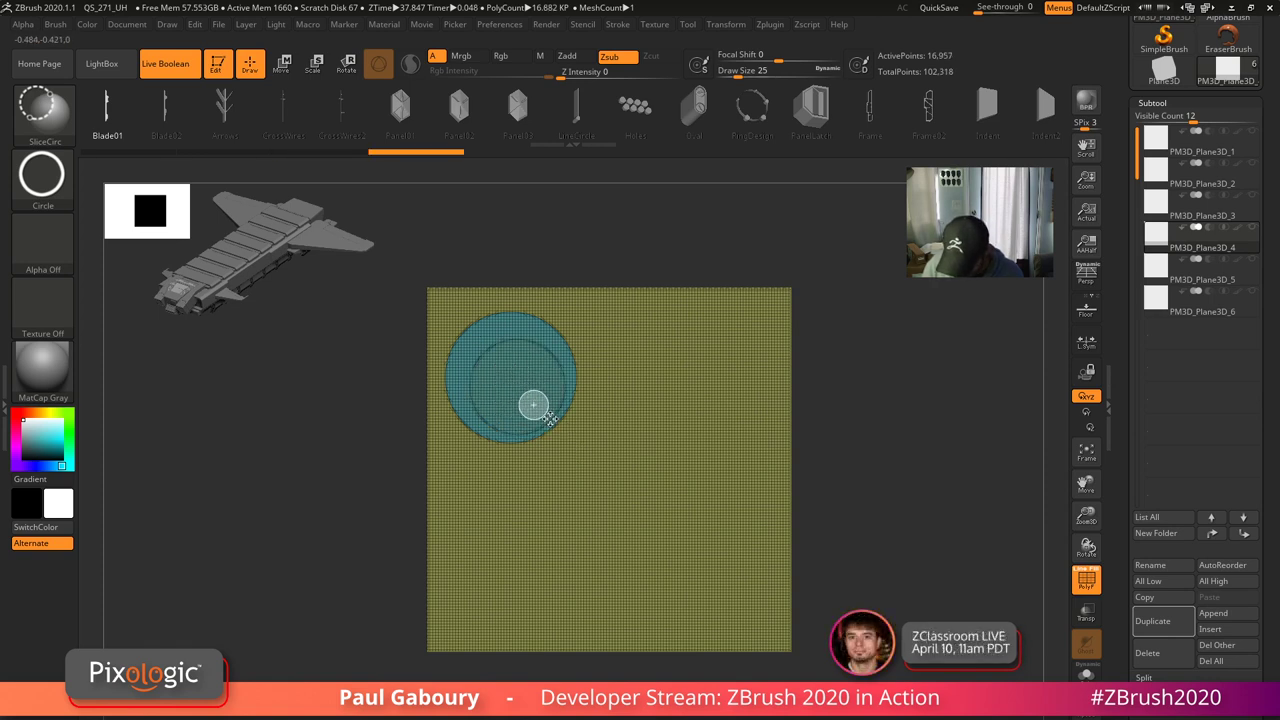
left_click_drag(552, 419, 545, 407, "ctrl+shift")
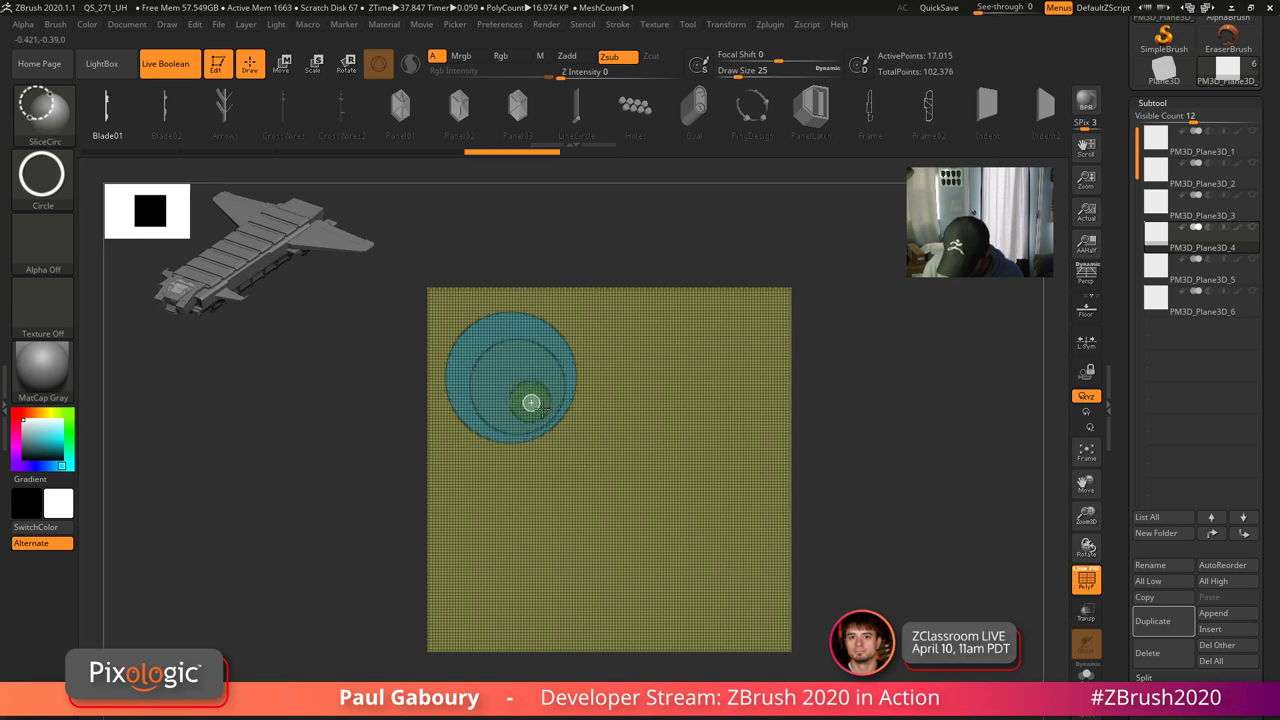
left_click_drag(548, 412, 549, 413, "ctrl+shift")
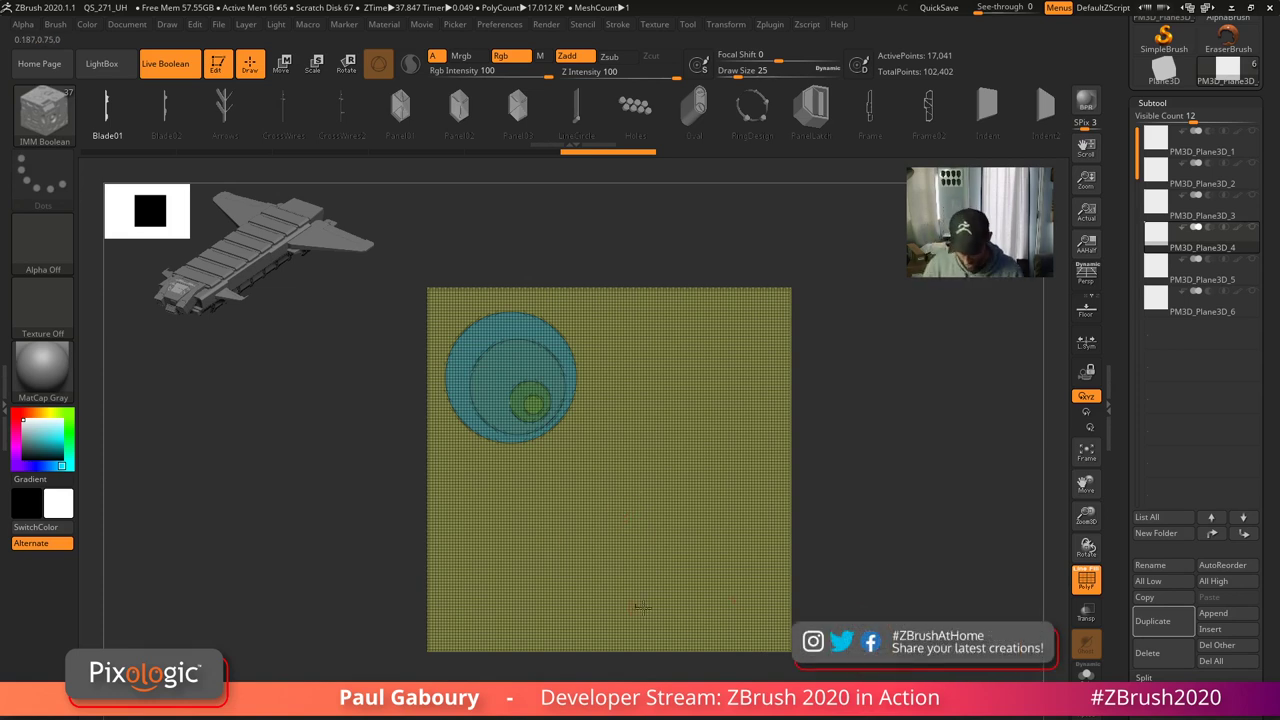
key("shift")
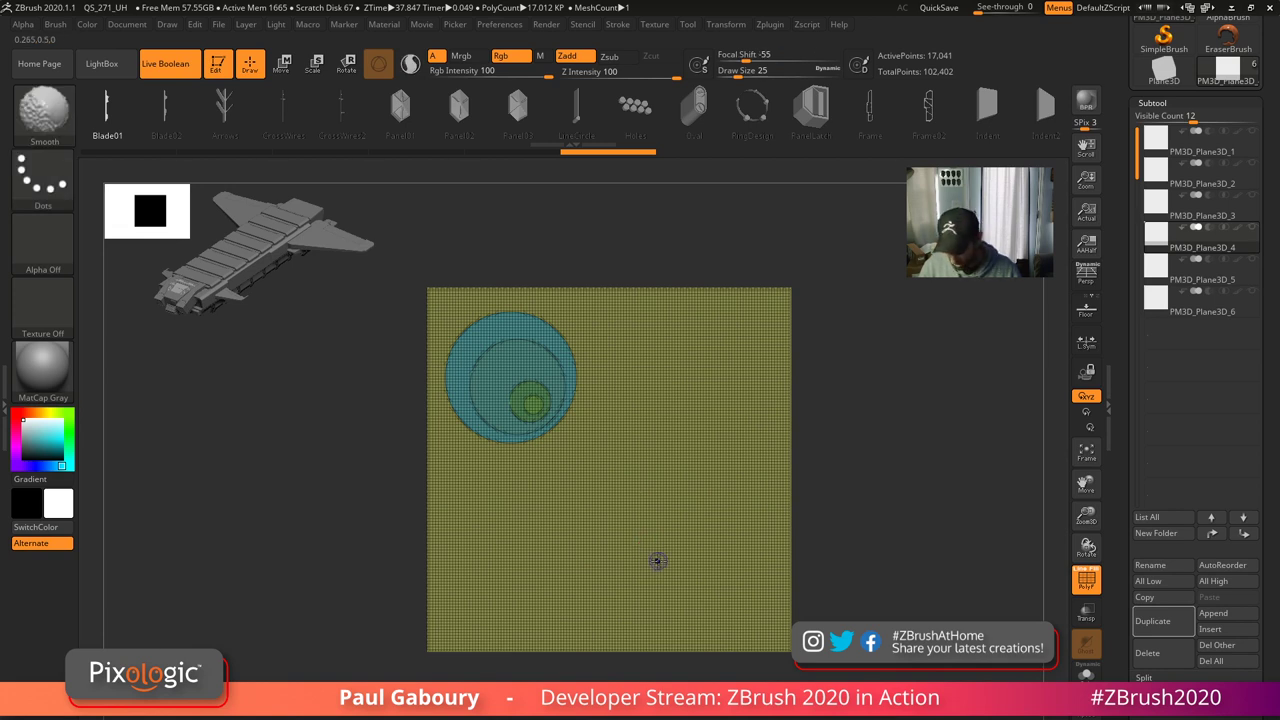
left_click_drag(674, 577, 677, 575)
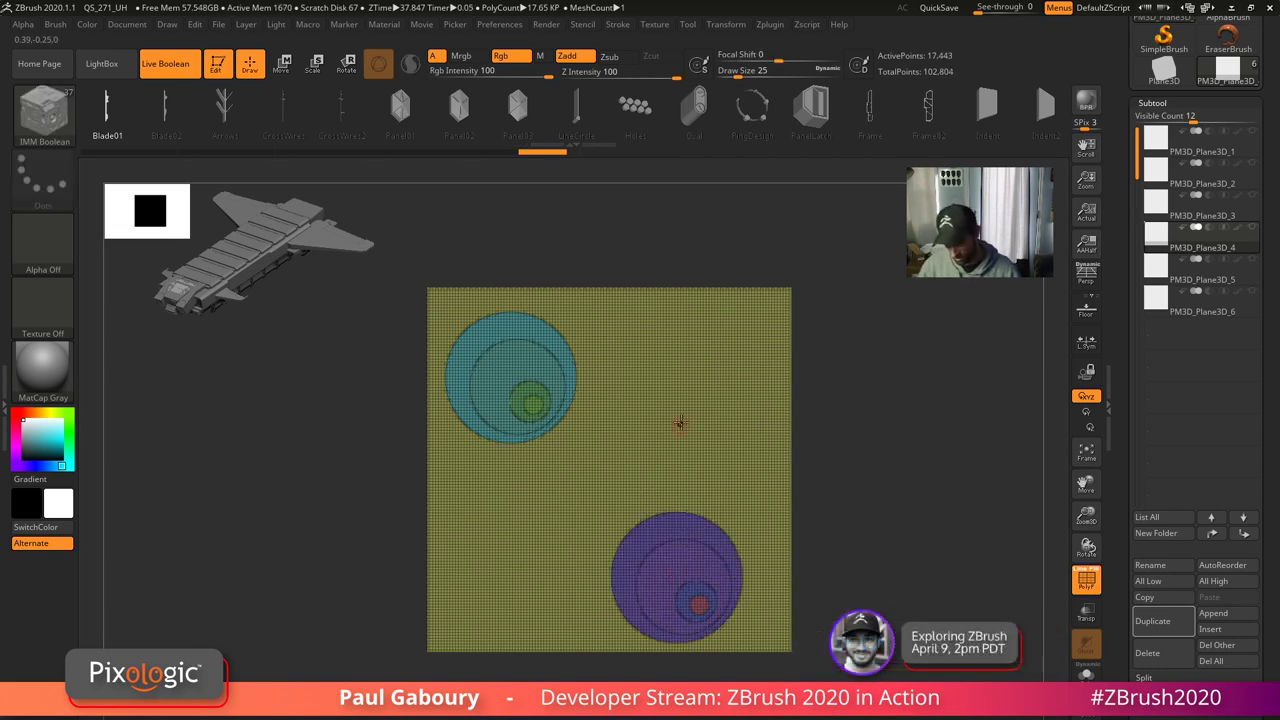
- Replay the recorded circle slices on the plane's right half, above the lower-right circle set, and view the stroke inventory
key("shift")
left_click_drag(681, 426, 680, 425)
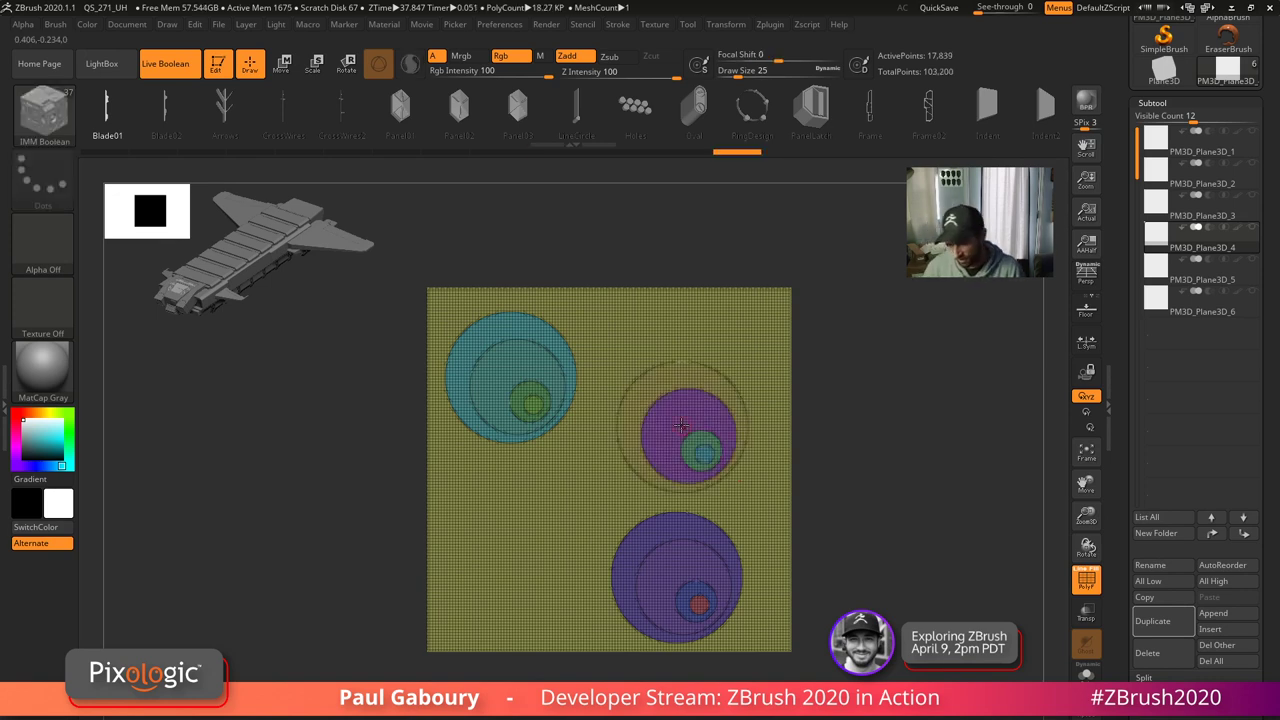
left_click(618, 25)
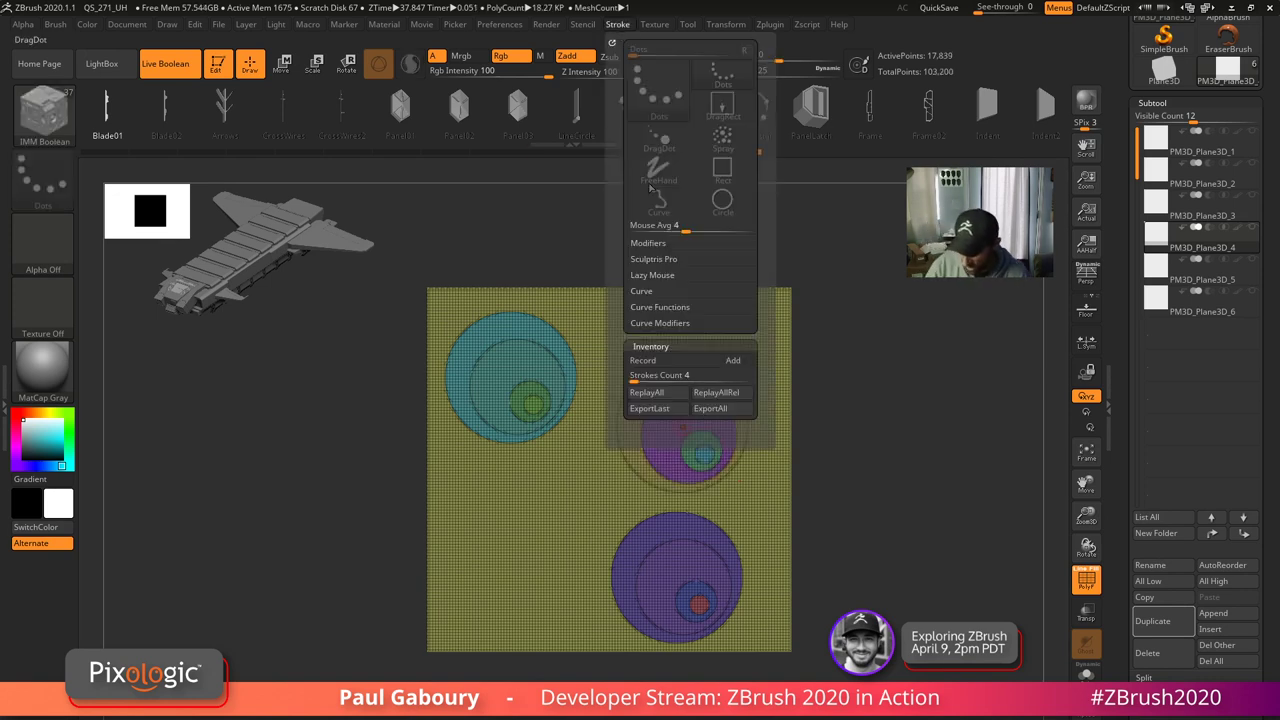
left_click(680, 361)
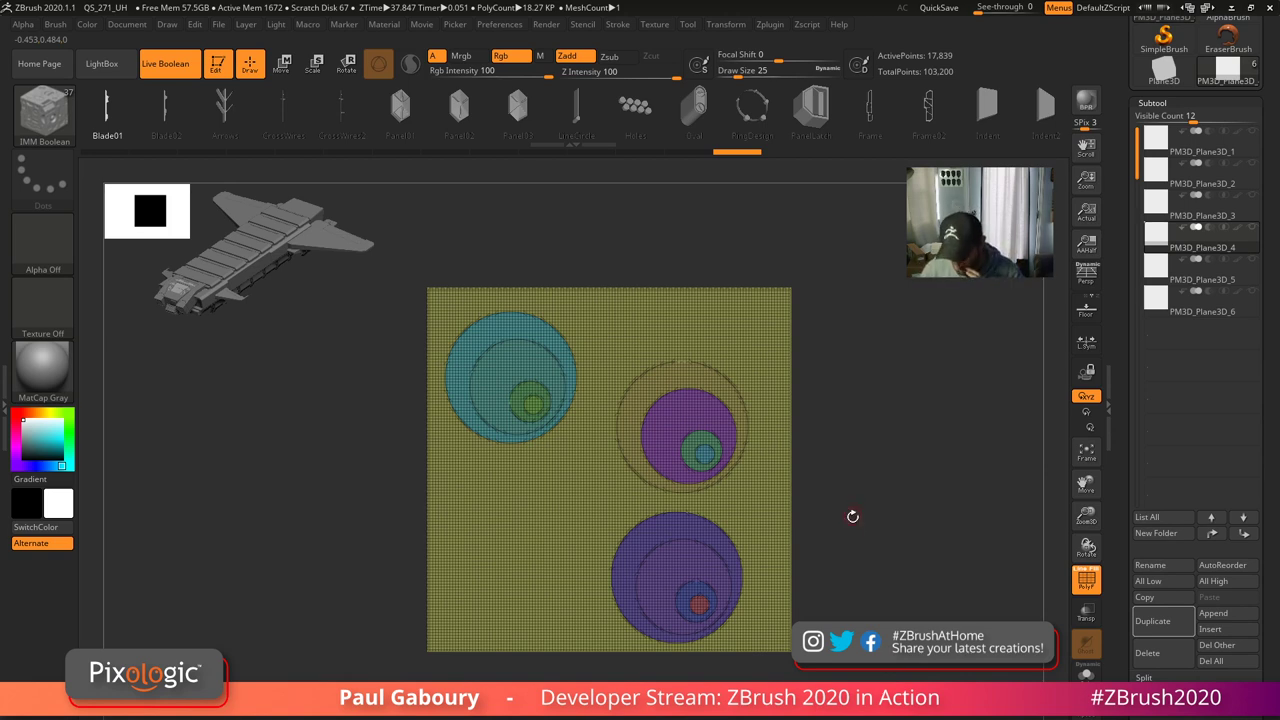
- Undo all the circle slices on the plane, back to a single polygroup
key("ctrl+z")
key("ctrl+z")
key("ctrl+z")
key("ctrl+z")
key("ctrl+z")
key("ctrl+z")
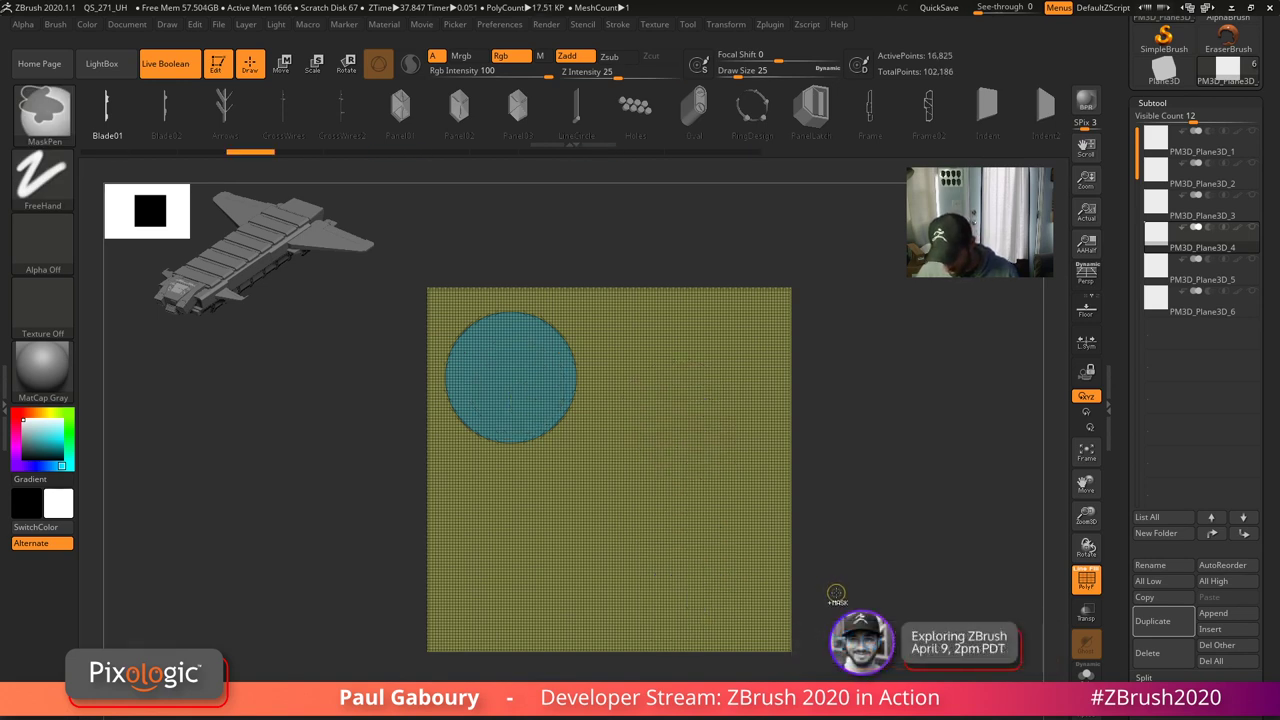
key("ctrl+z")
- Load the PolySphere.ZTL tool from LightBox as the active model
scroll(1123, 348, "up", 1)
scroll(1123, 348, "up", 3)
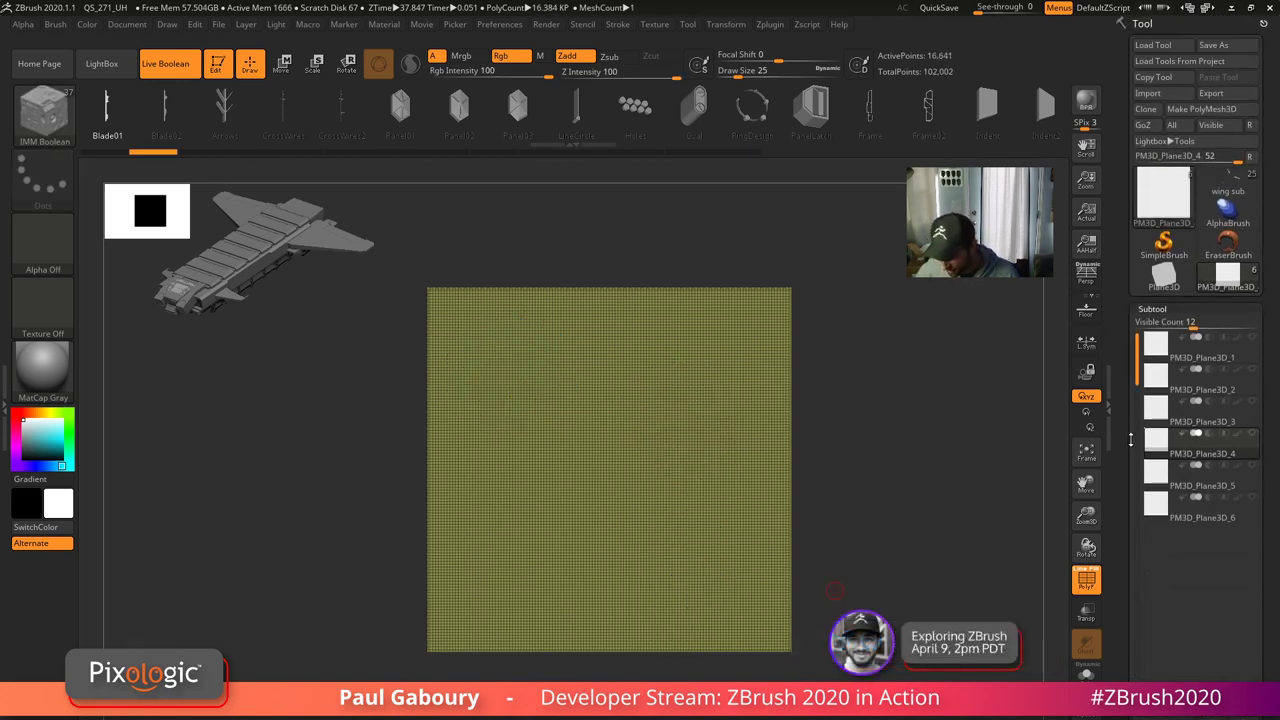
left_click(1163, 200)
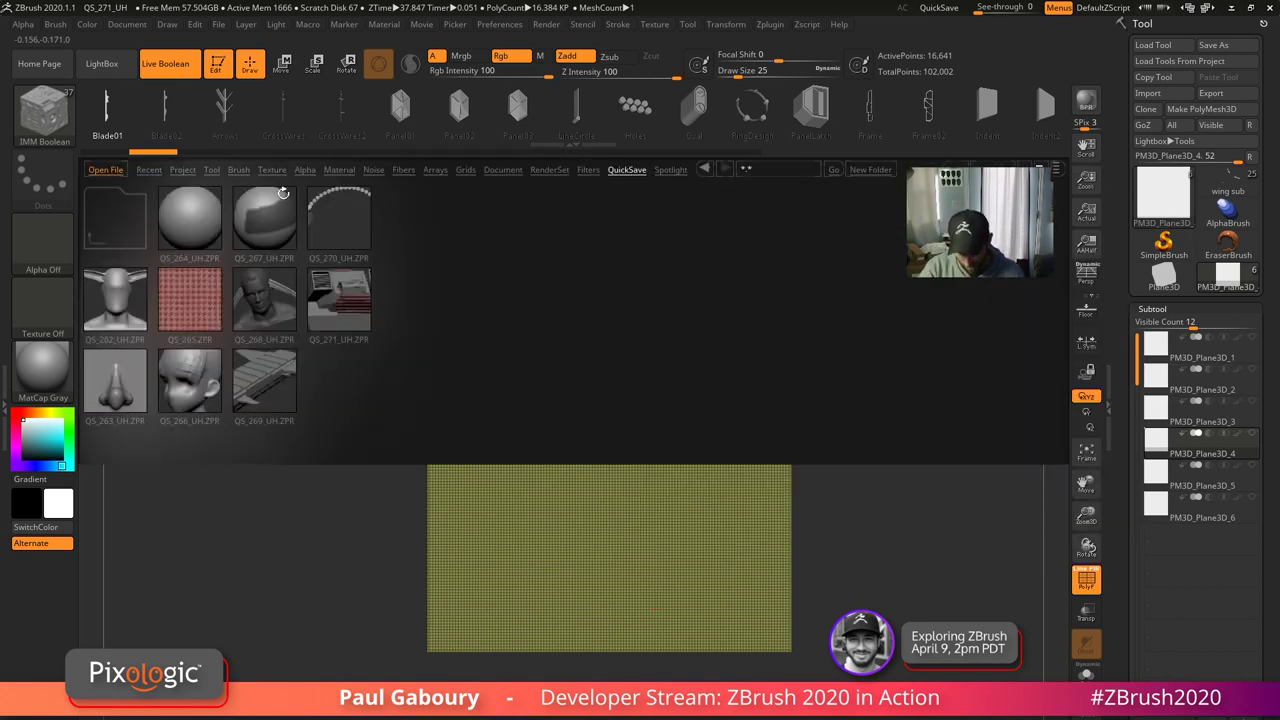
left_click(210, 171)
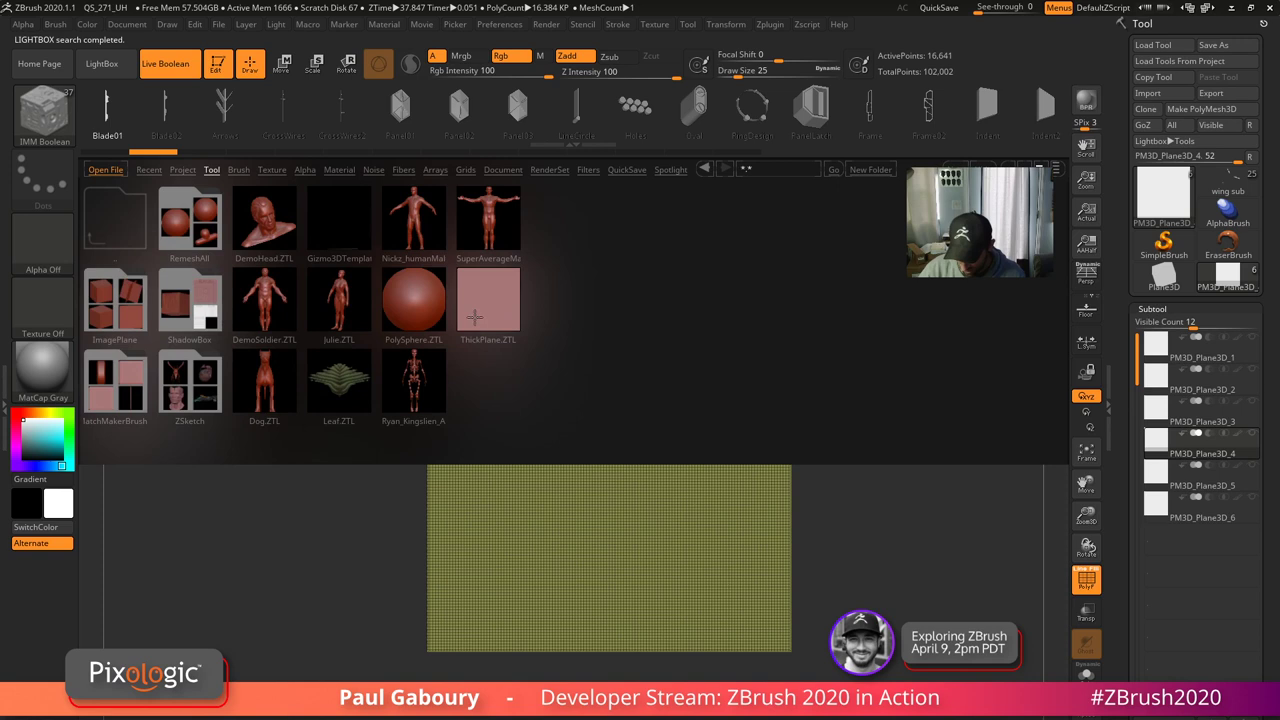
double_click(413, 300)
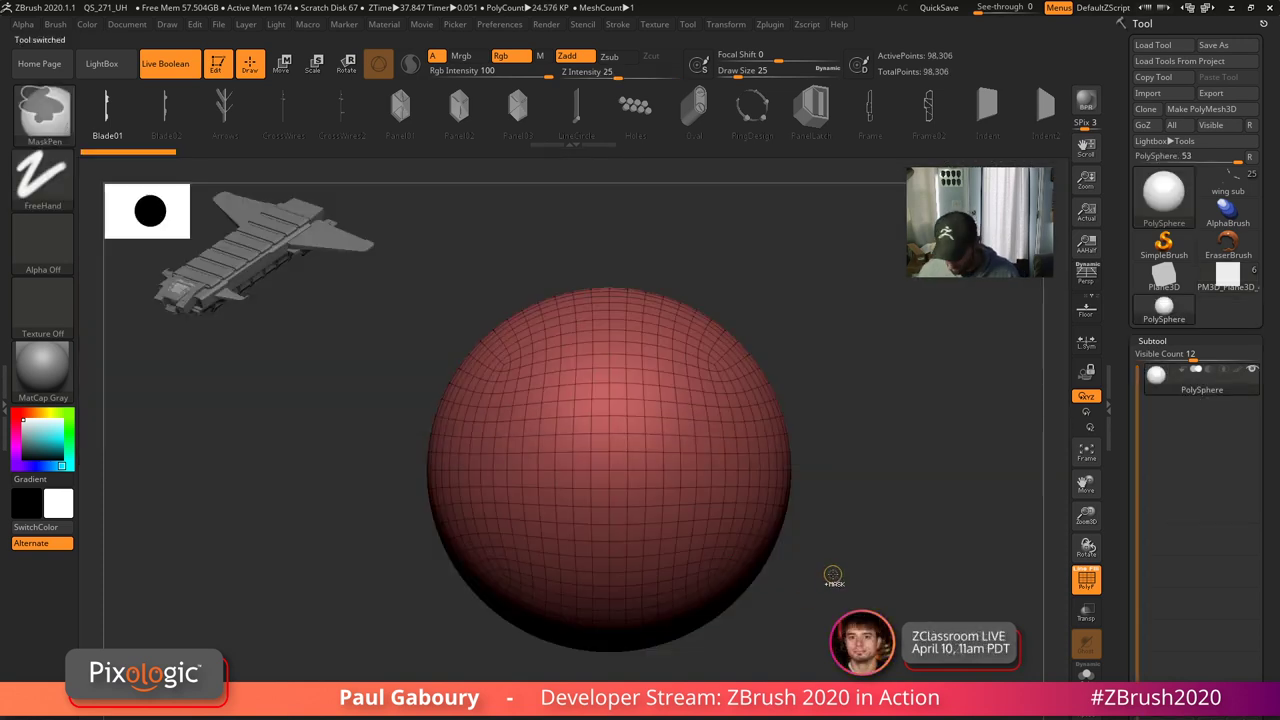
- Turn off PolyFrame on the sphere and subdivide it one more level
key("shift")
key("shift+f")
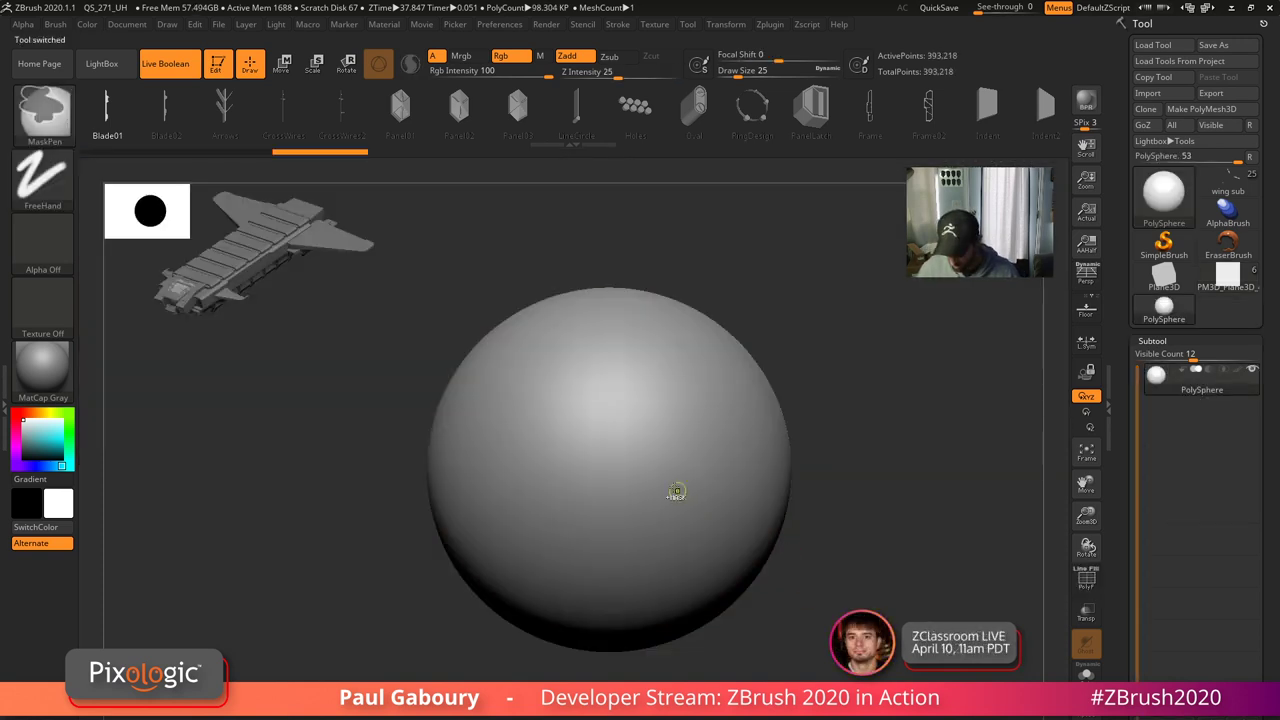
mouse_move(677, 491)
right_mouse_down("ctrl")
mouse_move(688, 520)
mouse_move(658, 507)
right_mouse_up("ctrl")
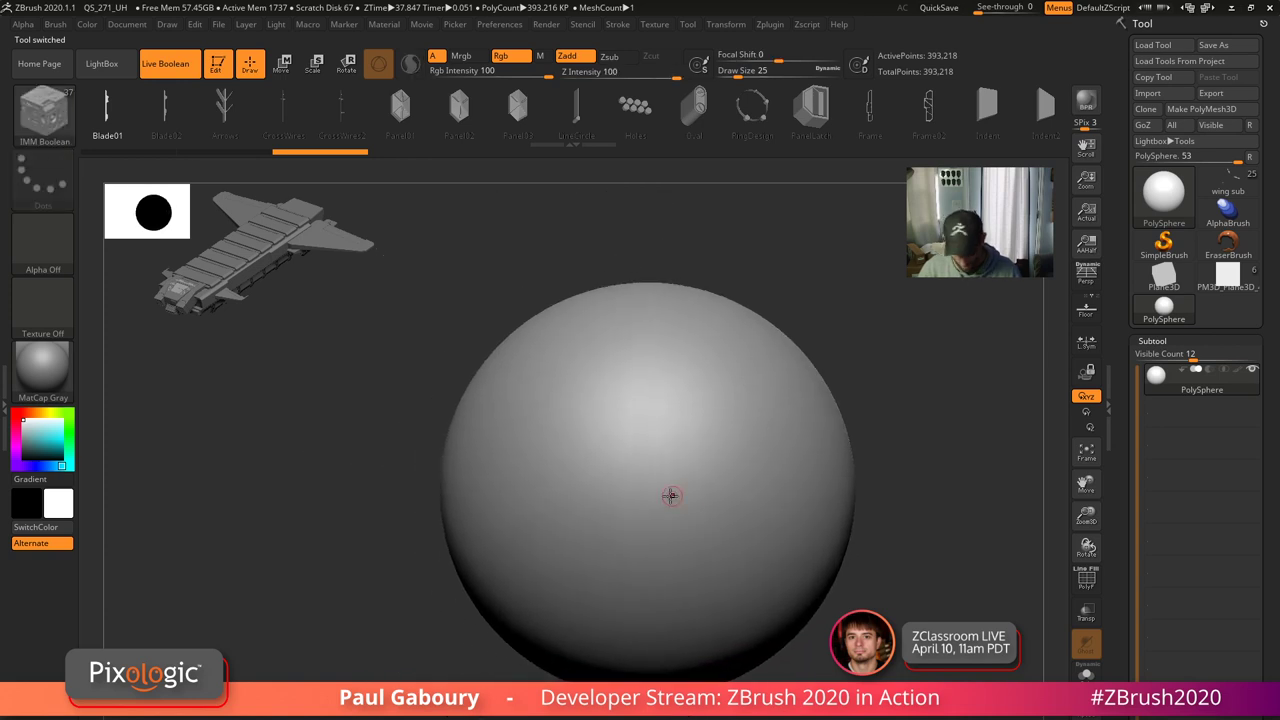
- Select the ClayBuildup brush and set its Draw Size to 56
key("b")
key("c")
key("b")
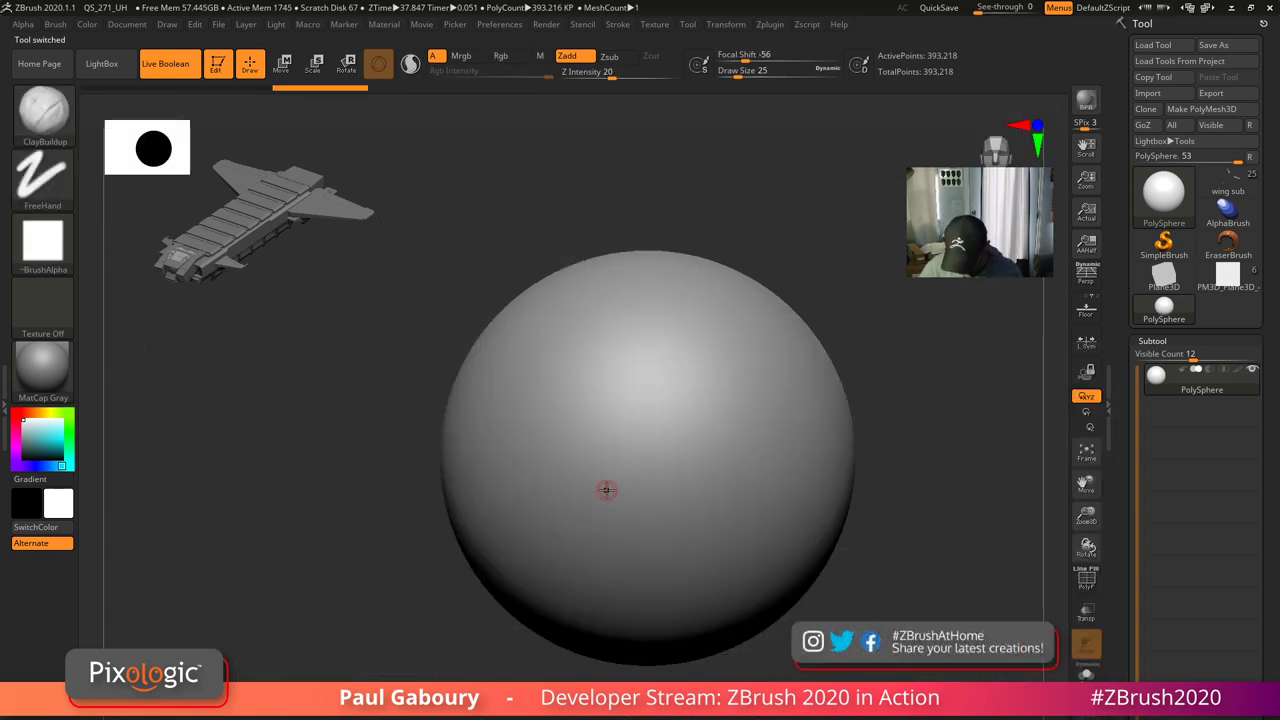
key("s")
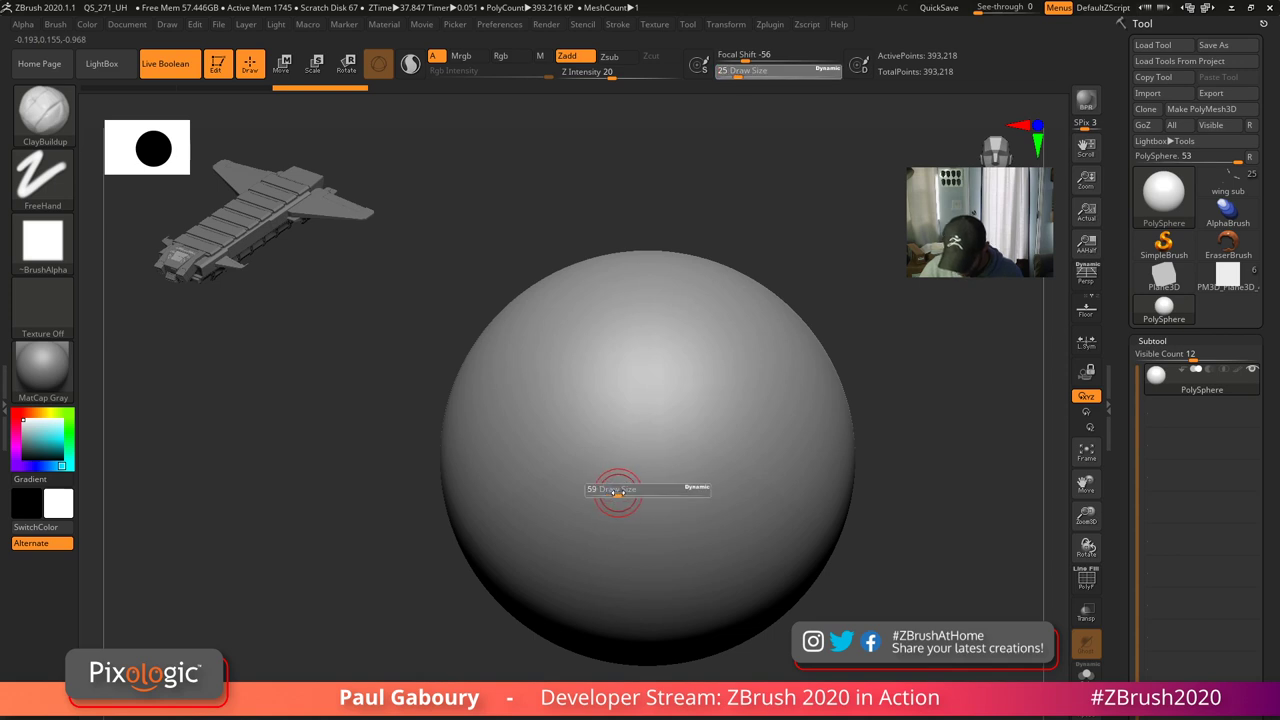
left_click(615, 490)
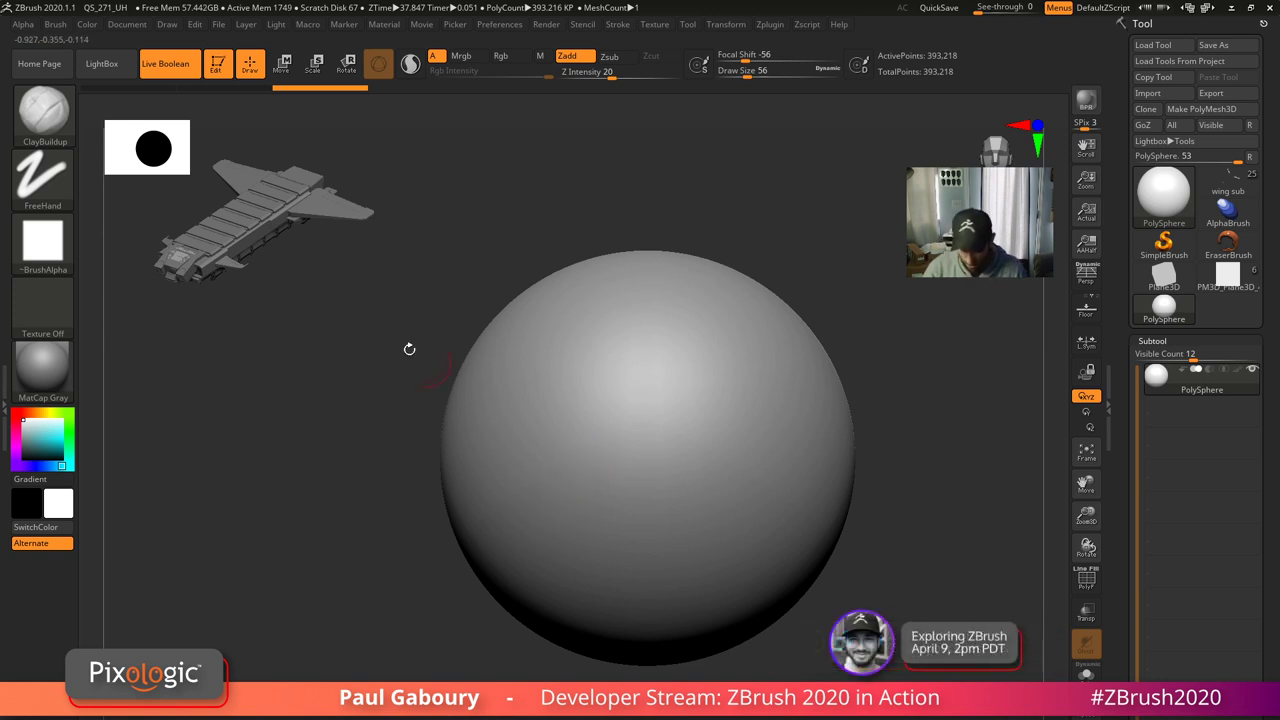
- Turn off Spotlight Projection in the ClayBuildup brush's Samples settings
left_click(55, 24)
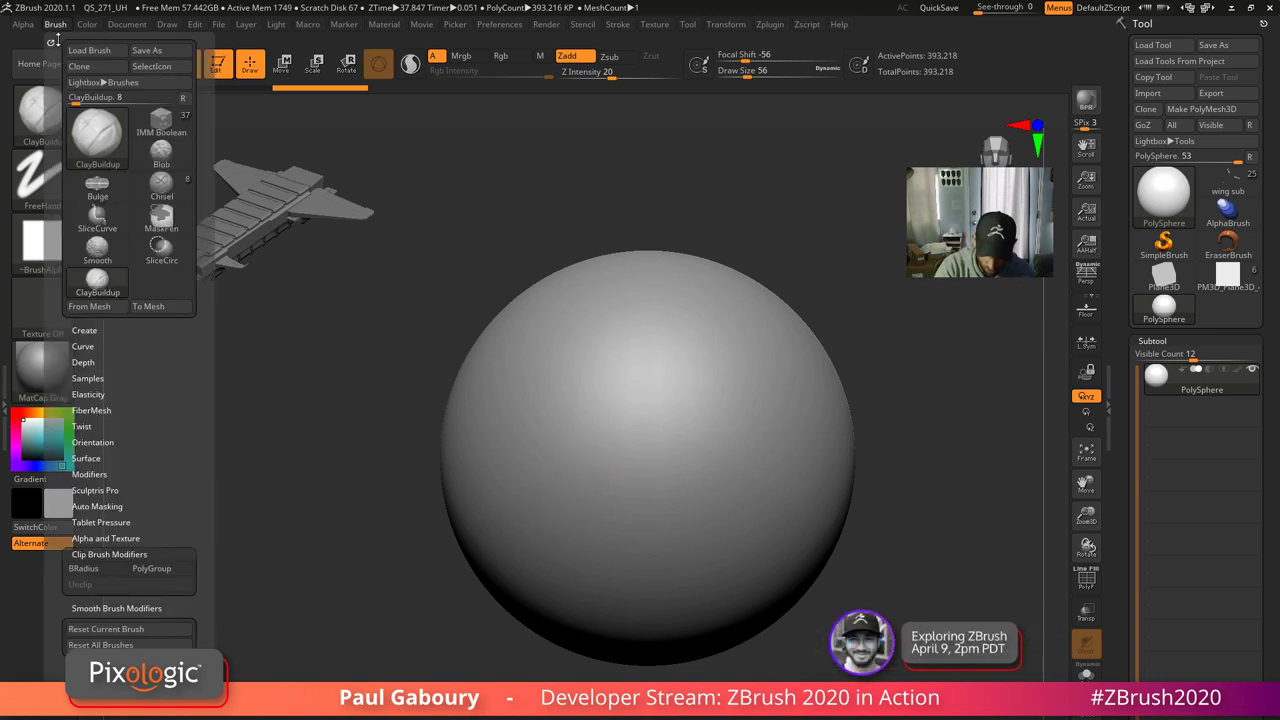
left_click(87, 378)
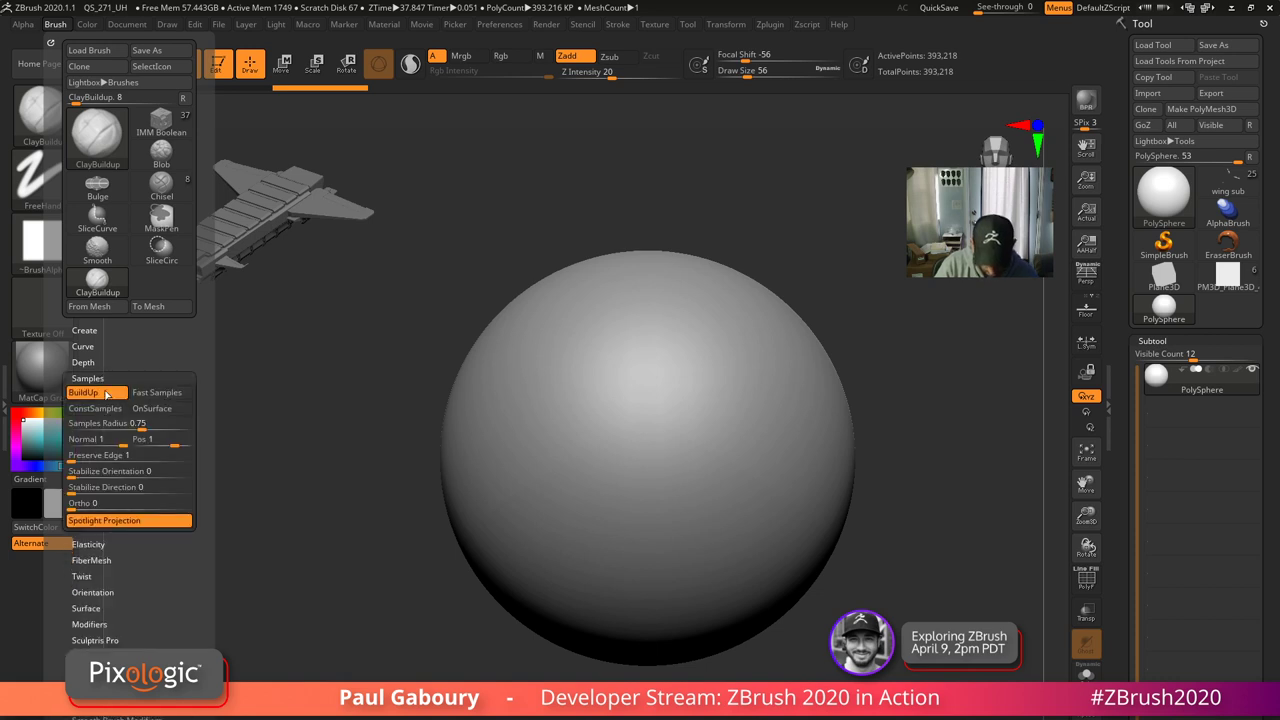
left_click(143, 521)
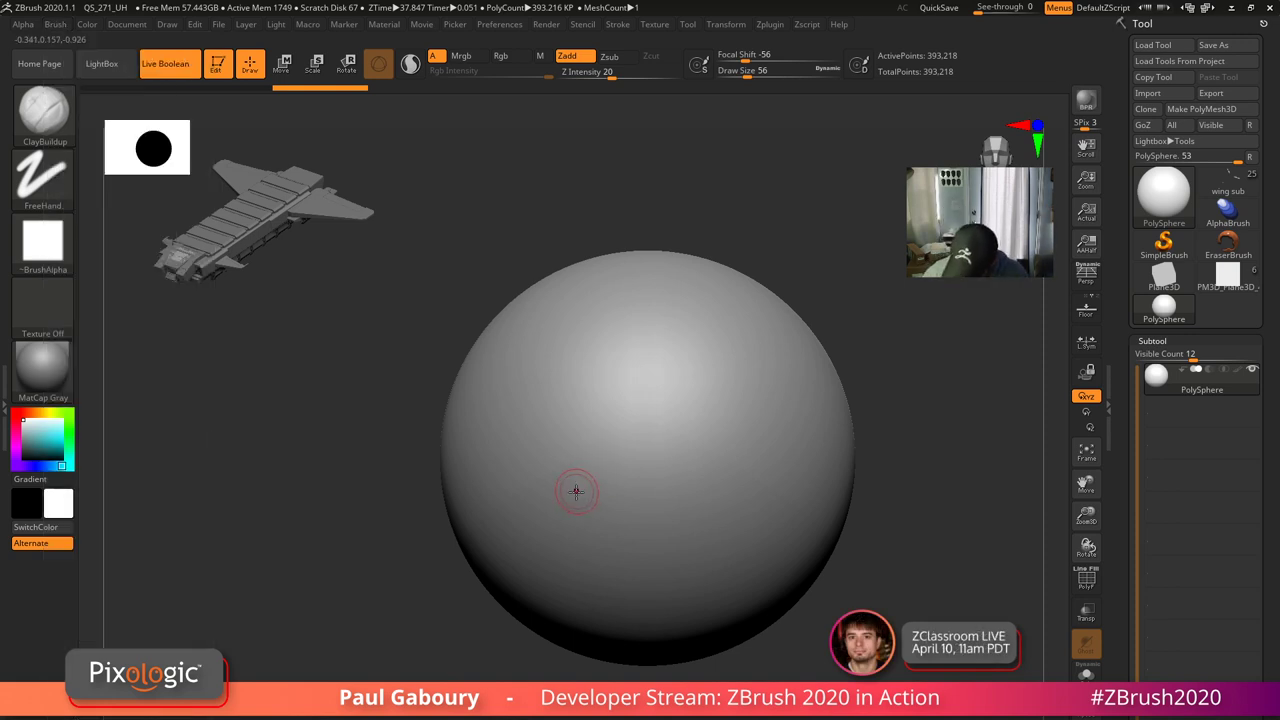
- Sculpt a row of three raised X shapes on the sphere with one horizontal band below and one above, and check the stroke count
mouse_move(590, 486)
left_mouse_down()
mouse_move(635, 436)
mouse_move(638, 489)
mouse_move(691, 445)
mouse_move(676, 464)
mouse_move(694, 486)
mouse_move(746, 443)
mouse_move(750, 490)
left_mouse_up()
left_click_drag(591, 517, 745, 518)
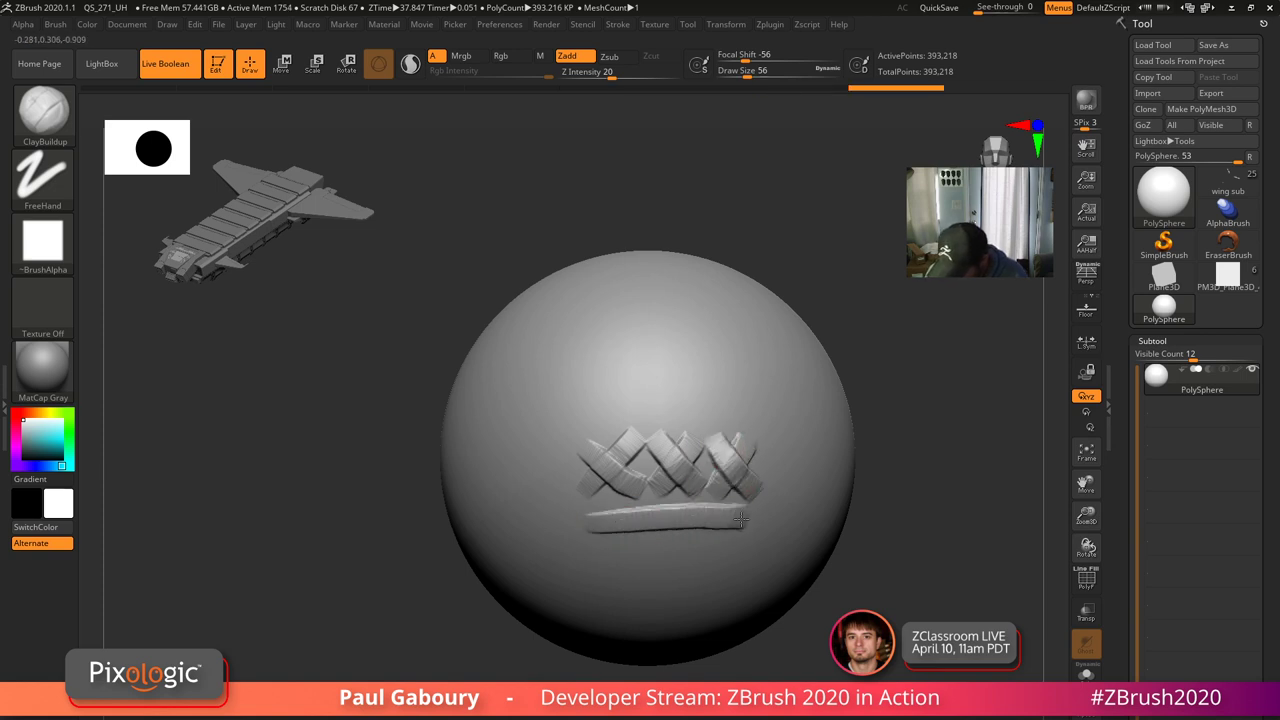
left_click_drag(588, 408, 750, 404)
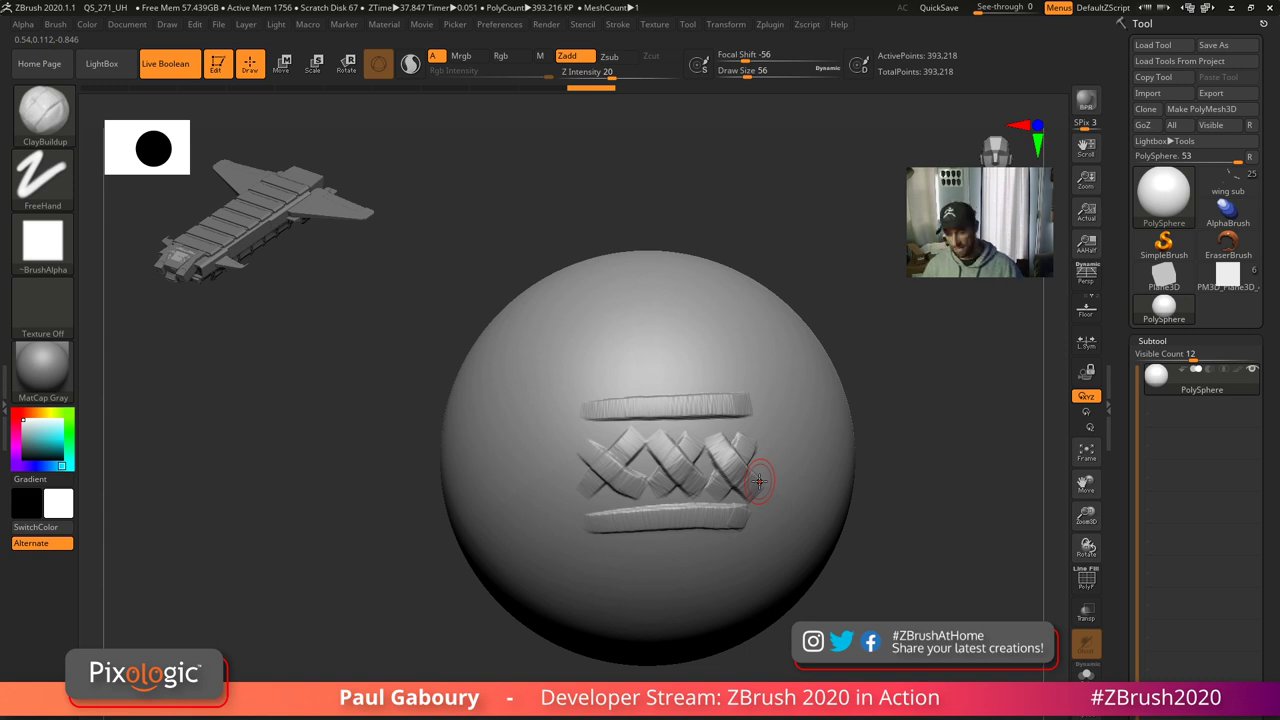
left_click(617, 24)
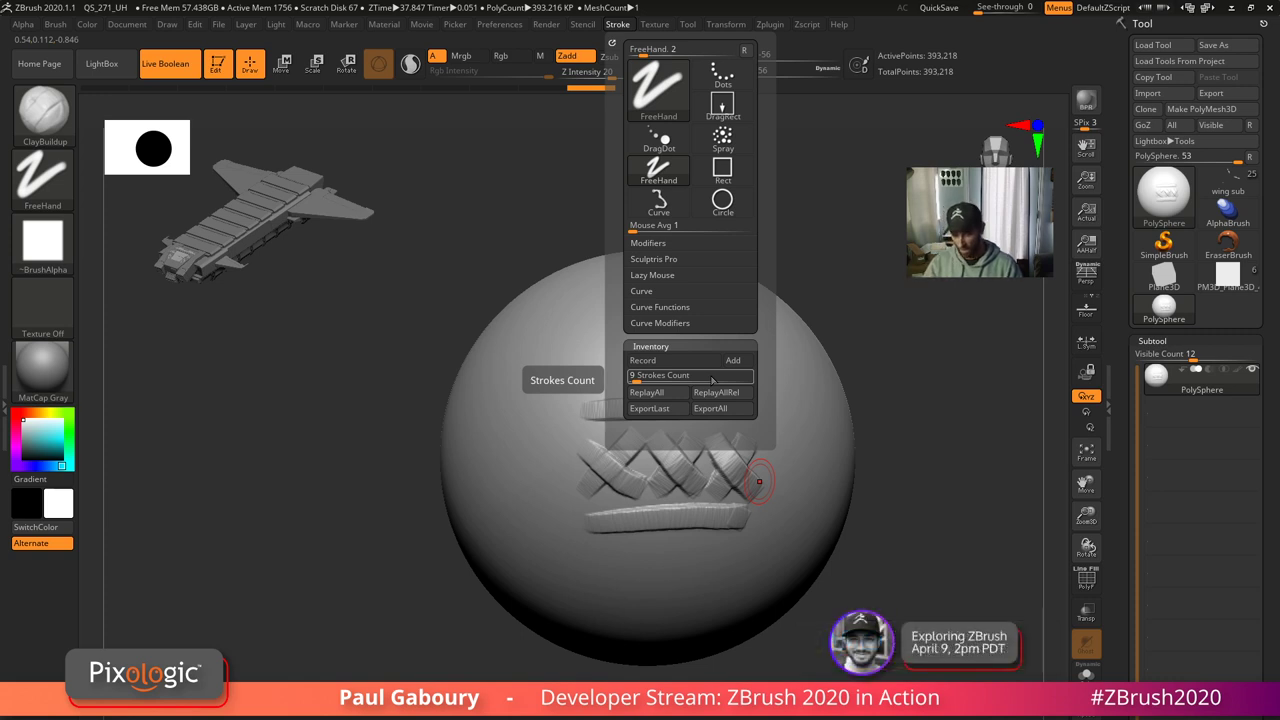
left_click_drag(591, 409, 734, 405)
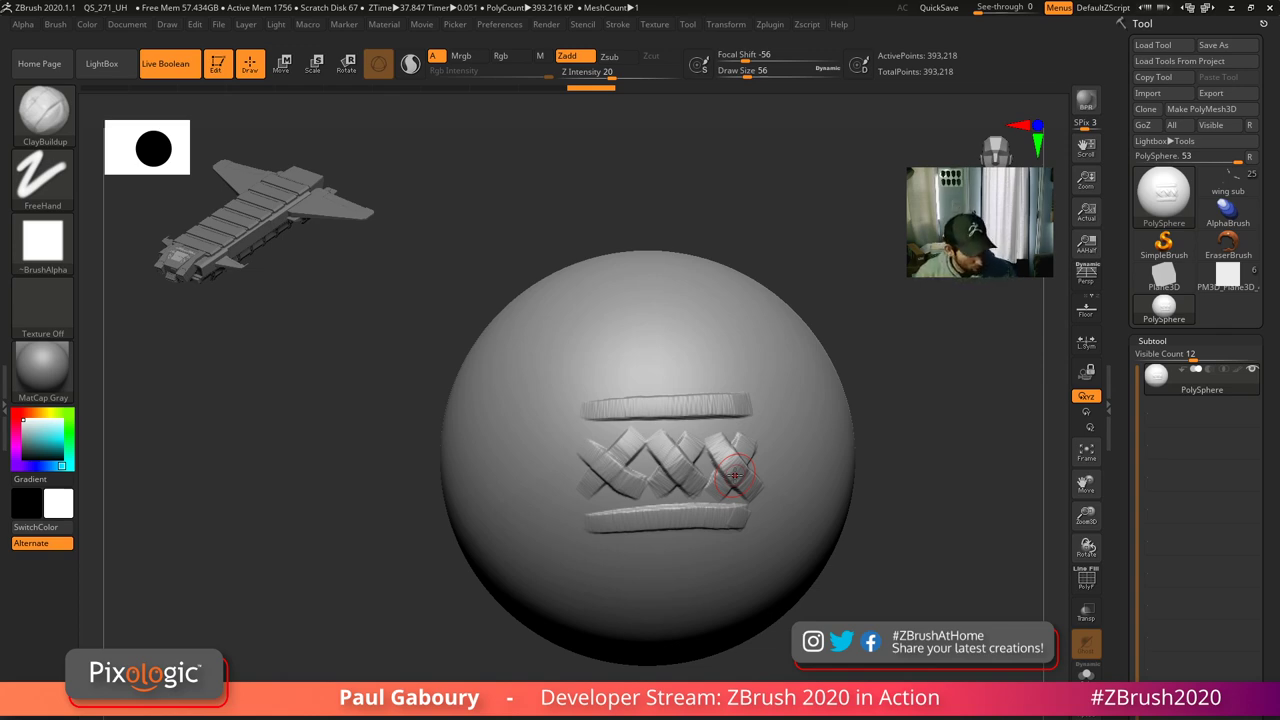
- Switch to the DamStandard brush and replay all the recorded strokes over the clay X shapes and bands
key("b")
key("d")
key("s")
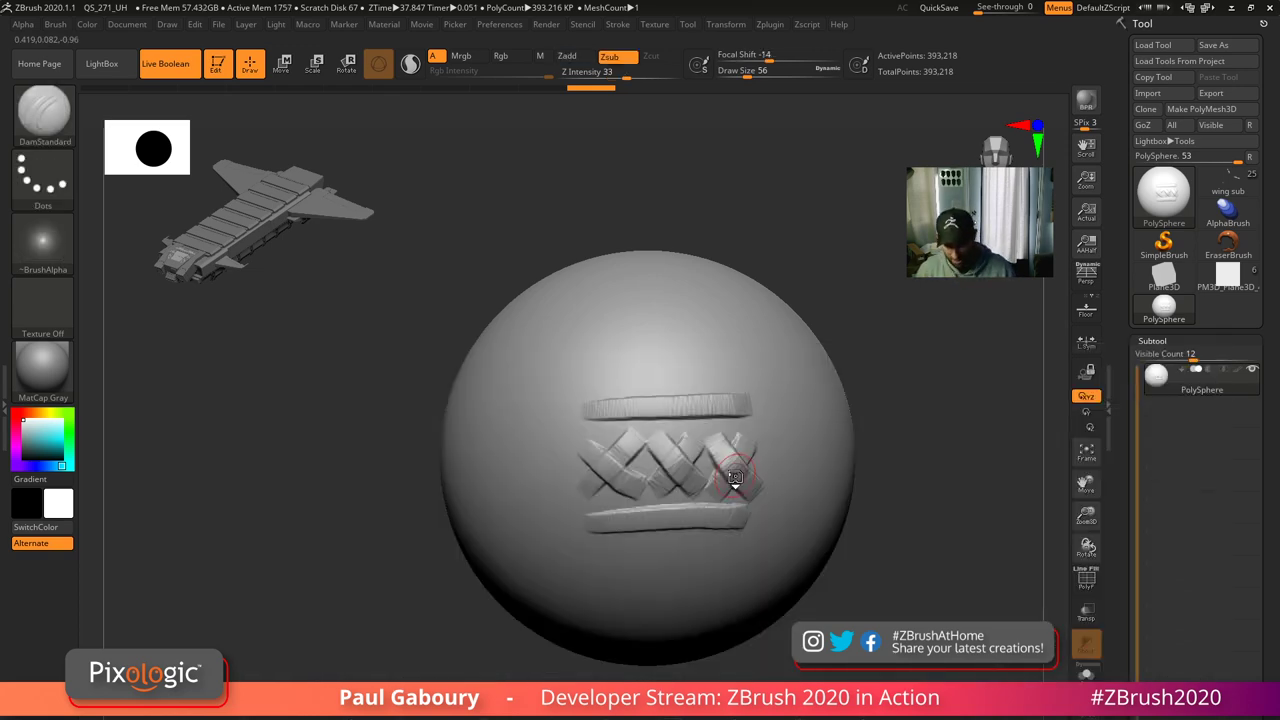
left_click_drag(553, 500, 635, 440)
left_click_drag(590, 518, 744, 516)
left_click_drag(586, 406, 742, 403)
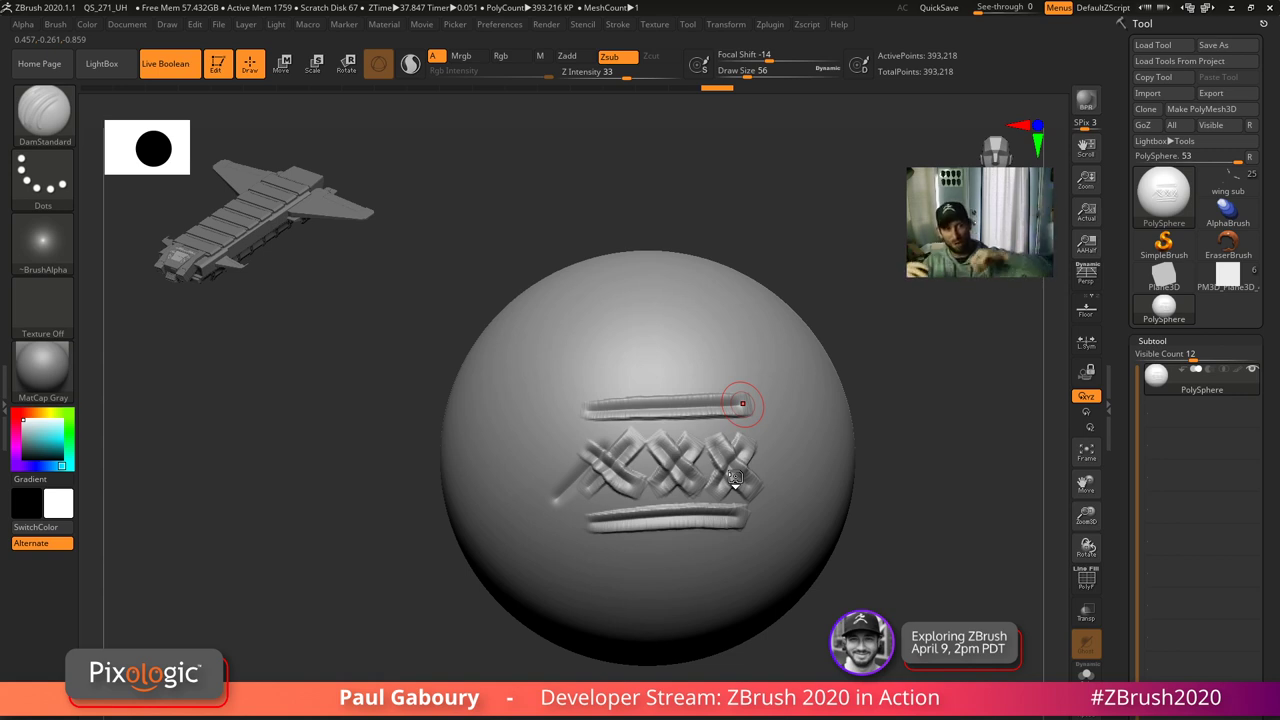
- Undo the DamStandard grooves replayed over the clay pattern
key("ctrl+z")
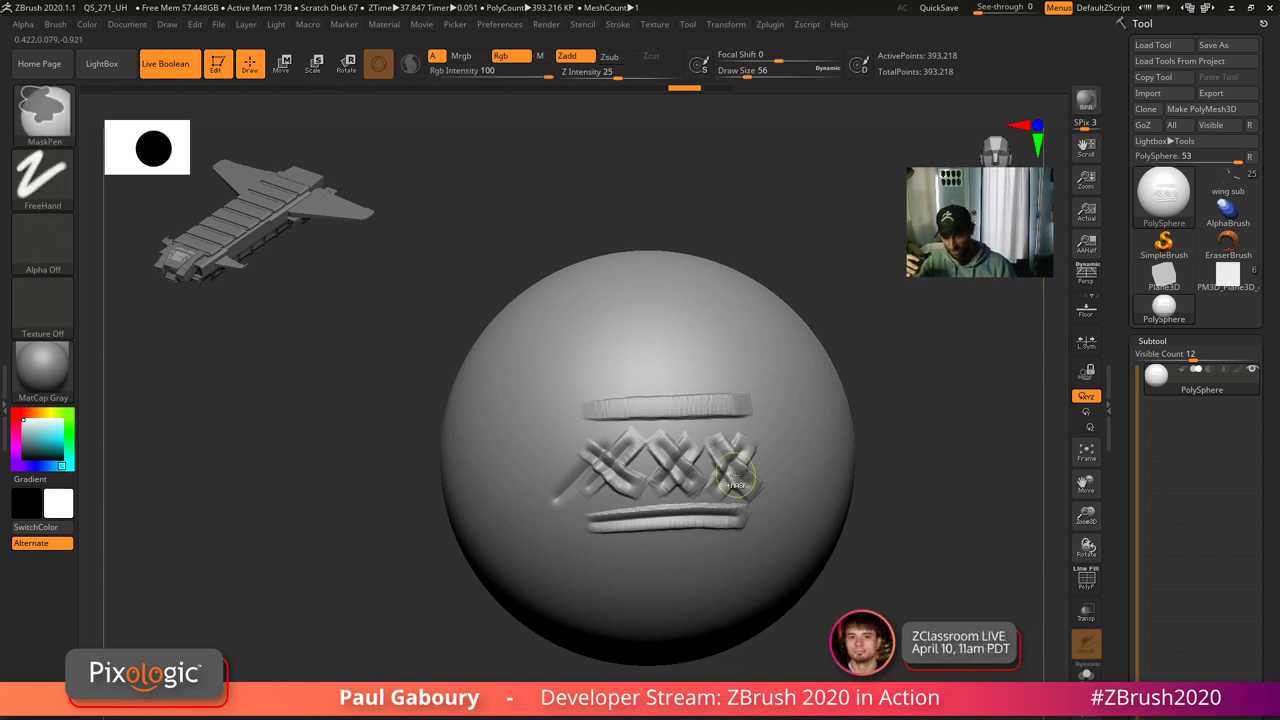
key("ctrl+z")
key("ctrl+z")
key("ctrl+z")
key("ctrl+z")
key("ctrl+z")
key("ctrl+z")
key("ctrl+z")
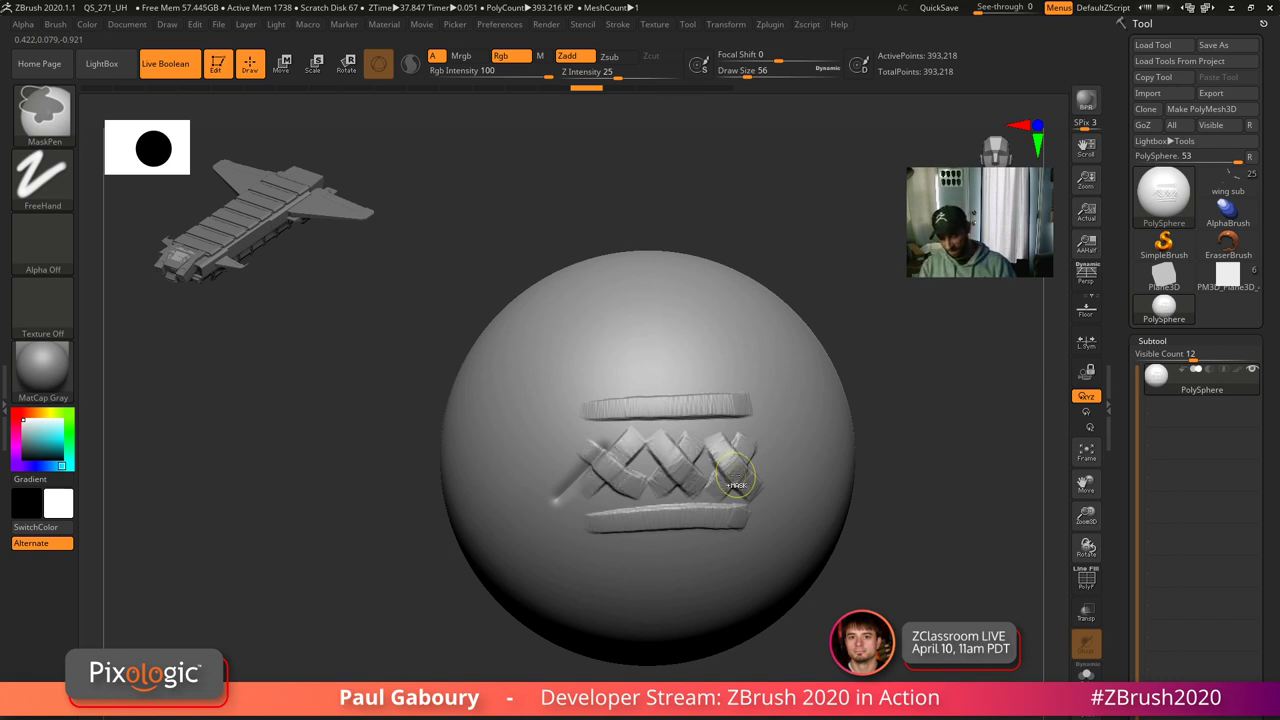
key("ctrl+z")
- Replay all the recorded strokes relative to the pointer with DamStandard on the blank side next to the clay pattern
mouse_move(432, 568)
left_mouse_down()
mouse_move(682, 555)
mouse_move(866, 523)
left_mouse_up()
left_click_drag(623, 460, 574, 460, "alt")
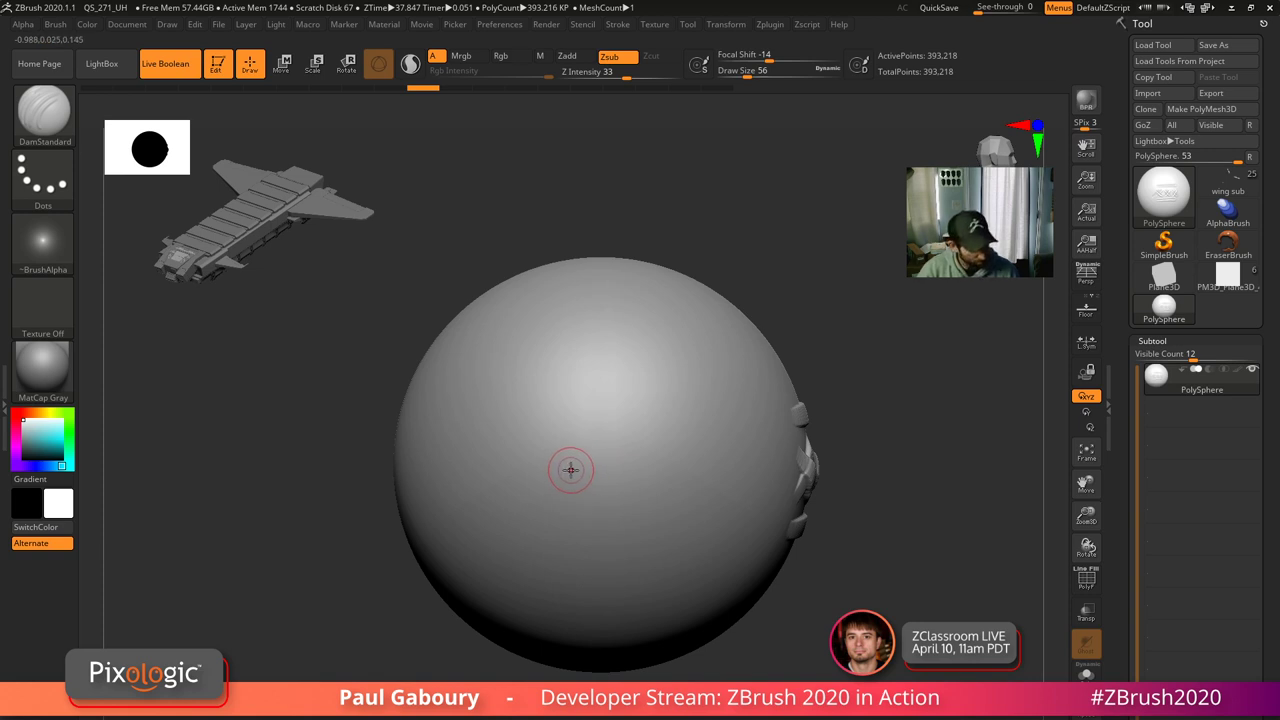
key("ctrl+shift+z")
key("ctrl+shift+z")
key("ctrl+shift+z")
key("ctrl+shift+z")
key("ctrl+shift+z")
key("ctrl+shift+z")
key("ctrl+shift+z")
key("ctrl+shift+z")
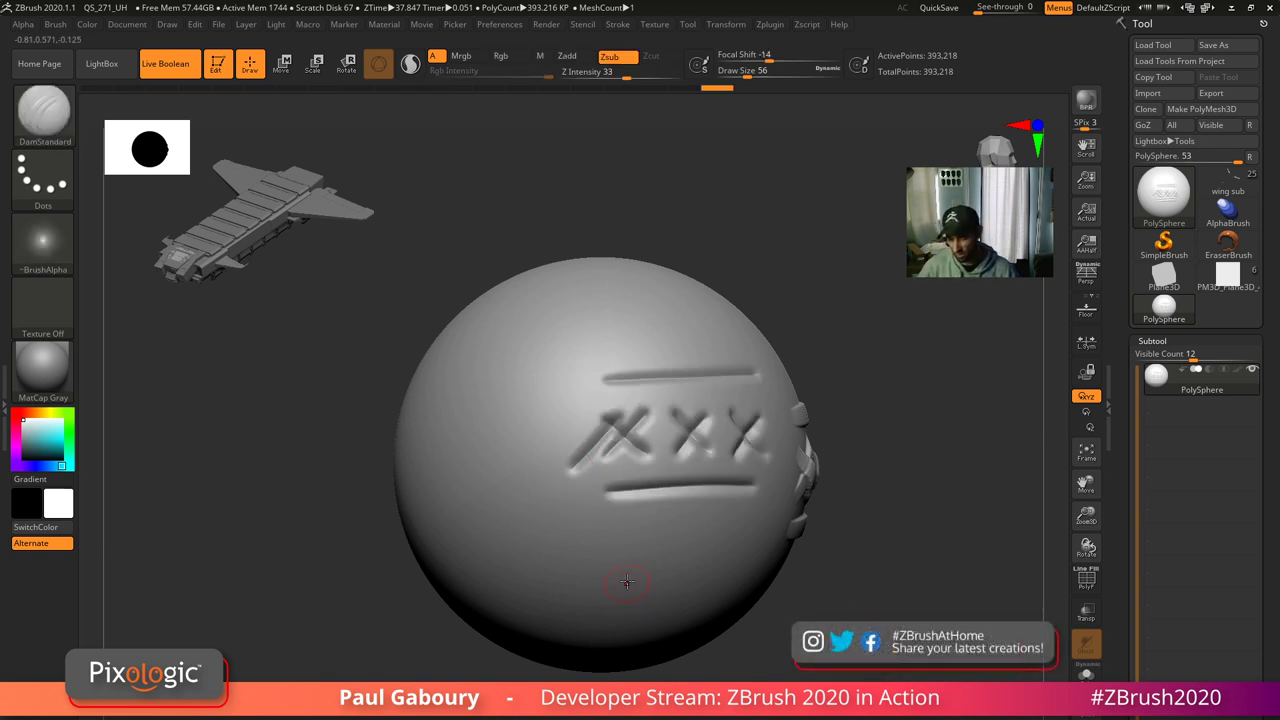
- Repeat the relative stroke replay on the side of the sphere opposite the clay pattern
right_click_drag(627, 582, 826, 593, "shift")
left_click_drag(555, 484, 600, 443, "shift")
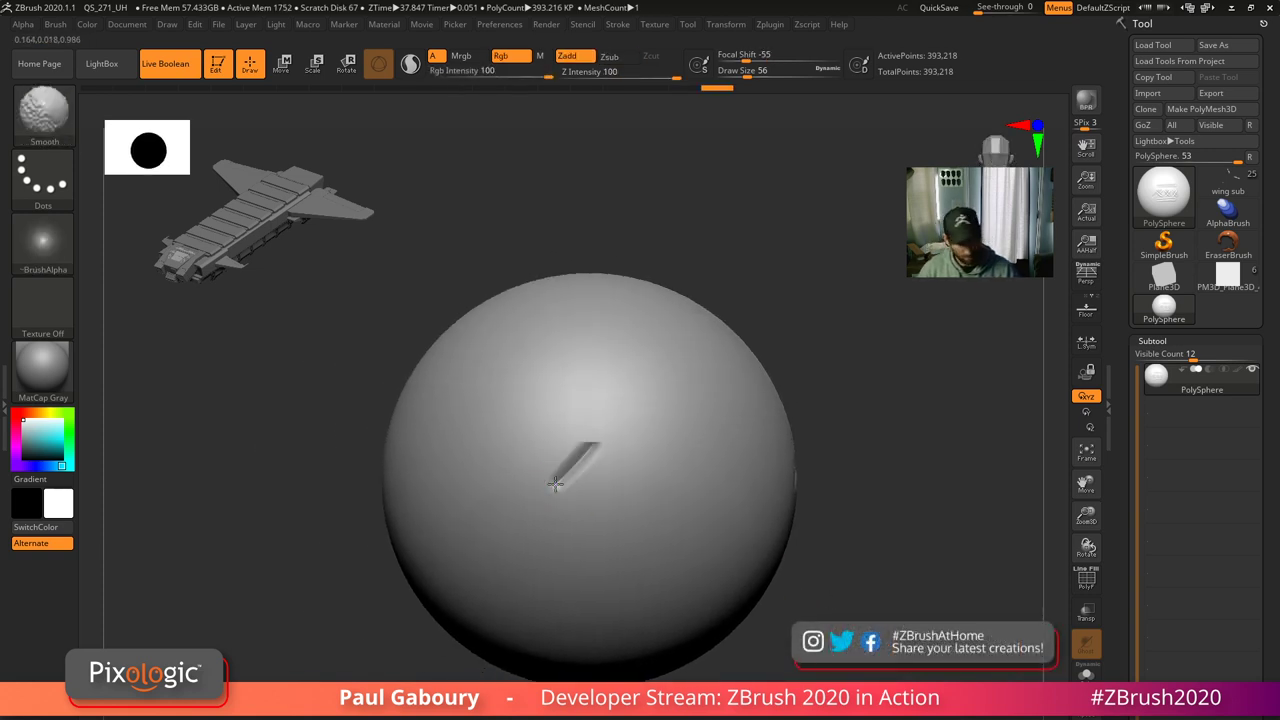
key("ctrl+shift+z")
key("ctrl+shift+z")
key("ctrl+shift+z")
key("ctrl+shift+z")
key("ctrl+shift+z")
key("ctrl+shift+z")
key("ctrl+shift+z")
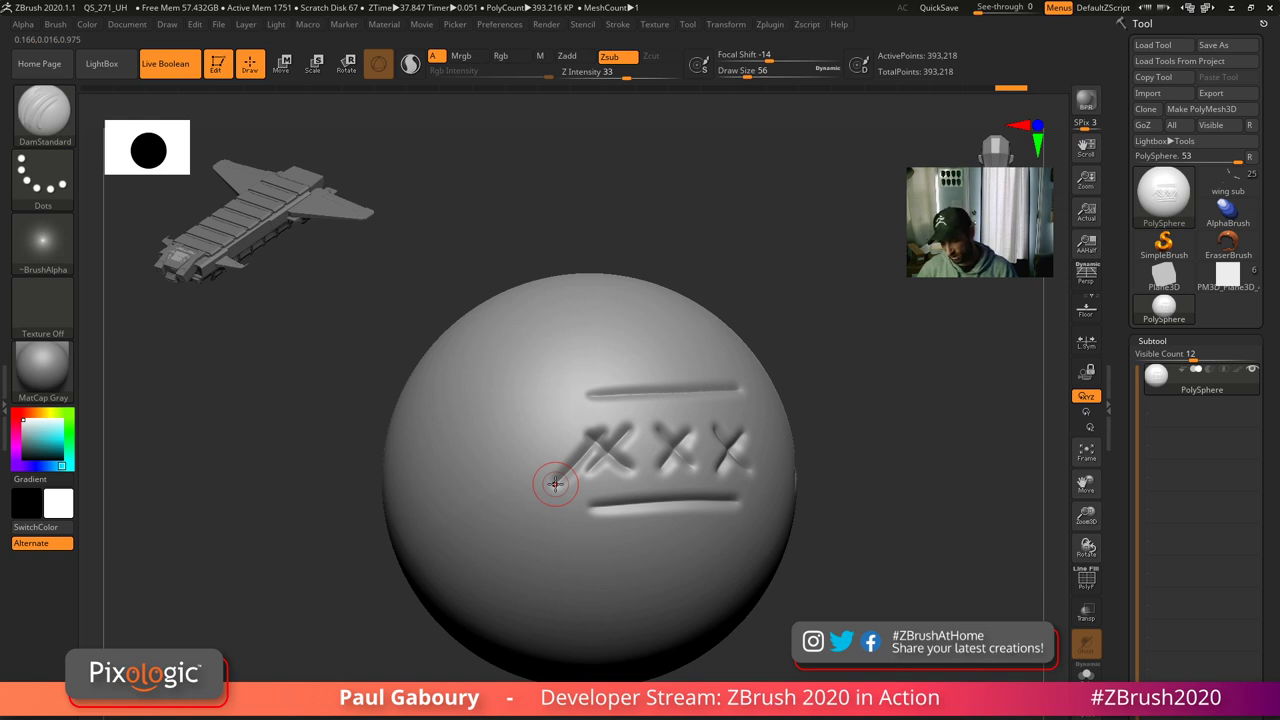
- Start a new stroke recording with the remaining blank side of the sphere facing the view
mouse_move(683, 542)
right_mouse_down("ctrl")
mouse_move(740, 585)
mouse_move(648, 547)
right_mouse_up("ctrl")
key("ctrl+z")
key("ctrl+z")
key("ctrl+z")
key("ctrl+z")
key("ctrl+z")
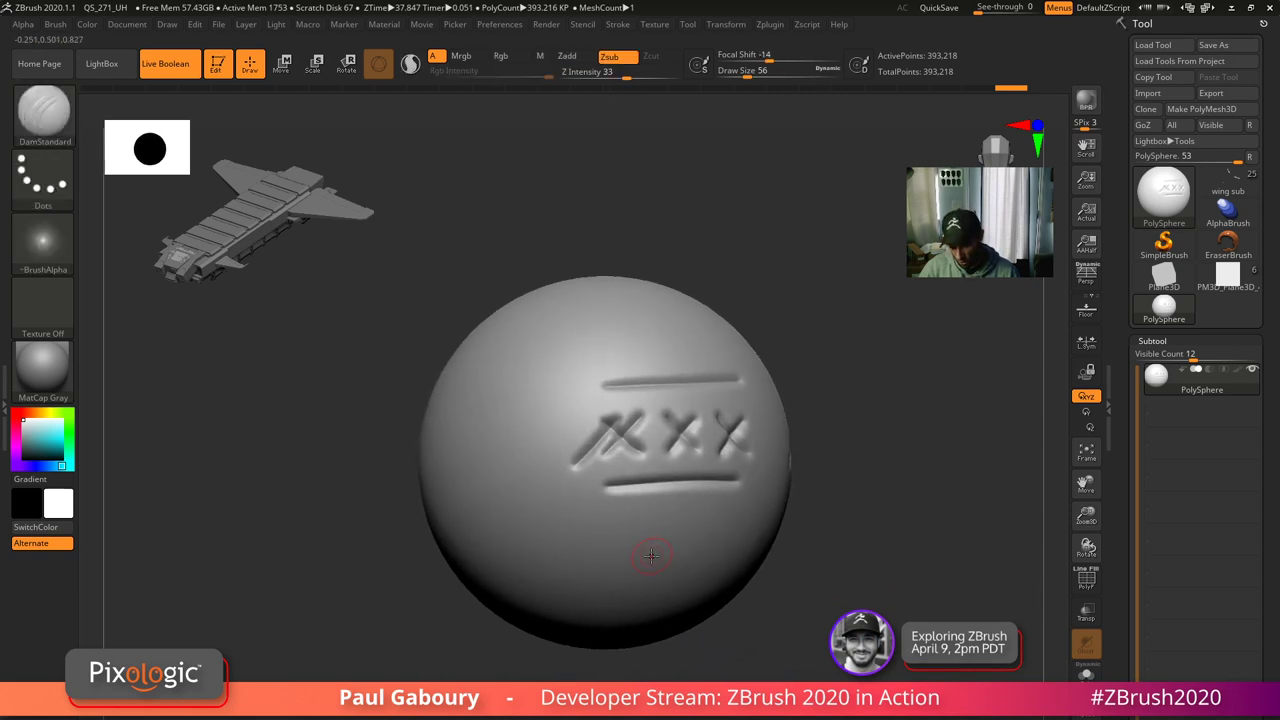
key("ctrl+z")
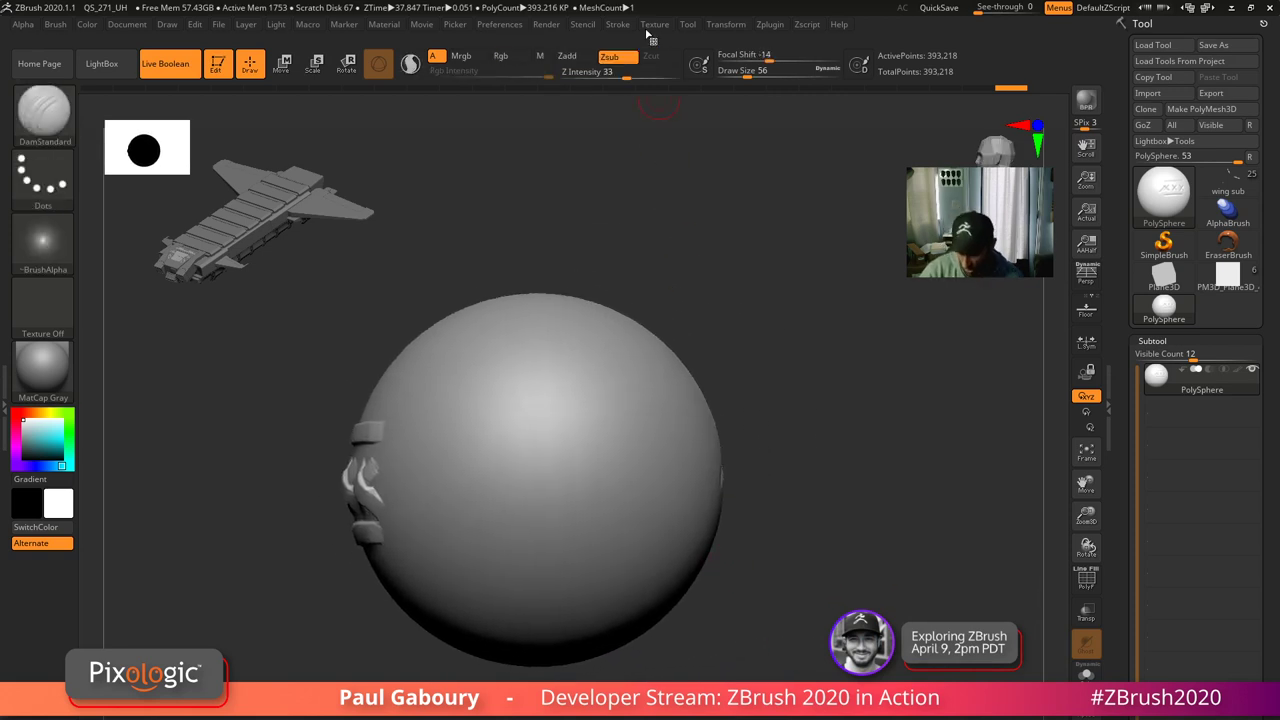
left_click(617, 26)
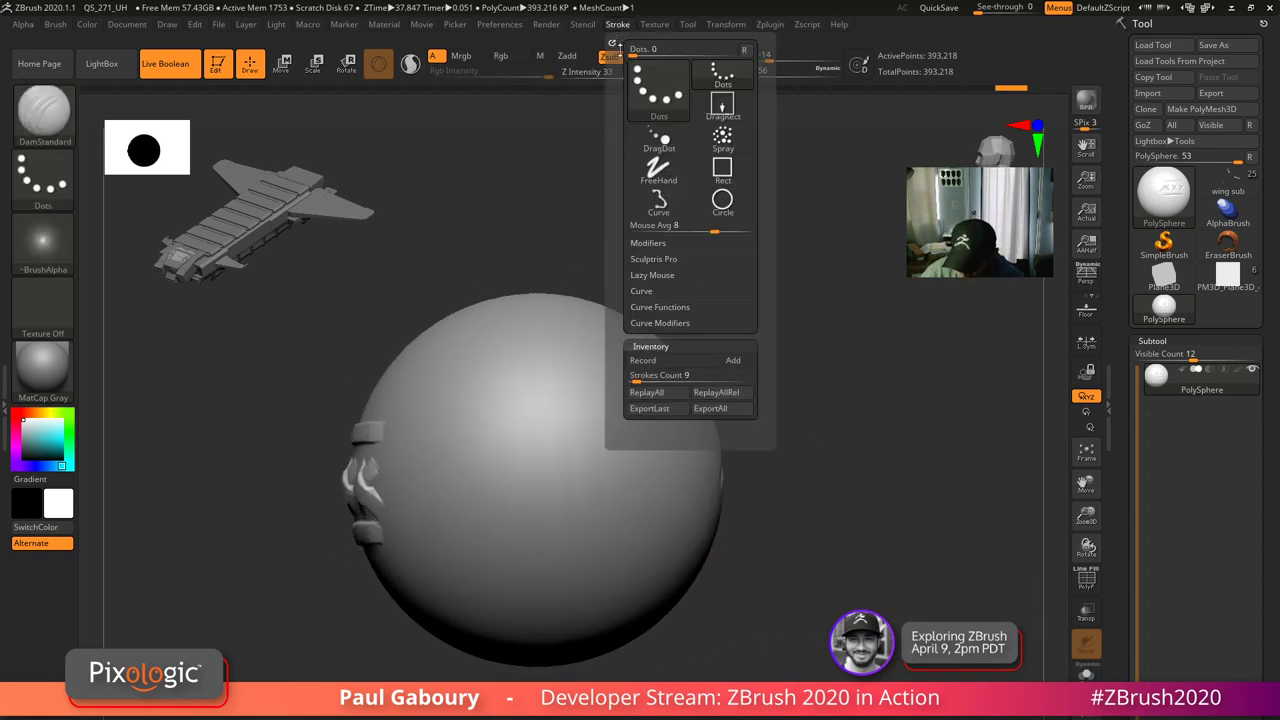
left_click(672, 362)
- Carve three X marks with an arch above and a U-shaped curve below, and replay all these strokes in place
mouse_move(468, 525)
left_mouse_down()
mouse_move(511, 478)
mouse_move(506, 526)
left_mouse_up()
left_click_drag(535, 527, 563, 476)
left_click_drag(526, 479, 568, 522)
left_click_drag(600, 526, 626, 469)
left_click_drag(587, 480, 632, 518)
mouse_move(509, 457)
left_mouse_down()
mouse_move(531, 429)
mouse_move(586, 458)
left_mouse_up()
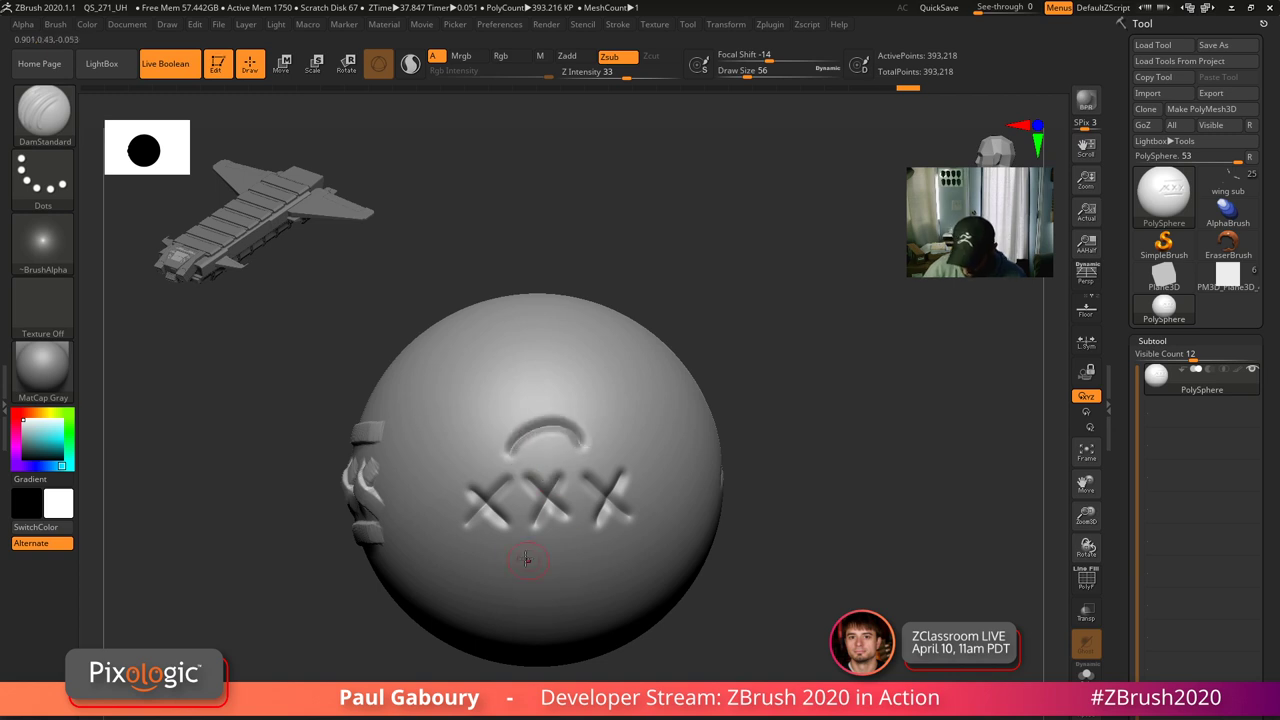
left_click_drag(512, 537, 572, 540)
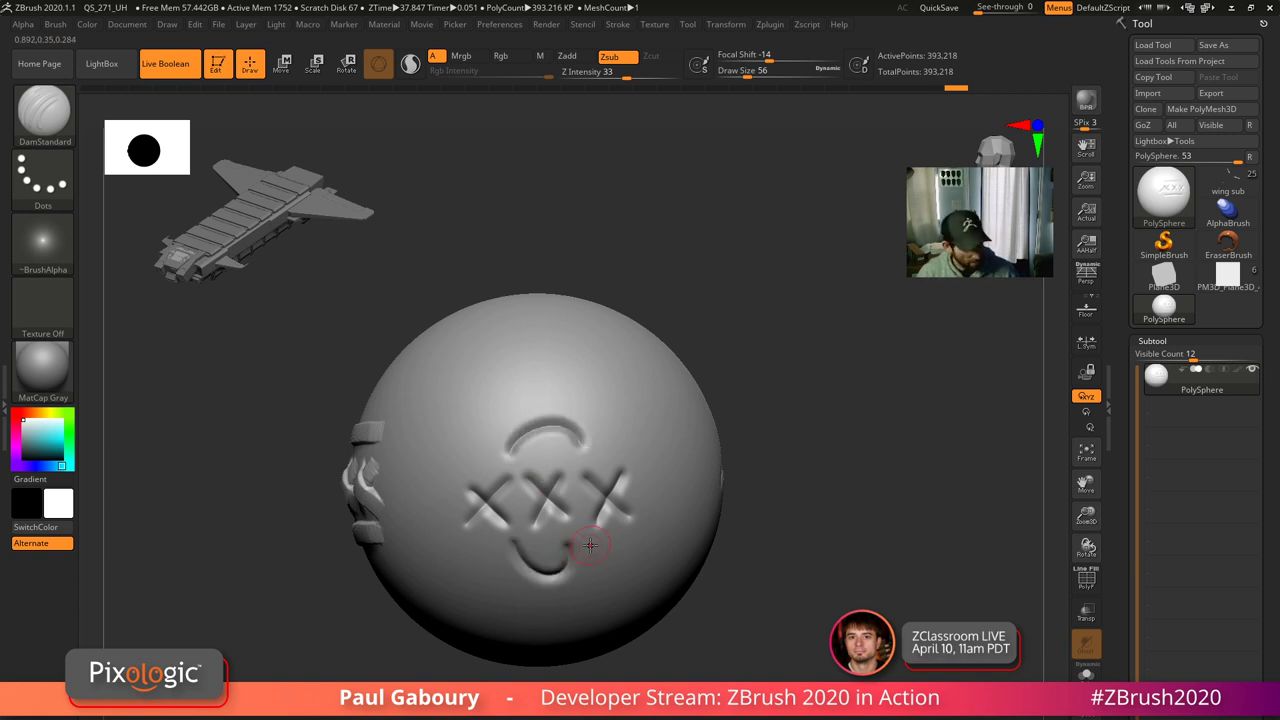
left_click(617, 24)
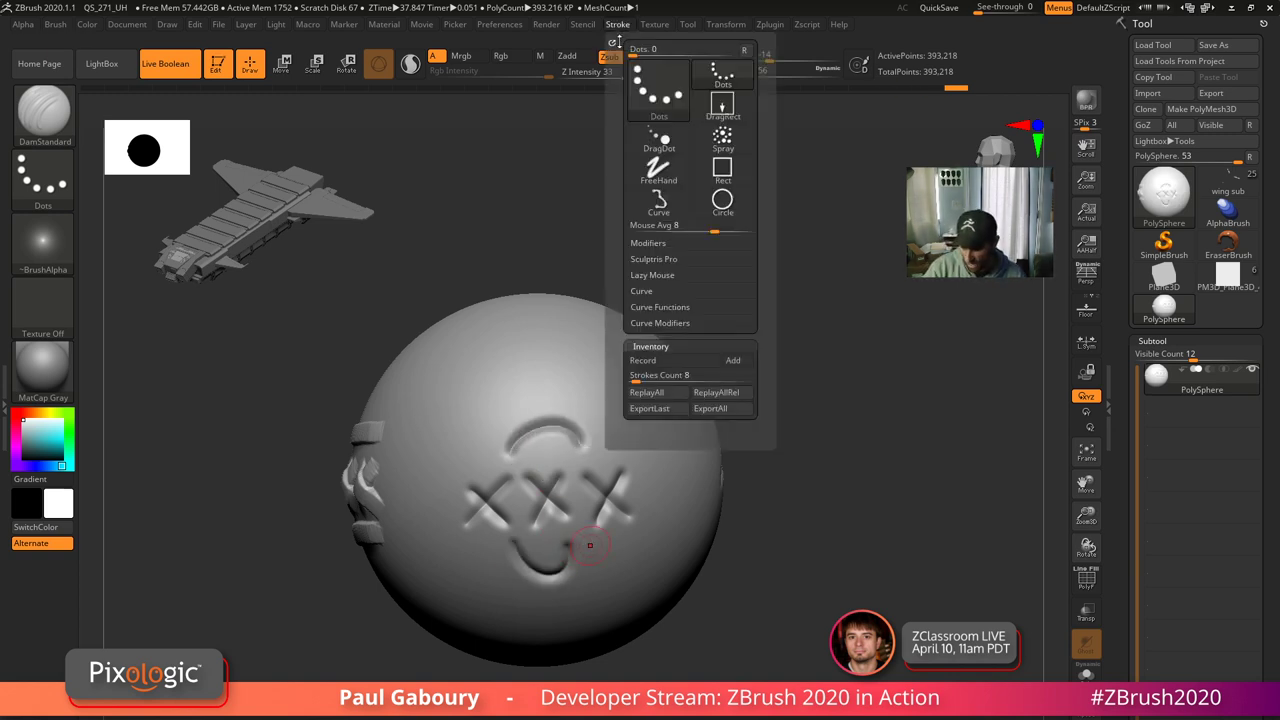
left_click(667, 393)
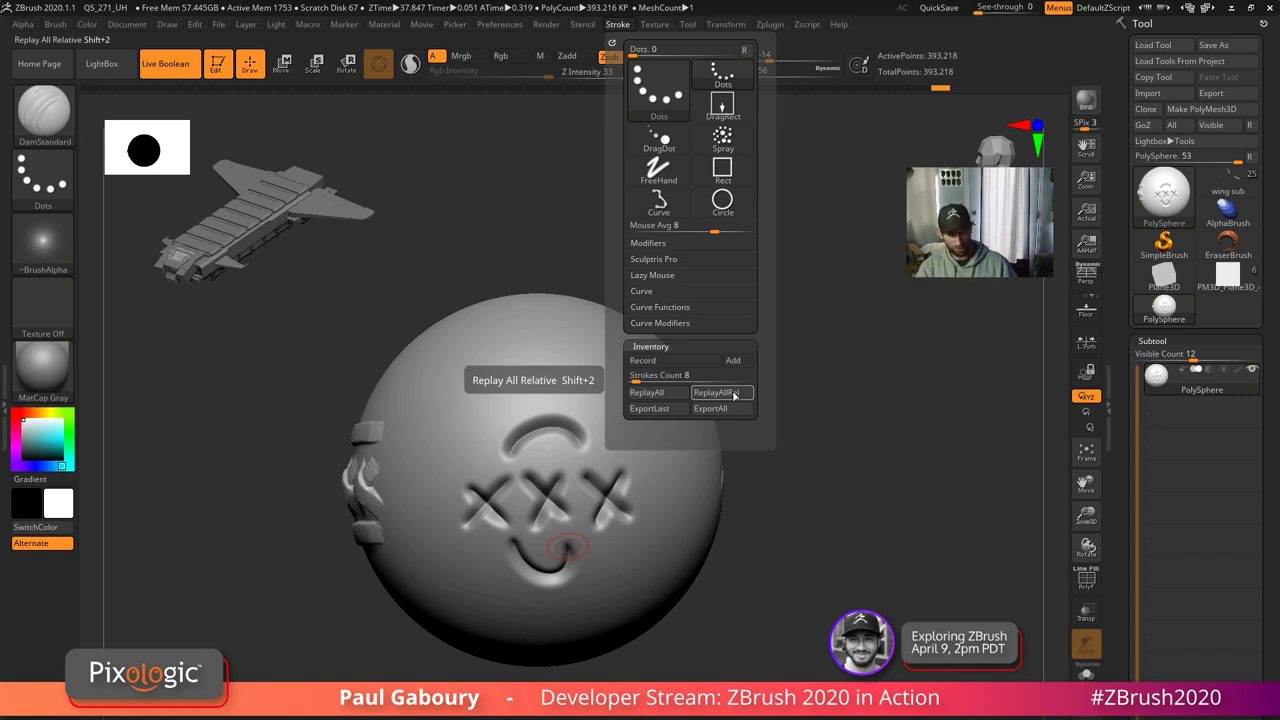
- Replay all recorded strokes in place twice with the ClayBuildup brush over the carved X marks, arch and U-shaped curve
key("b")
key("c")
key("b")
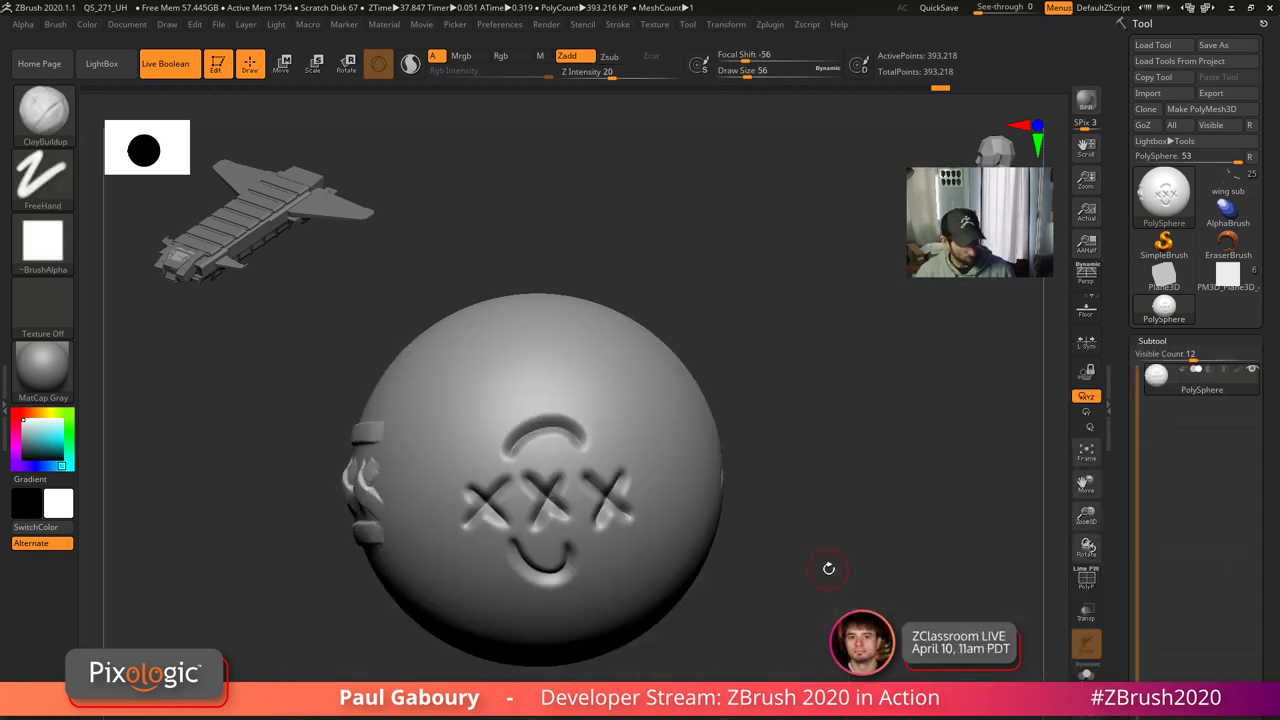
key("1")
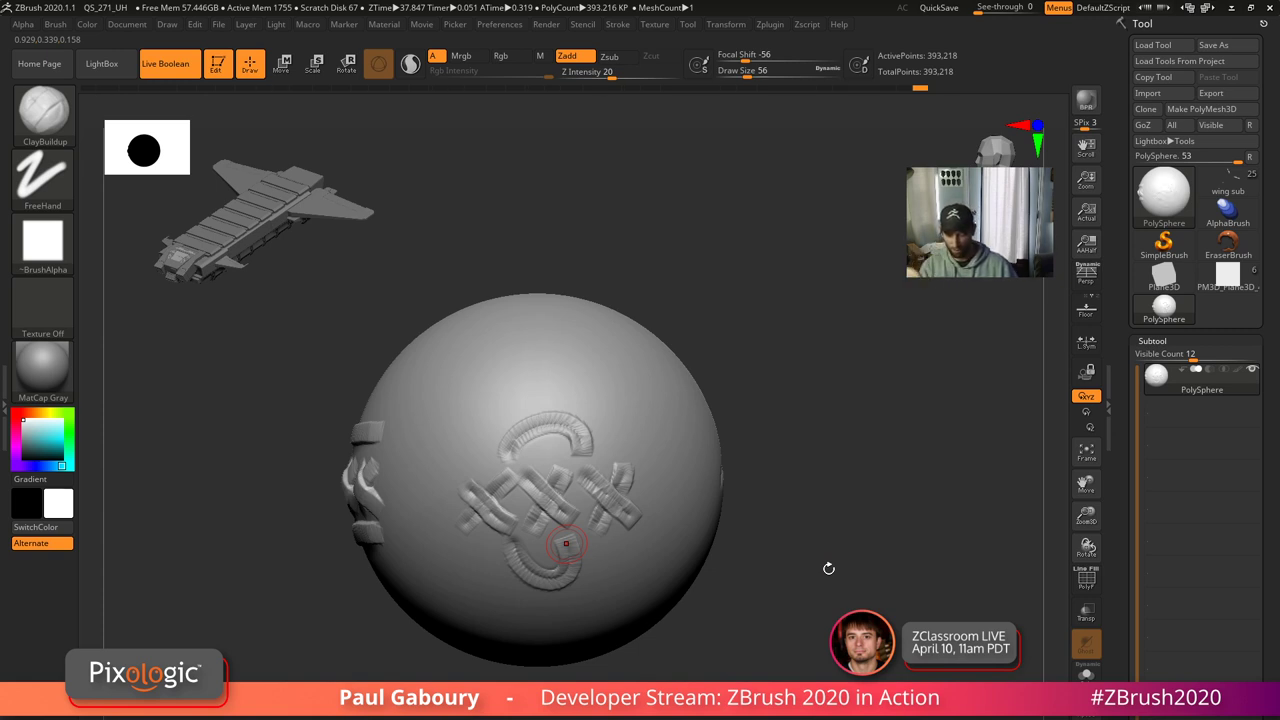
key("1")
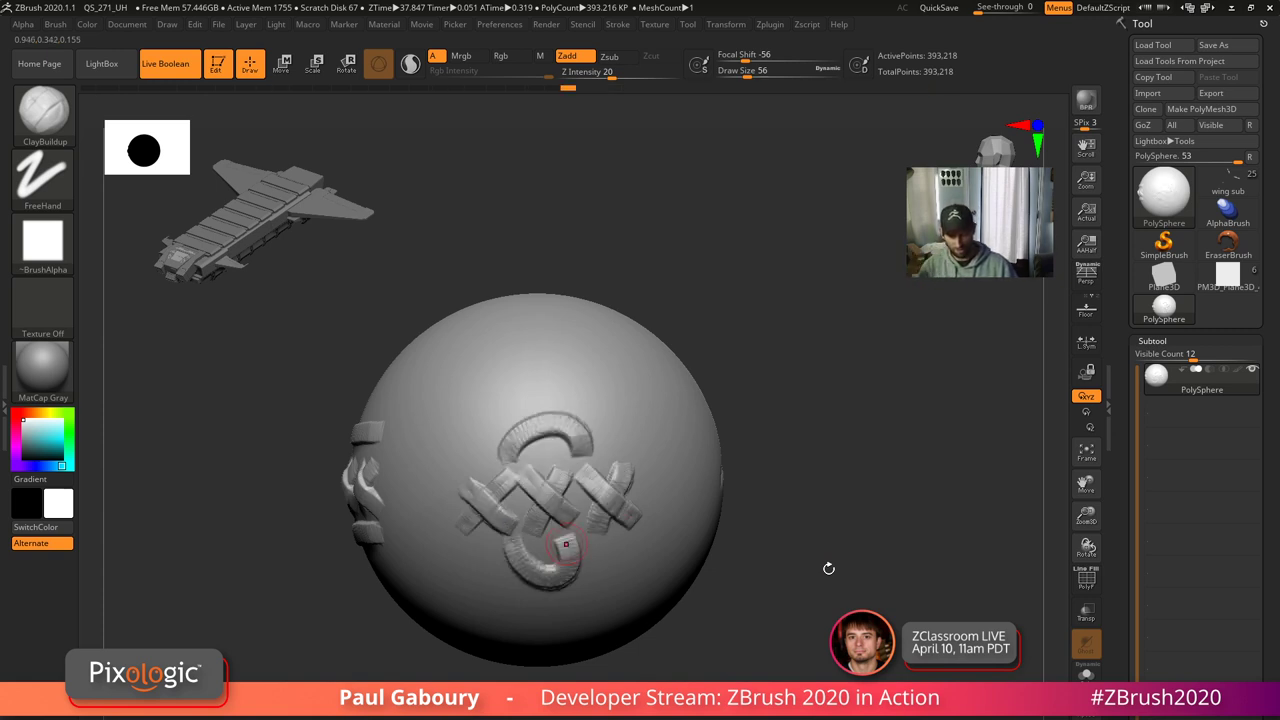
- Replay the recorded strokes in place with DamStandard to cut grooves into the raised clay pattern
key("b")
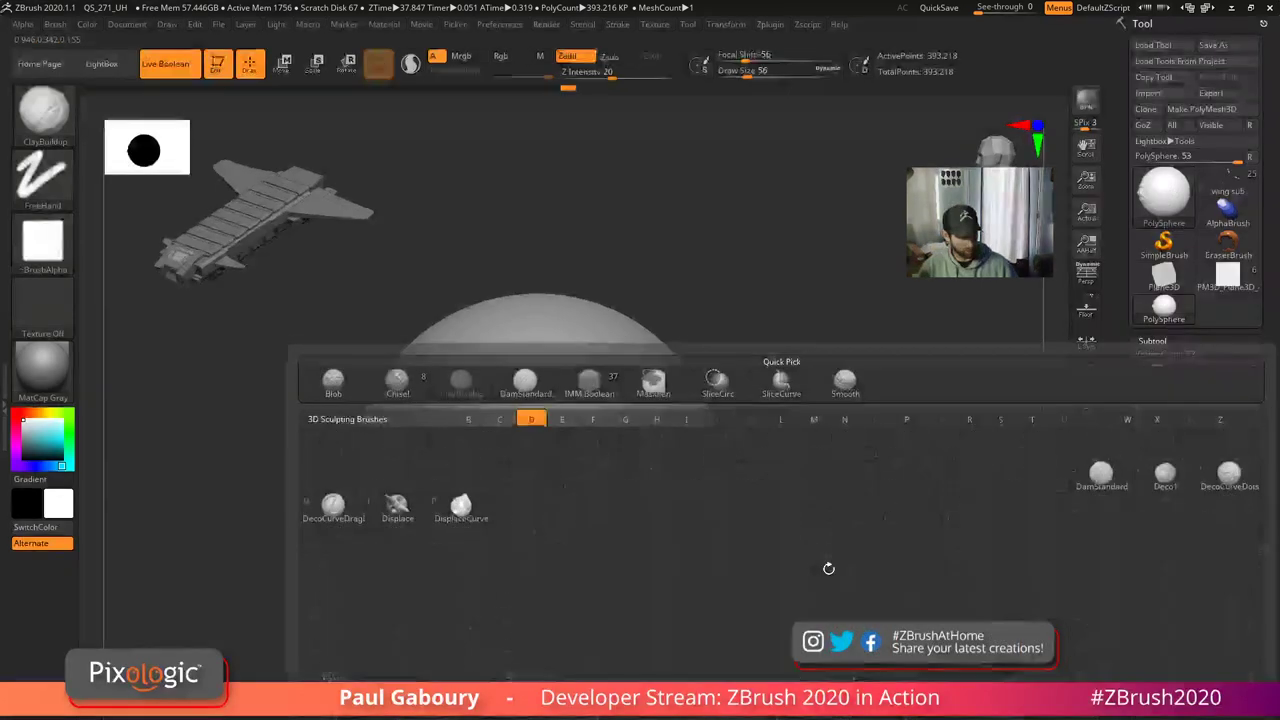
key("d")
key("s")
key("1")
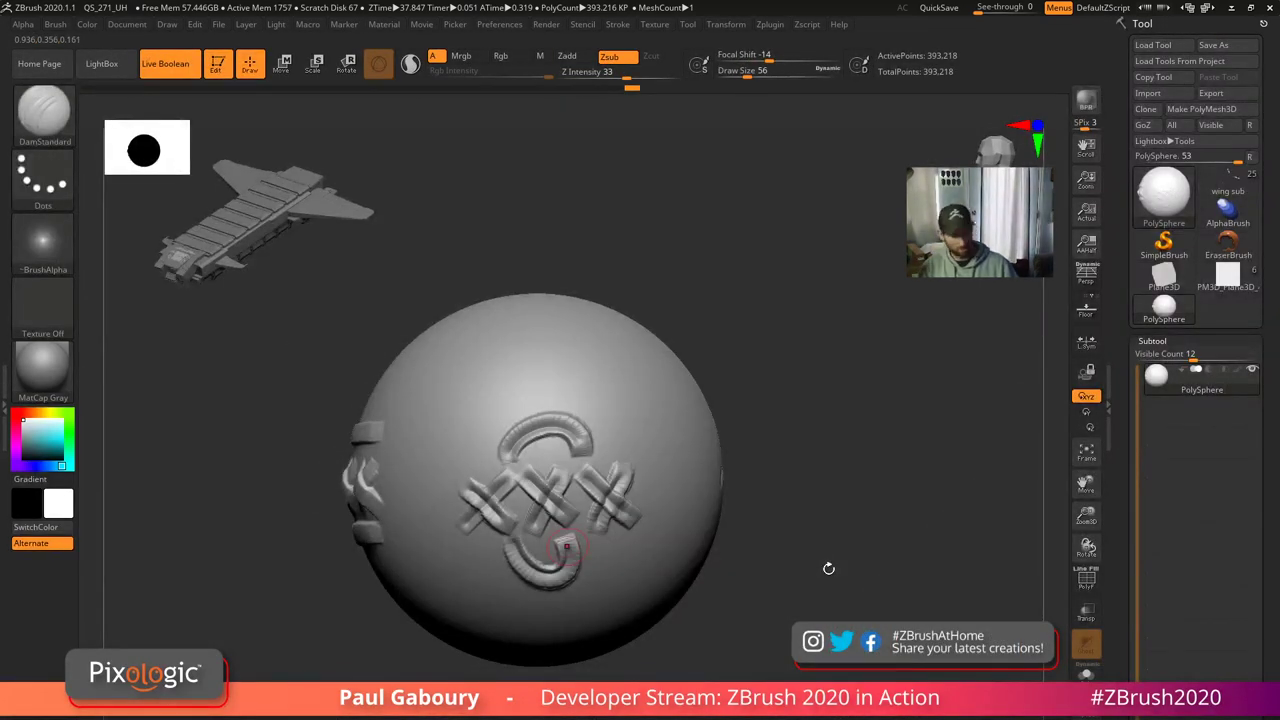
- Replay the recorded strokes in place repeatedly with the Inflat brush to swell the pattern
key("b")
key("i")
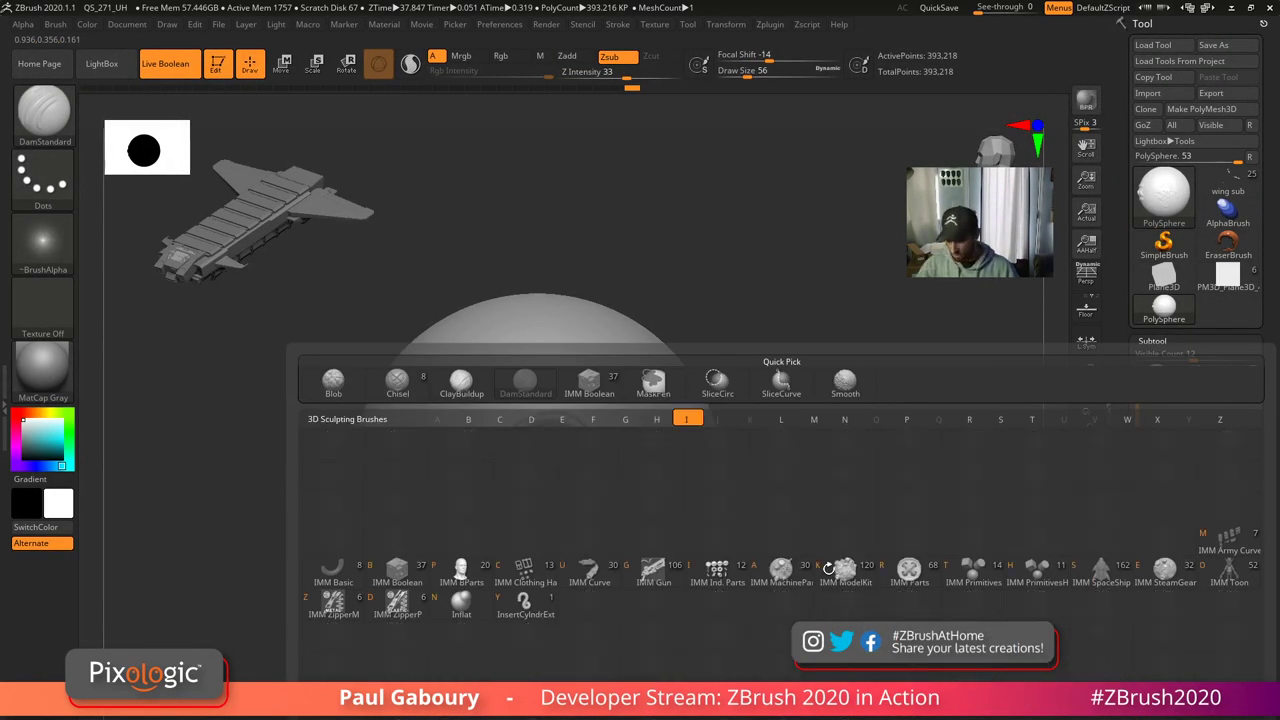
left_click(457, 606)
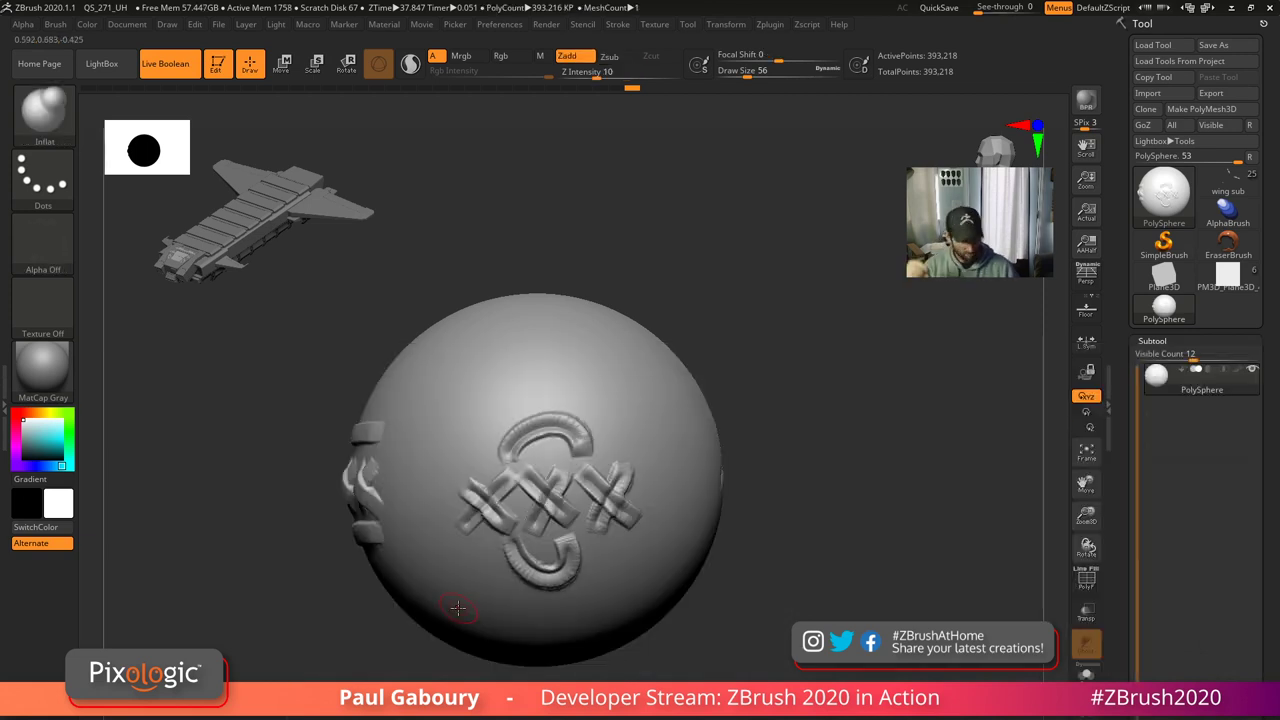
left_click_drag(480, 506, 612, 498)
left_click_drag(522, 480, 562, 522)
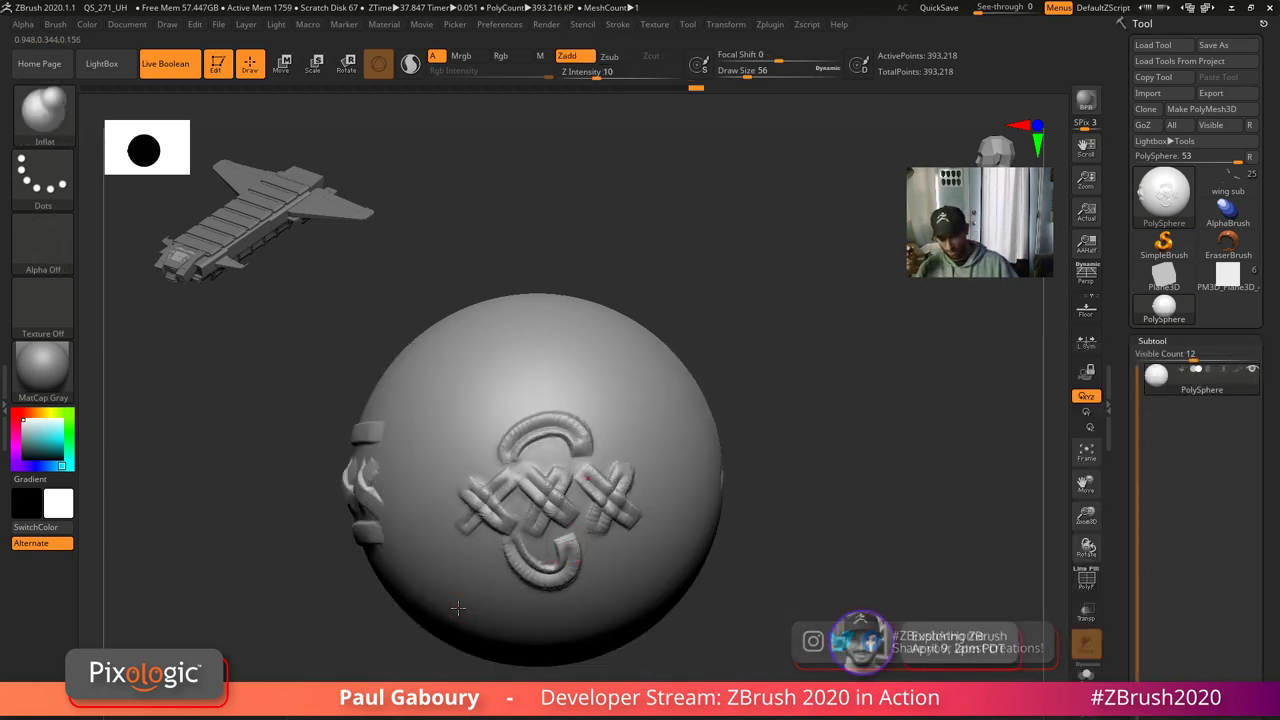
key("1")
key("1")
key("1")
key("1")
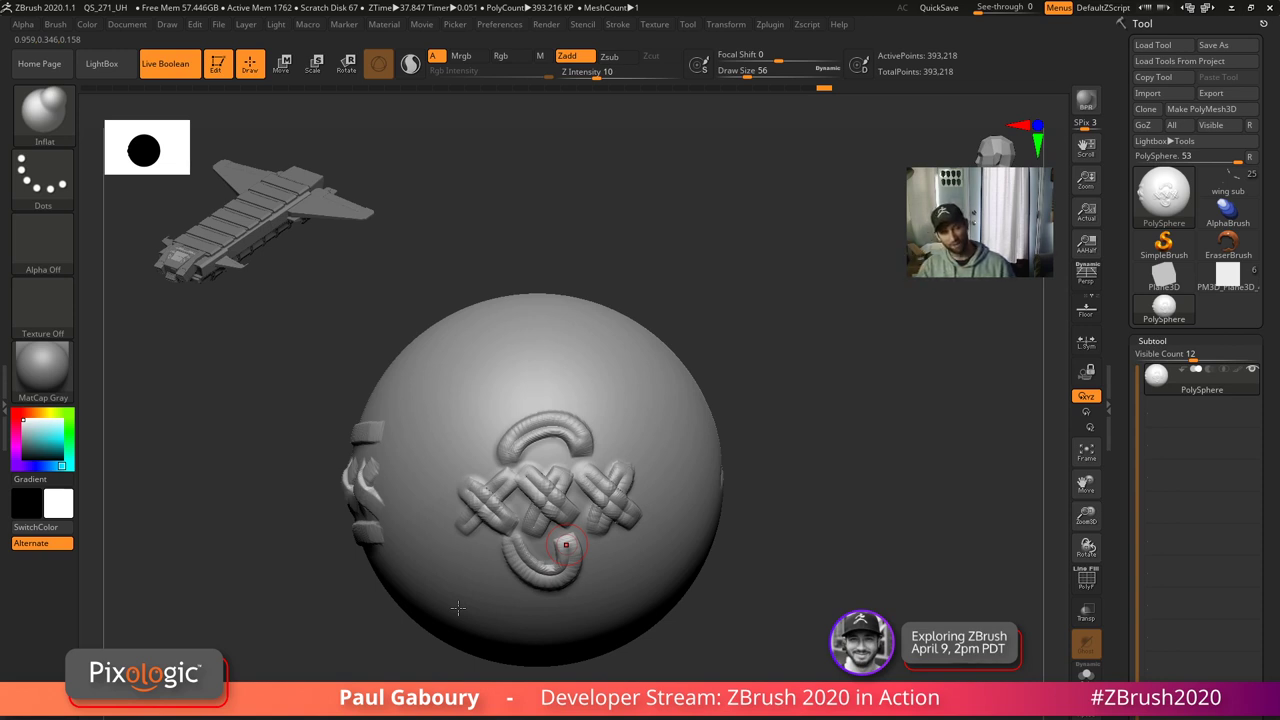
- Replay all recorded strokes relative to the pointer with the Inflat brush on a blank area of the sphere
right_click_drag(652, 310, 633, 476)
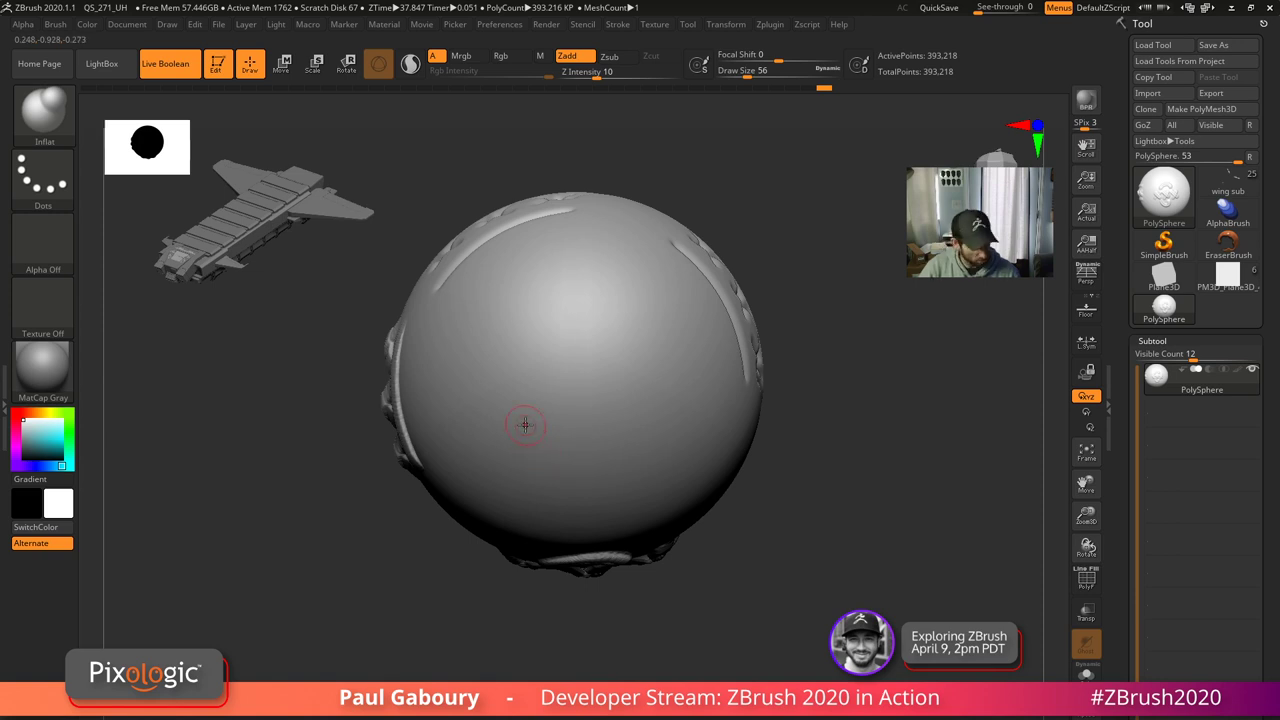
key("shift+1")
key("shift+1")
key("shift+1")
key("shift+1")
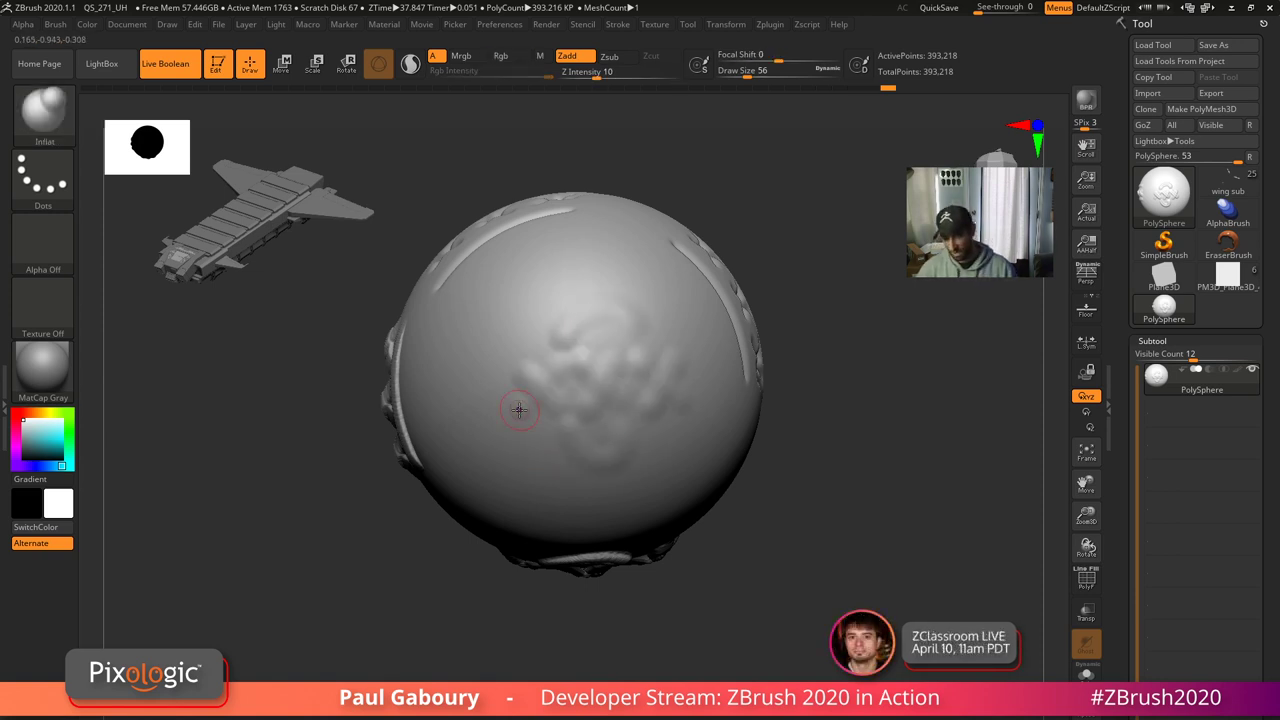
- Replay the recorded strokes with DamStandard over the faint inflated pattern, repeating the replay to deepen the X marks and curves
key("b")
key("d")
key("s")
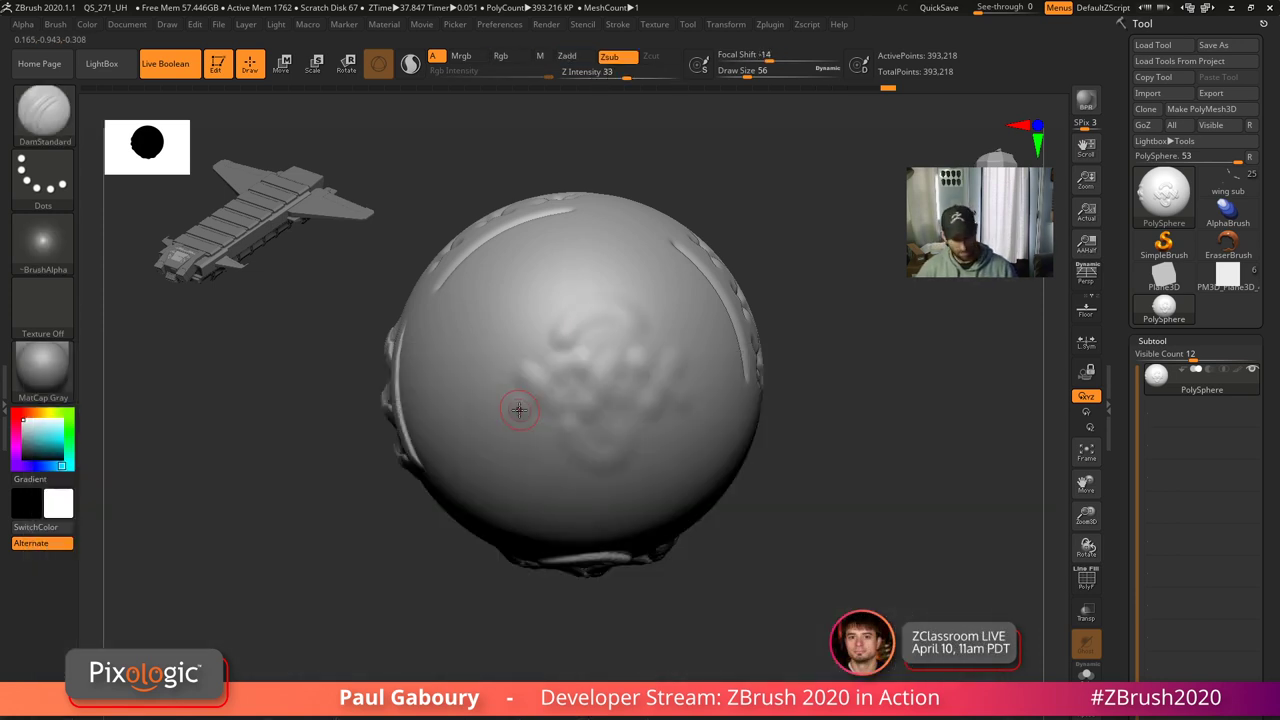
key("shift+1")
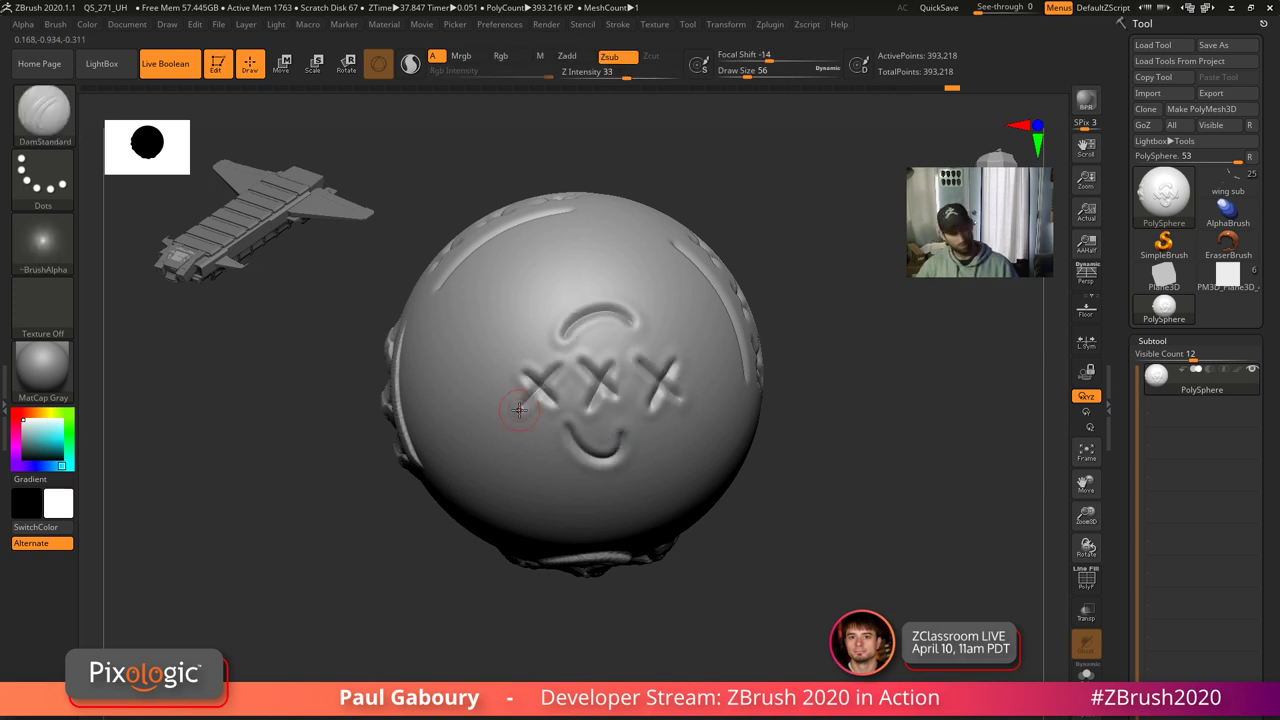
key("ctrl+shift+z")
key("ctrl+shift+z")
key("ctrl+shift+z")
key("ctrl+shift+z")
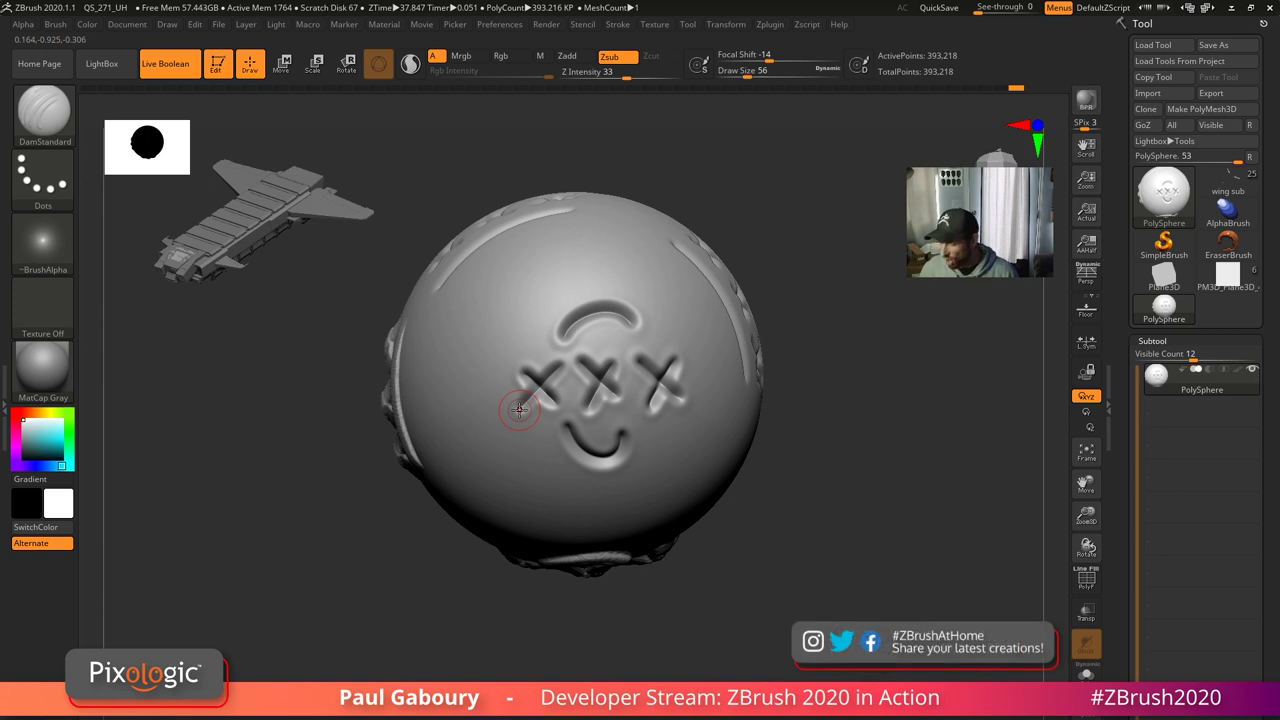
- Switch to the PM3D_Plane3D_4 plane, face it straight on and display its polyframe
left_click(1232, 277)
key("ctrl+shift+z")
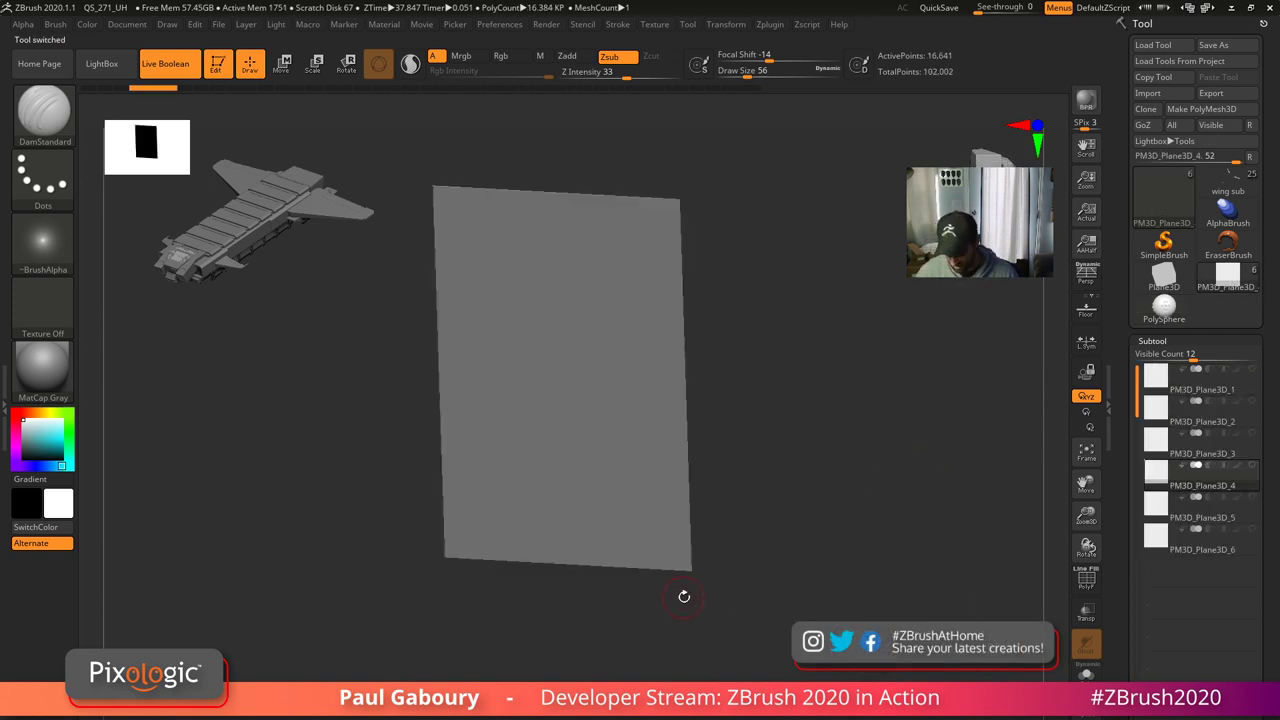
key("ctrl+shift+z")
key("ctrl+shift+z")
key("ctrl+shift+z")
key("ctrl+shift+z")
key("ctrl+shift+z")
key("ctrl+shift+z")
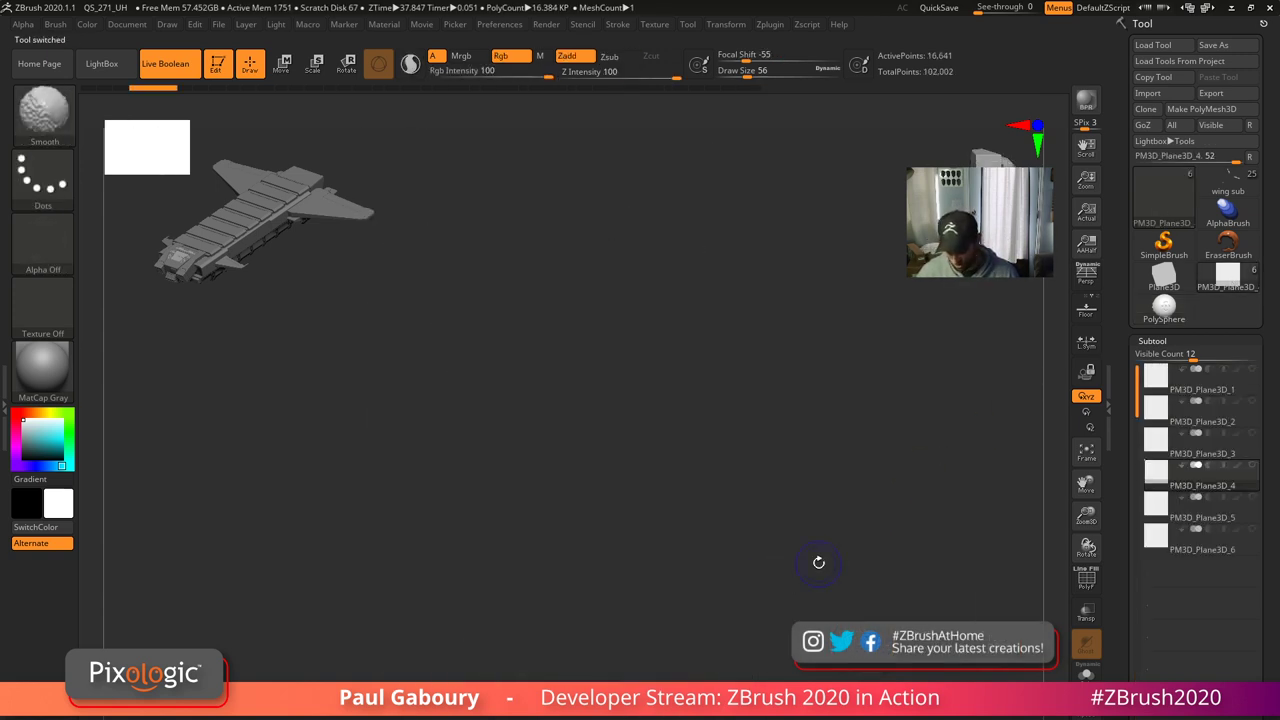
key("ctrl+shift+z")
key("ctrl+shift+z")
key("ctrl+shift+z")
key("ctrl+shift+z")
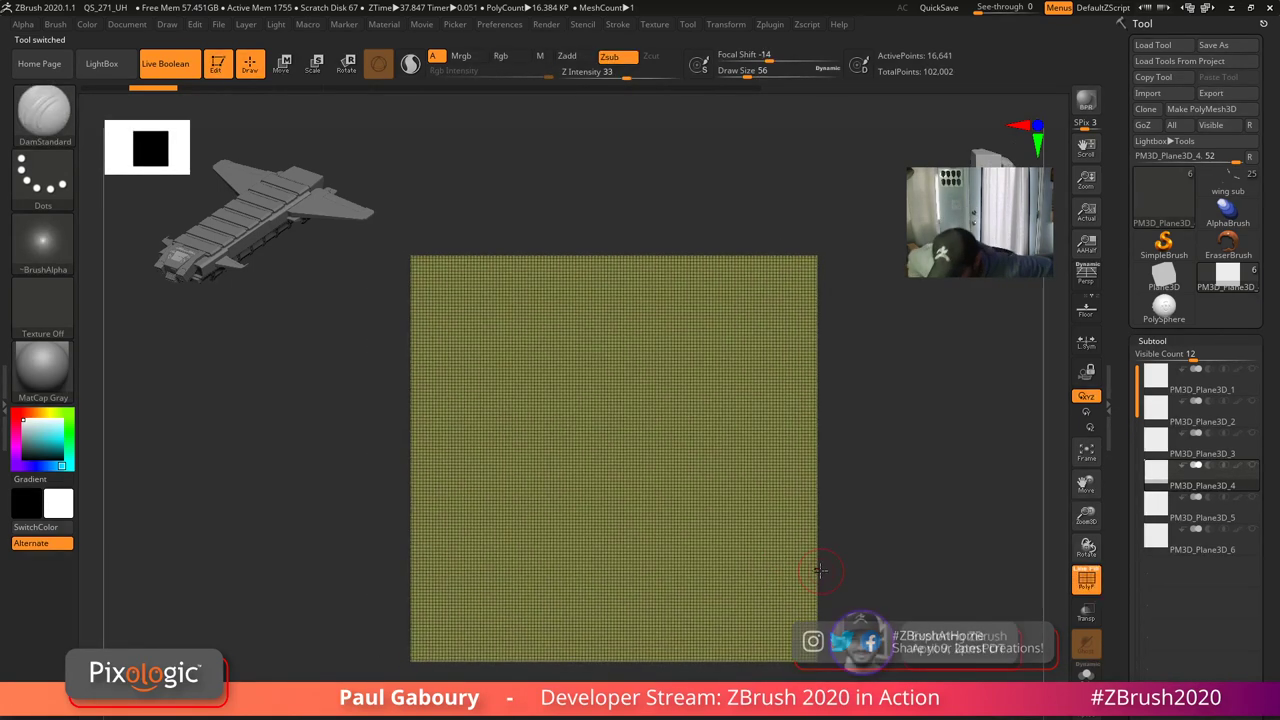
- Set the draw size to 30 and slice a brush-width circular ring into the plane with SliceCirc and BRadius
key("ctrl+space")
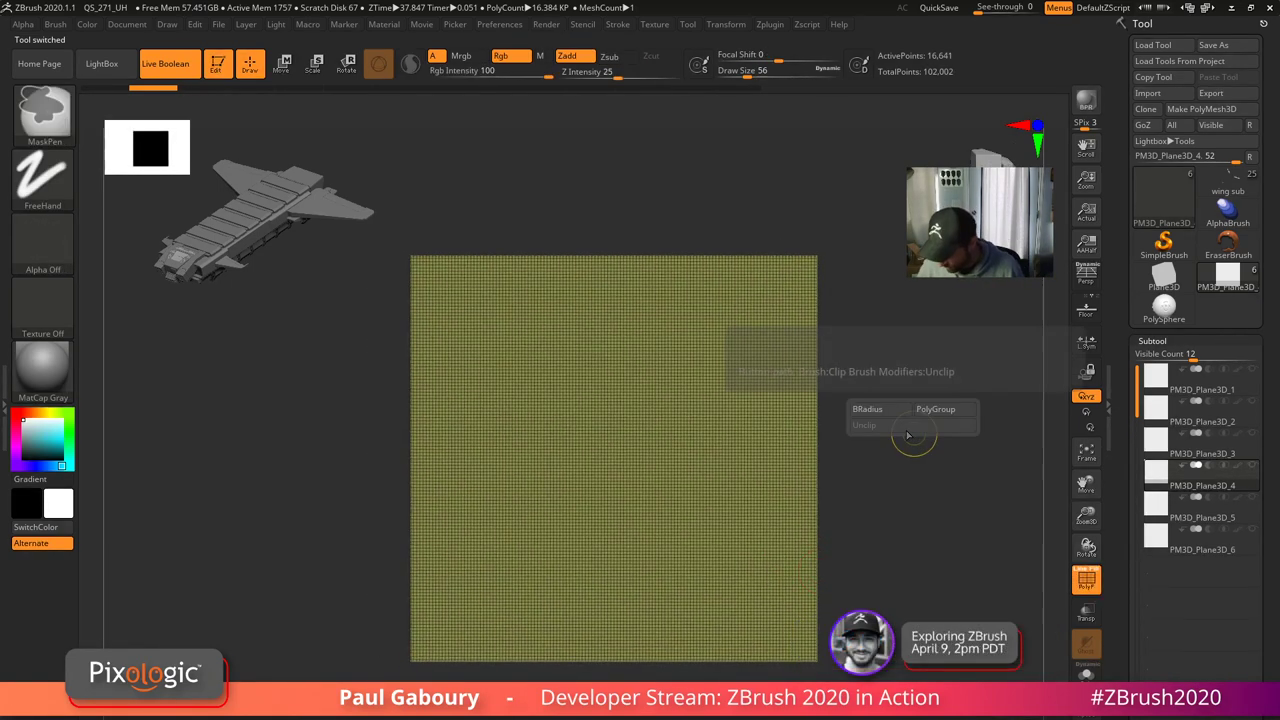
left_click(889, 416)
type("s")
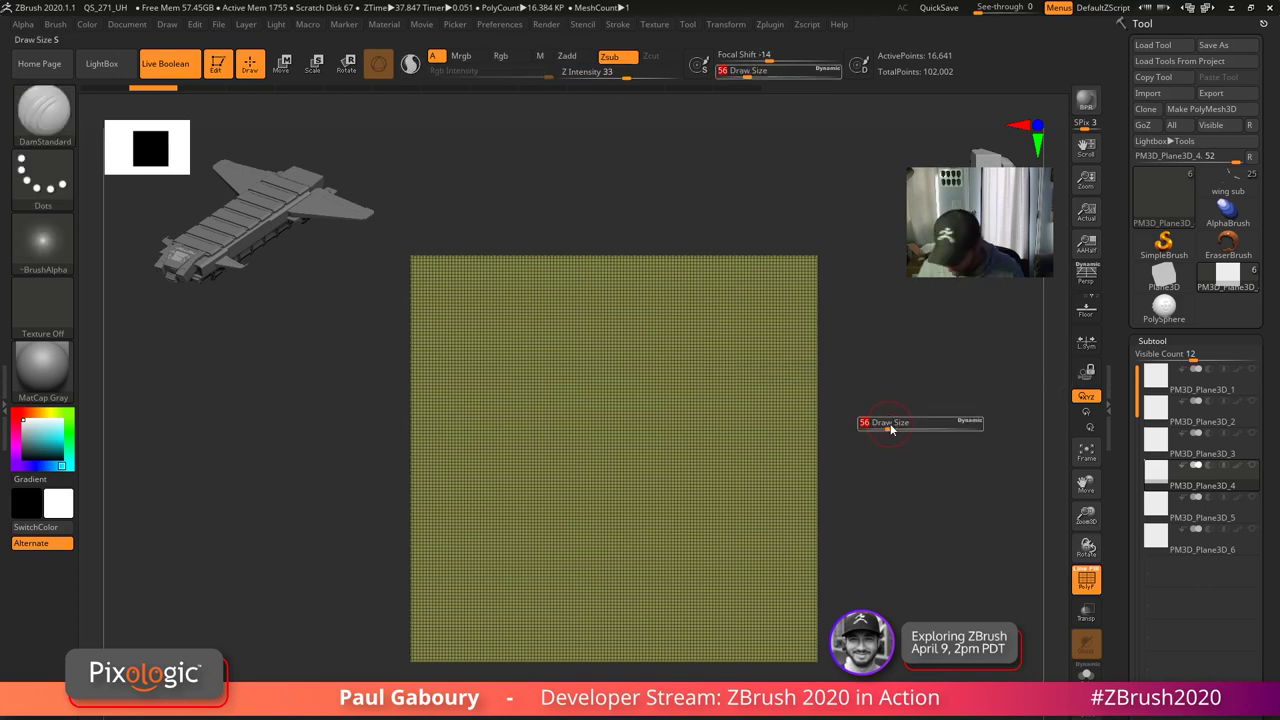
type("30")
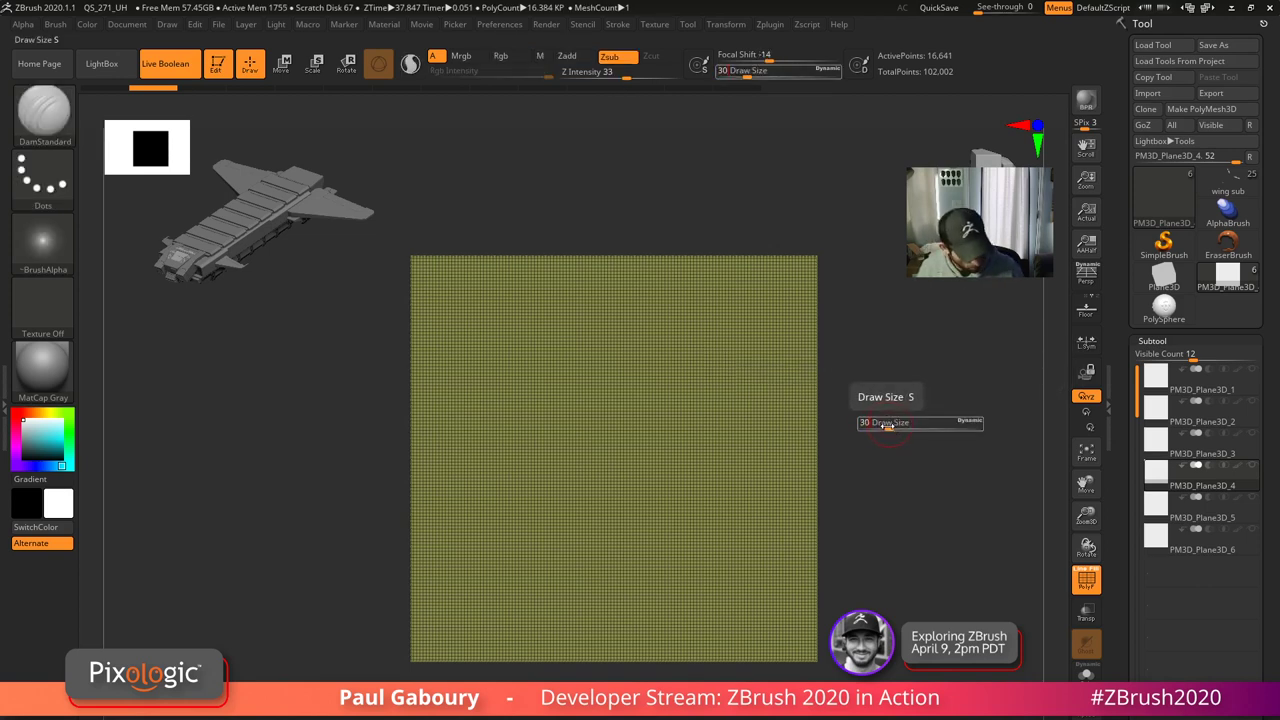
key("Return")
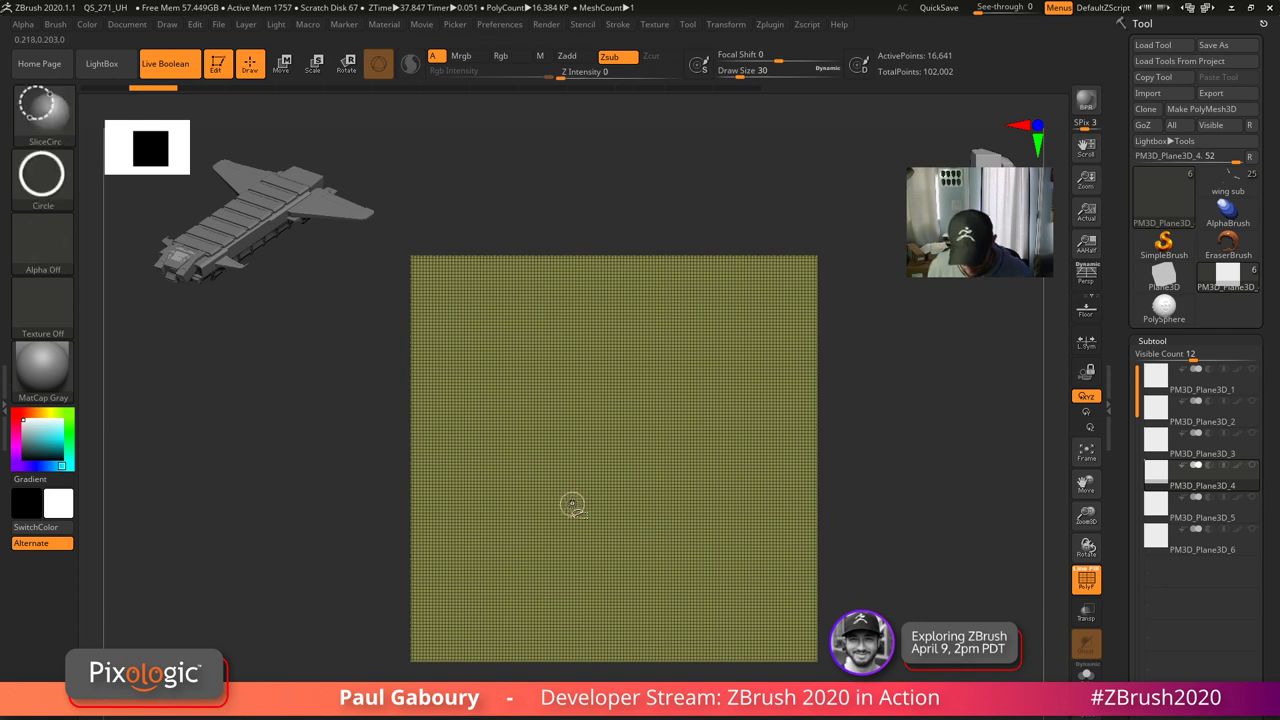
mouse_move(552, 451)
left_mouse_down("ctrl+shift")
mouse_move(640, 540)
mouse_move(641, 562)
left_mouse_up("ctrl+shift")
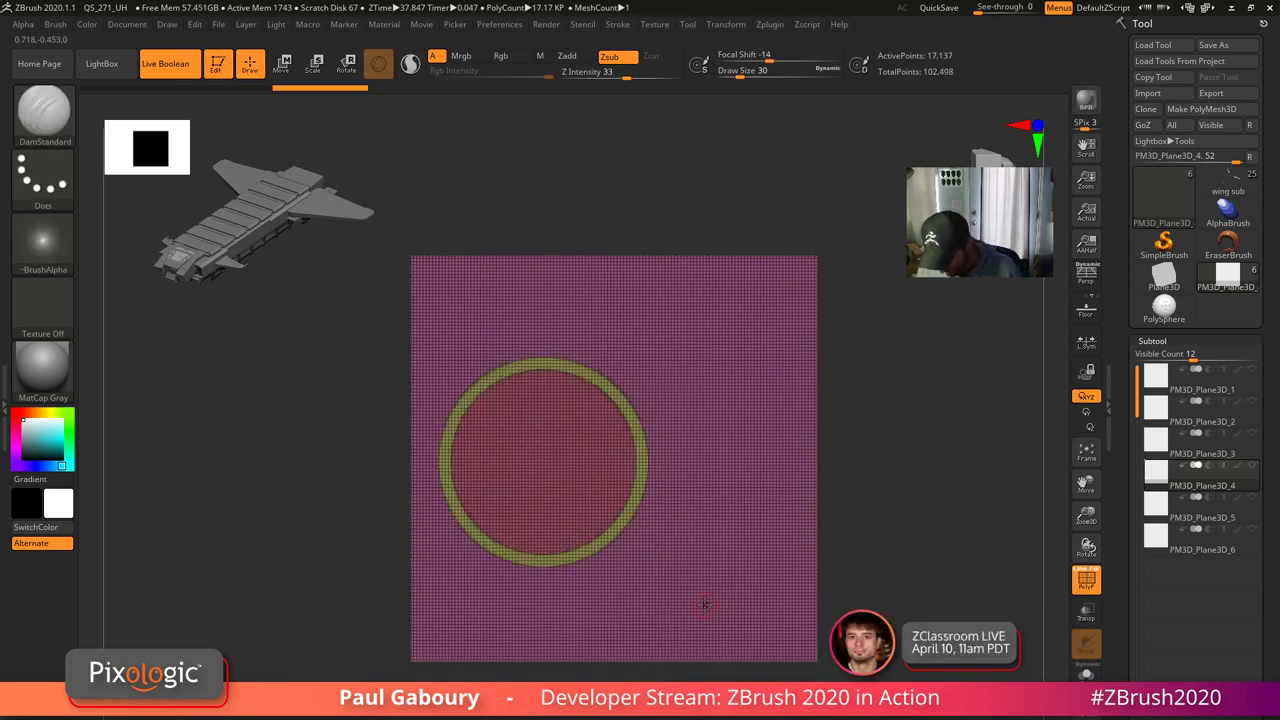
- Slice two horizontal brush-width strips across the plane with SliceCurve, one near the circle's middle and one through its lower part
left_click(44, 114, "ctrl+shift")
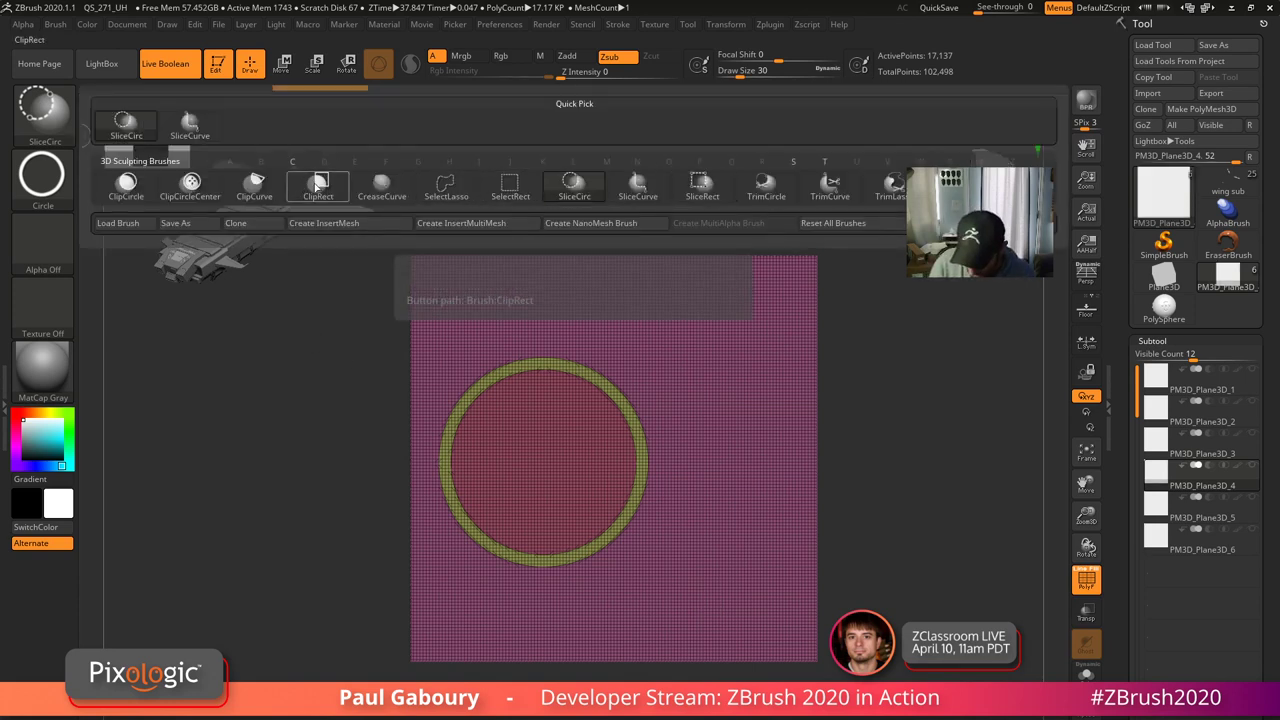
left_click(638, 185)
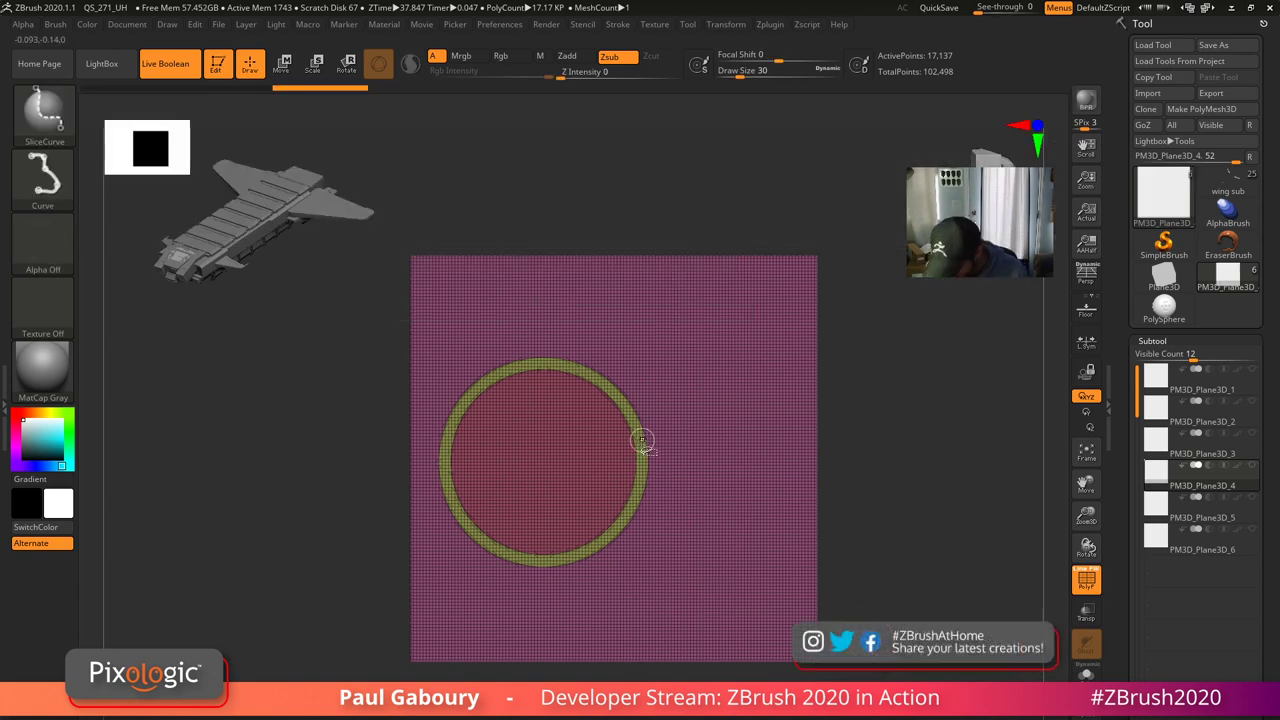
left_click_drag(641, 451, 952, 452, "ctrl+shift")
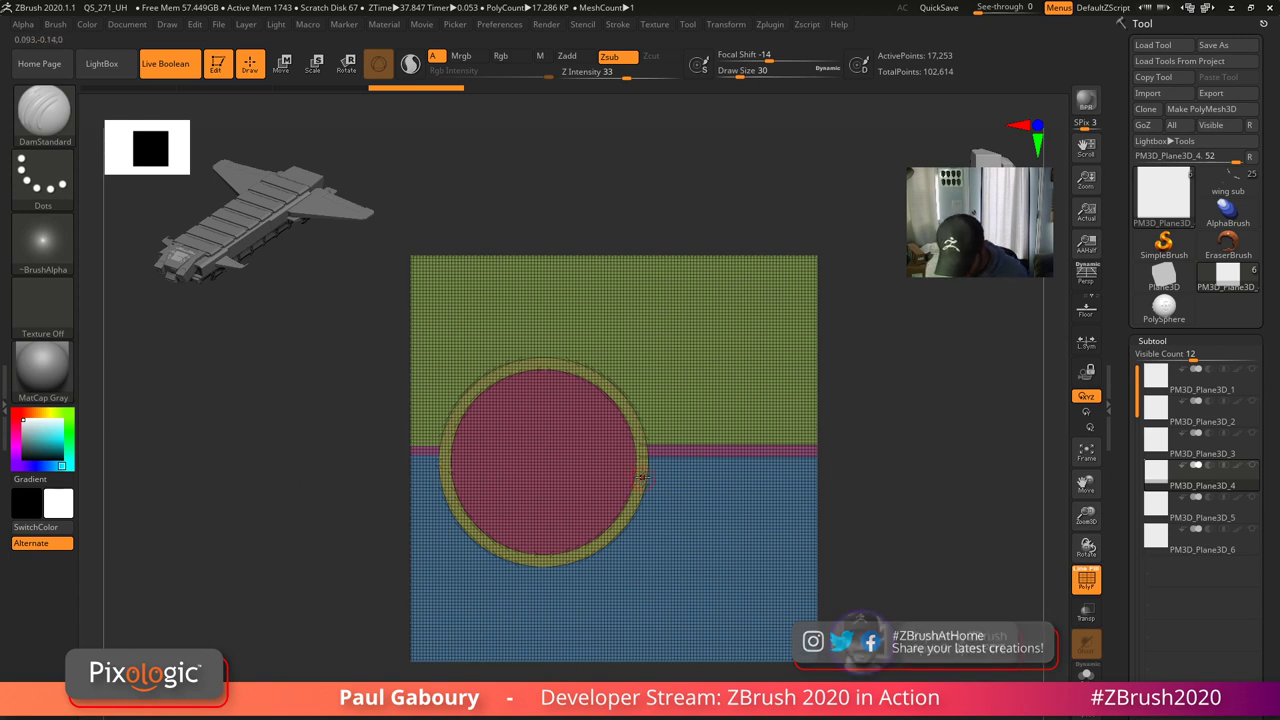
key("shift")
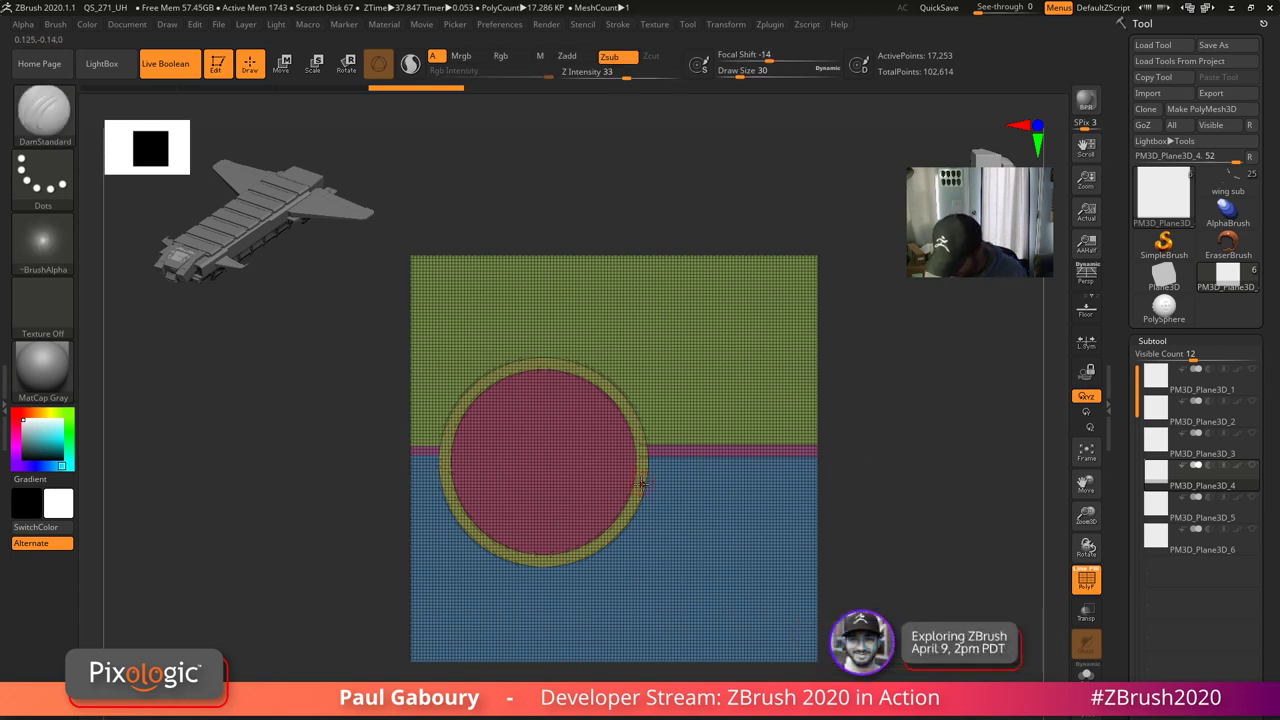
key("ctrl+shift")
mouse_move(640, 486)
left_mouse_down("ctrl+shift")
mouse_move(935, 477)
mouse_move(915, 516)
left_mouse_up("ctrl+shift")
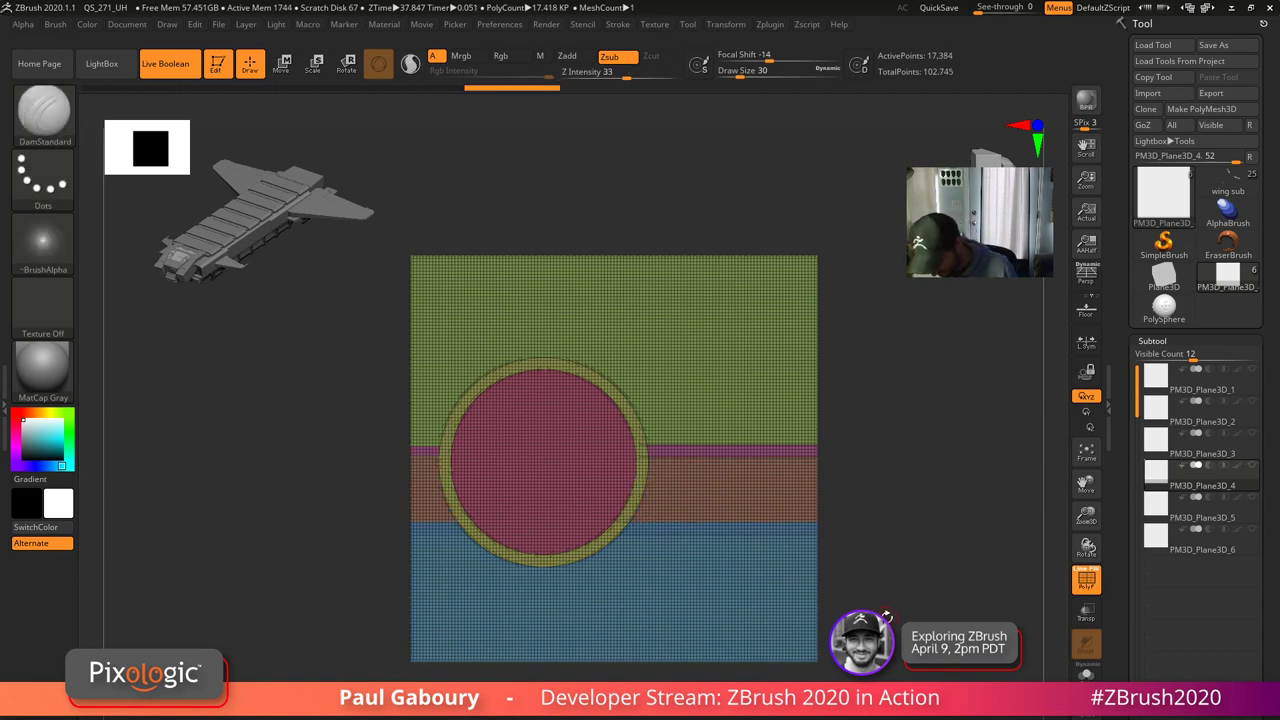
- Hide the circle's interior and the large areas around the strips, leaving only the ring and two strips, and turn off the polyframe
left_click(757, 497, "ctrl+shift")
left_click(757, 497, "ctrl+shift")
left_click(571, 480, "ctrl+alt+shift")
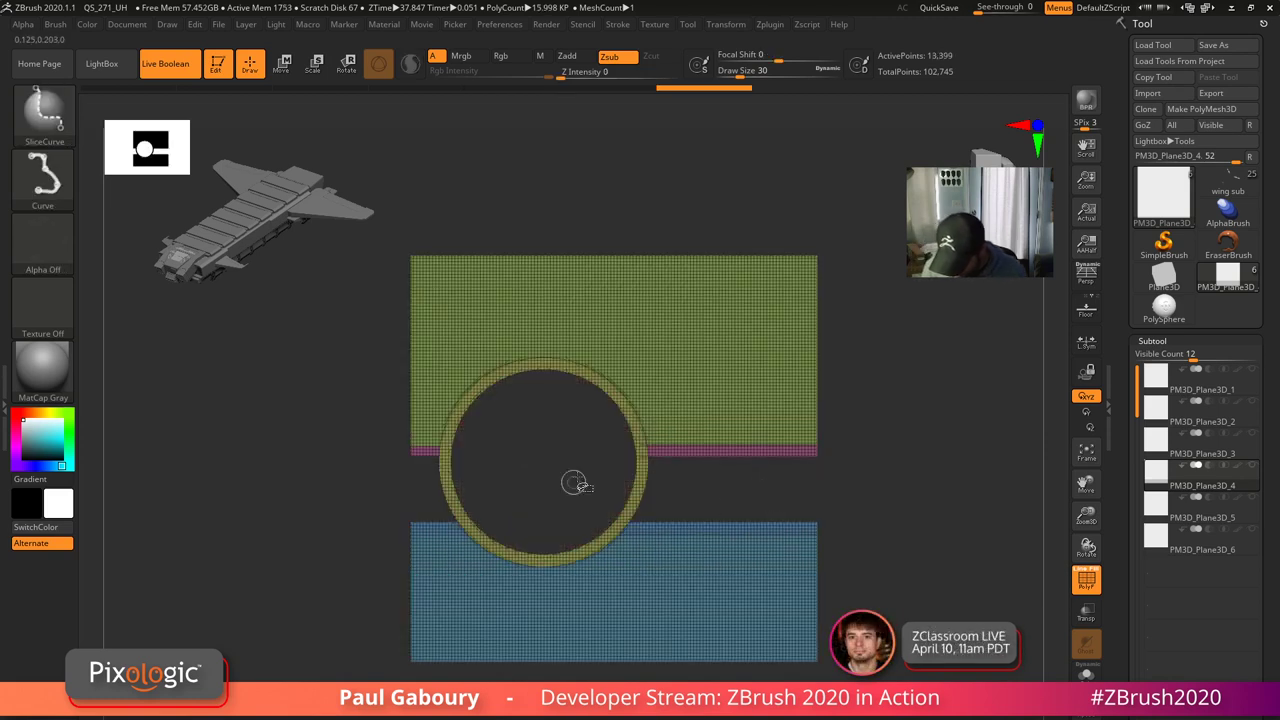
left_click(722, 444, "ctrl+alt+shift")
left_click(711, 606, "ctrl+alt+shift")
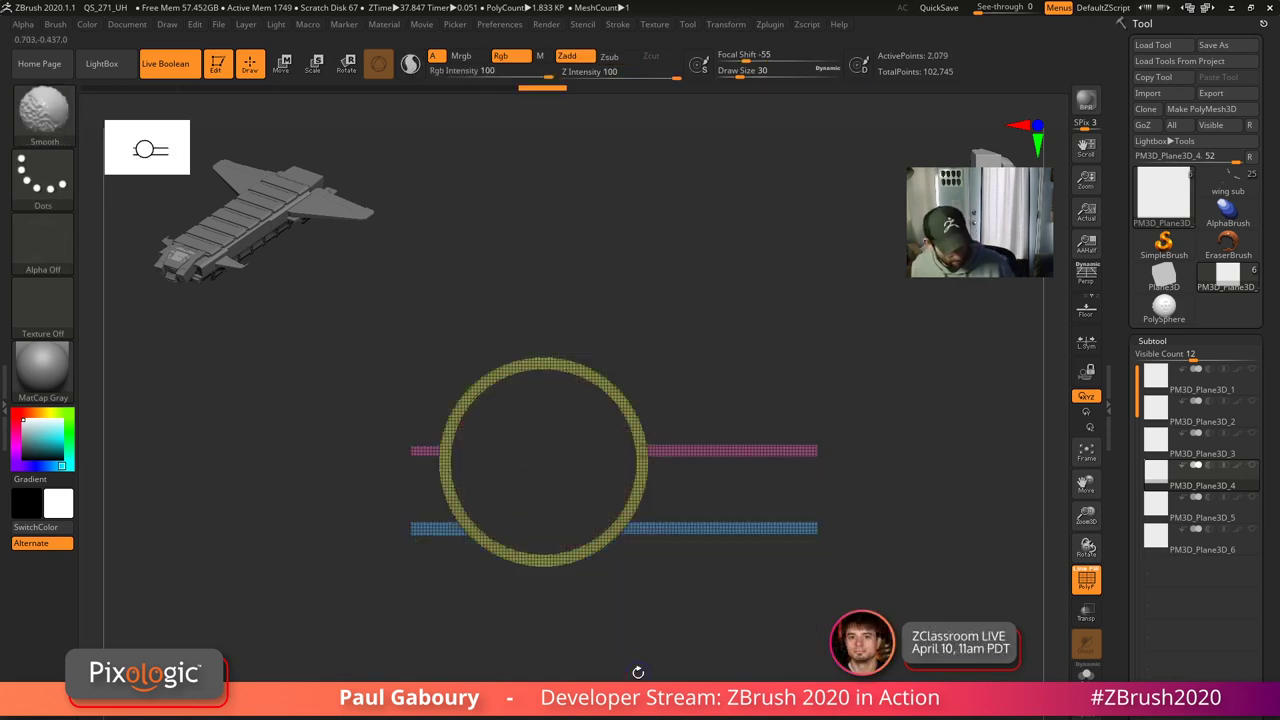
key("shift+f")
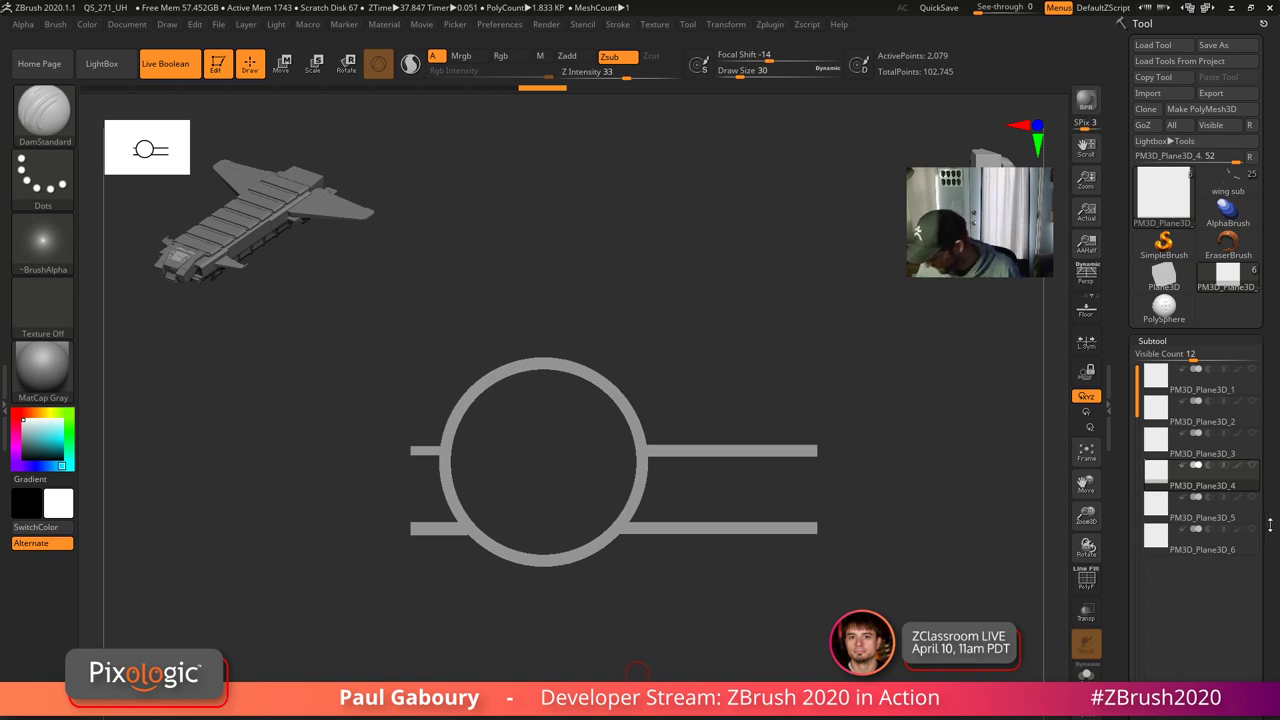
- Delete the hidden geometry of the sliced plane and weld its points
scroll(1268, 480, "down", 1)
scroll(1268, 480, "down", 8)
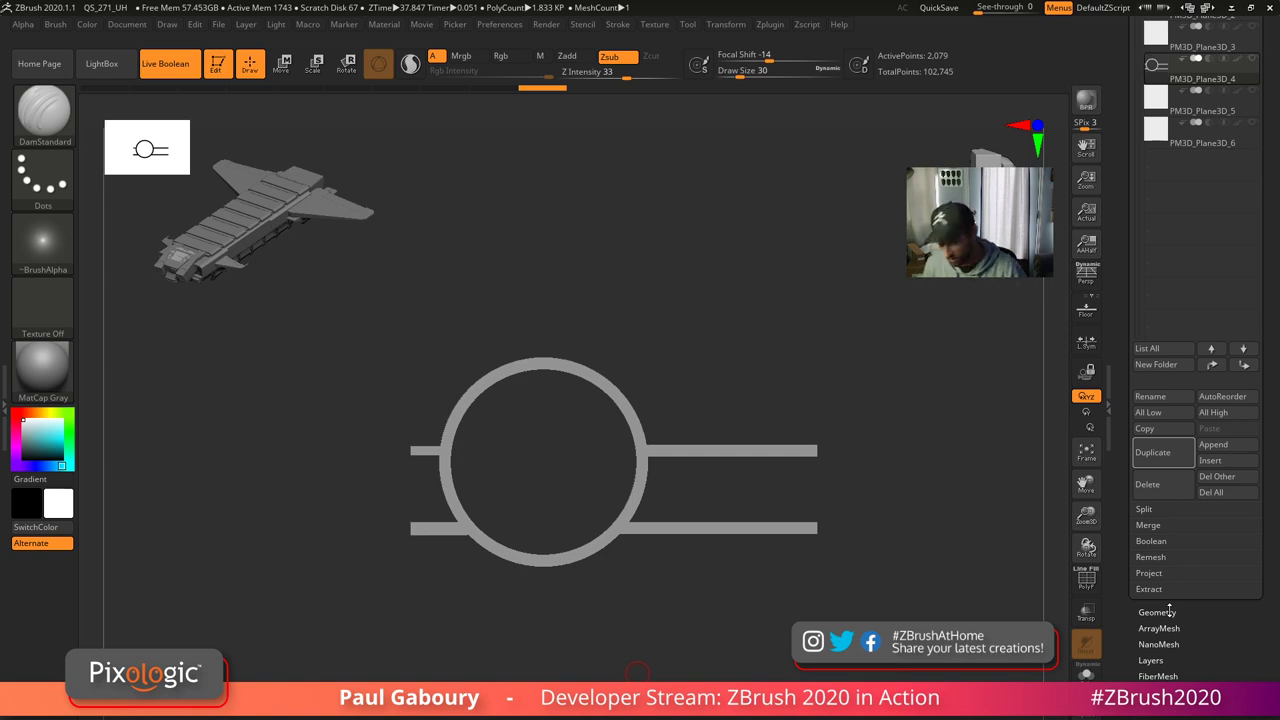
mouse_move(1207, 667)
left_mouse_down()
mouse_move(1226, 627)
mouse_move(1269, 592)
mouse_move(1265, 482)
left_mouse_up()
left_click(1169, 573)
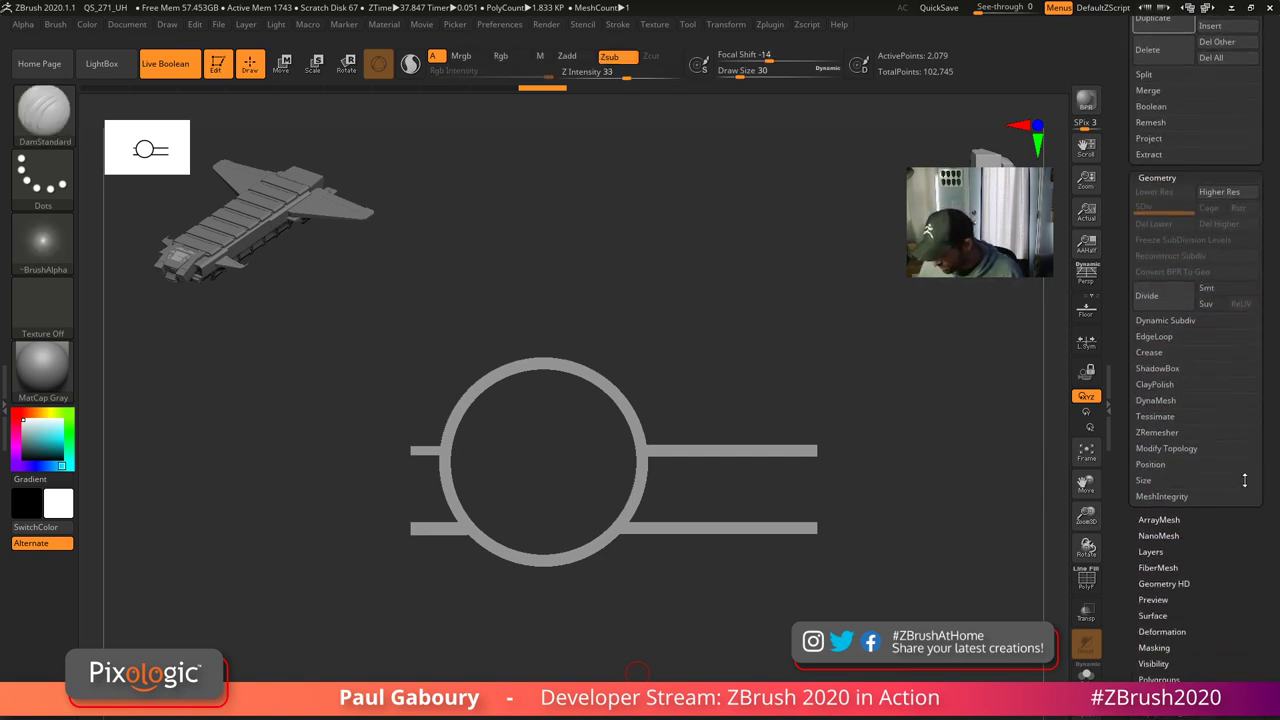
left_click(1171, 449, "shift")
left_click(1157, 527)
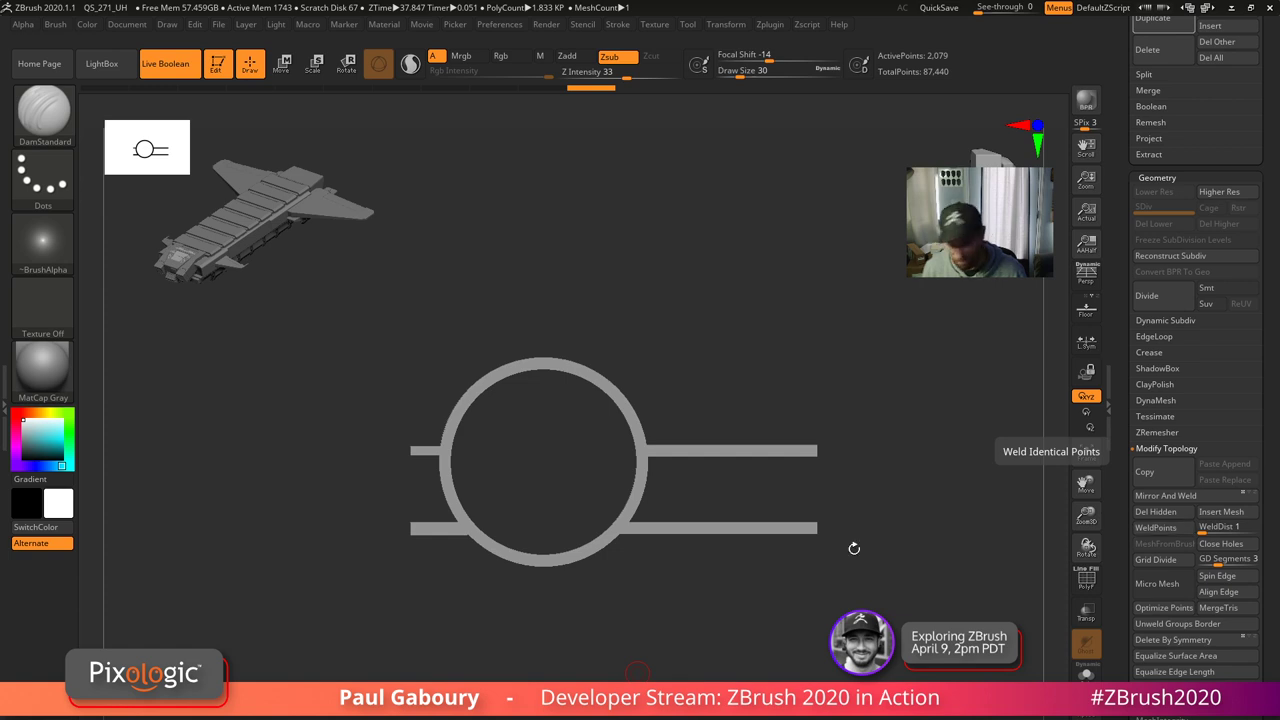
- Make the plane subtool PM3D_Plane3D_5 active, with its polyframe shown and the Move gizmo enabled
scroll(1123, 374, "up", 10)
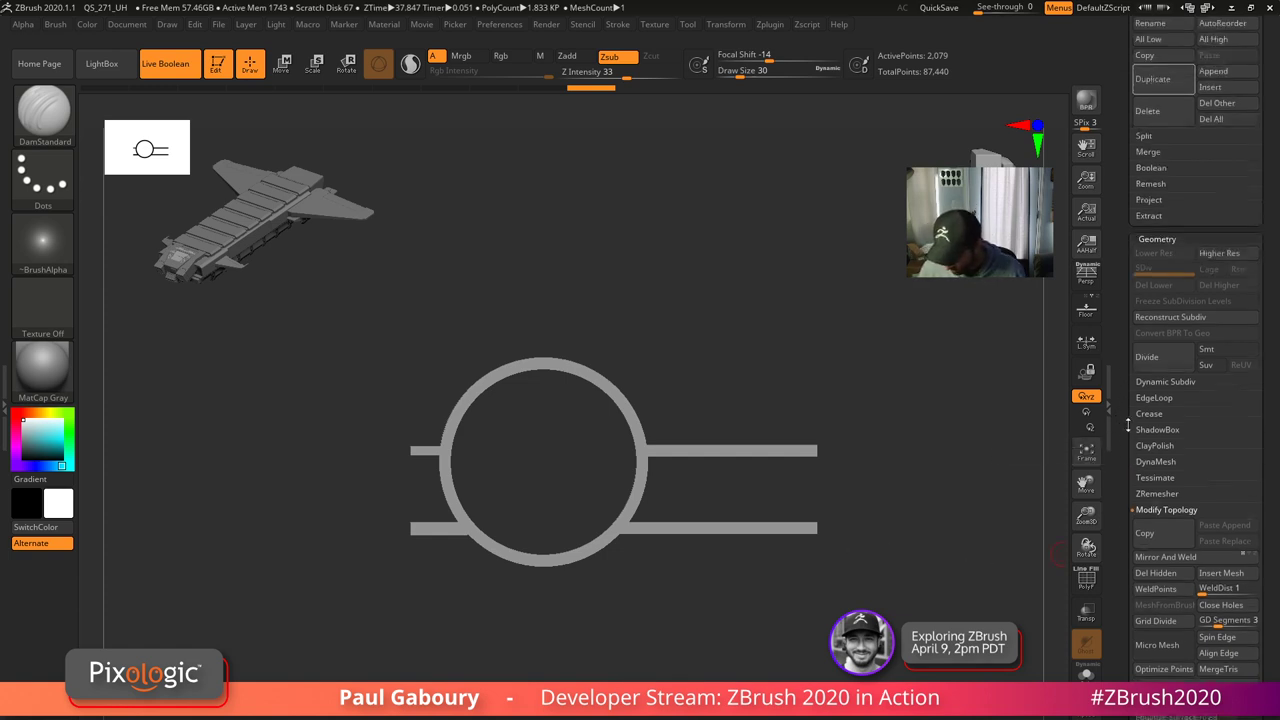
left_click(1157, 366)
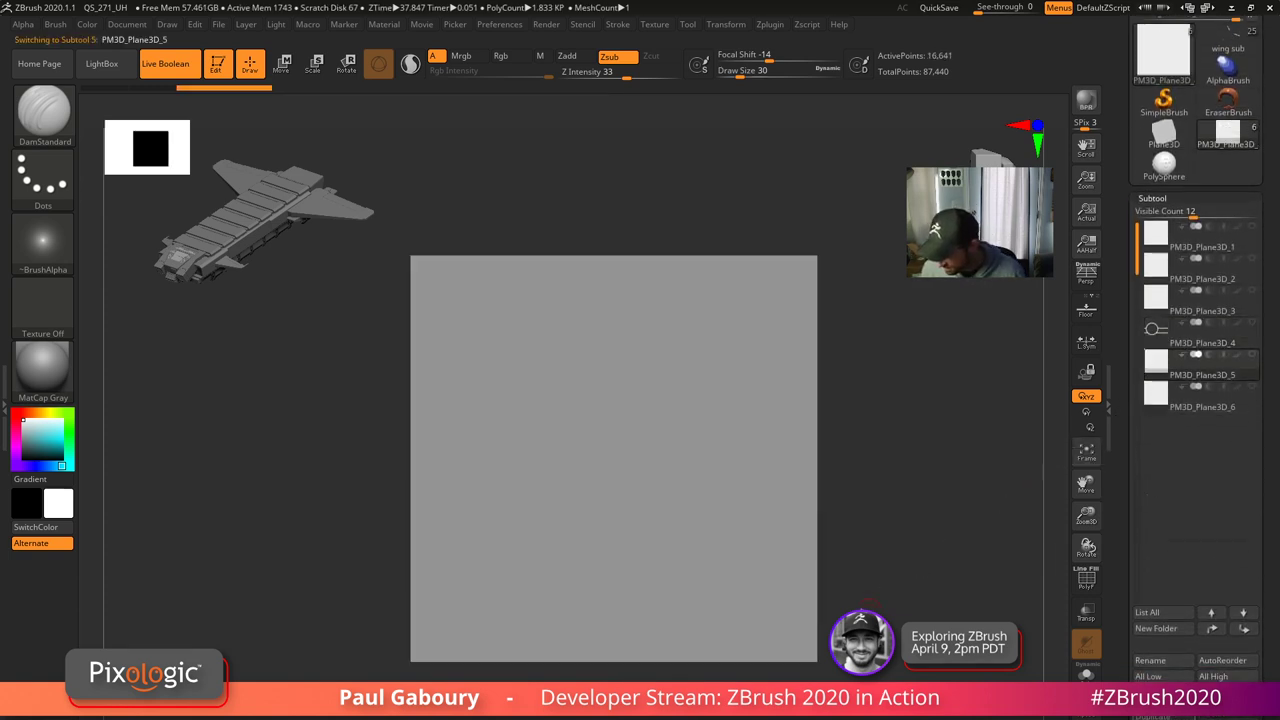
key("shift+f")
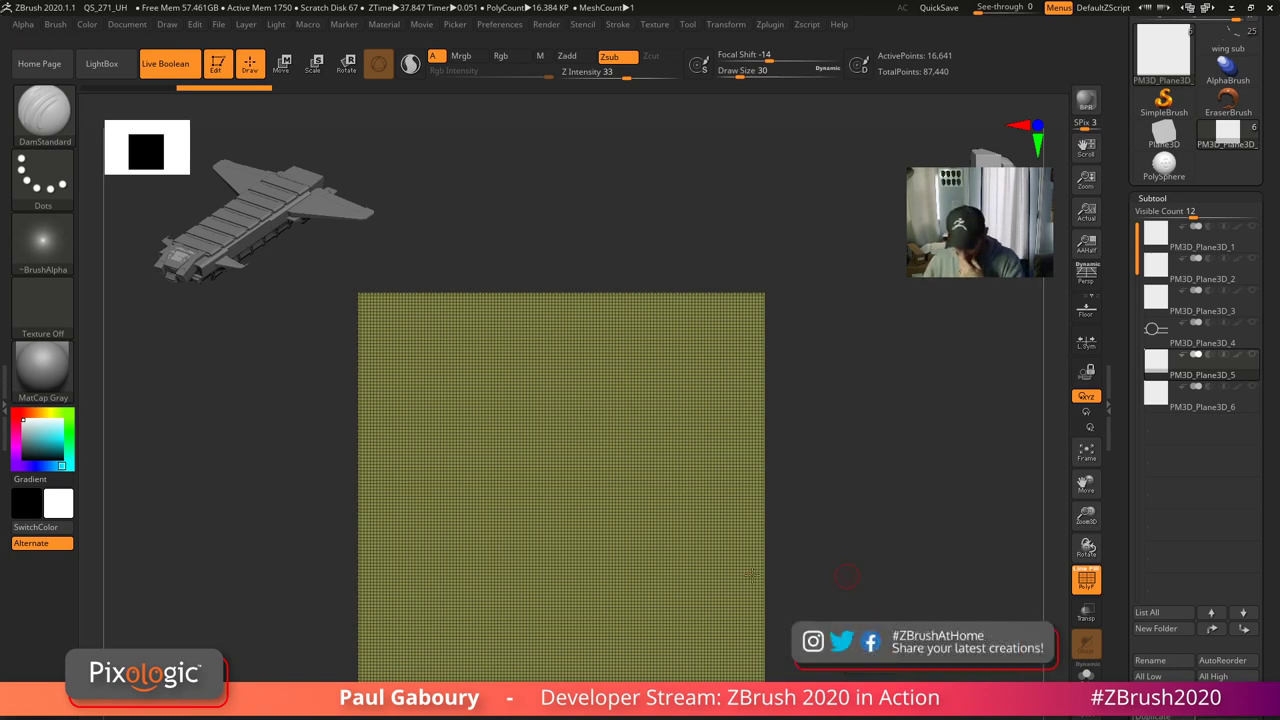
right_click_drag(555, 536, 572, 532, "alt")
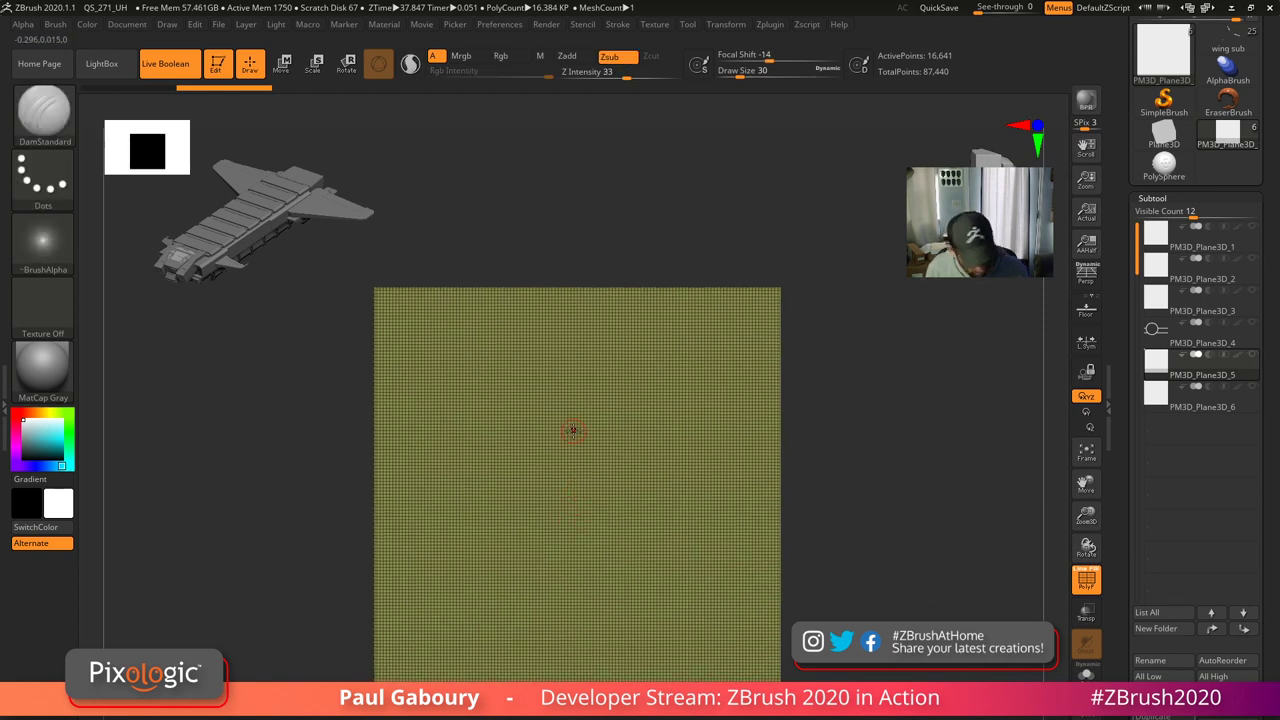
key("w")
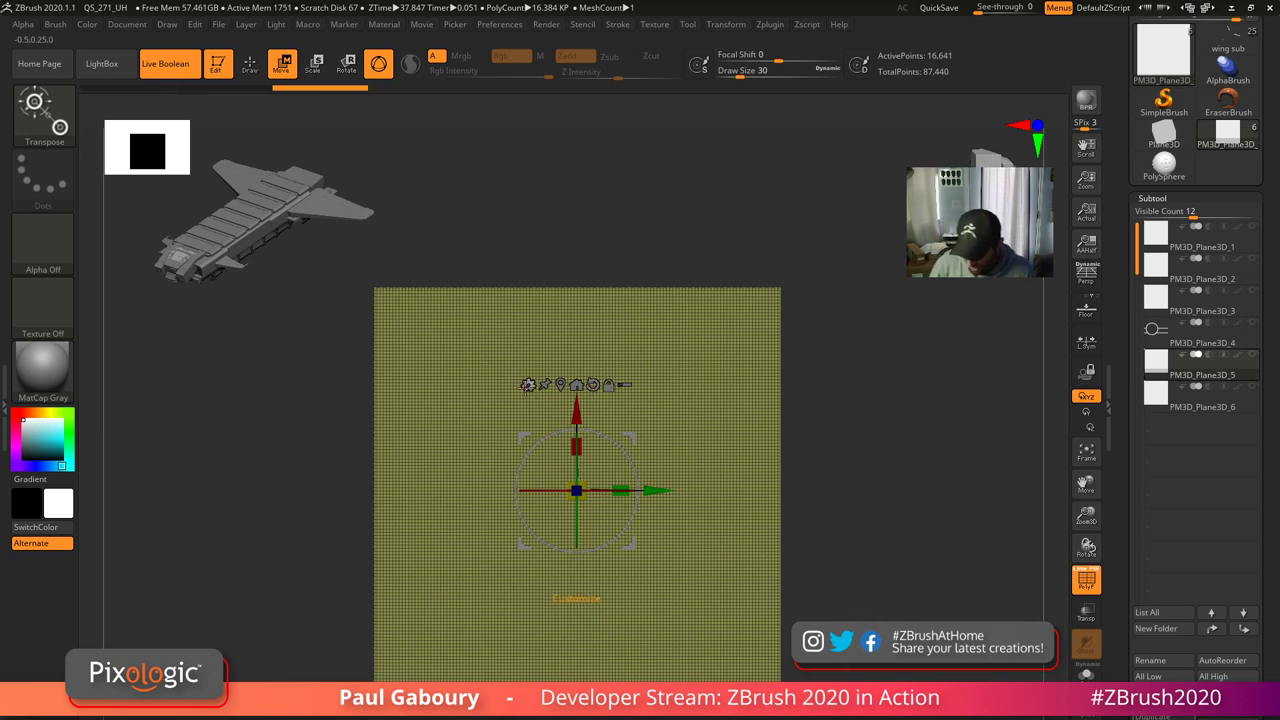
- Try the Multi Slice deformer on the plane, adding X resolution and widening the slices into a horizontal band
left_click(528, 385)
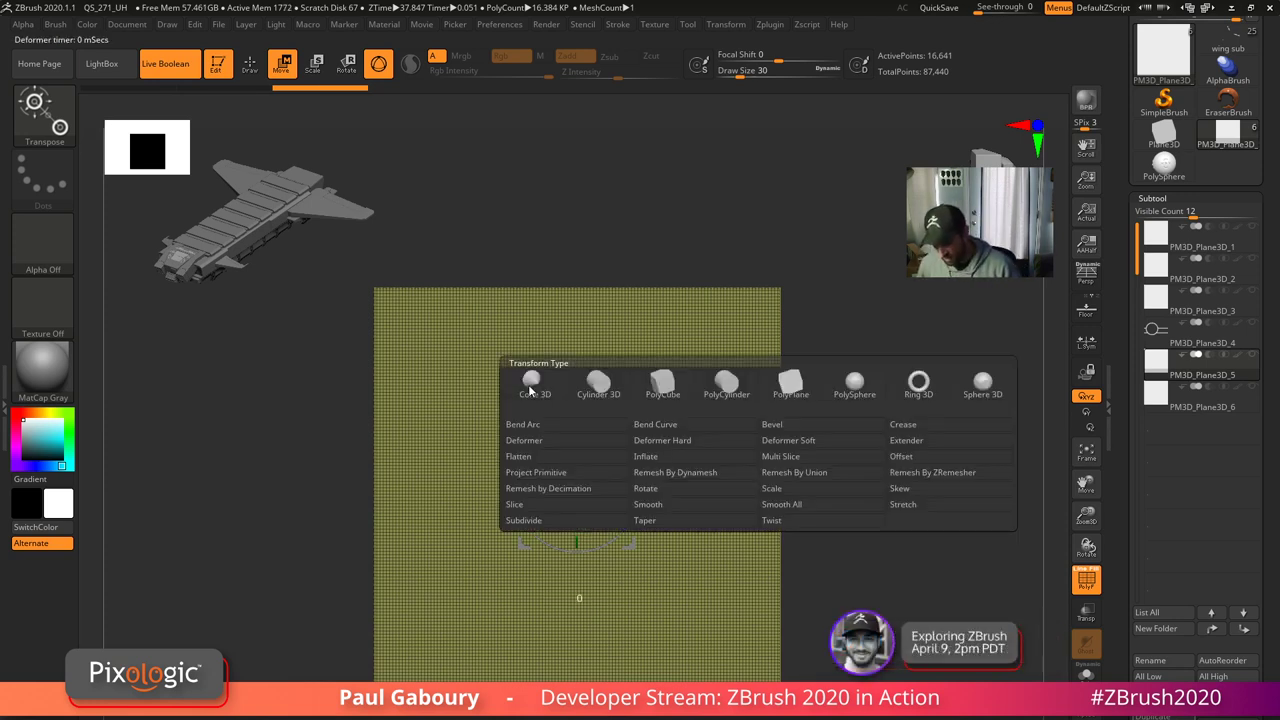
left_click(785, 456)
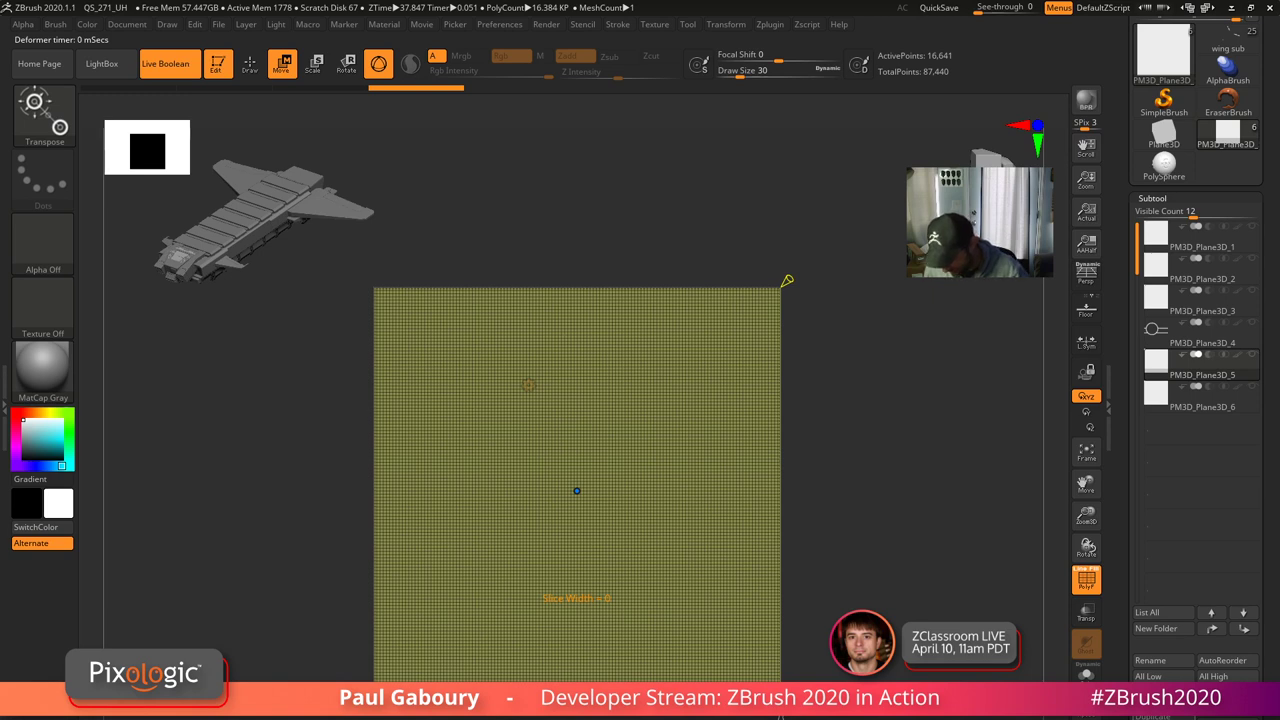
left_click_drag(781, 708, 782, 712)
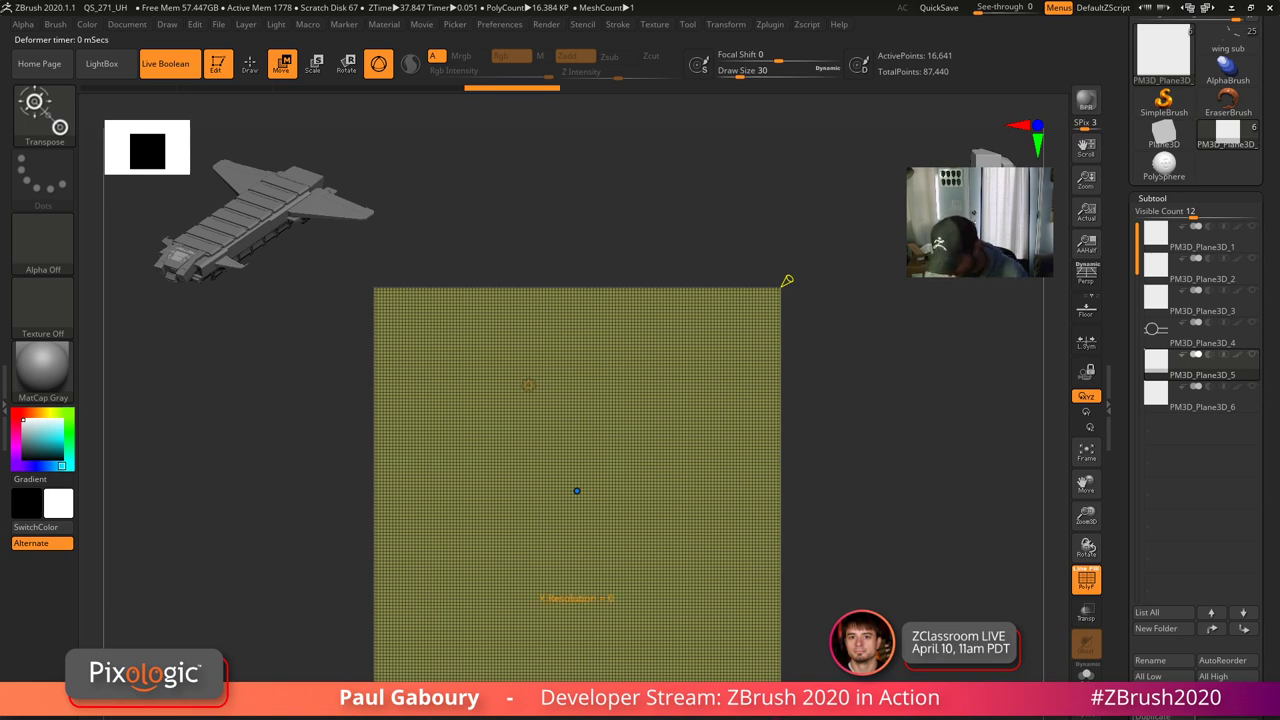
left_click_drag(370, 702, 360, 710)
left_click_drag(784, 704, 792, 712)
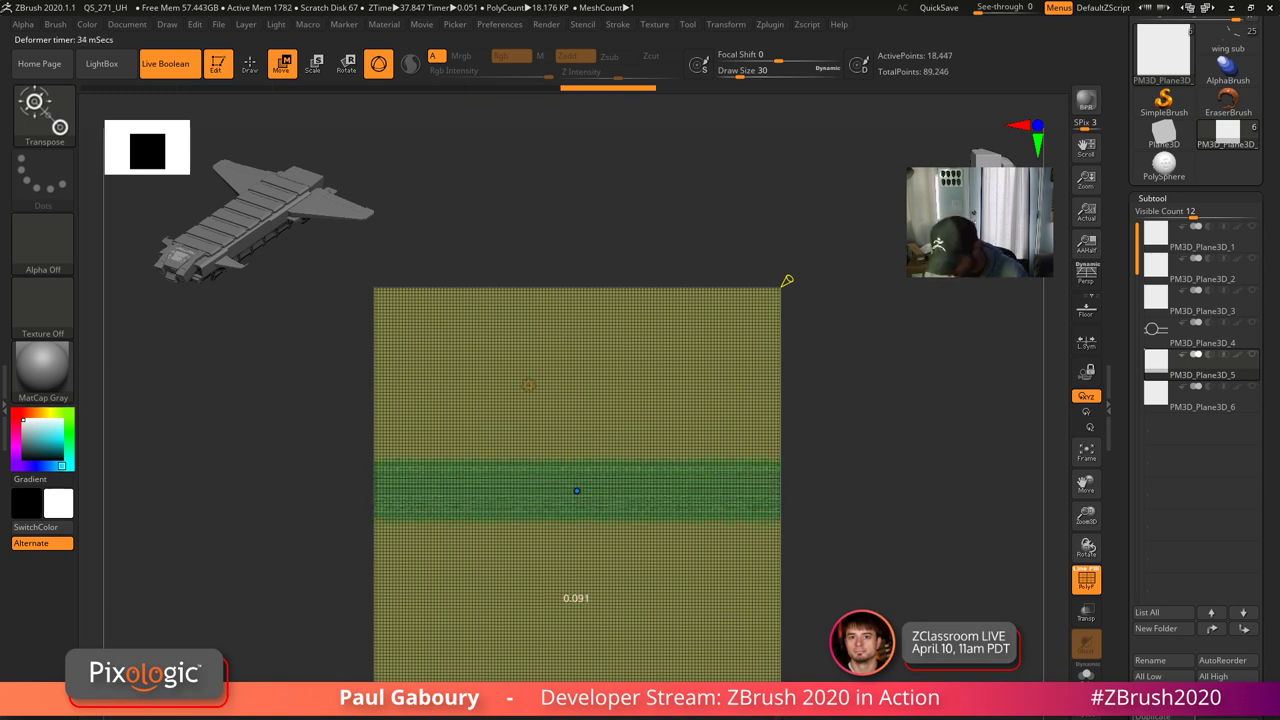
left_click_drag(787, 281, 801, 268)
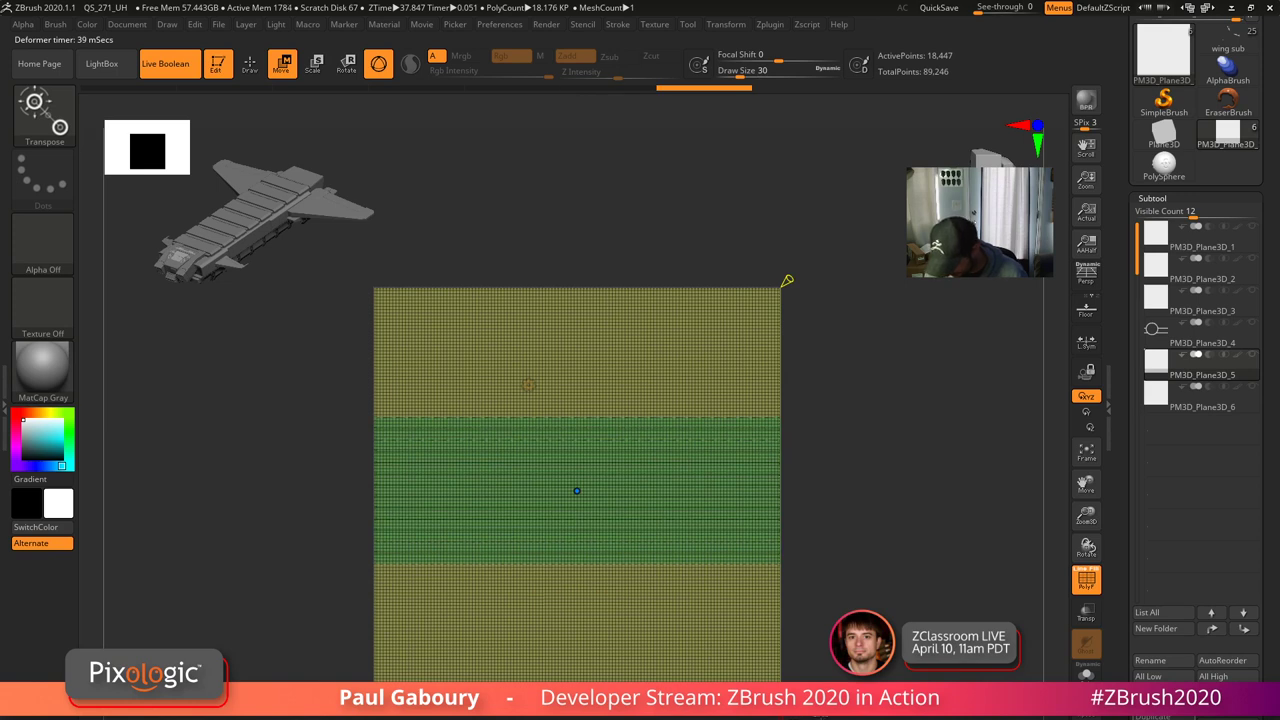
- Lower the Multi Slice X resolution and shift the band of slices slightly down the plane
left_click_drag(847, 678, 826, 574, "alt")
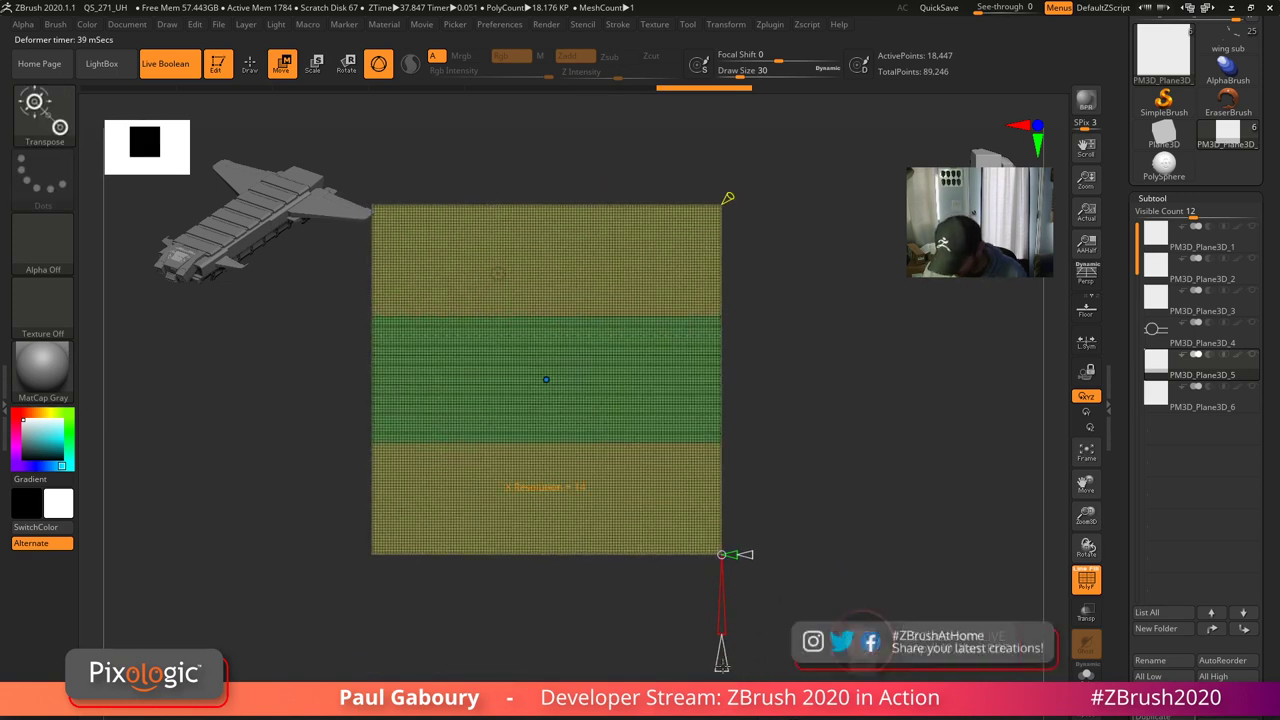
left_click_drag(722, 651, 721, 655)
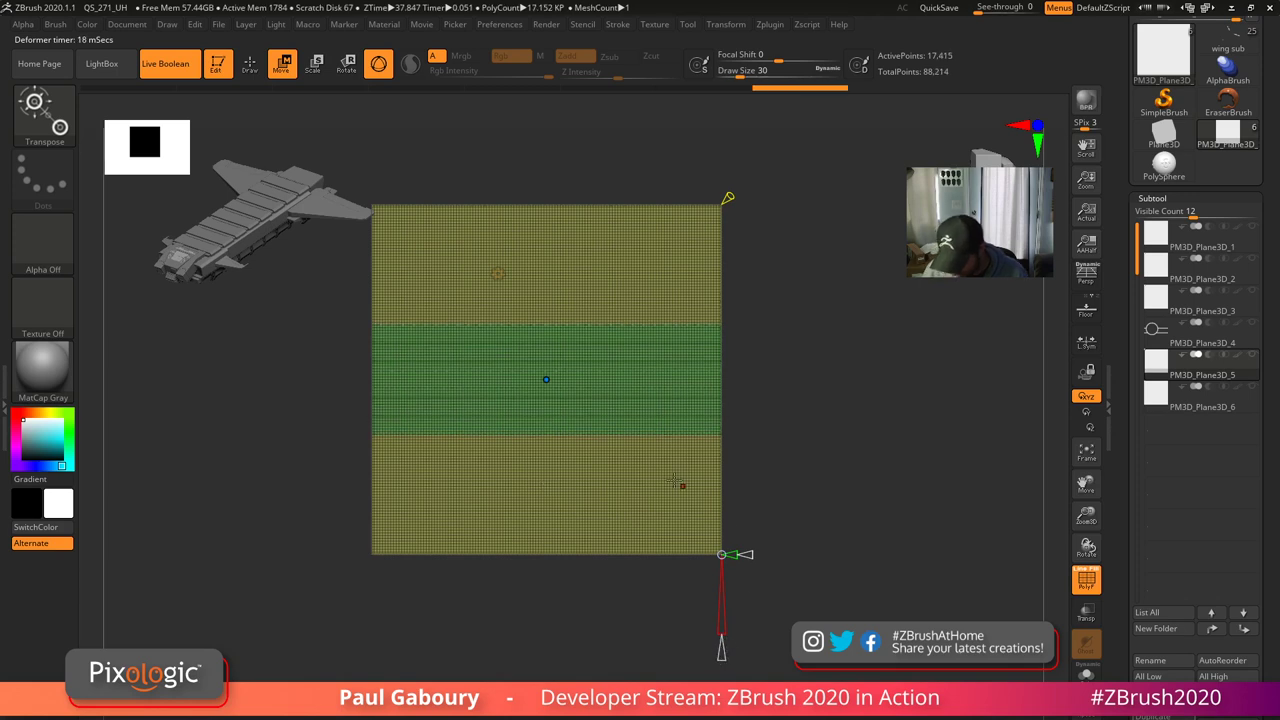
mouse_move(546, 379)
left_mouse_down()
mouse_move(543, 471)
mouse_move(671, 379)
mouse_move(551, 377)
mouse_move(546, 243)
mouse_move(546, 401)
left_mouse_up()
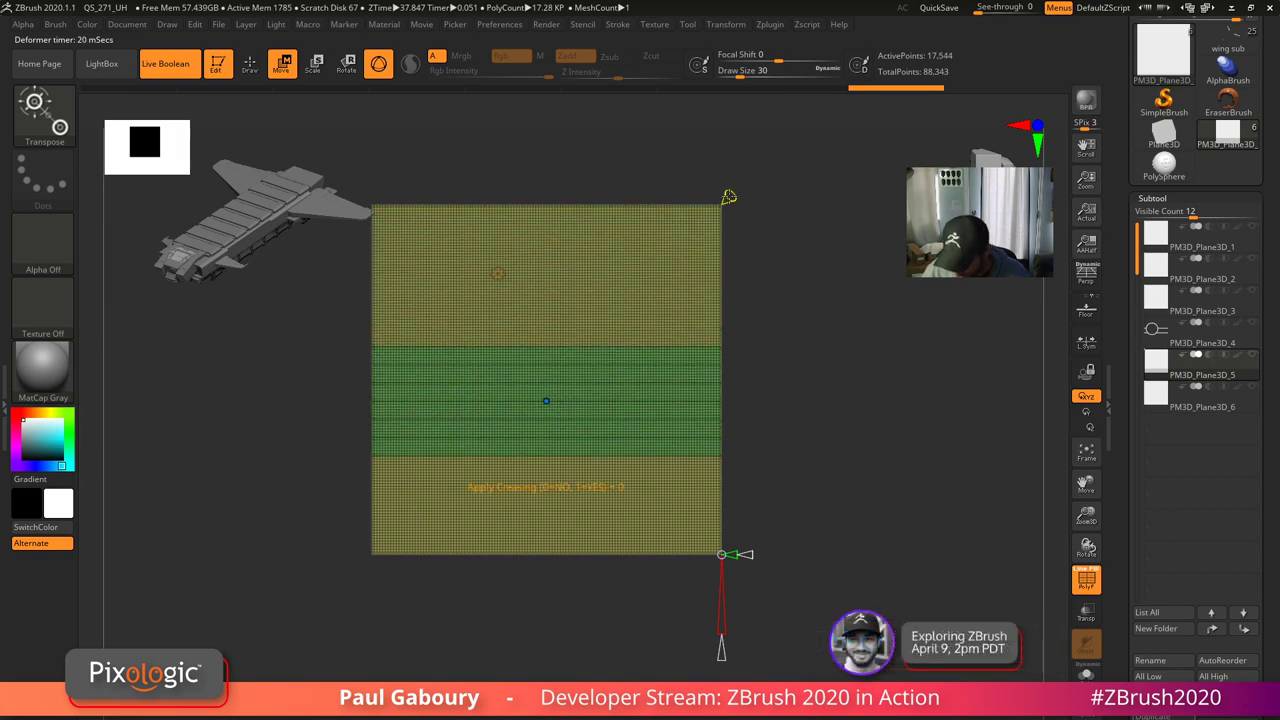
right_click_drag(810, 134, 680, 486, "ctrl")
right_click_drag(566, 497, 532, 430, "ctrl")
right_click_drag(770, 495, 797, 469, "alt")
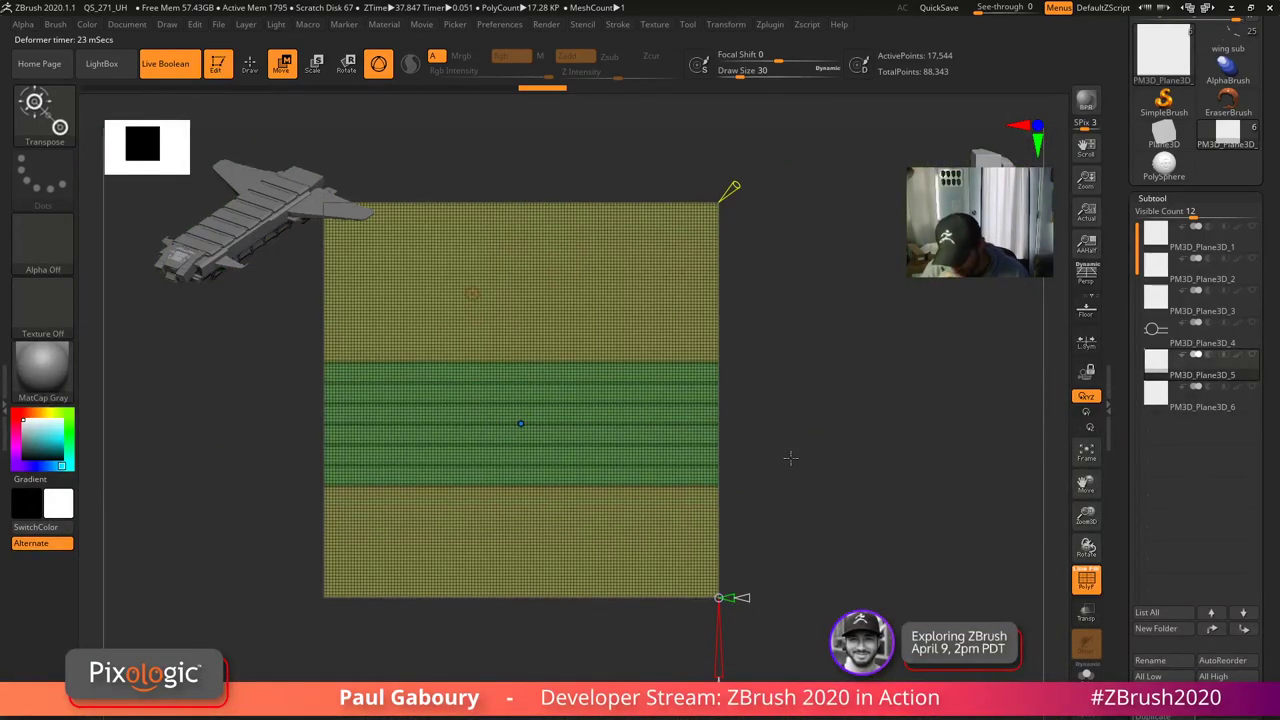
- Undo the Multi Slice edits to return the plane to its unsliced state
key("ctrl+z")
key("ctrl+z")
key("ctrl+z")
key("ctrl+z")
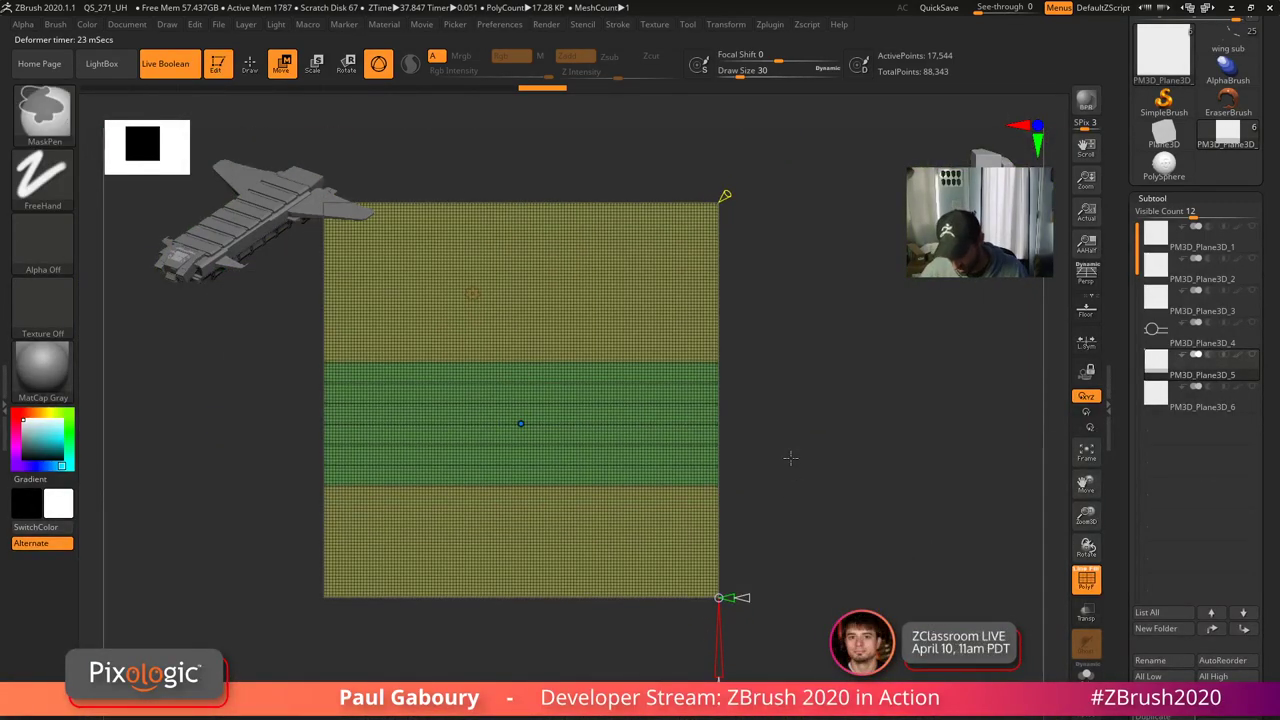
key("ctrl+z")
key("ctrl+z")
key("ctrl+z")
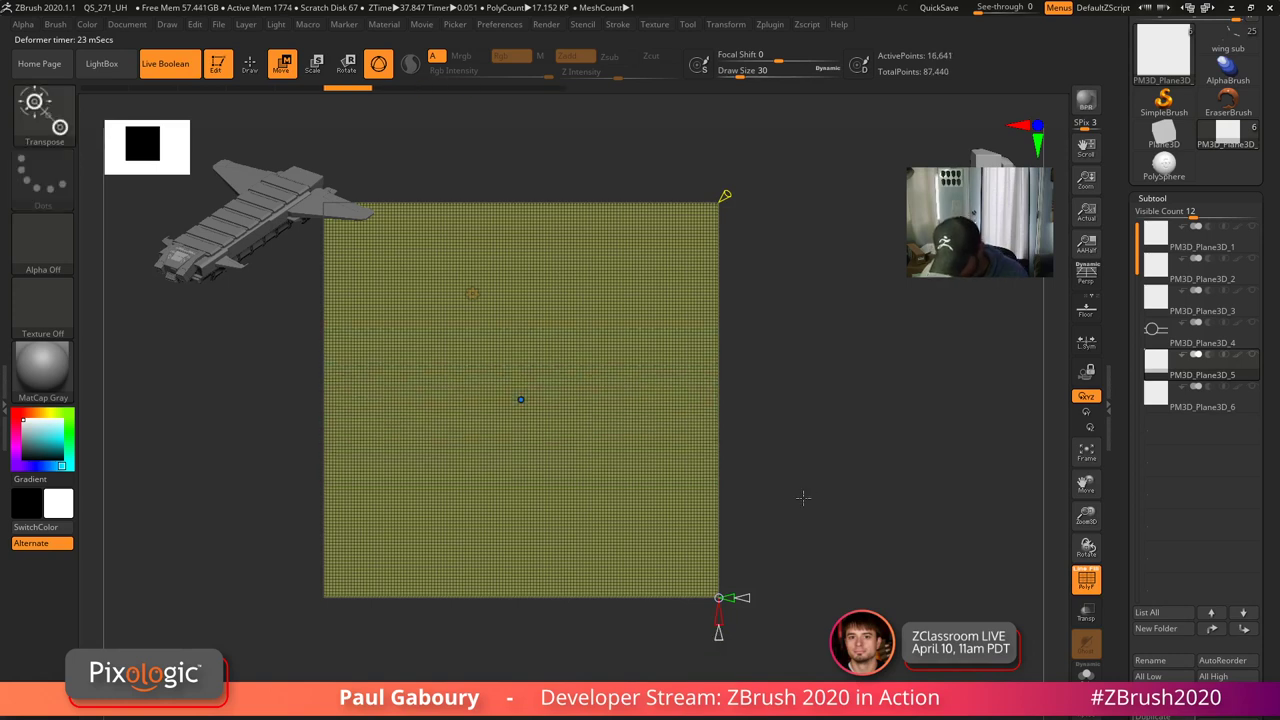
- Switch the plane to the Slice deformer and move the slice centre upward to cut two symmetrical horizontal strips
right_click_drag(803, 494, 839, 533, "alt")
left_click(511, 344)
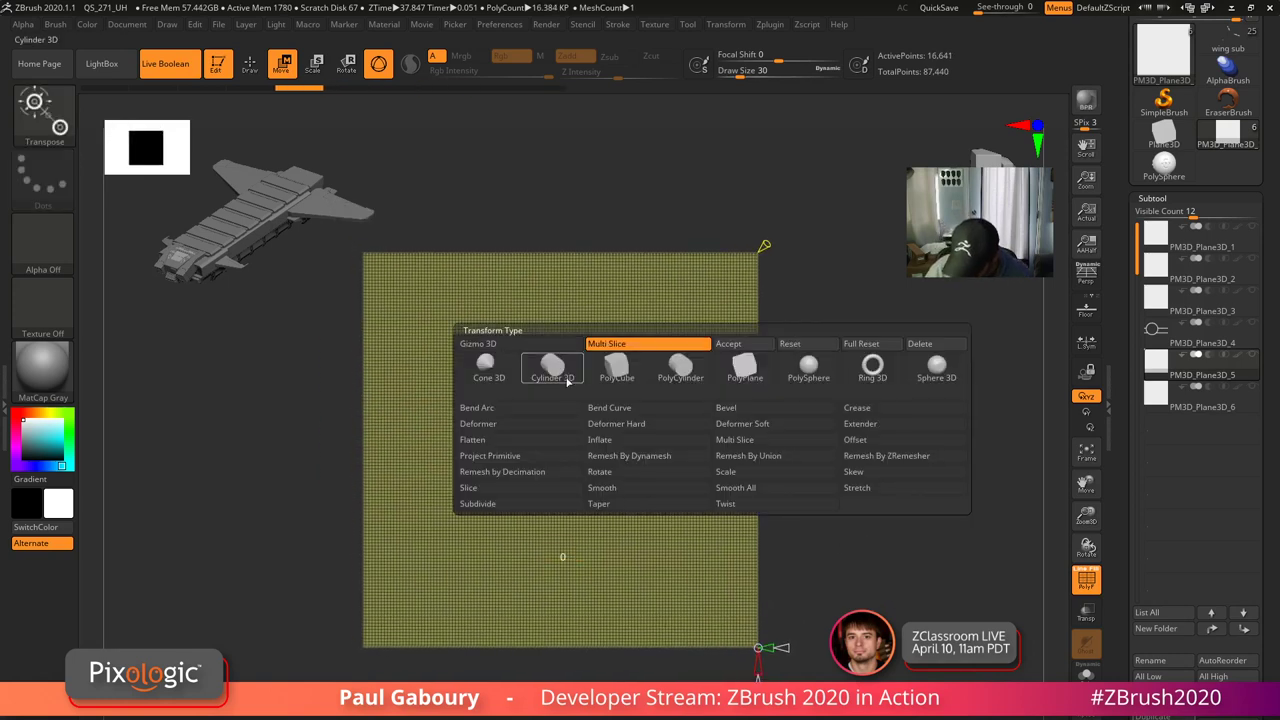
left_click(540, 488)
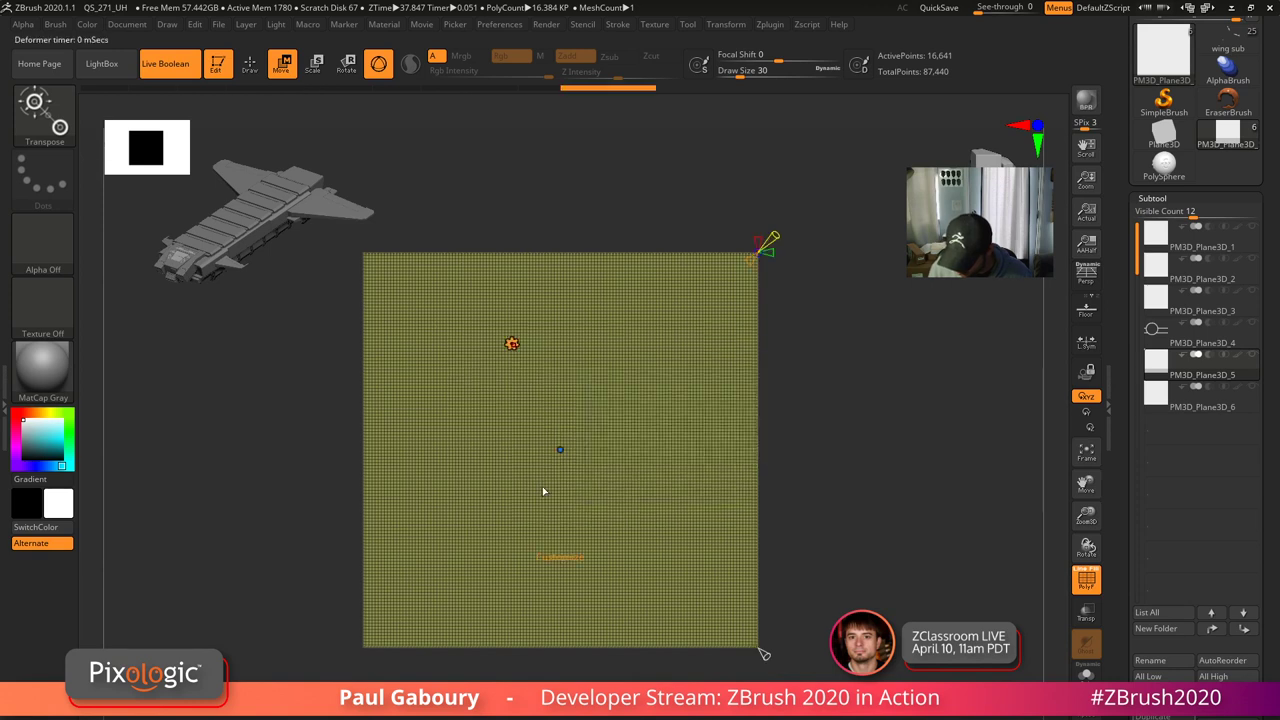
mouse_move(781, 556)
left_mouse_down("alt")
mouse_move(773, 536)
mouse_move(775, 569)
left_mouse_up("alt")
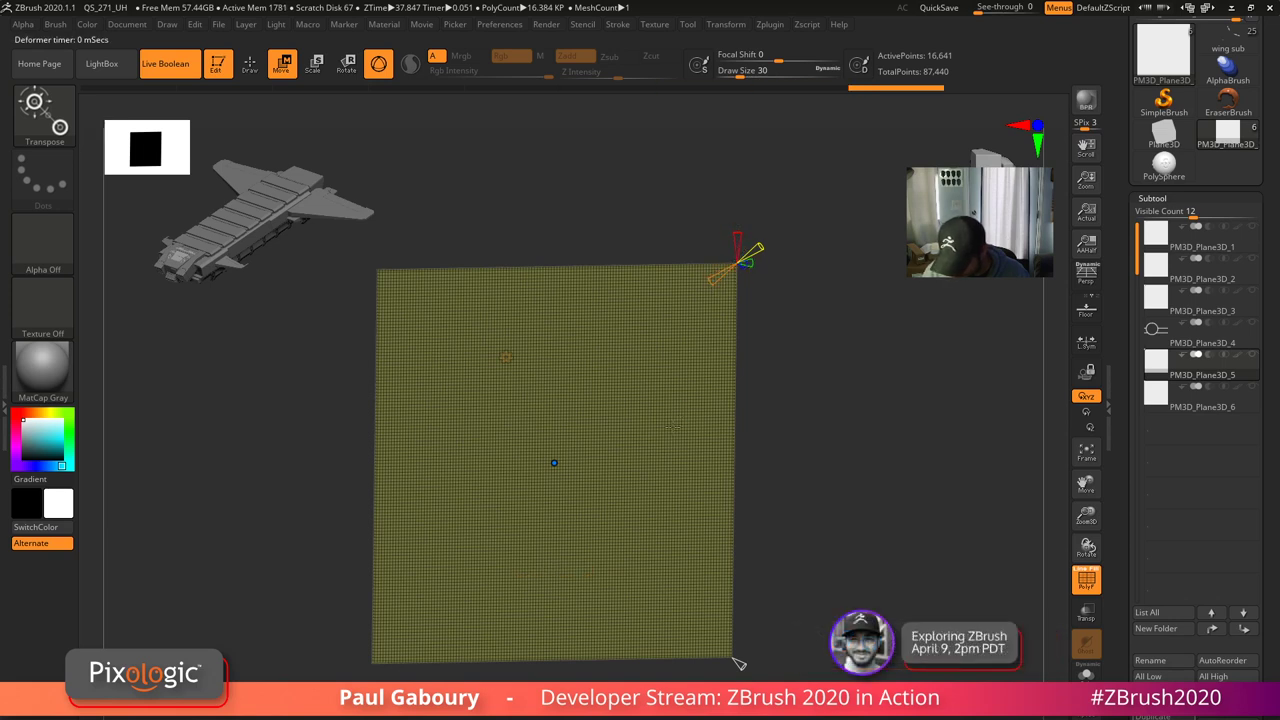
left_click_drag(770, 300, 785, 304, "shift")
left_click_drag(544, 461, 543, 384)
left_click_drag(778, 479, 820, 492)
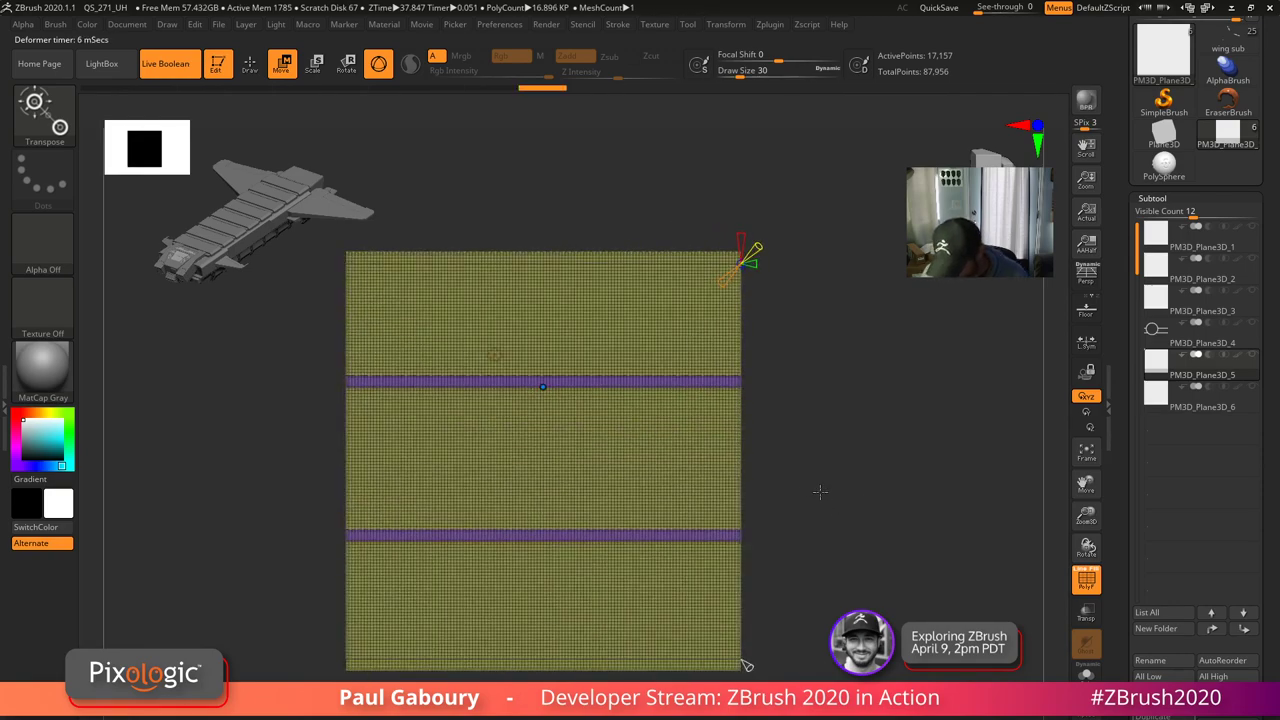
- Narrow the two horizontal slice strips
mouse_move(656, 428)
right_mouse_down("ctrl")
mouse_move(720, 497)
mouse_move(662, 431)
right_mouse_up("ctrl")
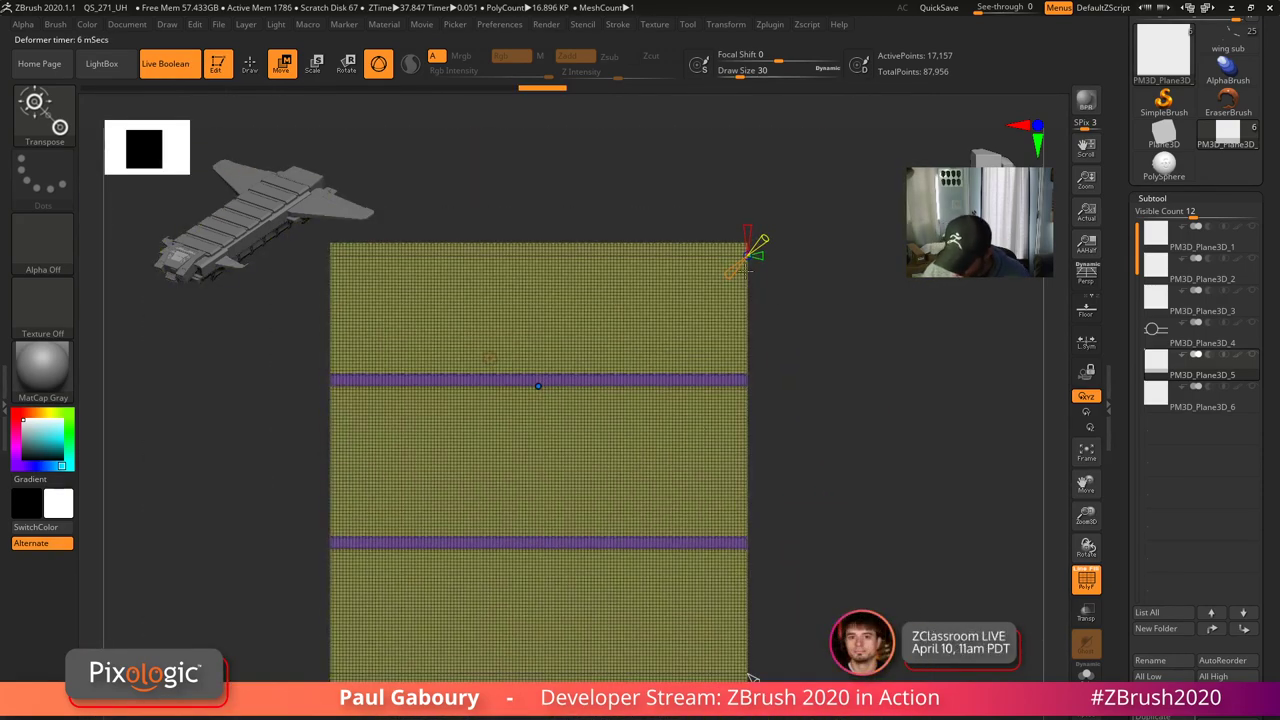
left_click_drag(729, 273, 714, 282)
left_click_drag(752, 678, 752, 678)
left_click_drag(740, 281, 741, 279)
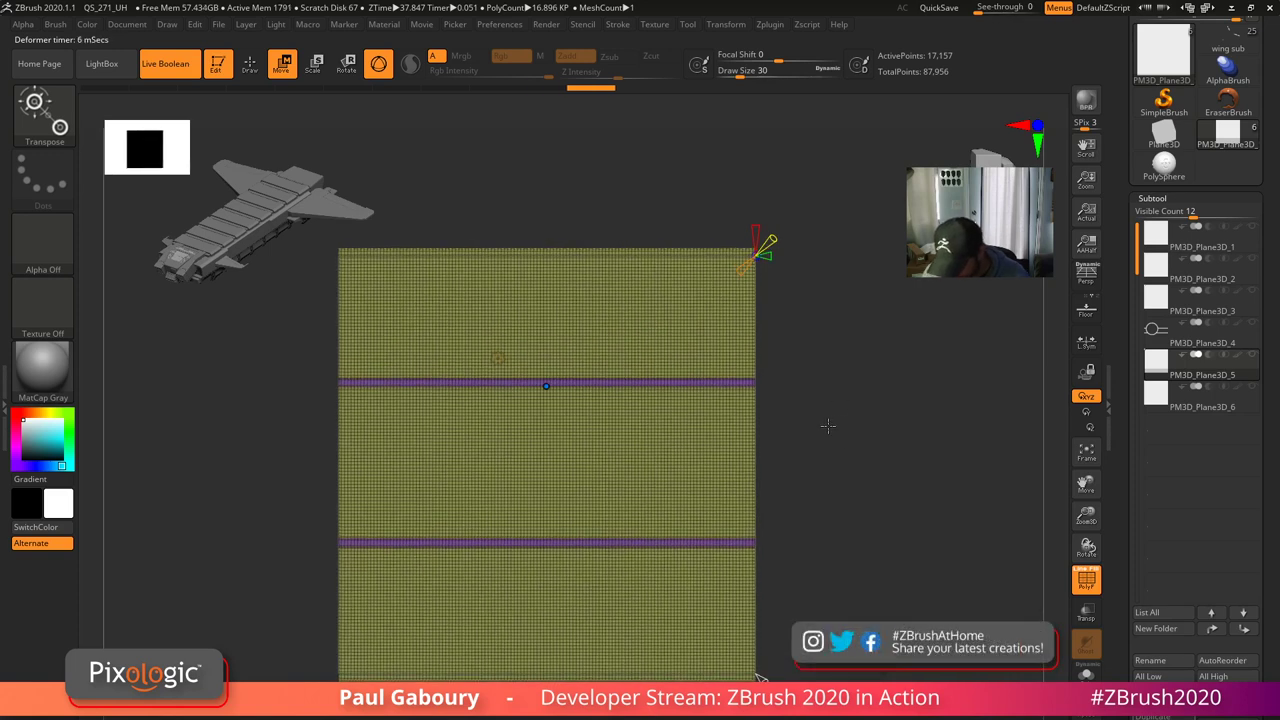
- Add two vertical strips with Y Symmetry 2, spread all strips toward the plane's edges, and finish the Slice deformer
left_click_drag(546, 386, 678, 386)
left_click_drag(679, 437, 677, 468)
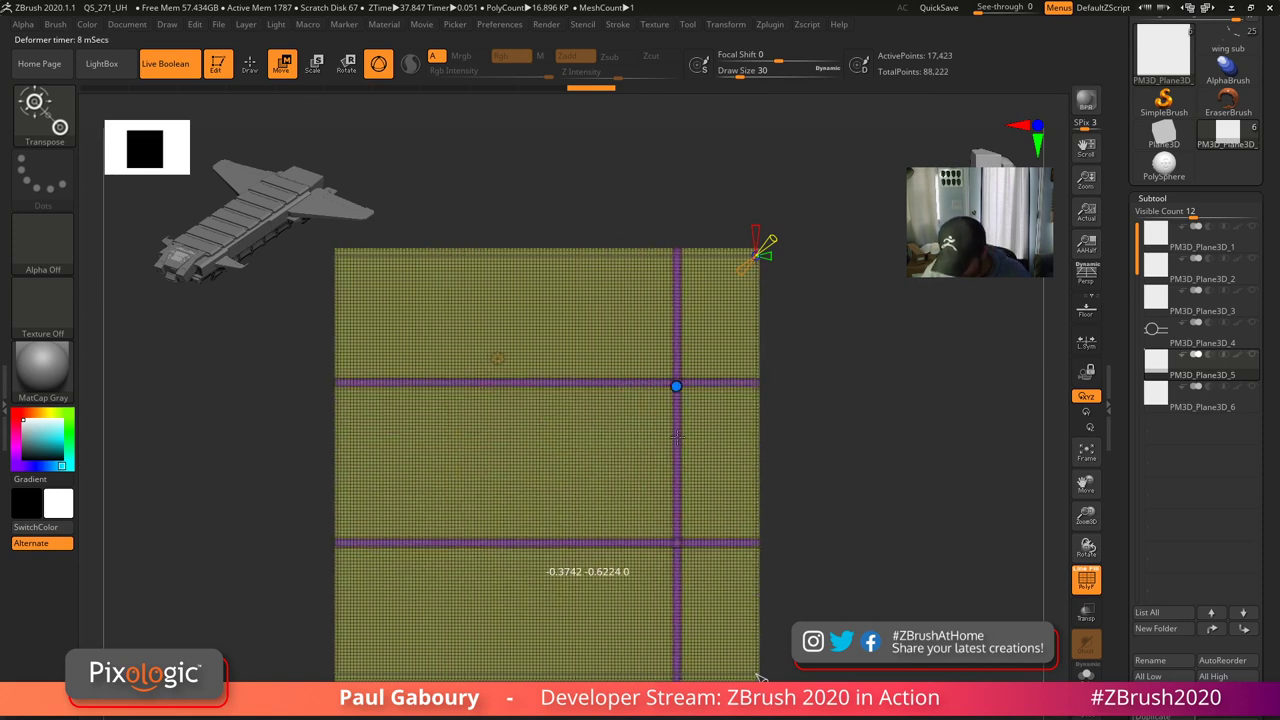
left_click_drag(767, 256, 829, 248)
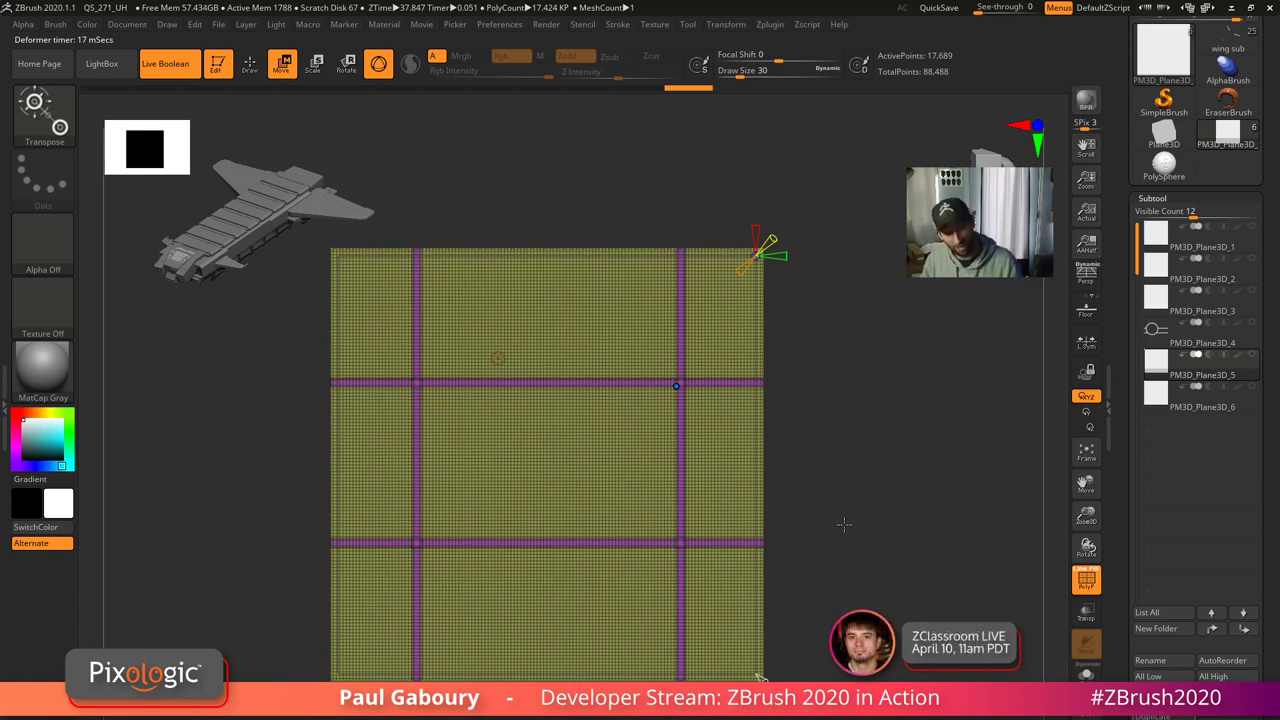
mouse_move(782, 256)
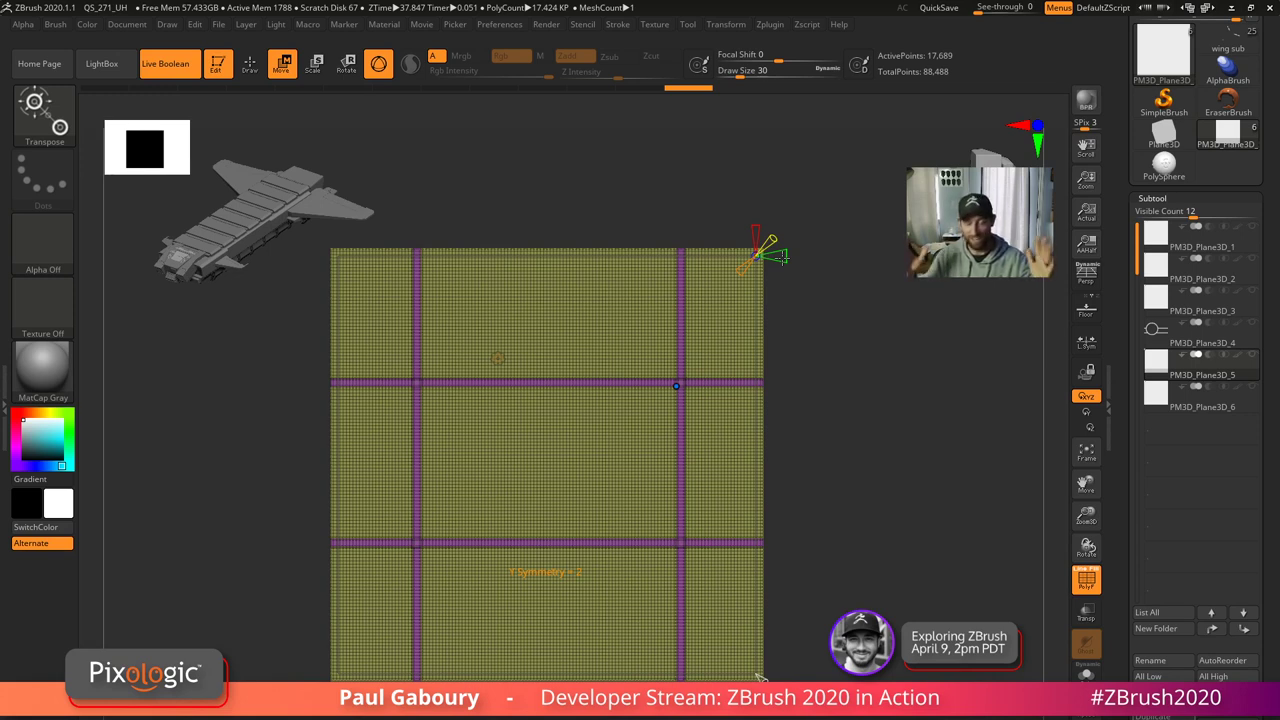
left_click_drag(676, 386, 708, 317)
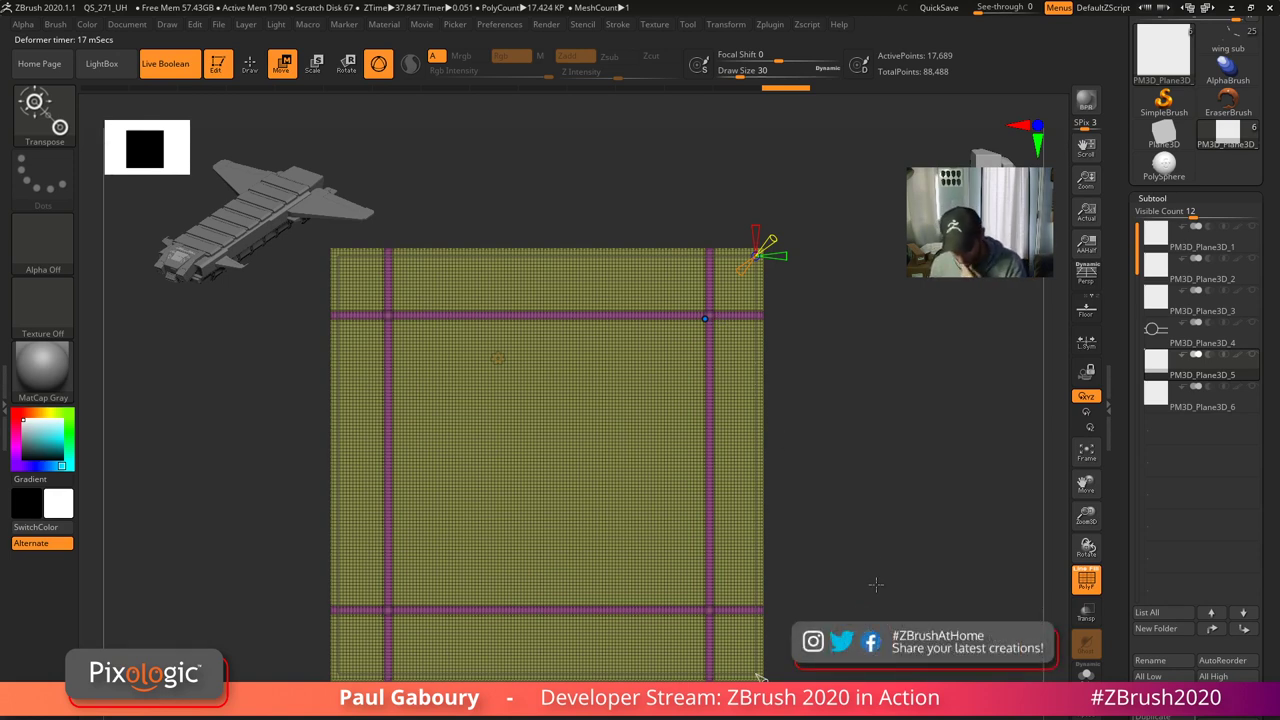
left_click(498, 358)
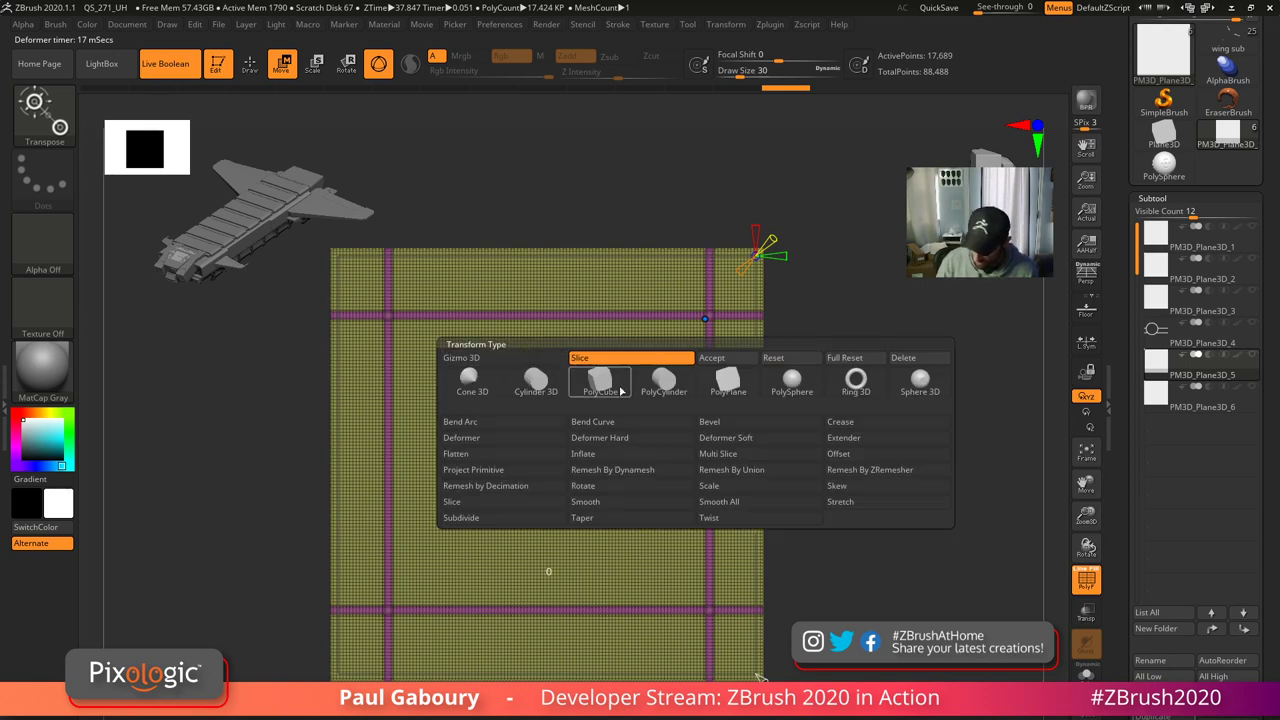
left_click(728, 378)
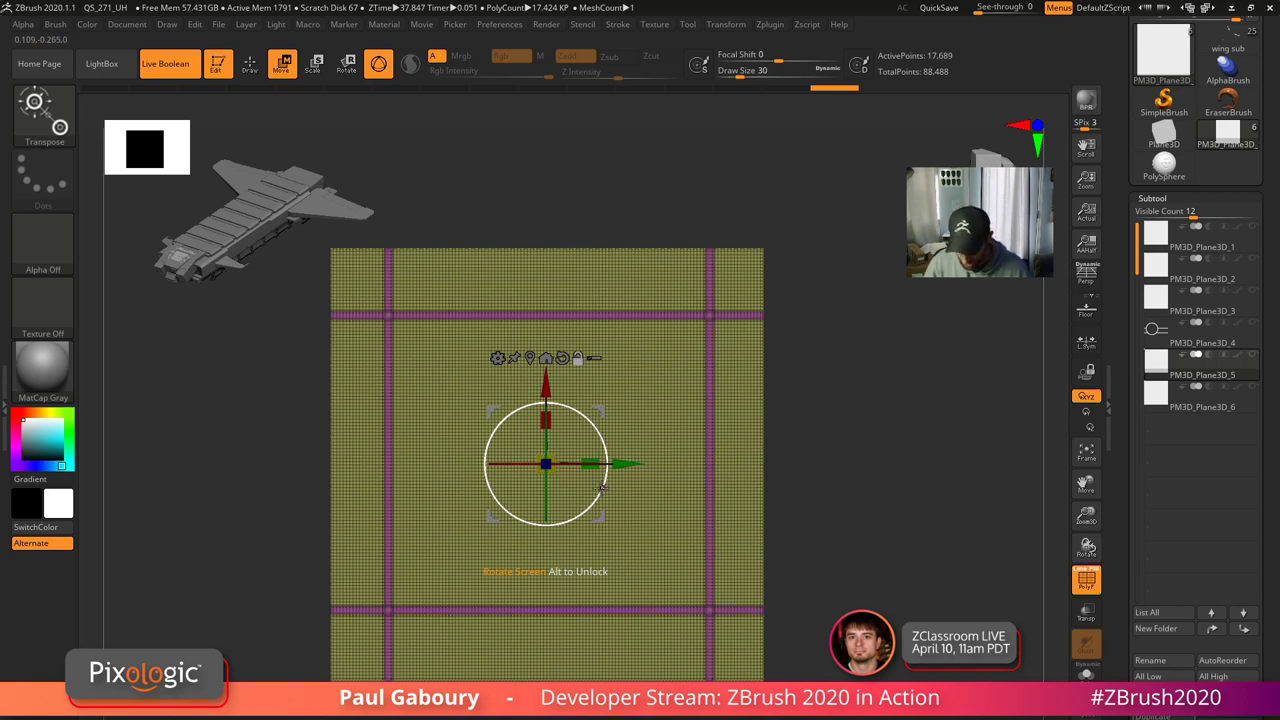
- Centre the unlocked gizmo on the plane and rotate its orientation by about 45 degrees
mouse_move(602, 518)
left_mouse_down("alt")
mouse_move(766, 456)
mouse_move(630, 488)
mouse_move(651, 451)
mouse_move(594, 497)
left_mouse_up("alt")
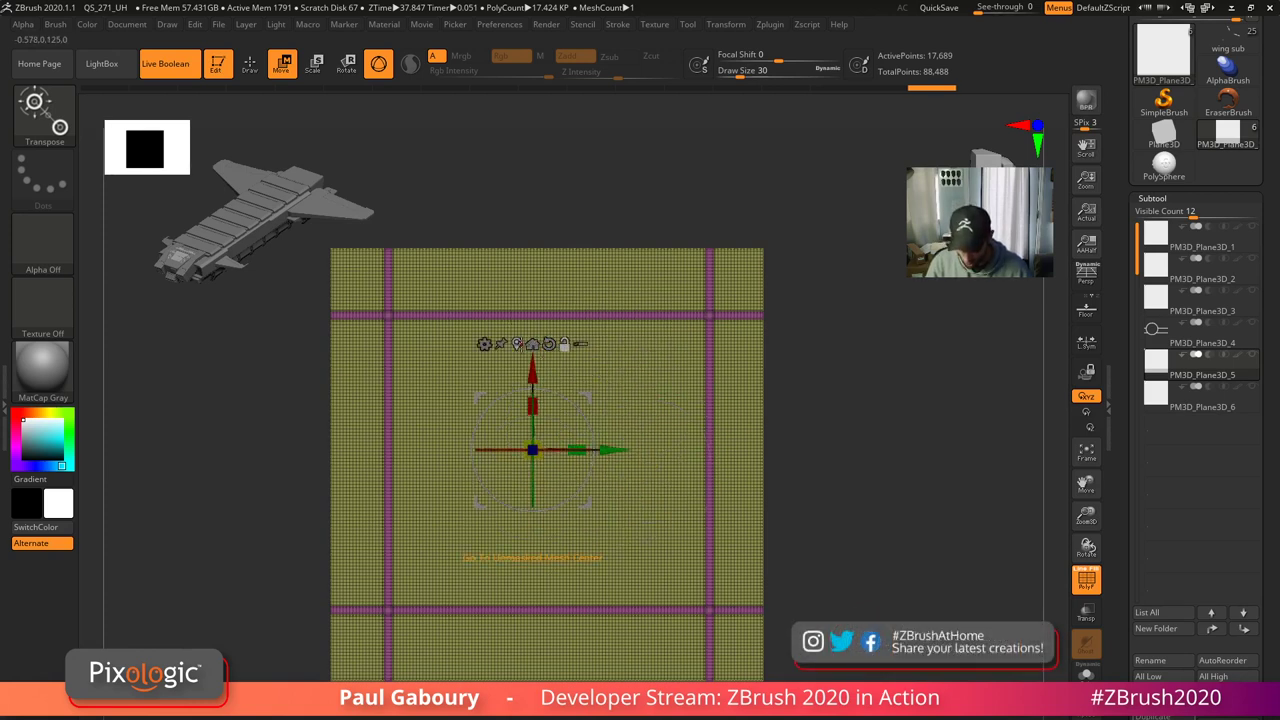
left_click(517, 343)
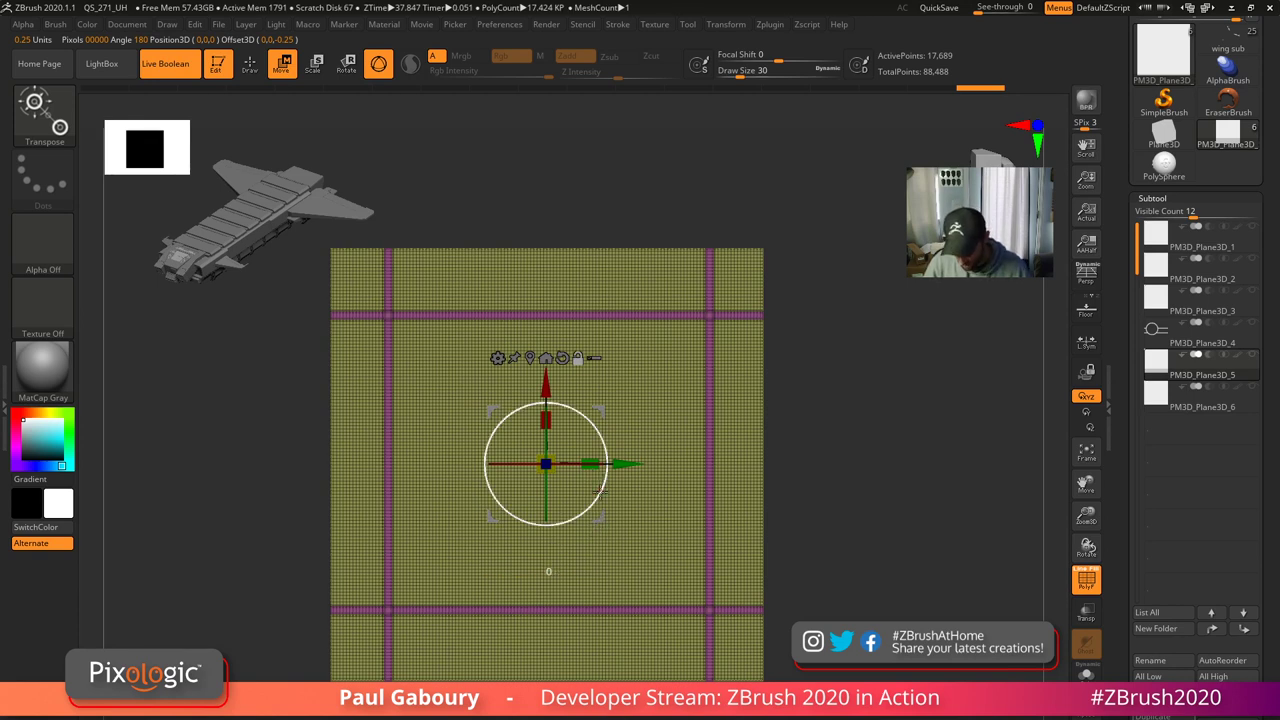
left_click_drag(600, 490, 607, 464)
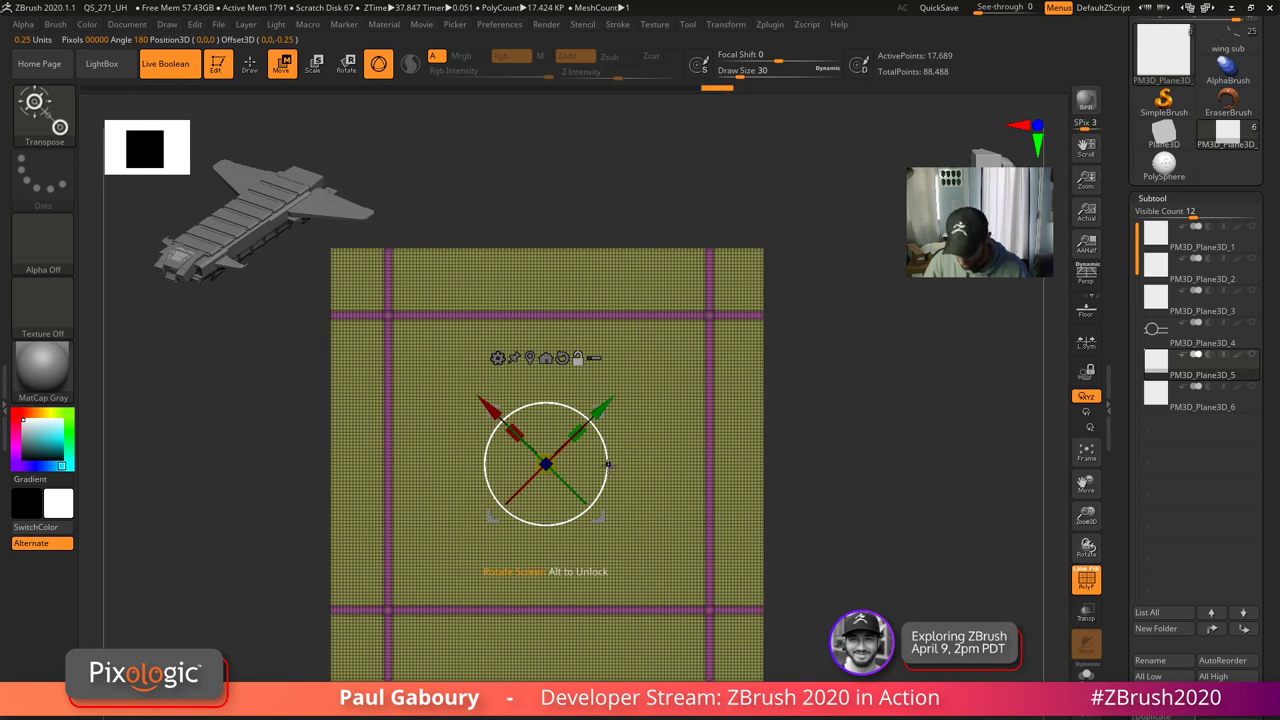
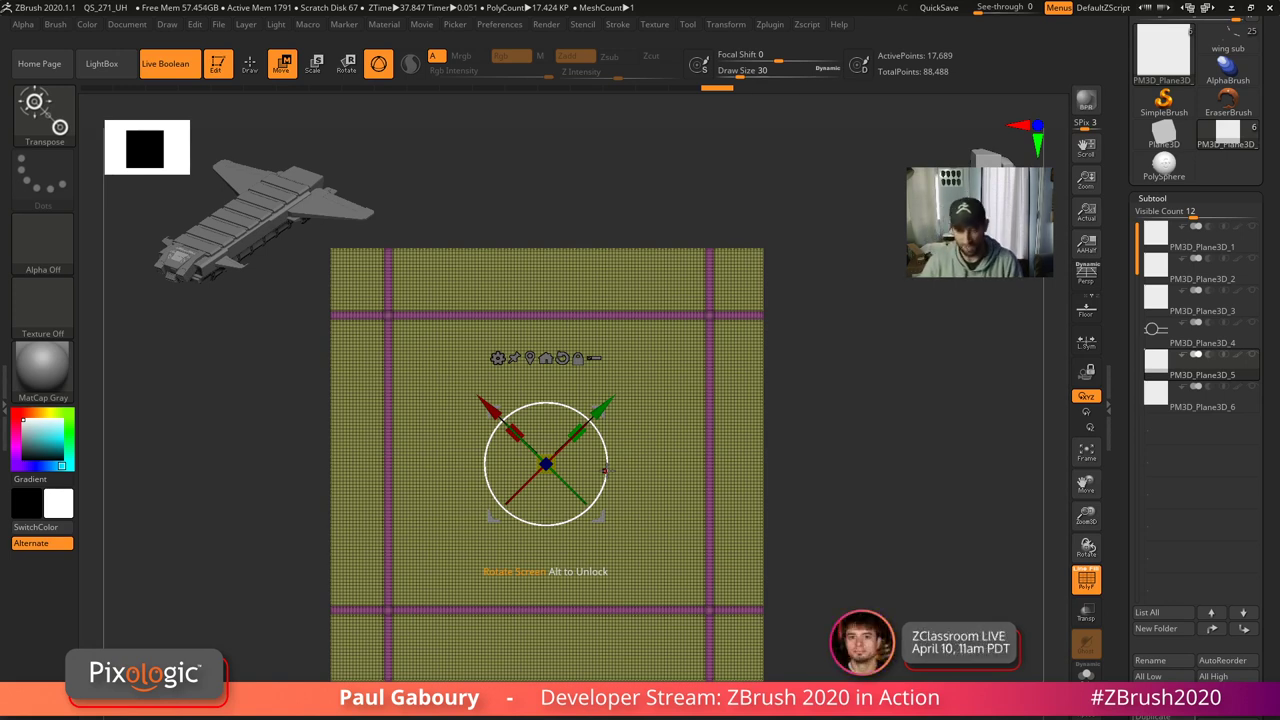
- Switch the plane to the Slice deformer on the rotated gizmo, set X Symmetry to 2 and increase the slice width
left_click(498, 358)
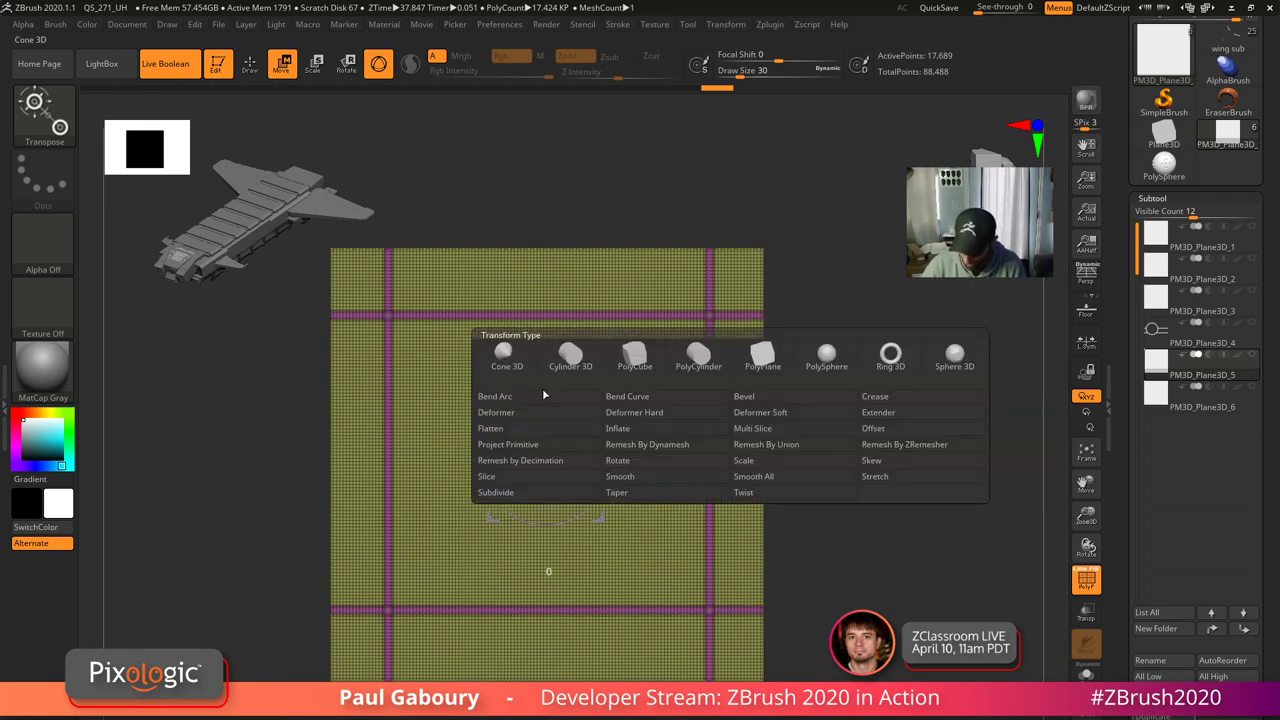
left_click(565, 479)
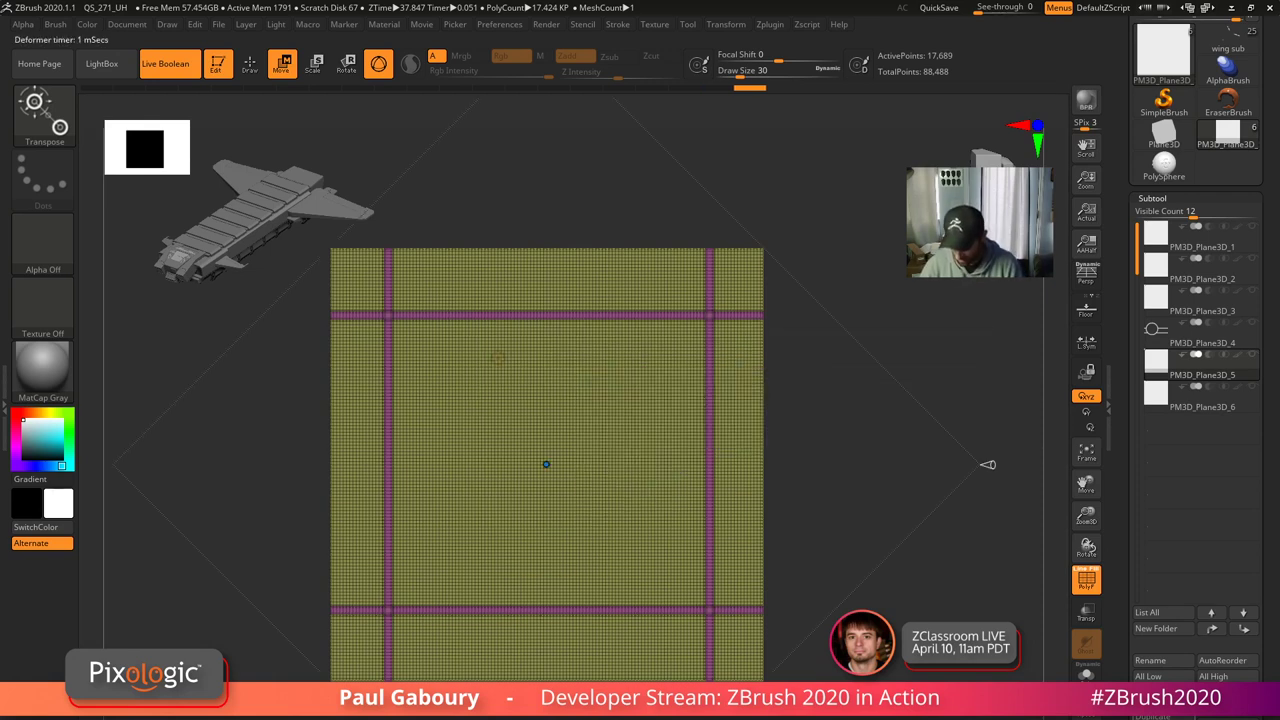
left_click_drag(987, 464, 806, 464)
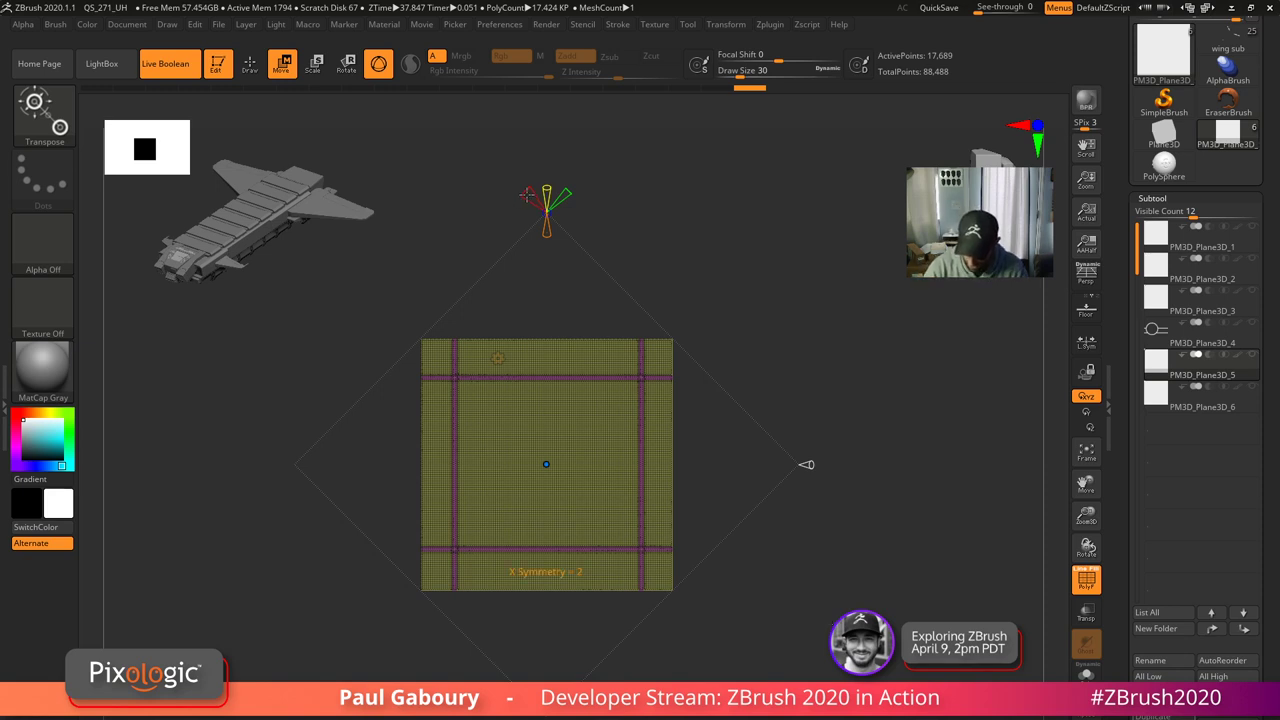
left_click_drag(527, 196, 517, 183)
left_click_drag(546, 230, 548, 258)
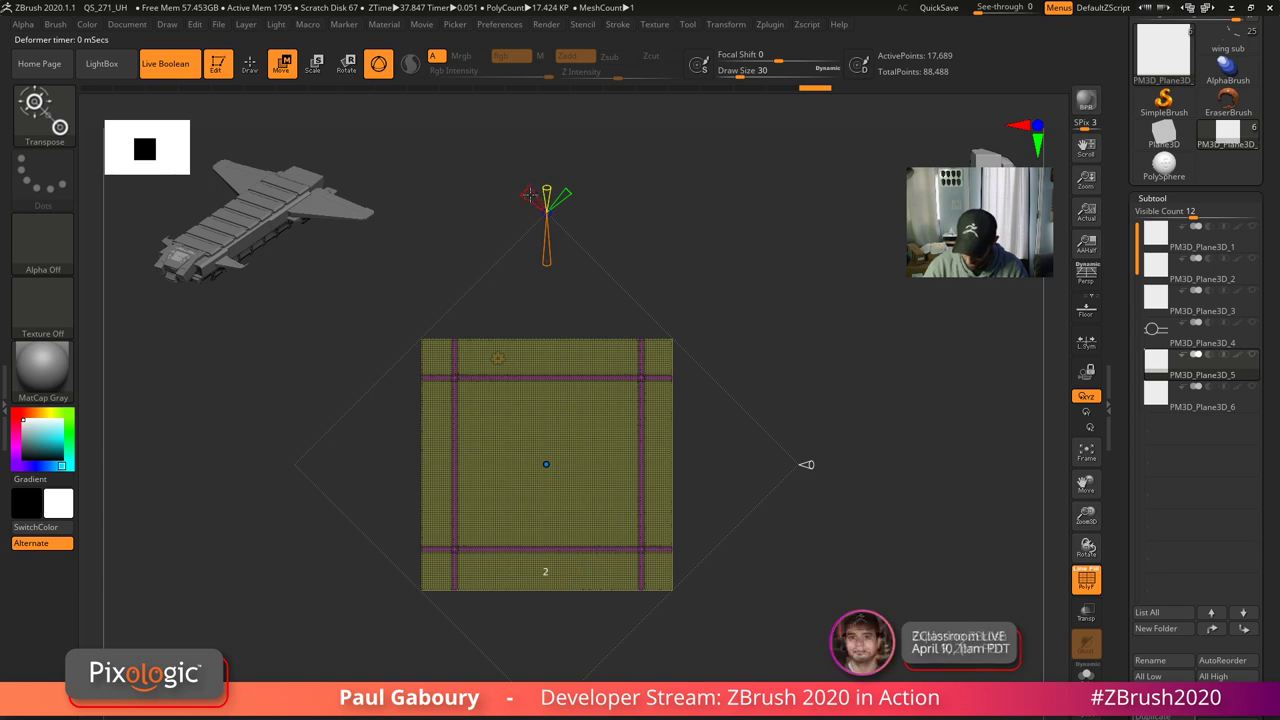
- Move the slice centre off the middle to cut two parallel diagonal strips through the plane and narrow them
left_click_drag(546, 464, 552, 510)
left_click_drag(527, 193, 487, 152)
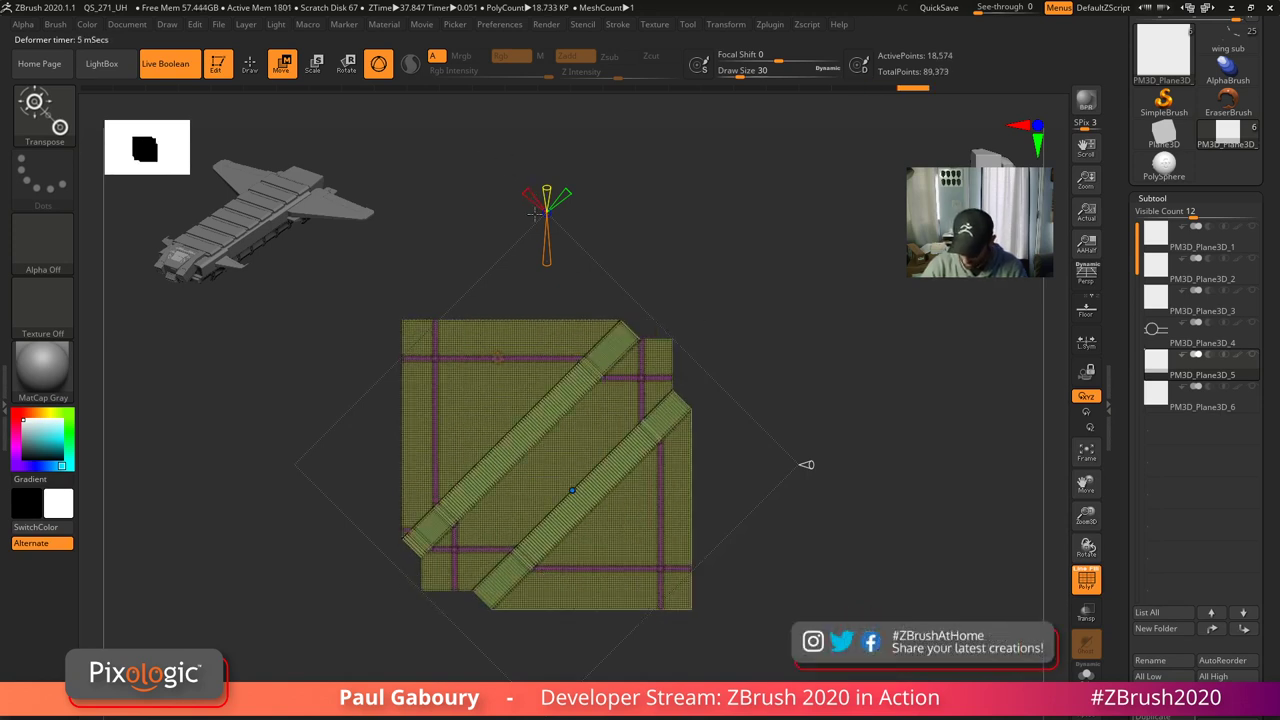
left_click_drag(547, 238, 546, 229)
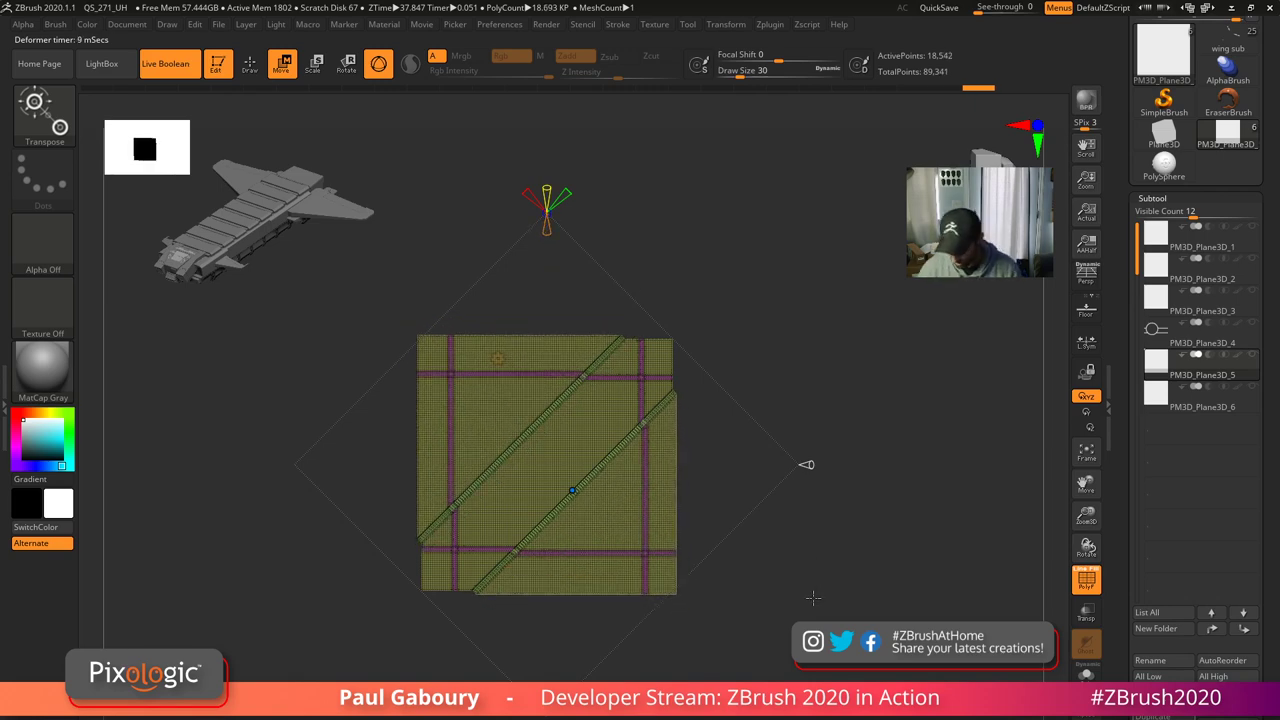
- Finish the deformer, isolate the strips by hiding the panels, and view them with the polygroup wireframe off and on
mouse_move(812, 594)
left_mouse_down("alt")
mouse_move(683, 523)
mouse_move(708, 634)
mouse_move(686, 541)
left_mouse_up("alt")
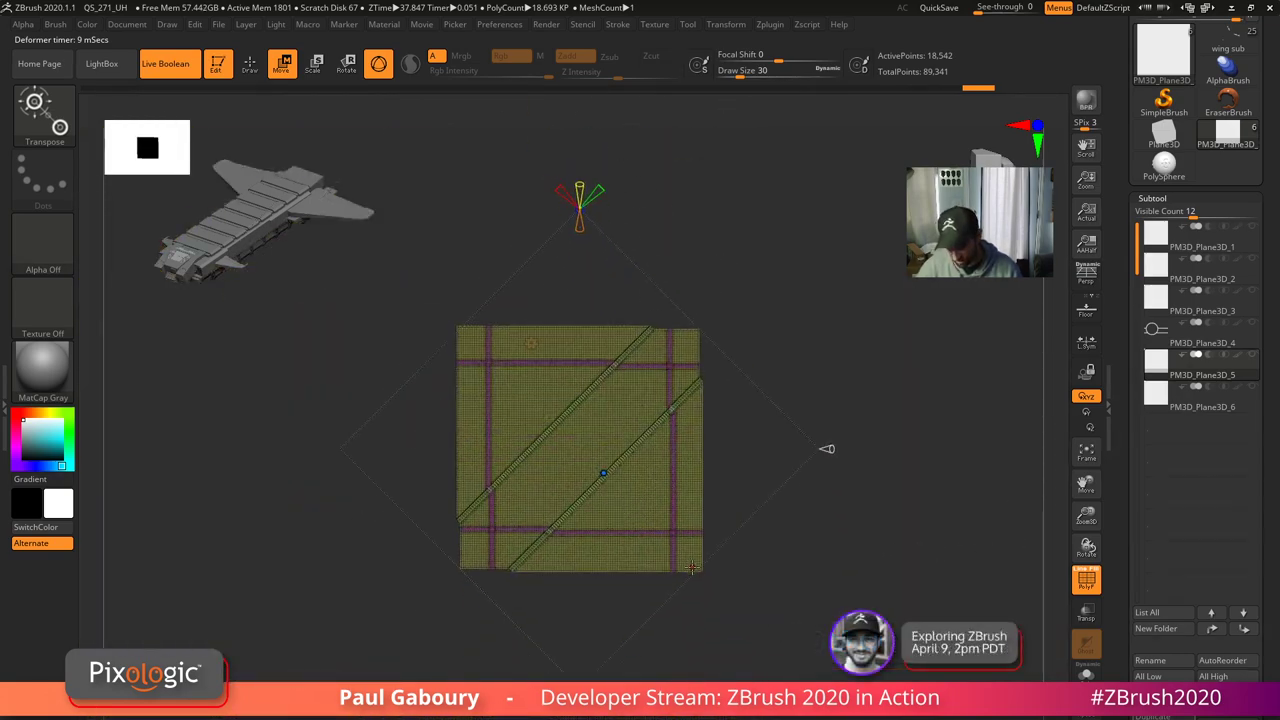
key("q")
left_click(609, 480, "ctrl+shift")
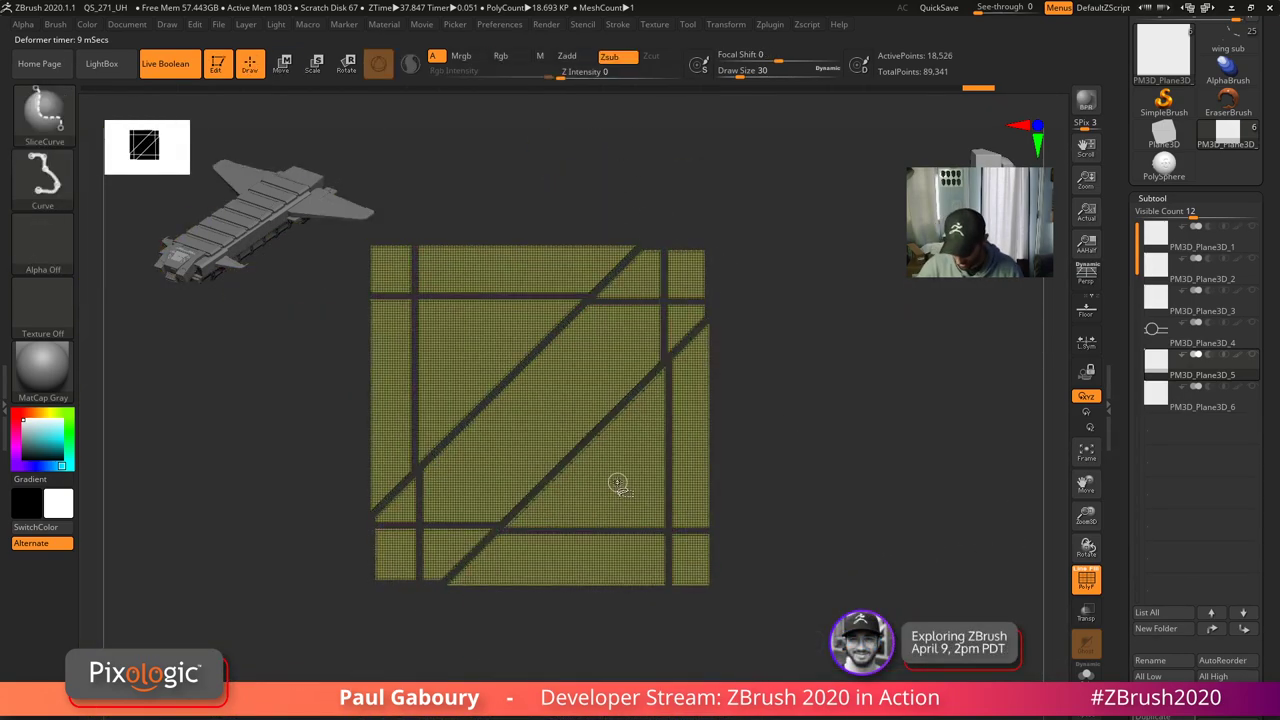
left_click(740, 552, "ctrl+shift")
key("shift+f")
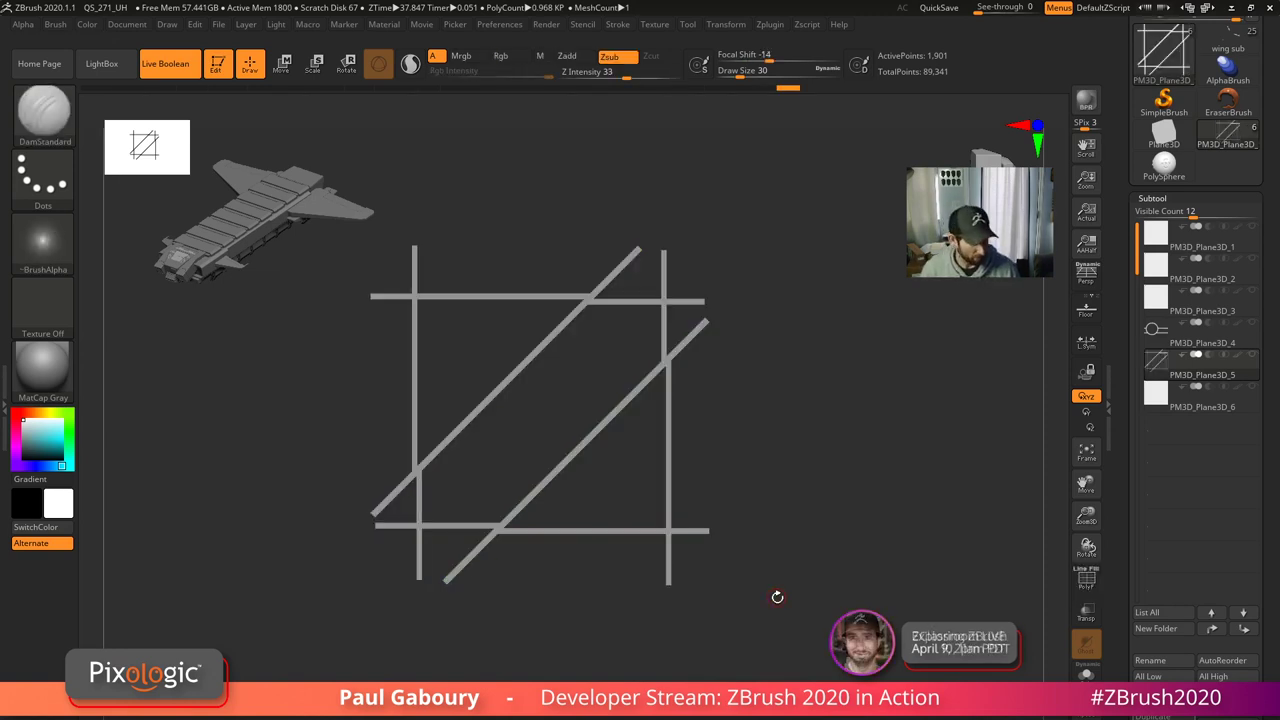
key("shift+f")
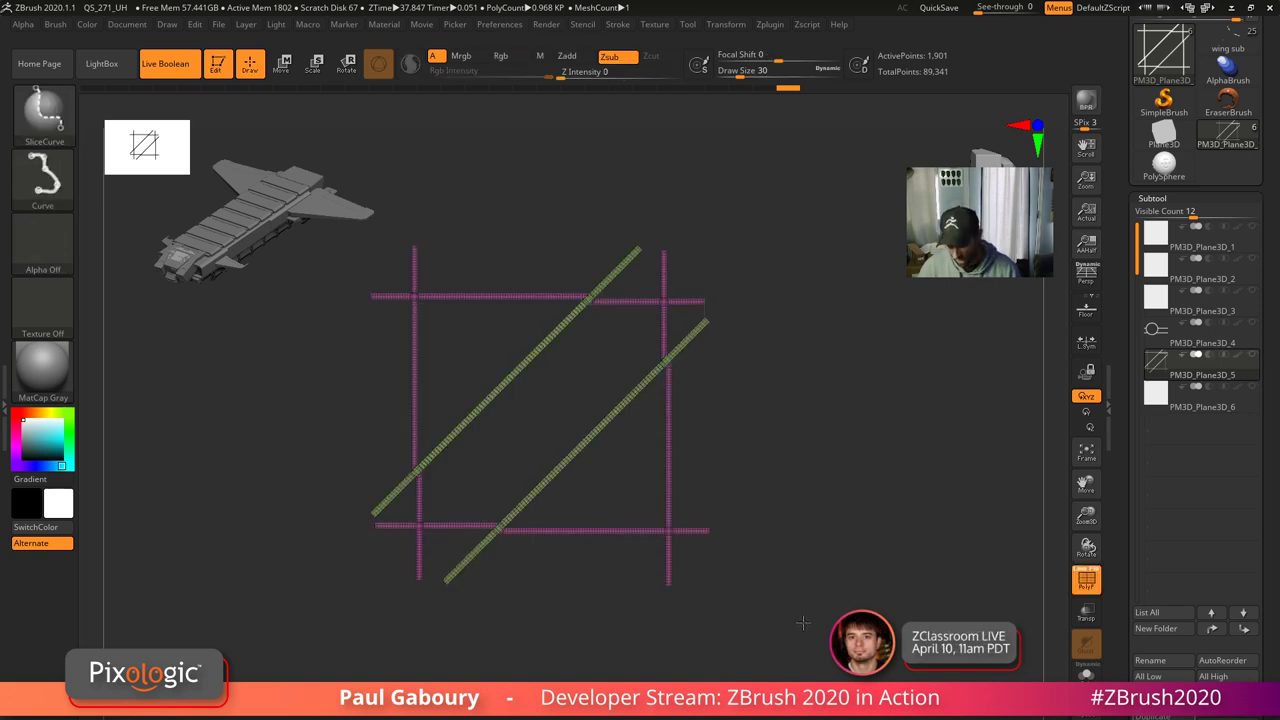
- Show the whole plane and undo the two diagonal slices
left_click(803, 617, "ctrl+shift")
key("ctrl+z")
key("ctrl+z")
key("ctrl+z")
key("ctrl+z")
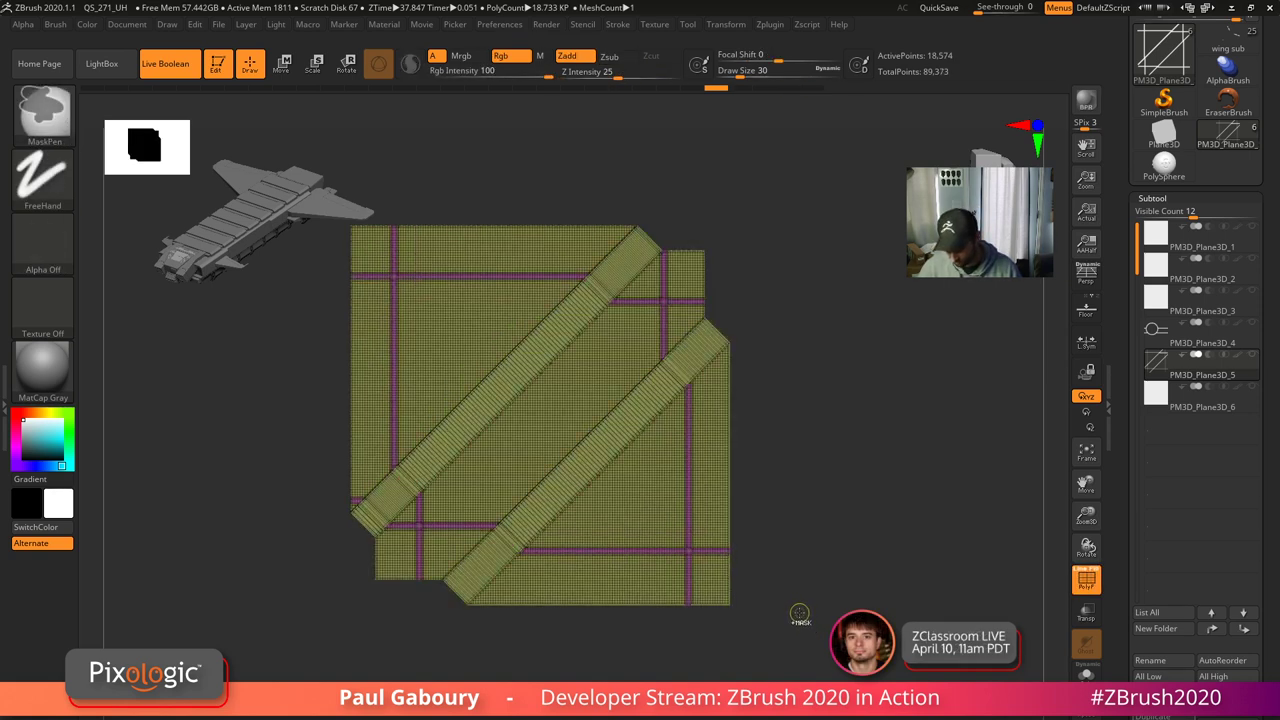
key("ctrl+z")
key("ctrl+z")
key("ctrl+z")
- Isolate the panels between the strips and give each one its own polygroup with Auto Groups
left_click(605, 452, "ctrl+shift")
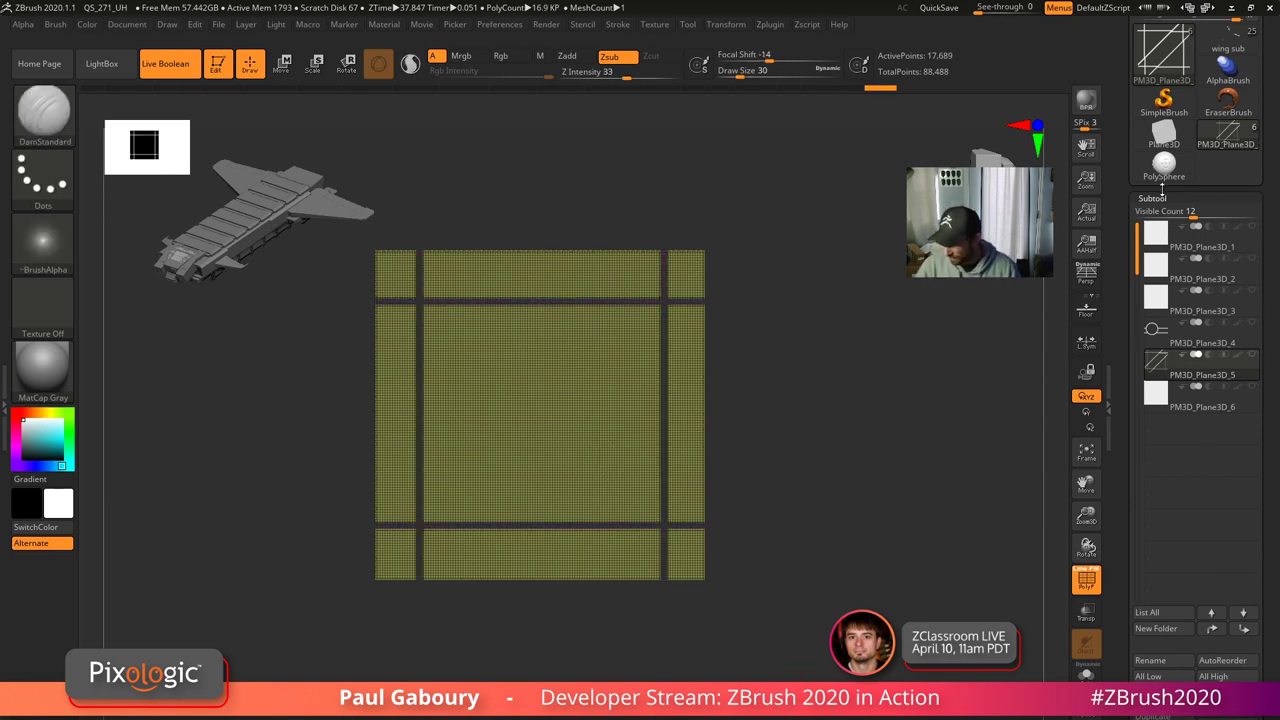
left_click(1161, 198)
left_click(1172, 216)
left_click(1158, 215)
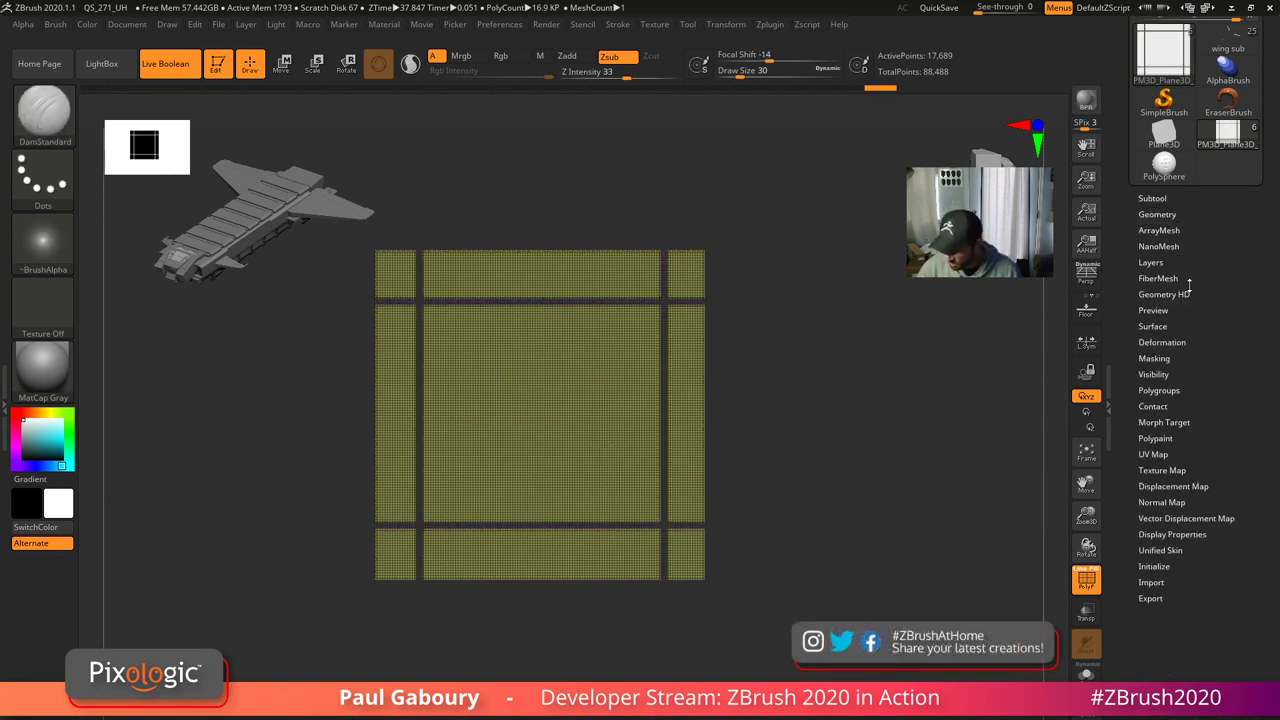
left_click(1178, 390)
left_click(1172, 405)
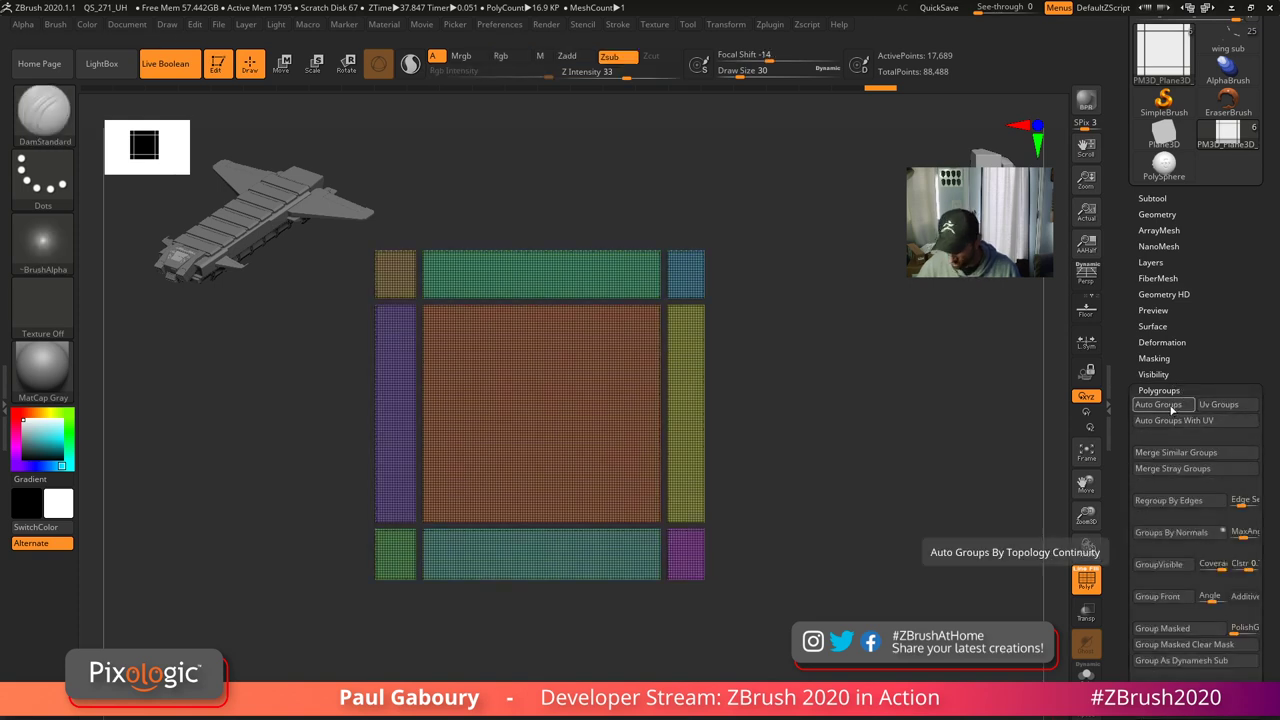
- Show the whole plane again and isolate only its large centre panel
left_click(796, 665, "ctrl+shift")
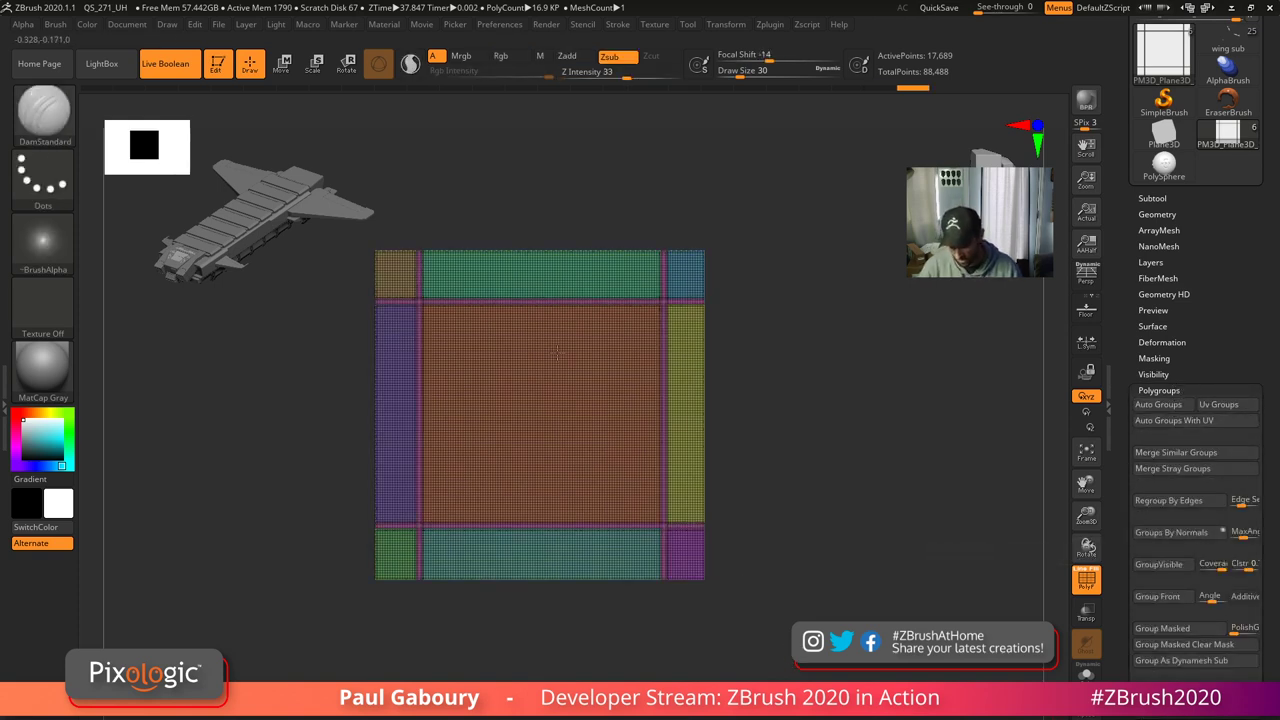
left_click(572, 421, "ctrl+shift")
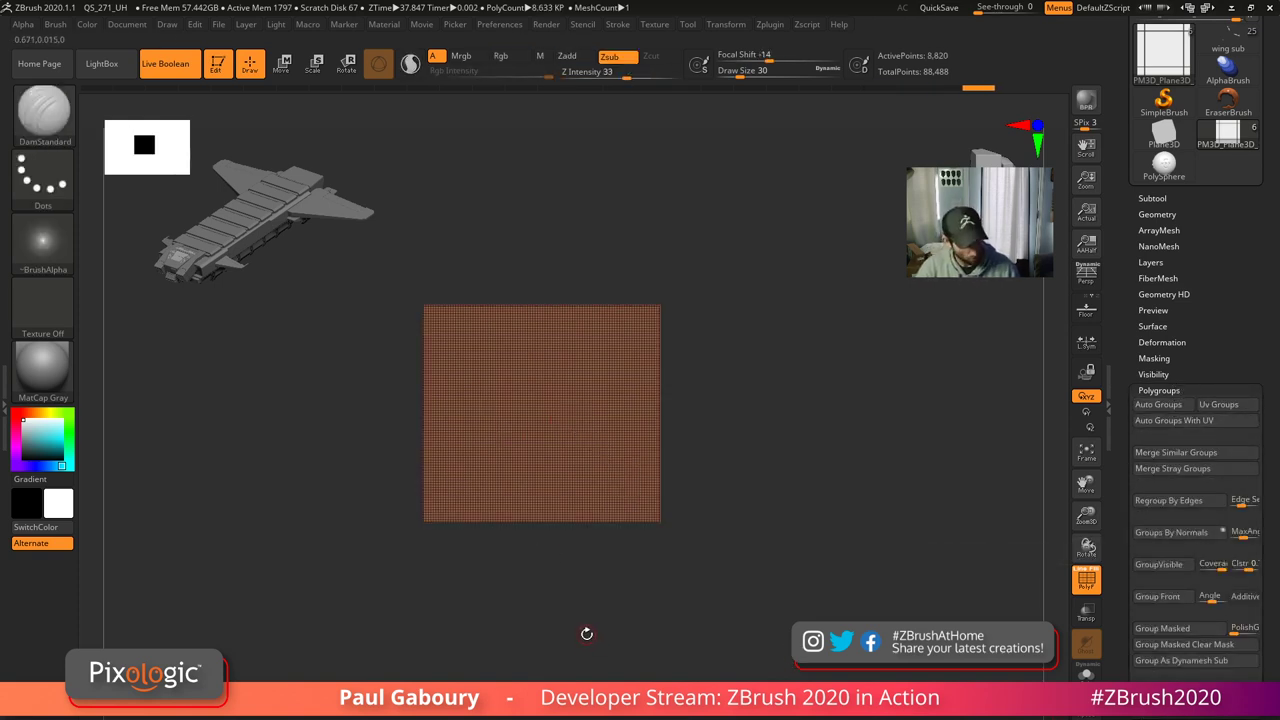
left_click_drag(573, 276, 597, 323, "alt")
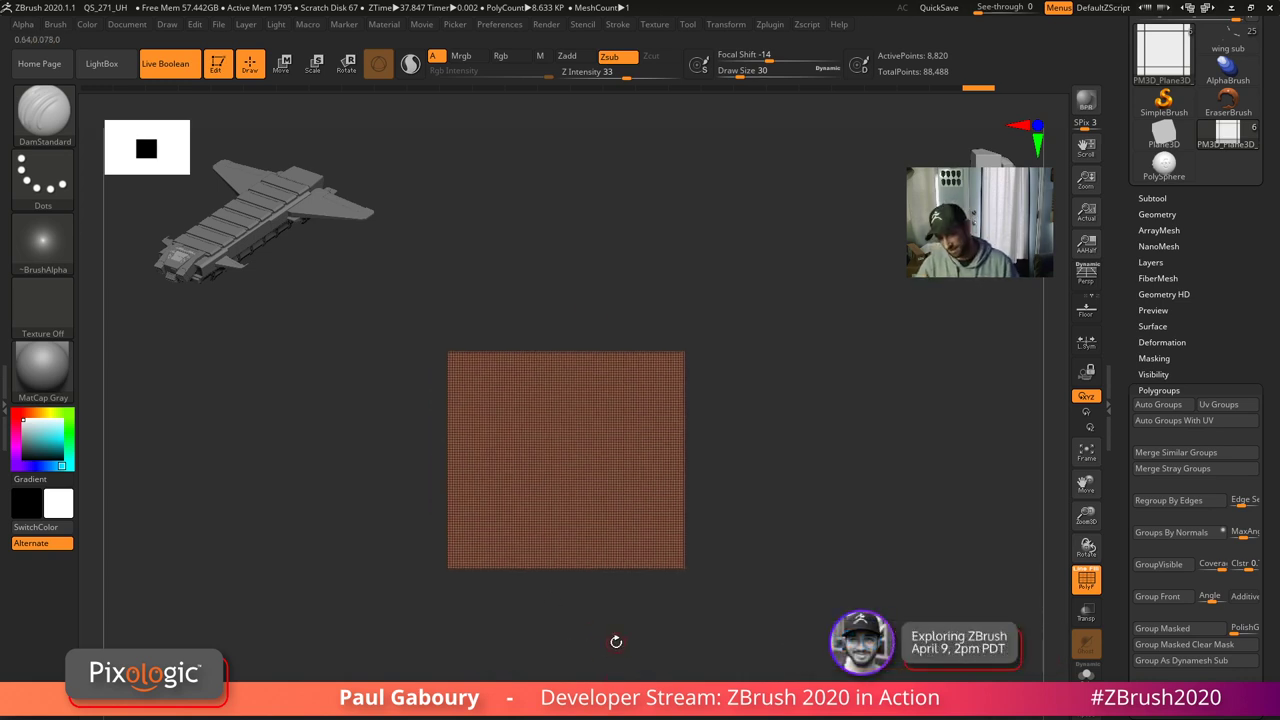
key("ctrl+shift")
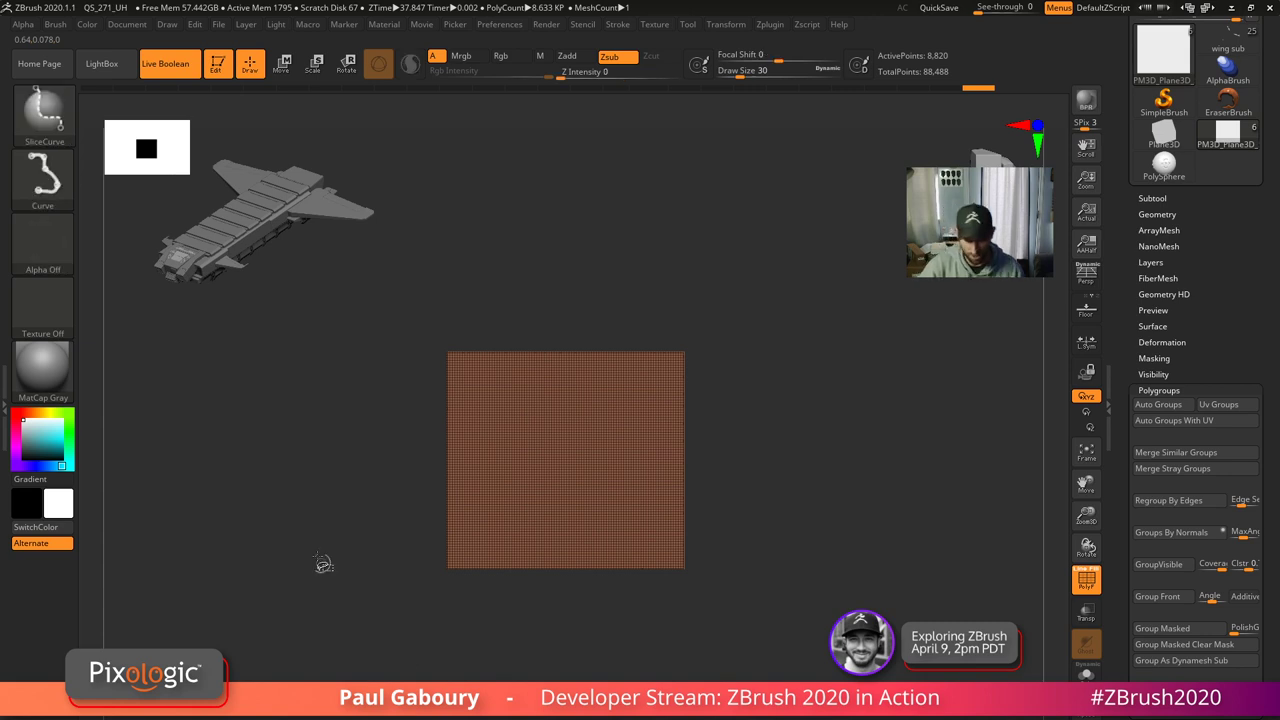
key("ctrl+shift+space")
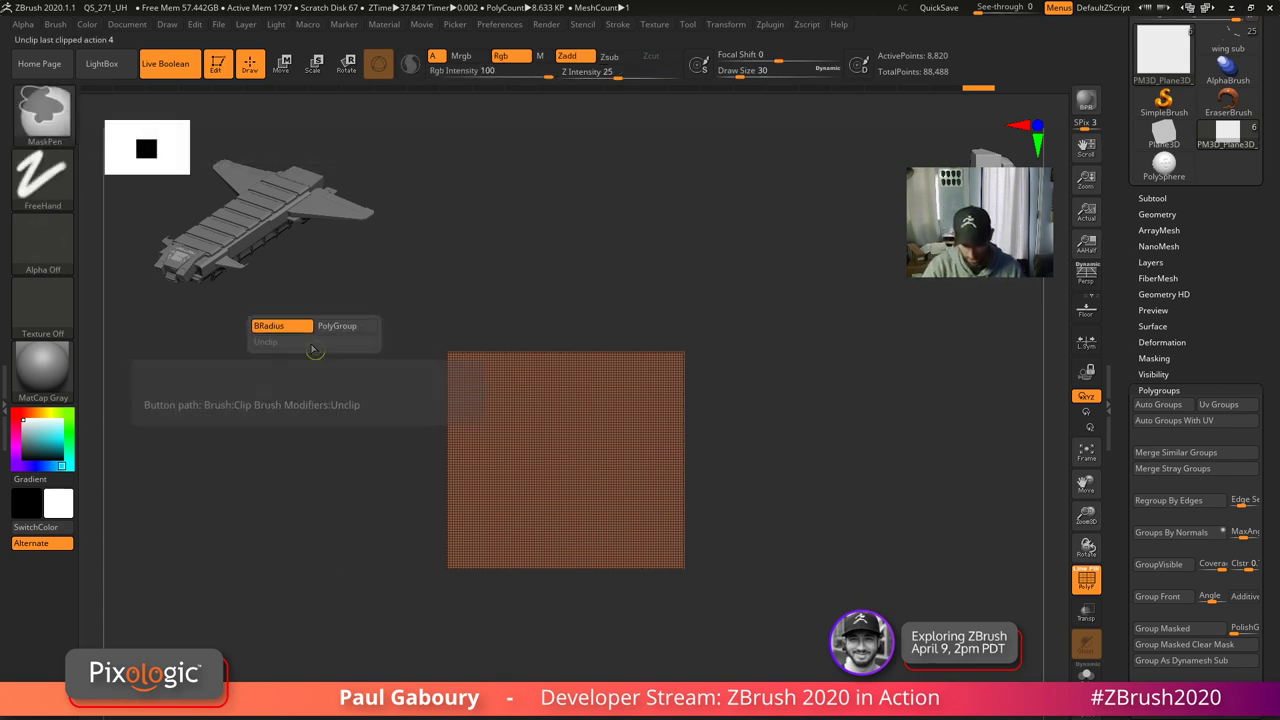
right_click_drag(438, 528, 447, 563, "alt")
right_click_drag(447, 563, 562, 549, "ctrl")
right_click_drag(562, 549, 527, 571, "alt")
mouse_move(527, 571)
right_mouse_down("ctrl")
mouse_move(556, 568)
mouse_move(547, 550)
right_mouse_up("ctrl")
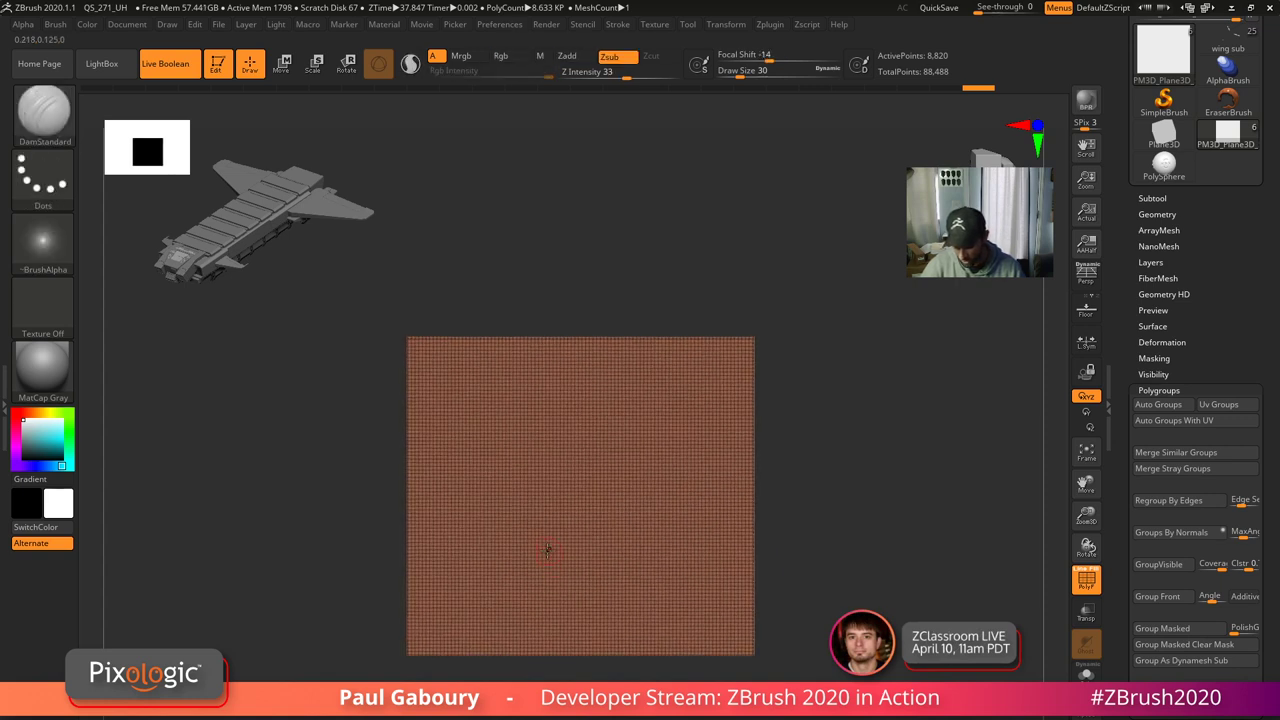
- Slice four parallel diagonal strips across the centre panel with SliceCurve and BRadius
key("ctrl+shift")
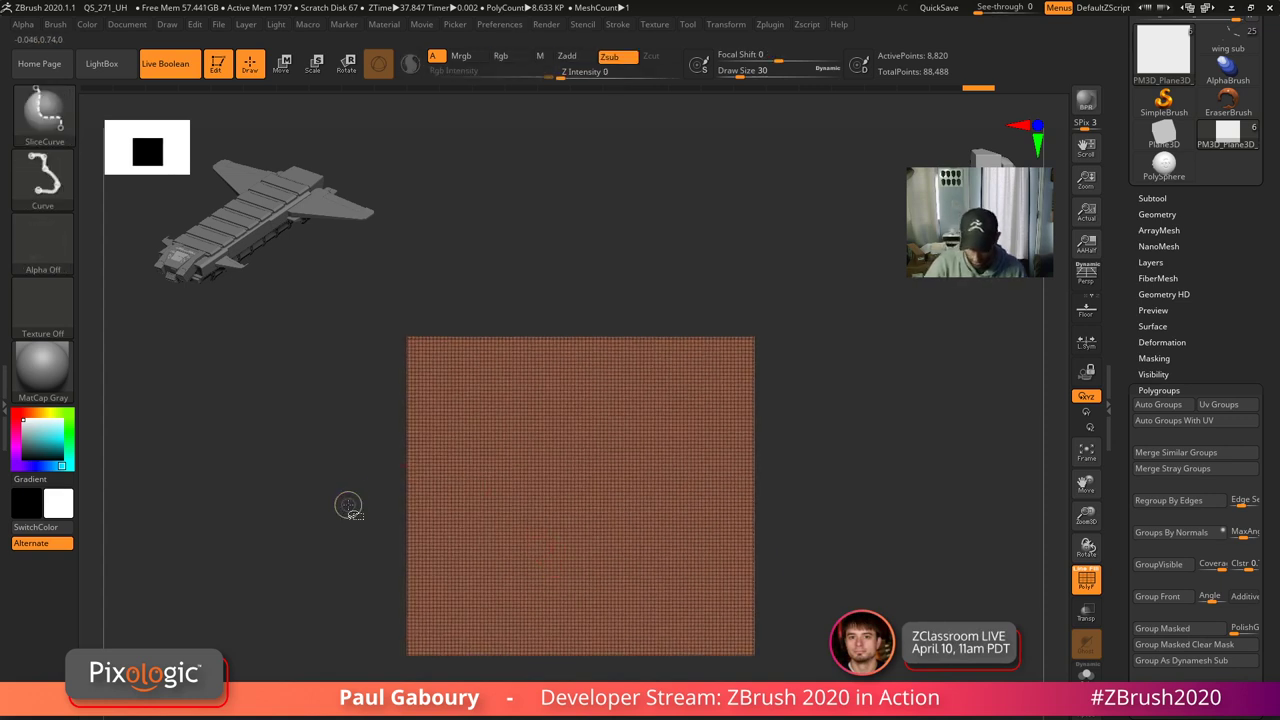
left_click_drag(324, 527, 731, 181, "ctrl+shift")
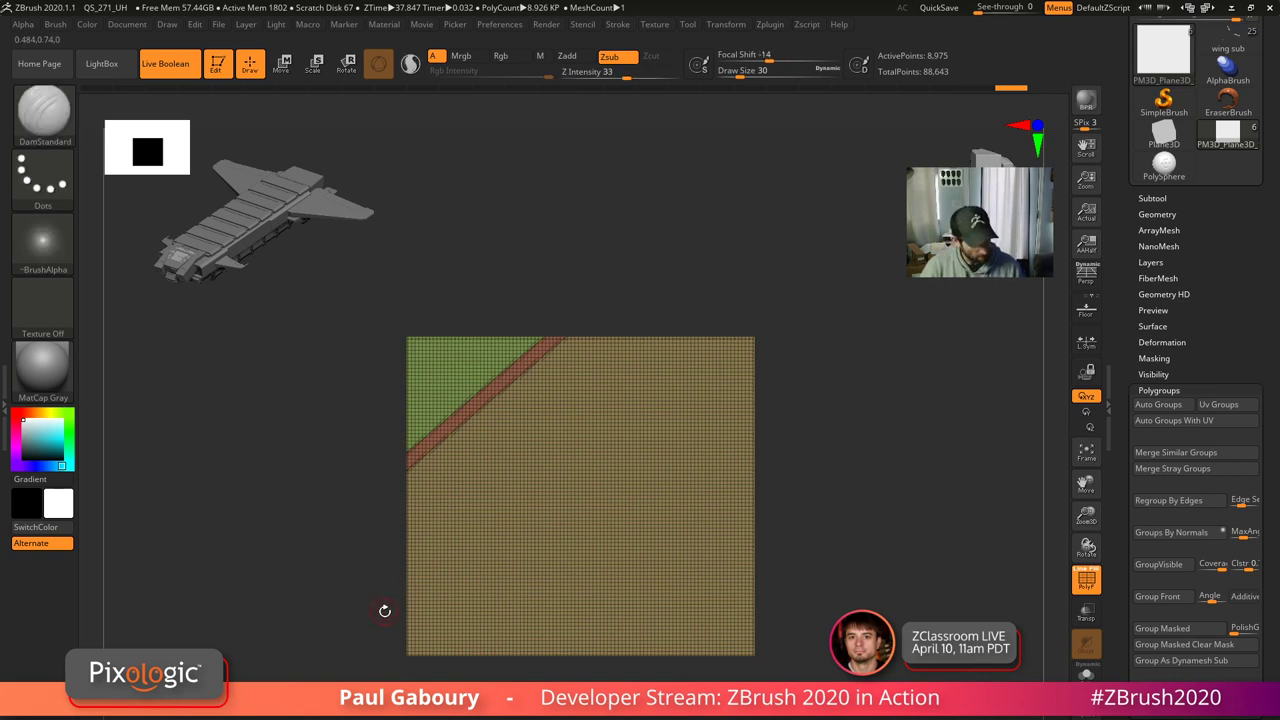
left_click_drag(385, 611, 788, 266, "ctrl+shift")
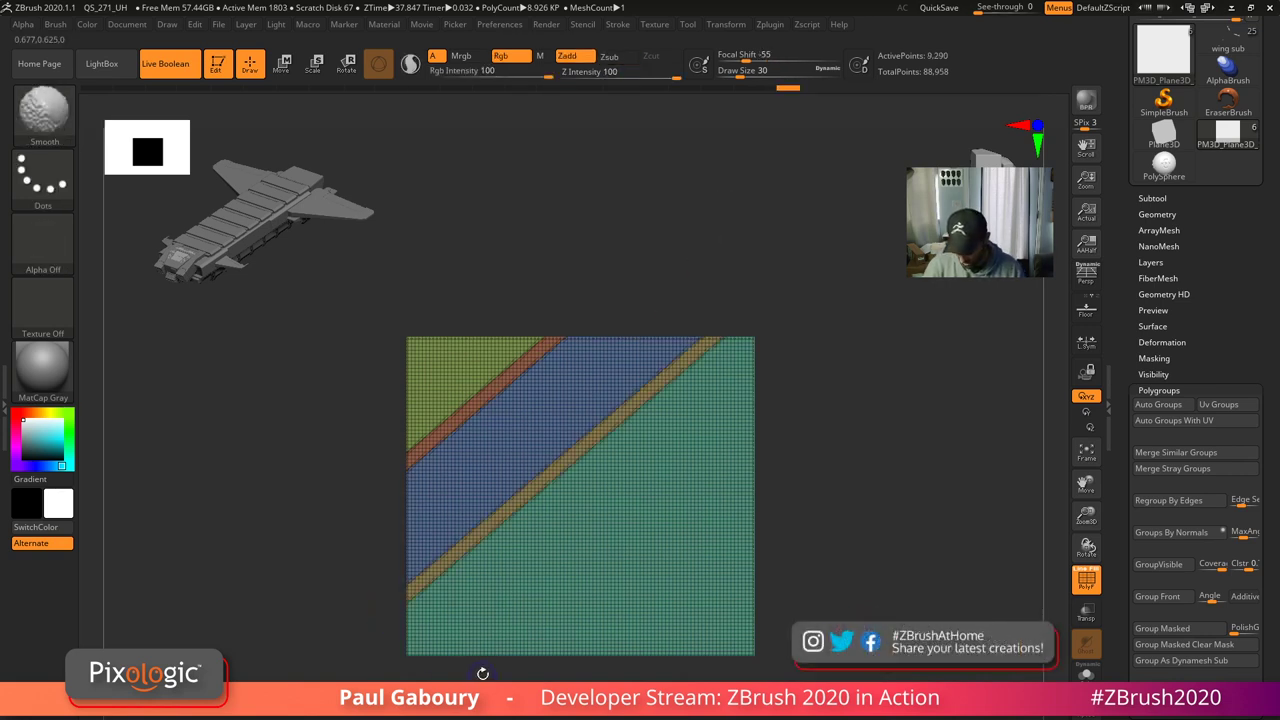
left_click_drag(482, 673, 503, 677, "ctrl+shift")
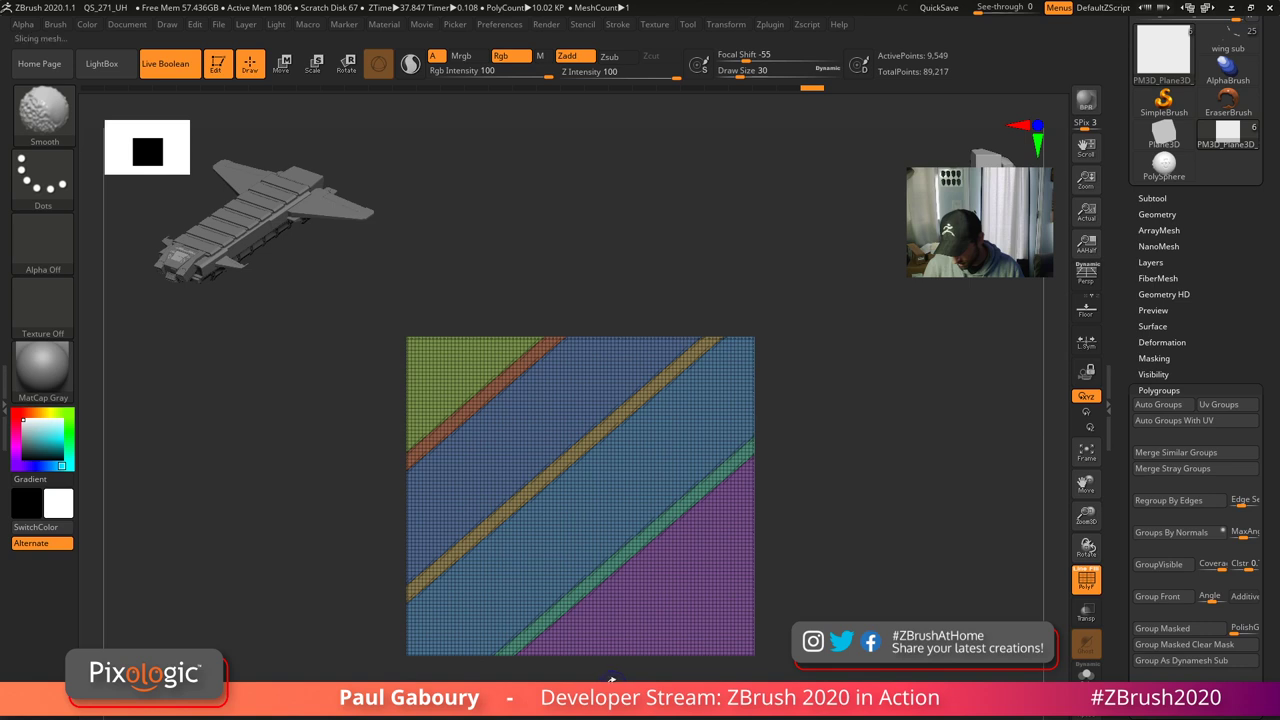
- Show the whole plane, then hide the bottom panel, lower-right corner, right panel and the centre areas between the diagonal strips
left_click(865, 619, "ctrl+shift")
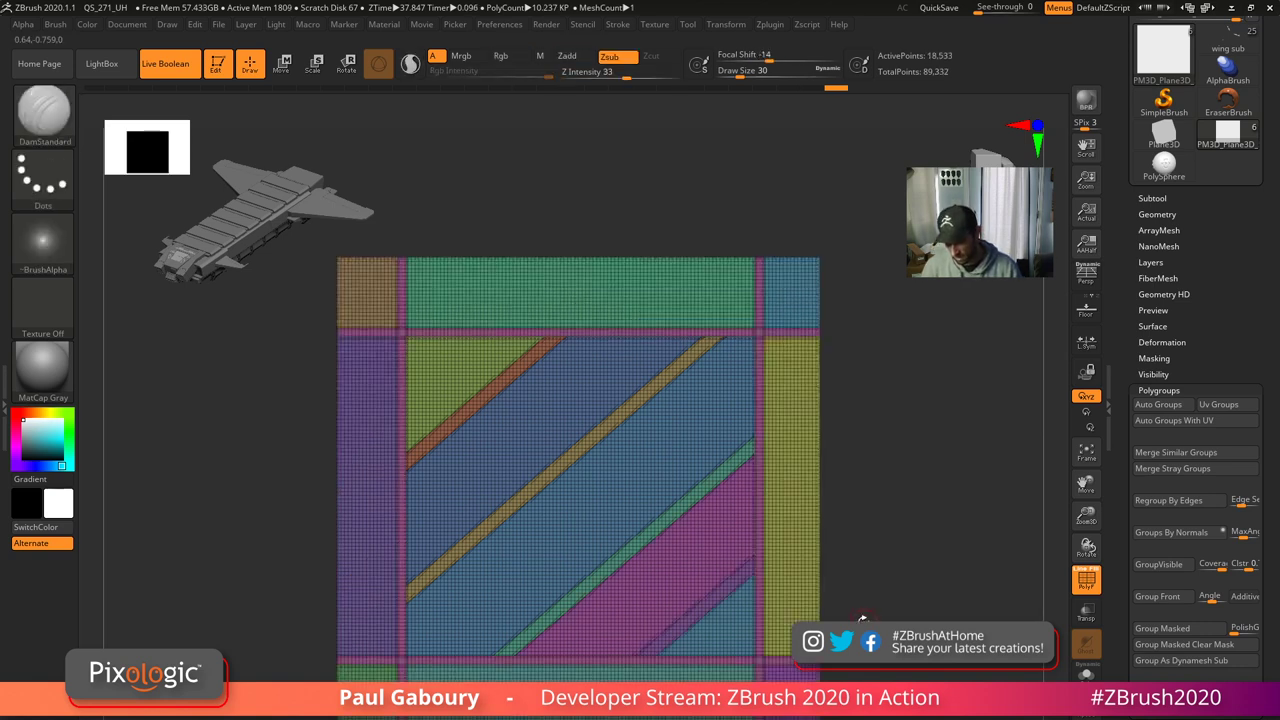
right_click_drag(868, 622, 868, 577, "ctrl")
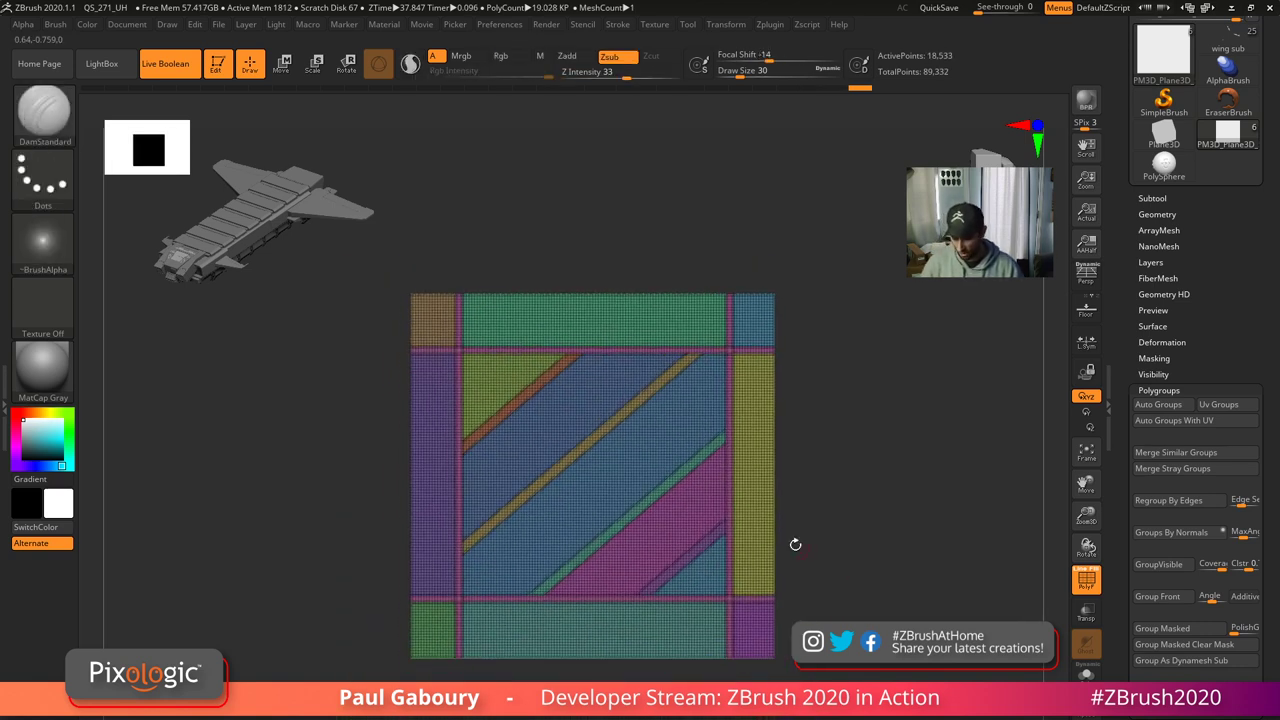
left_click(697, 623, "ctrl+shift")
left_click(696, 629, "ctrl+shift")
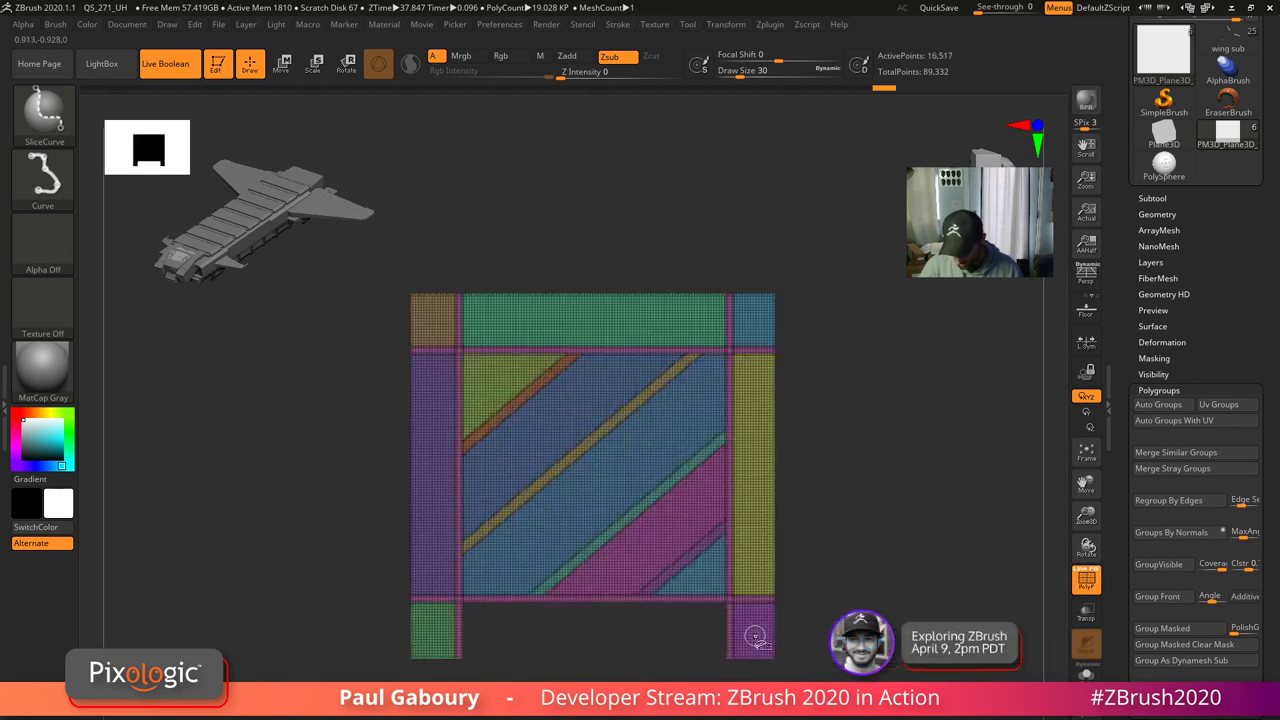
left_click(754, 636, "ctrl+shift")
left_click(753, 555, "ctrl+shift")
left_click(708, 567, "ctrl+shift")
left_click(657, 519, "ctrl+shift")
left_click(624, 480, "ctrl+shift")
left_click(569, 424, "ctrl+alt+shift")
left_click(510, 386, "ctrl+alt+shift")
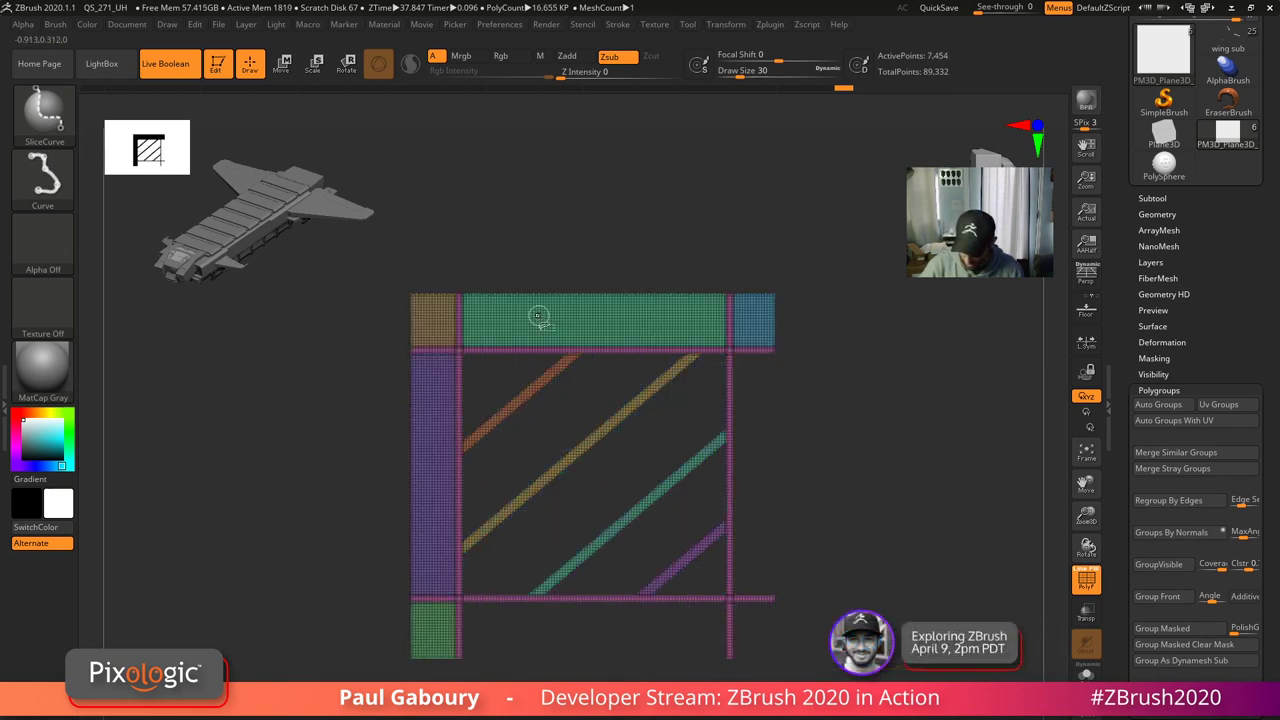
- Hide the remaining outer panels and corners, and view the strip pattern with the polygroup wireframe off and on
left_click(542, 318, "ctrl+alt+shift")
left_click(435, 320, "ctrl+alt+shift")
left_click(755, 330, "ctrl+alt+shift")
left_click(440, 495, "ctrl+alt+shift")
left_click(435, 635, "ctrl+alt+shift")
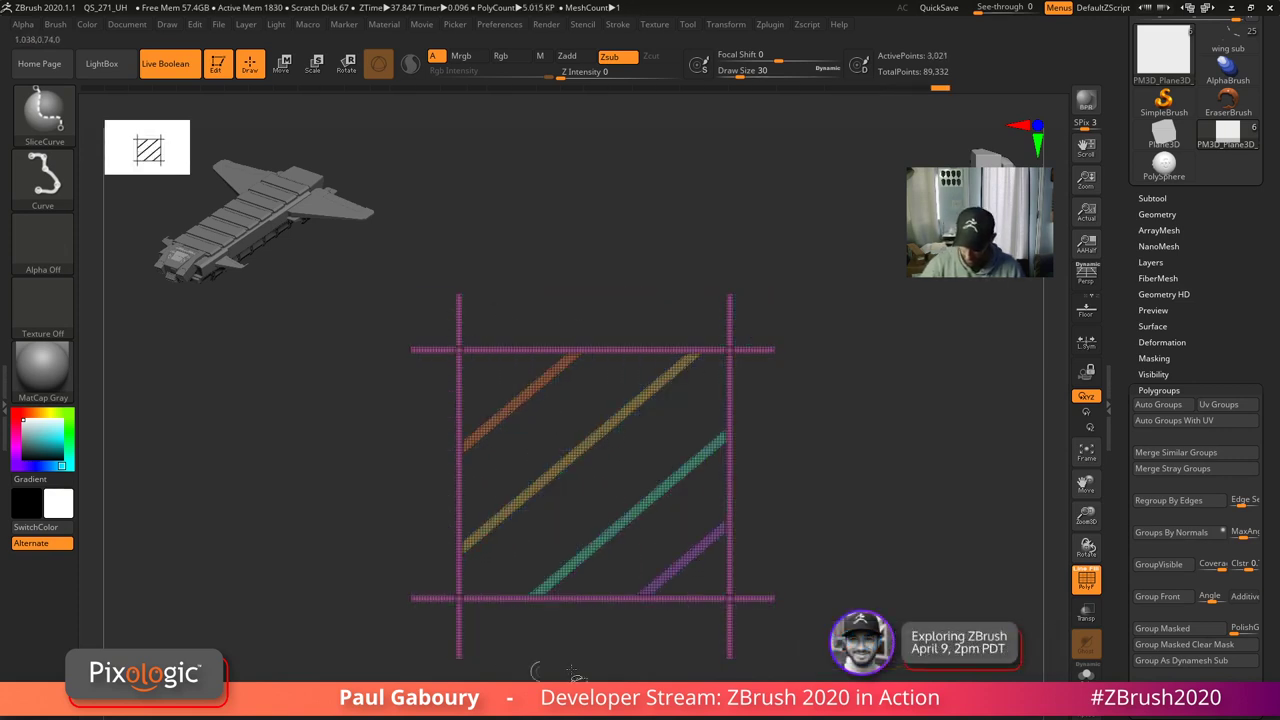
key("shift+f")
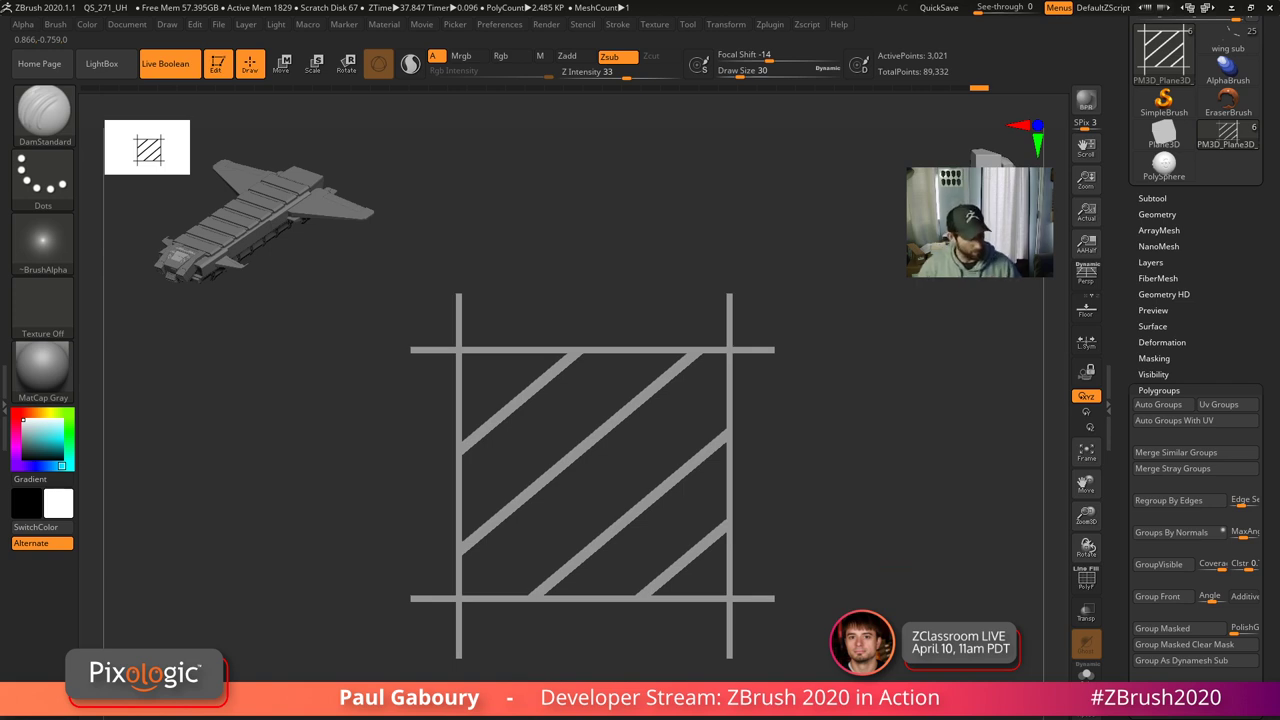
key("shift+f")
- Show the whole plane and undo the panel hiding, diagonal slices and Auto Groups back to the four border strips
left_click(850, 560, "ctrl+shift")
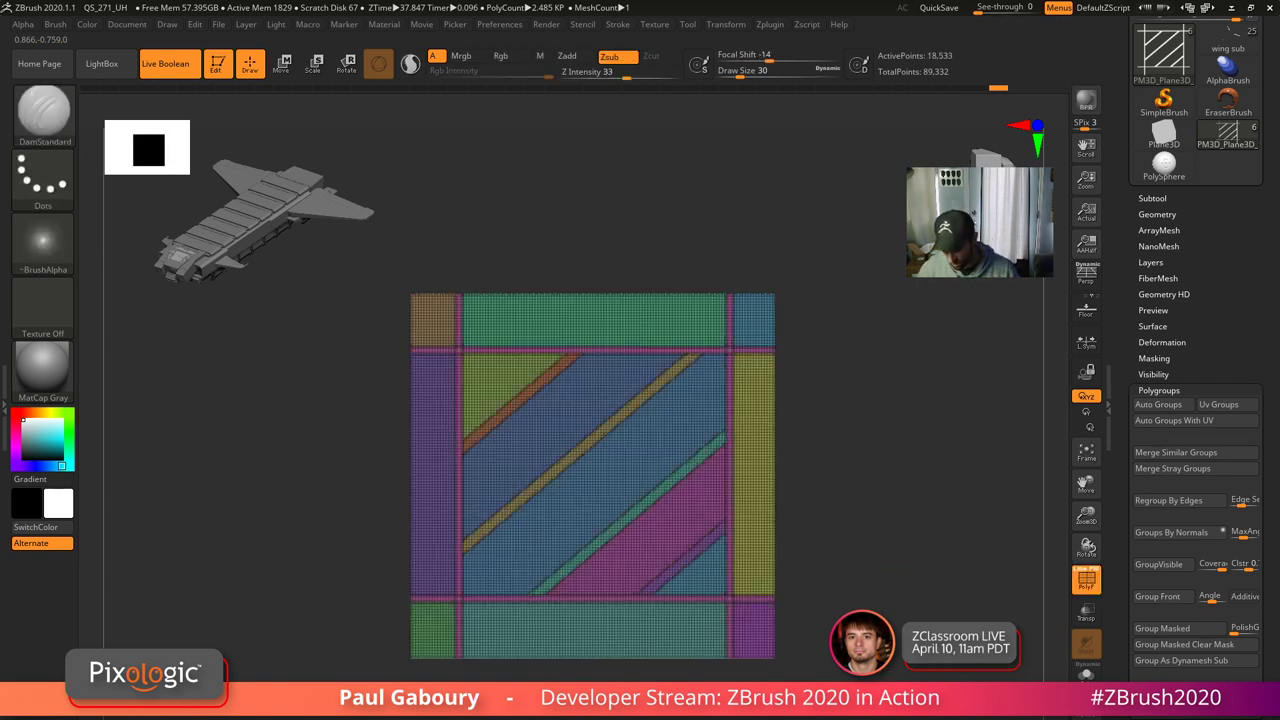
key("ctrl+z")
key("ctrl+z")
key("ctrl+z")
key("ctrl+z")
key("ctrl+z")
key("ctrl+z")
key("ctrl+z")
key("ctrl+z")
key("ctrl+z")
key("ctrl+z")
key("ctrl+z")
key("ctrl+z")
key("ctrl+z")
key("ctrl+z")
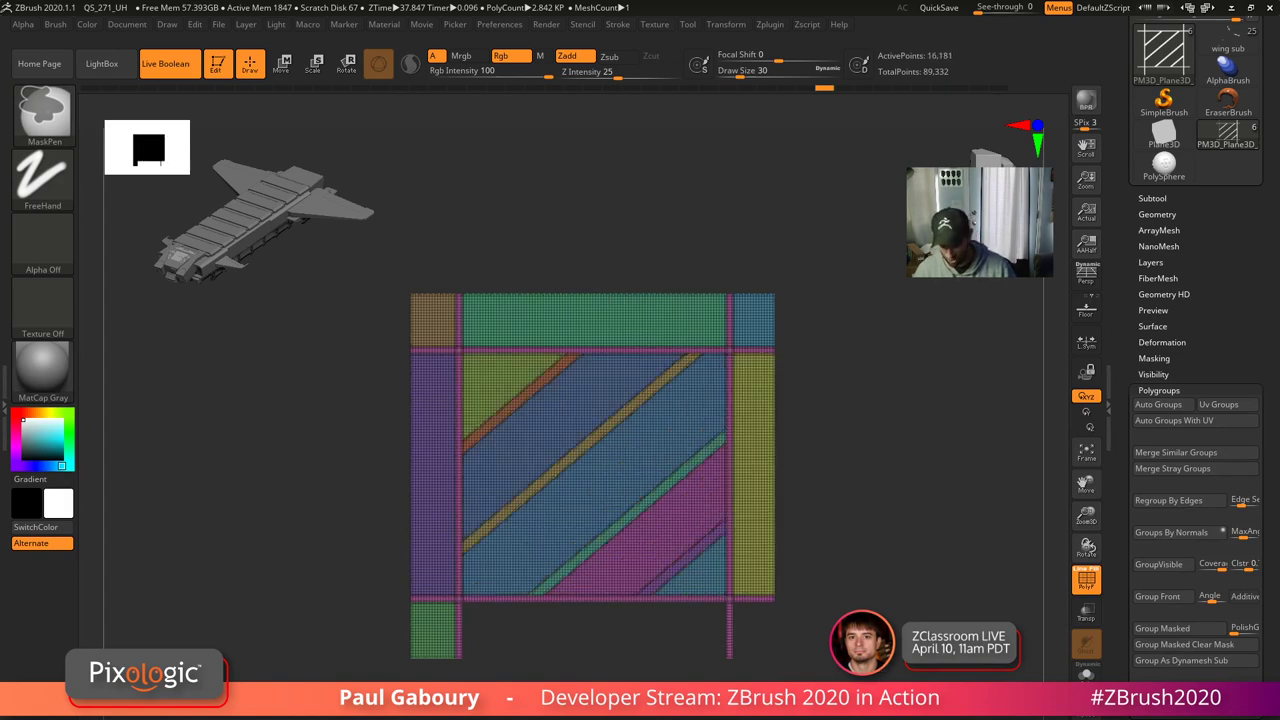
key("ctrl+z")
key("ctrl+z")
key("ctrl+z")
key("ctrl+z")
key("ctrl+z")
key("ctrl+z")
key("ctrl+z")
key("ctrl+z")
key("ctrl+z")
key("ctrl+z")
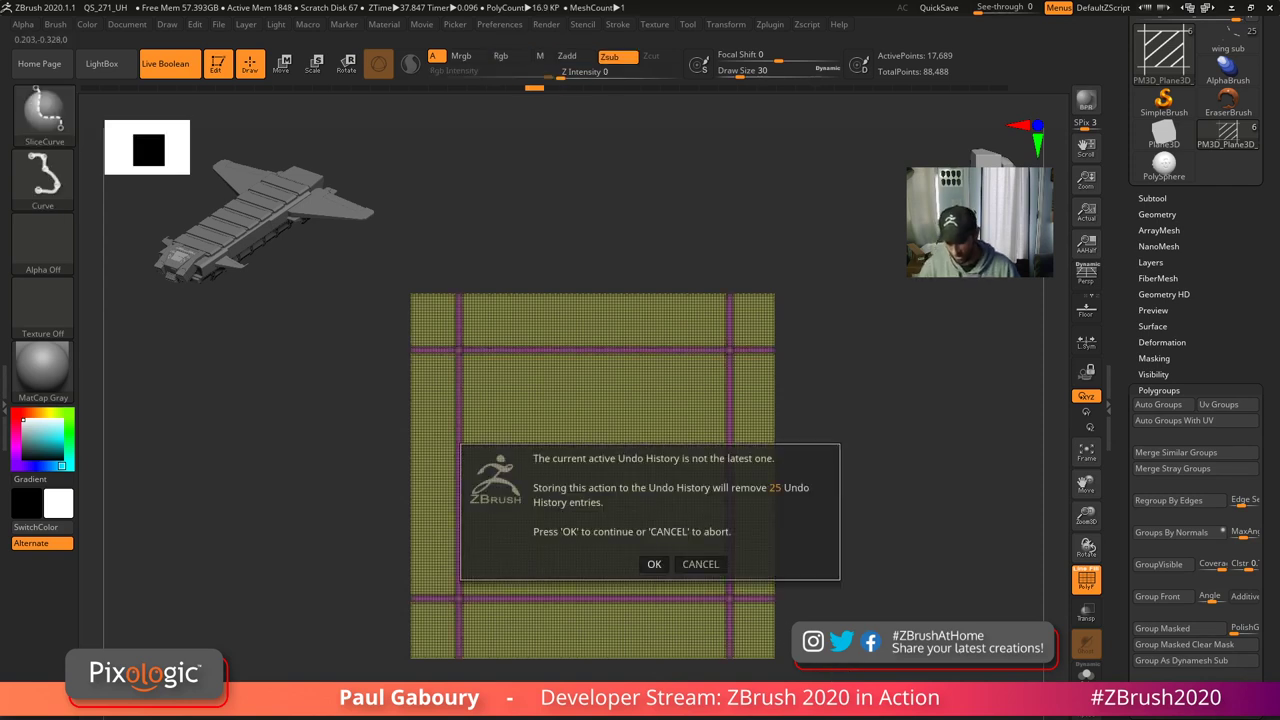
- Accept discarding the newer undo history and slice one diagonal strip across an unsliced plane with SliceCurve
left_click(655, 566)
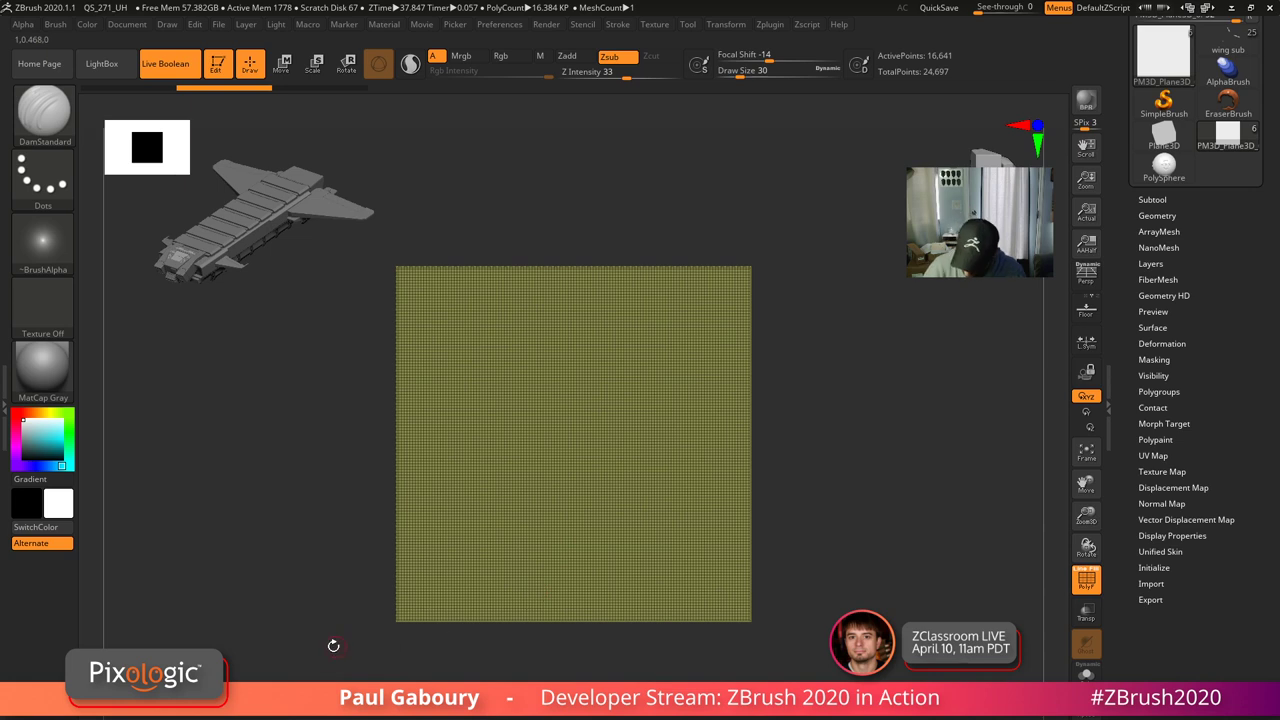
left_click_drag(290, 646, 743, 172, "ctrl+shift")
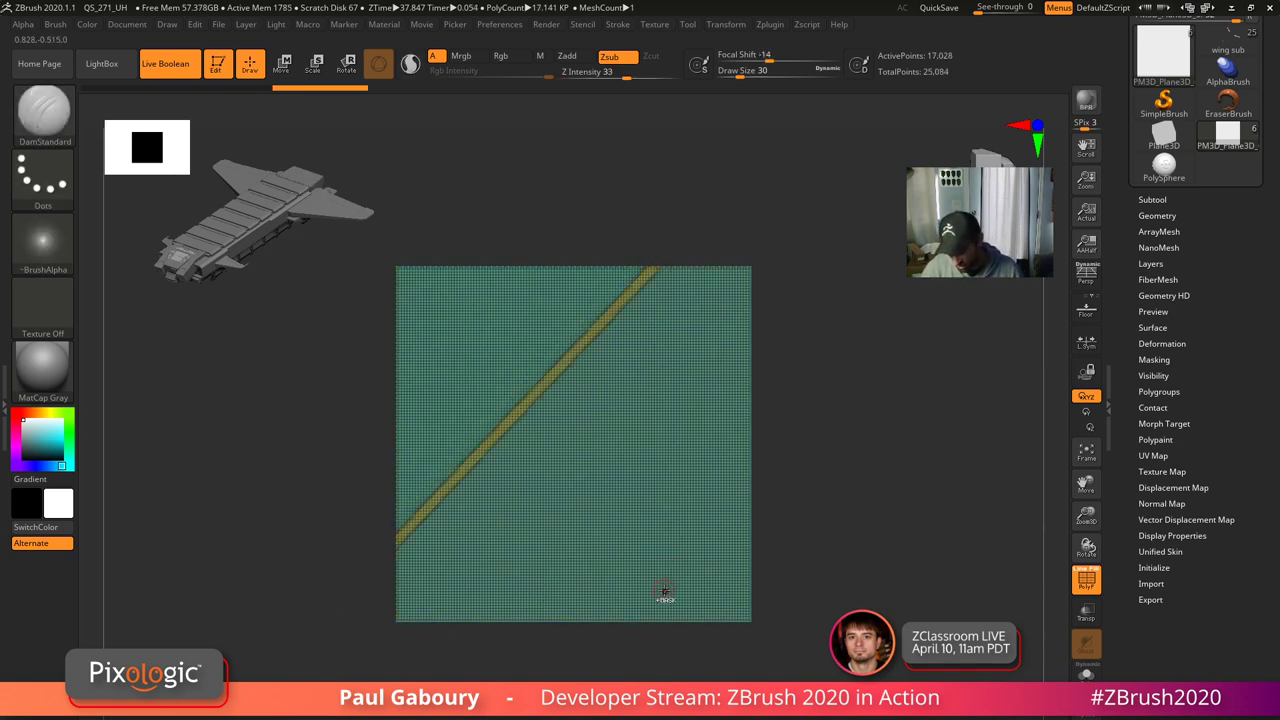
- Undo the diagonal strip and slice a square outline into the plane's lower-right area with SliceRect
key("ctrl+z")
left_click(53, 123, "ctrl+shift")
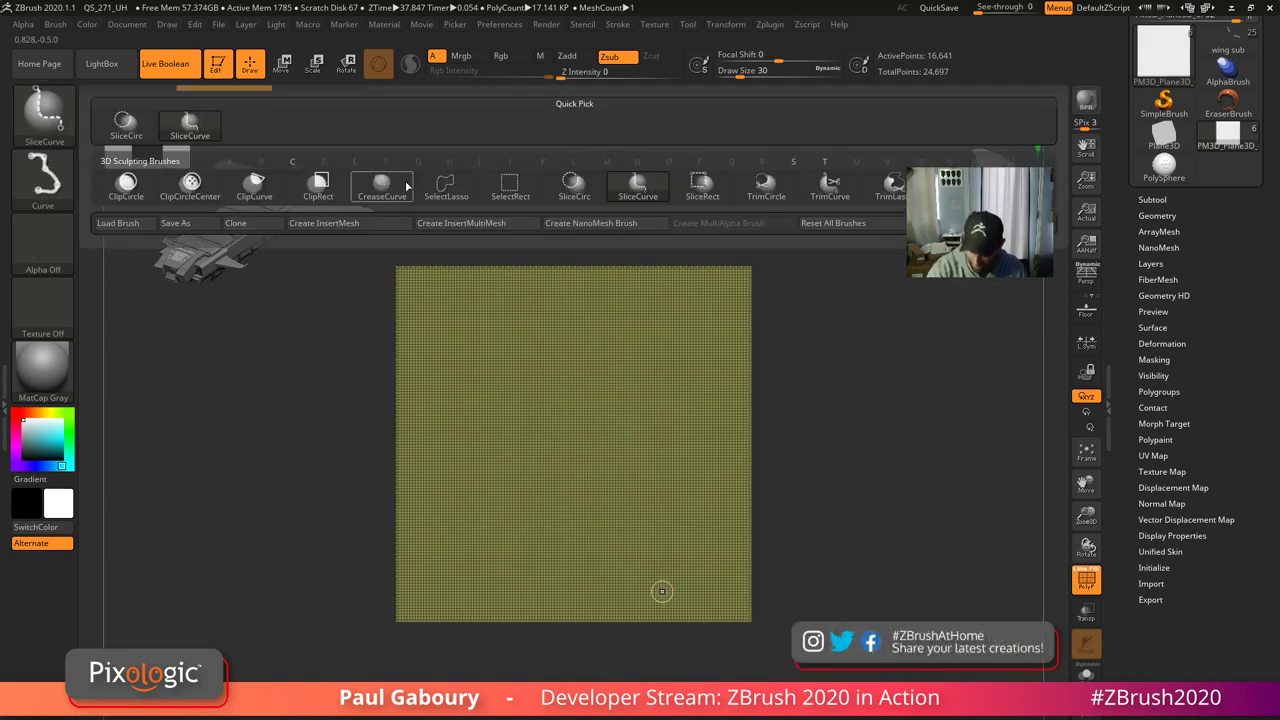
left_click(702, 185)
mouse_move(556, 416)
left_mouse_down()
mouse_move(706, 557)
mouse_move(708, 574)
left_mouse_up()
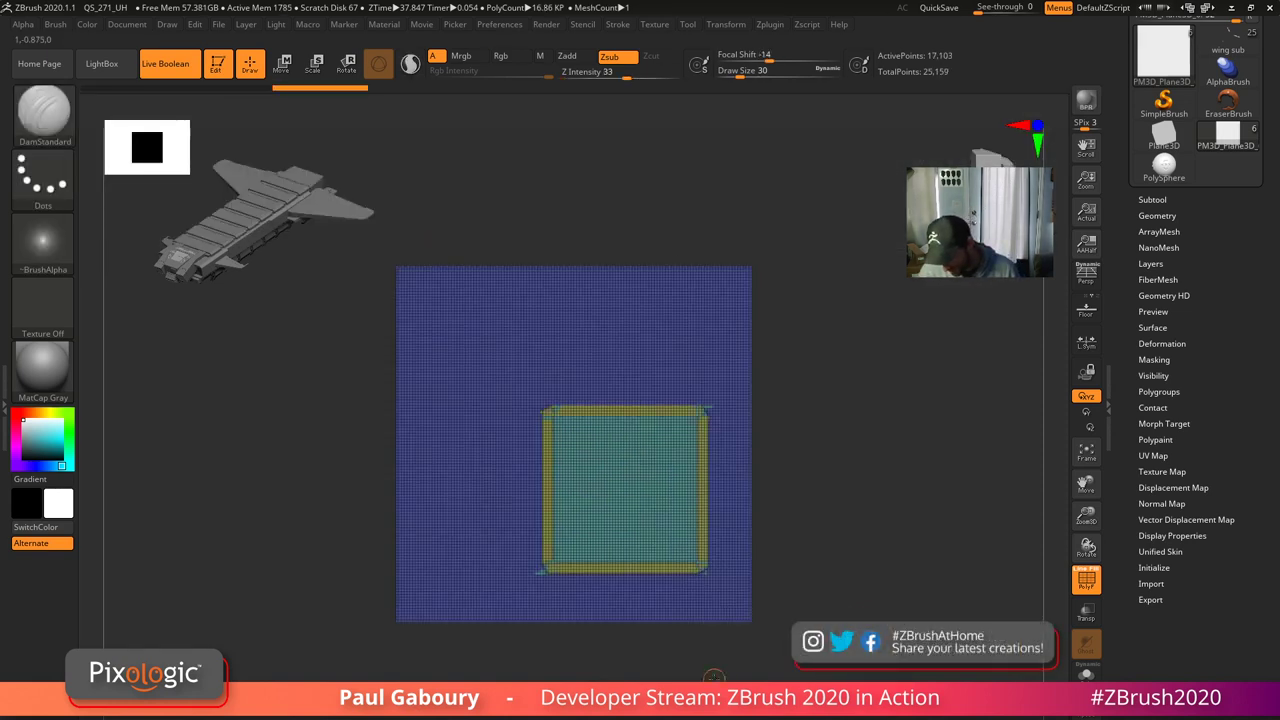
- Undo the square slice, isolate a square region there, shrink its visible area and make it a separate polygroup before showing the whole plane
key("ctrl+z")
mouse_move(656, 508)
left_mouse_down("ctrl+shift")
mouse_move(736, 618)
mouse_move(674, 543)
mouse_move(718, 586)
left_mouse_up("ctrl+shift")
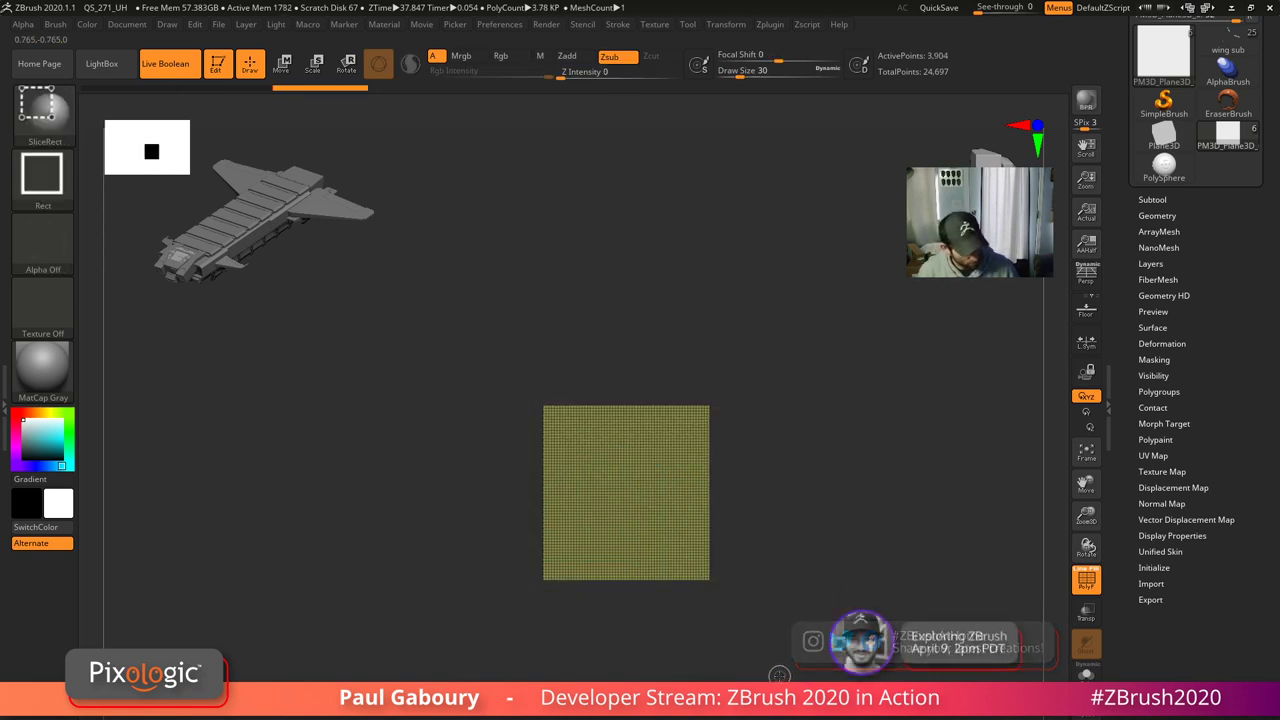
key("ctrl+shift+s")
key("ctrl+shift+Down")
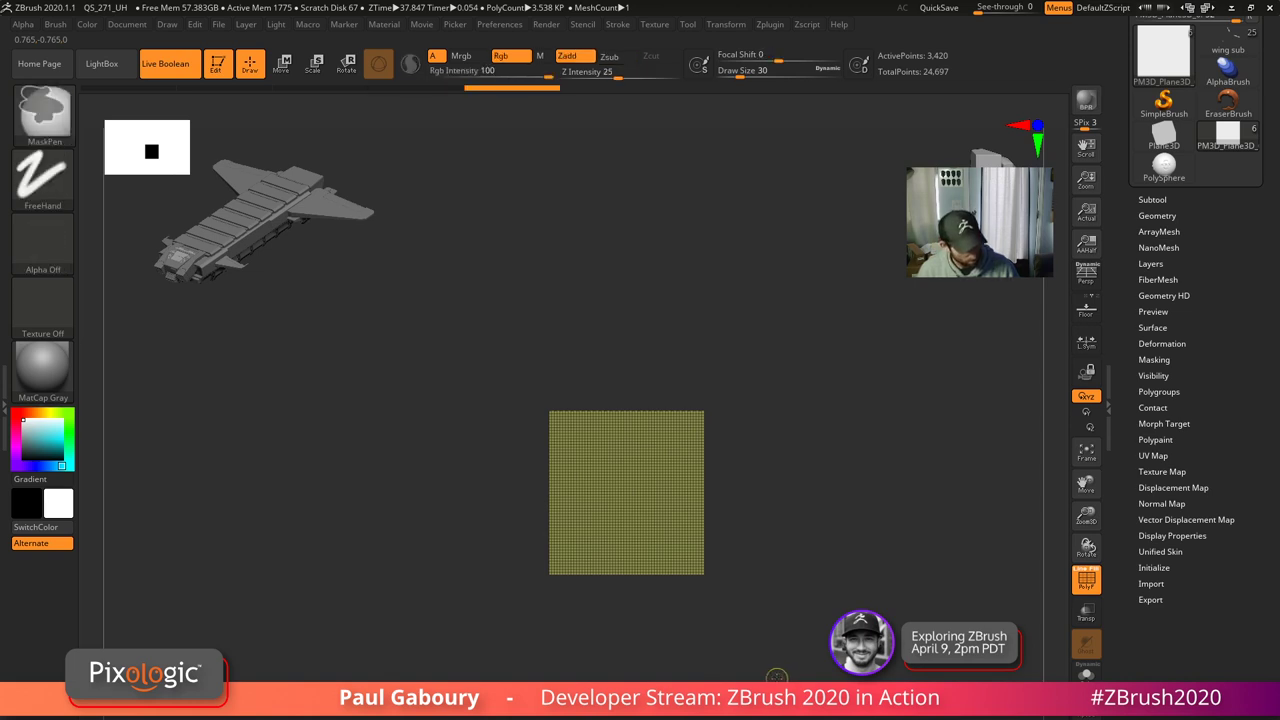
key("ctrl+w")
left_click(778, 676, "ctrl+shift")
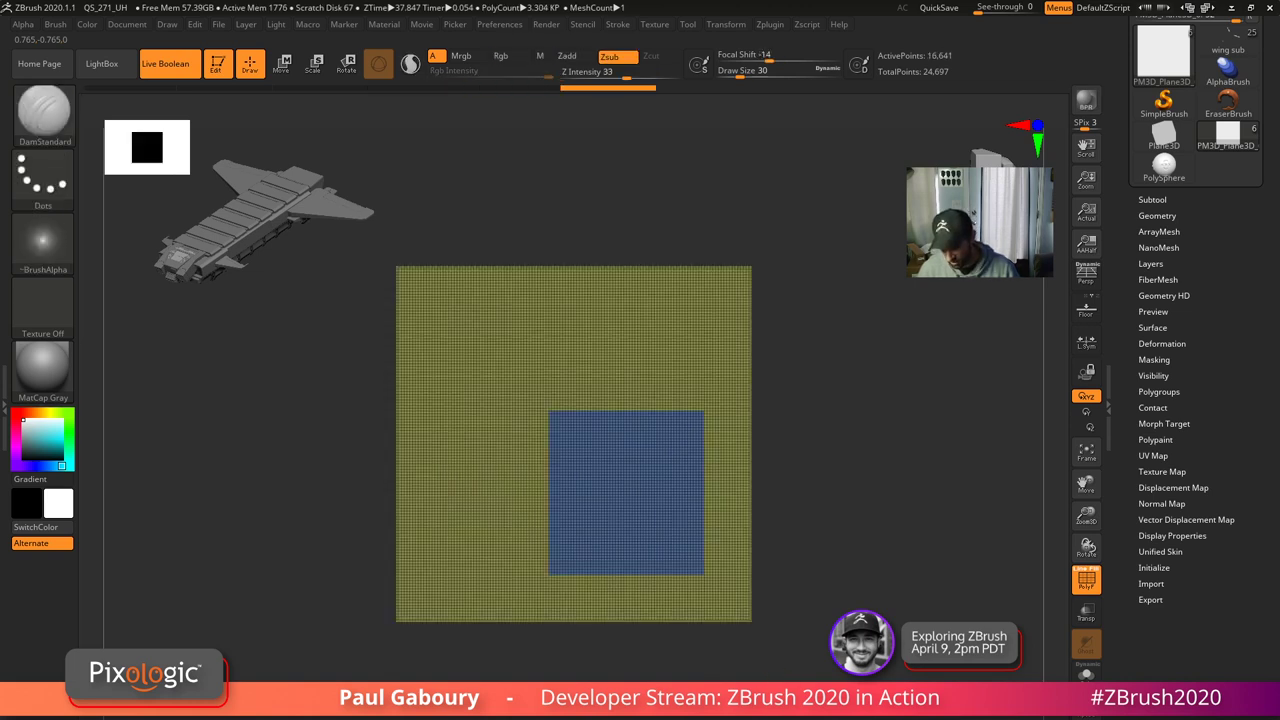
- Isolate the square polygroup, shrink its visible area, regroup the inner part and show the whole plane
left_click(674, 502, "ctrl+shift")
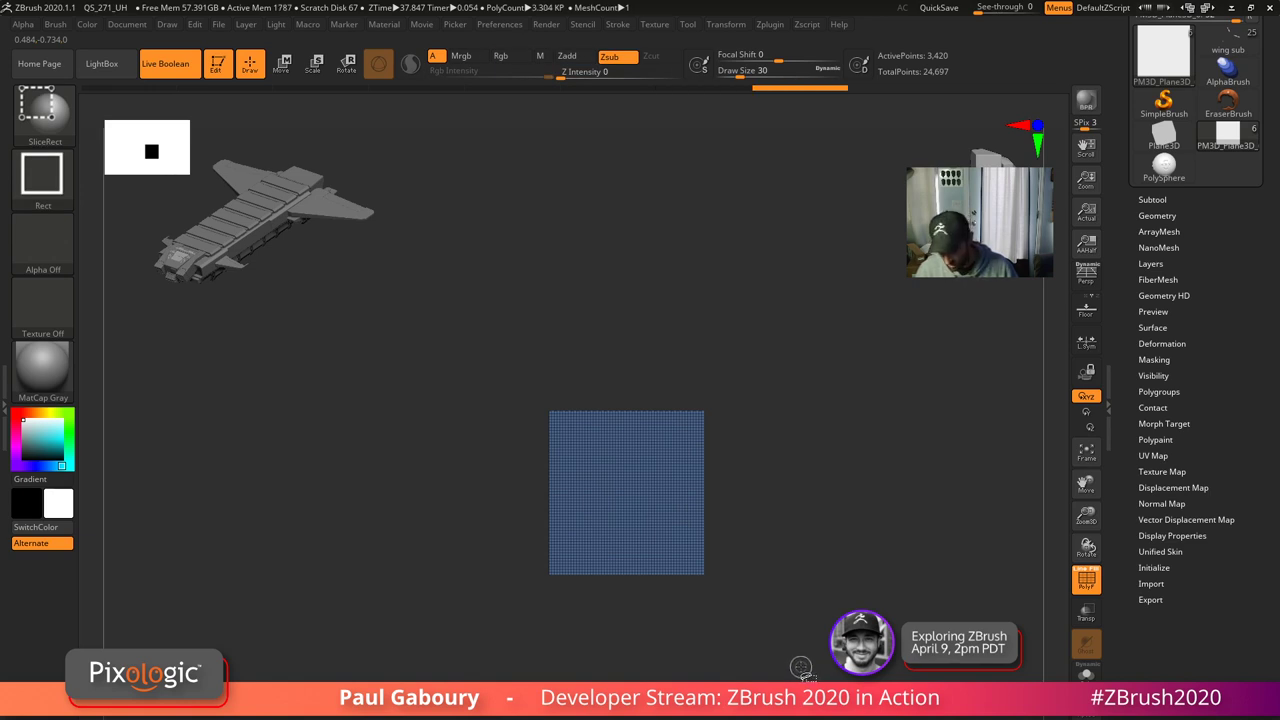
key("ctrl+shift+s")
key("ctrl+shift+s")
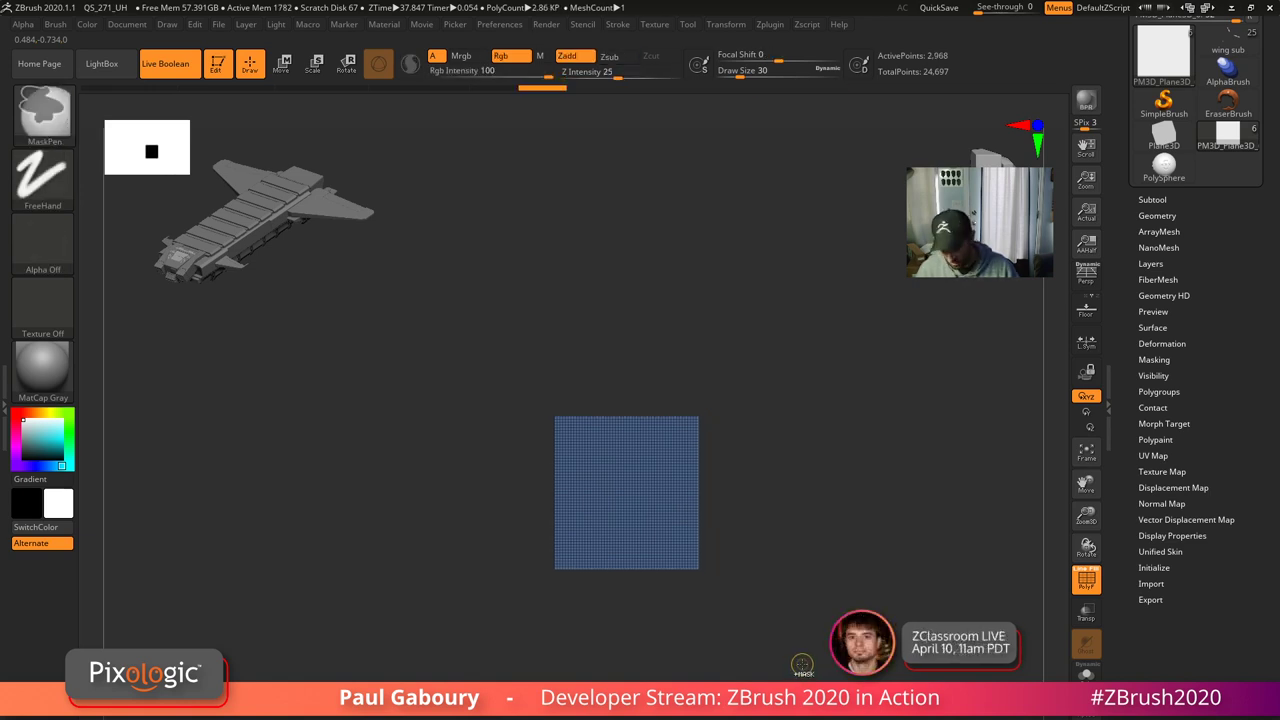
left_click(803, 665, "ctrl+shift")
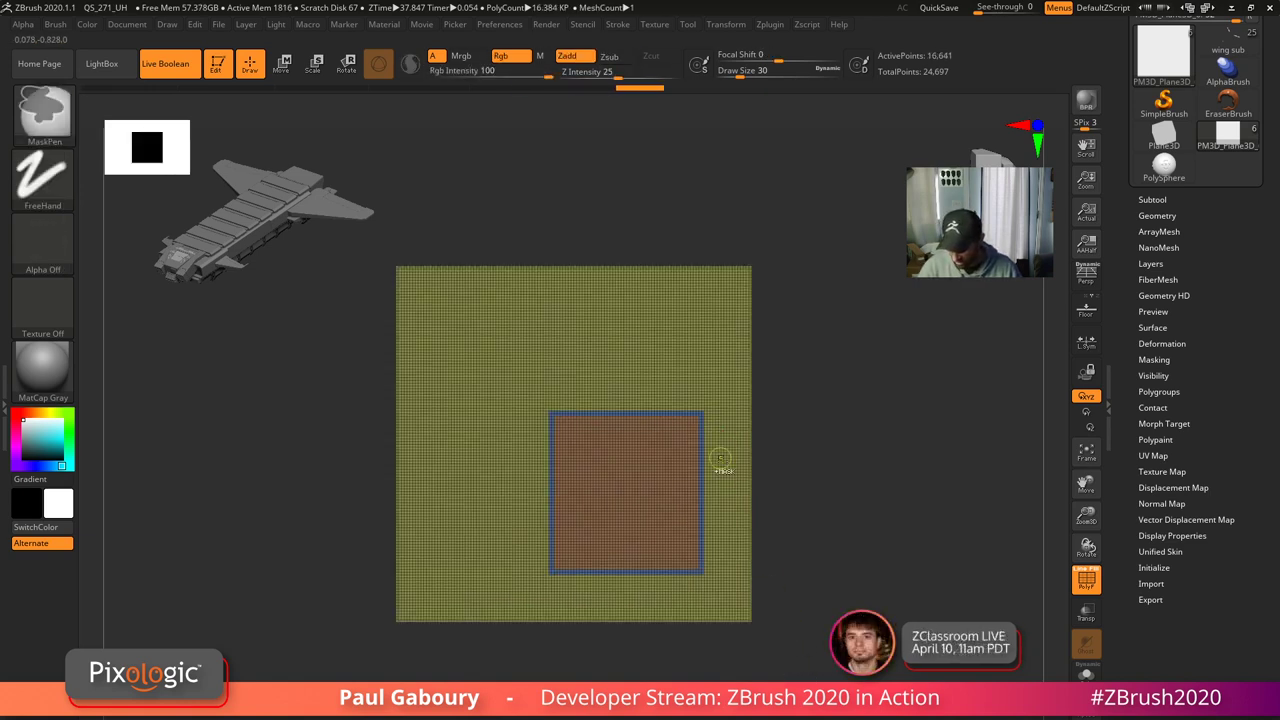
- Isolate the square border ring to inspect it, show the whole plane and toggle the polygroup wireframe off and on
left_click(702, 451, "ctrl+shift")
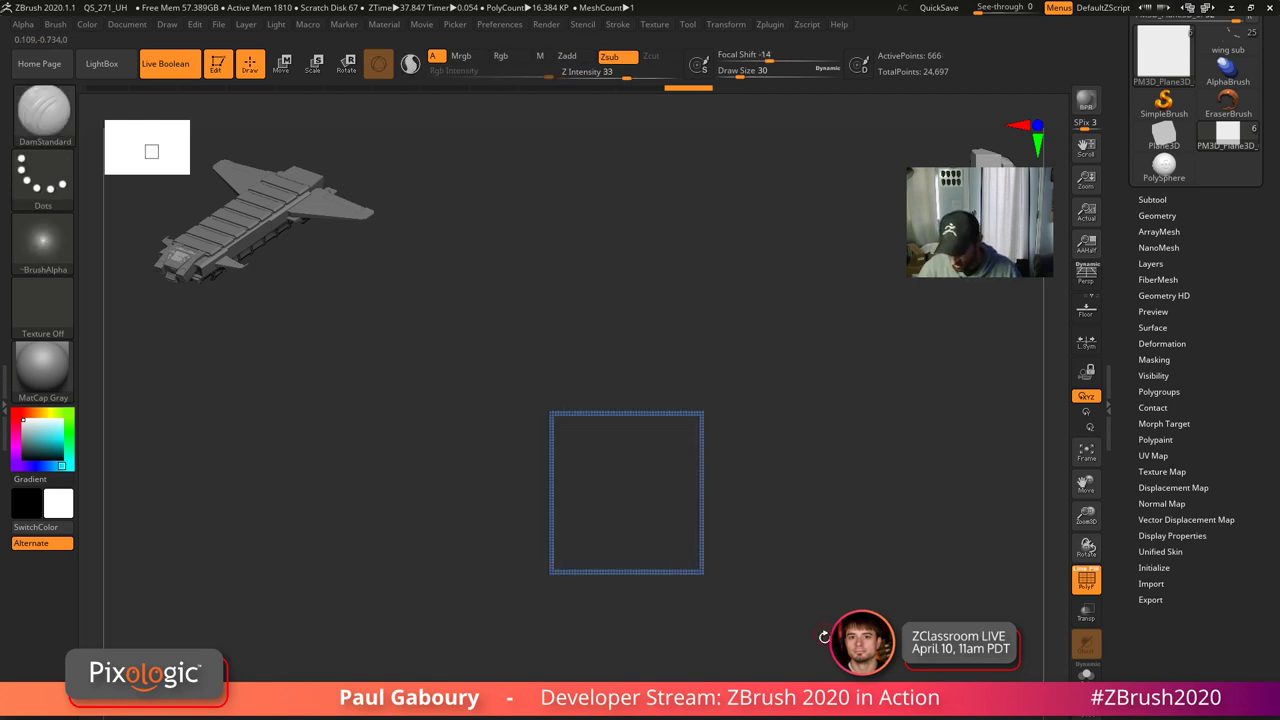
mouse_move(824, 637)
right_mouse_down("ctrl")
mouse_move(821, 694)
mouse_move(818, 651)
right_mouse_up("ctrl")
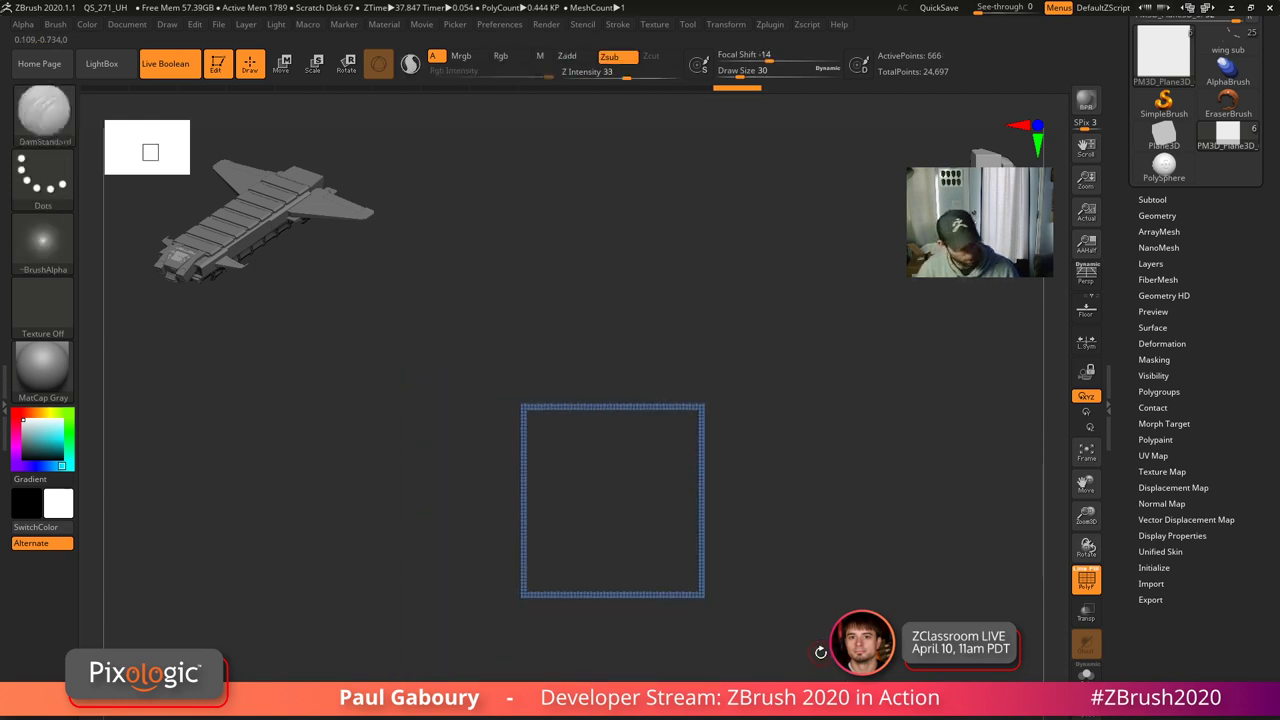
key("shift+f")
key("ctrl+z")
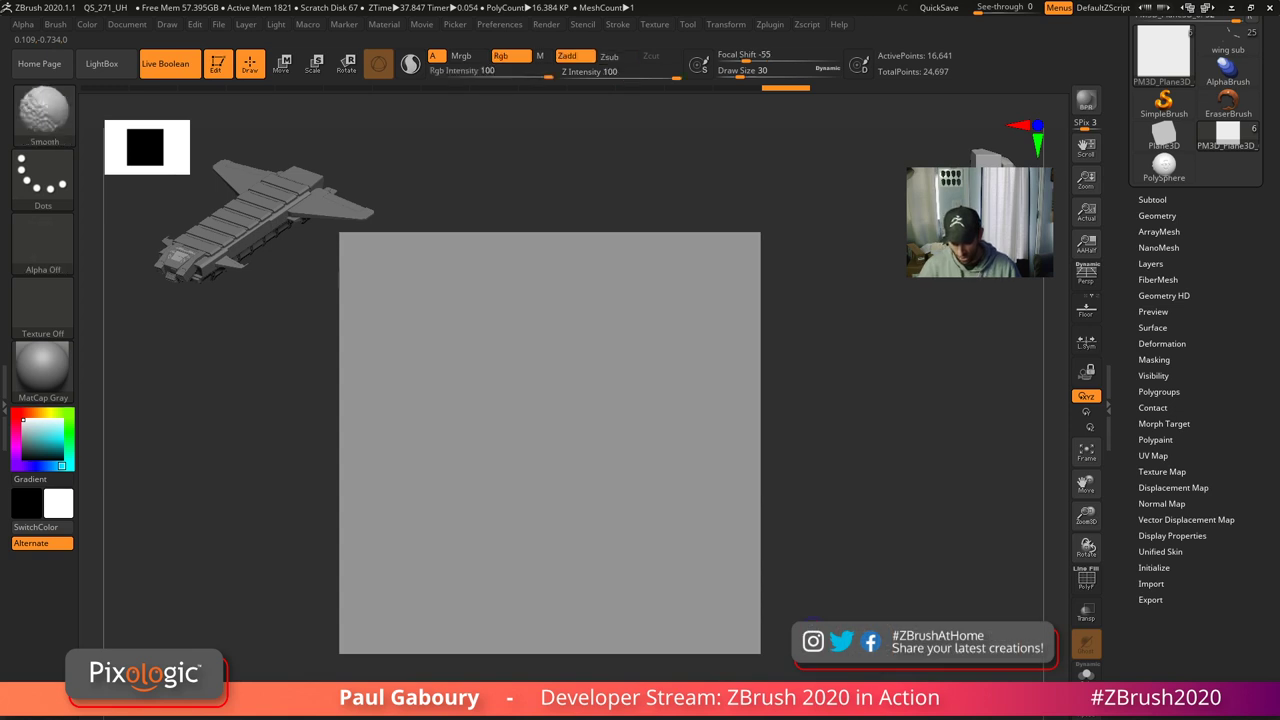
key("shift+f")
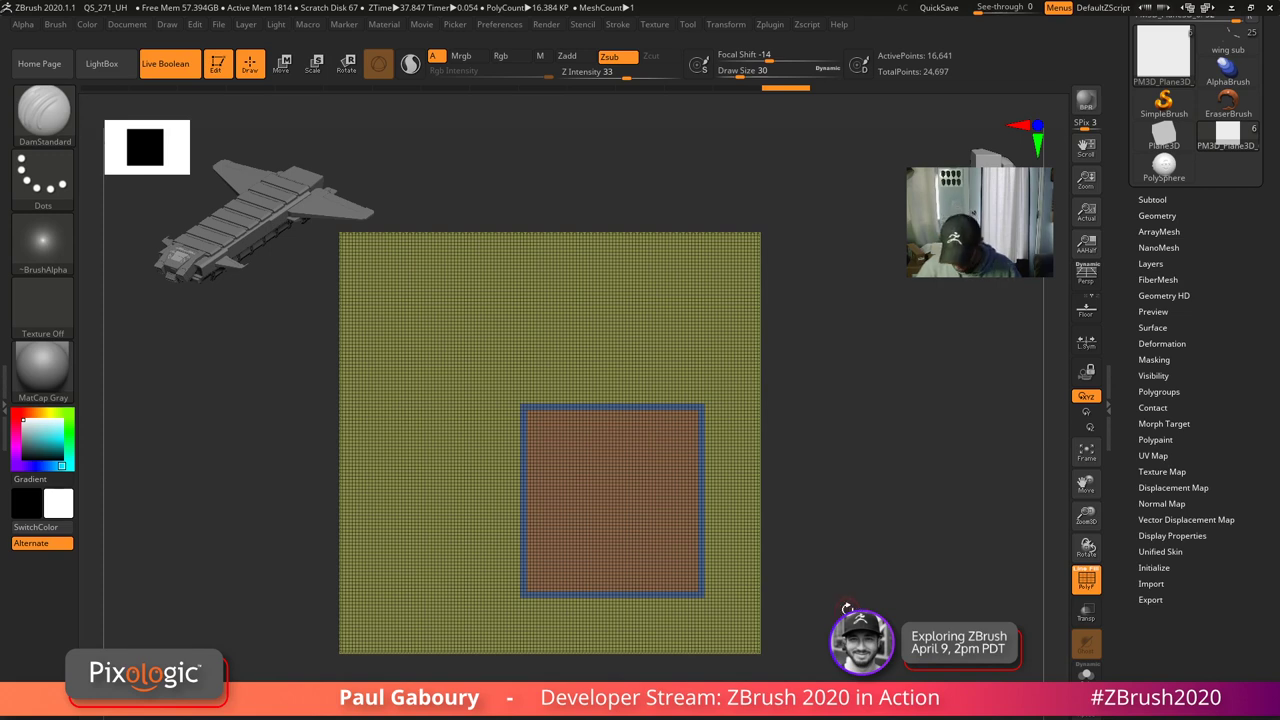
- Undo the square grouping and visibility changes back to the unsliced plane with a single polygroup
left_click_drag(847, 609, 868, 605, "alt")
key("ctrl+z")
key("ctrl+z")
key("ctrl+z")
key("ctrl+z")
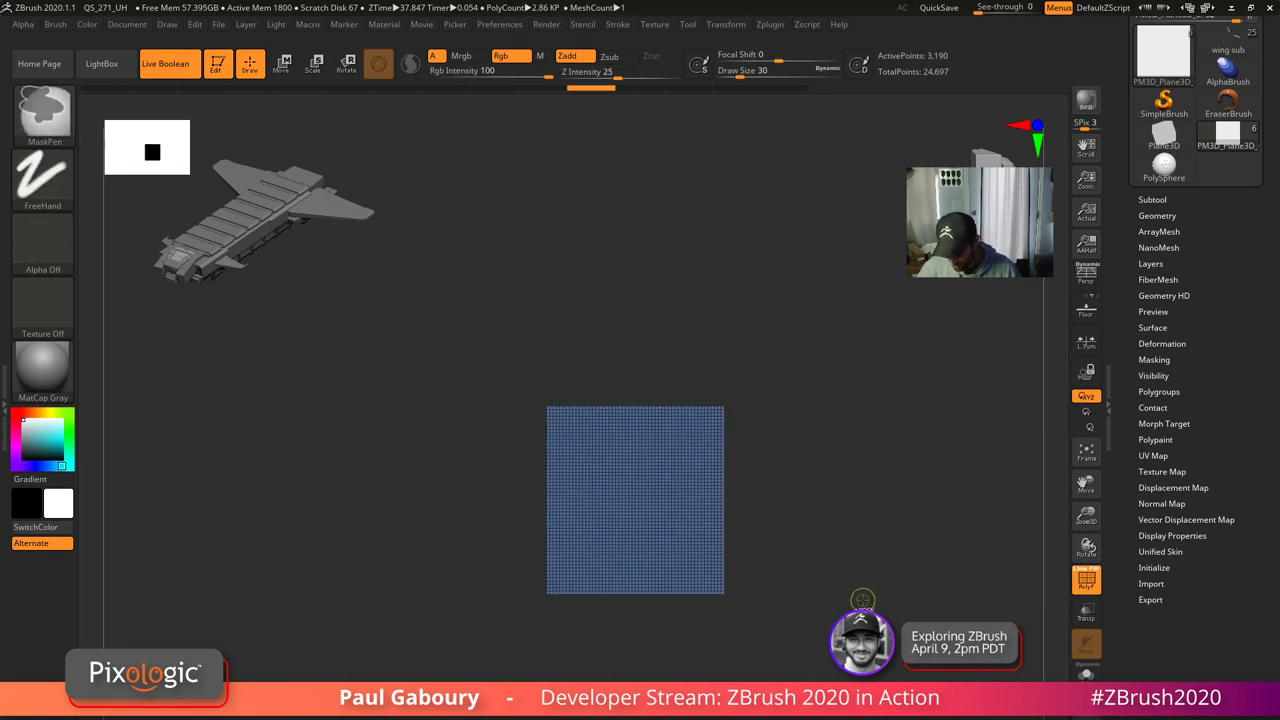
key("ctrl+z")
key("ctrl+z")
key("ctrl+z")
key("ctrl+z")
key("ctrl+z")
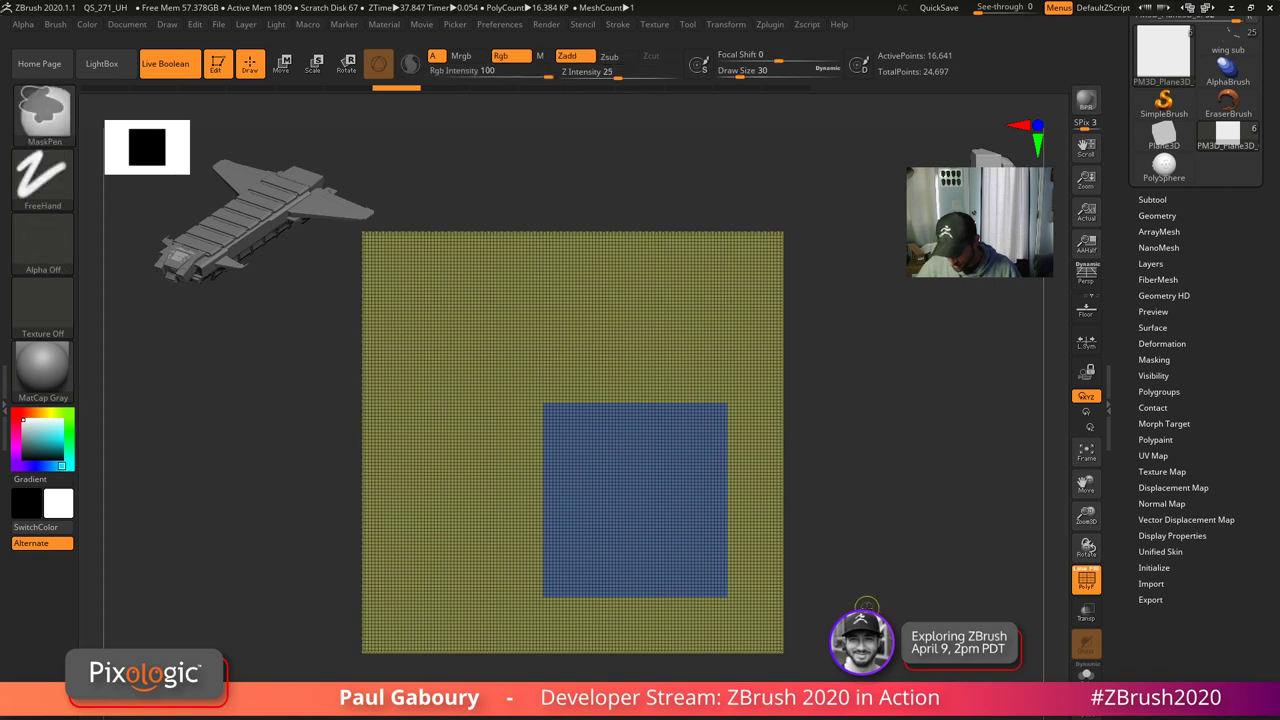
key("ctrl+z")
key("ctrl+z")
key("ctrl+z")
key("ctrl+z")
left_click(867, 606, "ctrl+shift")
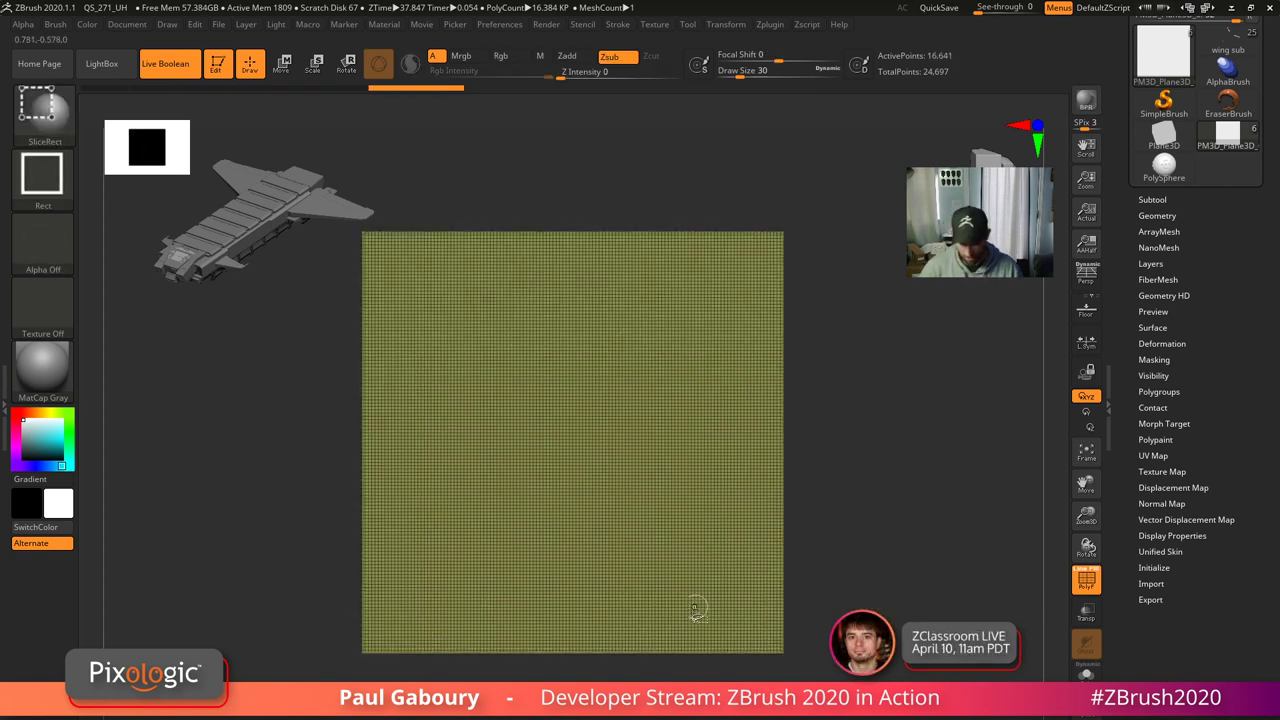
- Slice a horizontal strip across the plane's lower part and a vertical strip rising from it with SliceCurve
key("b")
key("d")
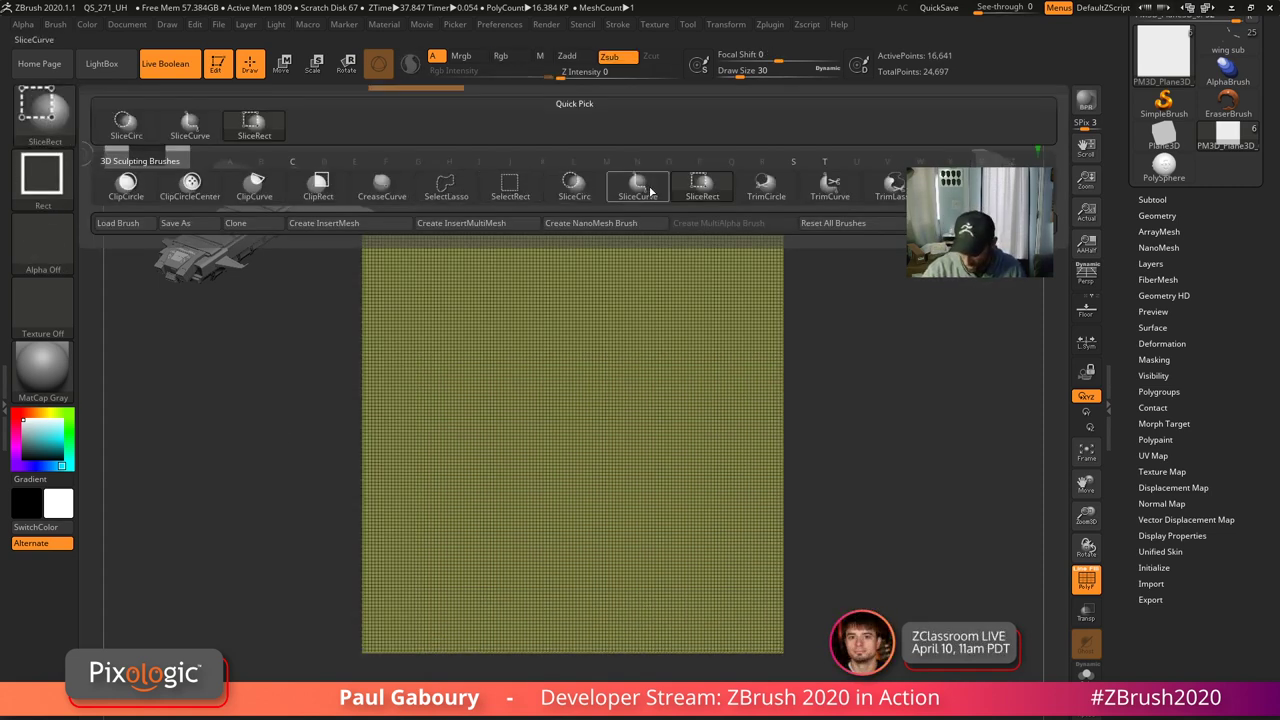
key("s")
left_click_drag(176, 549, 946, 534, "ctrl+shift")
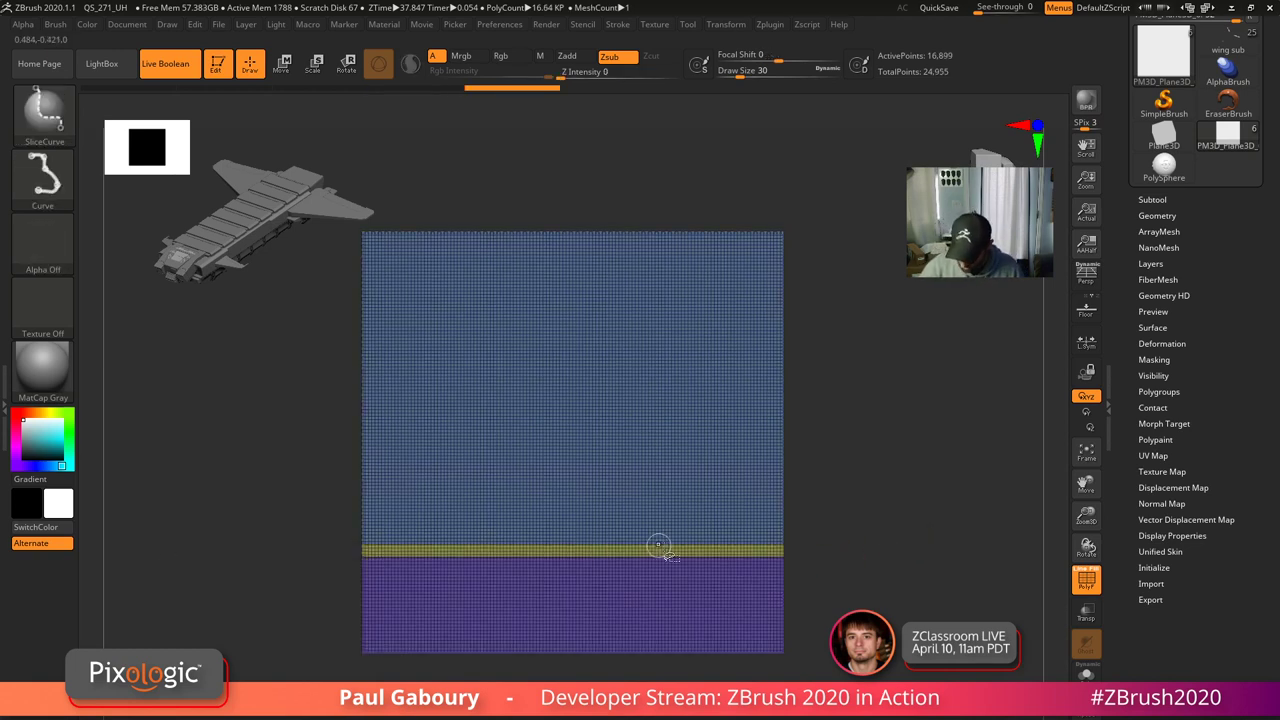
left_click_drag(671, 549, 673, 141, "ctrl+shift")
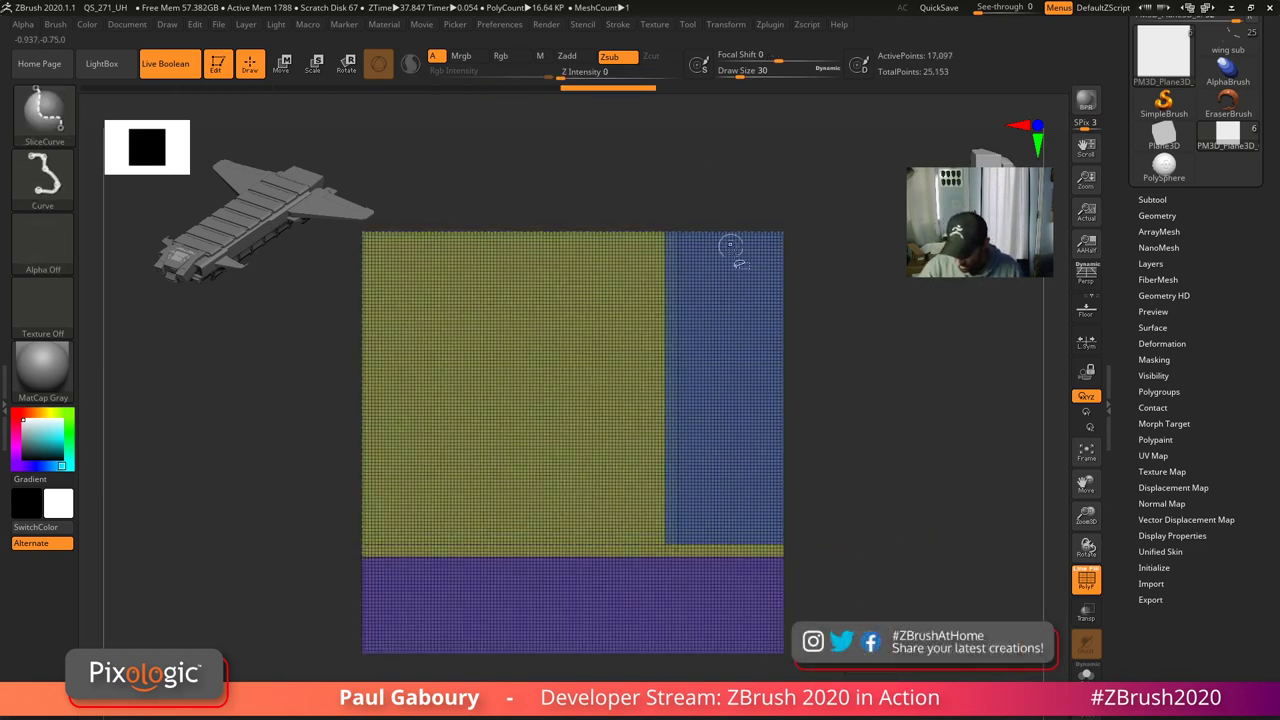
- Hide the panels around the two strips and delete the hidden geometry
left_click(714, 470, "ctrl+shift")
left_click(714, 467, "ctrl+shift")
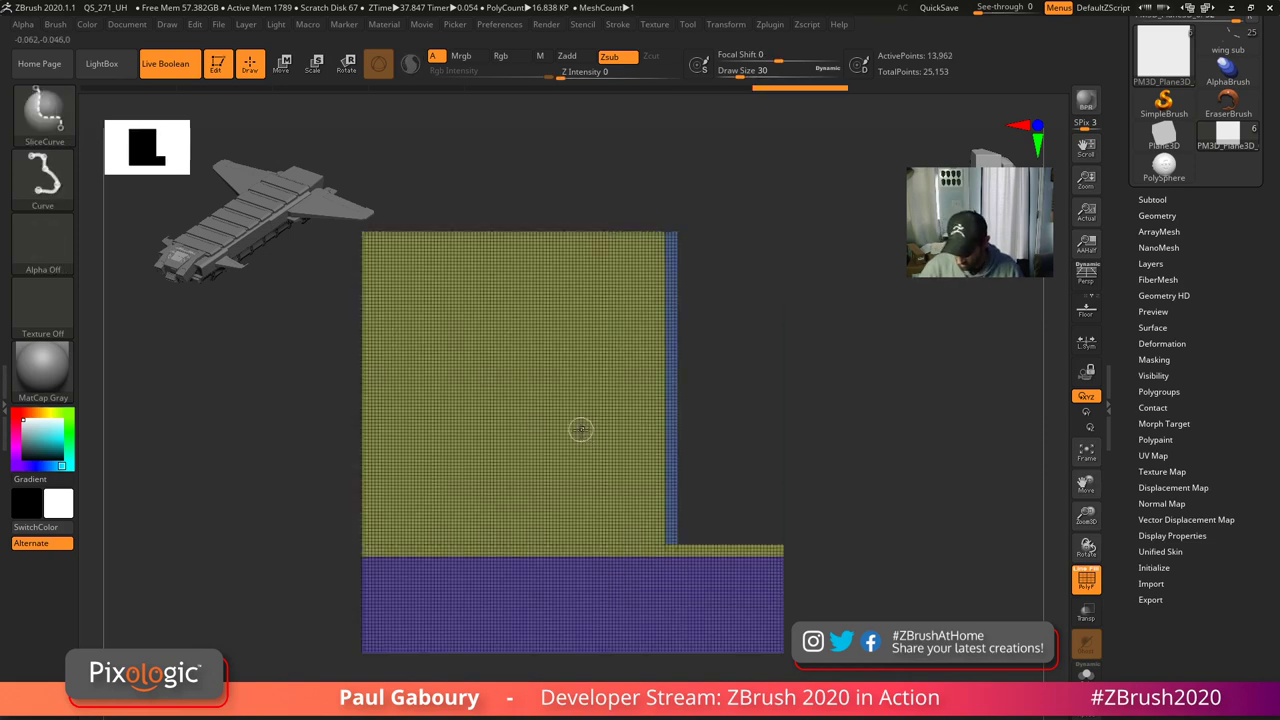
left_click(580, 431, "ctrl+shift")
left_click(649, 635, "ctrl+shift")
left_click(1158, 216)
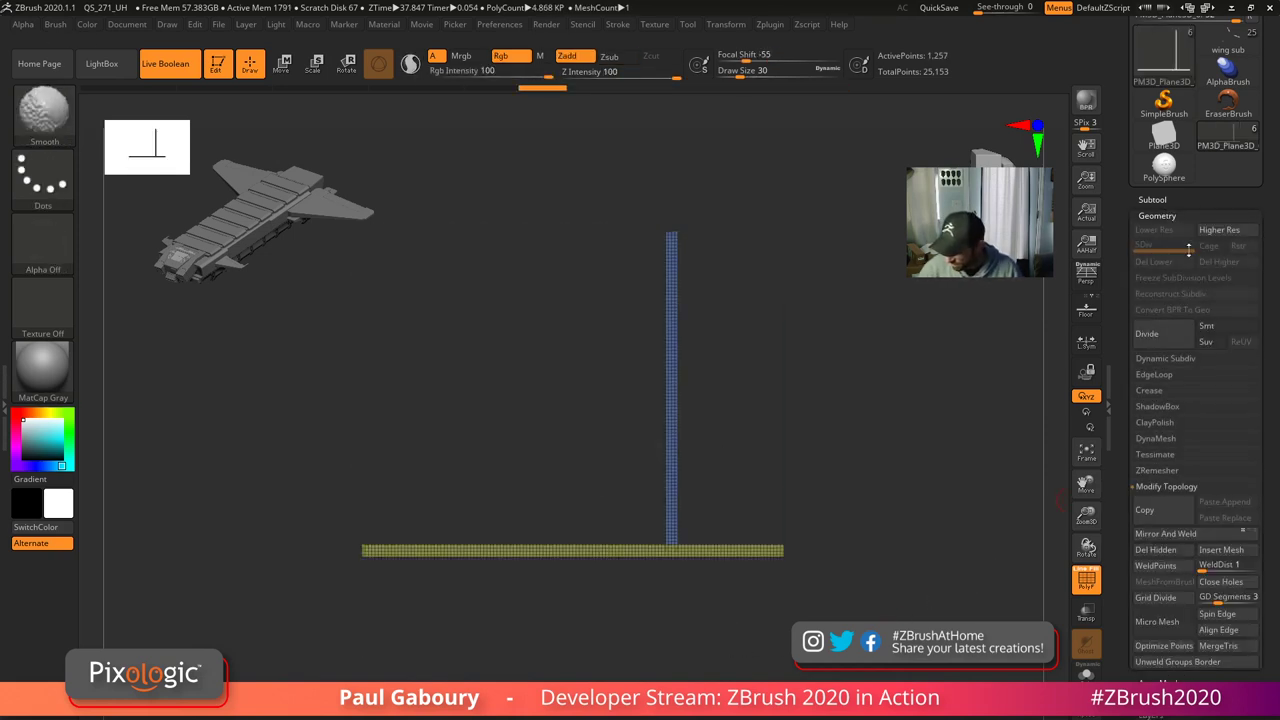
left_click(1158, 550)
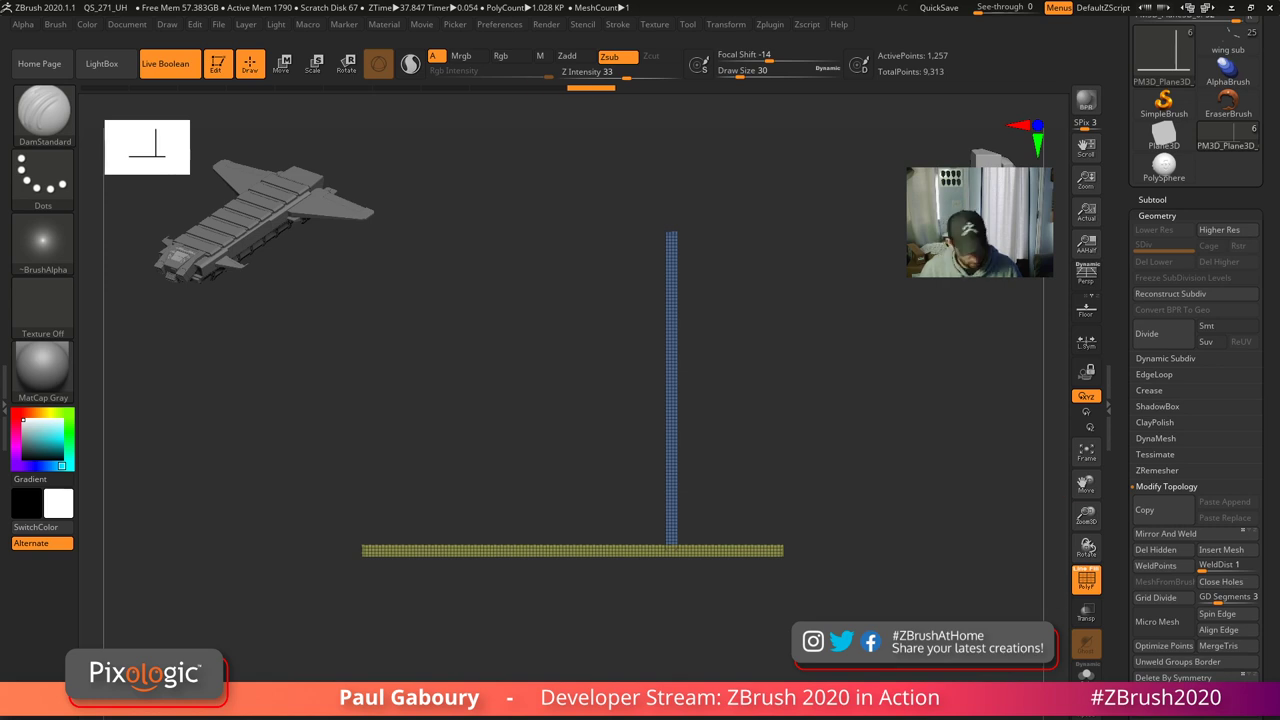
- Turn off the polygroup wireframe and cycle through the plane subtools to examine each strip pattern
left_click(1160, 199)
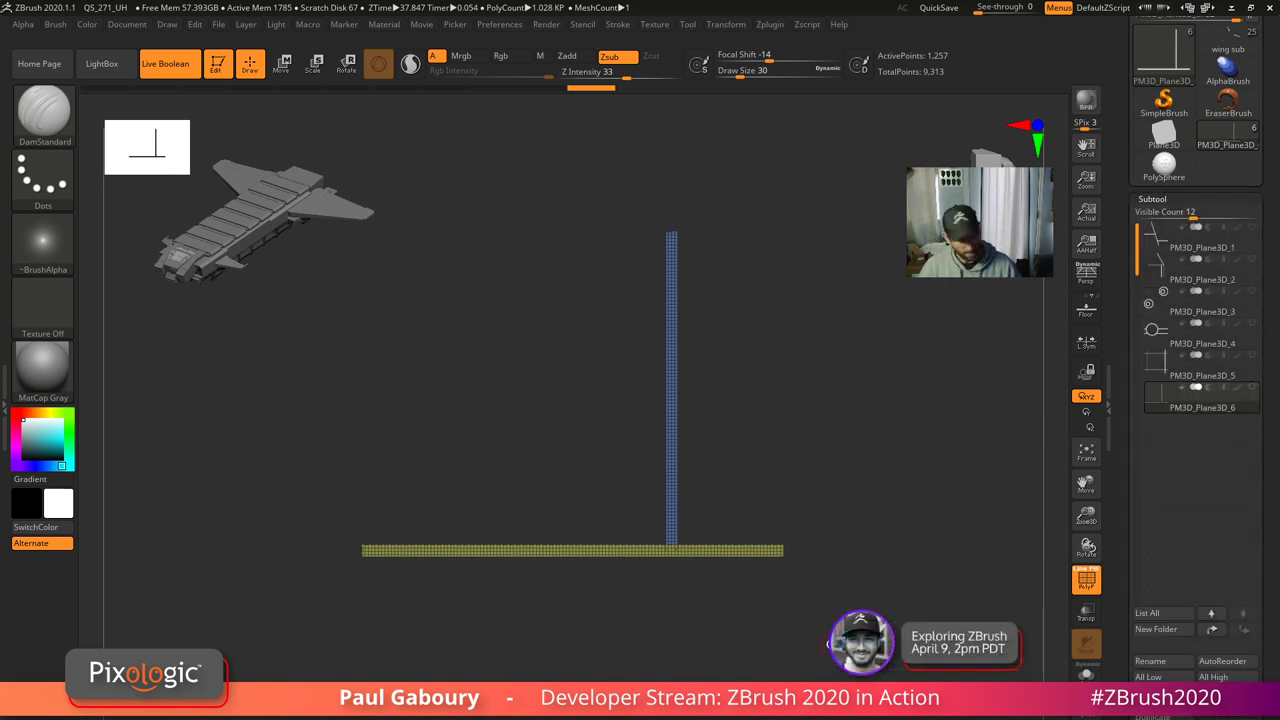
key("shift+f")
mouse_move(829, 644)
right_mouse_down("ctrl")
mouse_move(834, 608)
mouse_move(820, 634)
right_mouse_up("ctrl")
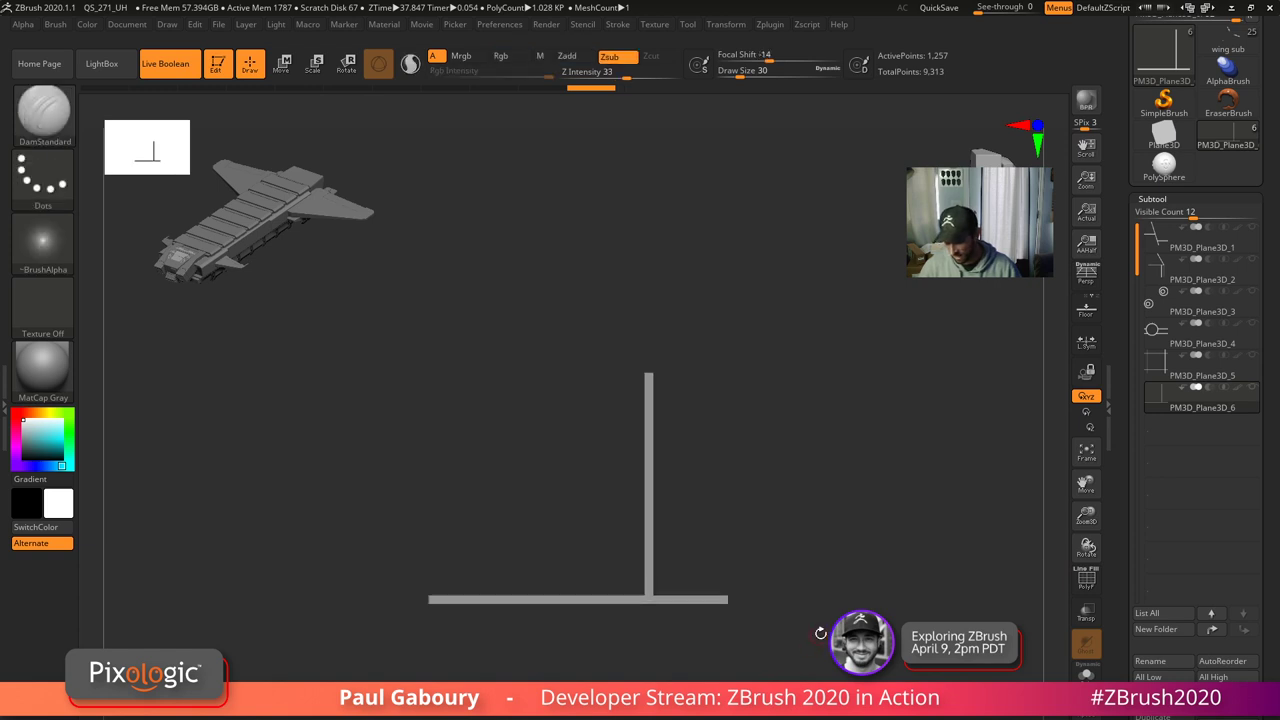
left_click(1163, 232)
key("Down")
key("Down")
key("Down")
key("Down")
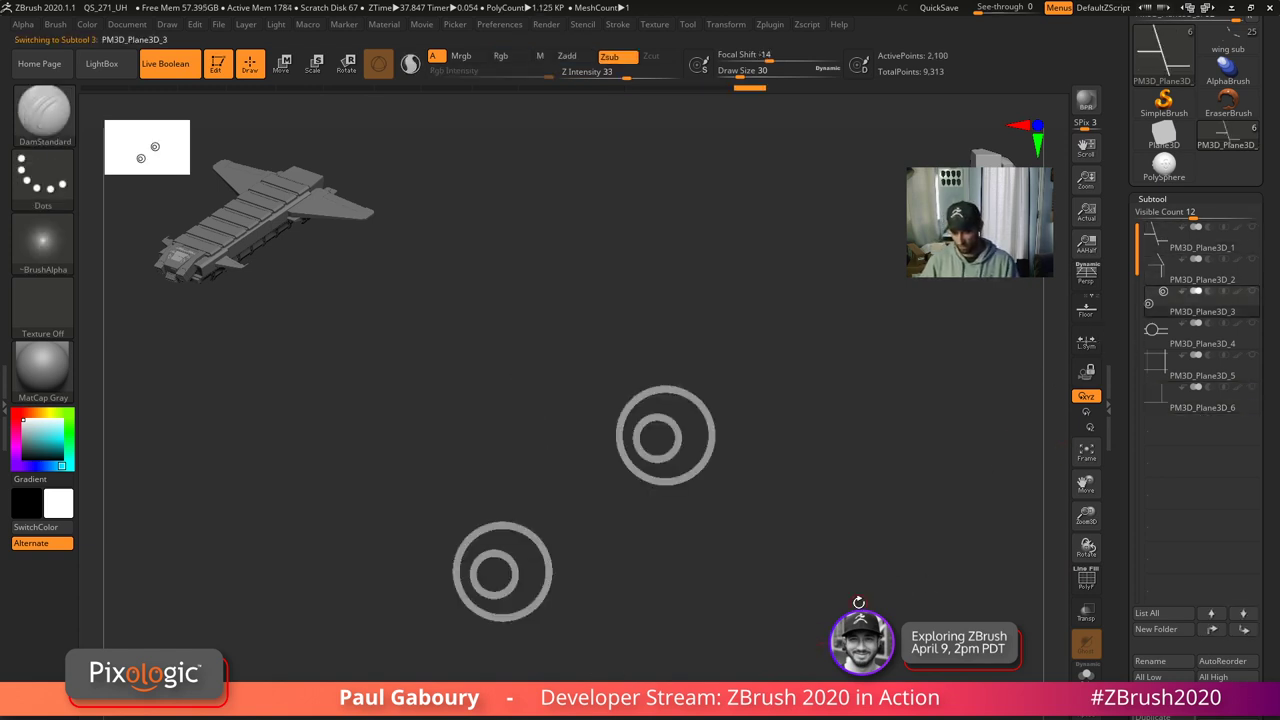
key("Up")
key("Up")
key("Up")
key("Up")
key("Up")
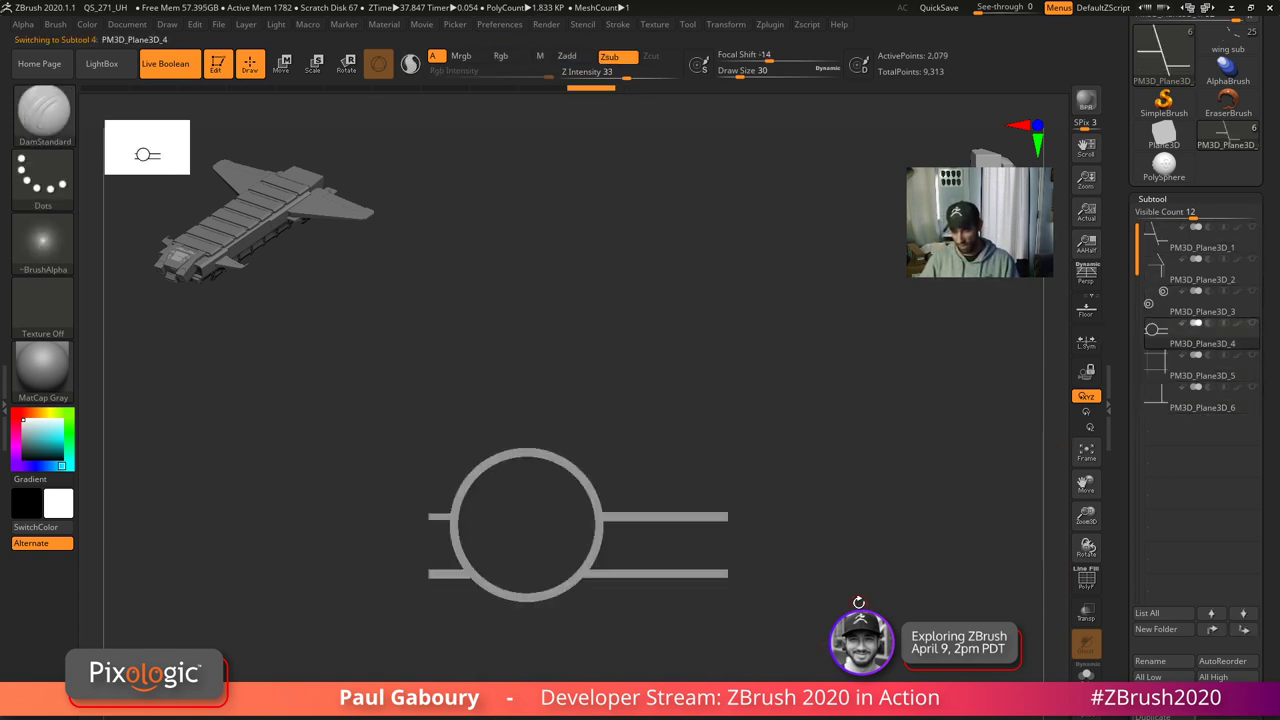
key("Down")
key("Down")
key("Down")
key("Down")
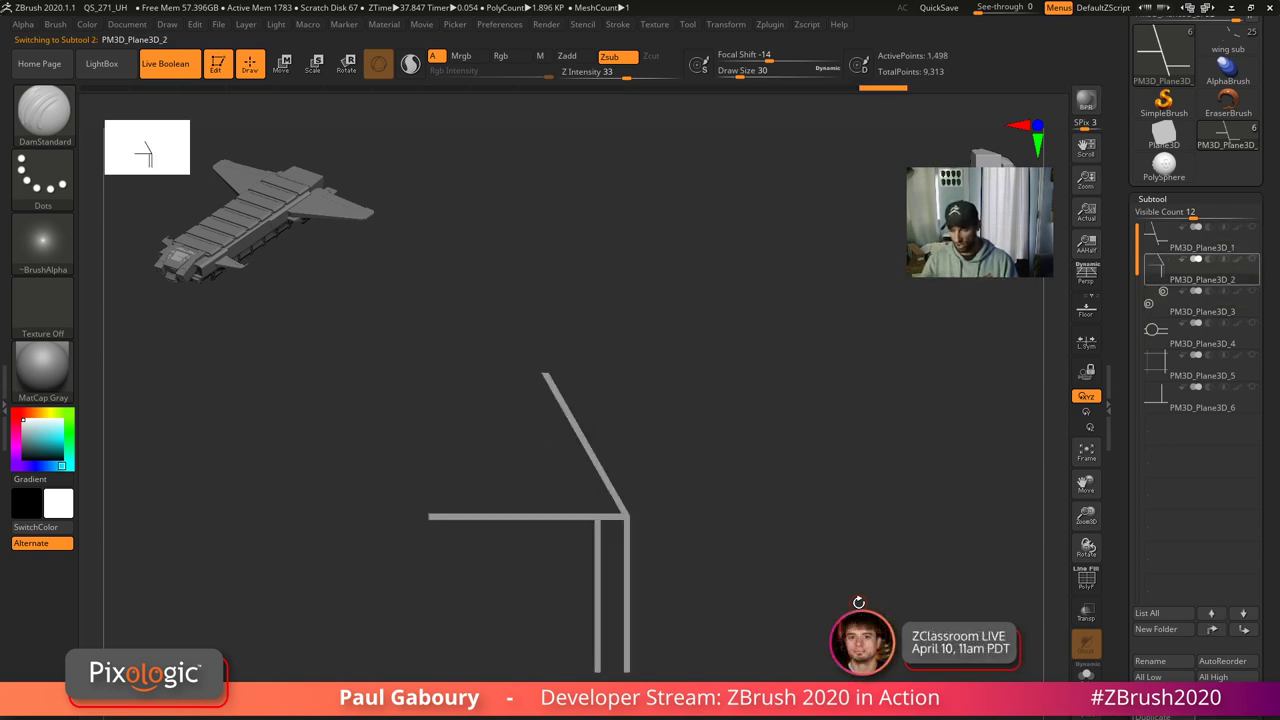
key("Up")
key("Up")
key("Up")
key("Up")
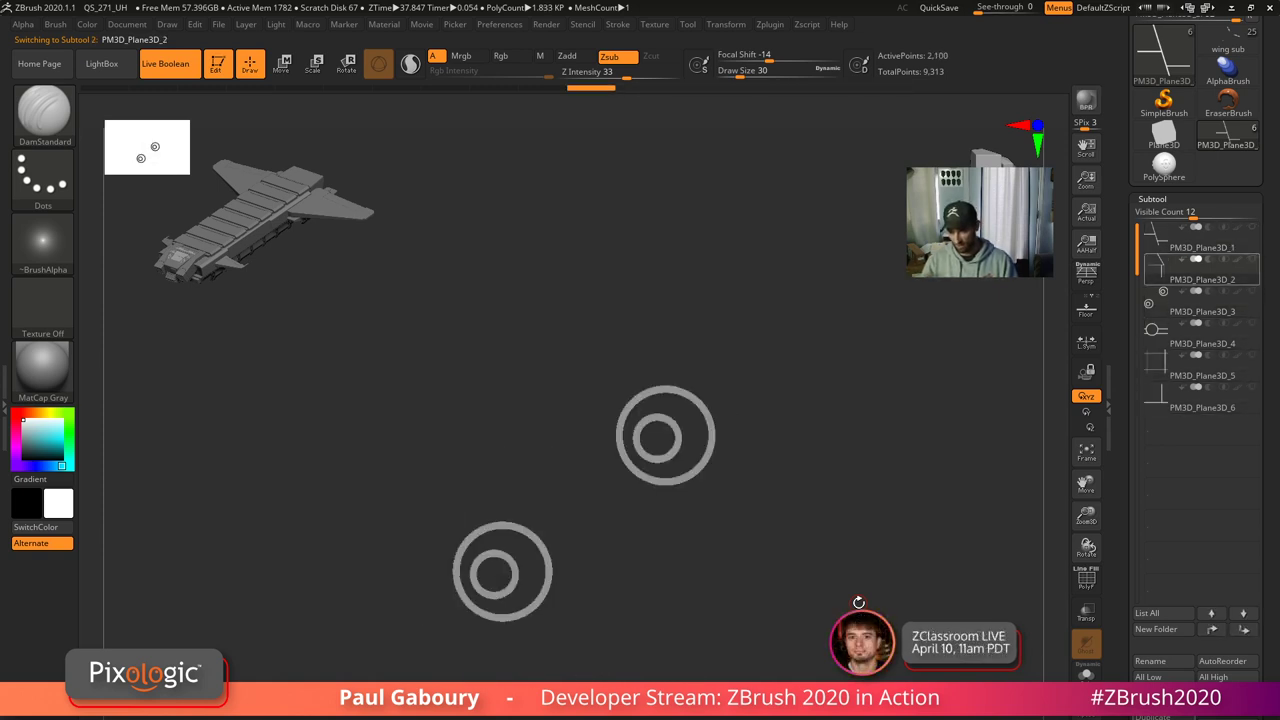
- Rename the first plane subtool to Gaphic01
scroll(1180, 480, "down", 5)
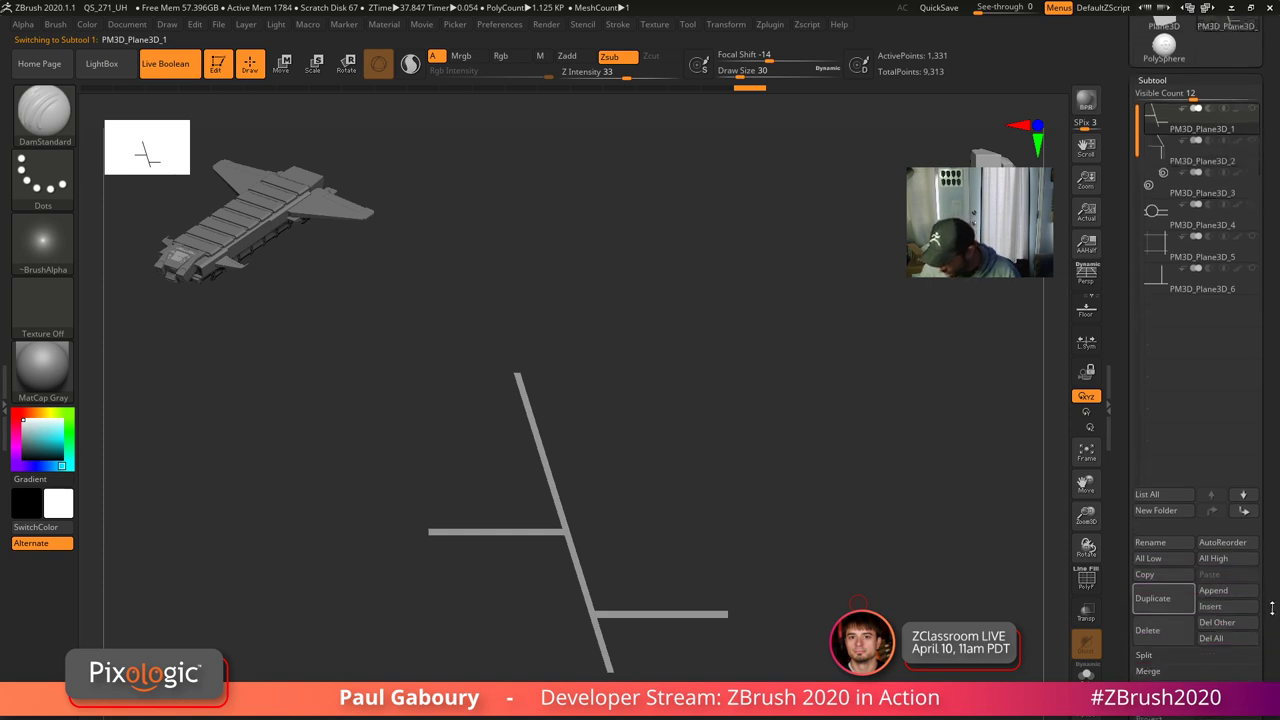
left_click(1150, 508)
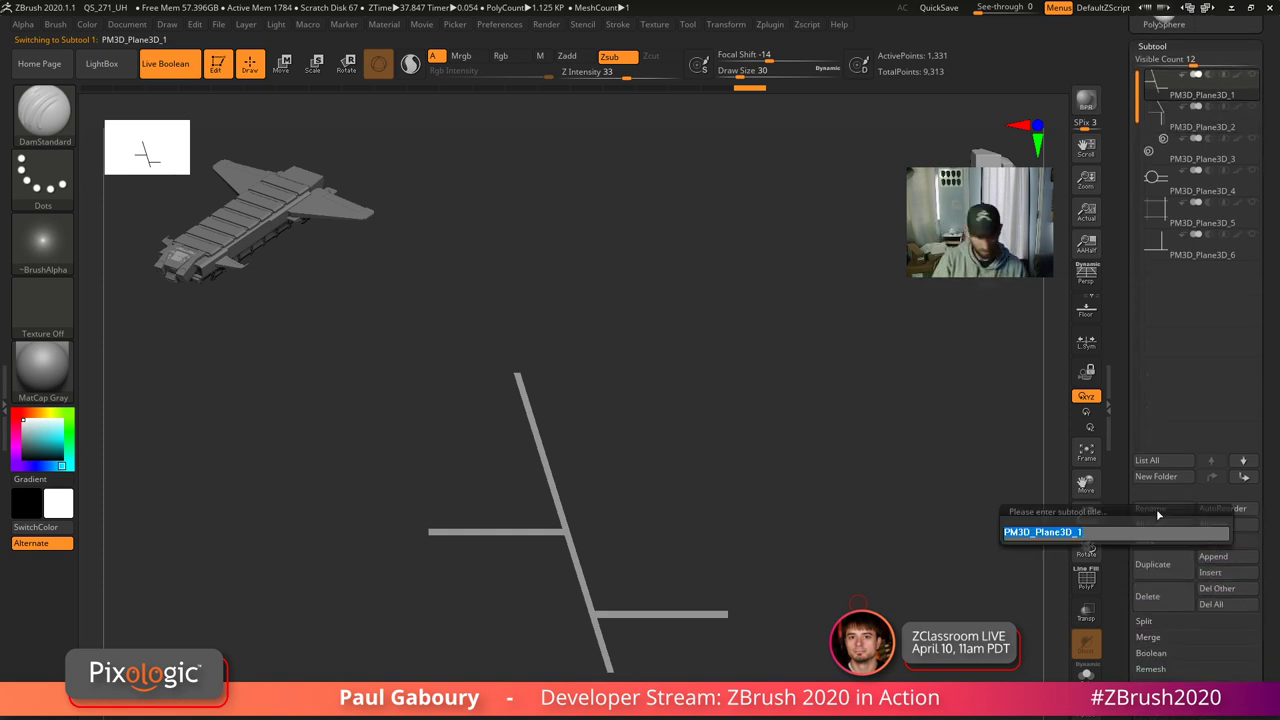
type("Gap")
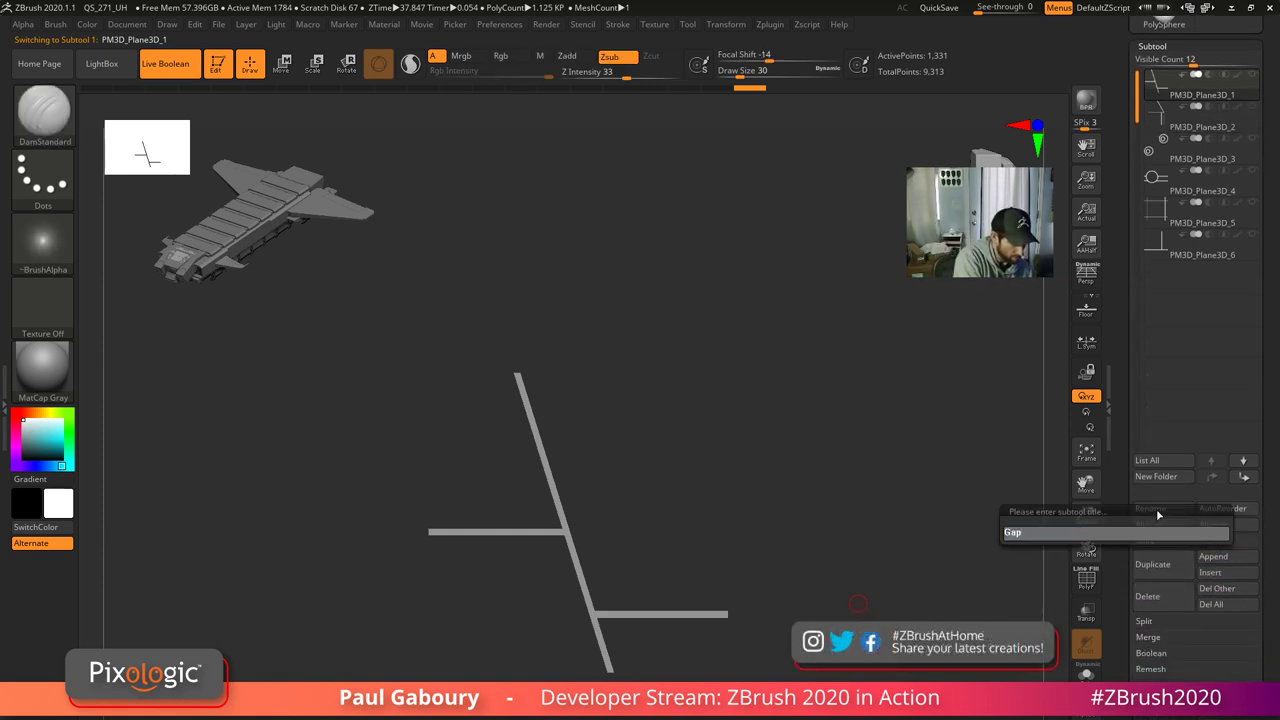
type("hic01")
key("Return")
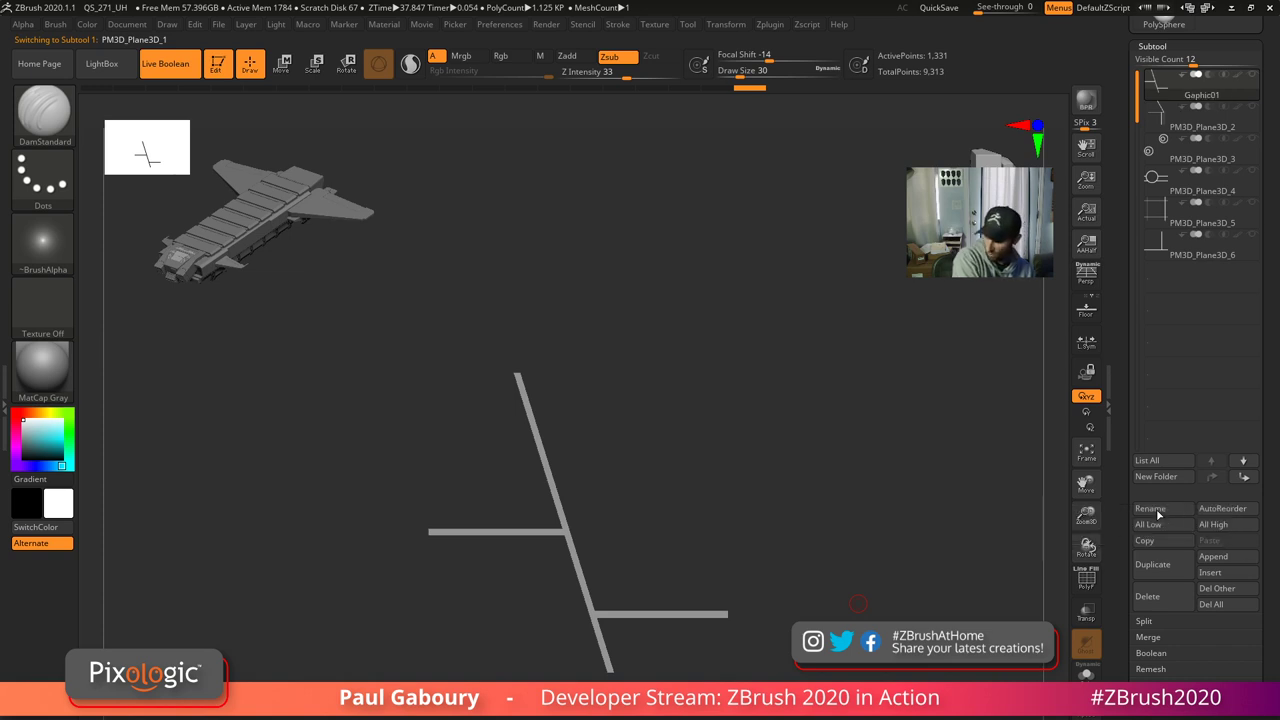
- Select the second plane subtool and rename it to Garphic02
key("Down")
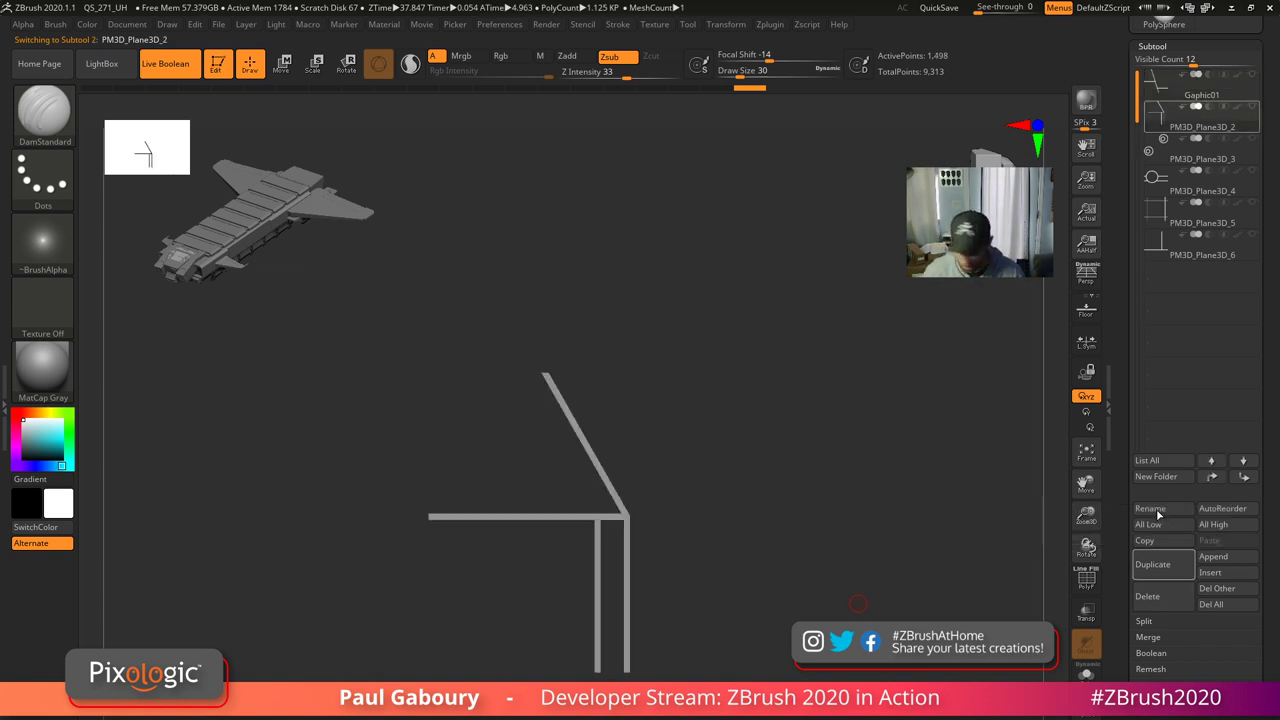
left_click(1157, 511)
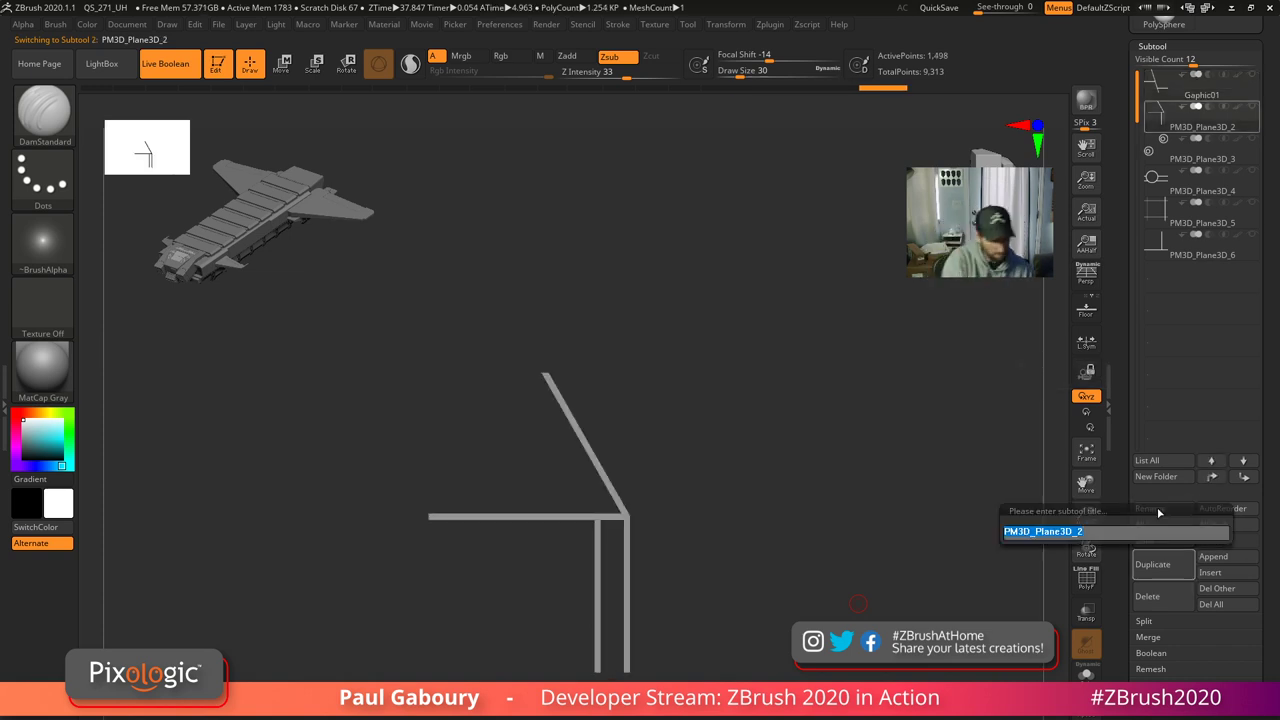
type("Garp")
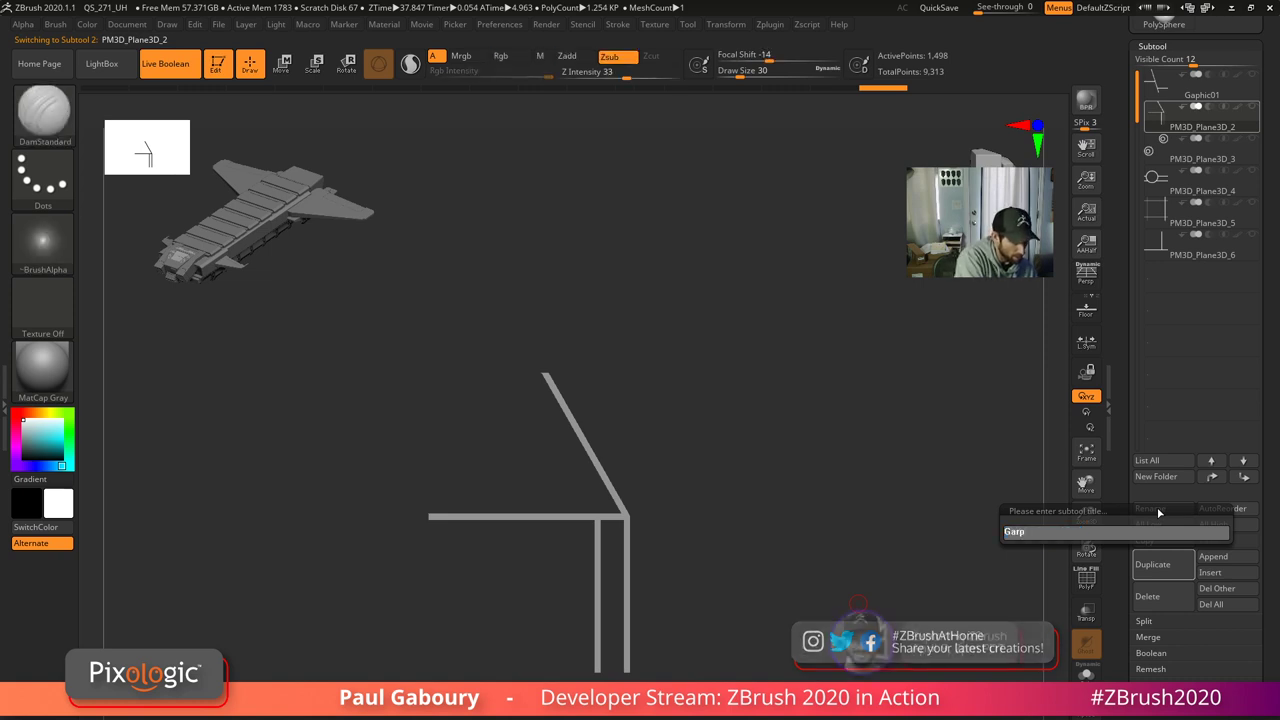
type("hic02")
key("Return")
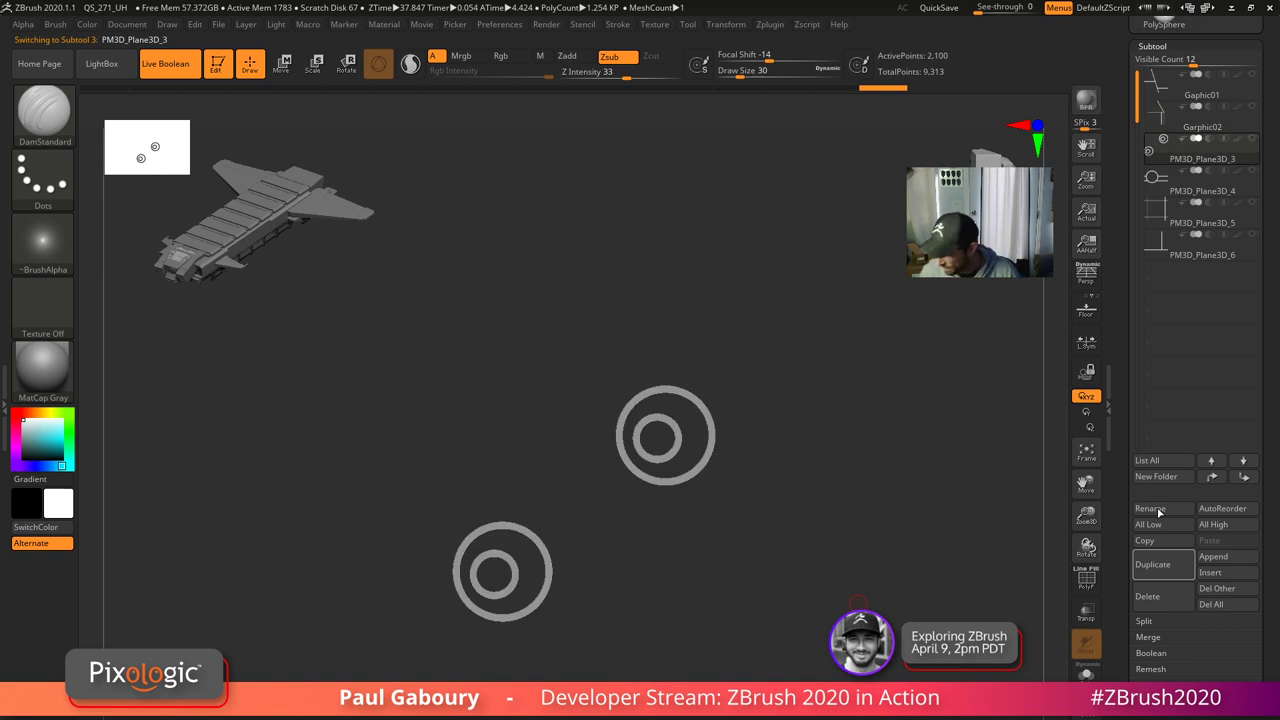
- Rename the third plane subtool, the one with the concentric circles, to Graphic03
left_click(1165, 511)
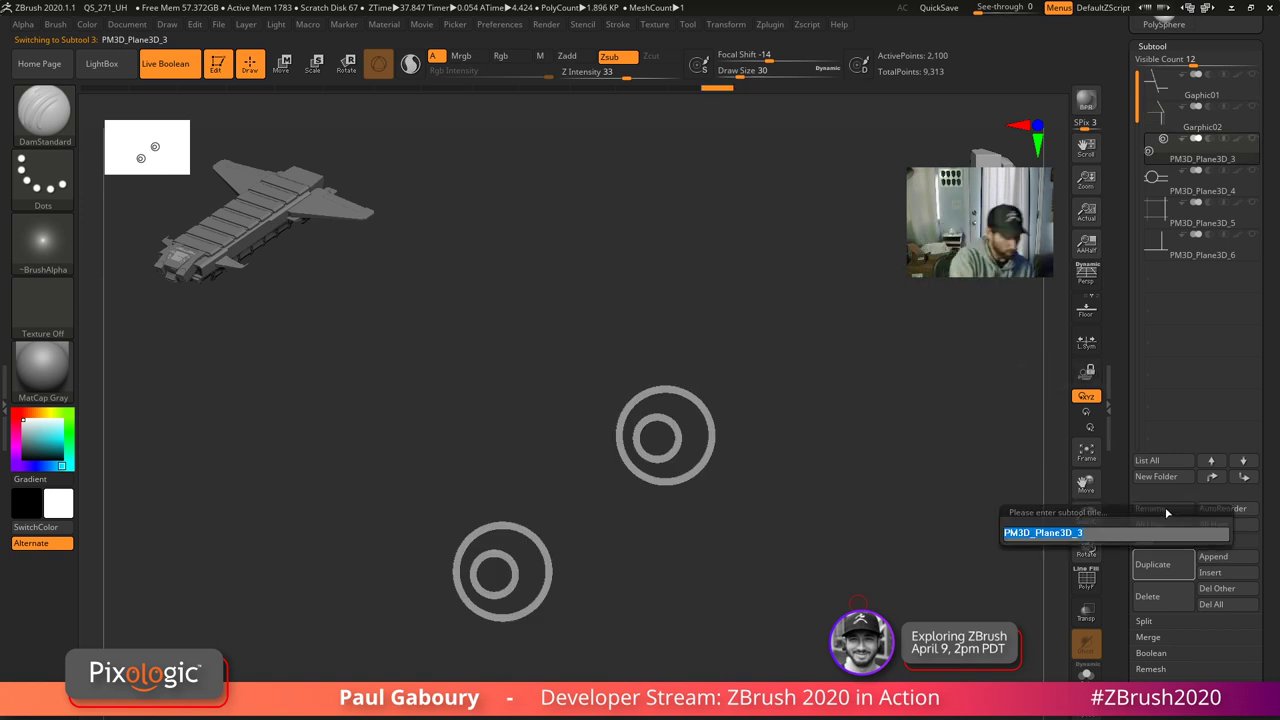
type("Grap")
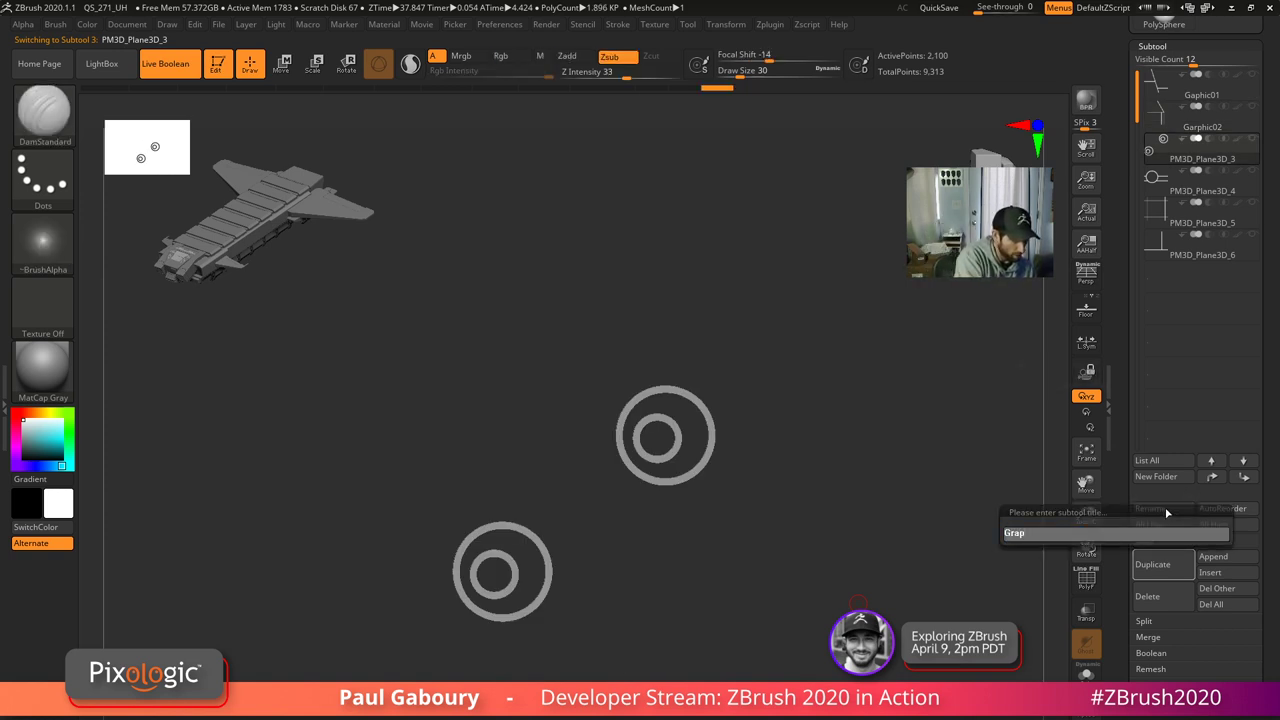
type("hic0")
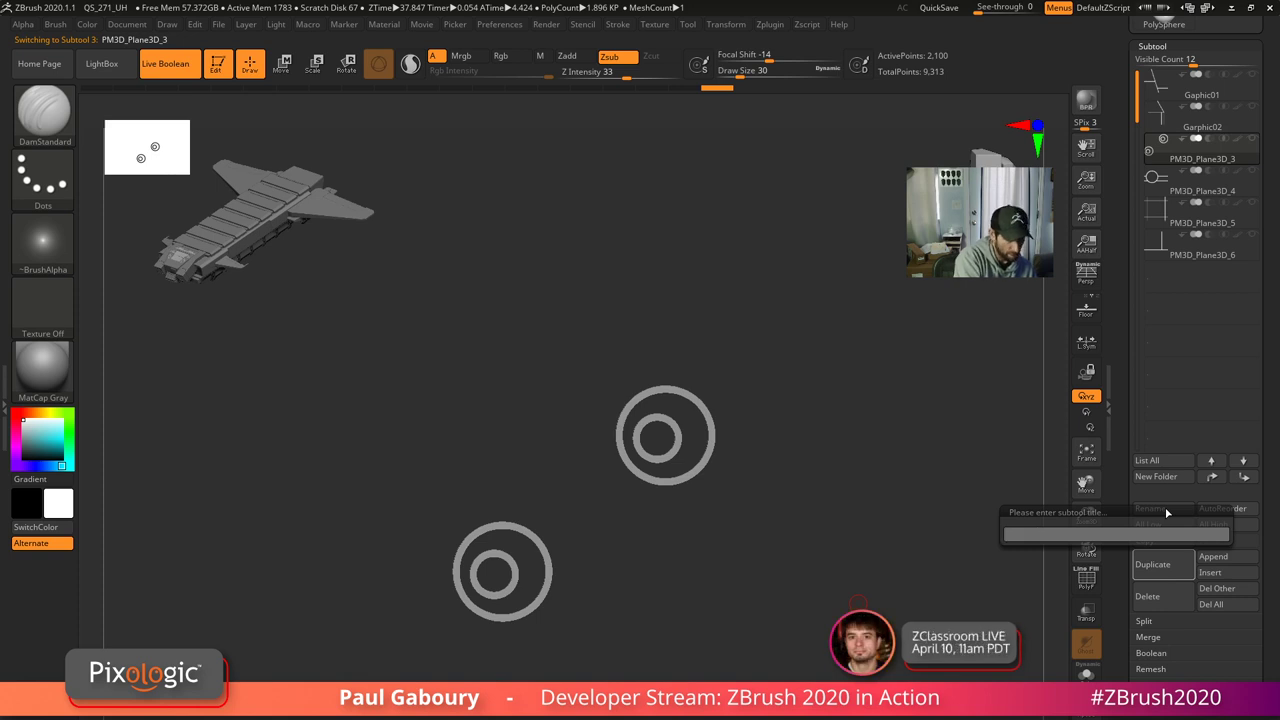
type("3")
key("Return")
- Select the fourth plane subtool and rename it to Graphic04
key("Down")
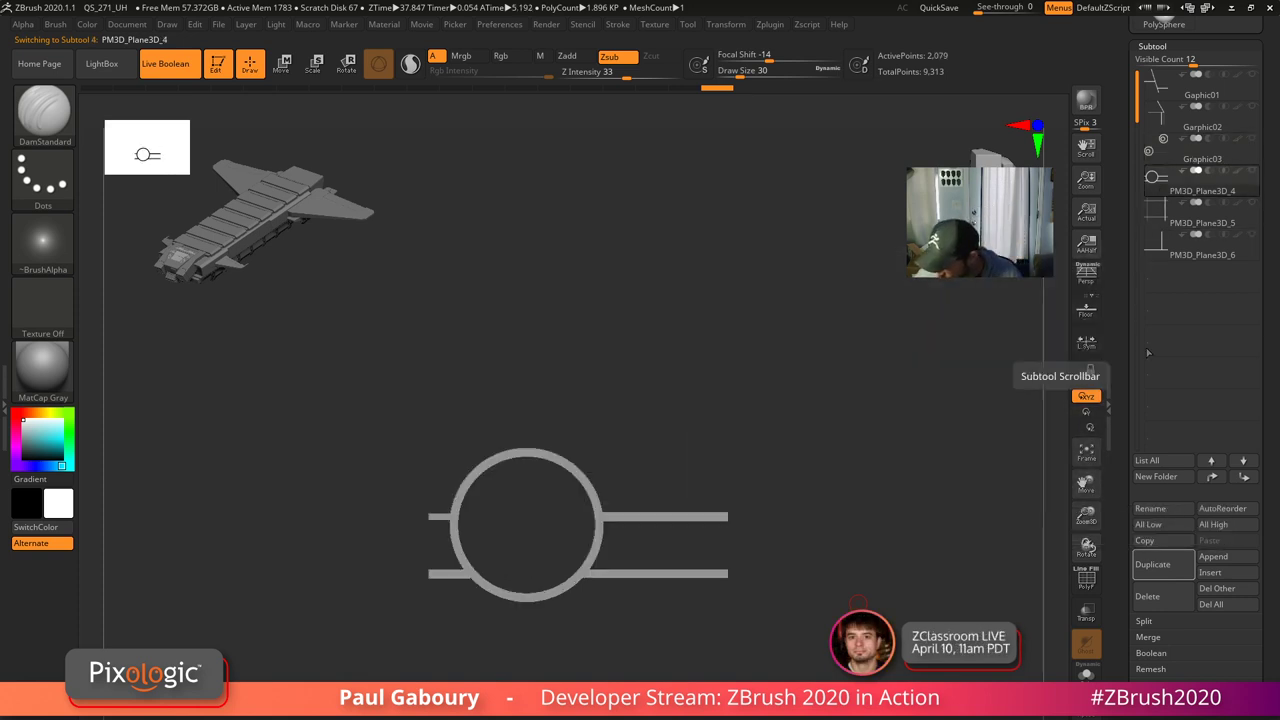
left_click(1166, 510)
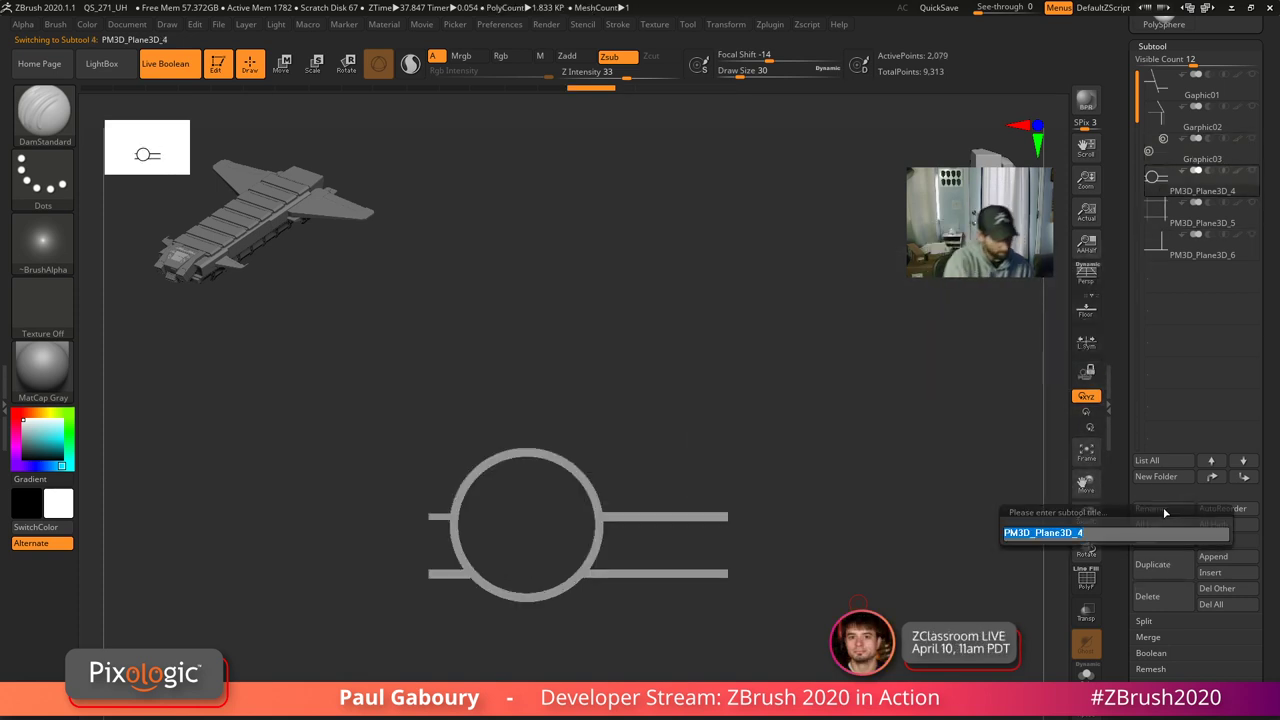
type("Graphic0")
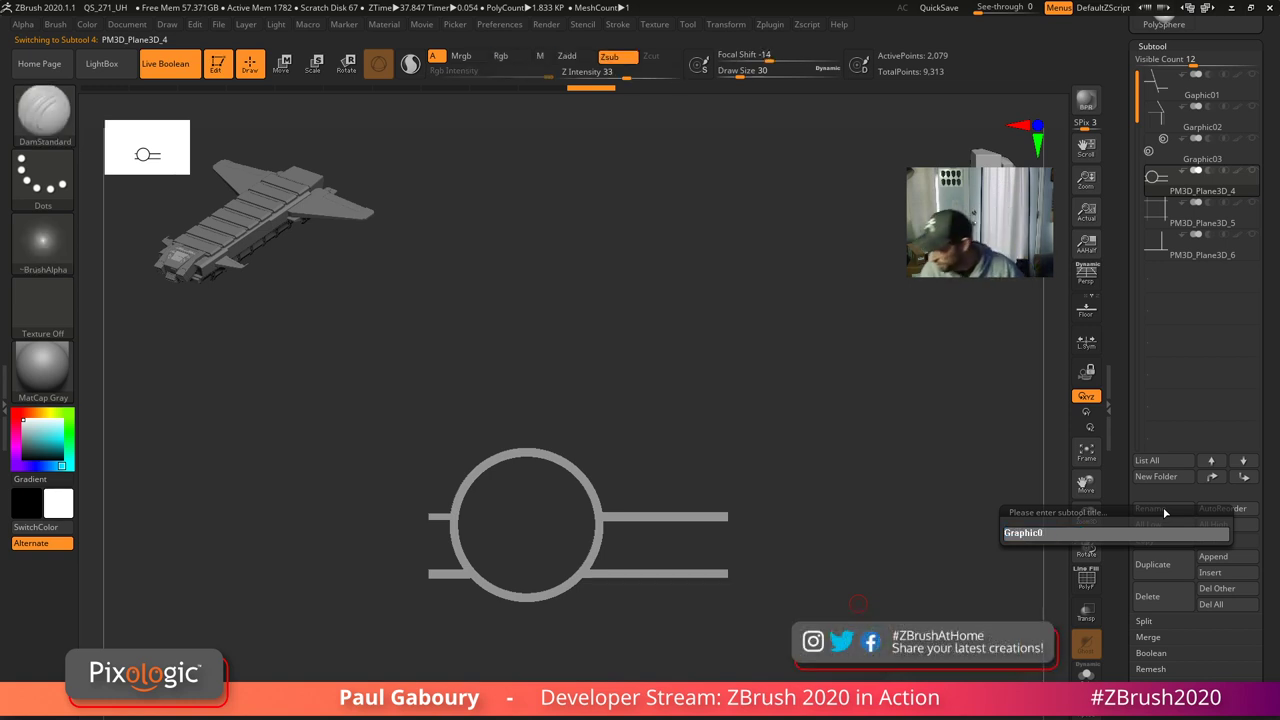
type("4")
key("Return")
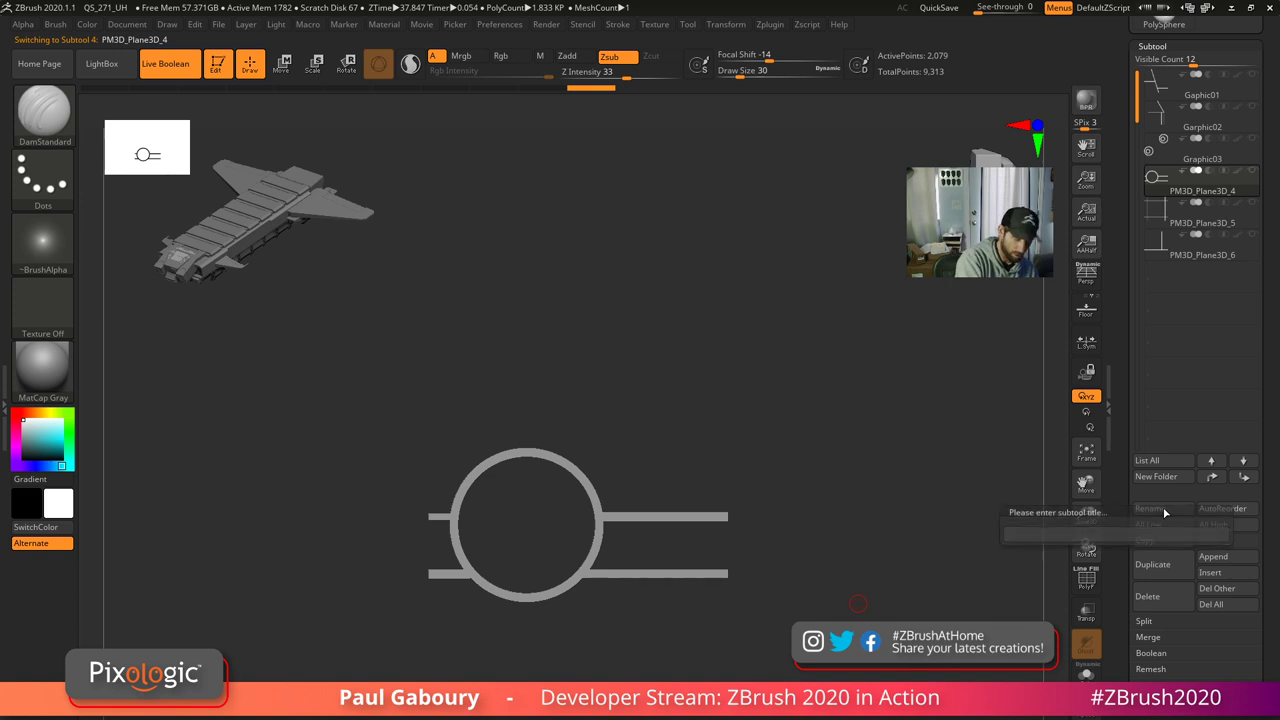
- Select the fifth plane subtool with the crossing strips and rename it to Gaphic05
left_click(1167, 220)
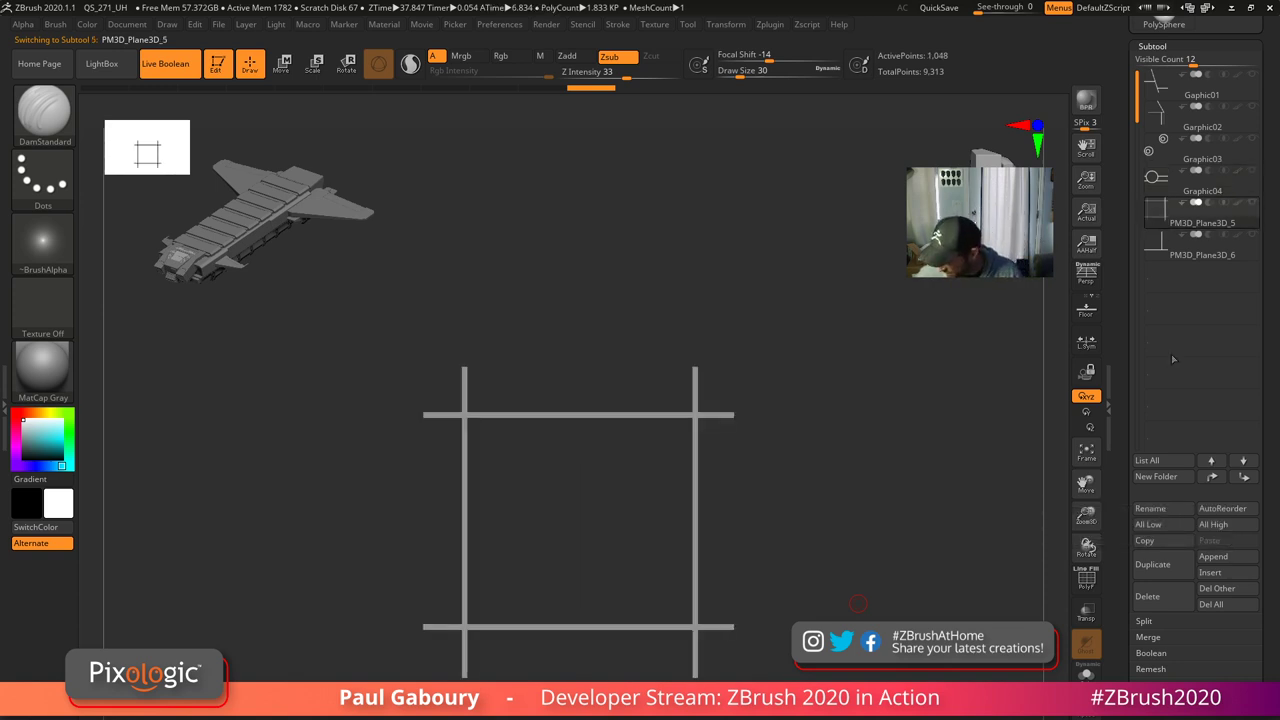
left_click(1160, 510)
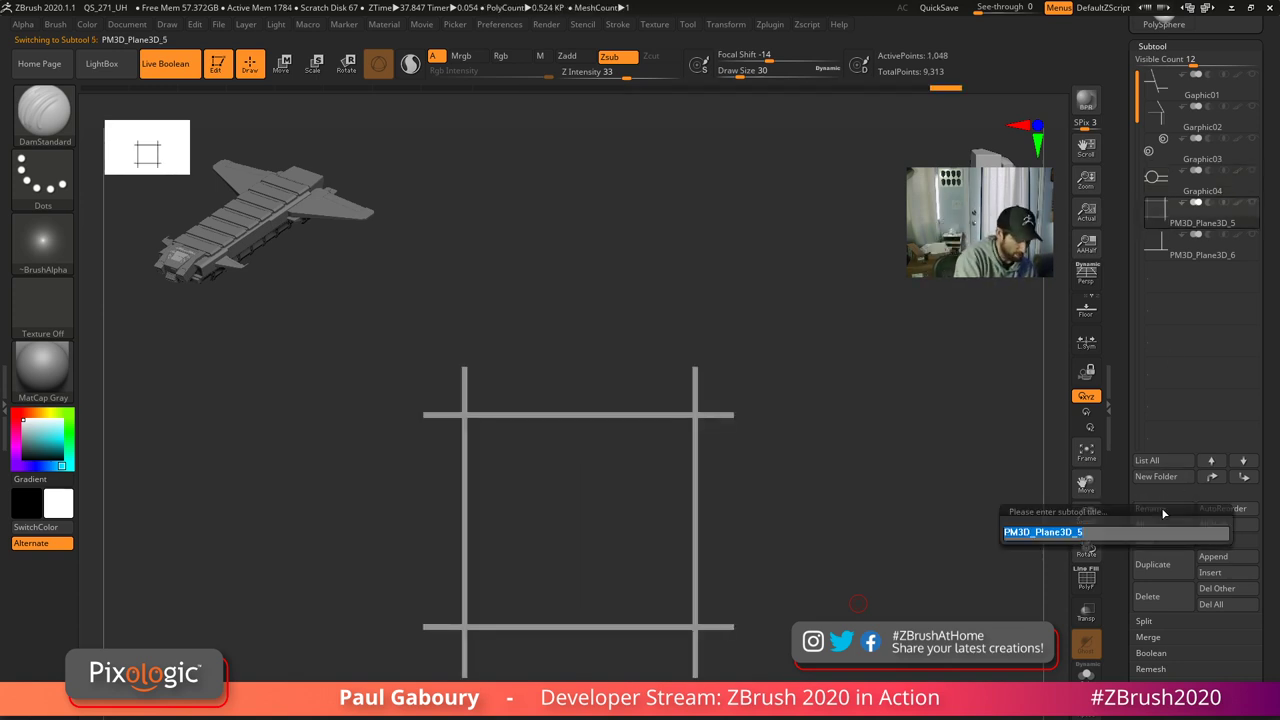
type("Grap")
type("hic")
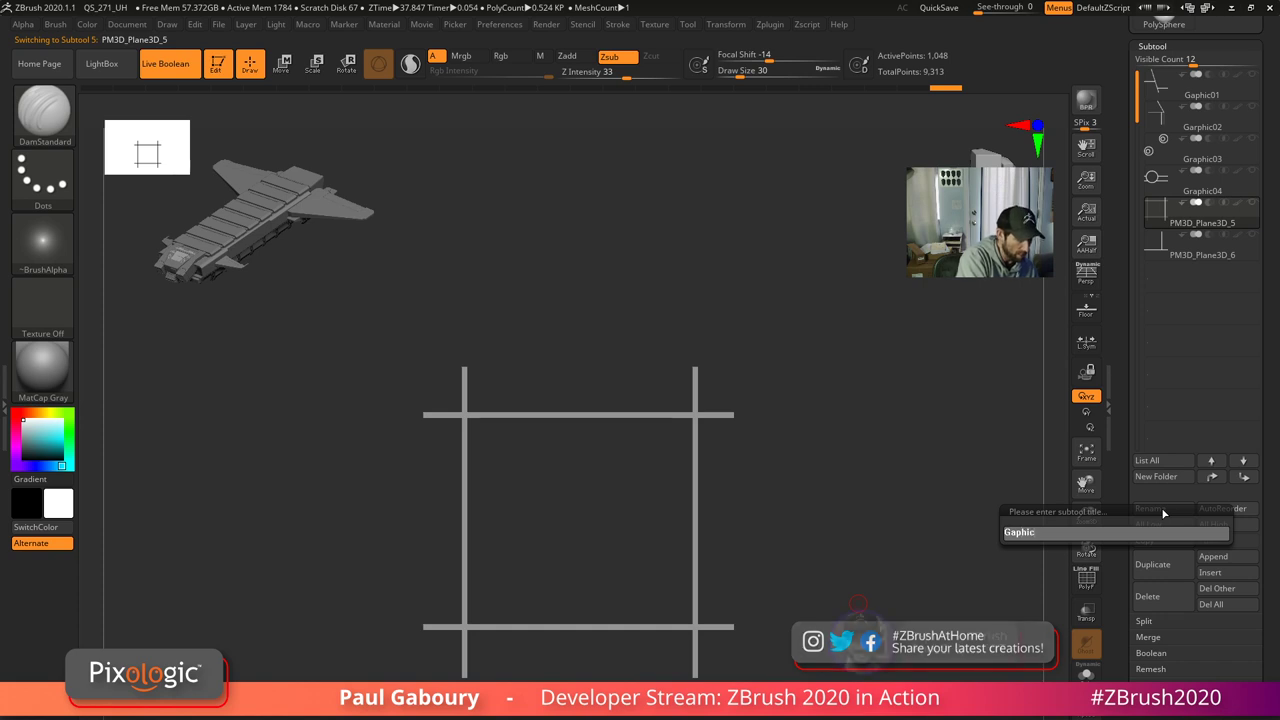
type("05")
key("Return")
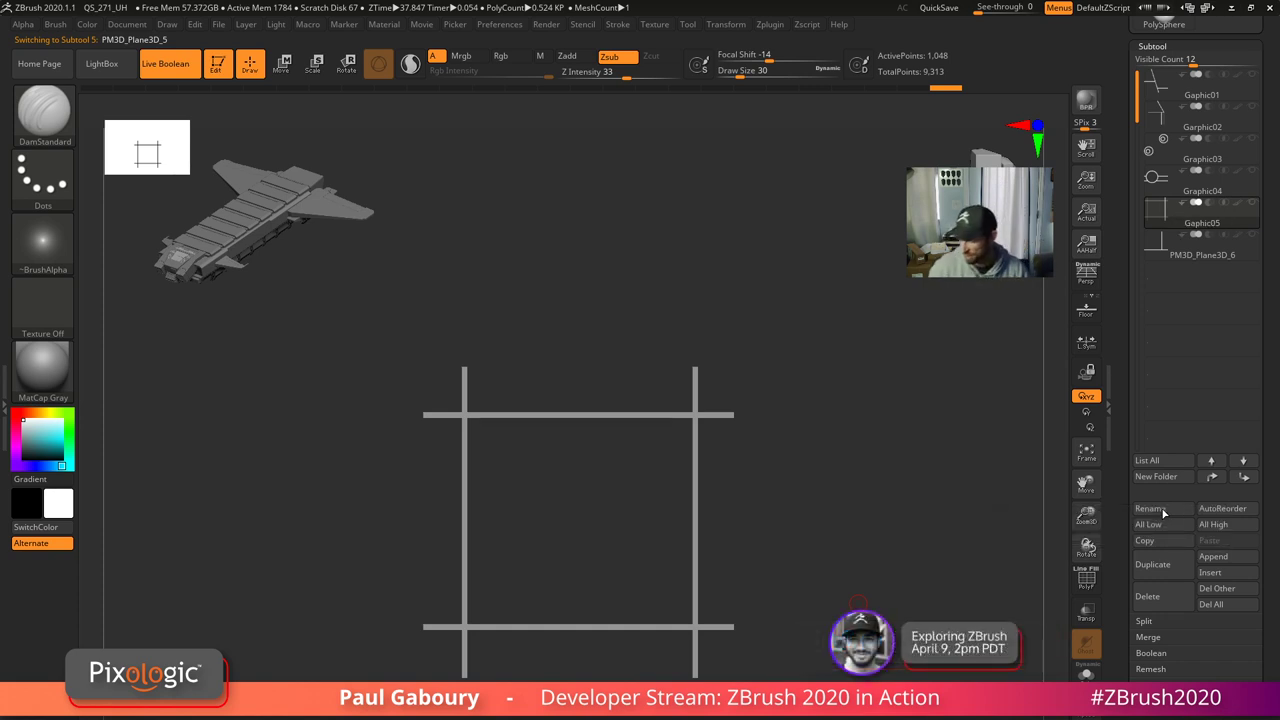
- Select the sixth plane subtool with the inverted T pattern and rename it to Graphic06
key("Down")
left_click(1160, 510)
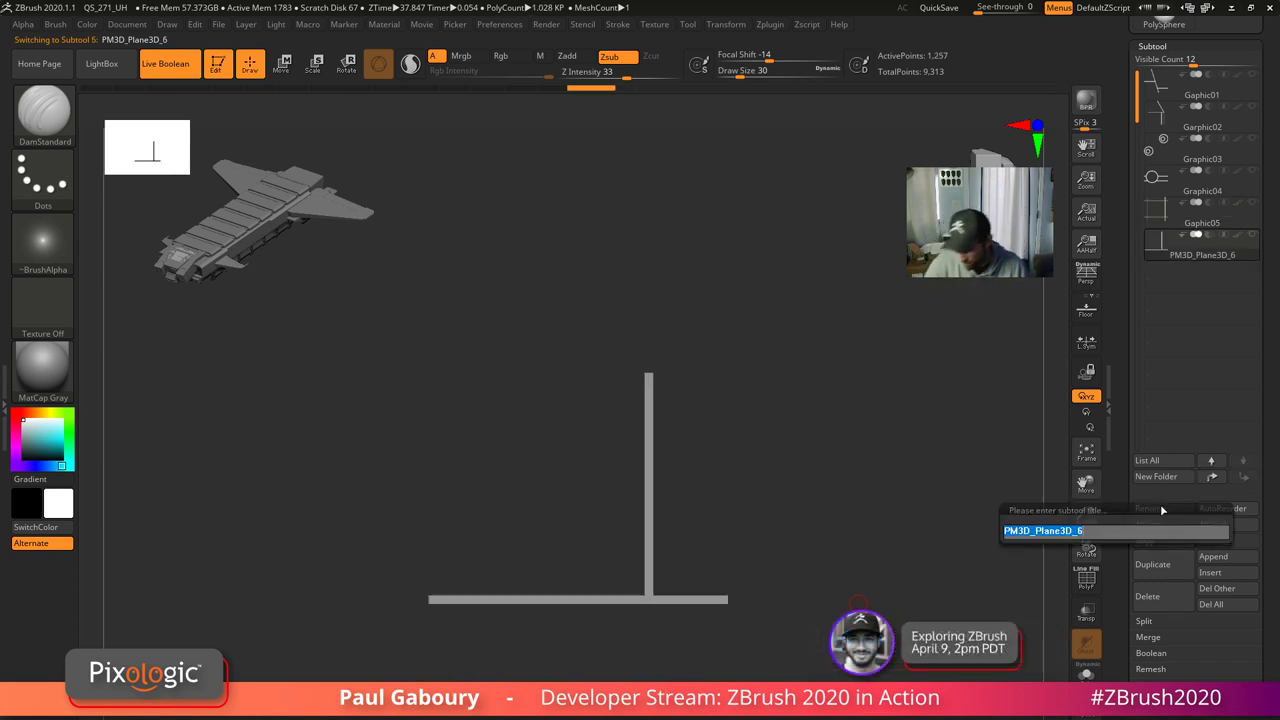
type("Graphic")
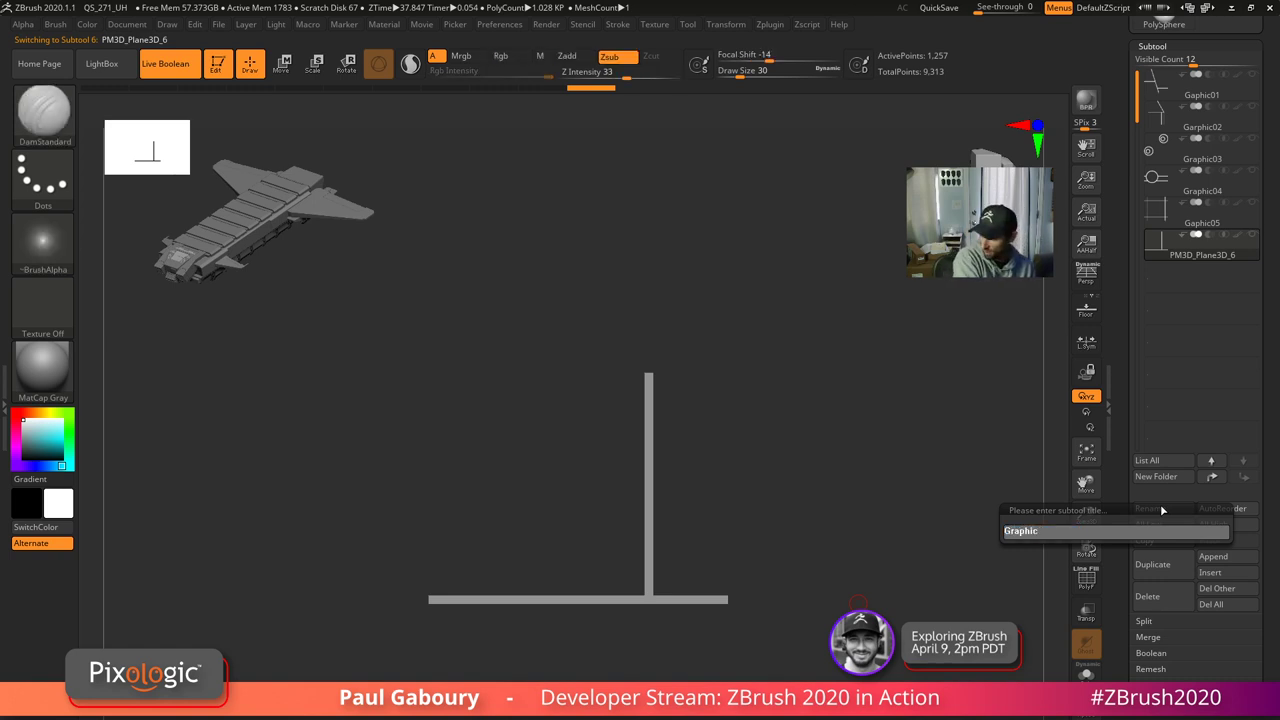
type("c")
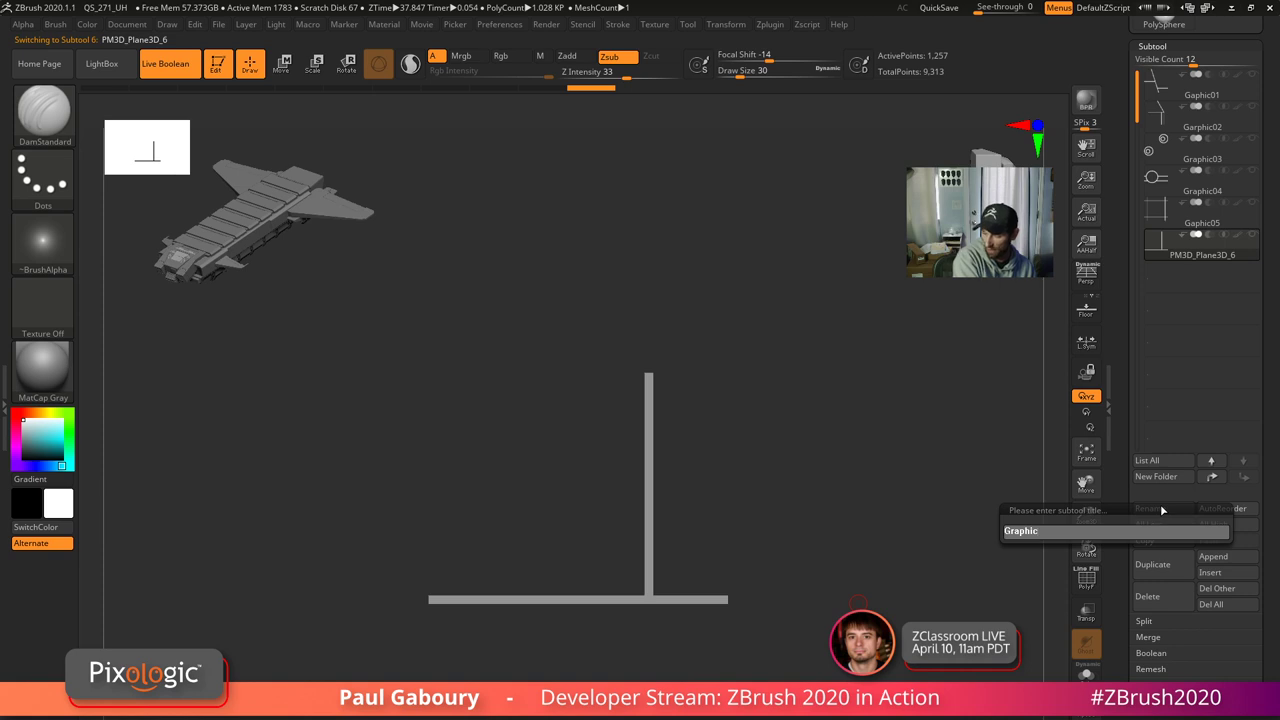
type("06")
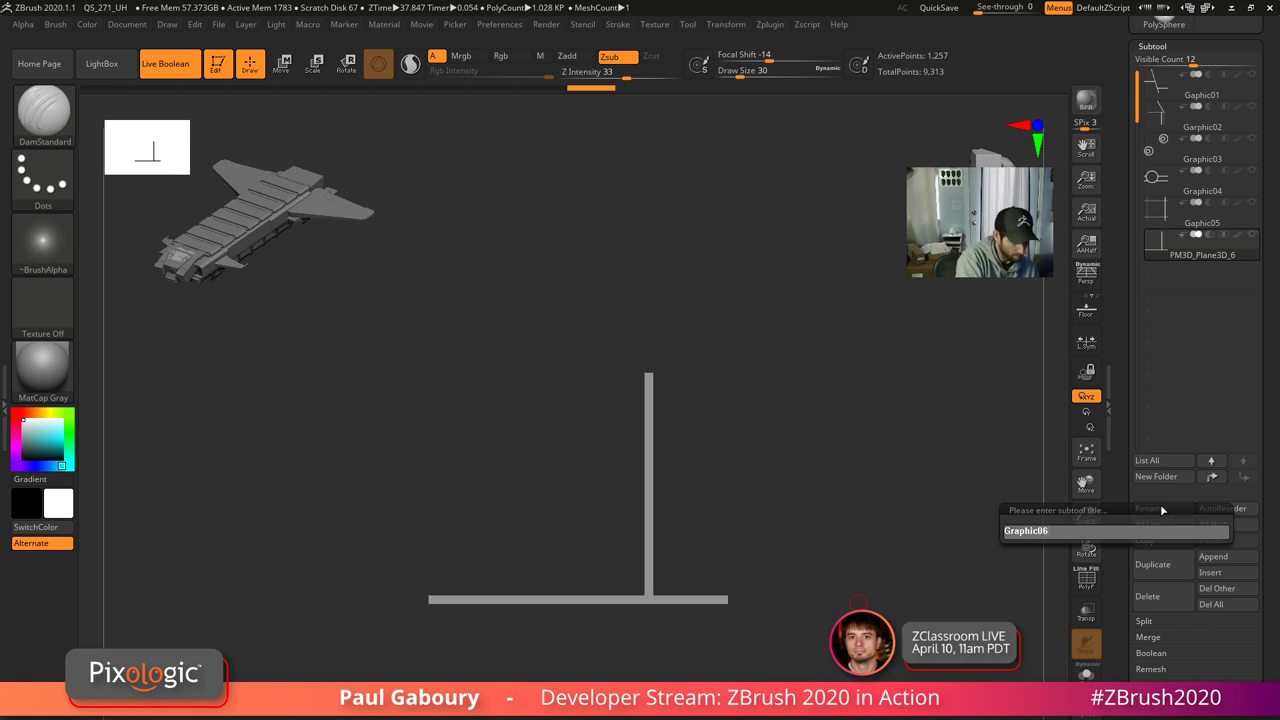
key("Return")
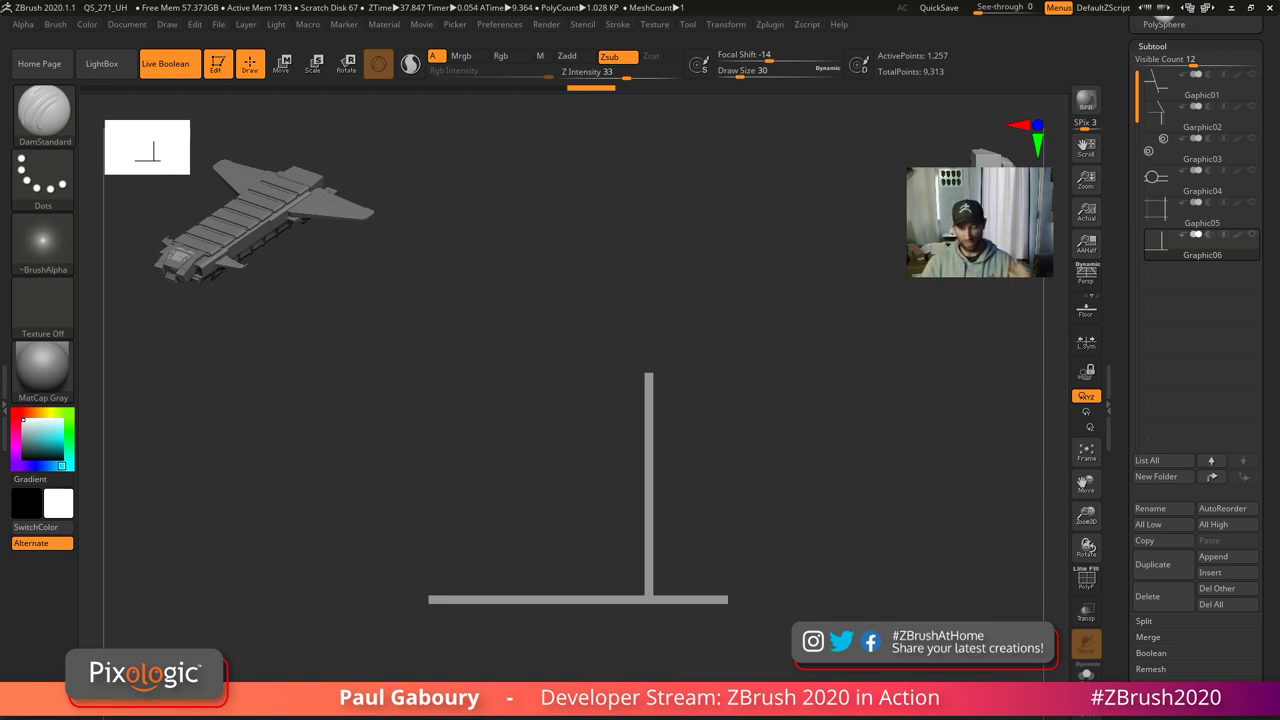
- Switch the tool to a Plane3D primitive and convert it to a PolyMesh3D with its wireframe shown
left_click_drag(840, 611, 864, 640)
right_click_drag(864, 640, 862, 615, "ctrl")
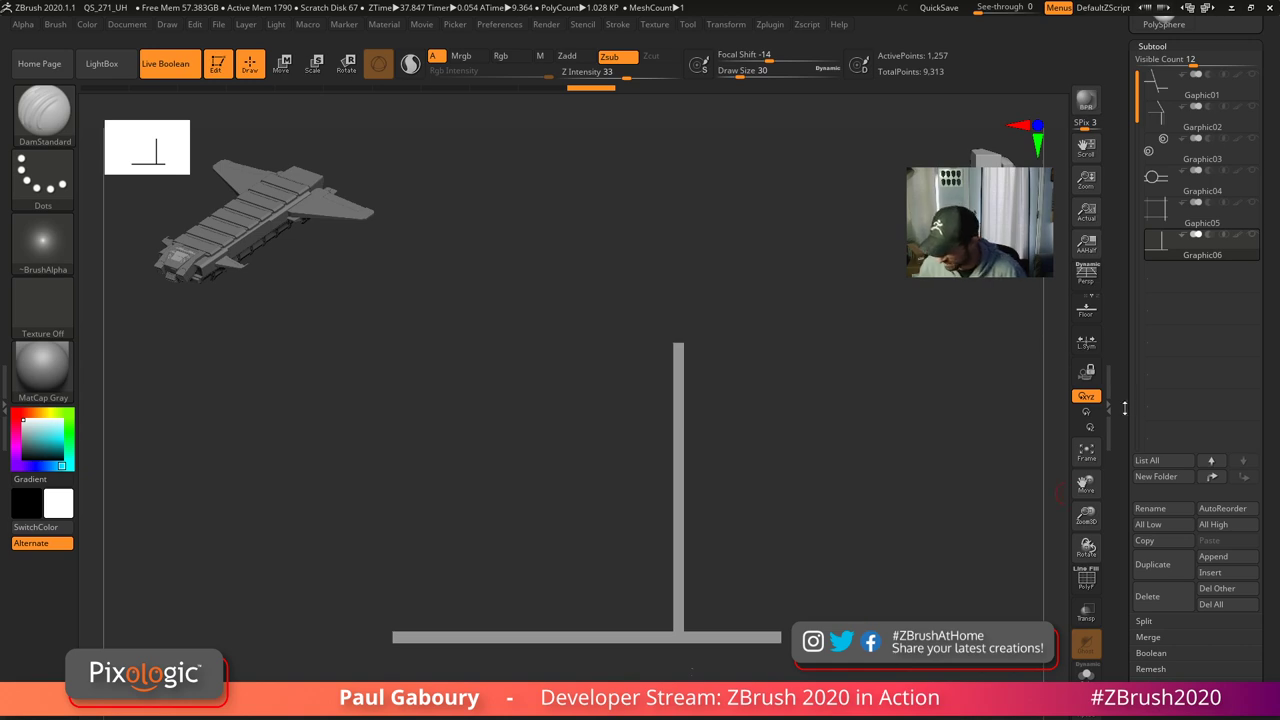
left_click_drag(1126, 408, 1128, 529)
mouse_move(1180, 287)
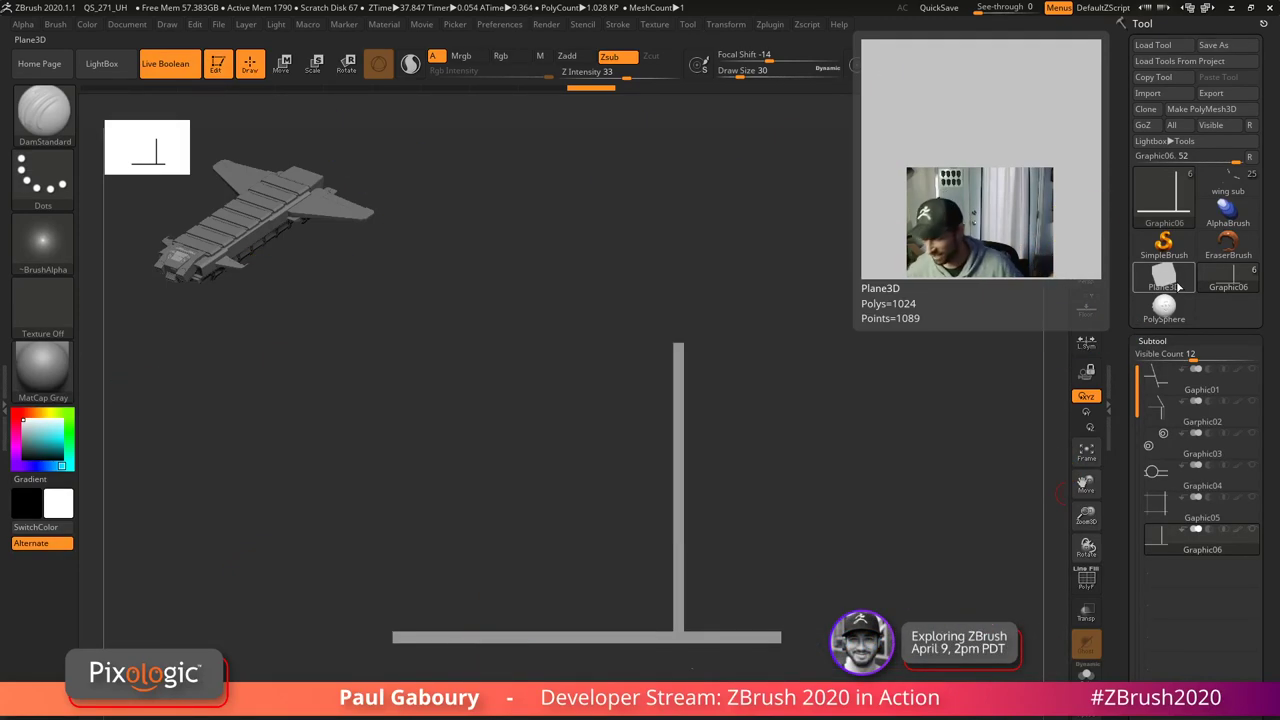
left_click(1165, 280)
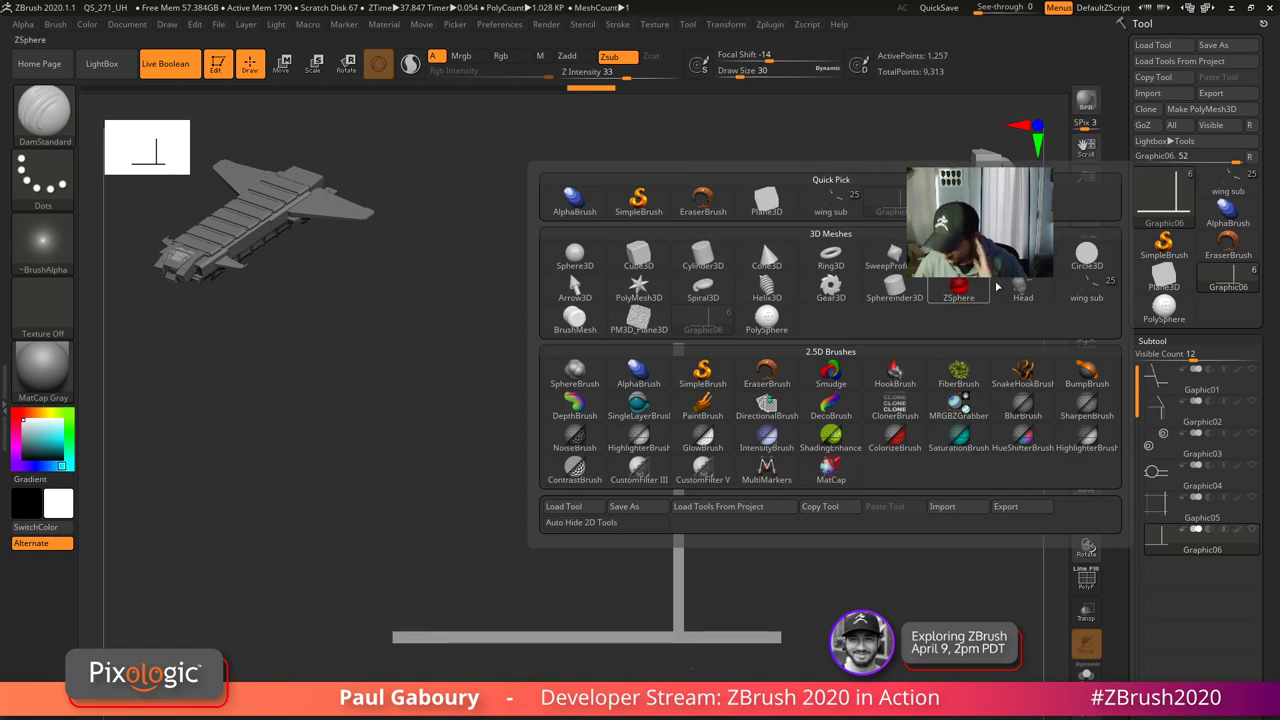
left_click(1020, 257)
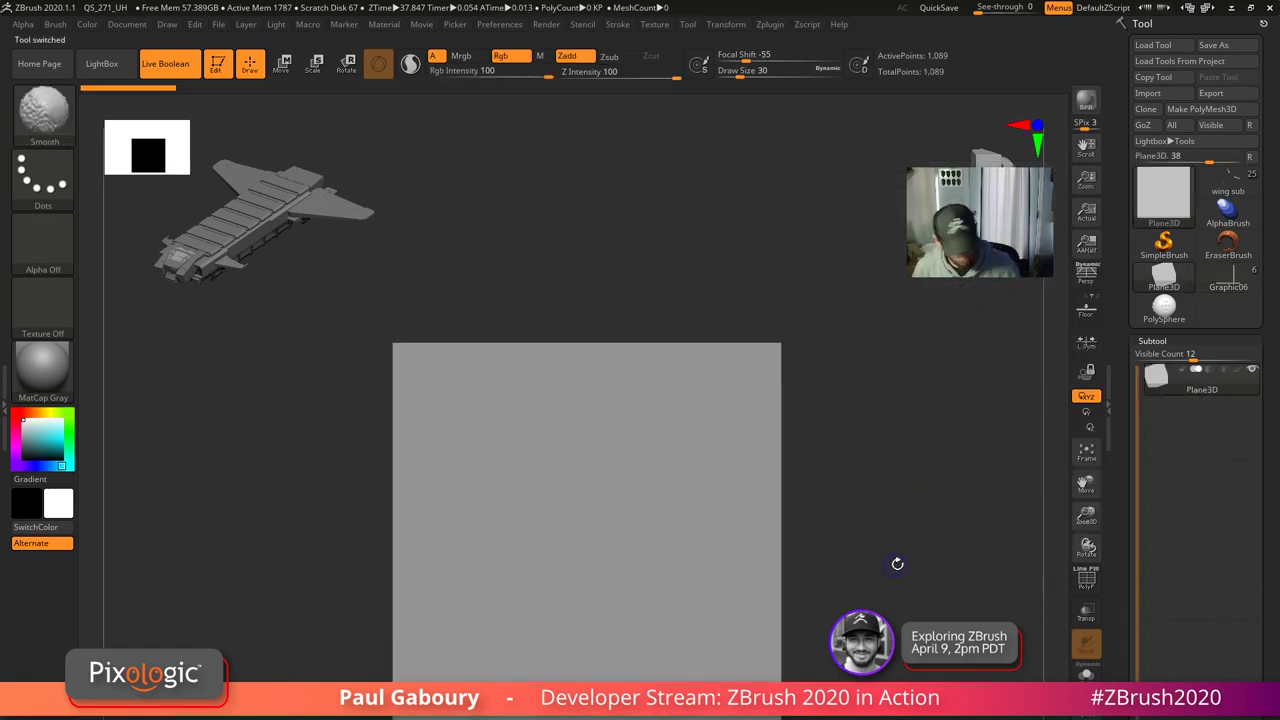
key("shift+f")
left_click(1158, 340)
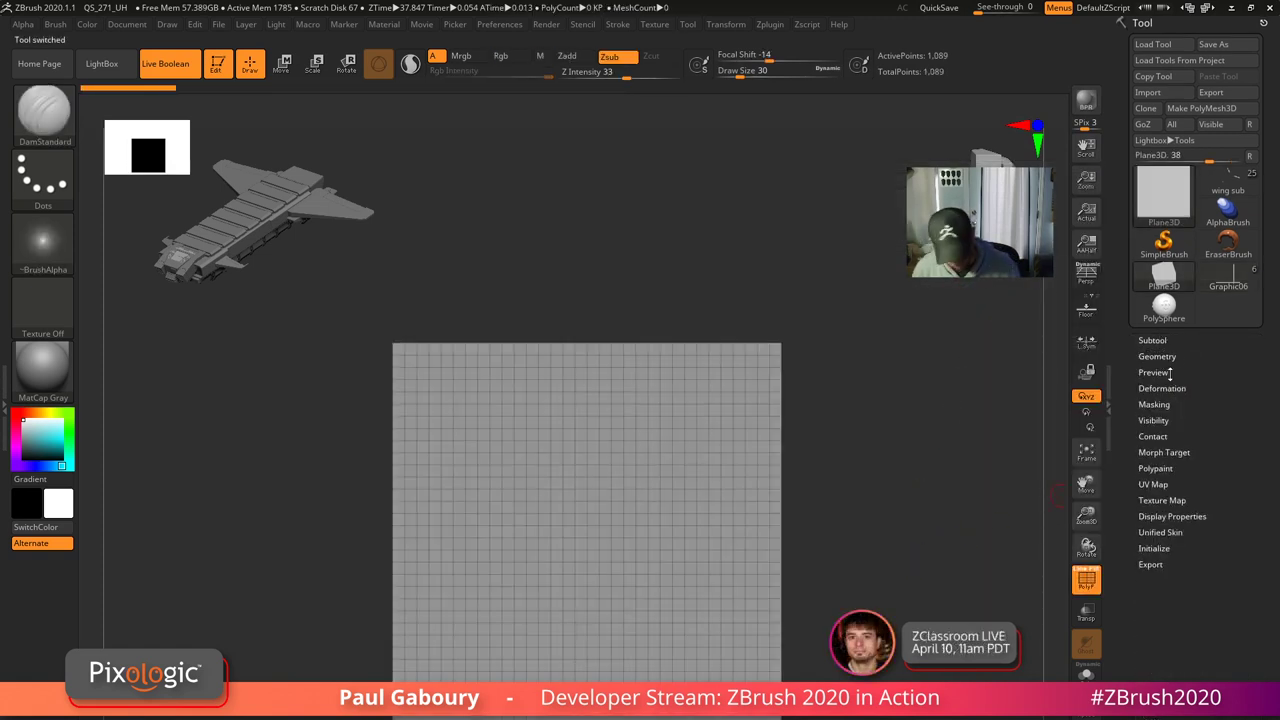
left_click(1201, 107)
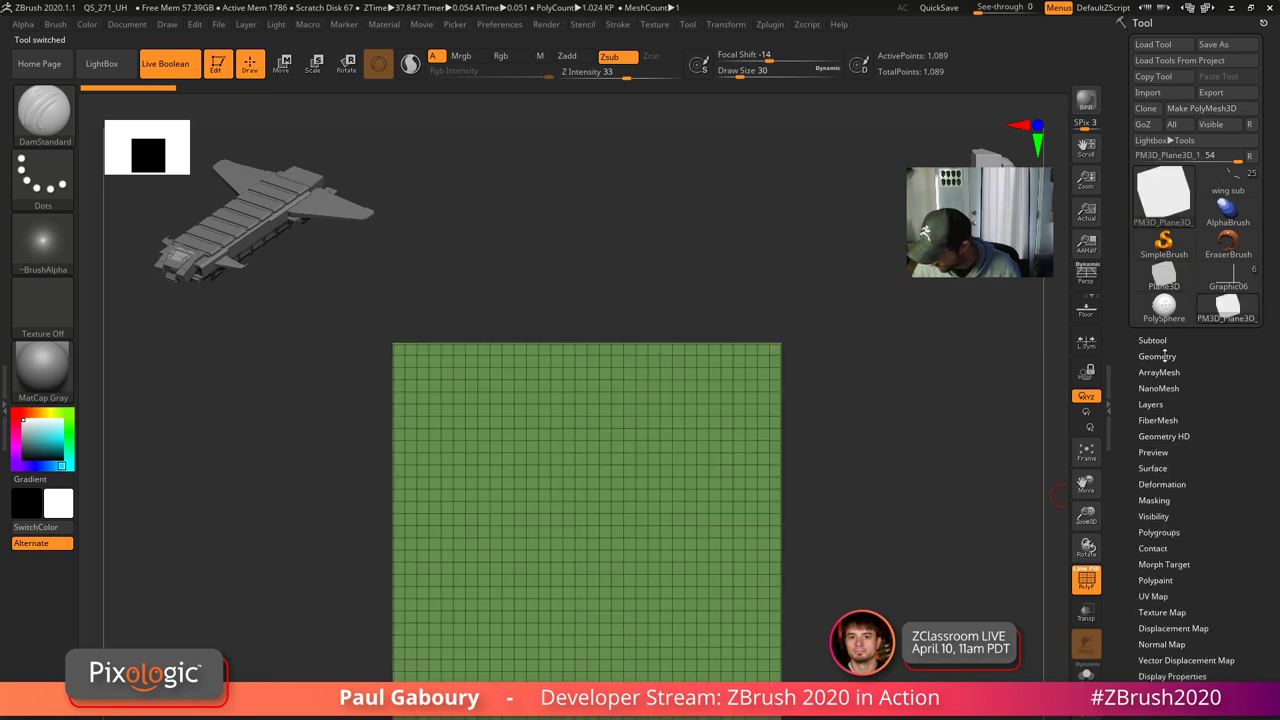
- Subdivide the plane with smoothing off and keep only subdivision level 3 by deleting the other levels
left_click(1157, 356)
left_click(1210, 466)
left_click(1162, 474)
left_click(1164, 475)
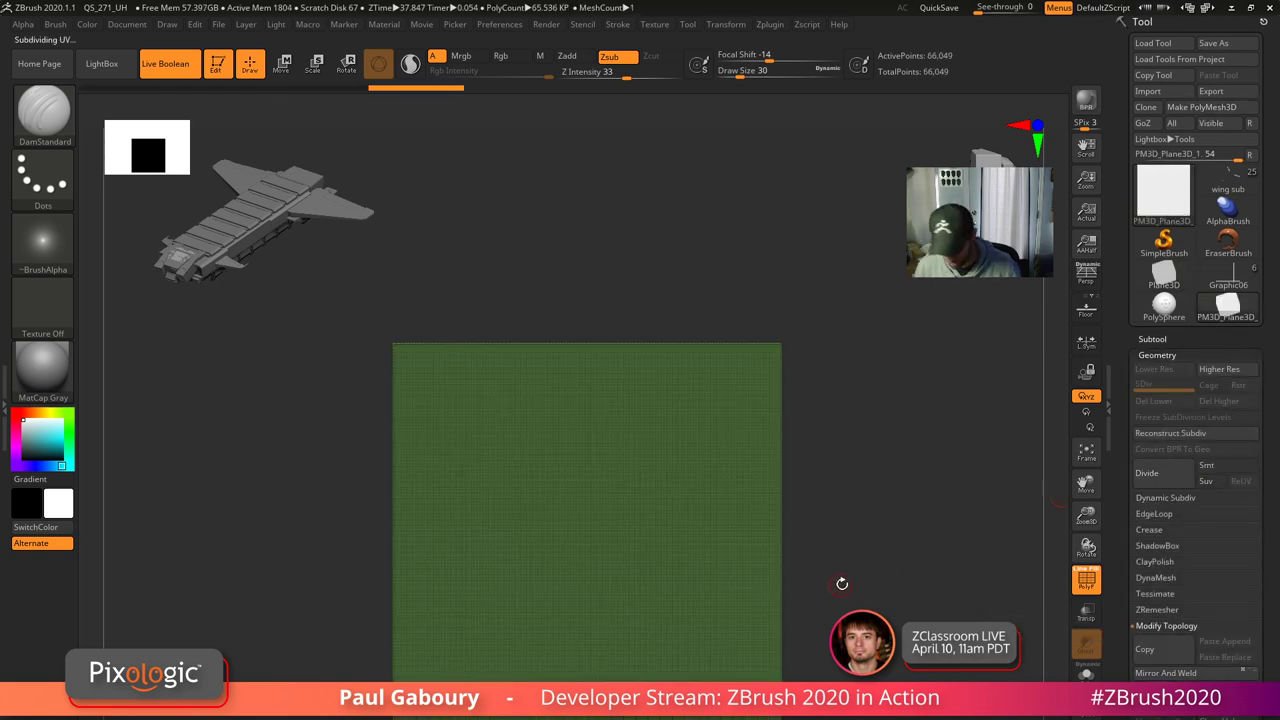
key("shift+d")
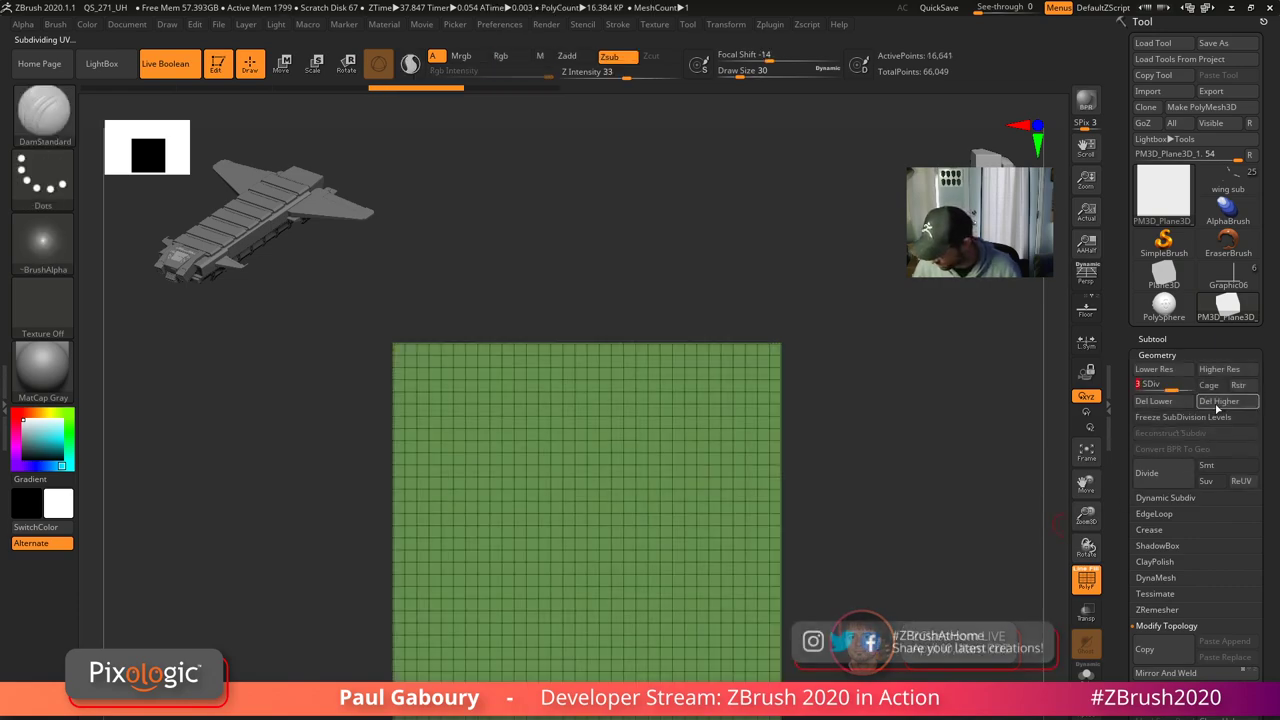
left_click(1217, 401)
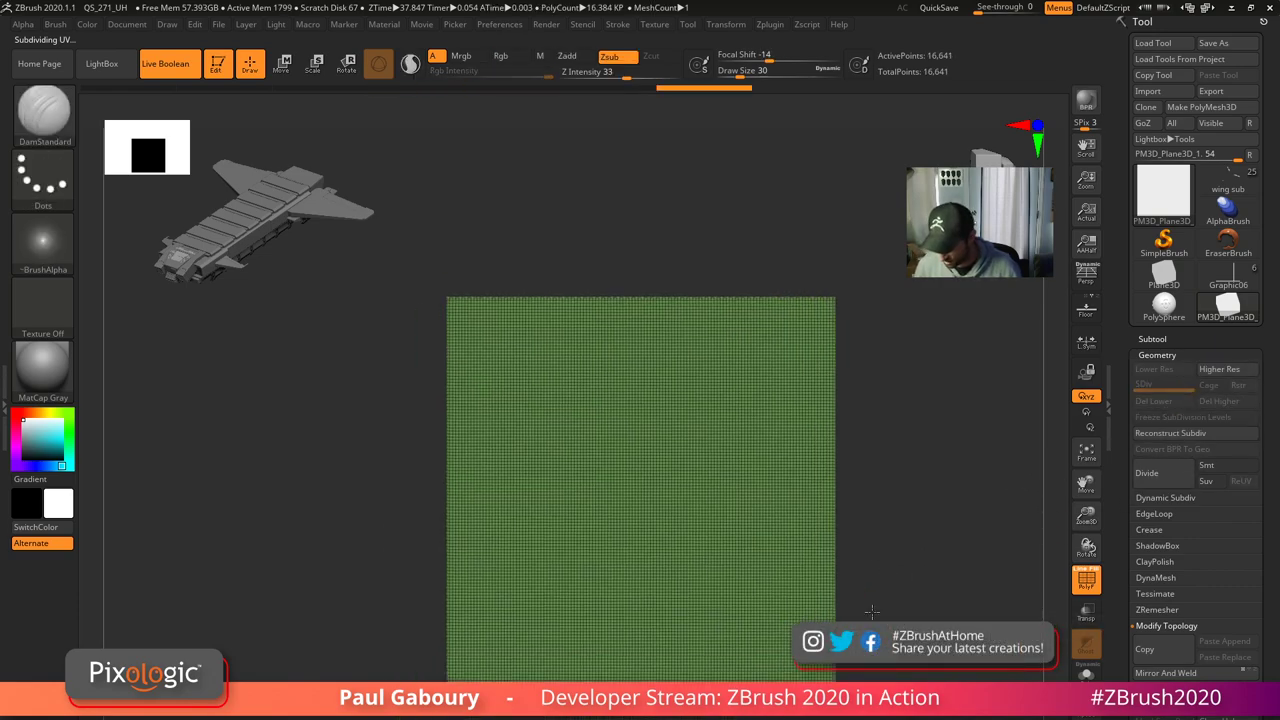
- Try slicing the plane with SliceCurve into a diagonal strip, a strip branching off it and a third strip branching off the second
right_click_drag(872, 612, 852, 592, "alt")
right_click_drag(703, 457, 713, 498, "ctrl")
right_click_drag(877, 557, 870, 522, "alt")
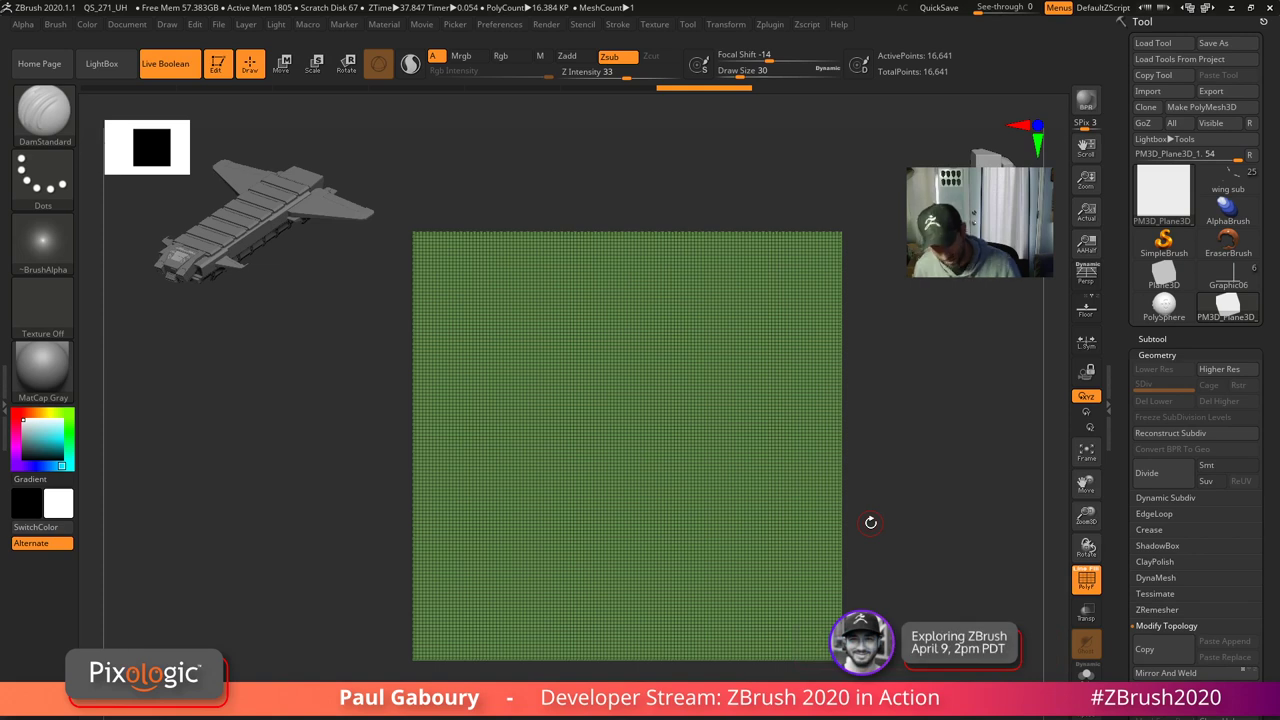
left_click_drag(329, 606, 860, 310, "ctrl+shift")
left_click_drag(631, 446, 785, 655, "ctrl+shift")
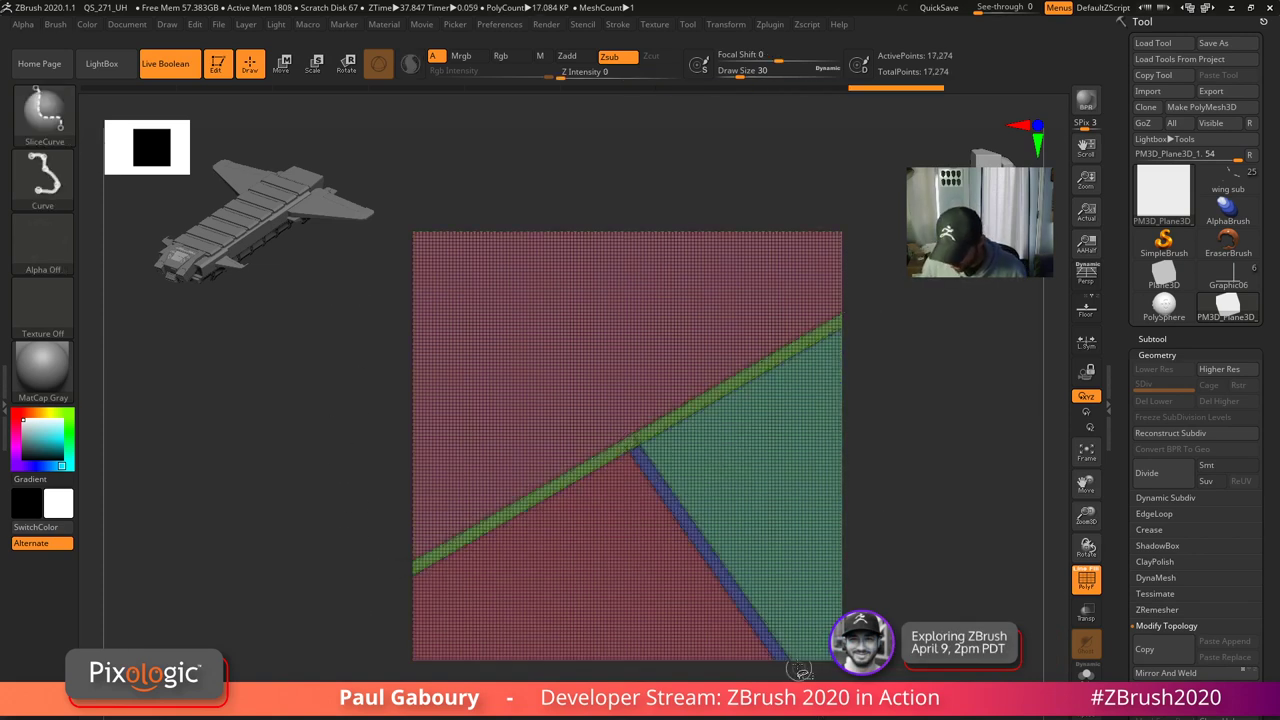
left_click_drag(722, 572, 912, 442, "ctrl+shift")
key("ctrl+z")
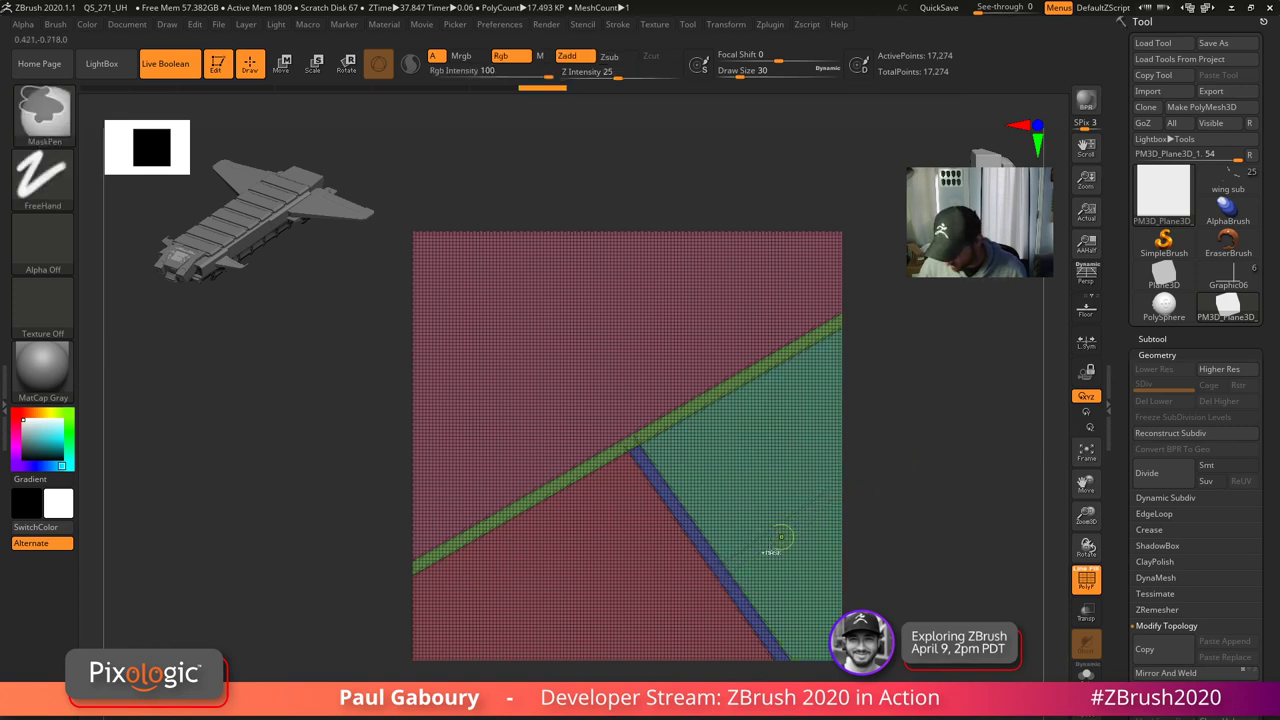
left_click_drag(723, 573, 923, 434, "ctrl+shift")
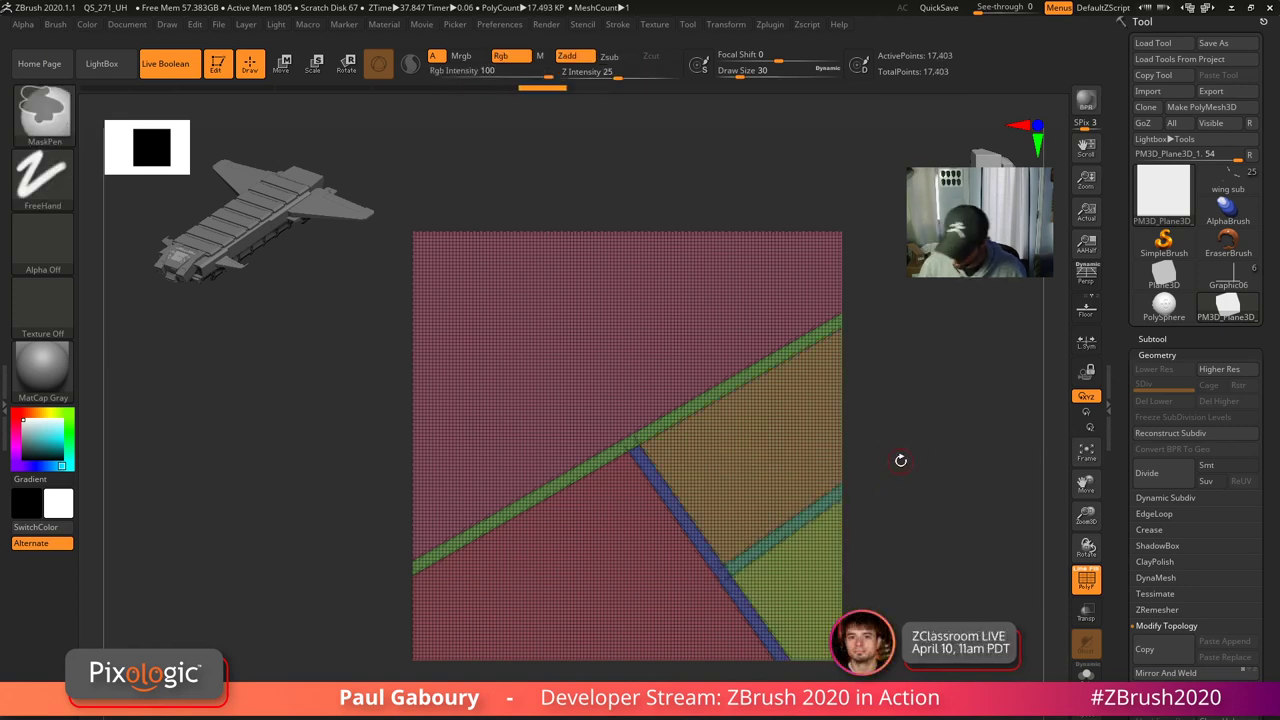
- Undo all the strip slices made on the plane
key("ctrl+z")
key("ctrl+z")
key("ctrl+z")
key("ctrl+z")
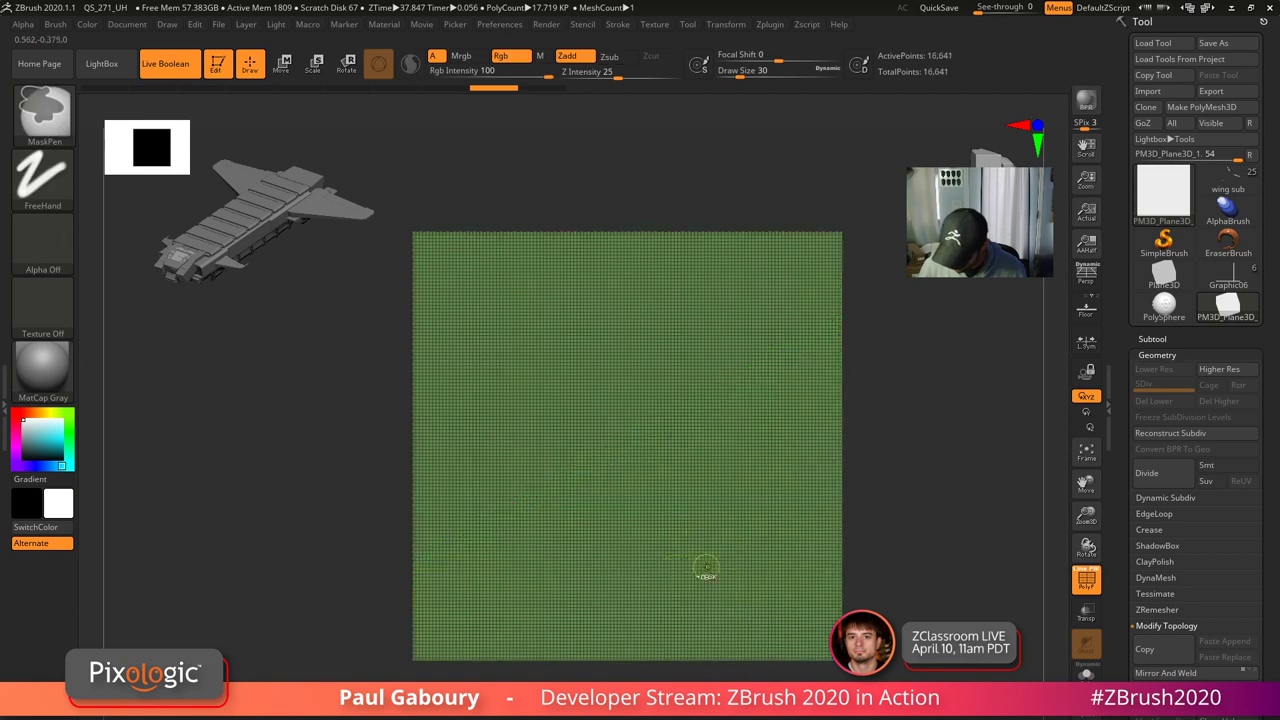
- Slice a steeper diagonal strip across the plane, a second strip branching from its middle and a third from the second strip to the plane's edge
left_click_drag(312, 668, 880, 260, "ctrl+shift")
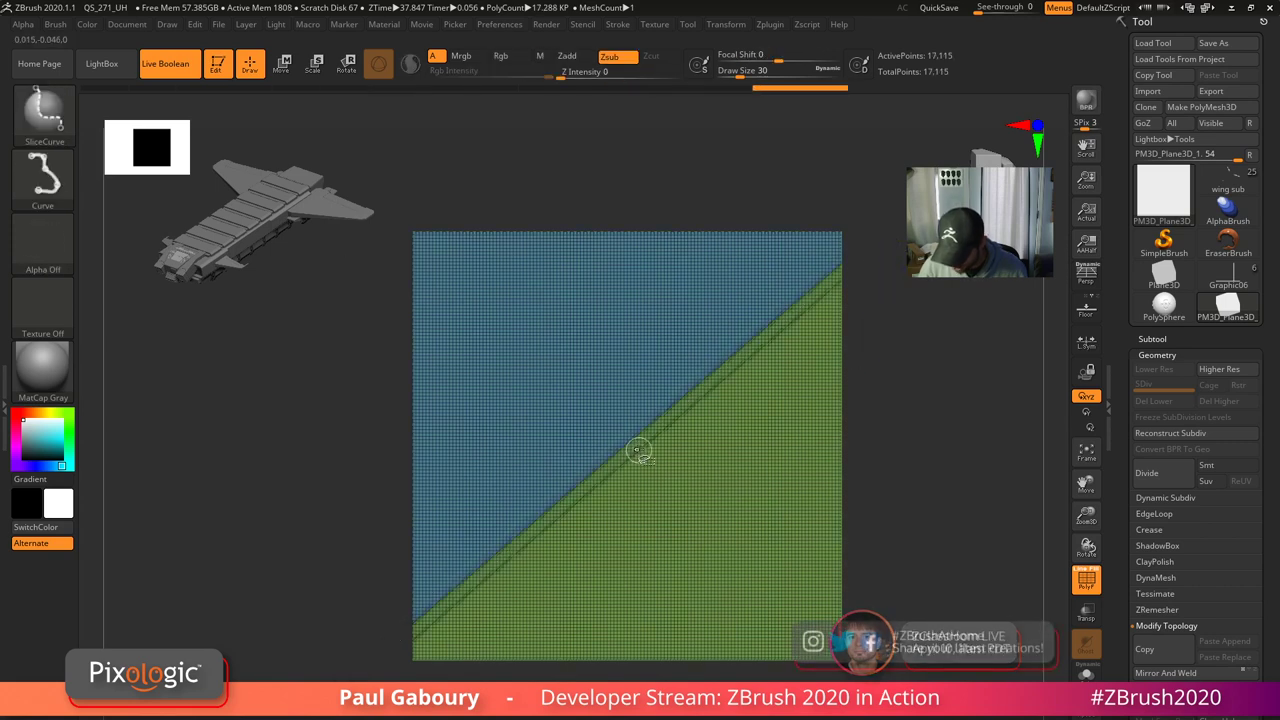
left_click_drag(640, 449, 920, 680, "ctrl+shift")
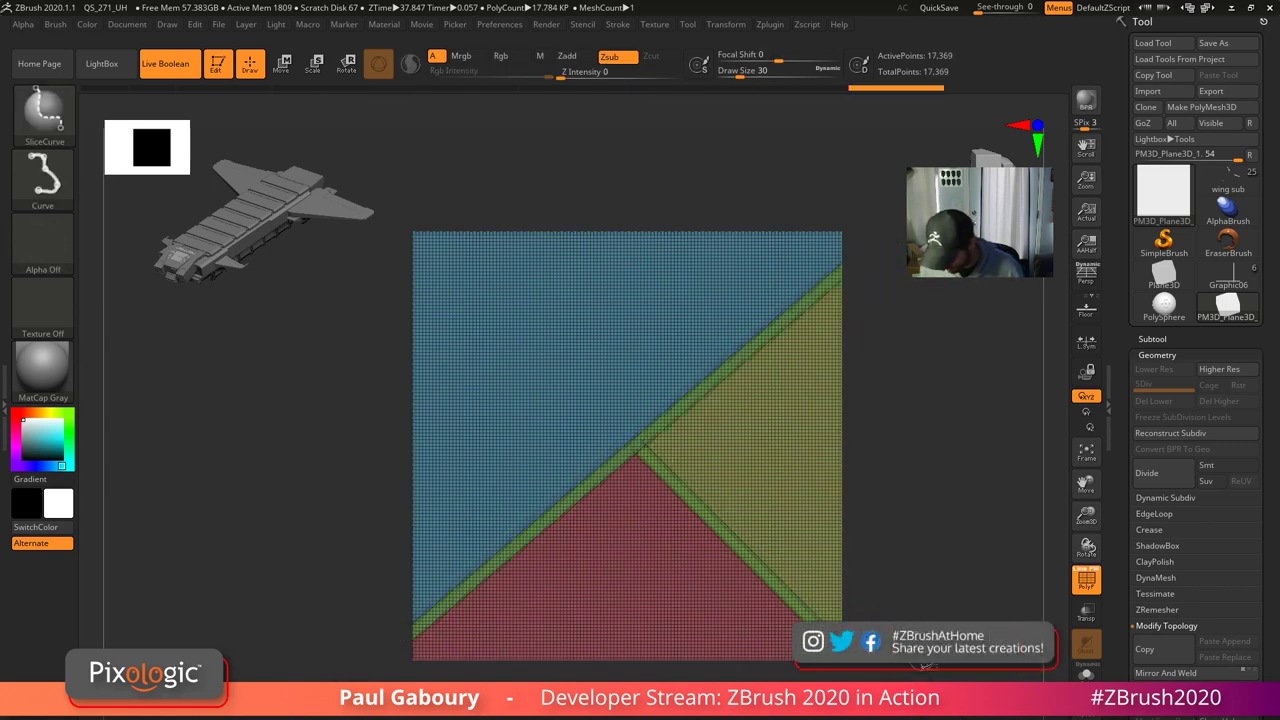
mouse_move(762, 566)
left_mouse_down("ctrl+shift")
mouse_move(922, 424)
mouse_move(925, 404)
mouse_move(940, 414)
left_mouse_up("ctrl+shift")
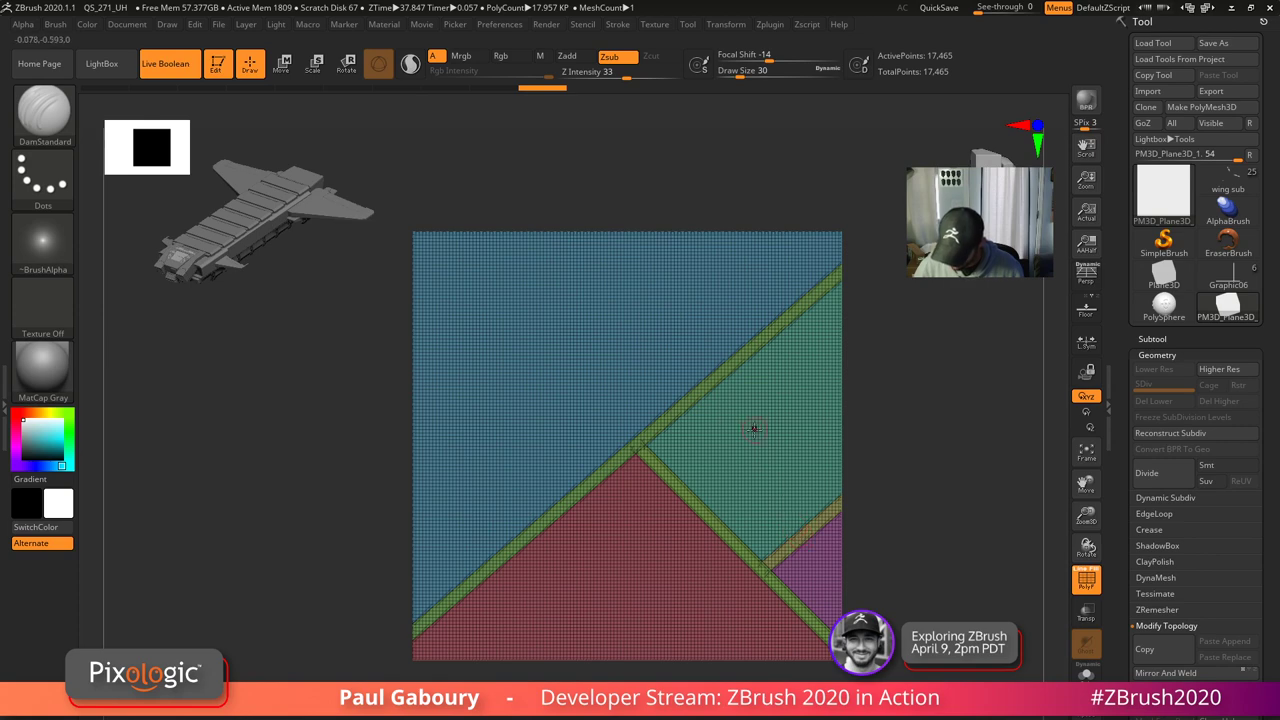
key("ctrl+shift")
right_click_drag(811, 564, 748, 508, "alt")
right_click_drag(748, 508, 771, 580, "ctrl")
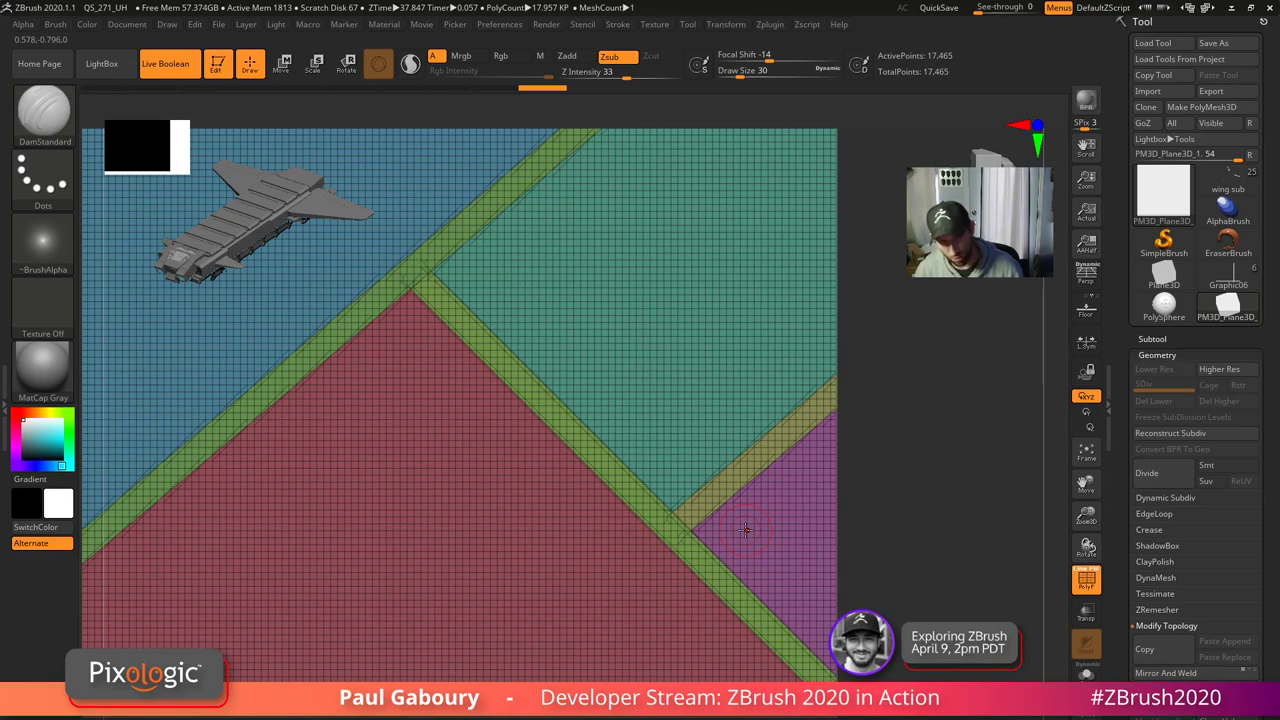
mouse_move(746, 530)
right_mouse_down("ctrl")
mouse_move(700, 514)
mouse_move(690, 479)
mouse_move(653, 479)
mouse_move(647, 445)
right_mouse_up("ctrl")
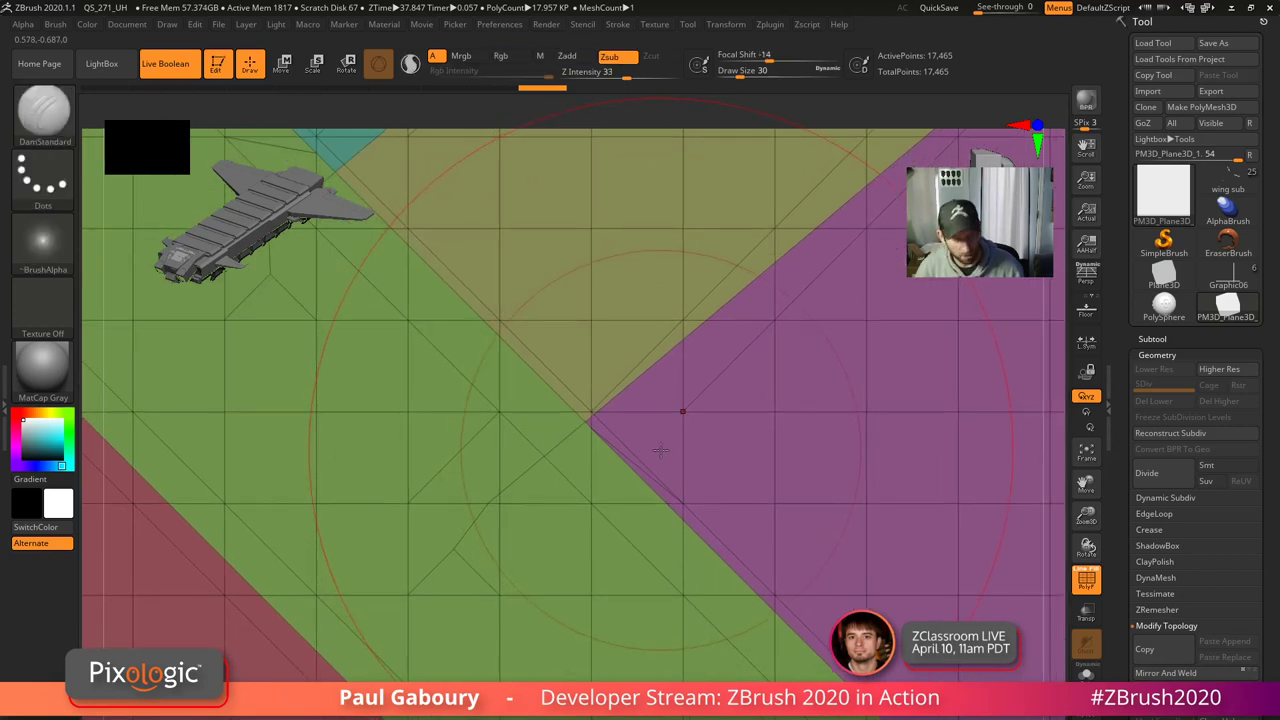
- Set the brush draw size to 3, isolate the purple polygroup on the plane, invert its visibility and restore the whole mesh
key("s")
left_click_drag(662, 453, 648, 453)
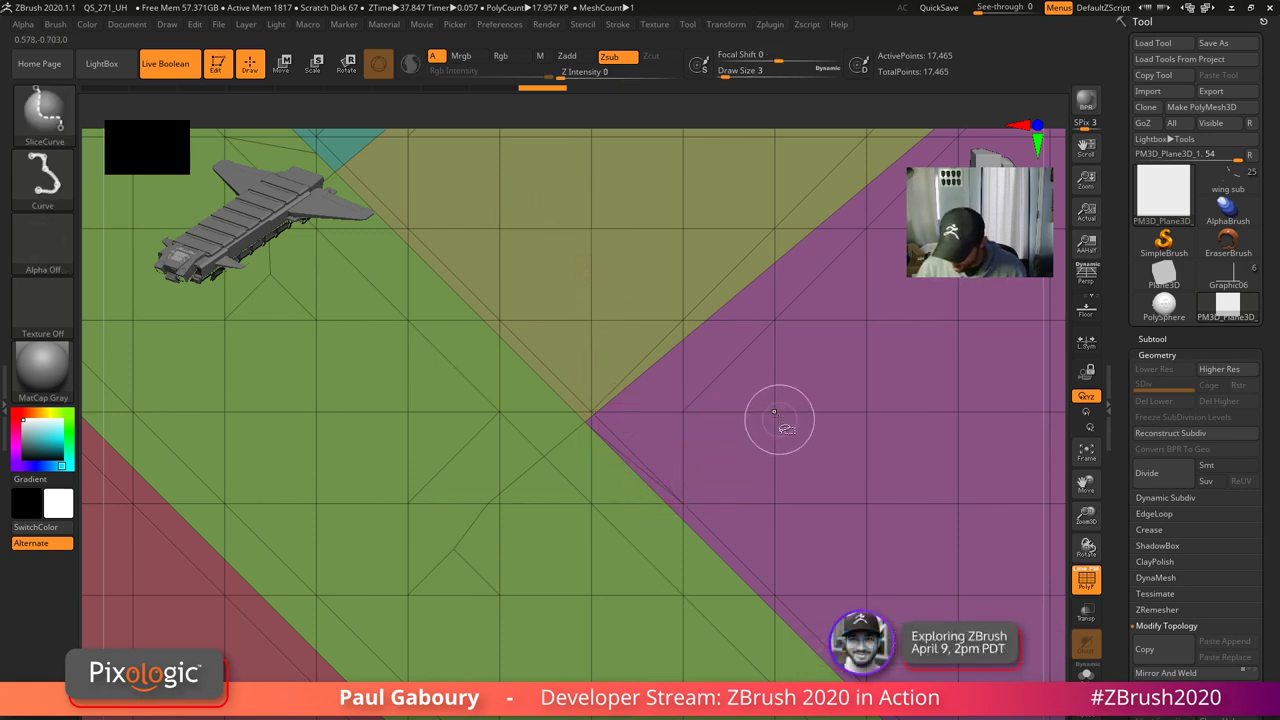
key("ctrl+shift")
left_click(775, 412, "ctrl+shift")
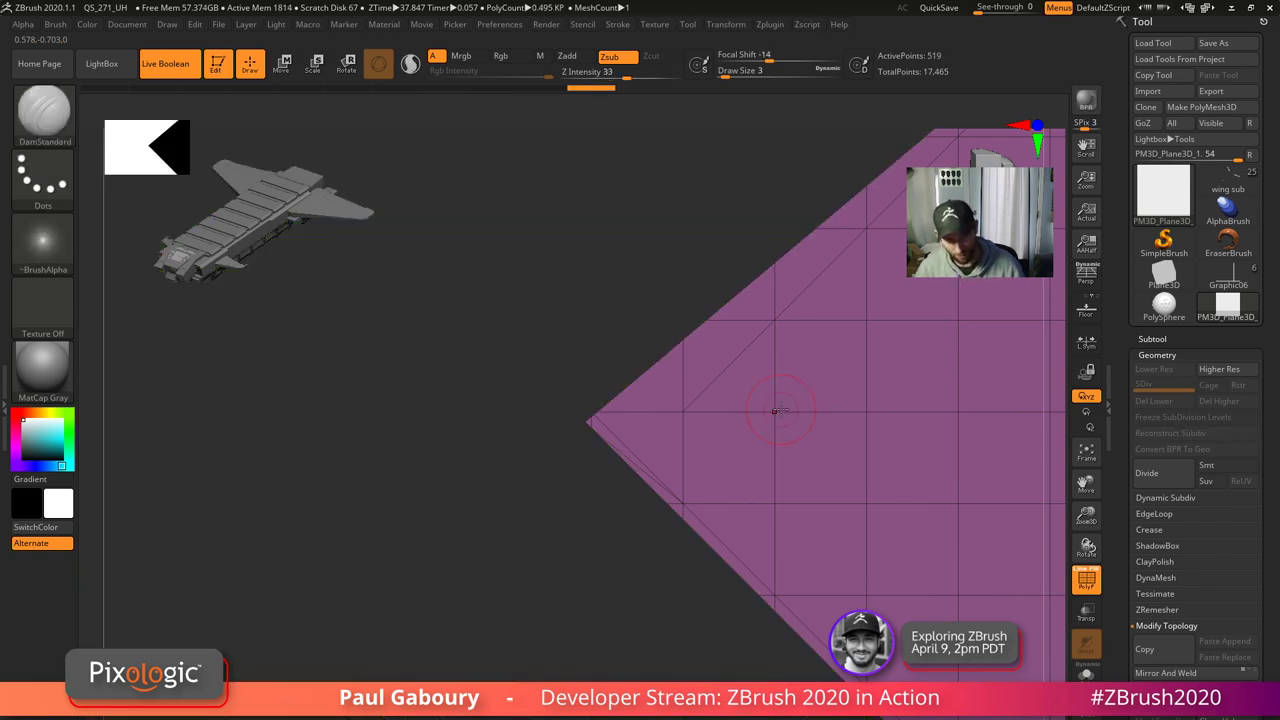
left_click(777, 412, "ctrl+shift")
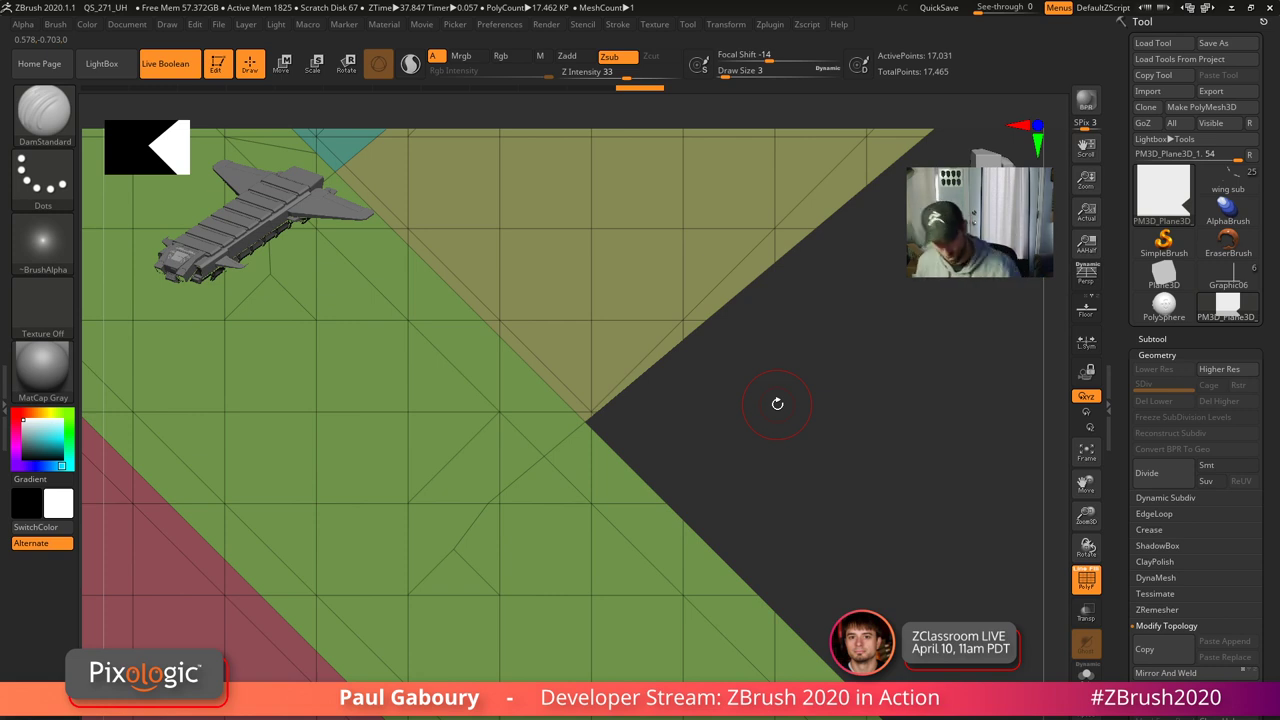
left_click(838, 519, "ctrl+shift")
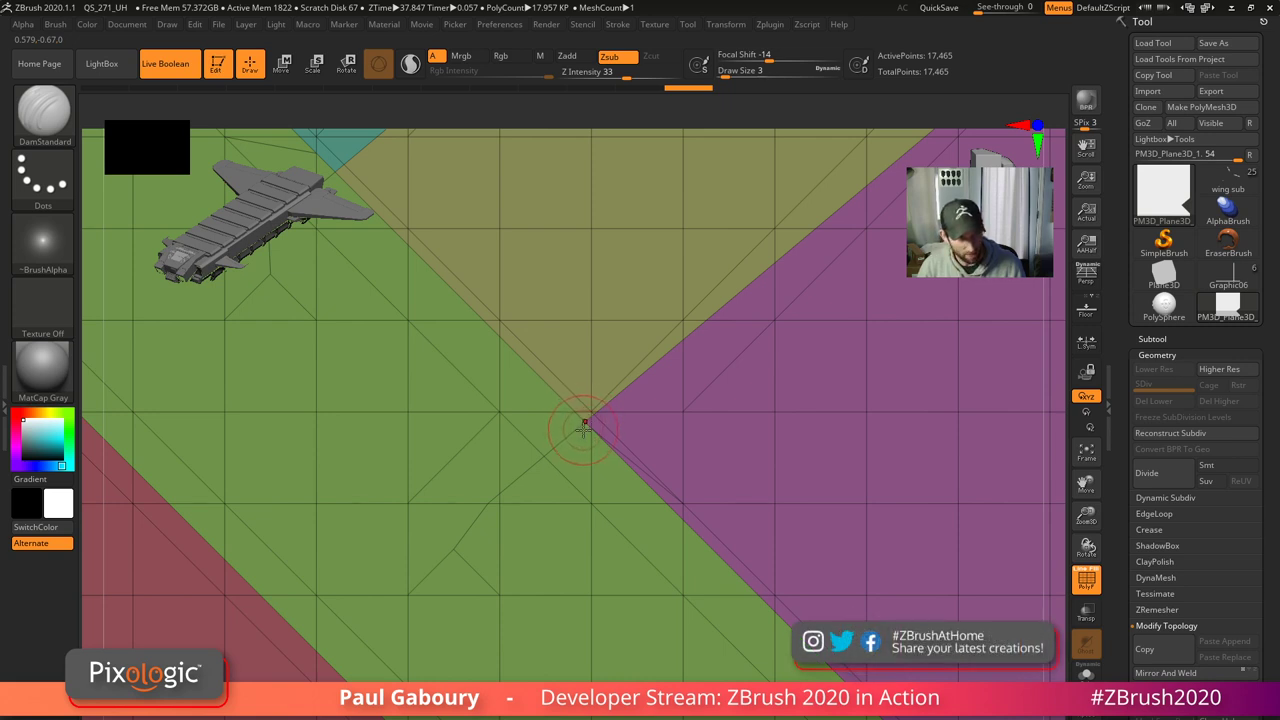
- Isolate the three polygroups that meet at the strip junction point, view the whole result and unhide the rest of the plane
key("ctrl+shift+m")
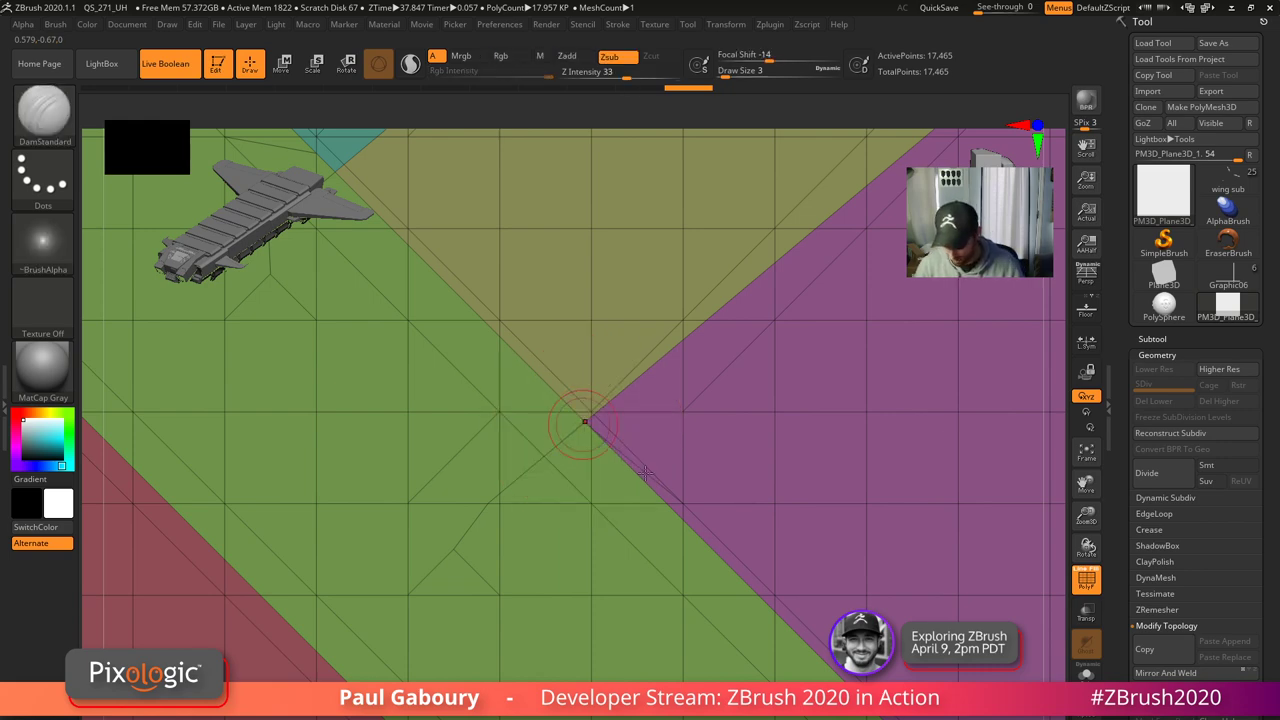
key("ctrl+shift")
left_click(586, 423, "ctrl+shift")
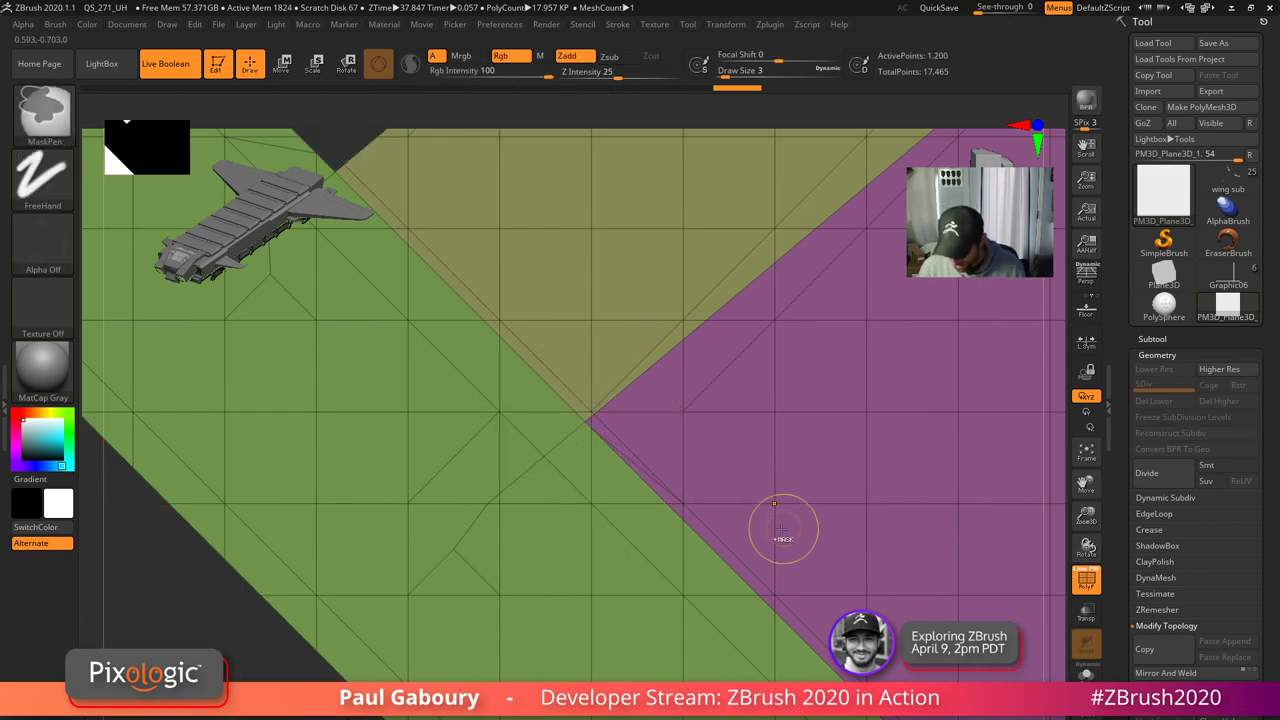
right_click_drag(785, 528, 534, 450, "ctrl")
right_click_drag(752, 545, 717, 526, "ctrl")
right_click_drag(820, 548, 739, 510, "alt")
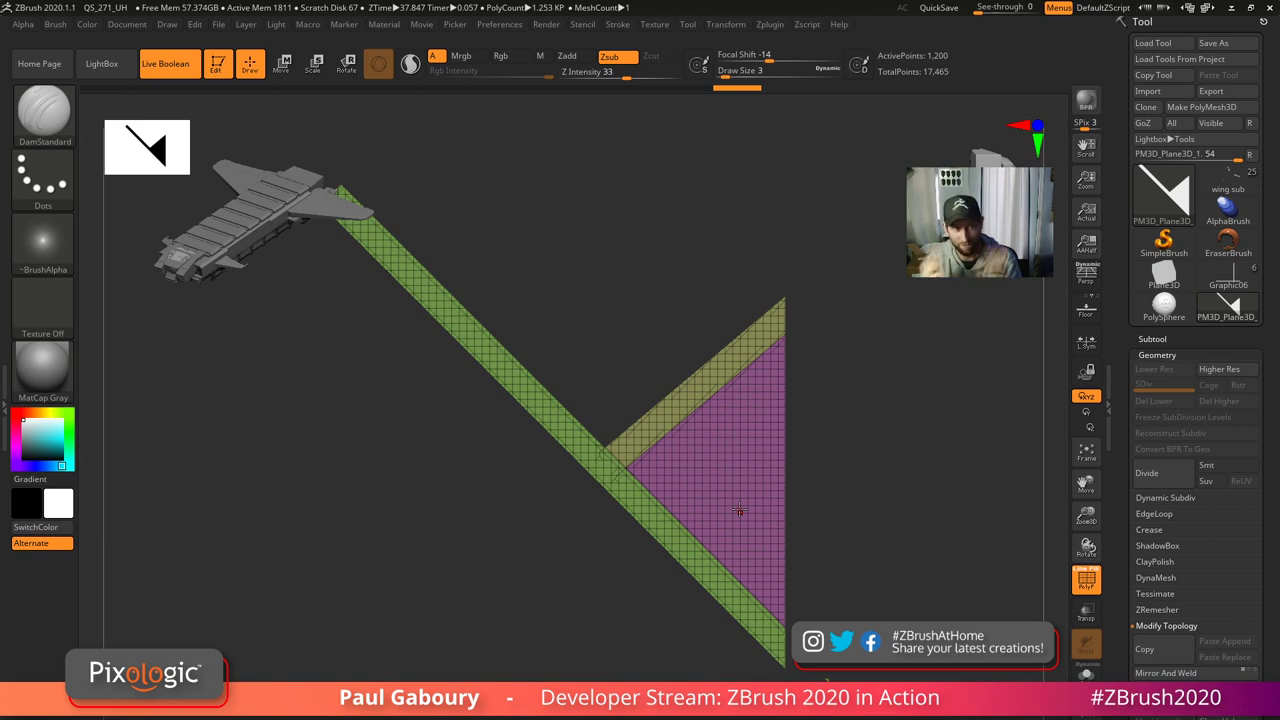
left_click(857, 526, "ctrl+shift")
- Isolate the yellow strip and the purple area by their shared border point, and unhide the full plane
right_click_drag(740, 423, 700, 530, "ctrl")
right_click_drag(688, 472, 623, 450, "ctrl")
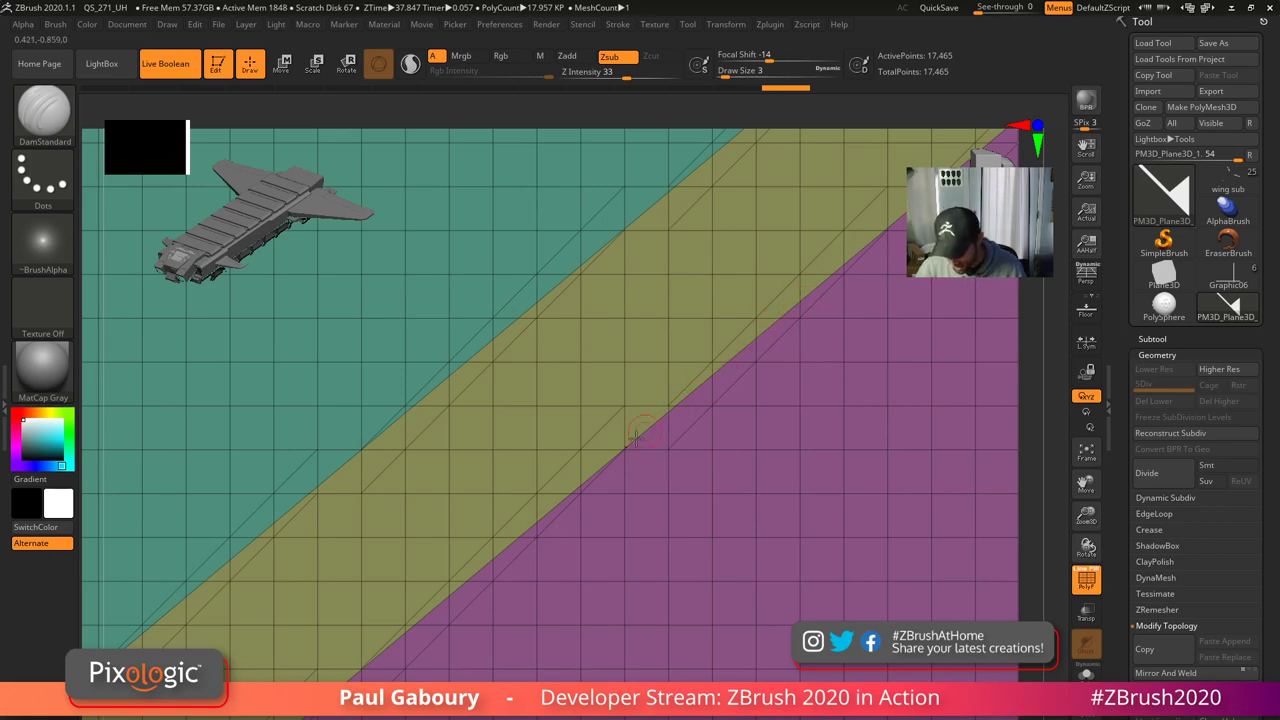
right_click_drag(625, 451, 625, 450, "ctrl")
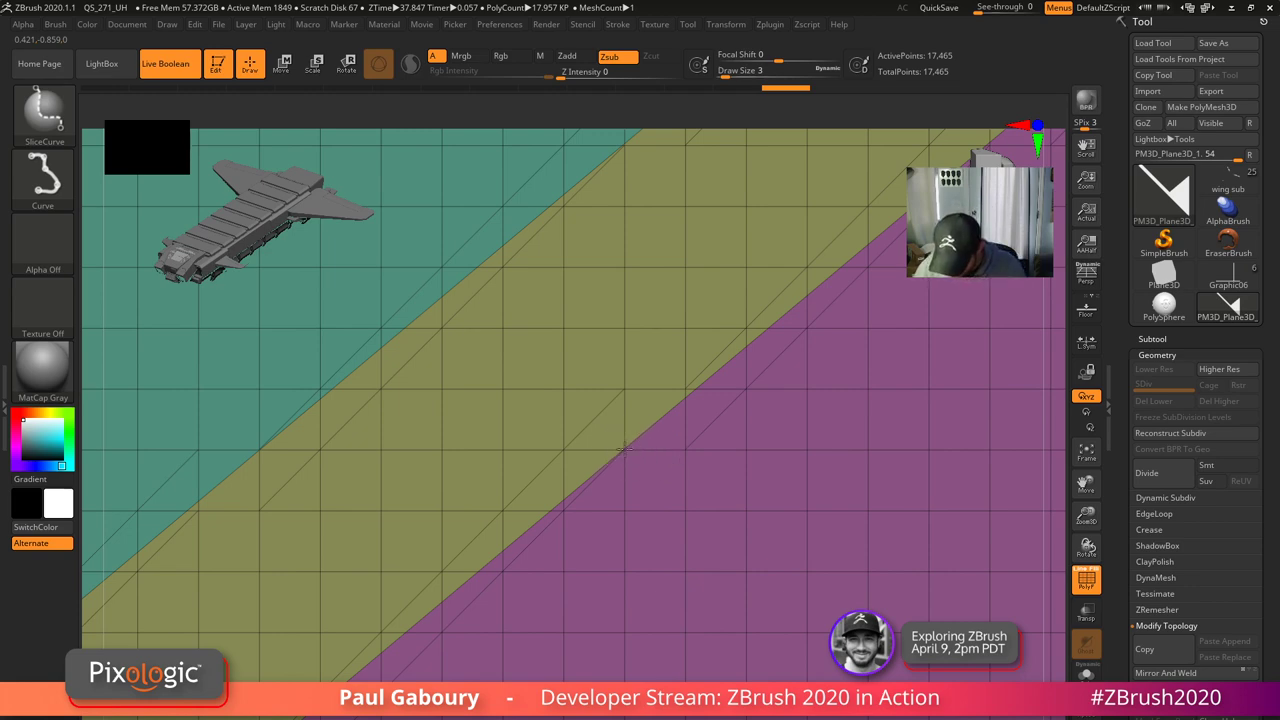
left_click(628, 453, "ctrl+shift")
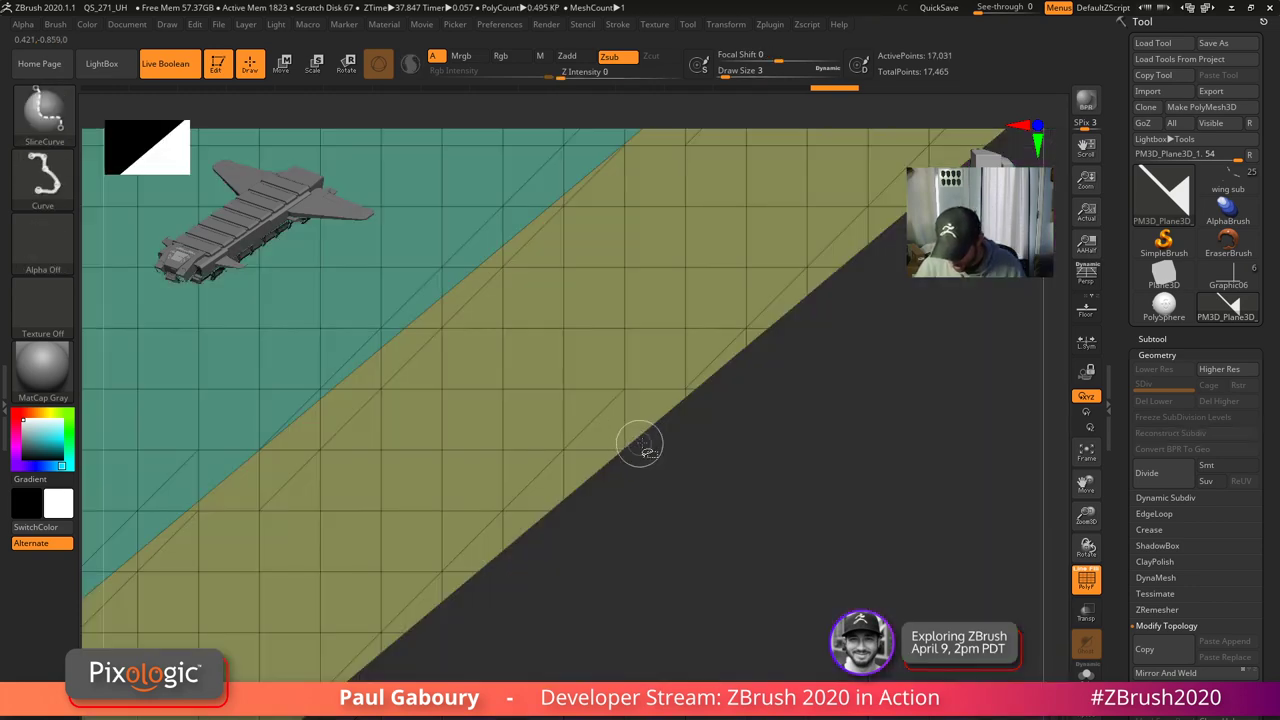
left_click(650, 448, "ctrl+shift")
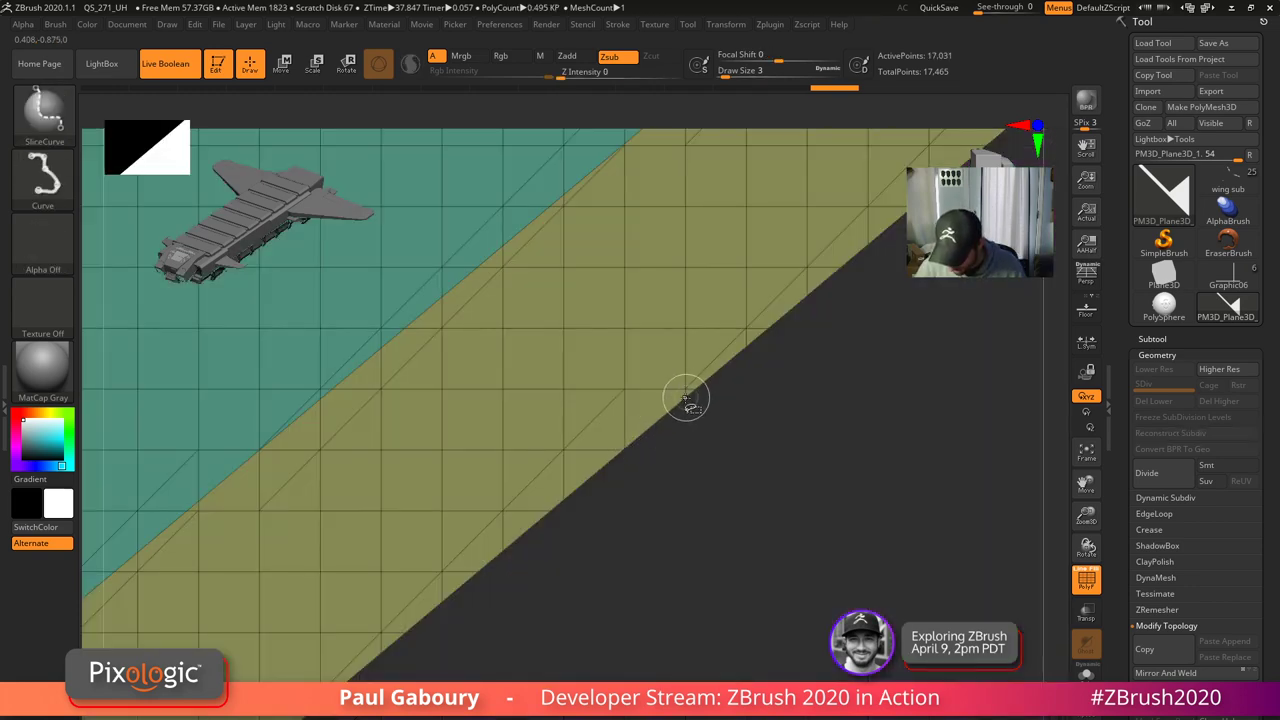
left_click(686, 398, "ctrl+shift")
left_click(694, 413, "ctrl+shift")
left_click(683, 402, "ctrl+shift")
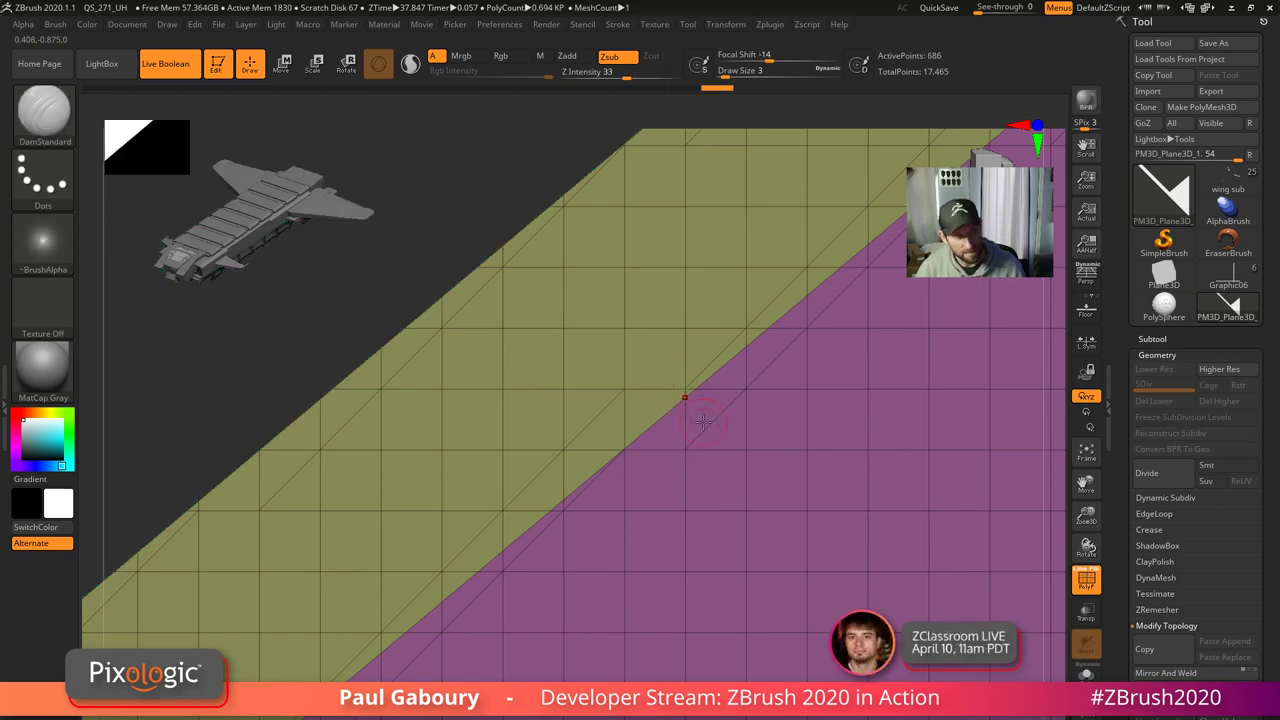
mouse_move(688, 415)
right_mouse_down("ctrl")
mouse_move(672, 460)
mouse_move(710, 518)
right_mouse_up("ctrl")
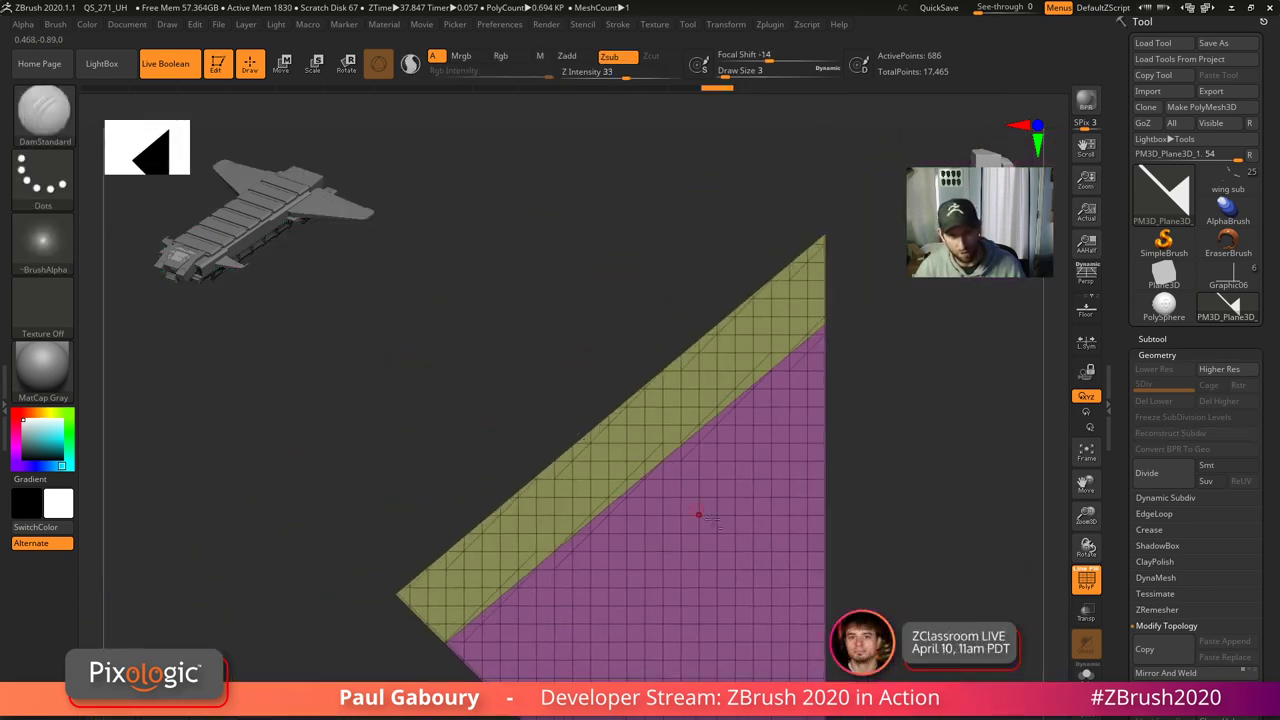
left_click(780, 500, "ctrl+shift")
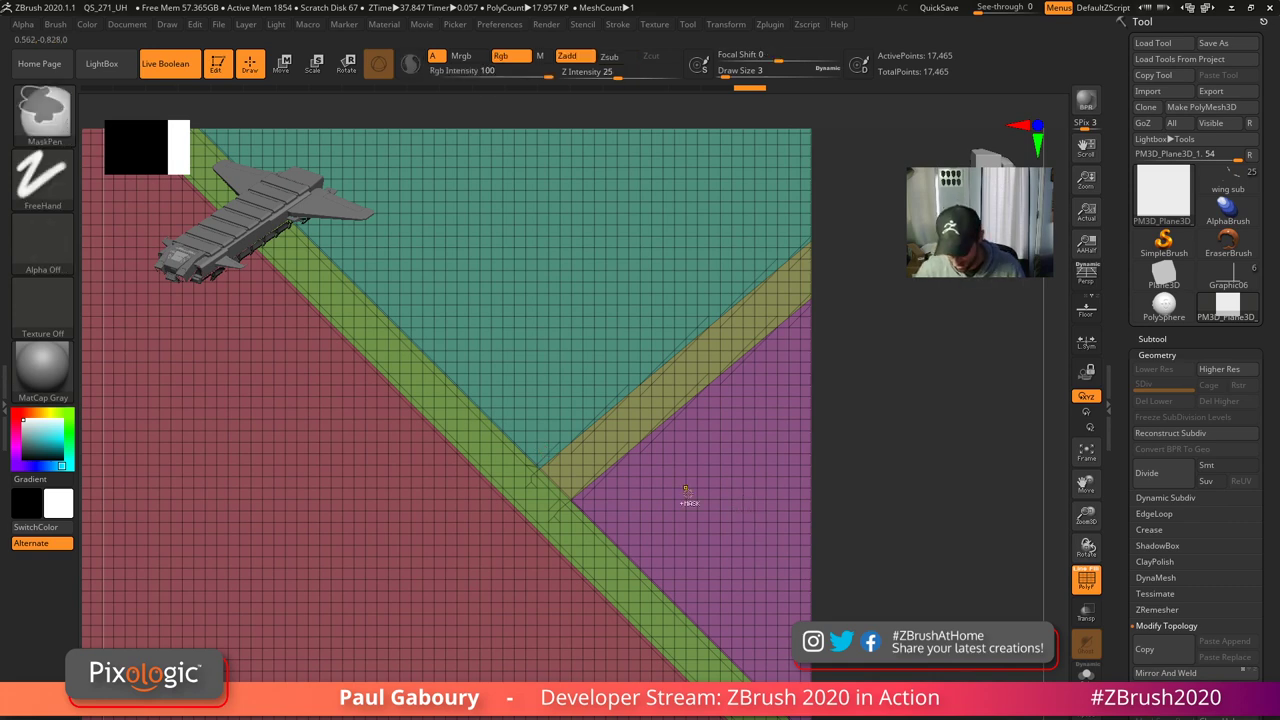
- Hide the plane areas between the strips, leaving only the three connected strips visible
right_click_drag(714, 540, 540, 430, "ctrl")
right_click_drag(540, 430, 616, 438, "alt")
left_click(736, 437, "ctrl+shift")
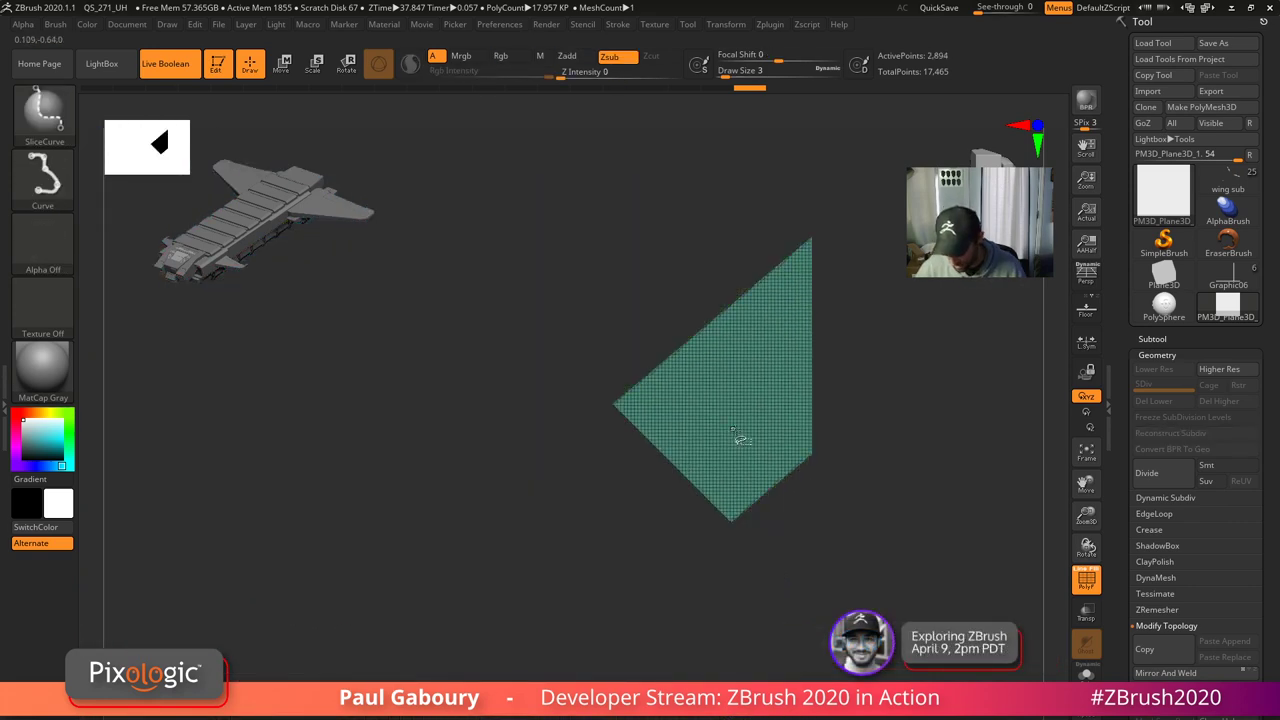
left_click(736, 437, "ctrl+shift")
left_click(613, 300, "ctrl+shift")
left_click(612, 515, "ctrl+shift")
left_click(815, 541, "ctrl+shift")
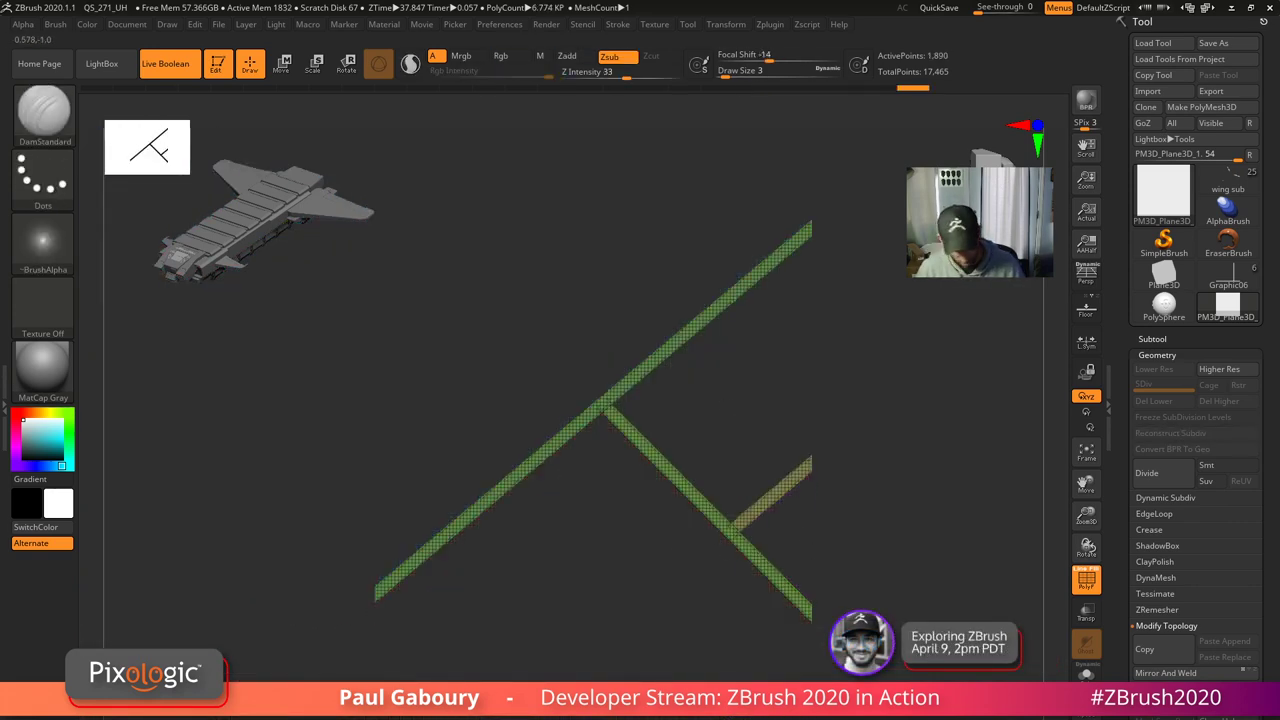
- Turn off the polyframe display and delete the plane's hidden geometry
key("shift+f")
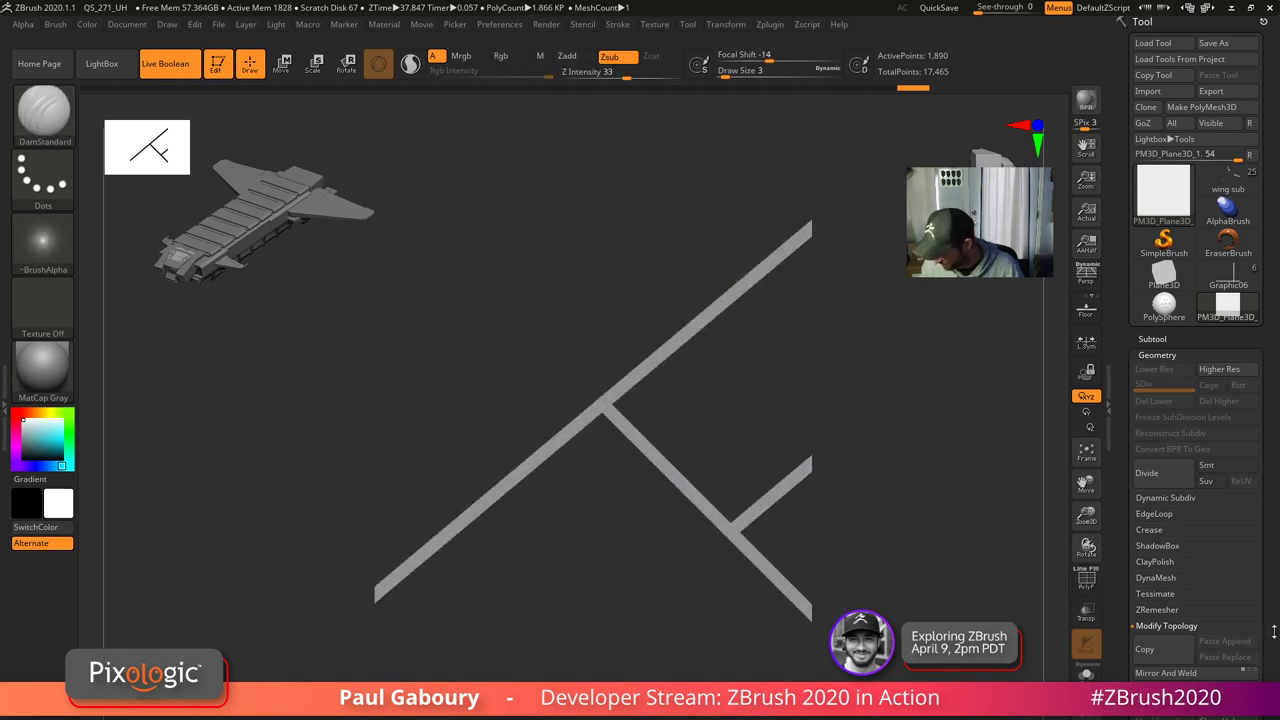
scroll(1274, 566, "down", 4)
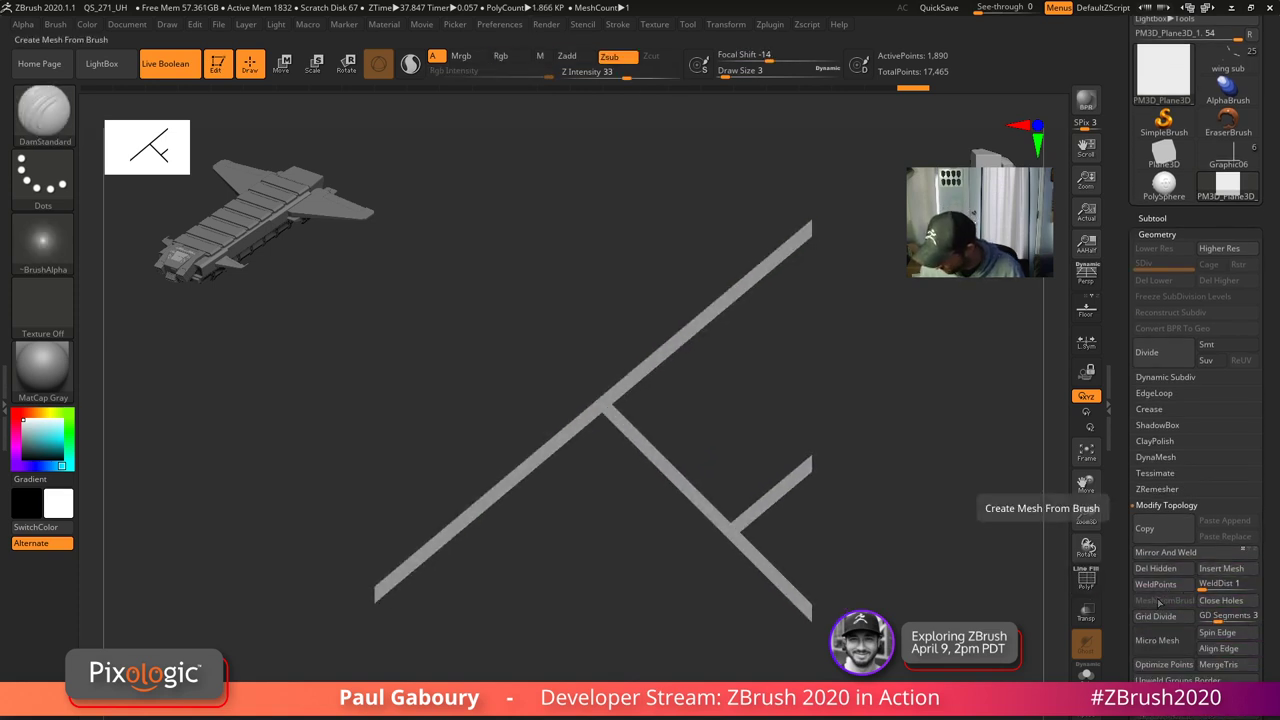
left_click(1168, 571)
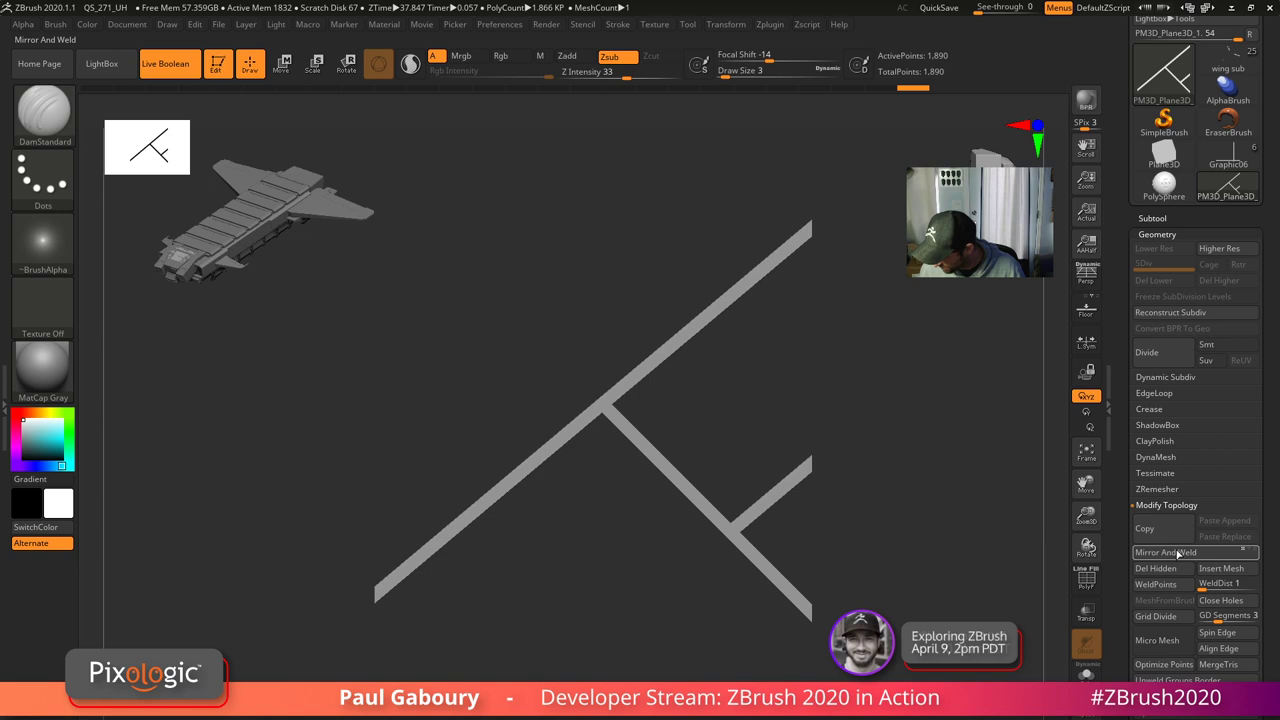
- Switch to the Graphic06 tool and append the sliced strip mesh to it as a new subtool
left_click(1228, 157)
left_click(1160, 220)
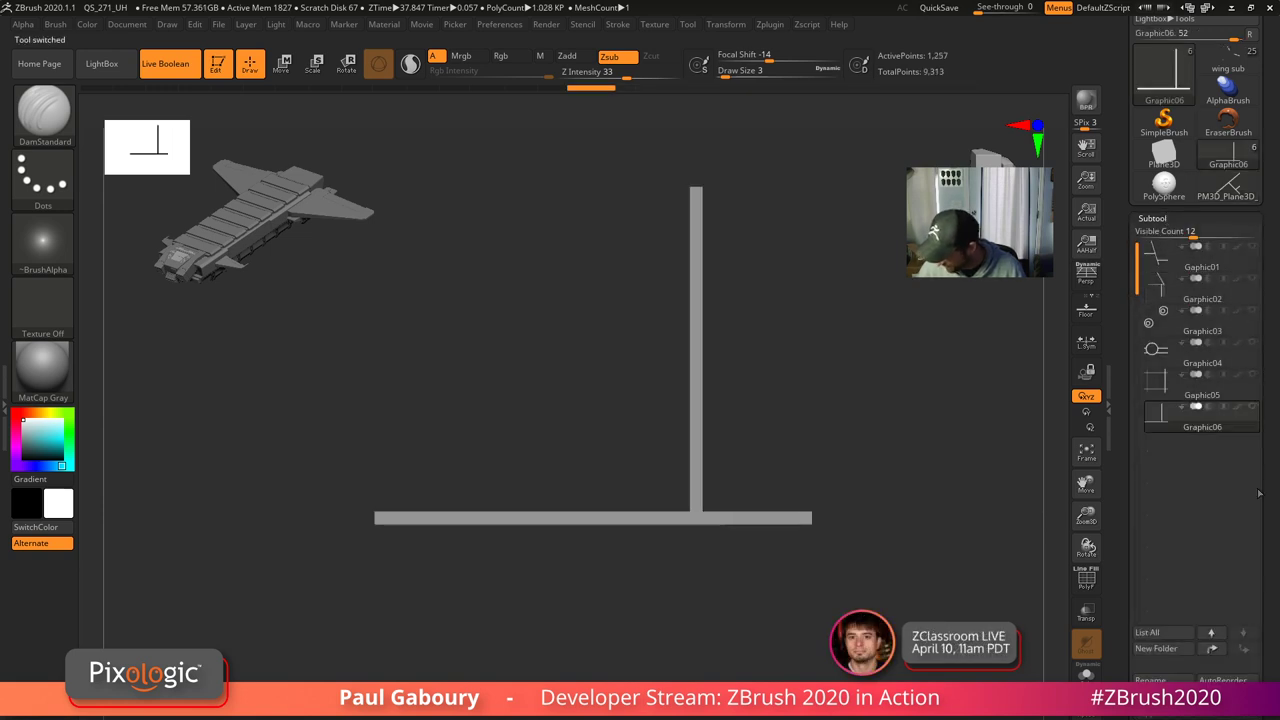
left_click(1225, 708)
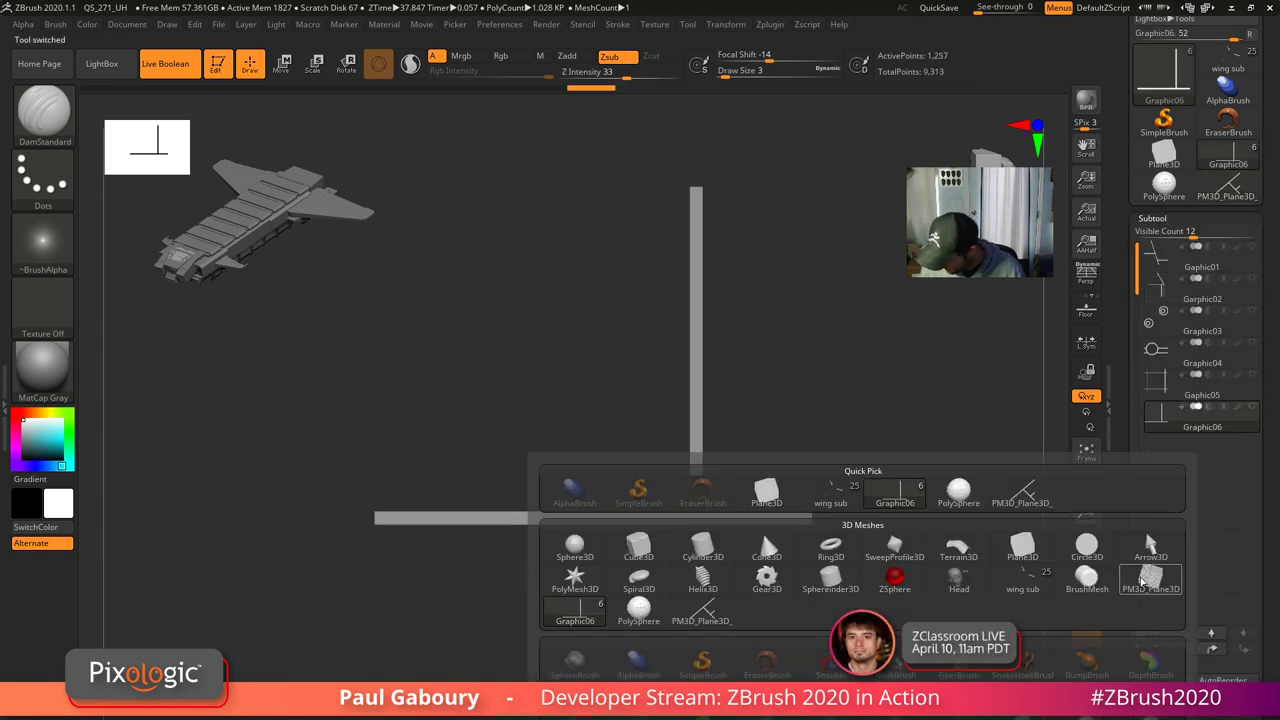
left_click(701, 618)
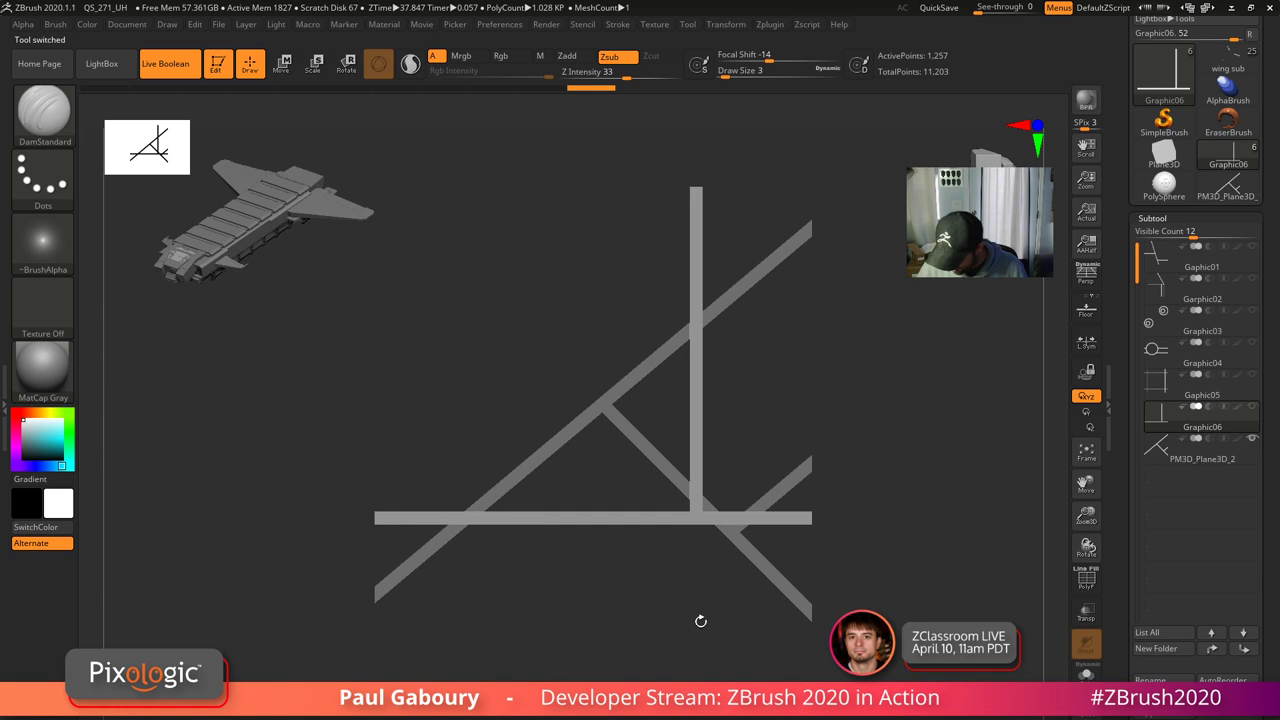
- Rename the appended strip subtool as Gaphic07 and make all the graphic subtools visible
left_click(1161, 451)
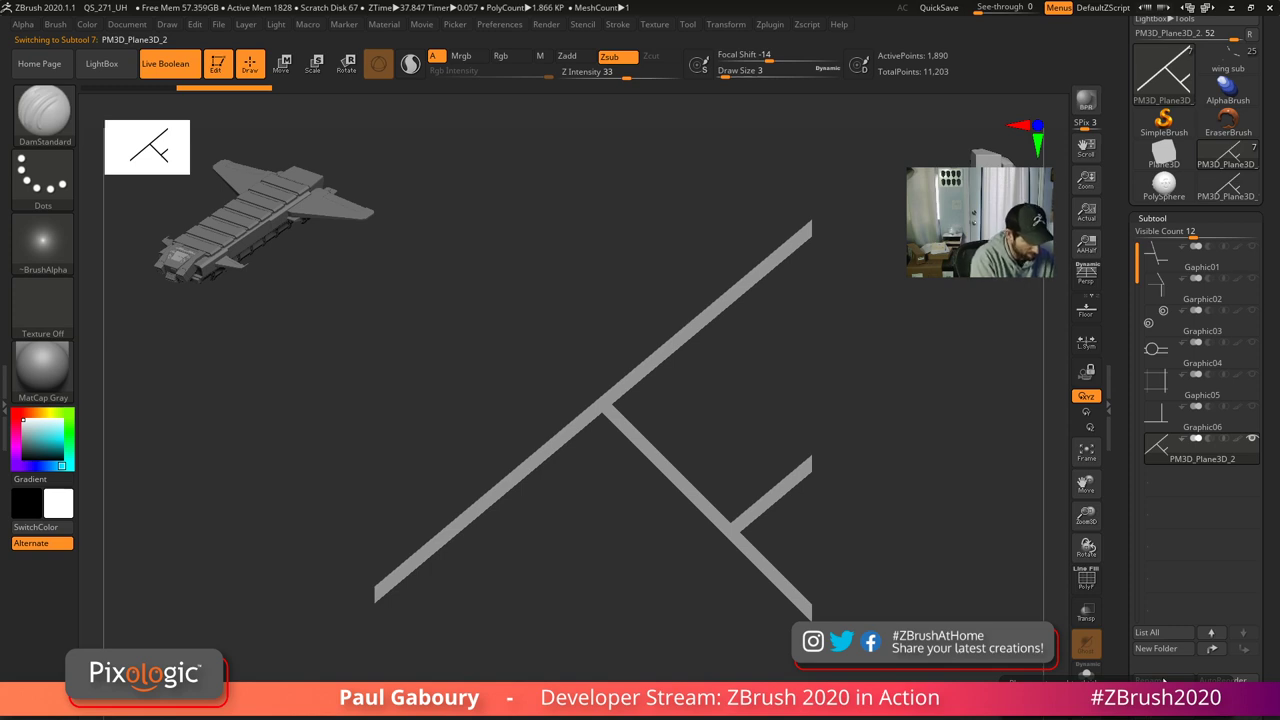
key("Return")
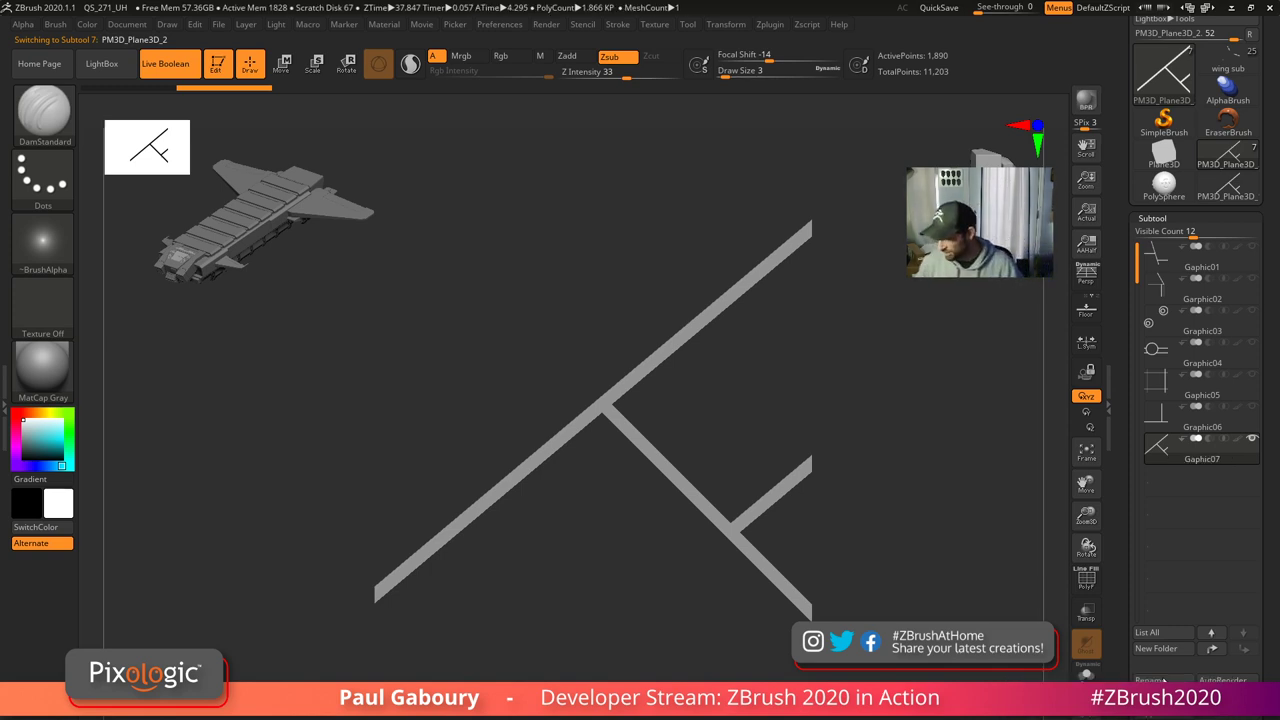
mouse_move(1239, 420)
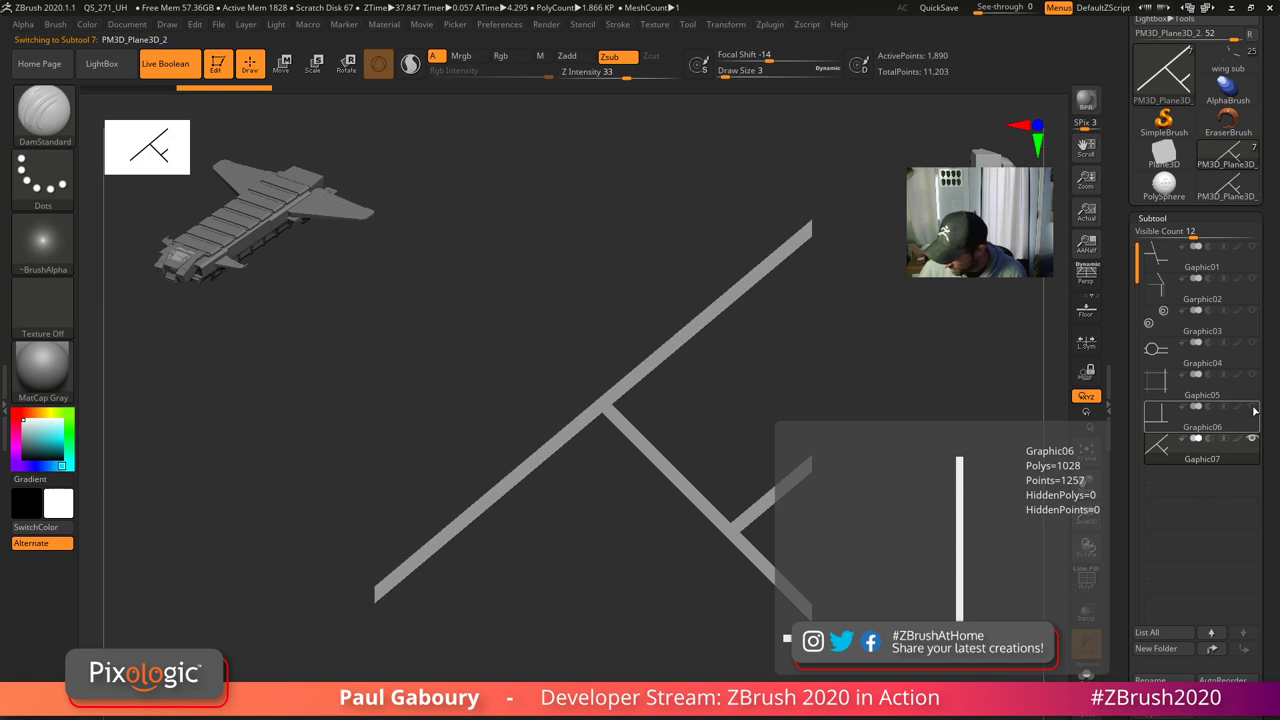
left_click(1254, 441, "shift")
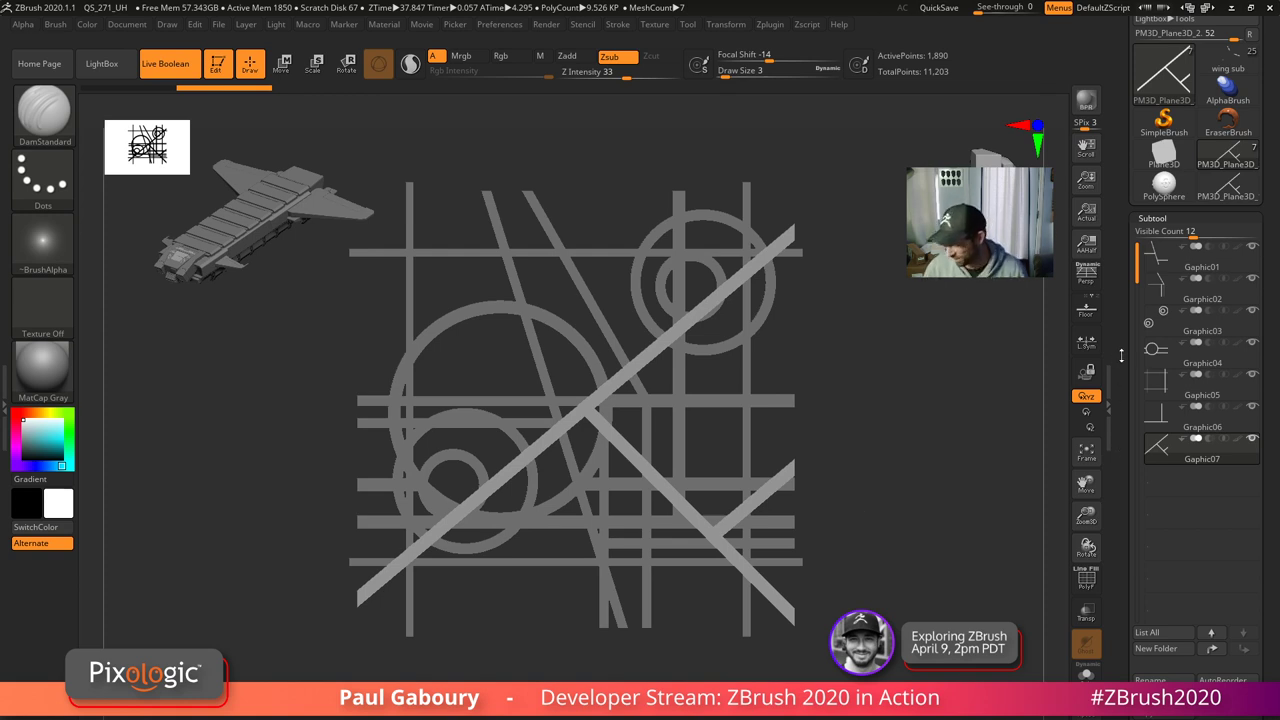
- Switch to the PolySphere tool and initialize it as a QCube with a resolution of 2 on each axis
left_click_drag(1121, 355, 1129, 421)
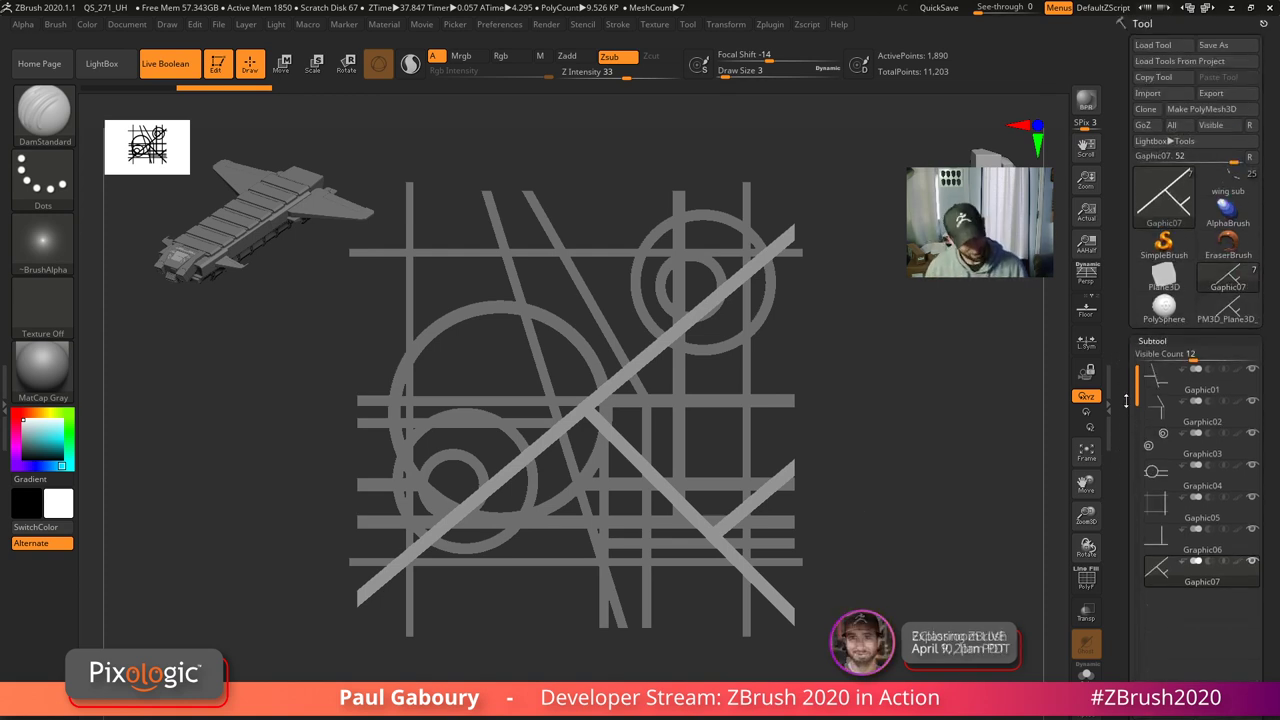
left_click(1155, 312)
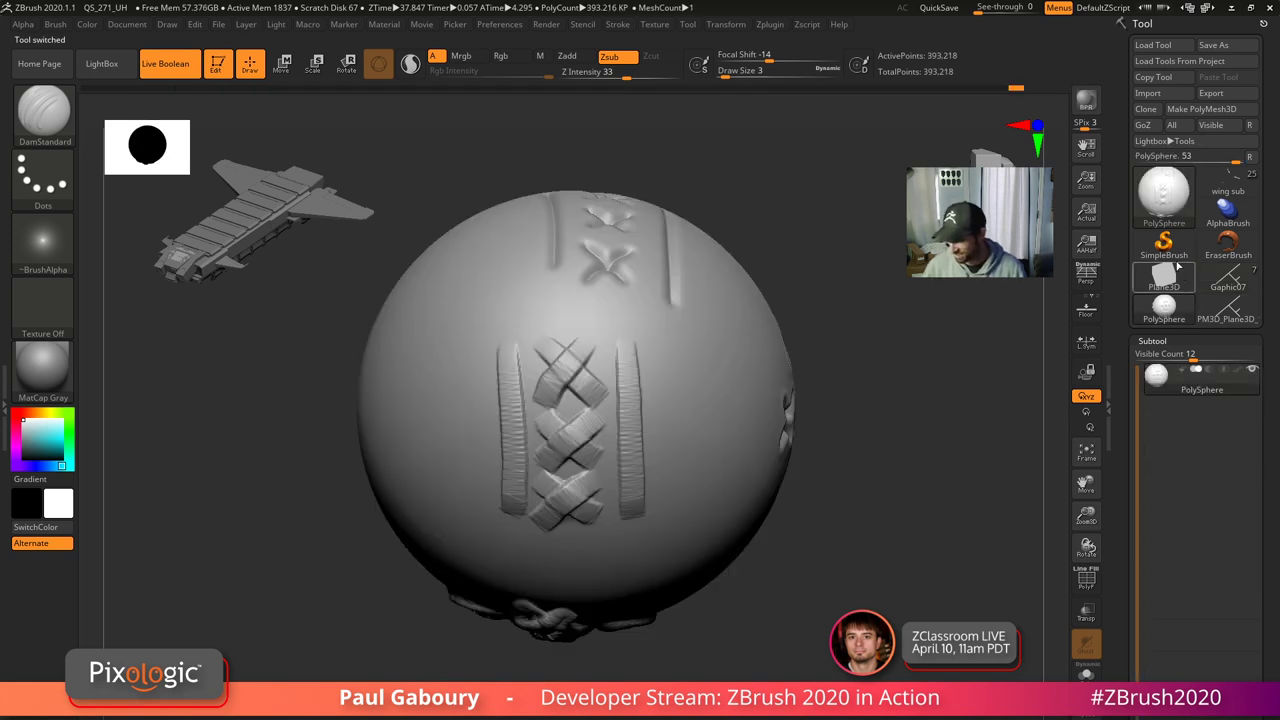
left_click(1153, 339)
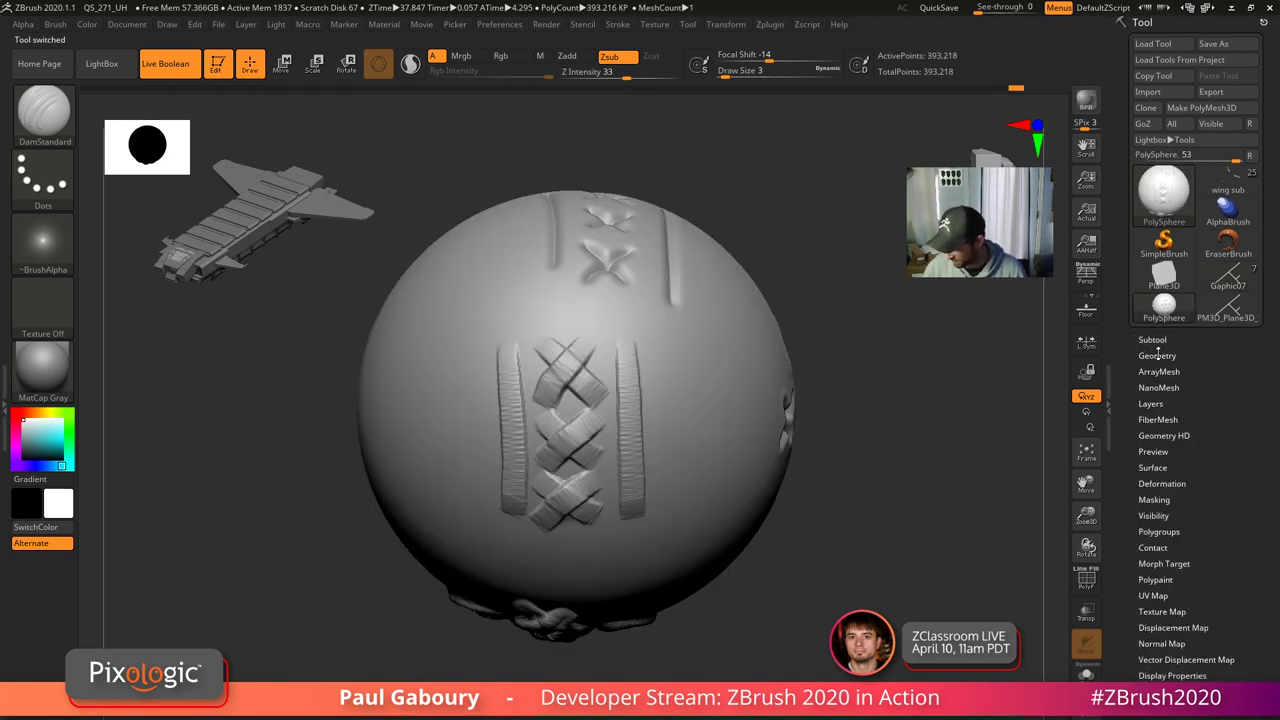
left_click(1157, 355)
left_click(1157, 355)
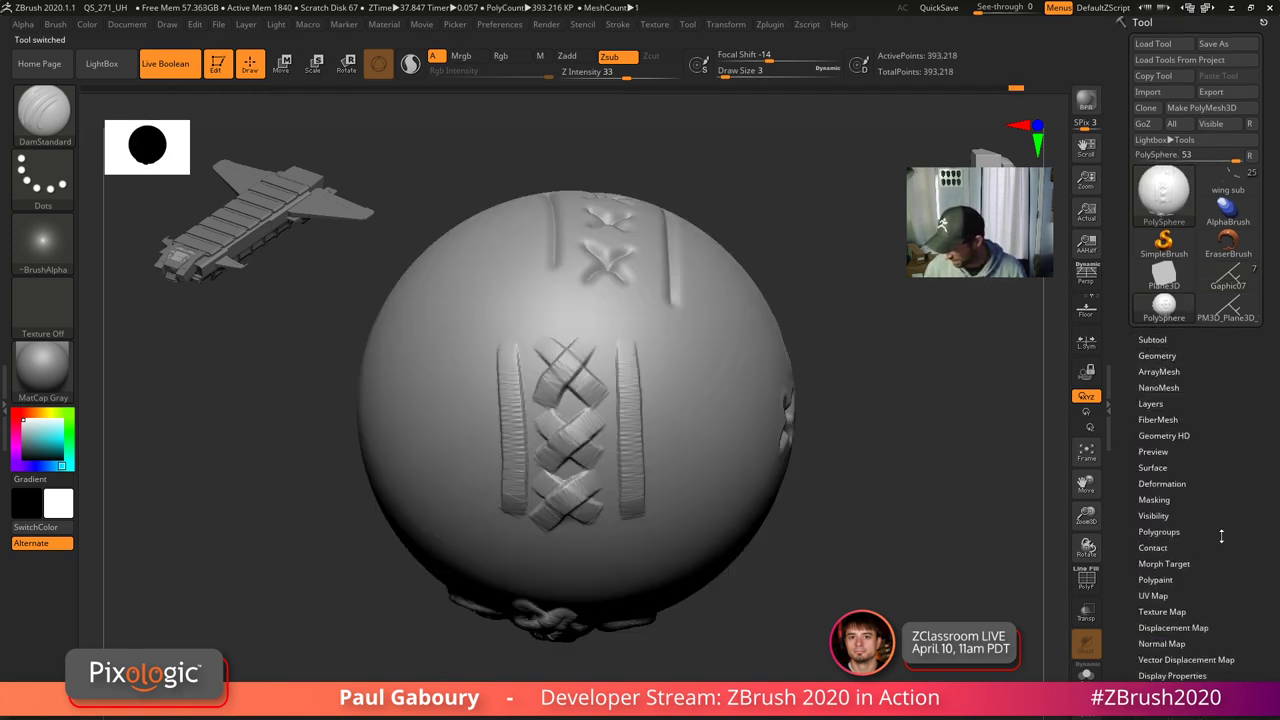
scroll(1170, 500, "down", 3)
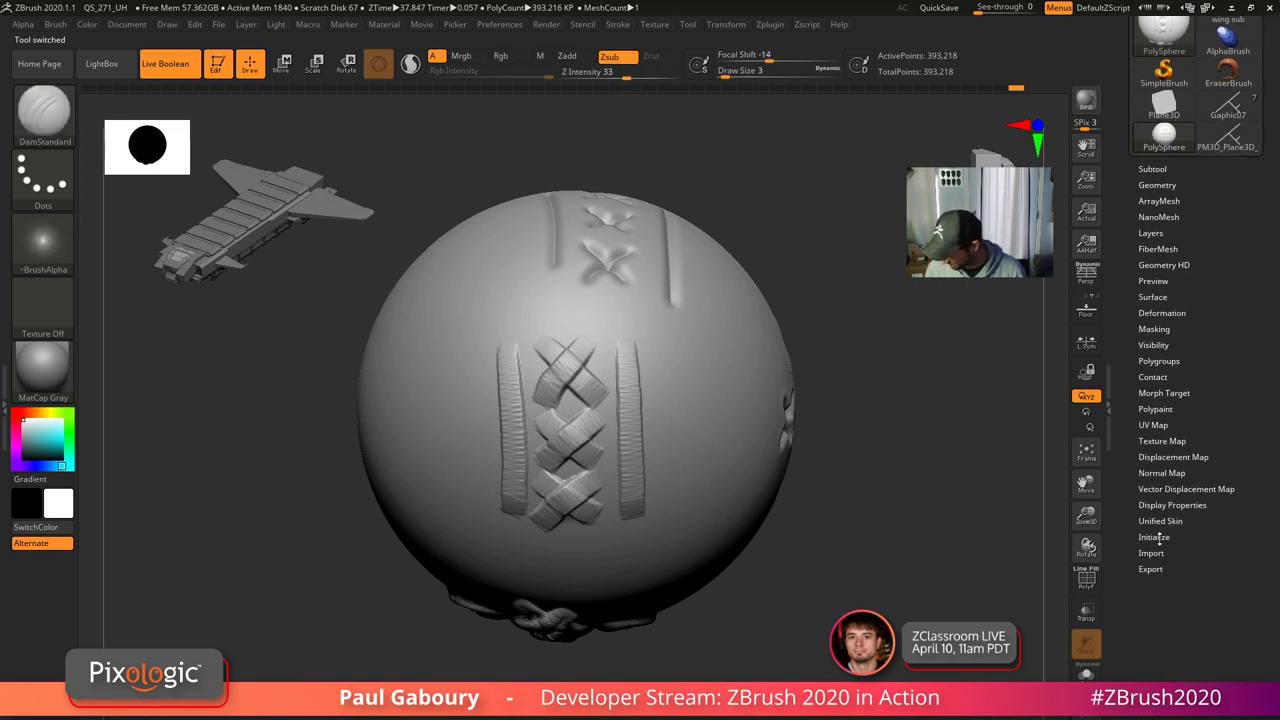
left_click(1155, 537)
left_click(1147, 551)
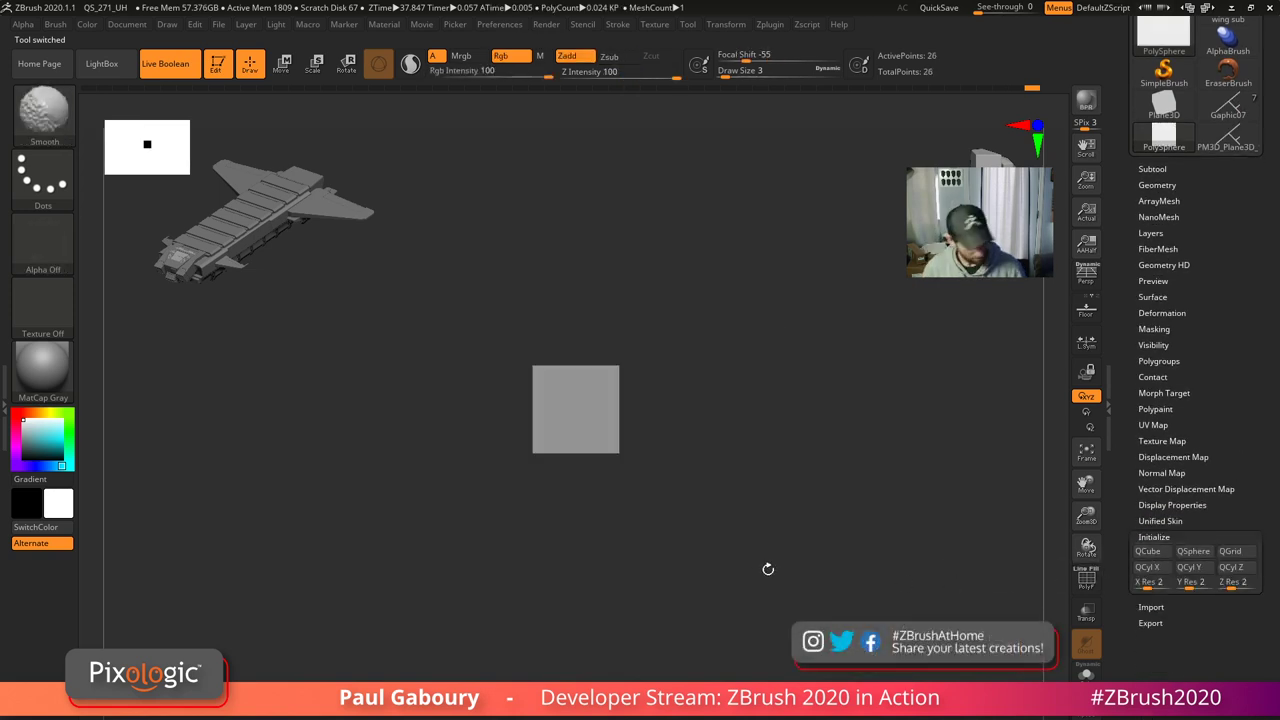
- Show the cube's polyframe and isolate the polygroups meeting at one of its upper corners
key("shift+f")
right_click_drag(632, 449, 726, 560, "ctrl")
right_click_drag(726, 560, 748, 600)
left_click_drag(748, 599, 751, 557)
left_click_drag(769, 514, 753, 529)
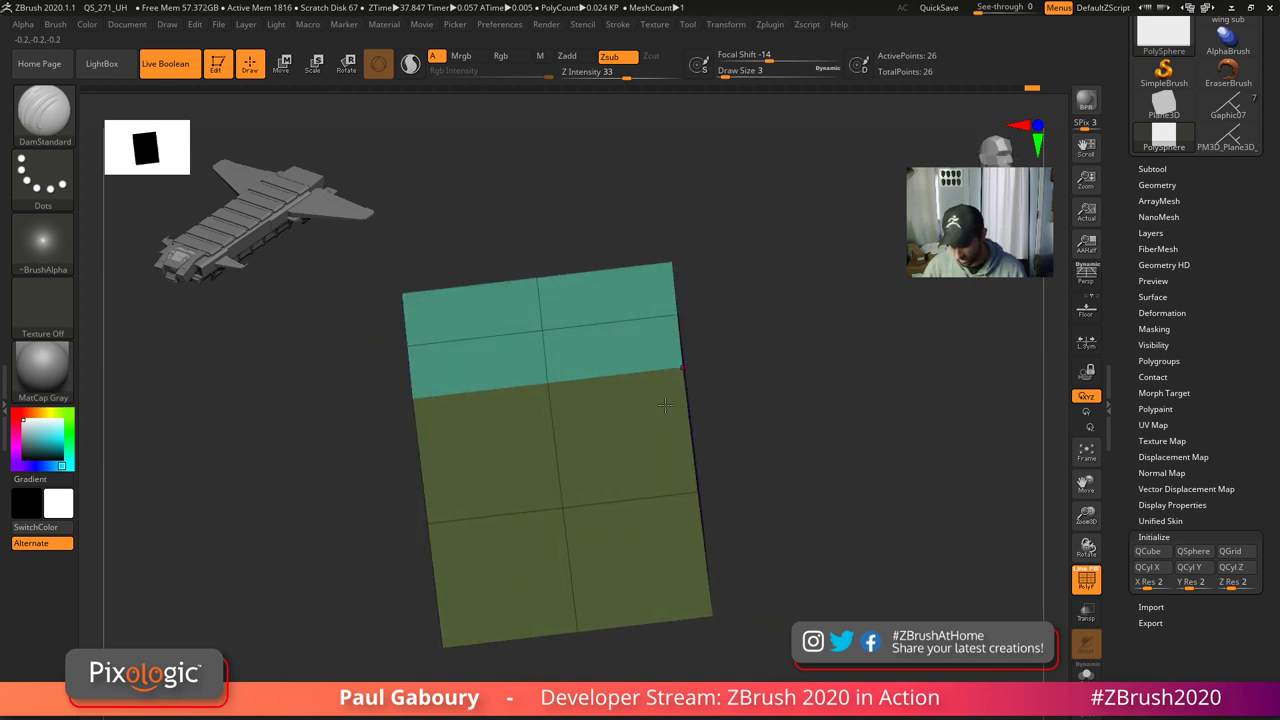
right_click_drag(654, 440, 693, 364)
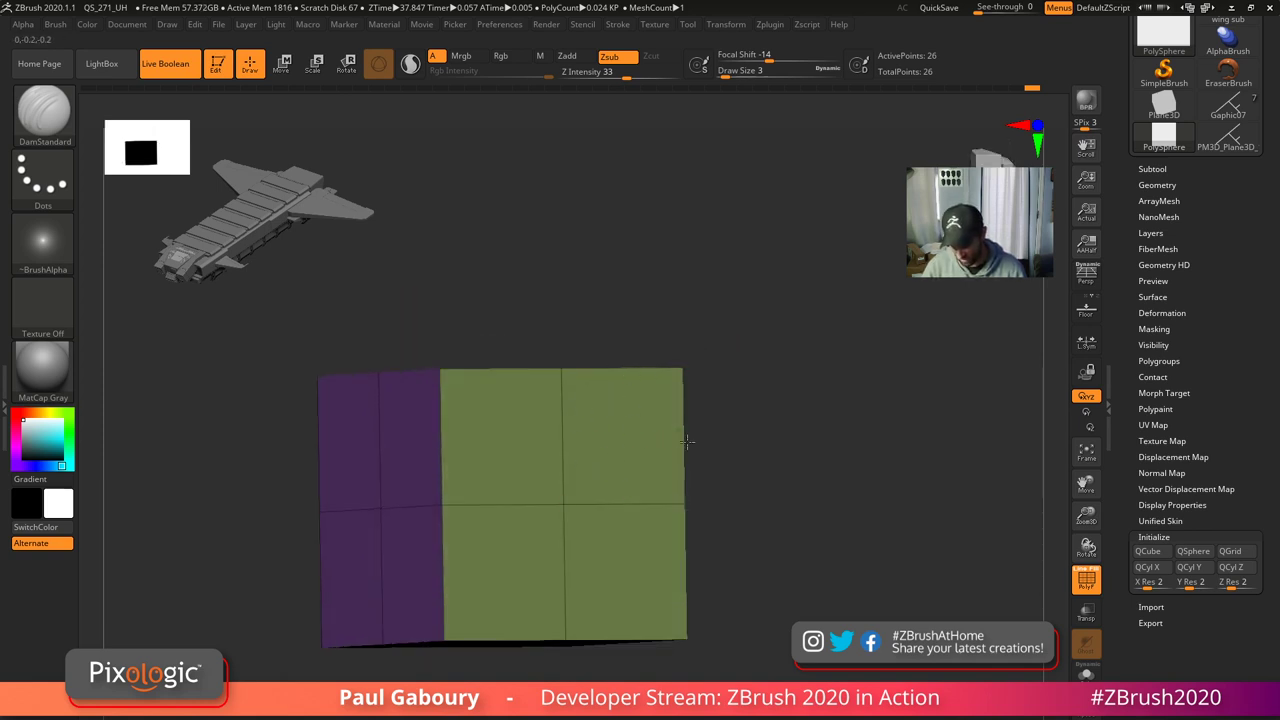
left_click_drag(629, 409, 680, 377)
key("ctrl+shift")
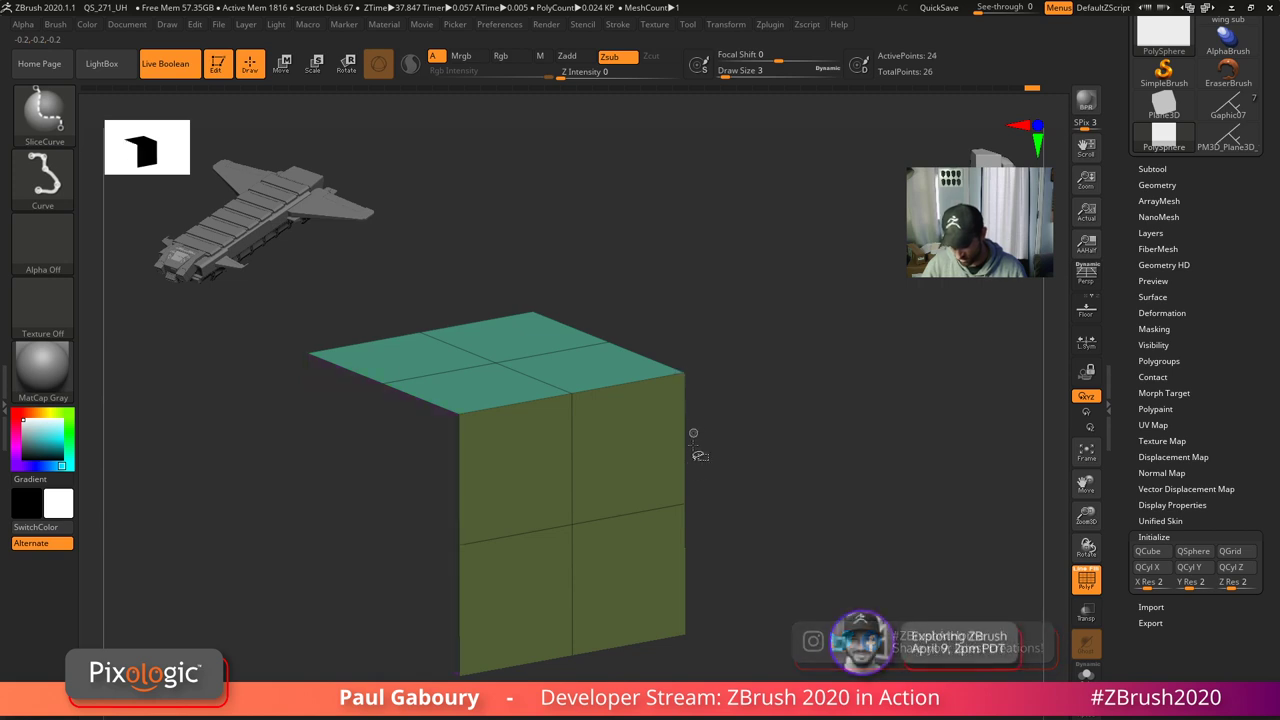
- Show the whole cube again and reinitialize it as a QCube with a resolution of 1 on each axis
left_click(714, 528, "ctrl+shift")
left_click_drag(1240, 588, 1222, 588)
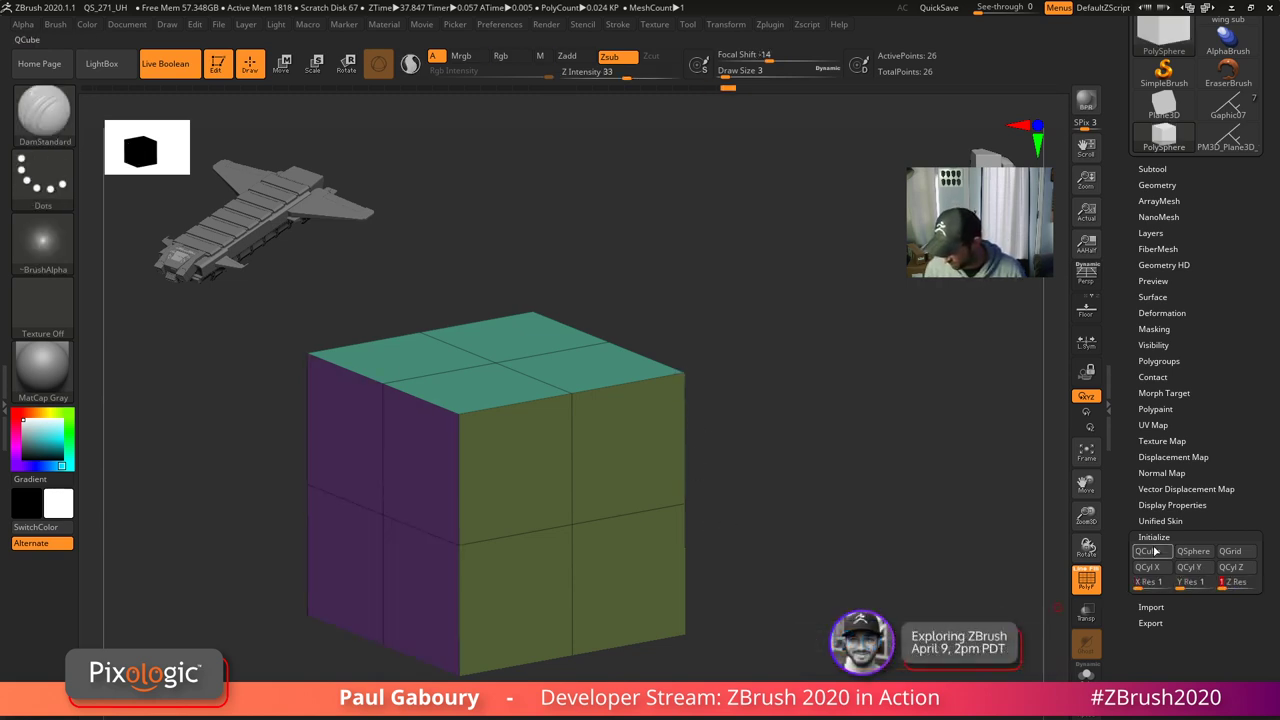
left_click(1148, 551)
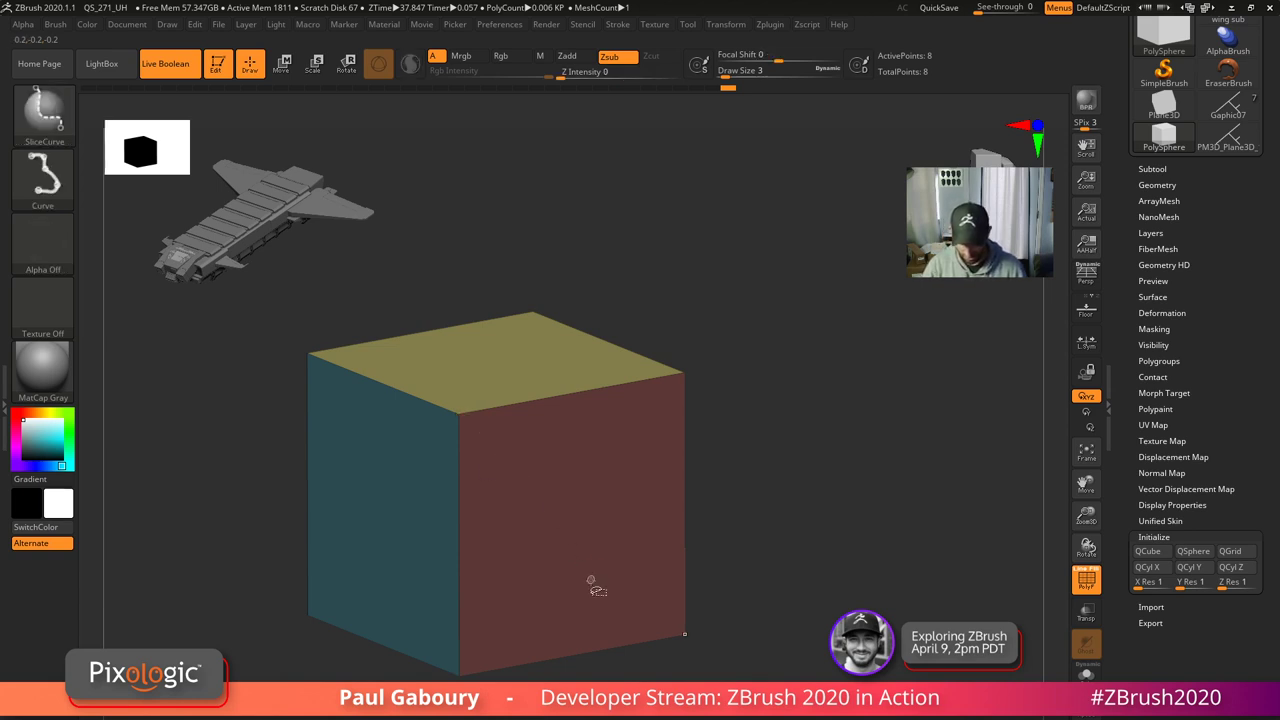
- Isolate the cube's red side face by enclosing only its corner points from a front view, and restore the full cube
mouse_move(595, 577)
right_mouse_down()
mouse_move(528, 614)
mouse_move(596, 569)
right_mouse_up()
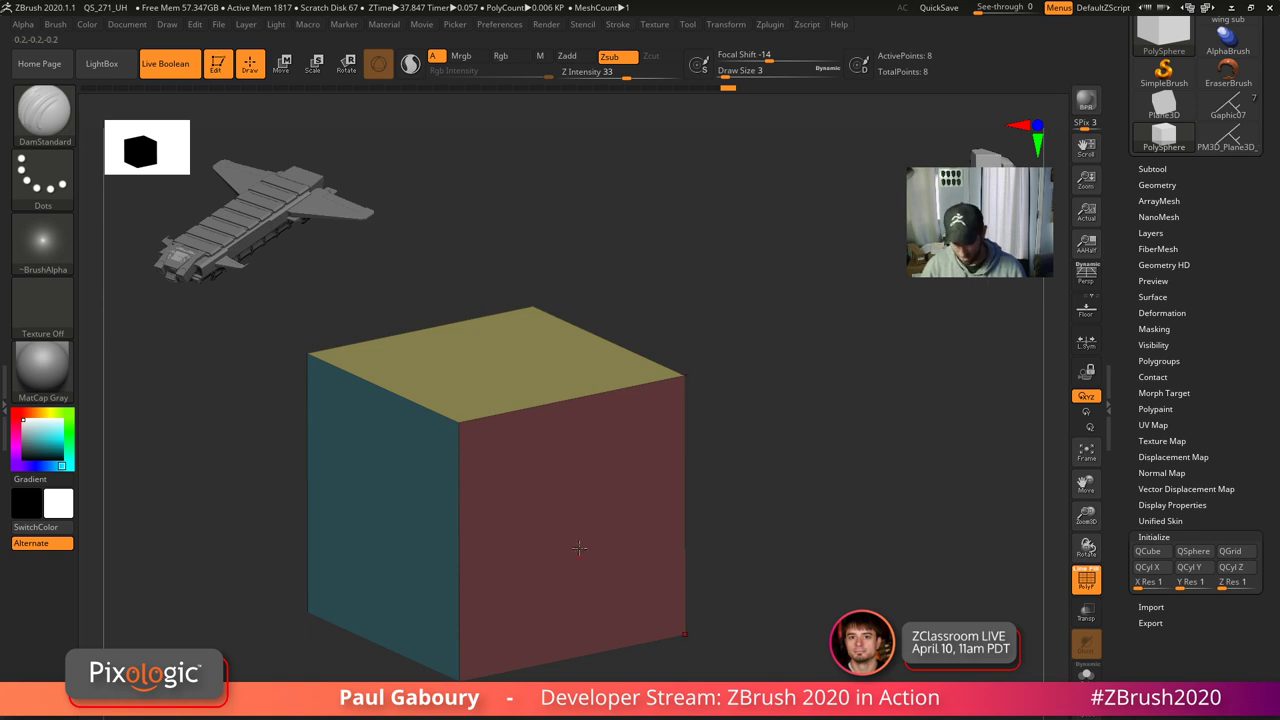
right_click_drag(640, 590, 632, 557, "alt")
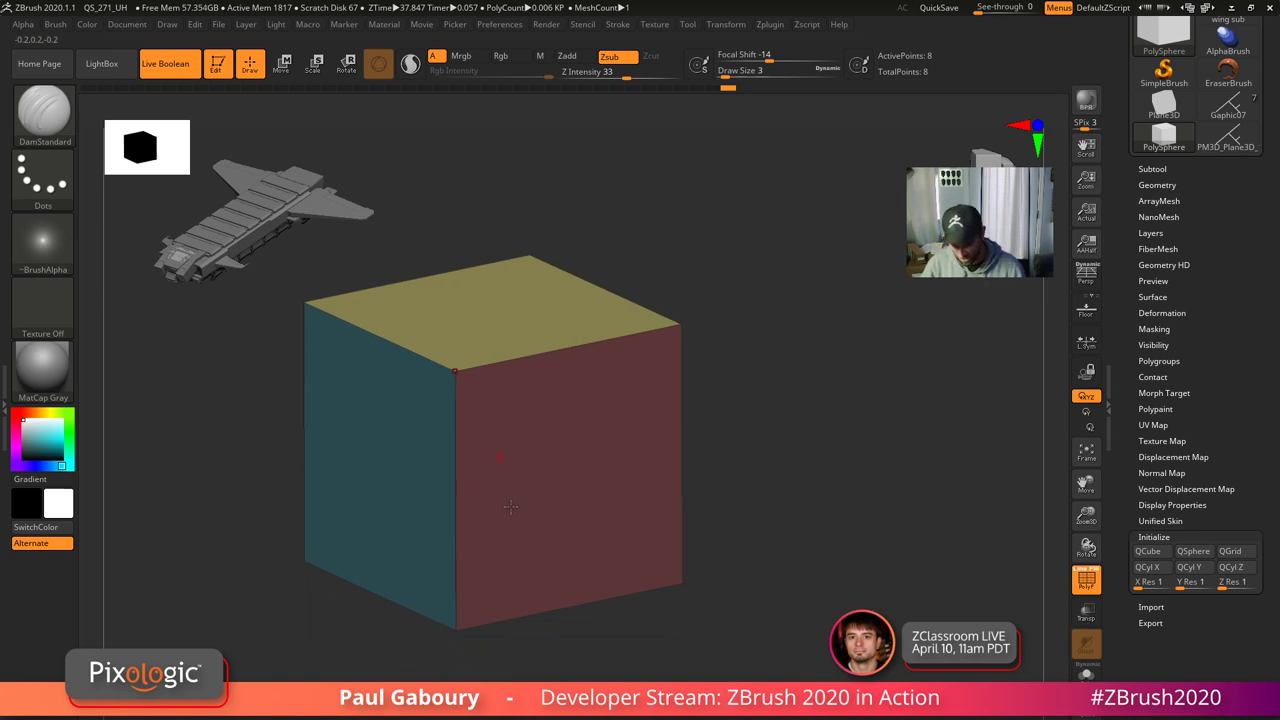
right_click_drag(510, 507, 602, 530, "shift")
left_click_drag(797, 632, 665, 269, "ctrl+shift")
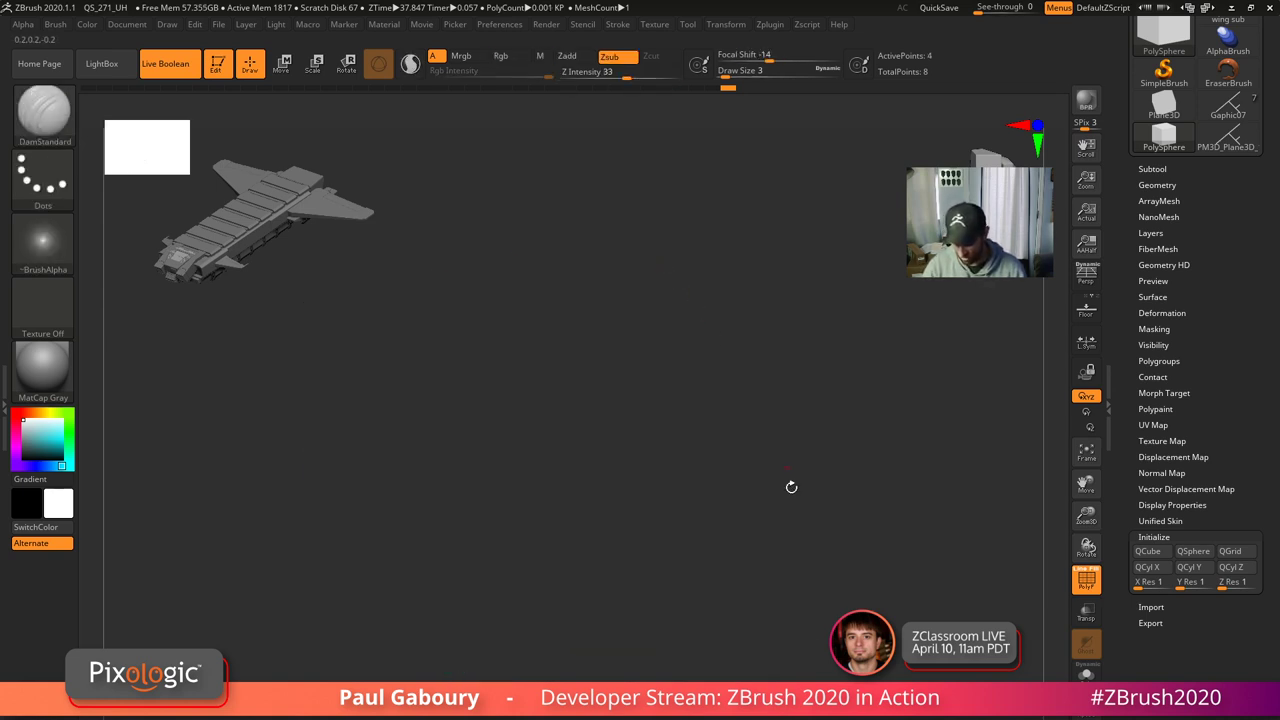
left_click_drag(791, 487, 755, 466)
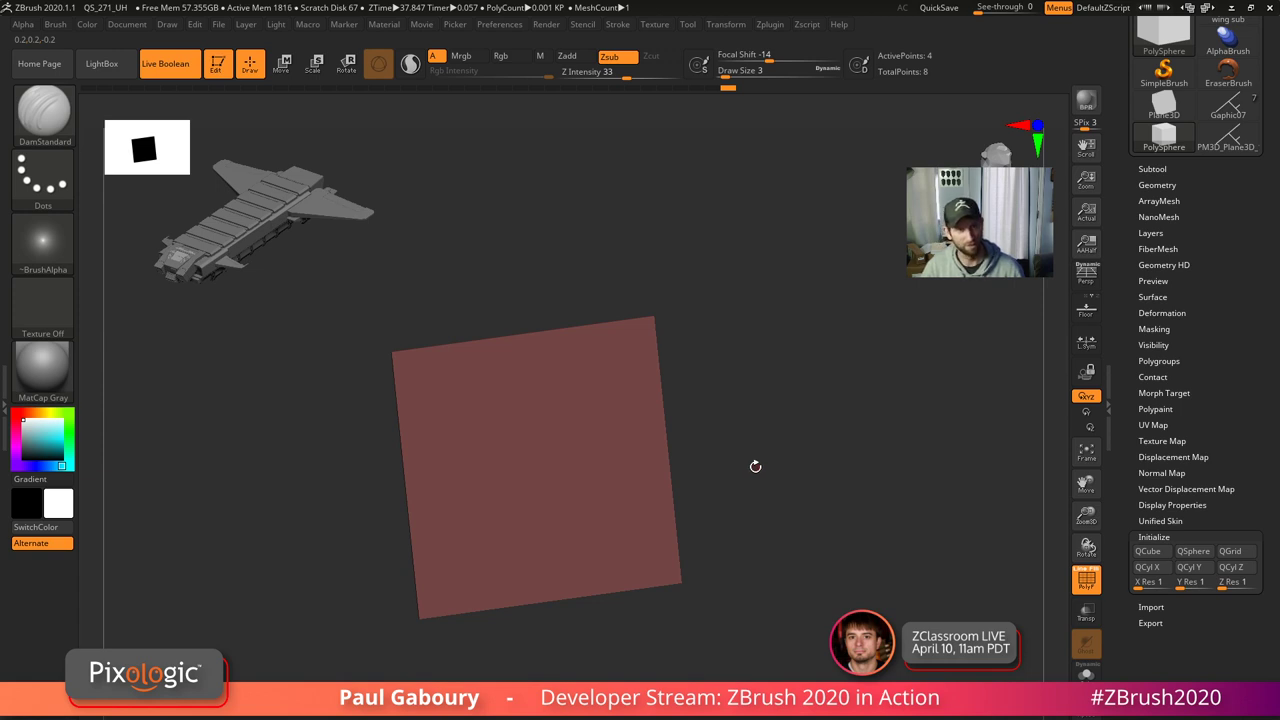
left_click(759, 528, "ctrl+shift")
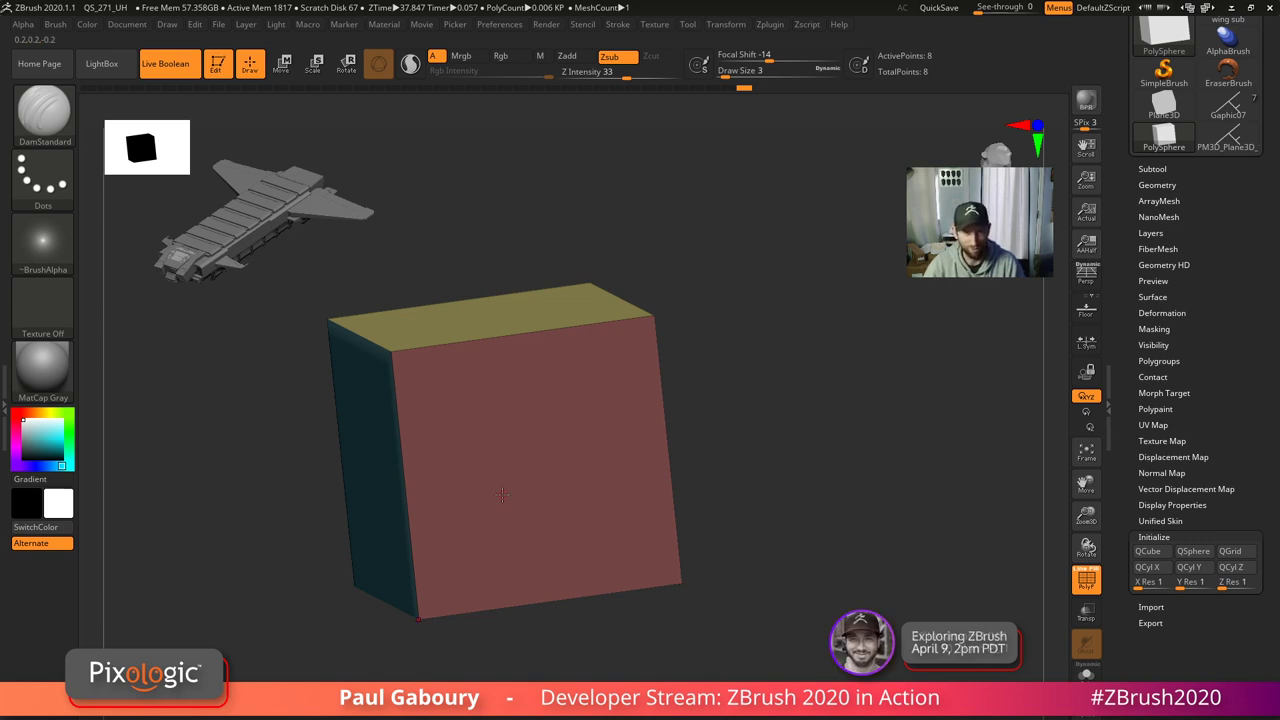
- Repeat the point-based isolation of the cube's red side face and unhide the remaining faces
mouse_move(503, 495)
right_mouse_down()
mouse_move(699, 563)
mouse_move(749, 594)
mouse_move(764, 636)
right_mouse_up()
left_click_drag(765, 639, 672, 251, "ctrl+shift")
right_click_drag(723, 395, 754, 558)
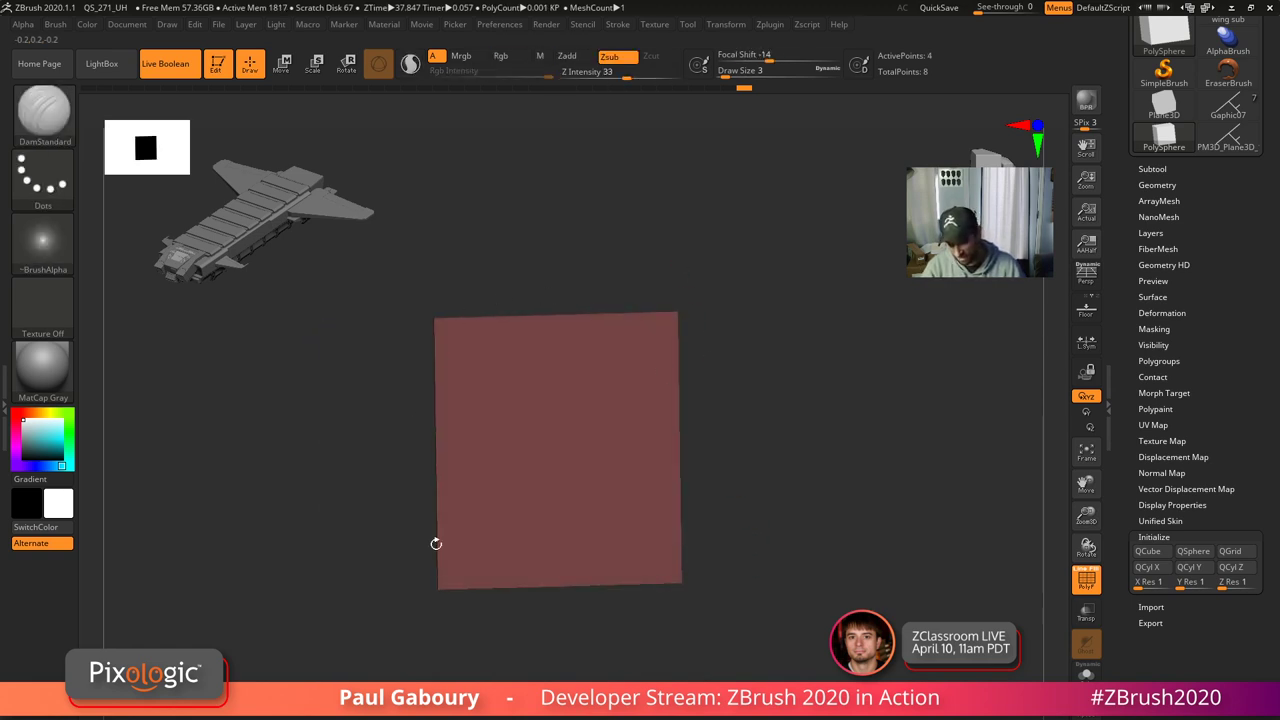
left_click(766, 572, "ctrl+shift")
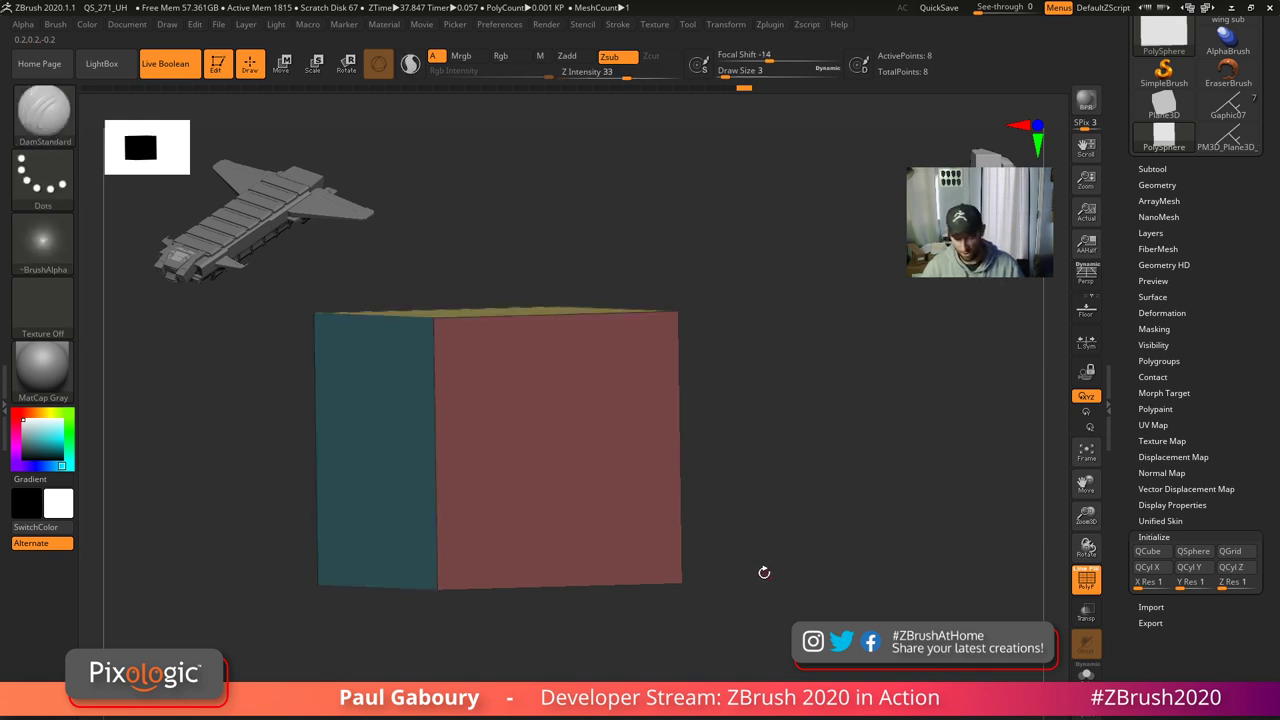
- Isolate the red side face twice more with a selection box overlapping the cube's edge, showing the whole cube after each
mouse_move(727, 594)
left_mouse_down("alt")
mouse_move(732, 613)
mouse_move(757, 611)
left_mouse_up("alt")
mouse_move(814, 640)
left_mouse_down("ctrl+shift")
mouse_move(667, 284)
mouse_move(679, 287)
left_mouse_up("ctrl+shift")
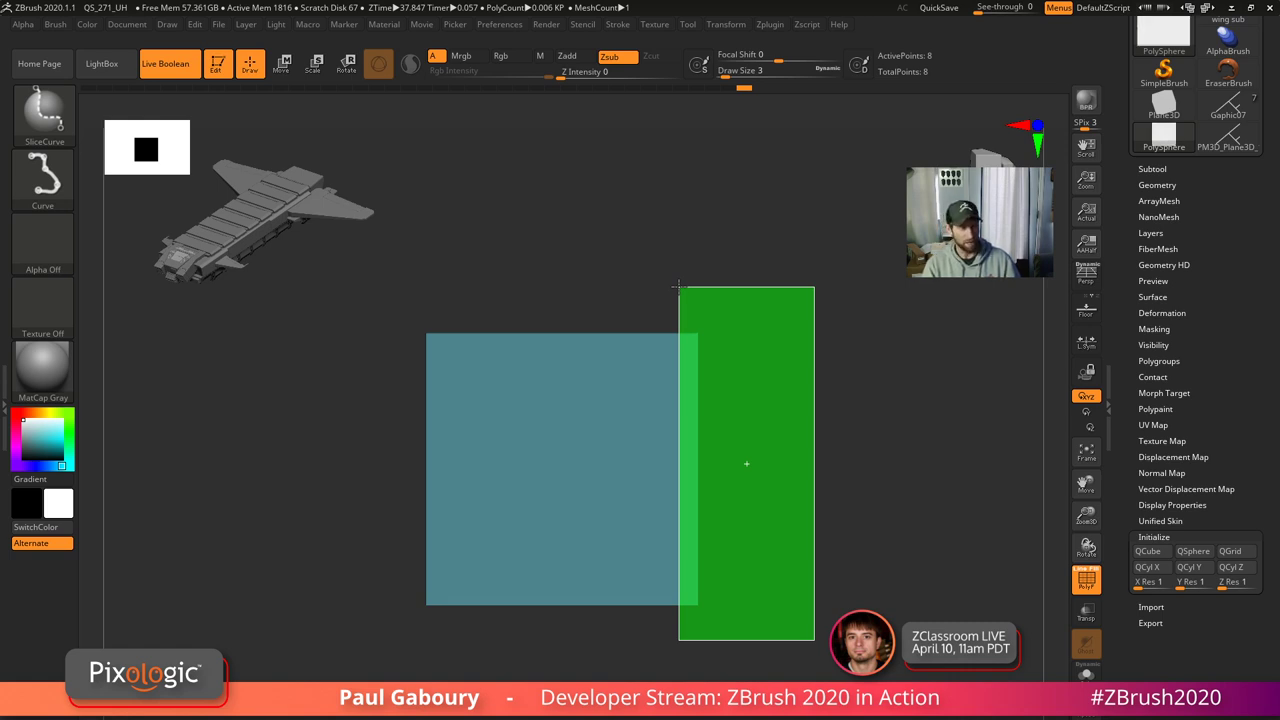
left_click_drag(679, 287, 677, 285, "ctrl+shift")
left_click_drag(758, 453, 640, 476)
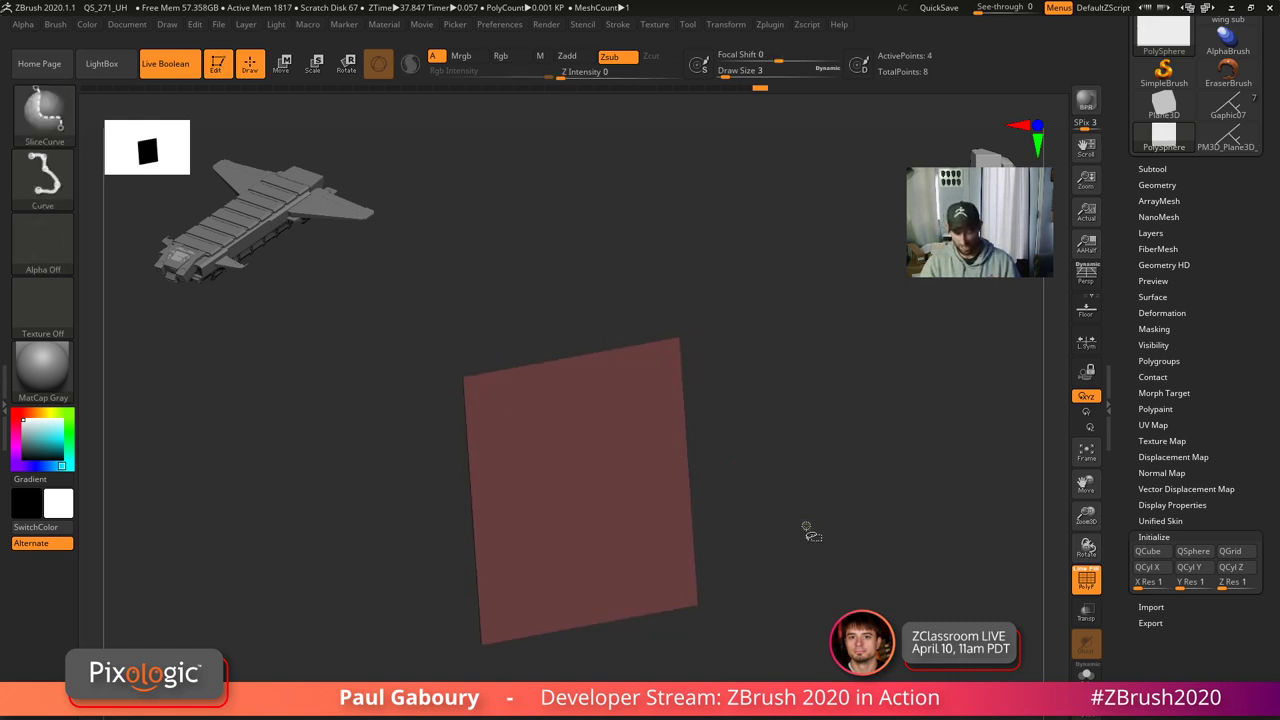
left_click(806, 527, "ctrl+shift")
left_click_drag(794, 543, 803, 583, "shift")
left_click_drag(810, 631, 677, 247, "ctrl+shift")
left_click_drag(761, 431, 768, 572)
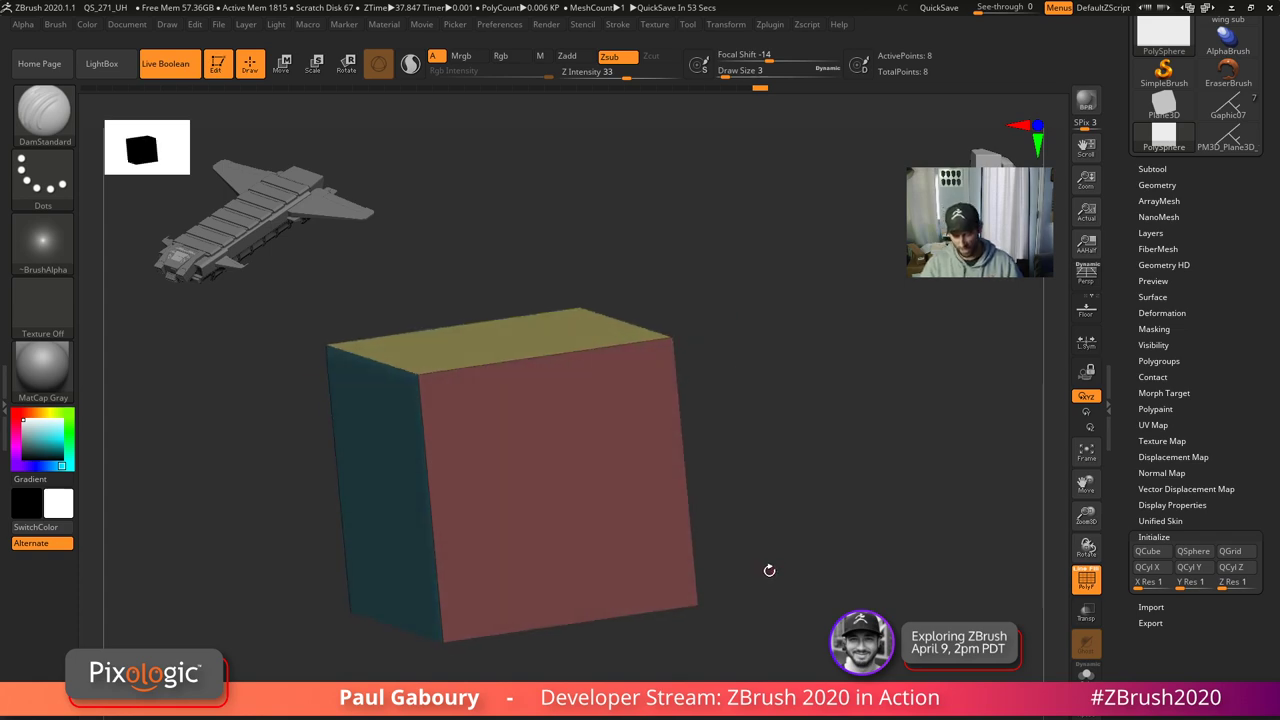
- Switch to the Gaphic07 tool and show only its diagonal strip subtool without the polyframe
left_click_drag(1209, 340, 1220, 429)
left_click(1224, 283)
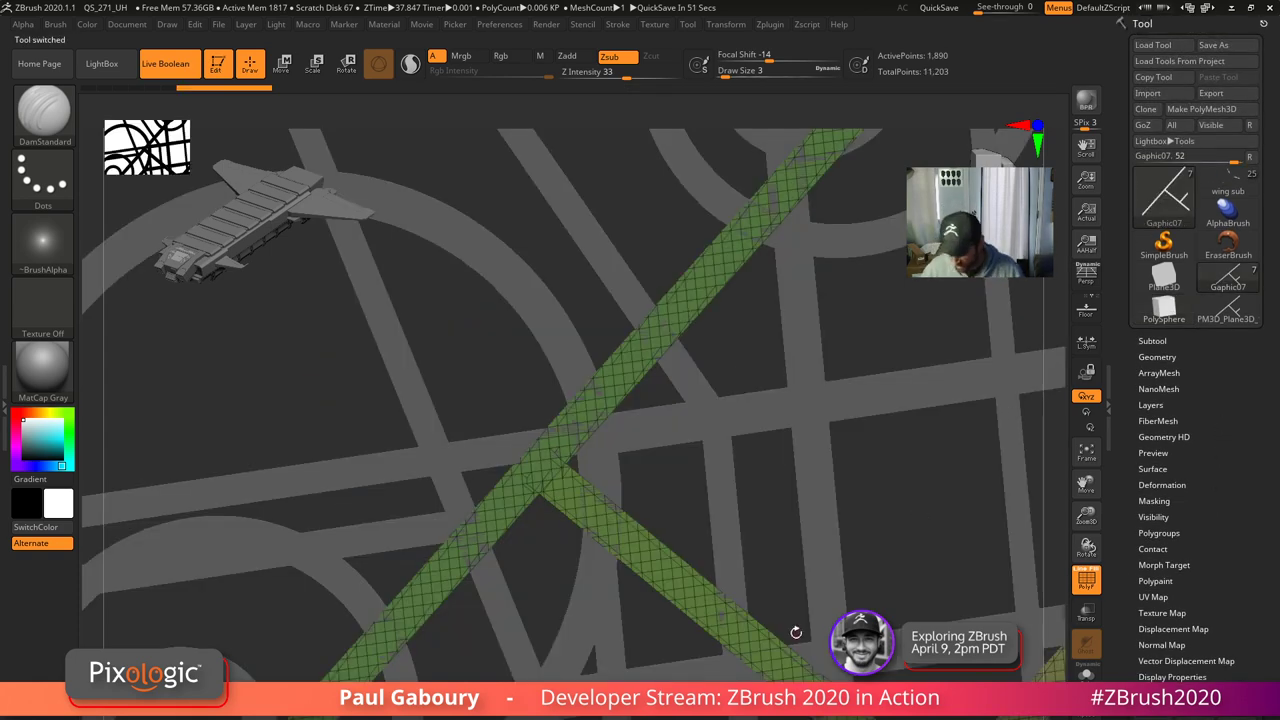
key("f")
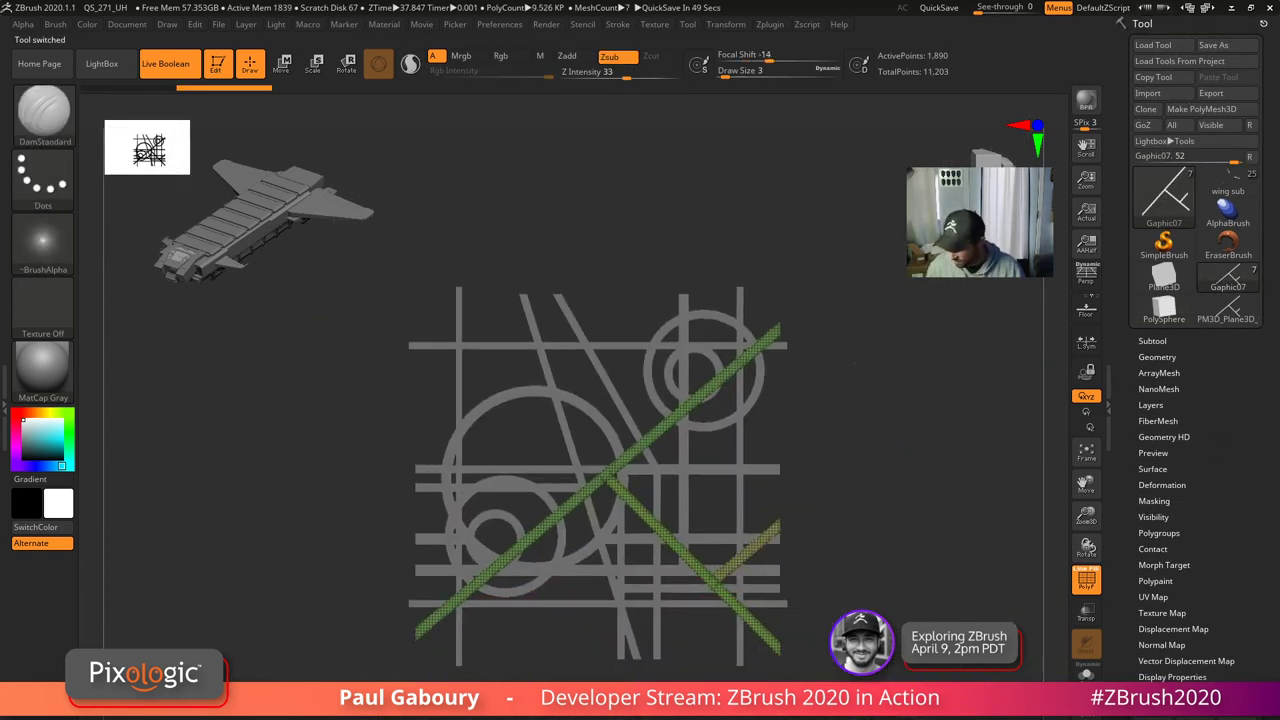
left_click_drag(956, 594, 884, 565, "alt")
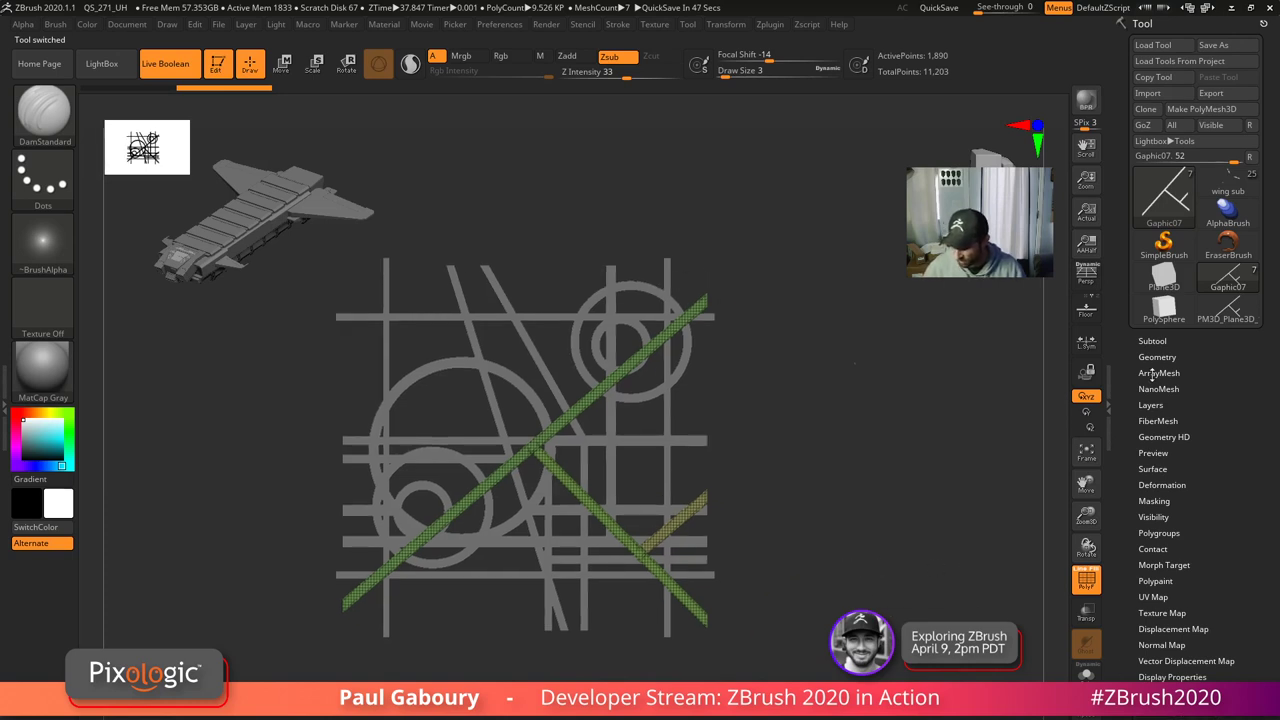
left_click(1159, 339, "shift")
left_click(1254, 563, "shift")
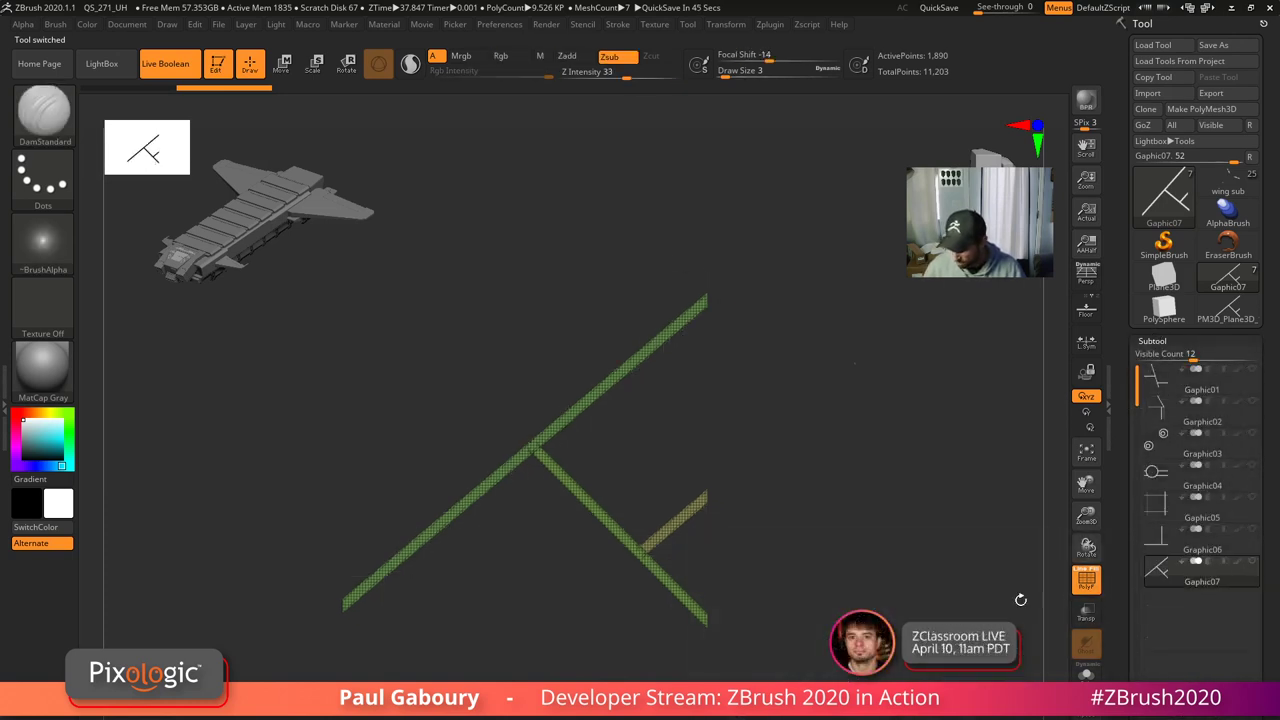
left_click_drag(812, 645, 777, 605, "alt")
right_click_drag(777, 605, 831, 606, "ctrl")
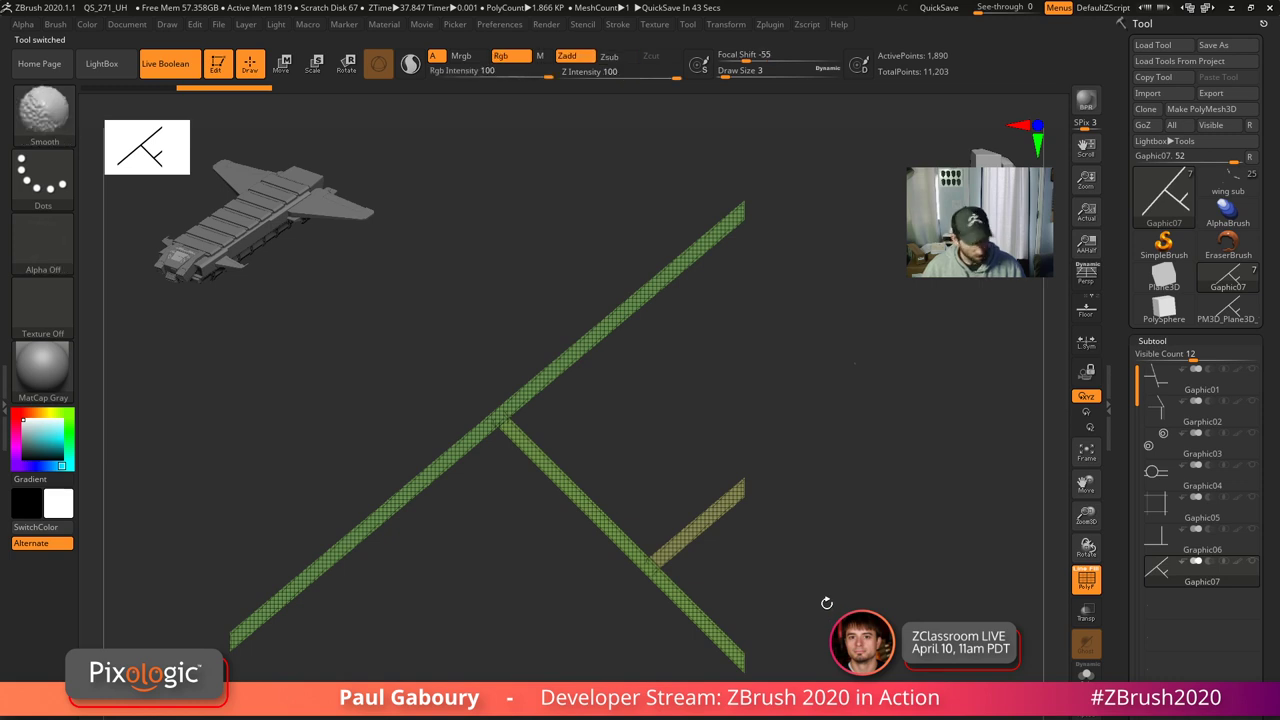
key("shift+f")
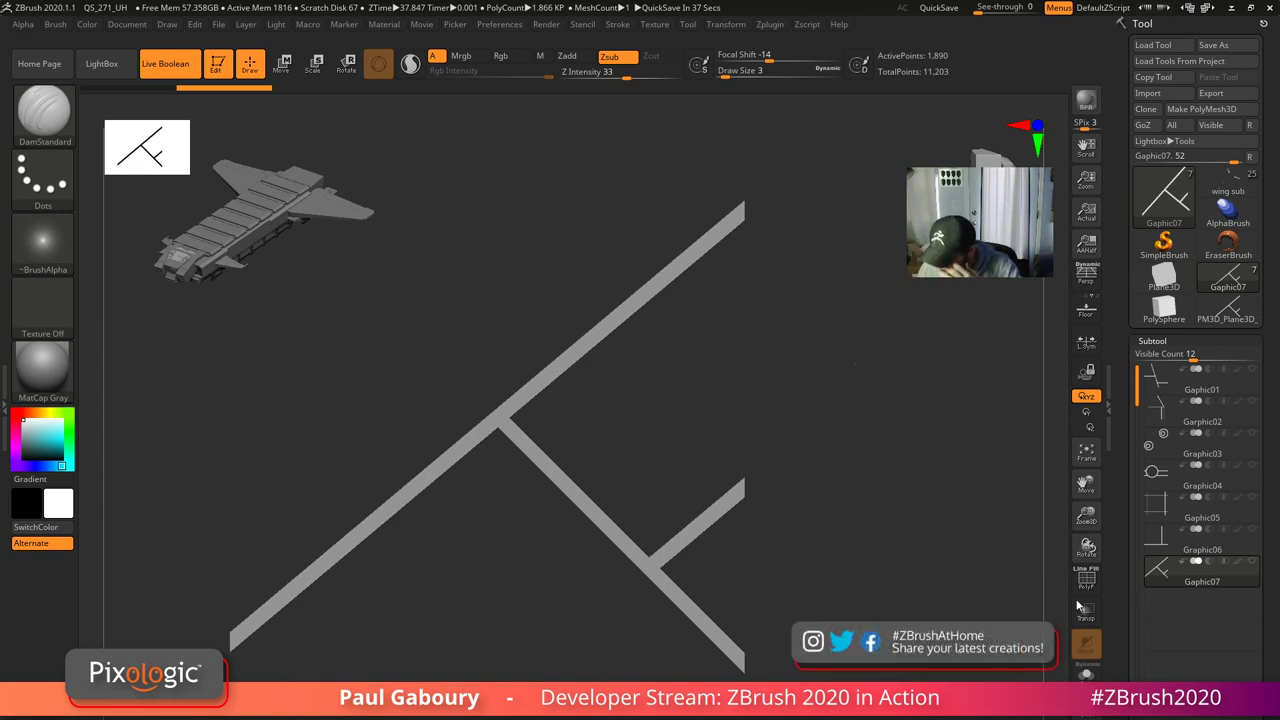
- Extract the fully unmasked Gaphic07 strip with a thickness of 0.02 and accept it as a new subtool
scroll(1263, 640, "down", 5)
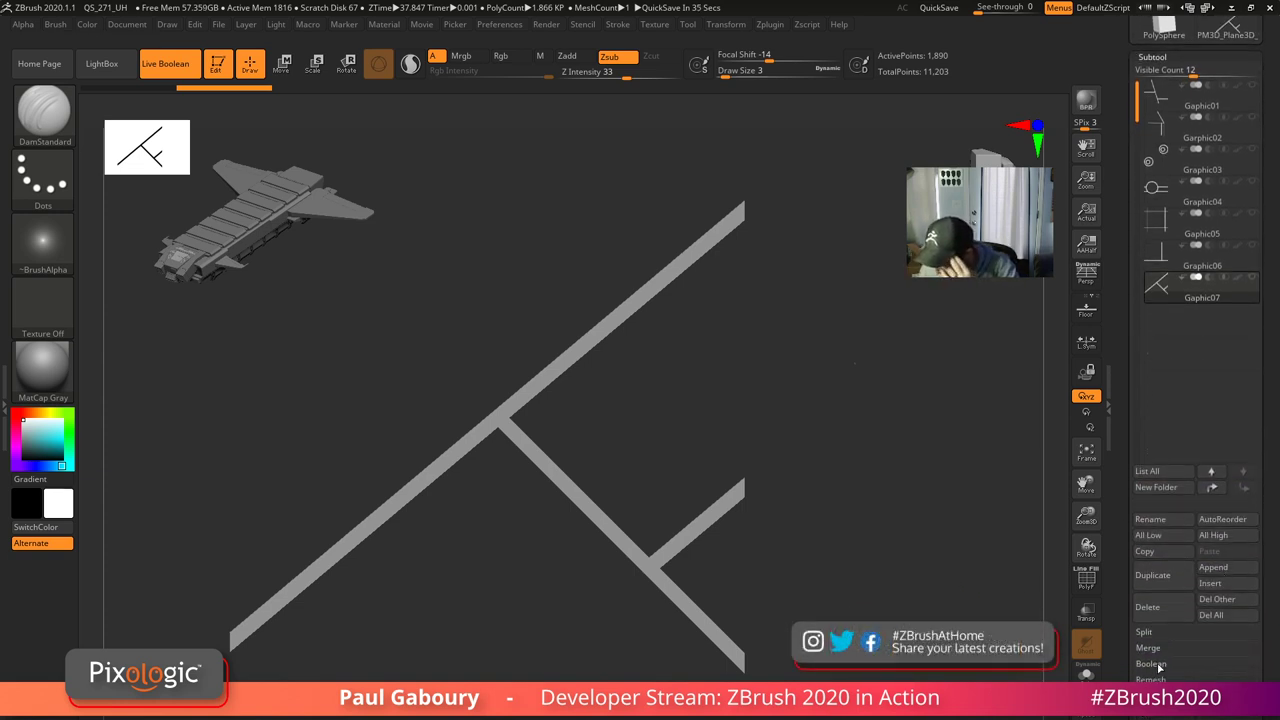
scroll(1253, 680, "down", 3)
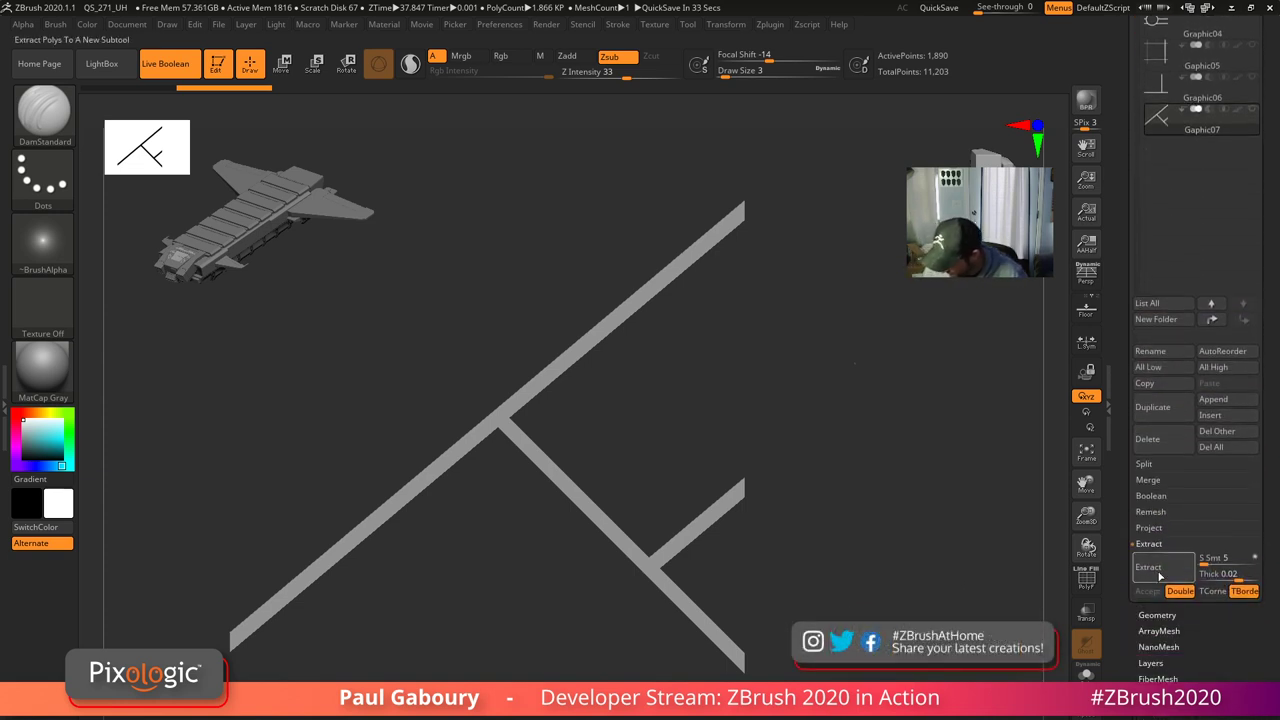
left_click(1150, 568)
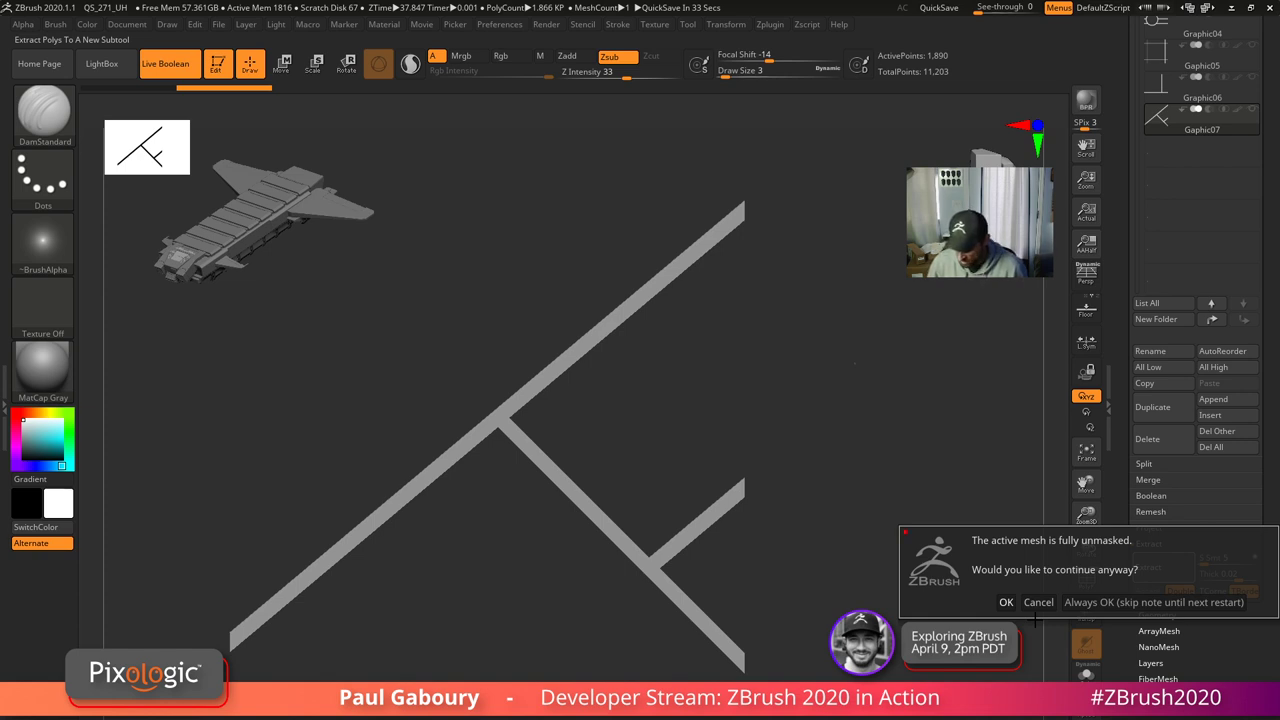
left_click(1006, 602)
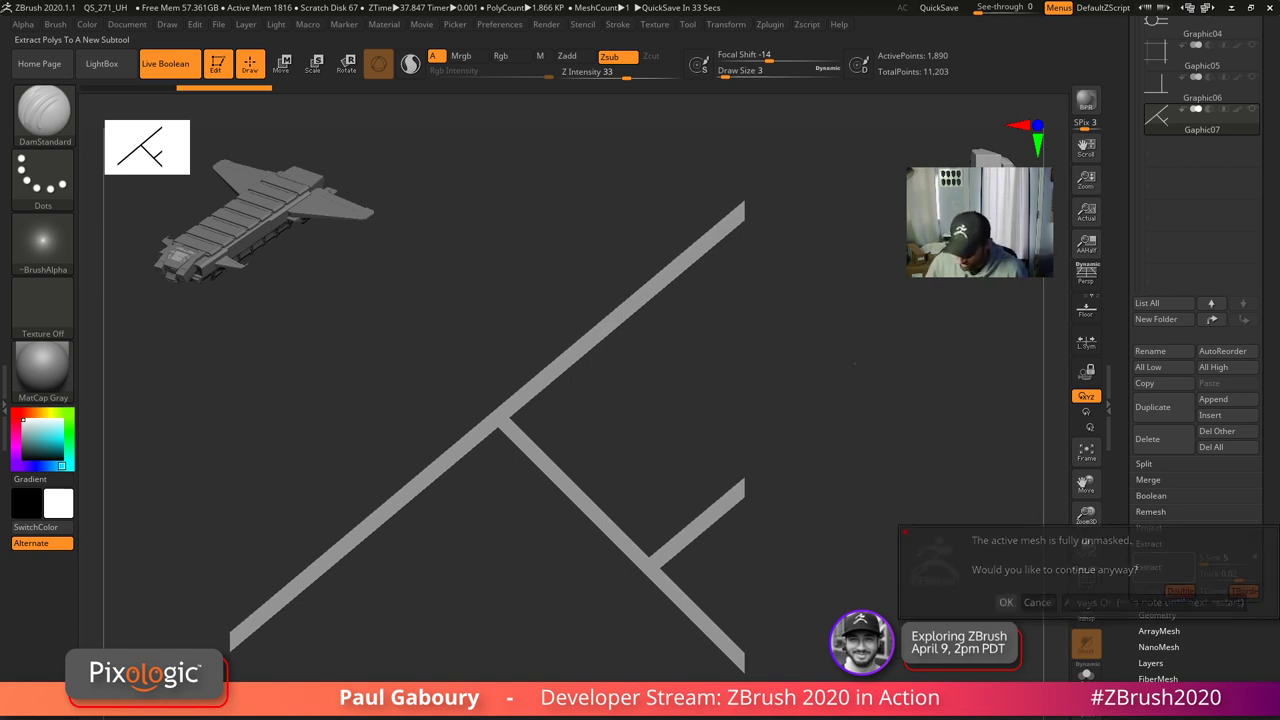
left_click_drag(819, 716, 836, 670)
right_click_drag(836, 670, 858, 684, "ctrl")
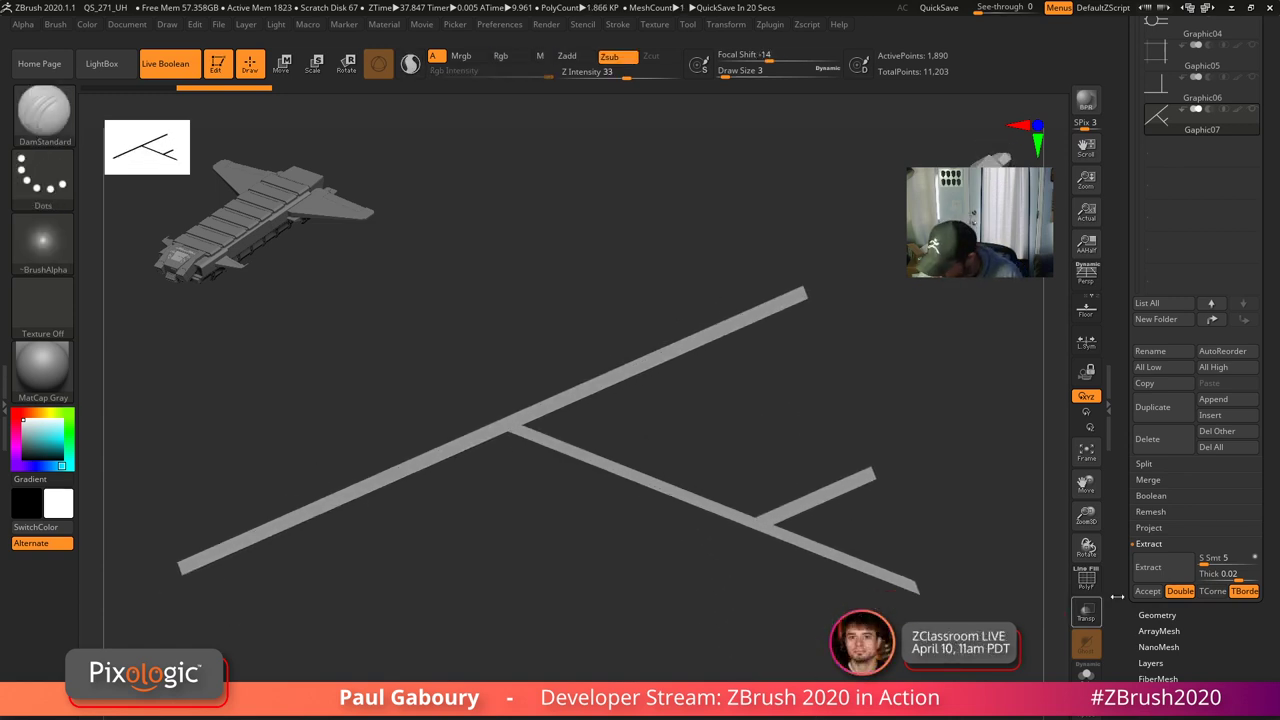
left_click(1147, 574)
left_click(1007, 603)
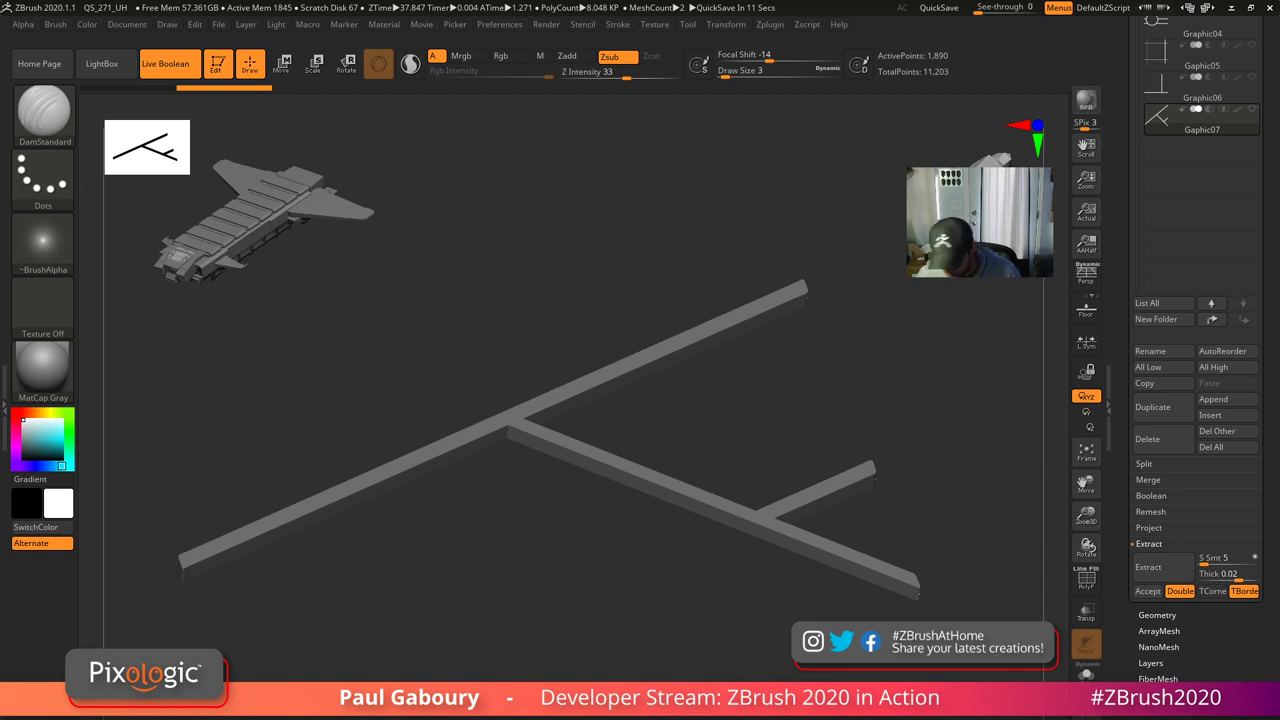
left_click(1148, 591)
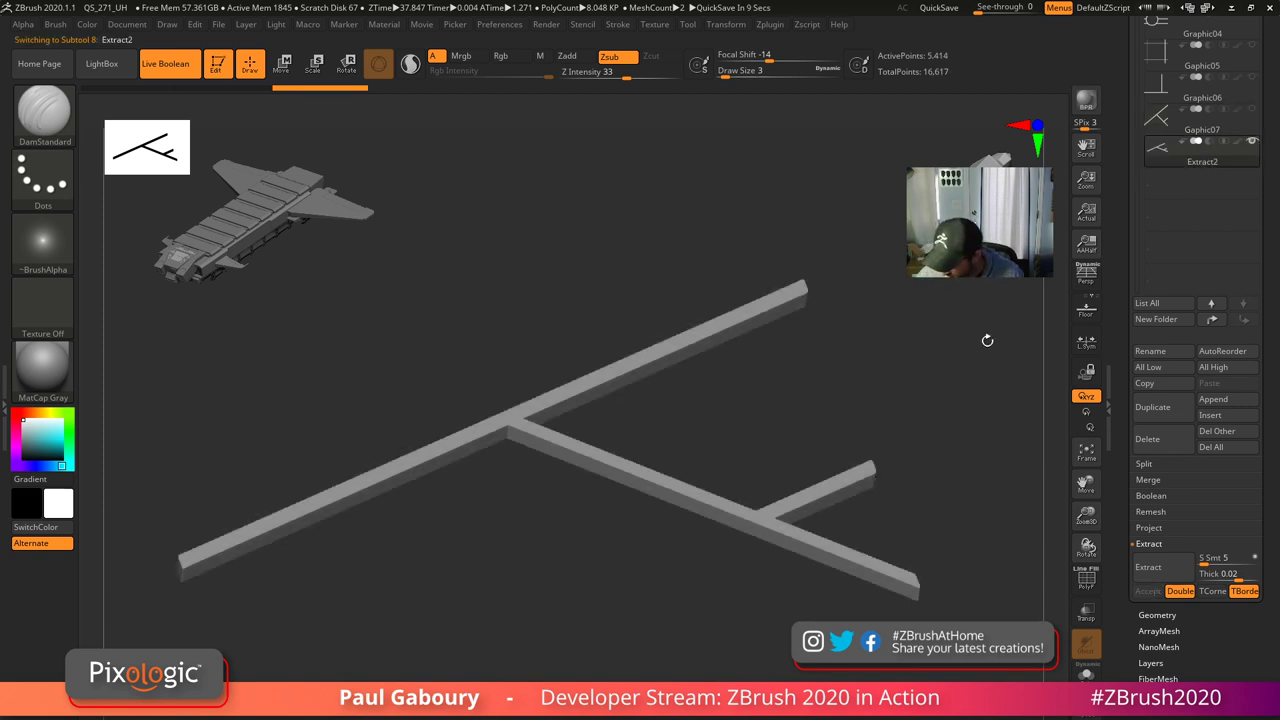
- Inspect the extracted strip's polygroups and edges with the polyframe on, and turn the polyframe off
key("shift+f")
right_click_drag(827, 560, 920, 660, "ctrl")
mouse_move(920, 660)
right_mouse_down("ctrl")
mouse_move(905, 640)
mouse_move(853, 672)
mouse_move(845, 601)
right_mouse_up("ctrl")
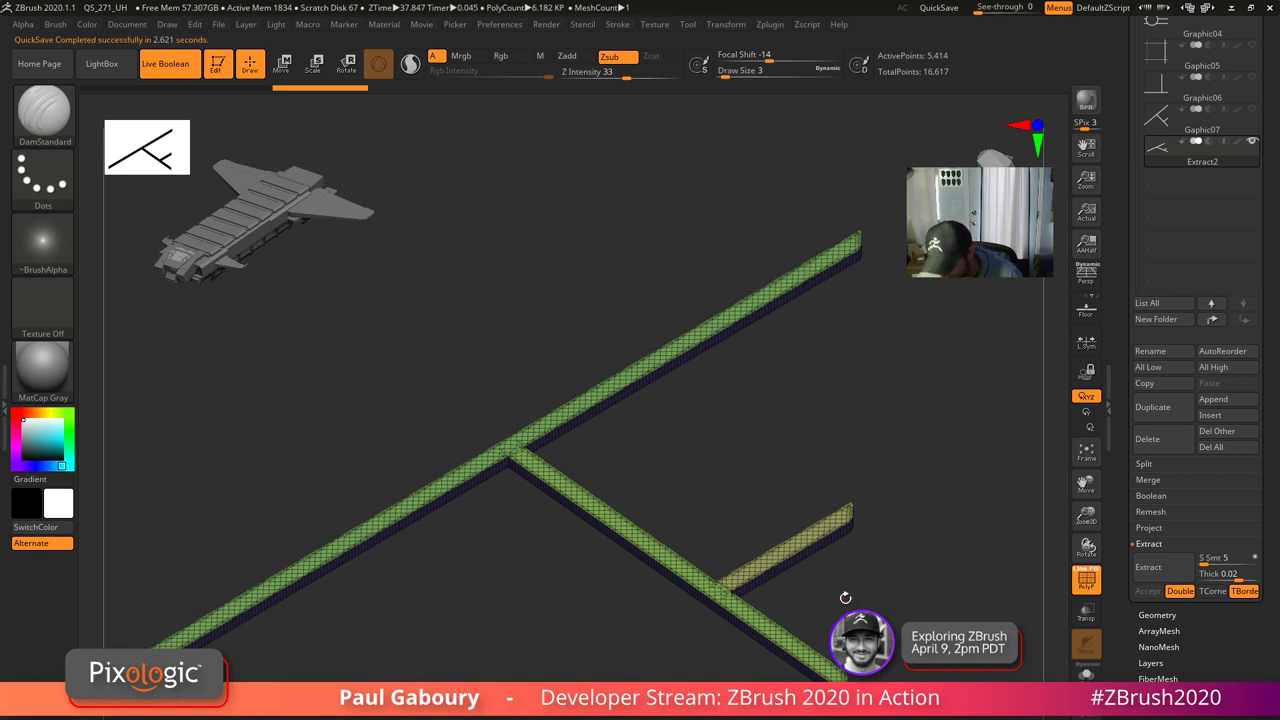
left_click_drag(845, 600, 871, 520)
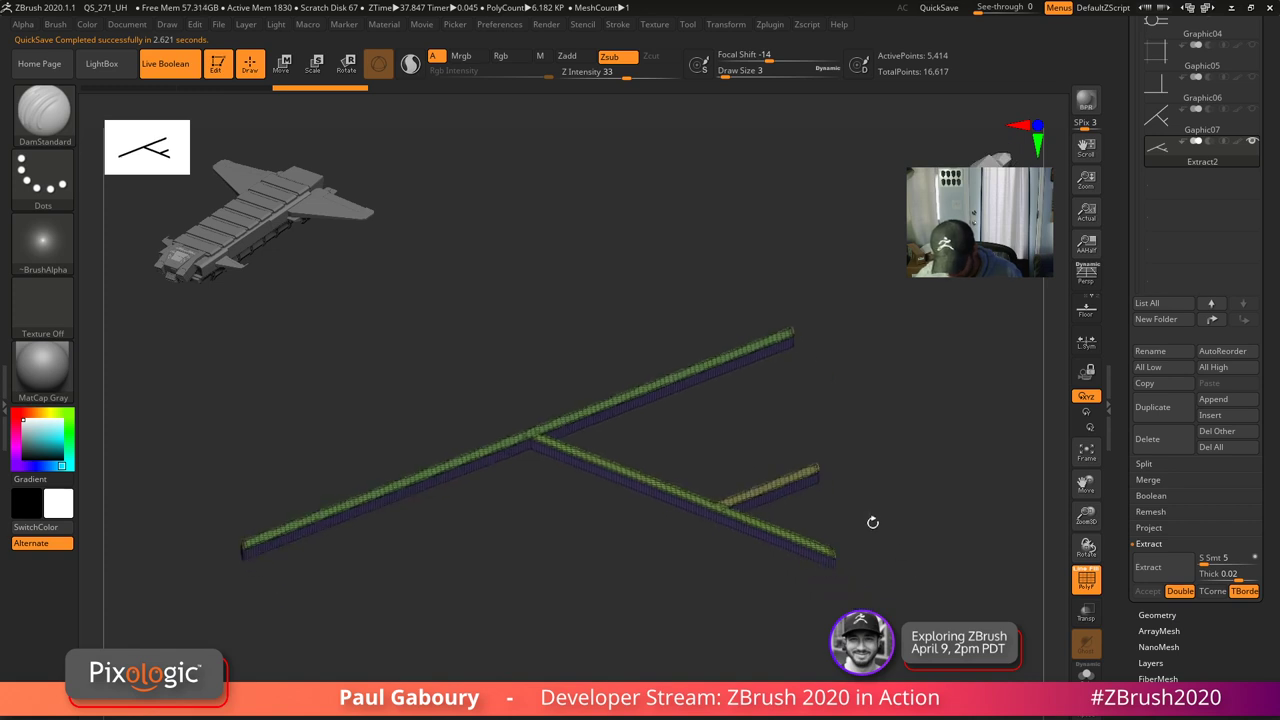
key("shift+f")
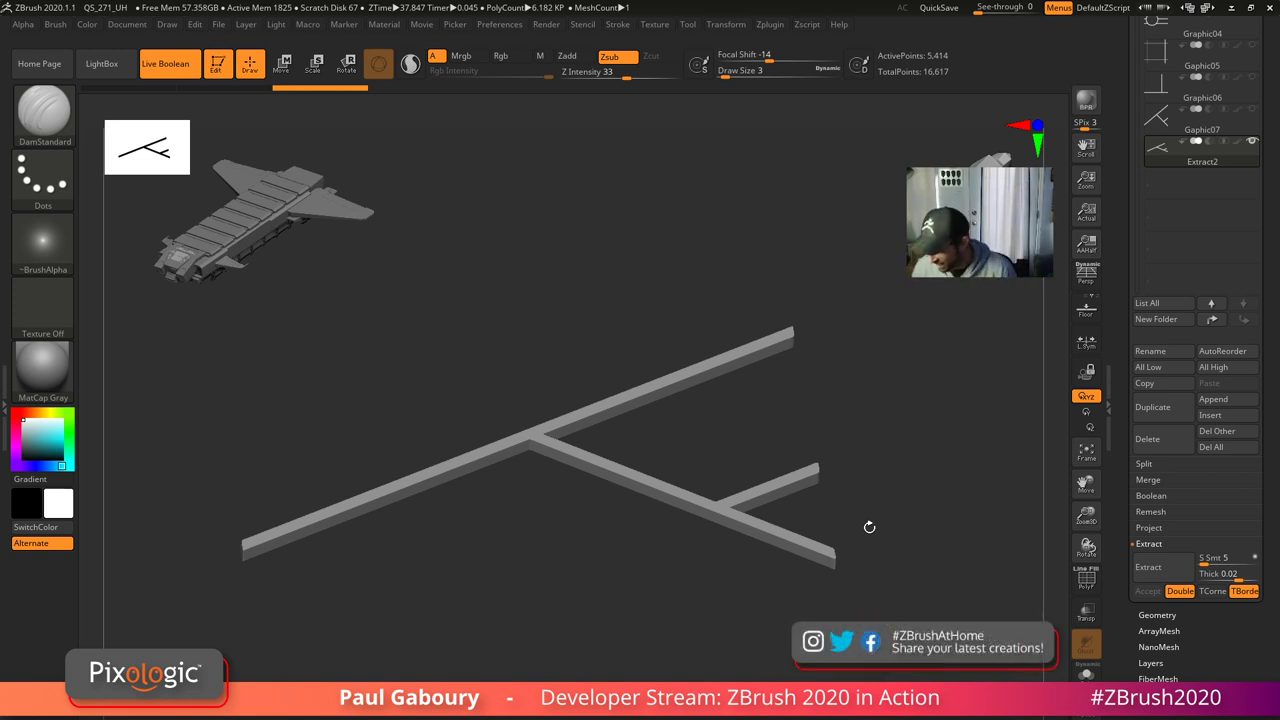
- Orient the extracted strip to face the camera and create a new InsertMesh brush from it
scroll(1128, 266, "up", 3)
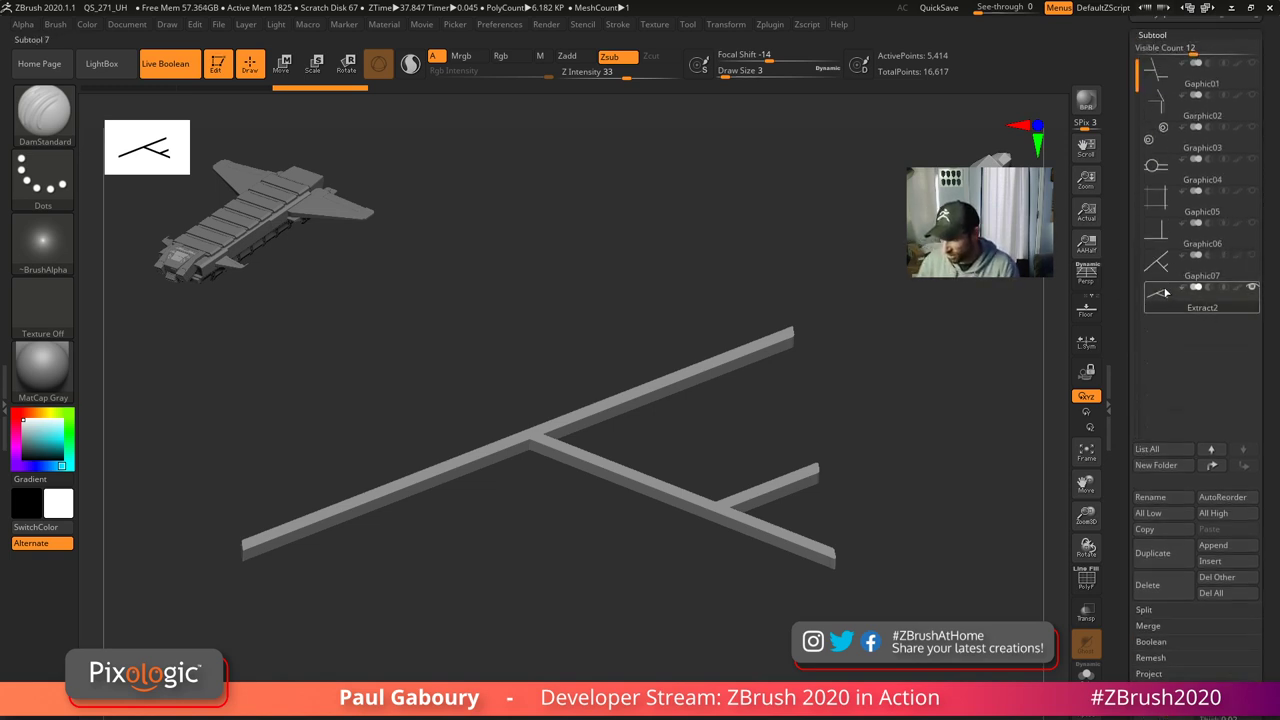
mouse_move(1165, 293)
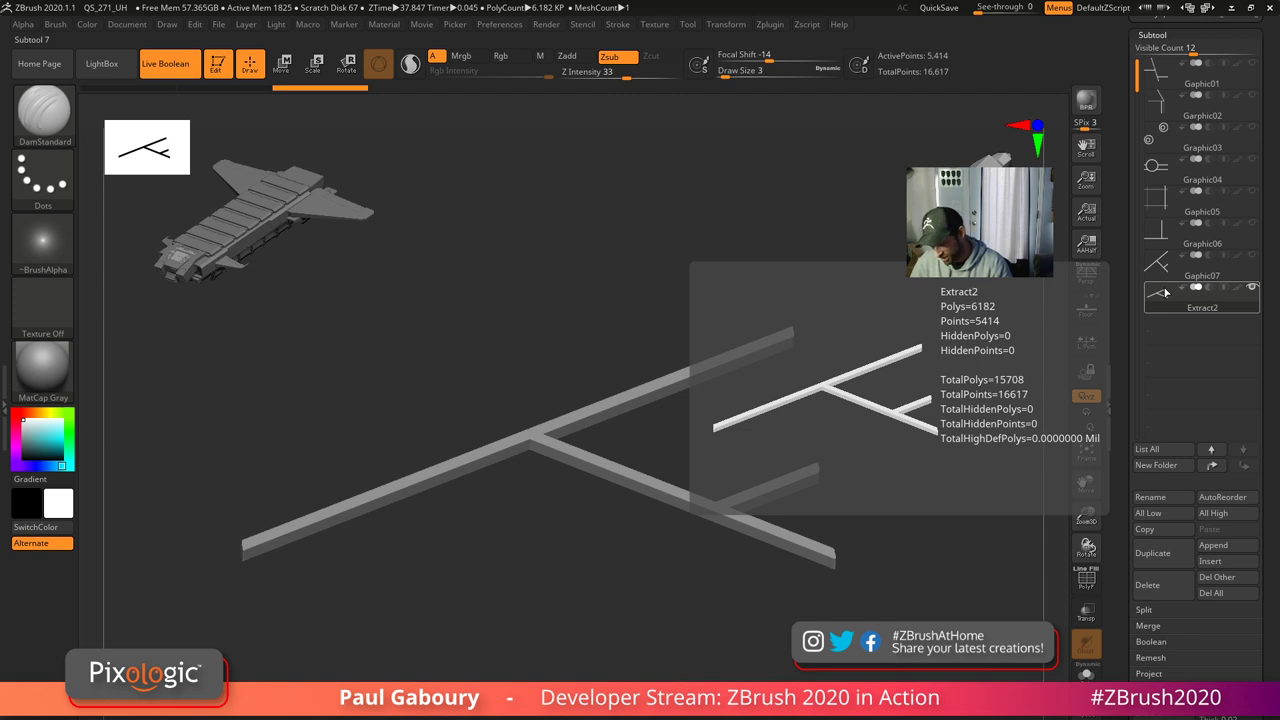
mouse_move(866, 596)
left_mouse_down()
mouse_move(886, 590)
mouse_move(866, 656)
left_mouse_up()
right_click_drag(868, 652, 885, 570, "ctrl")
right_click_drag(885, 570, 838, 598, "alt")
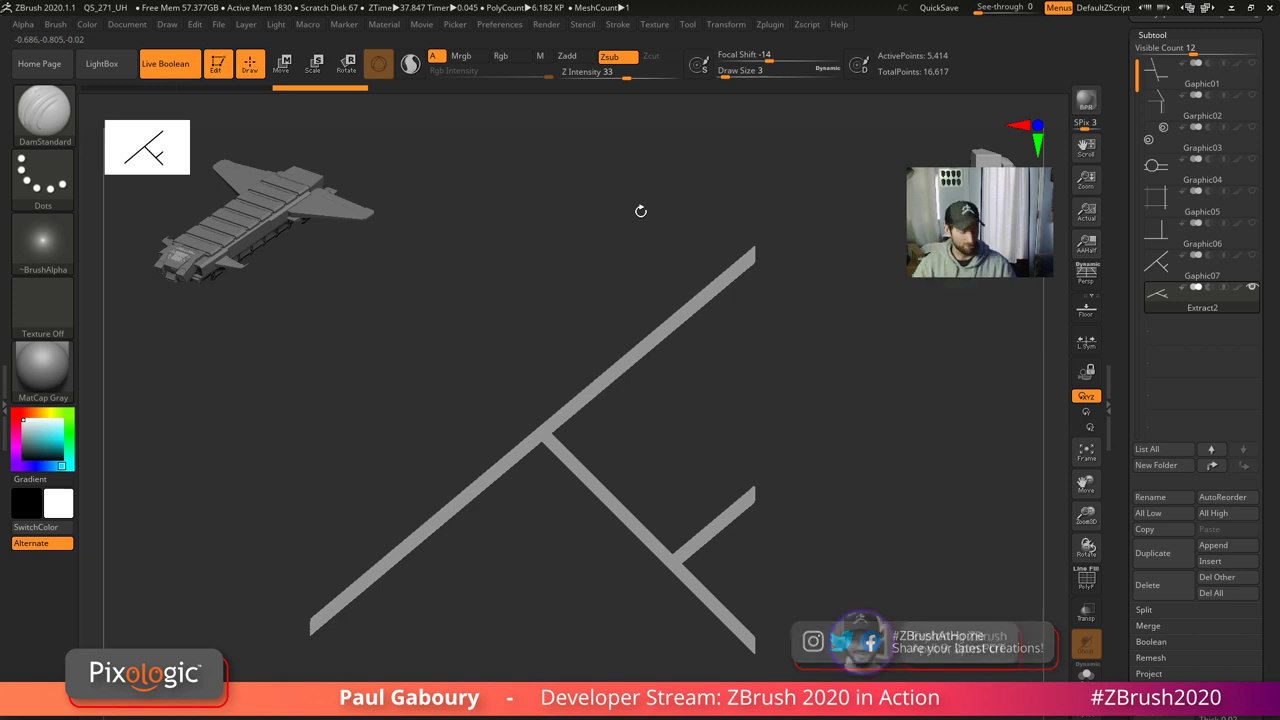
key("b")
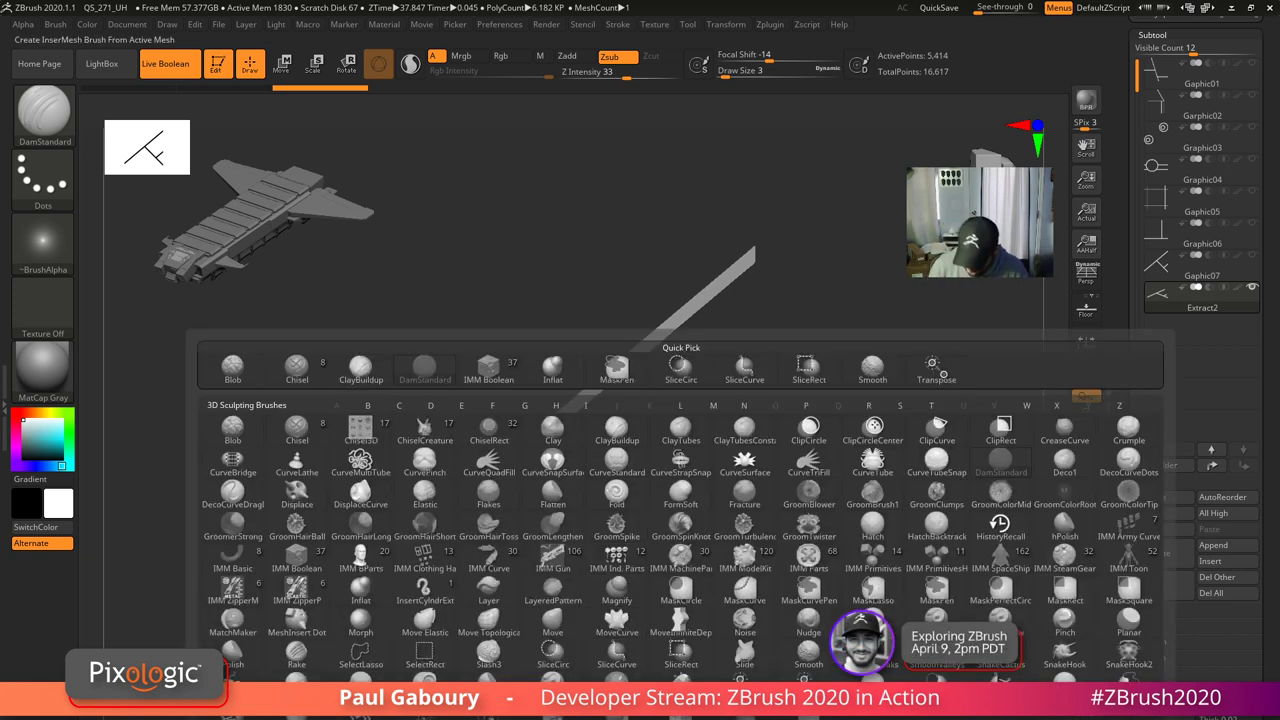
left_click(677, 702)
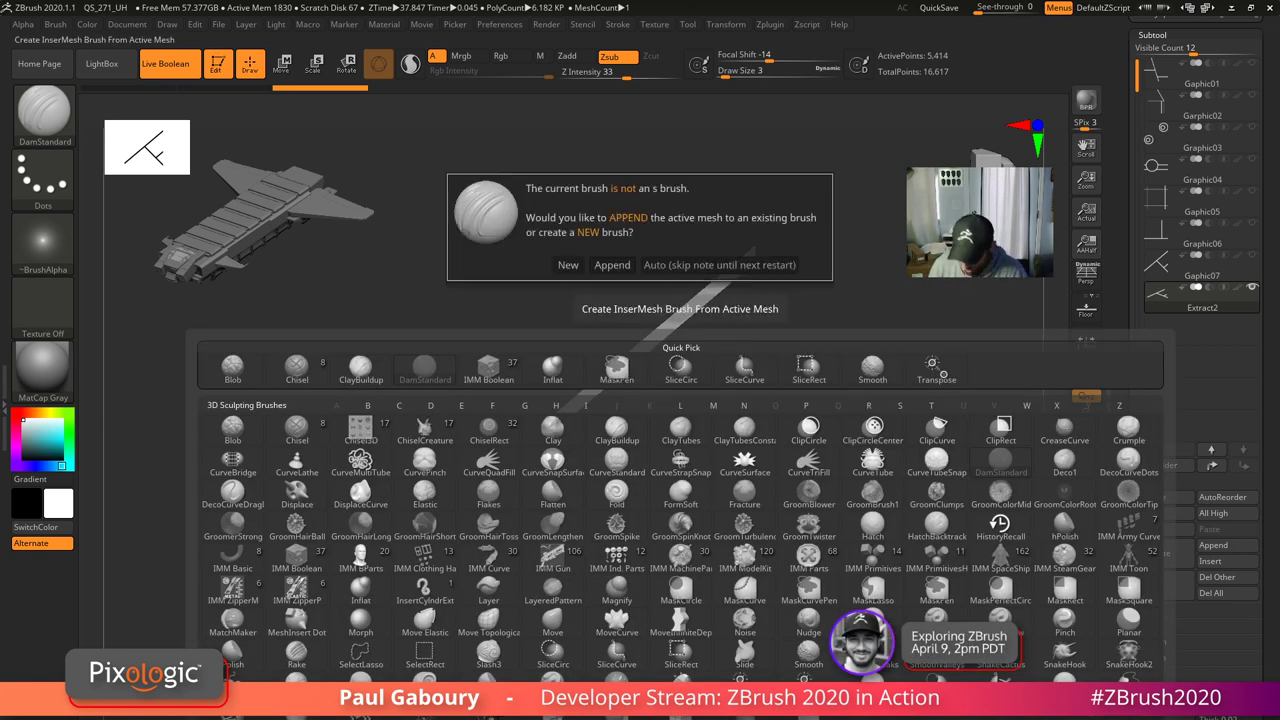
left_click(577, 266)
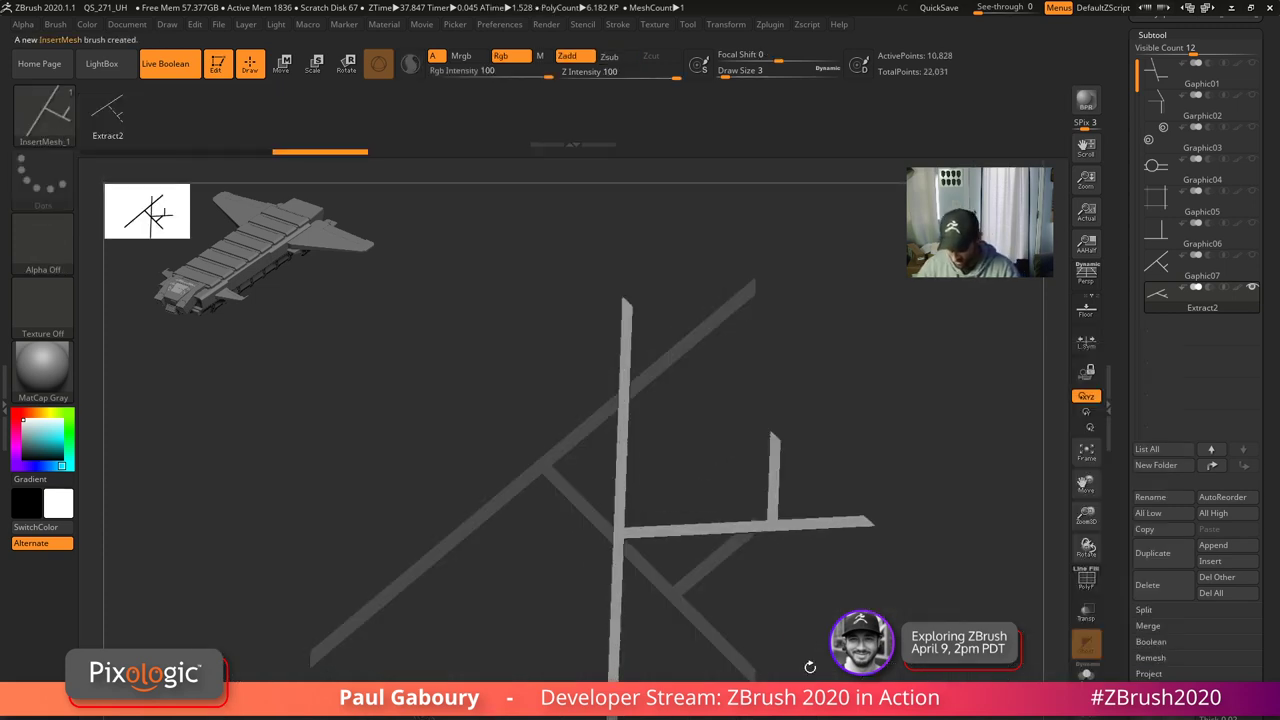
left_click_drag(1119, 417, 1131, 539)
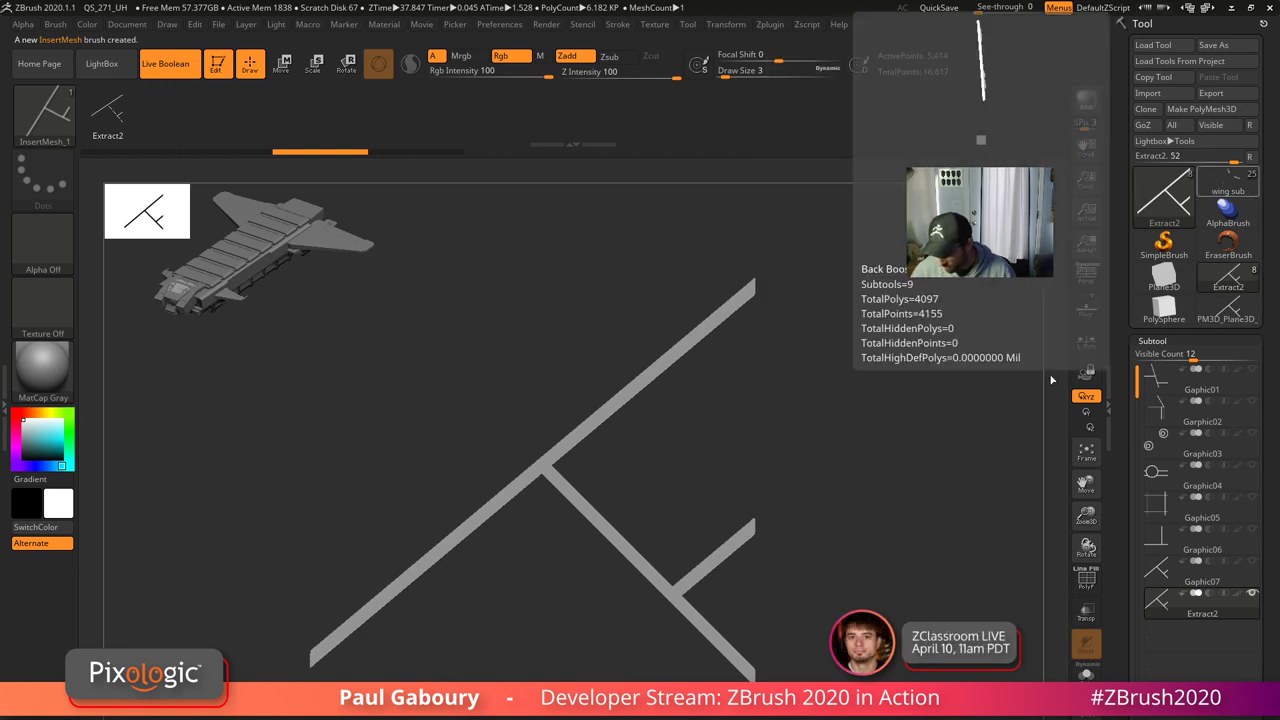
- Switch to the spaceship's wing sub tool and bring the upper surfaces of both wings into close view
left_click(1229, 183)
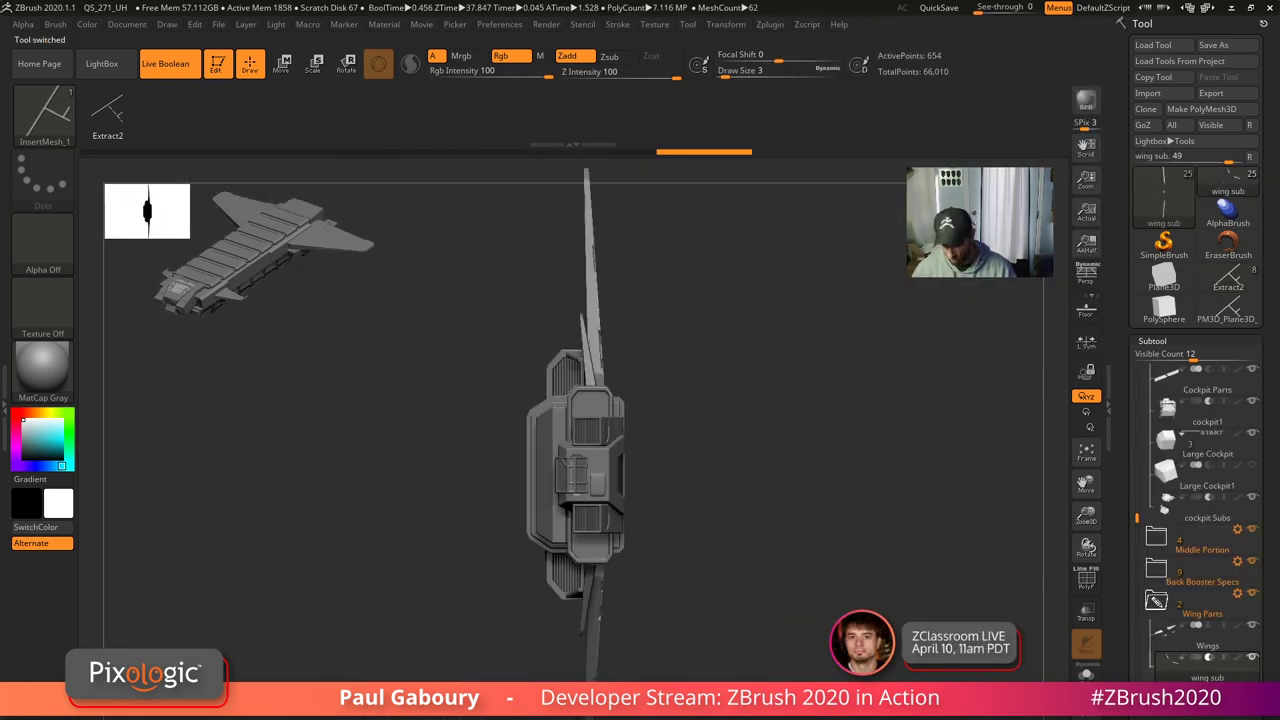
mouse_move(858, 593)
right_mouse_down()
mouse_move(862, 625)
mouse_move(888, 645)
mouse_move(871, 608)
right_mouse_up()
key("ctrl")
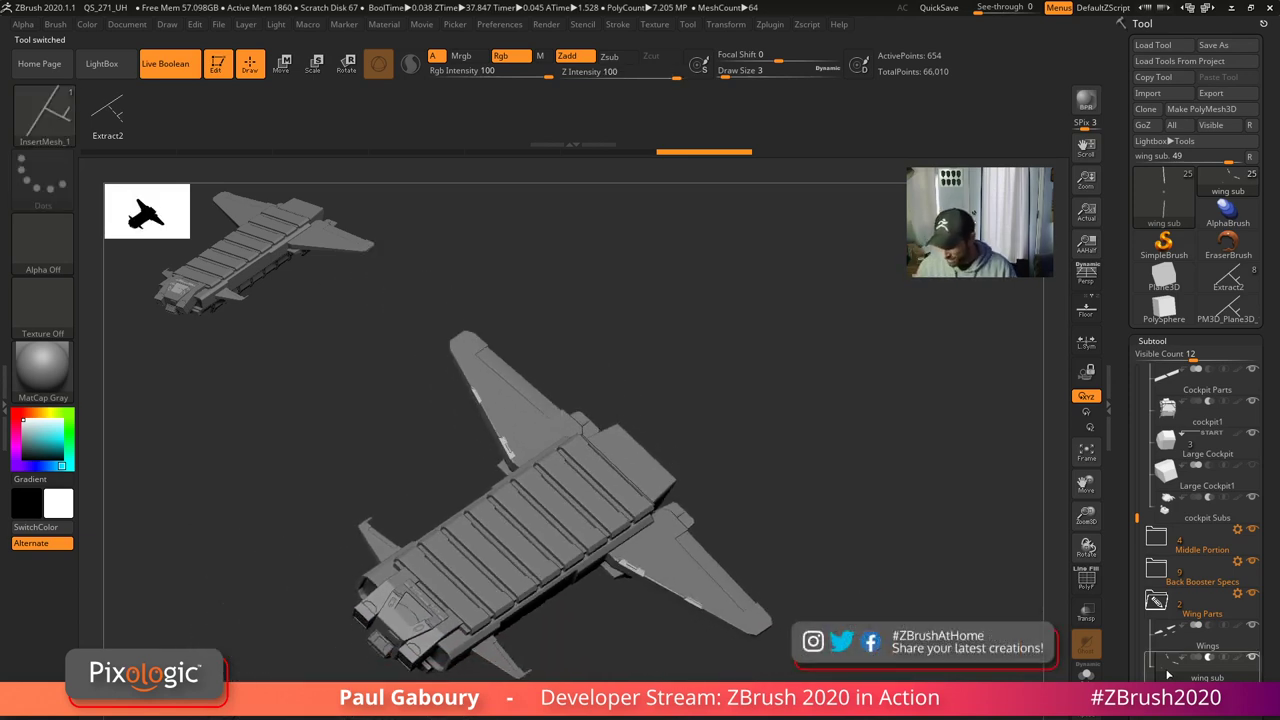
mouse_move(1174, 675)
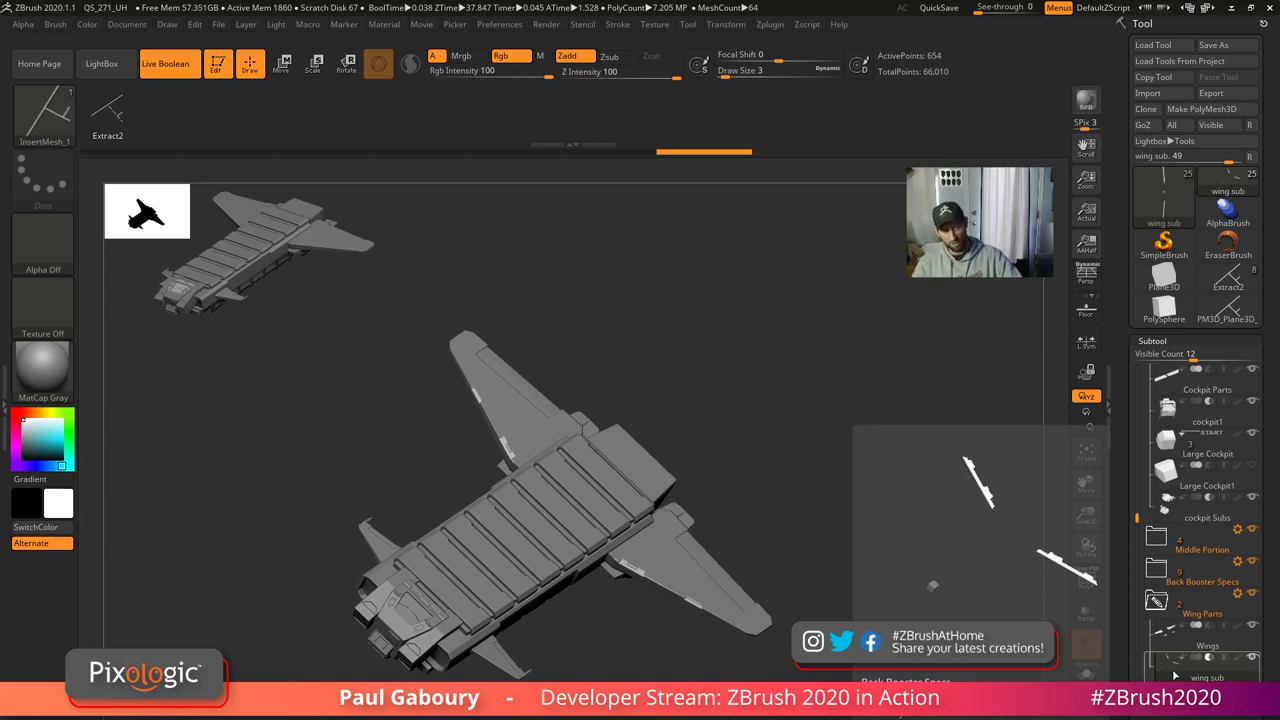
mouse_move(676, 646)
right_mouse_down("ctrl")
mouse_move(723, 663)
mouse_move(686, 566)
right_mouse_up("ctrl")
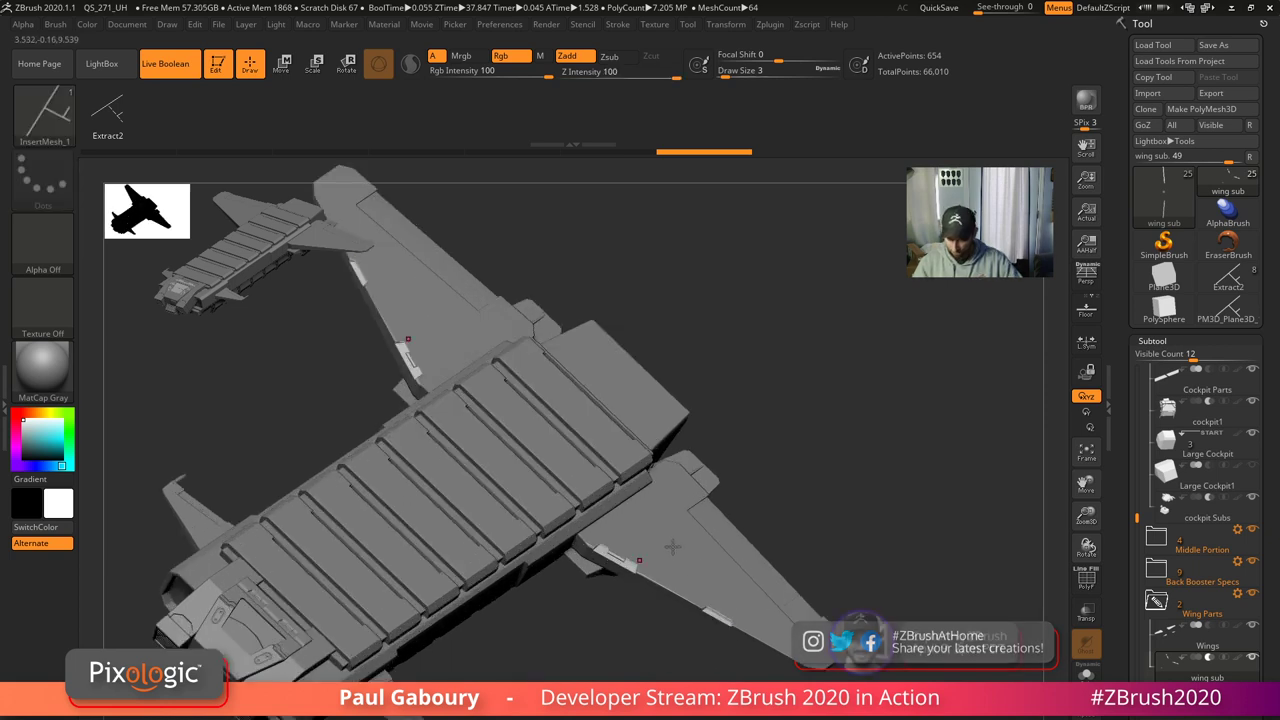
- Try inserting the strip mesh on the wings, check it with the polyframe on, and undo the insertion
key("shift+f")
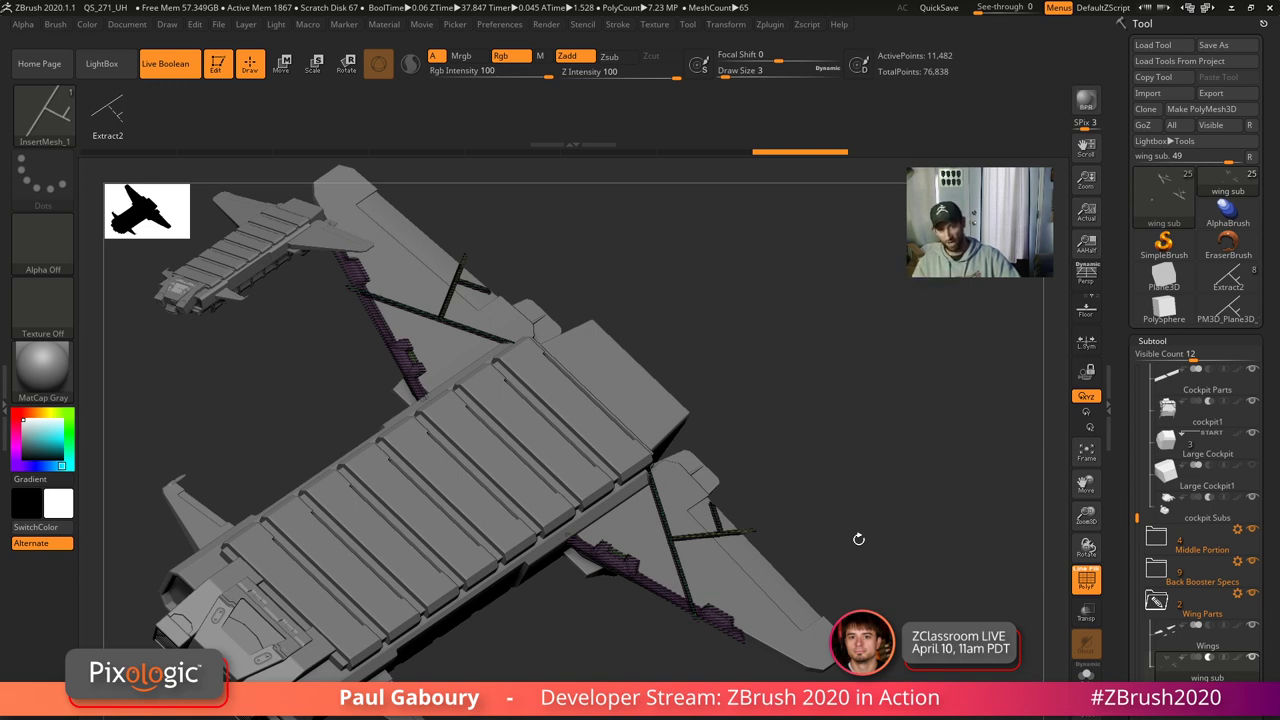
key("shift")
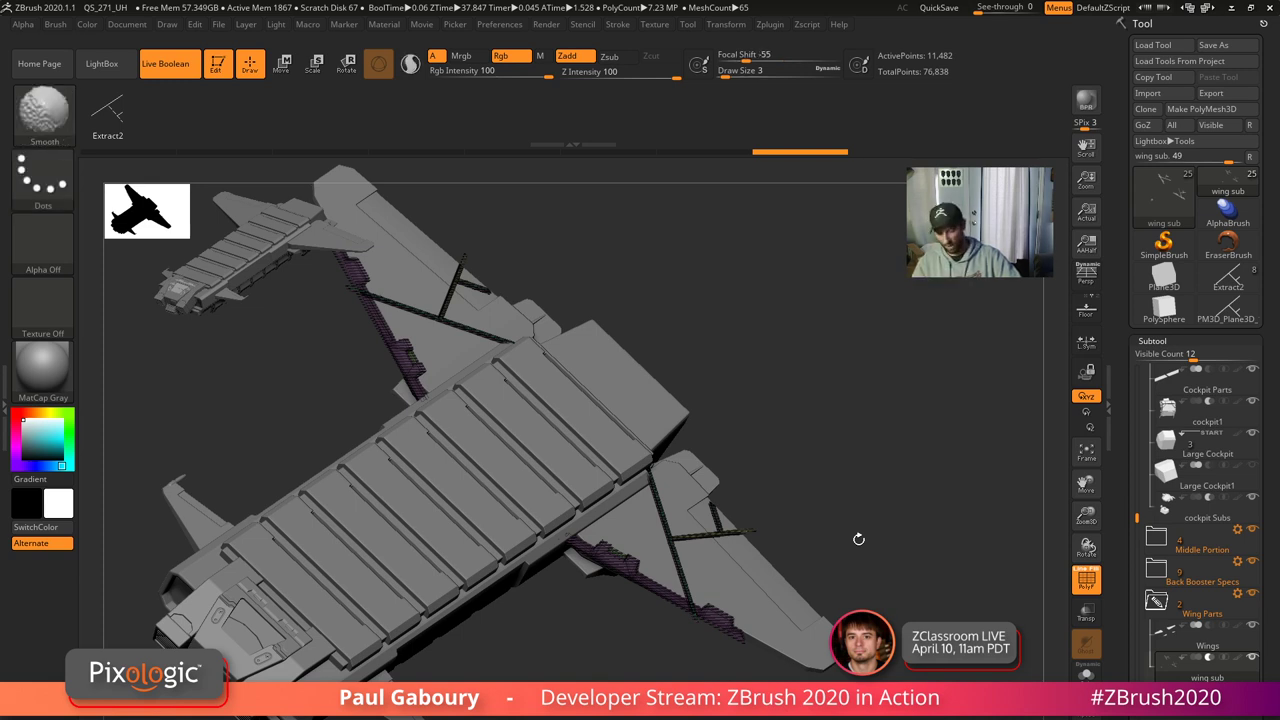
key("shift+f")
key("shift+f")
key("ctrl+z")
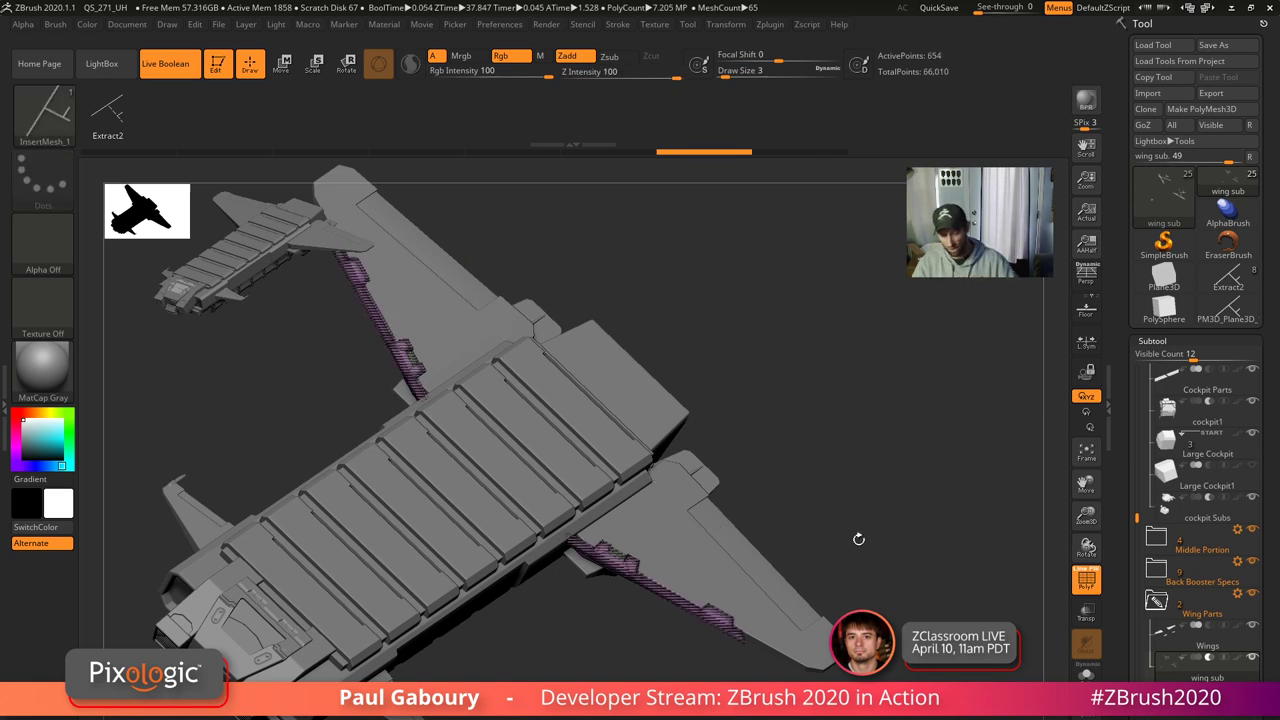
- Set the InsertMesh brush's Imbed depth to -2 and turn the polyframe off
left_click(55, 24)
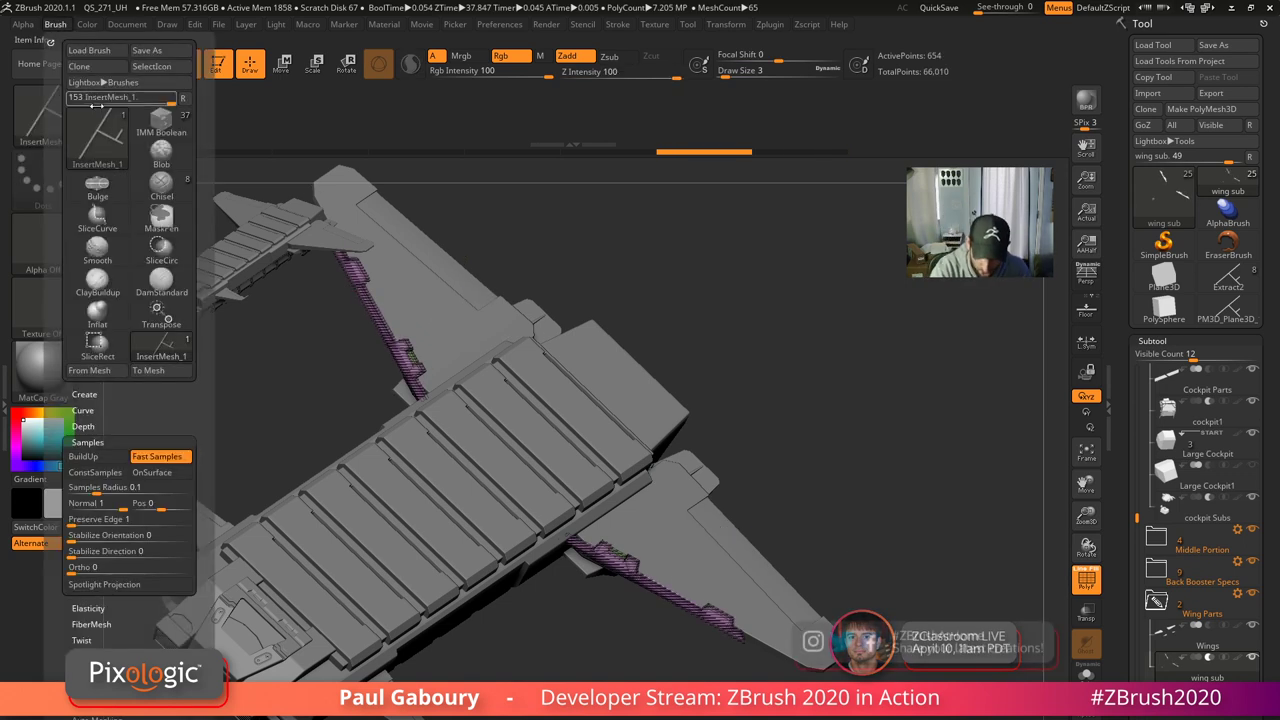
left_click(188, 100)
left_click(92, 268)
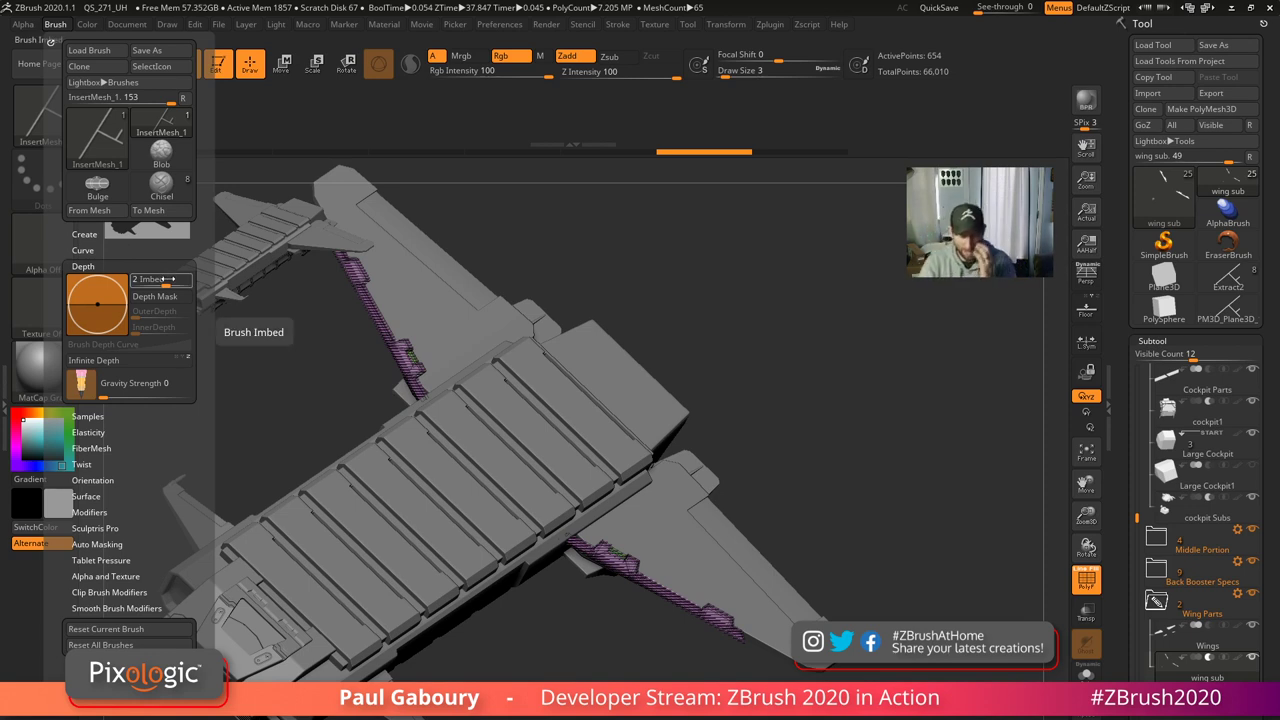
left_click(165, 282)
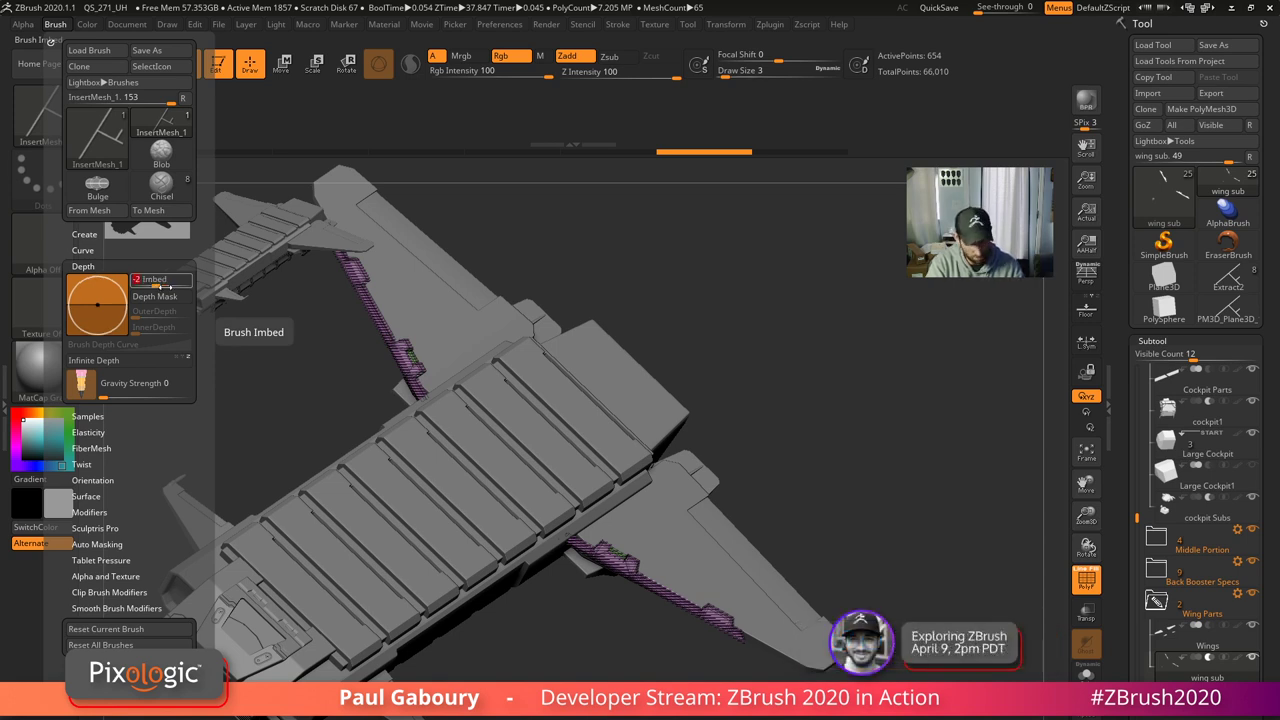
key("shift+f")
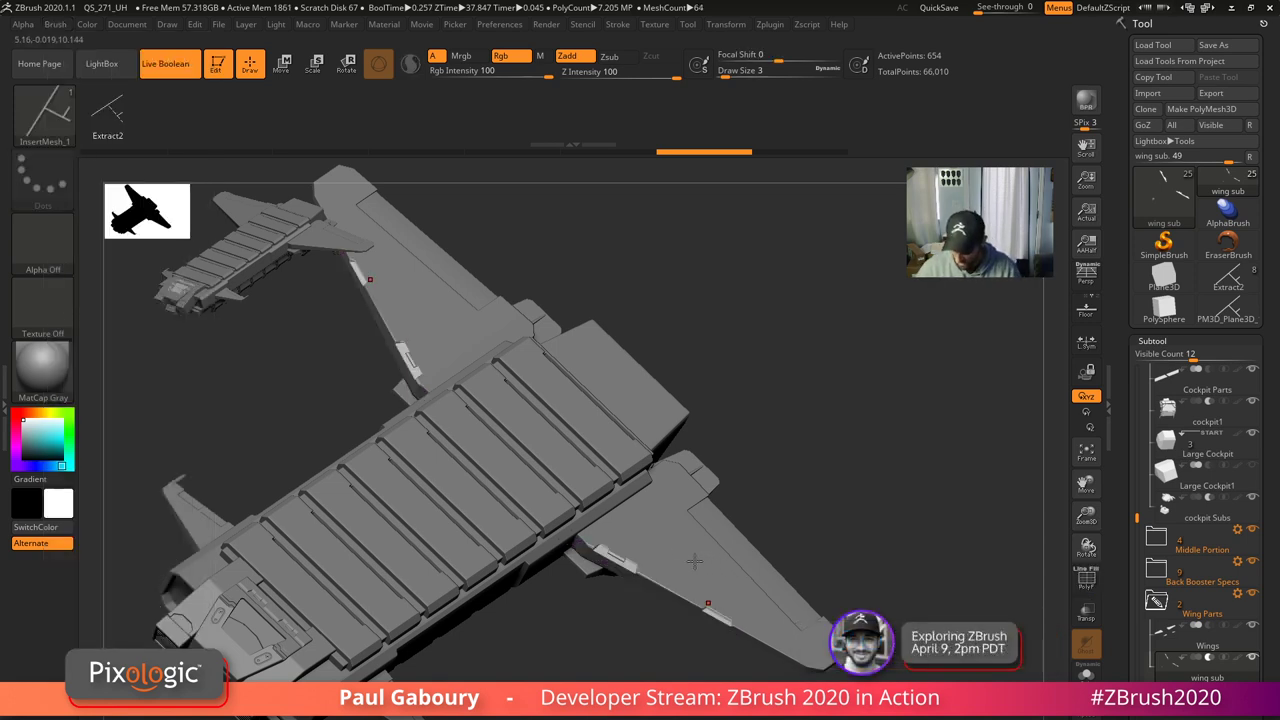
left_click_drag(699, 538, 757, 603)
left_click_drag(885, 622, 915, 682)
right_click_drag(915, 680, 895, 652, "ctrl")
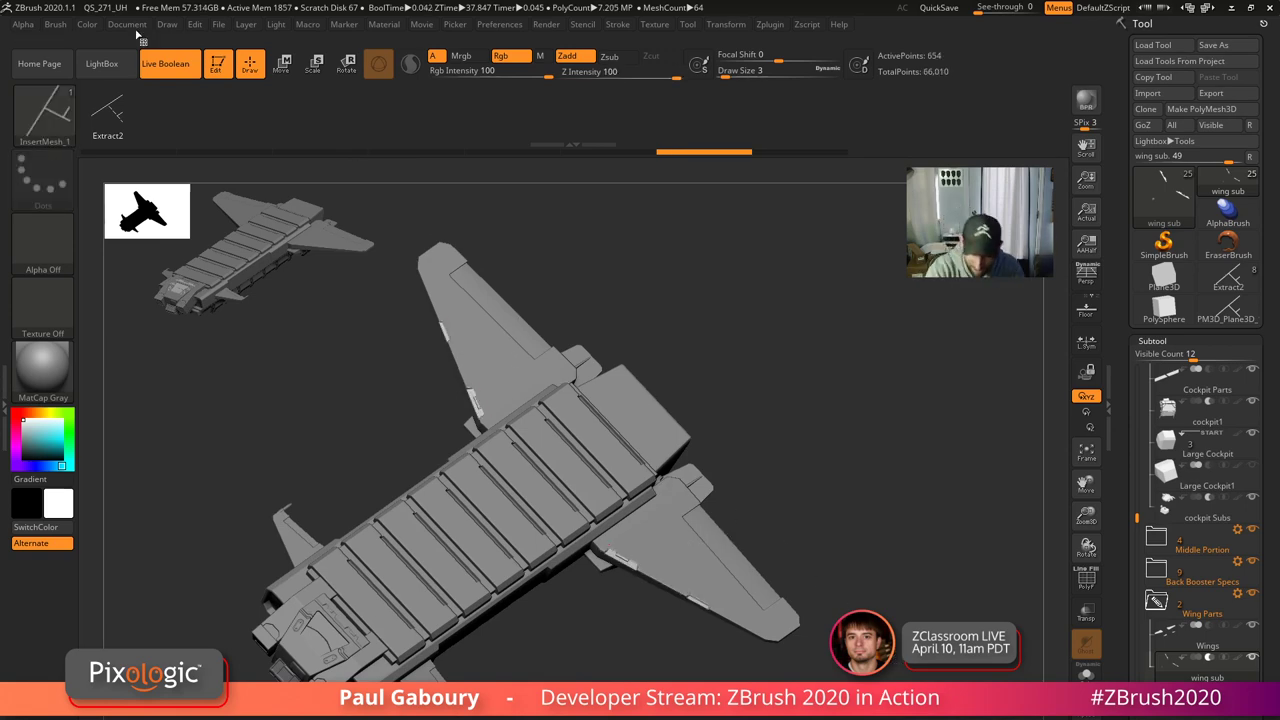
left_click(167, 24)
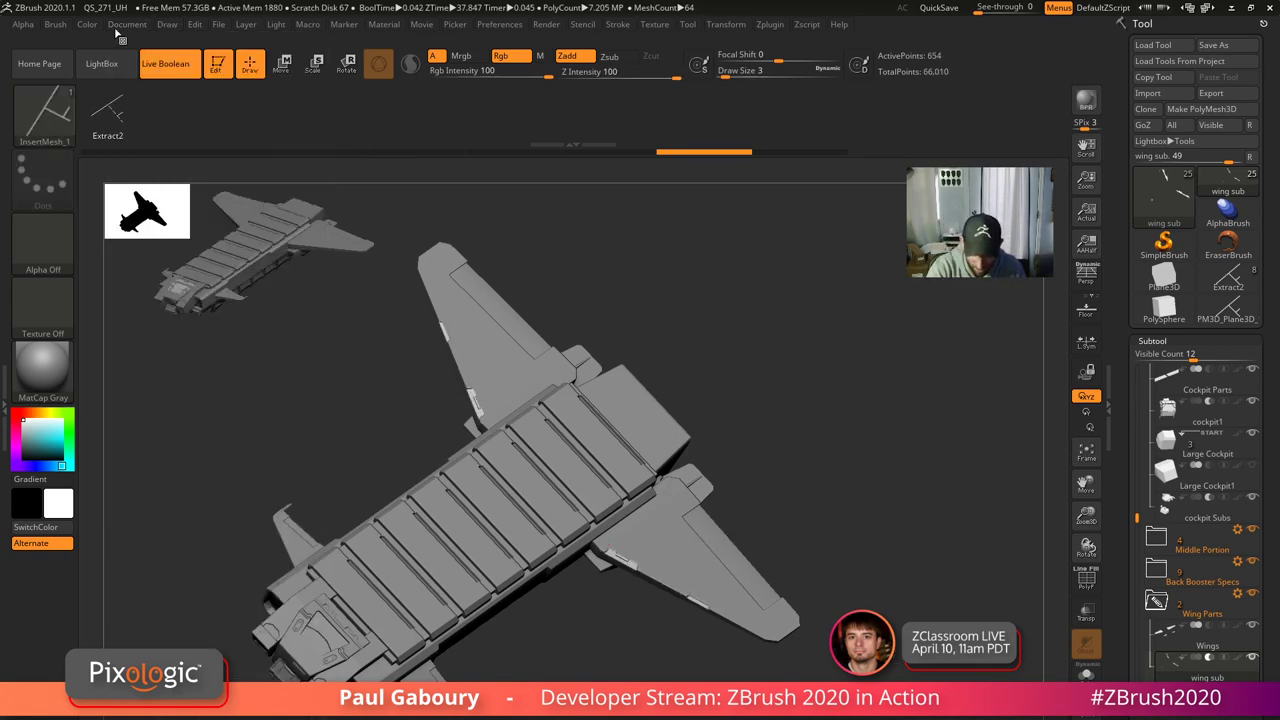
left_click(55, 24)
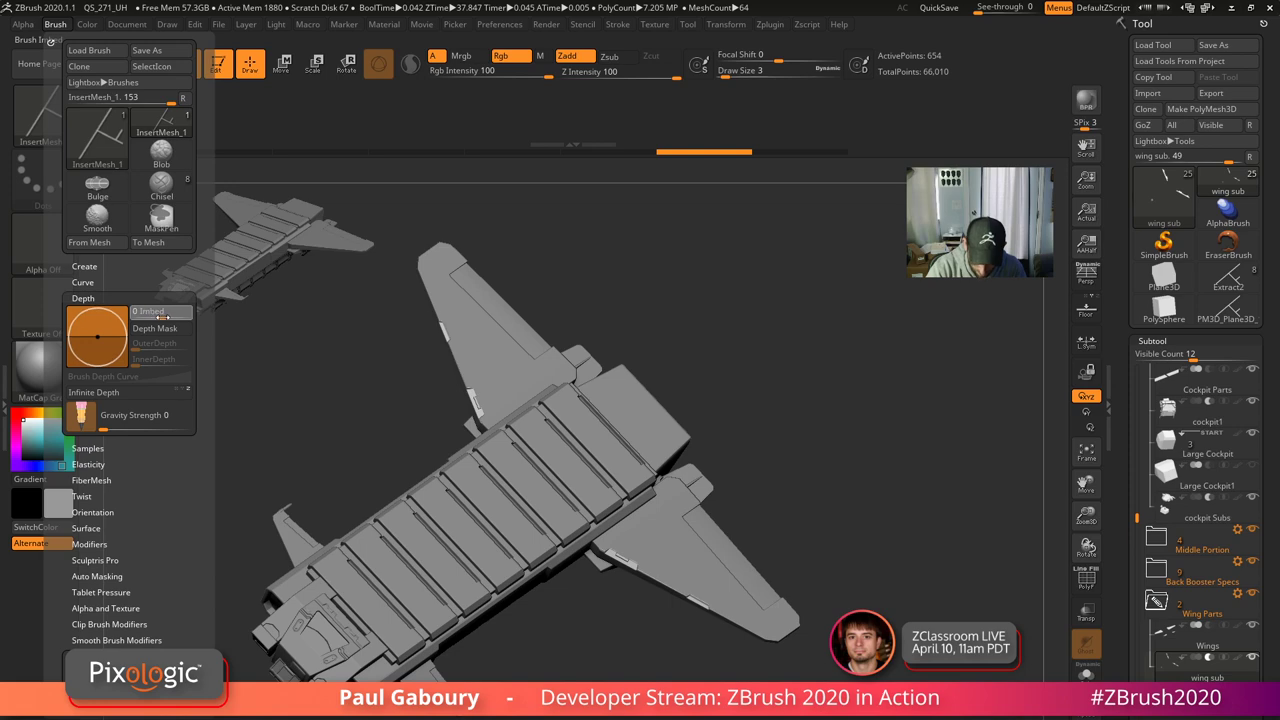
left_click_drag(667, 546, 720, 600)
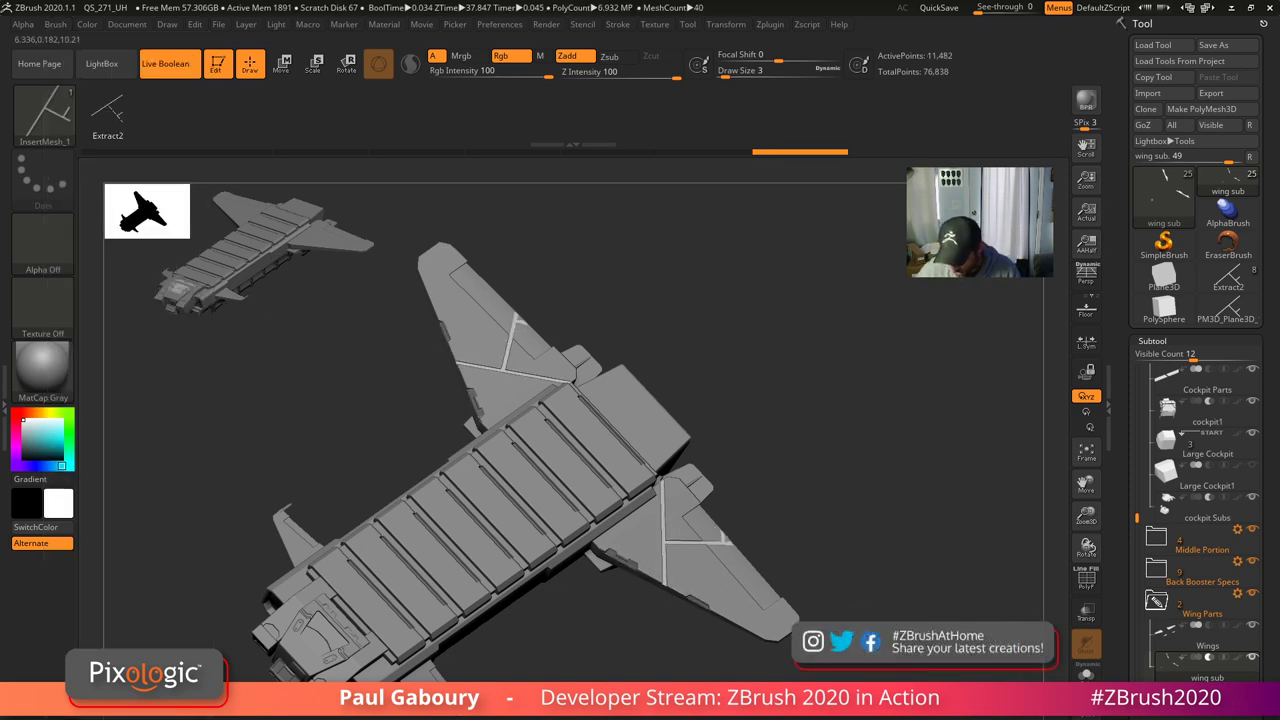
mouse_move(760, 668)
left_mouse_down()
mouse_move(829, 679)
mouse_move(790, 640)
left_mouse_up()
right_click_drag(694, 563, 783, 656, "ctrl")
key("ctrl+z")
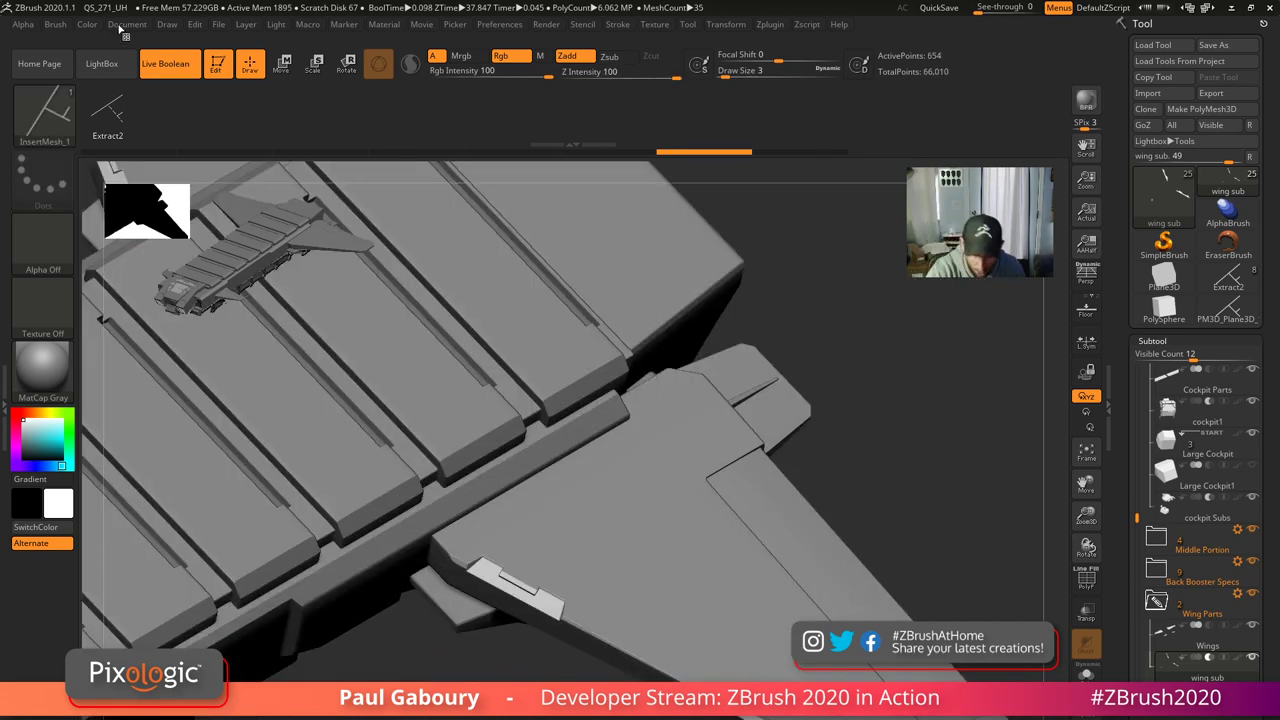
- Open the insert brush's depth settings and place the branching strip mesh onto the wing beside the fuselage
mouse_move(115, 32)
left_click(55, 24)
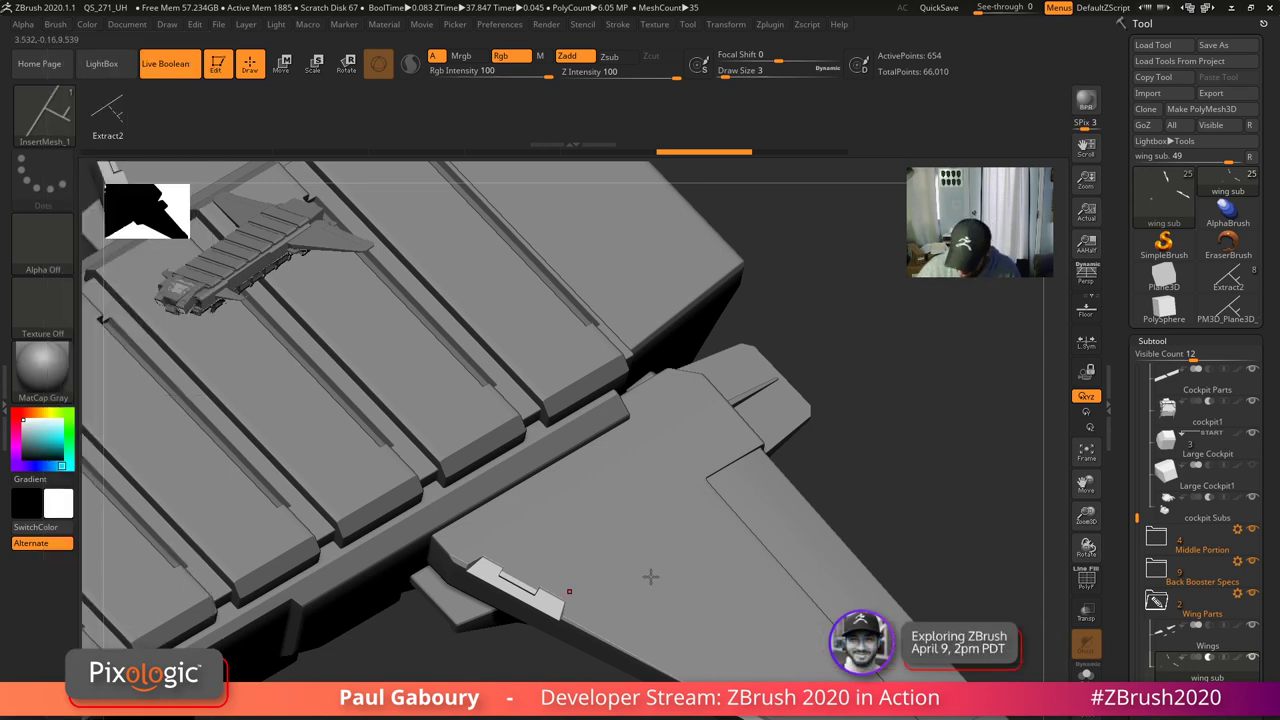
left_click_drag(678, 648, 772, 702)
left_click_drag(742, 665, 806, 671)
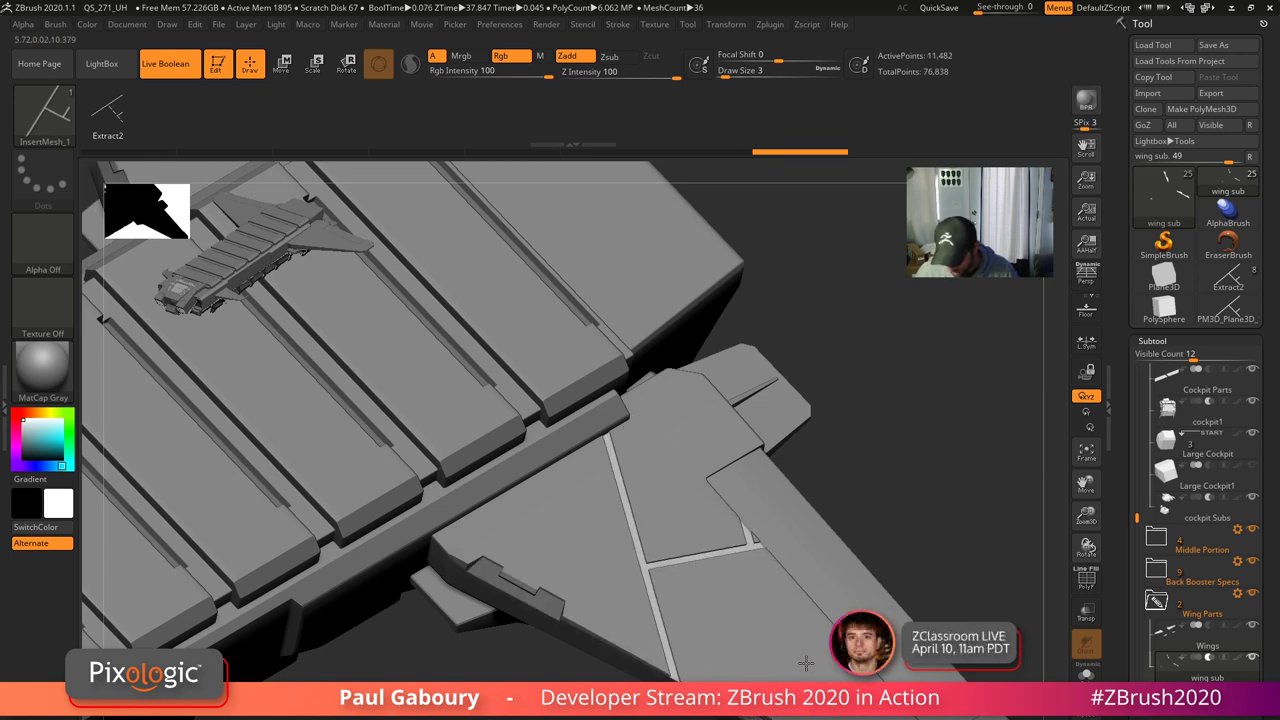
- Reposition the inserted branching strip on the wing by moving it along two gizmo axes, and return to draw mode
key("w")
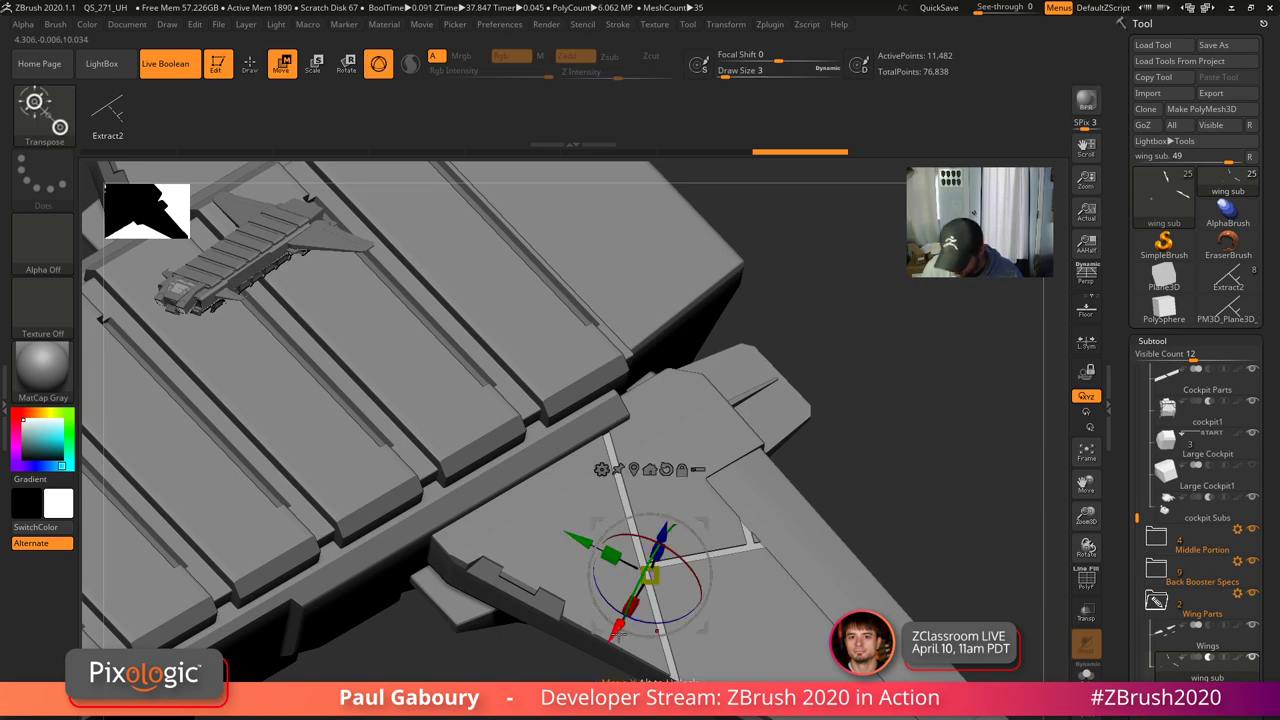
left_click_drag(616, 626, 601, 648)
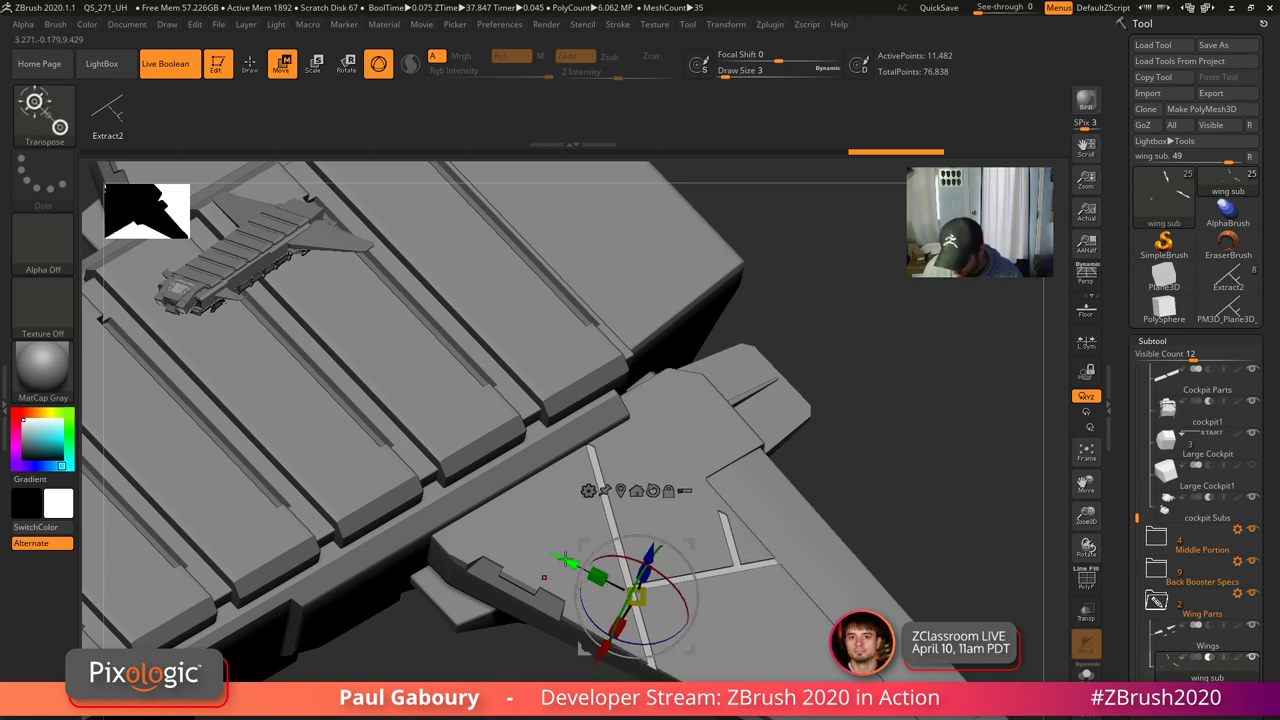
left_click_drag(566, 563, 515, 537)
mouse_move(904, 545)
right_mouse_down("ctrl")
mouse_move(806, 551)
mouse_move(866, 590)
mouse_move(844, 612)
right_mouse_up("ctrl")
key("q")
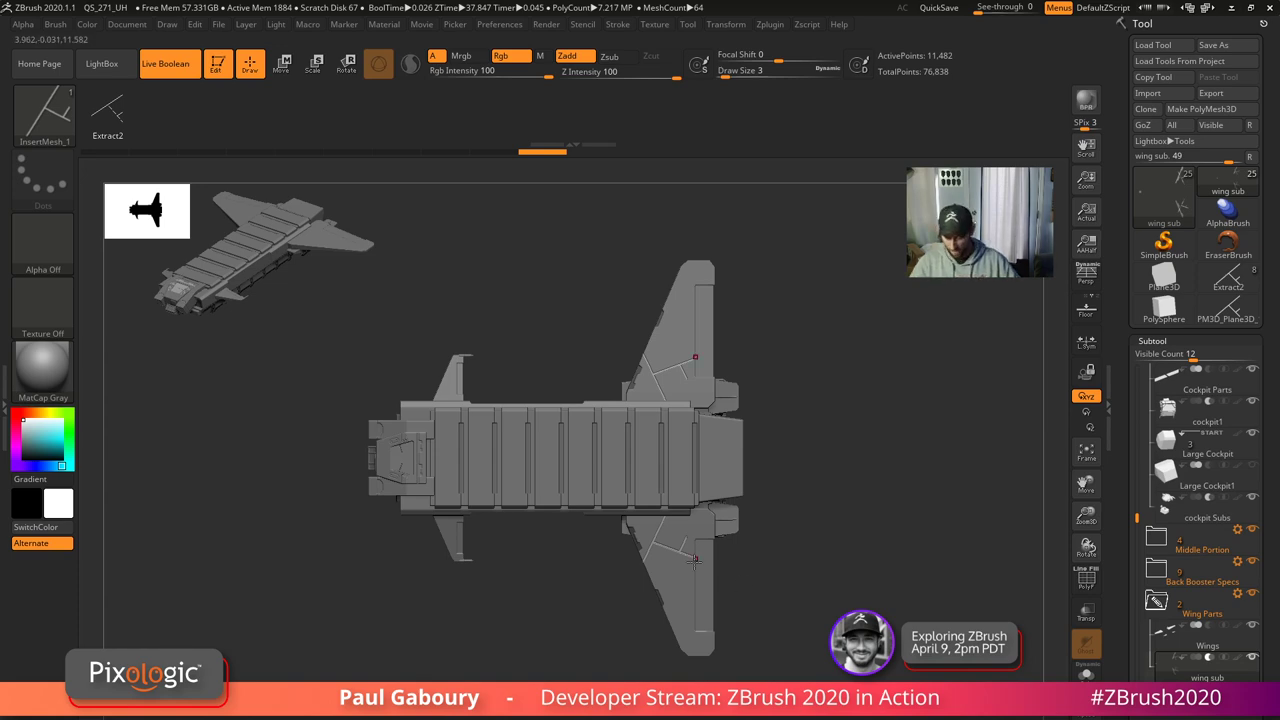
- Examine the inserted strip's polygroups on the wing with the polyframe displayed
right_click_drag(787, 605, 787, 672, "ctrl")
key("shift+f")
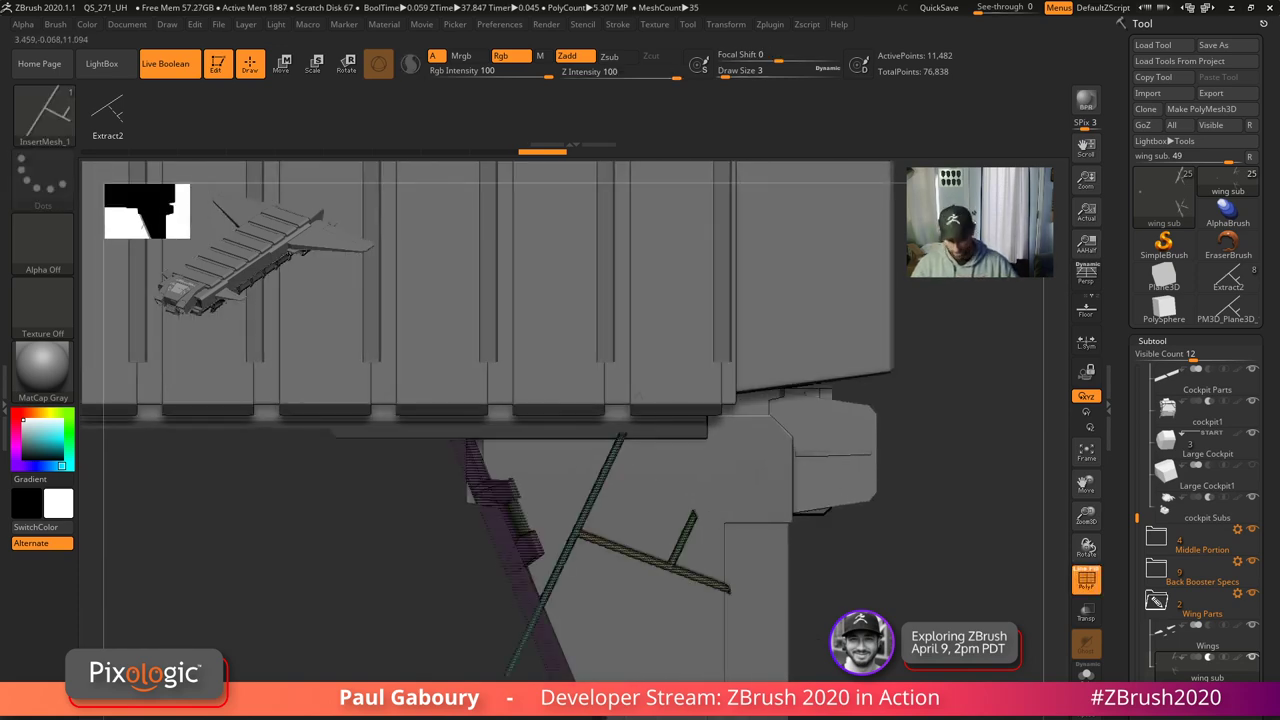
right_click_drag(656, 556, 717, 588, "ctrl")
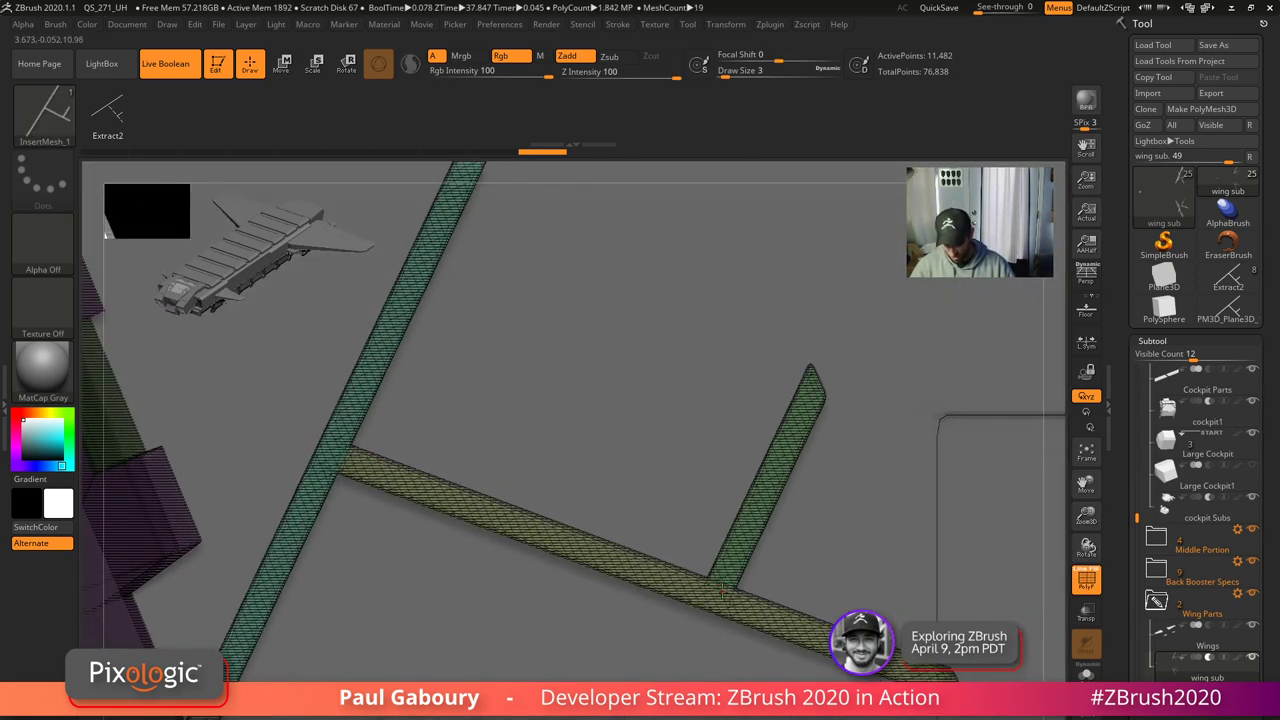
left_click(330, 380, "ctrl+shift")
key("shift+f")
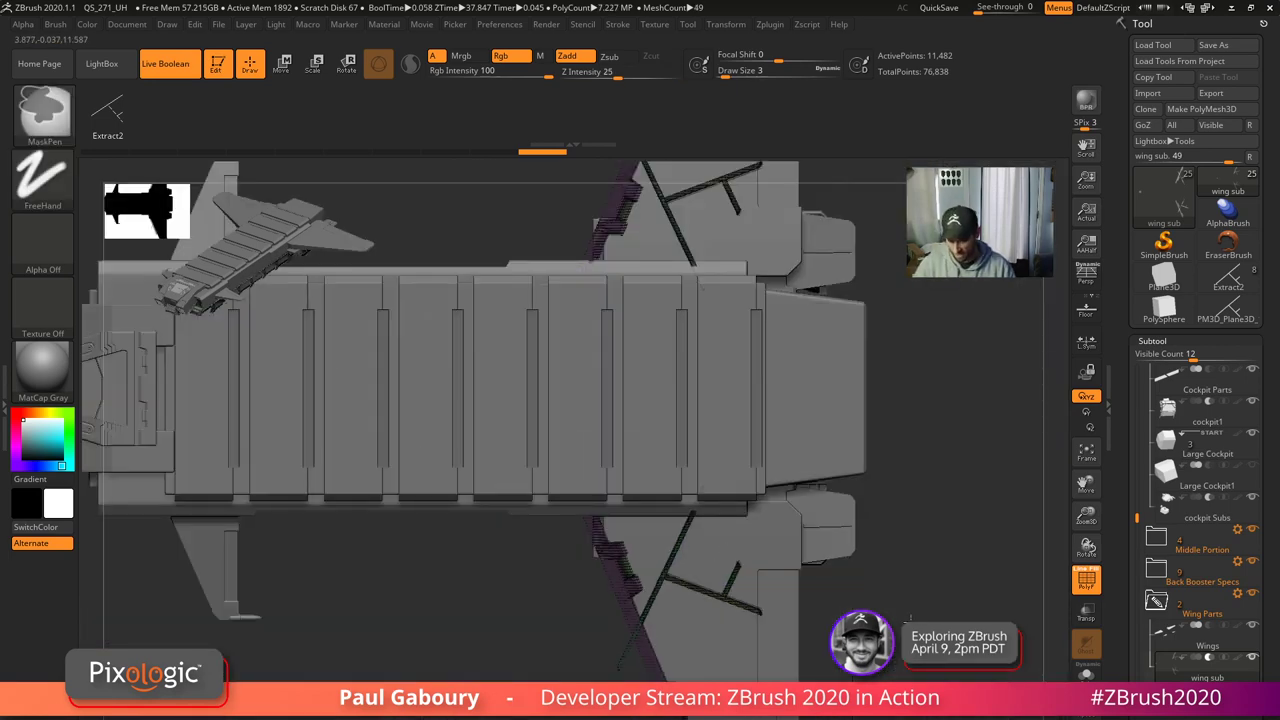
mouse_move(800, 652)
right_mouse_down("ctrl")
mouse_move(832, 575)
mouse_move(860, 590)
right_mouse_up("ctrl")
left_click_drag(859, 590, 982, 574)
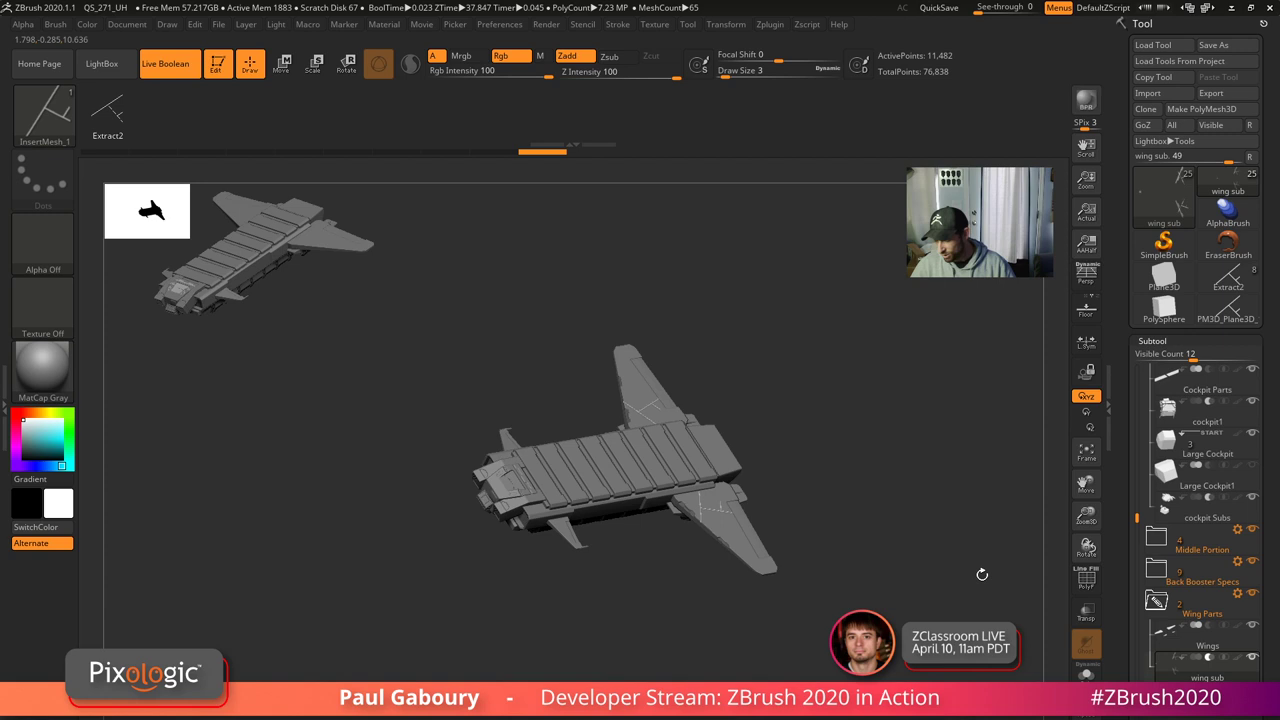
- Switch to the Extract2 tool and examine the polygroups on the branching strip's faces and side walls with the polyframe displayed
left_click(1228, 282)
left_click_drag(770, 638, 762, 513)
mouse_move(762, 514)
right_mouse_down("ctrl")
mouse_move(814, 543)
mouse_move(785, 565)
right_mouse_up("ctrl")
key("shift+f")
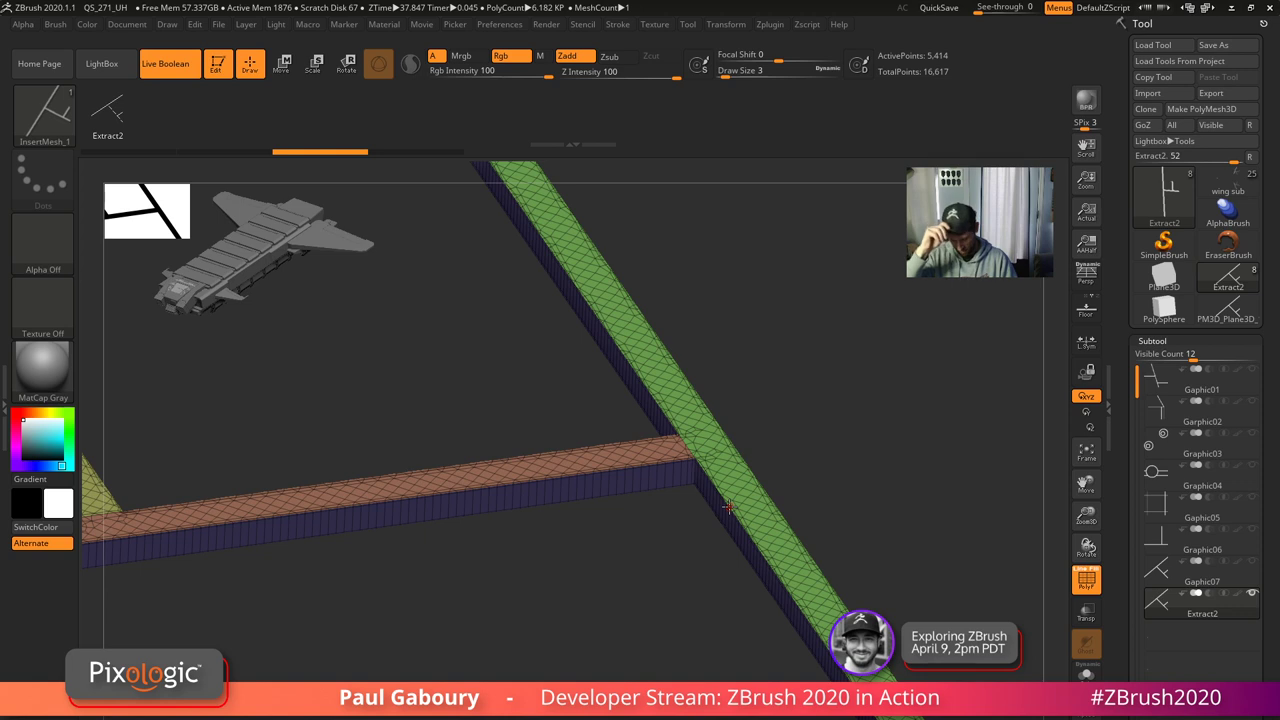
right_click_drag(728, 507, 817, 507)
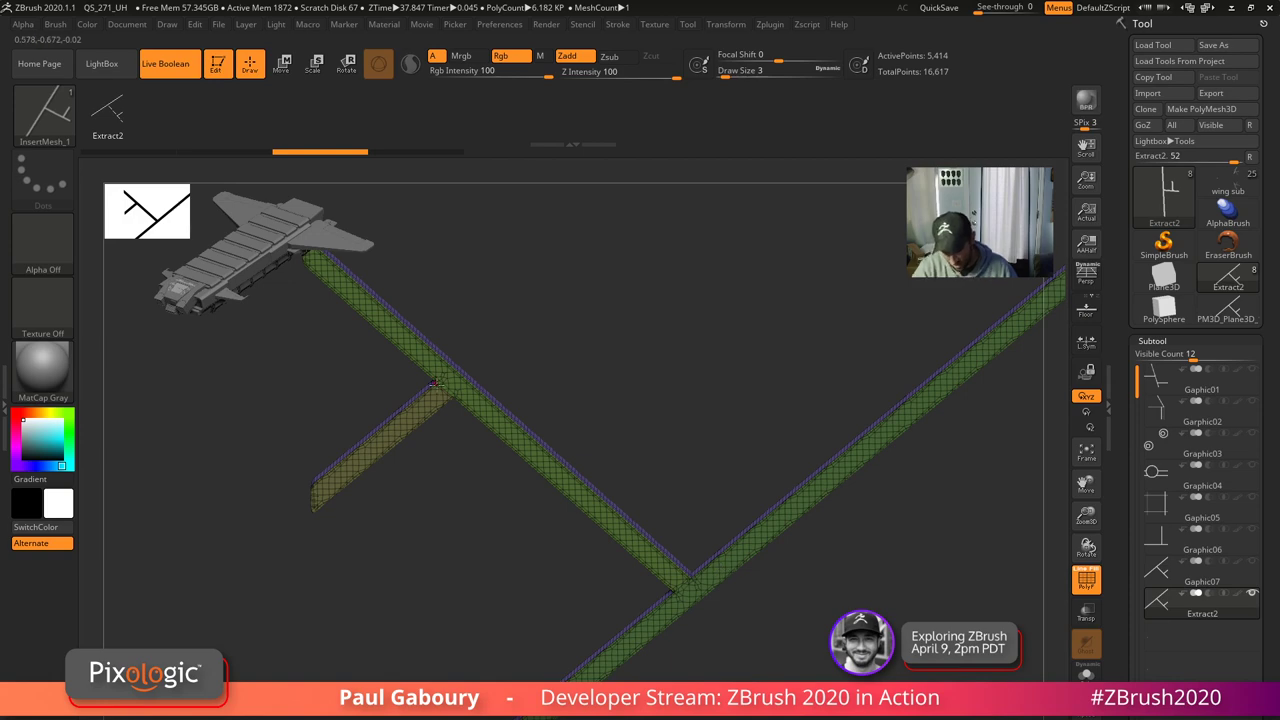
right_click_drag(743, 583, 811, 469)
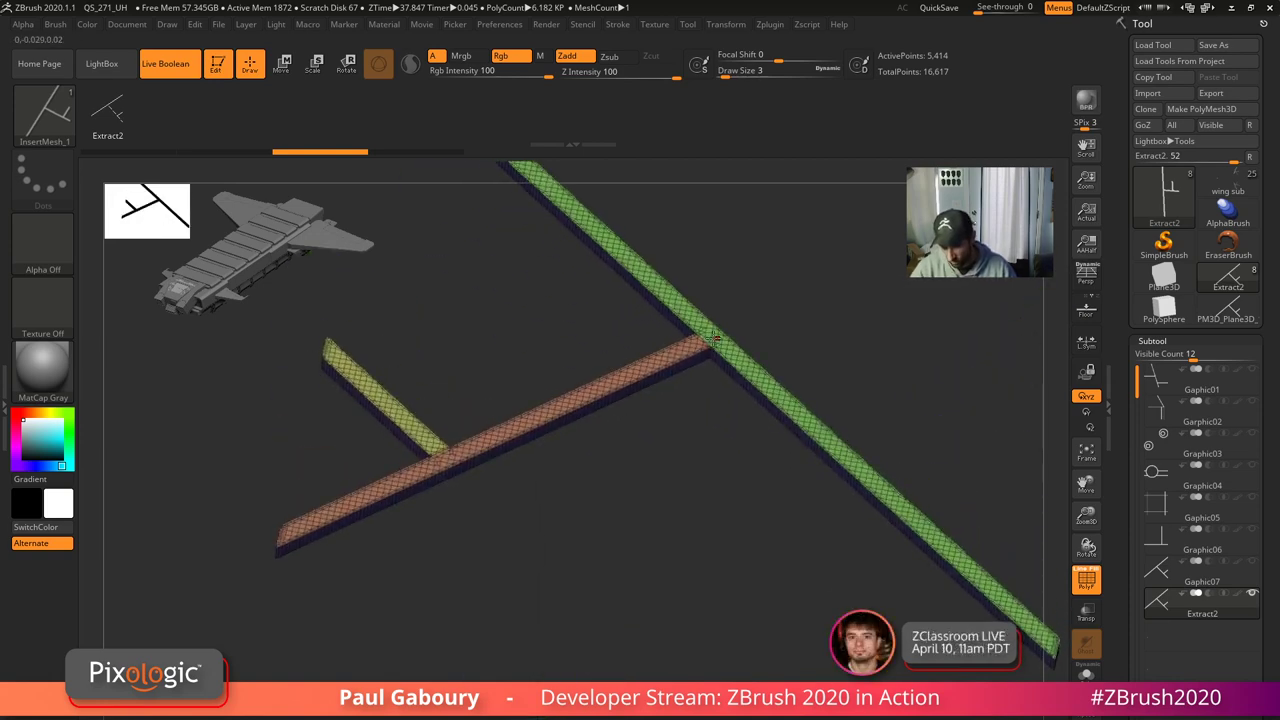
right_click_drag(726, 431, 778, 468)
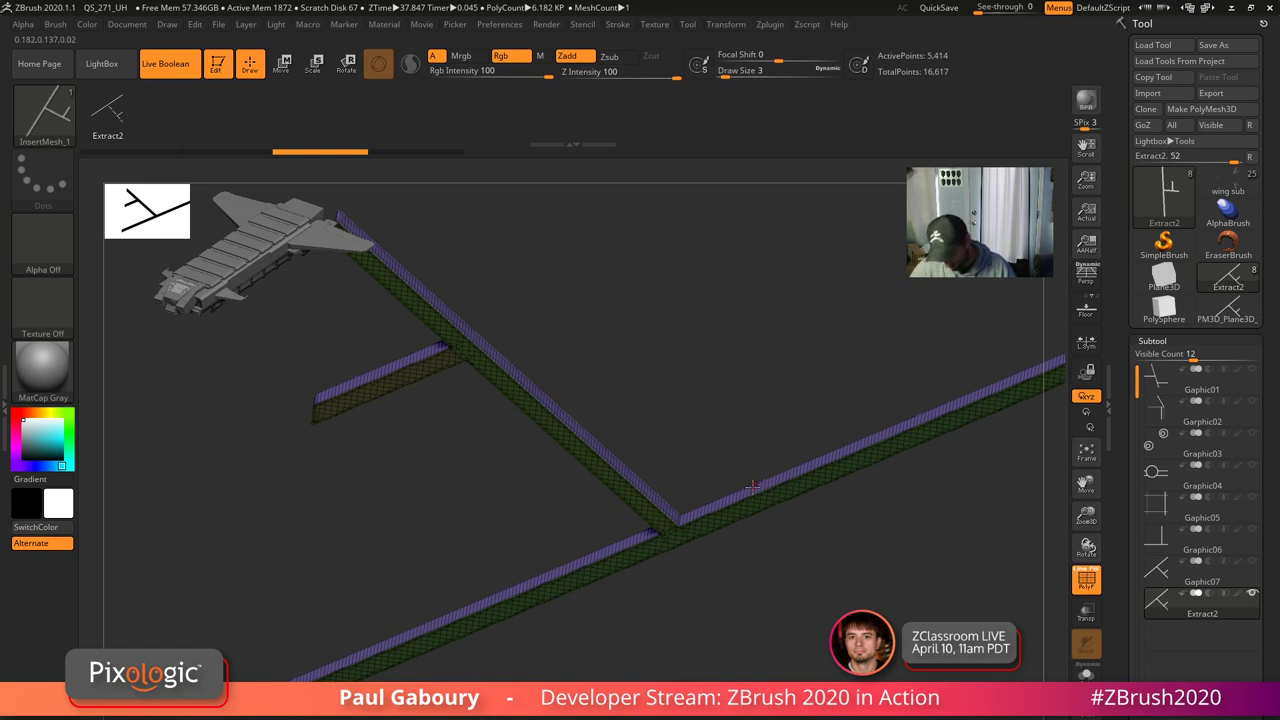
mouse_move(754, 487)
right_mouse_down()
mouse_move(765, 600)
mouse_move(765, 550)
right_mouse_up()
- Delete the Extract2 subtool and confirm the deletion
left_click_drag(1271, 698, 1271, 598)
left_click(1176, 652)
left_click(1041, 677)
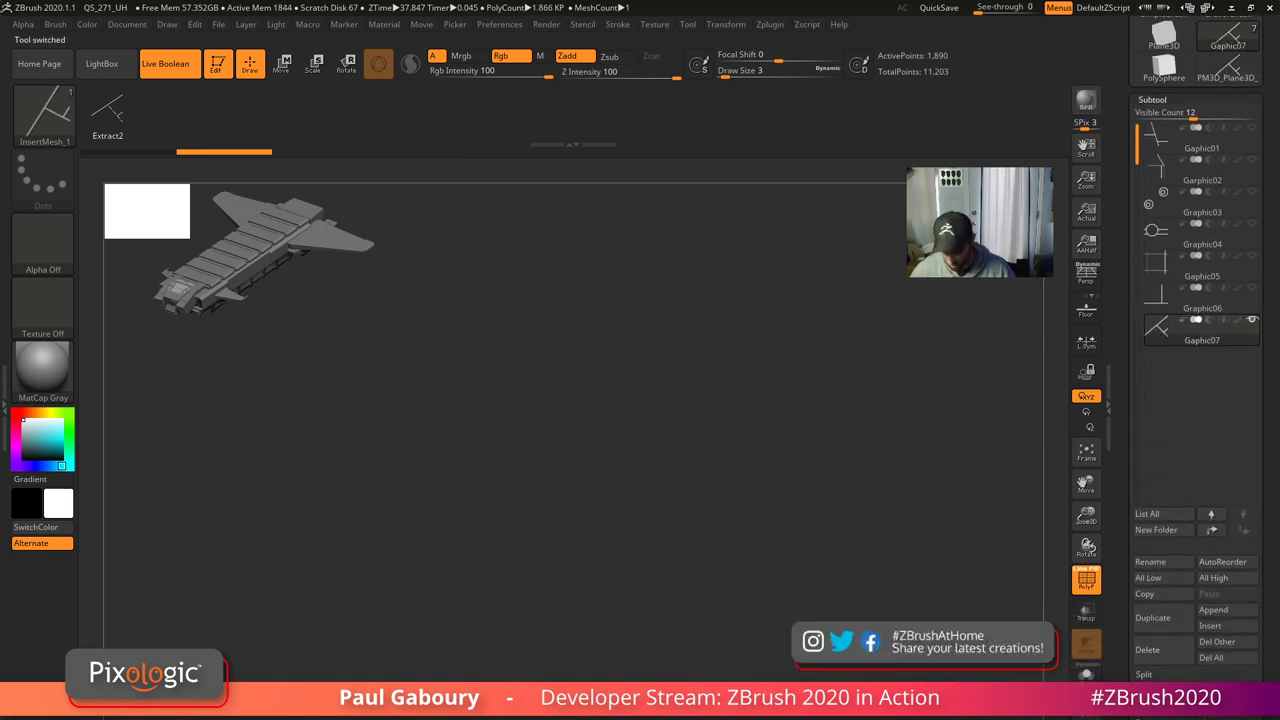
- Regroup the Gaphic07 strip as a single polygroup and extract a new thickened subtool from it
mouse_move(856, 619)
right_mouse_down()
mouse_move(717, 643)
mouse_move(888, 622)
mouse_move(894, 583)
right_mouse_up()
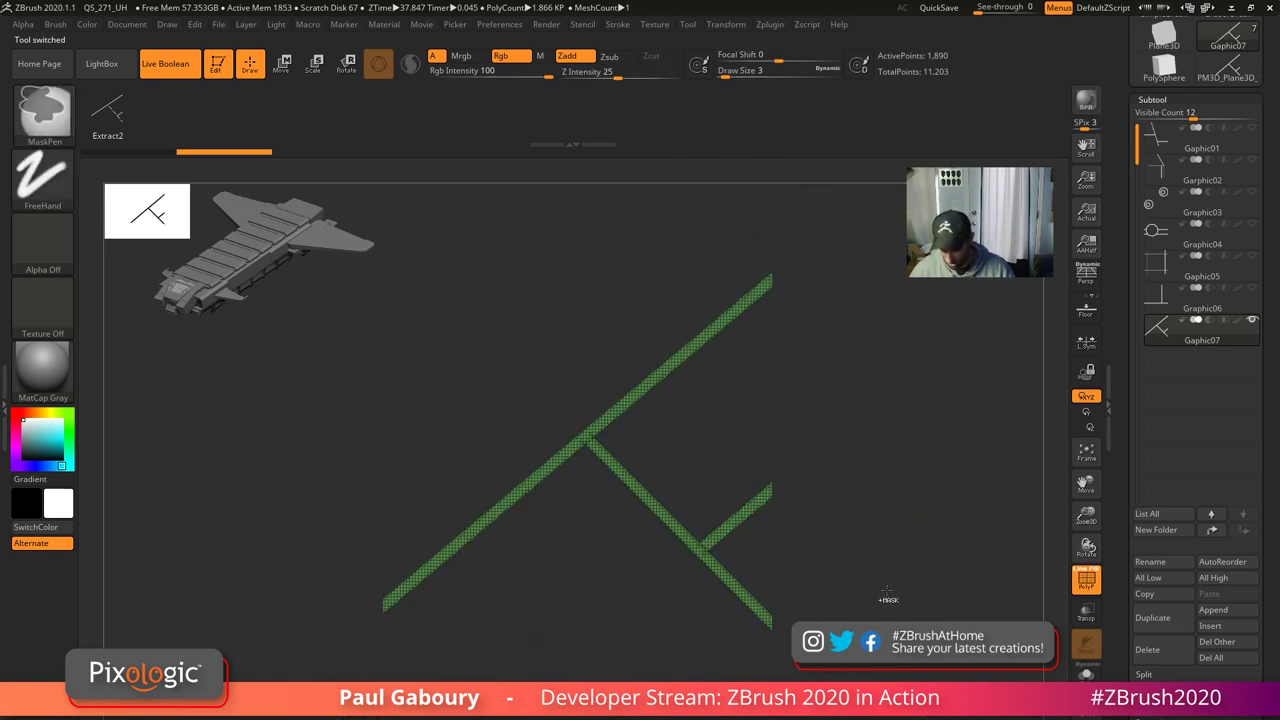
key("ctrl+w")
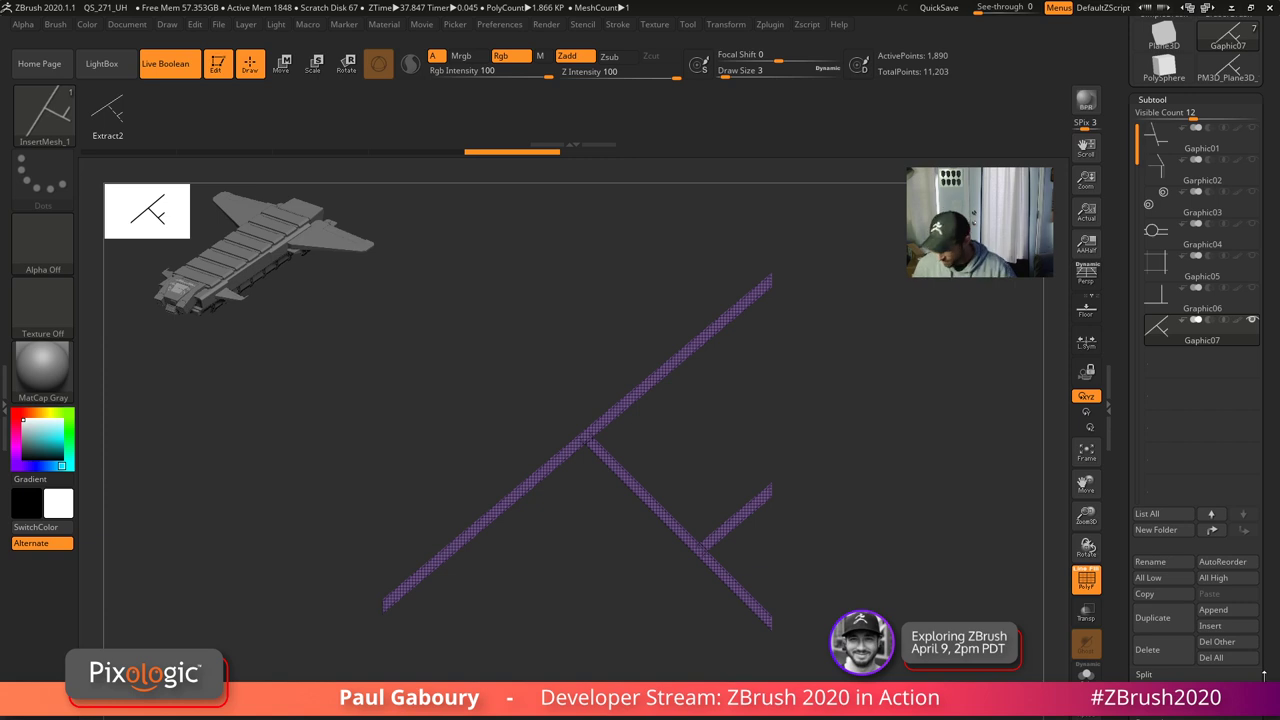
left_click_drag(1264, 676, 1264, 601)
left_click(1165, 702)
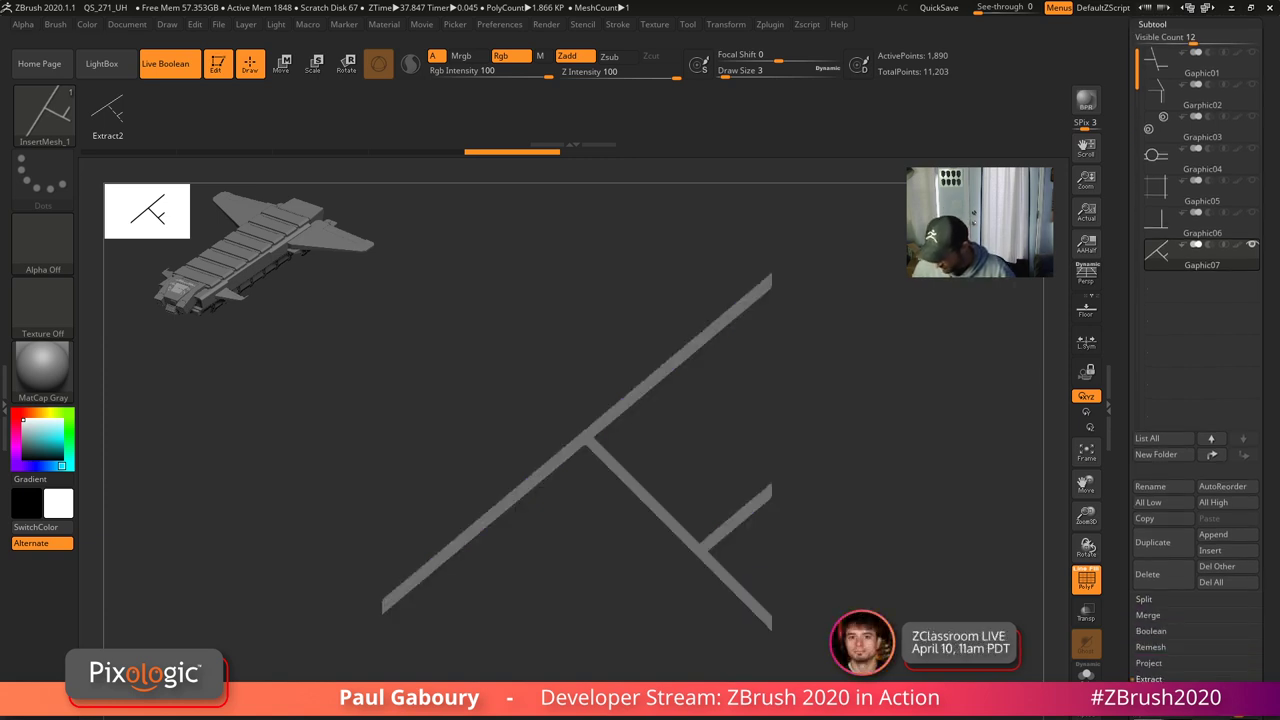
left_click(1164, 717)
- Select the newly extracted subtool and isolate the polygroup of its side walls
left_click(1168, 287)
mouse_move(890, 650)
right_mouse_down()
mouse_move(883, 594)
mouse_move(878, 640)
mouse_move(884, 480)
mouse_move(900, 625)
mouse_move(885, 660)
right_mouse_up()
mouse_move(803, 630)
right_mouse_down()
mouse_move(811, 506)
mouse_move(815, 610)
right_mouse_up()
left_click(798, 511, "ctrl+shift")
left_click(800, 512, "ctrl+shift")
left_click(799, 468, "ctrl+shift")
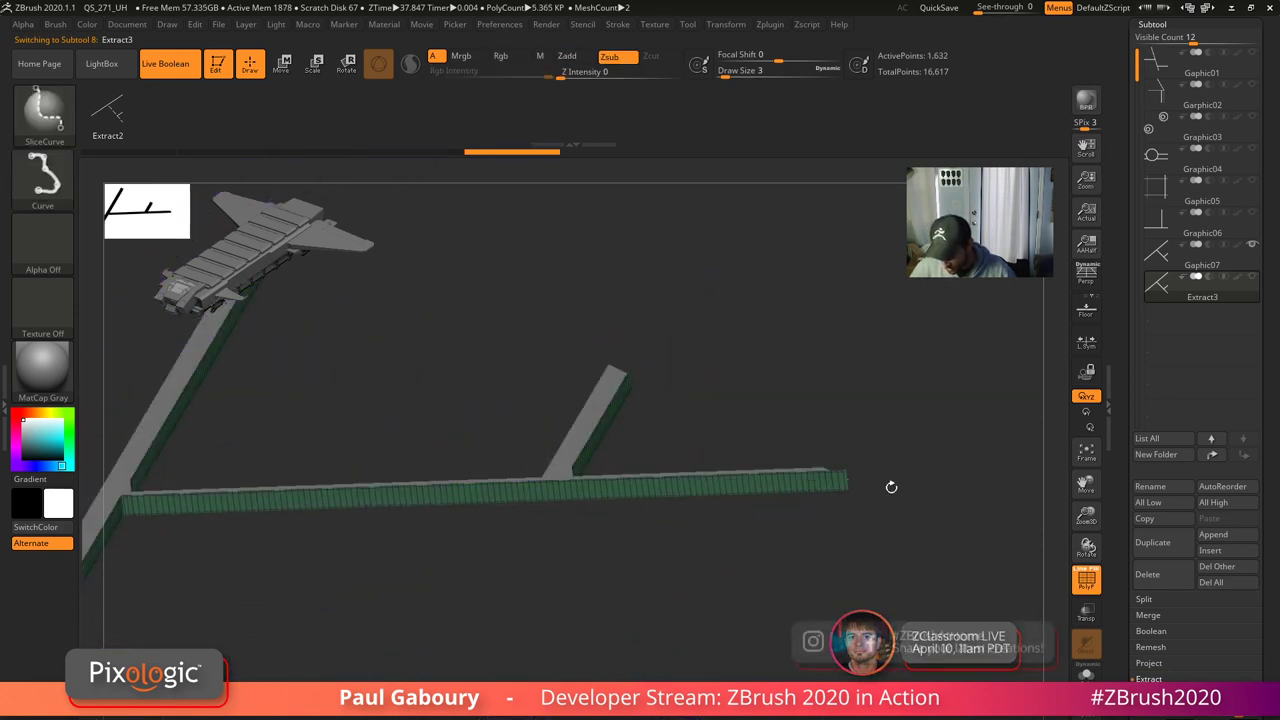
left_click_drag(891, 487, 866, 532)
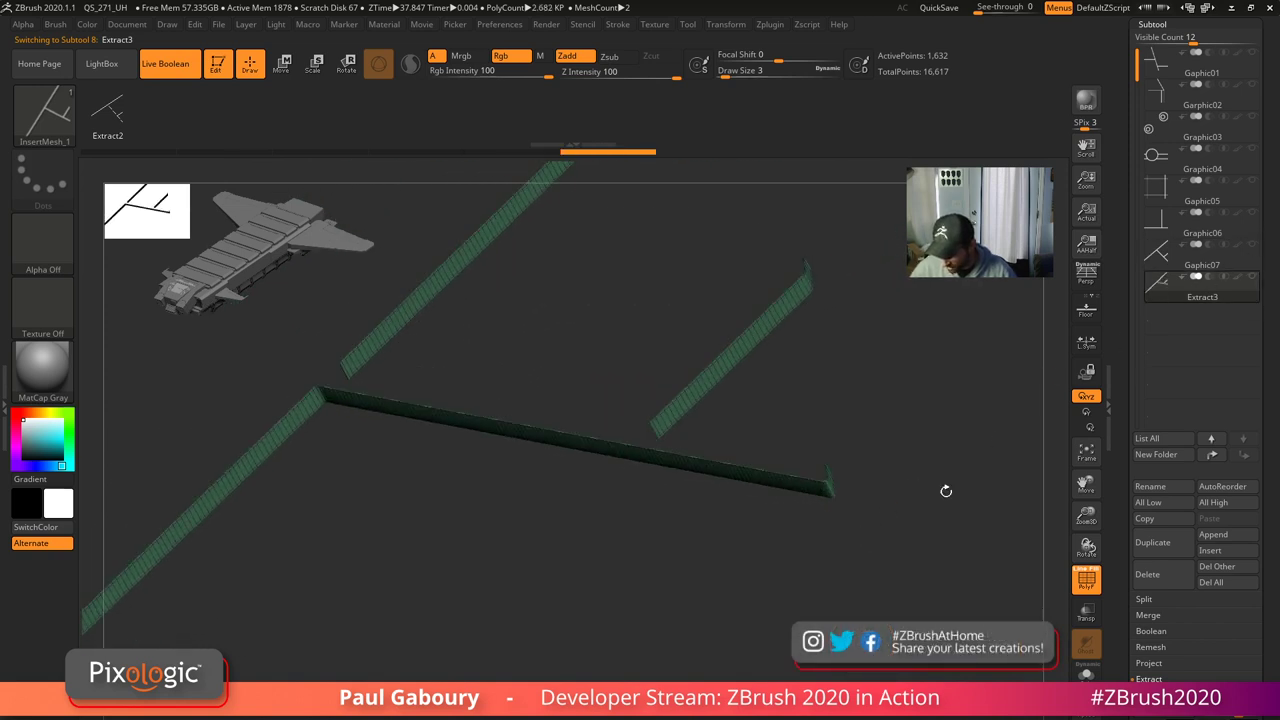
left_click_drag(946, 491, 903, 560)
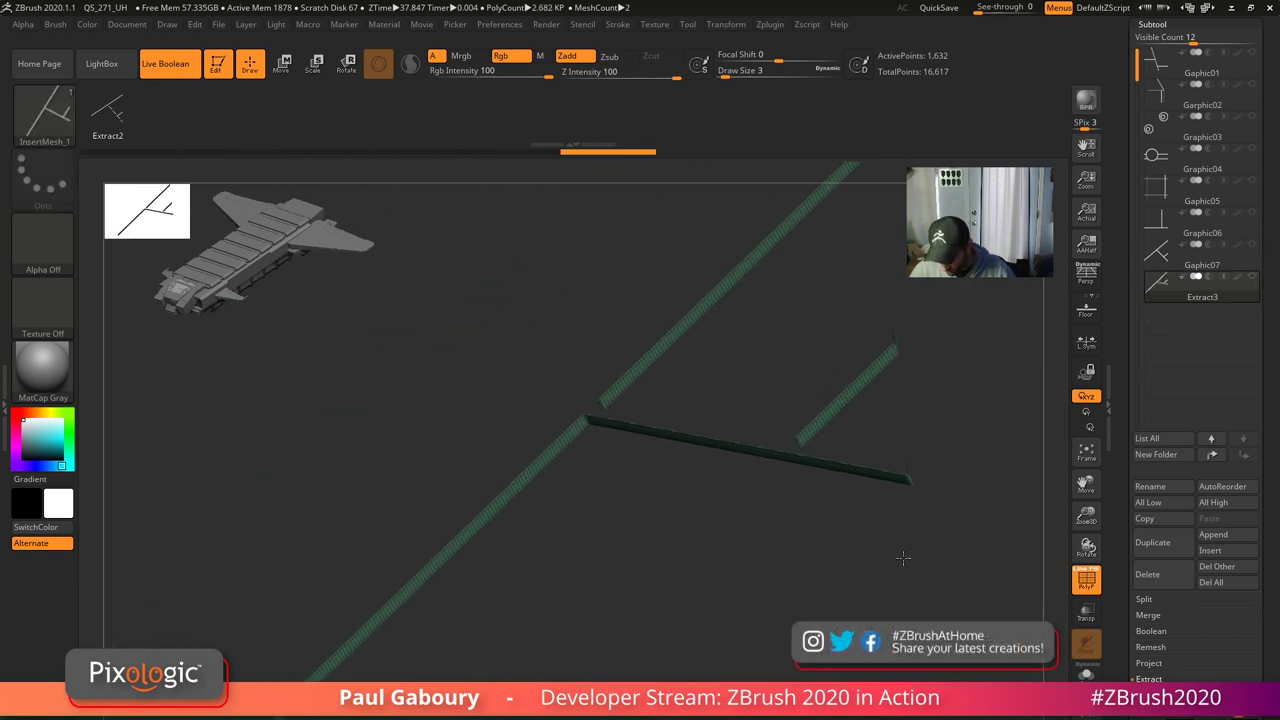
- Add an edge loop along the borders of the isolated side walls and shrink the visible mesh to its central band
left_click(1254, 247)
right_click_drag(887, 486, 920, 545, "ctrl")
right_click_drag(920, 545, 949, 525)
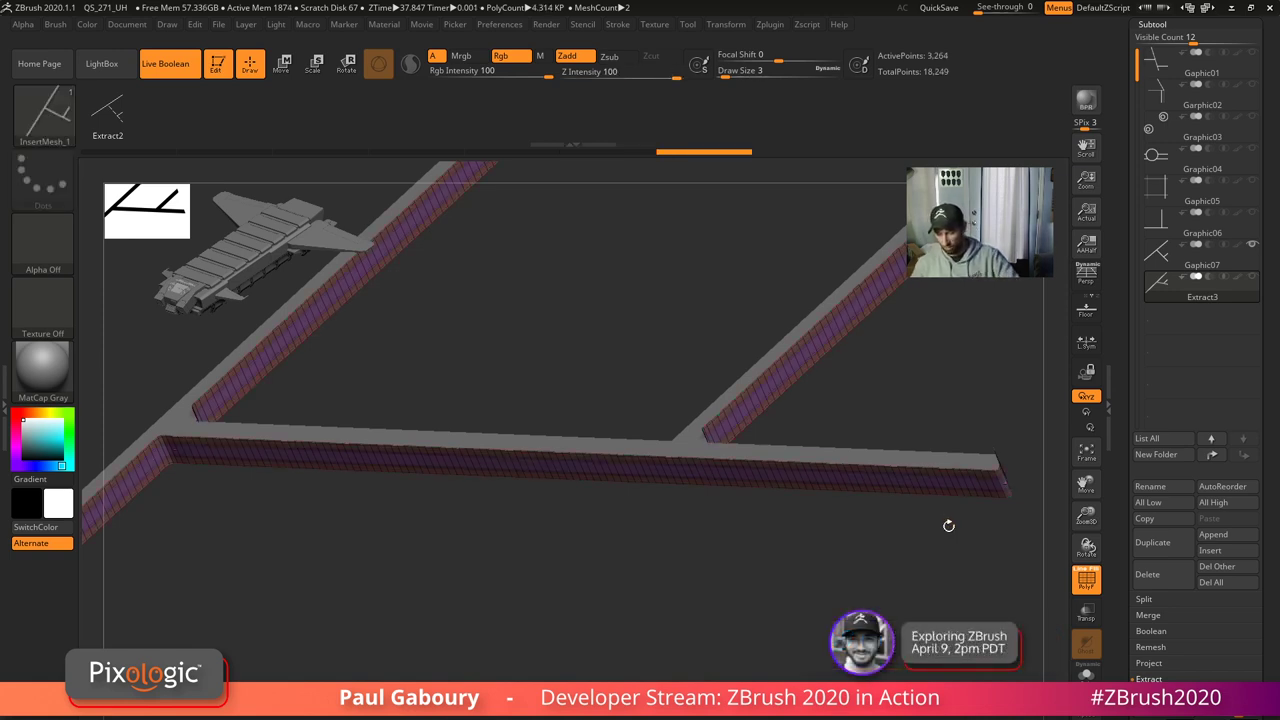
mouse_move(948, 525)
left_mouse_down()
mouse_move(860, 605)
mouse_move(839, 646)
mouse_move(851, 601)
left_mouse_up()
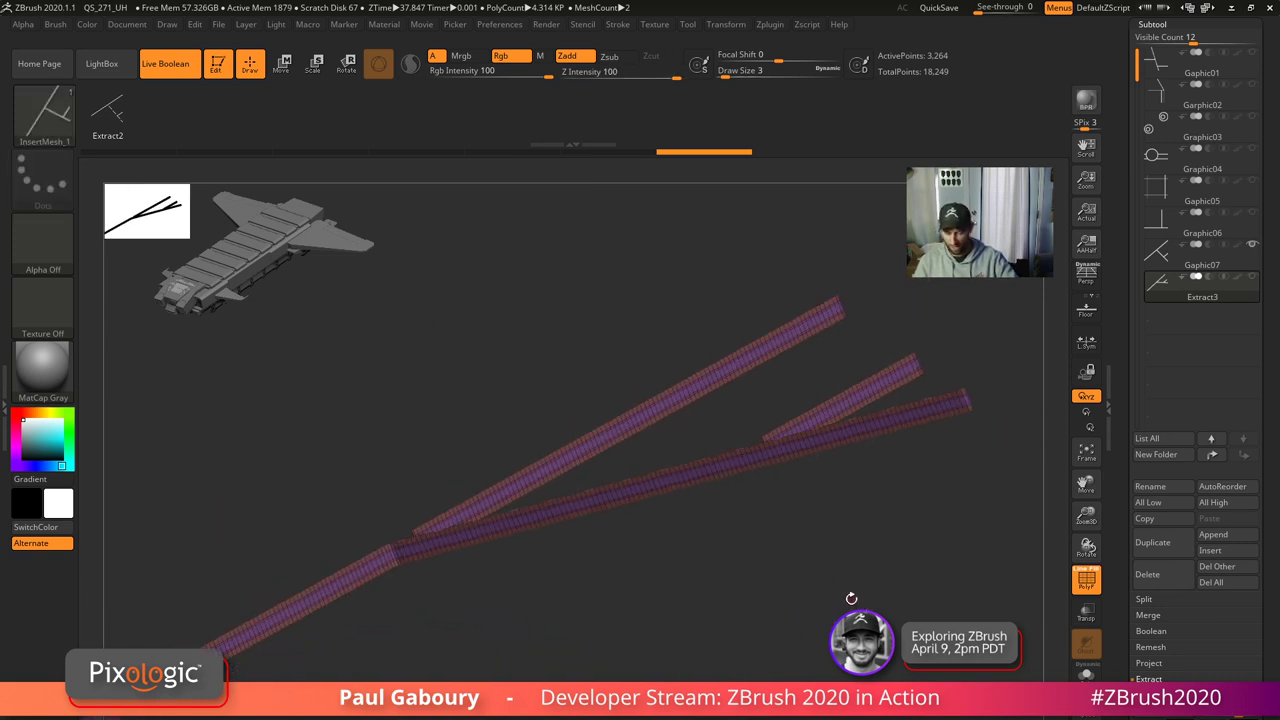
key("ctrl+shift+s")
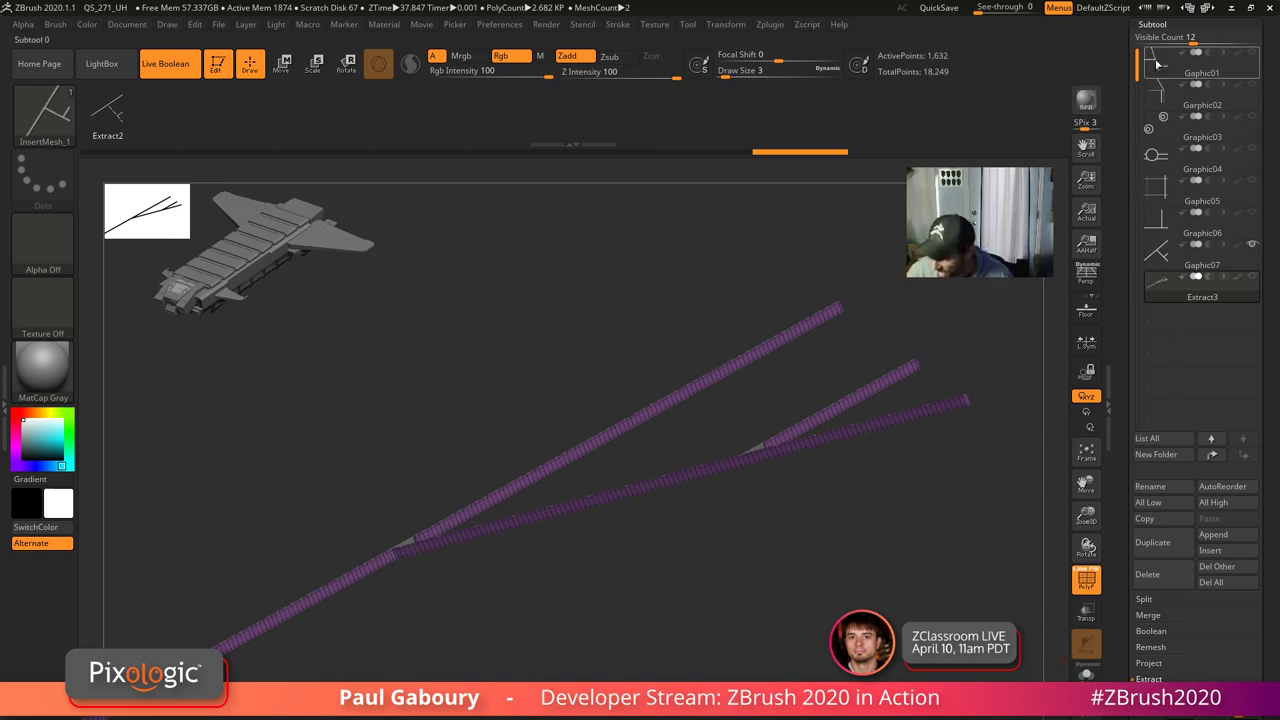
- Open the EdgeLoop settings in the extracted strip's geometry options
scroll(1152, 123, "up", 3)
left_click(1152, 123)
scroll(1250, 150, "up", 3)
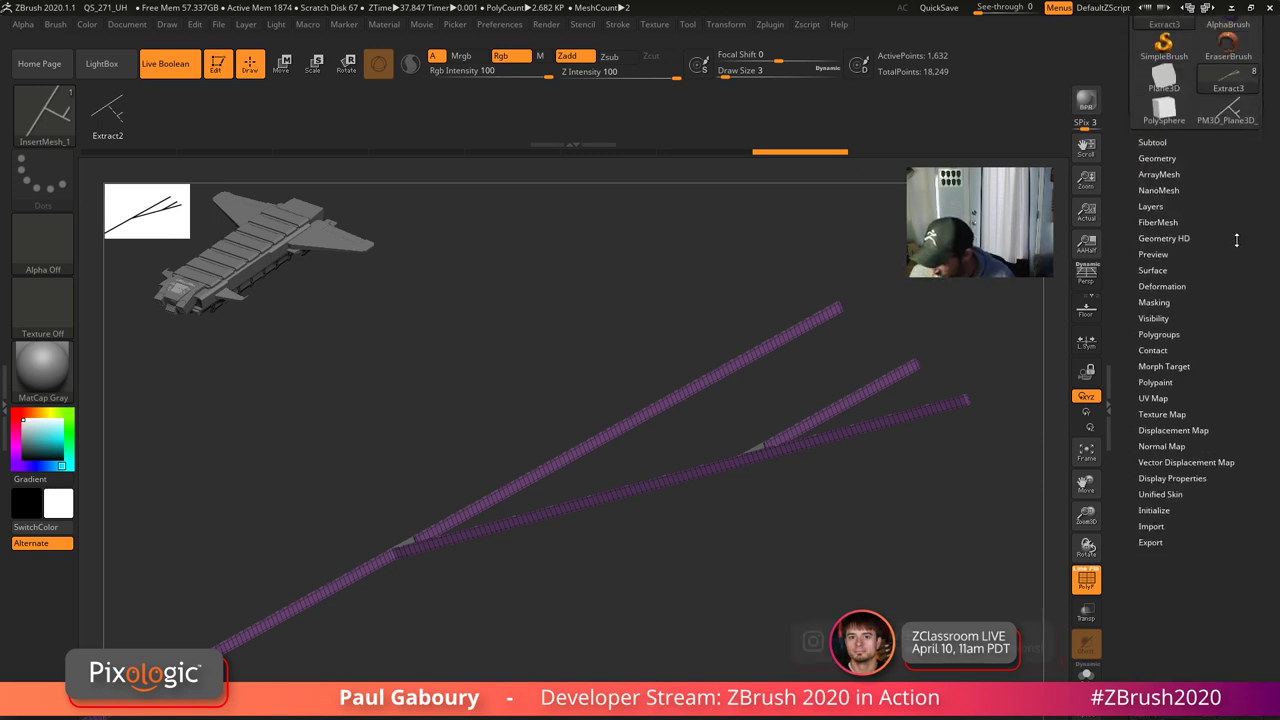
left_click(1249, 157)
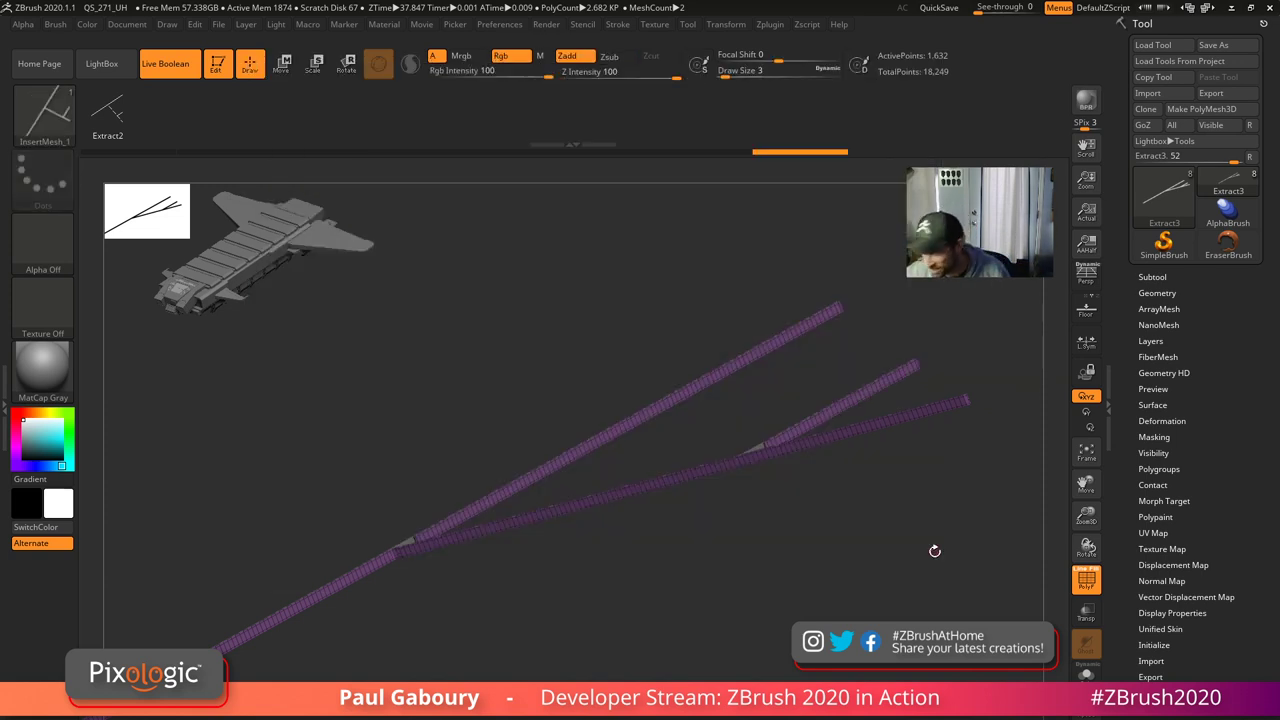
left_click(1162, 294)
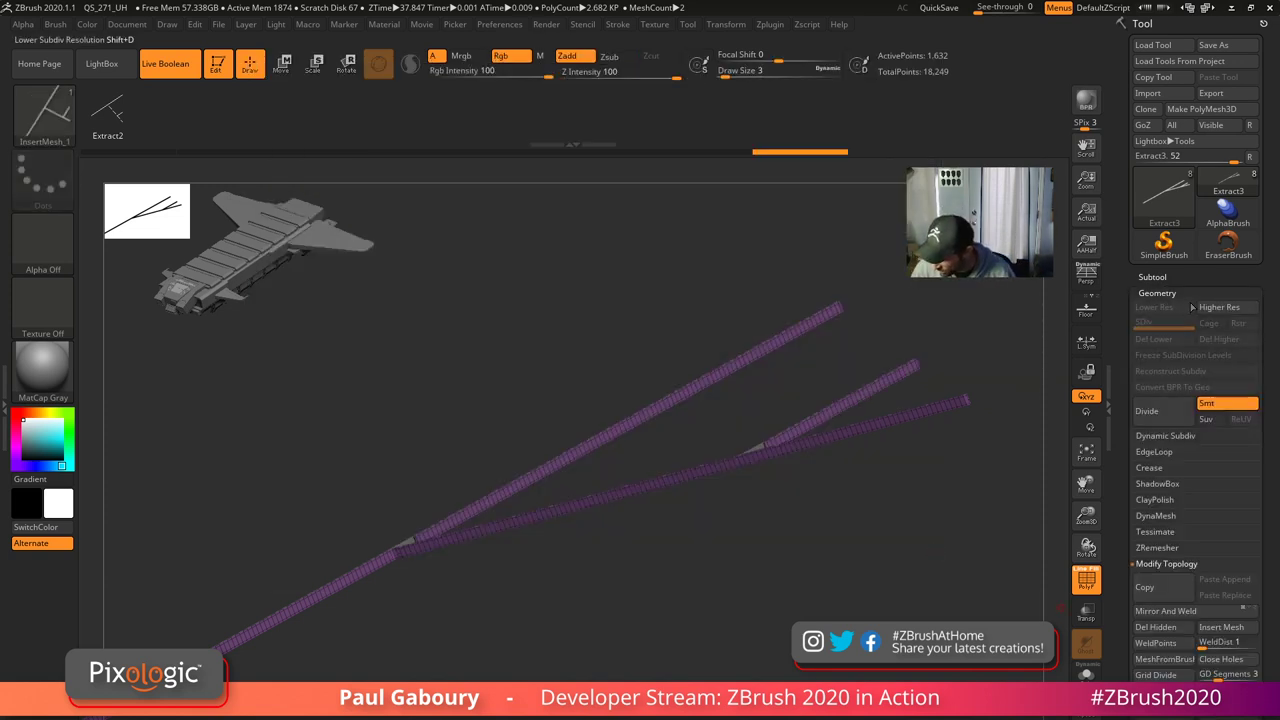
left_click(1160, 564)
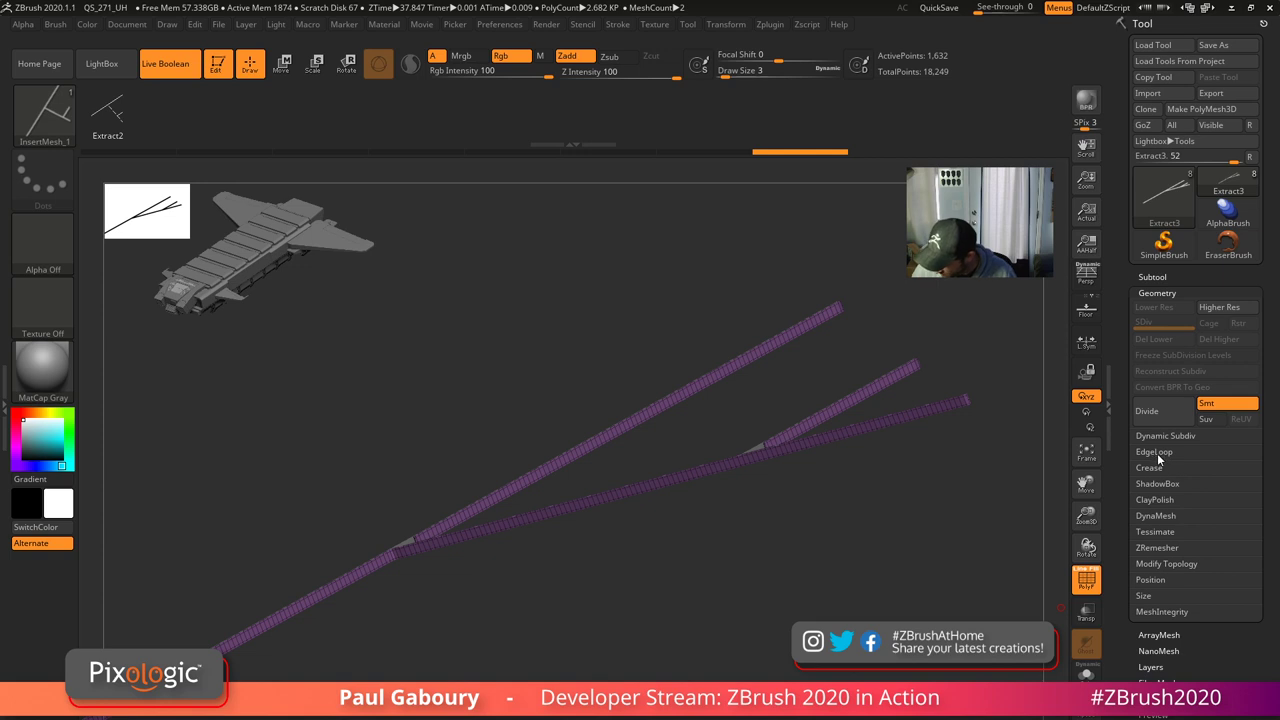
left_click(1157, 454)
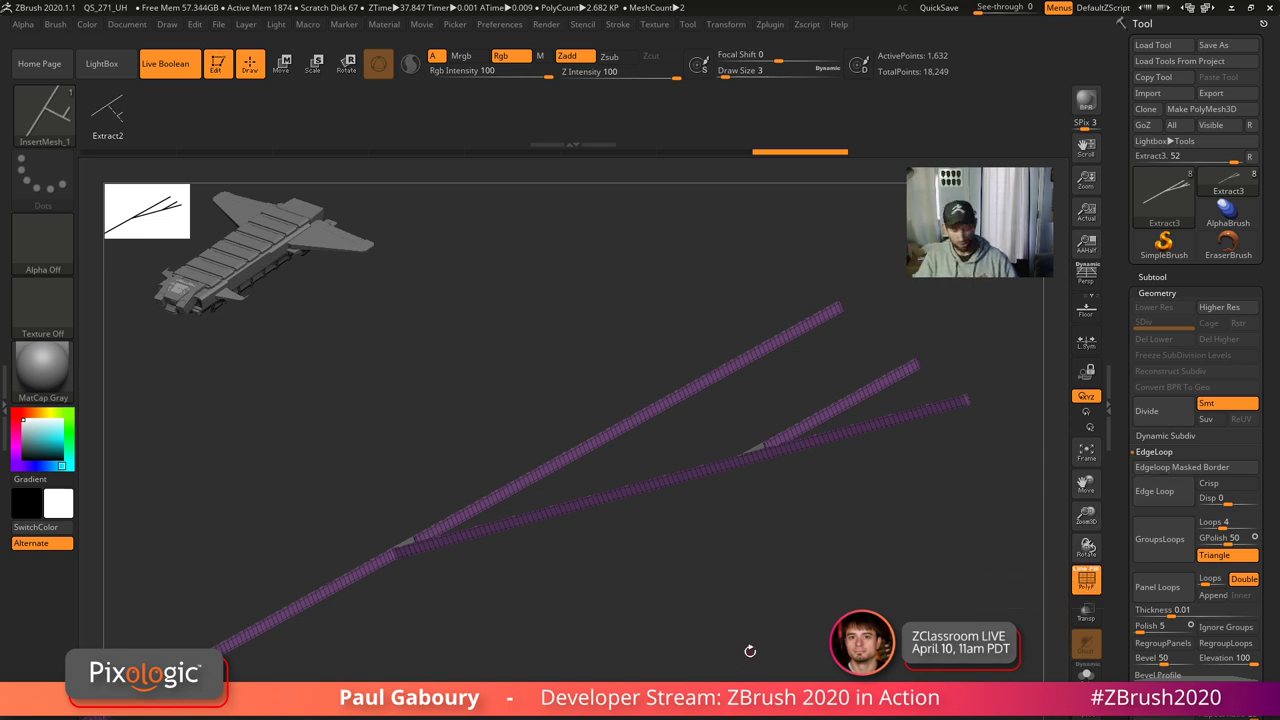
- Undo back to the plain side walls and apply Edge Loop to them
key("ctrl+e")
key("ctrl+z")
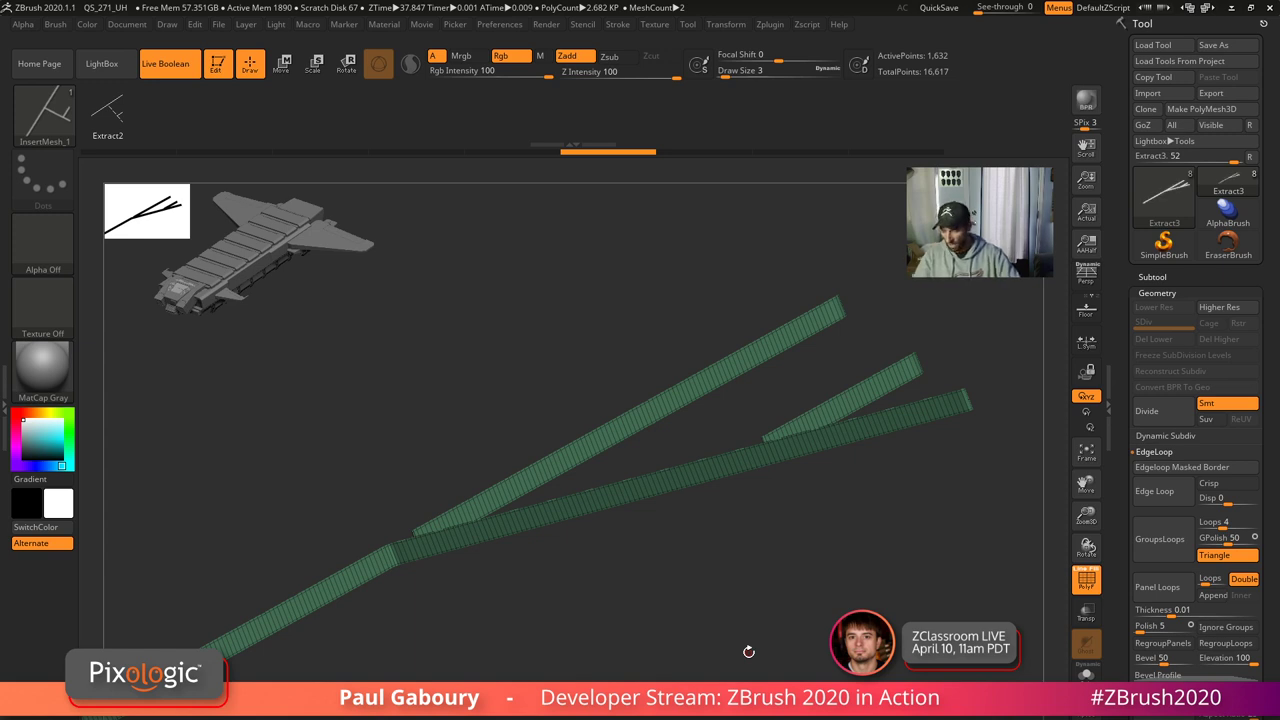
left_click(1160, 491)
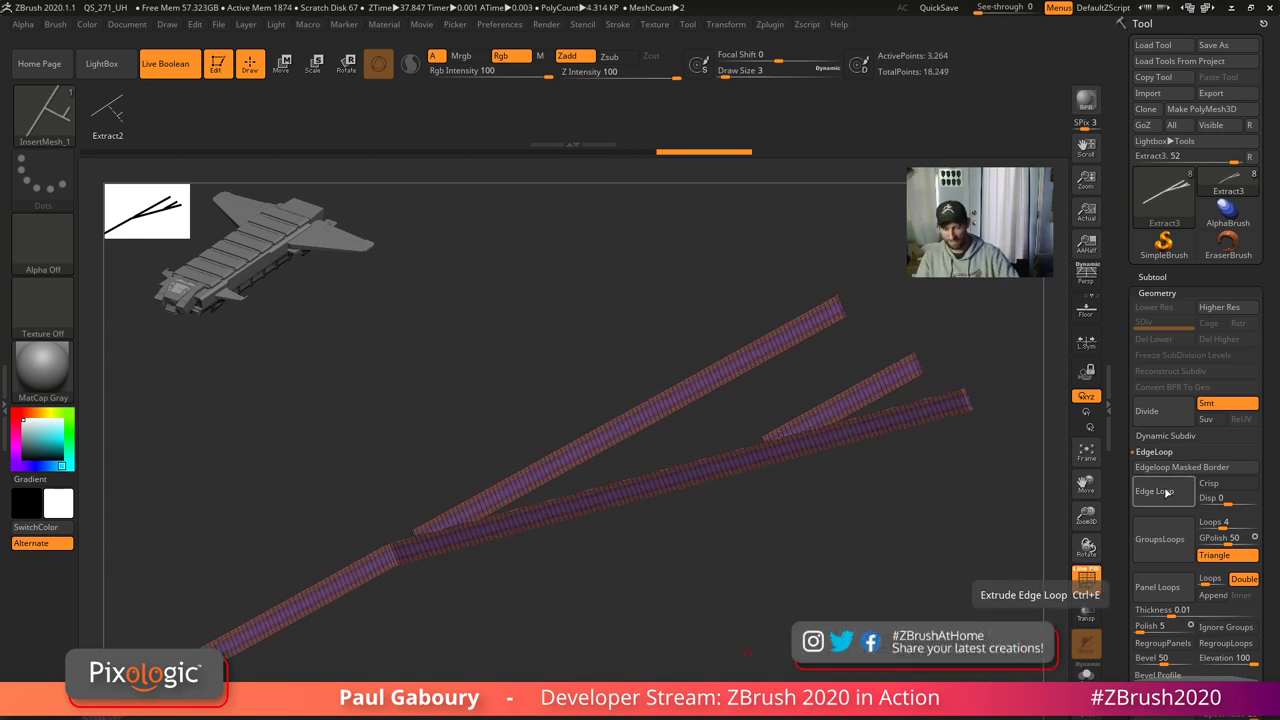
- Undo the edge loop experiments until the complete extracted strip is restored
key("ctrl+z")
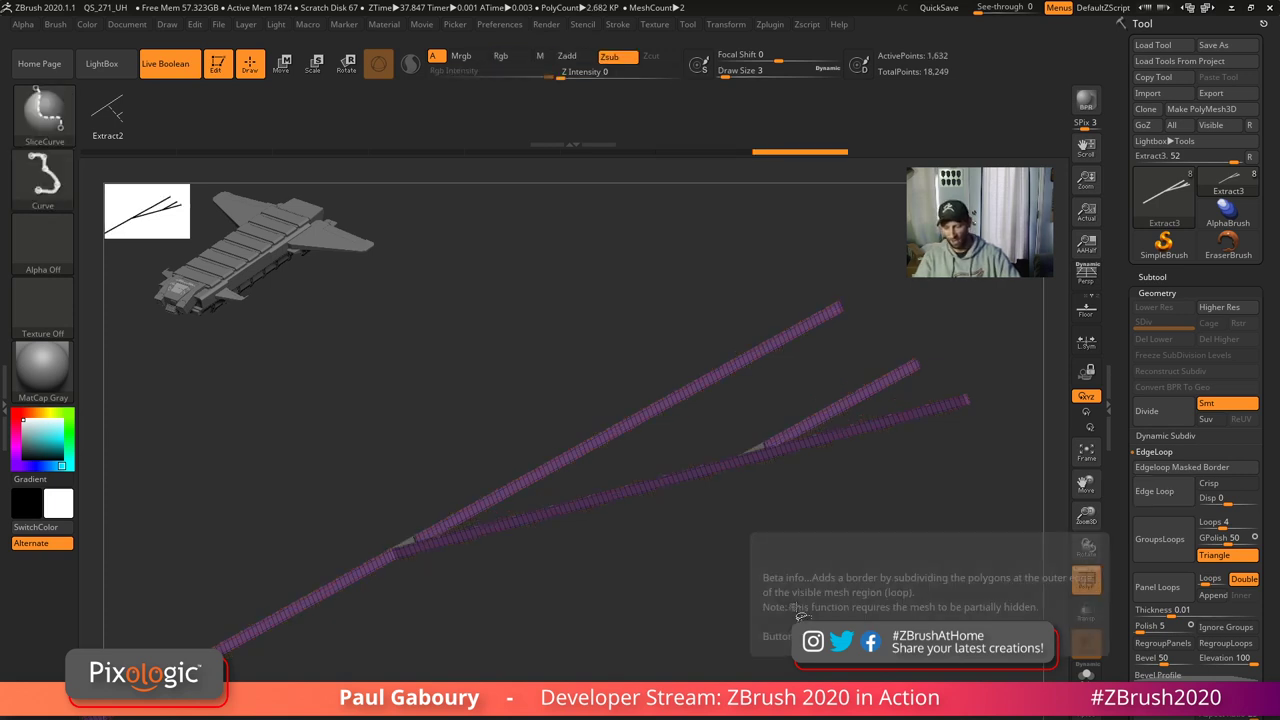
key("ctrl+e")
key("ctrl+z")
key("ctrl+z")
key("ctrl+z")
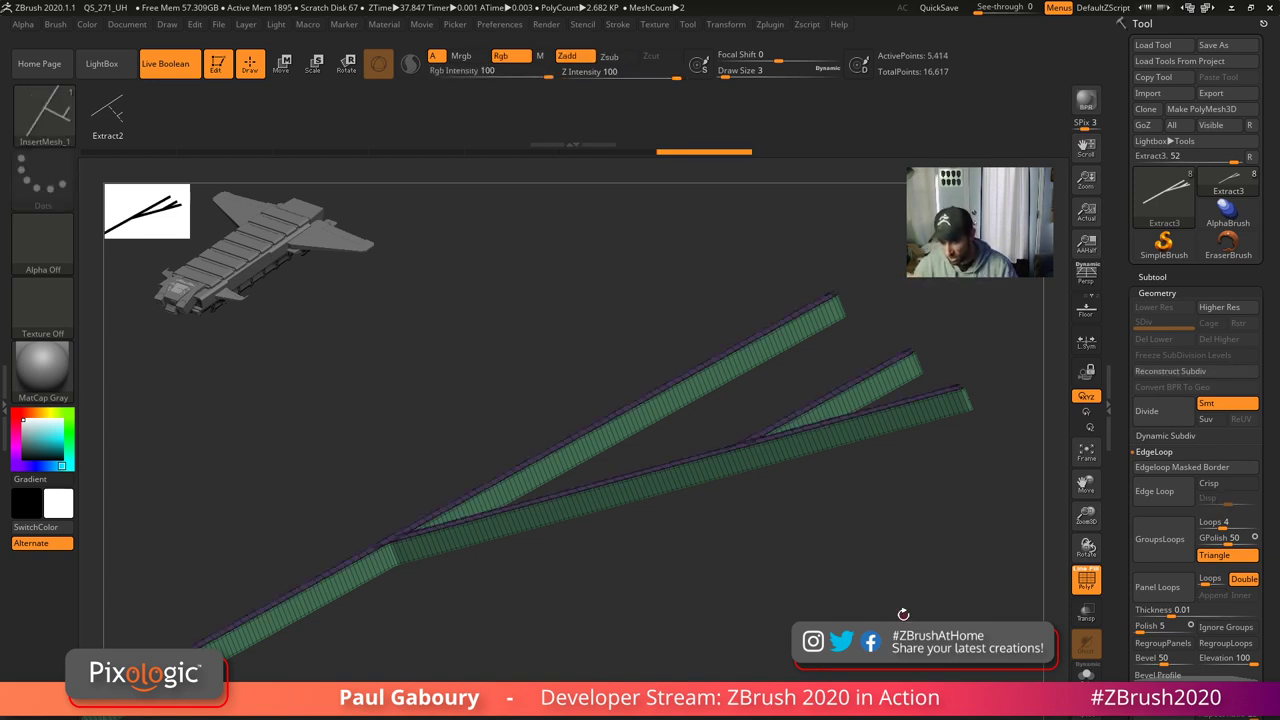
- Duplicate the extracted strip subtool and make the copy the active subtool on its own
left_click(1160, 276)
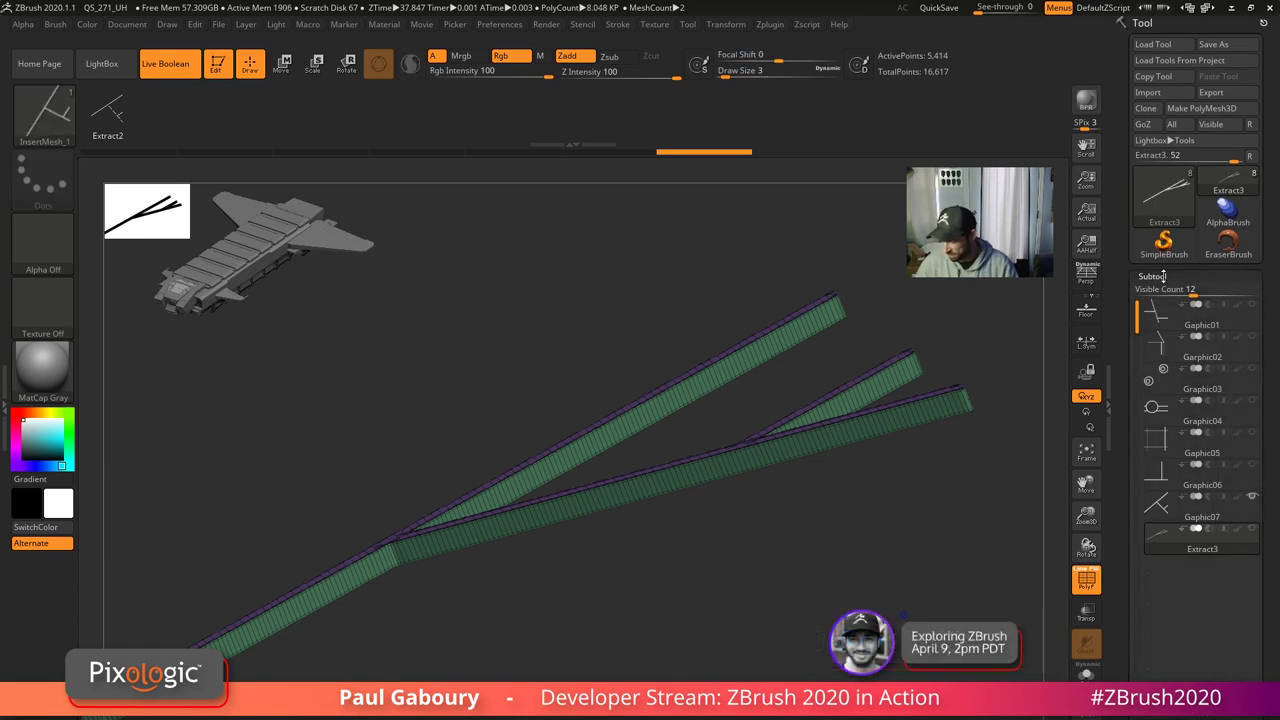
left_click_drag(1269, 597, 1270, 533)
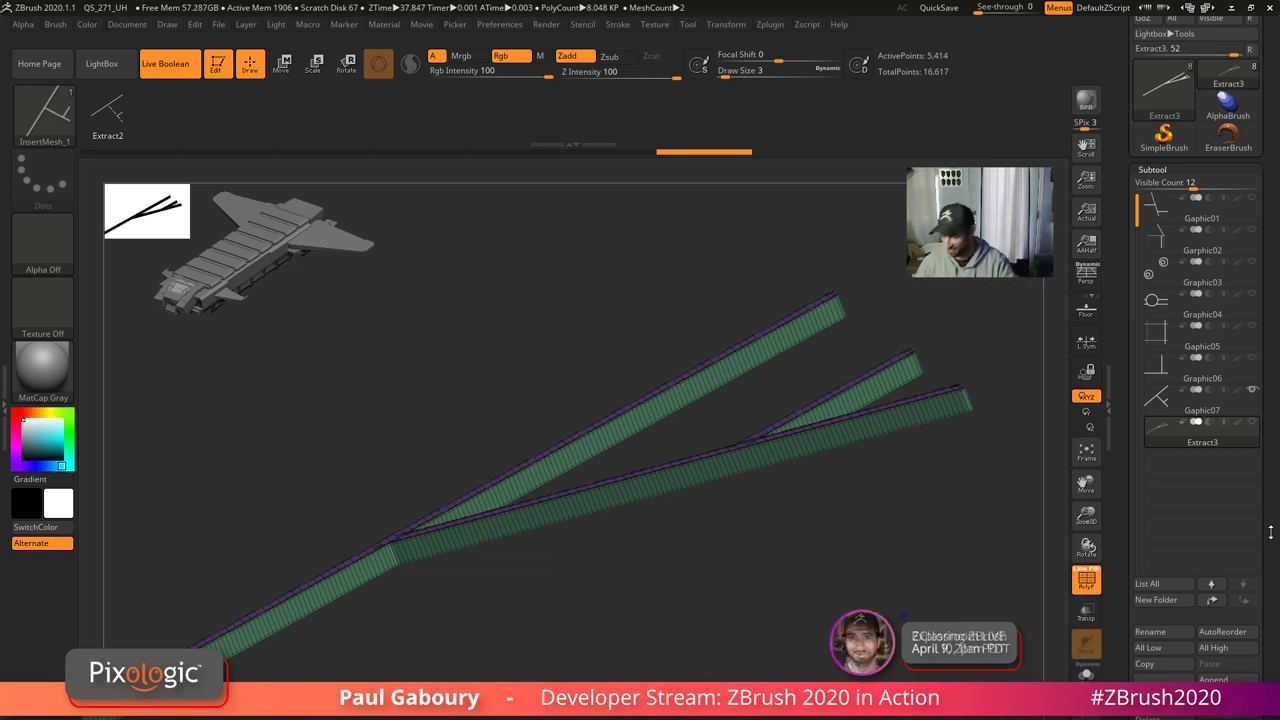
left_click_drag(1270, 533, 1270, 481)
left_click(1172, 644)
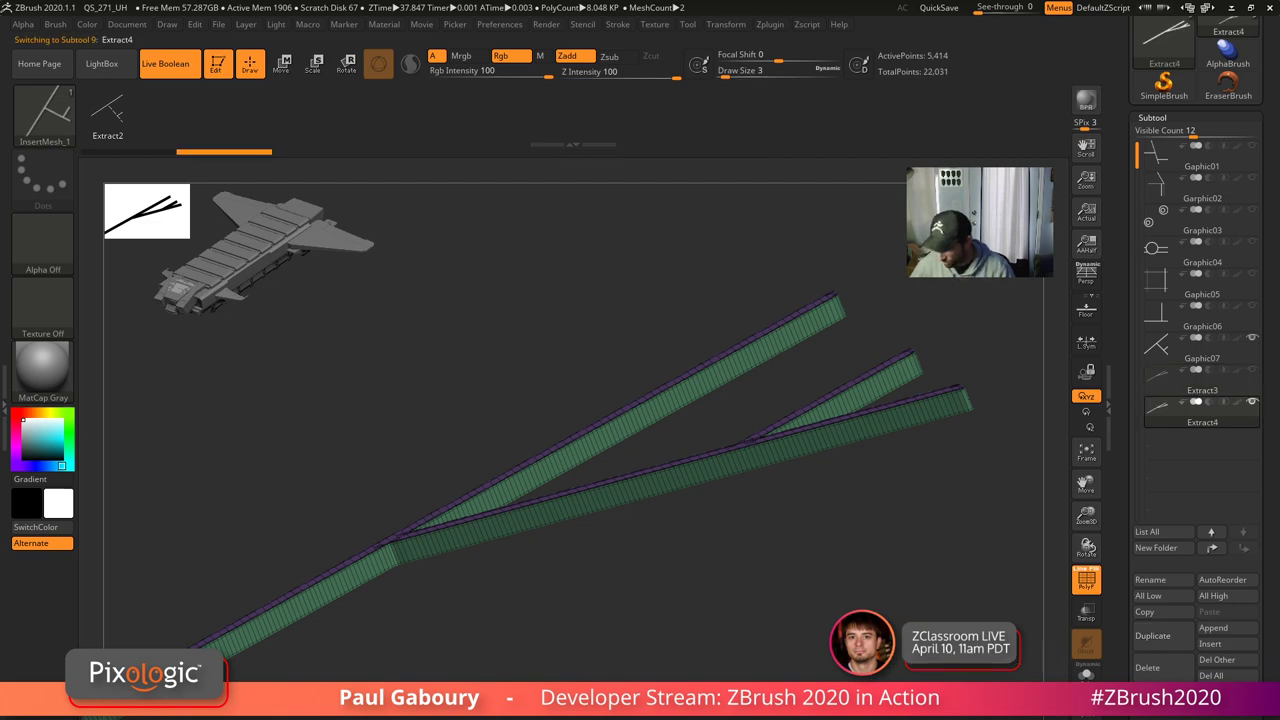
left_click_drag(380, 305, 345, 328)
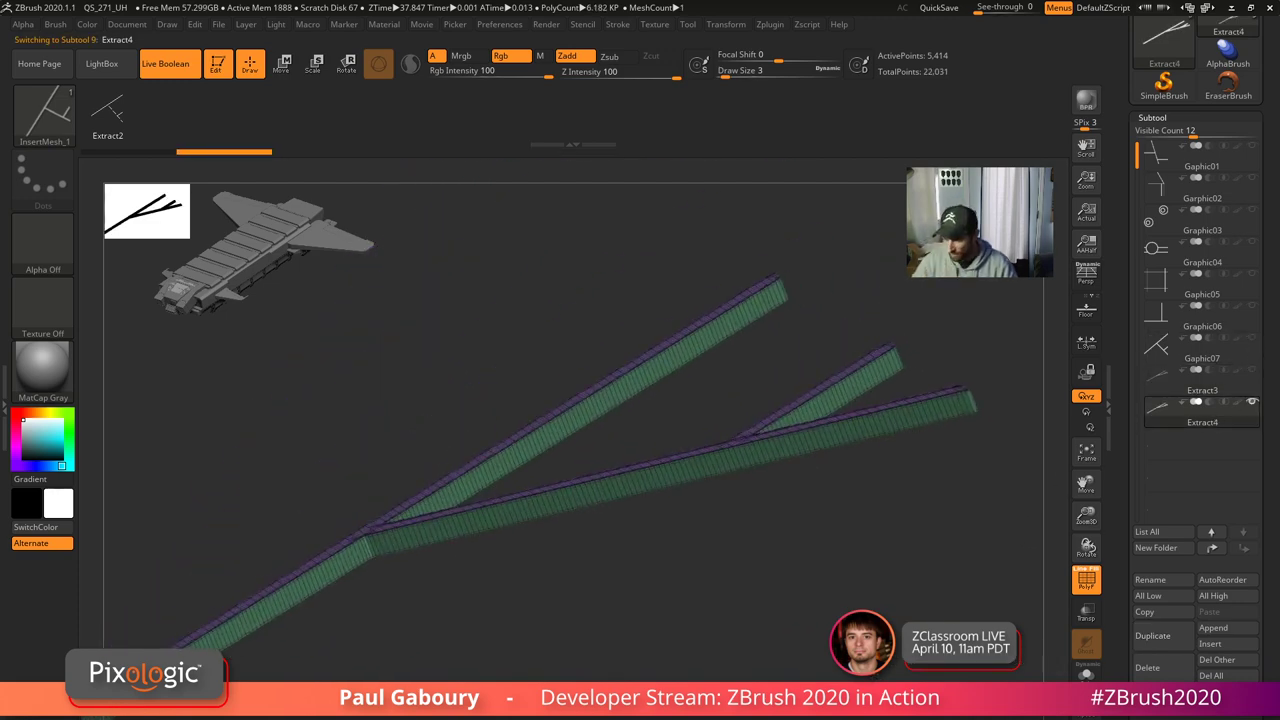
- Isolate the side-wall polygroup of the duplicated strip, hiding its top and bottom faces
left_click_drag(868, 592, 846, 642)
left_click(846, 410, "ctrl+shift")
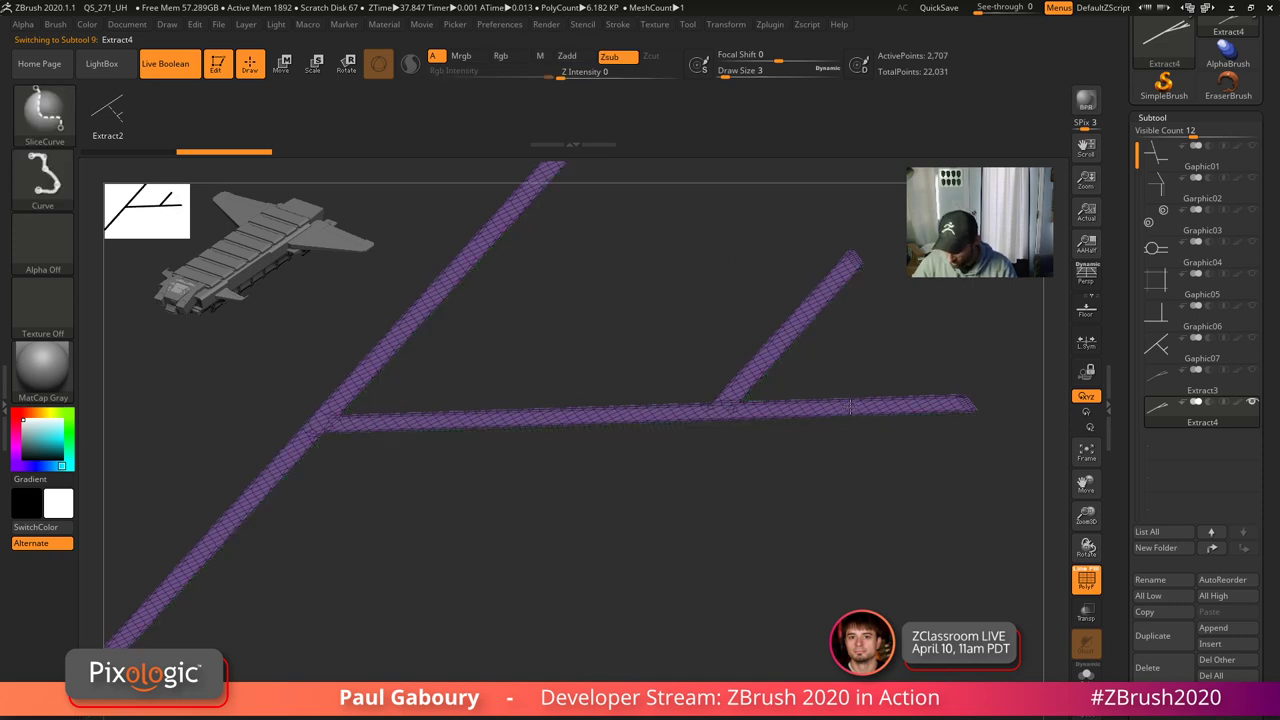
left_click(846, 410, "ctrl+shift")
left_click_drag(852, 520, 848, 410)
left_click(845, 444, "ctrl+shift")
left_click_drag(903, 441, 976, 558)
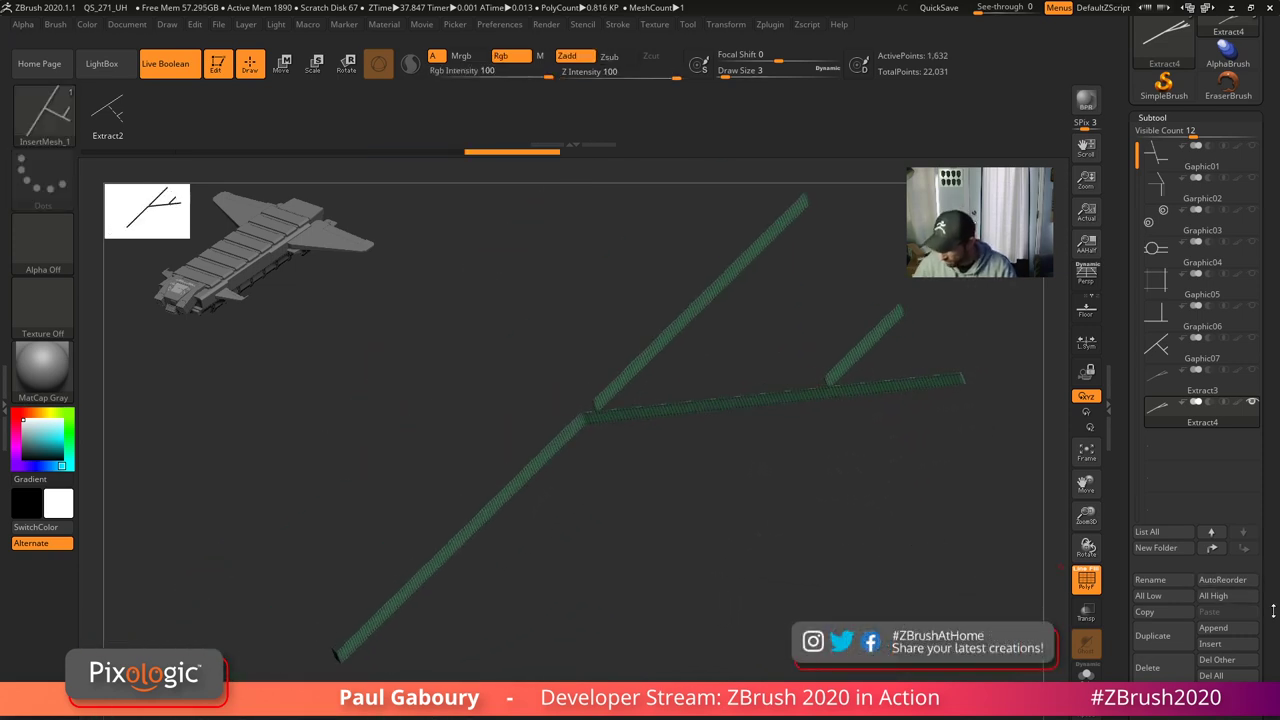
- Turn on Double in the display properties so the isolated side walls are shown from both sides
left_click_drag(1274, 609, 1274, 30)
left_click_drag(1274, 670, 1274, 309)
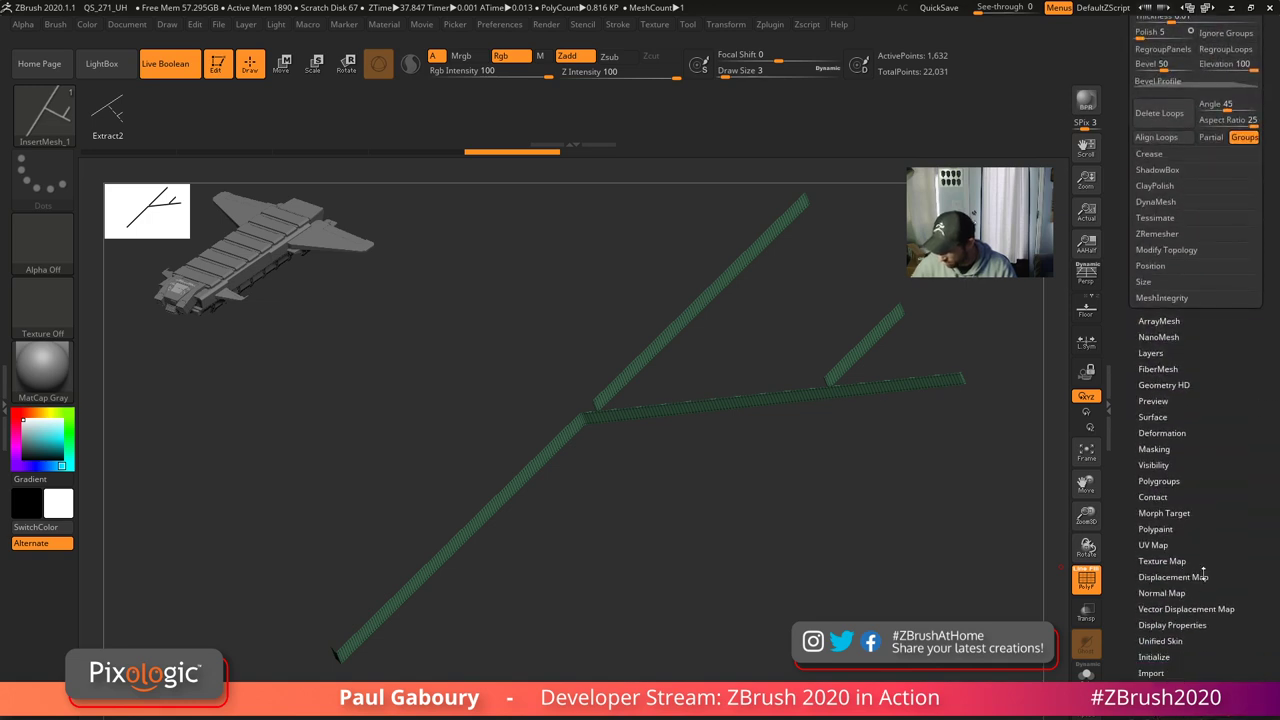
left_click(1172, 625)
left_click(1172, 671)
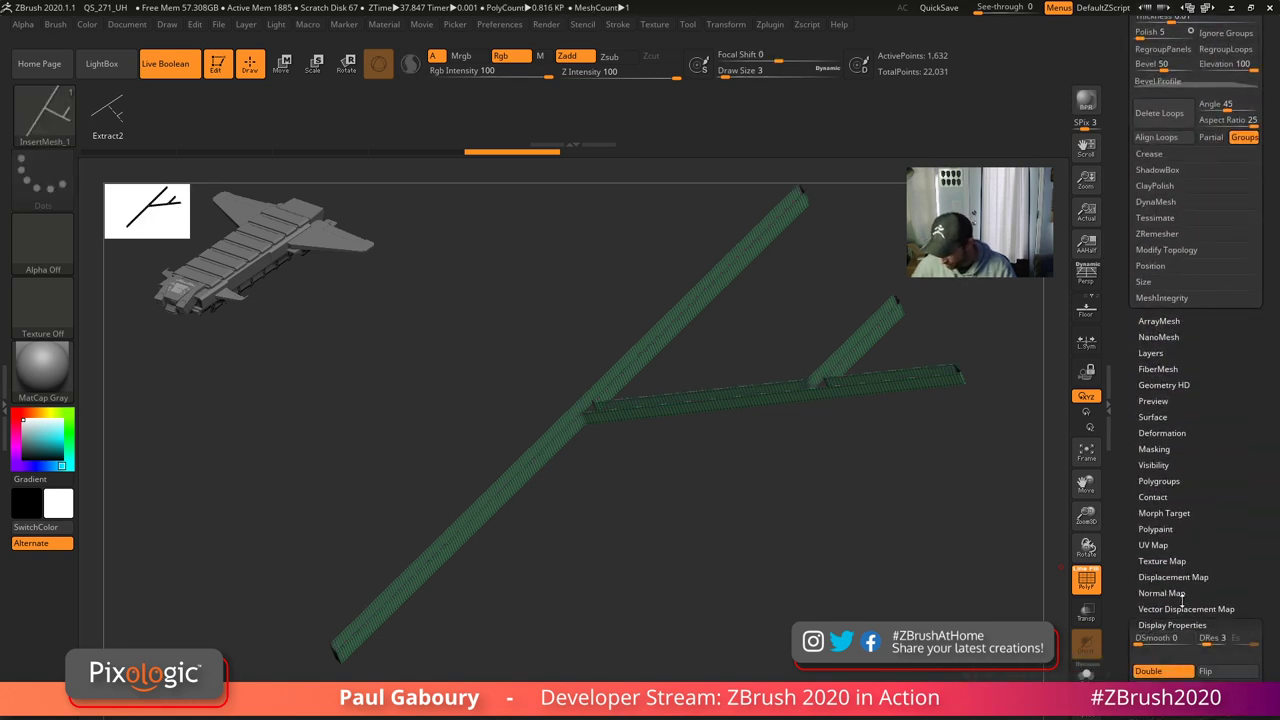
scroll(1185, 620, "up", 8)
- Apply Edge Loop to the duplicated strip's side walls and shrink the visibility to their middle band
mouse_move(960, 590)
right_mouse_down()
mouse_move(877, 497)
mouse_move(873, 548)
right_mouse_up()
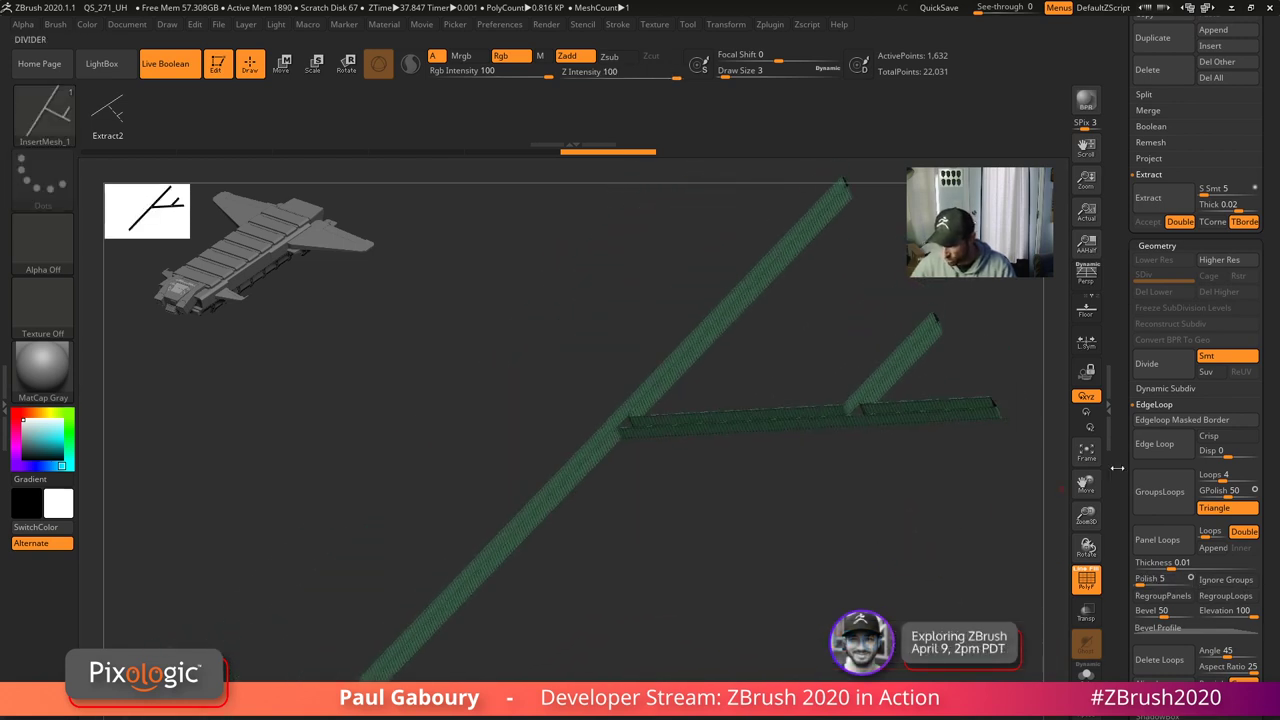
key("ctrl+e")
key("ctrl+shift")
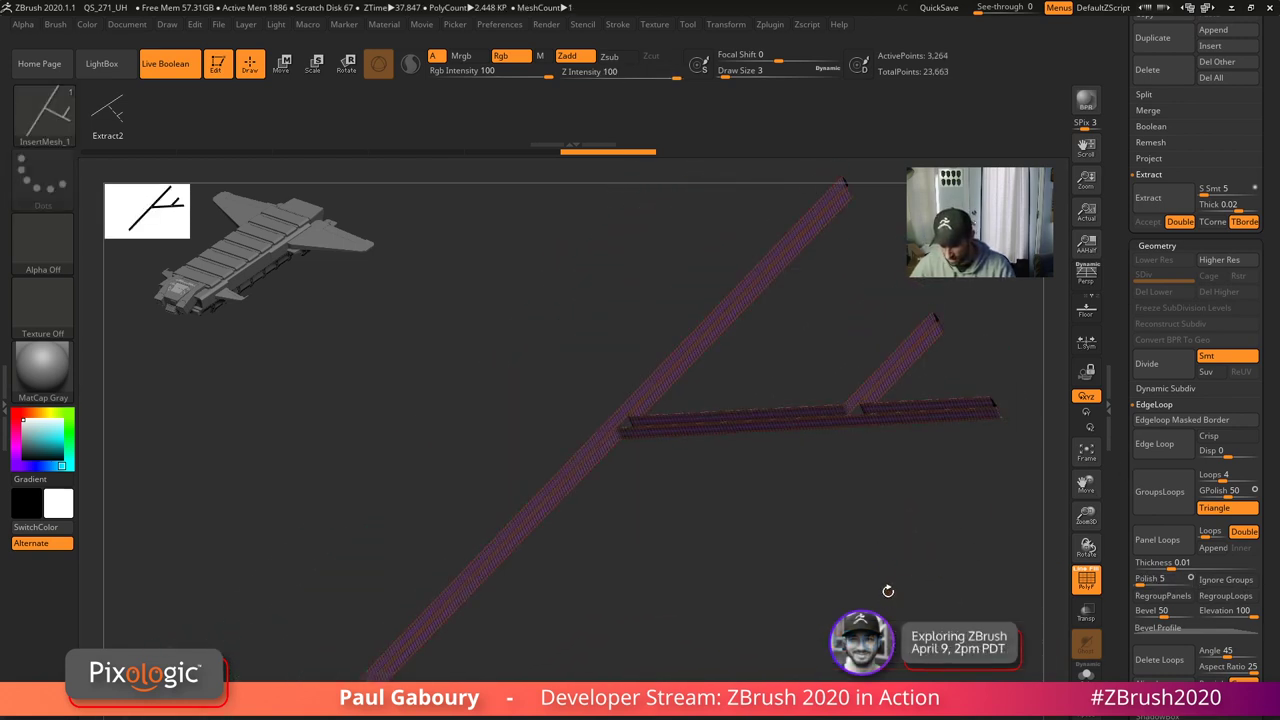
left_click(889, 598, "ctrl+shift")
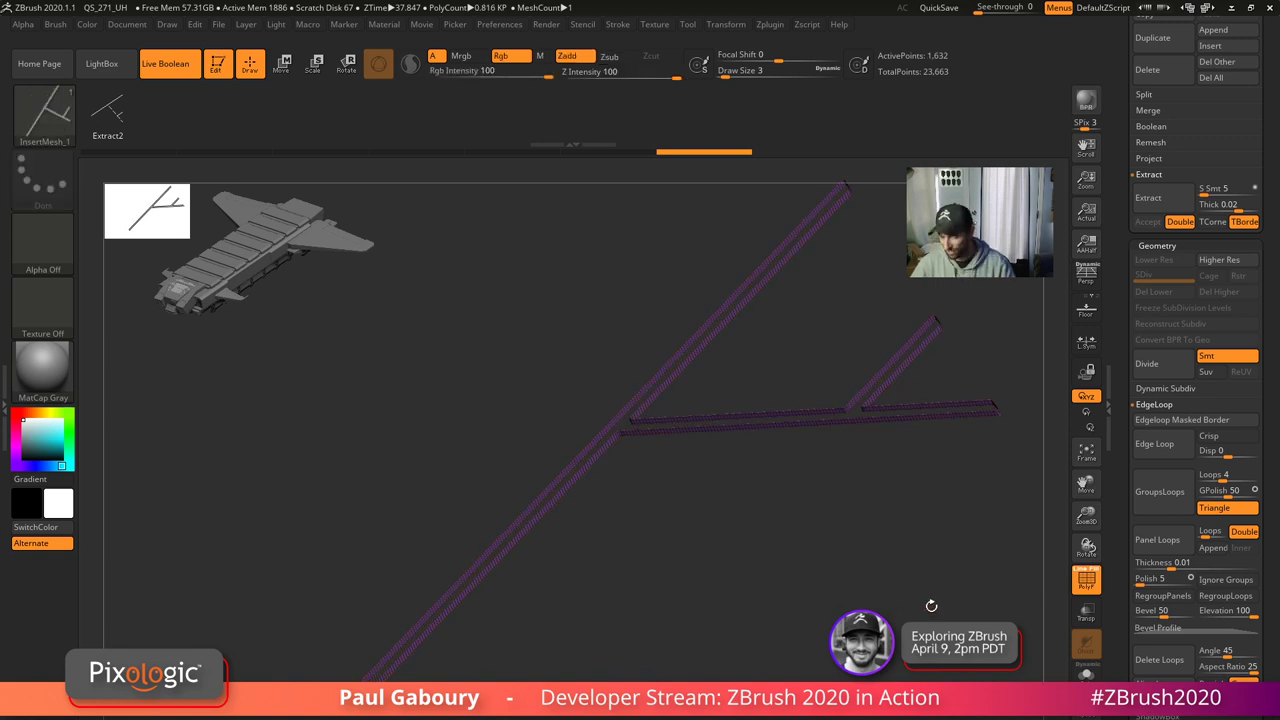
- Open the Visibility options and review the Shrink and Grow commands
left_click(1162, 246)
key("shift")
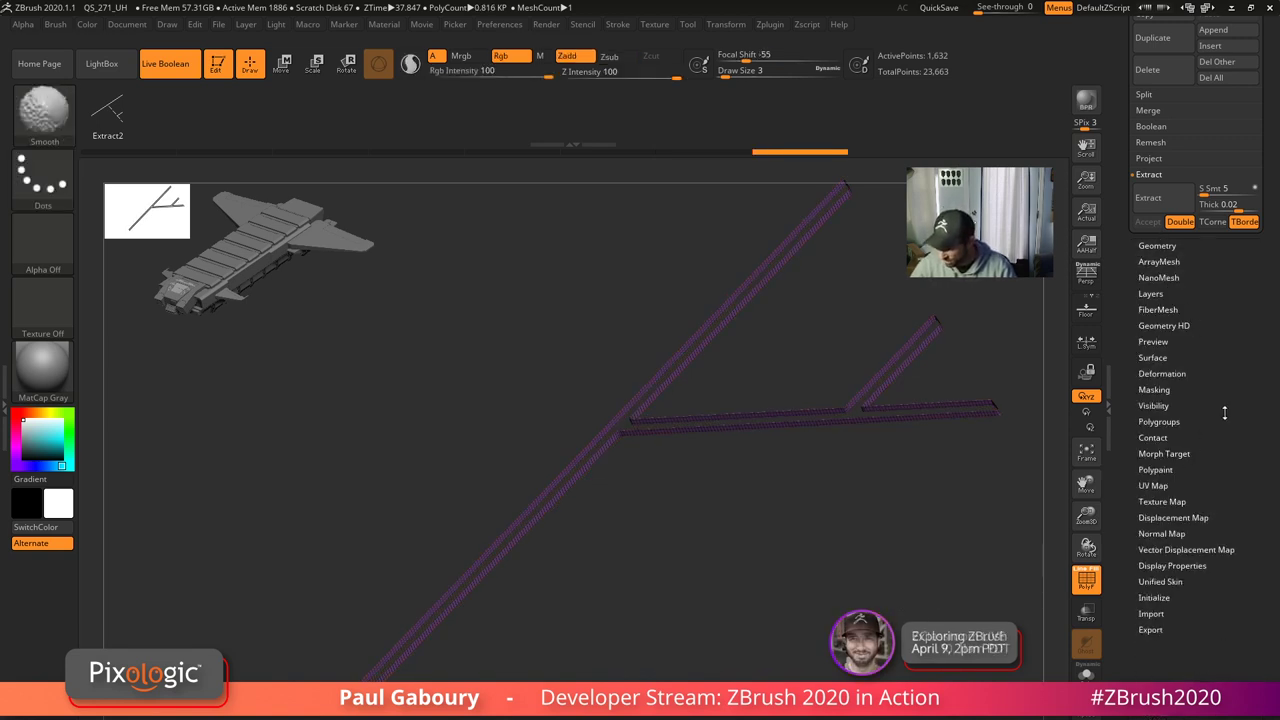
left_click_drag(1226, 408, 1211, 489)
key("shift")
left_click(1153, 537)
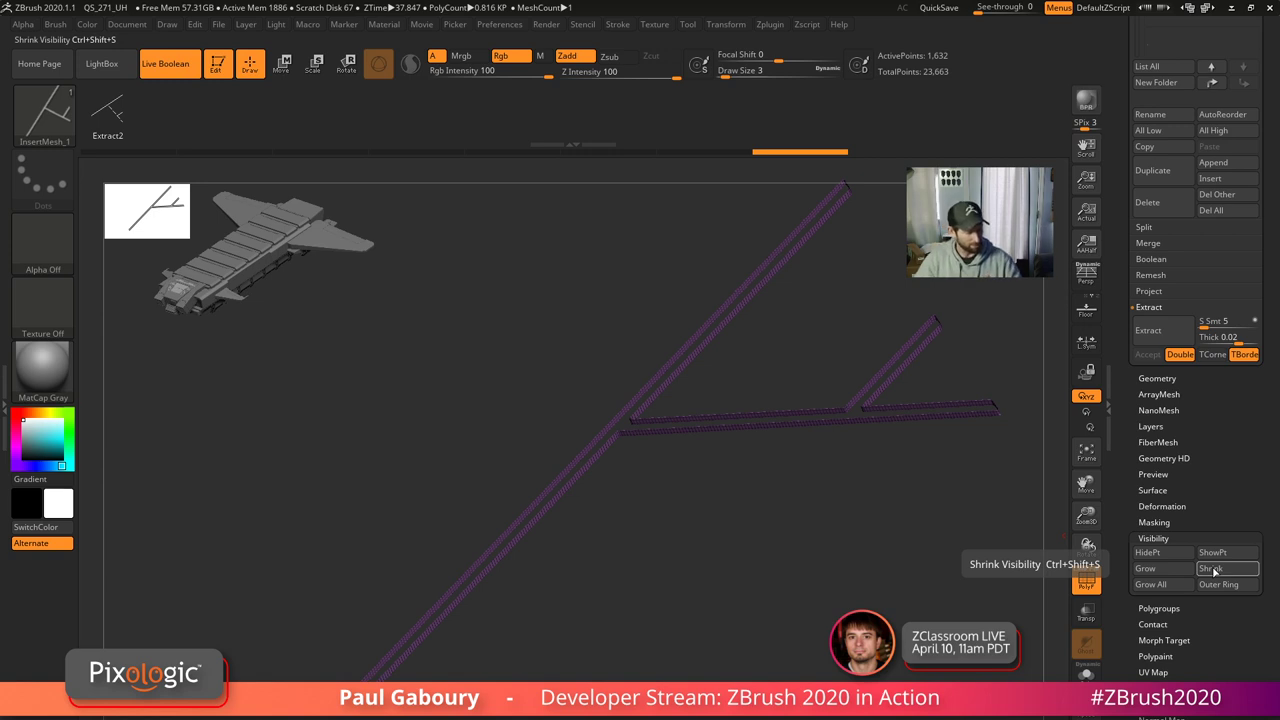
key("Tab")
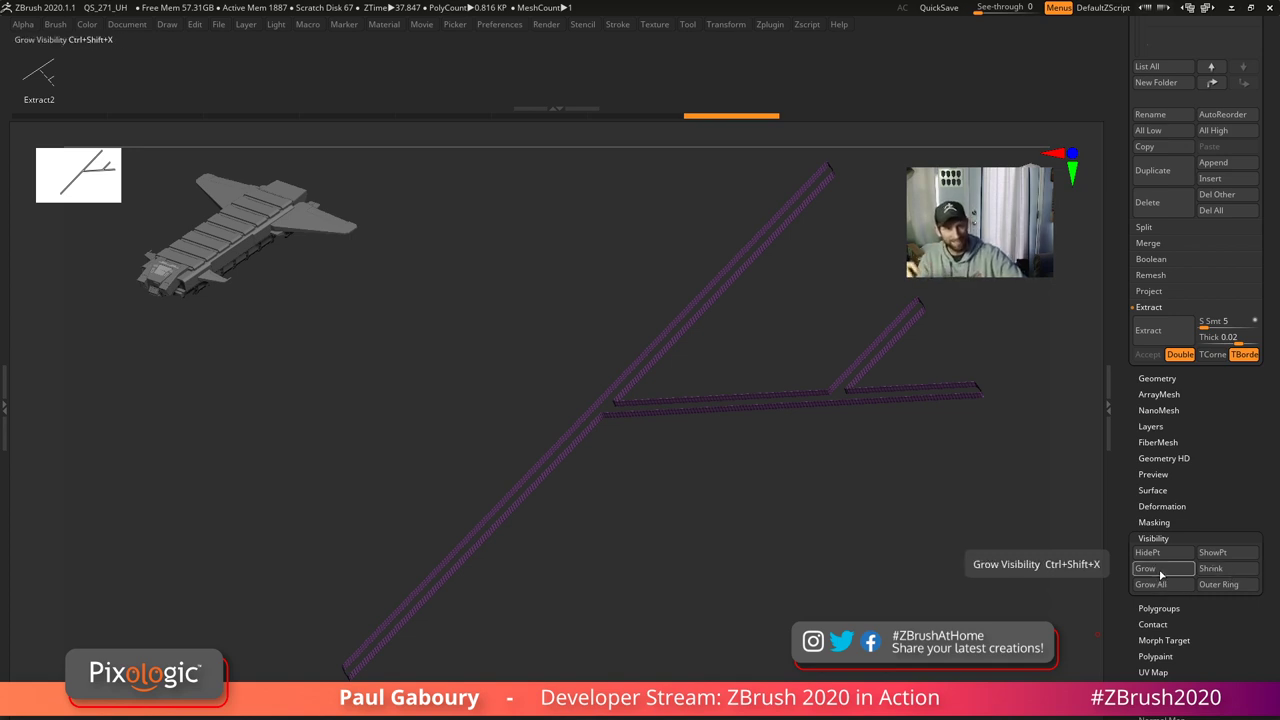
key("Tab")
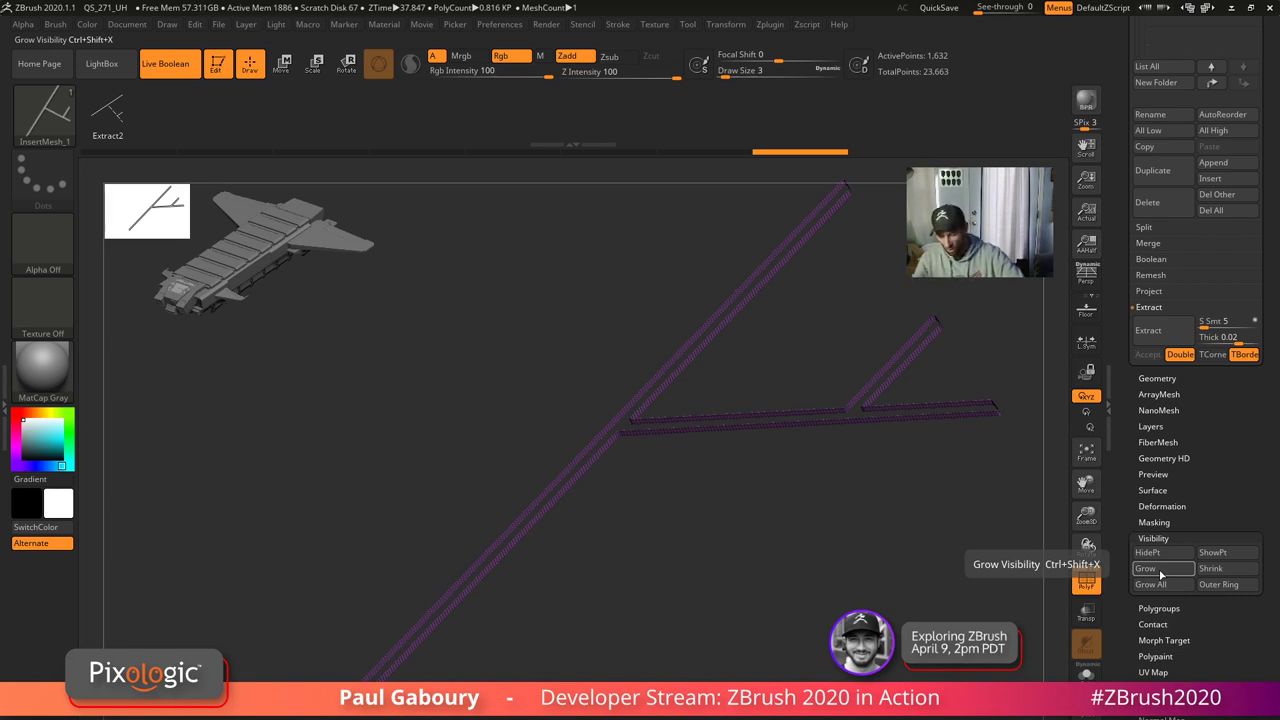
- Set the EdgeLoop Disp to 0.27785 and apply Edge Loop to the visible middle band of the side walls
scroll(1180, 576, "up", 5)
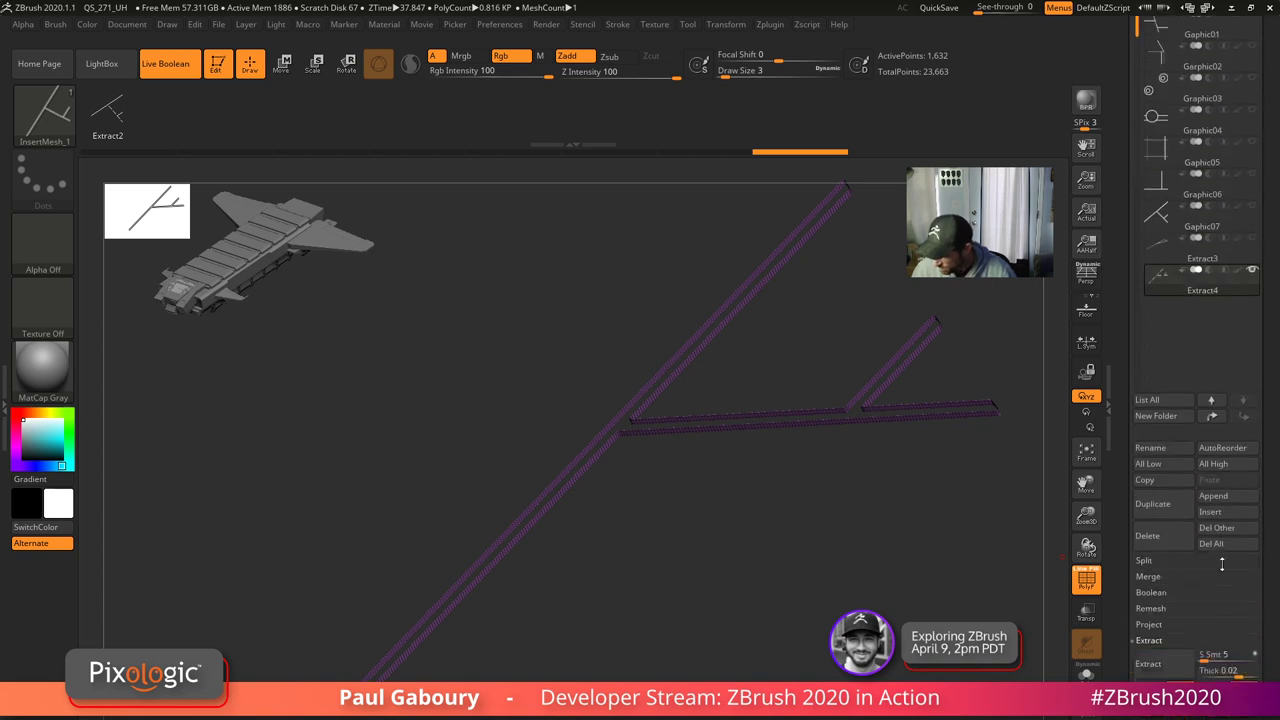
left_click(1160, 566)
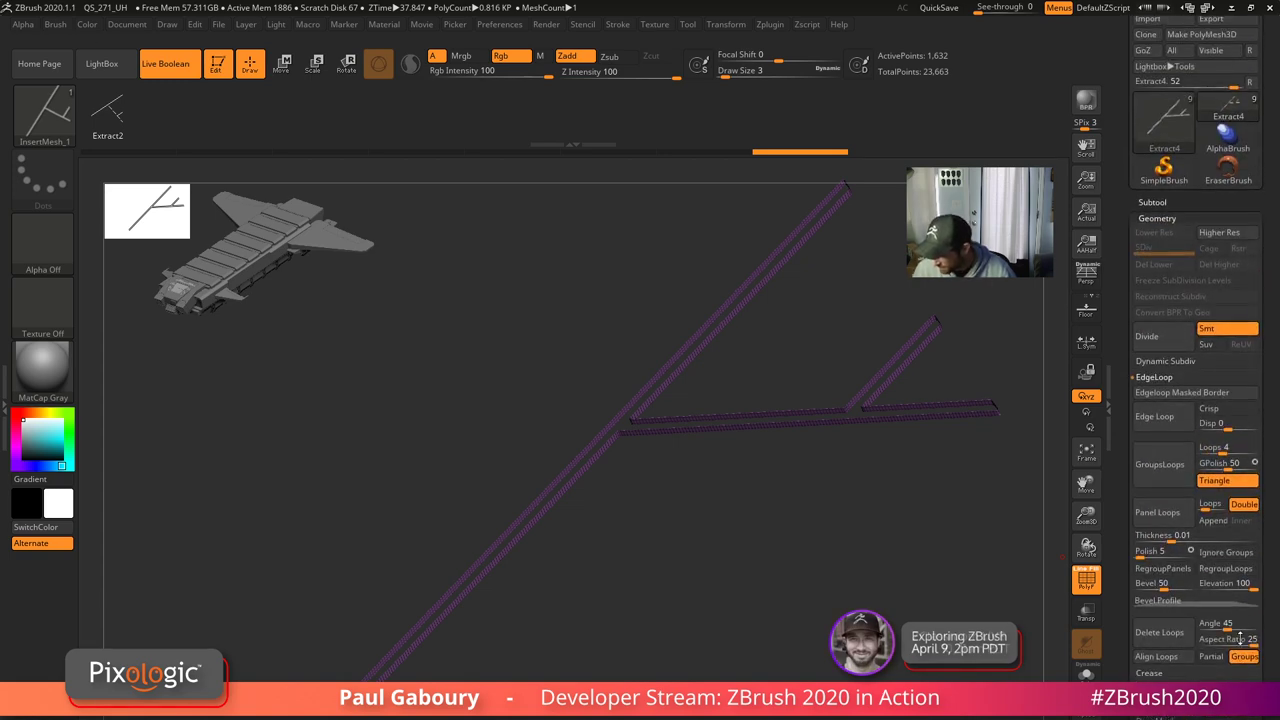
right_click_drag(927, 628, 855, 590)
right_click_drag(855, 590, 862, 561, "ctrl")
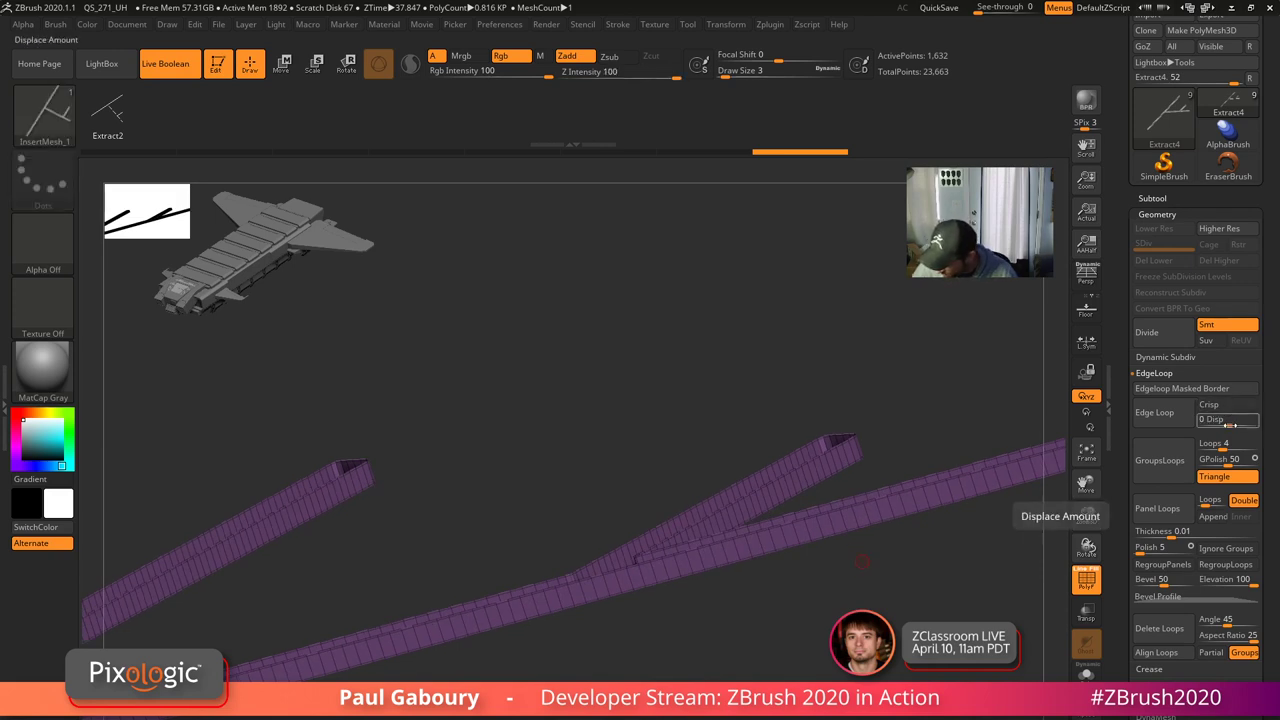
left_click_drag(1232, 425, 1250, 423)
left_click(1155, 412)
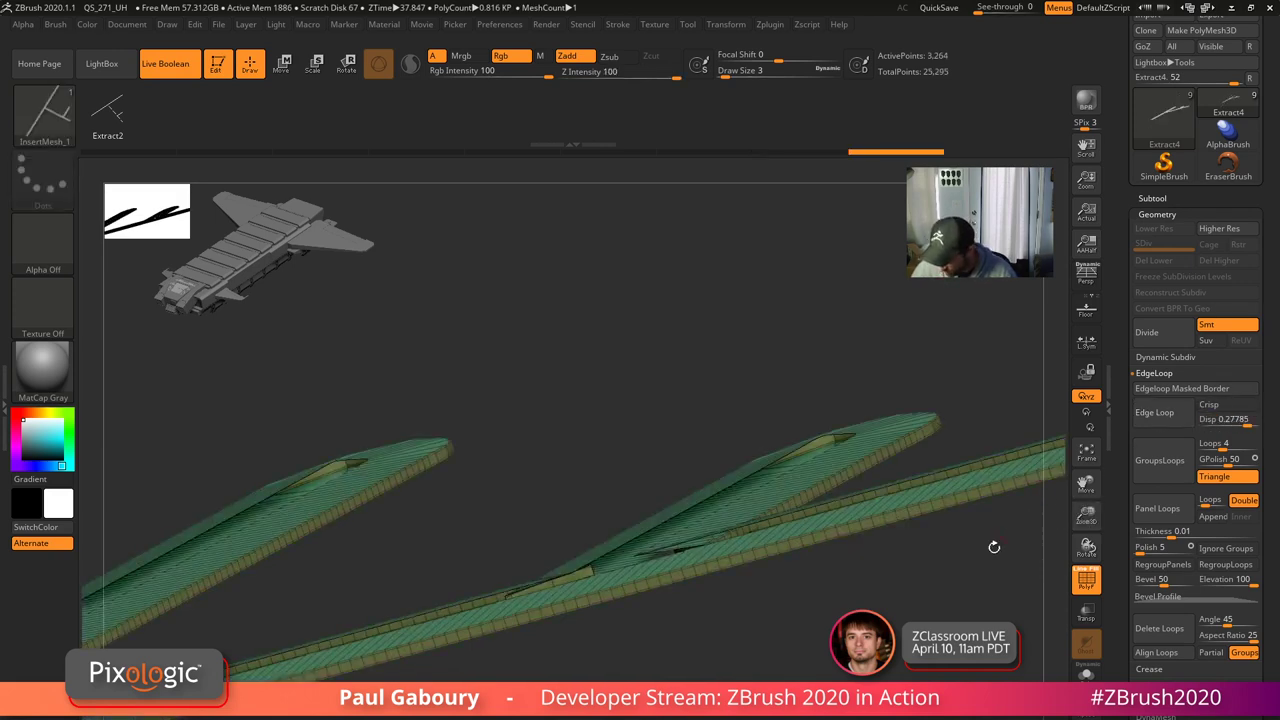
- Undo the displaced loop, reapply Edge Loop with Disp 0.08146, and inspect the whole strip from the side without polyframe
key("ctrl+z")
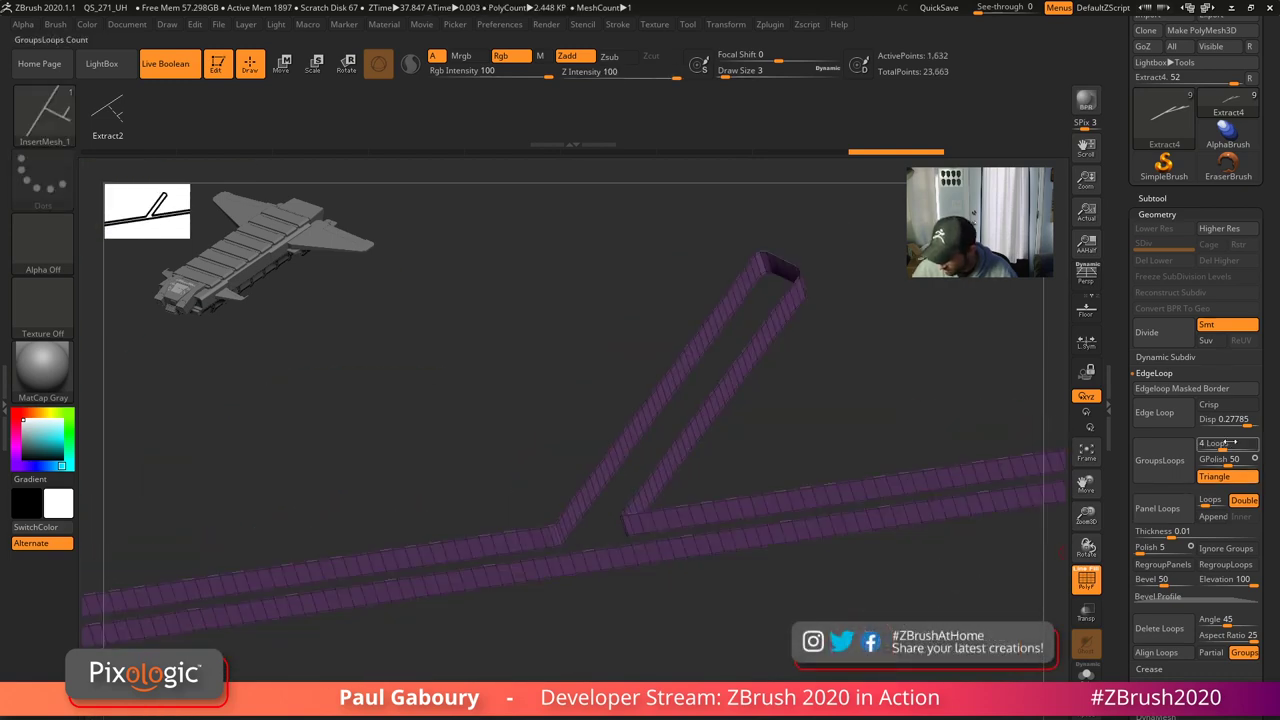
left_click_drag(1247, 424, 1238, 424)
left_click(1155, 412)
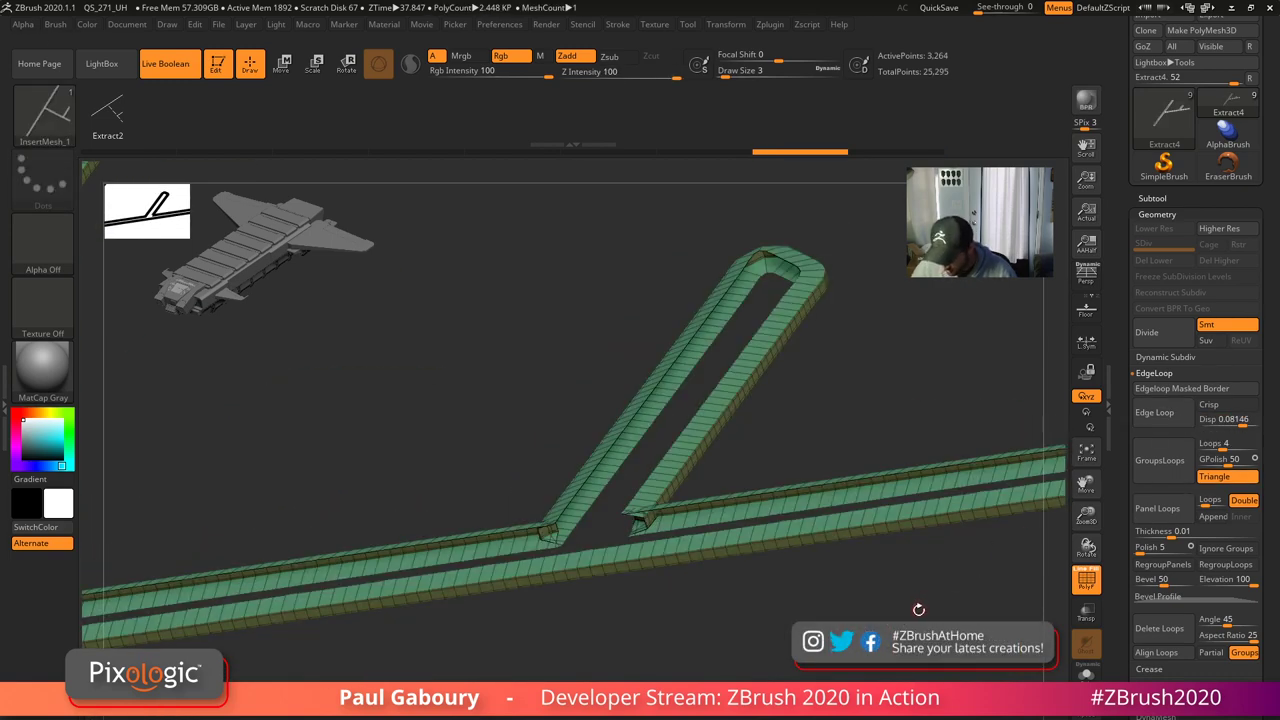
left_click_drag(919, 610, 919, 636)
left_click(919, 636, "ctrl+shift")
key("shift+f")
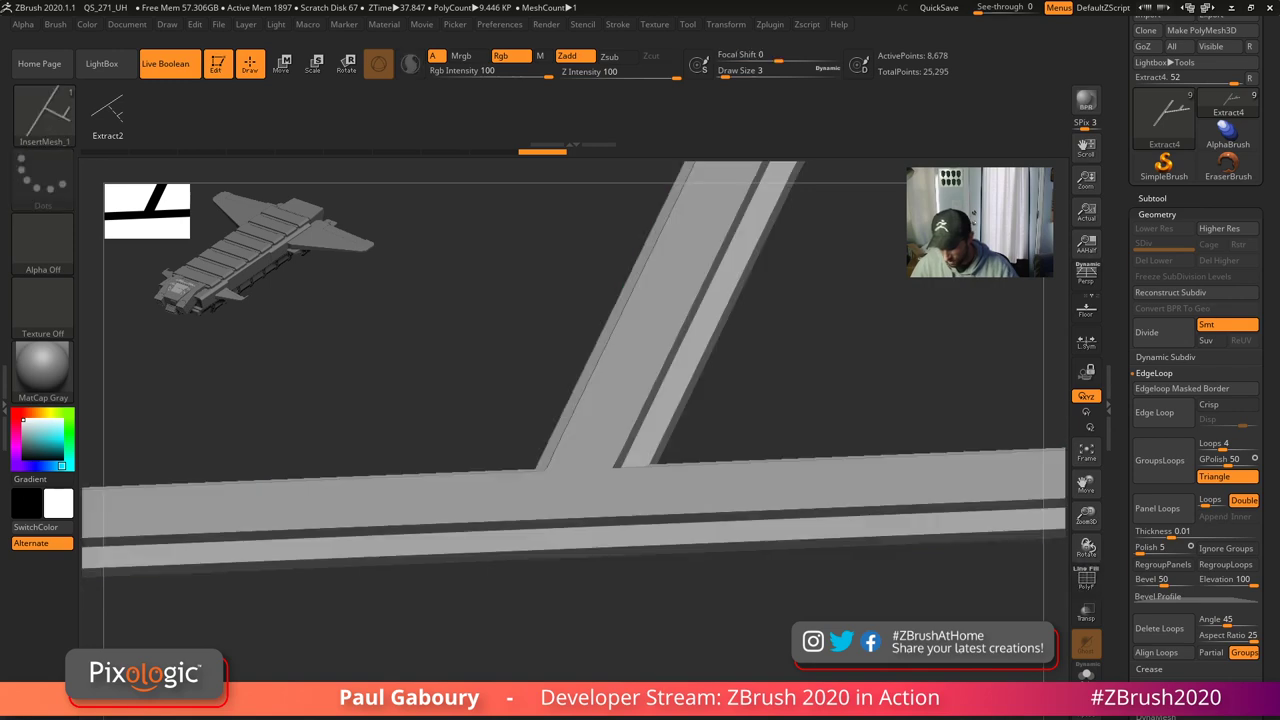
mouse_move(774, 645)
right_mouse_down("ctrl")
mouse_move(774, 603)
mouse_move(848, 612)
mouse_move(857, 583)
mouse_move(861, 636)
mouse_move(863, 608)
mouse_move(896, 622)
mouse_move(932, 599)
right_mouse_up("ctrl")
right_click_drag(796, 548, 824, 507)
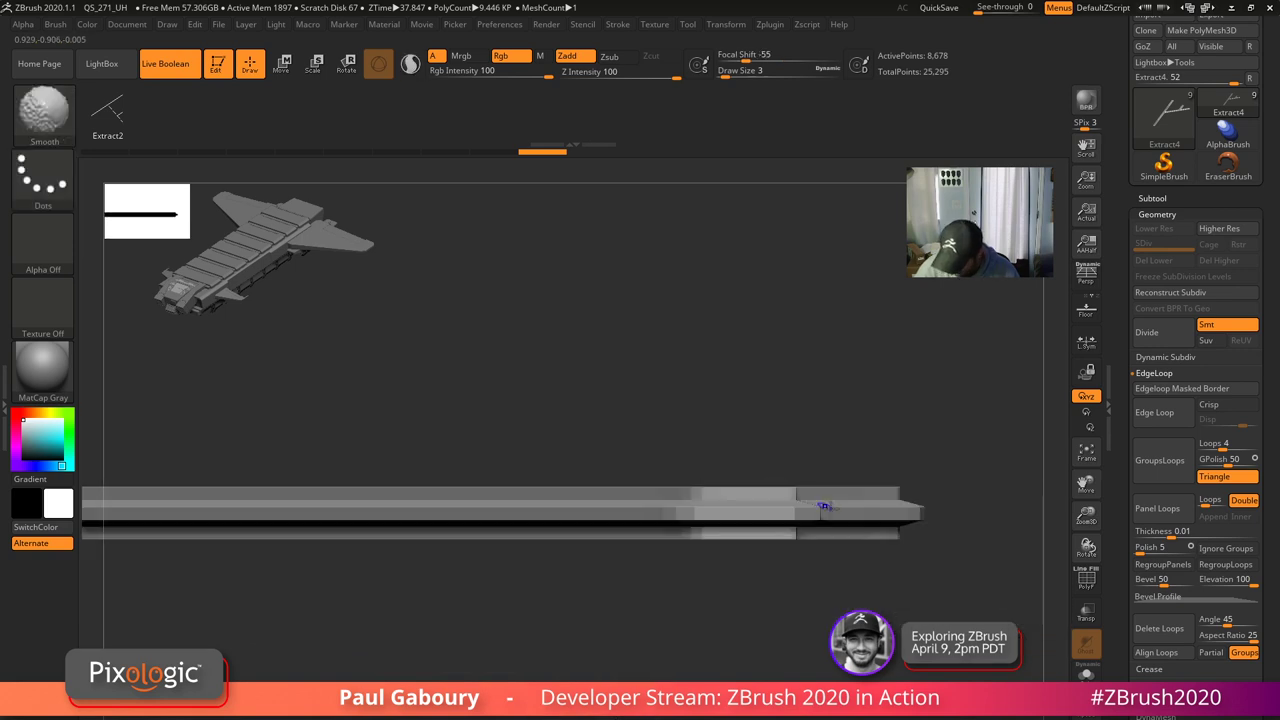
left_click_drag(822, 506, 820, 540)
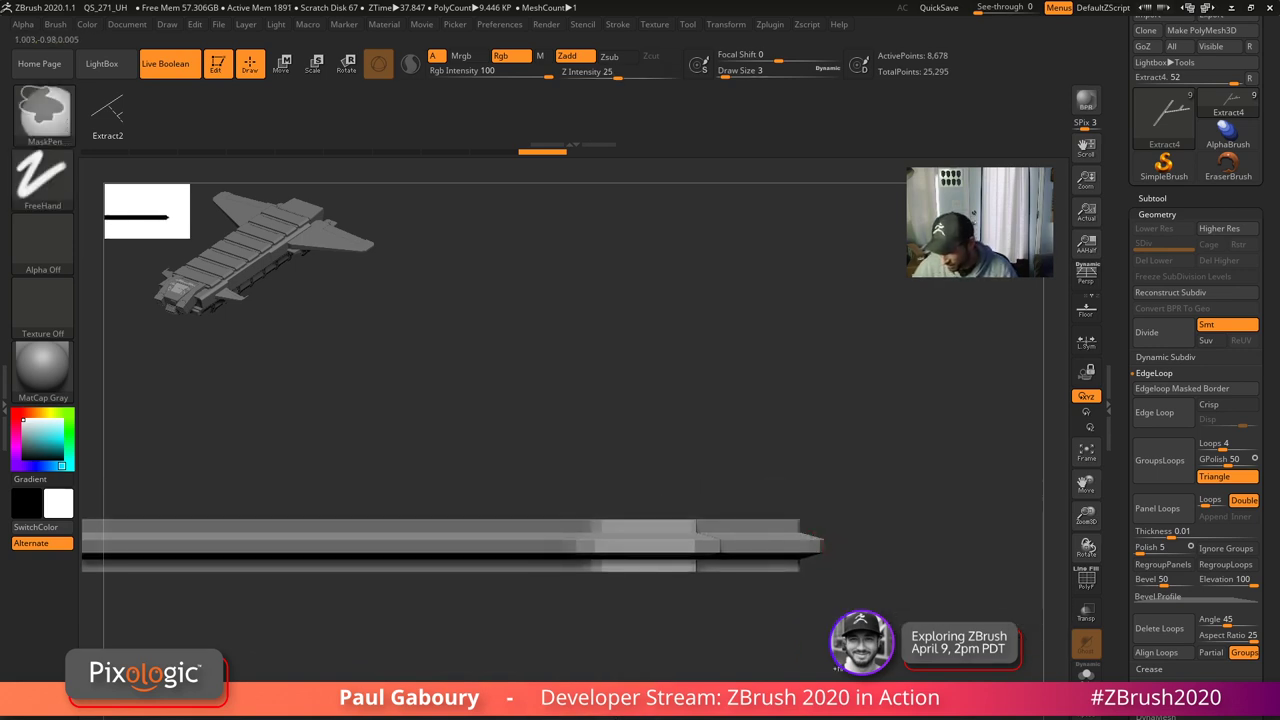
- Undo back to the middle band, reapply Edge Loop with Crisp turned on, and show the whole strip without polyframe
key("ctrl+z")
key("ctrl+z")
right_click_drag(822, 546, 836, 584)
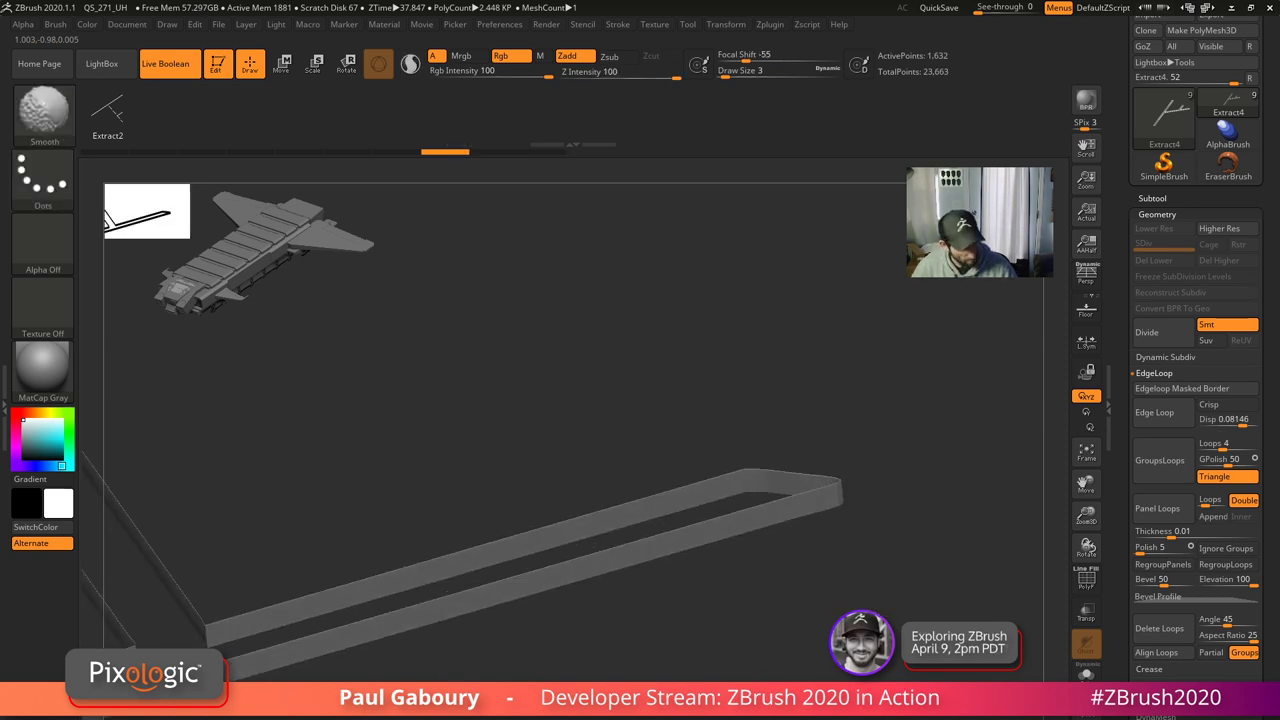
key("shift+f")
left_click(1226, 419)
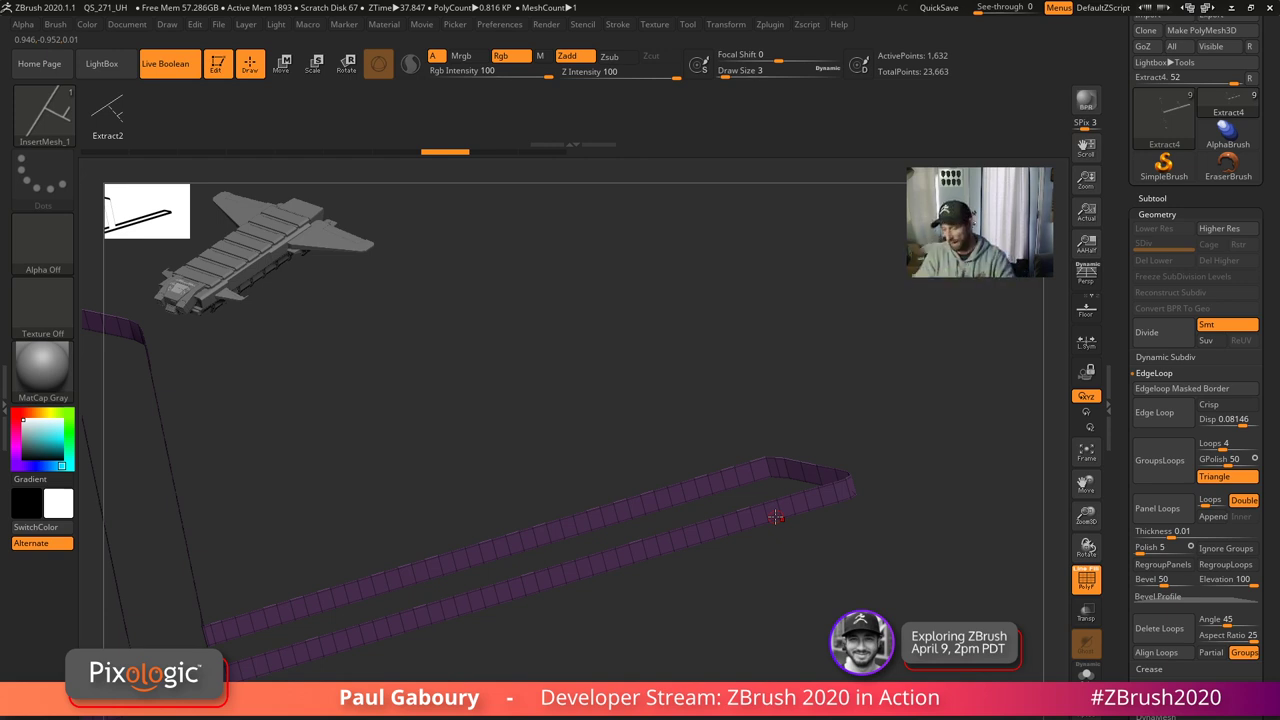
left_click(1209, 404)
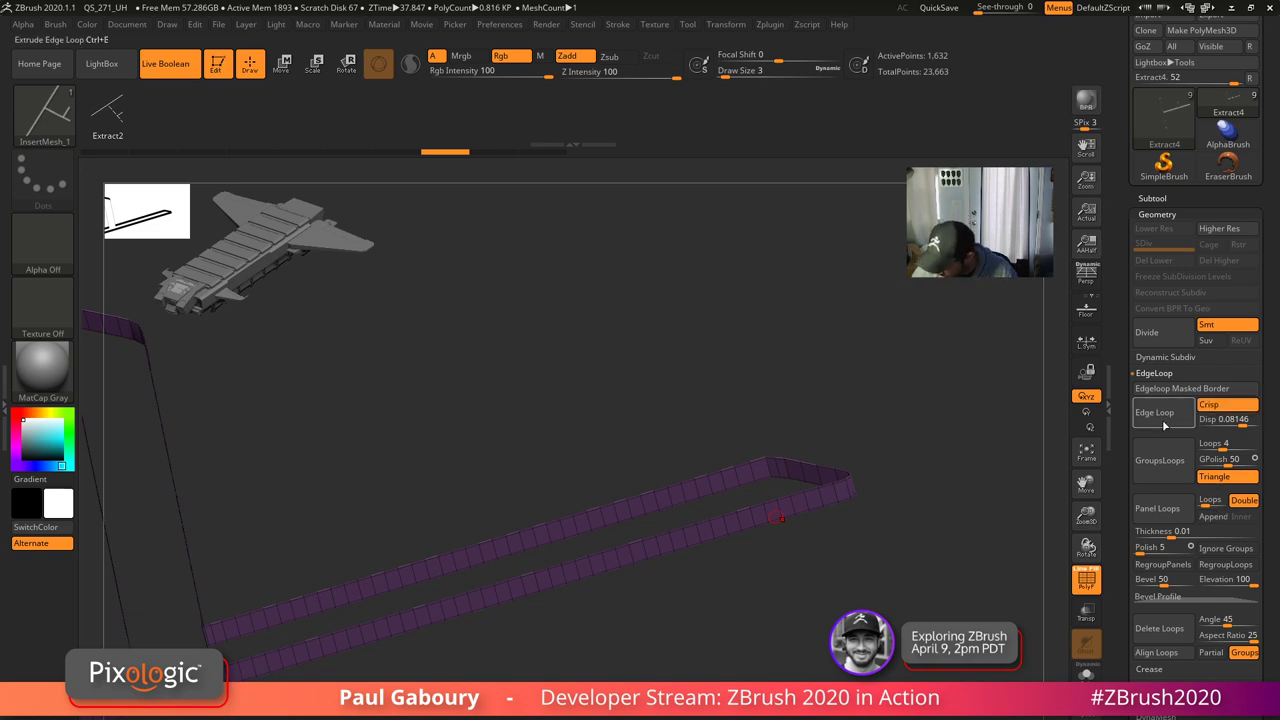
left_click(1152, 412)
mouse_move(930, 560)
left_mouse_down()
mouse_move(846, 581)
mouse_move(886, 580)
left_mouse_up()
left_click(868, 588, "ctrl+shift")
key("shift+f")
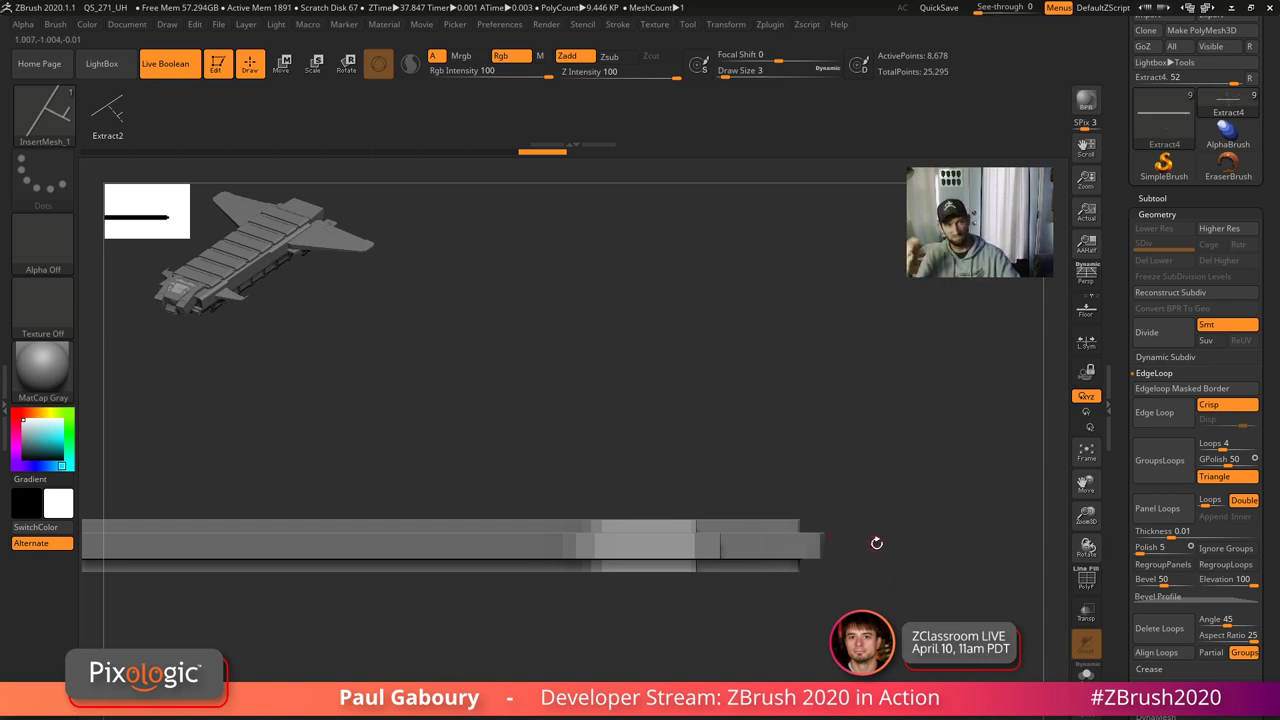
- Undo the crisp edge loop and reapply Edge Loop to the middle band with Crisp turned off
key("ctrl+z")
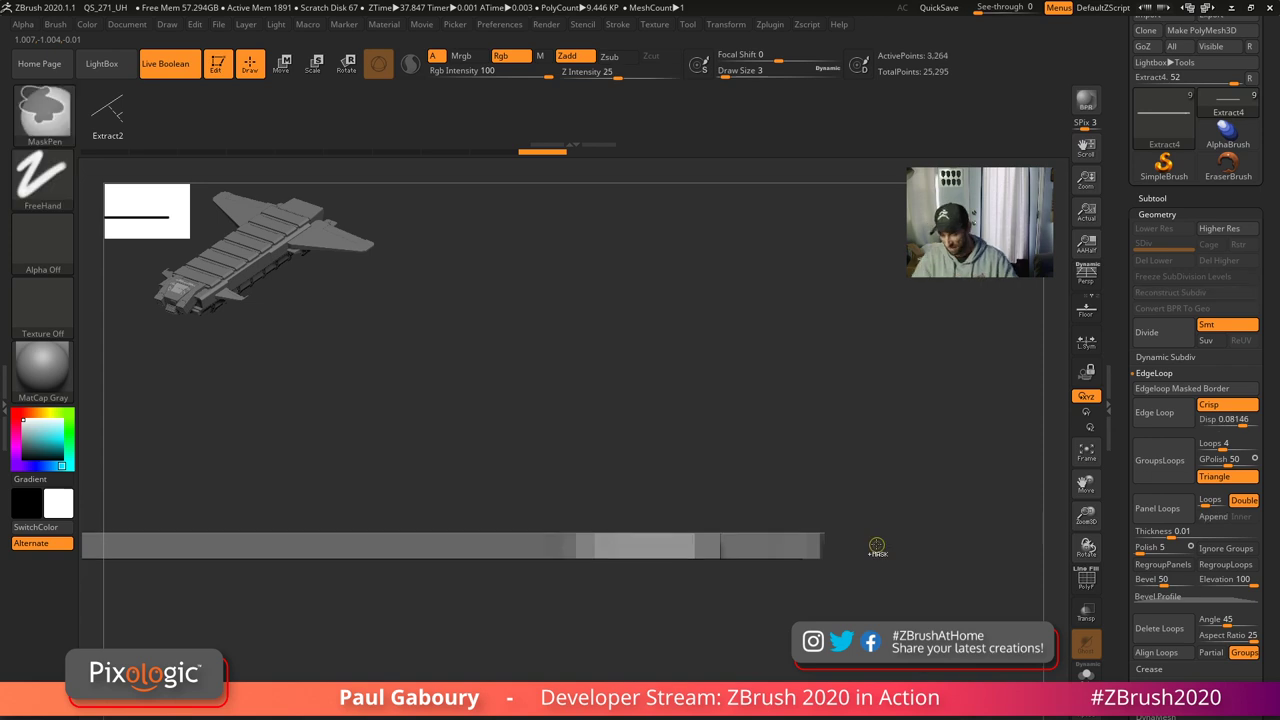
key("ctrl+z")
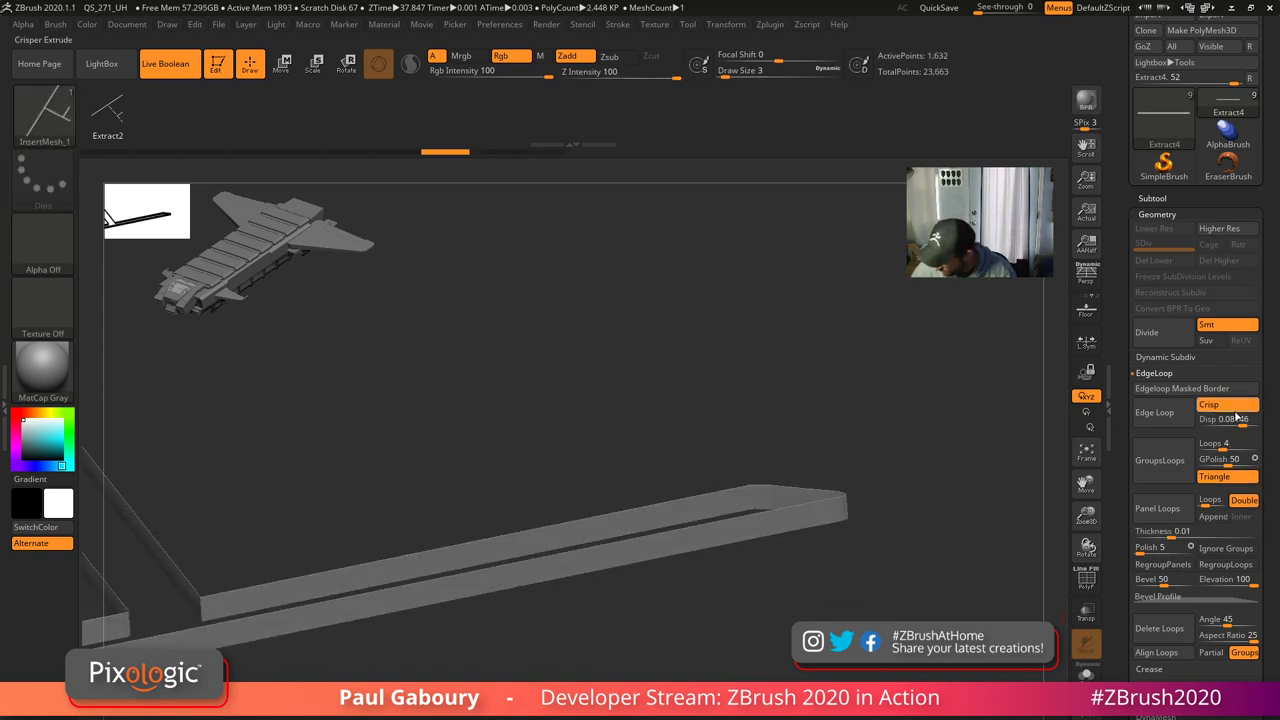
left_click(1230, 419)
left_click(1222, 406)
left_click(1168, 416)
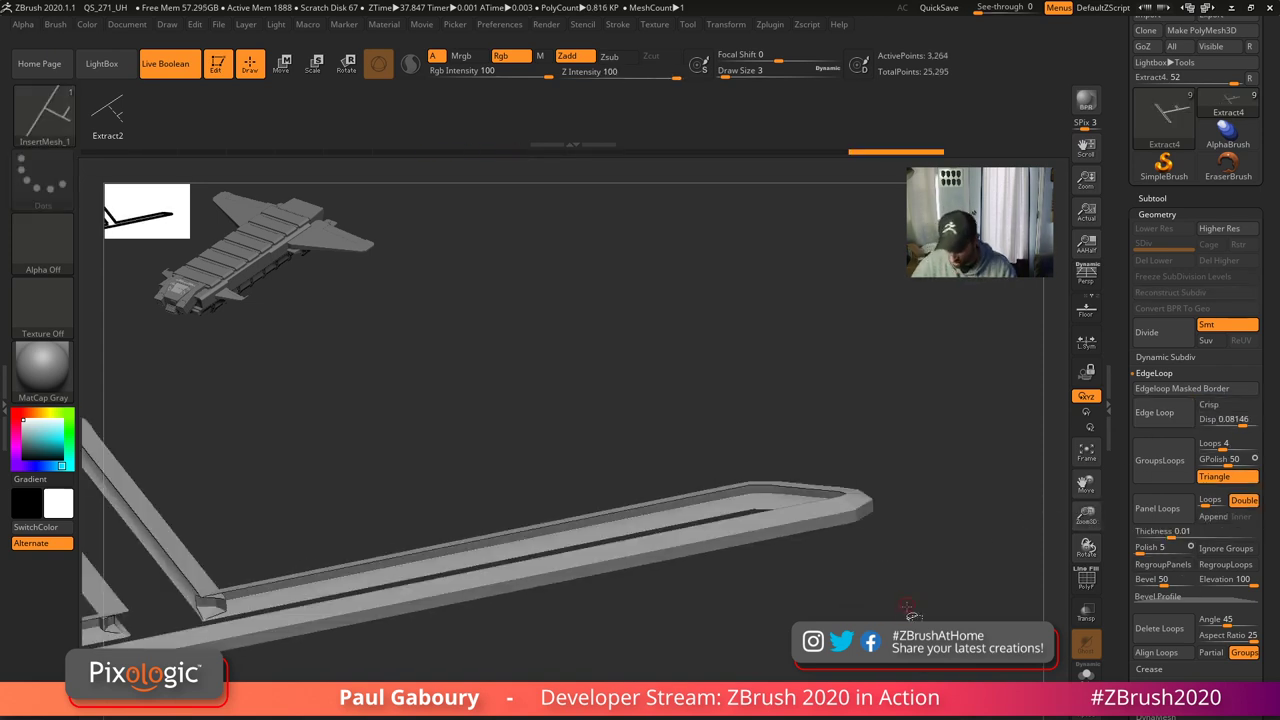
- Show the whole strip again, check its polygroups, and display it face-on with polyframe turned off
left_click(907, 606, "ctrl+shift")
key("shift+f")
right_click_drag(906, 610, 841, 590, "ctrl")
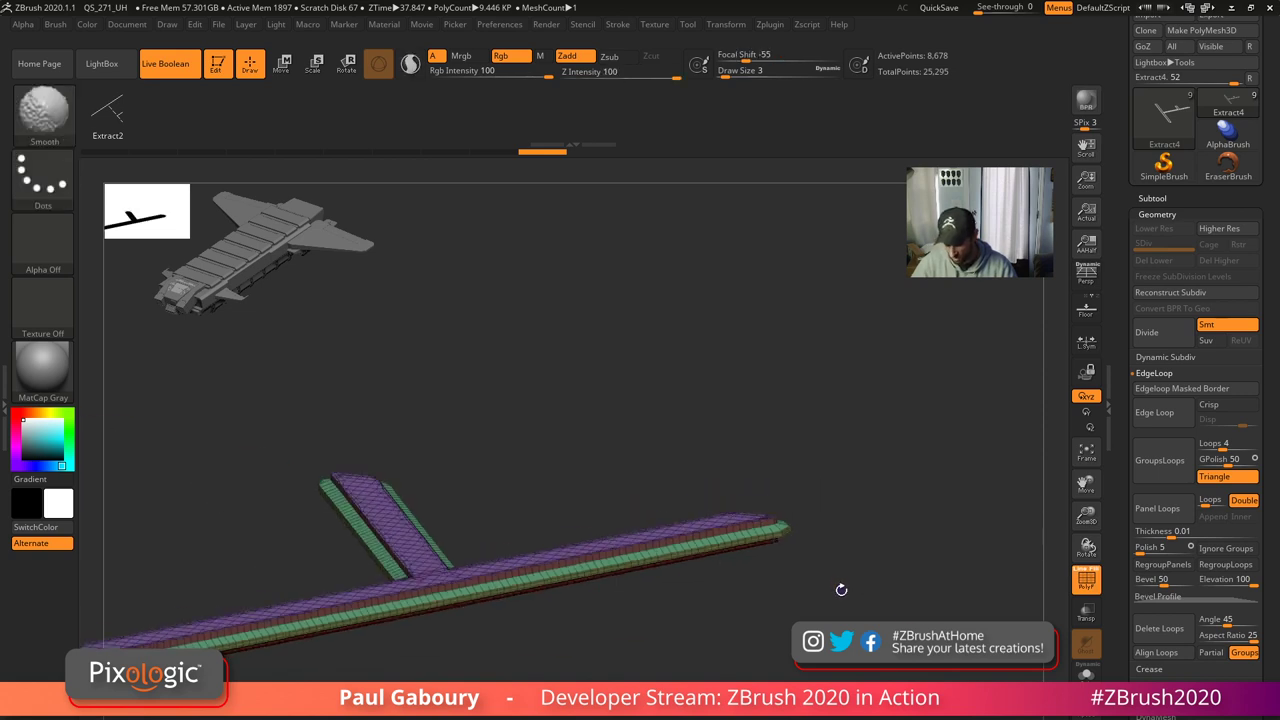
key("shift+f")
mouse_move(841, 590)
left_mouse_down()
mouse_move(812, 631)
mouse_move(848, 623)
mouse_move(1043, 497)
left_mouse_up()
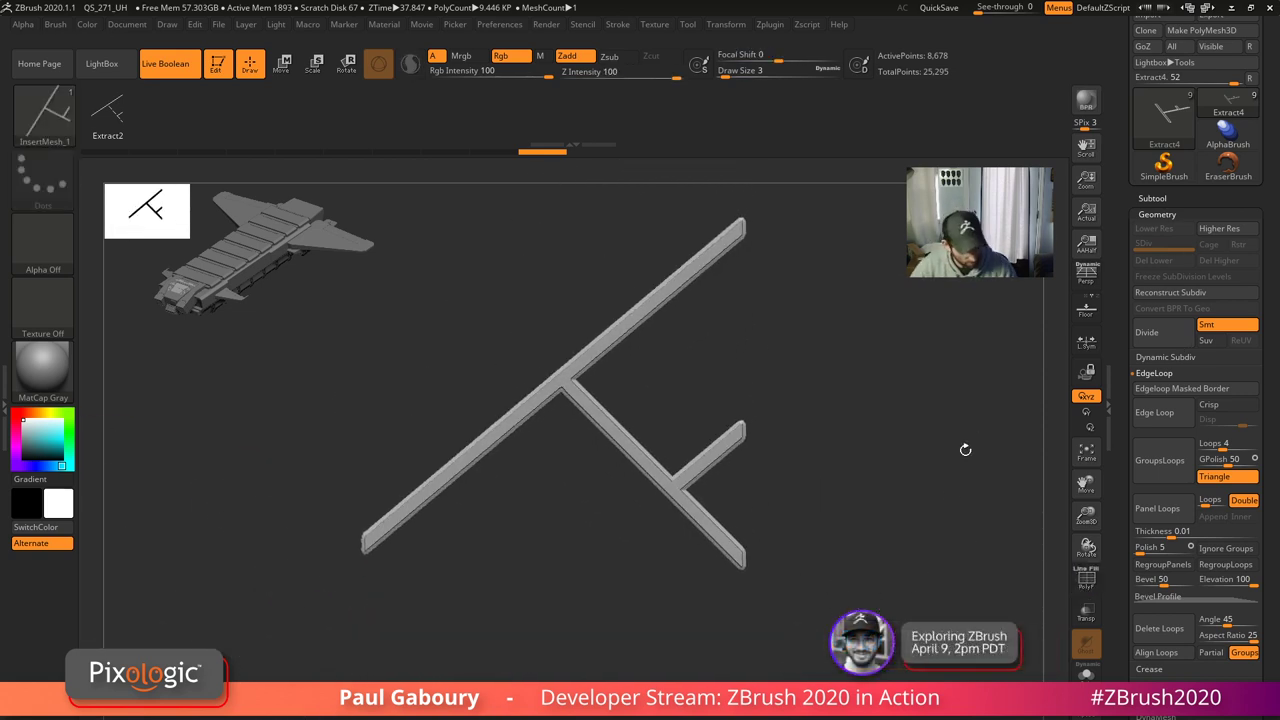
- Switch to the Extract3 subtool, frame it, and display its polygroups with polyframe
key("Up")
left_click_drag(856, 646, 849, 562)
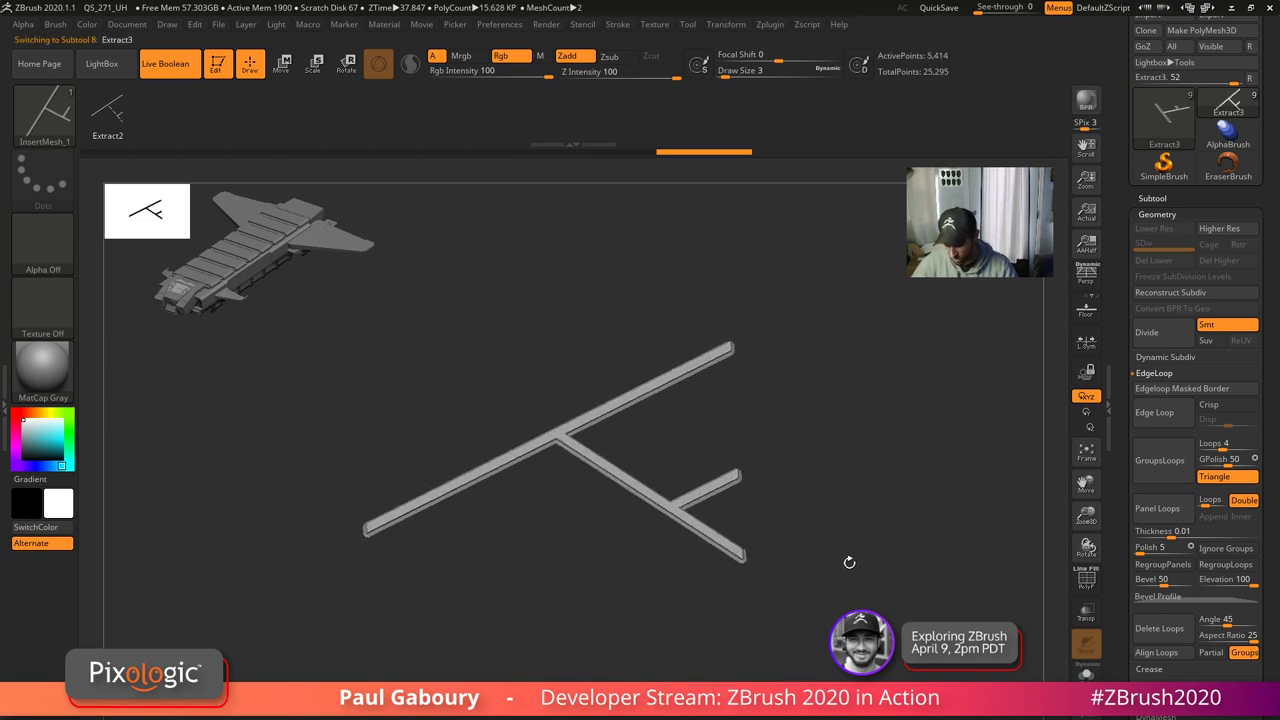
left_click(1152, 198)
key("f")
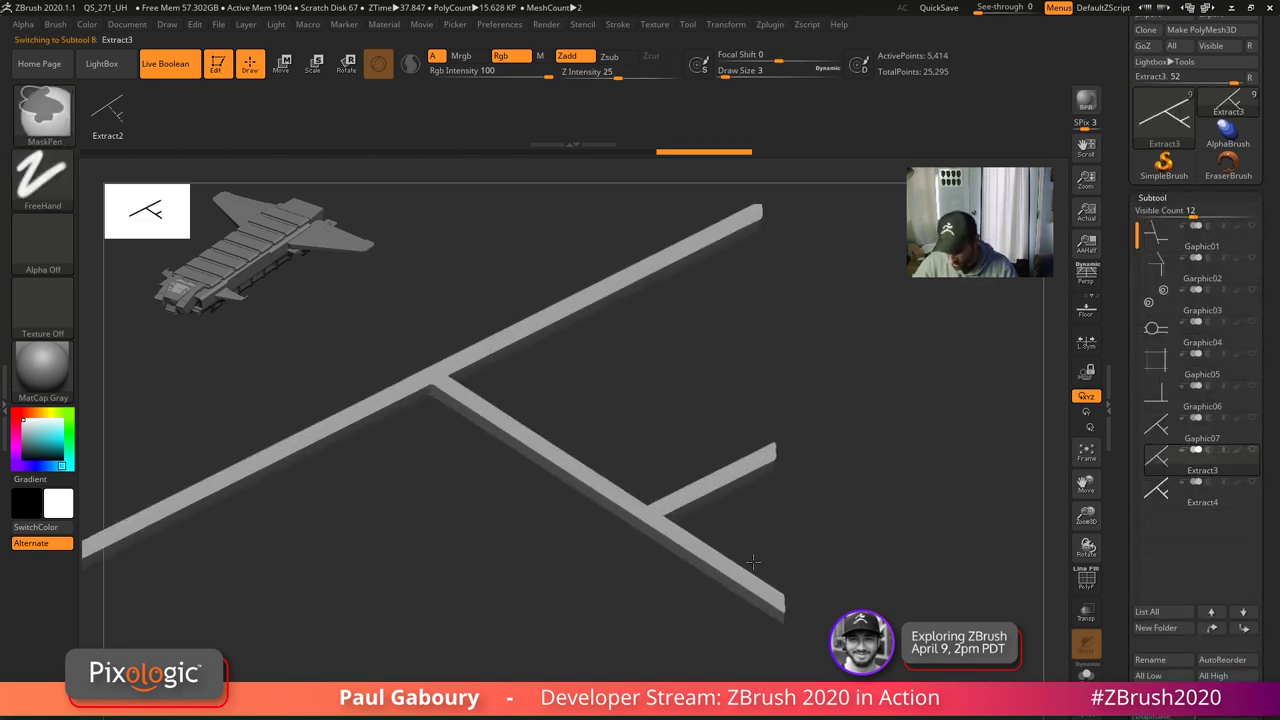
key("shift+f")
left_click_drag(835, 623, 834, 600)
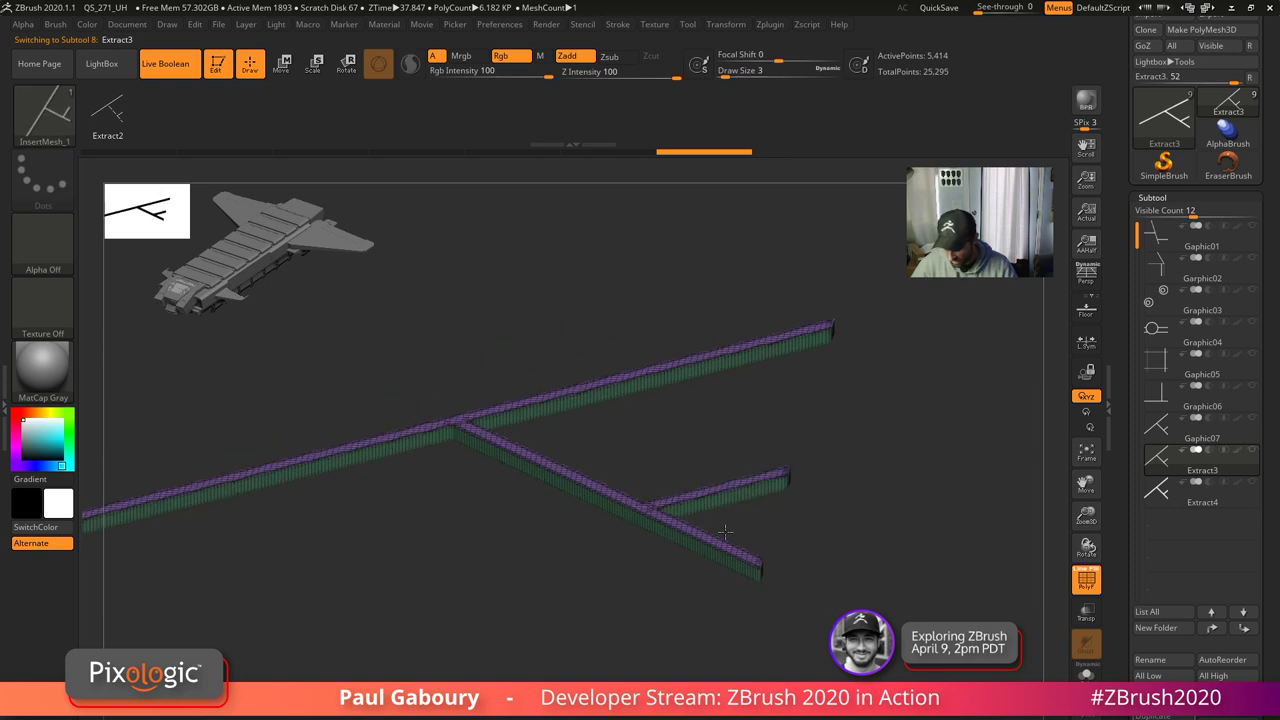
- Isolate the green side-wall polygroup of the Extract3 strip, hiding both its front and back faces
left_click(681, 502, "ctrl+shift")
left_click_drag(702, 562, 701, 591)
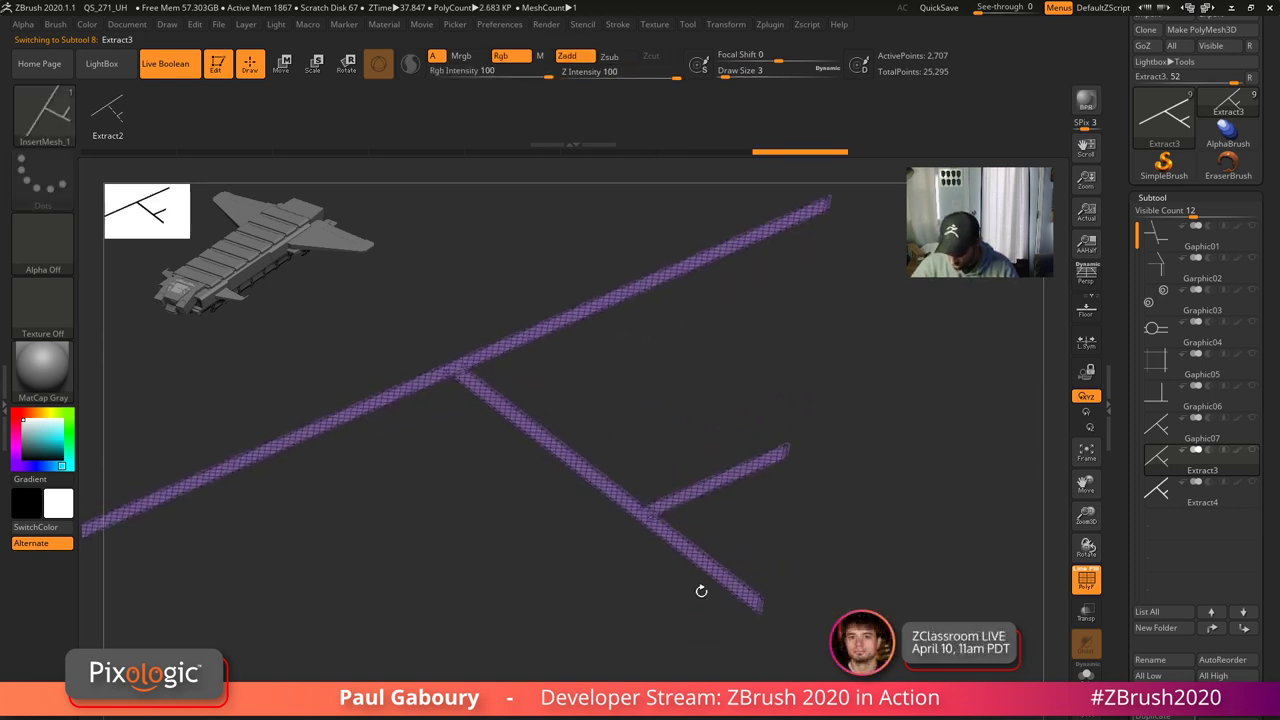
left_click(664, 508, "ctrl+shift")
left_click_drag(671, 524, 626, 526)
left_click(675, 566, "ctrl+shift")
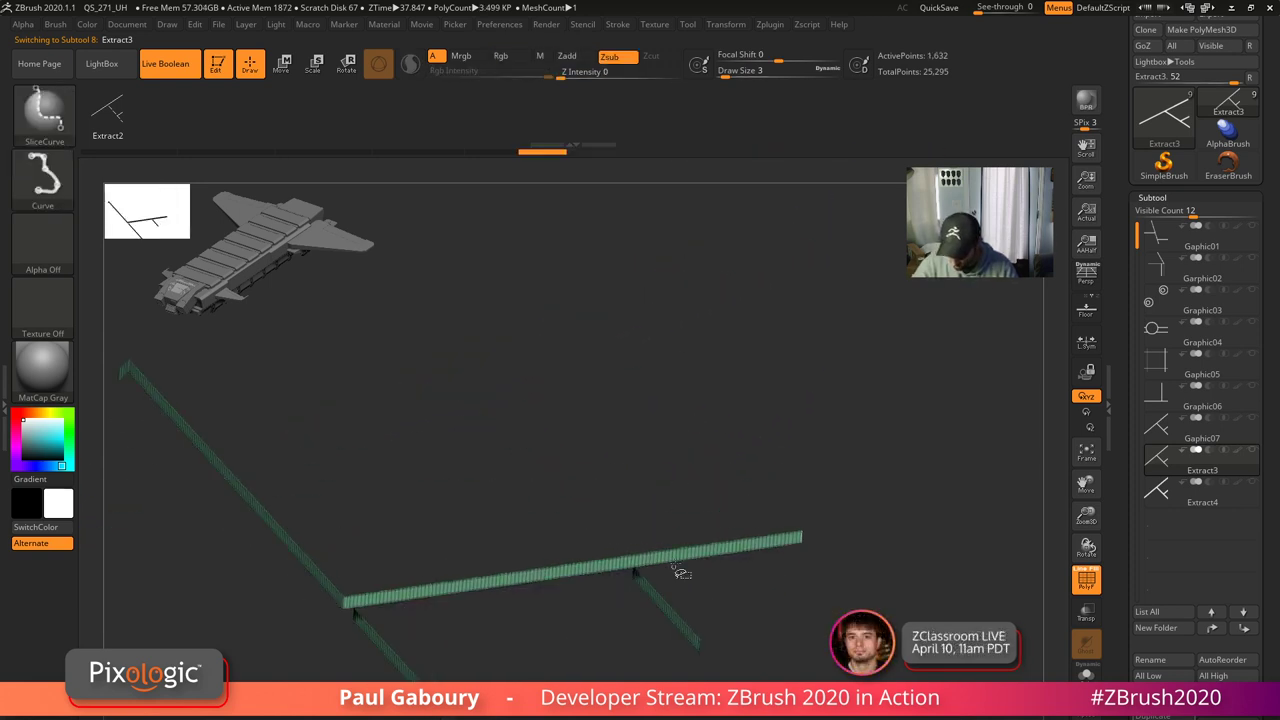
left_click_drag(728, 603, 695, 622)
- Apply Edge Loop to the isolated side walls with Disp 0.06599 and show the whole strip
left_click(1155, 197)
left_click(1157, 213)
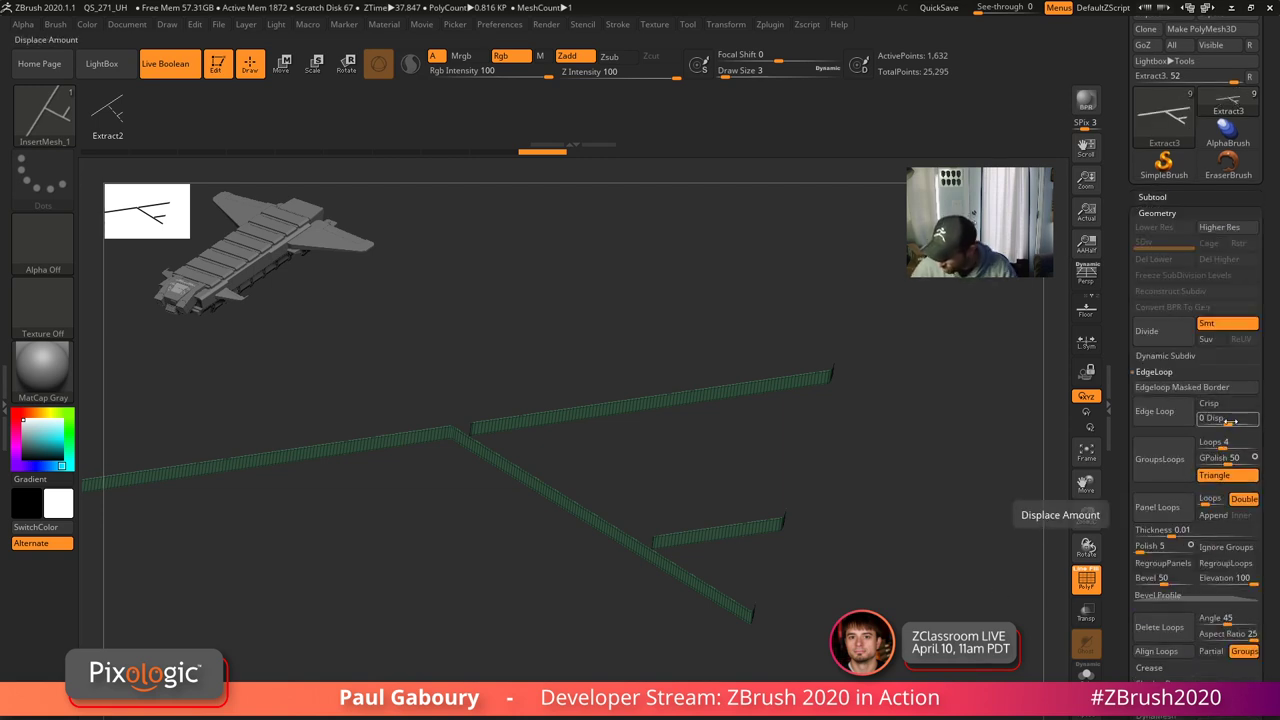
left_click_drag(1230, 421, 1238, 421)
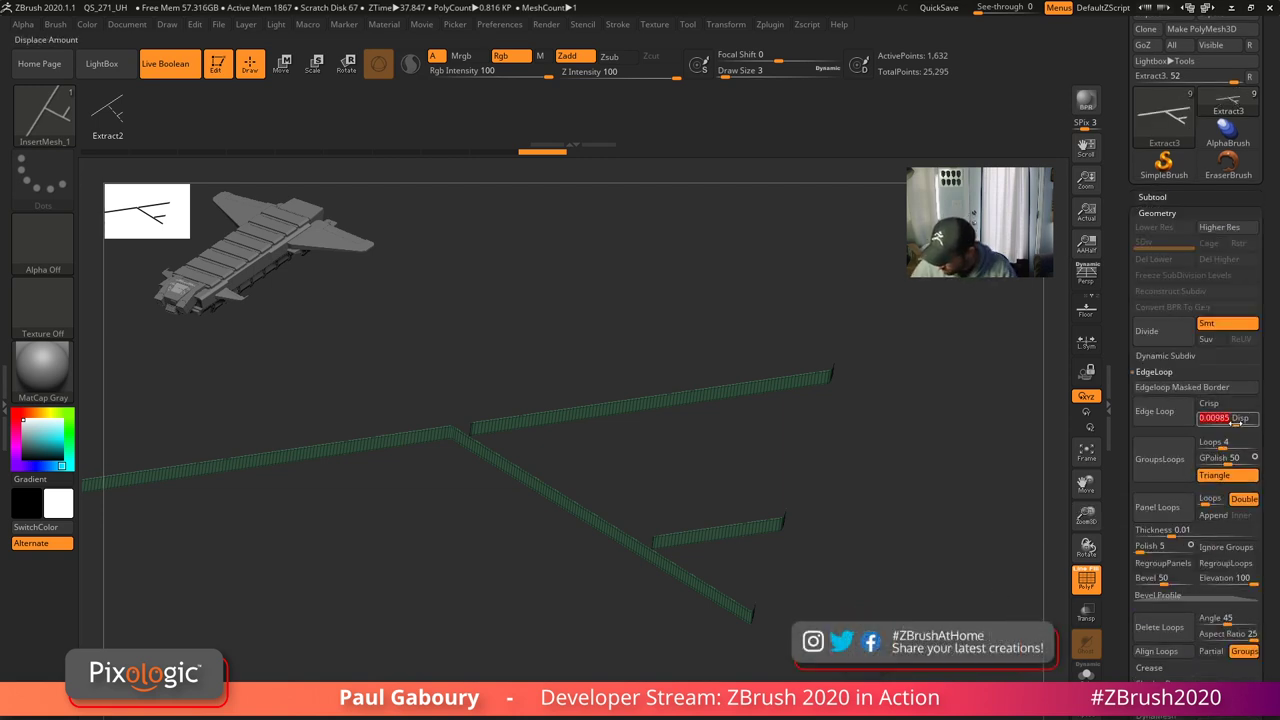
left_click(1174, 422)
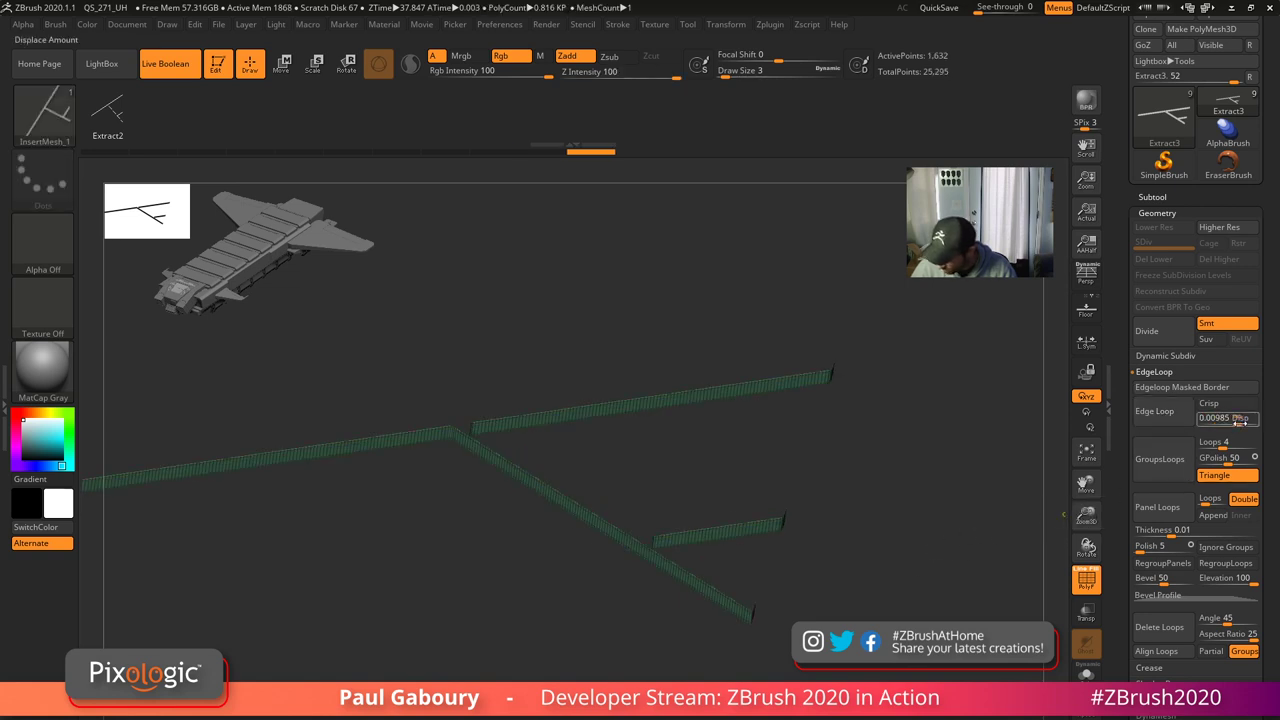
left_click_drag(1240, 421, 1243, 421)
left_click(1152, 418)
left_click(941, 565, "ctrl+shift")
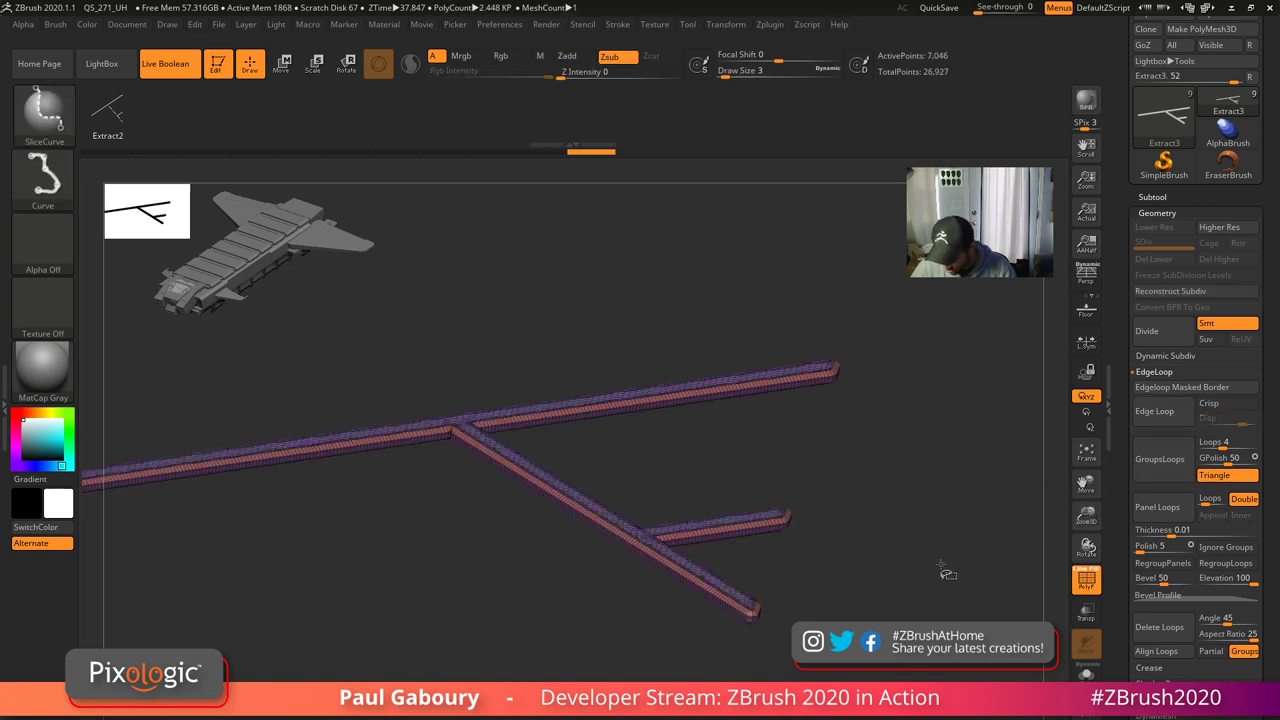
- Inspect the whole strip with polyframe turned off and undo back to the isolated side walls
key("shift+f")
key("f")
left_click_drag(917, 606, 851, 680)
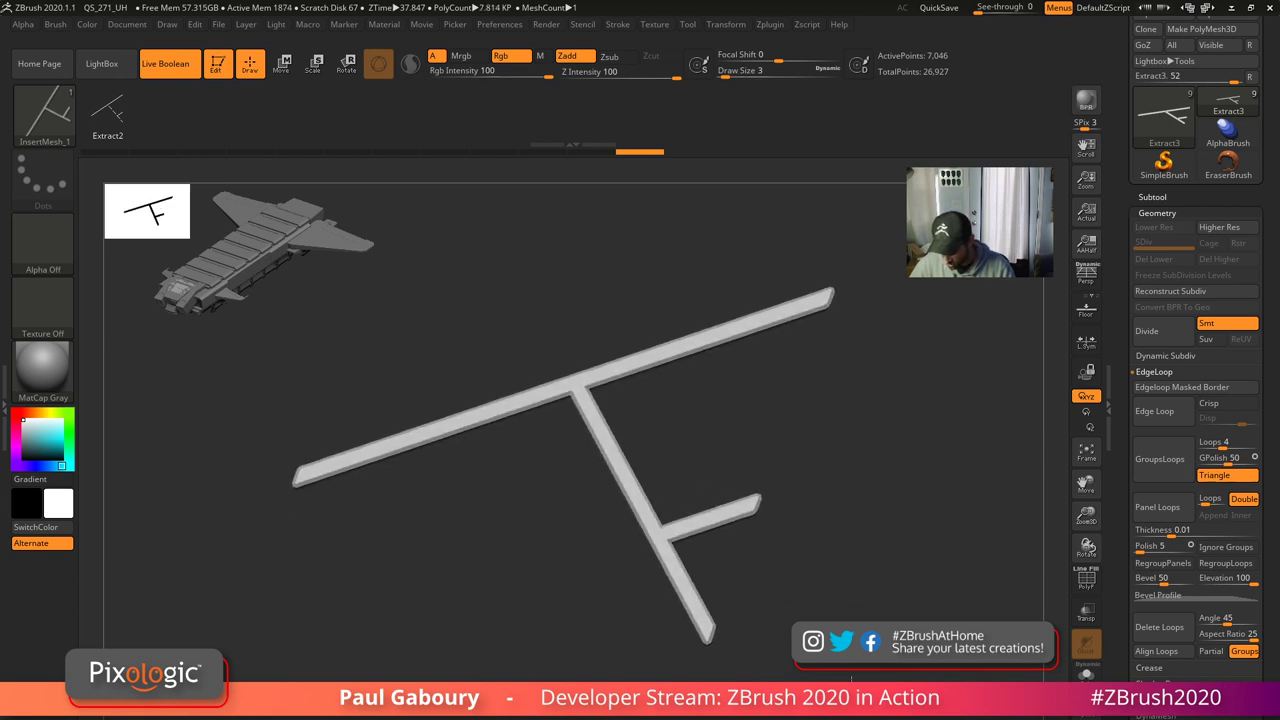
right_click_drag(851, 679, 848, 662, "ctrl")
key("ctrl+z")
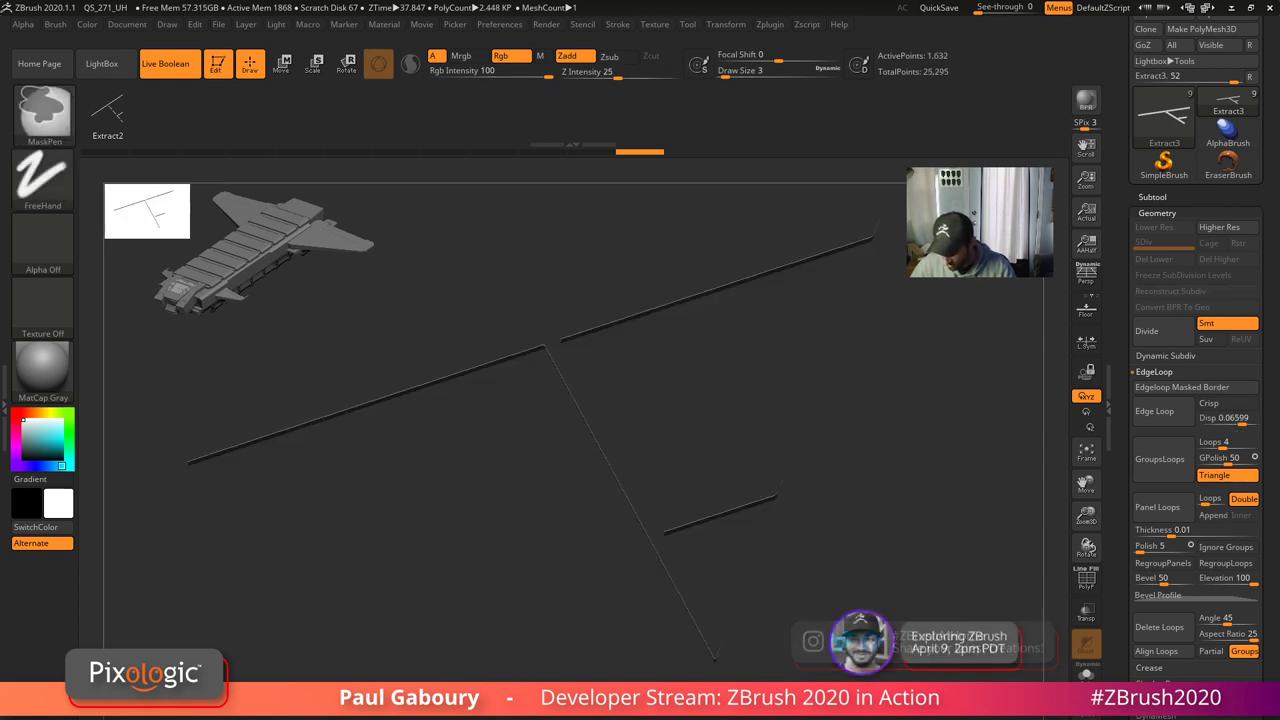
- Try Edge Loop on the isolated side walls with Disp 0.09 and undo it
left_click(1240, 419)
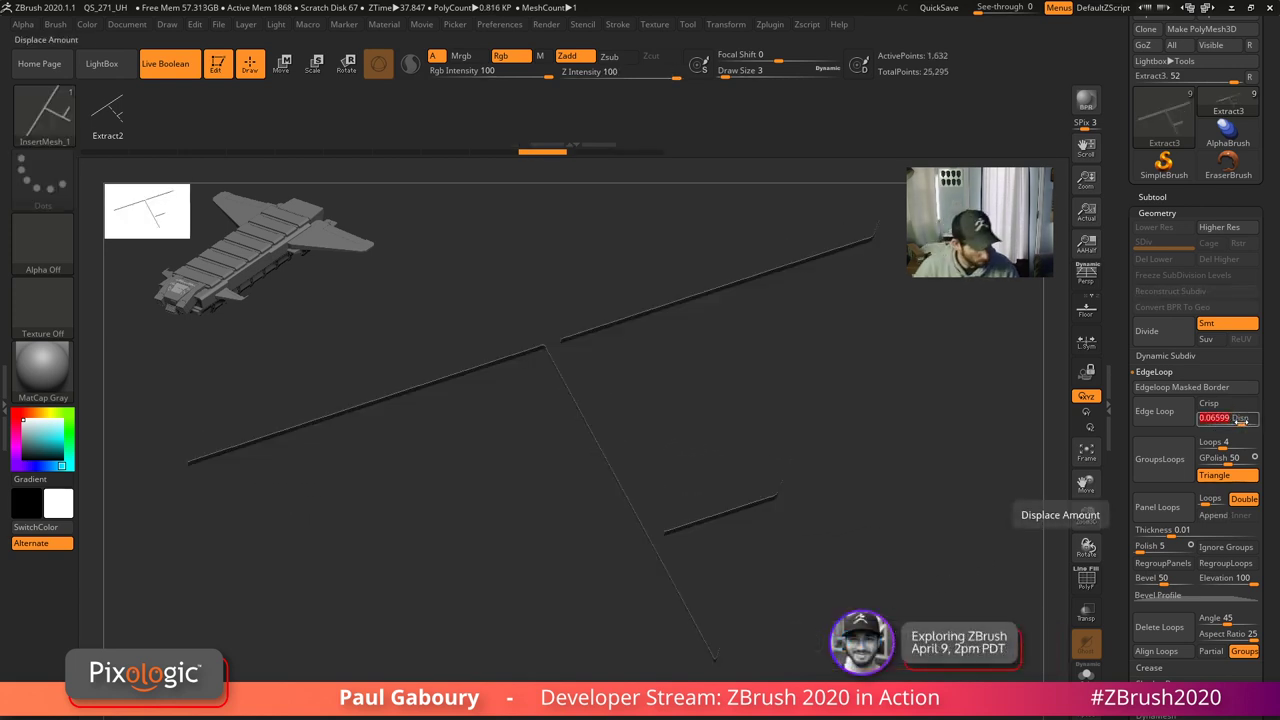
left_click(1155, 411)
key("ctrl+z")
- Apply Edge Loop to the side walls with Disp 0.1 and show the whole Extract3 strip
left_click(1240, 419)
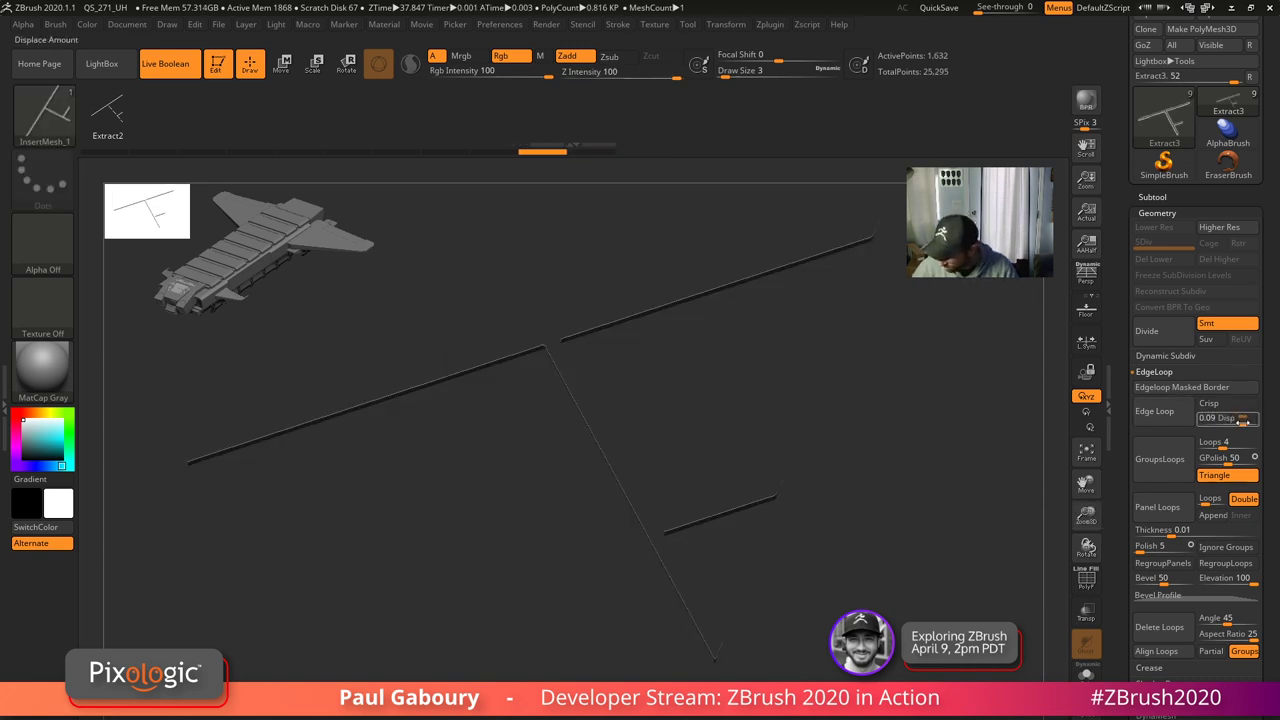
type("0.1")
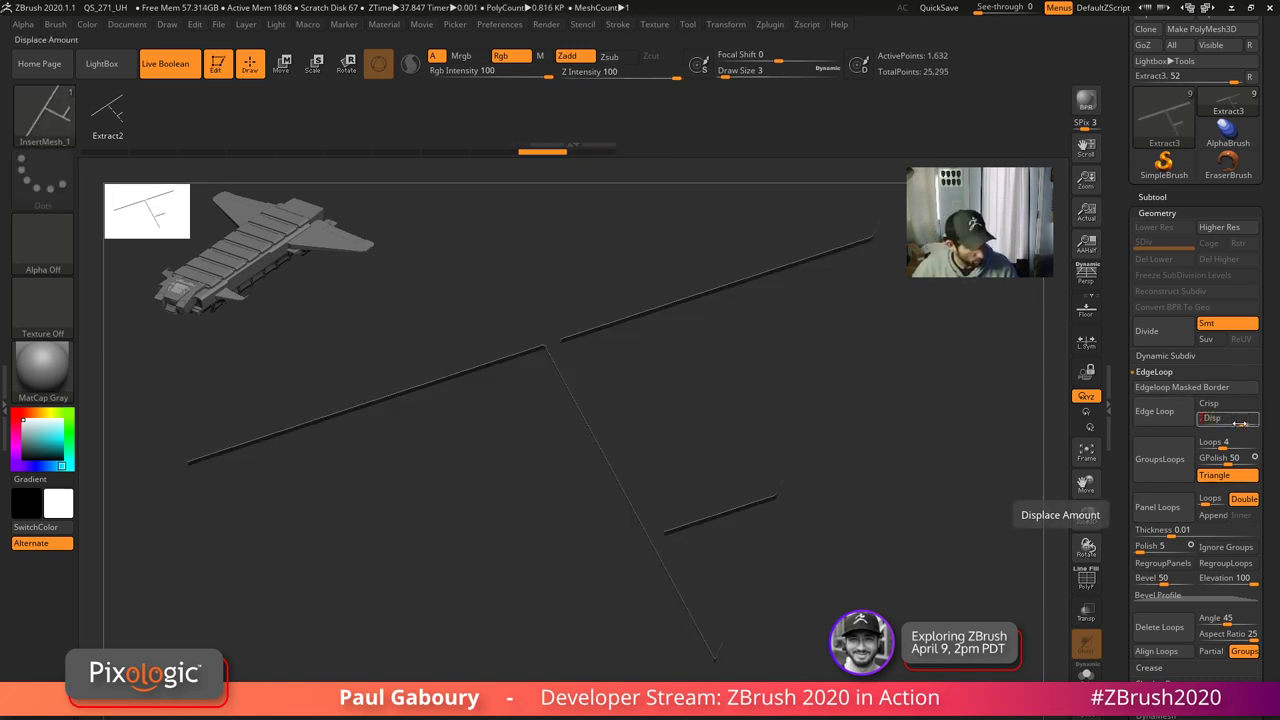
key("Return")
left_click(1156, 411)
left_click(904, 606, "ctrl+shift")
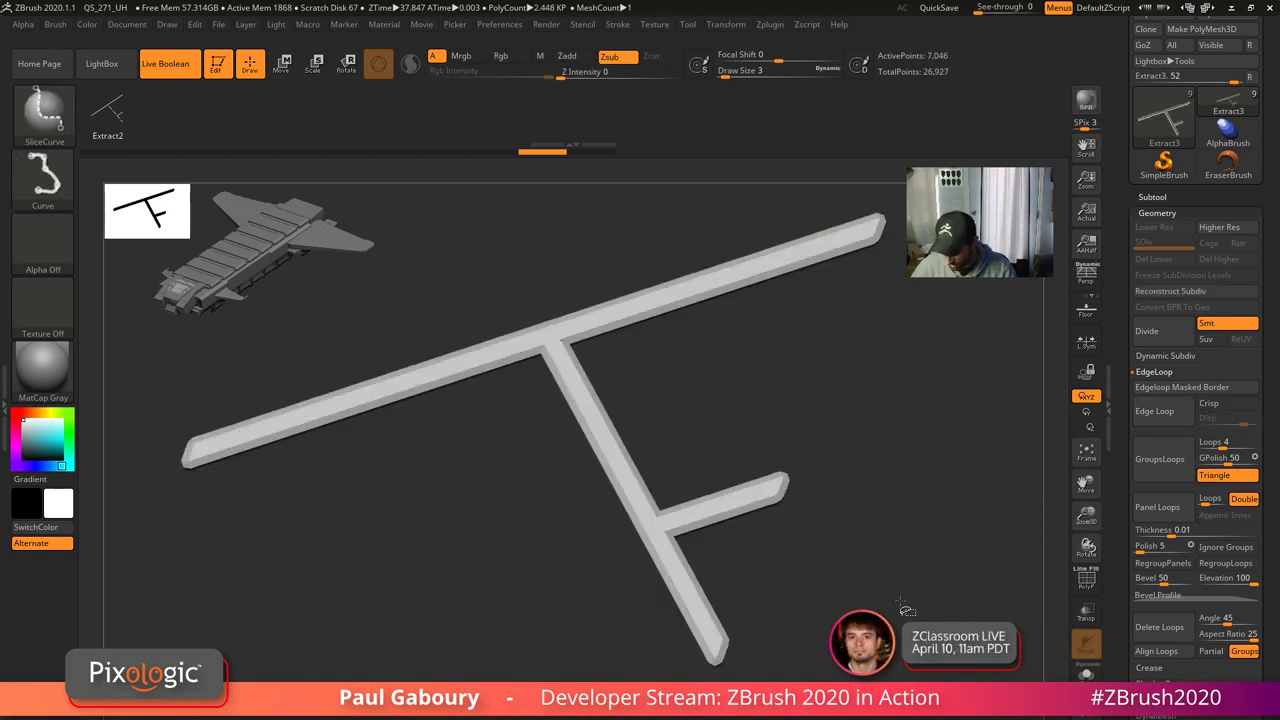
- Examine the displaced side profile of the Extract3 strip edge-on and close up at its end
left_click_drag(903, 606, 877, 577)
left_click_drag(886, 572, 760, 596)
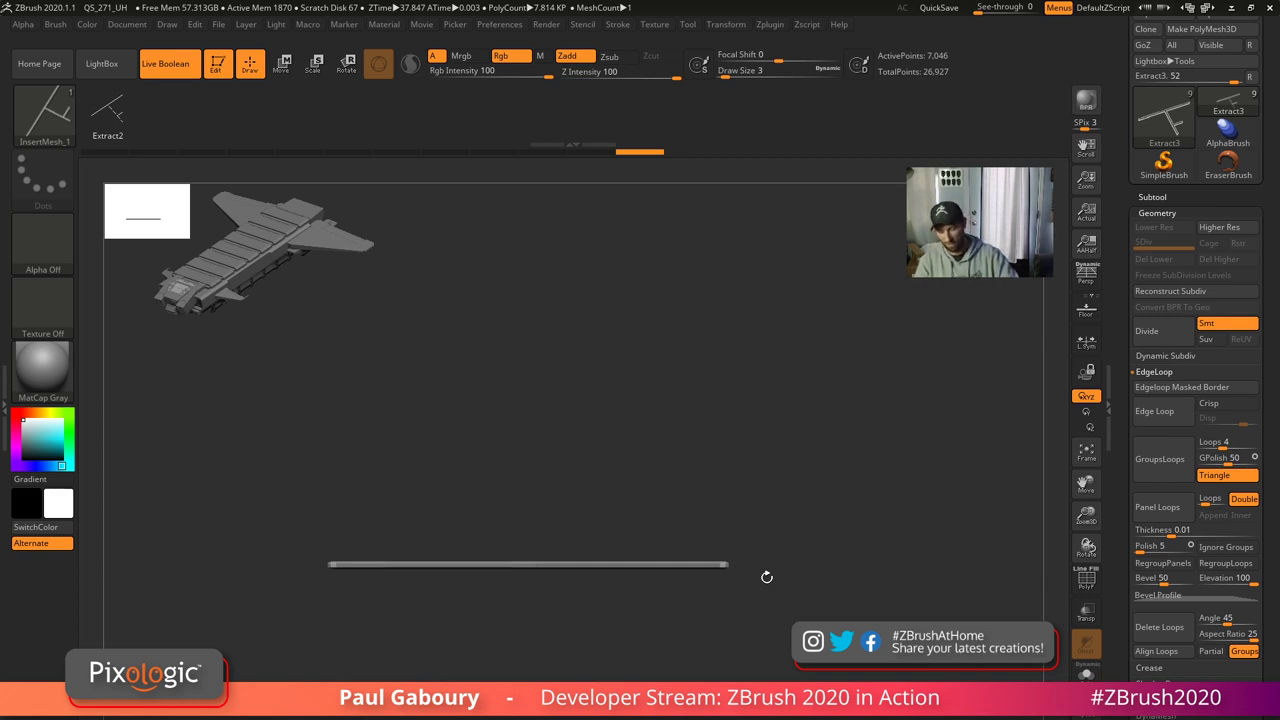
right_click_drag(719, 567, 822, 614, "ctrl")
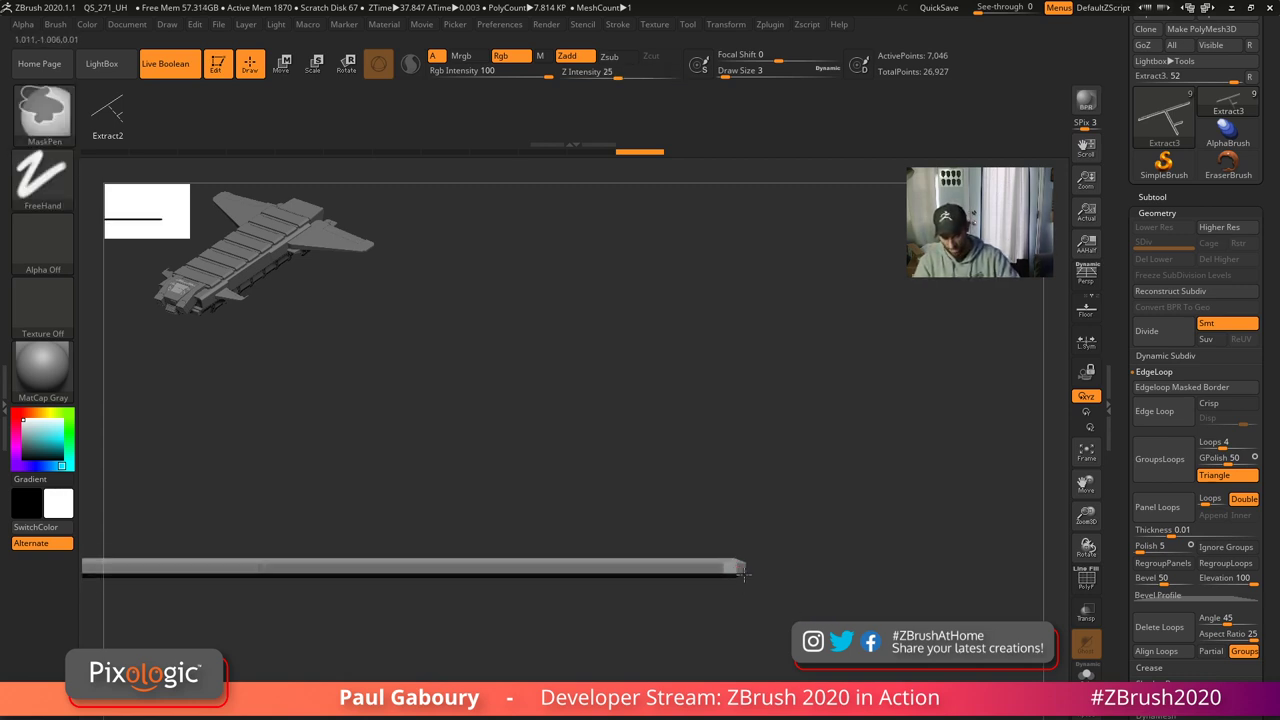
right_click_drag(743, 574, 821, 587, "ctrl")
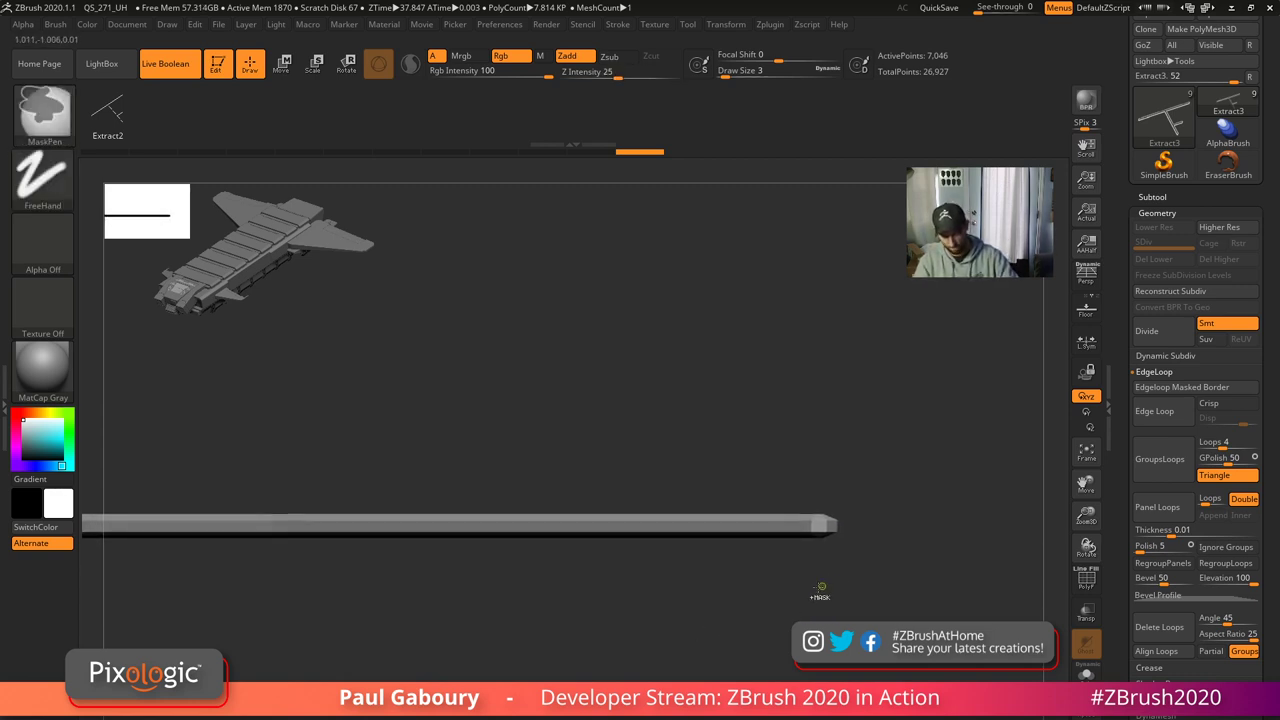
mouse_move(820, 590)
left_mouse_down()
mouse_move(729, 600)
mouse_move(638, 651)
mouse_move(800, 603)
mouse_move(747, 597)
left_mouse_up()
- Switch back and forth between Extract4 and Extract3 to compare their side-wall flanges, ending on Extract3
left_click(747, 597, "alt")
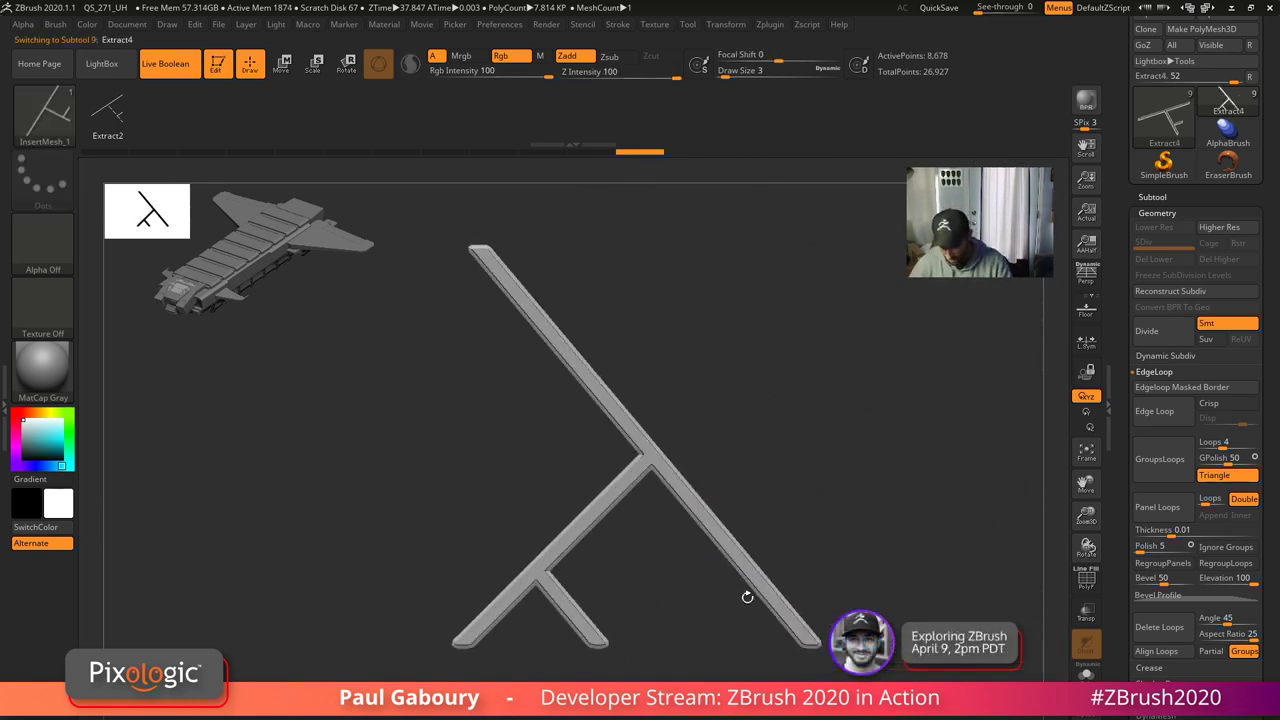
left_click(747, 597, "alt")
left_click(747, 597, "alt")
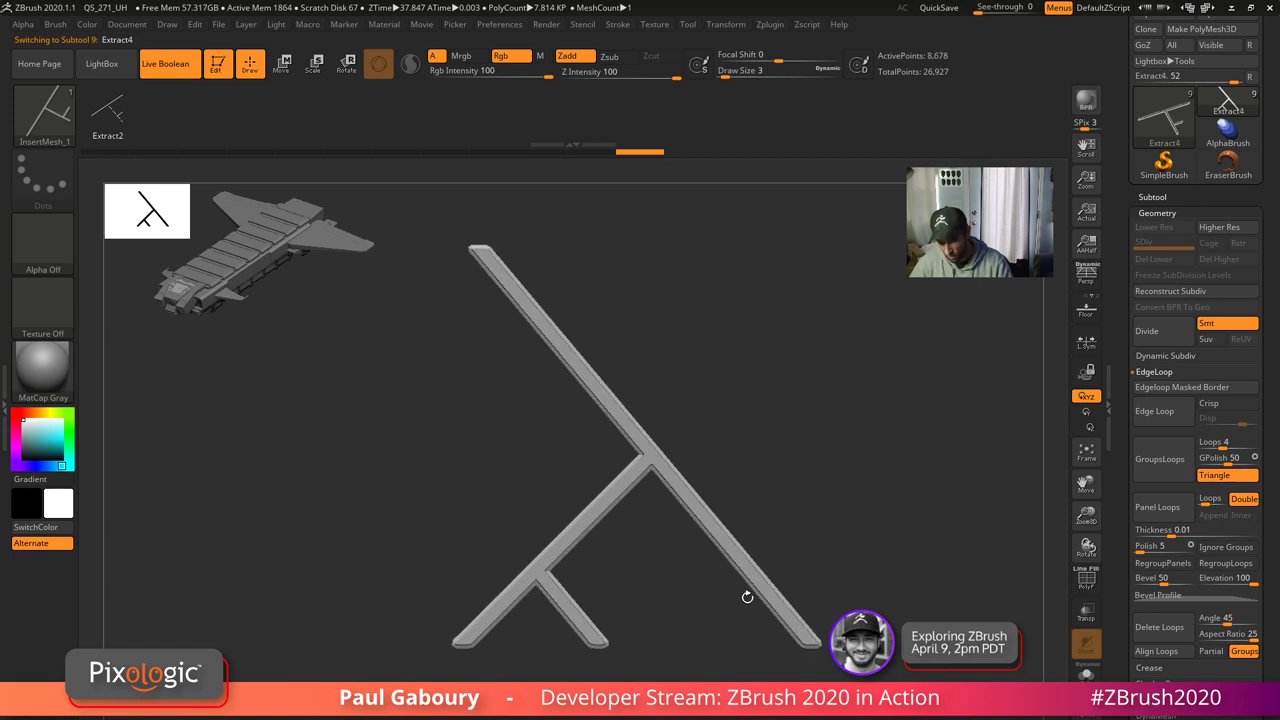
left_click(747, 597, "alt")
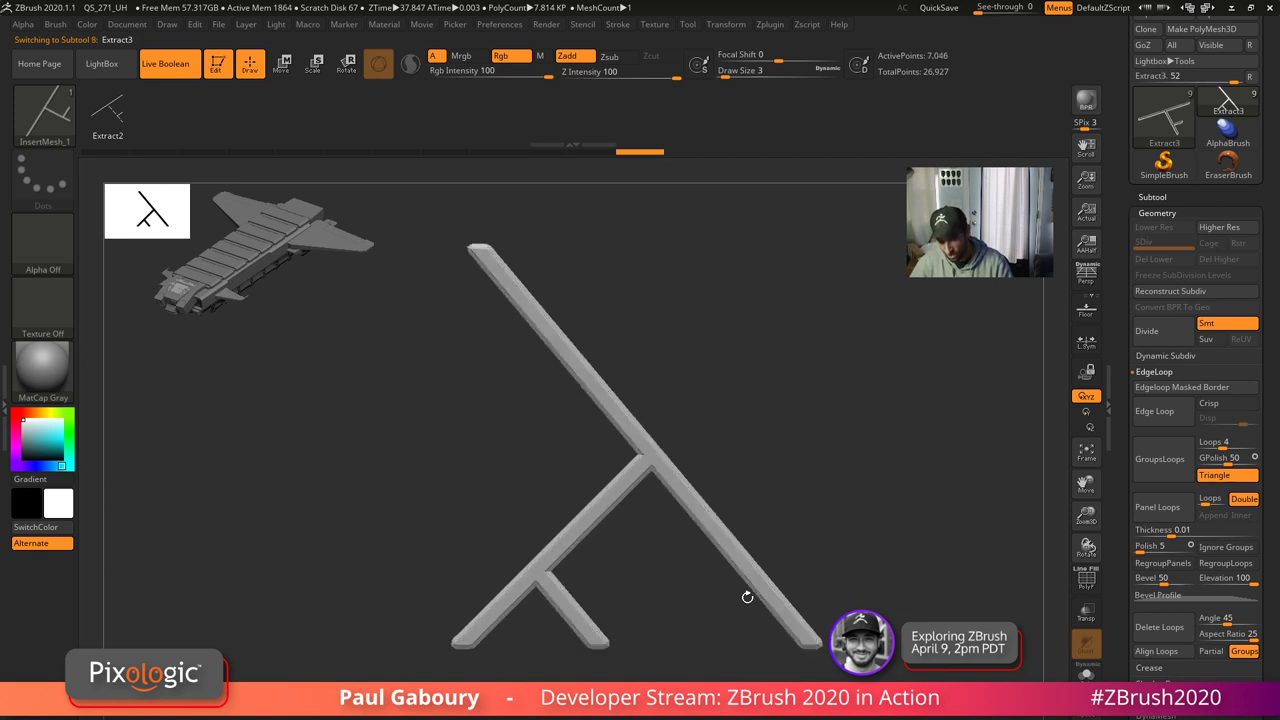
- Make the Extract3 and Extract4 subtools visible and select Extract3 as the active one
left_click(1153, 197)
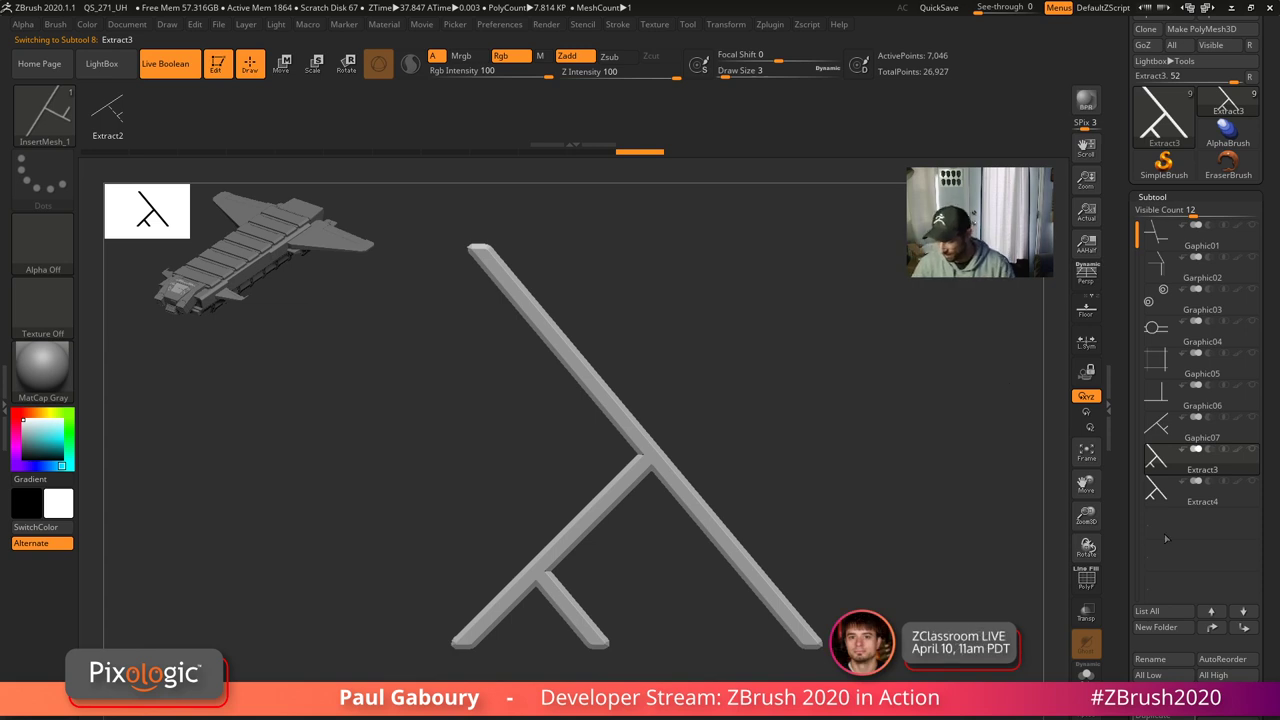
left_click(1253, 450)
left_click(1255, 484)
left_click_drag(954, 611, 884, 598)
left_click(802, 628, "alt")
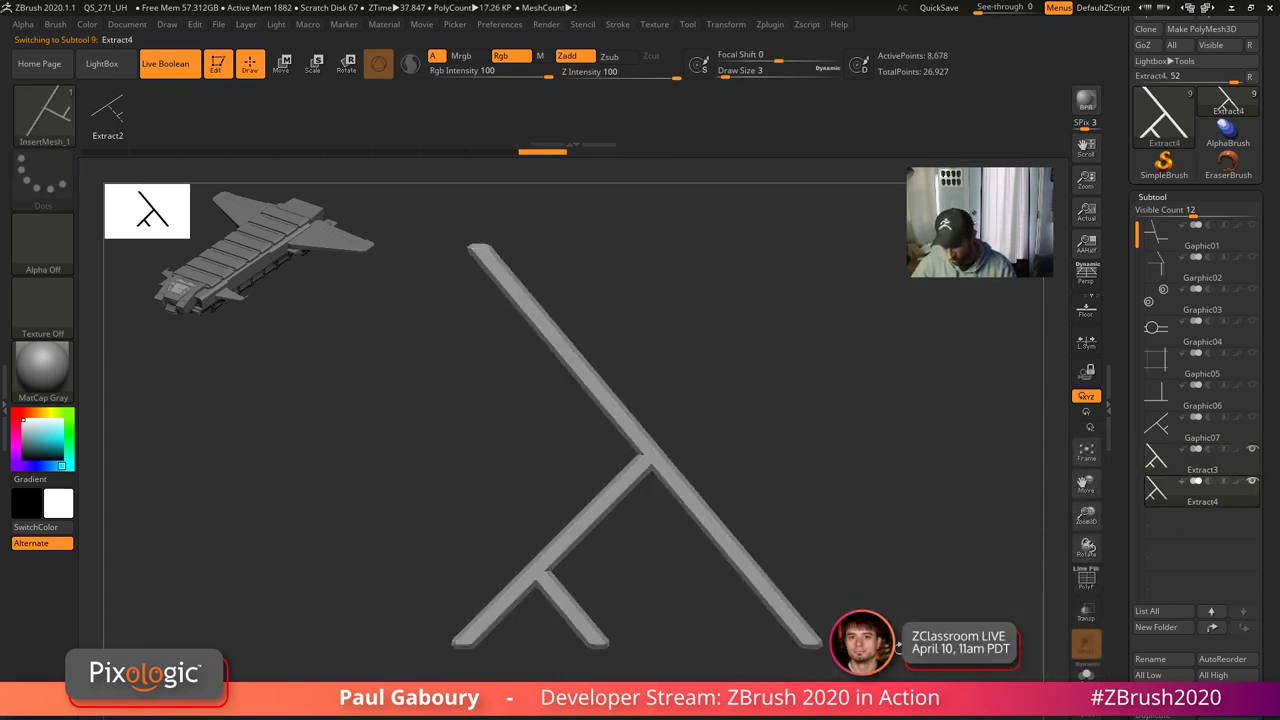
left_click(1163, 464)
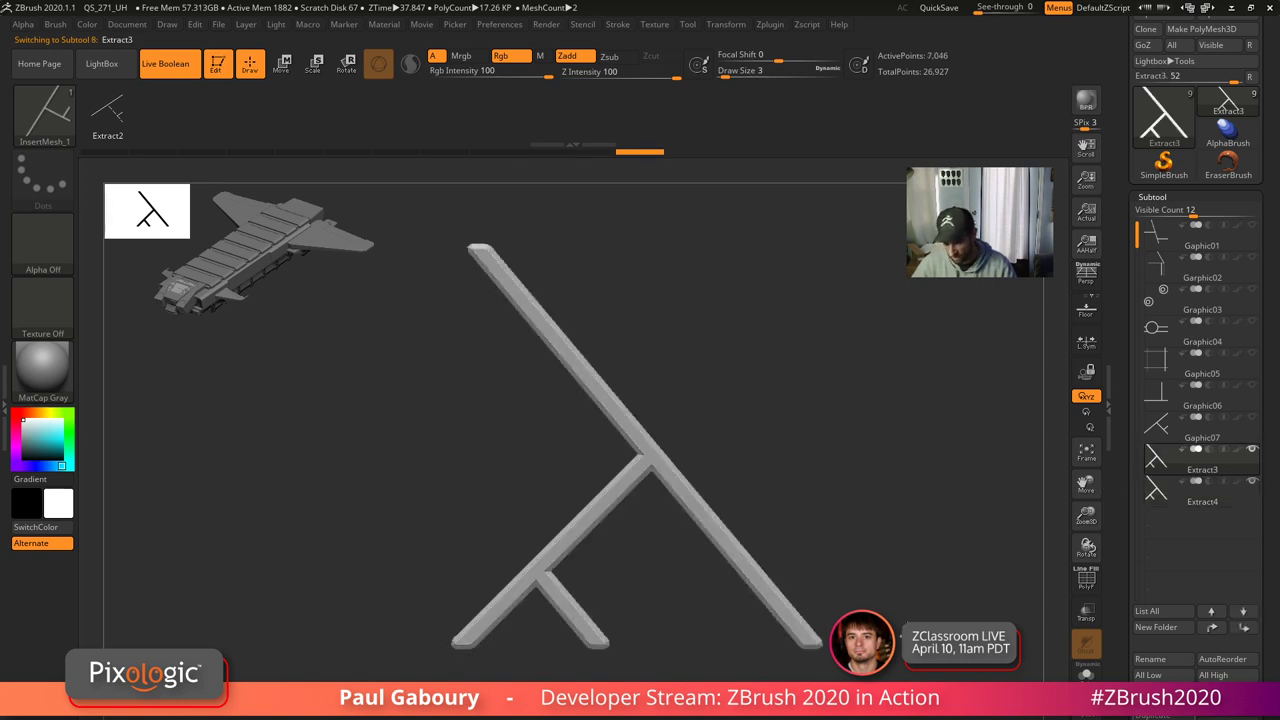
- Create a new InsertMultiMesh brush from all the subtools of the current tool
left_click_drag(890, 645, 890, 621, "alt")
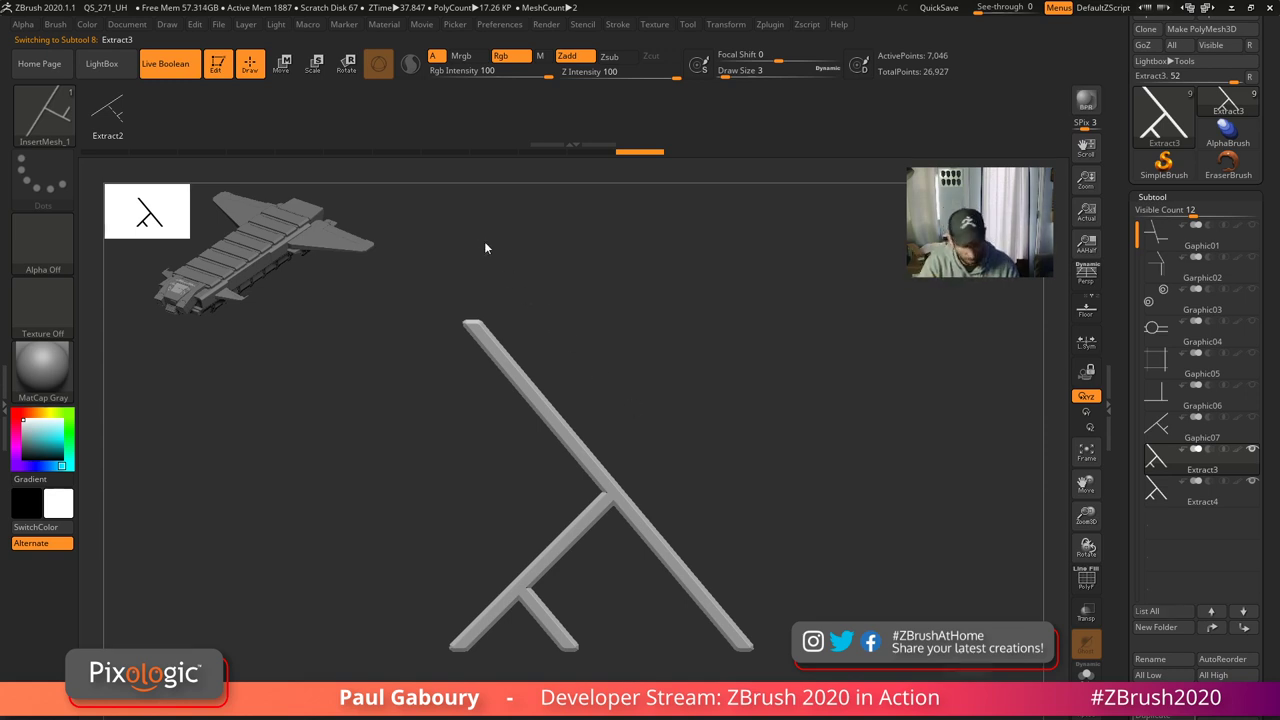
key("b")
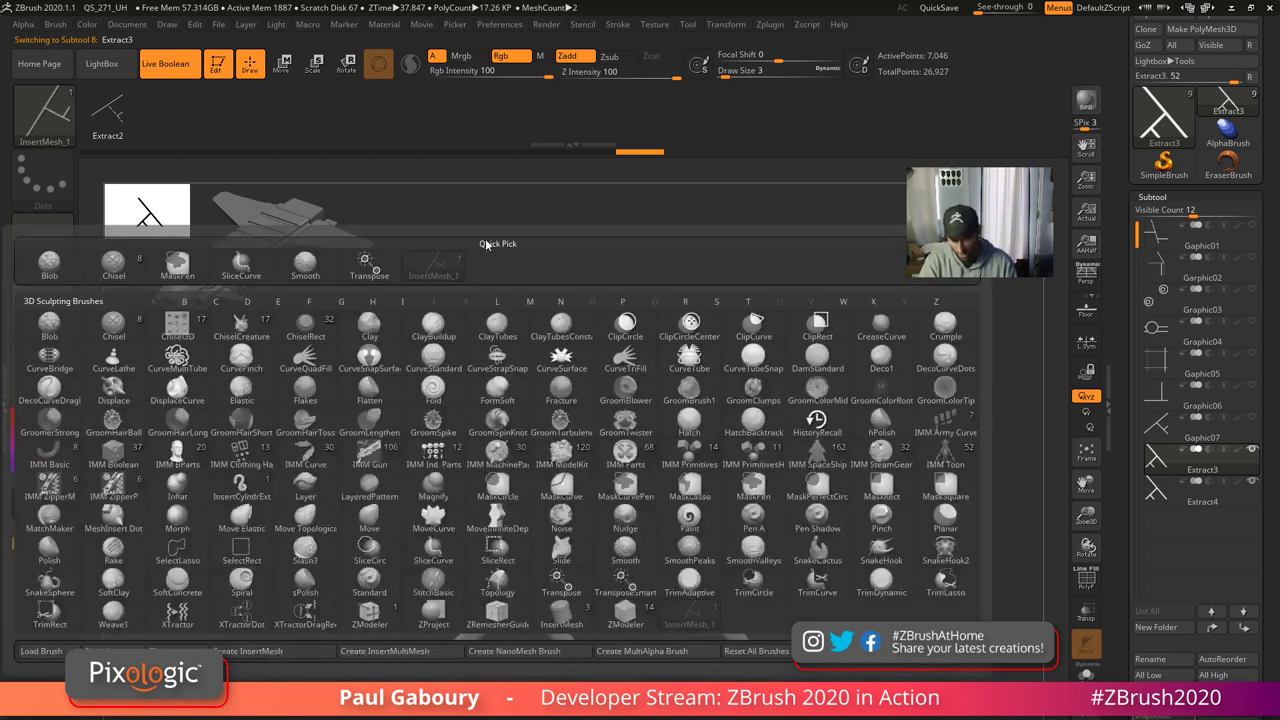
left_click(406, 658)
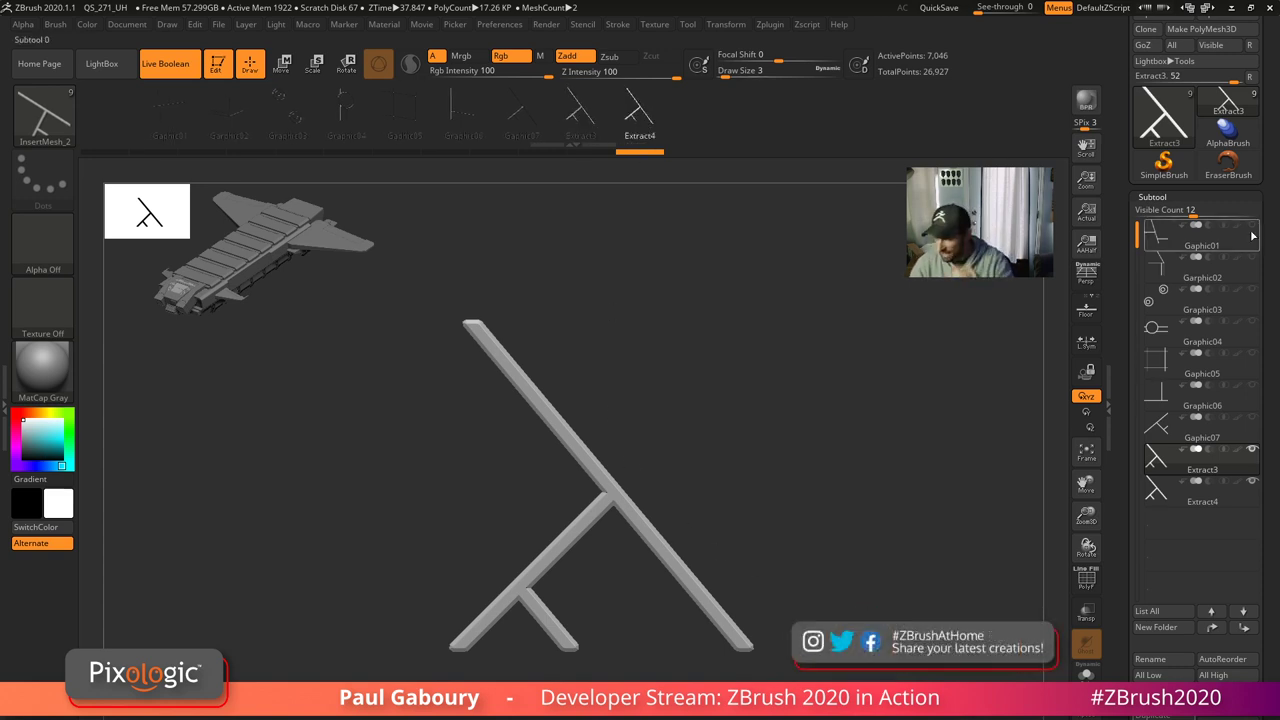
- Switch to the spaceship tool with the wing sub subtool active and bring the wing's upper surface into close view
left_click_drag(1272, 219, 1272, 275)
scroll(1273, 275, "up", 1)
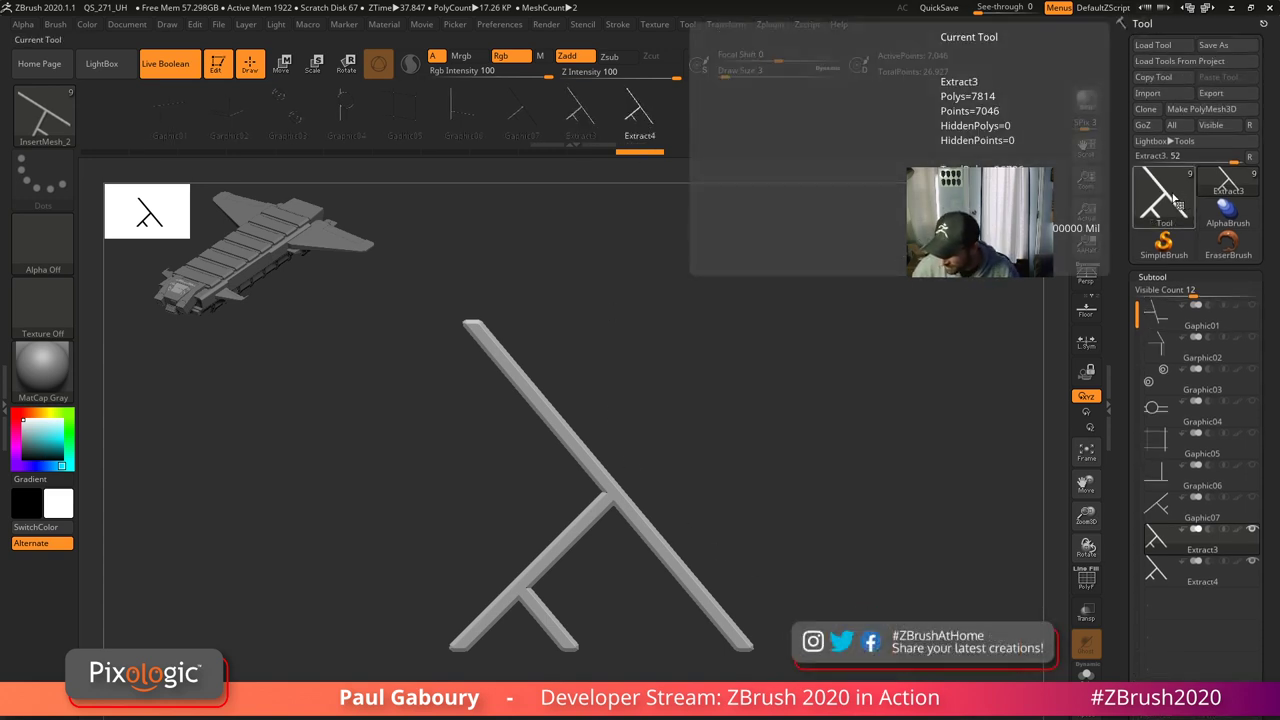
left_click(1164, 198)
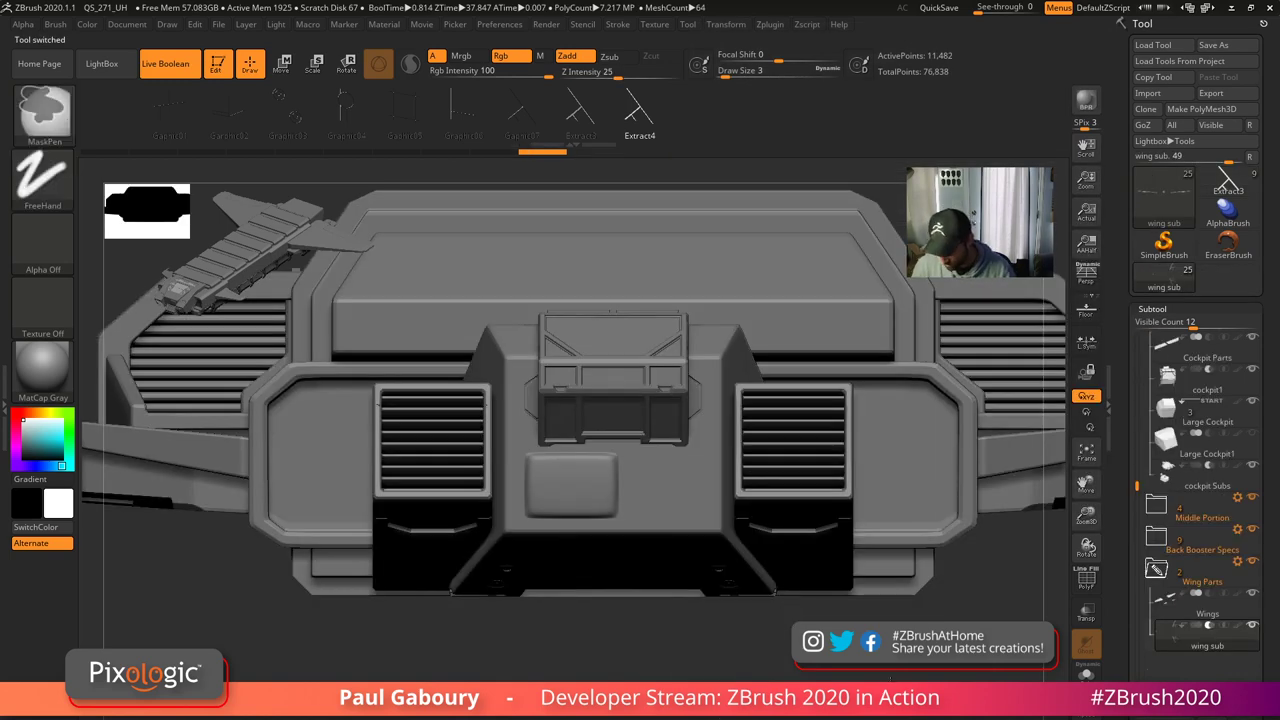
mouse_move(786, 640)
right_mouse_down("ctrl")
mouse_move(694, 600)
mouse_move(691, 662)
right_mouse_up("ctrl")
left_click_drag(690, 661, 753, 575)
left_click_drag(730, 640, 700, 531)
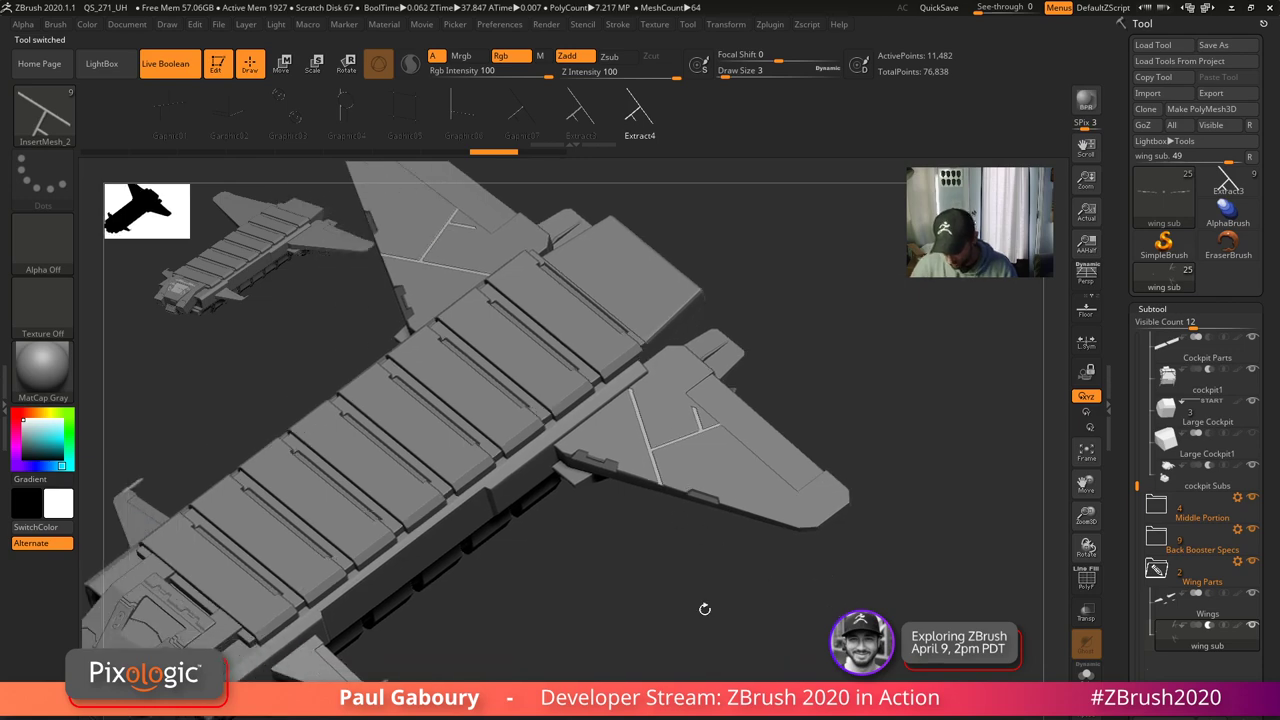
left_click_drag(704, 609, 719, 642)
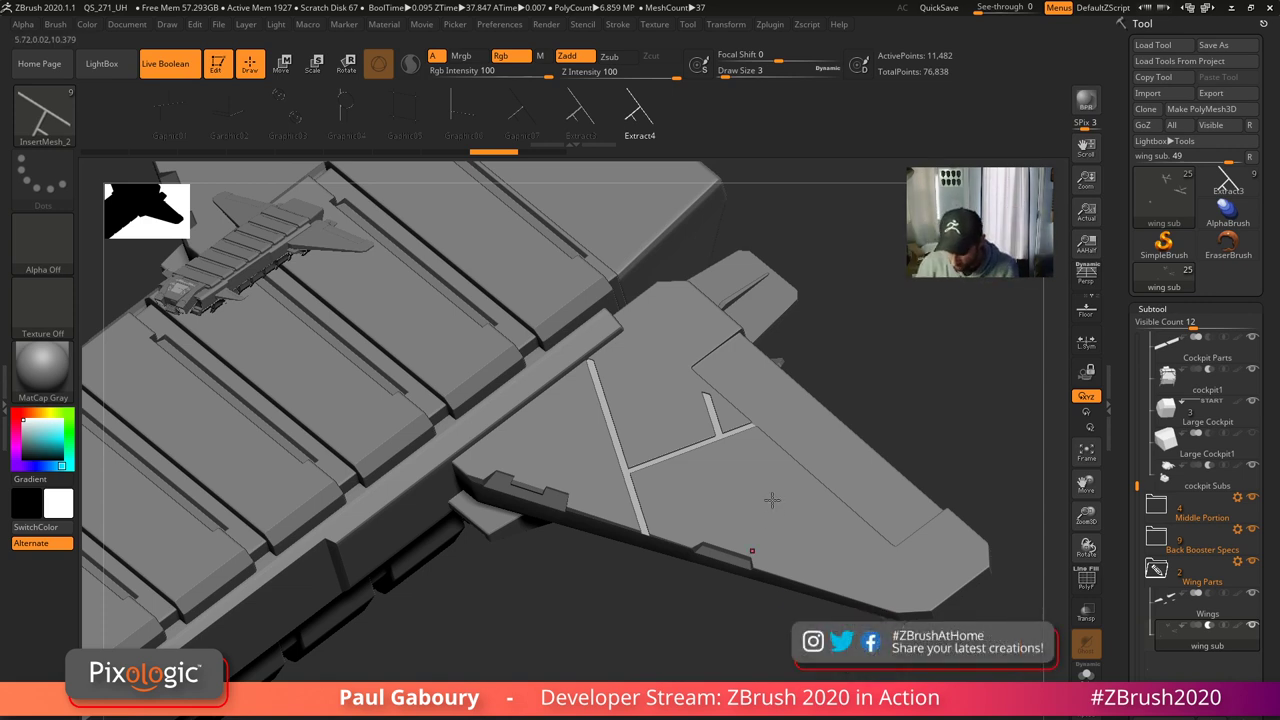
- Insert the branching Extract4 strip across the outer part of the wing toward its tip and inspect the resulting cut
left_click(55, 24)
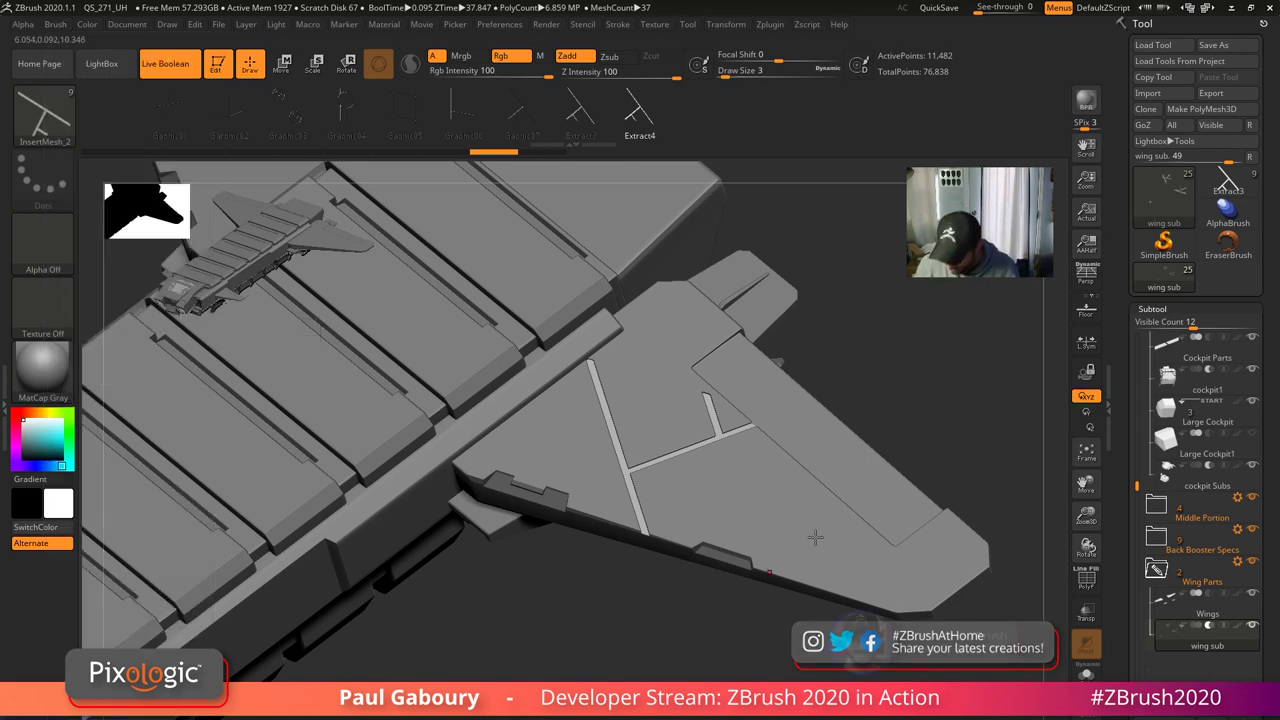
left_click_drag(806, 535, 894, 623)
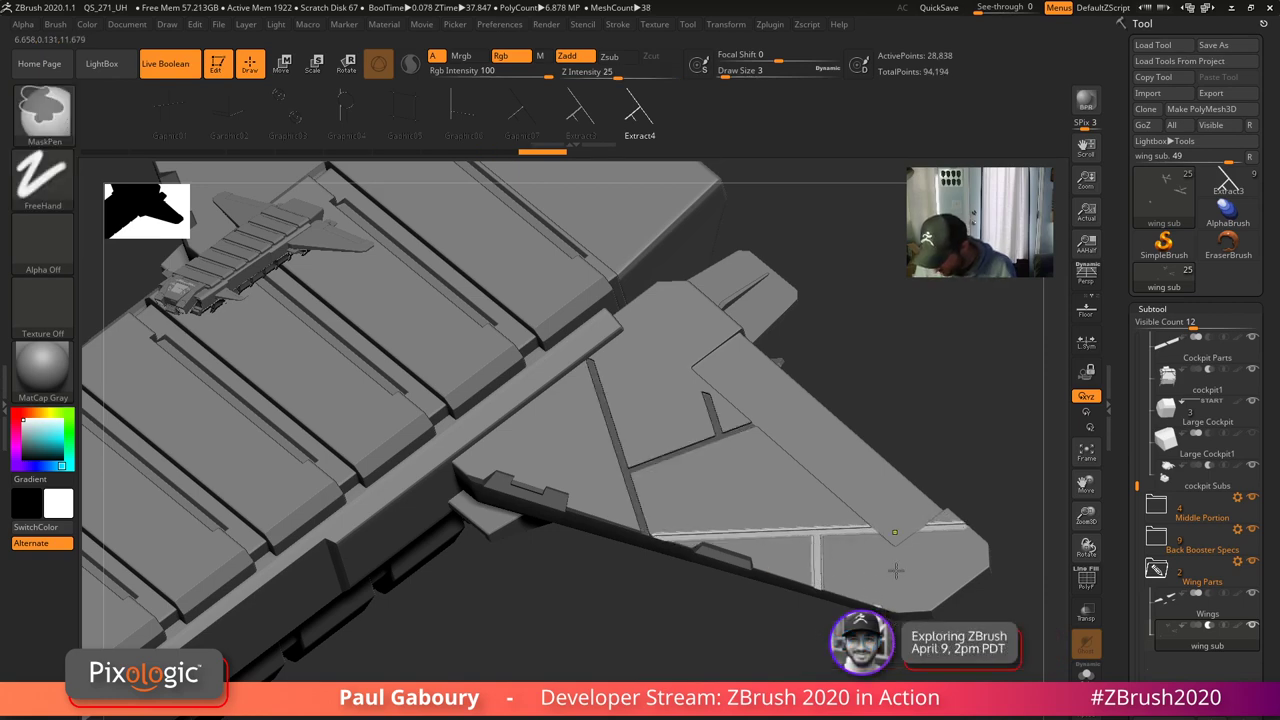
right_click_drag(894, 610, 777, 628, "ctrl")
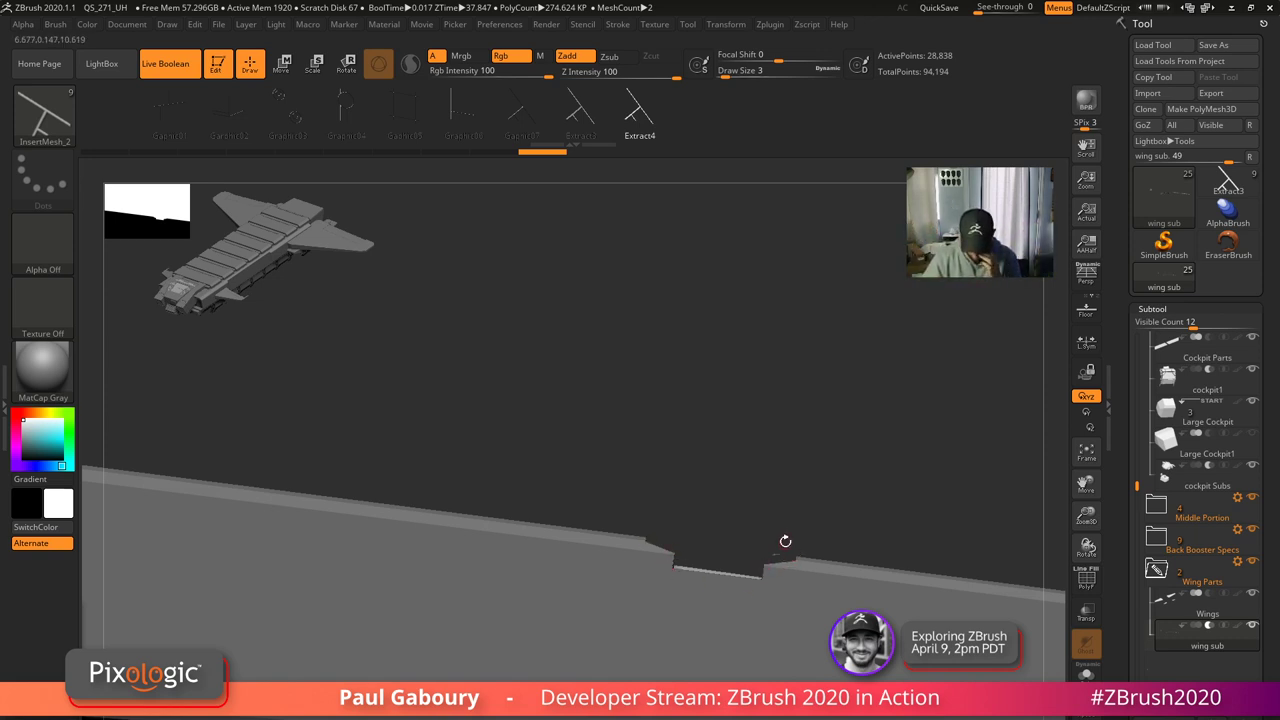
right_click_drag(832, 525, 808, 637, "ctrl")
left_click_drag(808, 636, 719, 658)
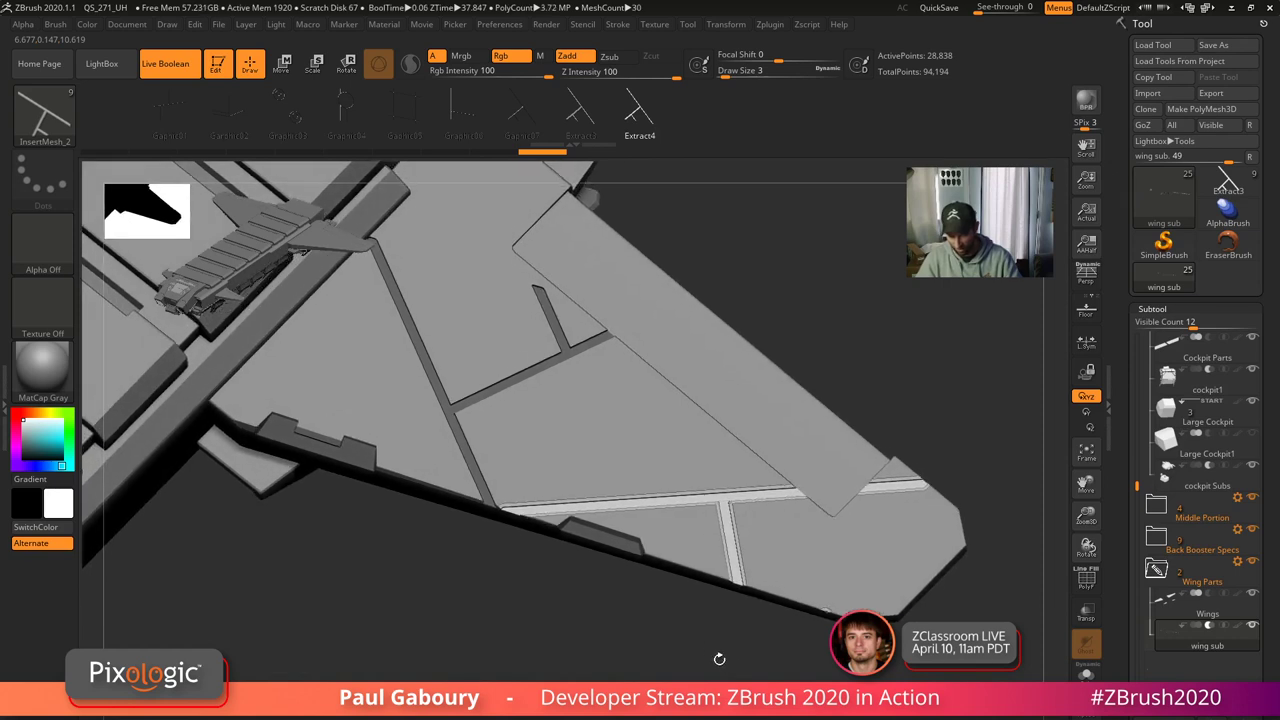
- Choose the Extract3 mesh in the InsertMultiMesh brush and set the brush's Imbed depth to 0
left_click(580, 116)
left_click(56, 25)
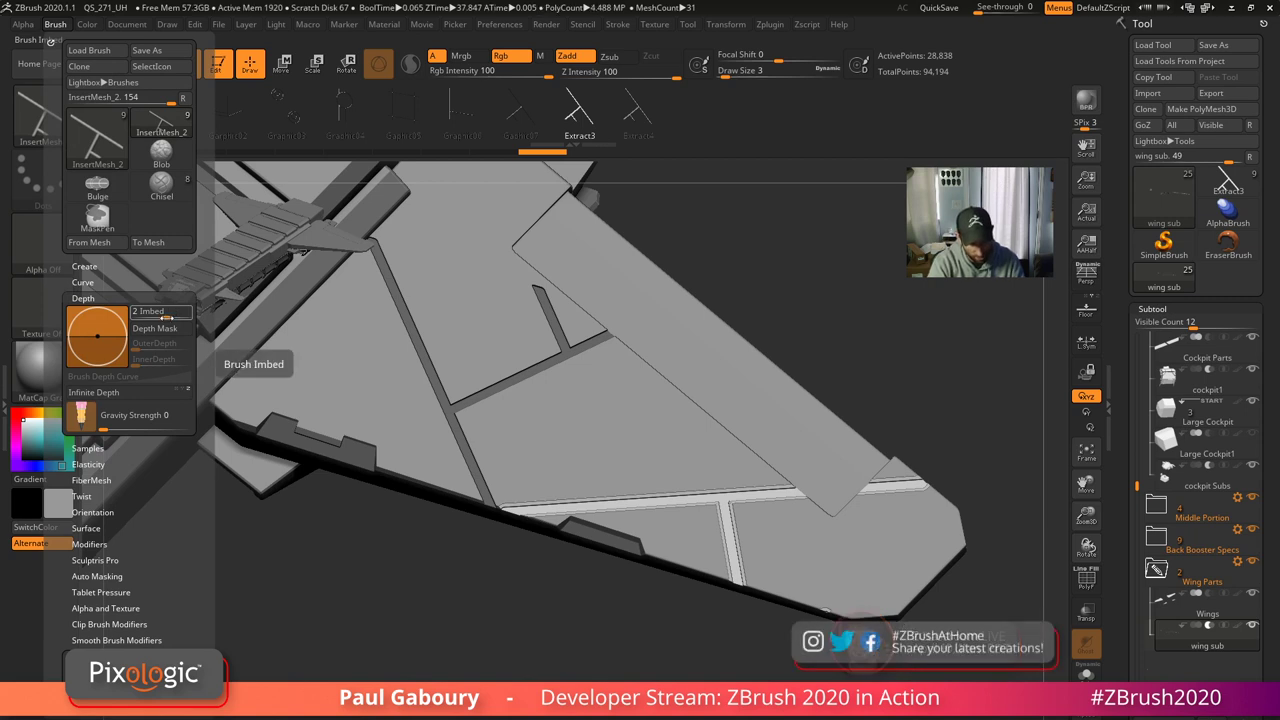
left_click(168, 316)
type("0")
key("Return")
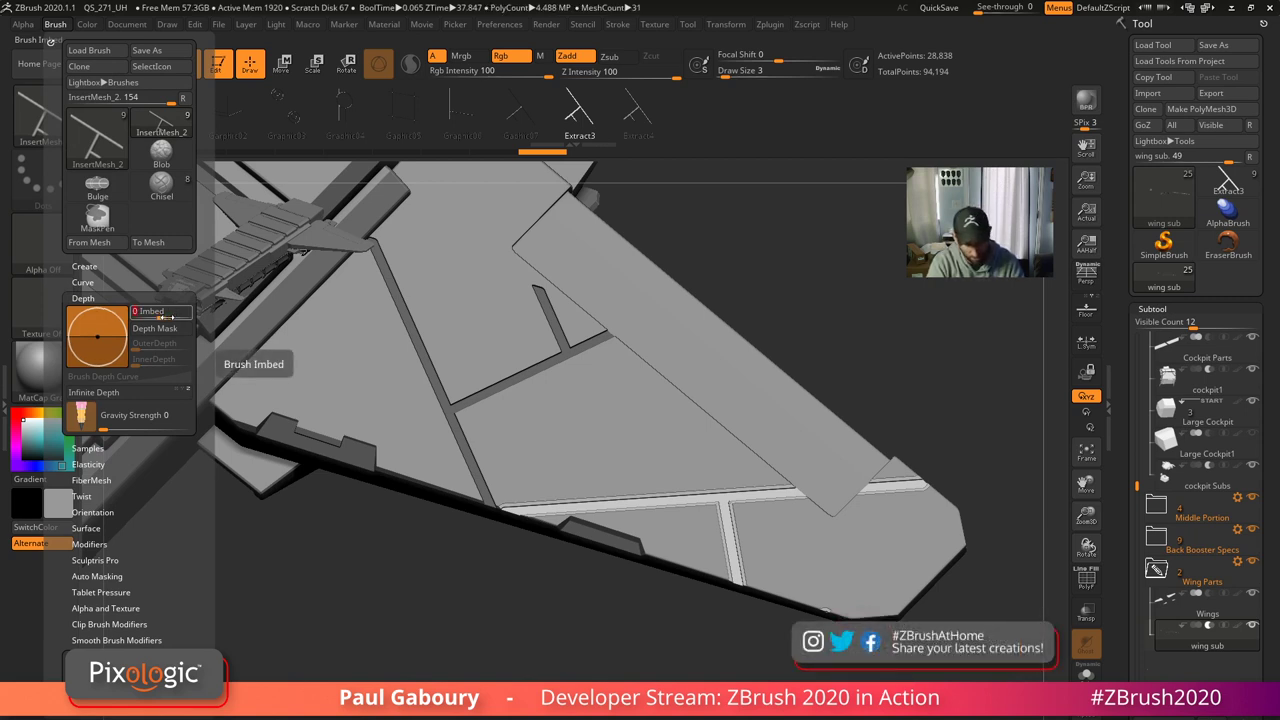
- Insert the branching Extract3 strip across the wing tip, inspect its cut, and clear the mask from the remaining geometry
left_click_drag(885, 592, 932, 498)
mouse_move(868, 530)
right_mouse_down()
mouse_move(872, 515)
mouse_move(888, 555)
mouse_move(734, 491)
mouse_move(748, 440)
mouse_move(760, 530)
mouse_move(723, 610)
right_mouse_up()
left_click_drag(723, 609, 695, 545)
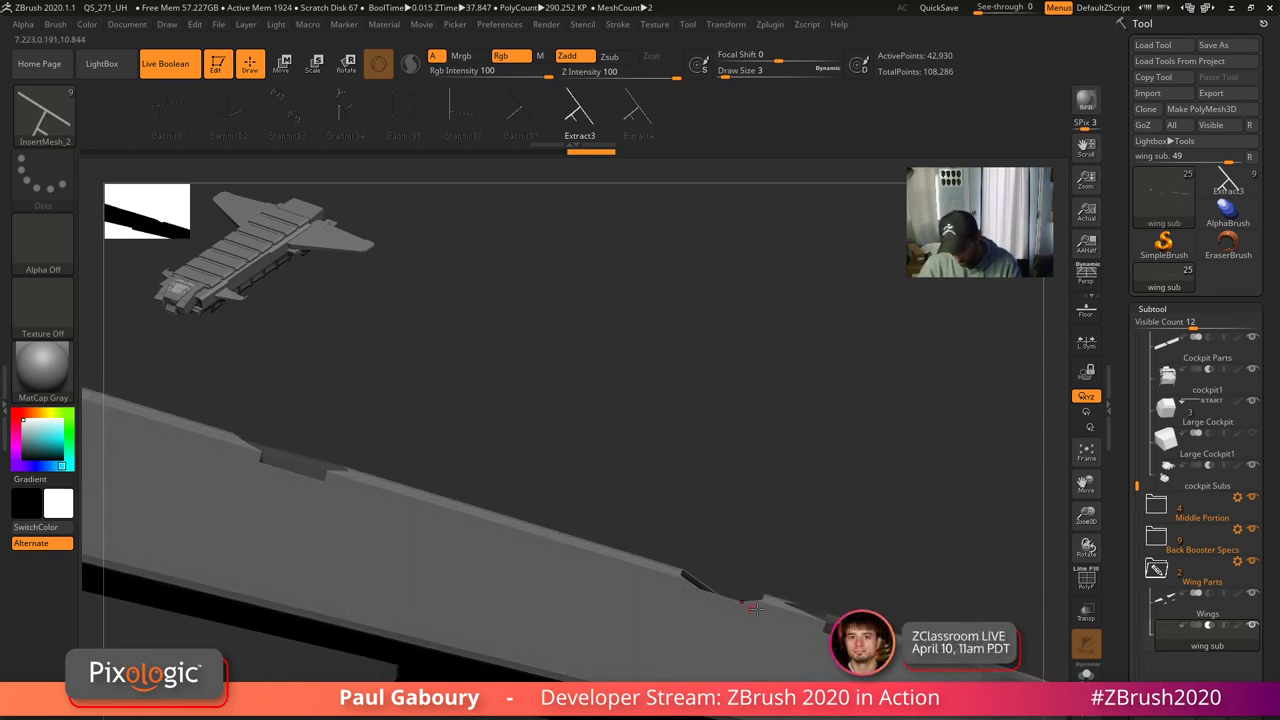
right_click_drag(361, 488, 311, 459)
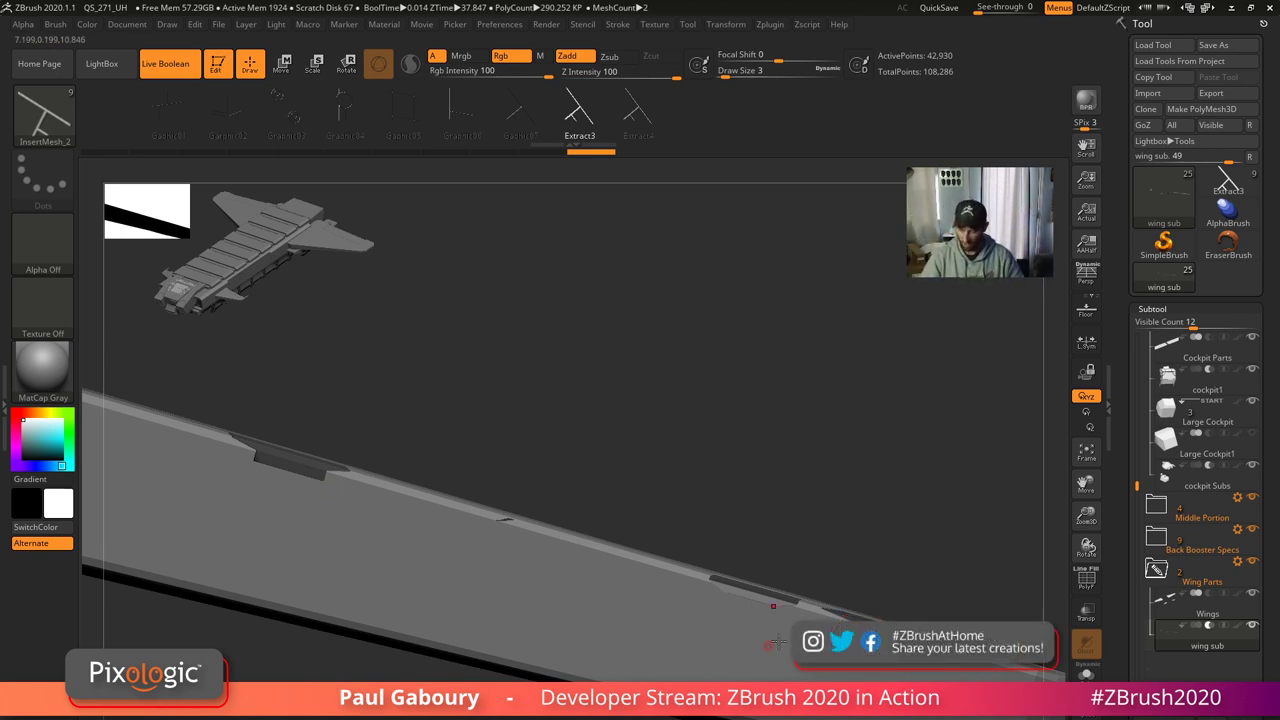
mouse_move(865, 520)
right_mouse_down("ctrl")
mouse_move(640, 437)
mouse_move(766, 511)
mouse_move(738, 627)
mouse_move(760, 695)
mouse_move(895, 676)
mouse_move(748, 626)
mouse_move(730, 605)
right_mouse_up("ctrl")
right_click_drag(816, 611, 966, 606, "alt")
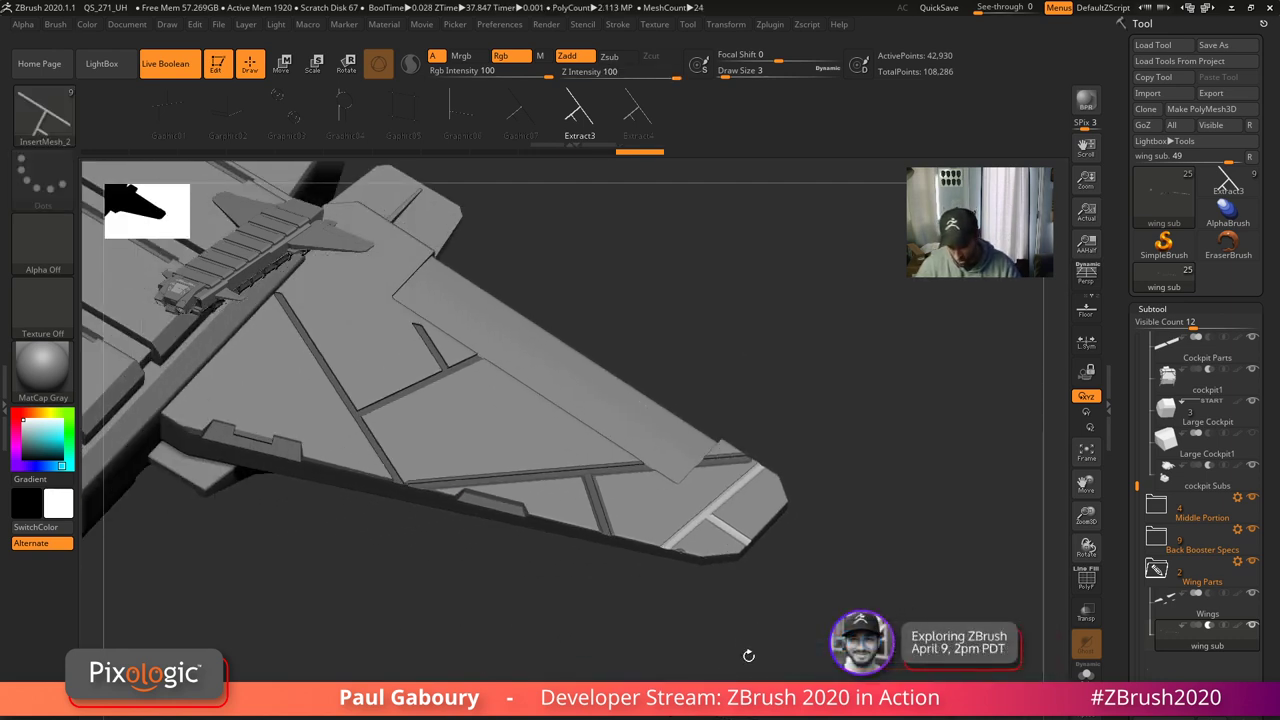
left_click_drag(748, 656, 772, 677, "ctrl")
right_click_drag(774, 652, 863, 644, "alt")
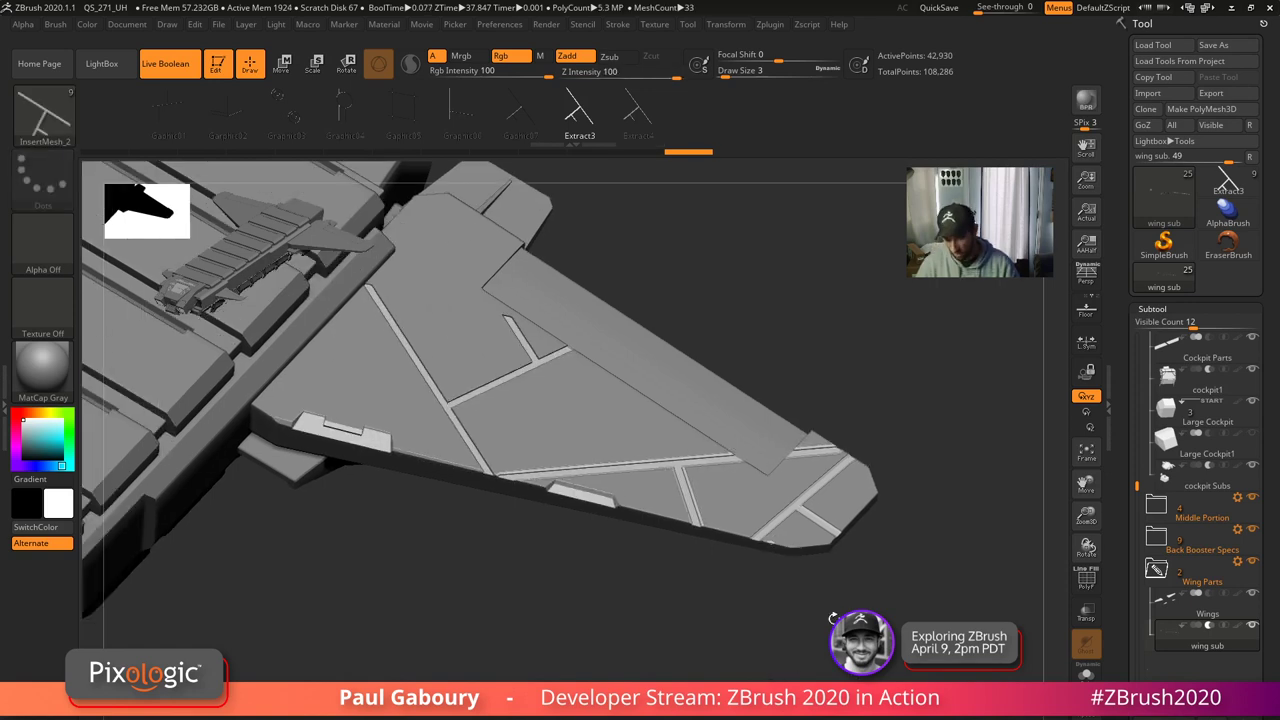
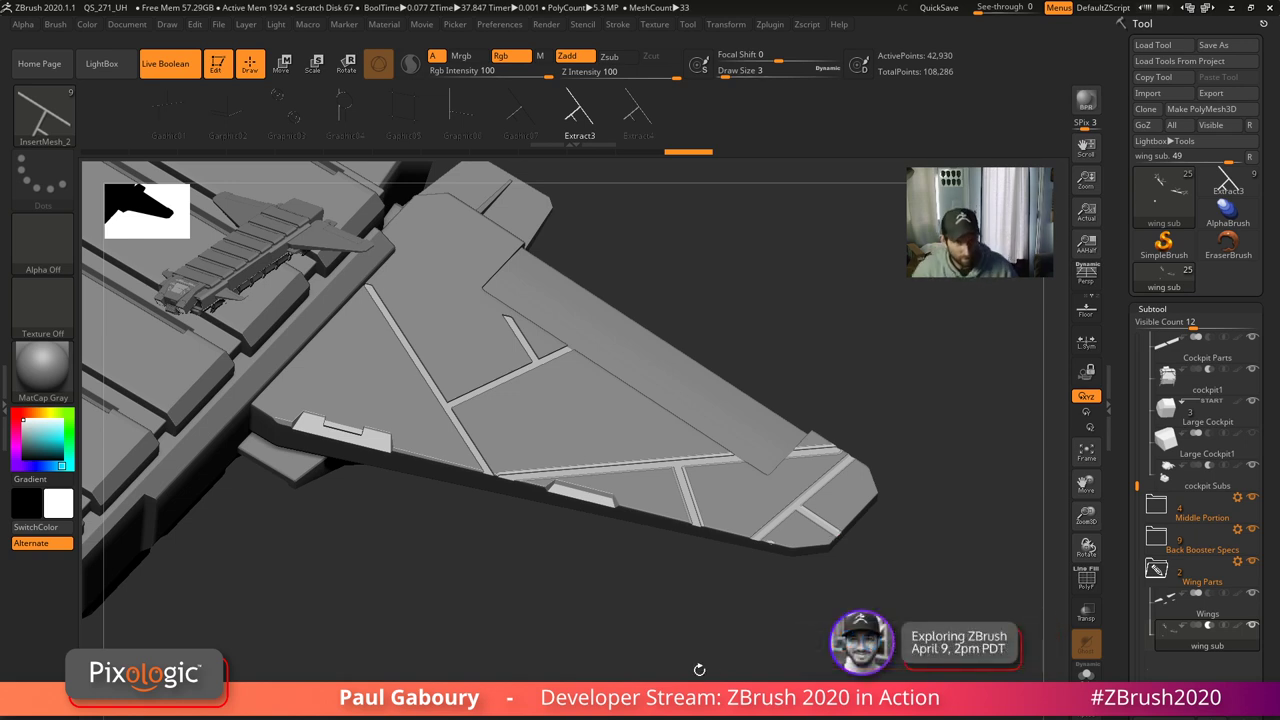
- Undo the recent strip insertions on the wing, back to the single branching strip near its root
key("ctrl")
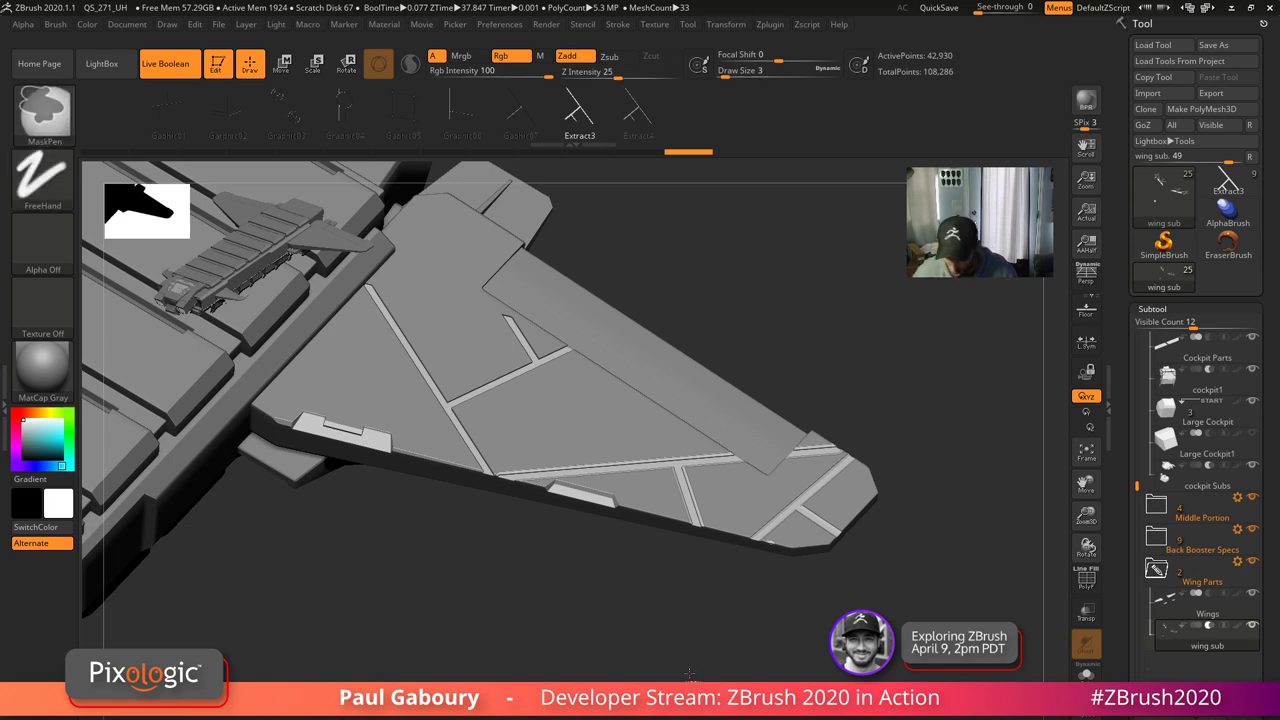
key("ctrl+z")
key("ctrl+z")
key("ctrl+z")
key("ctrl+z")
key("ctrl+z")
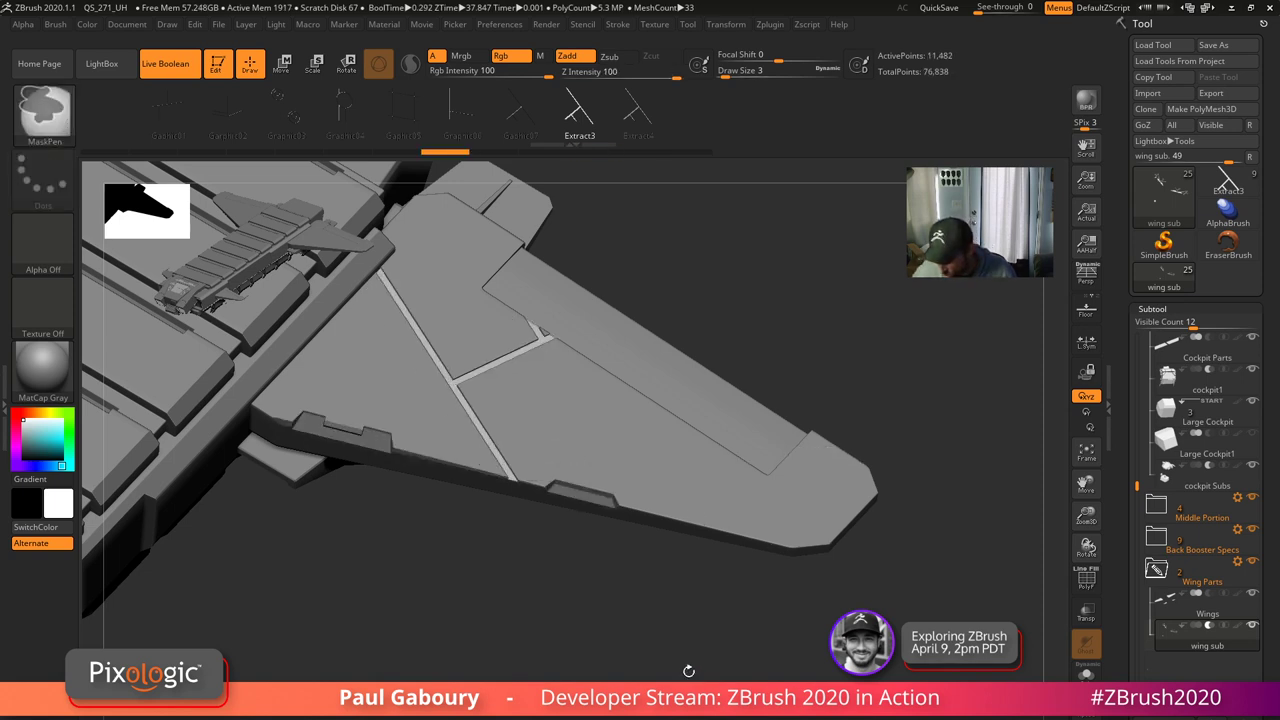
- Switch to the Extract3 tool, draw its polyframe, and frame the whole strip in view
left_click(1228, 184)
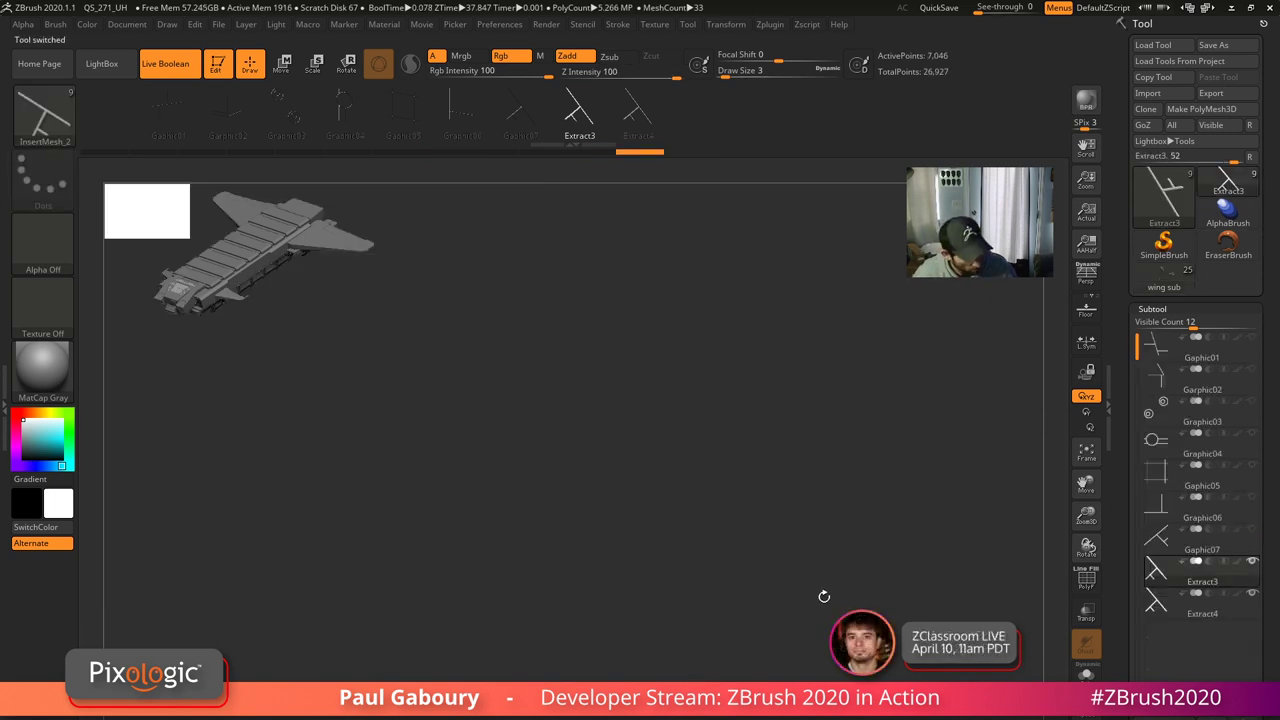
left_click_drag(831, 609, 750, 655)
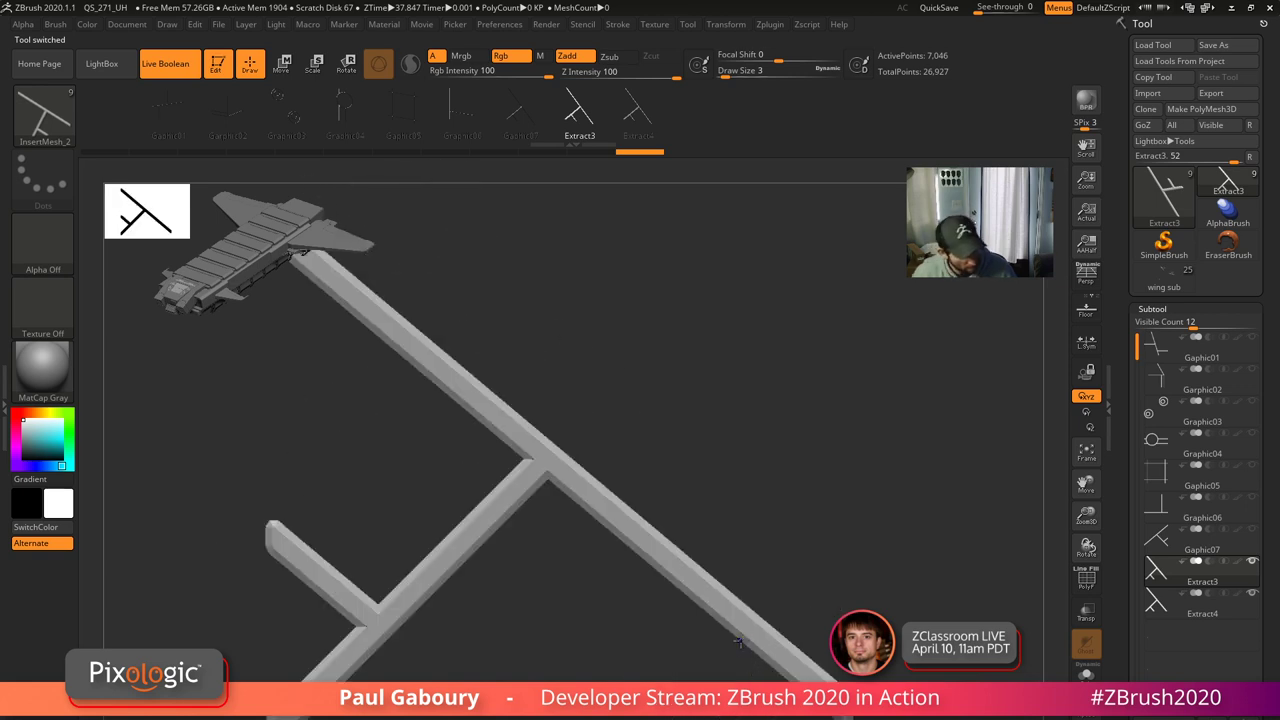
key("shift+f")
mouse_move(708, 677)
right_mouse_down("alt")
mouse_move(788, 643)
mouse_move(748, 637)
mouse_move(751, 550)
mouse_move(540, 376)
right_mouse_up("alt")
right_click_drag(807, 630, 745, 705, "ctrl")
right_click_drag(672, 603, 774, 601, "ctrl")
- Make the flat Gaphic07 strip the active subtool and hide Extract3 and Extract4 to isolate it
key("Up")
left_click(1252, 593)
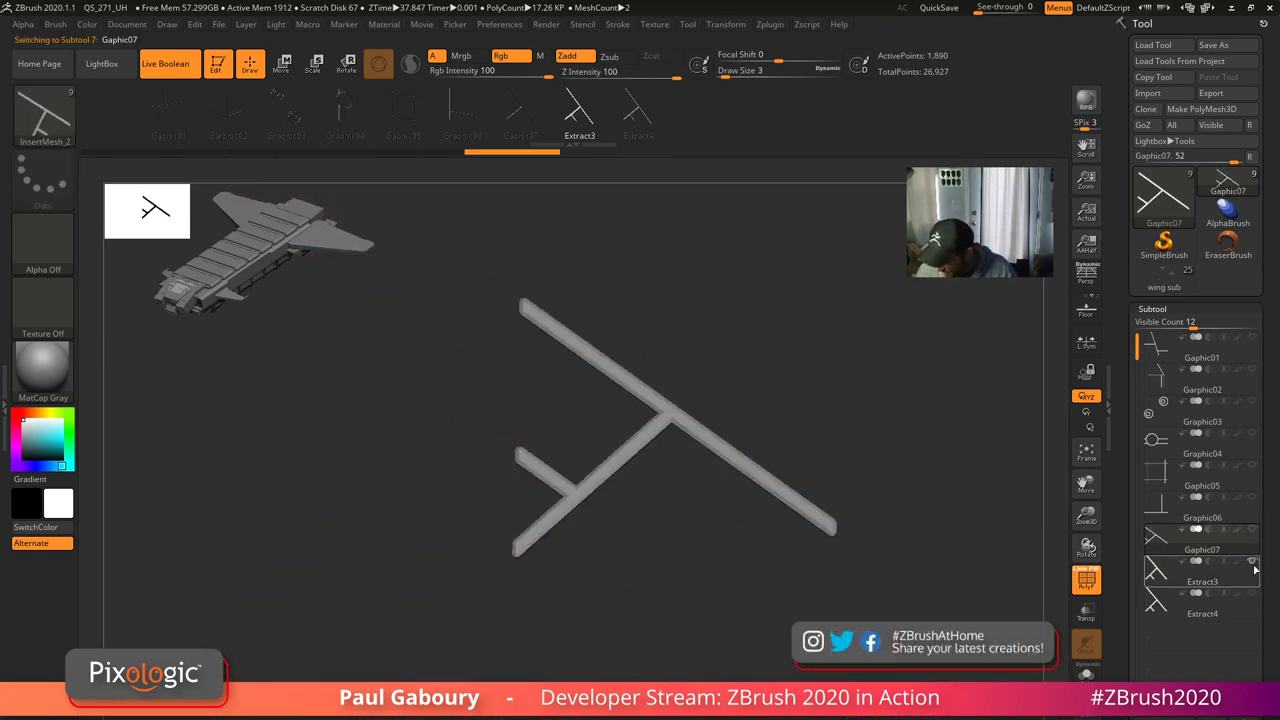
left_click(1252, 562)
right_click_drag(980, 636, 786, 646)
left_click_drag(786, 645, 758, 620)
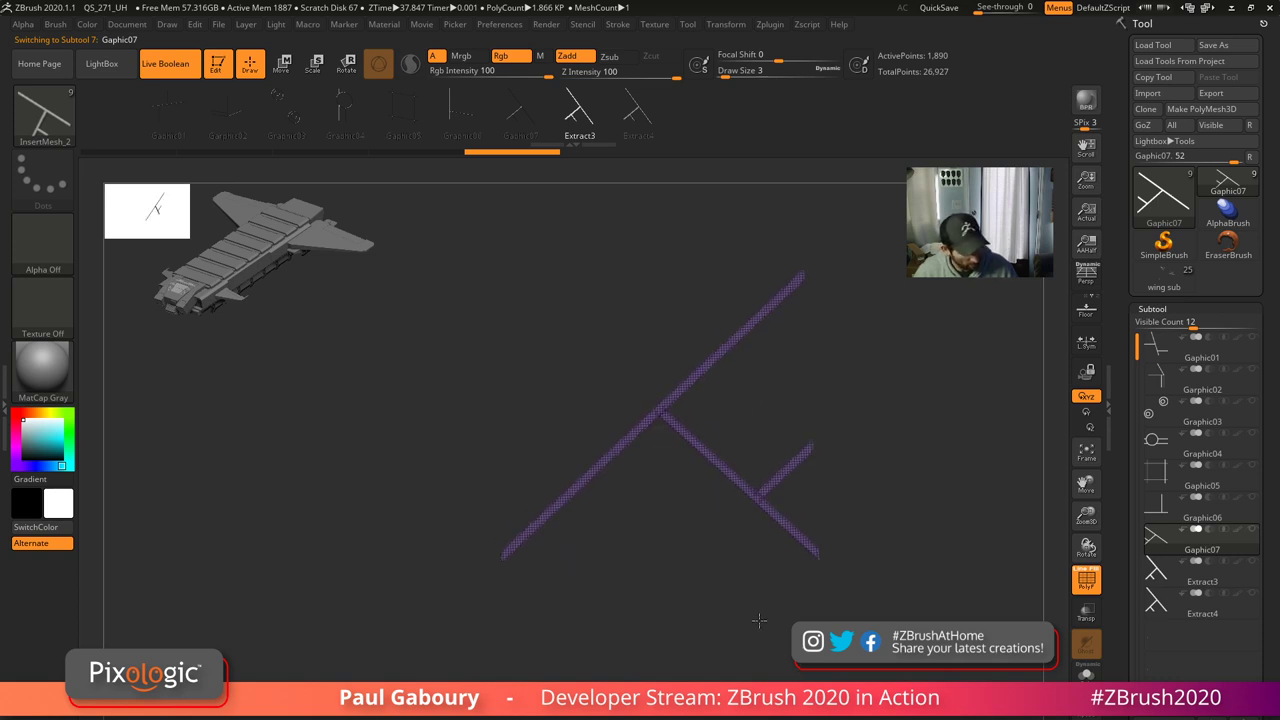
key("ctrl")
key("f")
mouse_move(703, 450)
right_mouse_down("ctrl")
mouse_move(836, 567)
mouse_move(750, 528)
right_mouse_up("ctrl")
right_click_drag(750, 528, 667, 531, "ctrl")
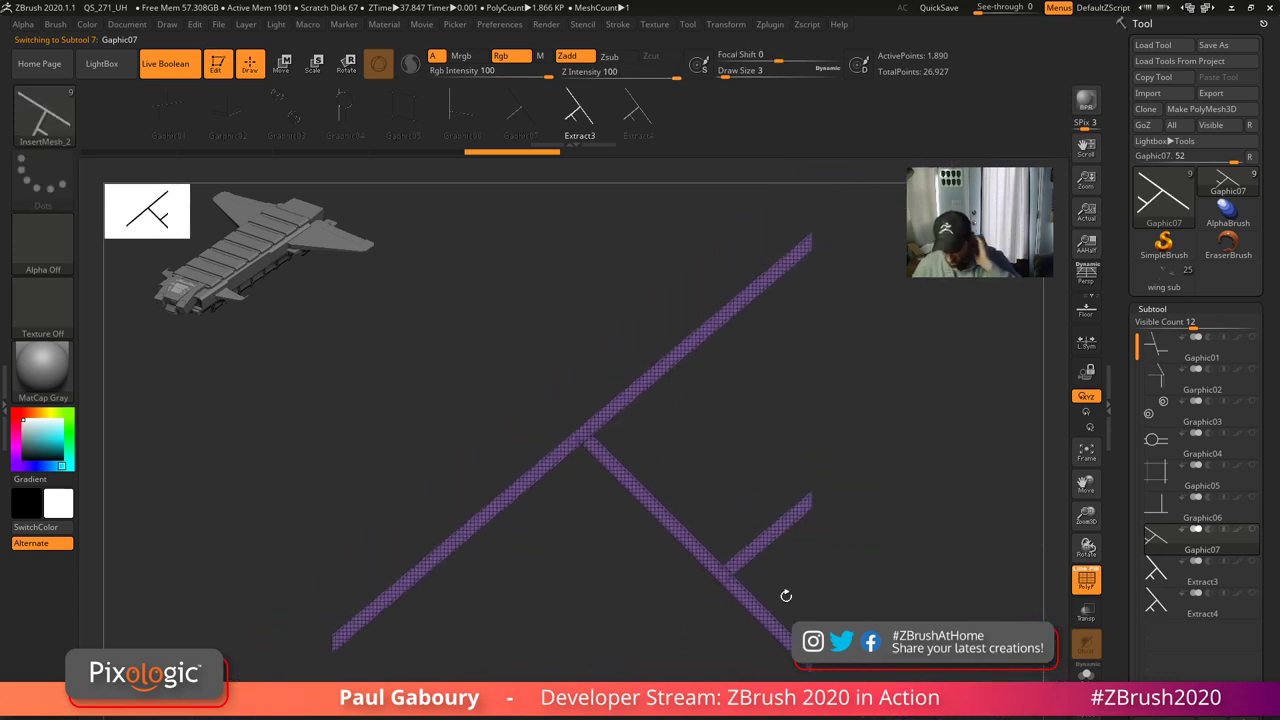
- Try ZRemeshing the Gaphic07 strip with the existing settings and undo the remesh
left_click(1152, 309)
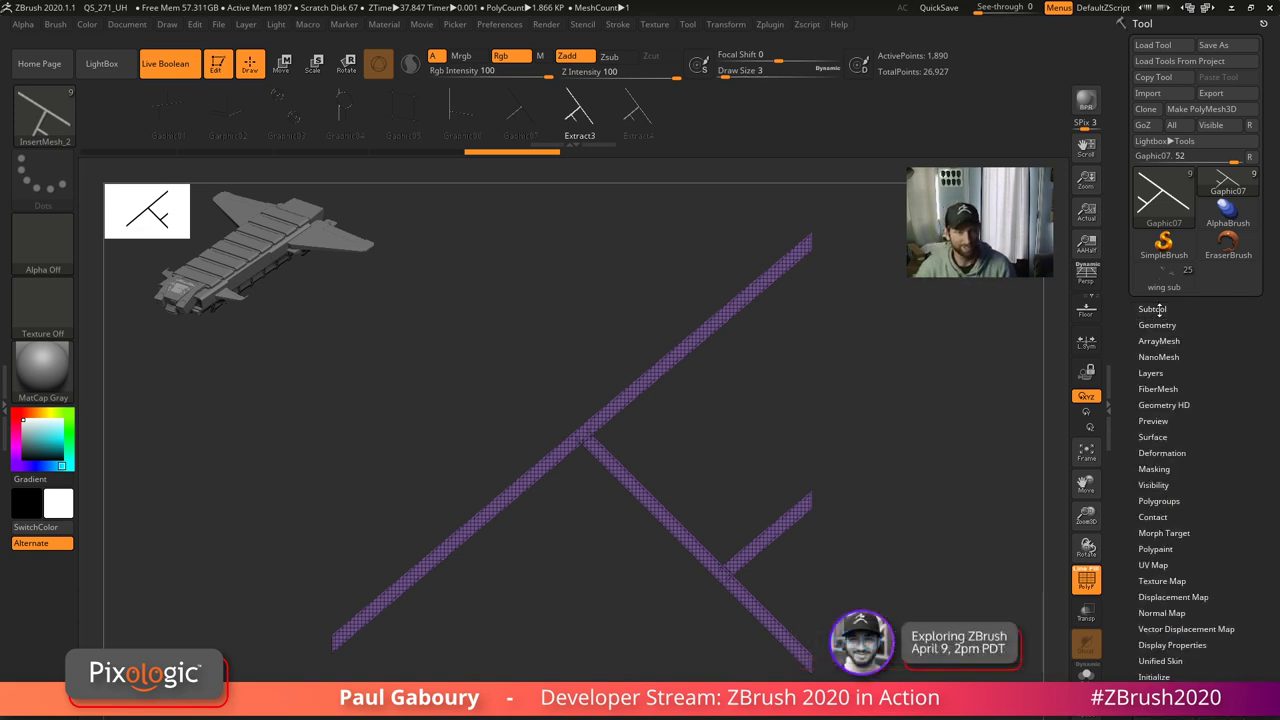
left_click(1157, 326)
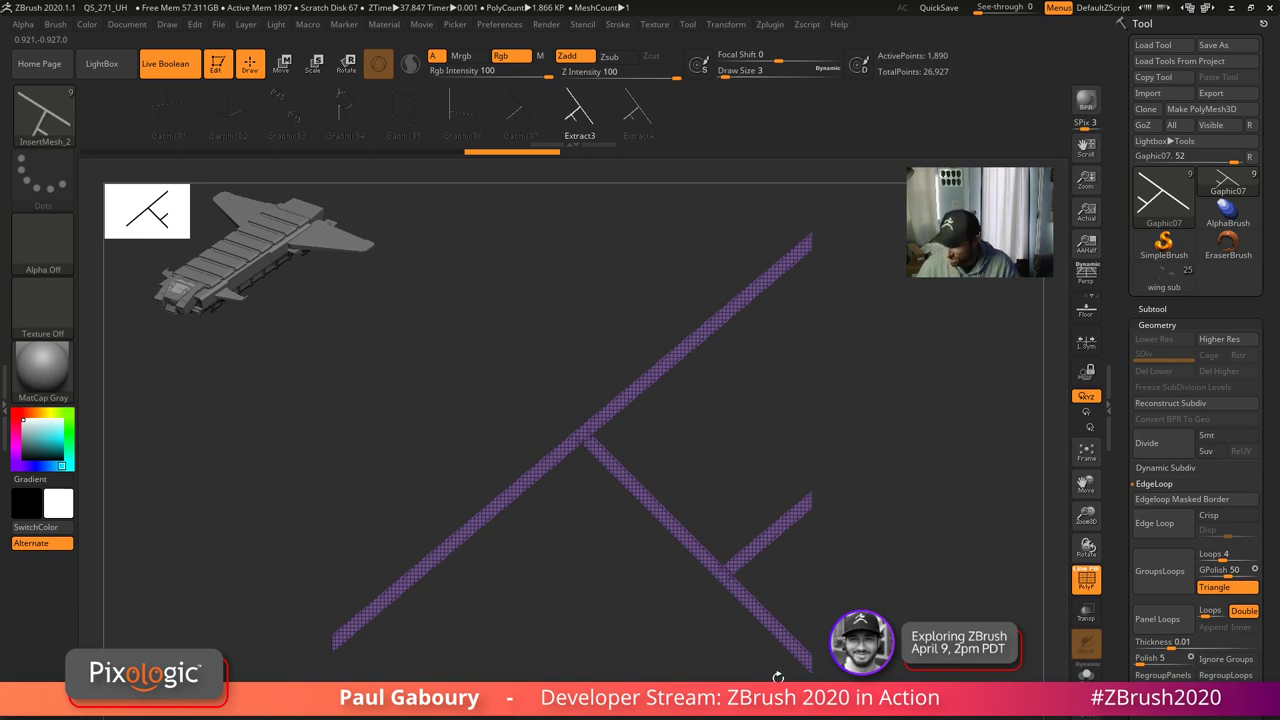
left_click(1160, 483)
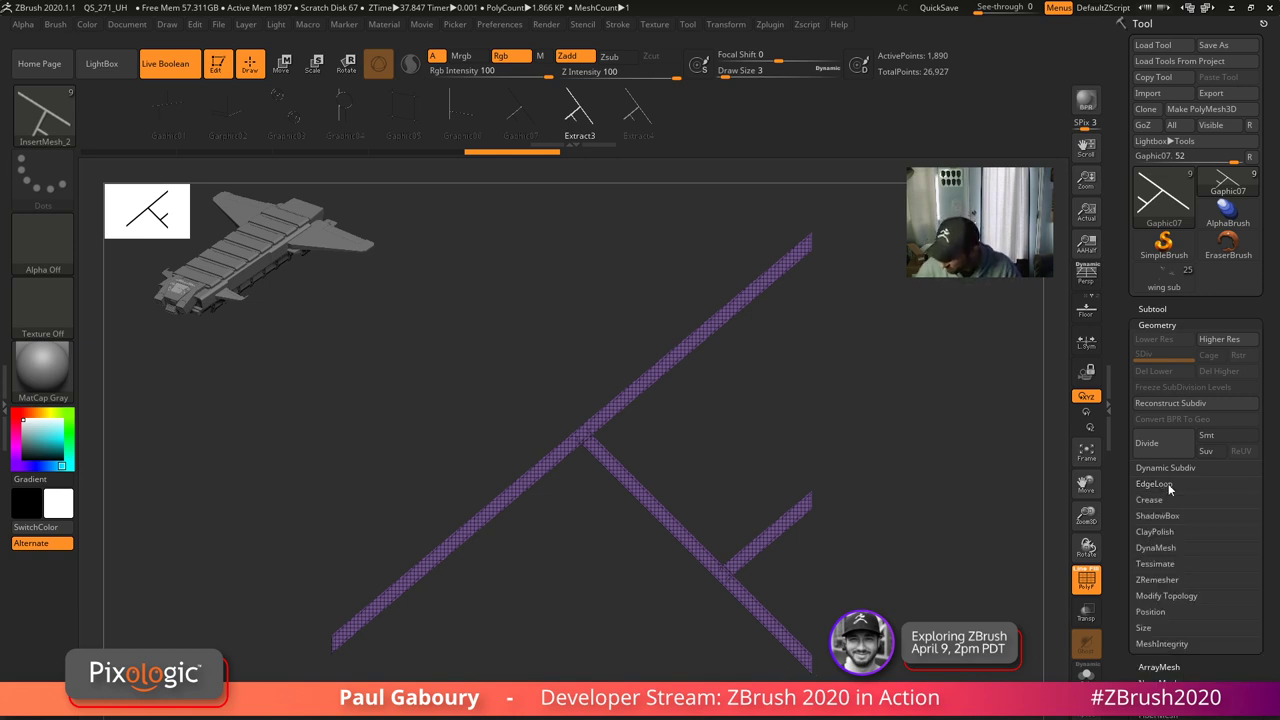
left_click(1160, 580)
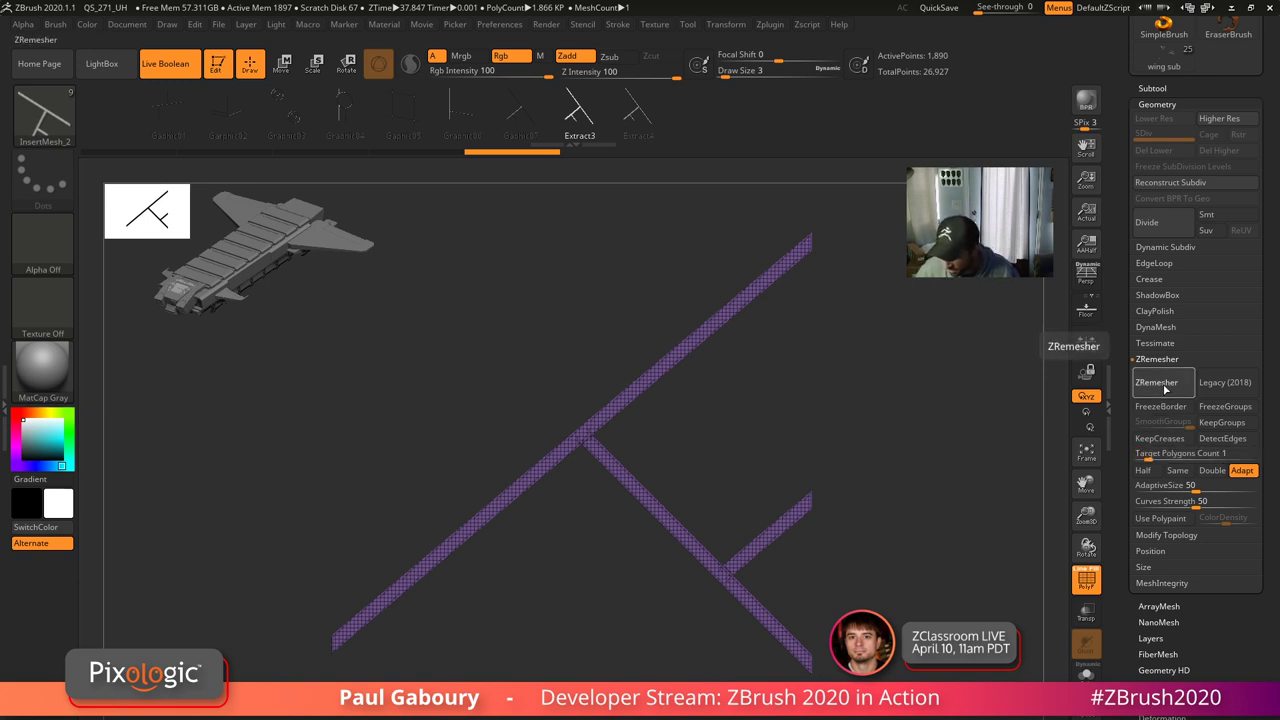
left_click(1158, 386)
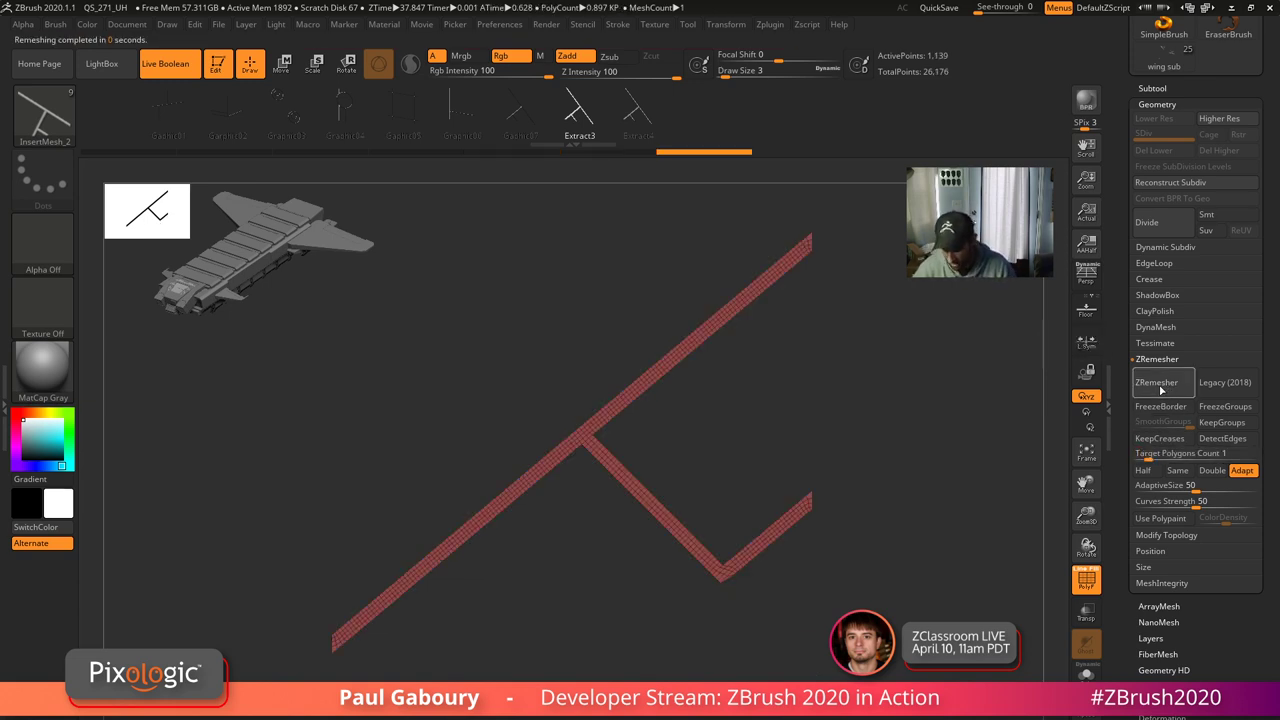
key("ctrl+z")
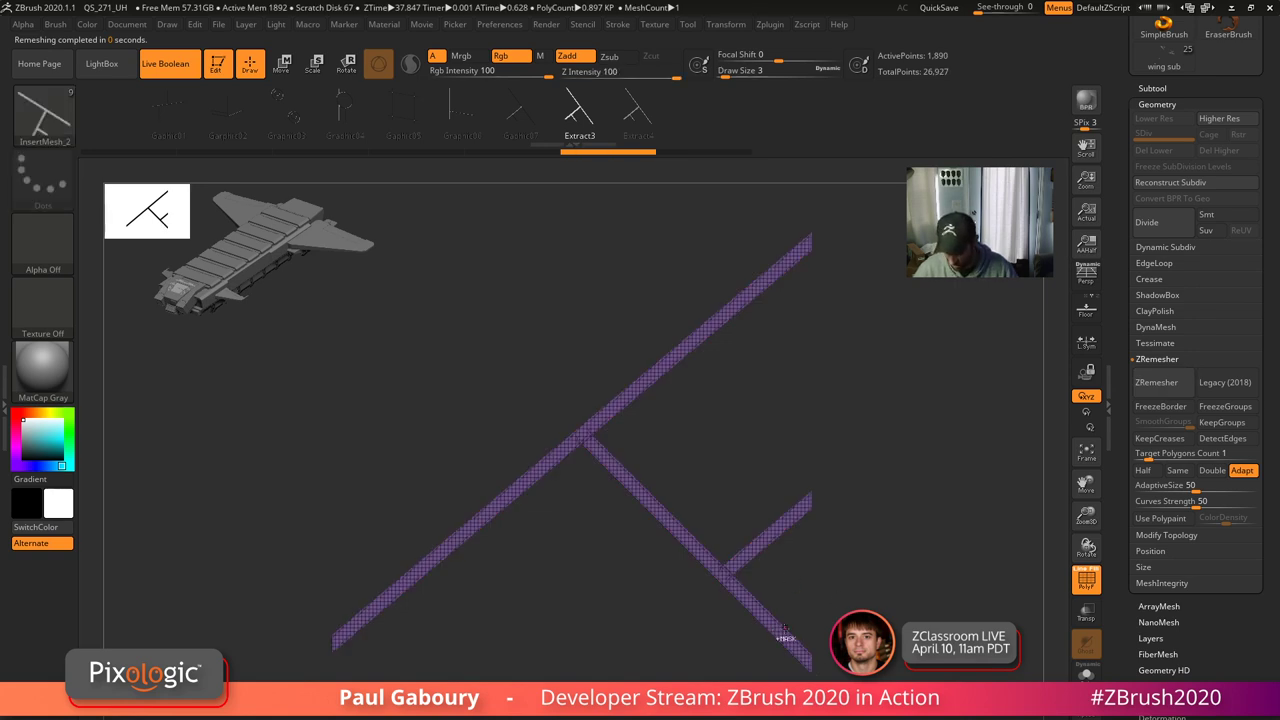
- Enlarge the draw size to 187, retry ZRemesher on the branching strip, and undo it
right_click_drag(784, 633, 748, 593, "ctrl")
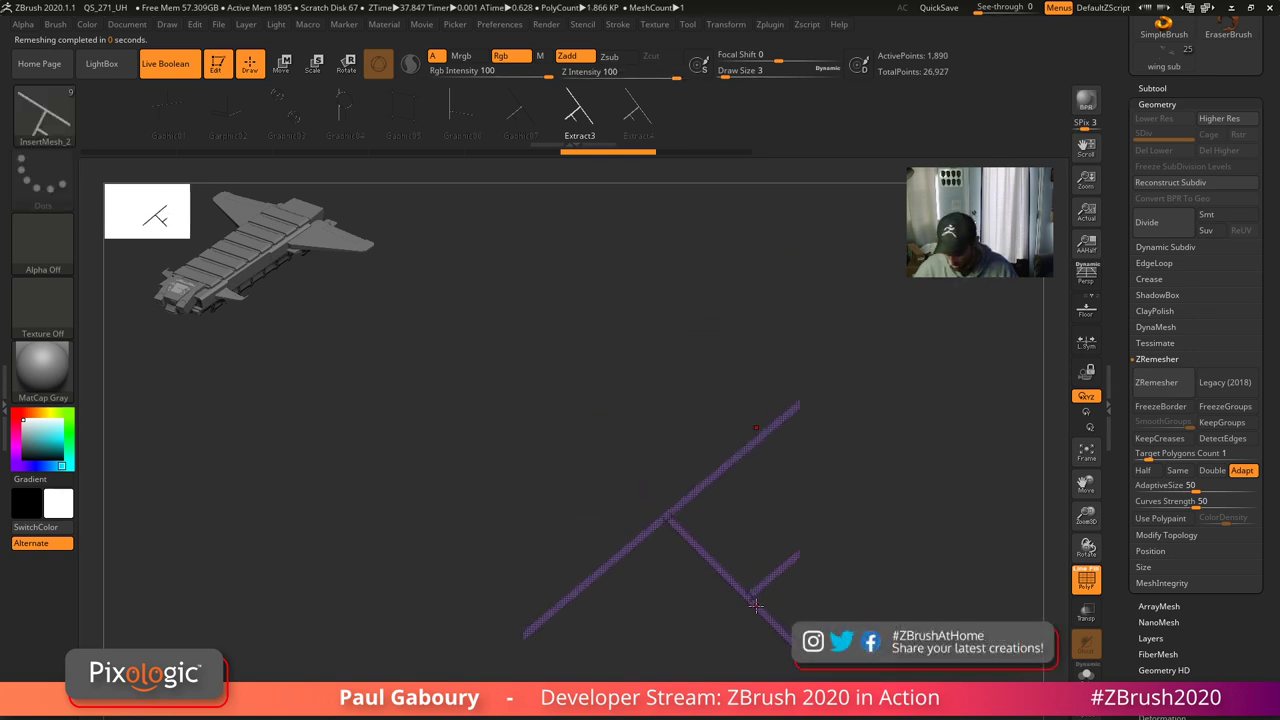
right_click_drag(842, 621, 811, 592, "alt")
key("s")
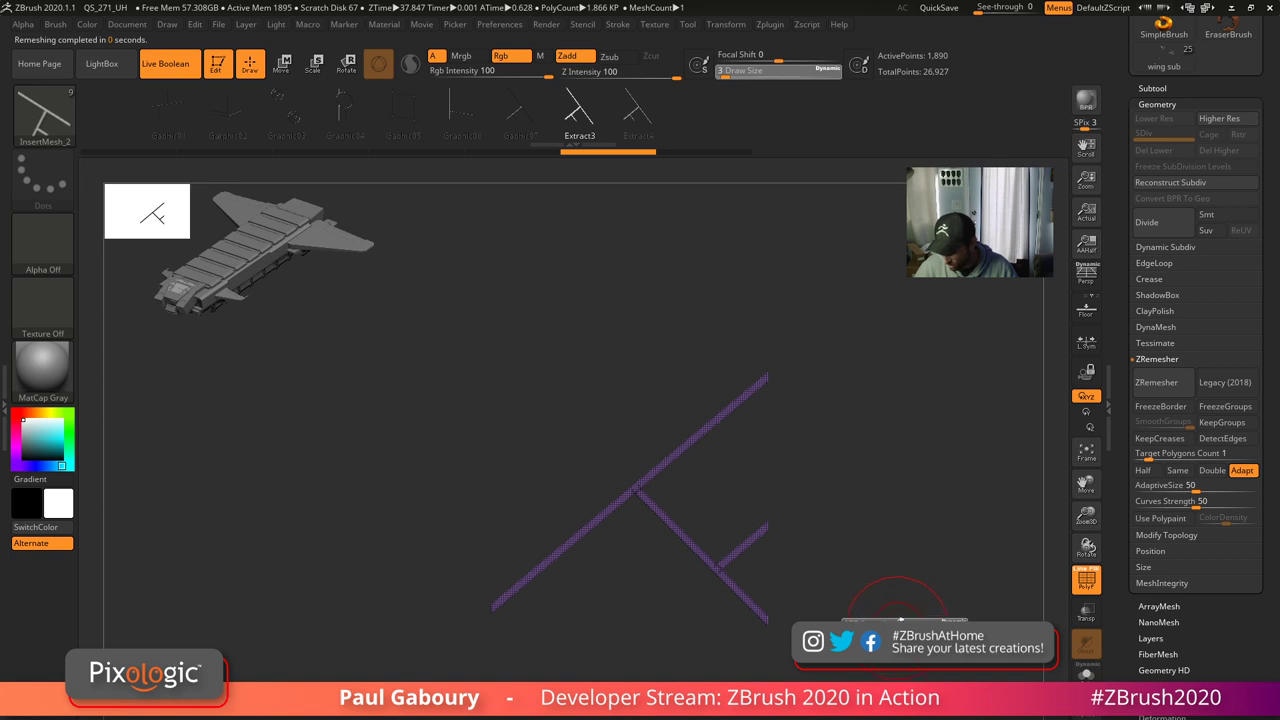
left_click(1156, 382)
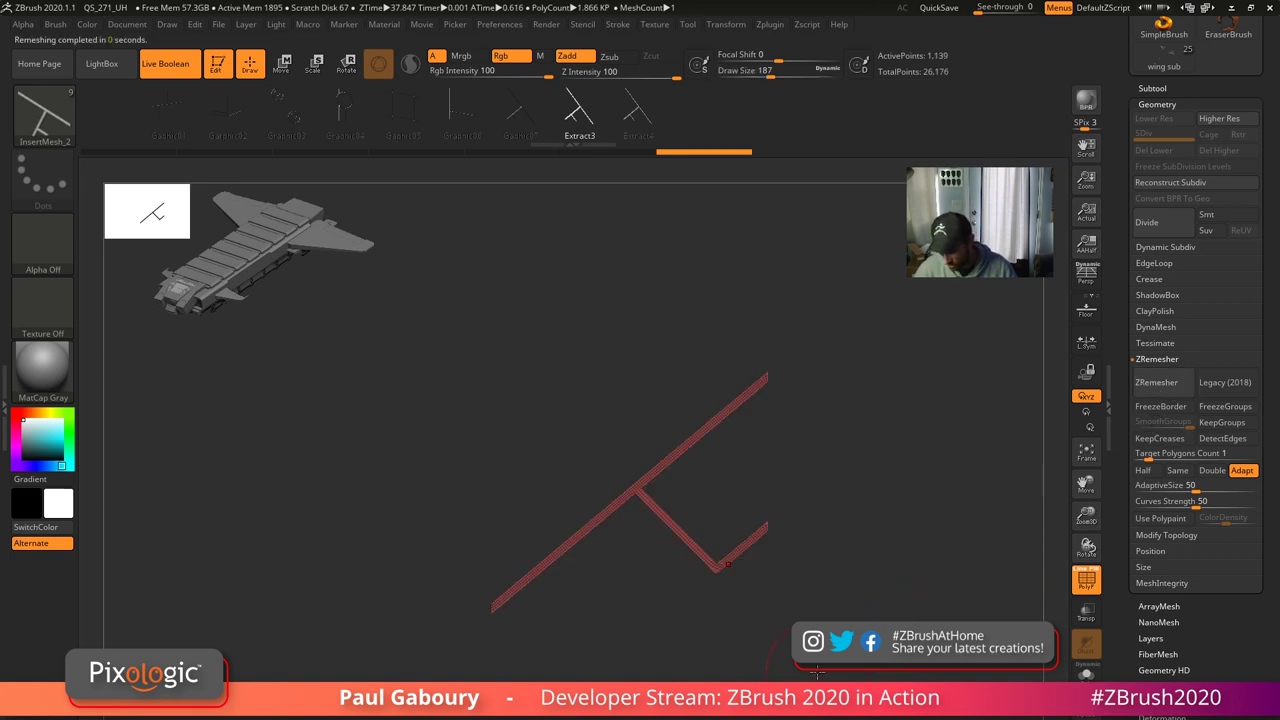
key("ctrl+z")
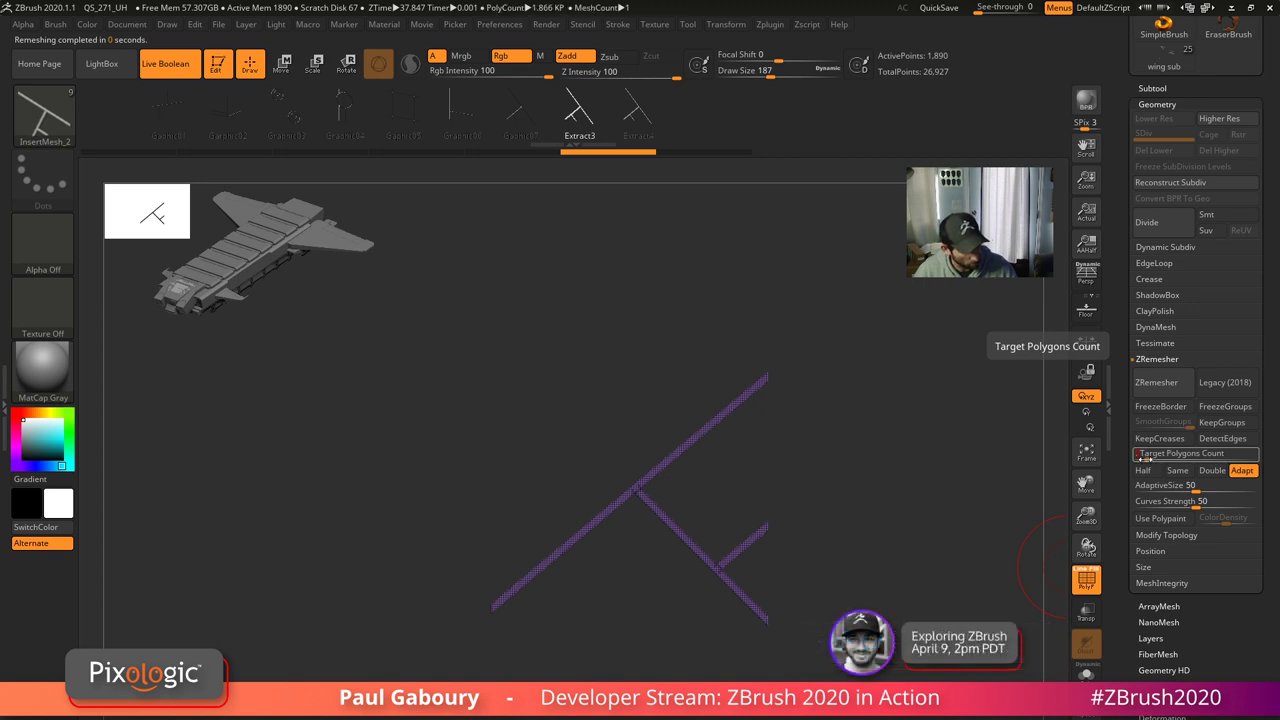
- ZRemesh the strip with a target polygons count of 0.5, compare it with the original topology, and undo the remesh
type(".5")
left_click(1165, 386)
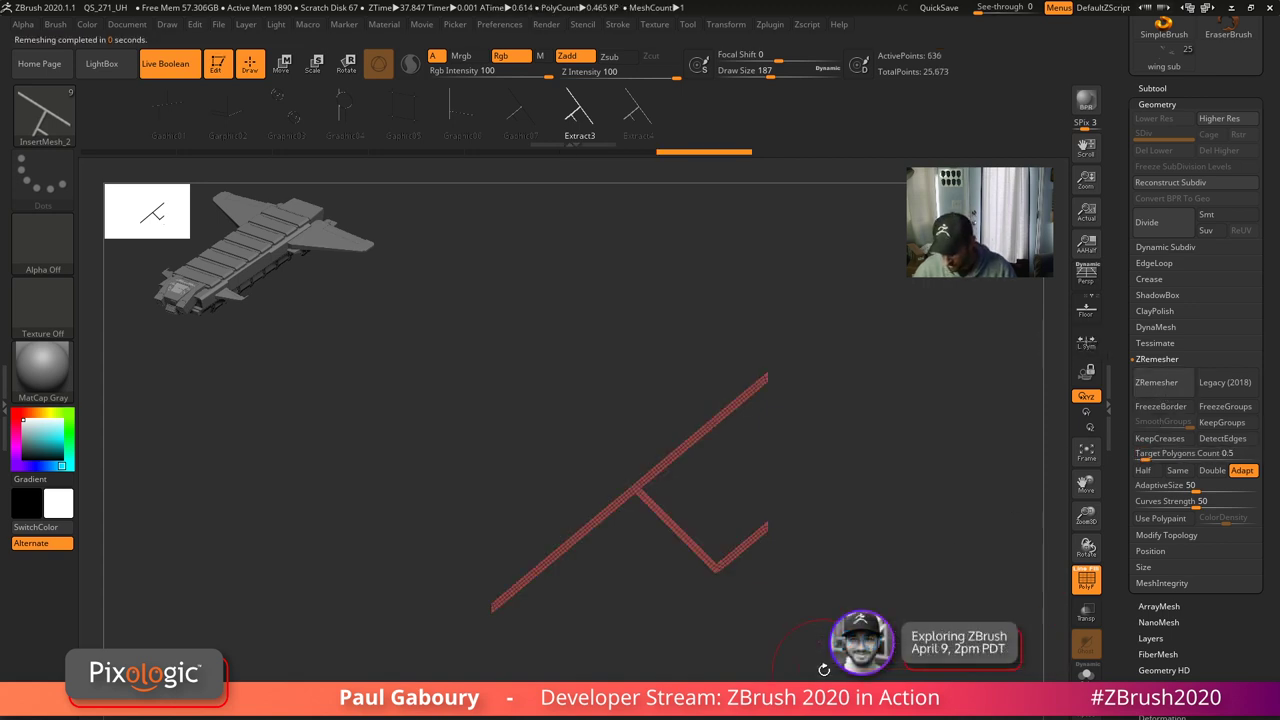
mouse_move(806, 642)
right_mouse_down("ctrl")
mouse_move(767, 636)
mouse_move(650, 532)
mouse_move(806, 594)
right_mouse_up("ctrl")
key("ctrl+z")
key("ctrl+shift+z")
key("ctrl+z")
mouse_move(710, 545)
right_mouse_down("ctrl")
mouse_move(796, 594)
mouse_move(654, 534)
mouse_move(582, 432)
mouse_move(560, 490)
mouse_move(477, 517)
mouse_move(613, 531)
mouse_move(592, 508)
mouse_move(640, 545)
right_mouse_up("ctrl")
- Weld the Gaphic07 strip's overlapping points and reduce the draw size to 41
left_click(1162, 583)
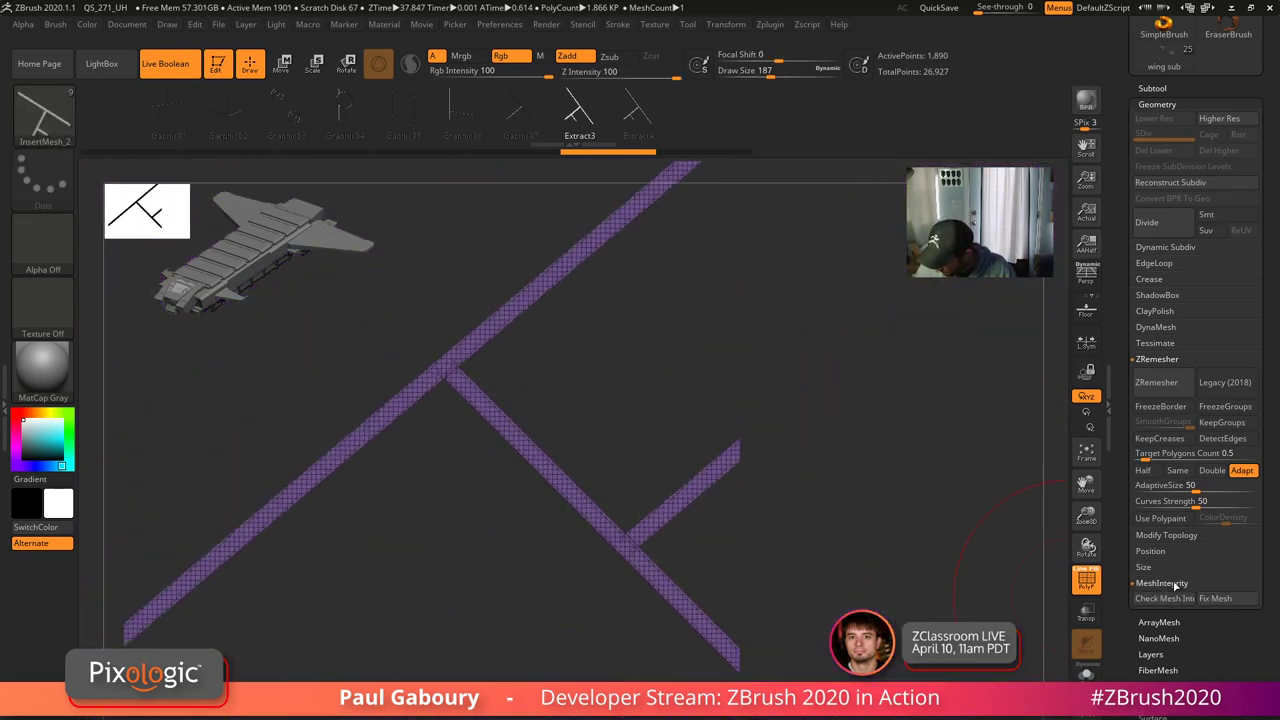
left_click(1188, 540)
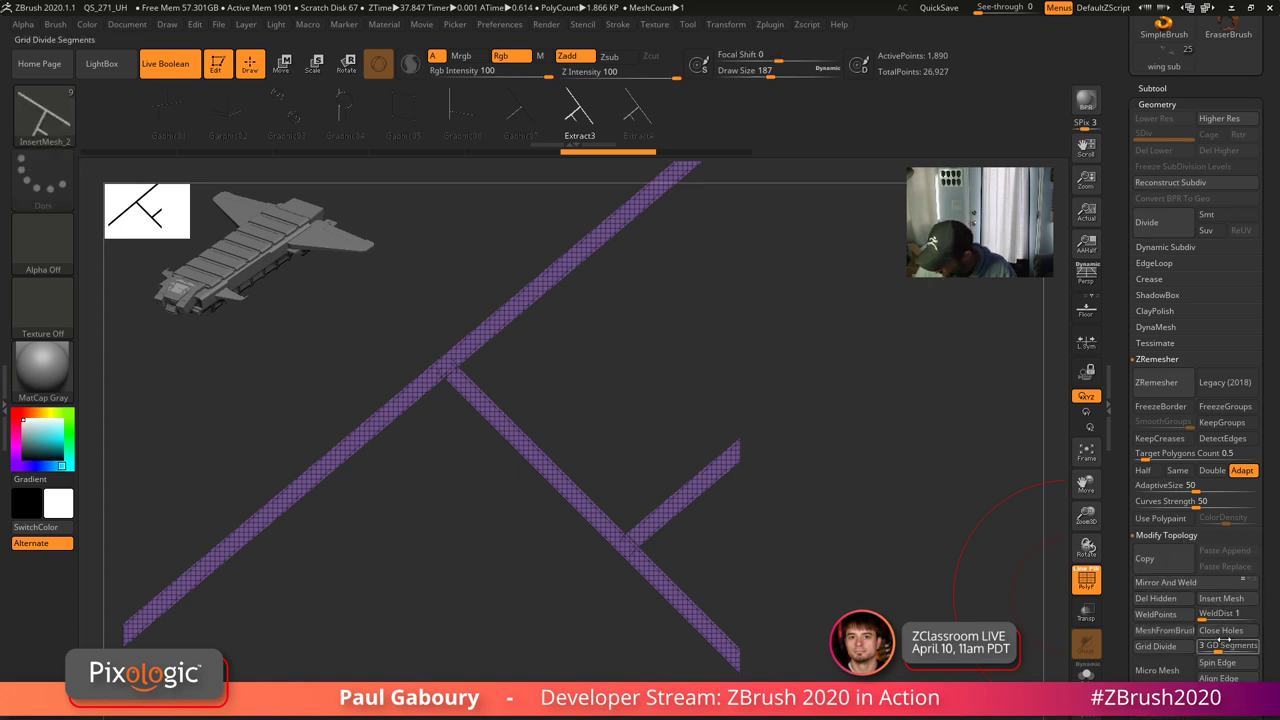
left_click(1156, 614)
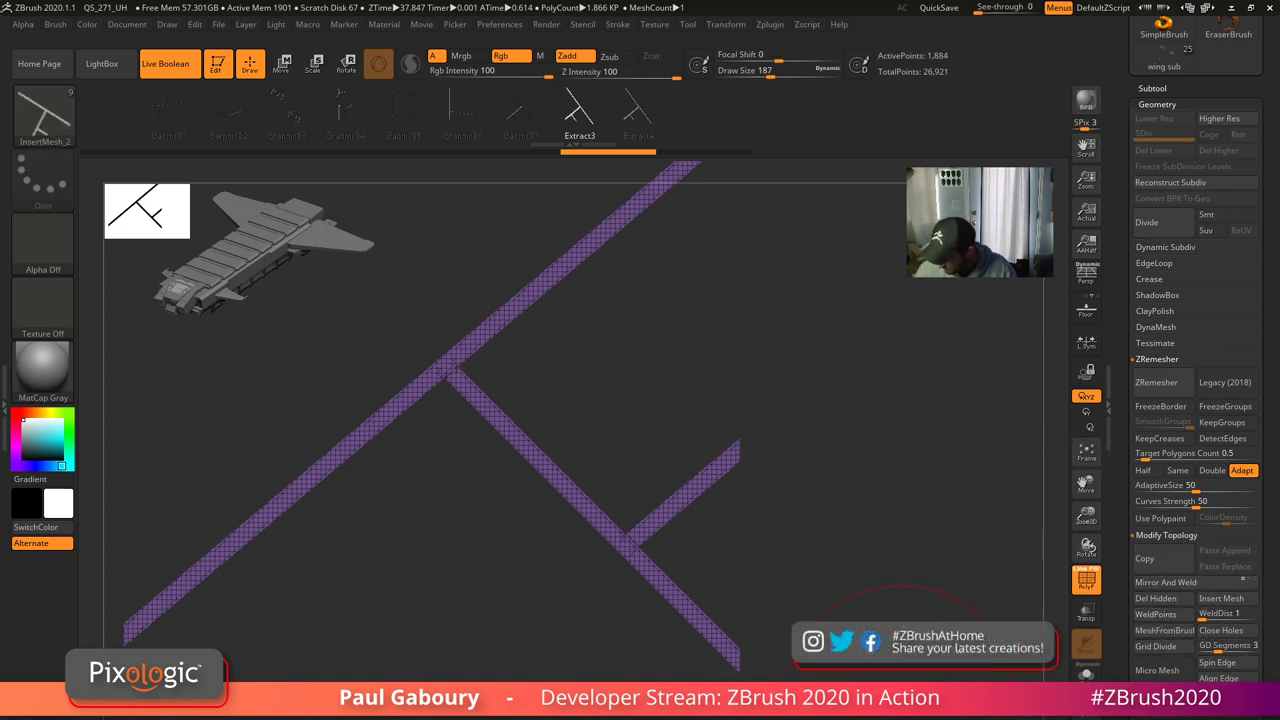
key("s")
left_click_drag(895, 579, 867, 578)
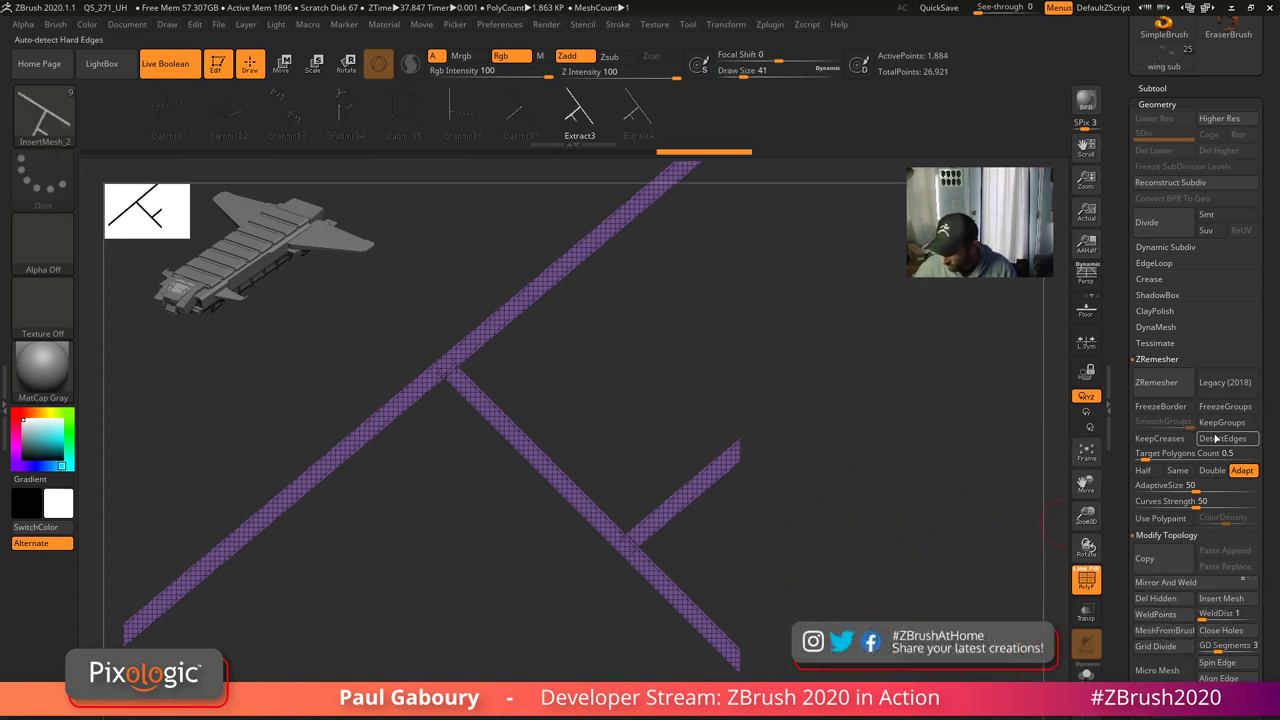
- Try ZRemeshing the welded strip at the 0.5 target polygons count and undo the result
left_click(1142, 454)
left_click(1156, 382)
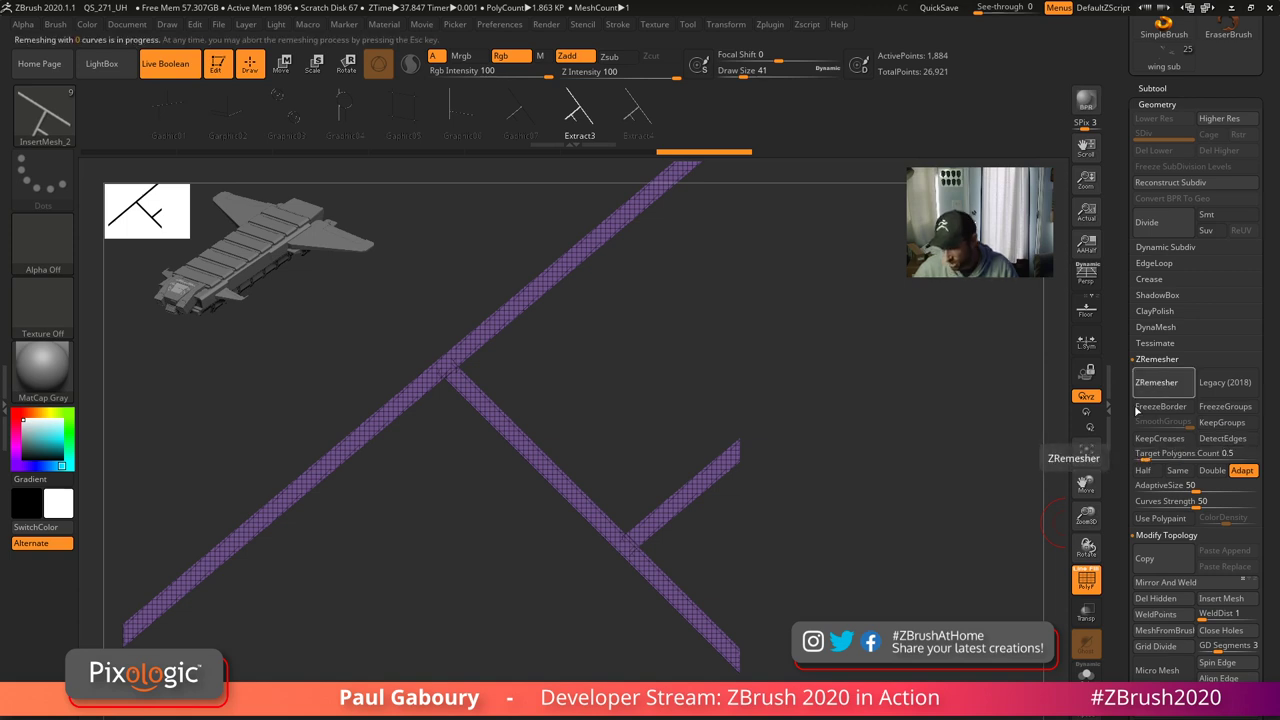
right_click_drag(742, 617, 743, 623, "ctrl")
right_click_drag(743, 623, 784, 644, "alt")
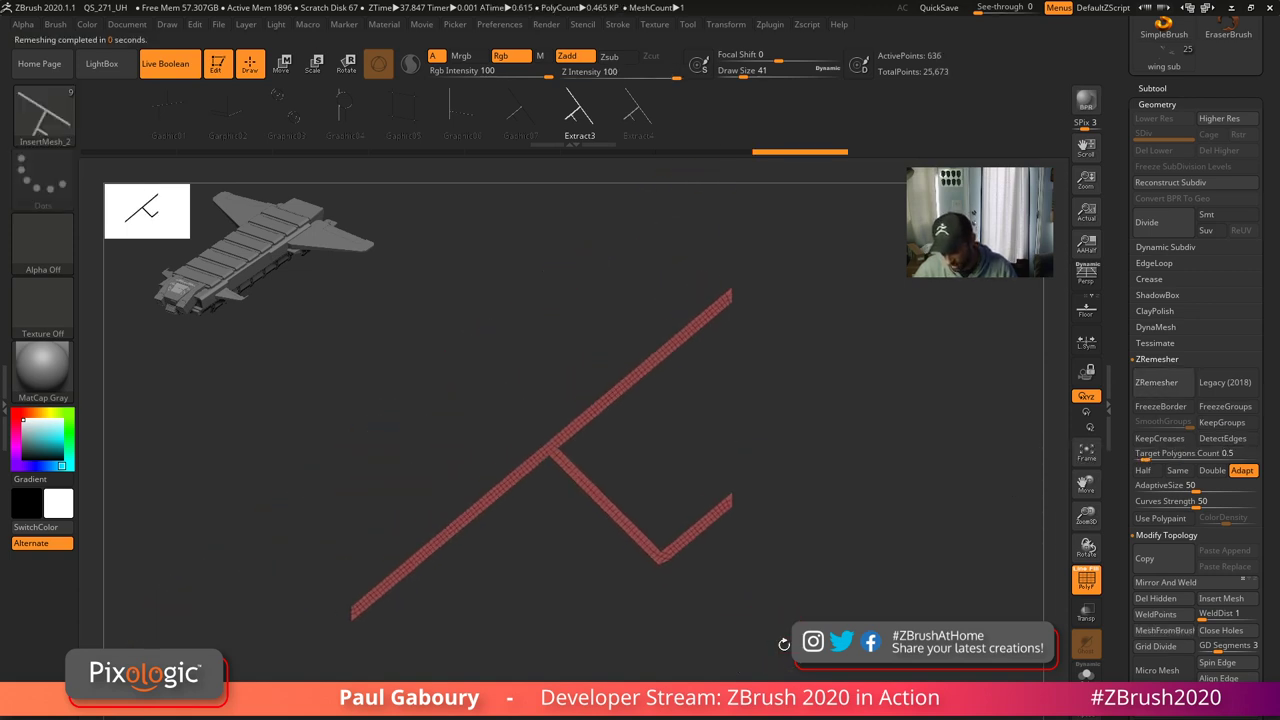
key("ctrl+z")
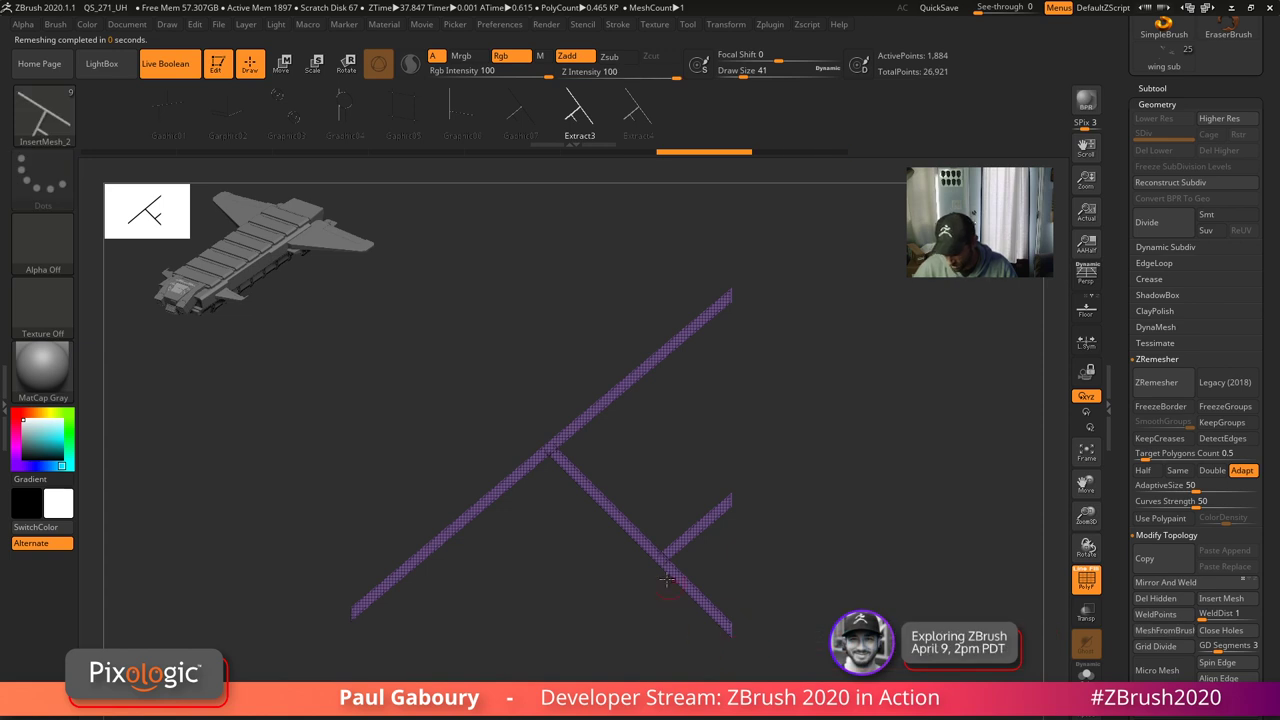
- Set the target polygons count to 1 and ZRemesh the welded Gaphic07 strip
left_click(1180, 453)
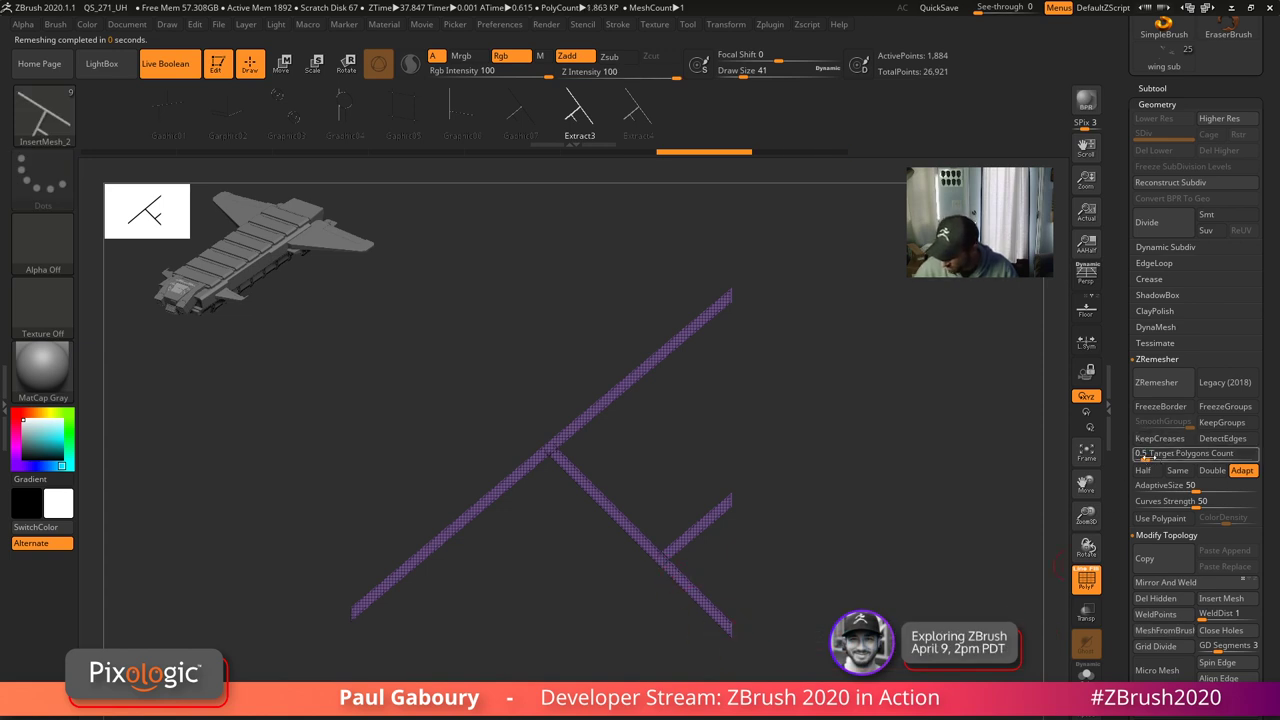
type("1")
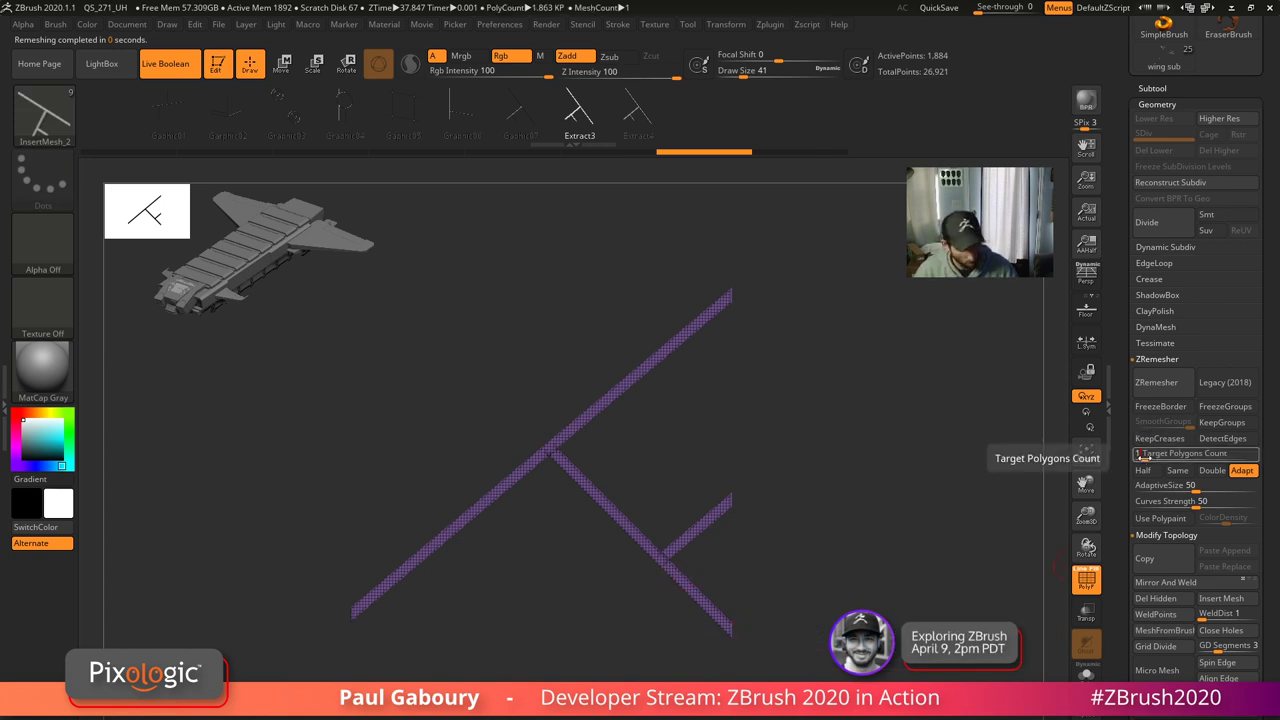
key("Return")
left_click(1156, 382)
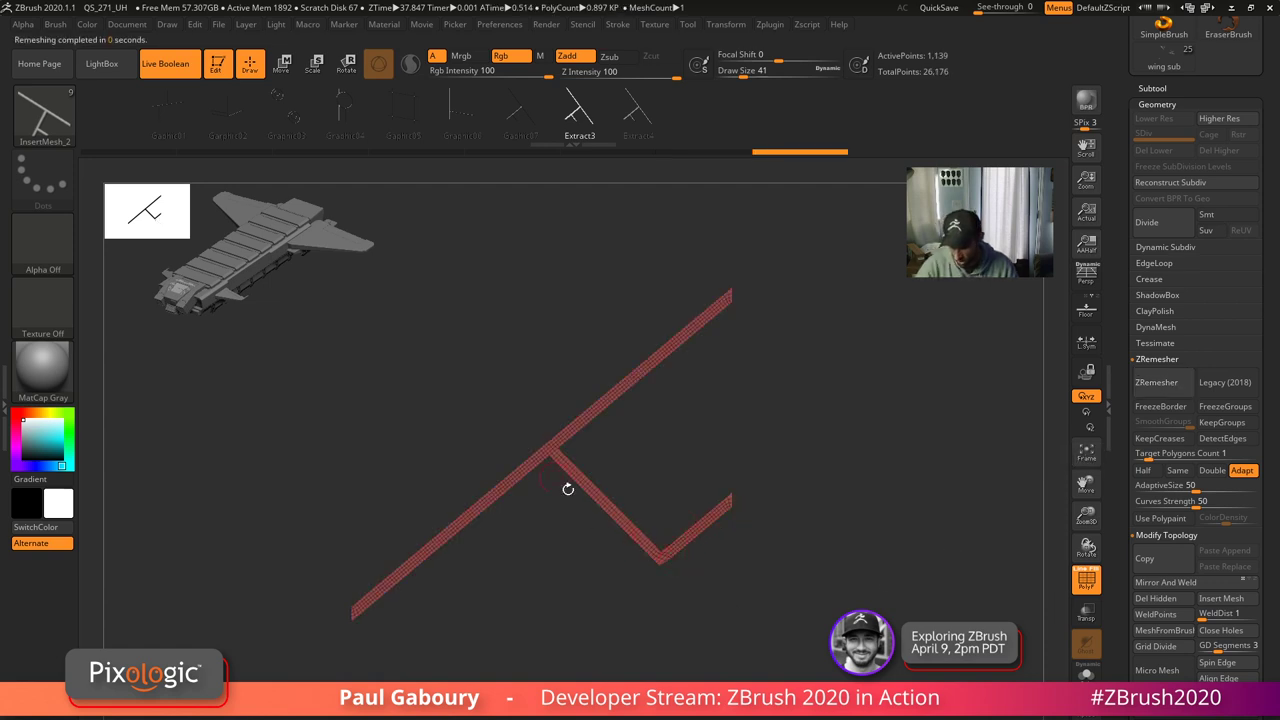
- Undo the last ZRemesh of the Gaphic07 strip and switch to the Graphic06 strip
key("ctrl")
key("ctrl+z")
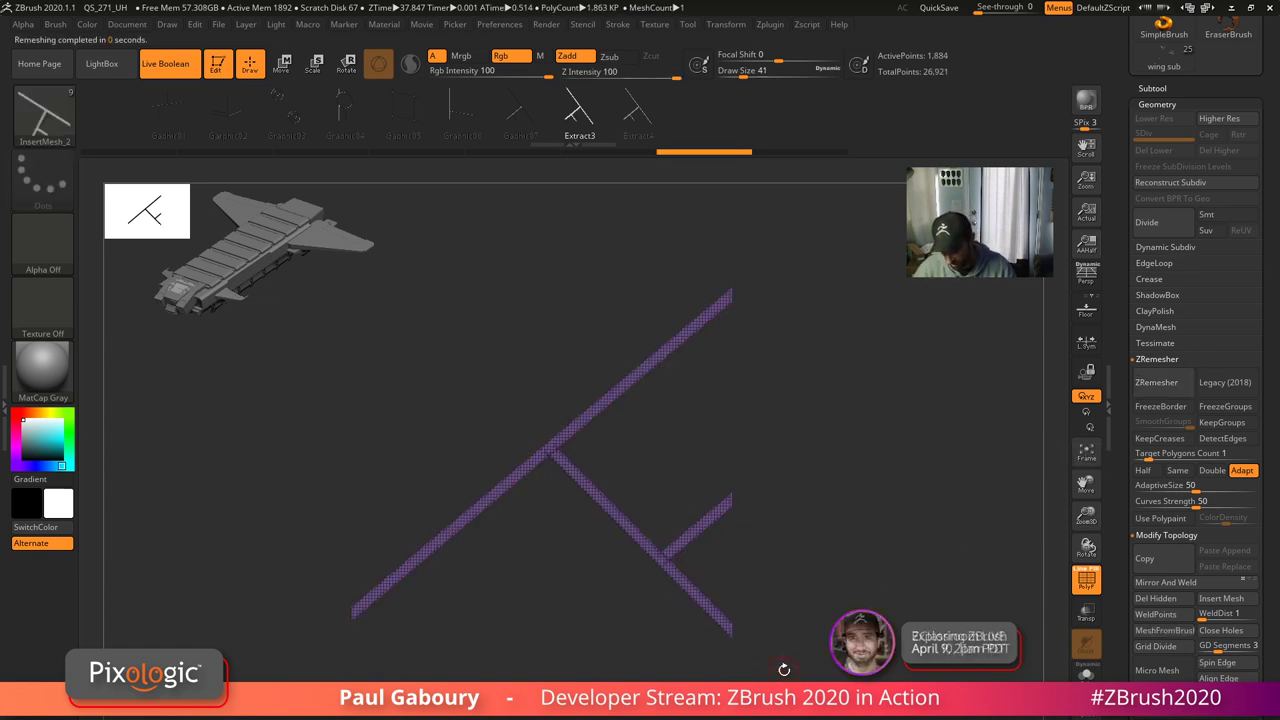
right_click_drag(798, 660, 664, 652, "ctrl")
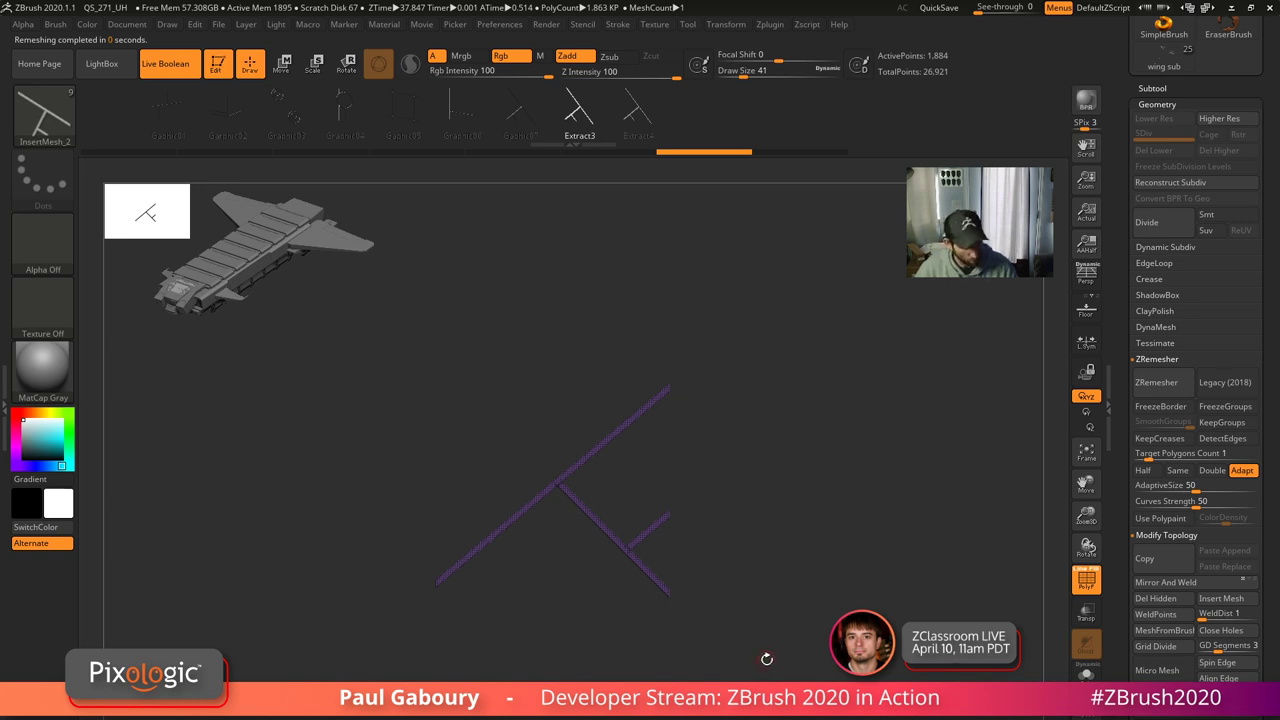
key("ctrl+z")
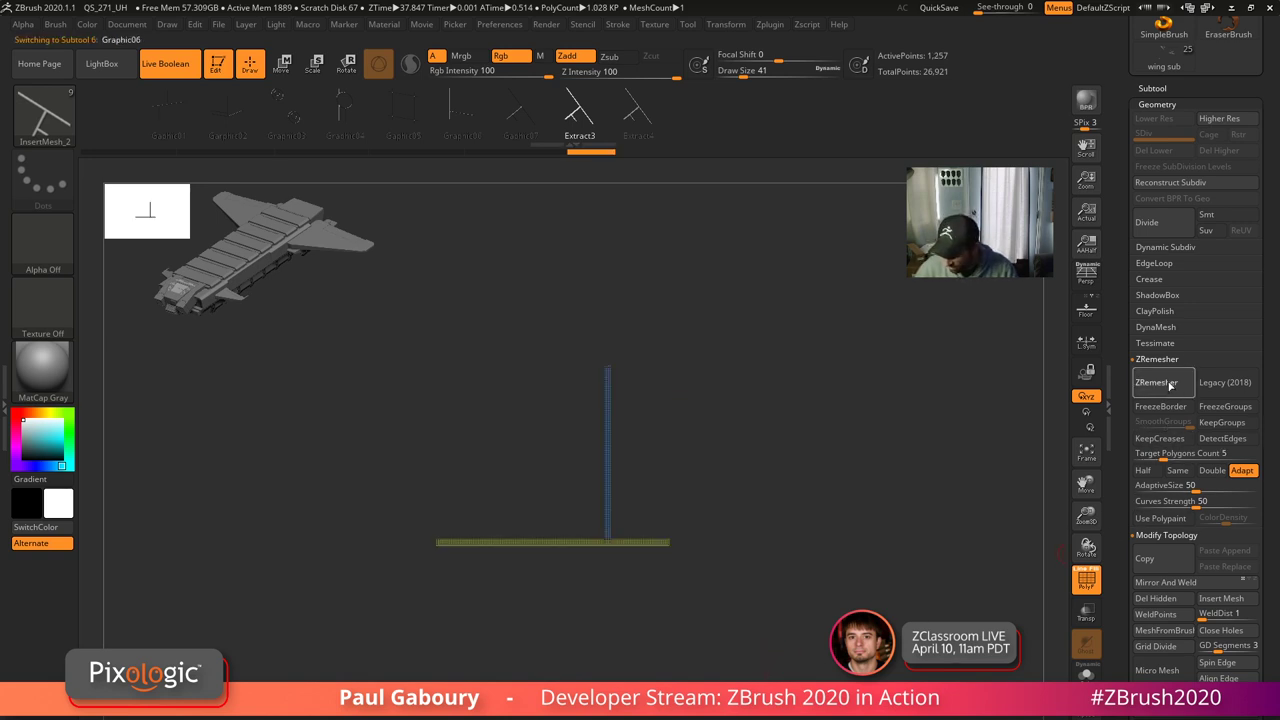
- Try ZRemeshing the Graphic06 strip at the target polygons count of 5, inspect the mesh density, and undo the result
left_click(1152, 382)
right_click_drag(662, 558, 776, 663, "ctrl")
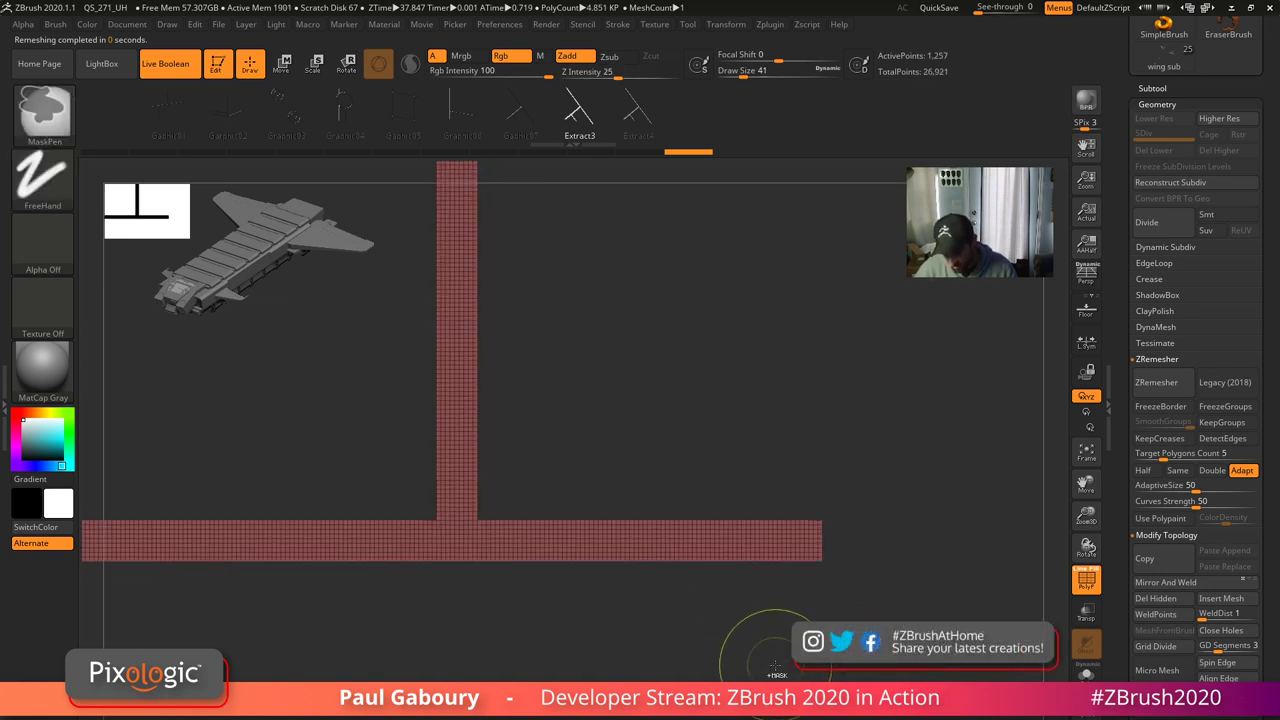
key("ctrl+z")
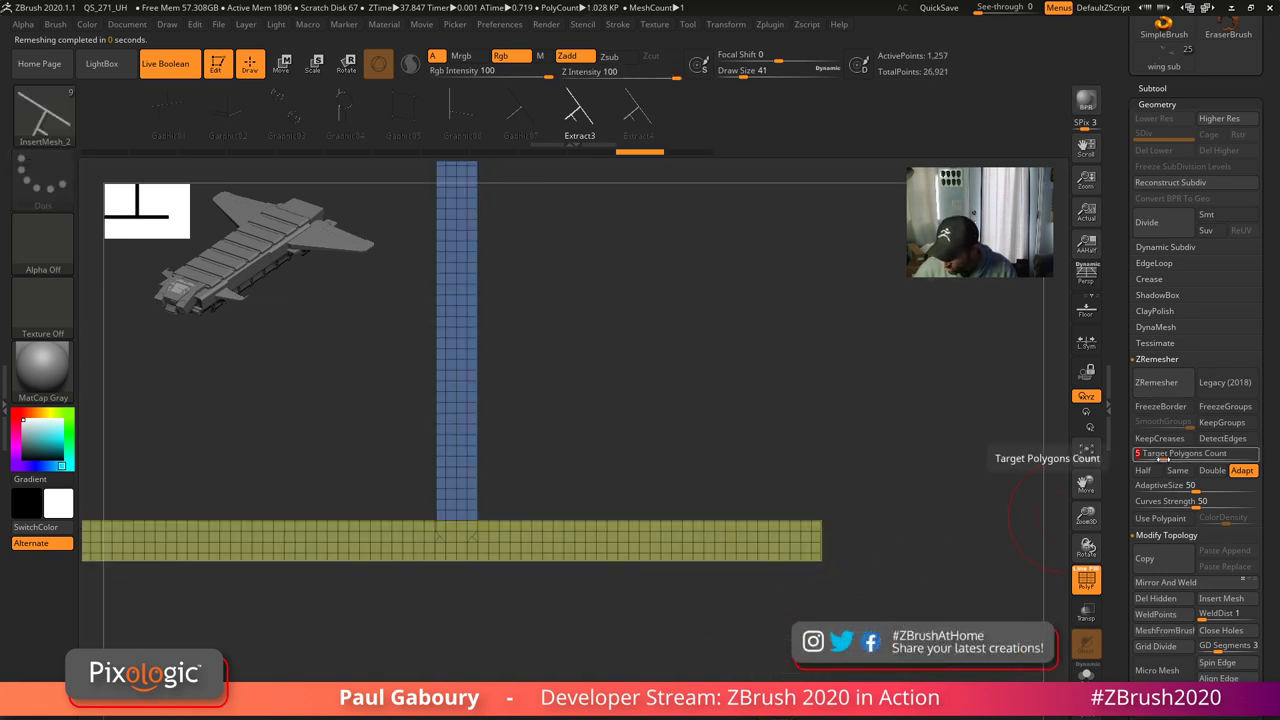
- Set the target polygons count to 0.5 and ZRemesh the Graphic06 strip
type(".5")
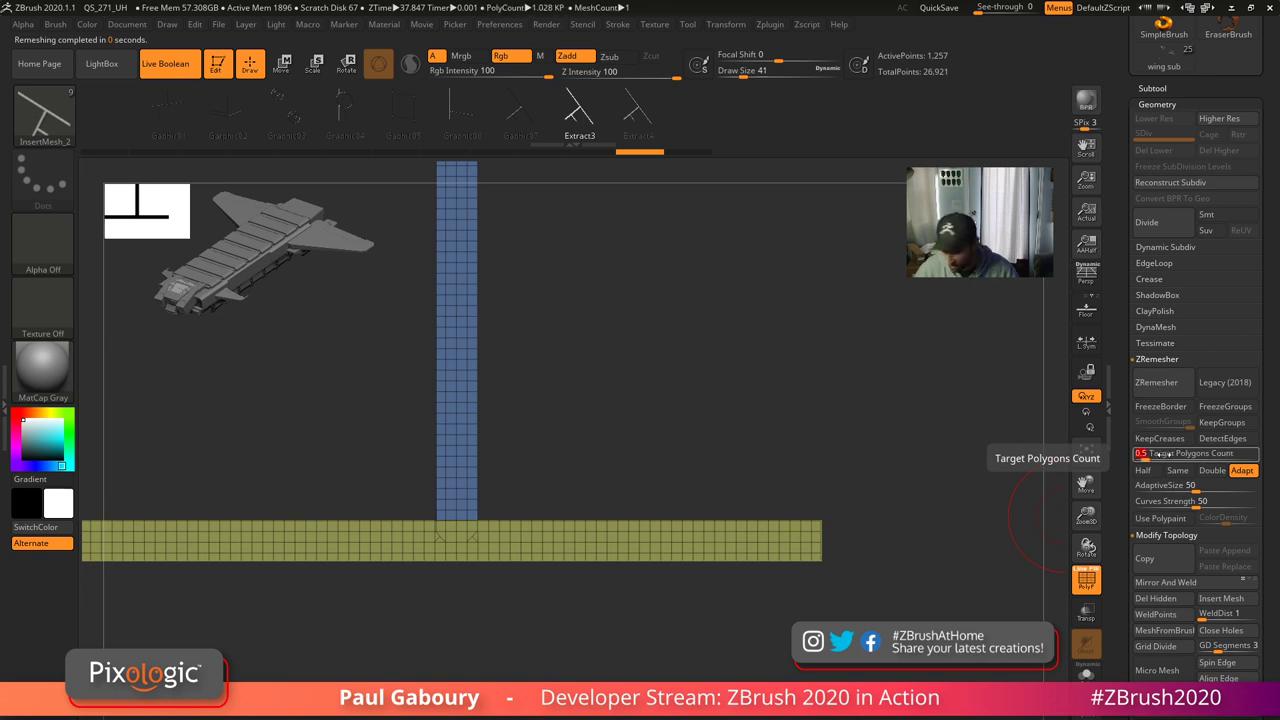
key("Return")
left_click(1157, 390)
left_click_drag(765, 634, 686, 623)
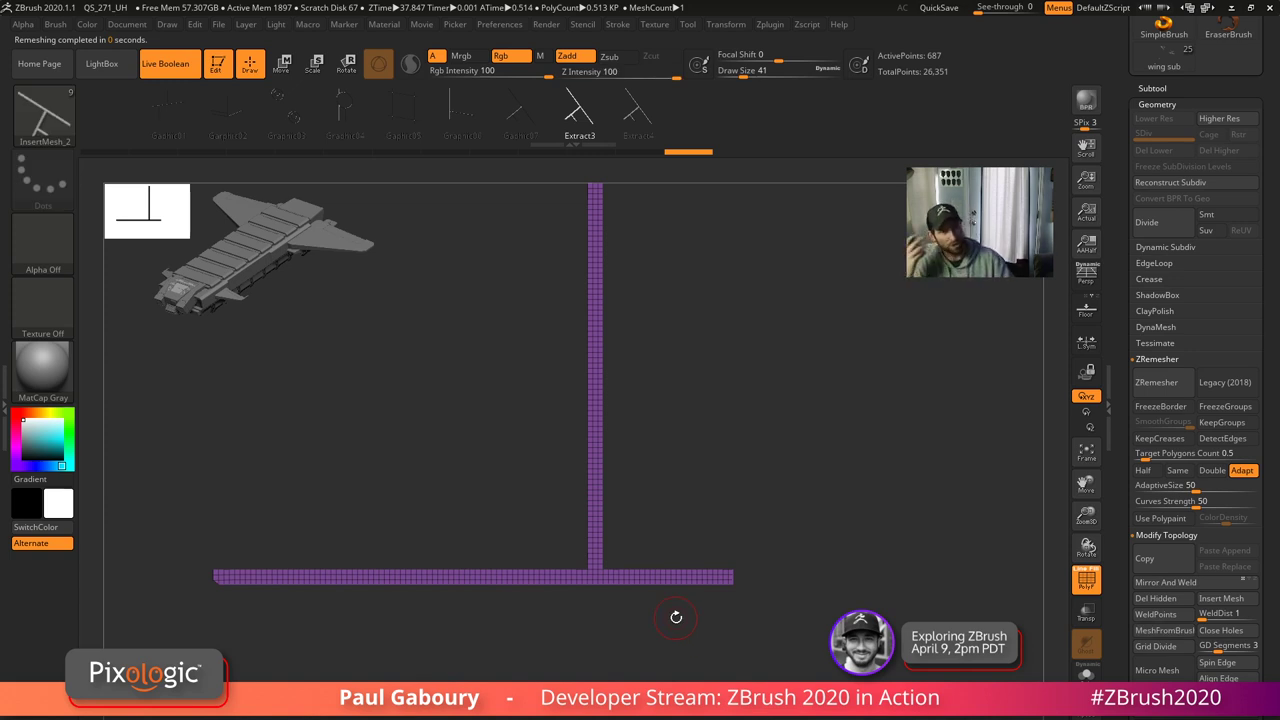
- Switch to the Gaphic05 crossing strips and ZRemesh them with the target polygons count lowered to 0.5
key("Down")
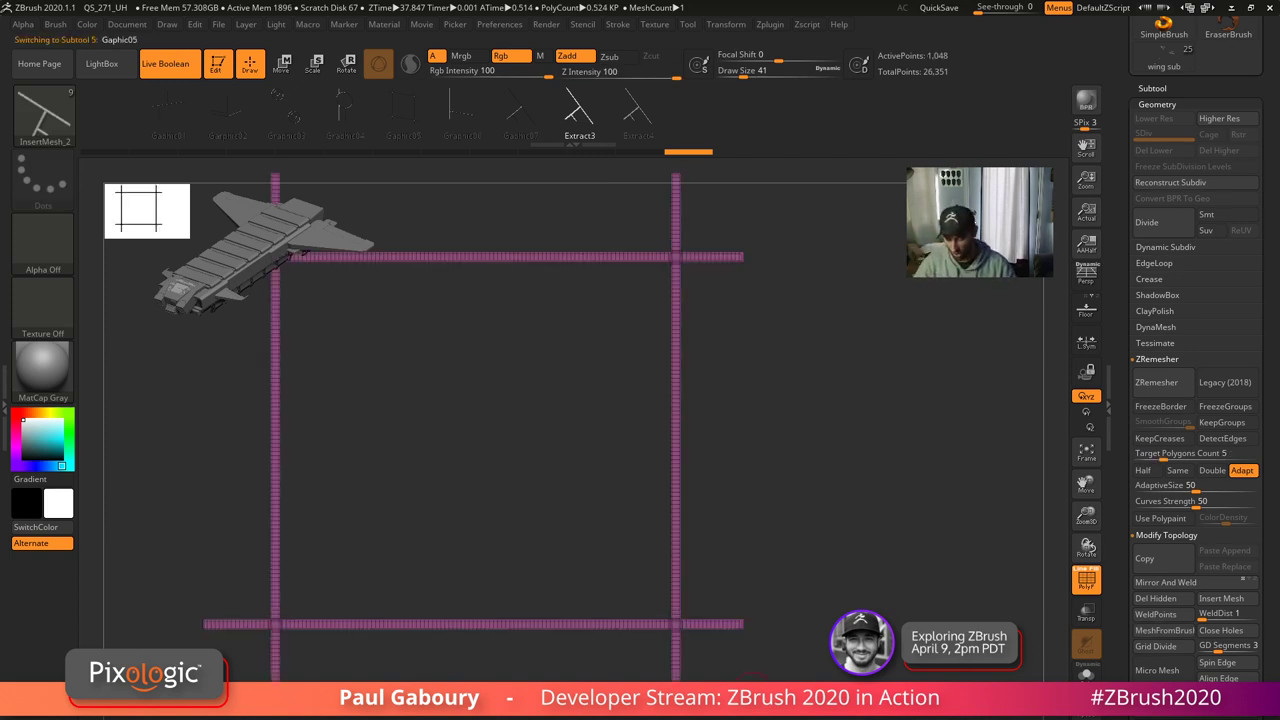
left_click(1165, 390)
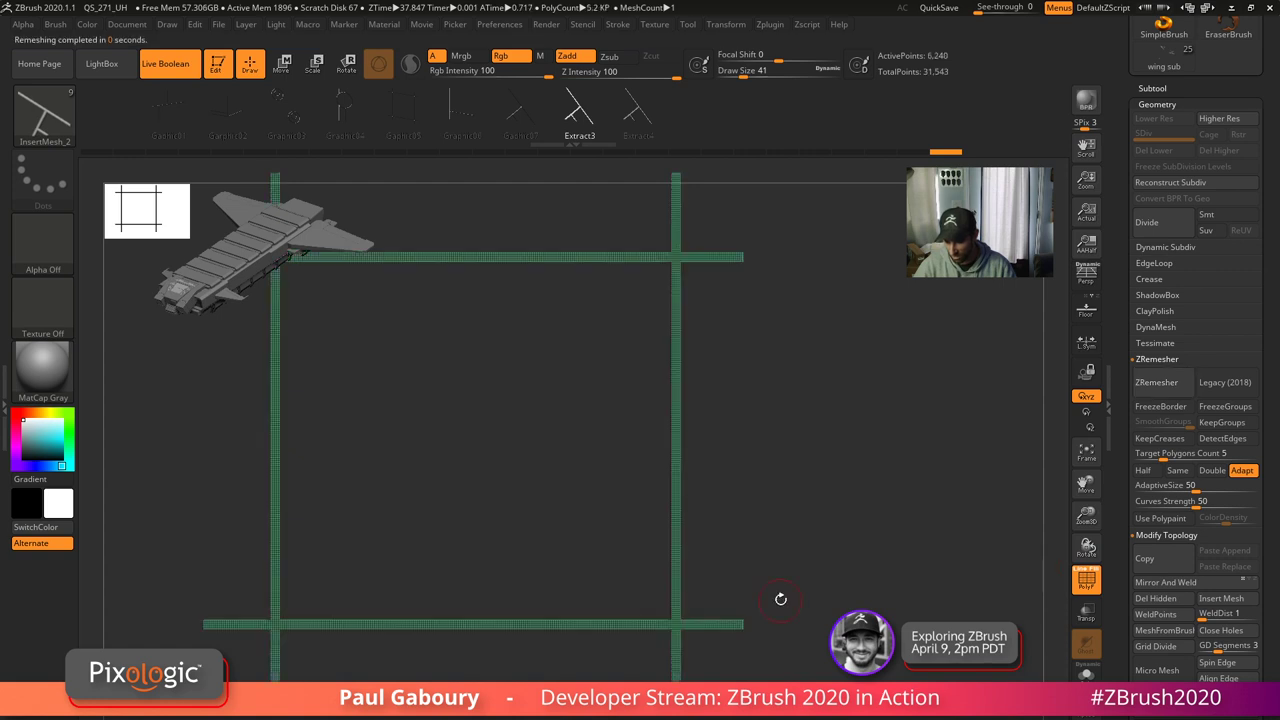
key("ctrl+z")
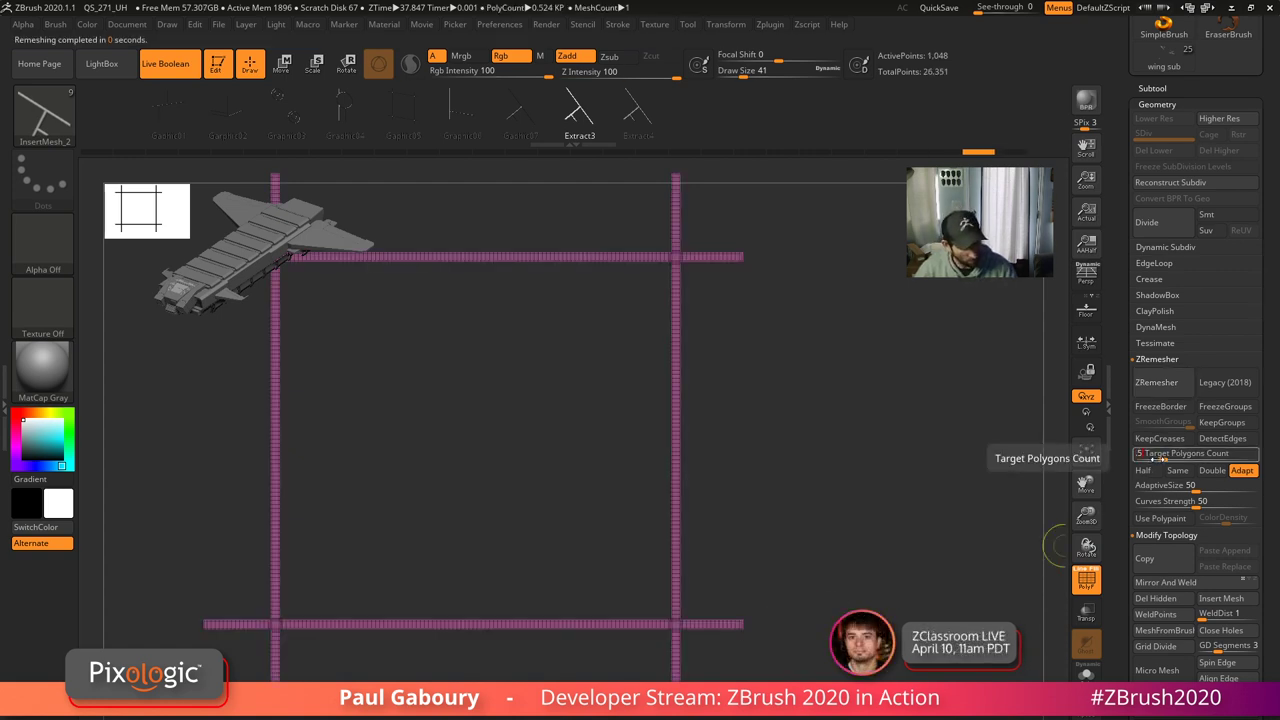
left_click(1156, 382)
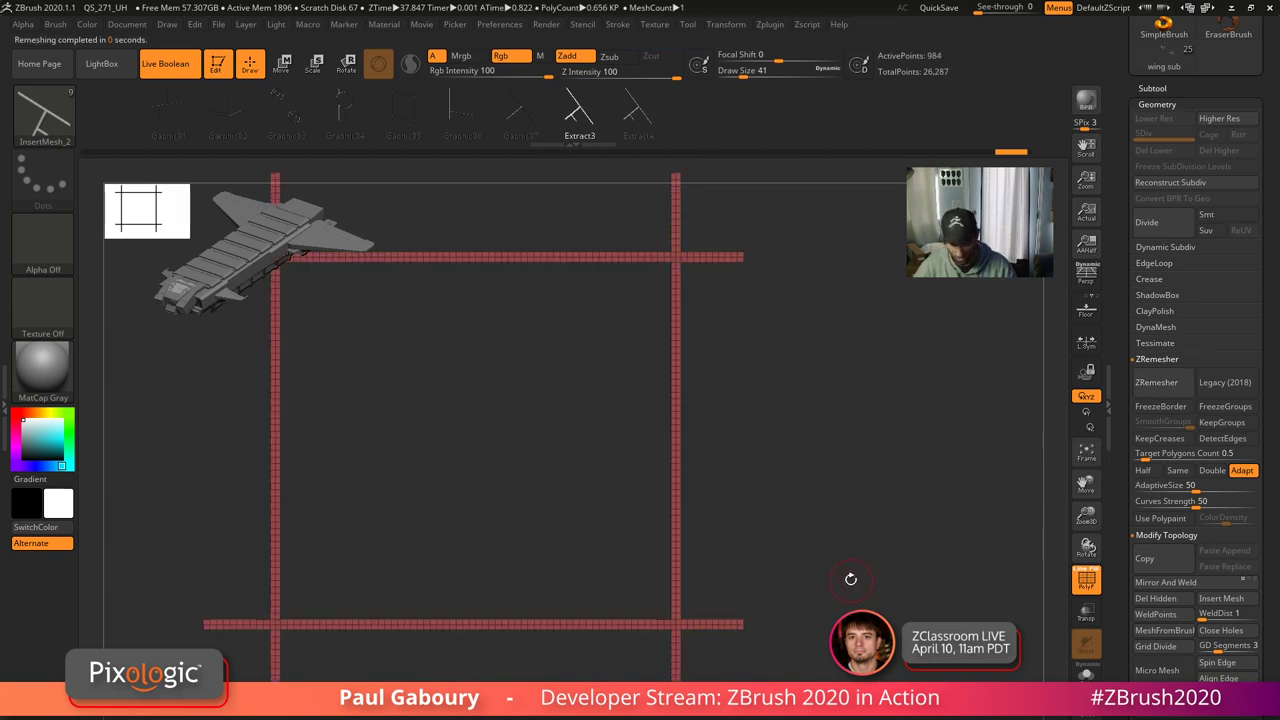
- Try ZRemeshing the Graphic04 circle strip at target polygons counts of 0.5 and 2, undoing the results
key("Up")
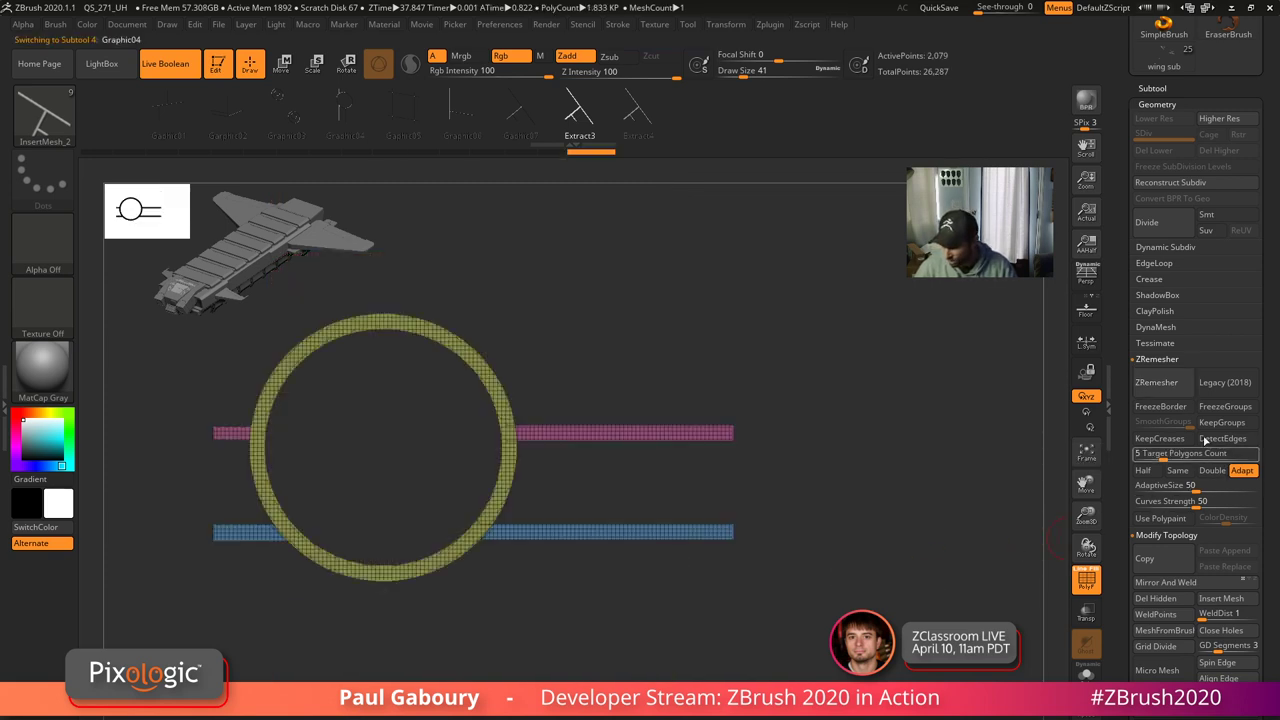
left_click(1160, 455)
type("0.5")
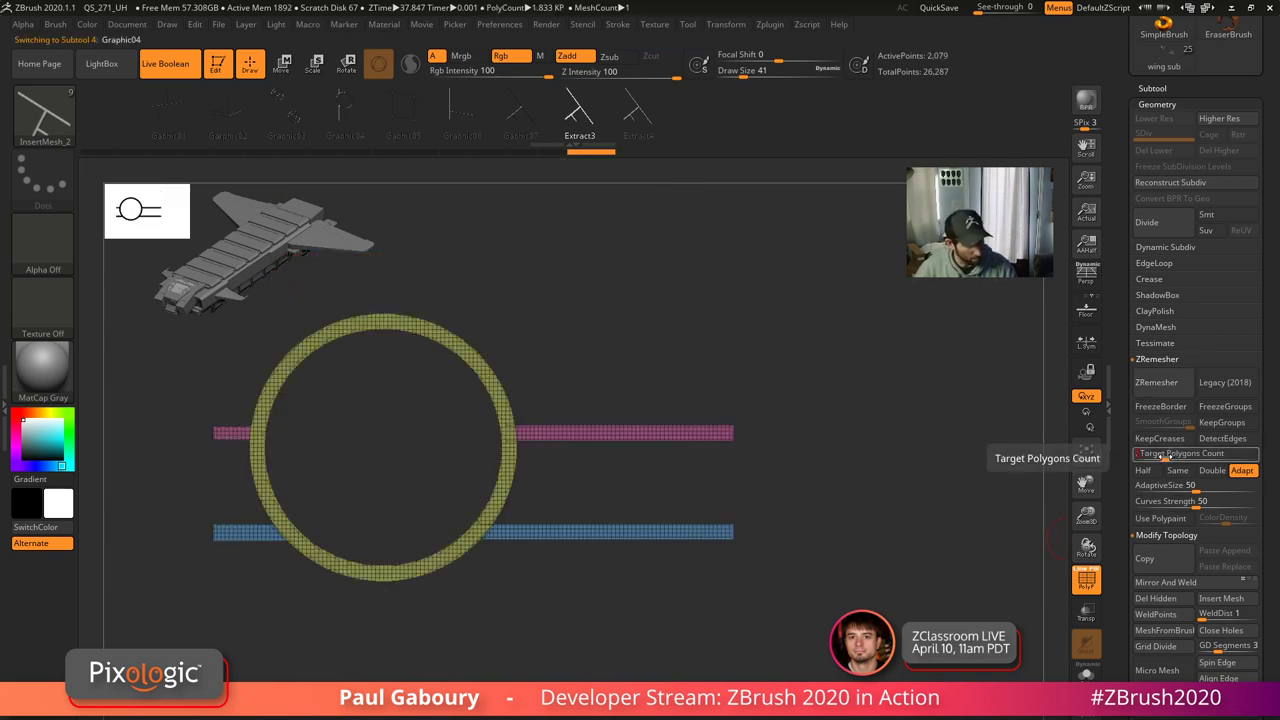
key("Return")
left_click(1177, 390)
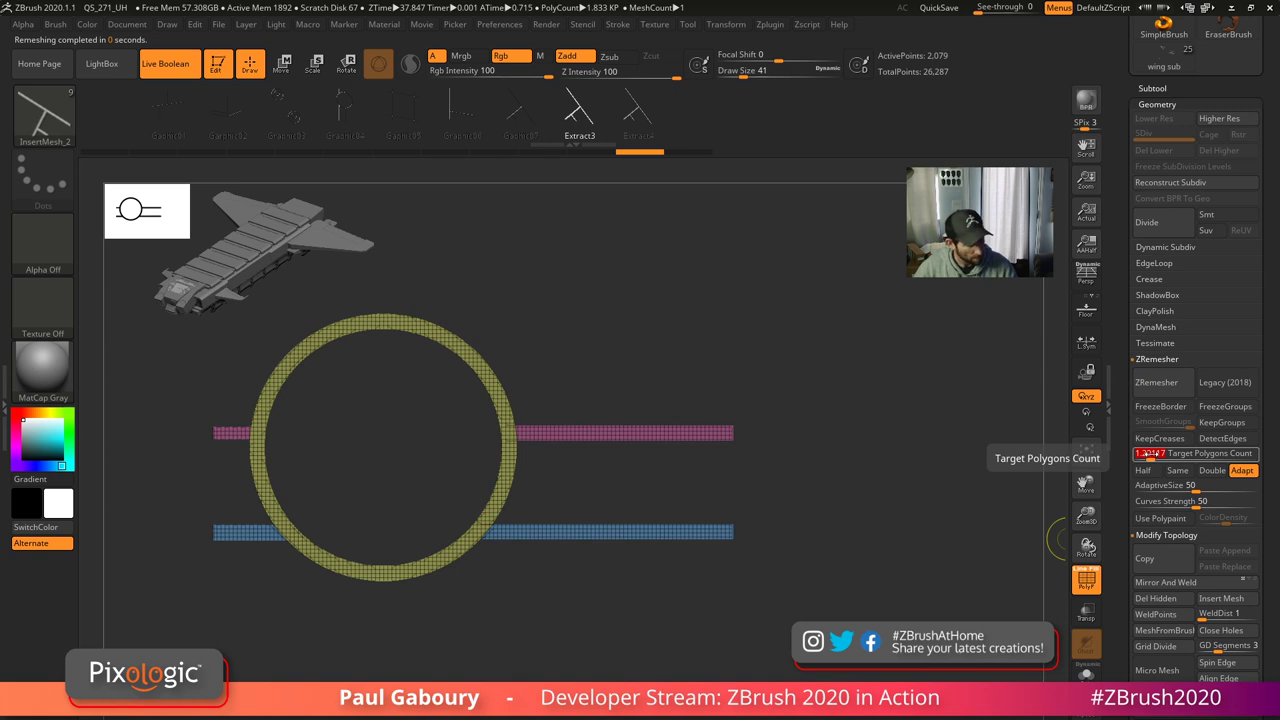
left_click(1158, 384)
key("ctrl+z")
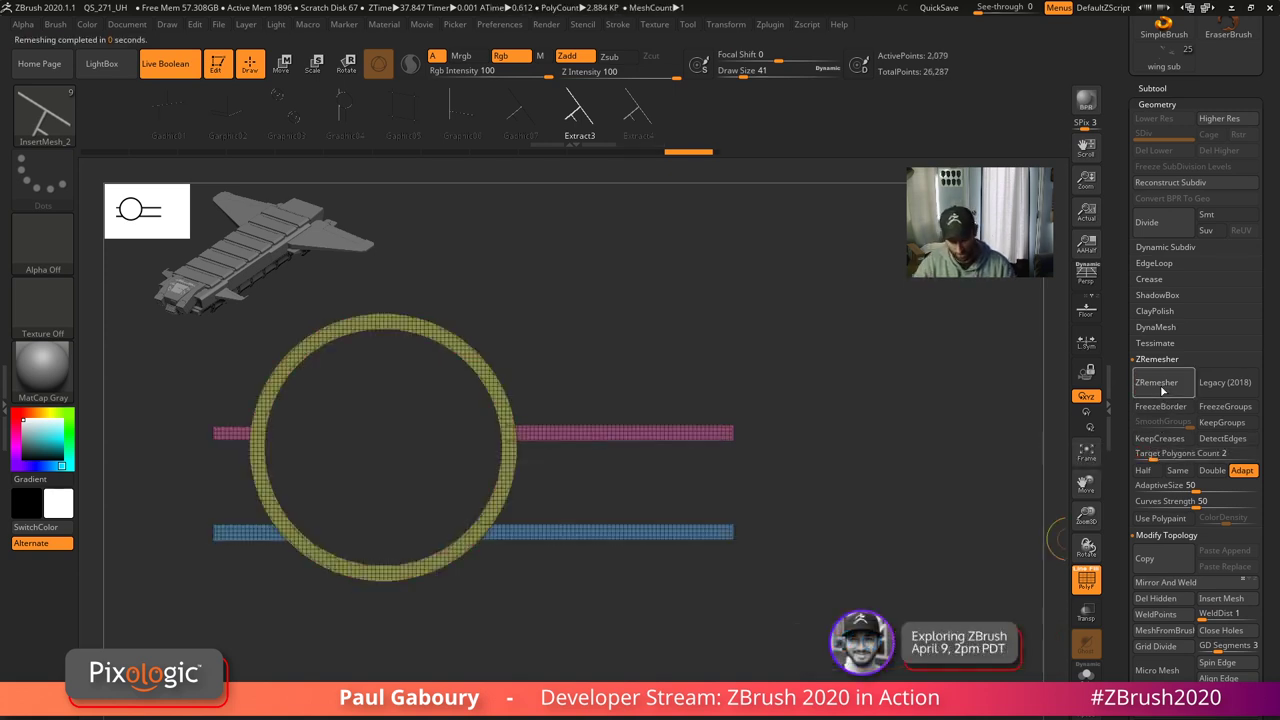
key("ctrl+z")
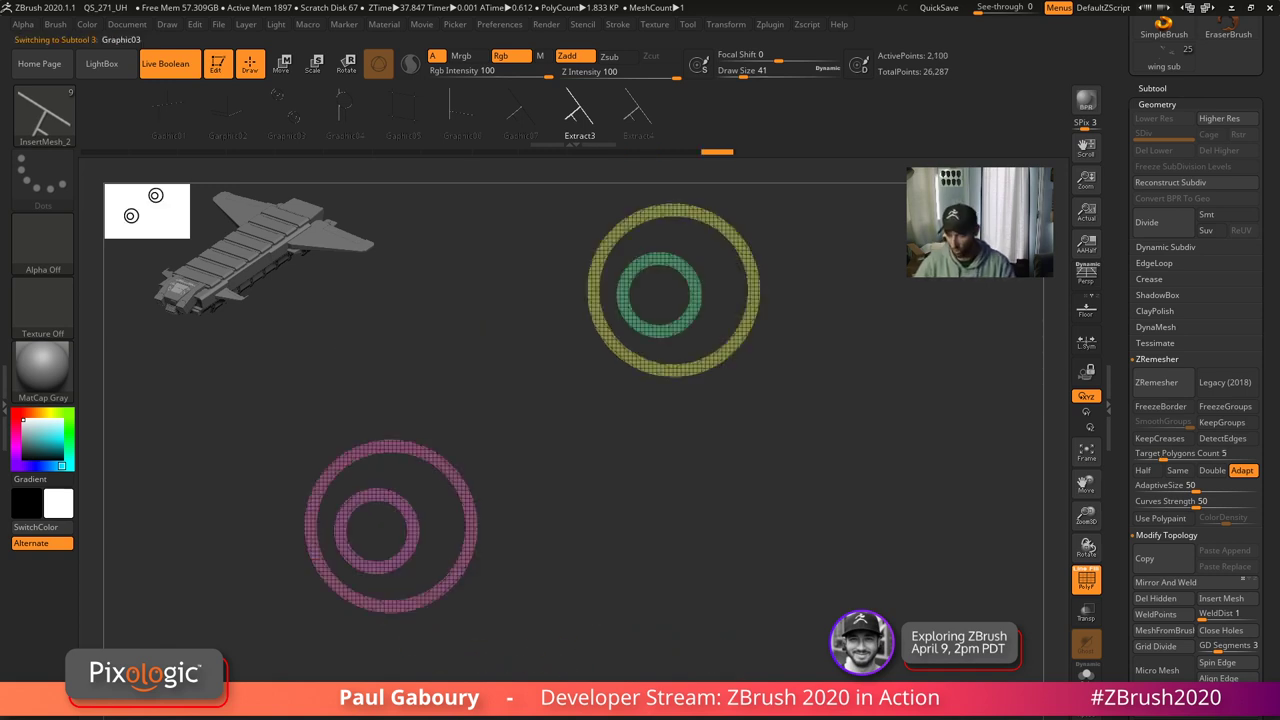
- ZRemesh the three strips from Graphic03 up to Gaphic01, each with a target polygons count of 5
left_click(1157, 382)
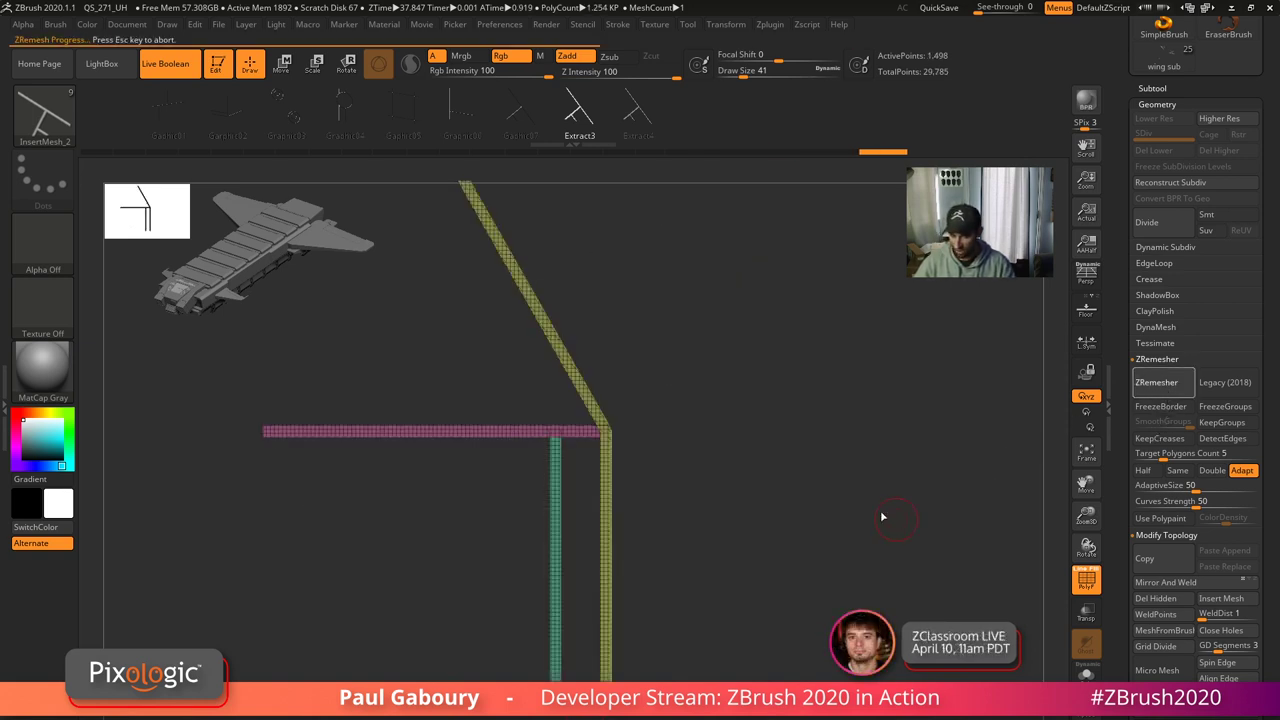
key("Up")
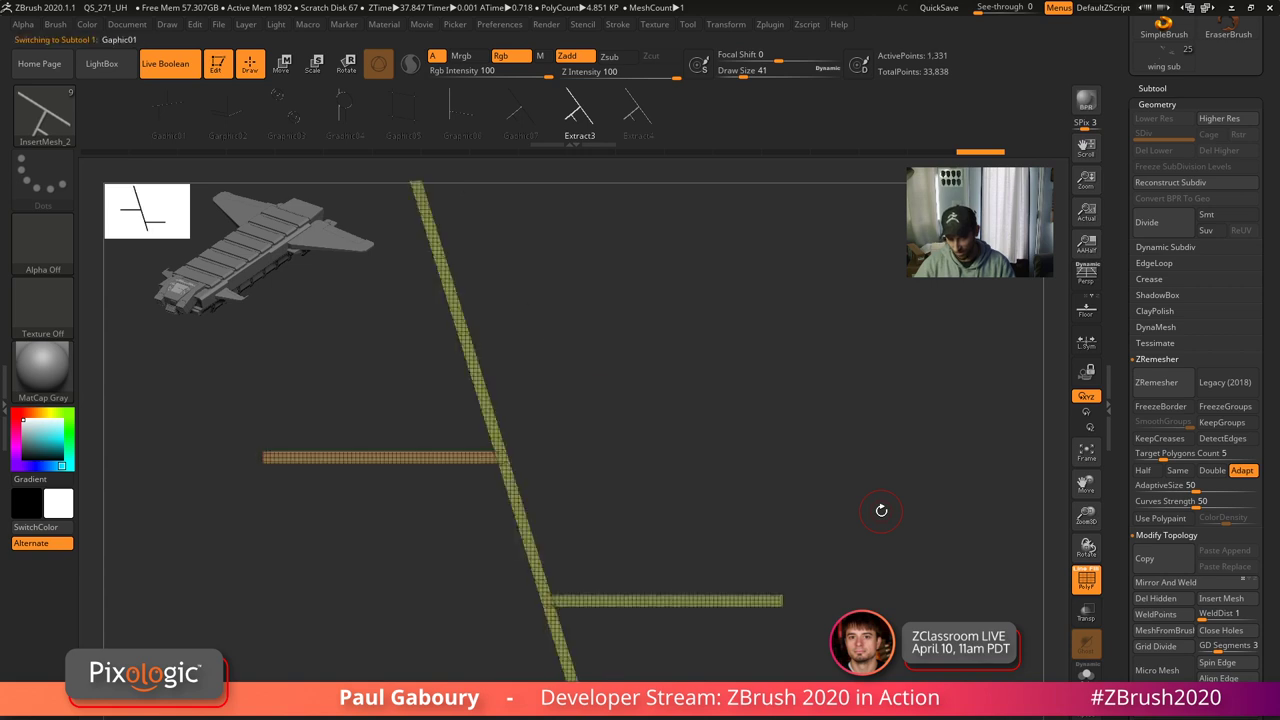
left_click(1154, 383)
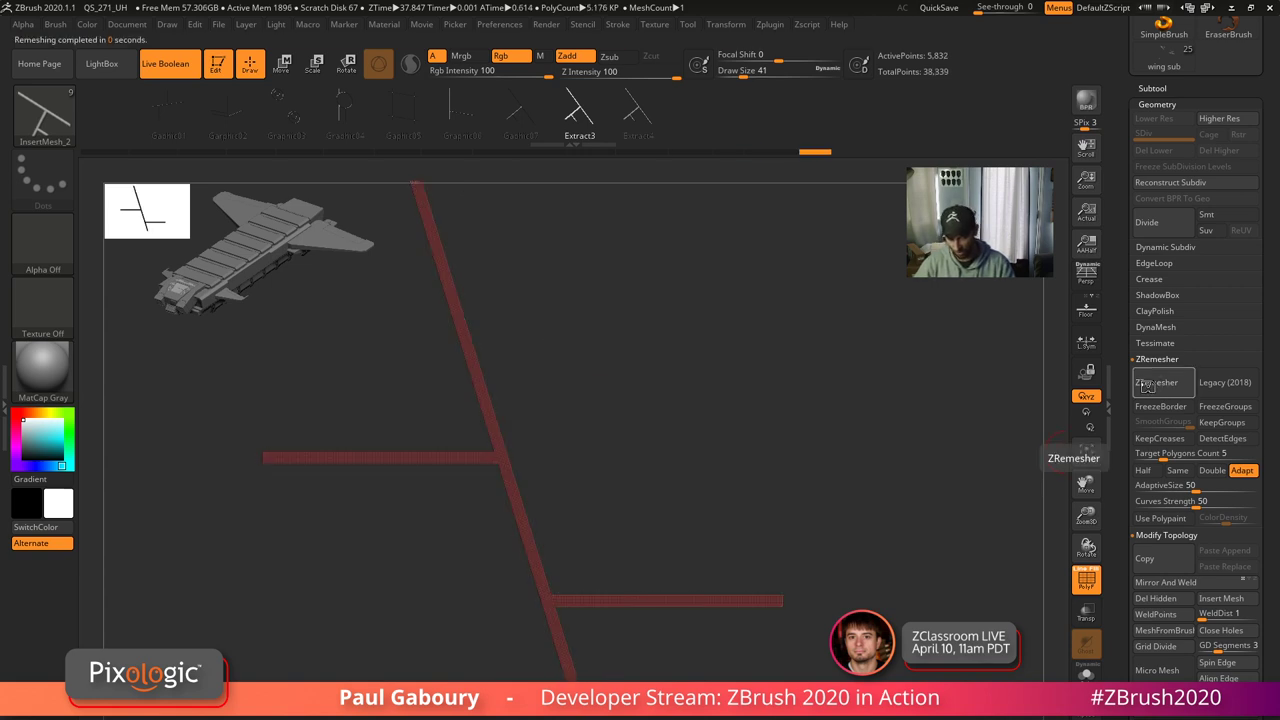
- Return to the Graphic04 circle strip and ZRemesh it with a target polygons count of 2
key("Down")
key("Down")
key("Down")
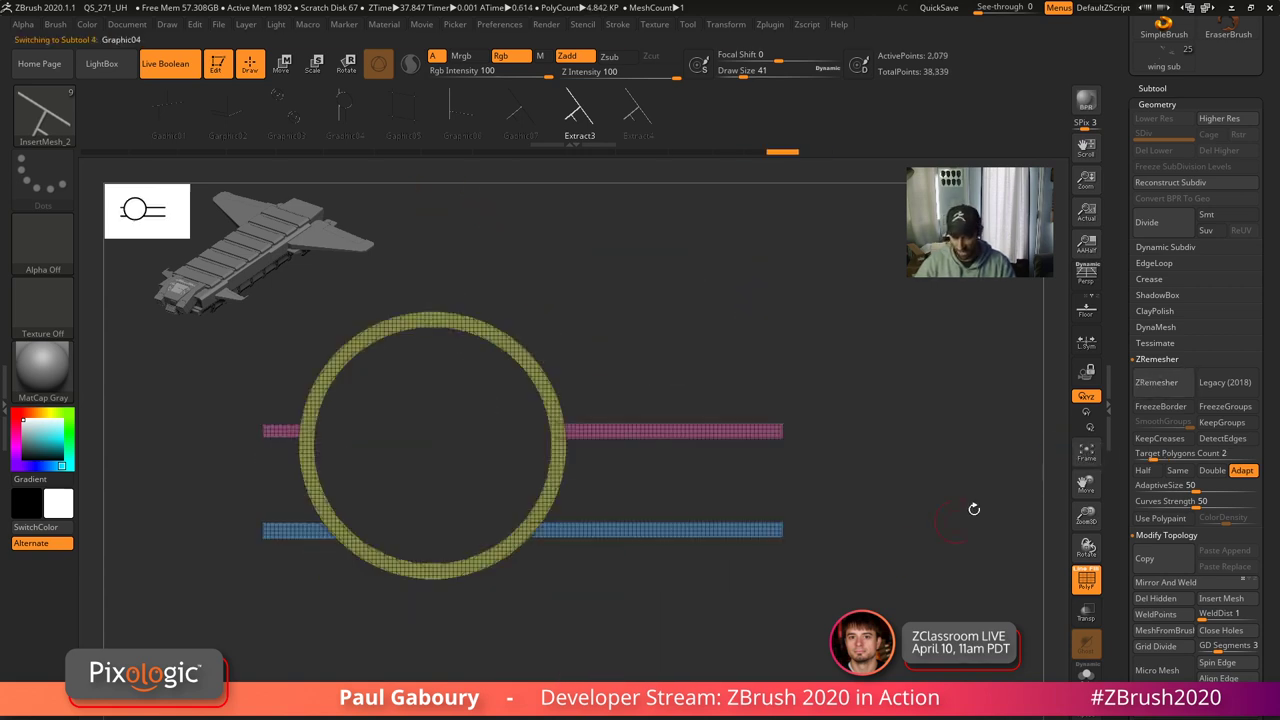
left_click(1155, 383)
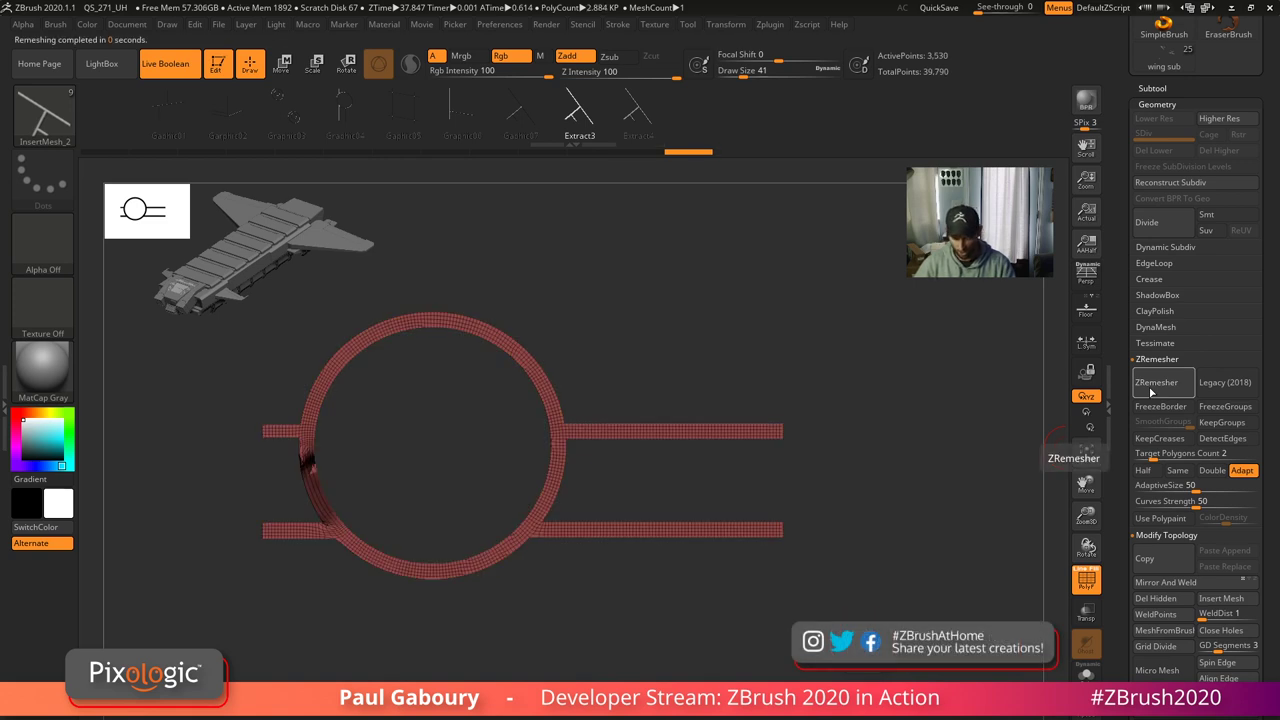
- Try ZRemeshing the Gaphic07 strip at a target polygons count of 1, compare it with Graphic06, and undo the remesh
key("Down")
key("Down")
key("Down")
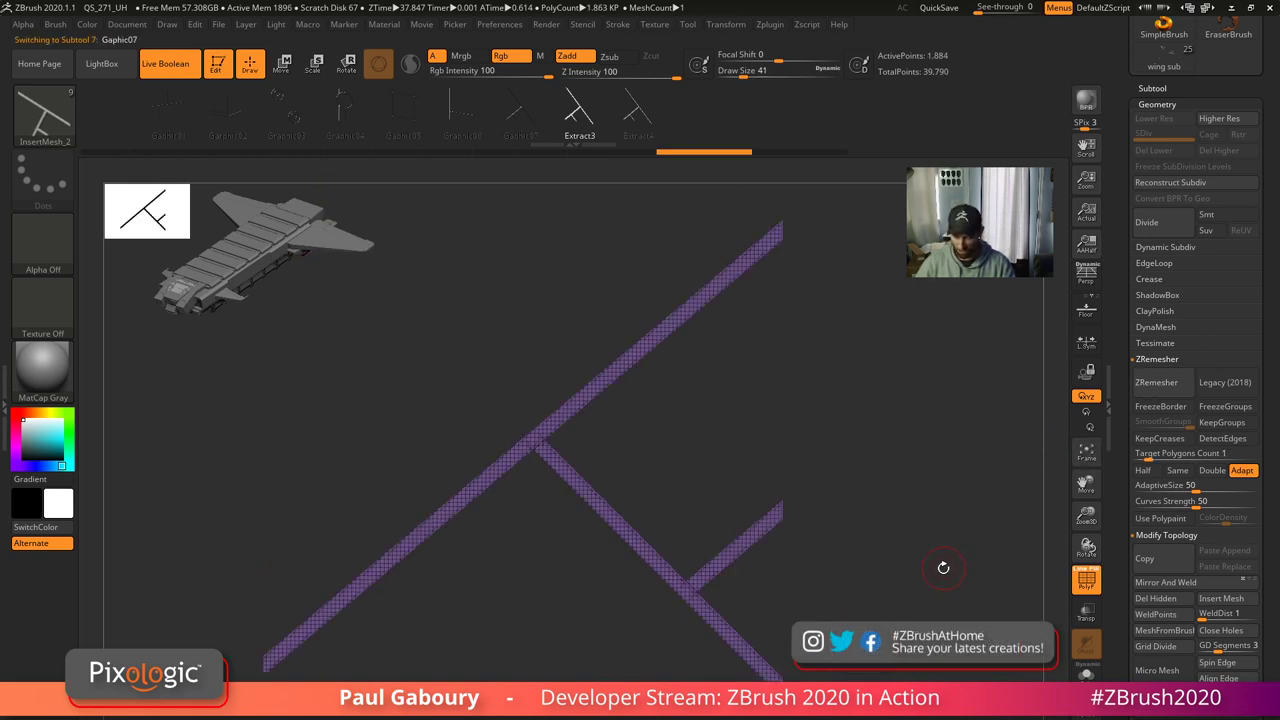
left_click(1156, 383)
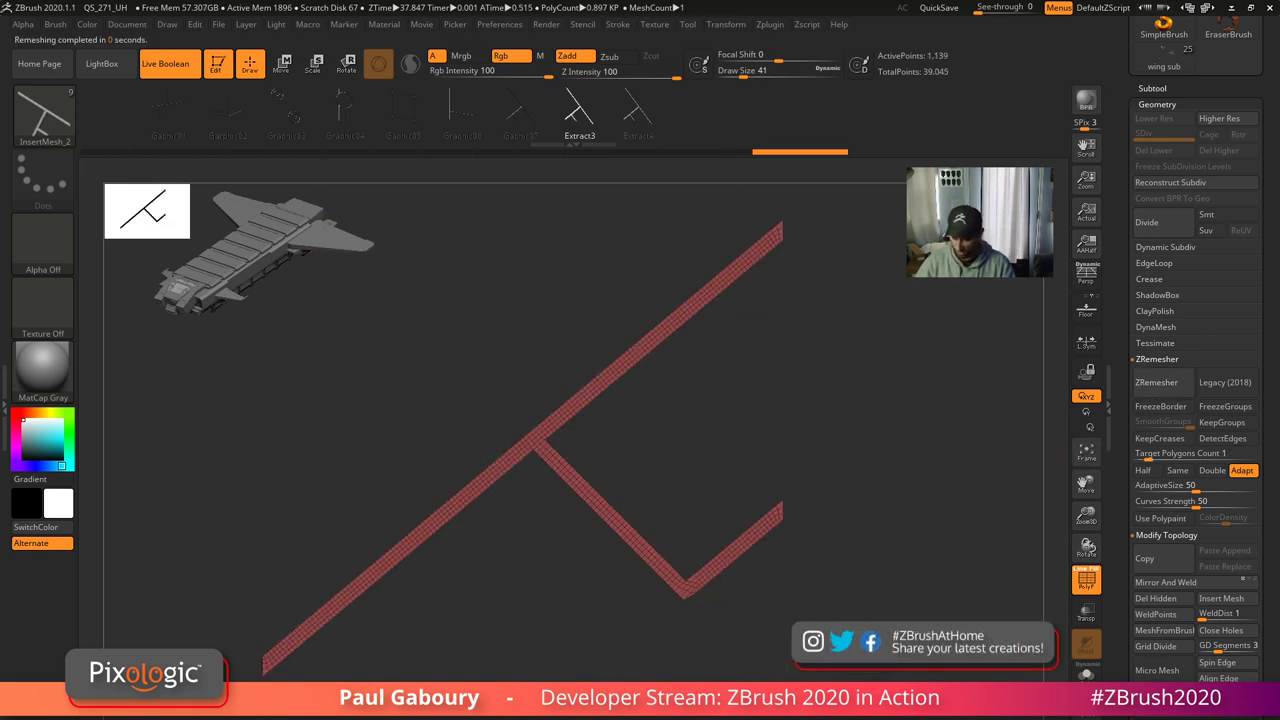
key("Down")
key("Up")
key("Up")
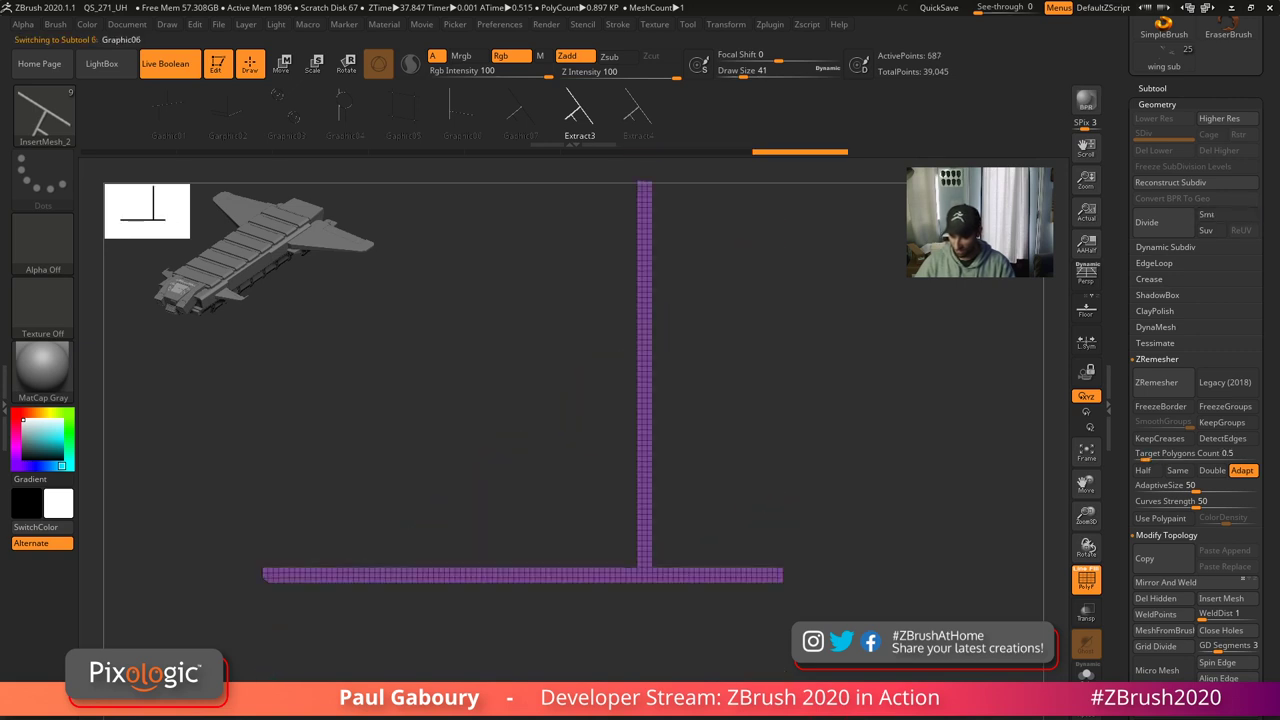
key("Down")
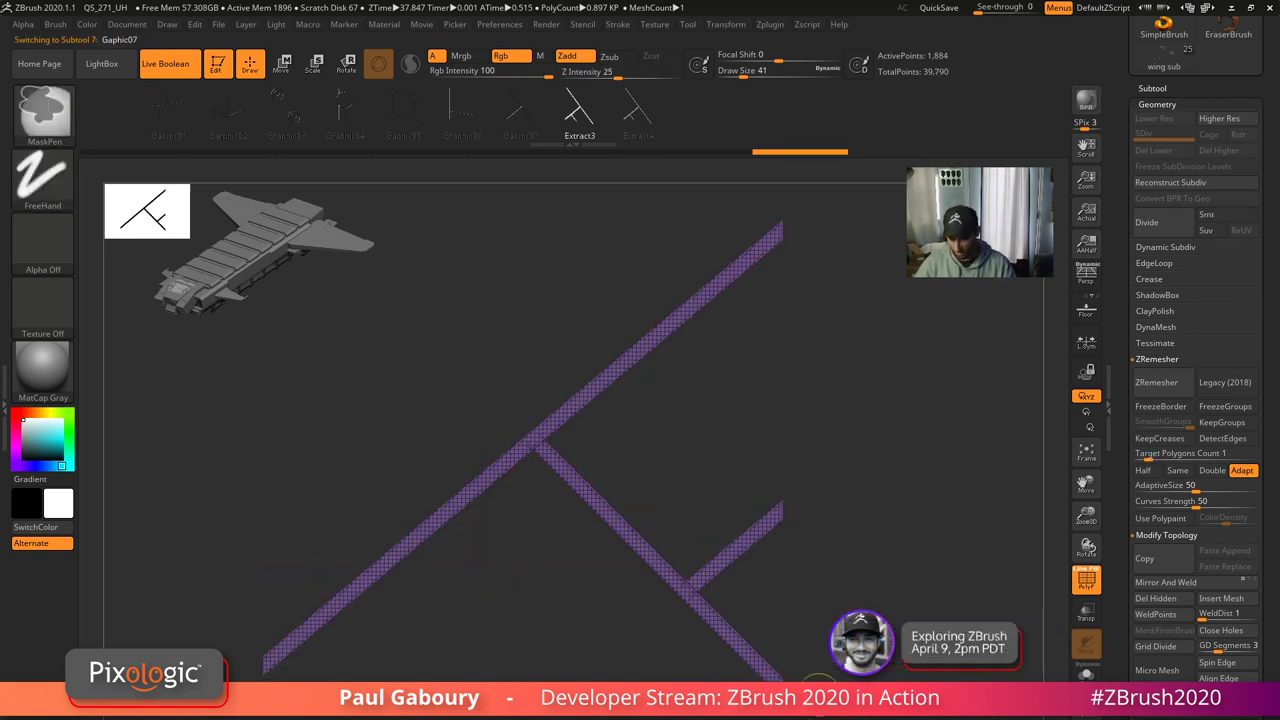
- Assign the whole Gaphic07 strip to one new polygroup, try ZRemeshing it, and set its target polygons count to 5
mouse_move(802, 674)
right_mouse_down("ctrl")
mouse_move(806, 704)
mouse_move(714, 622)
mouse_move(850, 714)
right_mouse_up("ctrl")
mouse_move(744, 650)
right_mouse_down()
mouse_move(786, 580)
mouse_move(753, 608)
mouse_move(776, 590)
mouse_move(329, 401)
right_mouse_up()
key("ctrl+w")
right_click_drag(716, 483, 677, 457, "ctrl")
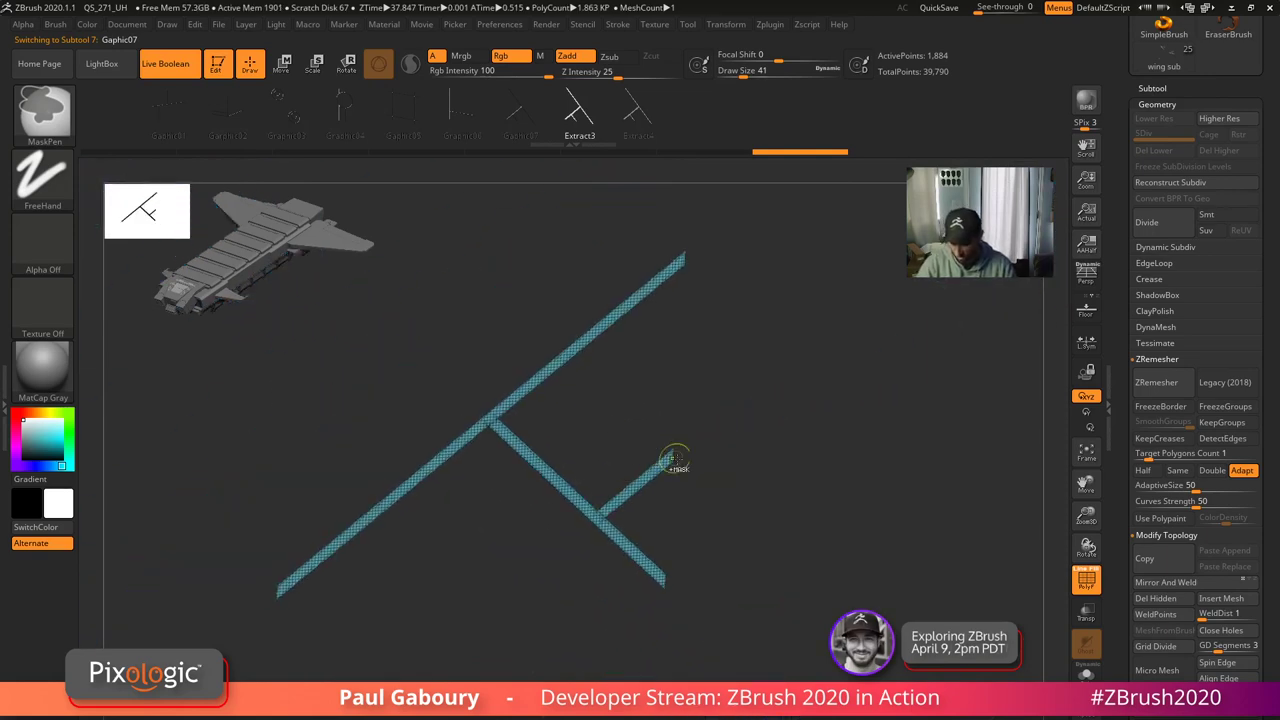
right_click_drag(897, 555, 956, 547, "shift")
left_click(1157, 386)
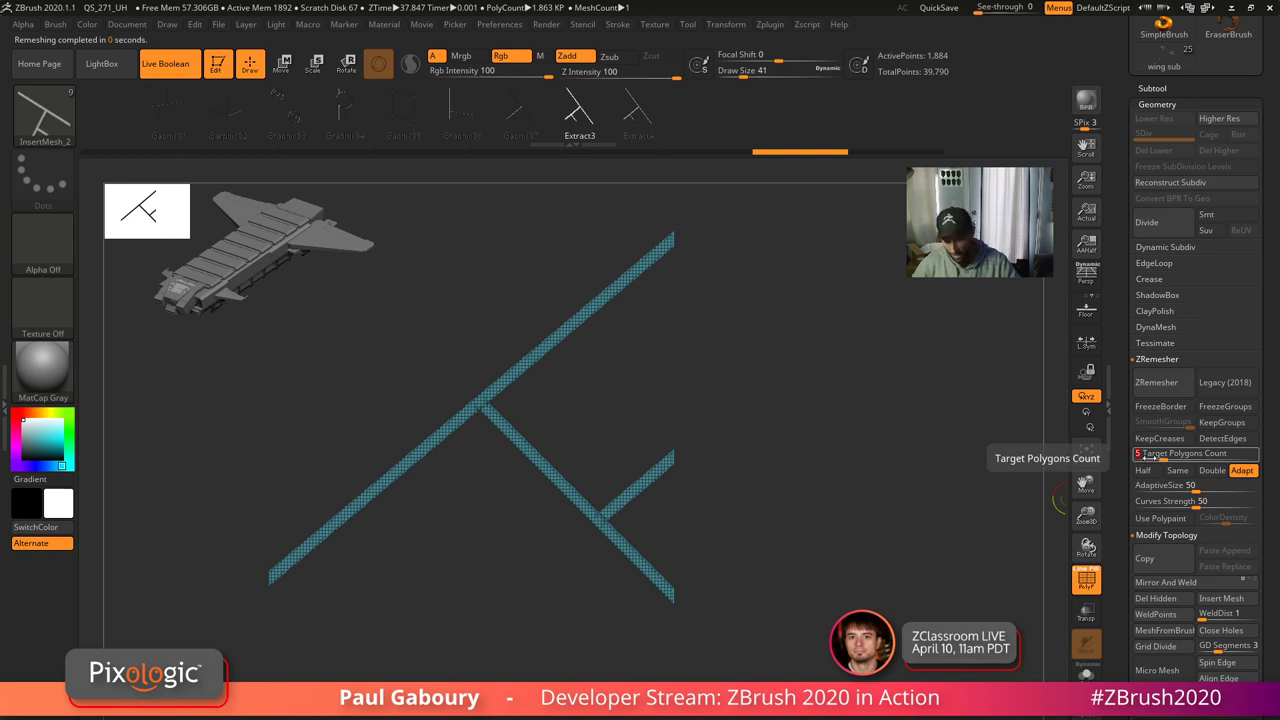
- Look through the remeshed strips around Graphic04 and stop on the Graphic06 strip to examine its topology
key("Up")
key("Up")
key("Up")
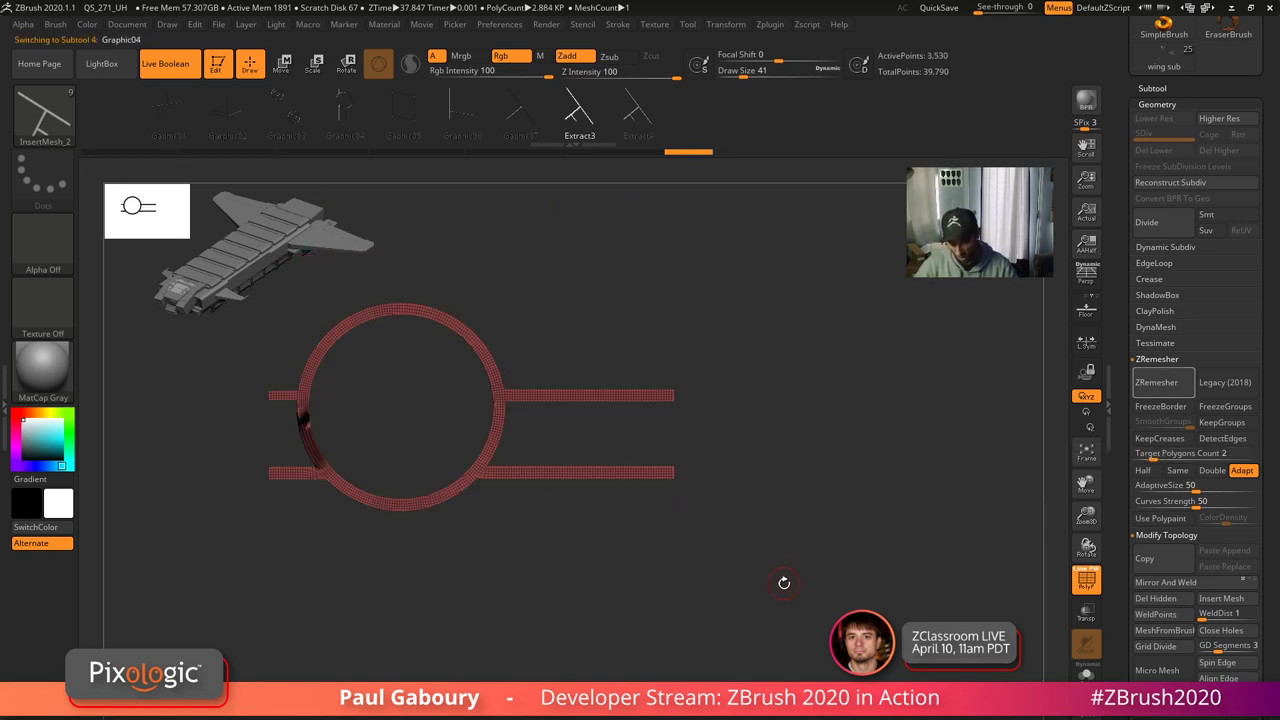
key("Up")
key("Down")
key("Down")
key("Down")
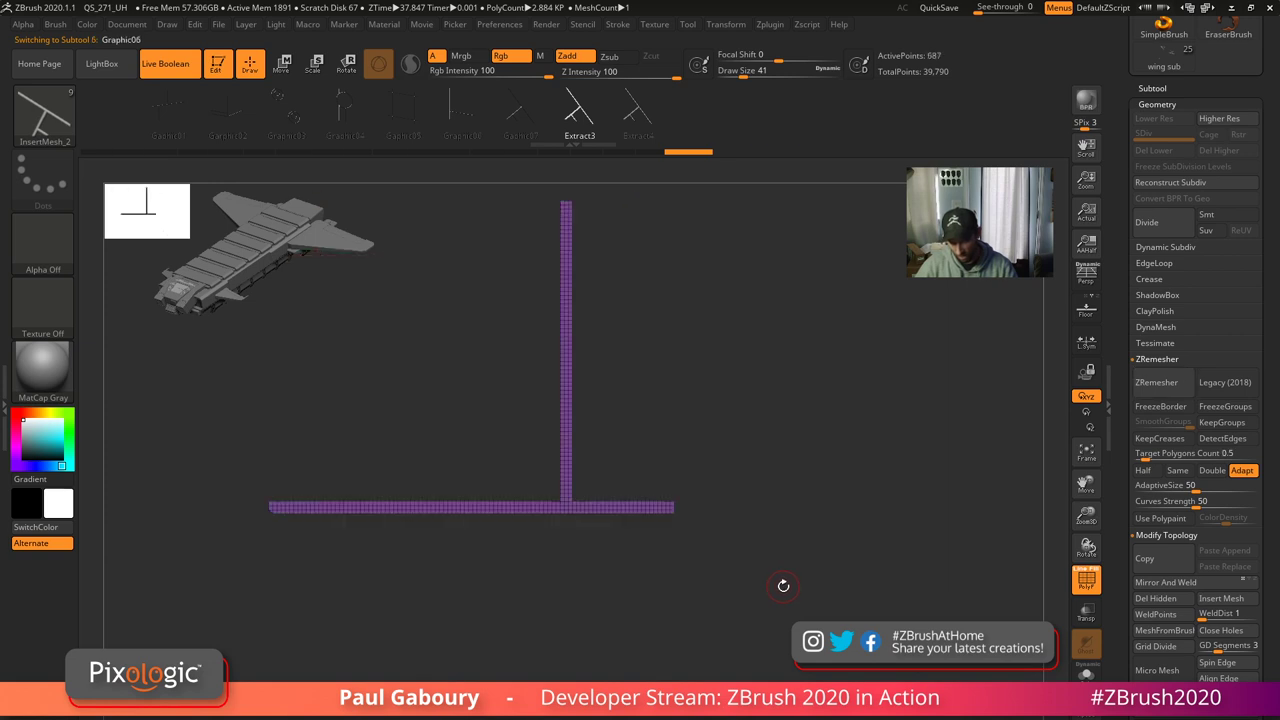
left_click_drag(771, 566, 837, 556)
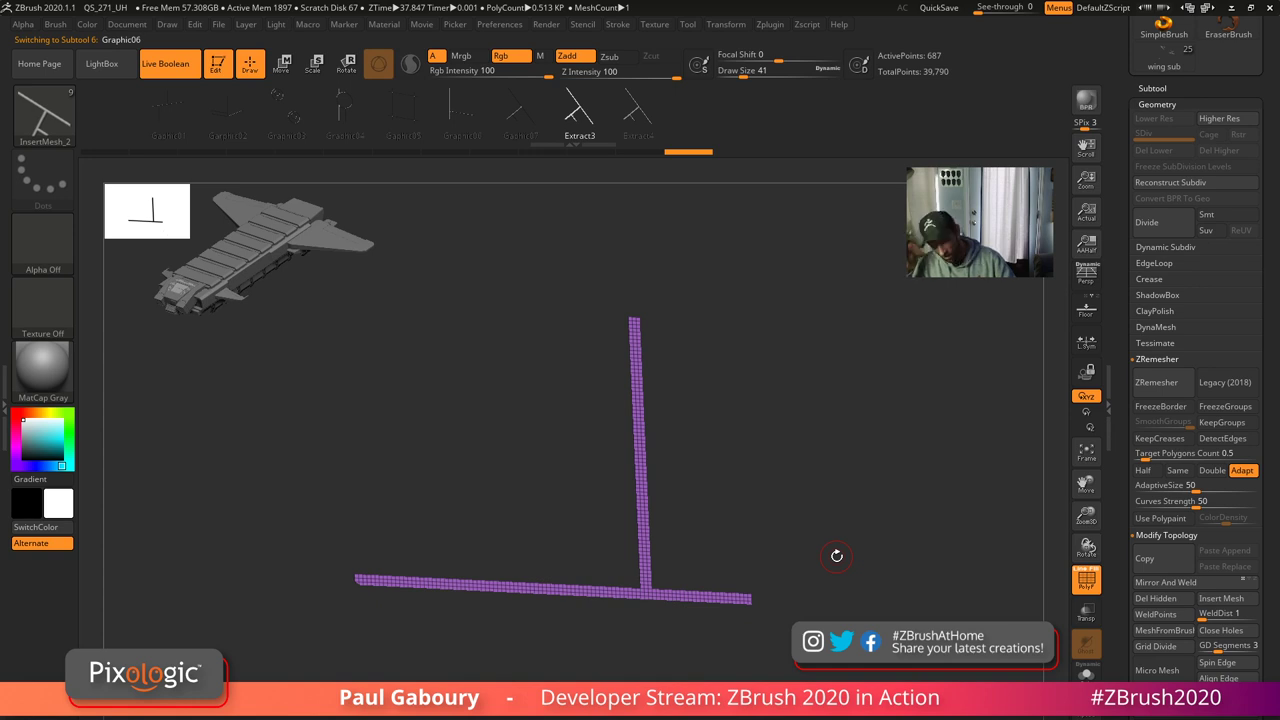
- Try Panel Loops on the Graphic06 strip with 0.01 thickness and polish 5, inspect the strip's end, and undo them
left_click(1167, 362)
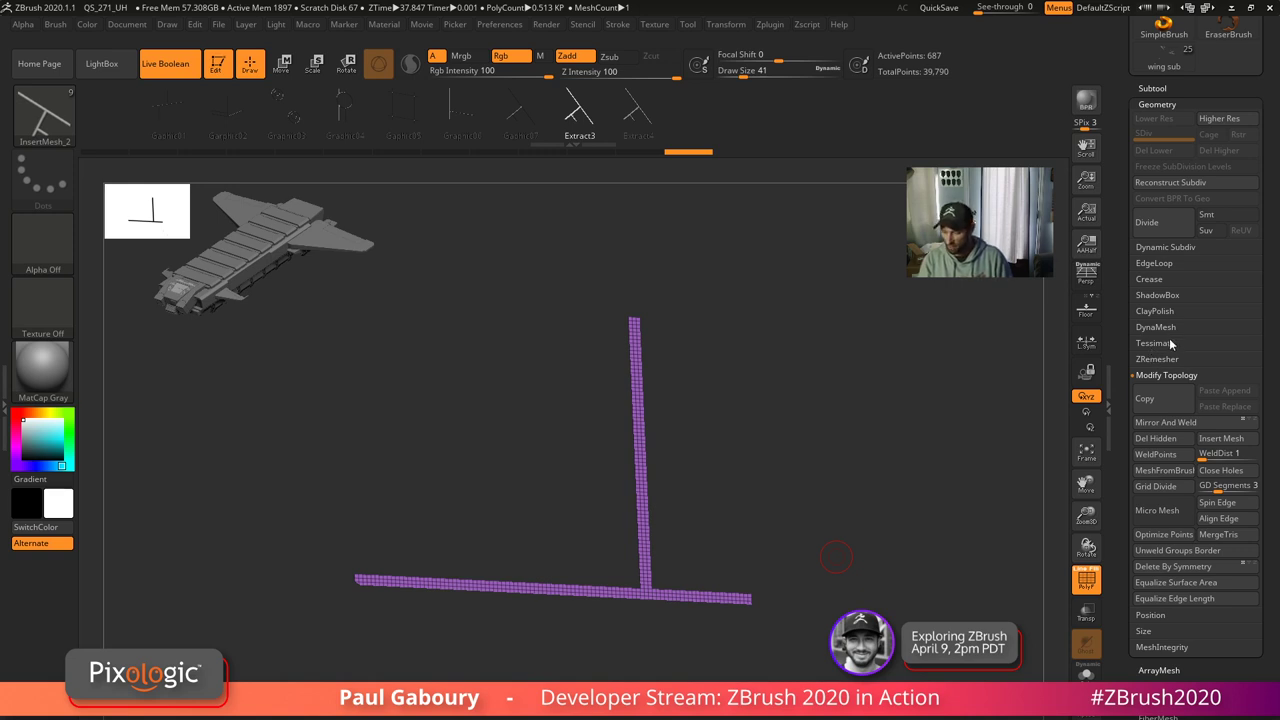
left_click(1168, 263)
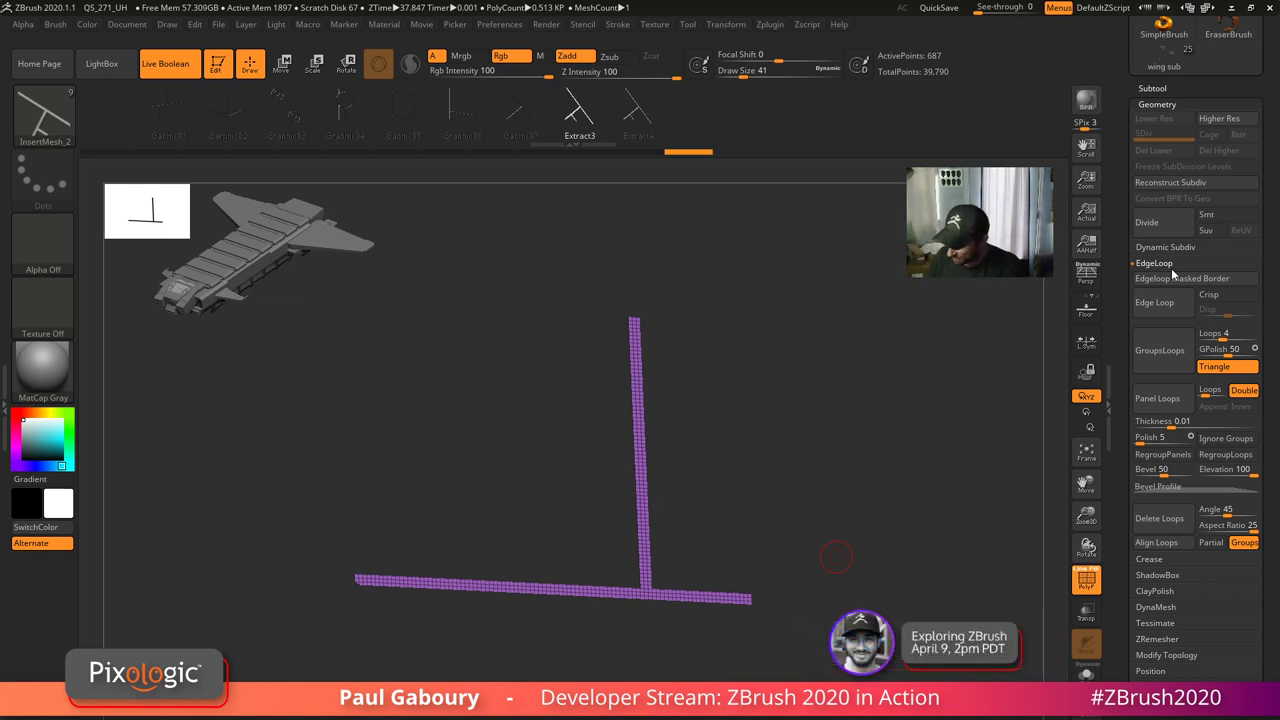
left_click(1157, 398)
left_click_drag(777, 656, 755, 614)
right_click_drag(755, 615, 861, 605)
left_click_drag(860, 605, 843, 612)
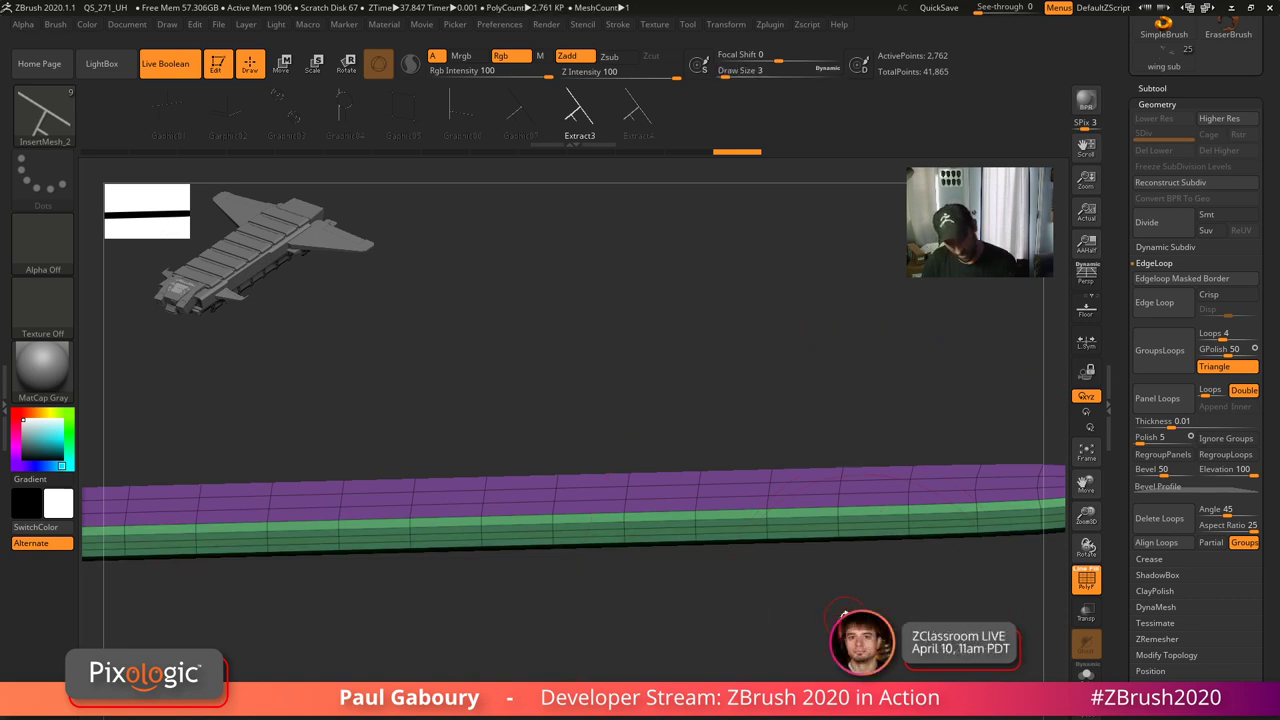
left_click_drag(836, 579, 900, 628)
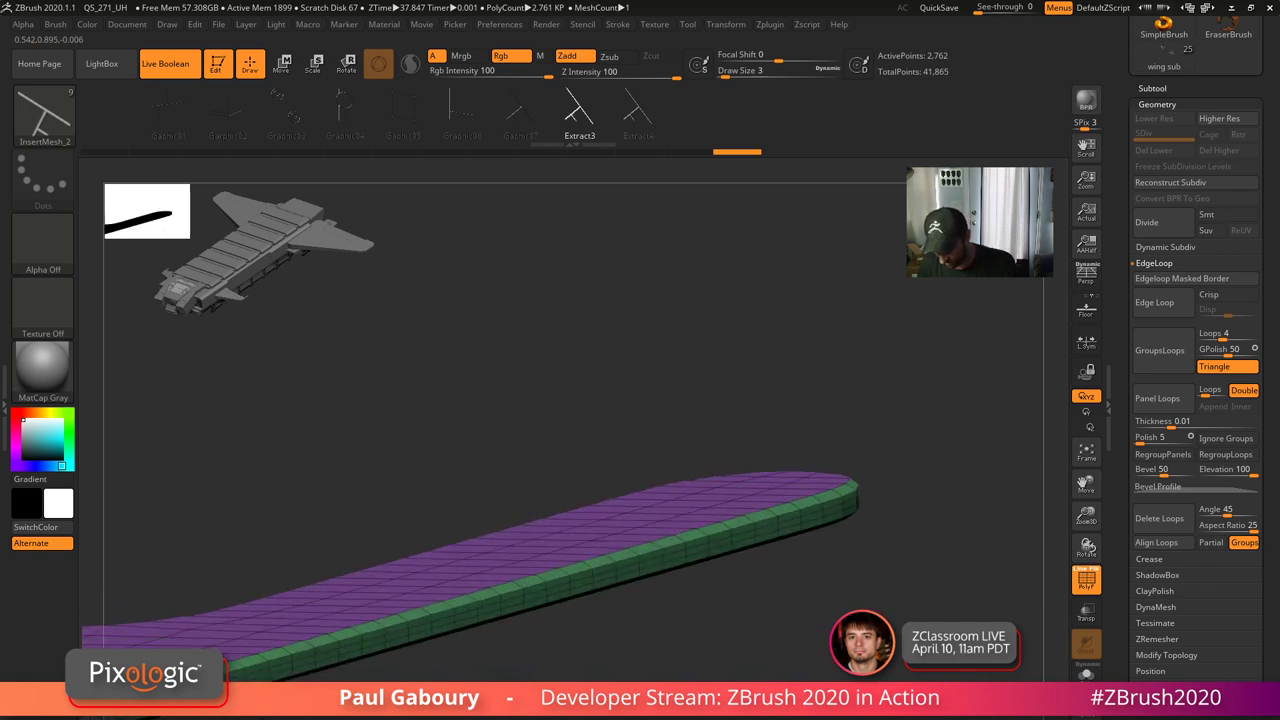
key("ctrl+z")
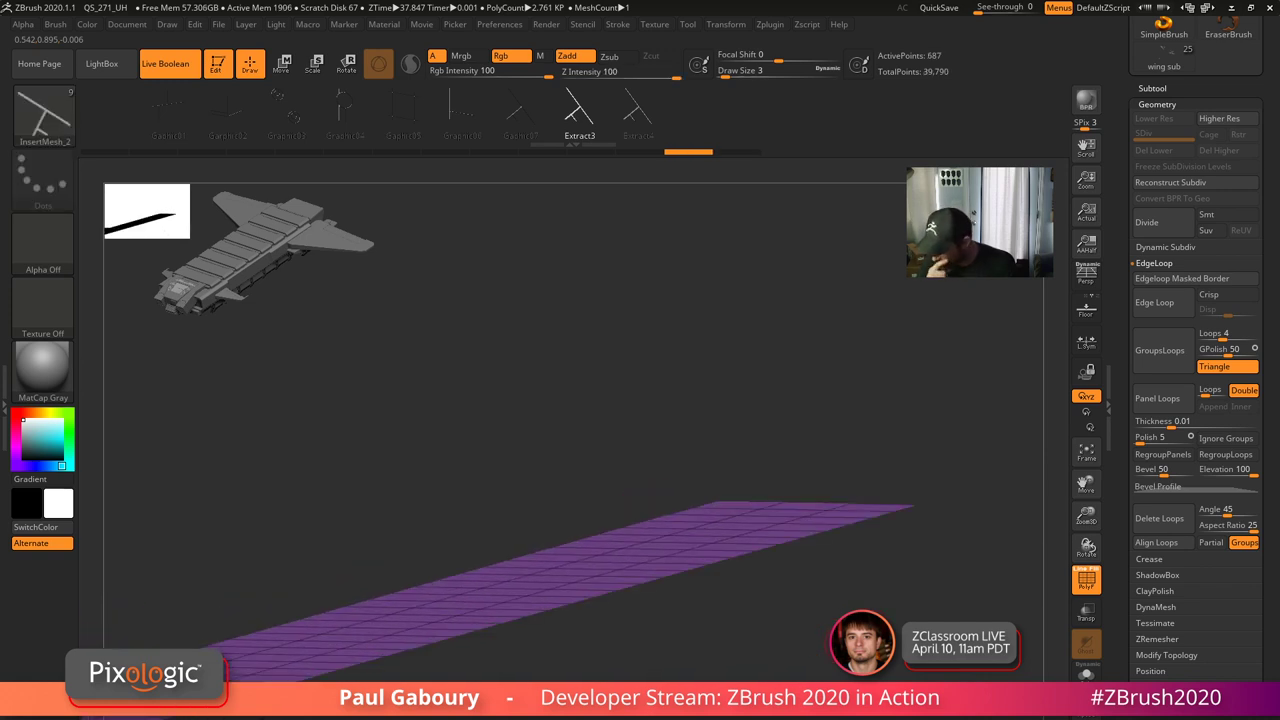
- Try Panel Loops on the strip with polish 5 and again with polish 0, inspect its end and junction, and undo both
left_click(1158, 400)
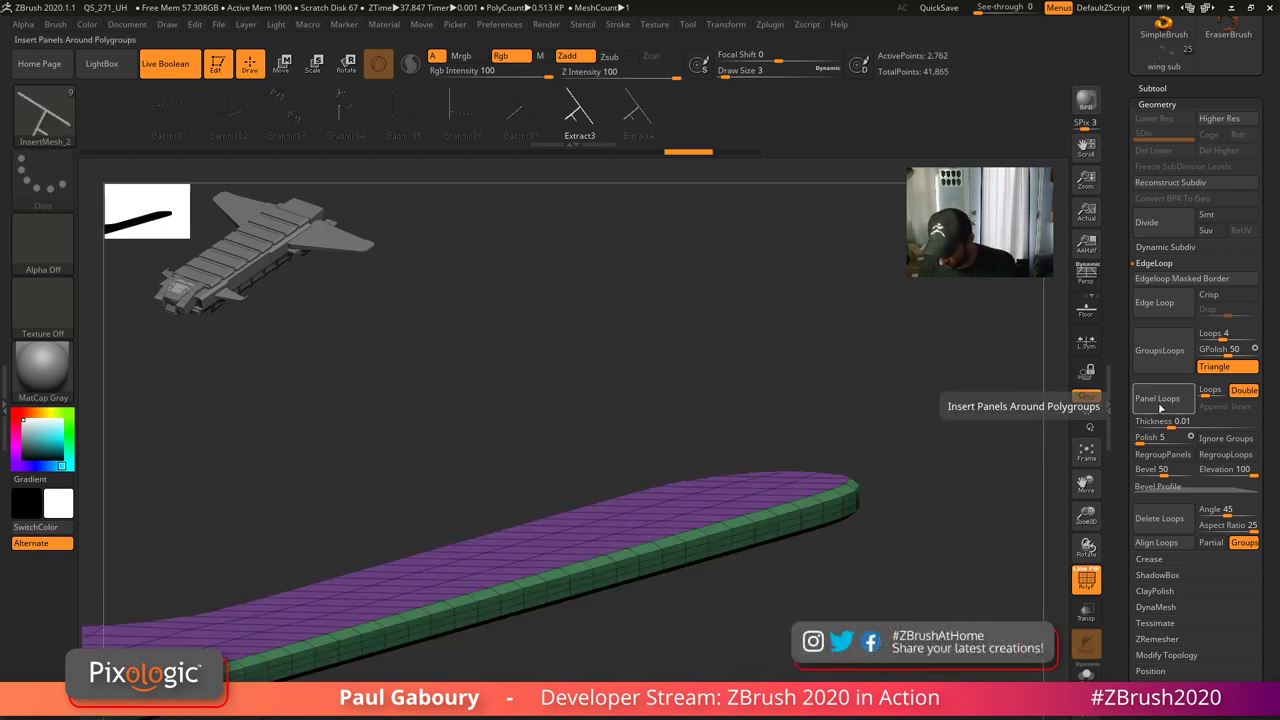
key("ctrl+z")
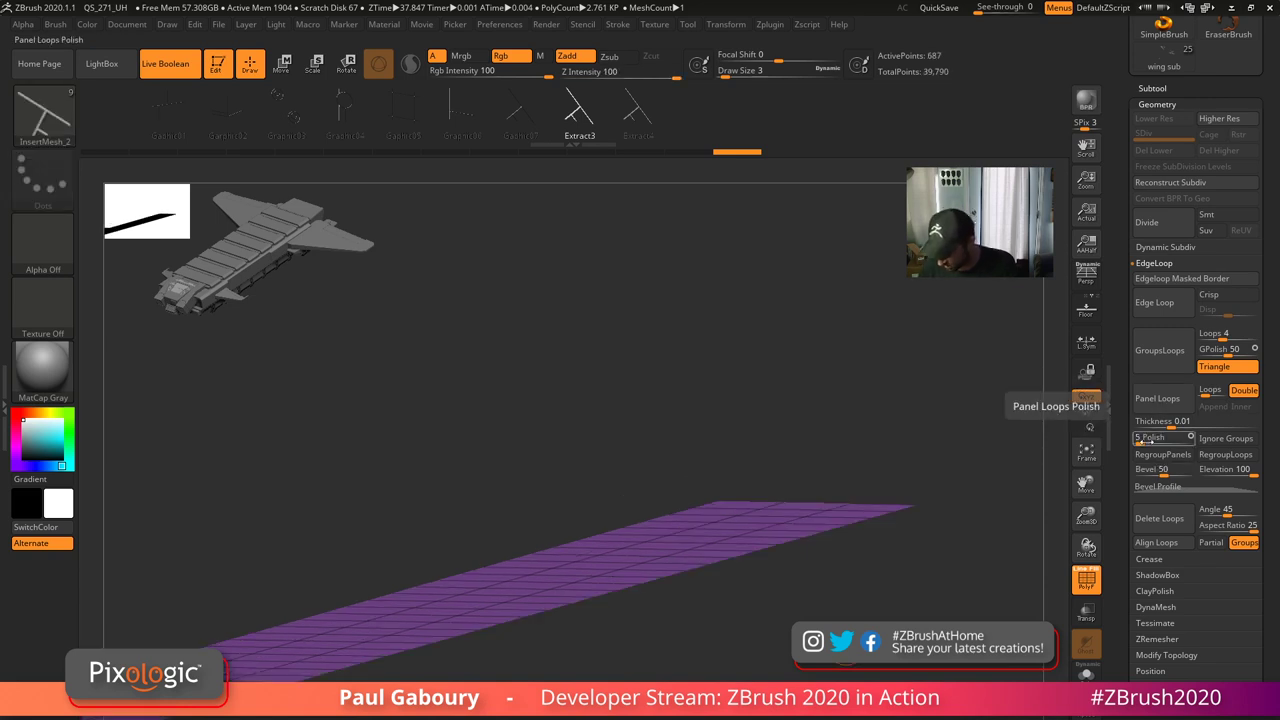
left_click(1142, 421)
left_click(1145, 410)
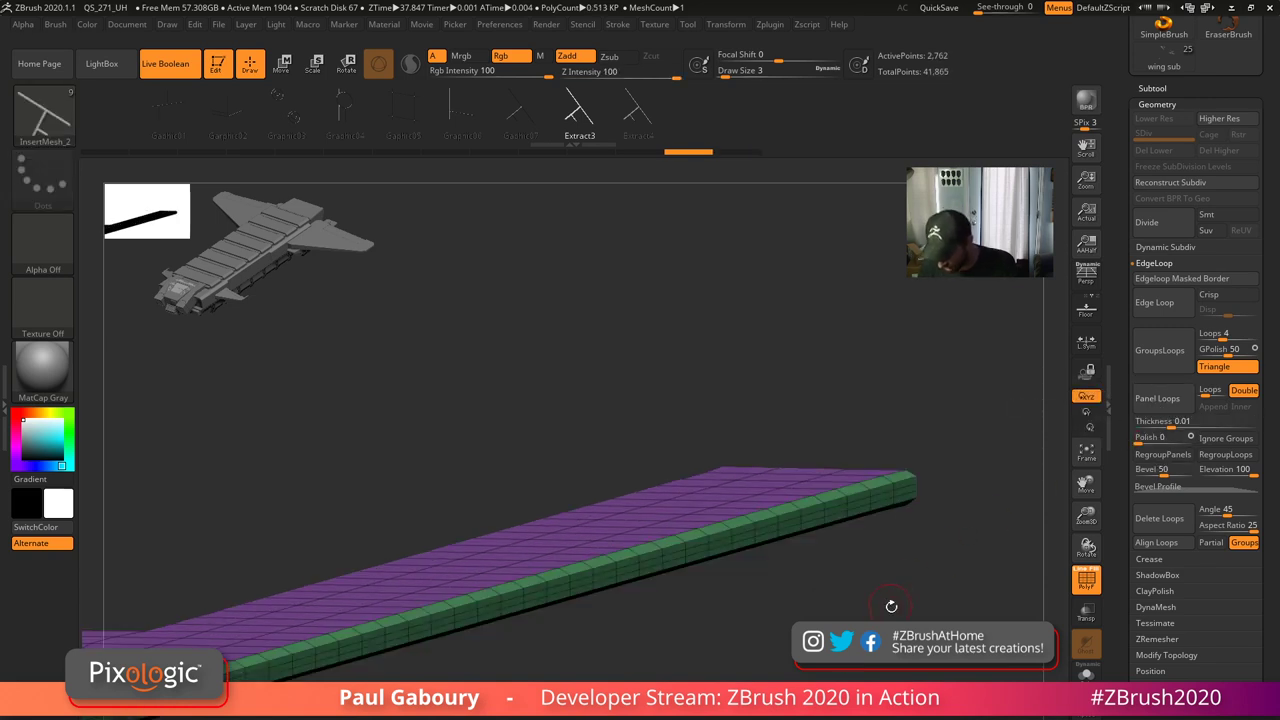
right_click_drag(891, 606, 709, 610, "ctrl")
mouse_move(708, 610)
left_mouse_down()
mouse_move(694, 597)
mouse_move(874, 514)
mouse_move(842, 521)
mouse_move(837, 423)
mouse_move(811, 566)
mouse_move(843, 506)
mouse_move(780, 543)
left_mouse_up()
right_click_drag(780, 543, 869, 560, "ctrl")
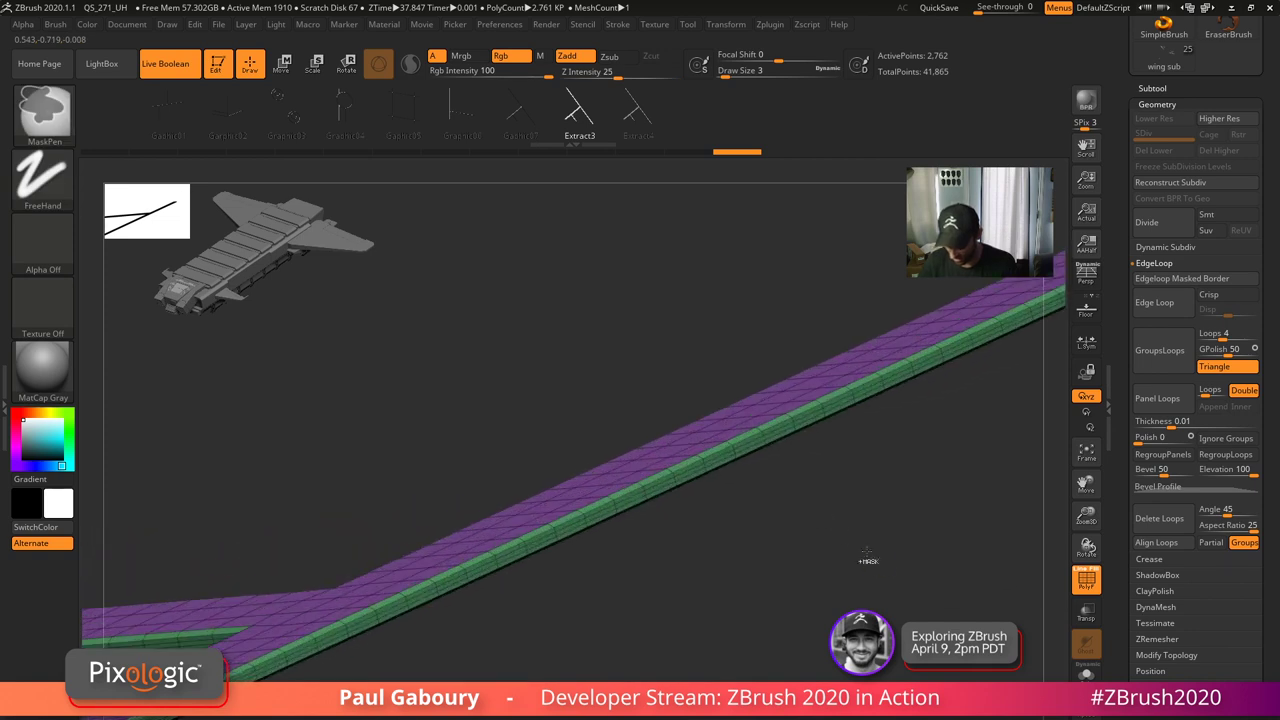
key("ctrl+z")
- Try Panel Loops on the strip with 0.03 thickness, inspect its side and end, and undo them
mouse_move(862, 566)
left_mouse_down()
mouse_move(886, 551)
mouse_move(880, 585)
left_mouse_up()
left_click_drag(954, 454, 758, 555)
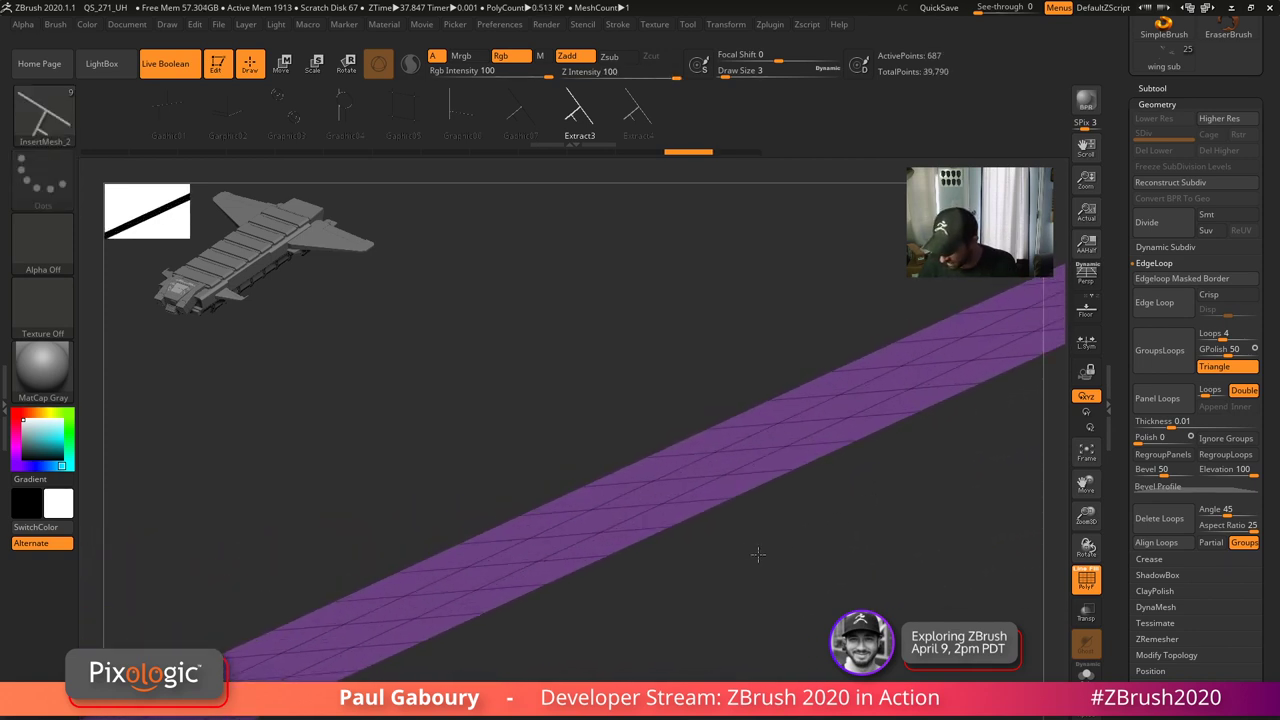
left_click_drag(1171, 425, 1165, 402)
left_click(1157, 398)
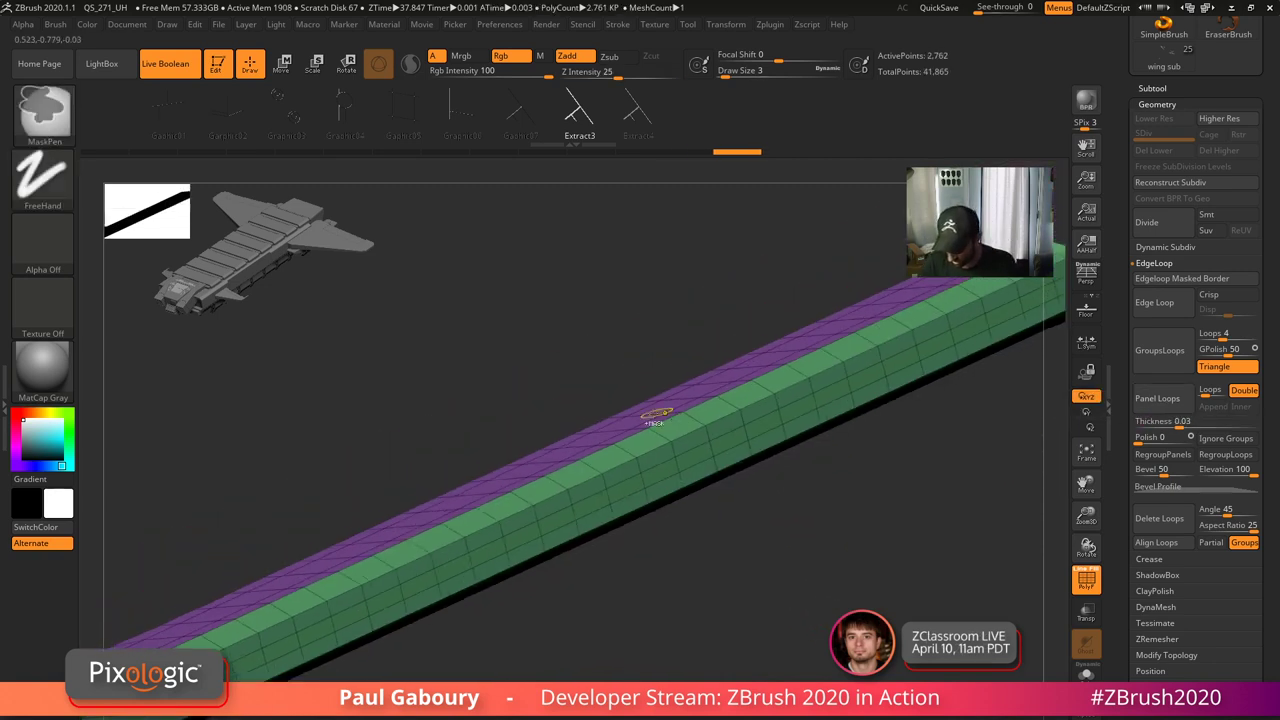
mouse_move(657, 412)
right_mouse_down("ctrl")
mouse_move(500, 446)
mouse_move(737, 417)
mouse_move(743, 486)
mouse_move(723, 471)
right_mouse_up("ctrl")
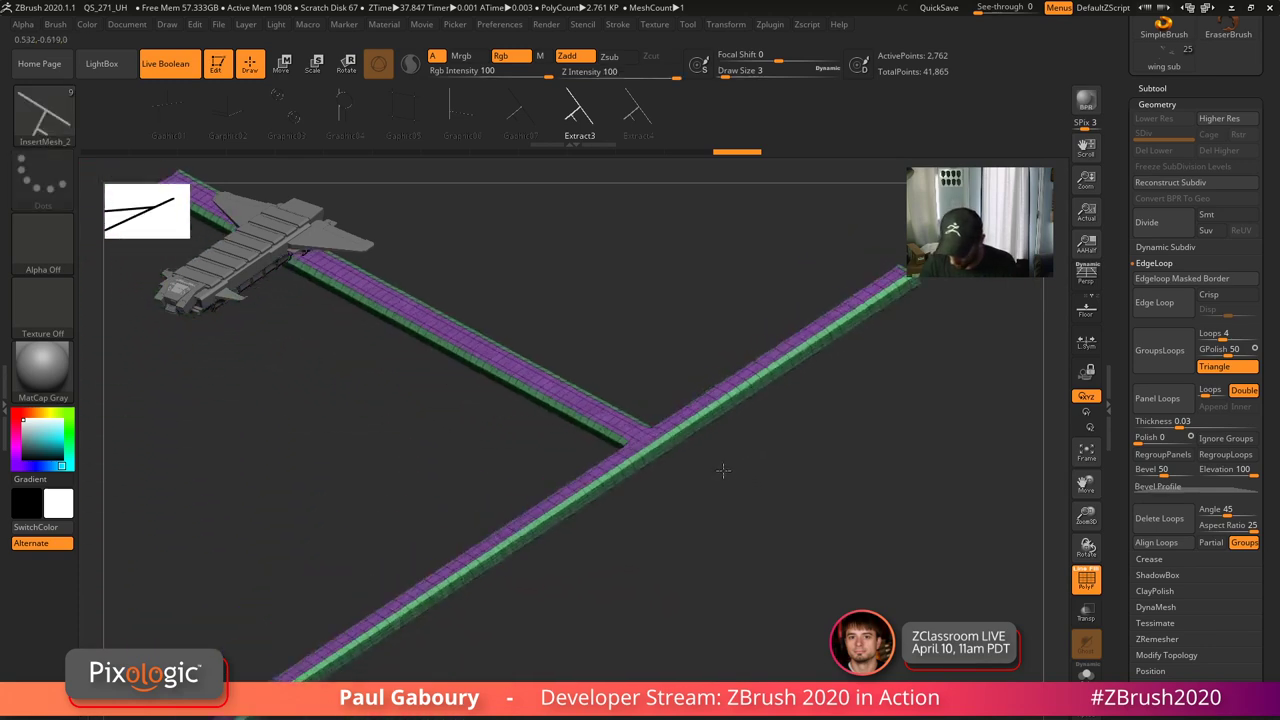
left_click_drag(722, 470, 849, 451)
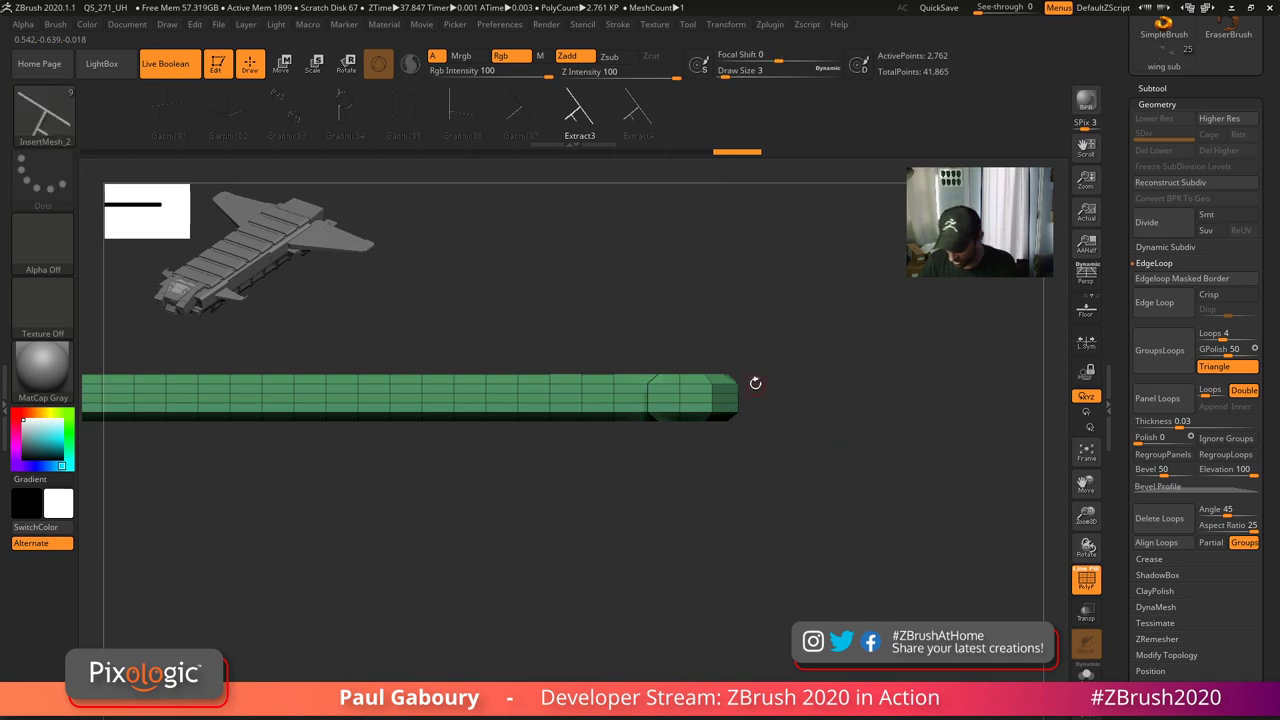
left_click_drag(763, 371, 757, 418)
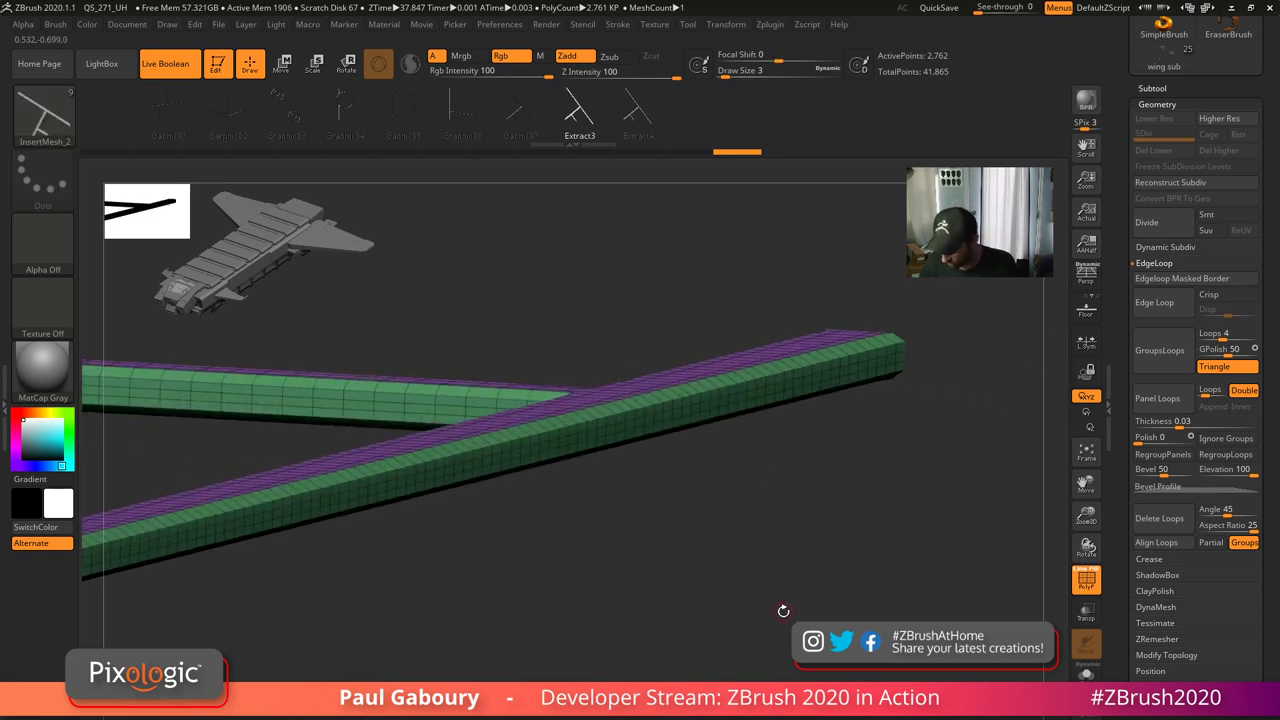
key("ctrl+z")
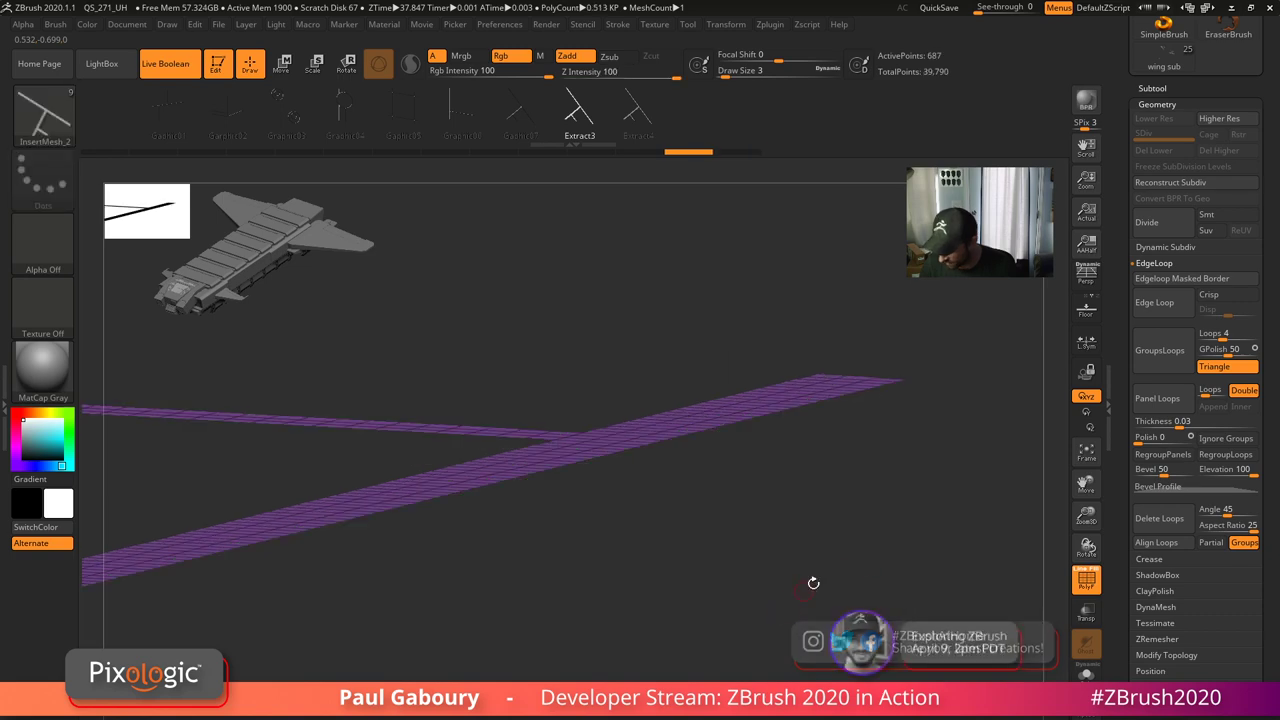
- Try Panel Loops with RegroupLoops enabled, undo them, and disable RegroupLoops again
left_click(1225, 454)
left_click(1157, 398)
mouse_move(857, 545)
left_mouse_down()
mouse_move(873, 563)
mouse_move(846, 555)
left_mouse_up()
key("ctrl+z")
left_click(1231, 459)
- Try Panel Loops with RegroupPanels enabled, undo them, and disable RegroupPanels again
left_click(1163, 454)
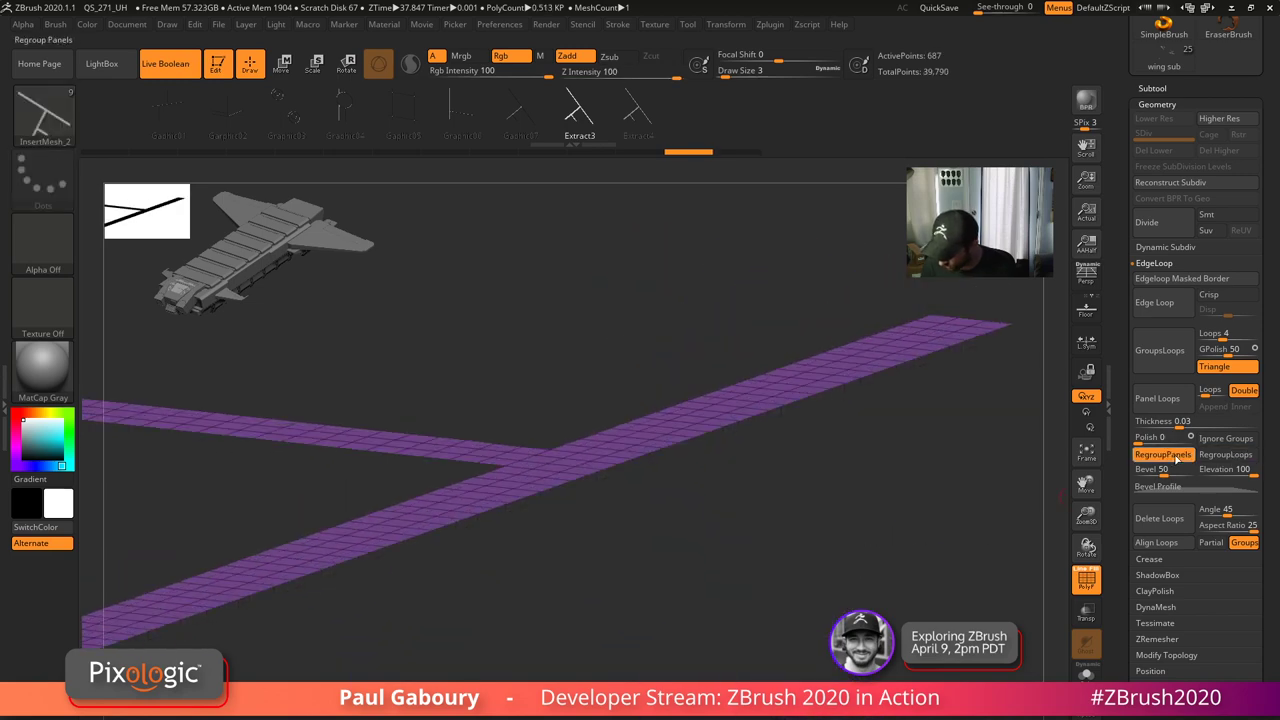
left_click(1157, 398)
left_click_drag(843, 585, 829, 608, "shift")
key("ctrl+z")
left_click(1186, 455)
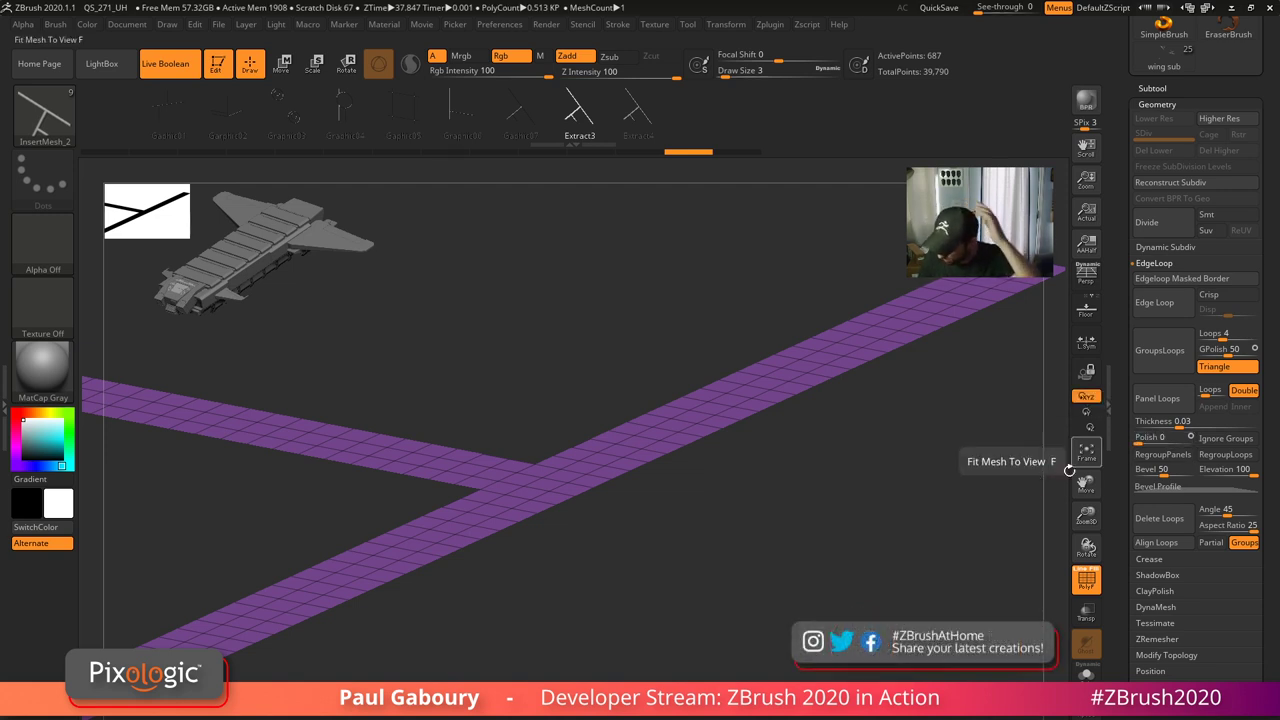
- Set the Panel Loops thickness to 0.02, try it on the strip, inspect both ends, and undo the loops
right_click_drag(763, 550, 948, 537, "ctrl")
right_click_drag(675, 519, 874, 478, "alt")
right_click_drag(786, 512, 792, 501)
left_click(1176, 423)
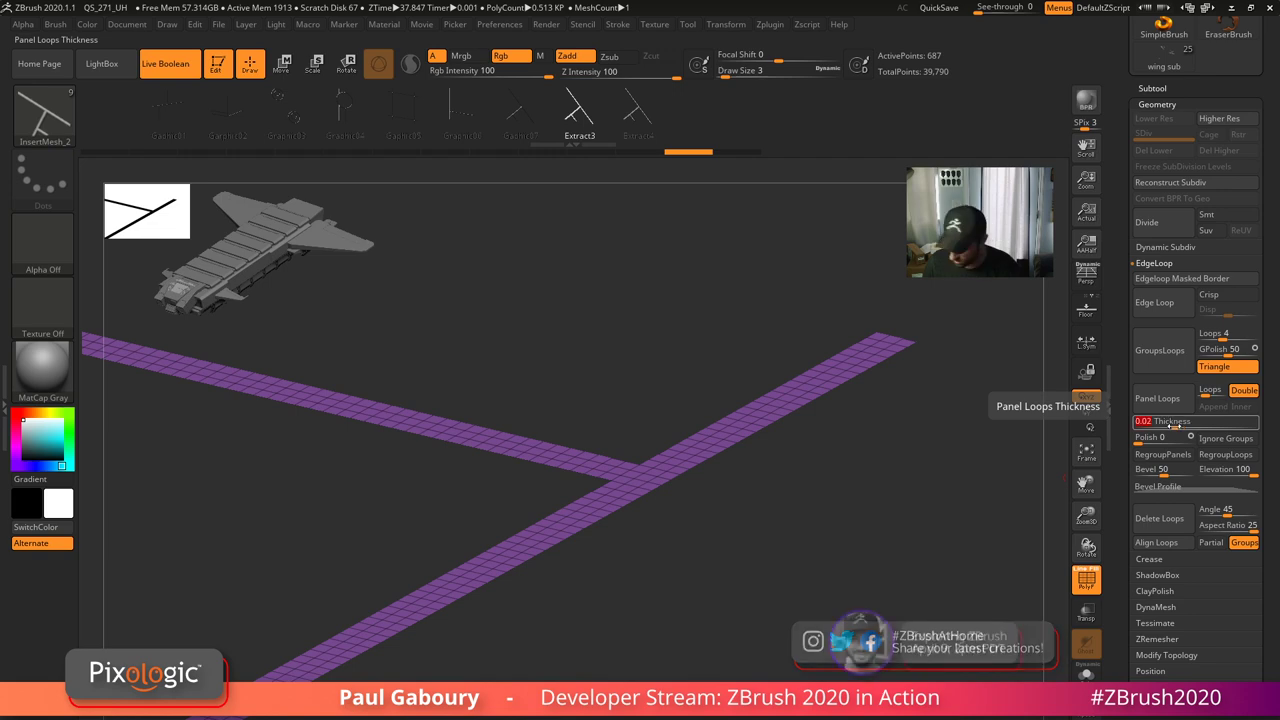
key("Return")
key("ctrl")
mouse_move(725, 460)
left_mouse_down()
mouse_move(857, 534)
mouse_move(760, 526)
mouse_move(790, 542)
mouse_move(864, 531)
mouse_move(814, 537)
mouse_move(823, 565)
left_mouse_up()
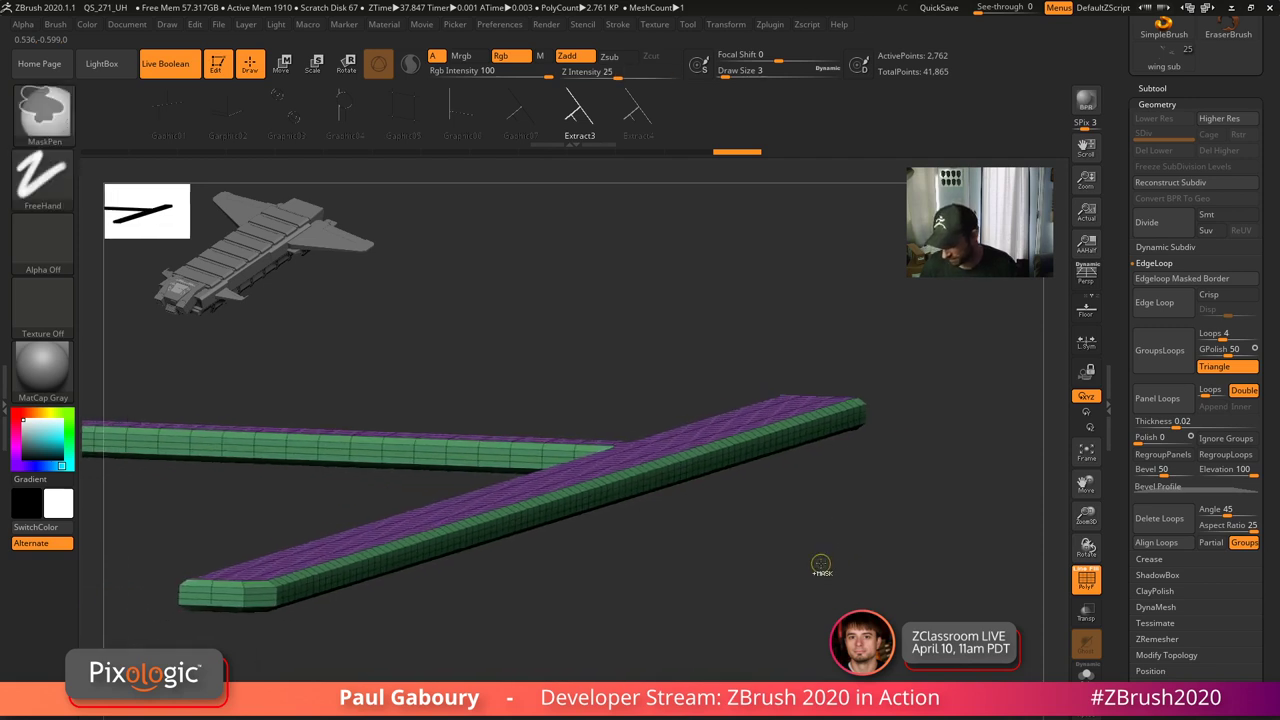
key("ctrl+z")
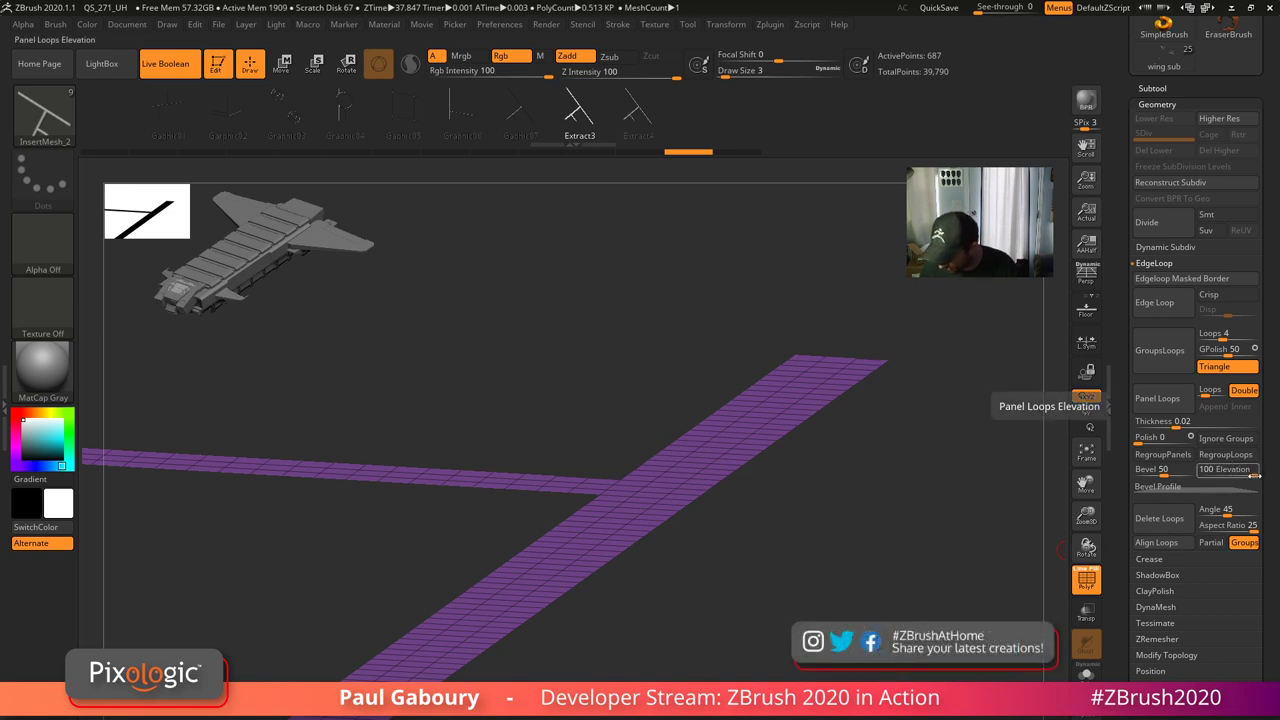
- Reshape the Panel Loops bevel profile with a low step before its raised plateau and run Panel Loops on the strip
left_click(1219, 486)
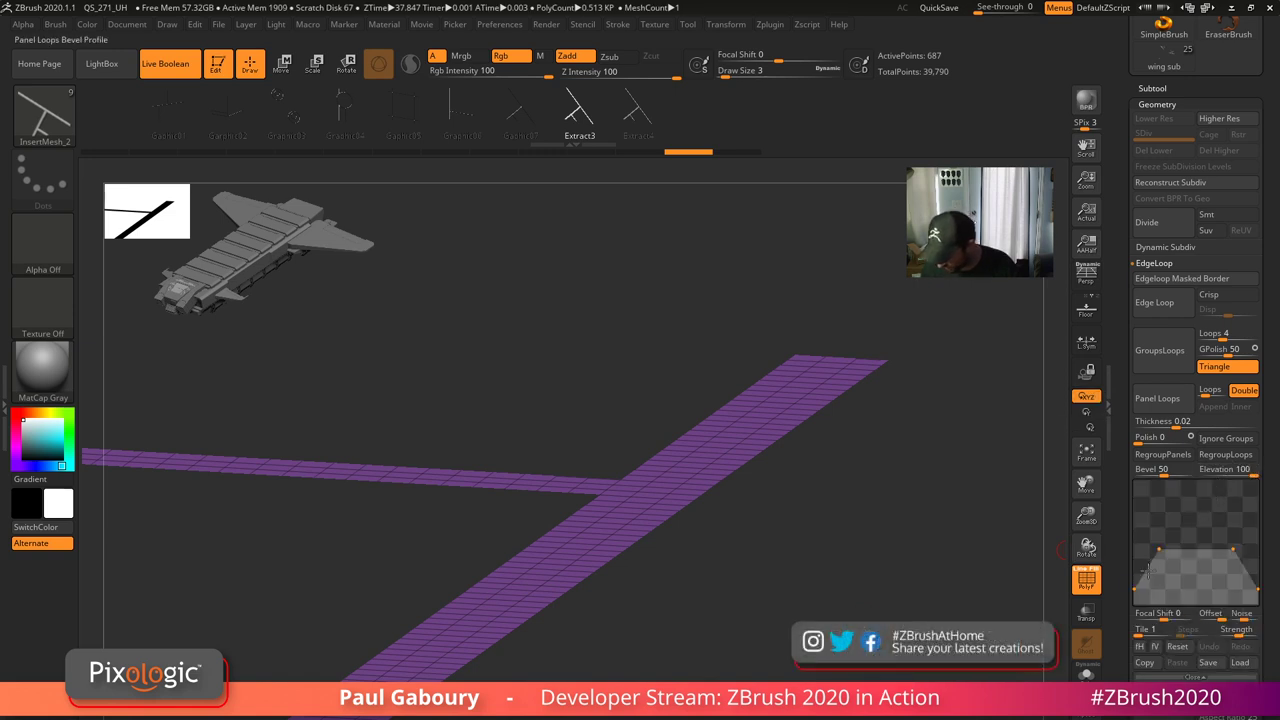
left_click_drag(1158, 554, 1181, 574)
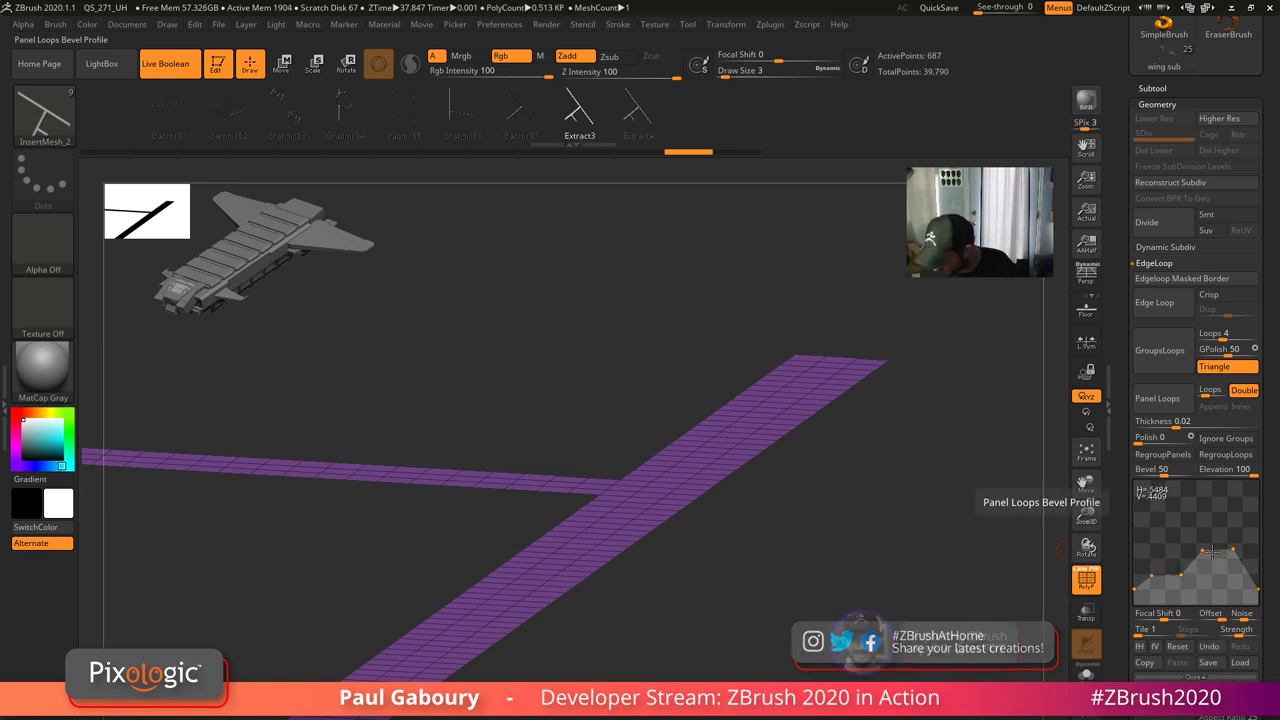
left_click(1157, 398)
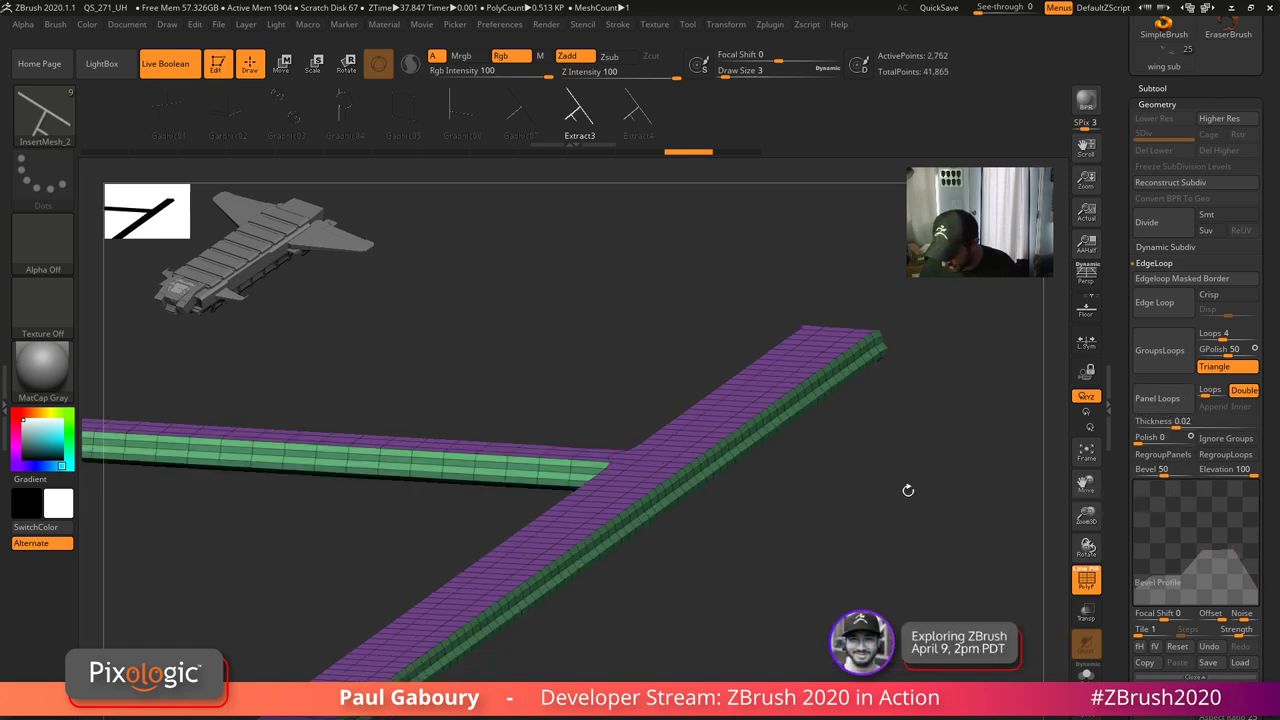
- Examine the stepped side walls from the end, above and the side, and undo the Panel Loops
left_click_drag(908, 491, 812, 478)
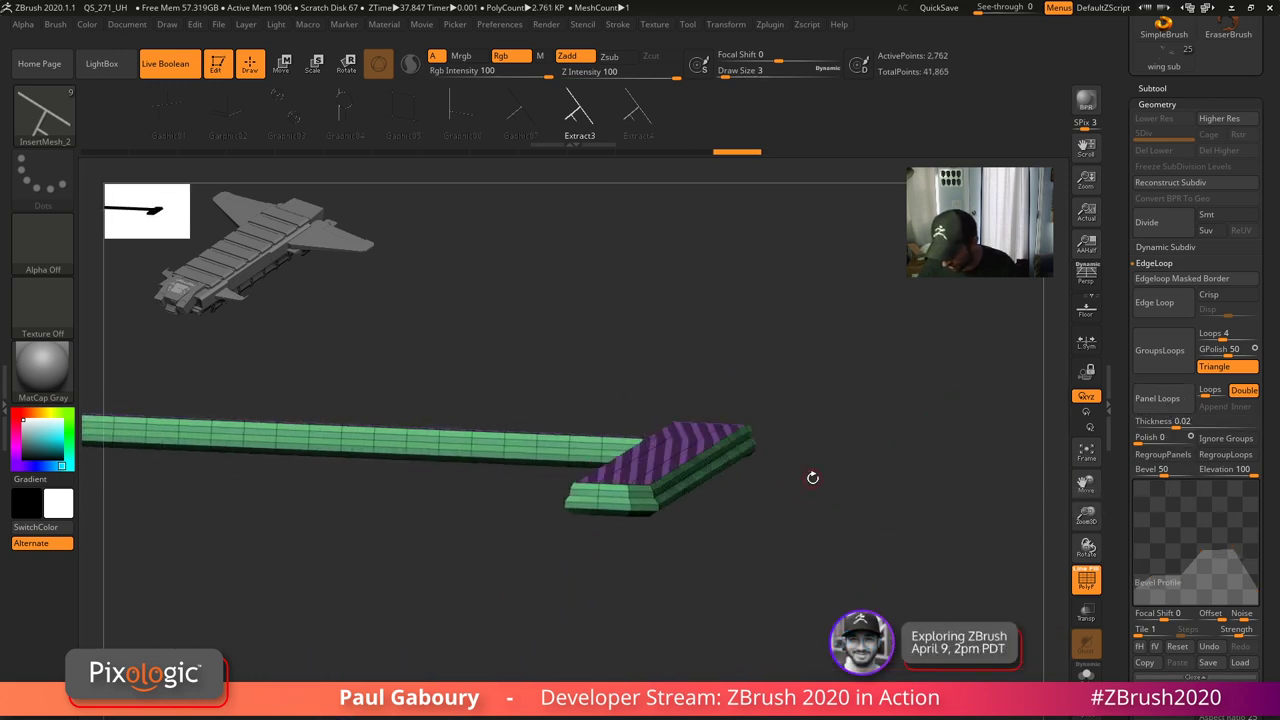
right_click_drag(738, 465, 777, 539, "ctrl")
mouse_move(777, 539)
left_mouse_down()
mouse_move(751, 531)
mouse_move(783, 521)
mouse_move(800, 486)
mouse_move(778, 549)
mouse_move(789, 547)
mouse_move(818, 487)
left_mouse_up()
left_click_drag(851, 608, 835, 503, "alt")
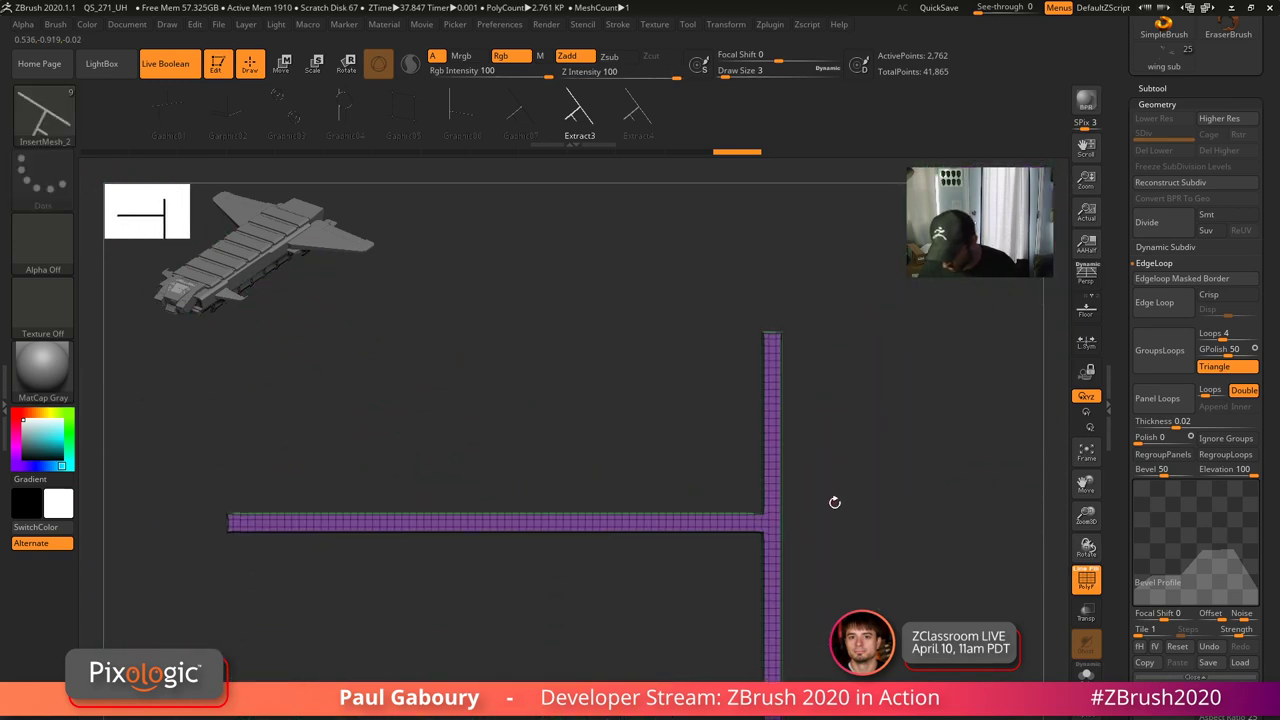
left_click_drag(837, 603, 786, 471, "alt")
left_click_drag(801, 665, 803, 551)
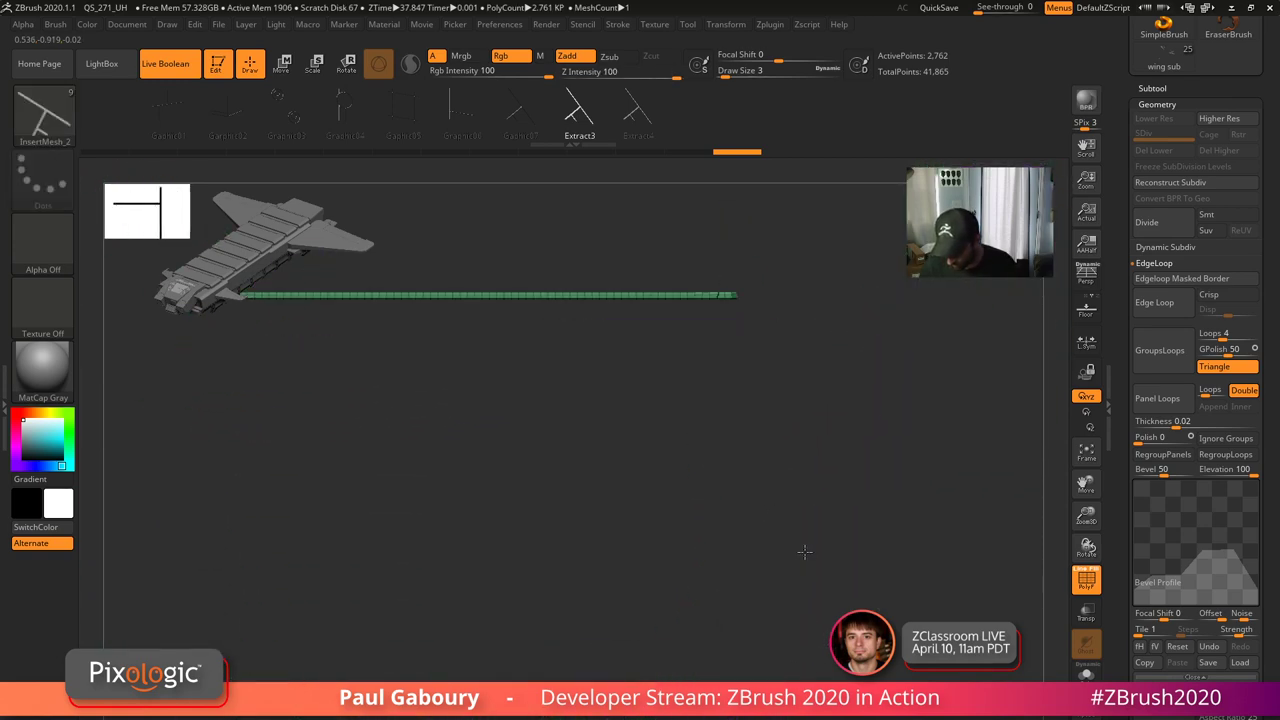
left_click_drag(790, 480, 798, 604, "alt")
mouse_move(794, 468)
right_mouse_down("ctrl")
mouse_move(798, 489)
mouse_move(886, 566)
right_mouse_up("ctrl")
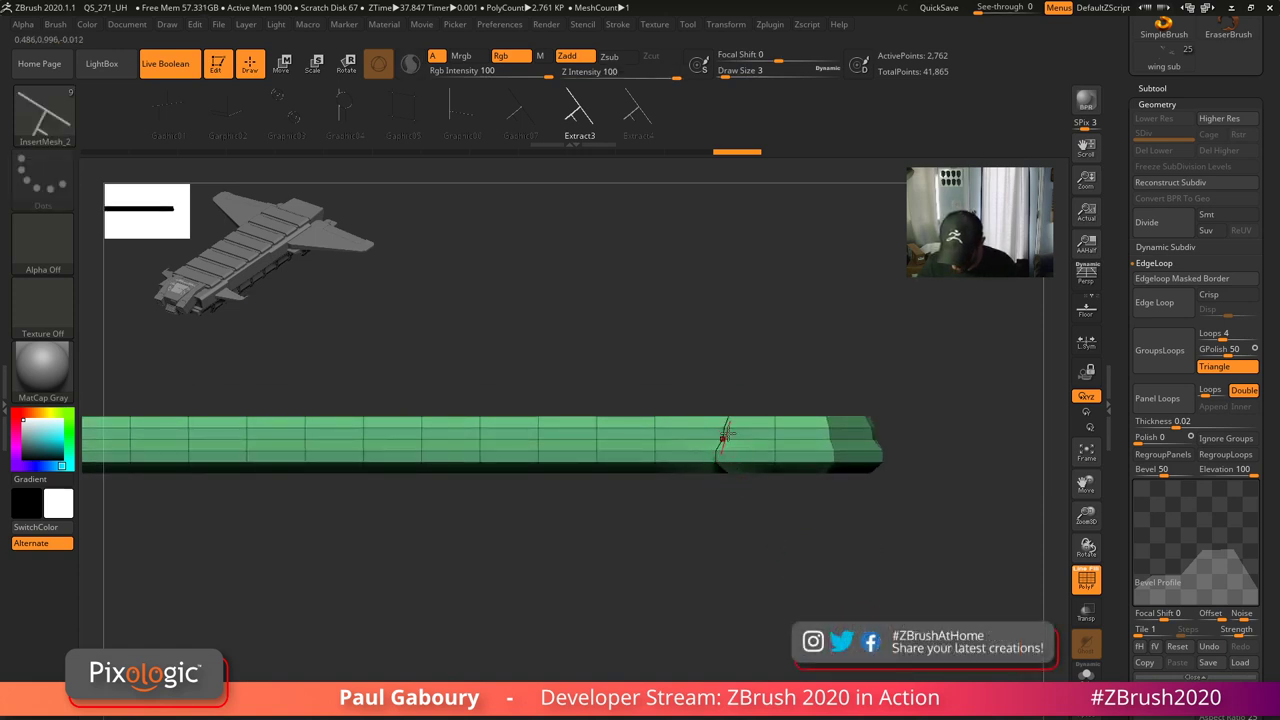
key("ctrl")
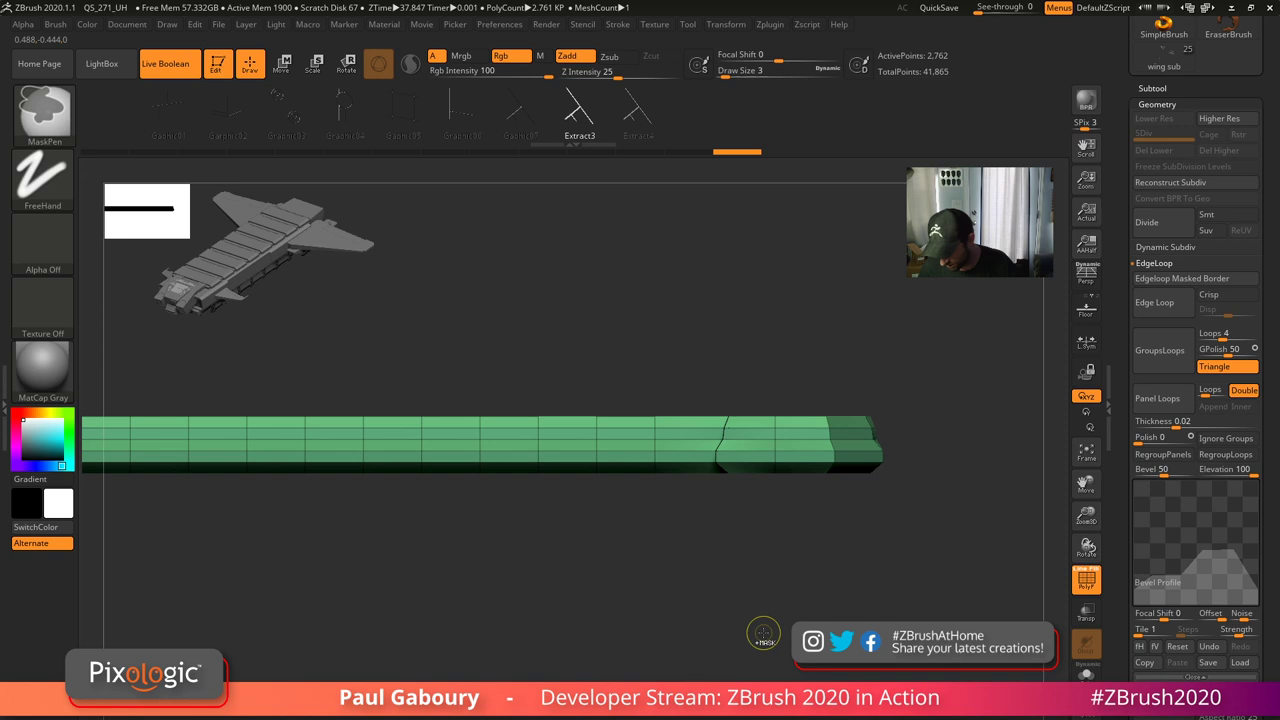
key("ctrl+z")
- Set the Panel Loops count to 6, try it on the strip, inspect the end, and undo the loops
mouse_move(799, 587)
right_mouse_down()
mouse_move(788, 622)
mouse_move(800, 650)
right_mouse_up()
mouse_move(700, 610)
right_mouse_down("ctrl")
mouse_move(671, 514)
mouse_move(737, 480)
mouse_move(620, 571)
right_mouse_up("ctrl")
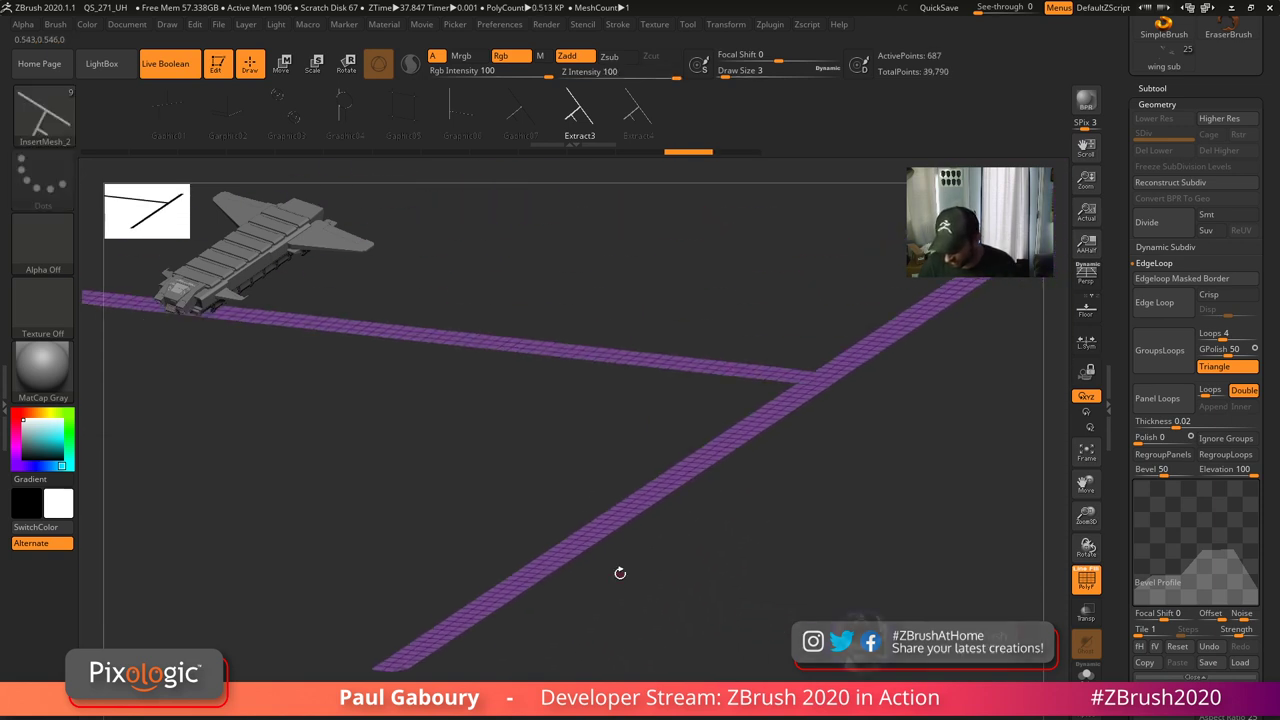
left_click_drag(813, 508, 751, 524)
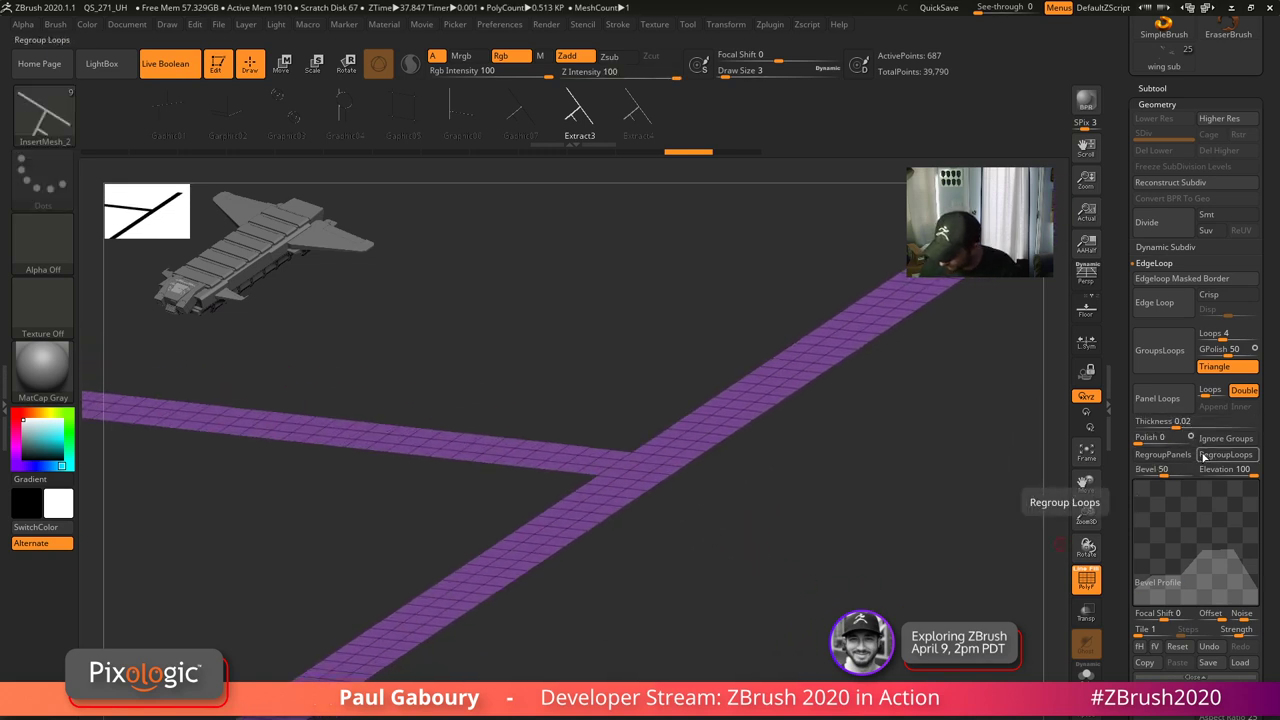
mouse_move(1134, 594)
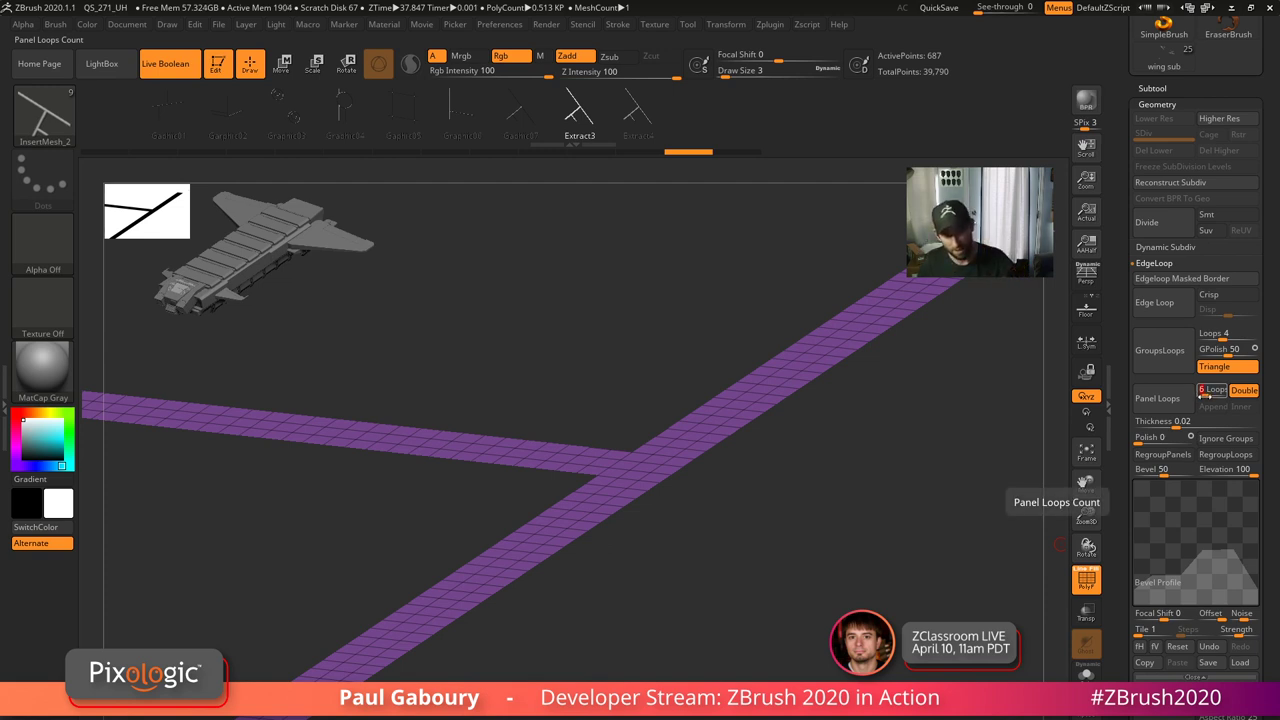
left_click(1157, 399)
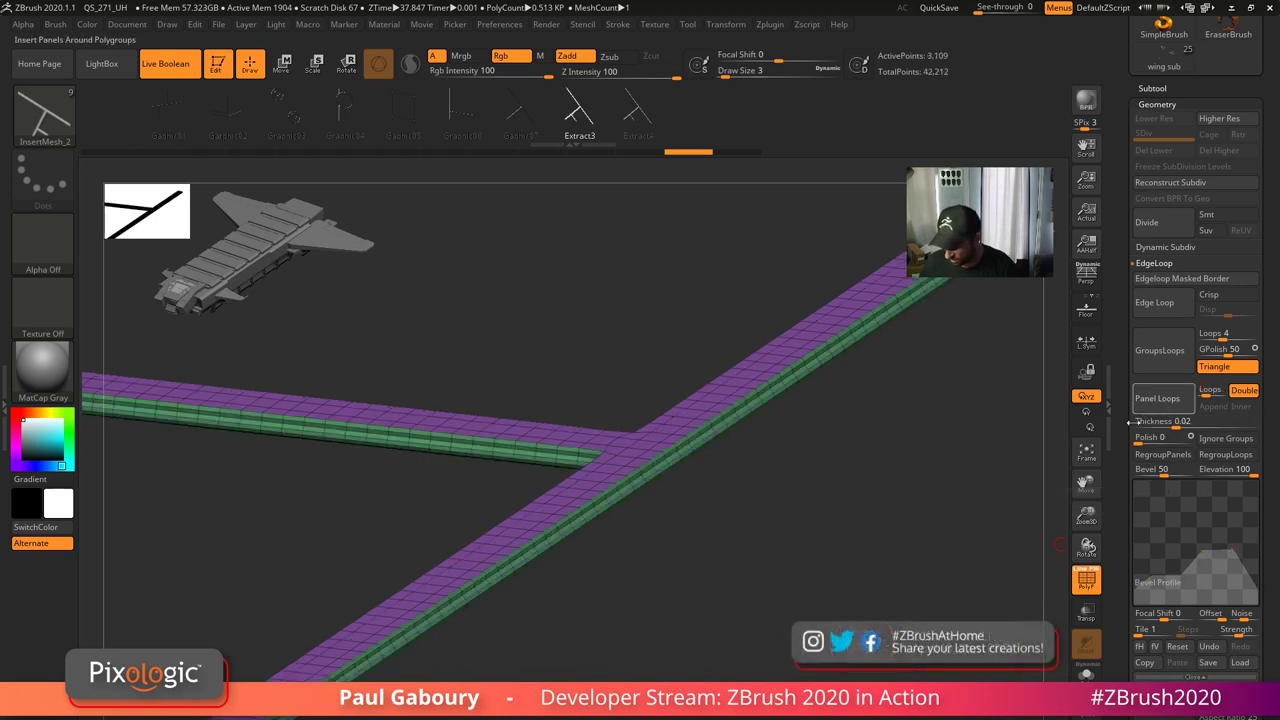
mouse_move(828, 580)
left_mouse_down()
mouse_move(842, 553)
mouse_move(798, 540)
mouse_move(783, 551)
mouse_move(794, 554)
left_mouse_up()
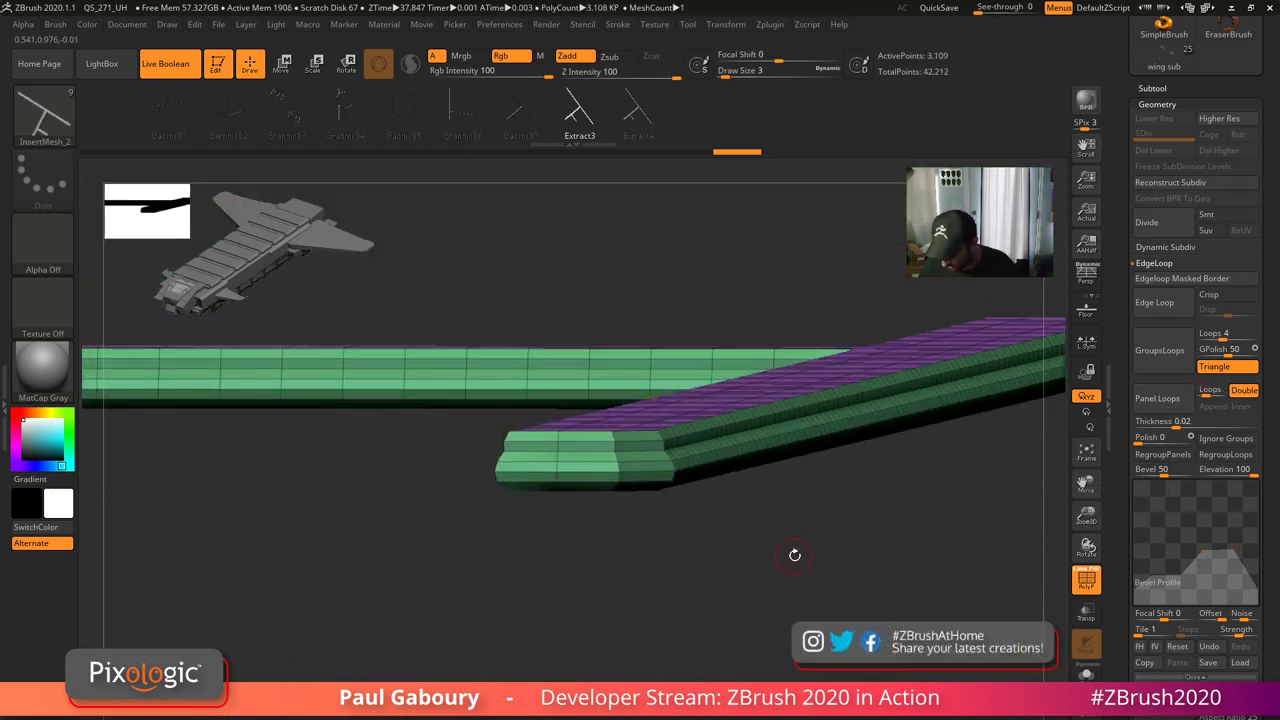
key("ctrl+z")
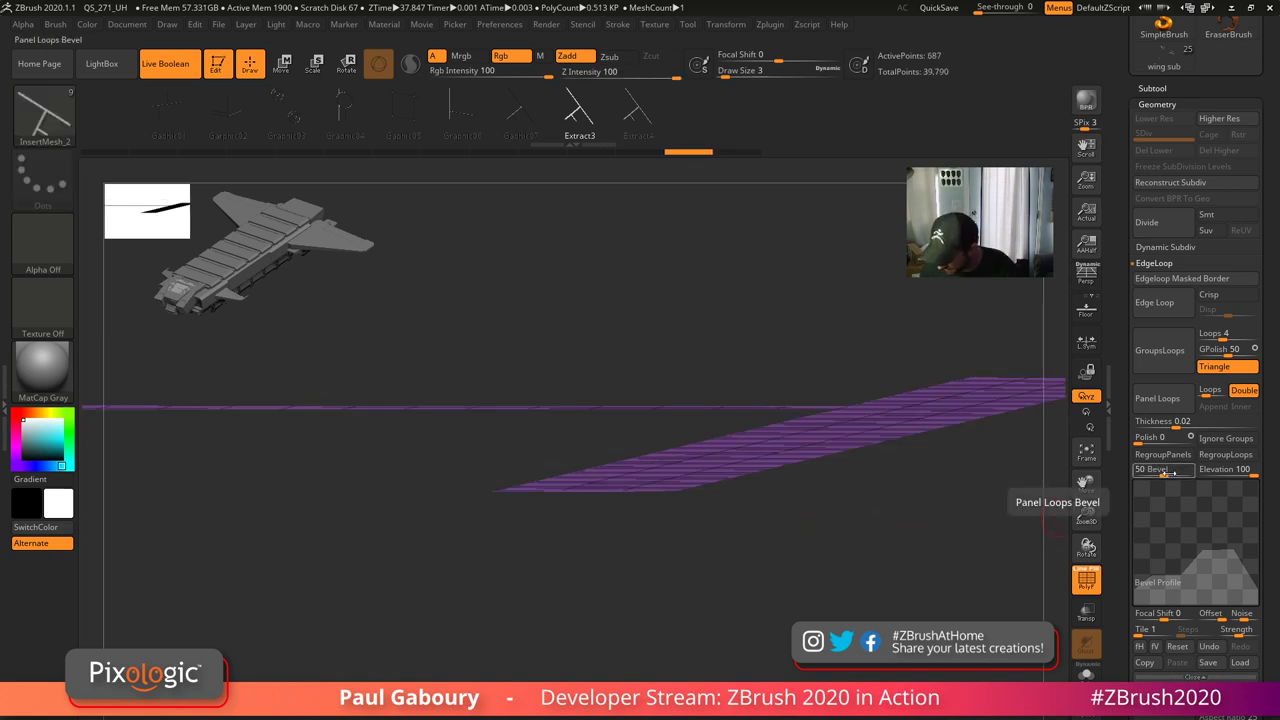
- Set the Panel Loops bevel to 100, try it on the strip, and turn off the polyframe display
left_click_drag(1165, 470, 1190, 470)
left_click(1157, 398)
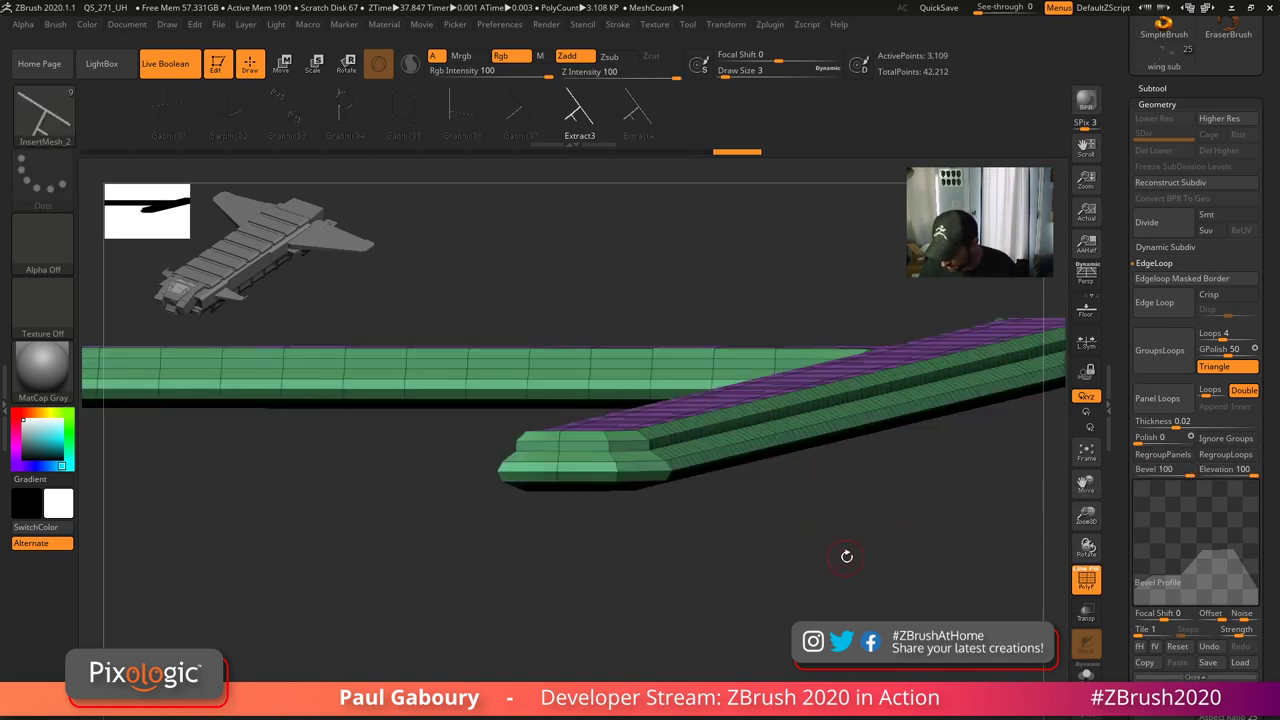
mouse_move(846, 556)
left_mouse_down()
mouse_move(868, 541)
mouse_move(743, 571)
mouse_move(741, 609)
mouse_move(692, 556)
mouse_move(690, 573)
mouse_move(772, 560)
mouse_move(758, 598)
mouse_move(766, 560)
mouse_move(770, 576)
mouse_move(825, 512)
mouse_move(777, 557)
mouse_move(800, 575)
left_mouse_up()
key("shift+f")
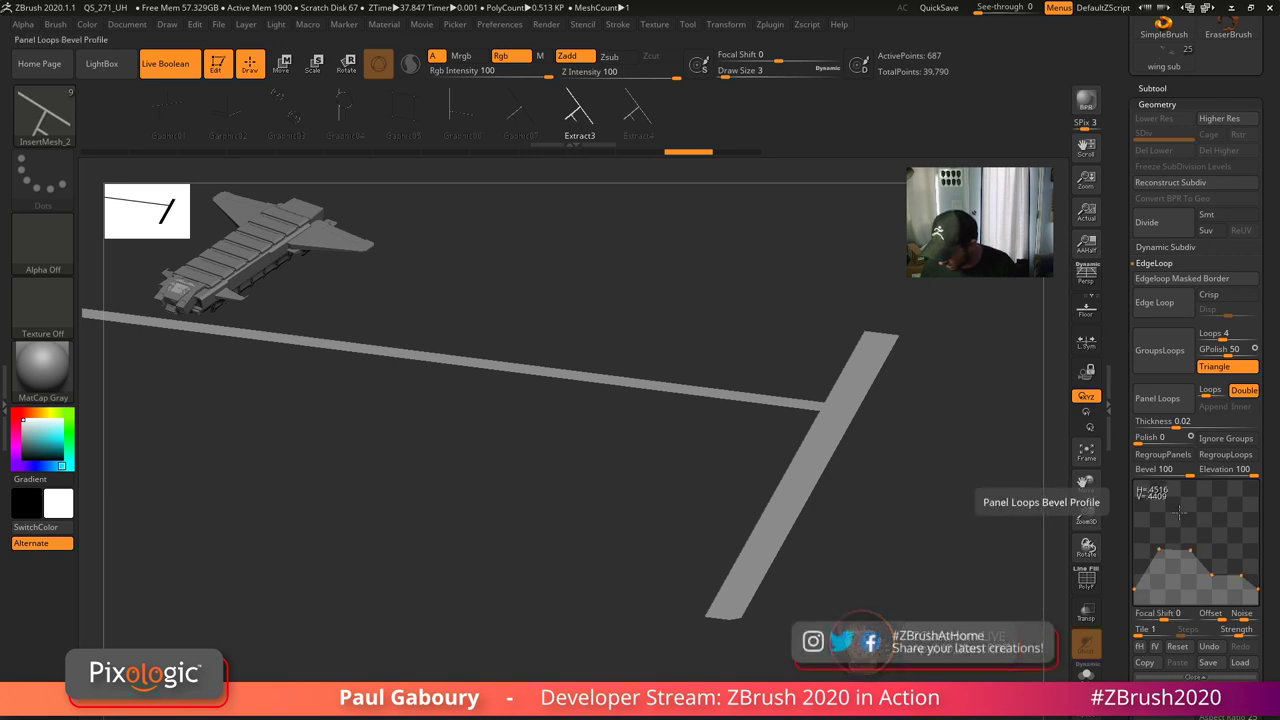
- Try Panel Loops with the bevel profile's plateau before its low step, compare the strip with and without them, and undo them
left_click(1157, 398)
mouse_move(935, 600)
left_mouse_down()
mouse_move(904, 497)
mouse_move(909, 515)
mouse_move(912, 497)
mouse_move(885, 510)
mouse_move(786, 636)
mouse_move(817, 617)
mouse_move(791, 654)
mouse_move(830, 640)
left_mouse_up()
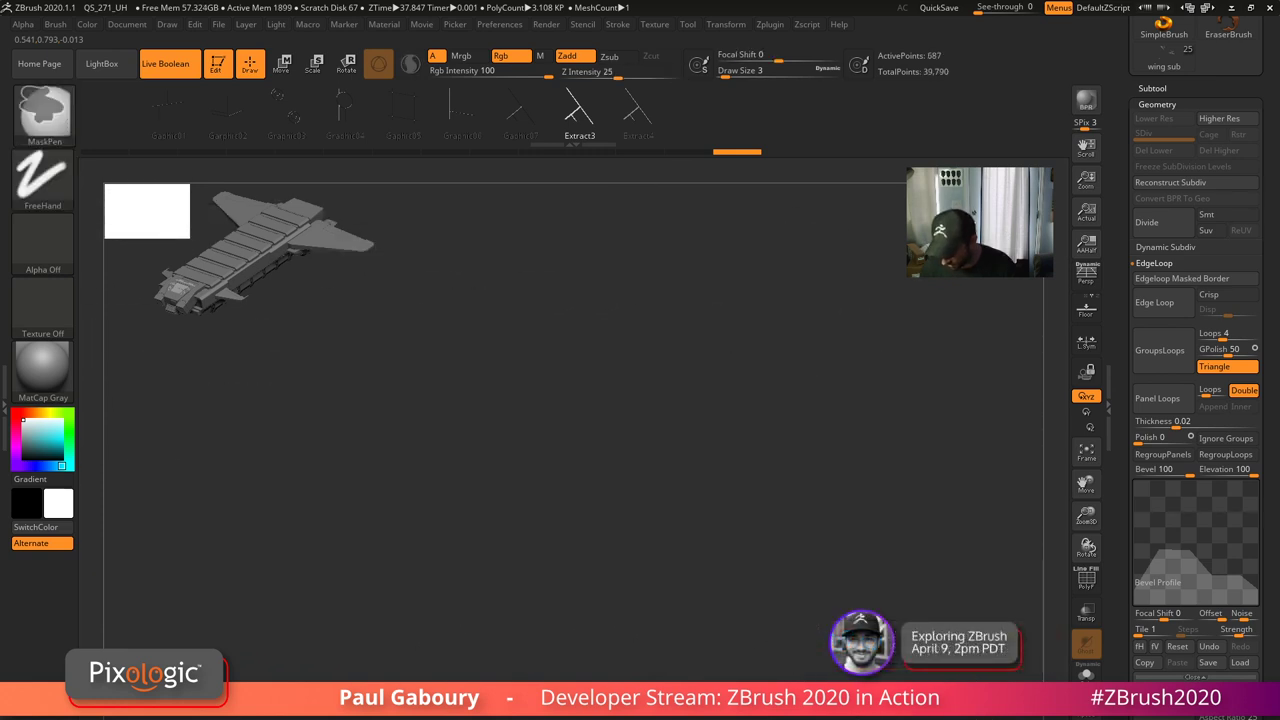
key("ctrl+z")
mouse_move(850, 611)
right_mouse_down("alt")
mouse_move(777, 632)
mouse_move(831, 603)
mouse_move(771, 642)
right_mouse_up("alt")
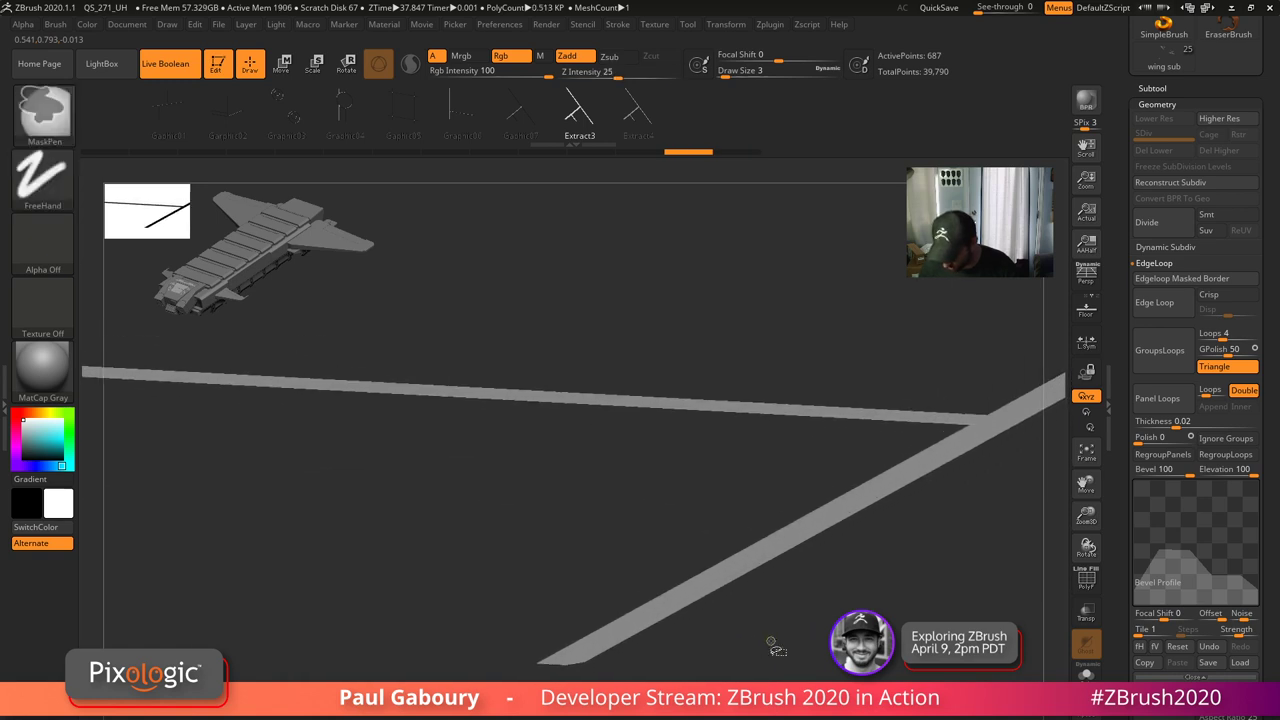
key("ctrl+shift+z")
key("ctrl+z")
key("ctrl+shift+z")
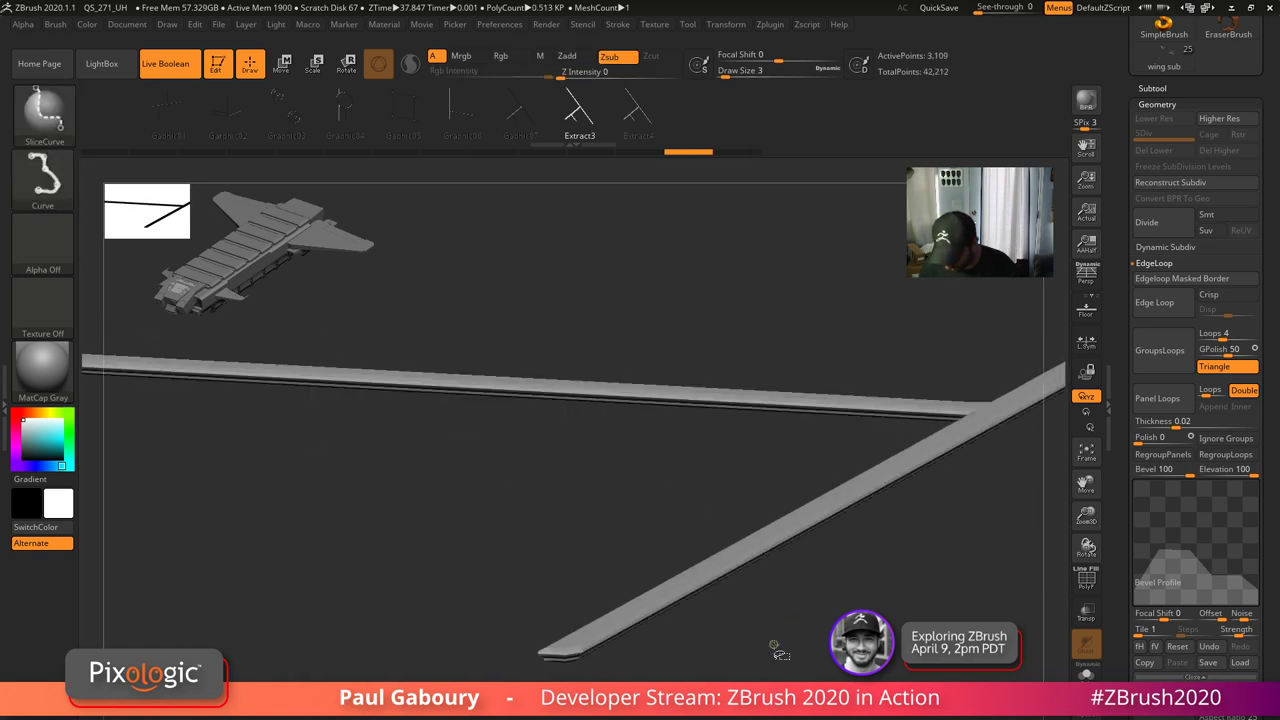
key("ctrl+z")
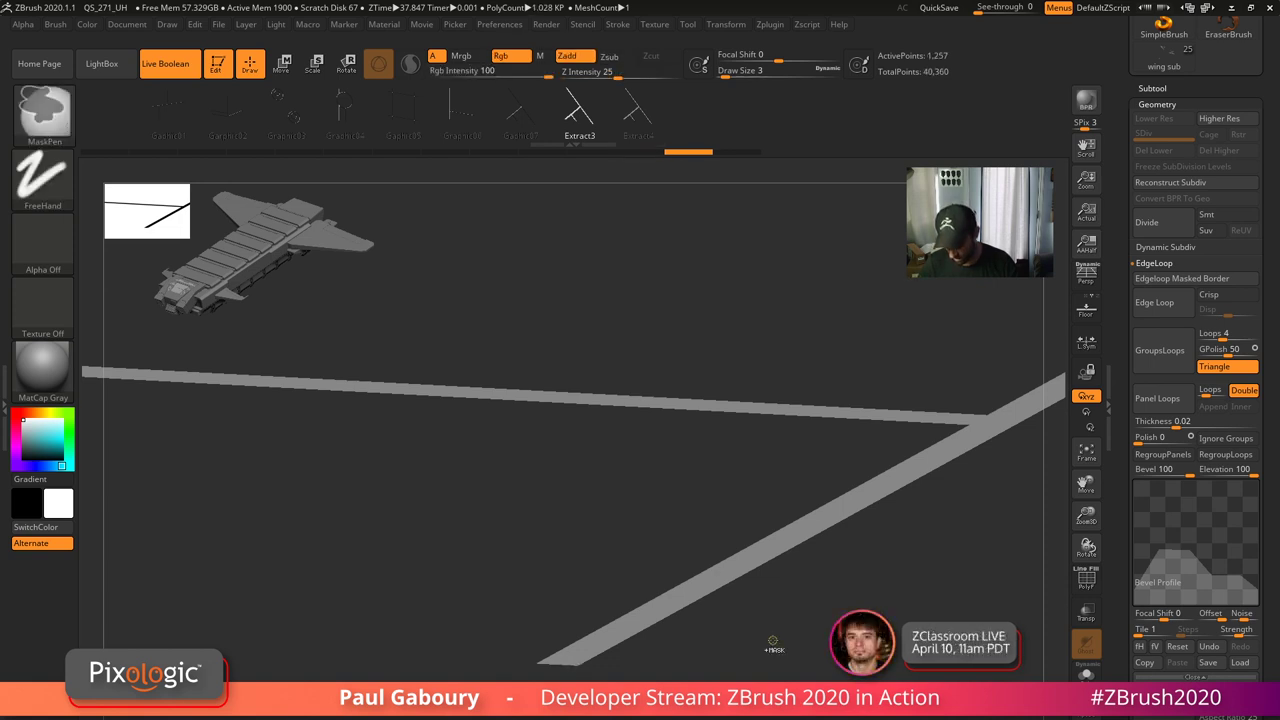
- Compare the strip with and without the Panel Loops made at elevation 100
key("ctrl+shift")
key("ctrl+shift+z")
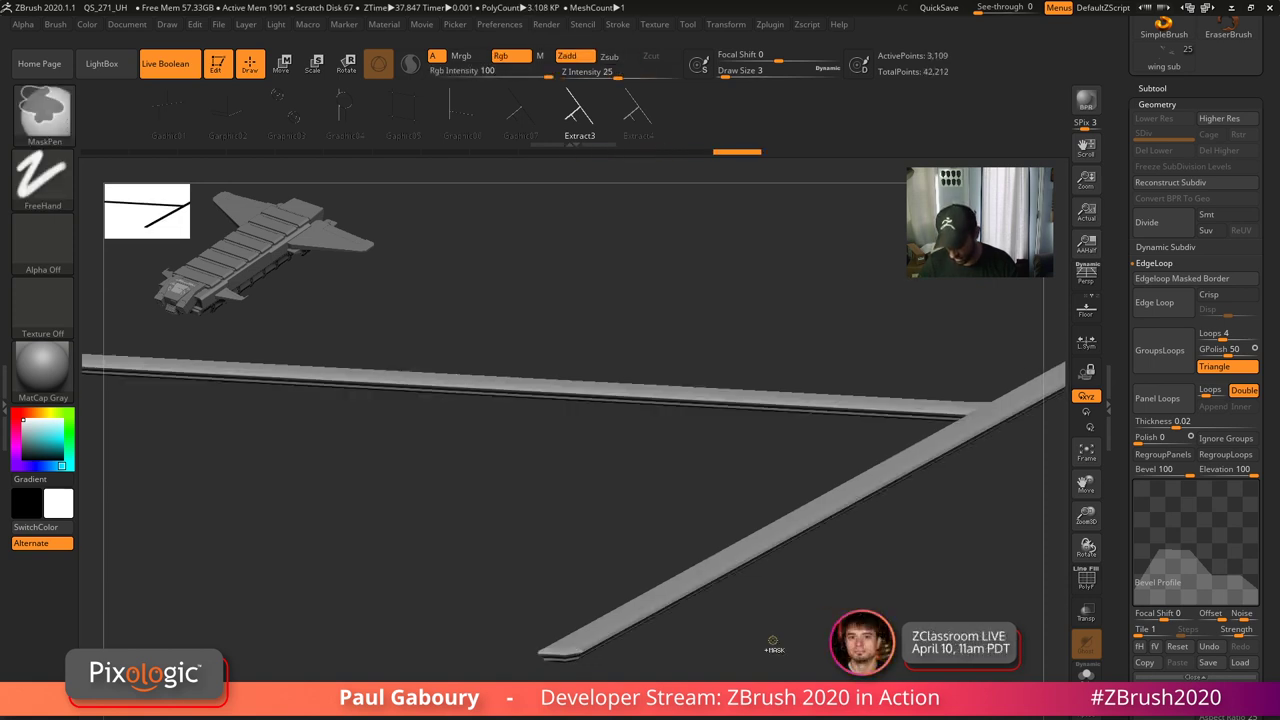
key("ctrl+z")
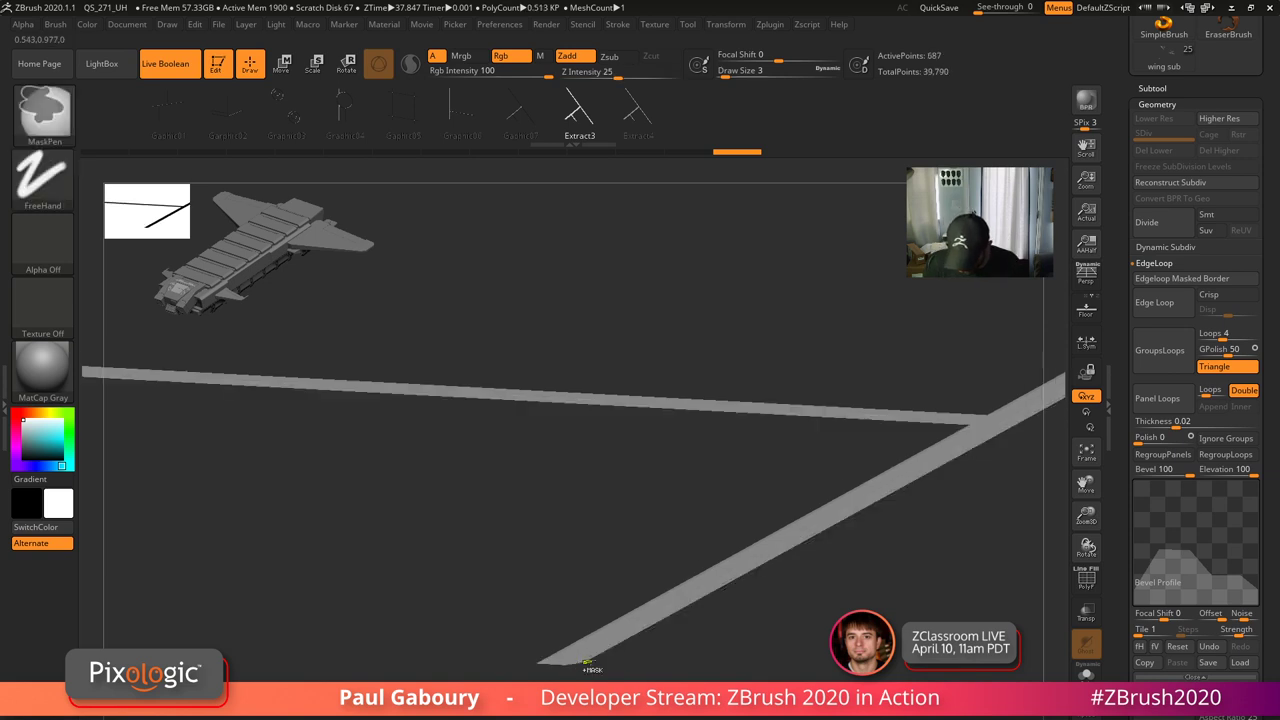
key("ctrl+shift+z")
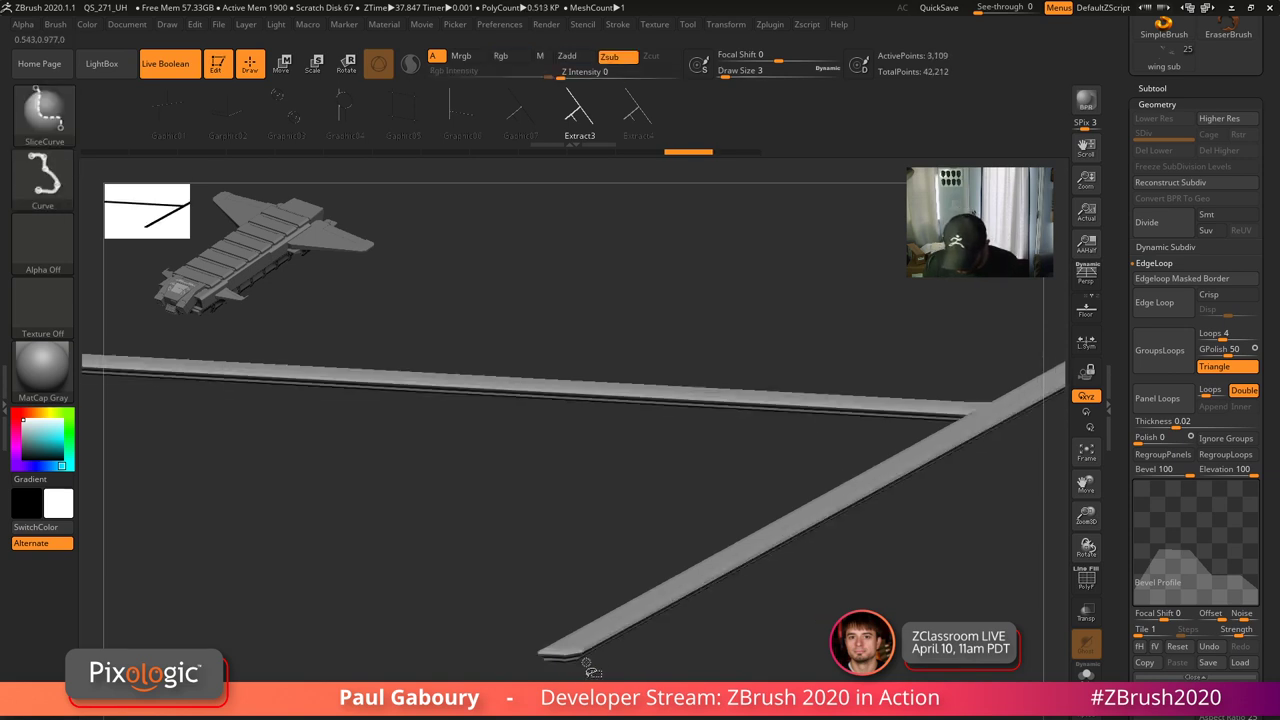
key("ctrl+z")
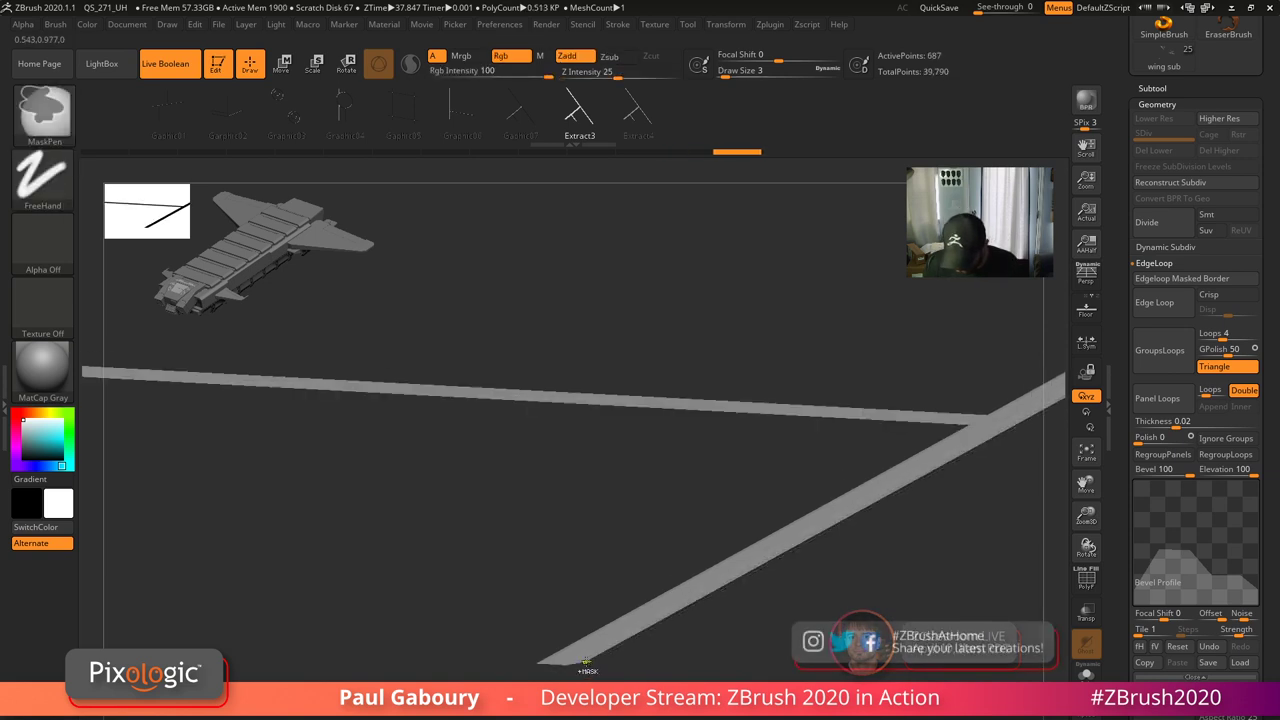
key("ctrl+z")
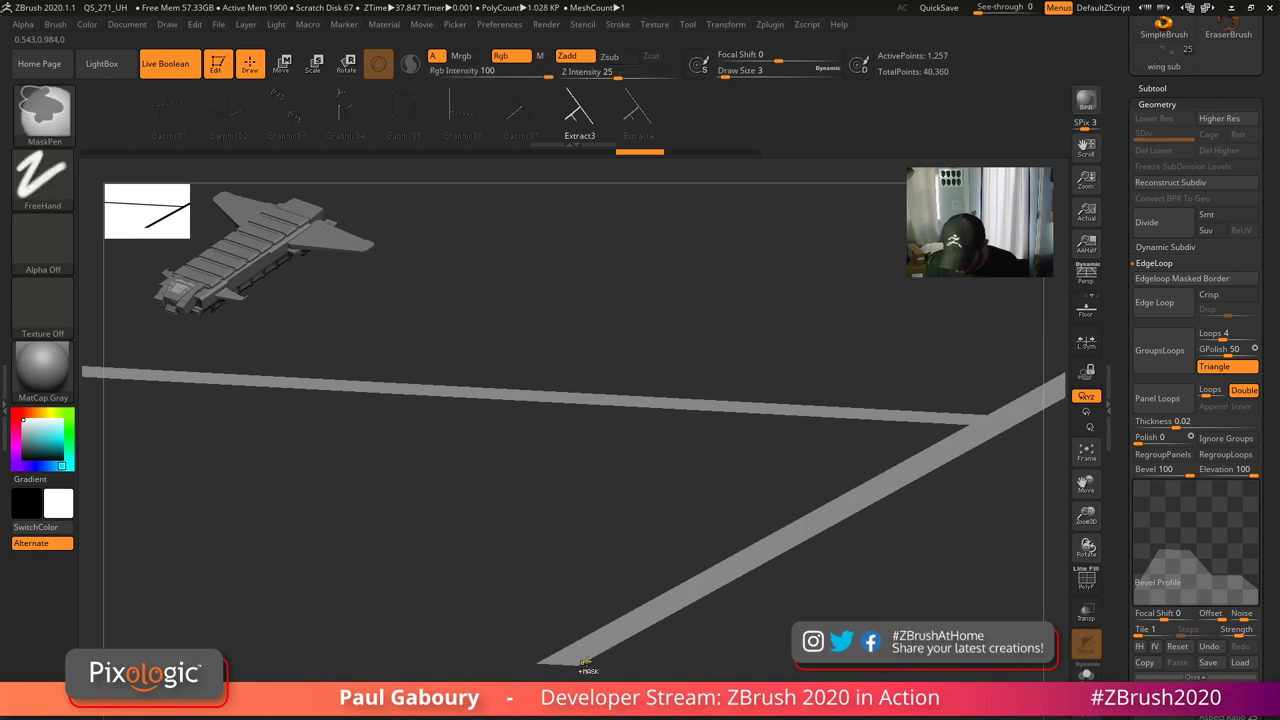
key("ctrl+z")
key("ctrl+shift+z")
key("ctrl+shift+z")
key("ctrl+shift+z")
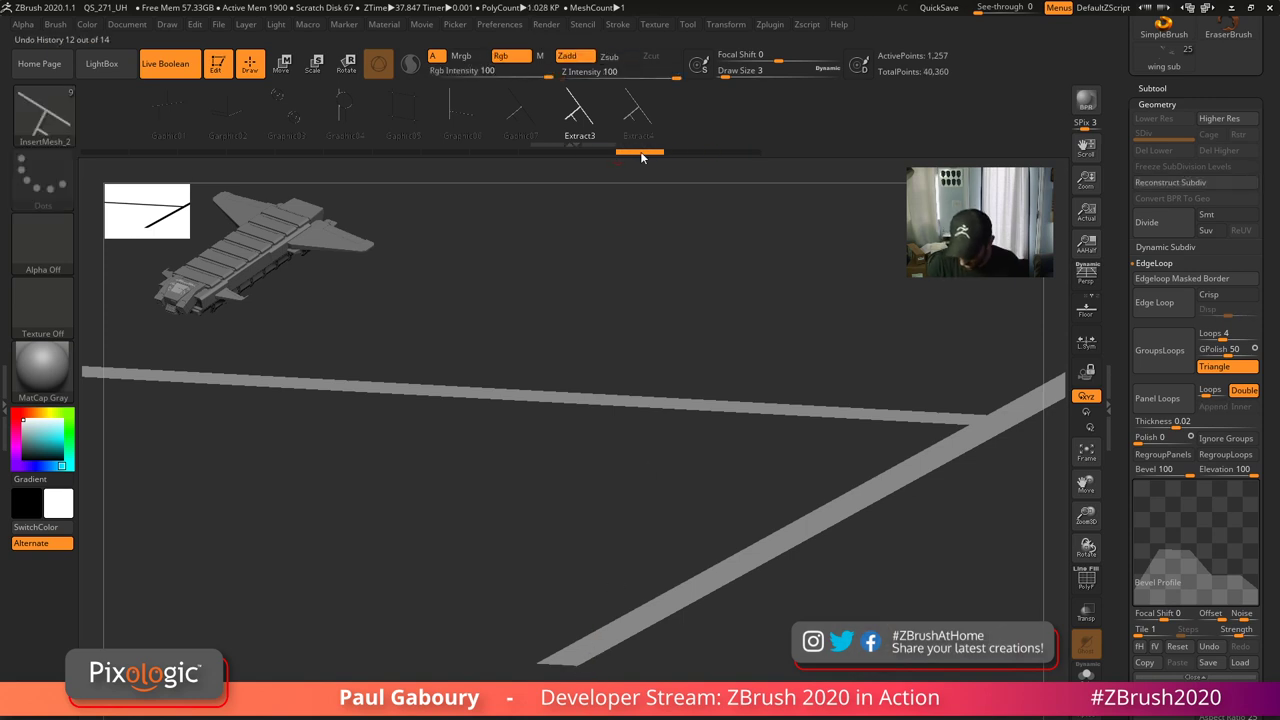
- View the strip from a lower angle, compare its near end before and after the Panel Loops, and leave the loops undone
key("space")
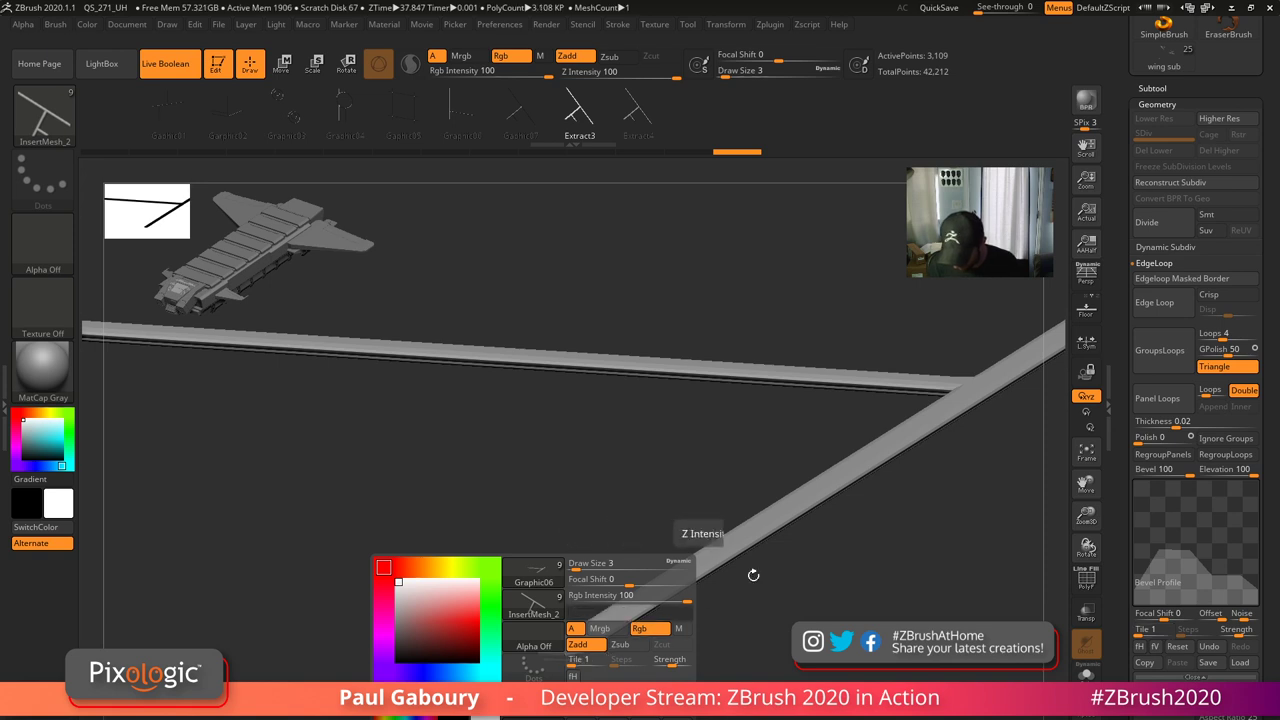
right_click_drag(588, 661, 580, 661)
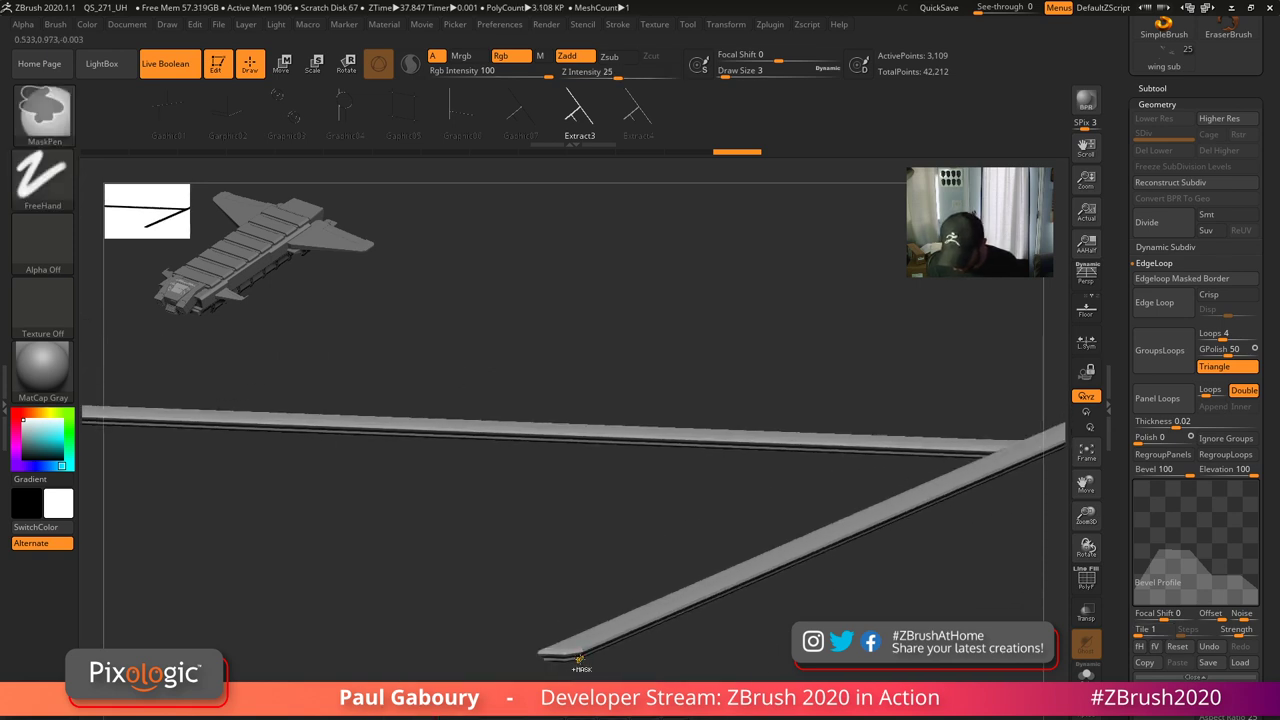
key("ctrl+z")
key("ctrl+z")
key("ctrl+shift+z")
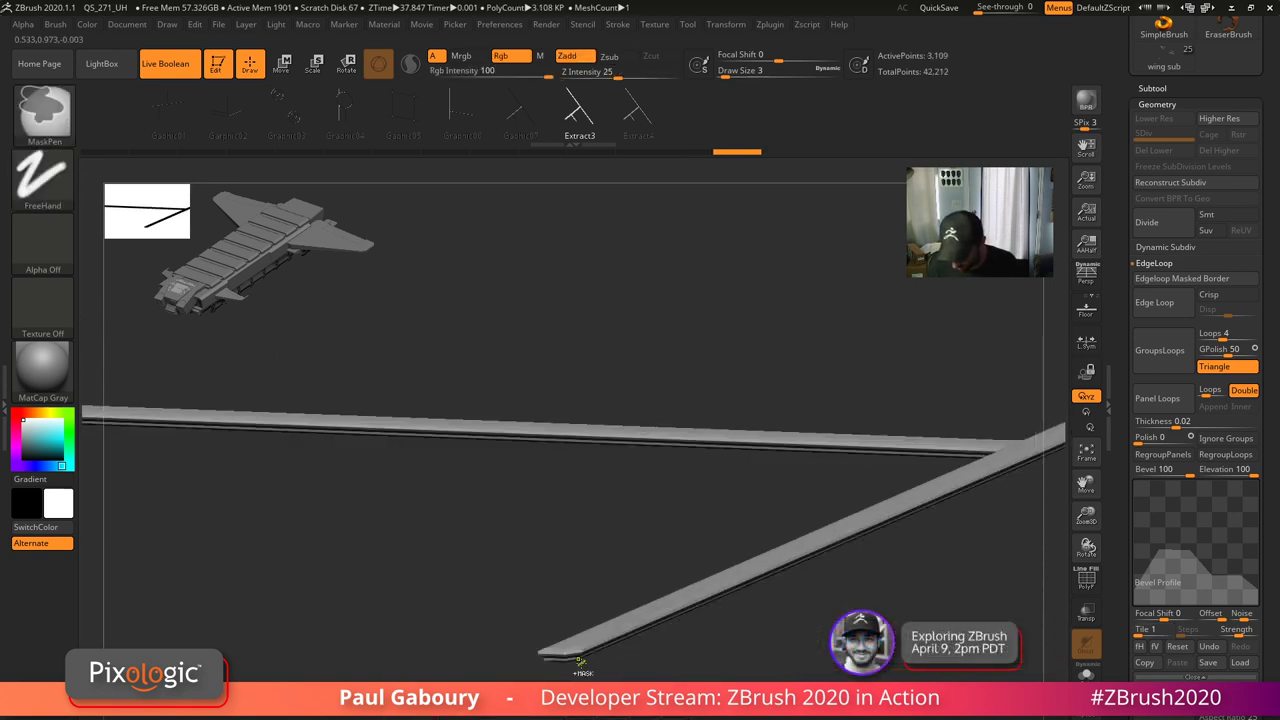
key("ctrl+z")
key("ctrl+shift+z")
key("ctrl+shift+z")
key("ctrl+z")
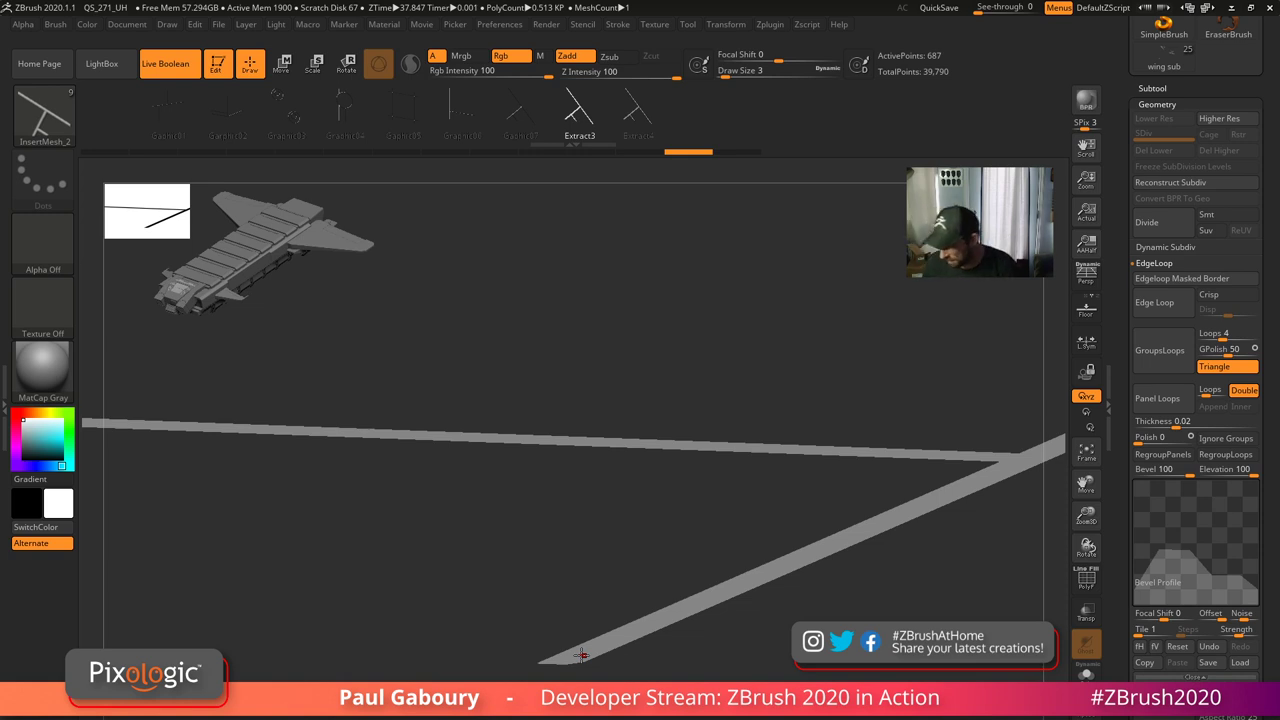
- Set the Panel Loops elevation to 0, apply Panel Loops to the strip, and compare it with the flat version
left_click(1255, 476)
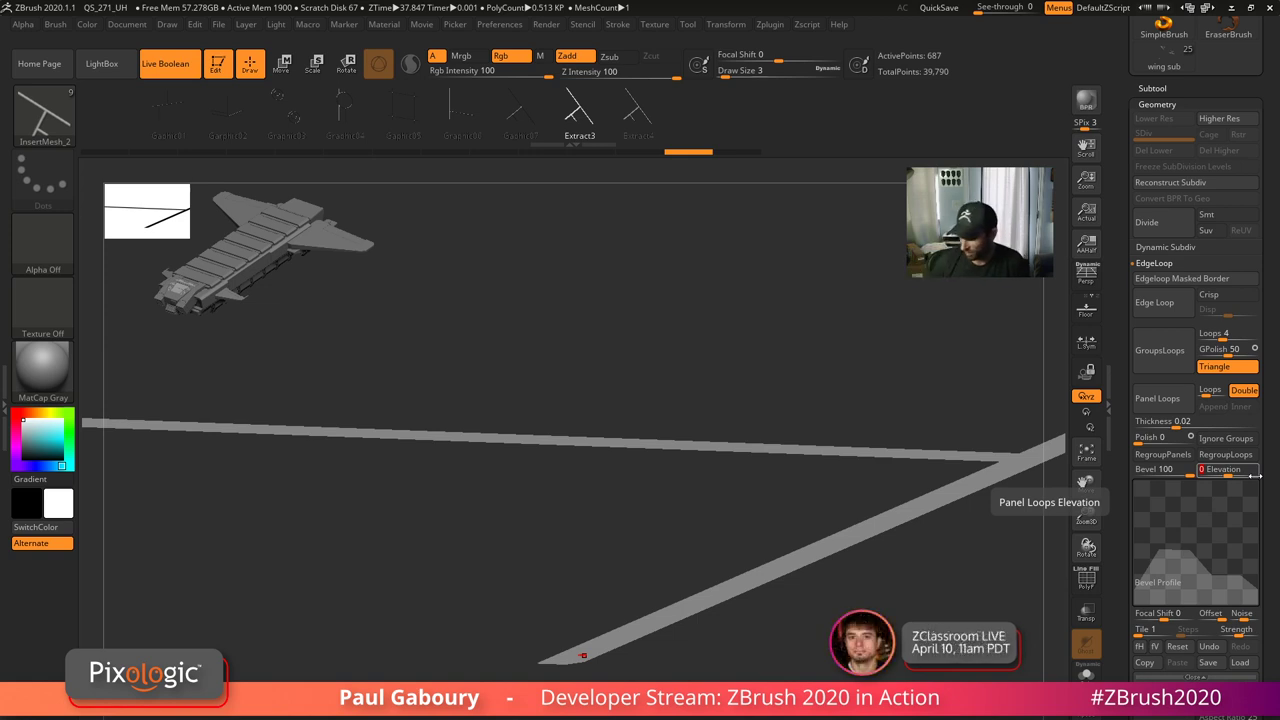
left_click(1157, 398)
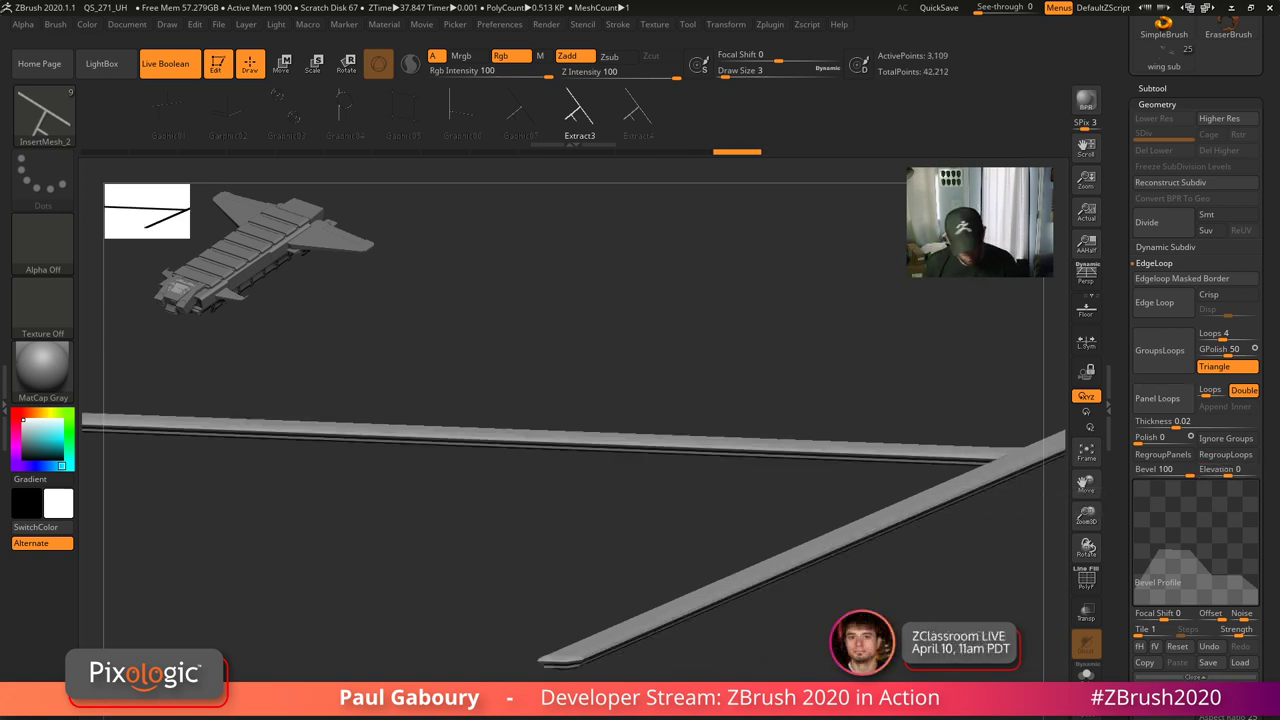
key("ctrl+z")
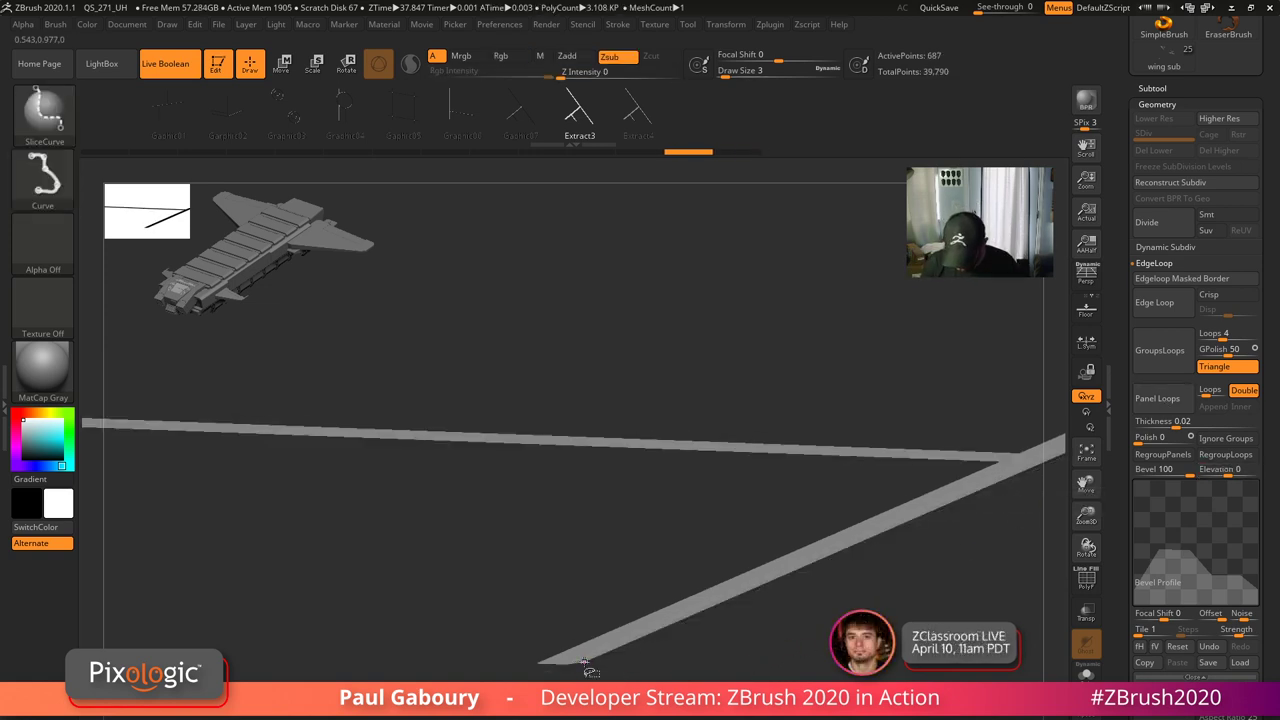
key("ctrl+shift+z")
key("ctrl+z")
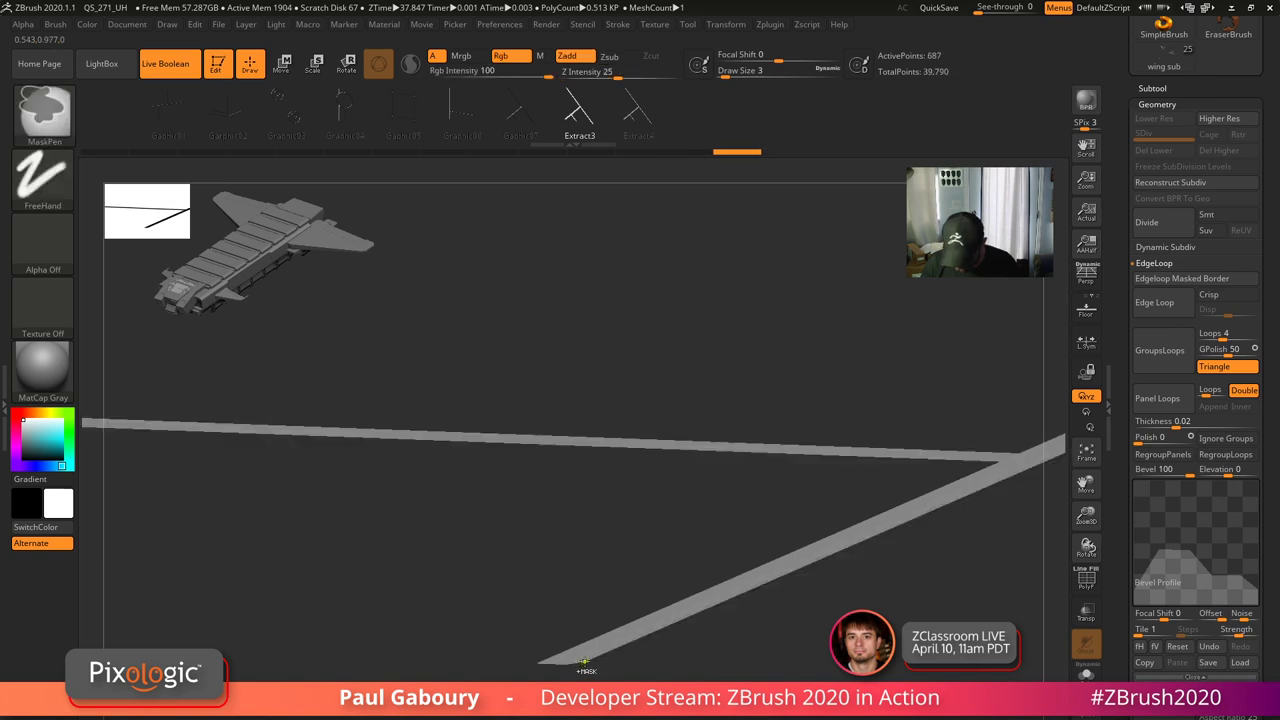
key("ctrl+shift+z")
key("ctrl+shift+z")
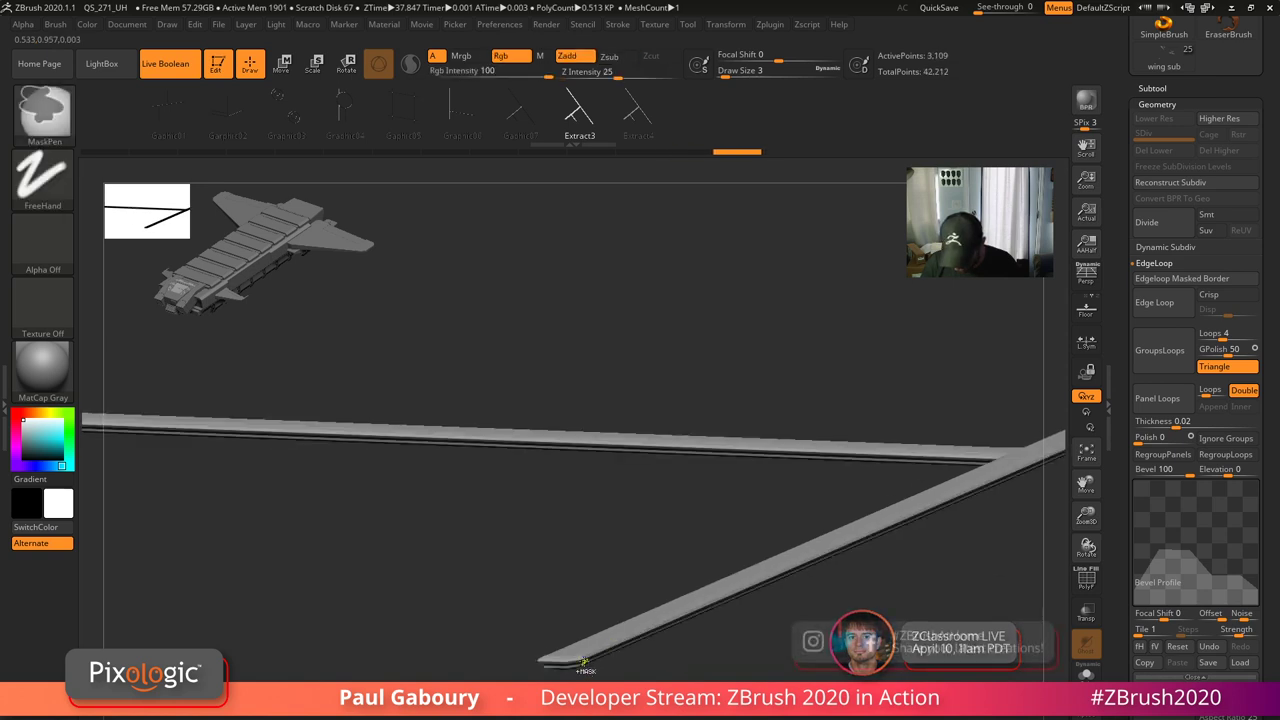
key("ctrl+z")
key("ctrl+shift+z")
- Examine the strip's end up close with and without the Panel Loops, finishing with the loops restored
right_click_drag(584, 662, 572, 665, "ctrl")
key("ctrl+z")
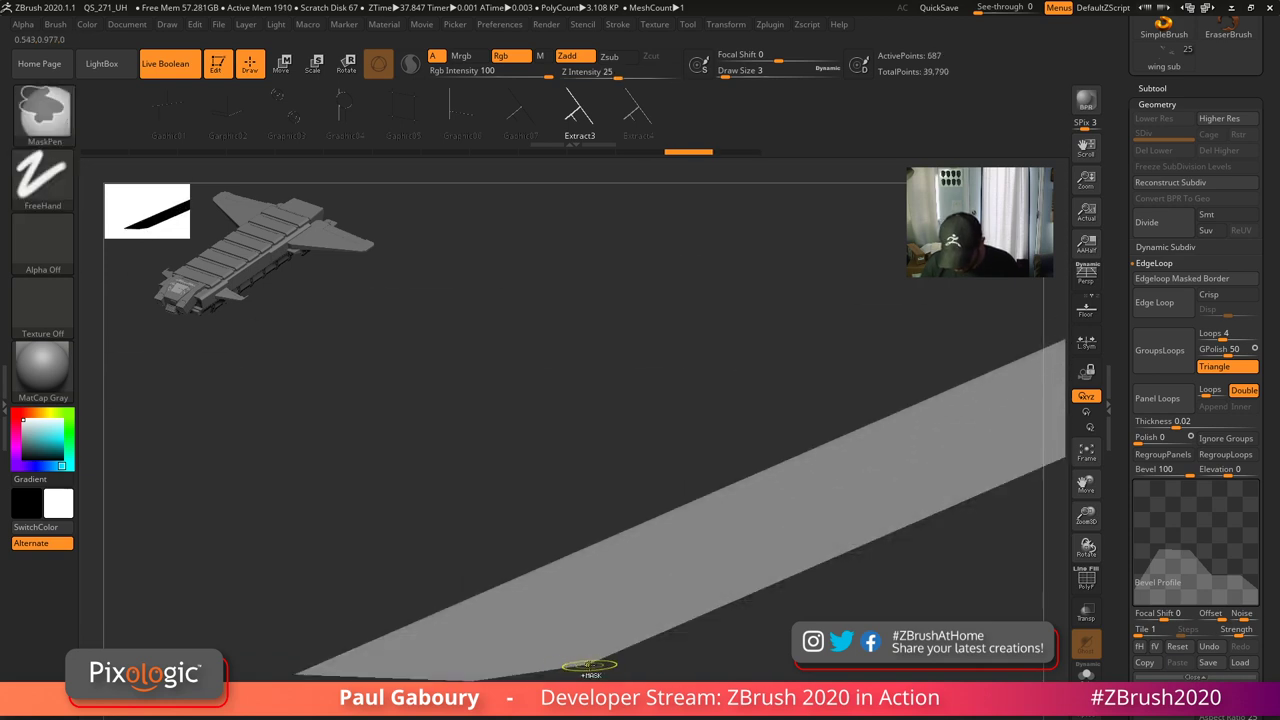
key("ctrl+shift+z")
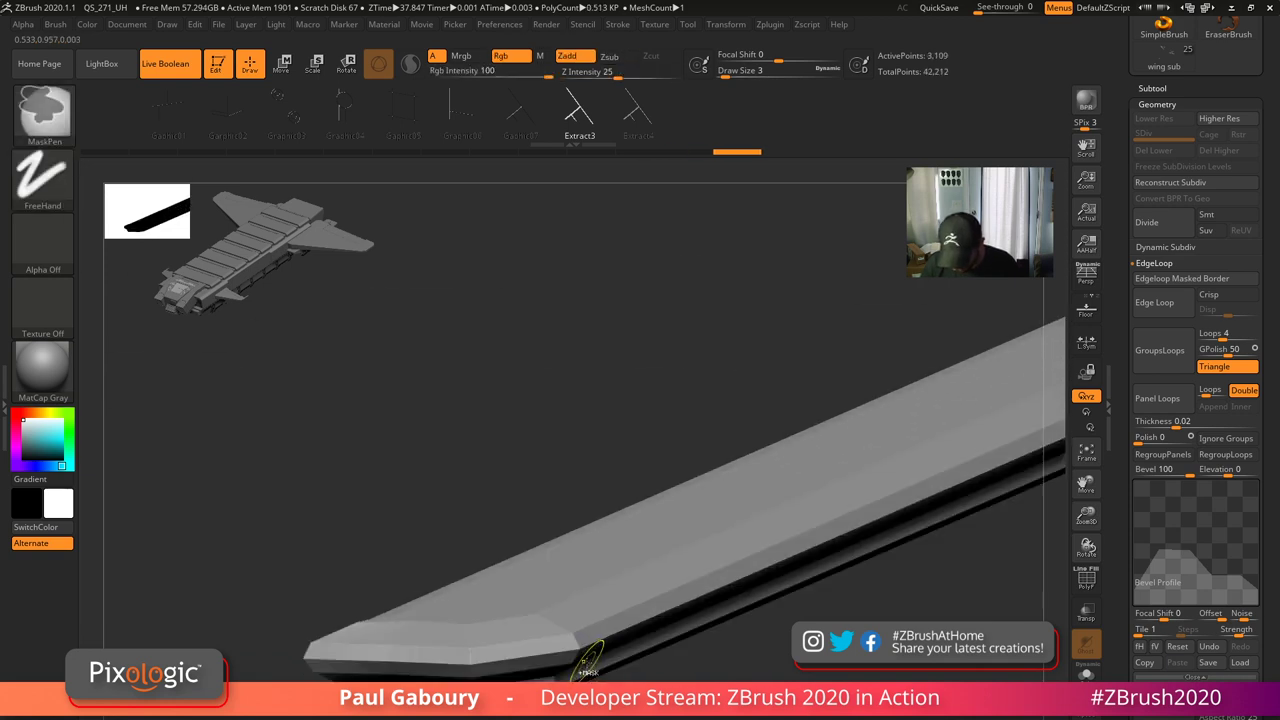
key("ctrl+z")
key("ctrl+shift+z")
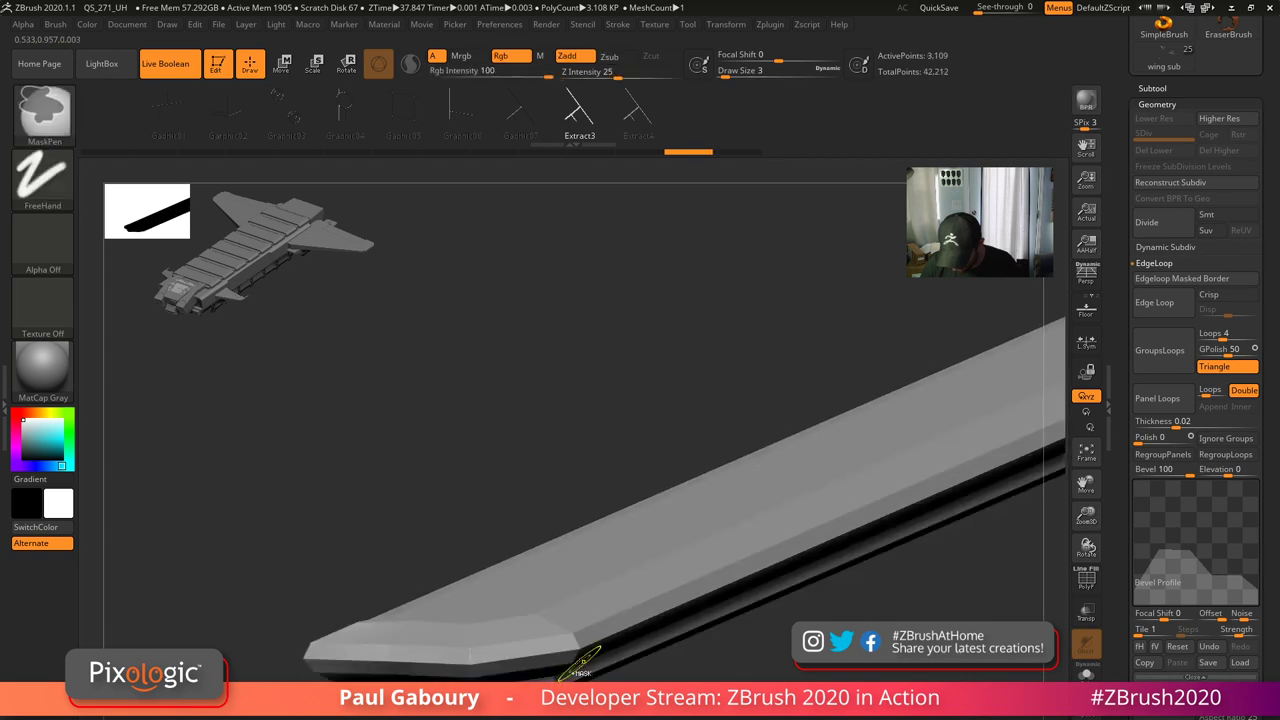
key("ctrl+z")
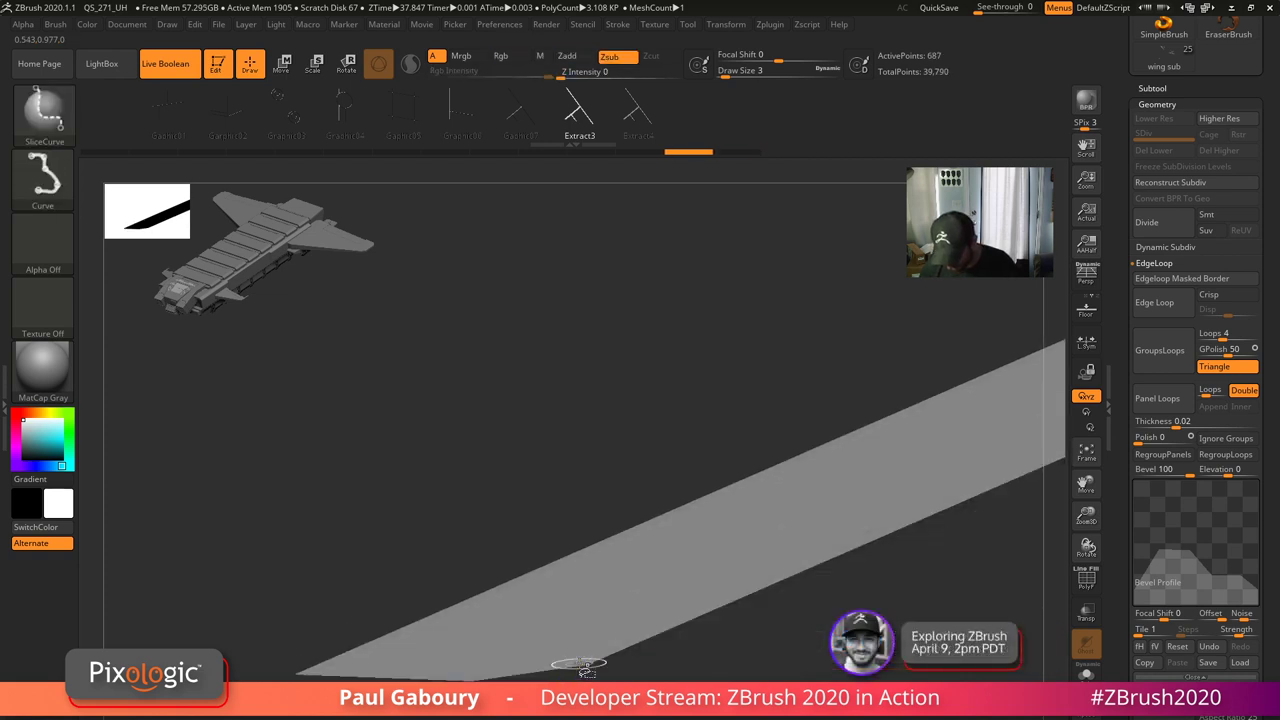
key("ctrl+shift+z")
key("ctrl")
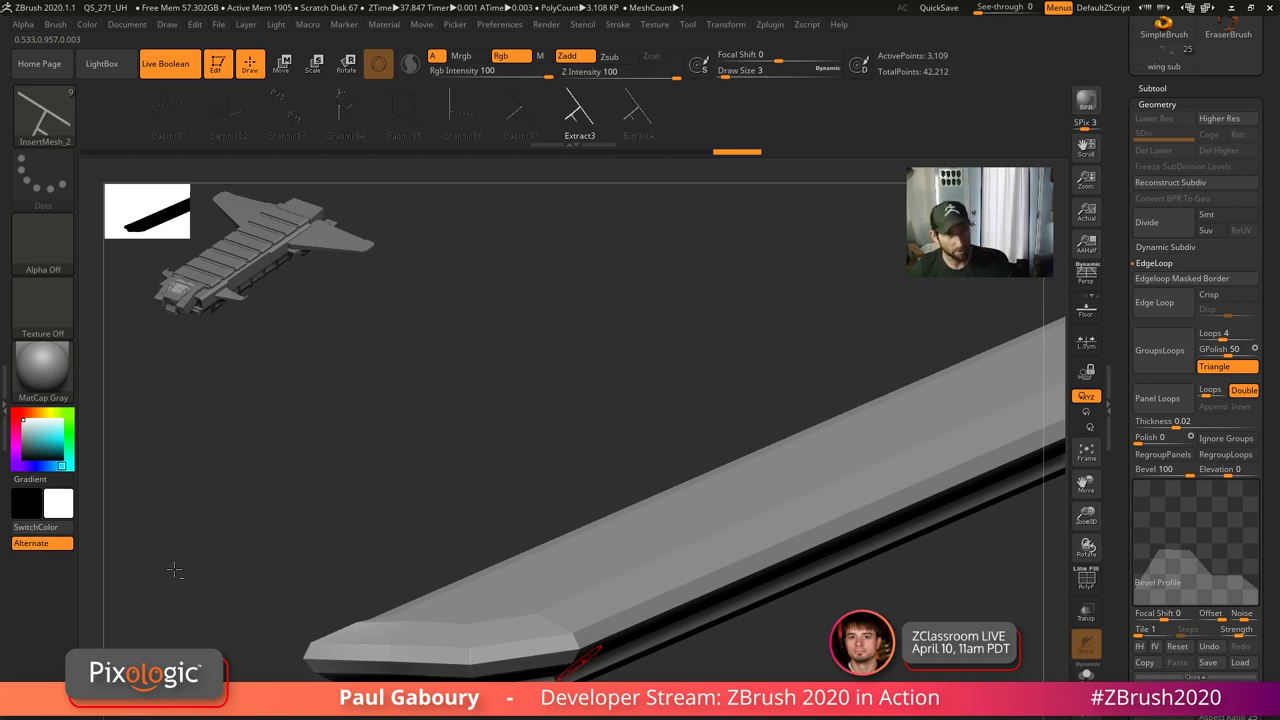
- Switch to Chrome, close the two image tabs, and open pixologic.com in place of the image search
key("alt+Tab")
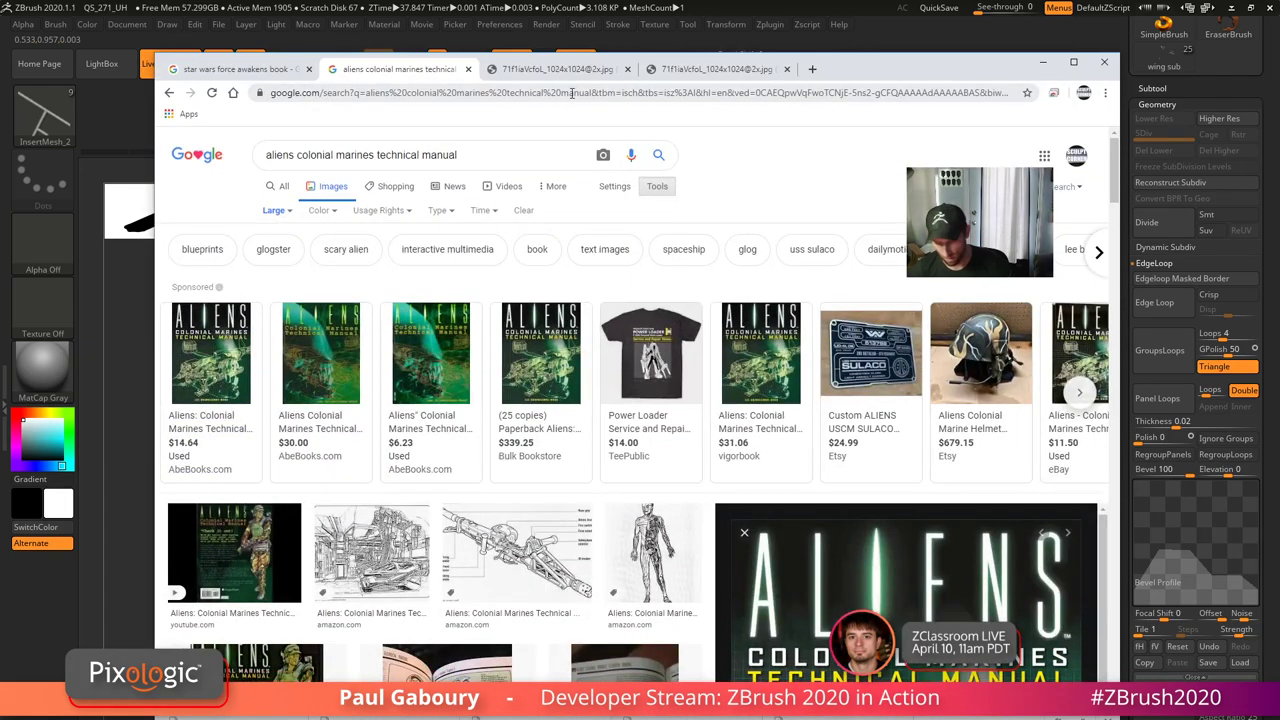
left_click(627, 69)
left_click(627, 69)
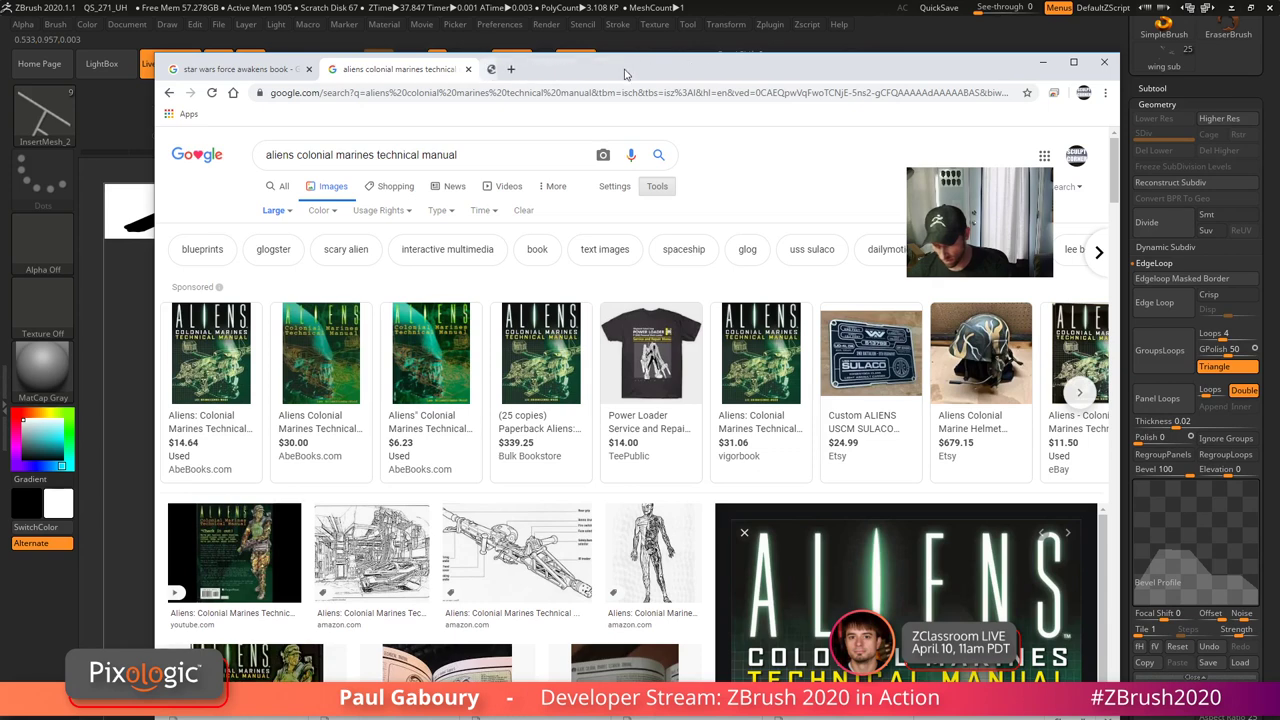
left_click(611, 92)
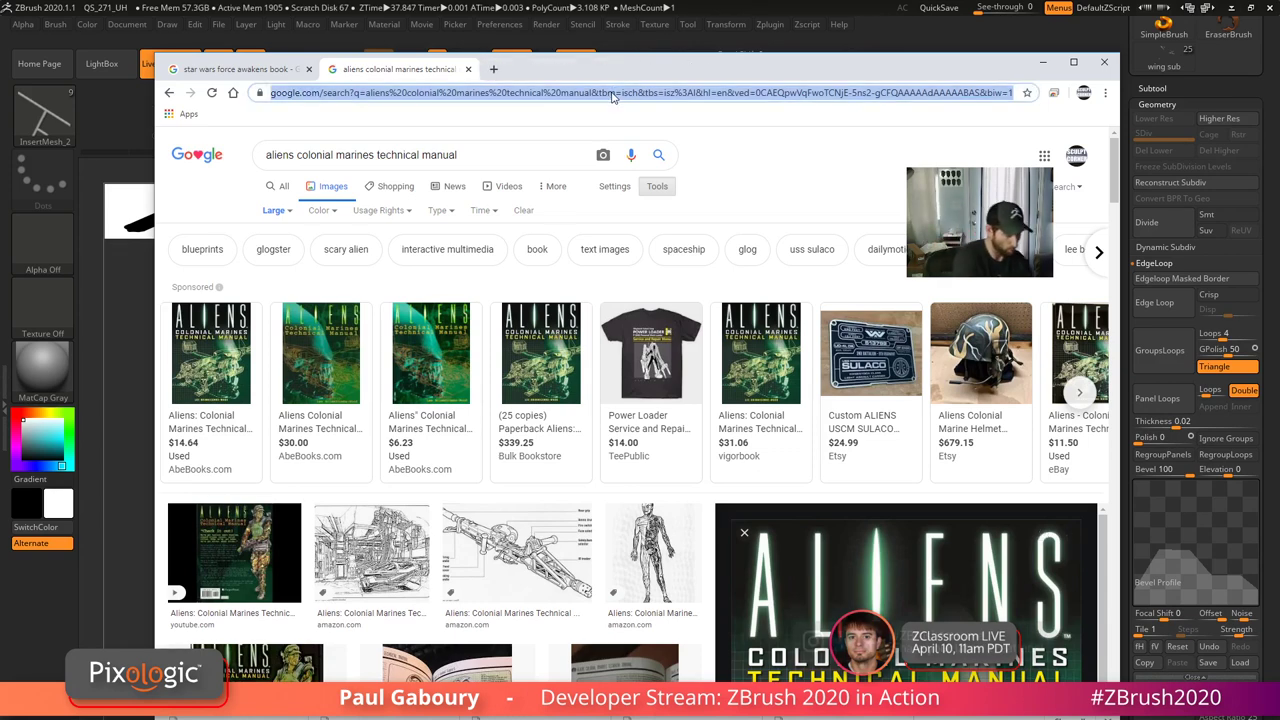
type("pixologic")
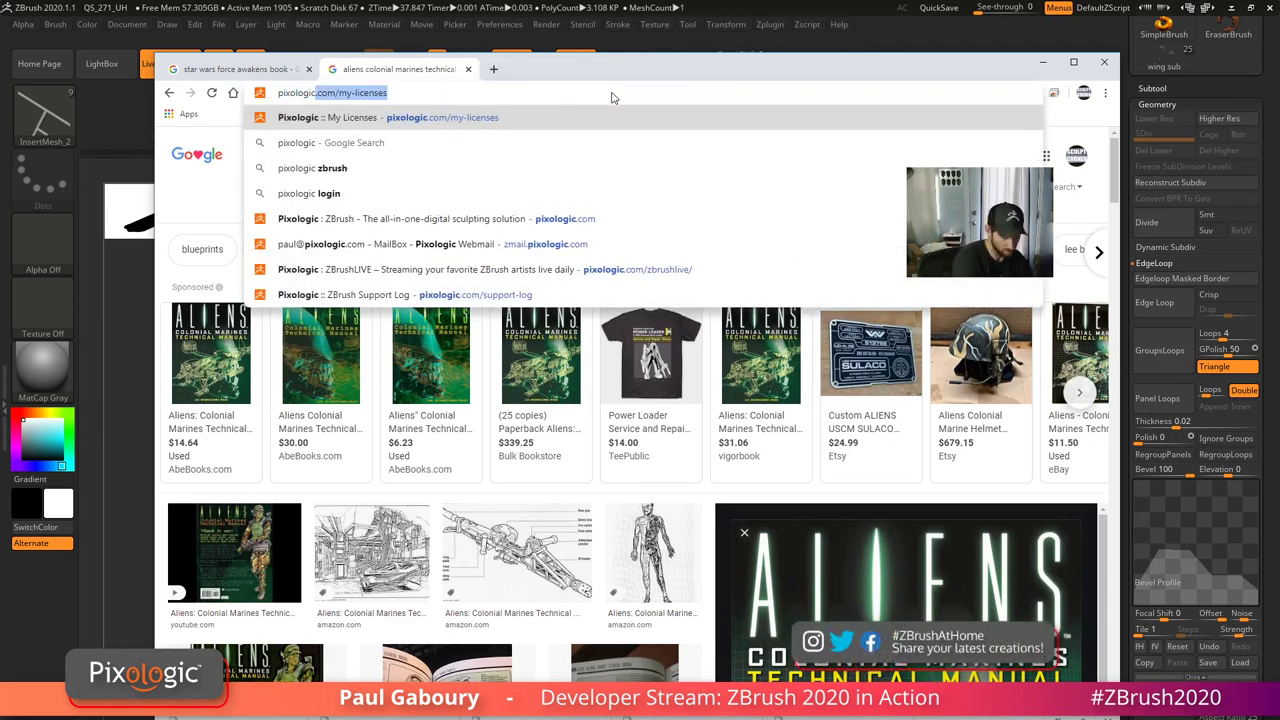
type(".com")
key("Return")
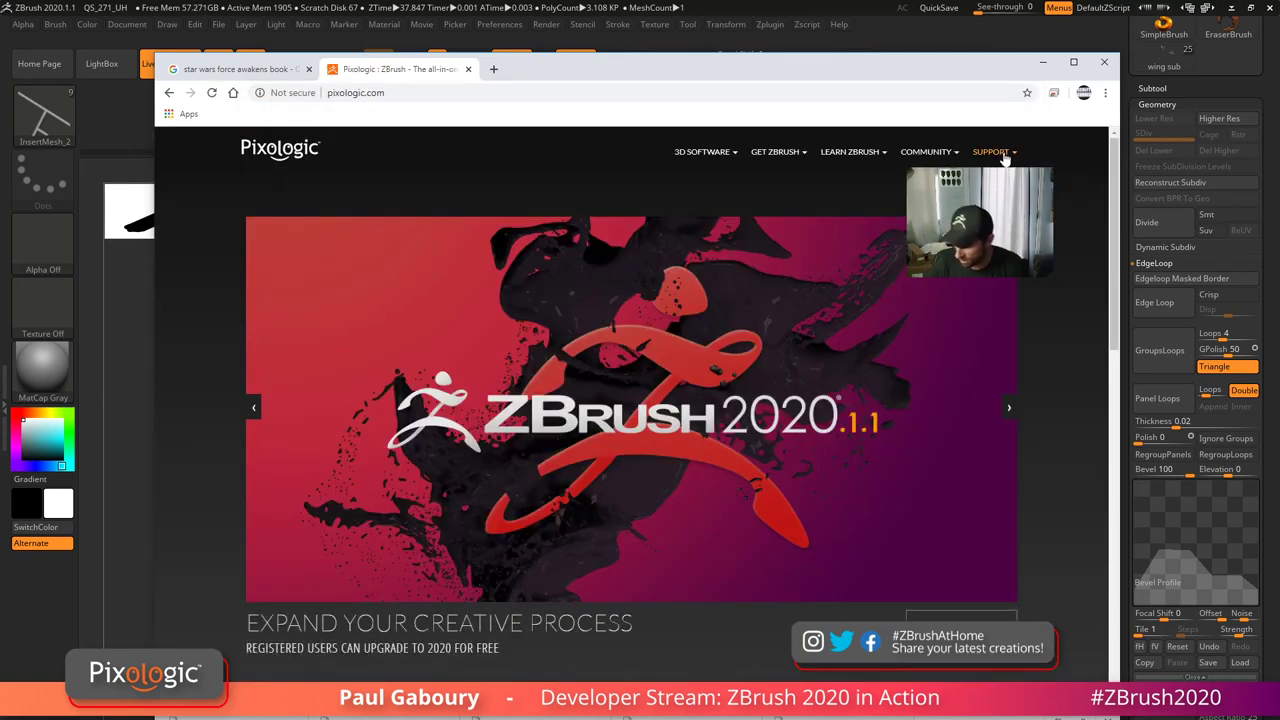
- Open the ZBrush Plugins page of Pixologic's Resource Center and find the PanelLoop Presets plugin
mouse_move(1010, 157)
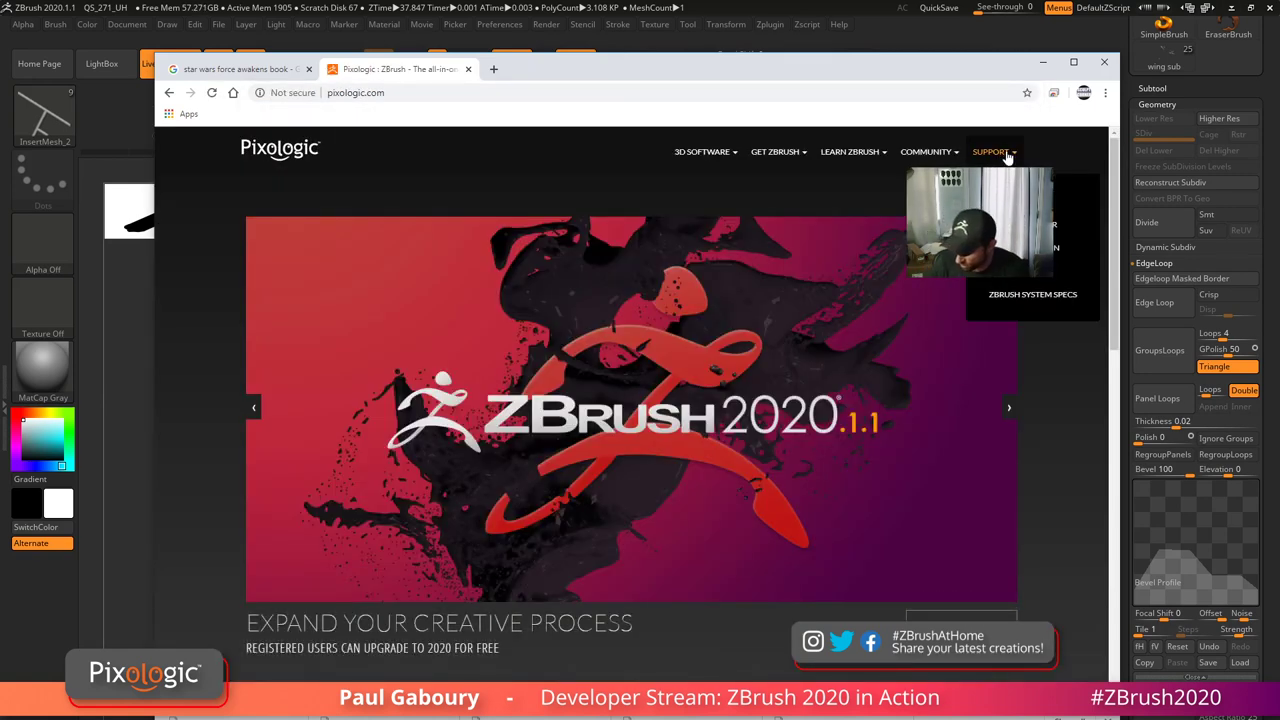
left_click(1022, 282)
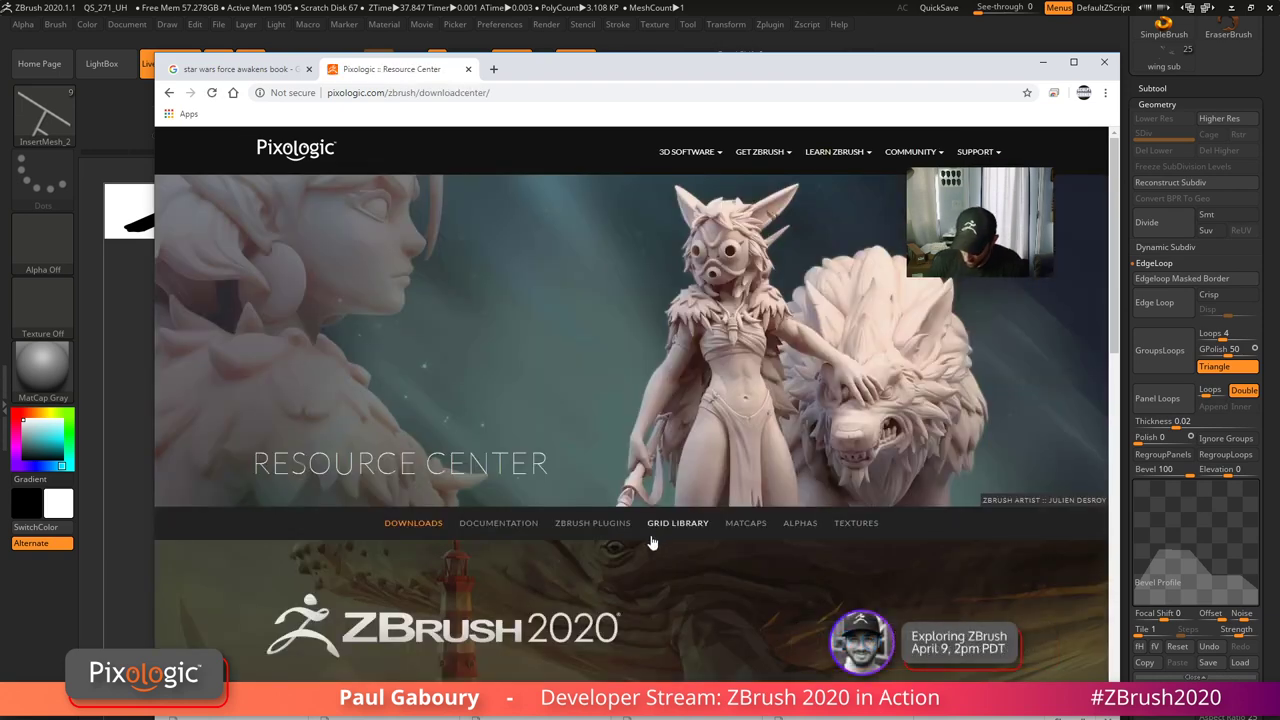
left_click(600, 526)
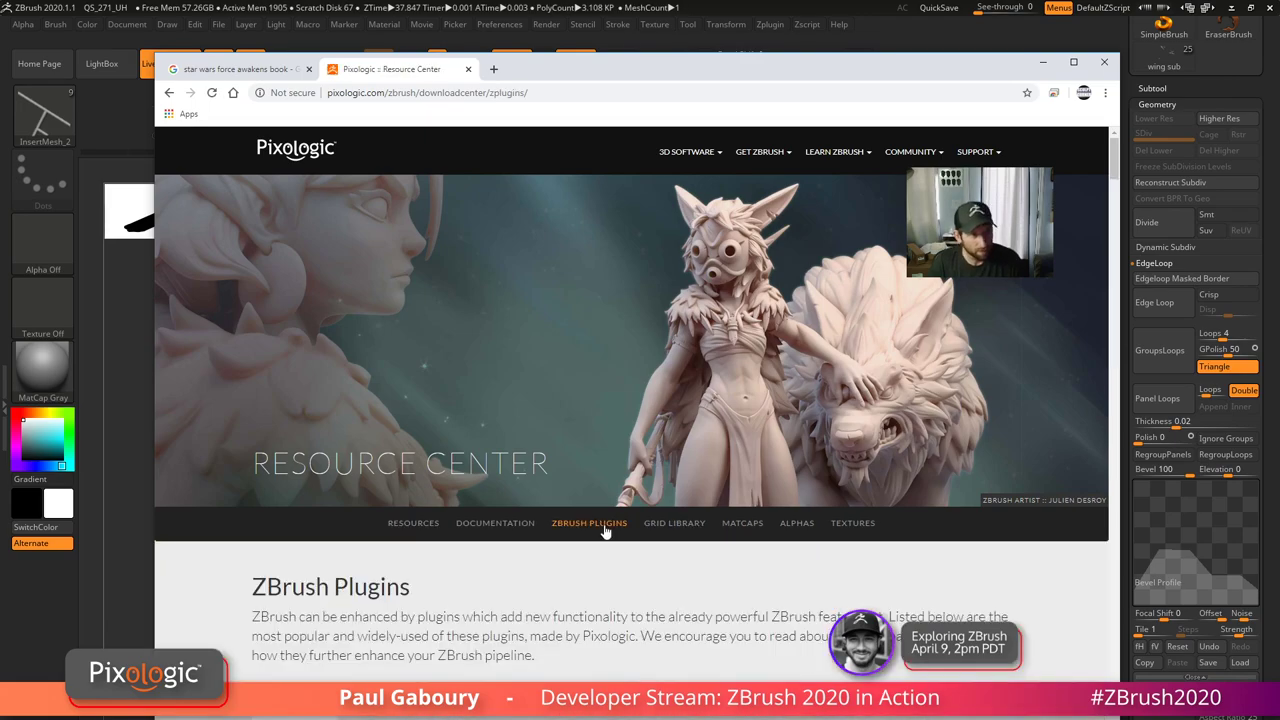
left_click_drag(1114, 160, 1100, 563)
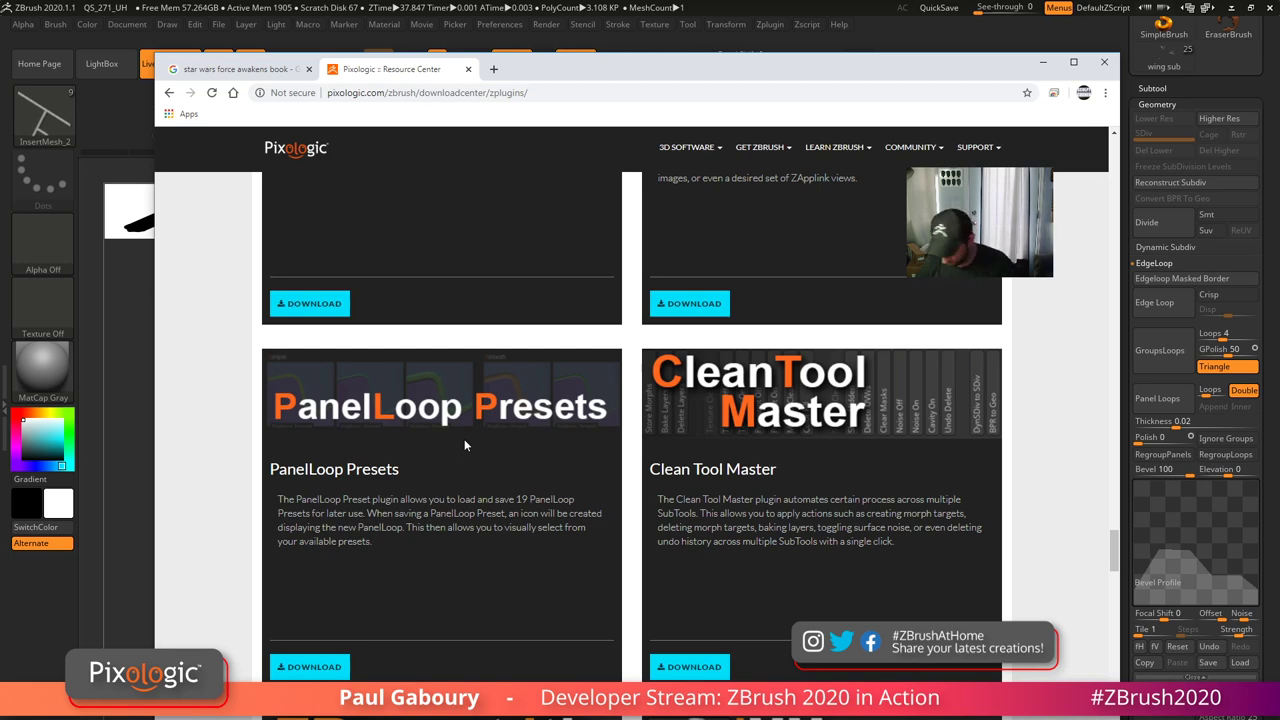
- Return to ZBrush, copy the strip's Panel Loops bevel profile, and paste it into the Gaphic05 subtool's bevel profile
key("alt+Tab")
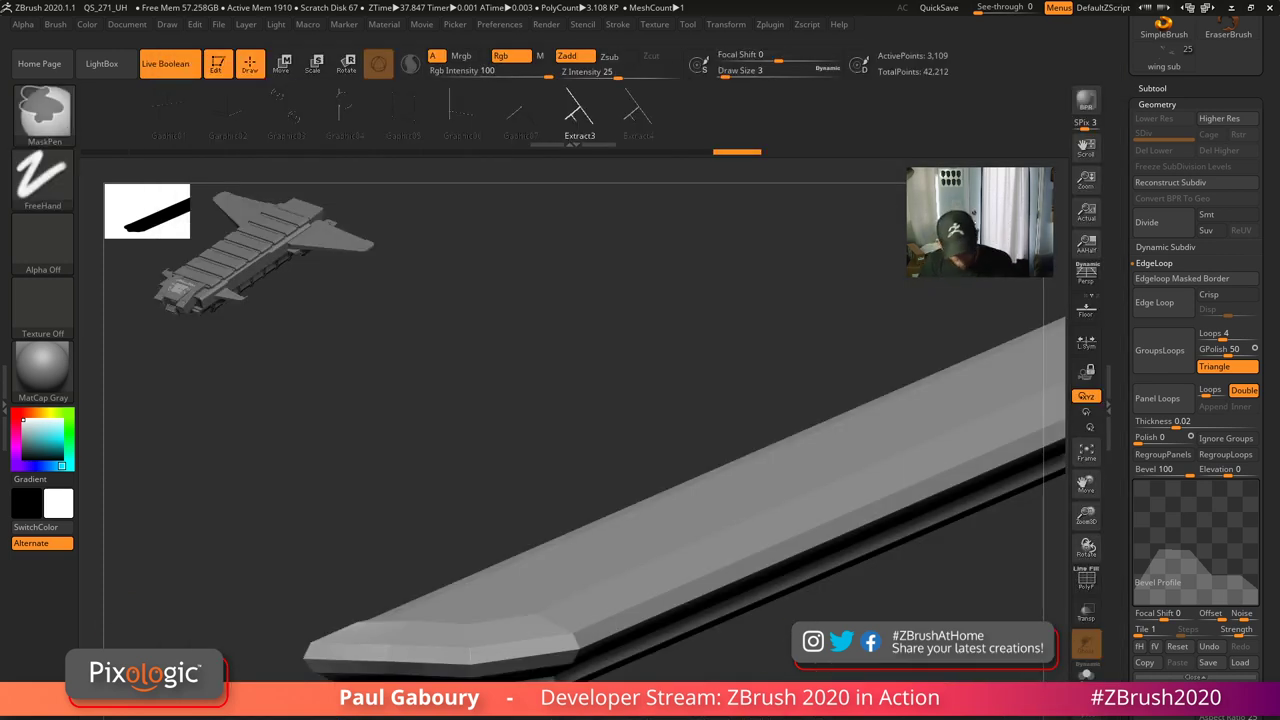
mouse_move(758, 655)
right_mouse_down("ctrl")
mouse_move(754, 613)
mouse_move(738, 620)
mouse_move(744, 587)
mouse_move(797, 563)
right_mouse_up("ctrl")
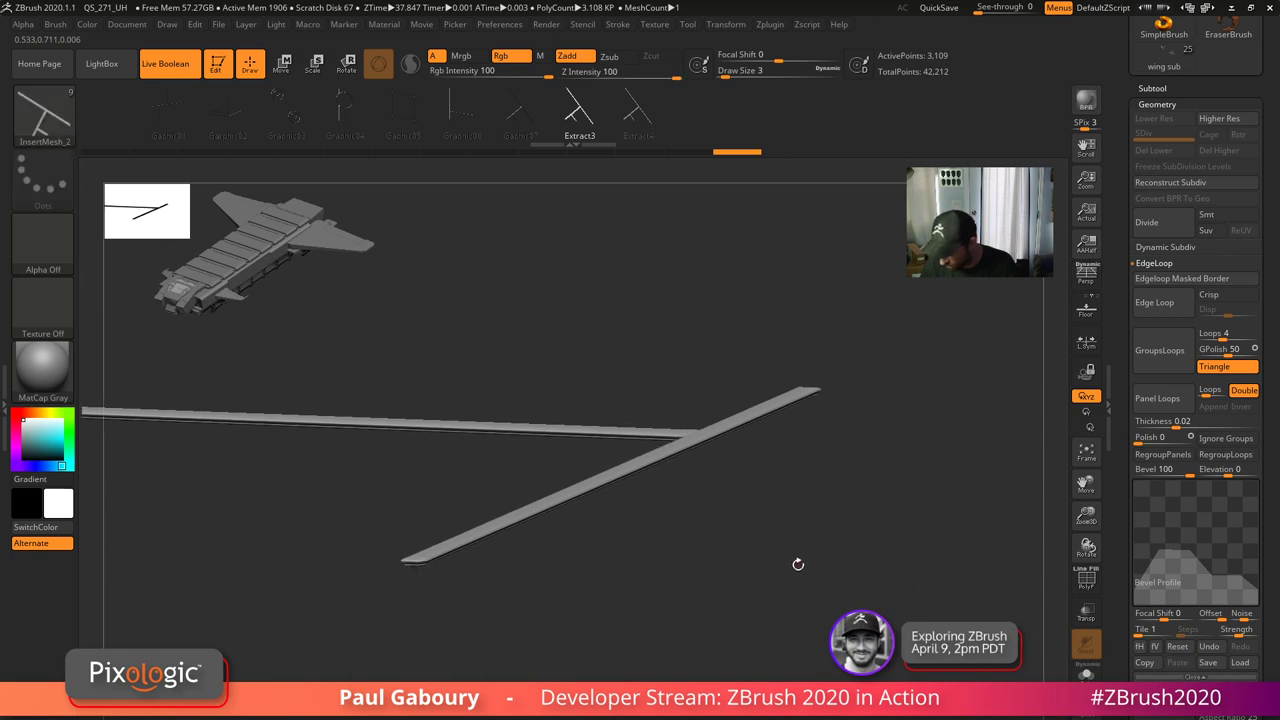
left_click(1146, 663)
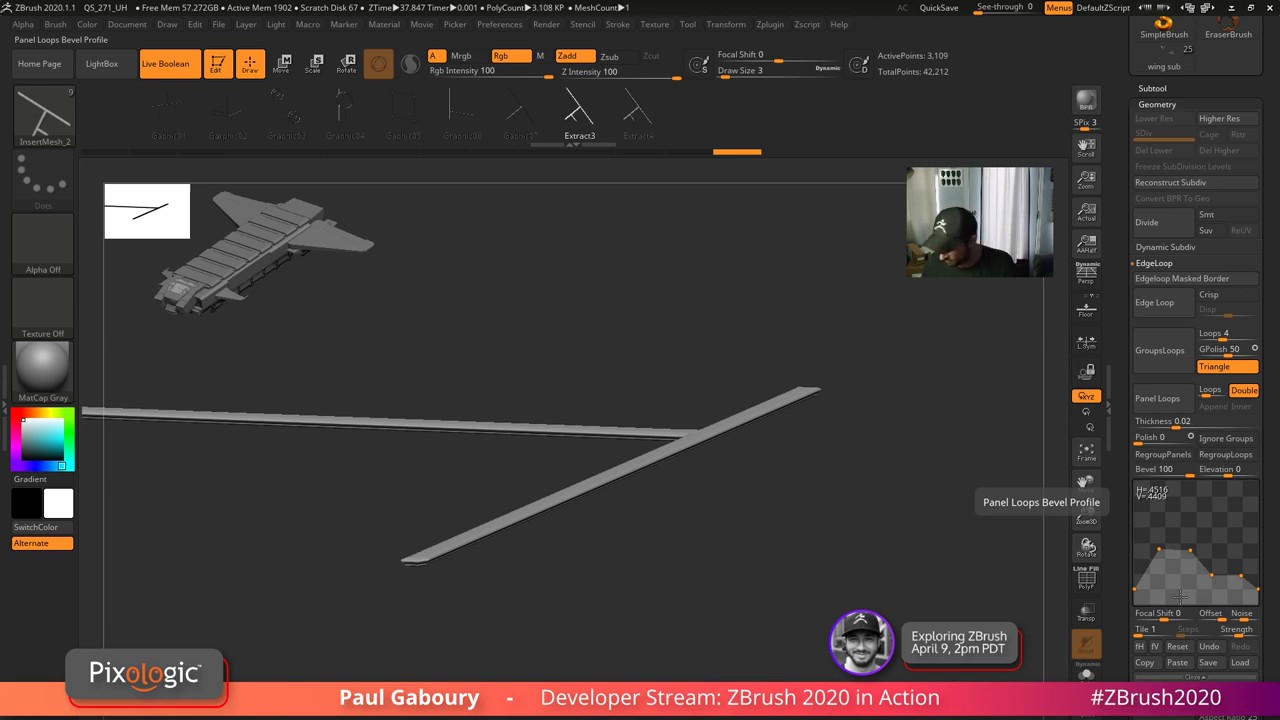
key("Up")
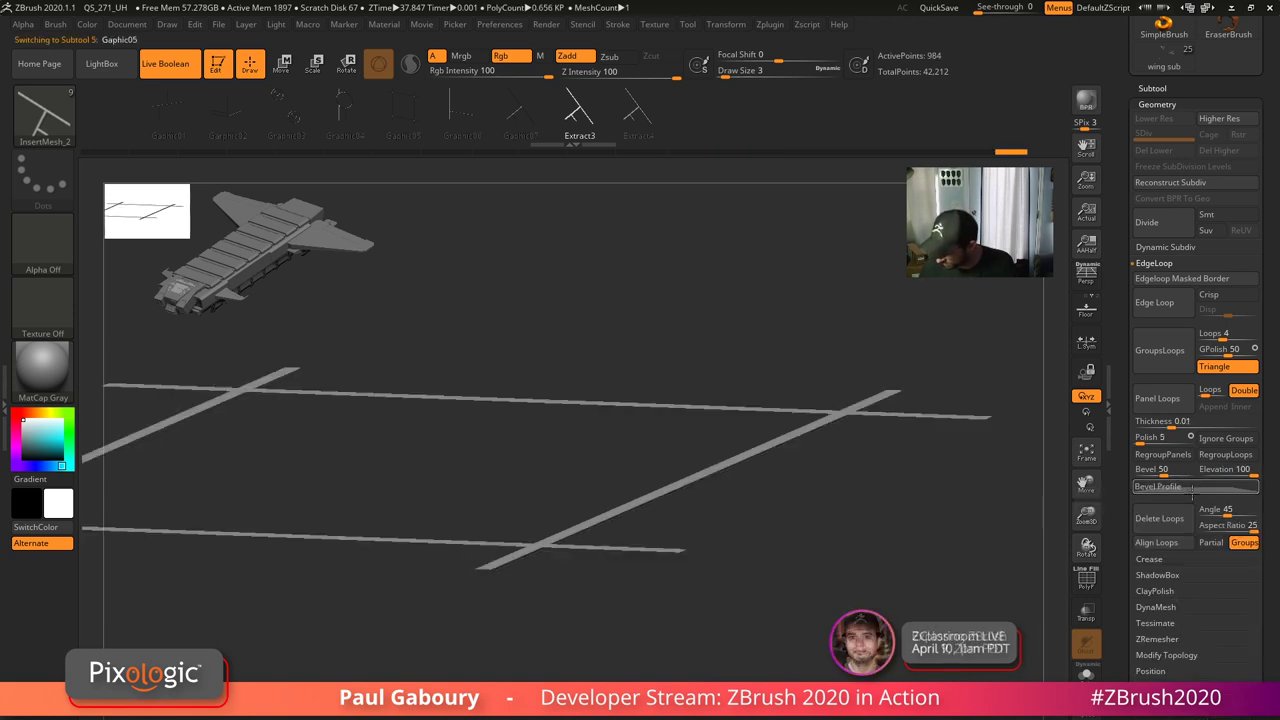
left_click(1195, 486)
left_click(1184, 665)
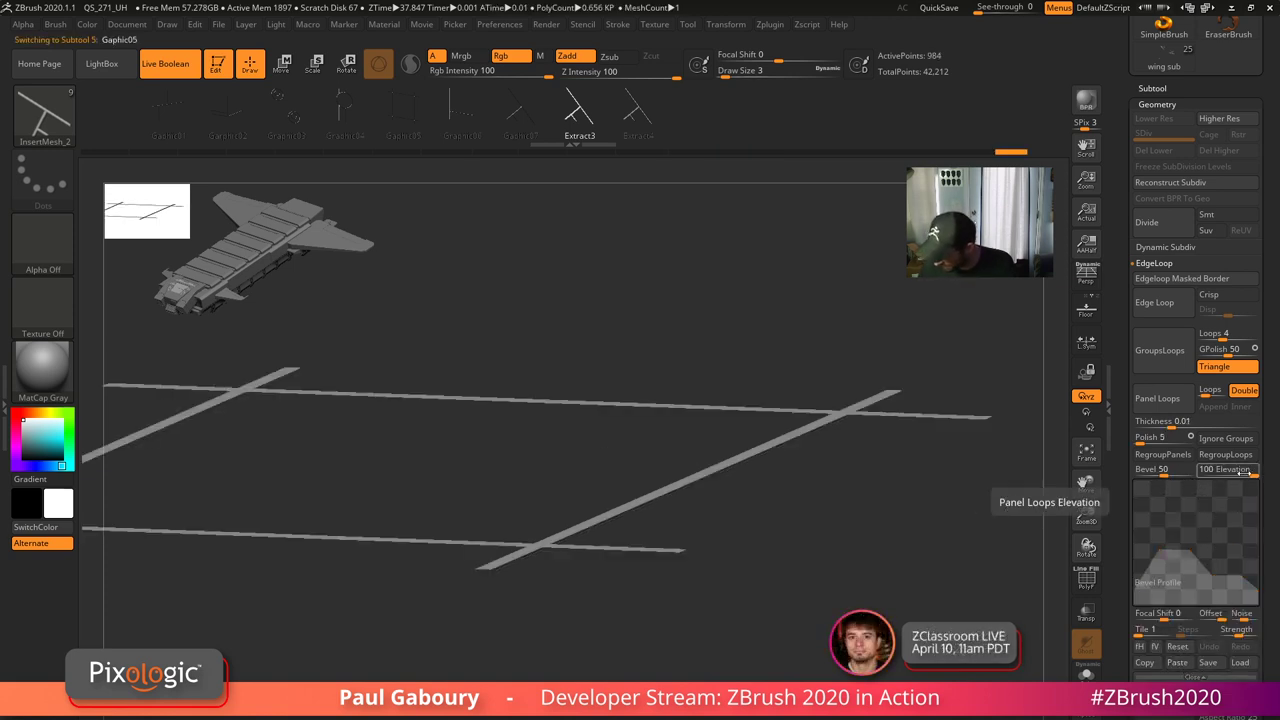
- Adjust Gaphic05's loop count, set bevel 100, elevation 0, polish 0 and thickness 0.02, and apply Panel Loops to it
left_click(1192, 473)
left_click(1257, 473)
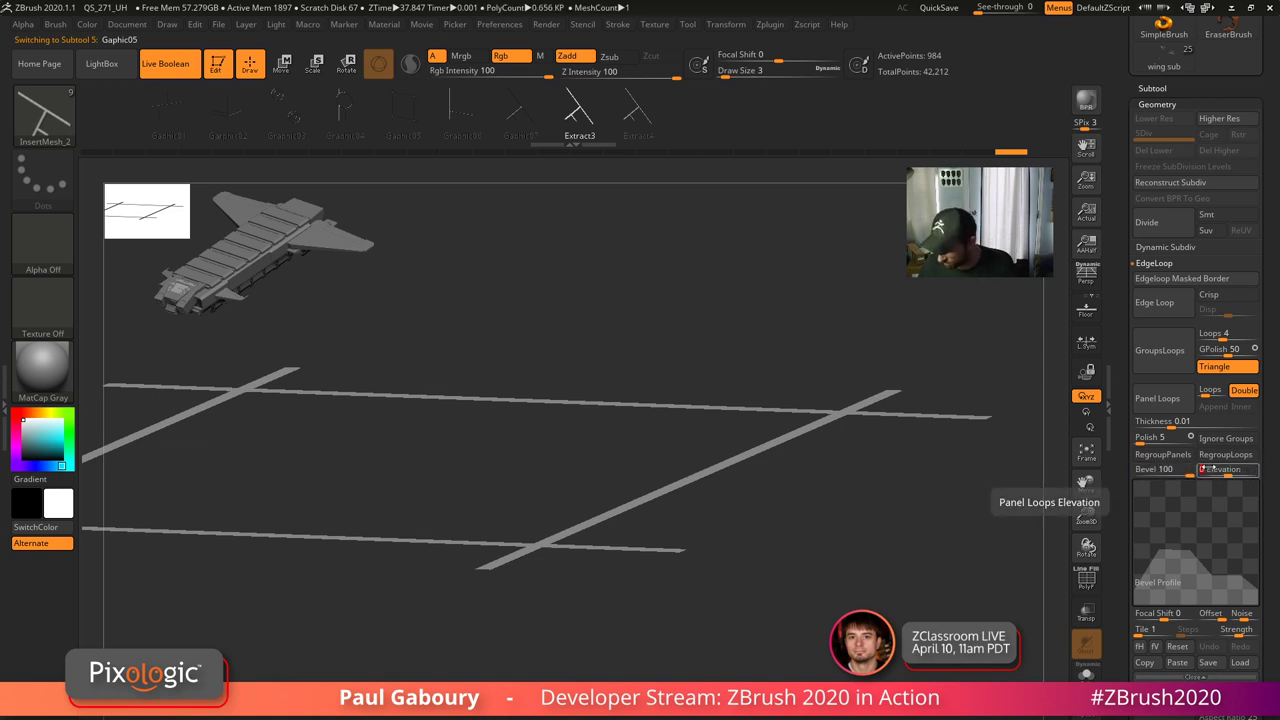
left_click(1138, 441)
left_click(1205, 396)
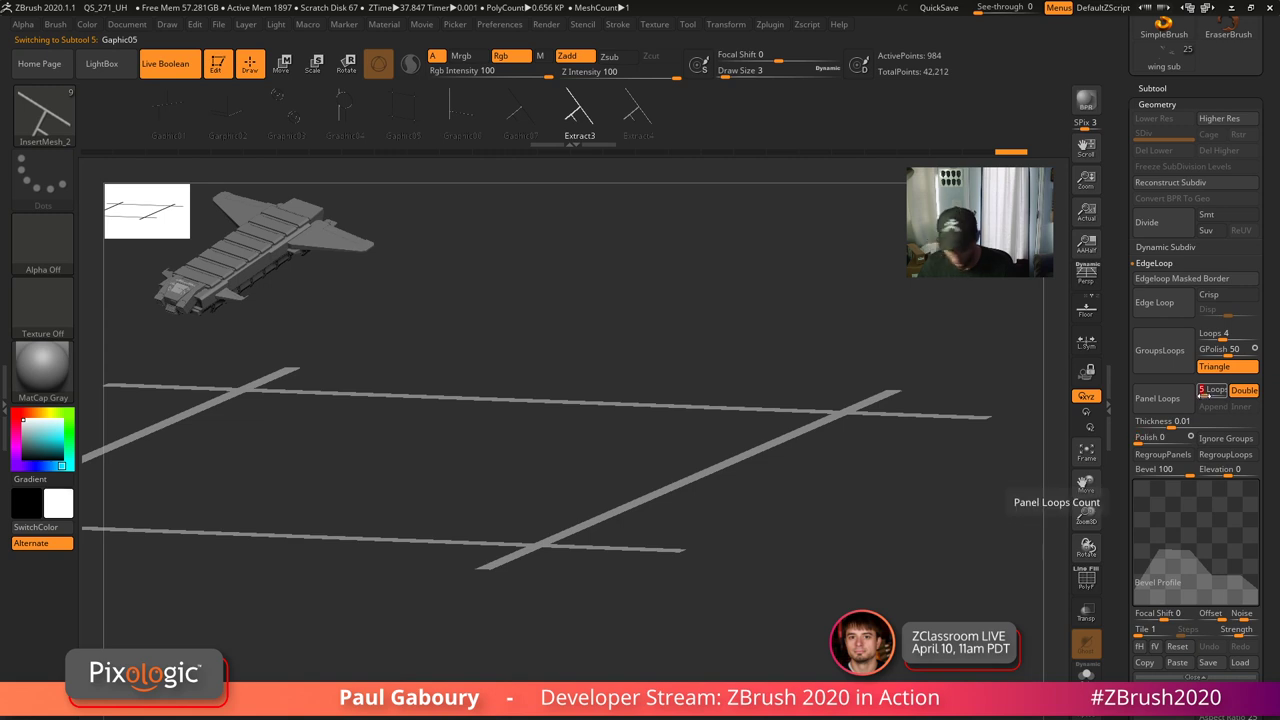
left_click(1170, 422)
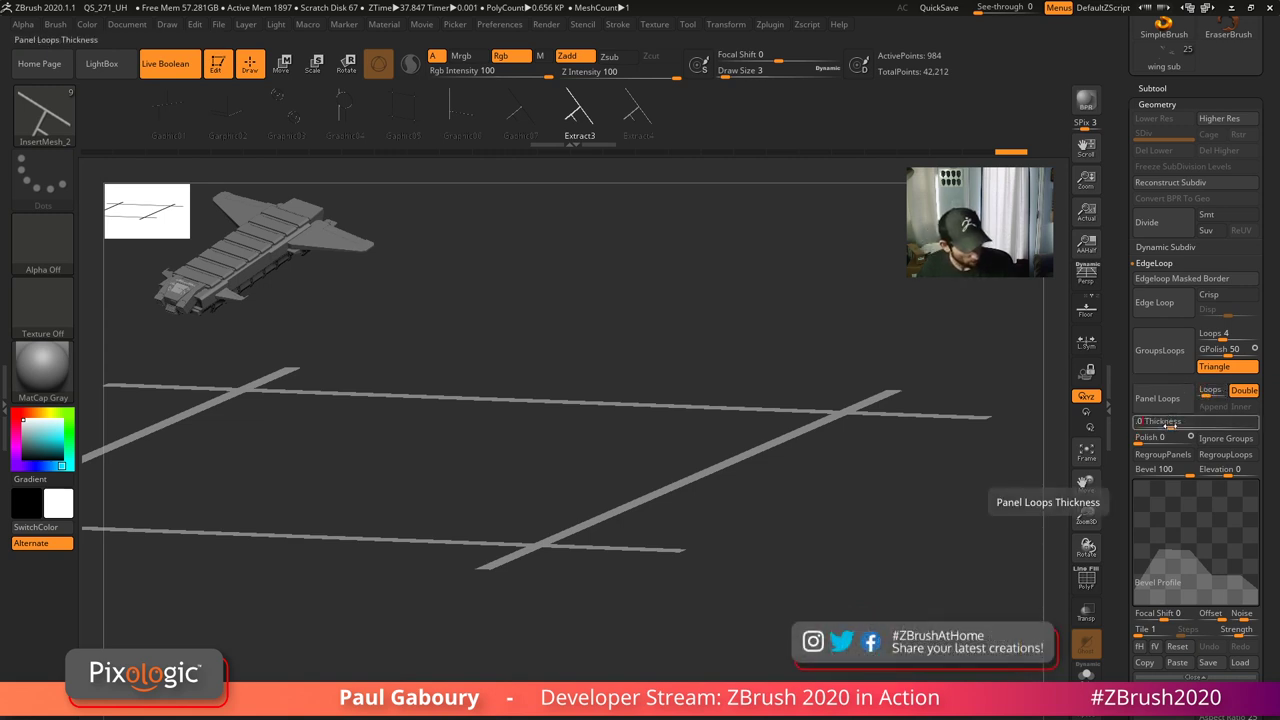
type("0.02")
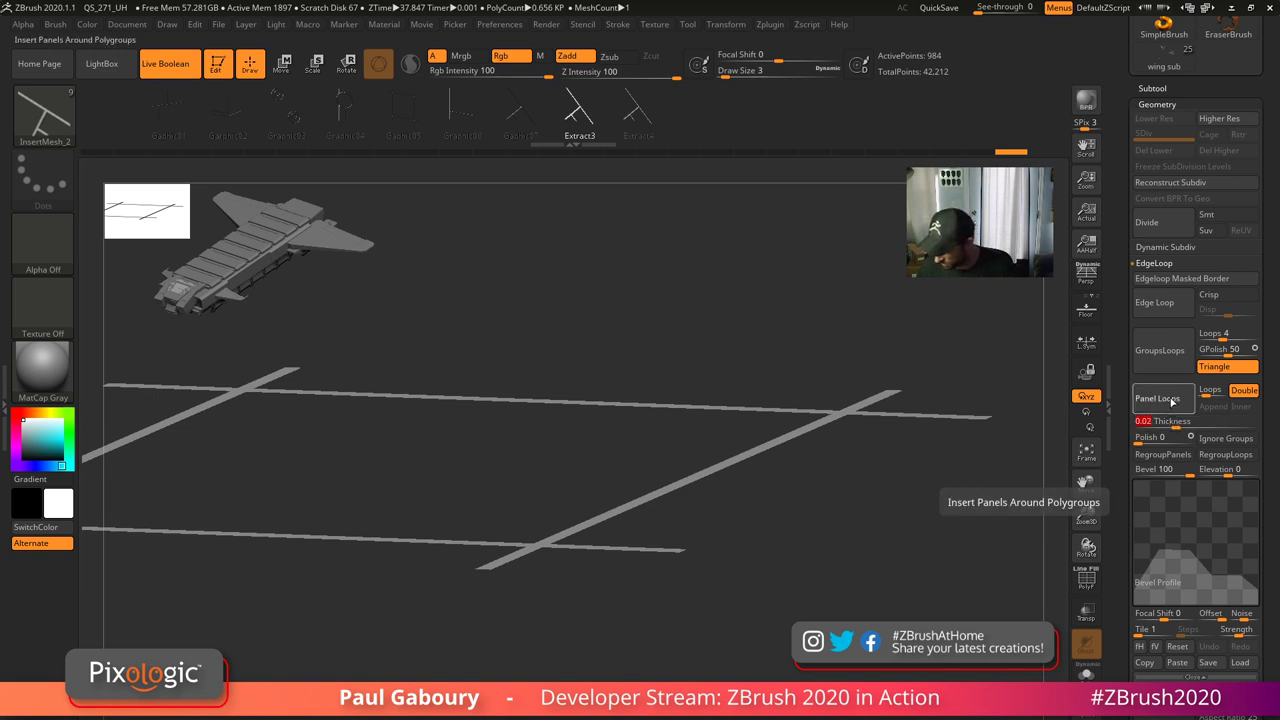
left_click(1157, 398)
- Select the Graphic04 subtool, adjust its Panel Loops count, and set thickness 0.02, polish 0, elevation 0 and bevel 100
key("Up")
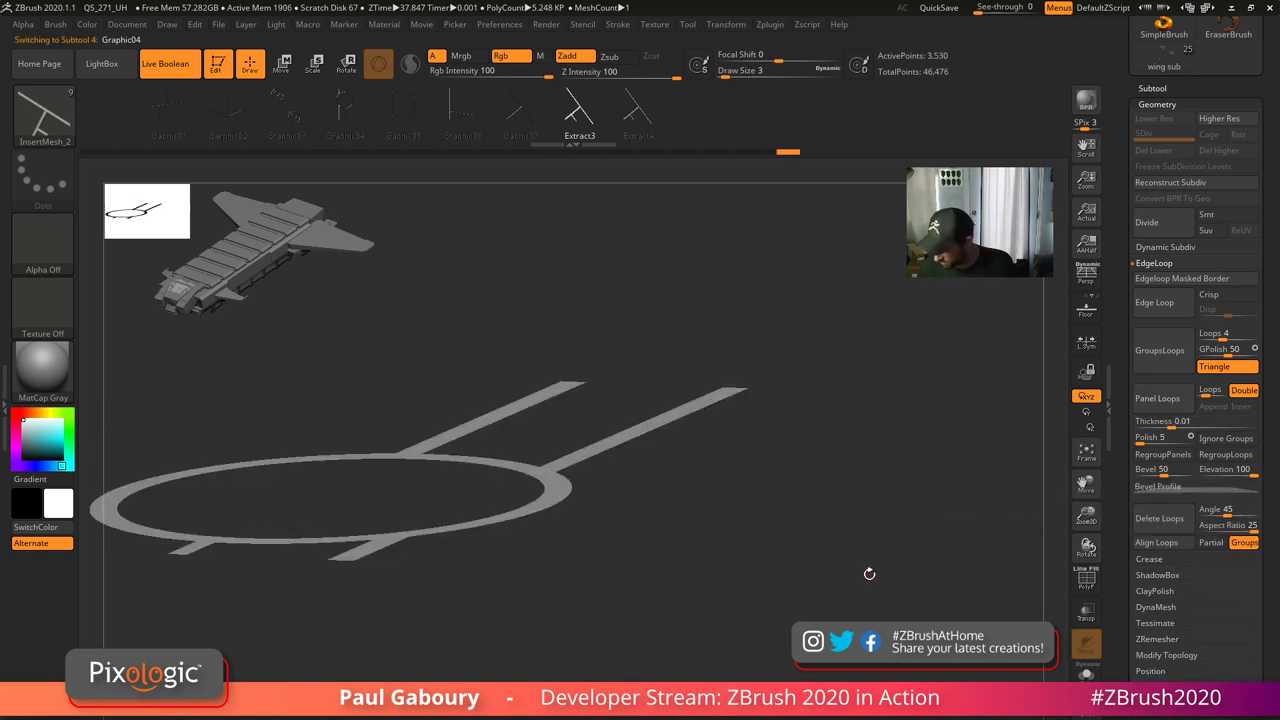
left_click(1206, 391)
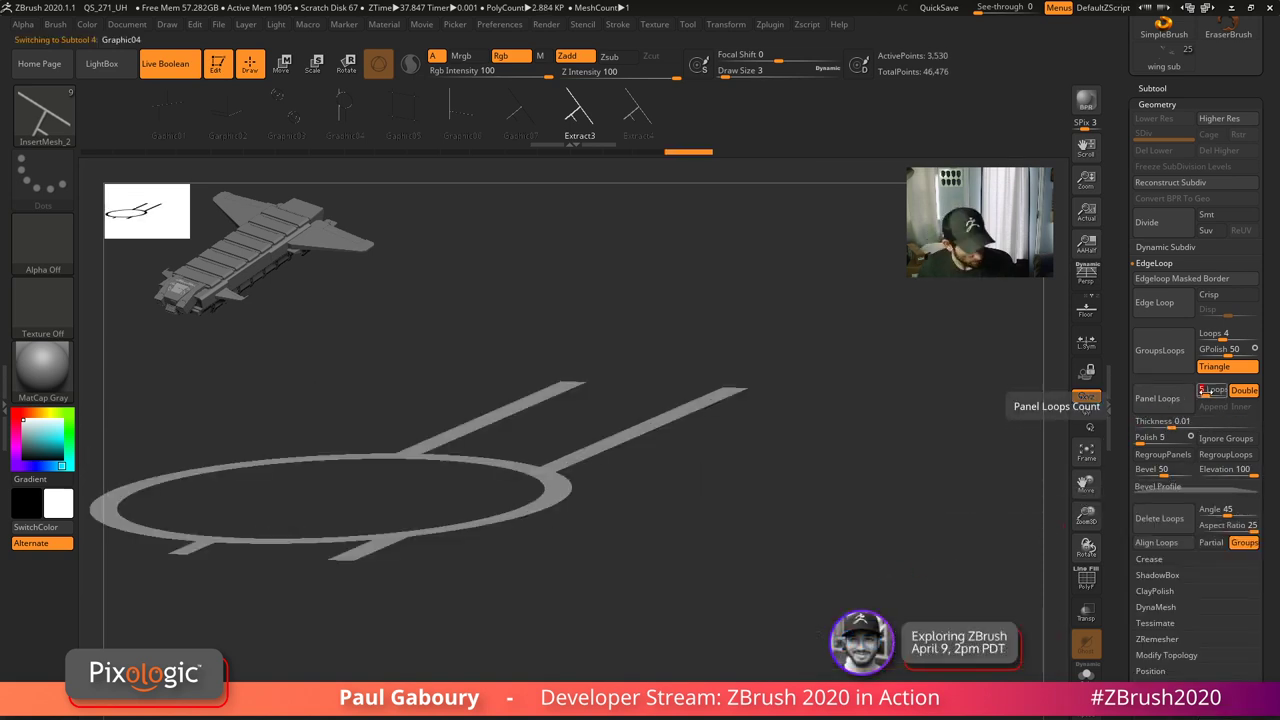
left_click(1172, 421)
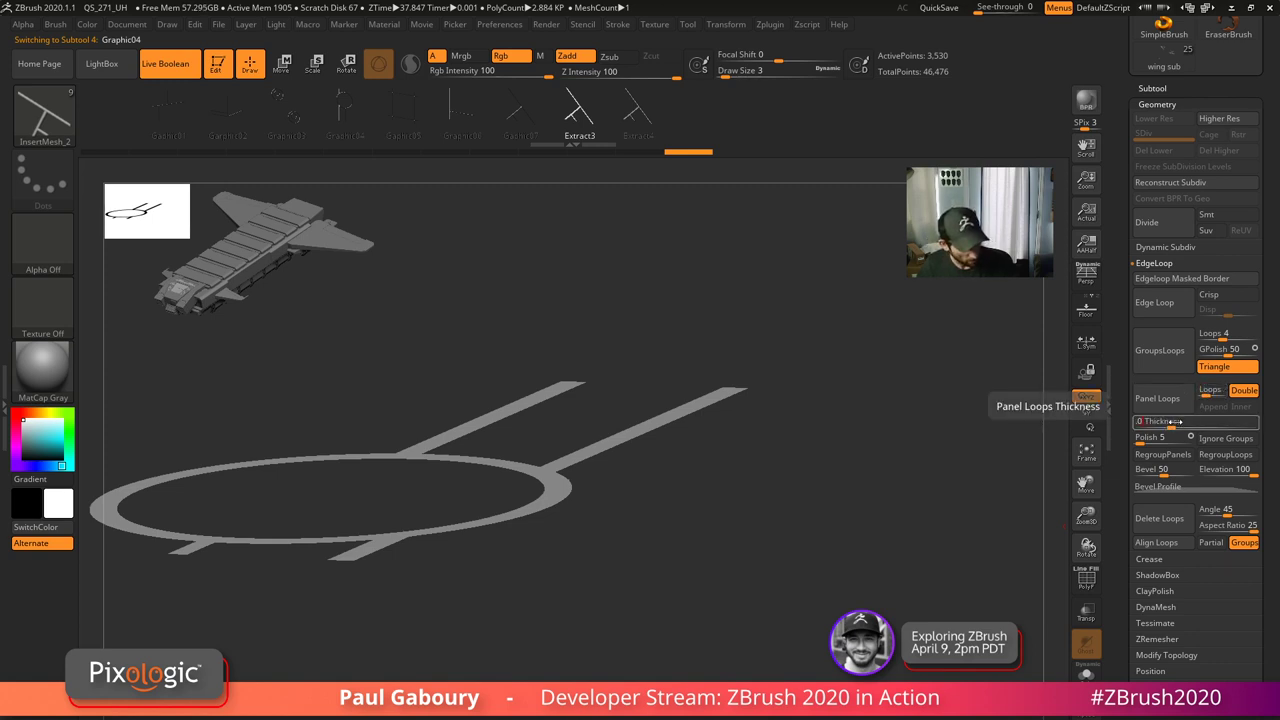
key("Return")
left_click_drag(1143, 441, 1131, 440)
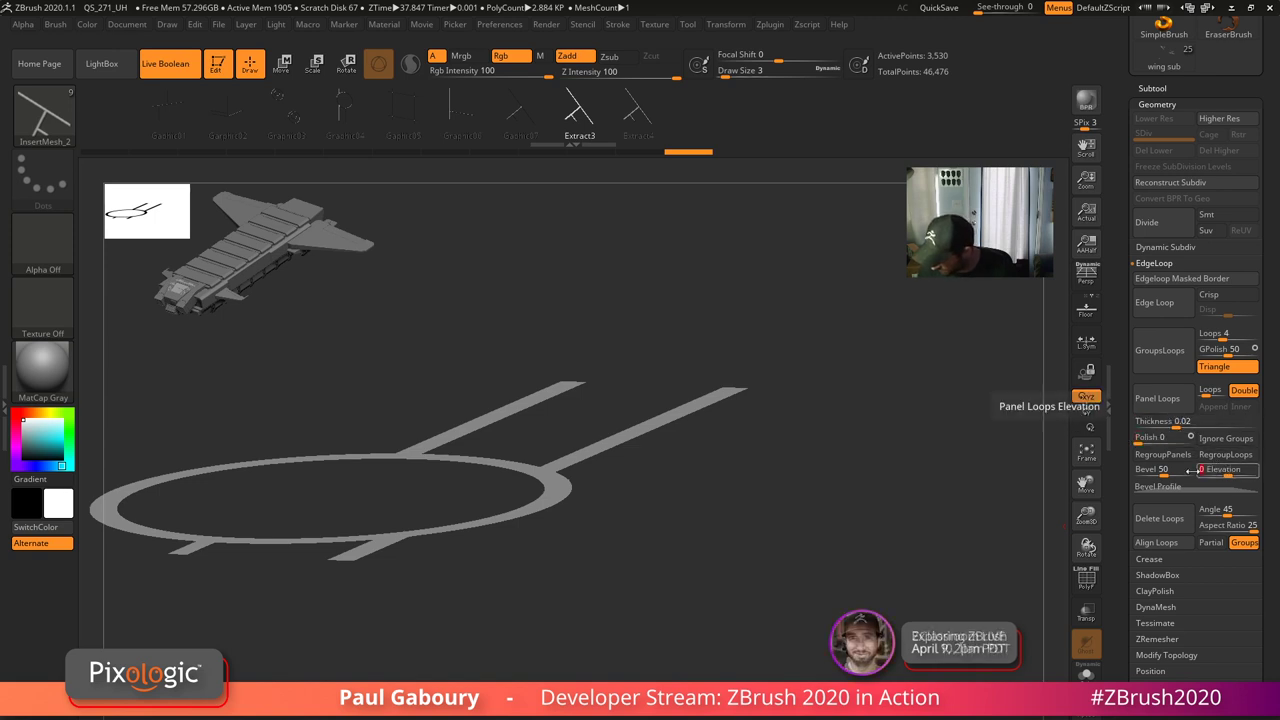
left_click(1190, 470)
- Paste the copied bevel profile into Graphic04's bevel profile and apply Panel Loops to its ring and strips
left_click(1160, 486)
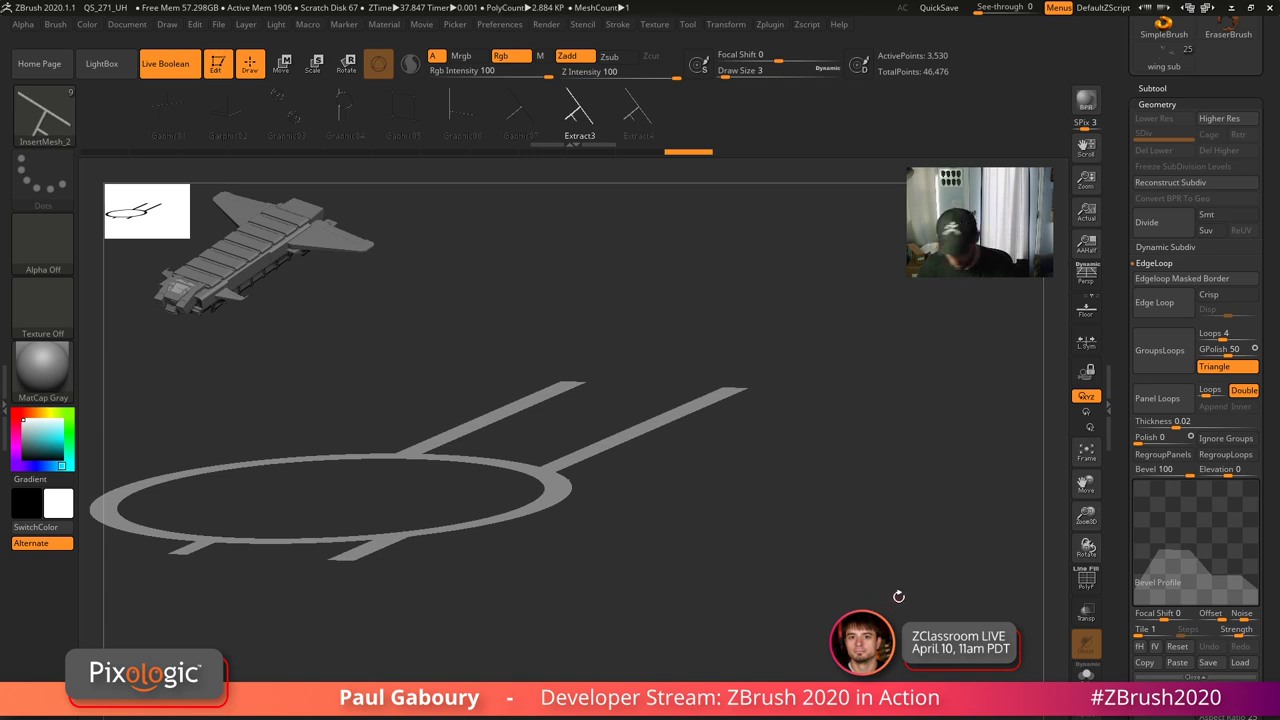
left_click(1163, 405)
left_click_drag(886, 588, 865, 593)
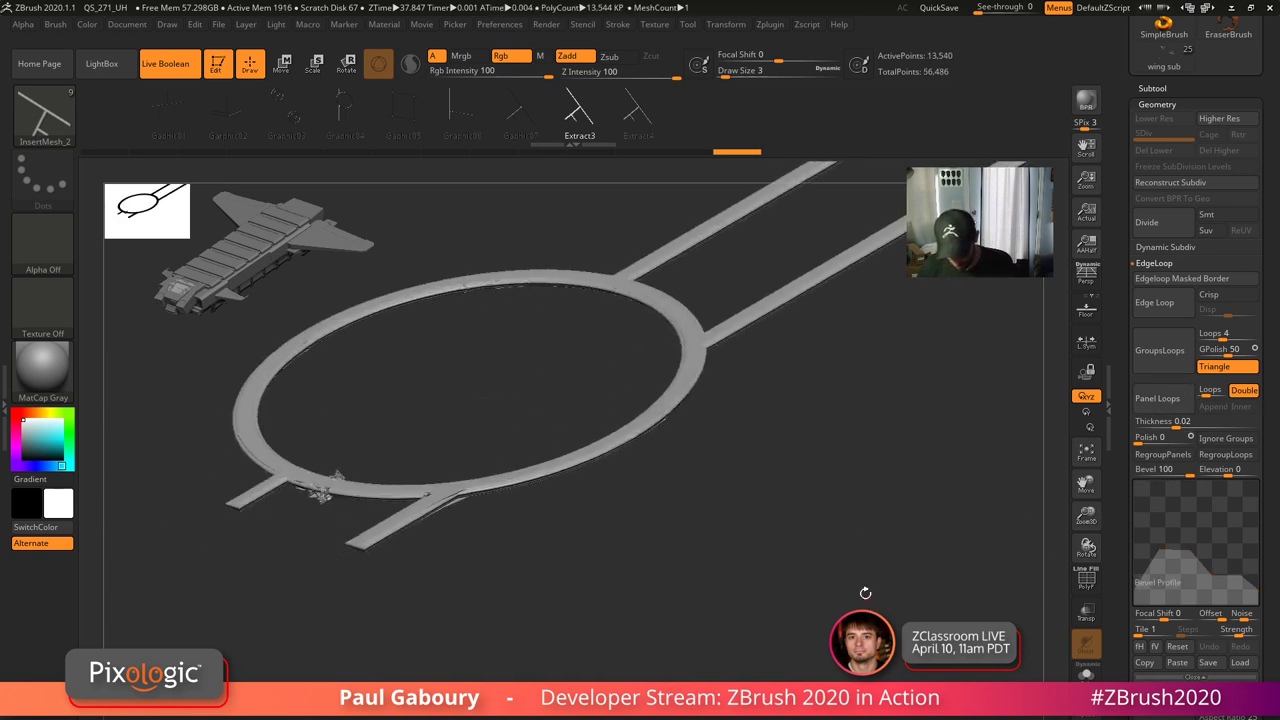
right_click_drag(824, 549, 754, 581, "alt")
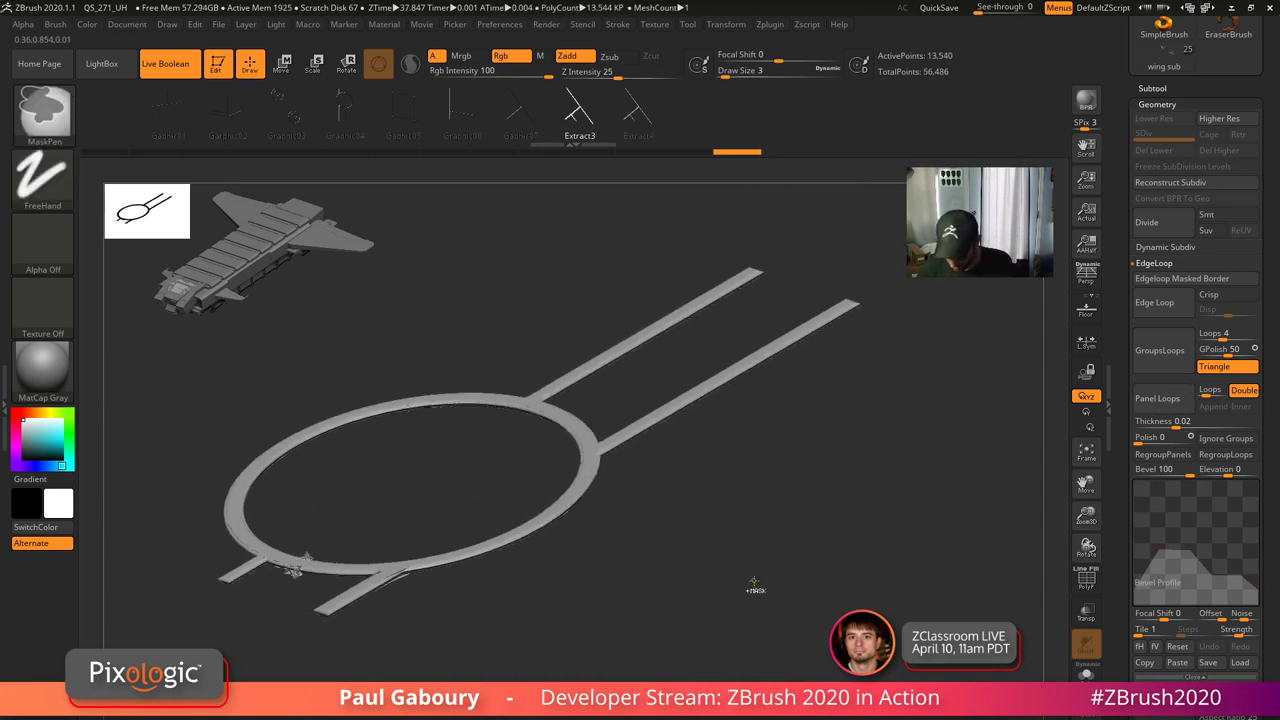
- Select the Graphic03 subtool and set its Panel Loops to 6 loops, thickness 0.02, polish 0, elevation 0 and bevel 100
key("Down")
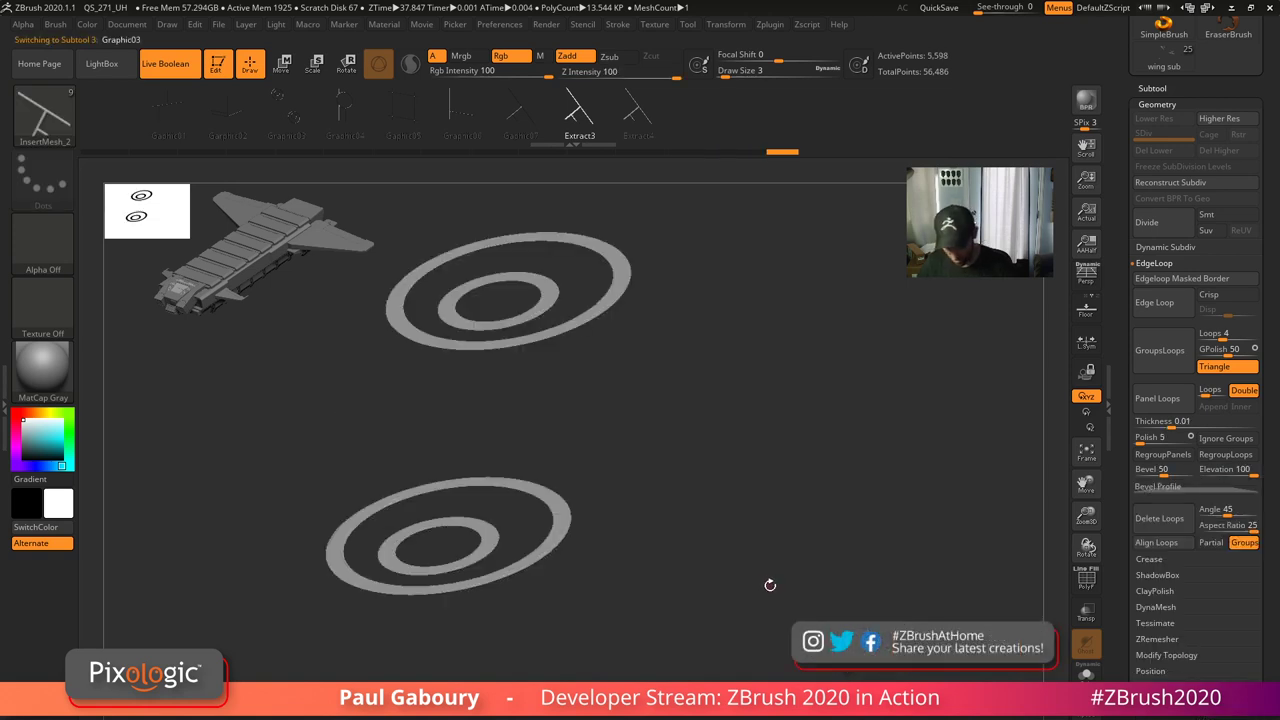
left_click(1208, 390)
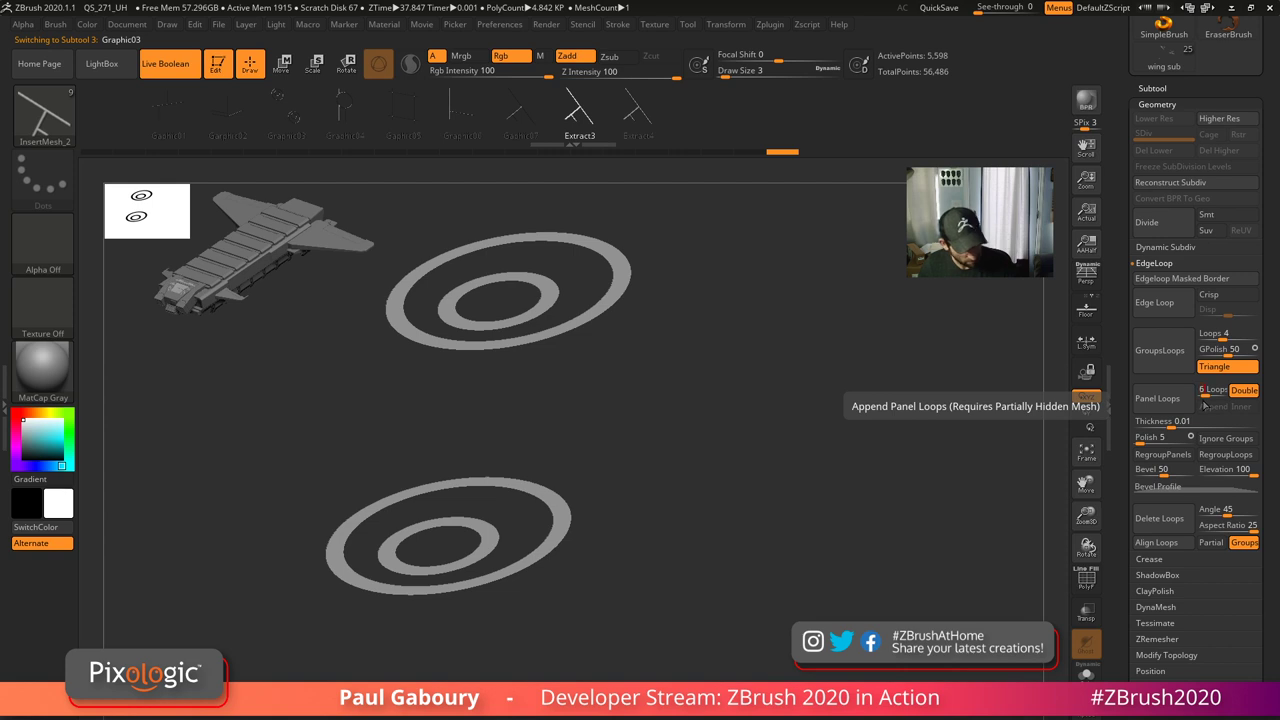
left_click(1170, 424)
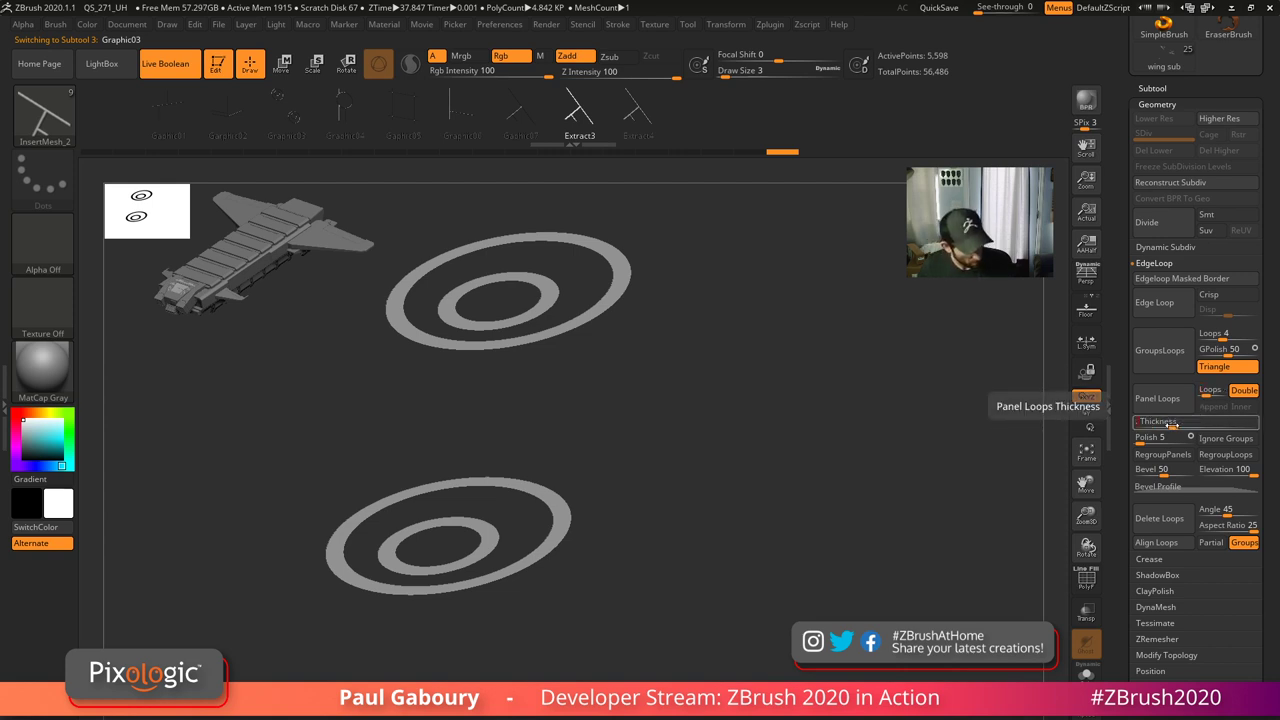
type(".02")
key("Return")
left_click(1150, 438)
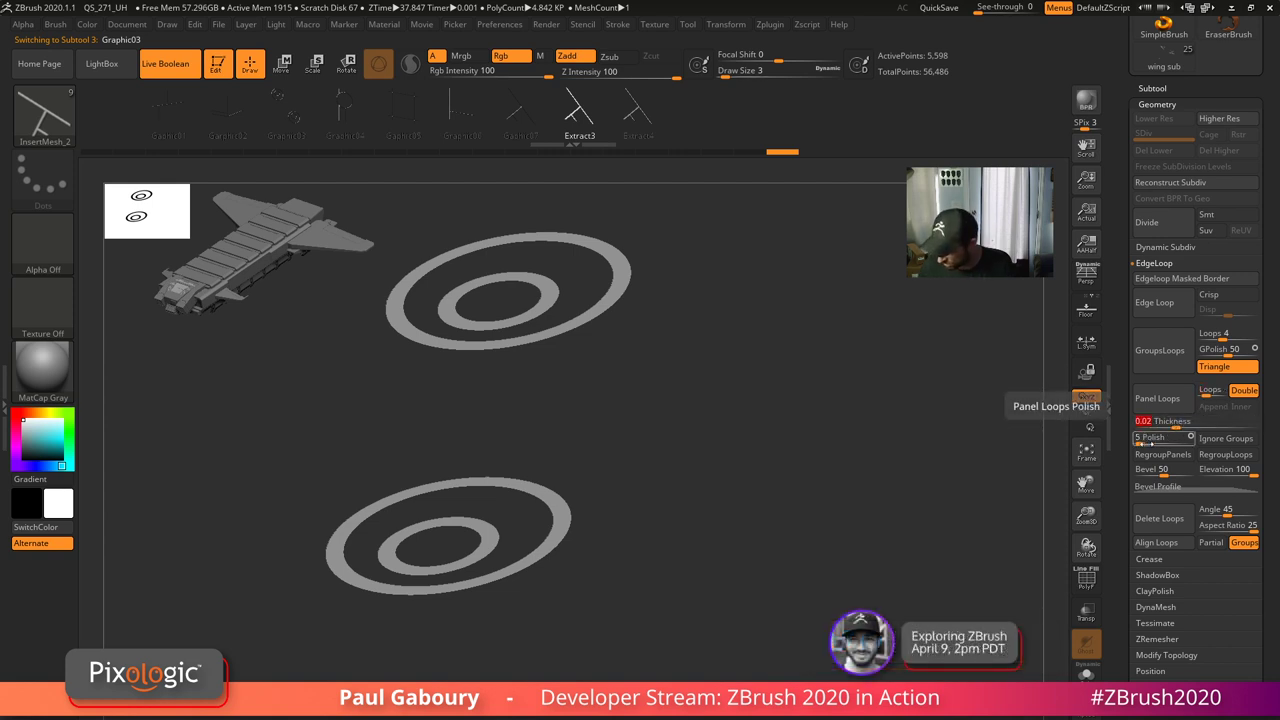
left_click_drag(1142, 441, 1131, 441)
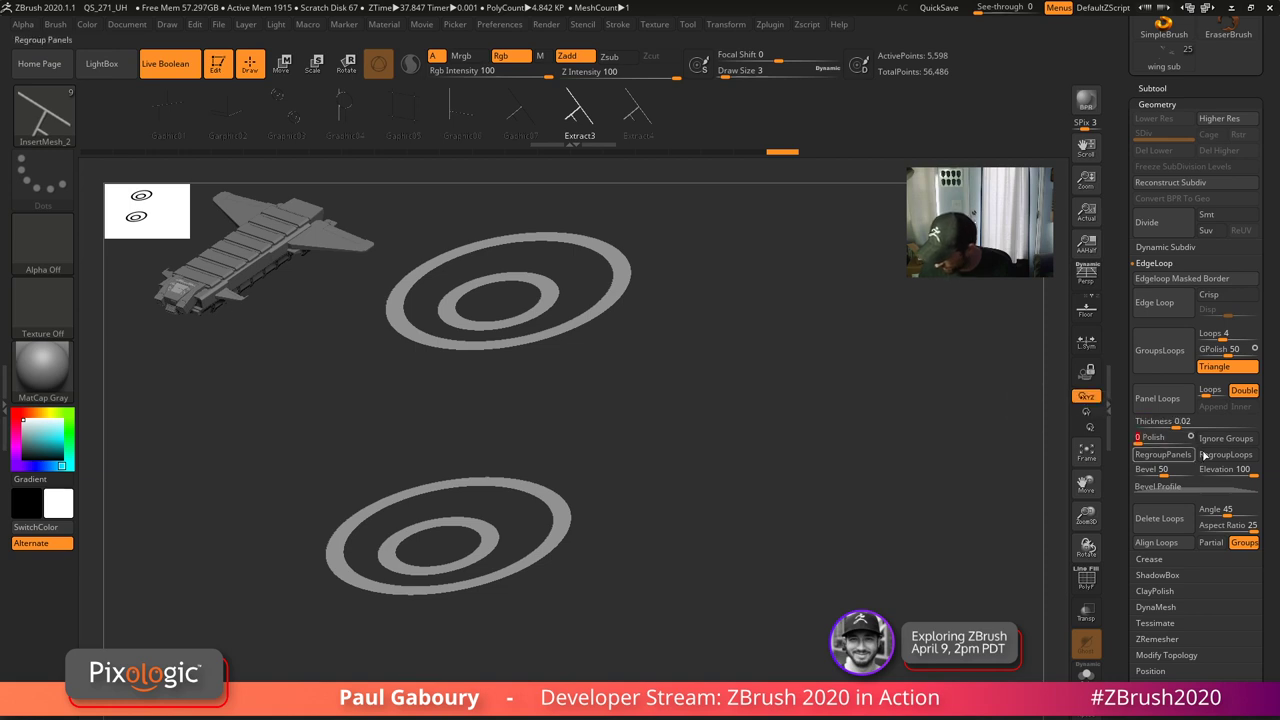
left_click(1228, 474)
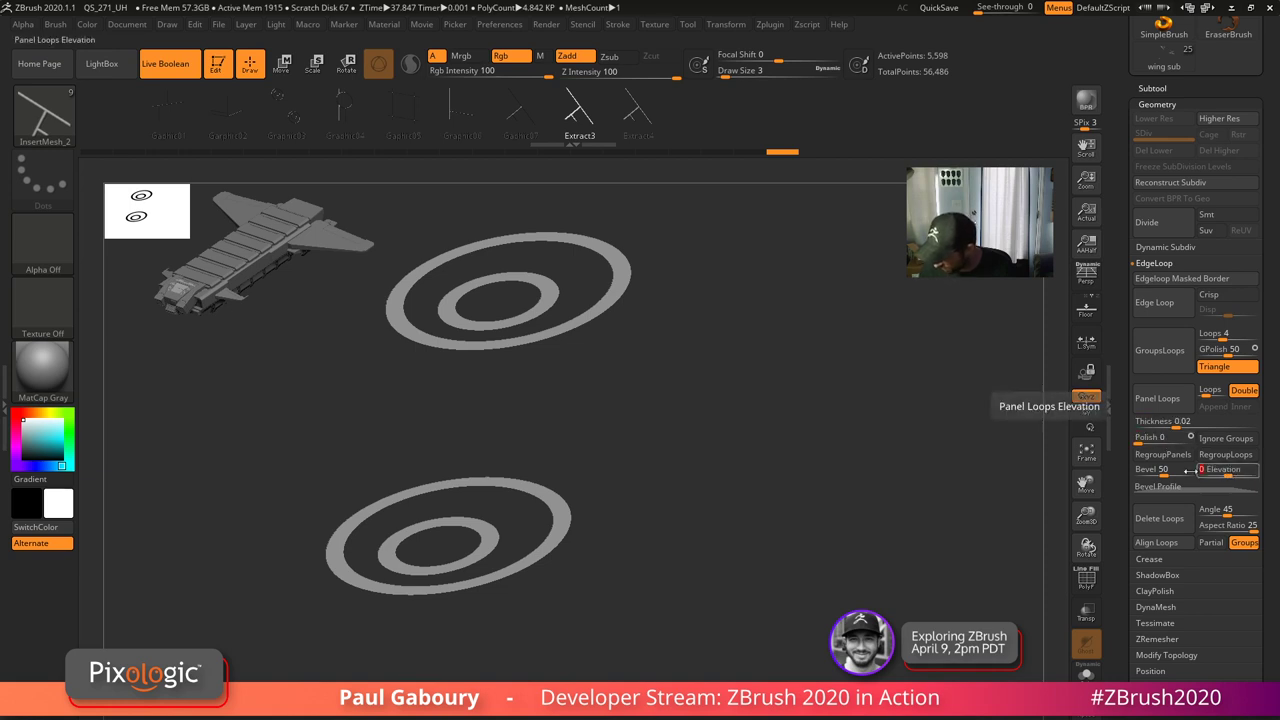
left_click_drag(1168, 474, 1201, 474)
- Paste the copied bevel profile into Graphic03's bevel profile and apply Panel Loops to its concentric rings
left_click(1203, 489)
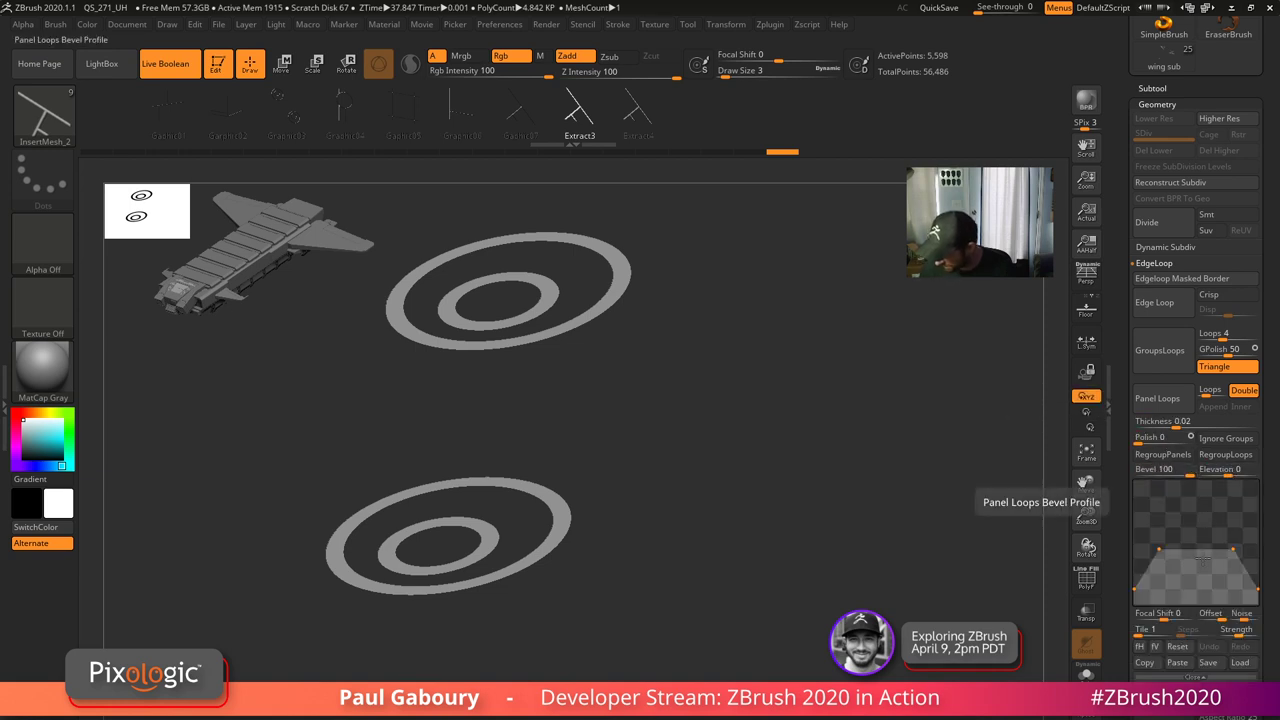
left_click(1176, 666)
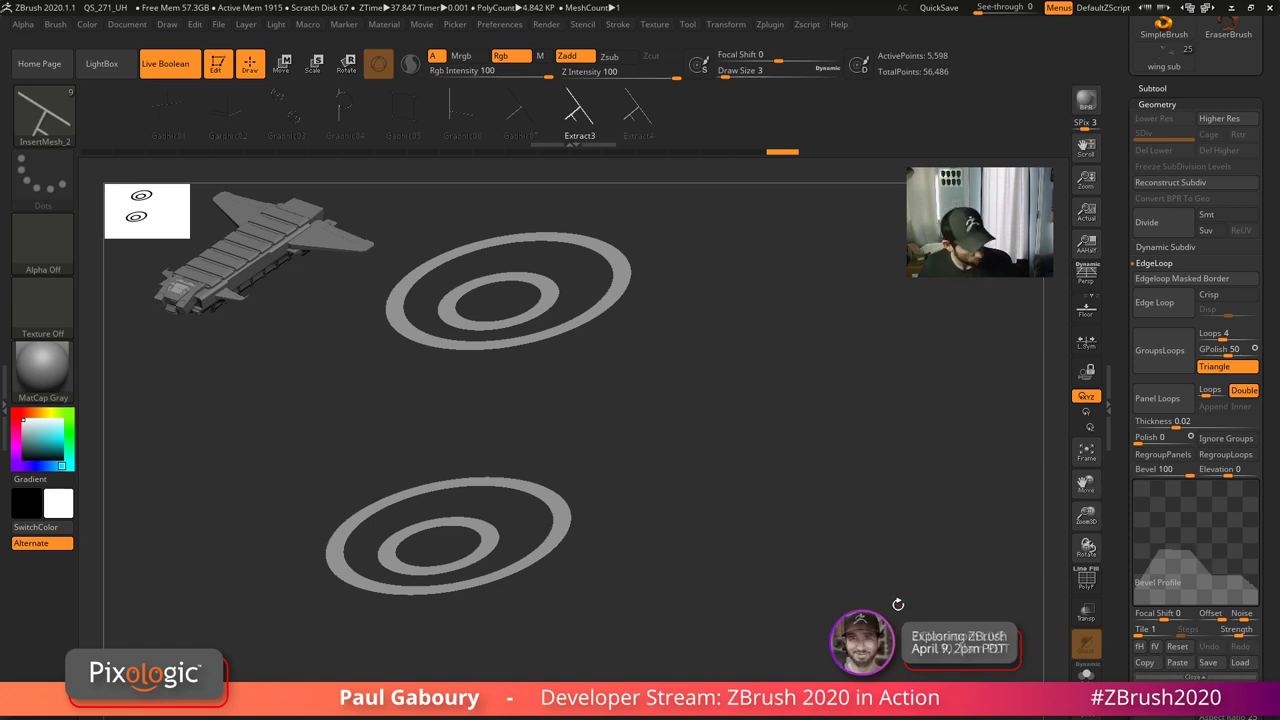
left_click(1157, 398)
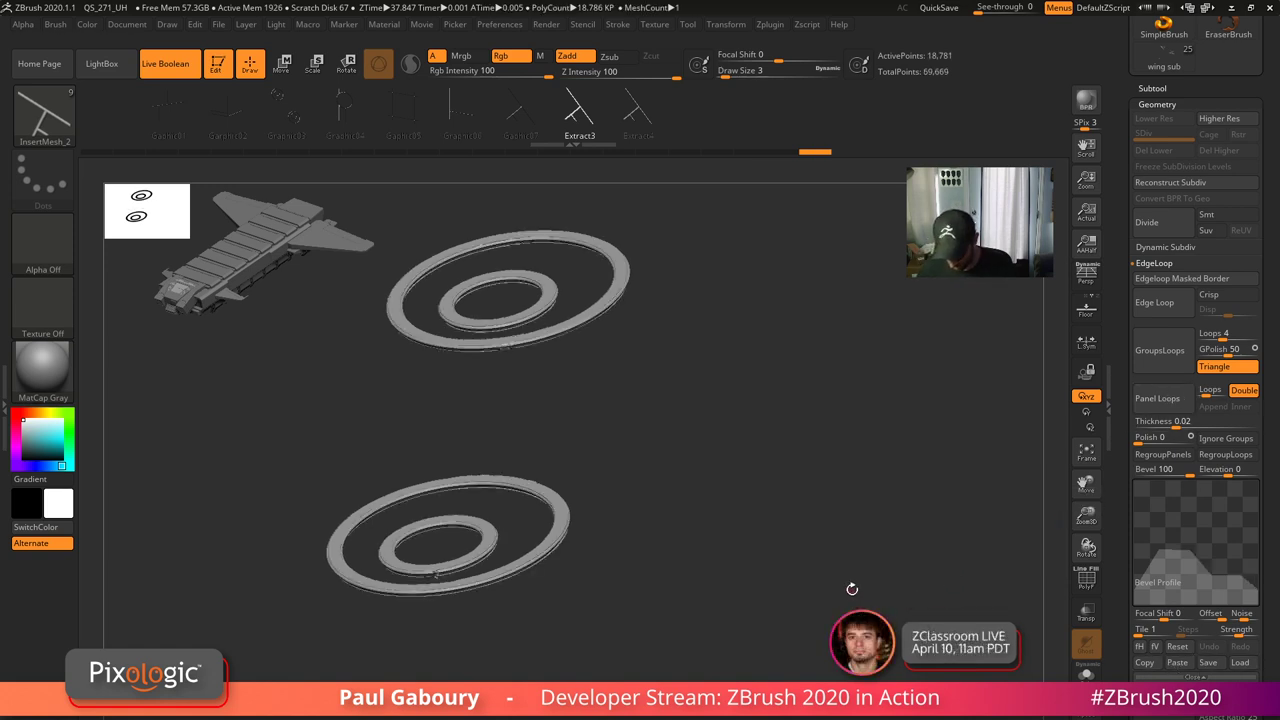
- Select the Garphic02 subtool, adjust its Panel Loops count, and set thickness 0.02, polish 0, bevel 100 and elevation 0
key("Up")
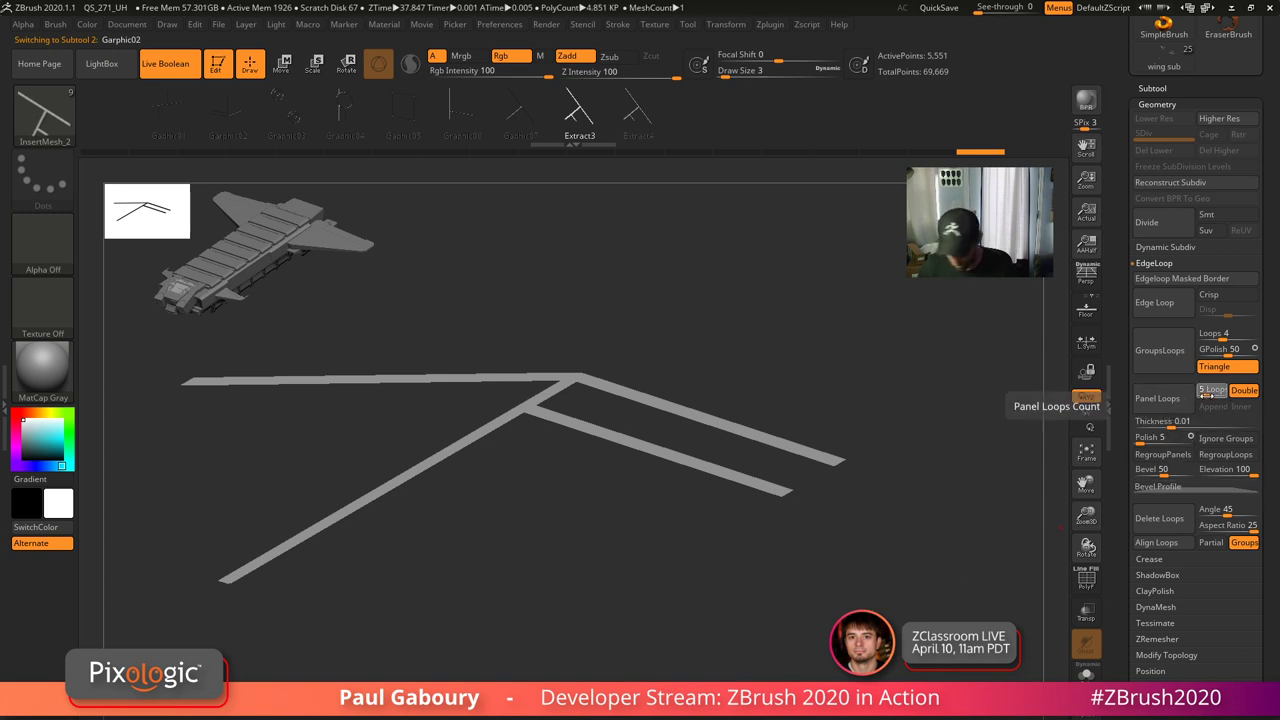
left_click(1207, 394)
left_click(1176, 420)
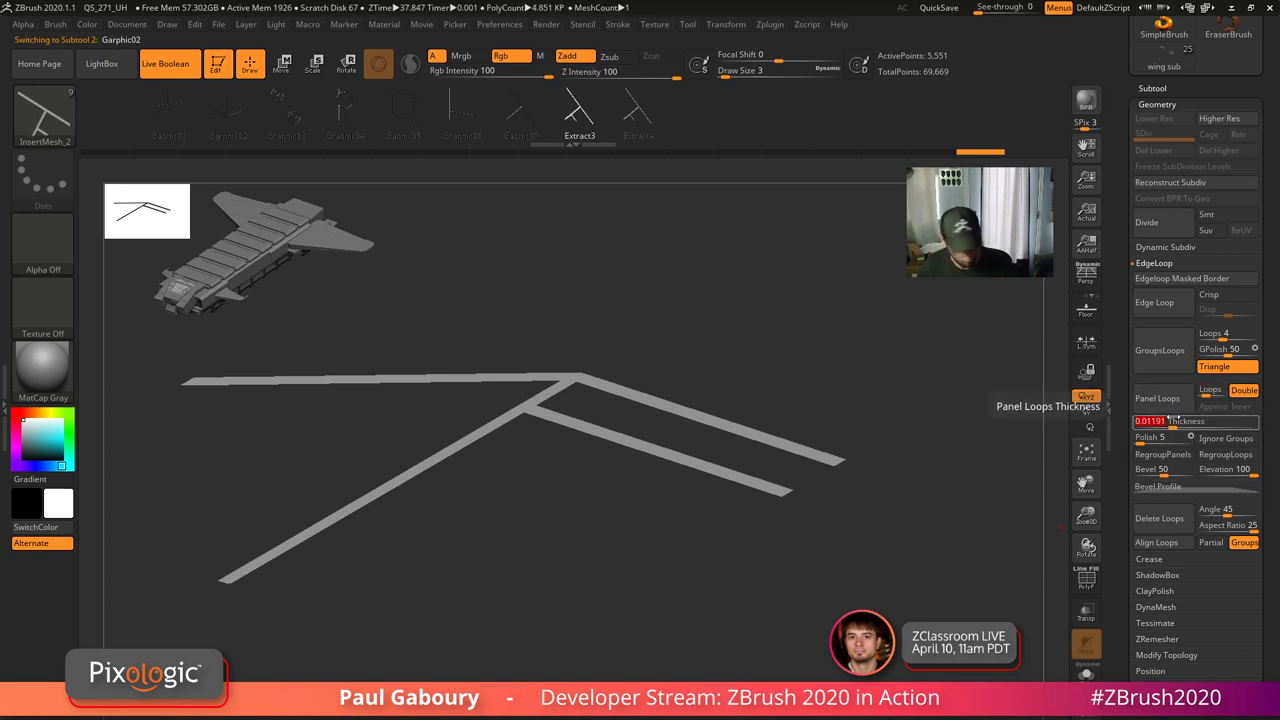
type(".02")
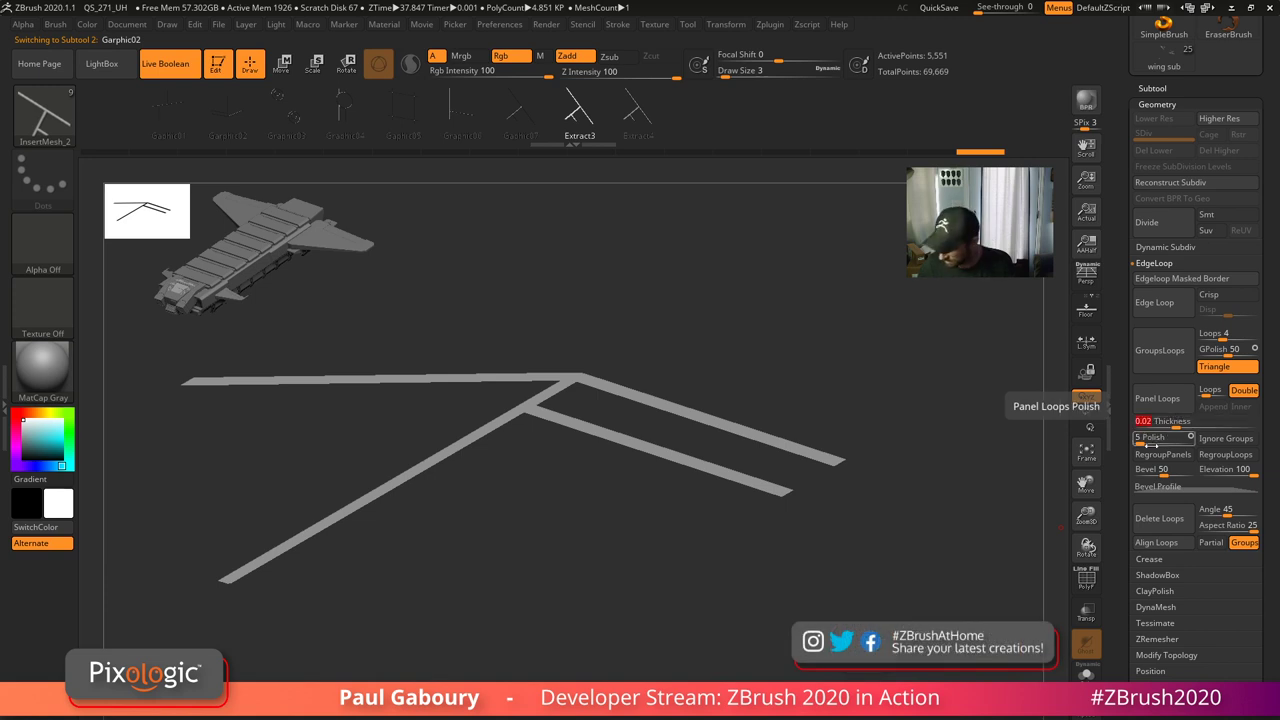
left_click_drag(1142, 443, 1193, 473)
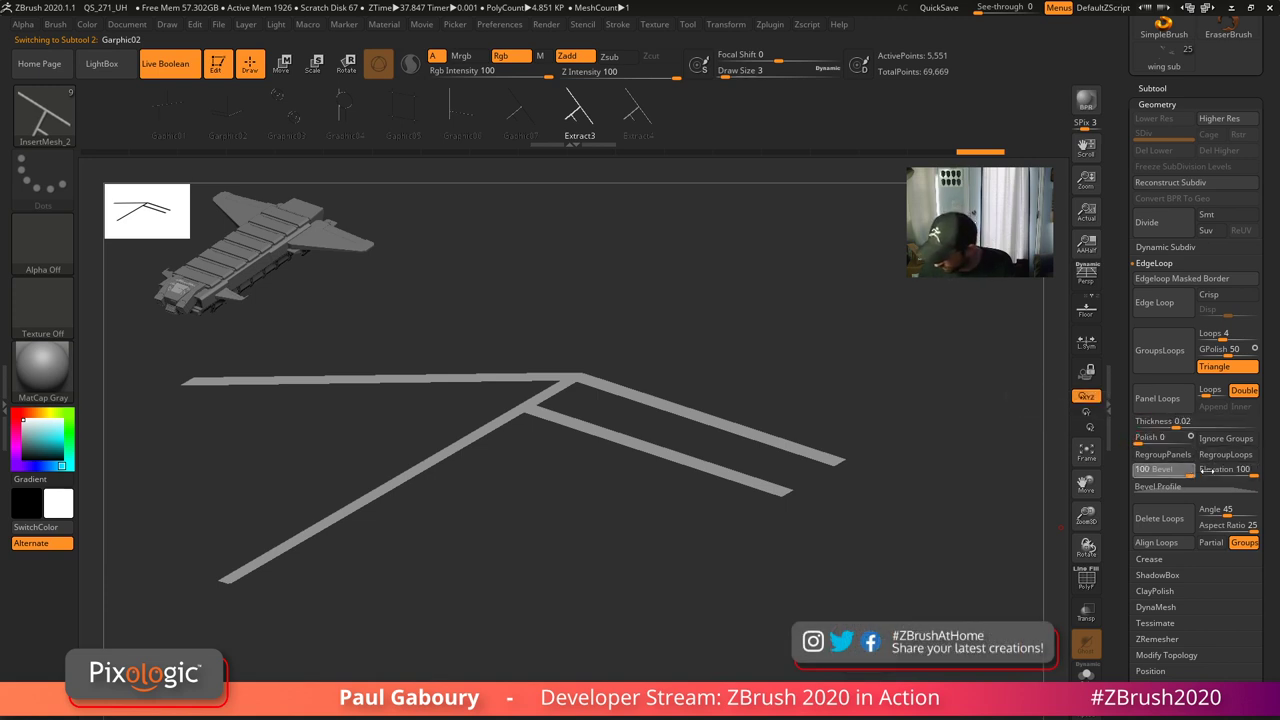
type("0")
key("Return")
- Paste the copied bevel profile into Garphic02's bevel profile and apply Panel Loops to its angled strips
left_click(1158, 486)
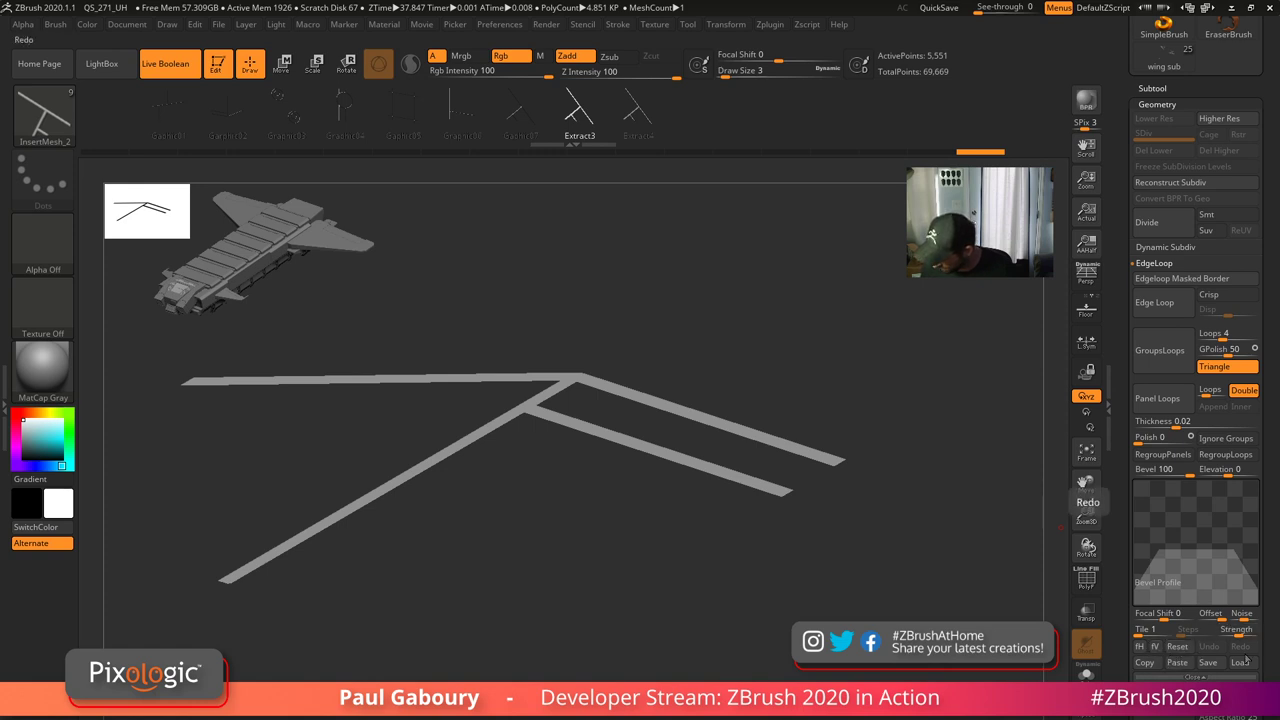
left_click(1178, 663)
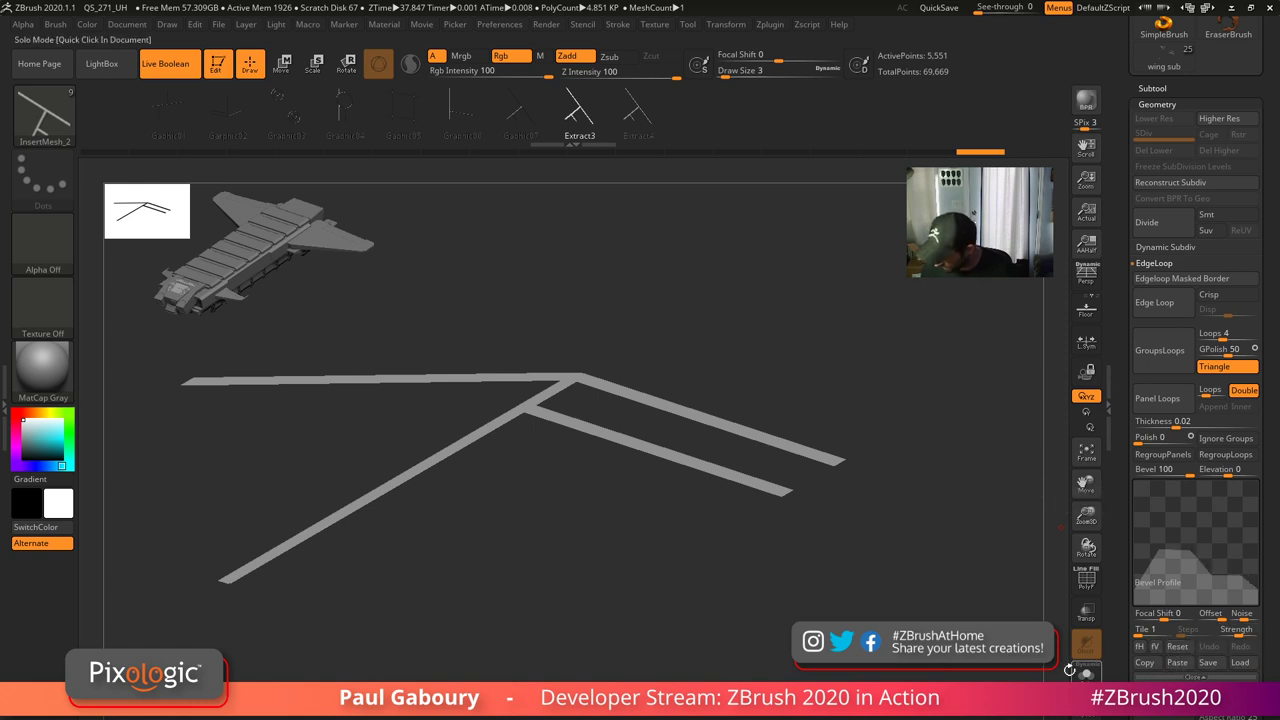
left_click(1158, 398)
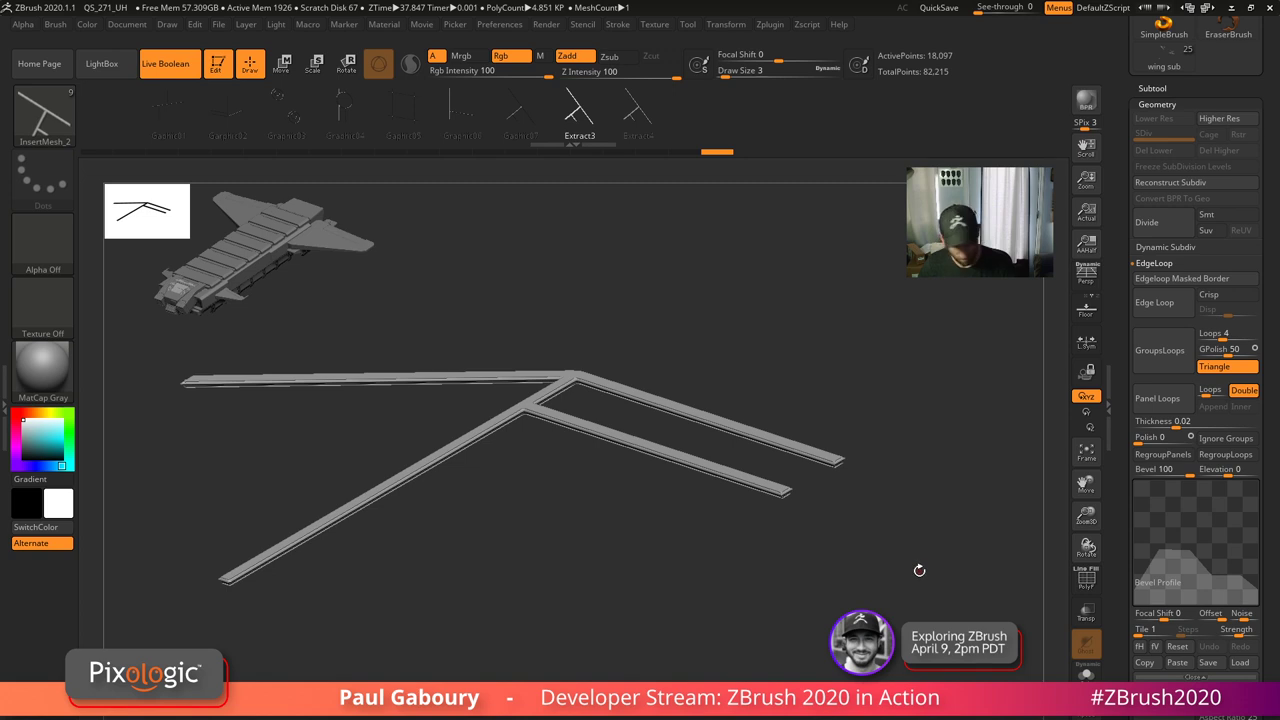
- Select the Gaphic01 subtool and apply Panel Loops with 6 loops, thickness 0.02, polish 0, bevel 100, elevation 0 and the copied bevel profile
key("ctrl+z")
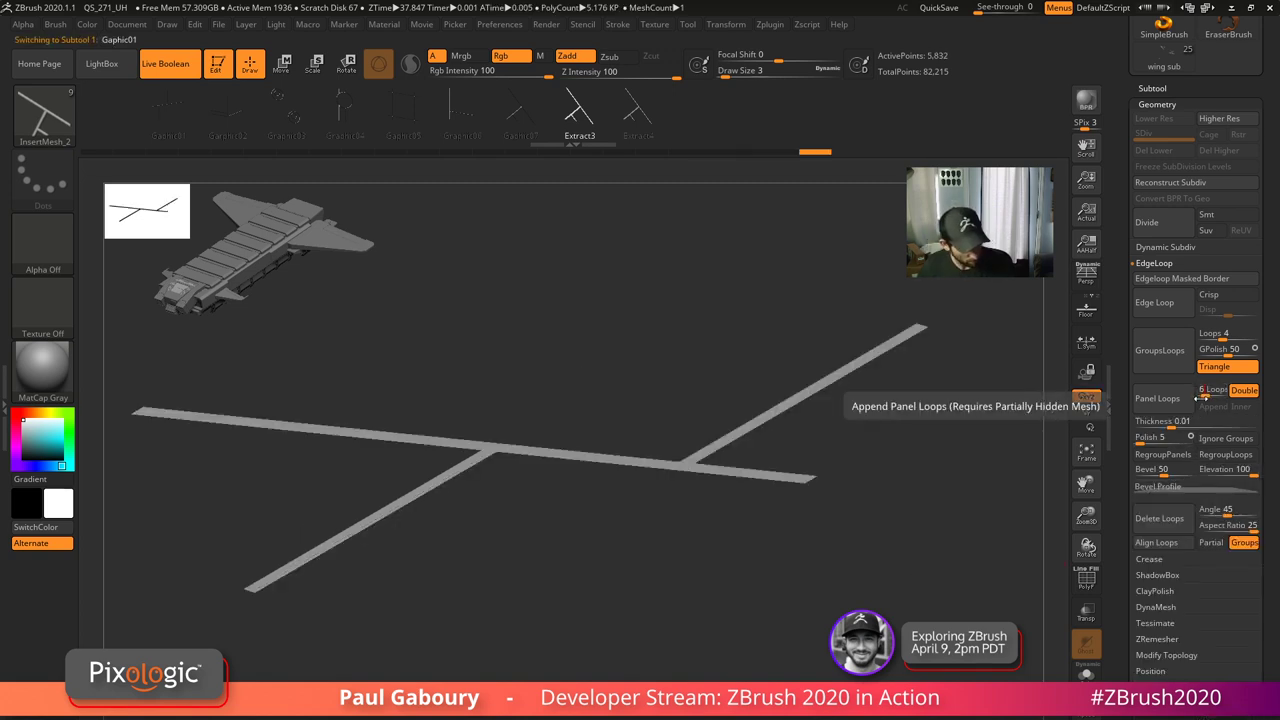
left_click(1171, 424)
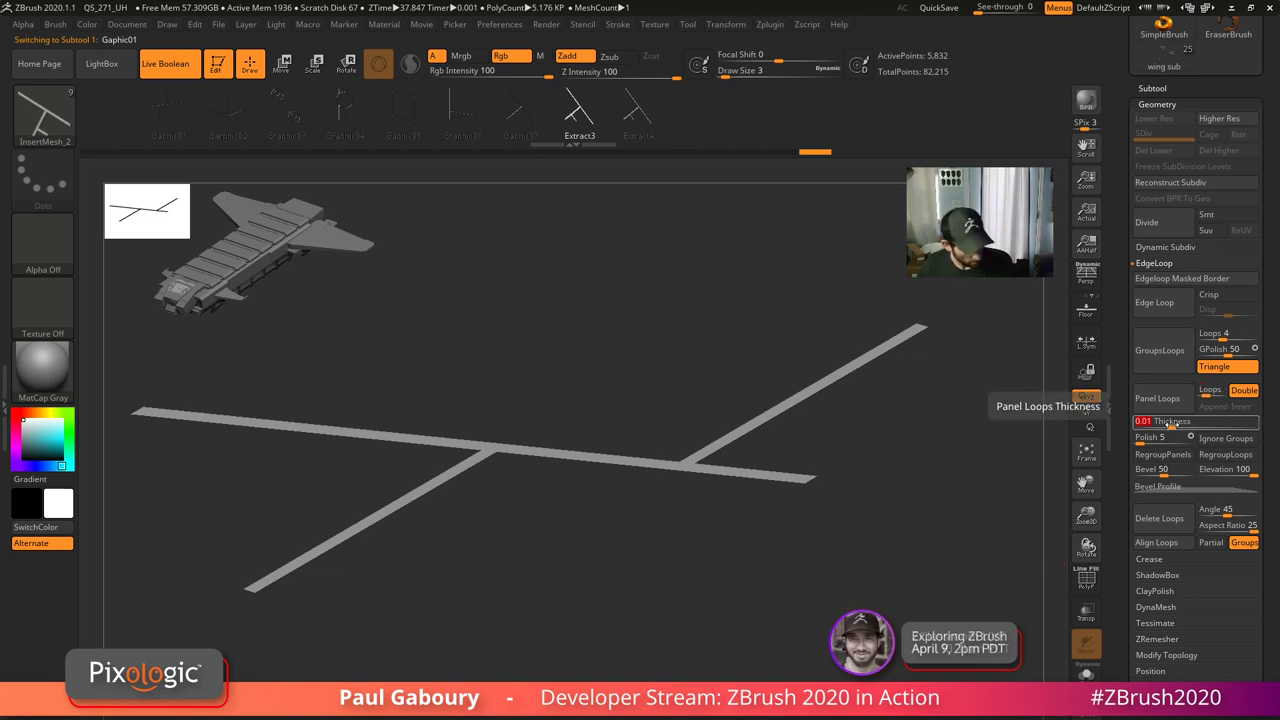
key("BackSpace")
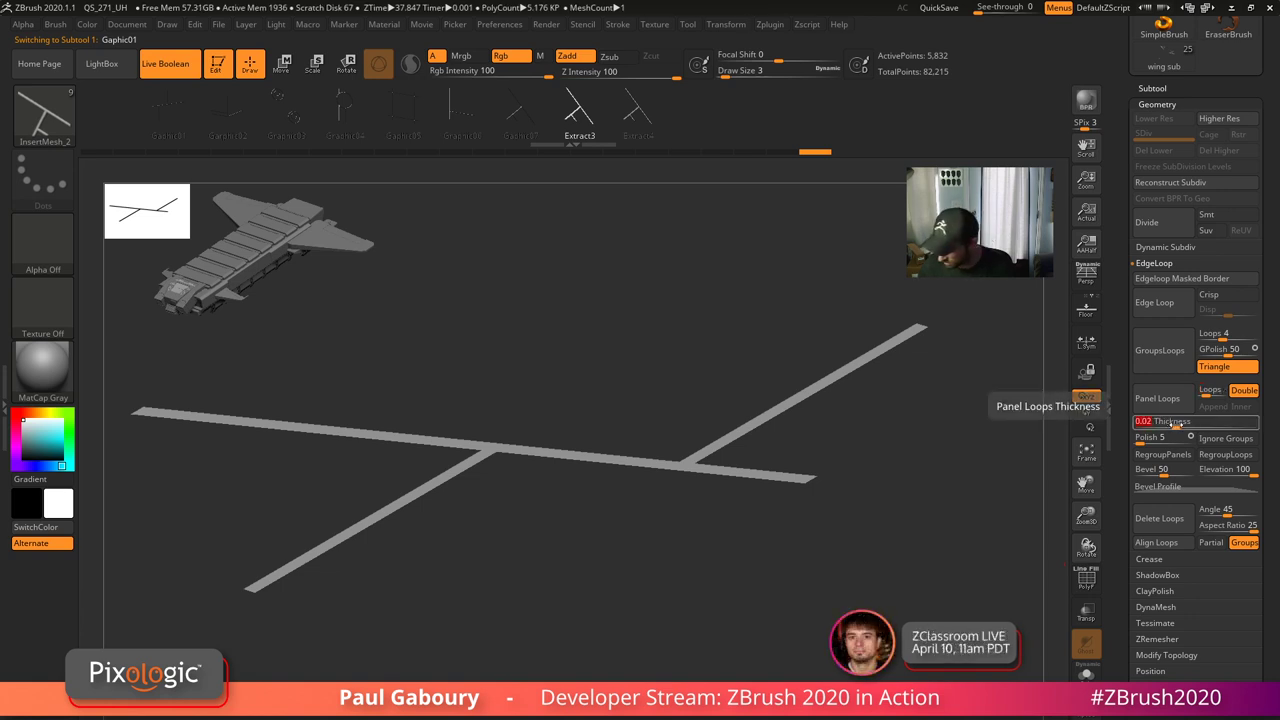
left_click_drag(1148, 443, 1203, 471)
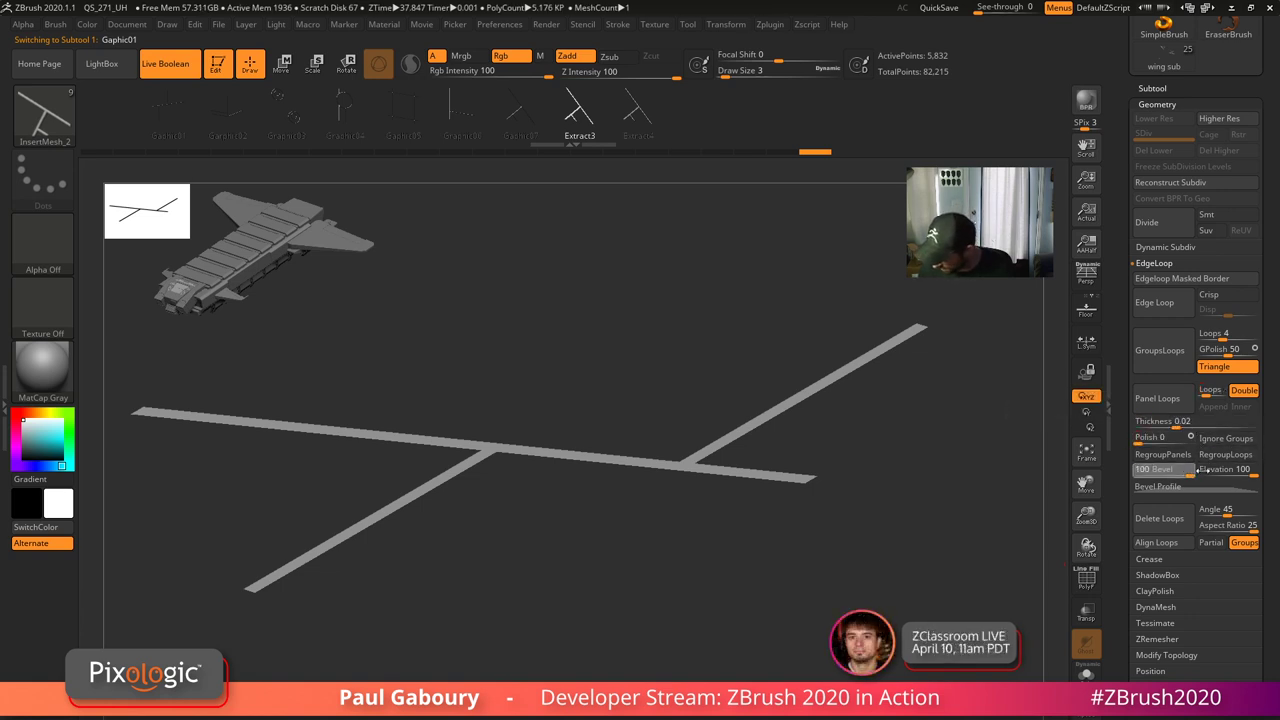
left_click(1200, 469)
type("0")
left_click(1205, 486)
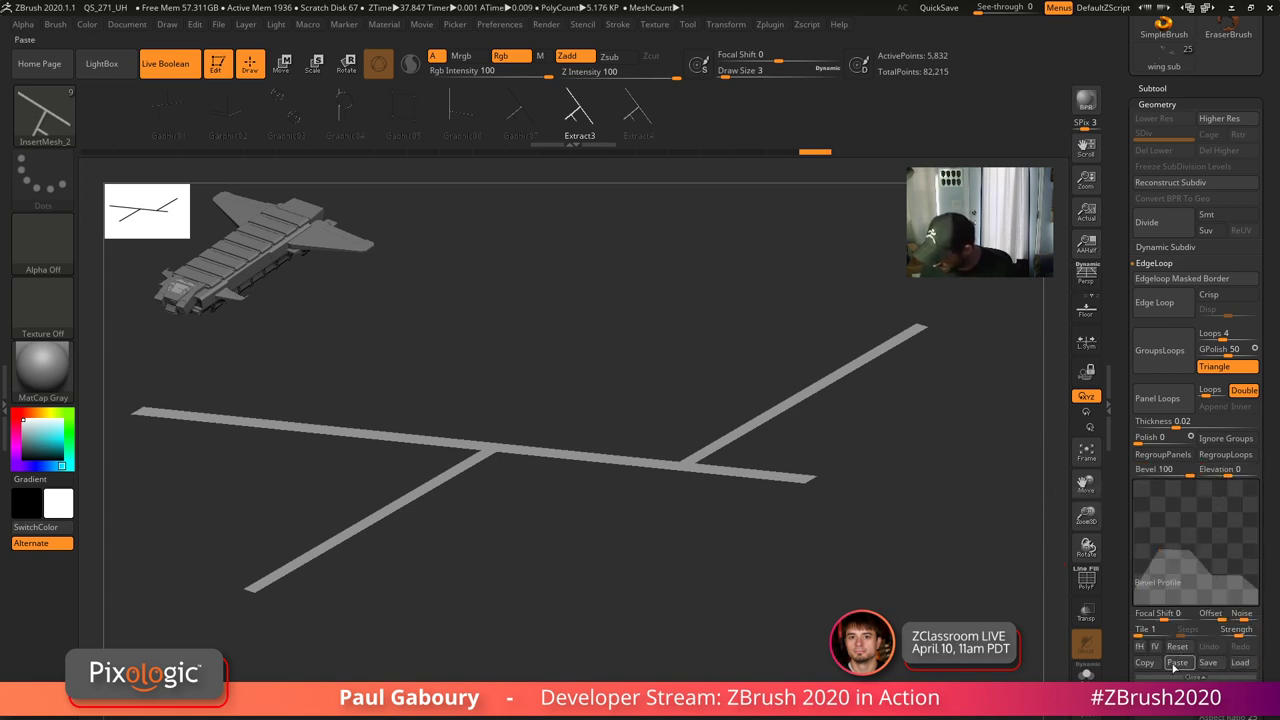
left_click(1157, 398)
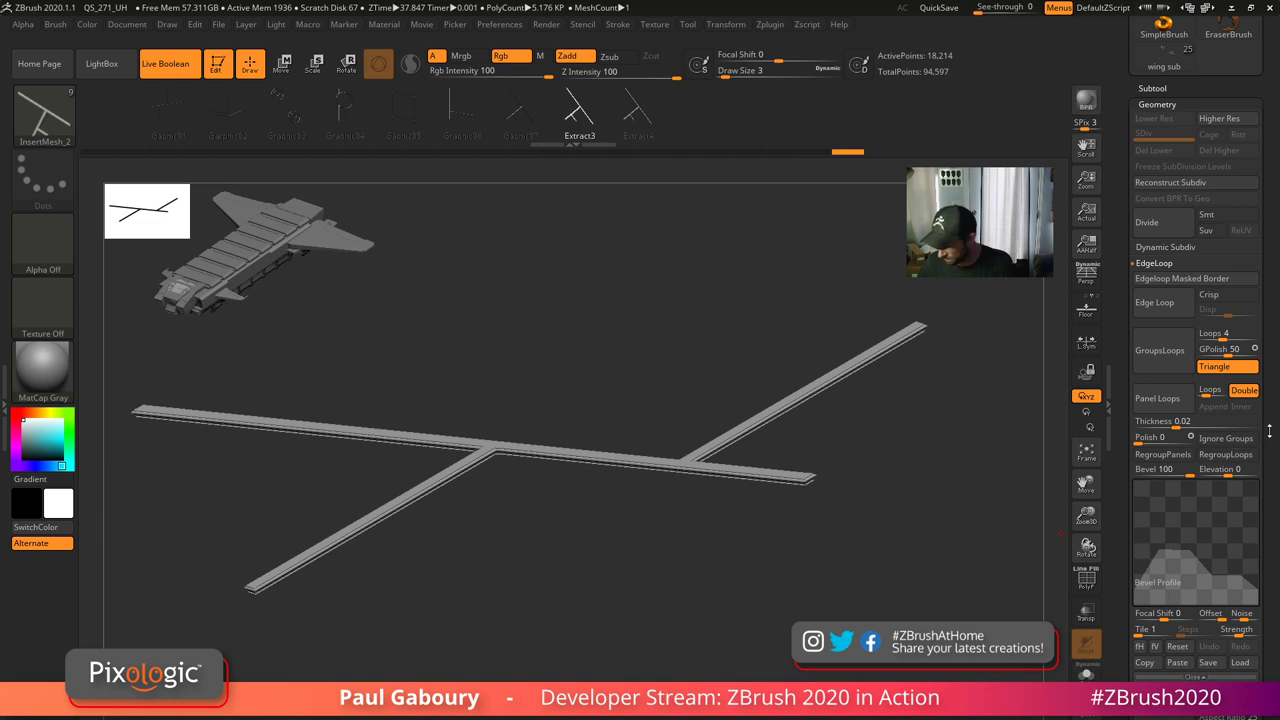
- Show the full subtool list and turn the Gaphic01 strips to face the camera
left_click_drag(1270, 350, 1271, 571)
left_click(1161, 311)
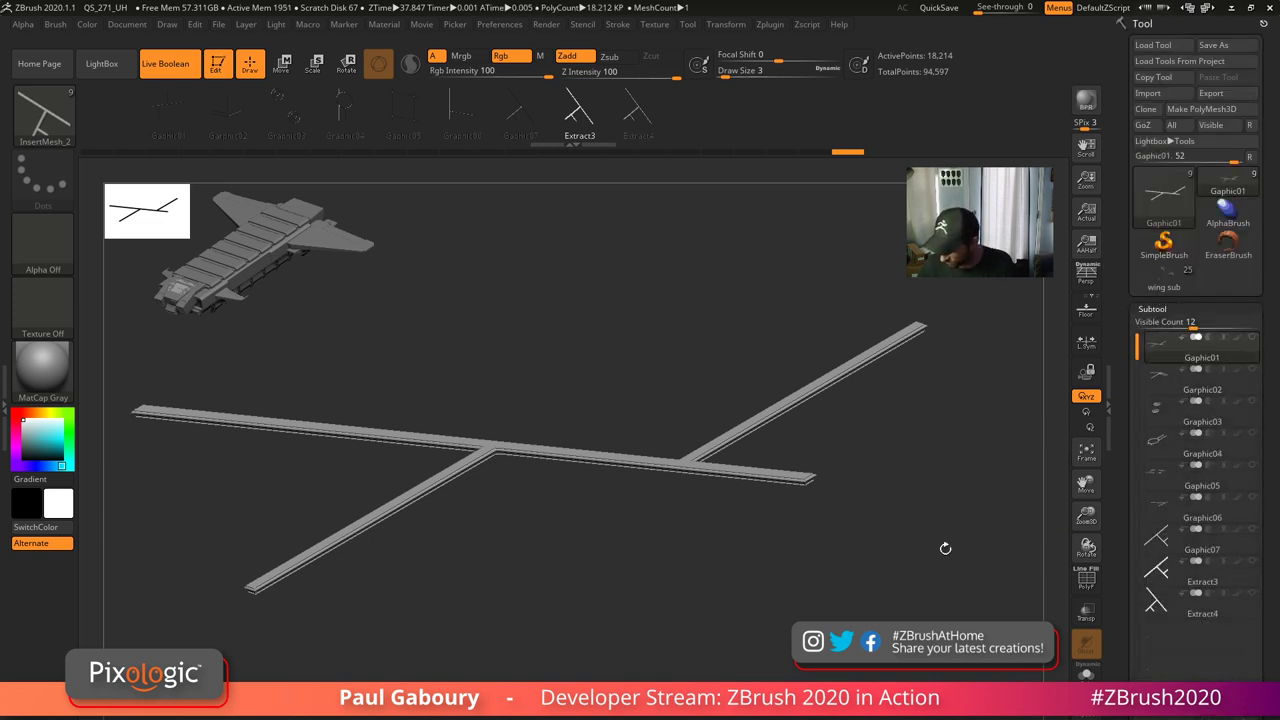
left_click_drag(946, 546, 858, 604)
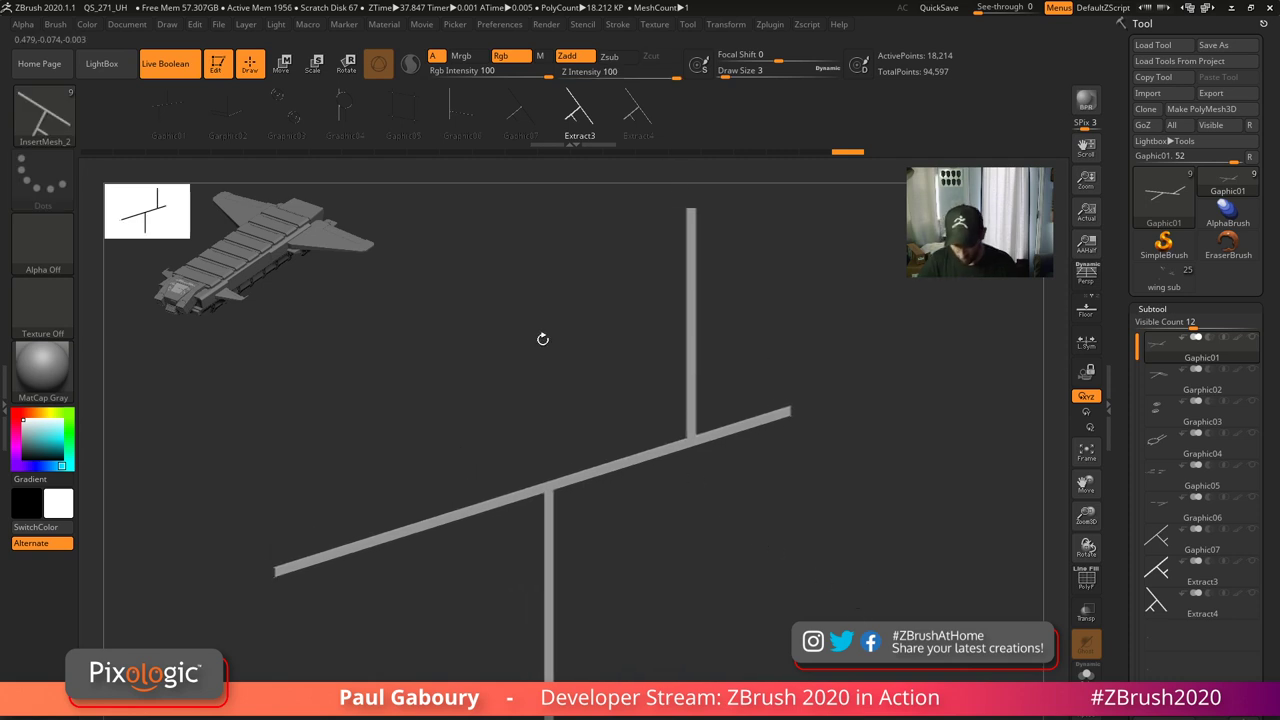
- Create an InsertMultiMesh brush from all of the beveled graphic subtools
key("b")
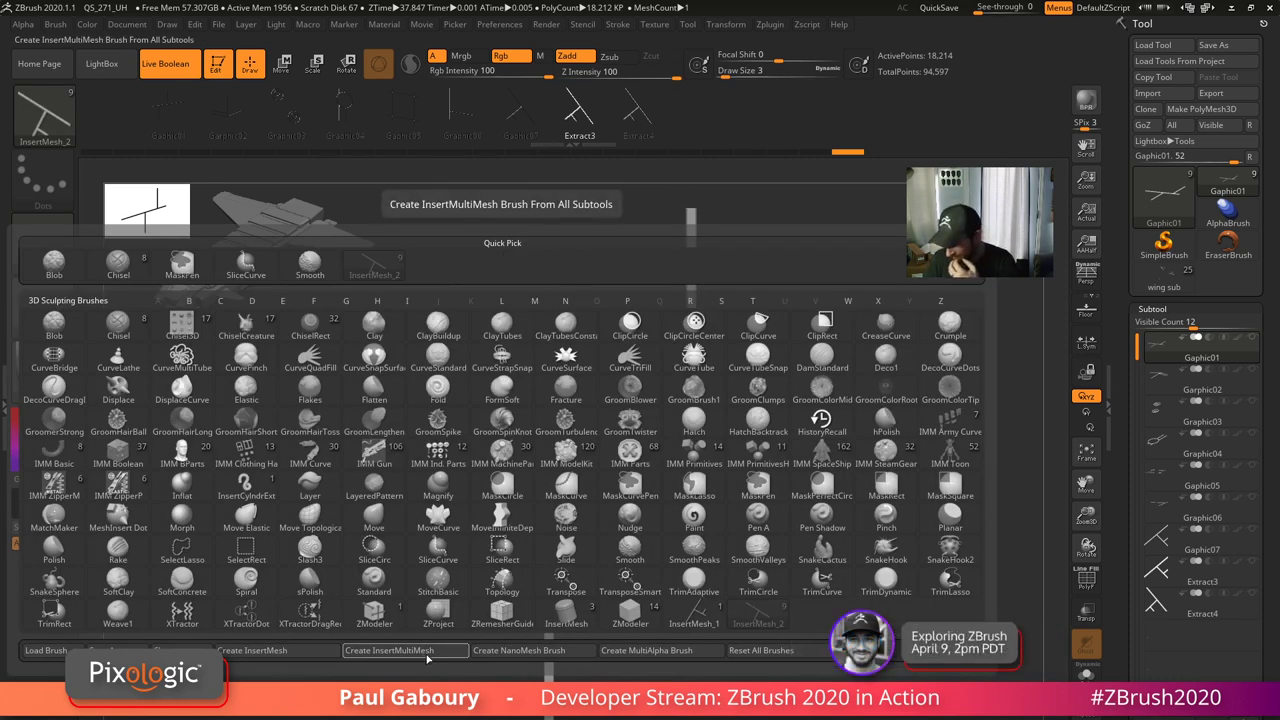
left_click(389, 651)
left_click(1162, 598)
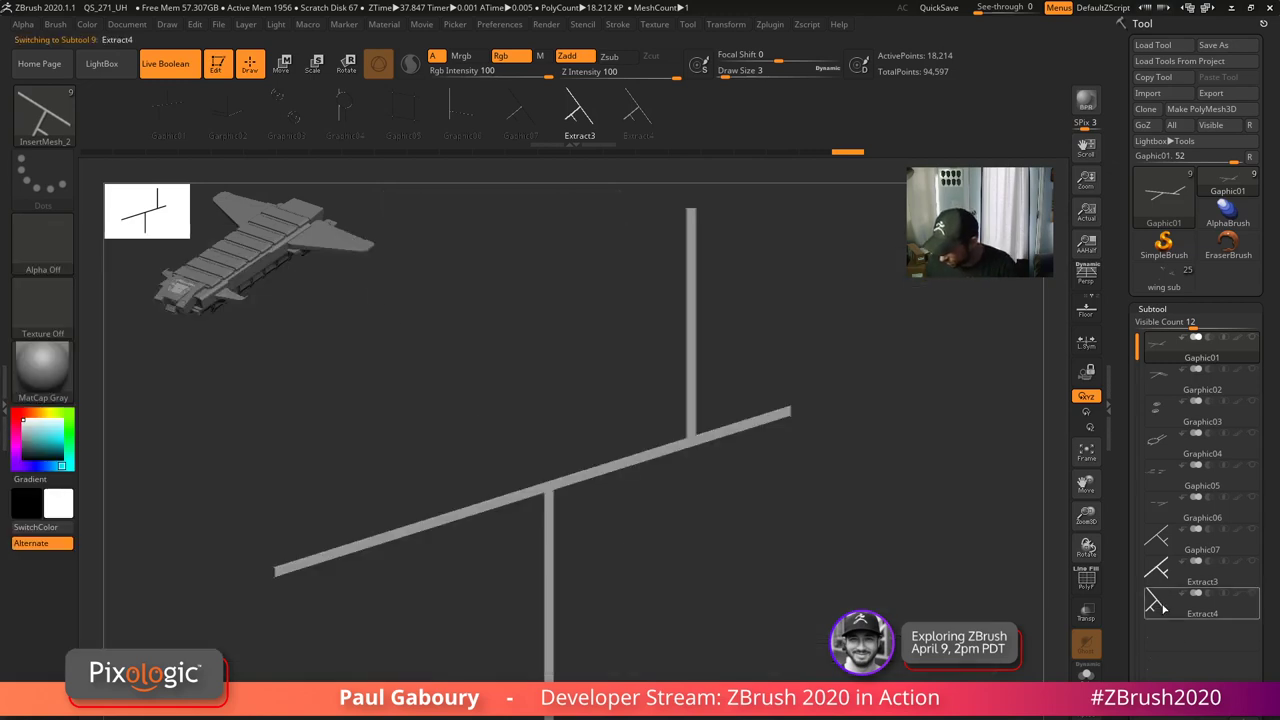
left_click(1154, 350)
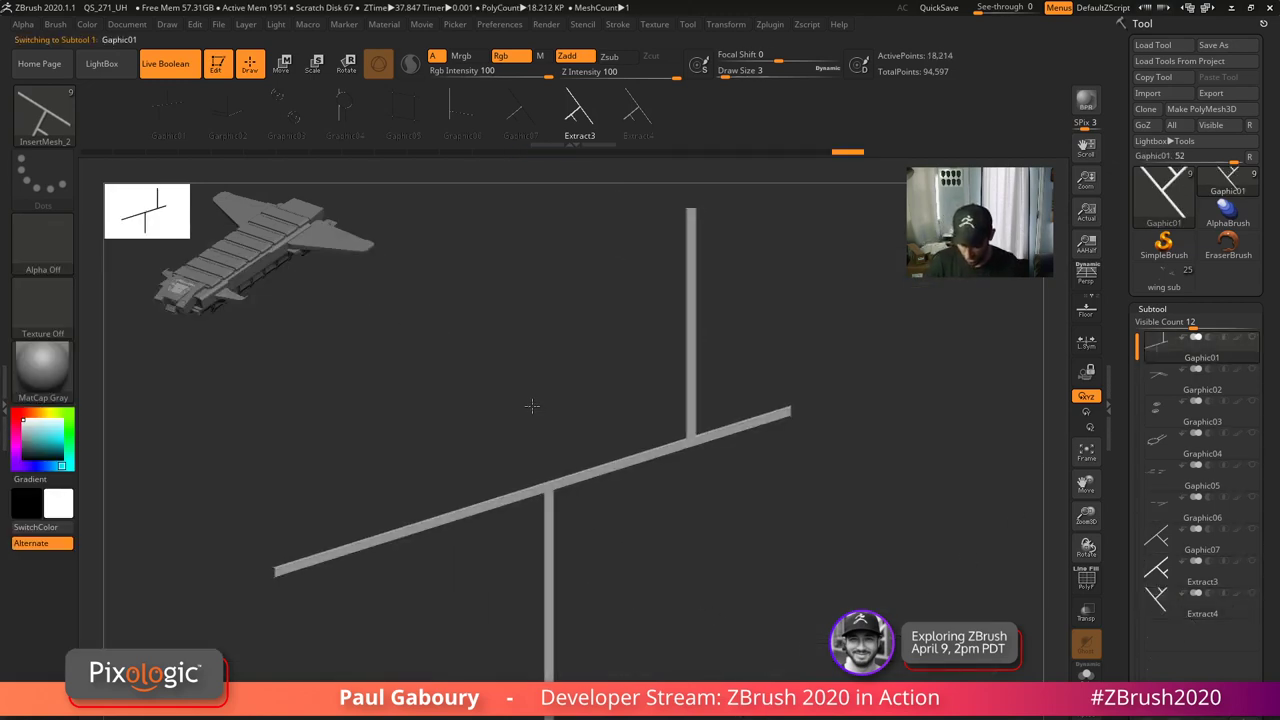
key("b")
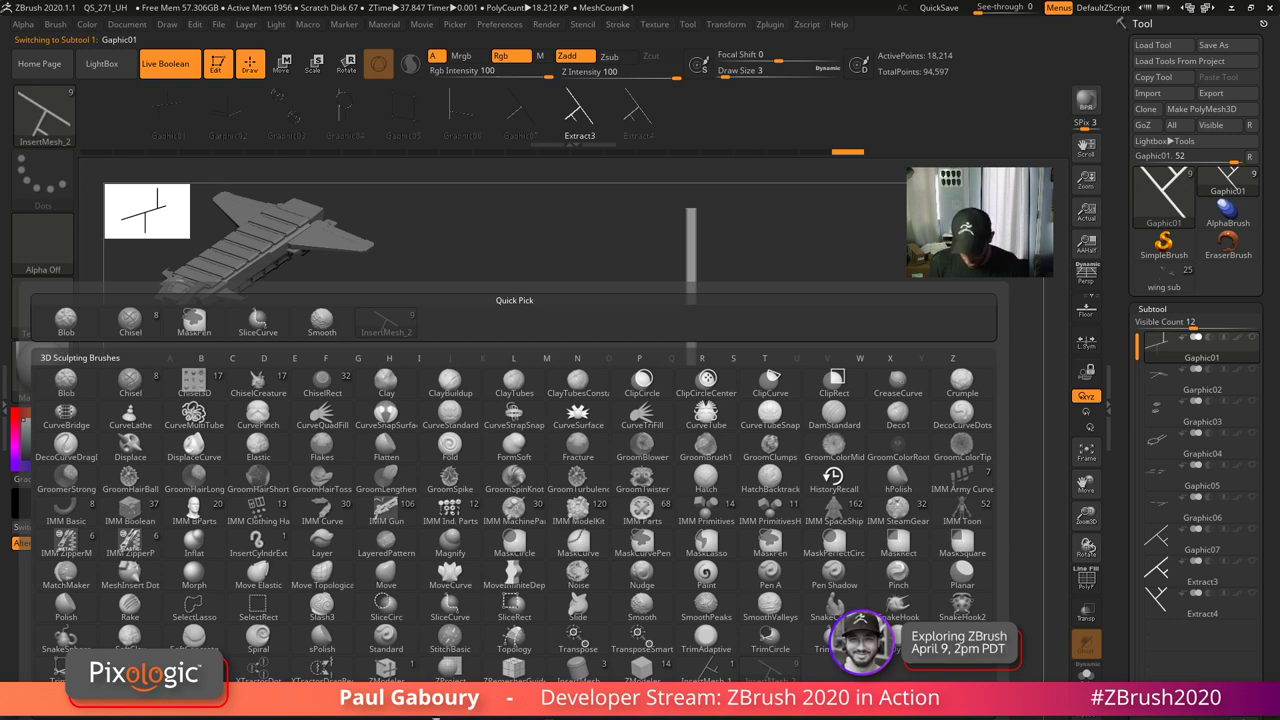
left_click(433, 710)
- Switch to the ship's wing sub subtool and undo the panel-line strip inserted on its wings
left_click_drag(228, 122, 435, 108)
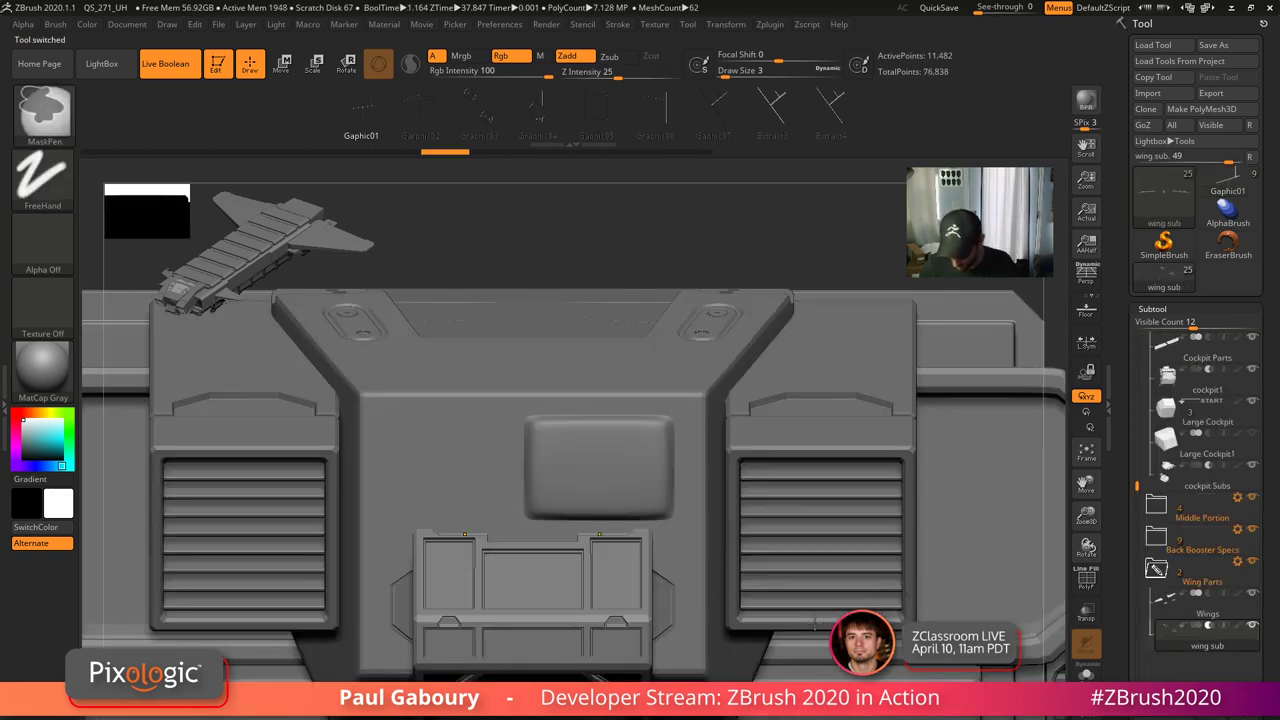
right_click_drag(745, 640, 785, 560, "ctrl")
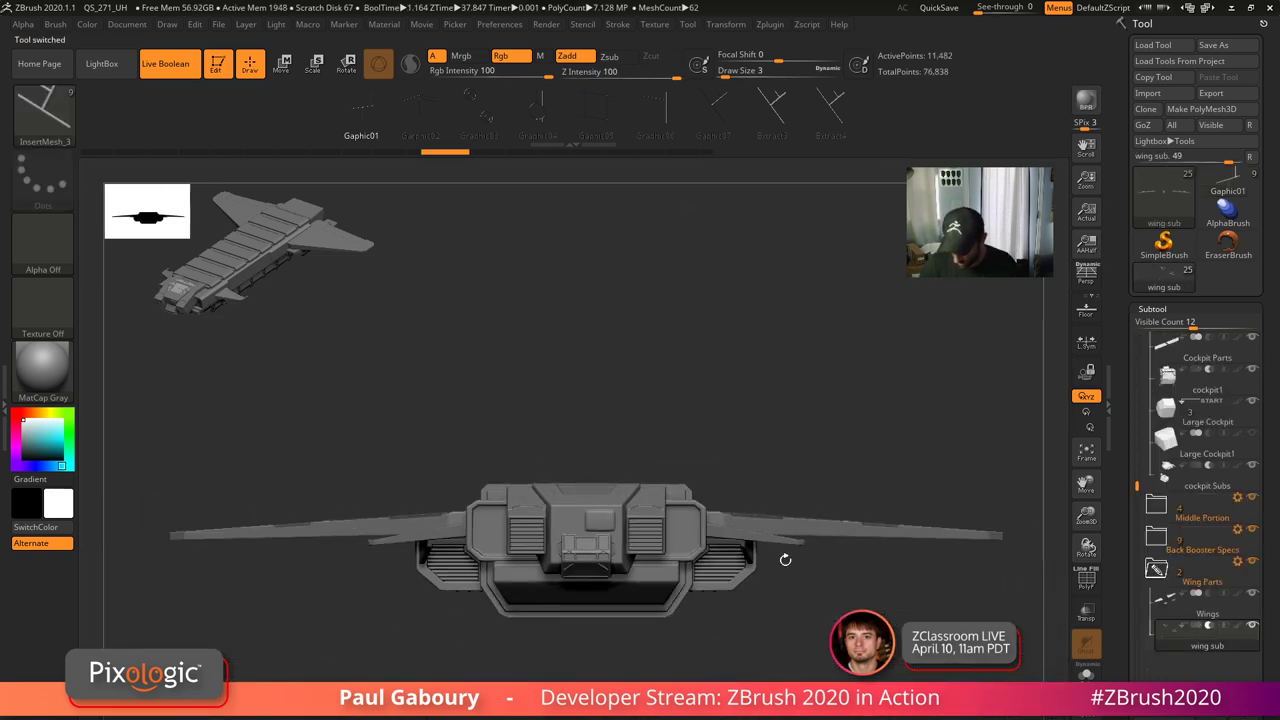
mouse_move(785, 560)
left_mouse_down()
mouse_move(688, 618)
mouse_move(780, 632)
left_mouse_up()
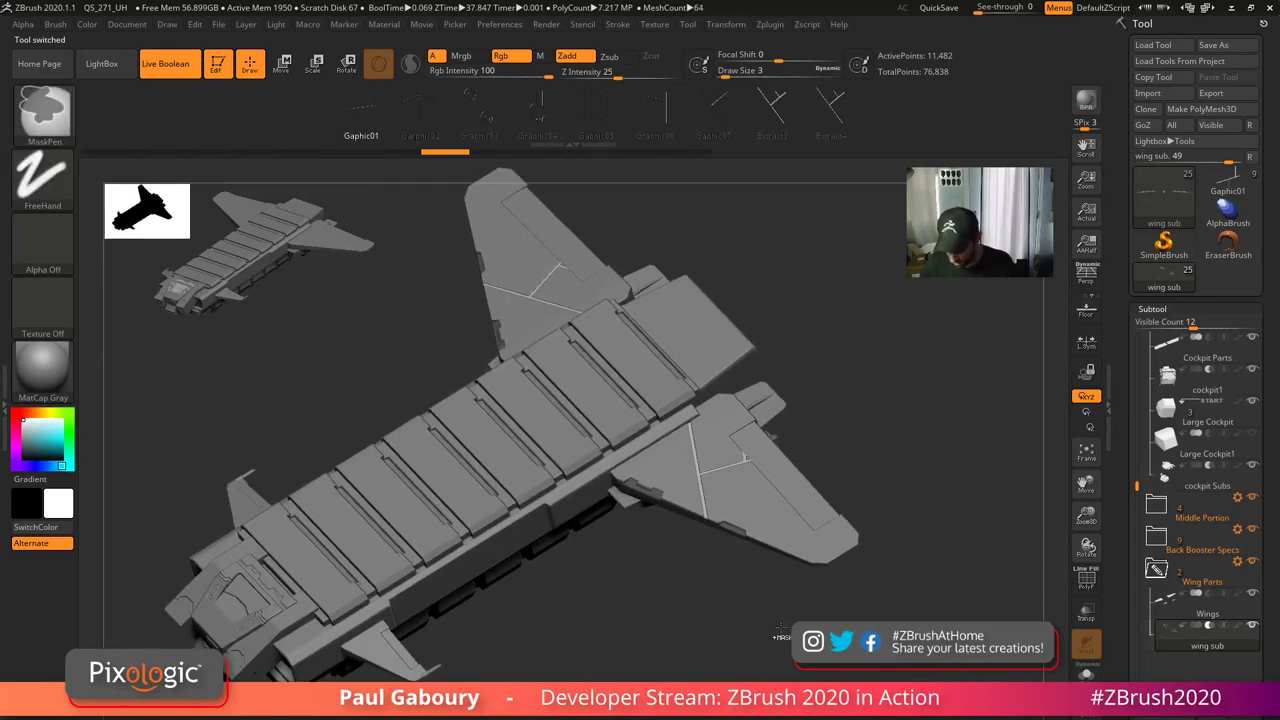
key("ctrl+z")
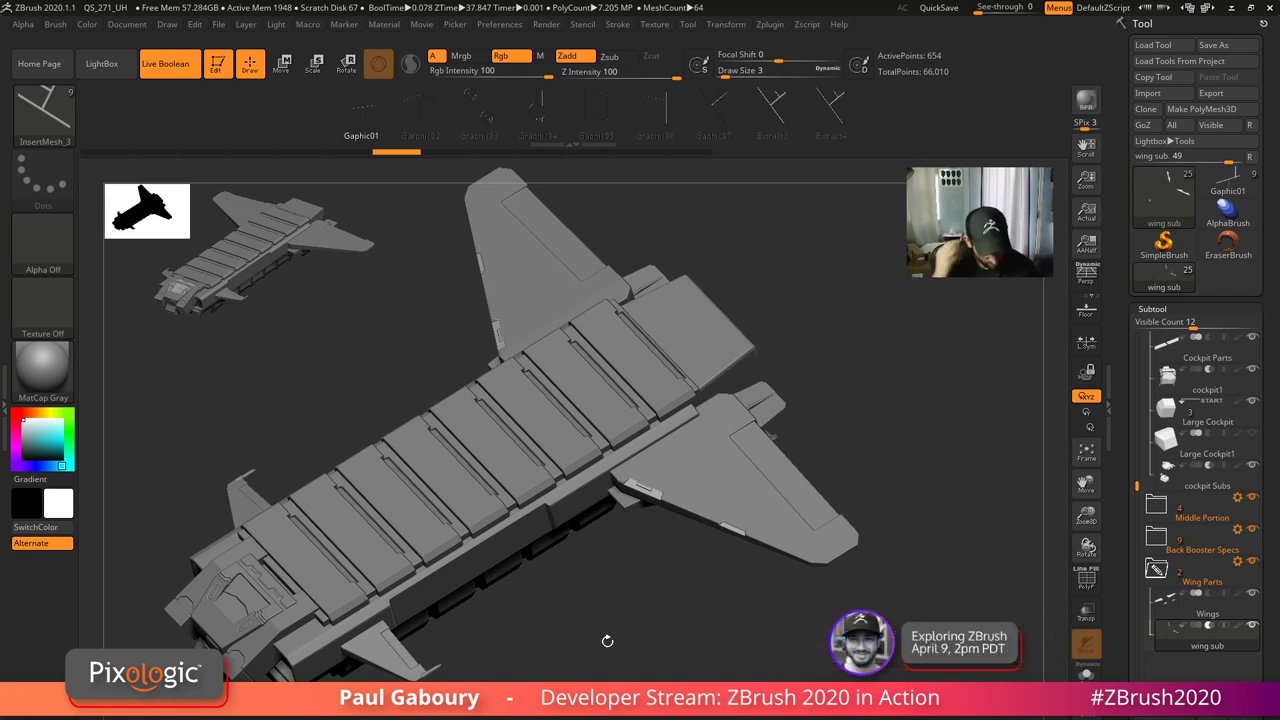
- Try inserting the Extract3 strip on the wings, check it with polyframes shown, and undo it
left_click(55, 24)
left_click(83, 266)
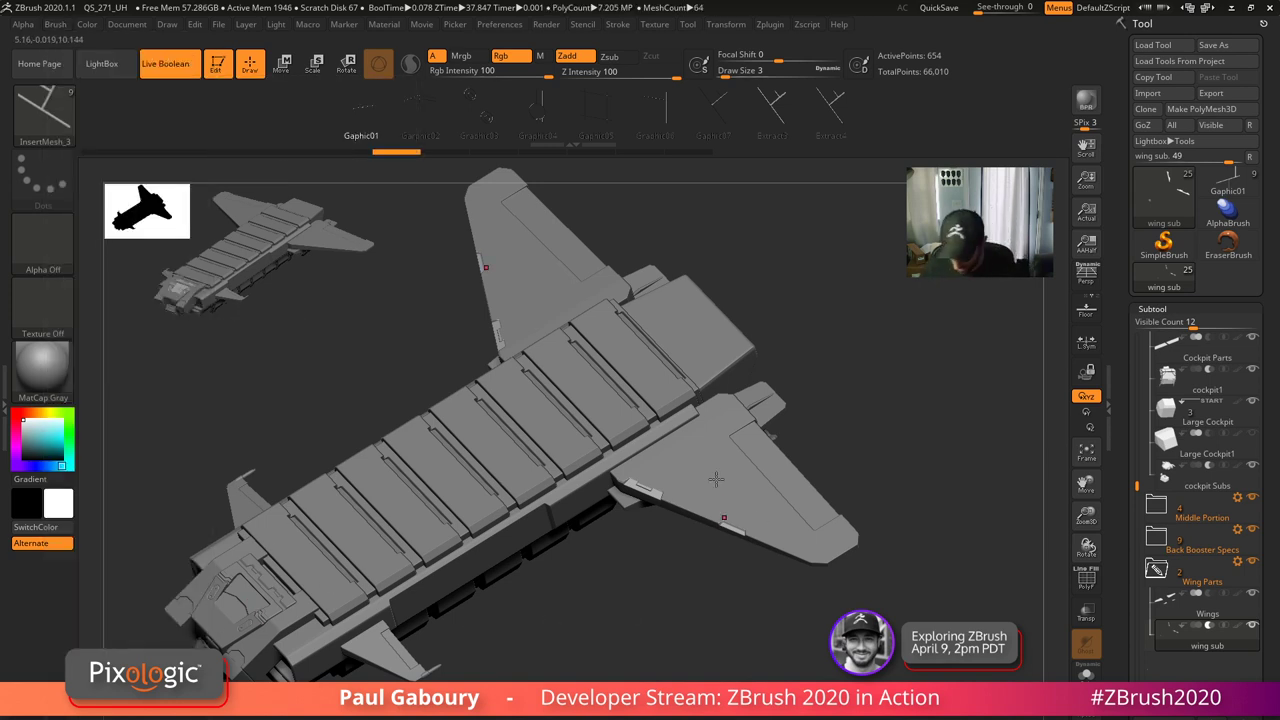
mouse_move(789, 541)
left_mouse_down()
mouse_move(762, 621)
mouse_move(775, 540)
left_mouse_up()
key("shift+f")
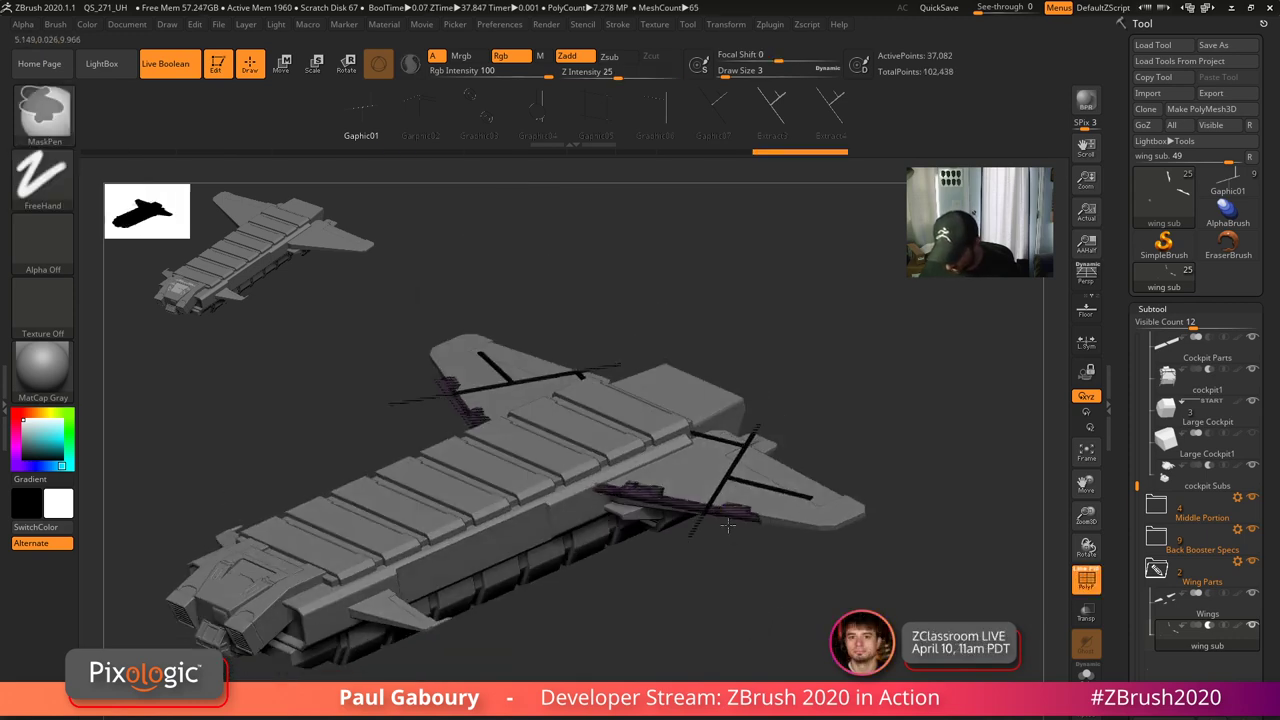
right_click_drag(817, 661, 813, 663, "ctrl")
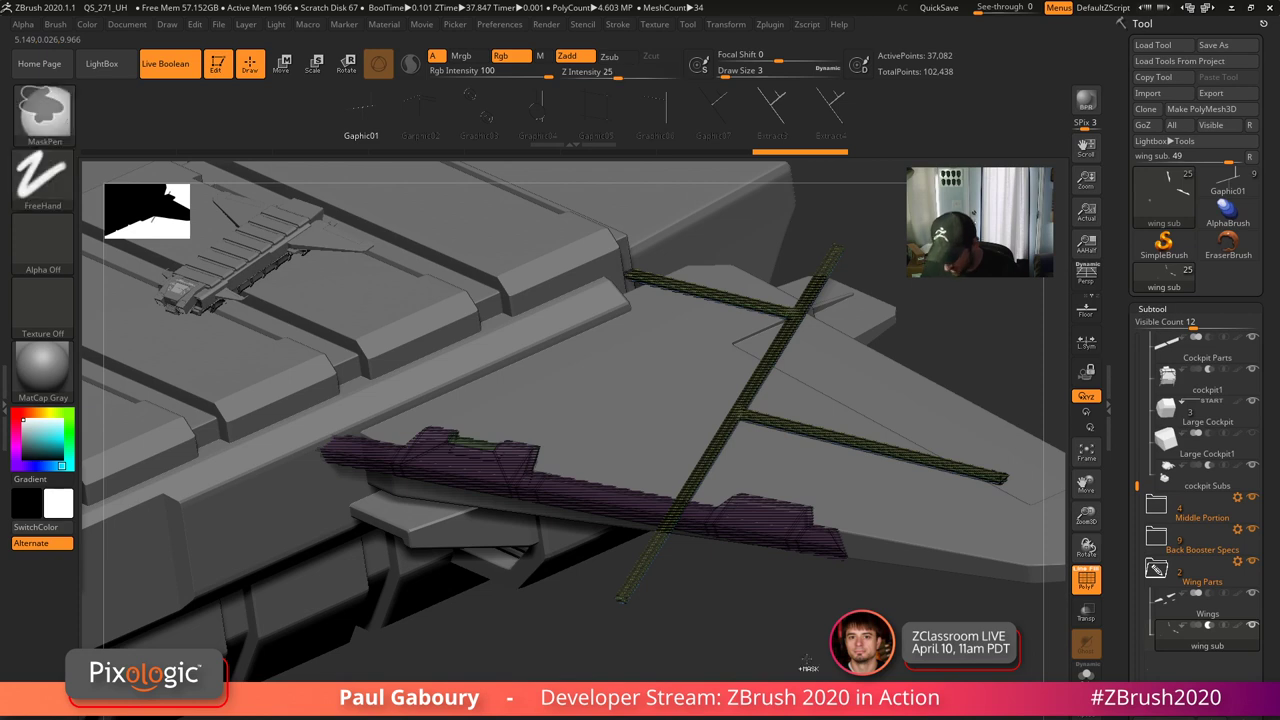
key("ctrl+z")
- Adjust the brush's Imbed depth, test the Extract3 strip across the wing, and undo the insertion
left_click(55, 24)
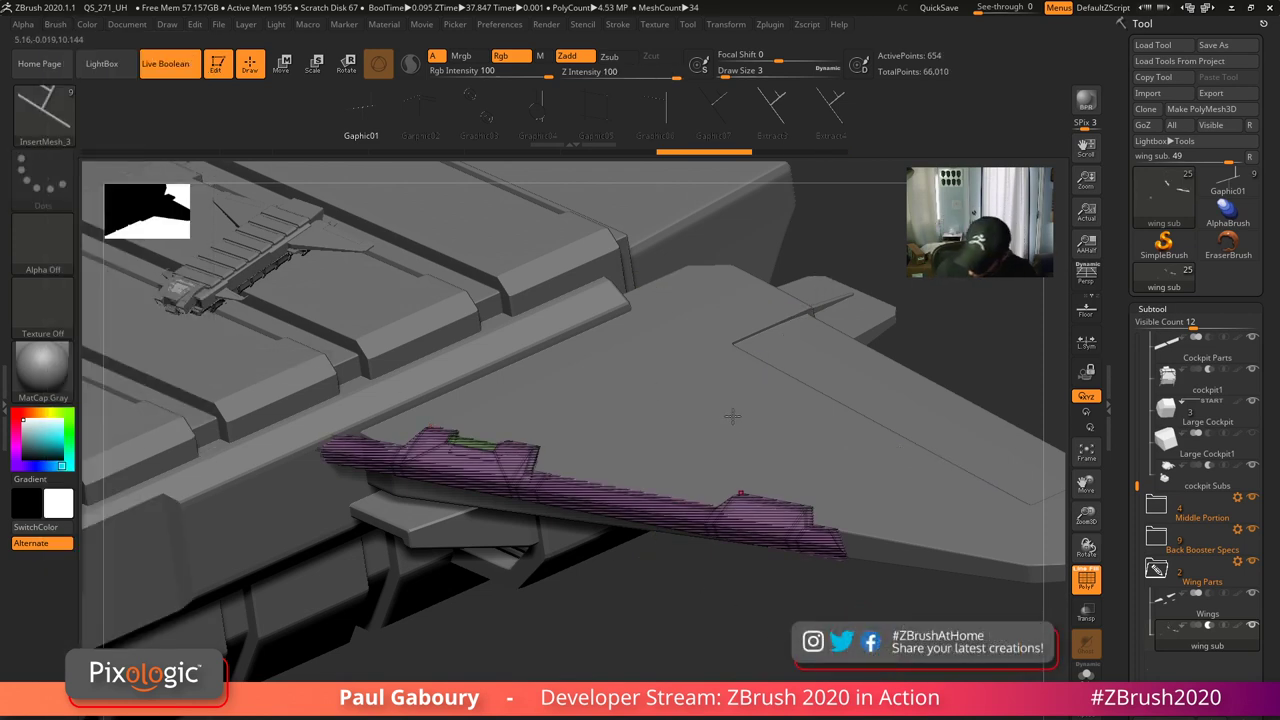
left_click_drag(740, 420, 890, 612)
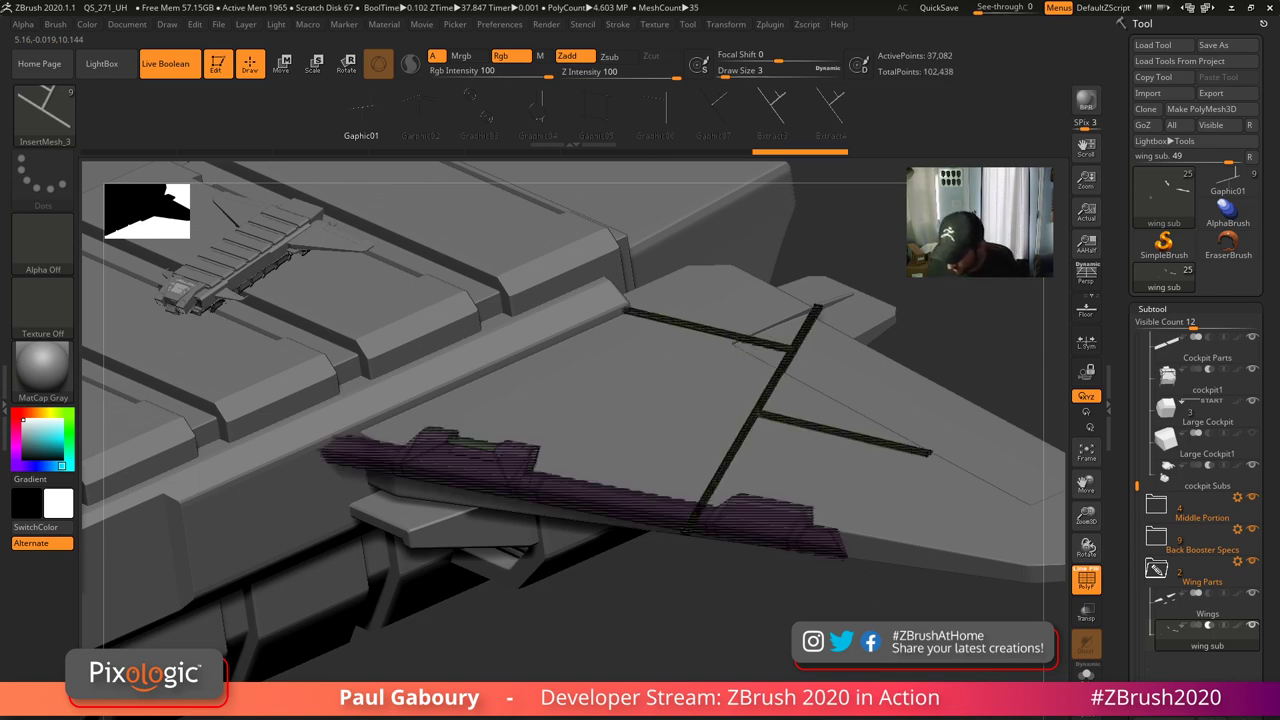
key("shift")
right_click_drag(640, 440, 684, 522)
mouse_move(845, 655)
right_mouse_down("ctrl")
mouse_move(836, 623)
mouse_move(781, 611)
right_mouse_up("ctrl")
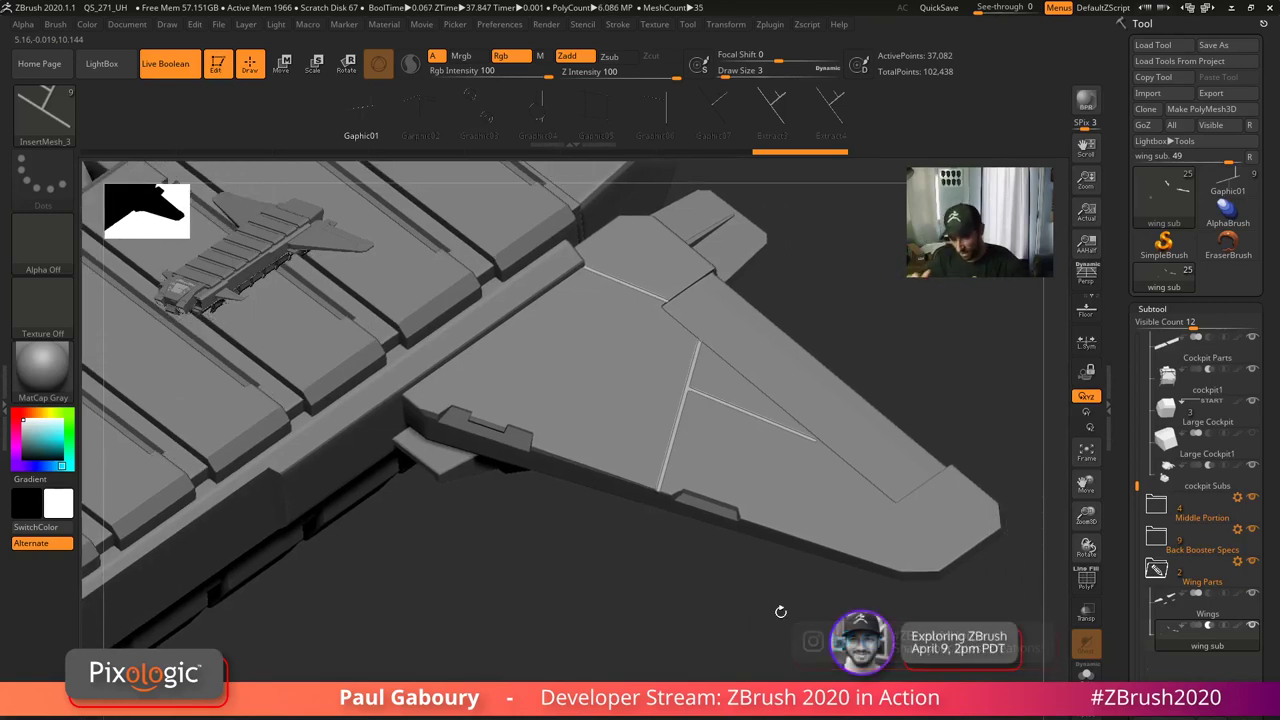
mouse_move(704, 537)
right_mouse_down("ctrl")
mouse_move(722, 612)
mouse_move(640, 617)
mouse_move(660, 570)
mouse_move(725, 580)
mouse_move(666, 509)
mouse_move(664, 552)
mouse_move(735, 609)
mouse_move(777, 670)
mouse_move(675, 628)
right_mouse_up("ctrl")
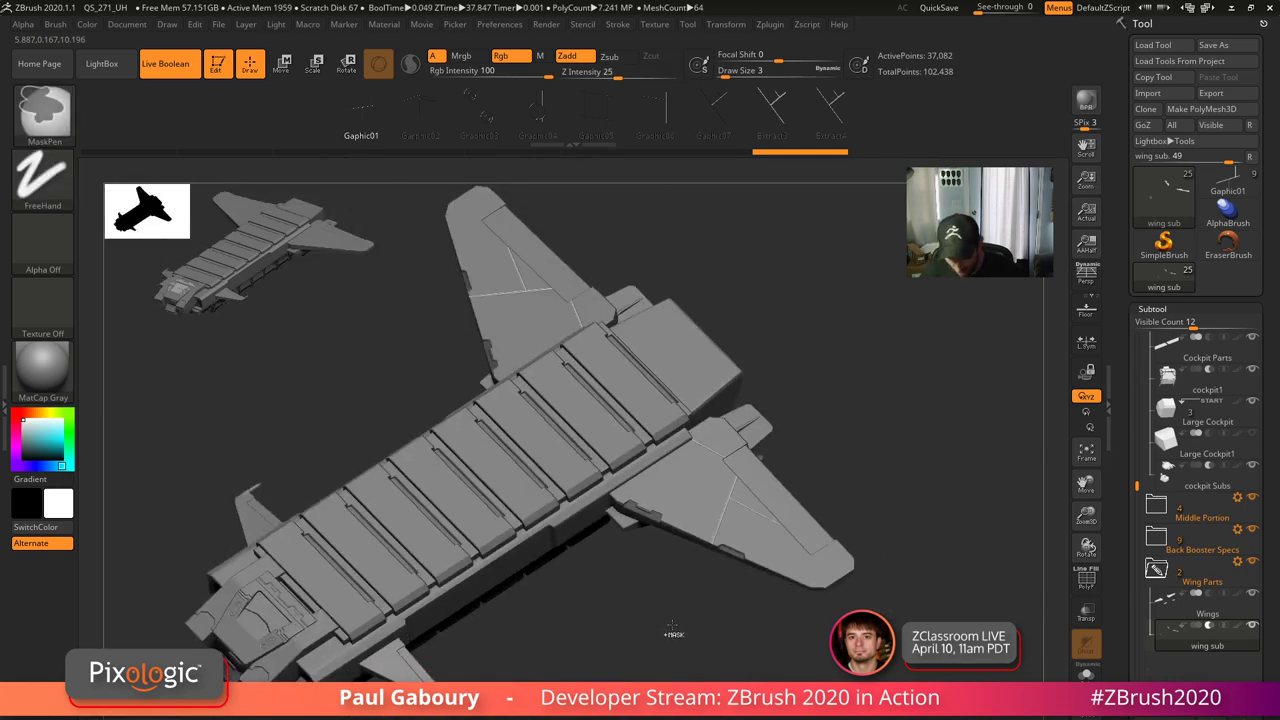
key("ctrl+z")
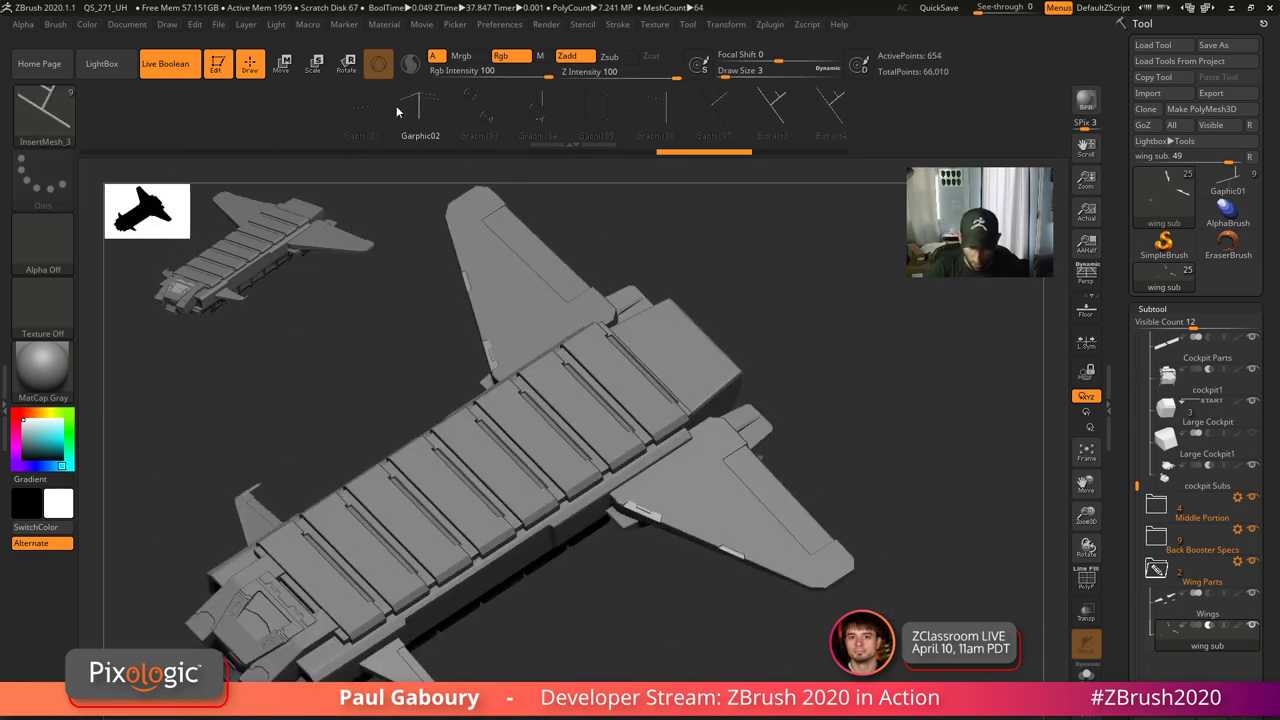
- Adjust the Imbed depth of the new brush's Garphic02, Graphic03 and Graphic04 meshes
left_click(55, 25)
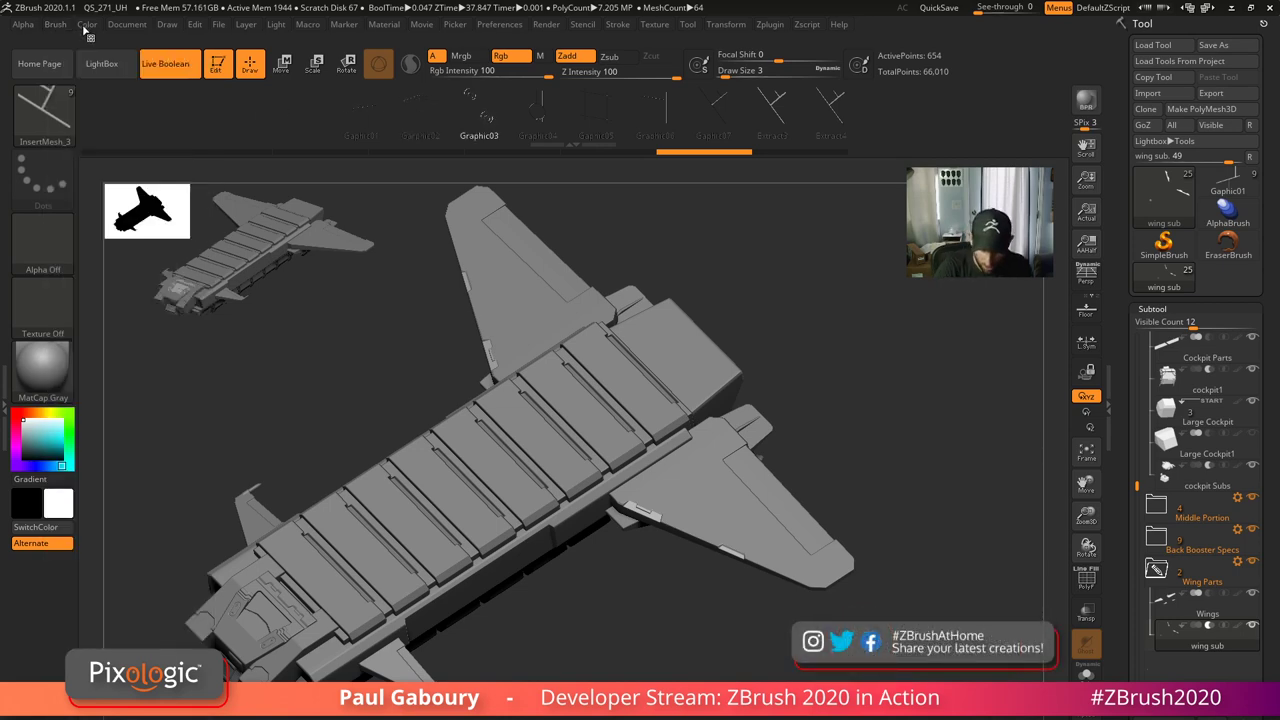
left_click(55, 25)
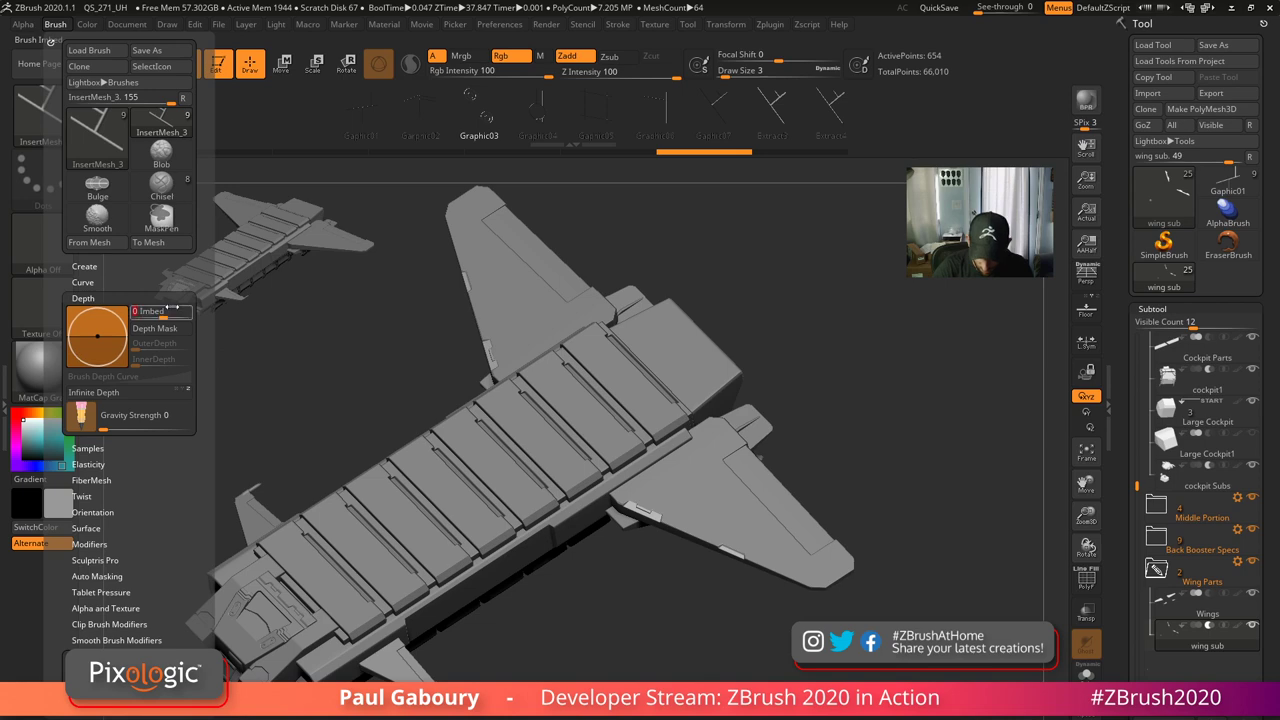
left_click(87, 25)
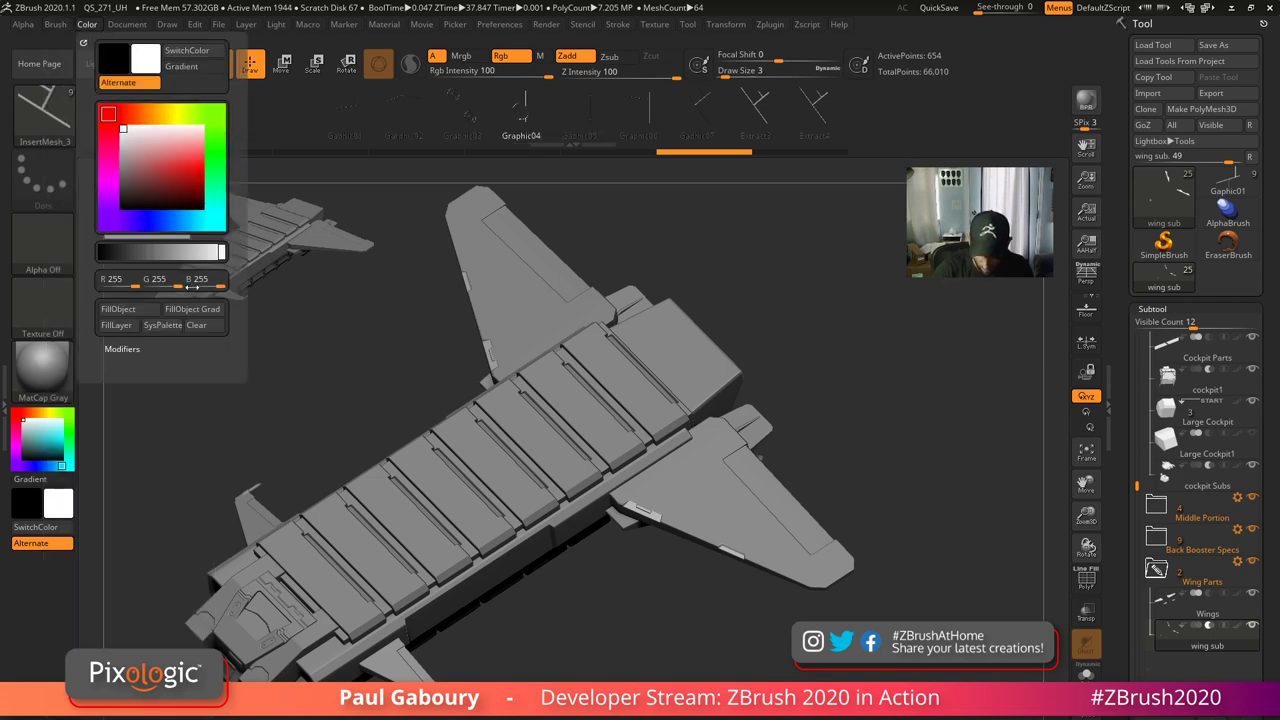
left_click(55, 25)
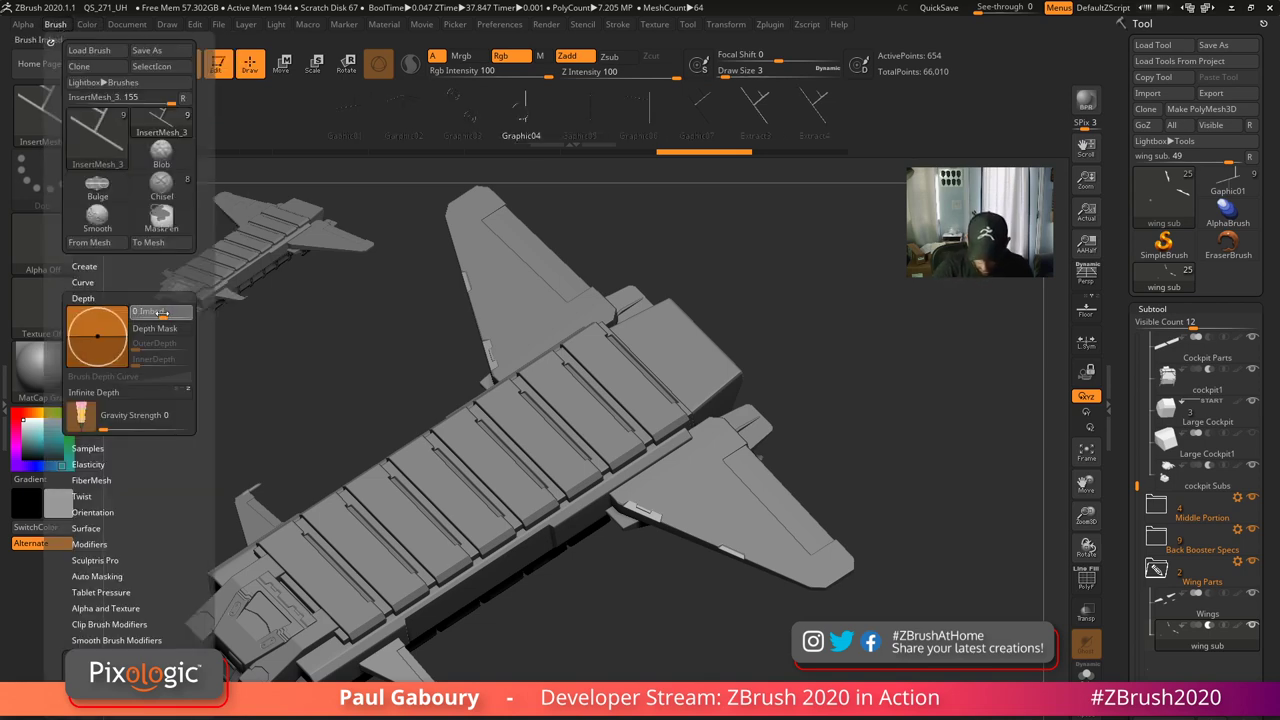
- Adjust the Imbed depth of the brush's Gaphic05, Graphic06 and Gaphic07 meshes, and reselect the Gaphic01 mesh
left_click(590, 110)
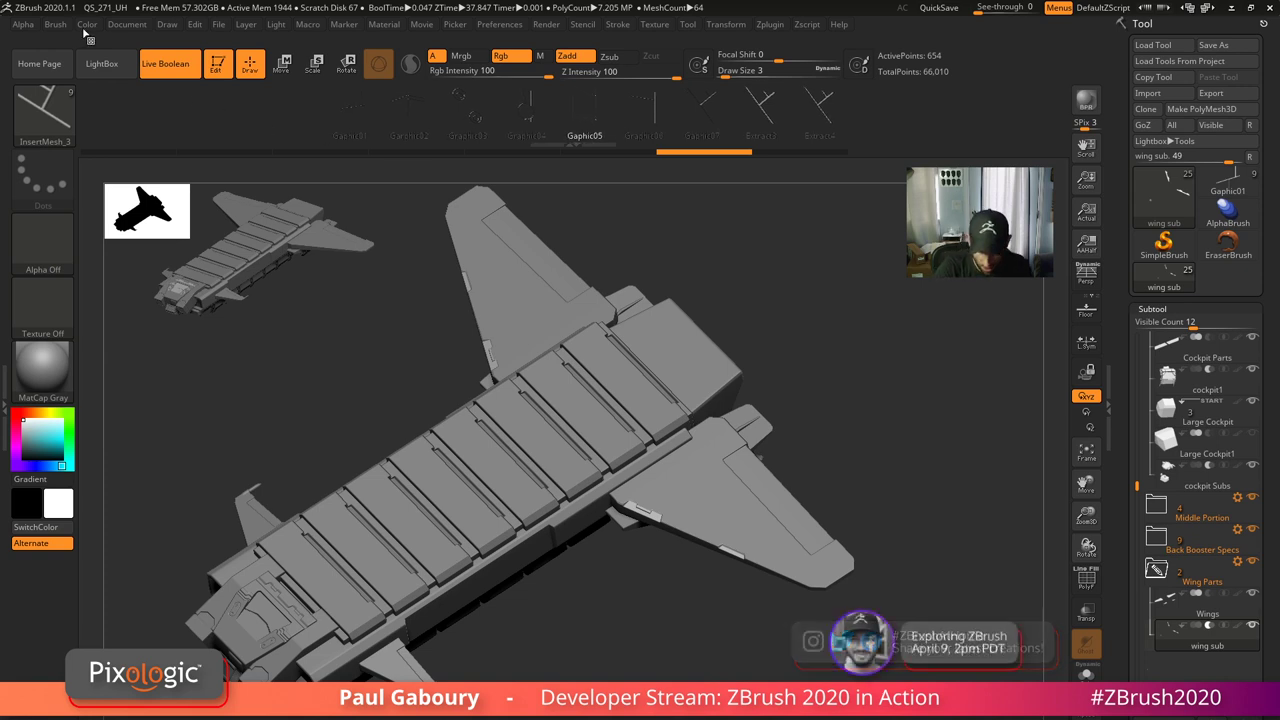
left_click(55, 25)
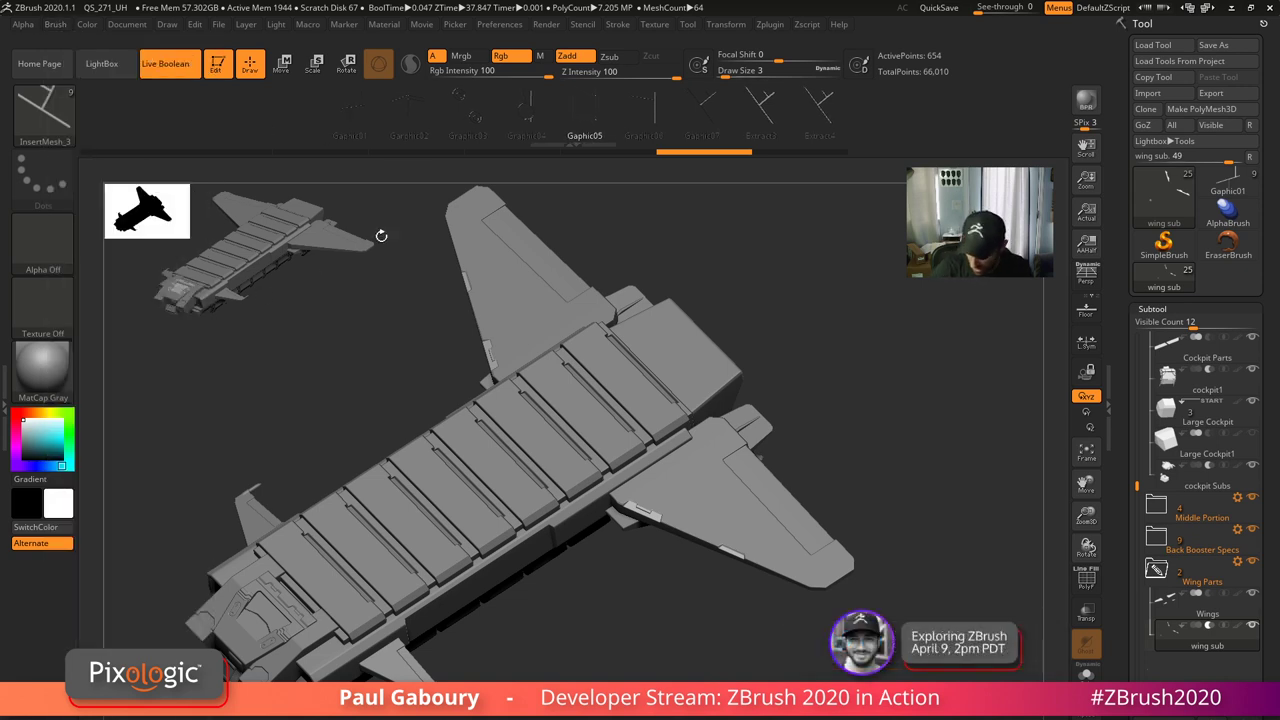
left_click(645, 108)
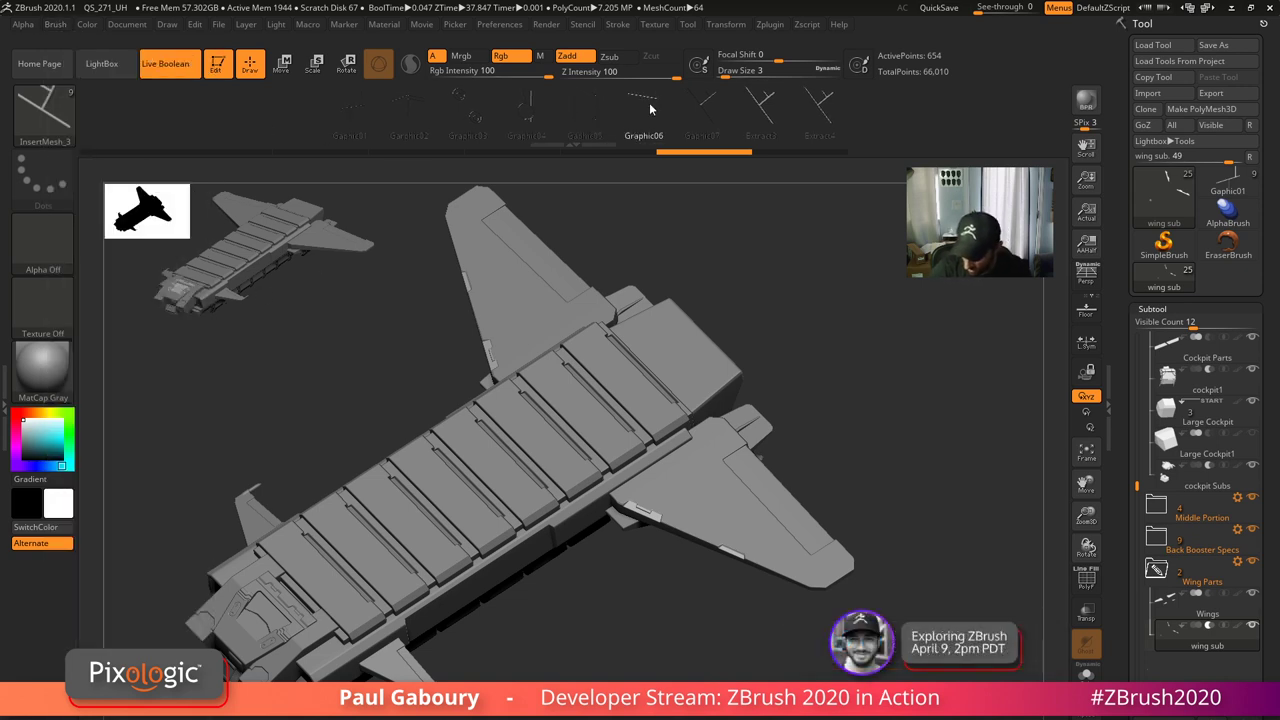
left_click(55, 25)
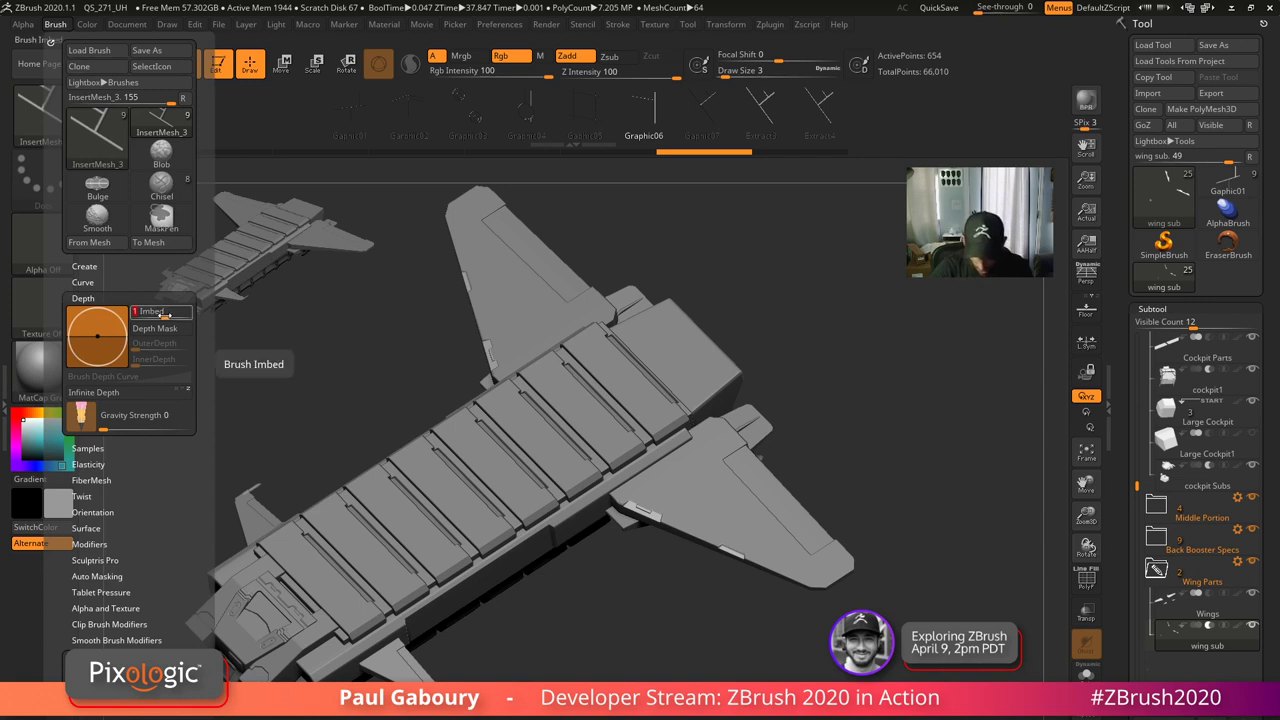
left_click(712, 104)
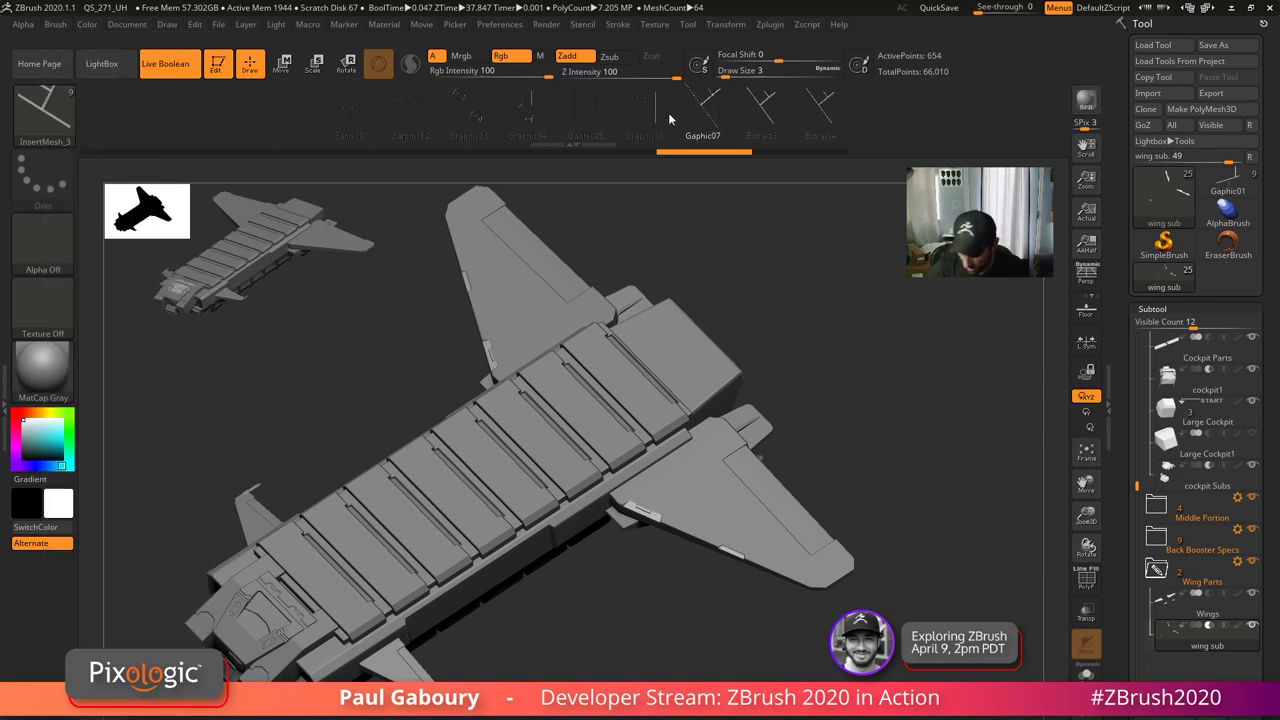
left_click(55, 25)
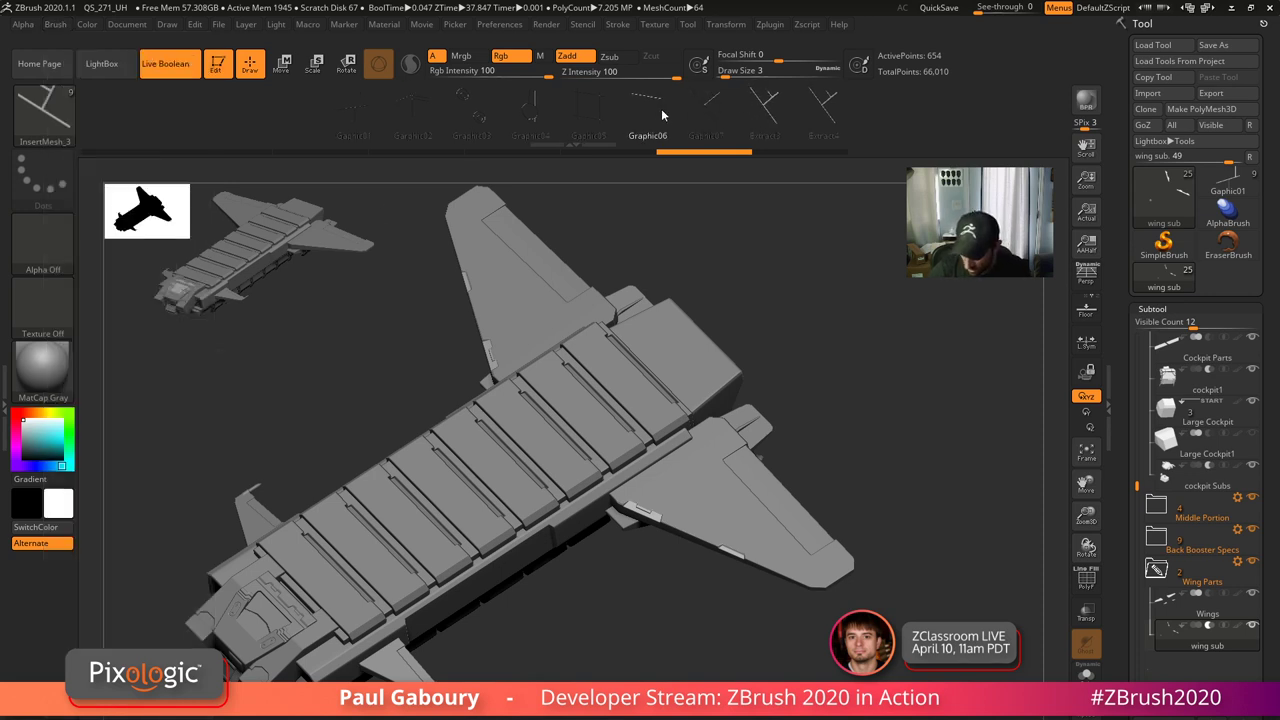
left_click(356, 110)
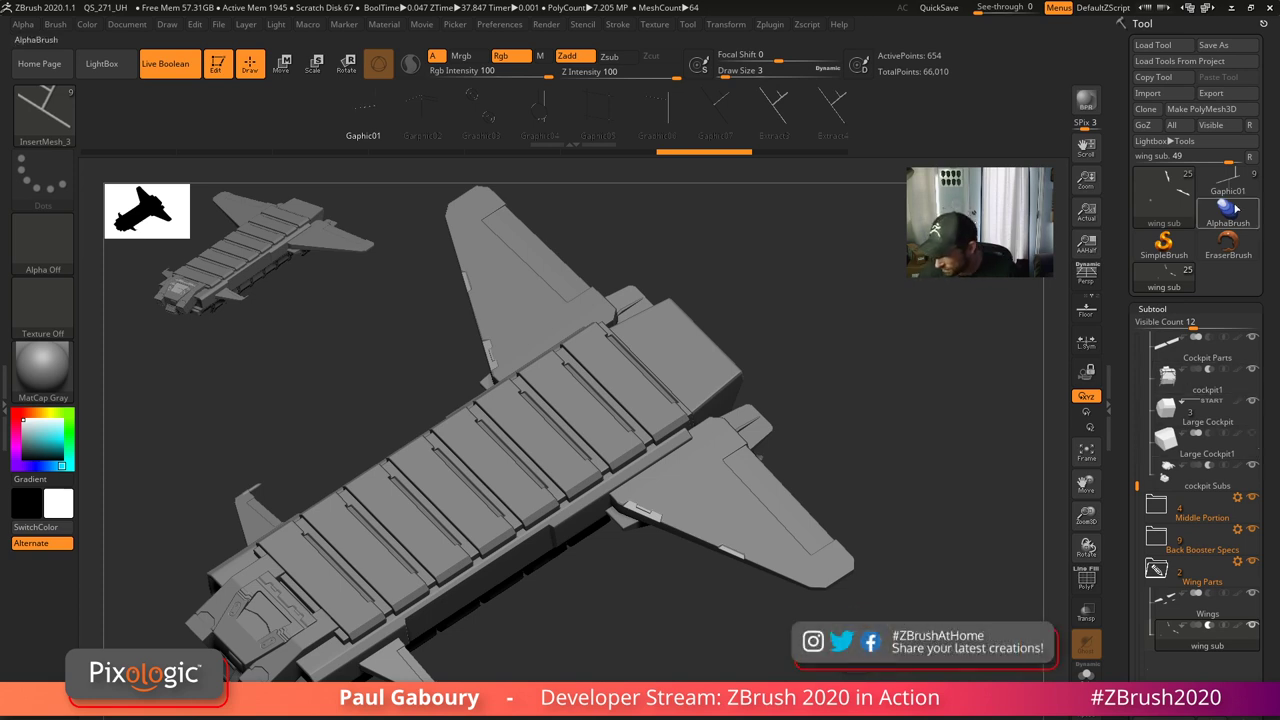
- Switch to the Gaphic01 tool, undo the Panel Loops on its strips, and open the EdgeLoop geometry settings
left_click(1228, 184)
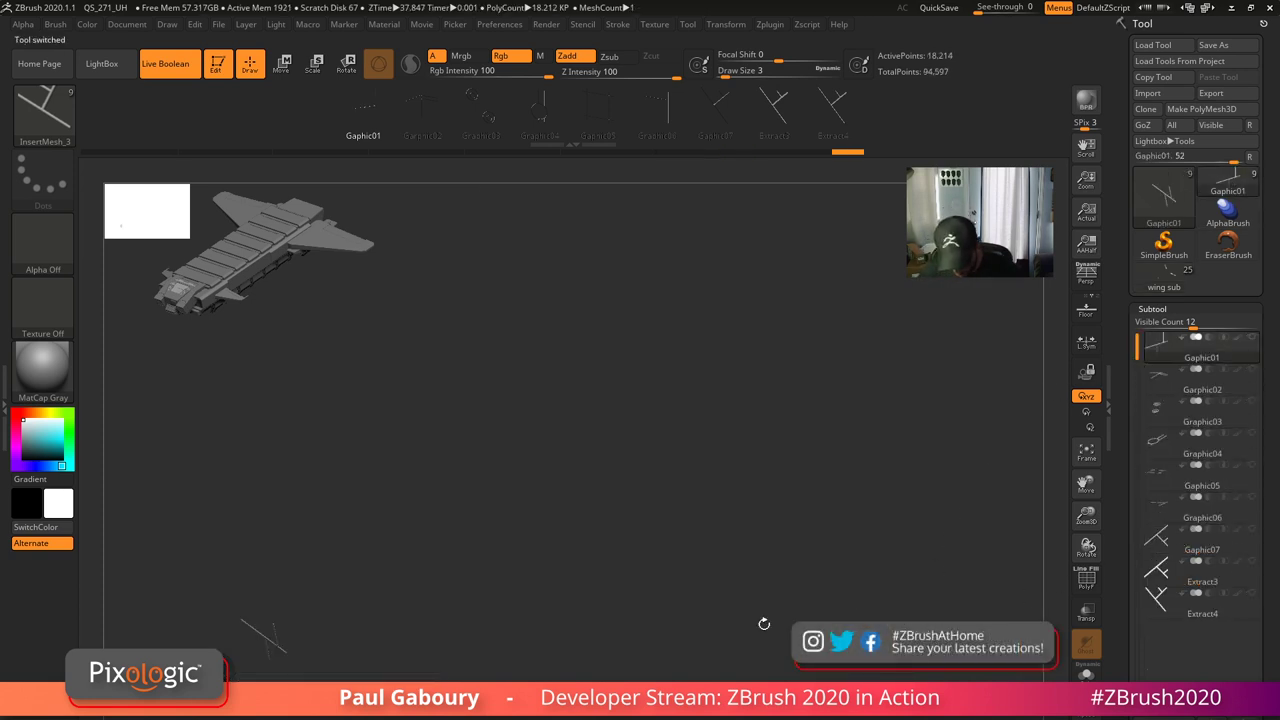
left_click_drag(518, 470, 729, 572)
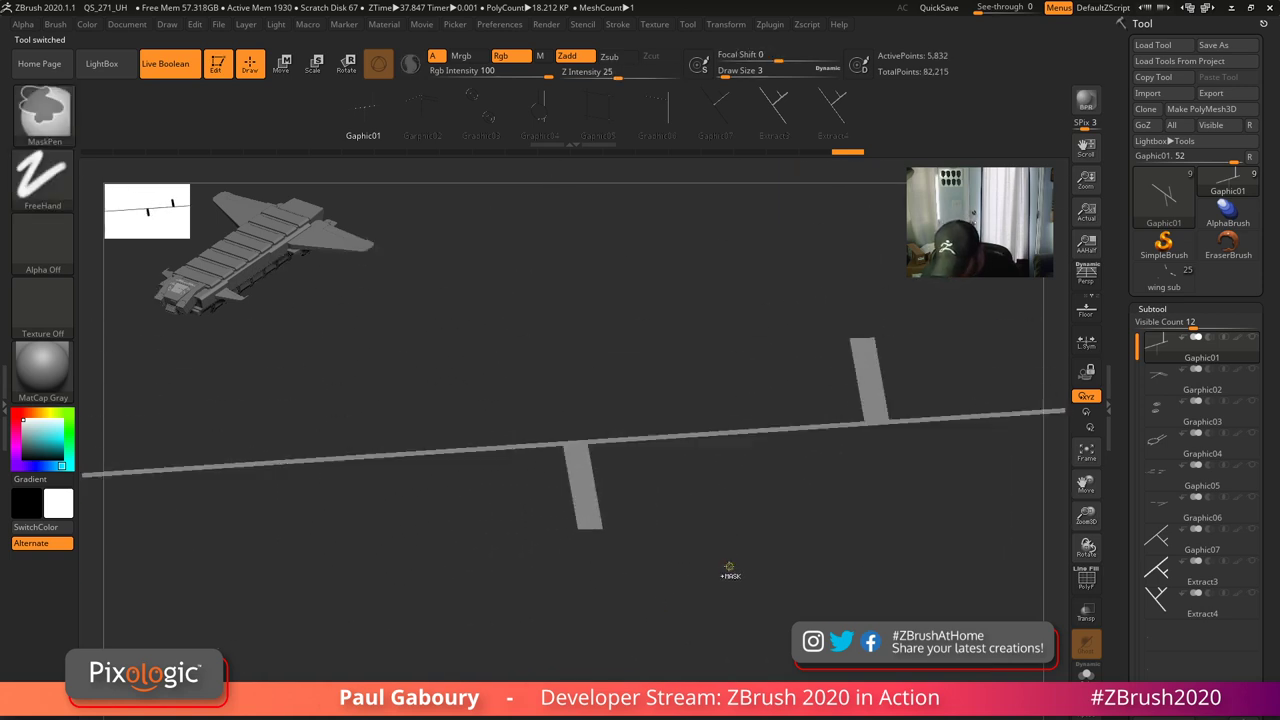
left_click(1160, 310)
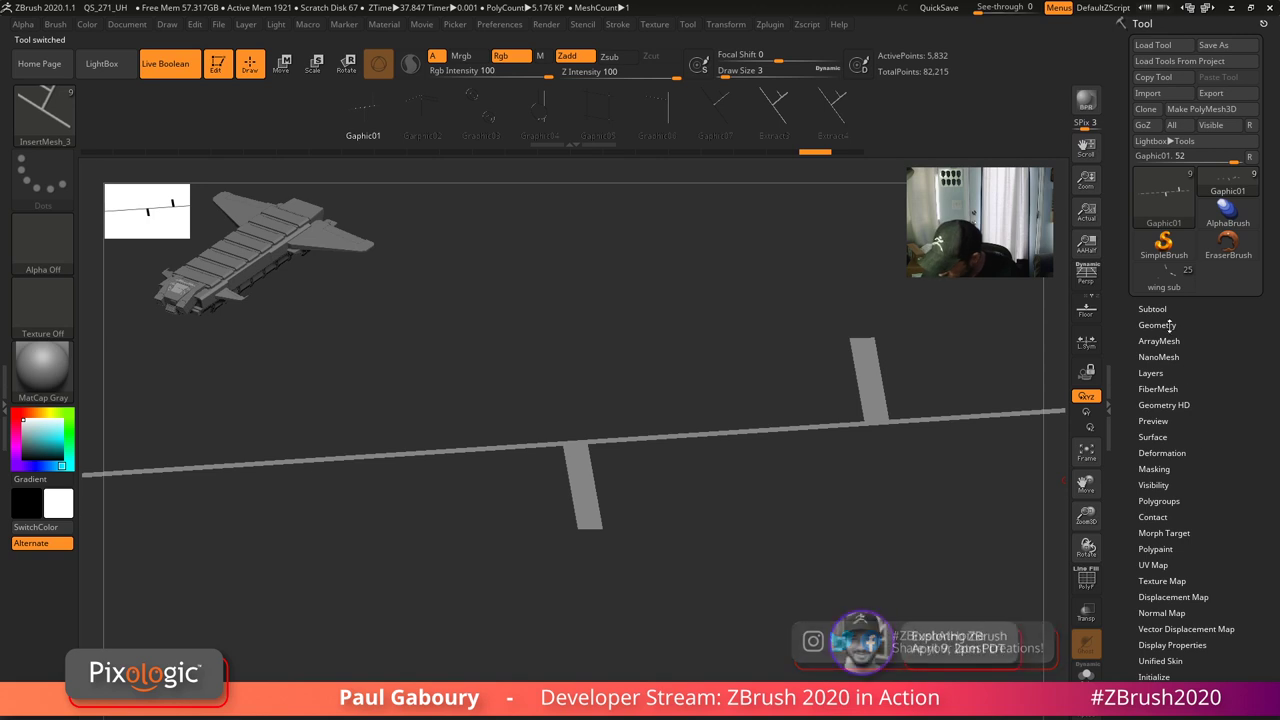
left_click_drag(1270, 630, 1264, 533)
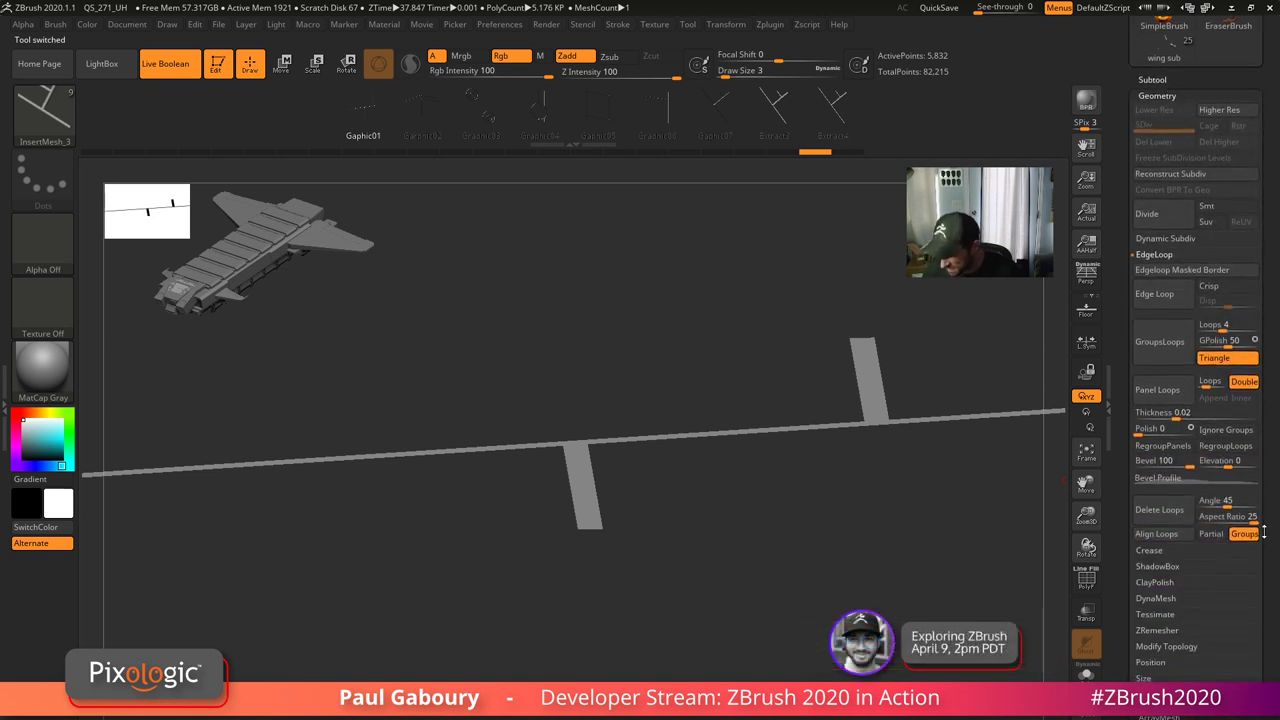
- Try Panel Loops on the Gaphic01 strips with elevation -20, inspect the bevel, and undo it
left_click(1226, 461)
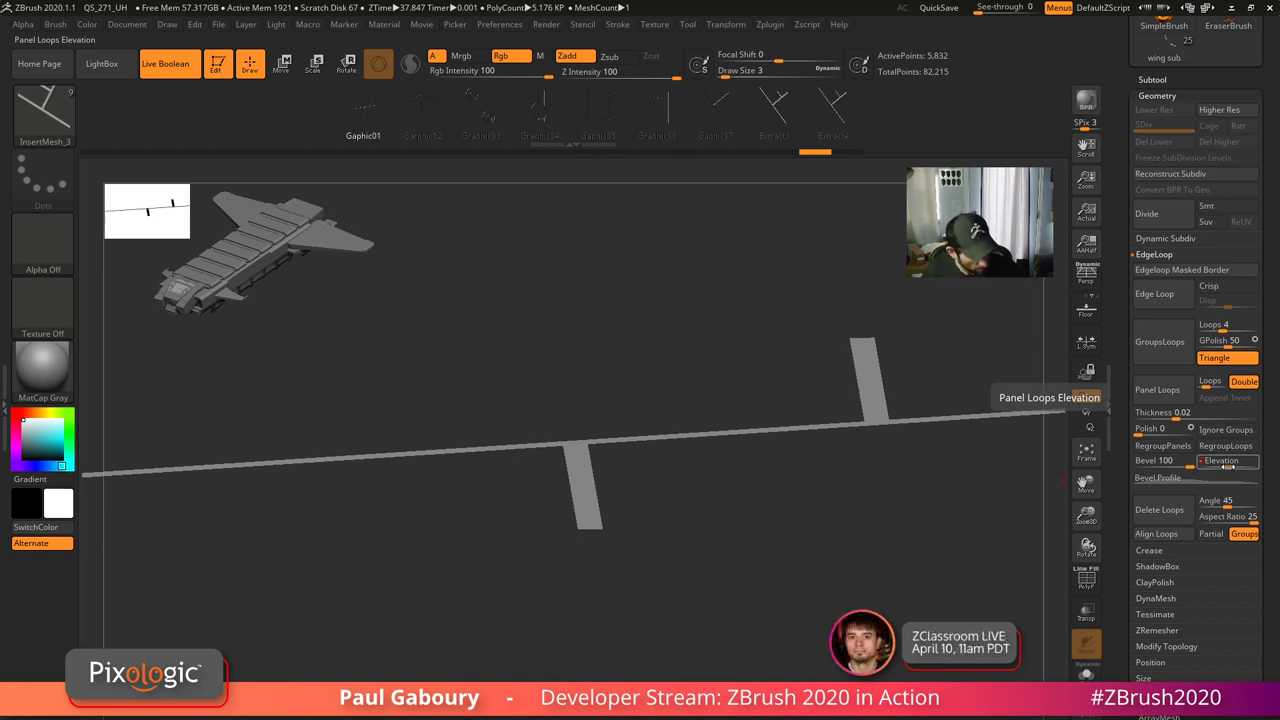
left_click(1174, 396)
left_click_drag(863, 541, 701, 626)
right_click_drag(729, 599, 646, 562, "ctrl")
key("ctrl+z")
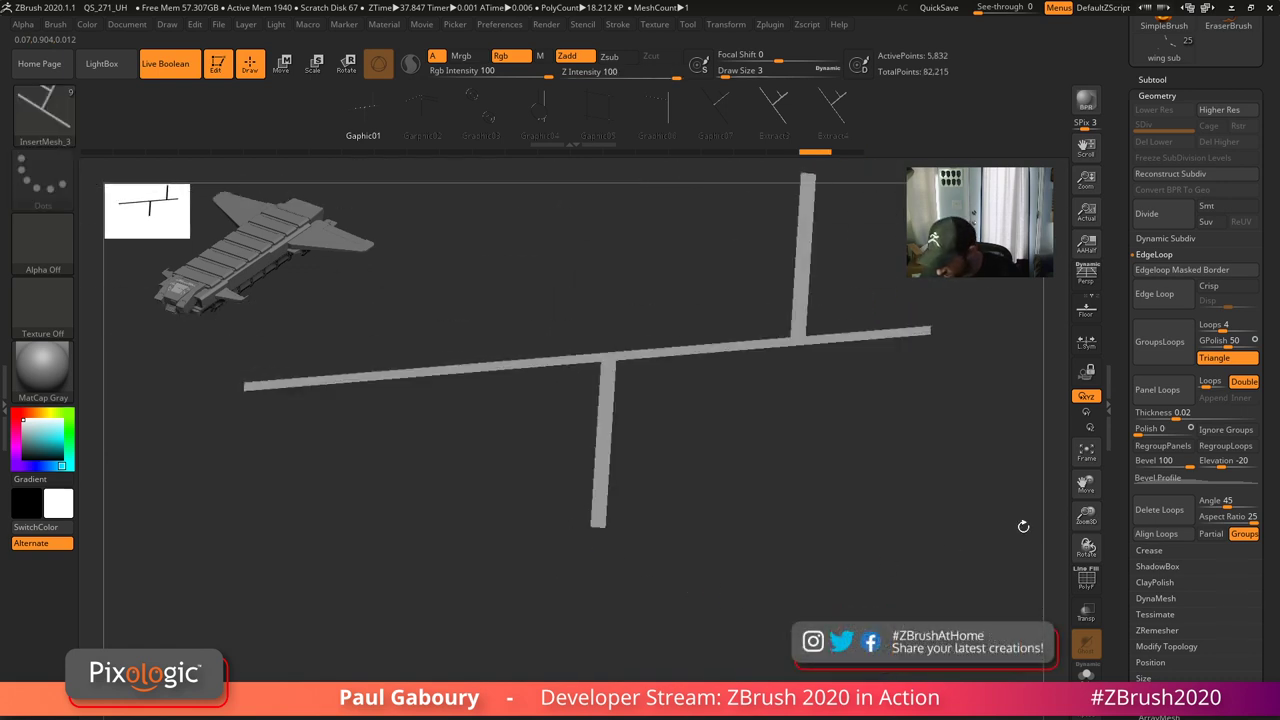
- Set the Panel Loops elevation to -4 and apply Panel Loops to the Gaphic01 strips
left_click(1222, 466)
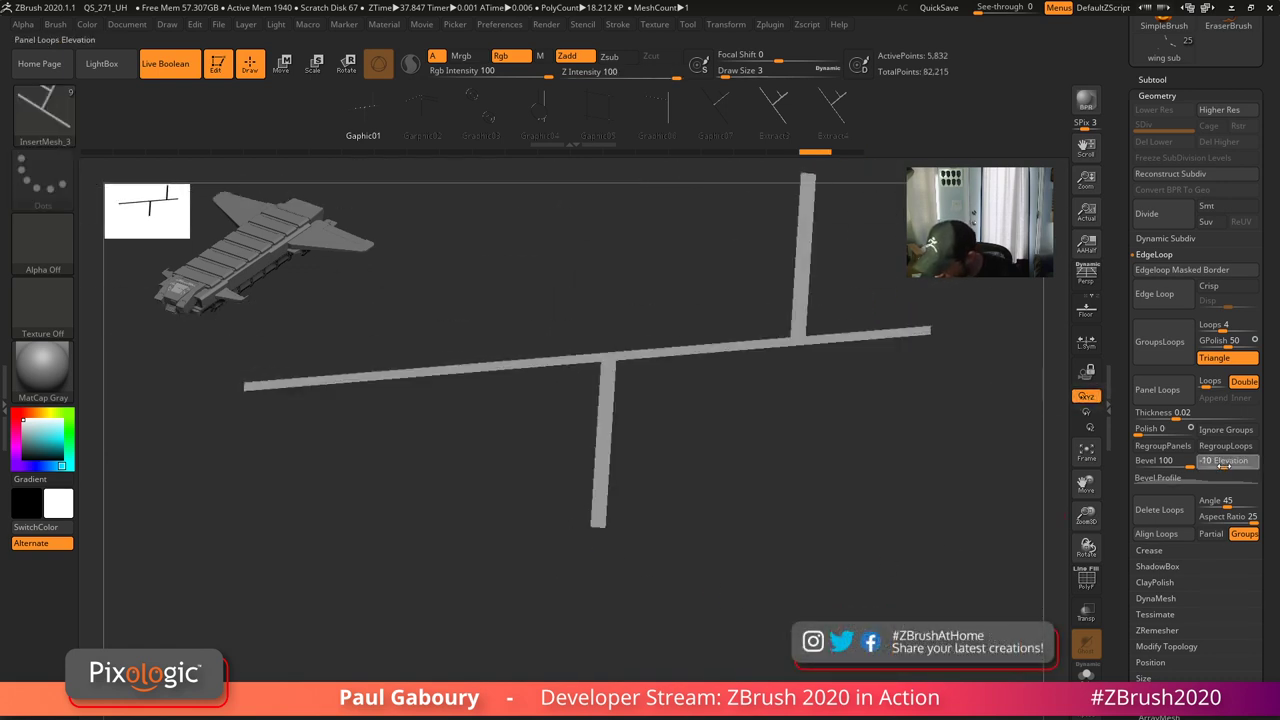
left_click(1157, 389)
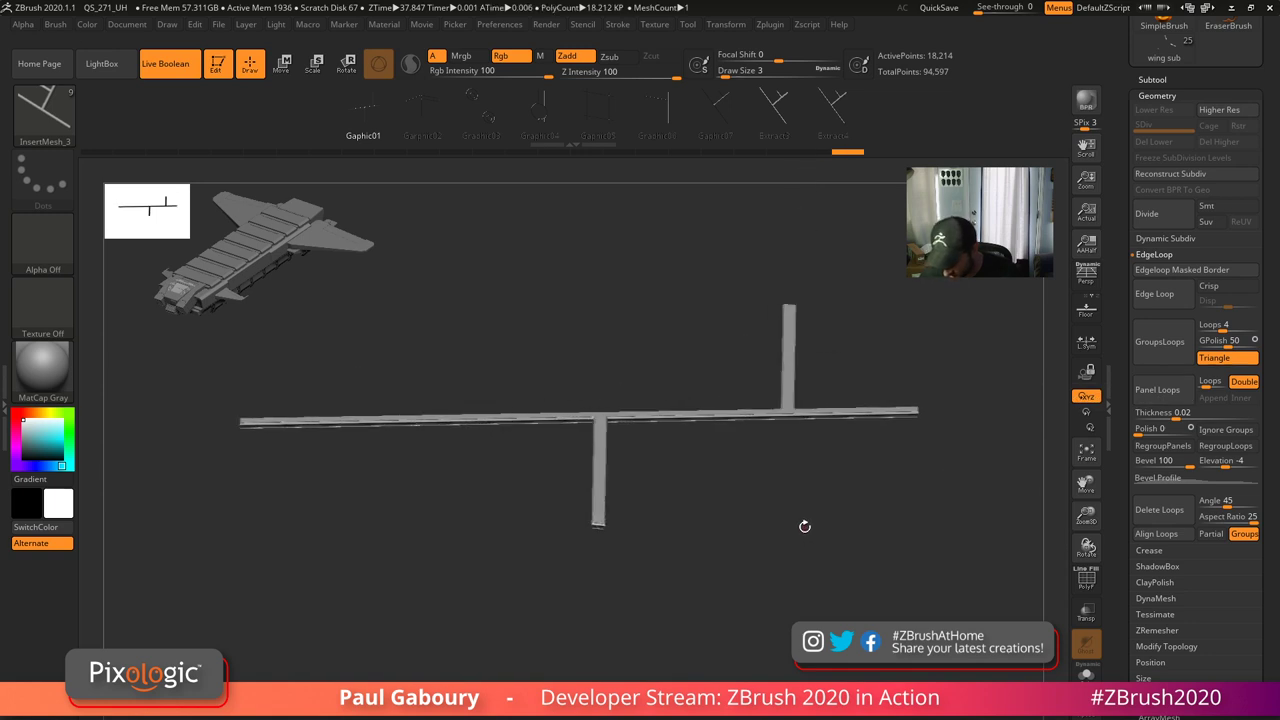
- Set the Panel Loops elevation to 0 in the Gaphic01 tool's EdgeLoop settings
left_click_drag(806, 526, 682, 540, "shift")
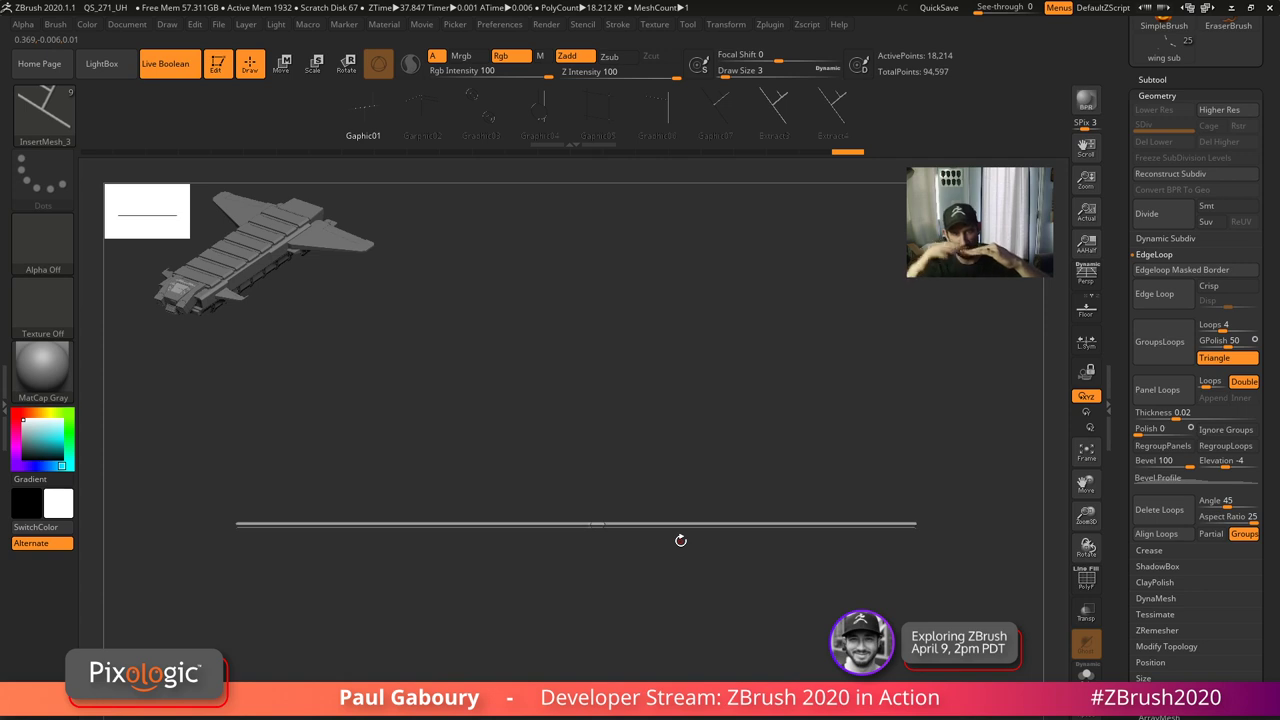
left_click(1224, 466)
type("0")
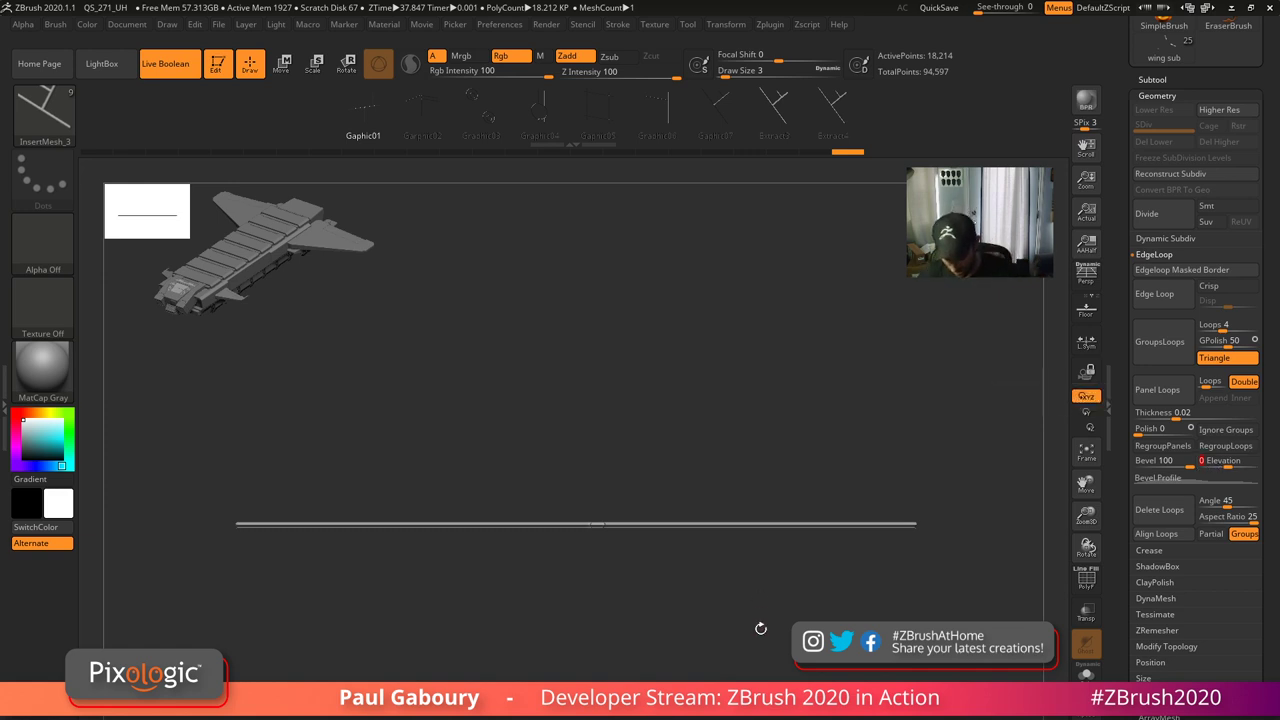
left_click_drag(760, 628, 685, 678)
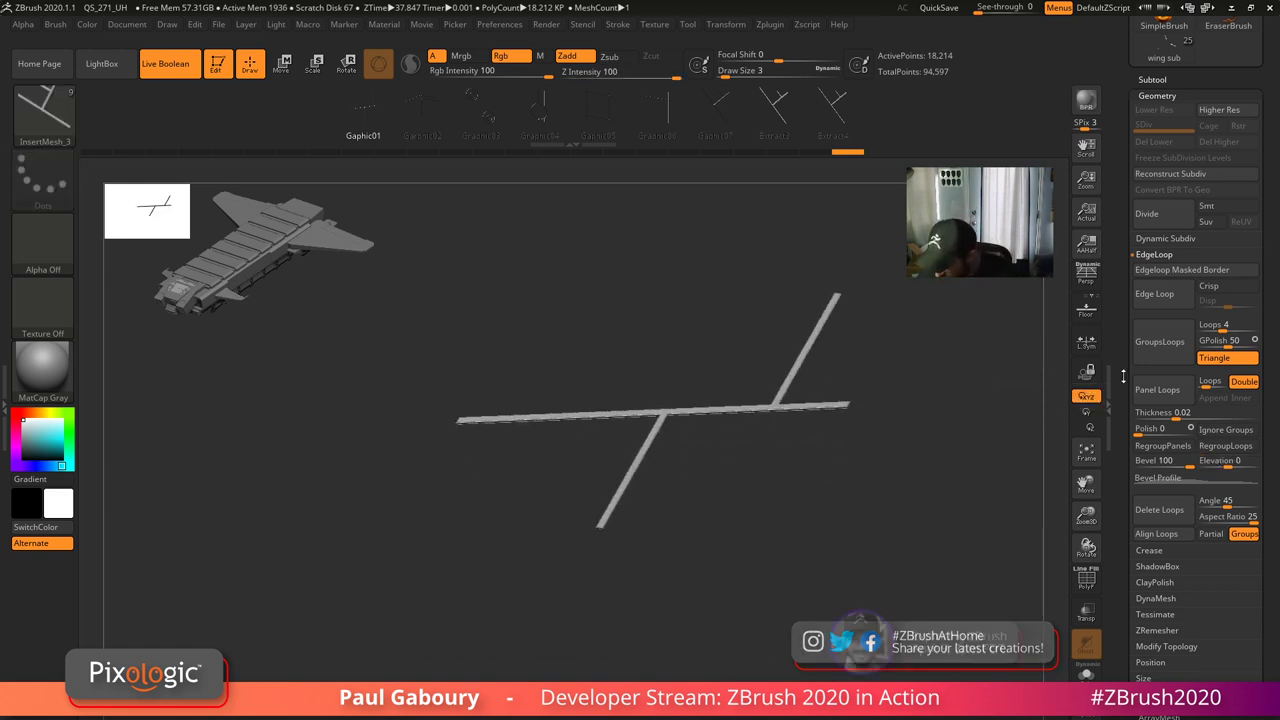
- Switch back to the spaceship's wing sub tool and open its Subtool list
left_click_drag(1193, 74, 1193, 303)
left_click(1164, 286)
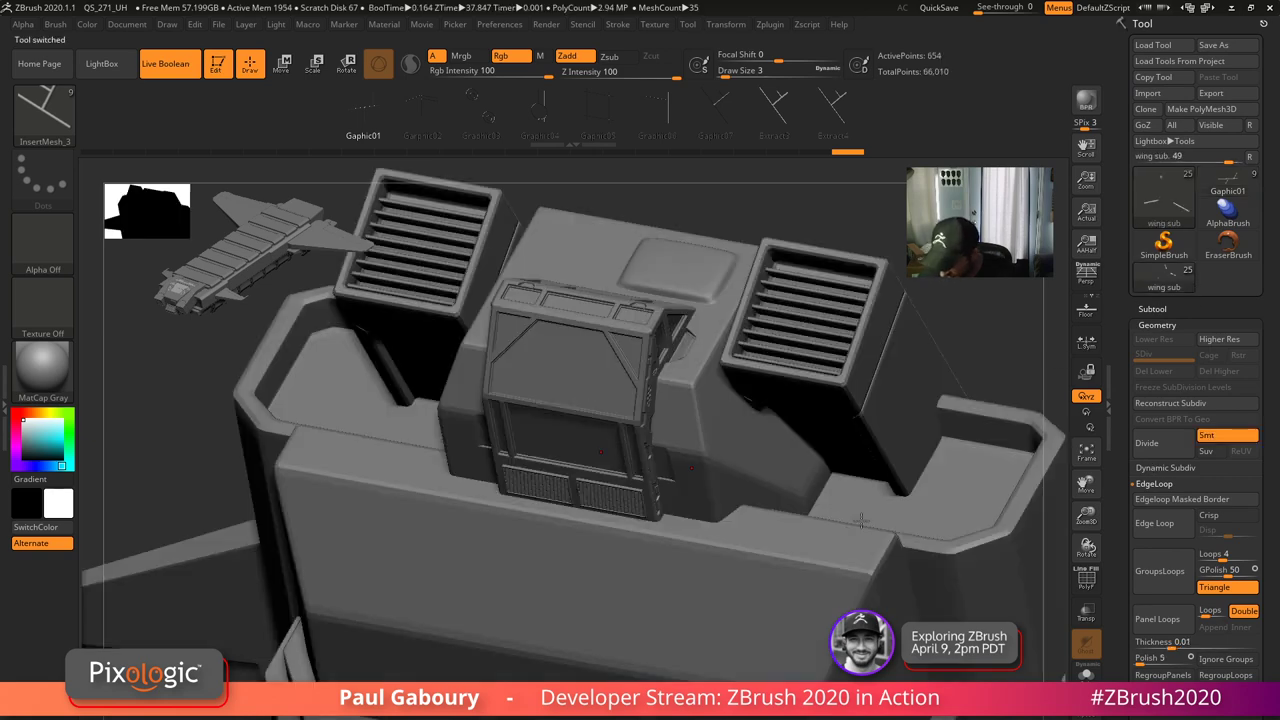
right_click_drag(957, 523, 841, 466, "ctrl")
left_click_drag(840, 466, 767, 575)
mouse_move(738, 492)
right_mouse_down("ctrl")
mouse_move(754, 520)
mouse_move(729, 583)
mouse_move(707, 564)
right_mouse_up("ctrl")
left_click_drag(708, 570, 707, 553)
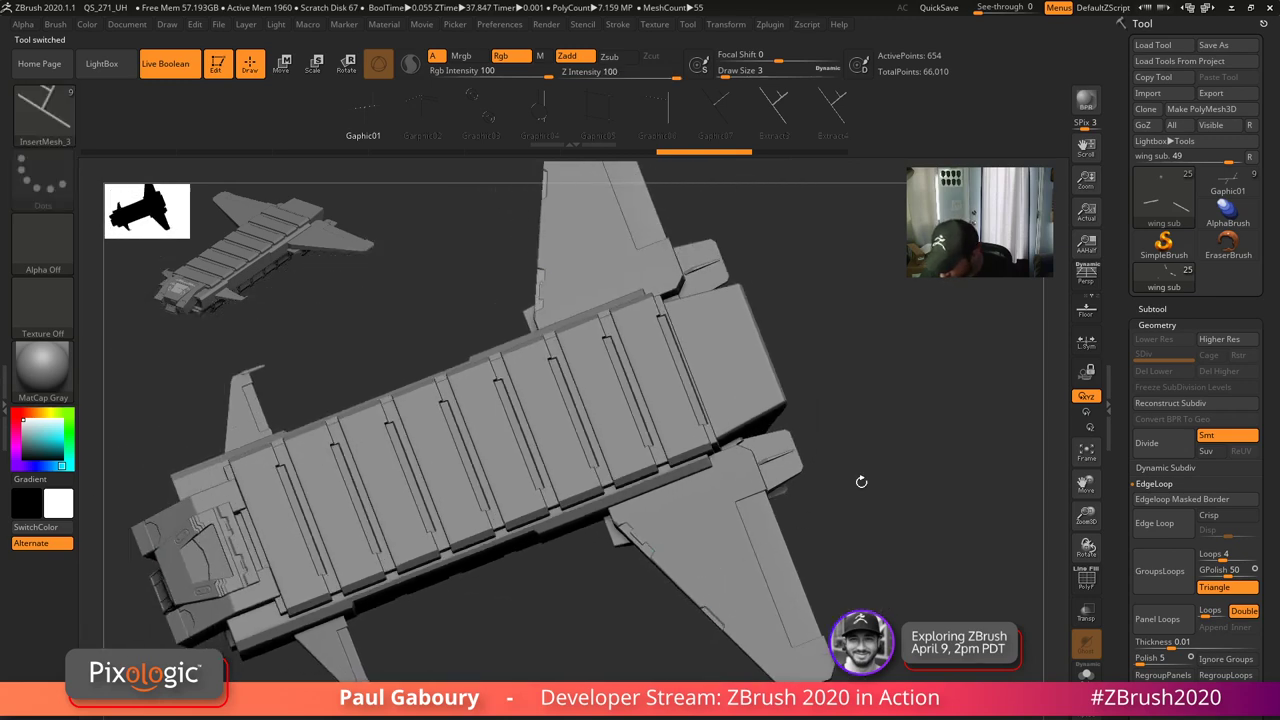
left_click(1153, 309)
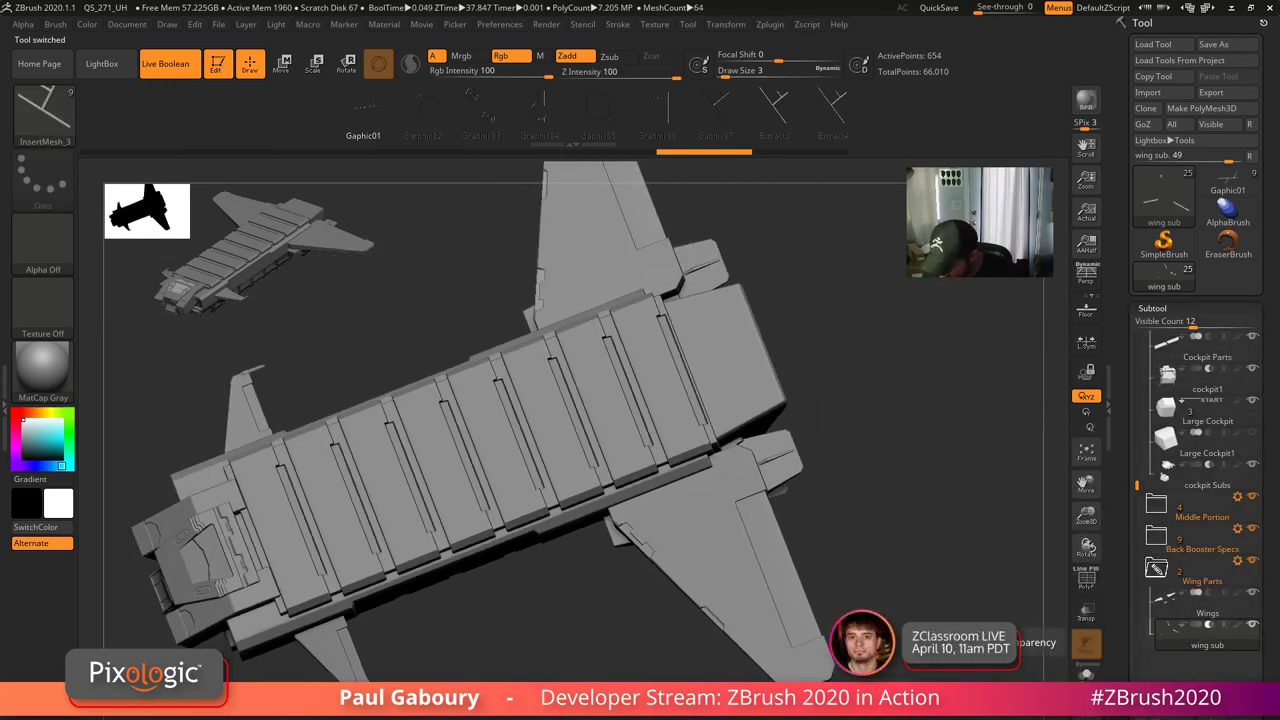
- Insert the Gaphic01 mesh across the spaceship's wing on the wing sub subtool to cut branching panel lines
left_click_drag(761, 580, 811, 541)
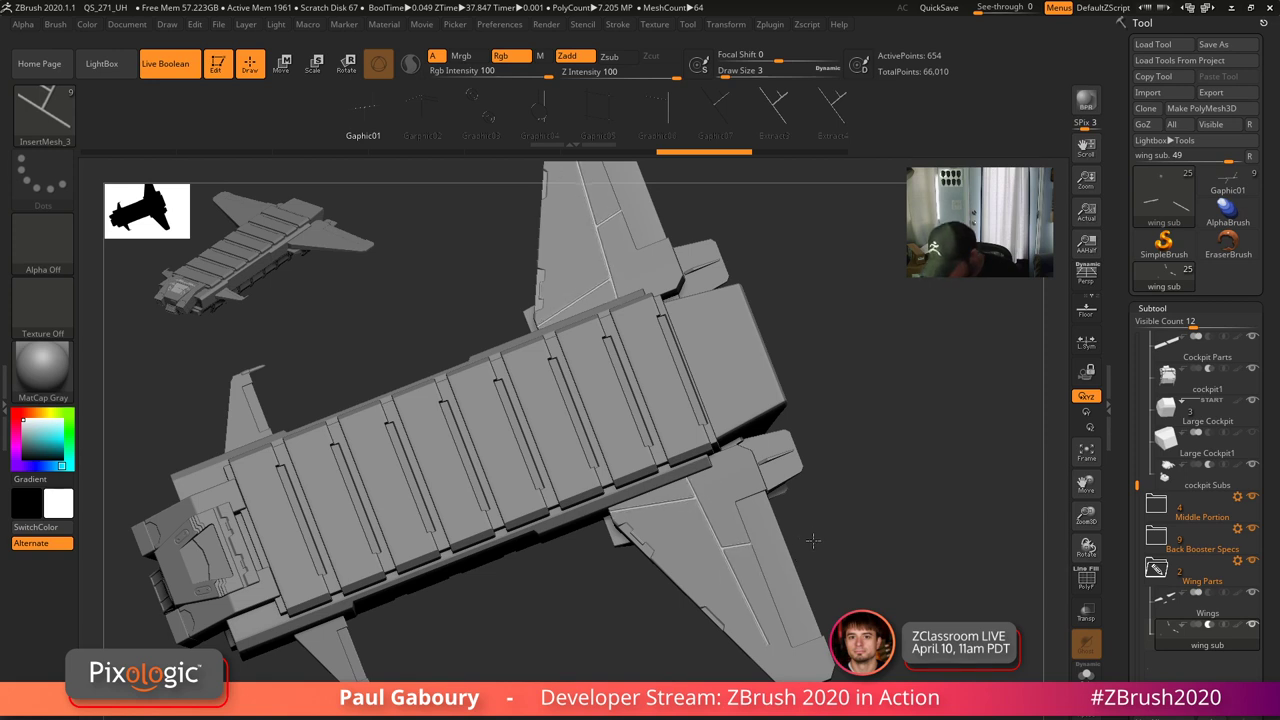
left_click_drag(813, 541, 817, 539)
mouse_move(905, 606)
right_mouse_down("ctrl")
mouse_move(833, 574)
mouse_move(843, 602)
right_mouse_up("ctrl")
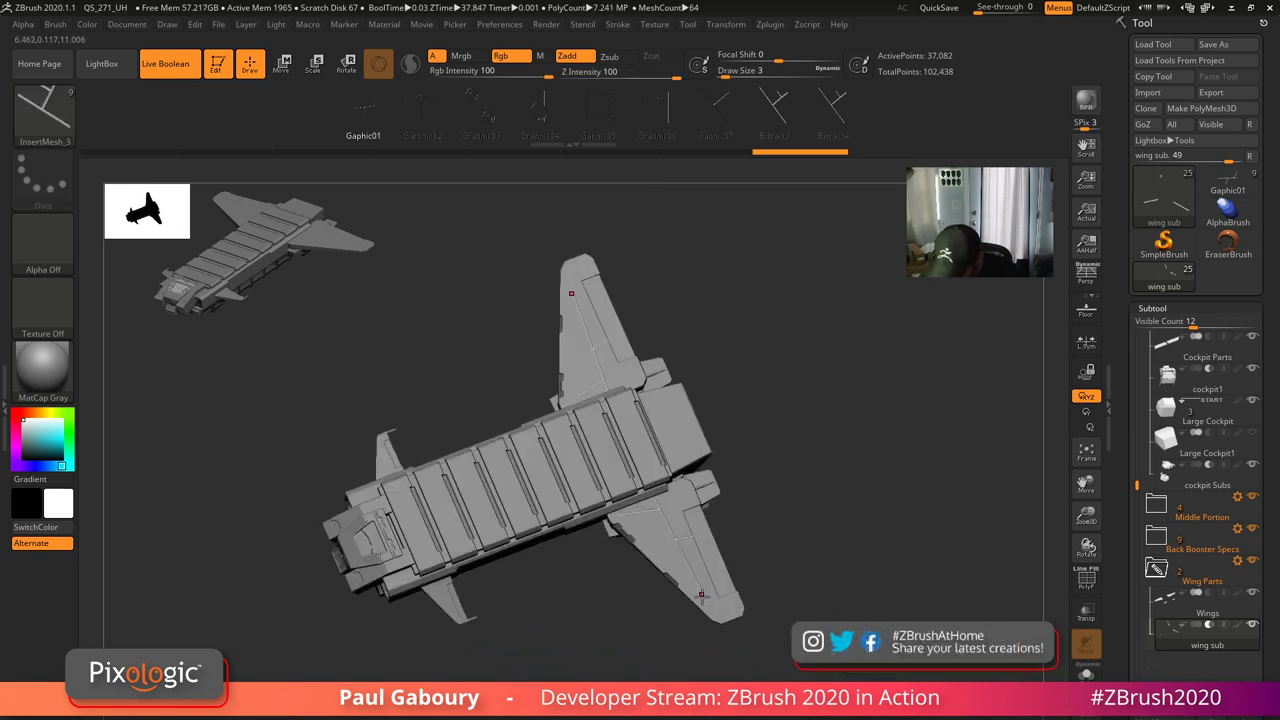
- Isolate the wing sub mesh and mask its long panel-line strip, leaving only the outer end unmasked
right_click_drag(702, 597, 712, 602, "ctrl")
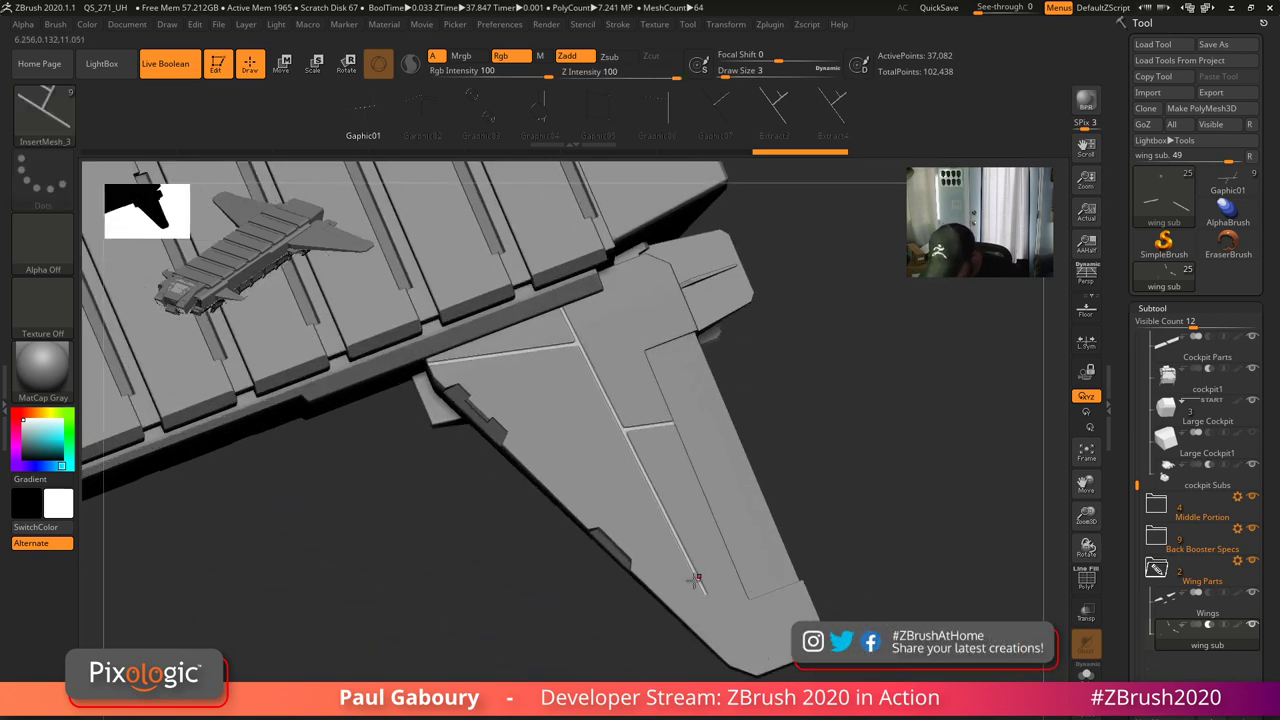
mouse_move(838, 626)
right_mouse_down("ctrl")
mouse_move(816, 592)
mouse_move(787, 616)
mouse_move(786, 657)
mouse_move(781, 580)
mouse_move(775, 622)
right_mouse_up("ctrl")
left_click(768, 612)
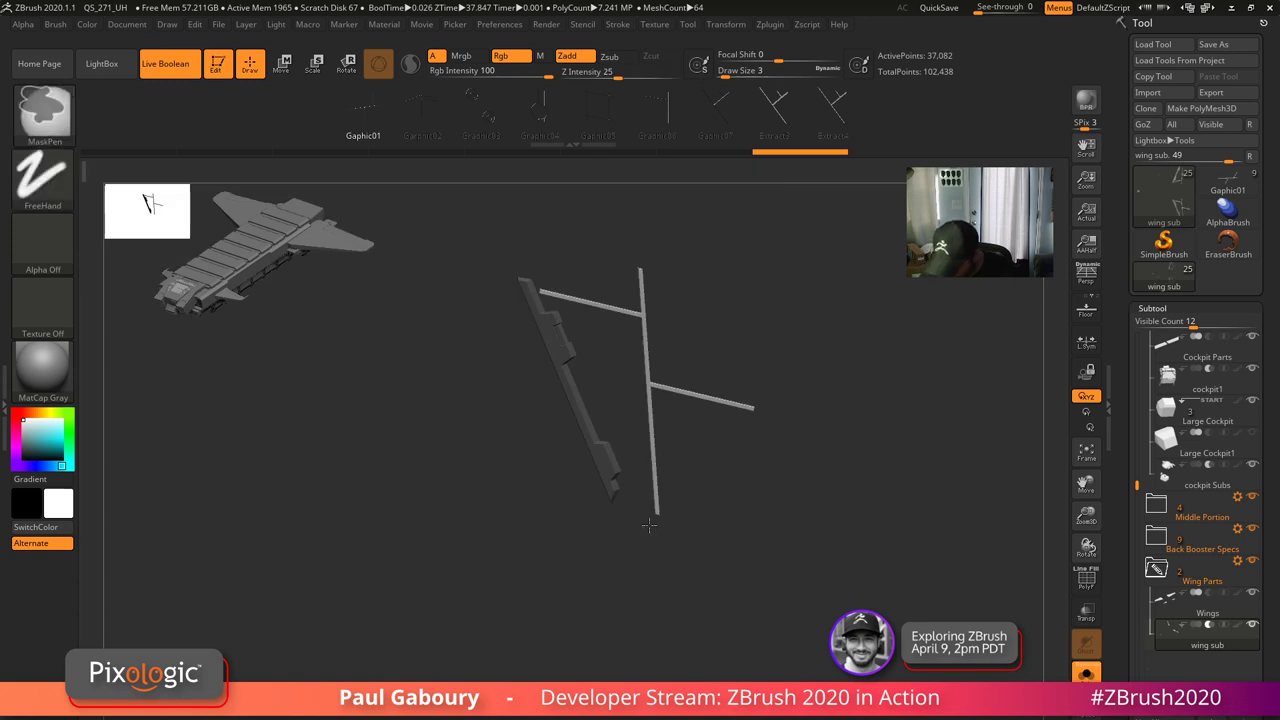
right_click_drag(649, 525, 714, 591)
key("shift+f")
right_click_drag(674, 531, 753, 624)
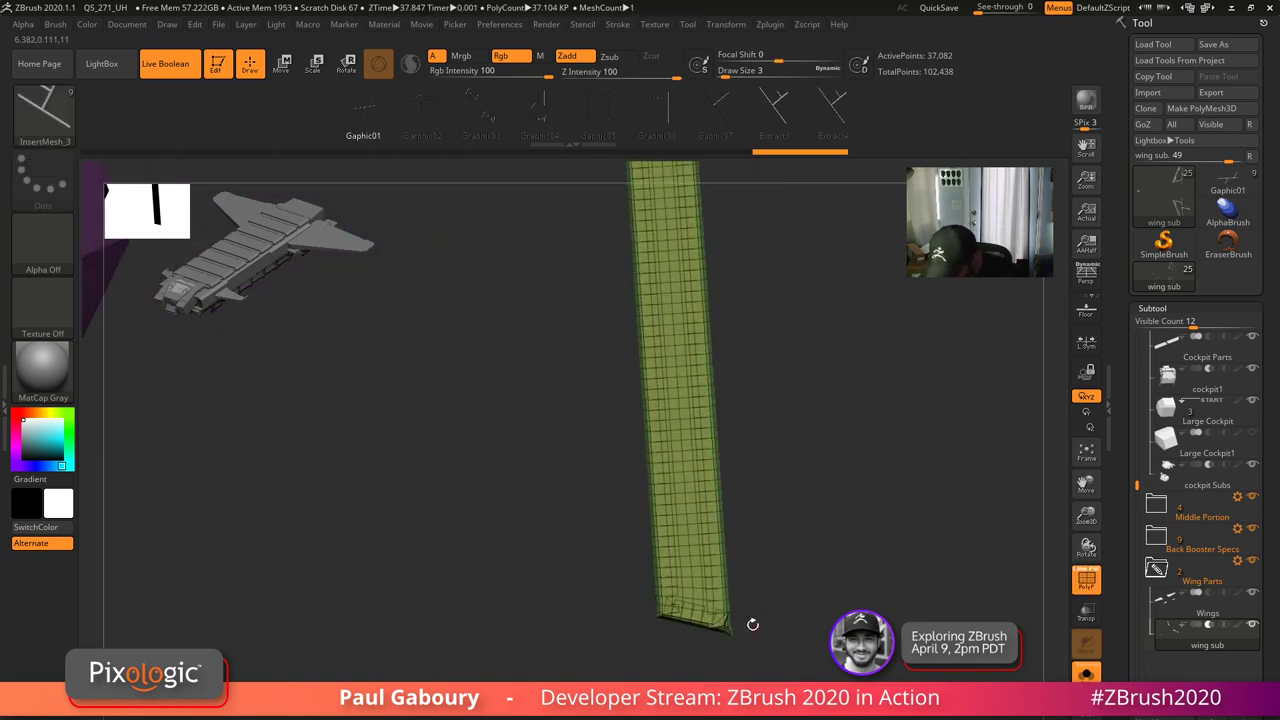
right_click_drag(762, 678, 704, 625)
left_click_drag(741, 654, 558, 430, "ctrl")
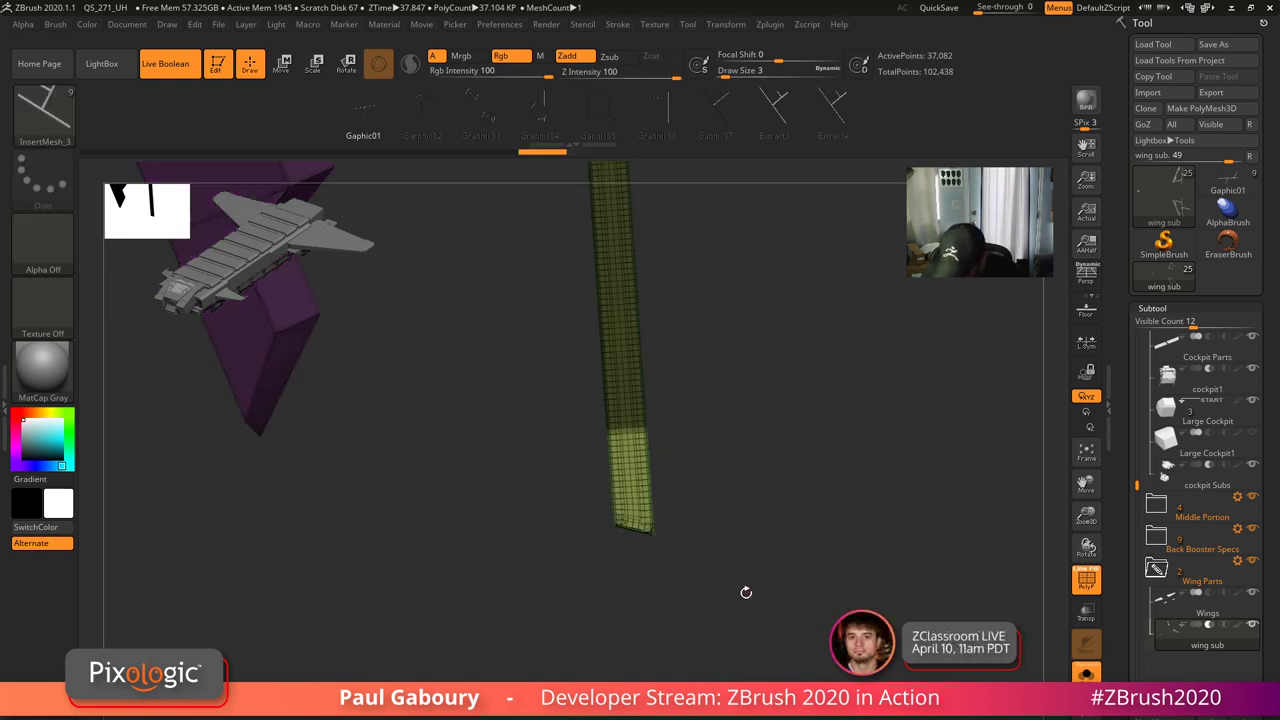
- Place the transform gizmo on the long strip, just inside the edge of its unmasked outer end
mouse_move(742, 597)
right_mouse_down("ctrl")
mouse_move(728, 591)
mouse_move(777, 631)
mouse_move(735, 610)
right_mouse_up("ctrl")
key("w")
right_click_drag(734, 447, 657, 400, "ctrl")
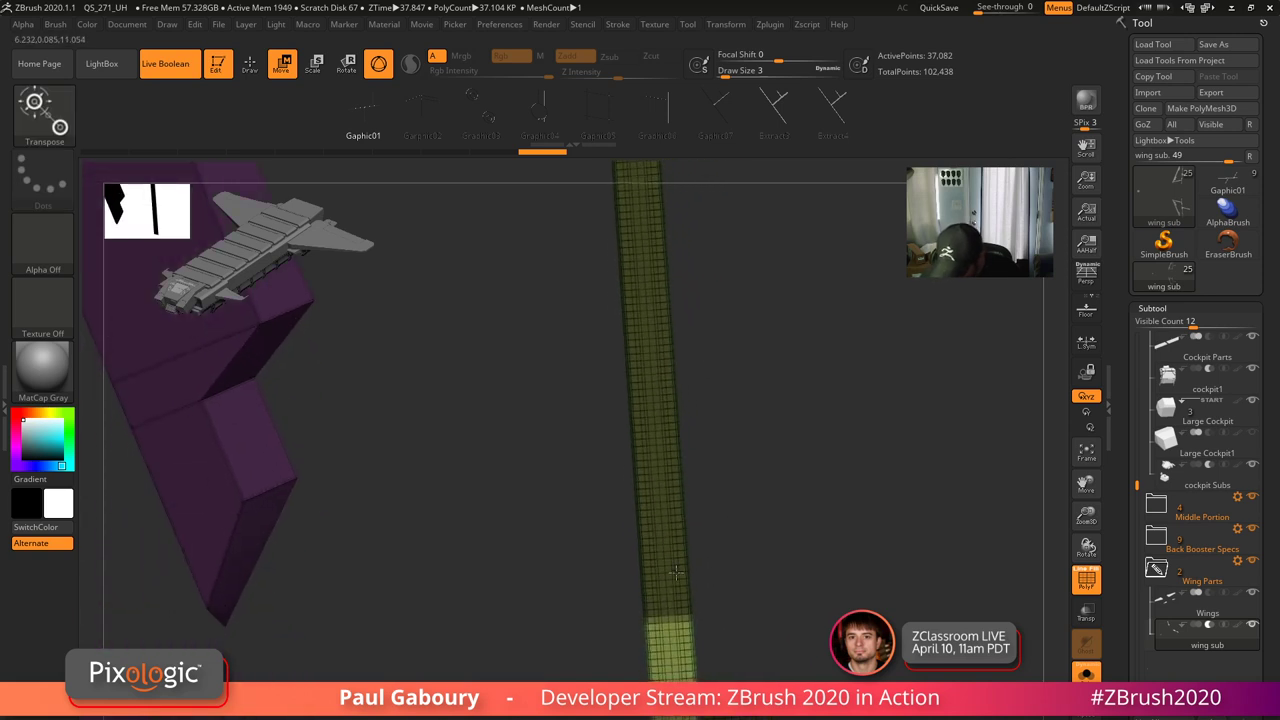
right_click_drag(668, 634, 706, 529, "alt")
left_click(652, 491)
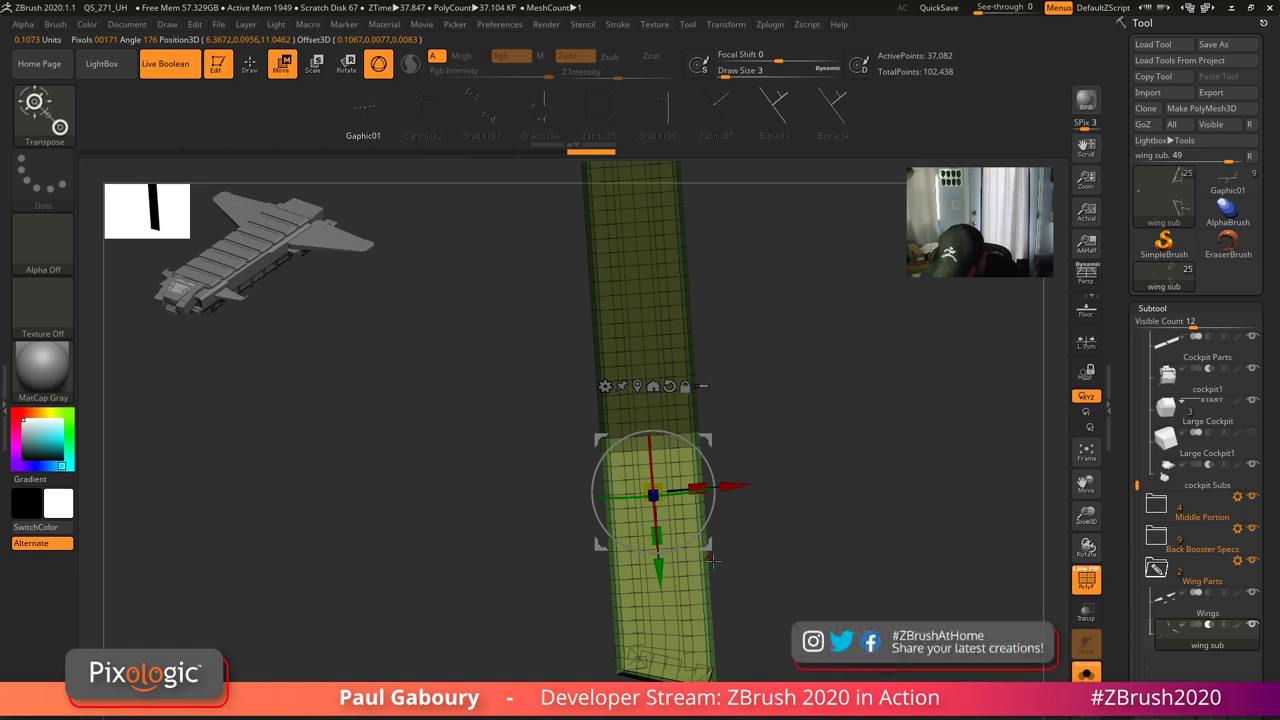
left_click_drag(735, 487, 915, 472, "alt")
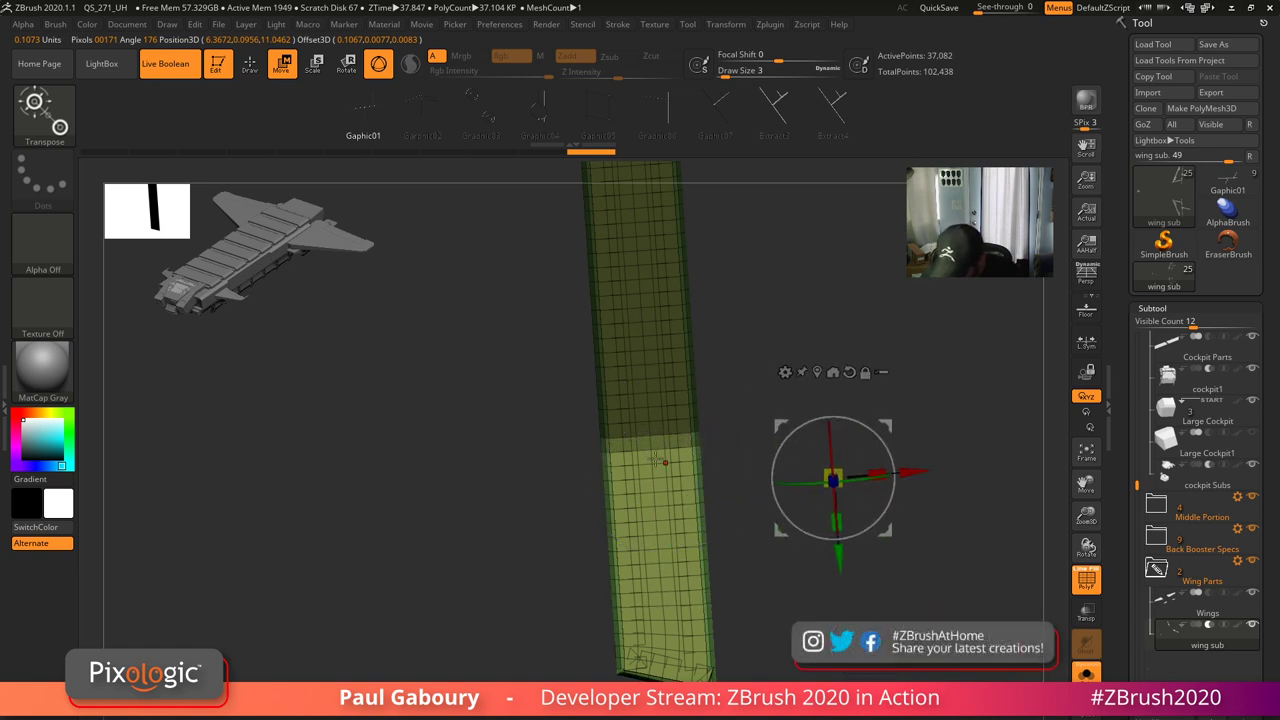
left_click(650, 405)
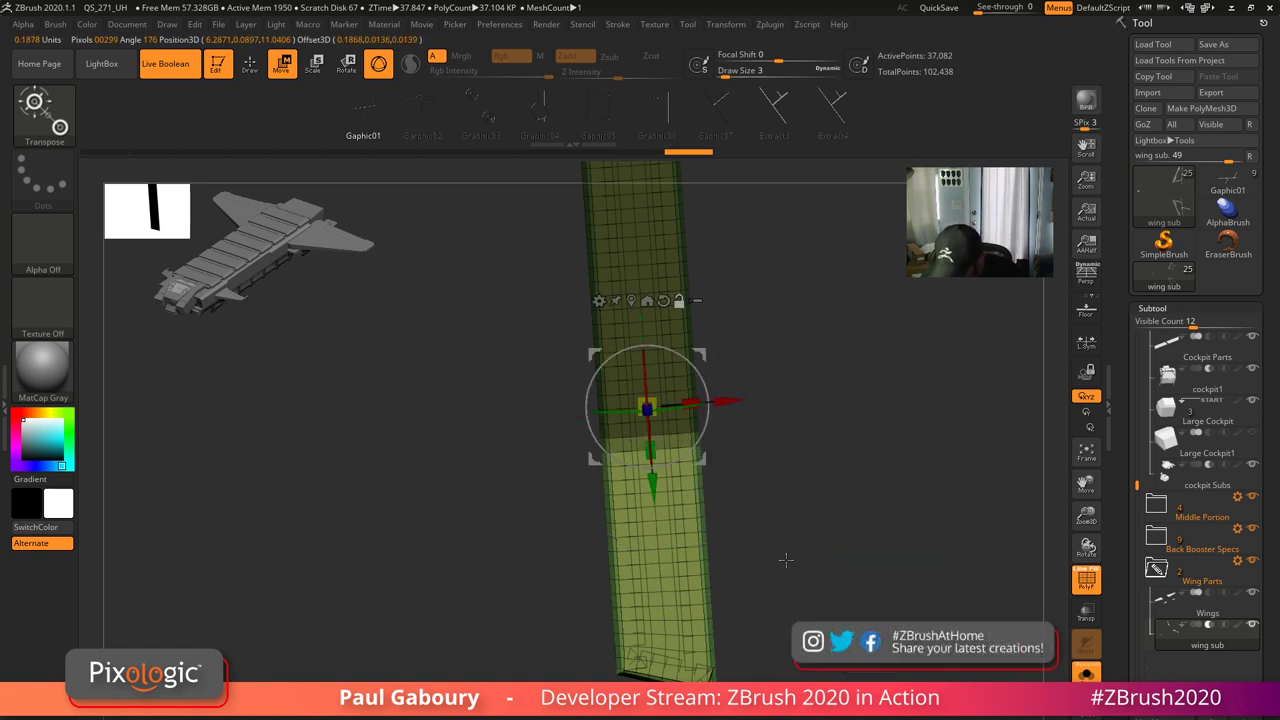
- Show the whole ship, extend the strip's unmasked end lengthwise past the wing tip, and clear the mask
key("shift+f")
mouse_move(786, 558)
right_mouse_down("ctrl")
mouse_move(730, 537)
mouse_move(694, 453)
mouse_move(721, 541)
right_mouse_up("ctrl")
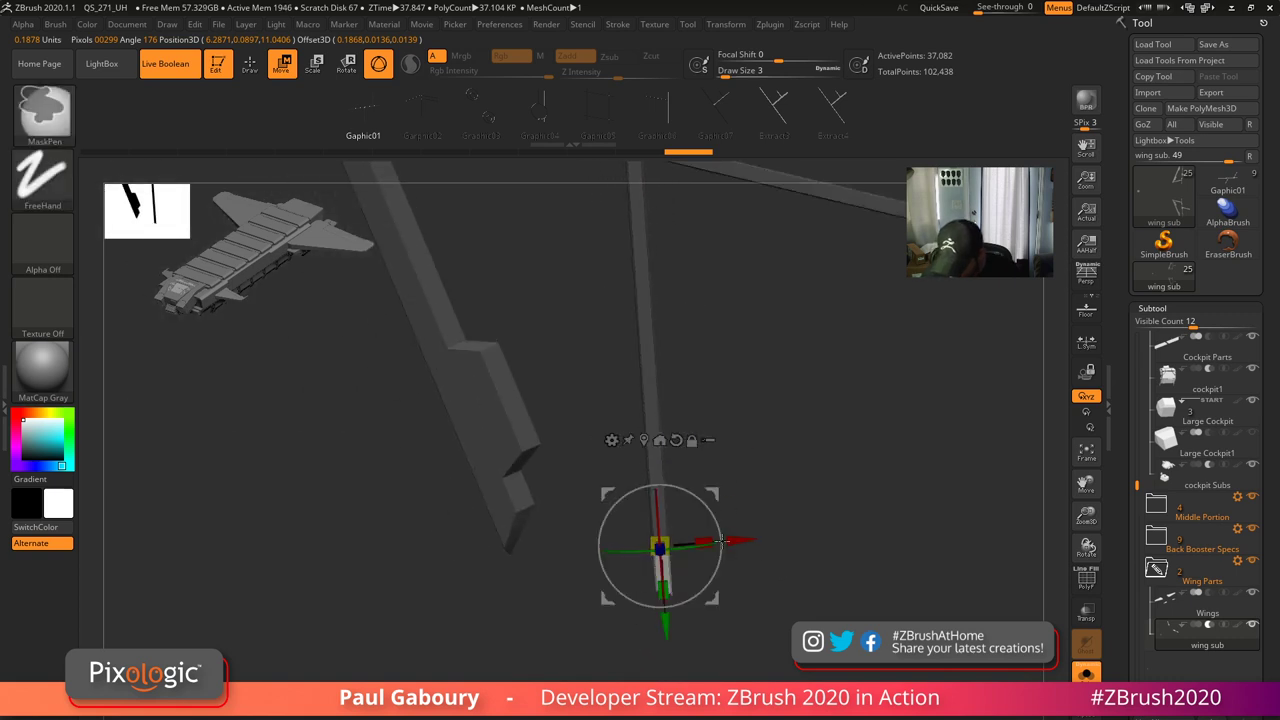
left_click_drag(720, 540, 752, 420)
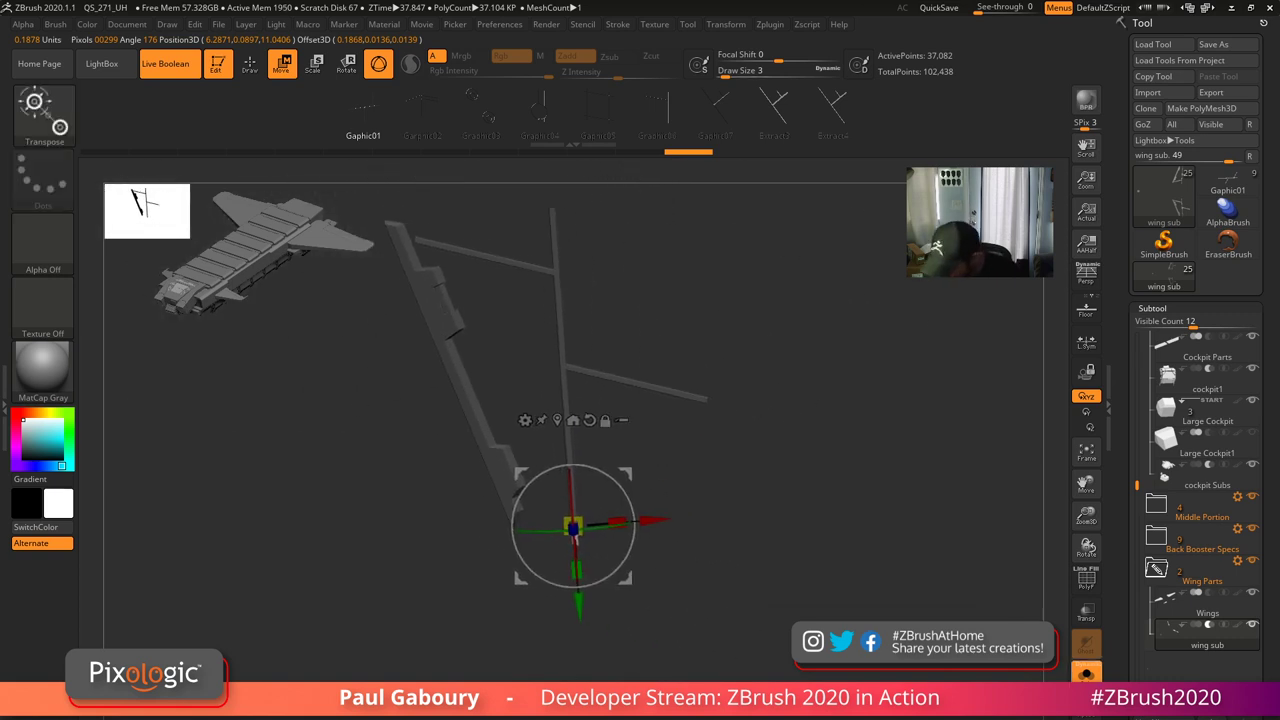
left_click_drag(729, 668, 779, 640, "alt")
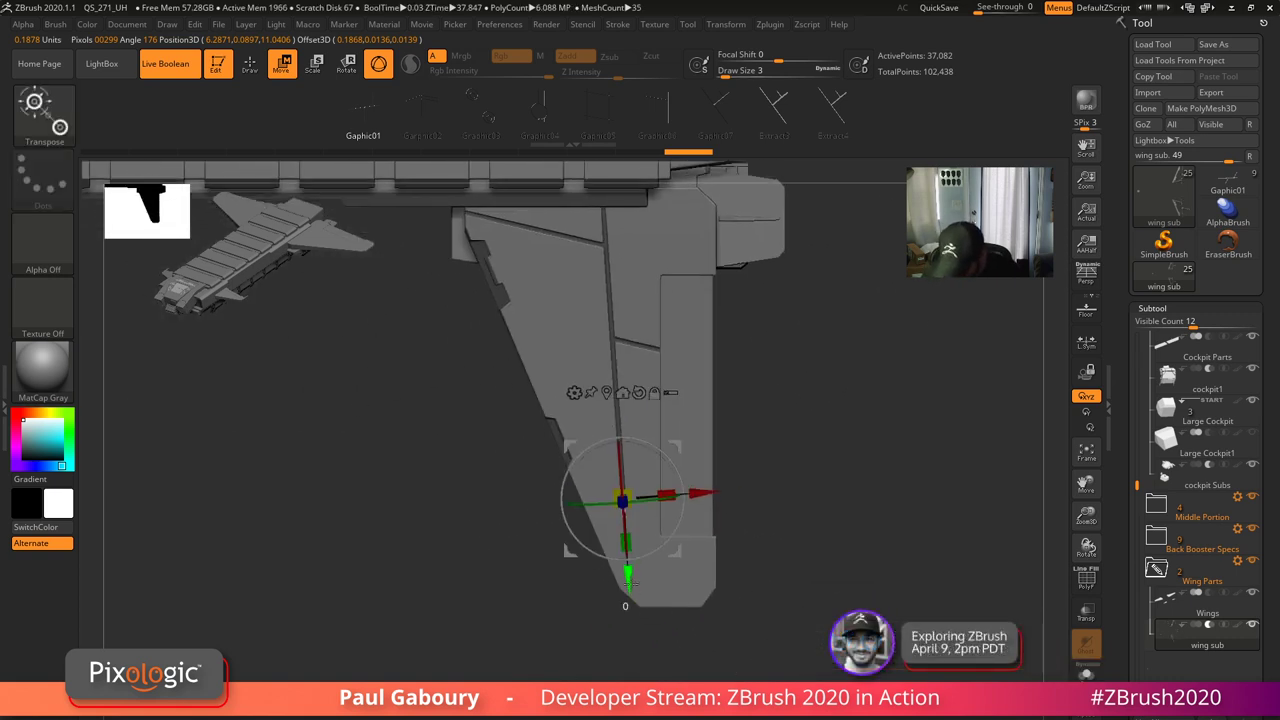
left_click_drag(628, 578, 633, 703)
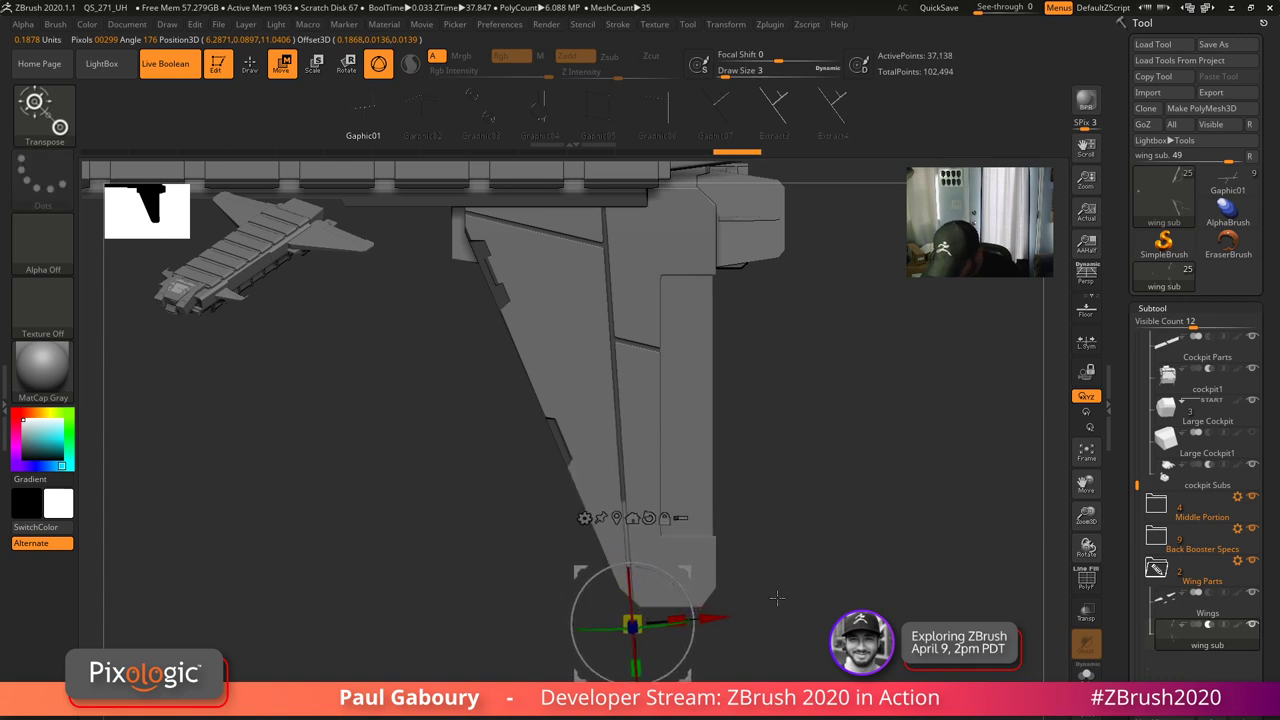
key("q")
left_click_drag(783, 560, 834, 638, "ctrl")
mouse_move(778, 588)
left_mouse_down("alt")
mouse_move(766, 614)
mouse_move(752, 589)
left_mouse_up("alt")
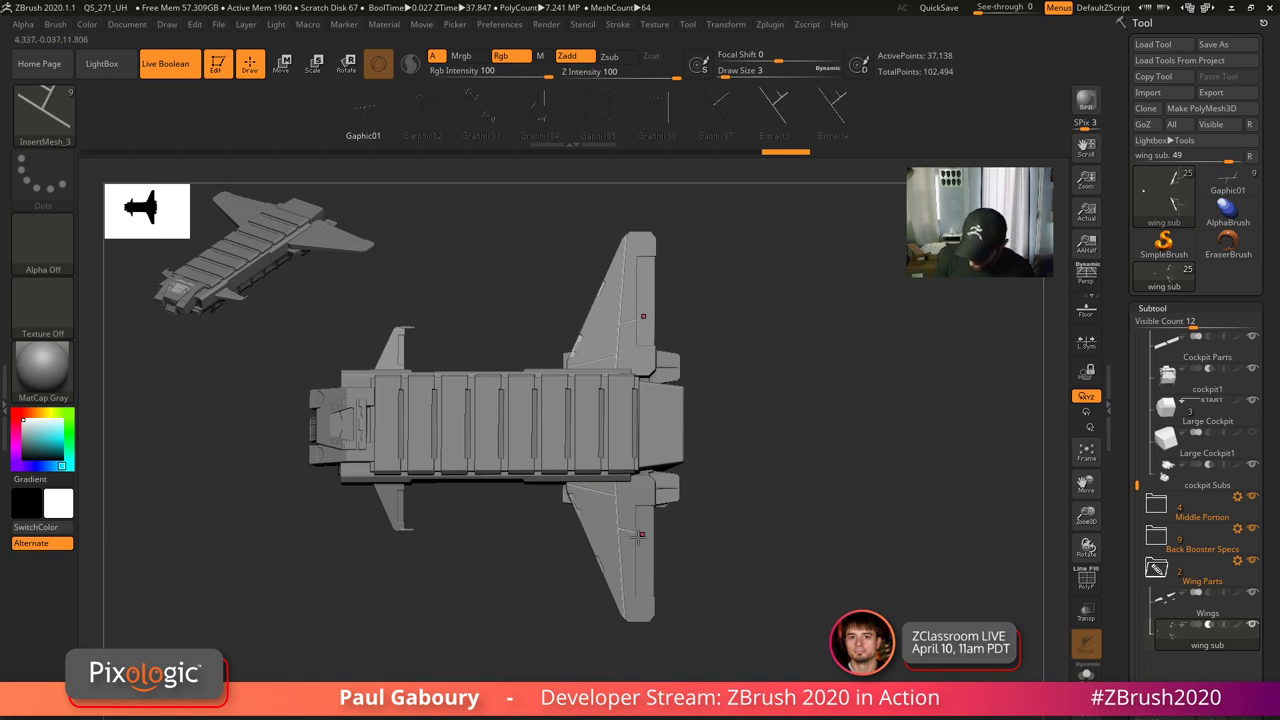
- Reposition the gizmo over the middle of the rear wing without moving the wing details
left_click_drag(706, 564, 761, 619)
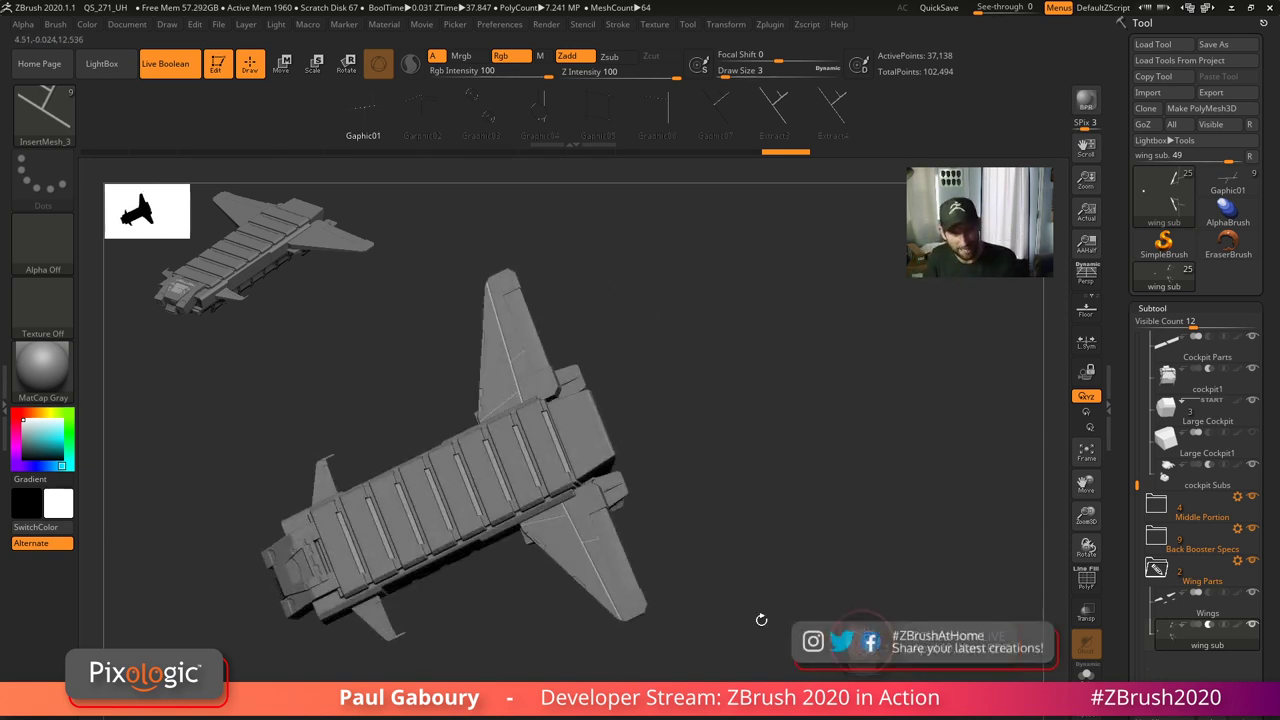
mouse_move(757, 564)
left_mouse_down()
mouse_move(771, 556)
mouse_move(803, 580)
mouse_move(774, 594)
mouse_move(790, 588)
mouse_move(772, 553)
left_mouse_up()
left_click_drag(779, 598, 784, 596)
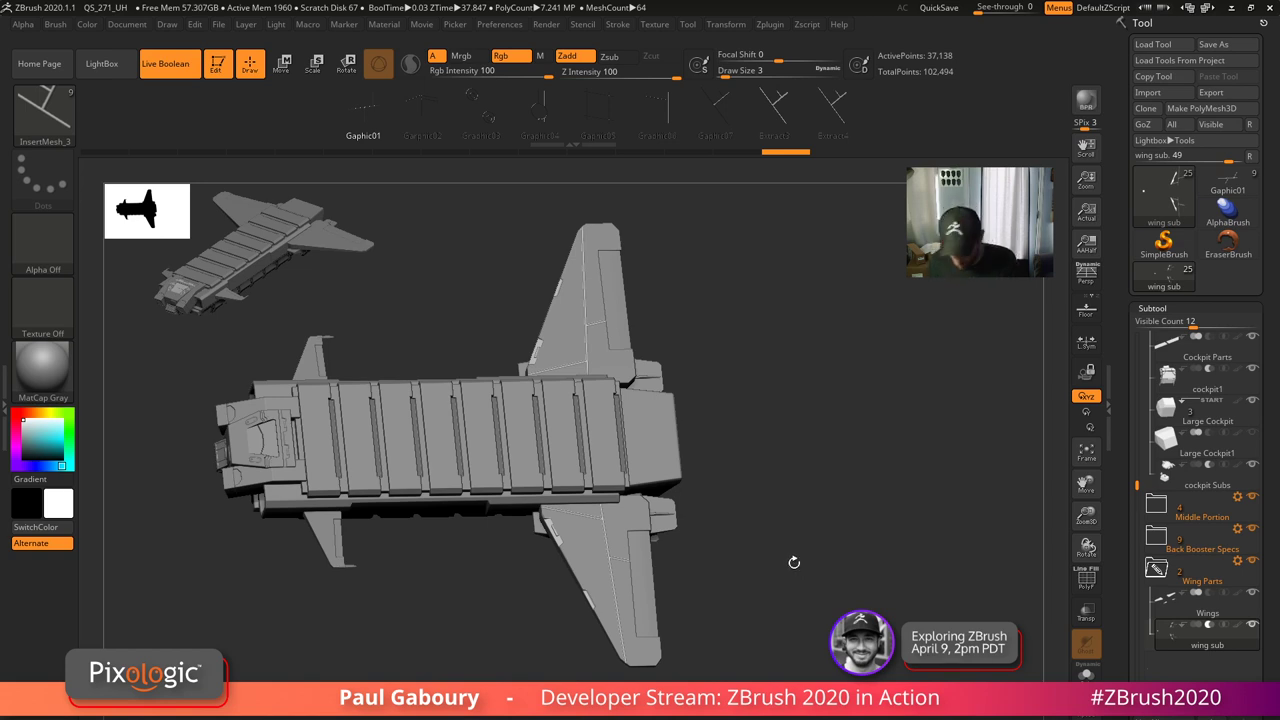
key("w")
left_click_drag(792, 568, 785, 600)
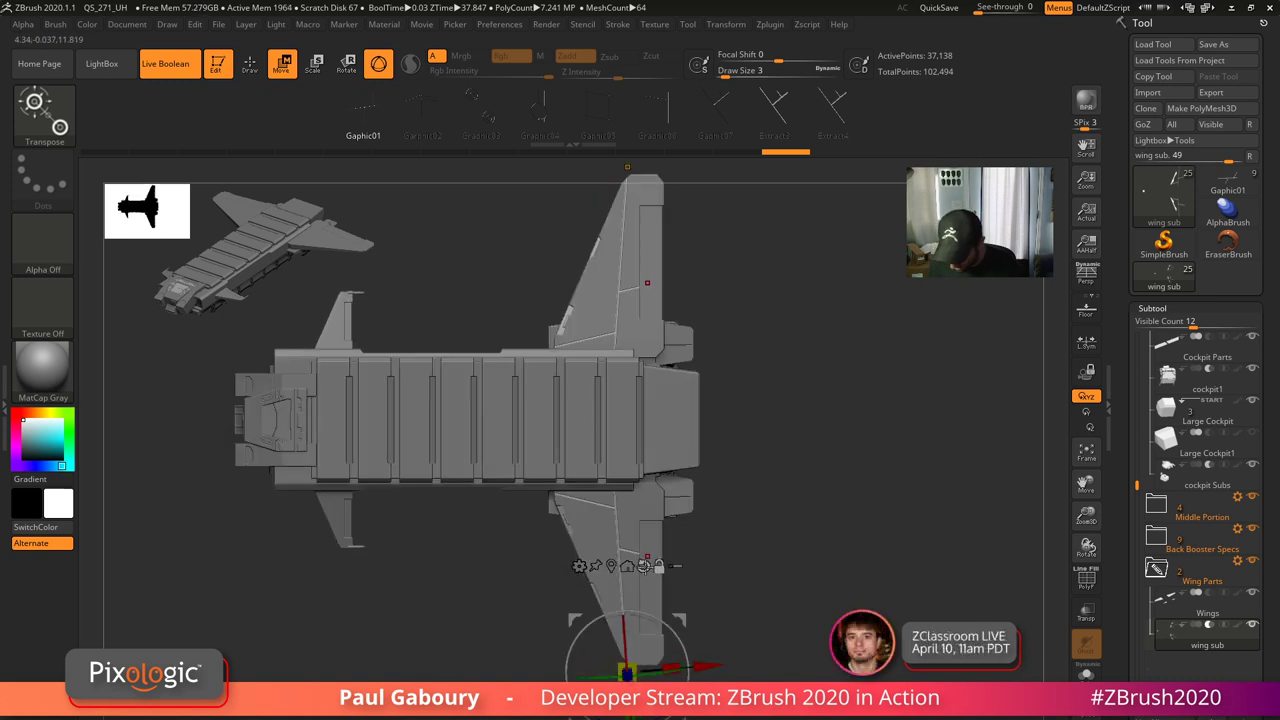
left_click(645, 567)
left_click_drag(681, 619, 528, 497, "alt")
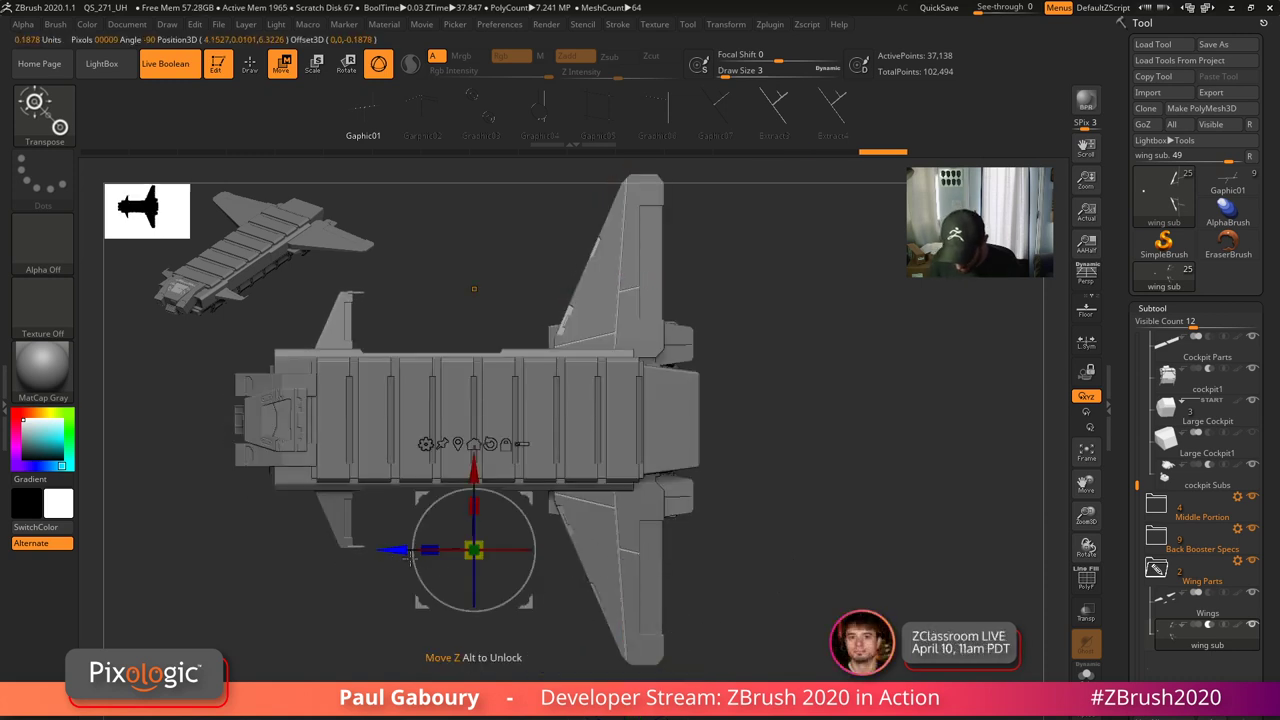
left_click_drag(394, 550, 538, 550)
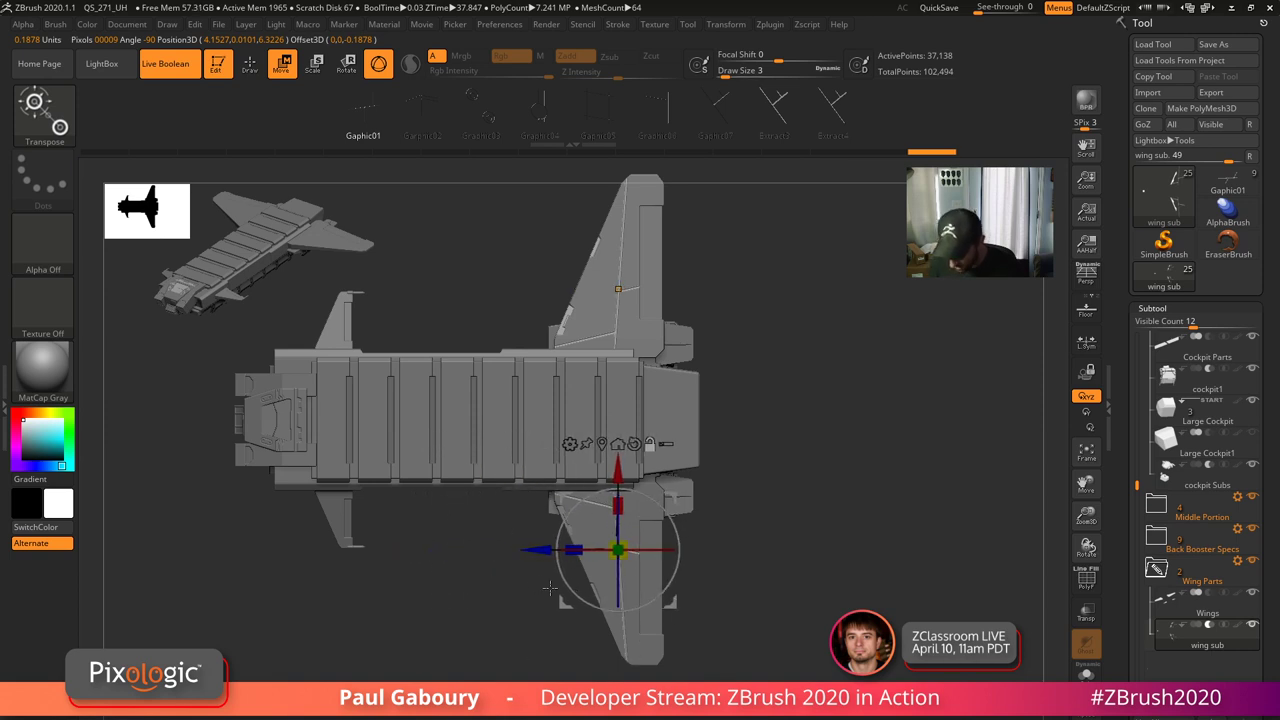
- Try the Garphic02 insert mesh in place of the wing panel lines, with the polyframe shown
left_click(420, 113)
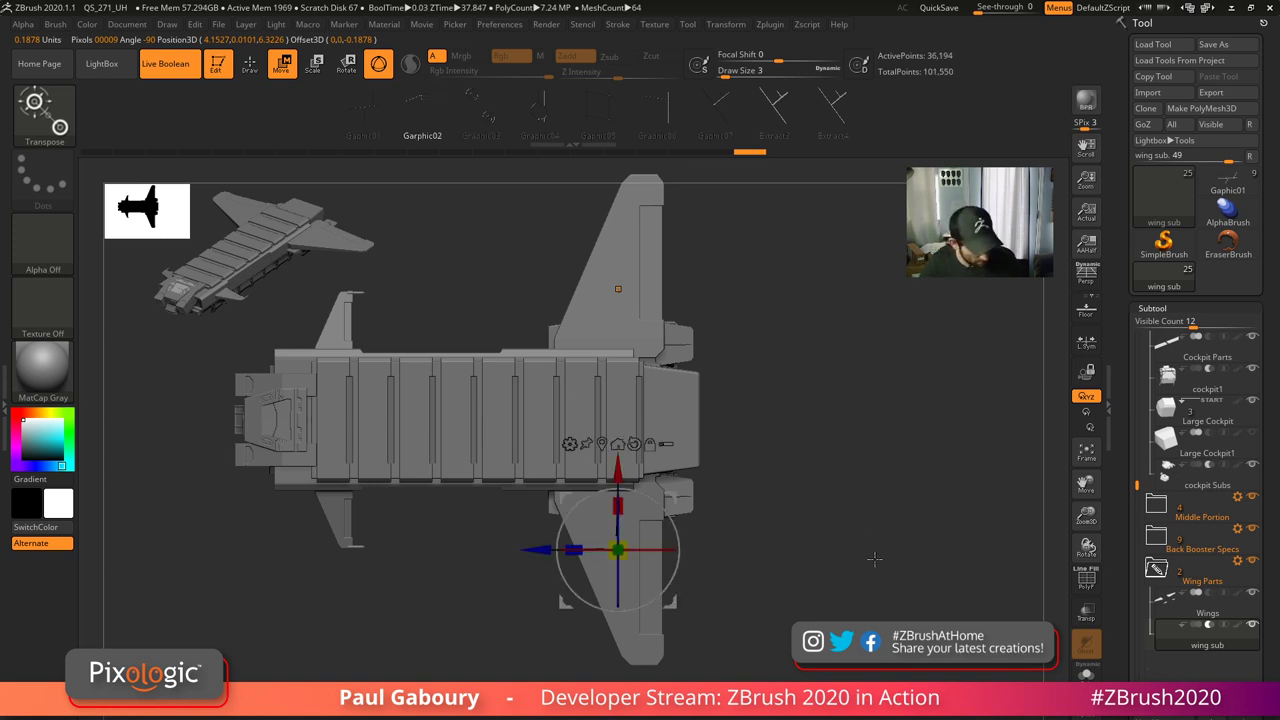
key("shift+f")
left_click_drag(856, 572, 872, 588)
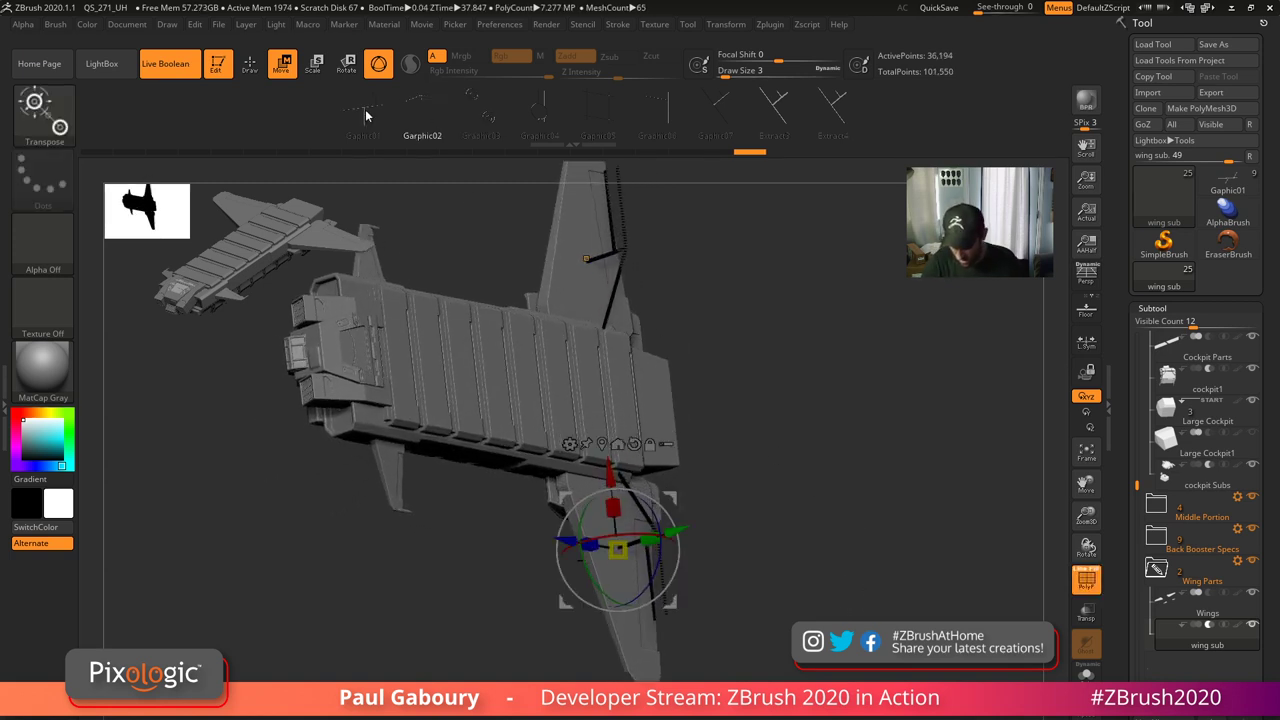
left_click(370, 118)
left_click(427, 116)
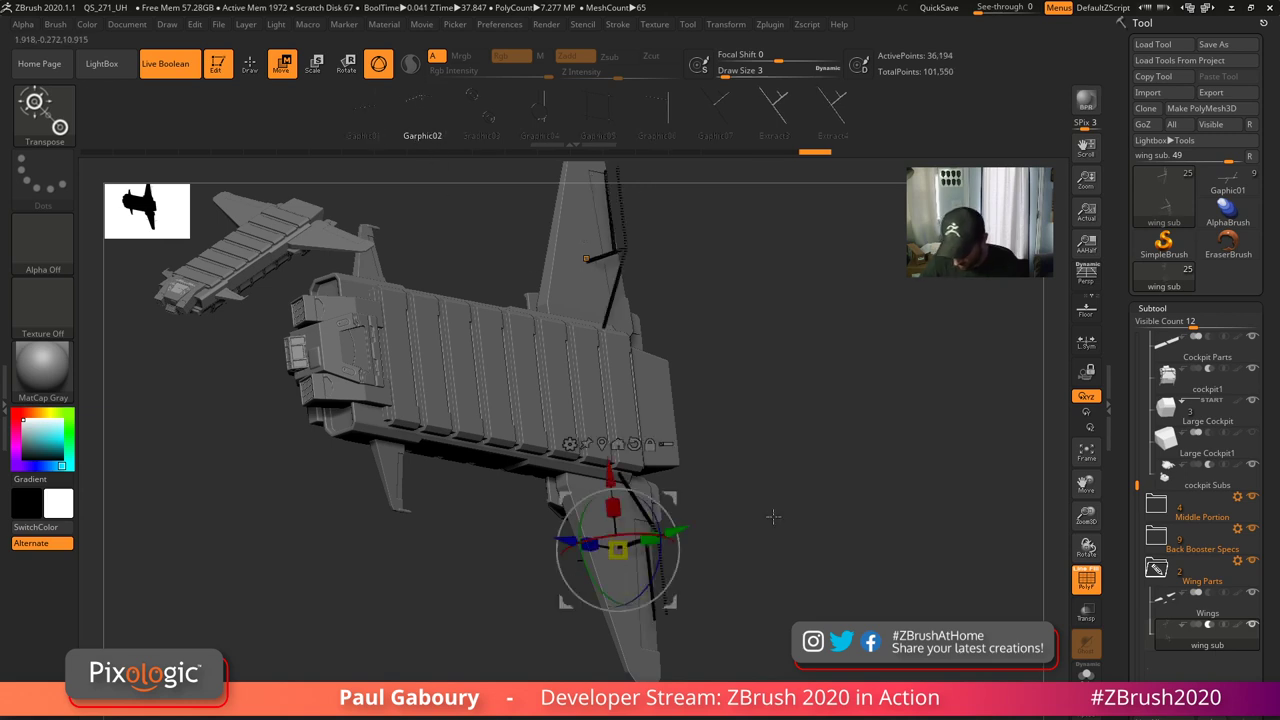
- Undo the insert mesh swaps to restore the original panel-line strips on the wings
key("ctrl+z")
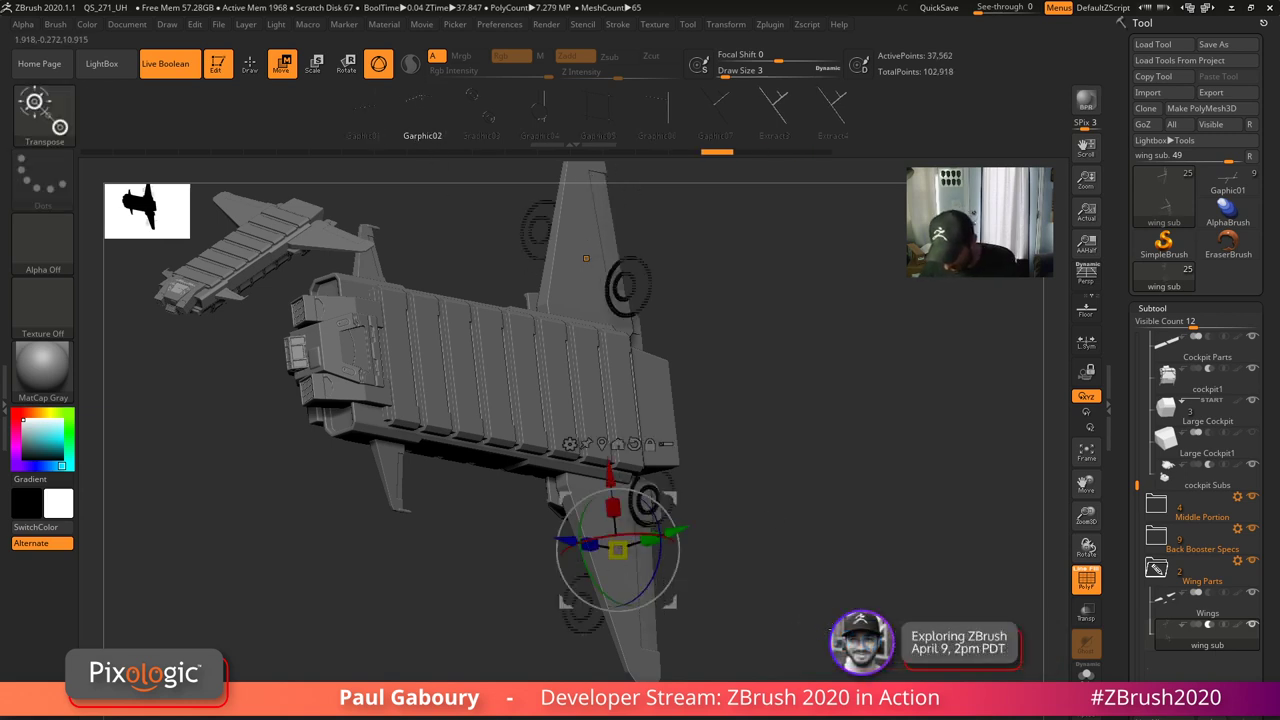
key("ctrl+z")
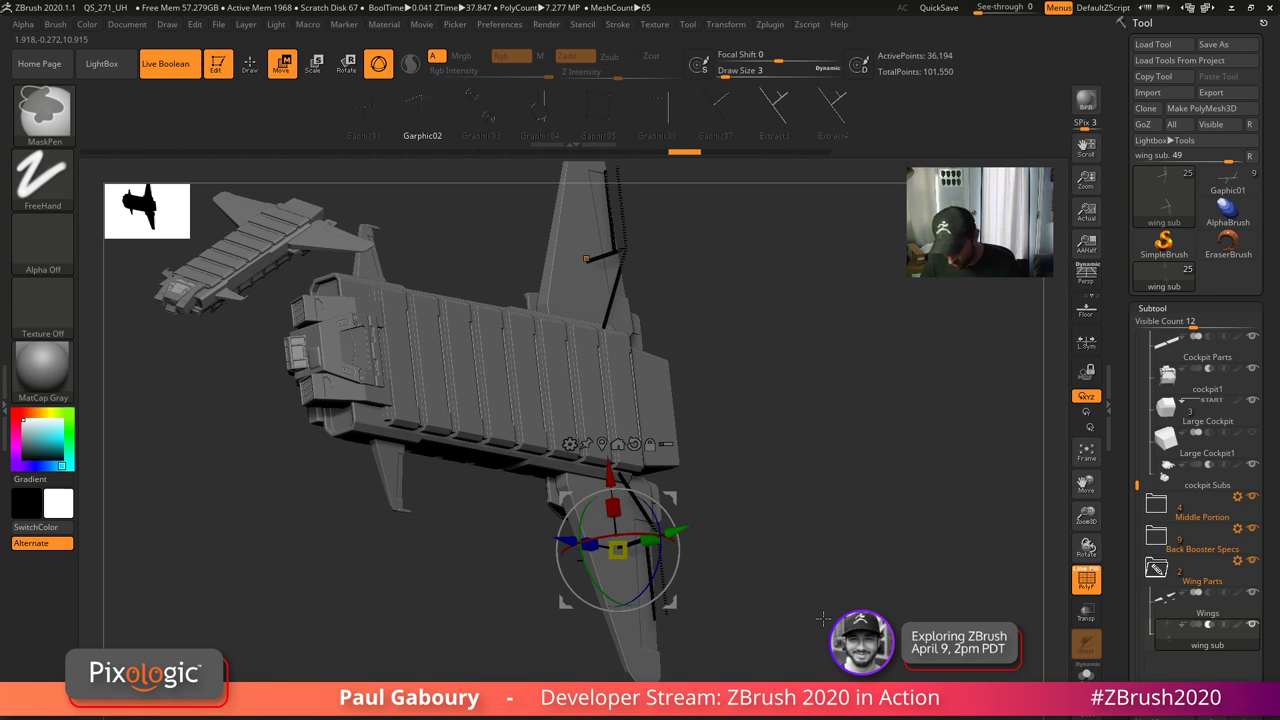
right_click_drag(823, 619, 820, 655)
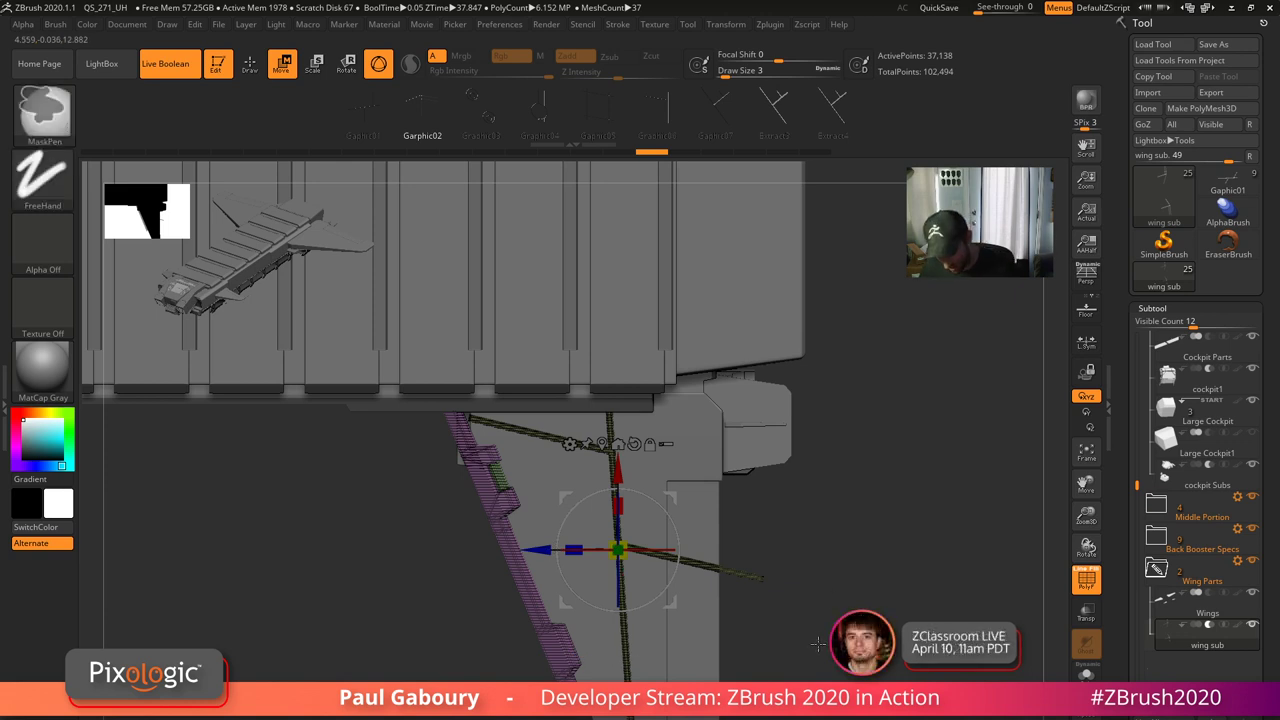
right_click_drag(818, 644, 757, 626, "ctrl")
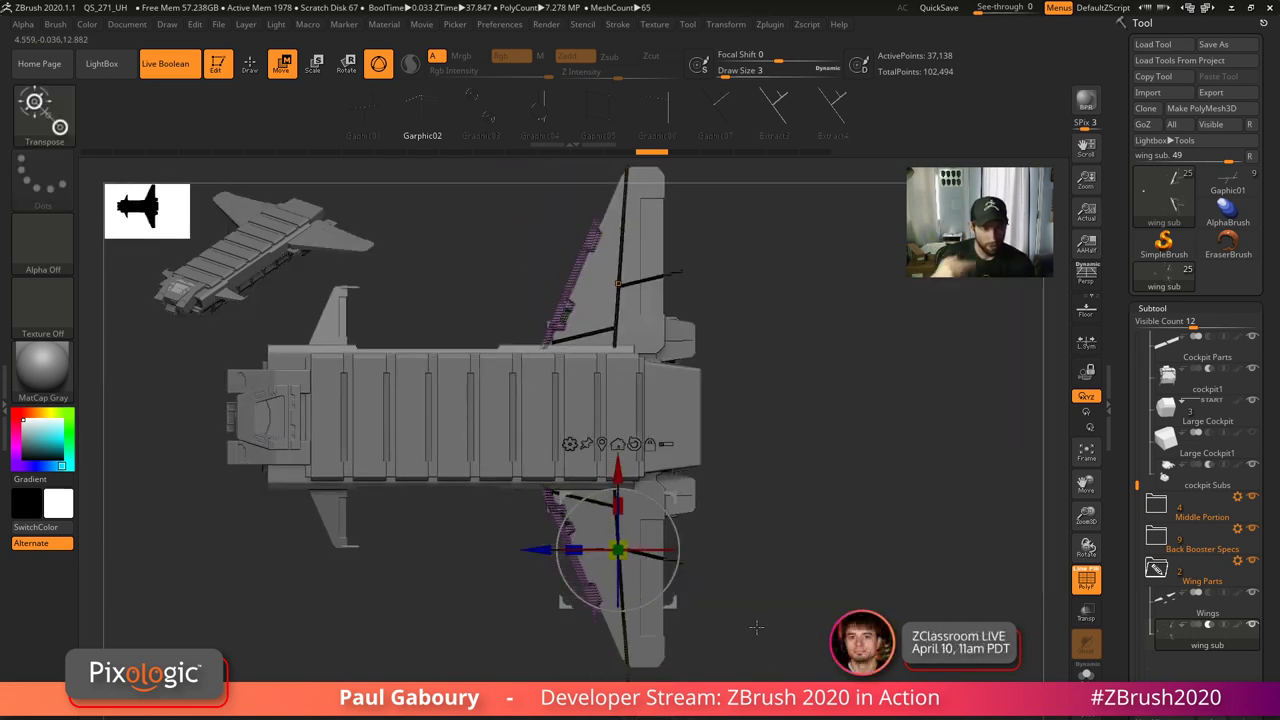
left_click_drag(756, 627, 644, 543)
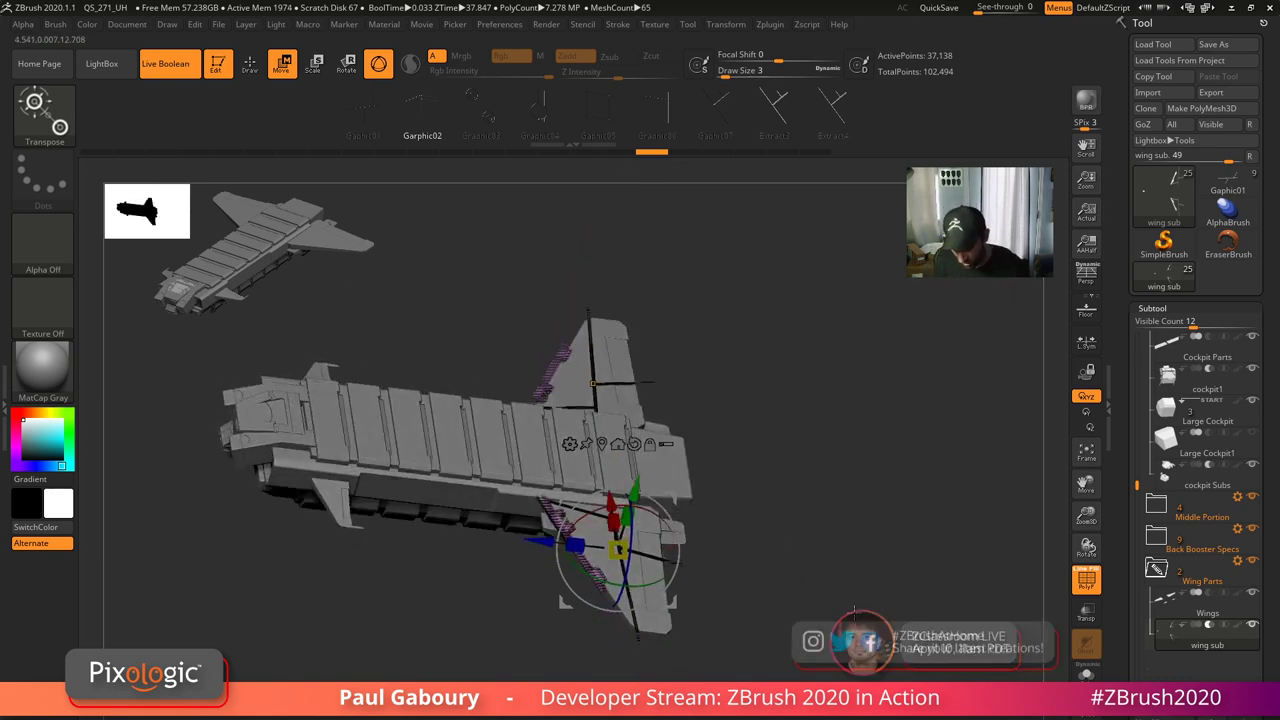
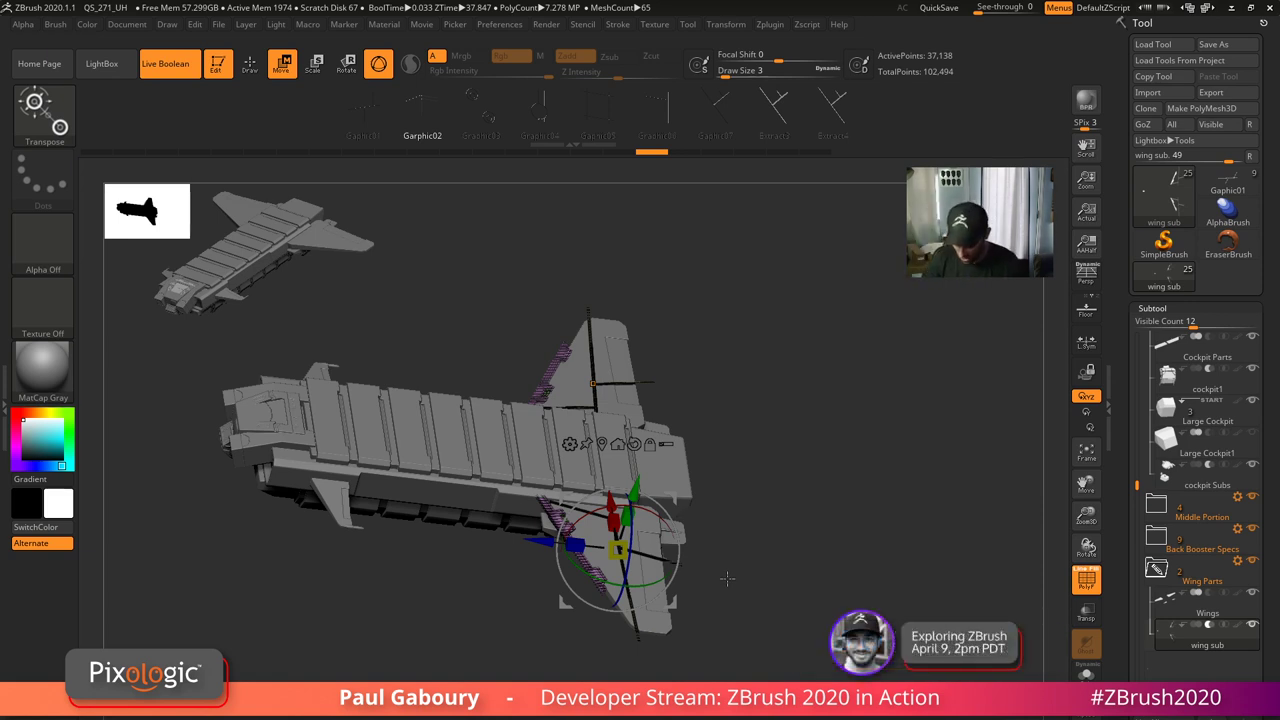
left_click_drag(797, 593, 786, 573, "shift")
left_click_drag(705, 545, 812, 630)
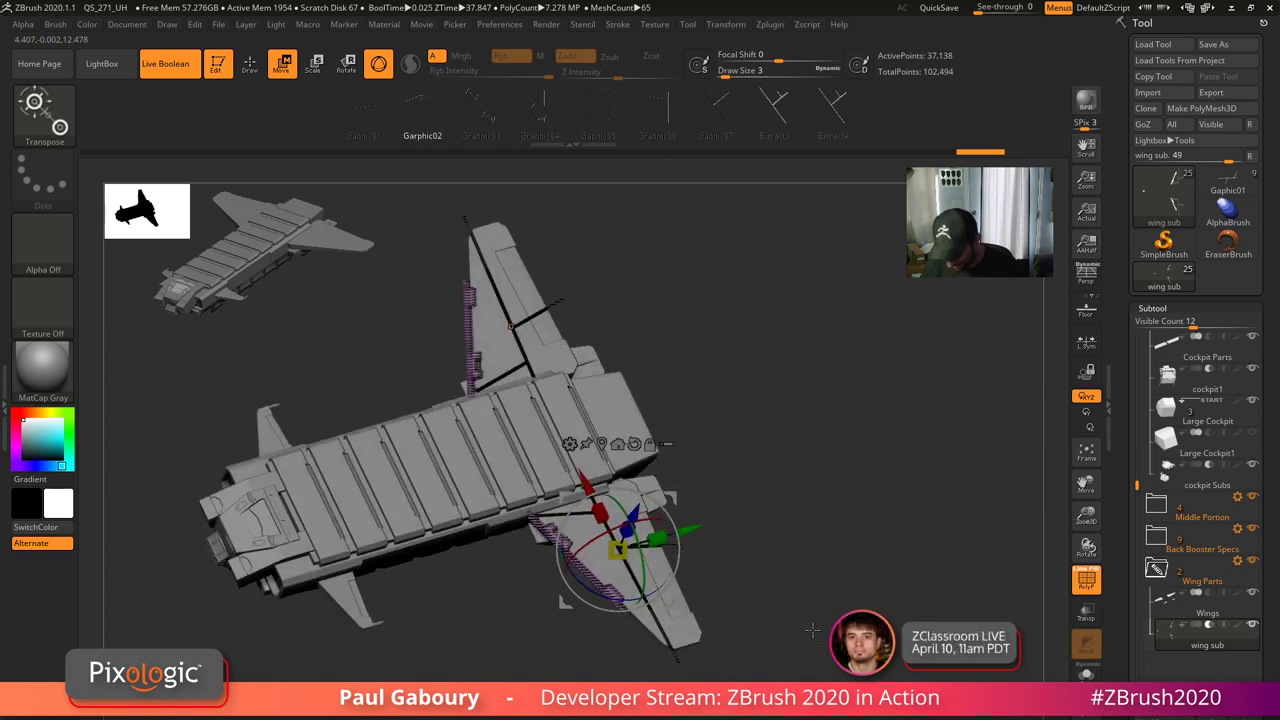
- Swap the wing panel lines for the Garphic02 insert mesh, hide the polyframe, and shift the mesh with the gizmo
left_click(421, 112)
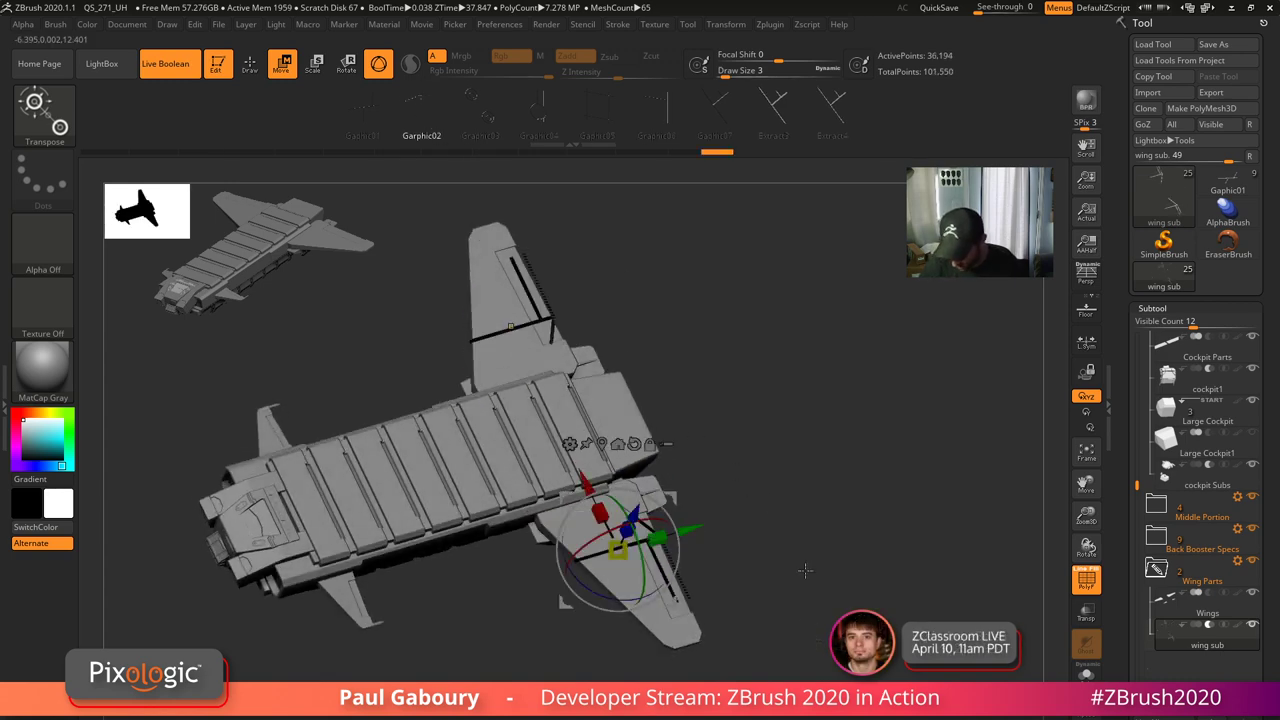
key("shift+f")
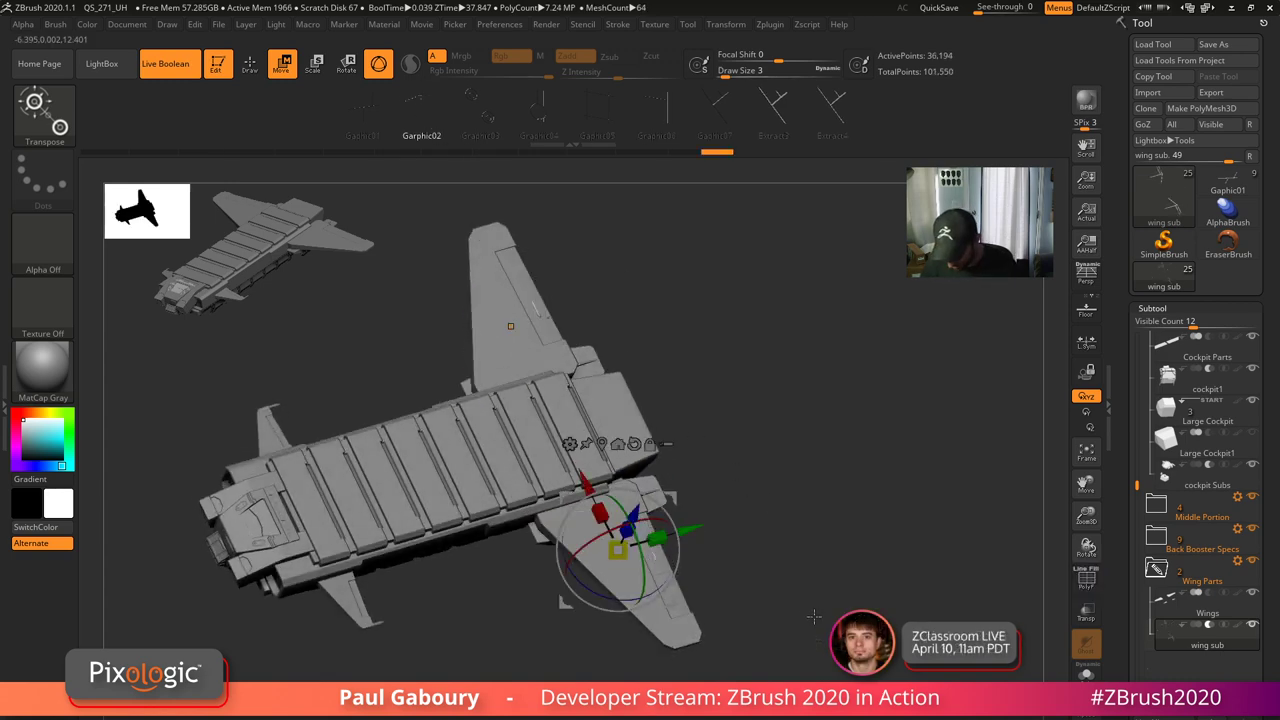
mouse_move(809, 609)
right_mouse_down("ctrl")
mouse_move(804, 665)
mouse_move(797, 617)
right_mouse_up("ctrl")
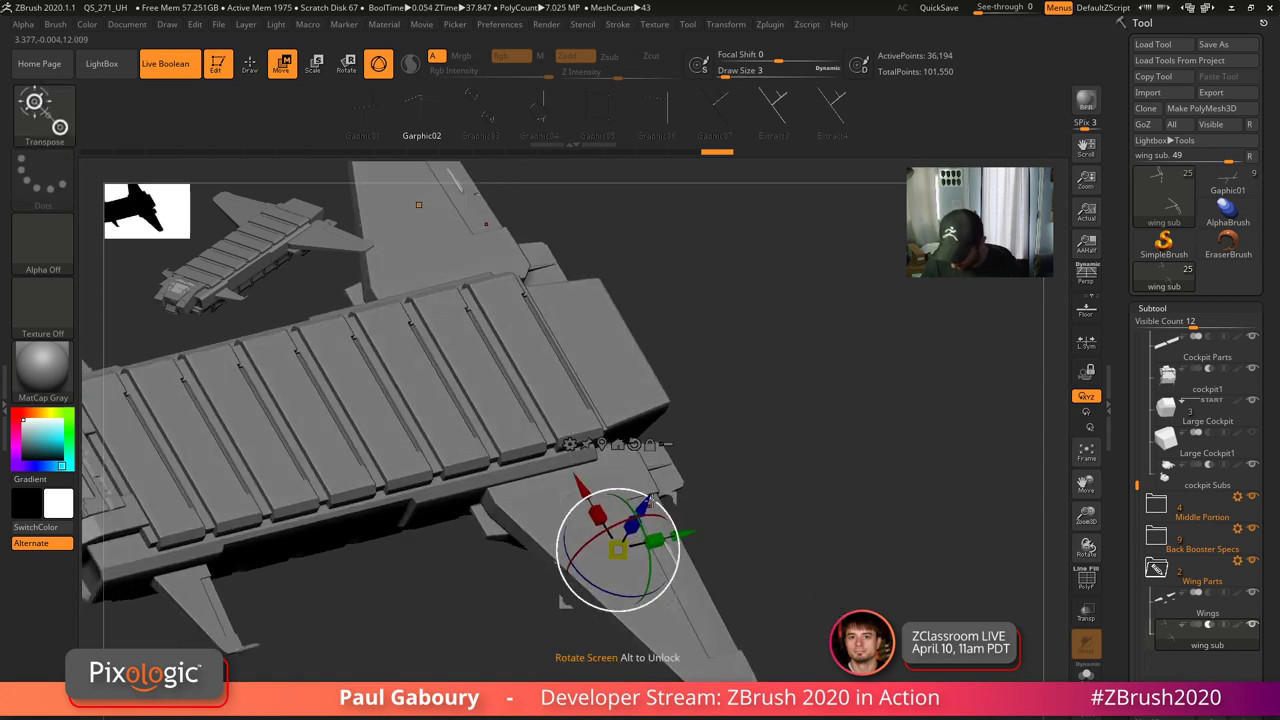
left_click_drag(648, 502, 646, 502)
mouse_move(811, 560)
right_mouse_down("ctrl")
mouse_move(850, 604)
mouse_move(760, 507)
right_mouse_up("ctrl")
- Switch the wing detail through Graphic03 to the Graphic04 insert mesh and move it along its Z axis on the wing
left_click(490, 116)
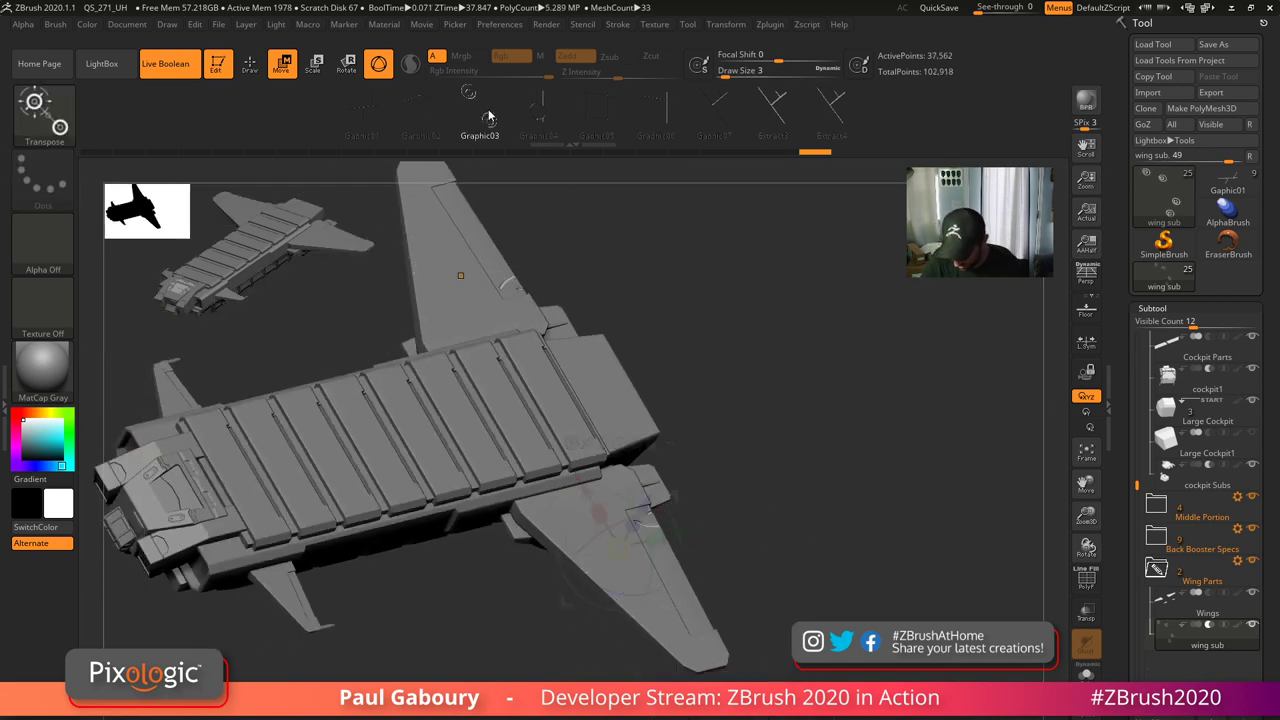
left_click(539, 117)
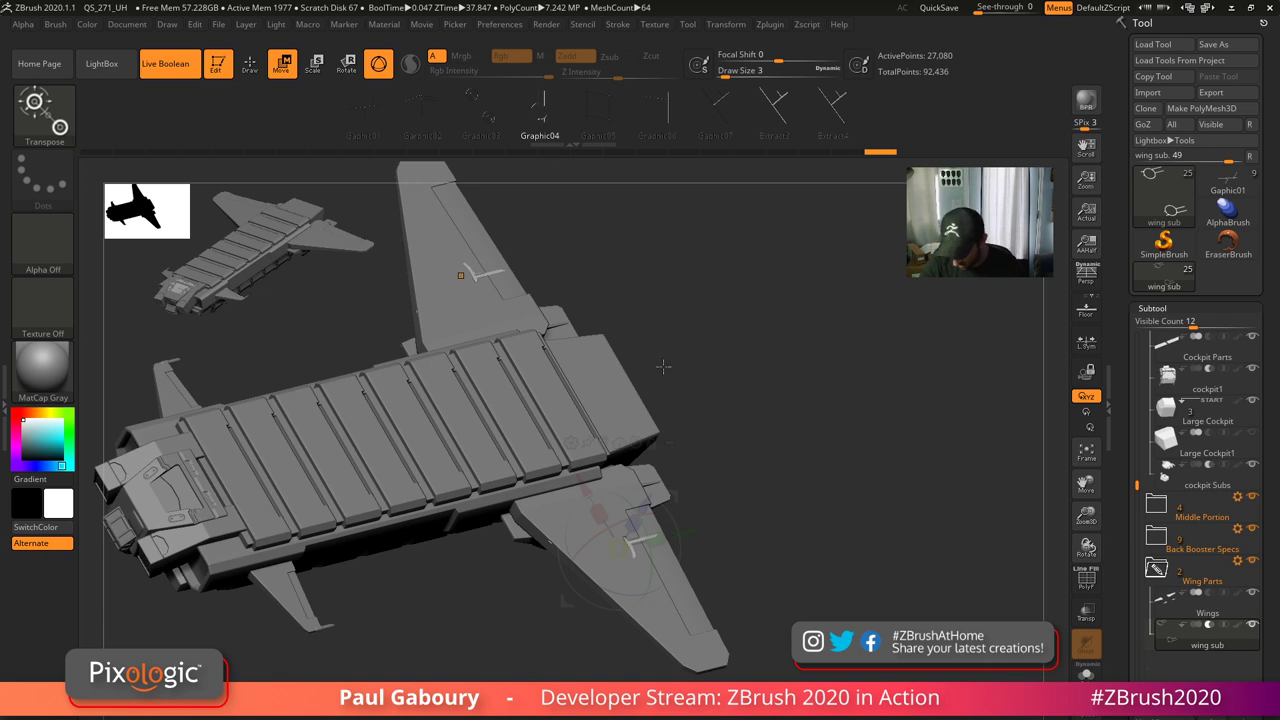
left_click_drag(647, 498, 645, 500)
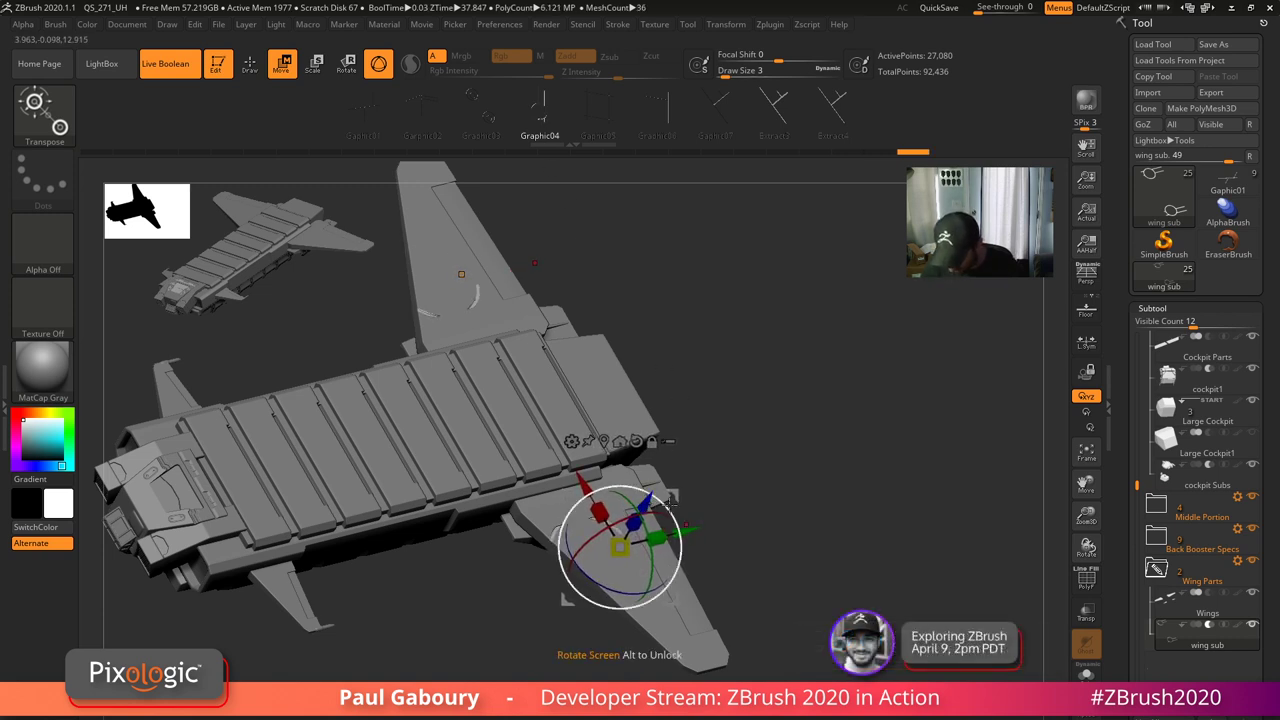
right_click_drag(771, 643, 841, 565, "ctrl")
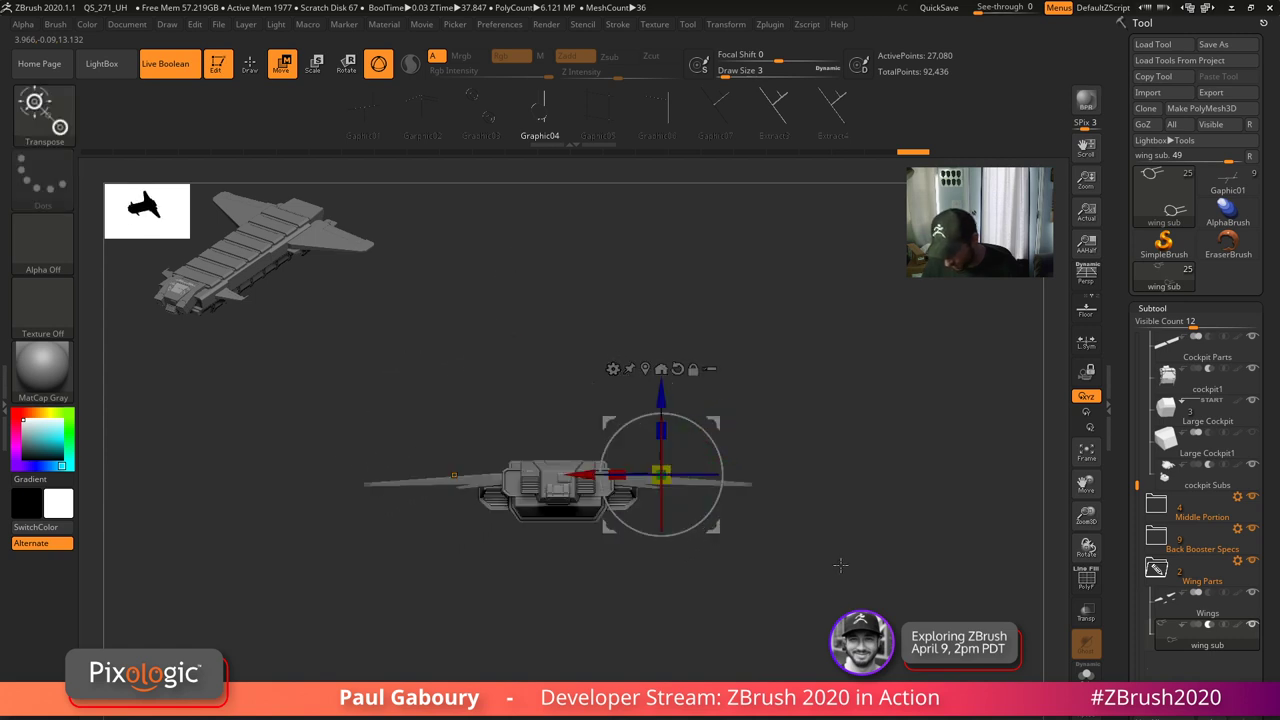
- Undo the Graphic04 swap and its move to bring back the original panel-line strips on the wings
left_click_drag(840, 565, 818, 609)
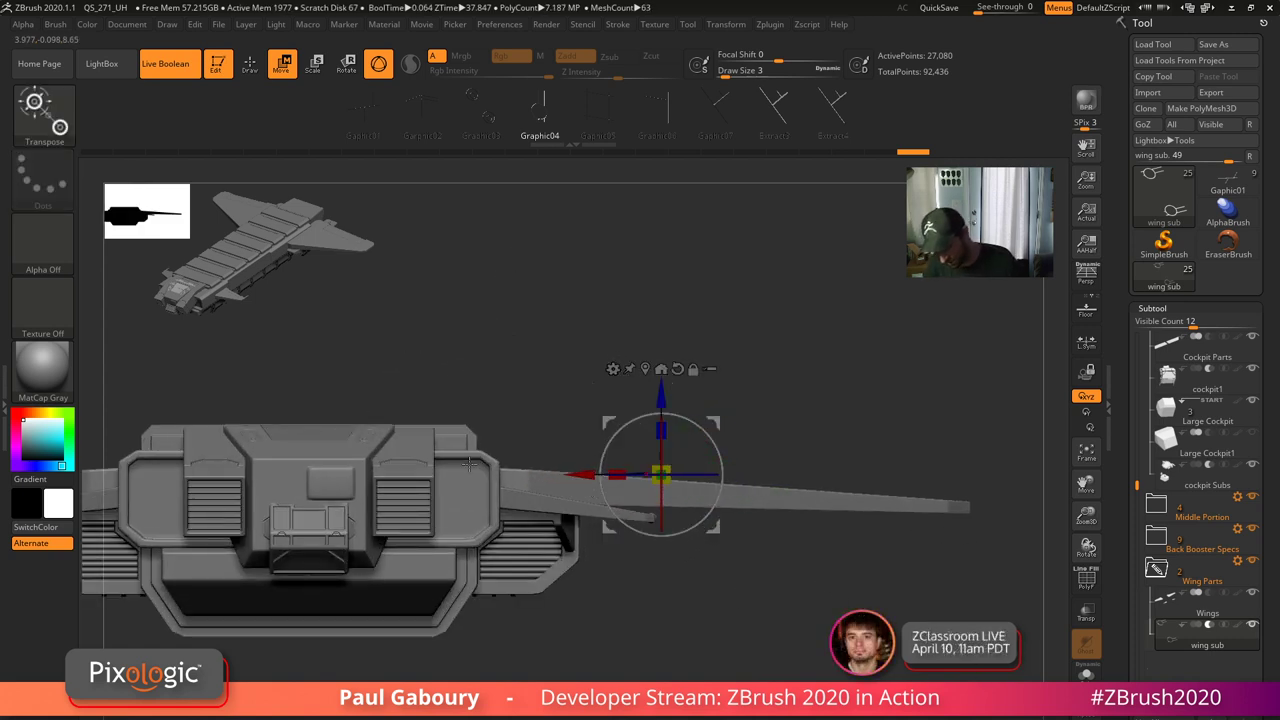
right_click_drag(796, 610, 603, 636)
key("ctrl+z")
key("q")
right_click_drag(683, 606, 690, 638)
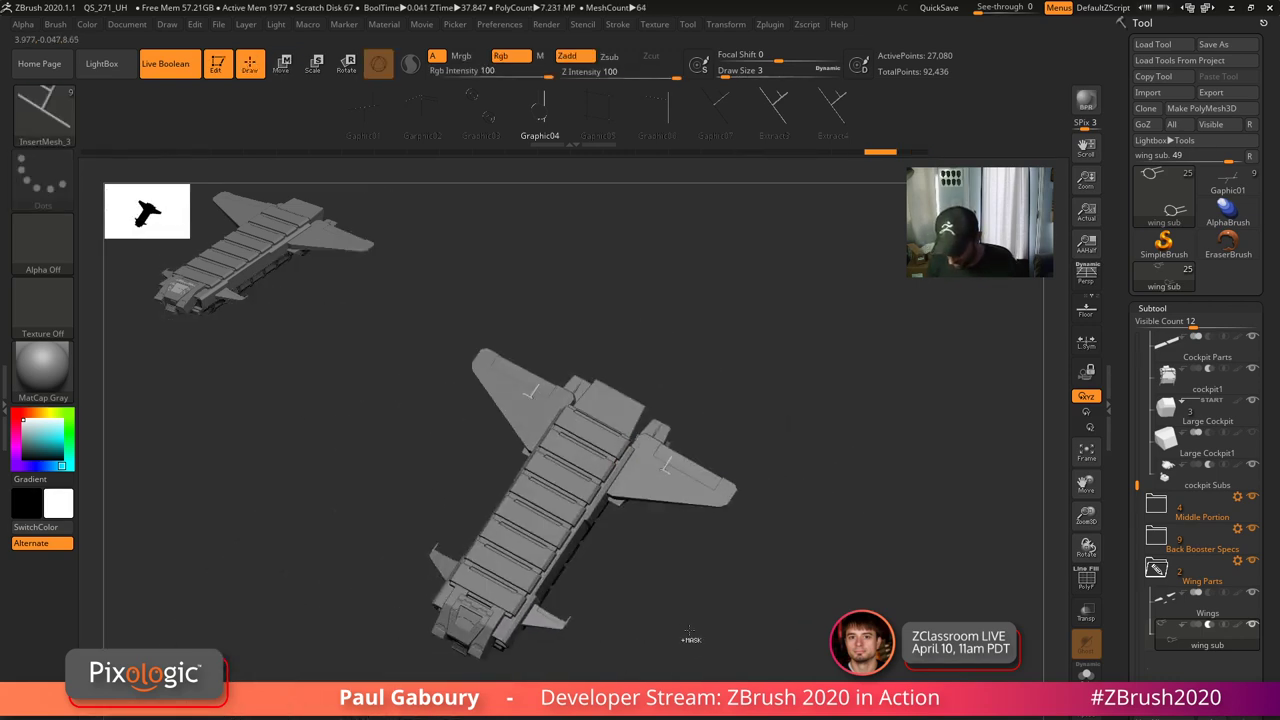
key("ctrl+z")
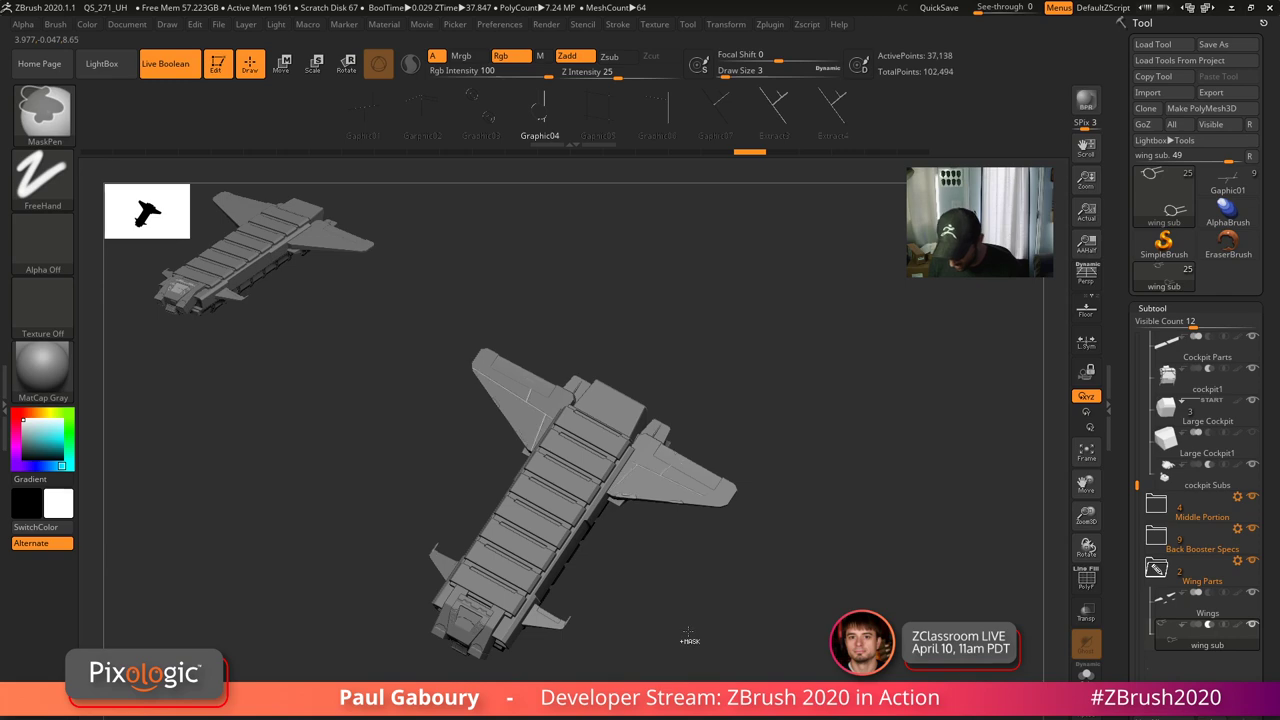
key("ctrl+z")
key("ctrl+z")
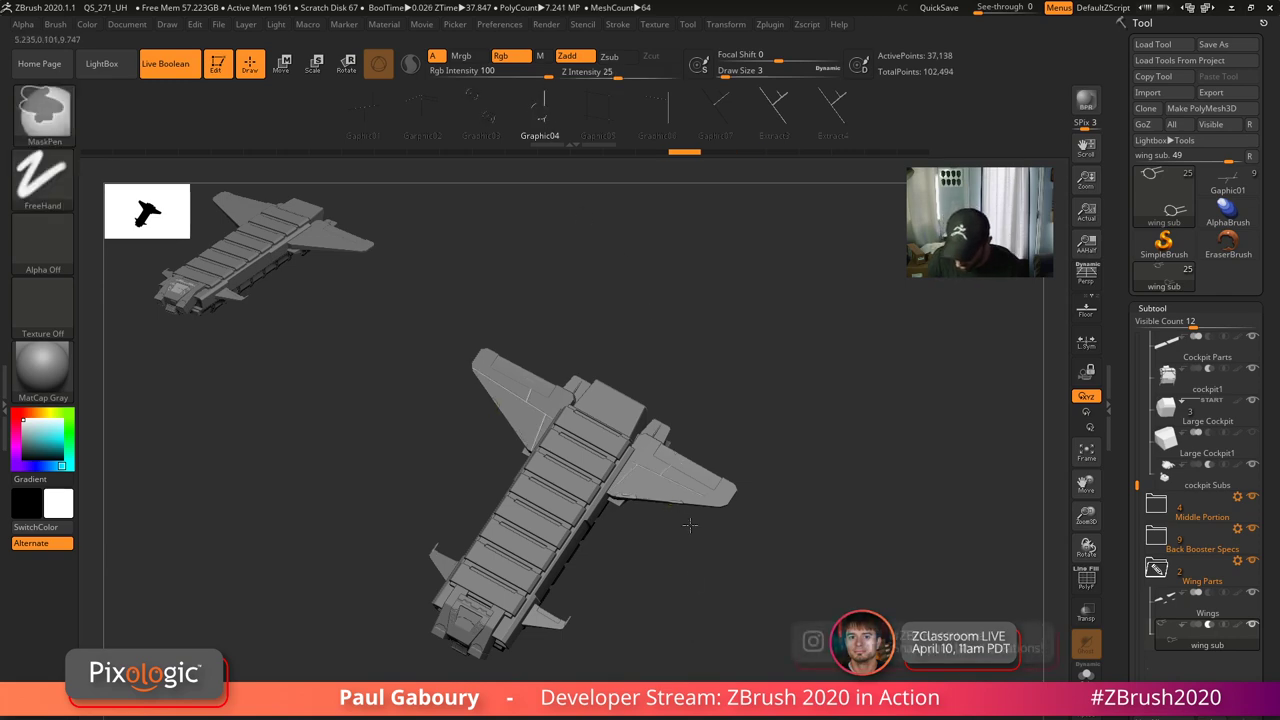
- Draw the Graphic04 insert mesh onto the rear wing beside the existing panel lines and clear the mask
right_click_drag(688, 525, 776, 586, "ctrl")
left_click_drag(673, 446, 710, 402)
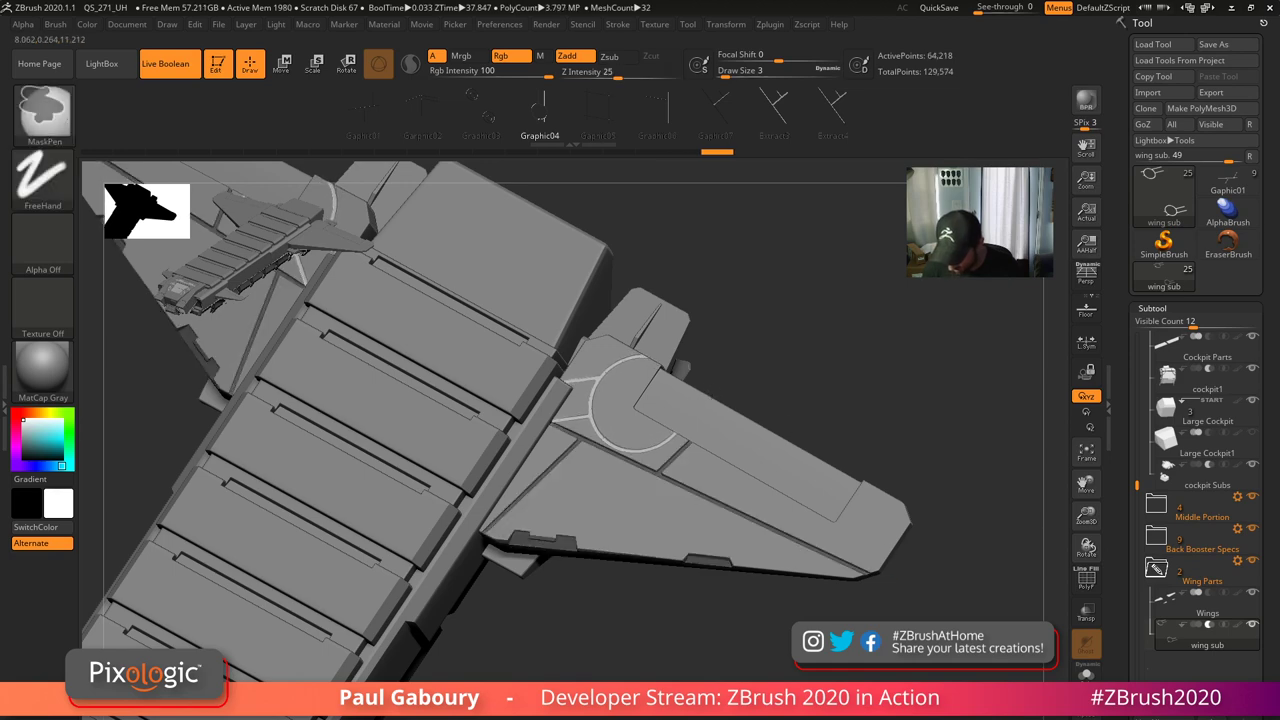
mouse_move(778, 664)
right_mouse_down("ctrl")
mouse_move(761, 628)
mouse_move(789, 638)
mouse_move(779, 620)
mouse_move(782, 668)
right_mouse_up("ctrl")
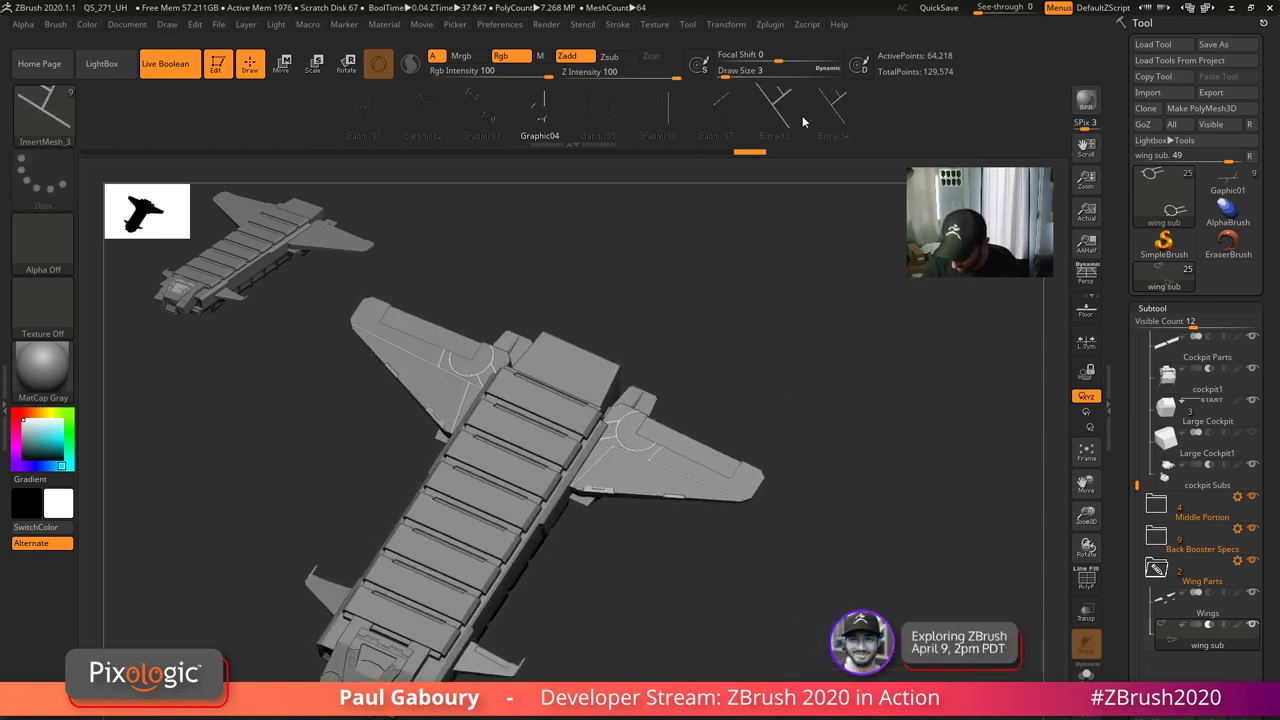
- Try adding the Graphic07 insert mesh to the rear wing with the brush Imbed at 0, moving it along Z
left_click(724, 120)
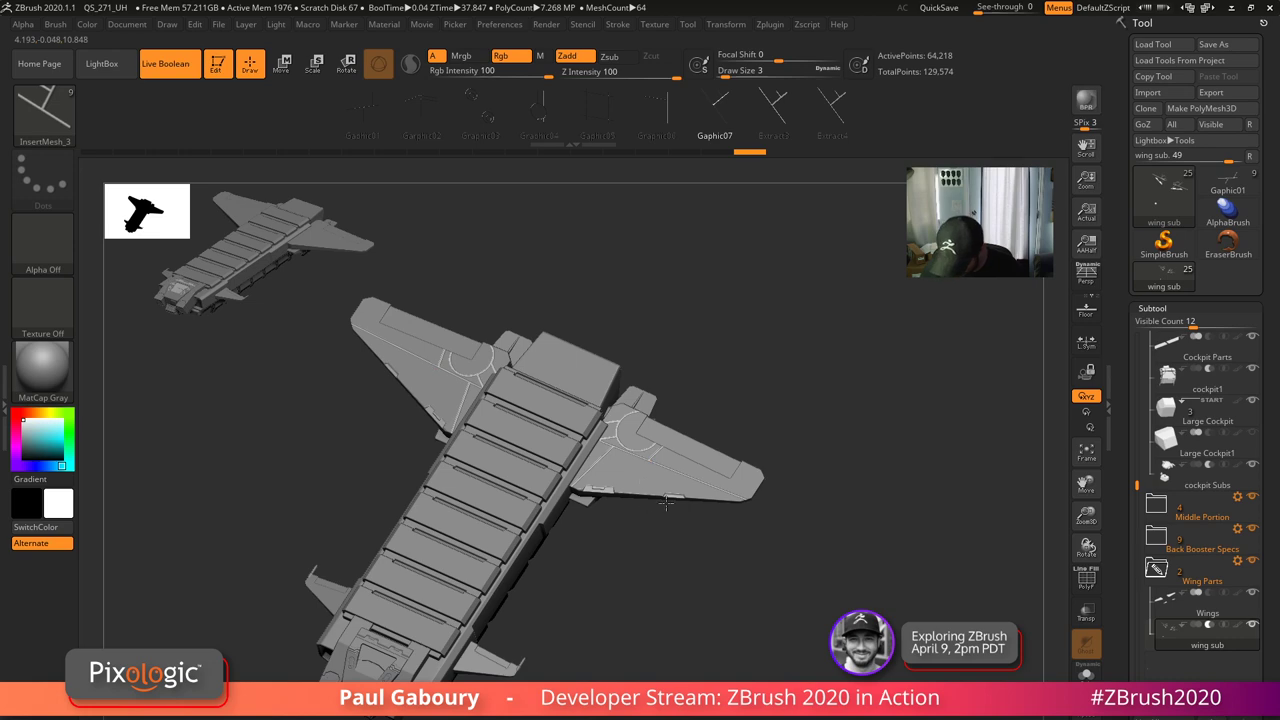
key("shift+f")
left_click_drag(686, 546, 710, 618)
left_click(55, 24)
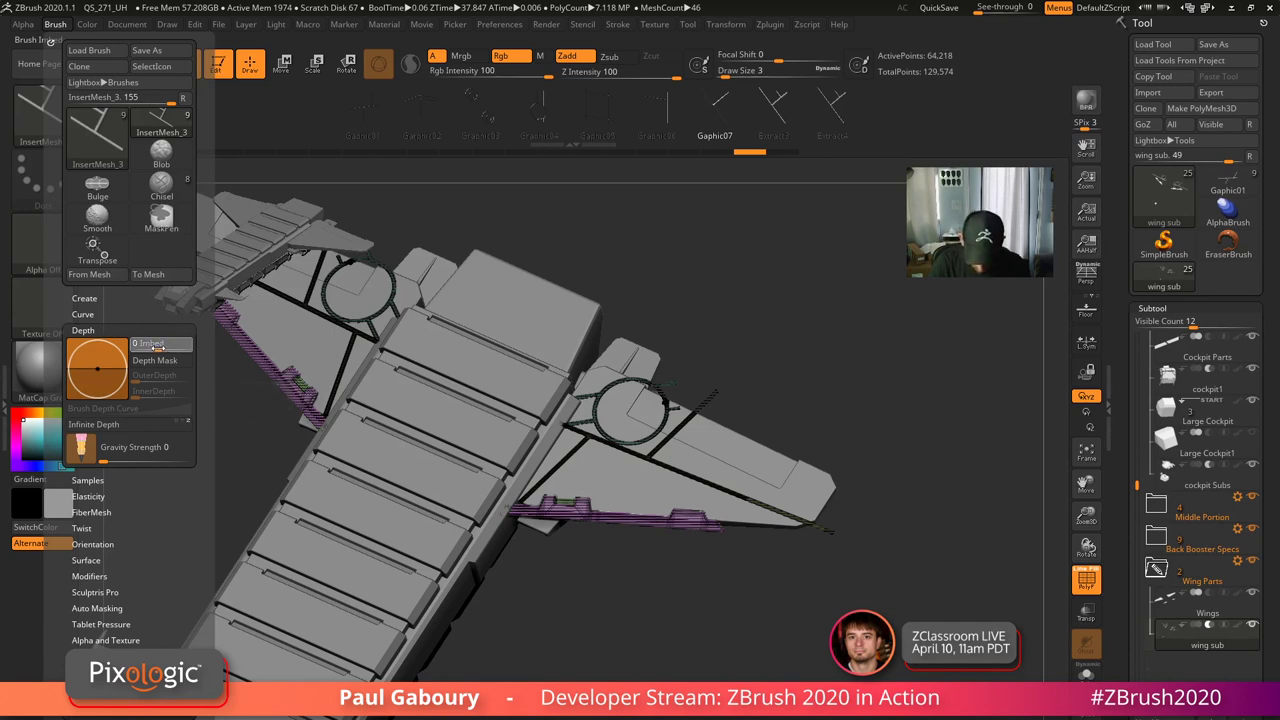
mouse_move(639, 488)
left_mouse_down()
mouse_move(708, 550)
mouse_move(731, 611)
left_mouse_up()
key("shift+f")
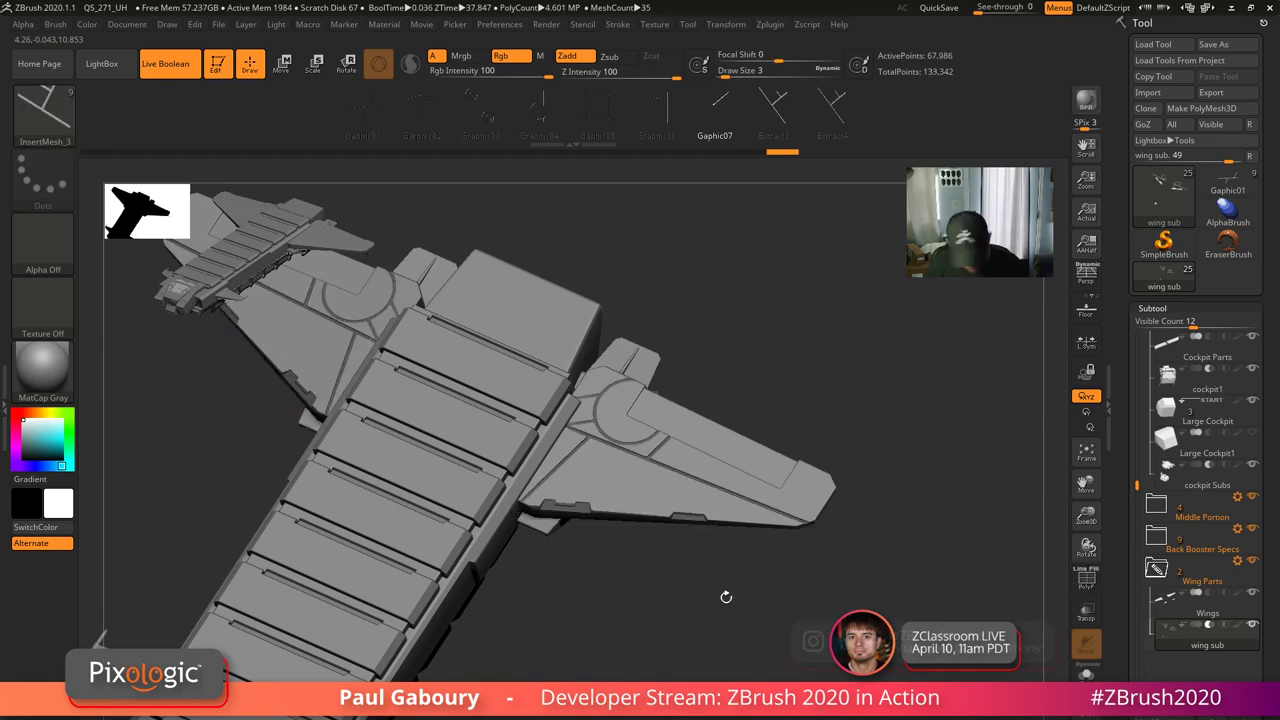
key("w")
right_click_drag(724, 598, 728, 577)
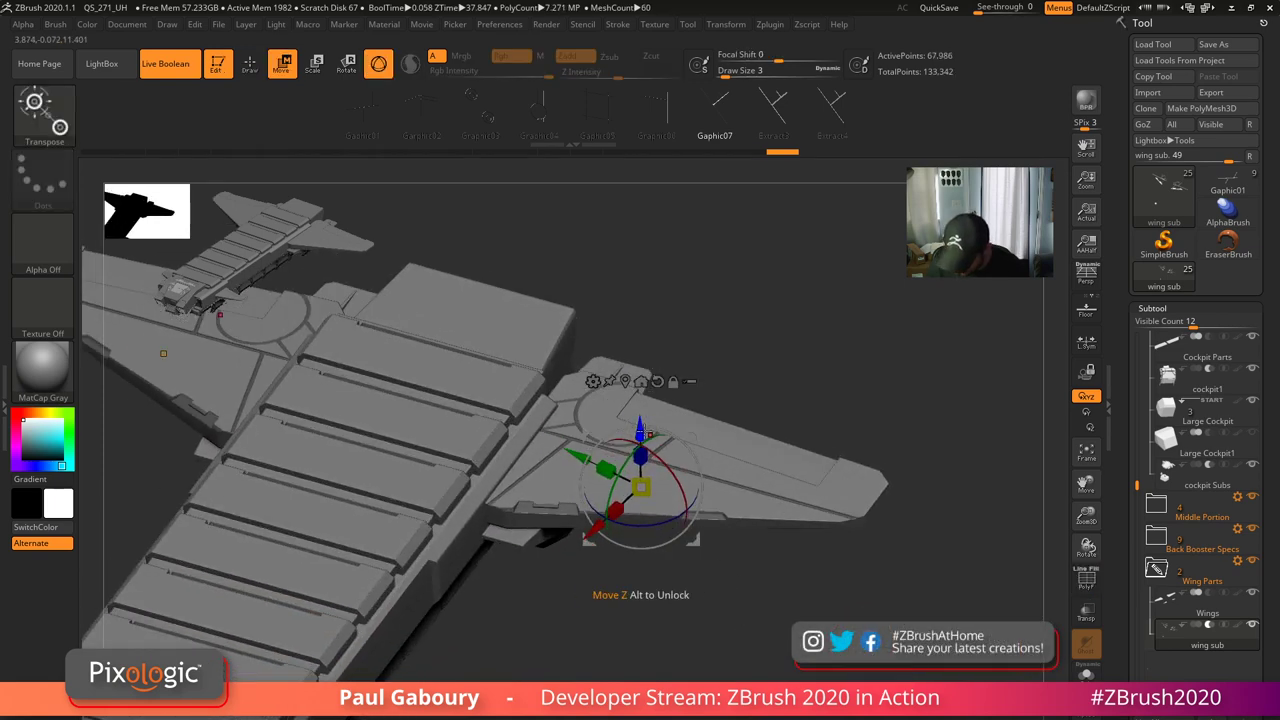
left_click_drag(640, 433, 640, 460)
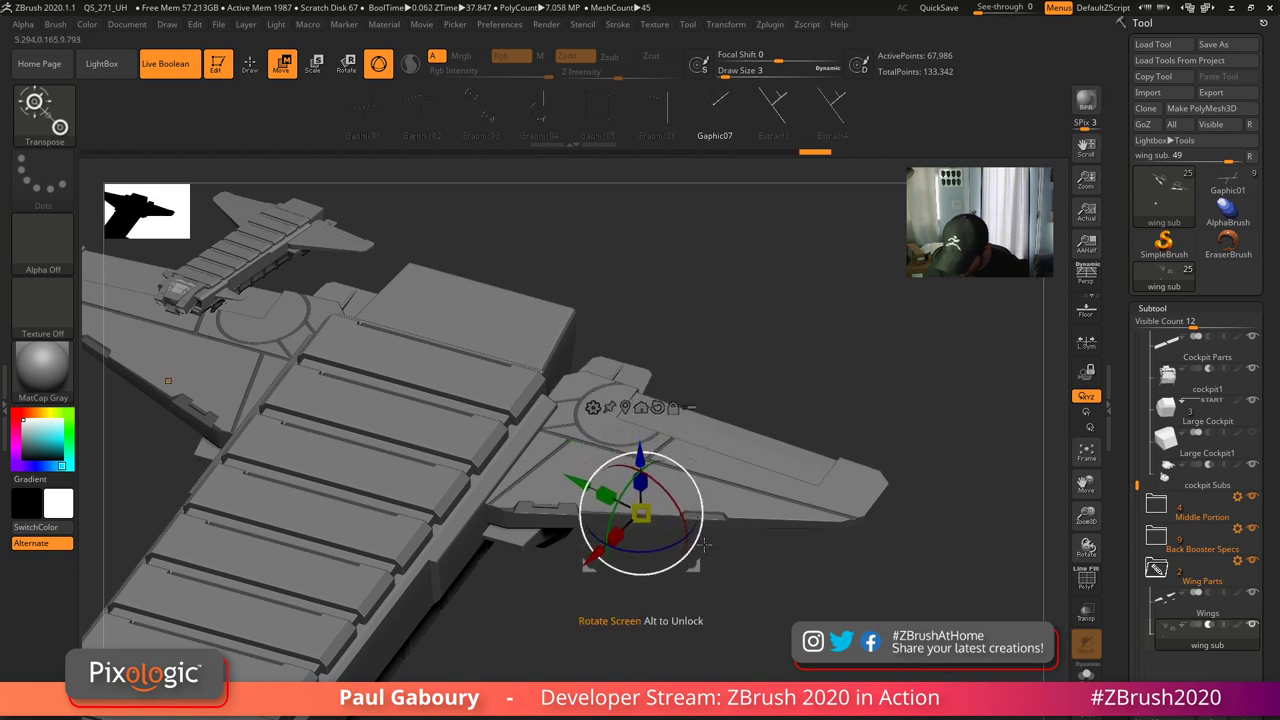
- Undo the Graphic07 move and insertion on the wing and return to Draw mode
key("ctrl+z")
key("ctrl+z")
right_click_drag(686, 593, 655, 578, "ctrl")
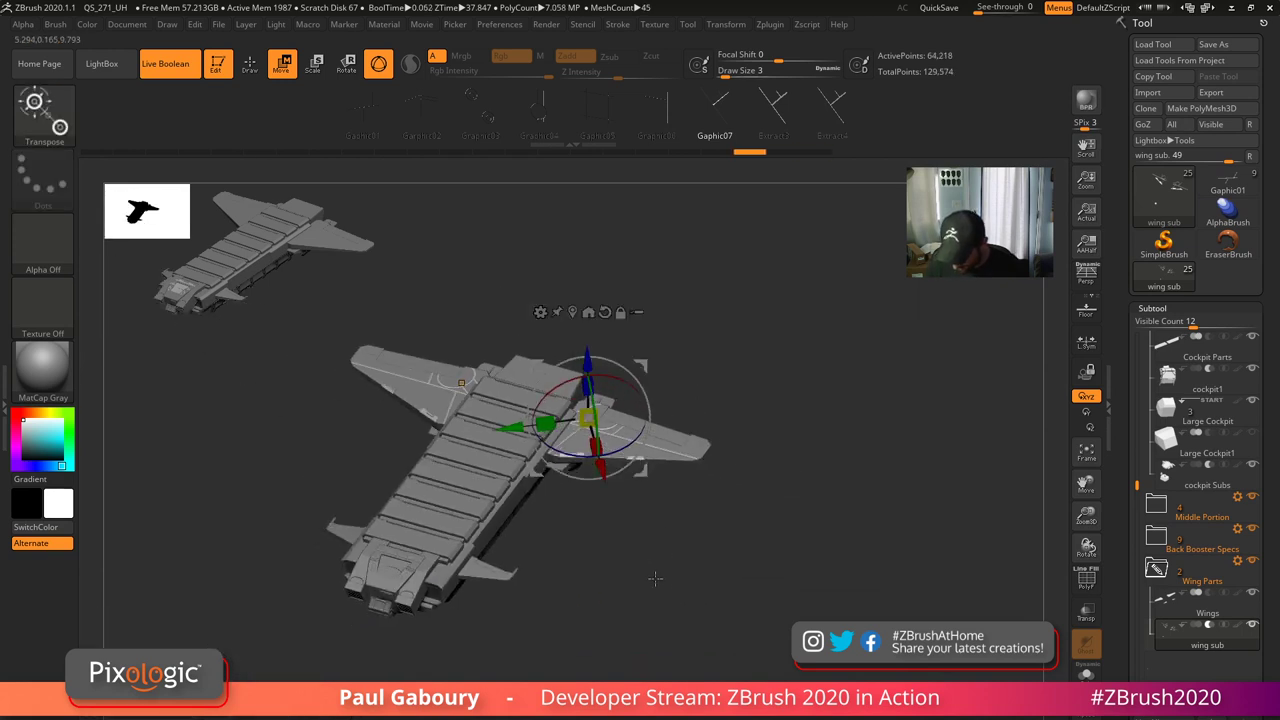
key("q")
left_click_drag(665, 578, 772, 621)
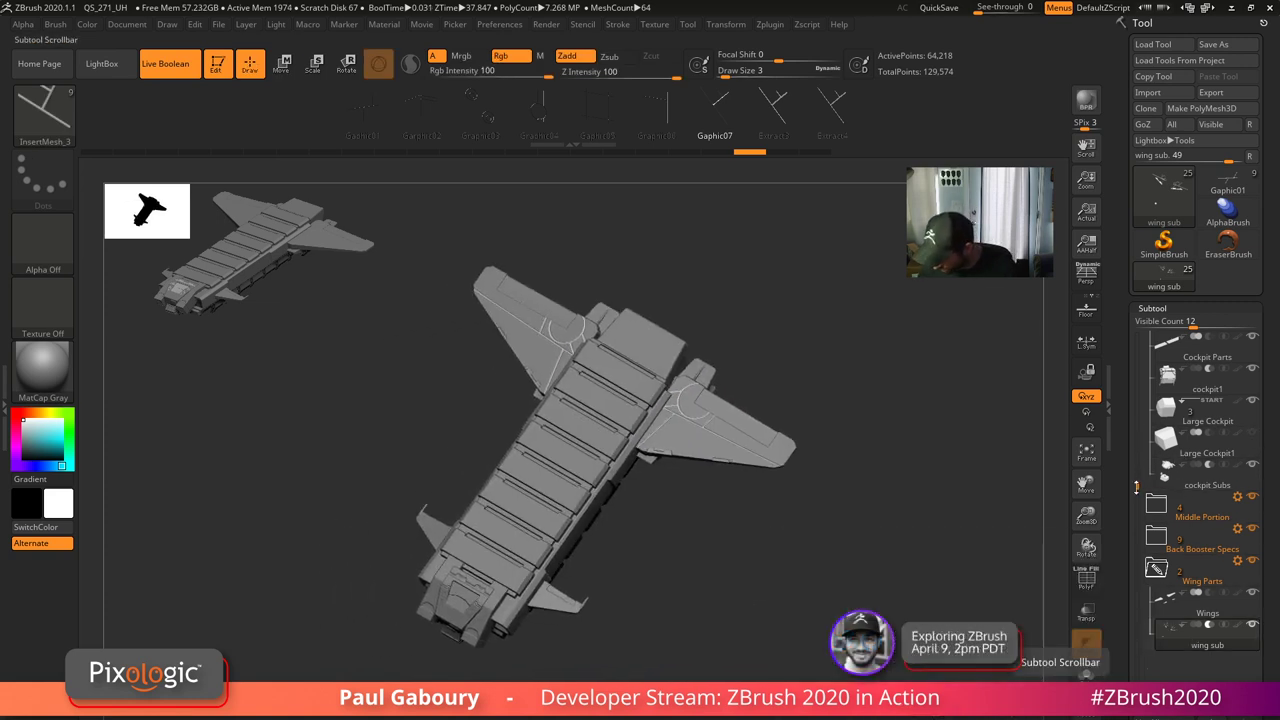
- Expand the Middle Portion folder and make its Main Repeat subtool active with the polyframe shown
left_click_drag(1137, 485, 1137, 357)
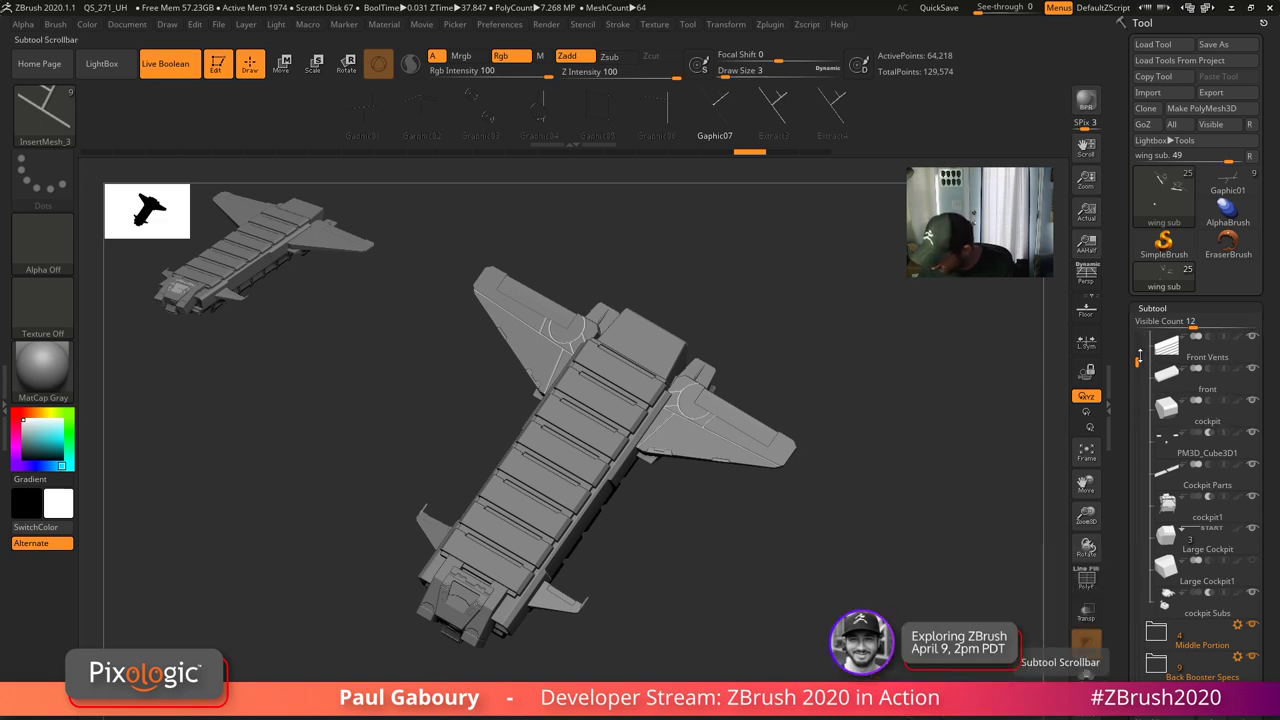
left_click_drag(1137, 358, 1138, 318)
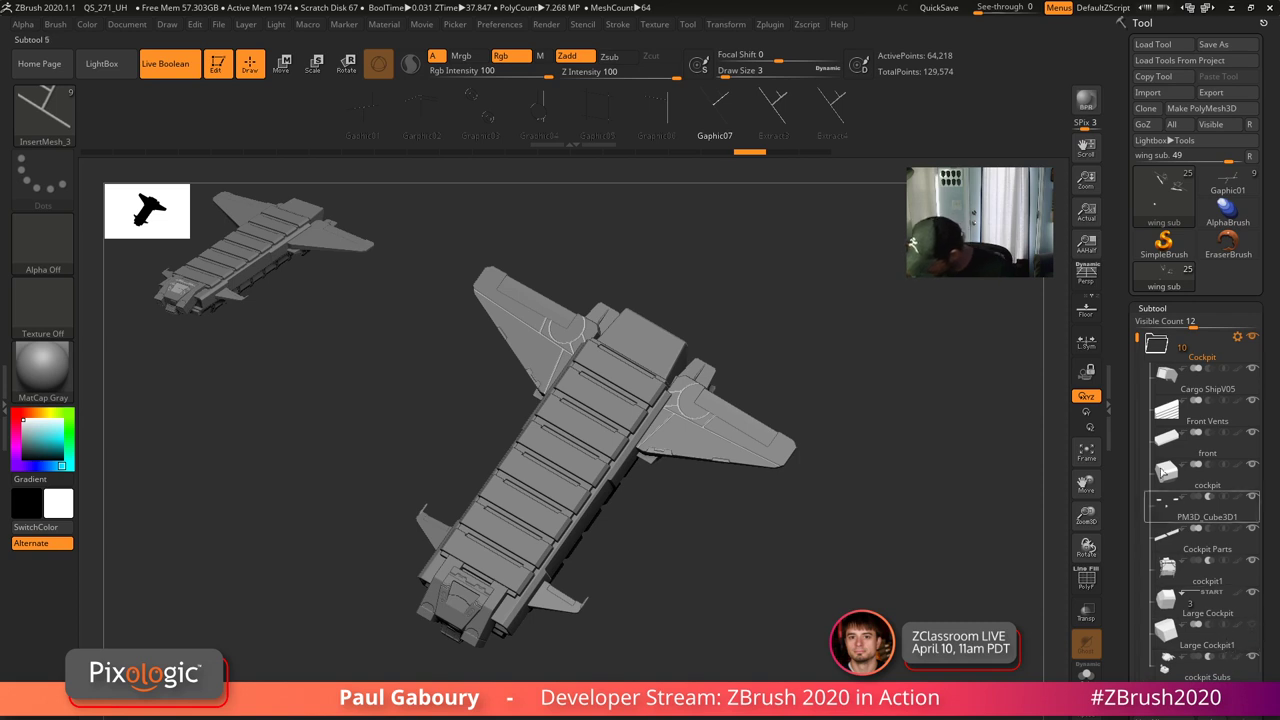
left_click_drag(1137, 343, 1137, 460)
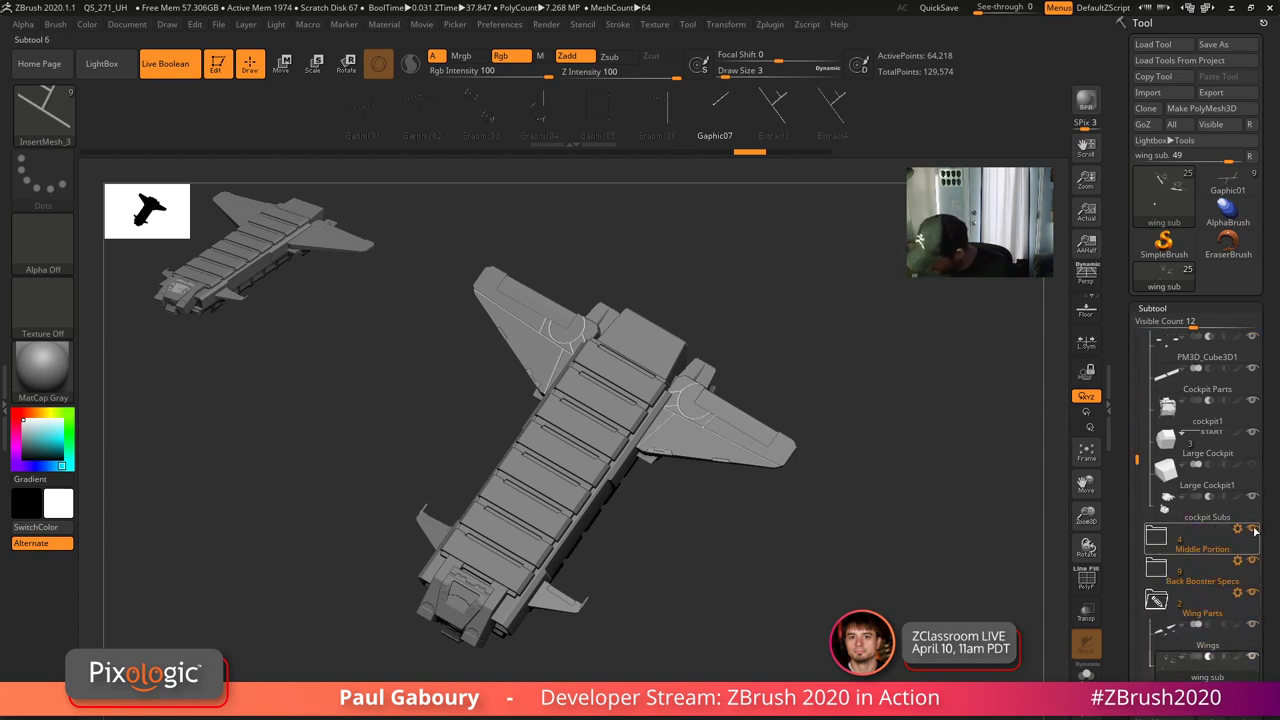
left_click(1253, 530)
left_click(1252, 531)
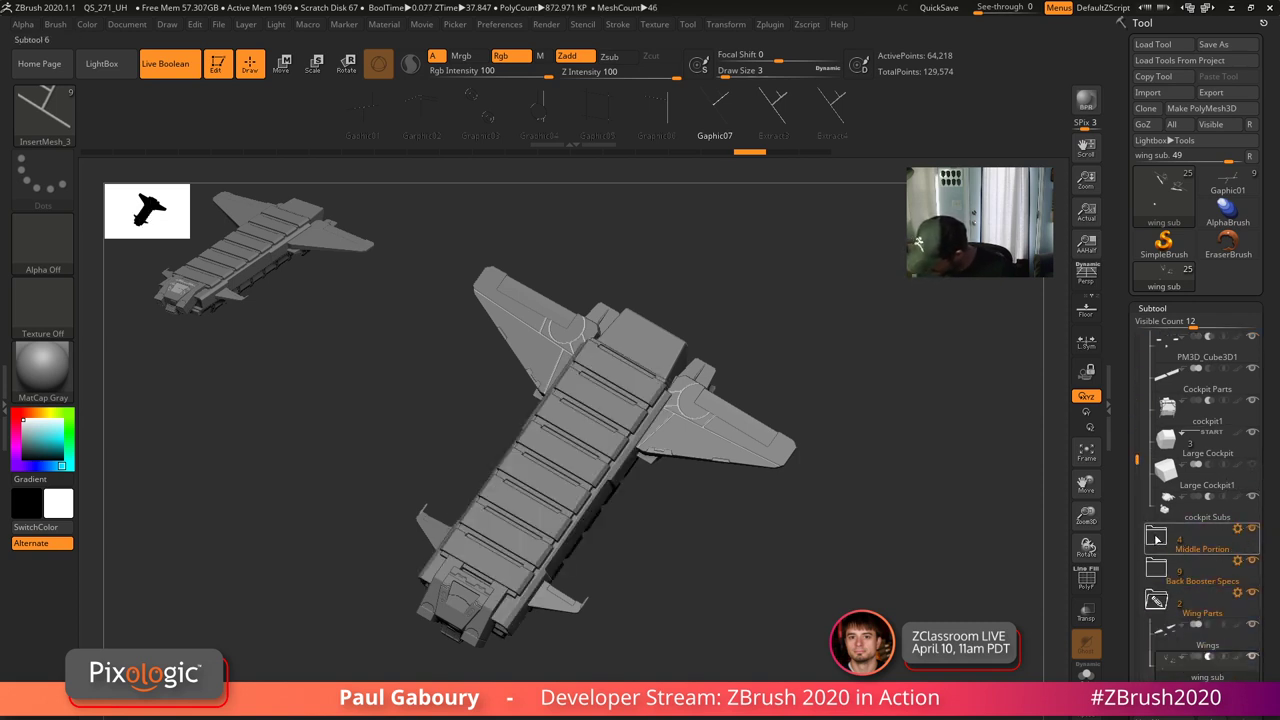
left_click(1157, 539)
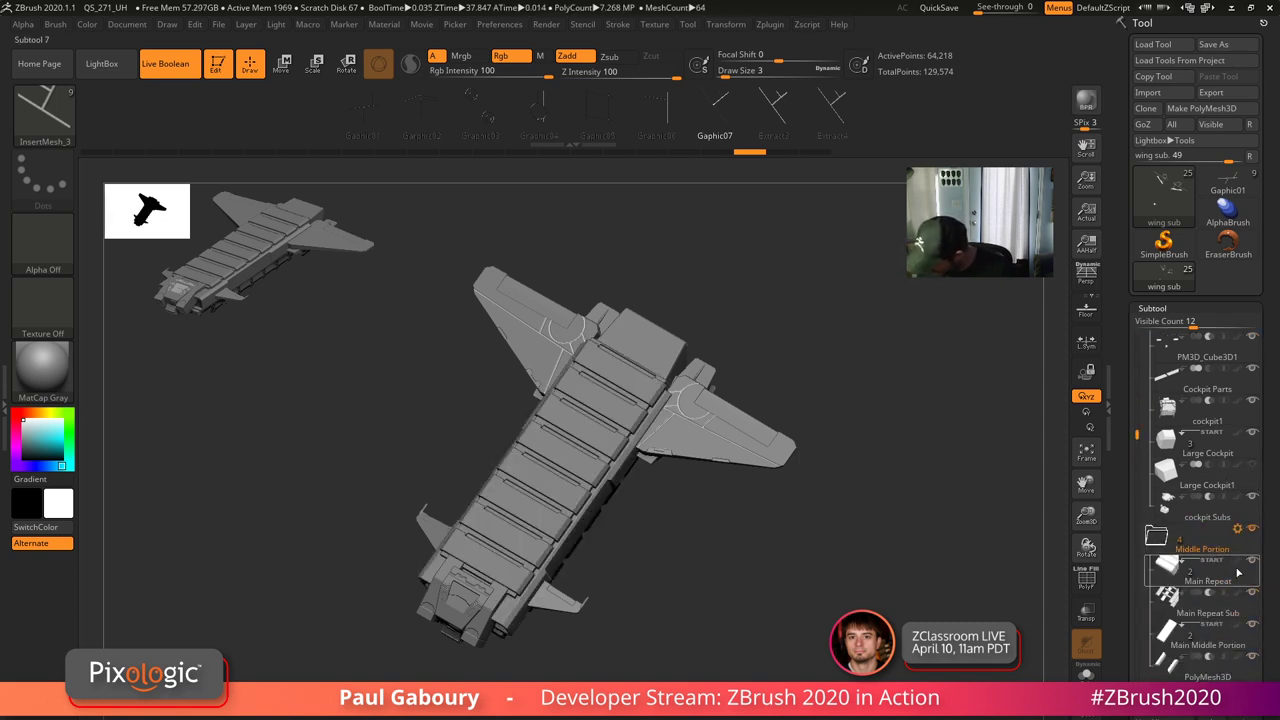
left_click(1168, 567)
key("shift+f")
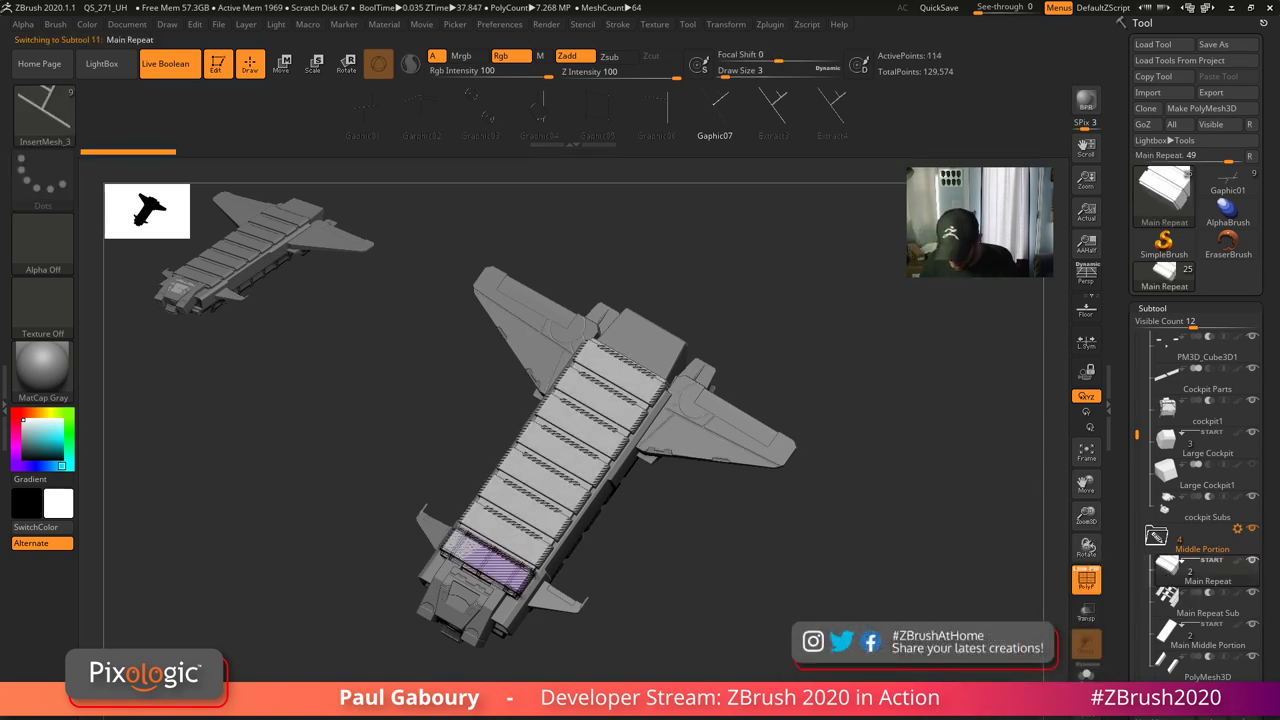
right_click_drag(712, 660, 788, 598)
mouse_move(608, 590)
right_mouse_down("alt")
mouse_move(648, 551)
mouse_move(709, 600)
right_mouse_up("alt")
left_click_drag(710, 600, 766, 637)
key("shift")
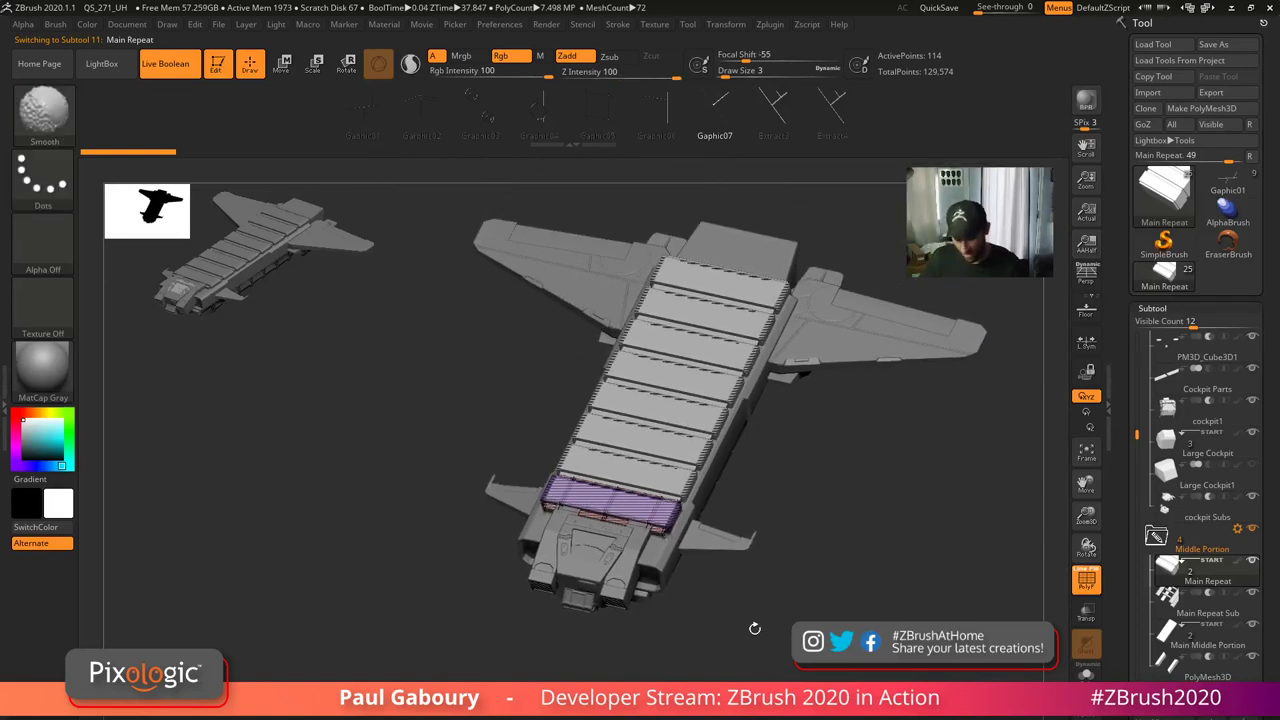
- Insert a Cube3D as a new subtool directly below Main Repeat in the Middle Portion folder
scroll(1263, 547, "down", 5)
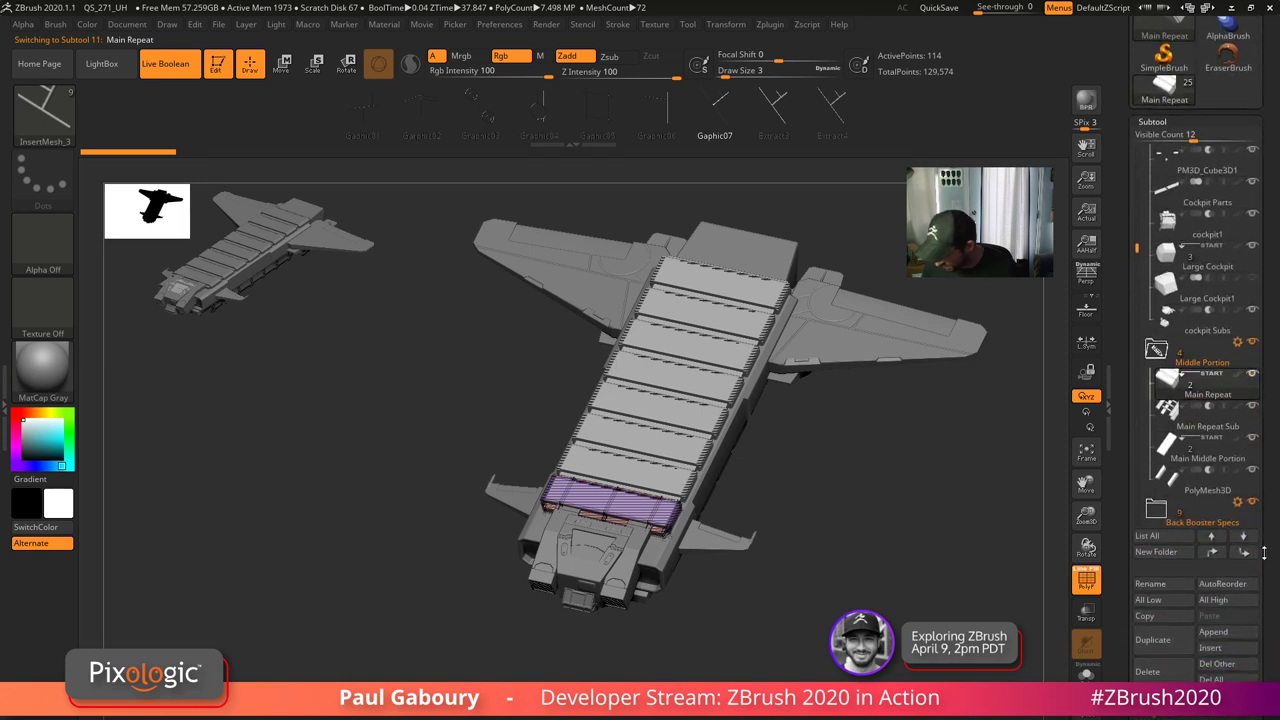
scroll(1263, 547, "down", 1)
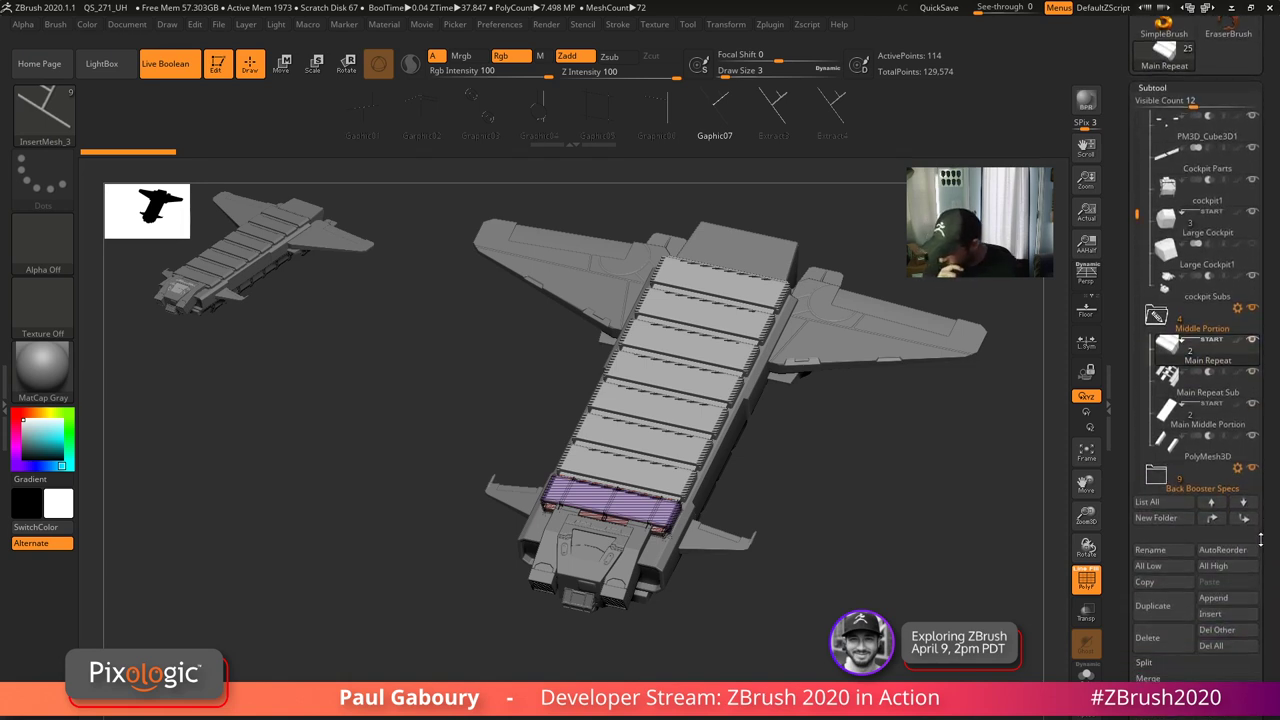
scroll(1165, 658, "down", 4)
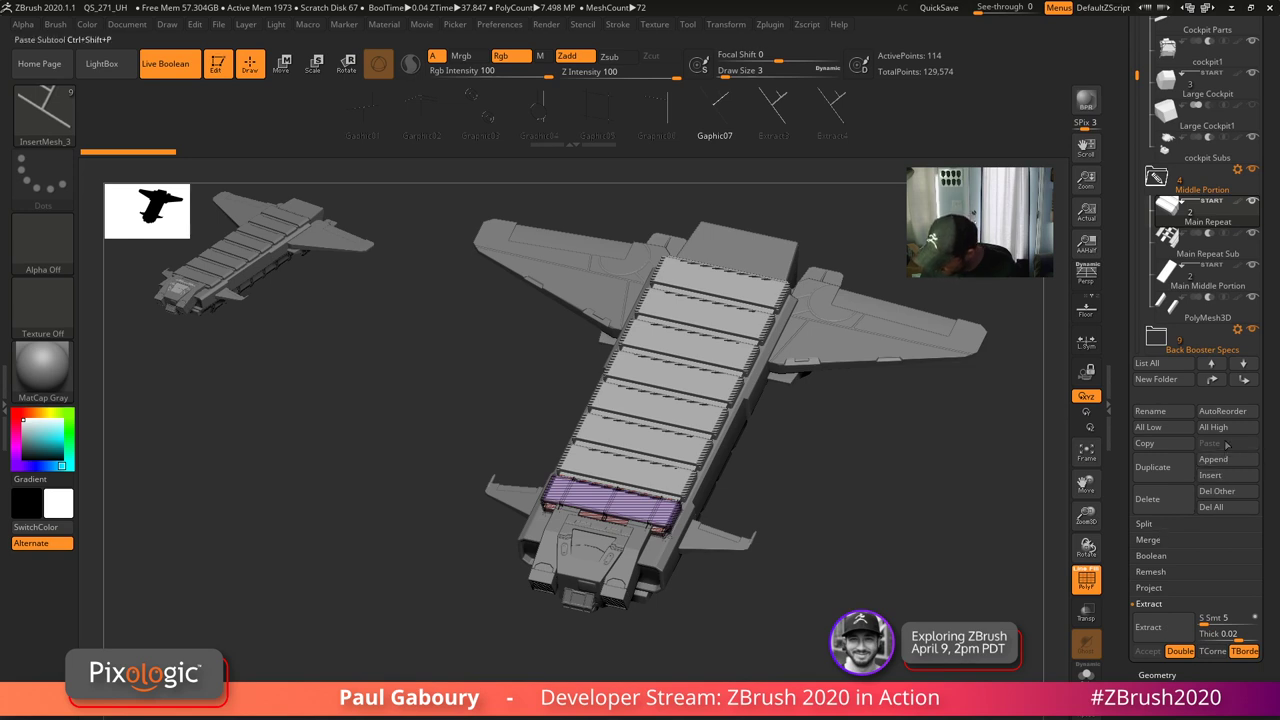
left_click(1222, 478)
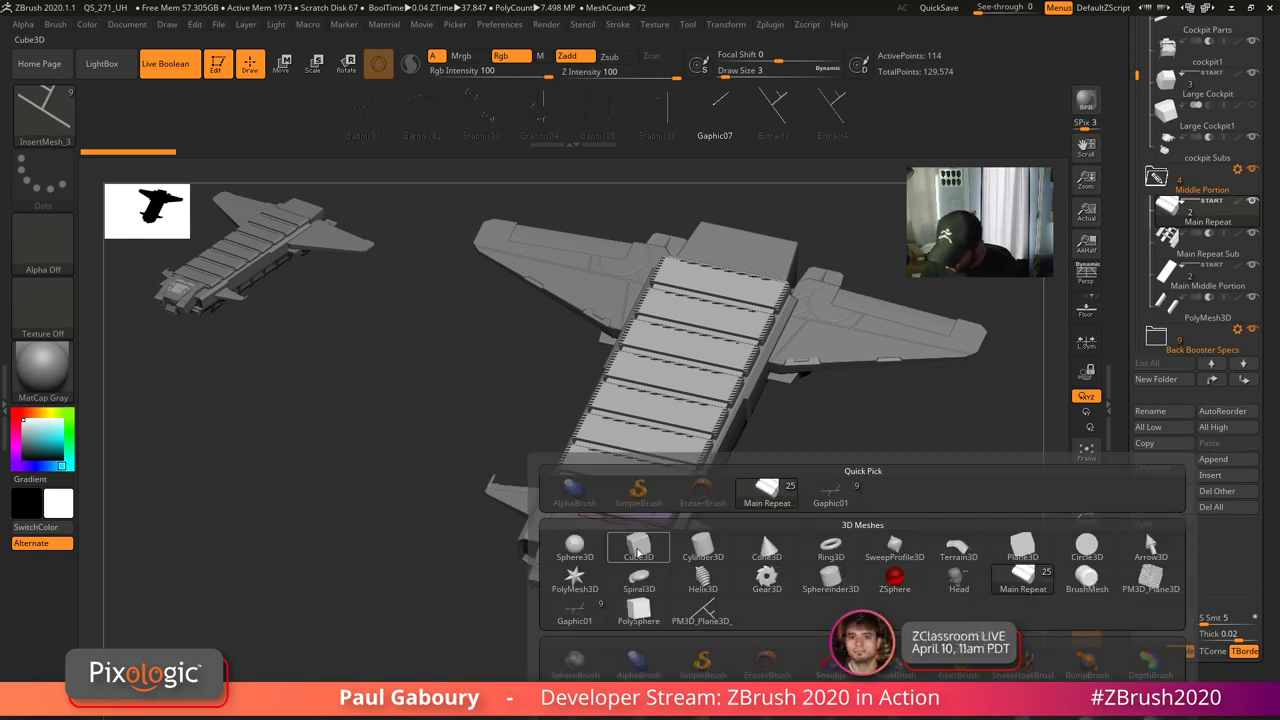
left_click(643, 537)
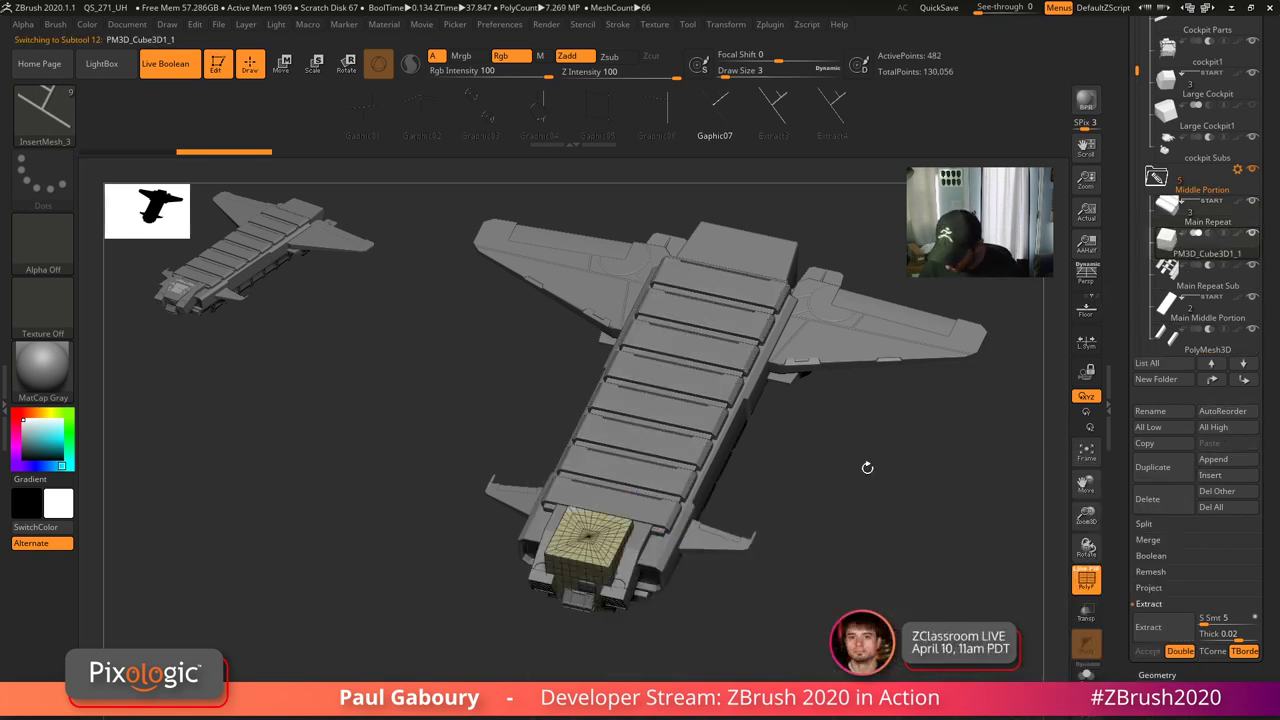
- Move the inserted cube along its Z axis back to the front hull segment, and delete the cube subtool
key("w")
left_click_drag(591, 560, 563, 566)
left_click_drag(697, 588, 727, 621)
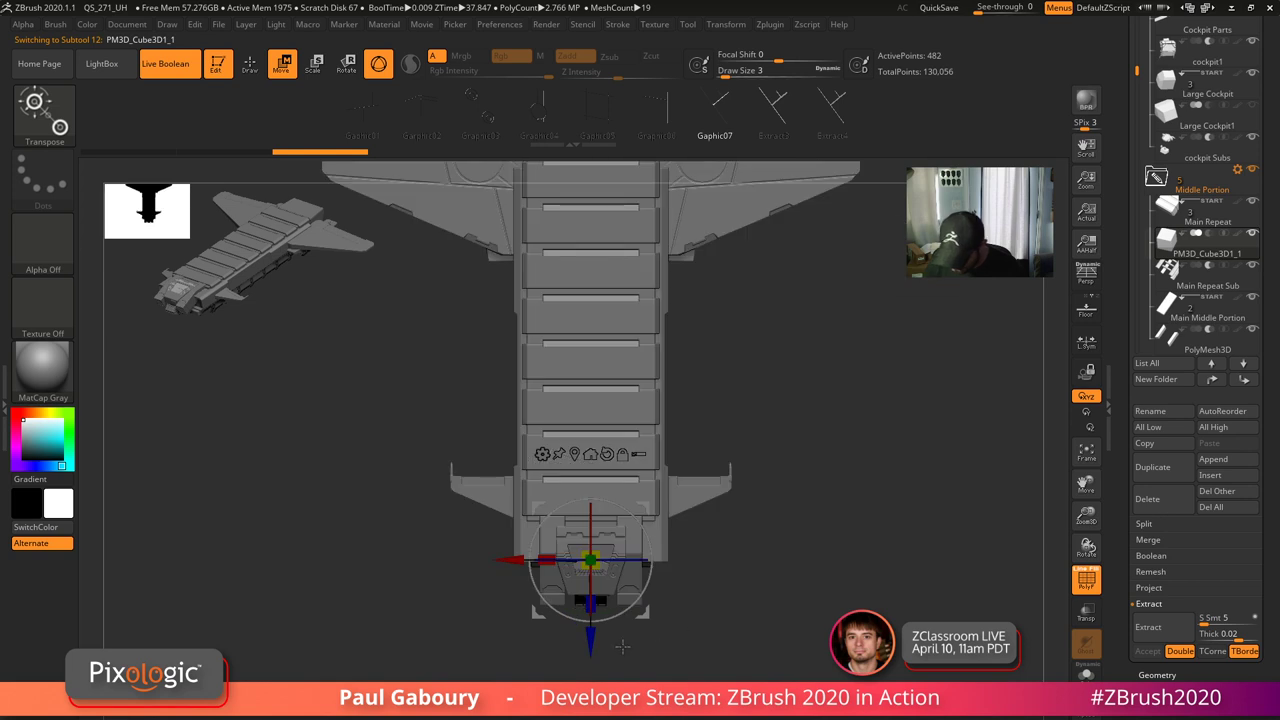
left_click_drag(591, 642, 591, 579)
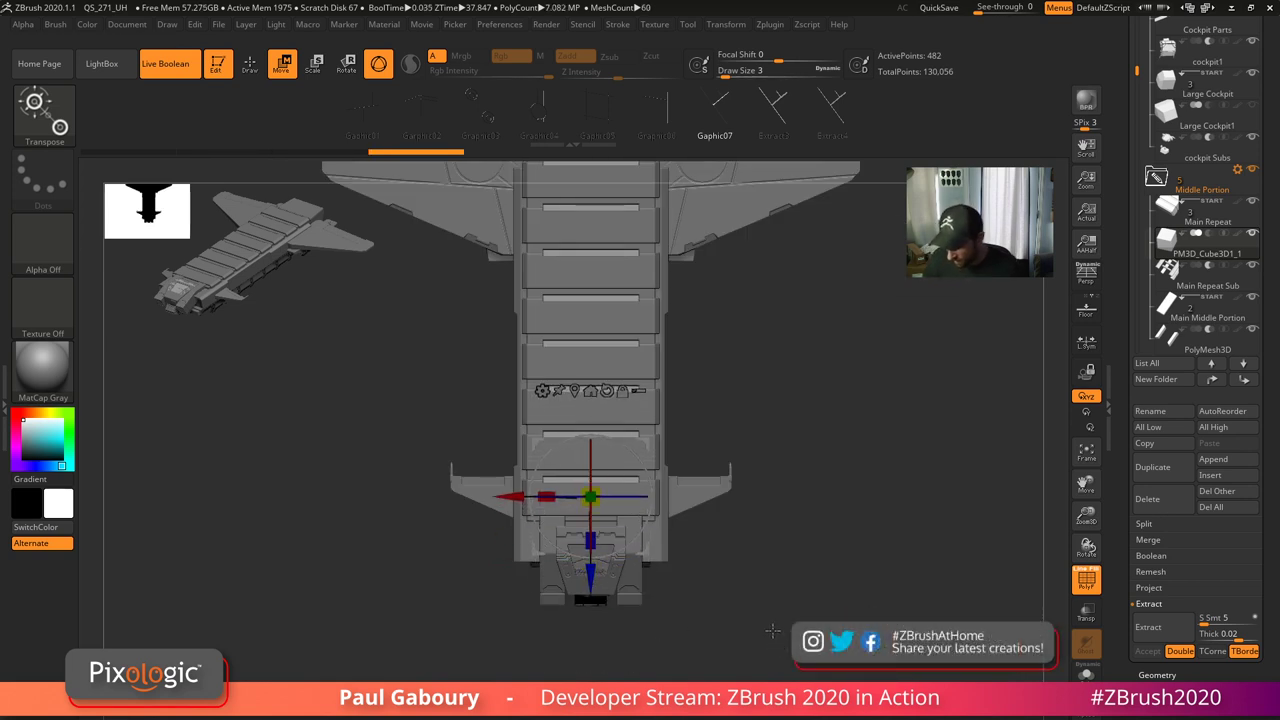
left_click(1147, 499)
left_click(1041, 527)
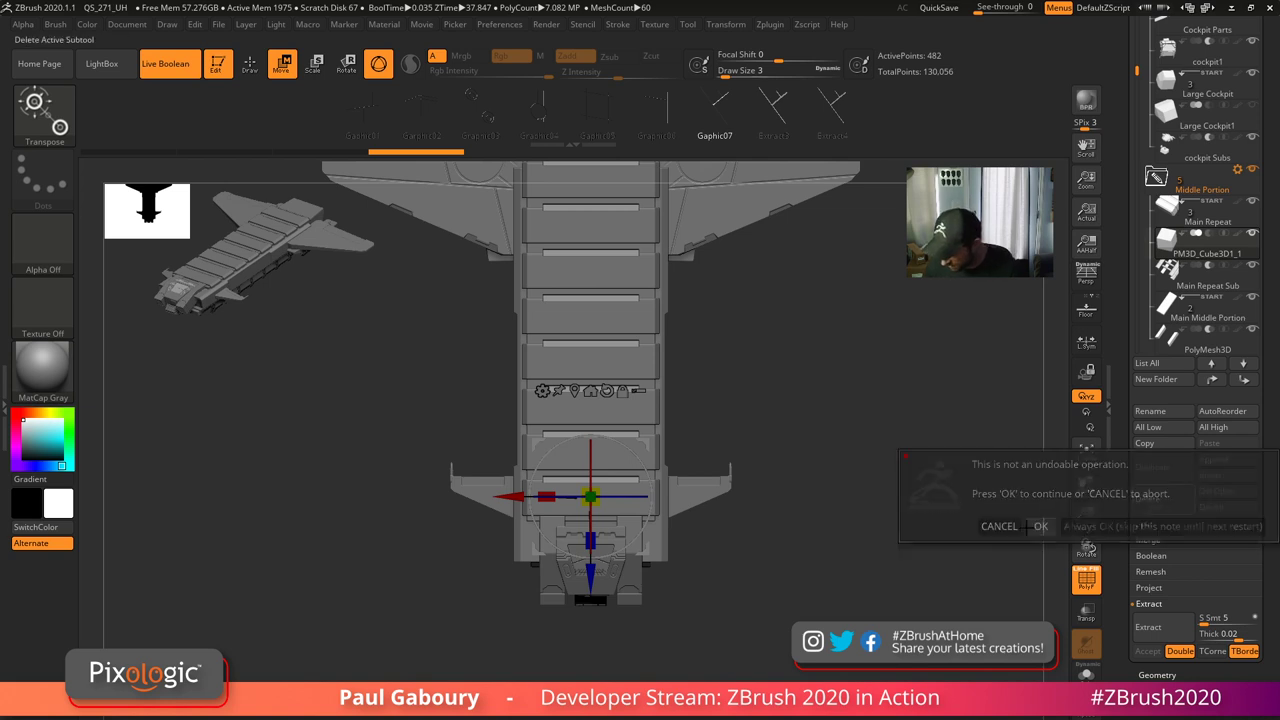
- Duplicate the Main Repeat subtool within the Middle Portion folder
left_click(1166, 212)
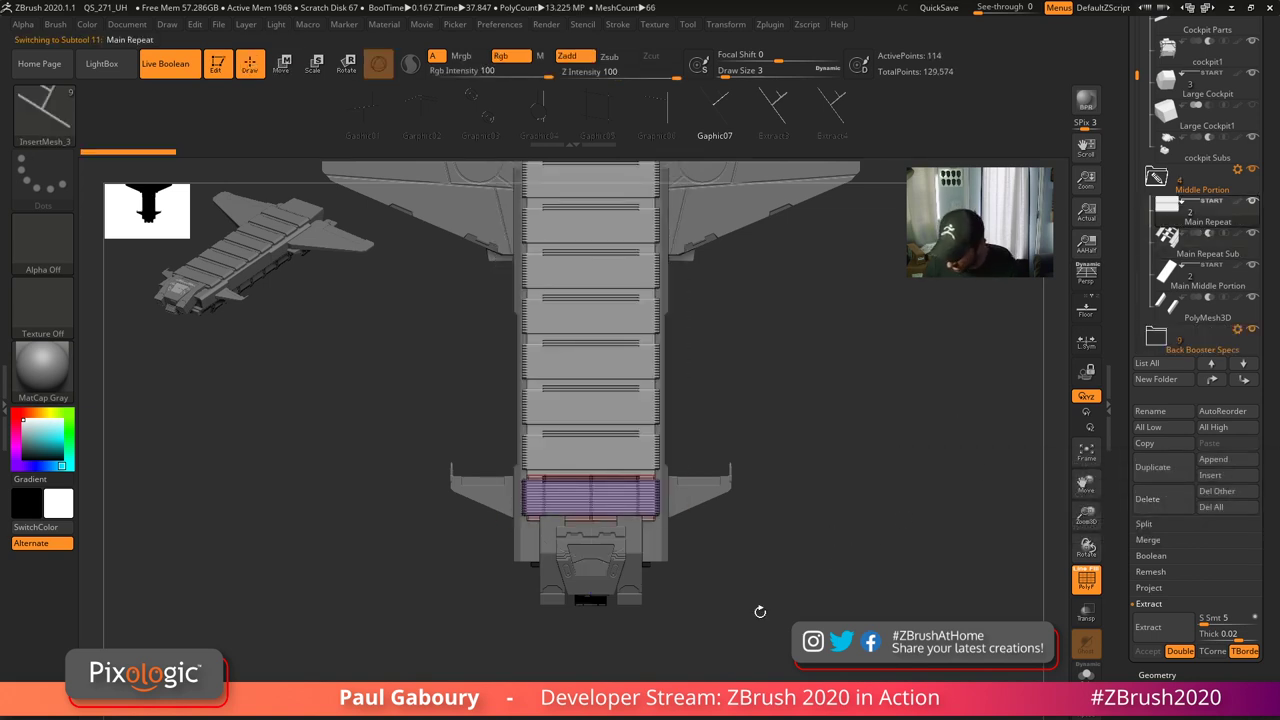
left_click(1152, 467)
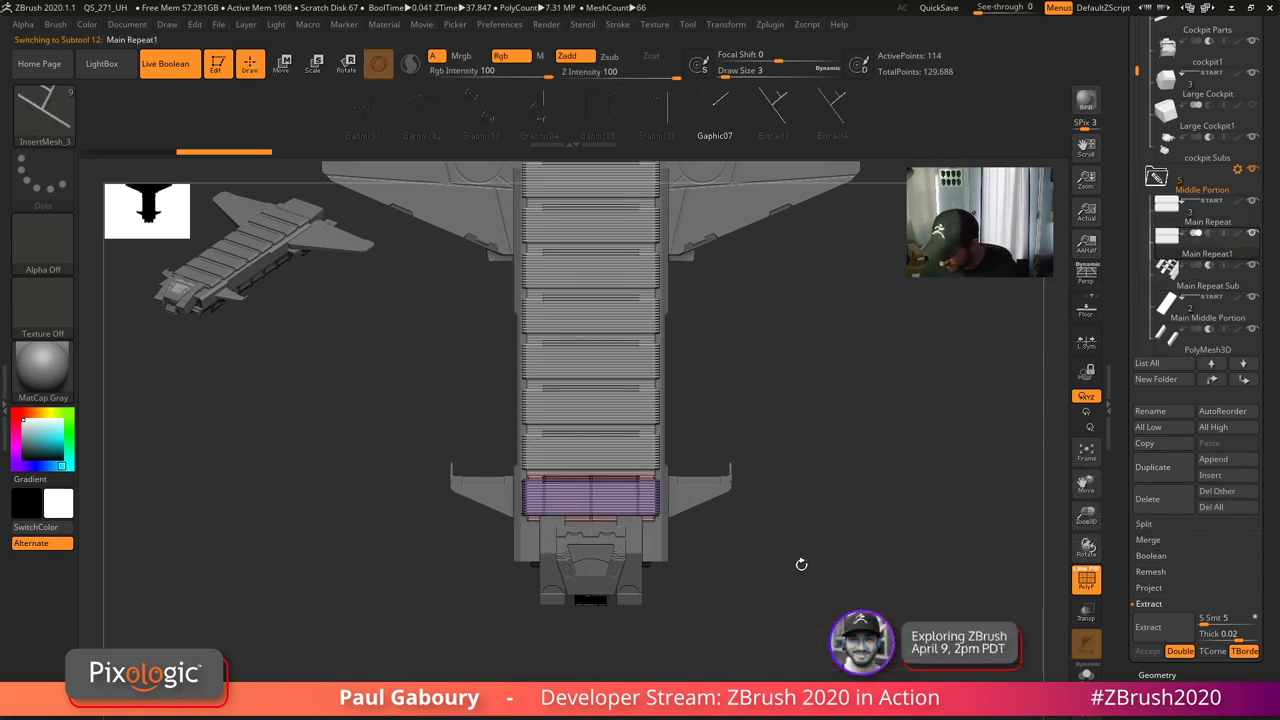
left_click_drag(790, 581, 817, 605)
- Replace the duplicated Main Repeat mesh with a PolyCube primitive through the gizmo and isolate it in Solo mode
key("w")
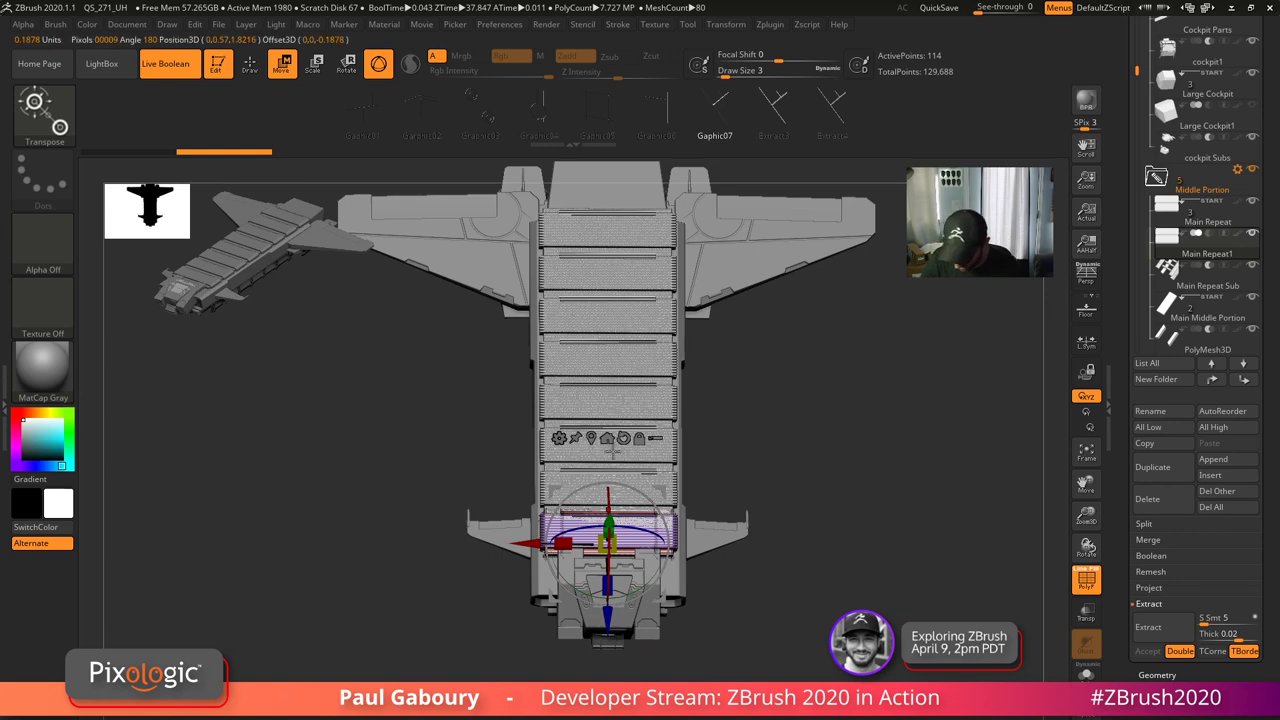
mouse_move(712, 586)
right_mouse_down()
mouse_move(760, 602)
mouse_move(957, 487)
right_mouse_up()
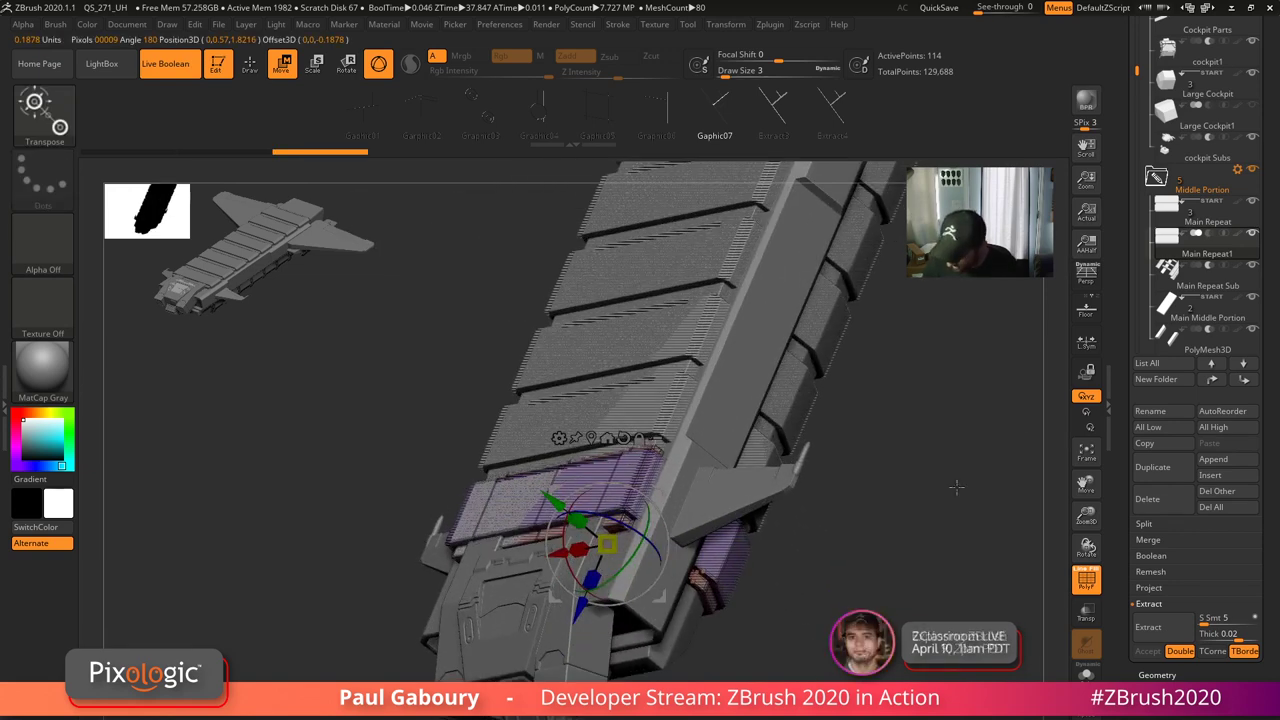
left_click(559, 438)
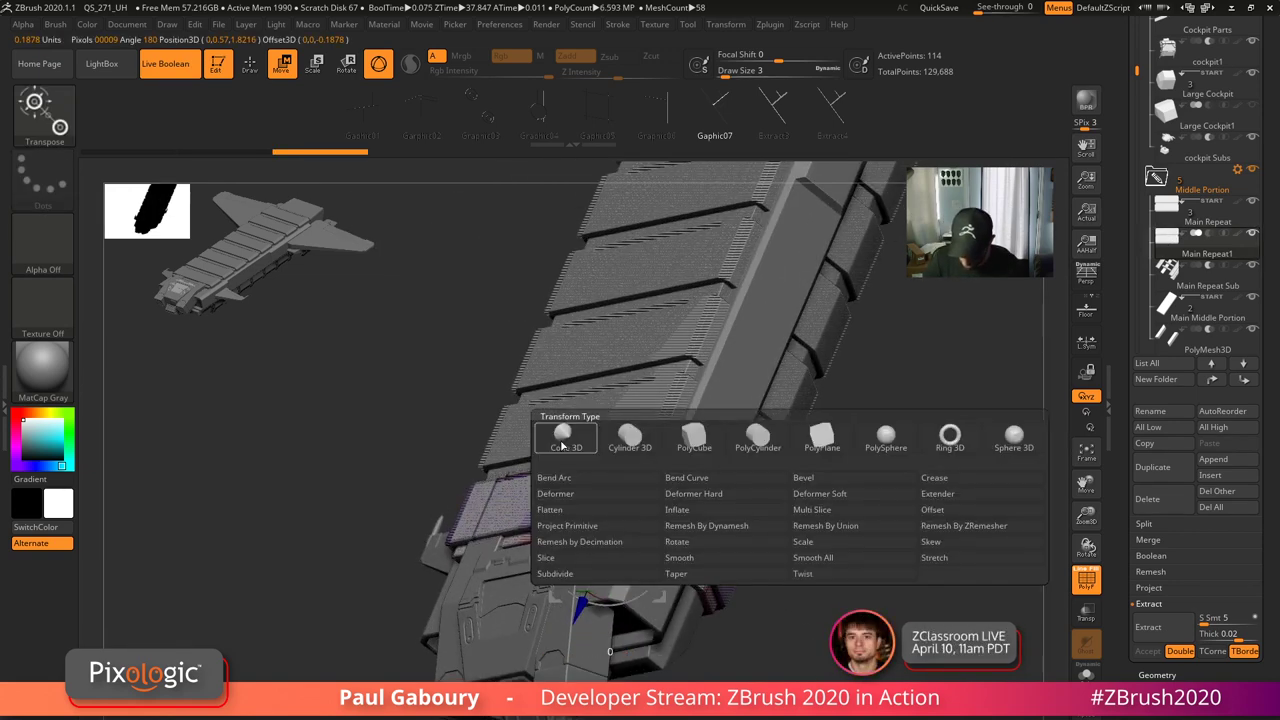
left_click(694, 437)
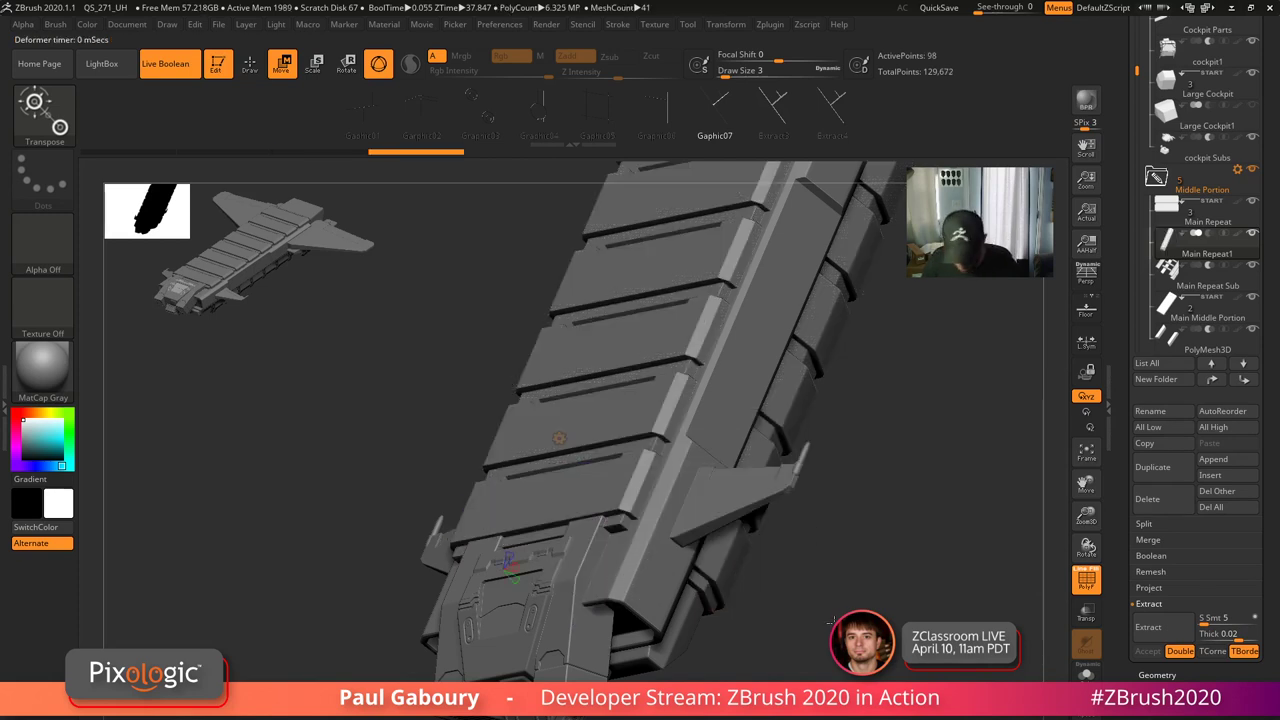
left_click(1087, 674)
left_click_drag(985, 662, 858, 682)
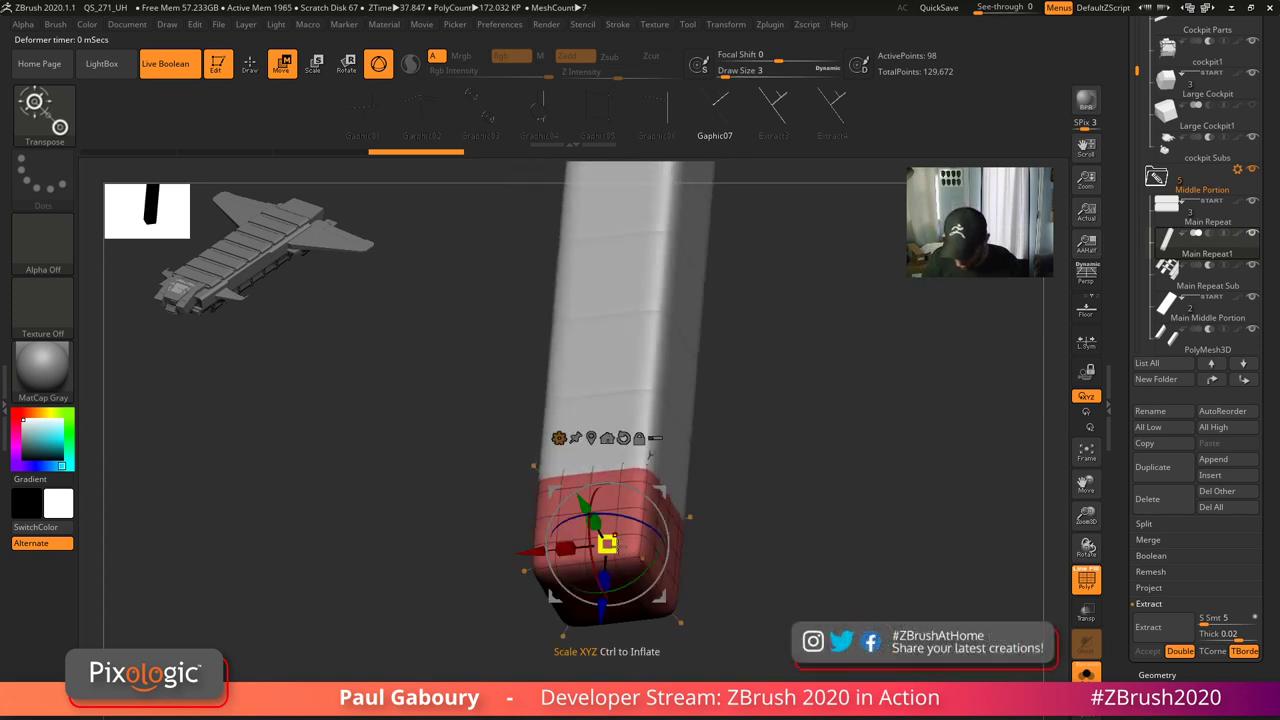
- Scale the PolyCube uniformly down to a small block and show it with the whole ship, without the polyframe
left_click_drag(607, 543, 546, 543)
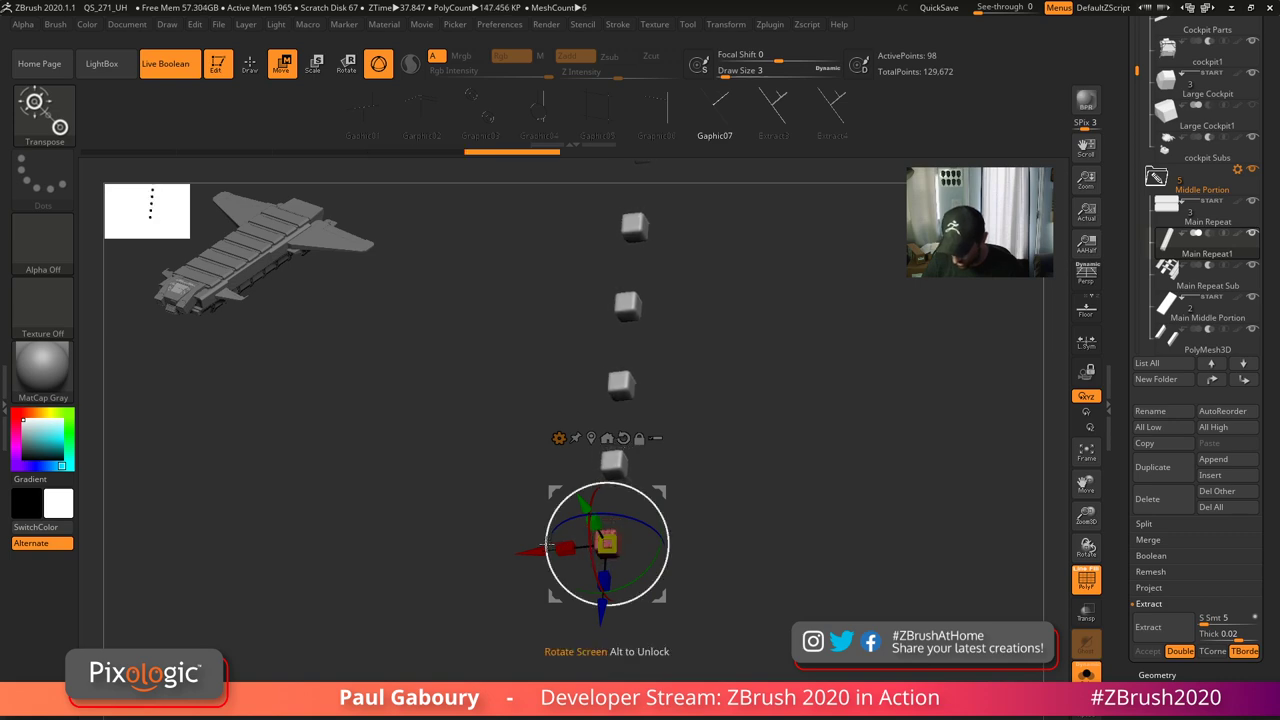
left_click(1086, 676)
left_click_drag(783, 648, 855, 634)
left_click_drag(628, 482, 652, 420)
key("shift+f")
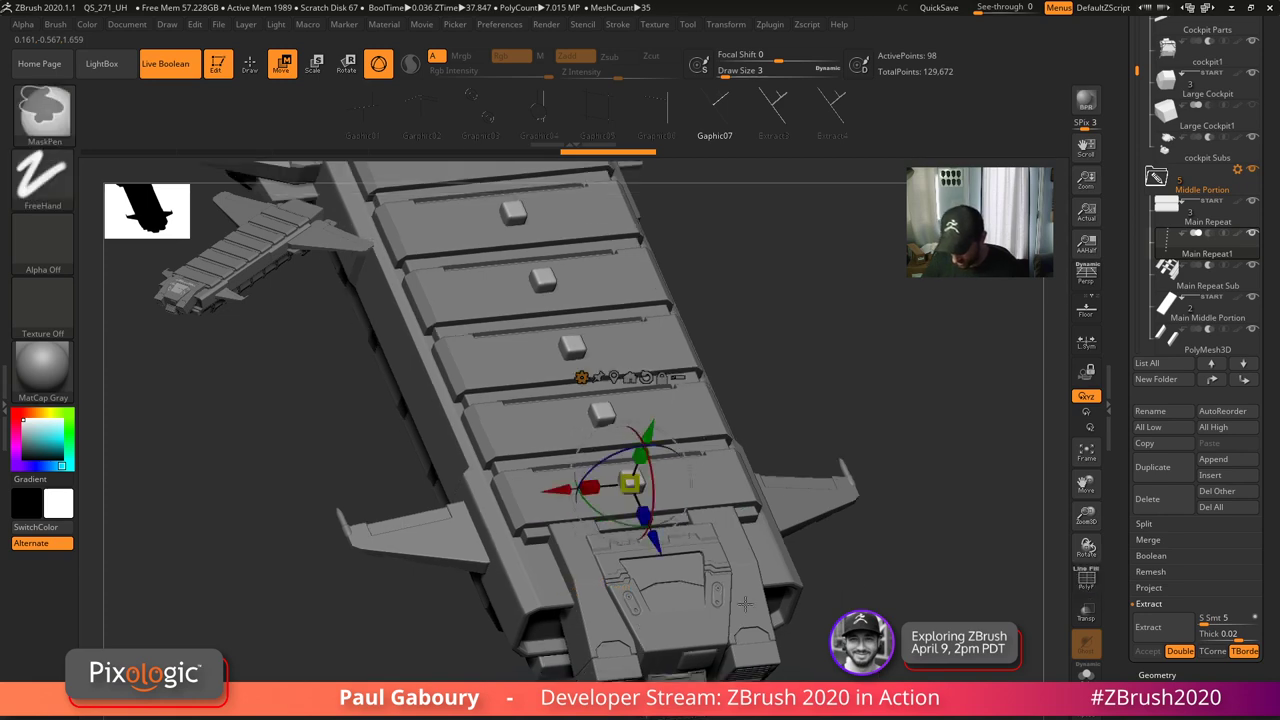
- Move the repeated cubes down along Y into the hull and set the Main Repeat1 subtool to boolean subtraction
left_click_drag(780, 662, 728, 628, "alt")
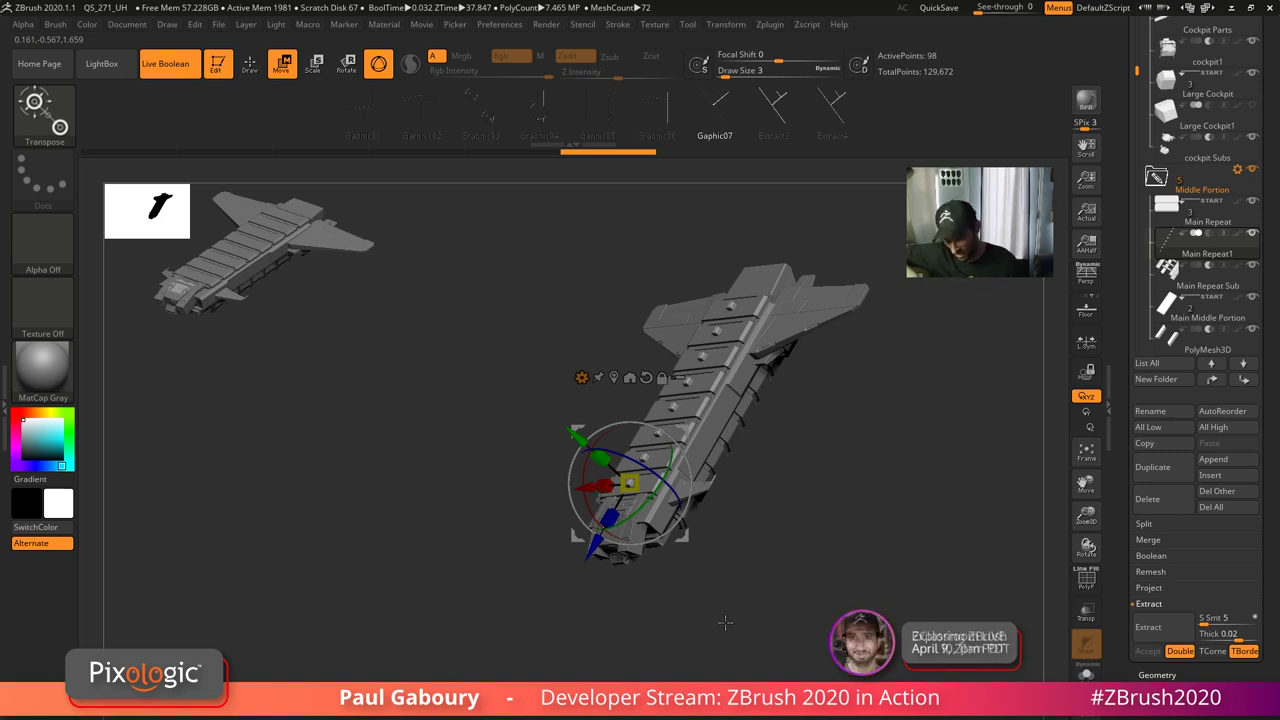
right_click_drag(803, 566, 798, 670, "ctrl")
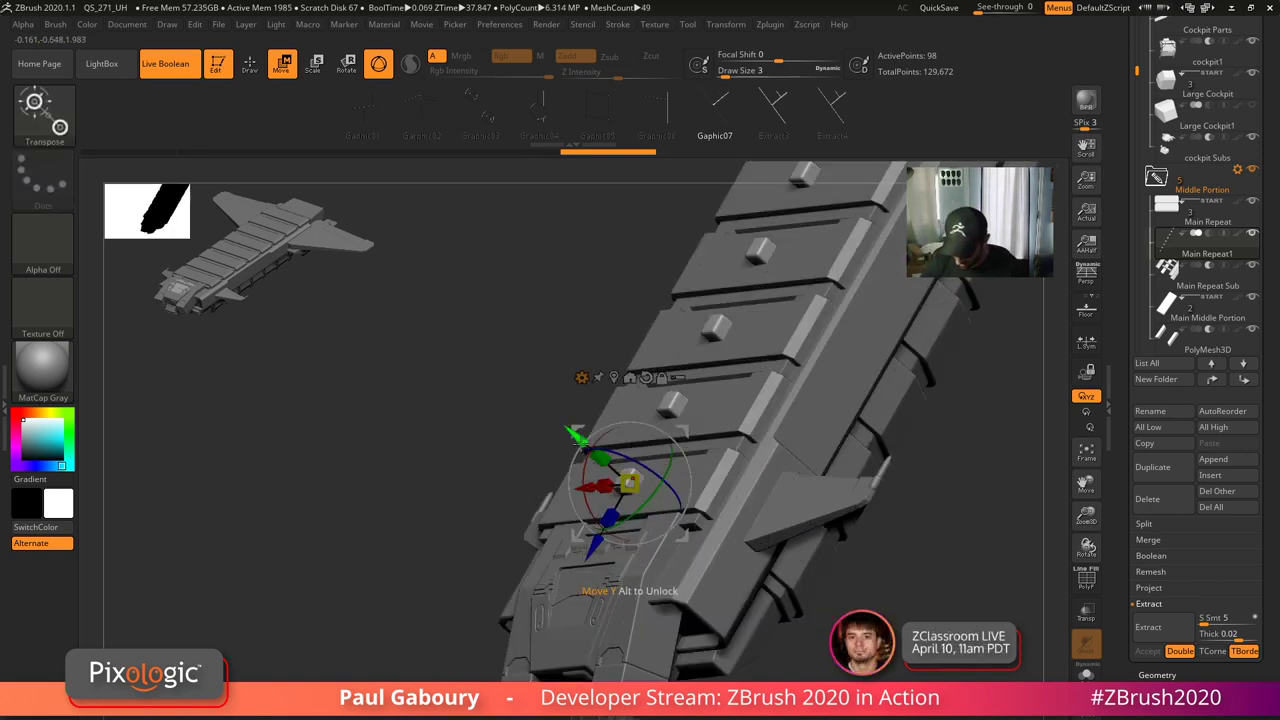
left_click_drag(577, 437, 614, 470)
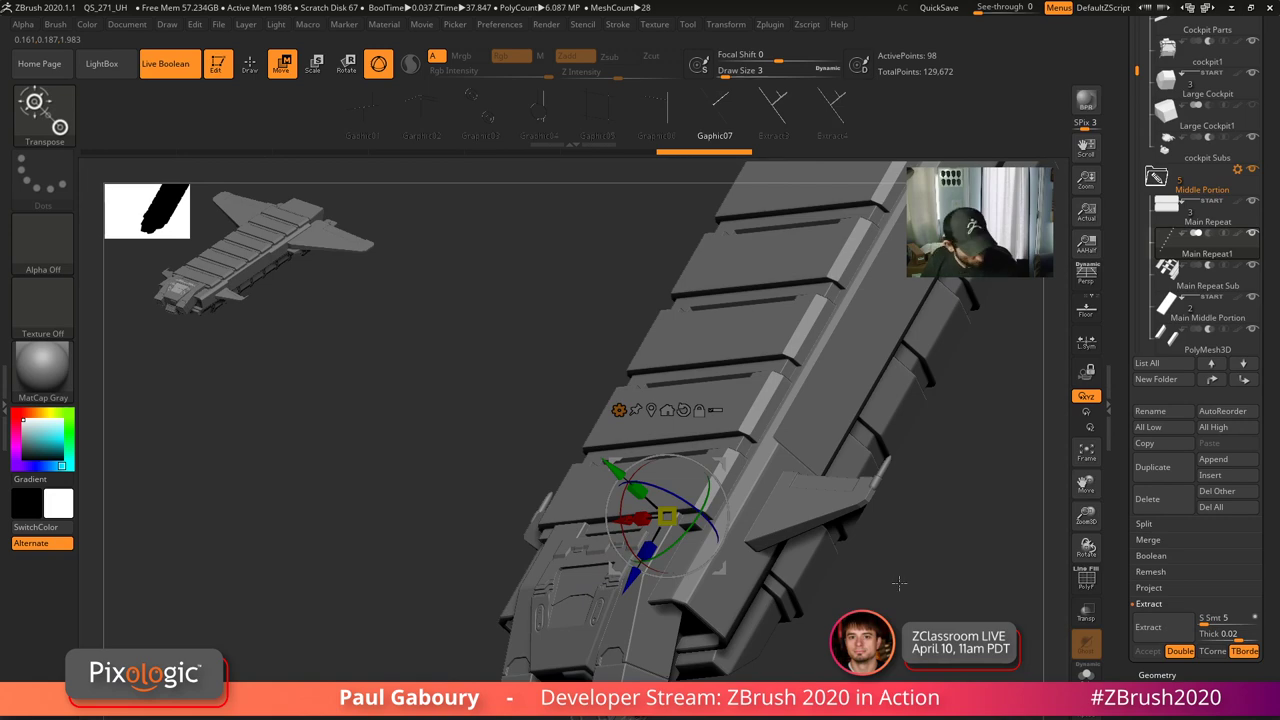
key("q")
right_click_drag(889, 587, 985, 580)
left_click(1209, 234)
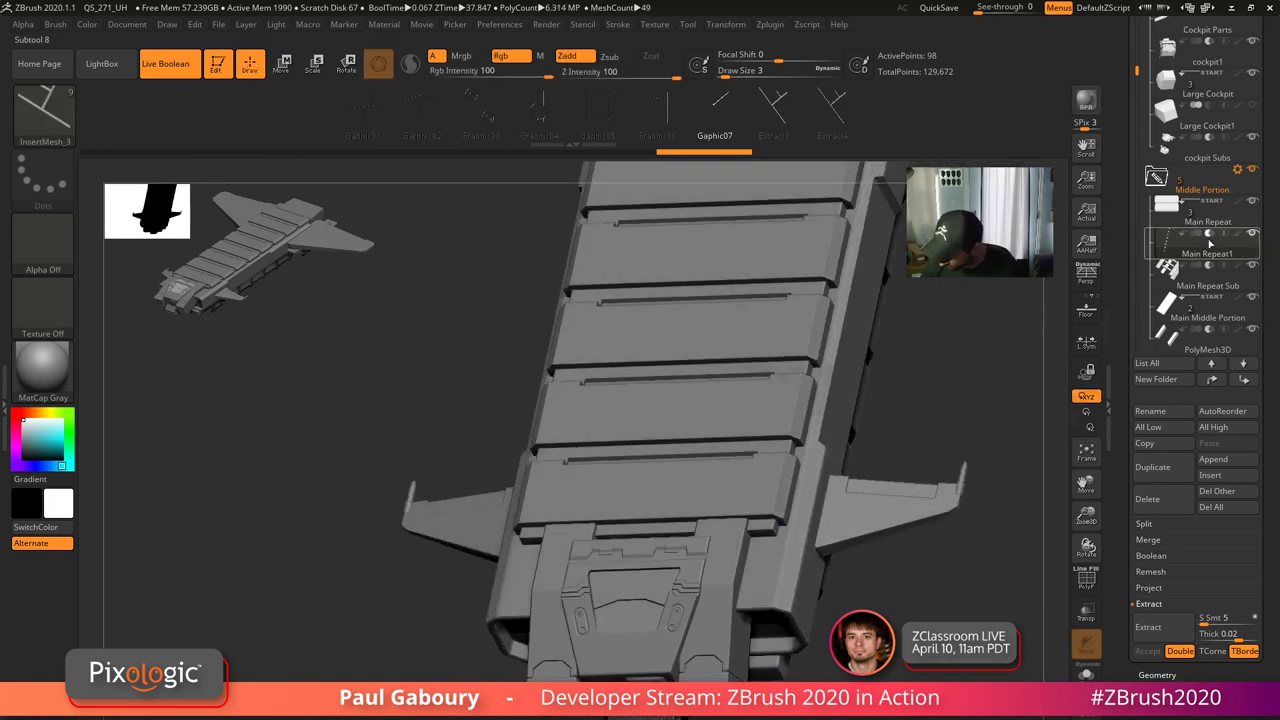
- Try to insert the branching line graphic with symmetry at a large size across the front hull segment
right_click_drag(880, 409, 872, 440, "shift")
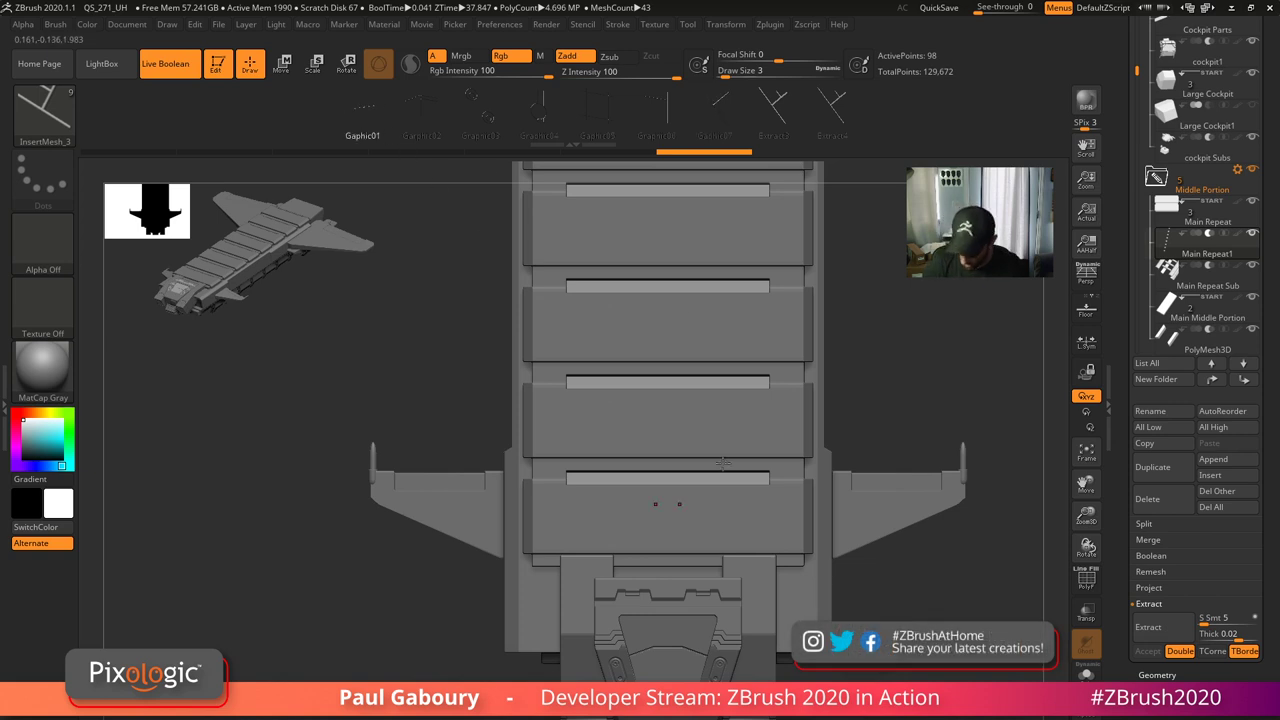
key("ctrl+d")
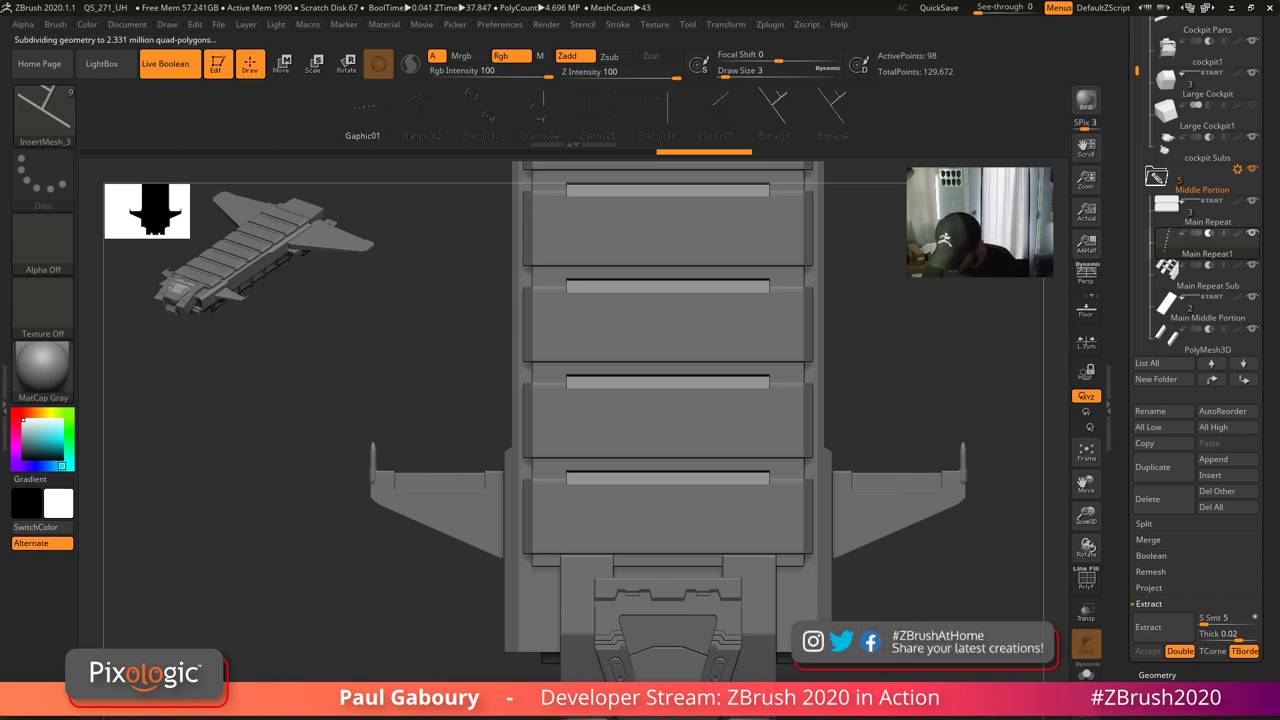
key("shift+f")
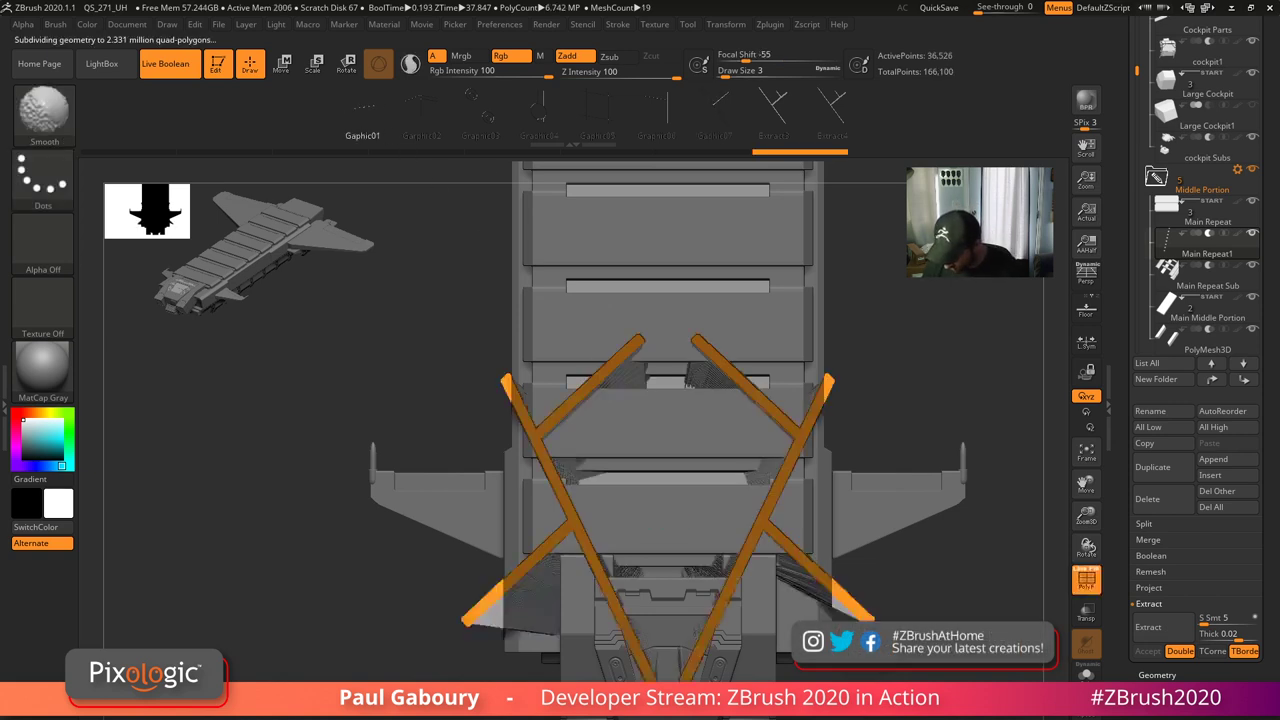
mouse_move(883, 676)
left_mouse_down()
mouse_move(872, 615)
mouse_move(886, 603)
mouse_move(908, 676)
left_mouse_up()
key("ctrl+z")
left_click_drag(908, 600, 900, 648, "shift")
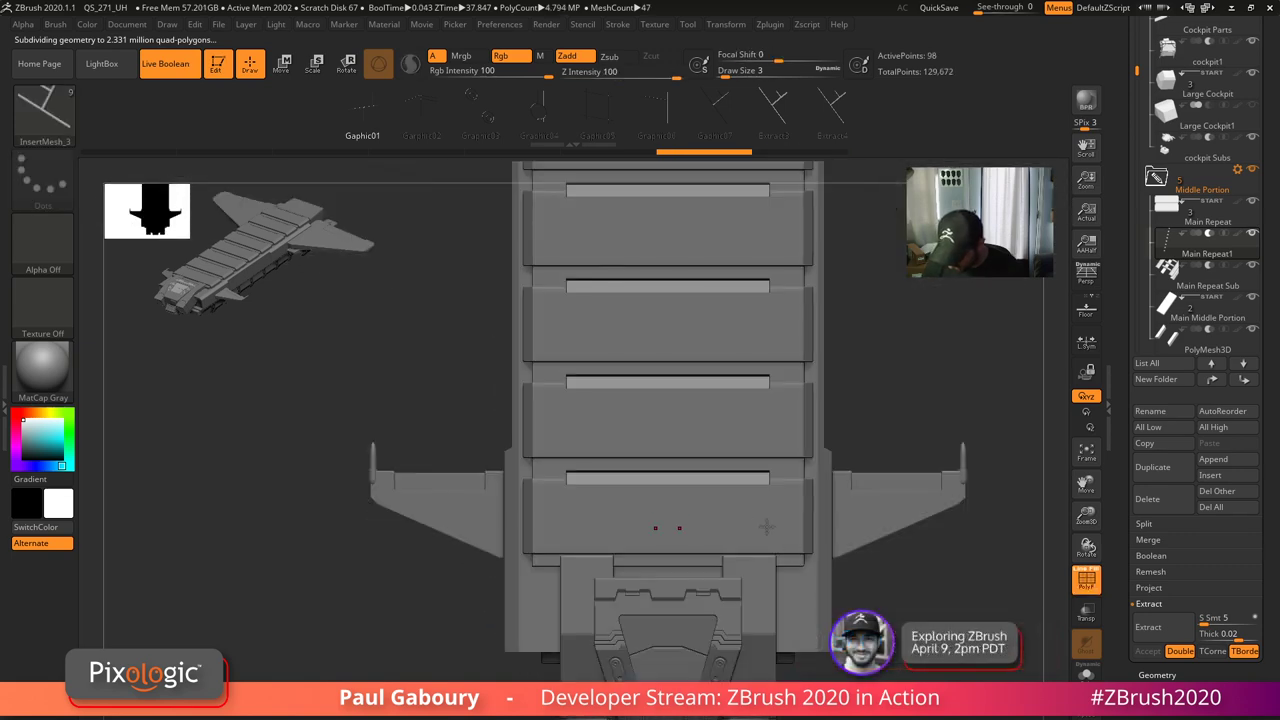
- Try the line graphic at a smaller size on the front hull segment and inspect it in Solo mode
left_click_drag(803, 583, 808, 588)
key("shift+f")
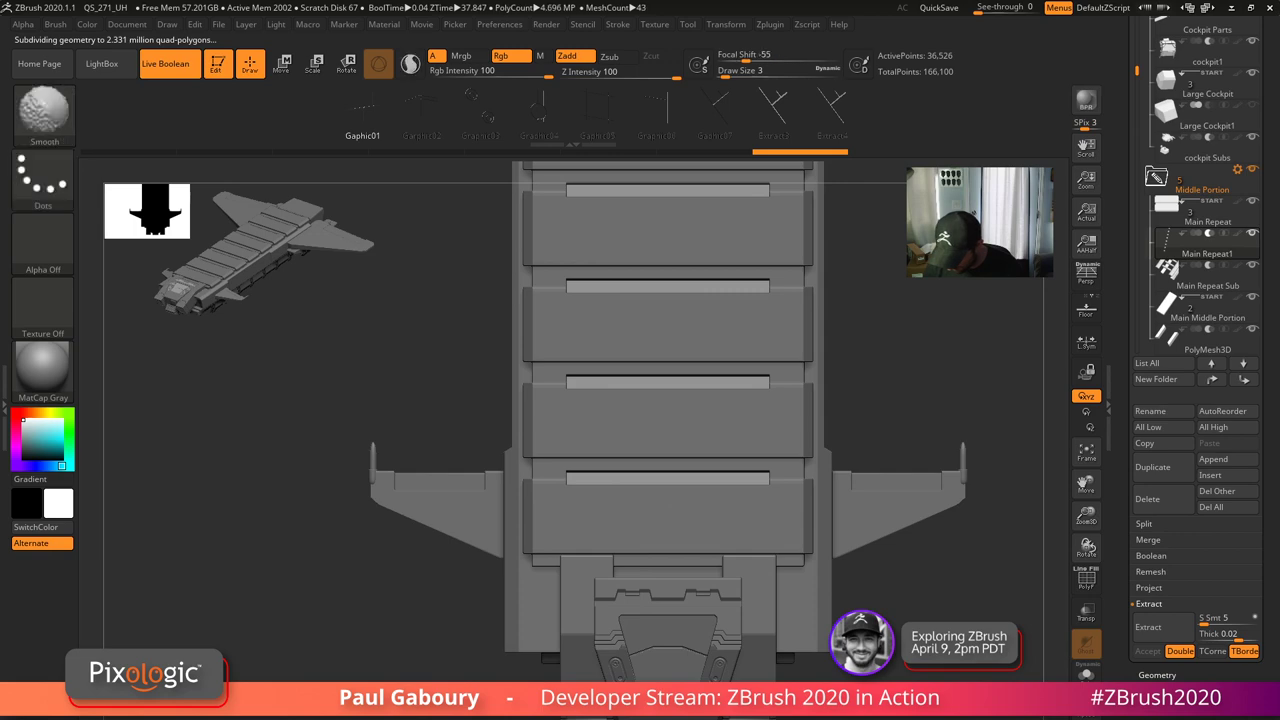
key("shift+f")
mouse_move(885, 638)
left_mouse_down()
mouse_move(884, 579)
mouse_move(898, 580)
left_mouse_up()
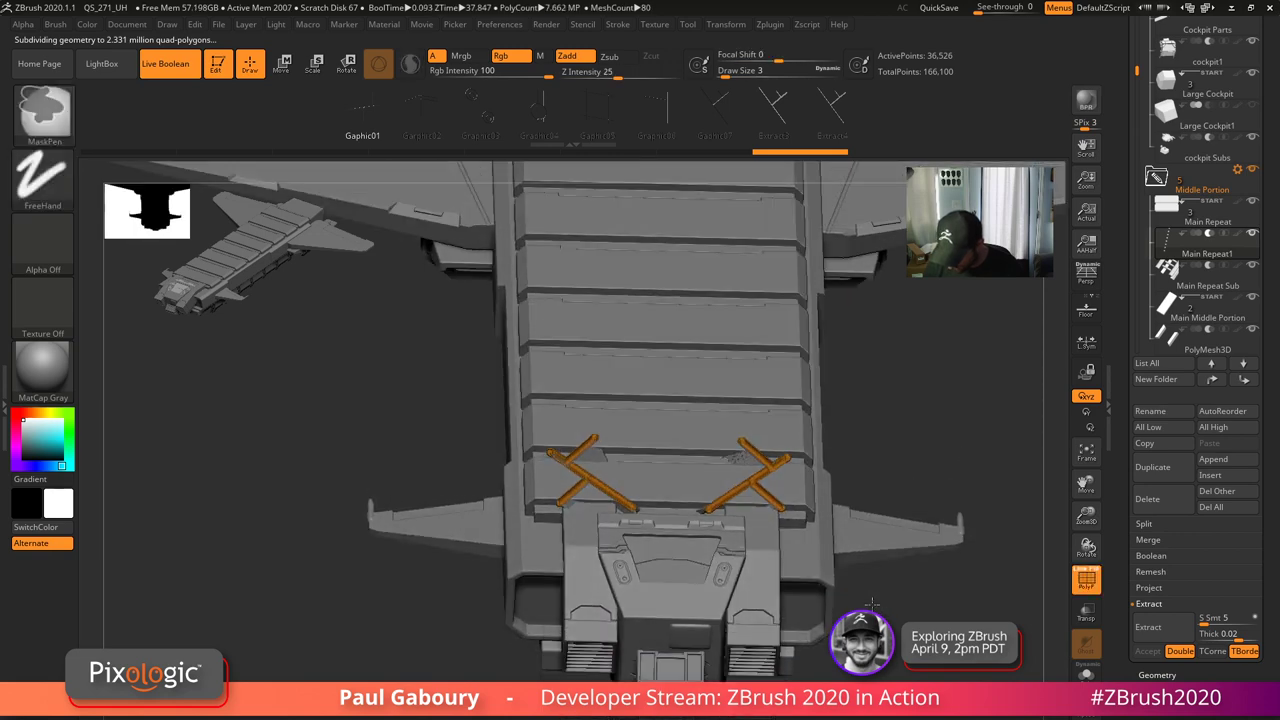
right_click_drag(898, 580, 918, 677, "ctrl")
right_click_drag(782, 552, 823, 561)
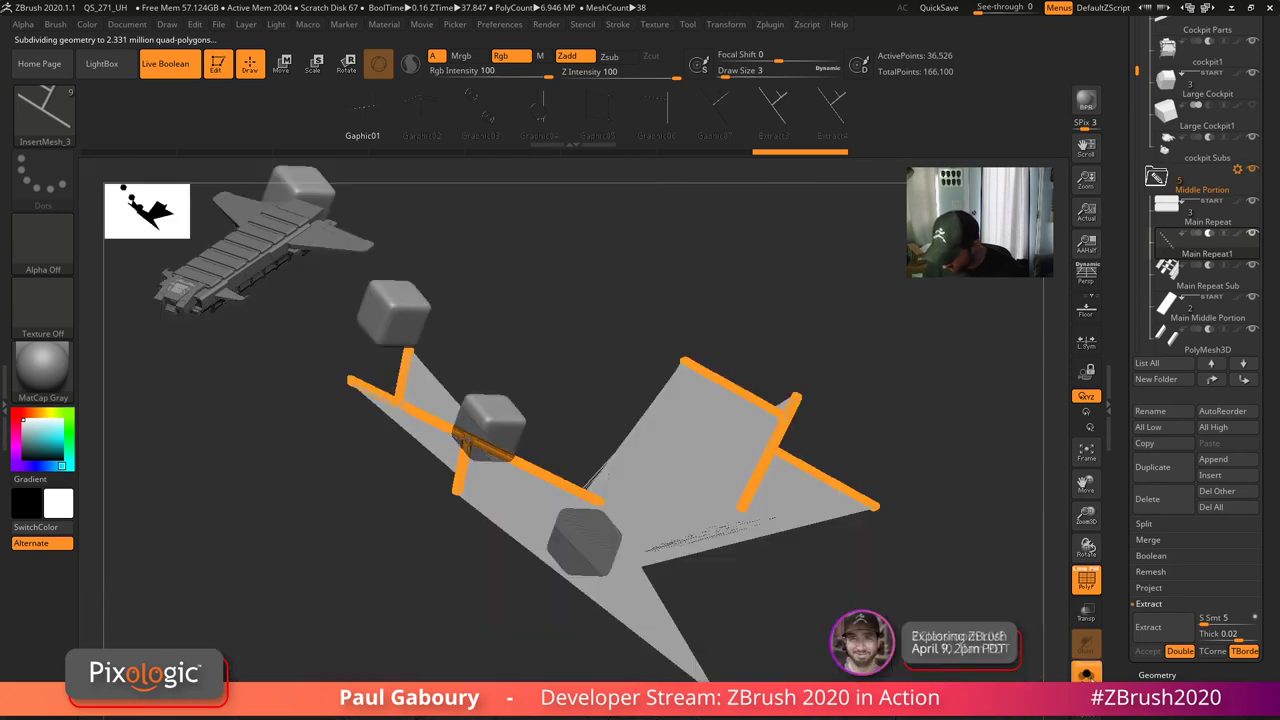
key("ctrl+z")
- Try inserting the line graphic on the isolated front cube and switching off its dynamic subdivision
right_click_drag(897, 662, 849, 676)
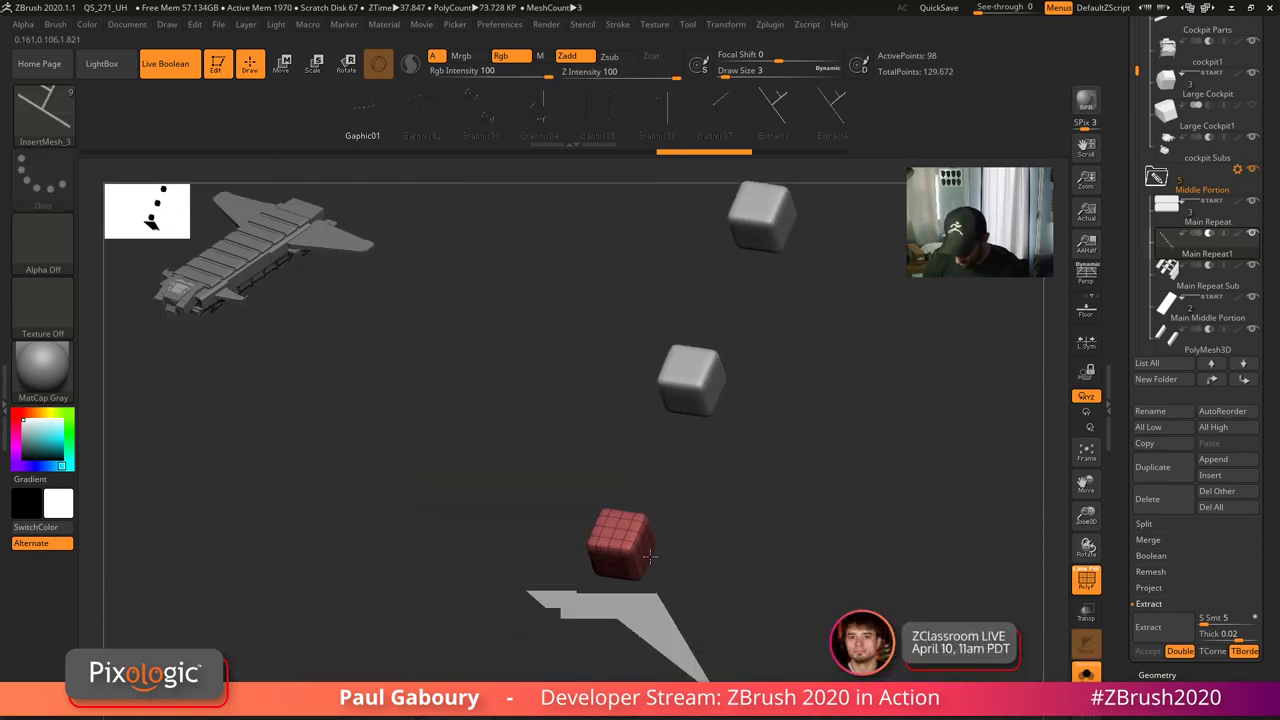
left_click_drag(651, 553, 677, 577)
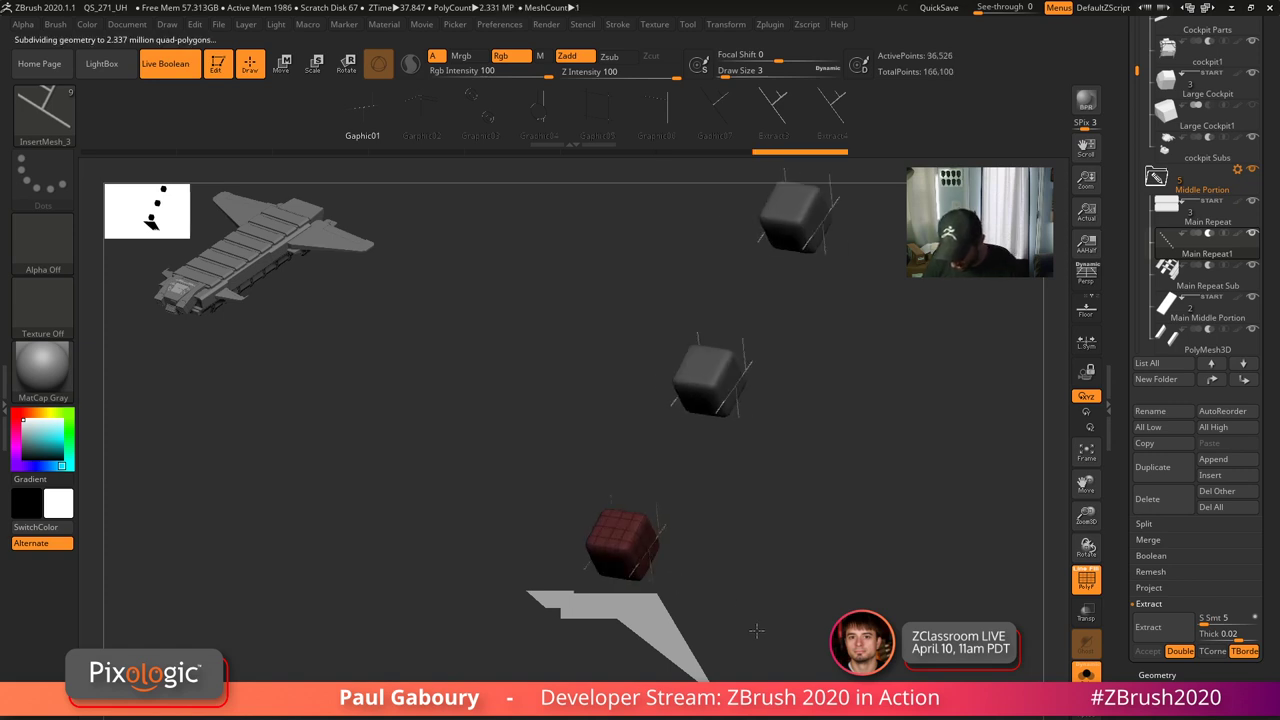
right_click_drag(758, 628, 731, 605)
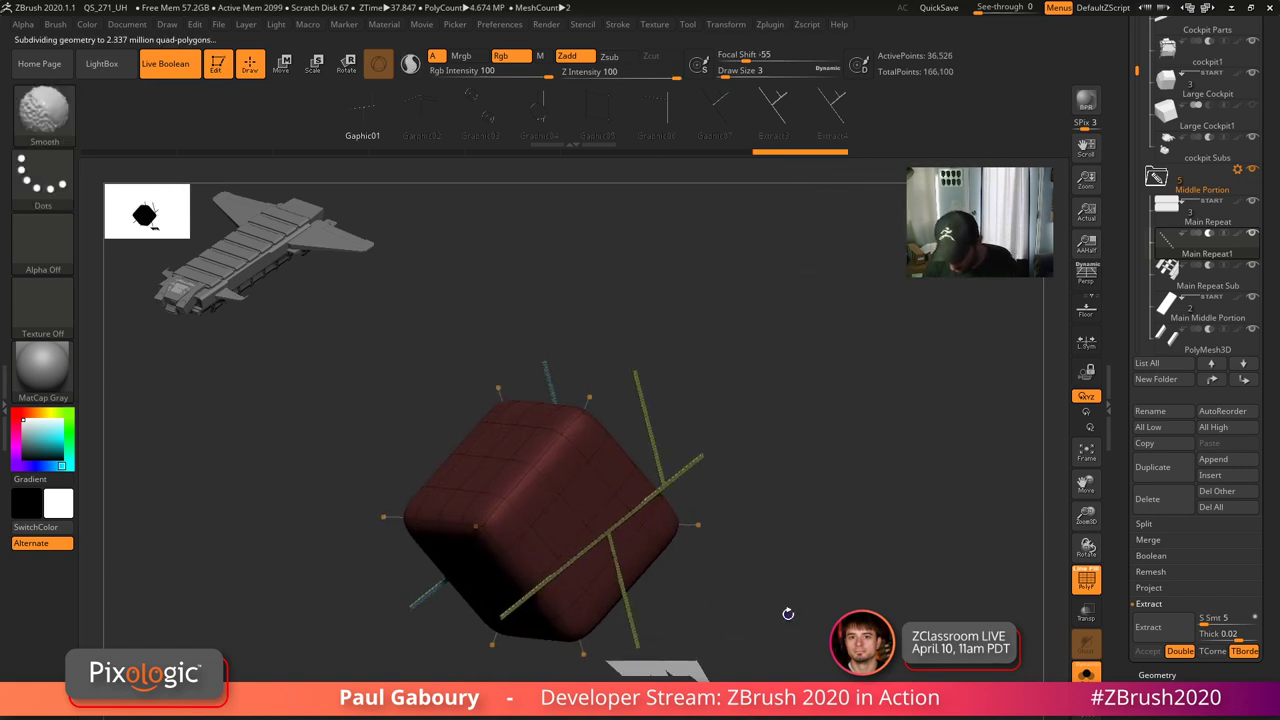
key("shift+f")
key("shift+d")
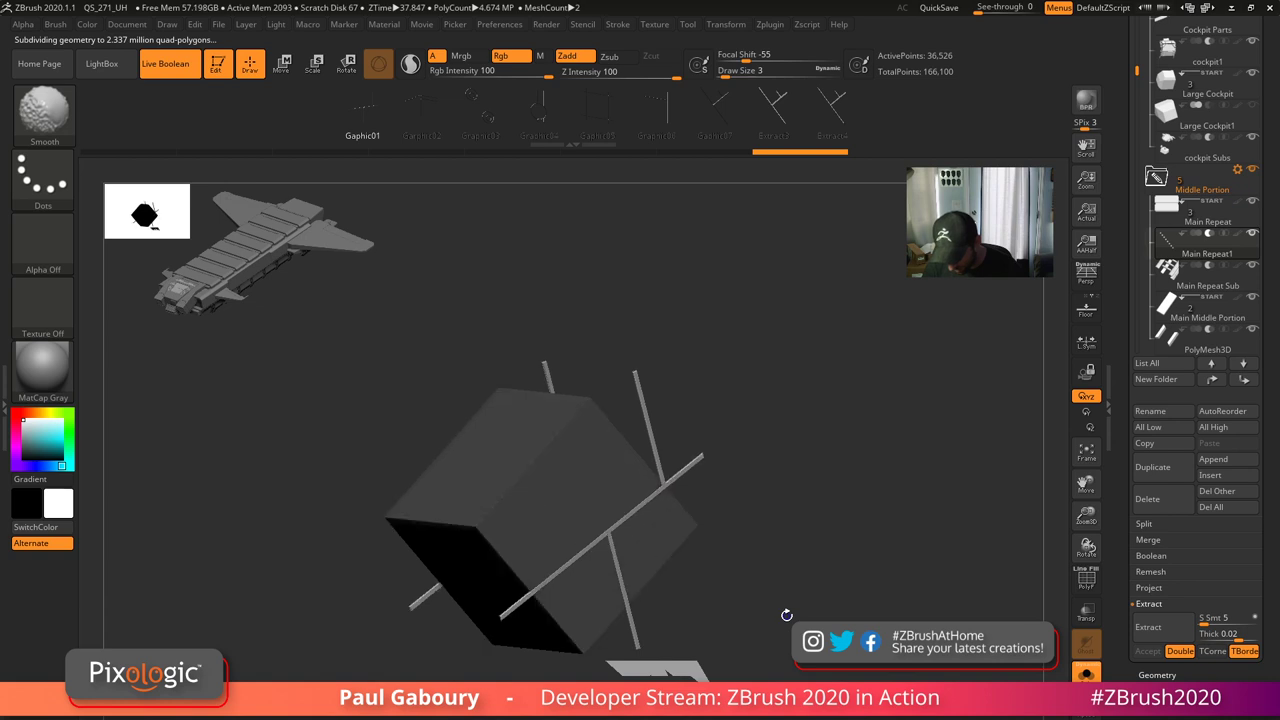
right_click_drag(1060, 596, 912, 617, "ctrl")
key("ctrl+z")
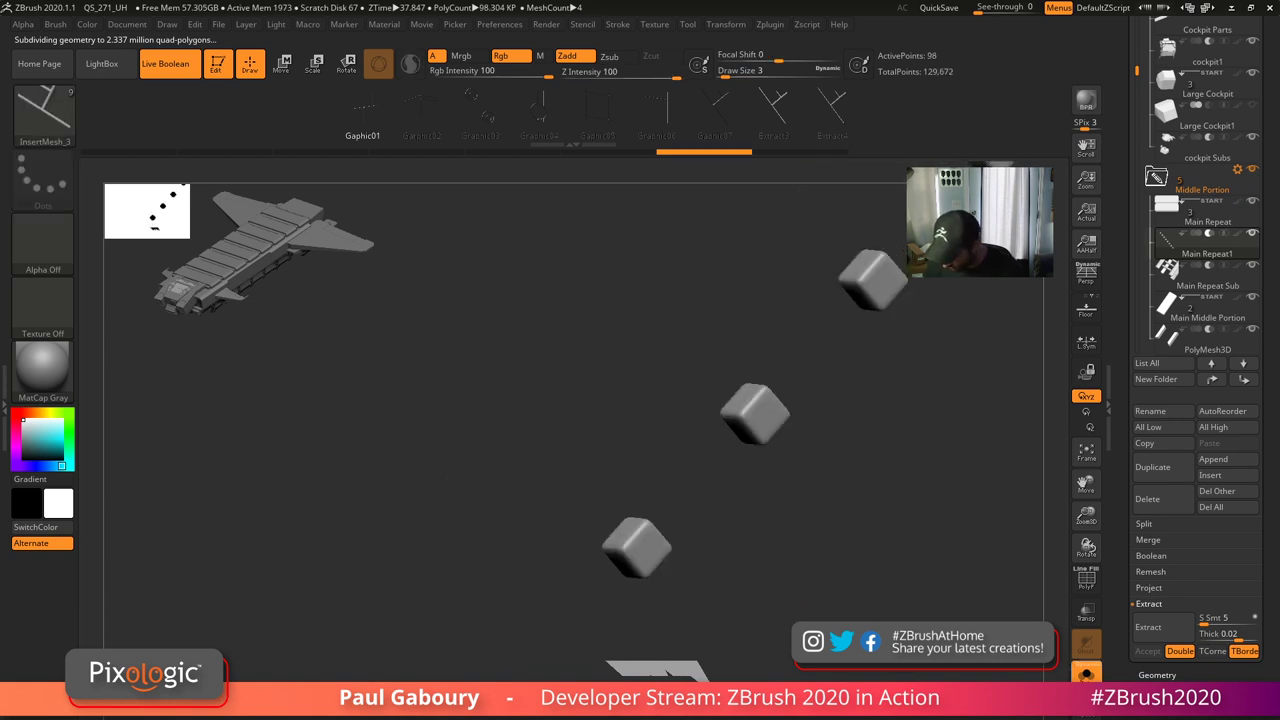
key("shift+d")
key("ctrl+z")
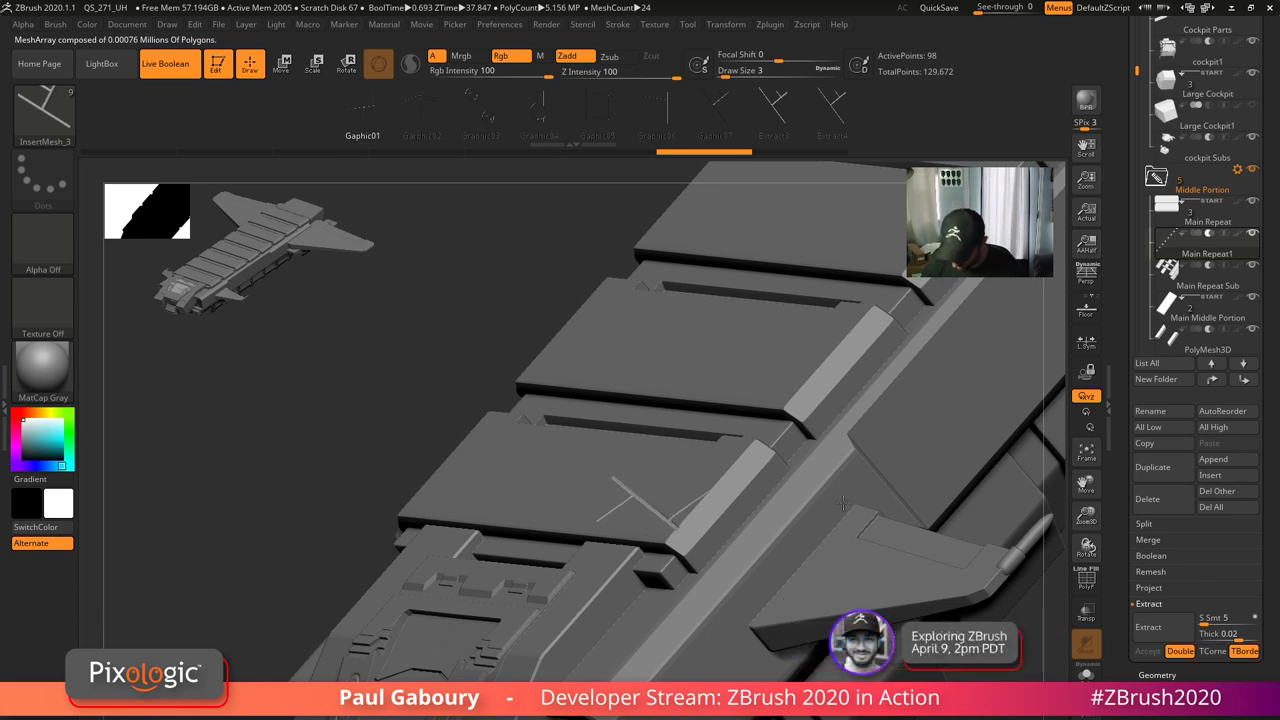
- Insert the mirrored line graphic on the front hull segment and rotate it until its main bar runs nearly lengthwise
left_click_drag(910, 530, 898, 584)
right_click_drag(782, 554, 893, 681, "ctrl")
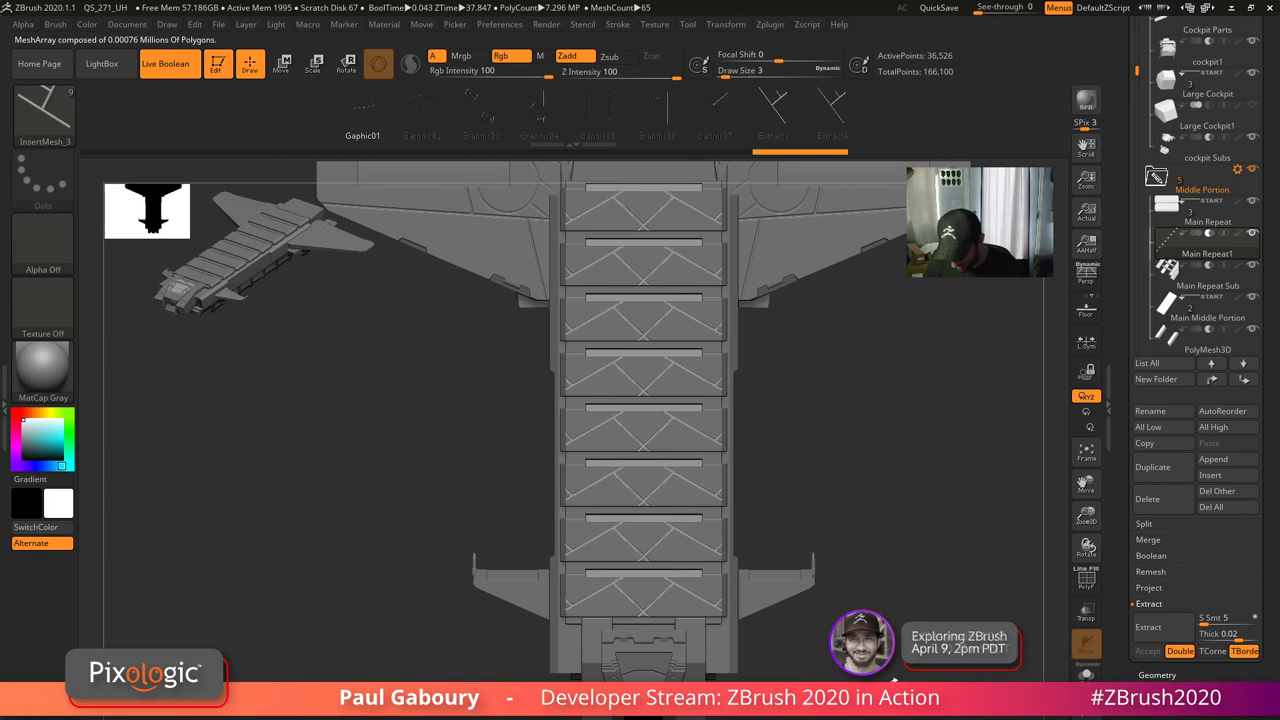
key("ctrl+shift+z")
key("ctrl+shift+z")
key("ctrl+shift+z")
key("ctrl+shift+z")
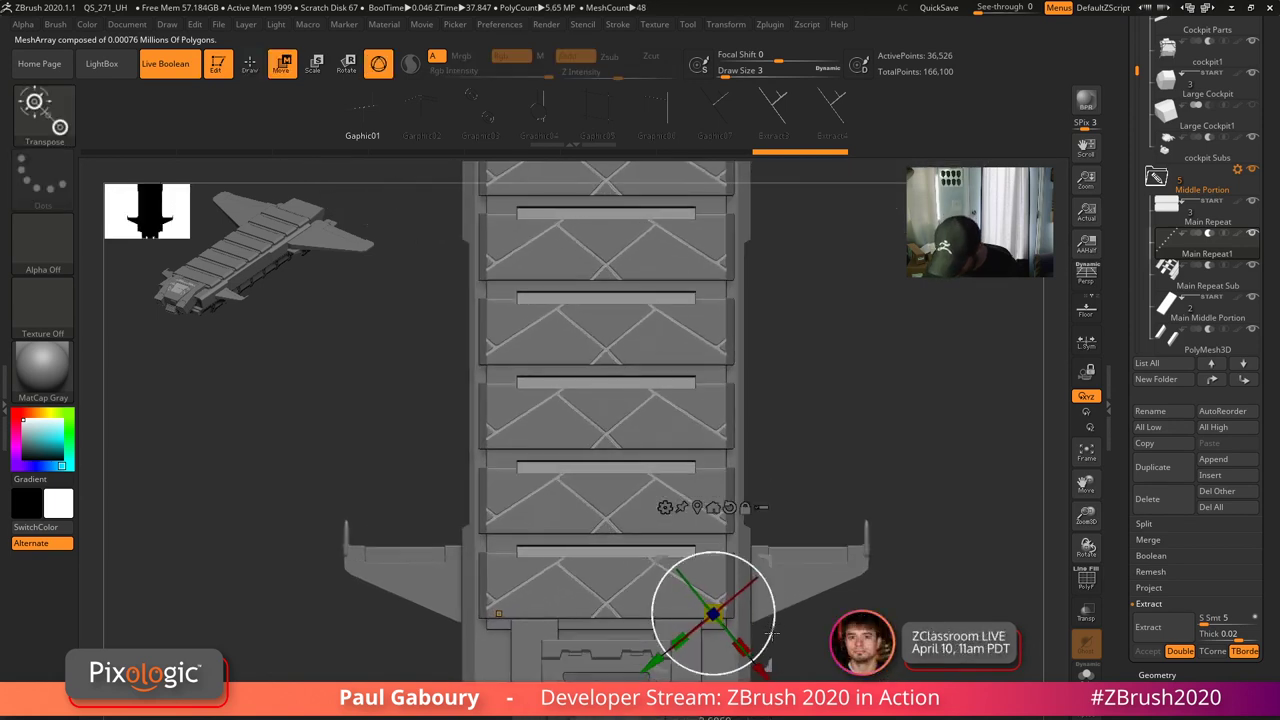
key("ctrl+shift+z")
key("ctrl+shift+z")
key("ctrl+shift+z")
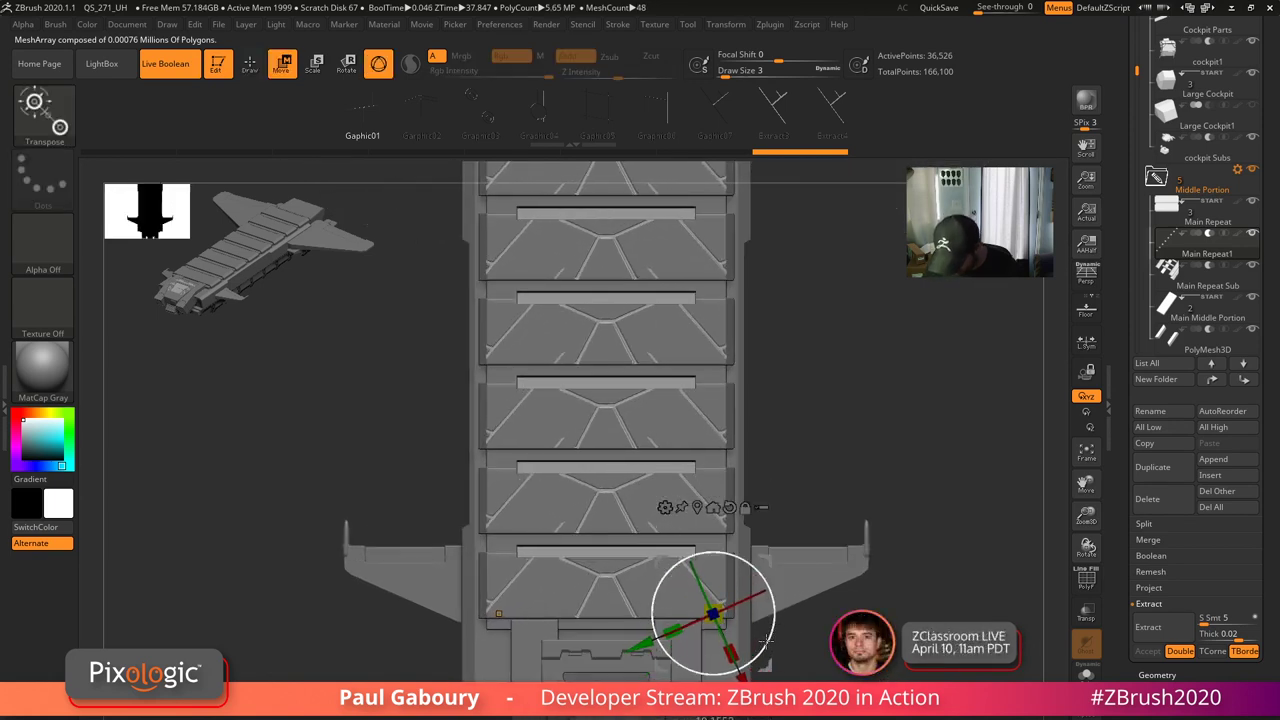
left_click_drag(766, 642, 758, 675)
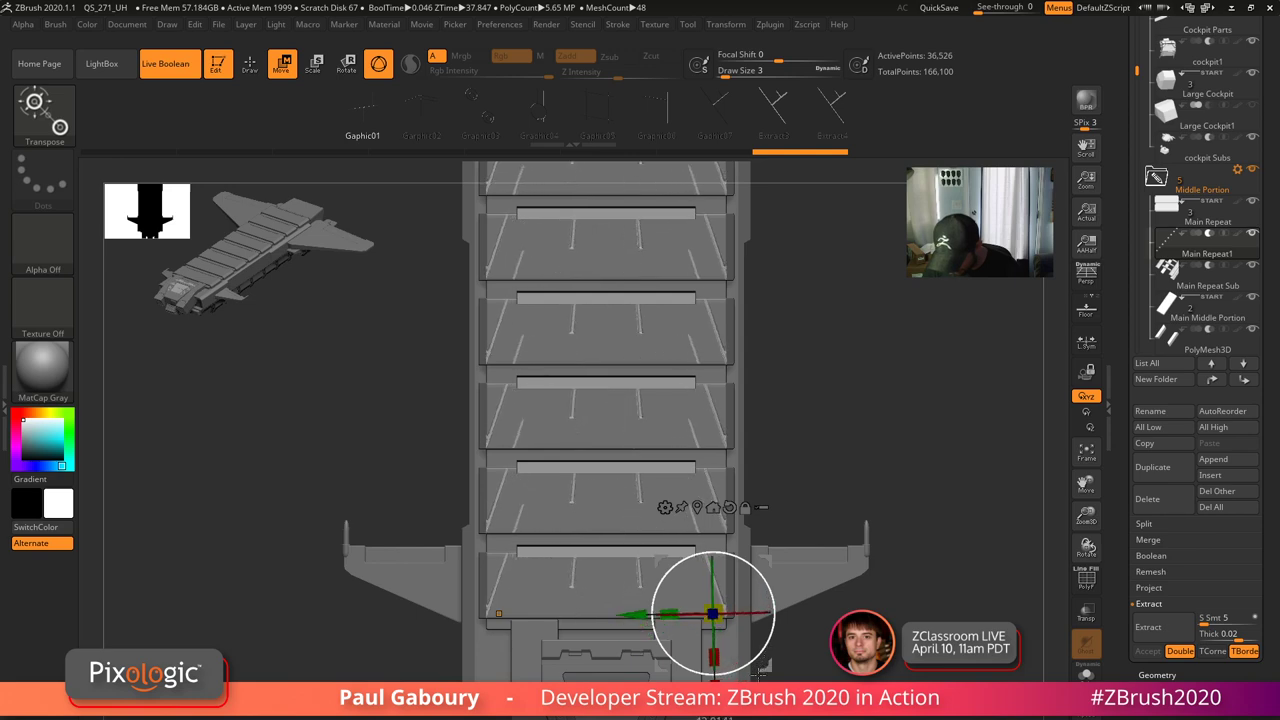
key("ctrl+shift+z")
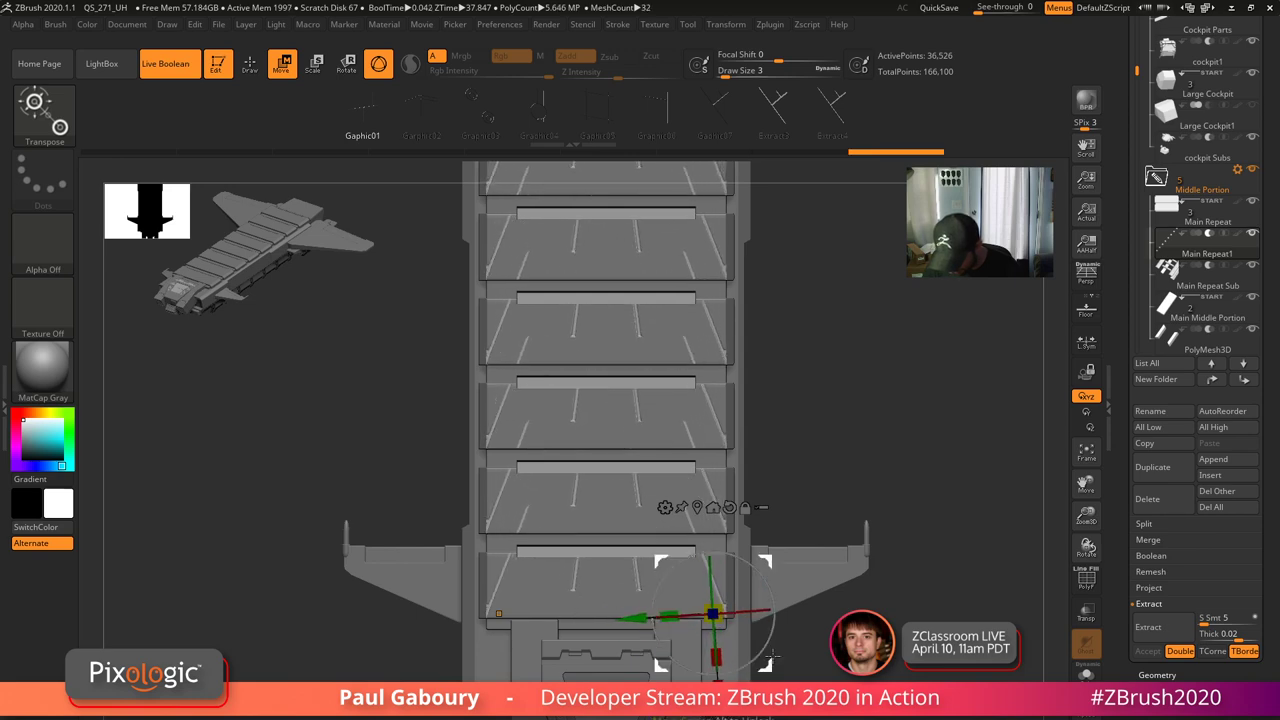
- Try shifting the rotated line graphic inward toward the hull's centreline
right_click_drag(819, 594, 792, 525, "ctrl")
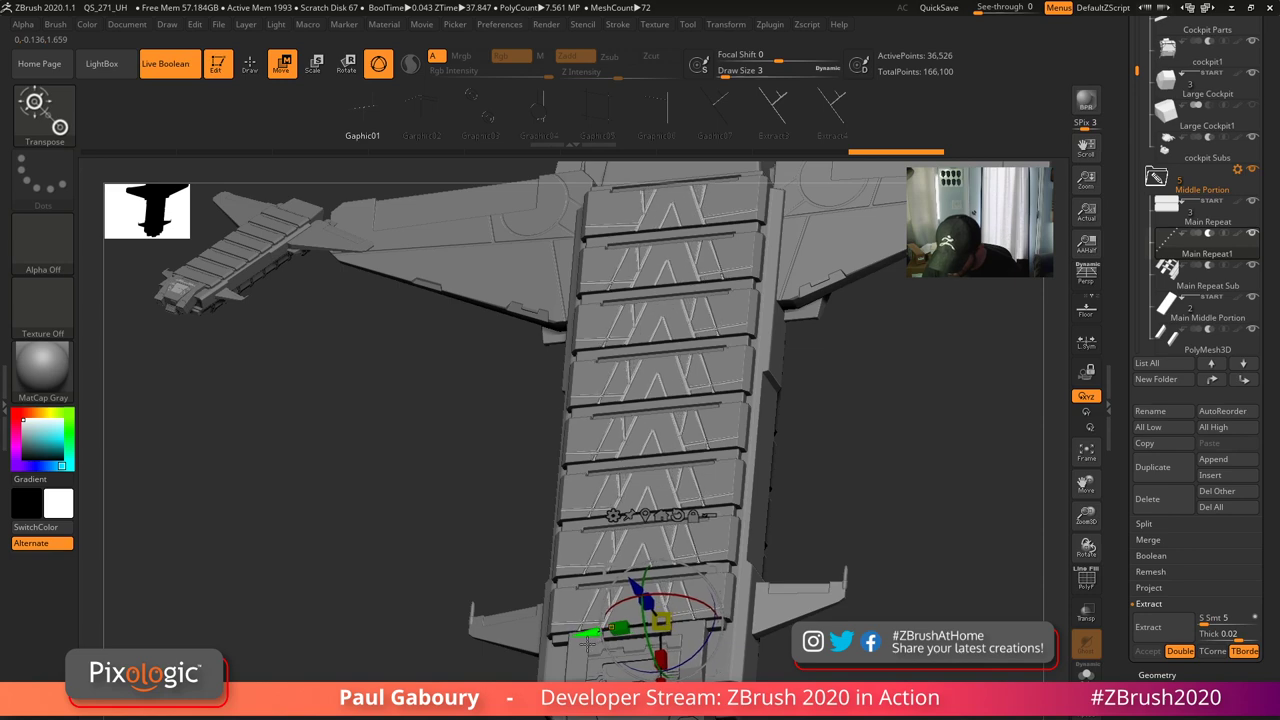
left_click_drag(536, 663, 516, 674)
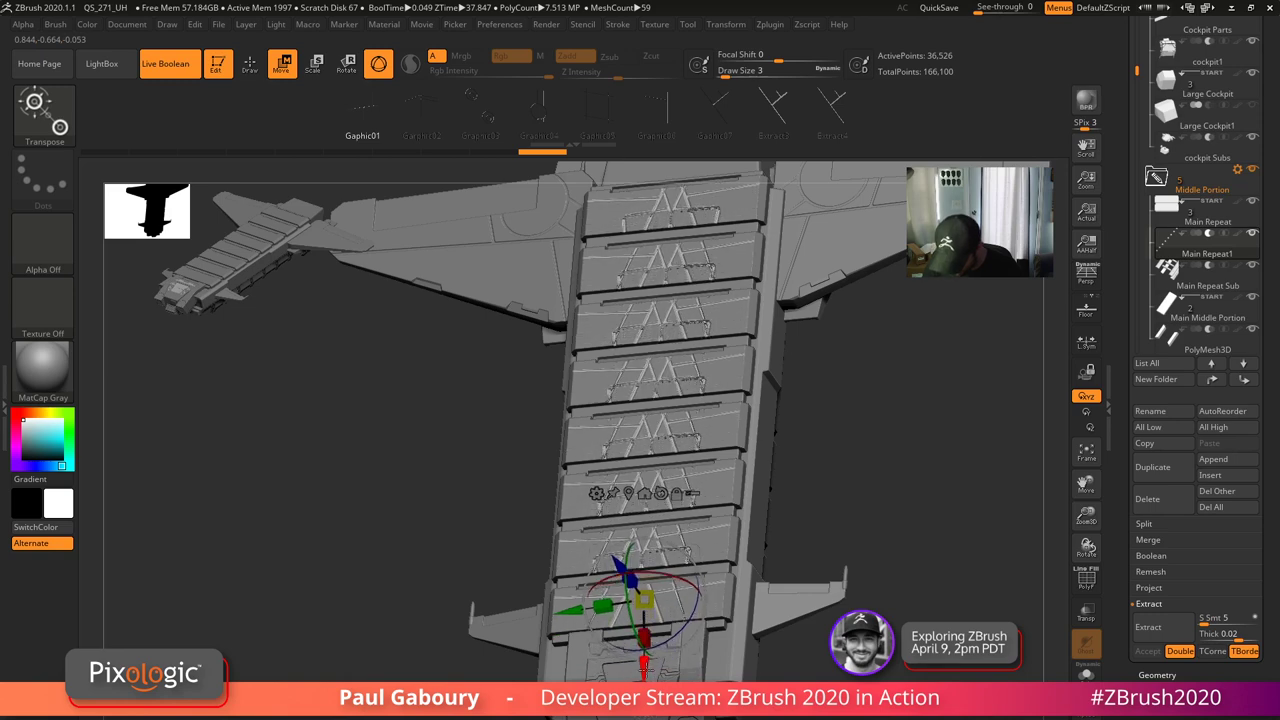
left_click_drag(501, 622, 468, 628)
left_click_drag(687, 627, 701, 625)
key("ctrl+z")
key("ctrl+z")
key("ctrl+z")
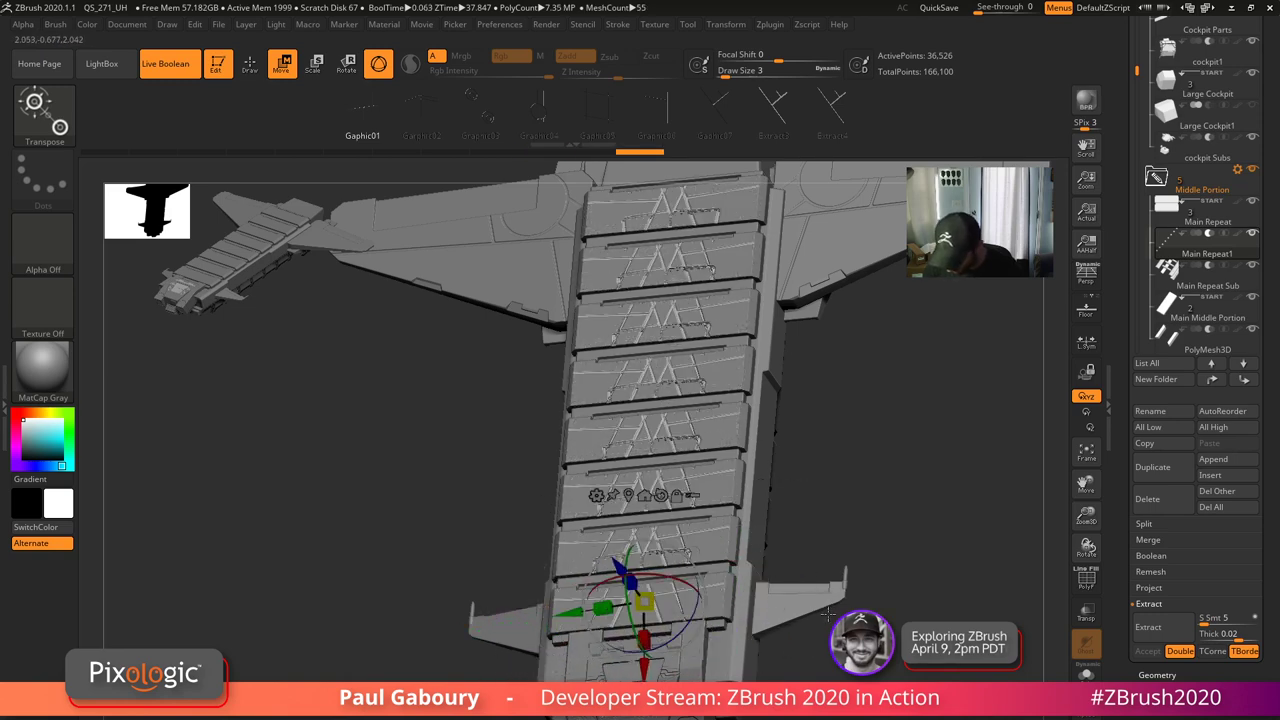
key("ctrl+z")
- Rotate the line graphic slightly further from a straight top view and inspect the grooves along the hull
mouse_move(830, 605)
right_mouse_down("ctrl")
mouse_move(834, 550)
mouse_move(860, 585)
mouse_move(856, 632)
right_mouse_up("ctrl")
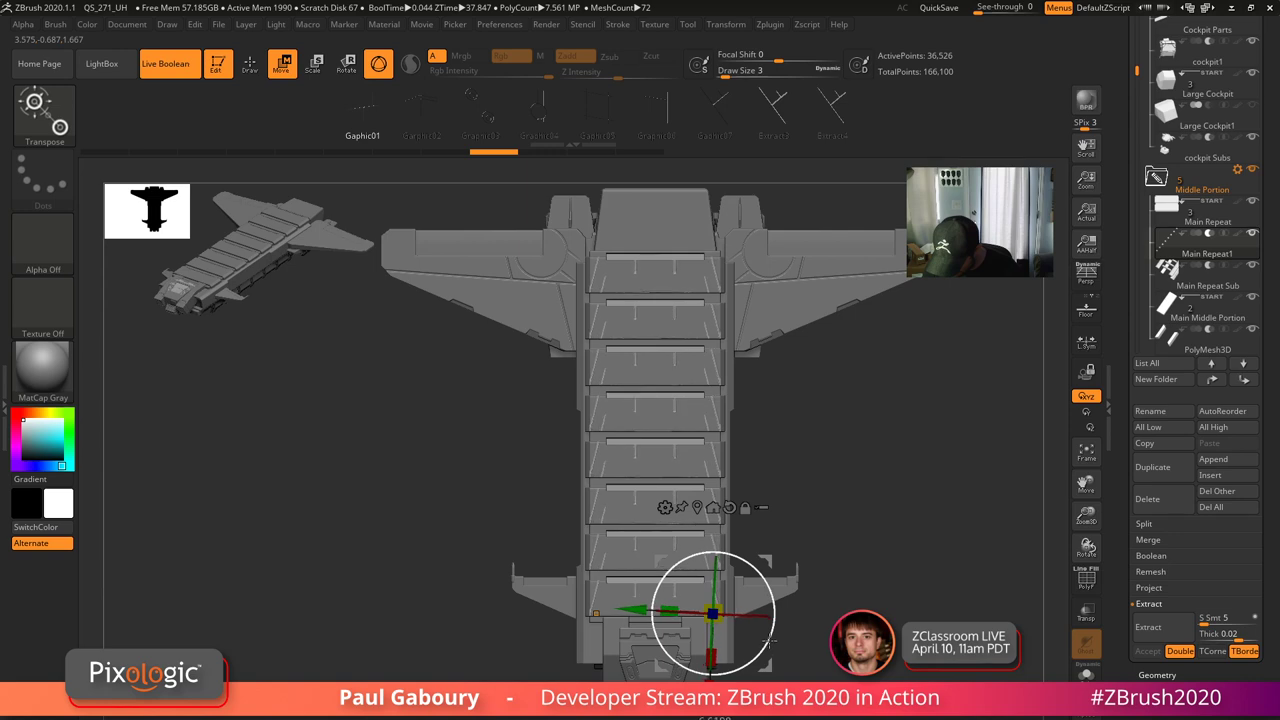
left_click_drag(771, 643, 772, 640)
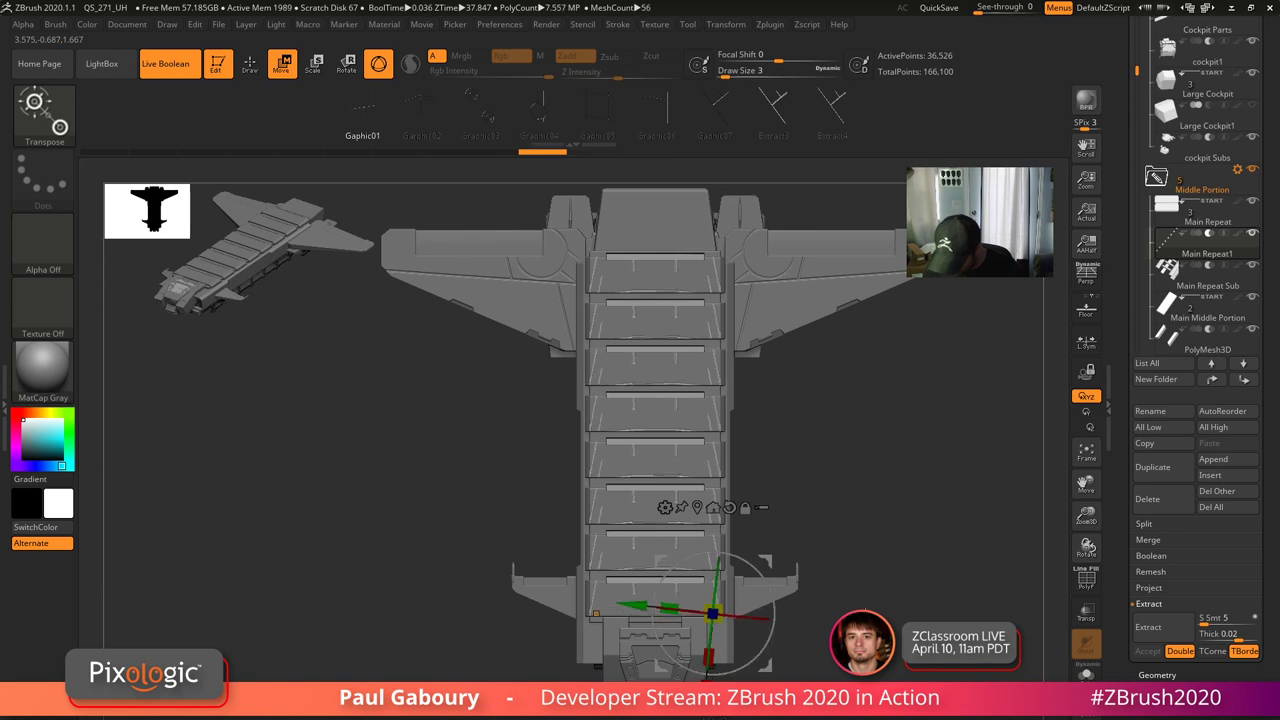
mouse_move(850, 580)
right_mouse_down("ctrl")
mouse_move(850, 632)
mouse_move(822, 600)
mouse_move(814, 551)
right_mouse_up("ctrl")
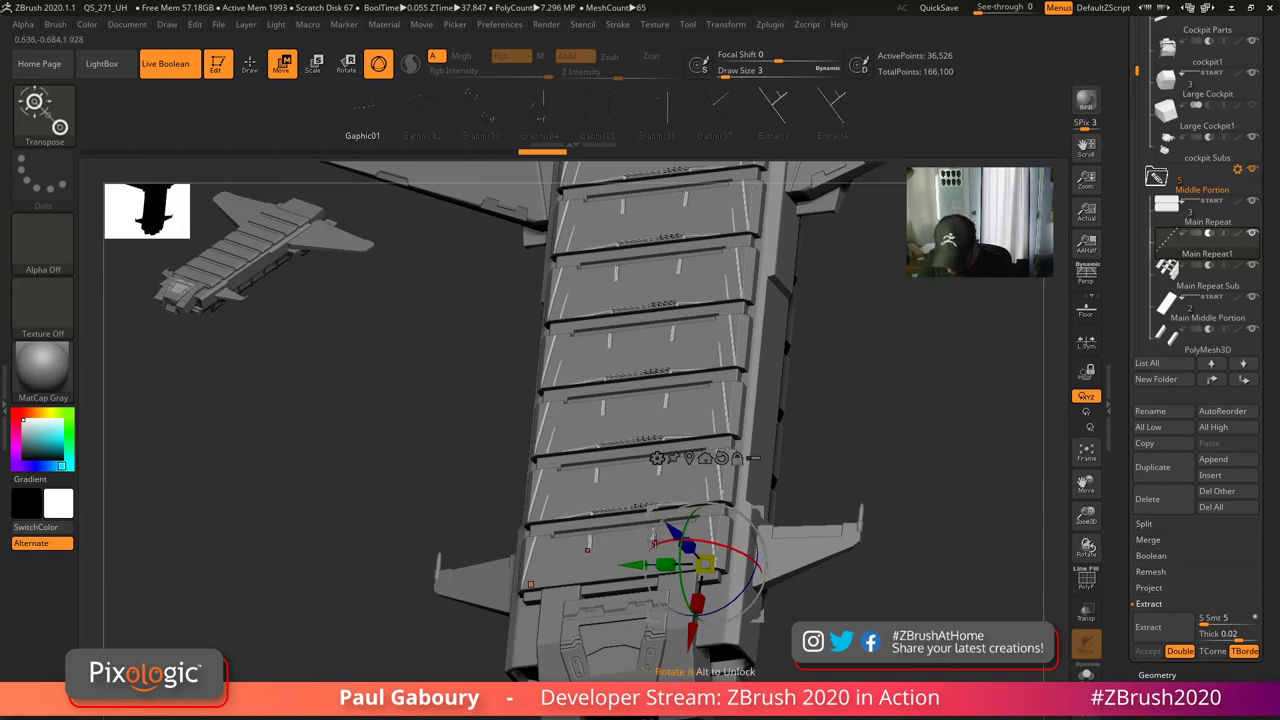
right_click_drag(800, 598, 824, 645)
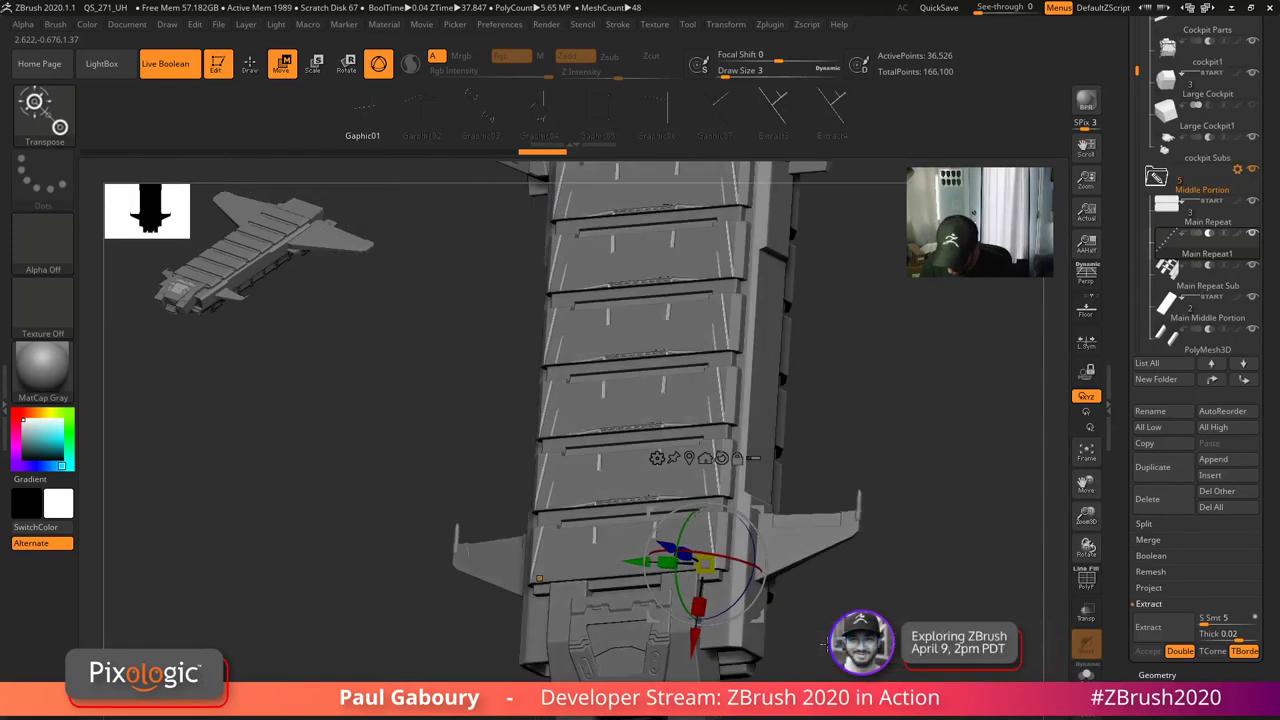
key("ctrl+z")
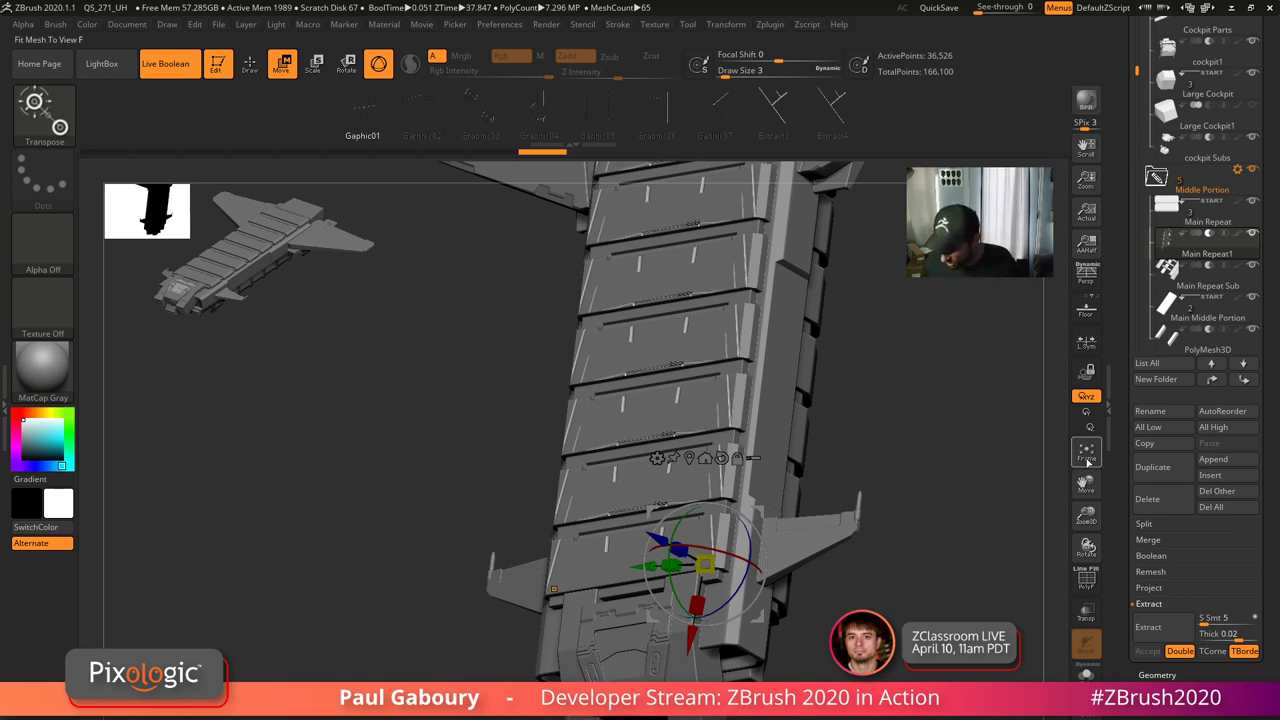
- Switch to a Cube3D primitive as the current tool, convert it to a PolyMesh3D, and face it straight on
left_click_drag(1122, 416, 1128, 551)
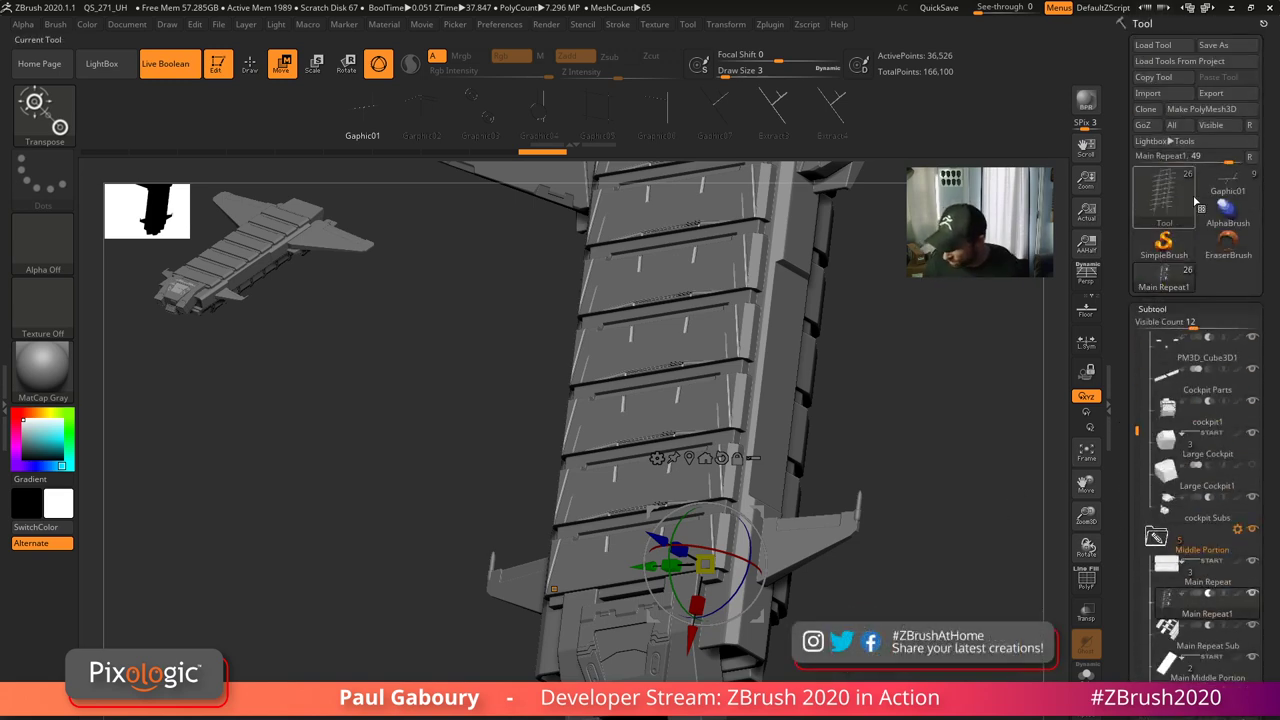
left_click(1164, 208)
left_click(575, 255)
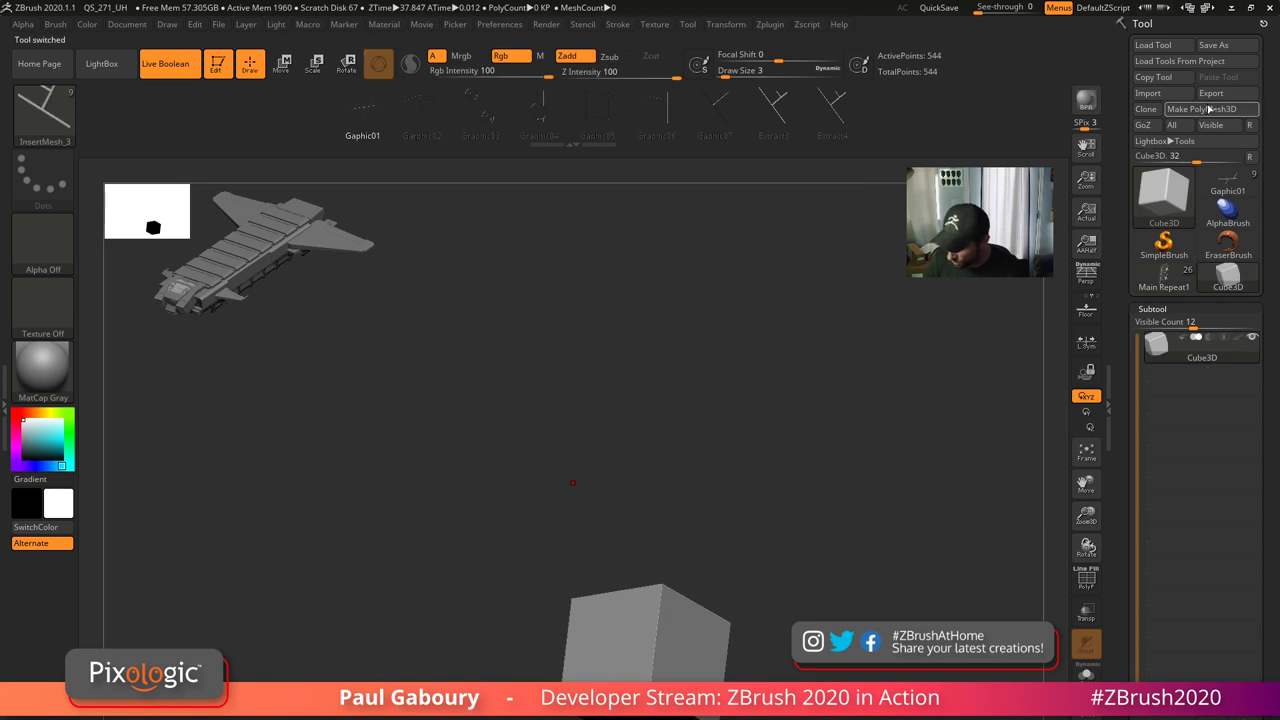
left_click(1207, 109)
left_click_drag(774, 631, 794, 563, "shift")
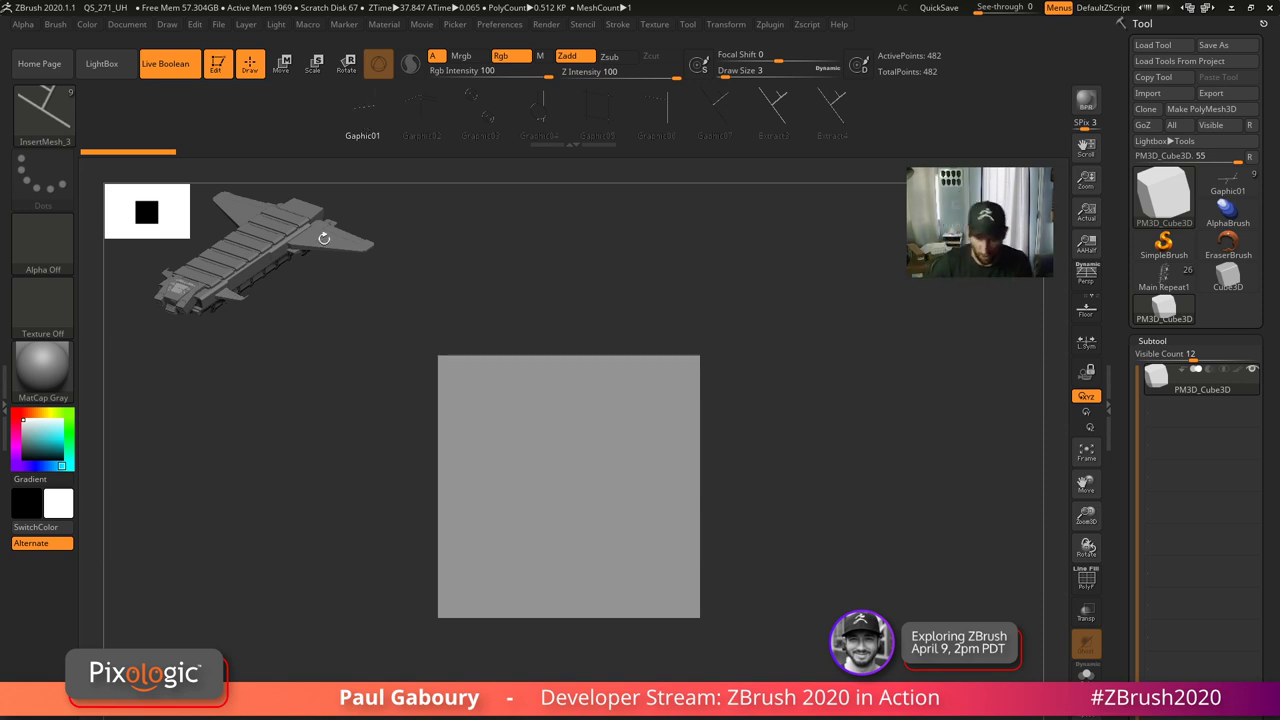
- Convert the line-graphic insert mesh brush into an editable mesh tool and display its polygroup wireframe
left_click(56, 24)
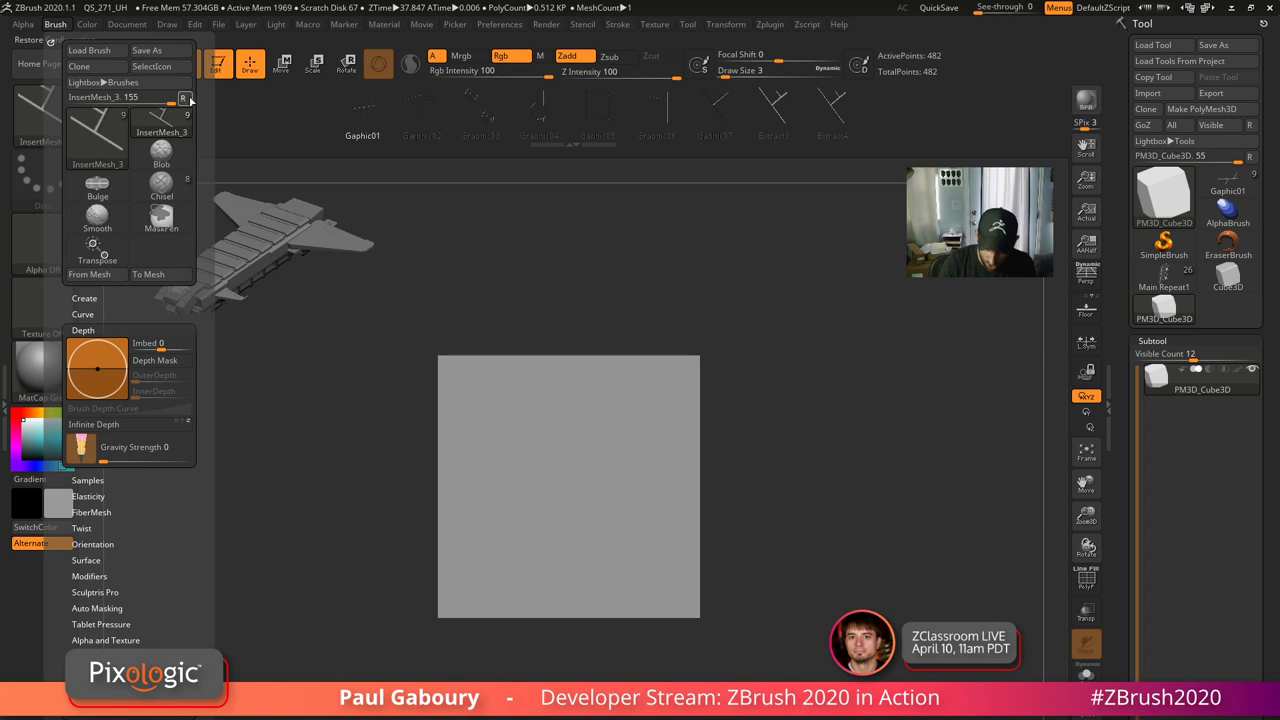
left_click(166, 211)
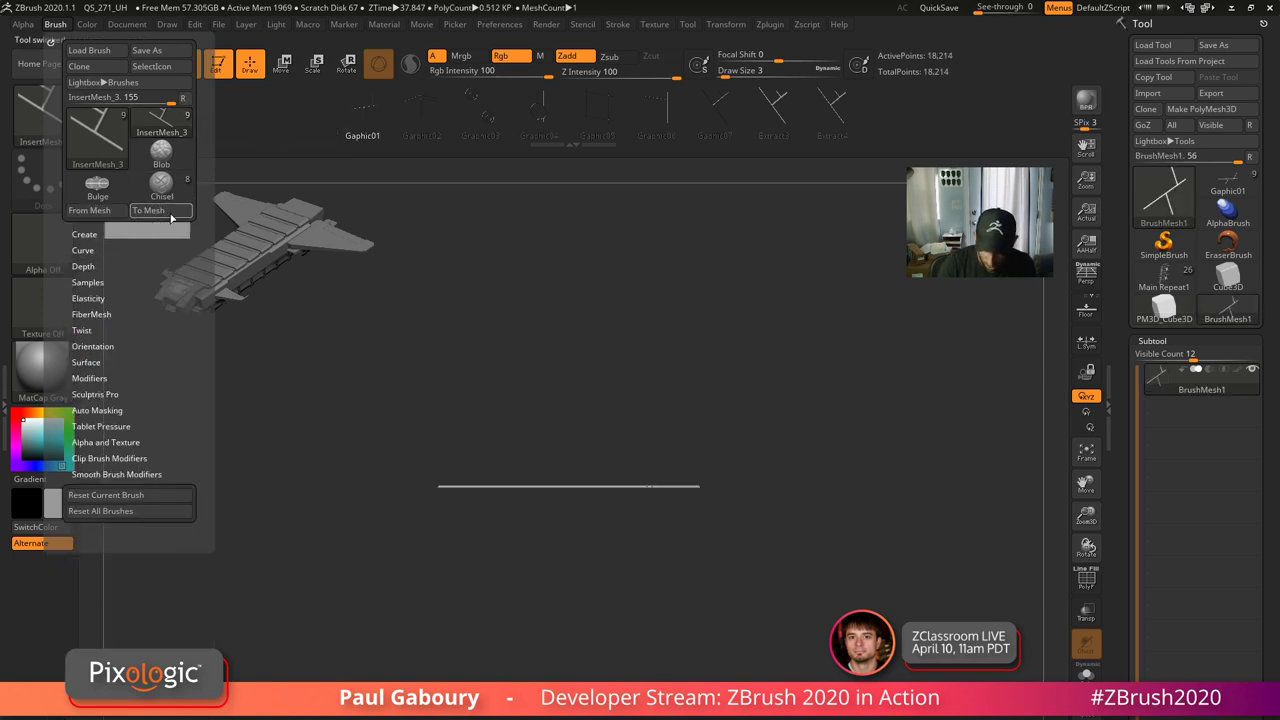
mouse_move(734, 545)
left_mouse_down()
mouse_move(739, 618)
mouse_move(760, 562)
mouse_move(765, 617)
mouse_move(734, 589)
left_mouse_up()
mouse_move(734, 589)
right_mouse_down("ctrl")
mouse_move(660, 540)
mouse_move(668, 526)
mouse_move(655, 629)
mouse_move(616, 508)
right_mouse_up("ctrl")
key("shift+f")
right_click_drag(616, 508, 612, 620, "alt")
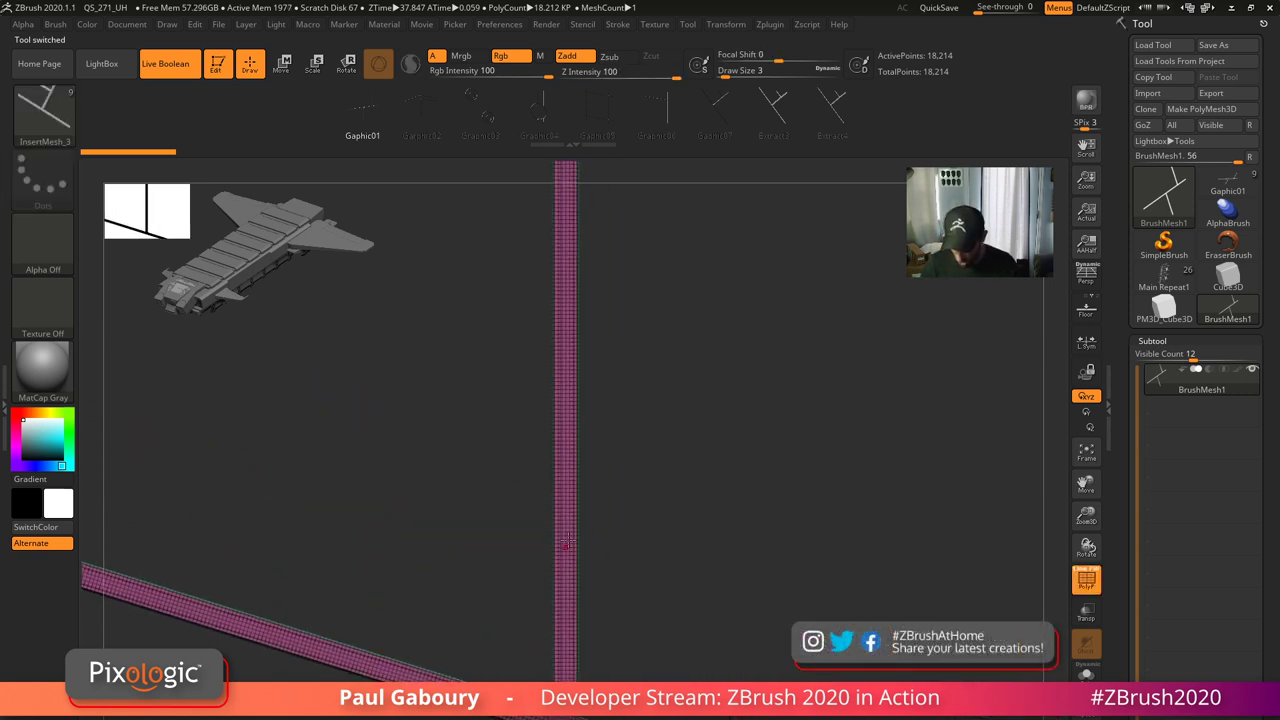
- Isolate a section of the vertical bar and repeatedly shrink its visible area to a short strip
left_click_drag(500, 415, 626, 575, "ctrl+shift")
right_click_drag(571, 500, 627, 547, "ctrl")
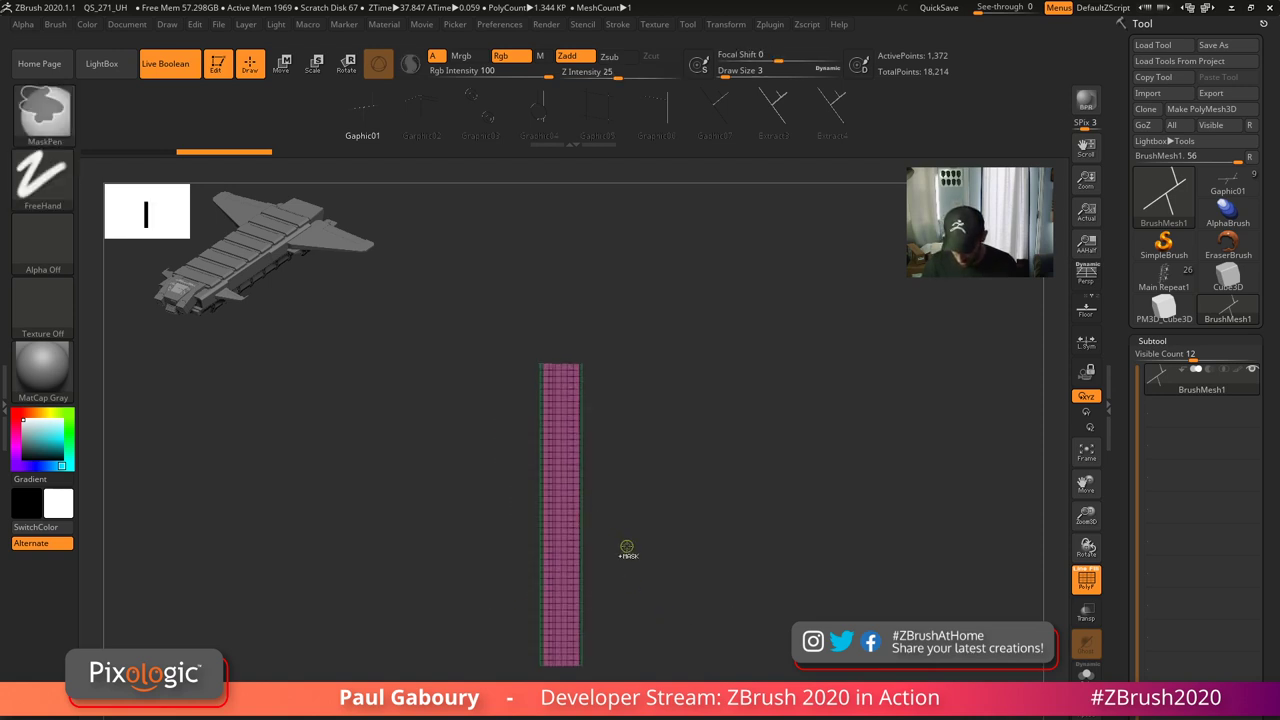
key("ctrl+shift+s")
key("ctrl+shift+s")
key("ctrl+shift+s")
key("ctrl+shift+s")
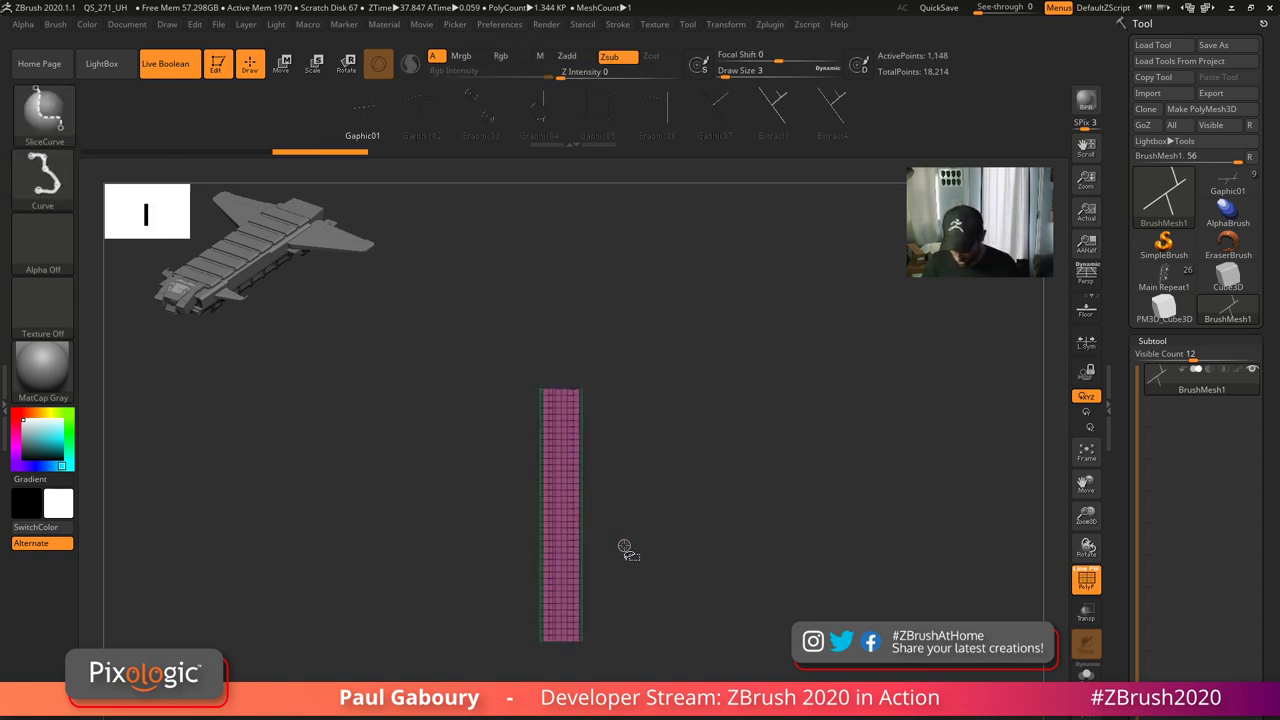
key("ctrl+shift+s")
key("ctrl+shift+s")
key("ctrl+shift+s")
key("ctrl+shift+s")
key("ctrl+shift+s")
key("ctrl+shift+s")
key("ctrl+shift+s")
key("ctrl+shift+s")
key("ctrl+shift+s")
key("ctrl+shift+s")
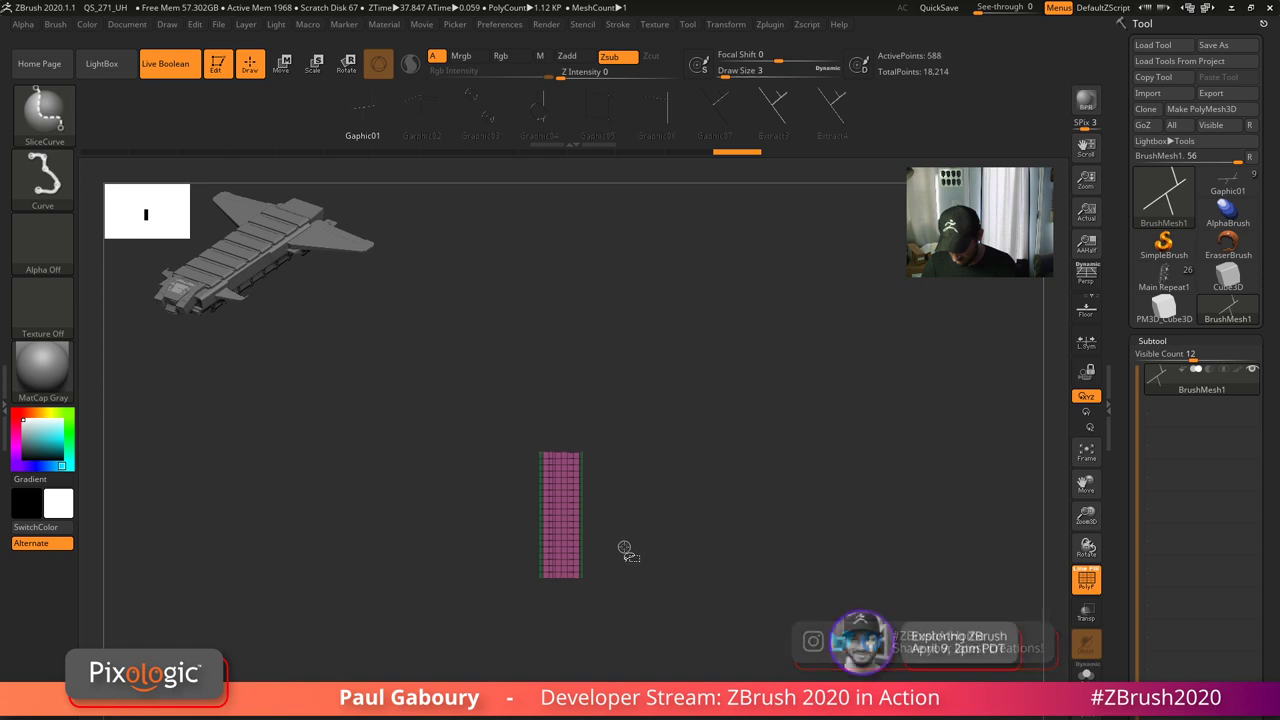
- Delete all hidden geometry of the line graphic, keeping only the short visible strip
mouse_move(623, 554)
left_mouse_down()
mouse_move(626, 540)
mouse_move(680, 617)
mouse_move(639, 655)
mouse_move(750, 538)
mouse_move(754, 557)
mouse_move(685, 582)
mouse_move(697, 637)
mouse_move(640, 486)
mouse_move(643, 423)
mouse_move(676, 507)
left_mouse_up()
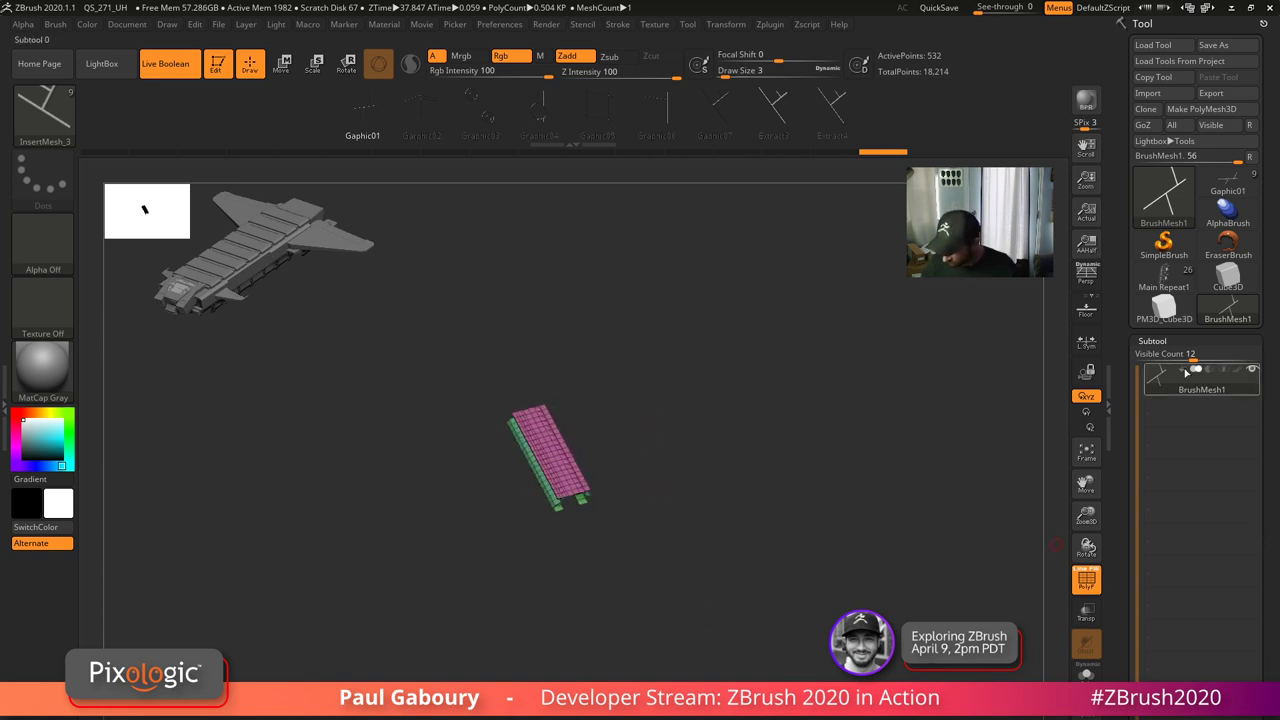
left_click(1162, 342)
left_click_drag(1233, 532, 1234, 469)
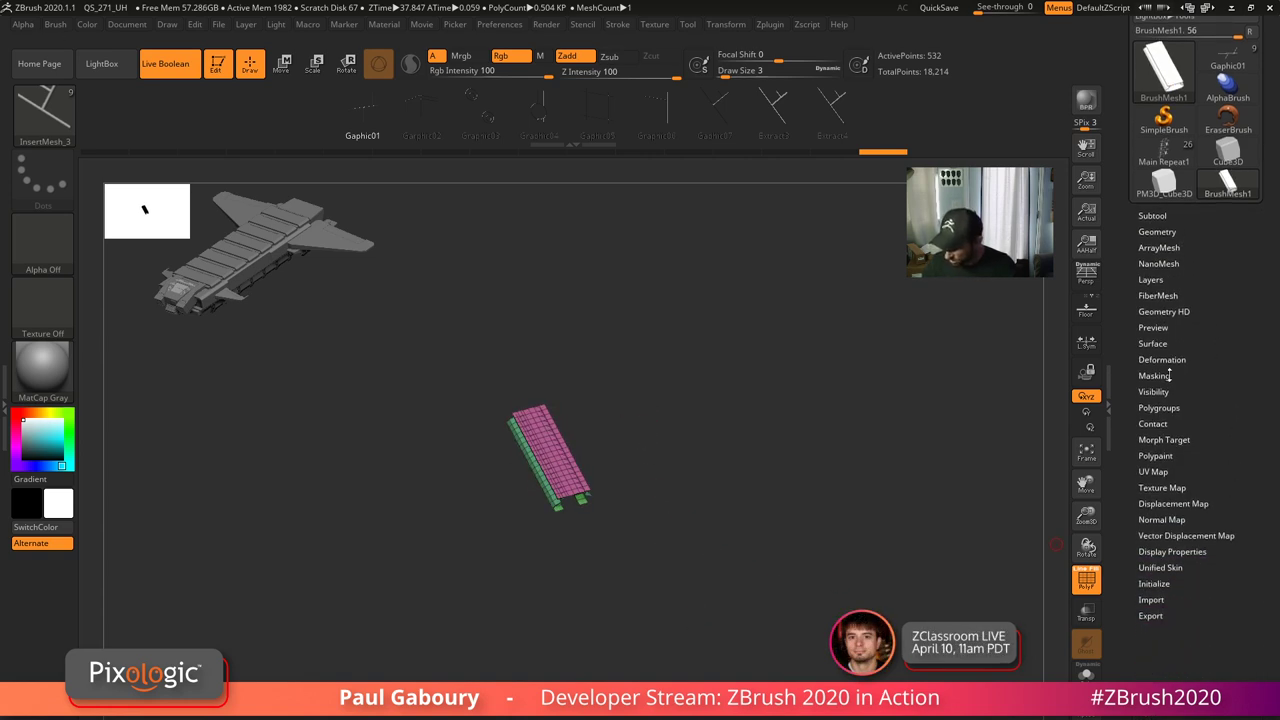
left_click(1158, 232)
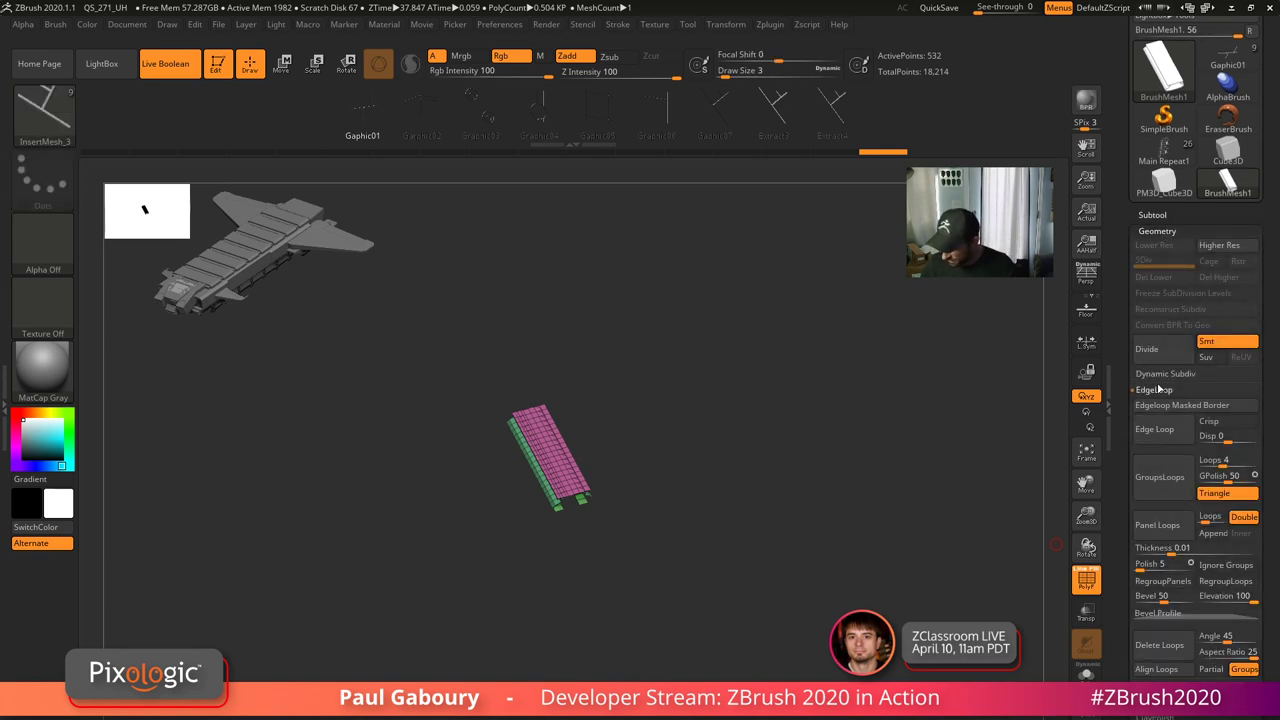
left_click(1157, 389)
left_click(1166, 501)
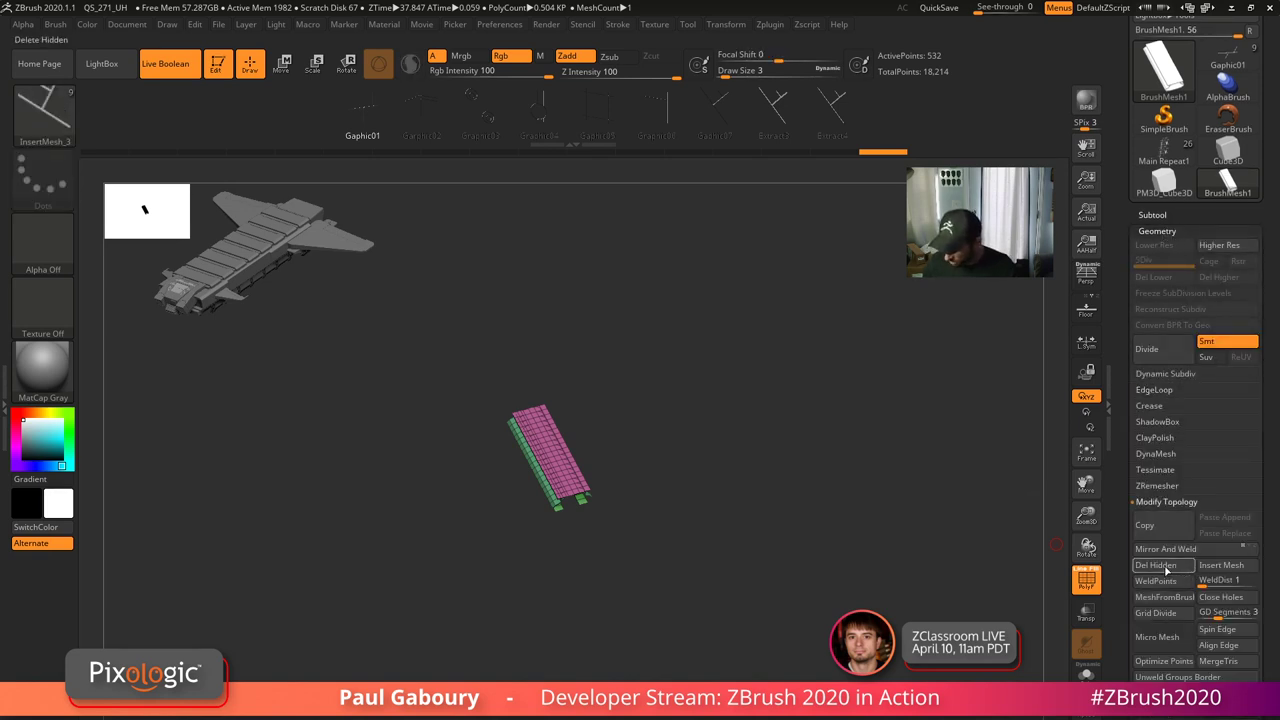
left_click(1155, 566)
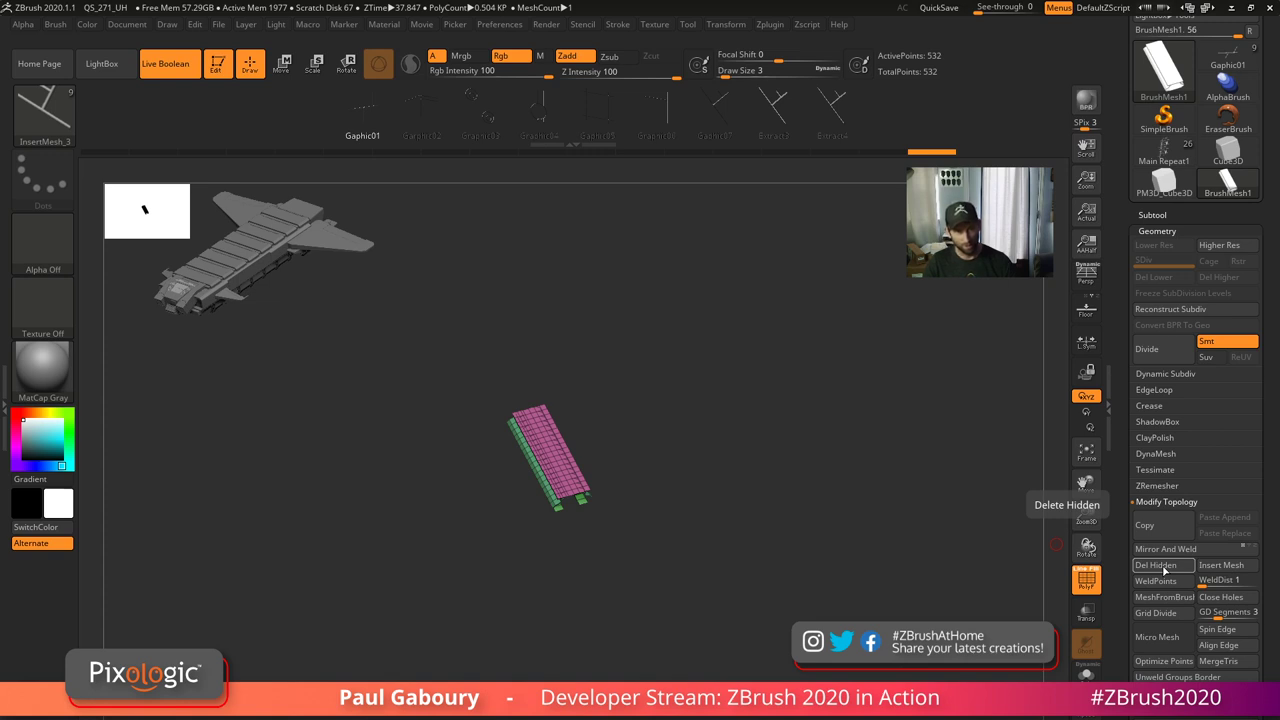
- Try merging the strip into a single polygroup with double-sided display, and undo it
right_click_drag(628, 527, 754, 559, "ctrl")
key("ctrl+w")
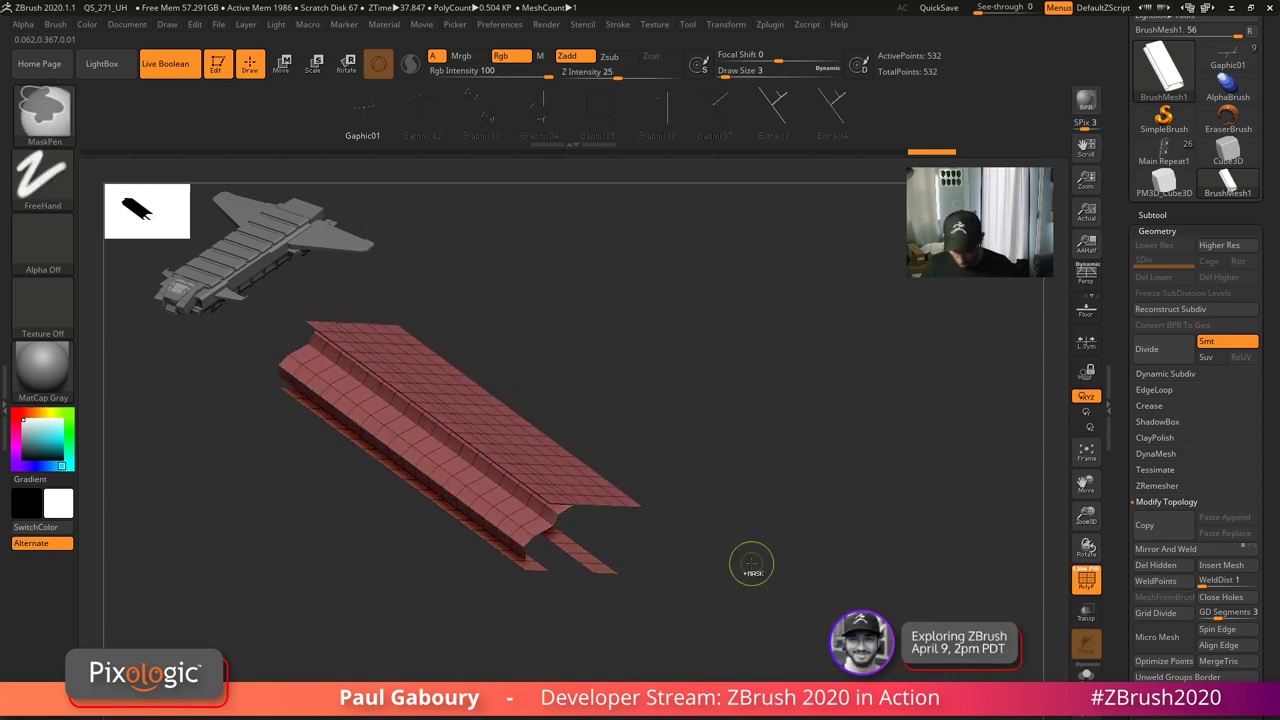
left_click_drag(1269, 655, 1271, 549)
scroll(1271, 549, "down", 5)
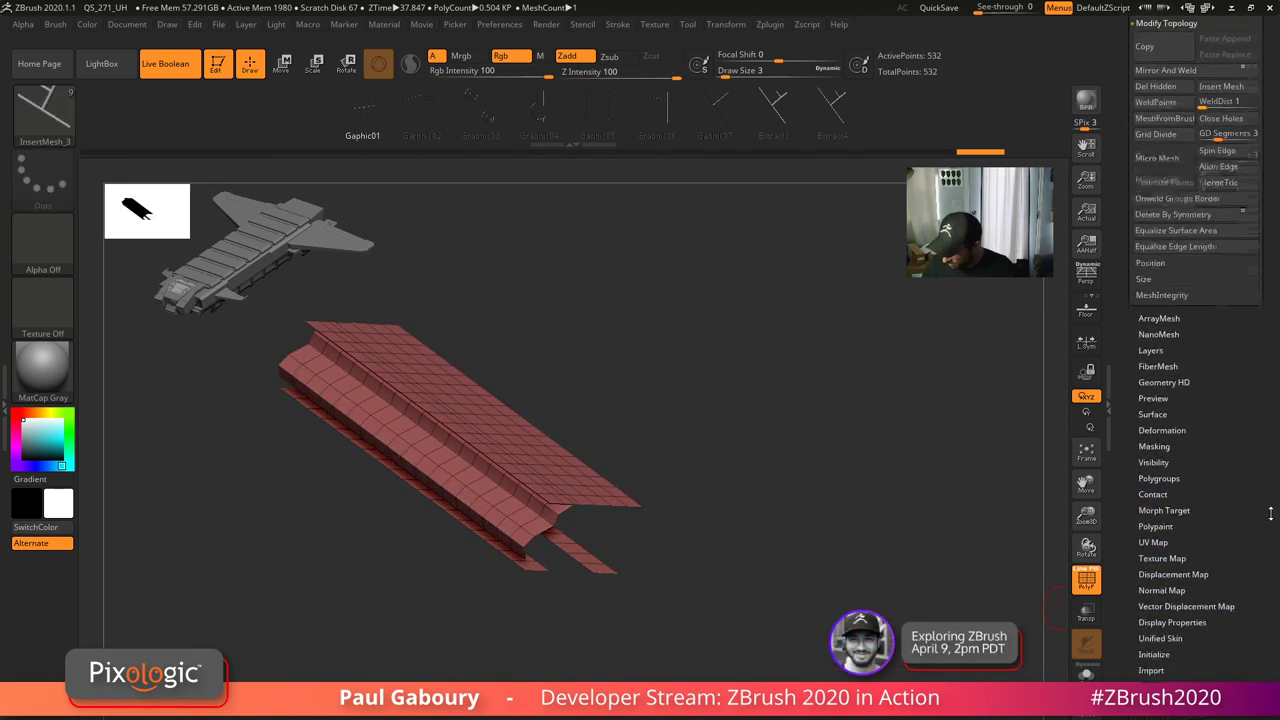
key("shift")
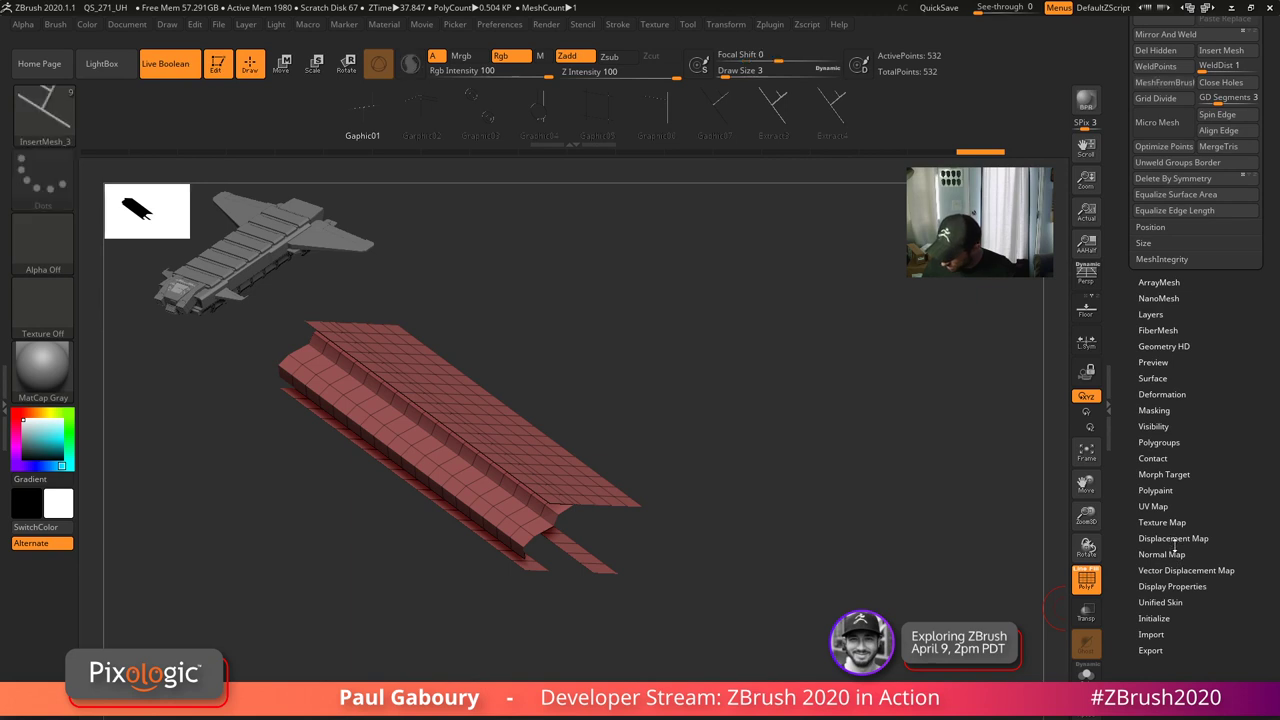
left_click(1177, 587, "shift")
left_click(1165, 635)
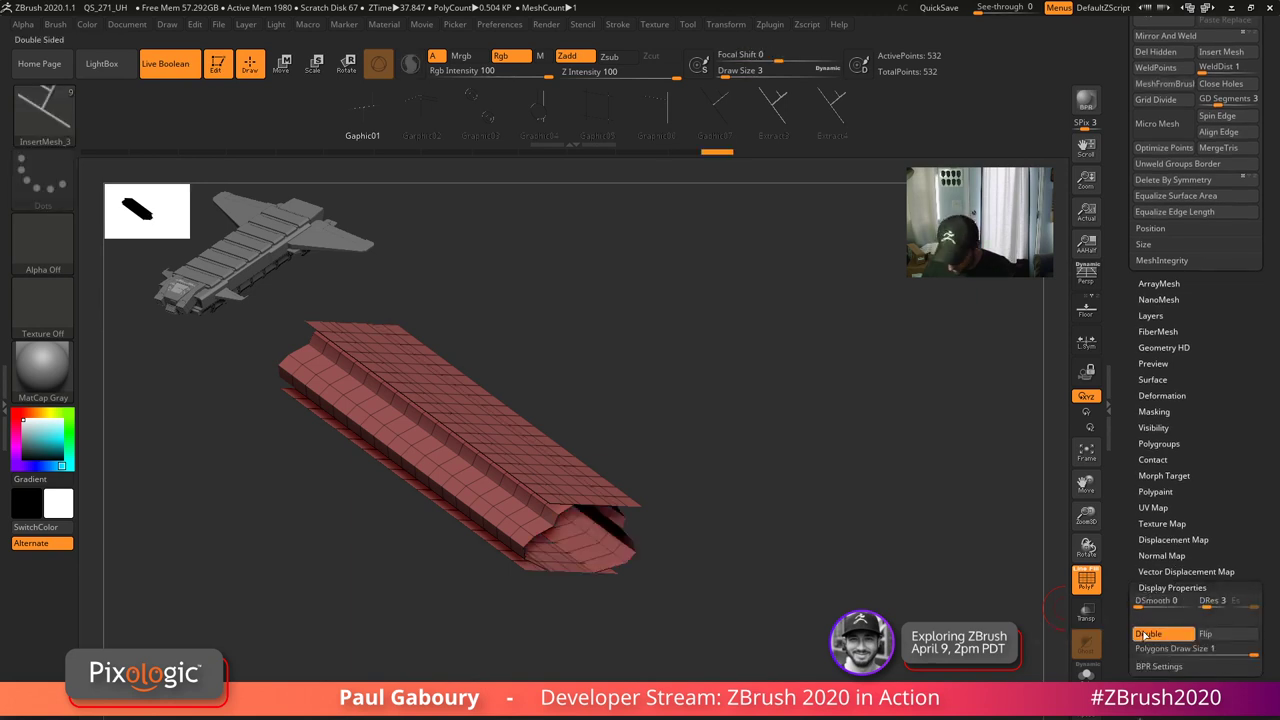
left_click_drag(890, 630, 726, 641)
key("ctrl+z")
key("ctrl+z")
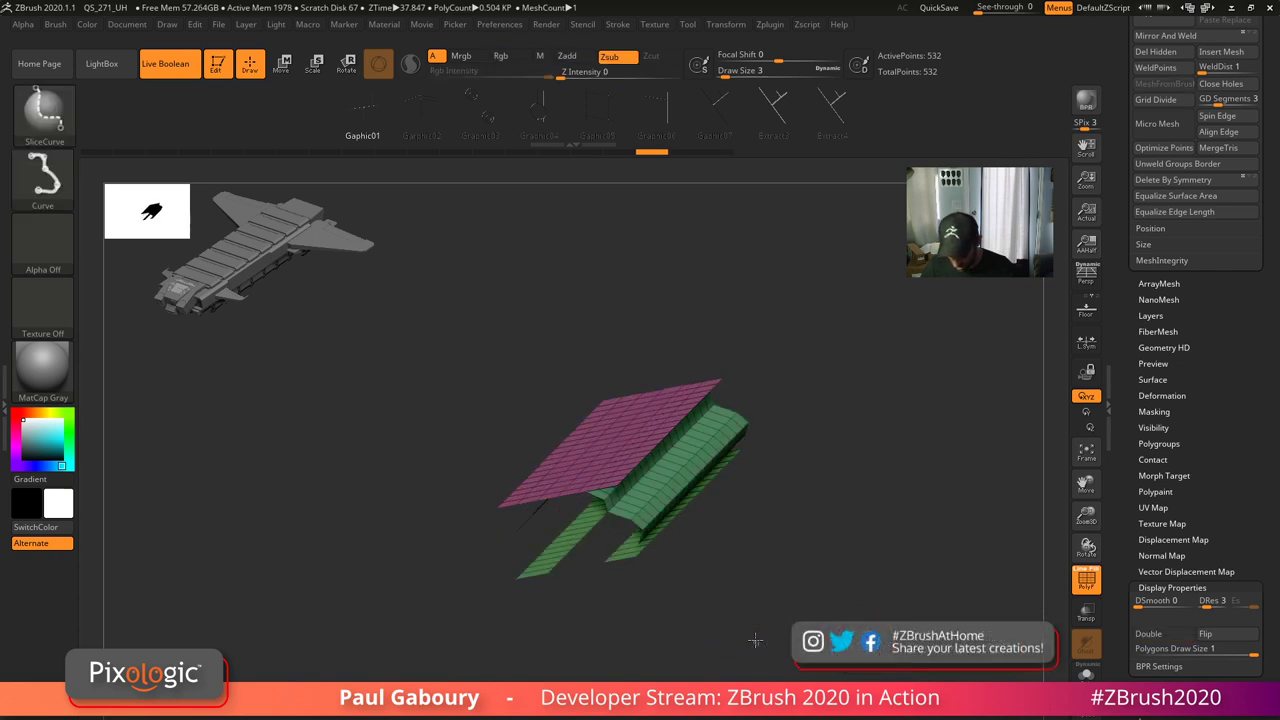
- Turn on double-sided display for the strip and isolate its green side-wall polygroup
left_click(1152, 638)
left_click_drag(729, 586, 700, 557)
key("ctrl+shift")
left_click(642, 530, "ctrl+shift")
mouse_move(674, 600)
left_mouse_down()
mouse_move(691, 588)
mouse_move(712, 515)
mouse_move(729, 532)
mouse_move(735, 626)
mouse_move(680, 664)
mouse_move(767, 678)
mouse_move(754, 434)
mouse_move(768, 614)
mouse_move(751, 637)
mouse_move(777, 623)
mouse_move(751, 613)
mouse_move(733, 626)
left_mouse_up()
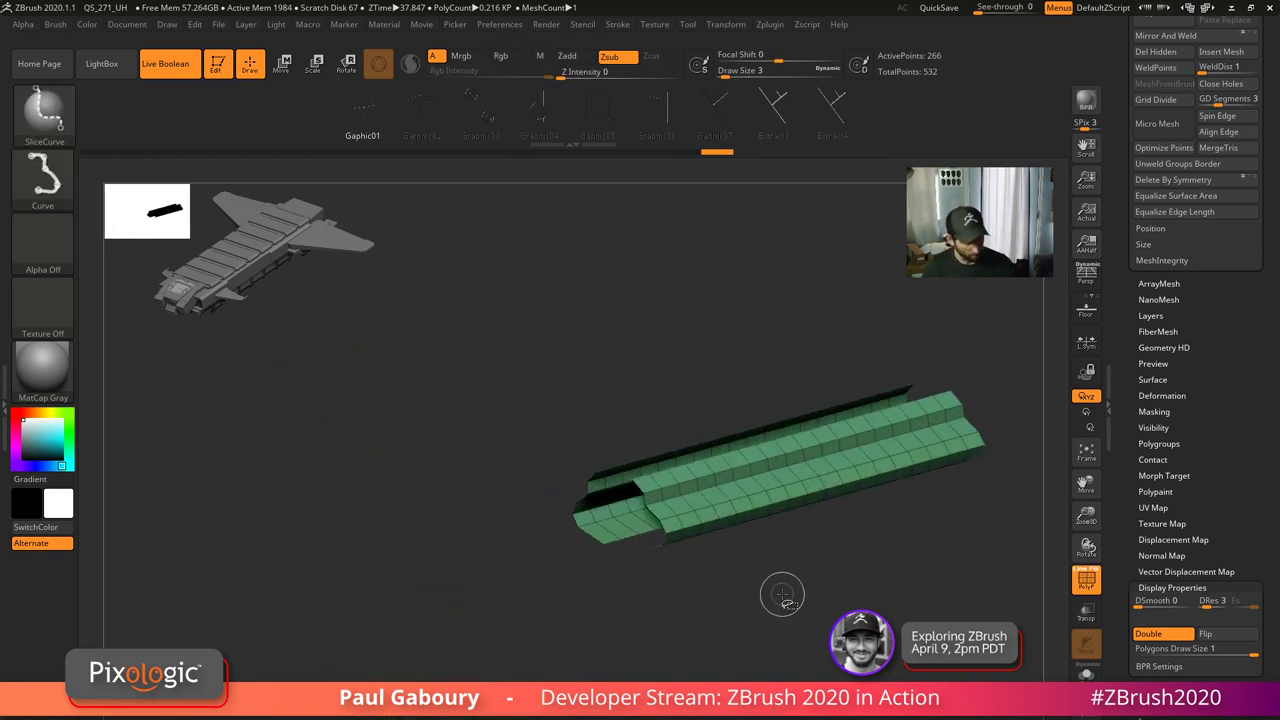
- Try growing the visible area outward from the green side walls, and undo the growth
key("ctrl+shift+x")
left_click_drag(783, 615, 801, 605)
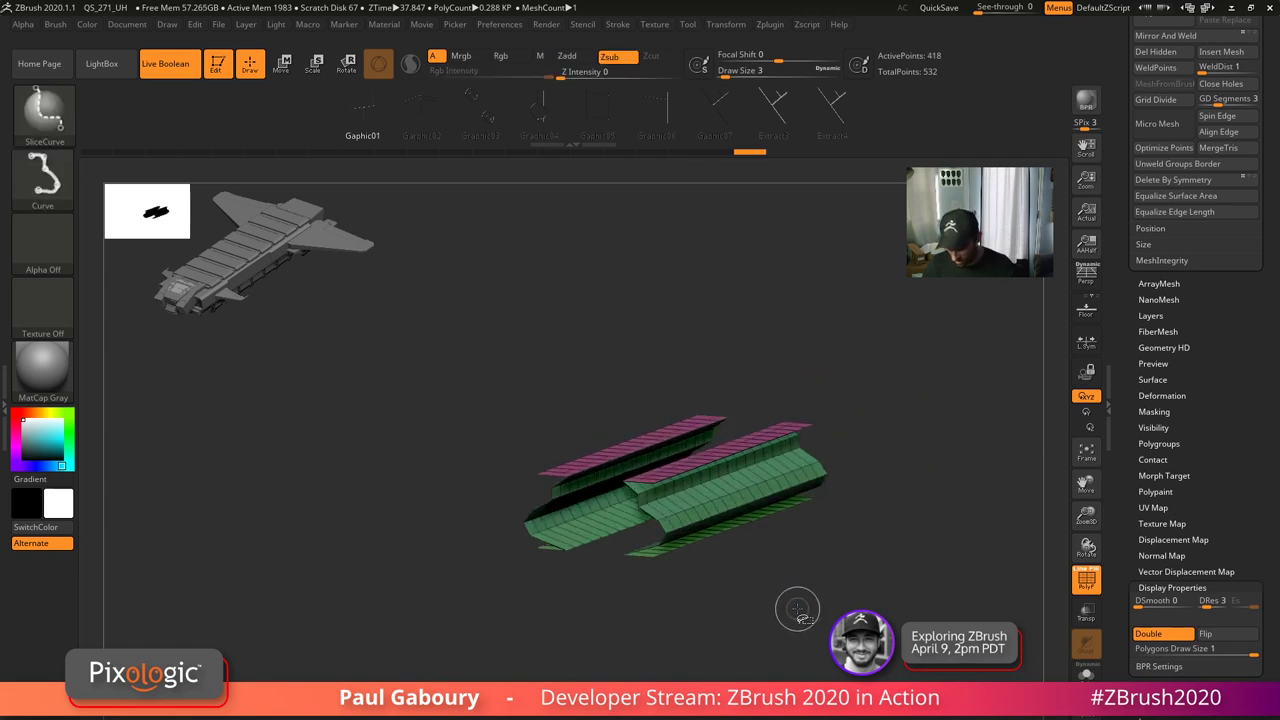
key("ctrl+shift+x")
key("ctrl+shift+x")
key("ctrl+z")
key("ctrl+z")
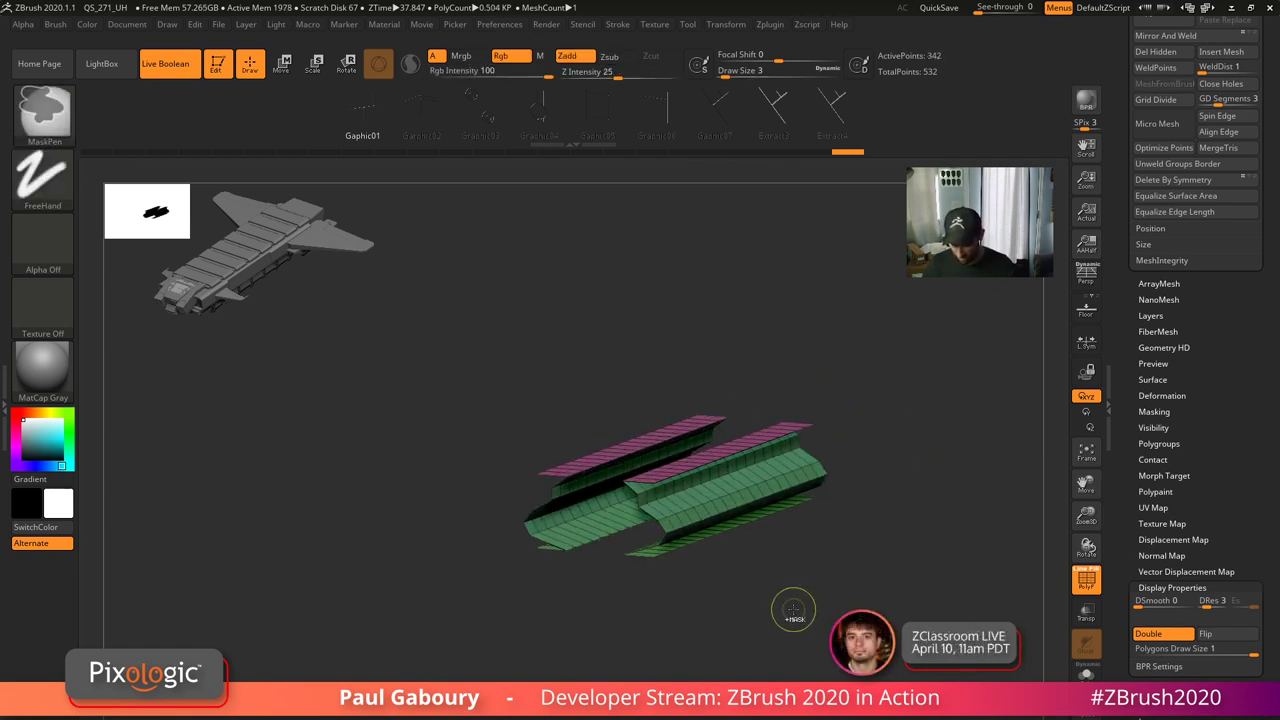
key("ctrl+z")
mouse_move(793, 613)
left_mouse_down()
mouse_move(783, 631)
mouse_move(809, 544)
mouse_move(770, 596)
mouse_move(802, 552)
mouse_move(831, 590)
left_mouse_up()
key("ctrl+z")
- Delete the hidden geometry around the green side walls and open the EdgeLoop settings
left_click_drag(1219, 385, 1230, 542)
left_click(1163, 337)
right_click_drag(930, 520, 773, 643)
left_click(1154, 157)
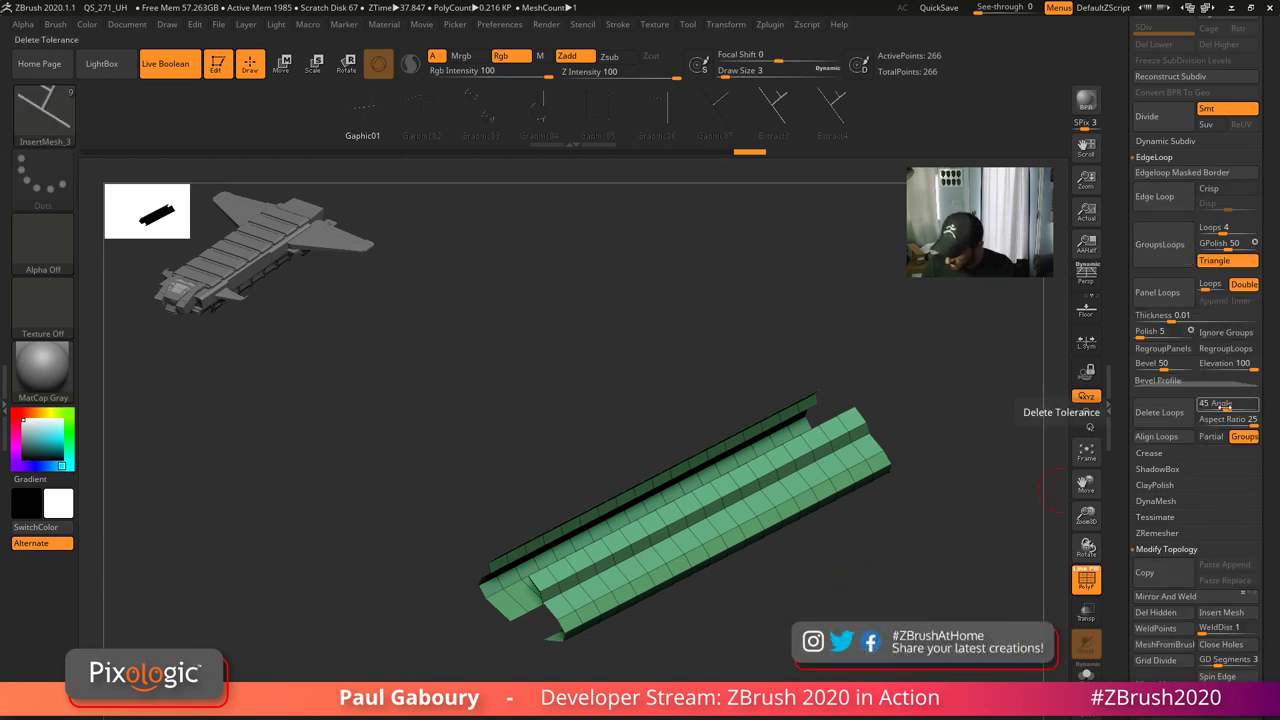
- Switch to the ZModeler brush with local symmetry and delete the crosswise edge loops from the green side walls
mouse_move(853, 568)
right_mouse_down()
mouse_move(777, 620)
mouse_move(647, 580)
right_mouse_up()
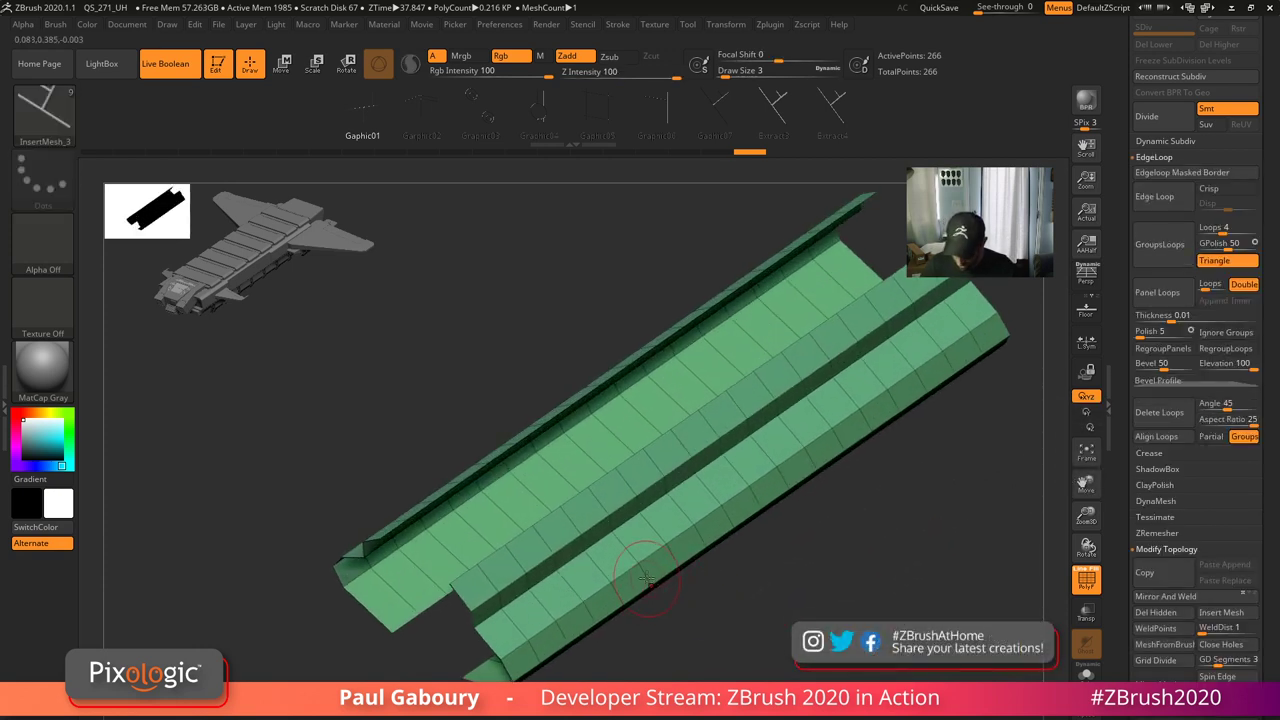
key("b")
key("z")
key("m")
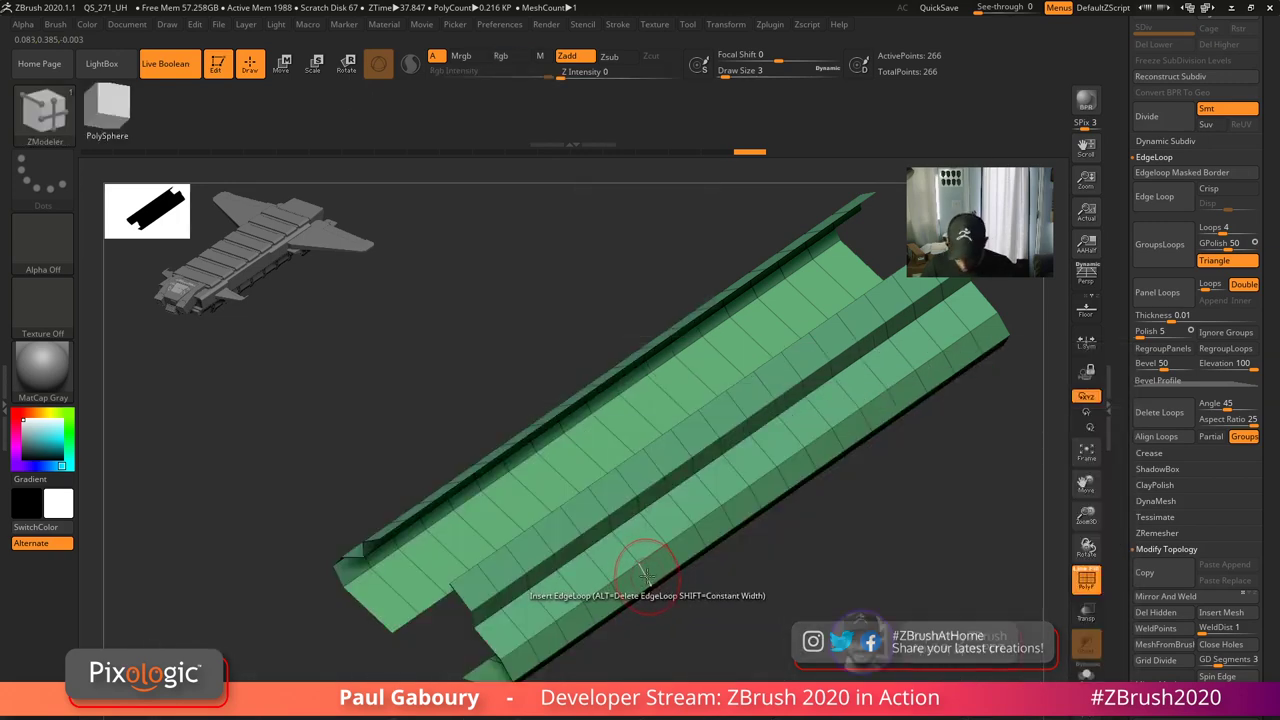
mouse_move(645, 573)
right_mouse_down("ctrl")
mouse_move(620, 563)
mouse_move(660, 582)
mouse_move(556, 557)
right_mouse_up("ctrl")
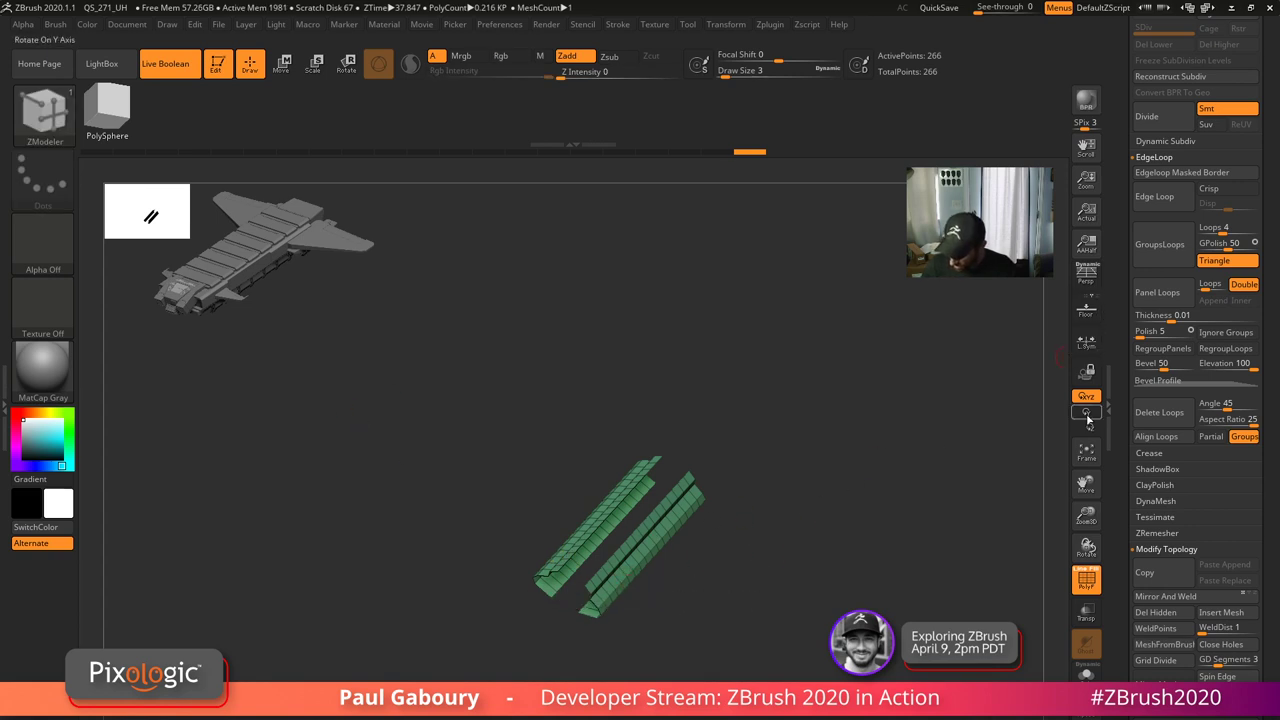
mouse_move(700, 571)
right_mouse_down()
mouse_move(652, 575)
mouse_move(672, 582)
right_mouse_up()
mouse_move(672, 582)
right_mouse_down("ctrl")
mouse_move(715, 625)
mouse_move(674, 583)
right_mouse_up("ctrl")
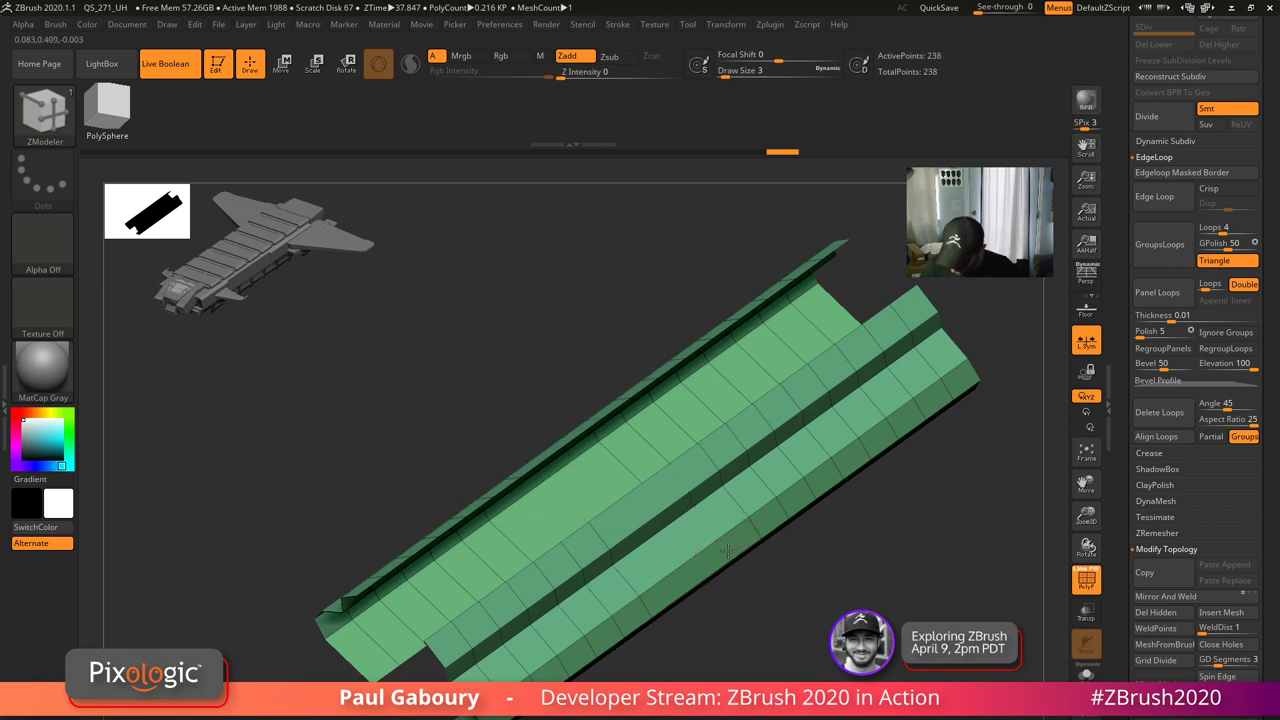
left_click_drag(727, 549, 880, 436)
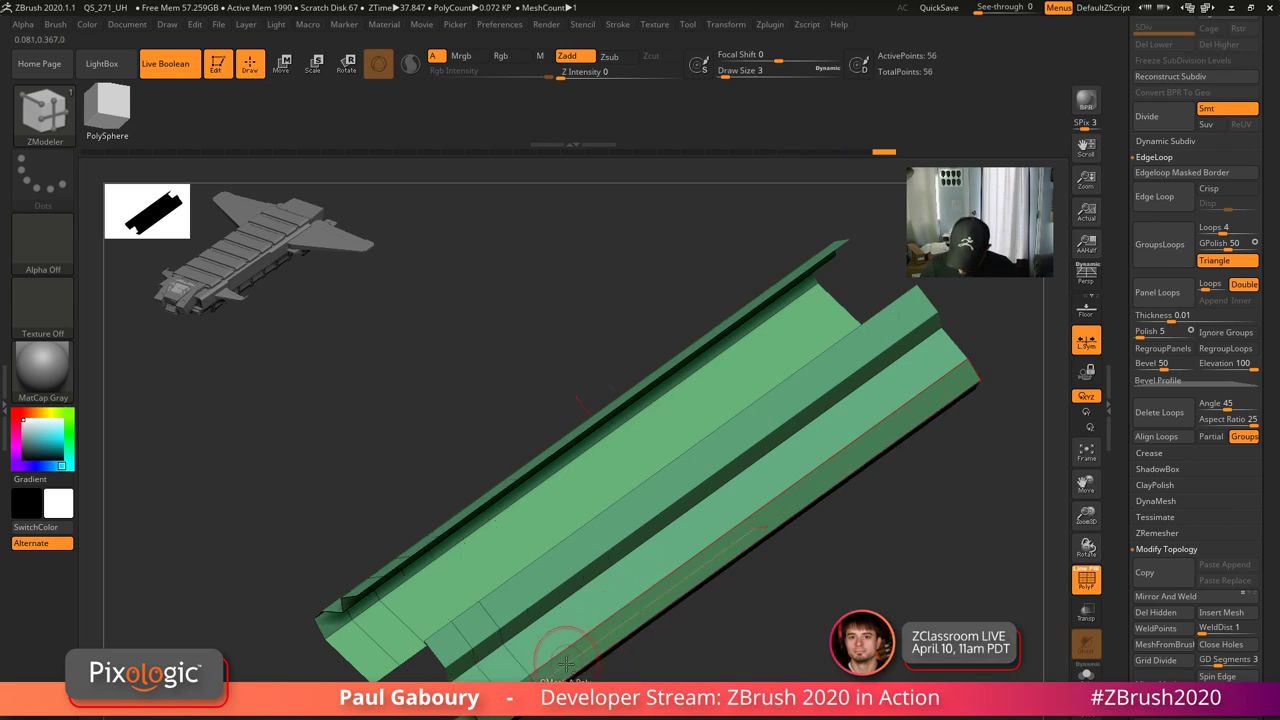
- Set the ZModeler edge action to bridge two edges and close one long gap between the green walls
left_click_drag(552, 422, 566, 486)
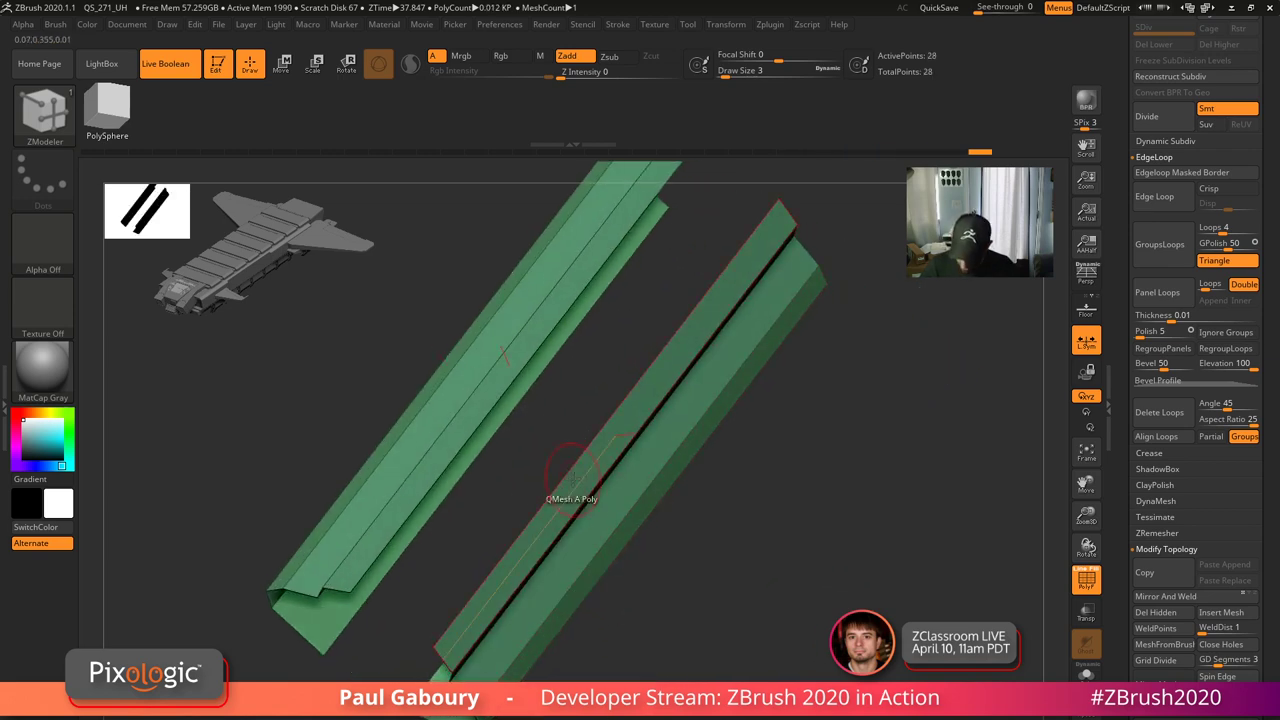
key("space")
left_click(469, 444)
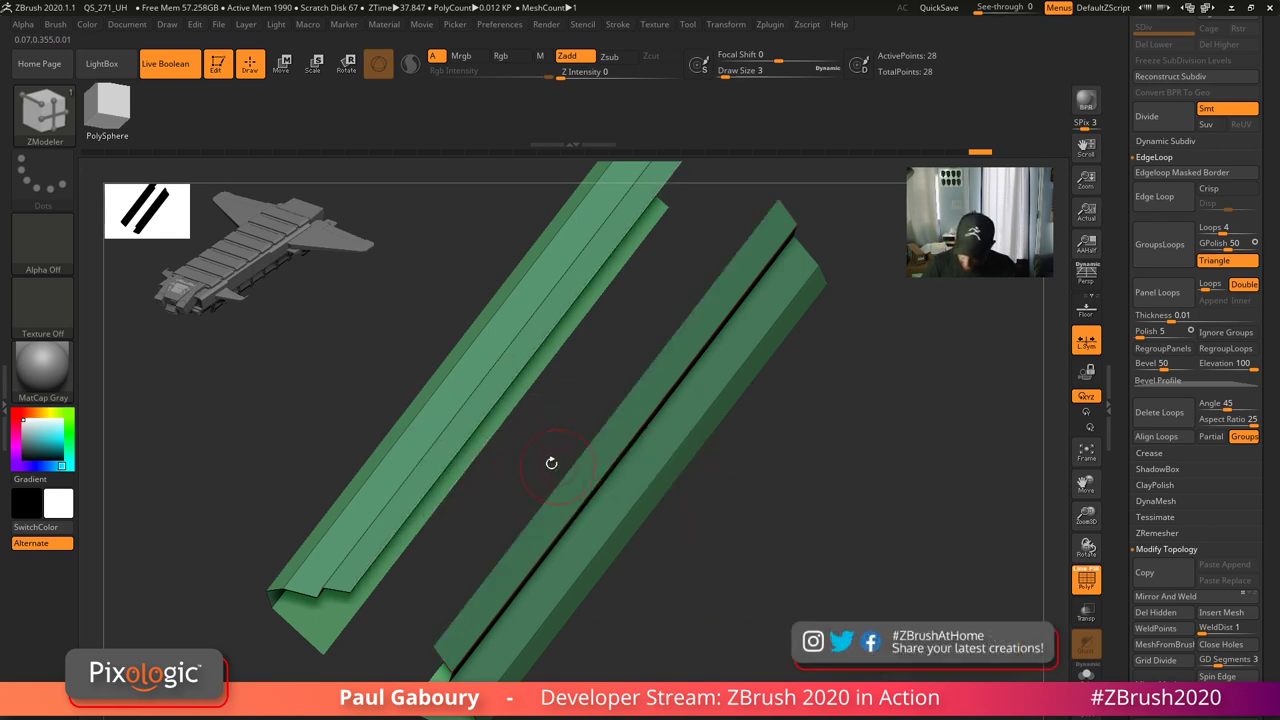
left_click_drag(551, 463, 388, 425)
left_click(448, 444)
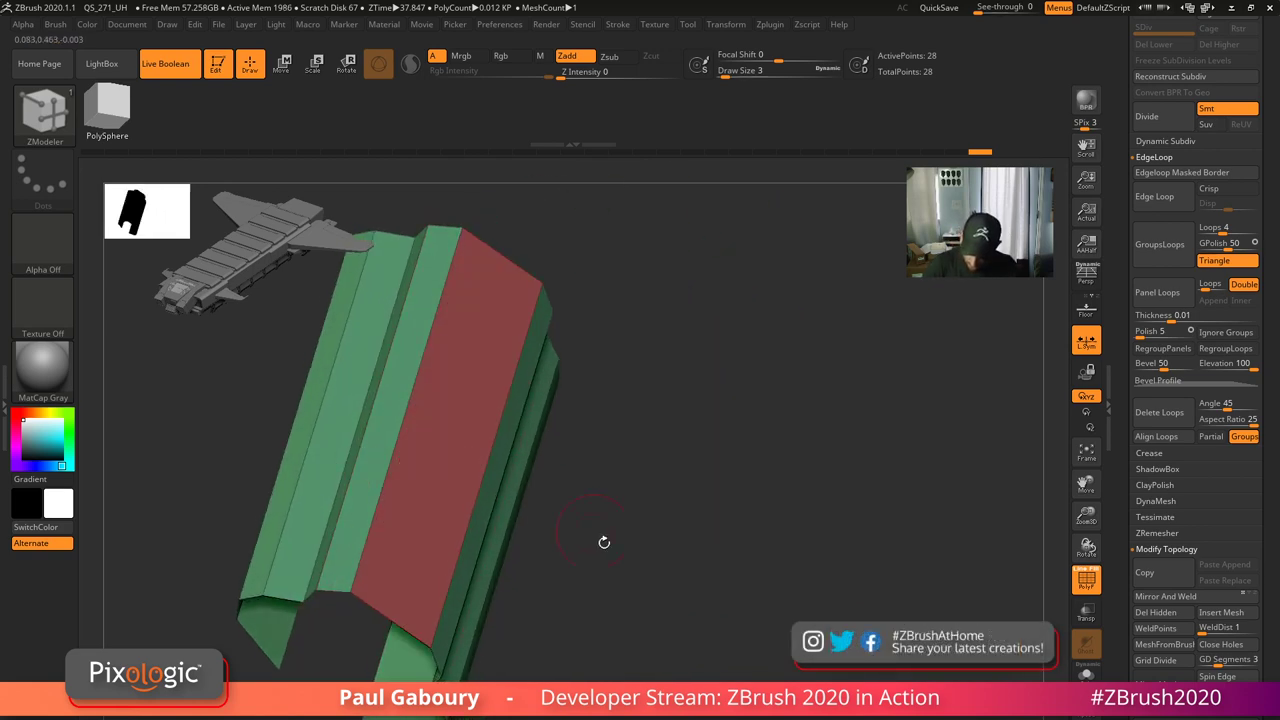
- Bridge the opposite long gap between the green walls and the open near end between the new faces
left_click_drag(603, 540, 545, 508)
left_click(548, 510)
left_click(473, 568)
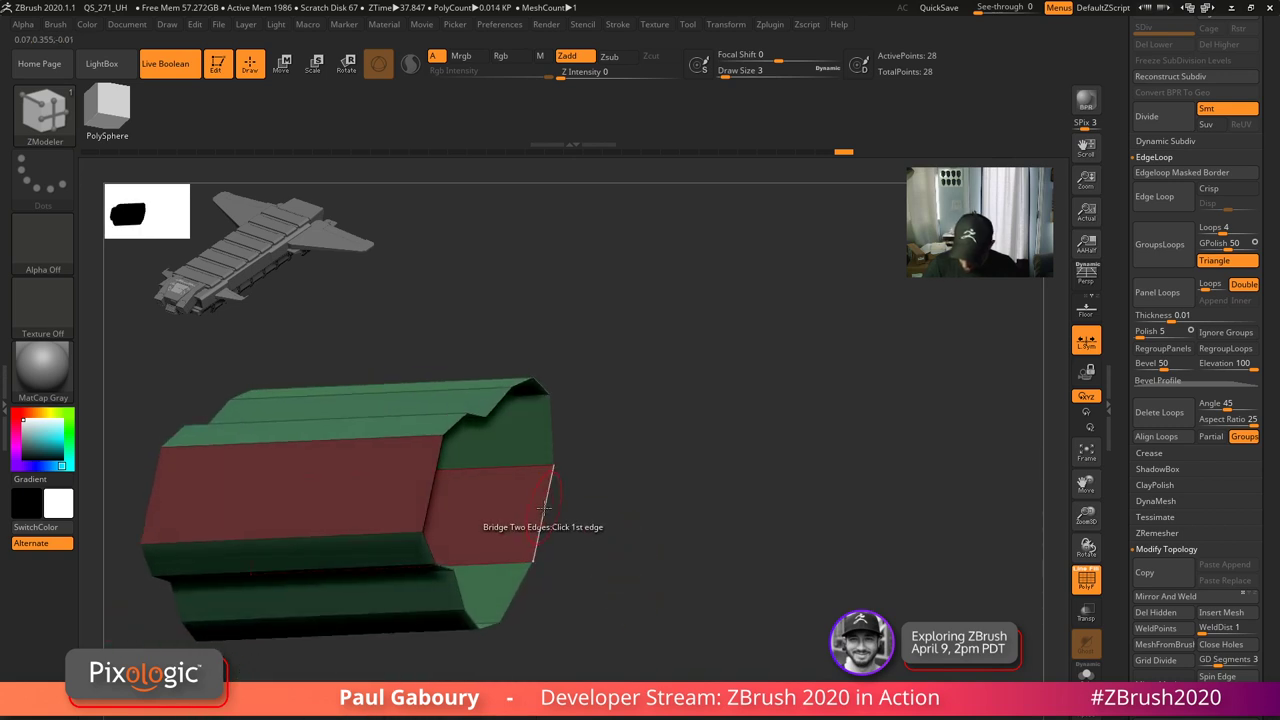
left_click(429, 480)
mouse_move(610, 545)
left_mouse_down()
mouse_move(654, 557)
mouse_move(660, 577)
mouse_move(654, 551)
mouse_move(697, 504)
mouse_move(709, 537)
left_mouse_up()
- Set the draw size to 2 and change the ZModeler edge action from bridging to inserting edge loops
key("space")
key("s")
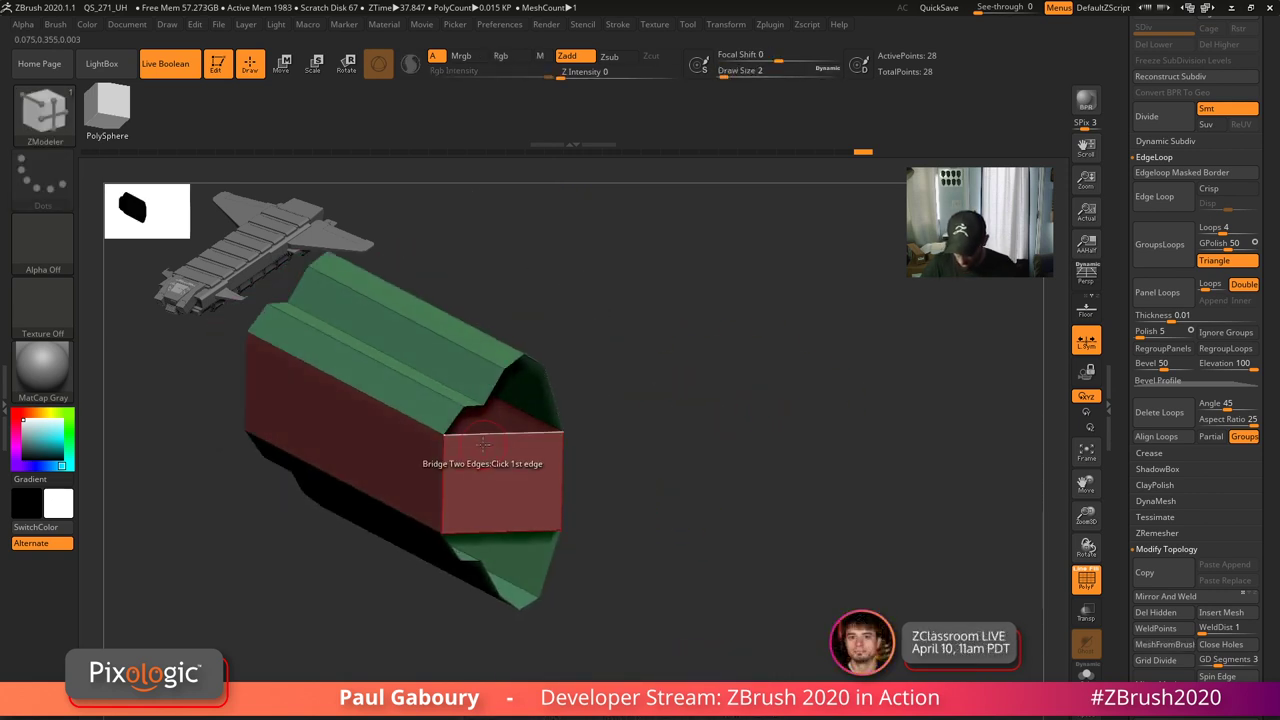
right_click_drag(486, 444, 650, 494, "alt")
right_click_drag(652, 495, 642, 491)
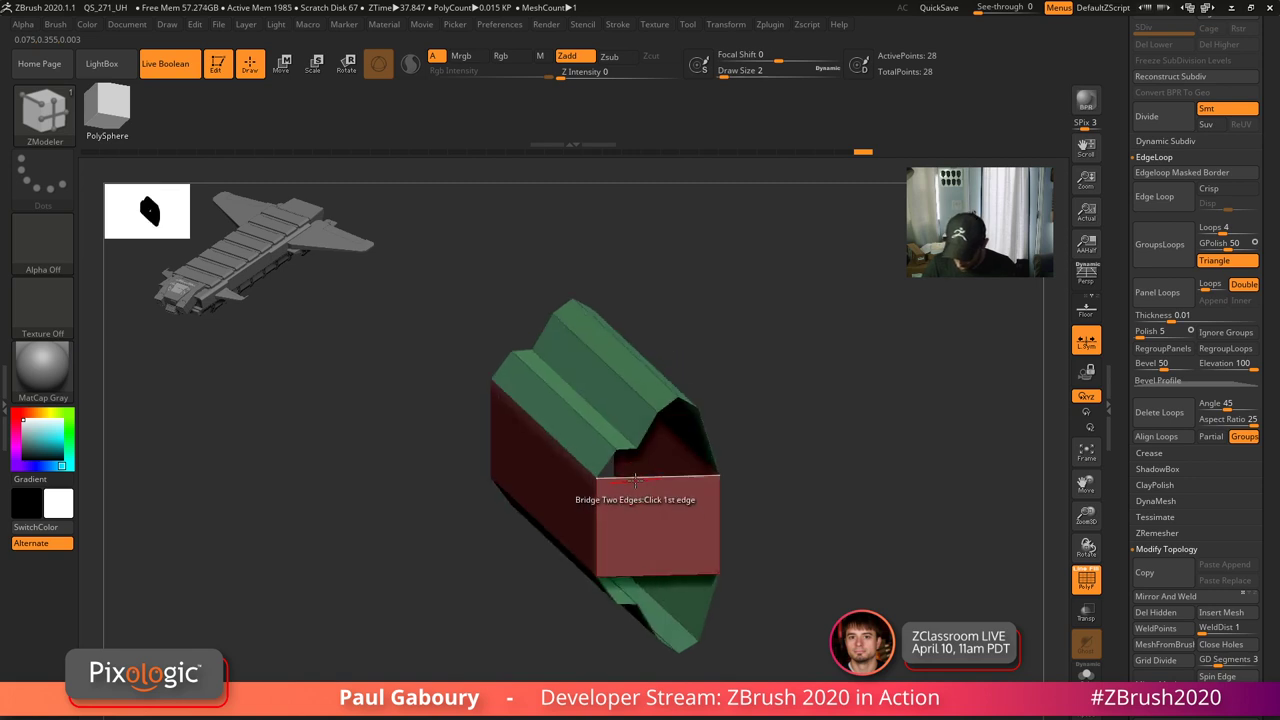
key("space")
left_click(629, 415)
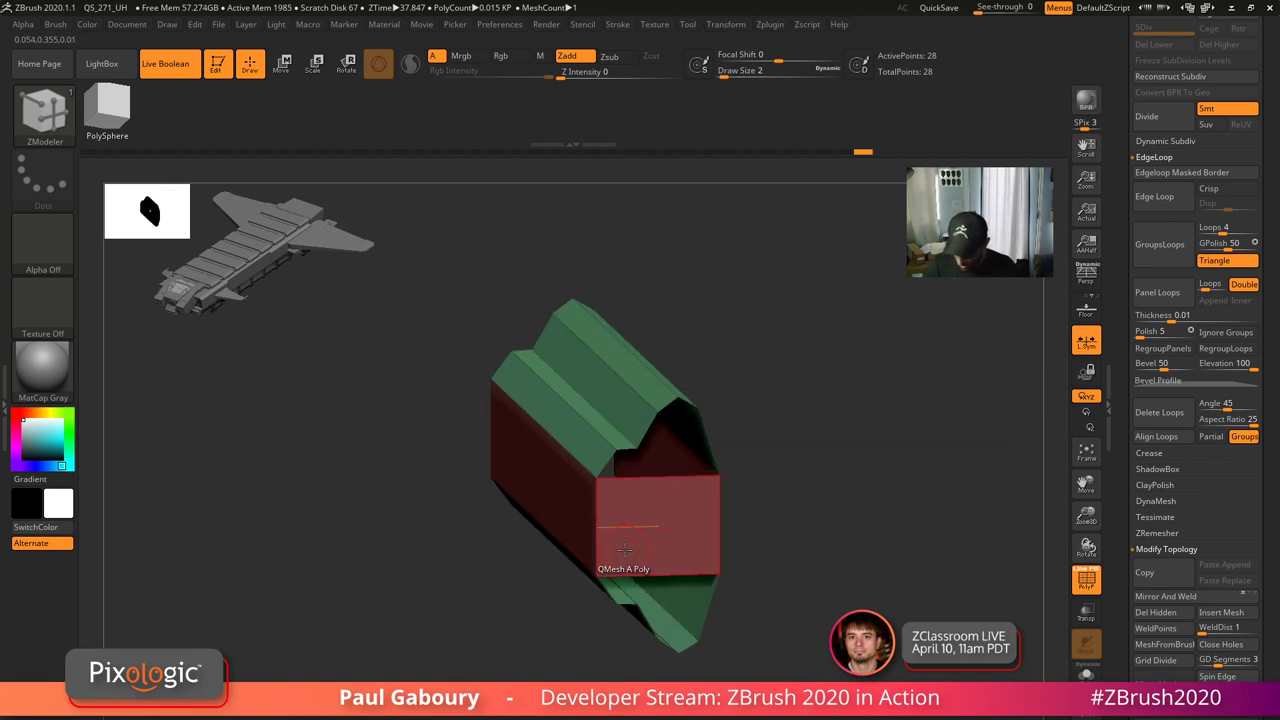
- Toggle symmetry and insert a vertical edge loop across the bridged end face
left_click(770, 24)
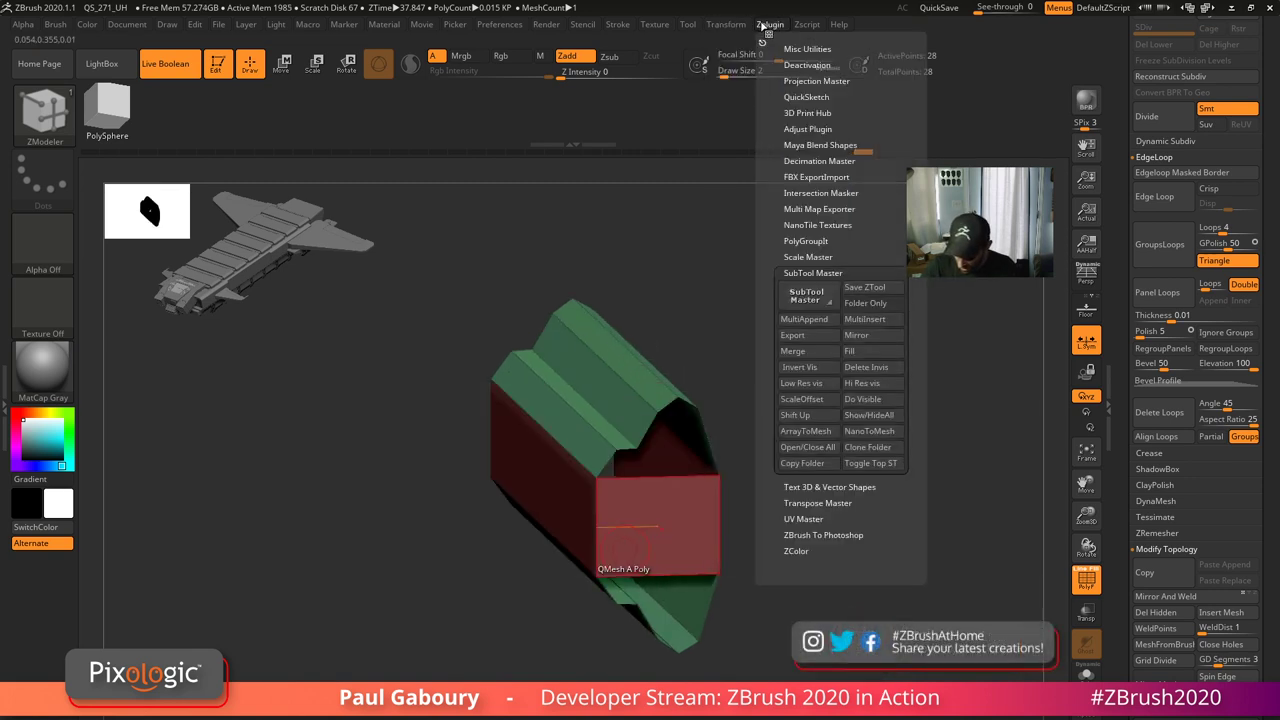
mouse_move(744, 26)
left_click(793, 406)
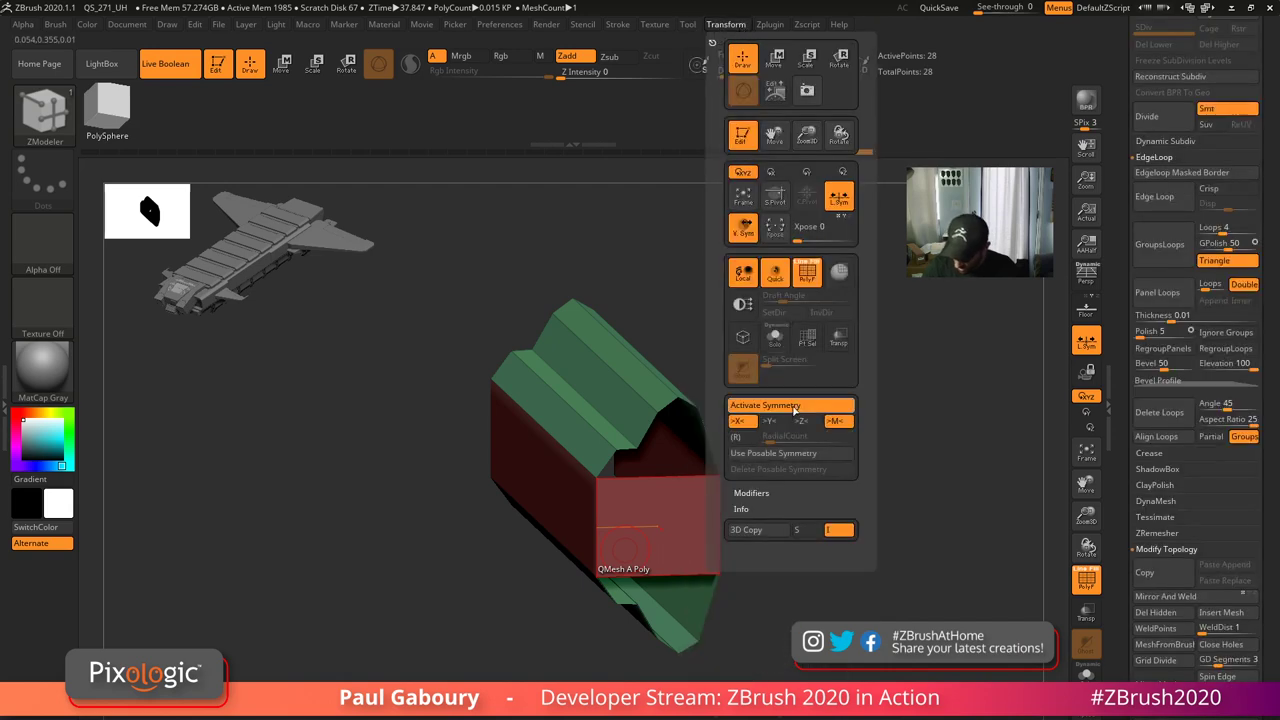
right_click_drag(562, 598, 545, 540, "ctrl")
mouse_move(530, 540)
right_mouse_down()
mouse_move(592, 541)
mouse_move(535, 542)
right_mouse_up()
right_click_drag(625, 545, 642, 512)
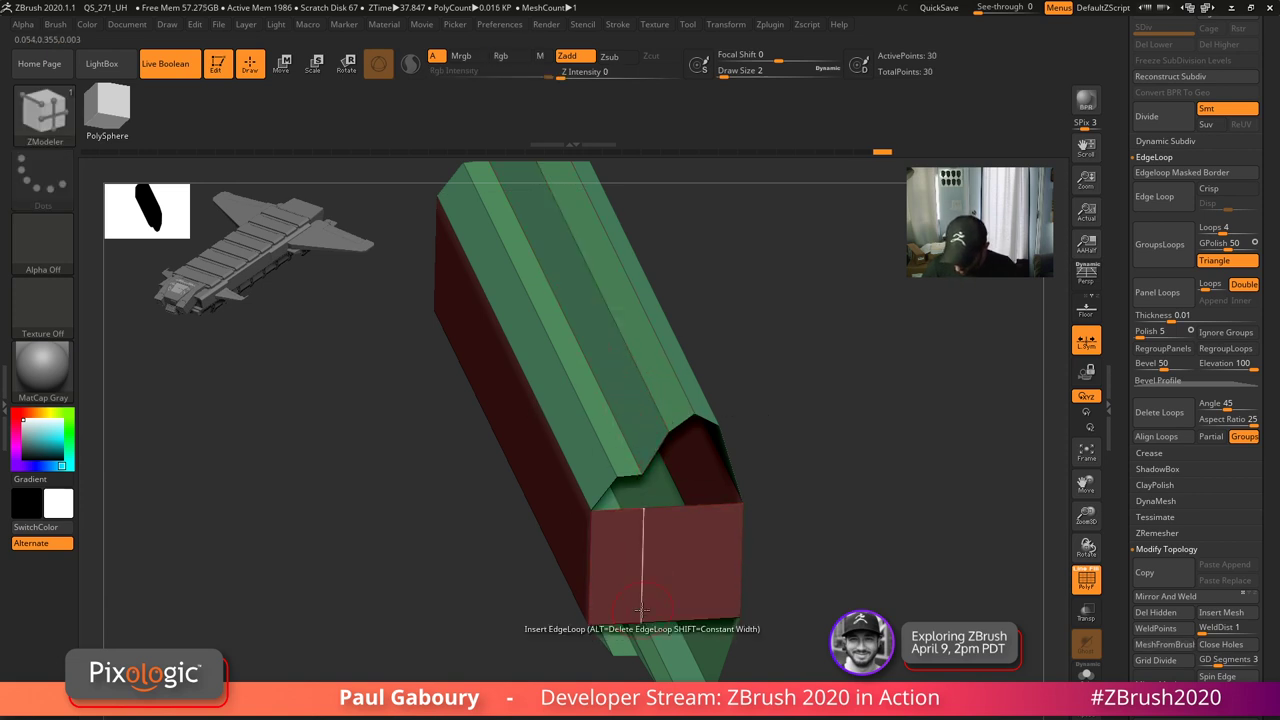
- Mirror and weld the bar across its middle, accepting the floor-grid elevation prompt
right_click_drag(832, 578, 788, 560, "ctrl")
right_click_drag(840, 410, 790, 350, "ctrl")
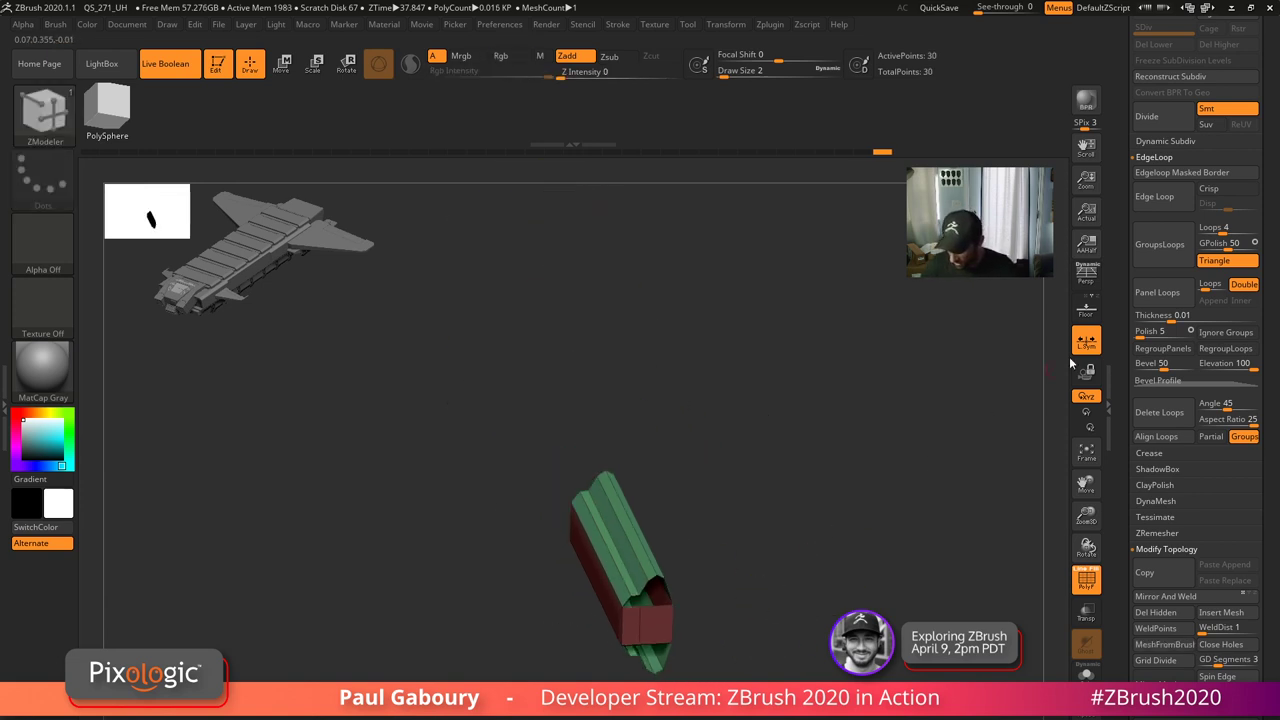
left_click_drag(861, 565, 566, 475)
left_click(566, 475)
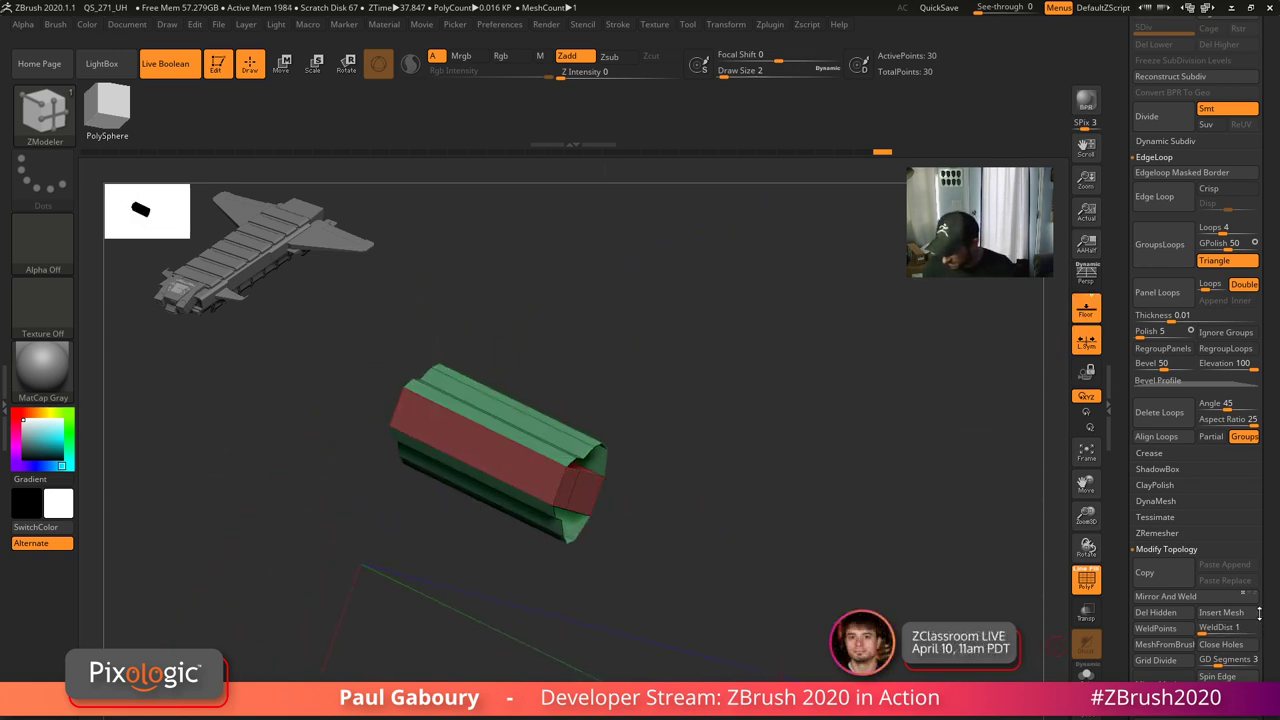
left_click(1180, 598)
left_click(1004, 627)
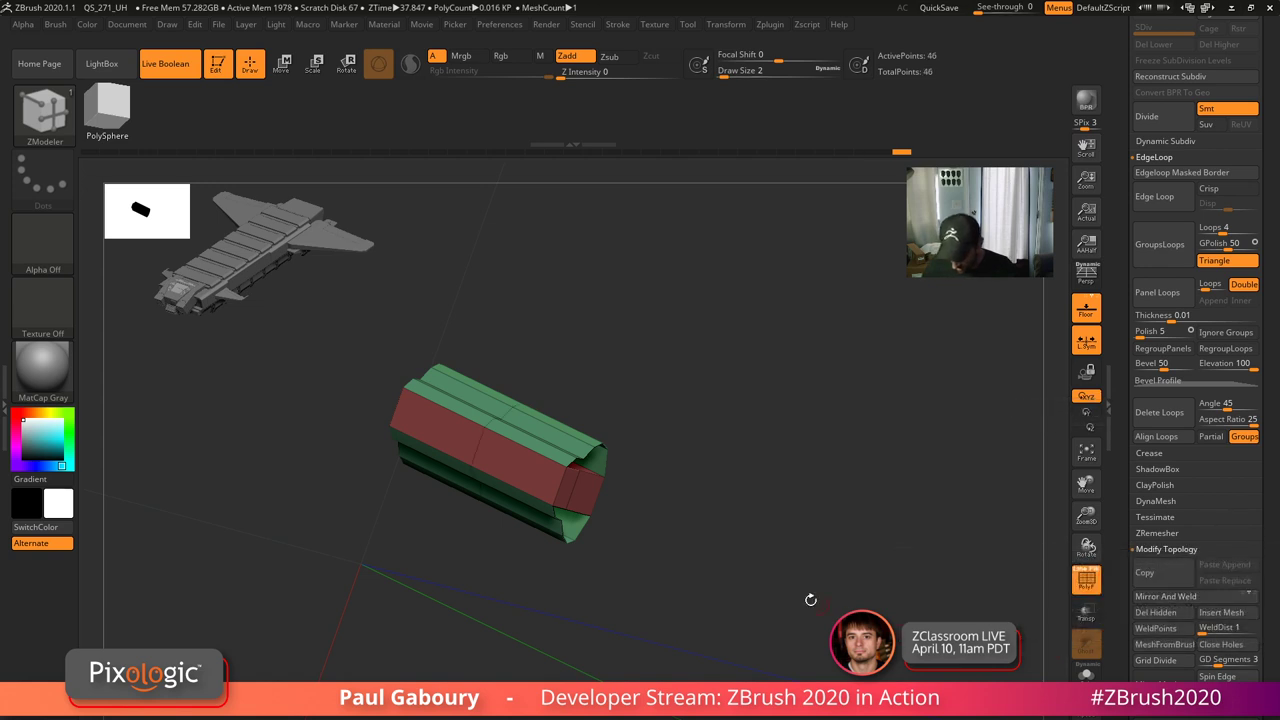
- Add X-axis symmetry and bridge the outer corner gap between the end face and the green wall
left_click_drag(727, 558, 697, 557)
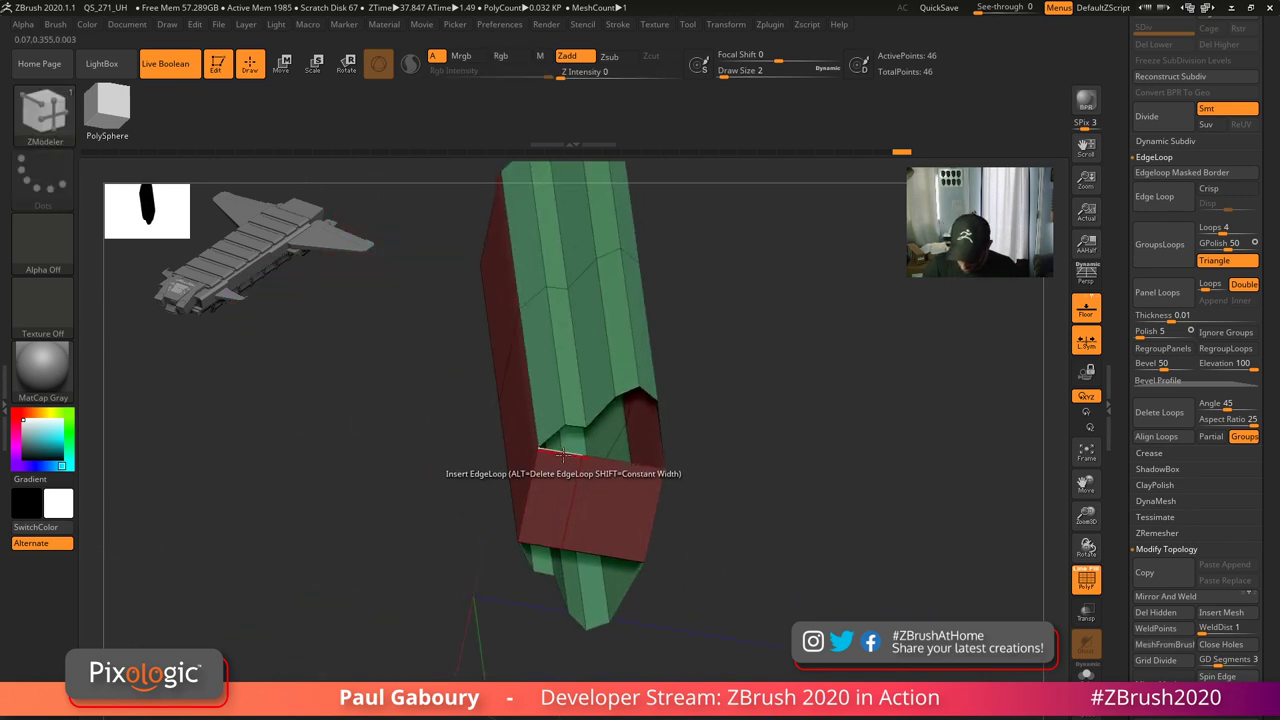
key("space")
left_click(449, 447)
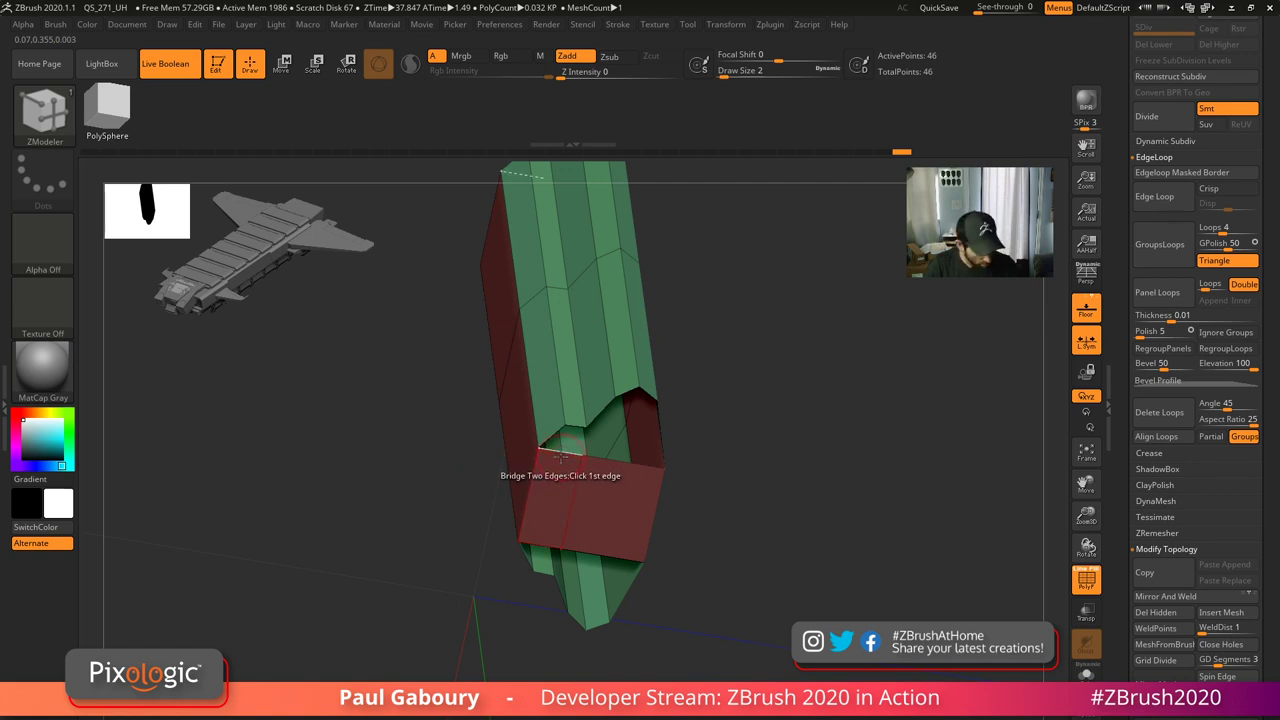
left_click(725, 24)
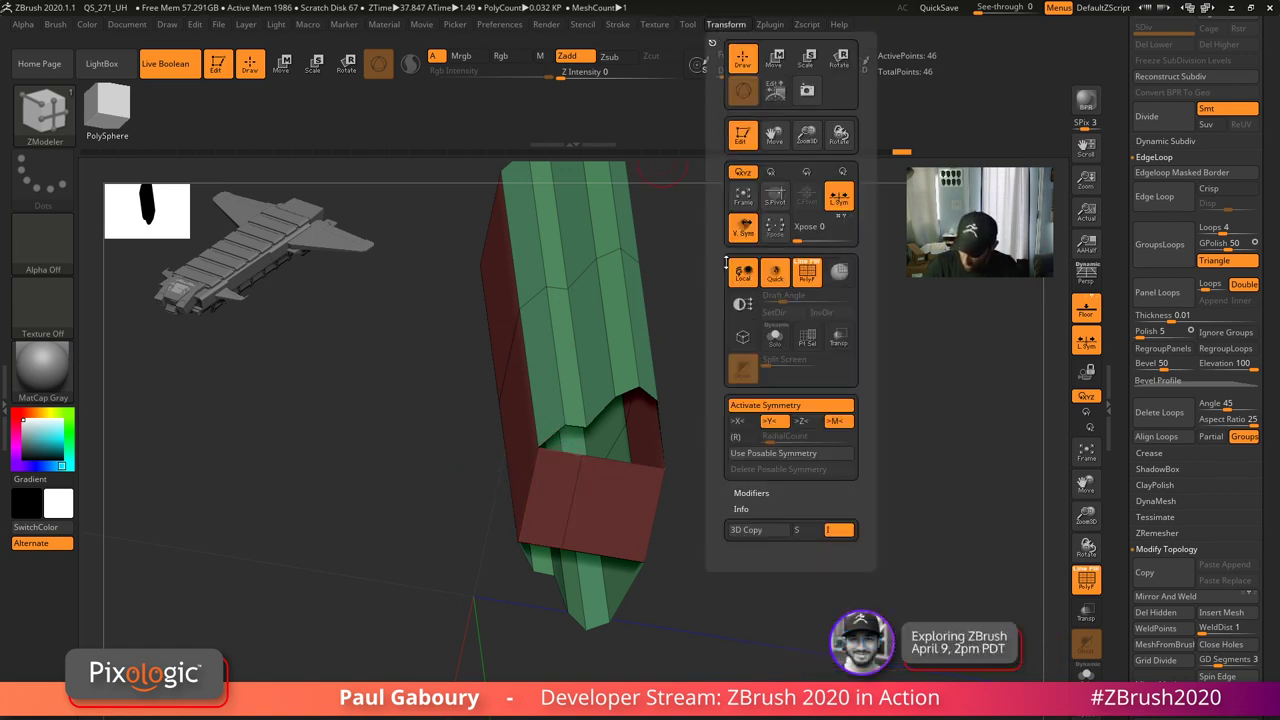
left_click(742, 421)
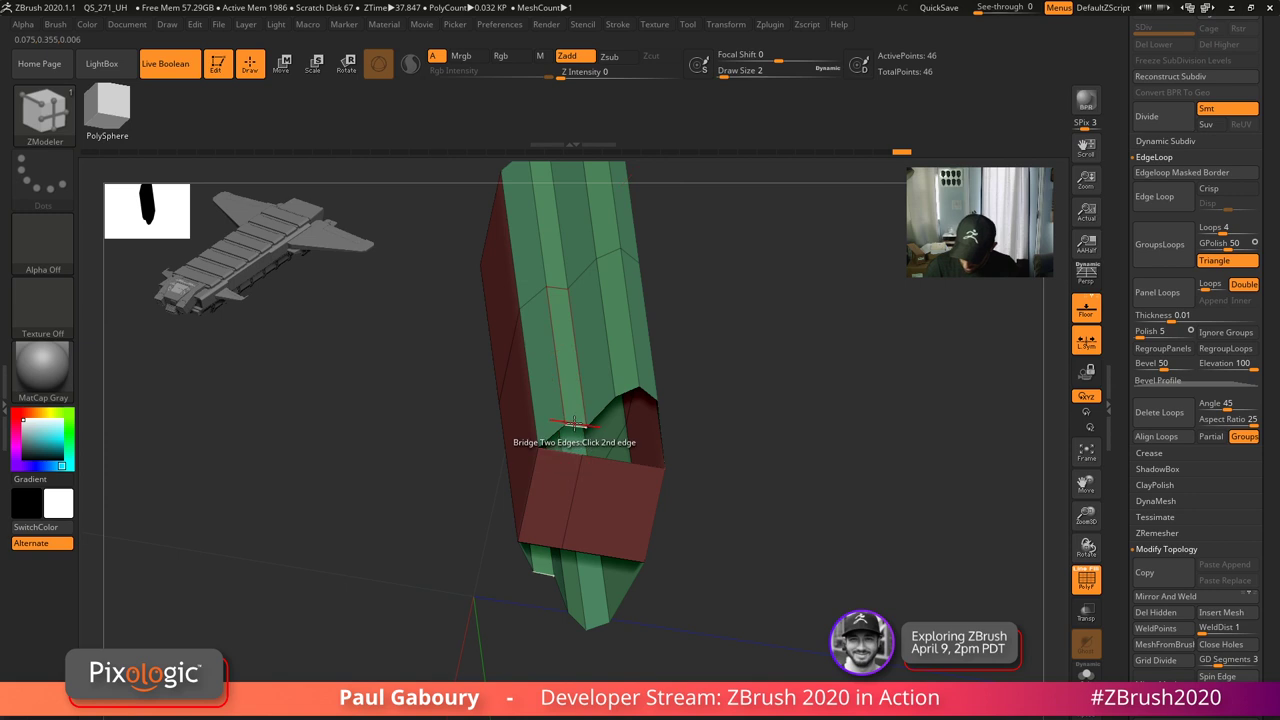
mouse_move(683, 476)
left_mouse_down()
mouse_move(737, 491)
mouse_move(743, 506)
mouse_move(731, 517)
mouse_move(673, 482)
left_mouse_up()
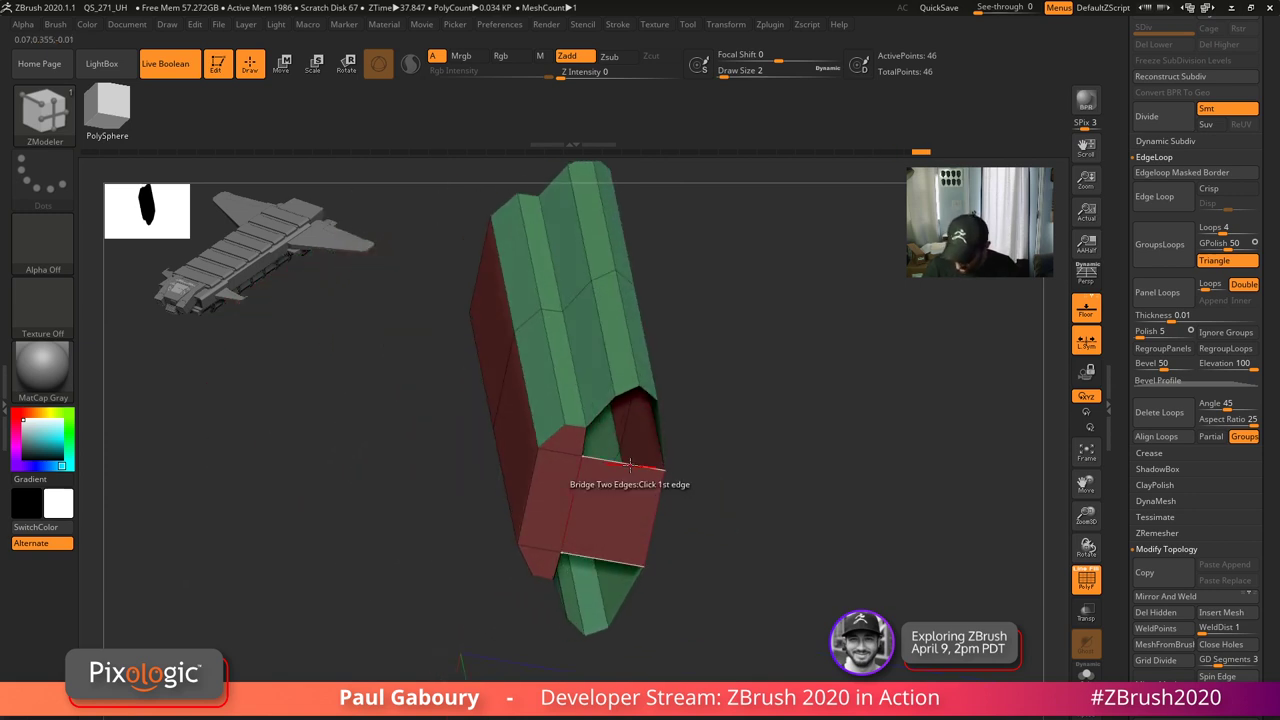
- Insert another vertical edge loop across the end face and bridge its new edge to the sloped wall edge
key("space")
left_click(600, 417)
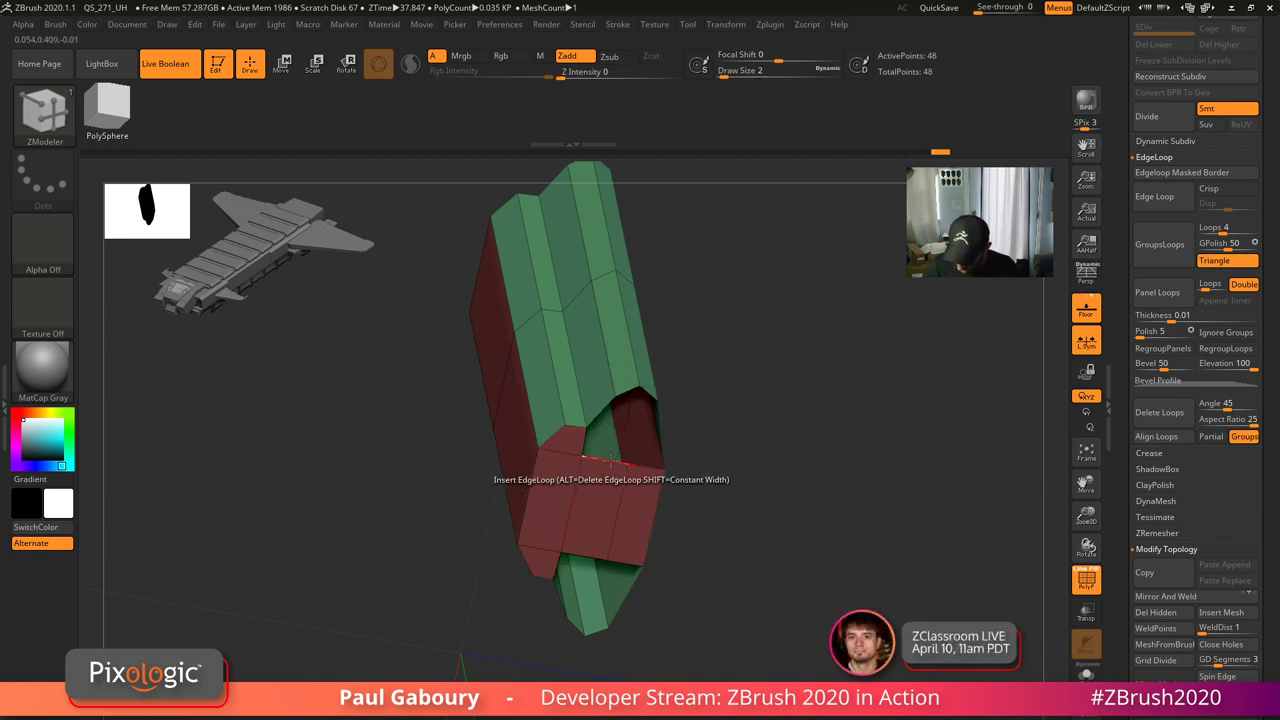
key("space")
left_click(489, 447)
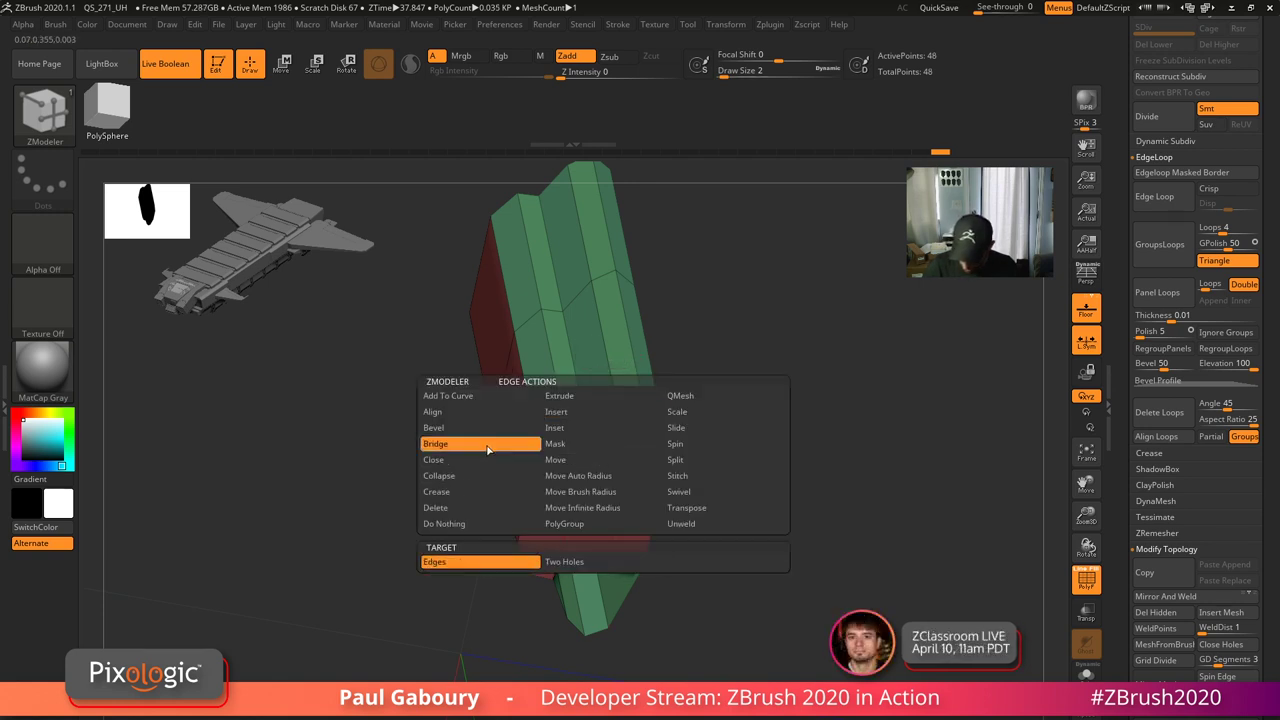
left_click(601, 404)
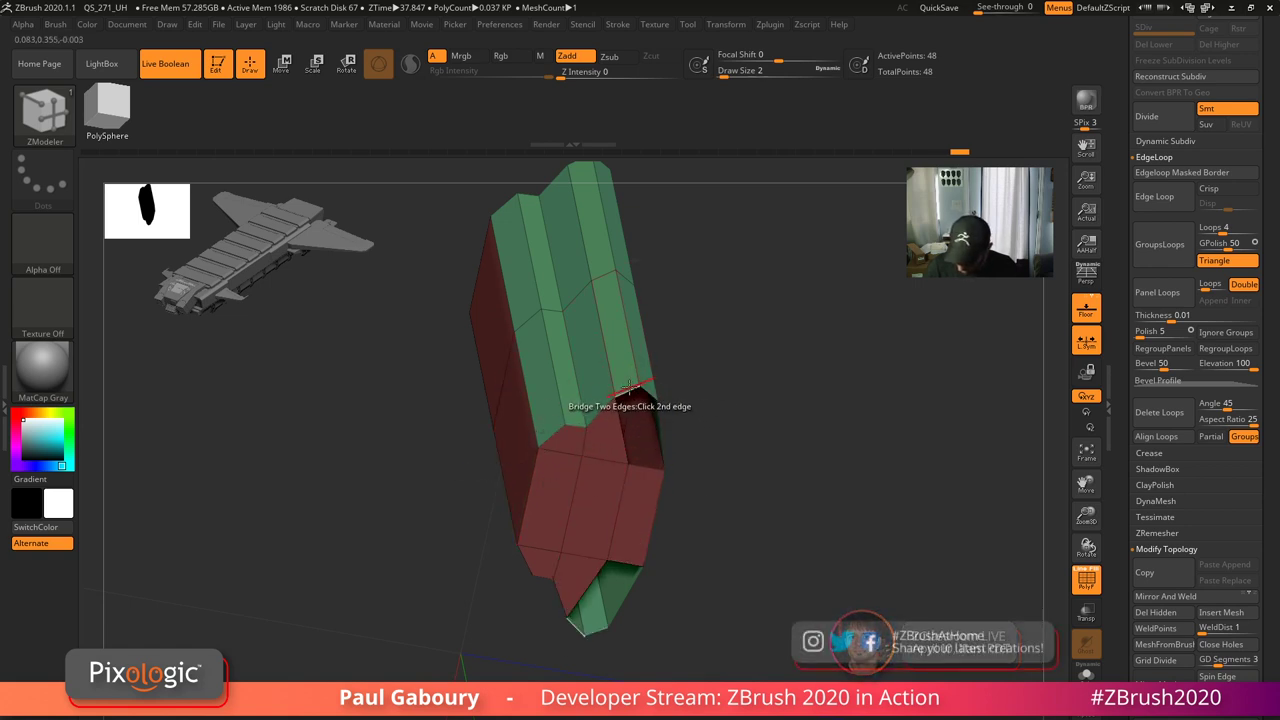
- Try to bridge the next gap between the end face and the ridge of the green wall
left_click(643, 398)
mouse_move(710, 465)
left_mouse_down()
mouse_move(727, 459)
mouse_move(729, 471)
left_mouse_up()
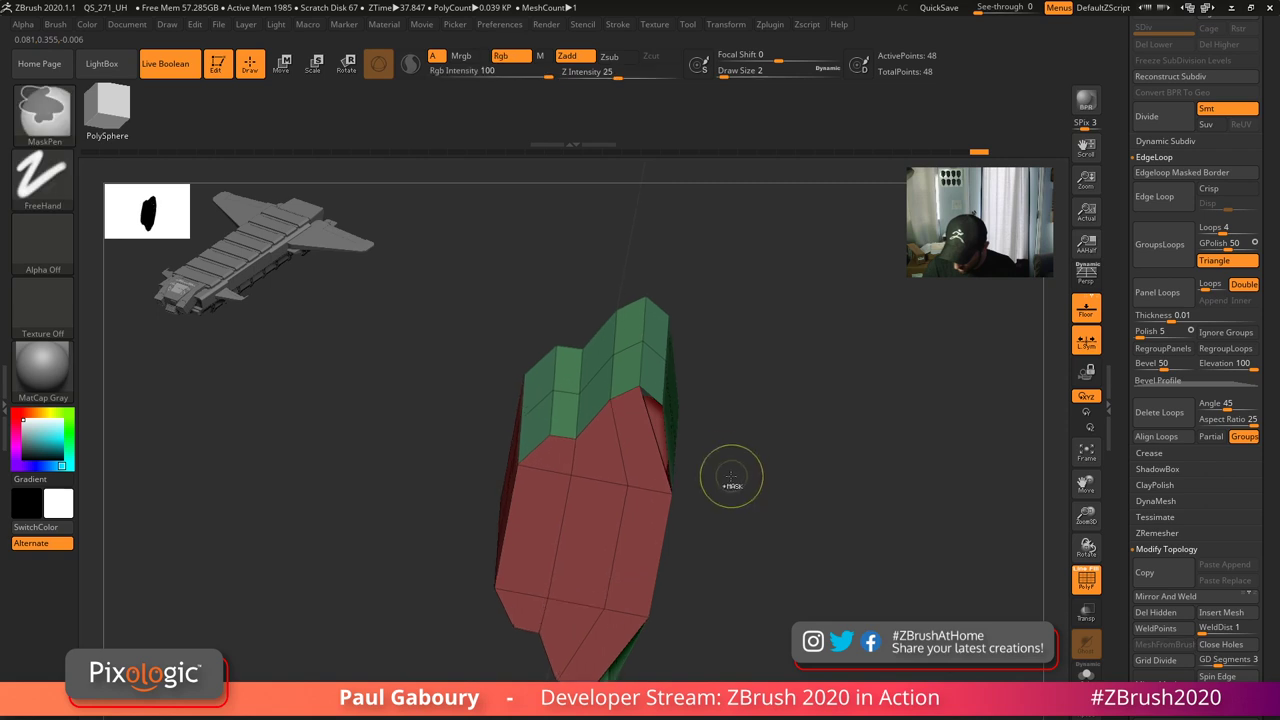
key("ctrl")
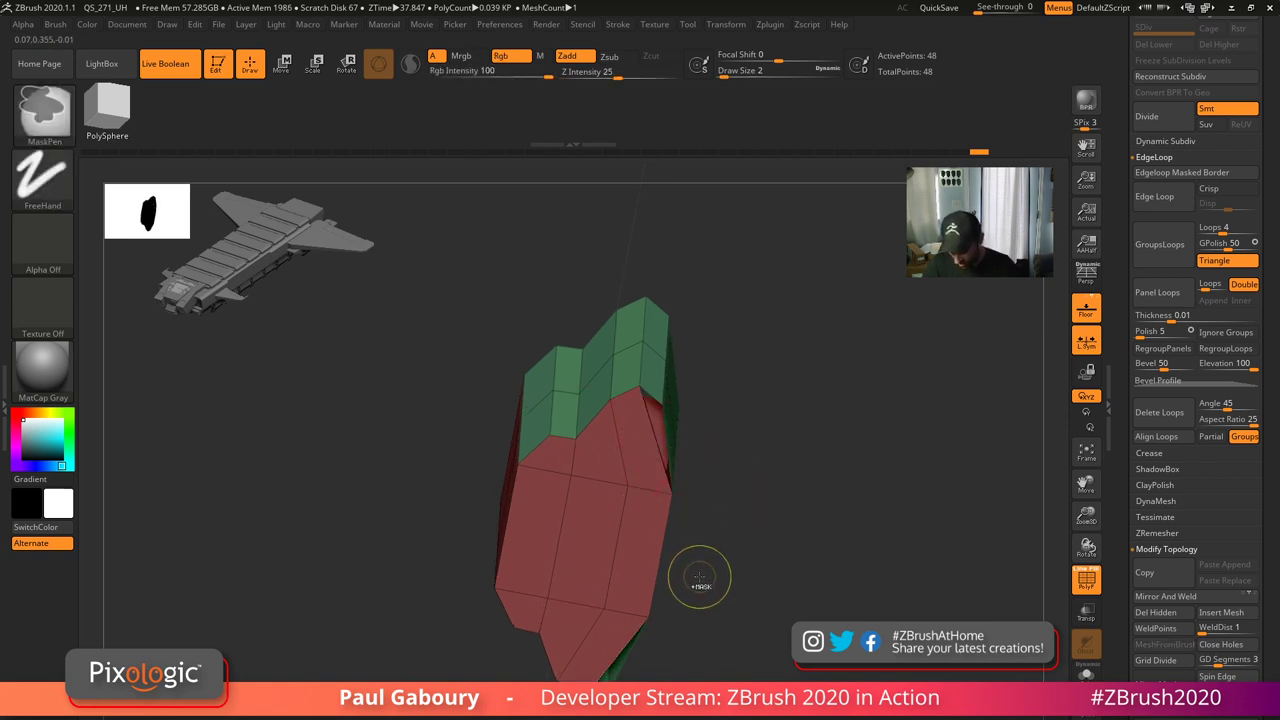
key("ctrl+z")
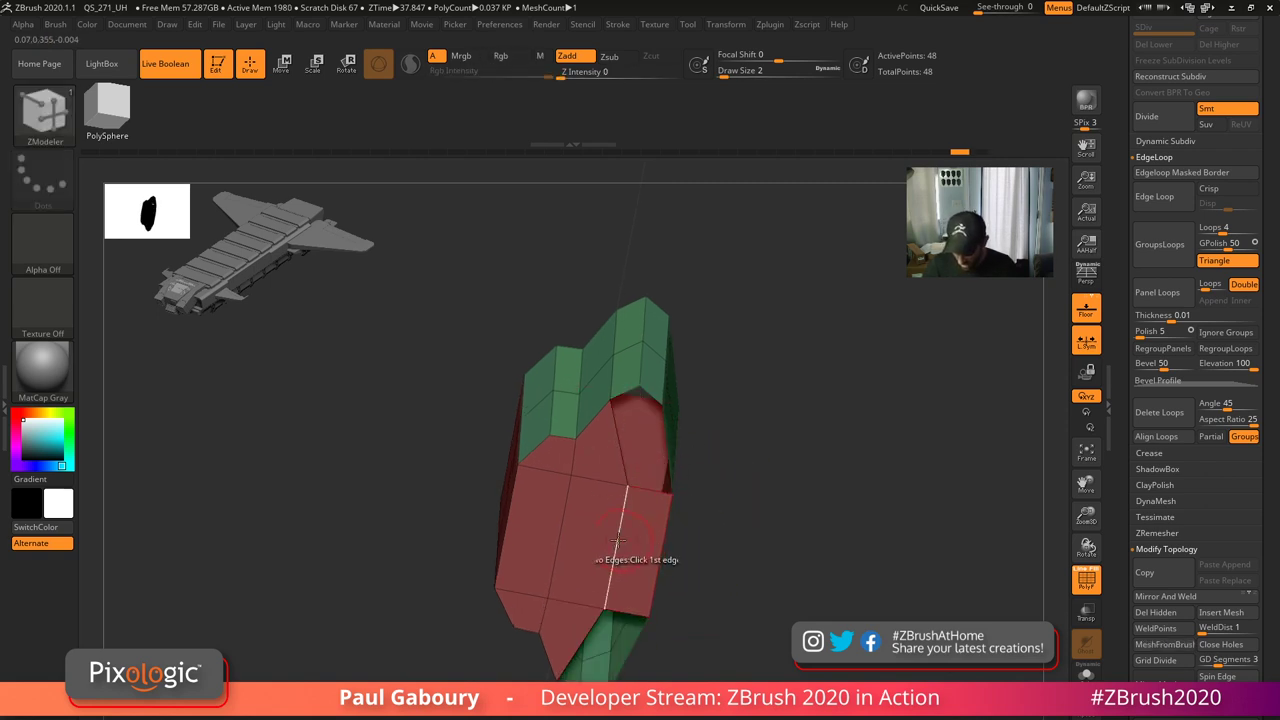
- Slide the vertical edge on the end face inward and insert another edge loop beside it
key("space")
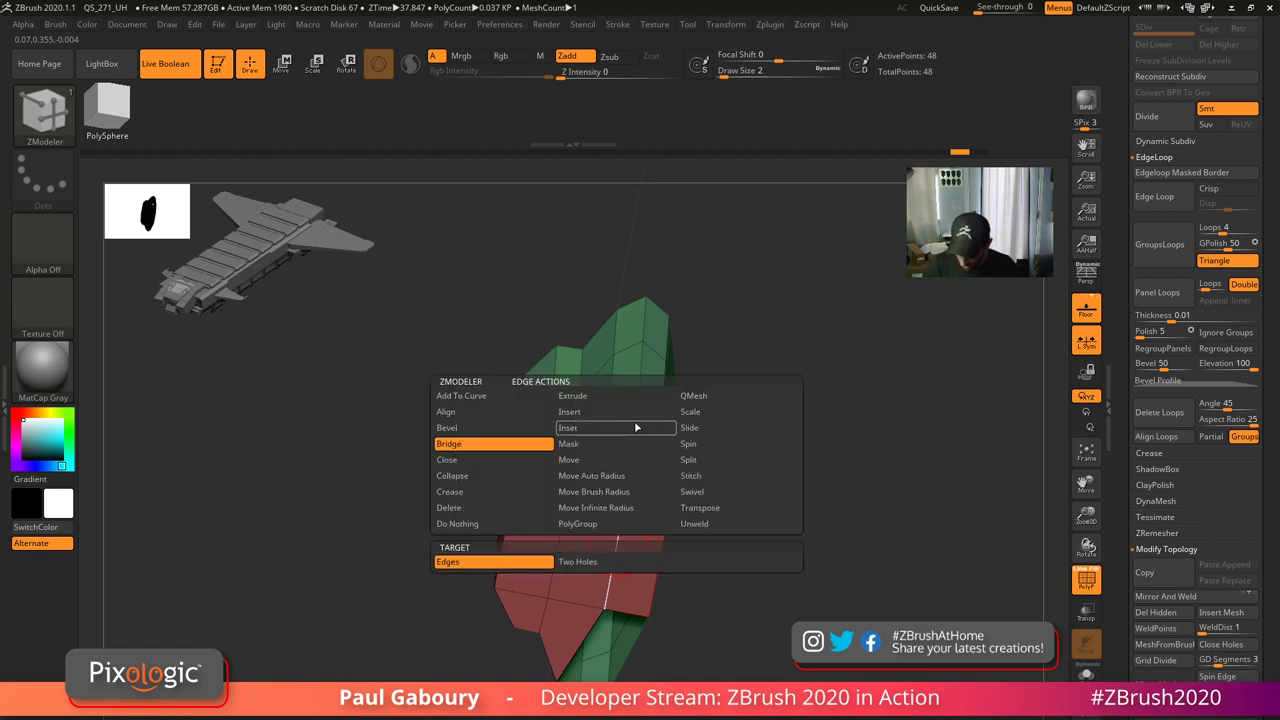
left_click(722, 429)
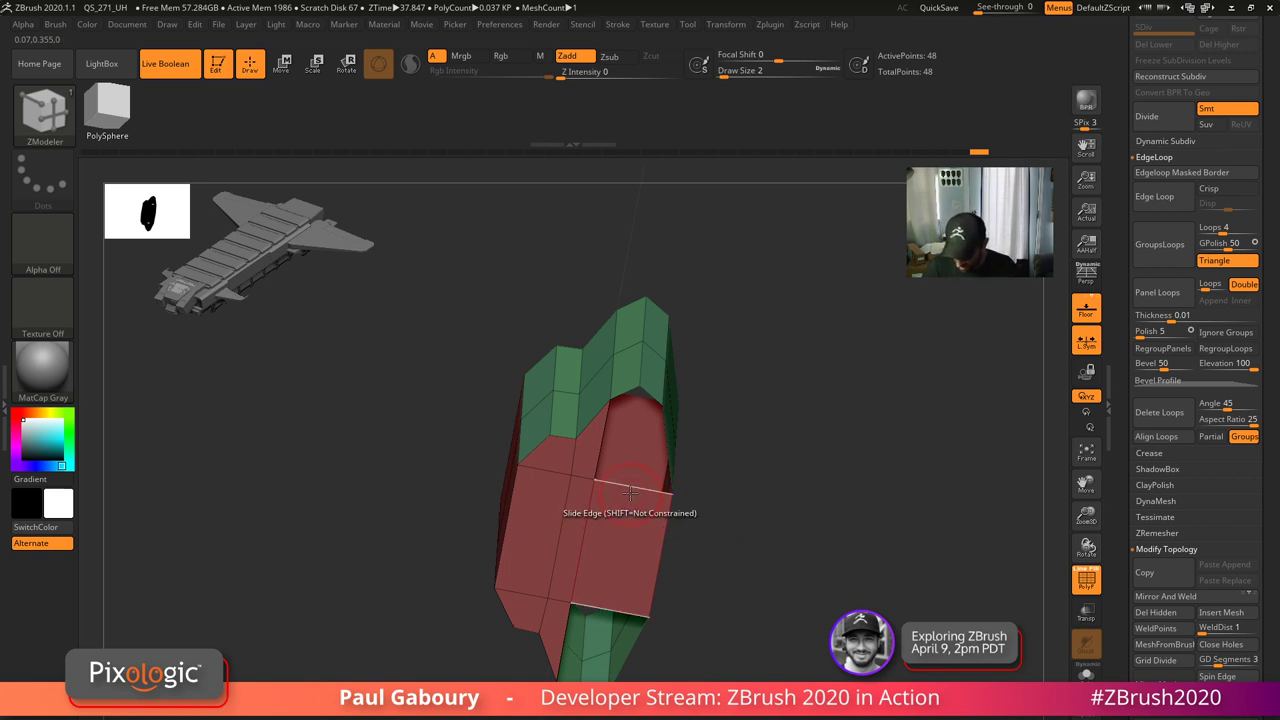
key("space")
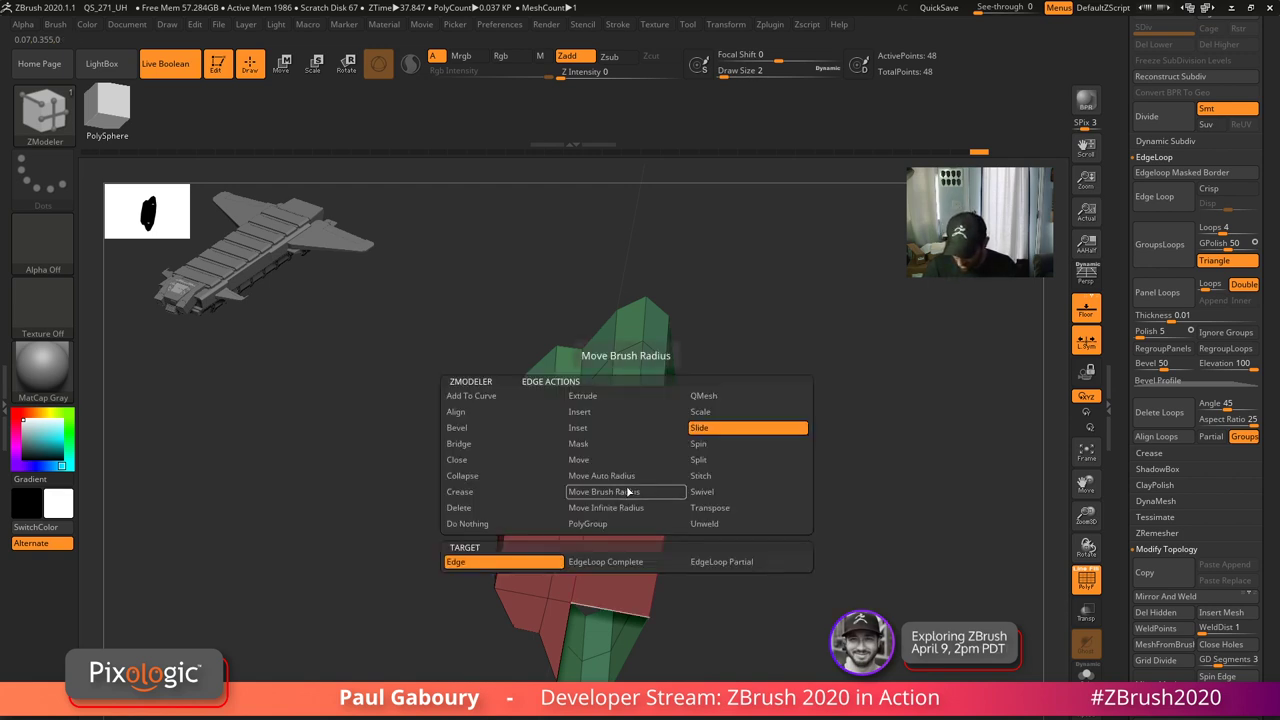
left_click(625, 417)
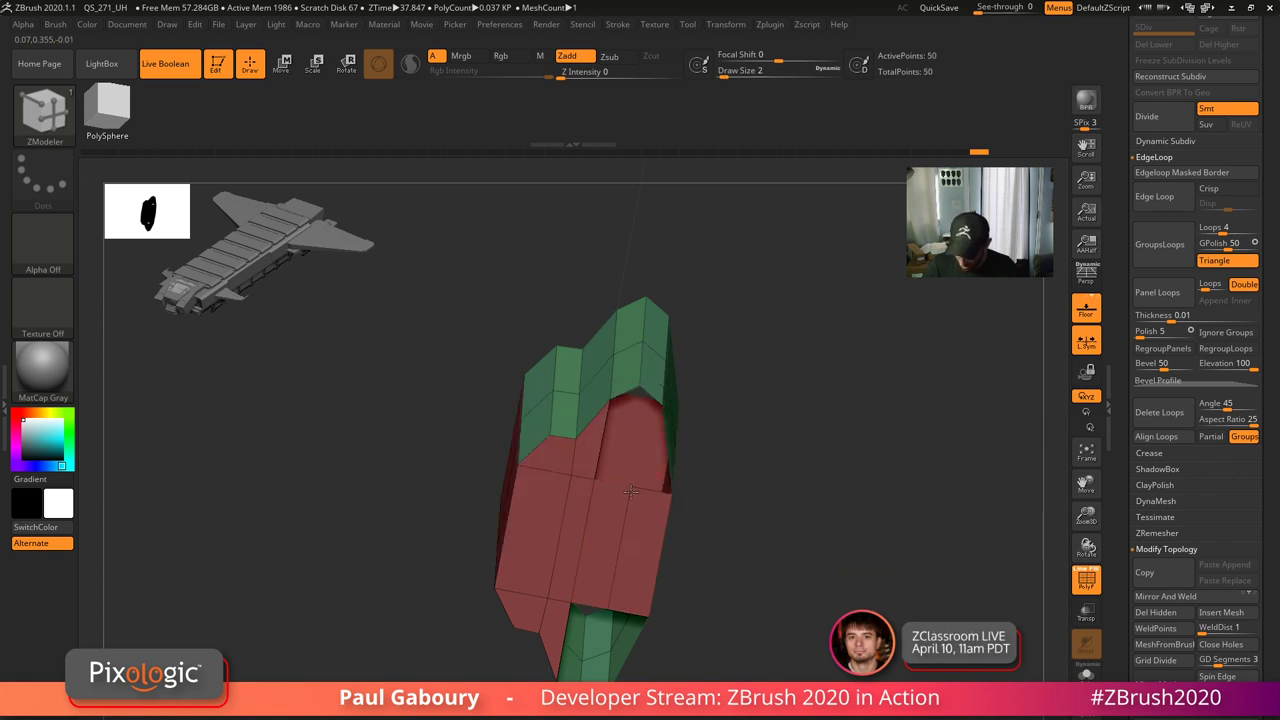
- Set the edge action back to Bridge and bridge the remaining gaps between the end face and the green ridge
key("space")
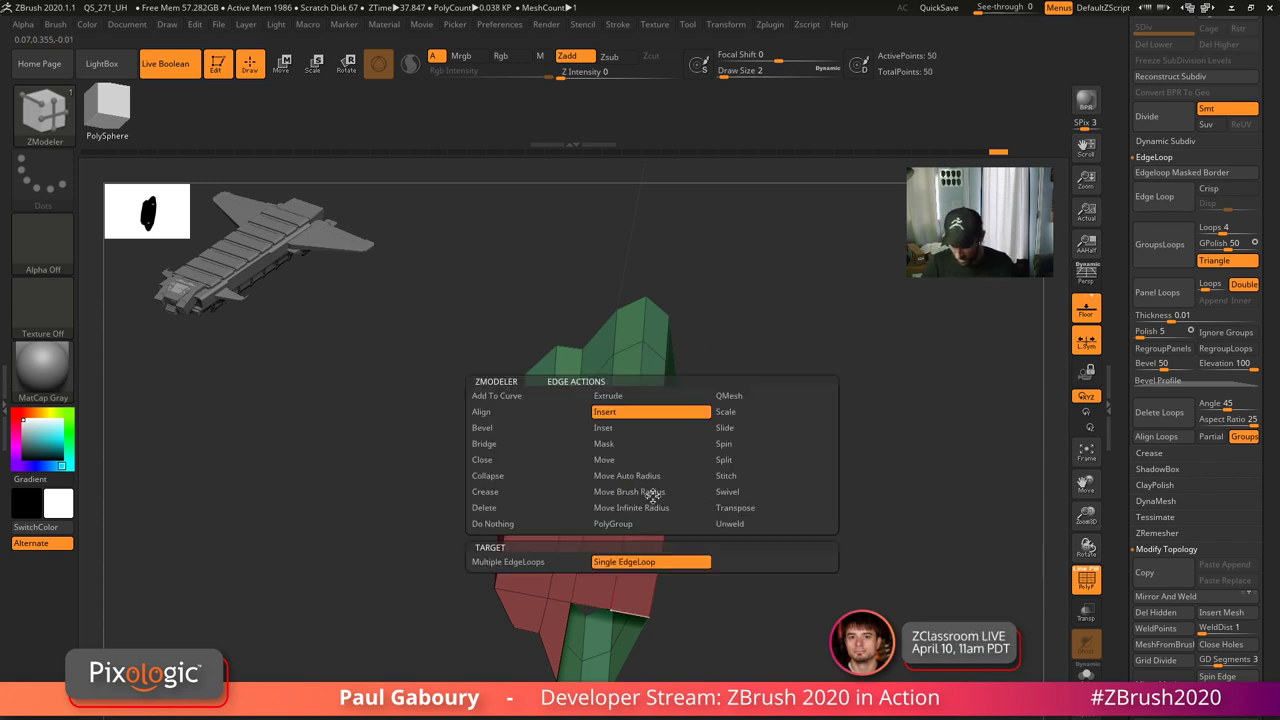
left_click(552, 445)
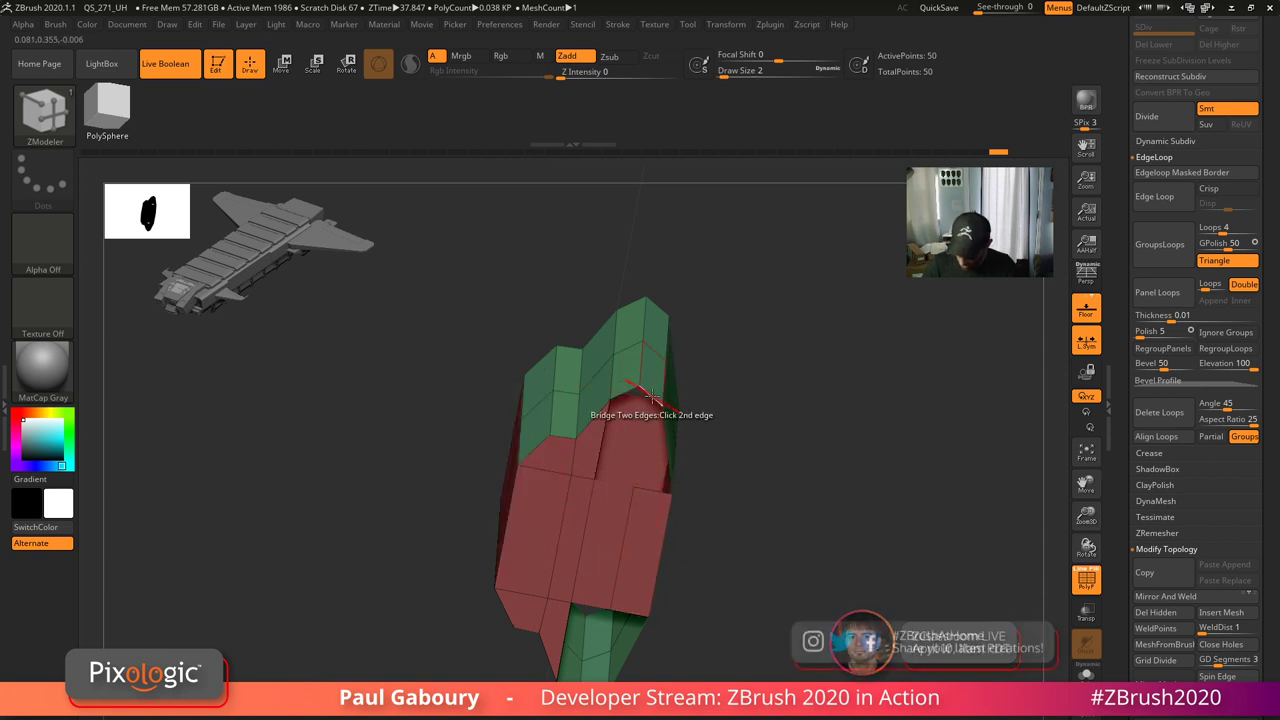
right_click_drag(688, 471, 646, 473)
key("ctrl+z")
right_click_drag(630, 551, 707, 516, "alt")
key("ctrl+z")
left_click(504, 442)
right_click_drag(507, 444, 560, 448)
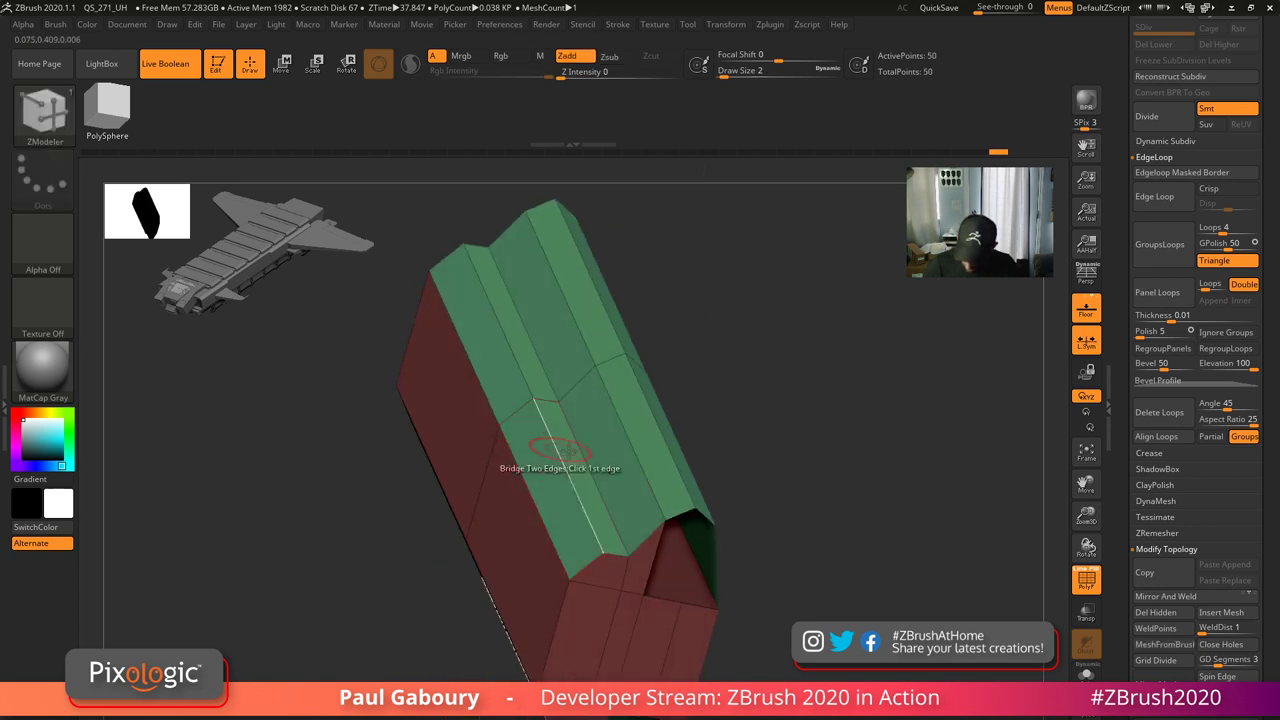
left_click(659, 602)
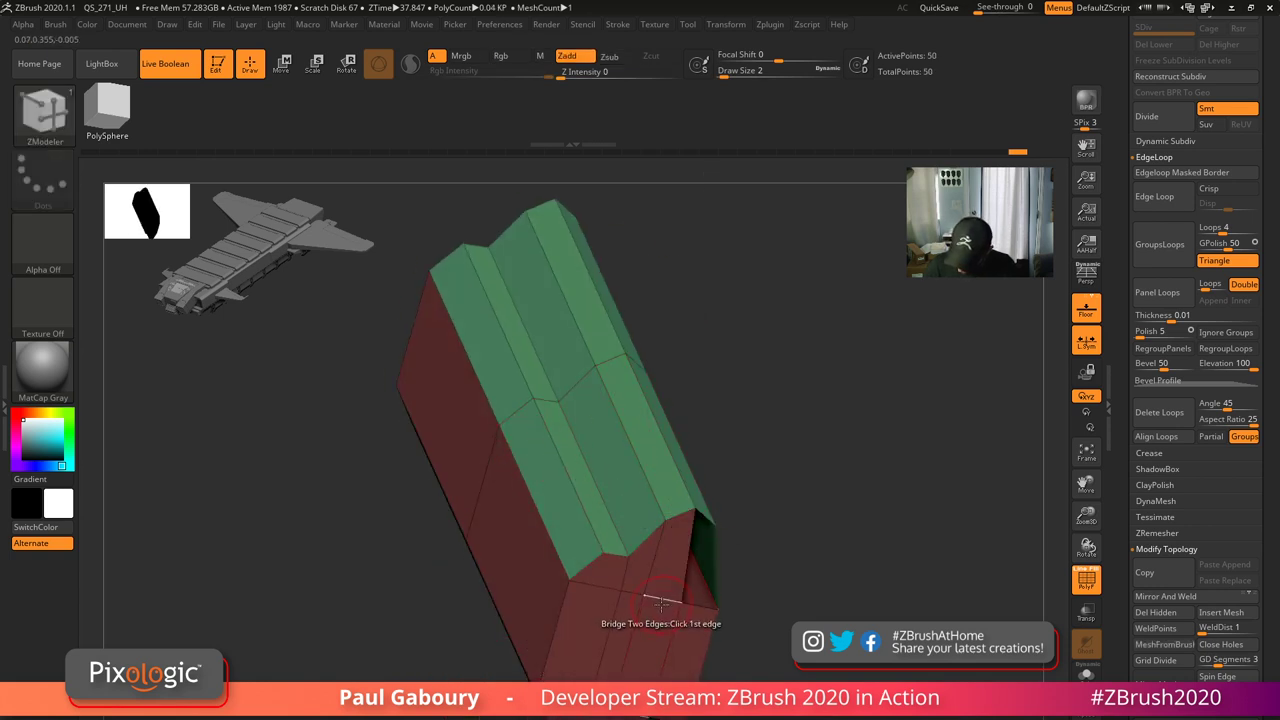
left_click(703, 517)
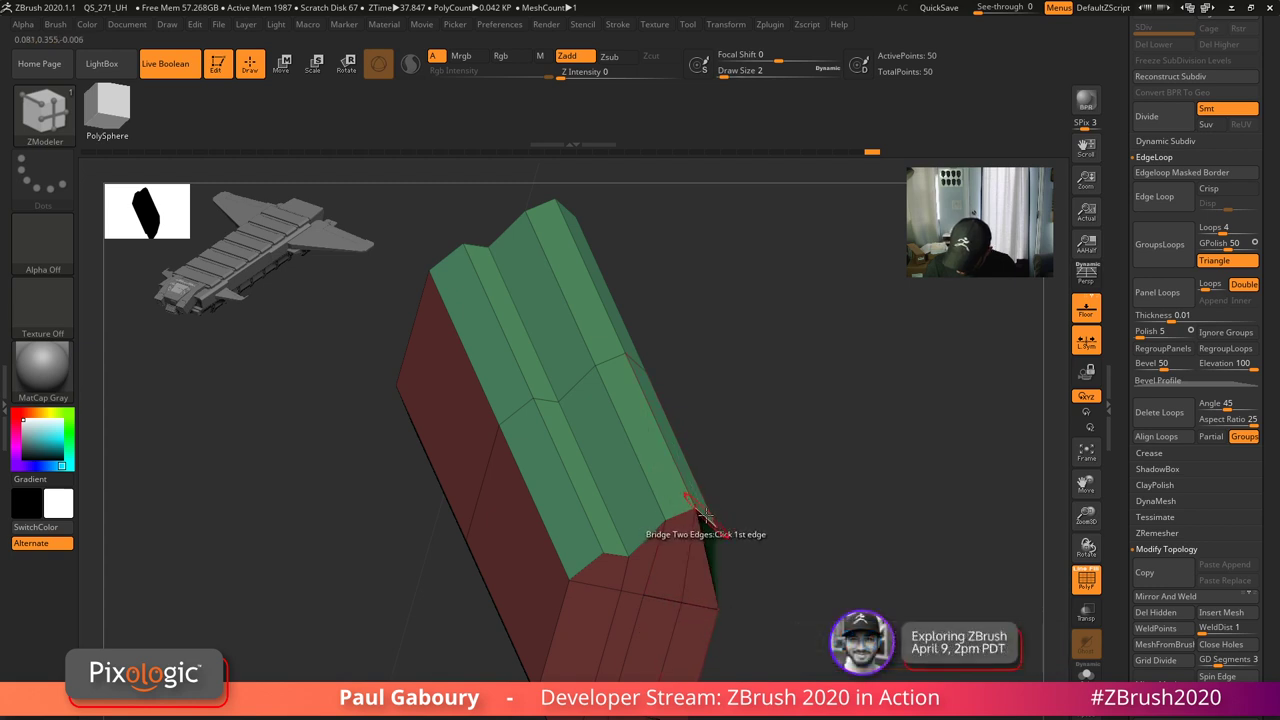
- Undo the last bridges on the end face and rebuild them
key("ctrl")
key("ctrl")
key("ctrl+z")
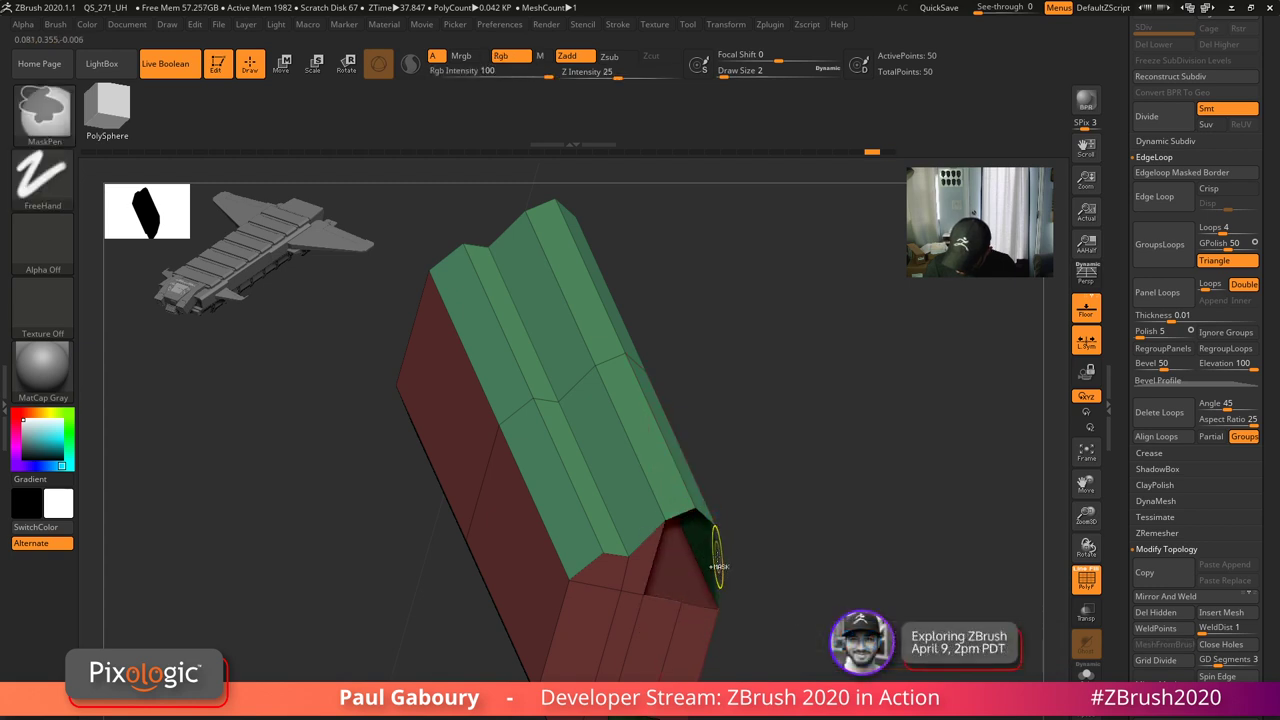
key("ctrl+shift")
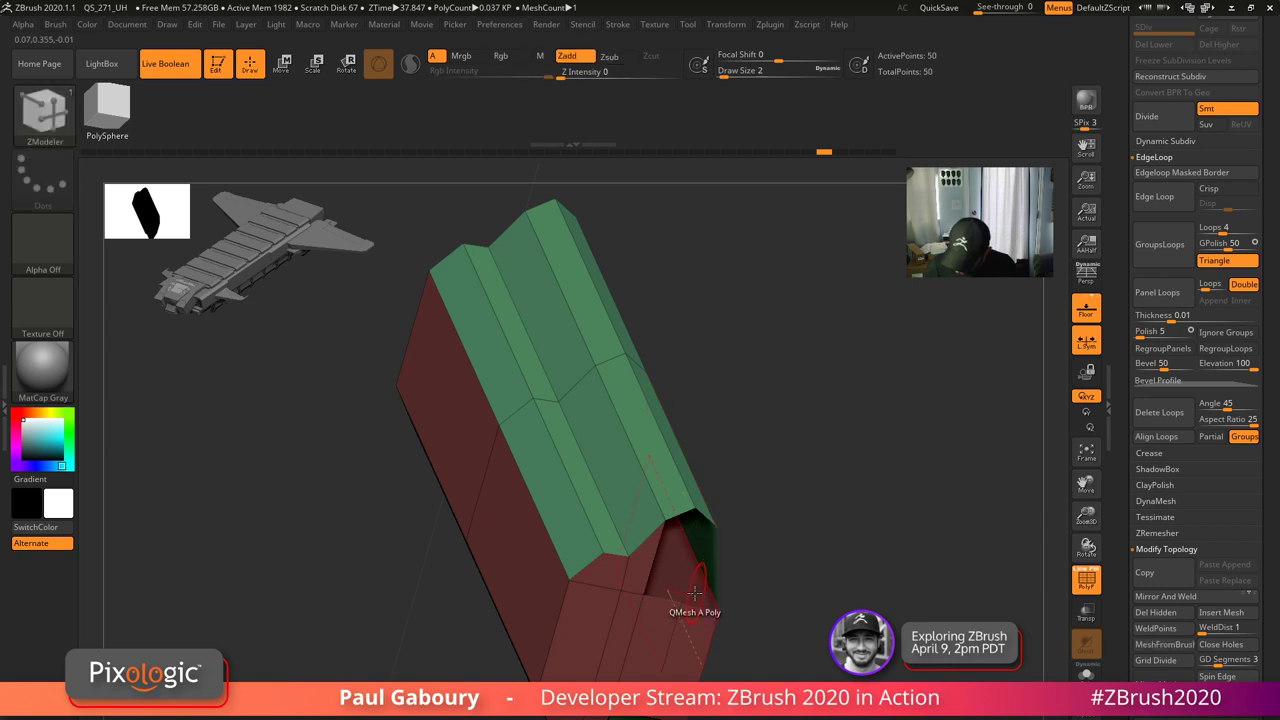
left_click(677, 514)
left_click(719, 577)
left_click(691, 564)
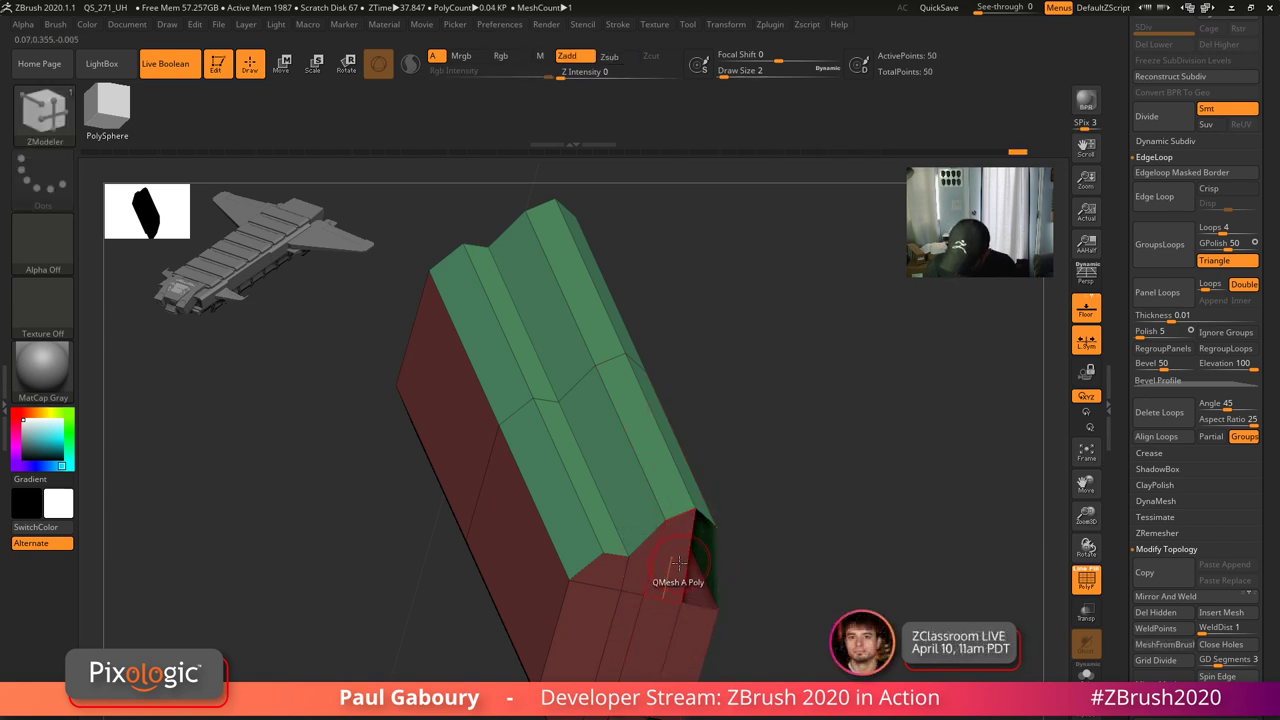
left_click(683, 565)
- Assign the whole bar a single polygroup and delete the edge loop around its middle using the ZModeler Insert edge action
left_click_drag(728, 590, 764, 608)
key("ctrl+w")
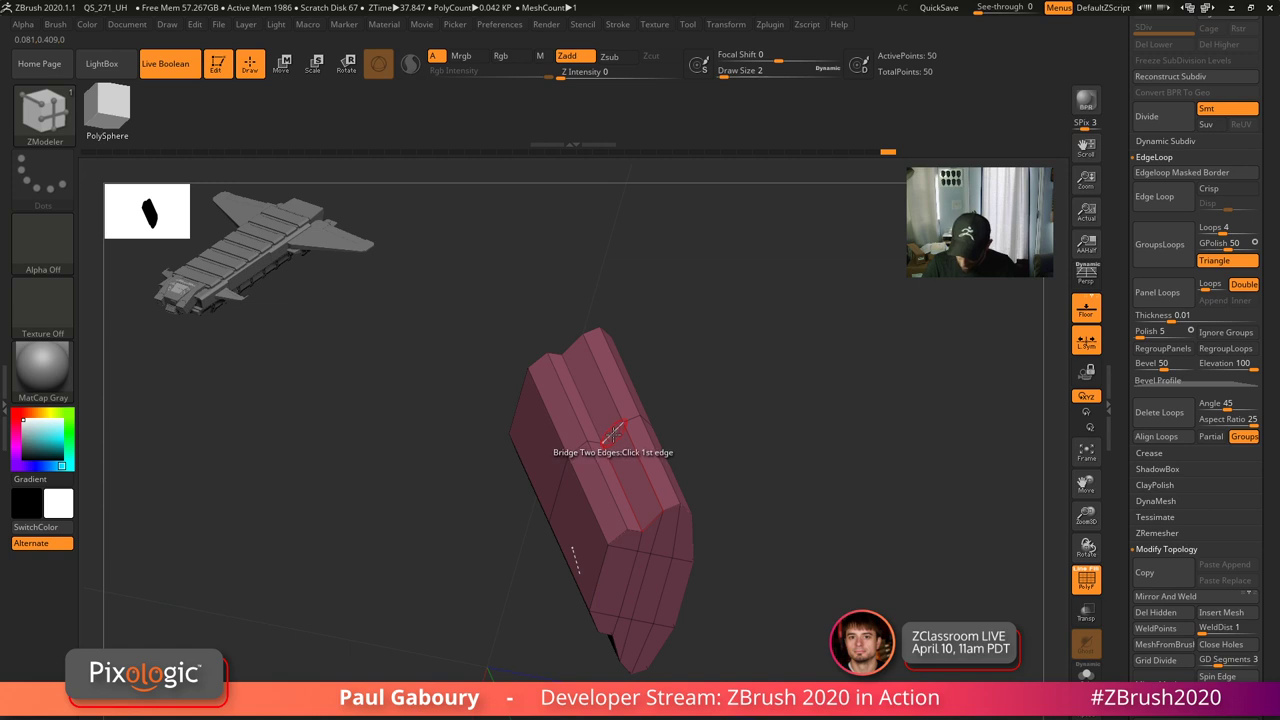
key("space")
left_click(609, 409)
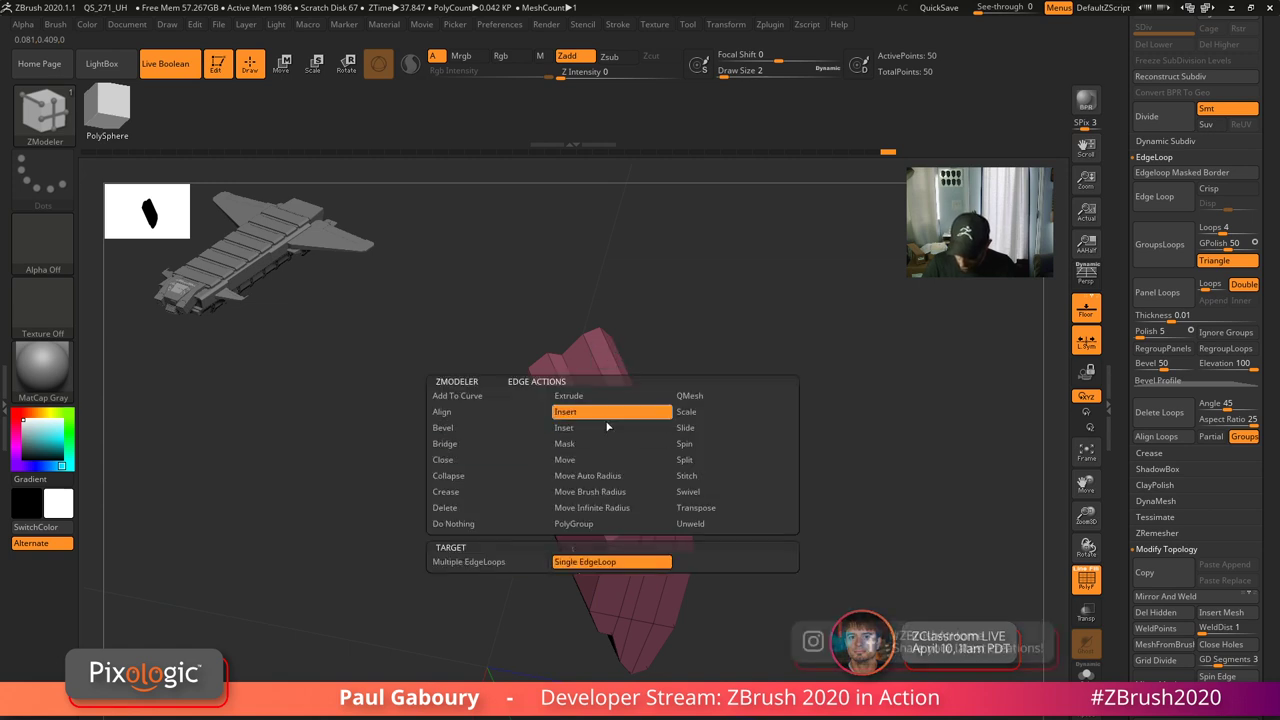
left_click_drag(611, 432, 650, 462)
left_click_drag(809, 506, 729, 515)
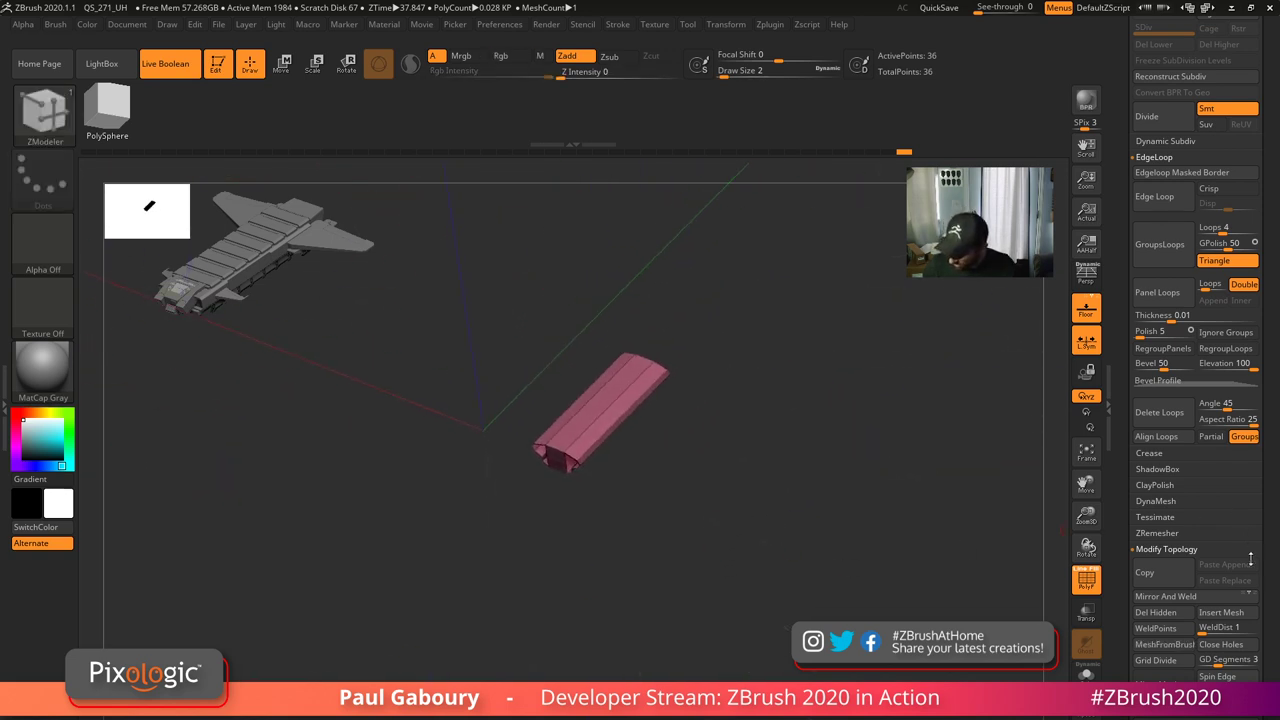
- Mirror and weld the bar to copy the closed end to its open end, choosing Always YES for the prompt
left_click(1165, 596)
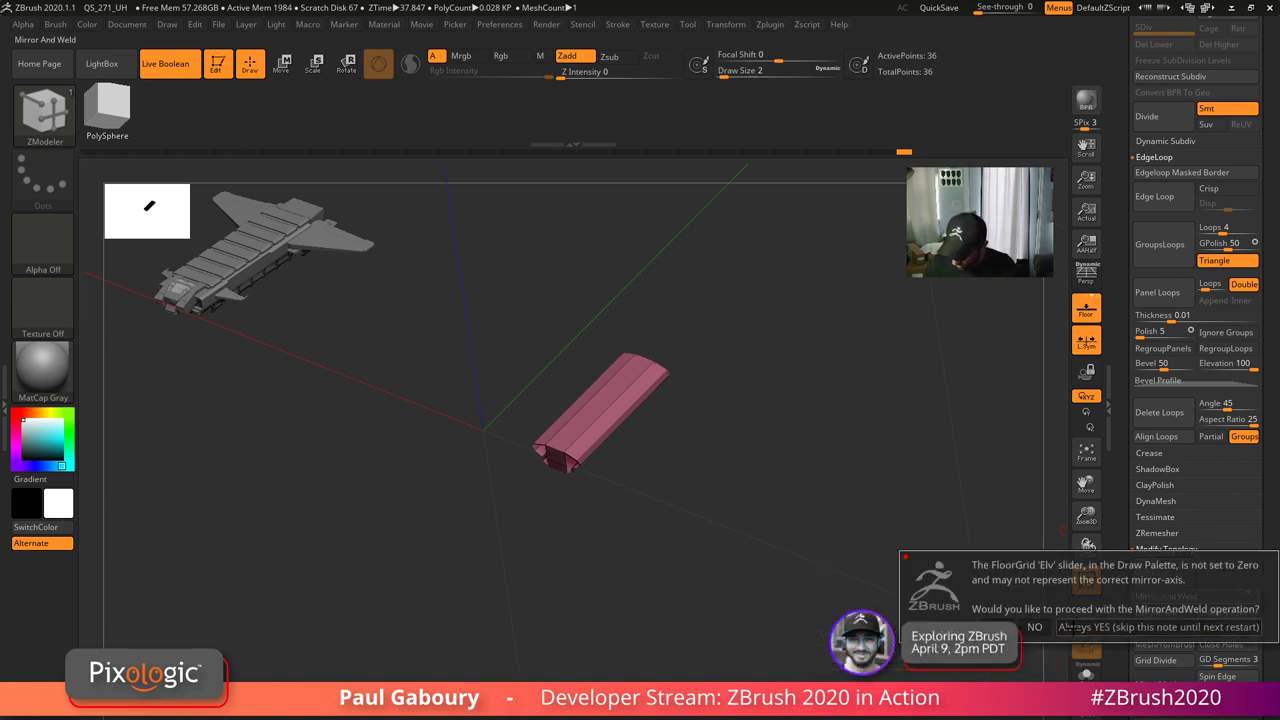
left_click(1072, 627)
left_click_drag(737, 540, 613, 395)
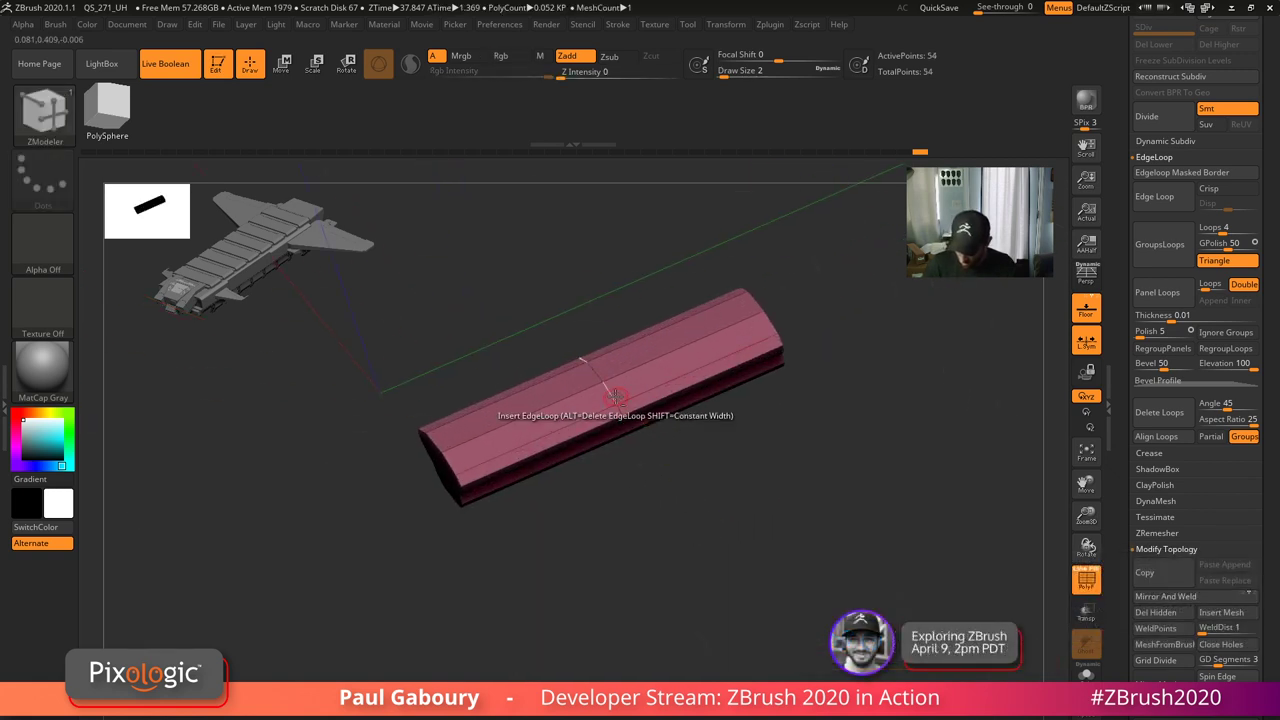
- Delete the edge loop around the middle of the welded bar
left_click(615, 397, "alt")
mouse_move(676, 514)
left_mouse_down()
mouse_move(771, 491)
mouse_move(760, 523)
mouse_move(674, 590)
mouse_move(791, 500)
mouse_move(808, 503)
mouse_move(731, 310)
mouse_move(804, 444)
mouse_move(803, 491)
mouse_move(694, 400)
mouse_move(755, 598)
mouse_move(777, 580)
mouse_move(763, 603)
left_mouse_up()
right_click_drag(763, 603, 545, 551, "ctrl")
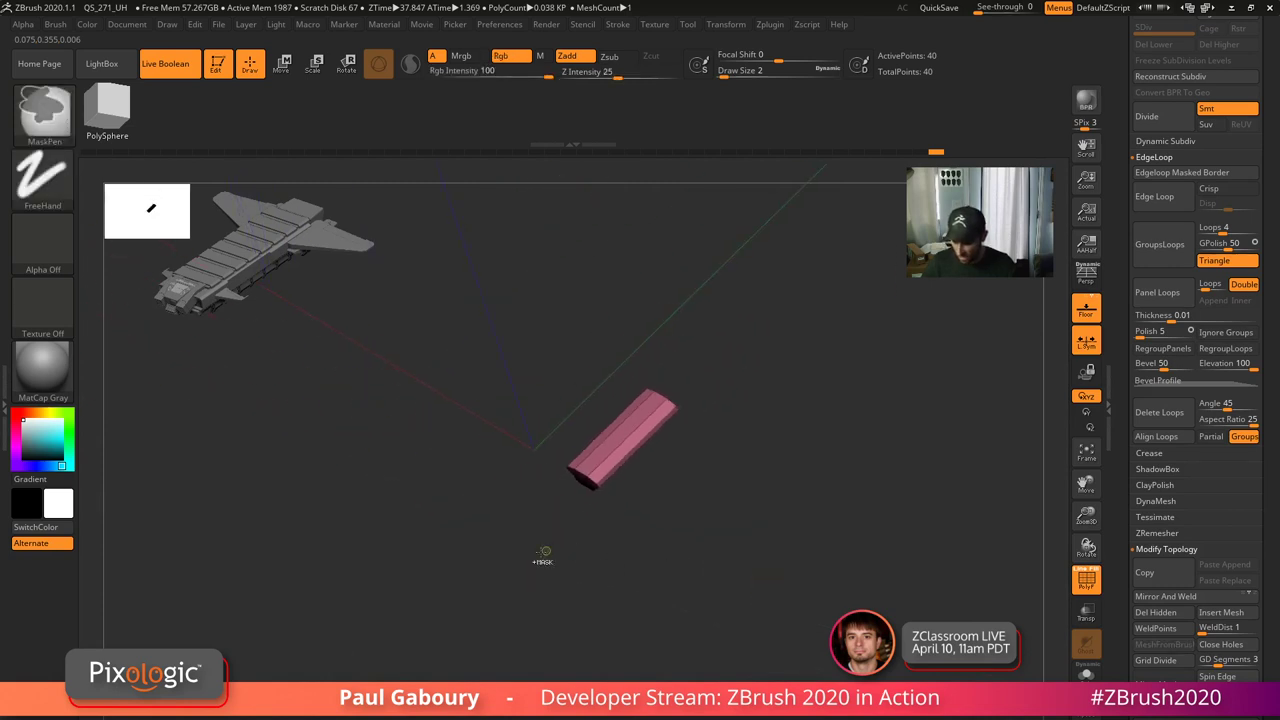
- Unify the bar mesh's scale and position using the Unify deformation
left_click_drag(543, 553, 580, 572)
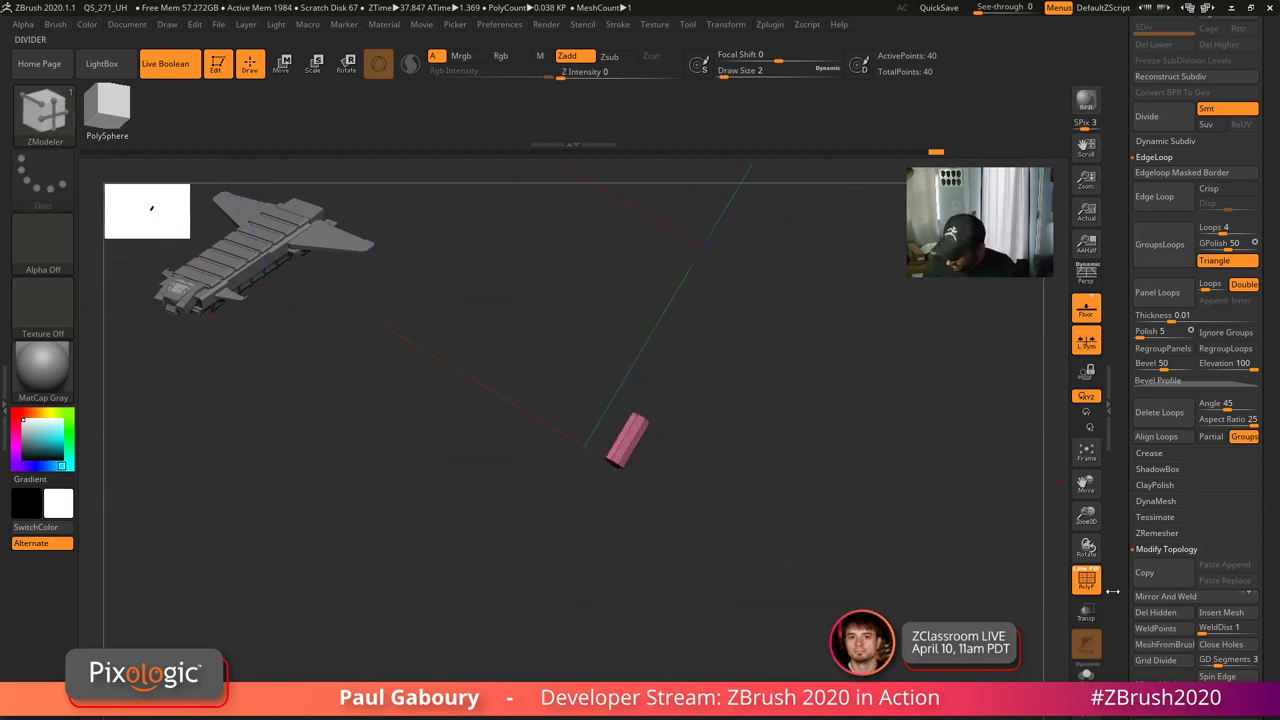
scroll(1116, 488, "down", 10)
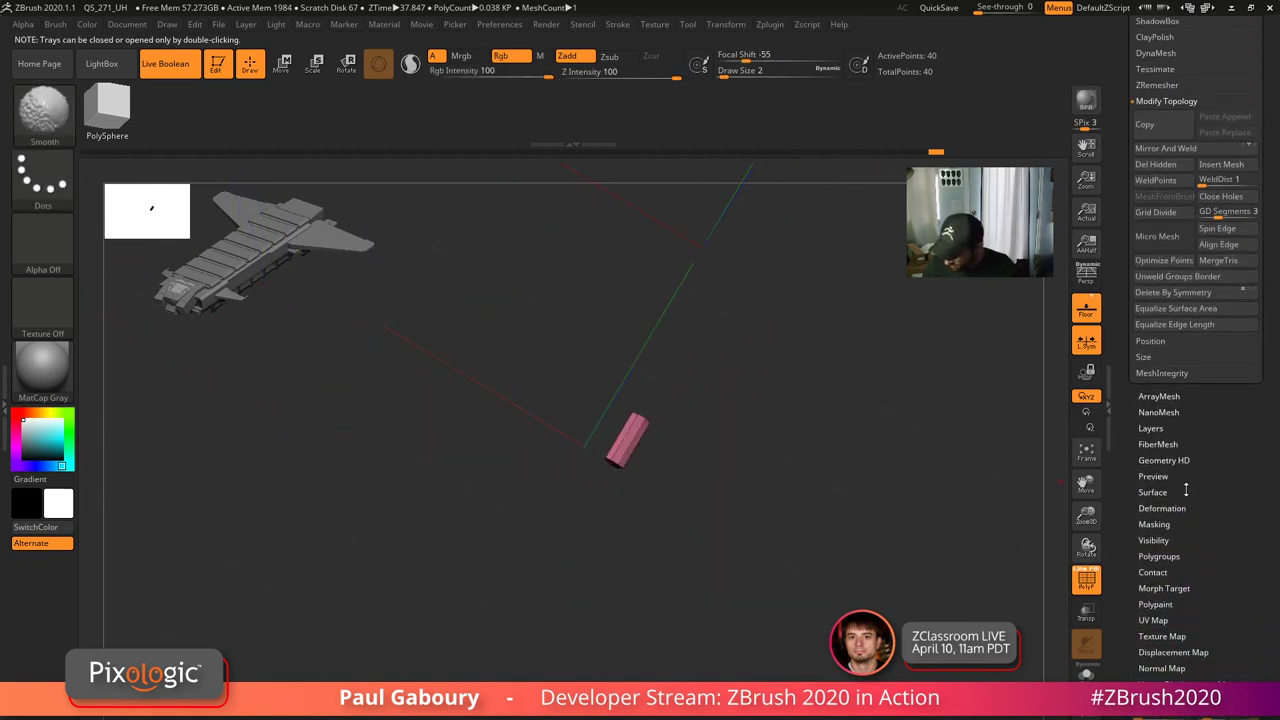
left_click(1160, 478)
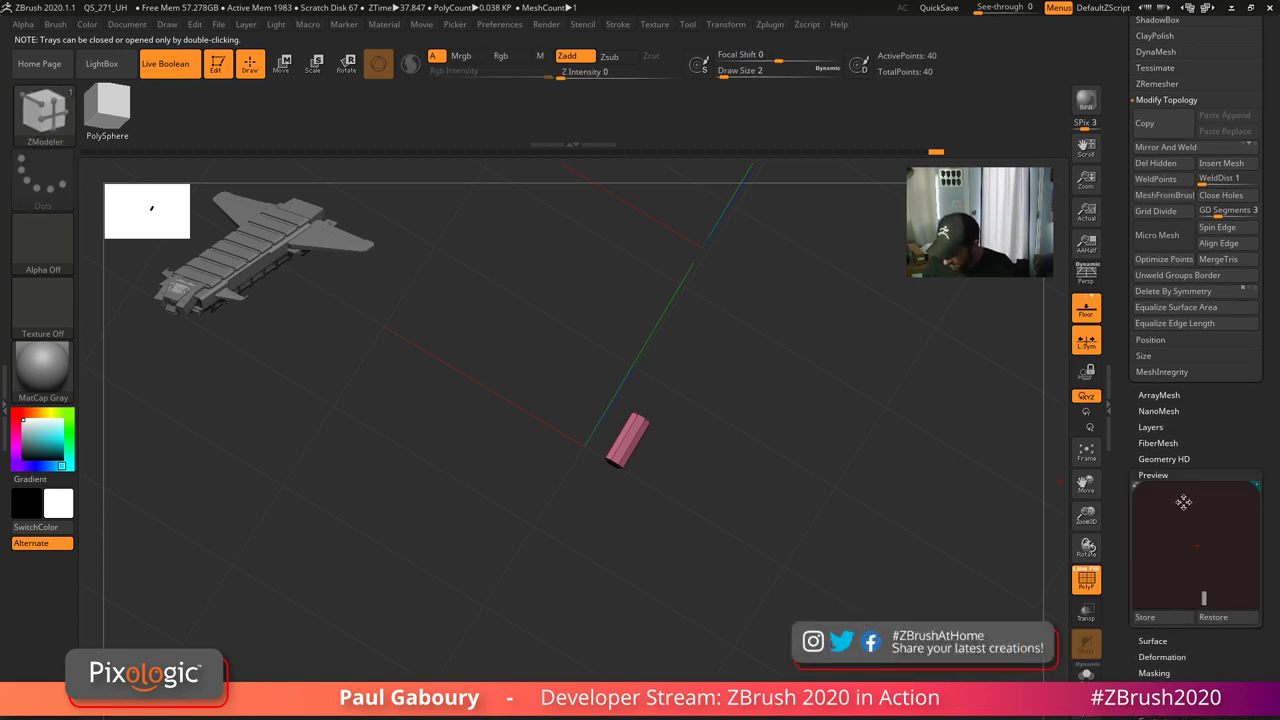
left_click(1153, 475)
left_click(1165, 507)
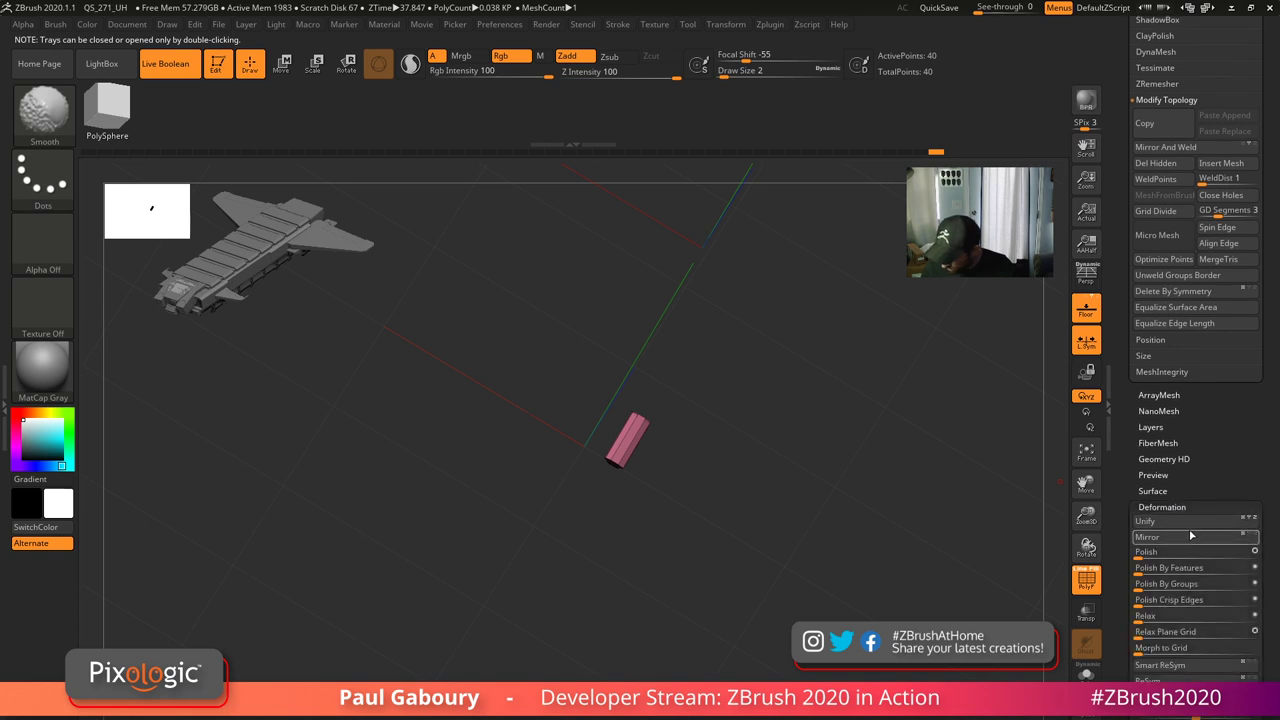
left_click(1168, 523)
right_click_drag(905, 572, 754, 580, "ctrl")
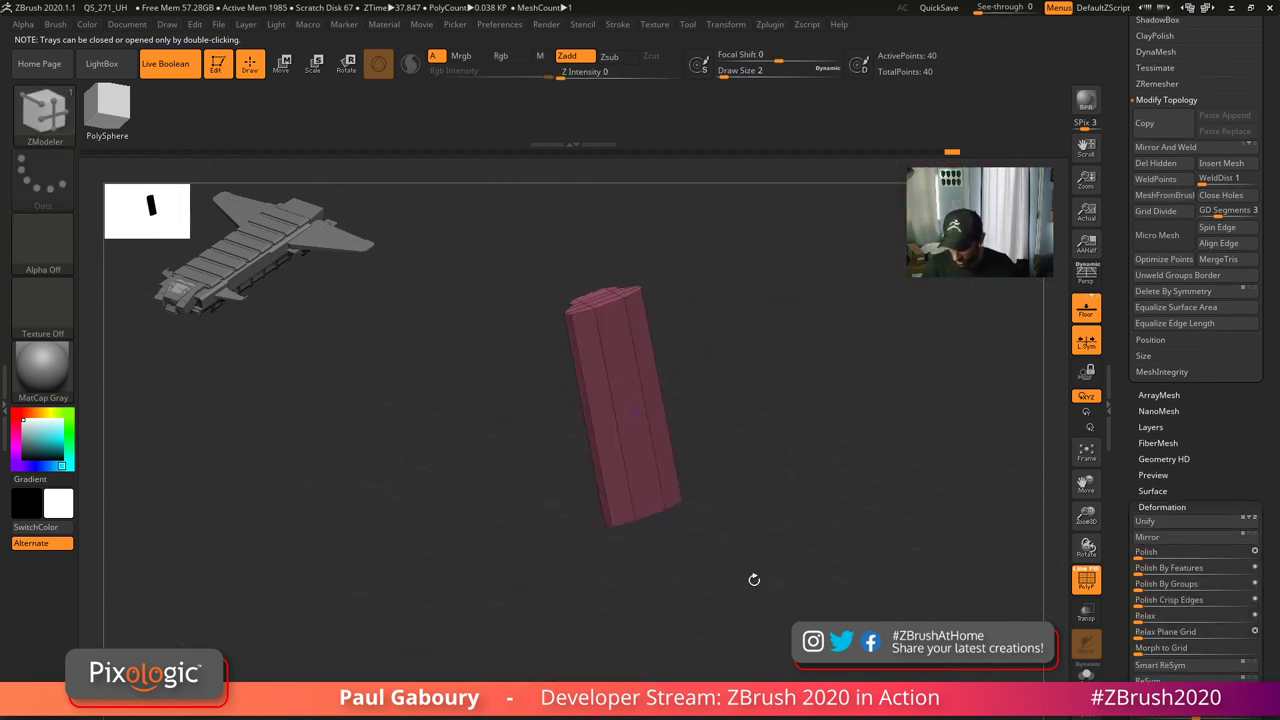
- Insert multiple edge loops across the bar with the ZModeler edge action, dividing its length into ten even rows
left_click_drag(754, 580, 805, 597)
right_click_drag(766, 547, 780, 541, "ctrl")
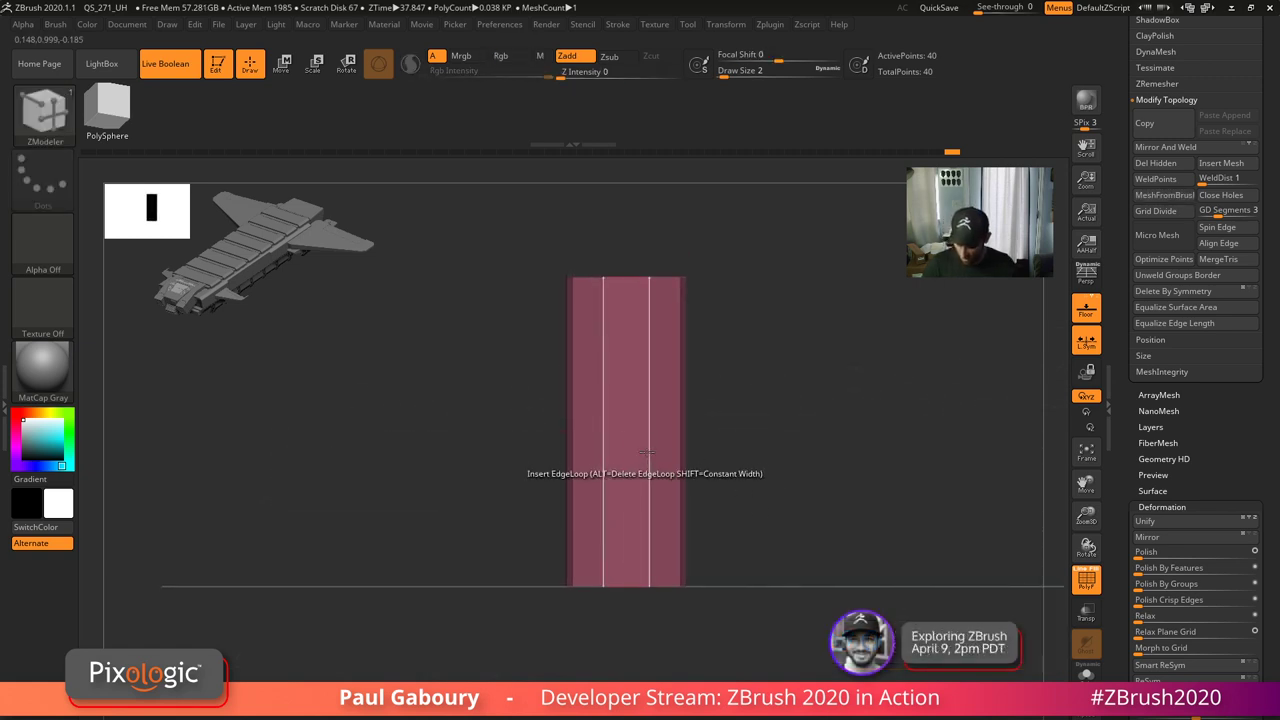
key("space")
left_click(505, 561)
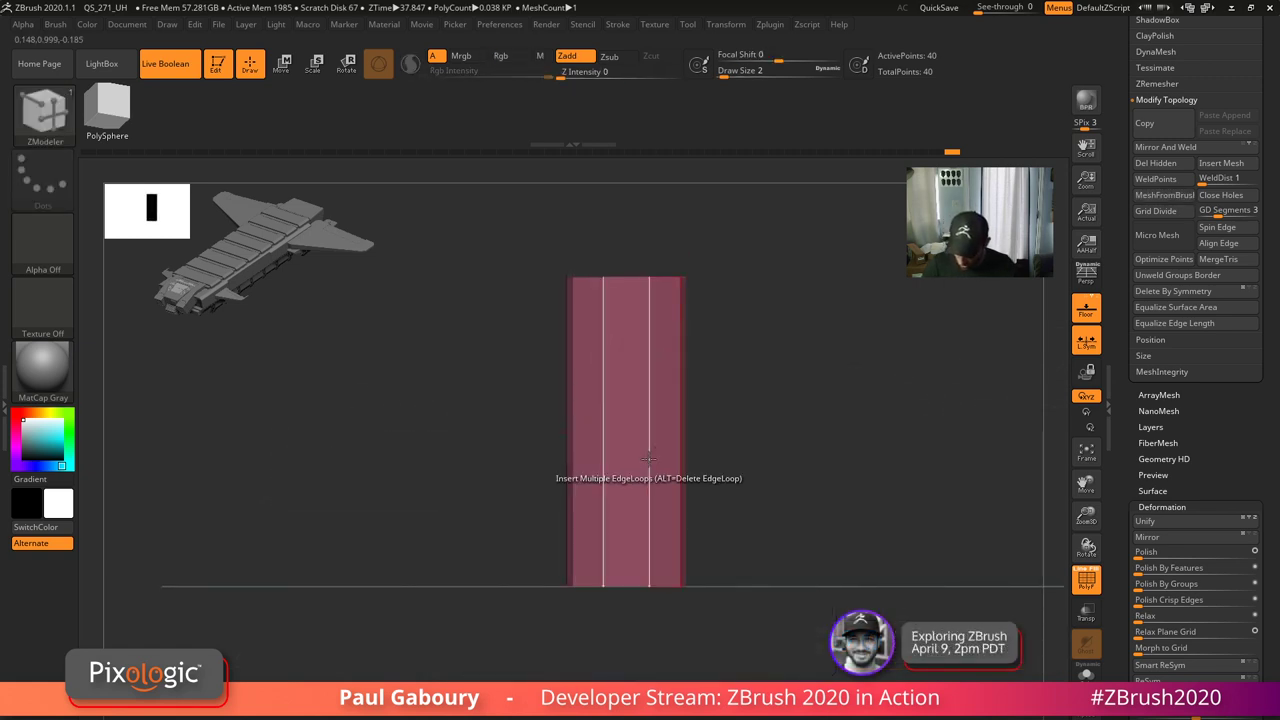
left_click_drag(649, 461, 656, 413)
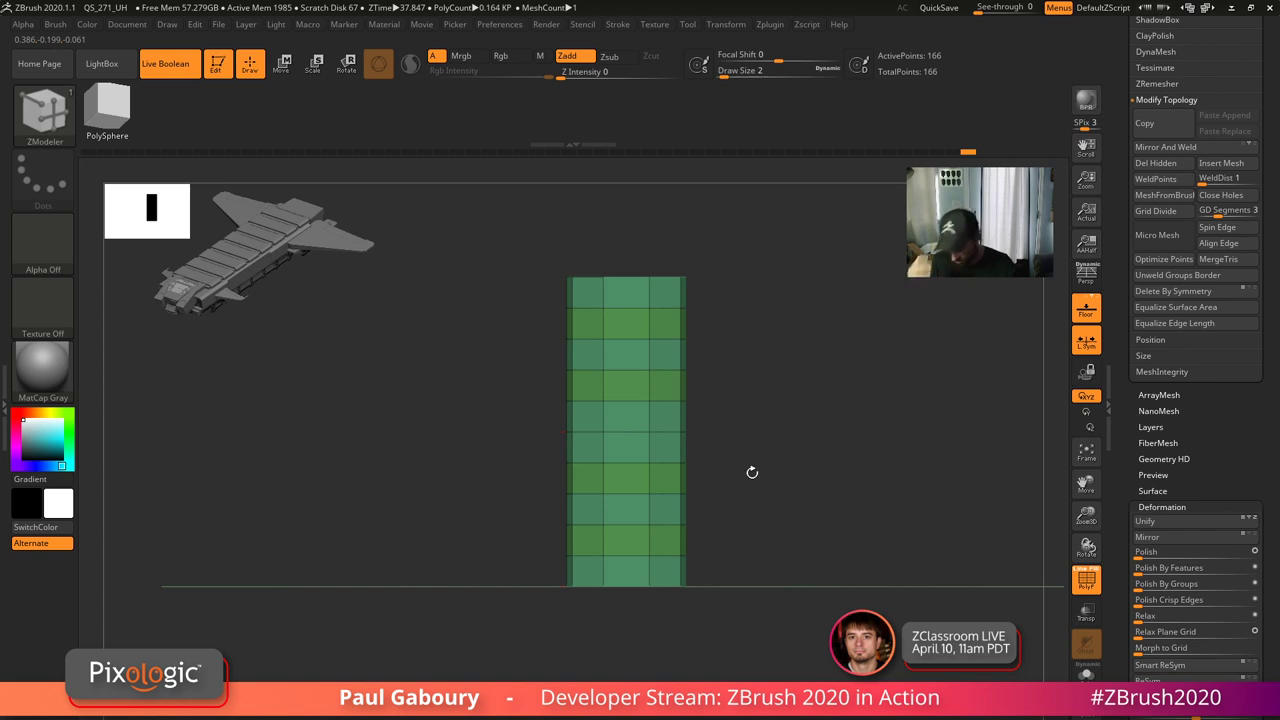
- Shrink the visible part of the bar to its four middle rows, assign them one polygroup, and show the whole bar
left_click_drag(752, 472, 790, 484)
left_click(653, 413, "ctrl+shift")
key("ctrl+shift+s")
key("ctrl+shift+s")
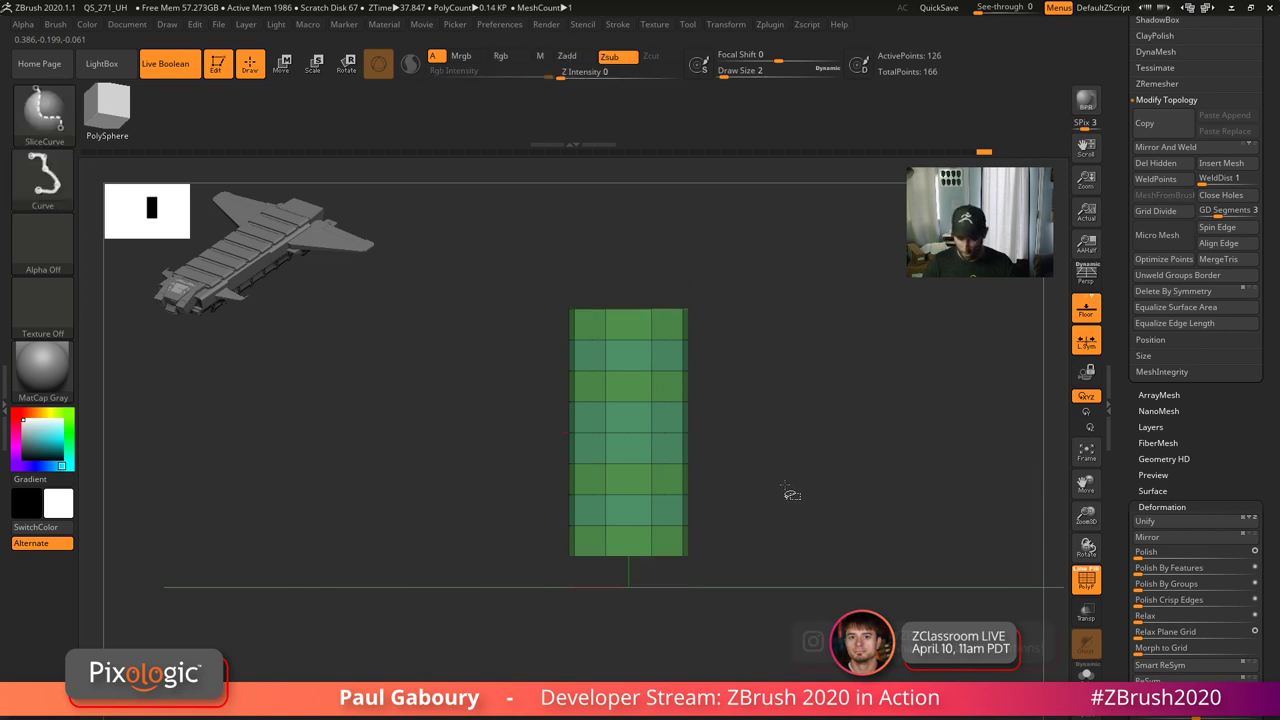
scroll(790, 494, "down", 1, "ctrl+shift")
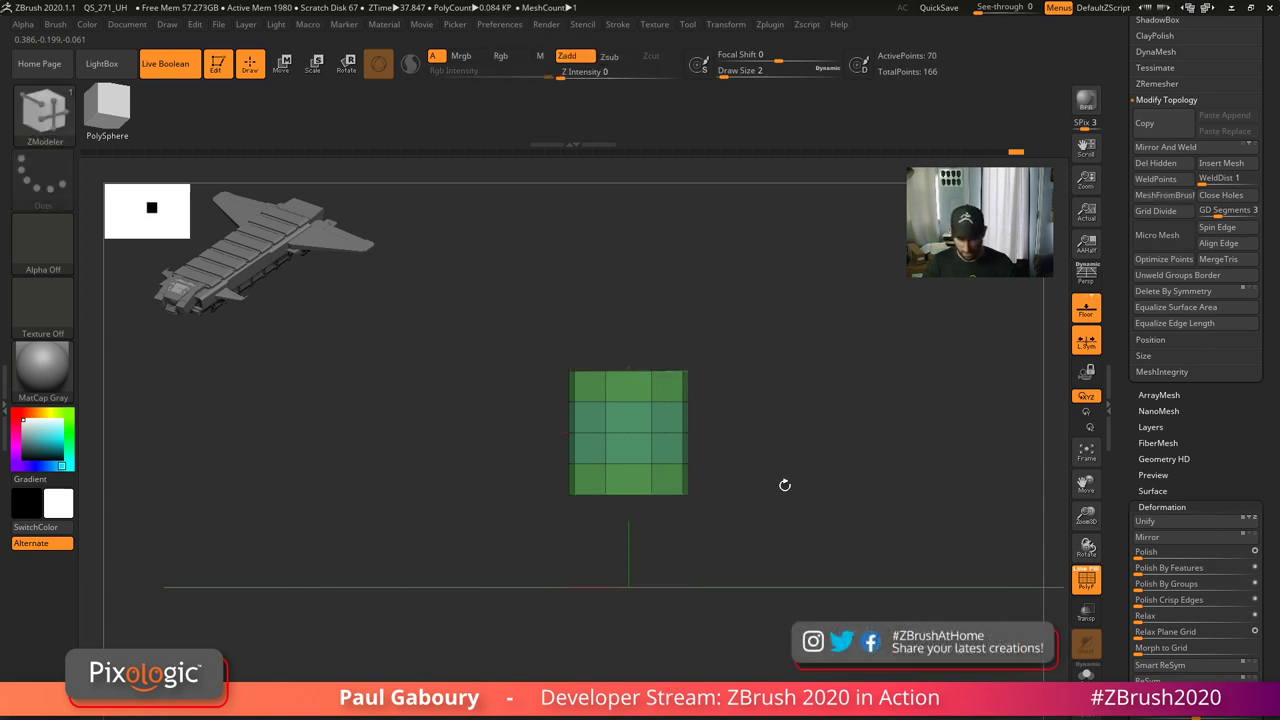
key("ctrl+w")
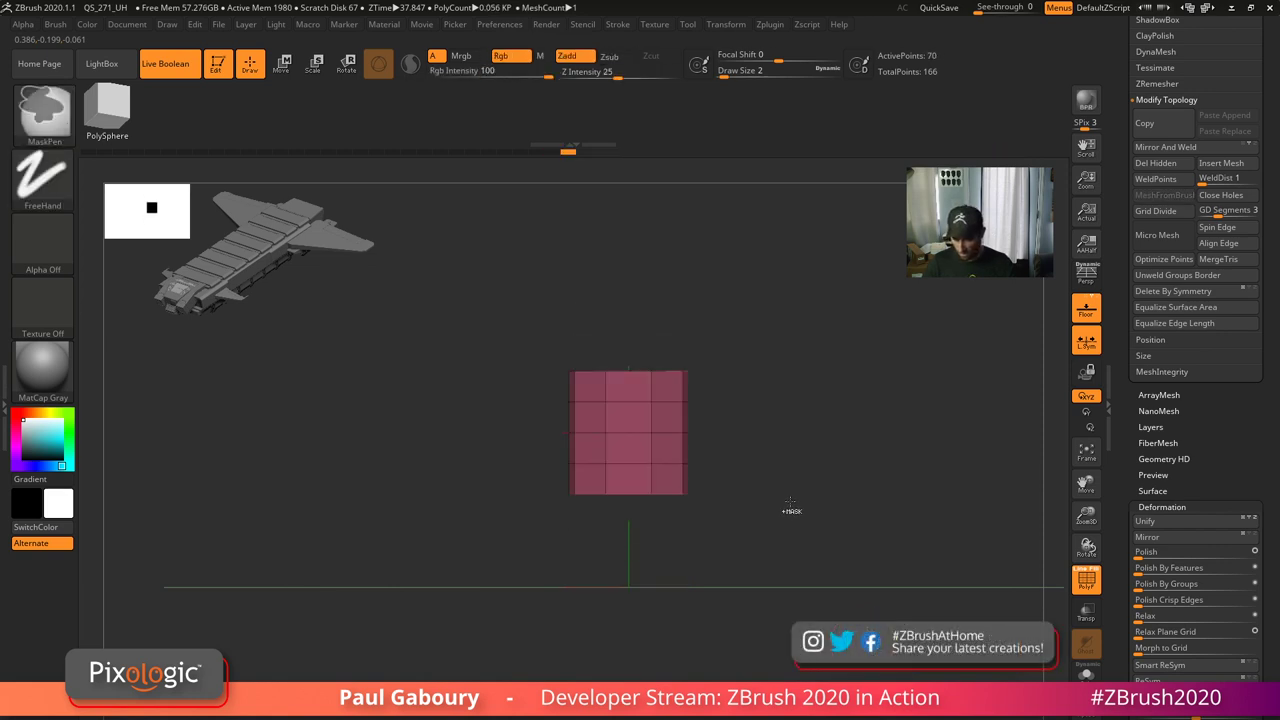
left_click(790, 499, "ctrl+shift")
- Hide the bar's middle section, assign both three-row end sections one polygroup, and show the whole bar
left_click(655, 344, "ctrl+shift")
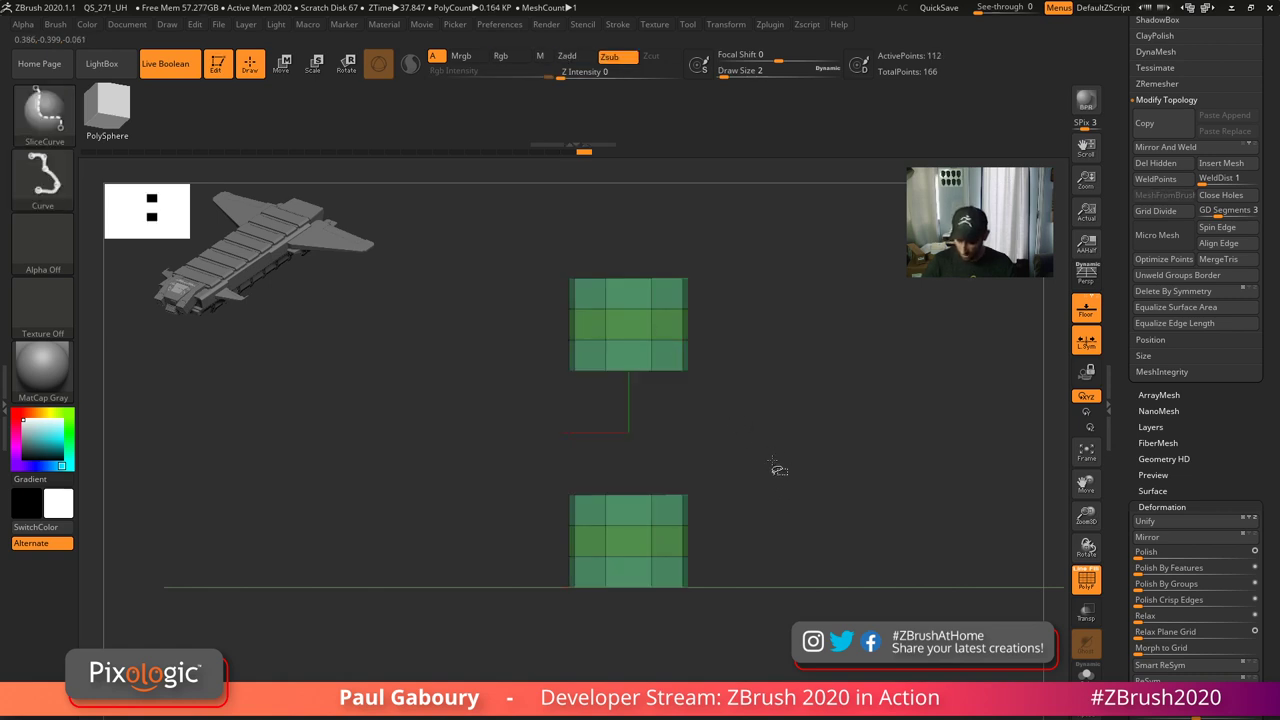
key("ctrl+w")
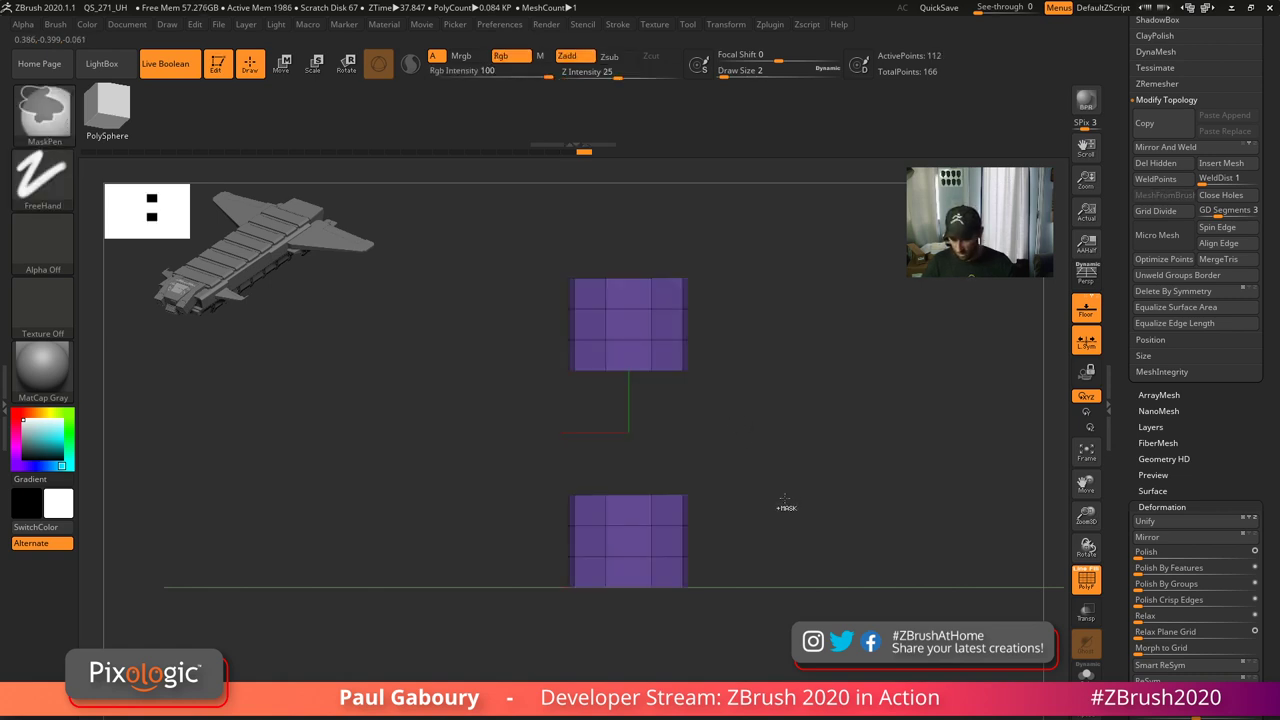
left_click(789, 506, "ctrl+shift")
left_click_drag(789, 506, 778, 463)
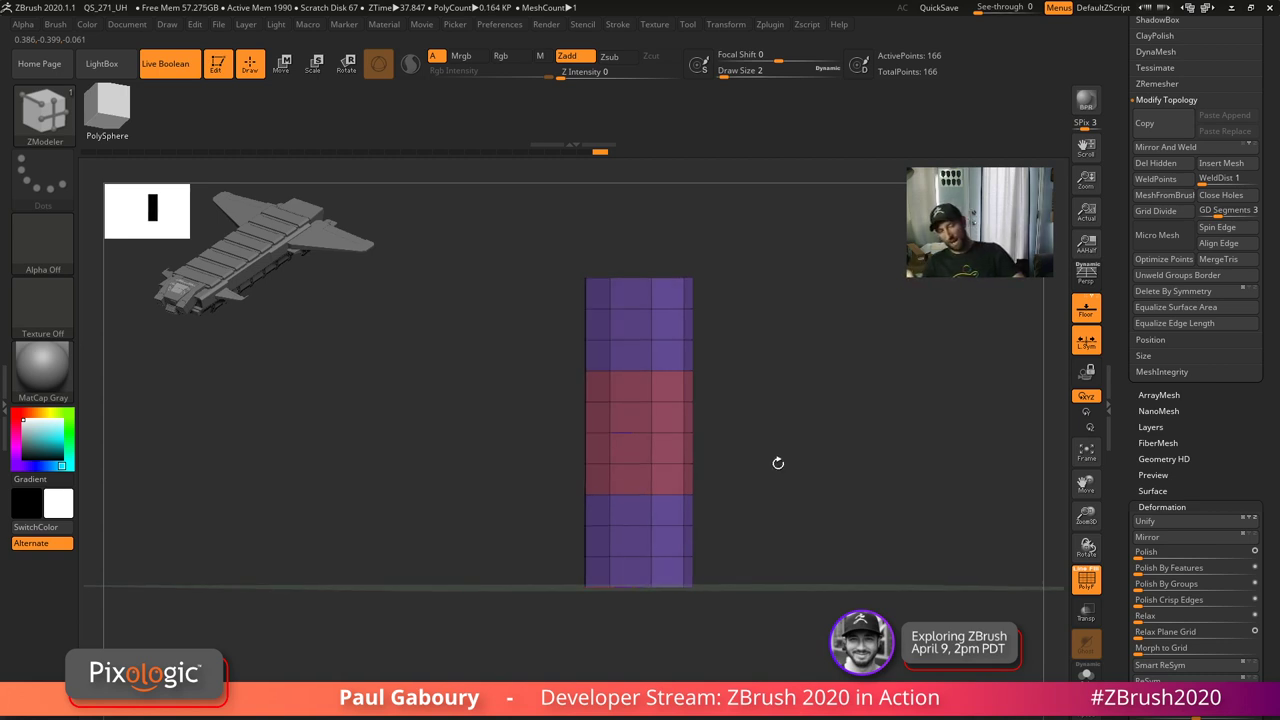
left_click_drag(778, 463, 828, 498)
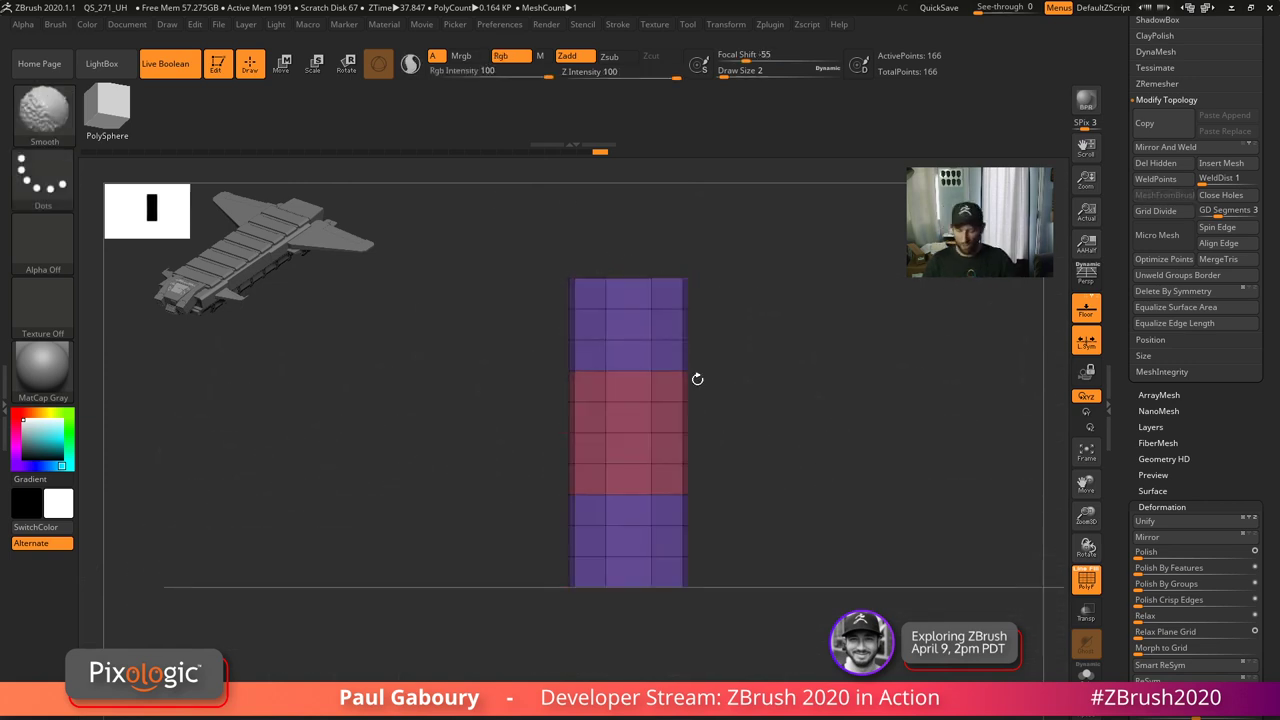
- Isolate the bar's upper three rows with the end cap, assign them their own polygroup, and show the whole bar
left_click_drag(517, 257, 790, 385, "ctrl+shift")
left_click_drag(790, 405, 808, 462)
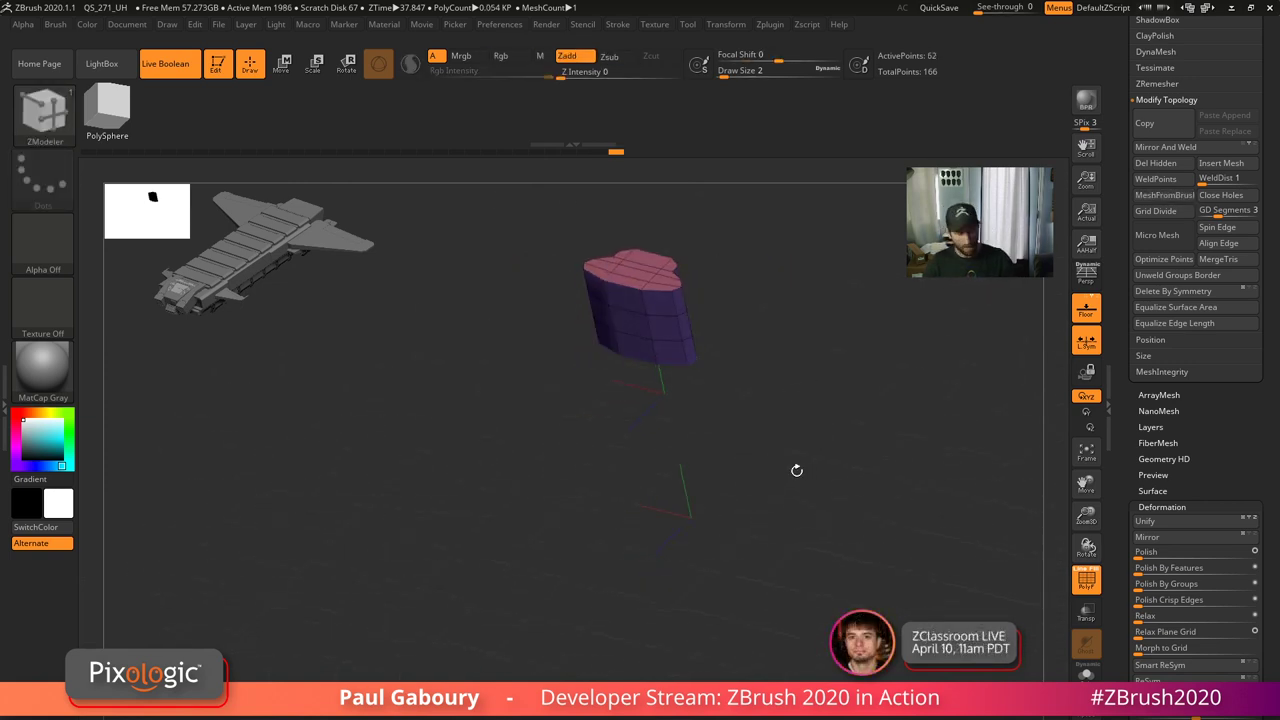
key("ctrl+w")
left_click(808, 505, "ctrl+shift")
- Isolate the bar's four middle rows, assign them a new polygroup, and show the whole bar
left_click_drag(806, 517, 520, 354, "shift")
left_click_drag(771, 449, 751, 537)
key("ctrl+w")
left_click(814, 491, "ctrl+shift")
- Isolate the bar's lower three rows with the end cap and regroup them until their polygroup colour is distinct, showing everything again
left_click_drag(771, 652, 523, 483, "ctrl+shift")
left_click_drag(780, 470, 799, 475)
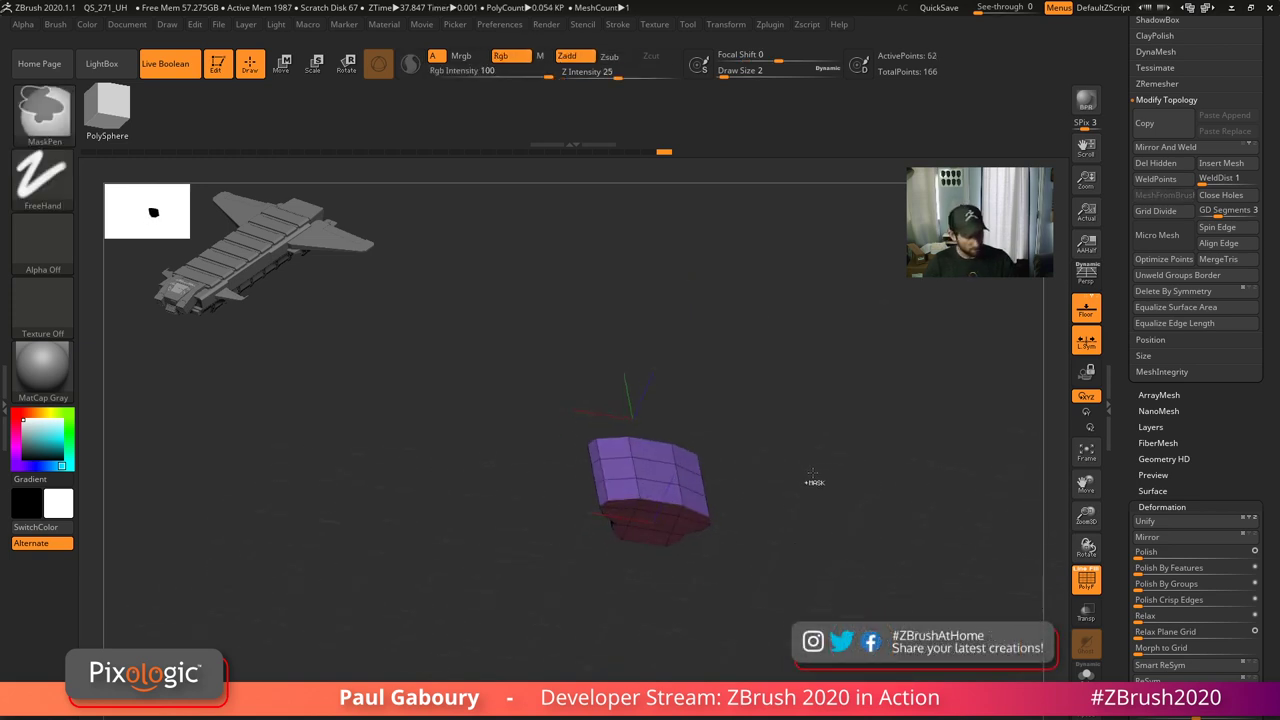
key("ctrl+w")
key("ctrl+w")
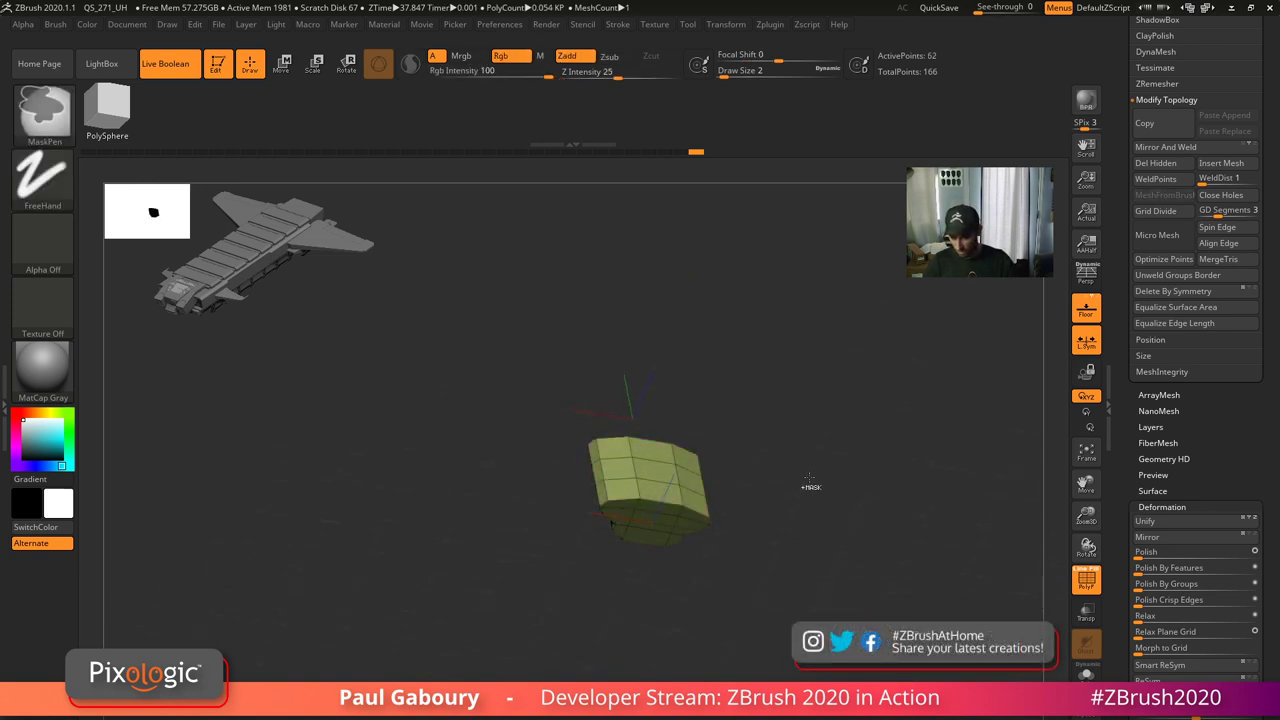
key("ctrl+w")
key("ctrl+w")
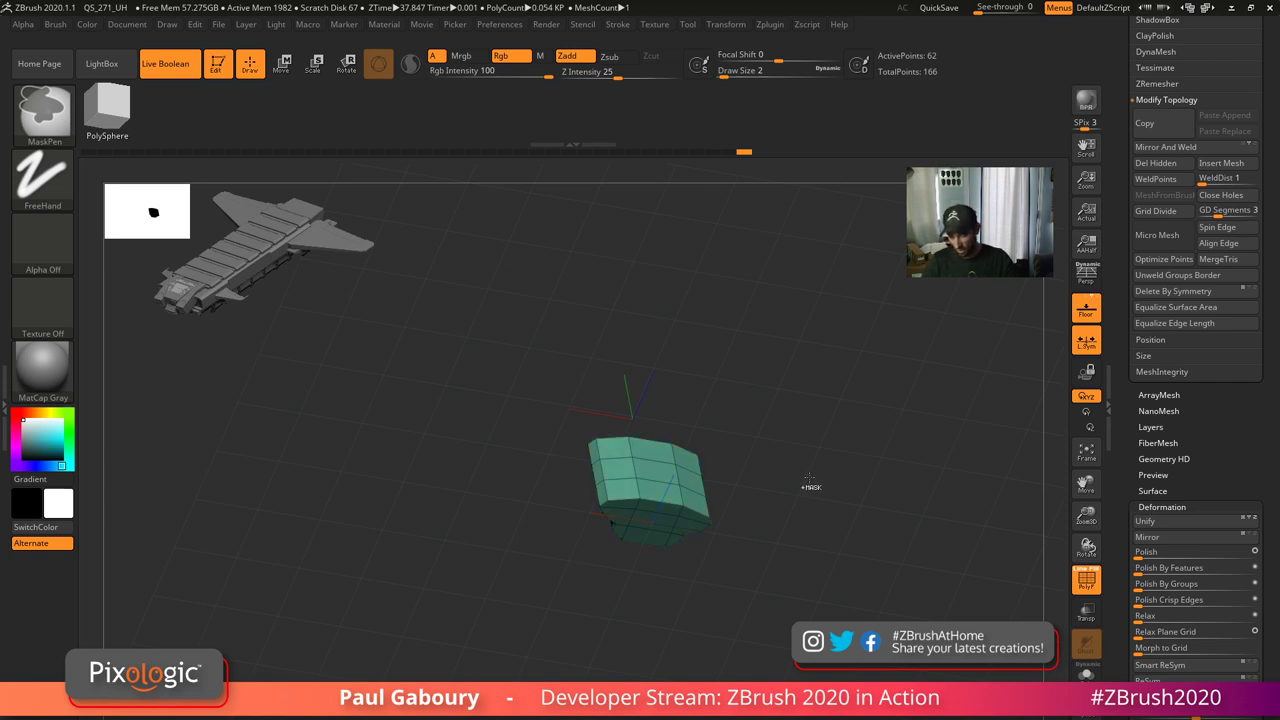
key("ctrl+w")
left_click(821, 489, "ctrl+shift")
- Face the bar straight on and create a new InsertMesh brush from it
left_click_drag(819, 486, 784, 531)
left_click_drag(866, 471, 817, 578, "alt")
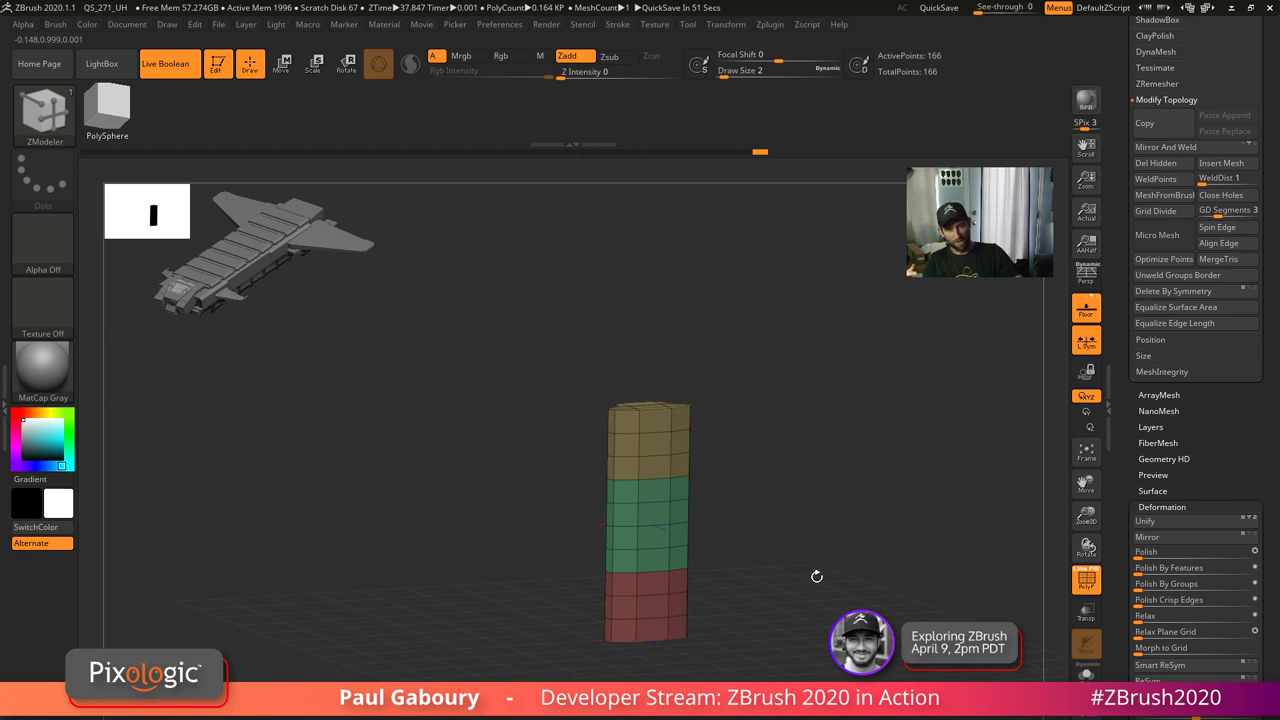
left_click_drag(817, 577, 704, 522)
right_click_drag(704, 522, 751, 566, "ctrl")
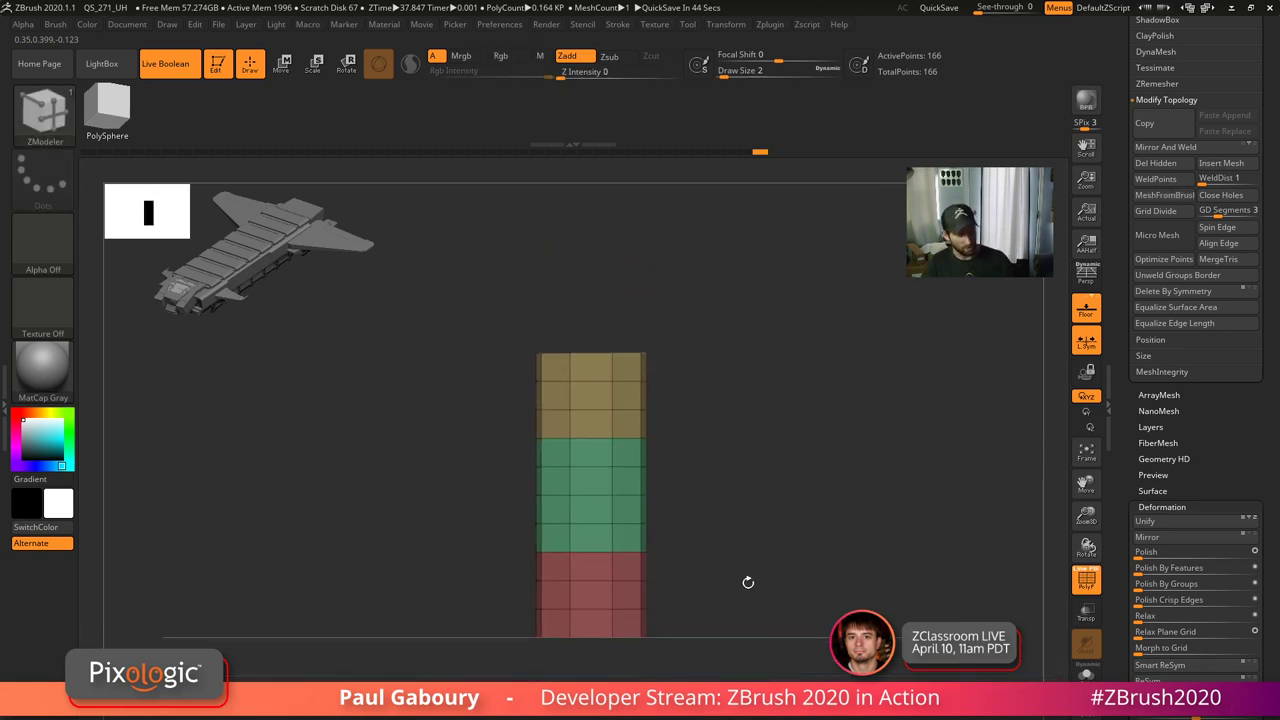
key("b")
left_click(440, 704)
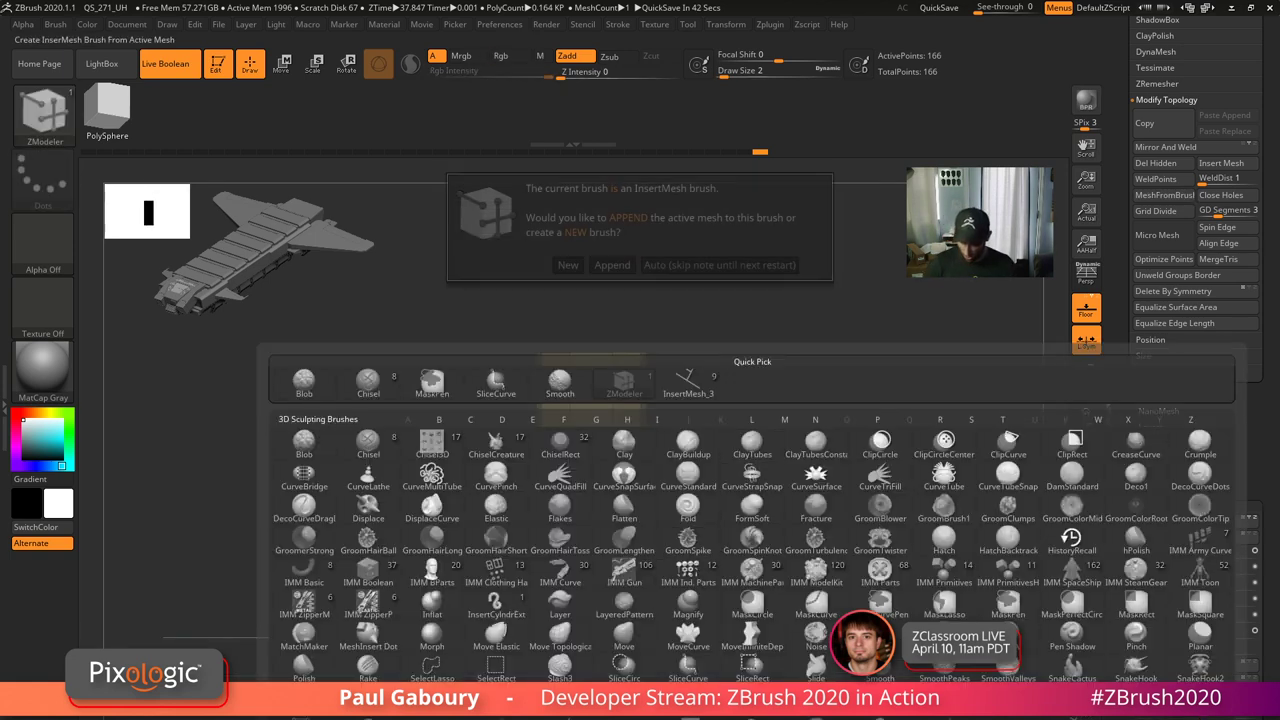
left_click(568, 265)
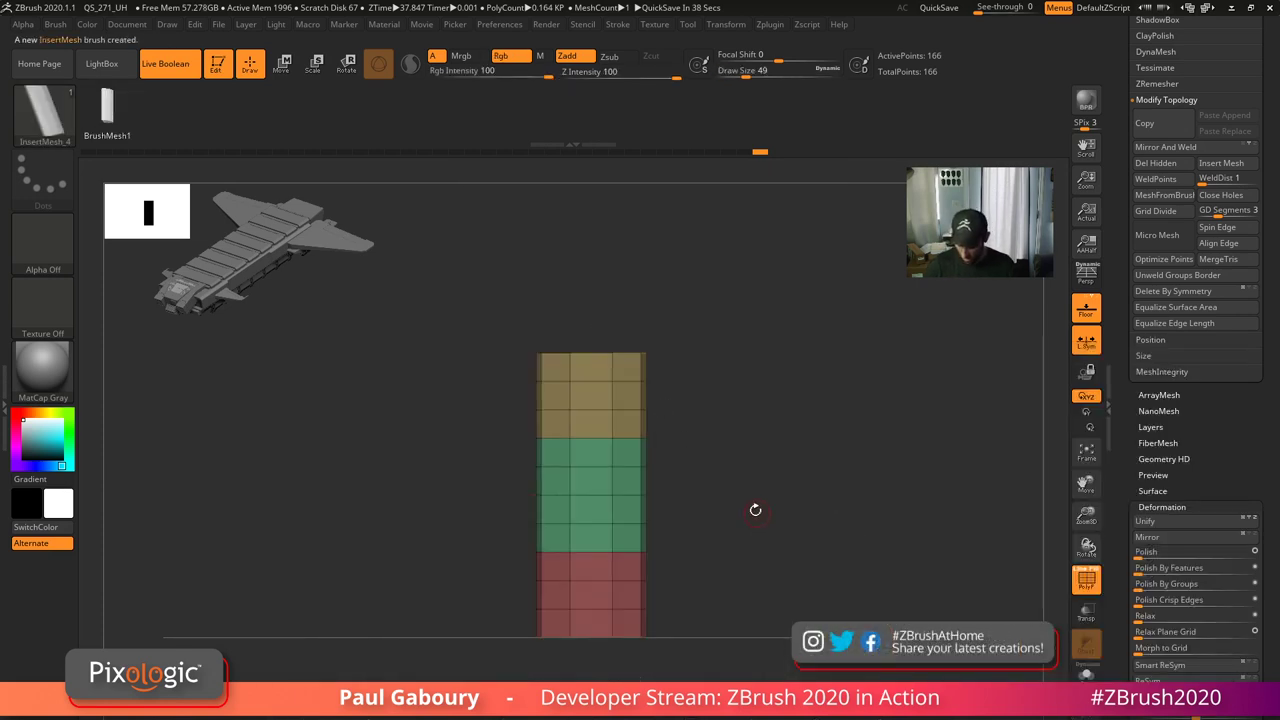
- Test the new InsertMesh brush by drawing out copies of the bar, undoing each one
left_click_drag(662, 369, 900, 510)
key("ctrl+z")
mouse_move(640, 560)
left_mouse_down()
mouse_move(545, 525)
mouse_move(500, 550)
left_mouse_up()
key("ctrl+z")
left_click_drag(634, 541, 700, 585)
mouse_move(780, 590)
left_mouse_down()
mouse_move(791, 486)
mouse_move(815, 541)
mouse_move(802, 545)
left_mouse_up()
key("ctrl+z")
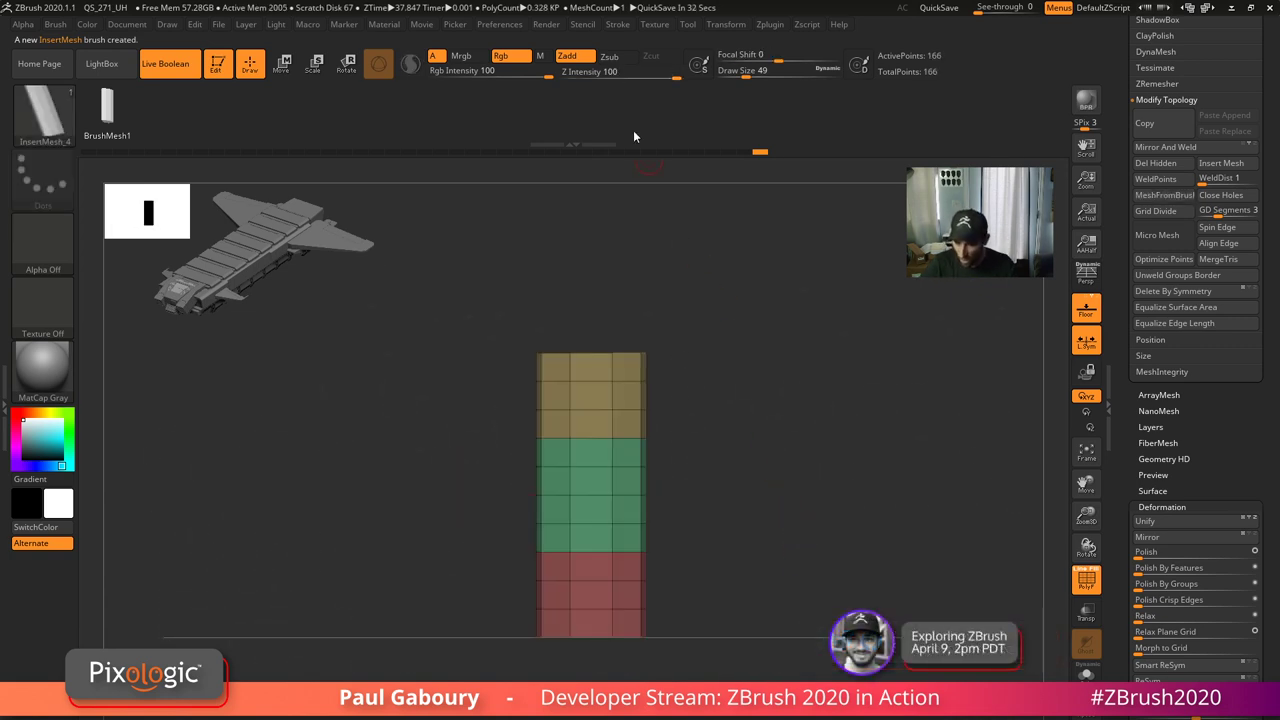
- Turn on Curve Mode for the new InsertMesh brush
left_click(619, 26)
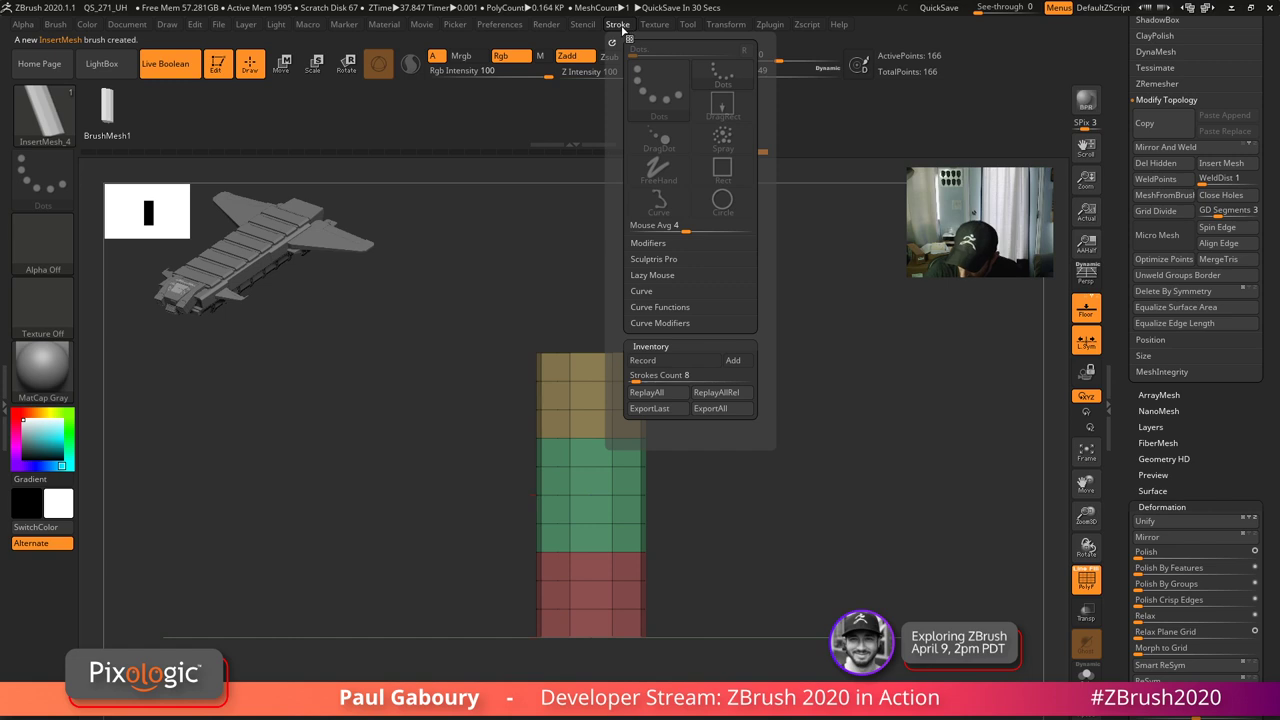
left_click(660, 292)
left_click(658, 306)
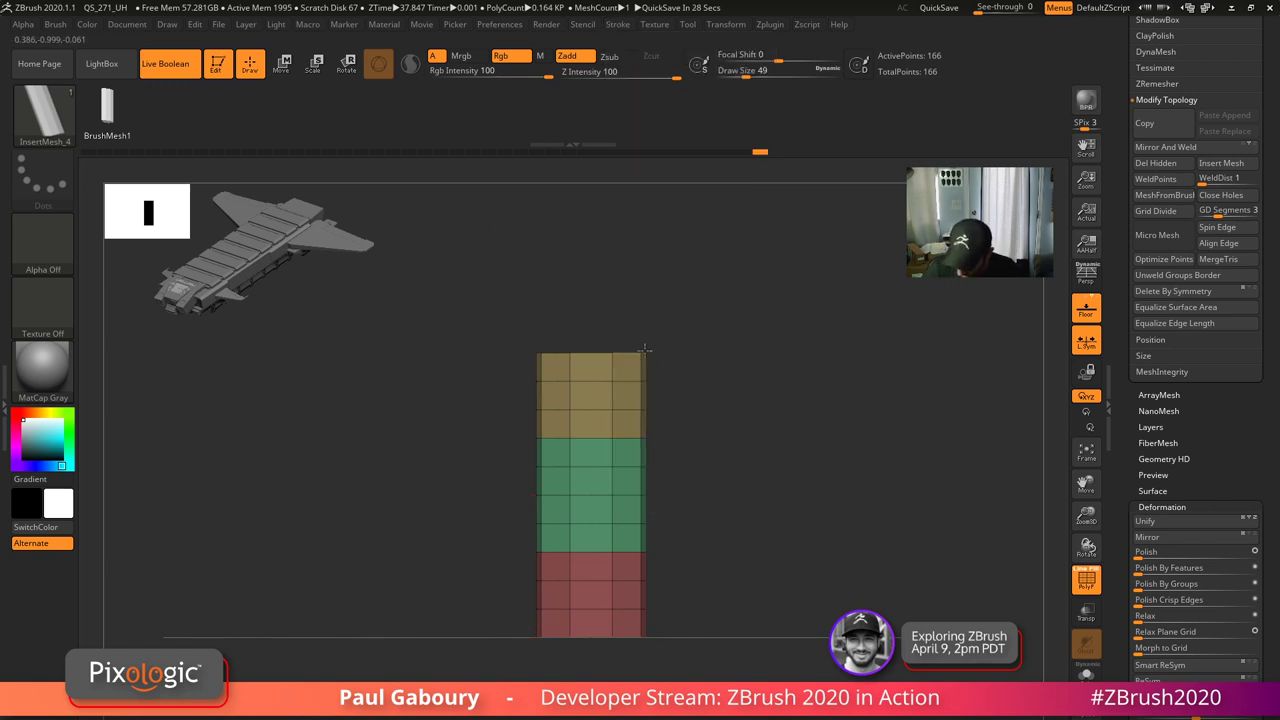
- Draw a looping test curve of bar segments beside the bar, turning off the polyframe display and undoing the curve
mouse_move(840, 615)
left_mouse_down()
mouse_move(963, 483)
mouse_move(957, 424)
mouse_move(740, 286)
left_mouse_up()
mouse_move(855, 392)
right_mouse_down("ctrl")
mouse_move(866, 474)
mouse_move(814, 525)
right_mouse_up("ctrl")
left_click_drag(814, 524, 750, 578)
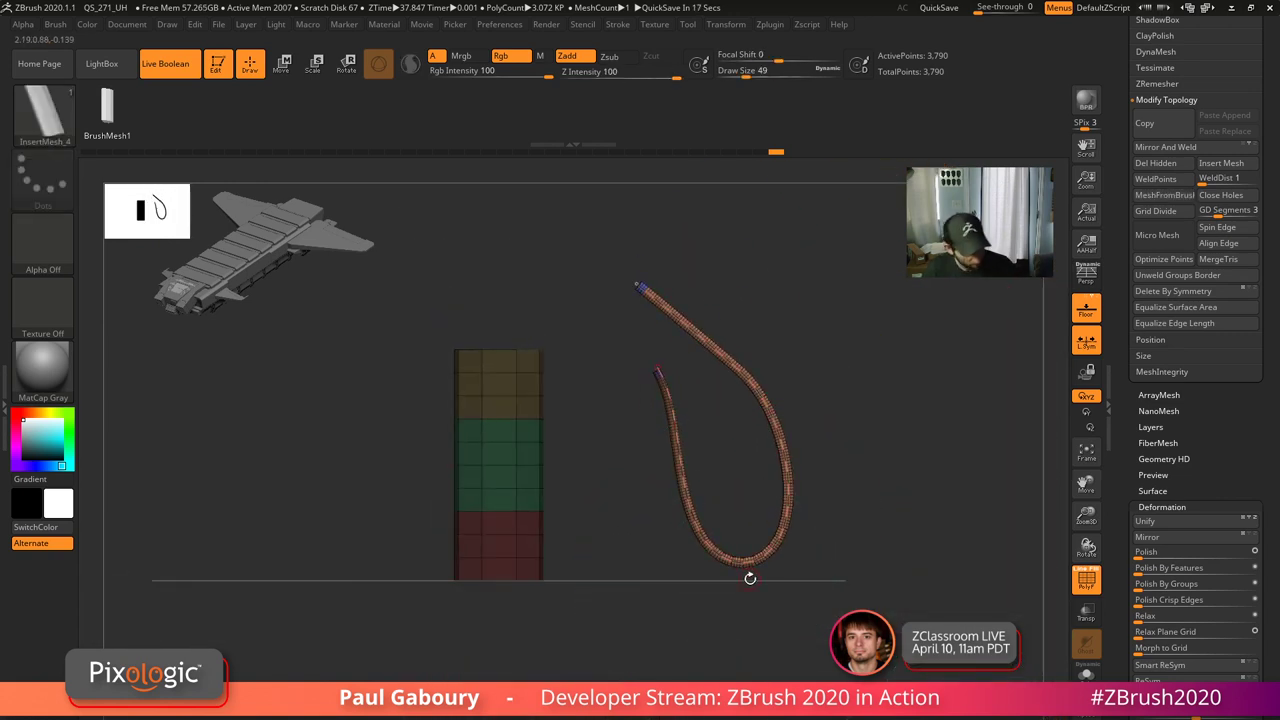
key("shift+f")
key("ctrl+z")
key("ctrl+z")
- Turn on Weld Points in the InsertMesh brush's modifiers
left_click_drag(712, 632, 774, 661, "alt")
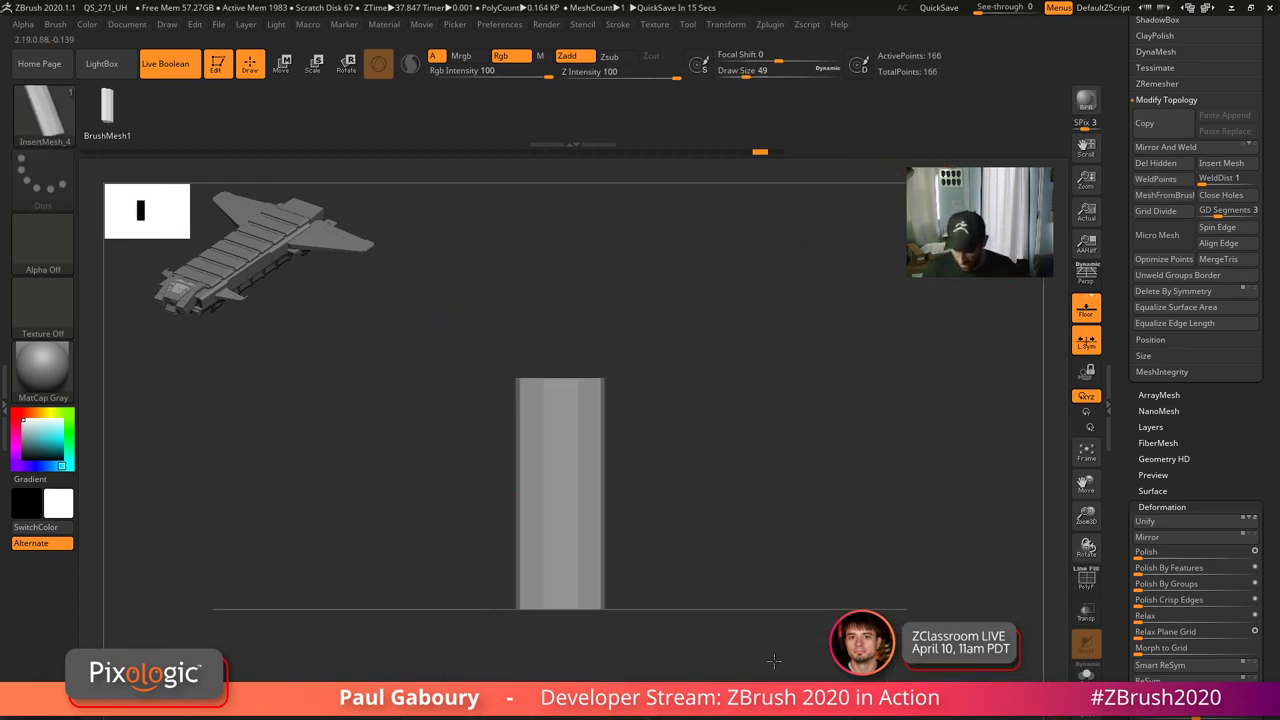
left_click(55, 24)
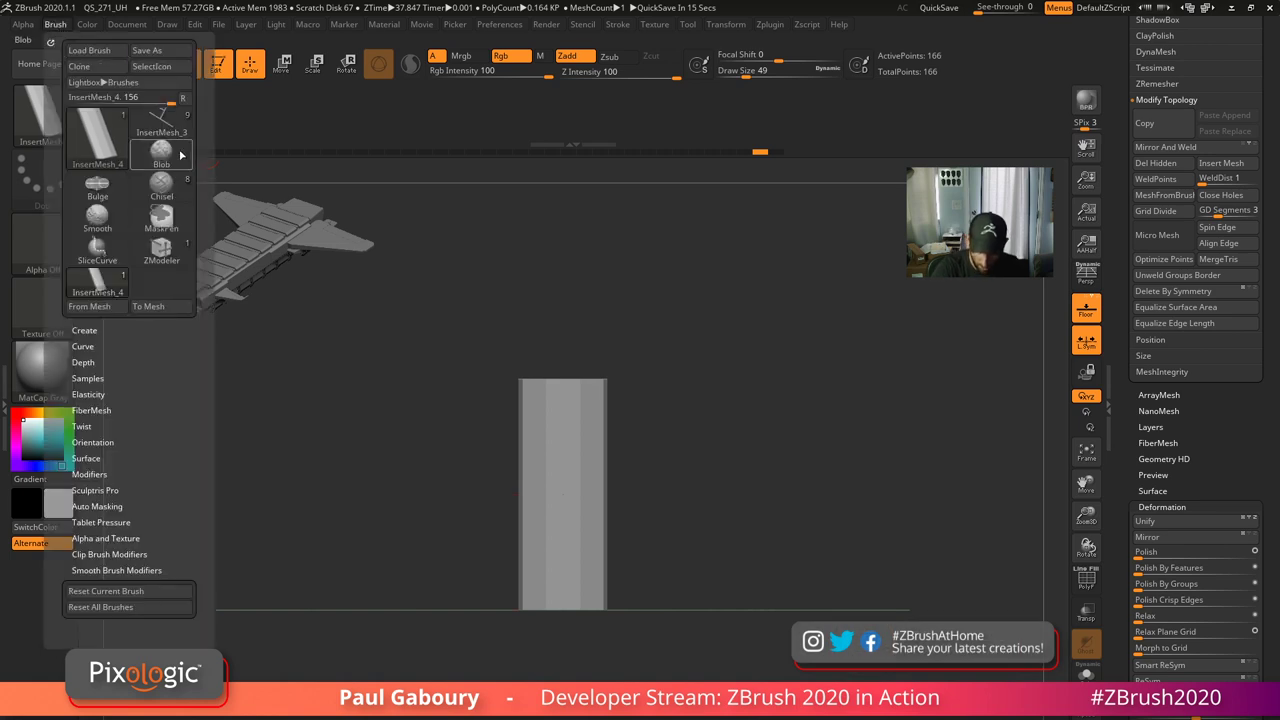
left_click(184, 99)
left_click(100, 378)
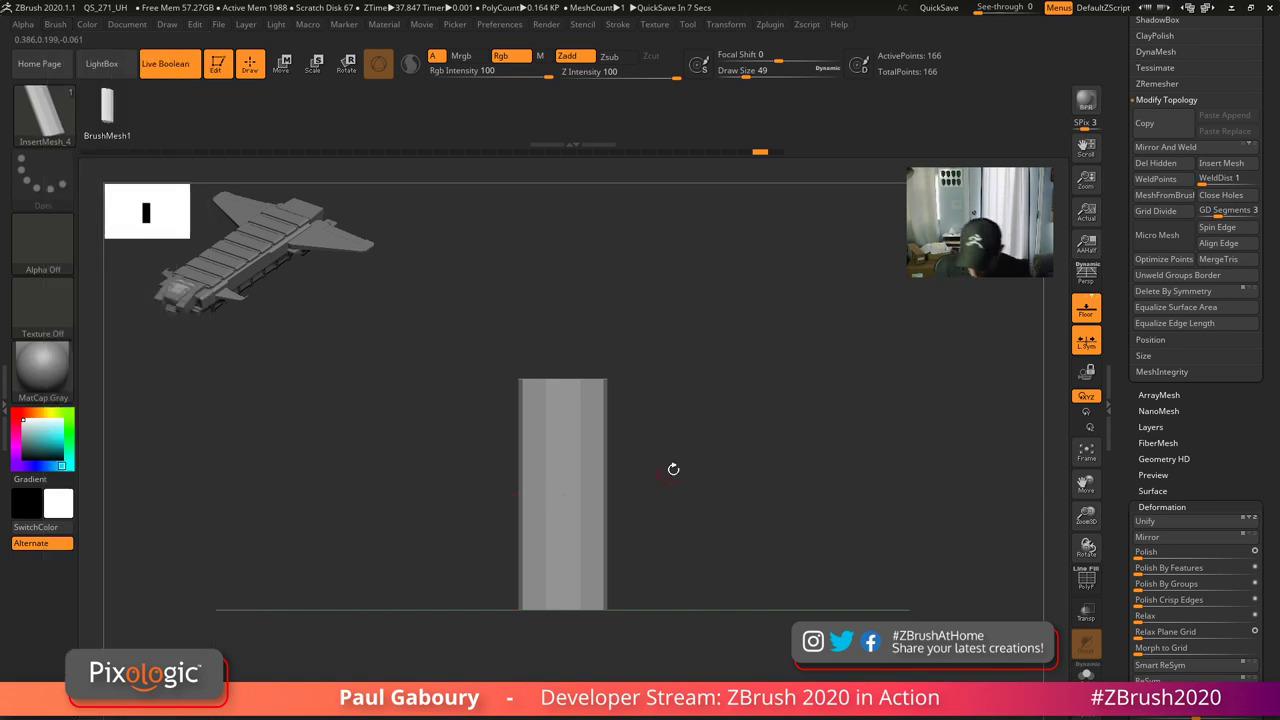
- Draw an S-shaped test curve from the bar's upper corner with the InsertMesh brush, inspect its segments up close, and undo it
mouse_move(710, 338)
left_mouse_down()
mouse_move(957, 357)
mouse_move(1058, 522)
left_mouse_up()
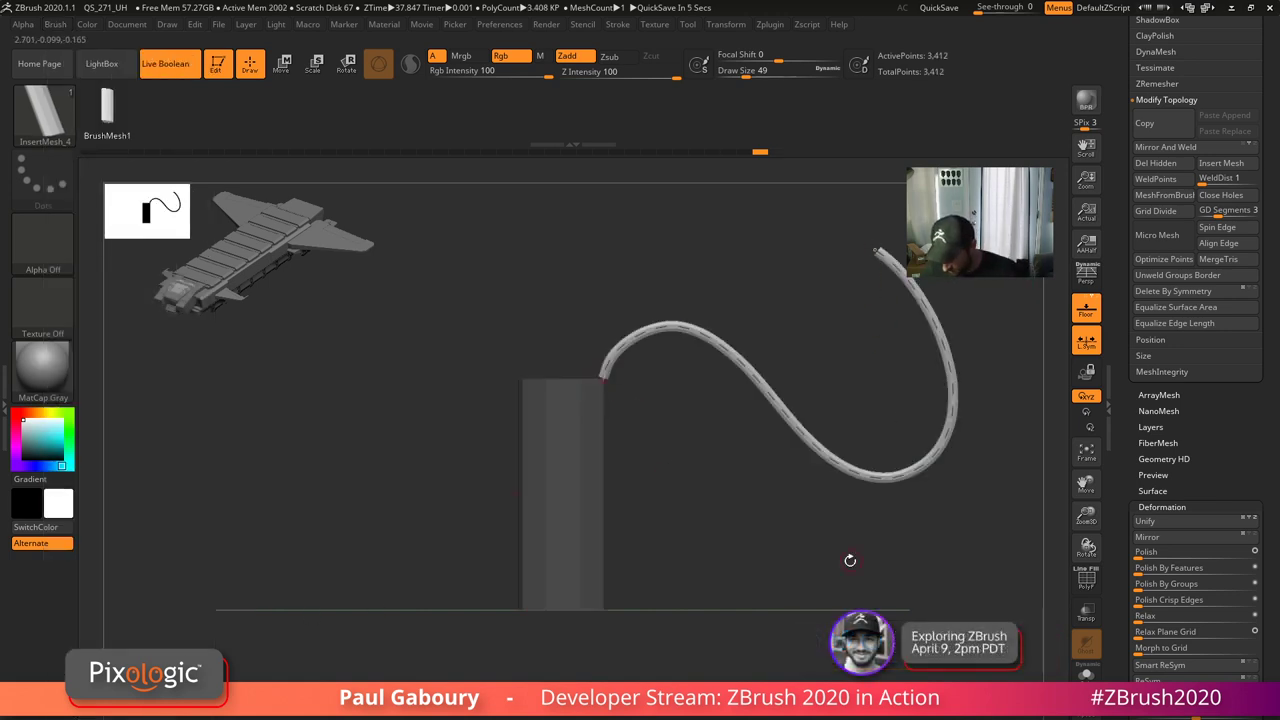
left_click_drag(845, 553, 586, 471)
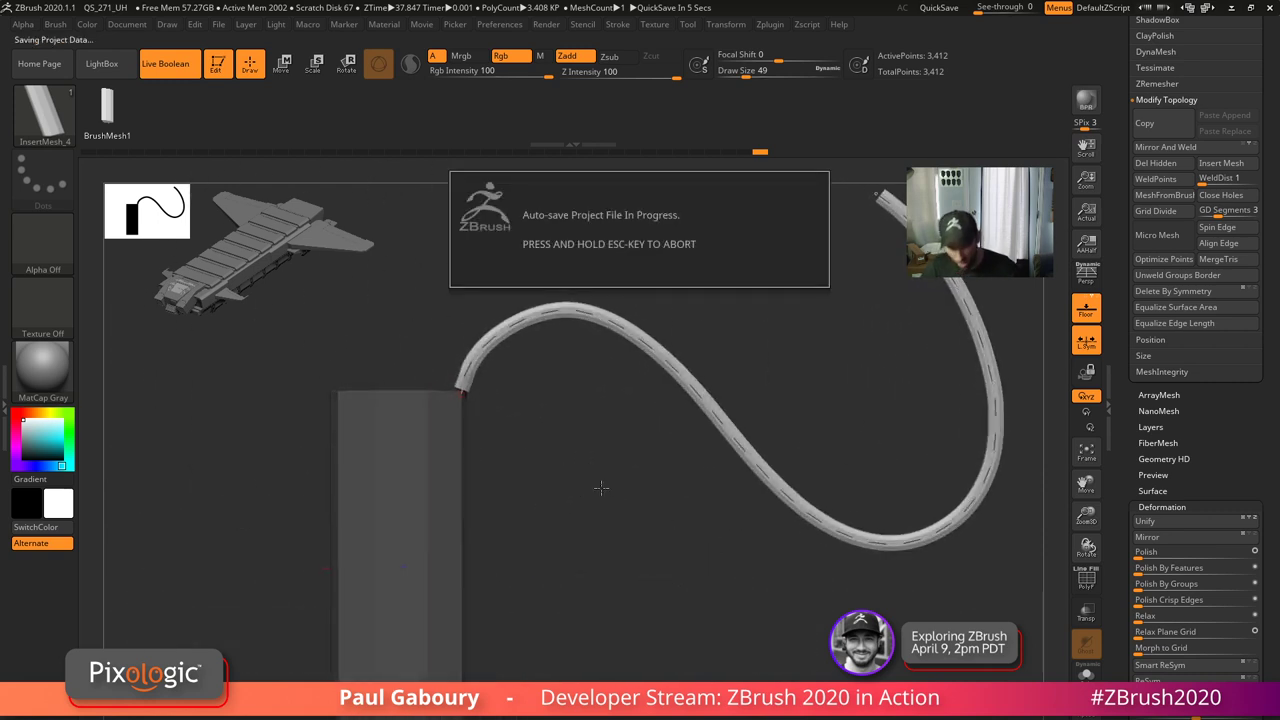
left_click_drag(601, 490, 602, 487)
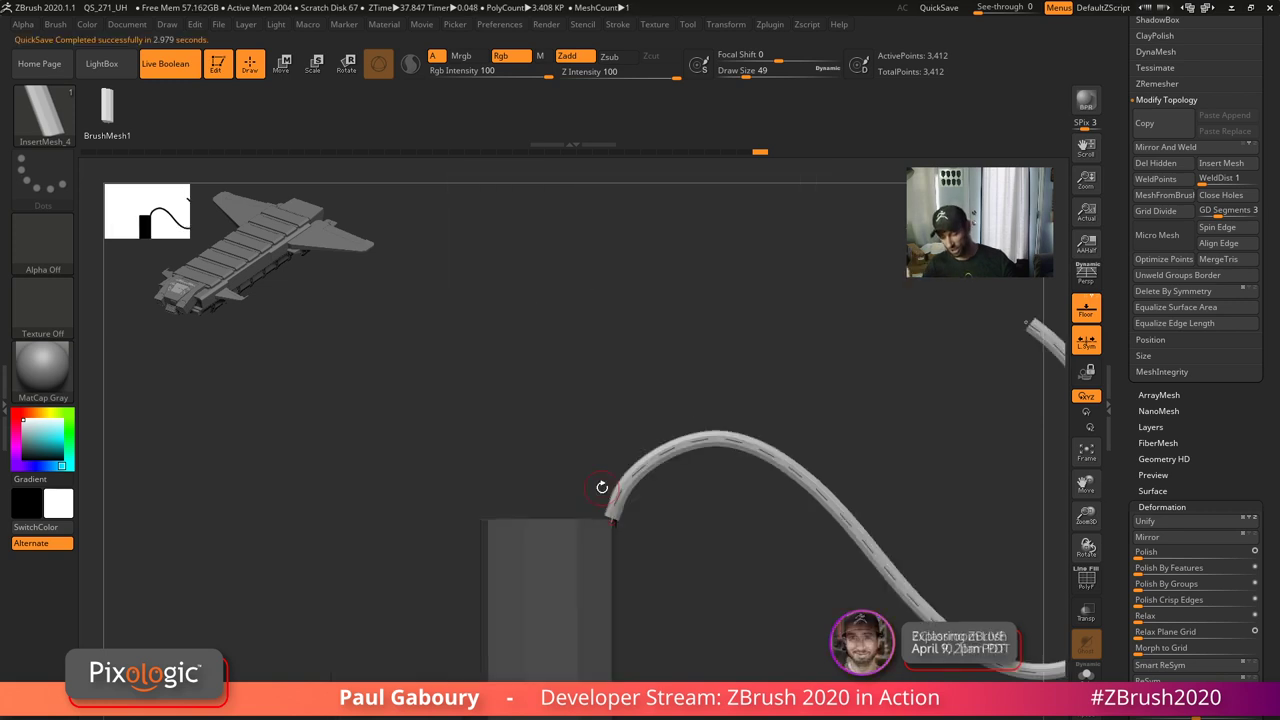
mouse_move(681, 557)
left_mouse_down()
mouse_move(728, 584)
mouse_move(662, 519)
mouse_move(749, 514)
mouse_move(563, 466)
mouse_move(749, 534)
mouse_move(680, 549)
left_mouse_up()
key("ctrl+z")
- Turn on the AsLine option for the InsertMesh brush's curve stroke
left_click_drag(704, 610, 626, 592, "alt")
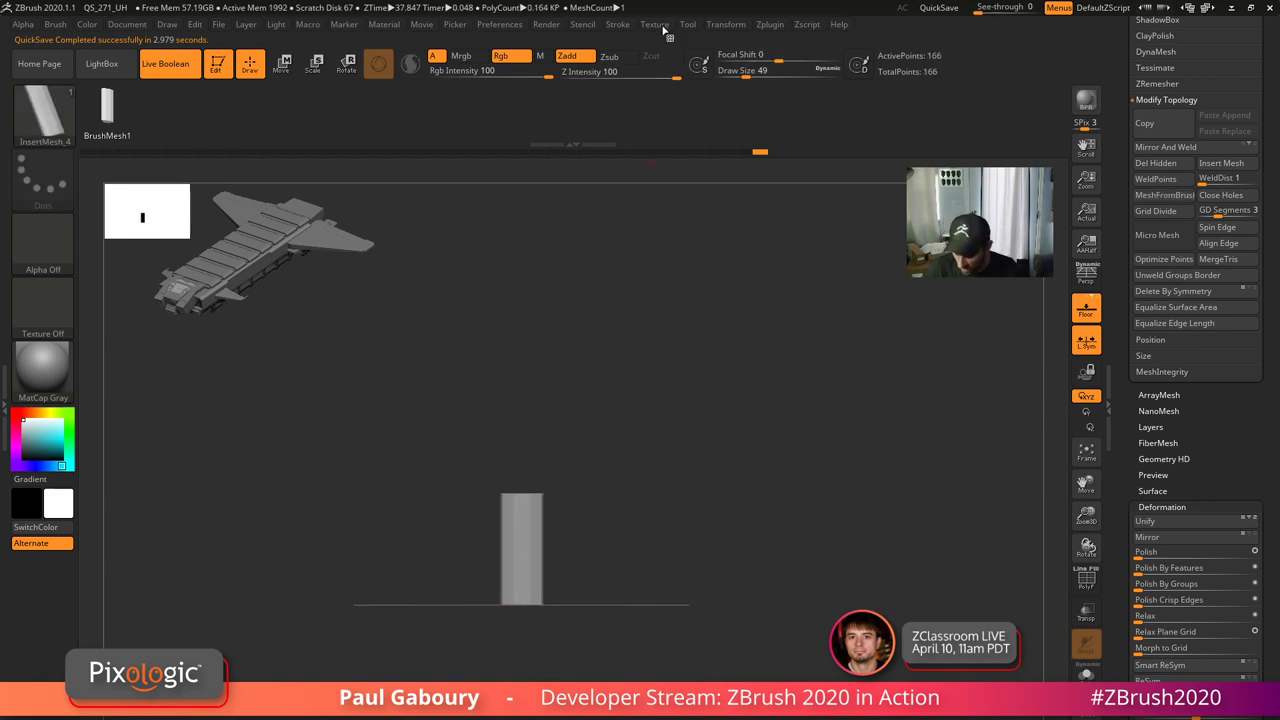
left_click(619, 25)
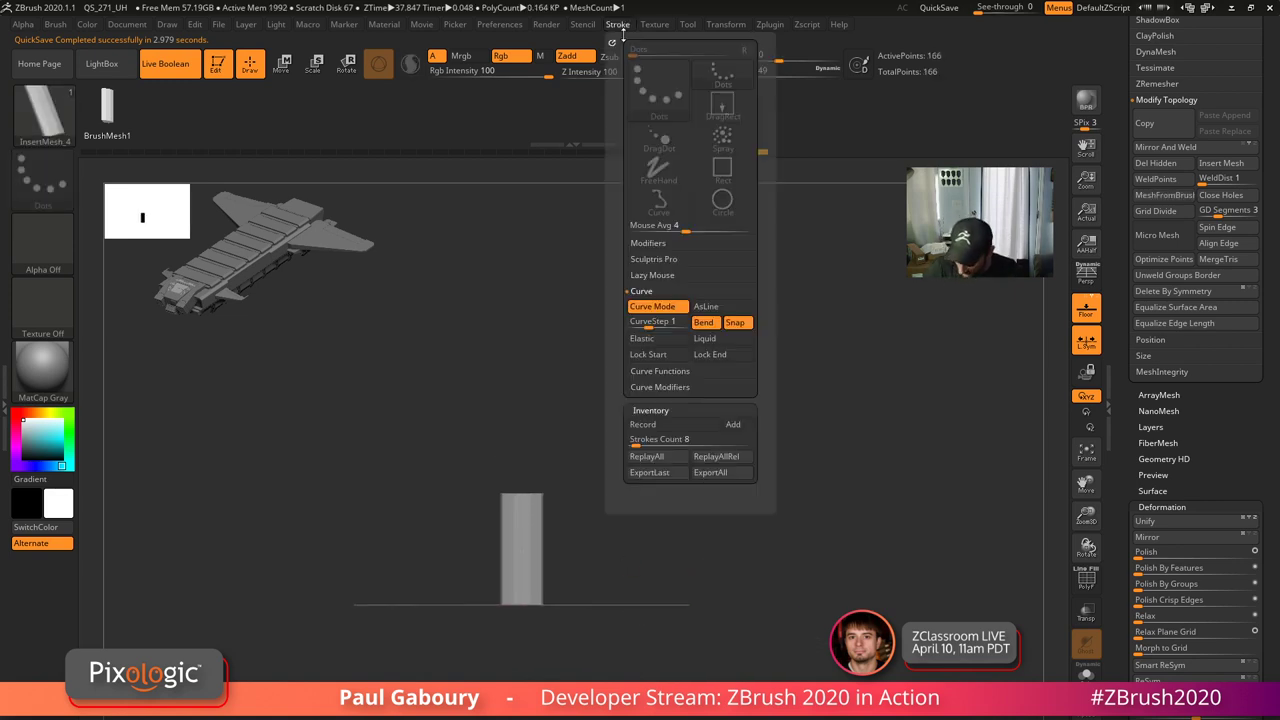
left_click(721, 307)
- Try a straight diagonal test line of tubing from the bar's upper corner and undo it
left_click_drag(727, 333, 812, 262)
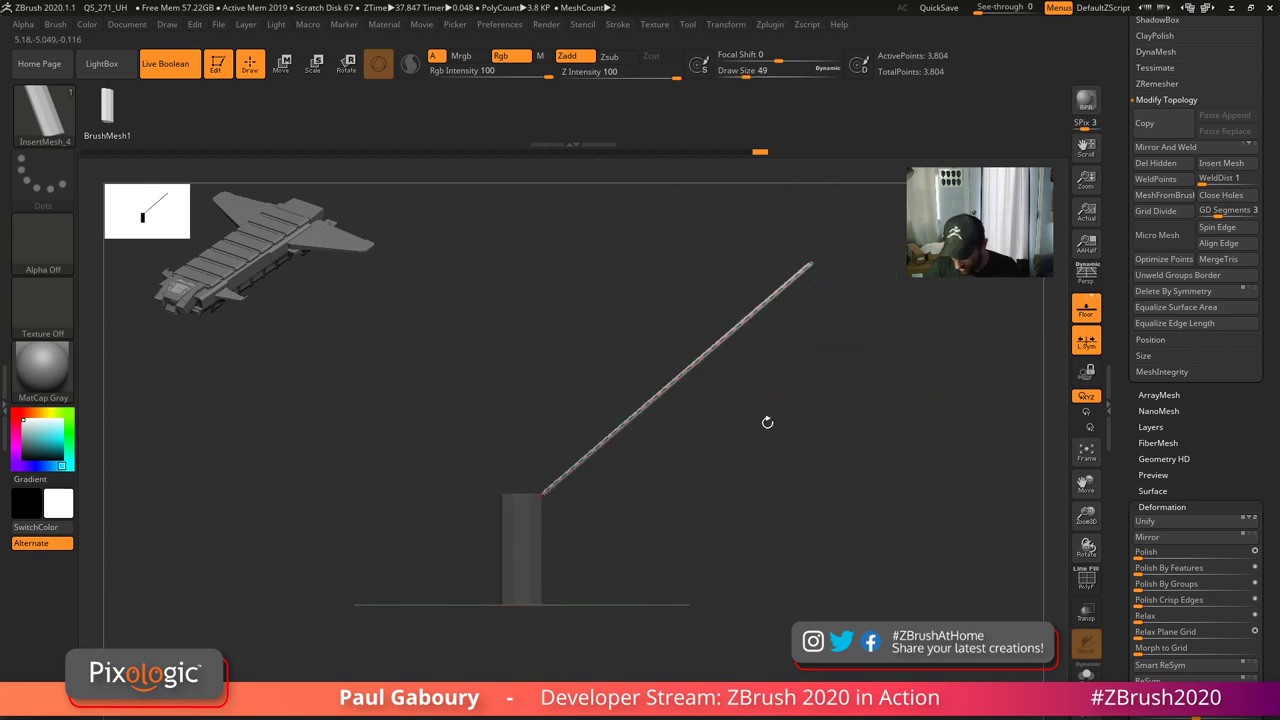
left_click_drag(765, 543, 753, 534)
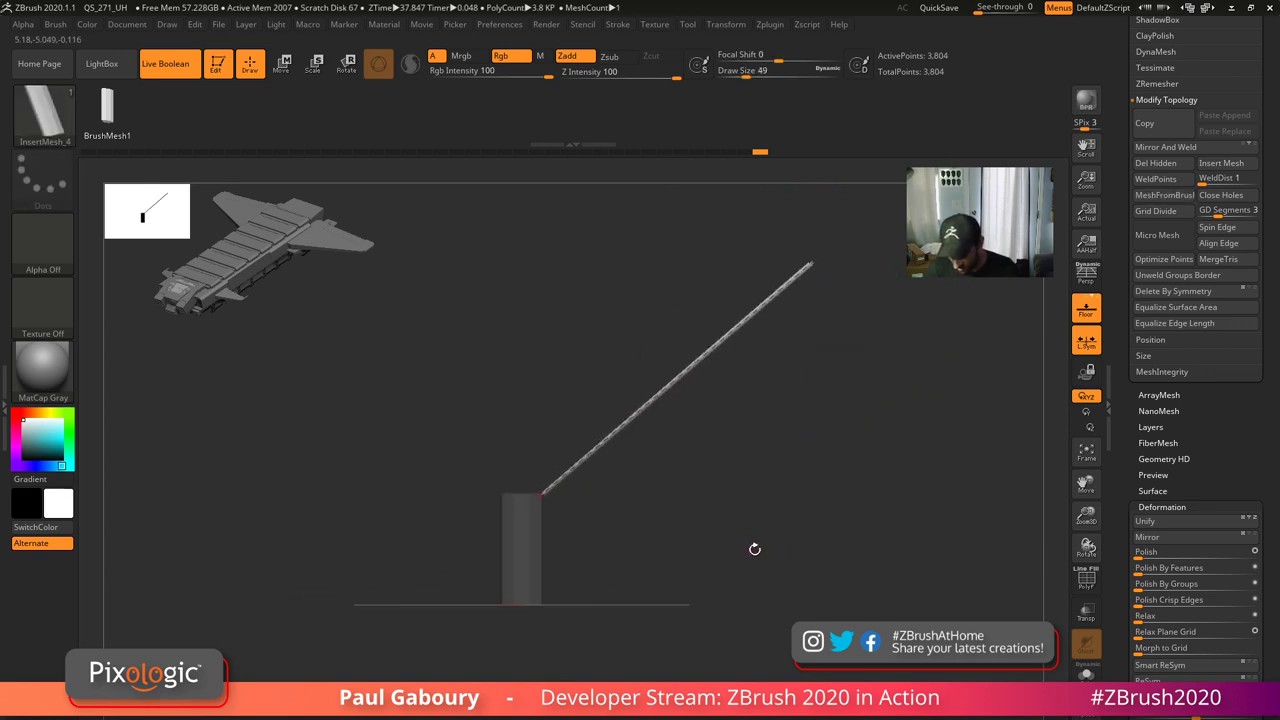
key("ctrl+z")
- Switch to the Main Repeat1 spaceship tool and select the wing sub subtool in the Wing Parts folder
left_click_drag(1272, 455, 1278, 630)
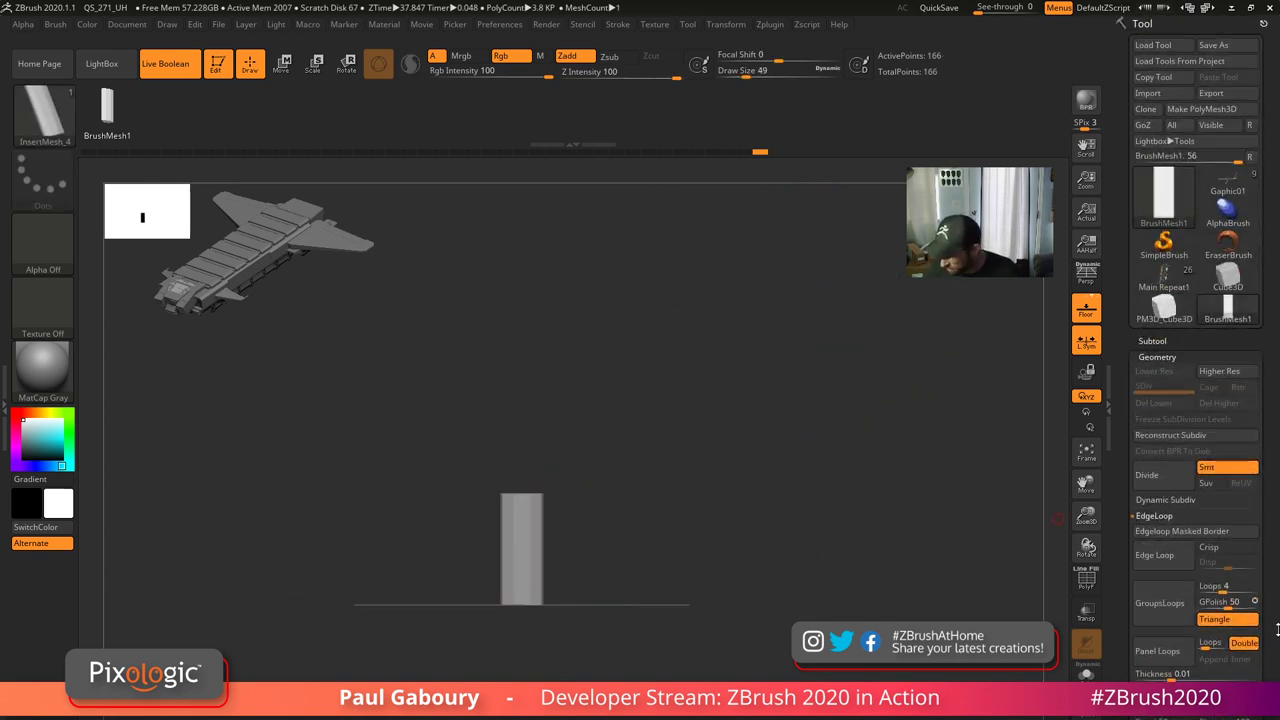
left_click(1163, 285)
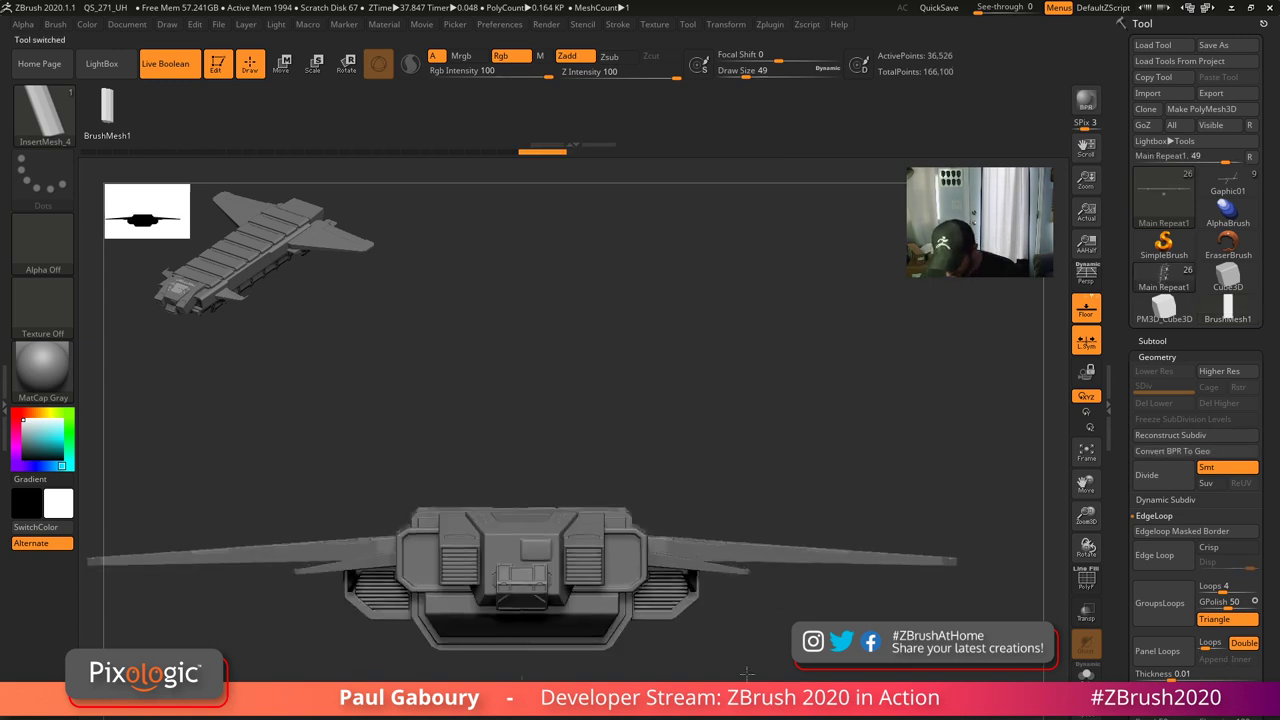
left_click_drag(809, 594, 978, 555)
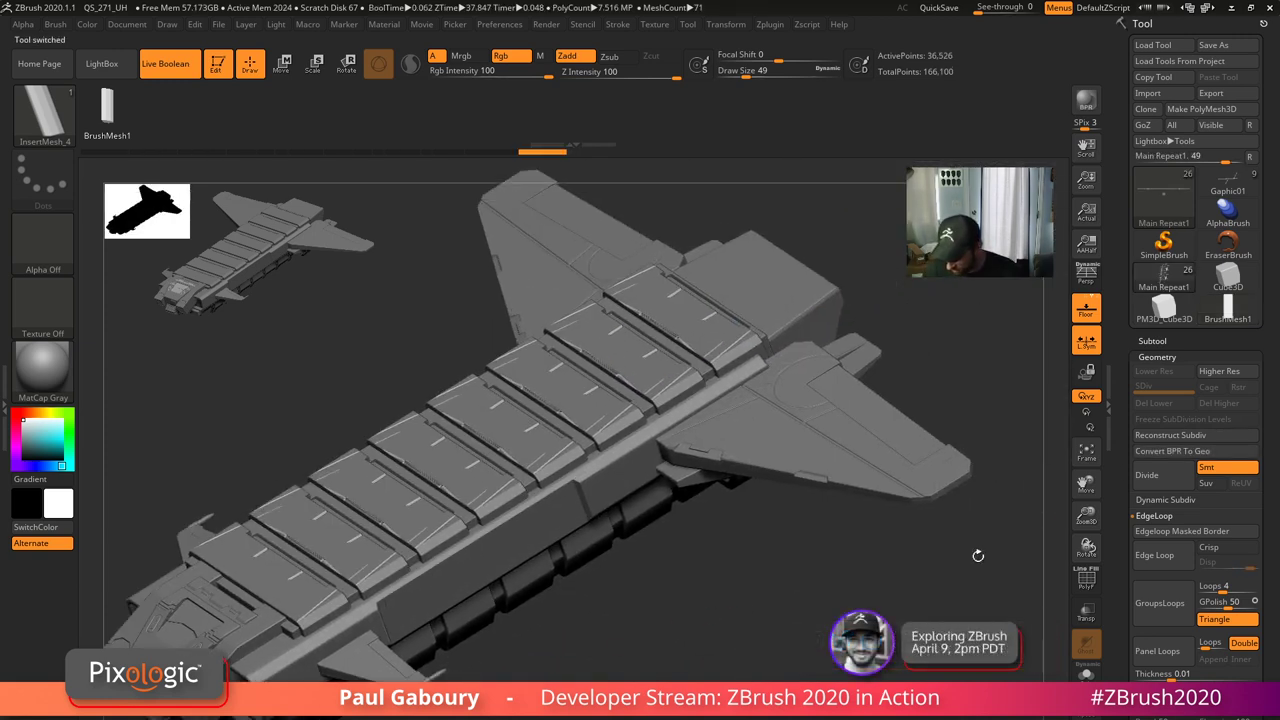
left_click(1152, 341)
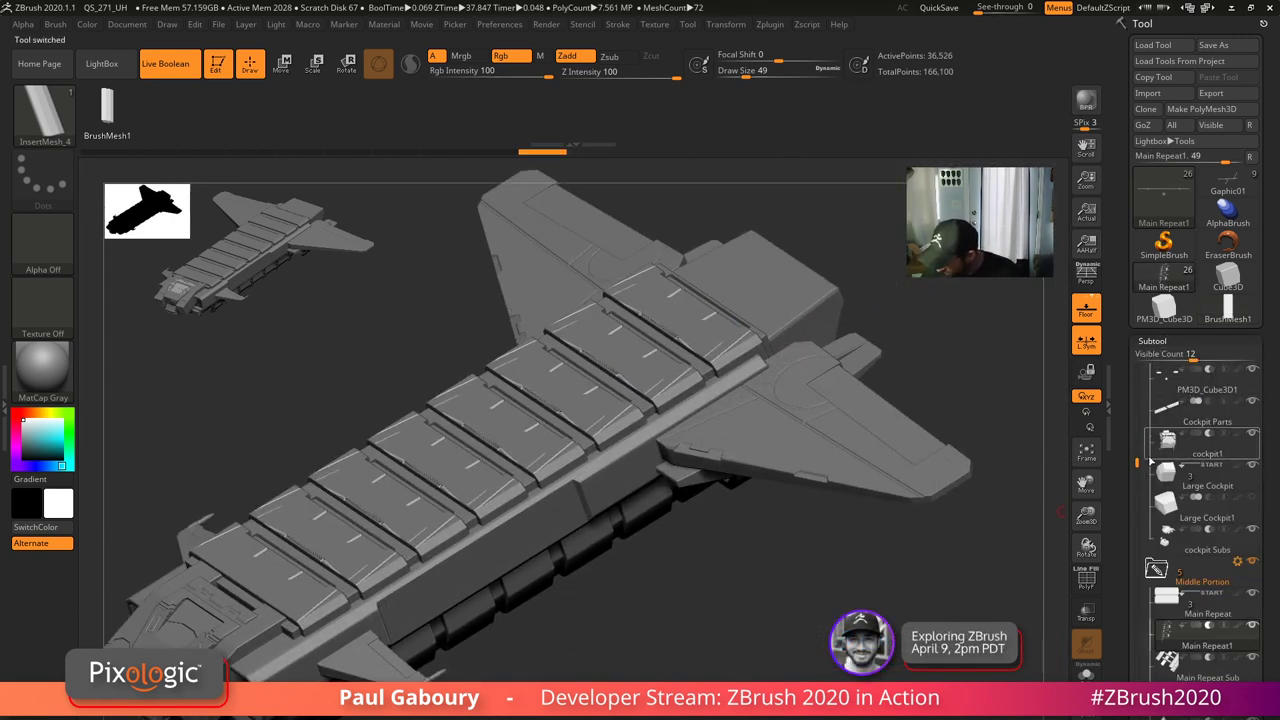
scroll(1150, 462, "down", 2)
mouse_move(1157, 541)
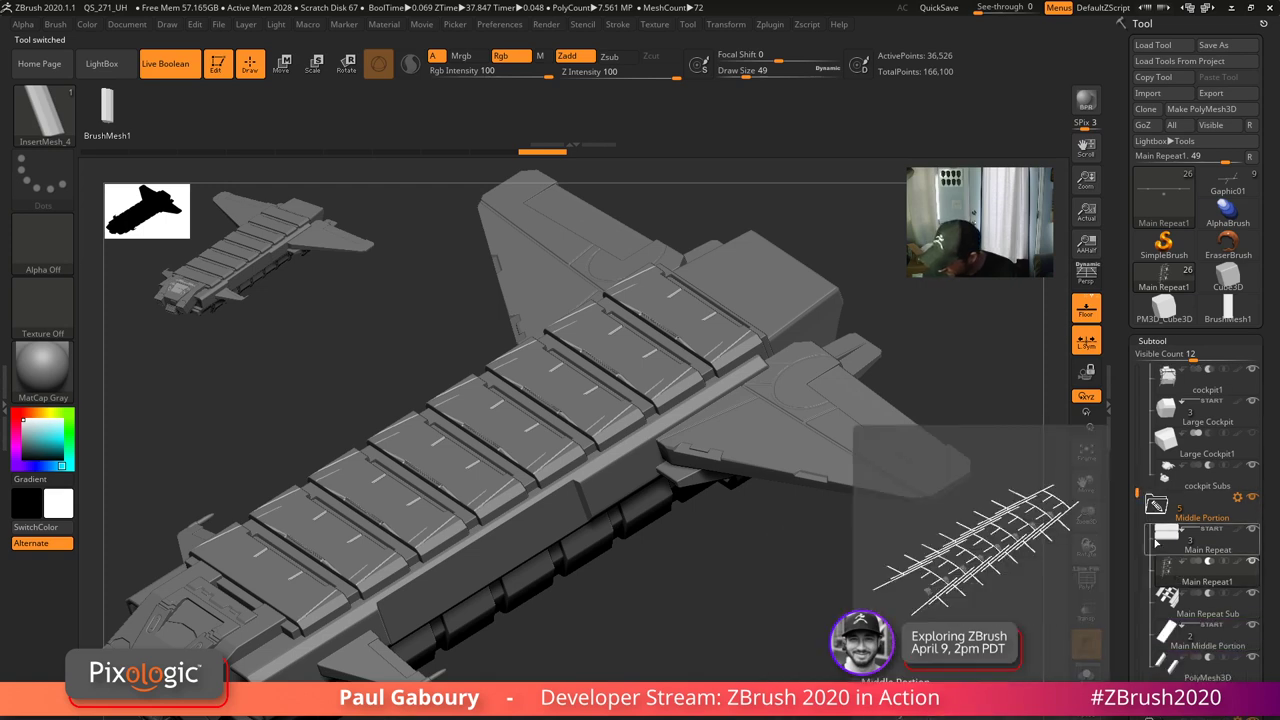
scroll(1150, 555, "down", 5)
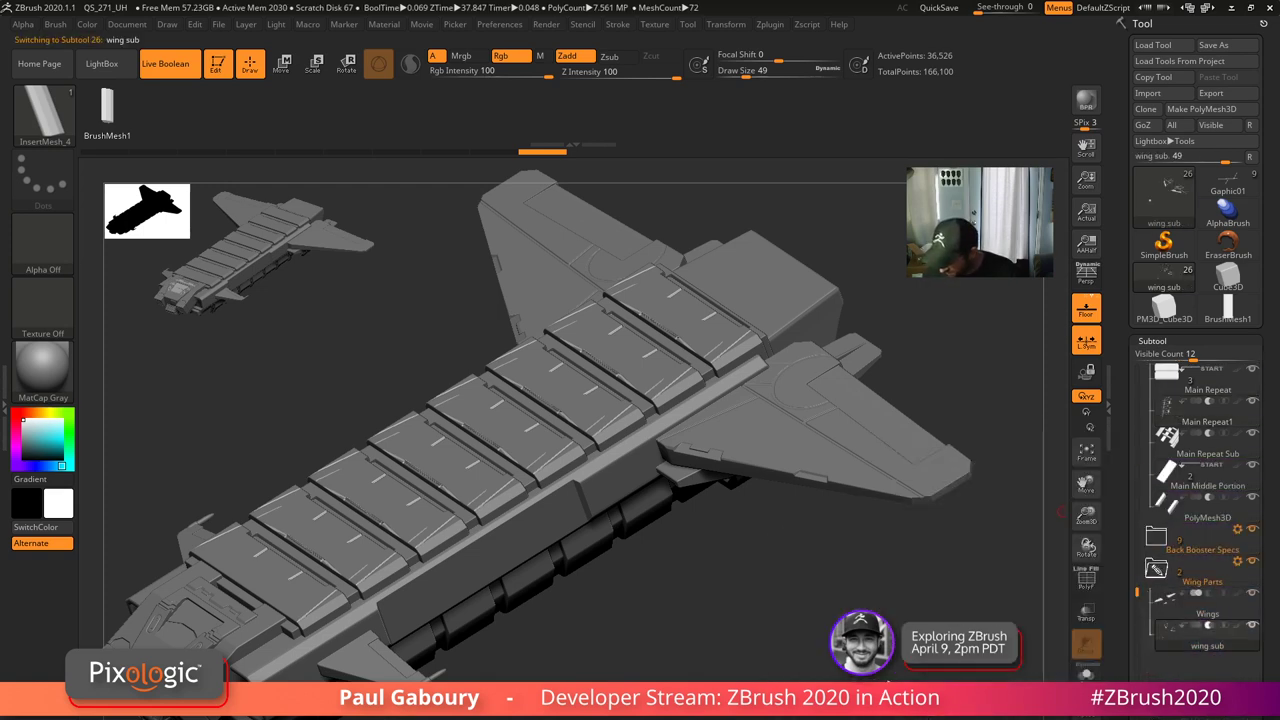
- Step back through the wing sub subtool's history to remove the earlier line details from the wings
key("ctrl+z")
key("ctrl+z")
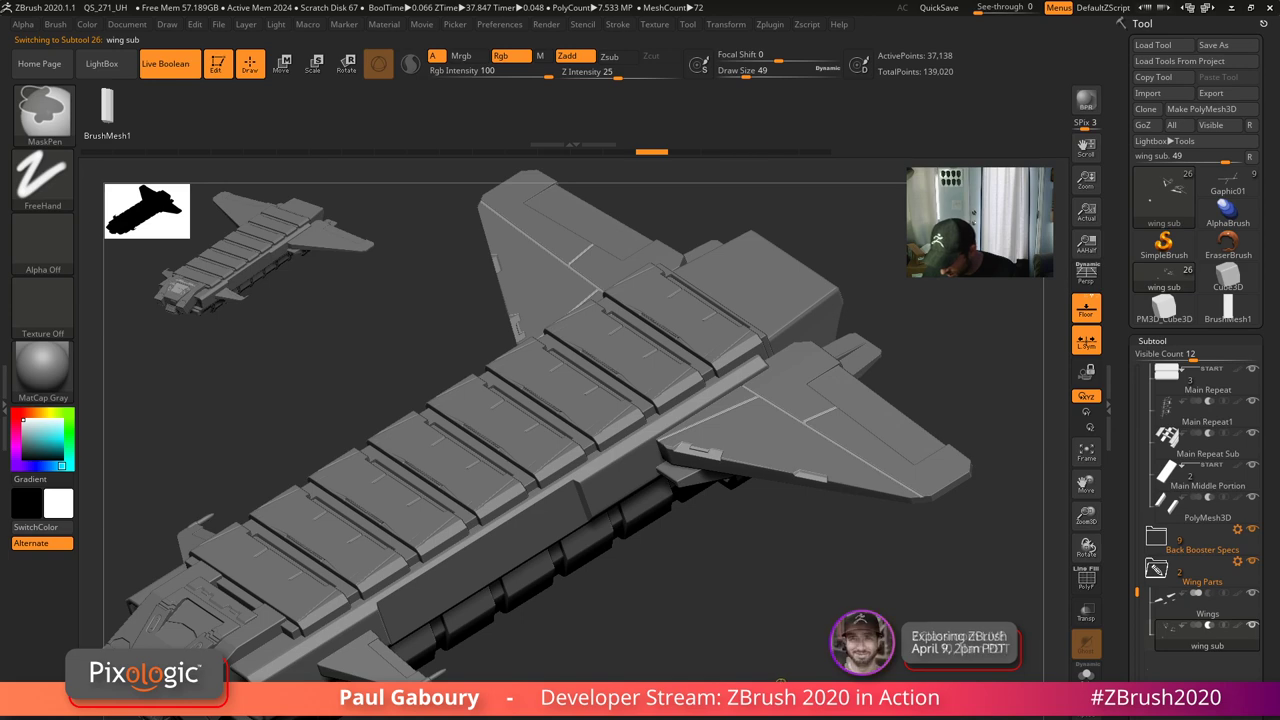
mouse_move(807, 645)
left_mouse_down()
mouse_move(812, 655)
mouse_move(824, 629)
left_mouse_up()
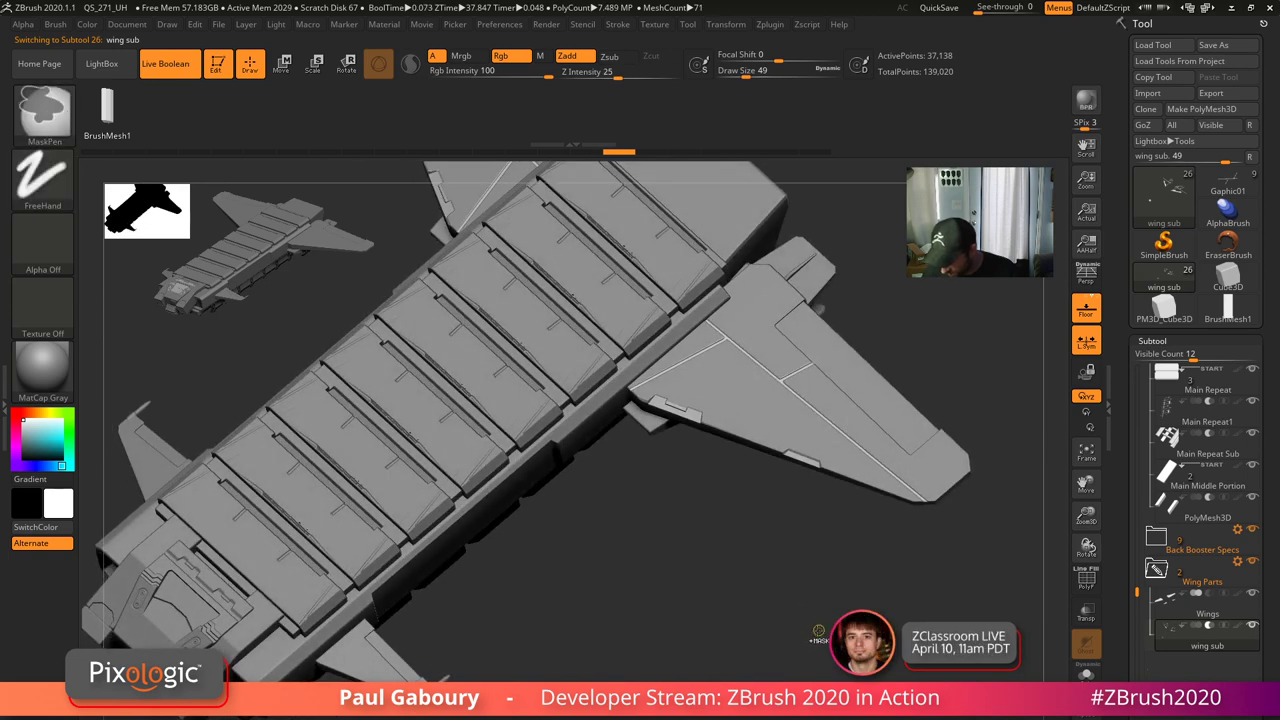
key("ctrl+z")
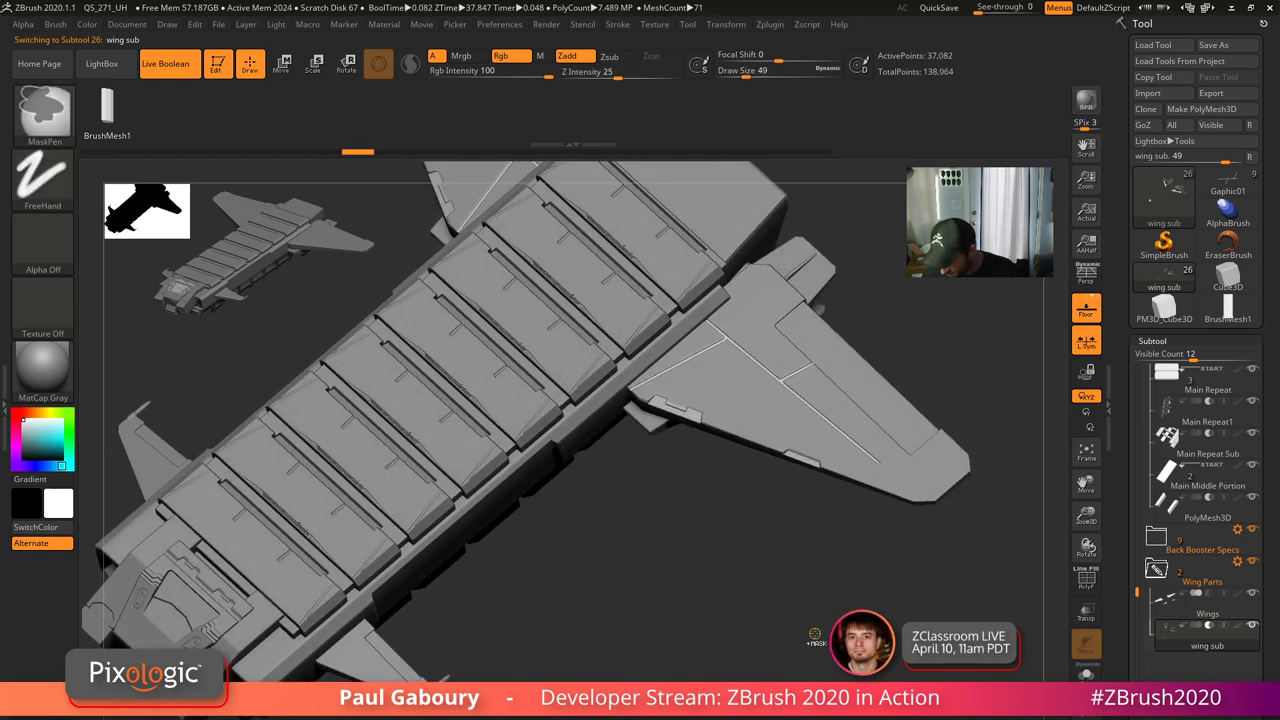
left_click_drag(808, 641, 799, 570)
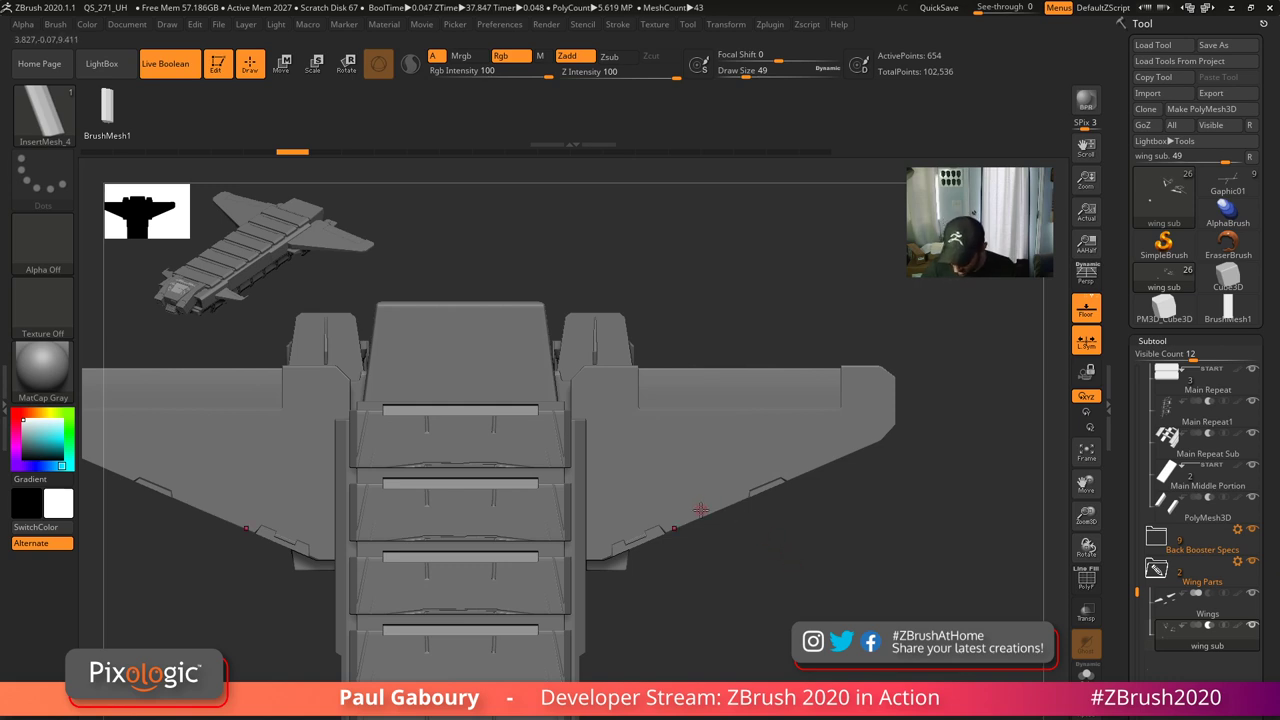
- Try a straight tube line across the wing from its leading edge, inspect it up close, and undo it
left_click_drag(753, 272, 754, 273)
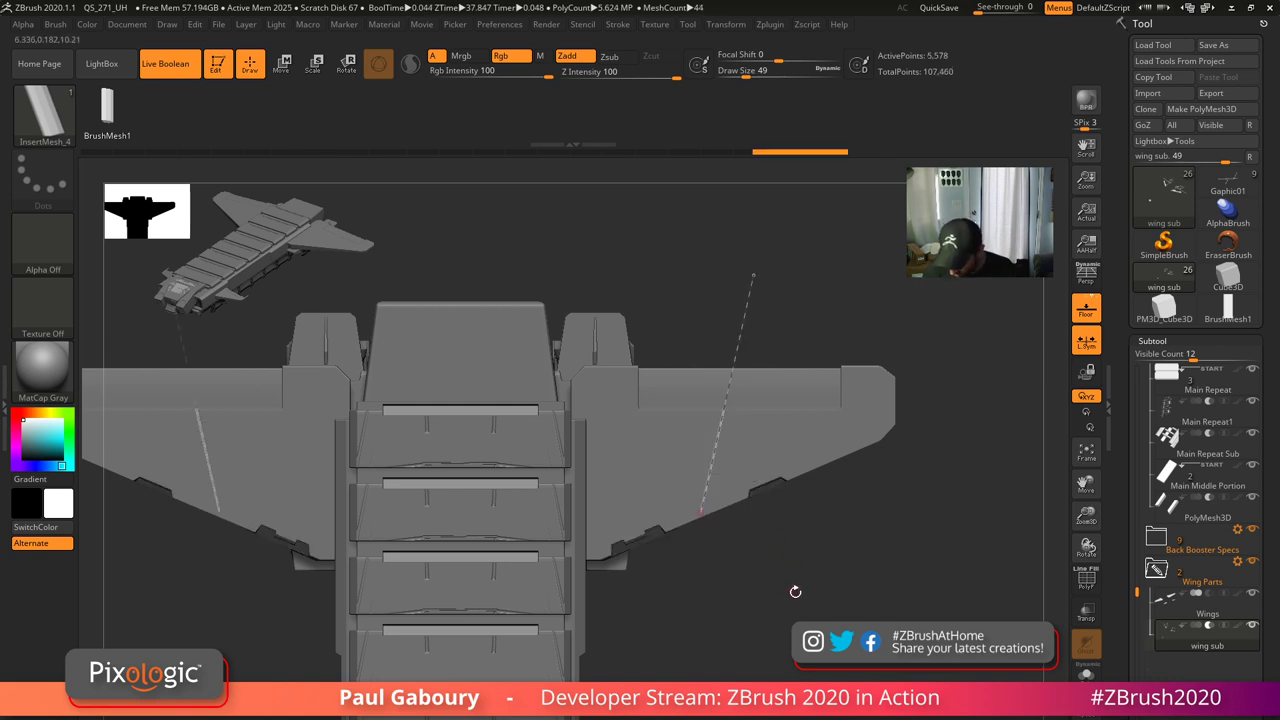
right_click_drag(786, 608, 882, 686, "ctrl")
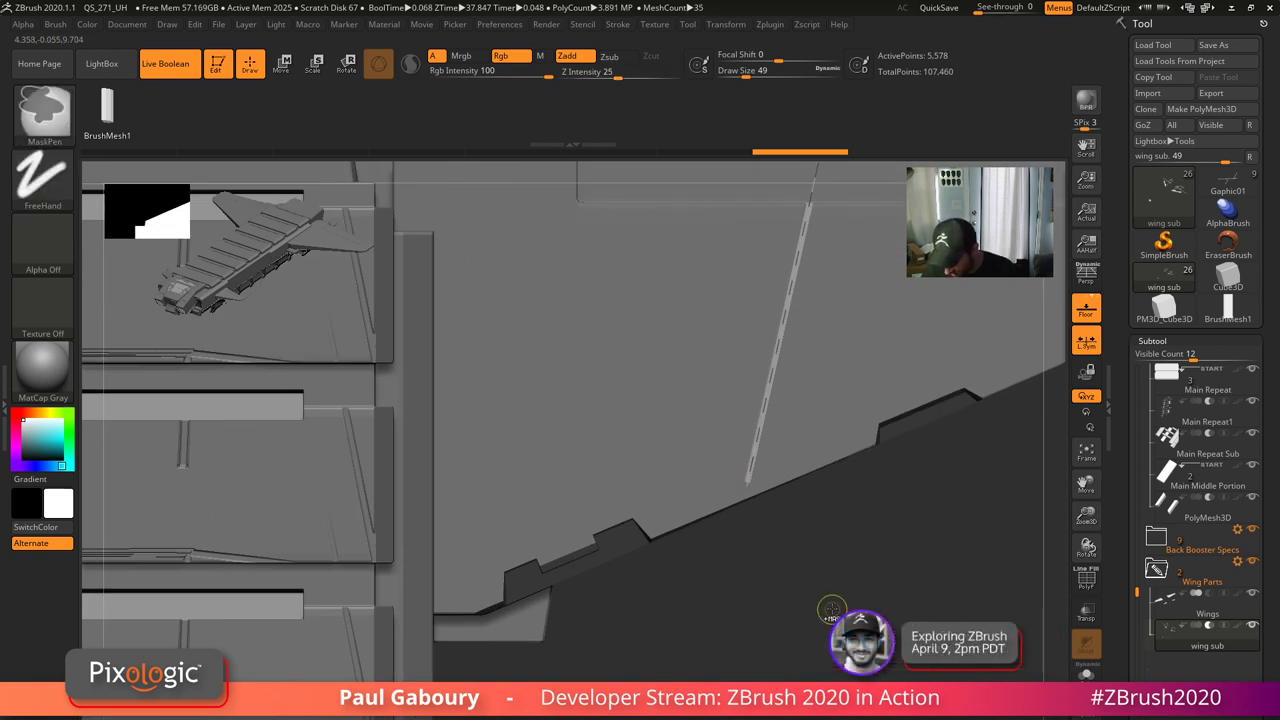
key("ctrl+z")
right_click_drag(832, 610, 700, 518, "ctrl")
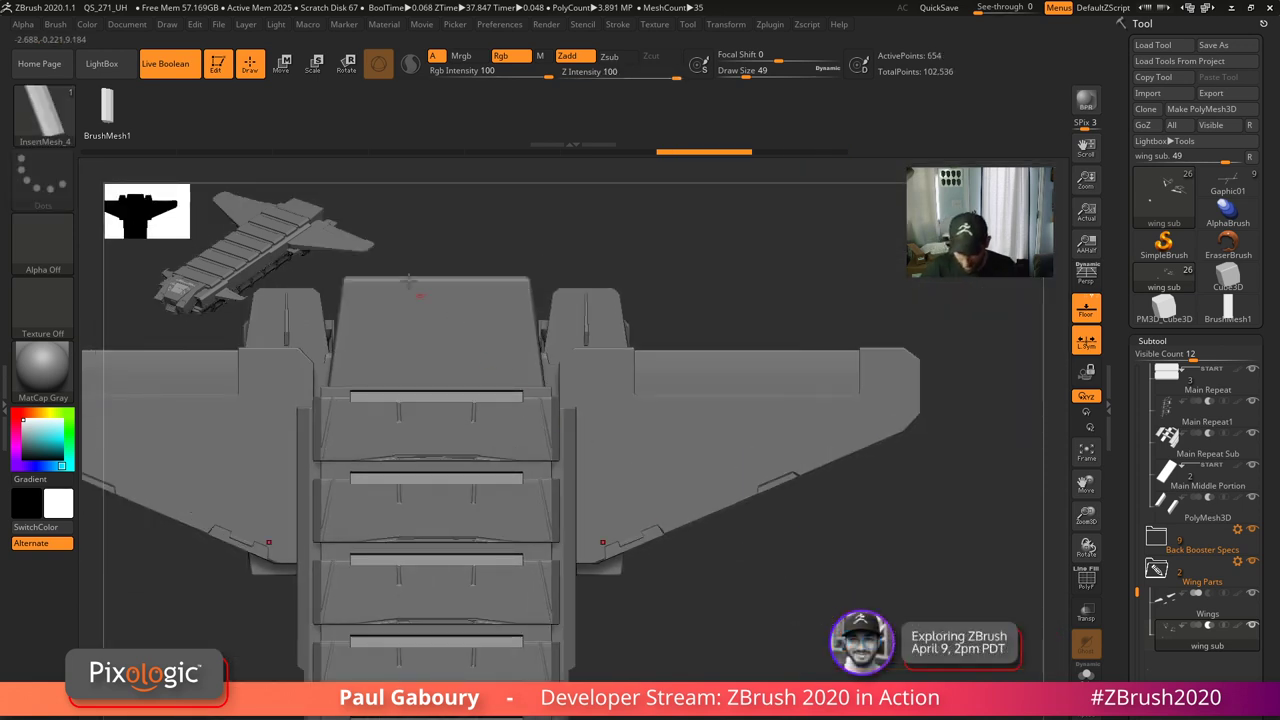
- Open the brush's Depth settings and draw a straight tube line diagonally across the wing from its leading edge past the trailing edge
left_click(55, 24)
left_click(89, 410)
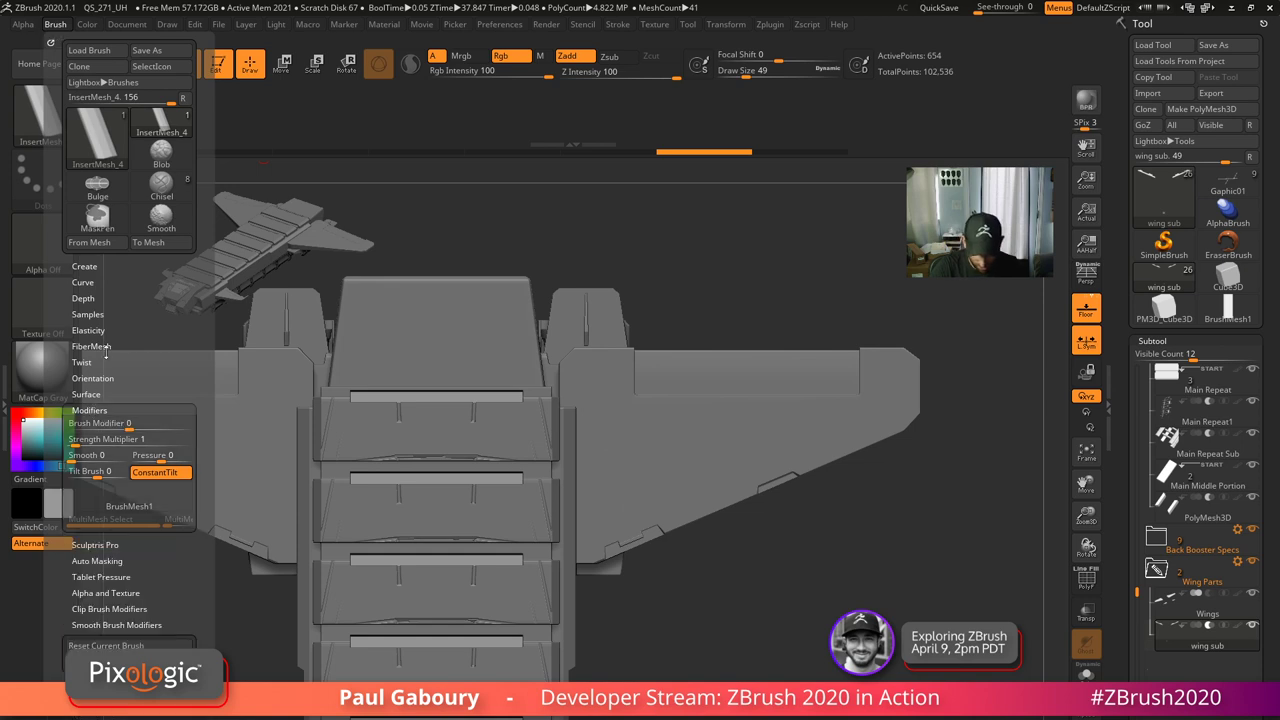
left_click(83, 298)
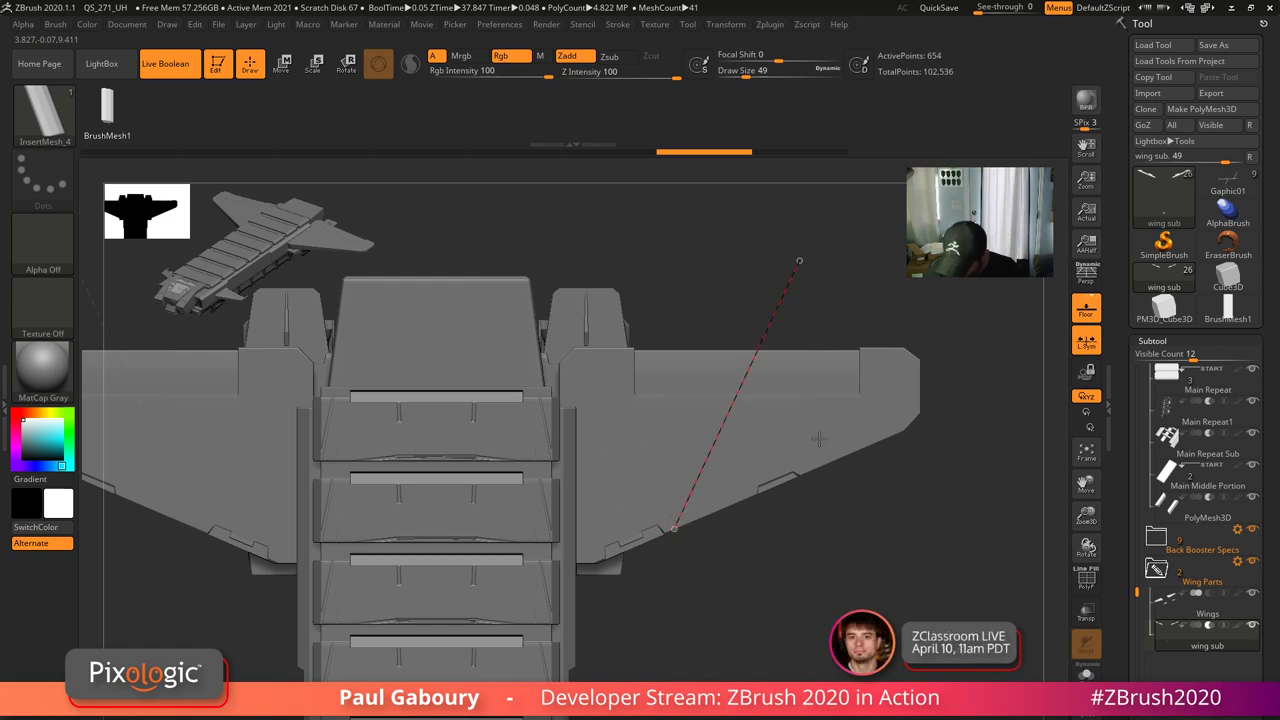
right_click_drag(784, 586, 788, 695, "ctrl")
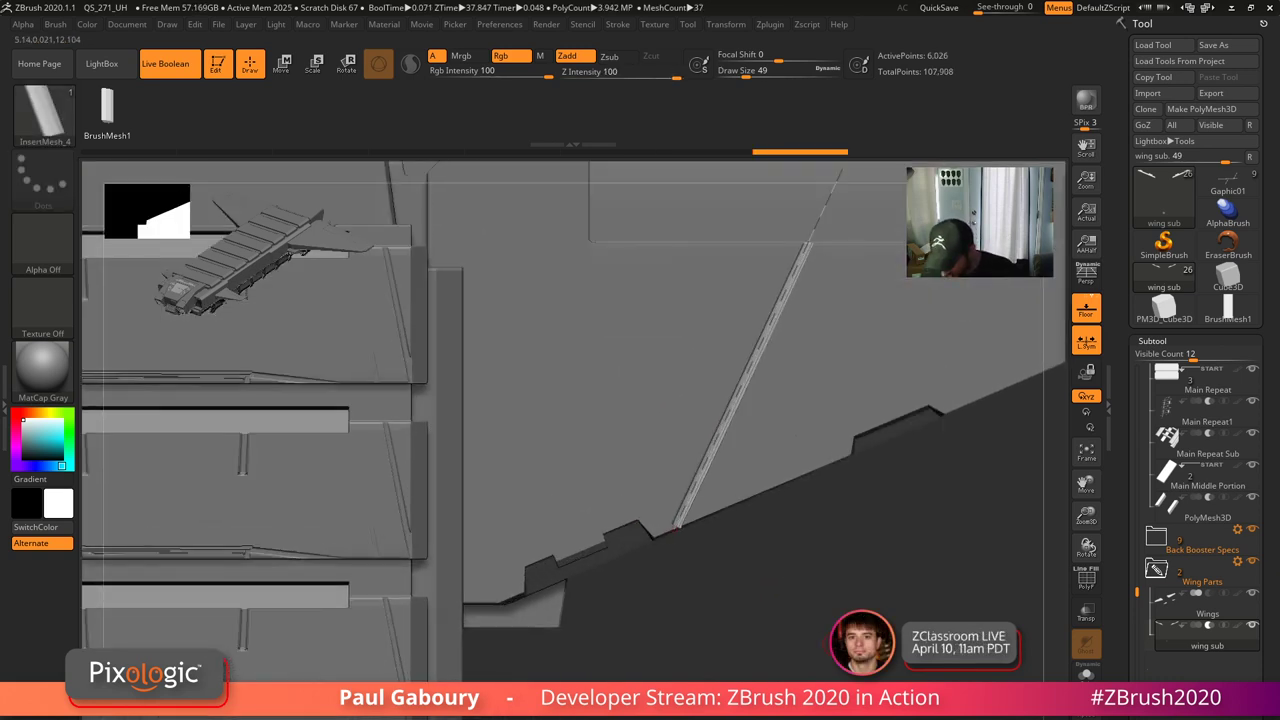
- Shift the tube line slightly toward the wingtip with the Gizmo, undoing trial adjustments, and release its curve in Draw mode
key("w")
key("f")
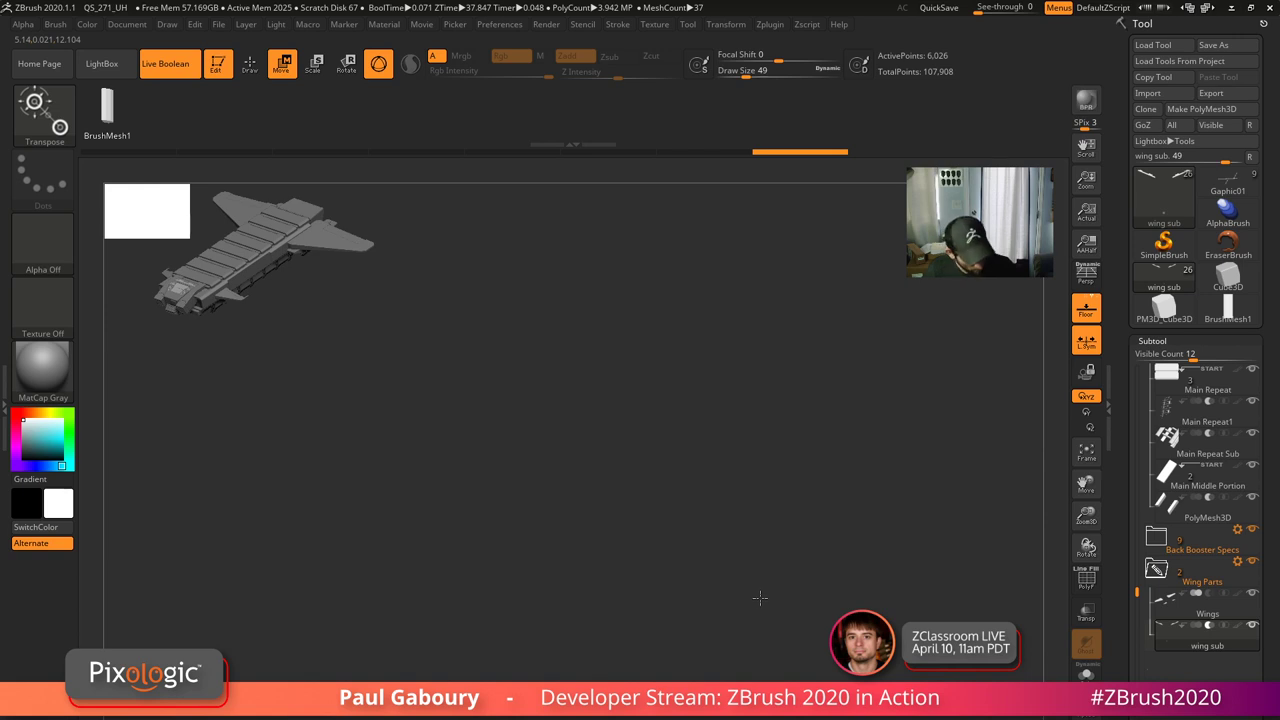
right_click_drag(846, 451, 892, 480, "alt")
right_click_drag(968, 280, 864, 466, "alt")
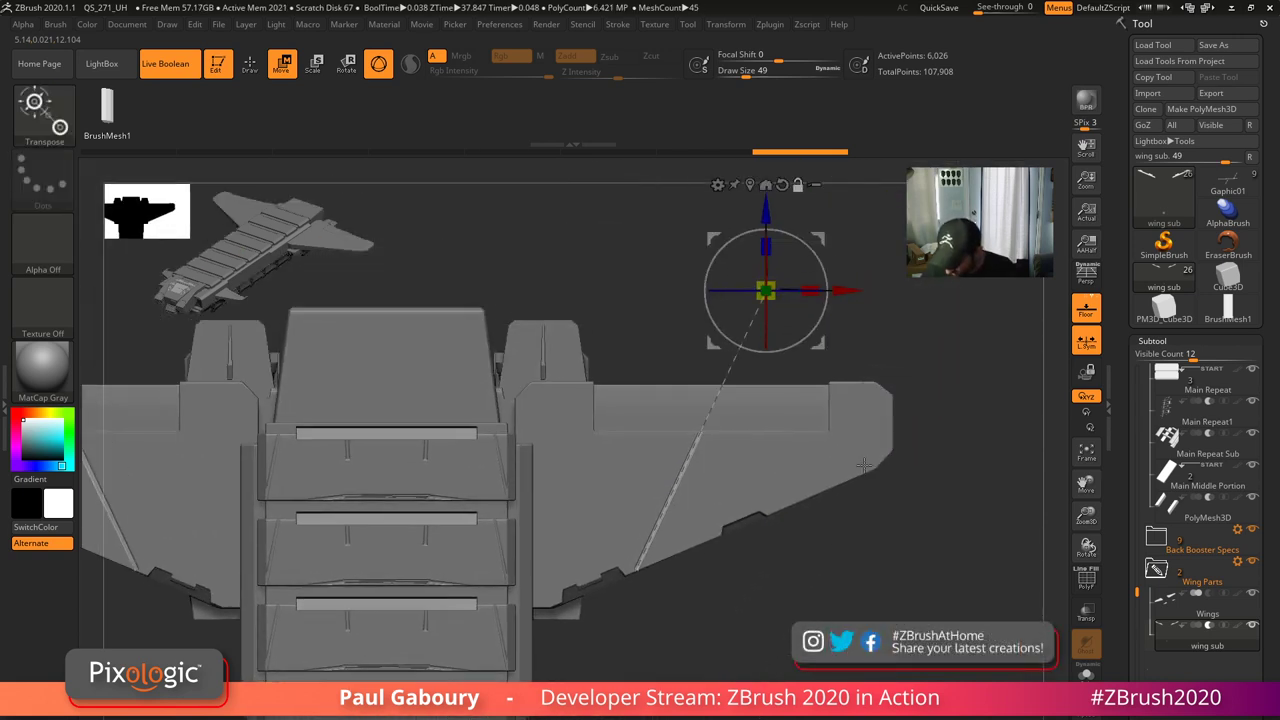
mouse_move(822, 345)
left_mouse_down()
mouse_move(802, 365)
mouse_move(829, 343)
mouse_move(821, 451)
left_mouse_up()
key("ctrl+z")
left_click_drag(759, 321, 759, 328)
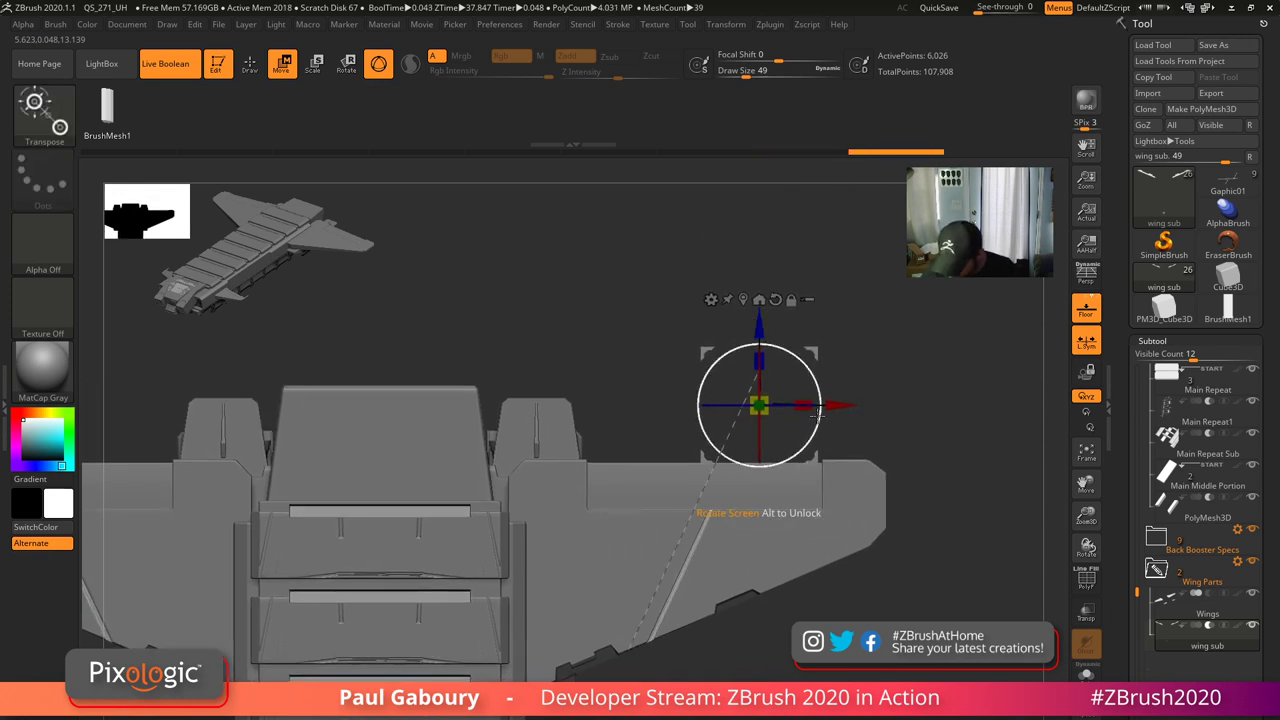
left_click_drag(806, 452, 814, 432)
key("ctrl+z")
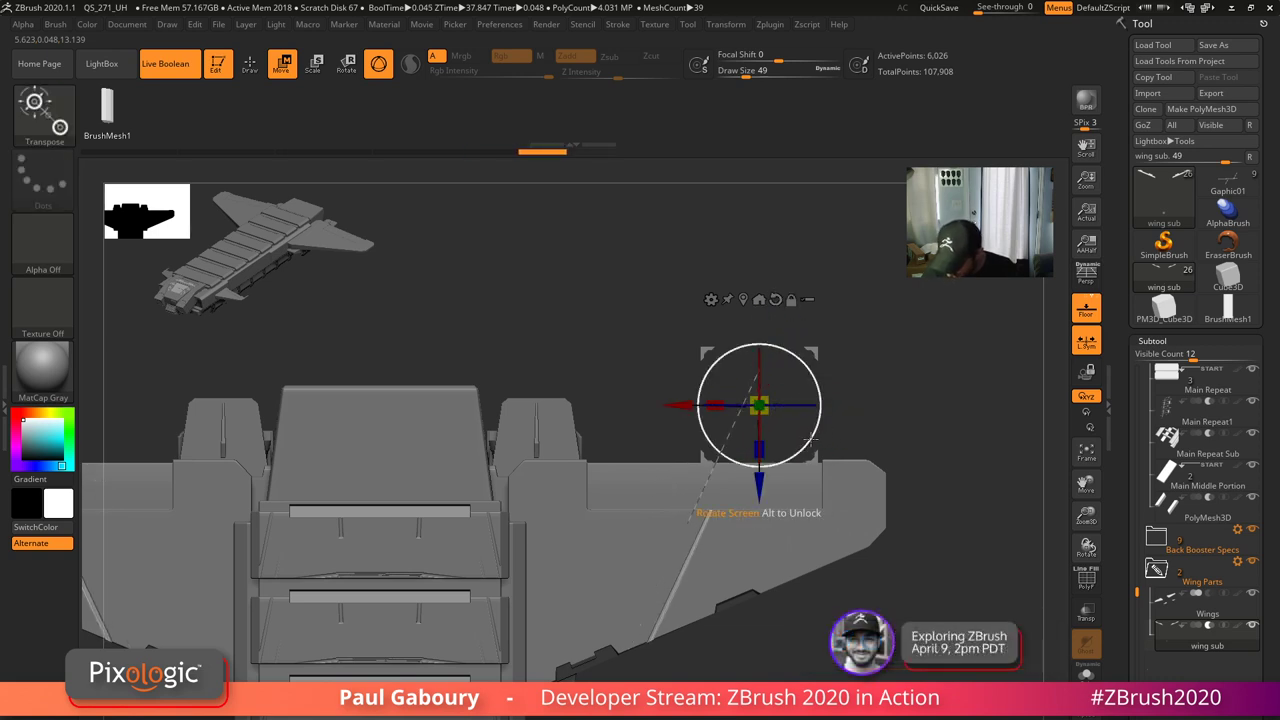
left_click_drag(803, 437, 803, 512)
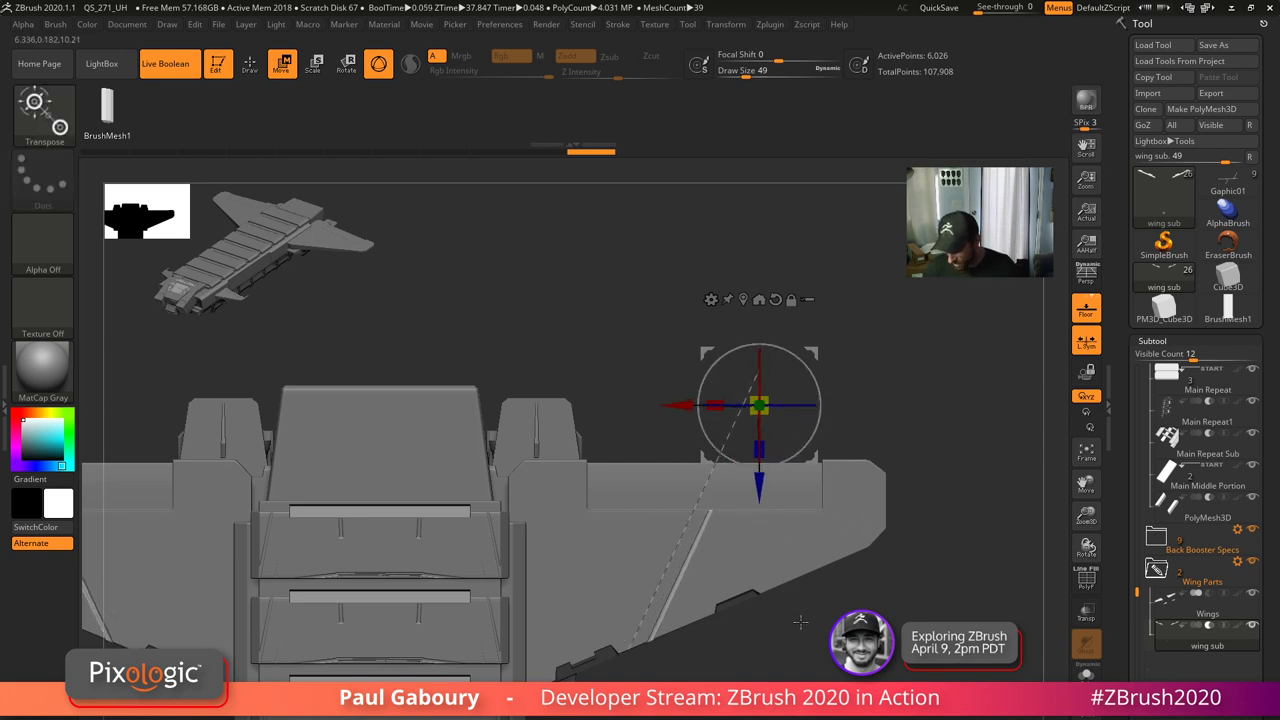
key("q")
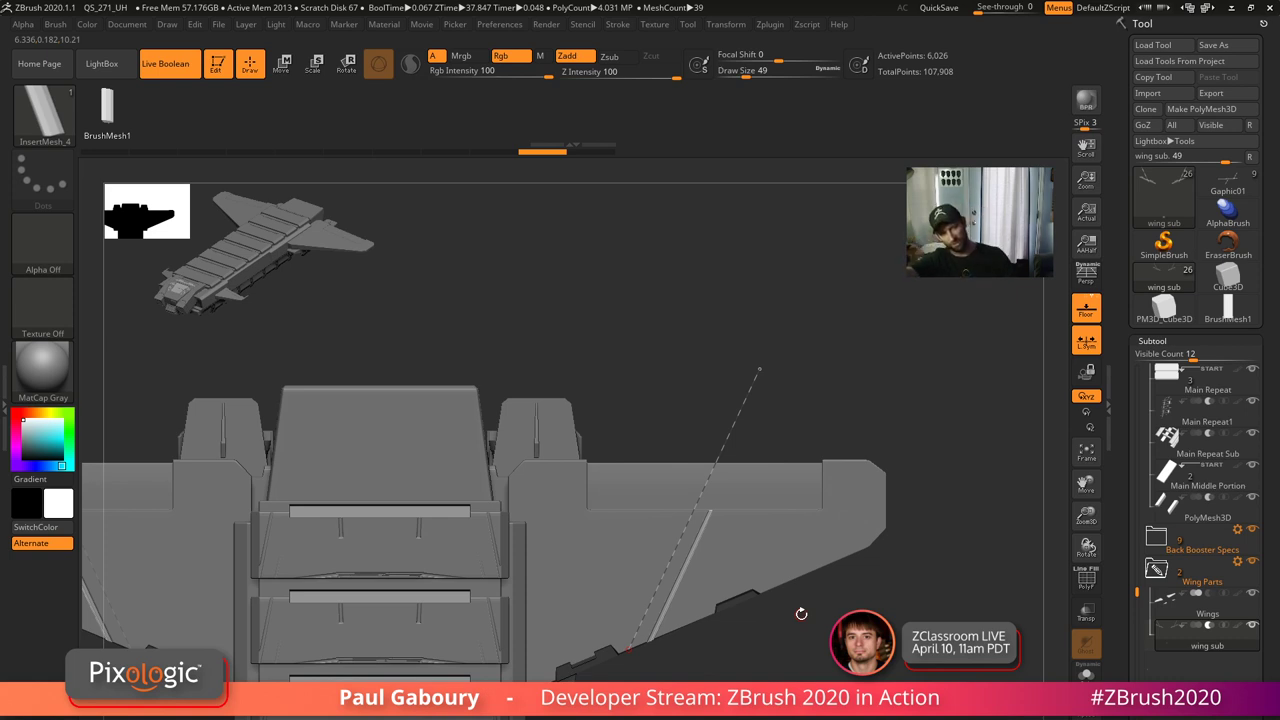
left_click(818, 547)
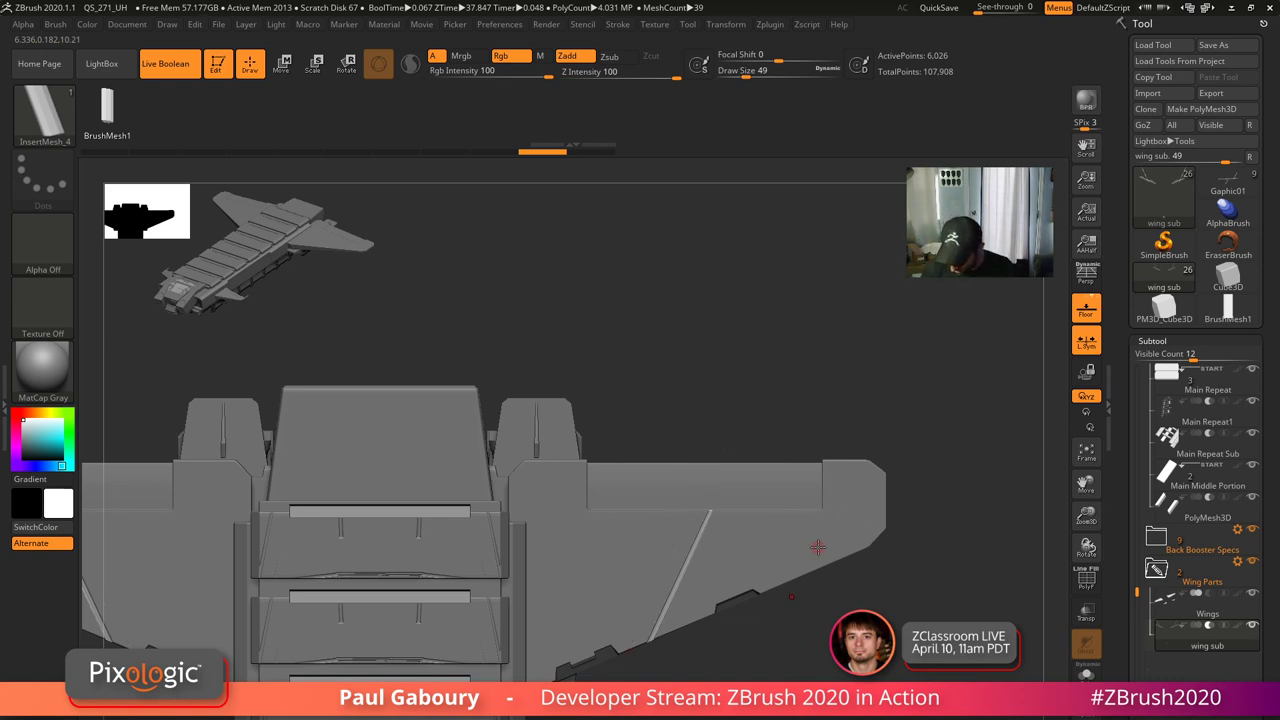
- Try a second straight tube line across the outer wing past the wingtip, inspect it with the subtool isolated, and undo it
left_click_drag(760, 556, 958, 484)
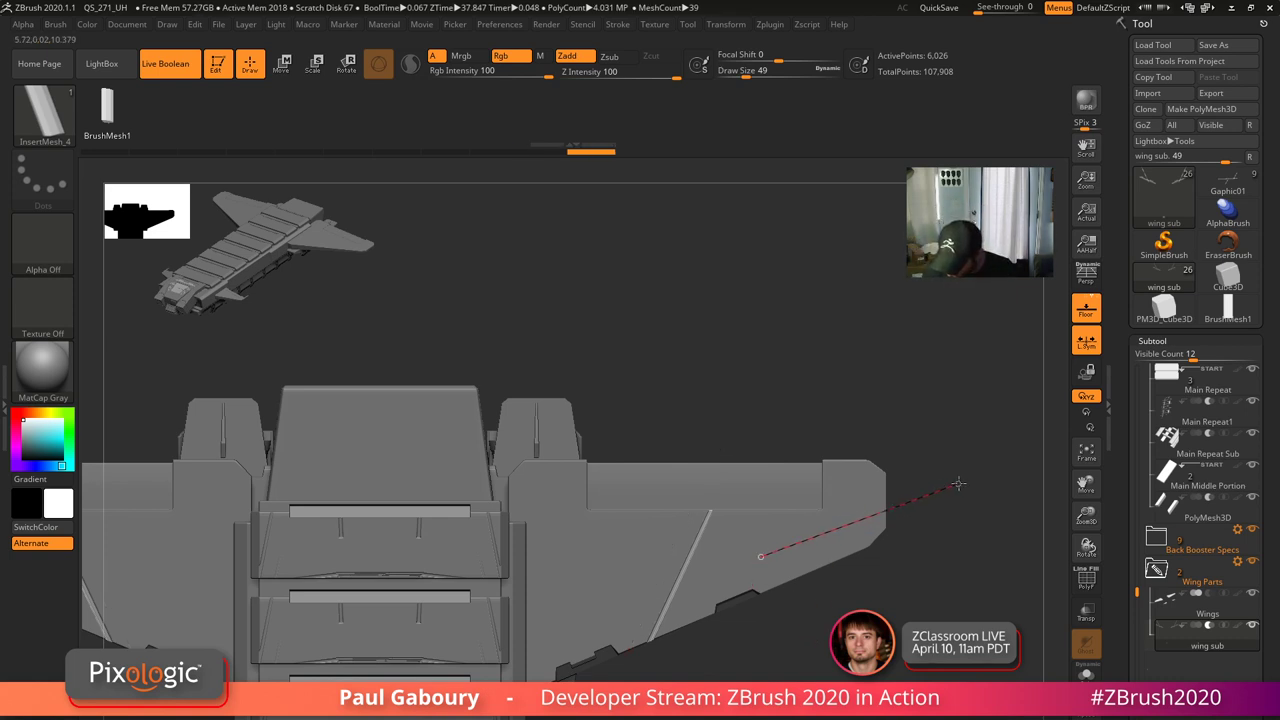
key("ctrl+z")
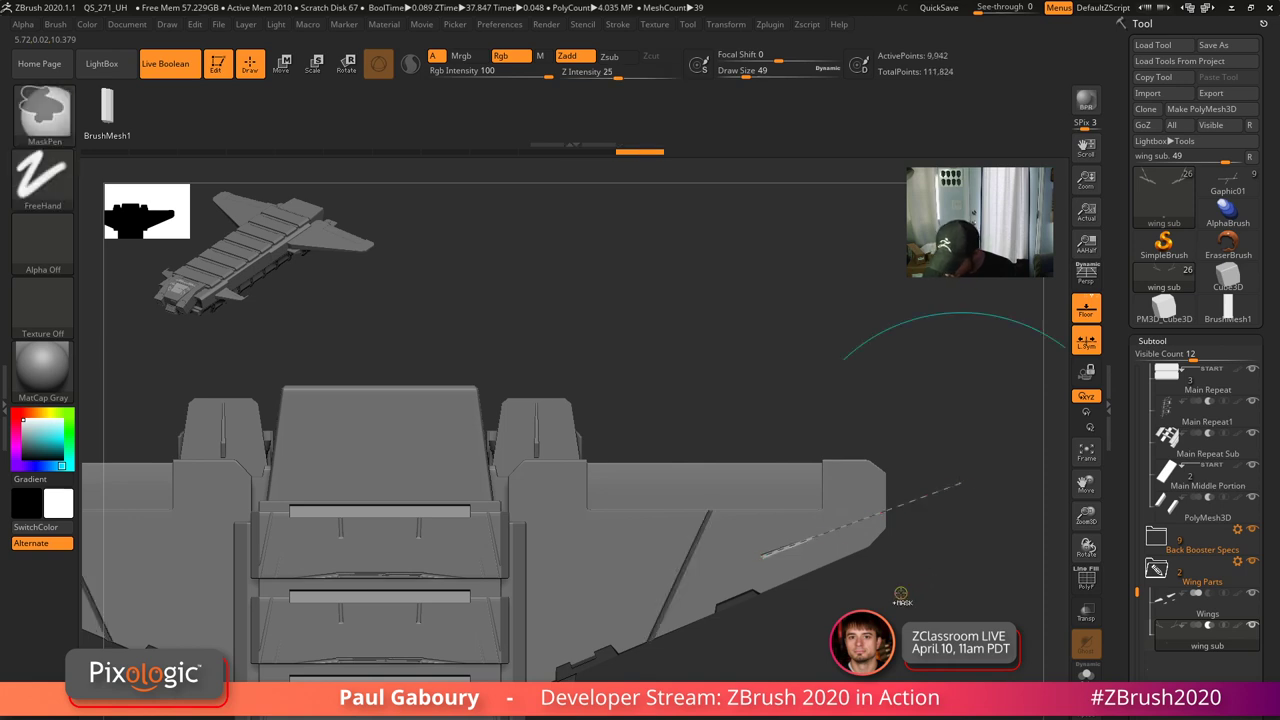
mouse_move(689, 601)
left_mouse_down()
mouse_move(907, 419)
mouse_move(970, 432)
left_mouse_up()
key("w")
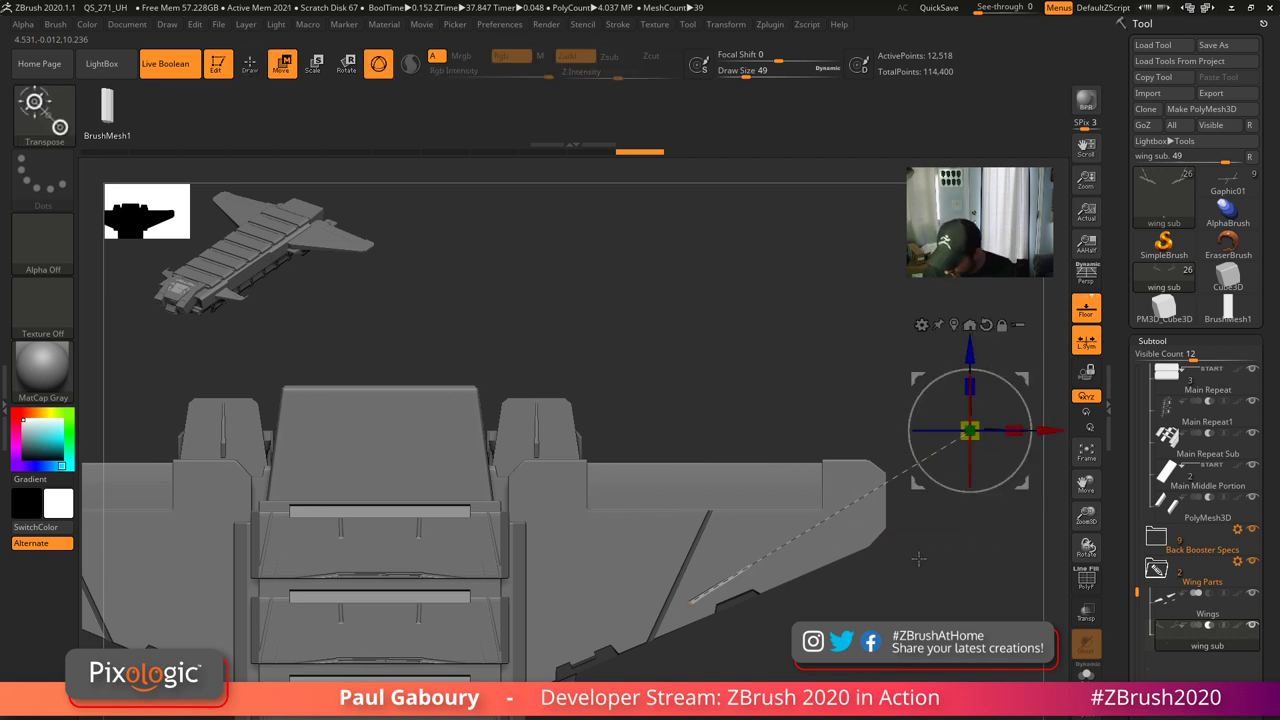
left_click(1086, 674)
right_click_drag(980, 530, 1013, 528, "ctrl")
right_click_drag(737, 700, 737, 650, "ctrl")
right_click_drag(737, 650, 743, 604)
left_click_drag(742, 603, 898, 613)
left_click(1086, 675)
right_click_drag(898, 613, 920, 574, "shift")
- Turn off AsLine and draw an S-shaped tube curve across the outer wing from near the leading edge to the wingtip's trailing edge
key("q")
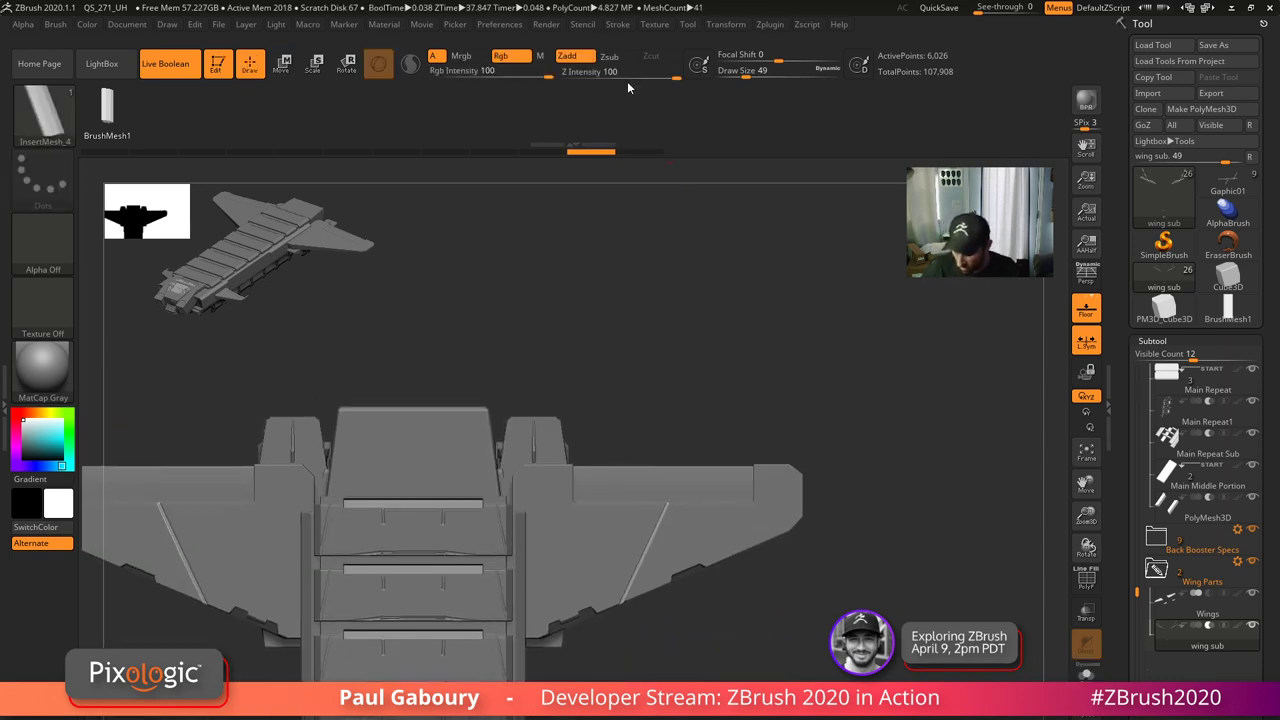
left_click(616, 24)
right_click_drag(650, 628, 697, 676, "ctrl")
mouse_move(622, 678)
left_mouse_down()
mouse_move(640, 640)
mouse_move(815, 598)
mouse_move(898, 487)
left_mouse_up()
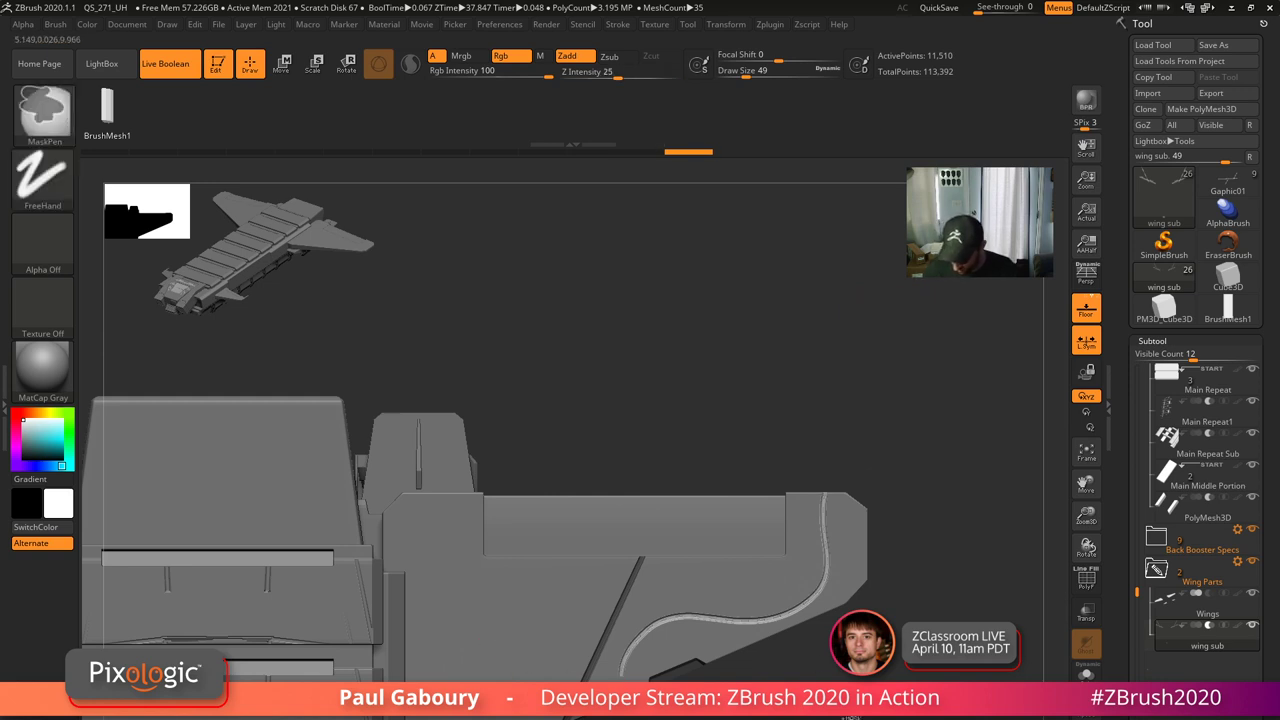
- Generate a combined mesh from the Wing Parts folder with Boolean With DSDiv
left_click_drag(879, 350, 858, 555)
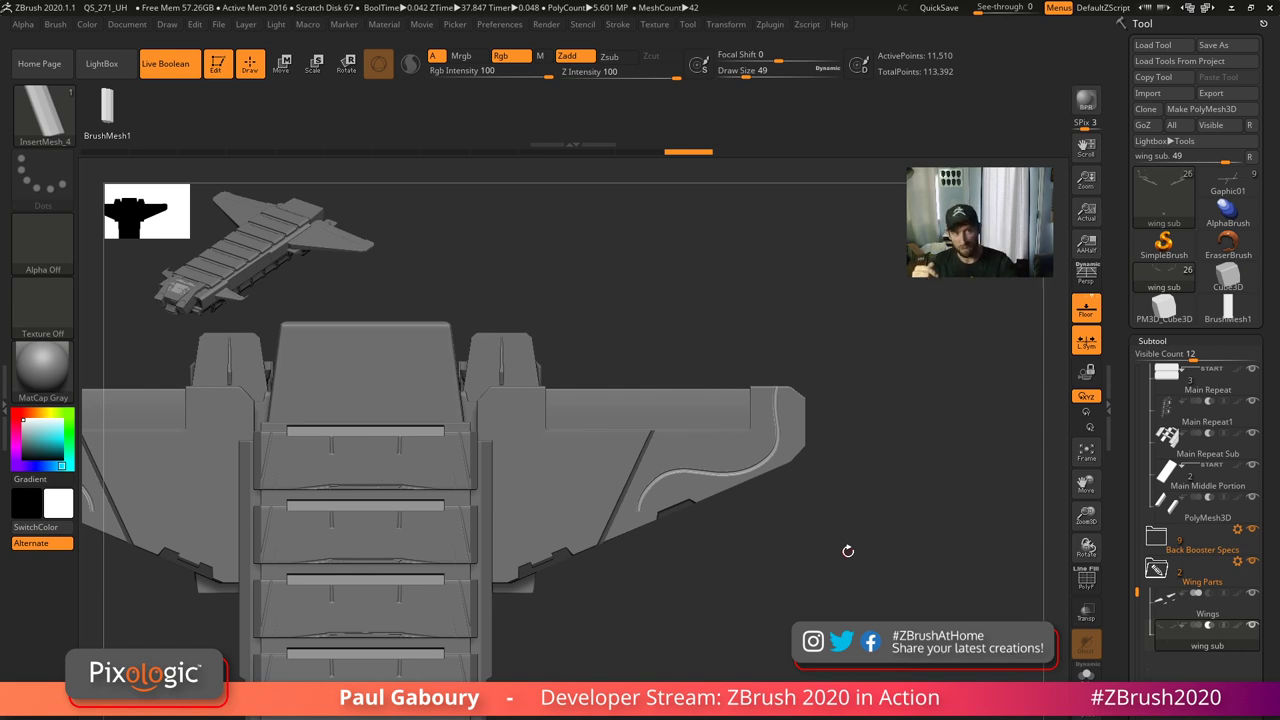
left_click_drag(766, 686, 738, 582)
left_click_drag(738, 599, 810, 688, "ctrl")
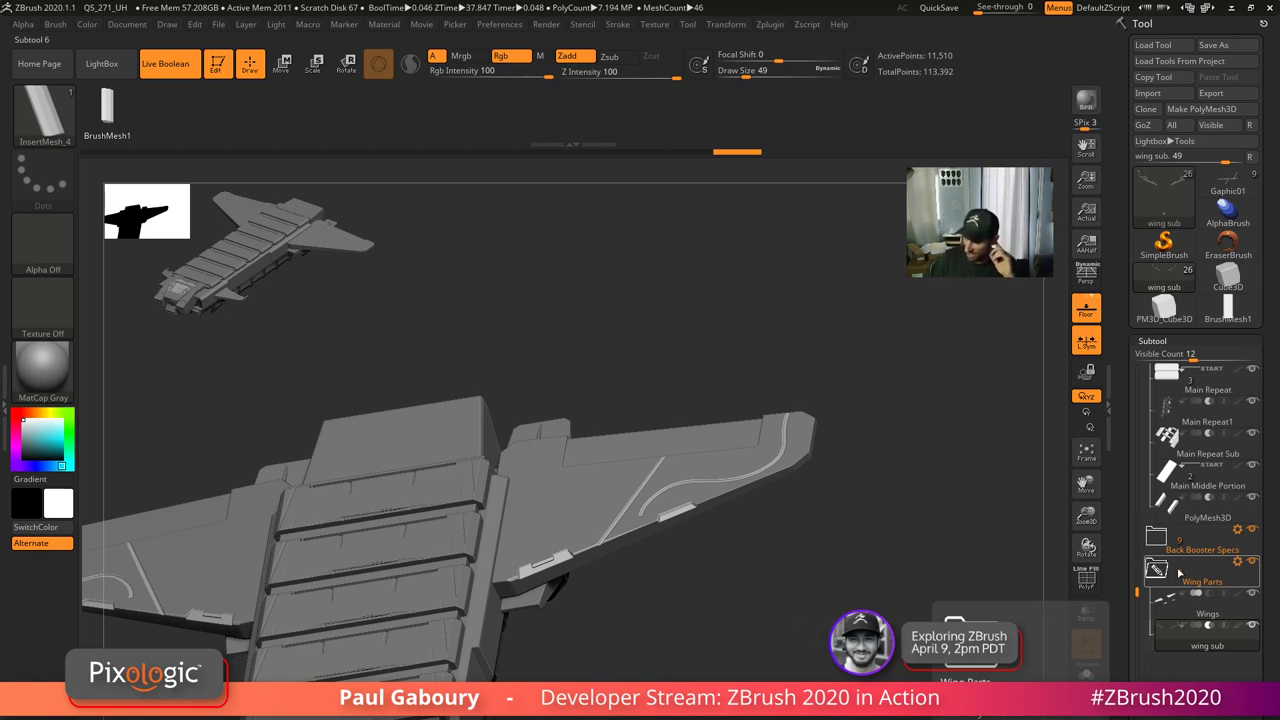
left_click(1238, 562)
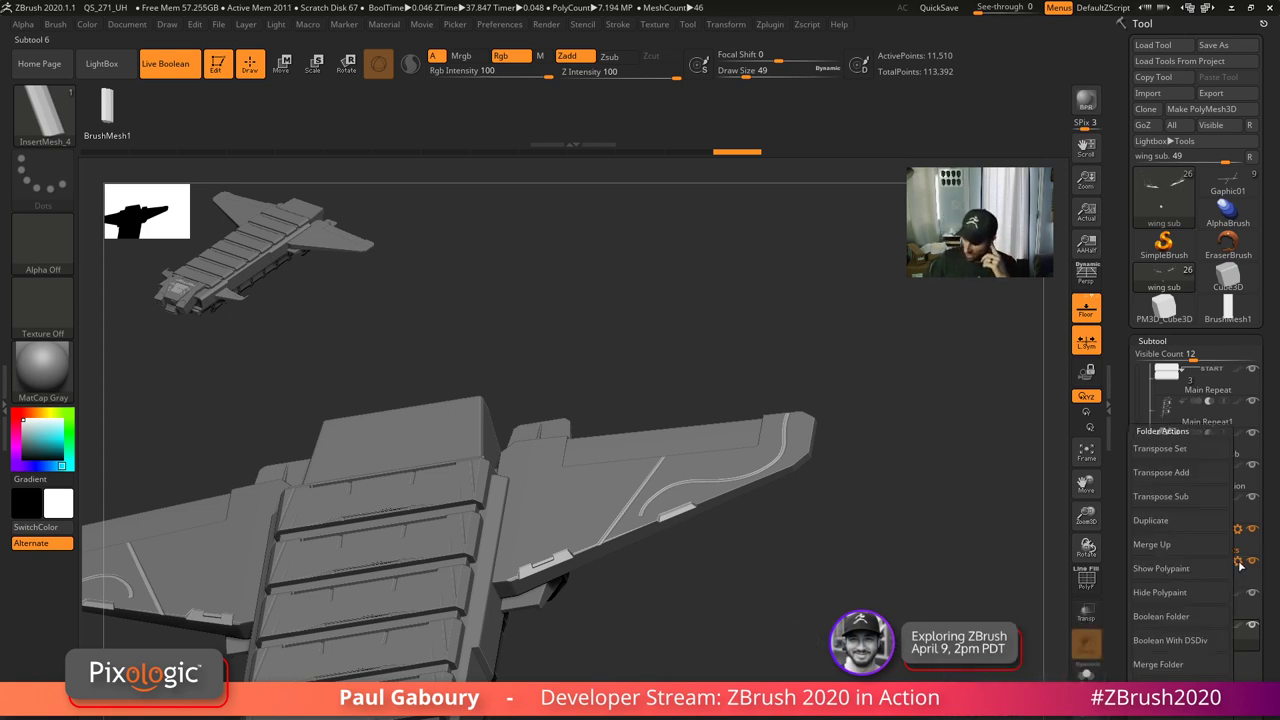
left_click(1195, 646)
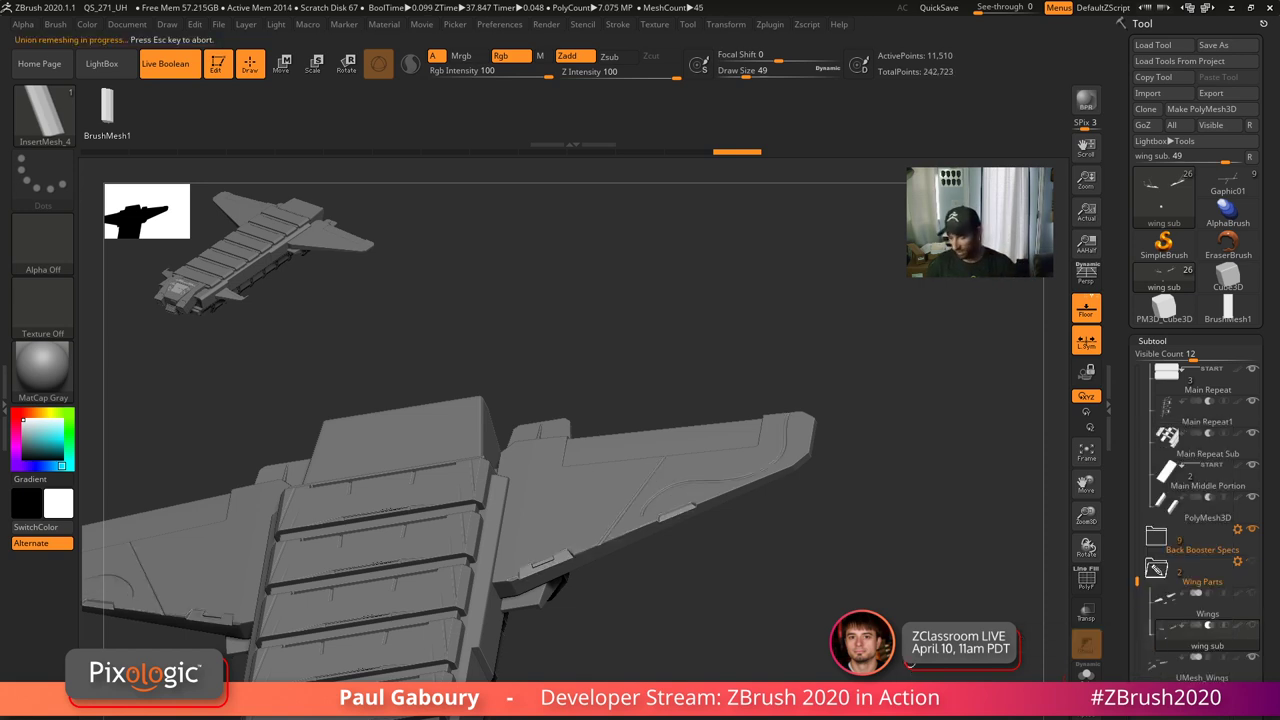
- Isolate the boolean result in Solo mode and examine the wing mesh with and without its polyframe
left_click(1086, 673)
right_click_drag(870, 640, 875, 675, "ctrl")
mouse_move(875, 677)
left_mouse_down()
mouse_move(740, 690)
mouse_move(651, 677)
left_mouse_up()
key("shift+f")
mouse_move(831, 603)
right_mouse_down("ctrl")
mouse_move(796, 568)
mouse_move(696, 606)
mouse_move(748, 698)
mouse_move(735, 597)
mouse_move(637, 640)
mouse_move(751, 614)
mouse_move(757, 594)
right_mouse_up("ctrl")
key("shift+f")
right_click_drag(757, 594, 760, 597)
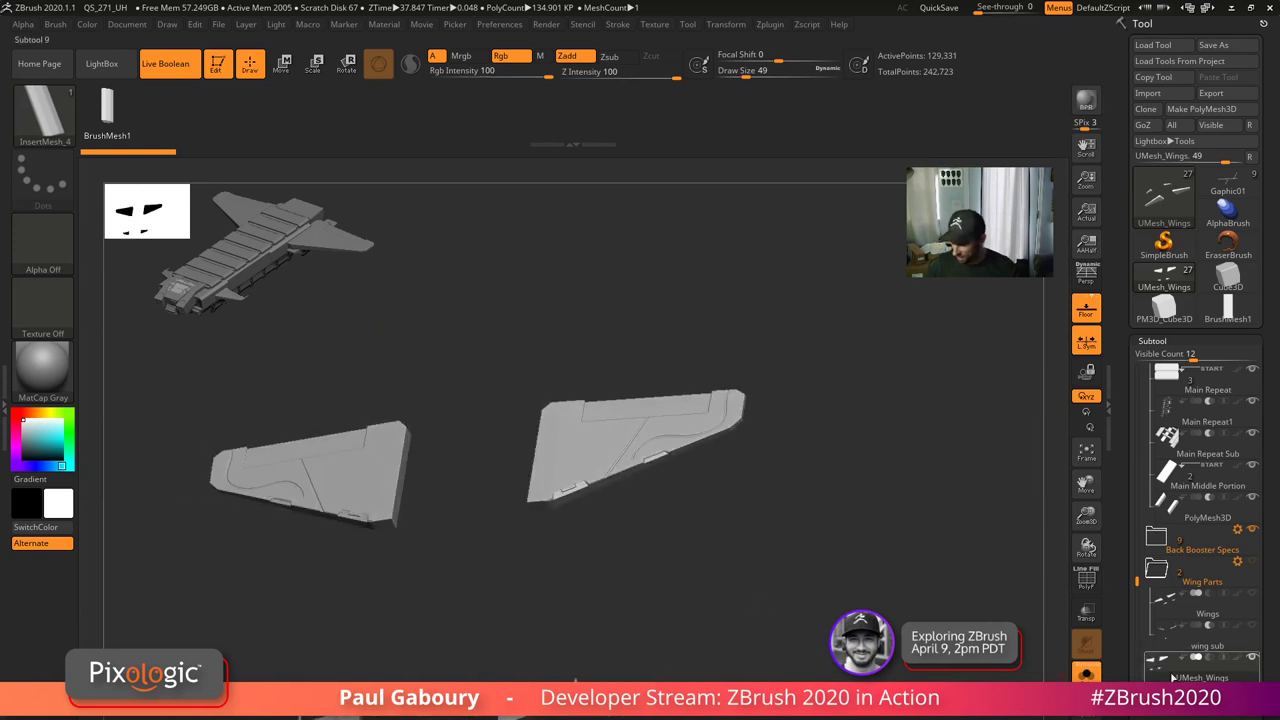
mouse_move(1168, 676)
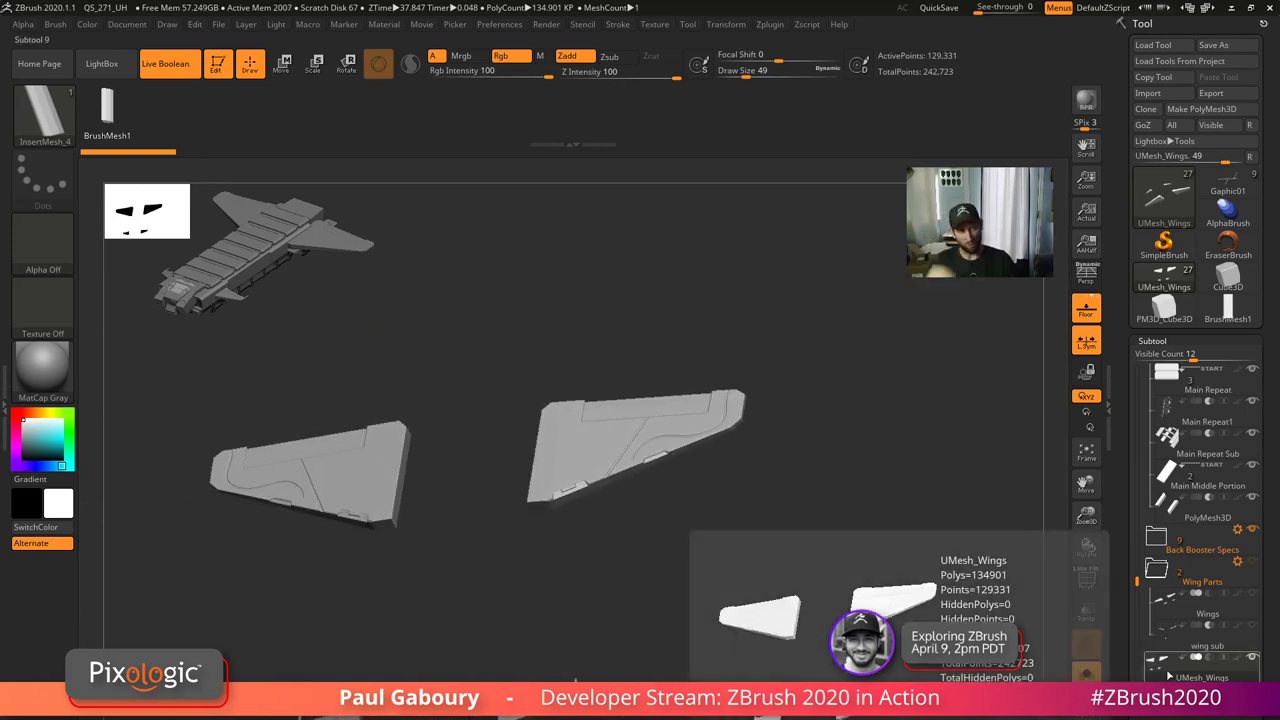
mouse_move(1174, 625)
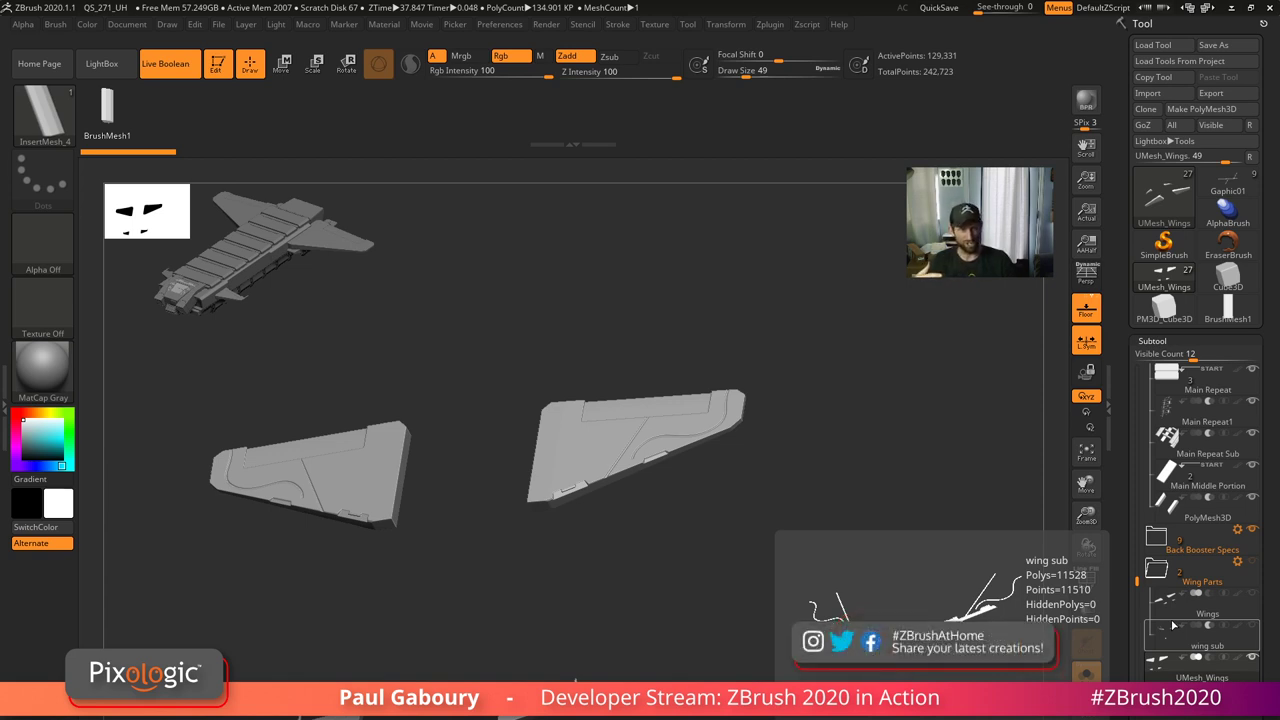
- Delete the wings' boolean result subtool and return to the wing sub subtool
left_click_drag(1190, 706, 1190, 548)
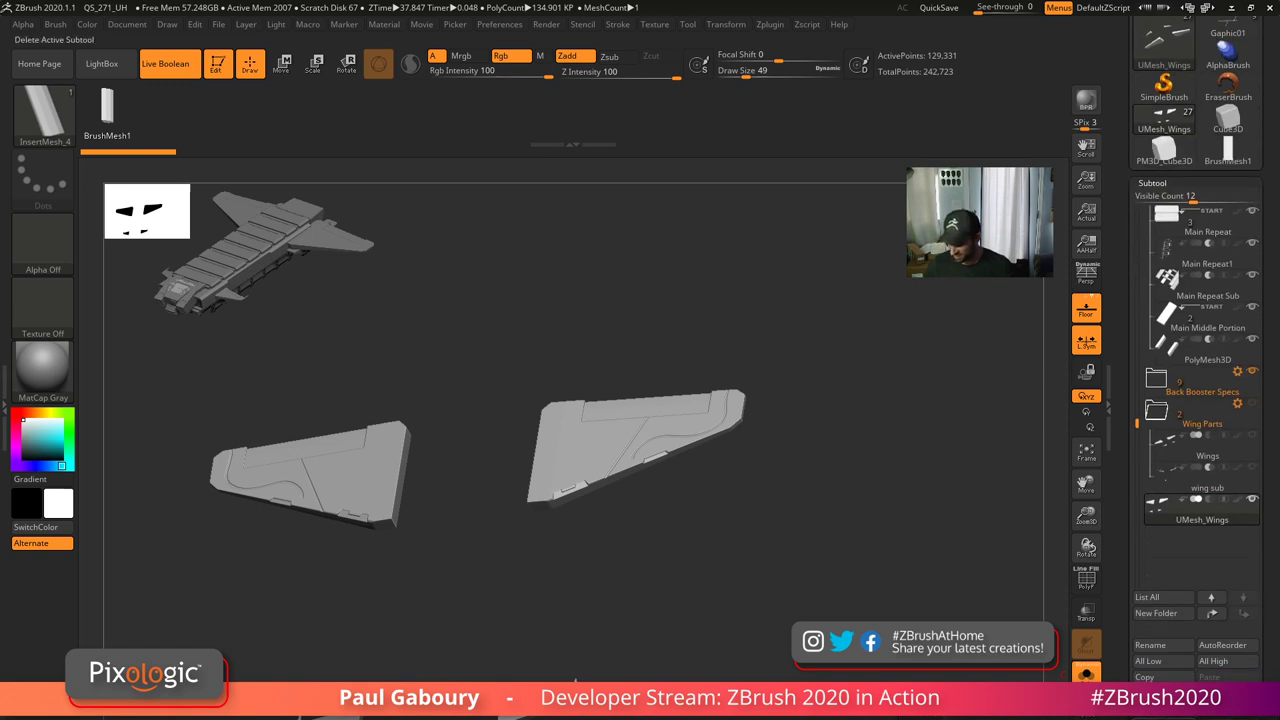
left_click(575, 688)
left_click_drag(731, 447, 722, 490)
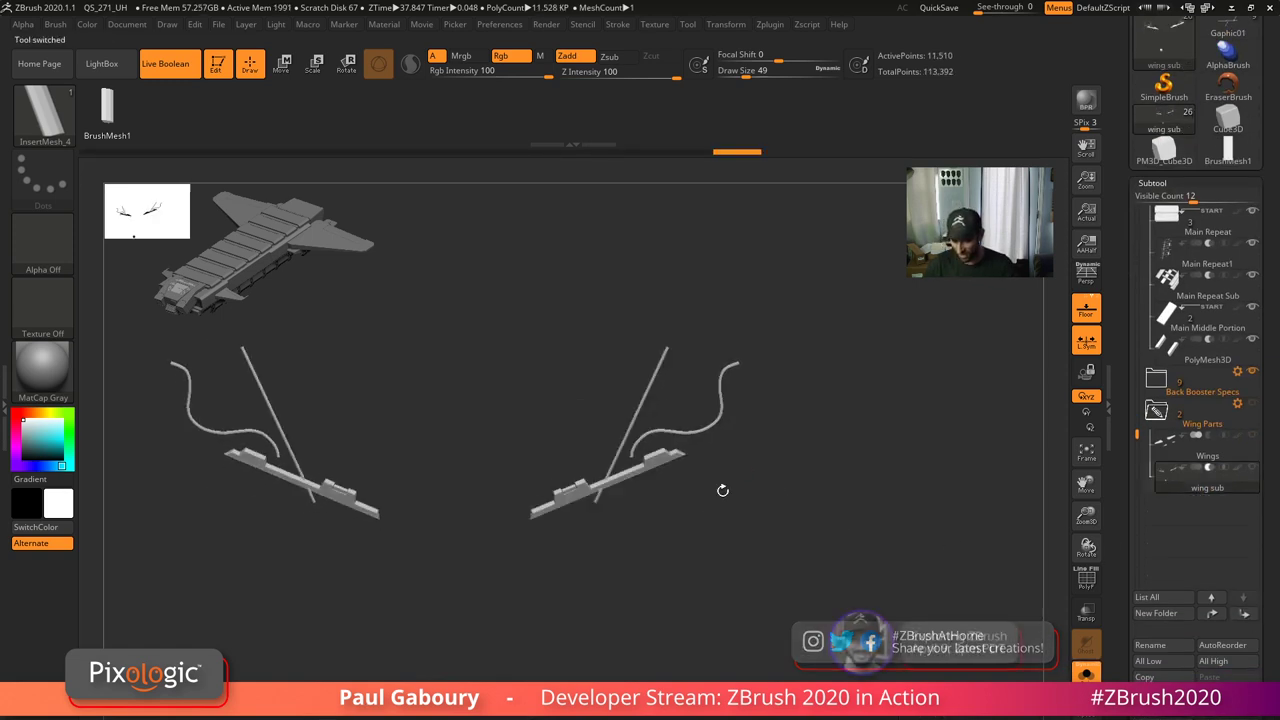
- Hide the S-shaped tube curves in the wing sub subtool and remove them with Del Hidden
left_click(715, 411, "ctrl+shift")
key("ctrl+shift+a")
left_click_drag(818, 561, 863, 636, "ctrl+shift")
scroll(1158, 624, "down", 5)
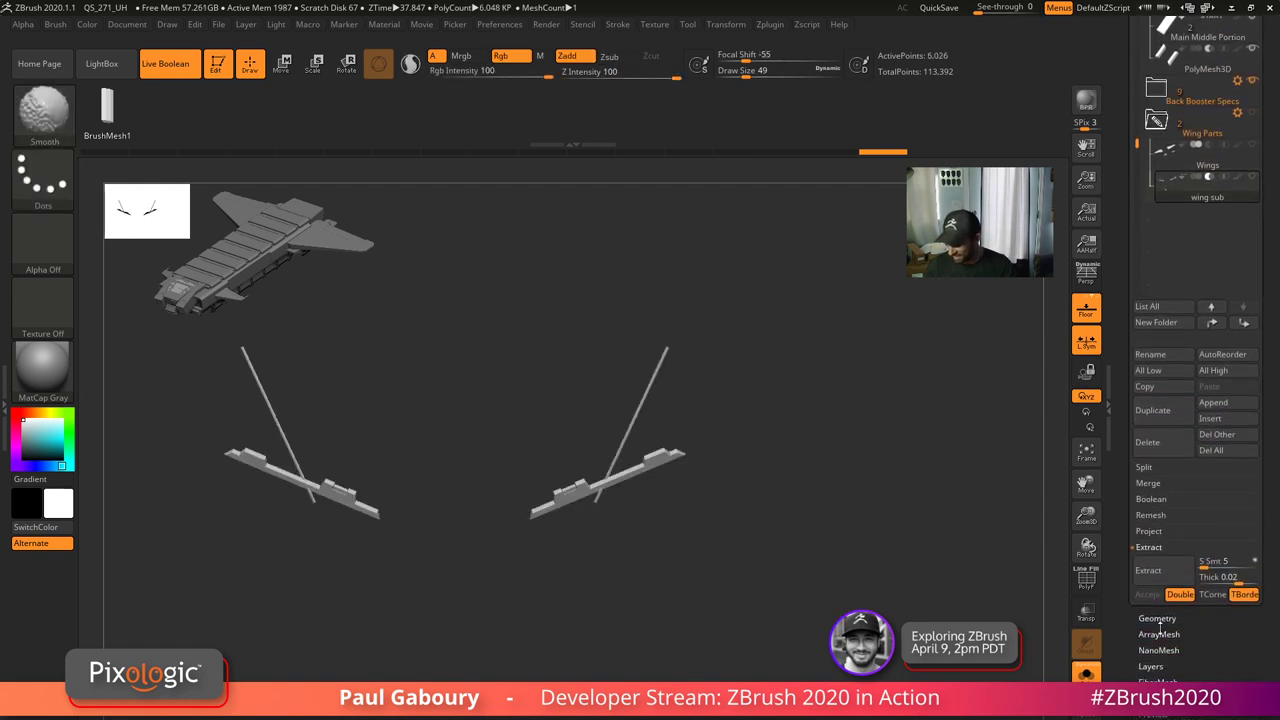
left_click(1157, 619)
scroll(1190, 600, "down", 6)
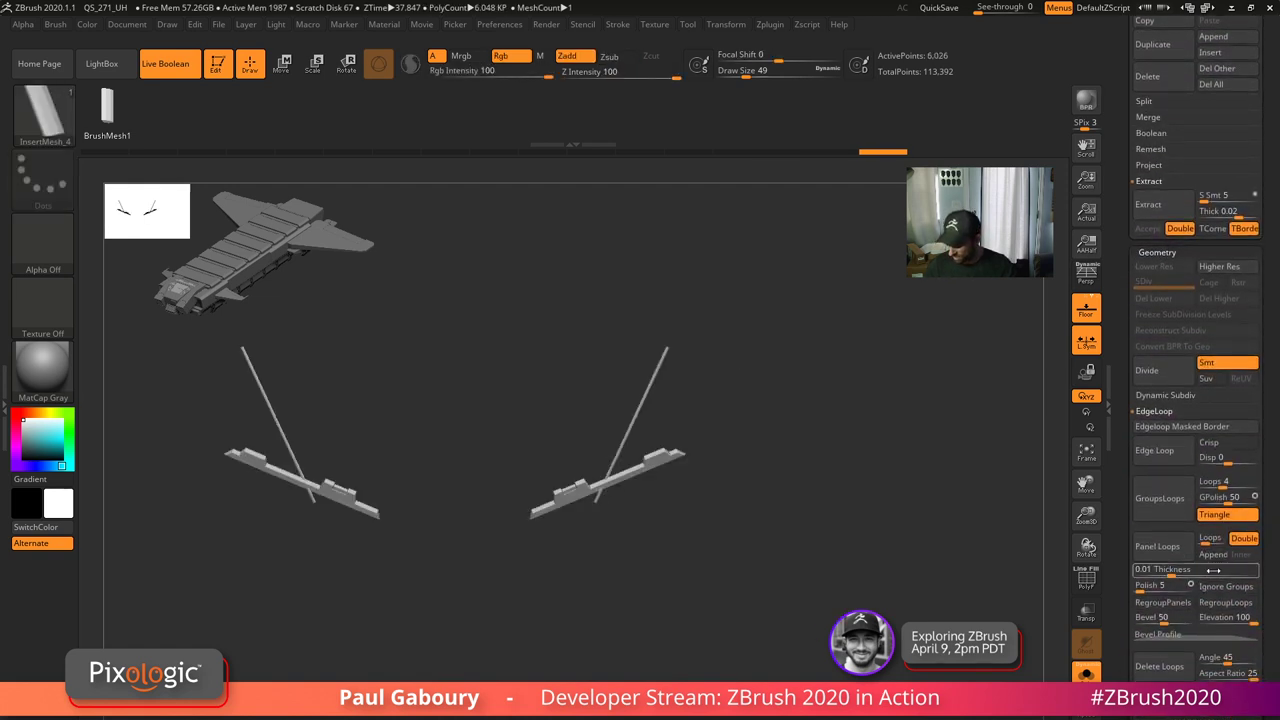
left_click(1155, 411)
left_click(1174, 587)
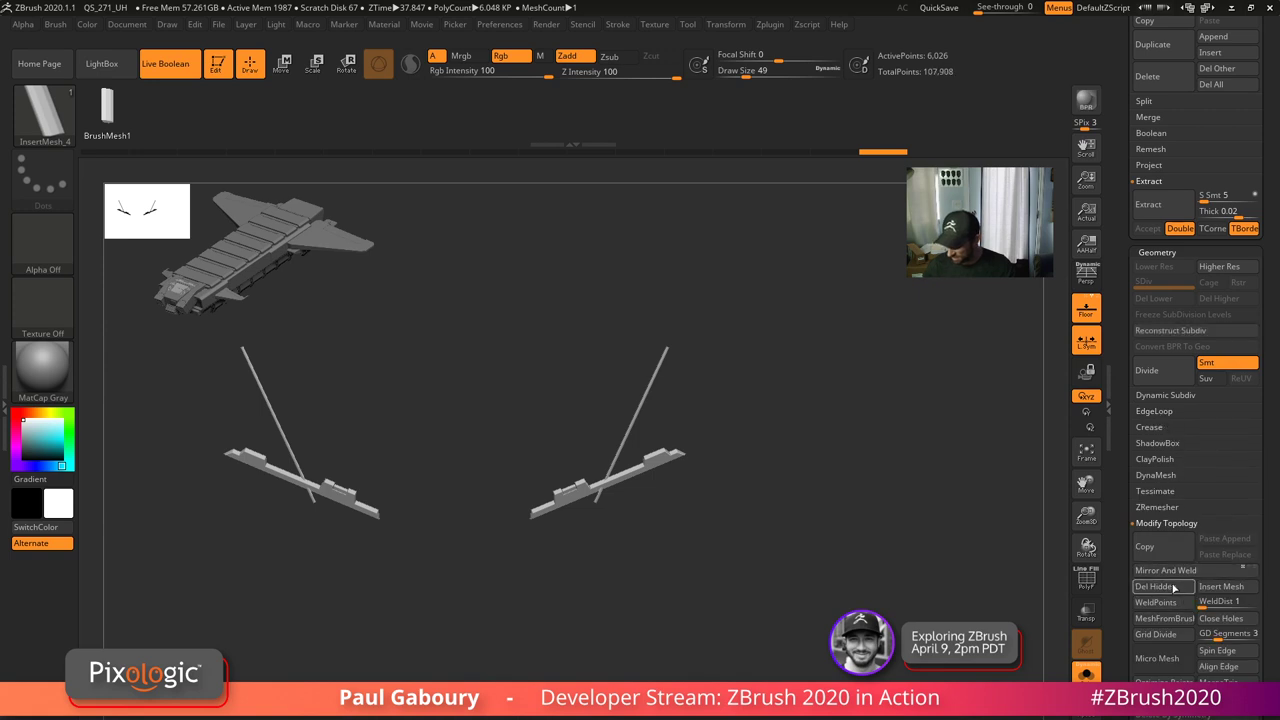
scroll(1200, 450, "up", 10)
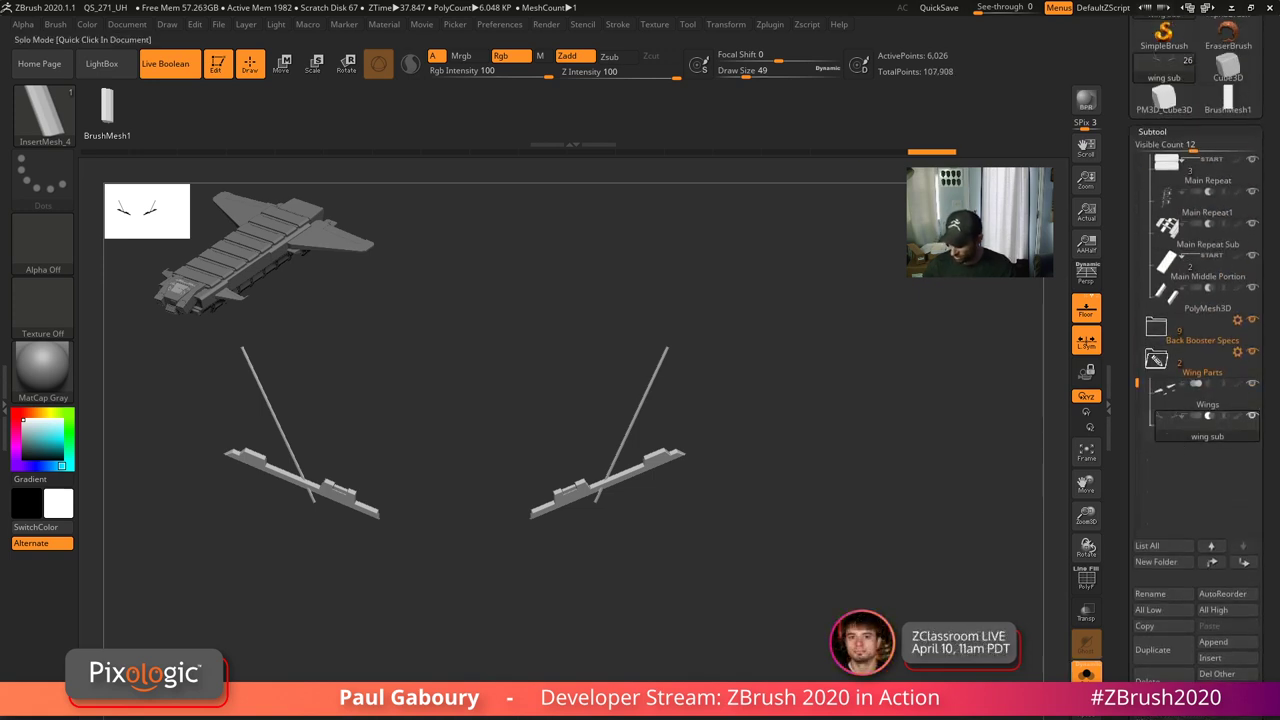
- Leave Solo mode and run Boolean With DSDiv on the Wing Parts folder with only the straight tube lines
left_click(1087, 674)
left_click_drag(1000, 575, 960, 565)
left_click(1238, 356)
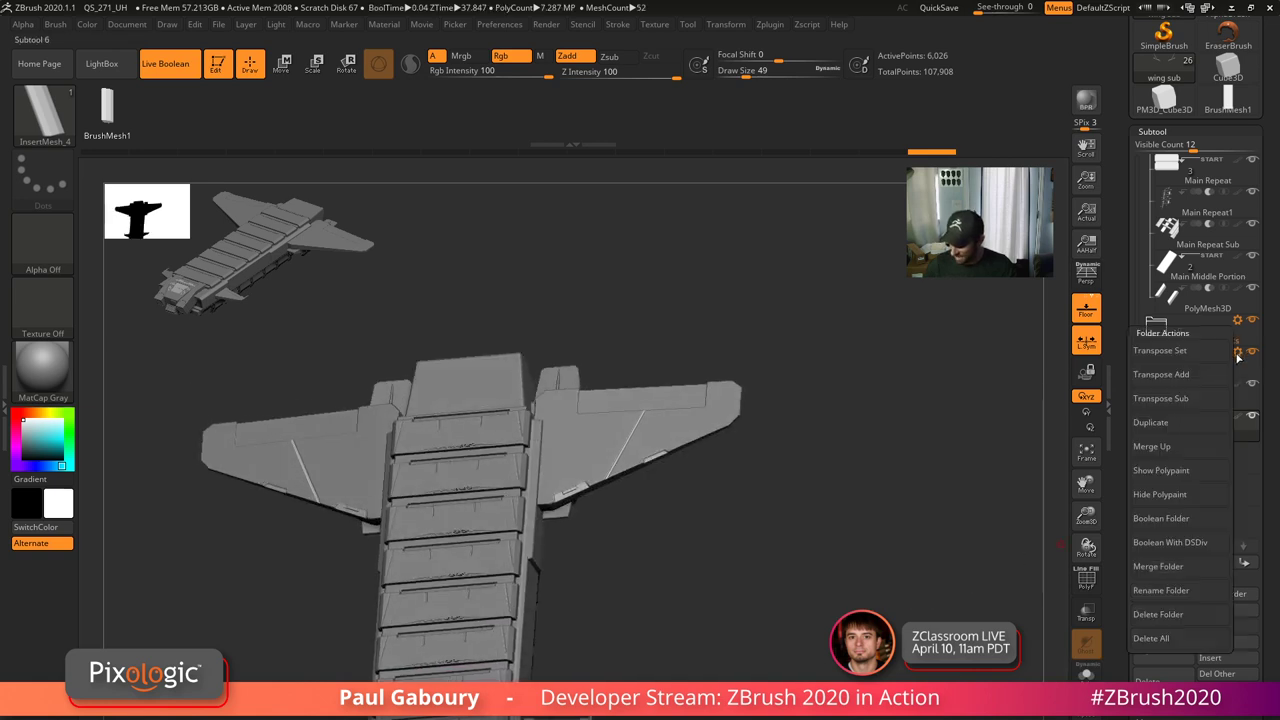
left_click(1170, 542)
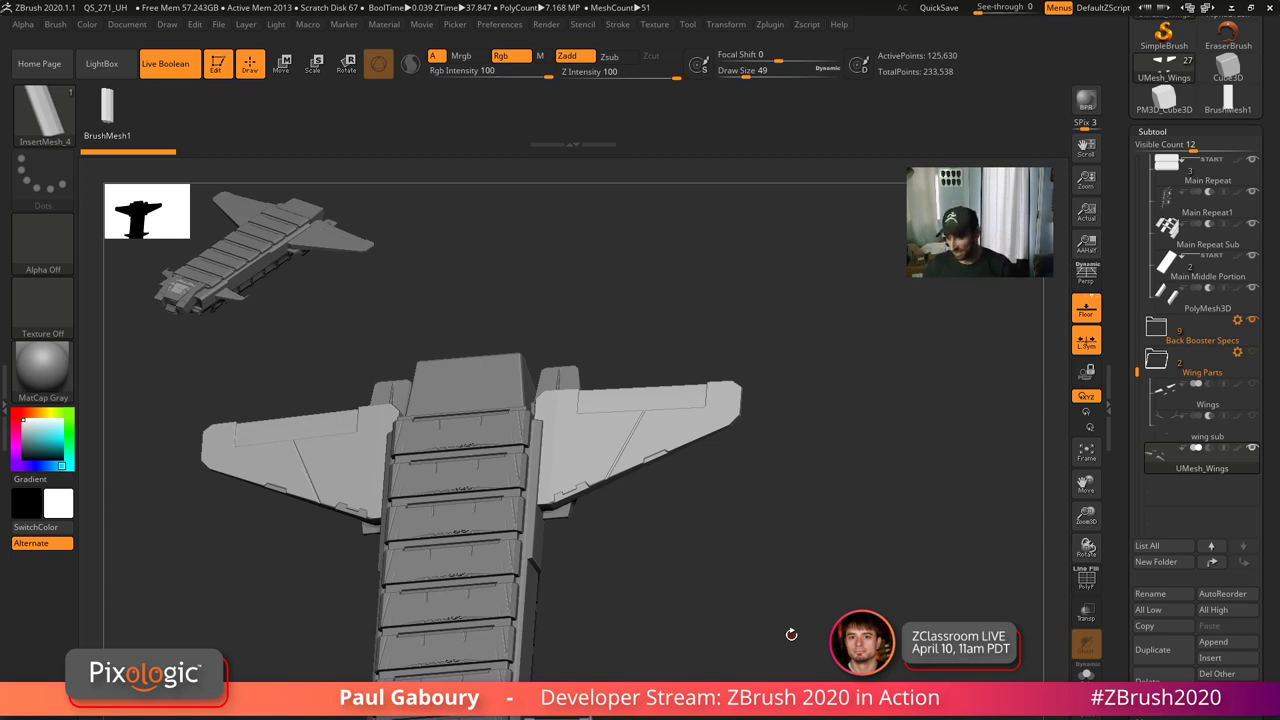
- Select the original Wings subtool, make it visible again and display its polyframe from straight above
left_click(1241, 397)
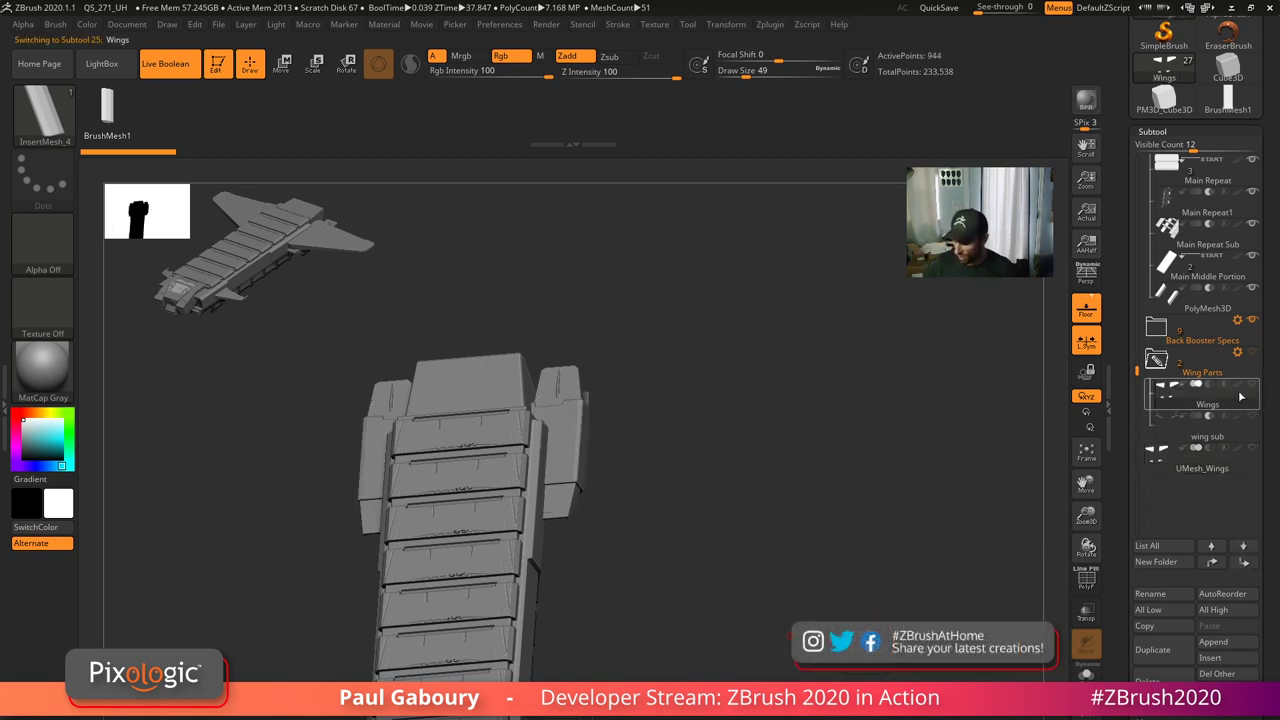
left_click(1252, 386)
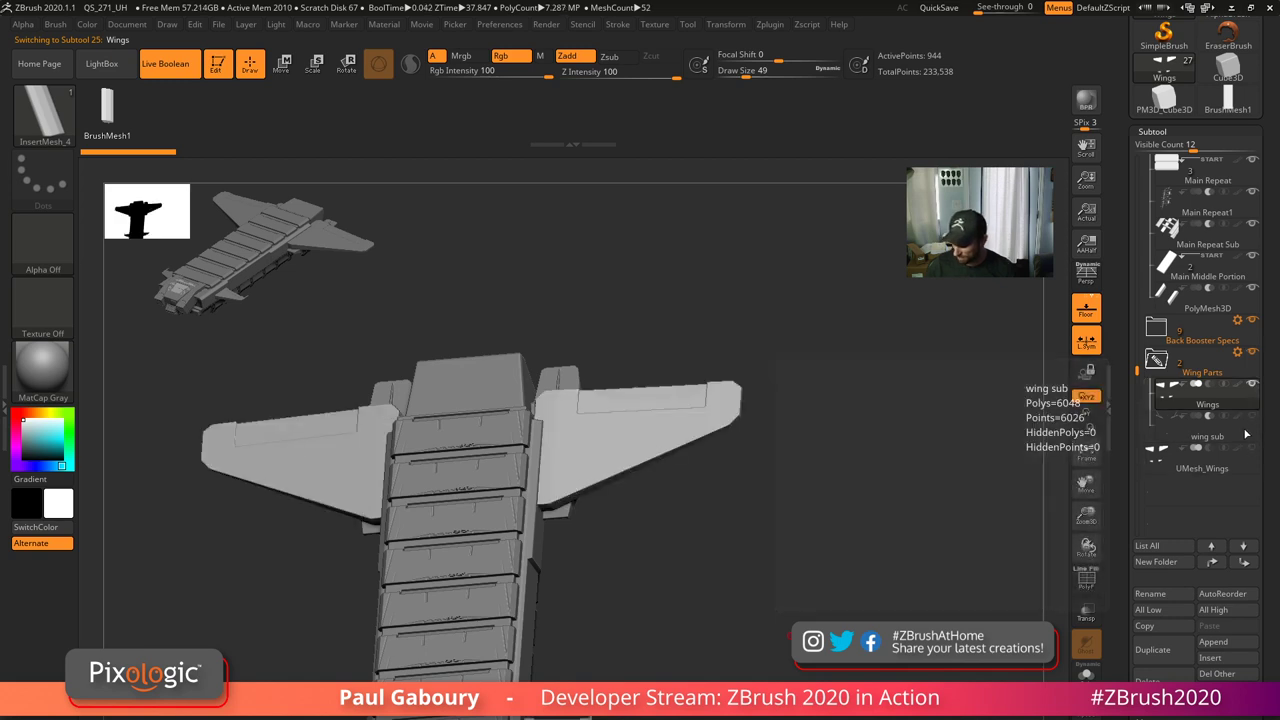
key("shift+f")
left_click_drag(831, 622, 890, 604)
- Apply the Wings subtool's Dynamic Subdiv and delete its lower subdivision levels
scroll(1263, 662, "down", 10)
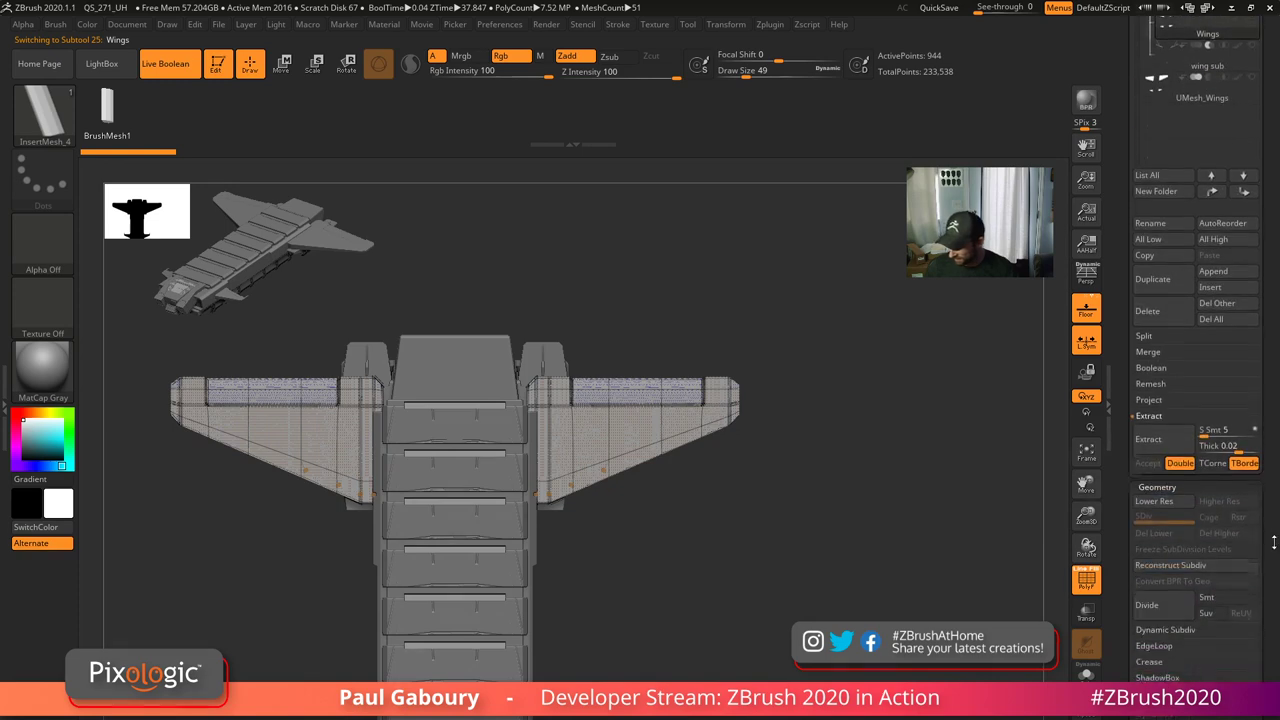
key("shift")
left_click(1176, 602)
left_click(1221, 616)
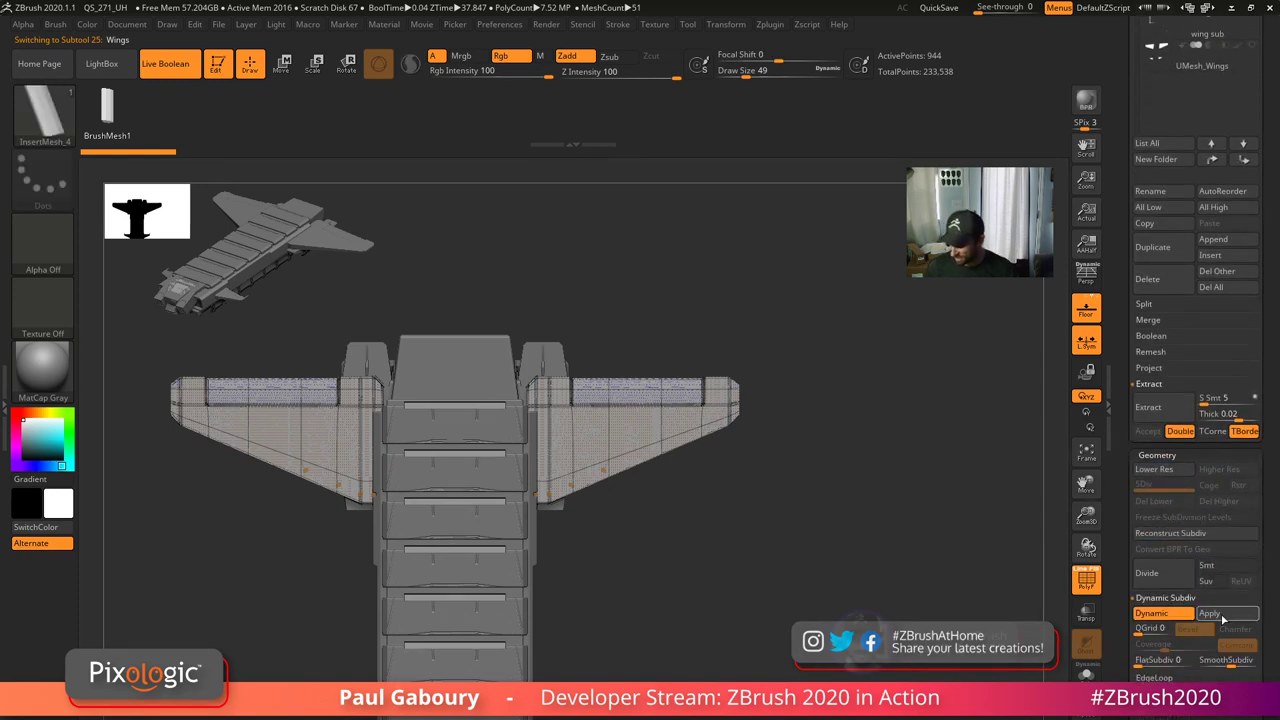
left_click(1170, 505)
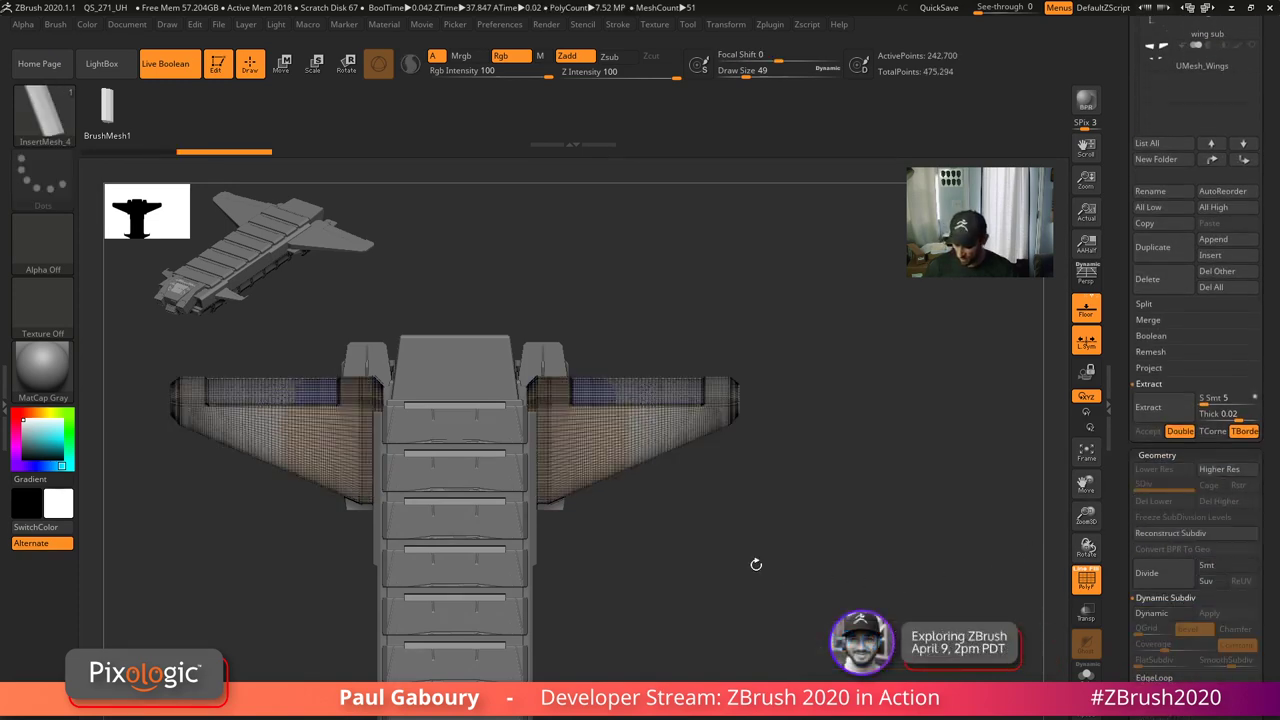
- Isolate the main wing panel's polygroup and show the Wings subtool alone in Solo mode
right_click_drag(755, 564, 769, 588, "ctrl")
left_click_drag(768, 590, 793, 655, "alt")
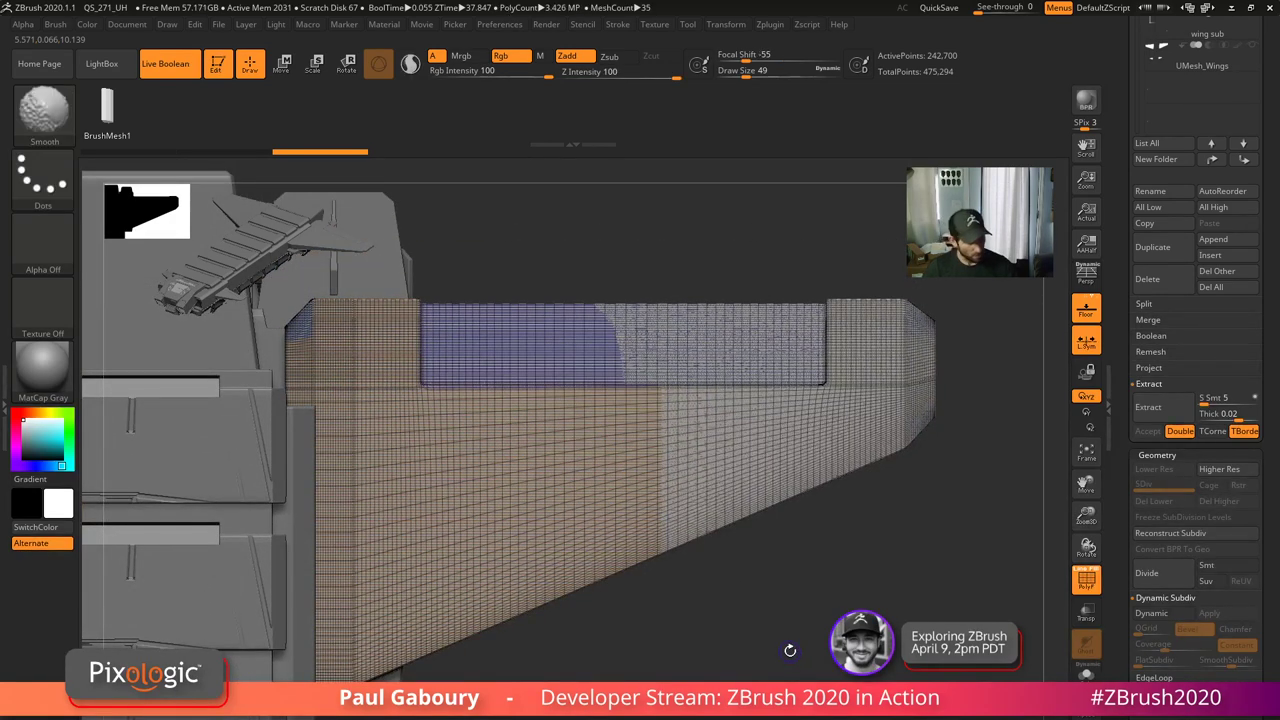
key("shift+f")
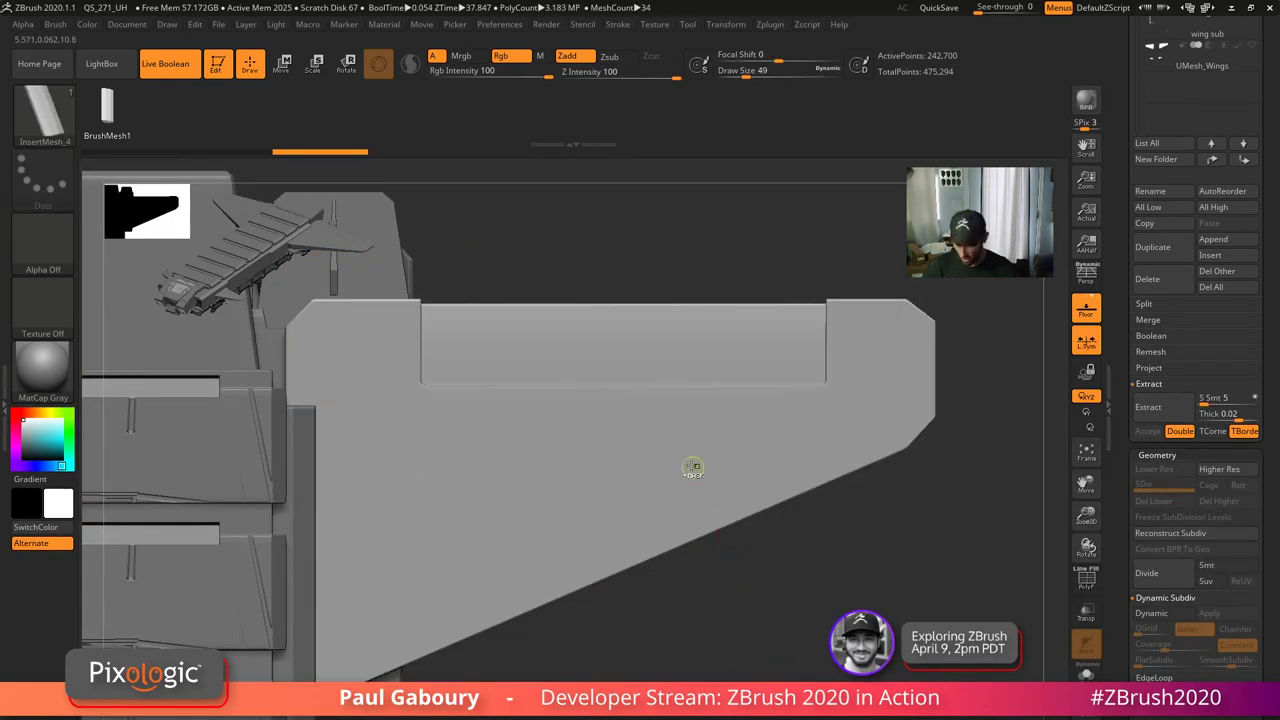
left_click(693, 466, "ctrl+shift")
left_click_drag(814, 615, 1065, 632)
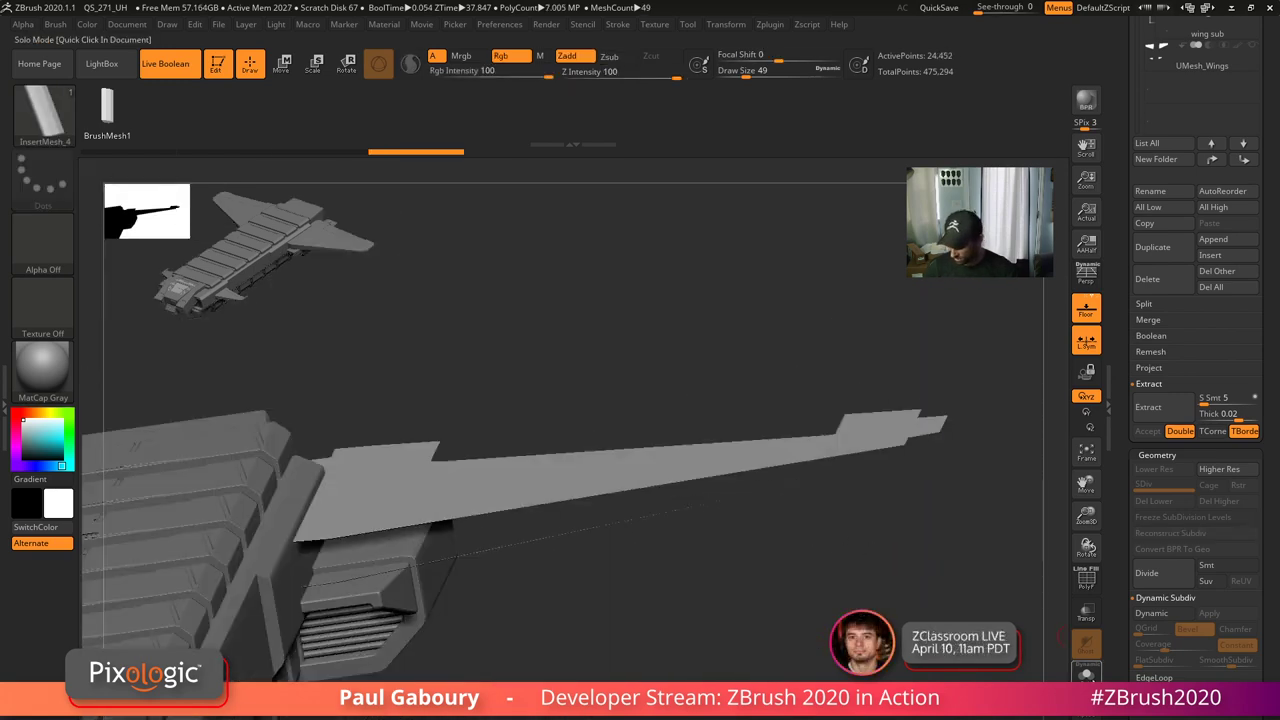
left_click(1086, 672)
- Turn on Double sided display in the Wings subtool's Display Properties
scroll(1278, 557, "down", 10)
scroll(1278, 557, "down", 8)
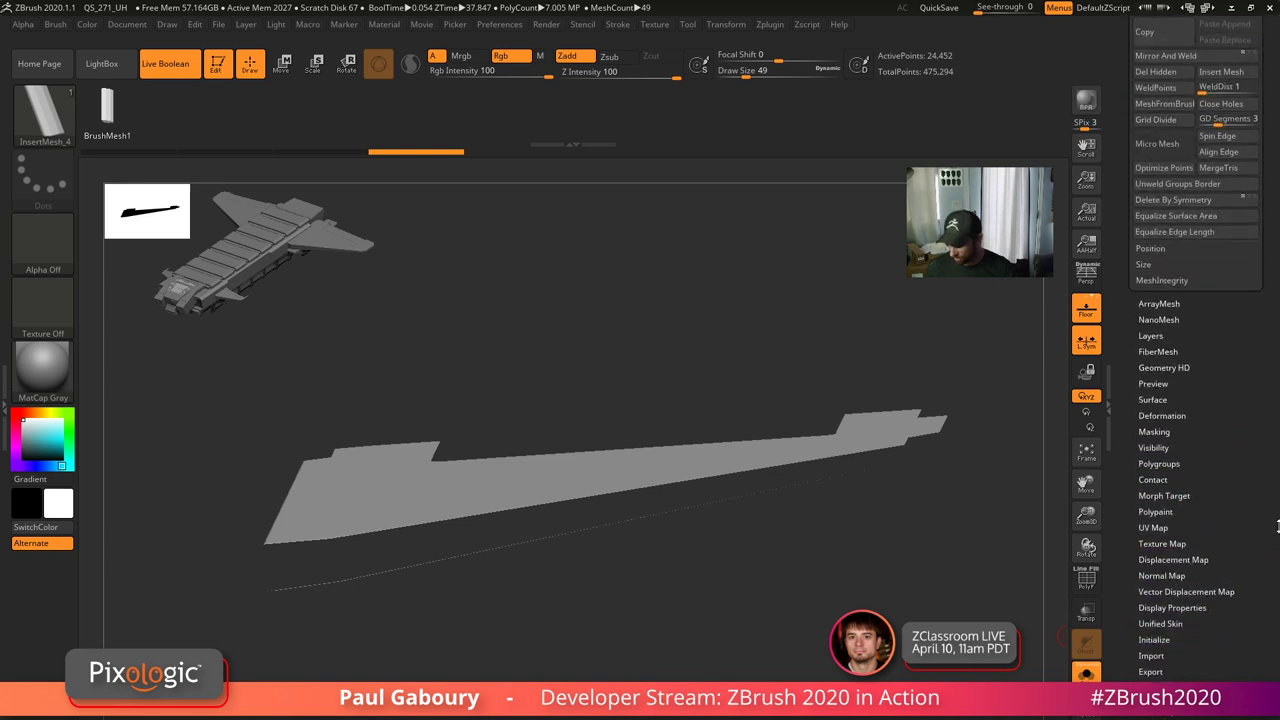
key("shift")
left_click(1172, 613)
left_click(1148, 659)
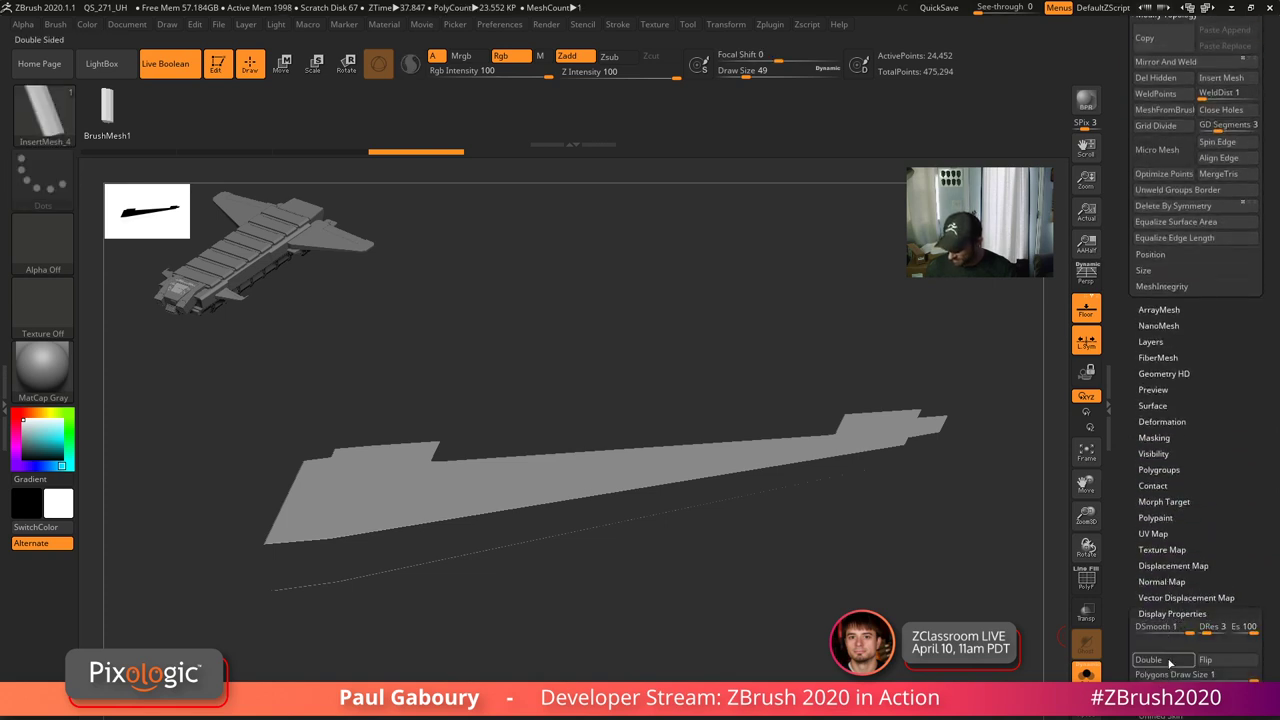
- Show the isolated wing panels with polyframe from straight above and enable BRadius for the SliceCurve brush
mouse_move(852, 517)
left_mouse_down()
mouse_move(808, 632)
mouse_move(816, 623)
left_mouse_up()
key("shift+f")
right_click_drag(816, 623, 822, 654, "ctrl")
left_click_drag(790, 633, 741, 643, "alt")
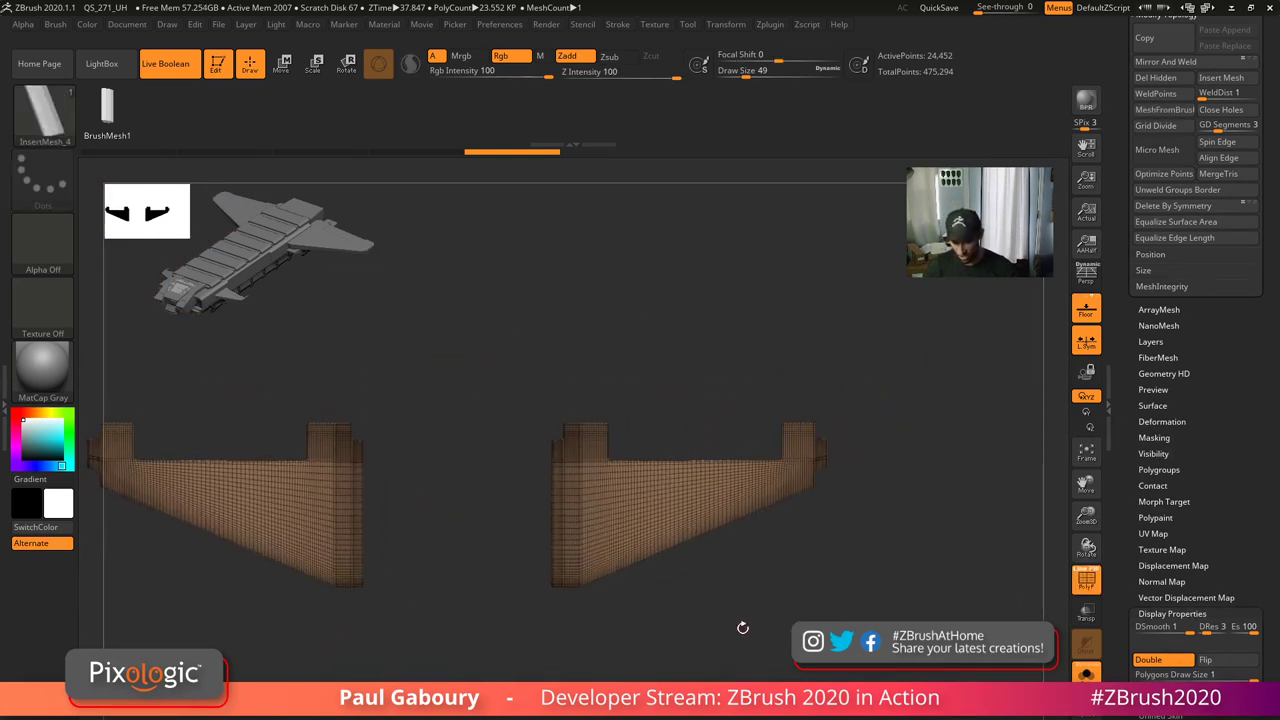
right_click(653, 632, "ctrl")
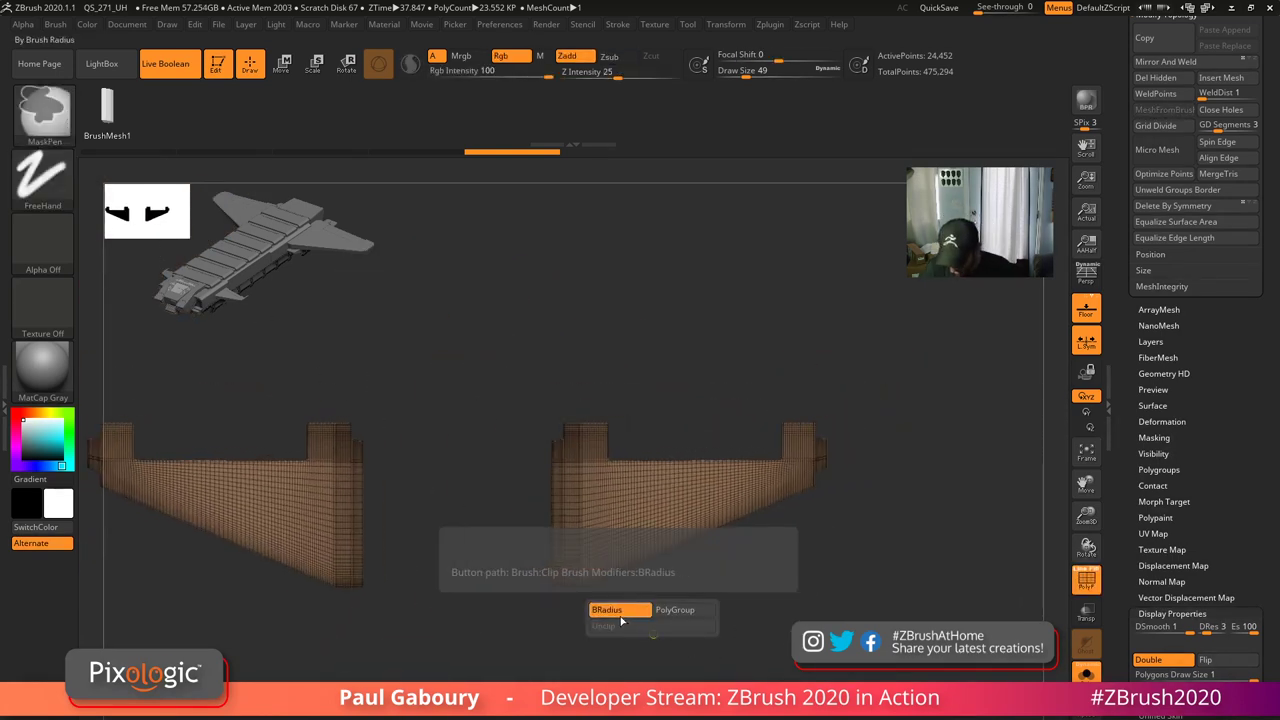
right_click_drag(716, 604, 692, 660, "ctrl")
- Try a vertical SliceCurve cut through the middle of the wing panel and undo it
left_click_drag(680, 675, 682, 275, "ctrl+shift")
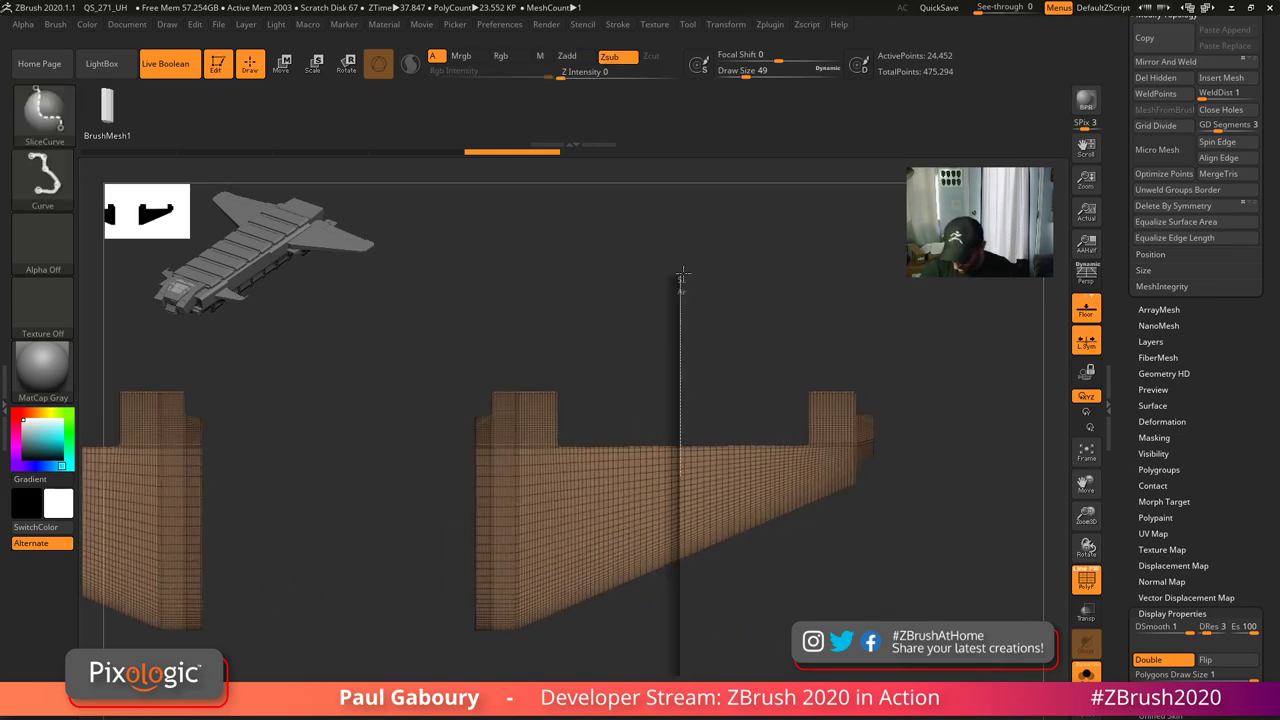
right_click_drag(743, 540, 757, 622, "ctrl")
key("ctrl+z")
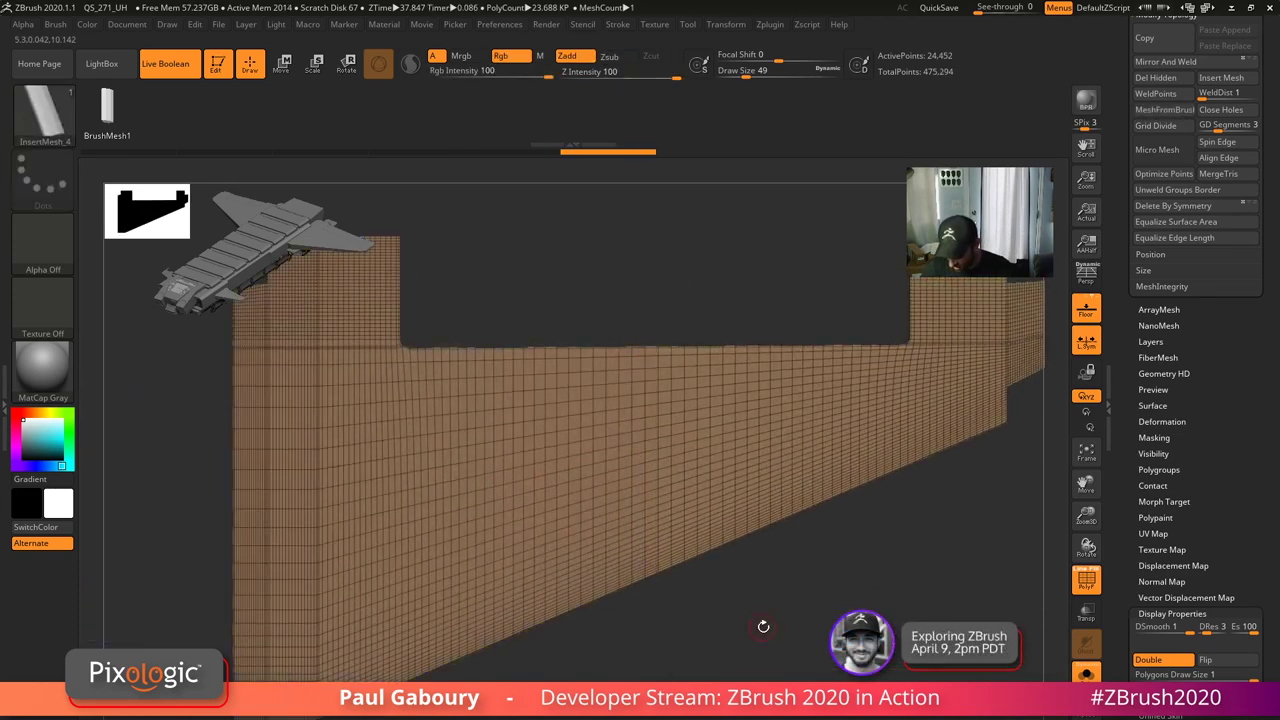
- Set Draw Size to 27 and slice the wing panel vertically near its middle with SliceCurve
key("s")
left_click(753, 628)
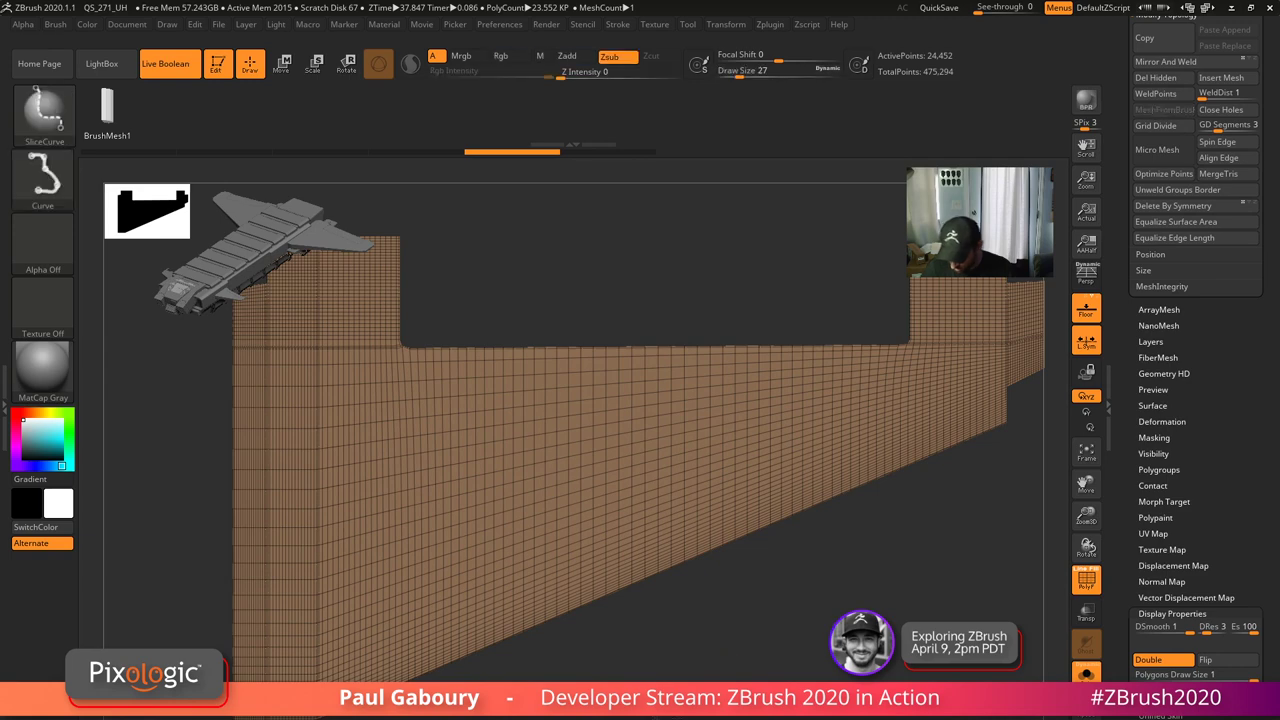
left_click_drag(655, 680, 650, 258, "ctrl+shift")
mouse_move(777, 629)
left_mouse_down()
mouse_move(752, 622)
mouse_move(702, 531)
mouse_move(643, 589)
mouse_move(743, 624)
mouse_move(612, 546)
left_mouse_up()
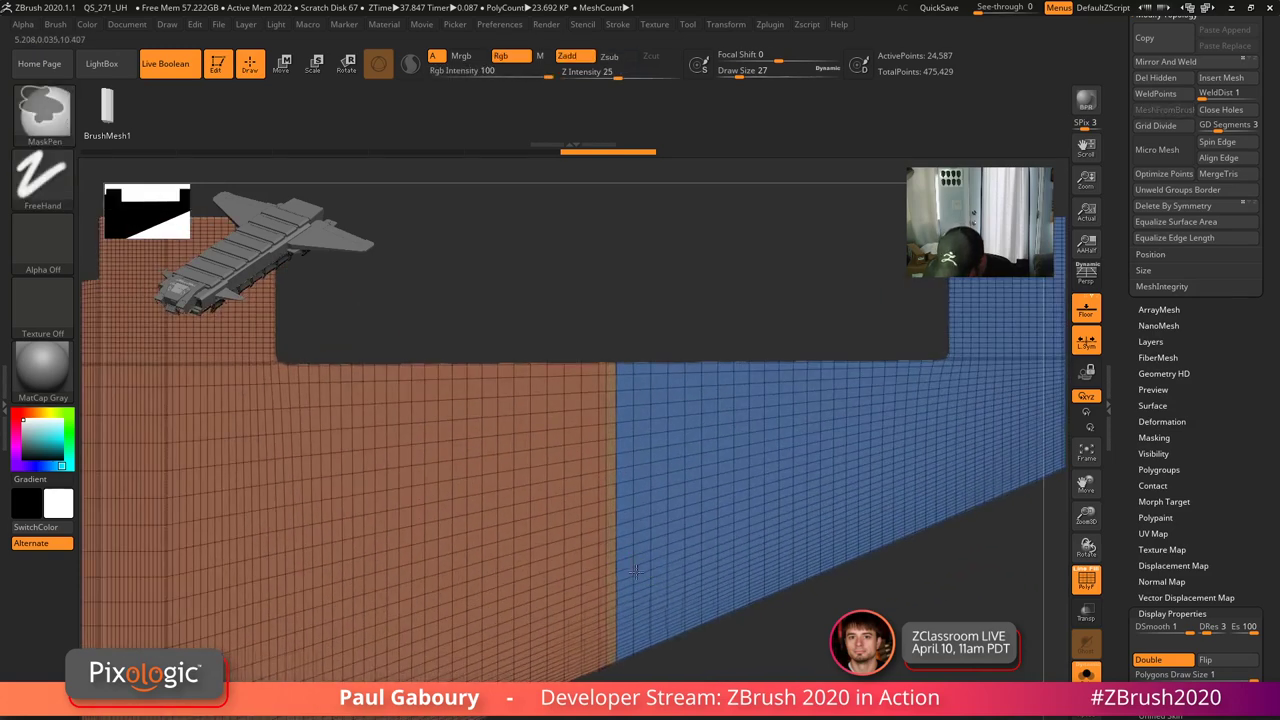
- Slice the outer half of the wing panel diagonally from the vertical cut up to the wingtip, parallel to the trailing edge
right_click_drag(636, 572, 583, 557, "ctrl")
mouse_move(553, 563)
left_mouse_down("ctrl+shift")
mouse_move(897, 447)
mouse_move(1016, 350)
left_mouse_up("ctrl+shift")
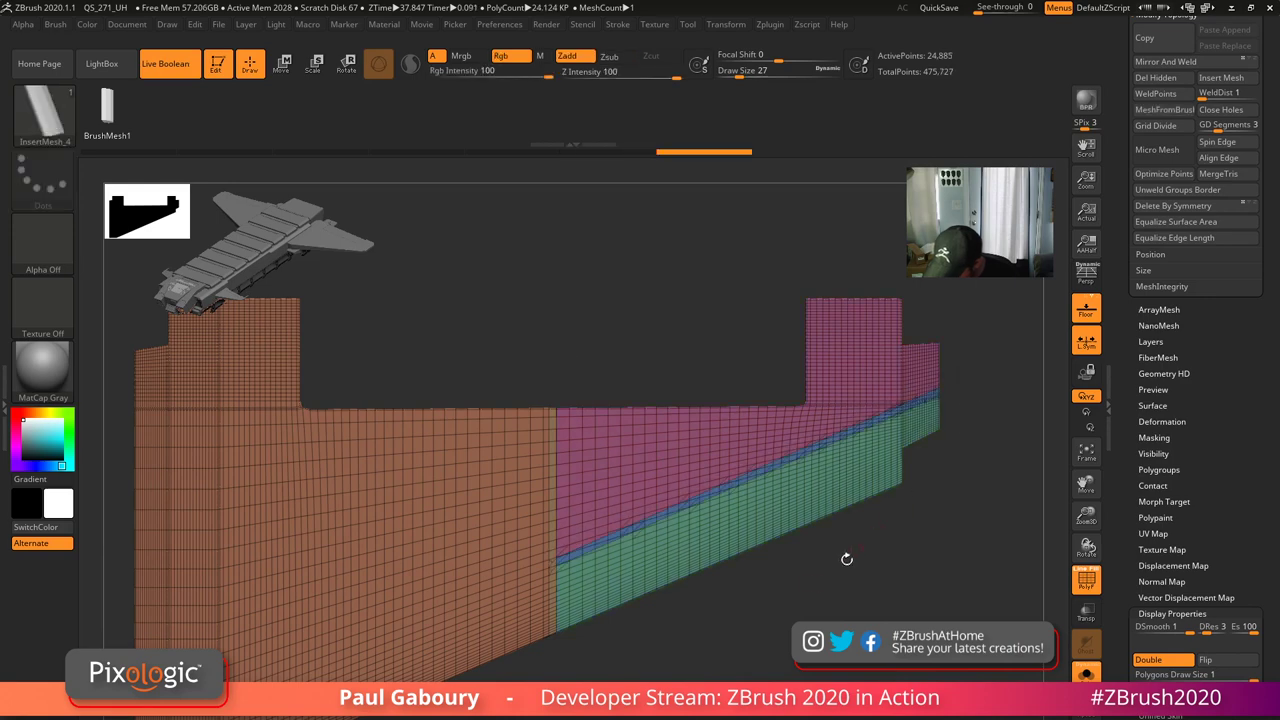
left_click_drag(781, 627, 803, 603)
key("alt+Tab")
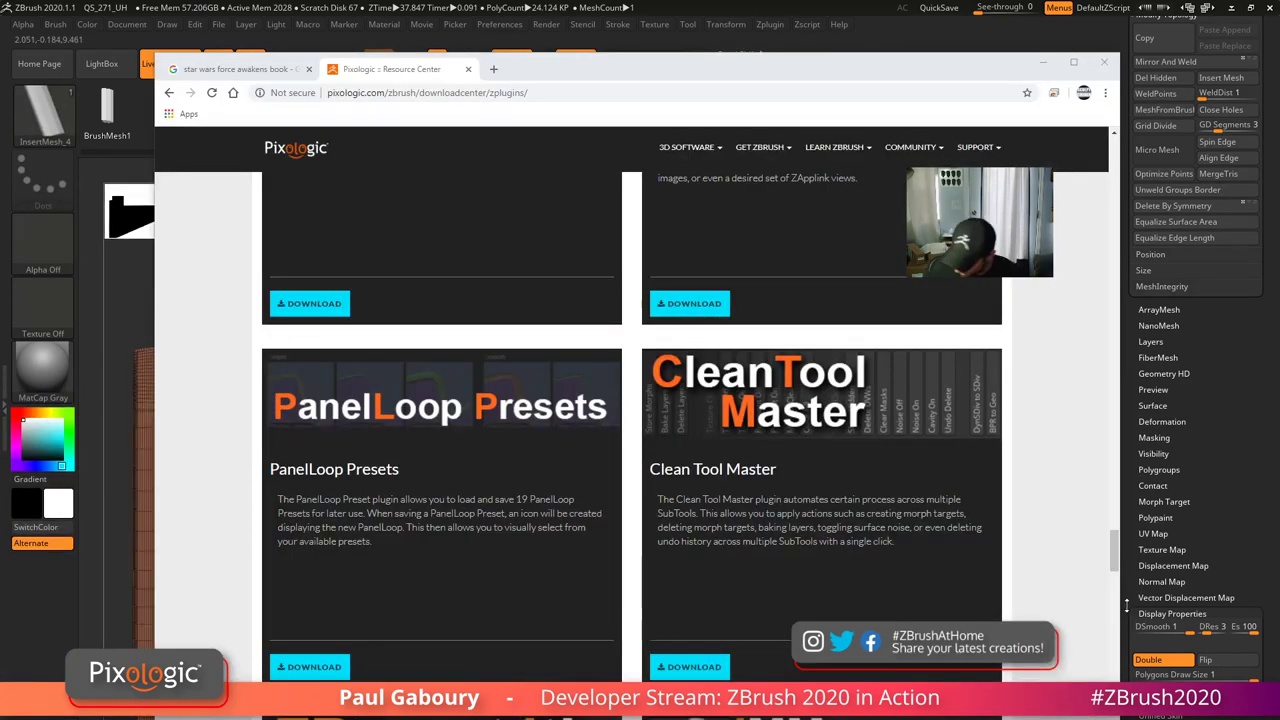
left_click(1043, 64)
left_click(916, 187)
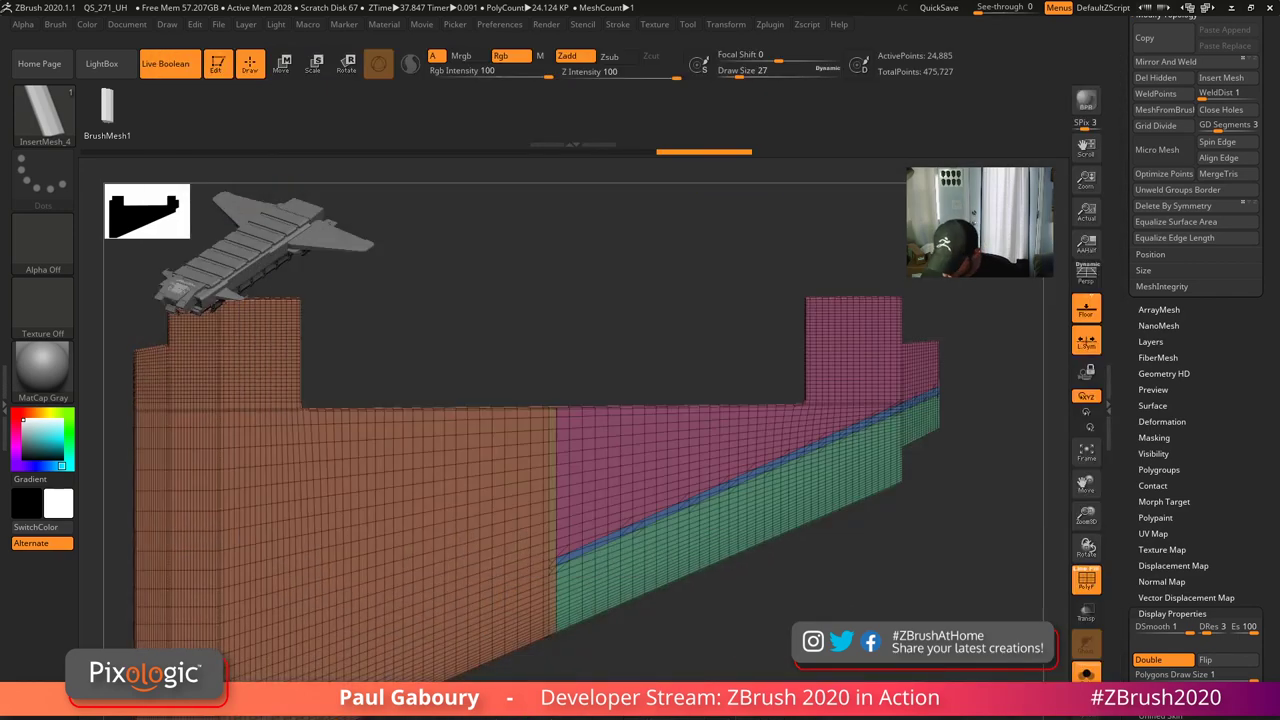
mouse_move(940, 230)
left_mouse_down()
mouse_move(925, 232)
mouse_move(940, 230)
left_mouse_up()
mouse_move(821, 645)
right_mouse_down("alt")
mouse_move(831, 583)
mouse_move(829, 604)
mouse_move(775, 598)
right_mouse_up("alt")
right_click_drag(775, 598, 831, 597, "alt")
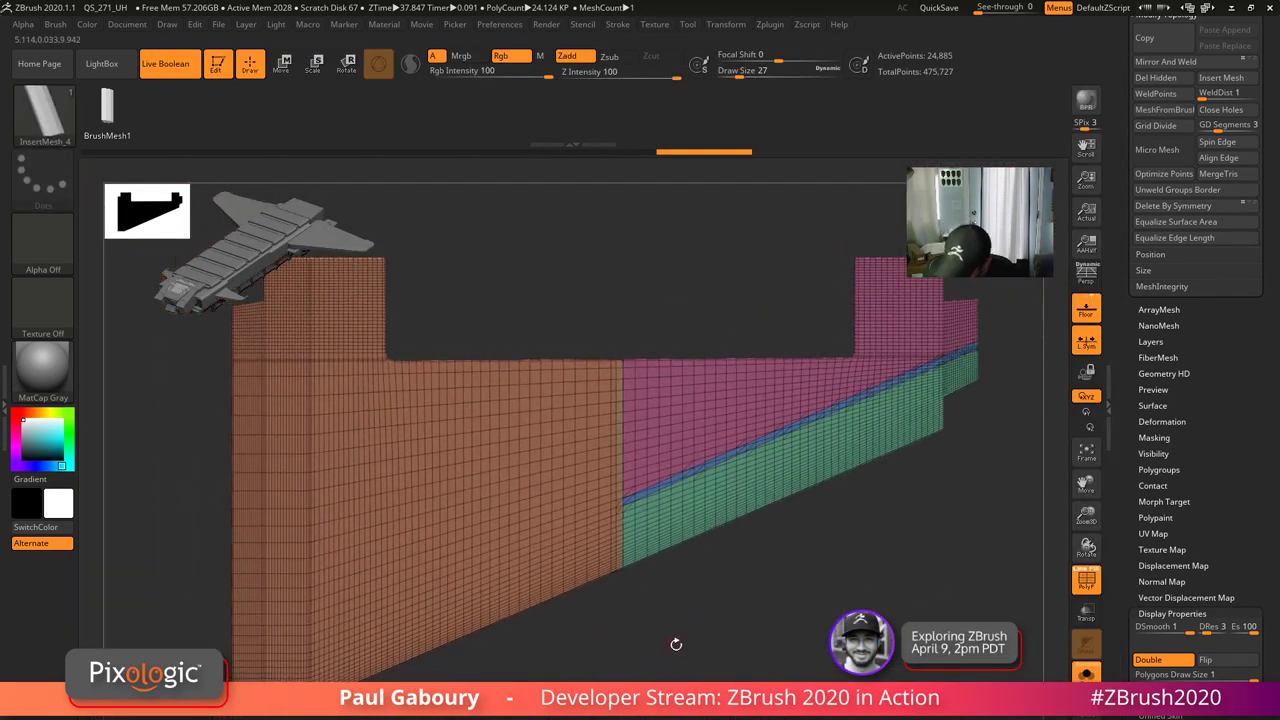
- Slice the inner half of the wing panel horizontally with SliceCurve, from the vertical cut past the wing root, and show the full wing
mouse_move(783, 669)
right_mouse_down("ctrl")
mouse_move(806, 626)
mouse_move(804, 659)
right_mouse_up("ctrl")
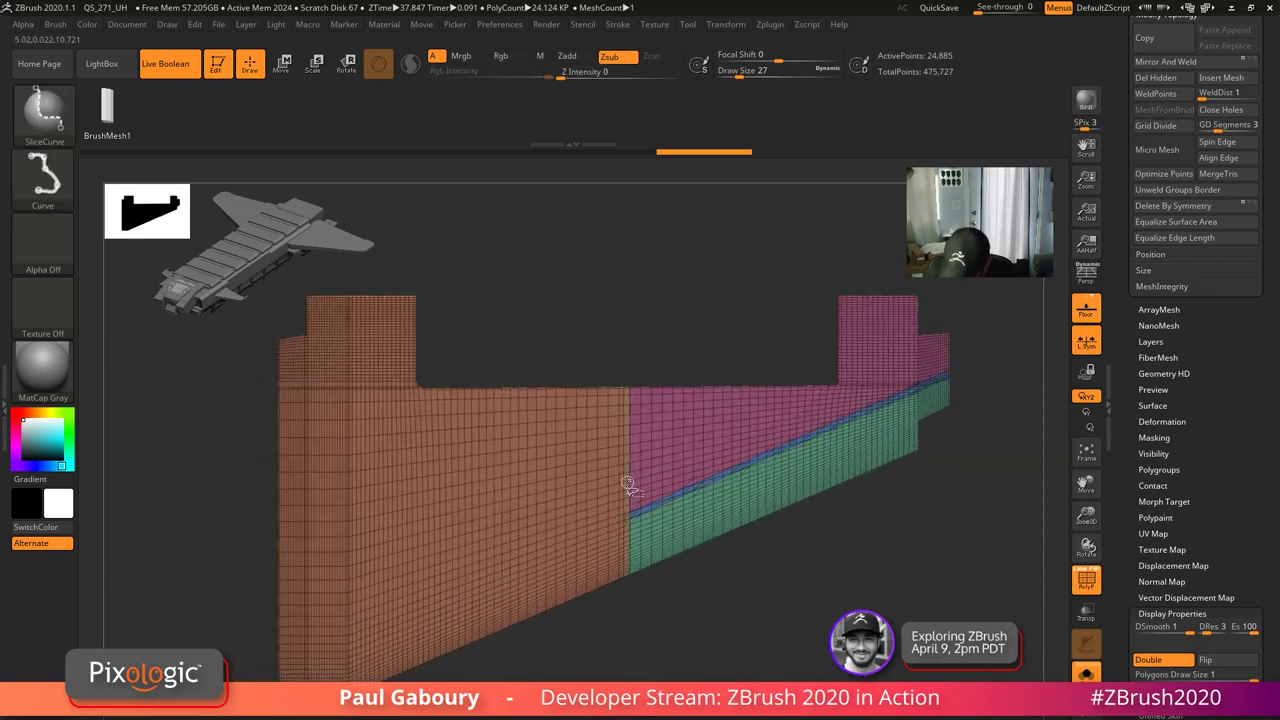
left_click_drag(626, 485, 165, 485, "ctrl+shift")
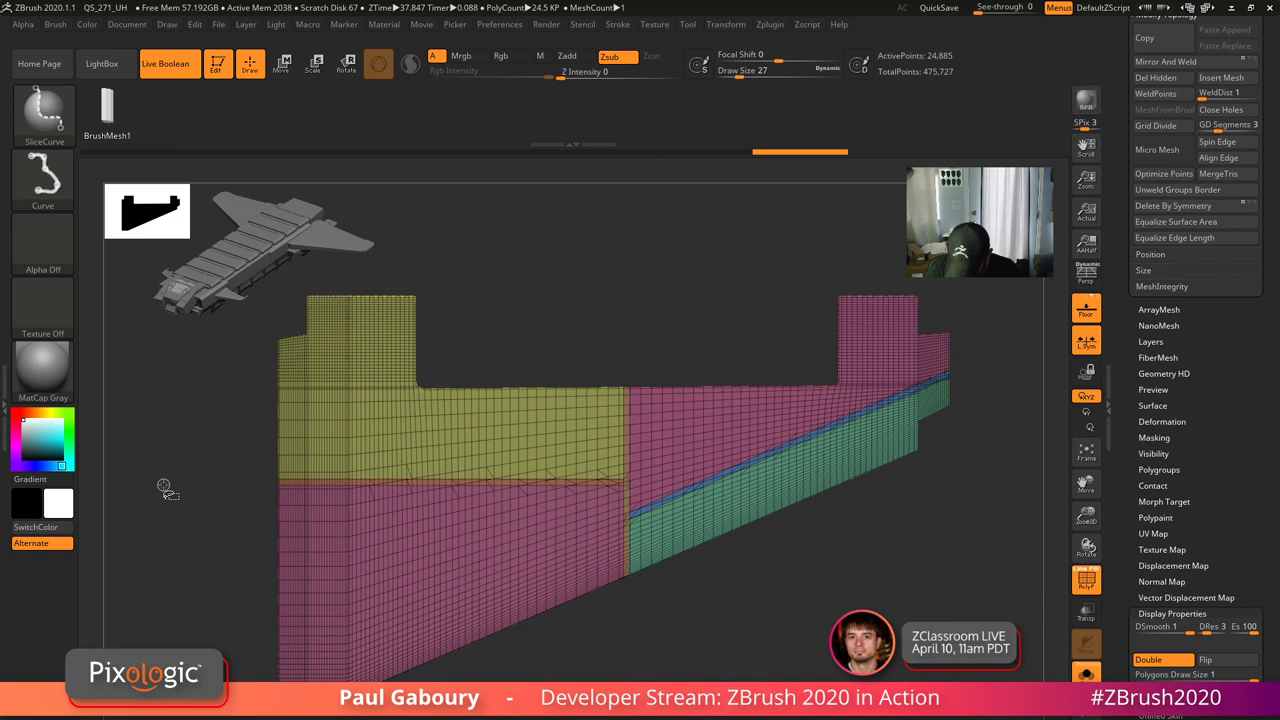
left_click(782, 664, "ctrl+shift")
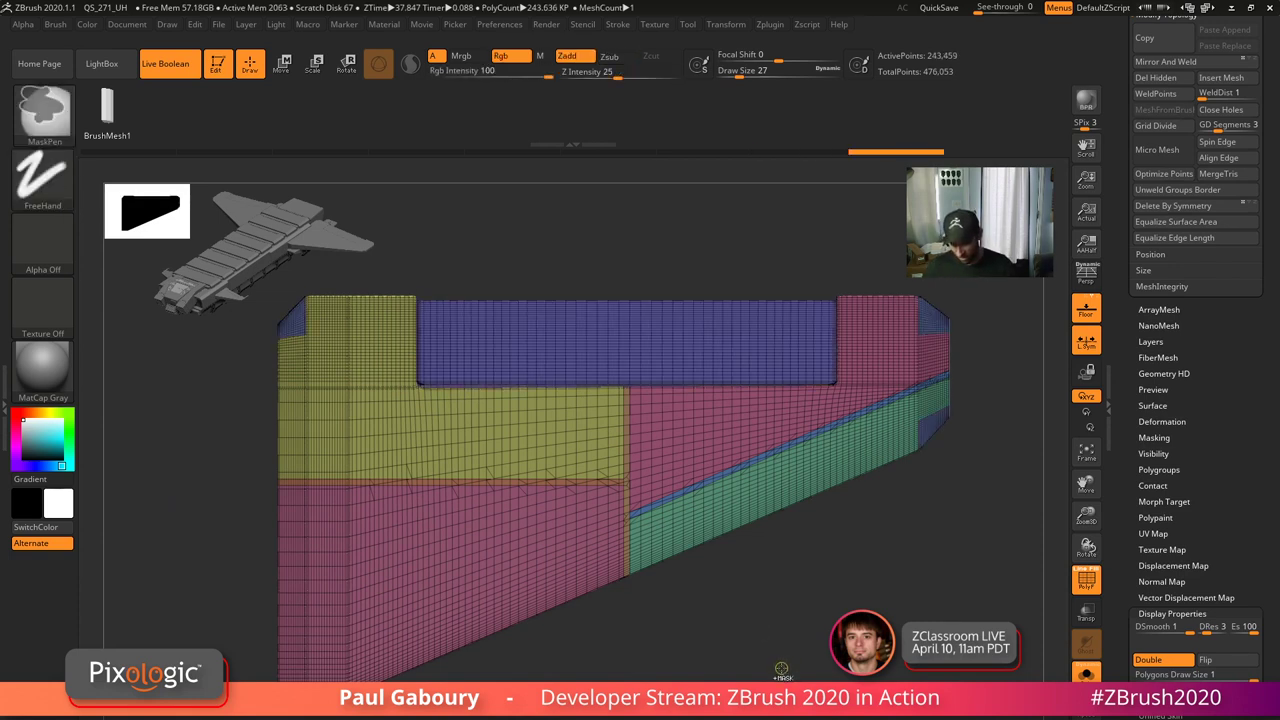
- Isolate the thin strip polygroups left by the slices, hiding all larger panels and the opposite wing, with polyframe off
key("ctrl+z")
left_click(723, 490, "ctrl+shift")
left_click(701, 450, "ctrl+shift")
left_click(564, 424, "ctrl+shift")
left_click(570, 525, "ctrl+shift")
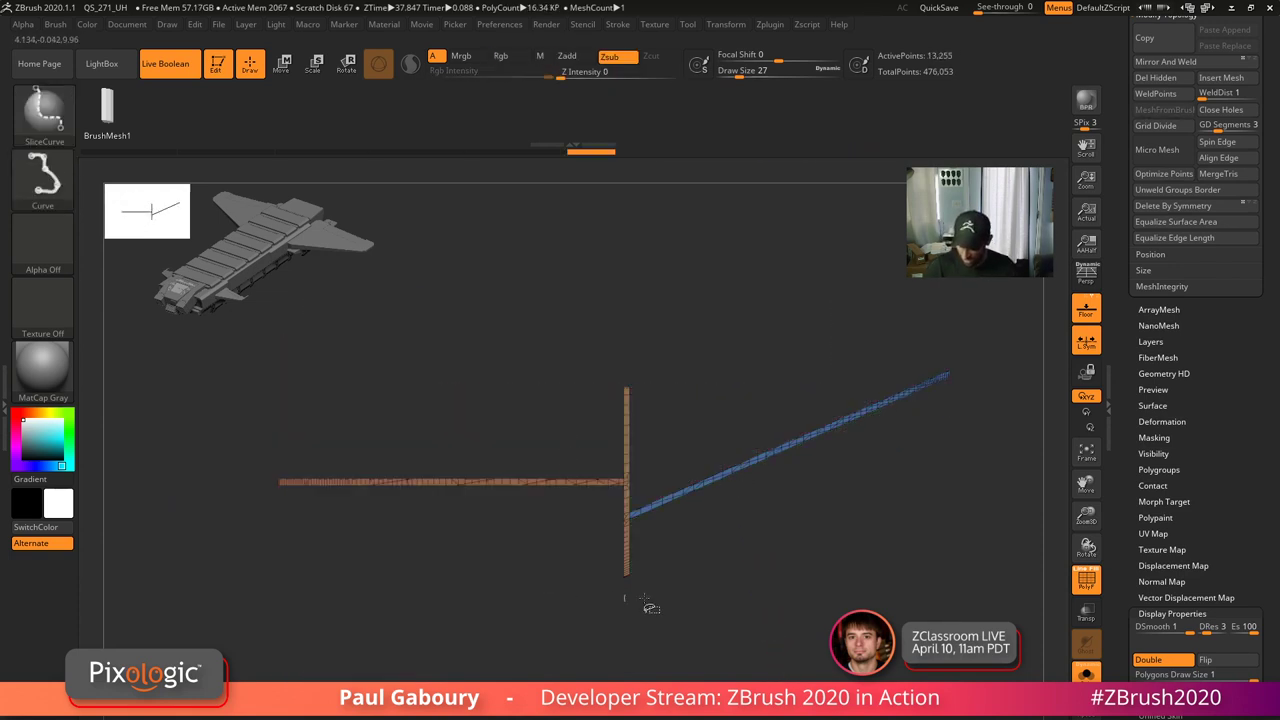
left_click_drag(634, 600, 613, 547, "alt")
key("ctrl+shift+z")
key("ctrl+shift+z")
key("ctrl+shift+z")
key("ctrl+shift+z")
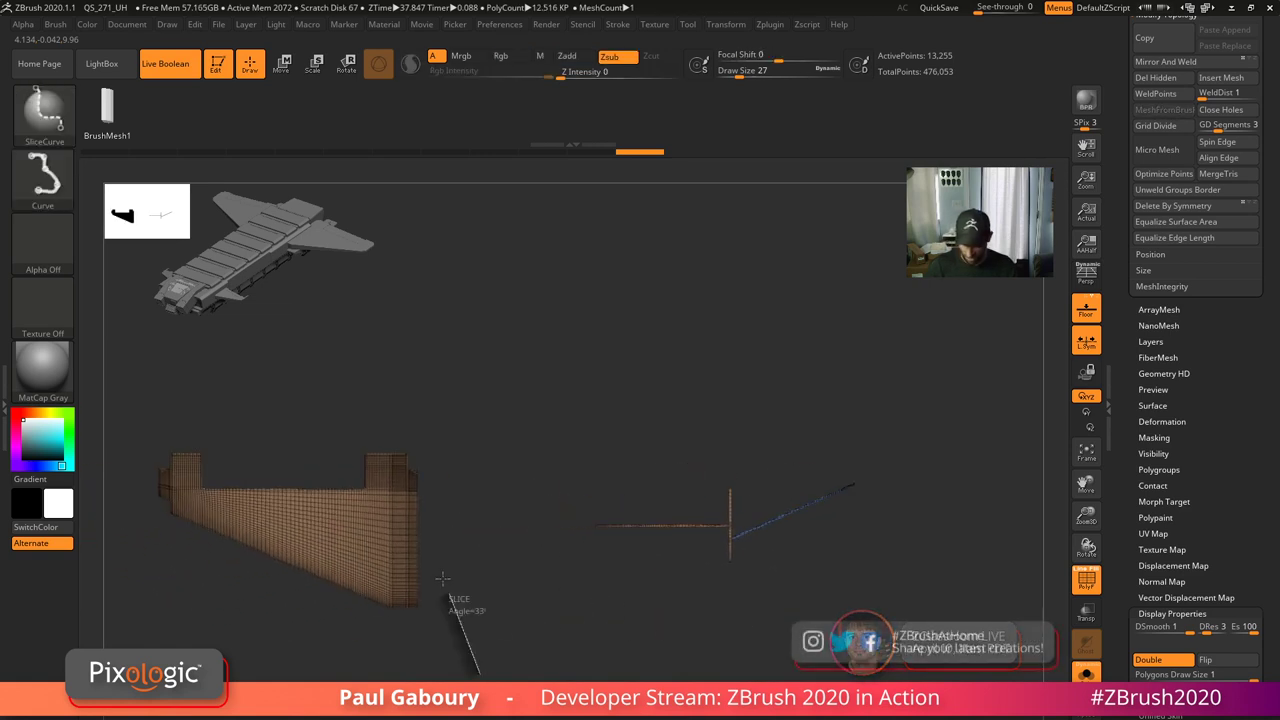
right_click_drag(804, 560, 726, 574, "alt")
key("shift+f")
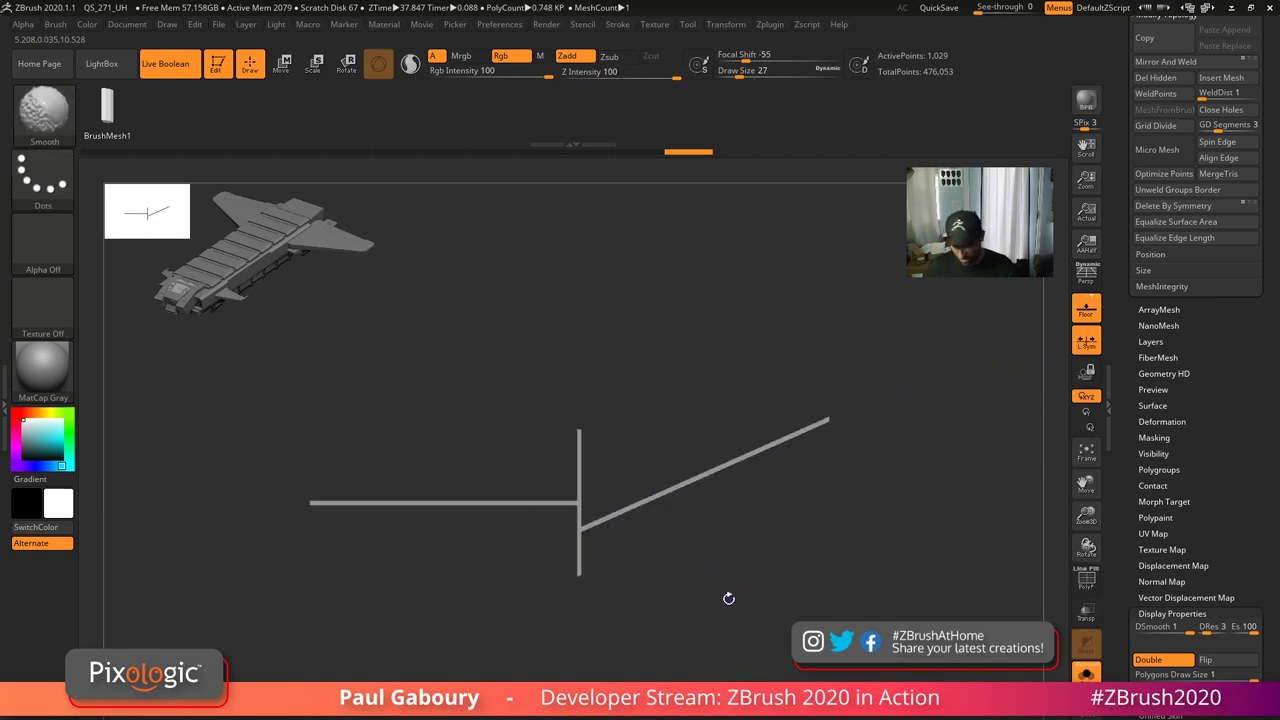
- Open the EdgeLoop settings and enable Crisp for Edge Loop
mouse_move(729, 592)
left_mouse_down()
mouse_move(756, 427)
mouse_move(718, 625)
mouse_move(758, 644)
mouse_move(737, 591)
mouse_move(656, 597)
mouse_move(657, 645)
left_mouse_up()
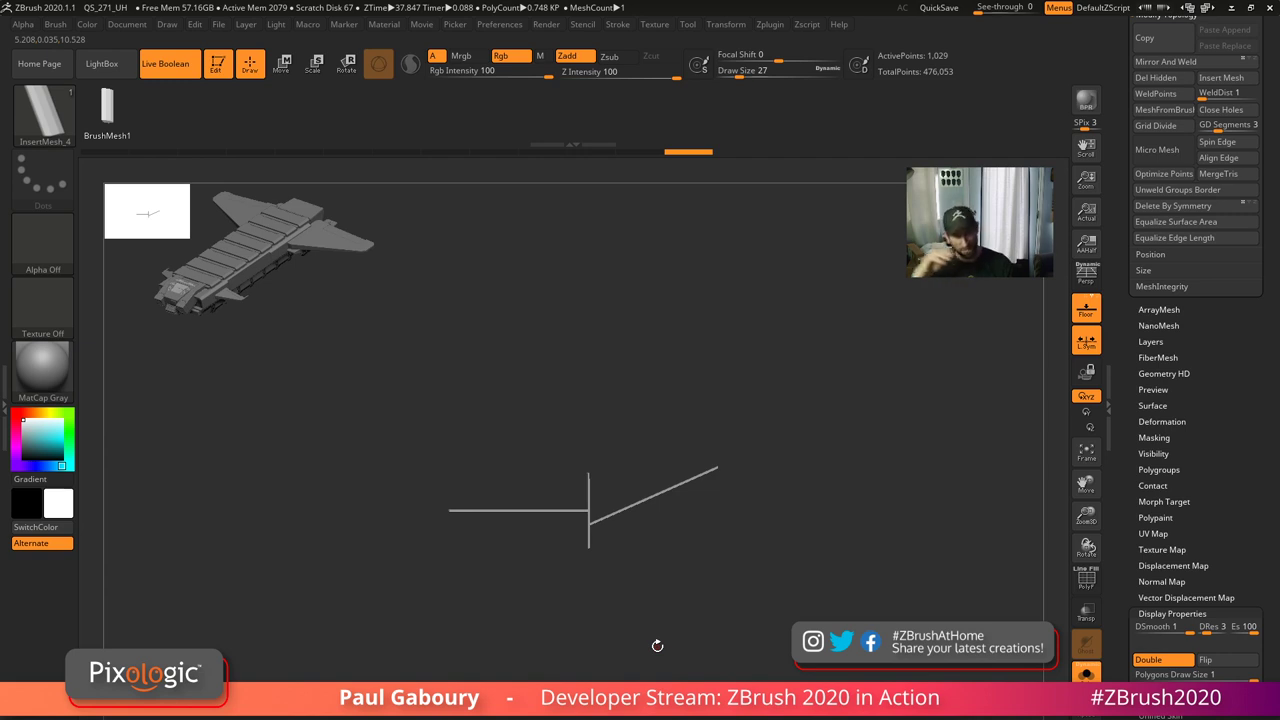
left_click_drag(780, 634, 514, 520)
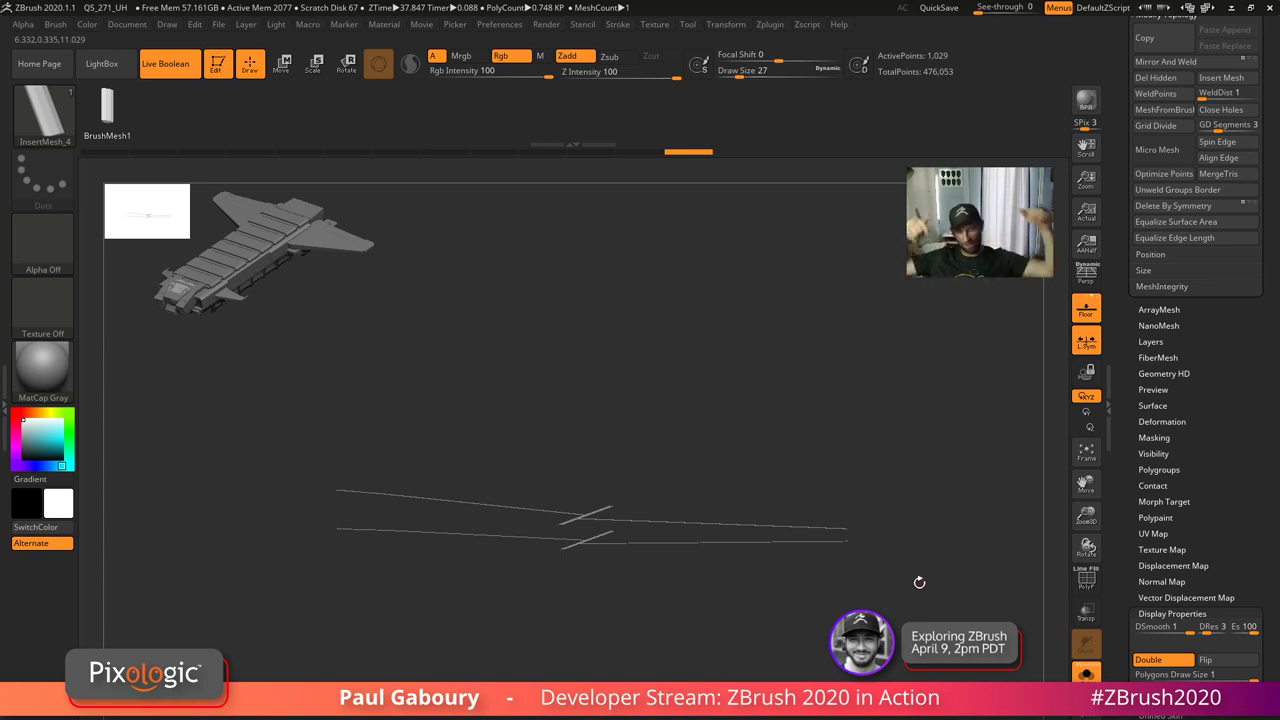
left_click_drag(1234, 376, 1234, 413)
scroll(1234, 413, "up", 5)
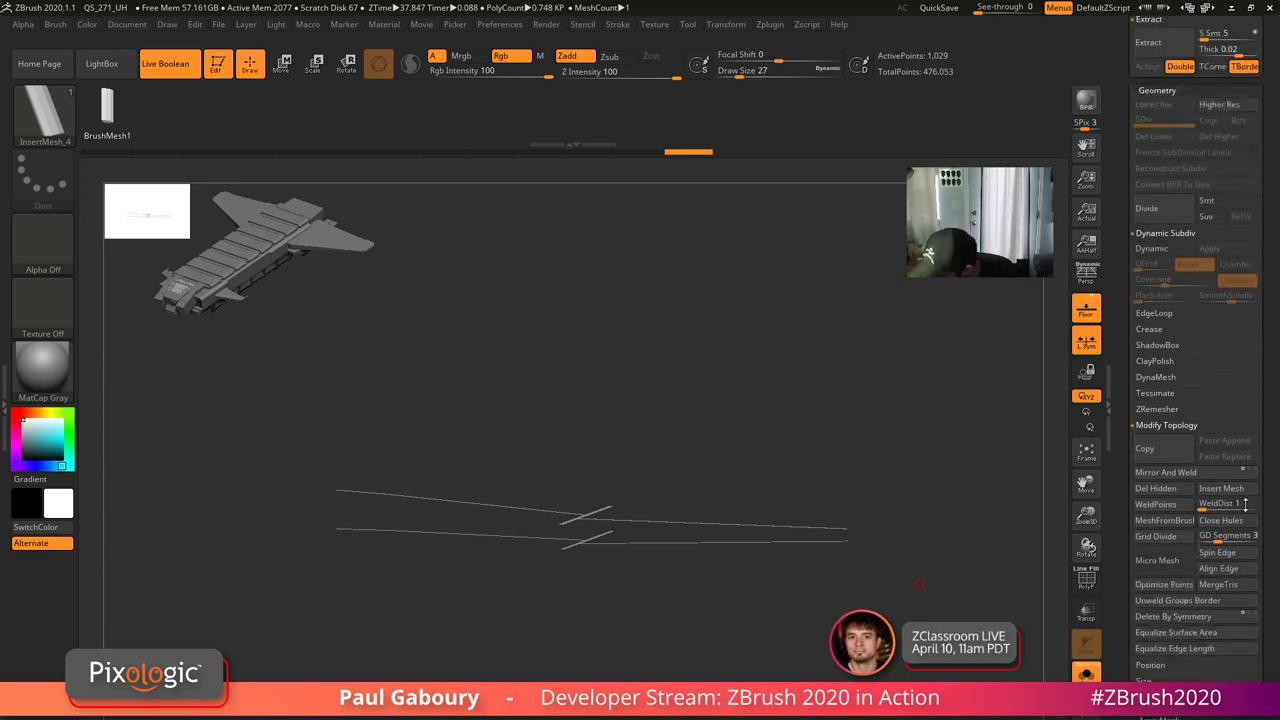
left_click(1160, 314)
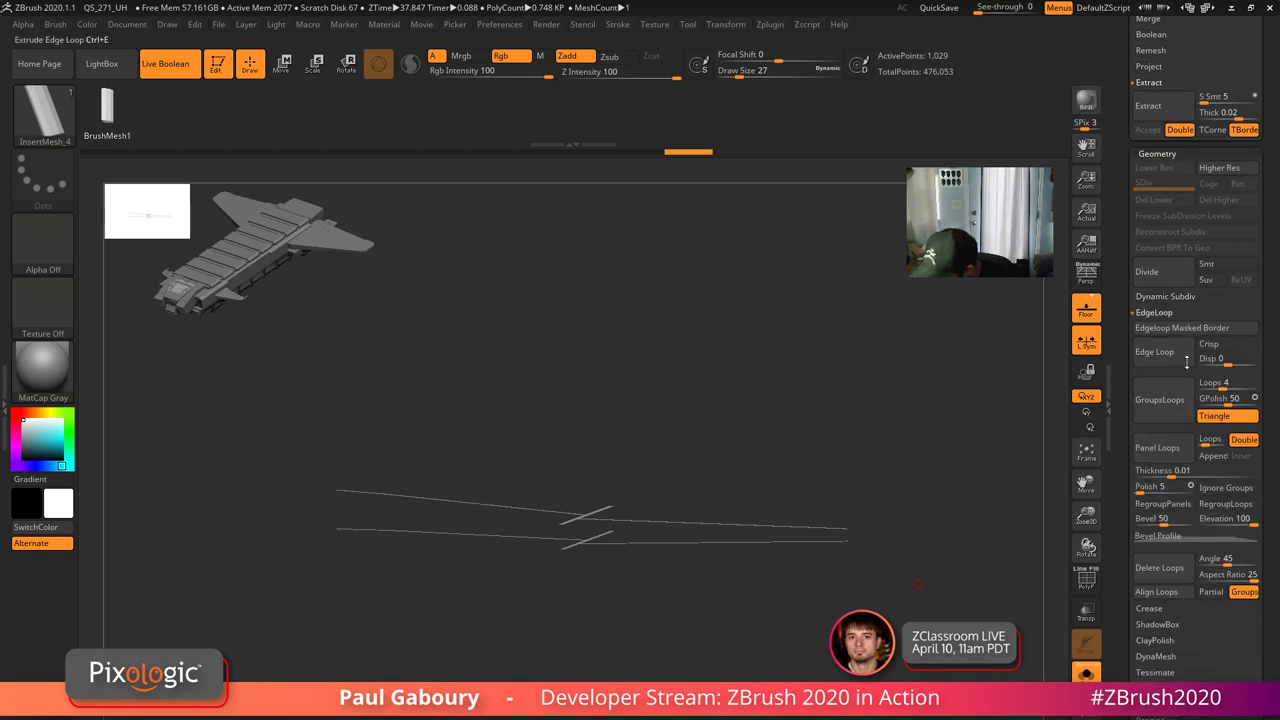
left_click(1218, 345)
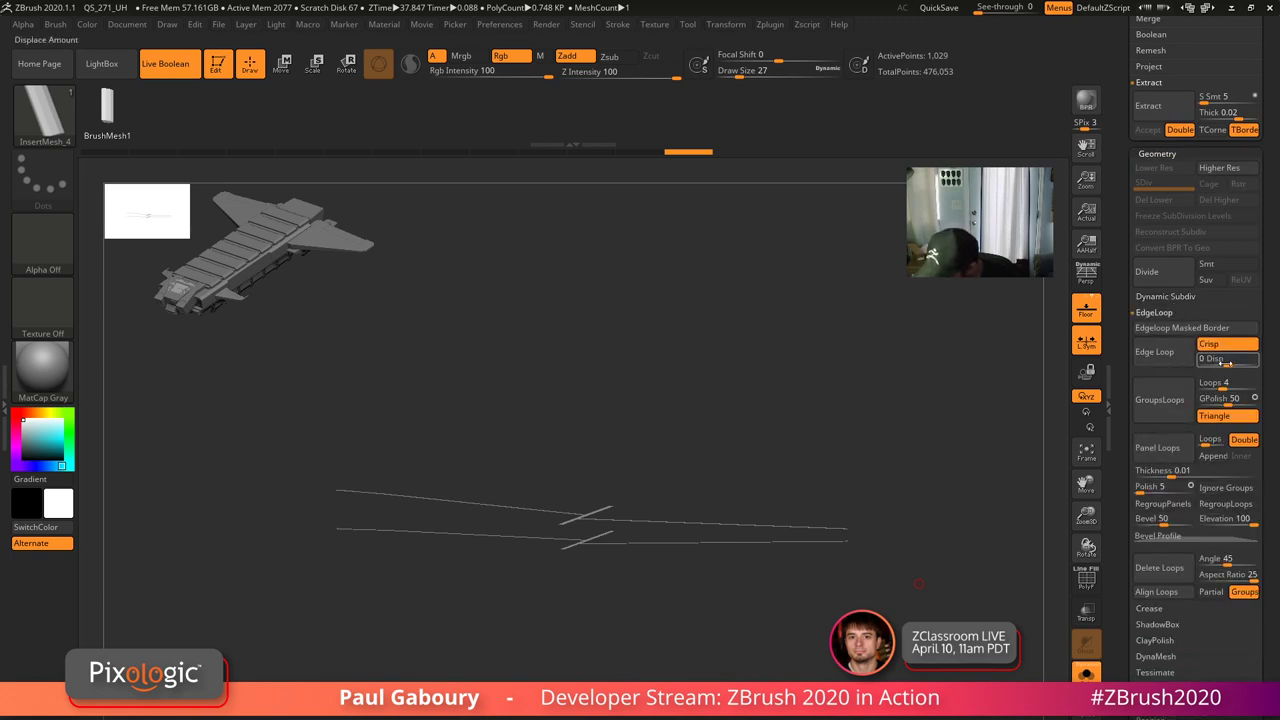
- Try an Edge Loop on the isolated strips with Disp -0.00985, check it on the full wing and undo it
left_click_drag(1222, 359, 1218, 366)
left_click(1160, 353)
mouse_move(803, 530)
right_mouse_down("ctrl")
mouse_move(815, 631)
mouse_move(785, 608)
mouse_move(788, 623)
right_mouse_up("ctrl")
left_click(788, 623, "ctrl+shift")
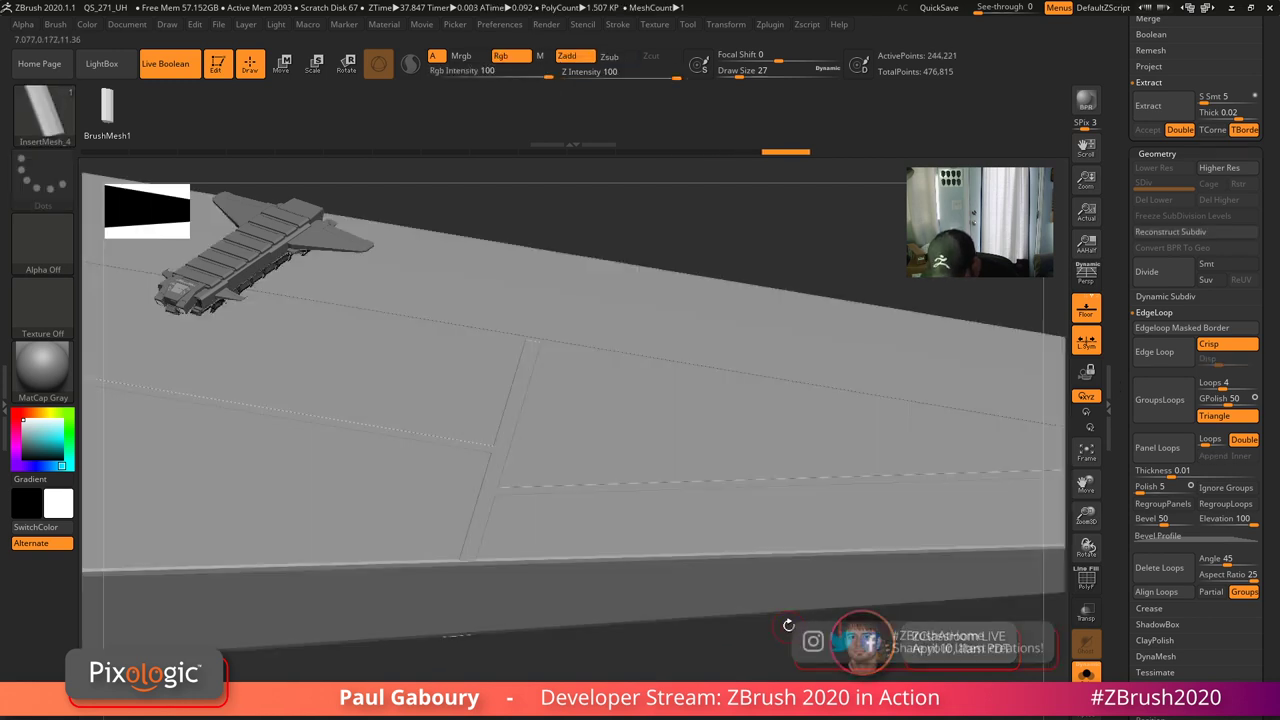
key("ctrl+z")
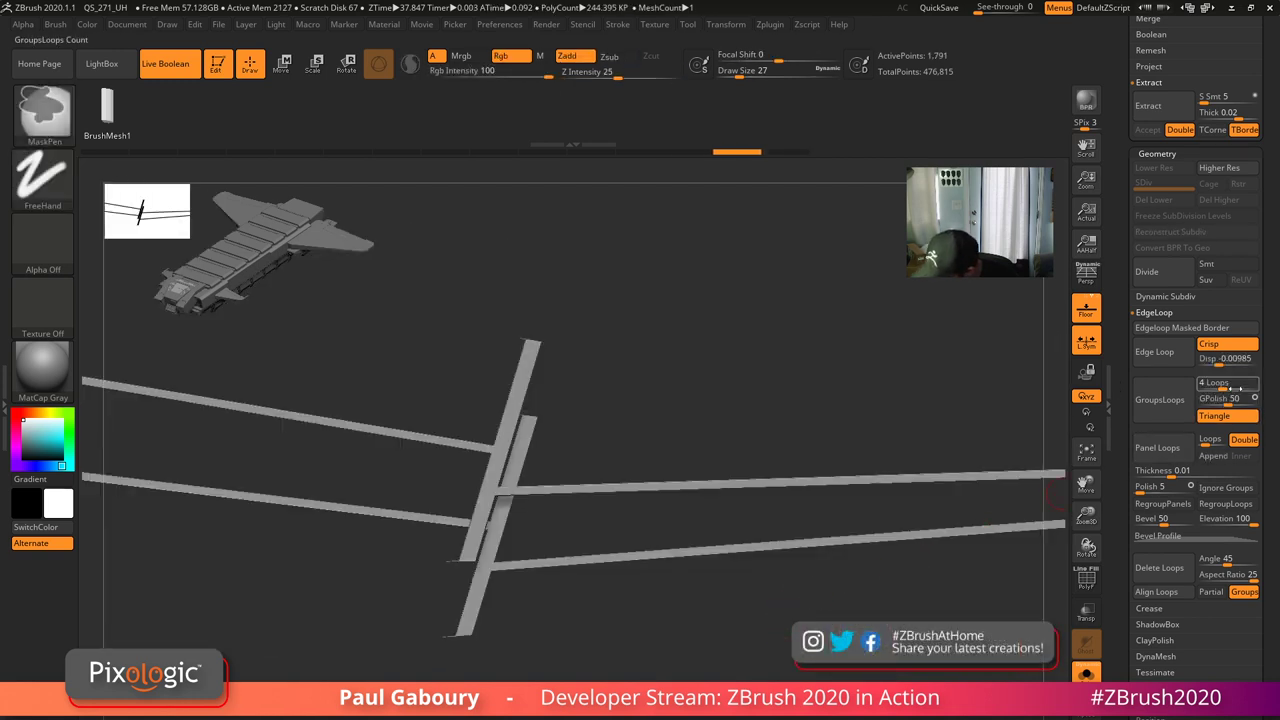
- Sink the isolated strips into the wing with Edge Loop at Disp -0.0249 and show the complete wing surface
left_click_drag(1220, 363, 1215, 365)
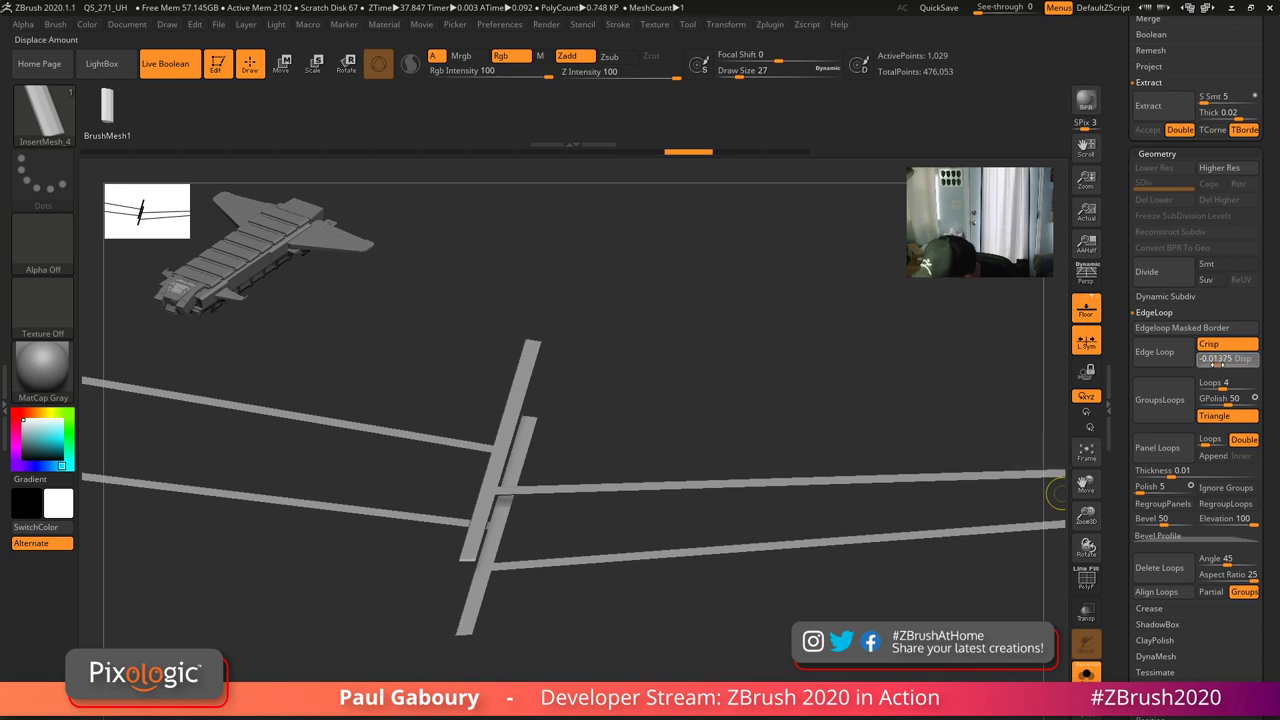
left_click(1154, 351)
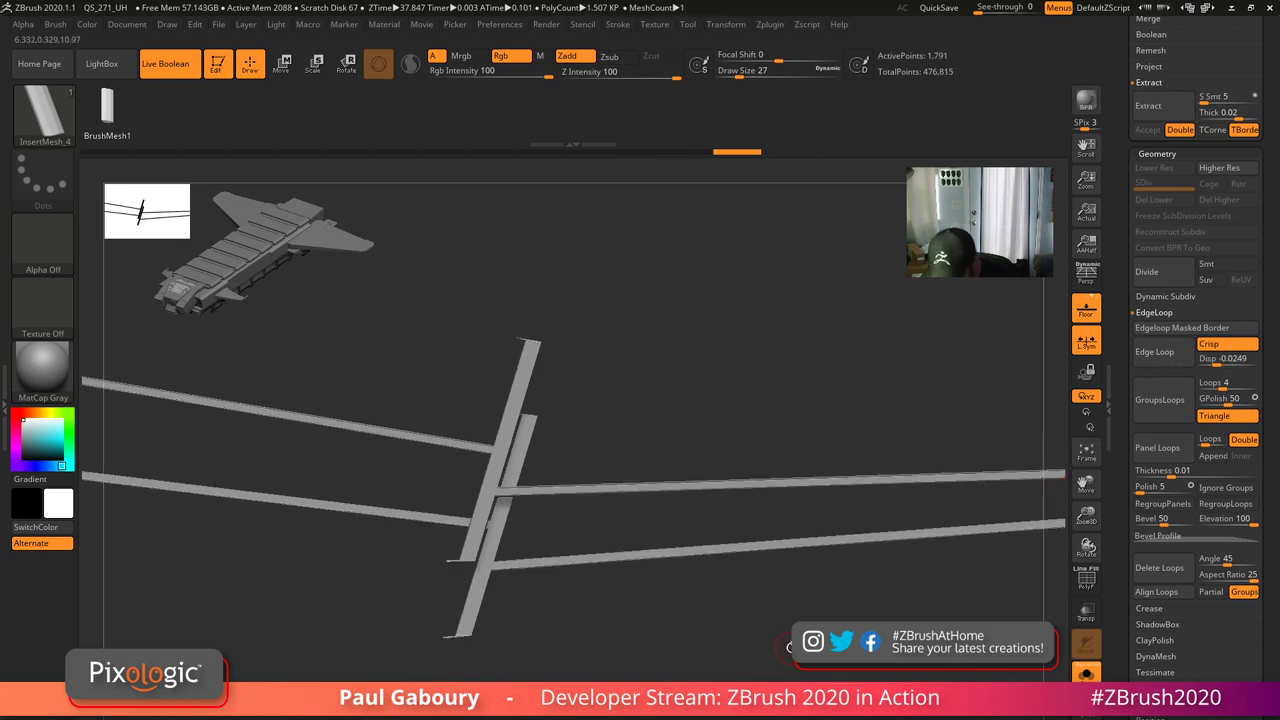
left_click(789, 648, "ctrl+shift")
mouse_move(680, 640)
right_mouse_down("ctrl")
mouse_move(668, 592)
mouse_move(671, 640)
right_mouse_up("ctrl")
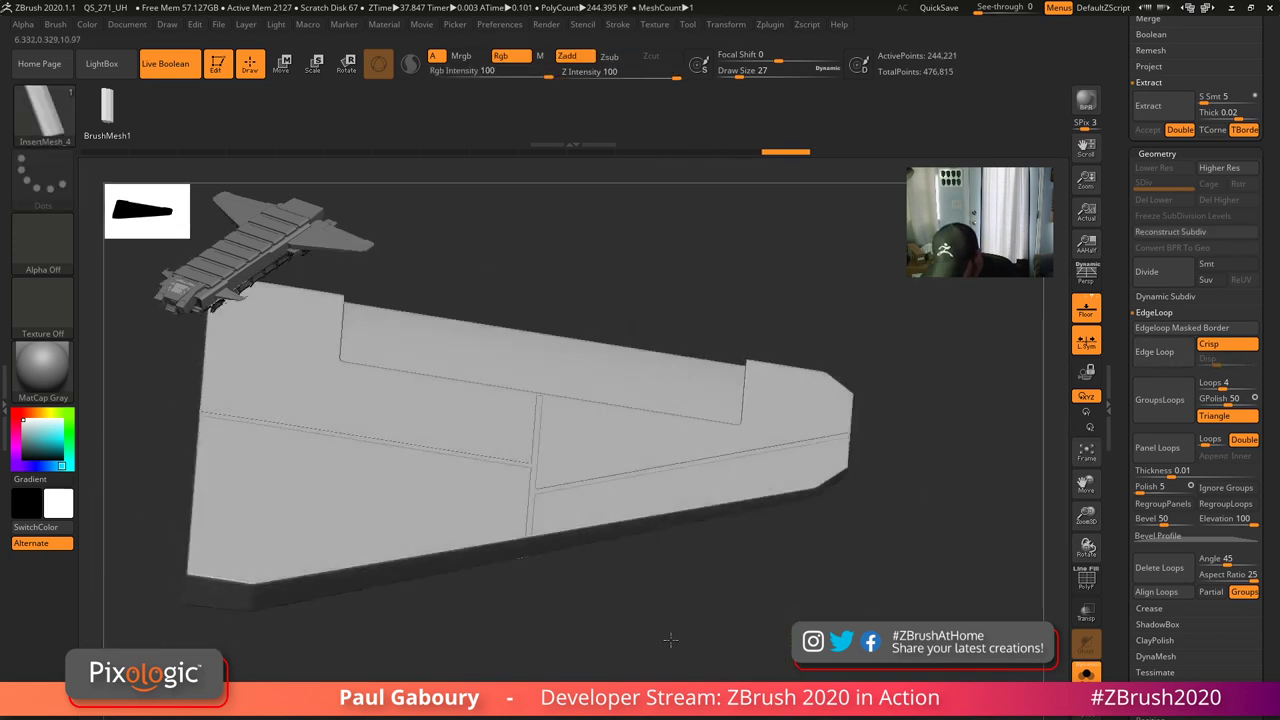
left_click_drag(670, 640, 766, 620)
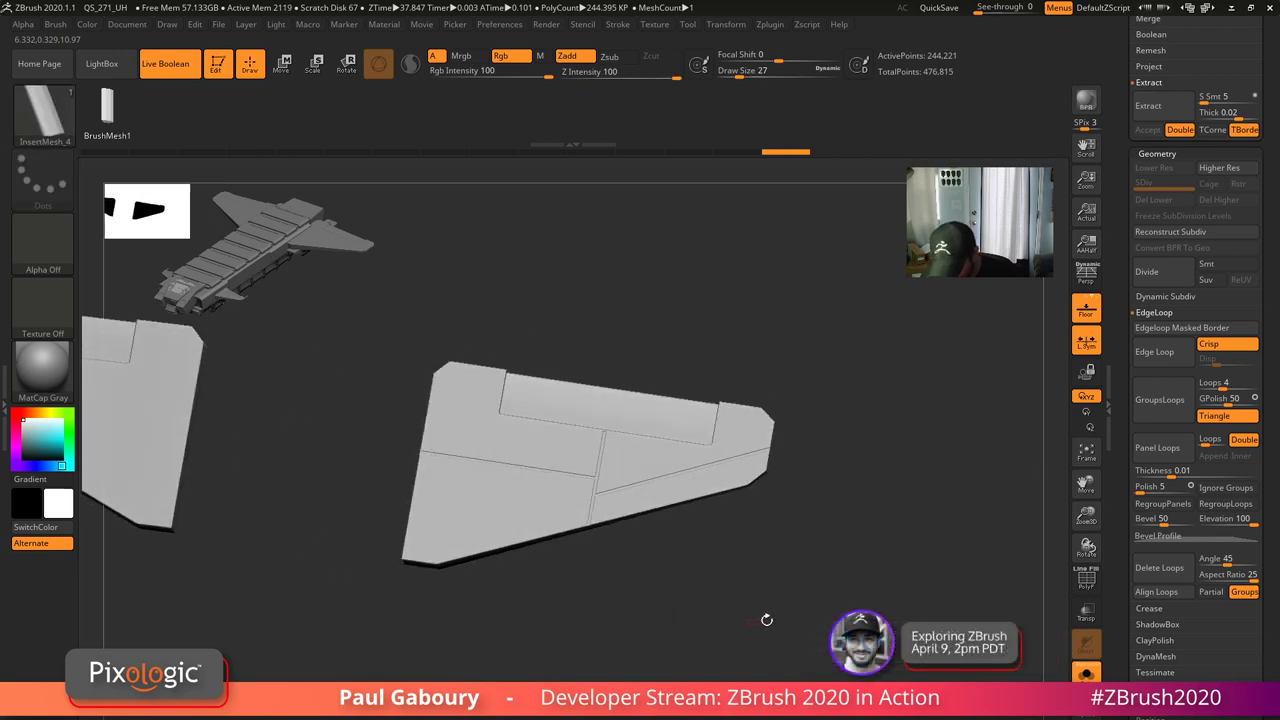
- Leave Solo mode and view the wing's new panel lines on the whole spaceship
left_click(1086, 672)
right_click_drag(790, 640, 800, 595, "ctrl")
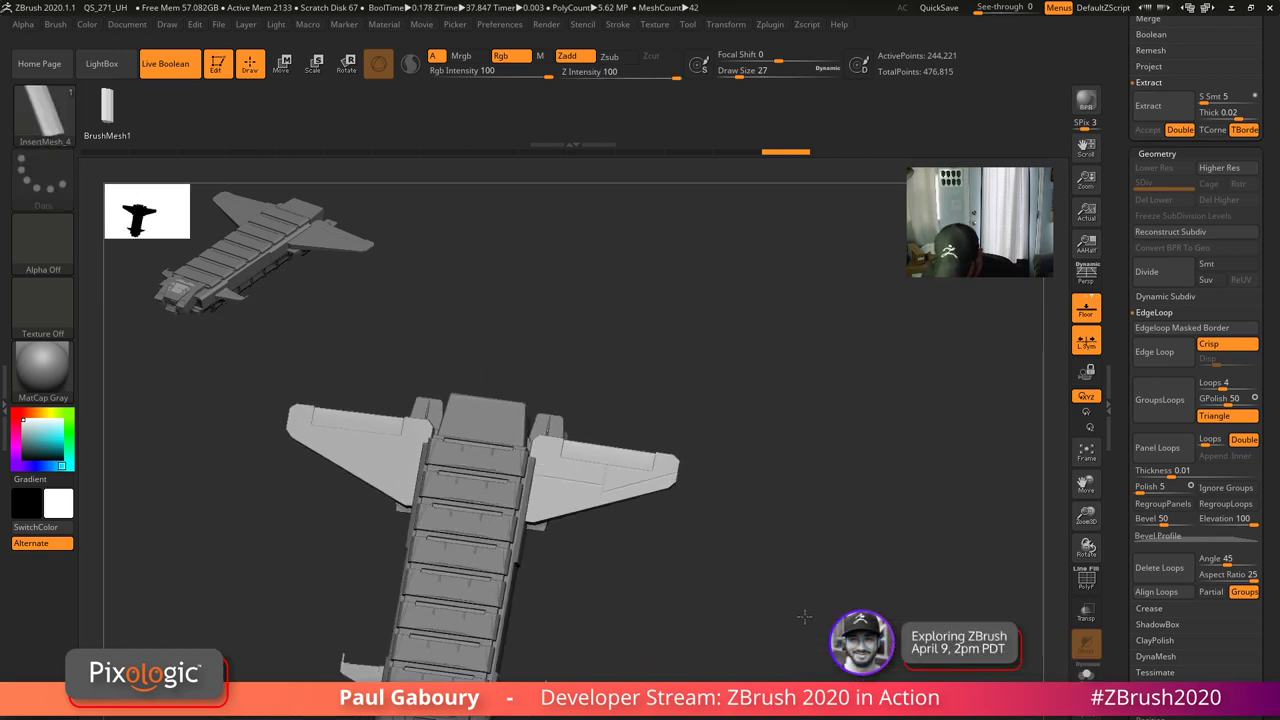
left_click_drag(805, 617, 739, 399)
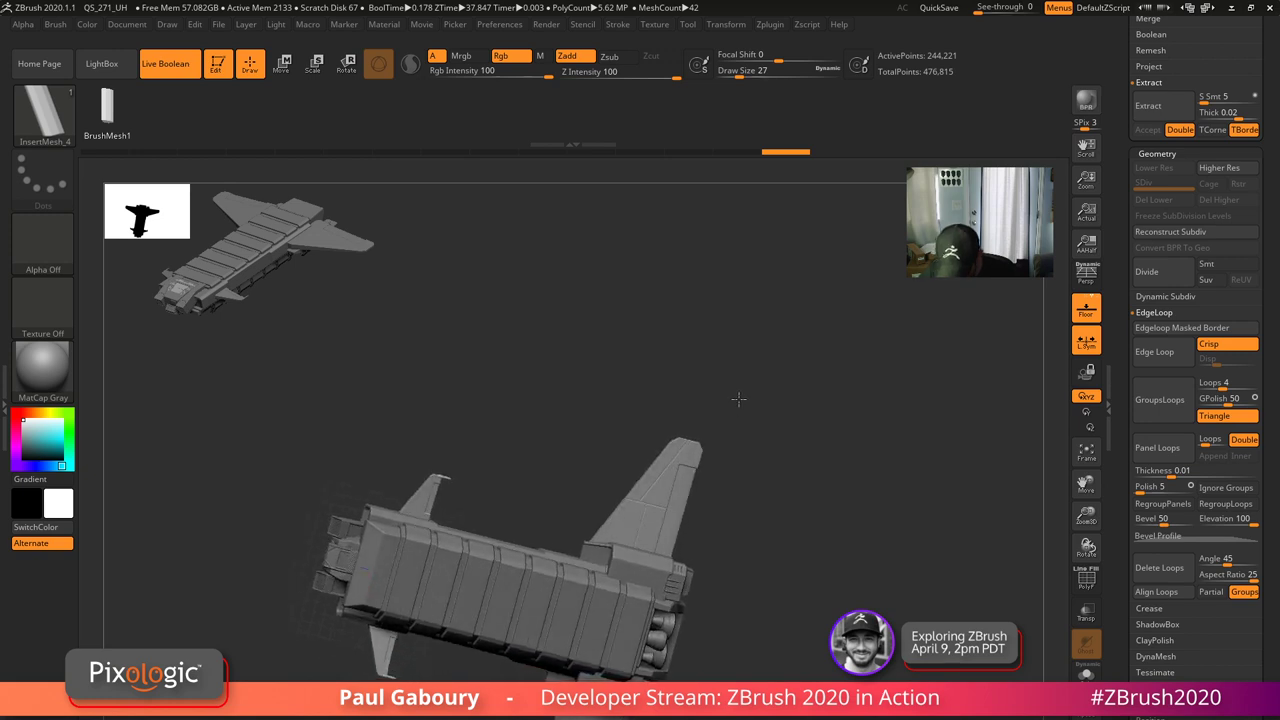
key("ctrl+shift+z")
key("ctrl+shift+z")
key("ctrl+shift+z")
key("ctrl+shift+z")
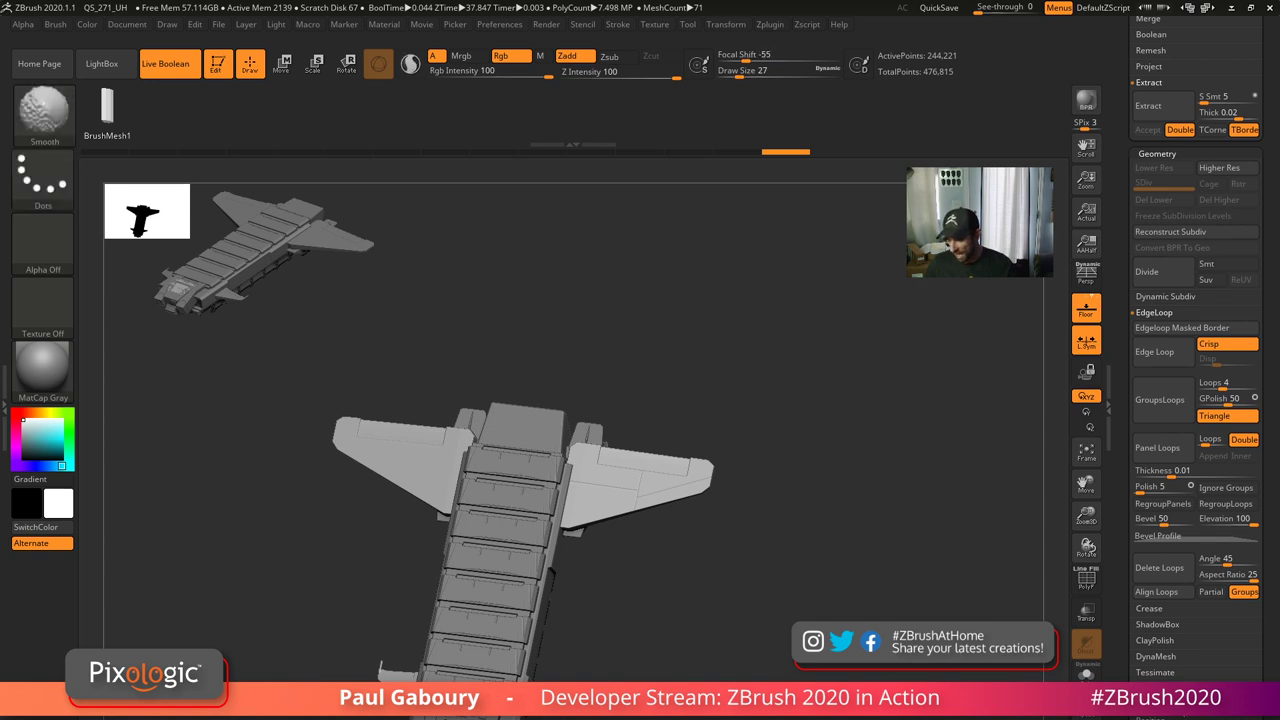
- Mirror and weld the Wings subtool so the panel lines are copied to the opposite wing
left_click_drag(1268, 716, 1268, 603)
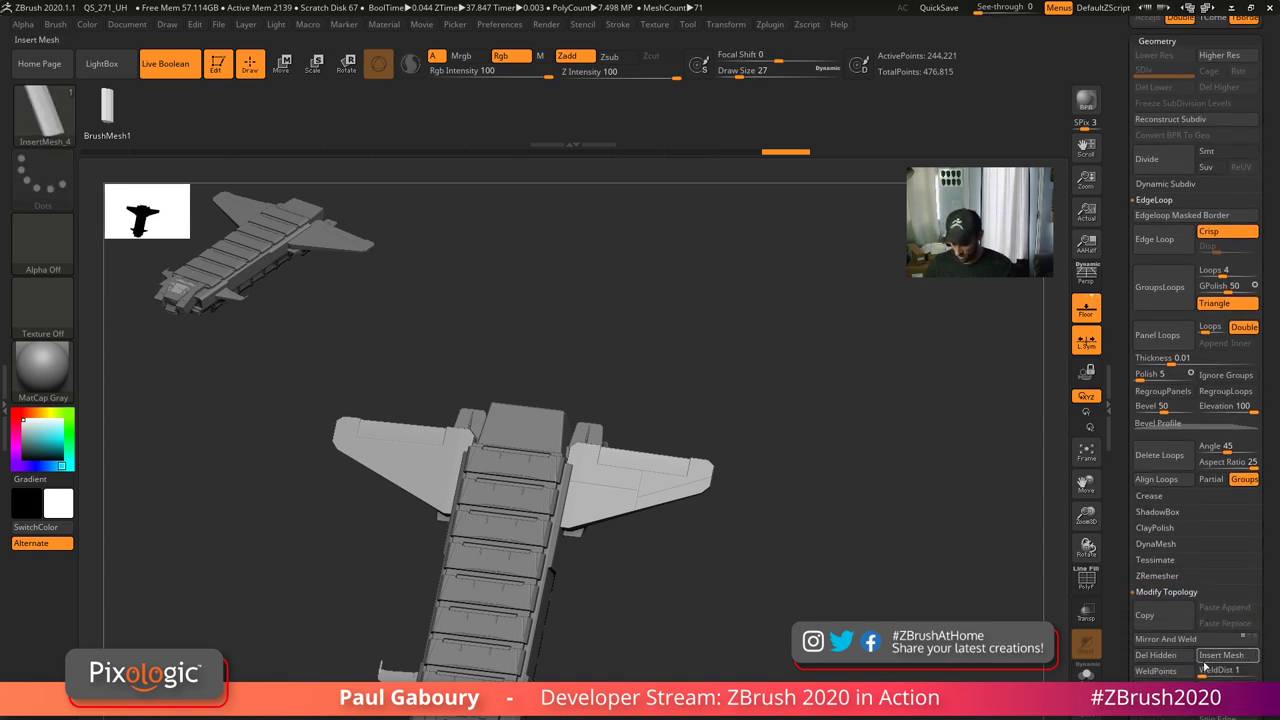
mouse_move(836, 670)
right_mouse_down("ctrl")
mouse_move(792, 639)
mouse_move(797, 583)
mouse_move(855, 665)
right_mouse_up("ctrl")
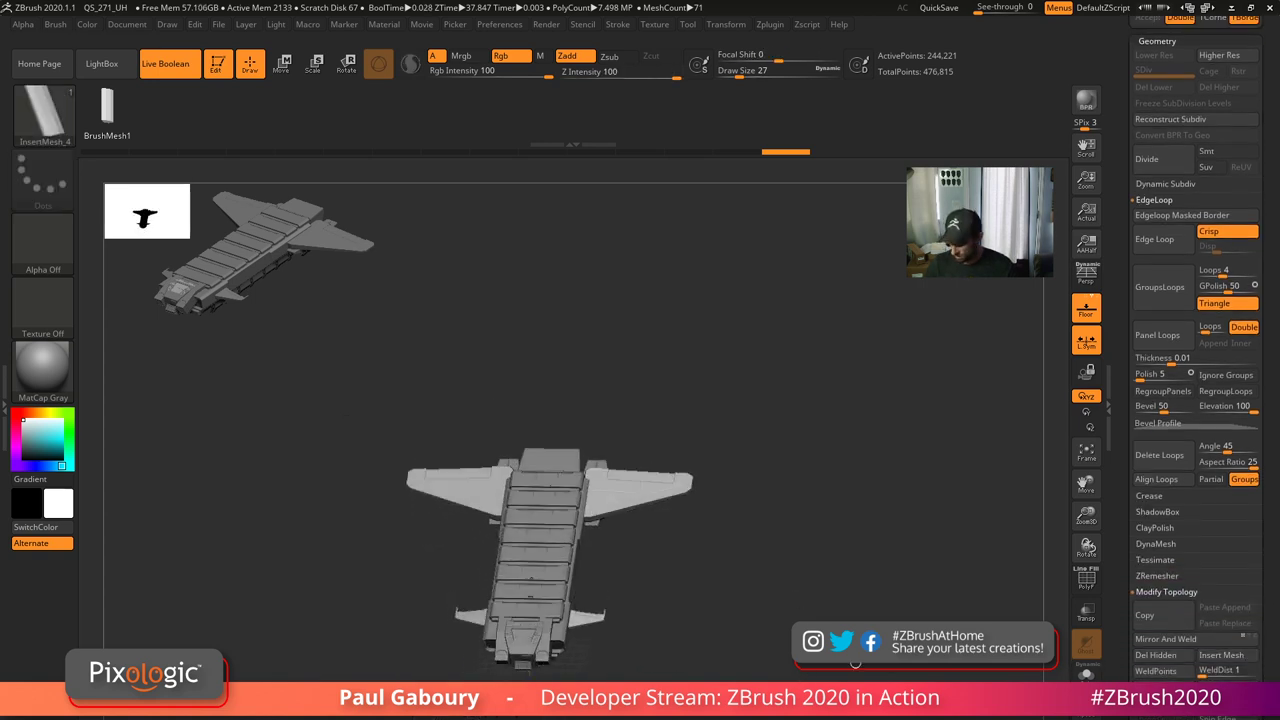
left_click_drag(1272, 688, 1272, 671)
scroll(1272, 671, "down", 7)
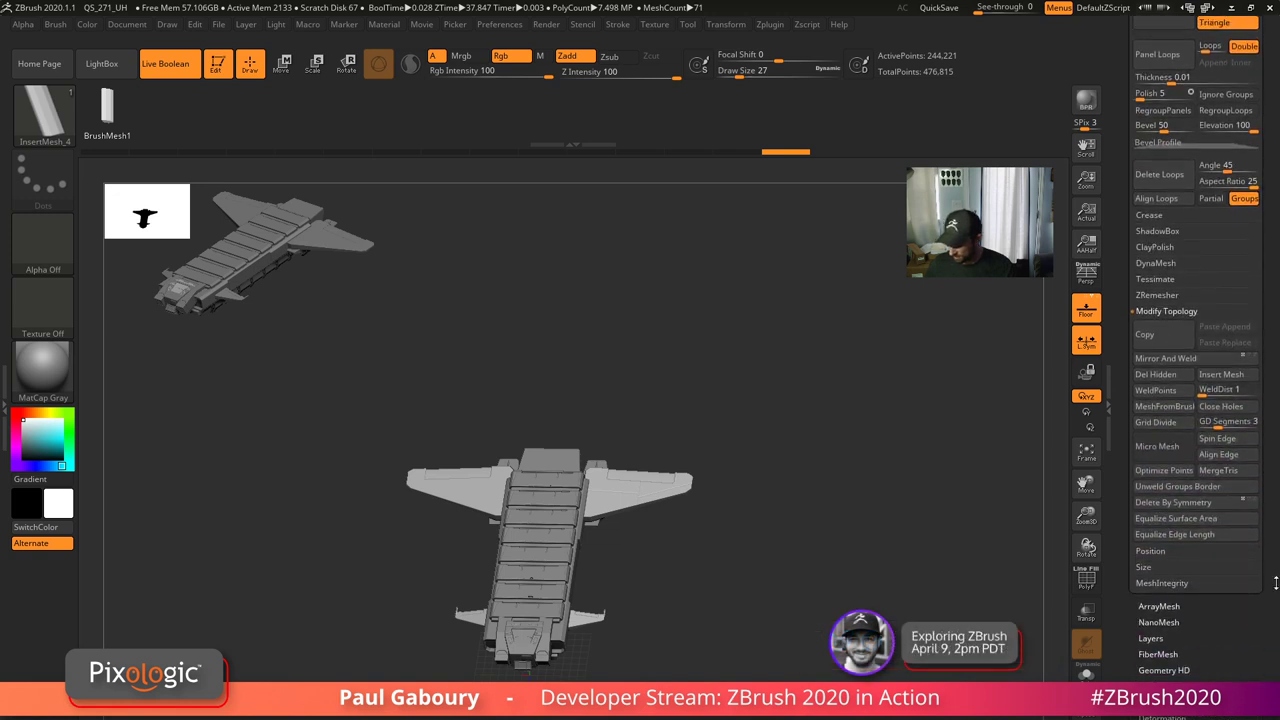
key("shift")
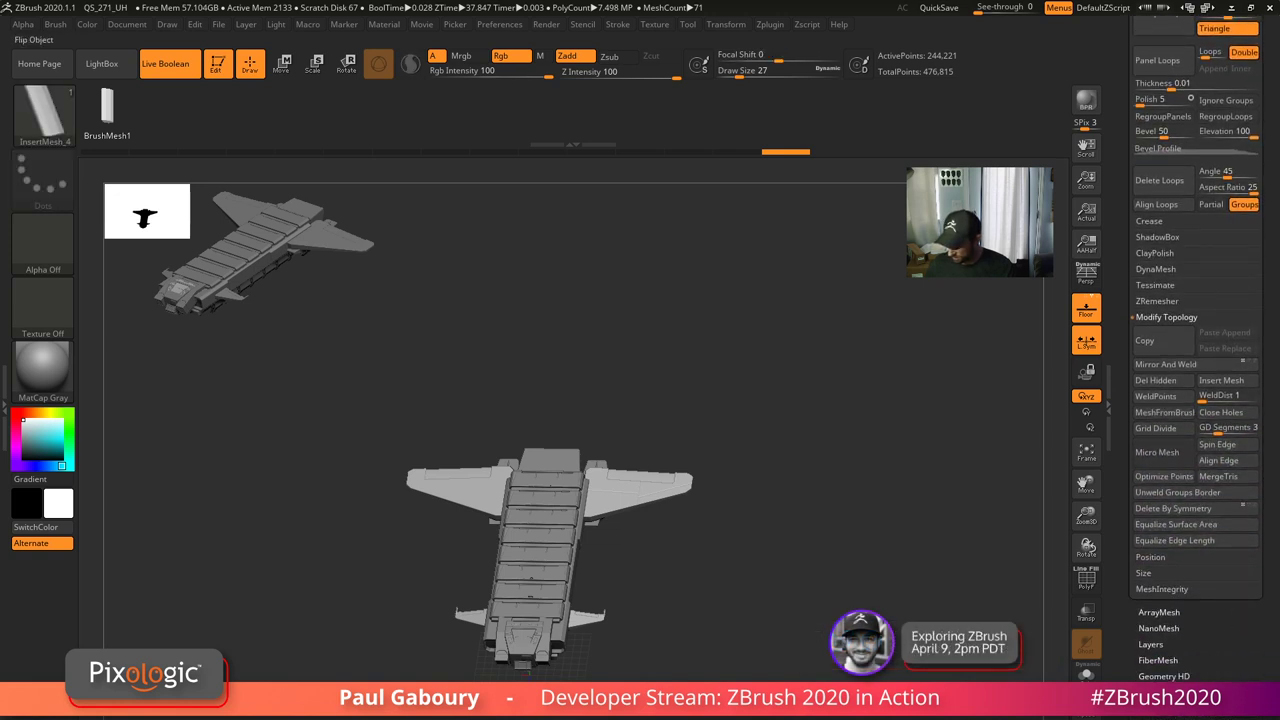
left_click(1183, 367)
left_click_drag(780, 589, 755, 650)
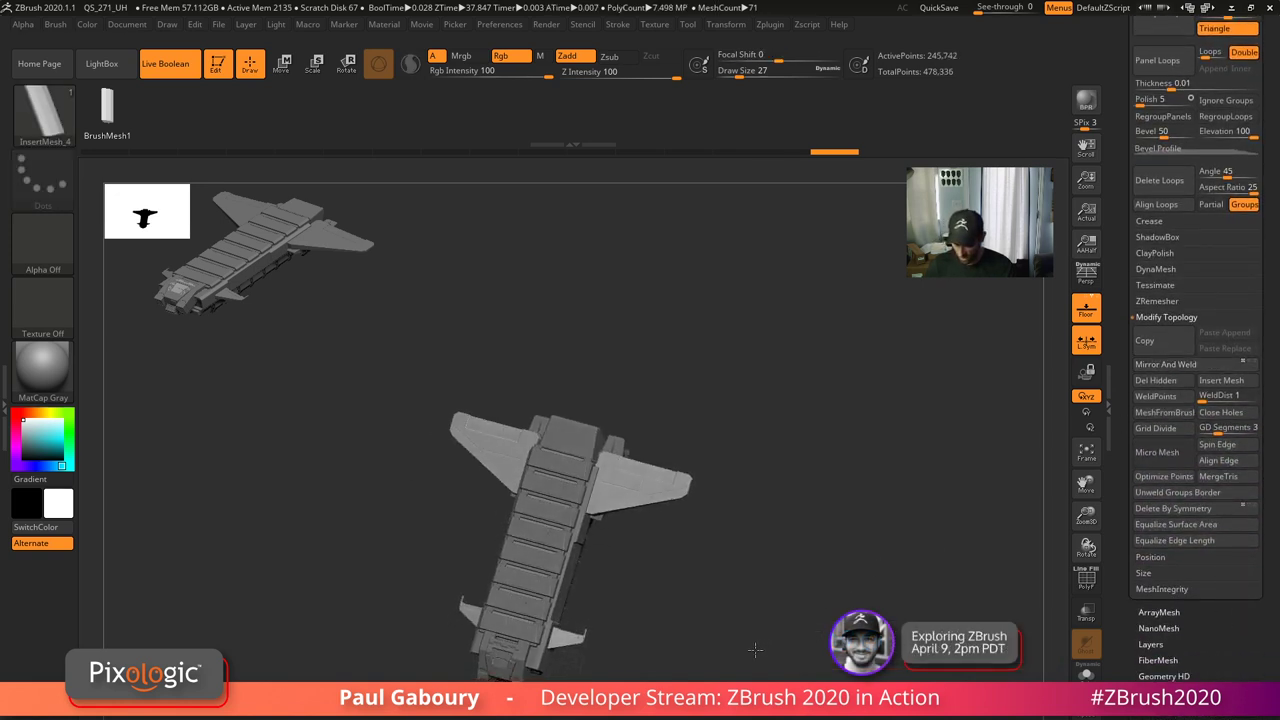
mouse_move(755, 650)
right_mouse_down("ctrl")
mouse_move(764, 672)
mouse_move(800, 664)
mouse_move(804, 636)
mouse_move(838, 613)
right_mouse_up("ctrl")
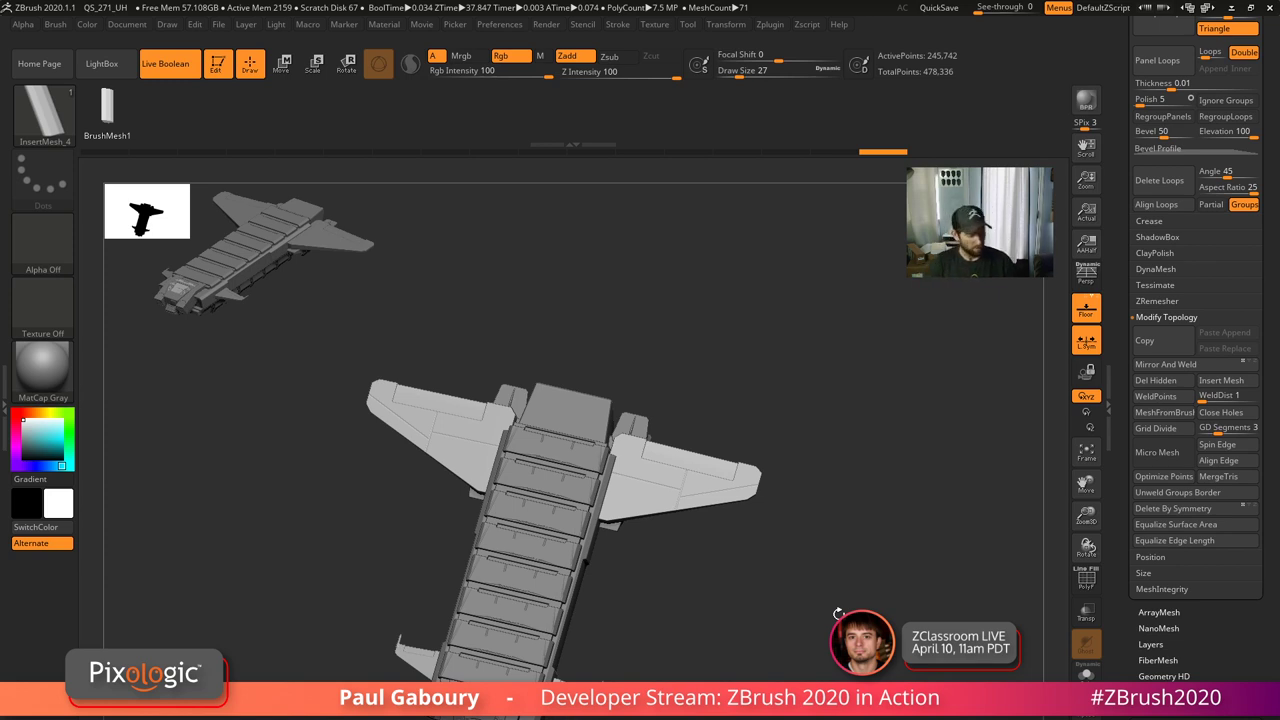
- Examine the mirrored wings' polygroups with polyframe and view the ship from other angles
key("shift+f")
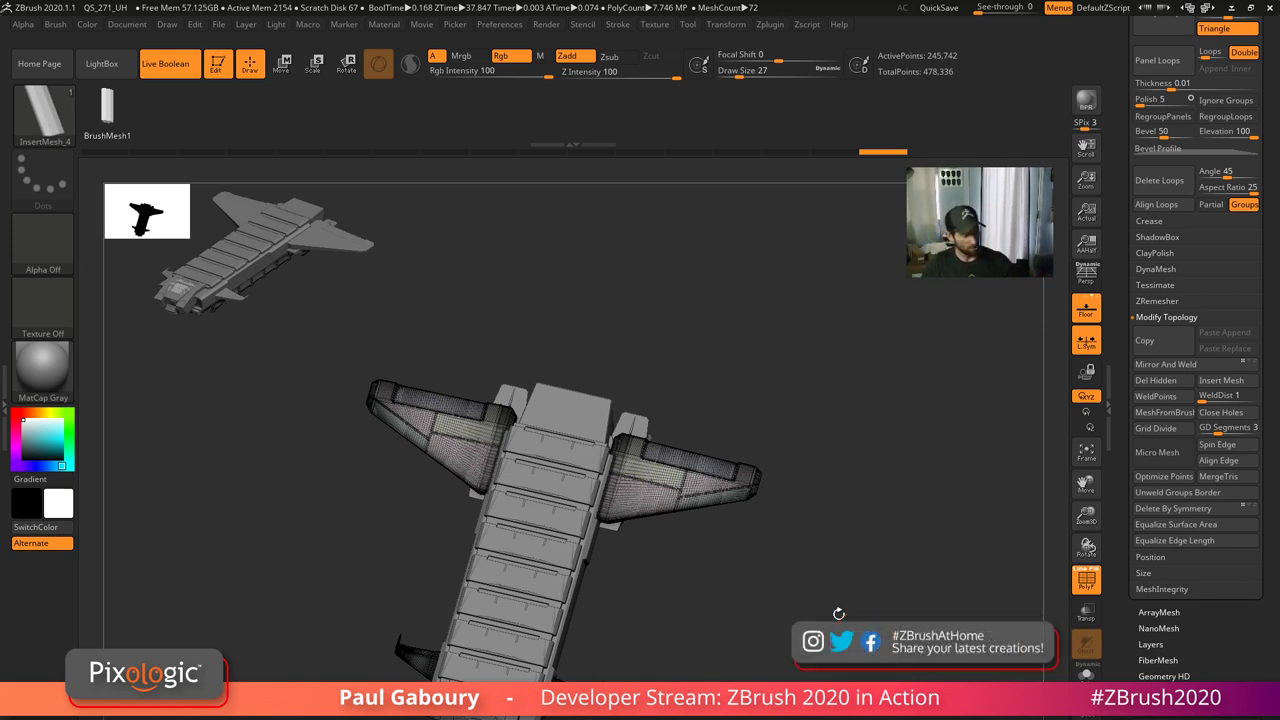
left_click_drag(838, 613, 752, 663)
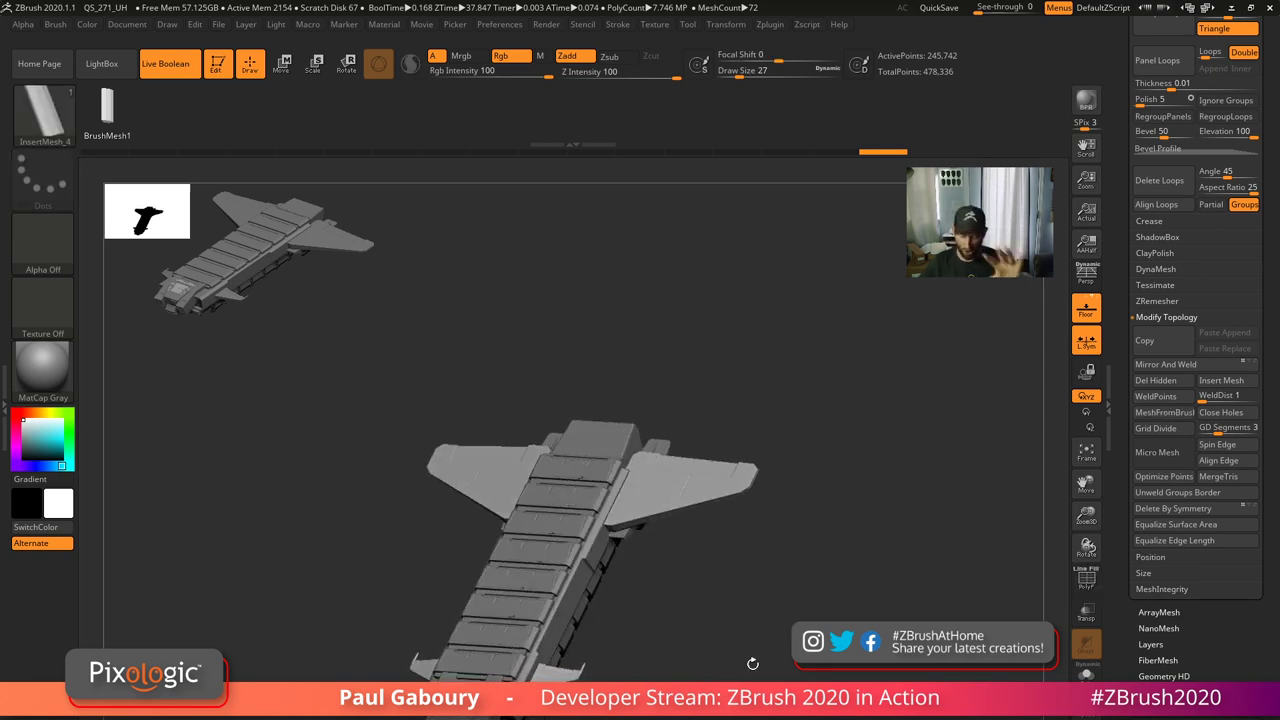
left_click_drag(774, 591, 314, 488)
- Try BasicMaterial2 on the spaceship and switch the material to MAH_Shiny
left_click(42, 368)
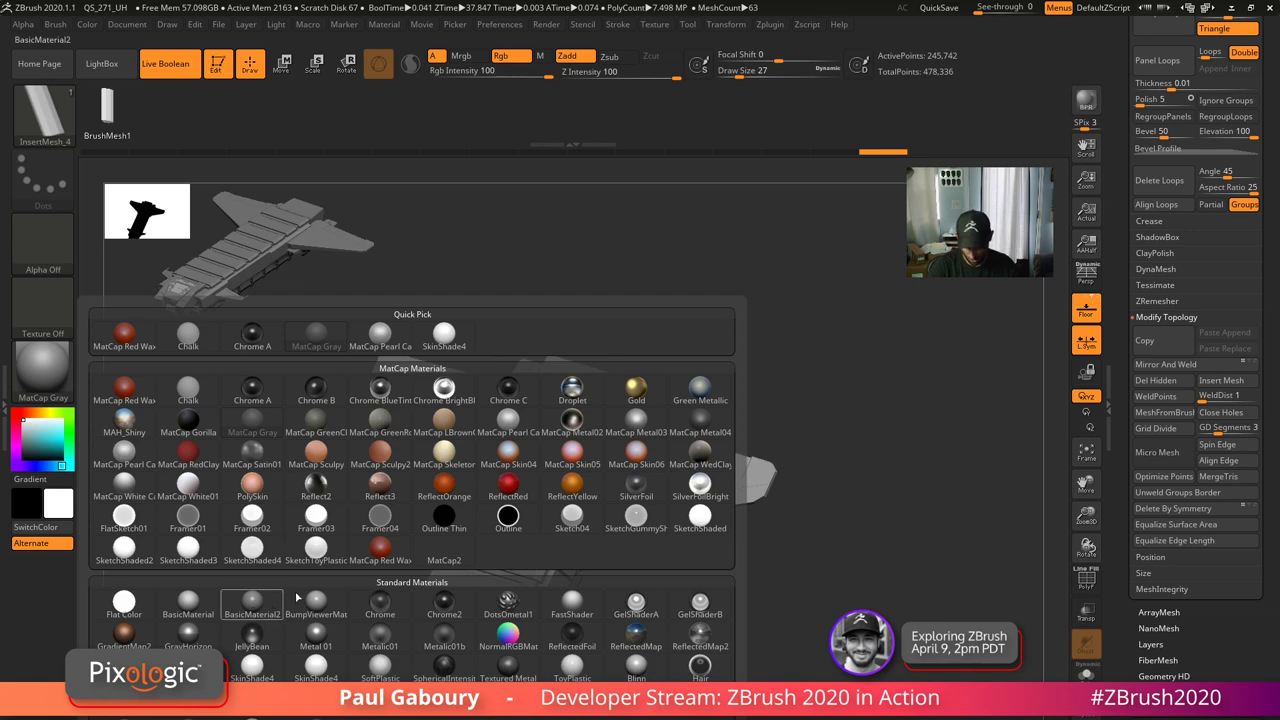
left_click(250, 605)
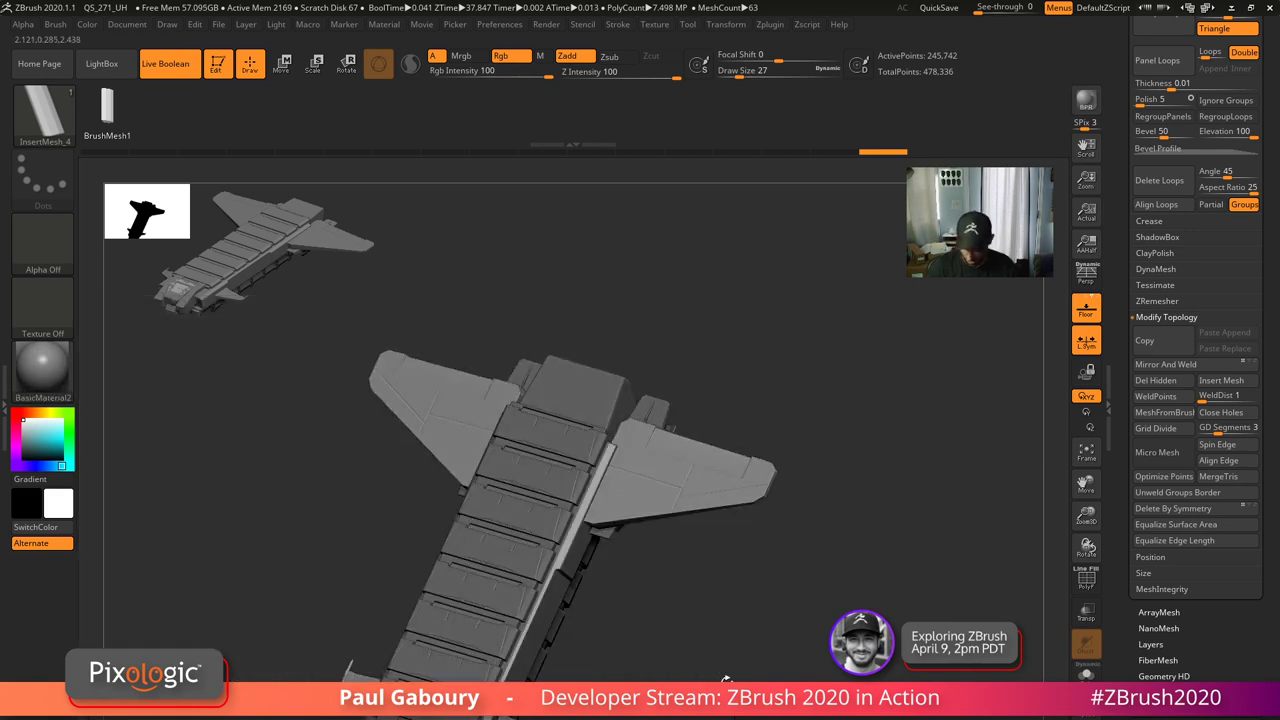
left_click(42, 368)
left_click(140, 423)
mouse_move(766, 636)
left_mouse_down()
mouse_move(710, 600)
mouse_move(700, 610)
mouse_move(767, 653)
mouse_move(763, 579)
left_mouse_up()
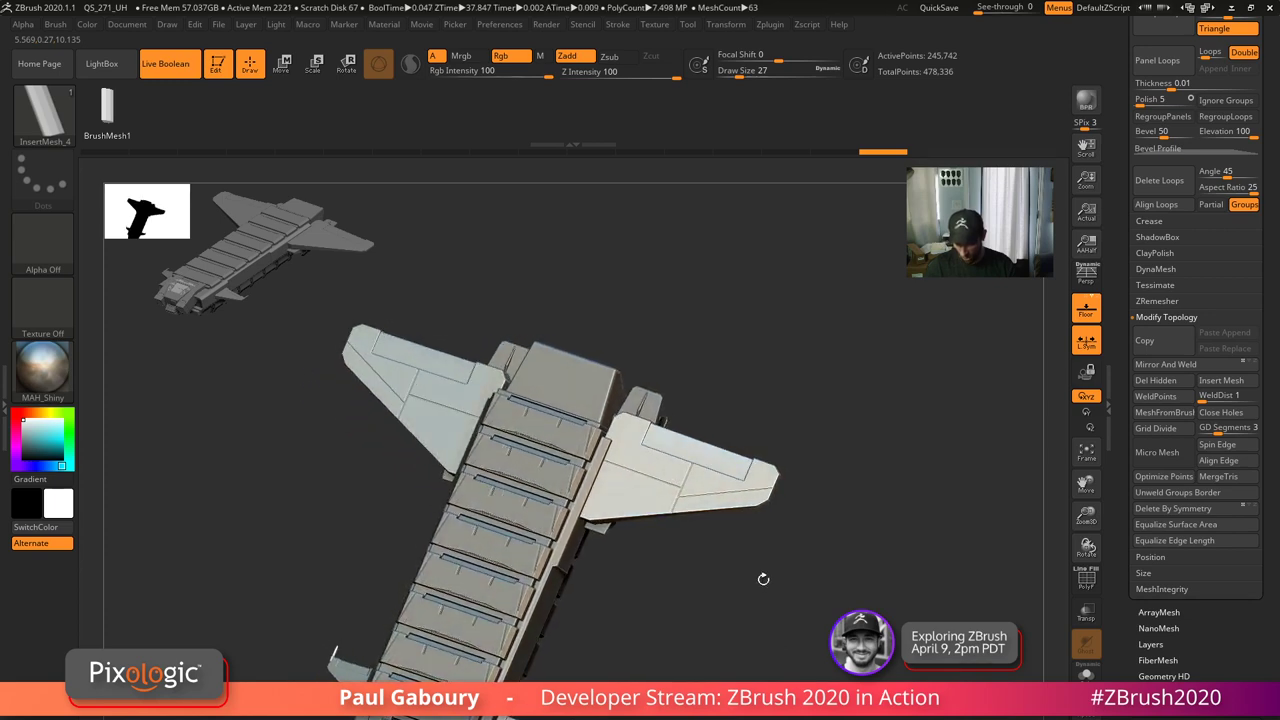
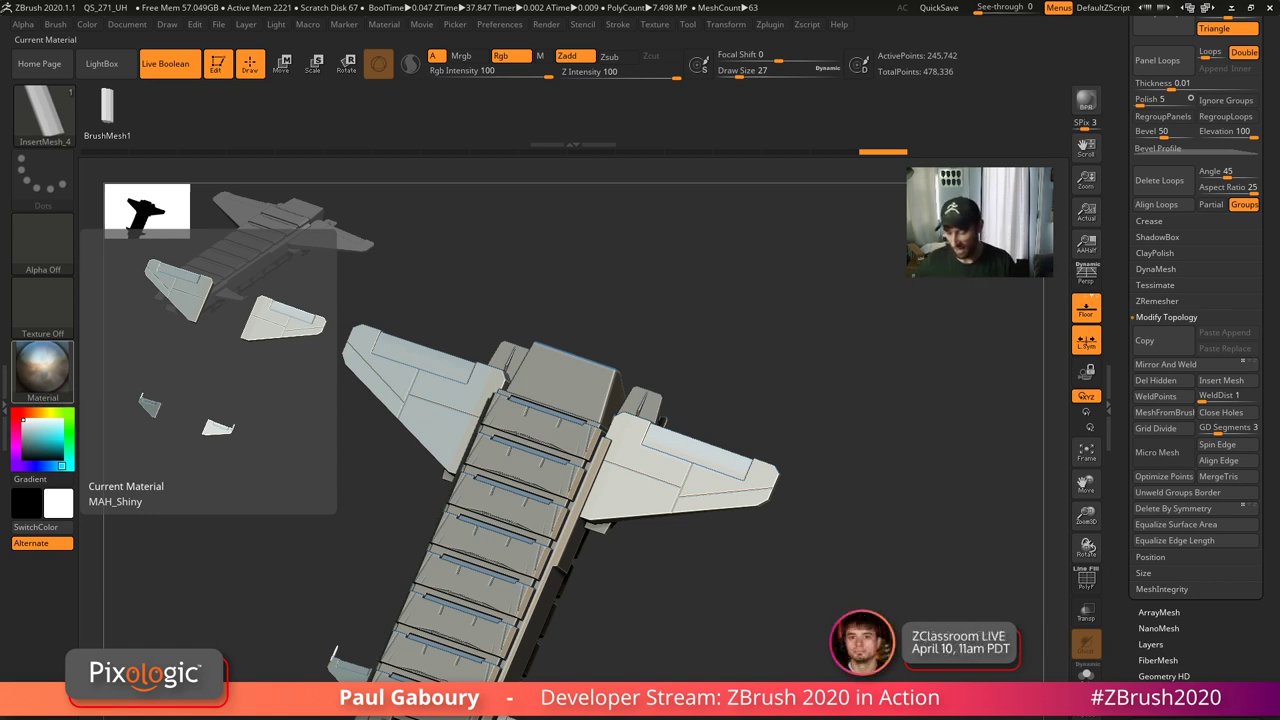
- Collapse the Middle Portion subtool folder and hide its contents
left_click_drag(1129, 411, 1149, 592)
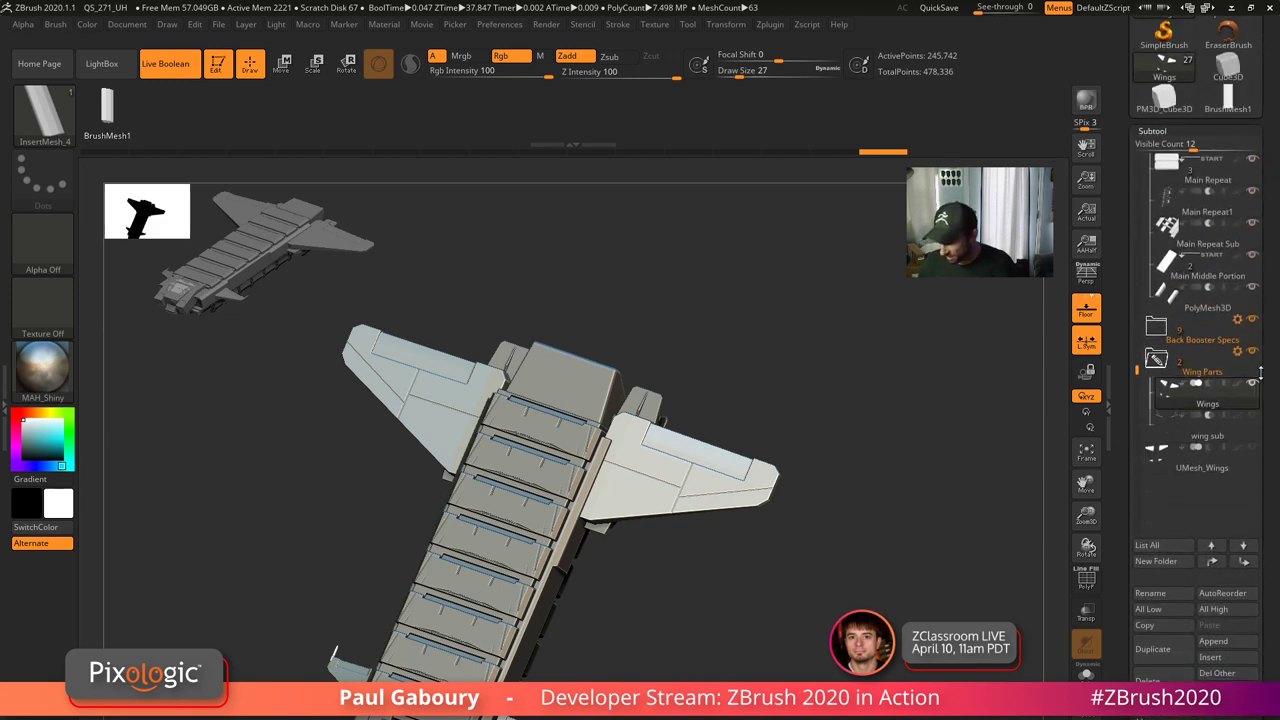
left_click_drag(1137, 375, 1137, 314)
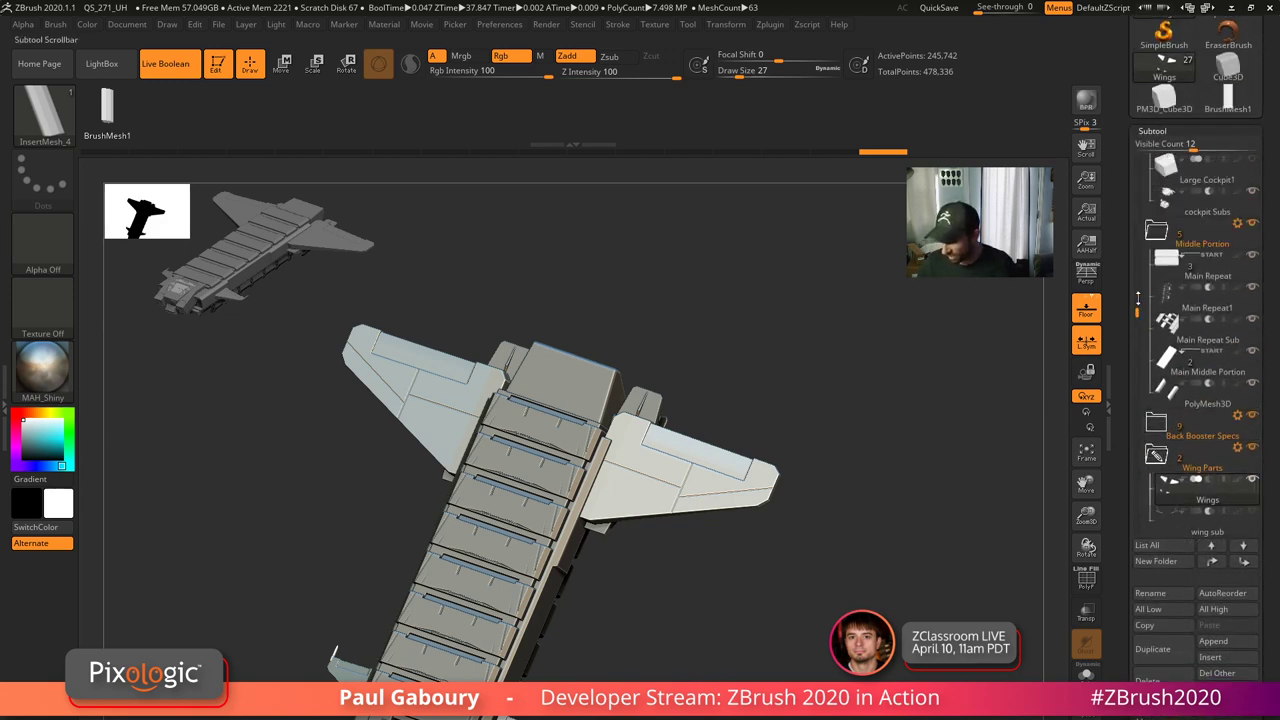
left_click(1156, 232)
left_click(1252, 225)
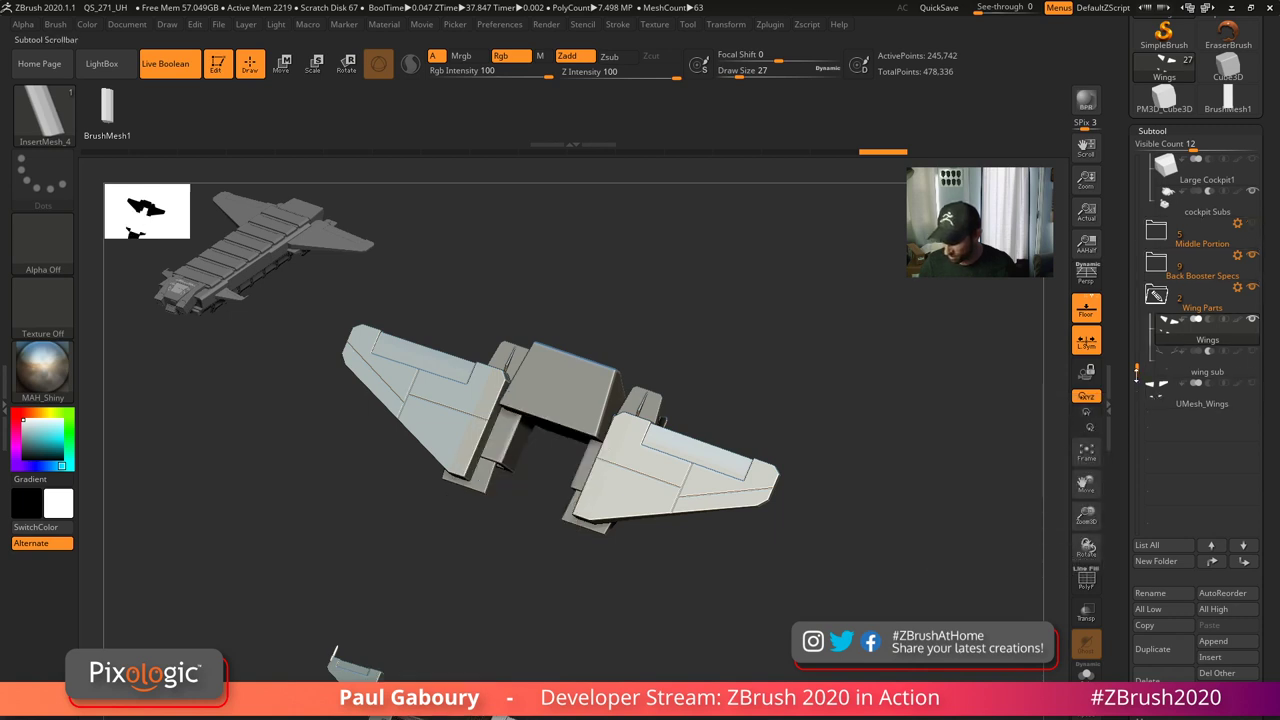
- Collapse the Cockpit folder and hide the Cockpit and Back Booster Specs folders so that only the wings stay visible
left_click_drag(1137, 370, 1137, 150)
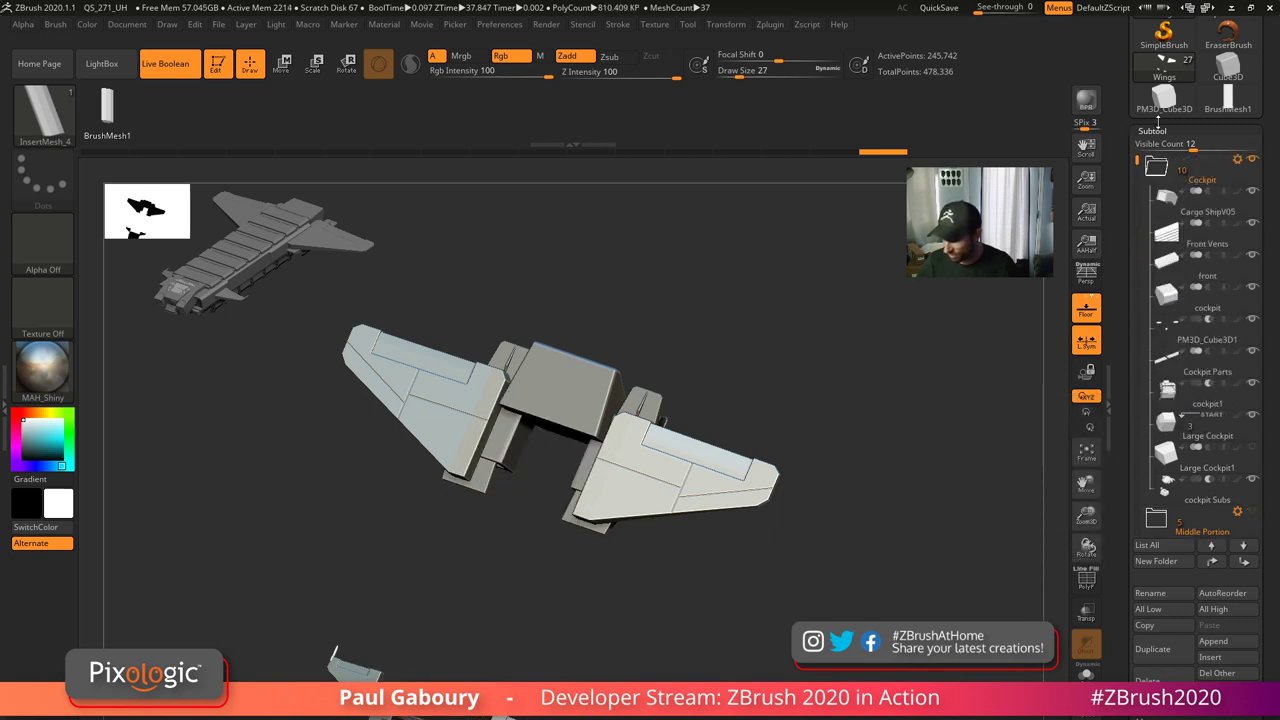
left_click(1156, 168)
left_click(1252, 160)
left_click(1254, 270)
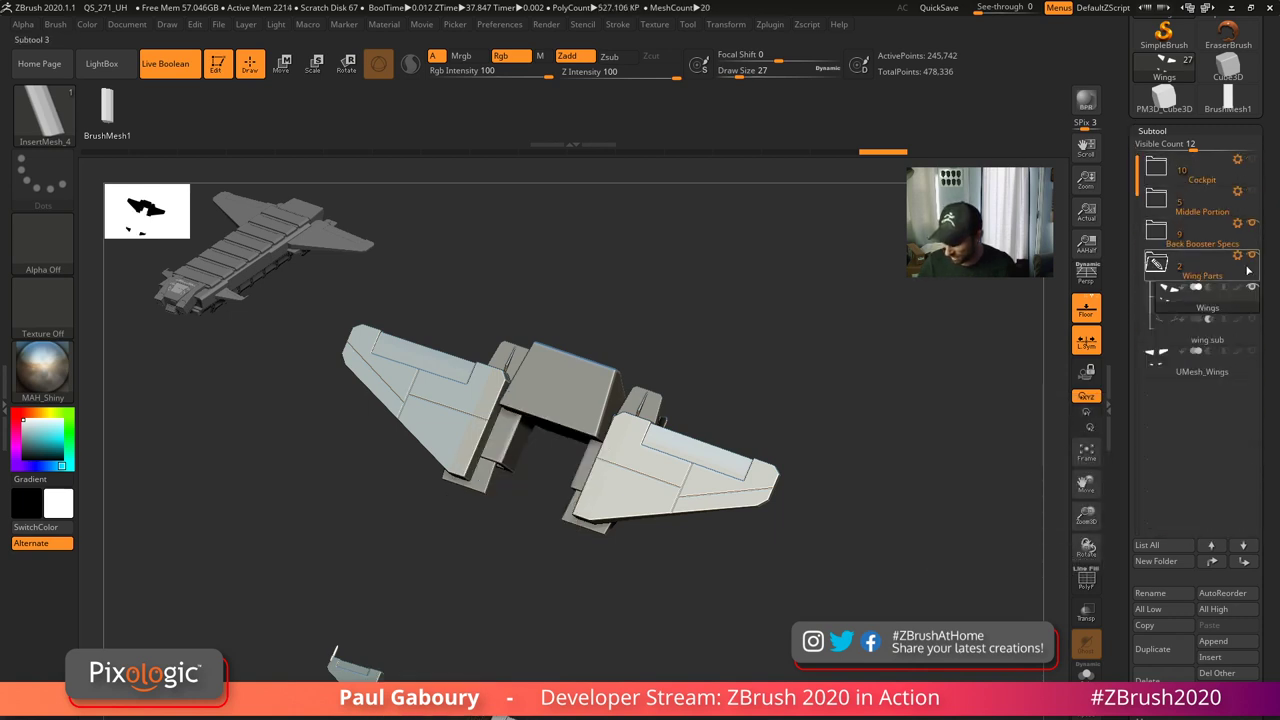
left_click(1253, 228)
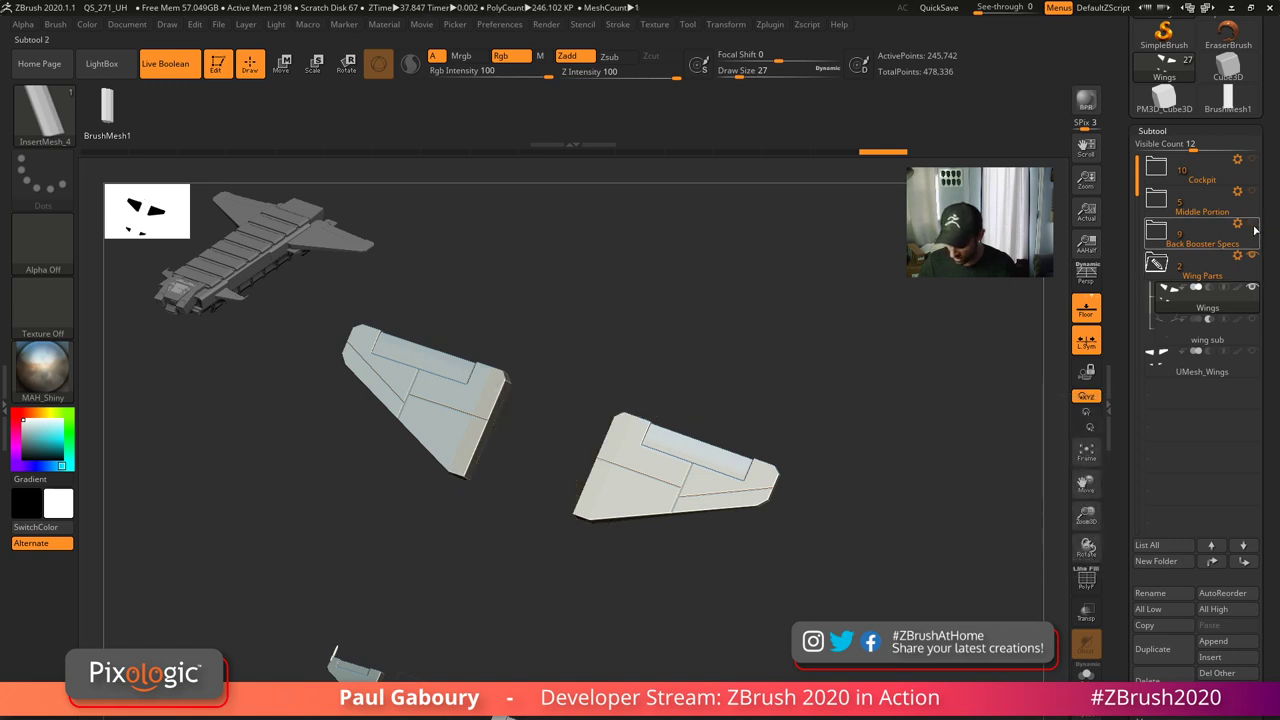
left_click_drag(934, 437, 777, 530)
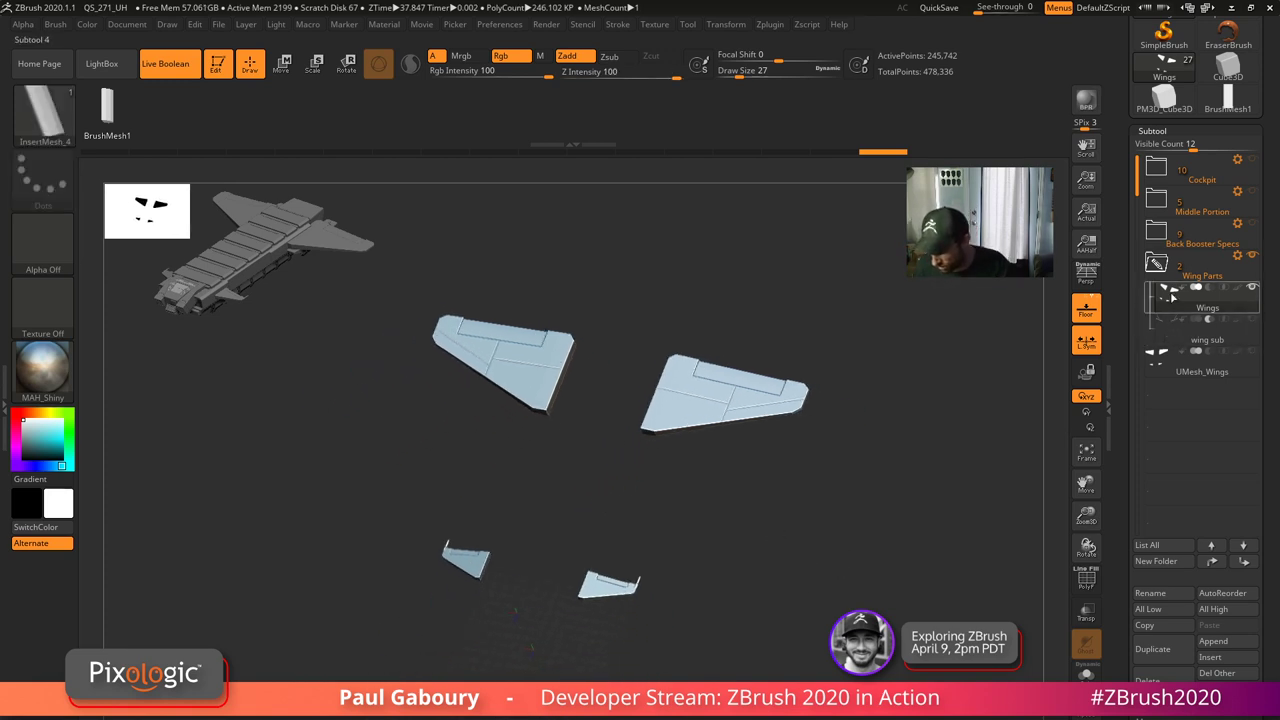
- Examine the Wing Parts folder's options and the SubTool Master plugin's folder commands, including Folder Only
mouse_move(1168, 288)
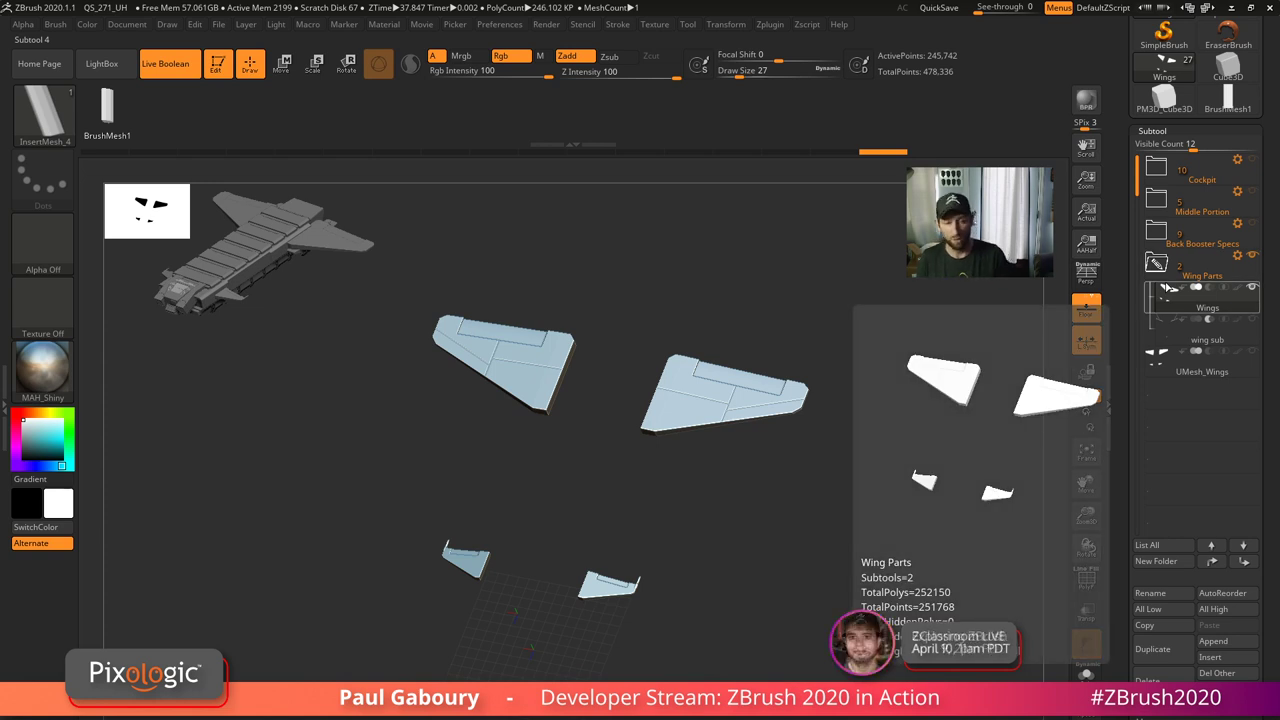
left_click(1237, 256)
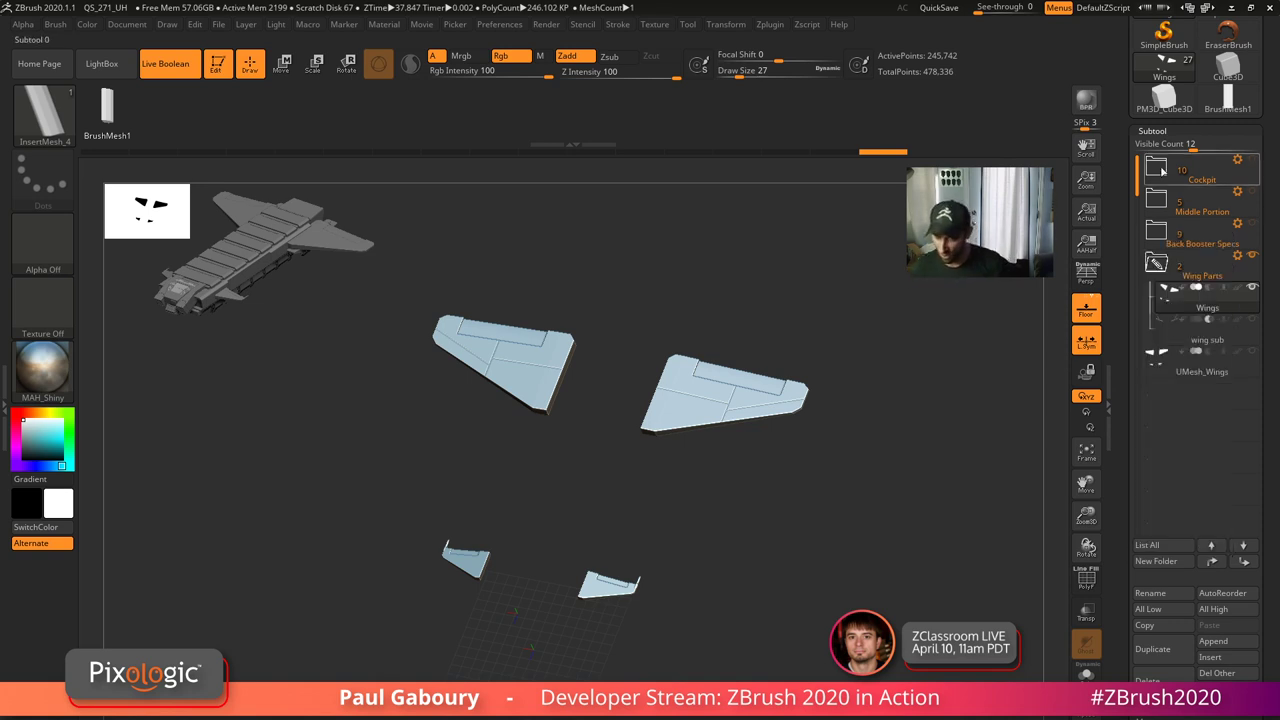
left_click(769, 25)
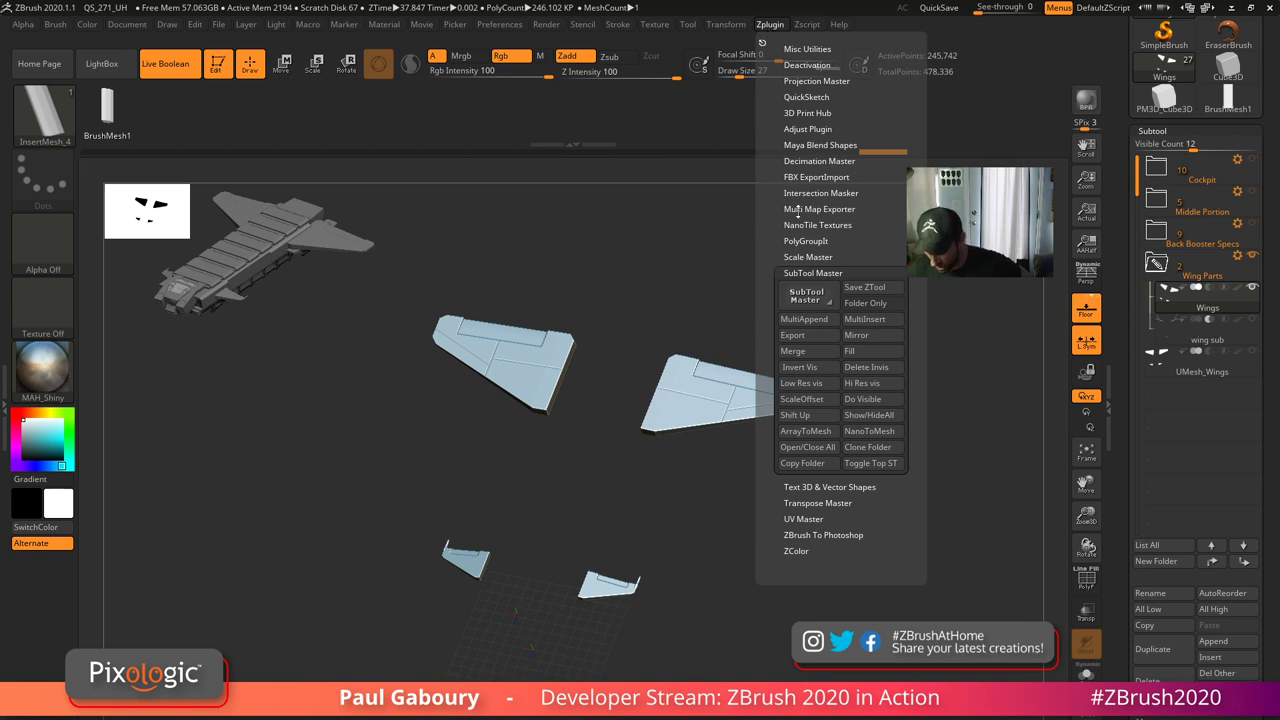
left_click(866, 303)
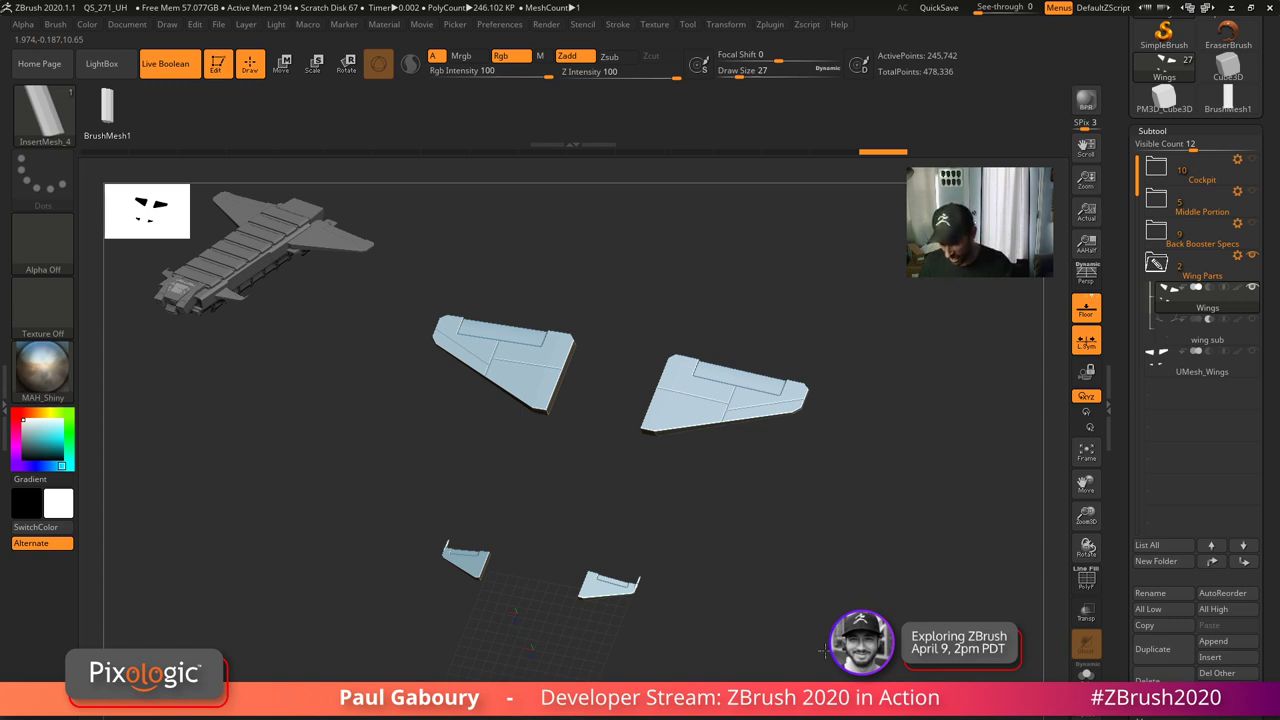
- Show all subtools in the Wing Parts folder, so that wing sub cuts into the wings
left_click_drag(855, 583, 791, 643)
right_click_drag(792, 644, 797, 606)
right_click_drag(797, 606, 812, 642, "ctrl")
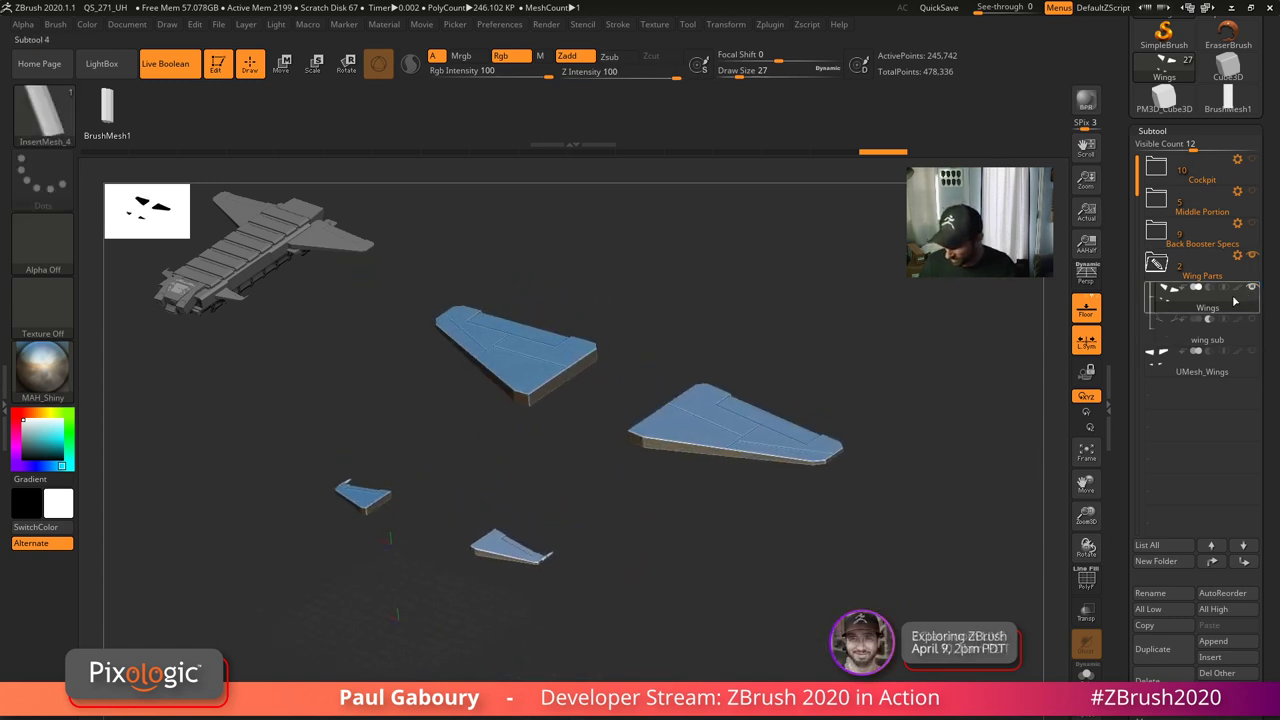
left_click(1256, 262)
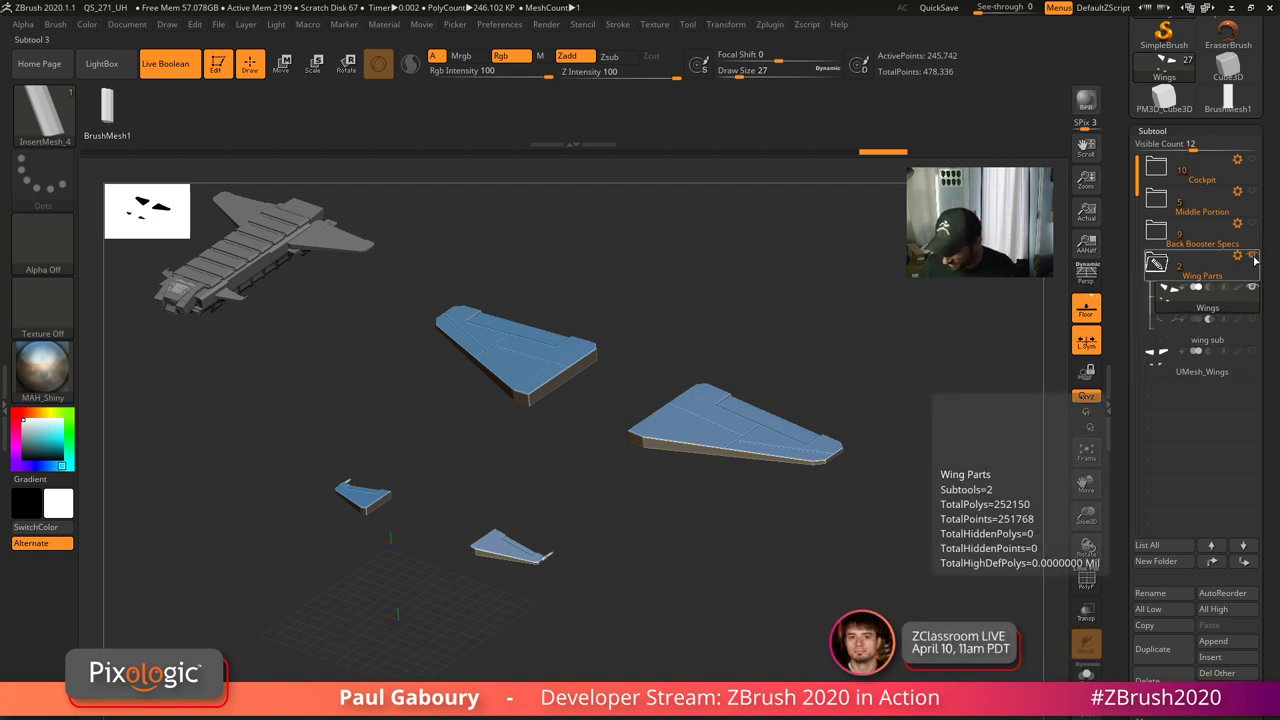
- Briefly show the UMesh_Wings subtool to check it against the wings, hide it again, and select the wing sub subtool
left_click(1247, 365)
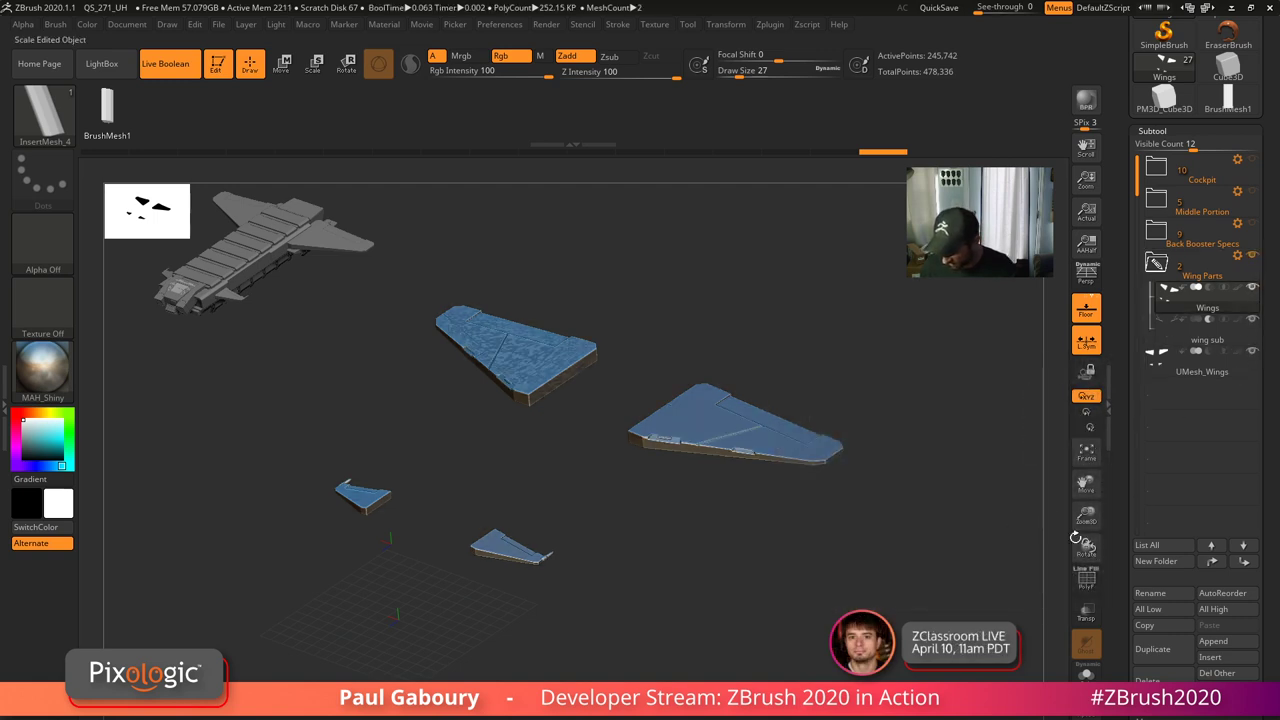
left_click(1087, 688)
left_click(1087, 688)
right_click_drag(1000, 660, 910, 664)
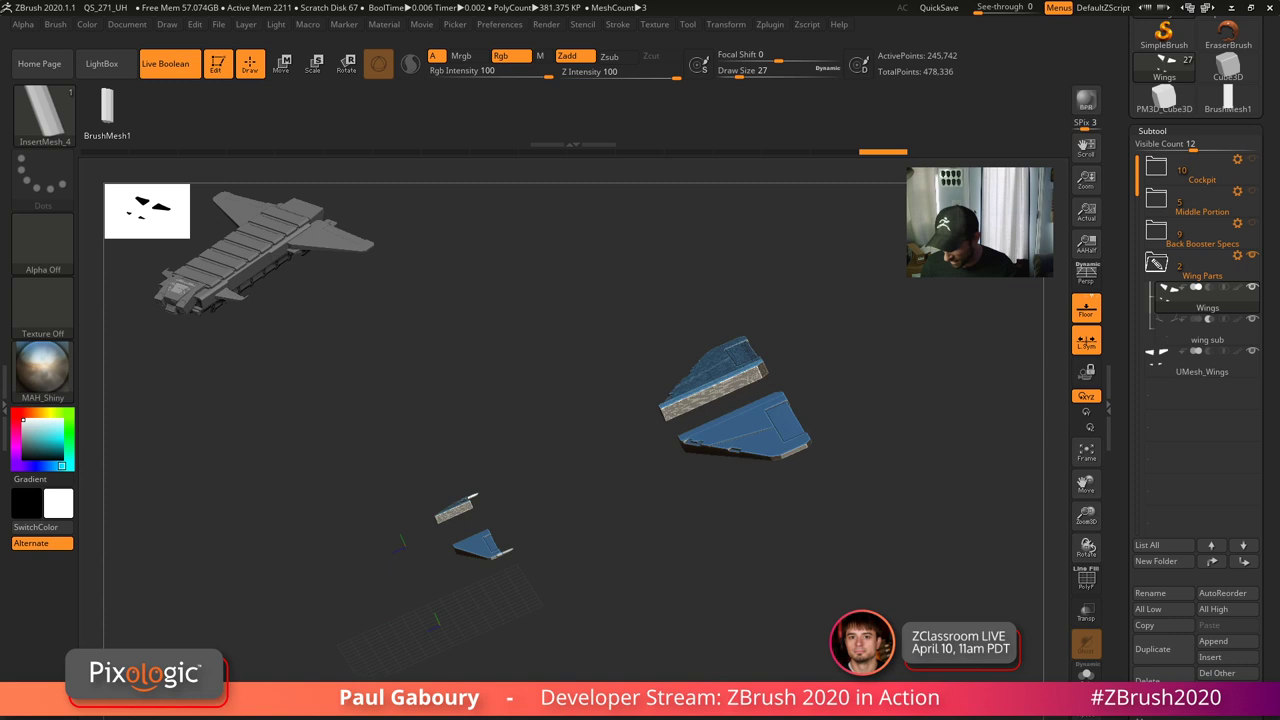
left_click(1253, 353)
left_click_drag(725, 560, 797, 553)
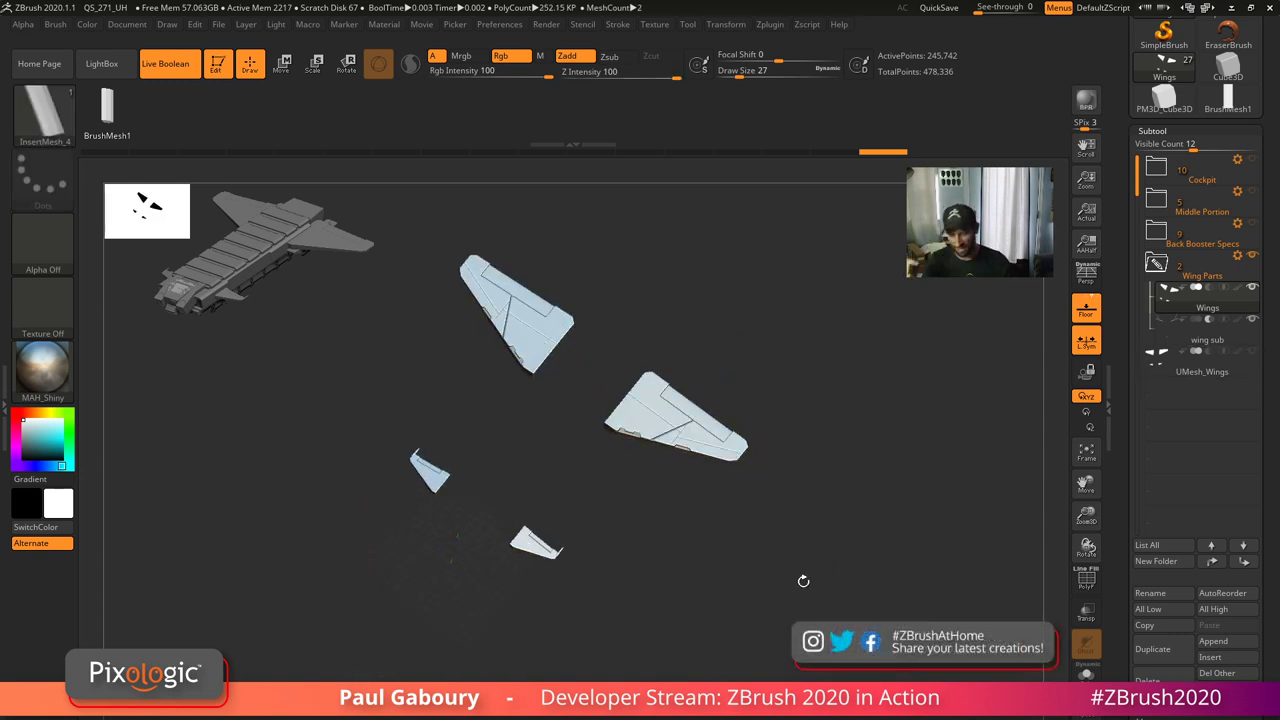
left_click(1169, 336)
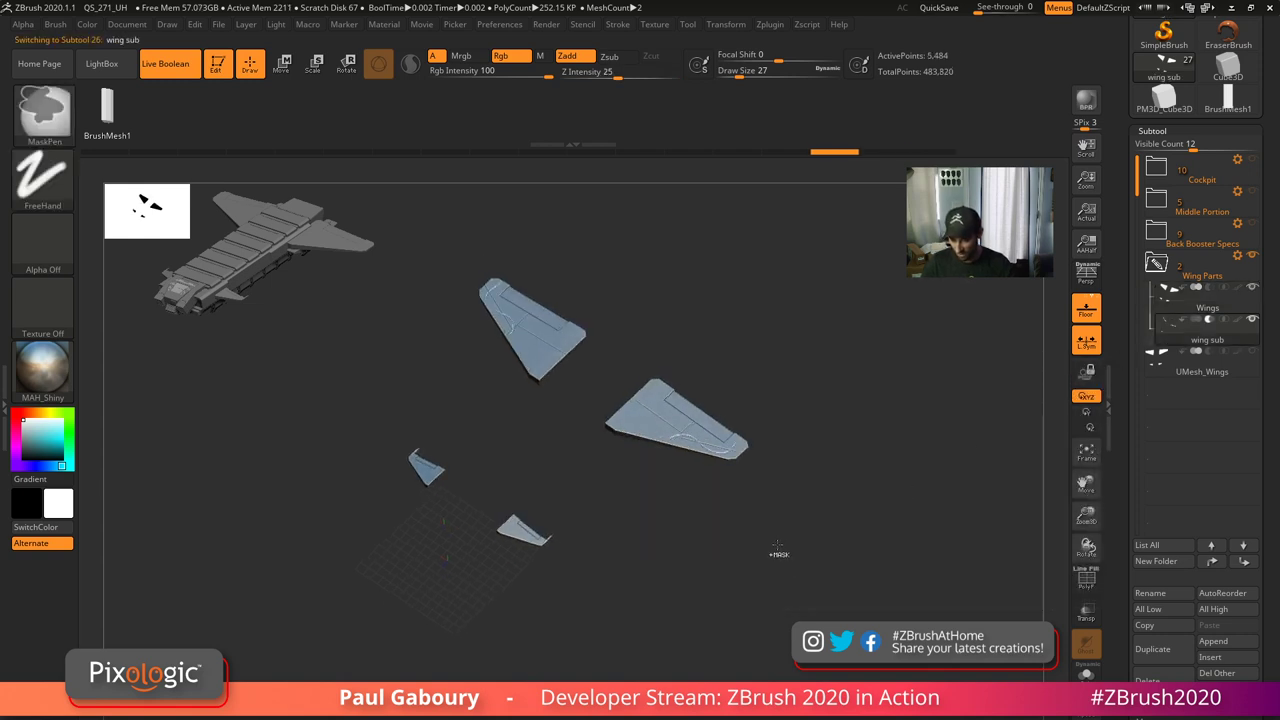
- Undo the latest series of changes to the wing sub subtool
key("ctrl+z")
key("ctrl+z")
key("ctrl+z")
key("ctrl+z")
key("ctrl+z")
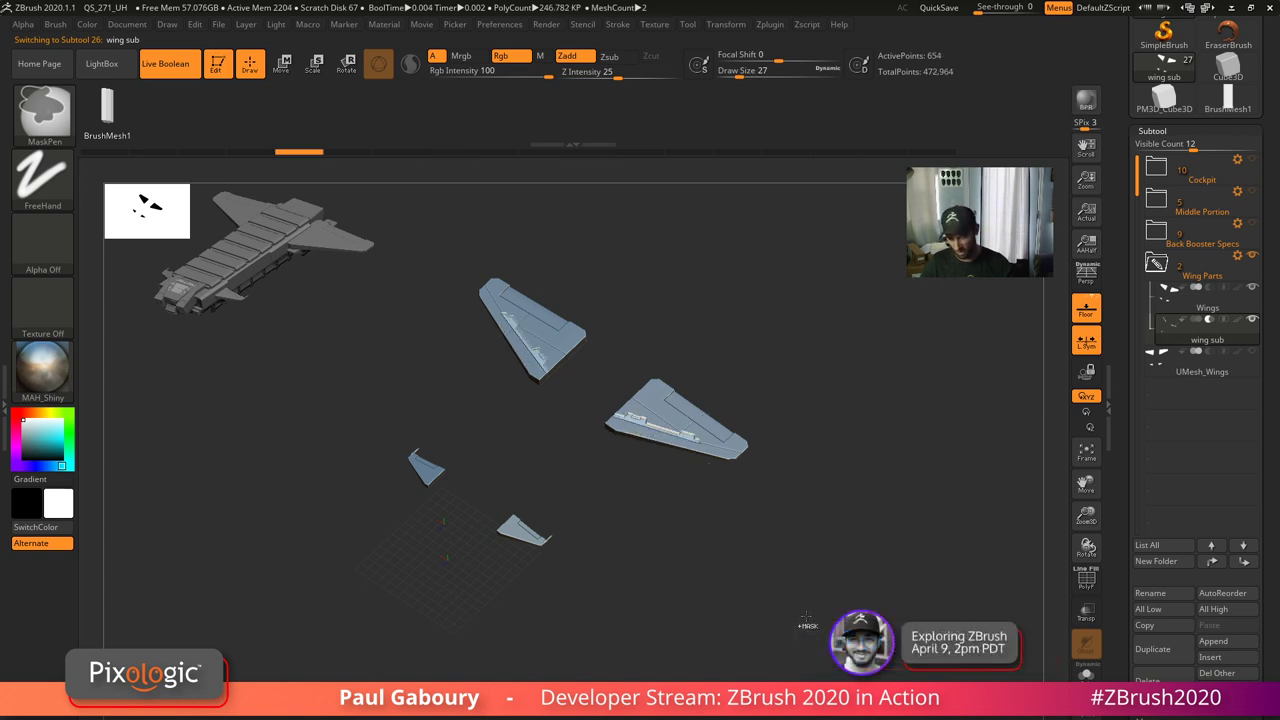
- Display the wireframe on the wings and step the Wings subtool back to an earlier state
key("f")
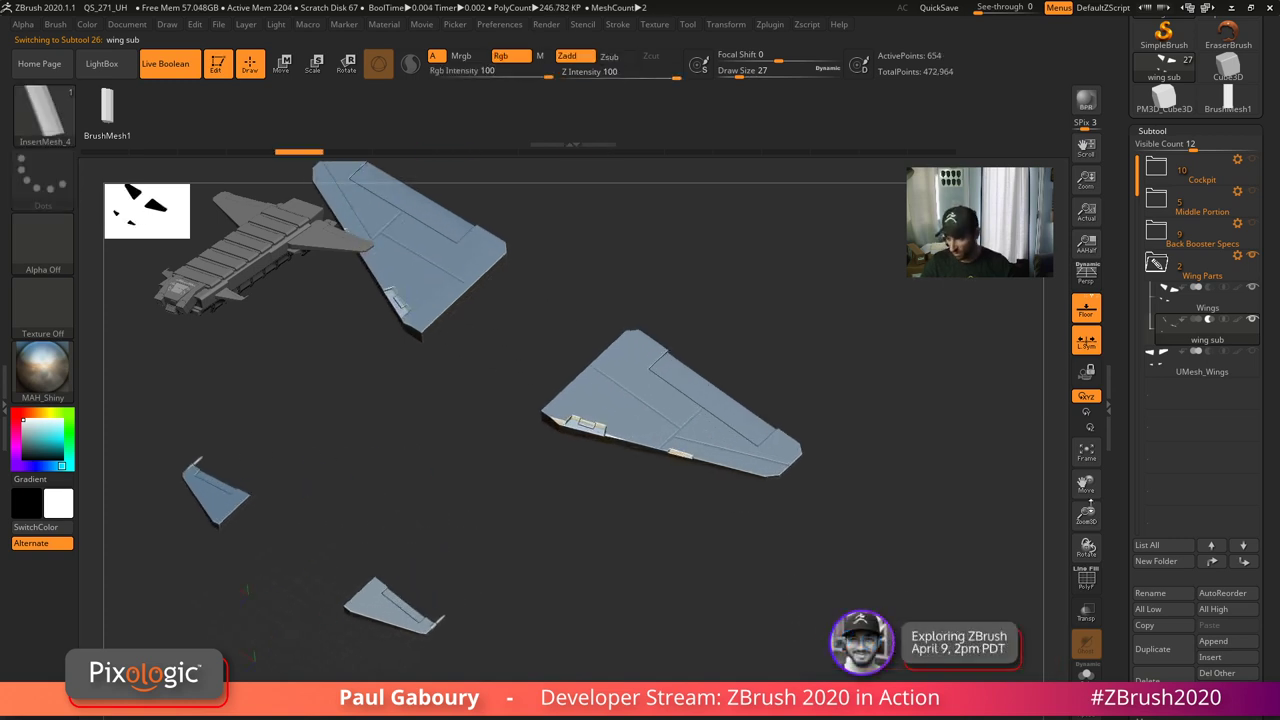
key("shift+f")
mouse_move(843, 543)
right_mouse_down()
mouse_move(841, 581)
mouse_move(823, 569)
mouse_move(843, 611)
right_mouse_up()
mouse_move(1179, 311)
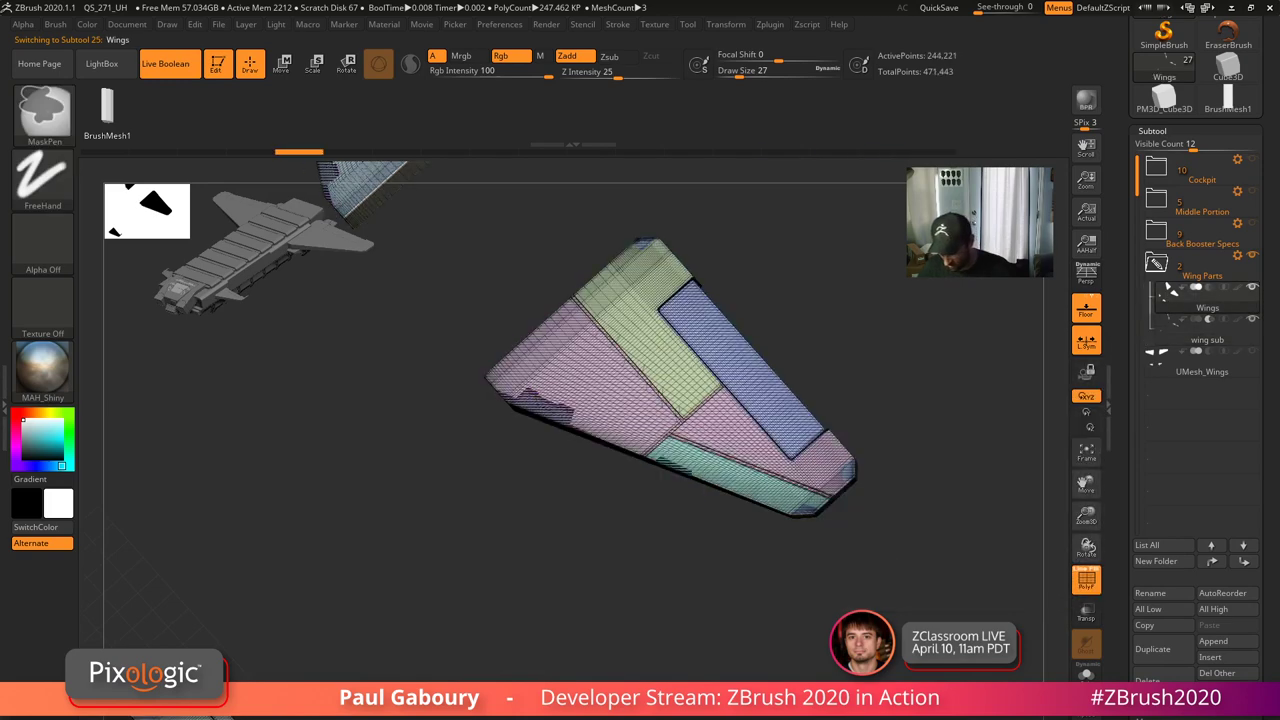
left_click(1168, 293)
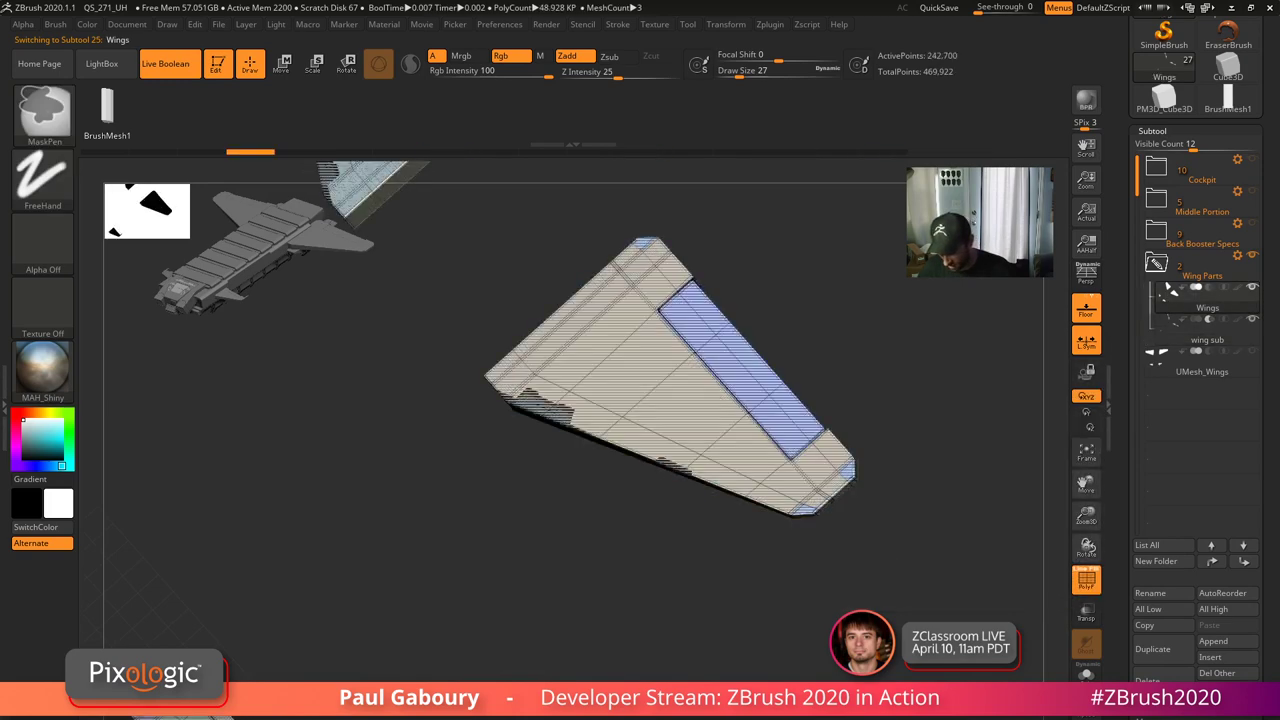
- Delete the UMesh_Wings subtool and turn off the wireframe display
left_click(1158, 370)
left_click(1042, 714)
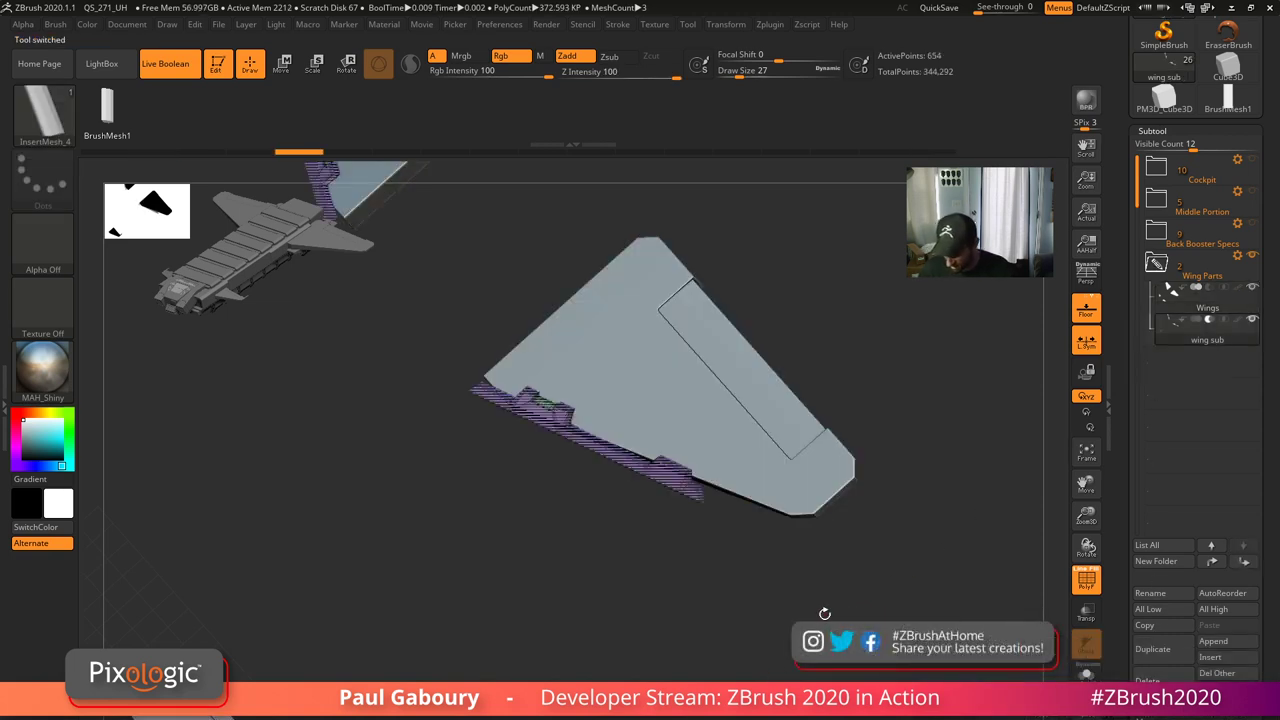
mouse_move(825, 664)
right_mouse_down("ctrl")
mouse_move(810, 618)
mouse_move(769, 608)
mouse_move(790, 624)
right_mouse_up("ctrl")
key("shift+f")
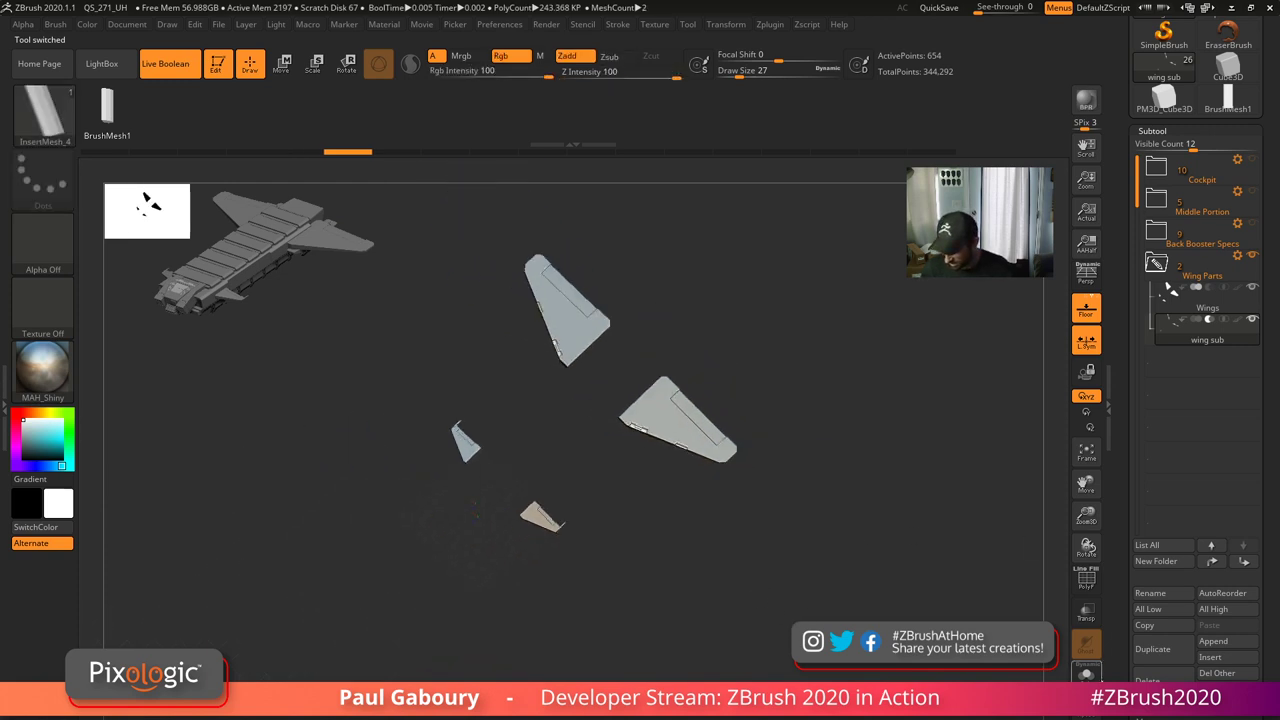
- Show the Back Booster Specs, Middle Portion and Cockpit folders so the whole spaceship is displayed
left_click(1253, 225)
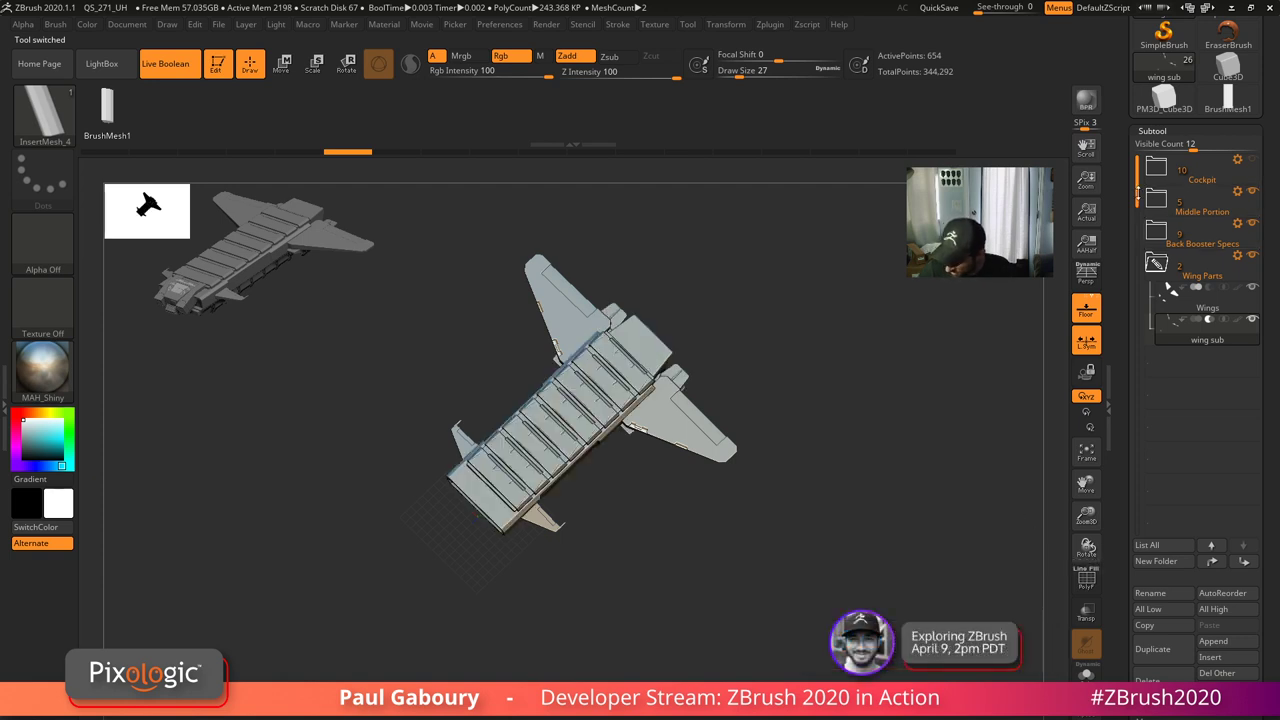
left_click(1253, 166)
right_click_drag(812, 545, 791, 573)
left_click_drag(790, 572, 790, 551)
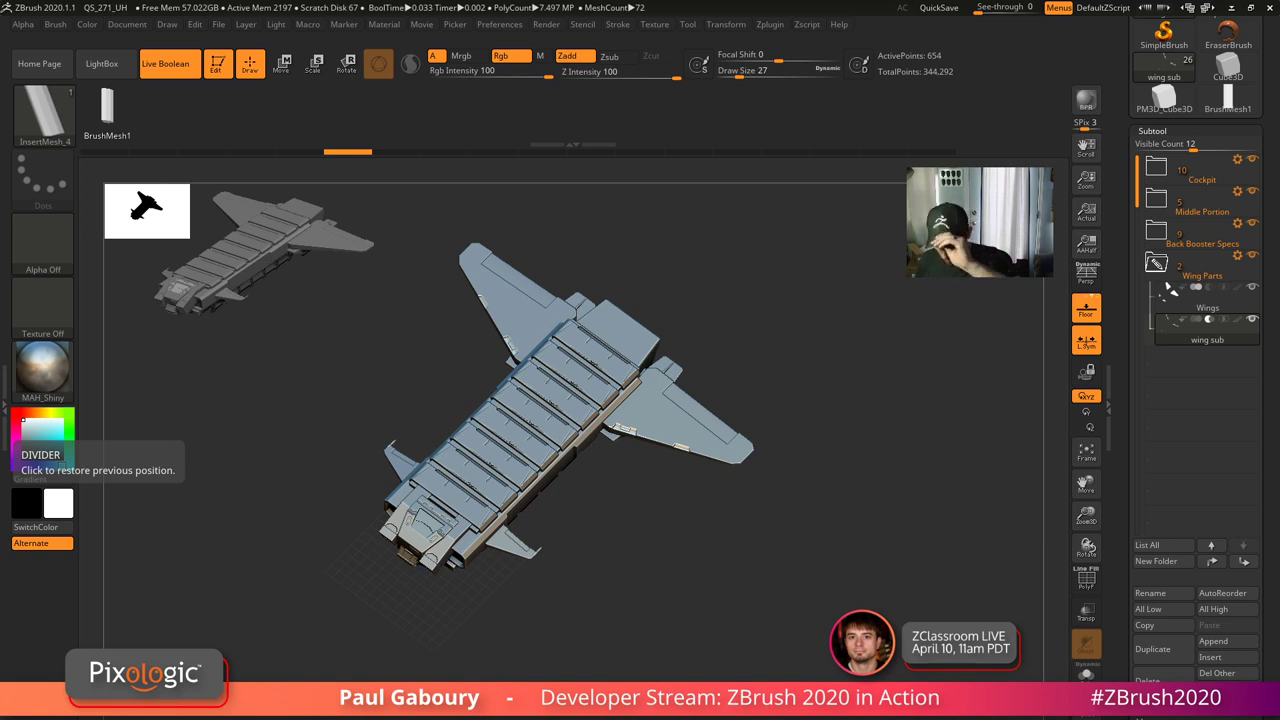
- Load the PolySphere.ZTL tool from the tool library and view the sphere straight on at a larger size
left_click(1151, 132)
left_click_drag(1123, 172, 1134, 282)
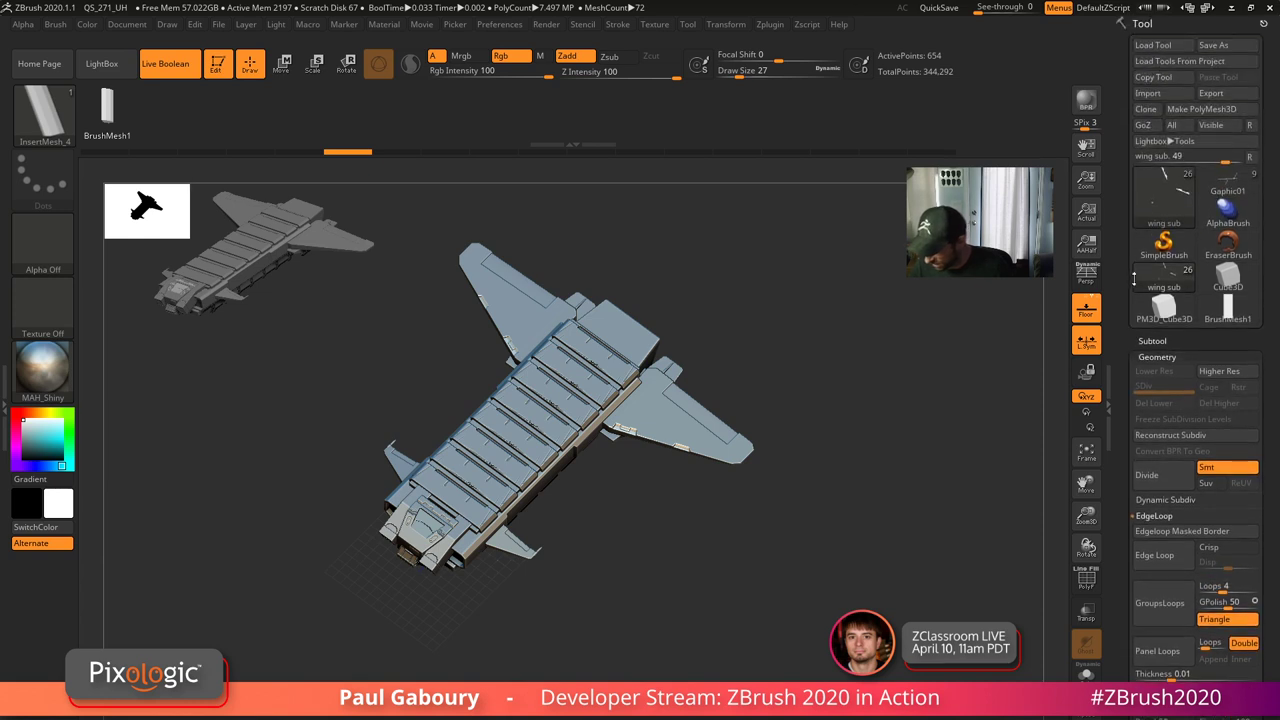
mouse_move(1166, 207)
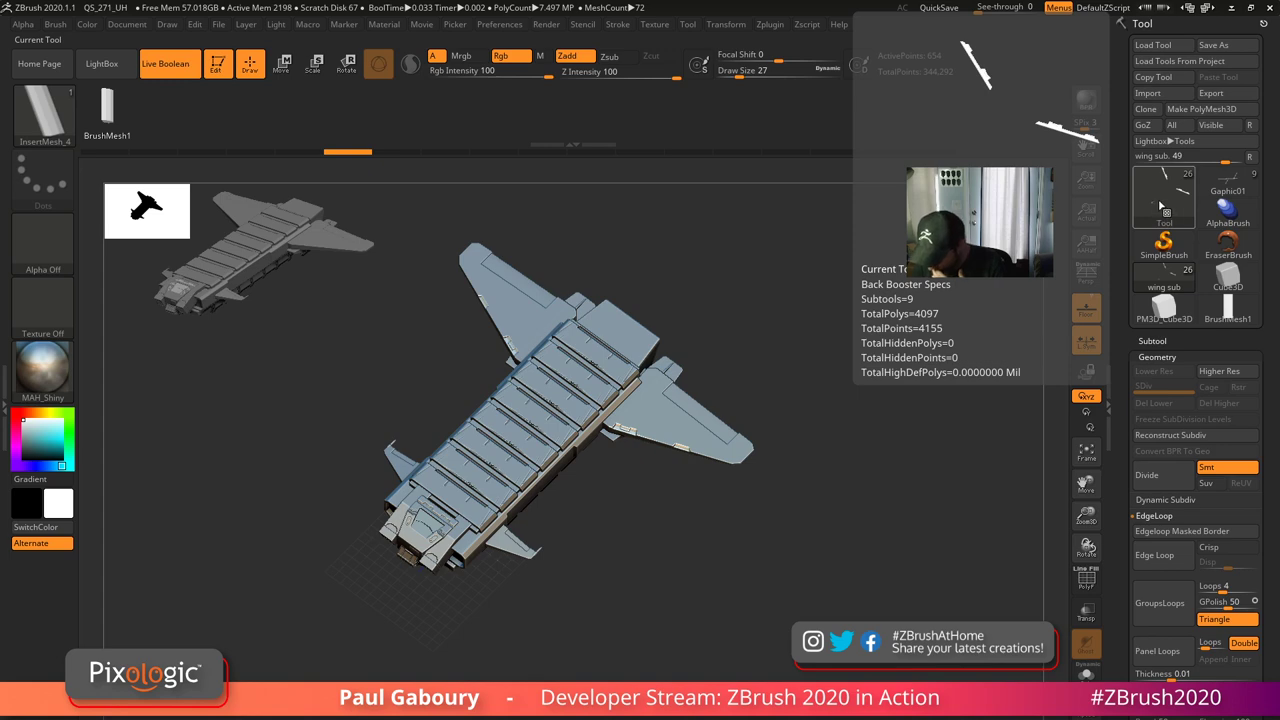
left_click(1160, 207)
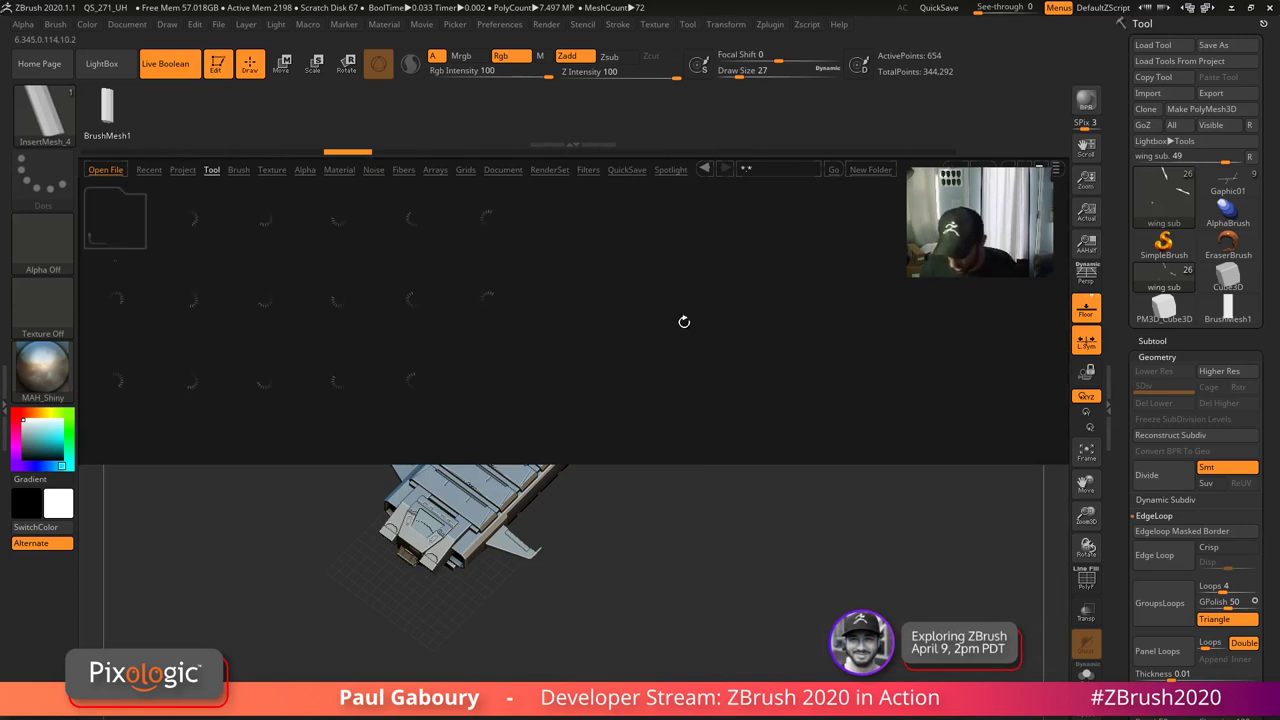
double_click(424, 314)
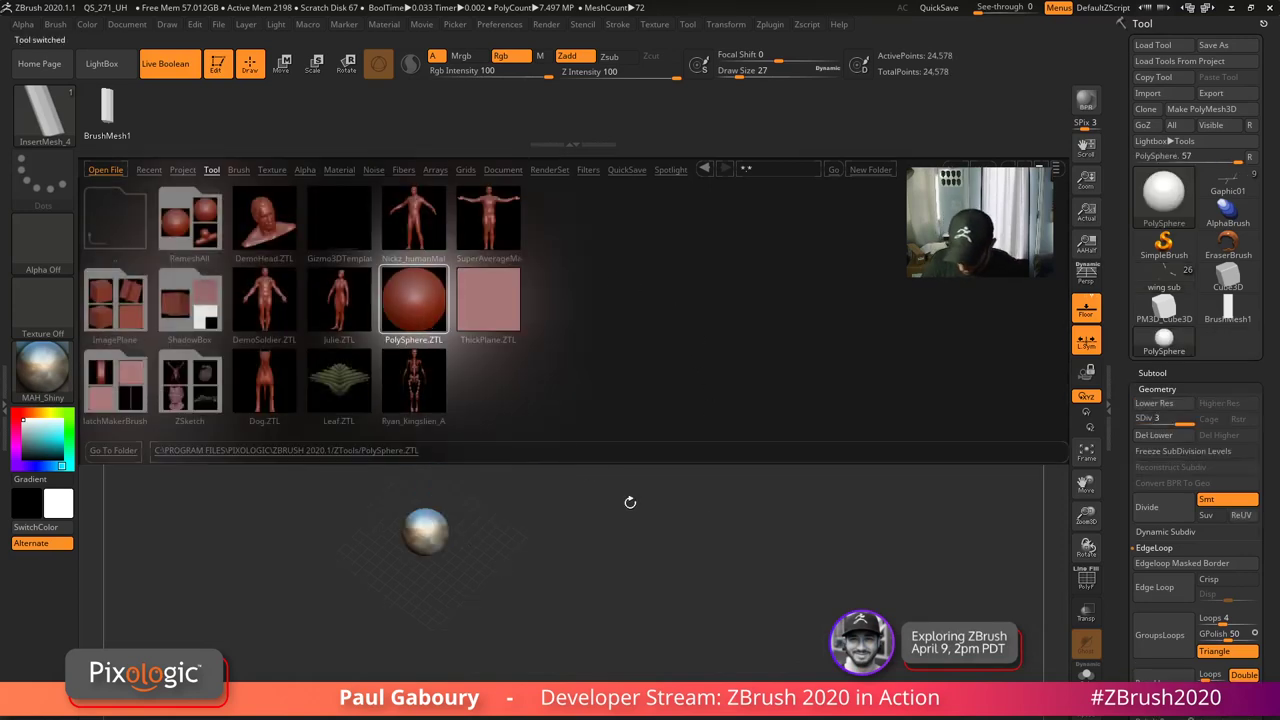
right_click_drag(703, 595, 690, 515)
right_click_drag(640, 600, 765, 496, "alt")
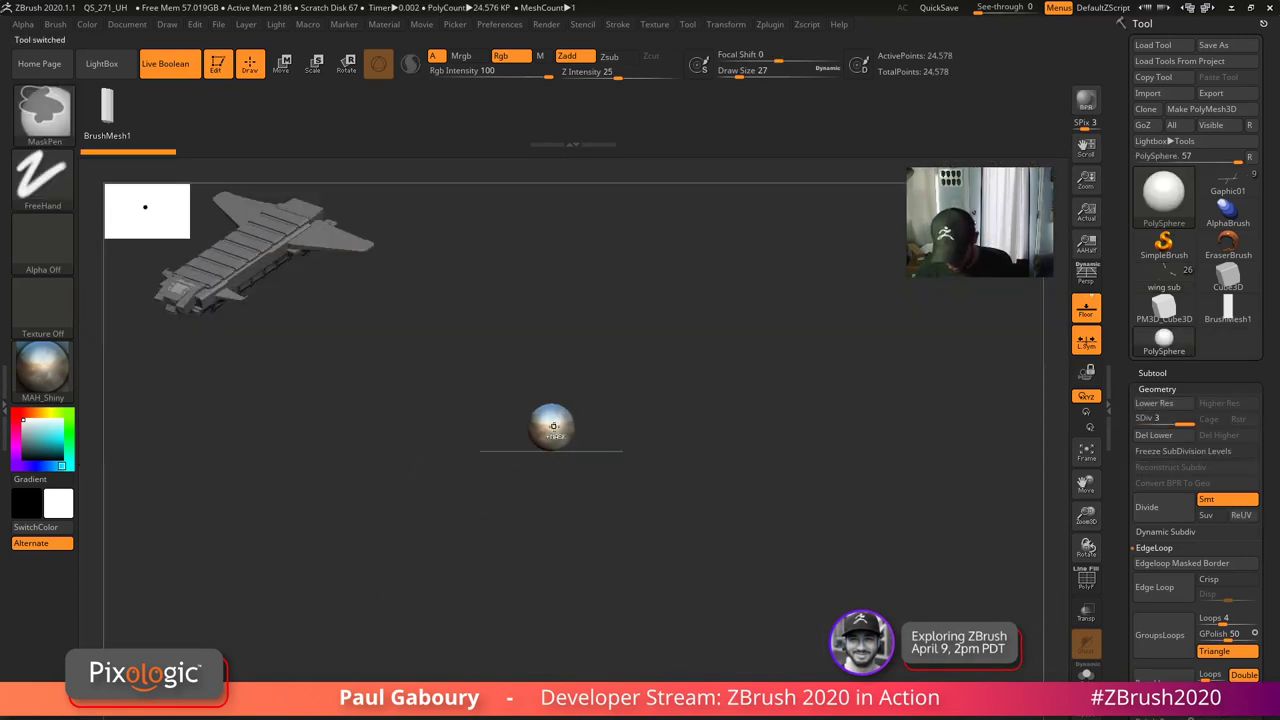
right_click_drag(690, 530, 805, 585, "ctrl")
- Duplicate the PolySphere subtool in the subtool list
left_click(1160, 389)
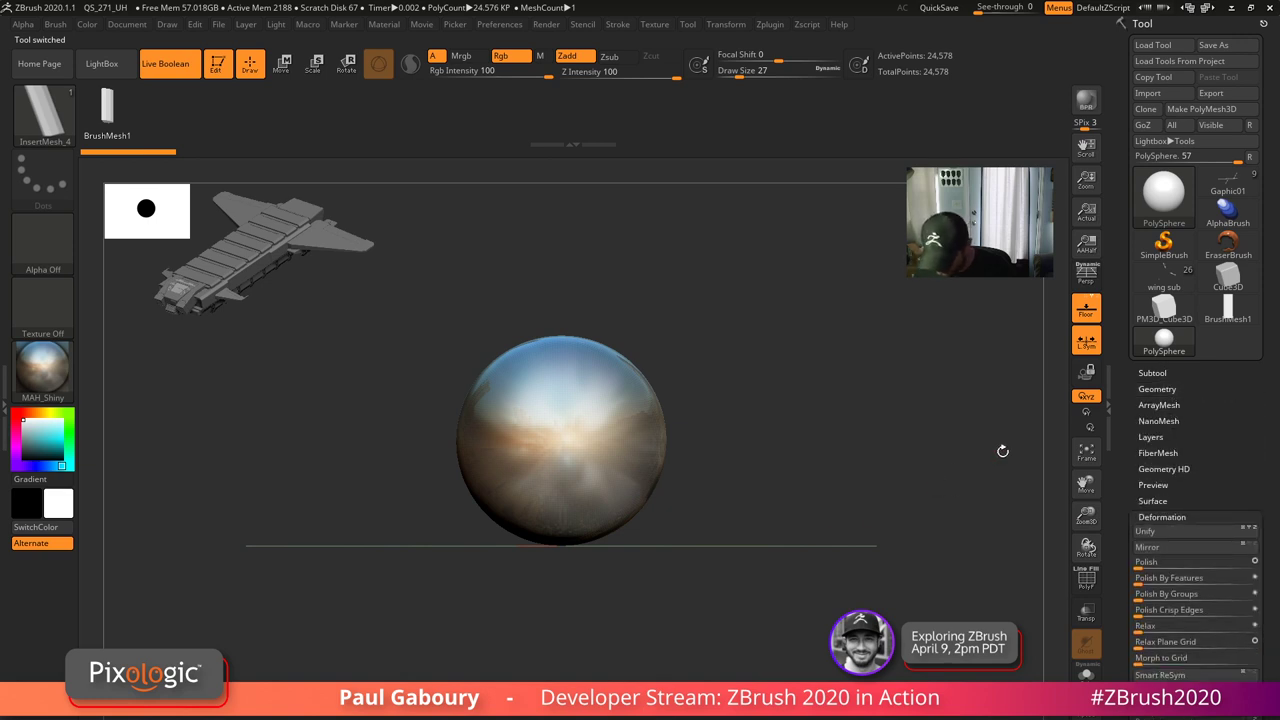
left_click(1152, 372)
left_click_drag(1265, 488, 1261, 457)
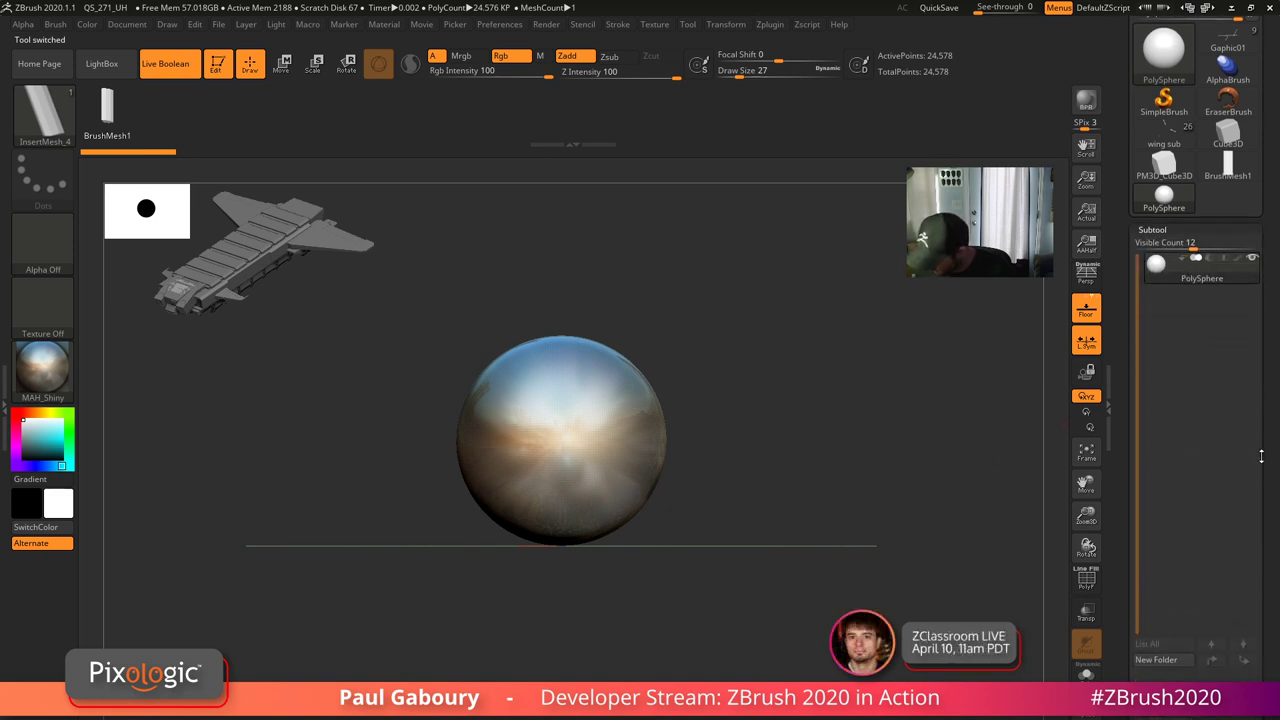
left_click(1157, 703)
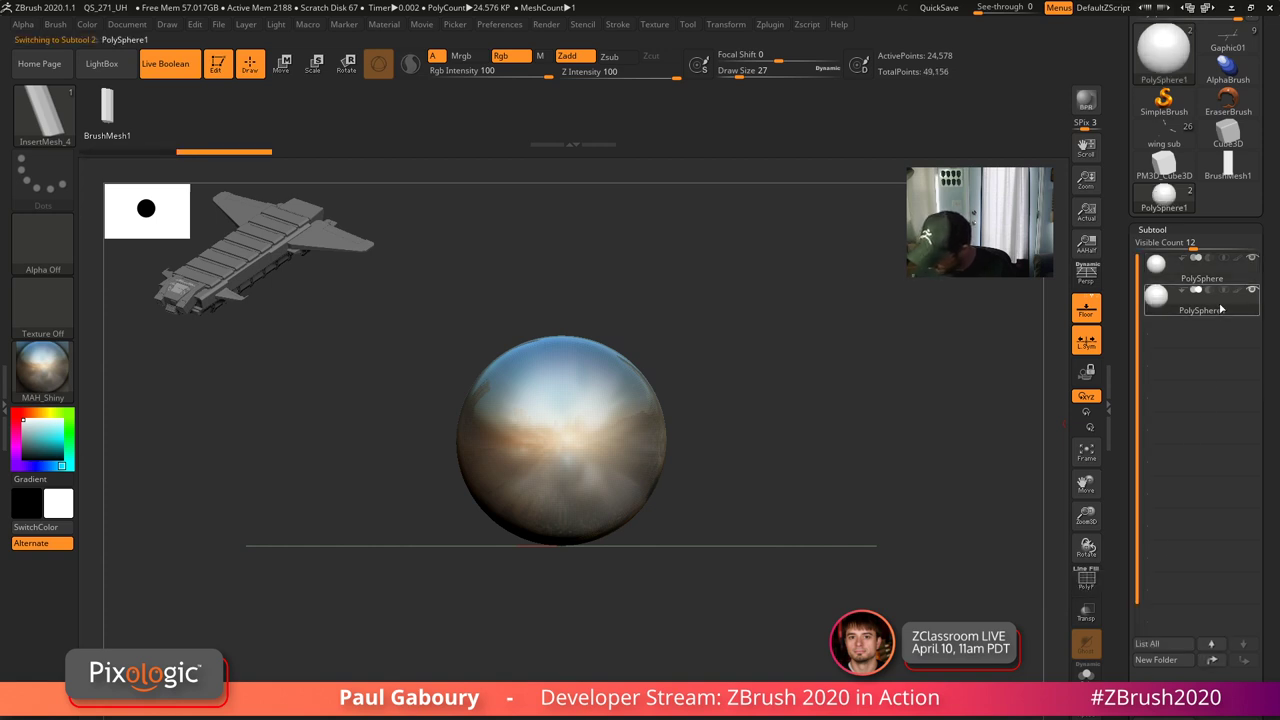
- Subdivide the duplicated sphere twice and check its mesh density with the wireframe display
right_click_drag(814, 540, 808, 551, "ctrl")
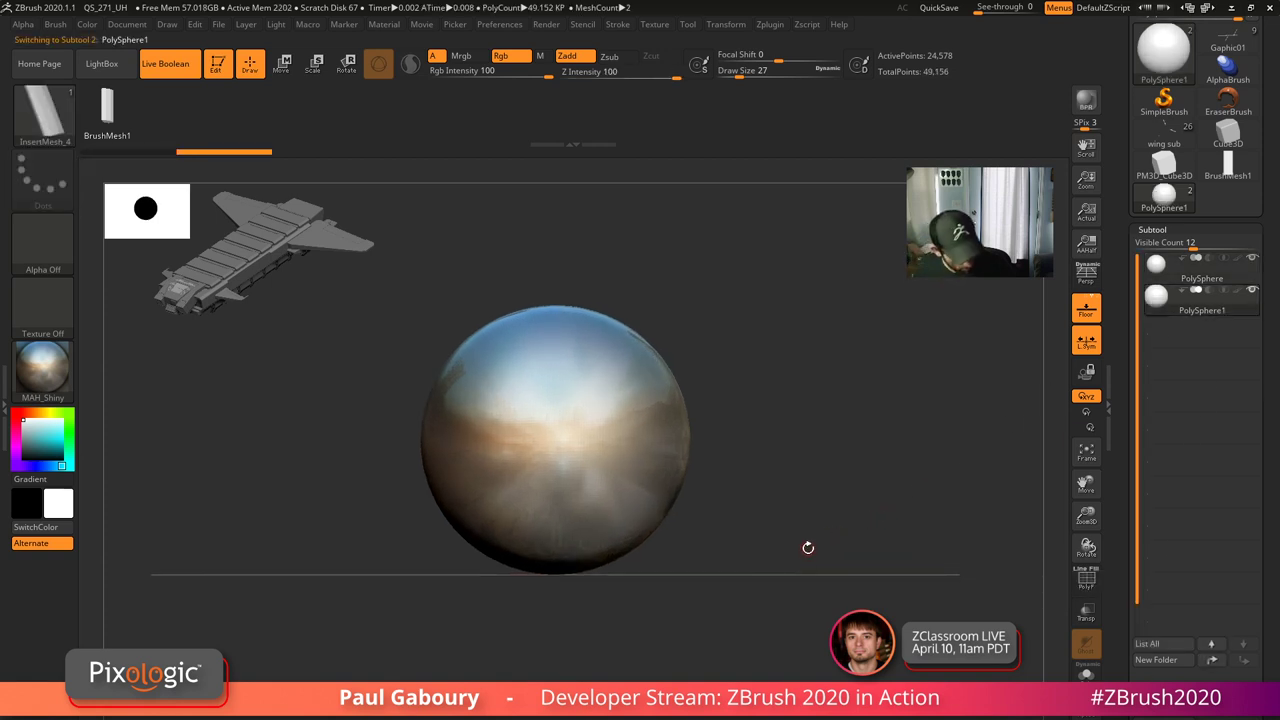
key("ctrl+d")
key("ctrl+d")
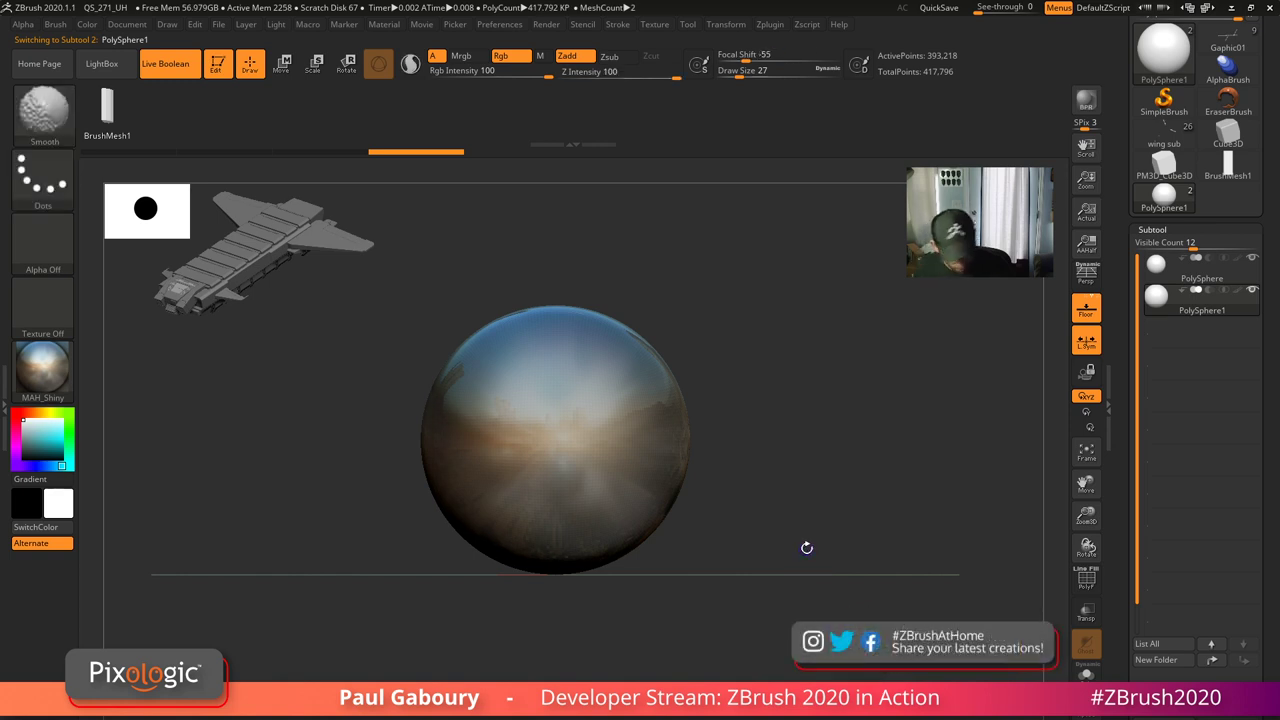
key("shift+f")
key("shift+f")
mouse_move(755, 541)
right_mouse_down("ctrl")
mouse_move(738, 552)
mouse_move(755, 580)
right_mouse_up("ctrl")
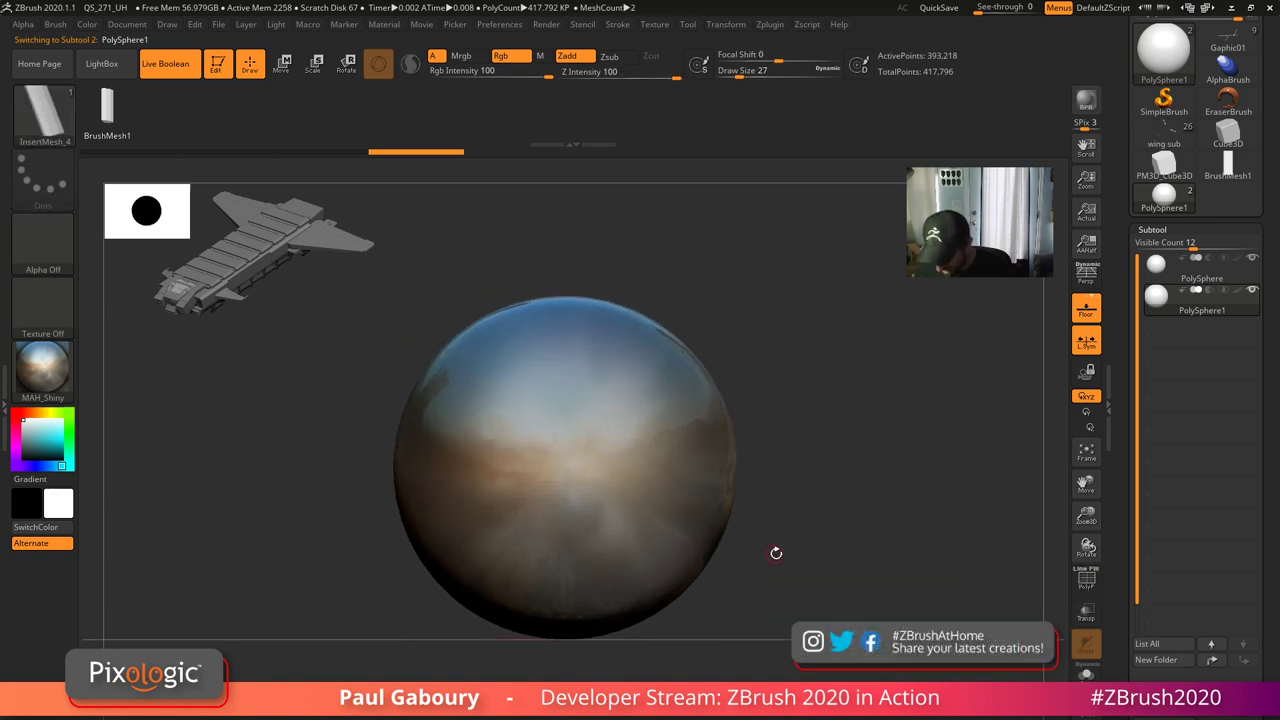
- Set the draw size to 65, choose the Chisel brush and make the duplicated sphere active
key("s")
left_click_drag(777, 554, 788, 555)
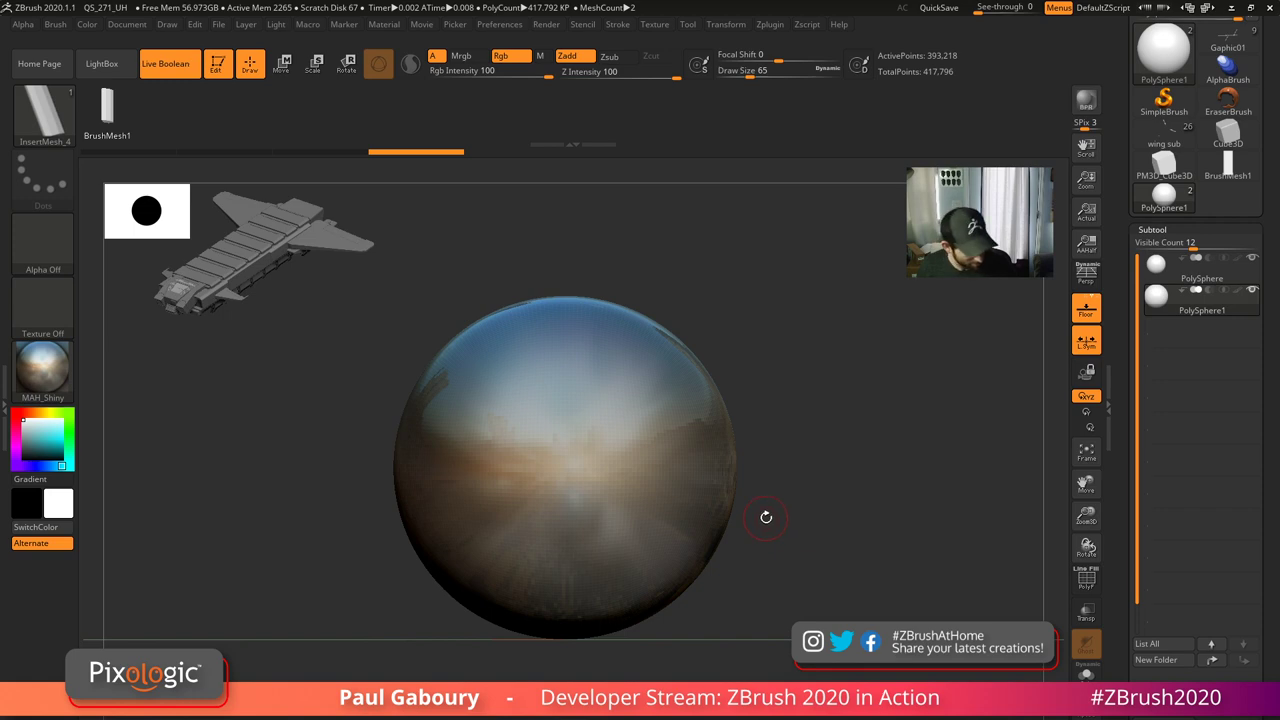
key("b")
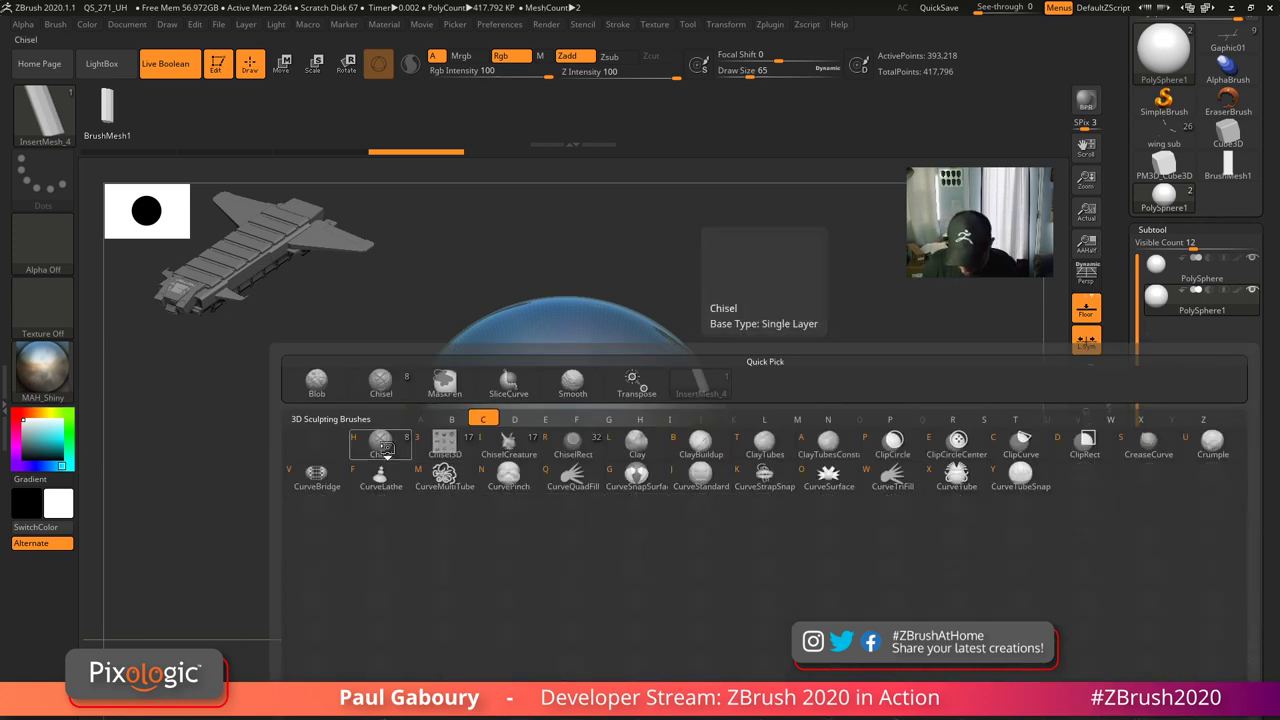
left_click(381, 442)
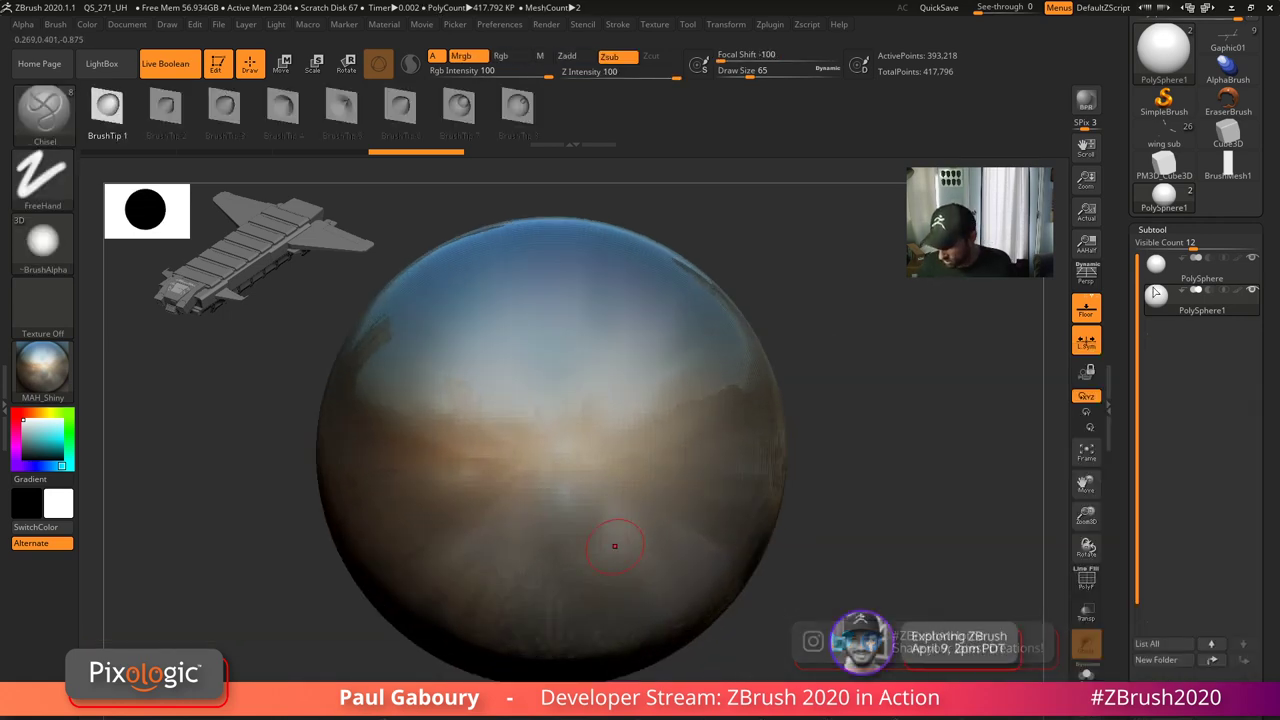
left_click(615, 545, "alt")
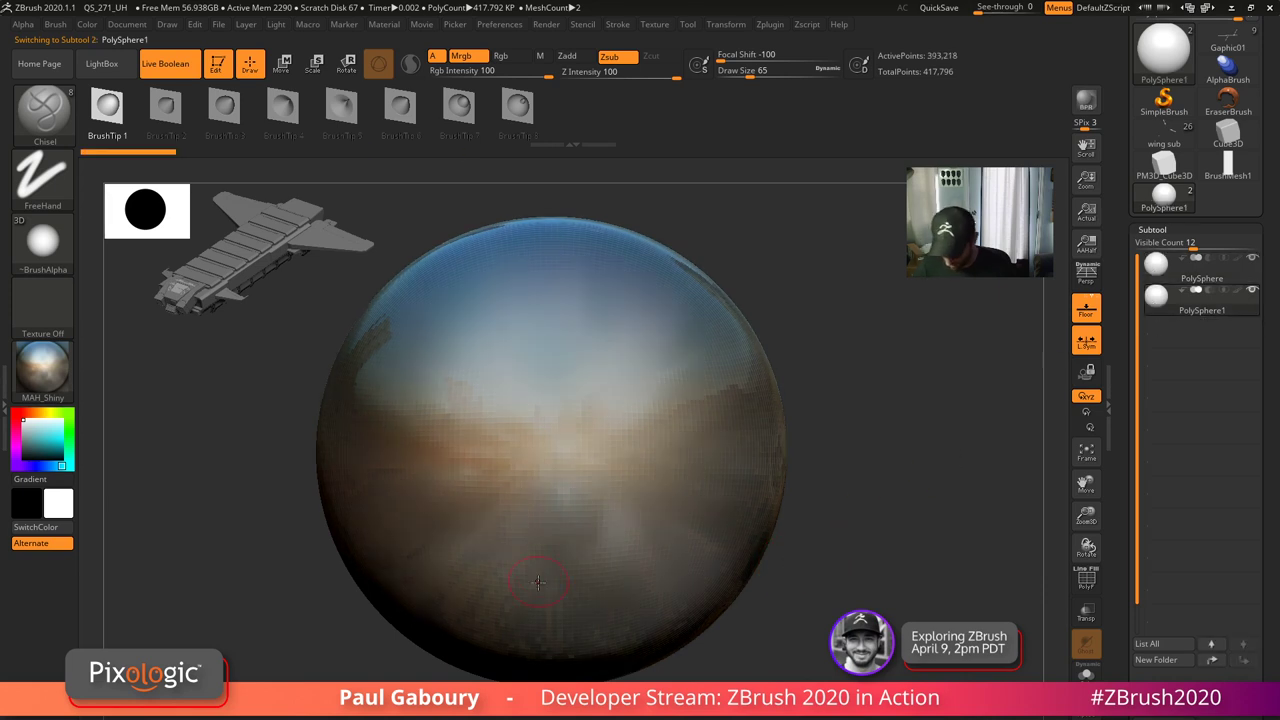
- Try carving a curved groove into the duplicated sphere, temporarily hiding the original sphere to inspect it
left_click_drag(600, 353, 683, 341)
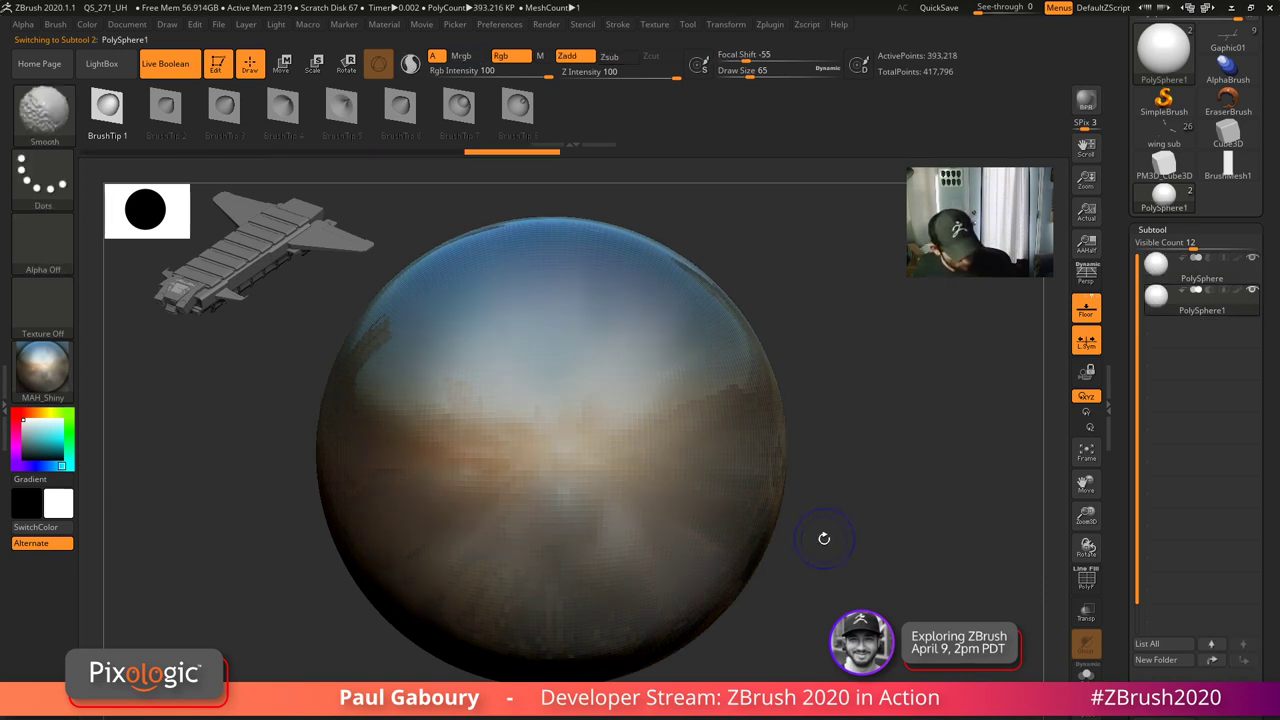
key("shift+f")
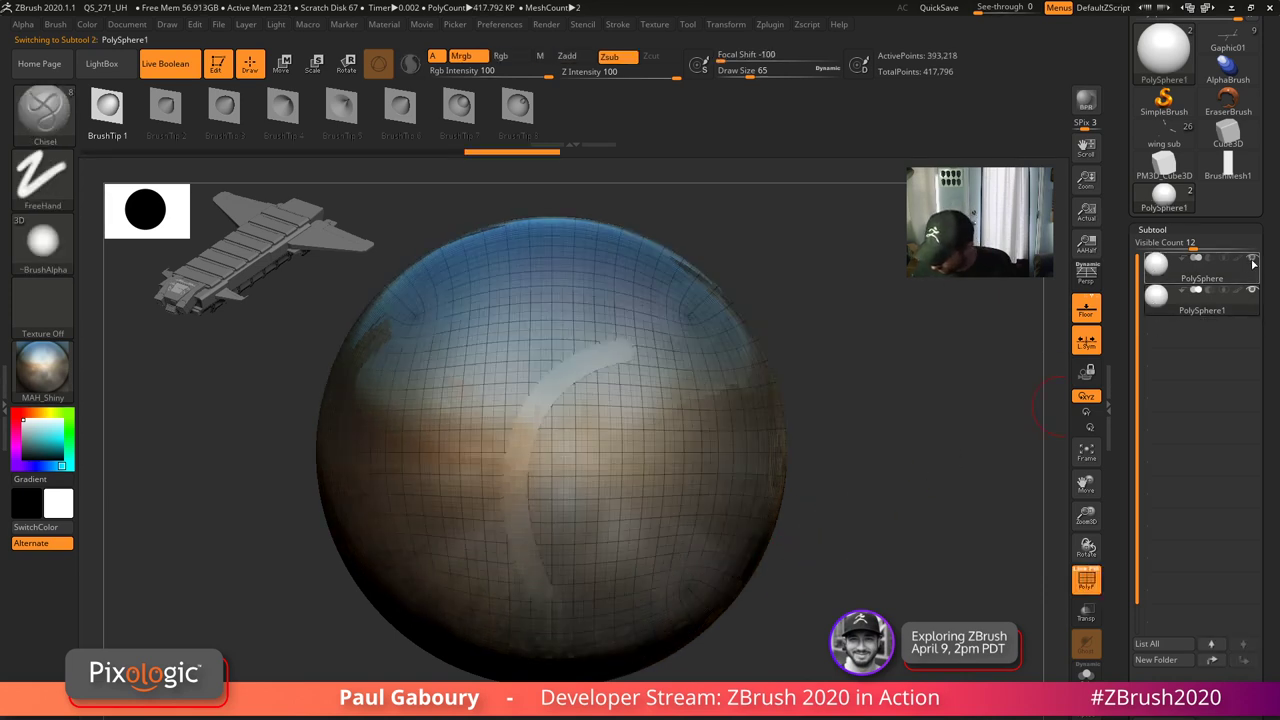
left_click(1253, 262)
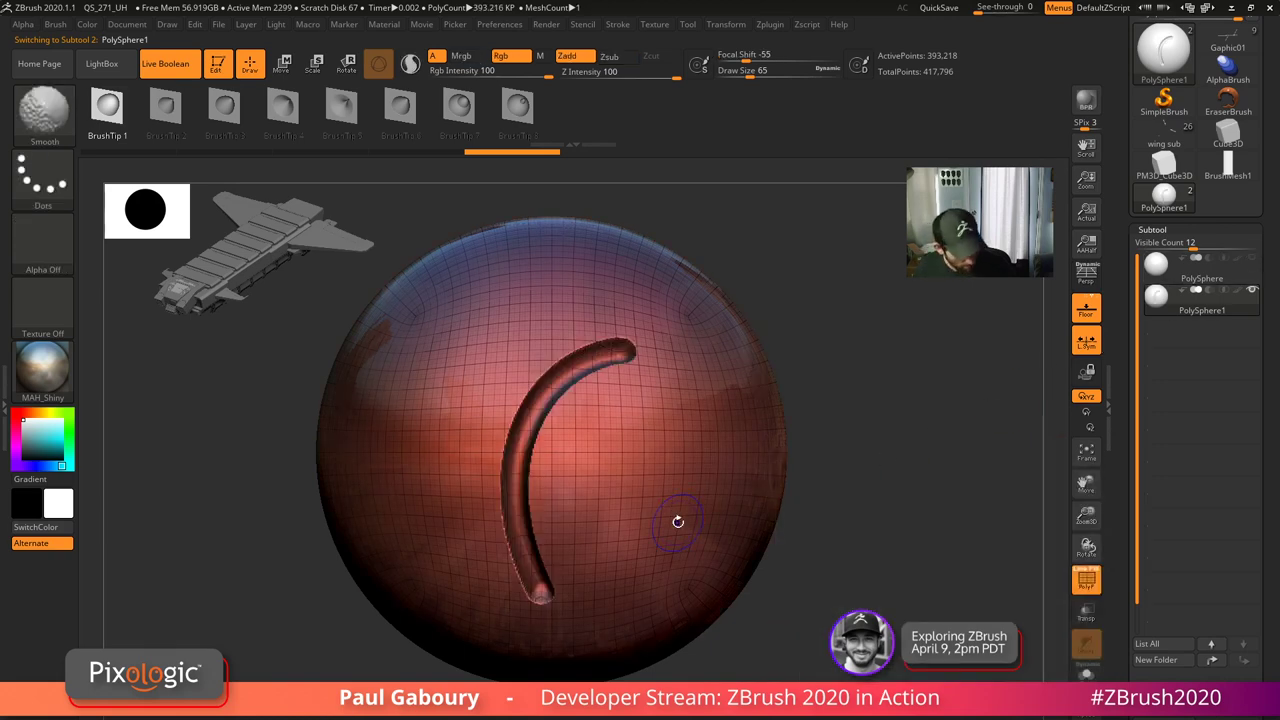
key("shift+f")
left_click(1253, 262)
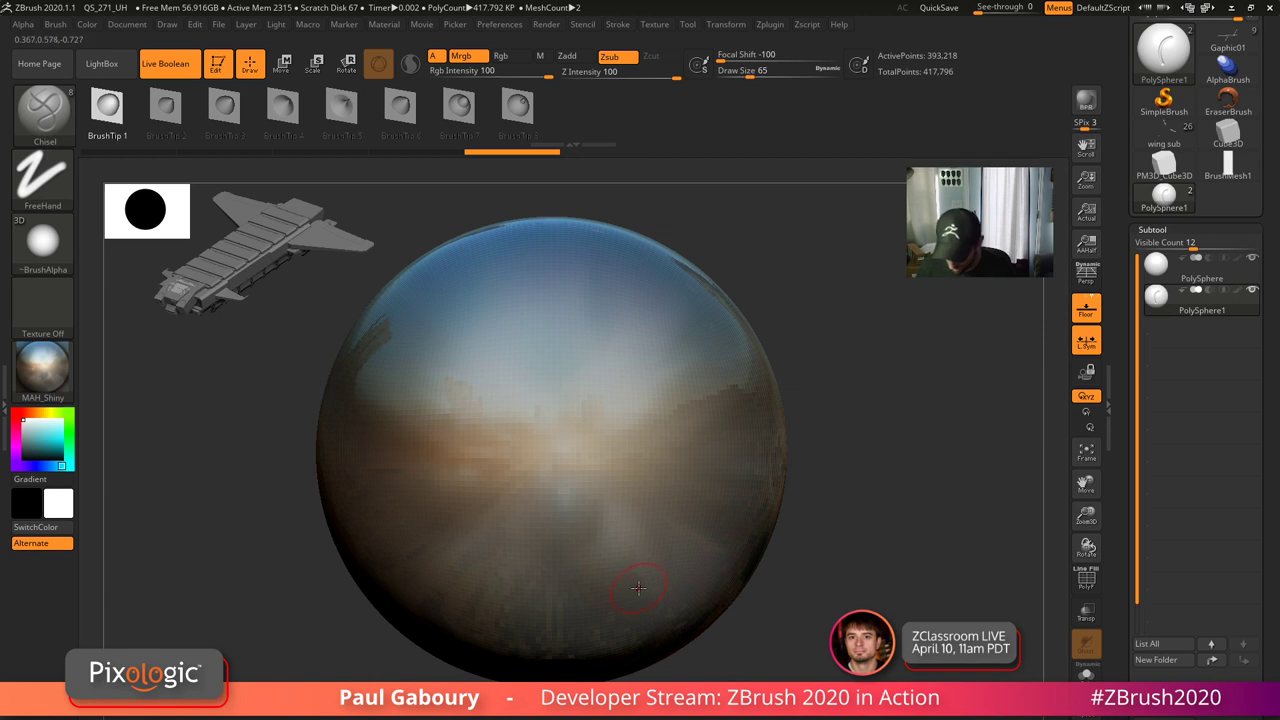
- Switch the Chisel brush to Zadd and try a raised curved stroke on the sphere, undoing the chisel strokes
left_click(572, 57)
mouse_move(656, 586)
left_mouse_down()
mouse_move(674, 486)
mouse_move(614, 306)
mouse_move(652, 392)
mouse_move(656, 446)
mouse_move(672, 396)
mouse_move(658, 430)
left_mouse_up()
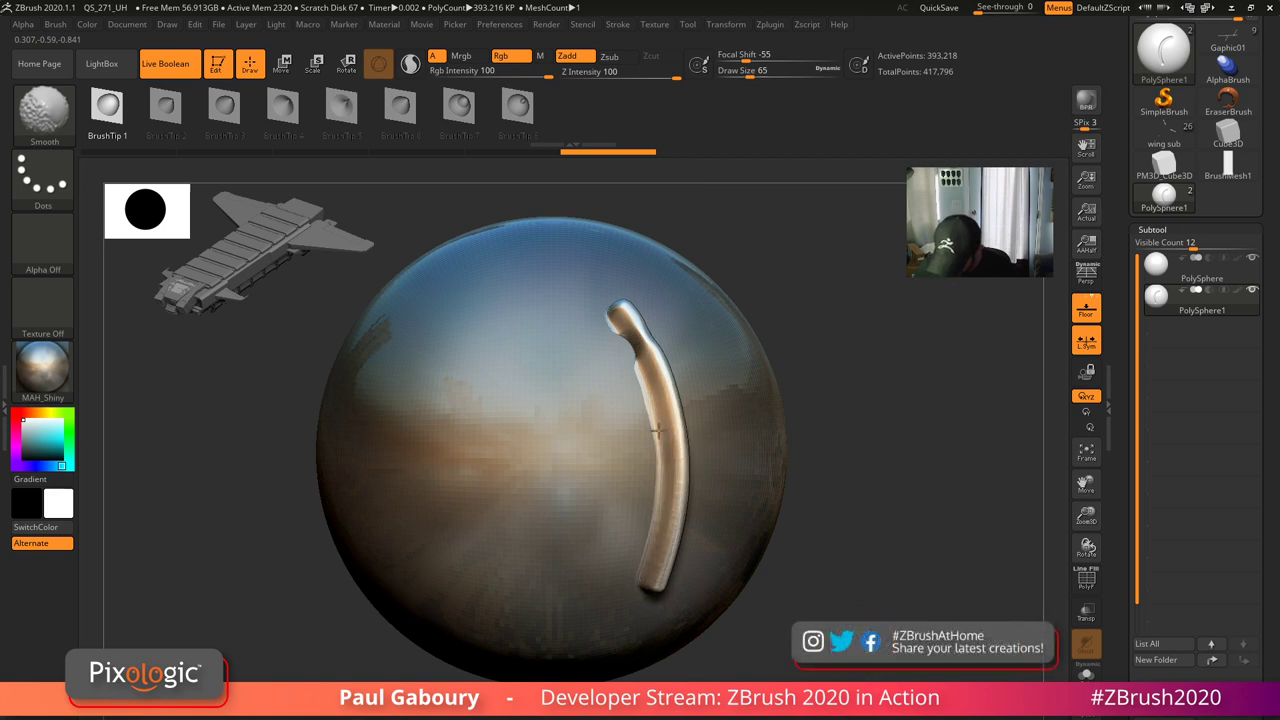
mouse_move(757, 527)
right_mouse_down()
mouse_move(677, 543)
mouse_move(767, 521)
right_mouse_up()
key("ctrl+z")
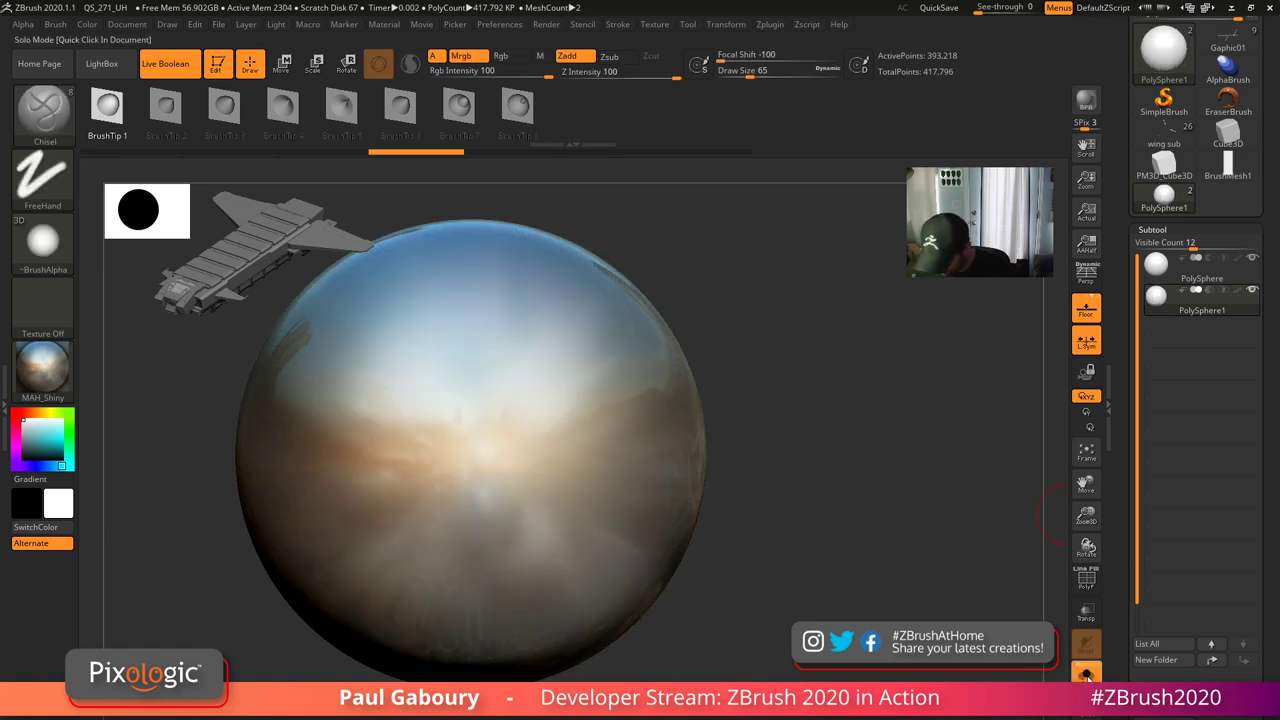
- Sculpt a raised S-shaped ridge across the front of the duplicated sphere with the Chisel brush
left_click_drag(829, 591, 803, 582)
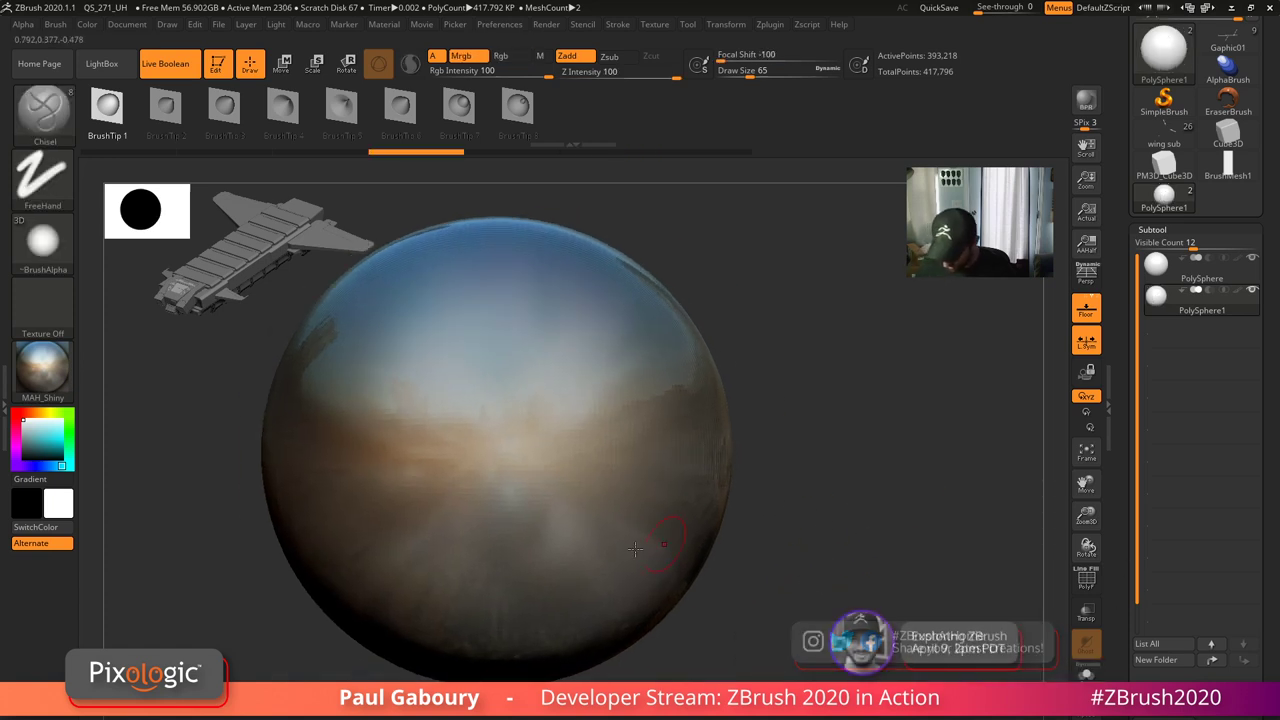
mouse_move(460, 625)
left_mouse_down()
mouse_move(457, 374)
mouse_move(645, 313)
mouse_move(624, 261)
left_mouse_up()
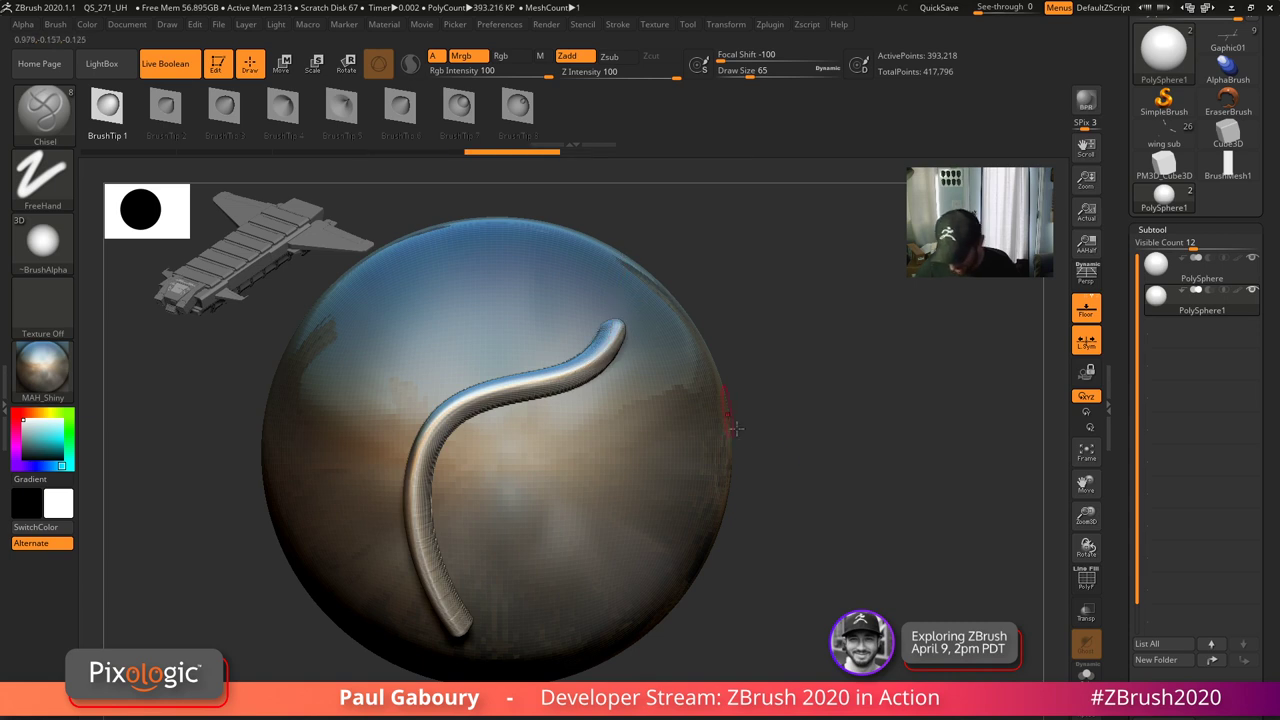
mouse_move(812, 455)
left_mouse_down("alt")
mouse_move(766, 569)
mouse_move(823, 459)
left_mouse_up("alt")
left_click_drag(774, 545, 738, 508)
right_click_drag(738, 508, 735, 565, "ctrl")
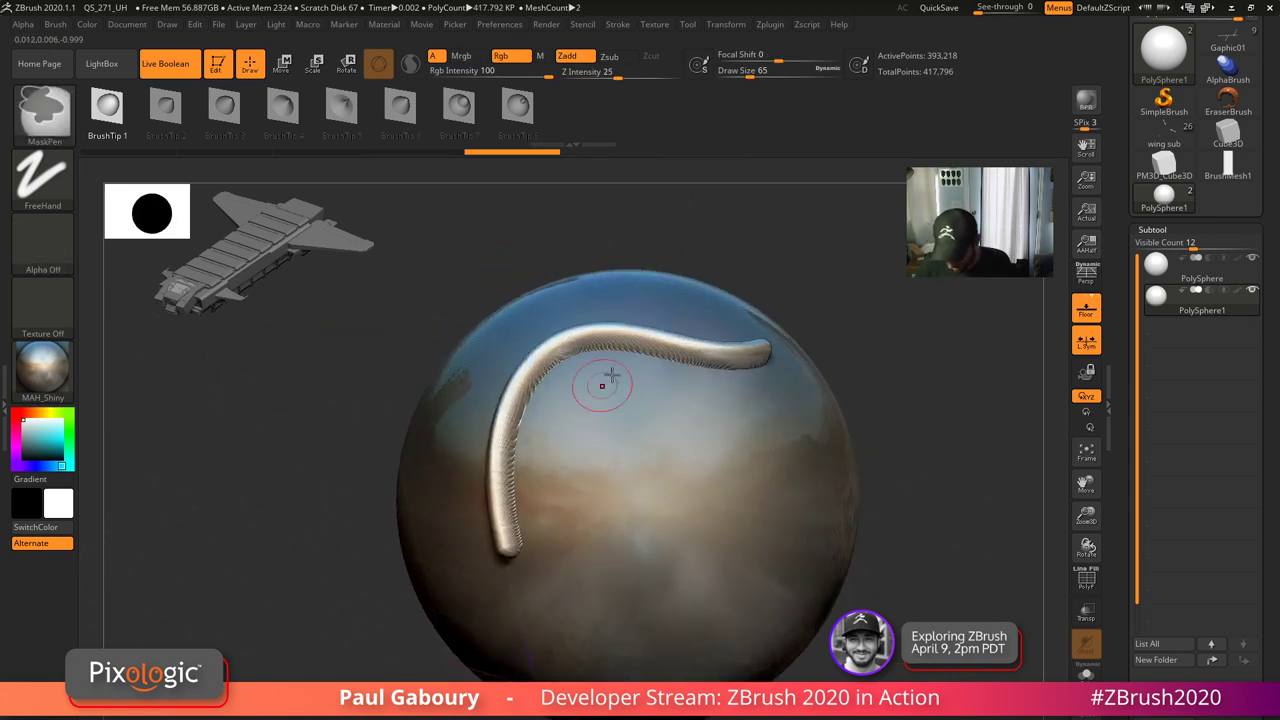
- Examine the raised chisel ridge and its mesh from several angles
mouse_move(634, 345)
left_mouse_down("shift")
mouse_move(523, 408)
mouse_move(555, 357)
mouse_move(738, 349)
left_mouse_up("shift")
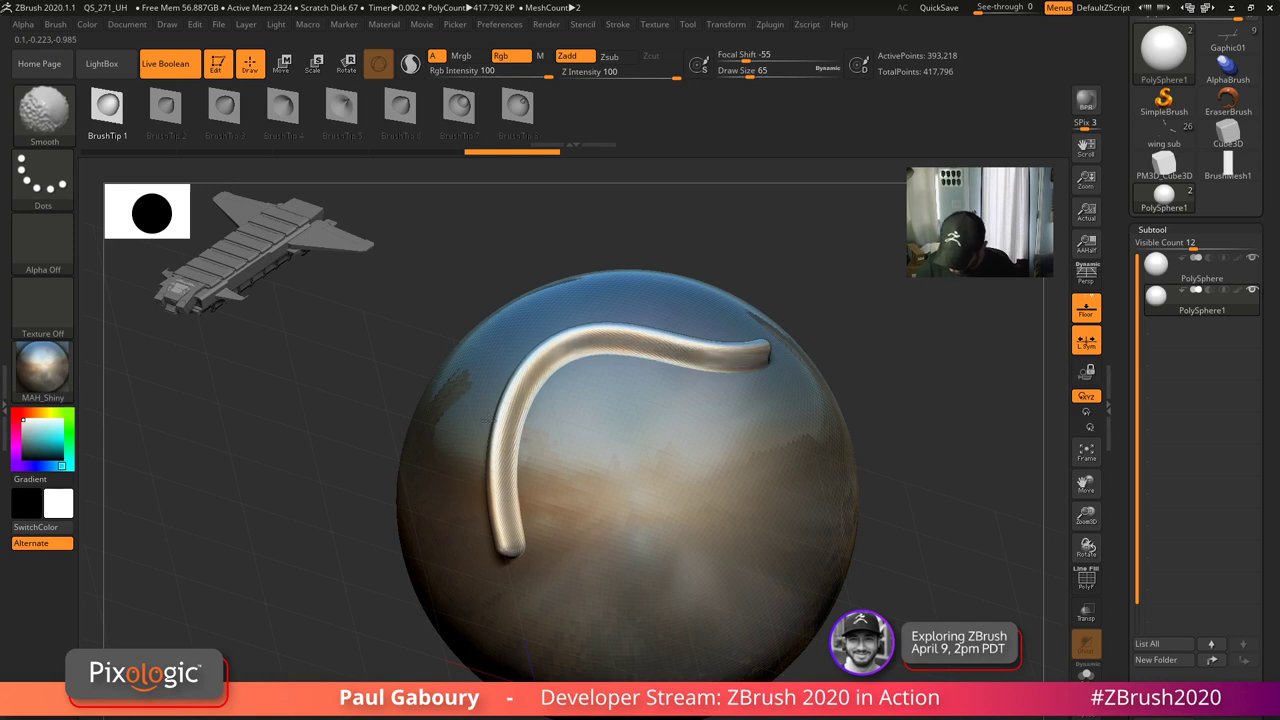
right_click_drag(550, 573, 694, 558)
right_click_drag(503, 557, 462, 640)
right_click_drag(712, 506, 700, 440, "ctrl")
right_click_drag(660, 480, 775, 502, "shift")
key("shift+f")
key("shift+f")
- Reselect the duplicated sphere's subtool and undo the chisel strokes that form its raised ridge
left_click_drag(774, 502, 682, 584)
left_click(1160, 271)
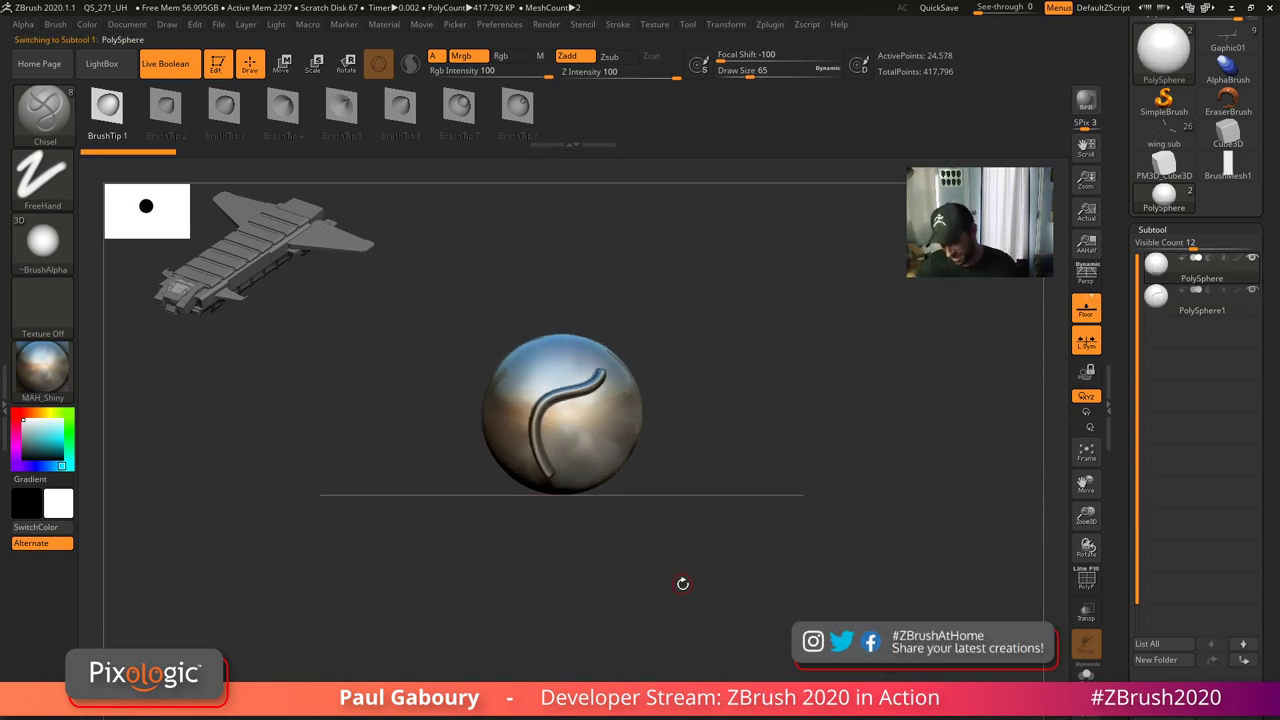
left_click(1151, 310)
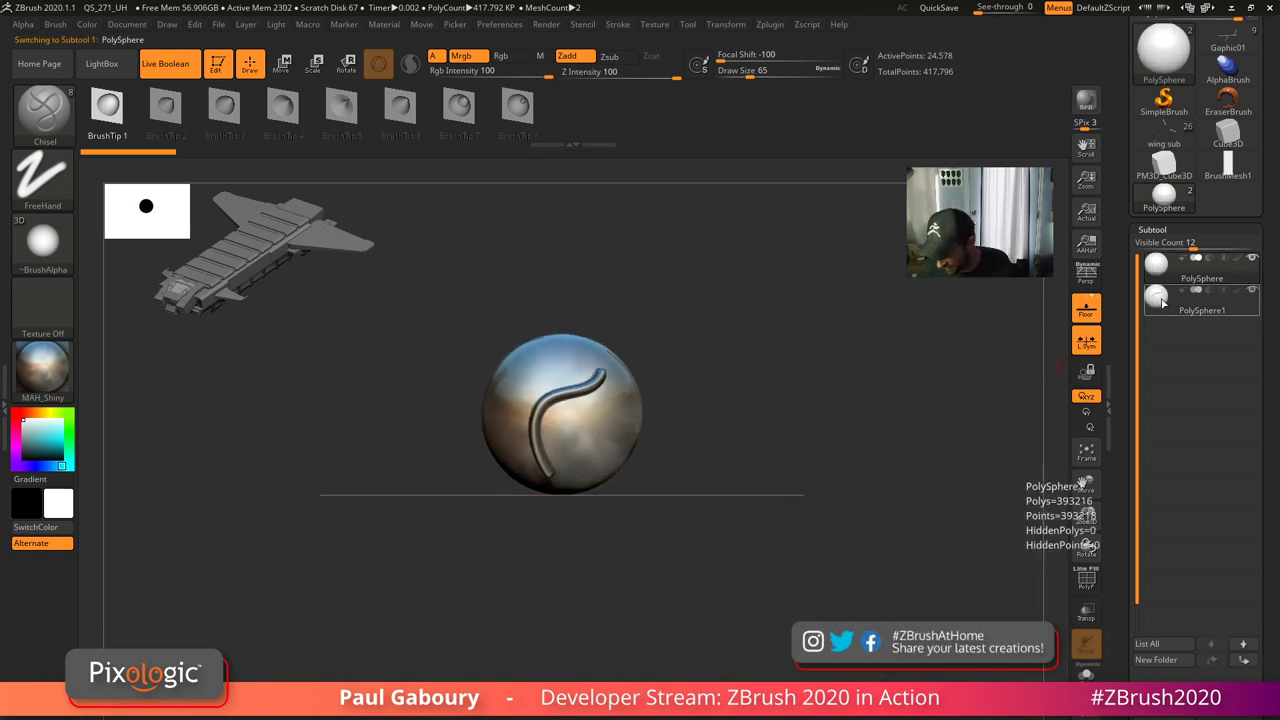
mouse_move(709, 621)
right_mouse_down("alt")
mouse_move(683, 592)
mouse_move(708, 621)
right_mouse_up("alt")
left_click_drag(708, 622, 707, 585, "alt")
key("ctrl+z")
key("ctrl+z")
key("ctrl+z")
key("ctrl+z")
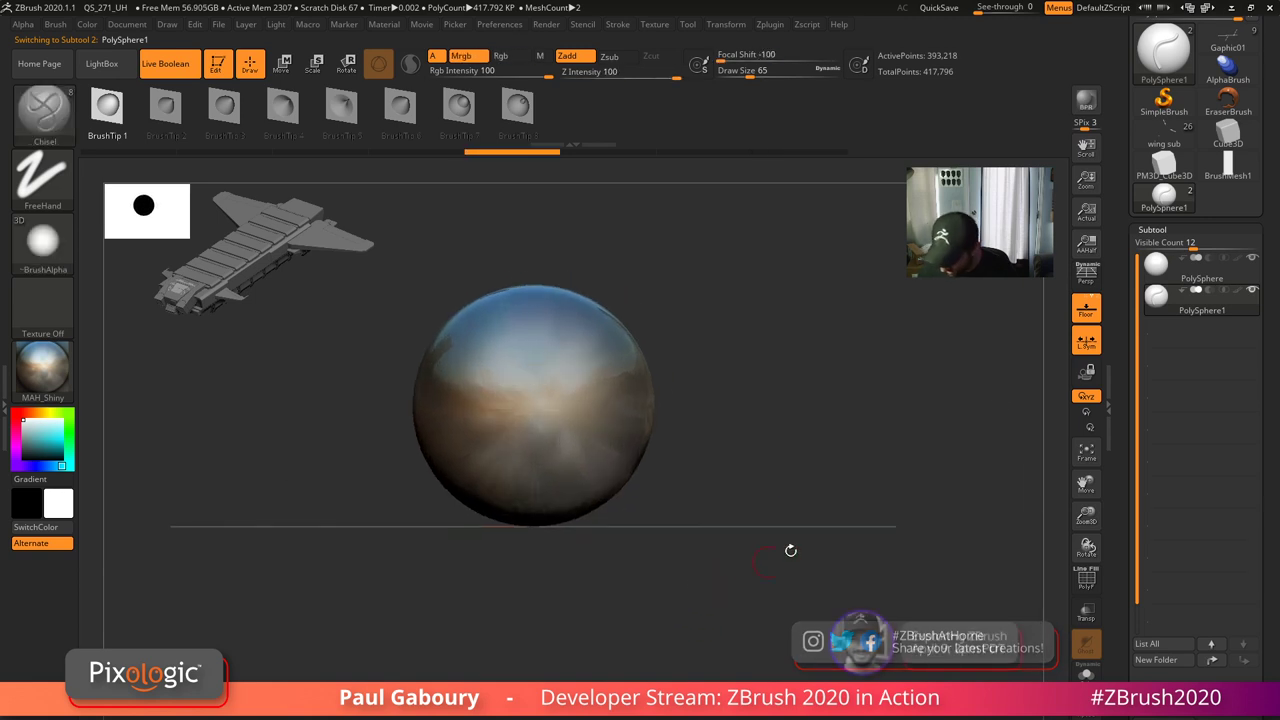
- Store a morph target for the smooth duplicated sphere
left_click(1161, 230)
key("shift")
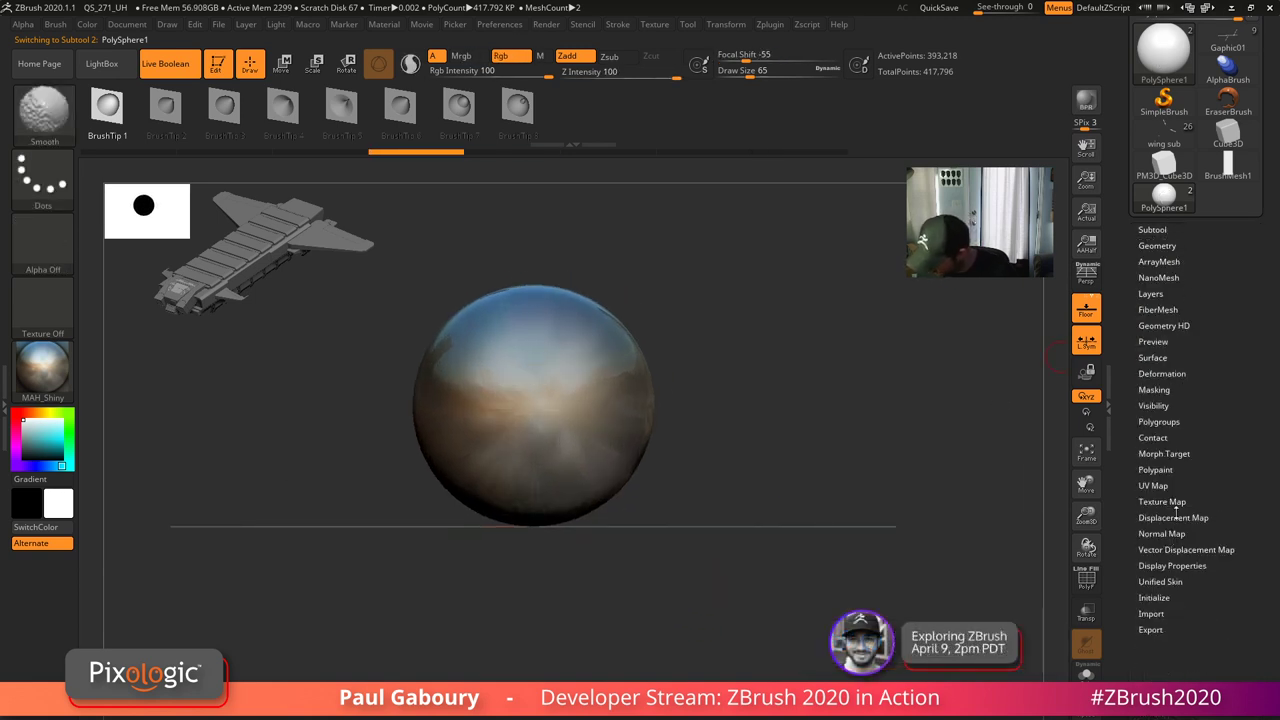
left_click(1178, 453)
left_click(1166, 470)
right_click_drag(766, 490, 735, 597, "ctrl")
- Try two crossing Chisel ridges and an angular, straight-segmented ridge on the front of the sphere
mouse_move(436, 607)
left_mouse_down()
mouse_move(585, 385)
mouse_move(690, 280)
left_mouse_up()
key("ctrl+z")
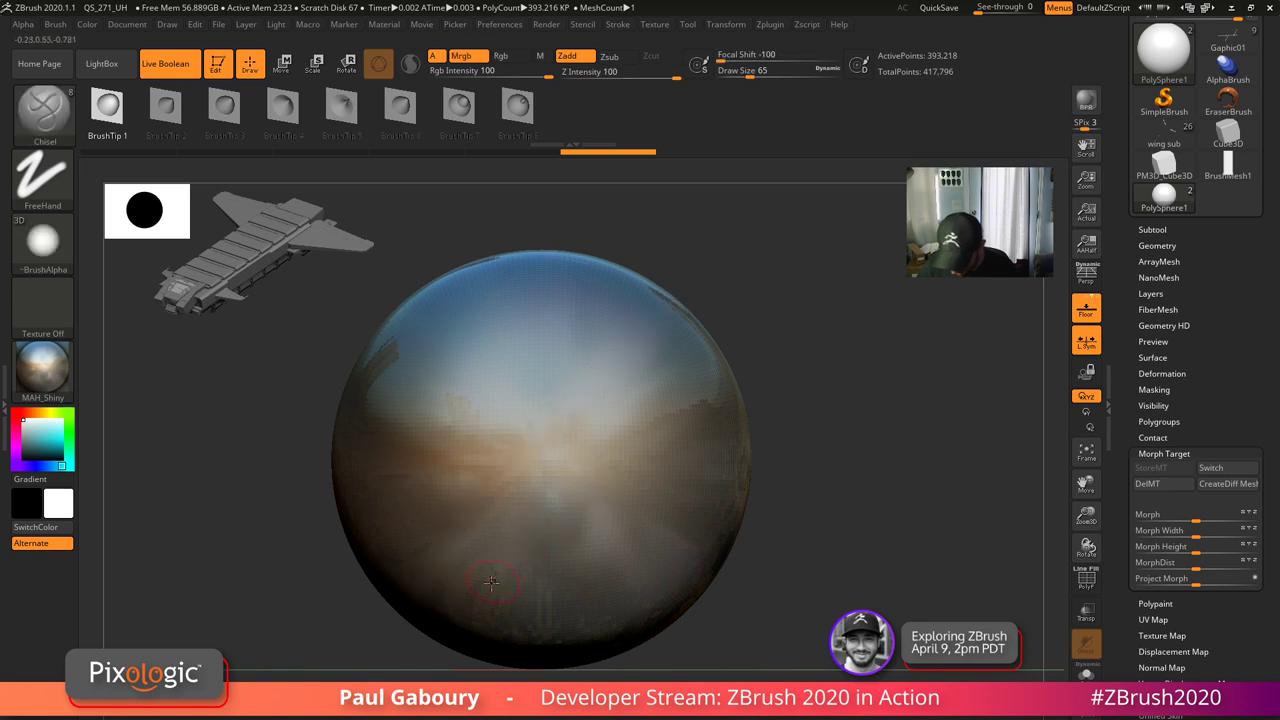
mouse_move(476, 598)
left_mouse_down()
mouse_move(571, 389)
mouse_move(610, 342)
left_mouse_up()
left_click_drag(565, 470, 470, 352)
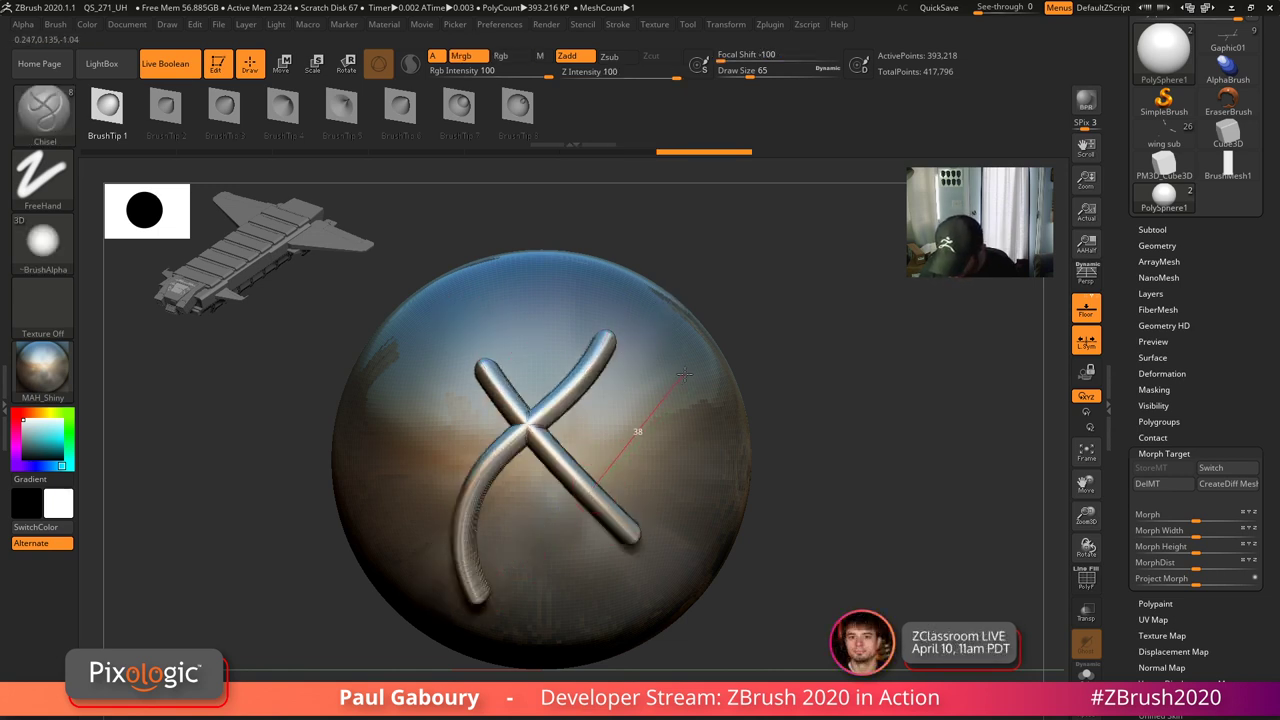
left_click_drag(670, 340, 670, 341)
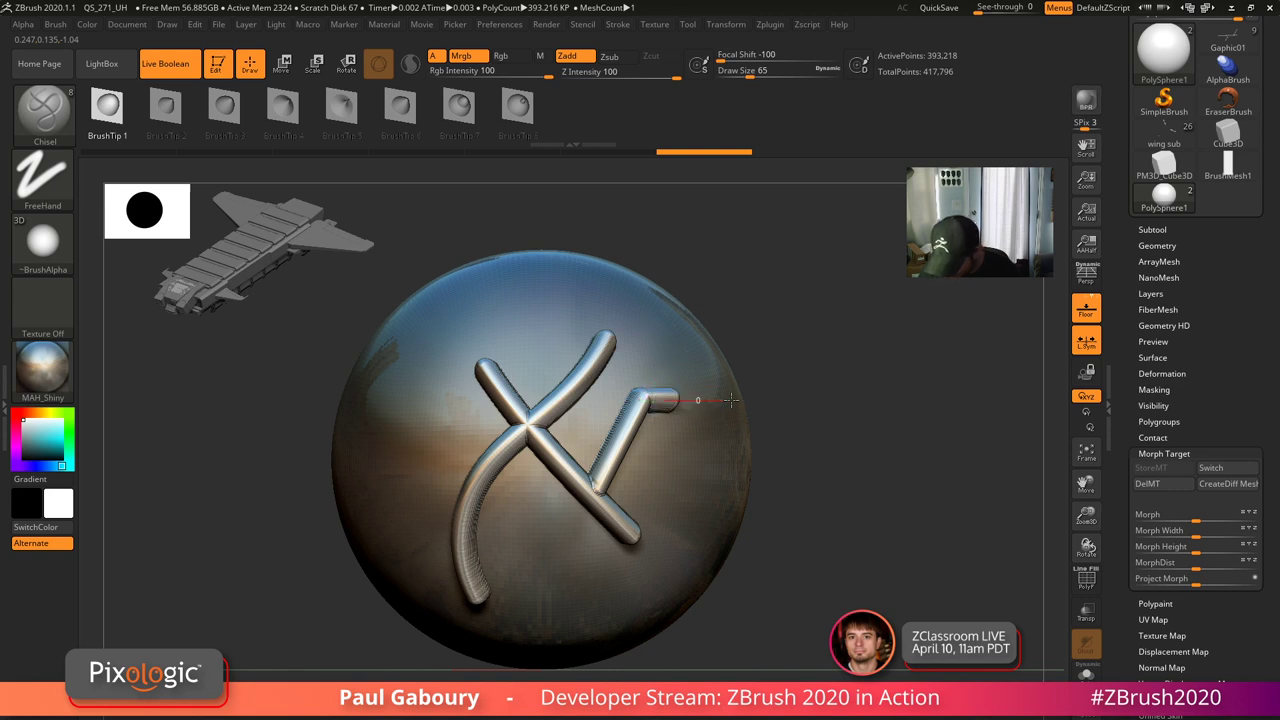
left_click_drag(791, 400, 794, 400)
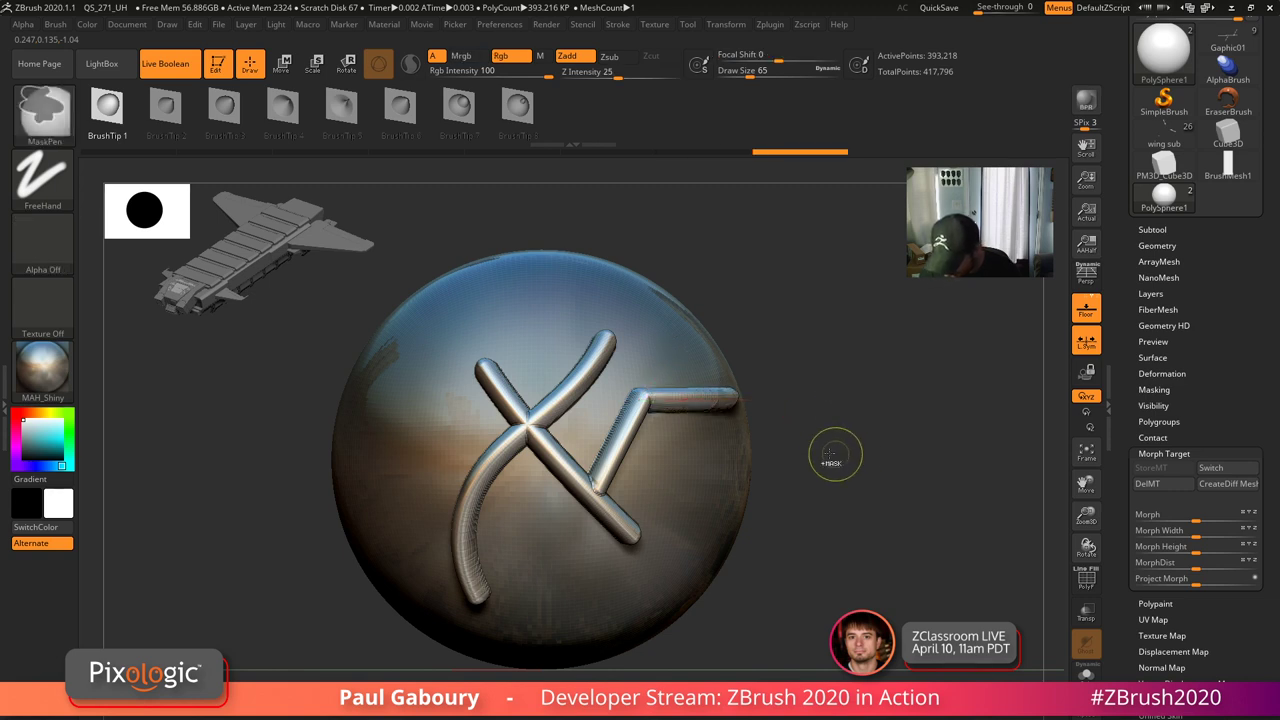
- Try continuing the horizontal ridge around the sphere's side and adding a separate diagonal ridge, undoing each stroke
right_click_drag(834, 454, 840, 430, "ctrl")
right_click_drag(840, 430, 673, 464)
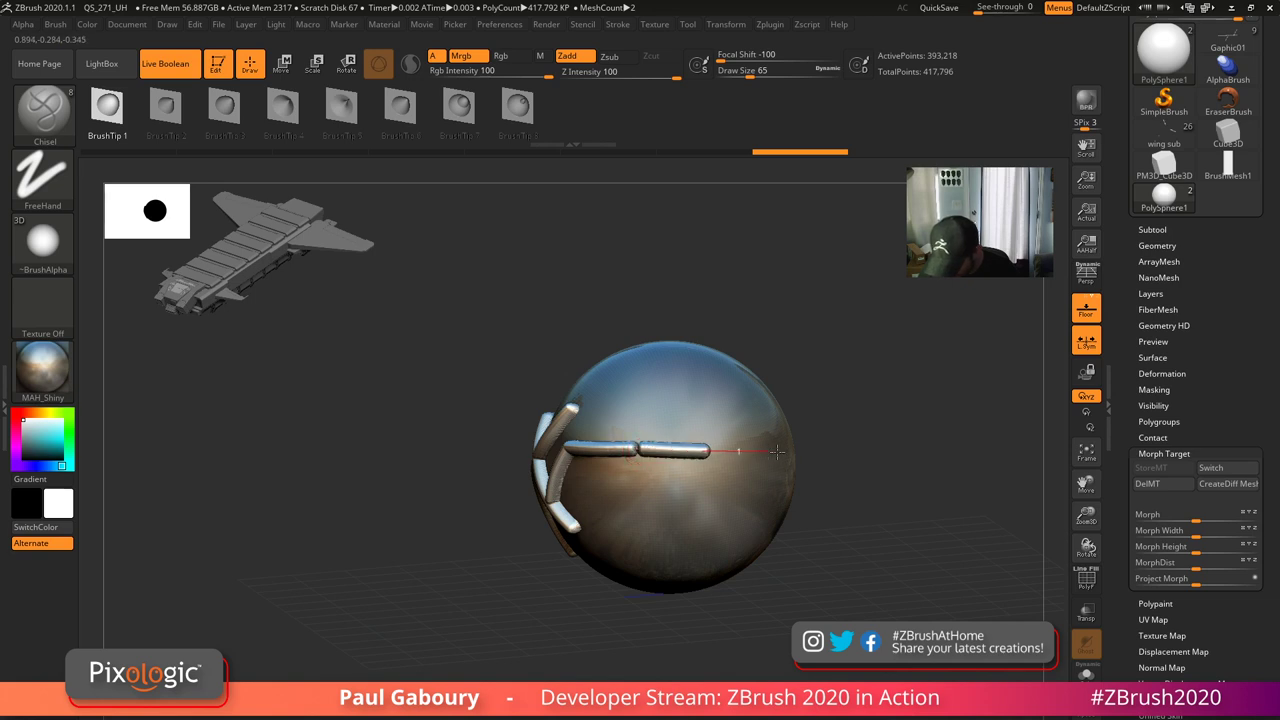
left_click_drag(777, 452, 787, 452)
key("ctrl+z")
left_click_drag(640, 450, 802, 448)
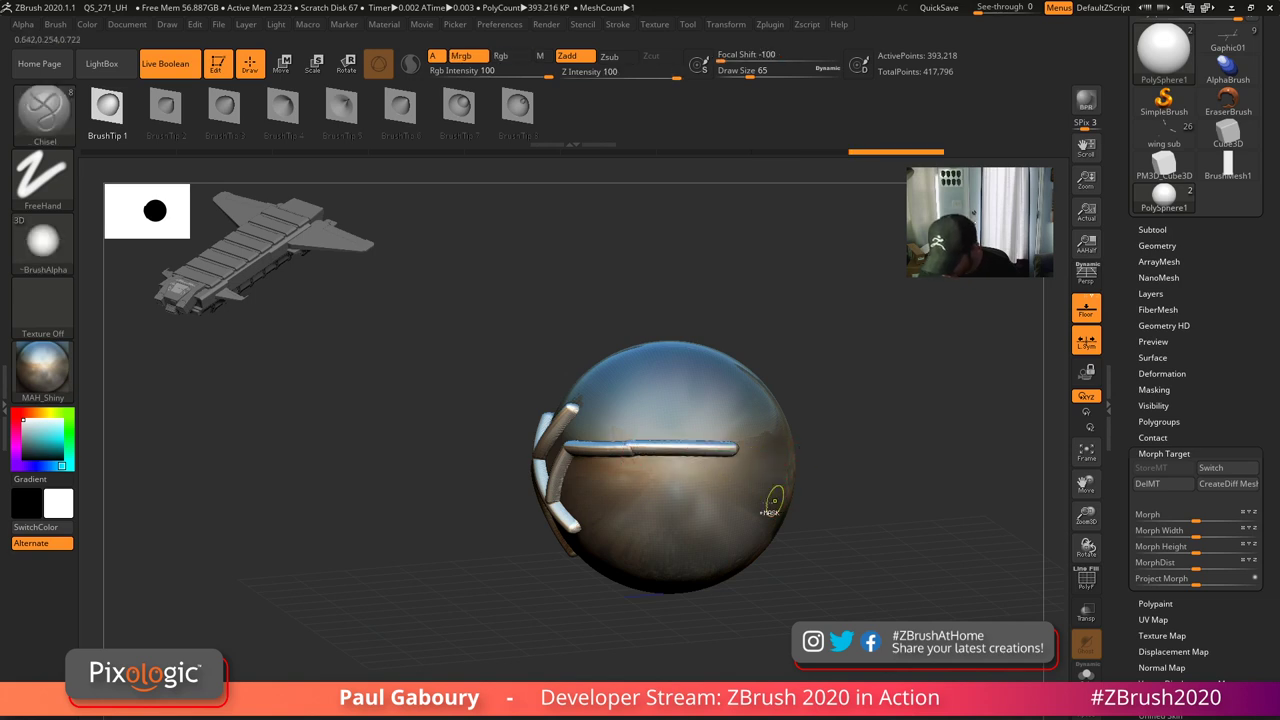
key("ctrl+z")
left_click_drag(636, 537, 750, 371)
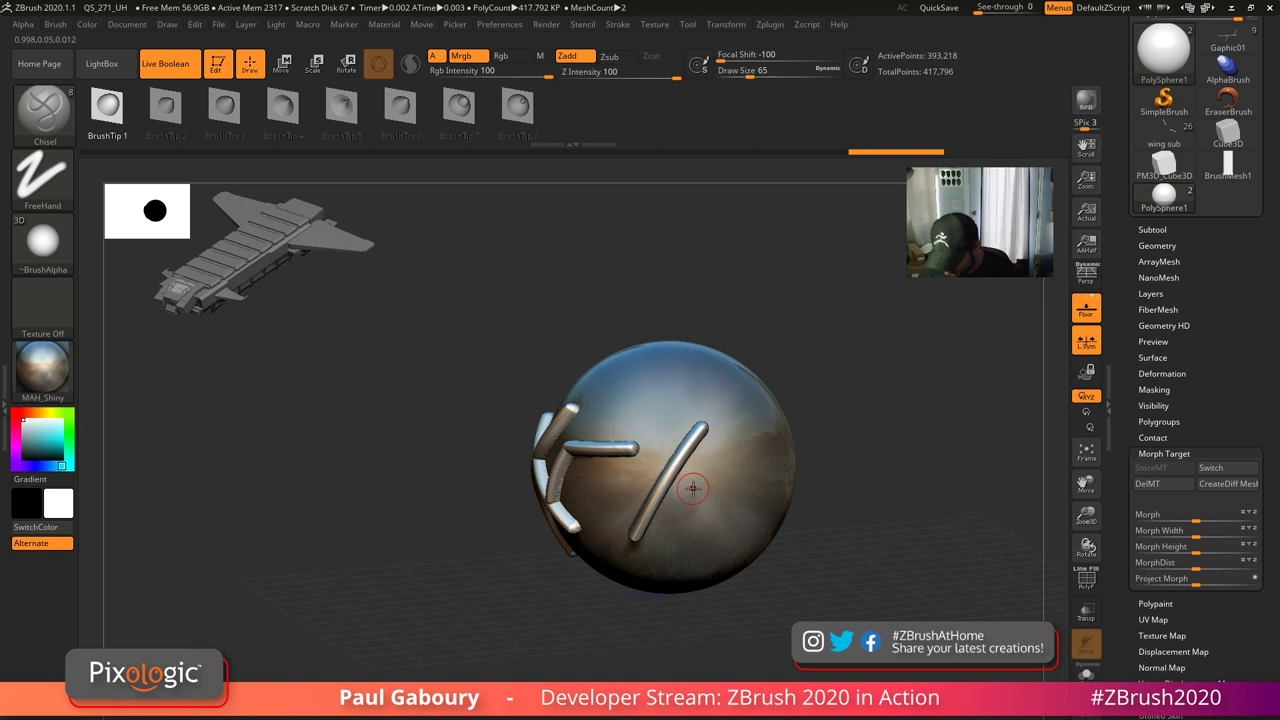
key("ctrl+z")
- Set the Chisel brush's LazySnap to 5 in its Lazy Mouse settings
left_click(617, 24)
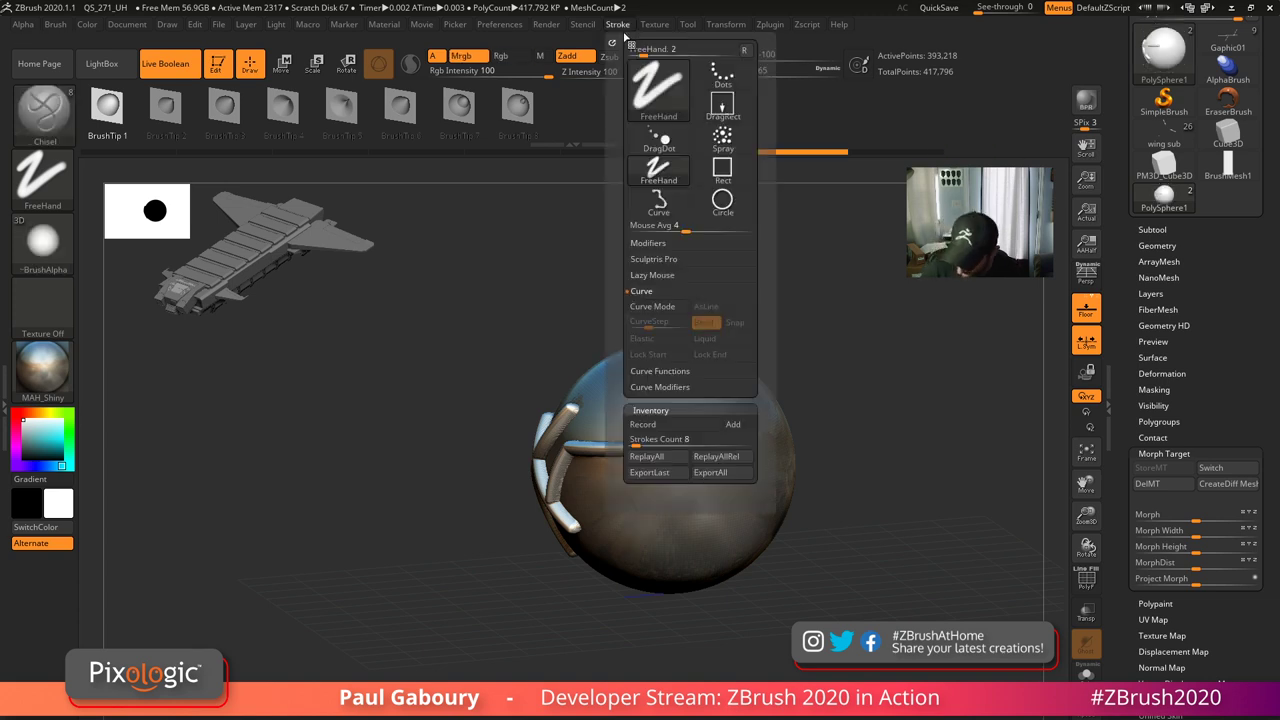
left_click(655, 275)
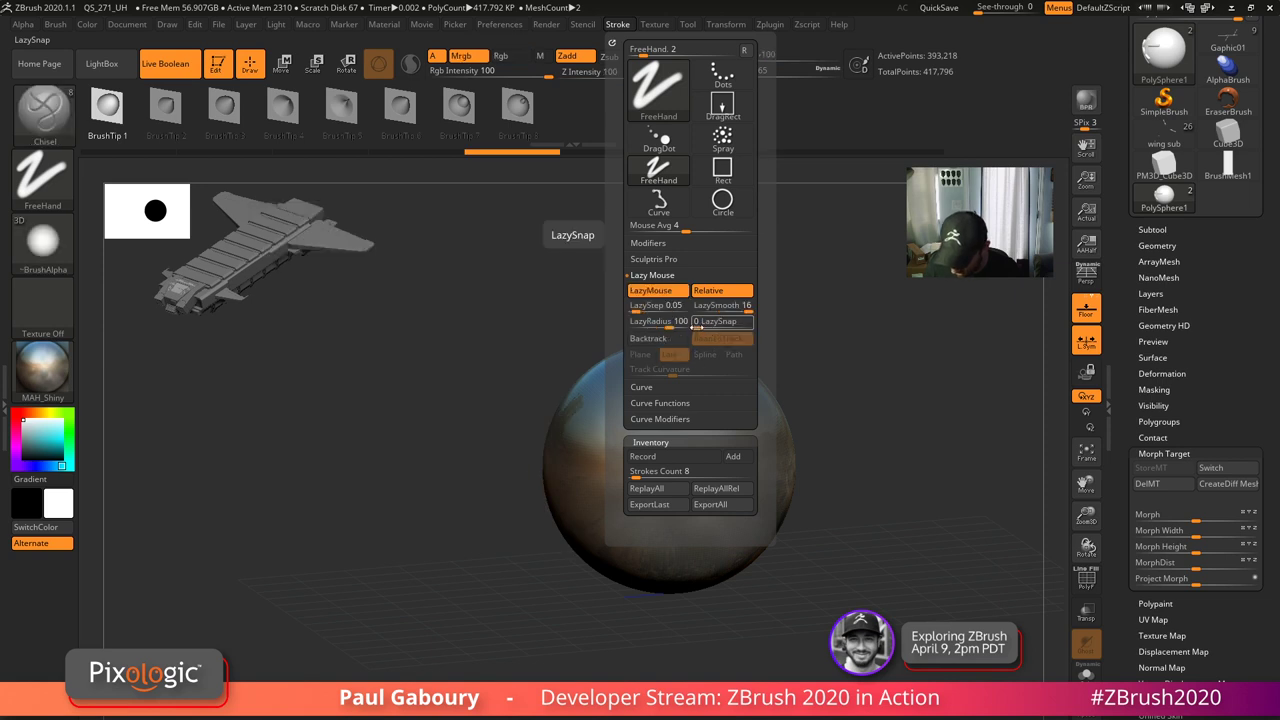
left_click(697, 326)
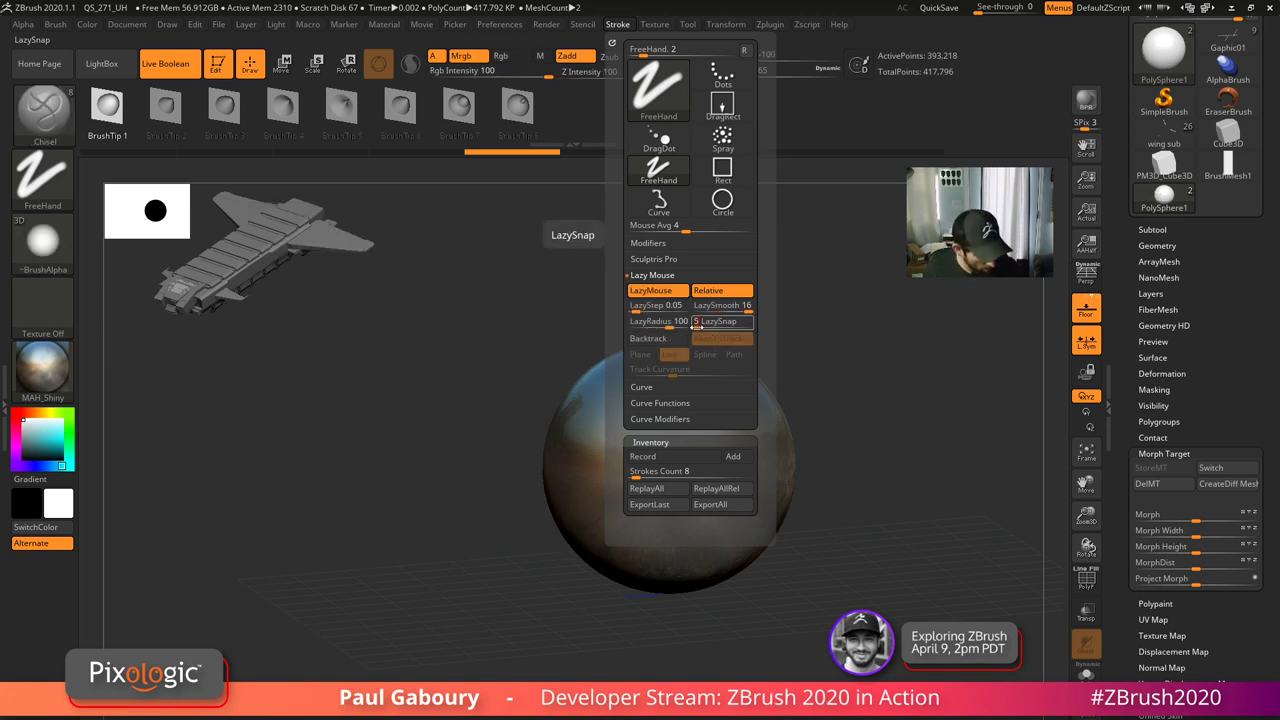
key("Return")
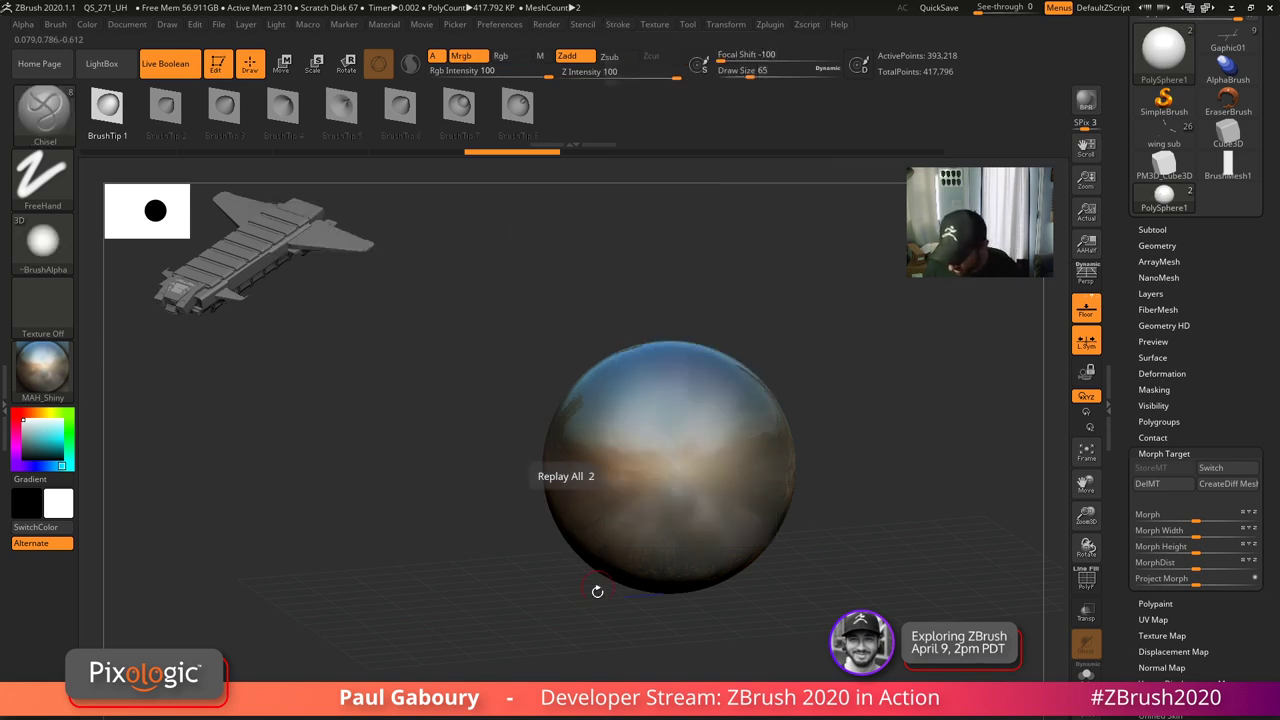
- Sculpt a continuous angular ridge that rises diagonally, runs horizontally around the sphere, and turns downward, snapping each segment to the last
left_click_drag(597, 591, 475, 594)
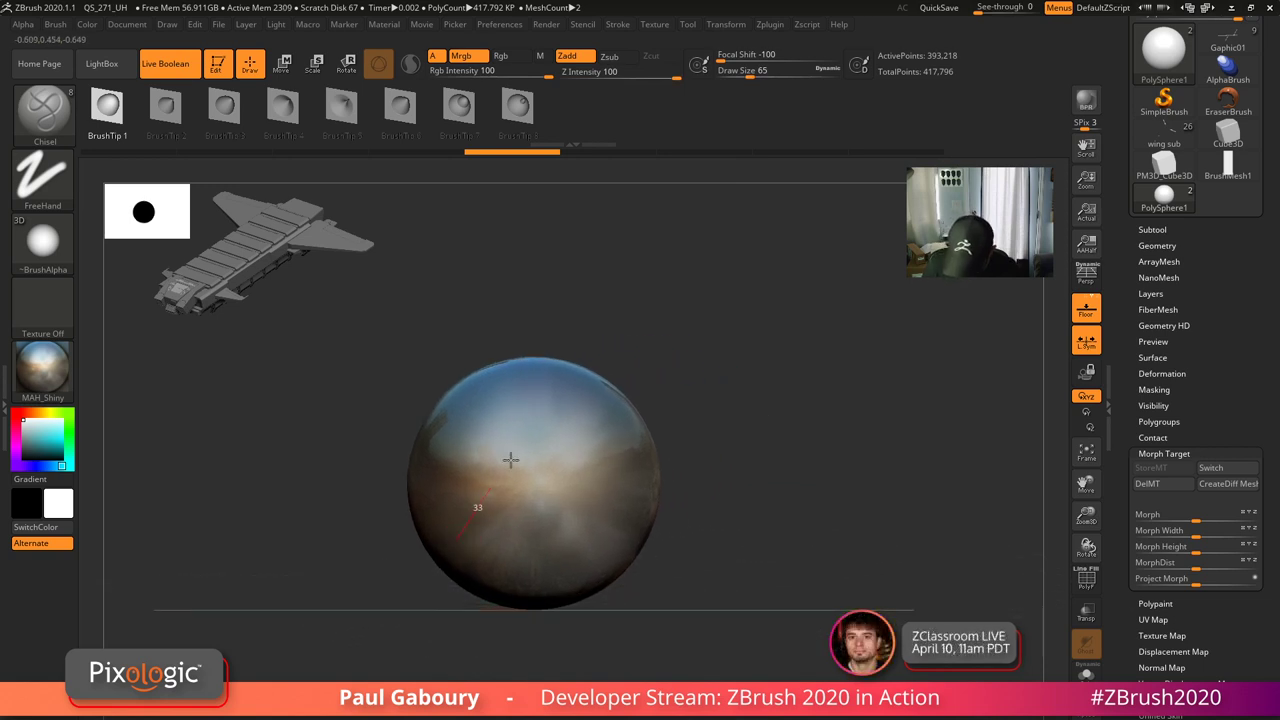
left_click_drag(510, 459, 558, 398)
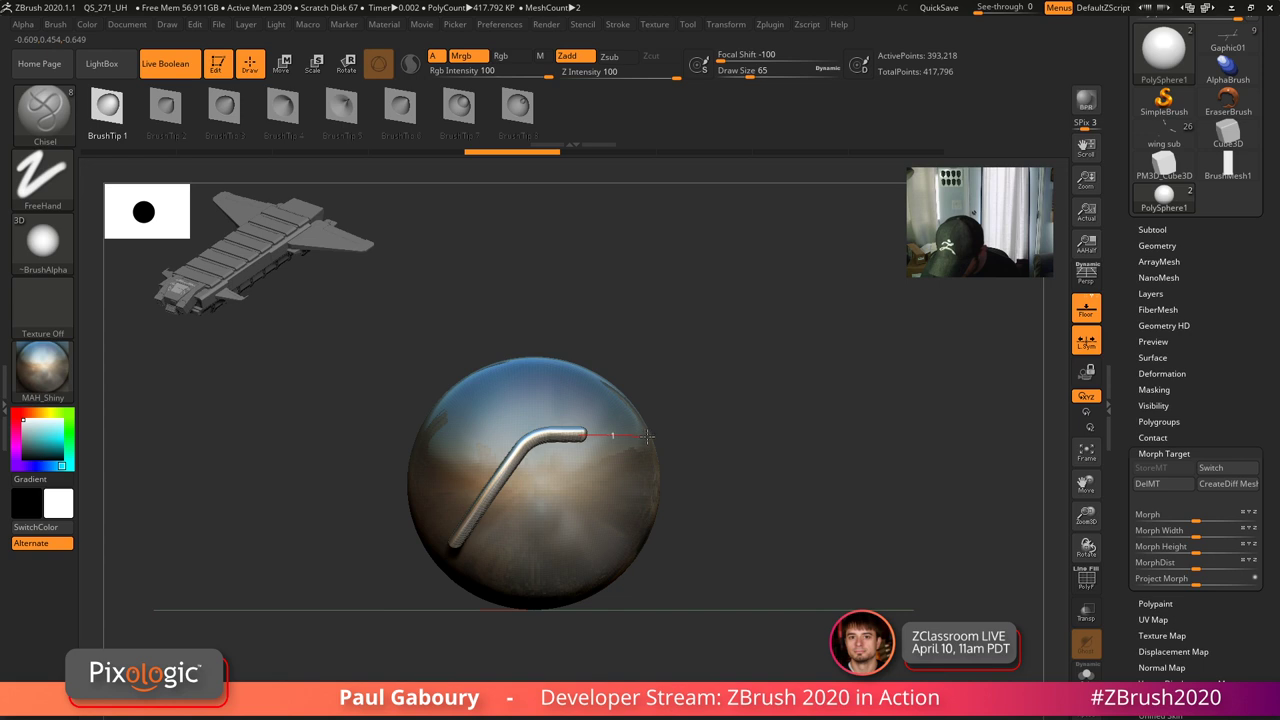
mouse_move(648, 436)
left_mouse_down()
mouse_move(555, 468)
mouse_move(567, 490)
left_mouse_up()
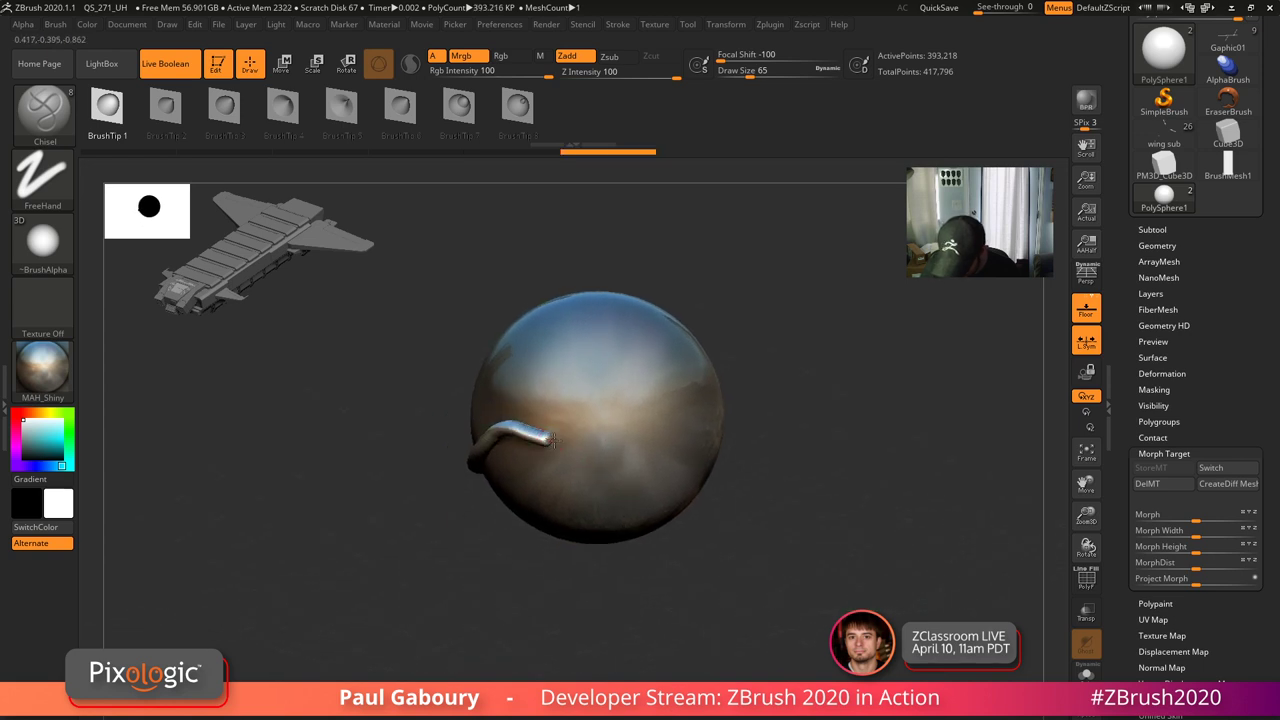
left_click_drag(703, 425, 704, 425)
right_click_drag(700, 430, 708, 400)
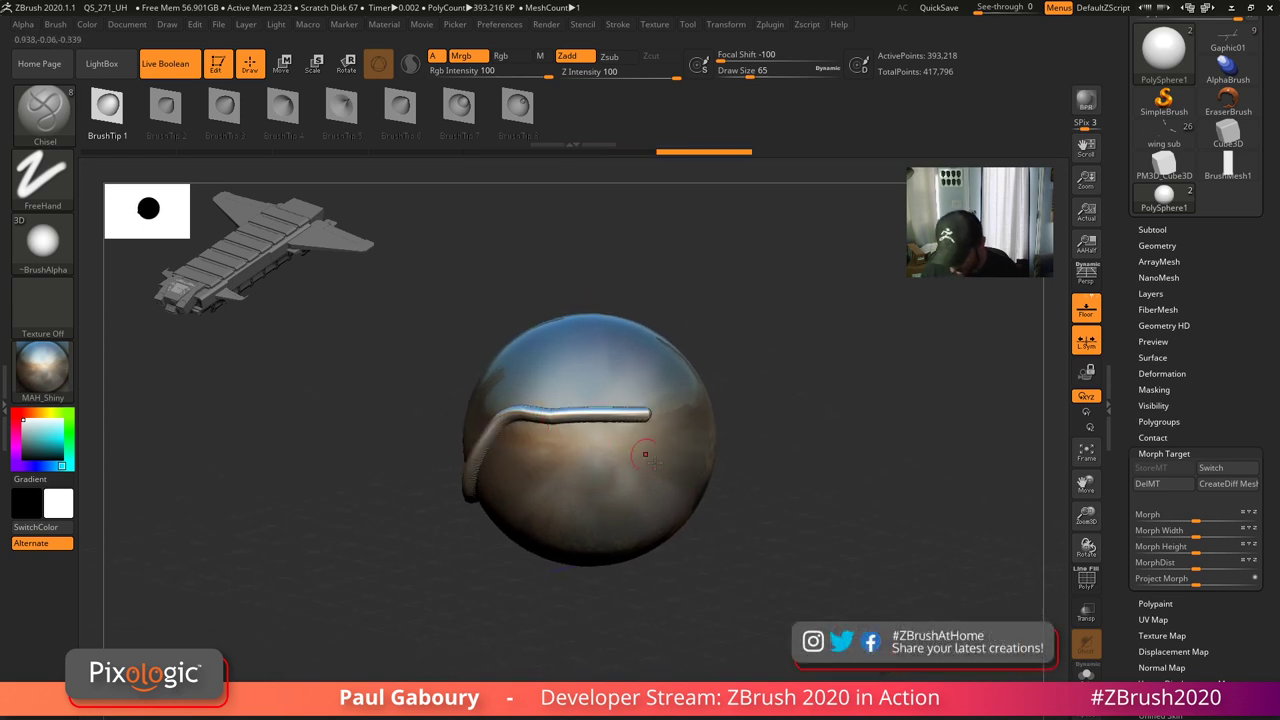
right_click_drag(646, 451, 649, 428)
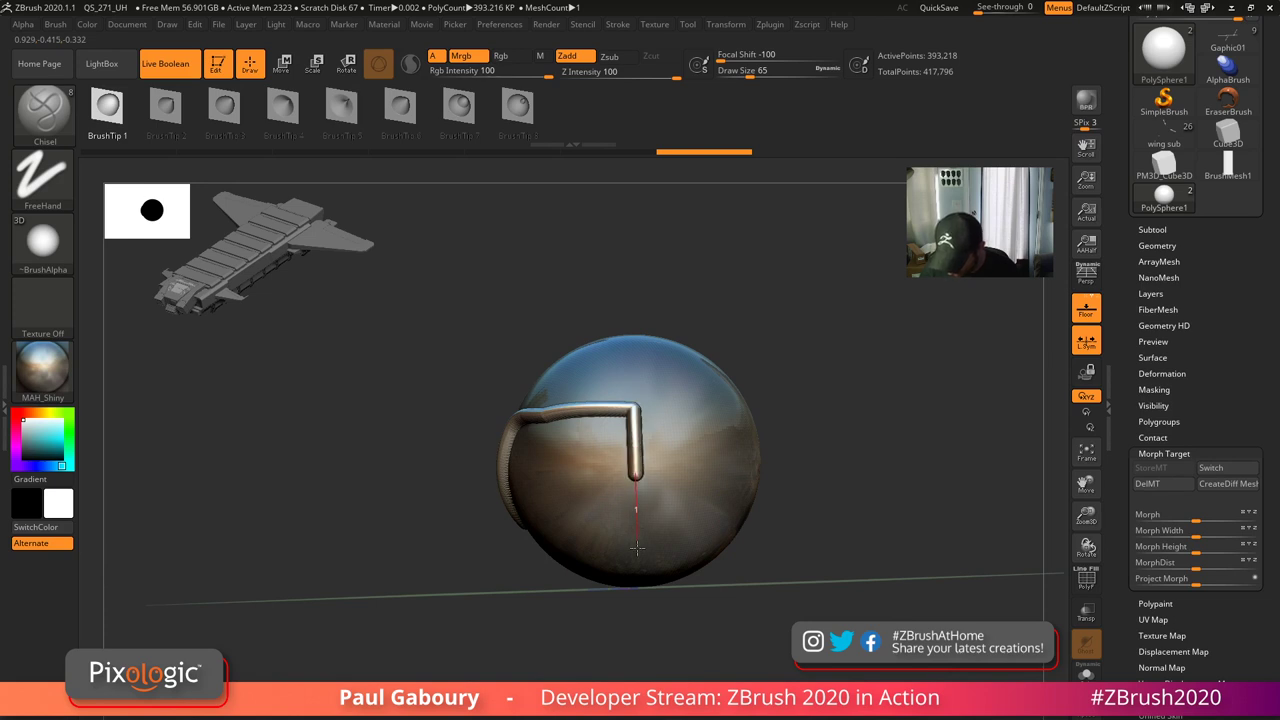
left_click_drag(637, 548, 637, 555)
- Add a vertical ridge and a diagonal ridge that cross each other and the angular ridge
mouse_move(550, 473)
right_mouse_down()
mouse_move(583, 469)
mouse_move(572, 510)
right_mouse_up()
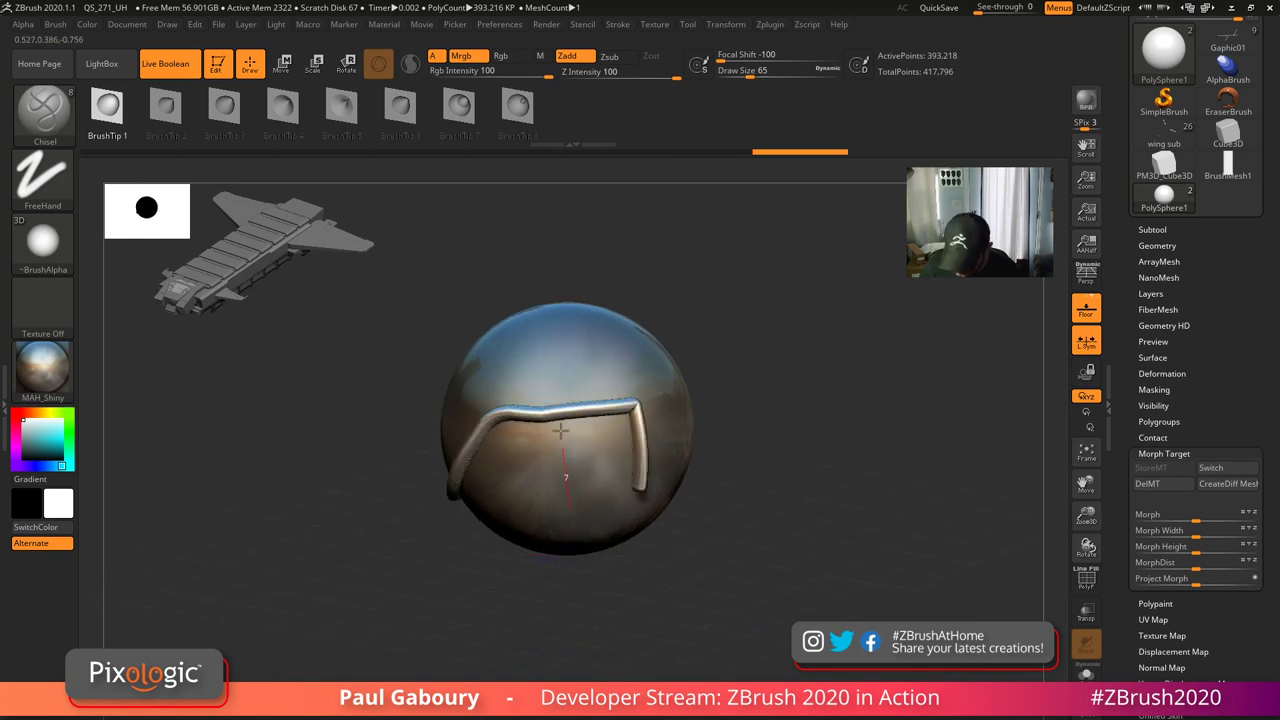
left_click_drag(560, 430, 556, 355)
left_click_drag(503, 486, 725, 396)
left_click_drag(737, 511, 780, 487)
- Raise the draw size to 136 and brush over the vertical ridge with the alternate smoothing brush
key("s")
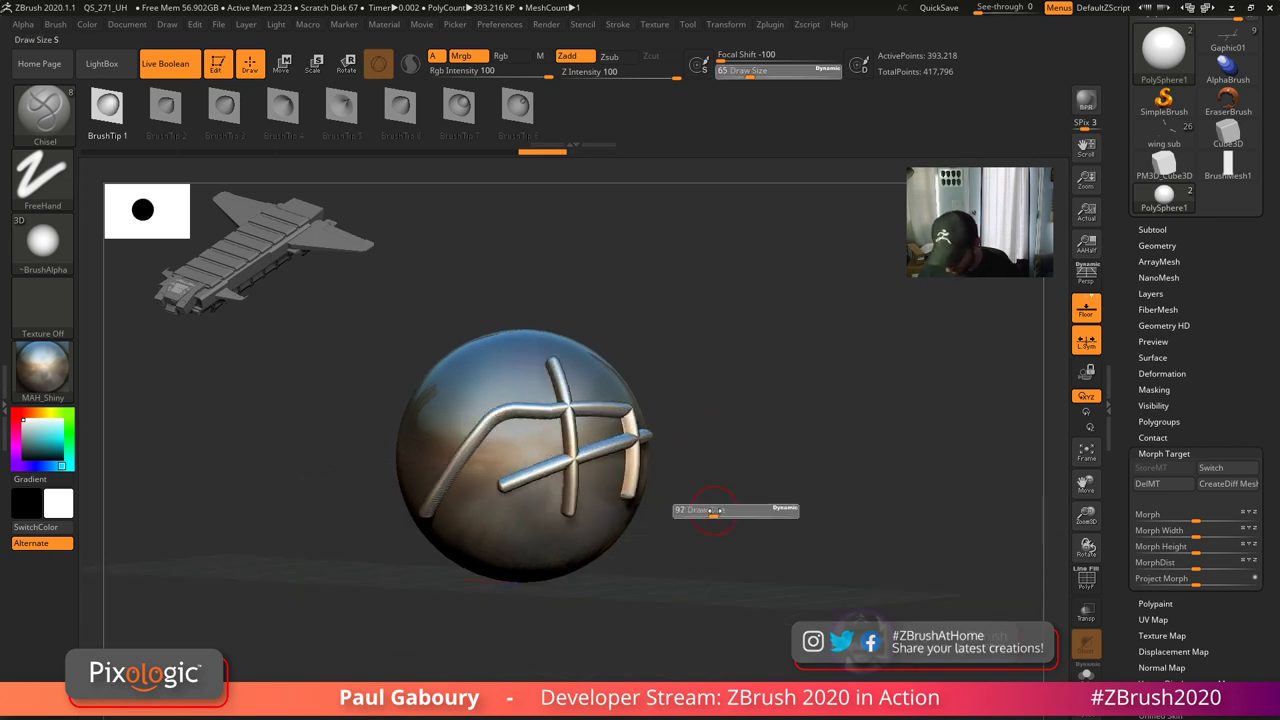
left_click_drag(708, 514, 721, 514)
left_click_drag(568, 443, 549, 370, "shift")
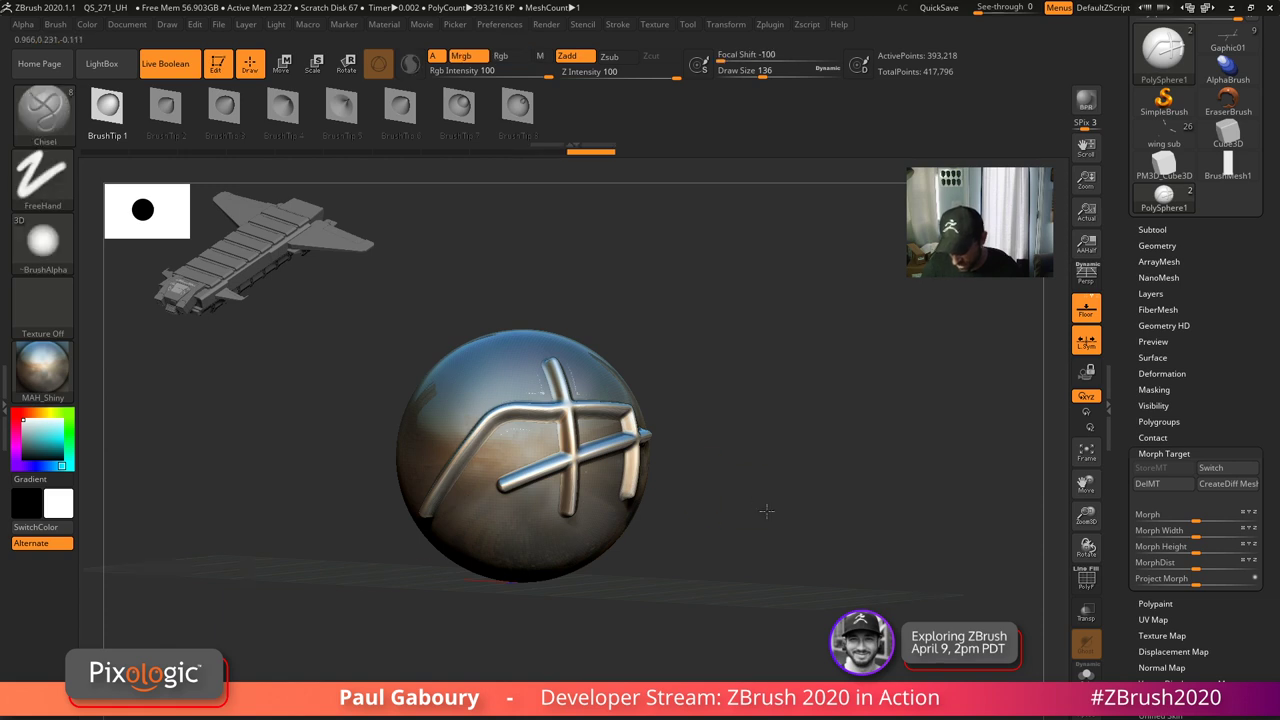
mouse_move(763, 509)
left_mouse_down()
mouse_move(712, 560)
mouse_move(770, 540)
mouse_move(752, 533)
mouse_move(780, 517)
left_mouse_up()
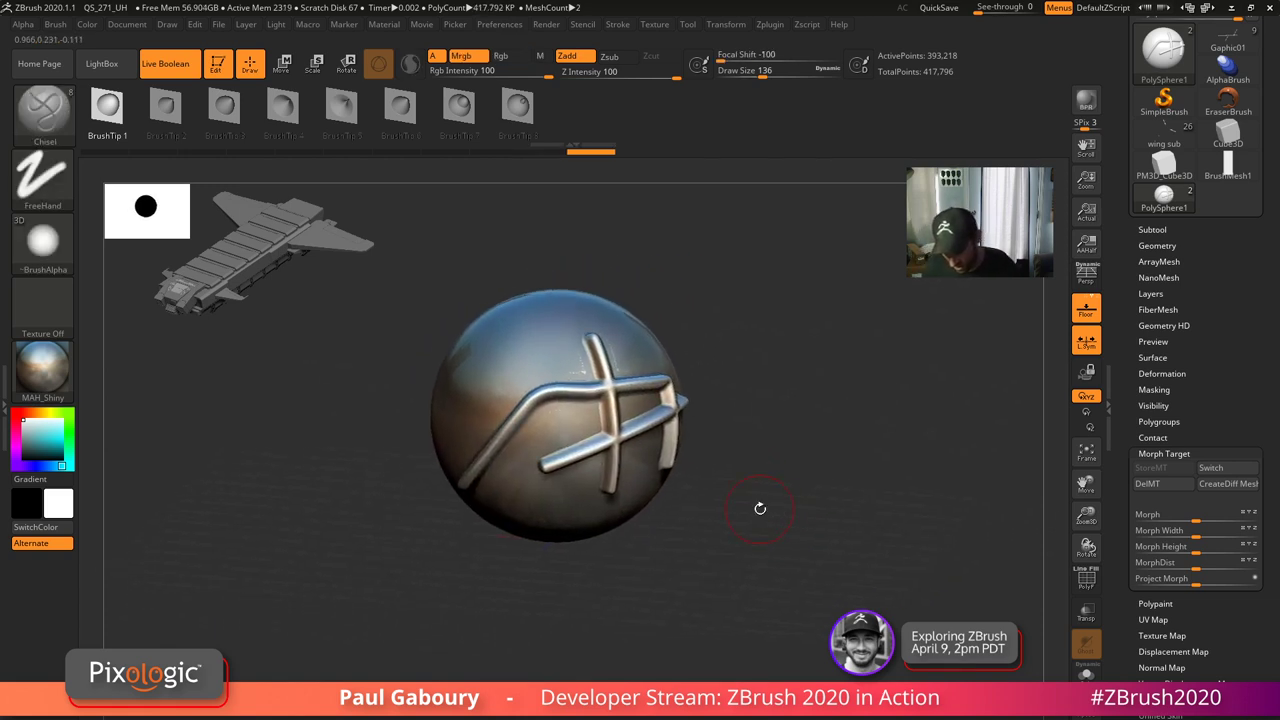
- Select the original PolySphere subtool and fill all visible subtools with the current color and material using SubTool Master
left_click(1154, 231)
left_click(1157, 269)
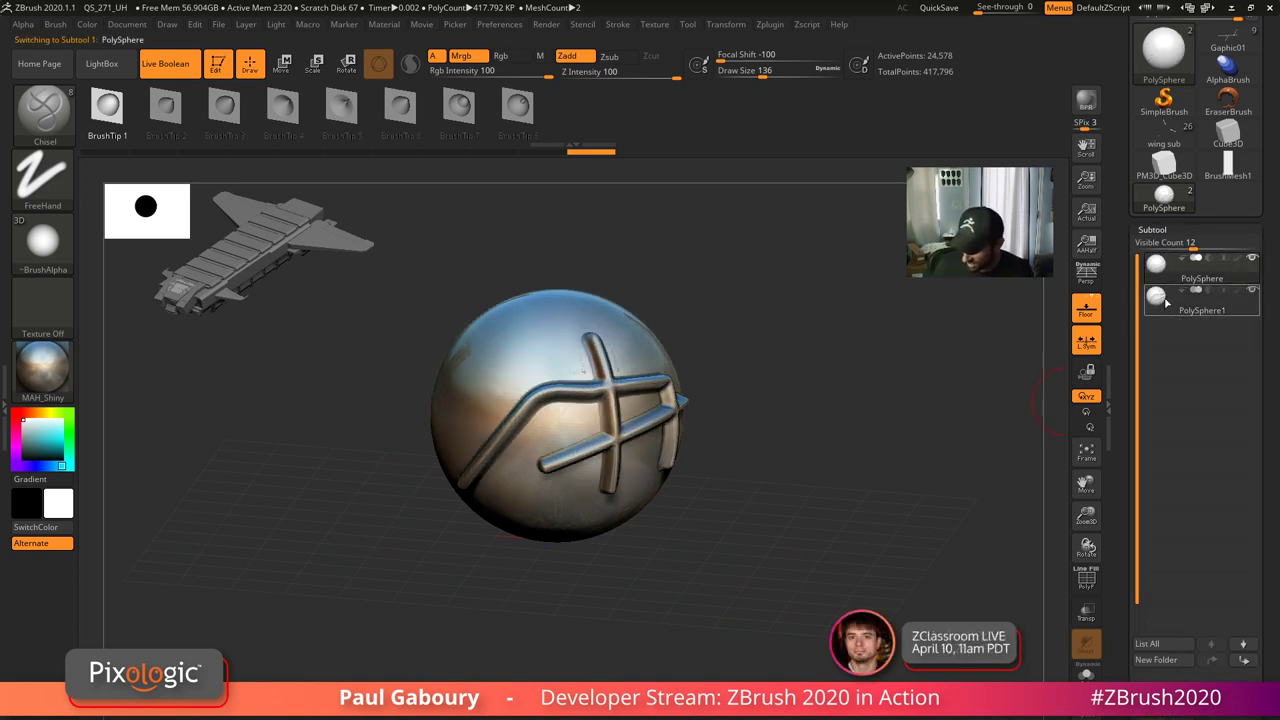
left_click(770, 25)
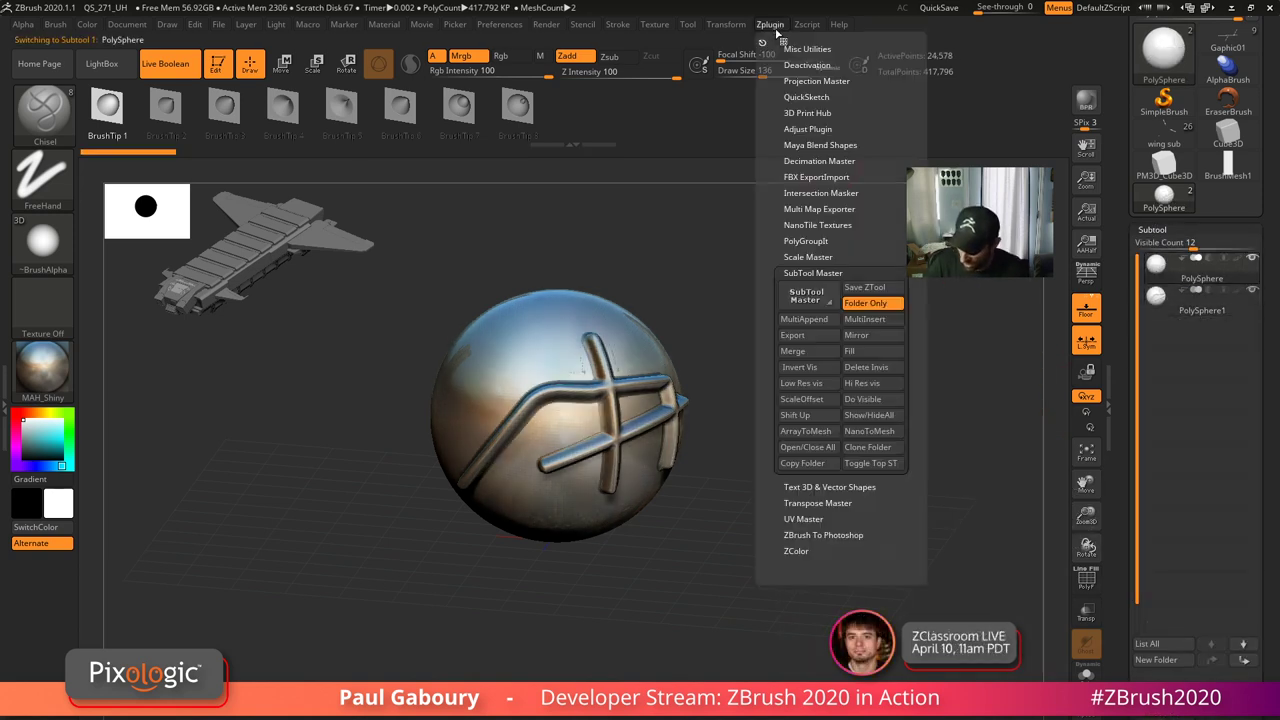
left_click(851, 351)
left_click(578, 262)
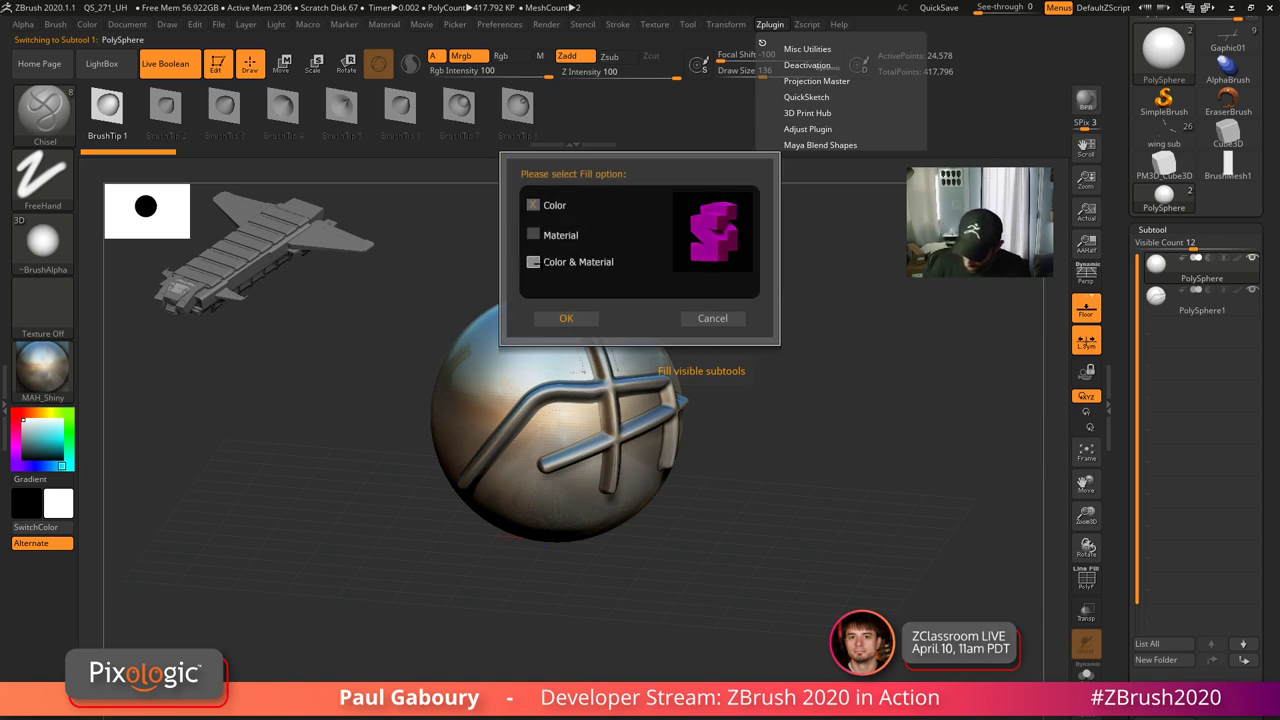
left_click(566, 318)
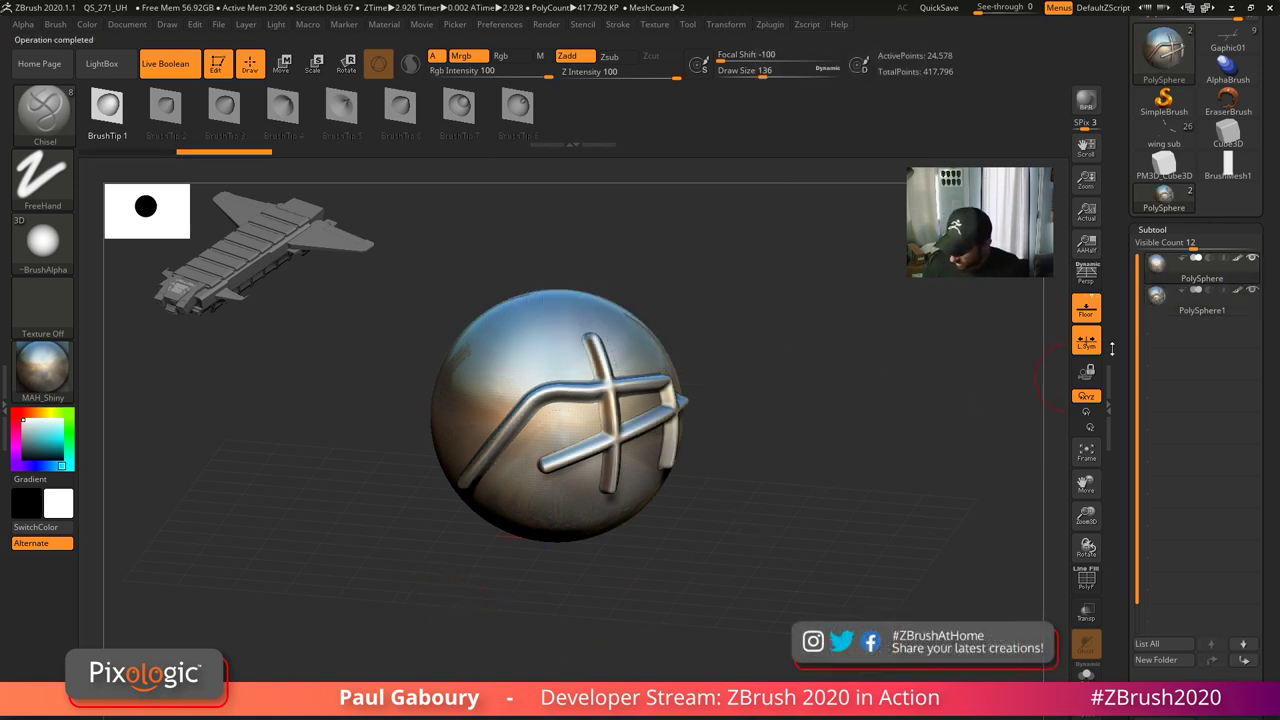
- Fill the PolySphere1 subtool with cyan and the BasicMaterial material
left_click(1160, 300)
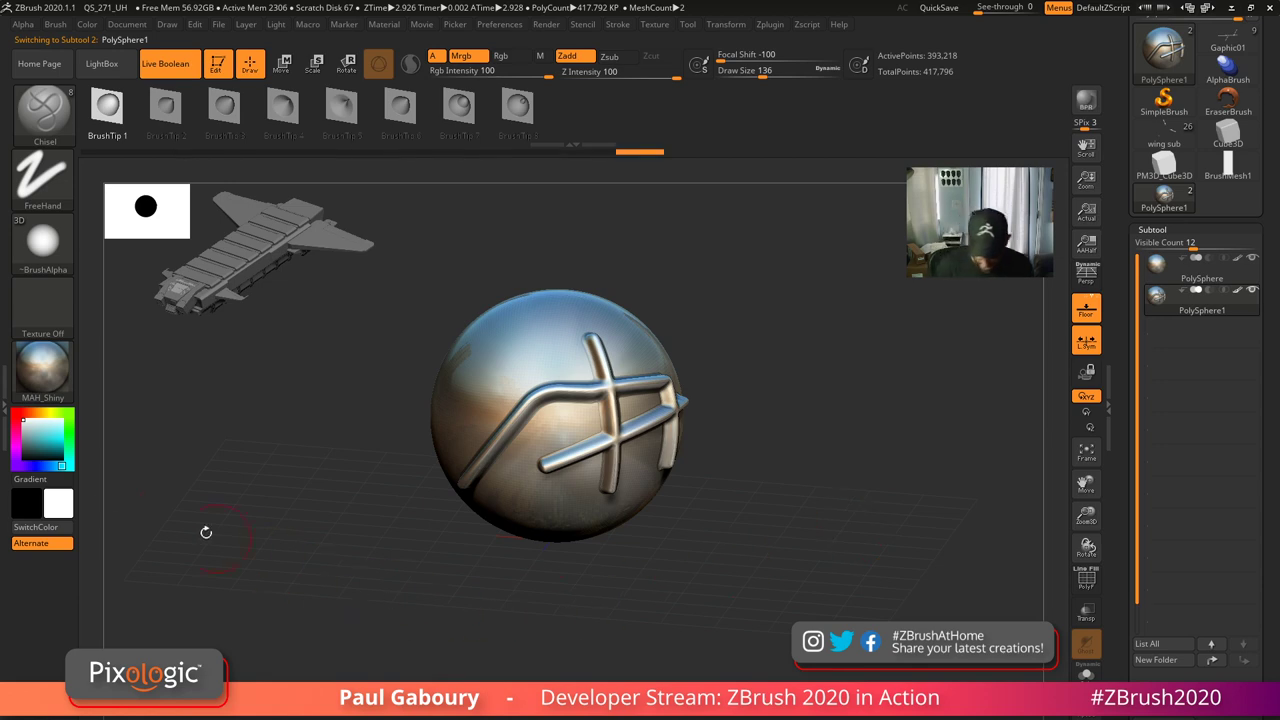
left_click(42, 370)
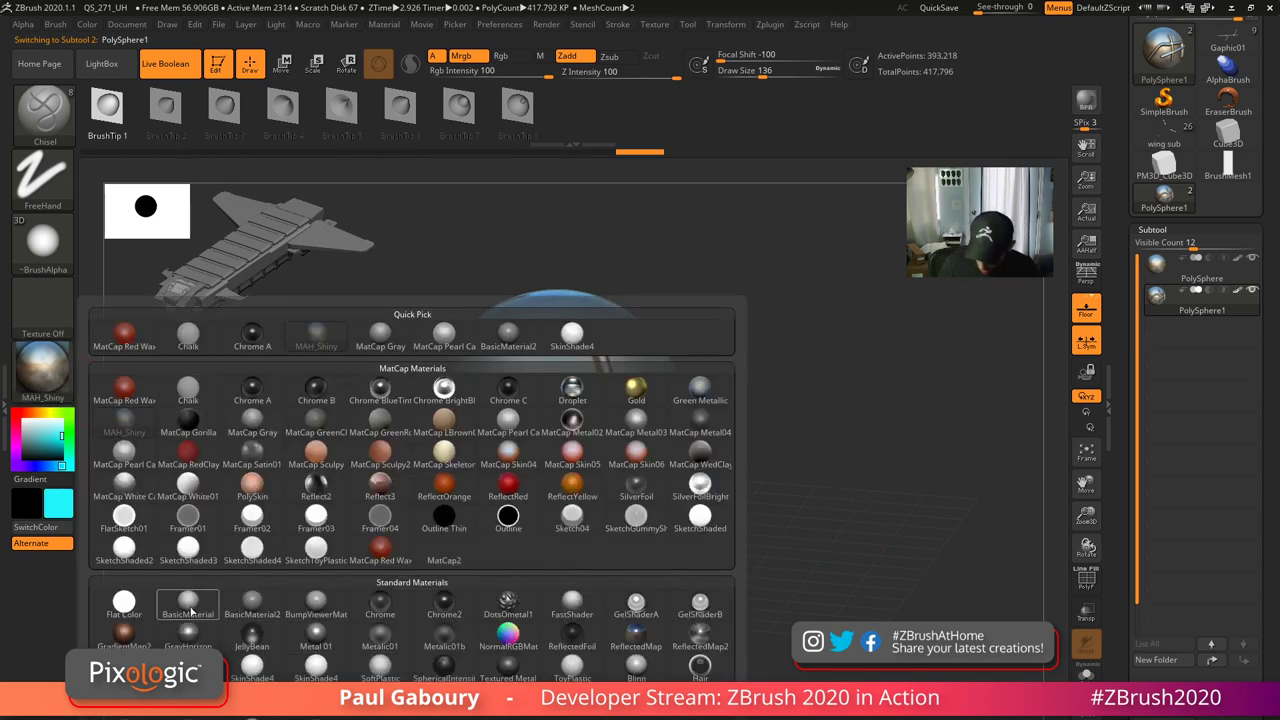
left_click(188, 605)
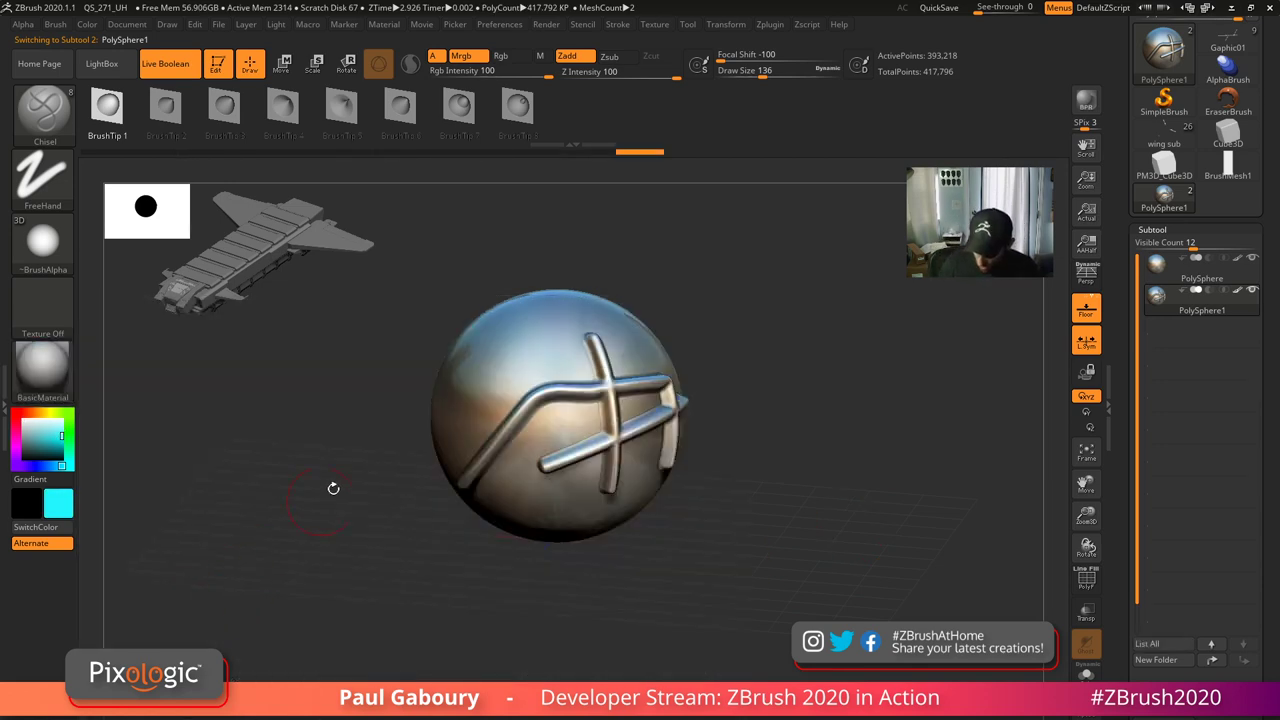
left_click(87, 24)
left_click(120, 312)
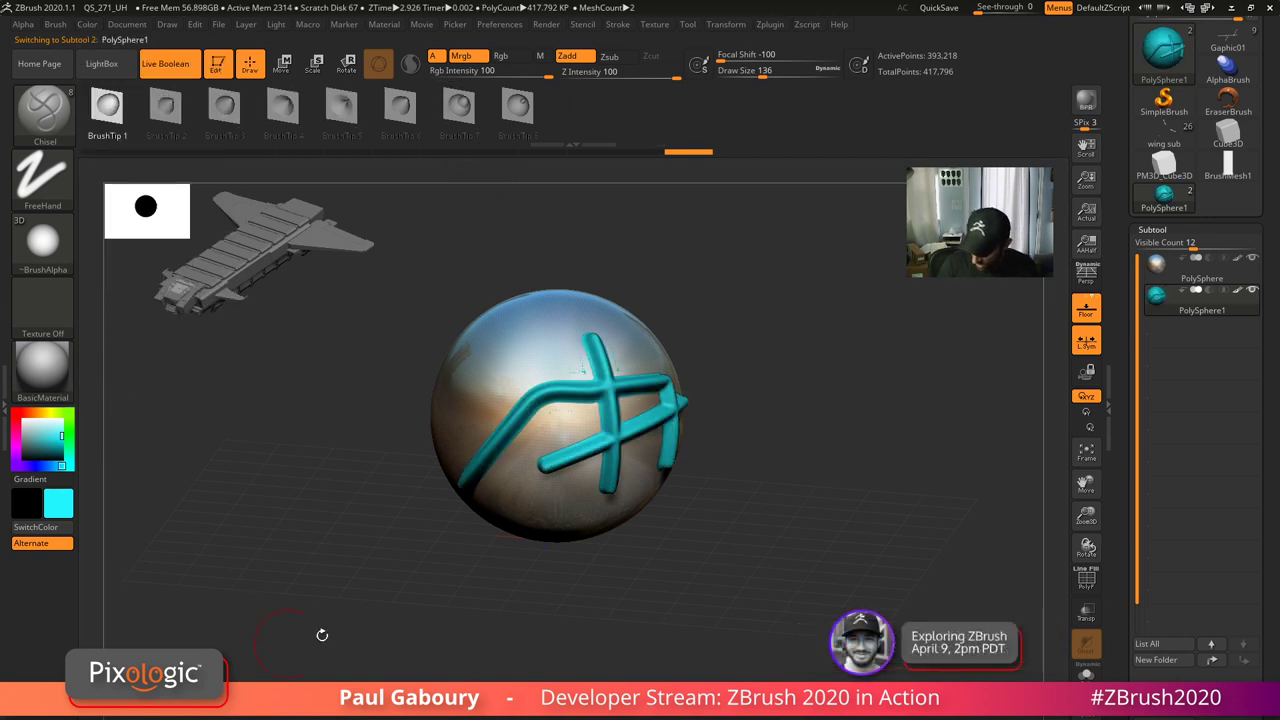
- Try a diagonal Chisel ridge across the cyan ridges at draw size 136
left_click_drag(679, 576, 786, 591)
right_click_drag(560, 505, 598, 533)
left_click_drag(494, 411, 620, 562)
mouse_move(694, 617)
left_mouse_down()
mouse_move(715, 594)
mouse_move(698, 603)
left_mouse_up()
key("ctrl+z")
- Reduce the draw size to 49 and sculpt several thinner ridges crossing the diagonal part of the angular ridge
key("s")
mouse_move(612, 553)
left_mouse_down()
mouse_move(512, 412)
mouse_move(528, 483)
left_mouse_up()
left_click_drag(600, 354, 602, 350)
right_click_drag(608, 412, 582, 400)
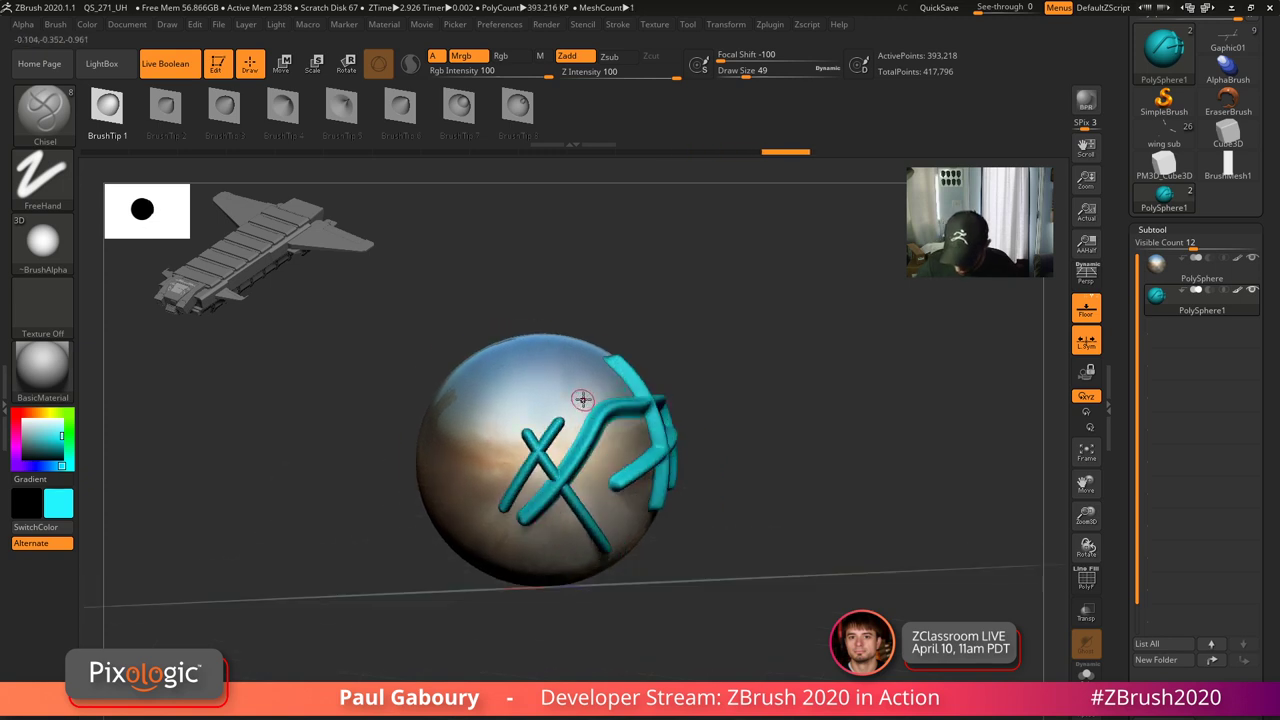
left_click_drag(645, 553, 760, 618)
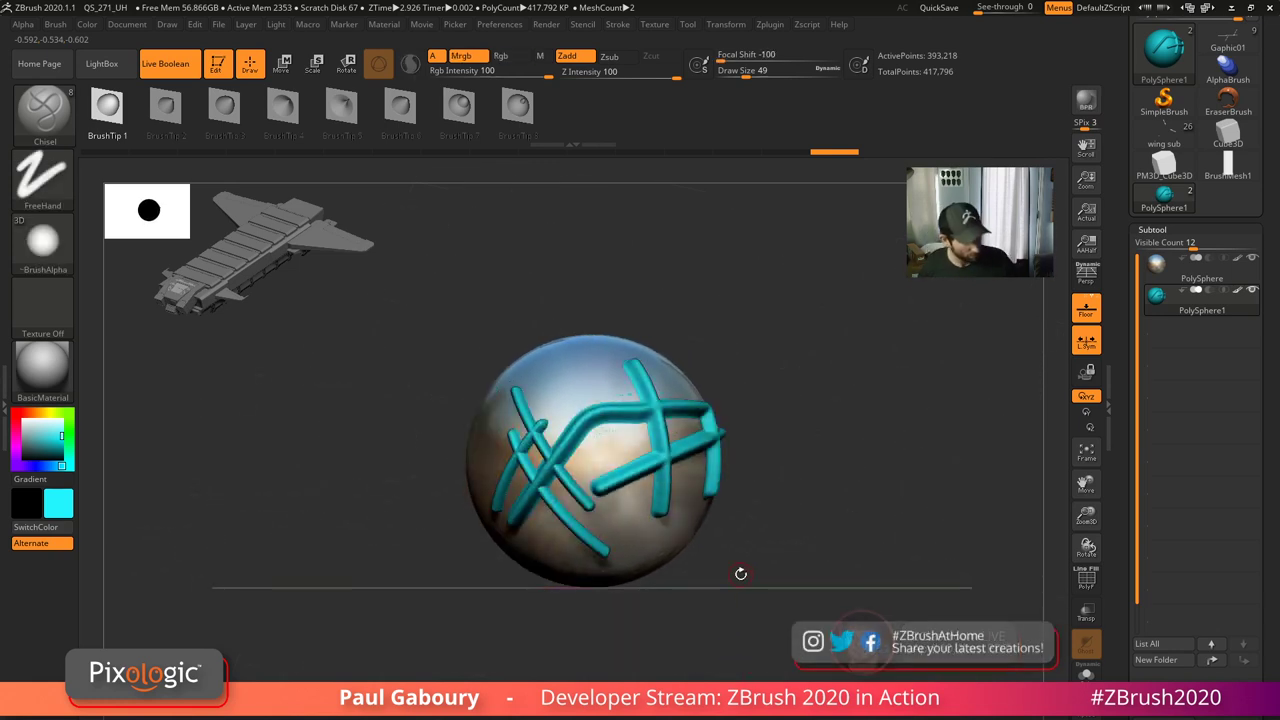
- Scale PolySphere1 down slightly so its cyan ridges protrude less from the original sphere
key("w")
left_click_drag(593, 460, 593, 462)
key("q")
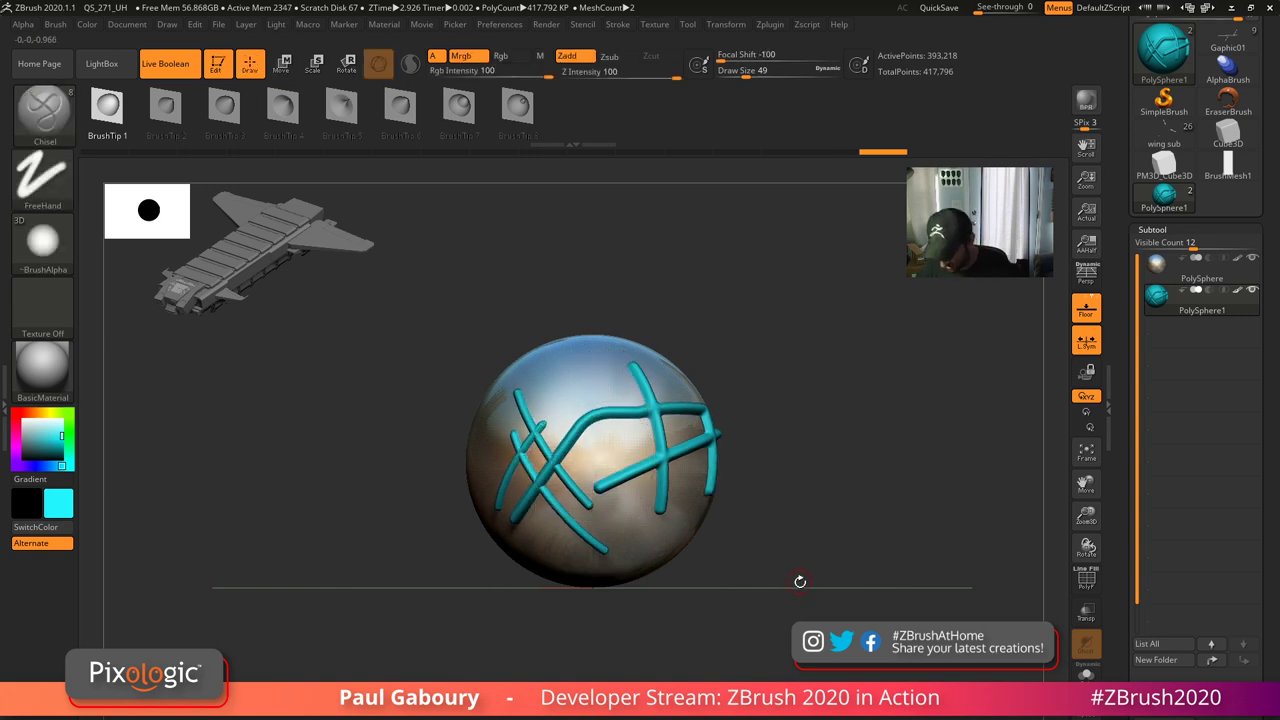
- Preview PolySphere1 as a Live Boolean subtraction, examine the grooves it cuts into the original sphere, and return it to additive mode
mouse_move(800, 580)
left_mouse_down()
mouse_move(742, 572)
mouse_move(750, 612)
mouse_move(776, 577)
mouse_move(746, 523)
mouse_move(729, 546)
left_mouse_up()
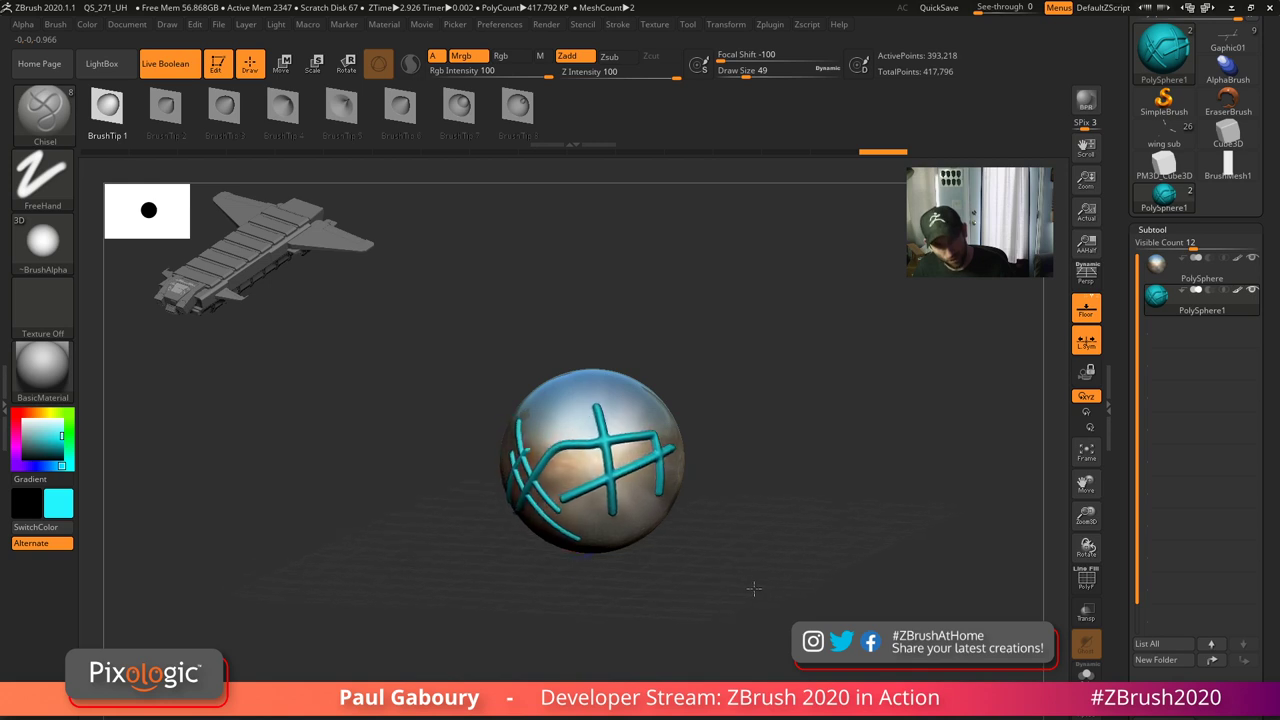
left_click_drag(754, 589, 819, 573)
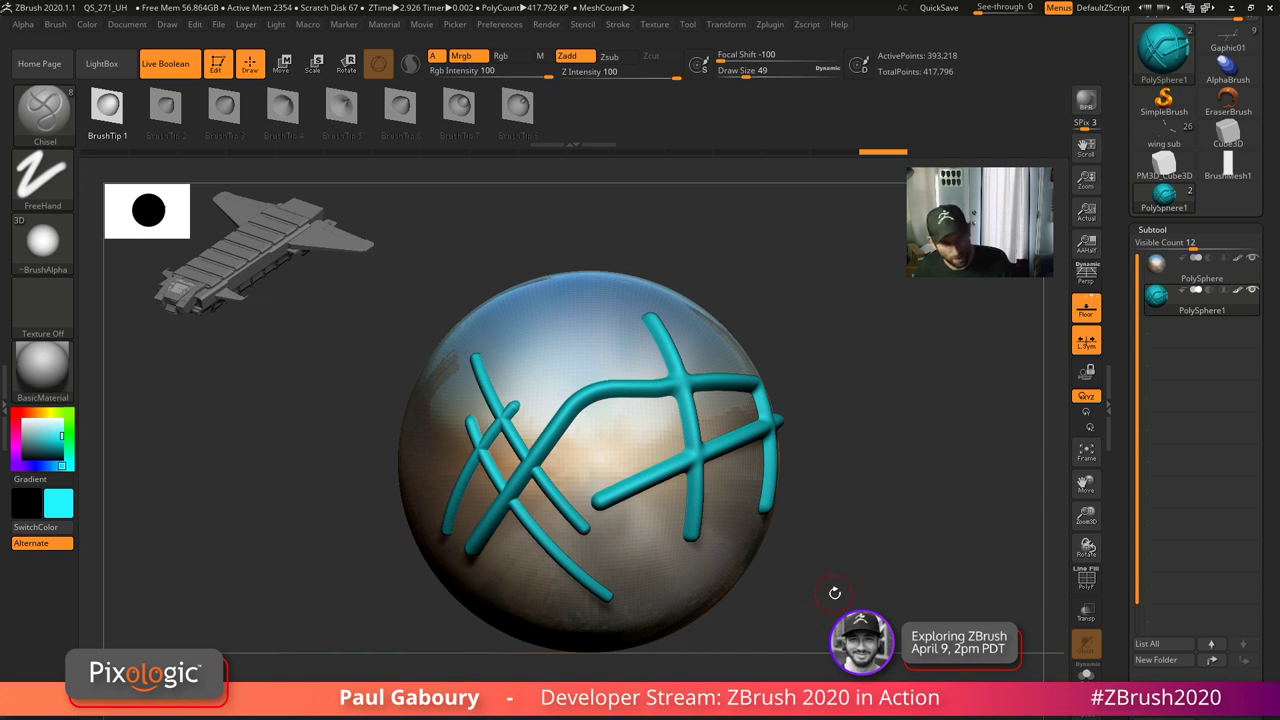
left_click(1209, 291)
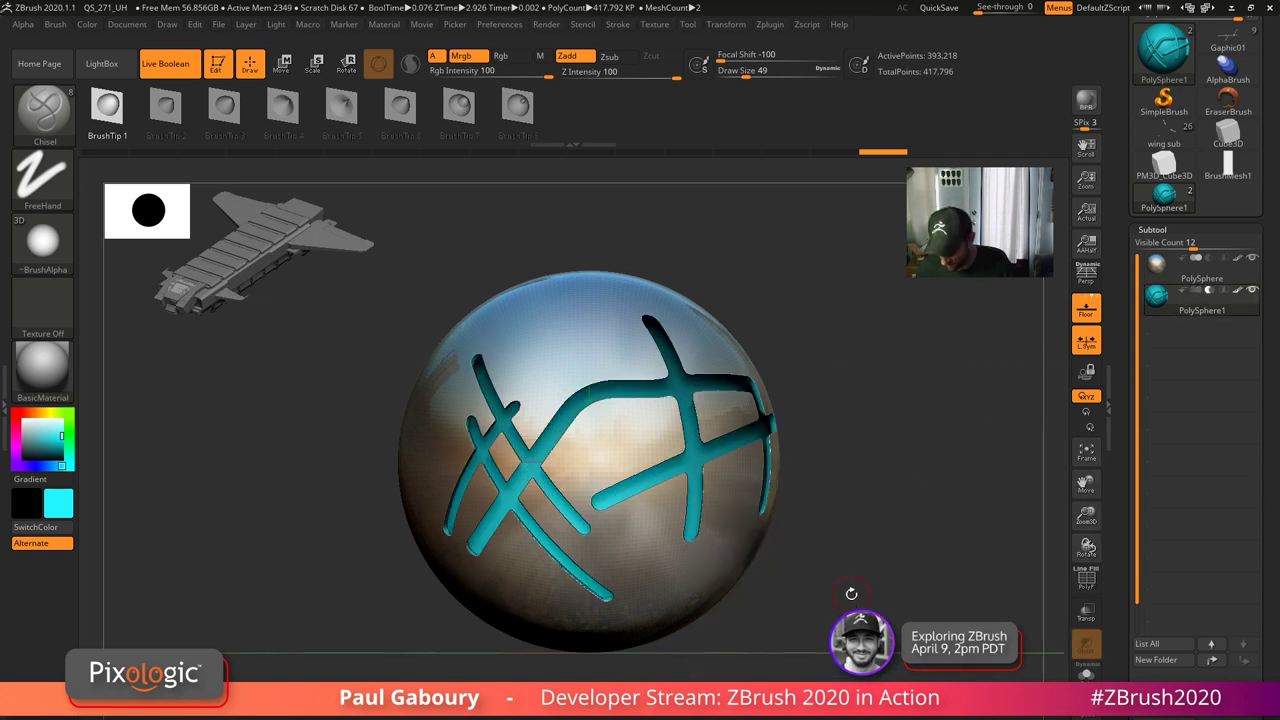
mouse_move(850, 594)
left_mouse_down()
mouse_move(908, 642)
mouse_move(912, 700)
mouse_move(855, 704)
mouse_move(838, 676)
mouse_move(833, 595)
left_mouse_up()
right_click_drag(757, 506, 850, 615, "ctrl")
mouse_move(715, 565)
right_mouse_down()
mouse_move(838, 556)
mouse_move(808, 483)
right_mouse_up()
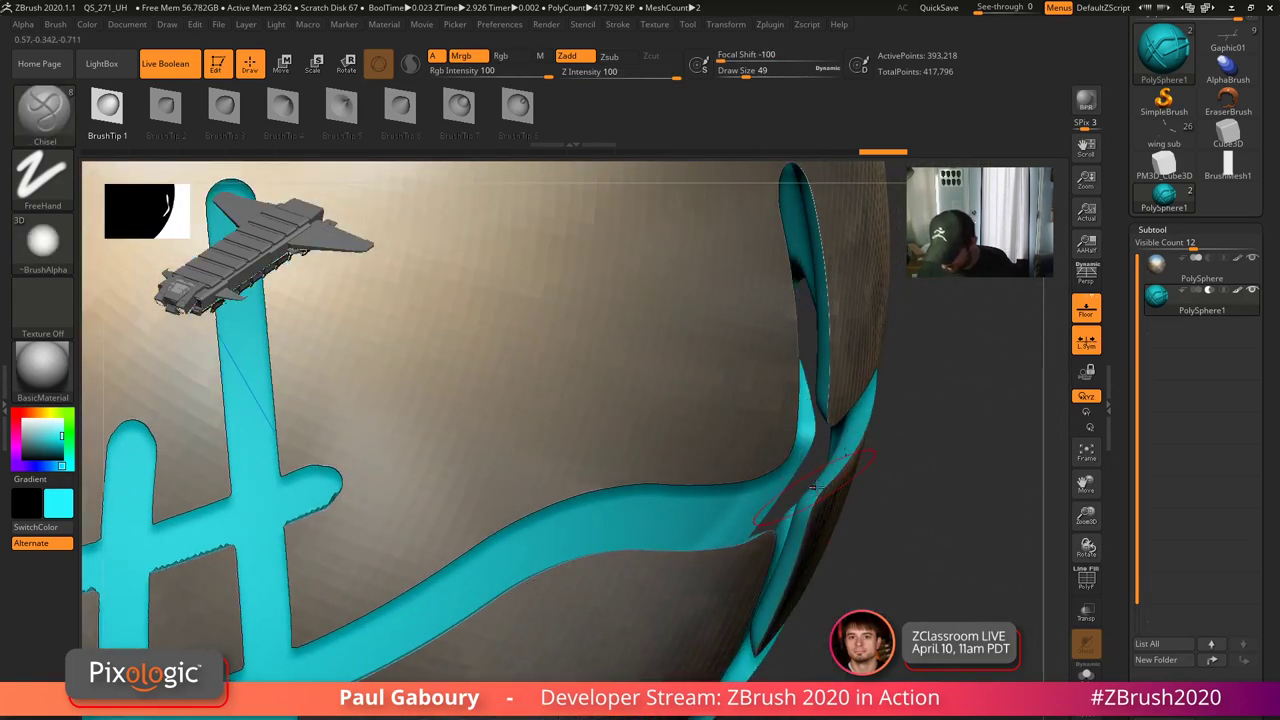
key("f")
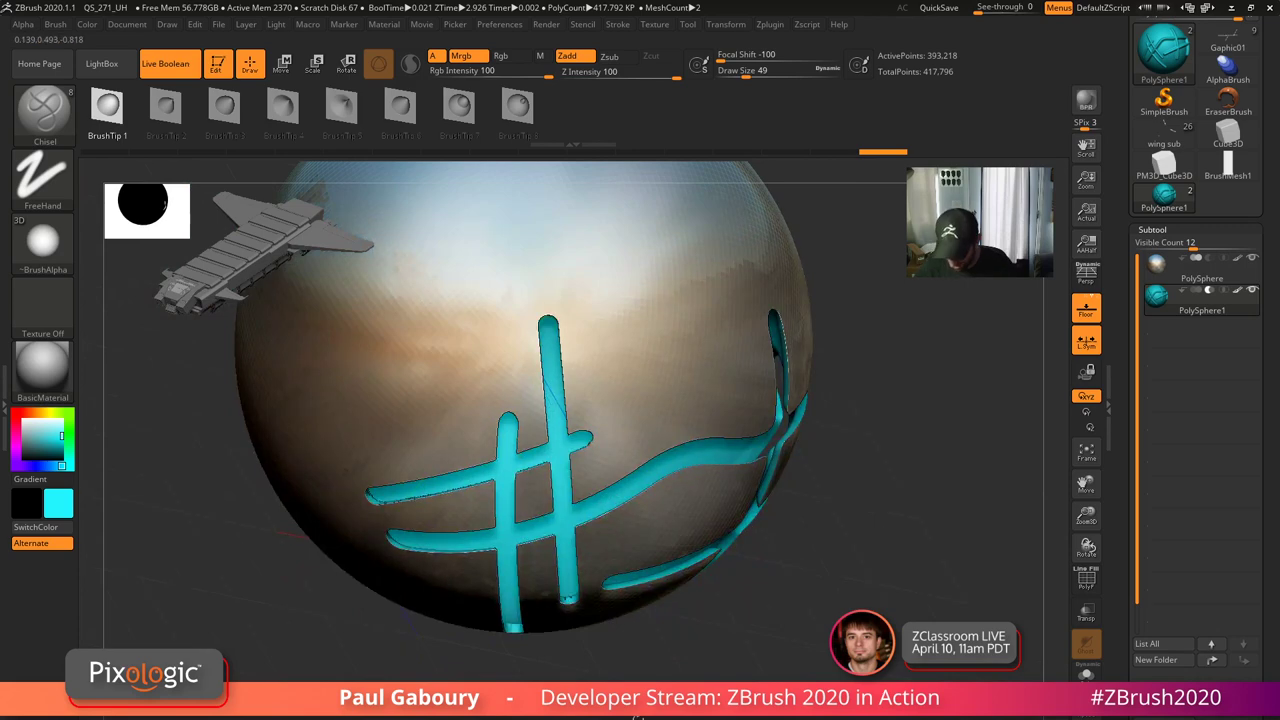
mouse_move(752, 668)
right_mouse_down()
mouse_move(700, 622)
mouse_move(811, 566)
mouse_move(790, 480)
mouse_move(795, 520)
right_mouse_up()
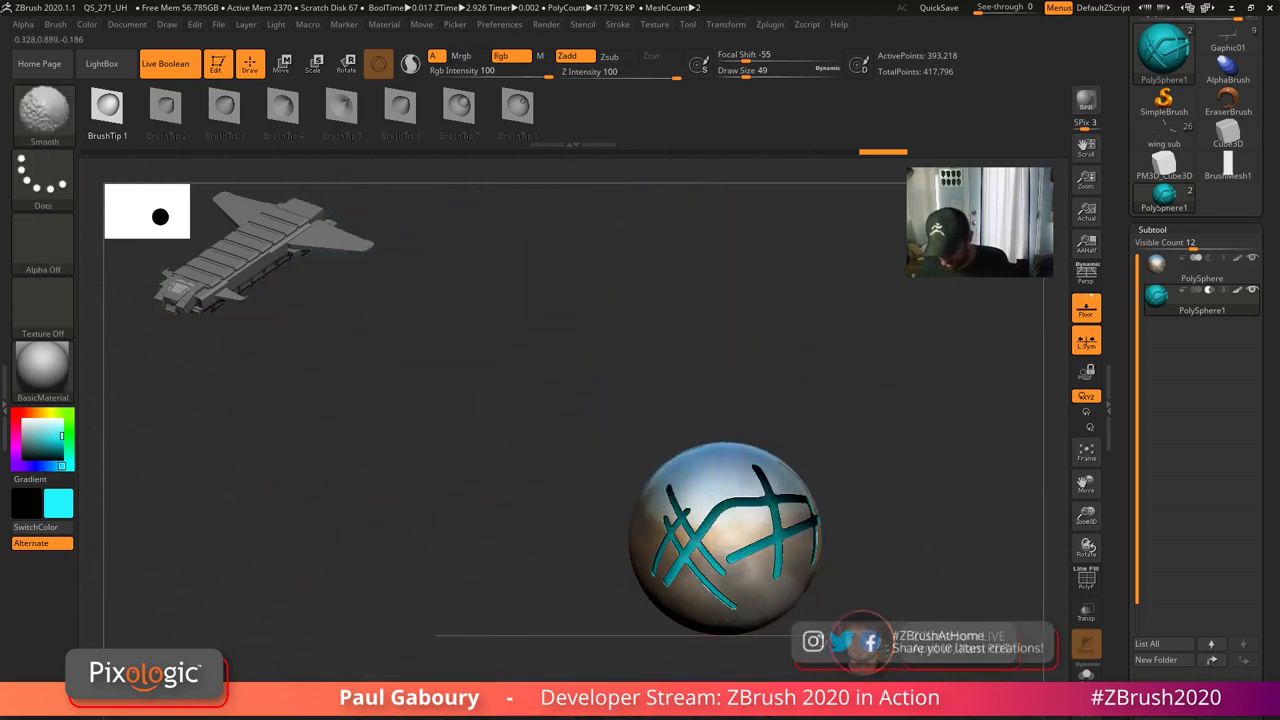
right_click_drag(860, 640, 755, 584, "alt")
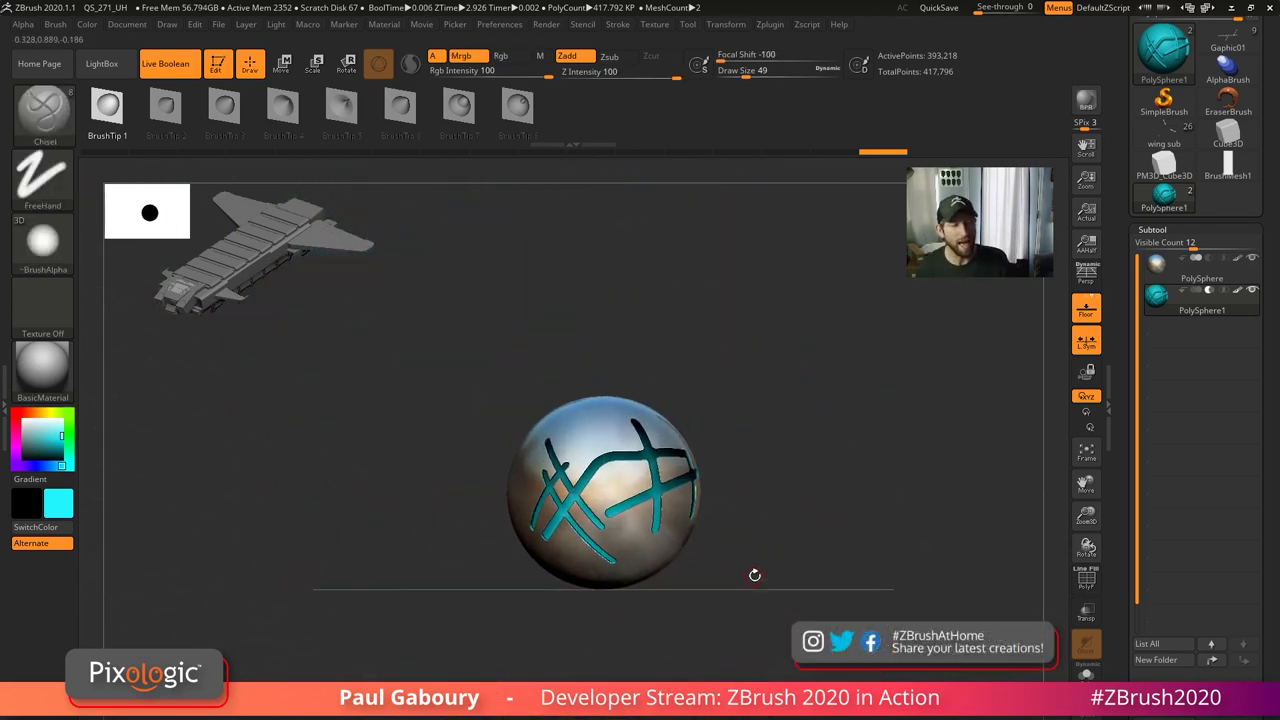
left_click(1196, 290)
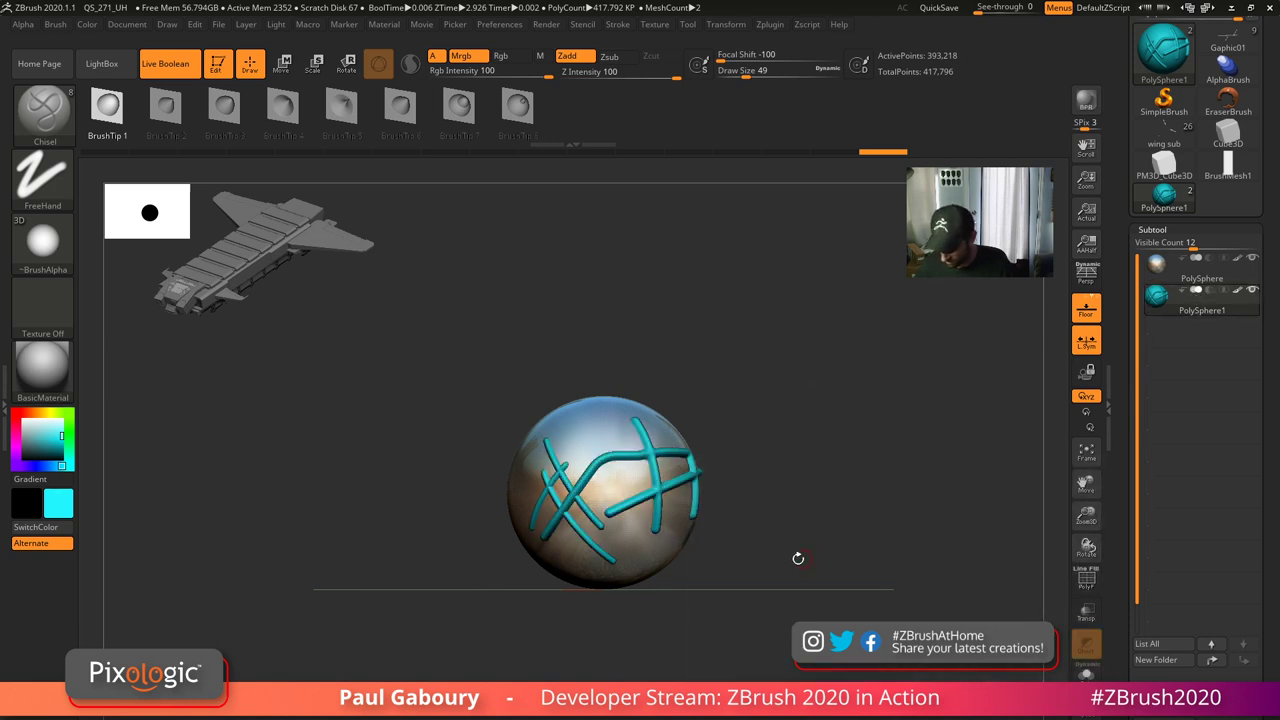
- Try a curved Chisel ridge across the bare upper part of the sphere with BrushTip 4 and undo it
right_click_drag(797, 557, 775, 605, "ctrl")
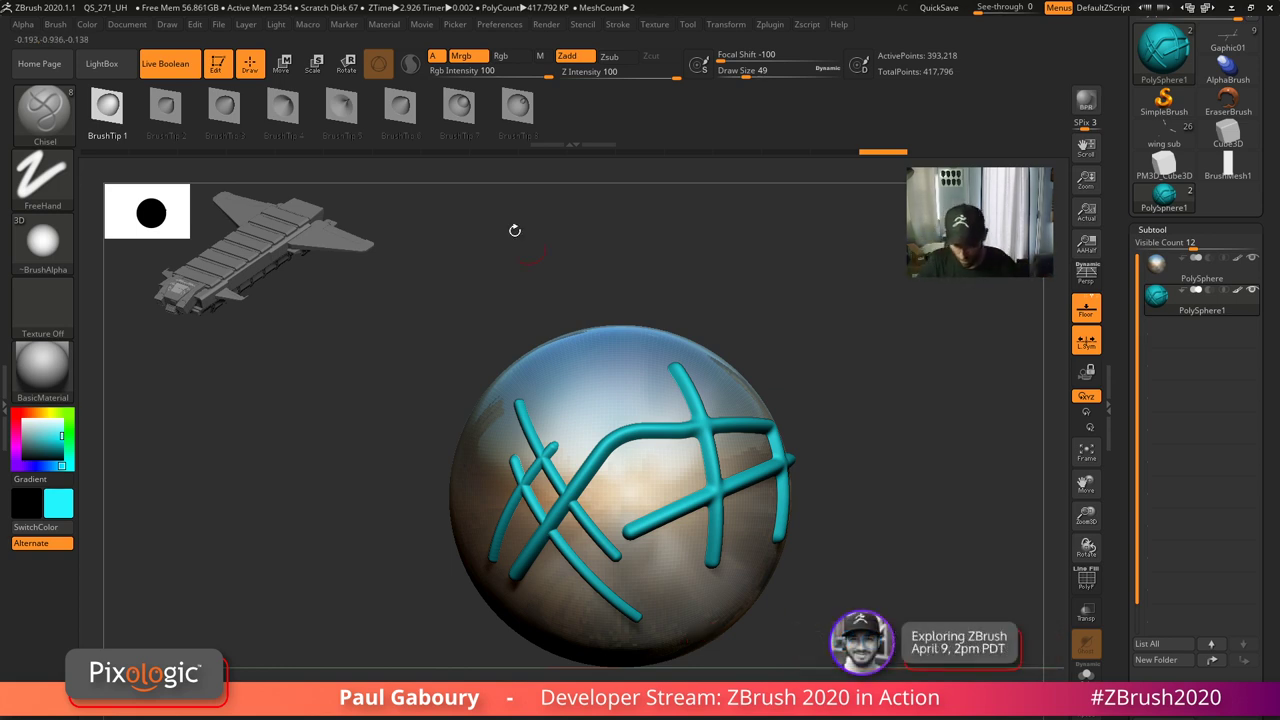
mouse_move(514, 230)
left_mouse_down()
mouse_move(583, 418)
mouse_move(720, 272)
left_mouse_up()
mouse_move(649, 357)
right_mouse_down("ctrl")
mouse_move(691, 383)
mouse_move(662, 445)
right_mouse_up("ctrl")
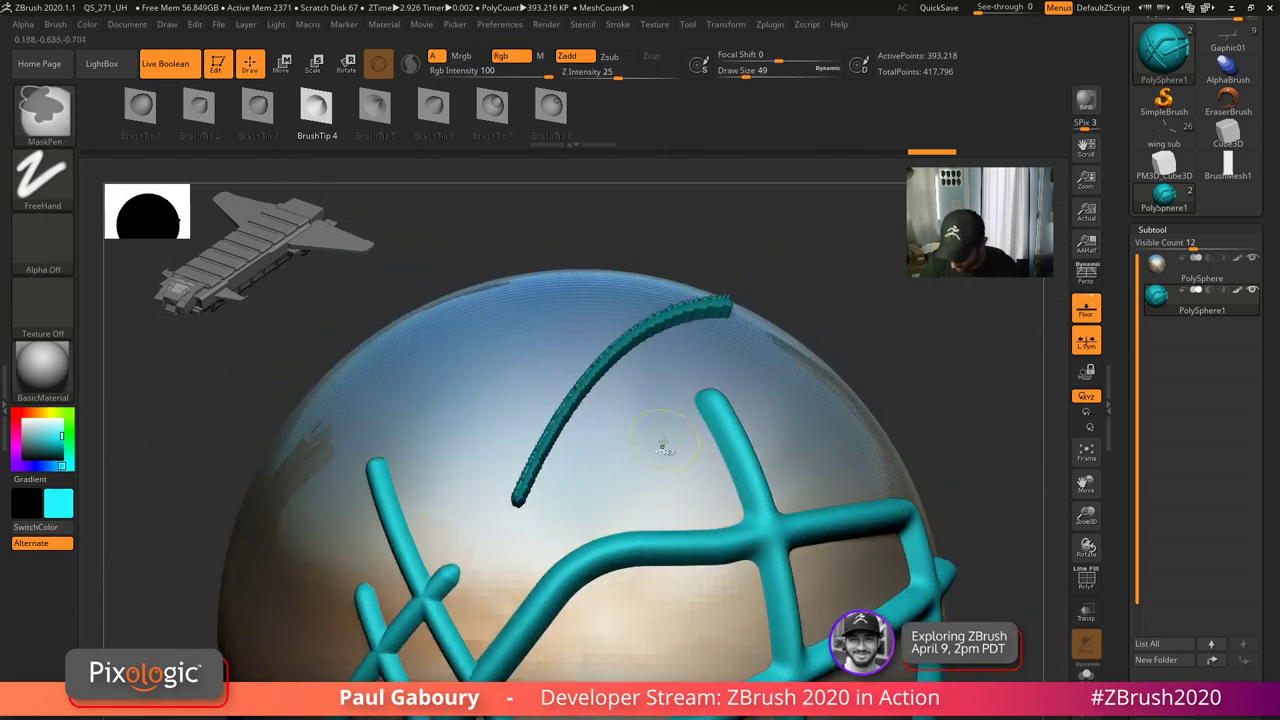
key("ctrl+z")
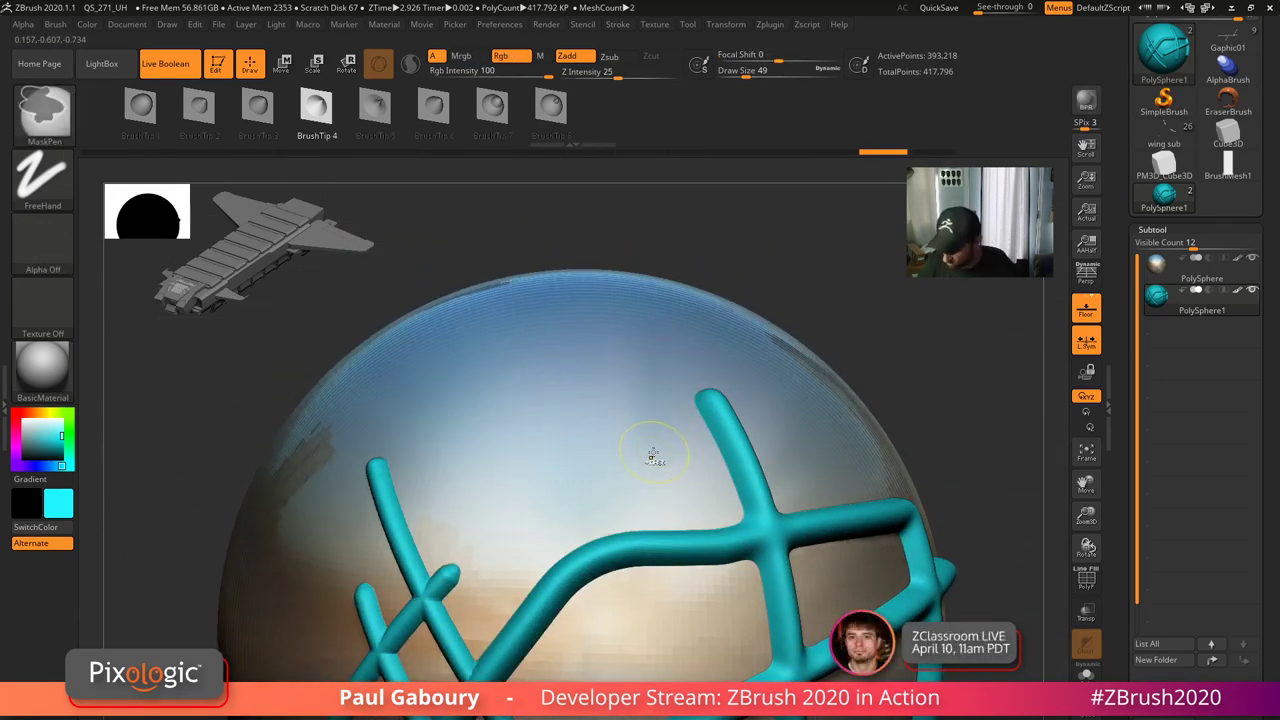
- Subdivide PolySphere1 twice and test a BrushTip 4 Chisel ridge on the upper sphere, undoing the stroke
key("ctrl+d")
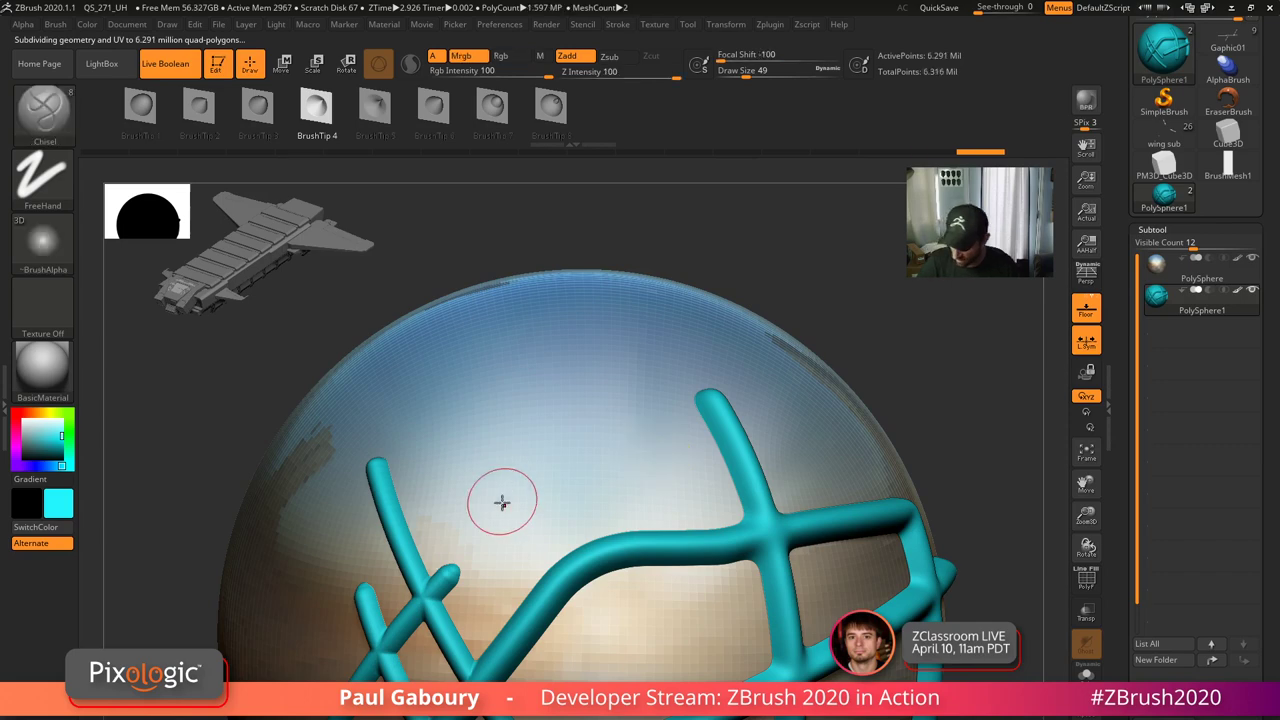
mouse_move(489, 534)
left_mouse_down()
mouse_move(534, 420)
mouse_move(724, 322)
left_mouse_up()
right_click_drag(757, 371, 776, 377)
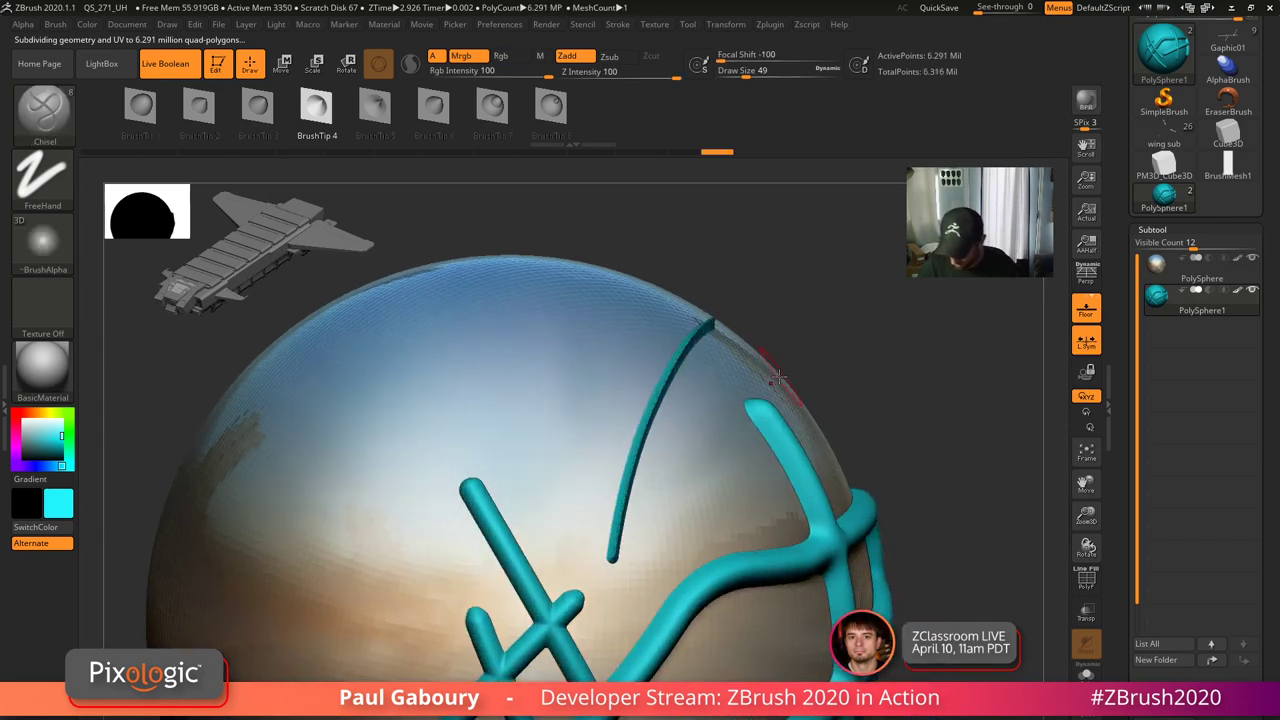
key("ctrl+z")
- Switch the Chisel brush to BrushTip 6 and test a diagonal ridge on the upper sphere, undoing the stroke
left_click(438, 107)
mouse_move(561, 524)
left_mouse_down()
mouse_move(646, 337)
mouse_move(706, 297)
left_mouse_up()
right_click_drag(809, 370, 769, 426)
key("ctrl+z")
- Try two crossing BrushTip 6 ridges on the bare upper part of the sphere and undo both
mouse_move(493, 562)
left_mouse_down()
mouse_move(523, 477)
mouse_move(745, 276)
left_mouse_up()
right_click_drag(660, 372, 722, 412)
mouse_move(670, 503)
left_mouse_down()
mouse_move(512, 292)
mouse_move(528, 332)
left_mouse_up()
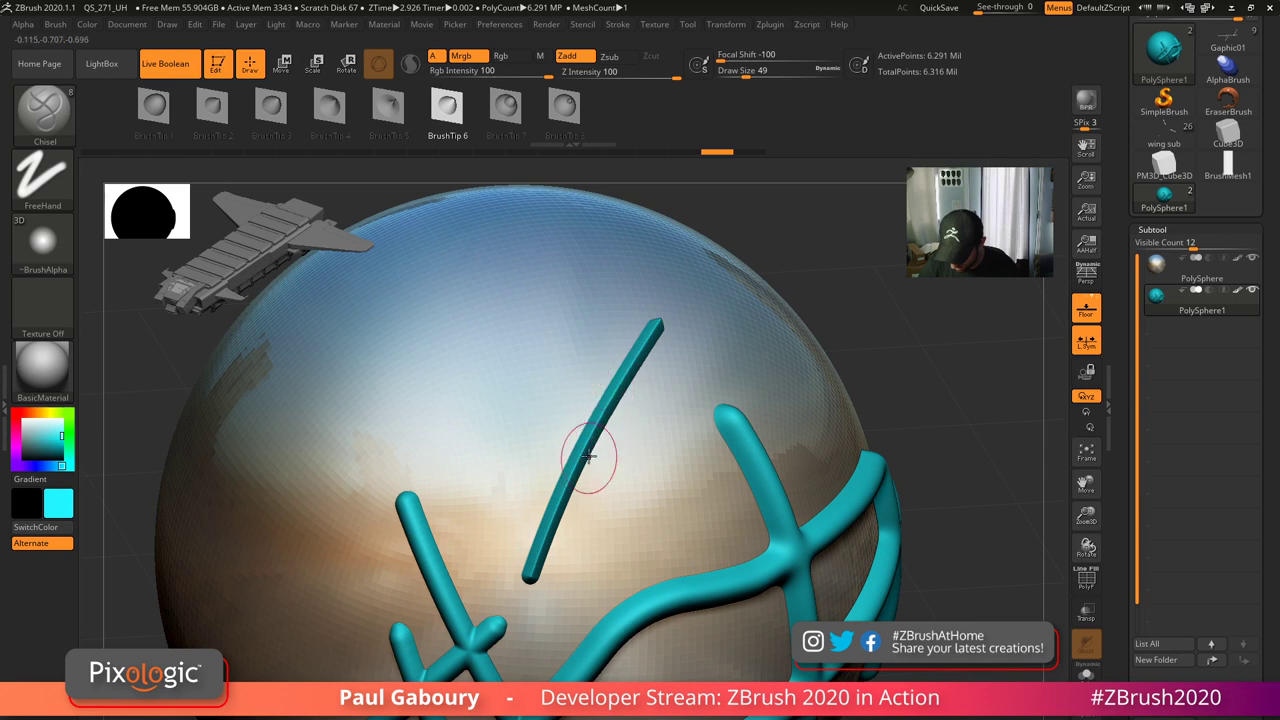
mouse_move(660, 515)
left_mouse_down()
mouse_move(574, 437)
mouse_move(508, 330)
left_mouse_up()
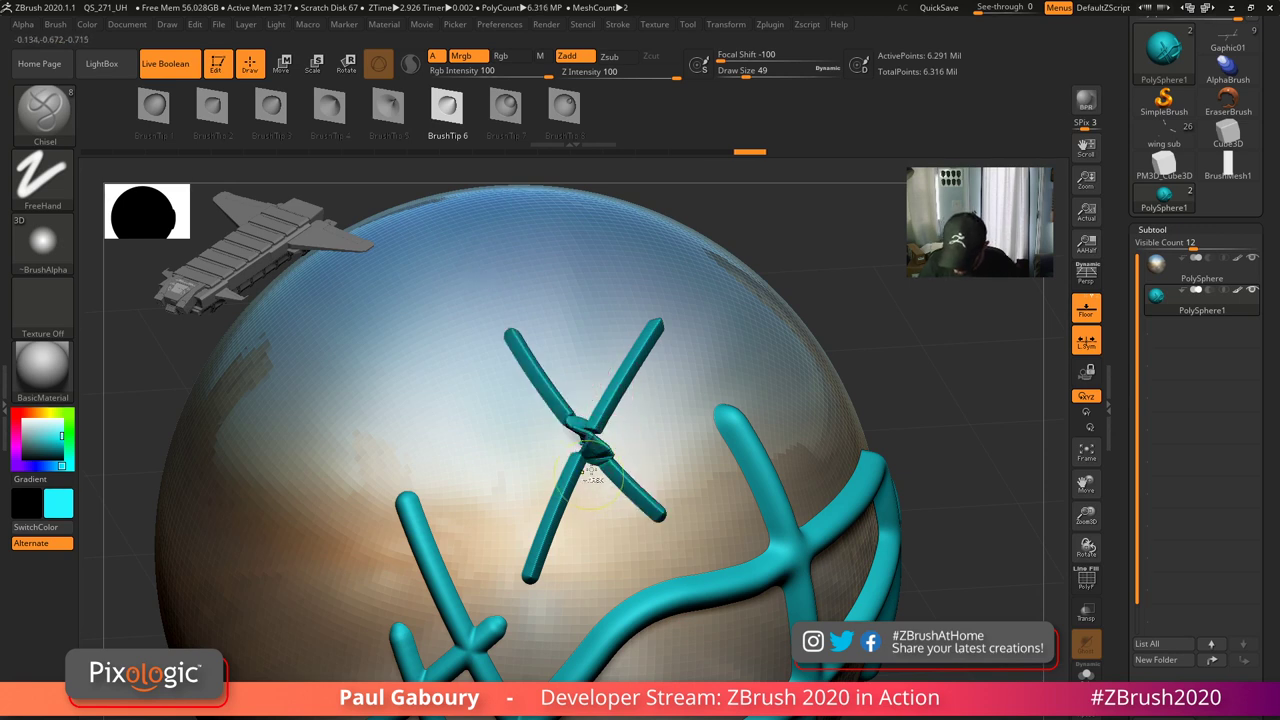
key("ctrl+z")
key("ctrl+z")
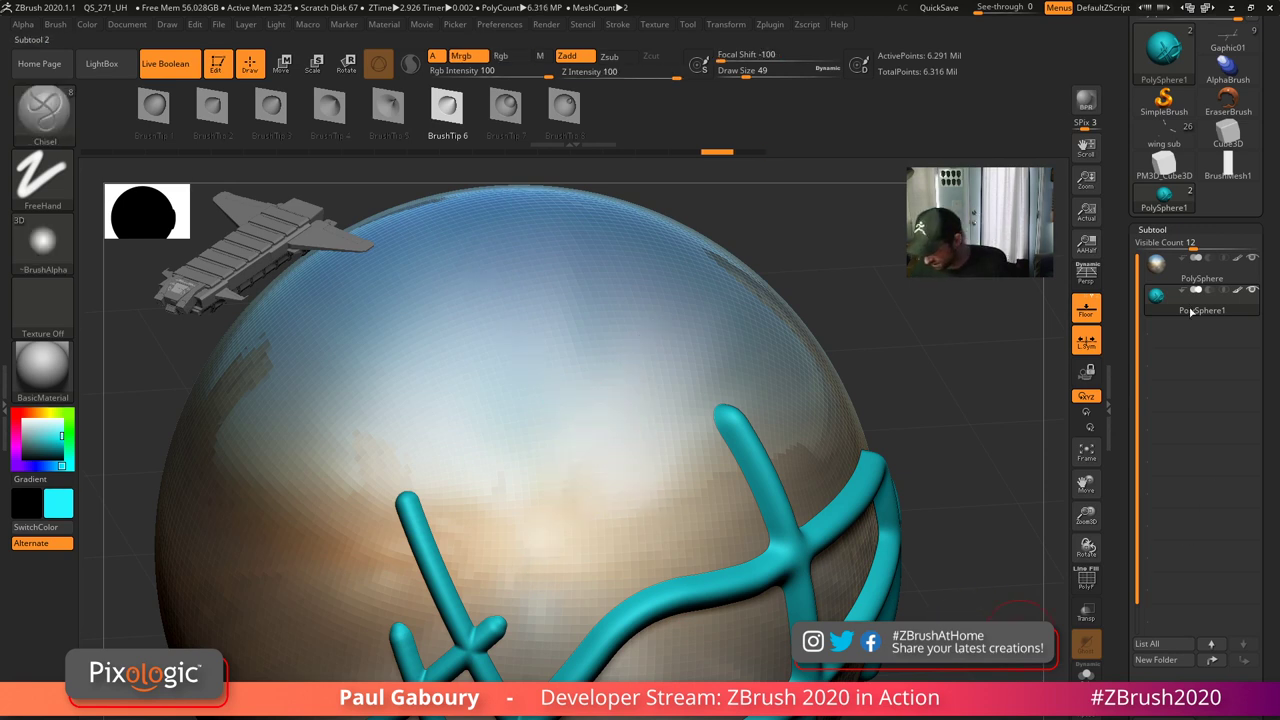
- Delete PolySphere1's existing morph target and store a new one from the subdivided mesh
left_click(1160, 228)
key("shift")
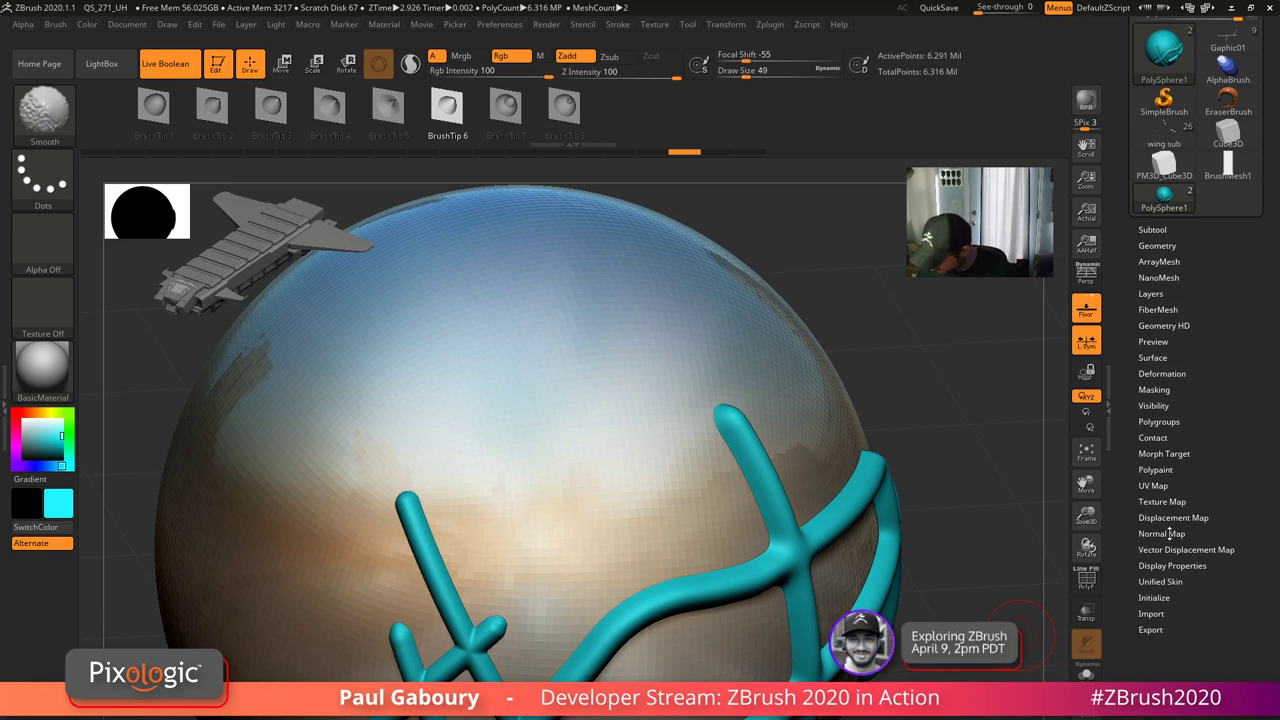
left_click(1166, 454)
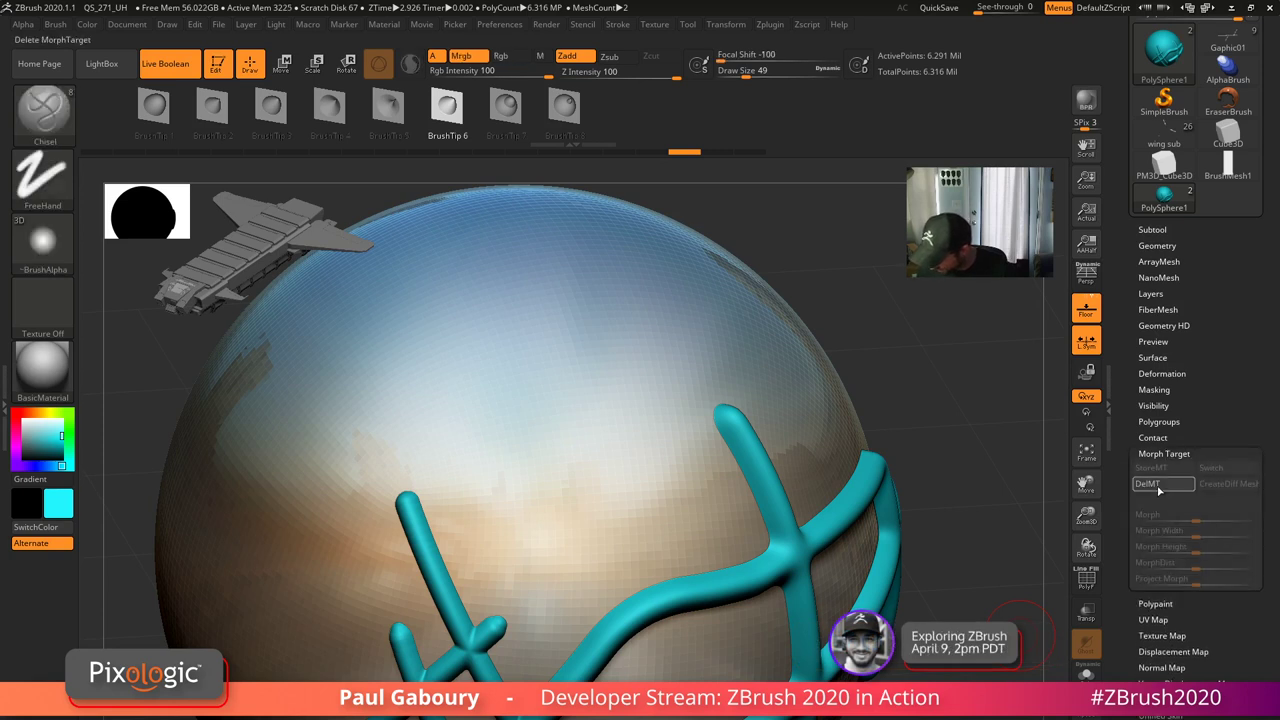
left_click(1179, 488)
left_click(1160, 472)
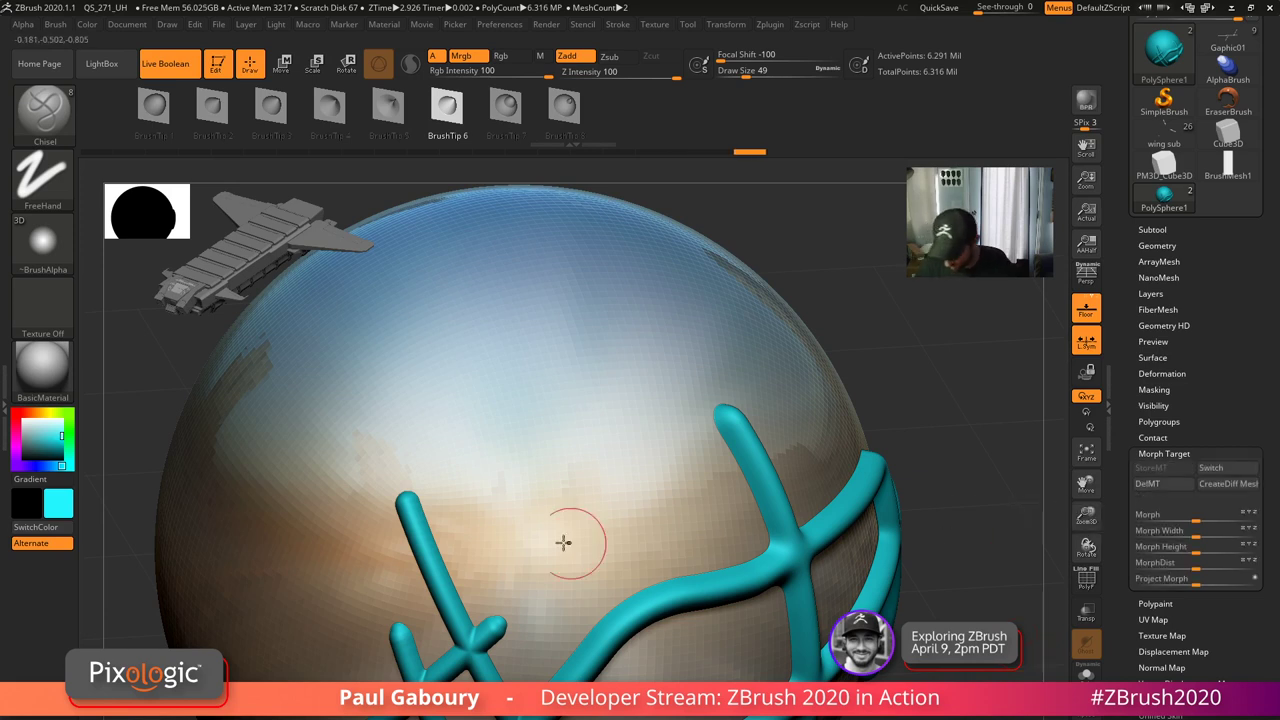
- Sculpt three BrushTip 6 Chisel ridges on the upper sphere, two roughly vertical ones crossed by a horizontal one
left_click_drag(536, 590, 600, 272)
left_click_drag(445, 385, 728, 346)
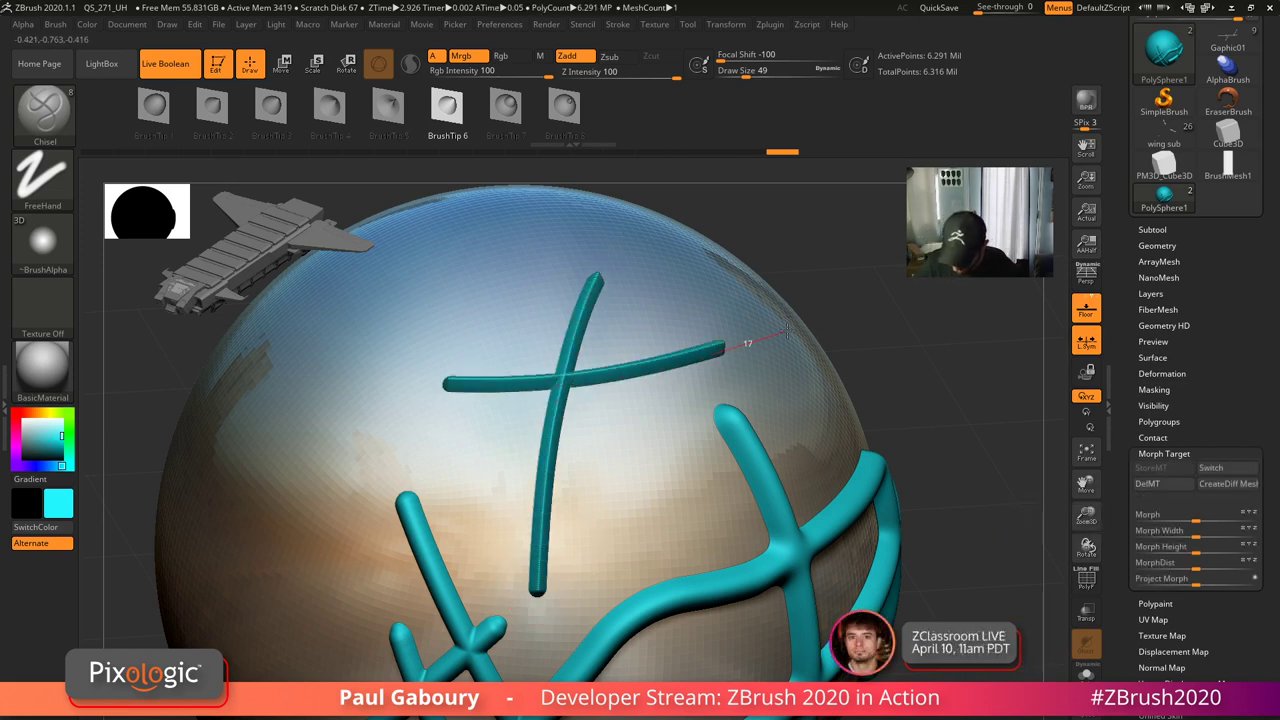
left_click_drag(606, 492, 684, 246)
mouse_move(686, 288)
right_mouse_down()
mouse_move(686, 391)
mouse_move(686, 372)
right_mouse_up()
key("shift")
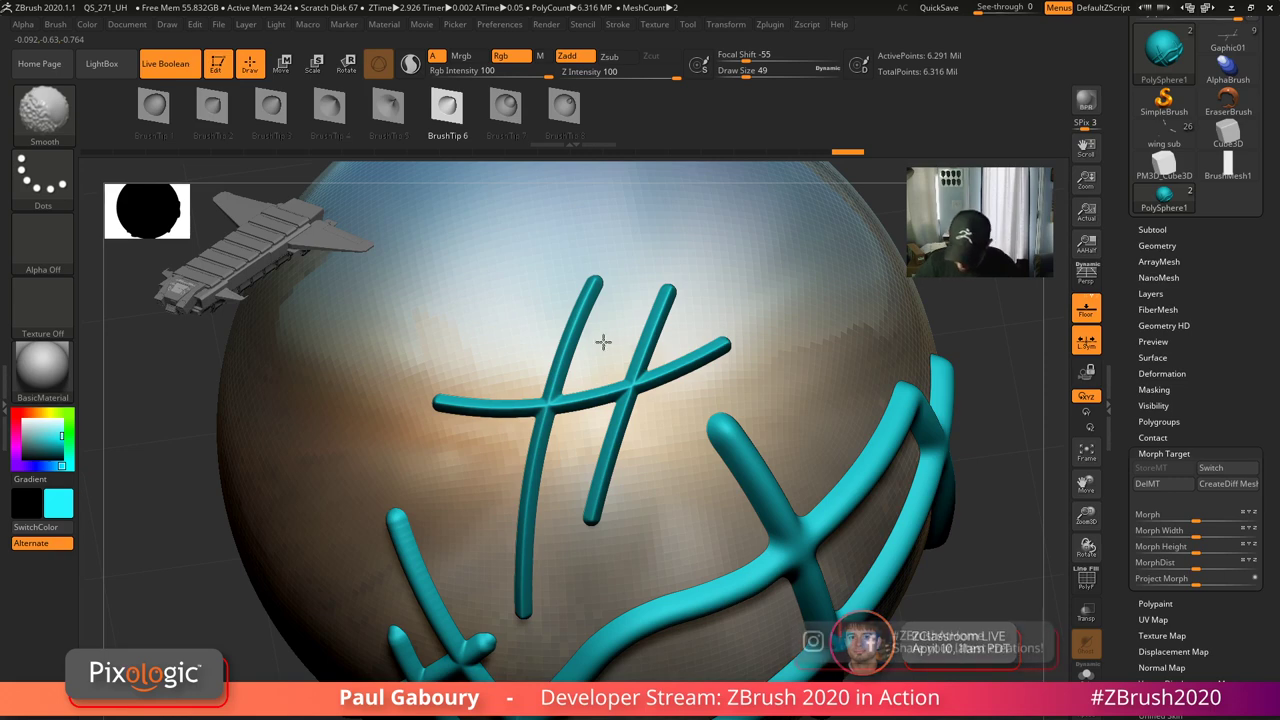
right_click_drag(951, 540, 909, 522, "ctrl")
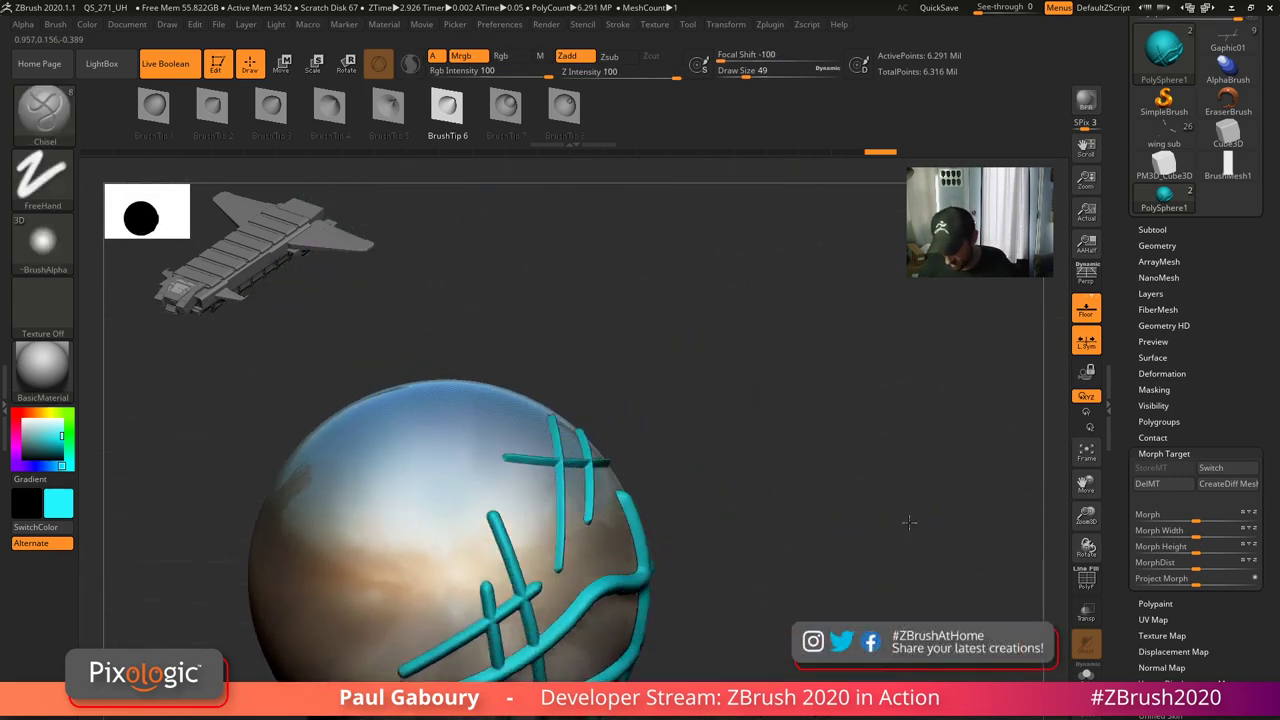
left_click_drag(908, 521, 870, 524)
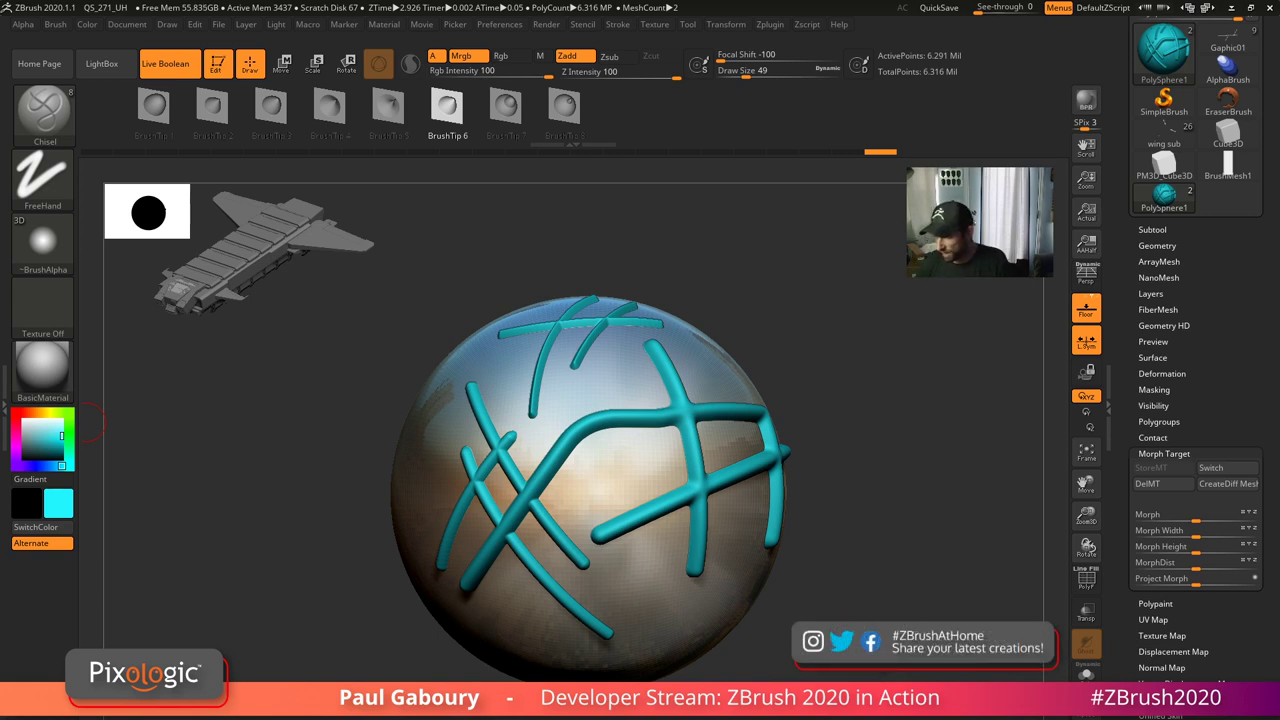
- Switch to the Gaphic01 tool, set the active color to white and show its subtools
scroll(1236, 303, "up", 3)
left_click(1228, 185)
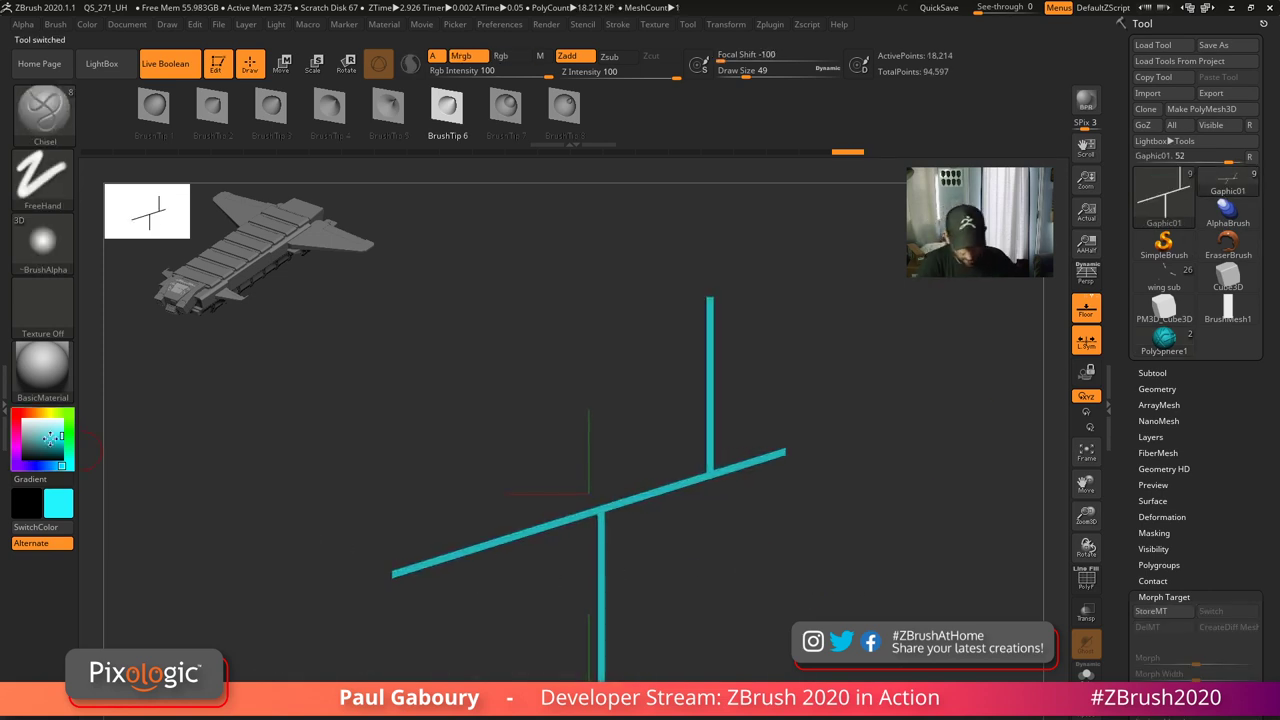
left_click(37, 430)
left_click(1152, 372)
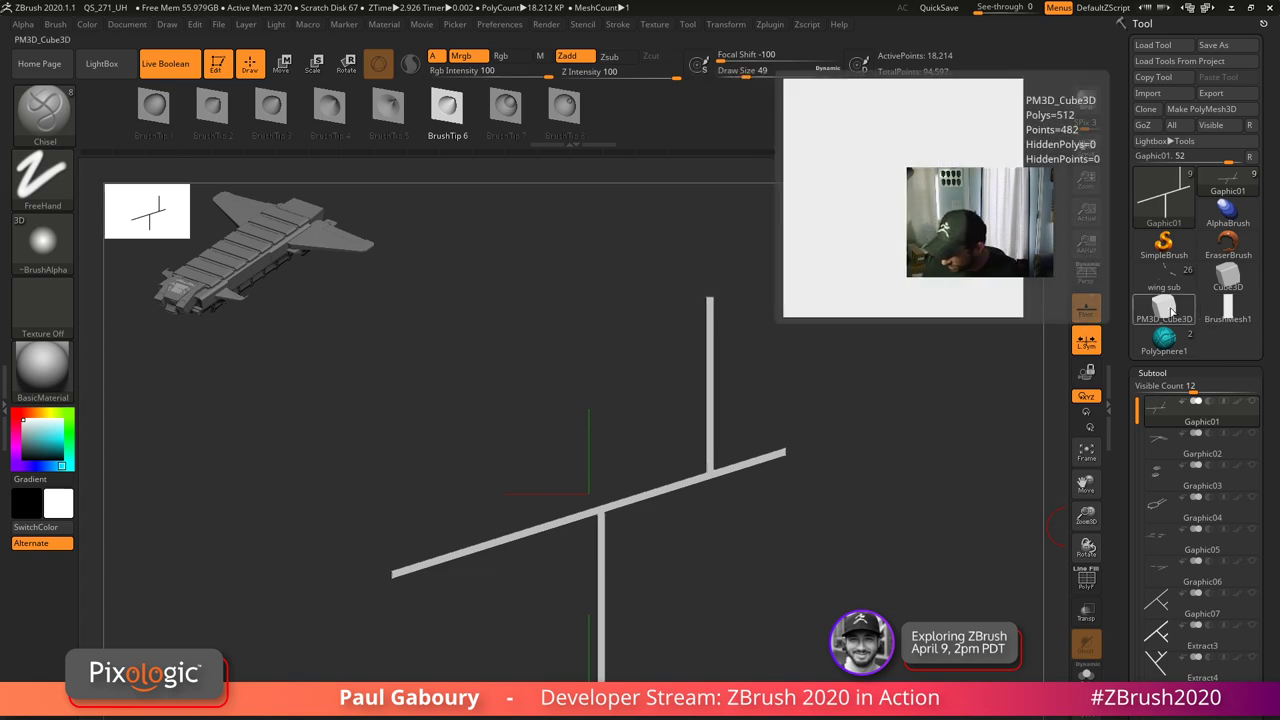
- Load the Plane3D primitive, display its polyframe and convert it to a PolyMesh3D
left_click(1160, 200)
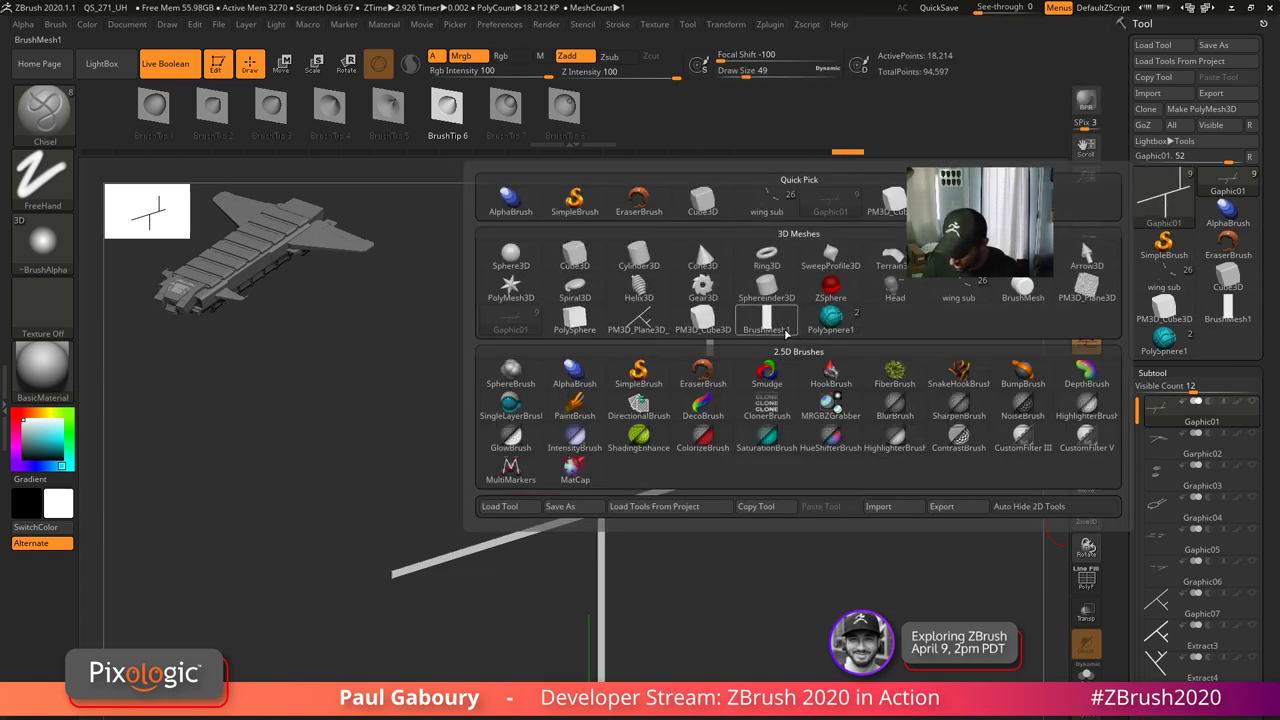
mouse_move(805, 326)
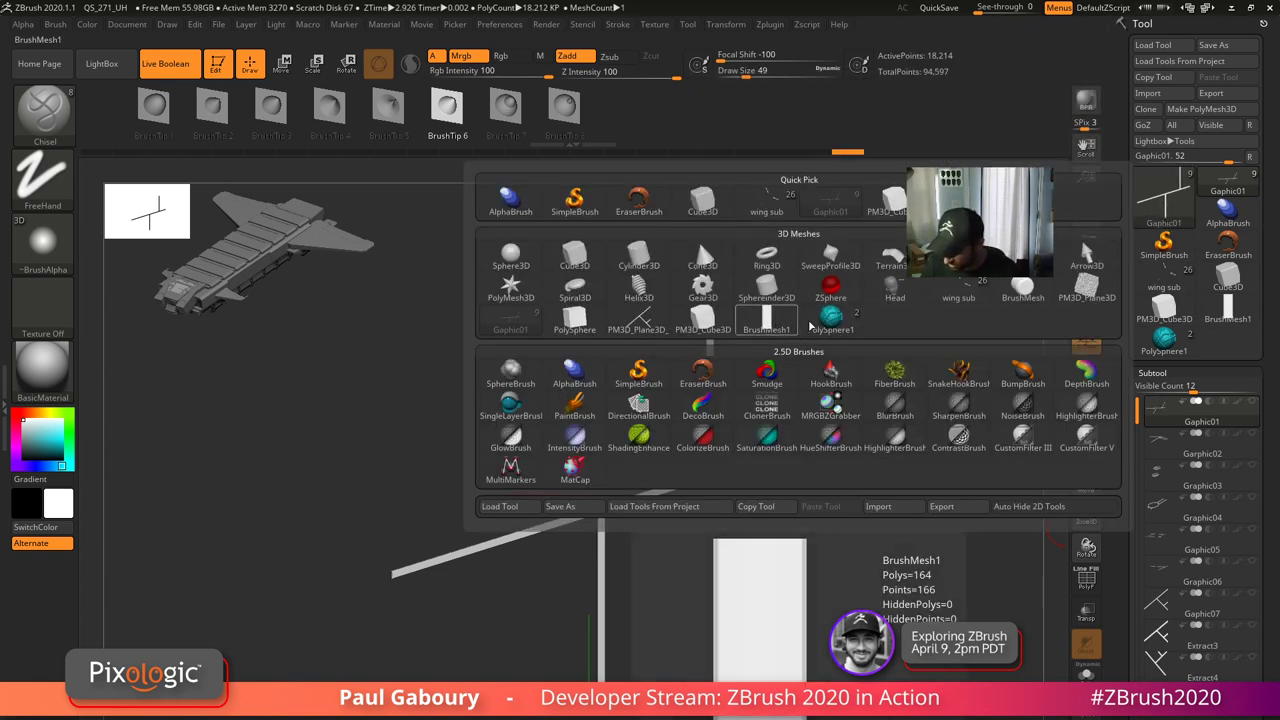
left_click(958, 262)
key("shift+f")
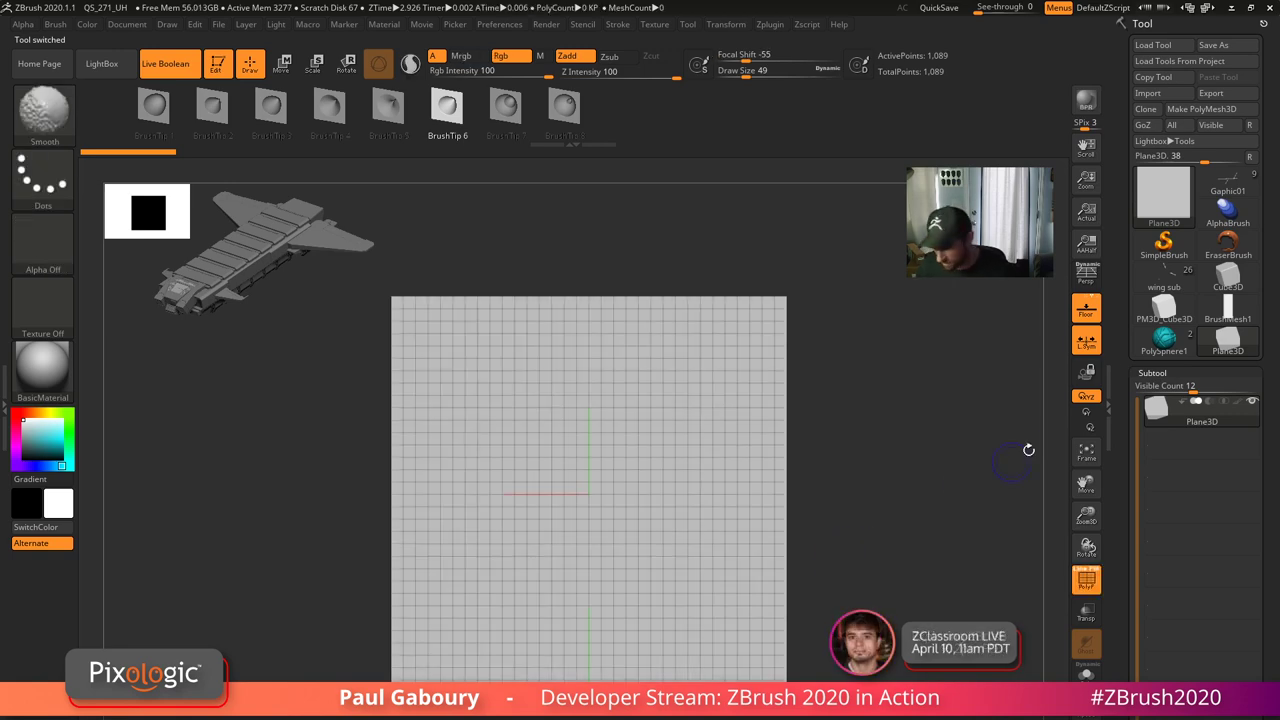
left_click(1205, 110)
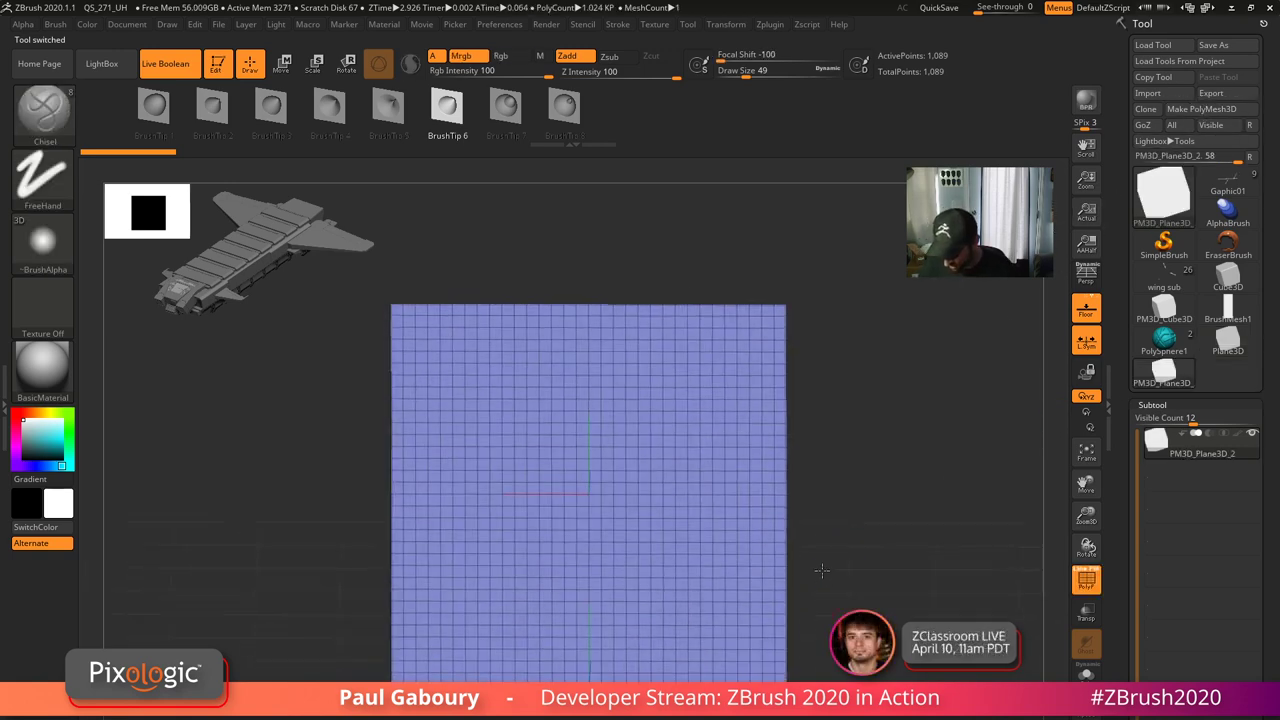
- Choose the IMM ModelKit brush and create a NanoMesh brush from it with the Vents_9 mesh selected
key("b")
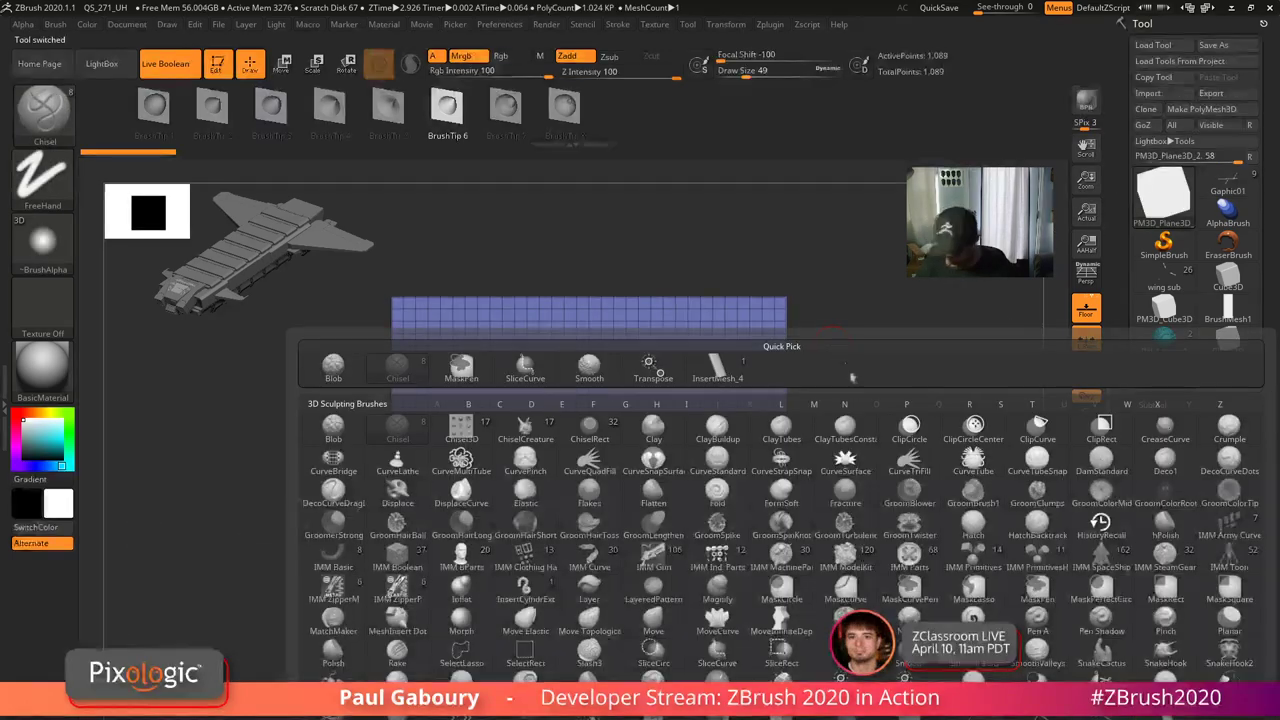
key("i")
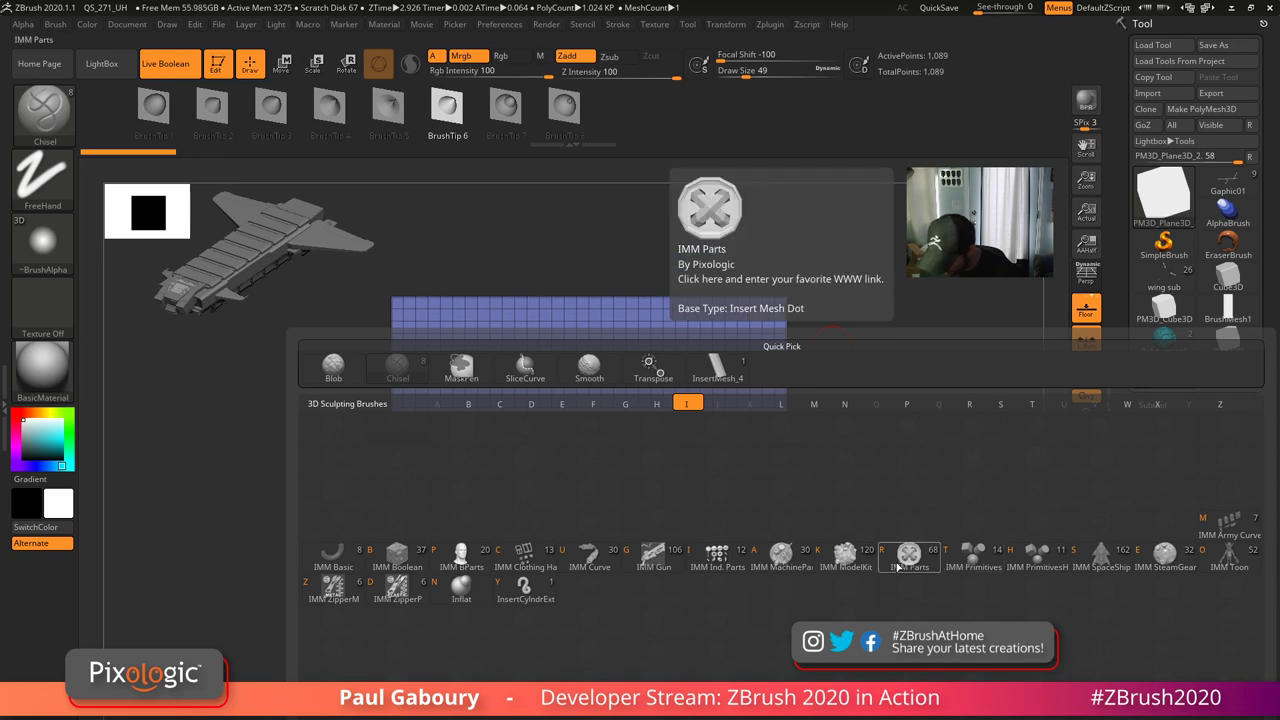
left_click(845, 556)
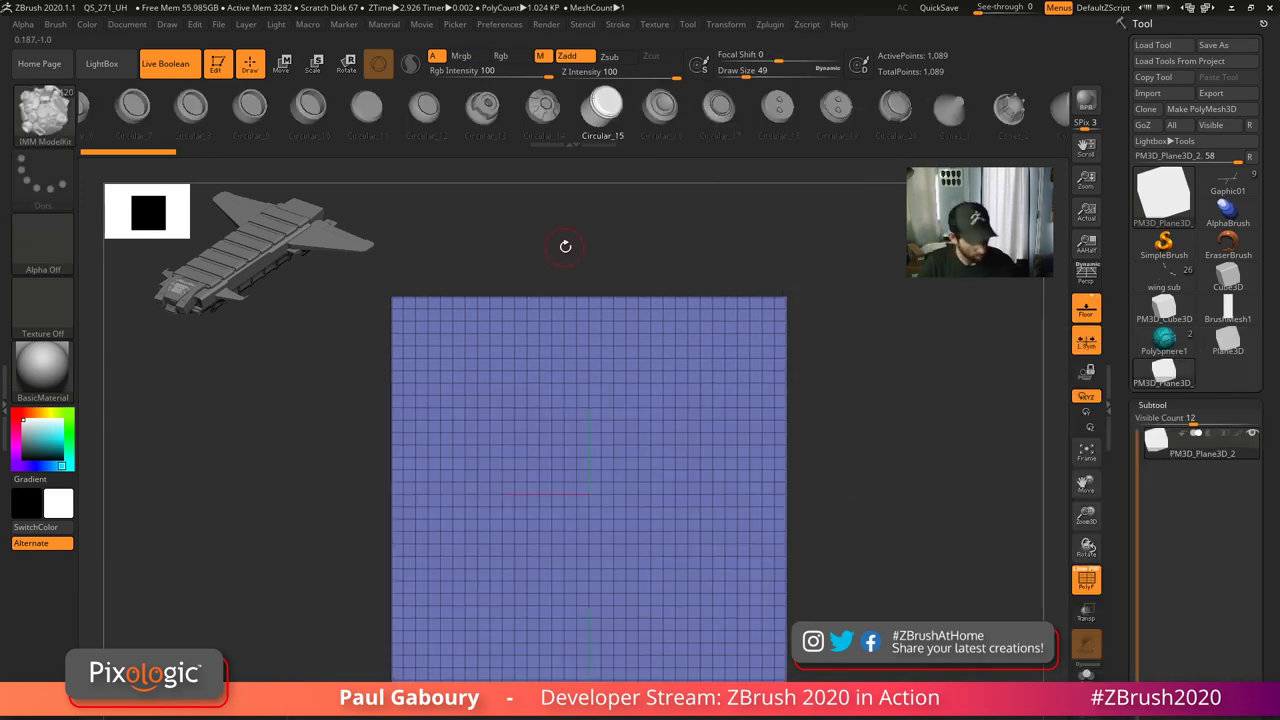
key("b")
left_click(583, 657)
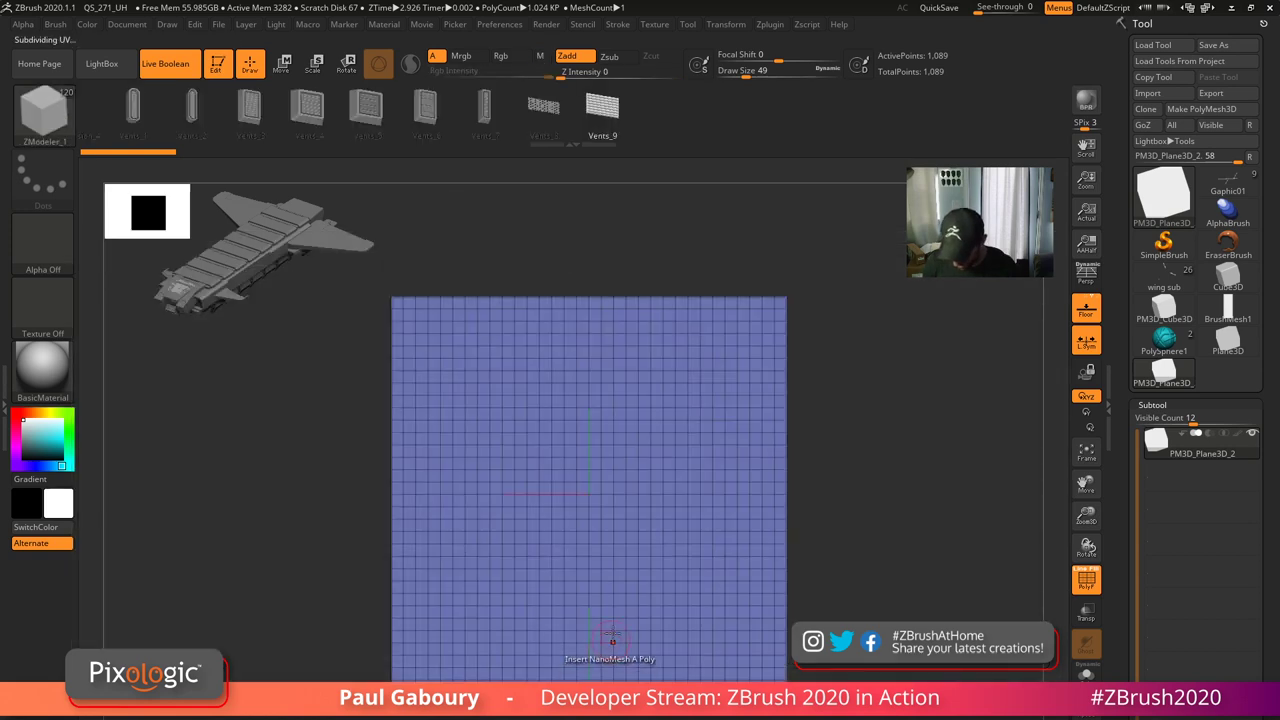
left_click(603, 108)
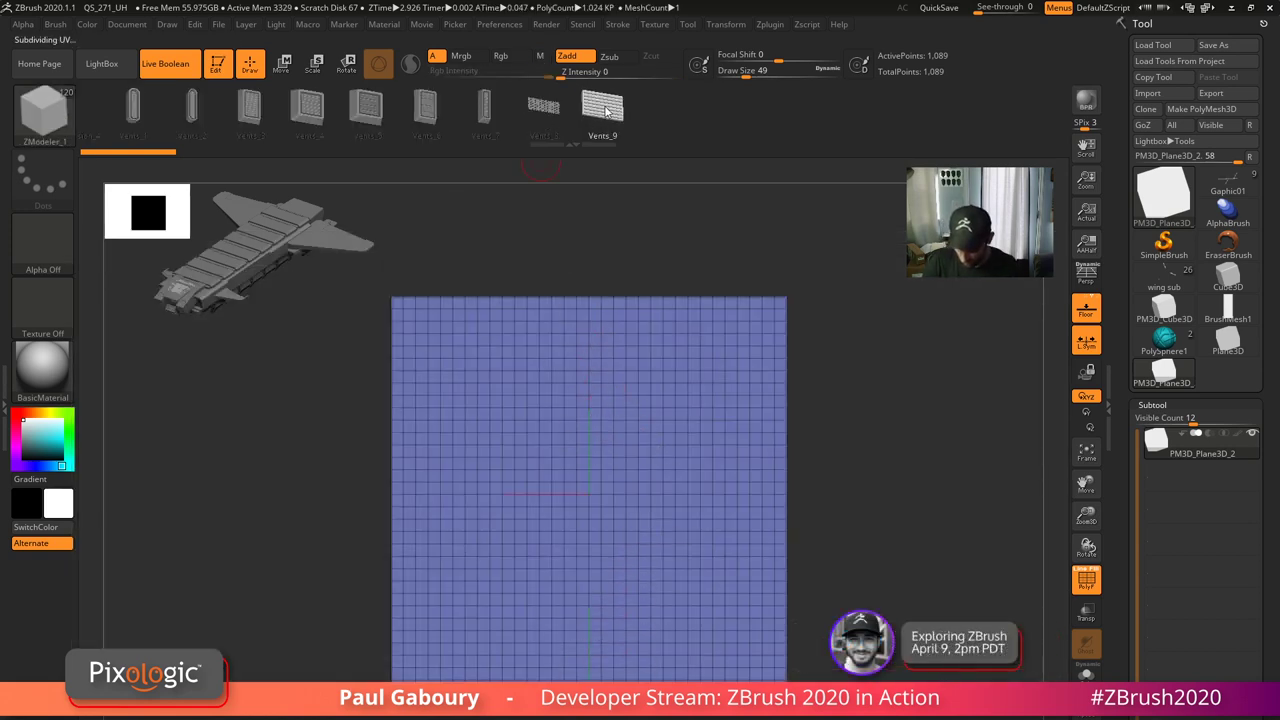
- Set the ZModeler polygon target for the Insert NanoMesh action to All Polygons
right_click_drag(601, 484, 622, 509, "ctrl")
key("space")
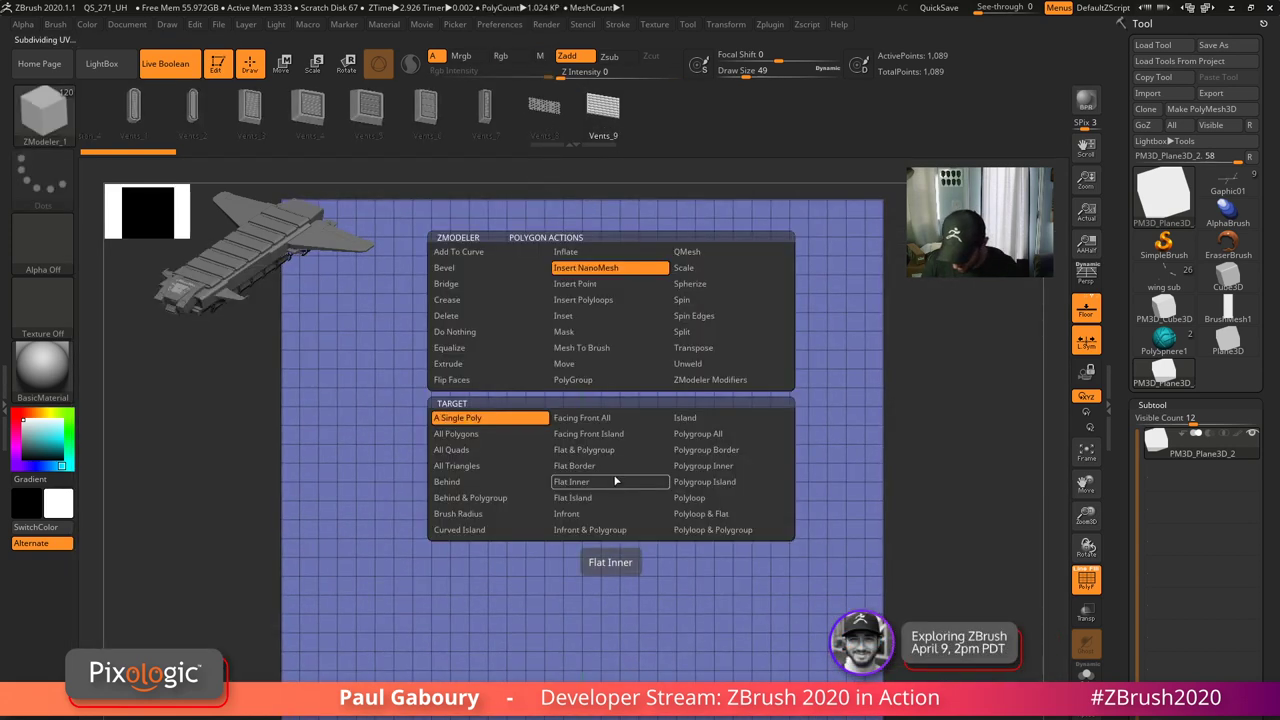
left_click(515, 437)
left_click(612, 484)
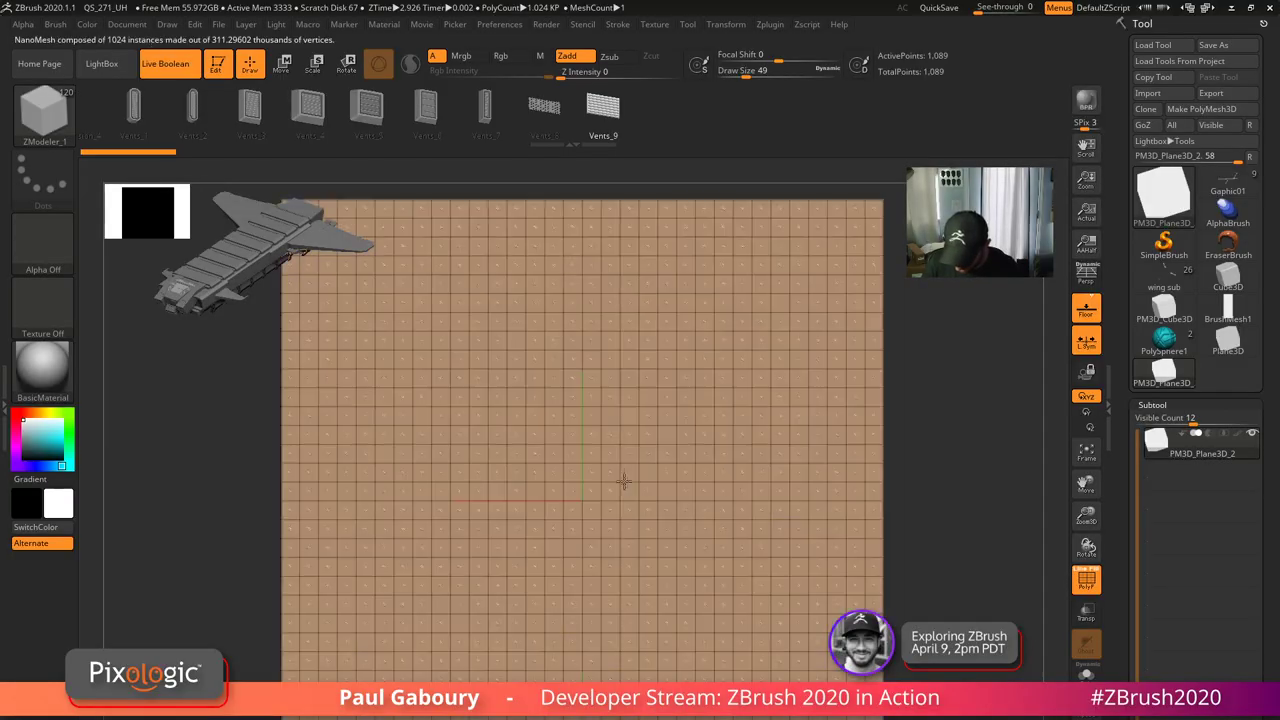
left_click_drag(612, 484, 500, 478)
mouse_move(478, 460)
right_mouse_down("ctrl")
mouse_move(480, 491)
mouse_move(480, 440)
mouse_move(459, 400)
right_mouse_up("ctrl")
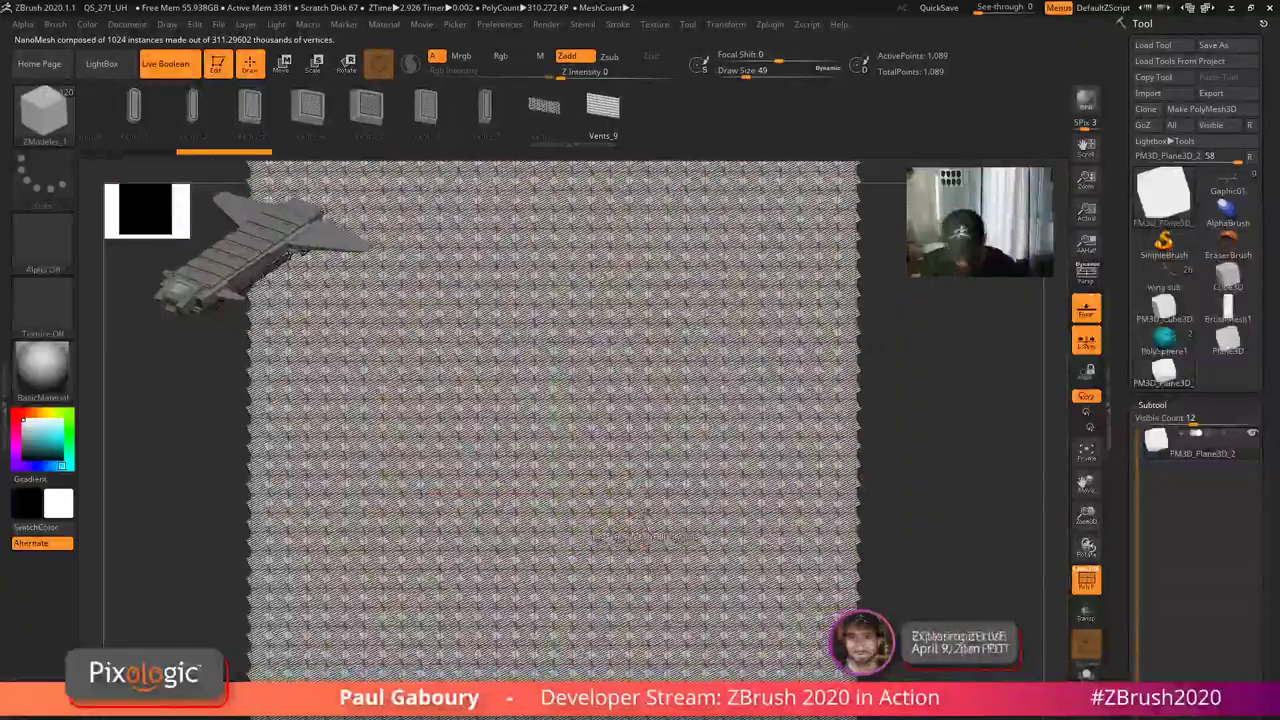
key("shift+f")
right_click_drag(652, 522, 655, 549, "ctrl")
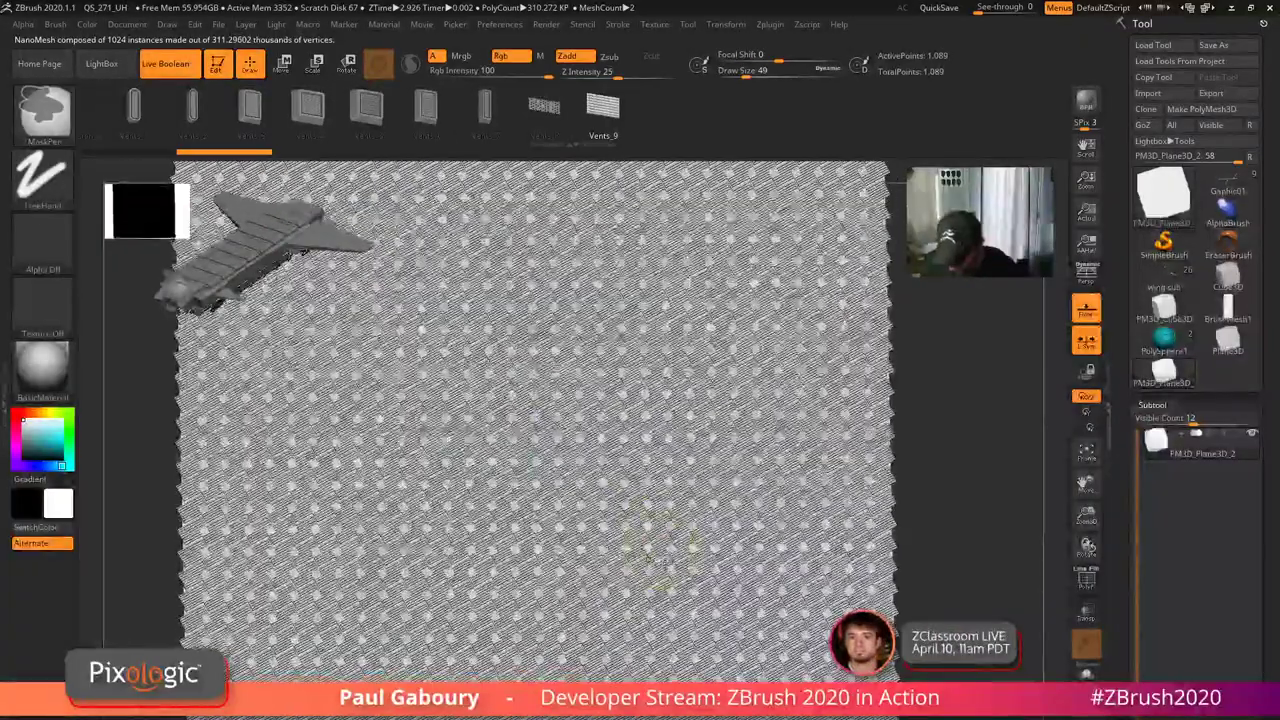
key("ctrl+z")
mouse_move(920, 572)
right_mouse_down("ctrl")
mouse_move(920, 560)
mouse_move(822, 537)
right_mouse_up("ctrl")
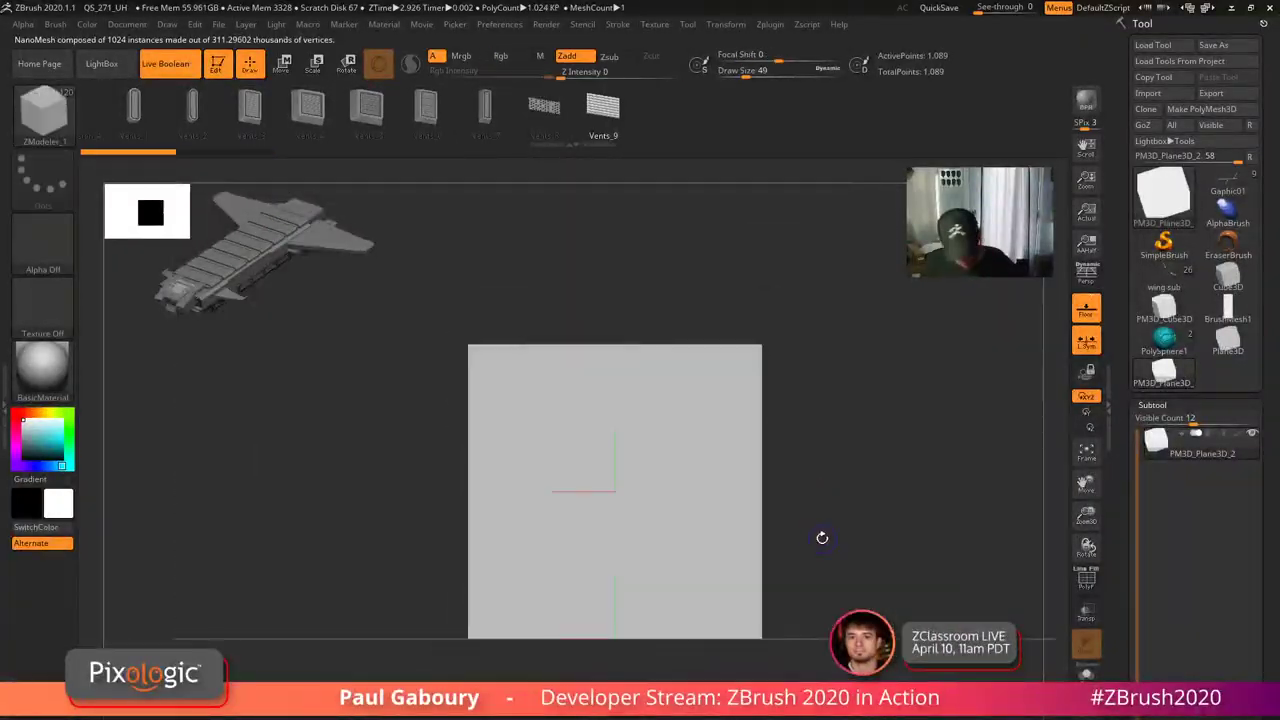
- Switch back to the Plane3D primitive with its polyframe shown
left_click(1163, 192)
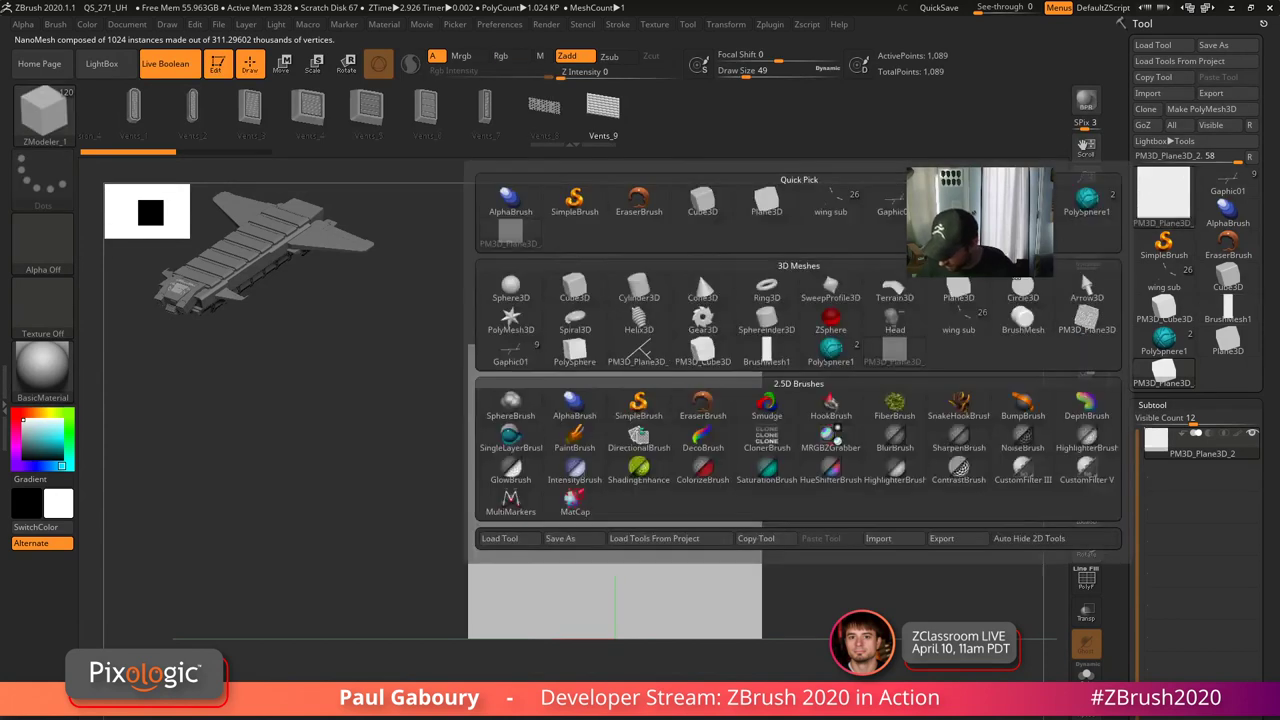
left_click(697, 271)
left_click_drag(1263, 649, 1263, 640)
left_click(1165, 398)
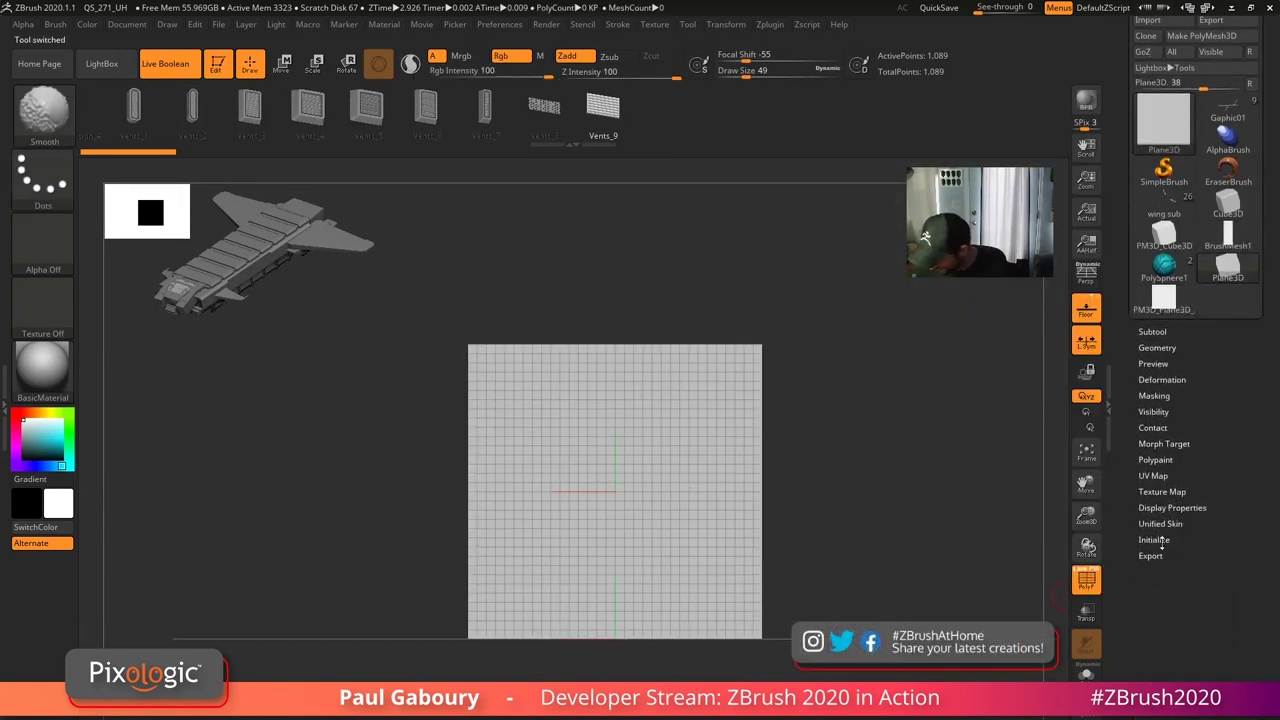
- Set the plane's initial HDivide and VDivide to 8 and convert it to a PolyMesh3D
left_click(1153, 539)
left_click(1140, 601)
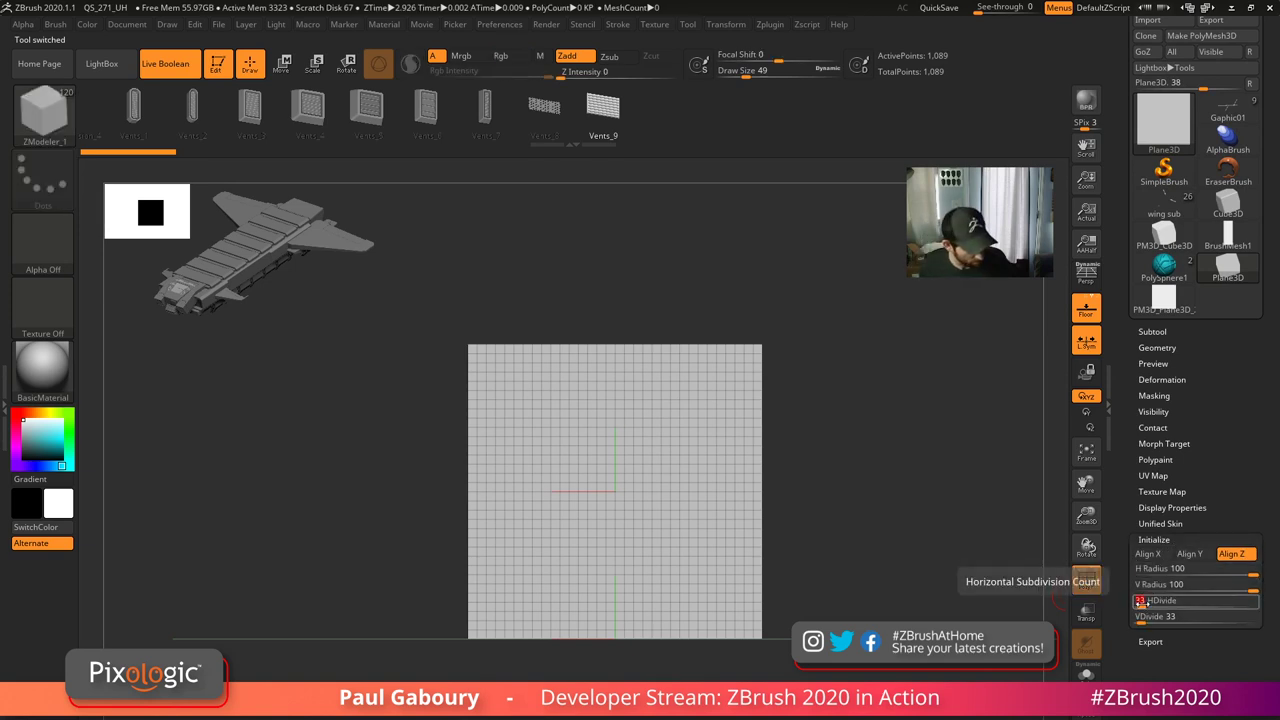
type("8")
left_click(1140, 617)
type("56")
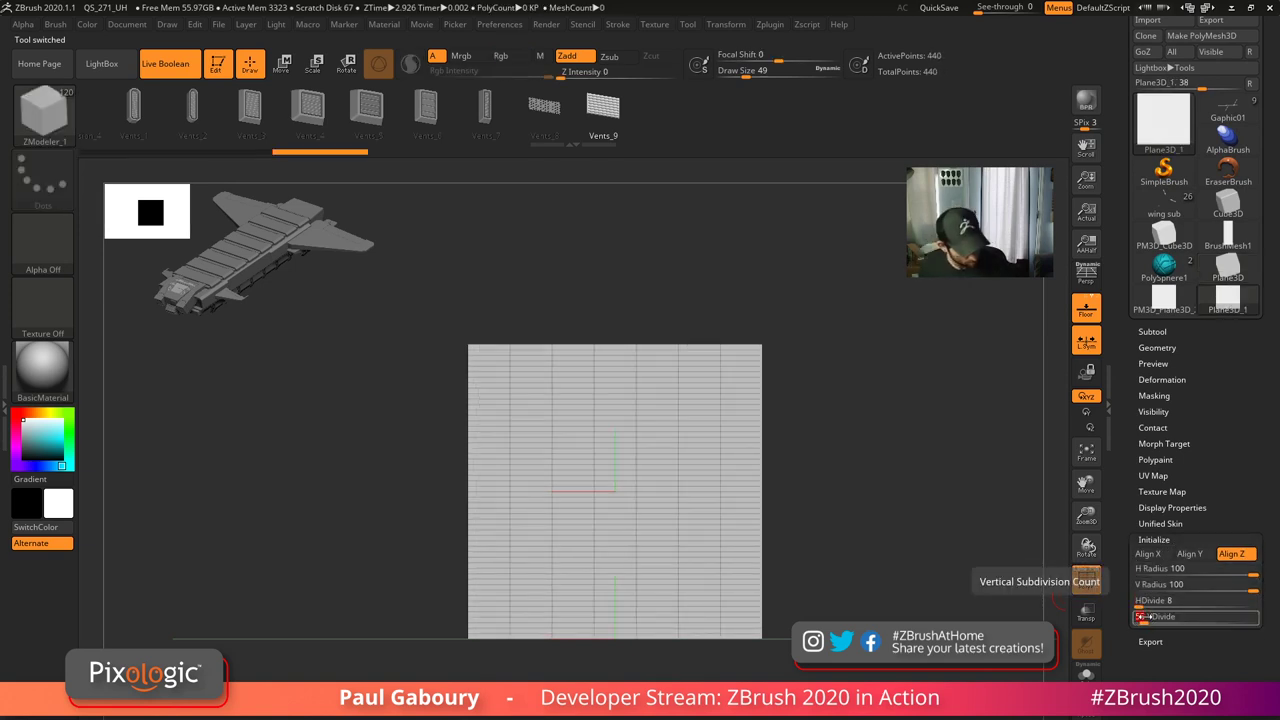
key("BackSpace")
key("BackSpace")
type("8")
key("Return")
scroll(1240, 503, "up", 2)
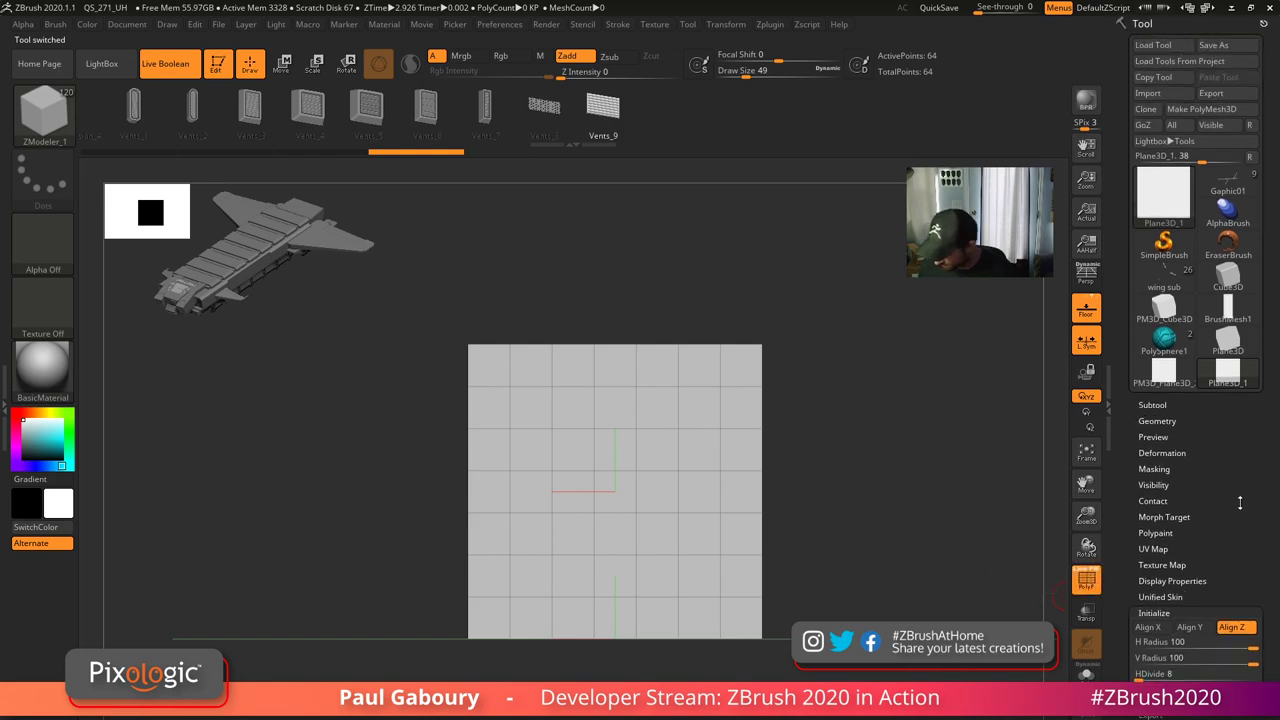
left_click(1201, 109)
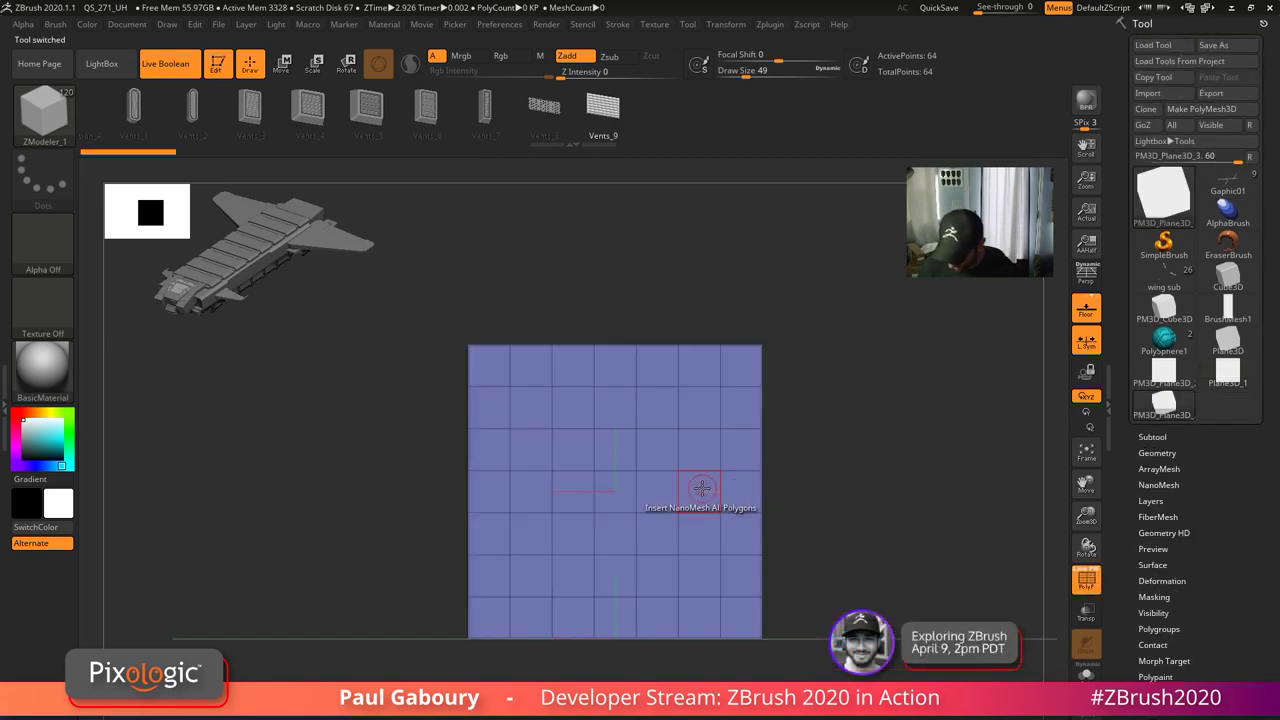
- Insert the Vents_9 NanoMesh on all polygons at size 0.458 and ZRotation -119, and show its NanoMesh settings
left_click_drag(699, 487, 731, 473)
right_click_drag(808, 509, 822, 575, "ctrl")
left_click(1173, 486)
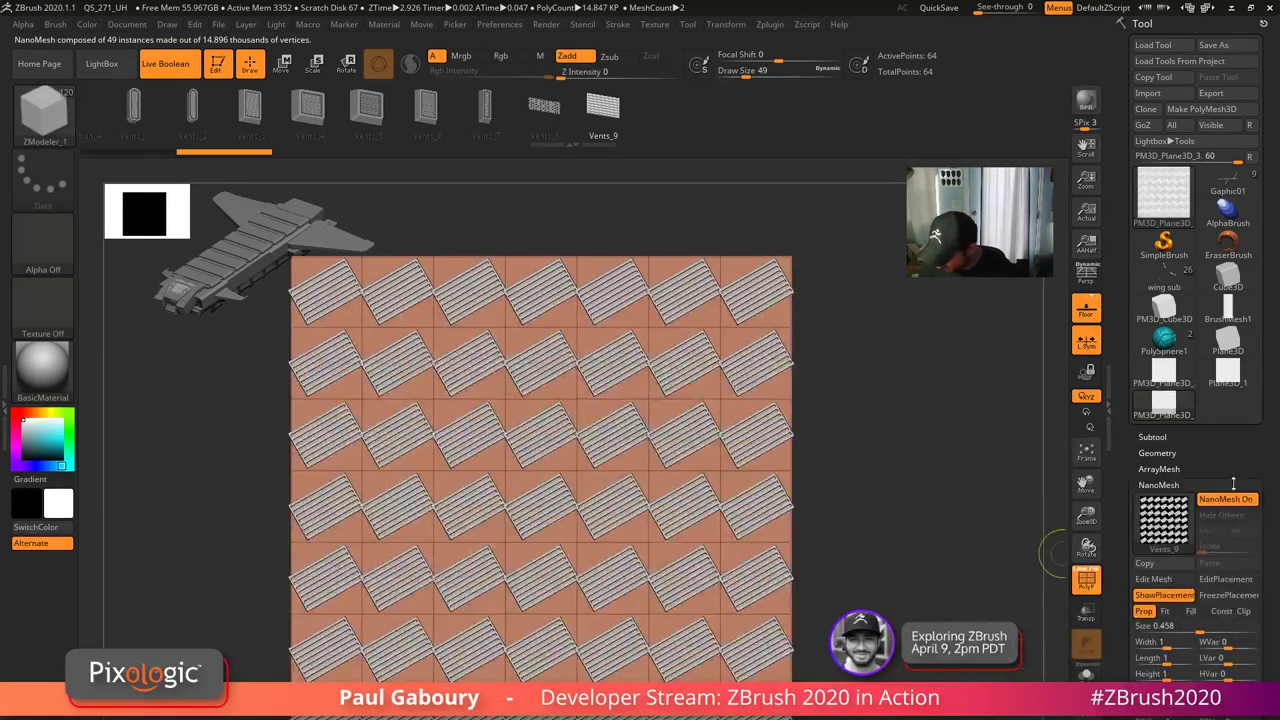
- Scatter the Vents_9 instances with a Random Distribution of 1.15695 and a Random Seed of 14283
left_click_drag(1236, 464, 1230, 235)
left_click_drag(965, 545, 965, 590)
left_click_drag(965, 590, 1005, 546, "alt")
left_click_drag(1138, 558, 1160, 574)
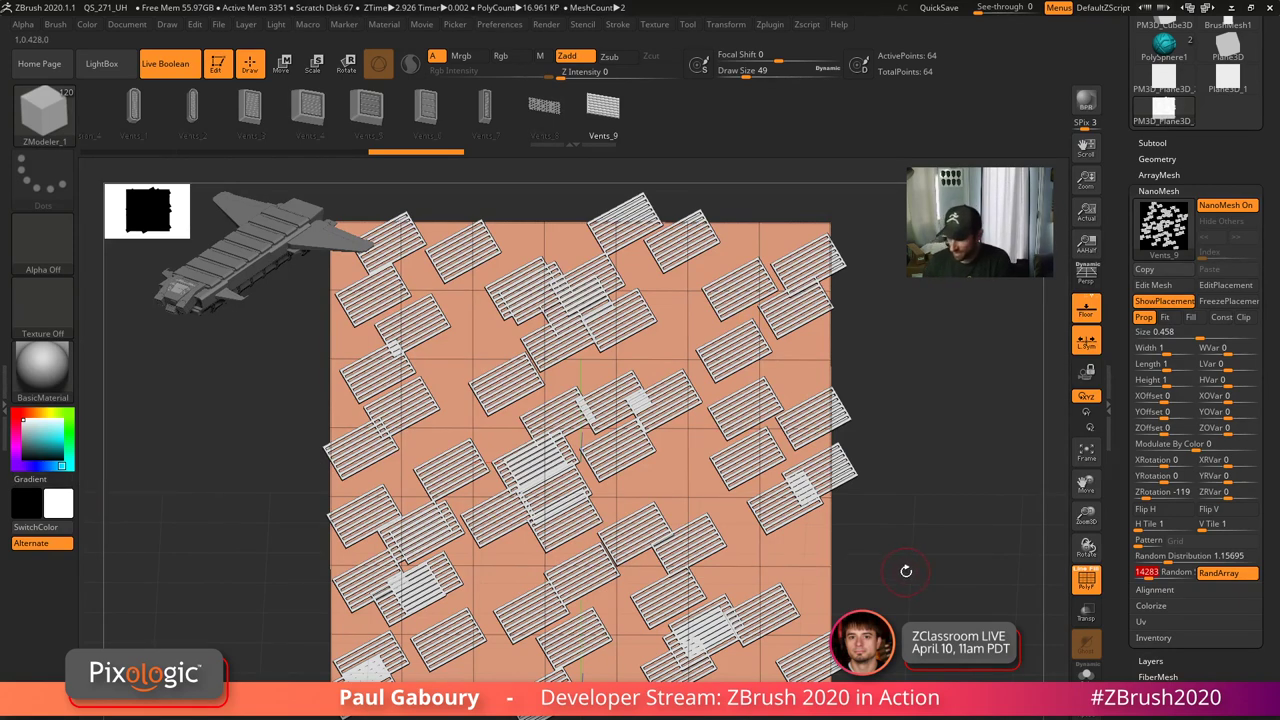
- Enable Clip for the Vents_9 NanoMesh and set its size to 1
left_click(1246, 318)
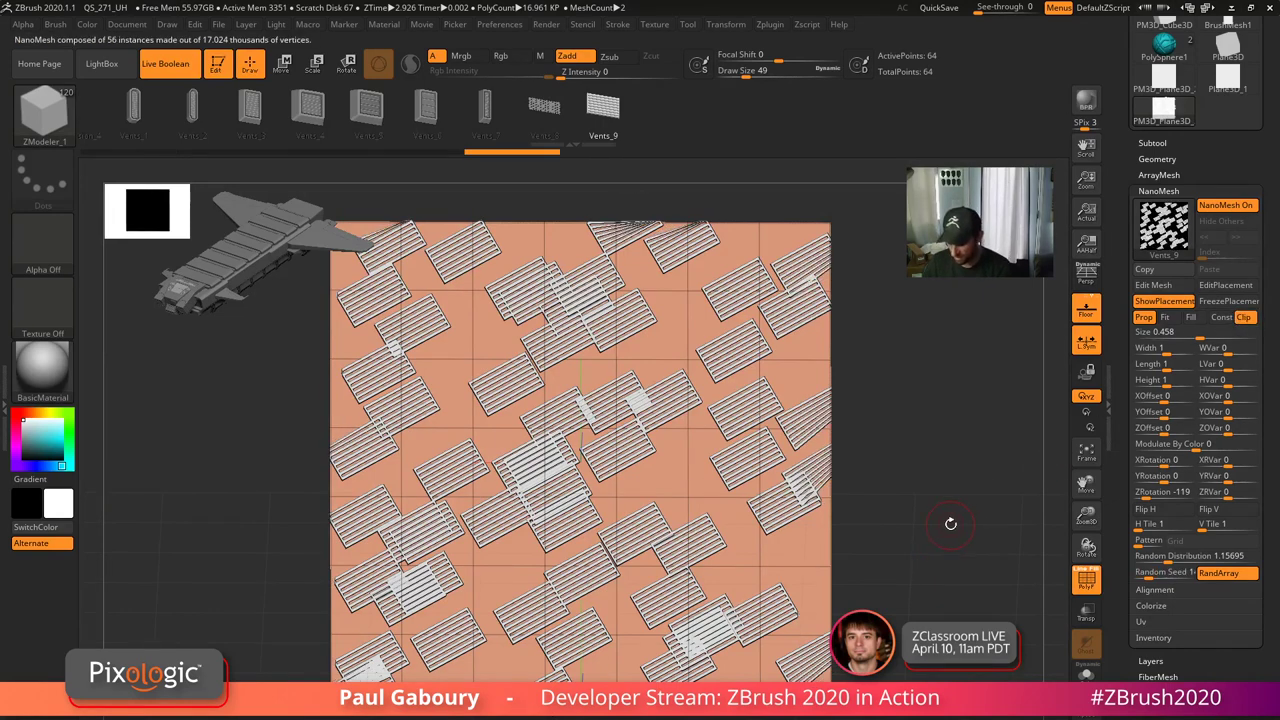
left_click(1204, 334)
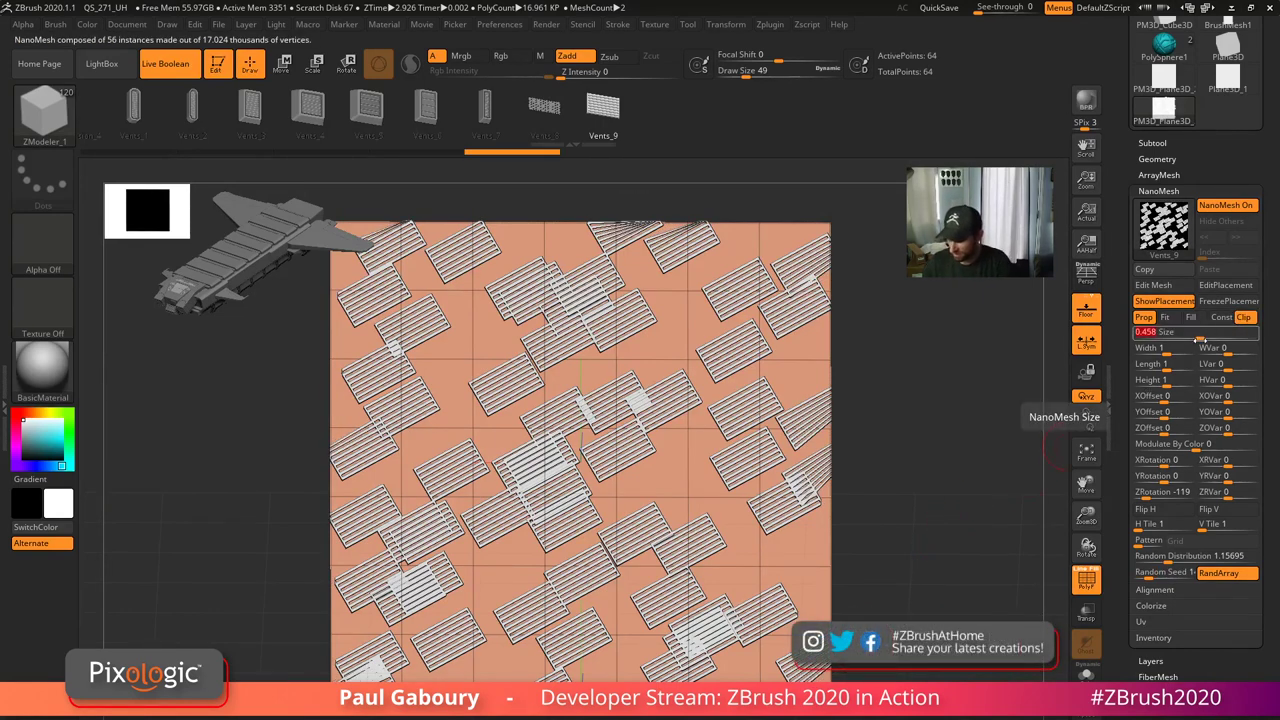
type("1")
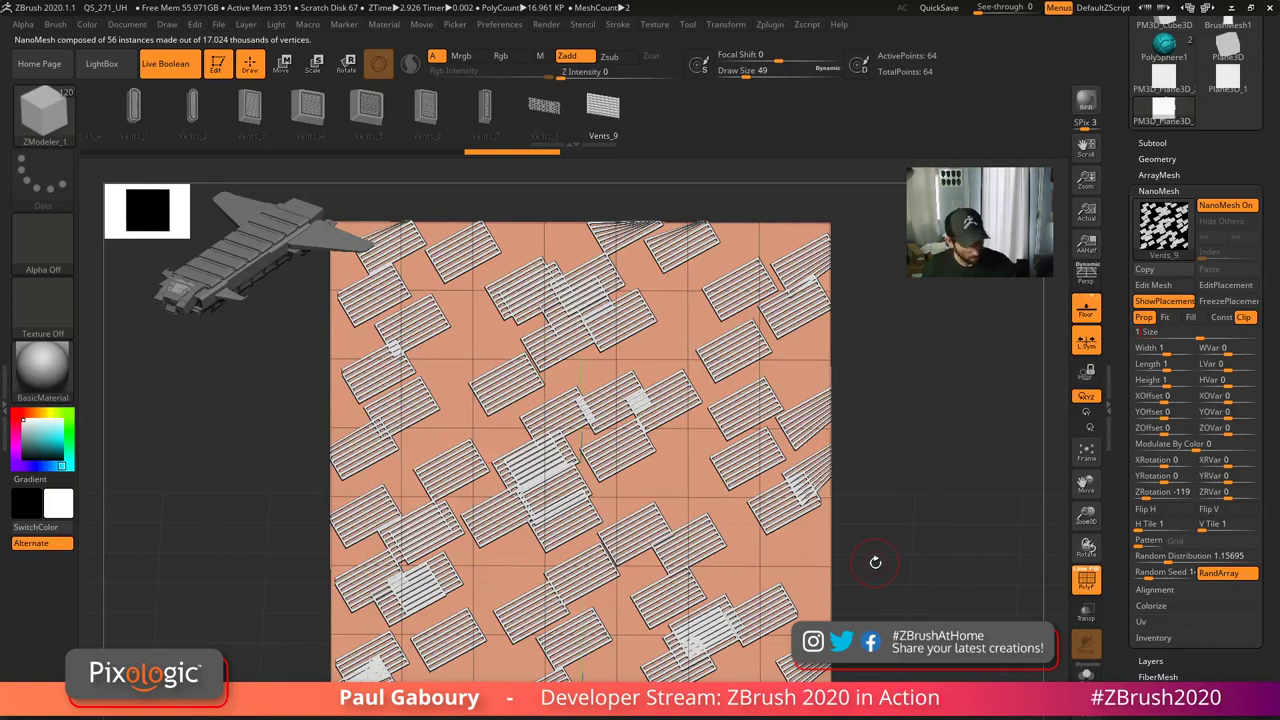
key("Return")
- Try the Fit mode on the Vents_9 NanoMesh, choose Fill instead, and hide the polyframe
left_click(1166, 318)
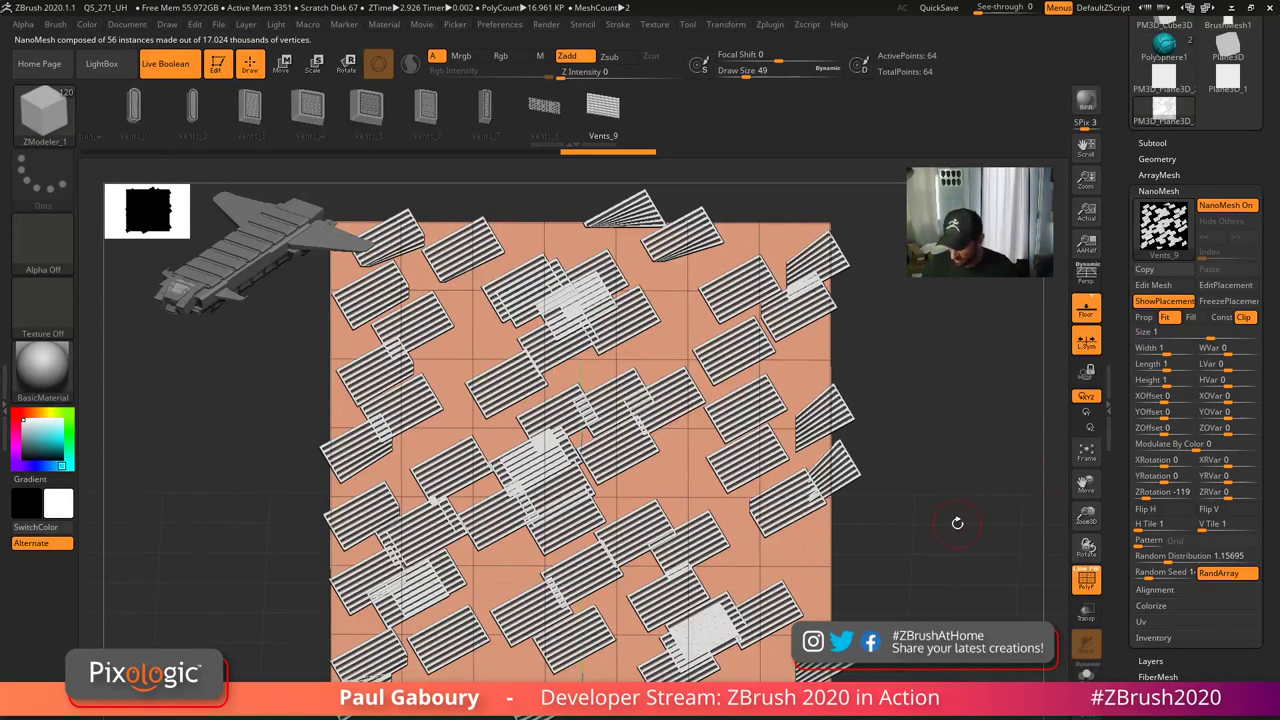
right_click_drag(921, 545, 913, 559, "ctrl")
right_click_drag(913, 559, 889, 540, "alt")
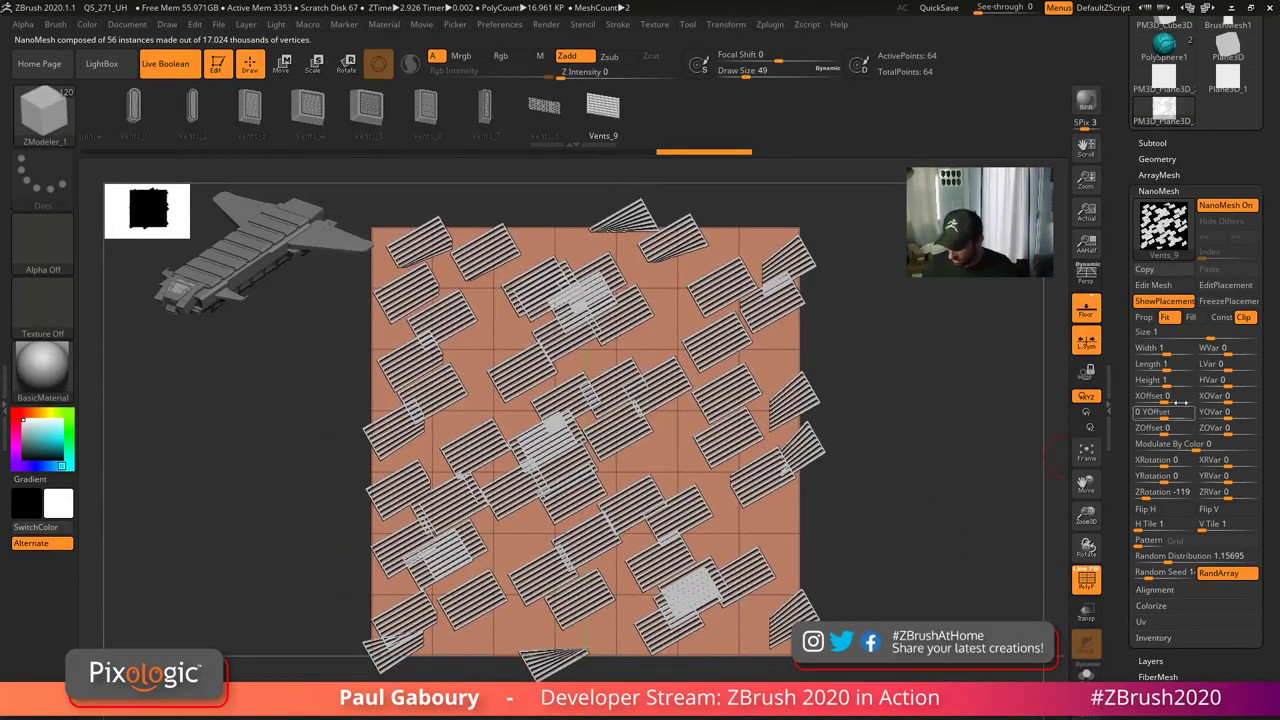
left_click(1198, 319)
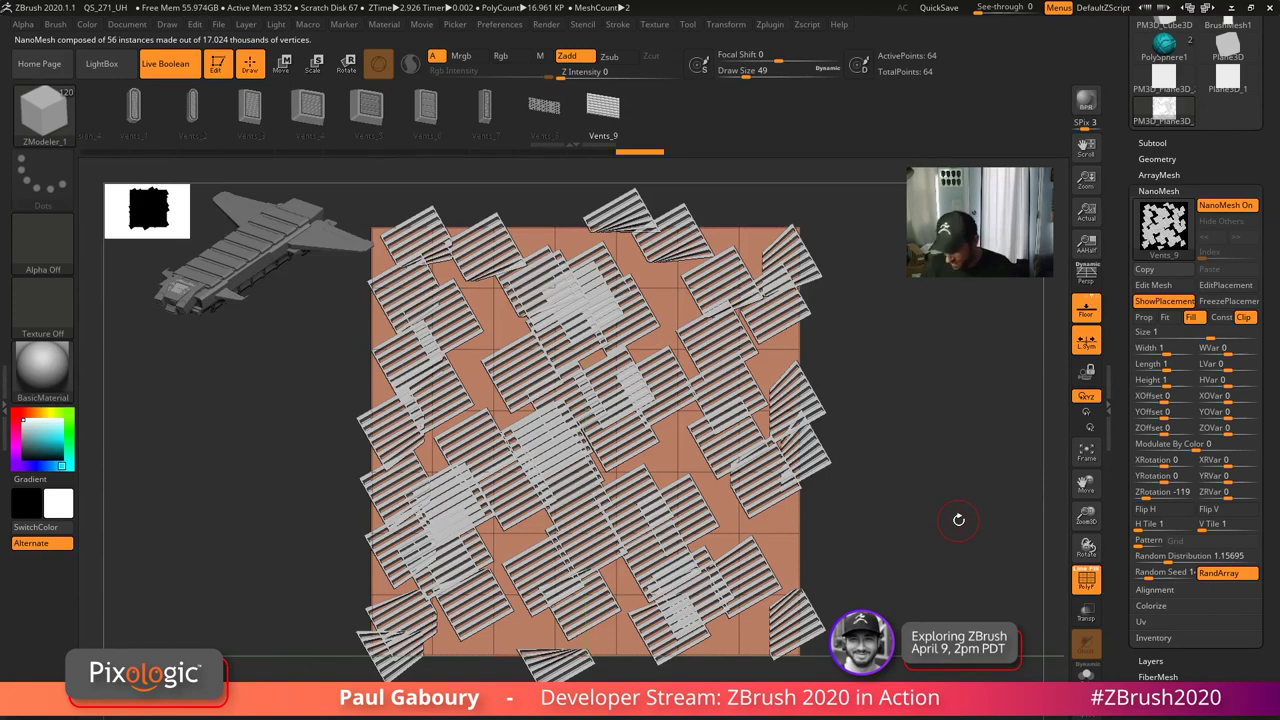
right_click_drag(917, 564, 847, 584, "alt")
key("shift+f")
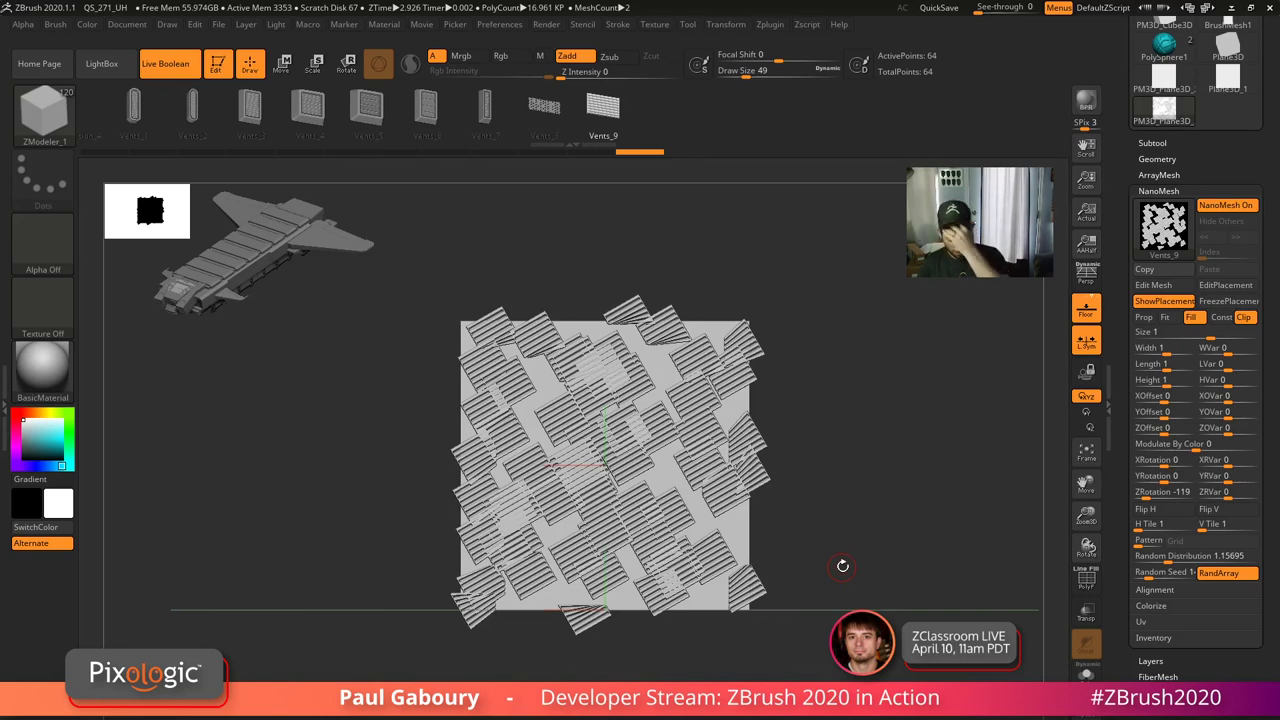
- Add a Vents_5 NanoMesh across all polygons at size 0.18453 and ZRotation -93, scattered with Random Distribution 2.3838
left_click(362, 106)
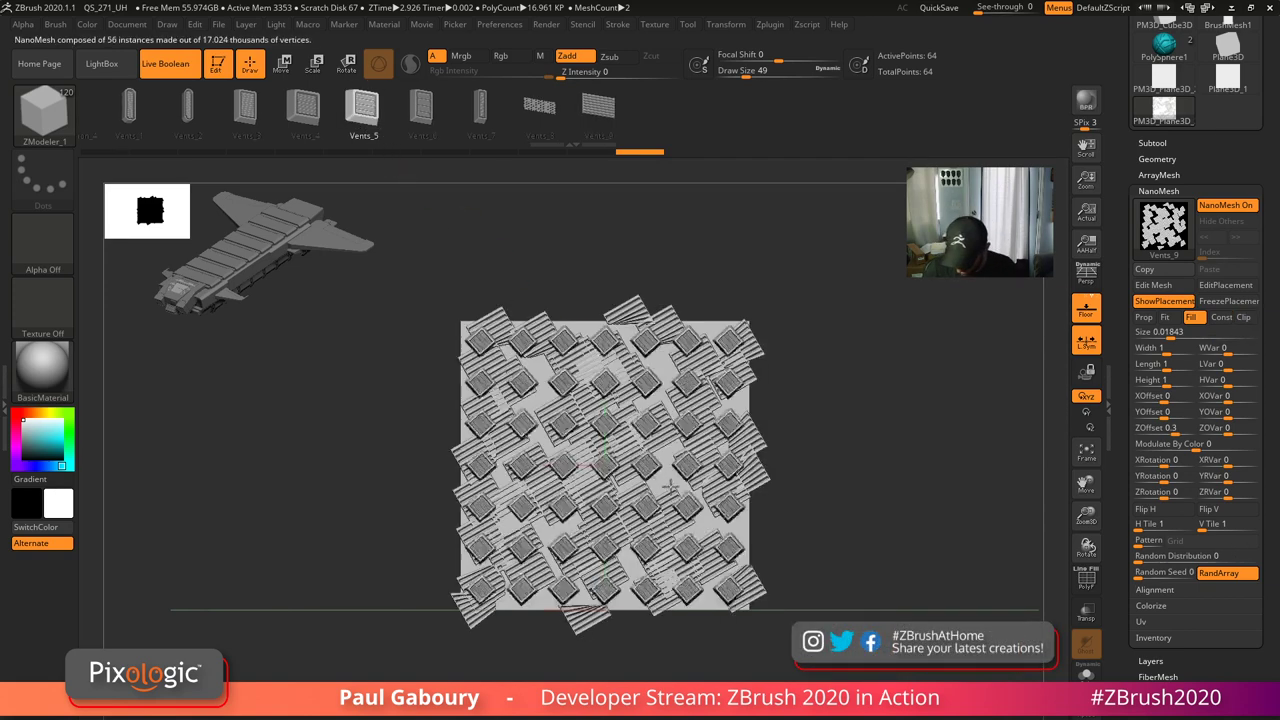
left_click_drag(677, 494, 664, 470)
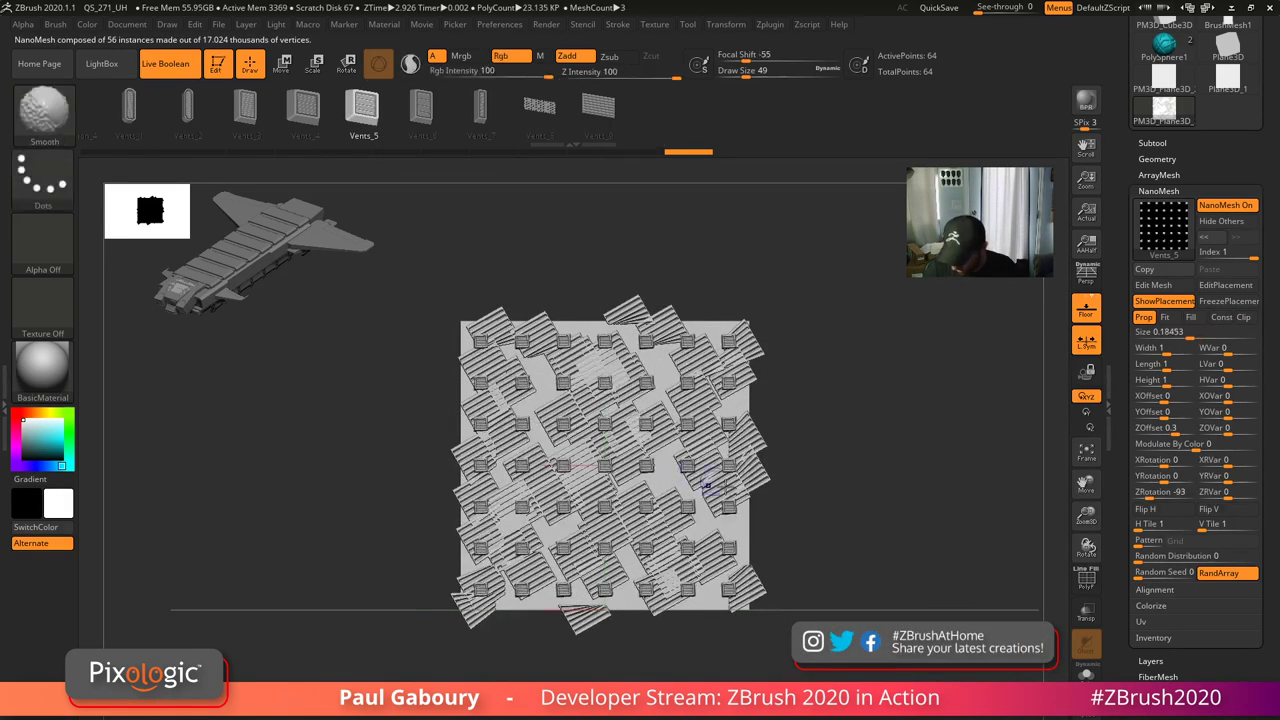
mouse_move(1157, 556)
left_mouse_down()
mouse_move(1187, 556)
mouse_move(1150, 576)
mouse_move(1172, 557)
left_mouse_up()
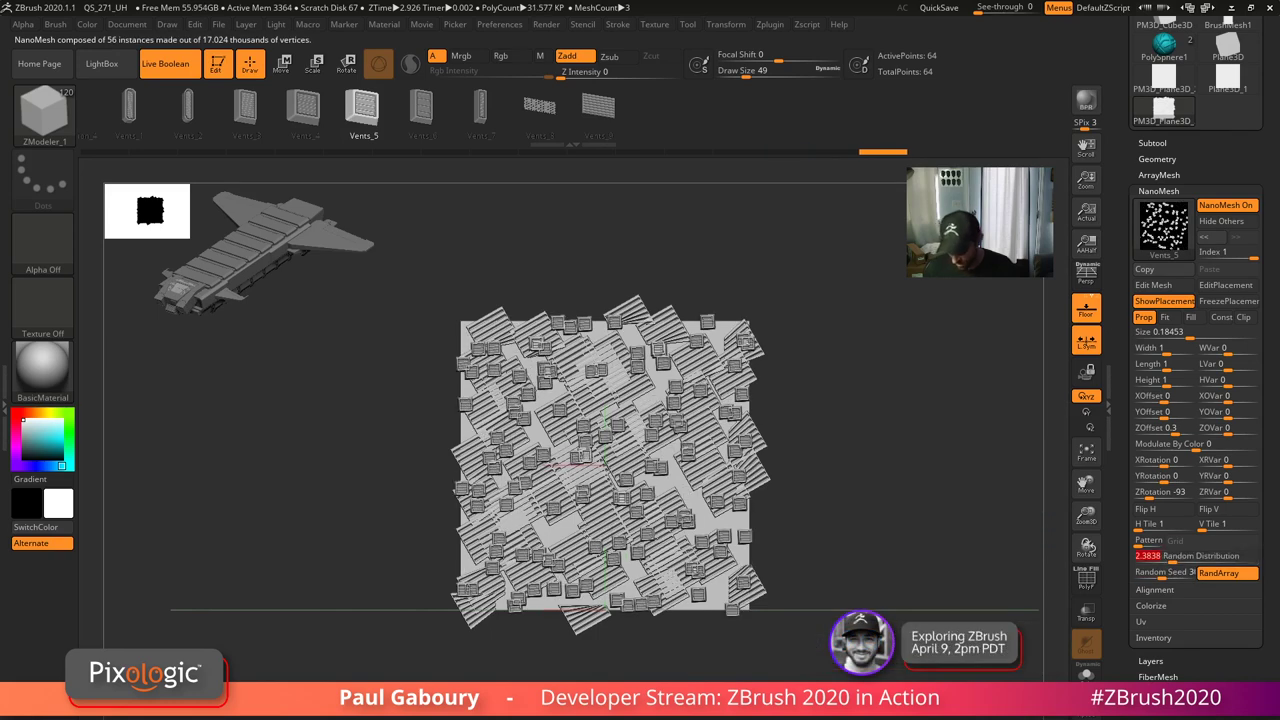
right_click_drag(740, 500, 726, 523, "ctrl")
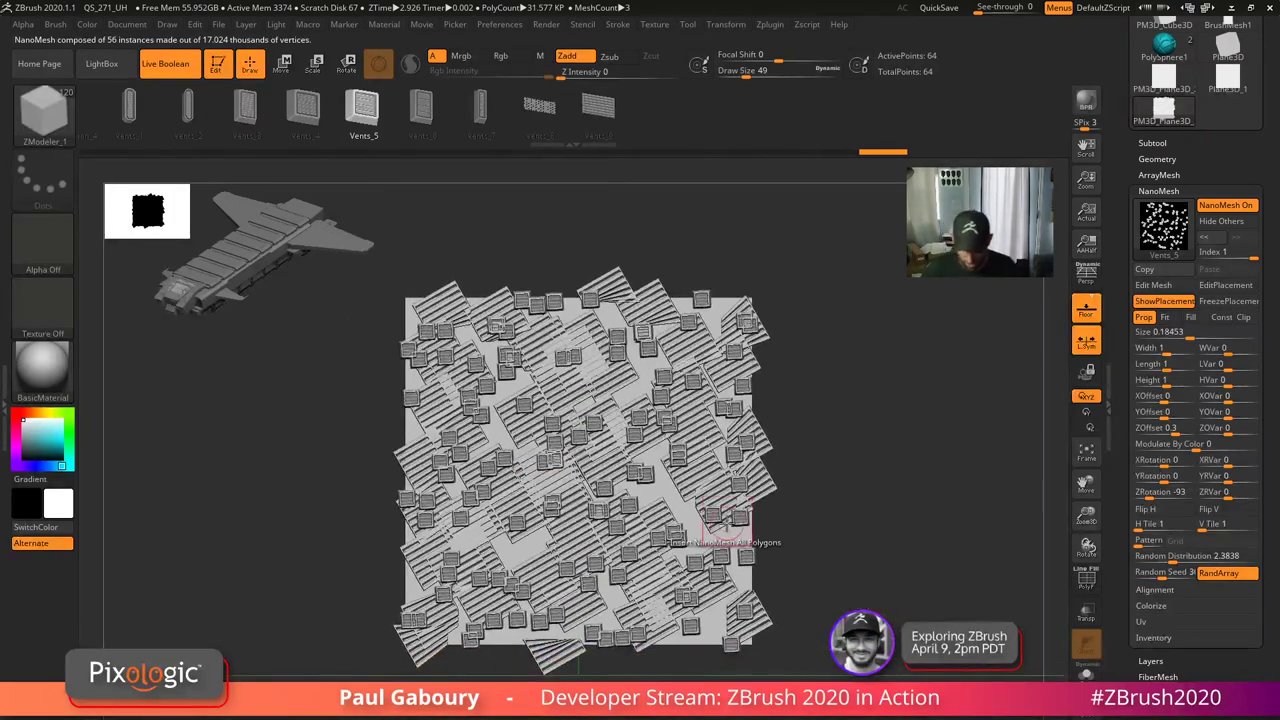
- Create an alpha from the plane mesh with its scattered Vents_9 and Vents_5 NanoMeshes
left_click(25, 25)
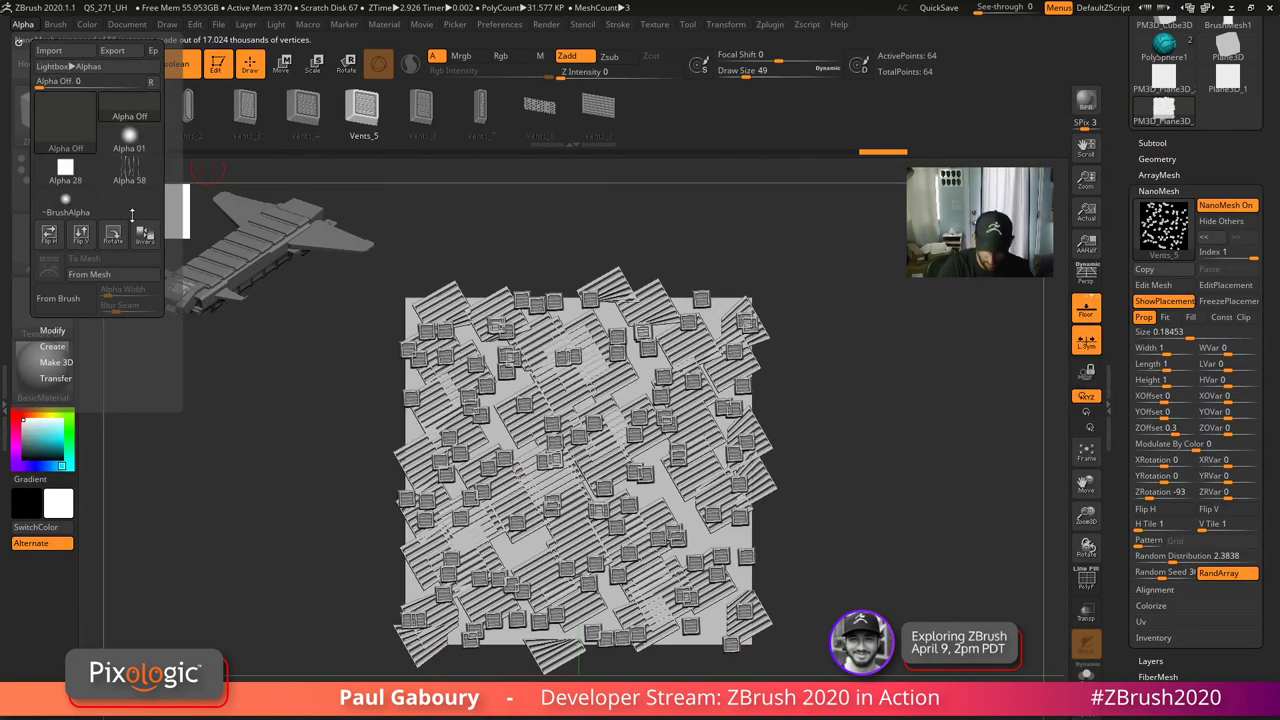
left_click(100, 274)
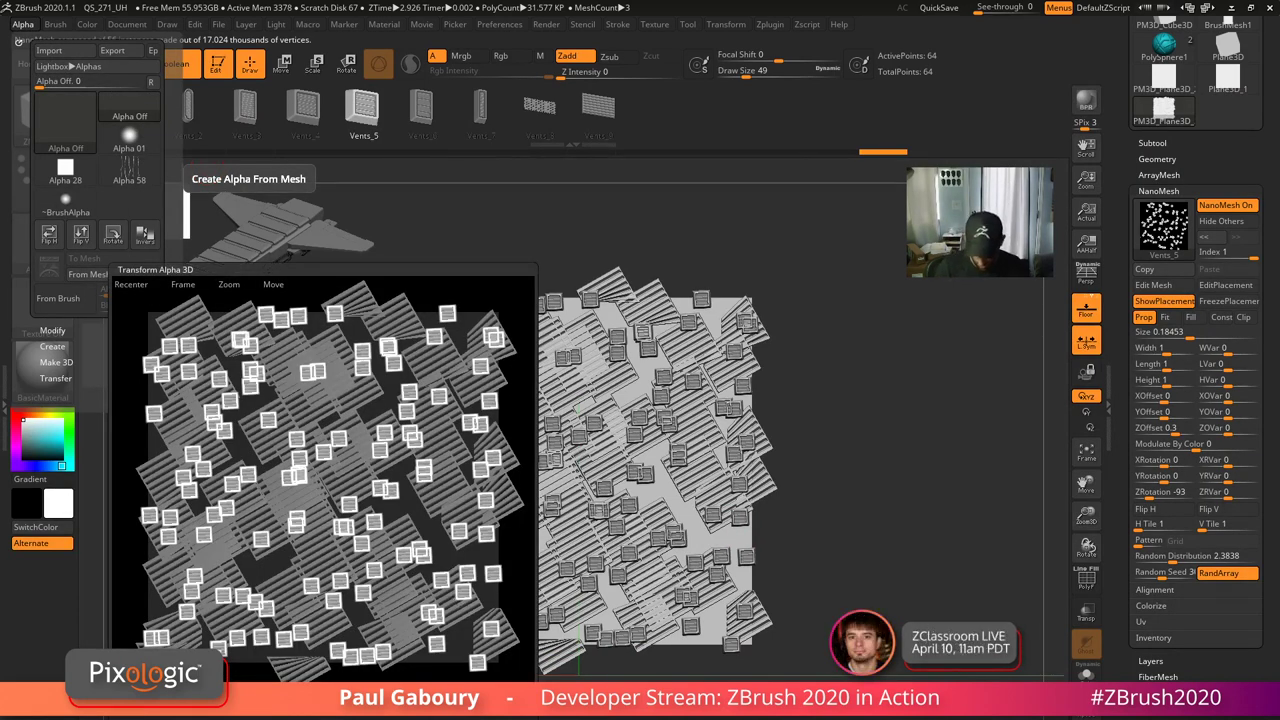
left_click(278, 706)
mouse_move(42, 243)
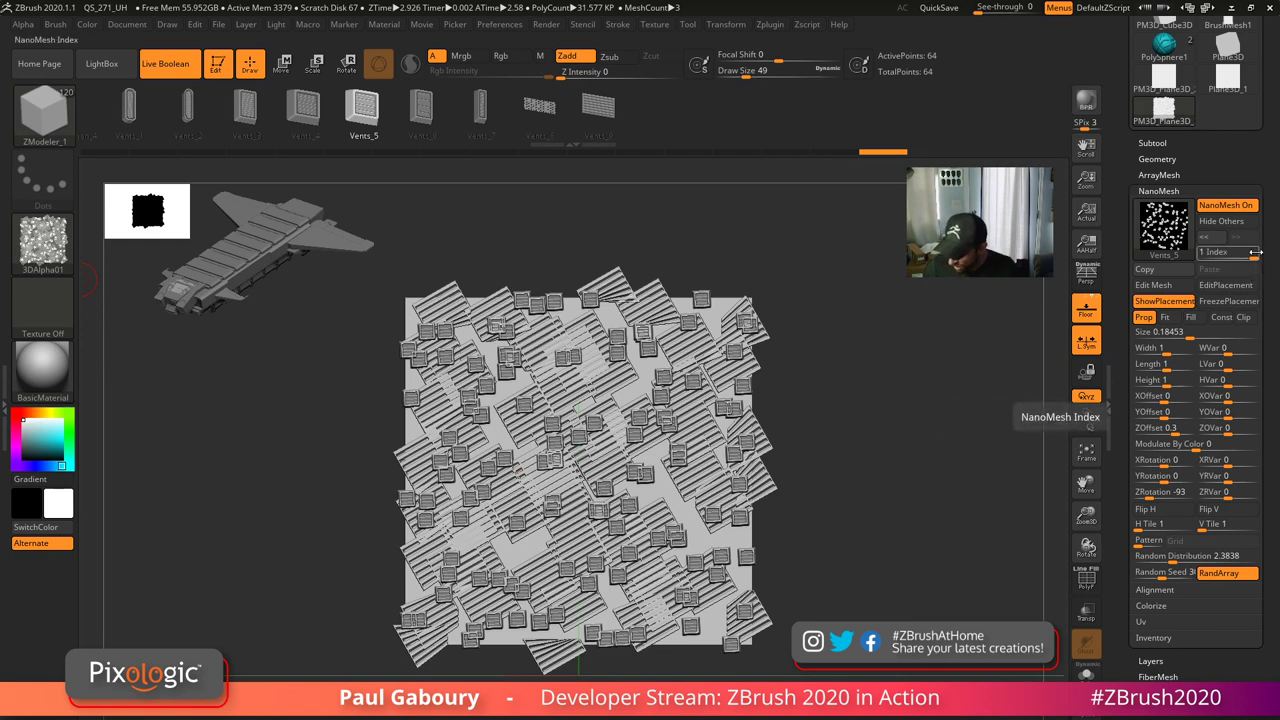
- Undo the vents NanoMeshes and insert Smoke_1 on all polygons at size 0.33843, with Random Distribution 1.15695 and Random Seed 15964
left_click(1155, 638)
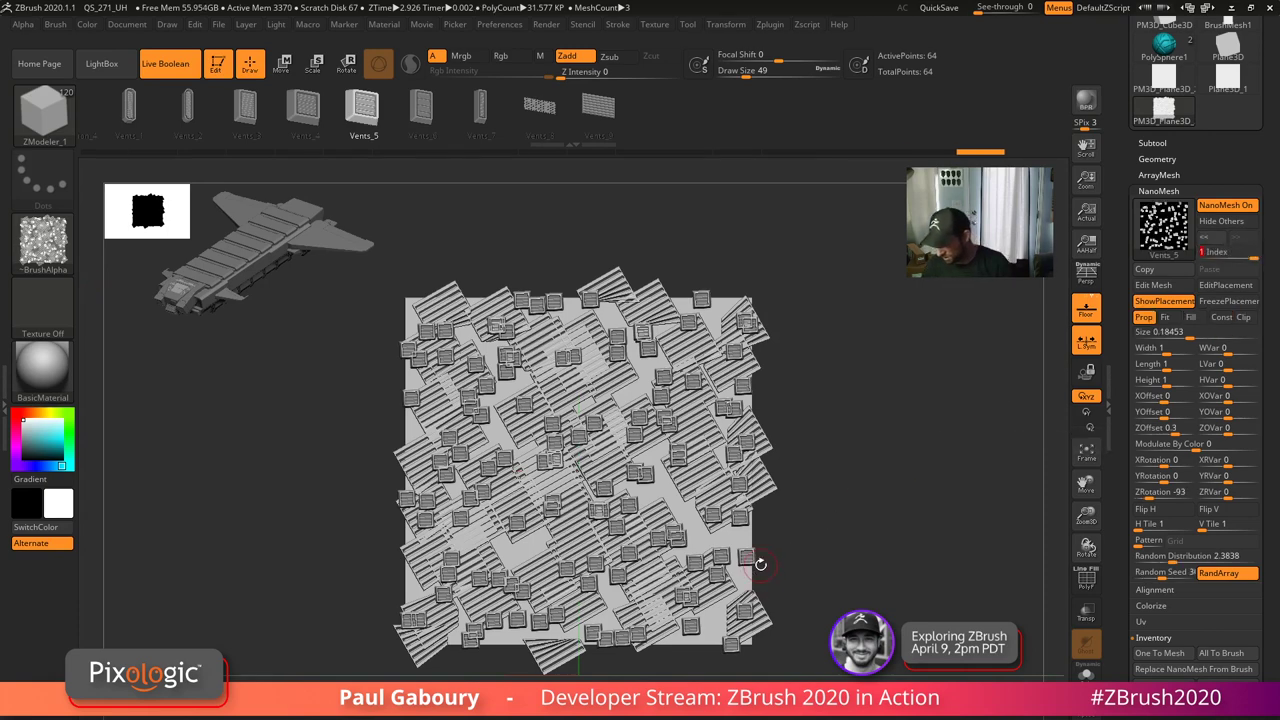
key("ctrl+z")
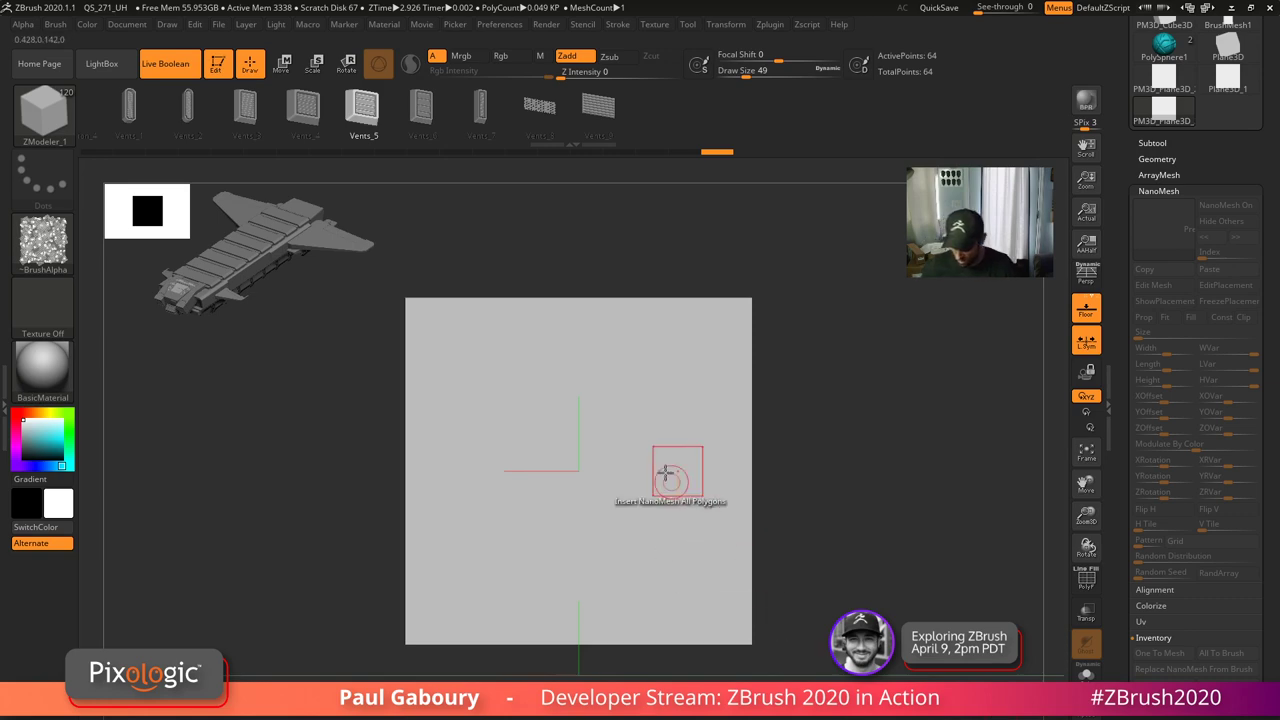
left_click_drag(292, 122, 712, 131)
left_click(266, 114)
left_click_drag(575, 470, 599, 488)
mouse_move(1143, 561)
left_mouse_down()
mouse_move(1178, 558)
mouse_move(1152, 573)
left_mouse_up()
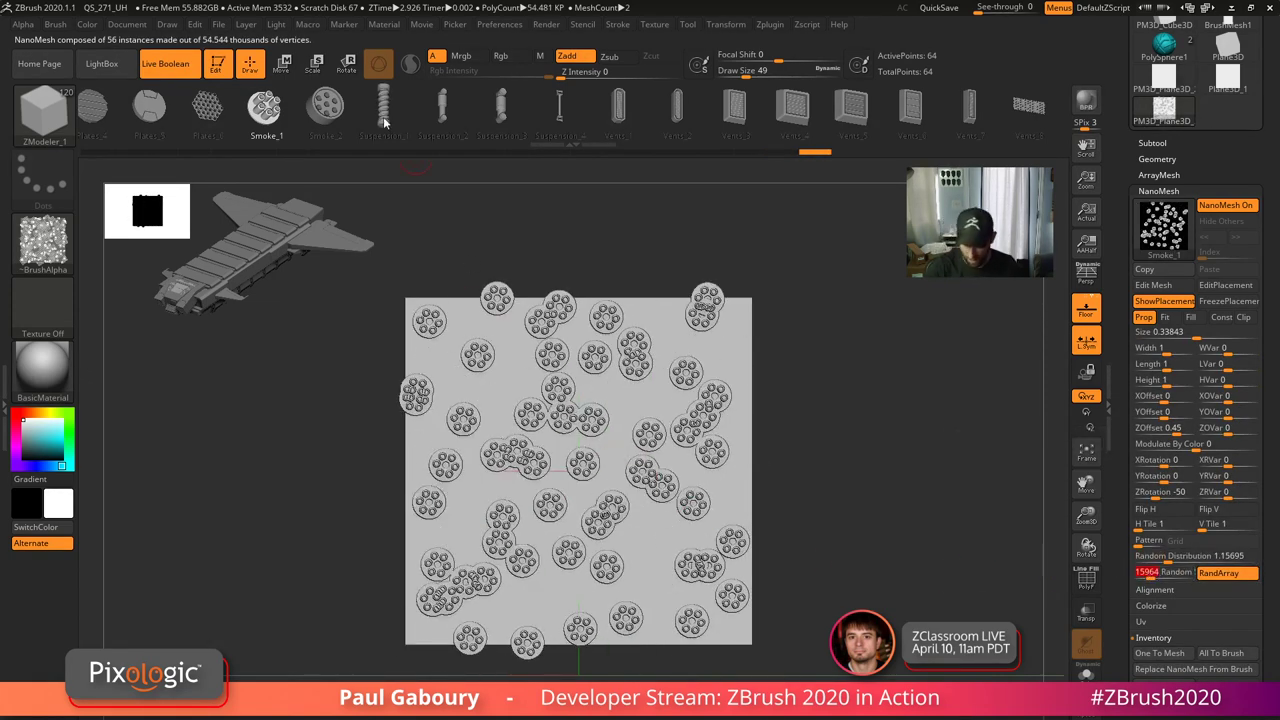
- Add a Plates_6 NanoMesh across all polygons at size 0.552 and ZRotation -50
left_click(686, 566)
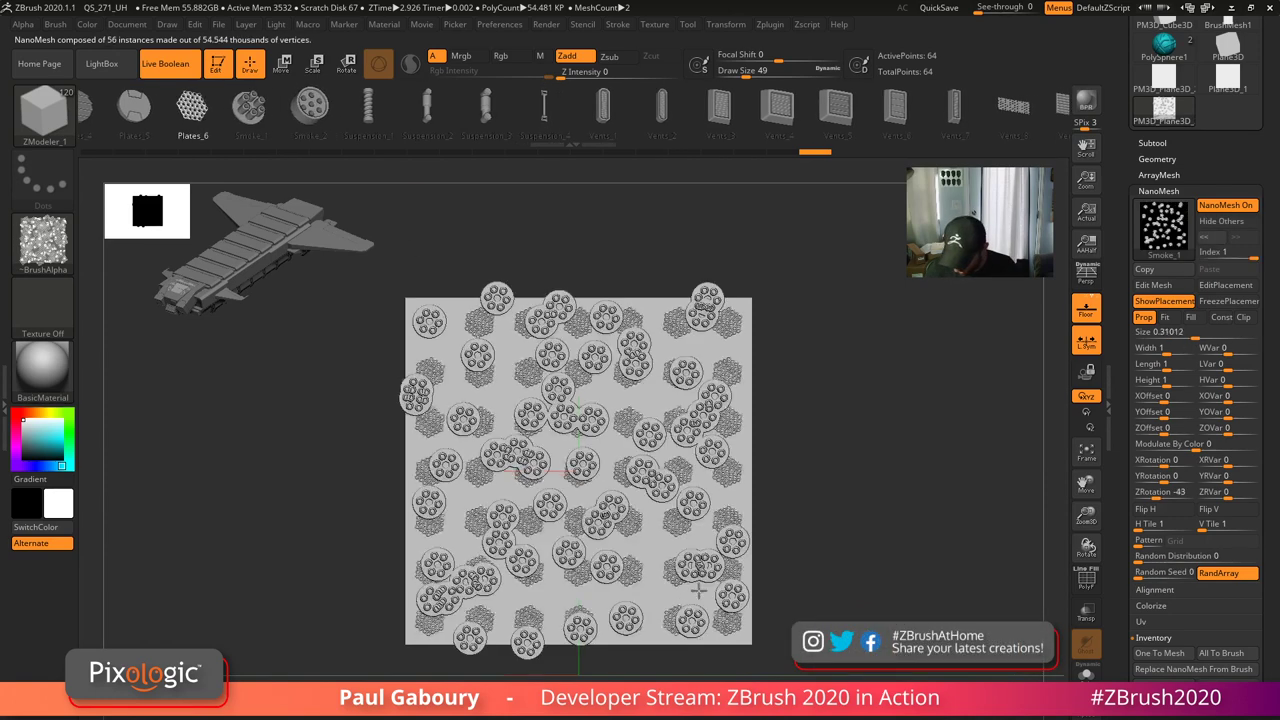
left_click_drag(699, 591, 714, 605)
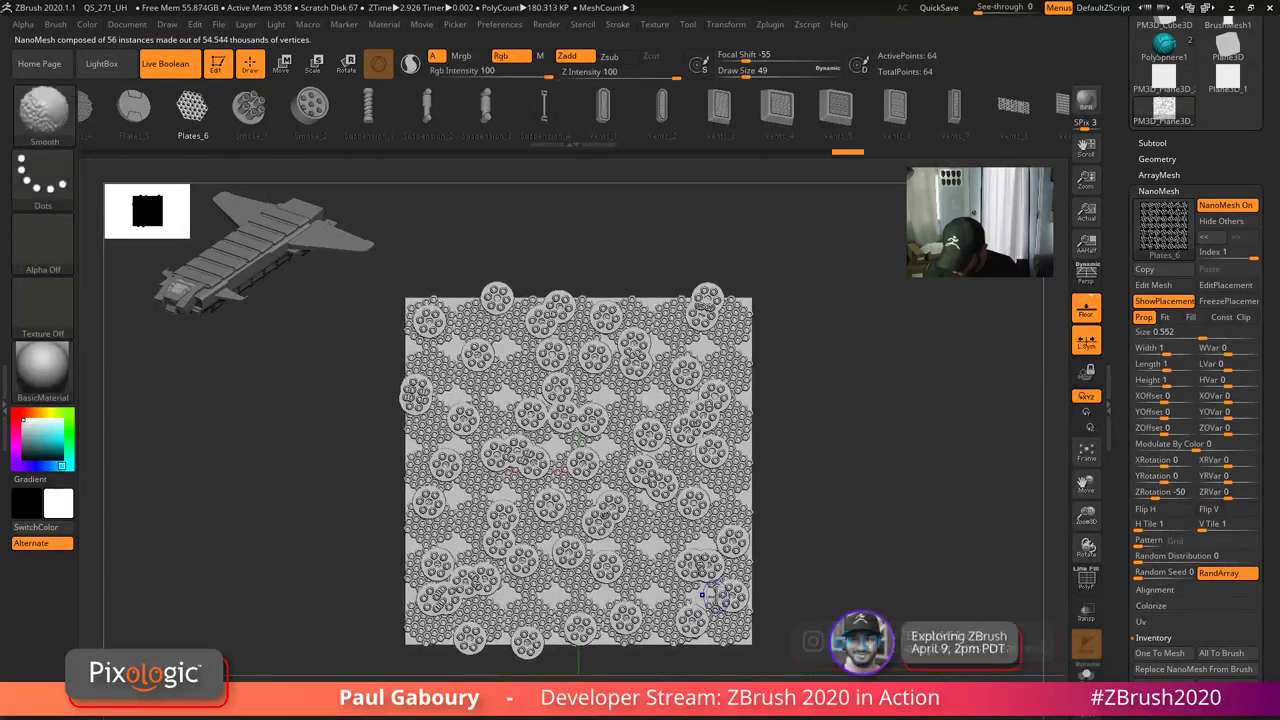
key("shift")
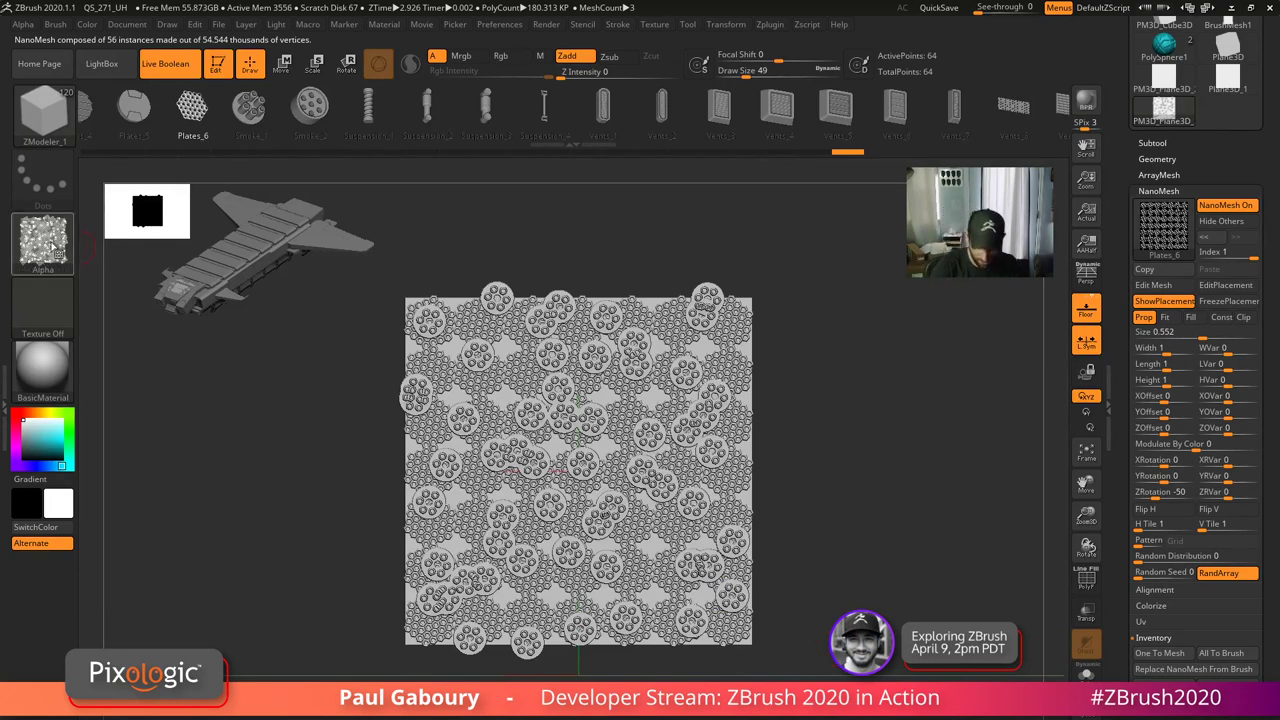
- Create an alpha from the plane mesh with its scattered Smoke_1 and Plates_6 NanoMeshes
left_click(55, 246)
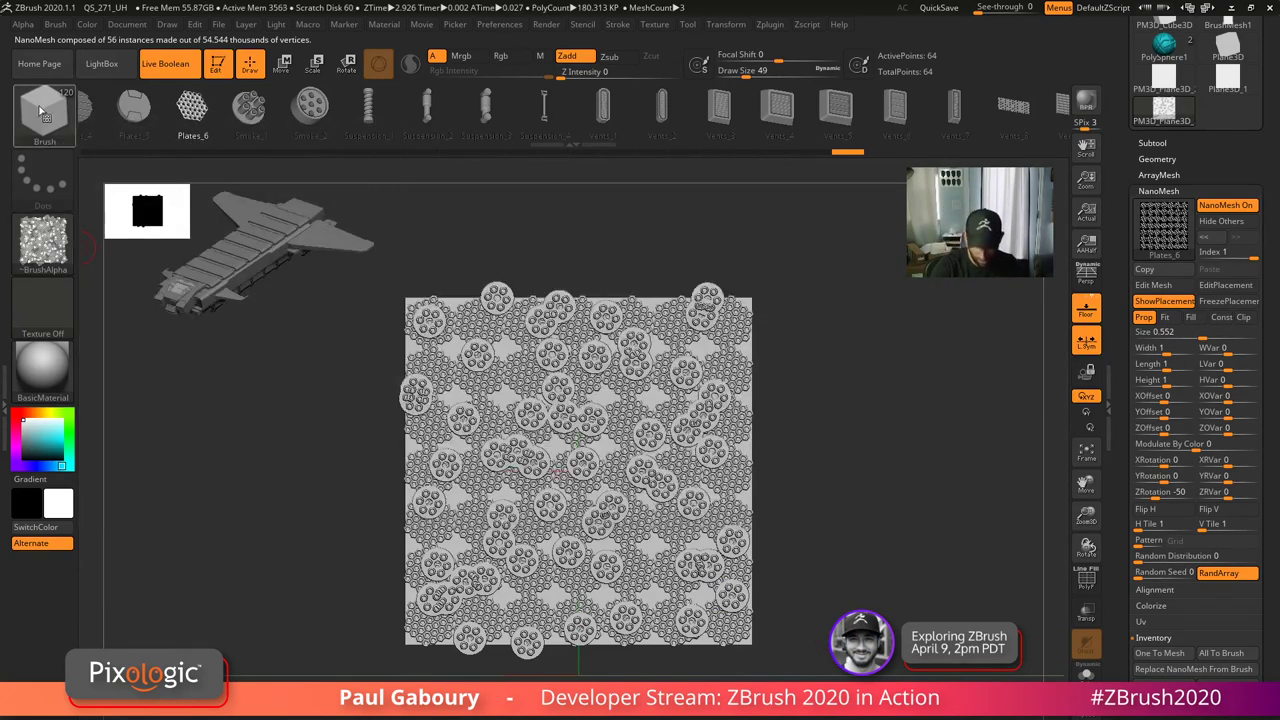
left_click(23, 24)
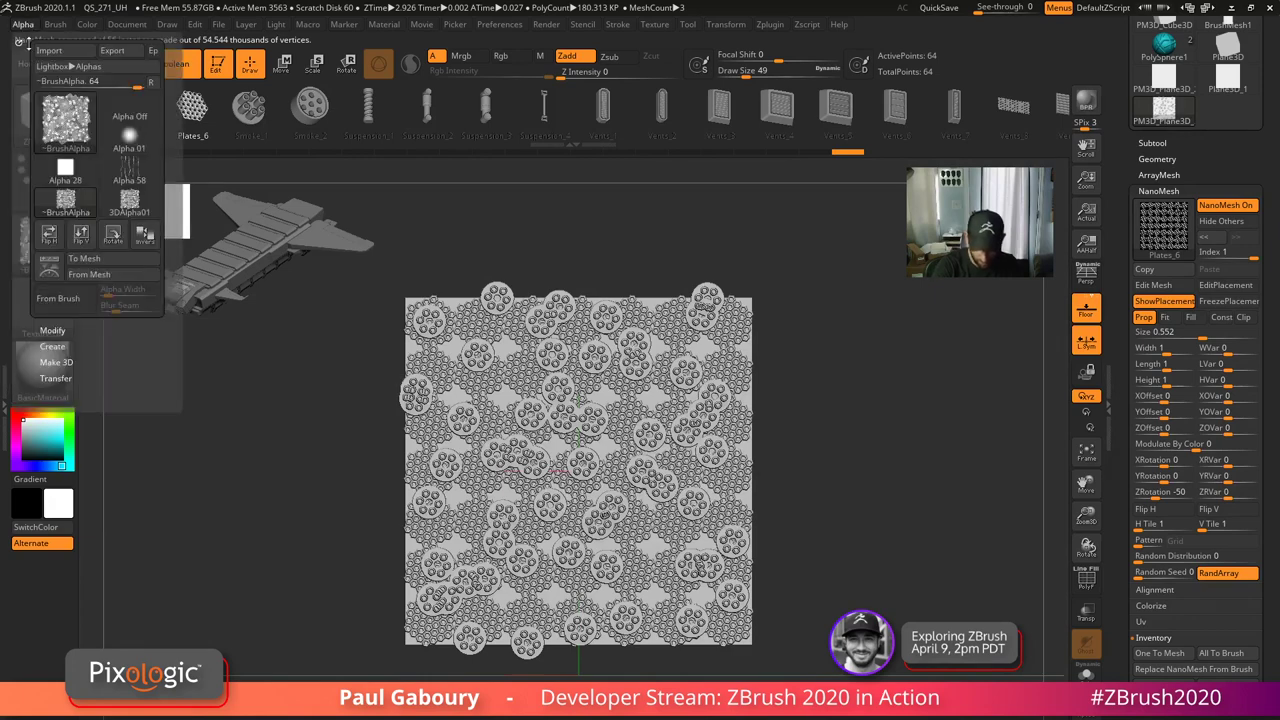
left_click(130, 280)
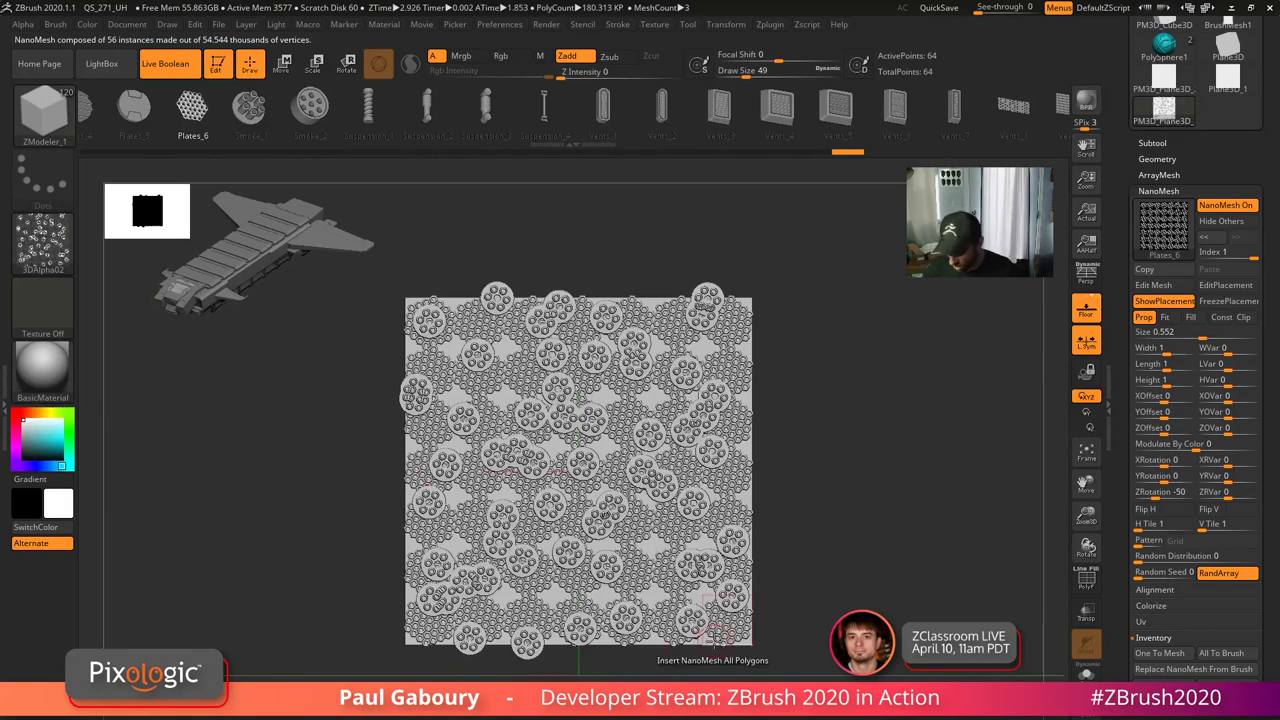
- Edit the Smoke_1 NanoMesh at index 0 and replace its source geometry with the Vents_1 mesh
left_click(1244, 238)
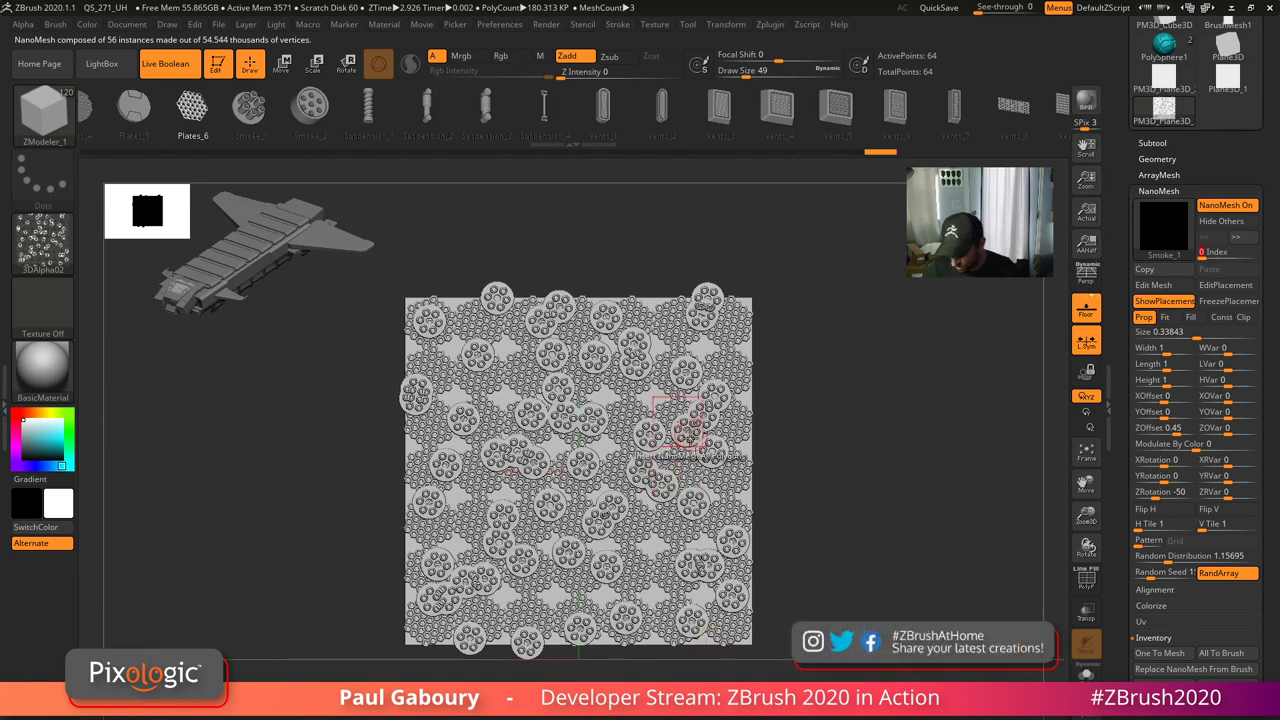
mouse_move(1183, 237)
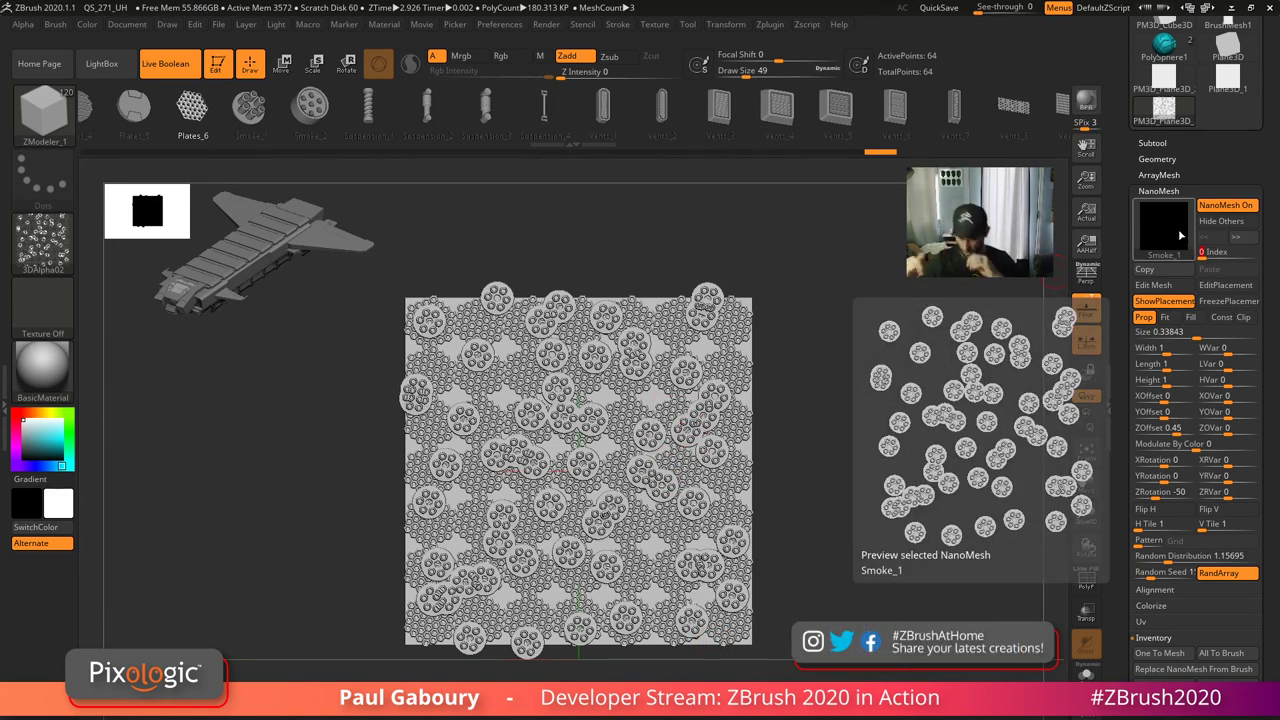
left_click(1153, 285)
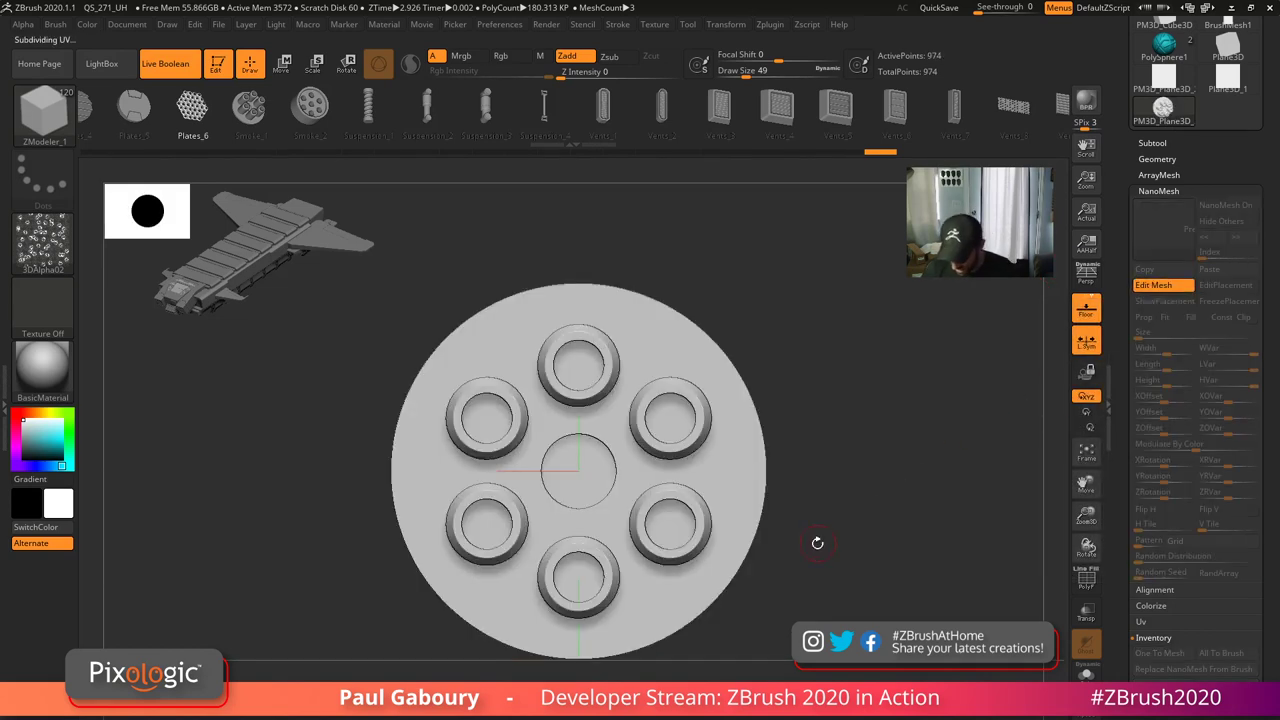
mouse_move(829, 535)
left_mouse_down()
mouse_move(837, 546)
mouse_move(829, 518)
left_mouse_up()
key("w")
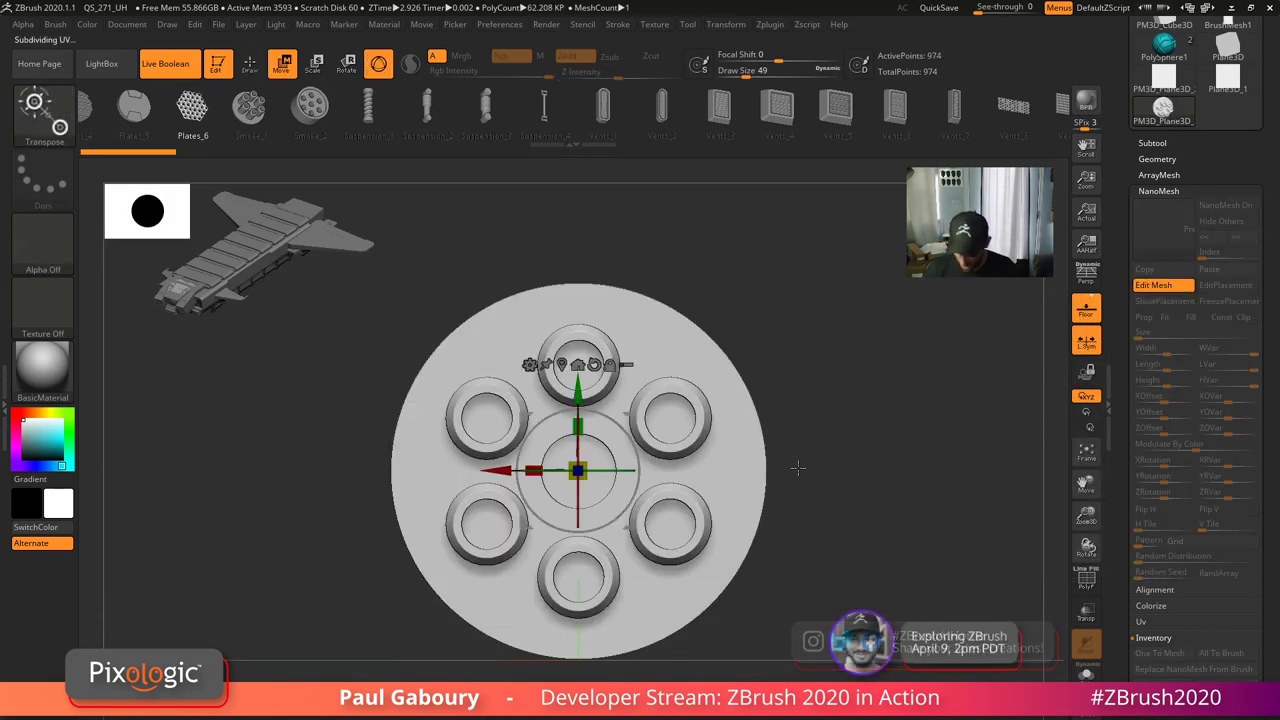
left_click(602, 105)
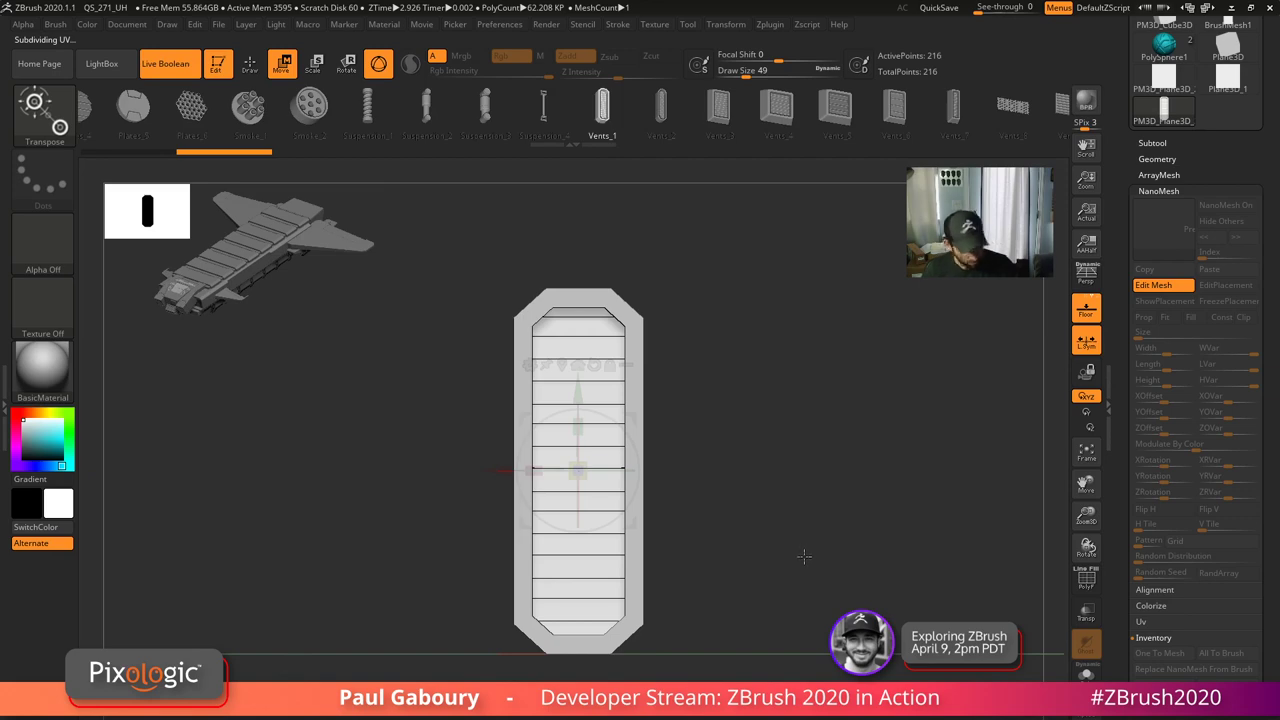
key("q")
left_click(1153, 285)
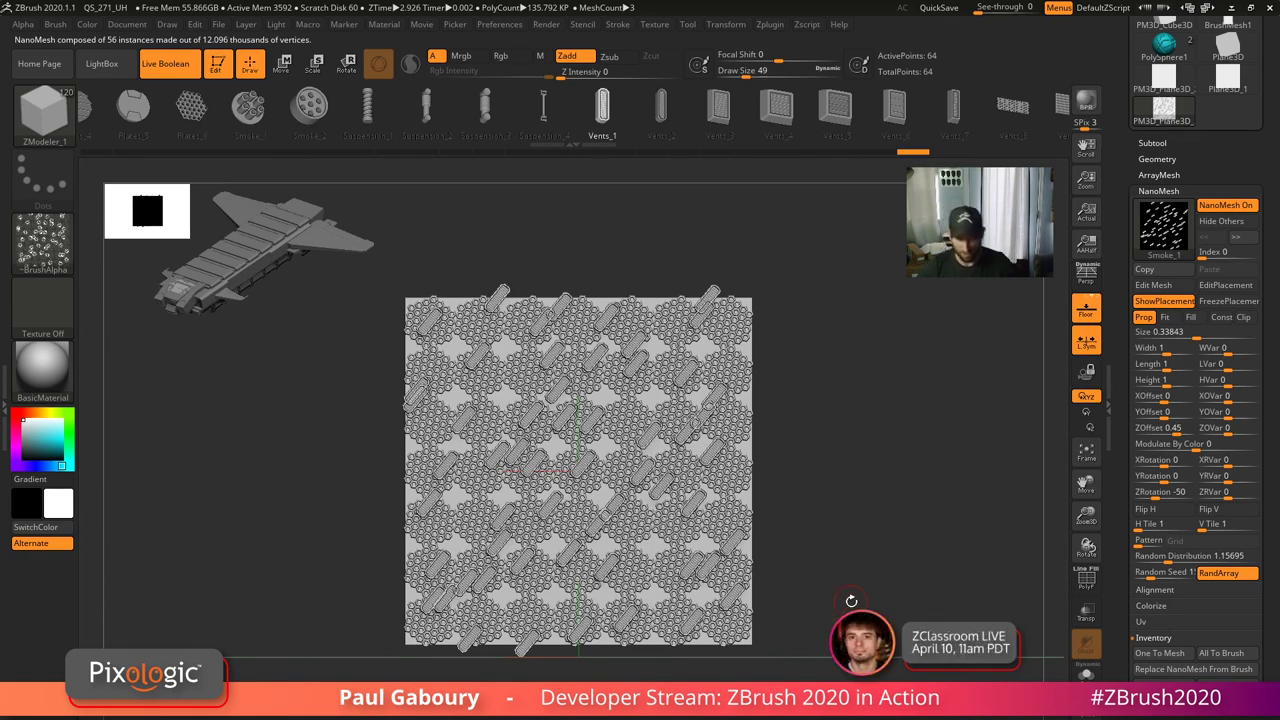
- Create an alpha from the plane mesh with its Vents_1 and Plates_6 arrangement
left_click(22, 24)
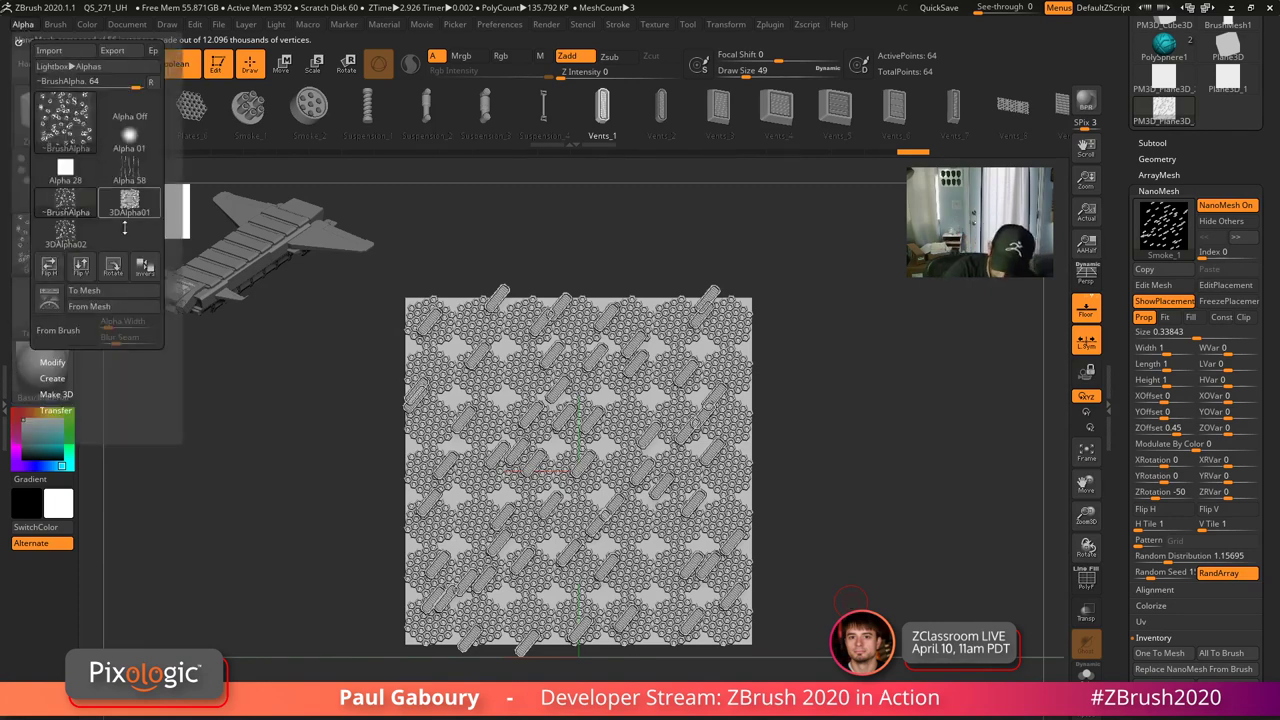
left_click(133, 309)
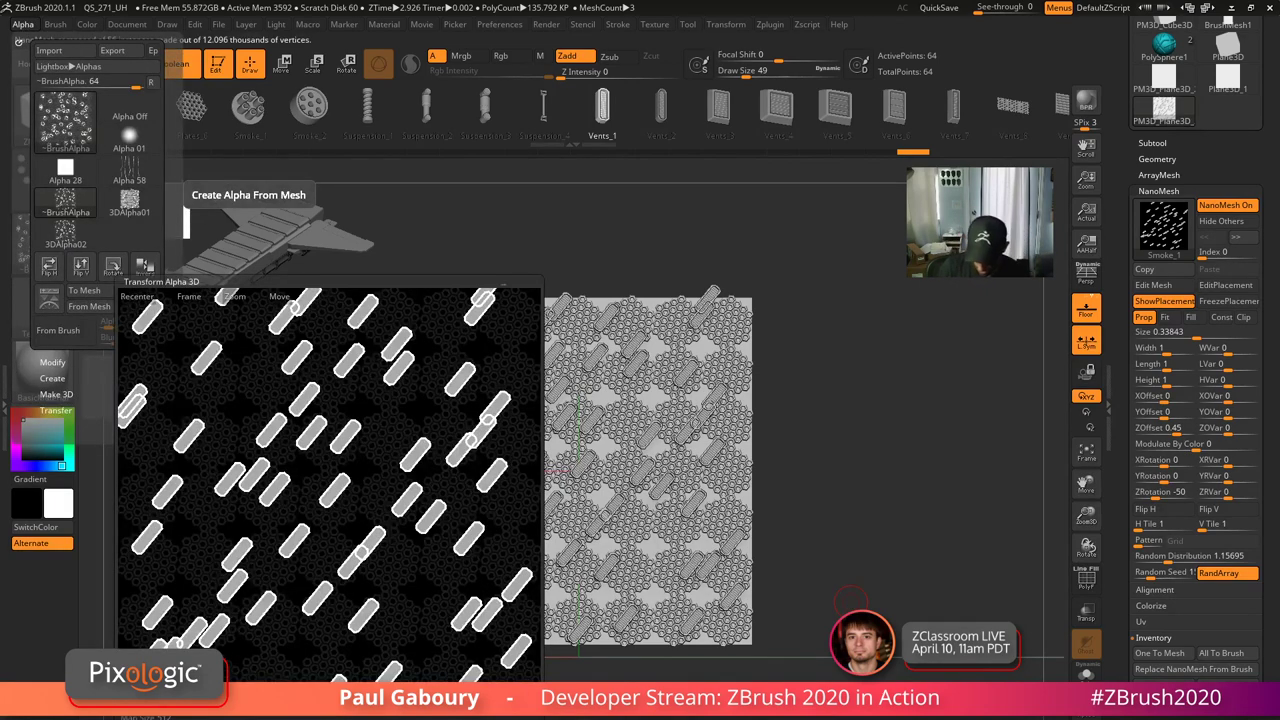
key("Return")
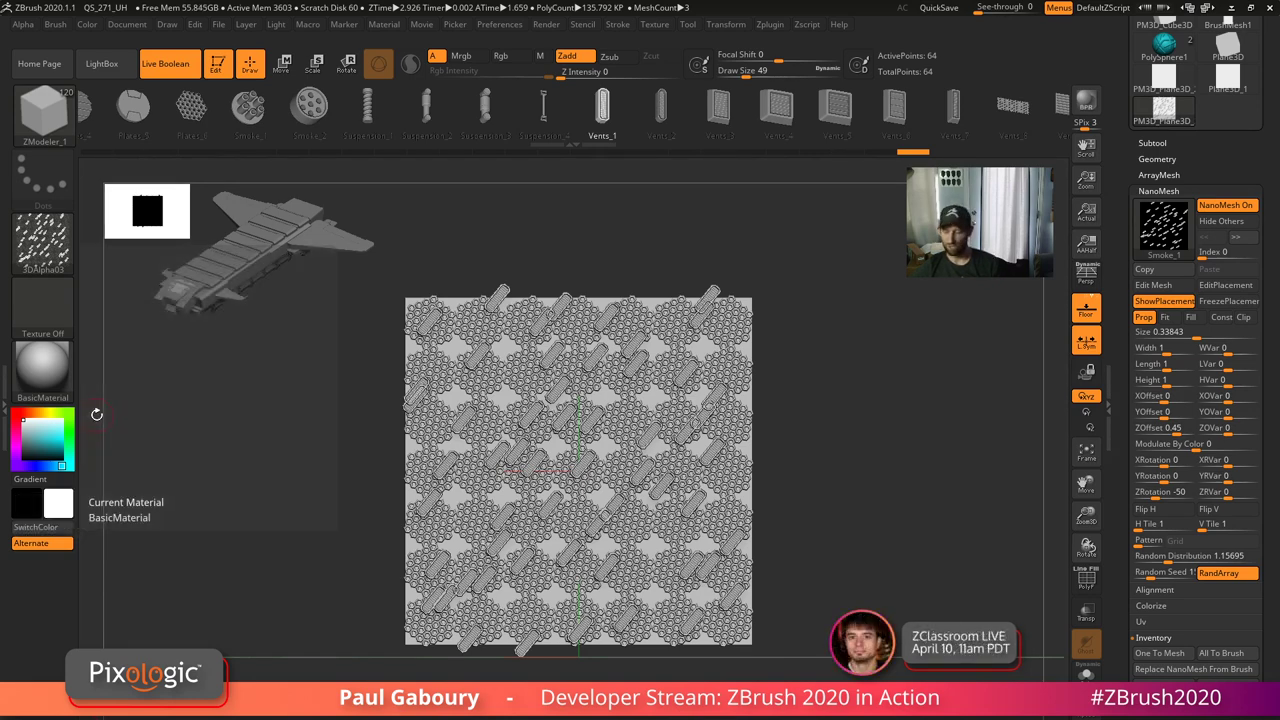
- Switch to the spaceship tool "wing sub" and show its subtool folders
left_click(1152, 143)
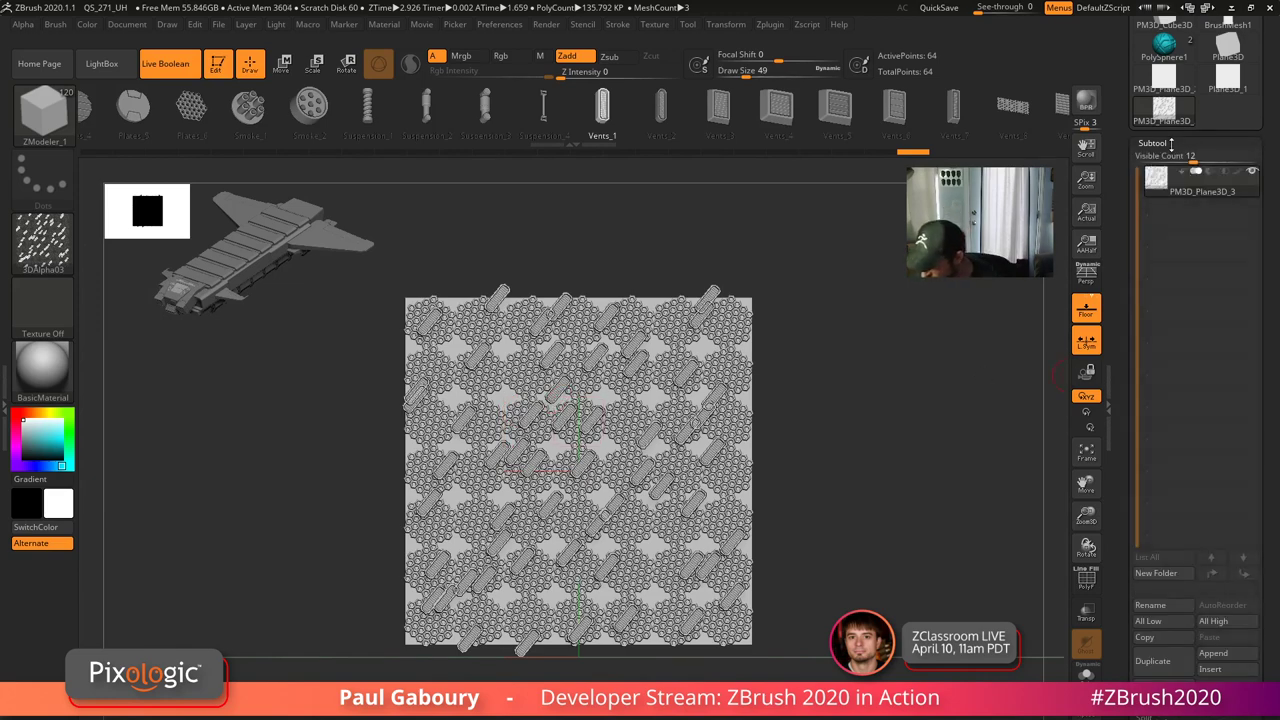
left_click_drag(1264, 220, 1266, 375)
left_click(1164, 135)
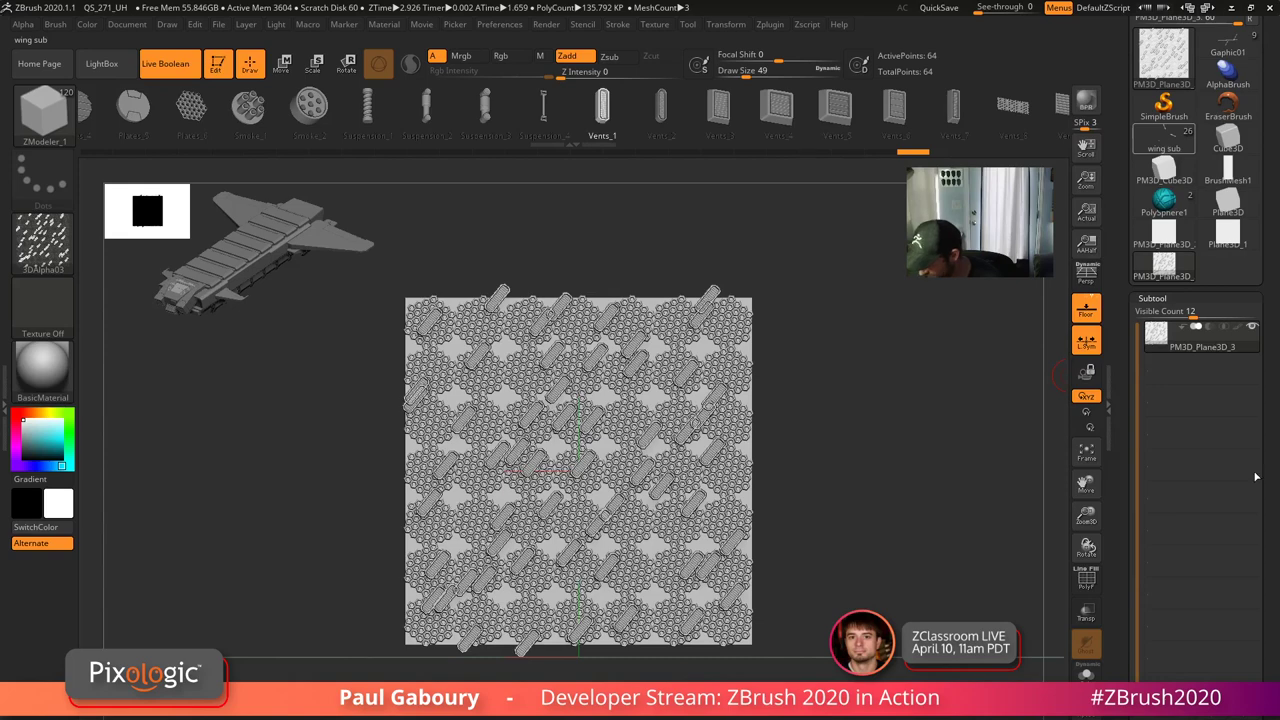
scroll(1274, 511, "down", 2)
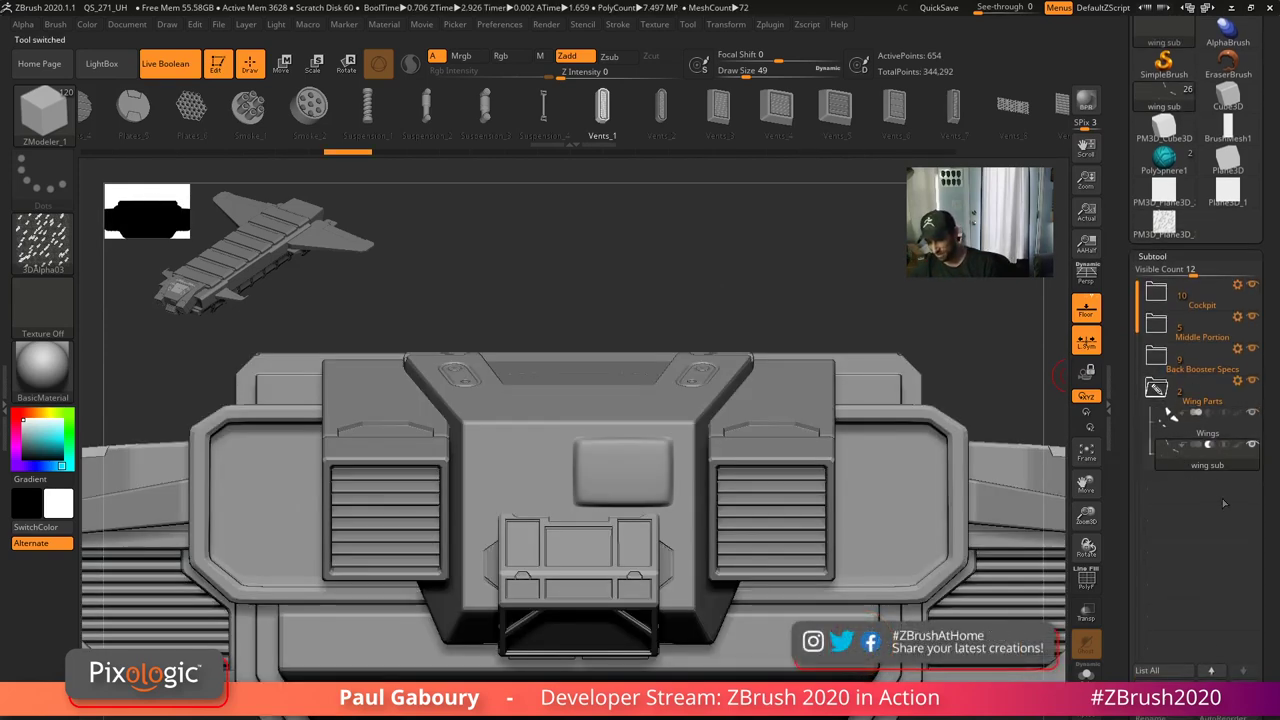
scroll(1266, 670, "down", 5)
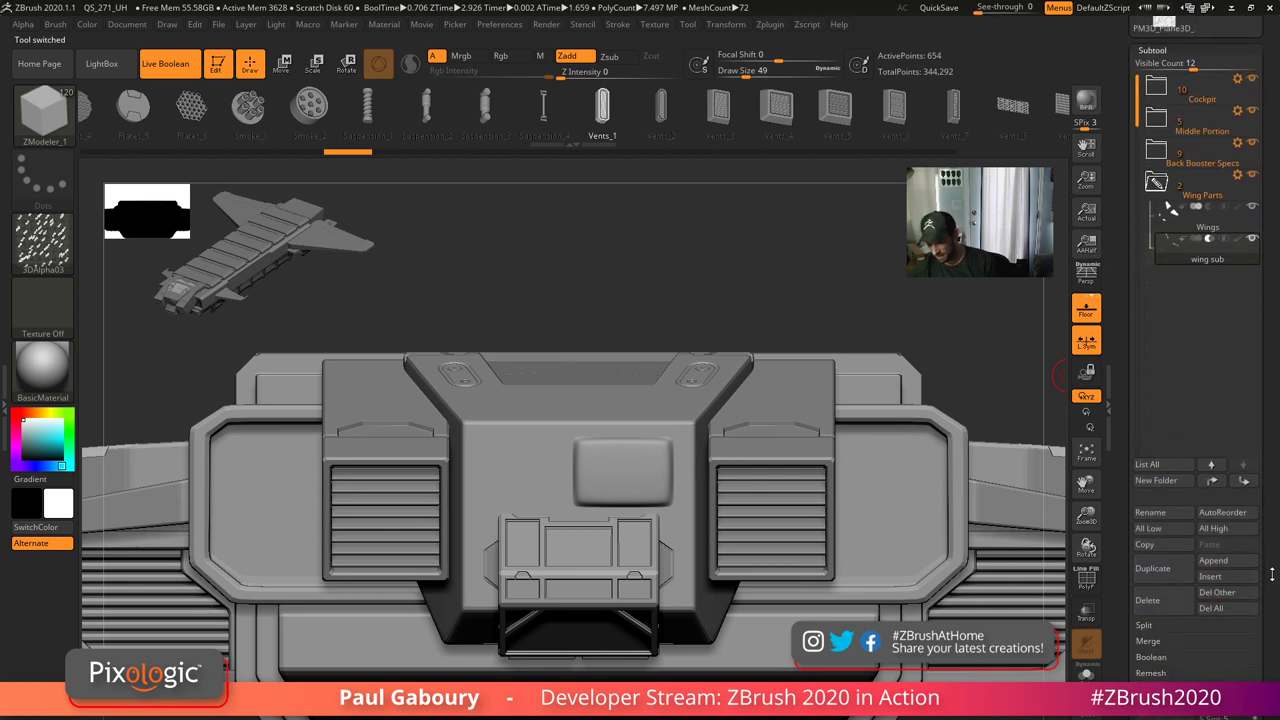
- Merge the Wing Parts folder's two subtools into one new subtool with Merge Folder
left_click(1152, 658)
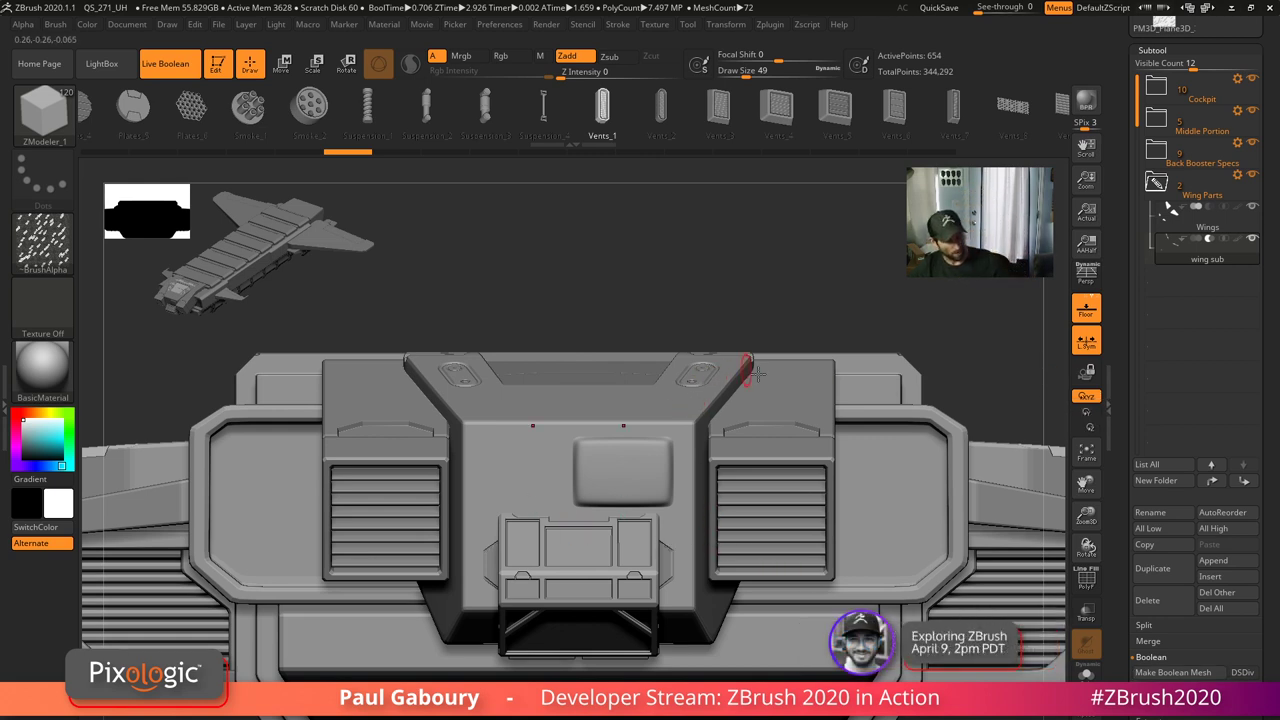
left_click_drag(1264, 303, 1264, 440)
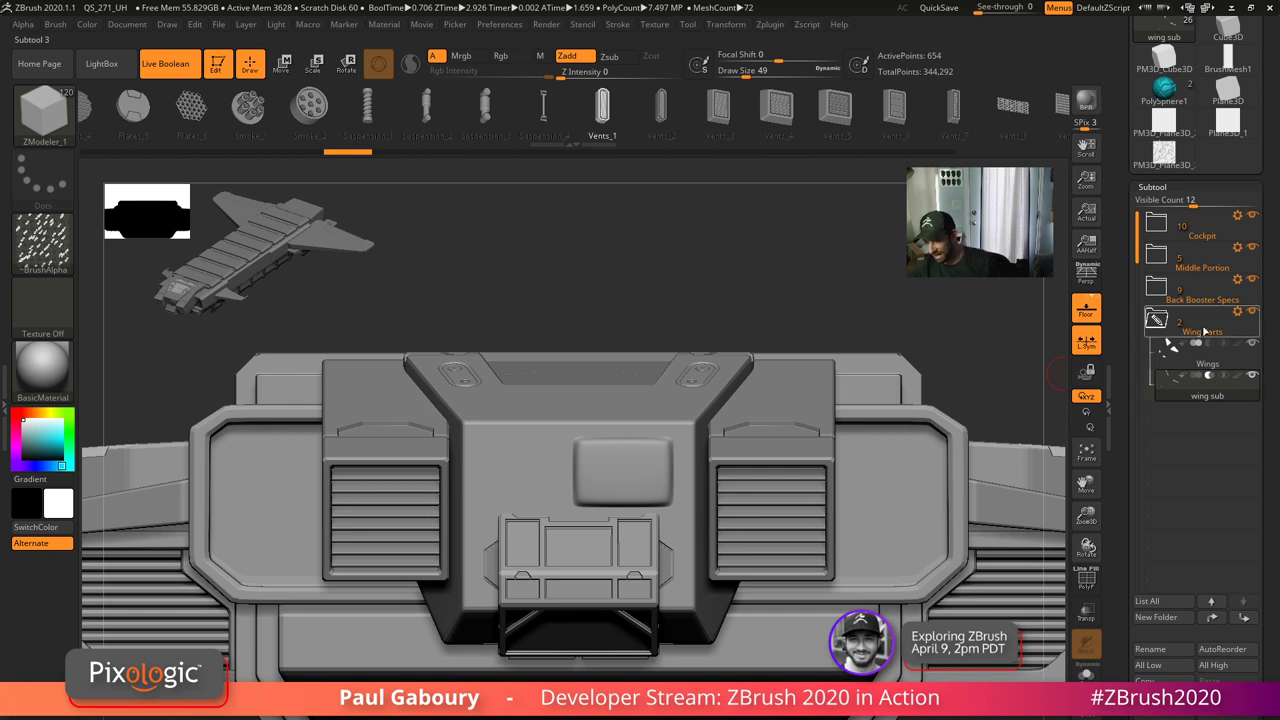
left_click(1238, 312)
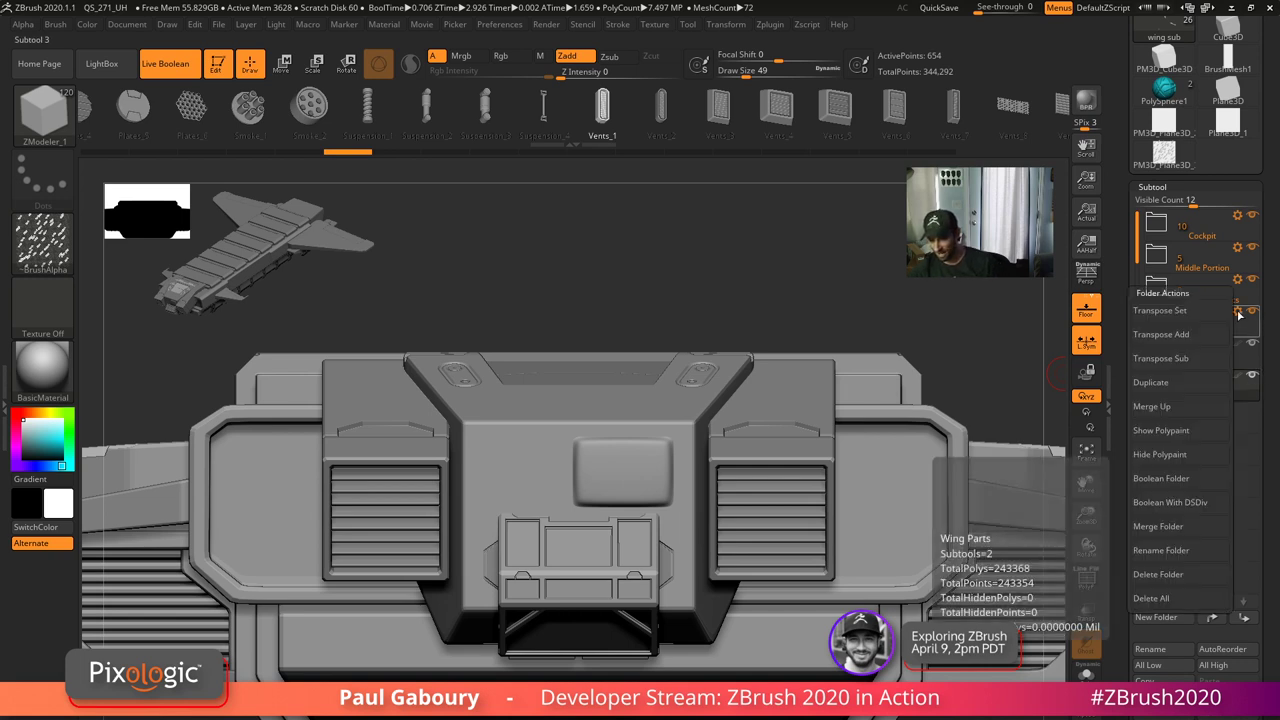
left_click(1183, 535)
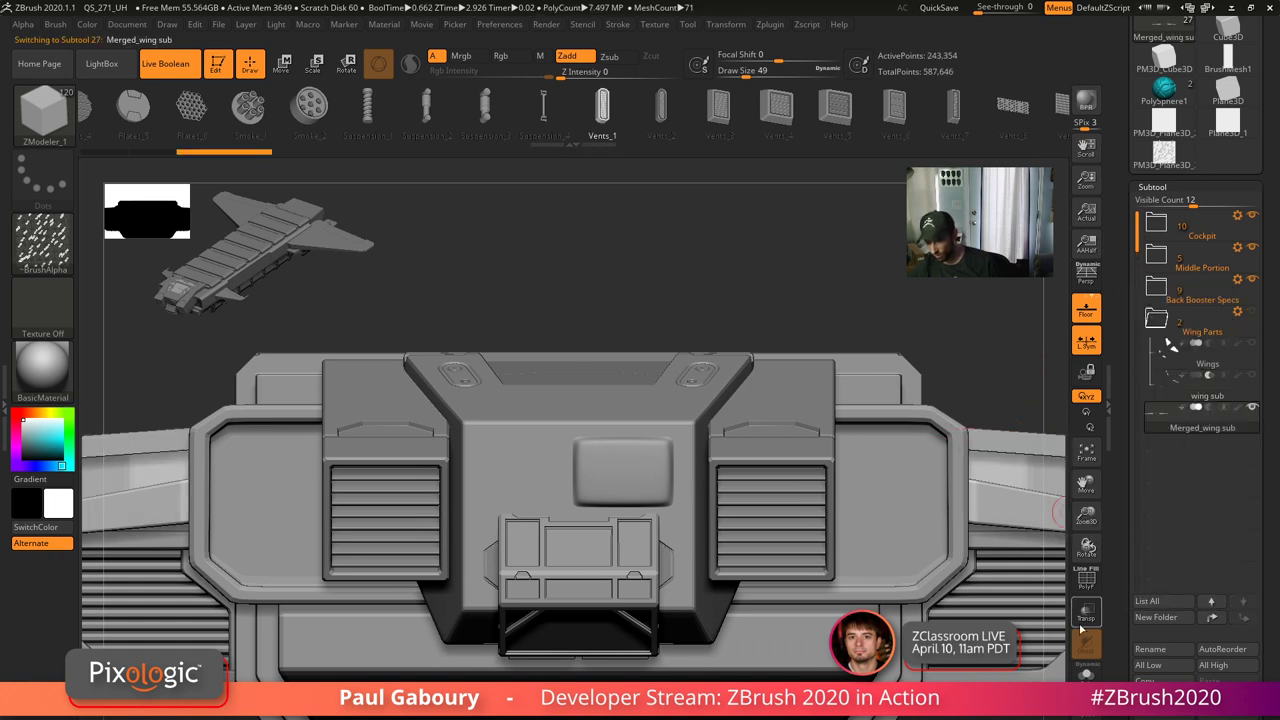
- Isolate the merged wing subtool in Solo mode, frame it, and display its polygroups and wireframe
left_click(1087, 672)
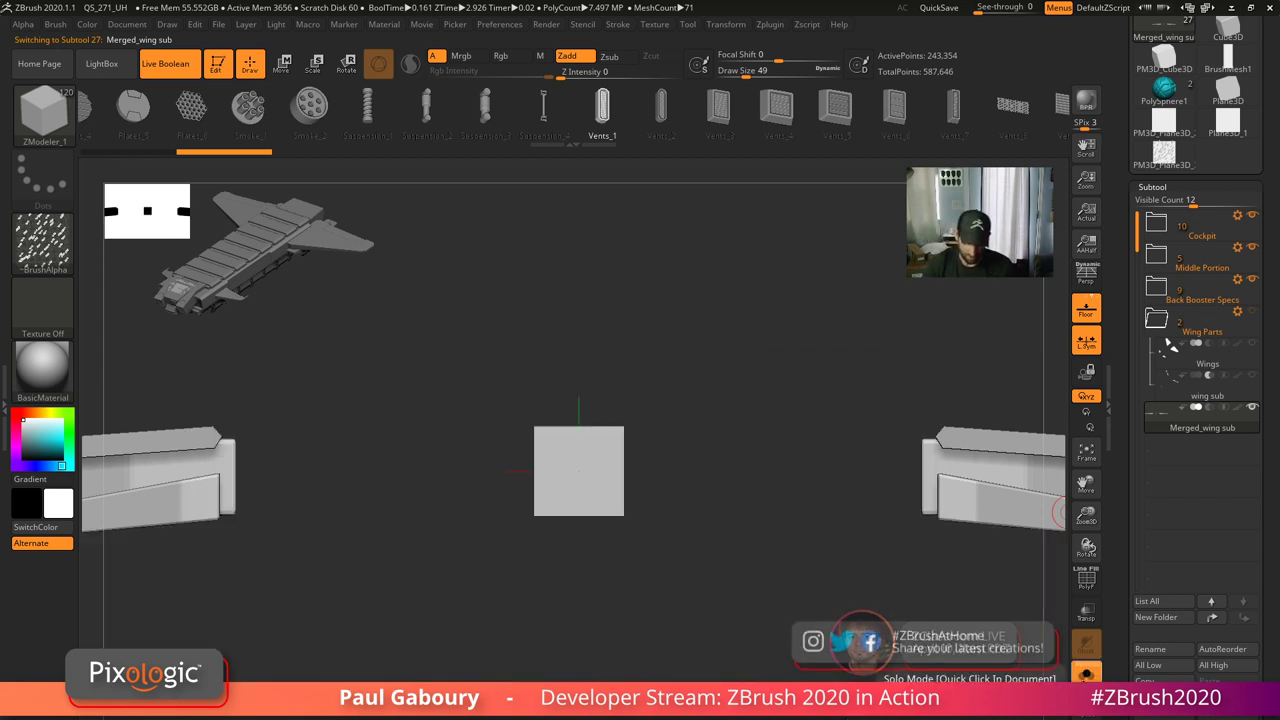
mouse_move(805, 582)
right_mouse_down("ctrl")
mouse_move(789, 655)
mouse_move(671, 626)
right_mouse_up("ctrl")
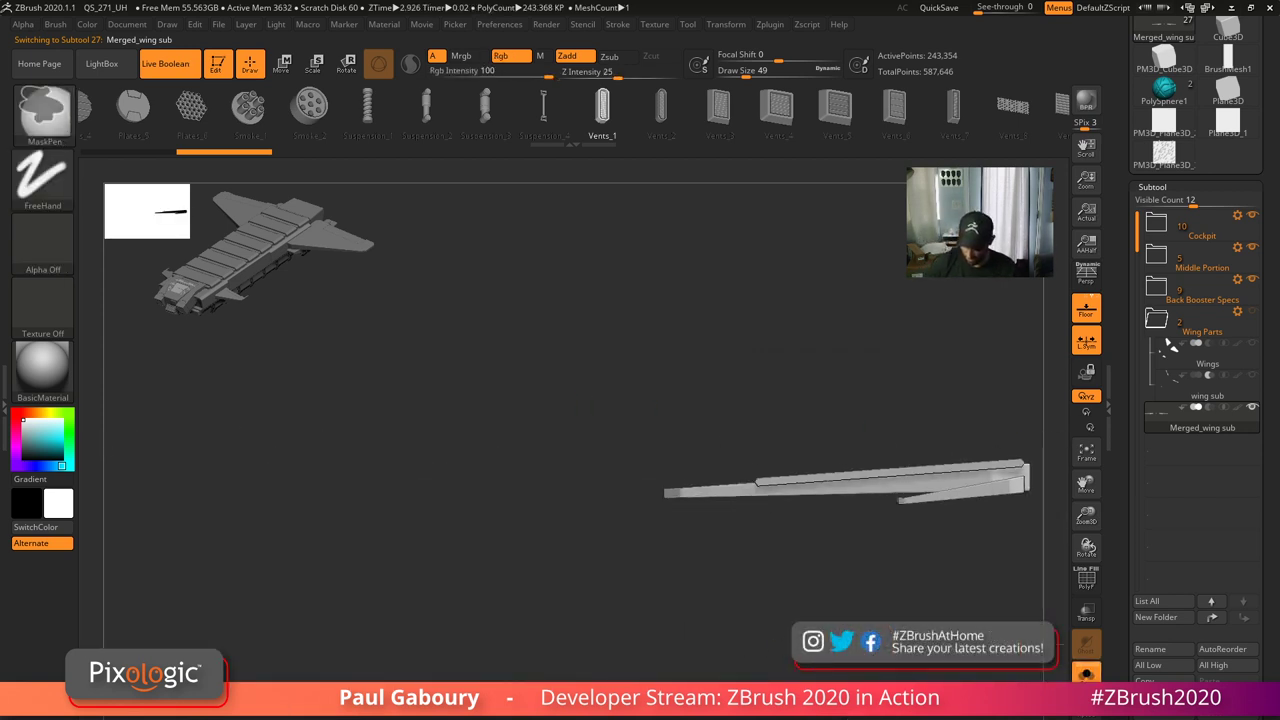
key("f")
right_click_drag(914, 610, 822, 629, "ctrl")
key("shift+f")
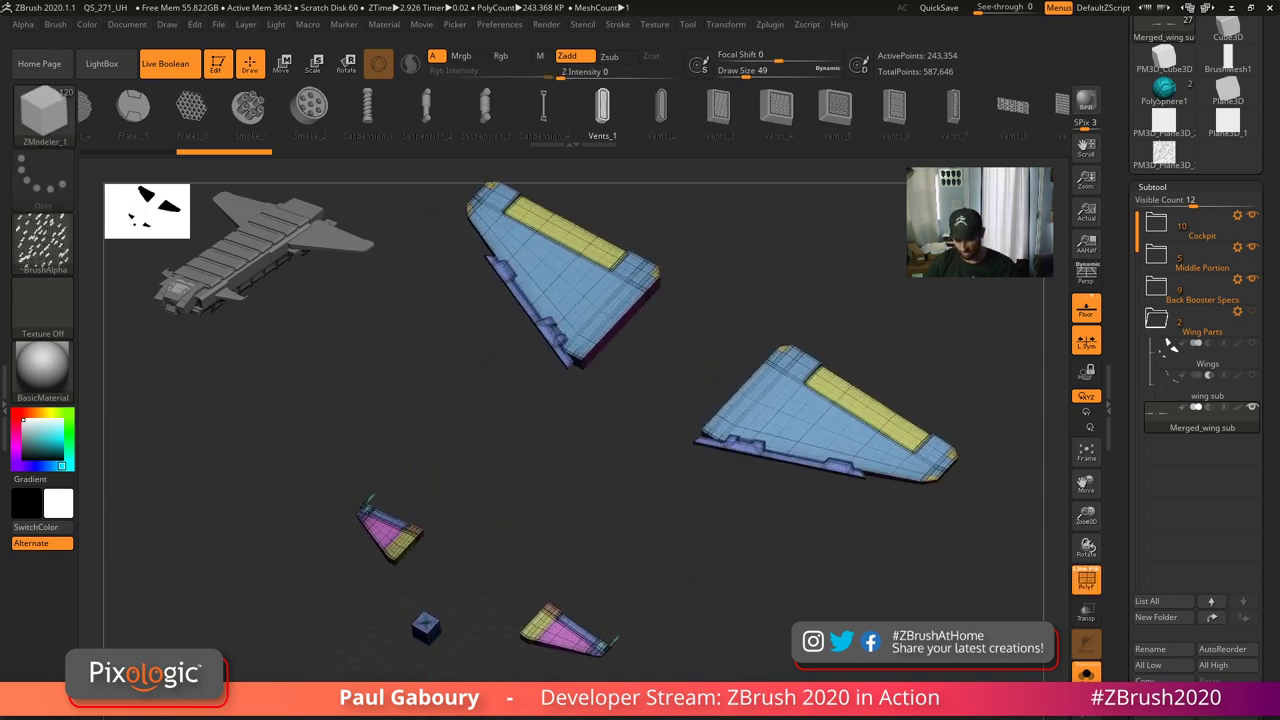
mouse_move(808, 634)
left_mouse_down()
mouse_move(812, 659)
mouse_move(789, 623)
left_mouse_up()
- Center the gizmo on the merged wing mesh and apply Remesh By Union to it
key("w")
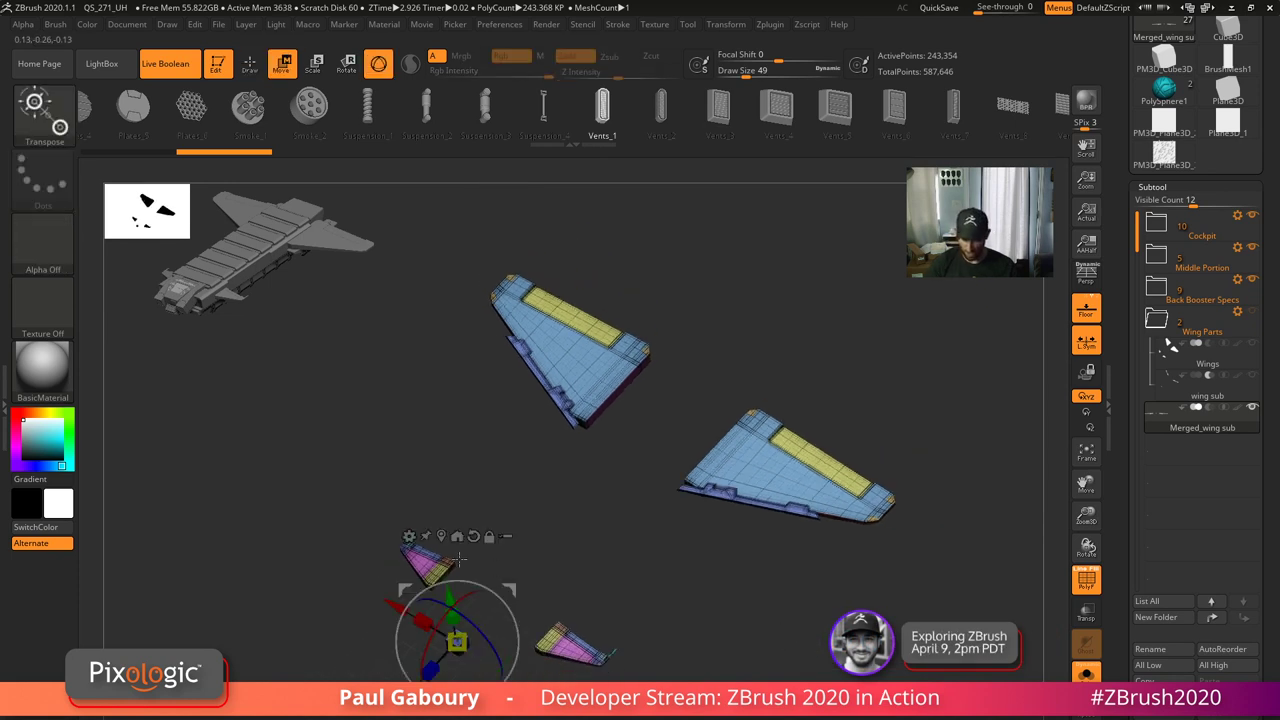
left_click(441, 537)
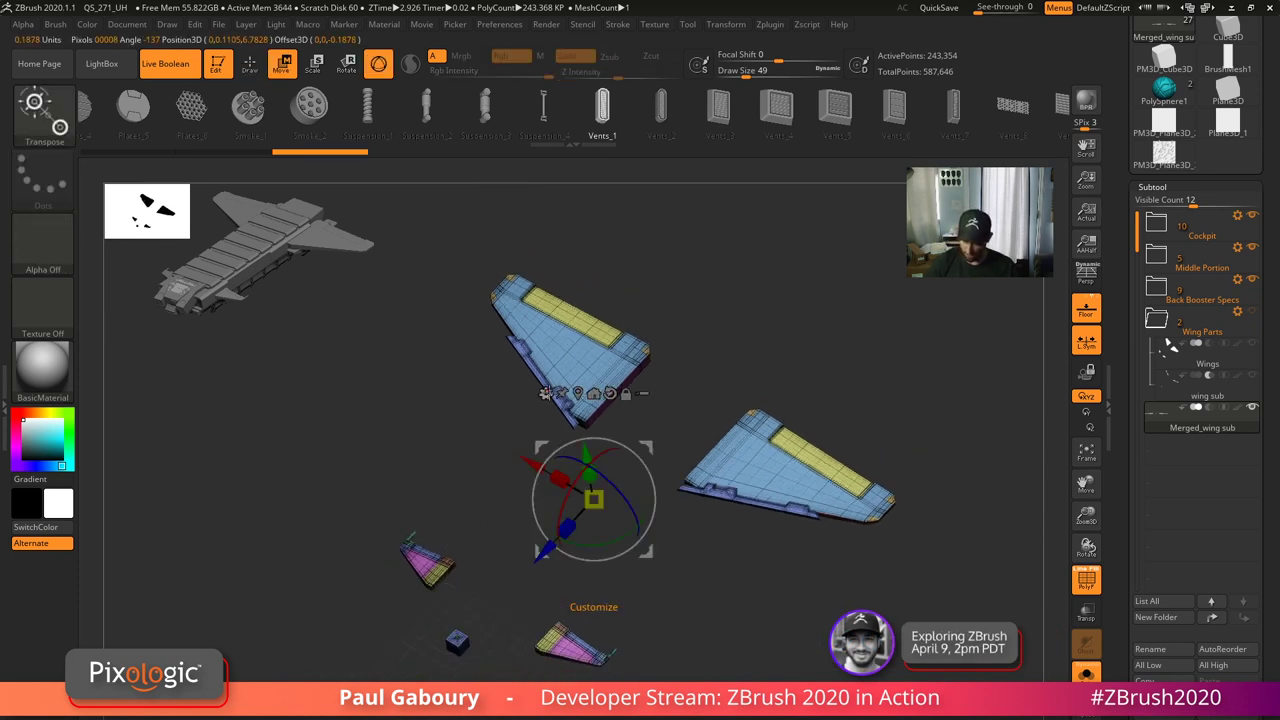
left_click(546, 393)
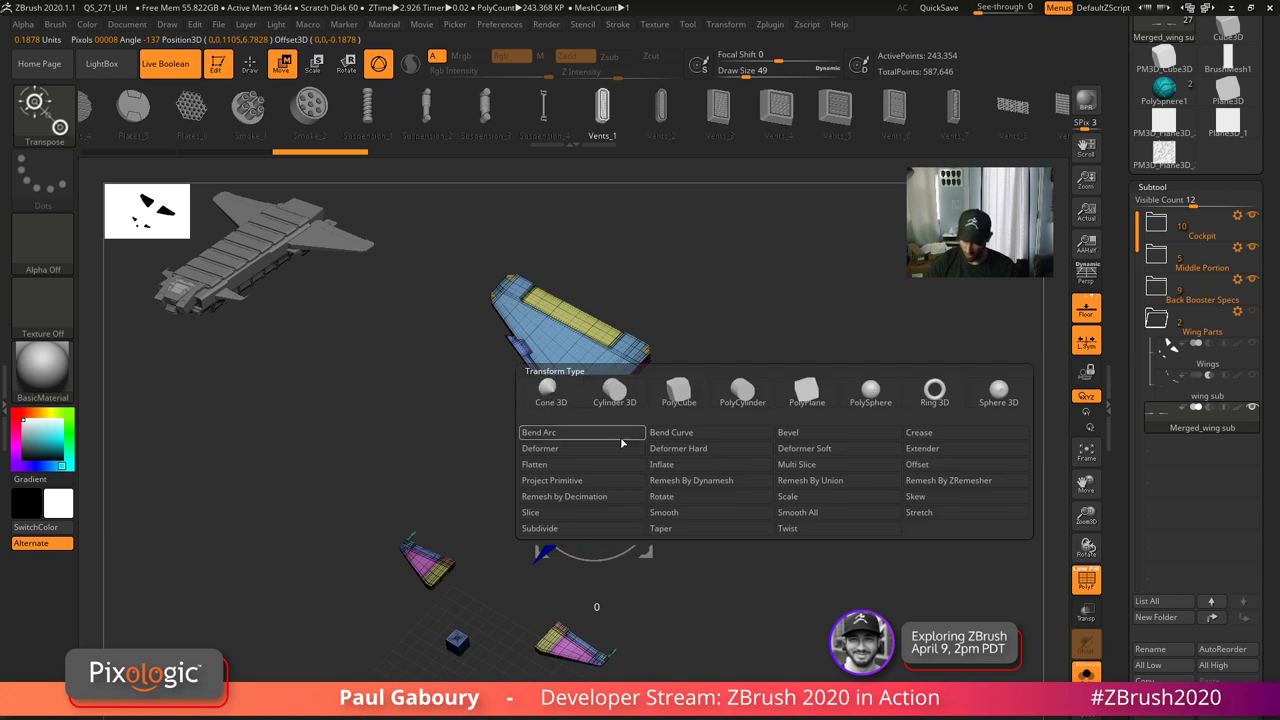
left_click(849, 486)
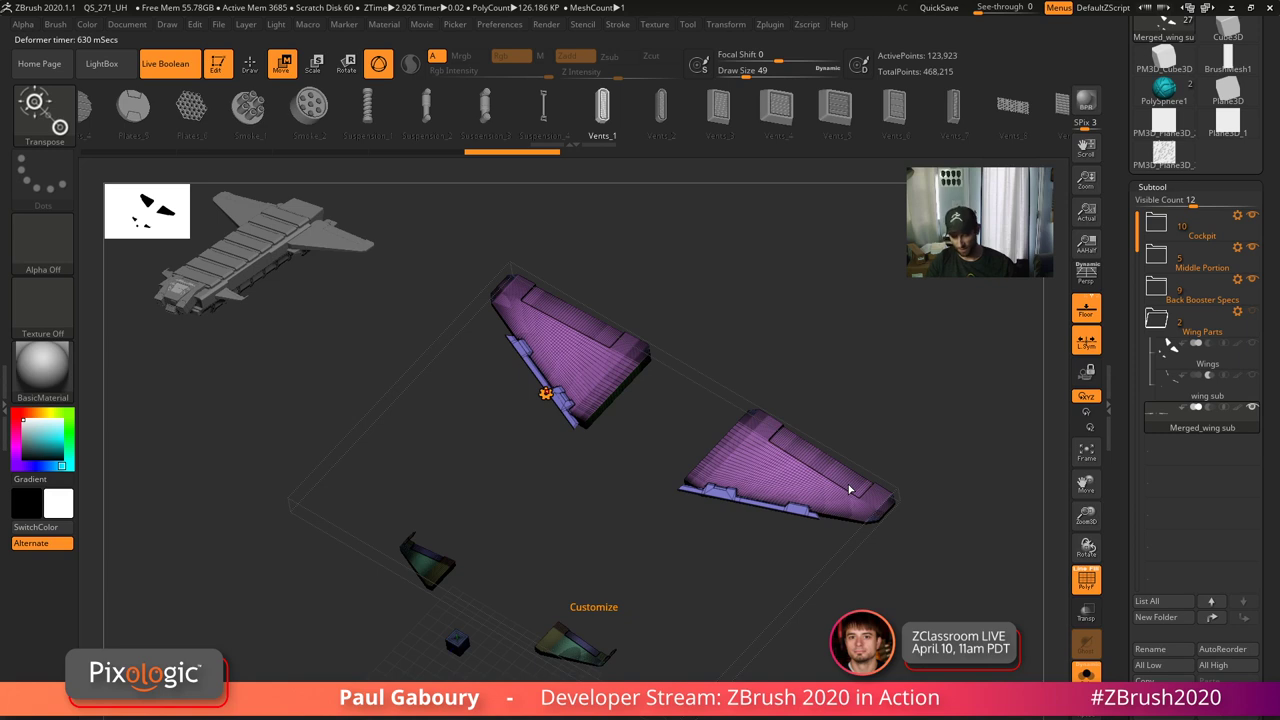
- Inspect the remeshed wing up close with the wireframe off, then undo the Remesh By Union
key("shift+f")
right_click_drag(846, 484, 739, 545)
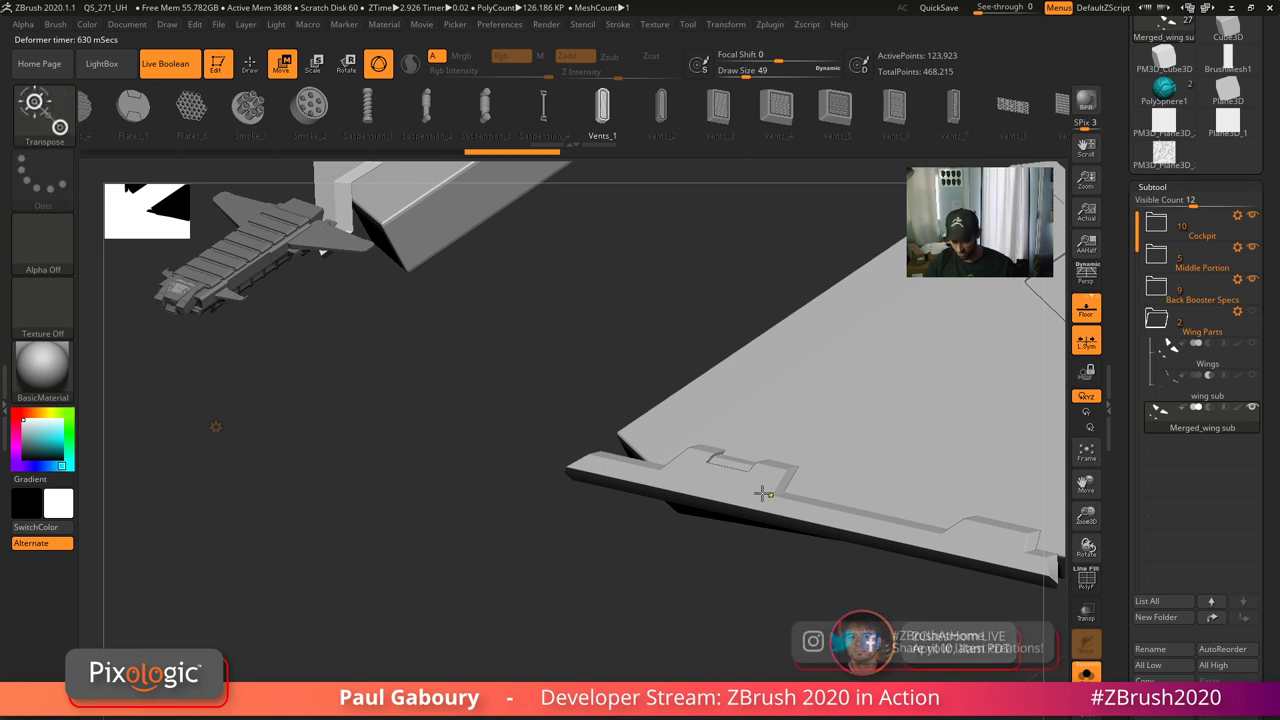
right_click_drag(797, 571, 726, 472, "ctrl")
key("shift+f")
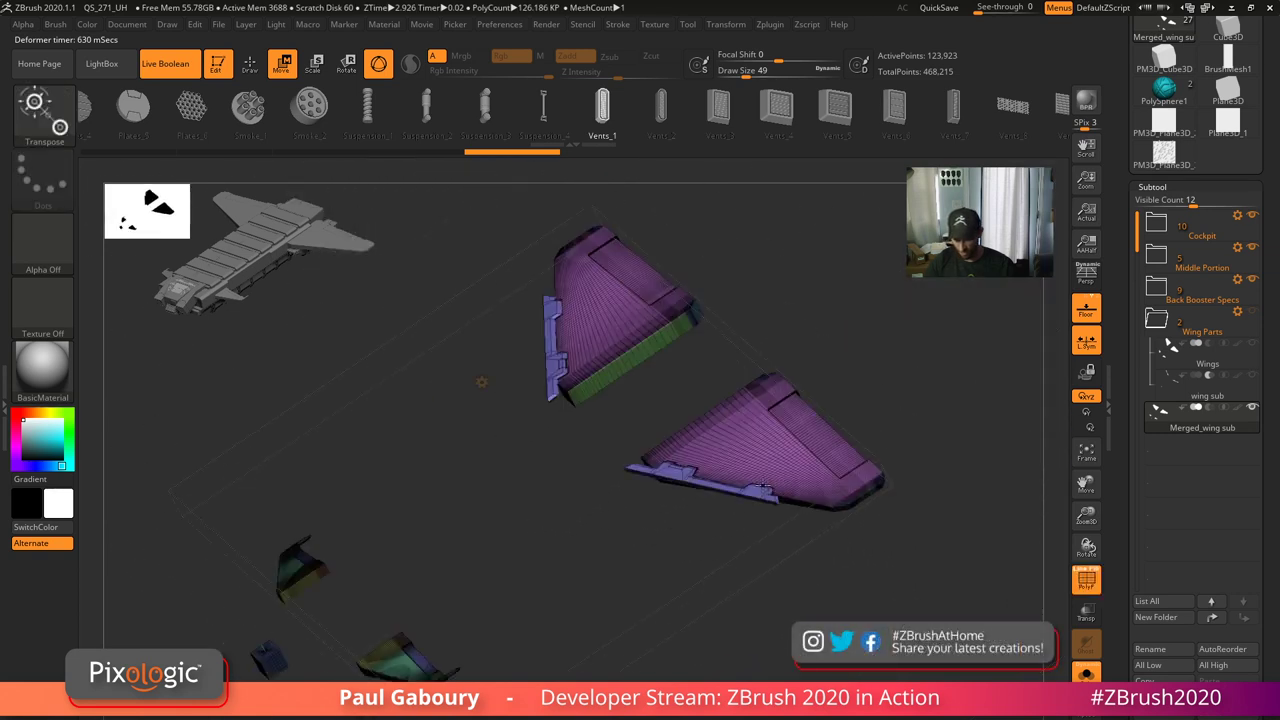
key("ctrl+z")
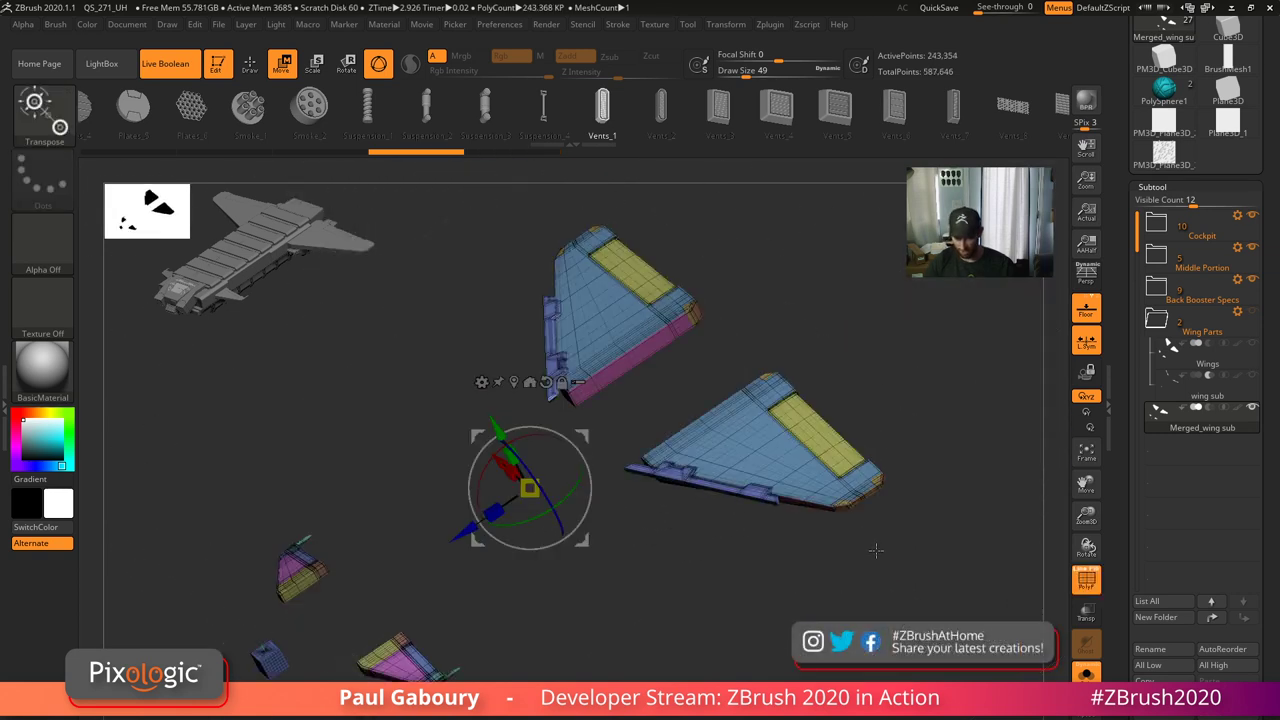
key("ctrl+z")
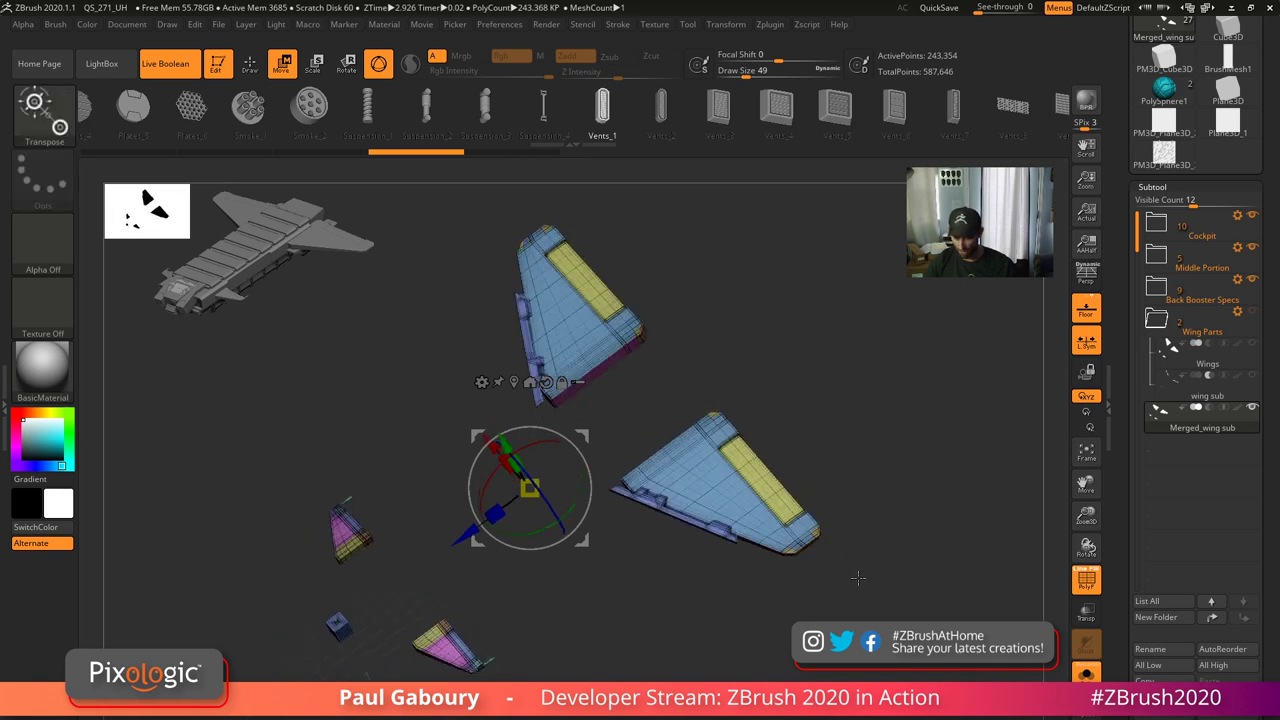
- Hide the large and small wings of the merged subtool, leaving only the cutter strips and the small cube displayed
left_click_drag(862, 576, 775, 485, "ctrl+shift")
left_click(857, 563, "ctrl+shift")
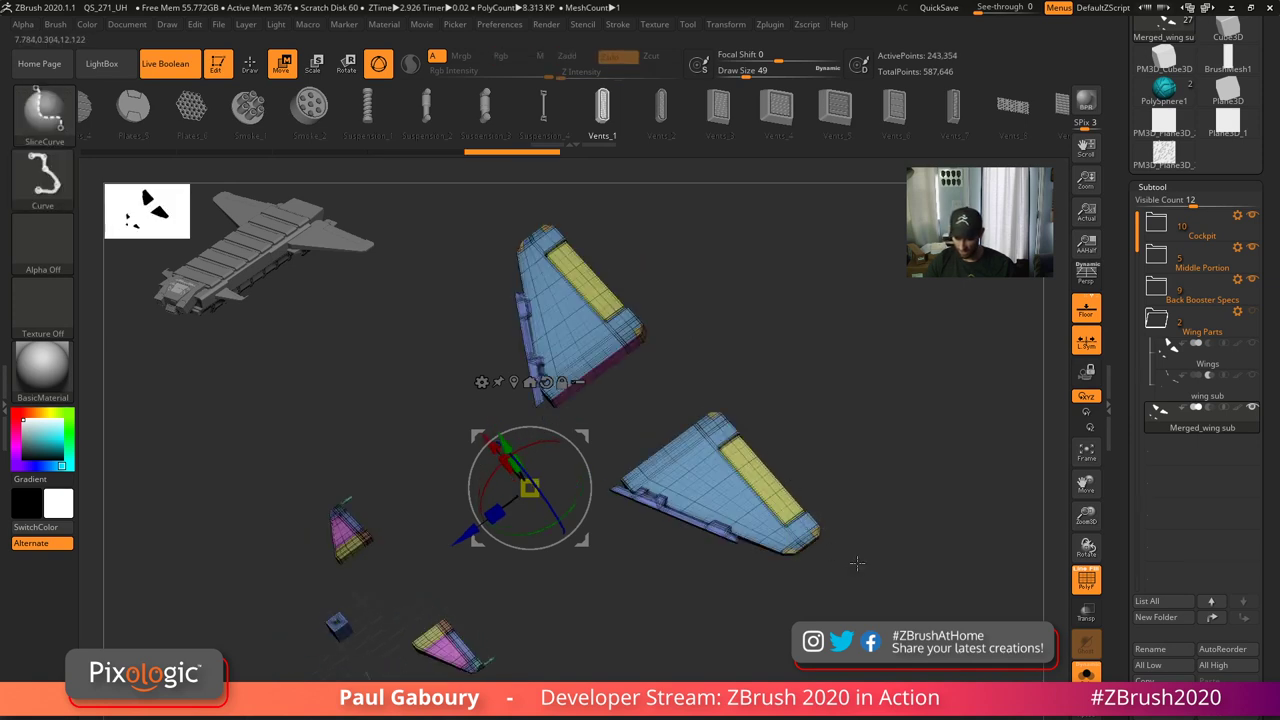
key("q")
left_click_drag(851, 560, 784, 488, "ctrl+shift")
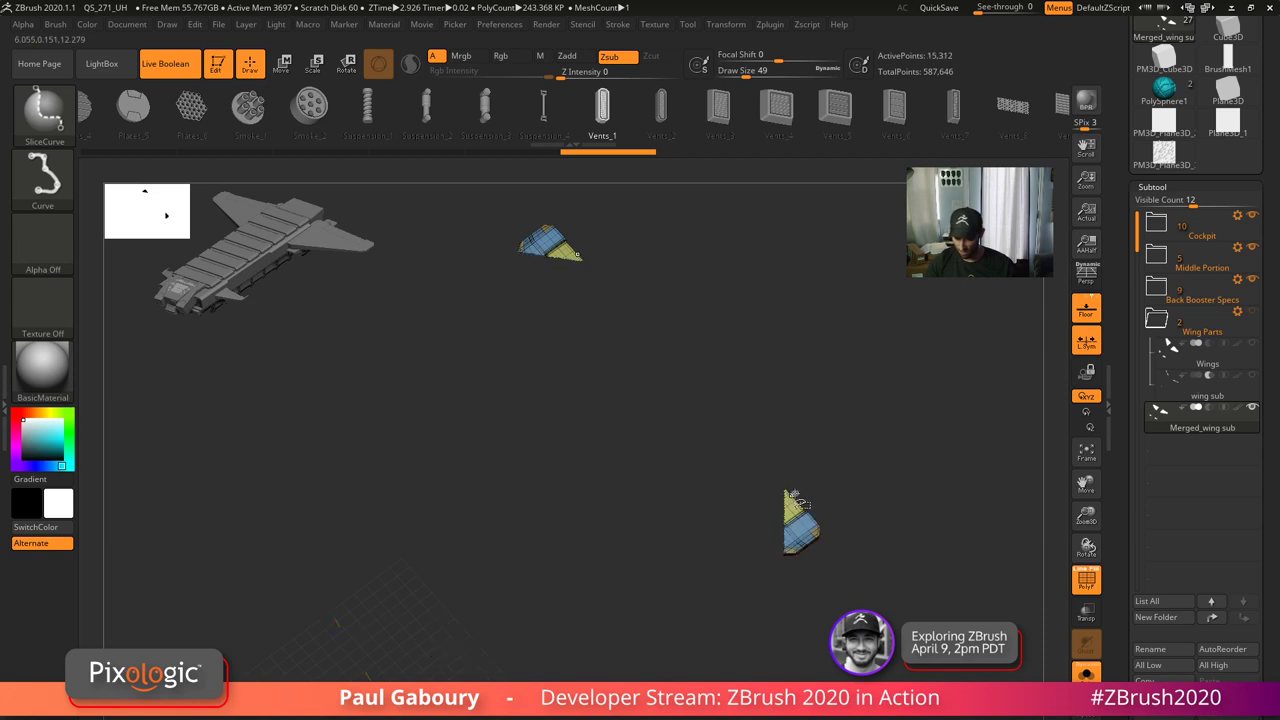
key("ctrl+shift+a")
left_click_drag(792, 637, 824, 663, "ctrl+shift")
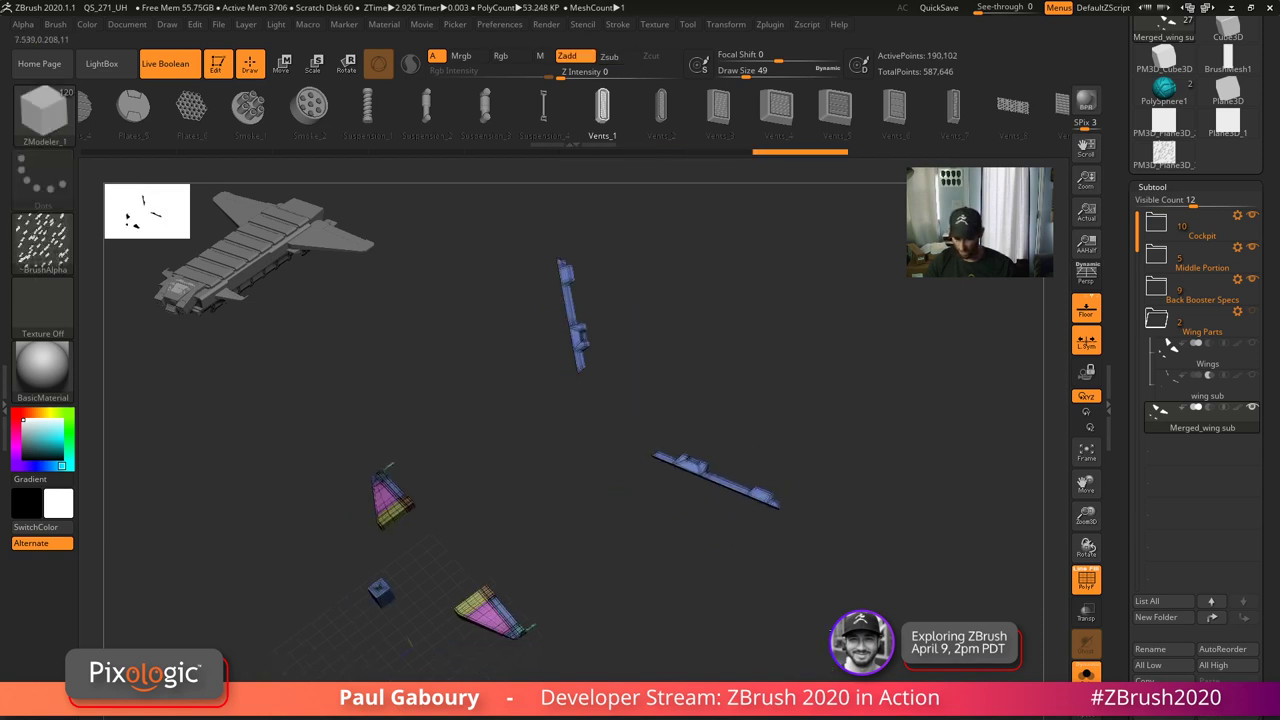
left_click_drag(752, 639, 787, 619, "alt")
left_click_drag(604, 644, 460, 548, "ctrl+alt+shift")
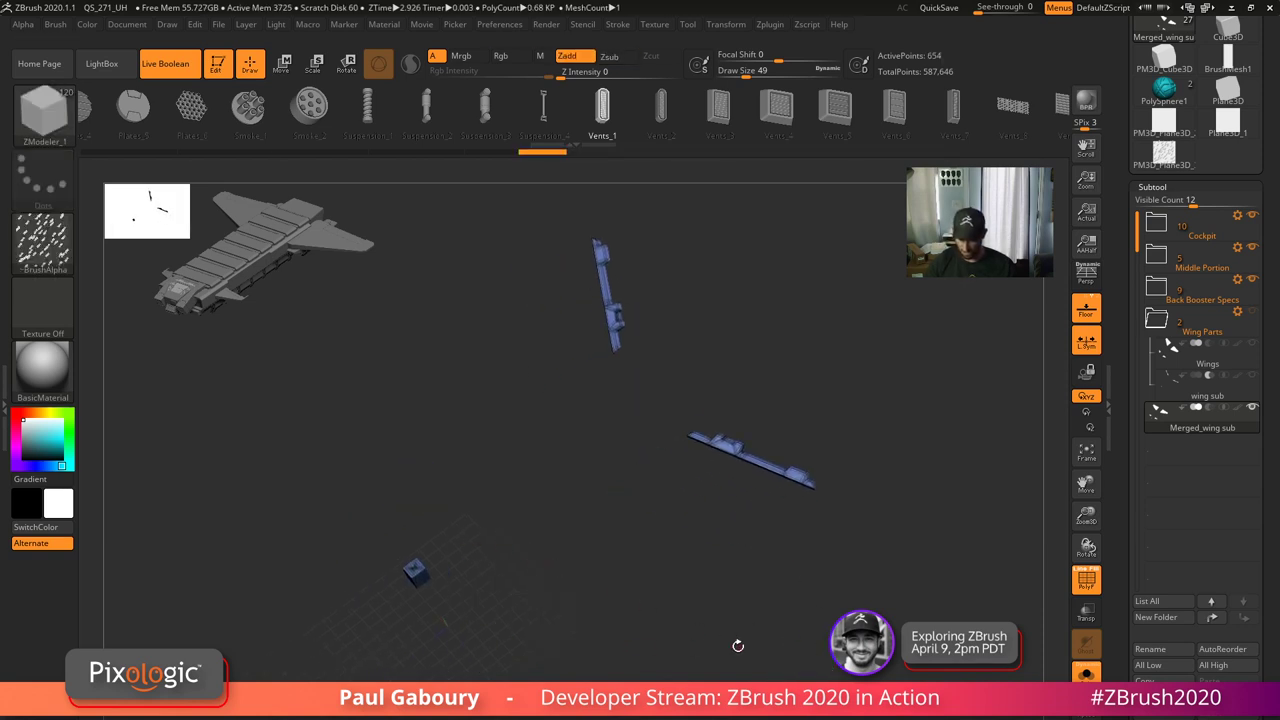
- Group the displayed cutter strips and small cube as a DynaMesh subtraction, and show the whole merged wing mesh again
left_click(1153, 186)
key("shift")
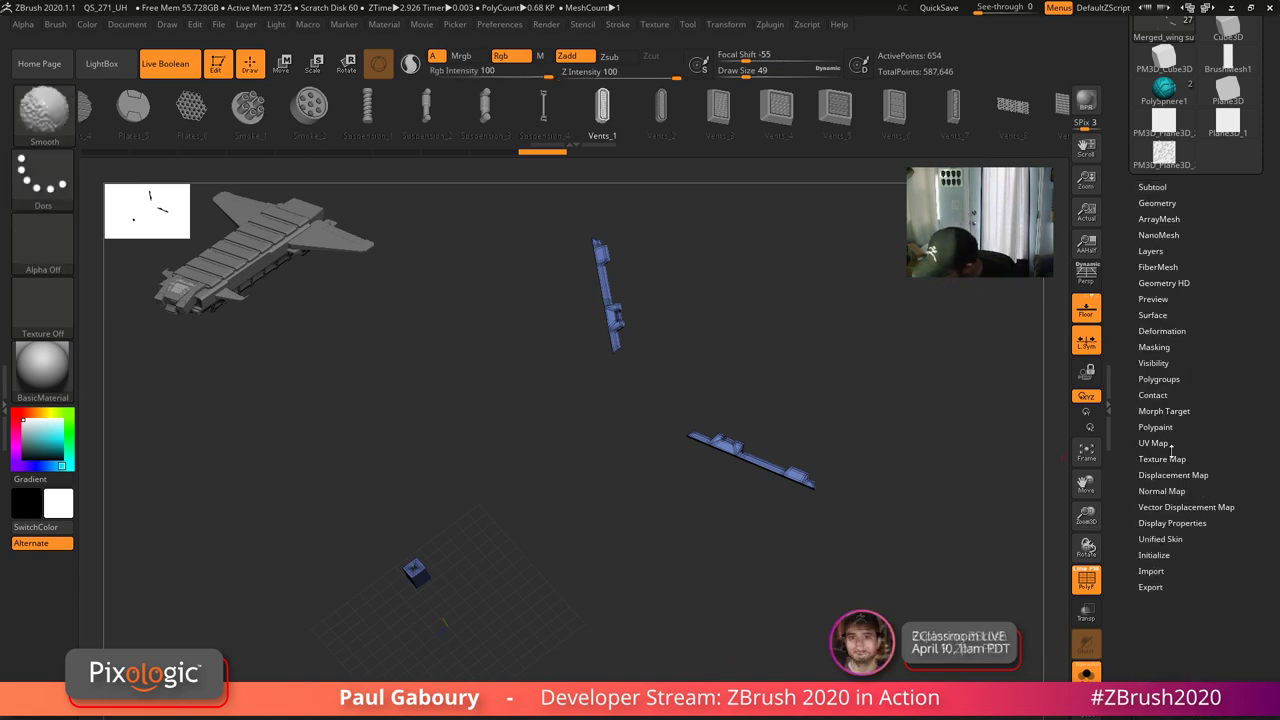
left_click(1158, 379)
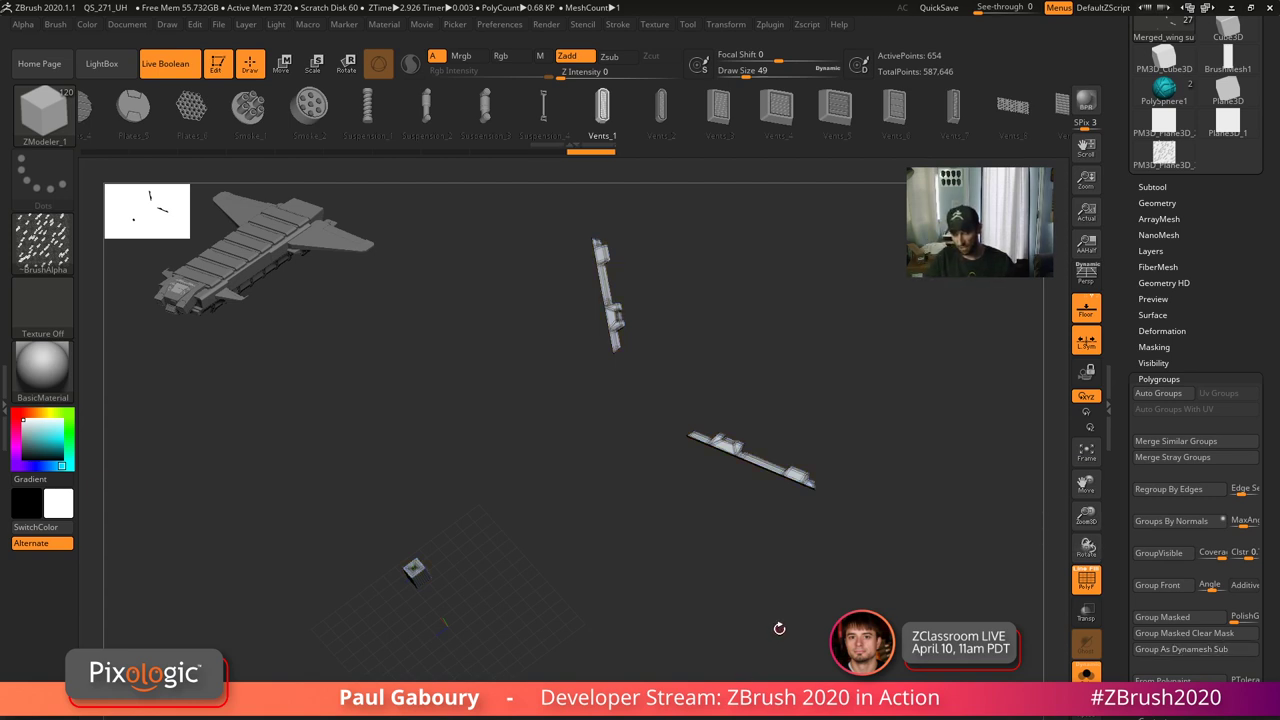
left_click_drag(778, 620, 757, 660, "alt")
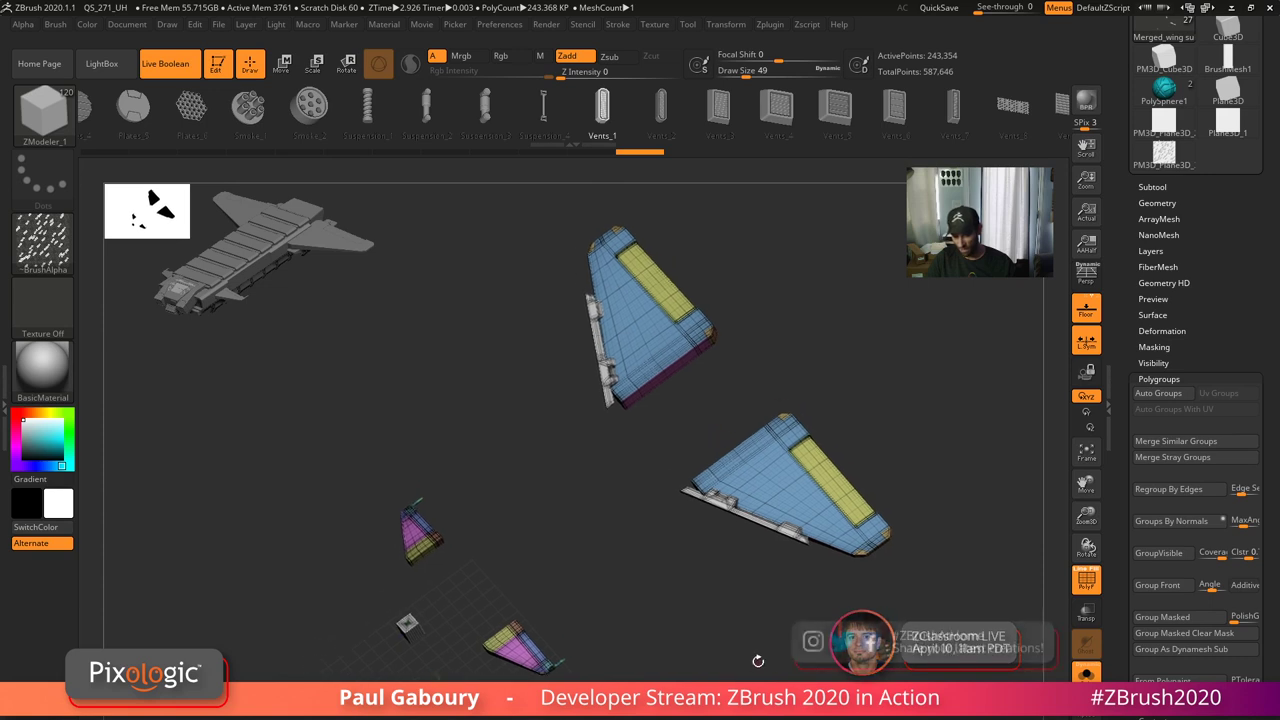
- Apply Remesh By Union to the merged wing mesh with its cutters grouped as subtractive
key("w")
left_click(554, 386)
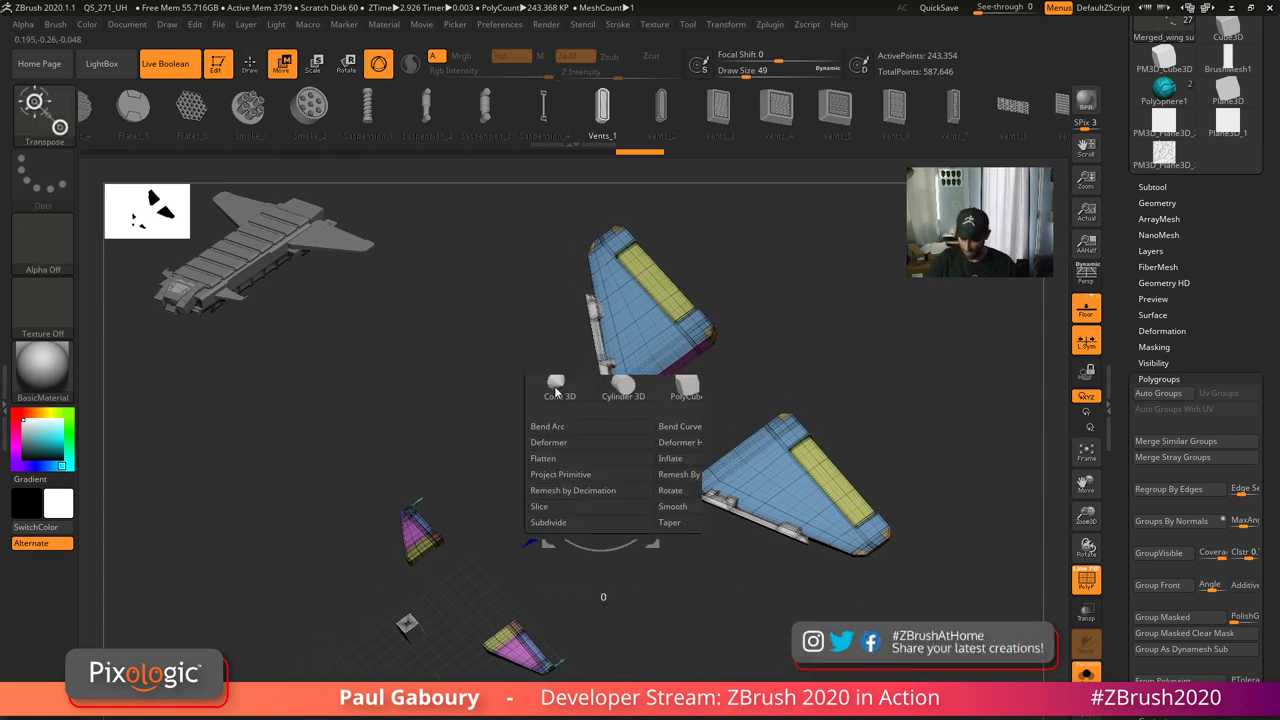
left_click(861, 477)
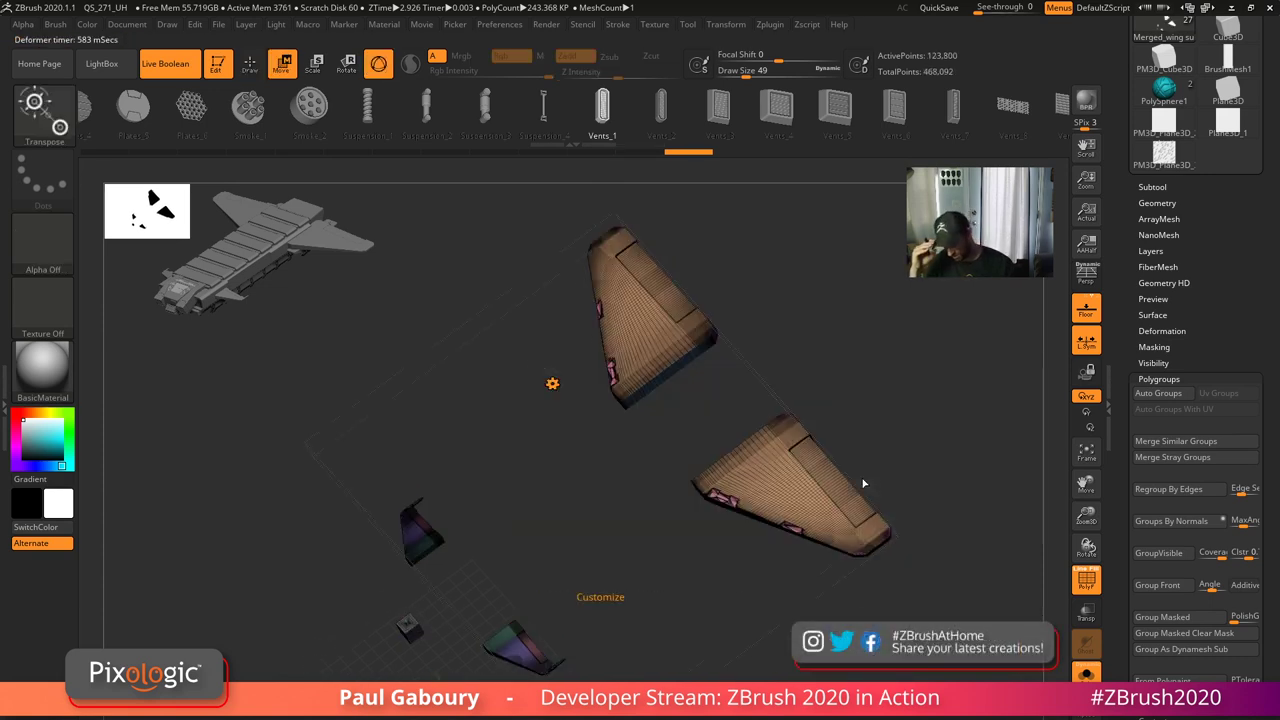
- Examine the cutouts along the remeshed wing edges up close with the polygroup wireframe off
key("shift+f")
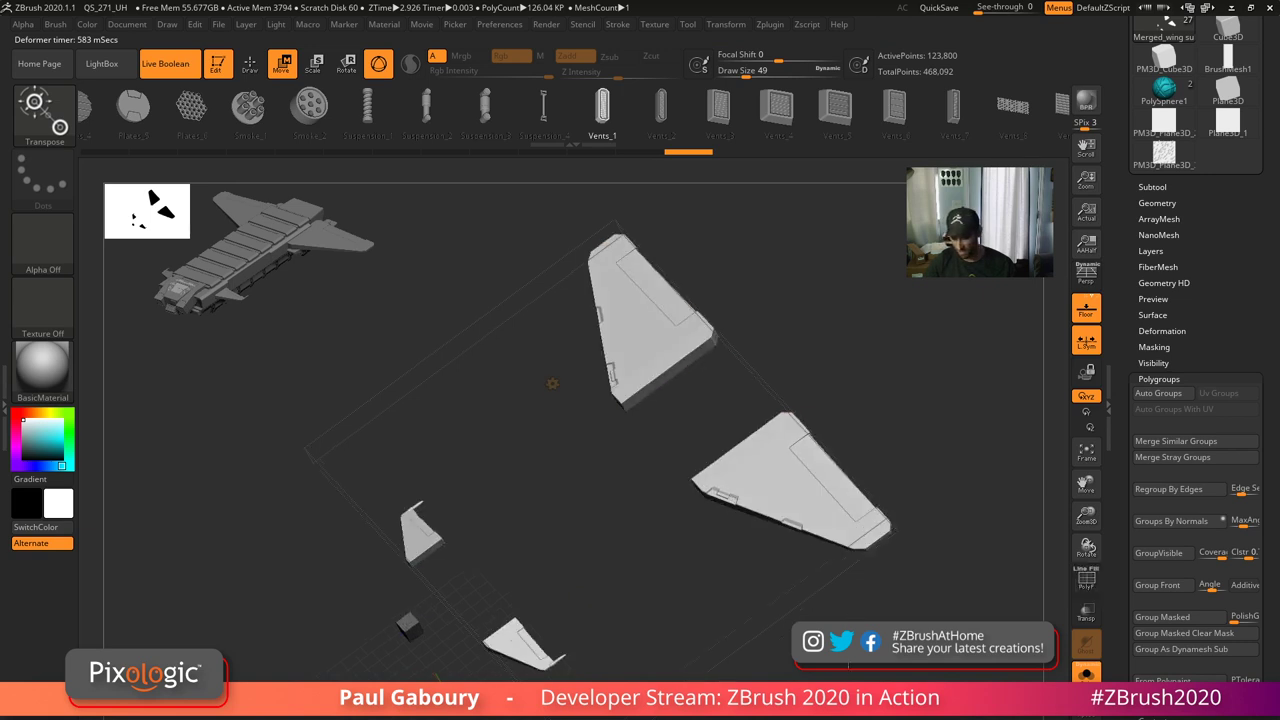
key("q")
mouse_move(690, 486)
right_mouse_down()
mouse_move(752, 488)
mouse_move(874, 564)
right_mouse_up()
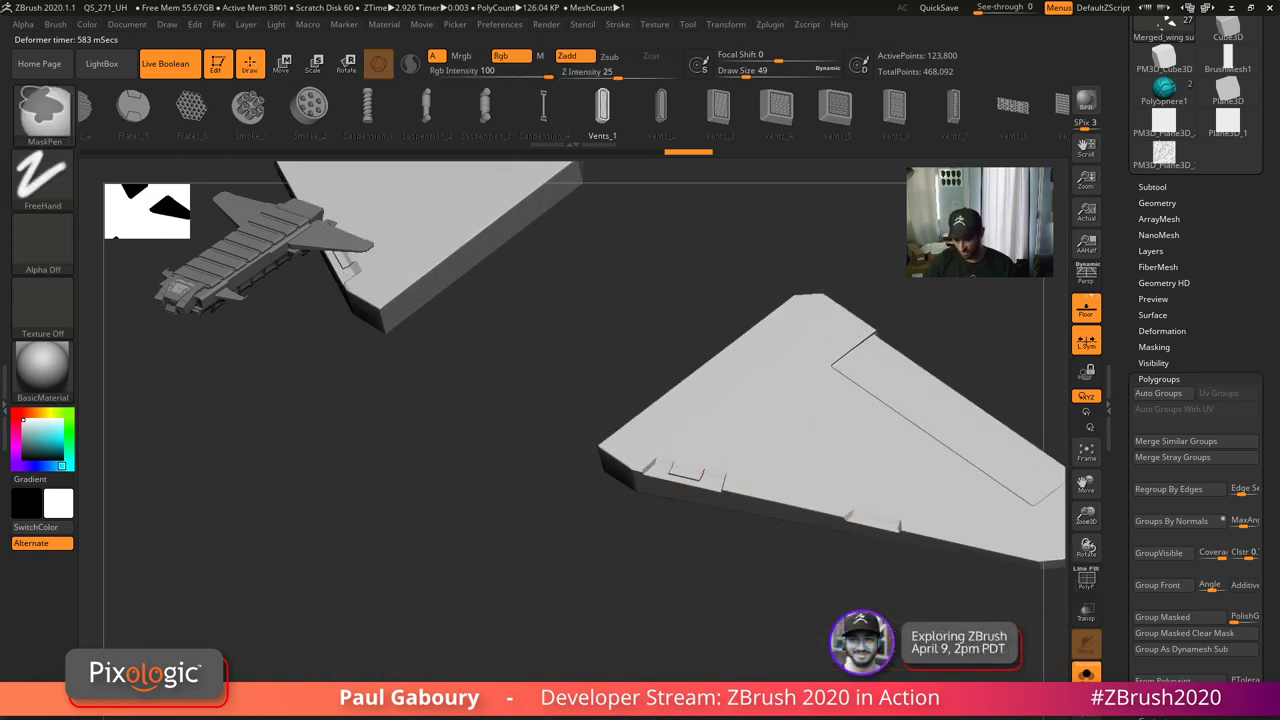
right_click_drag(850, 640, 770, 604, "ctrl")
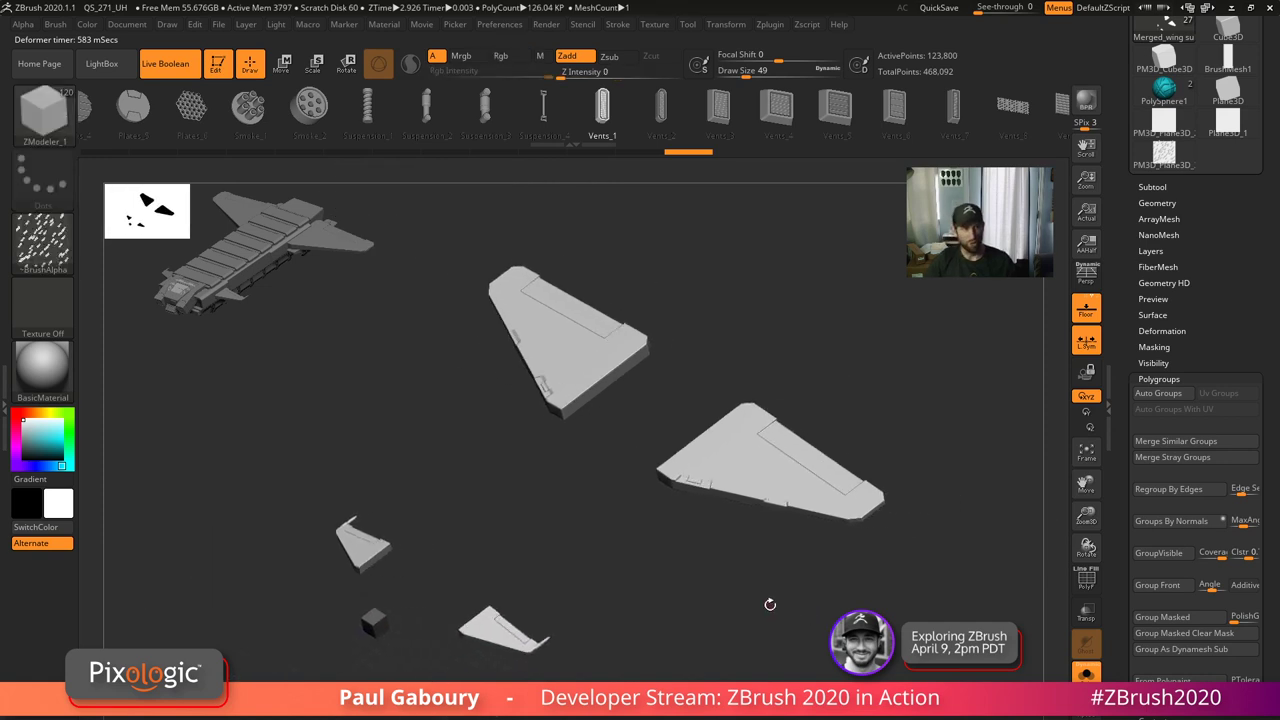
- Delete the merged wing subtool outside Solo mode and show the original Wing Parts folder on the ship again
left_click(1152, 187)
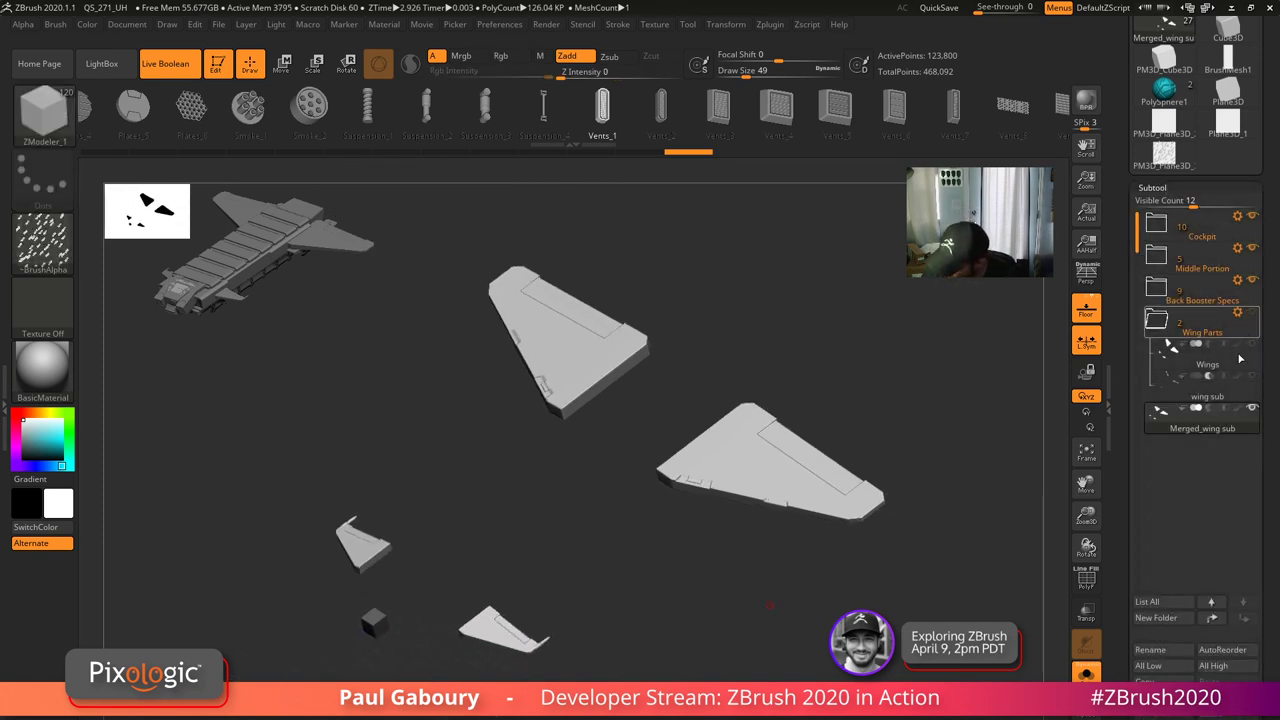
mouse_move(1172, 422)
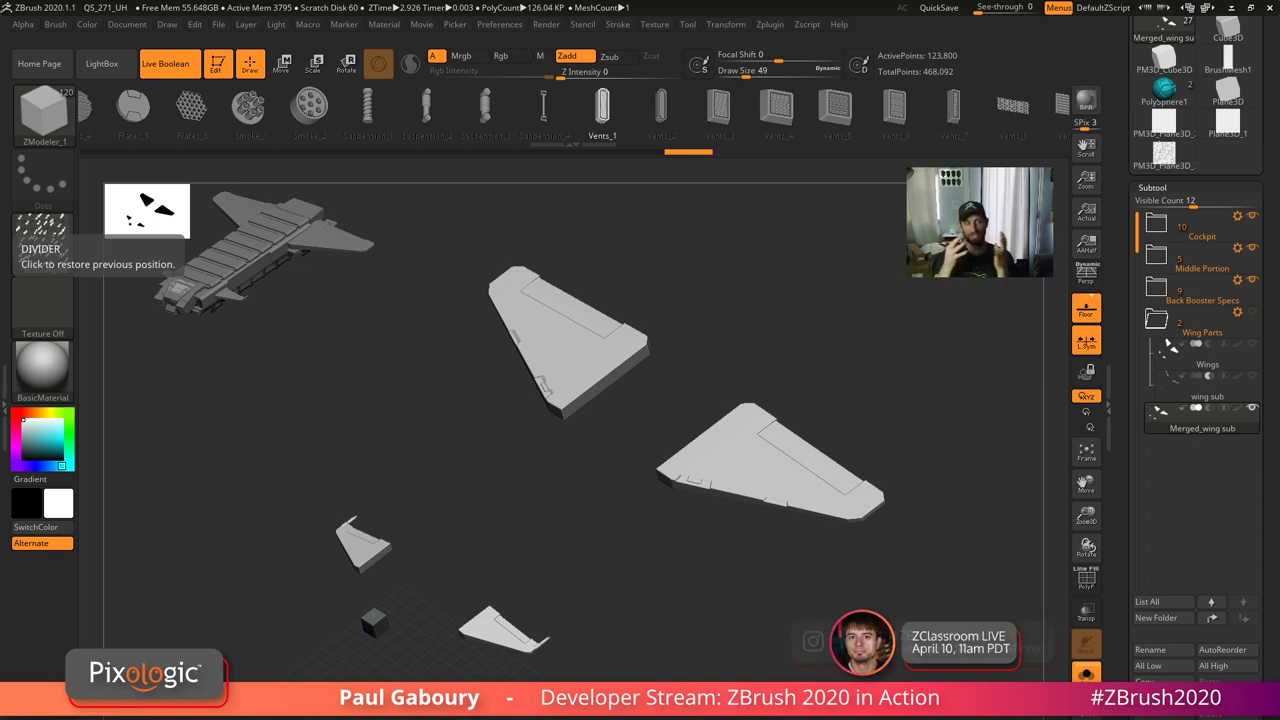
key("w")
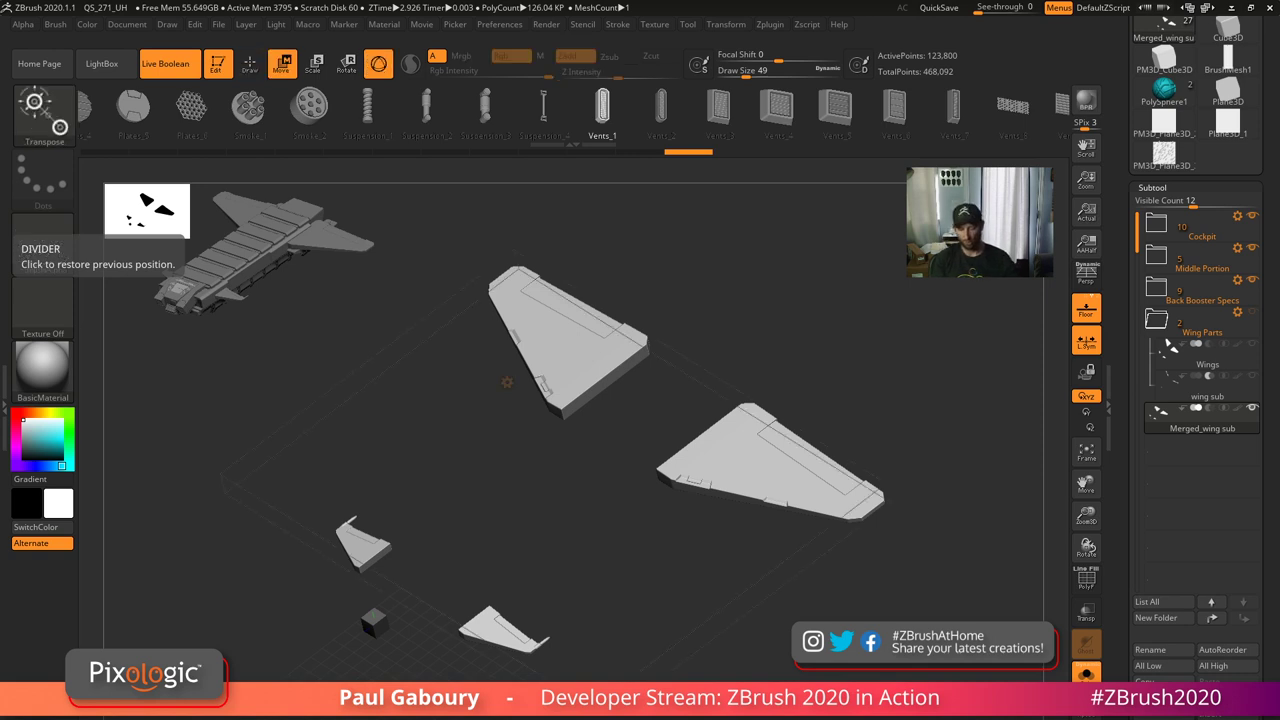
left_click(506, 382)
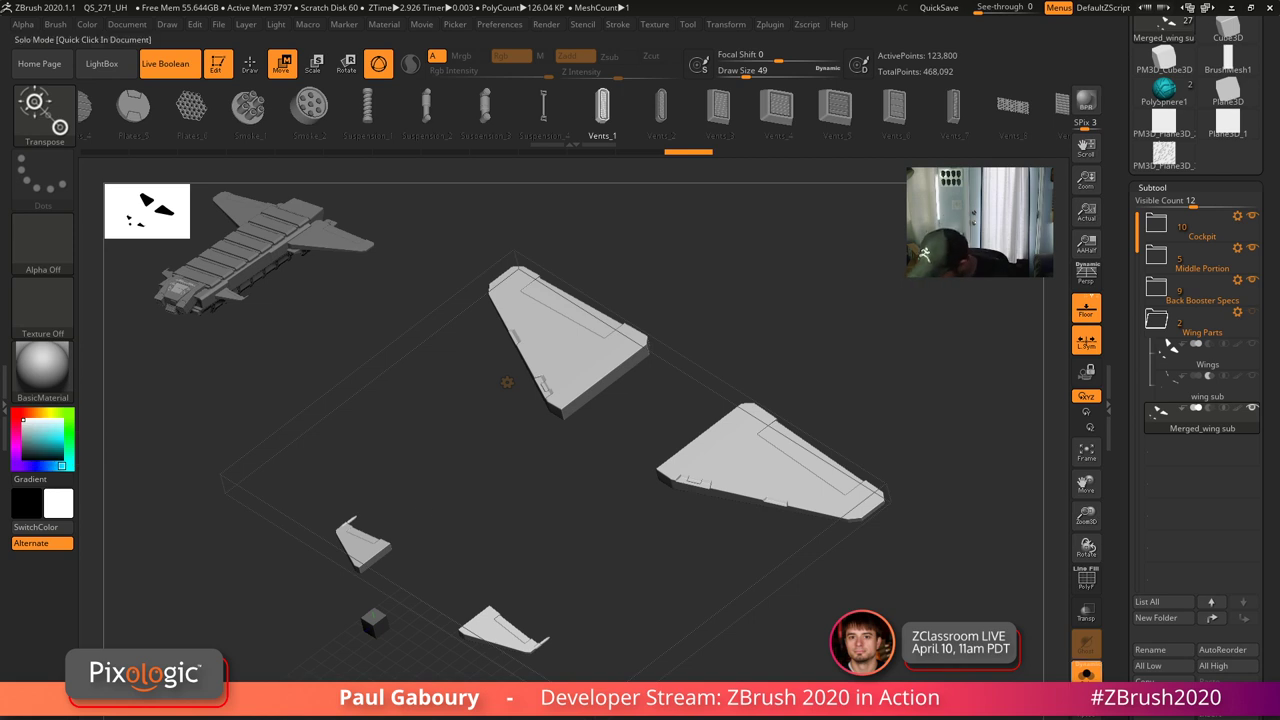
left_click(1086, 674)
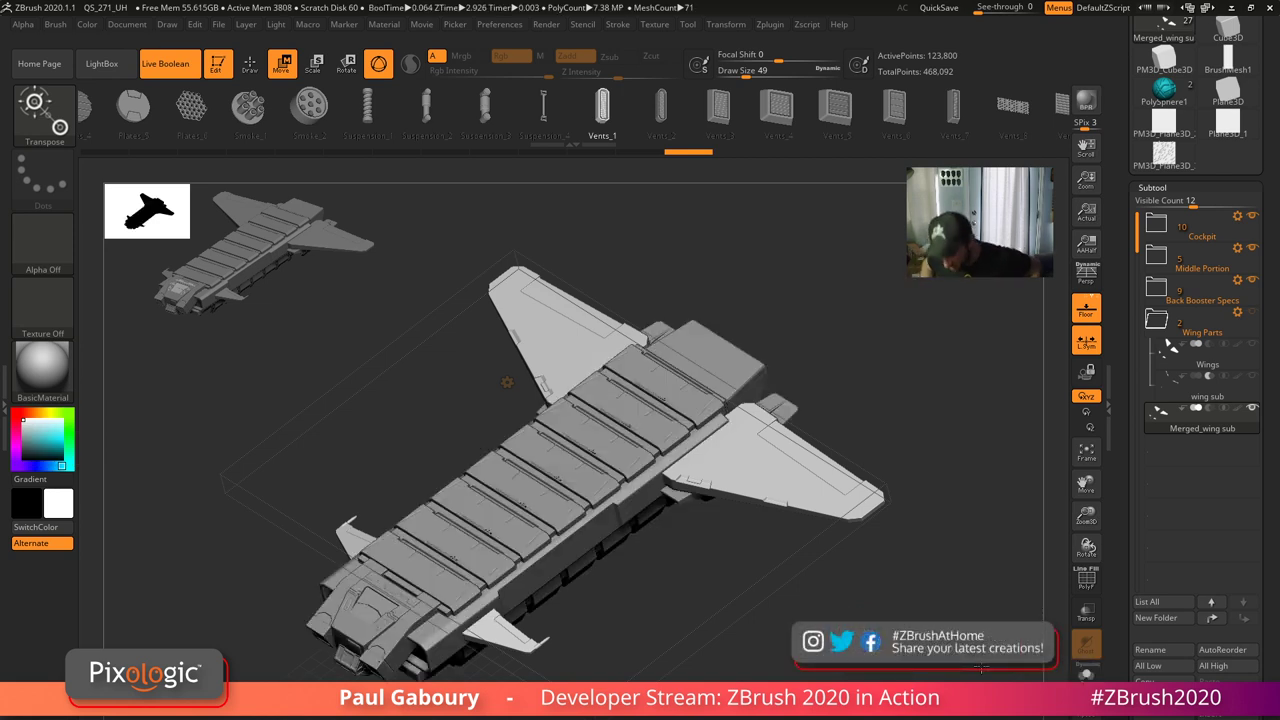
left_click(1162, 715)
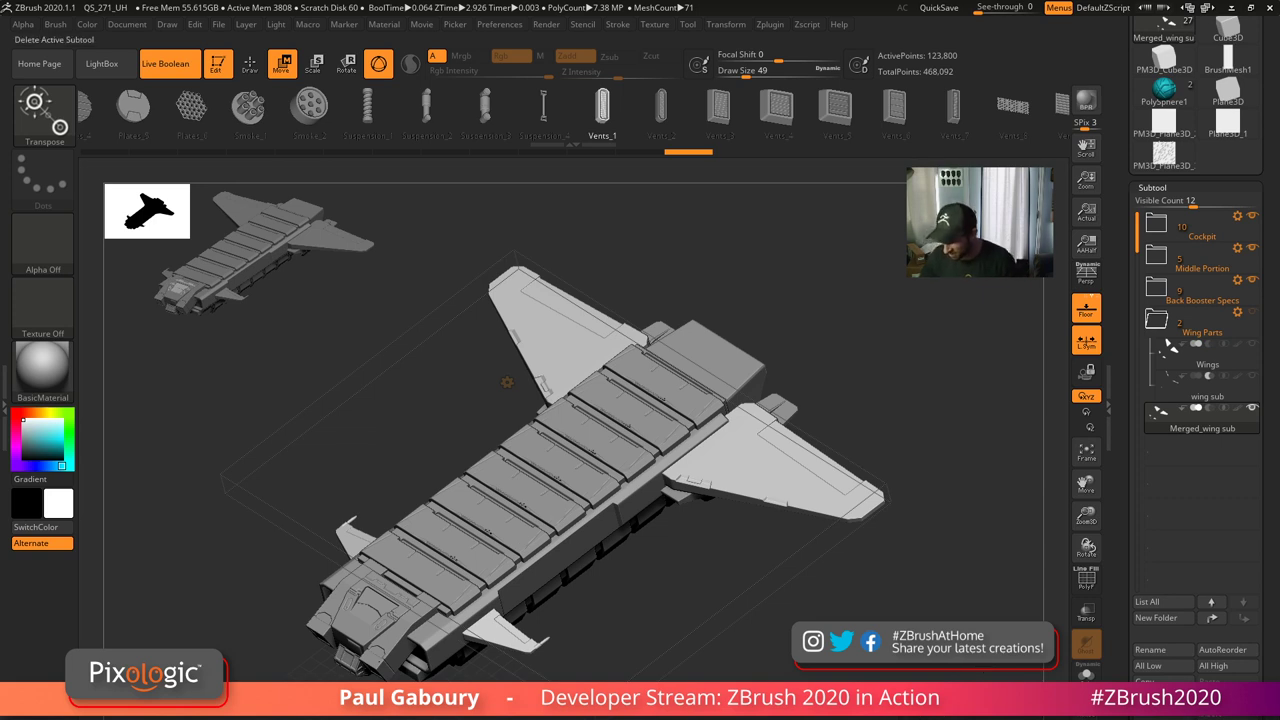
left_click(943, 714)
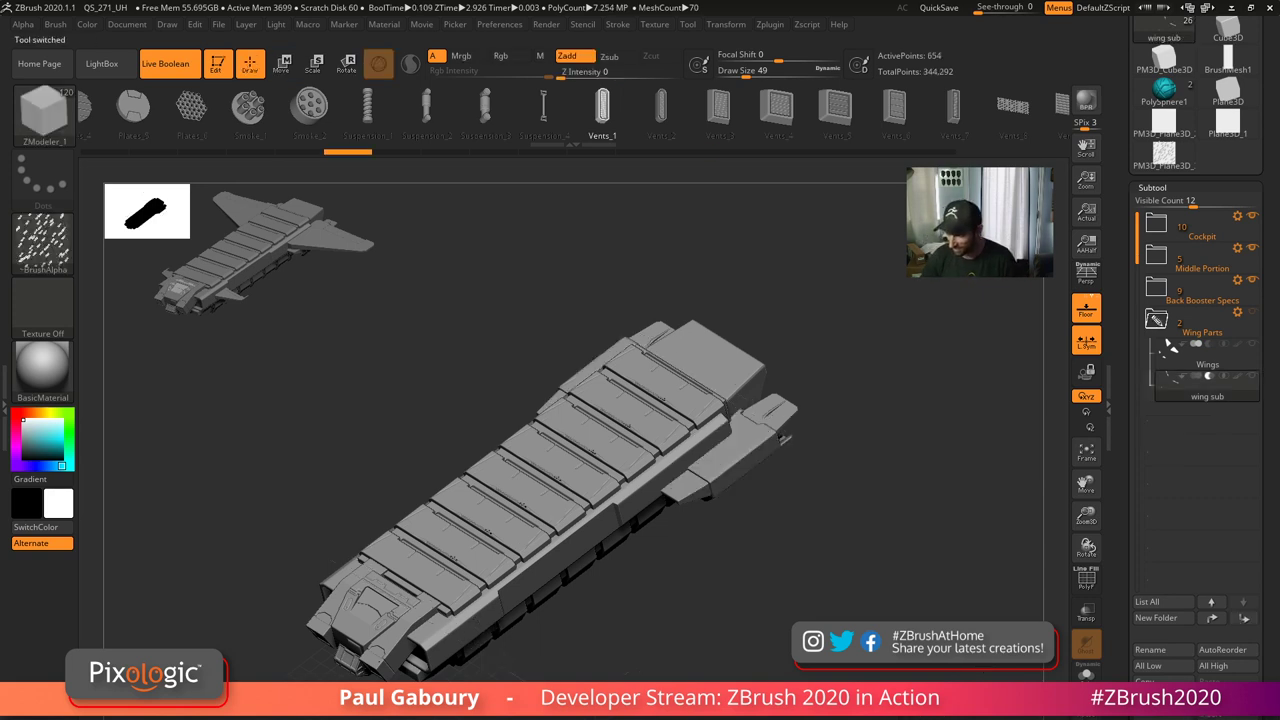
left_click(1252, 313)
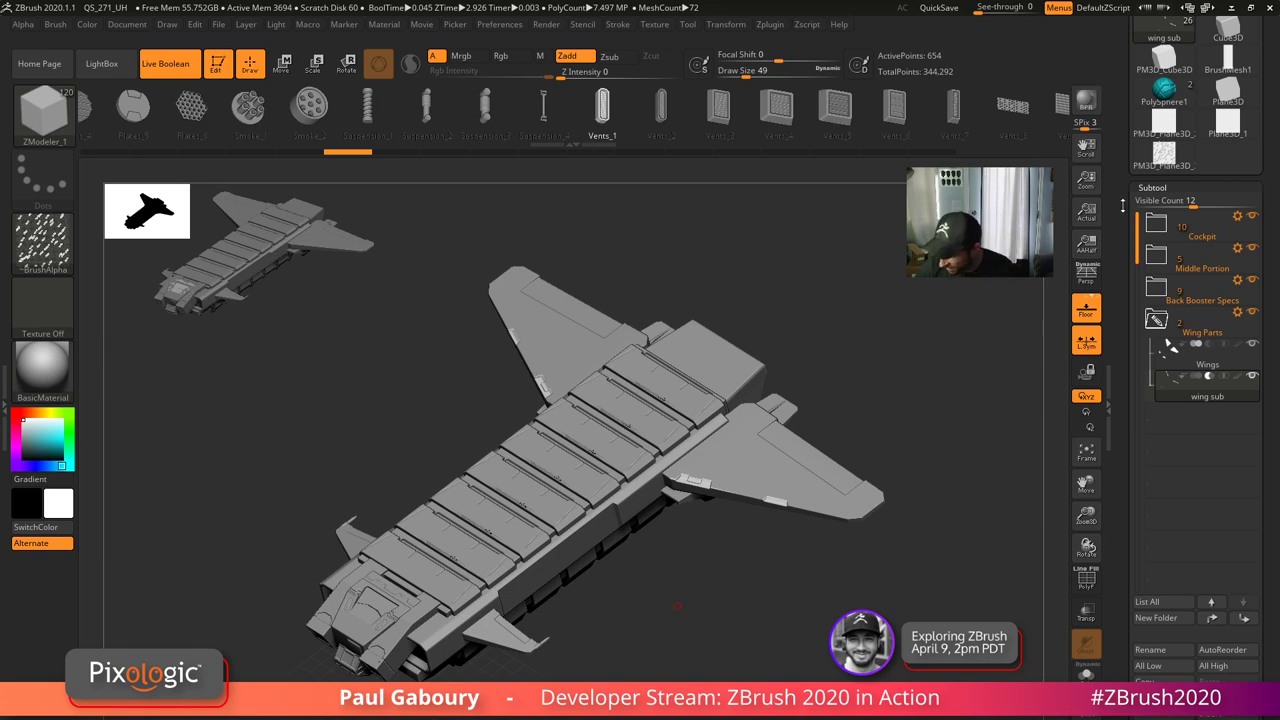
- Load the DemoHeadFemale project without saving the changes to the spaceship project
left_click_drag(1121, 213, 1122, 324)
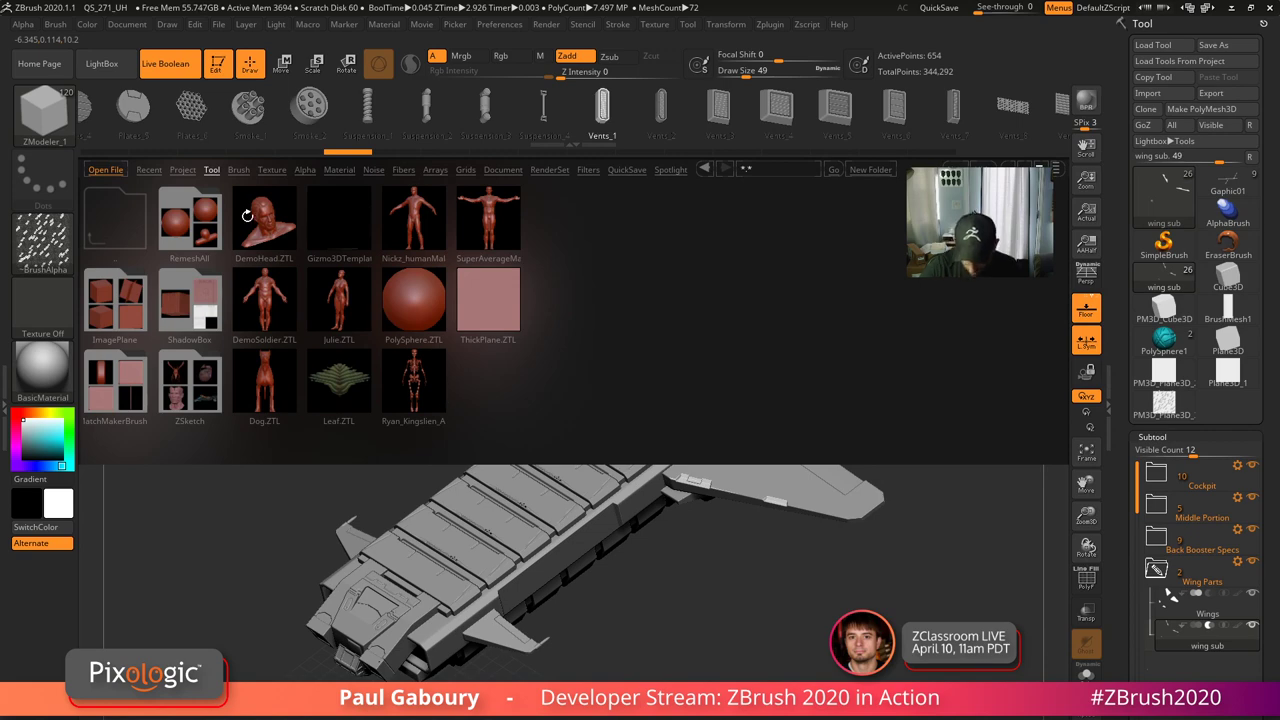
left_click(182, 169)
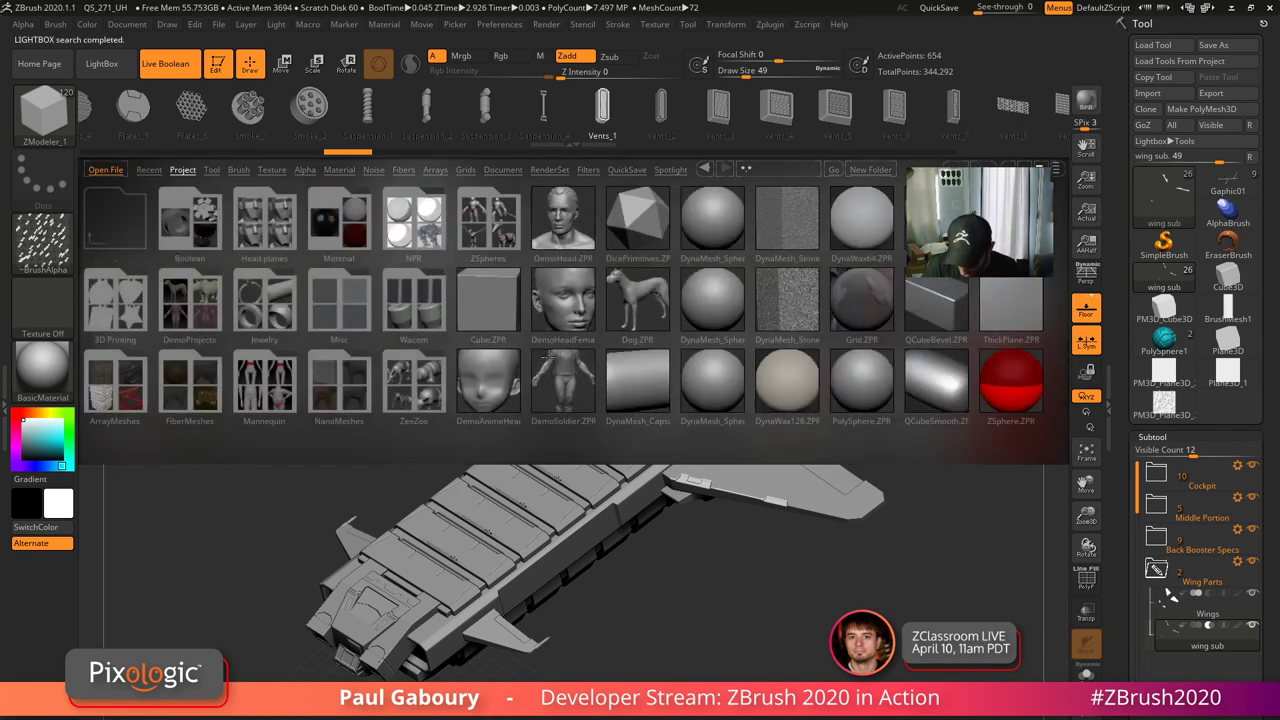
double_click(576, 308)
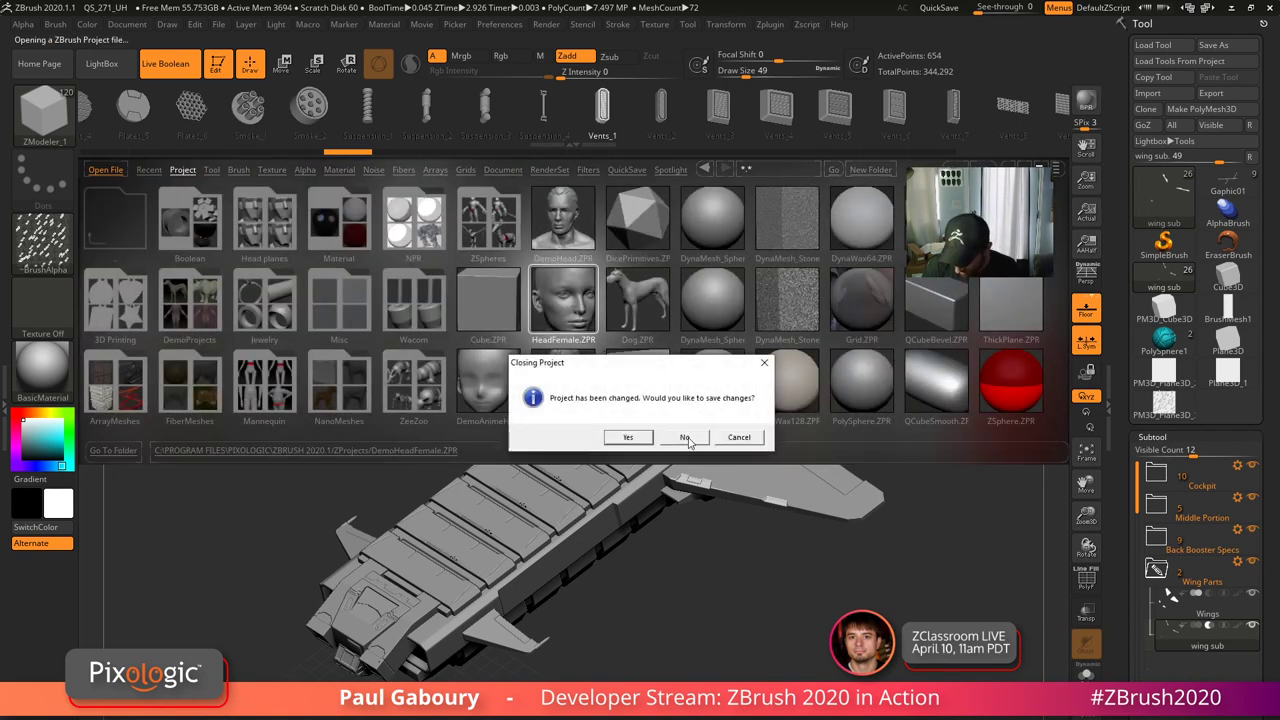
left_click(686, 438)
- Subdivide the female head by one more level and reduce the draw size to 14
mouse_move(808, 581)
left_mouse_down("shift")
mouse_move(786, 582)
mouse_move(800, 597)
left_mouse_up("shift")
key("ctrl")
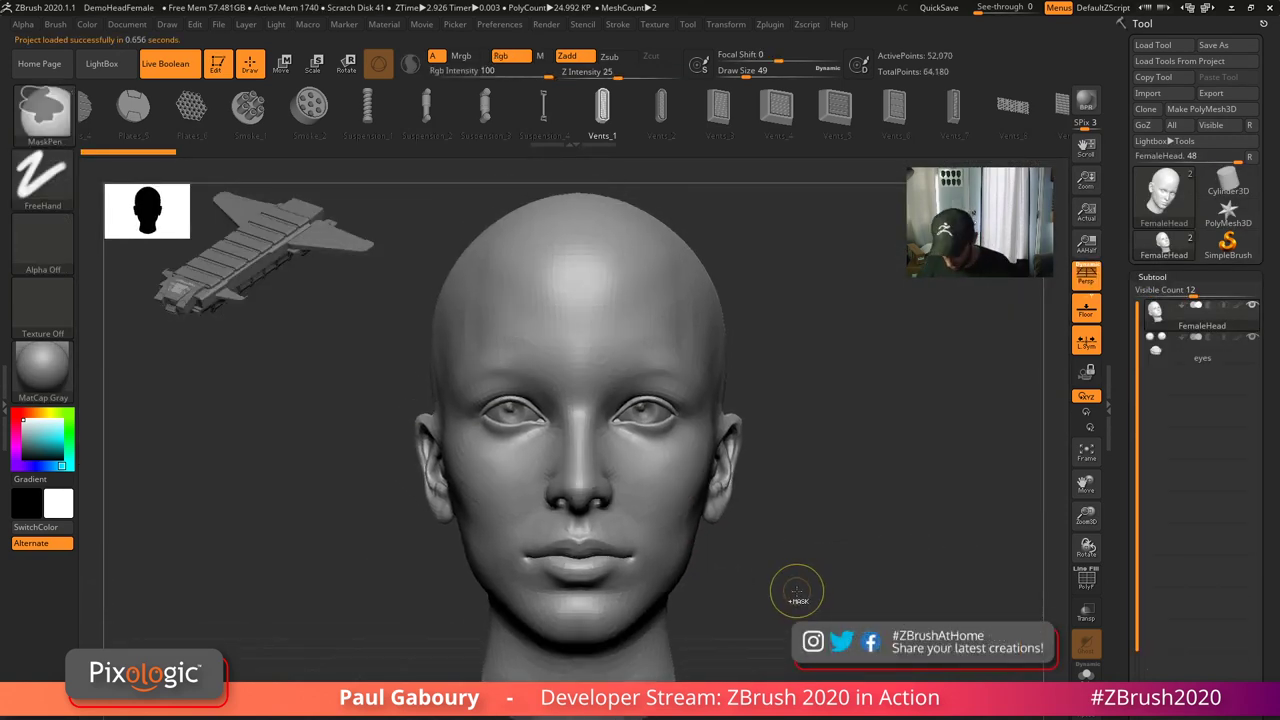
key("ctrl+d")
key("ctrl+d")
right_click_drag(707, 464, 820, 483, "ctrl")
key("s")
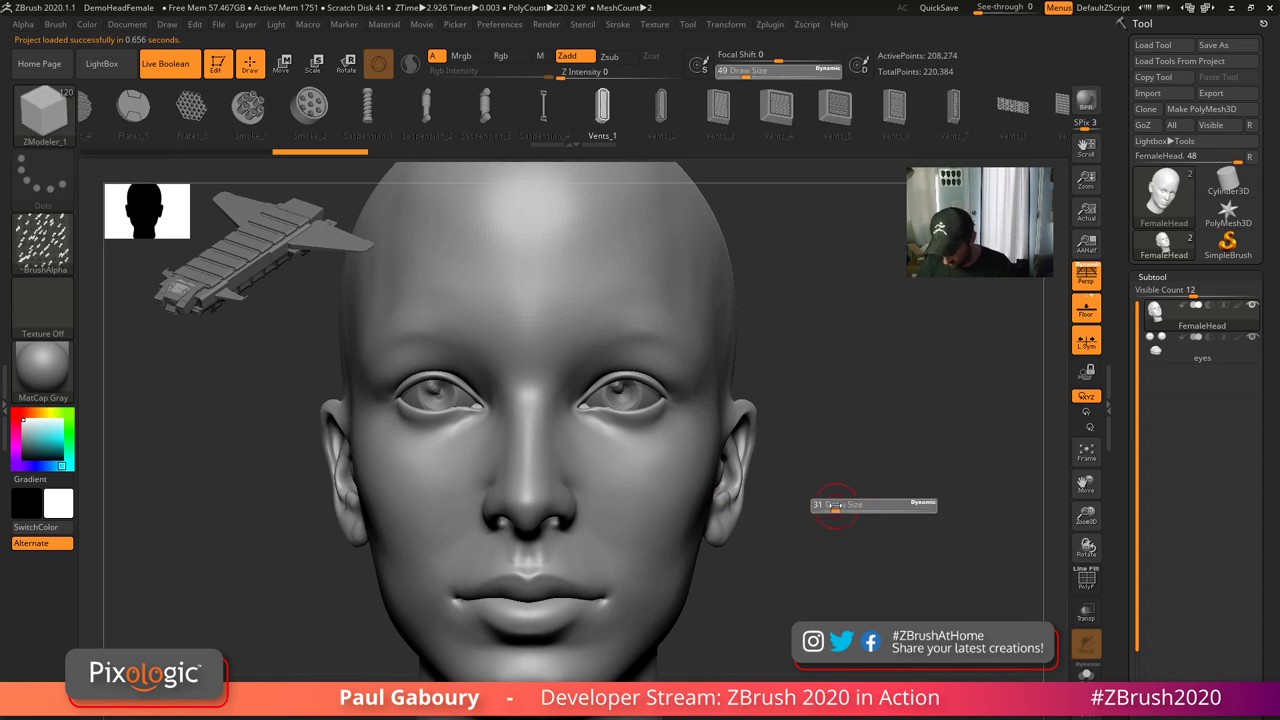
mouse_move(840, 508)
left_mouse_down()
mouse_move(828, 508)
mouse_move(922, 553)
left_mouse_up()
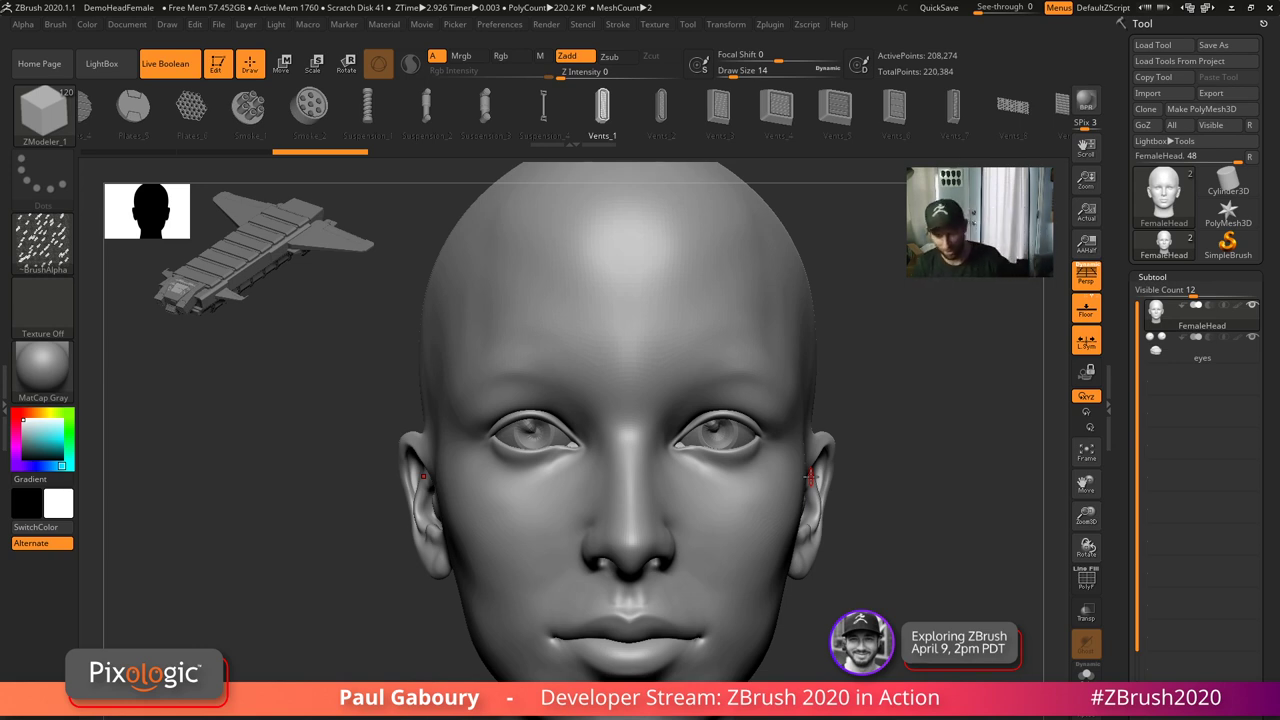
left_click_drag(914, 567, 896, 558)
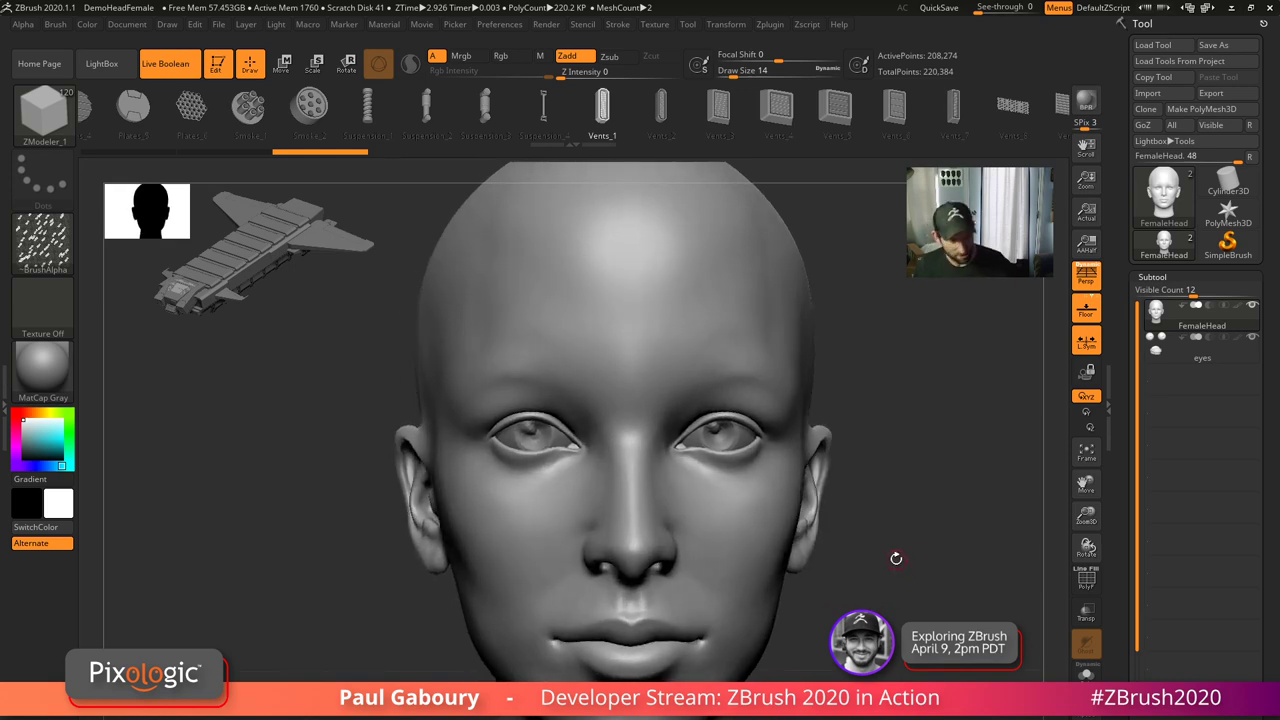
left_click_drag(845, 517, 826, 525)
- Set the draw size to 2 and mask a thin line along the upper eyelids of both eyes
mouse_move(714, 477)
right_mouse_down("ctrl")
mouse_move(696, 430)
mouse_move(758, 444)
mouse_move(722, 498)
right_mouse_up("ctrl")
key("s")
left_click(755, 449)
key("s")
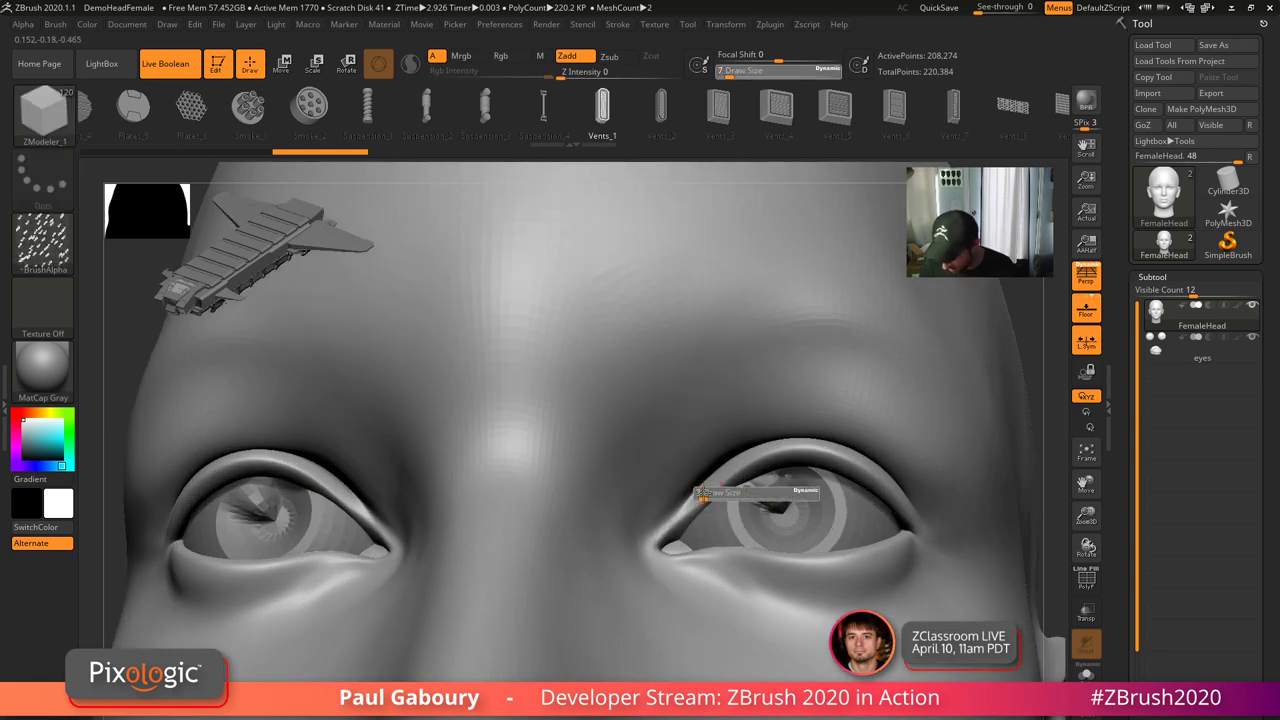
left_click(701, 494)
key("s")
left_click(692, 503)
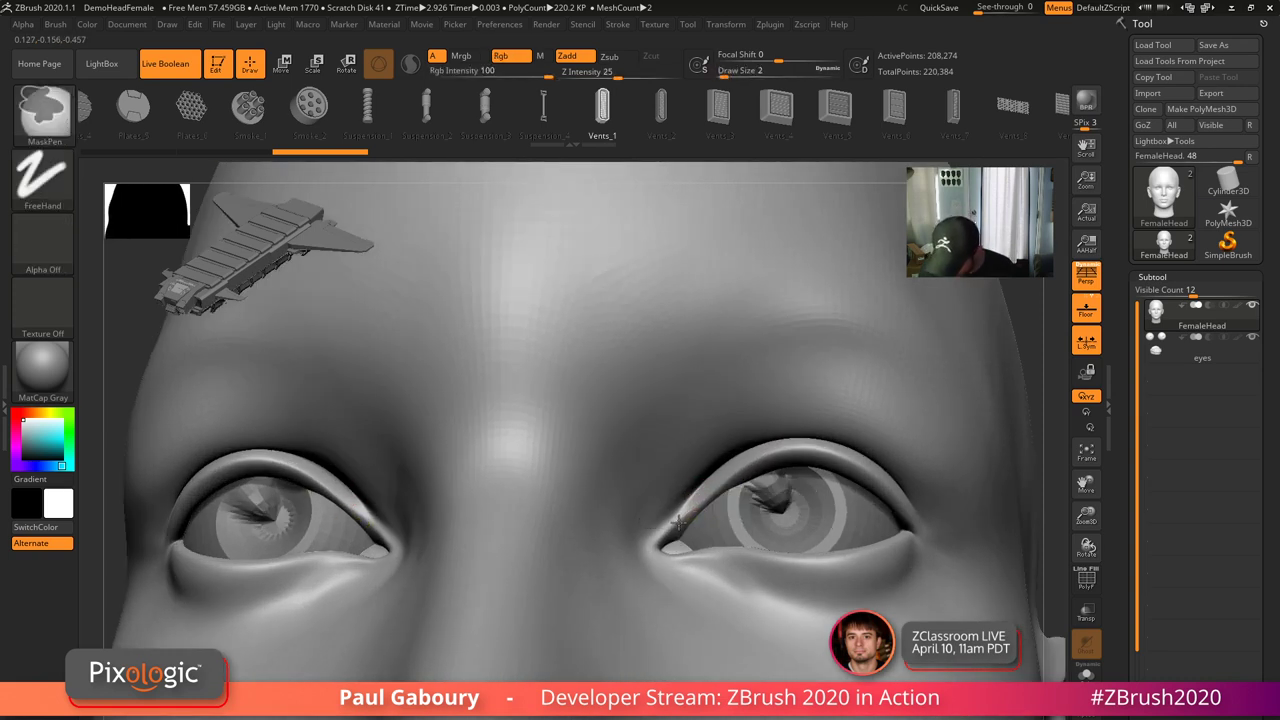
mouse_move(714, 488)
left_mouse_down("ctrl")
mouse_move(764, 456)
mouse_move(813, 447)
left_mouse_up("ctrl")
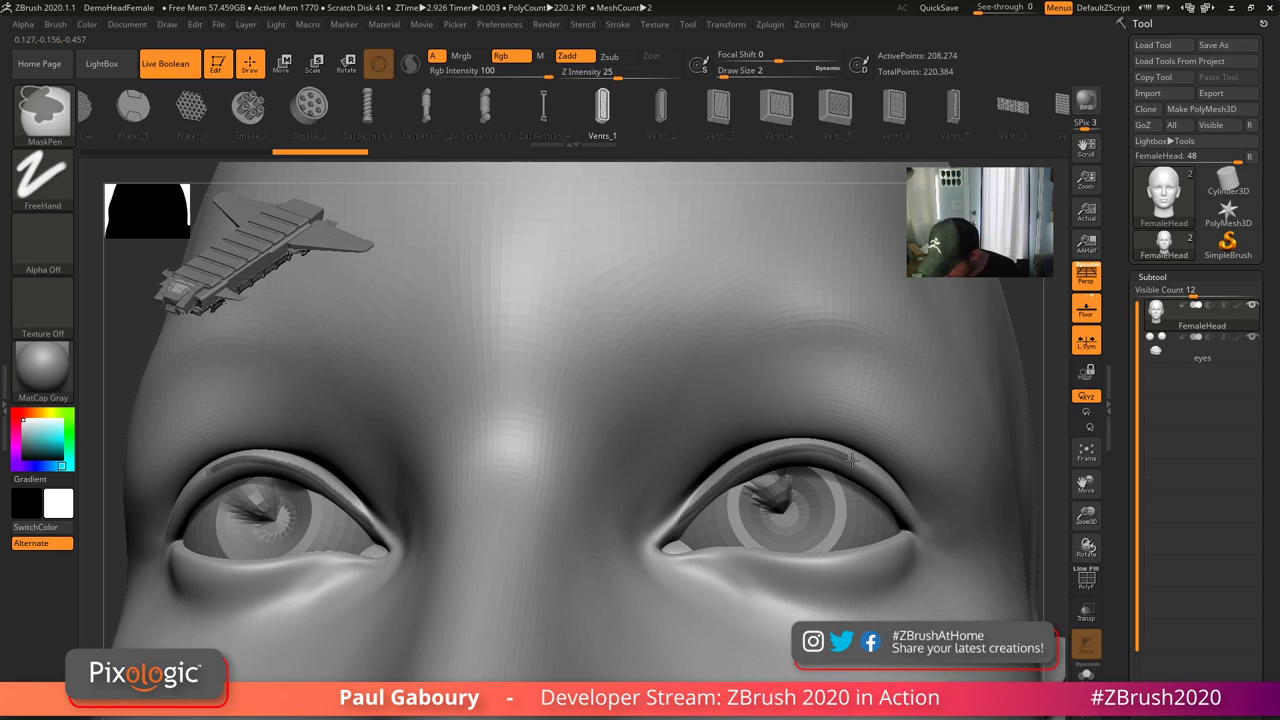
left_click_drag(903, 507, 914, 528, "ctrl")
- Generate a FiberMesh preview on the masked upper eyelids of the head
right_click_drag(914, 530, 880, 495, "ctrl")
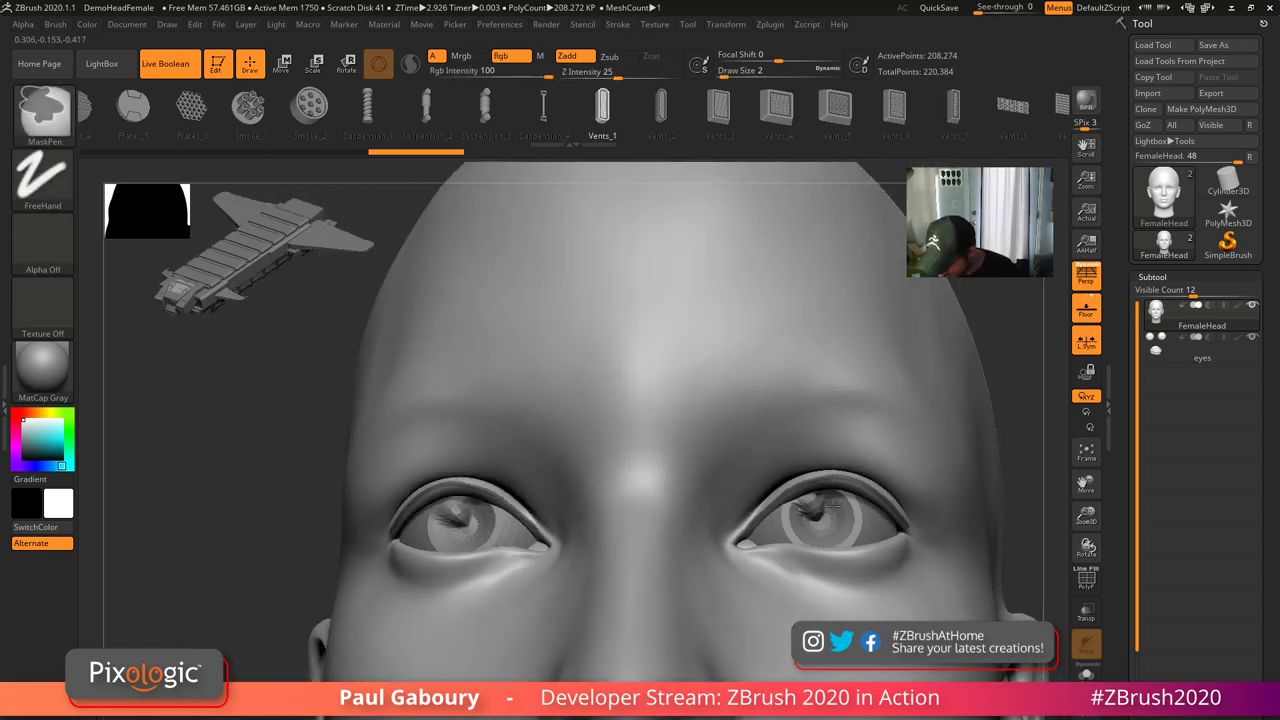
mouse_move(790, 552)
right_mouse_down("alt")
mouse_move(713, 484)
mouse_move(833, 520)
right_mouse_up("alt")
left_click_drag(833, 522, 979, 477)
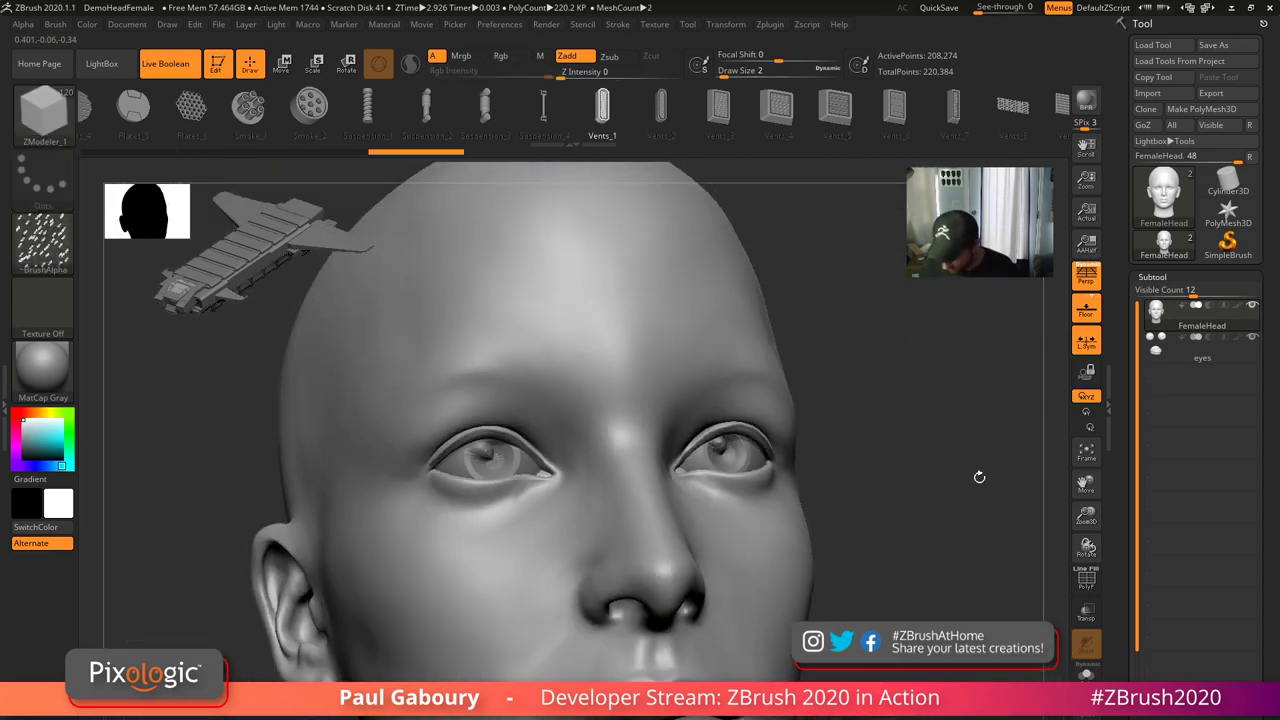
left_click(1153, 278)
left_click(1157, 357)
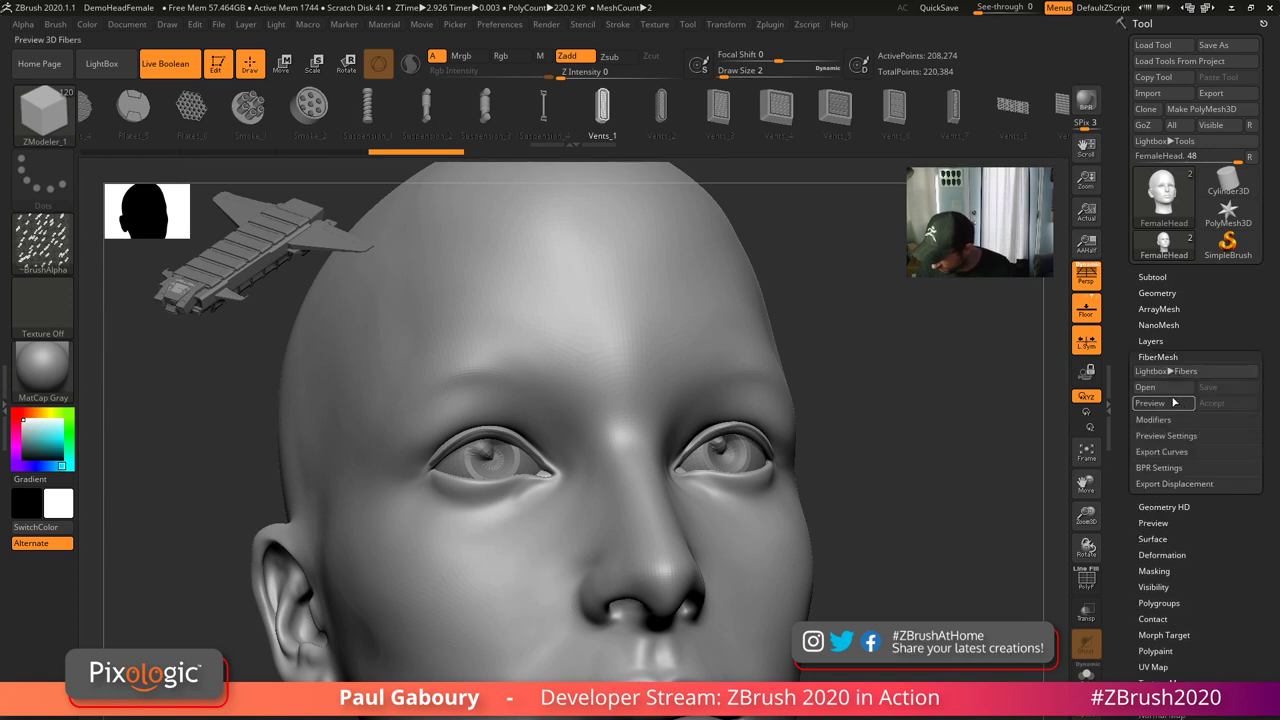
left_click(1166, 404)
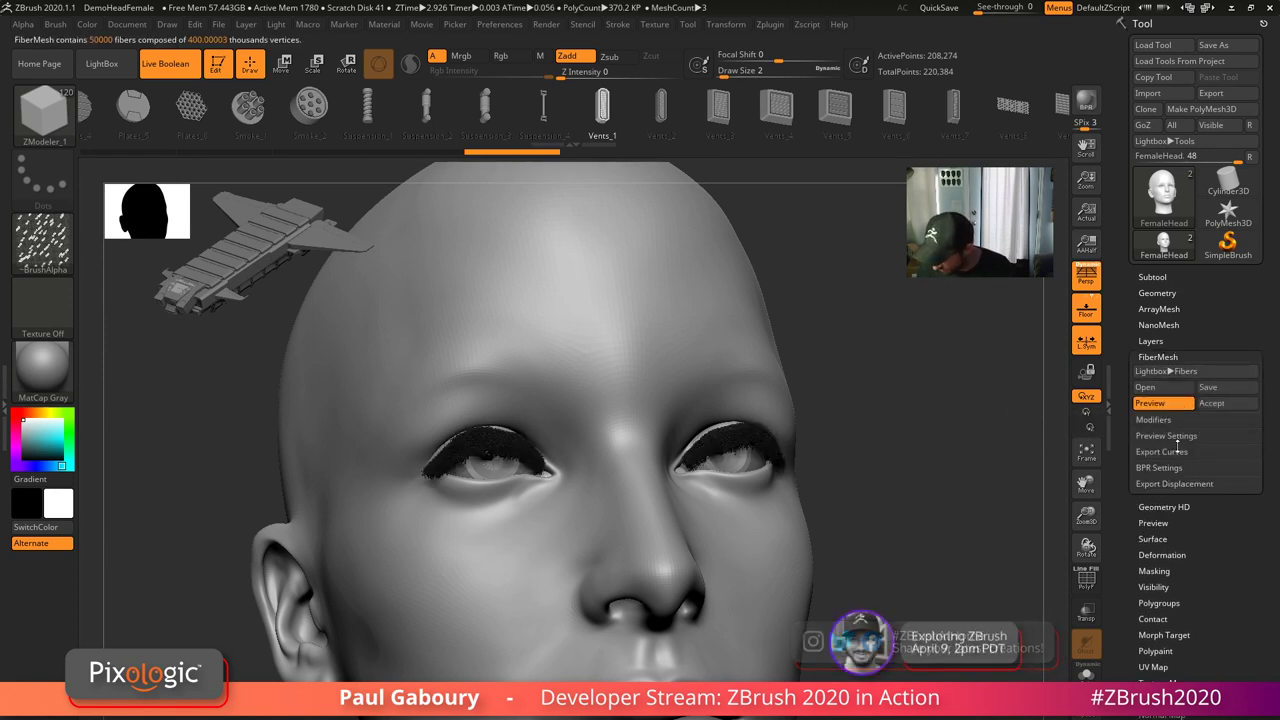
- Set the eyelash fibers' MaxFibers to 0.2 and raise their width coverage to about 2320.7
left_click(1176, 420)
left_click(1177, 438)
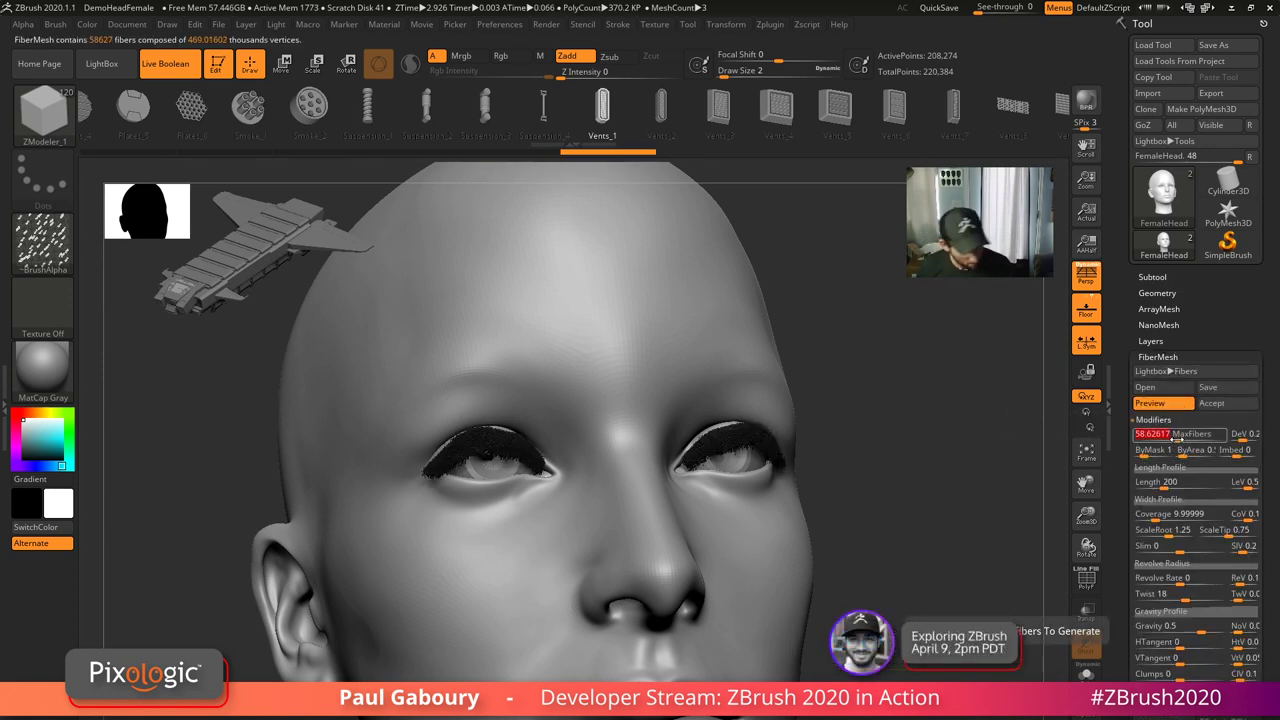
type(".2")
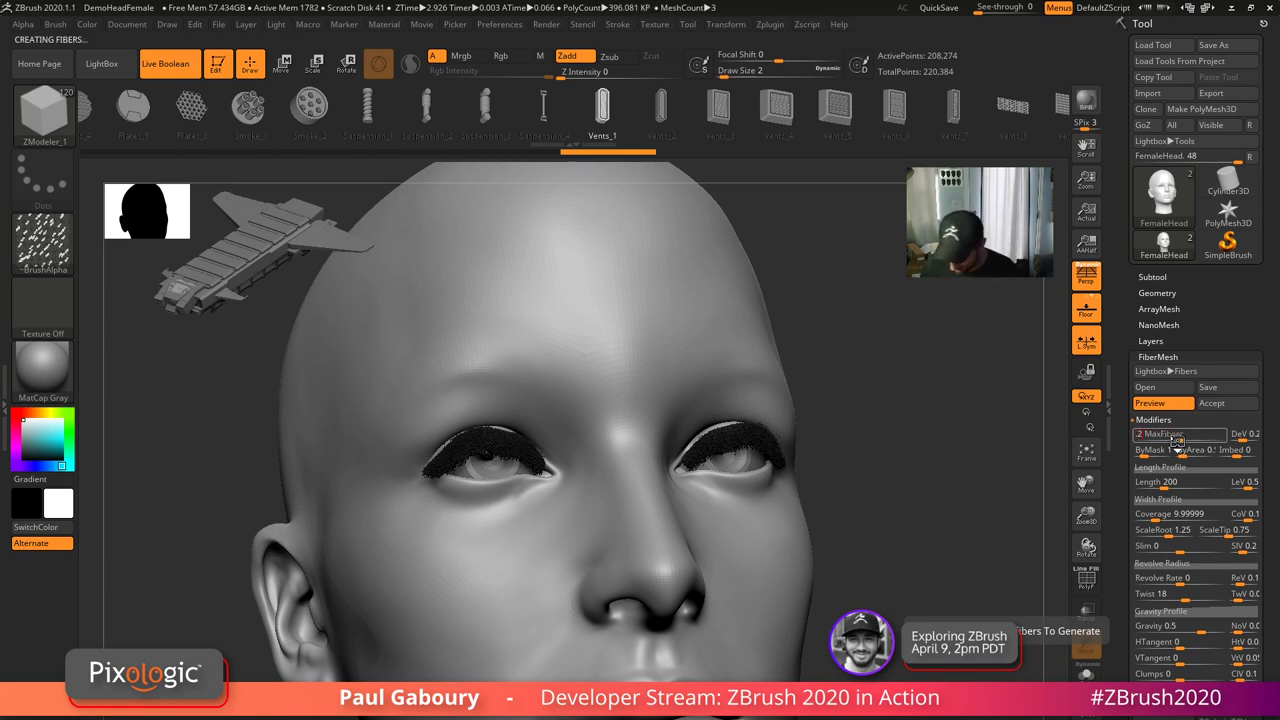
key("Return")
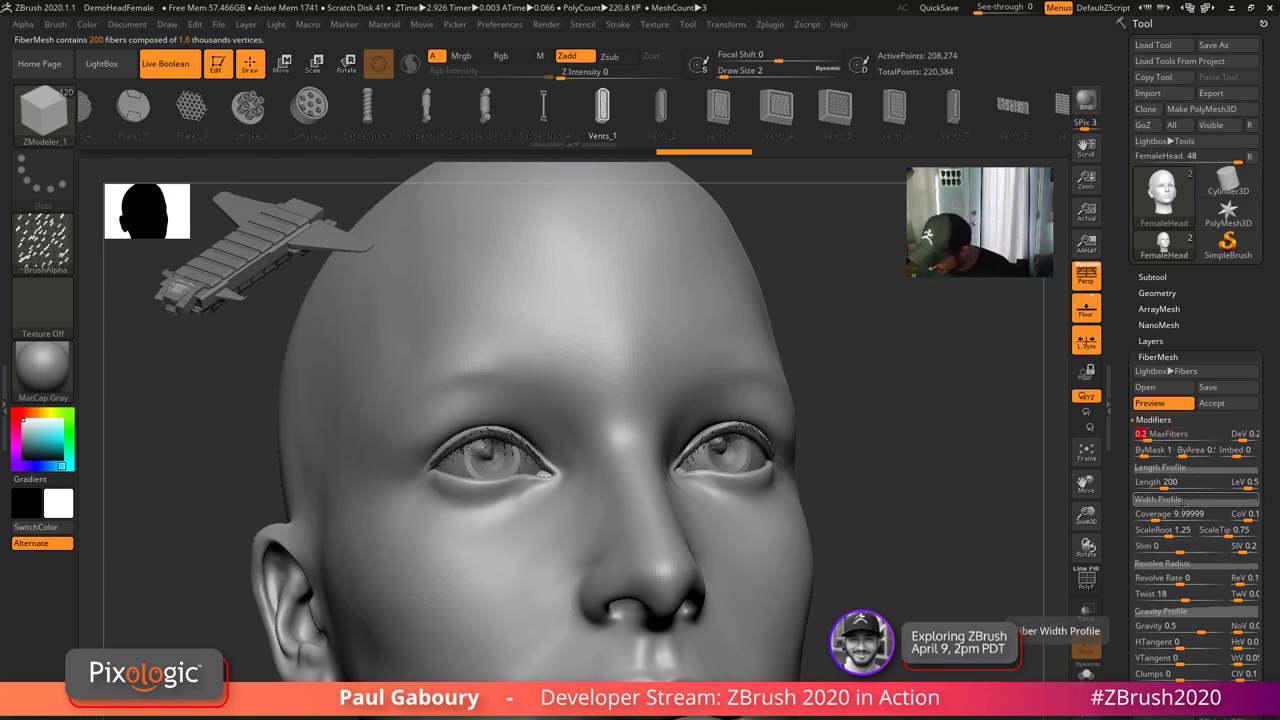
left_click_drag(1157, 520, 1208, 517)
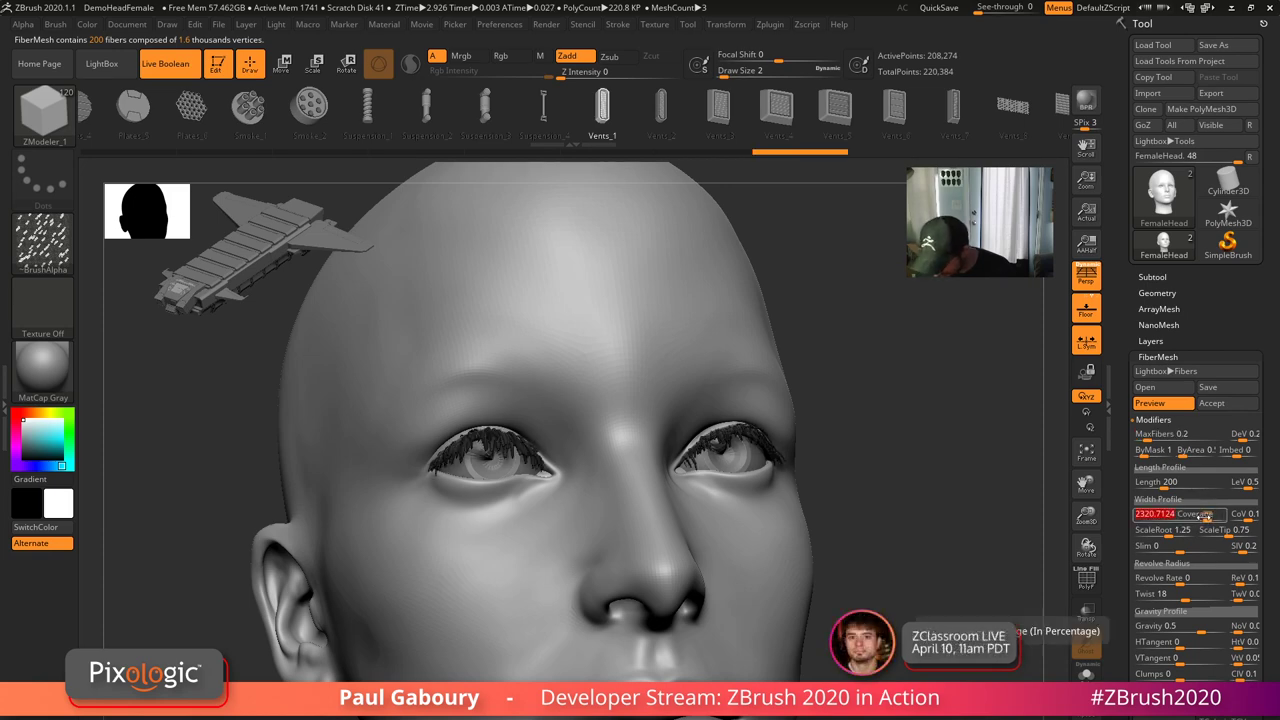
right_click_drag(871, 511, 930, 556, "ctrl")
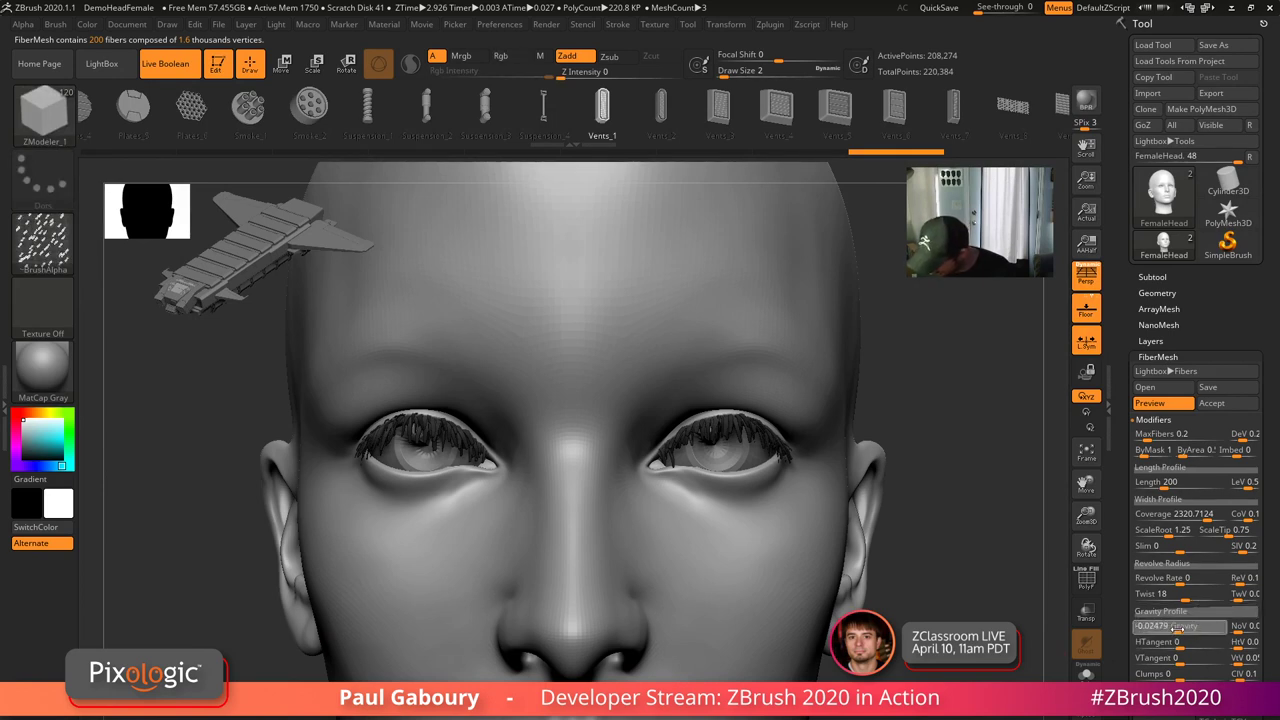
- Set the eyelash fibers' Gravity to about -0.537 so the lashes curl upward
left_click_drag(1176, 628, 1157, 632)
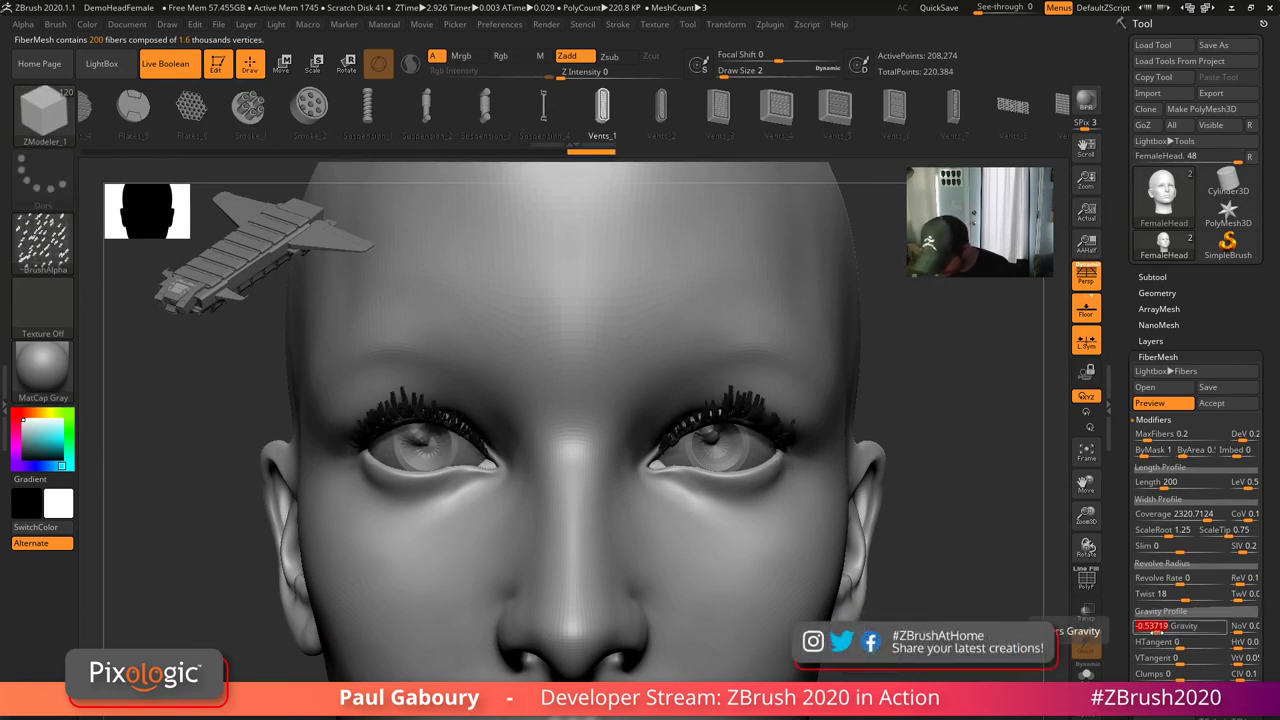
right_click_drag(892, 662, 846, 618, "alt")
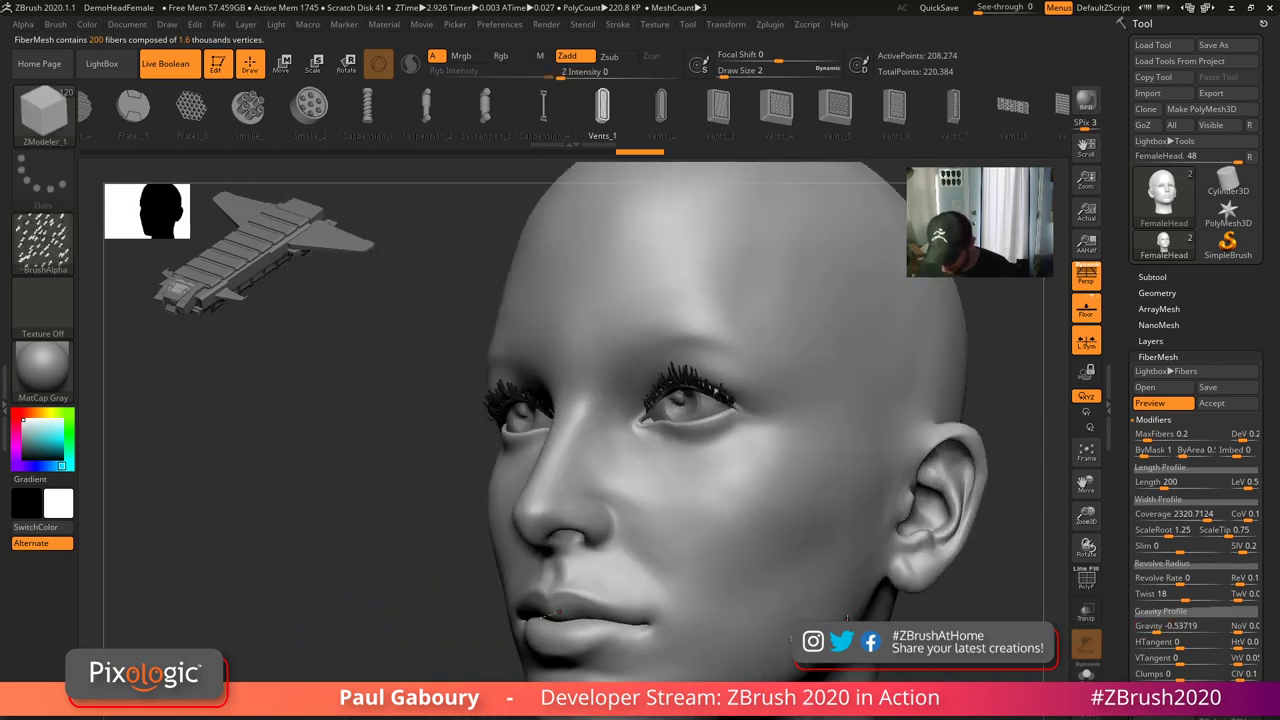
left_click_drag(846, 618, 912, 612)
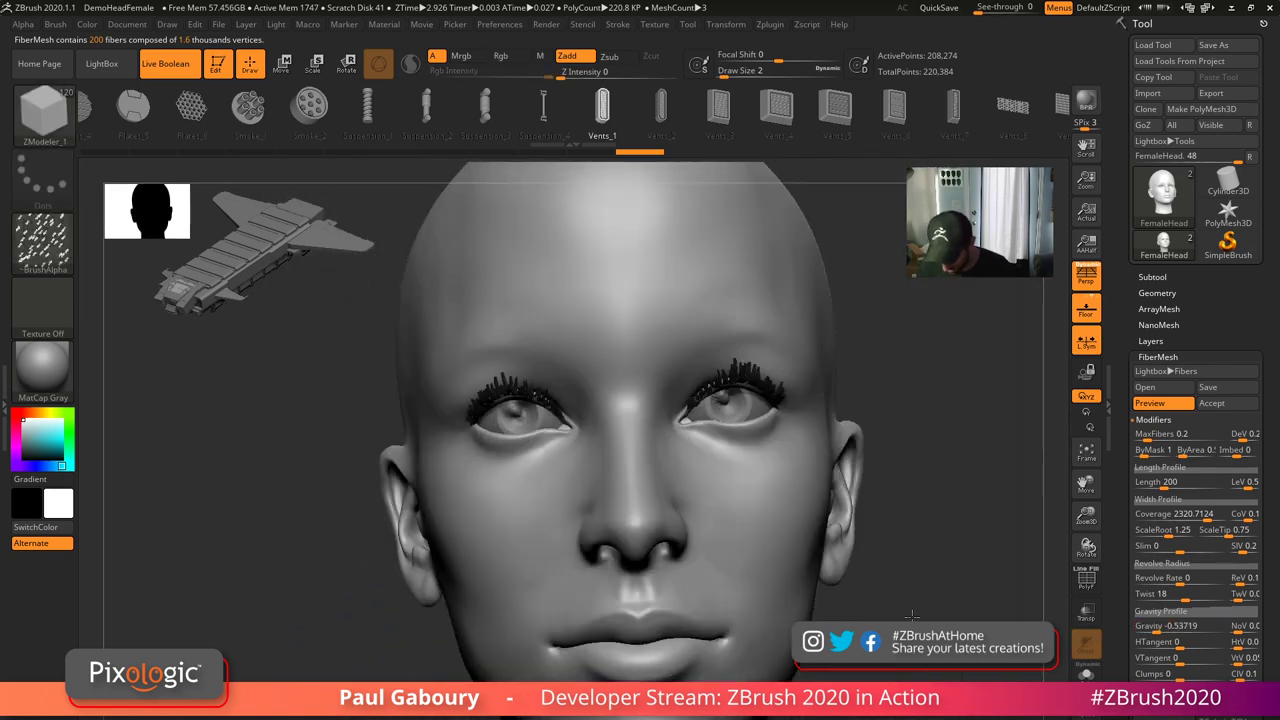
mouse_move(912, 616)
right_mouse_down()
mouse_move(904, 607)
mouse_move(909, 642)
mouse_move(924, 615)
right_mouse_up()
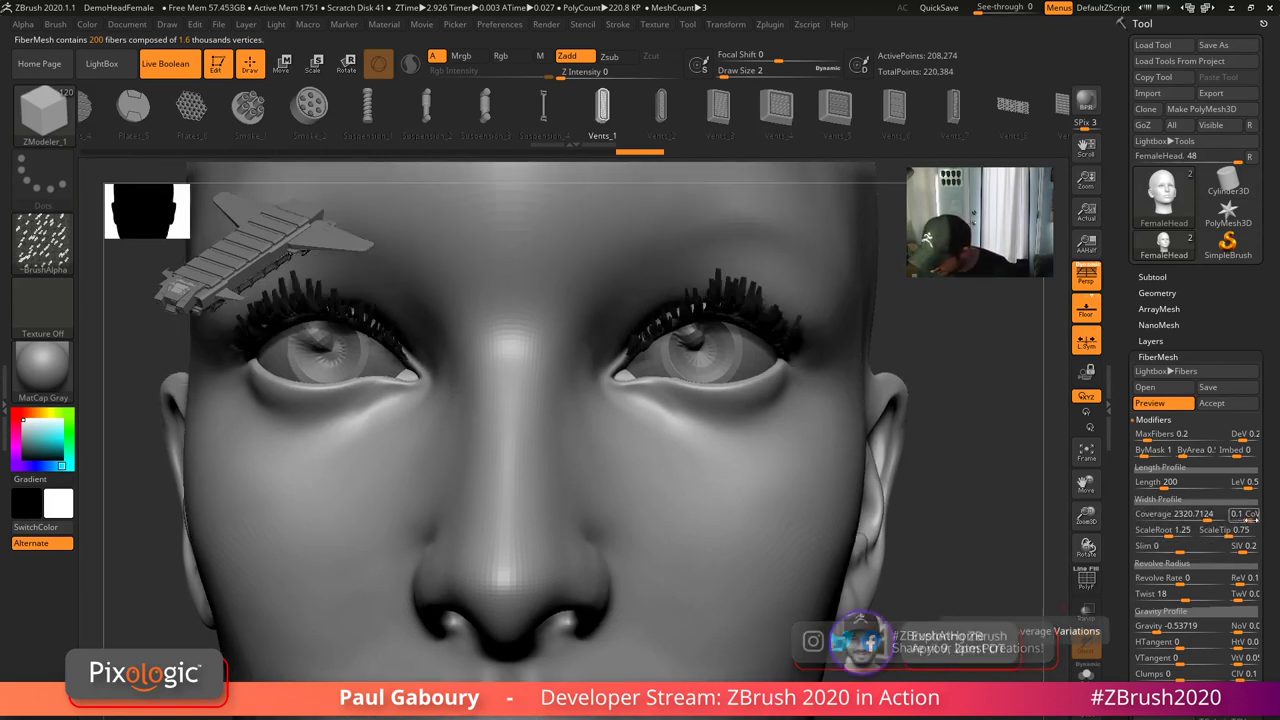
- Set the lashes' coverage variation to about 0.85, length to about 137.19 and length variation to about 0.49
left_click(1250, 516)
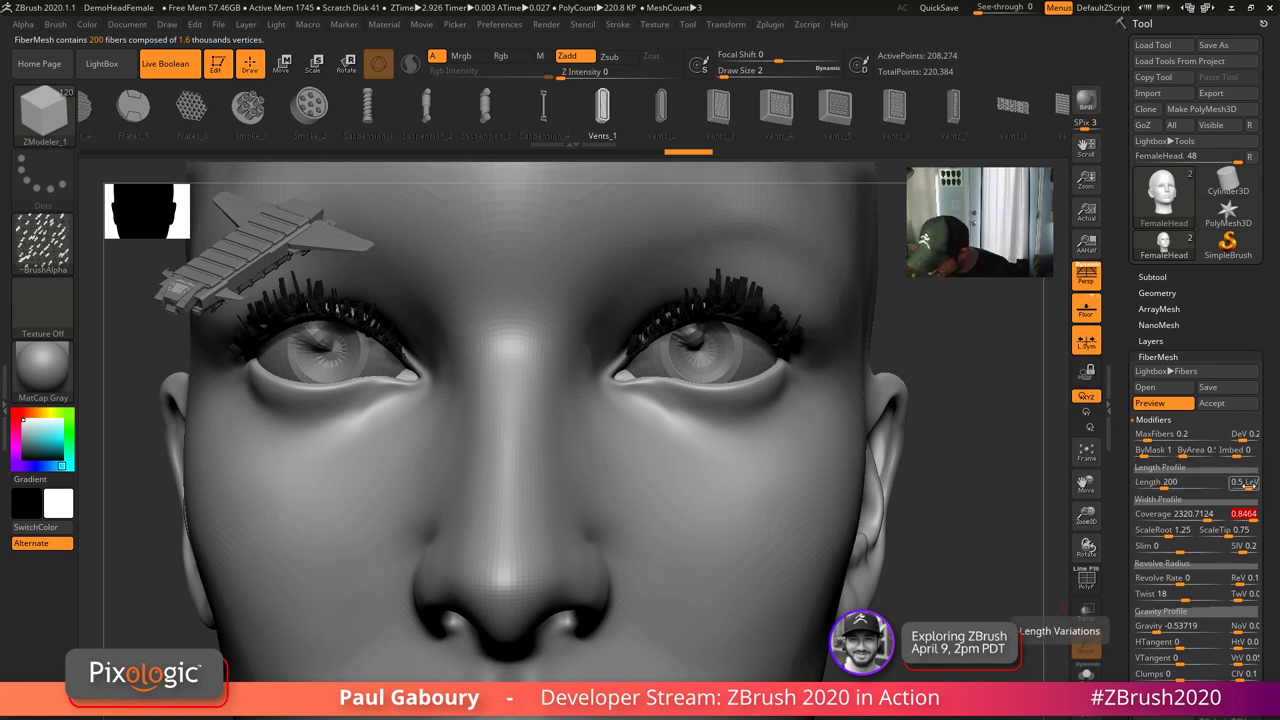
left_click(1243, 482)
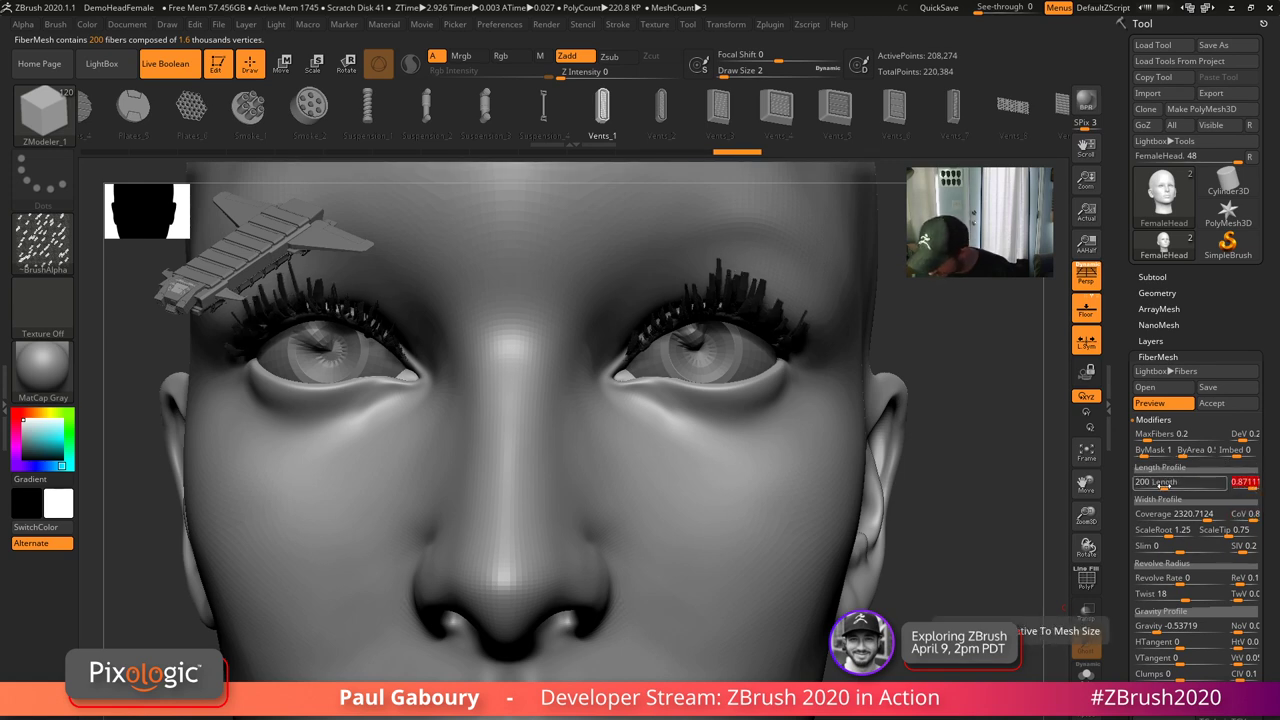
left_click_drag(1164, 485, 1164, 487)
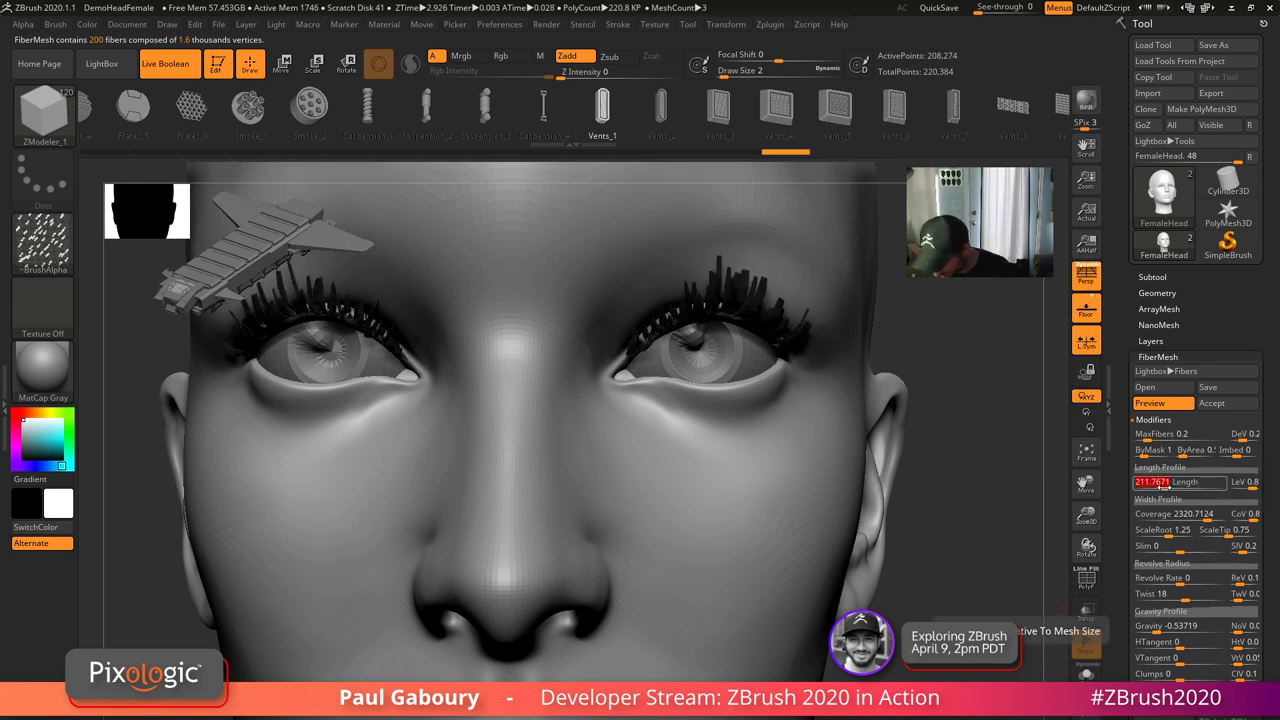
left_click(1160, 487)
left_click_drag(1252, 484, 1244, 485)
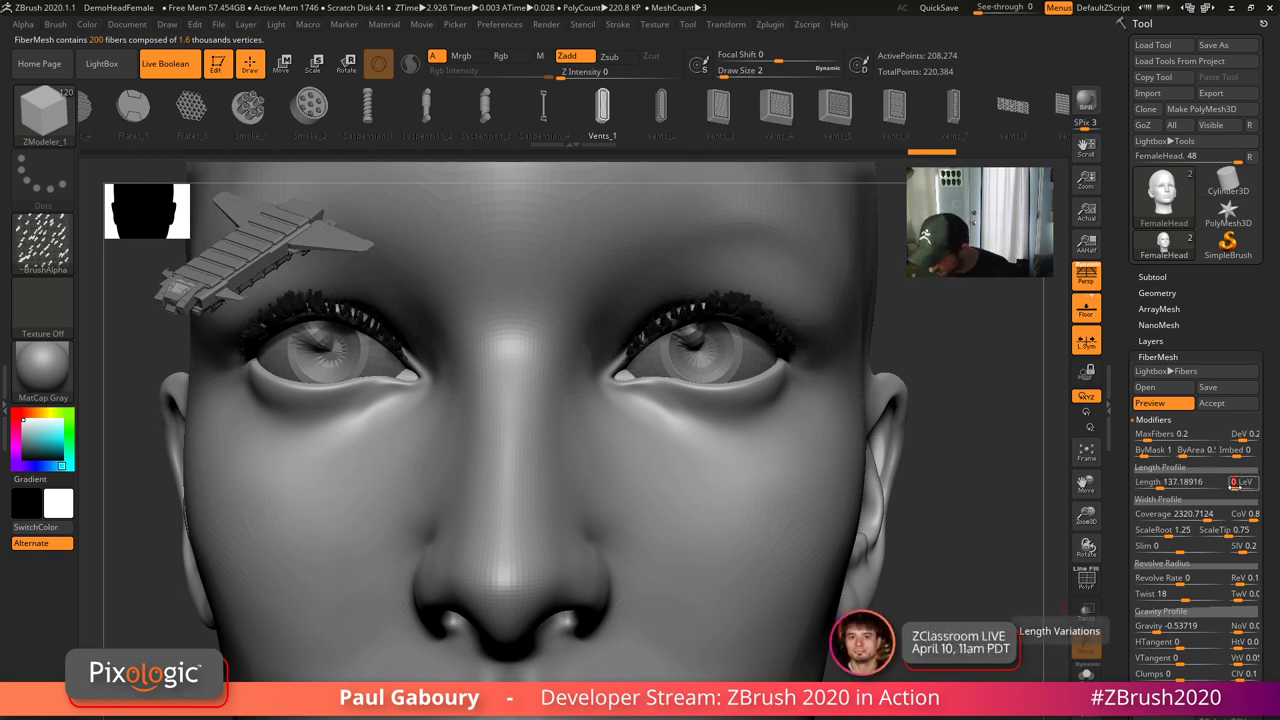
left_click_drag(1234, 483, 1243, 483)
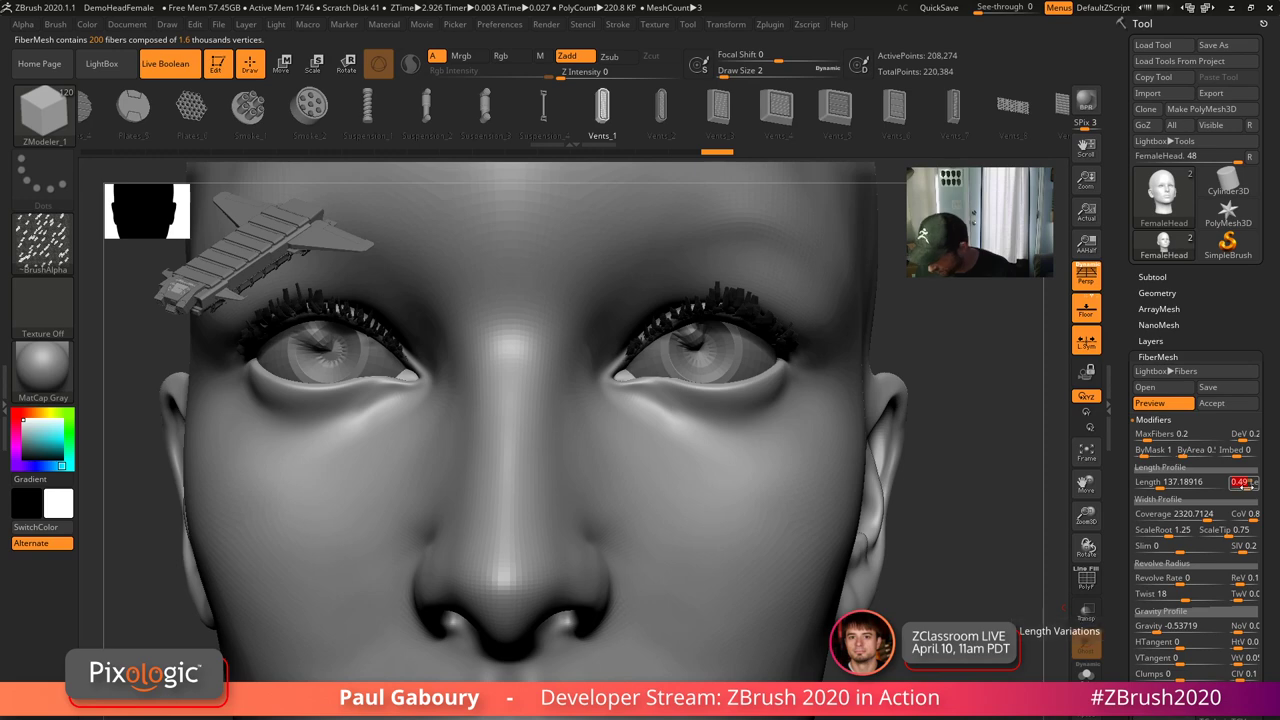
- Apply the blue spiral image as the fiber texture with auto-resize, and run a BPR render of the lashes
left_click_drag(1270, 525, 1255, 334)
mouse_move(771, 394)
right_mouse_down("ctrl")
mouse_move(789, 523)
mouse_move(826, 608)
right_mouse_up("ctrl")
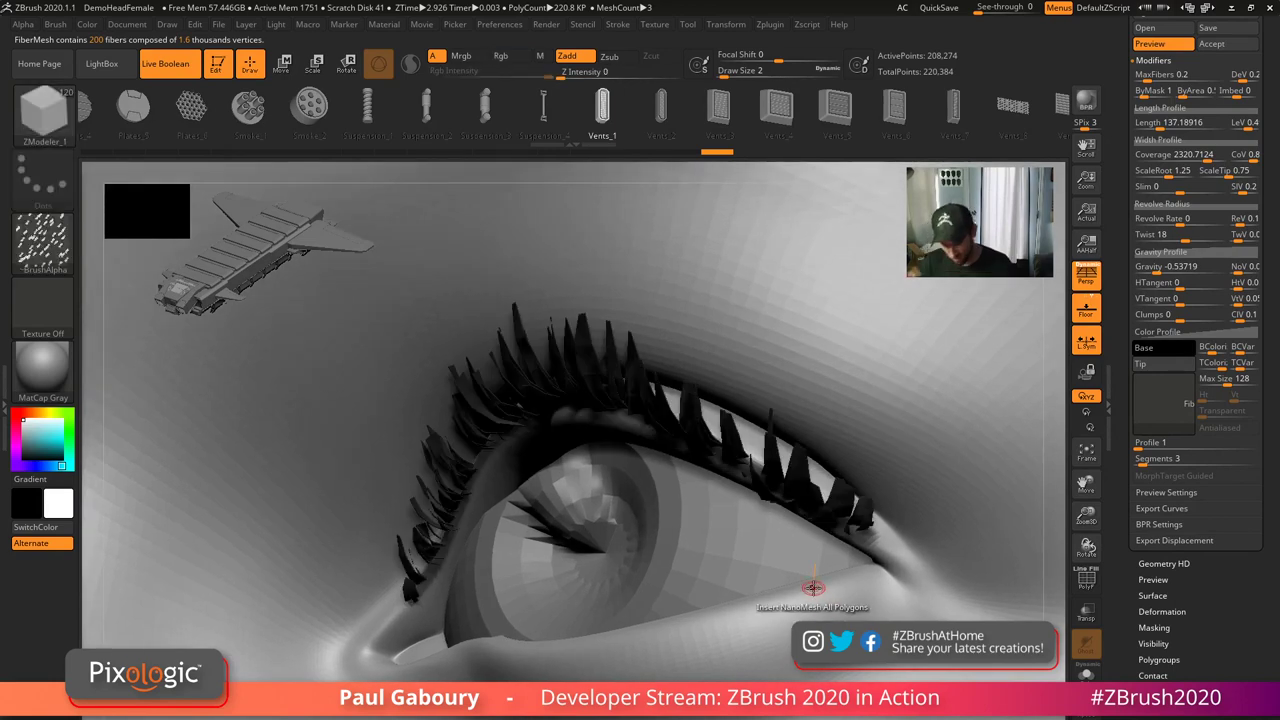
left_click(1163, 407)
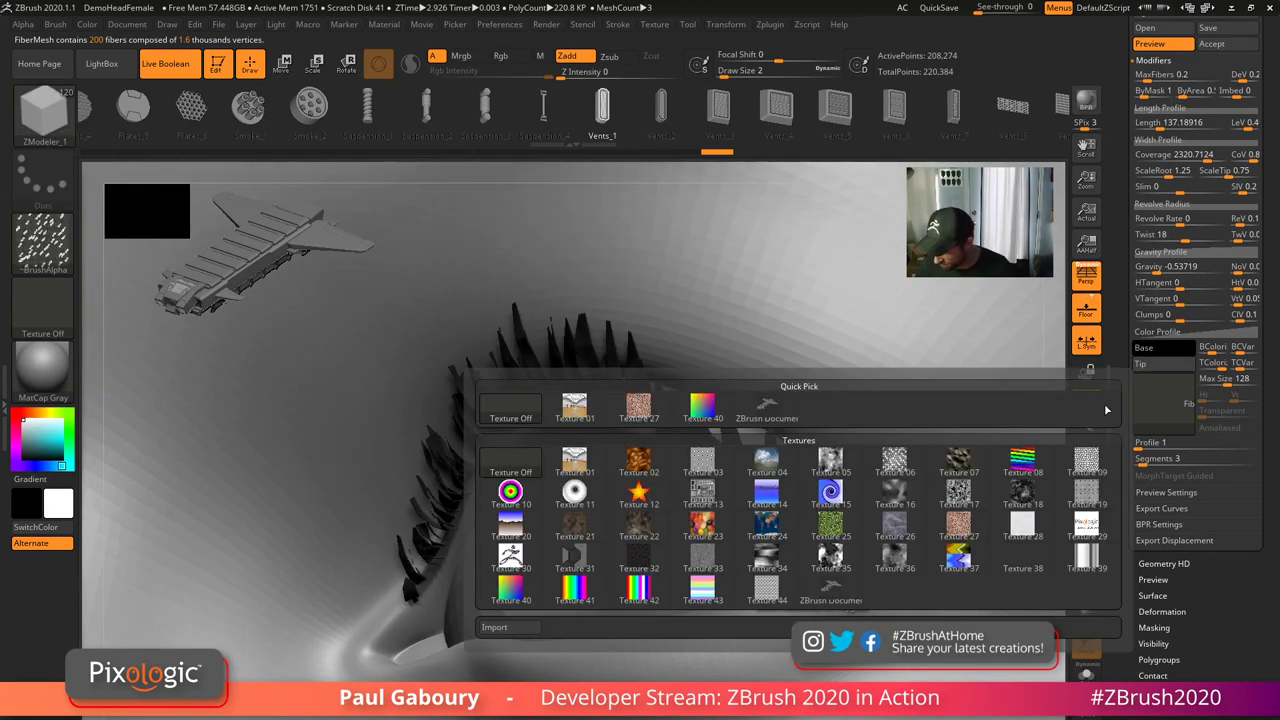
left_click(900, 525)
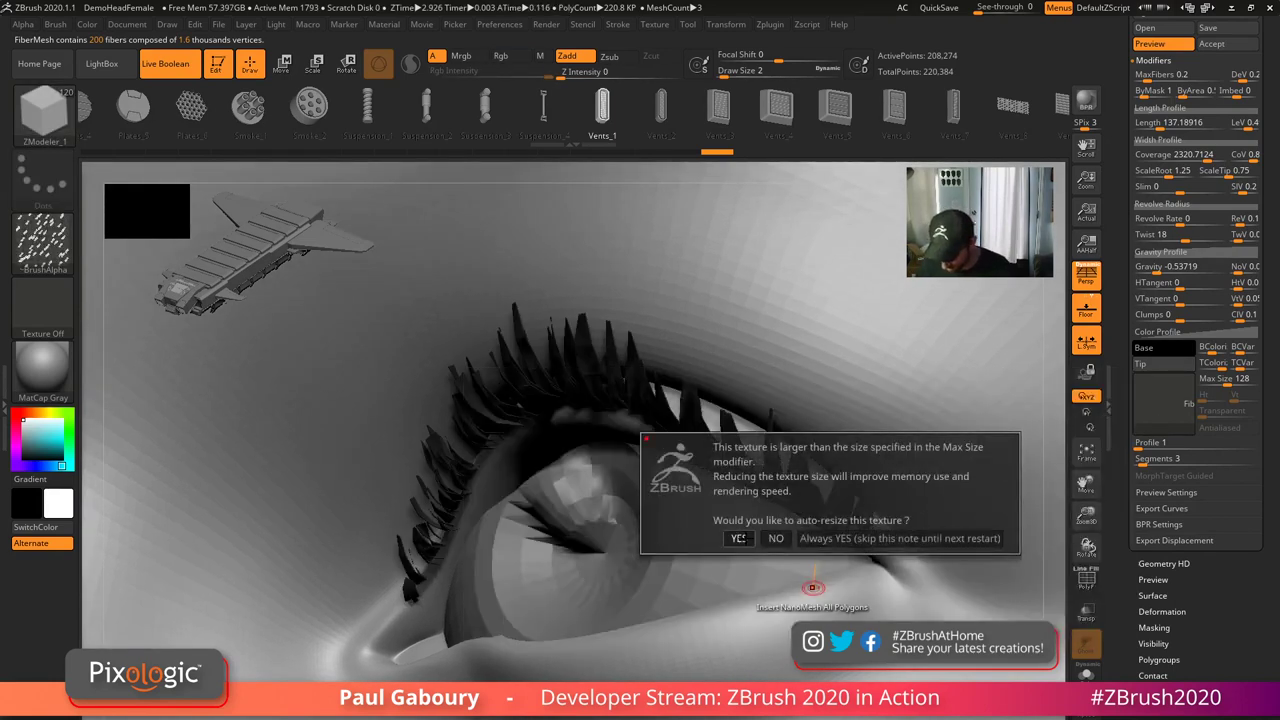
left_click(739, 538)
right_click_drag(746, 629, 768, 576)
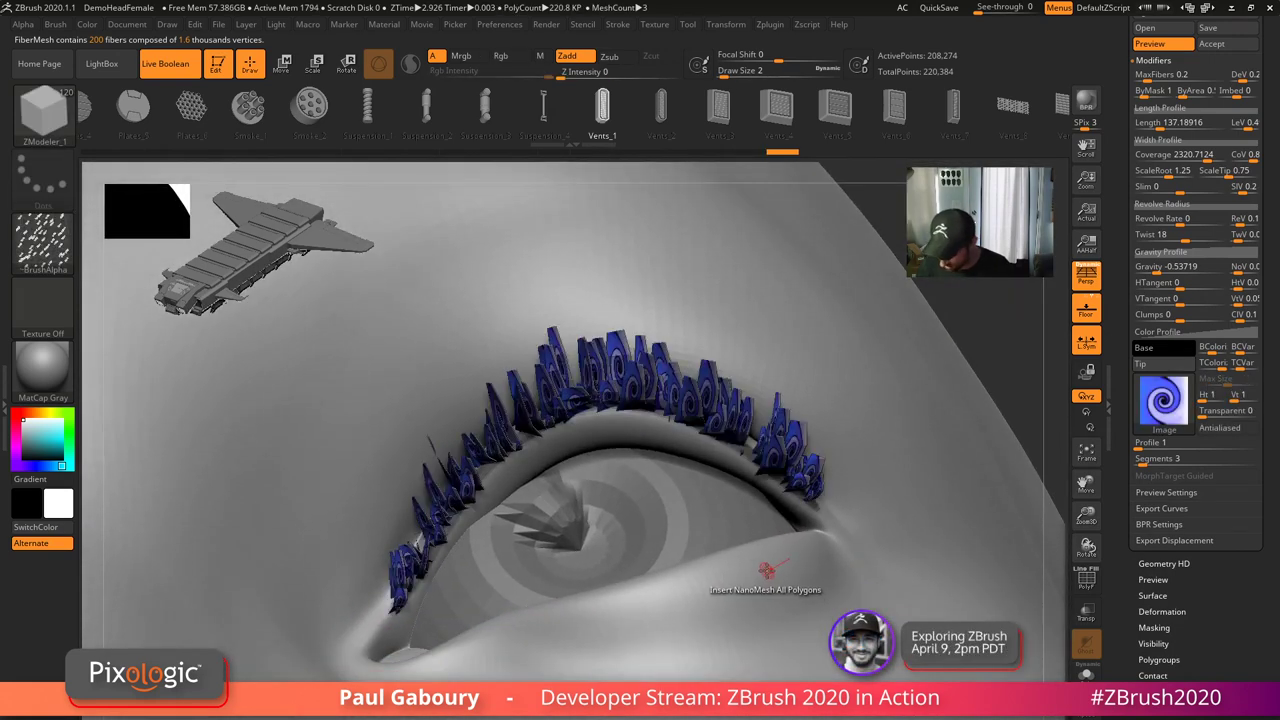
key("shift+r")
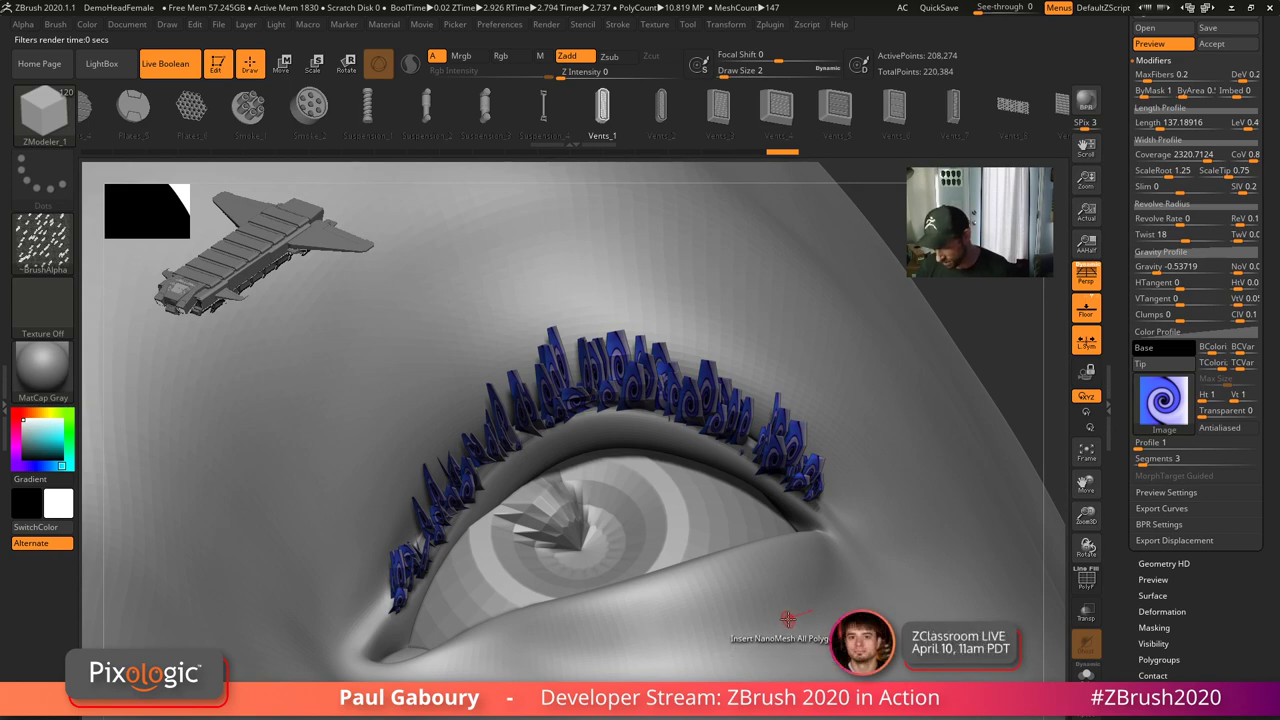
right_click_drag(788, 619, 774, 638)
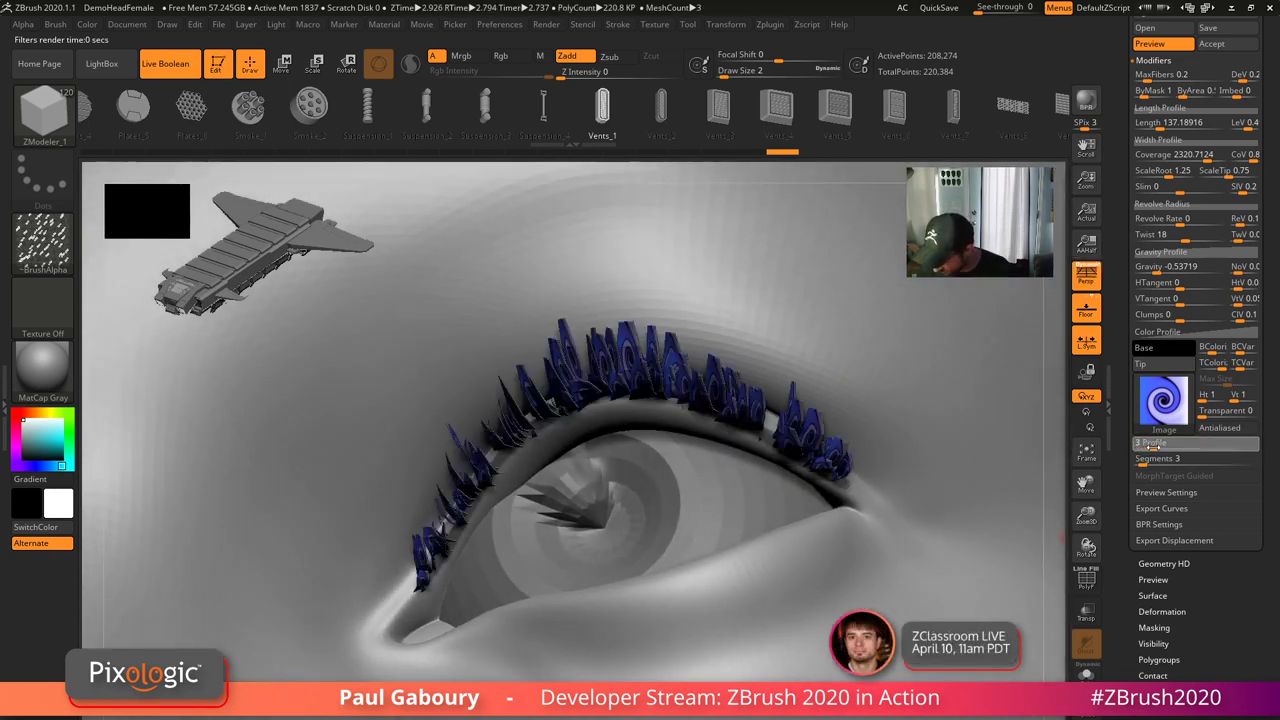
- Set the fiber Profile to 4 and reduce the width coverage to about 424.15
left_click(1158, 446)
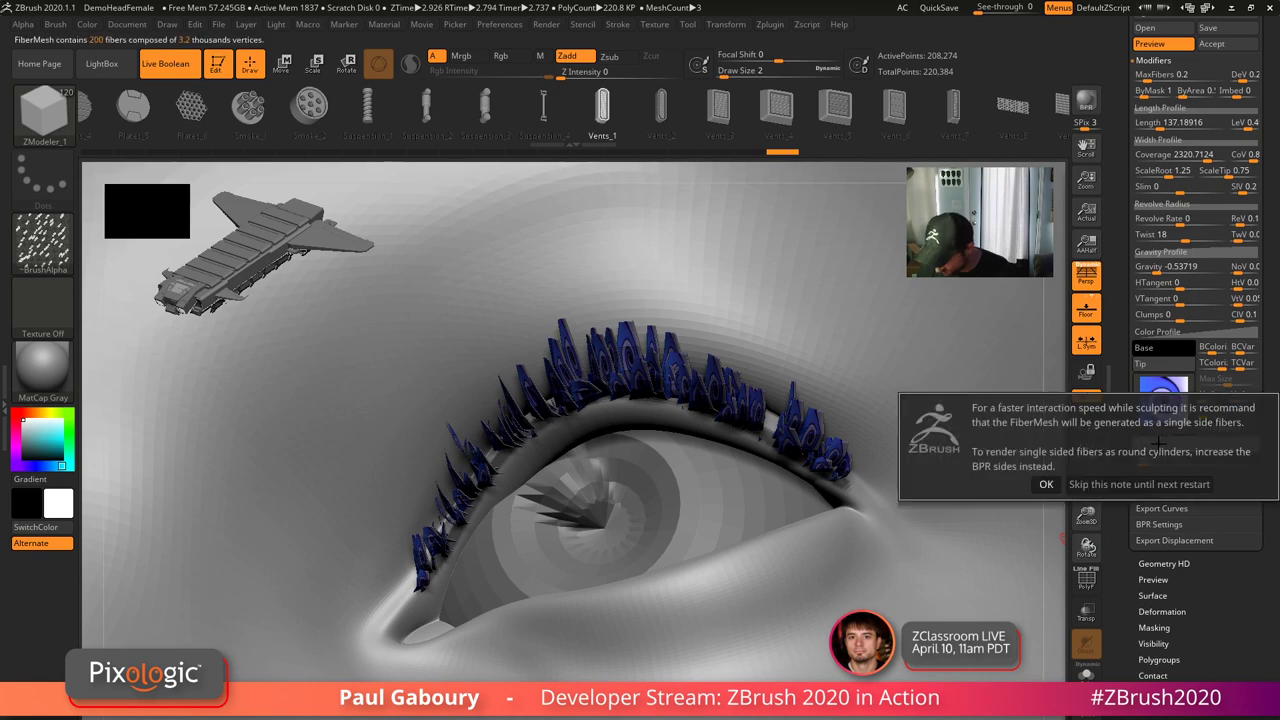
left_click(1047, 486)
right_click_drag(883, 552, 829, 538, "ctrl")
left_click_drag(1274, 362, 1274, 378)
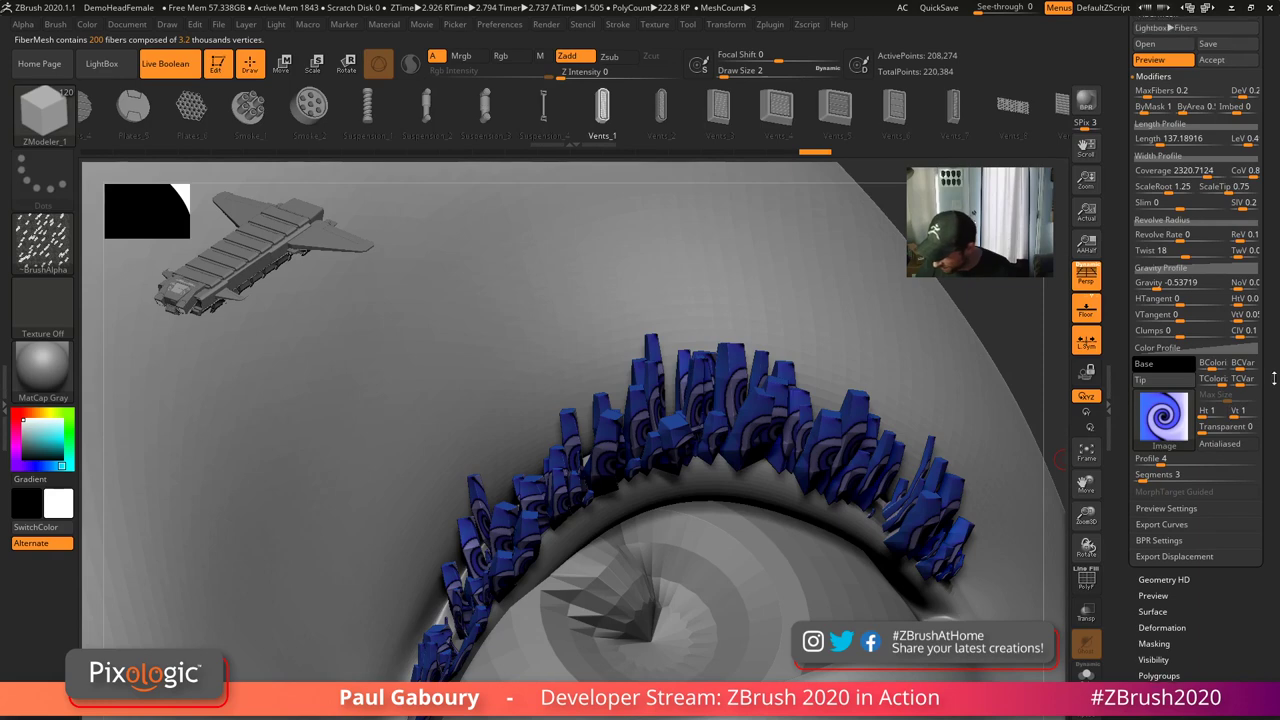
scroll(1273, 378, "up", 3)
left_click_drag(1210, 267, 1182, 267)
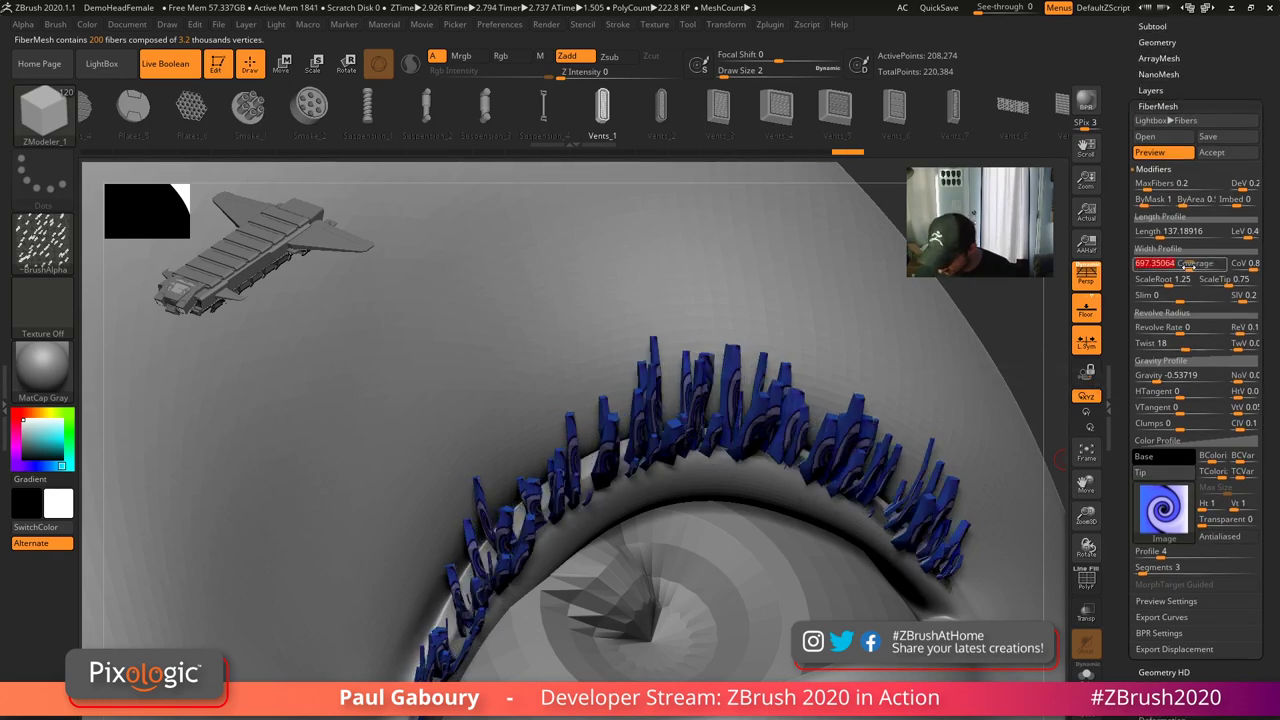
right_click_drag(868, 600, 856, 530, "ctrl")
right_click_drag(872, 640, 808, 490, "alt")
right_click_drag(808, 490, 845, 531)
key("shift+f")
key("shift+f")
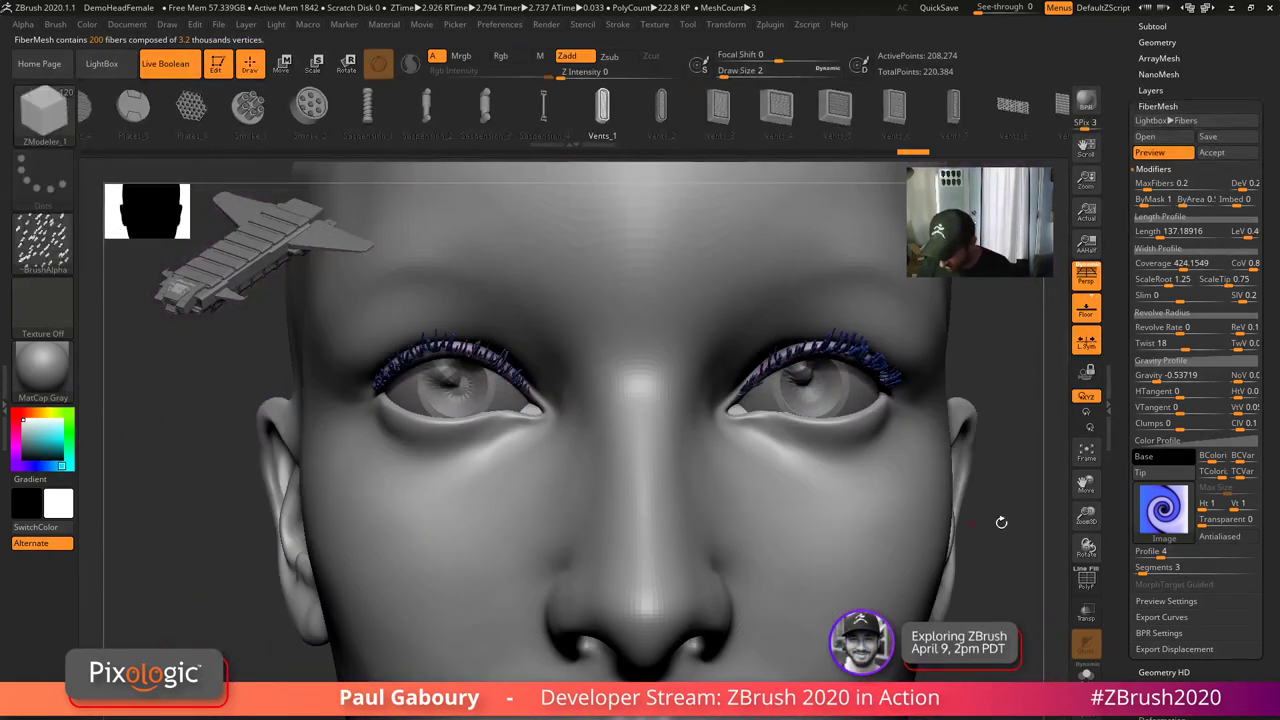
- Replace the eyelash fibers' texture with Texture 07
left_click(1163, 508)
left_click(962, 570)
right_click_drag(872, 592, 870, 556)
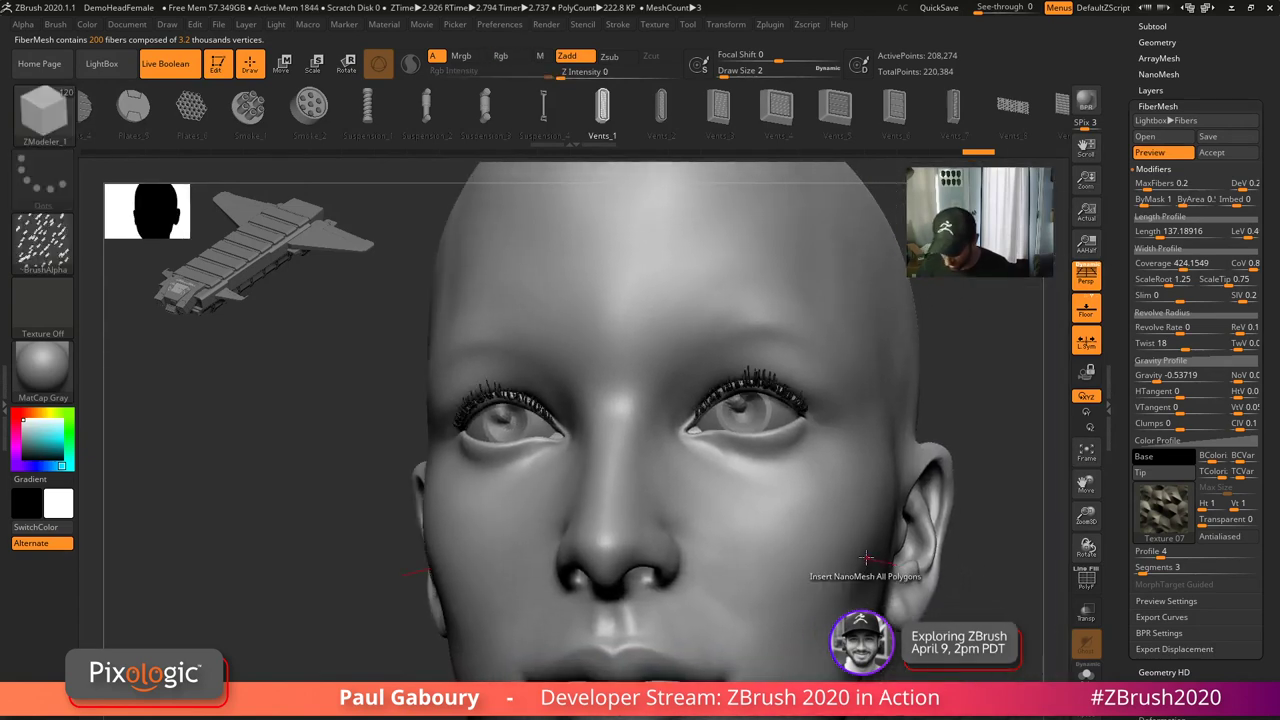
- Set the fiber coverage to about 594.86 and accept the FiberMesh preview as a separate subtool
left_click(1187, 268)
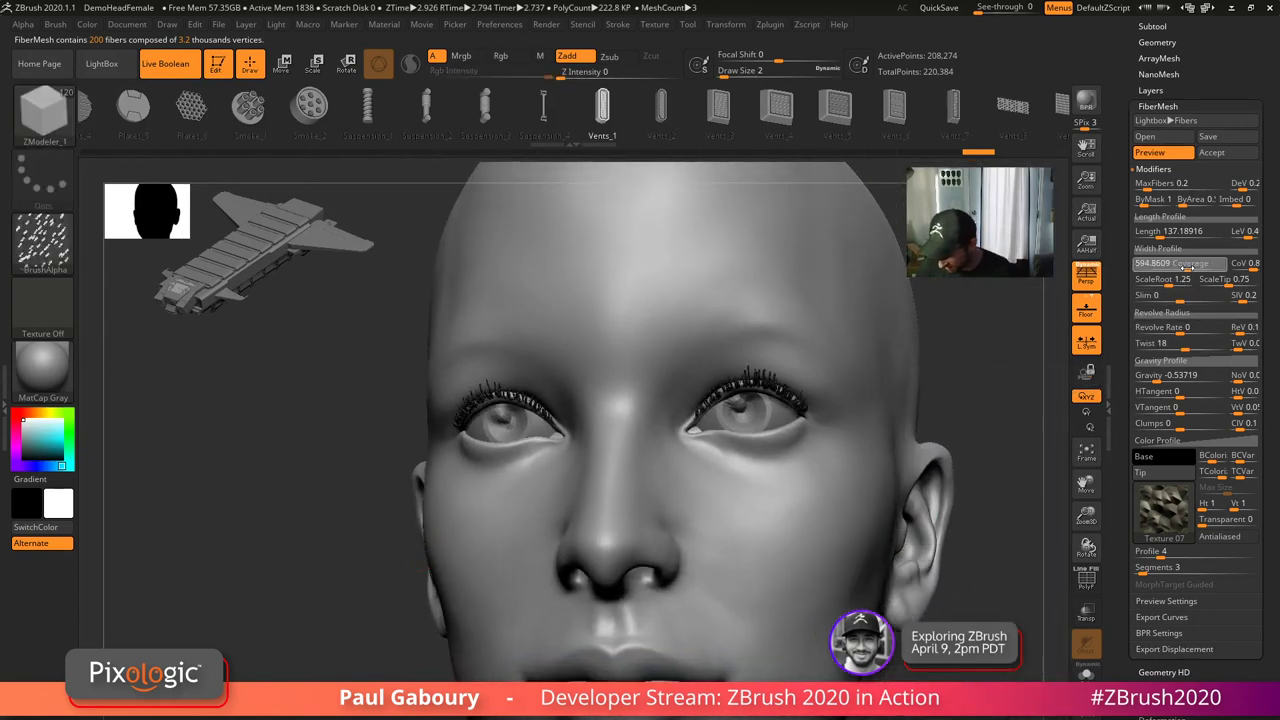
right_click_drag(803, 405, 816, 504, "ctrl")
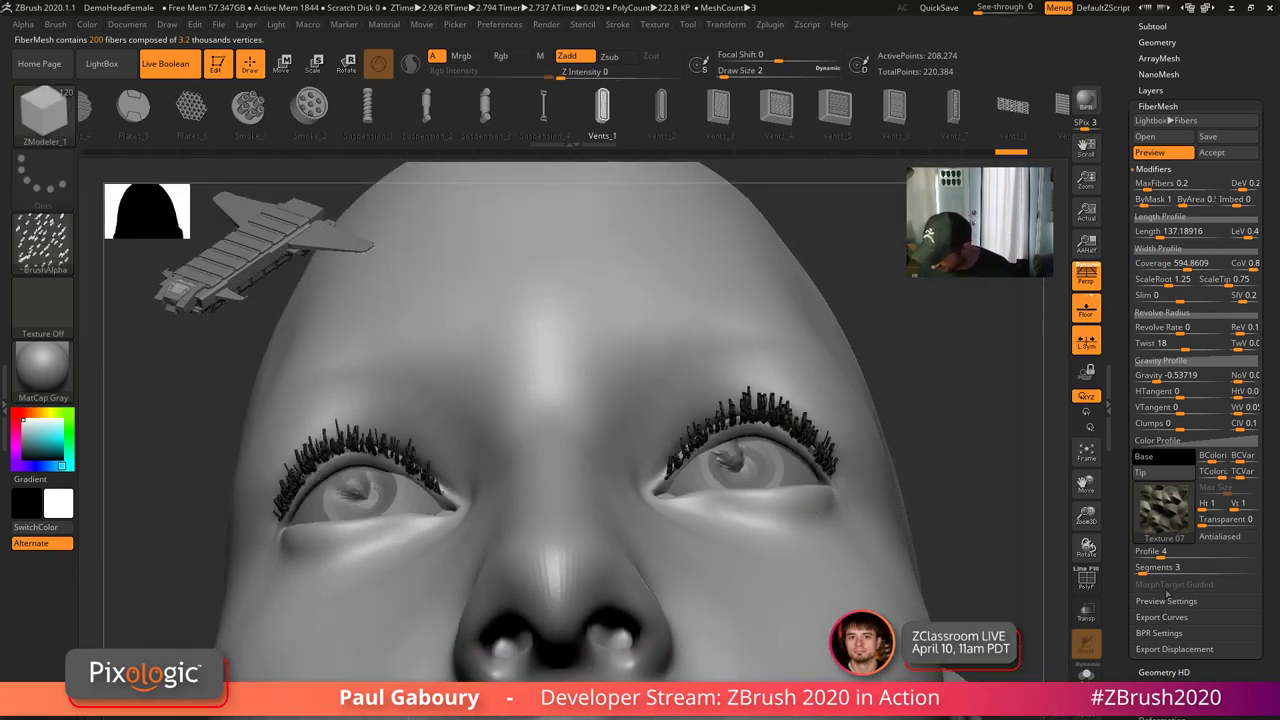
left_click(1211, 153)
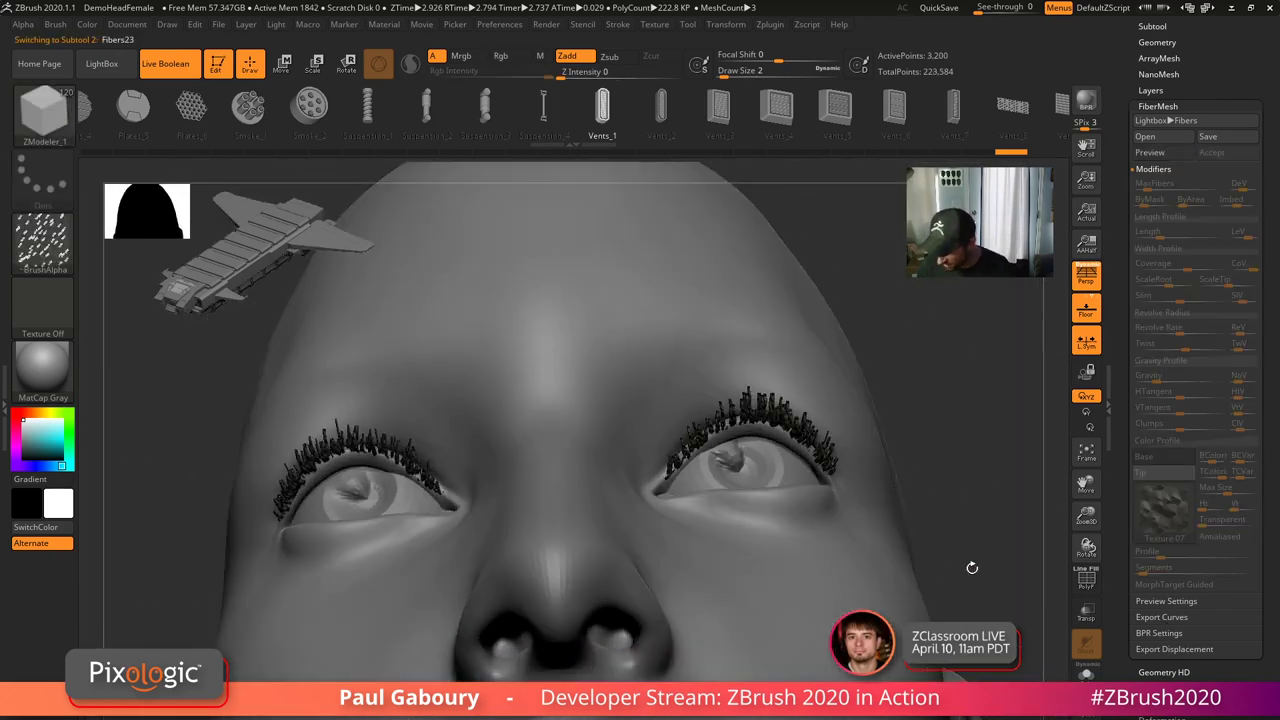
right_click_drag(920, 417, 895, 473)
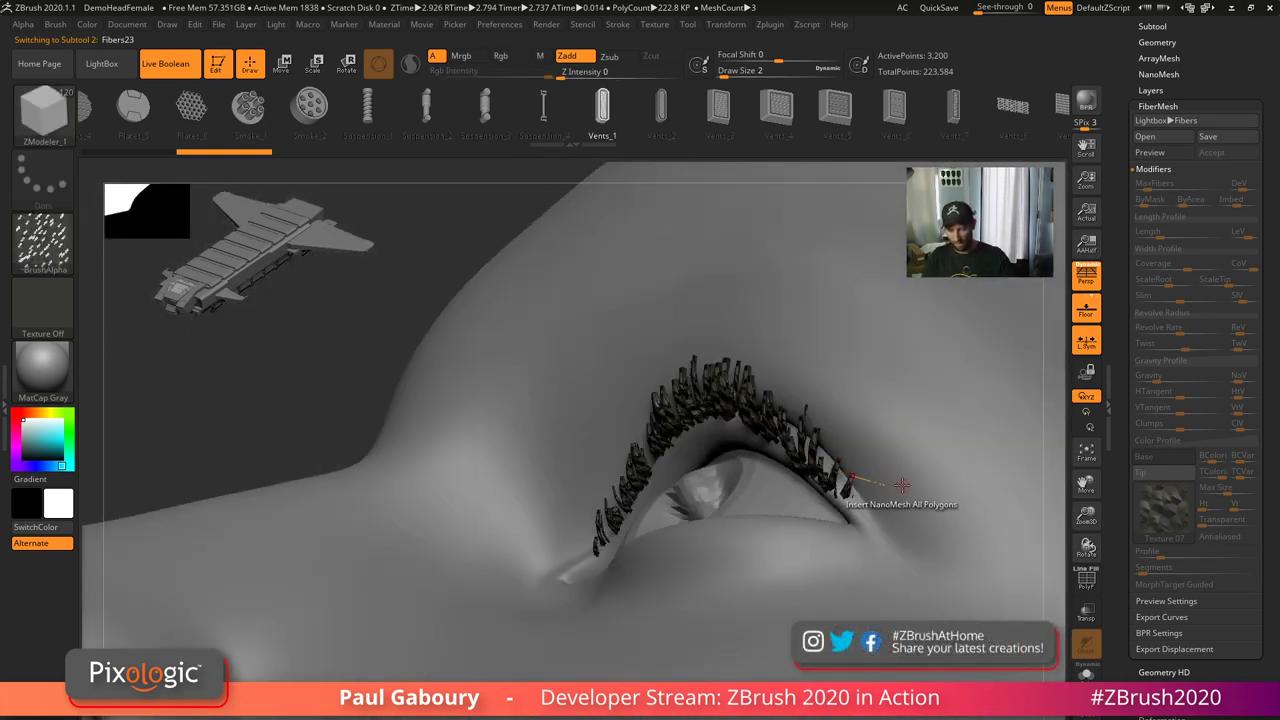
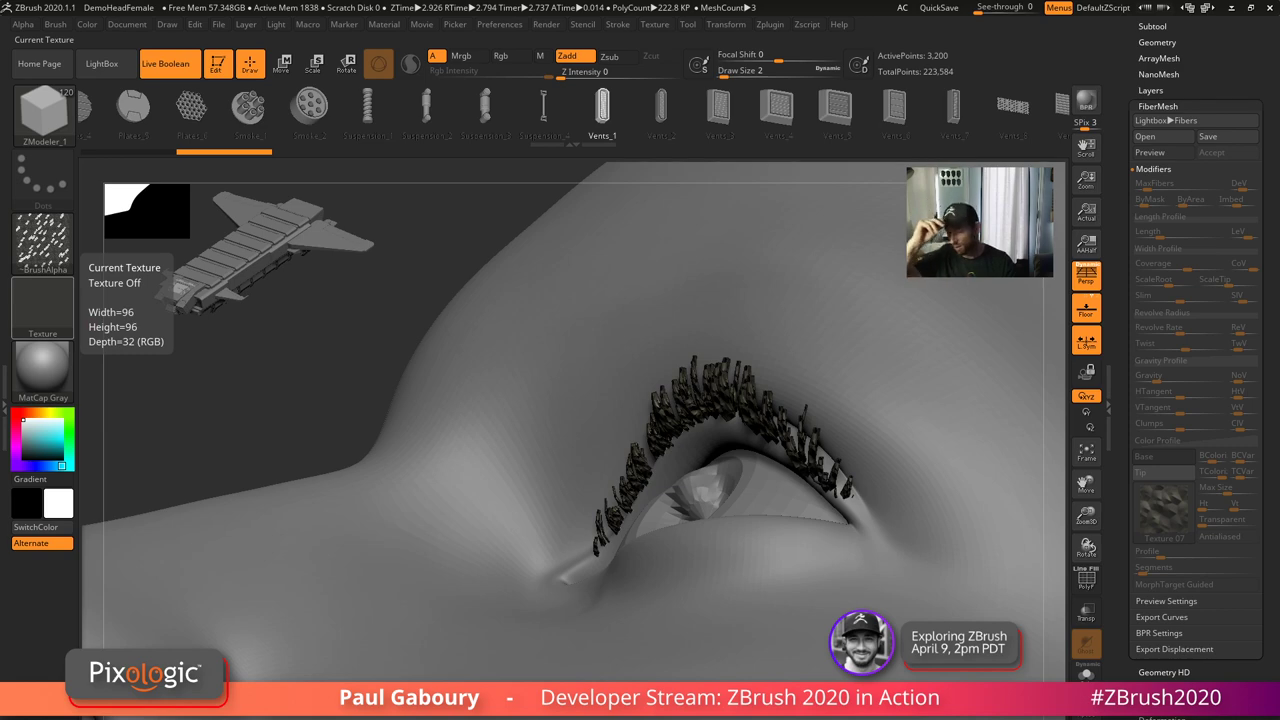
- Choose the QCube mesh of the IMM Primitives brush and turn on Curve Mode for it
key("b")
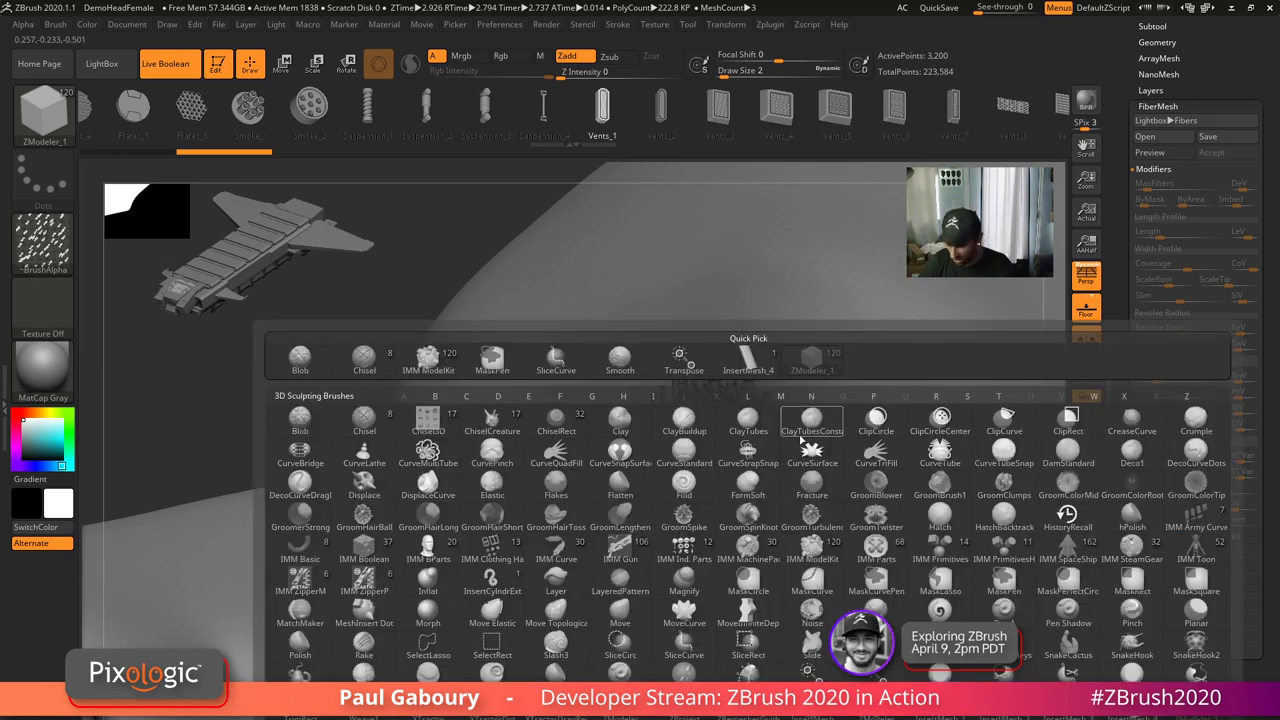
key("i")
left_click(939, 550)
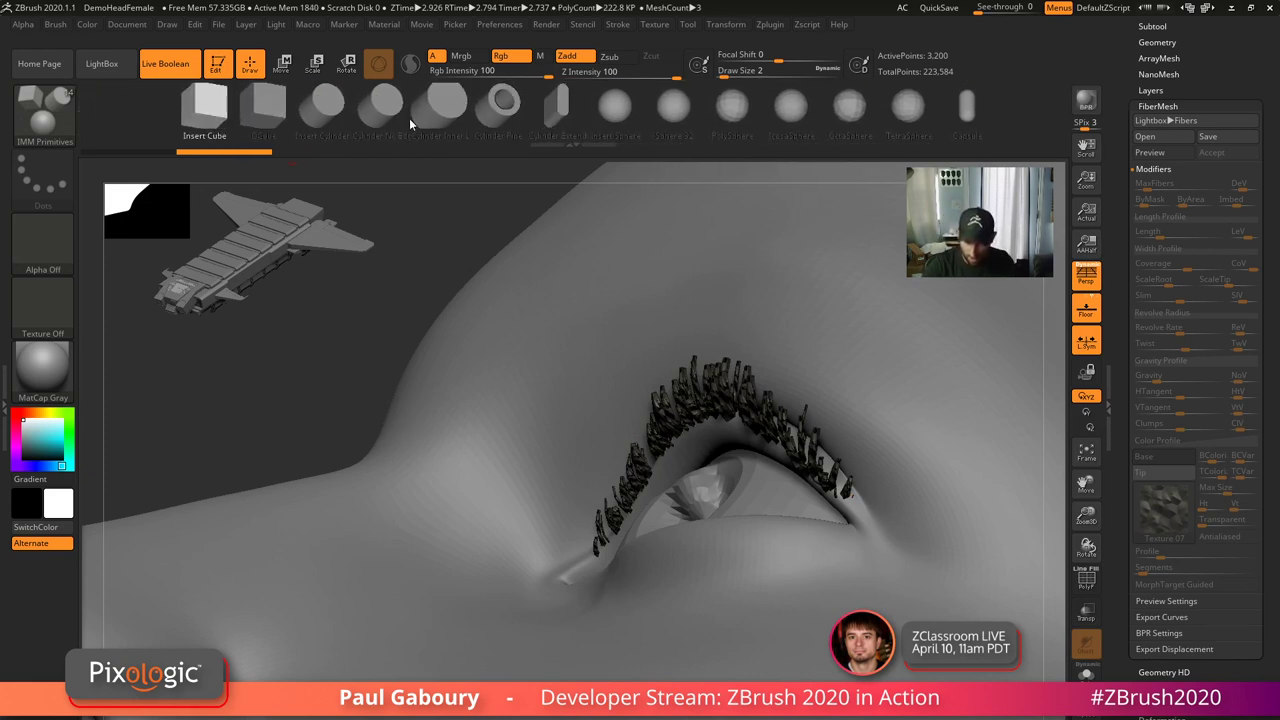
left_click(268, 112)
right_click_drag(880, 590, 708, 212, "ctrl")
left_click(618, 25)
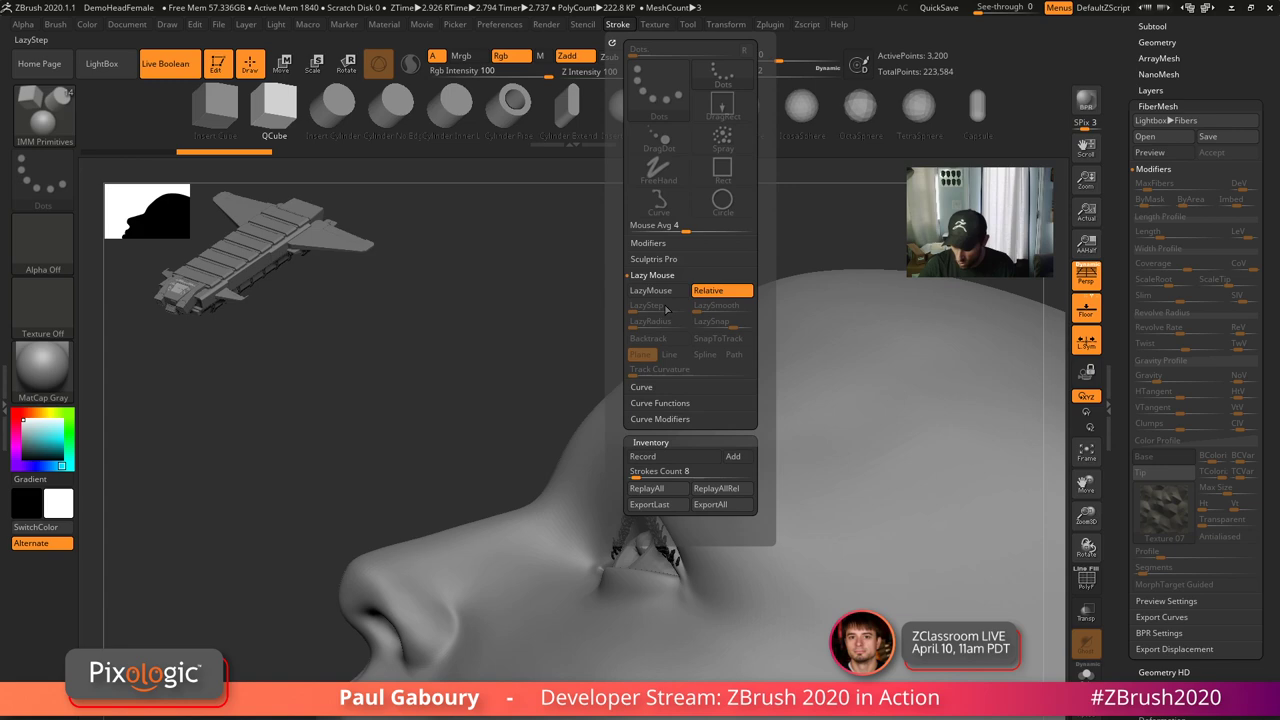
left_click(660, 389)
left_click(659, 311)
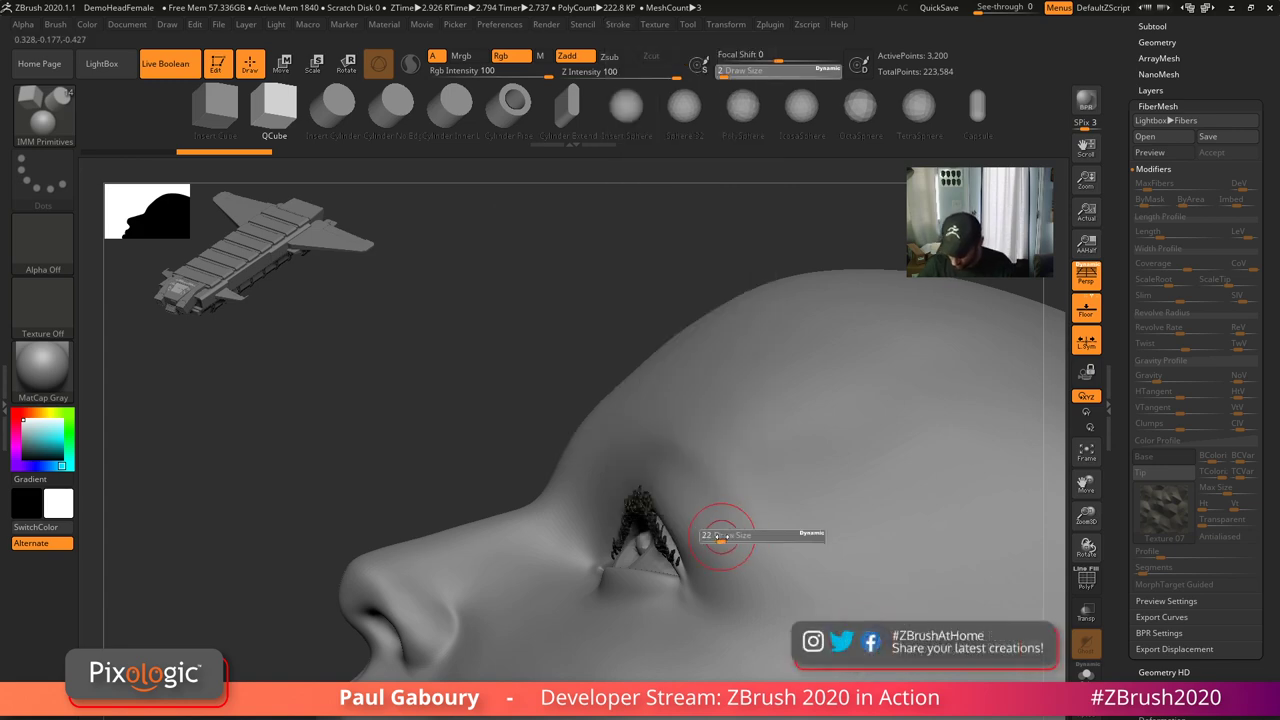
- Try drawing QCube curves at draw size 7 from the eyelash fibers outward over the brow
left_click_drag(612, 480, 595, 314)
mouse_move(717, 540)
right_mouse_down()
mouse_move(755, 529)
mouse_move(718, 535)
mouse_move(655, 498)
right_mouse_up()
key("ctrl+z")
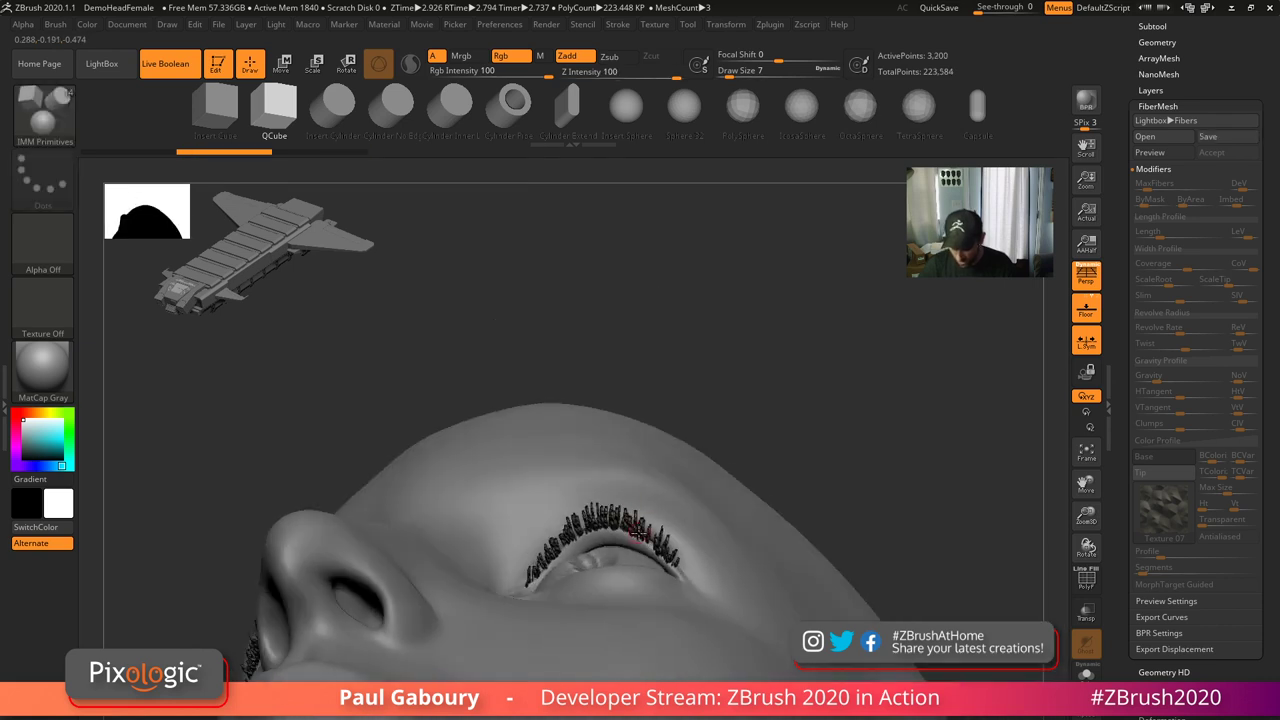
left_click_drag(634, 538, 668, 432)
mouse_move(745, 541)
right_mouse_down()
mouse_move(697, 547)
mouse_move(620, 525)
mouse_move(575, 538)
right_mouse_up()
key("ctrl+z")
left_click_drag(575, 538, 690, 441)
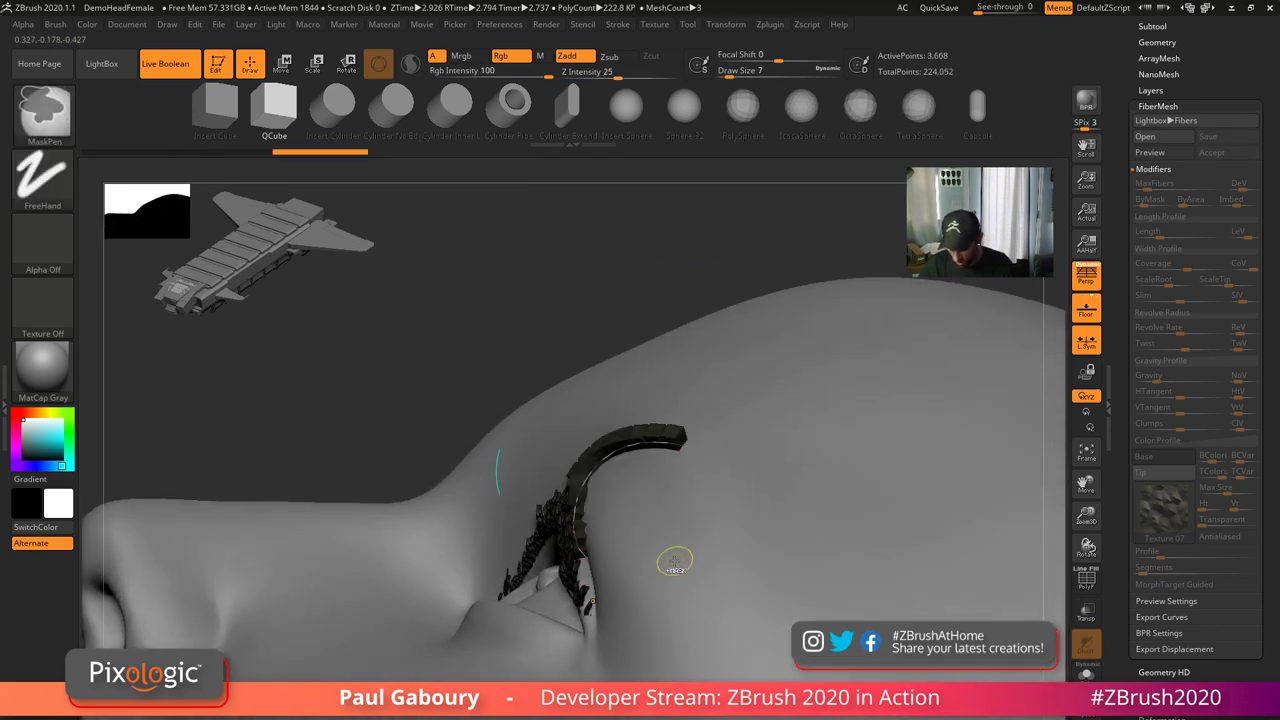
key("ctrl+z")
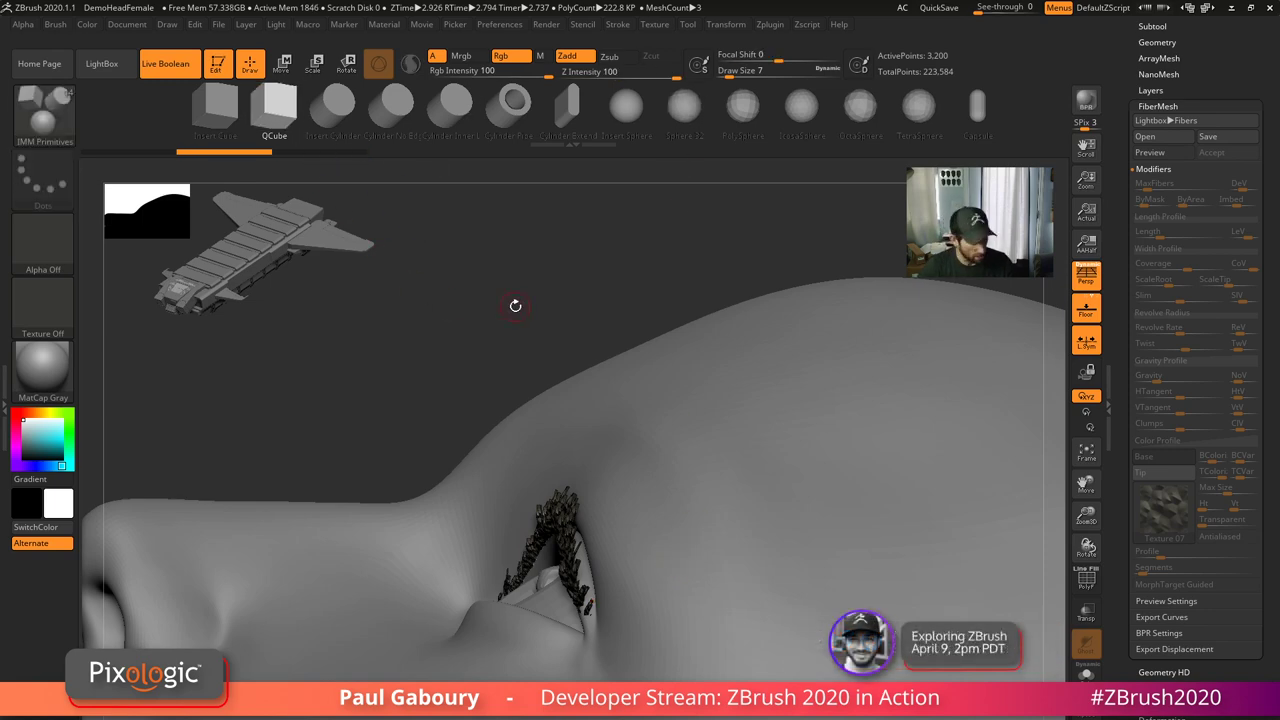
- Switch to the CurveTube brush and try drawing a curved tube from the eyelashes over the brow
key("b")
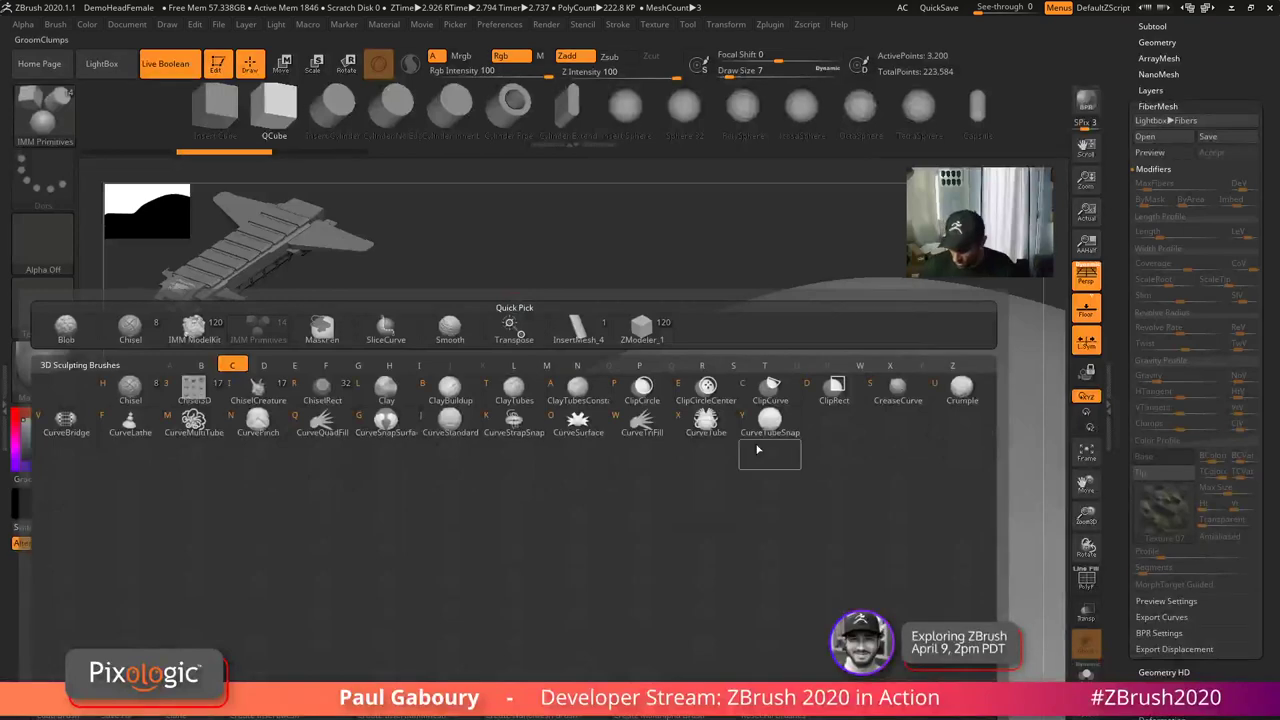
left_click(705, 421)
left_click_drag(547, 445, 621, 308)
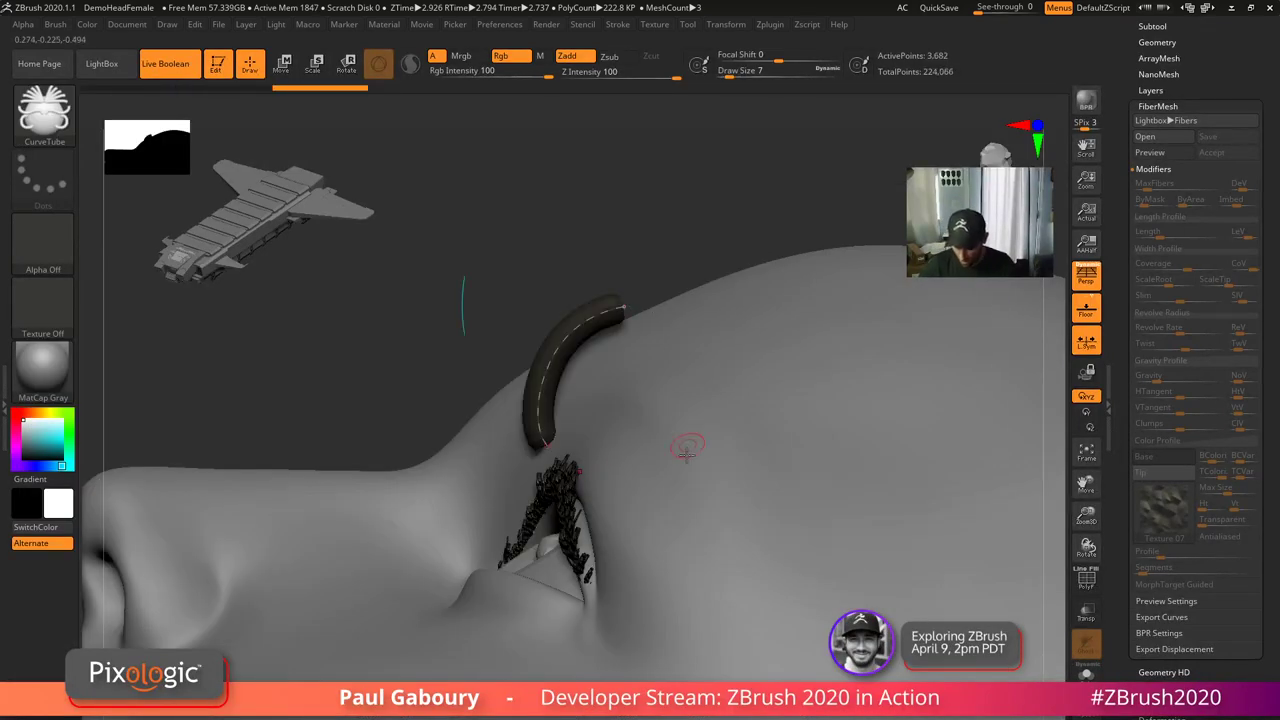
right_click_drag(682, 492, 703, 502)
key("ctrl+z")
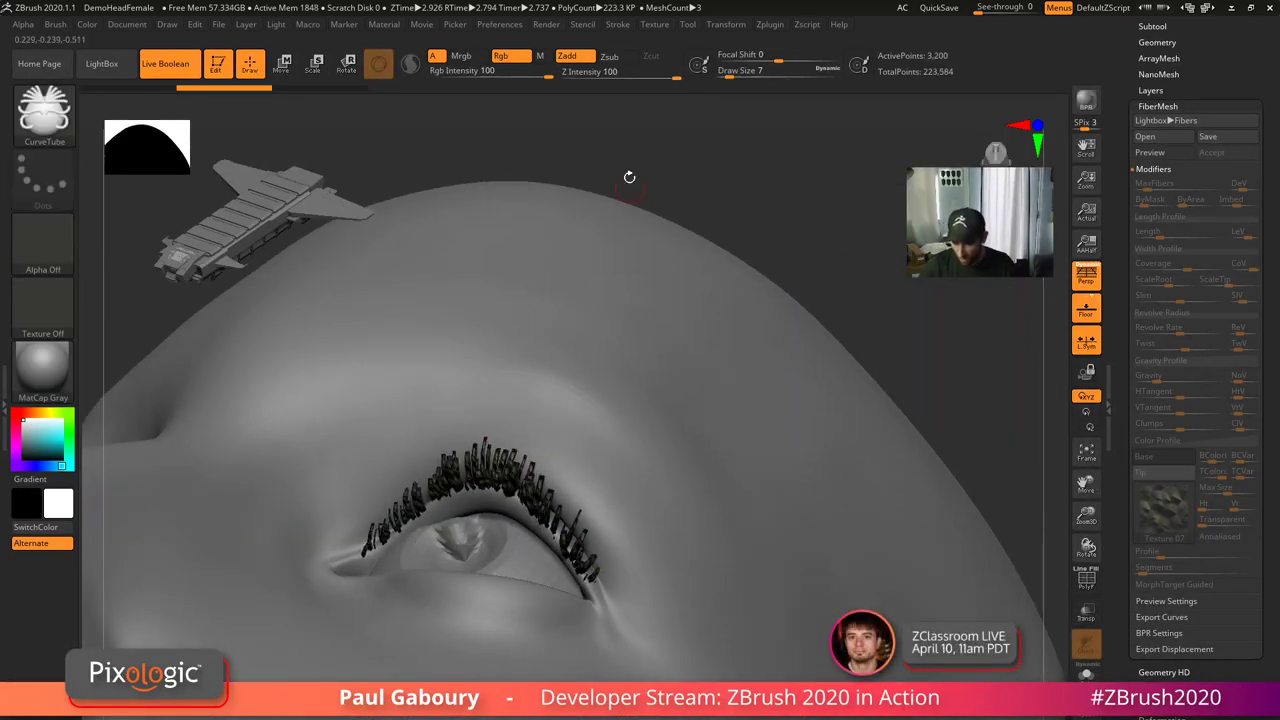
- Turn on the Size option in the curve modifiers for the CurveTube brush
left_click(620, 26)
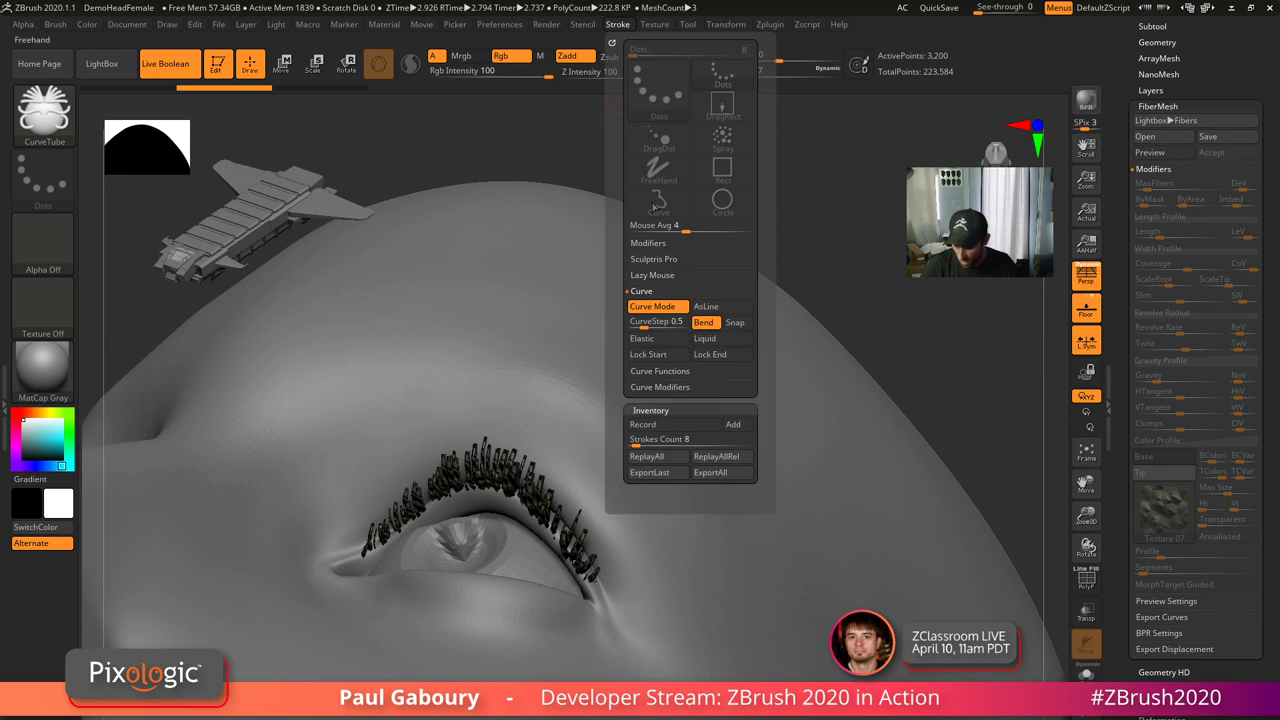
left_click(668, 386)
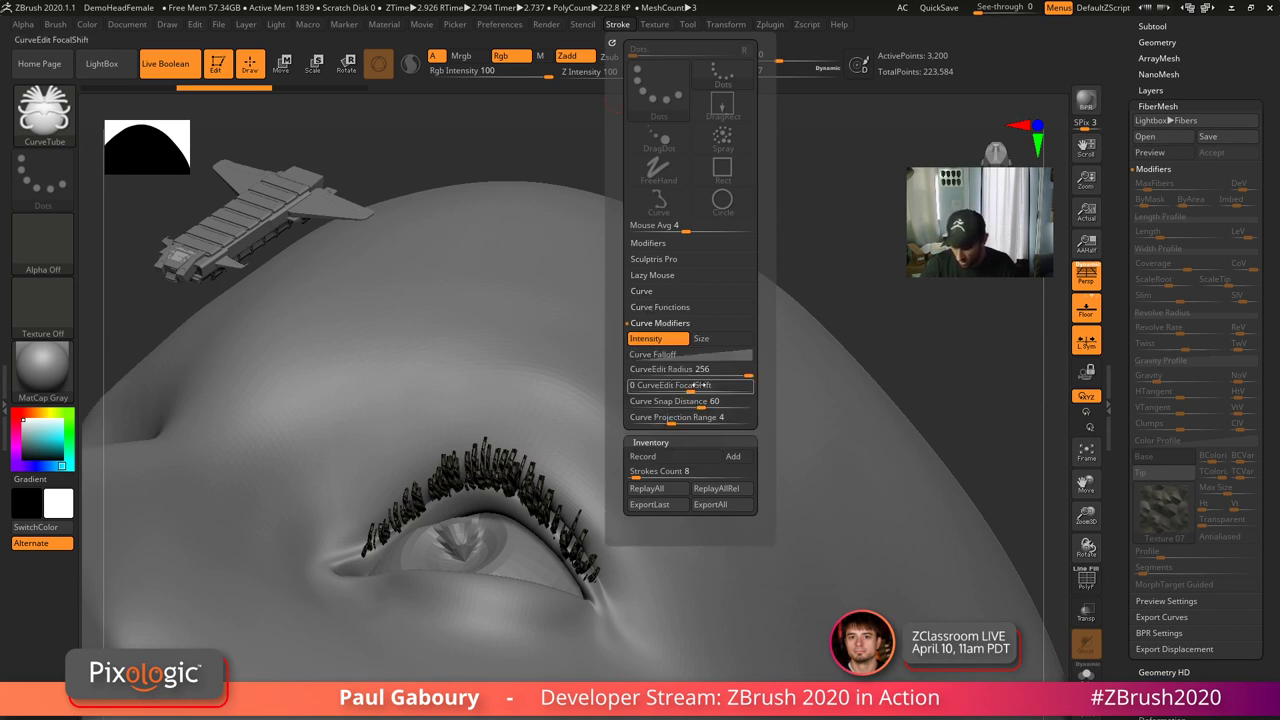
left_click(713, 353)
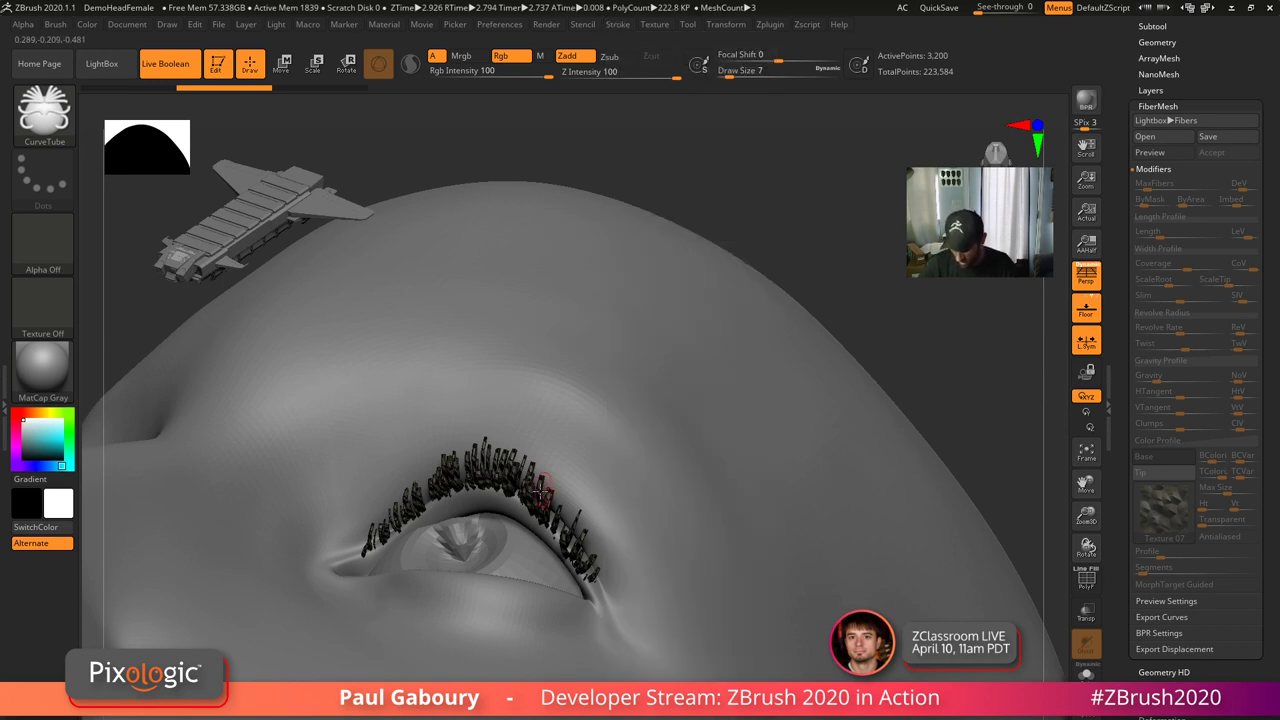
- Try drawing tapered curve tubes from the eyelash fibers at the existing draw size, undoing the unwanted strokes
right_click_drag(540, 493, 570, 426)
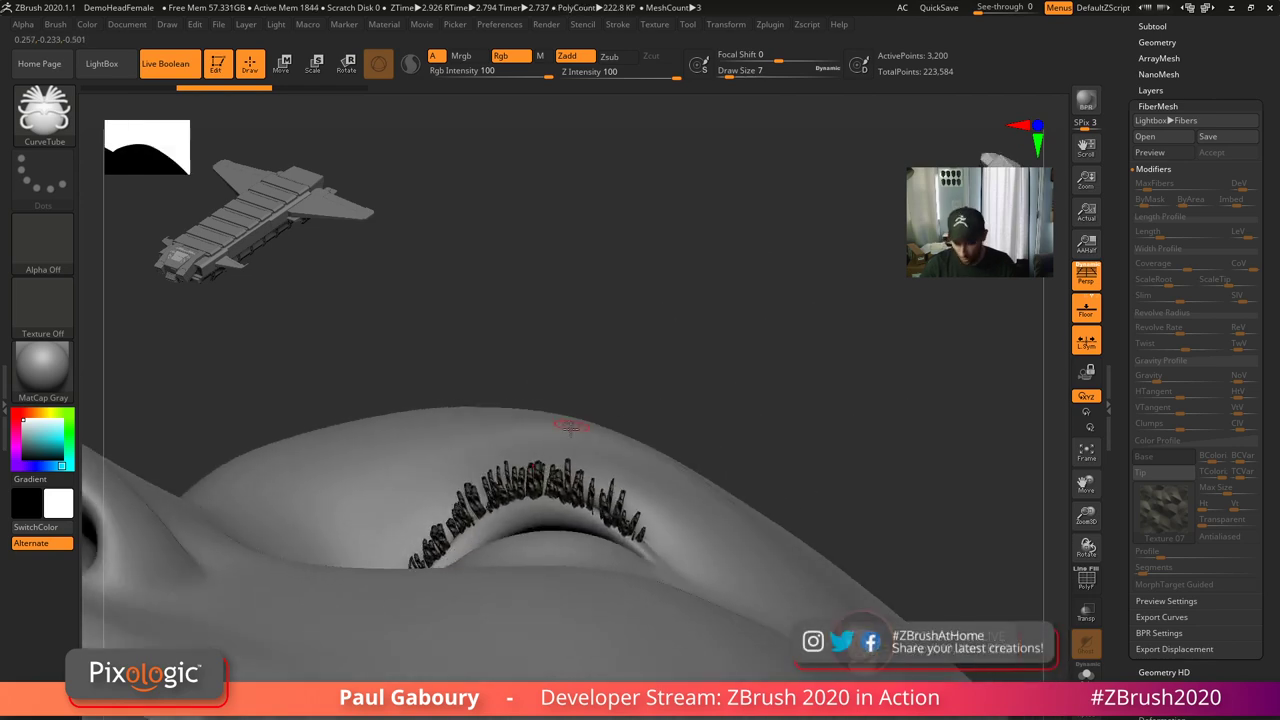
left_click_drag(565, 388, 589, 341)
mouse_move(746, 455)
right_mouse_down()
mouse_move(666, 526)
mouse_move(716, 524)
mouse_move(734, 497)
mouse_move(727, 460)
right_mouse_up()
key("ctrl+z")
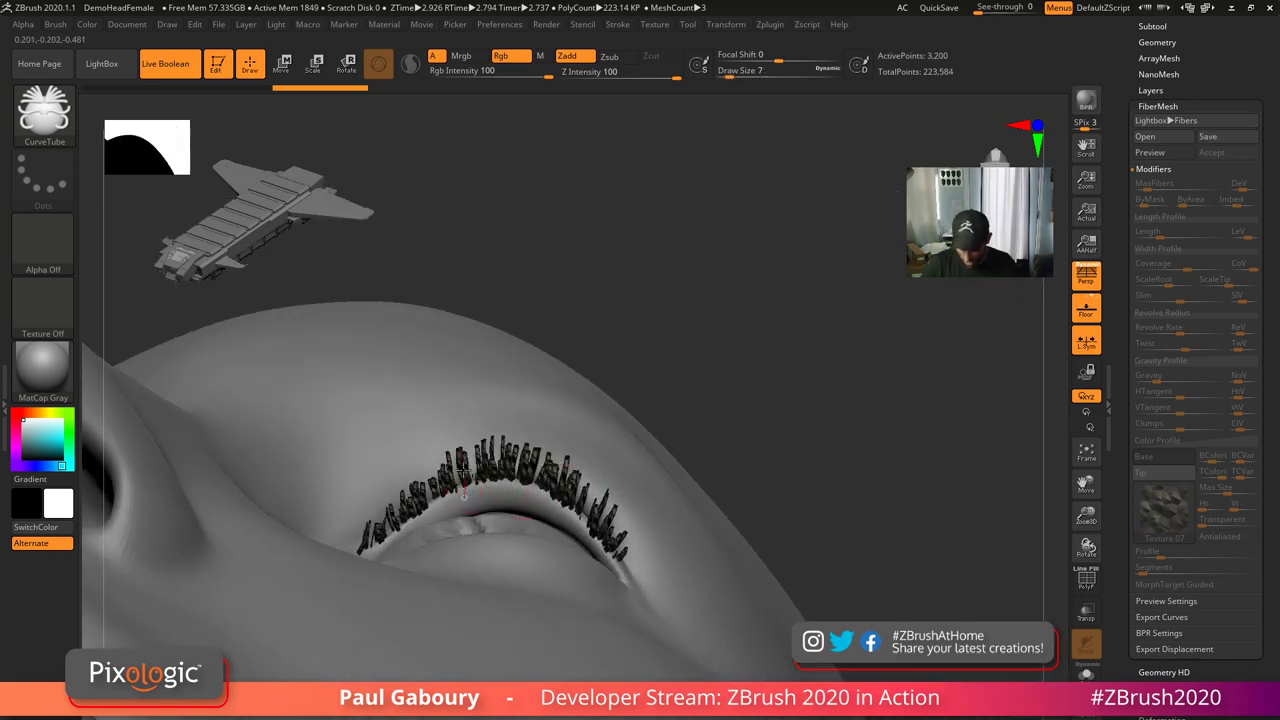
left_click_drag(464, 475, 450, 402)
mouse_move(508, 492)
left_mouse_down()
mouse_move(503, 437)
mouse_move(545, 435)
left_mouse_up()
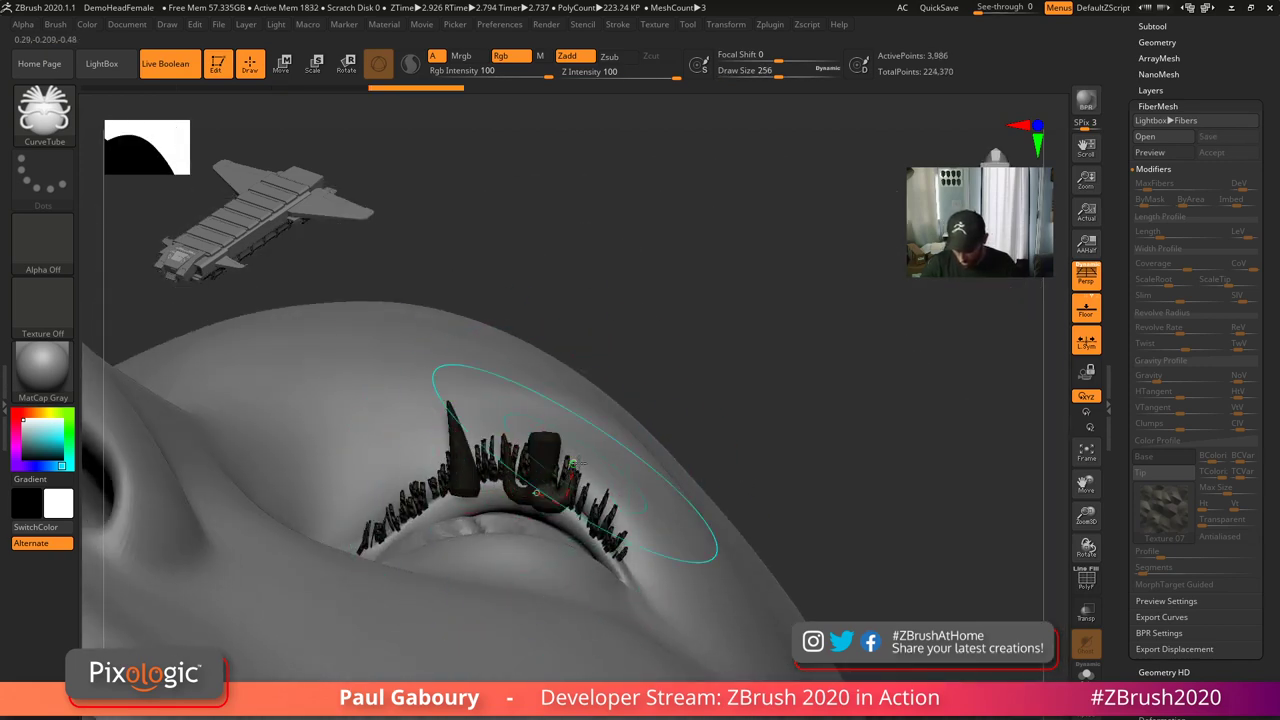
key("ctrl+z")
key("ctrl+z")
- Set the draw size to 2 and draw several thin tapered tubes as individual lashes along the upper eyelid
key("s")
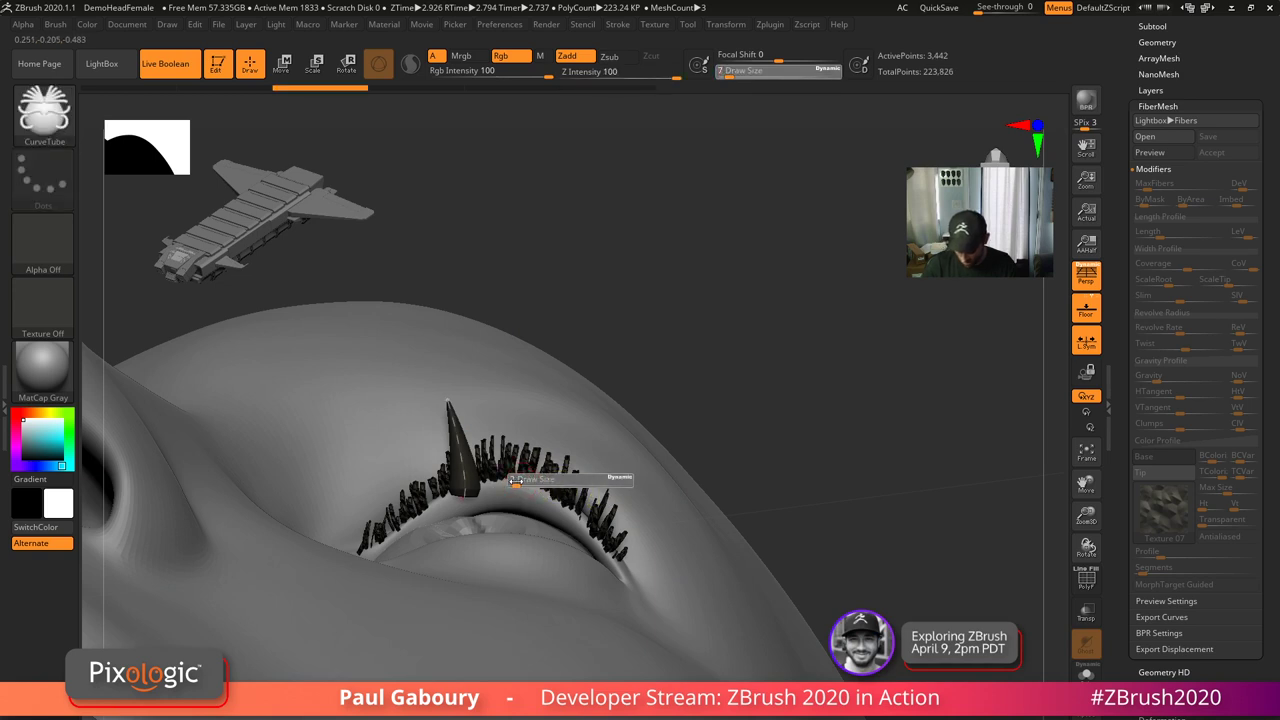
left_click_drag(508, 487, 502, 401)
key("ctrl+z")
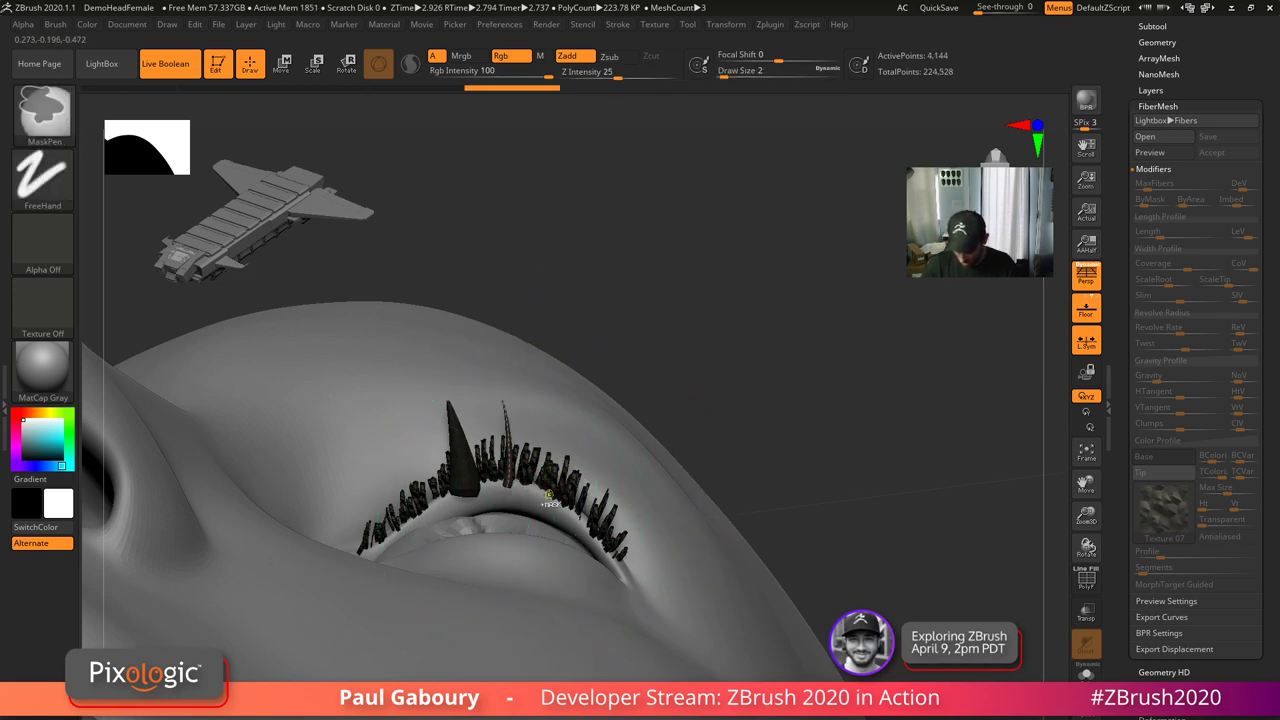
left_click(542, 418)
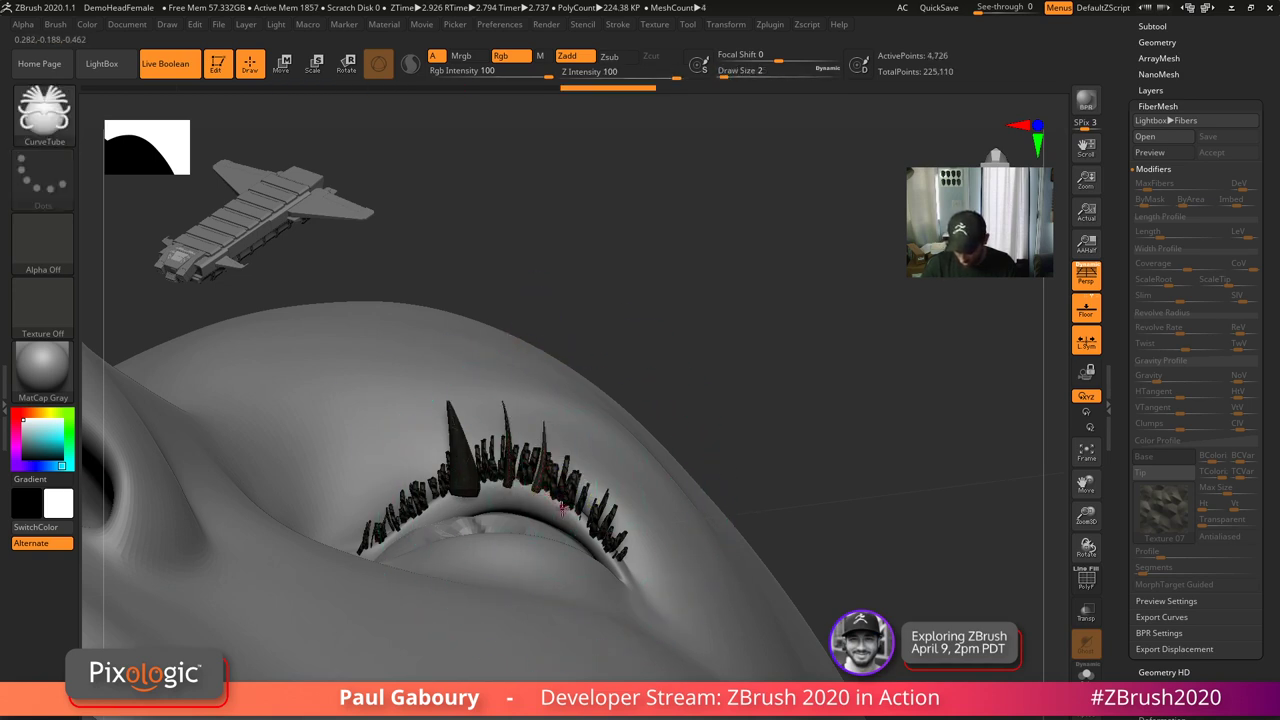
mouse_move(564, 508)
left_mouse_down()
mouse_move(580, 440)
mouse_move(591, 535)
left_mouse_up()
key("ctrl+z")
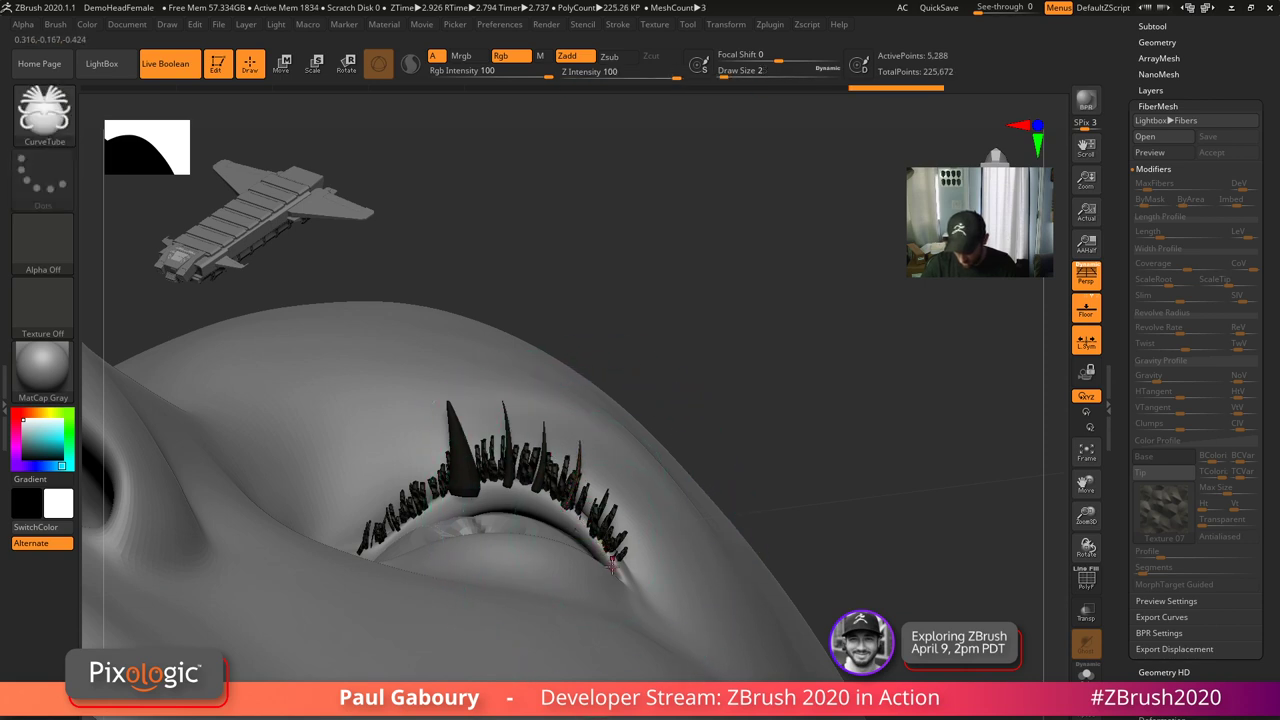
left_click_drag(422, 520, 405, 428)
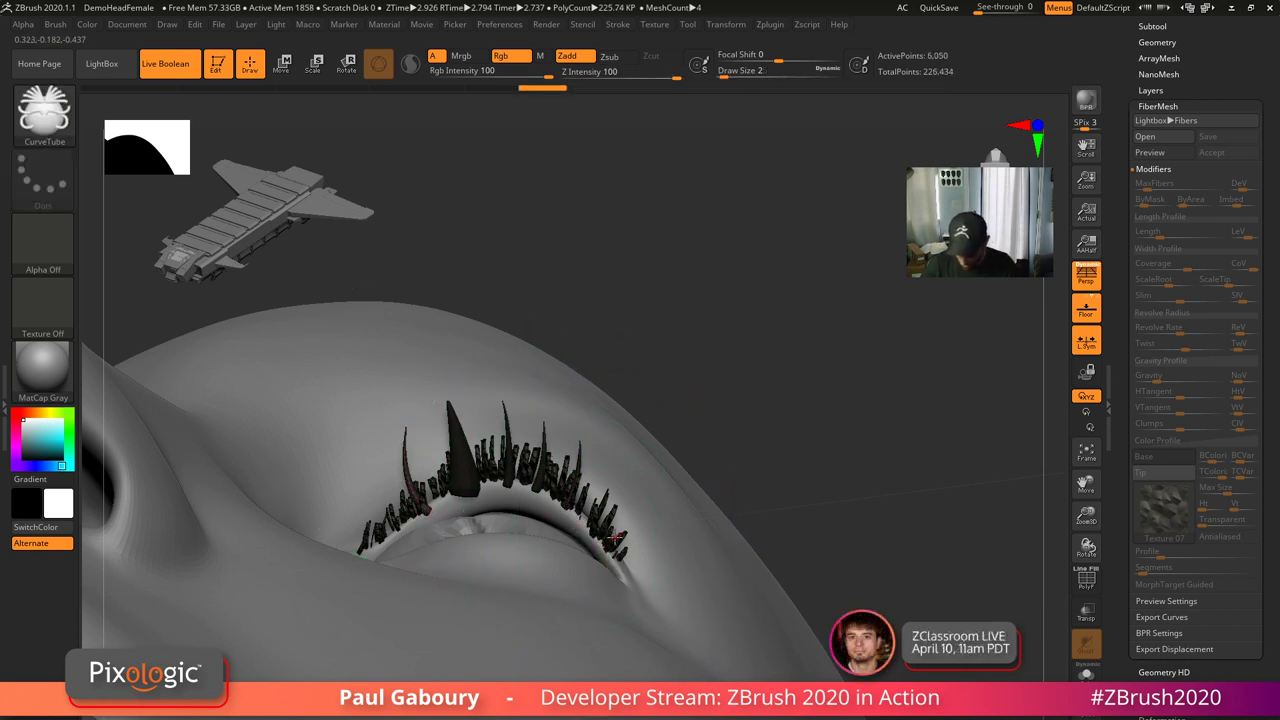
left_click_drag(600, 522, 618, 466)
- Undo all the tapered tubes drawn on the eyelashes
left_click(648, 612)
right_click_drag(735, 535, 790, 455, "ctrl")
right_click_drag(790, 455, 782, 515)
key("ctrl")
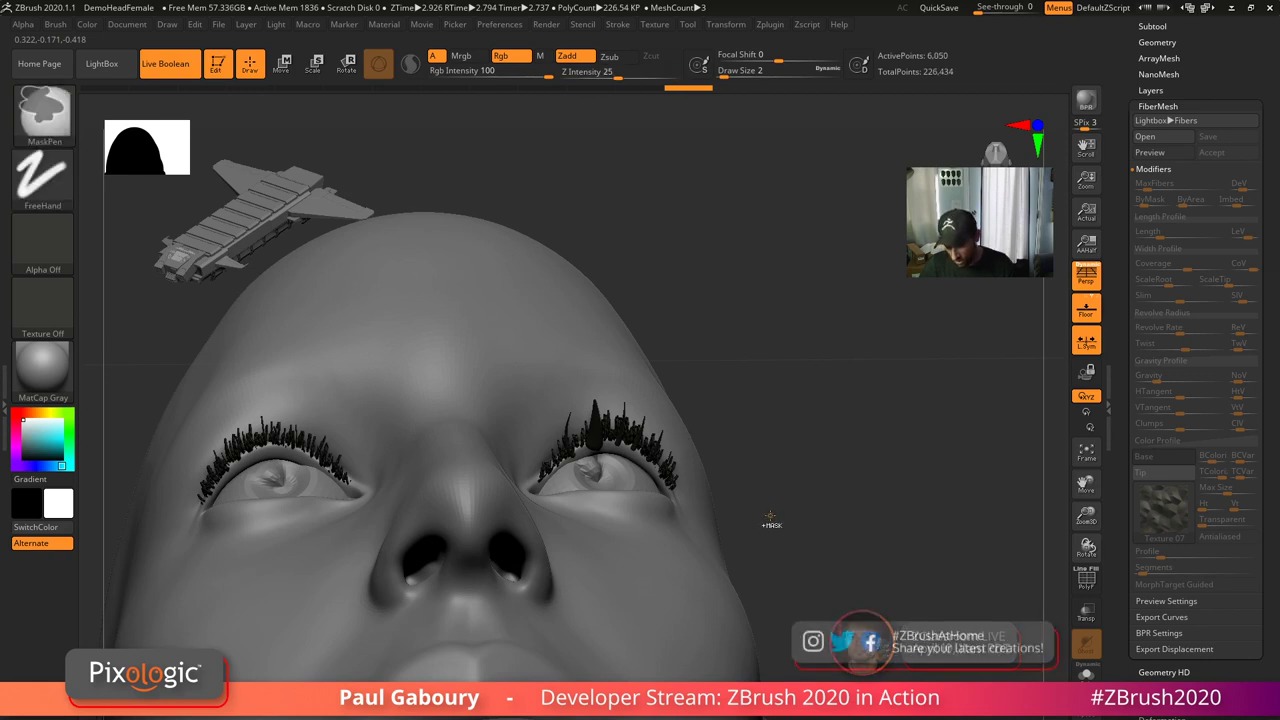
key("ctrl+z")
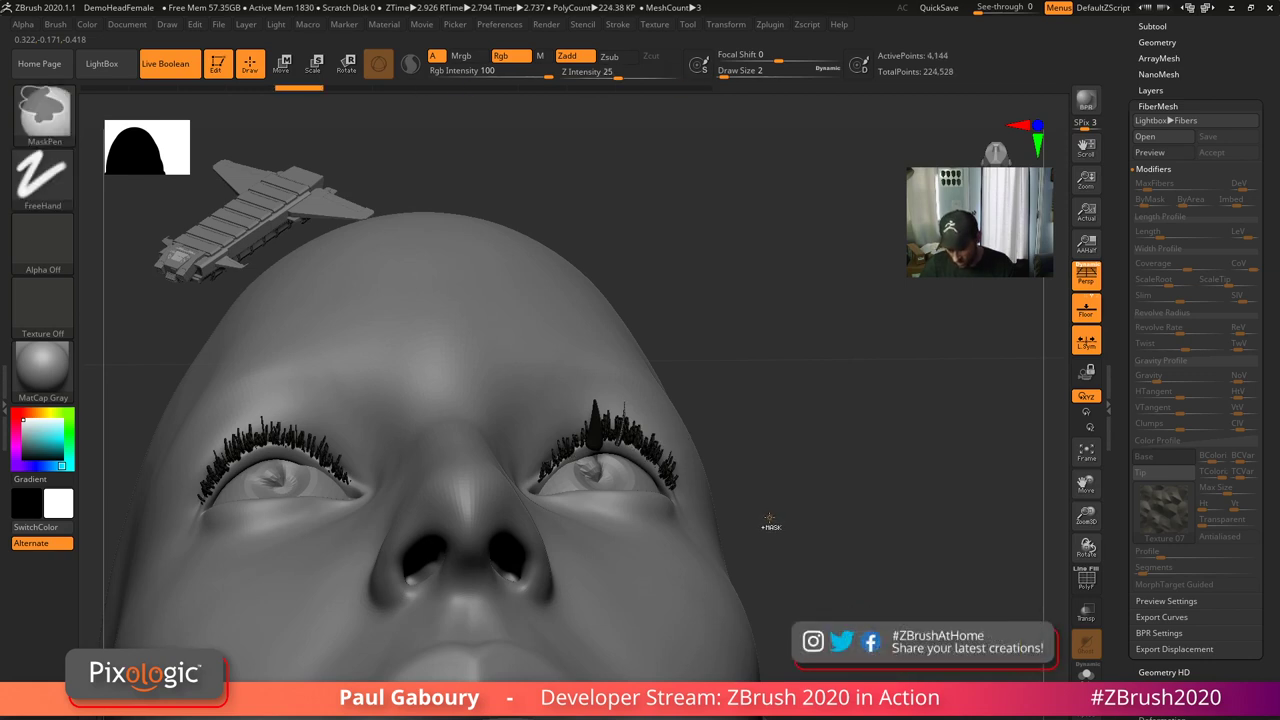
right_click_drag(772, 516, 743, 531)
key("ctrl+z")
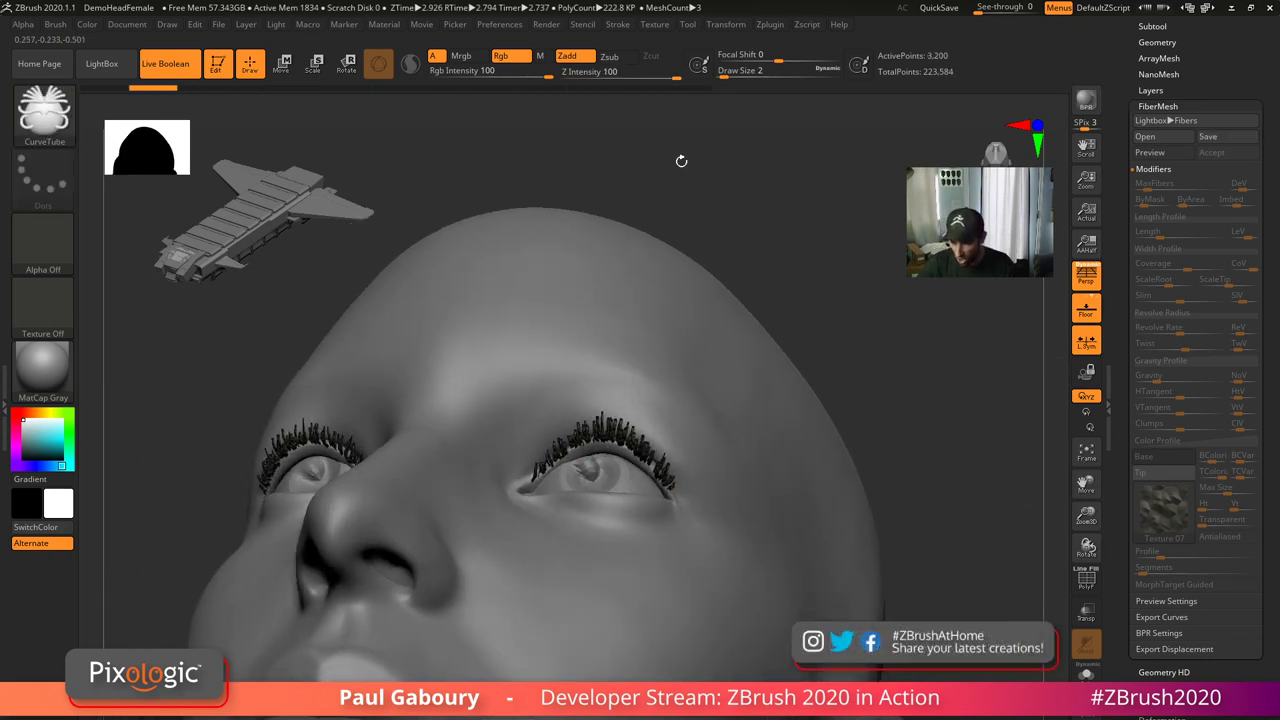
- Try flipping the curve falloff graph vertically and back in the curve modifiers
left_click(619, 25)
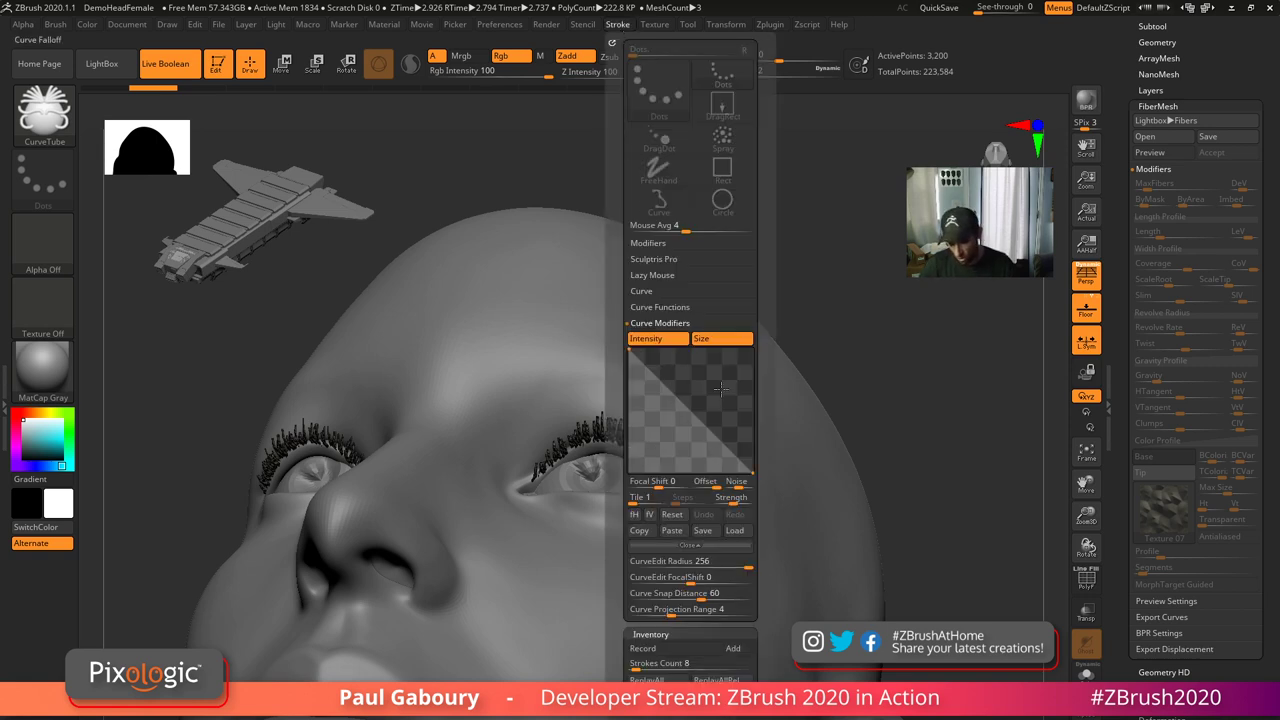
left_click(648, 515)
left_click(648, 515)
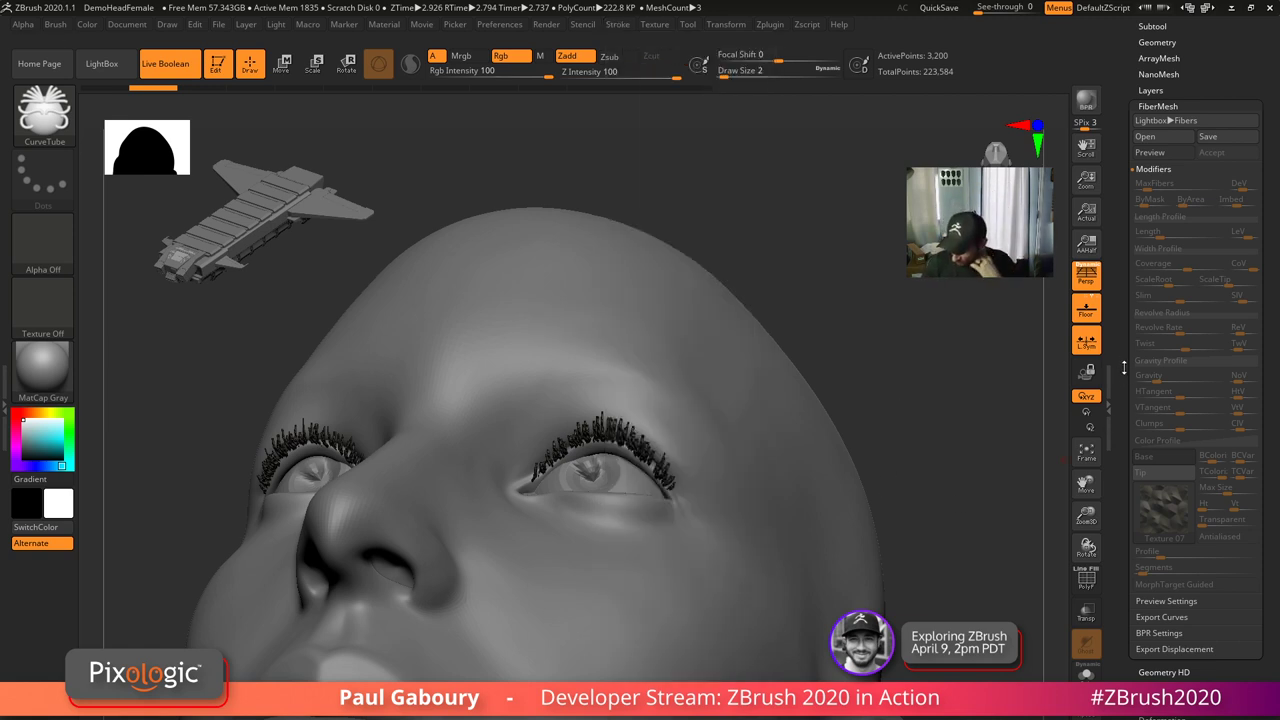
- Switch the active tool to a Plane3D primitive and display its polyframe
left_click_drag(1124, 368, 1128, 540)
left_click(1165, 200)
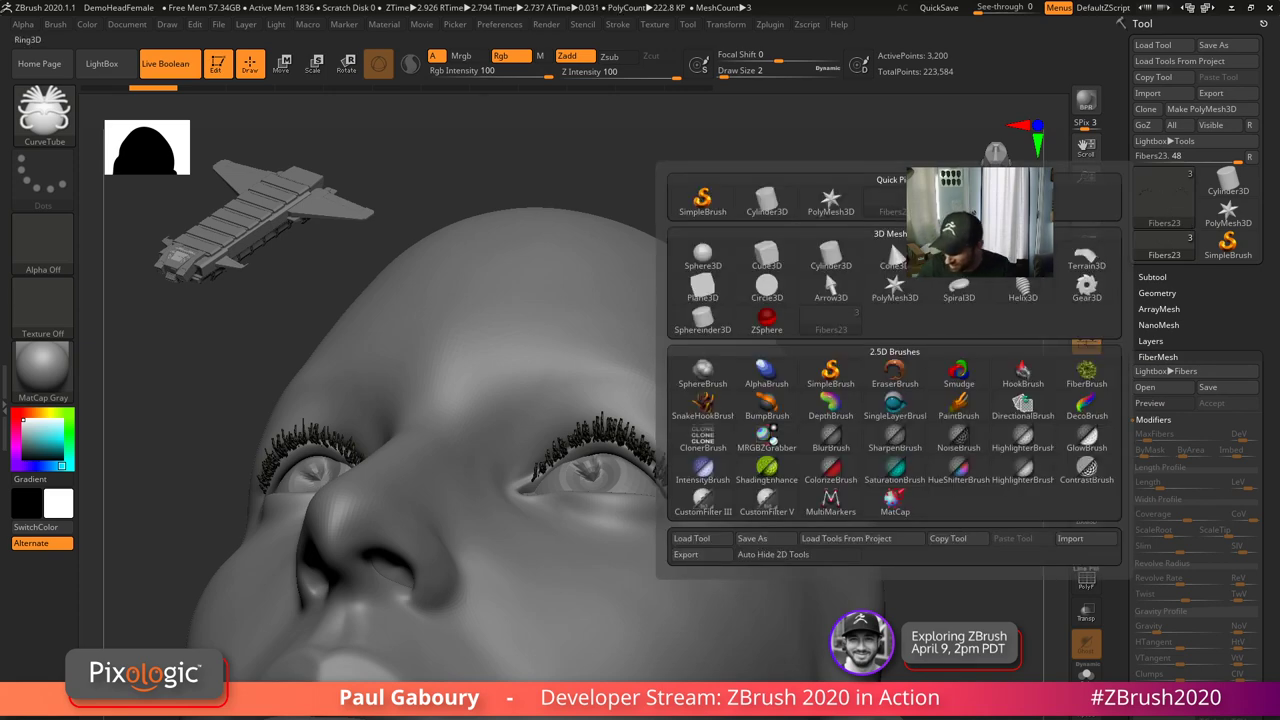
left_click(704, 290)
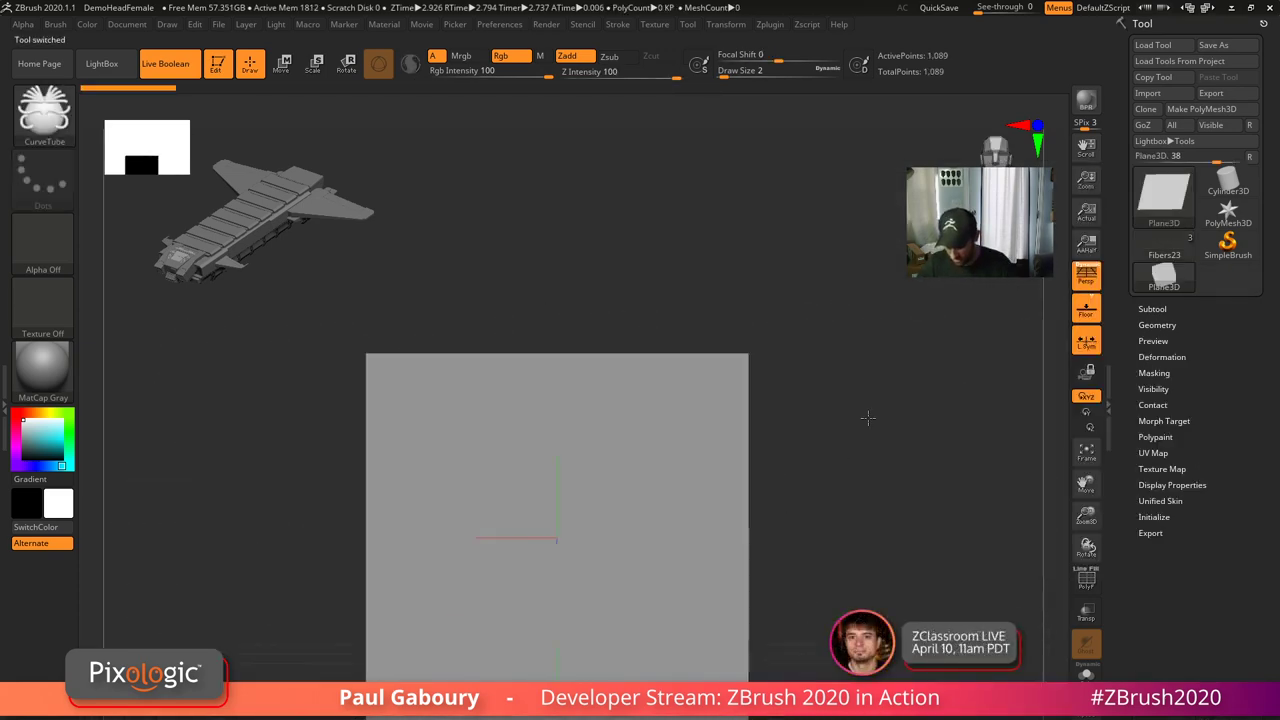
key("shift+f")
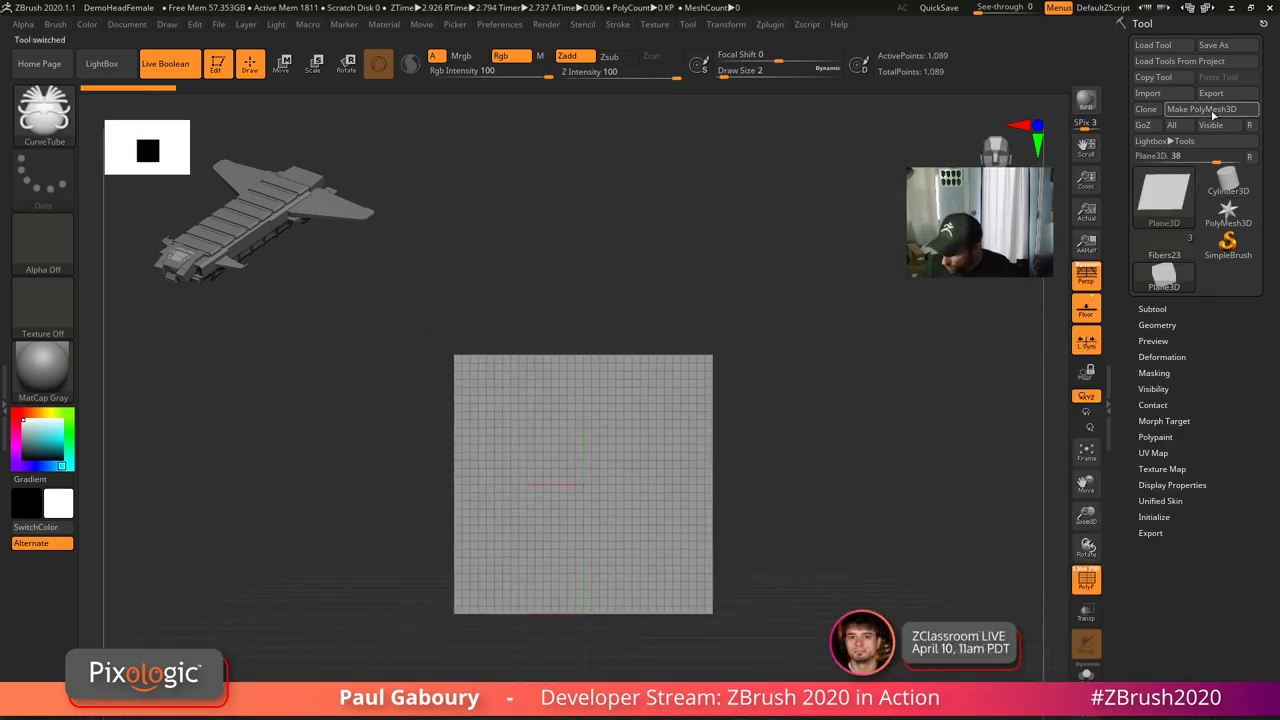
- Initialize the plane with HDivide 2 and VDivide 2, and convert it to a PolyMesh3D
left_click(1153, 517)
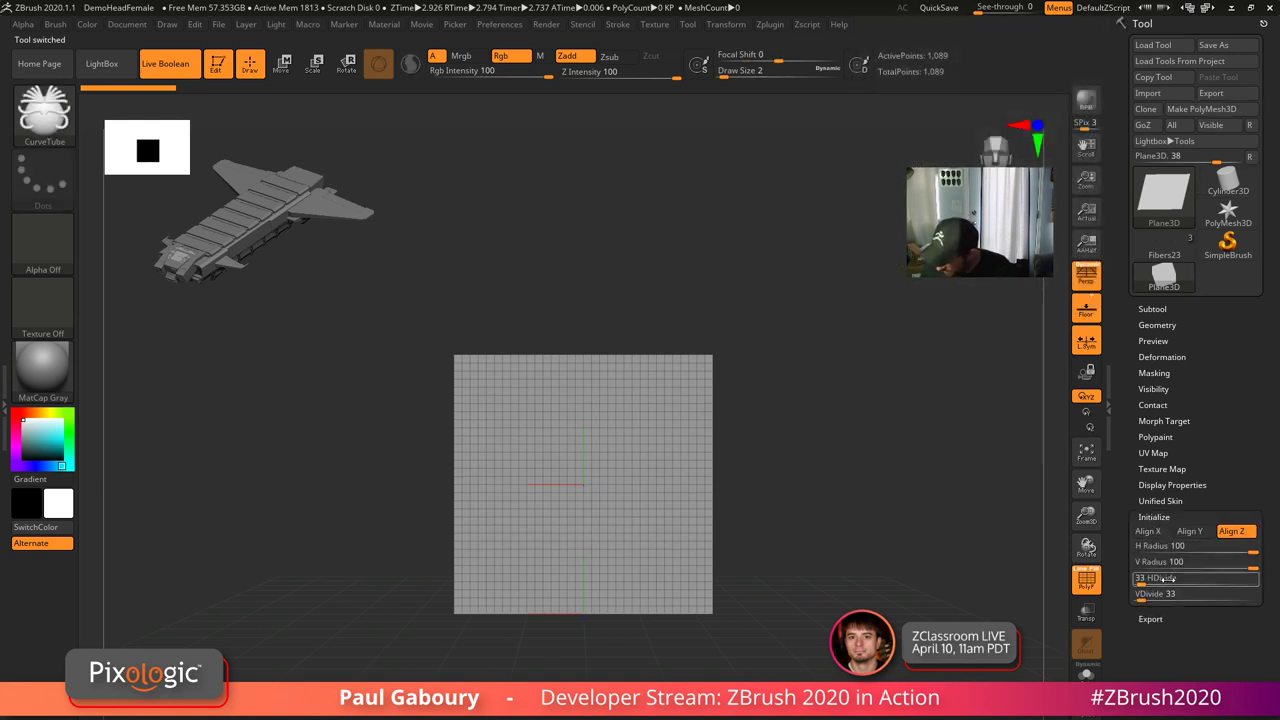
mouse_move(1144, 582)
left_mouse_down()
mouse_move(1124, 581)
mouse_move(1124, 594)
left_mouse_up()
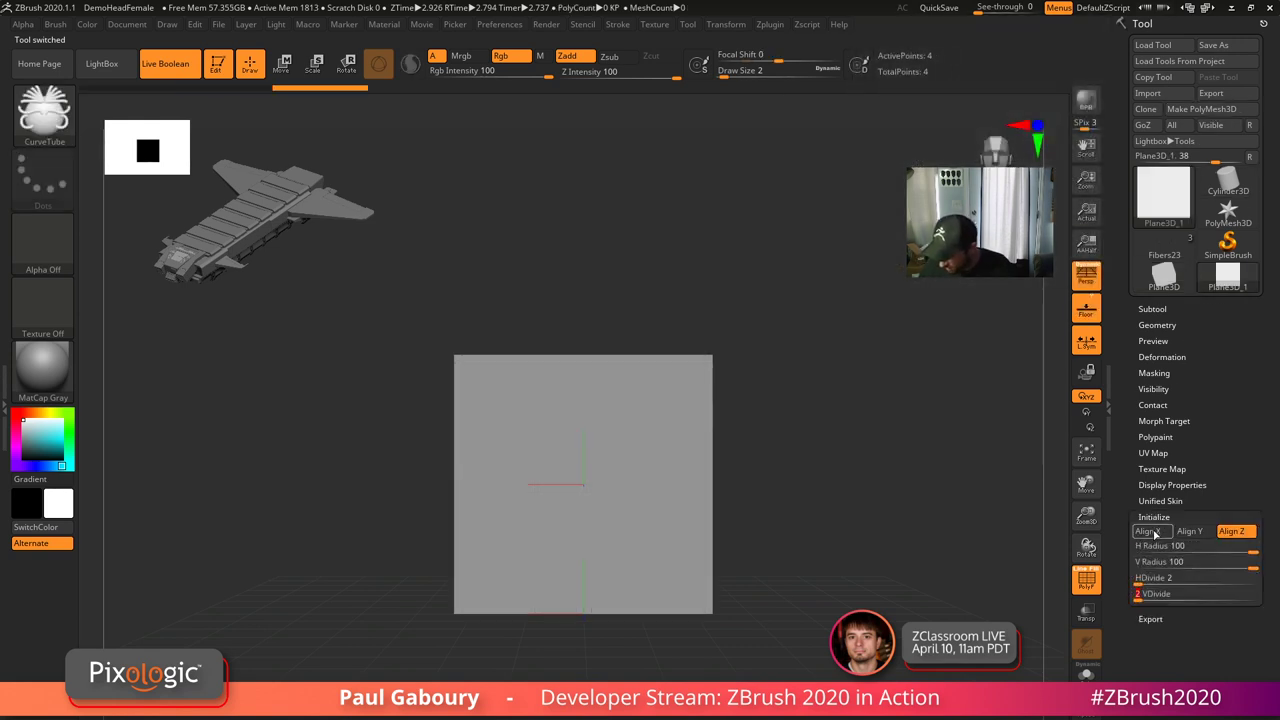
left_click(1201, 109)
left_click_drag(818, 608, 823, 534)
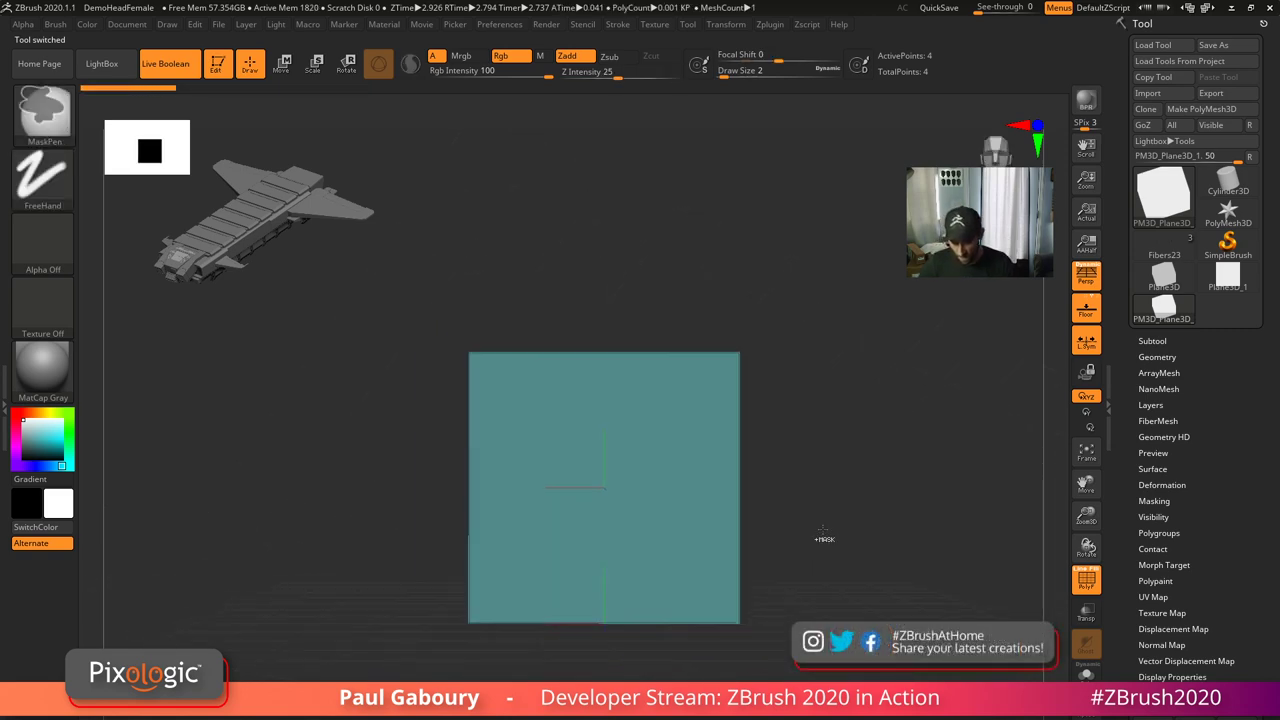
- Create a new InsertMesh brush from the single-polygon plane
key("b")
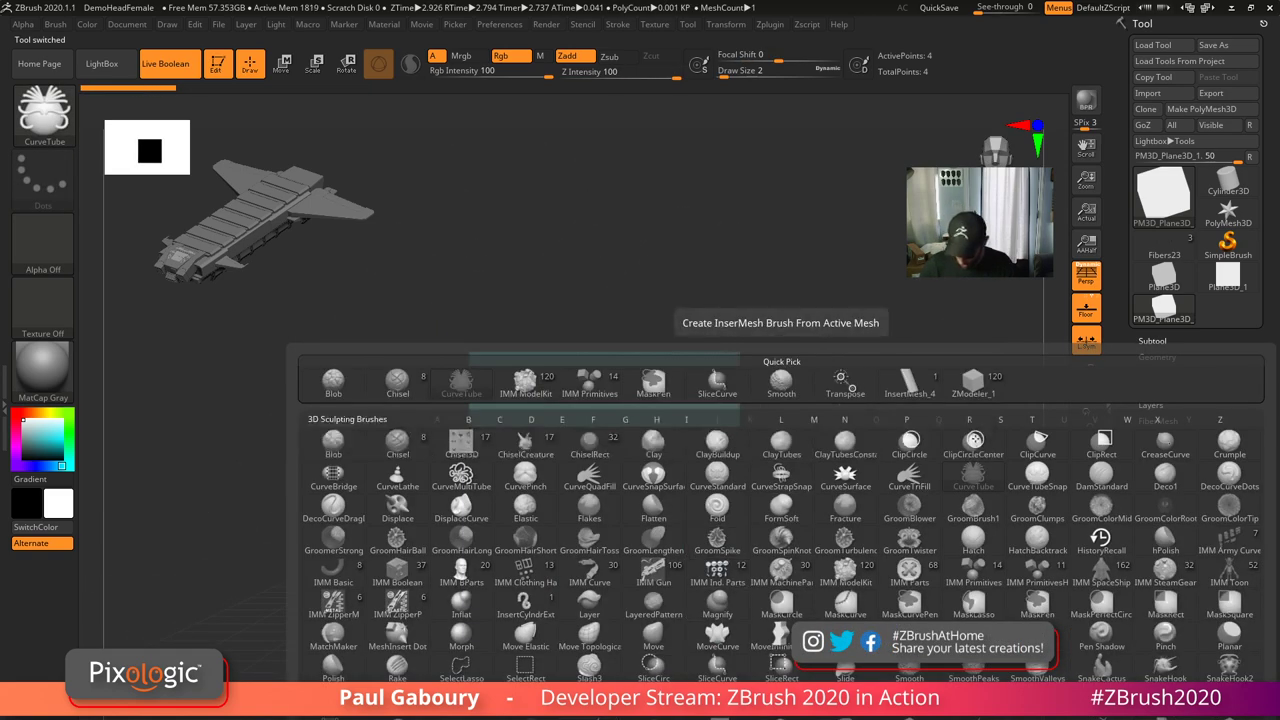
left_click(775, 322)
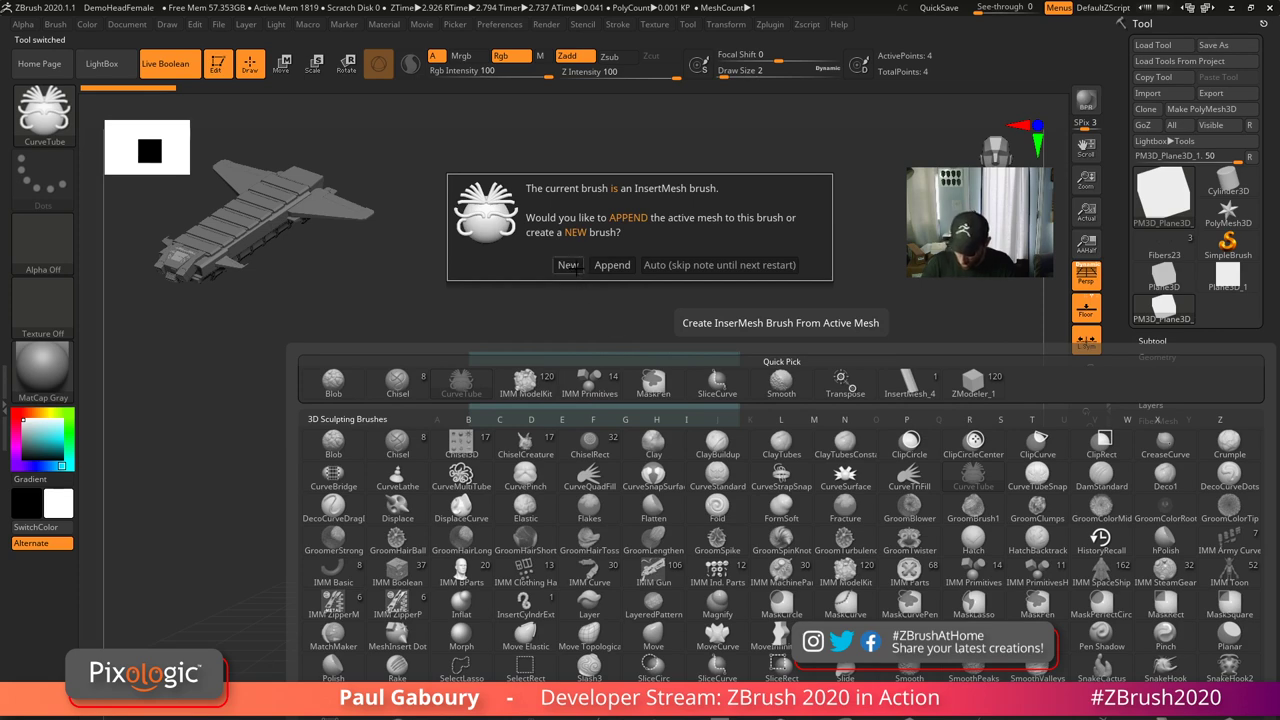
left_click(567, 265)
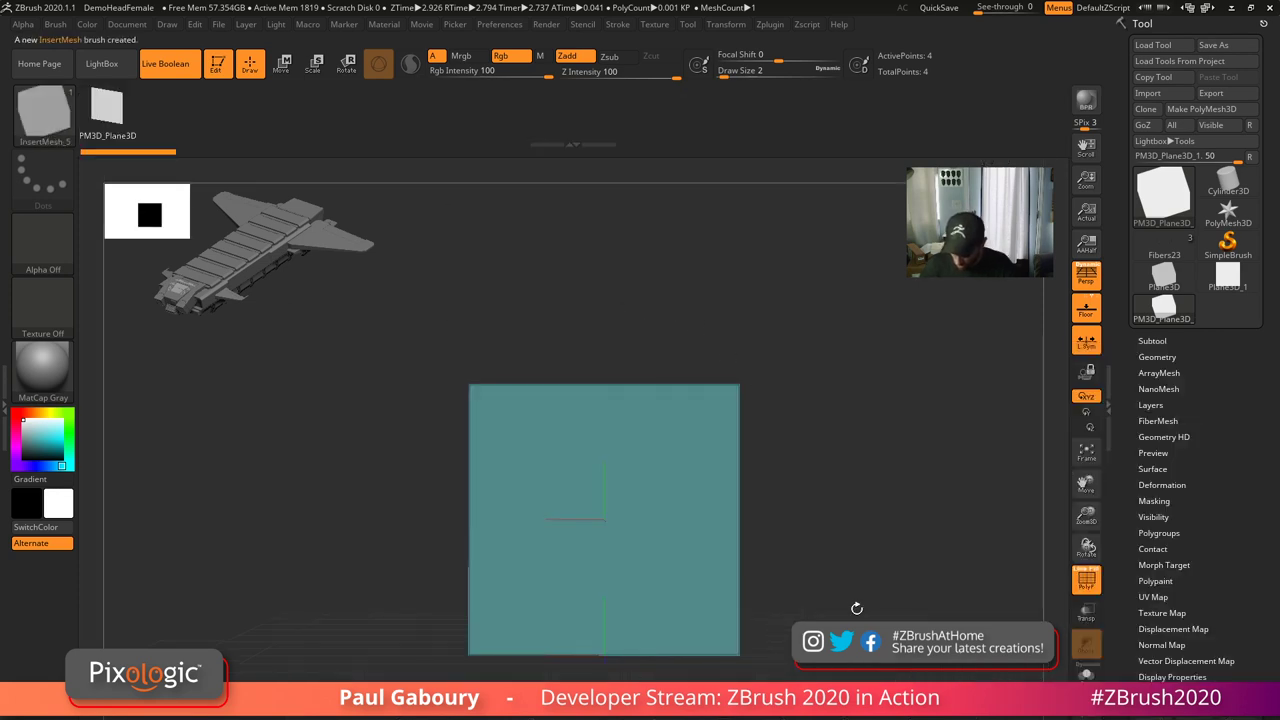
- On the head model, hide the Fibers23 and eyes subtools and select the FemaleHead subtool
left_click(1166, 246)
right_click_drag(957, 424, 886, 640, "ctrl")
left_click(1160, 342)
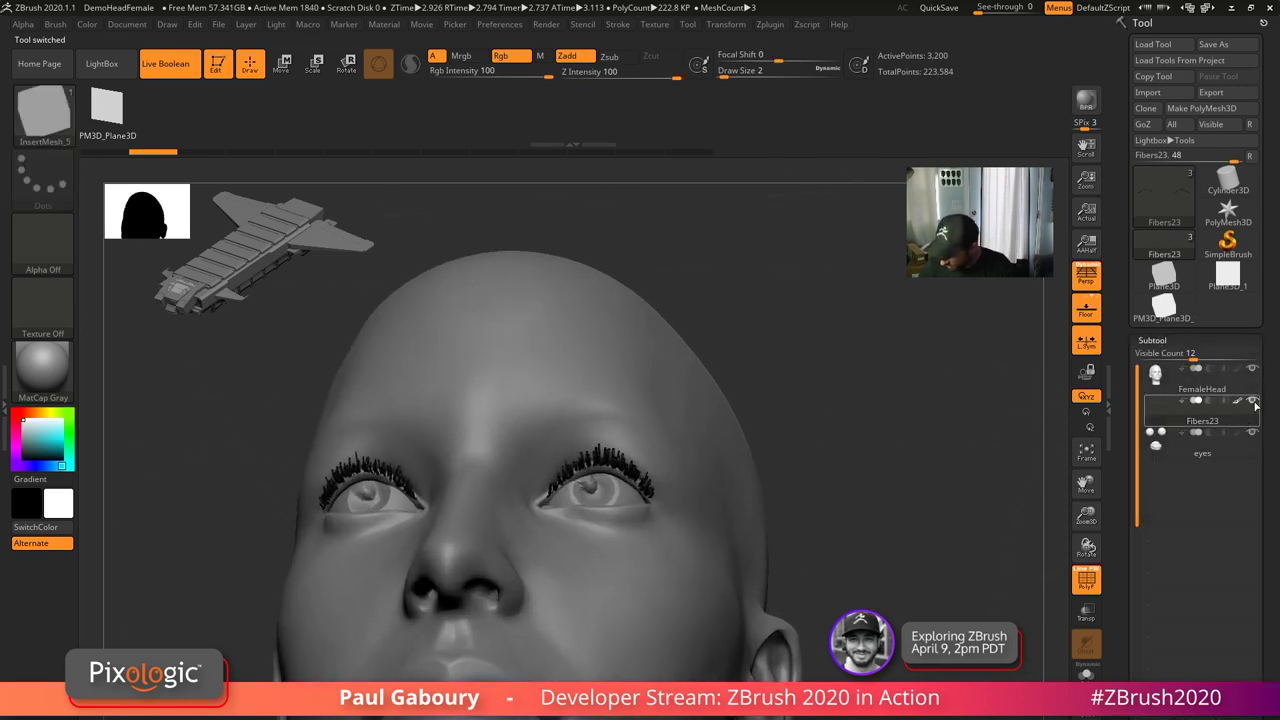
left_click(1252, 434)
left_click(1192, 384)
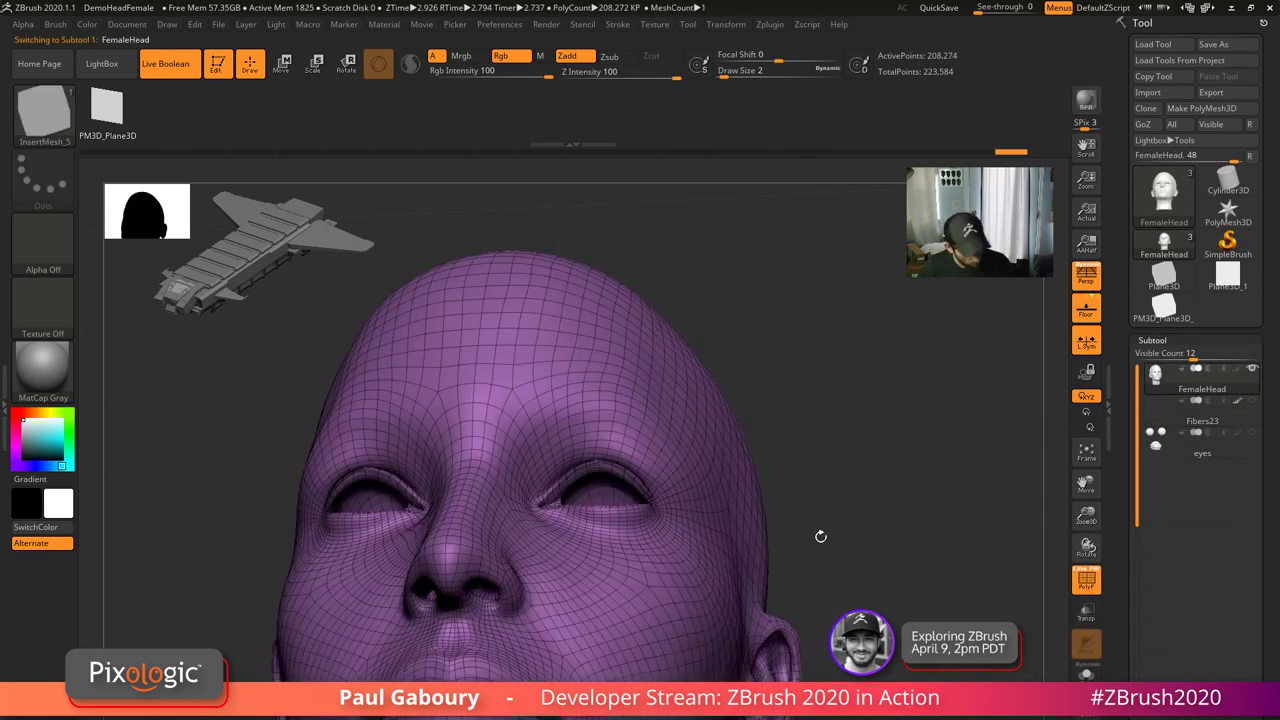
- Lower FemaleHead to subdivision level 1 with the polyframe shown, and delete its higher subdivision levels
key("shift+f")
key("shift+f")
key("shift+d")
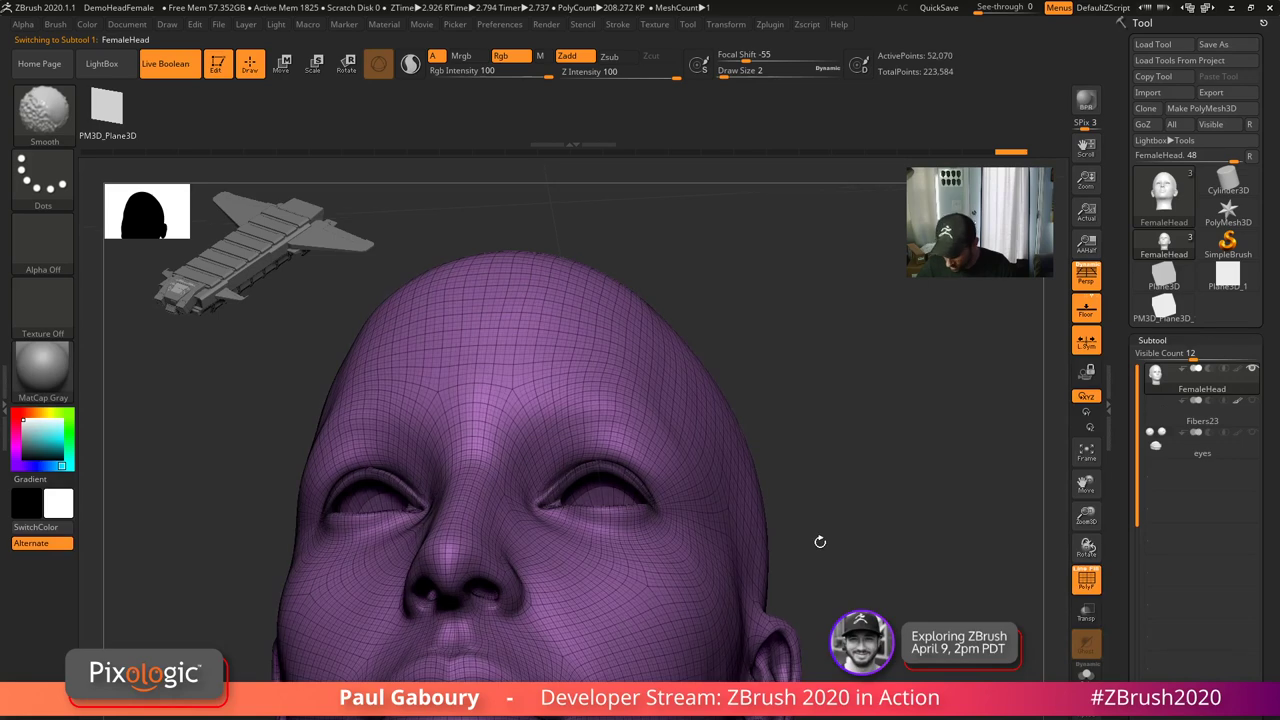
key("shift+d")
right_click_drag(690, 490, 720, 568, "ctrl")
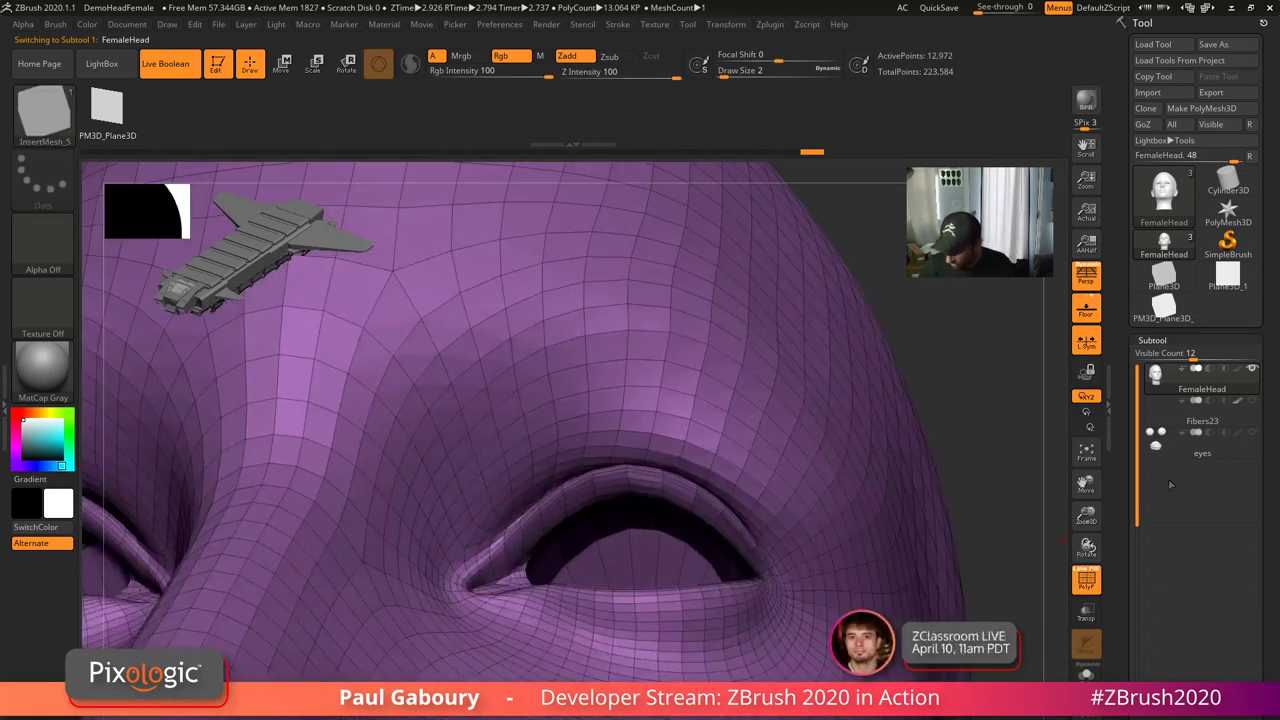
left_click_drag(1272, 537, 1260, 392)
left_click(1175, 582, "shift")
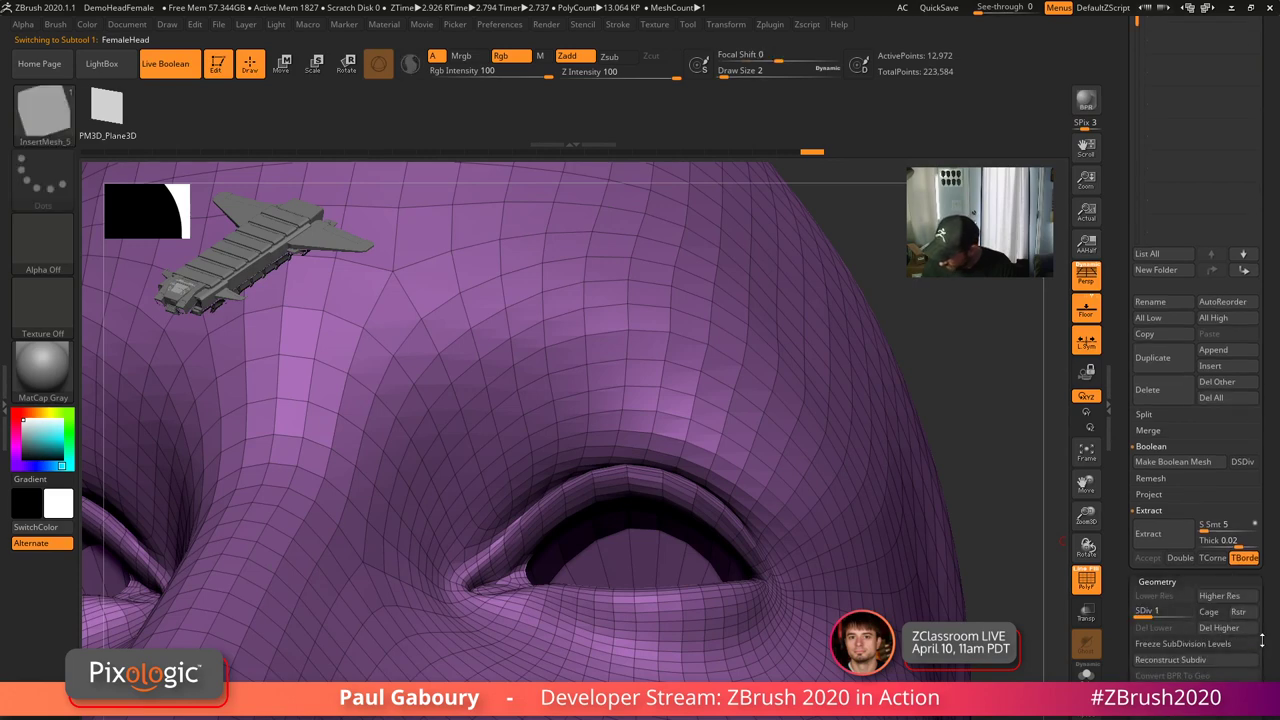
left_click(1223, 628)
- Inspect the low-resolution topology around the upper eyelid and switch to the ZModeler brush
right_click_drag(619, 548, 624, 598, "ctrl")
right_click_drag(548, 512, 583, 580, "alt")
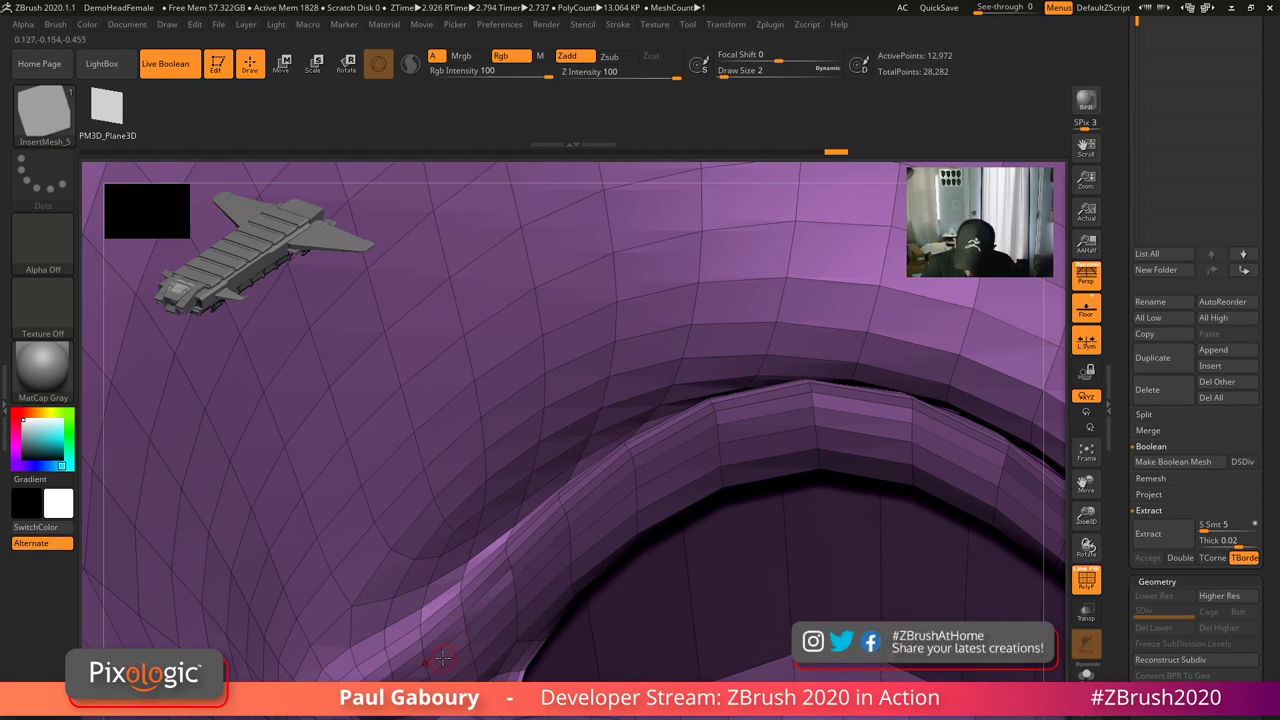
right_click_drag(548, 539, 557, 598)
mouse_move(674, 560)
right_mouse_down("ctrl")
mouse_move(611, 537)
mouse_move(624, 424)
right_mouse_up("ctrl")
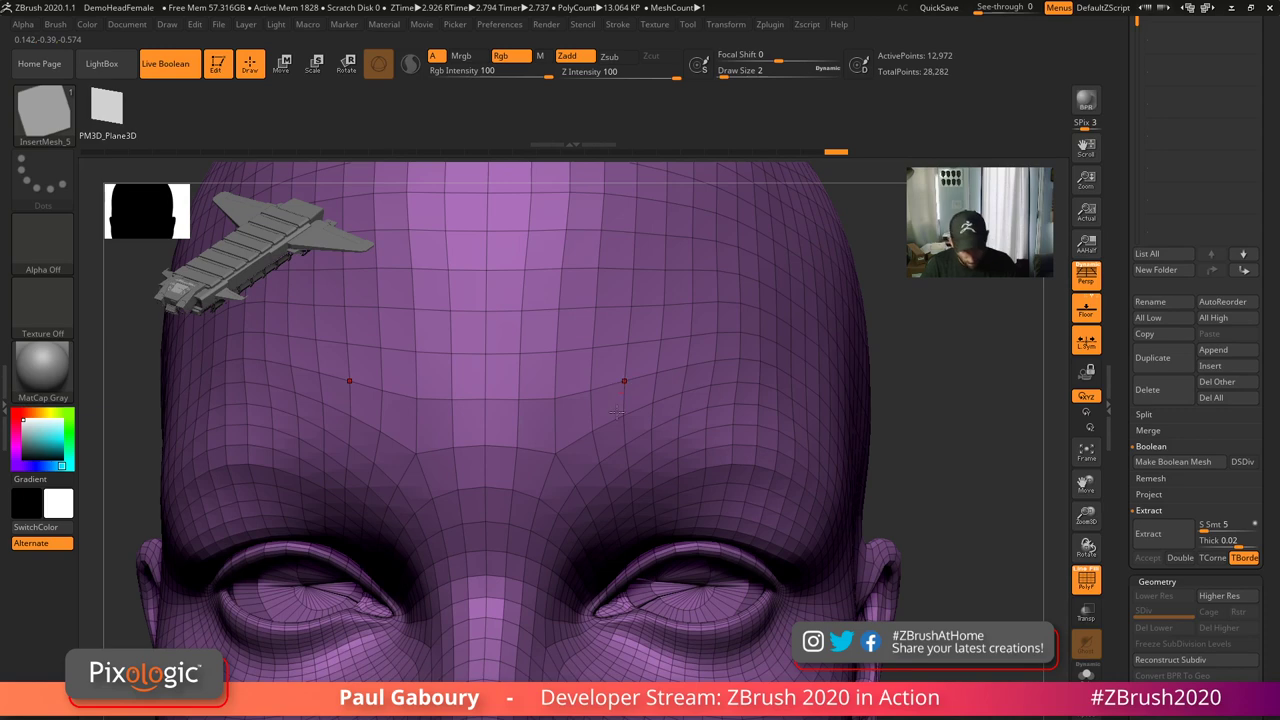
key("b")
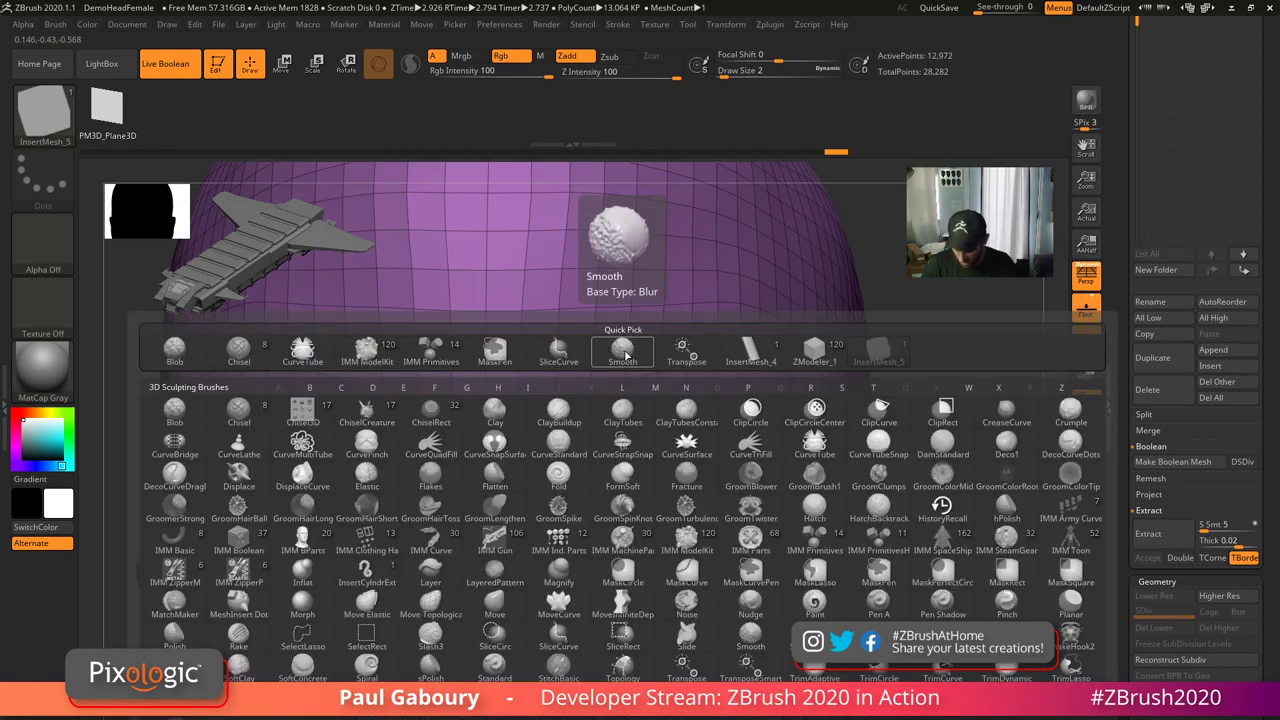
key("Escape")
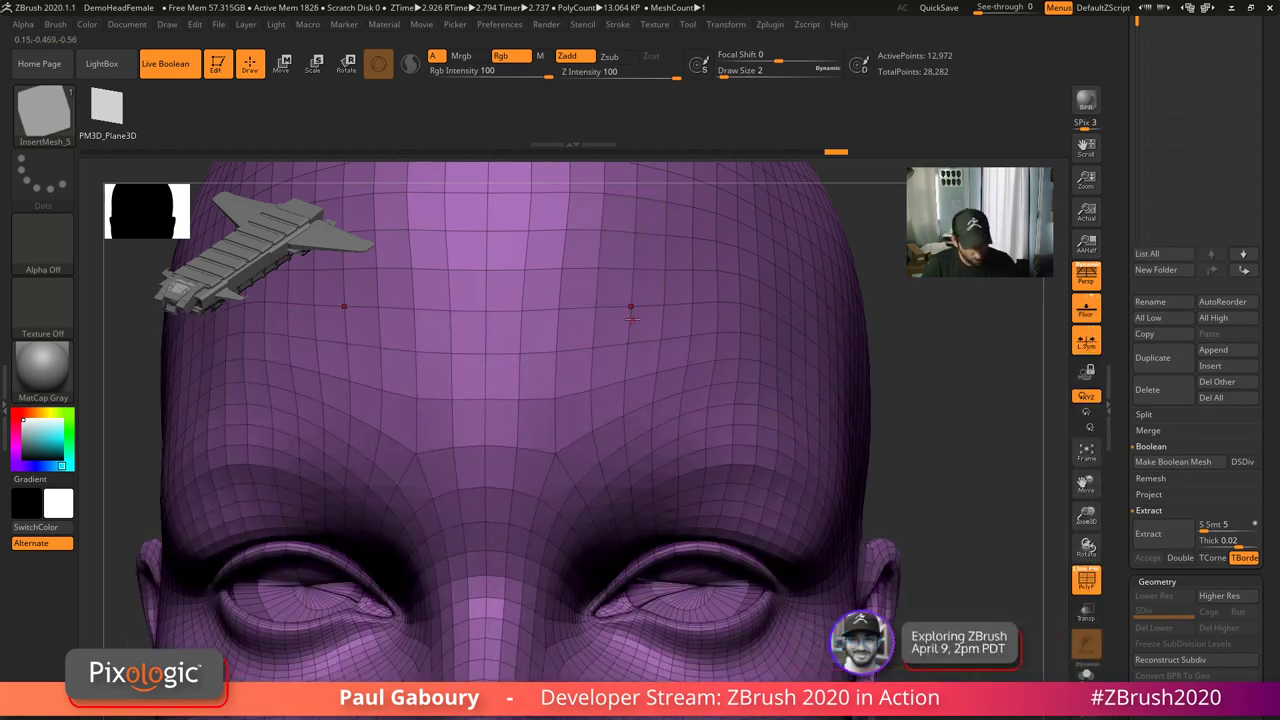
key("b")
key("z")
key("m")
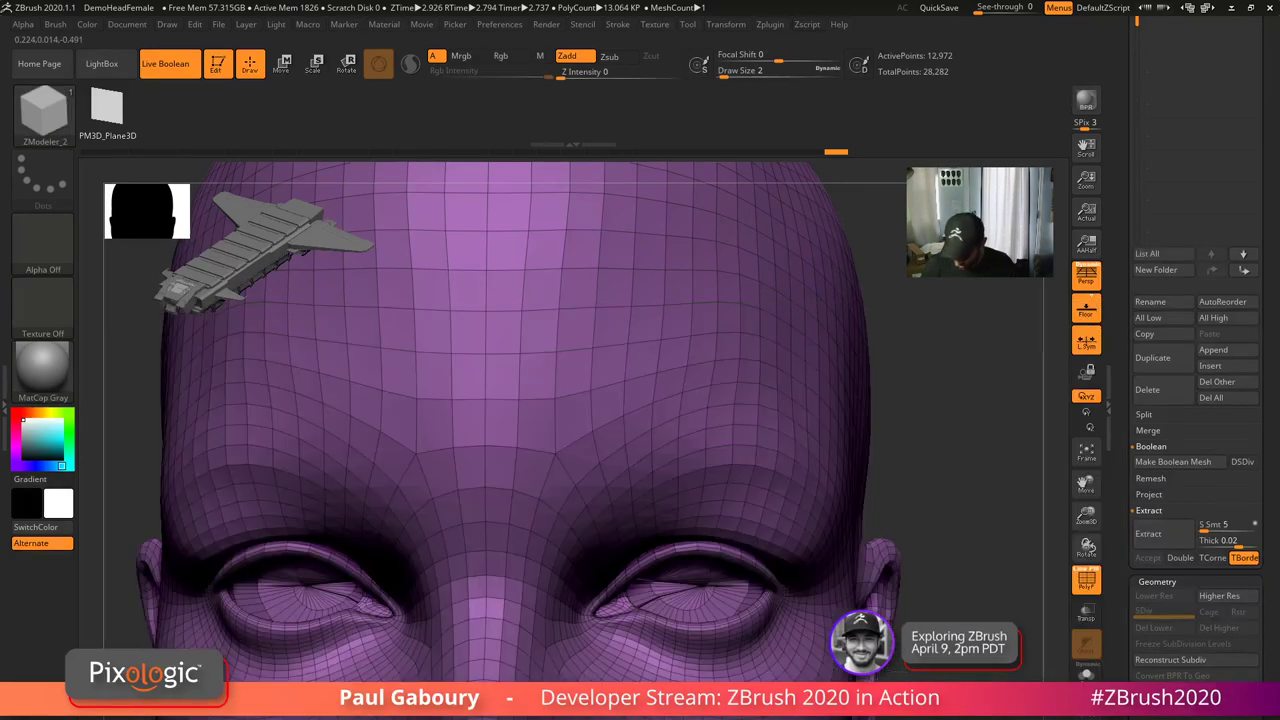
- Assign the strip of polygons along the upper eyelid rim, from inner to outer corner, to their own polygroup with ZModeler
mouse_move(634, 555)
right_mouse_down()
mouse_move(646, 540)
mouse_move(604, 552)
right_mouse_up()
mouse_move(604, 552)
right_mouse_down("ctrl")
mouse_move(610, 595)
mouse_move(638, 570)
mouse_move(646, 590)
mouse_move(560, 587)
right_mouse_up("ctrl")
left_click(562, 592, "alt")
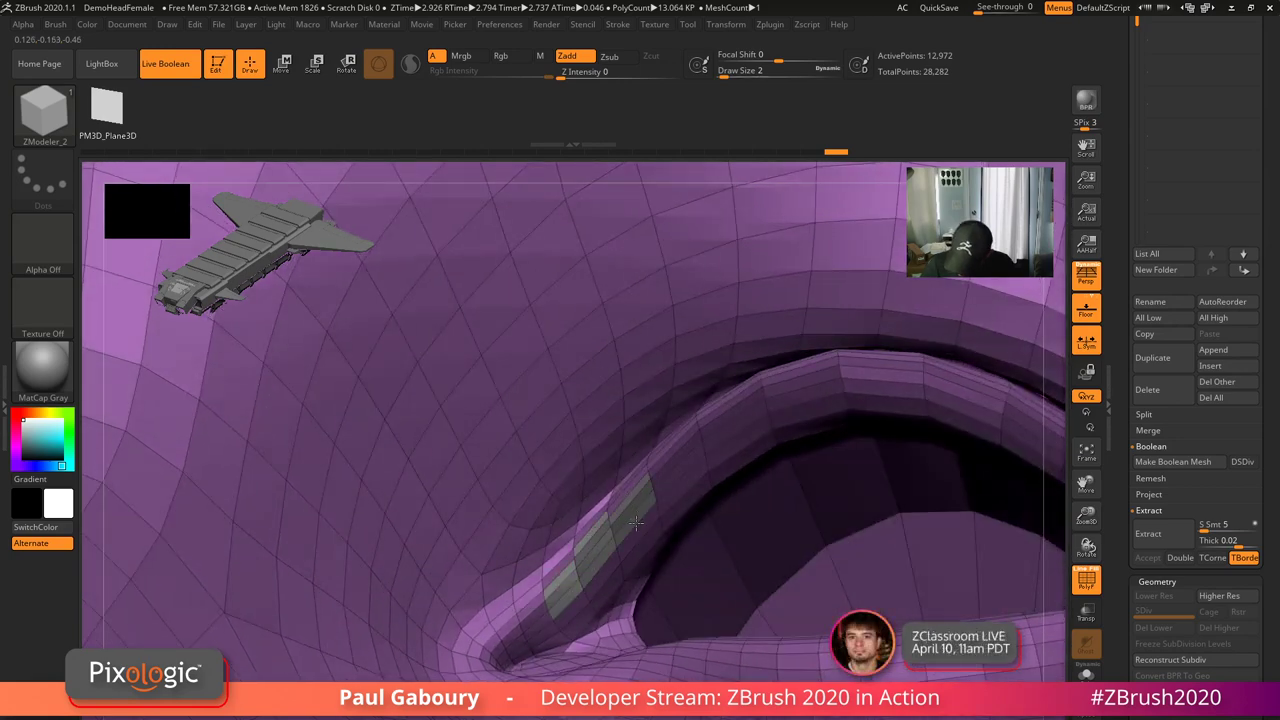
left_click(572, 560)
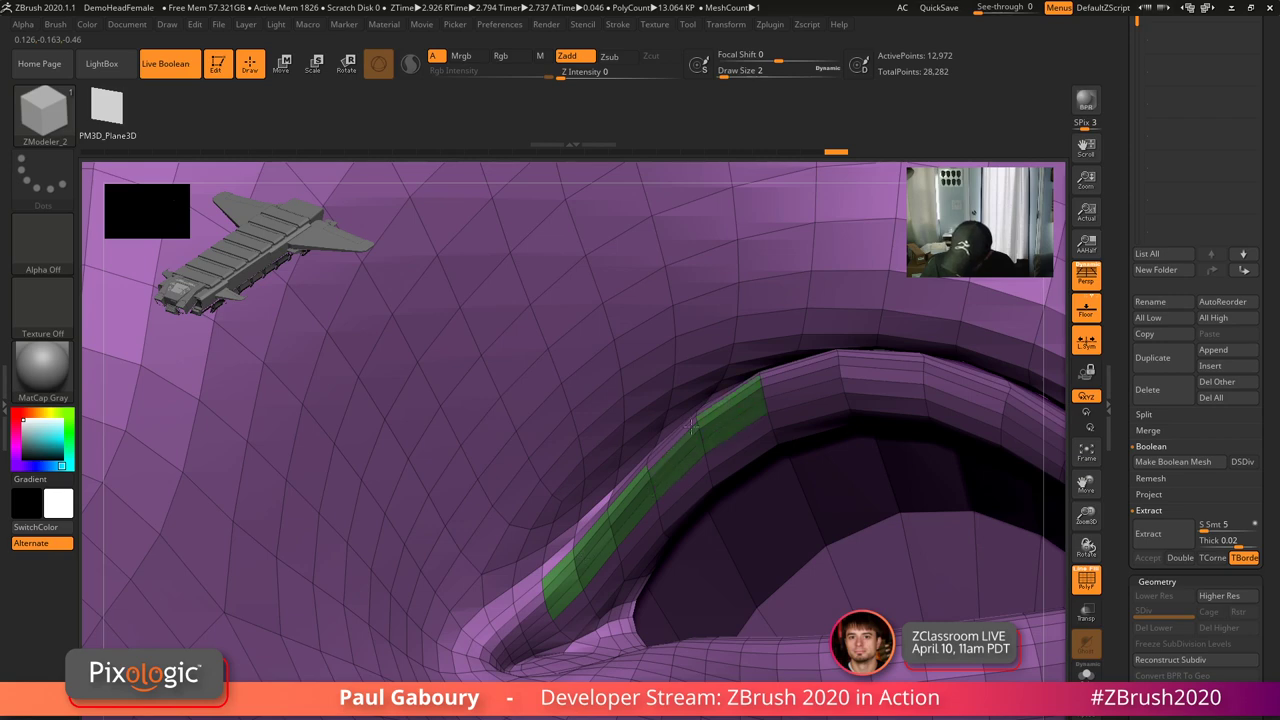
right_click_drag(835, 404, 640, 492, "alt")
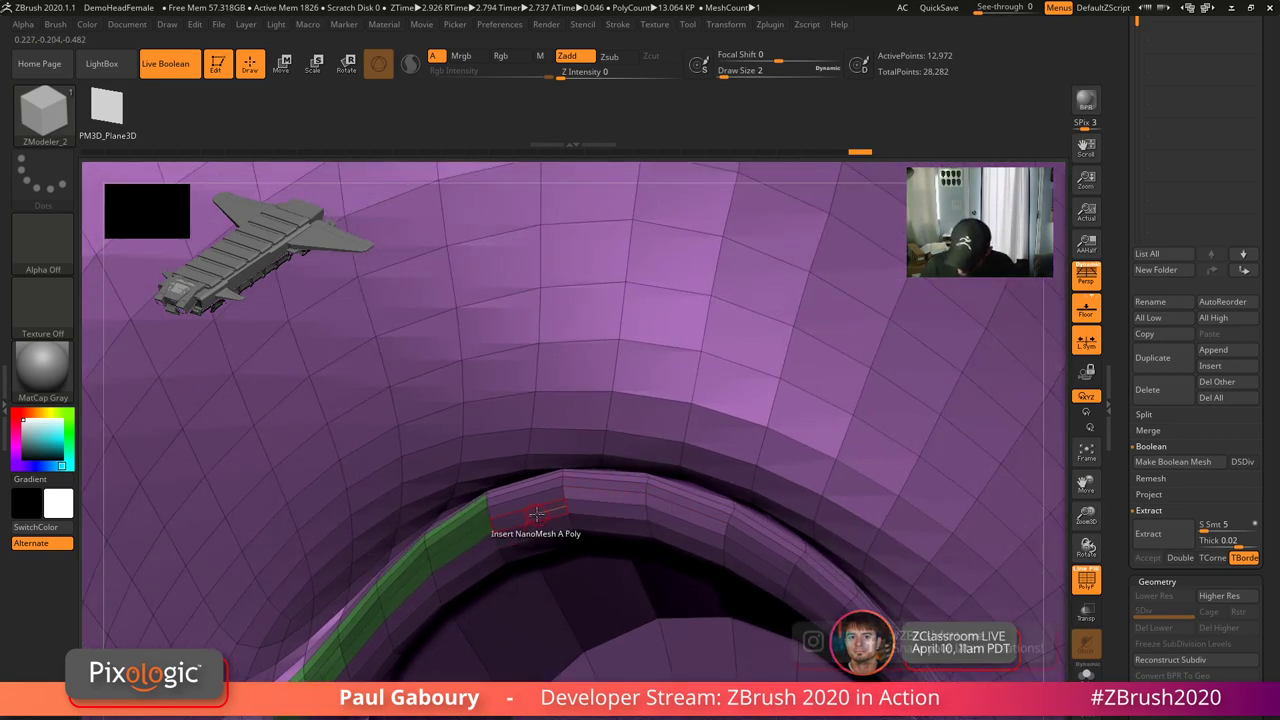
left_click(537, 514)
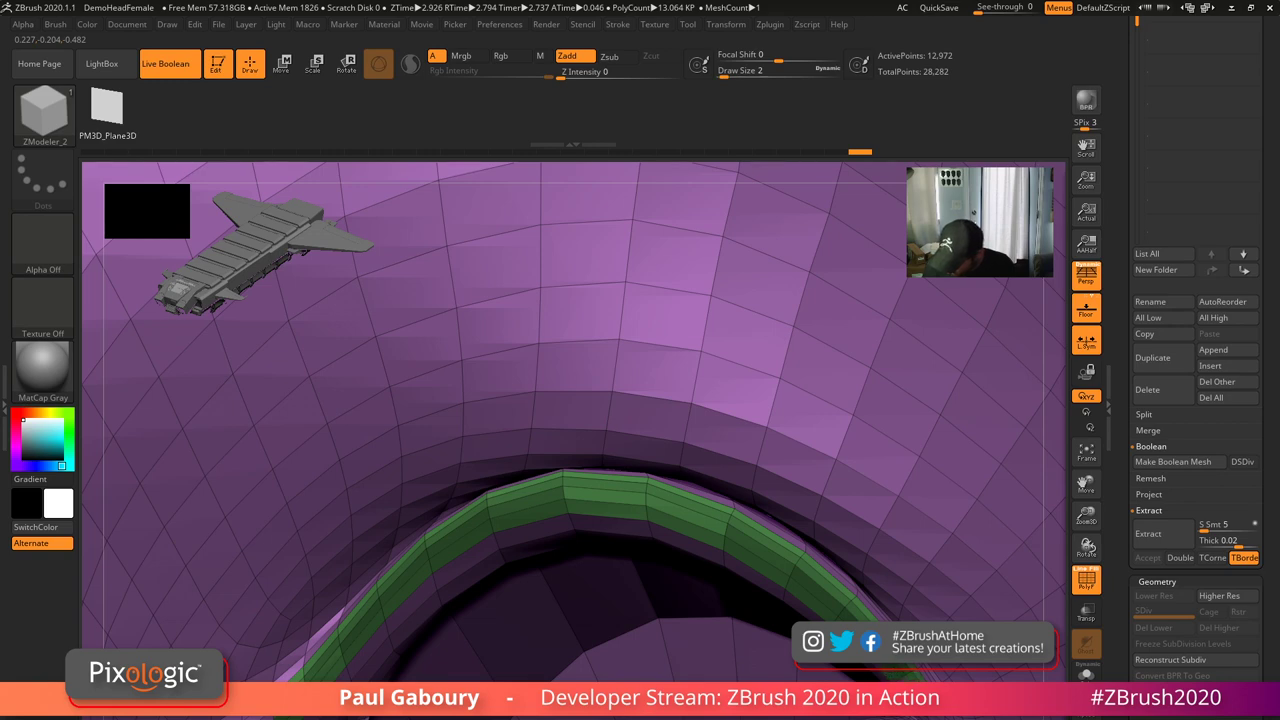
mouse_move(700, 520)
right_mouse_down("ctrl")
mouse_move(785, 650)
mouse_move(757, 562)
mouse_move(800, 470)
right_mouse_up("ctrl")
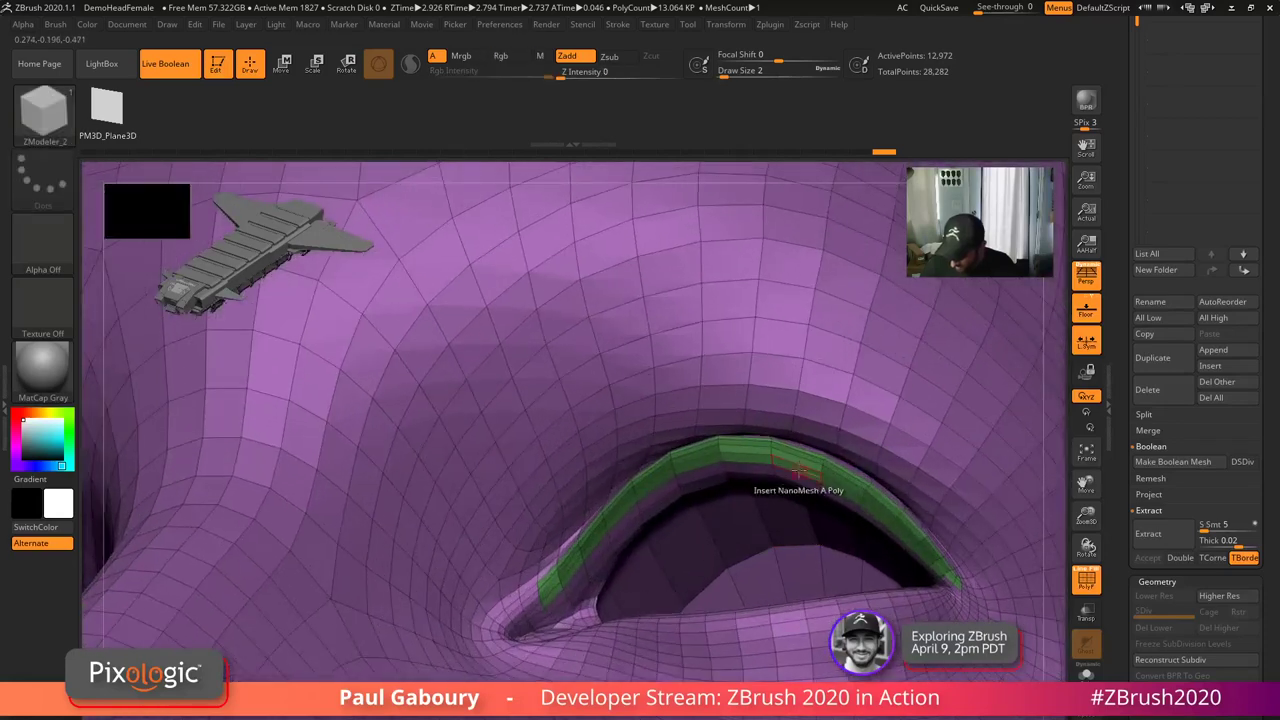
key("space")
left_click(700, 437)
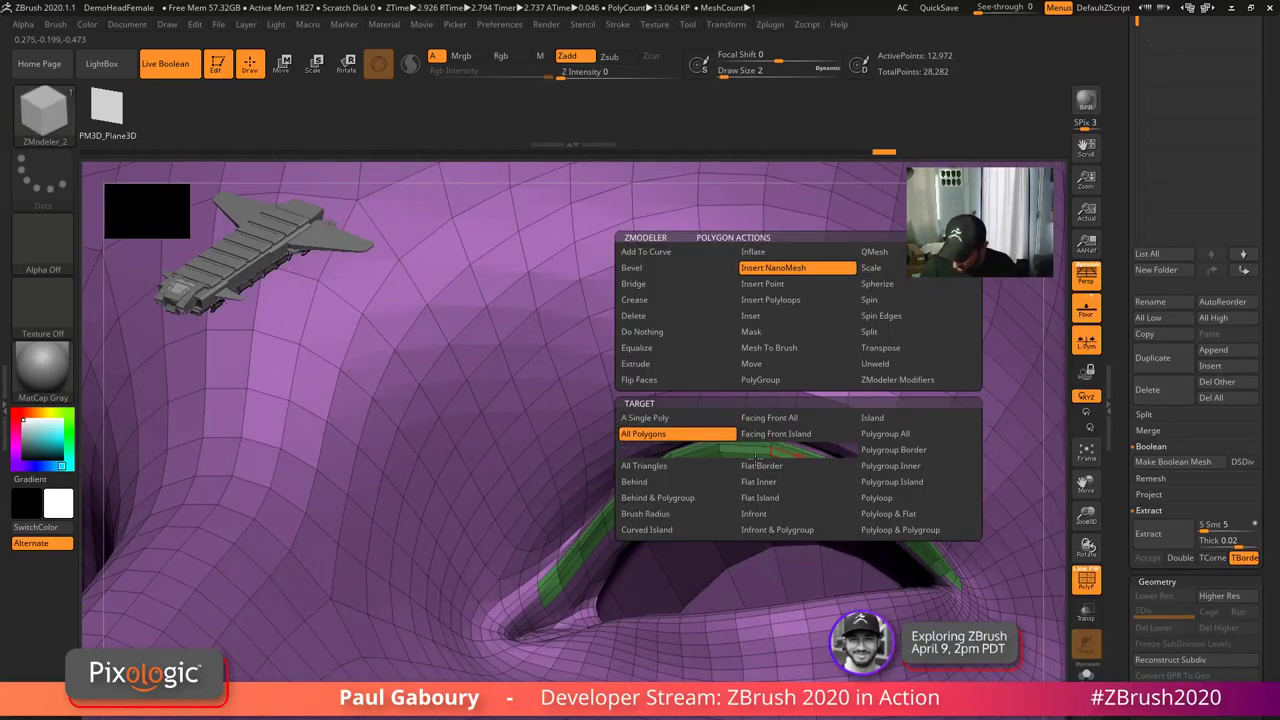
left_click(802, 463)
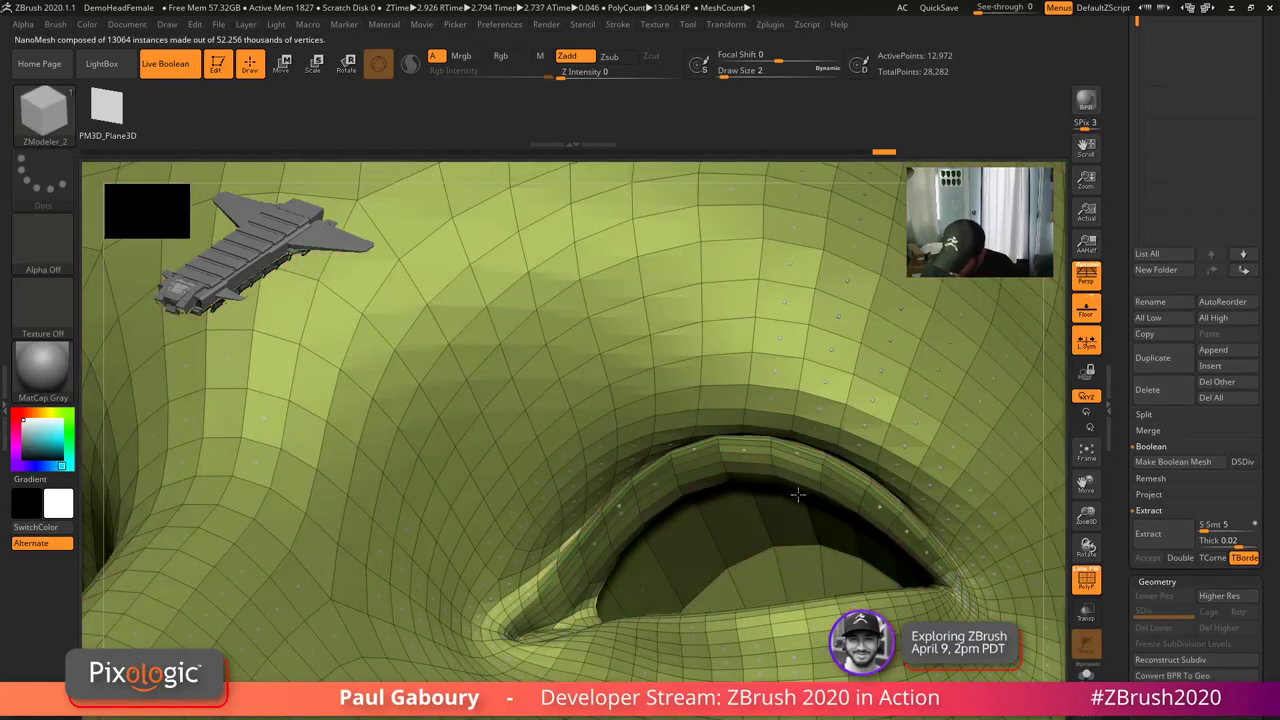
- Insert the single-polygon plane as NanoMesh on the upper eyelid polygroup using the Polygroup All target
key("space")
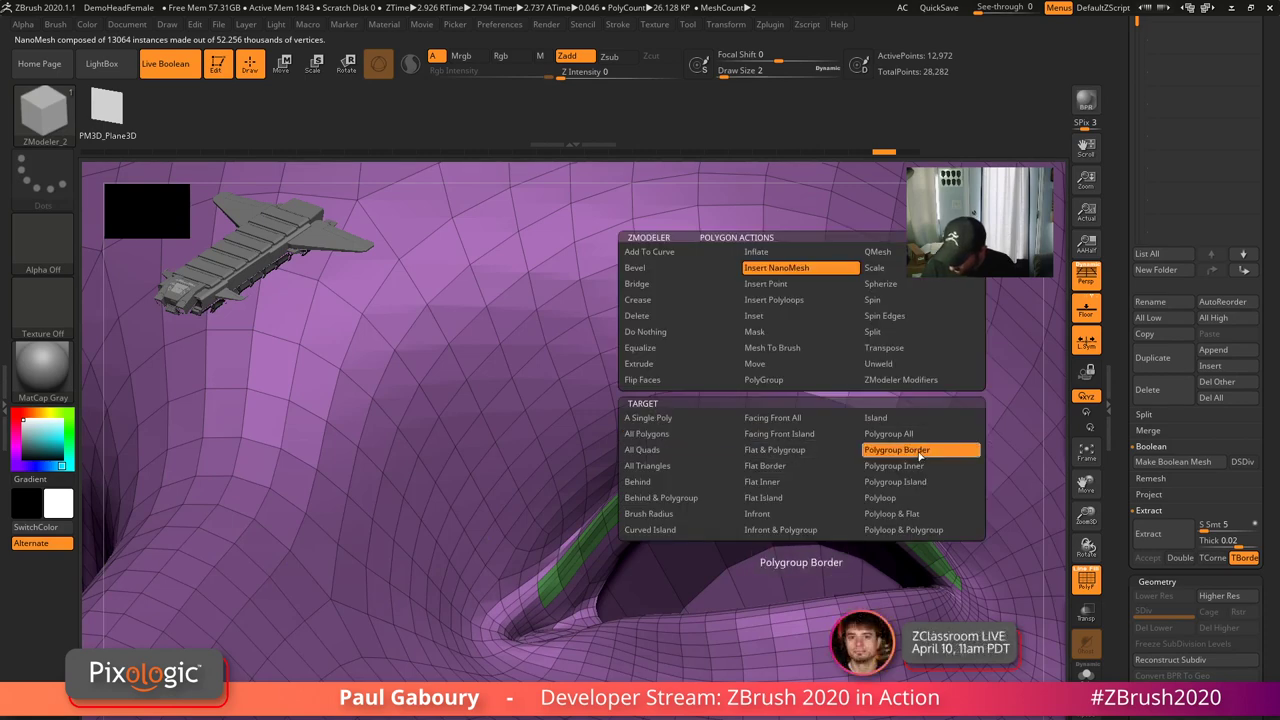
left_click(920, 451)
left_click(795, 467)
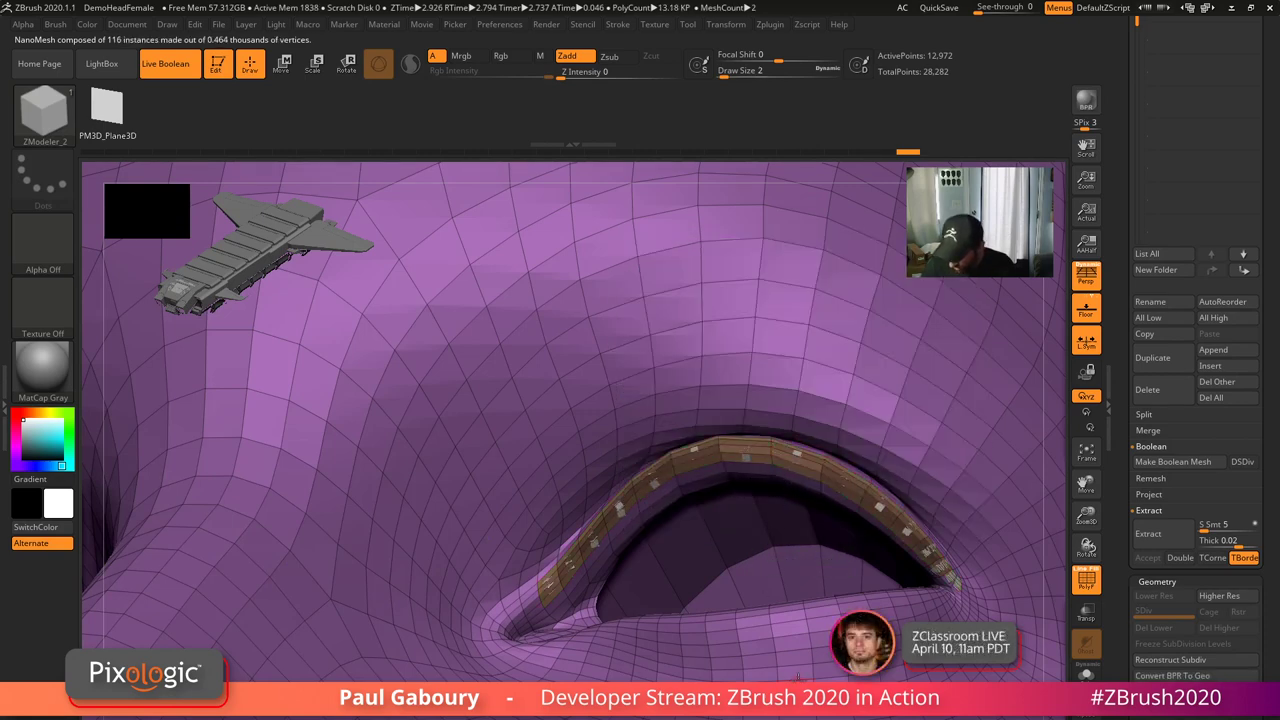
right_click_drag(798, 676, 826, 562, "ctrl")
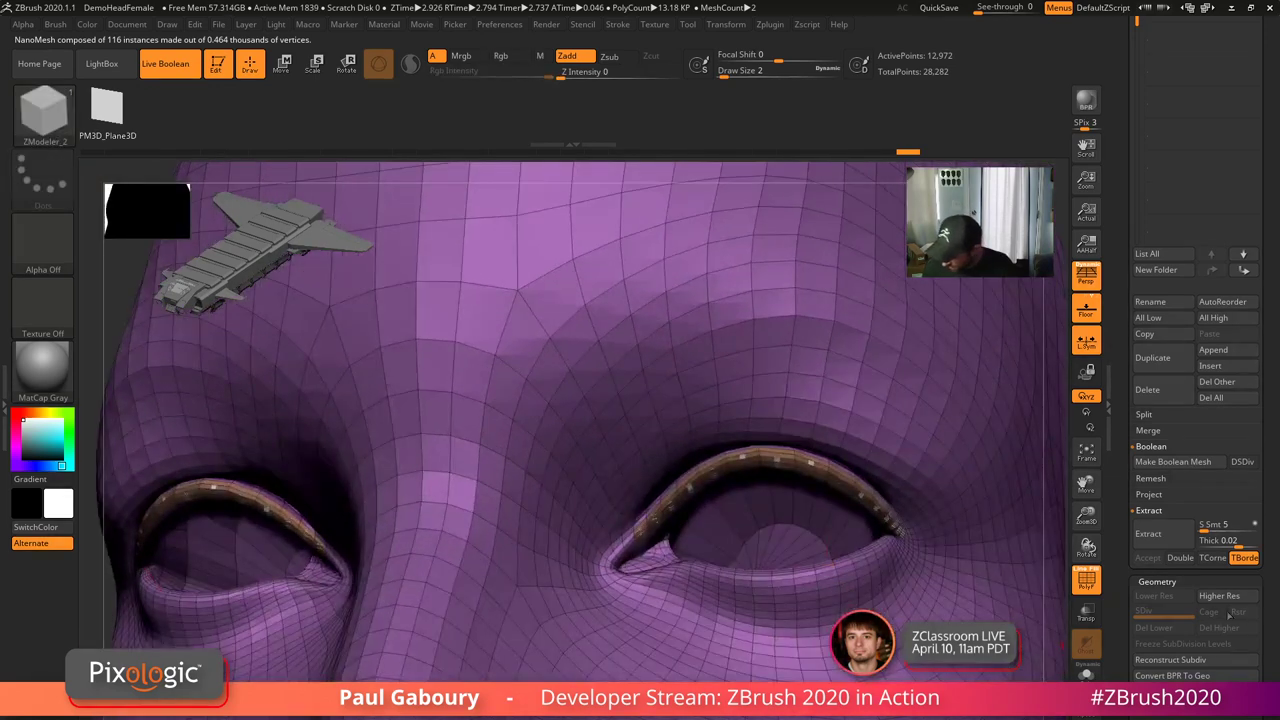
- Expand the NanoMesh settings and set the plane NanoMesh's Random Distribution to 1.03399
left_click(1166, 582)
left_click_drag(1226, 630, 1228, 717)
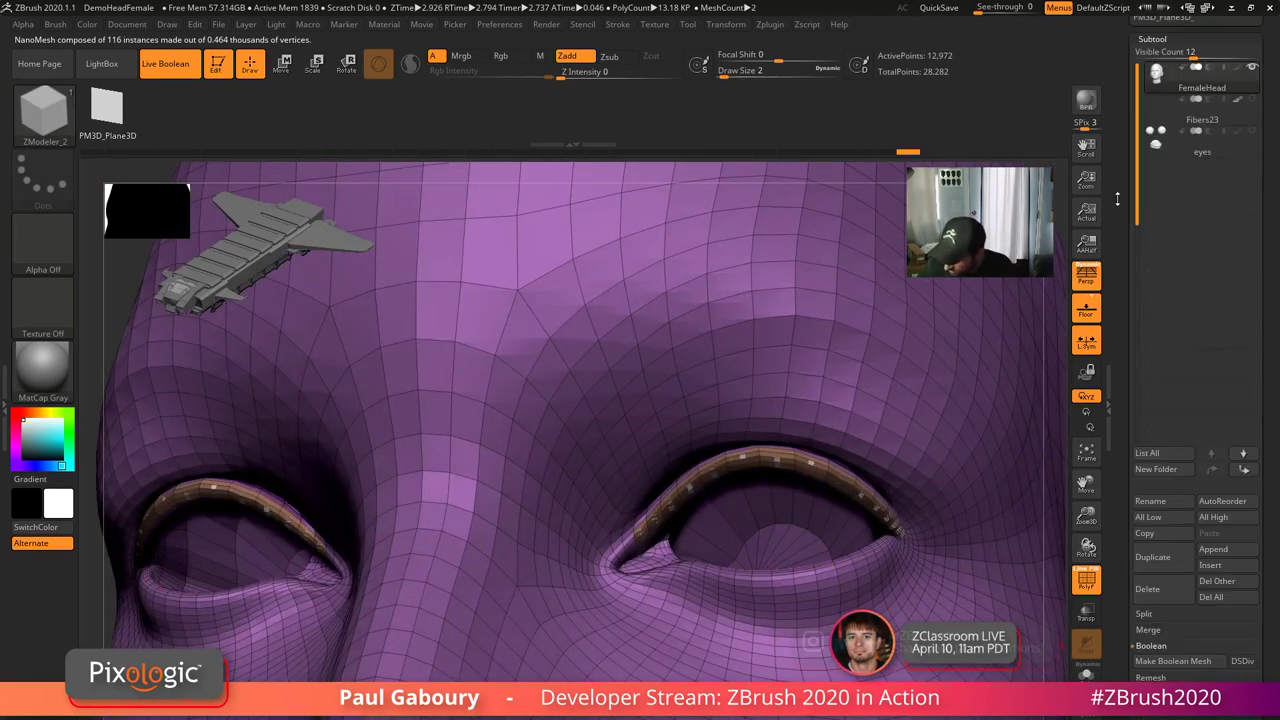
left_click_drag(1118, 199, 1125, 258)
left_click(1159, 174)
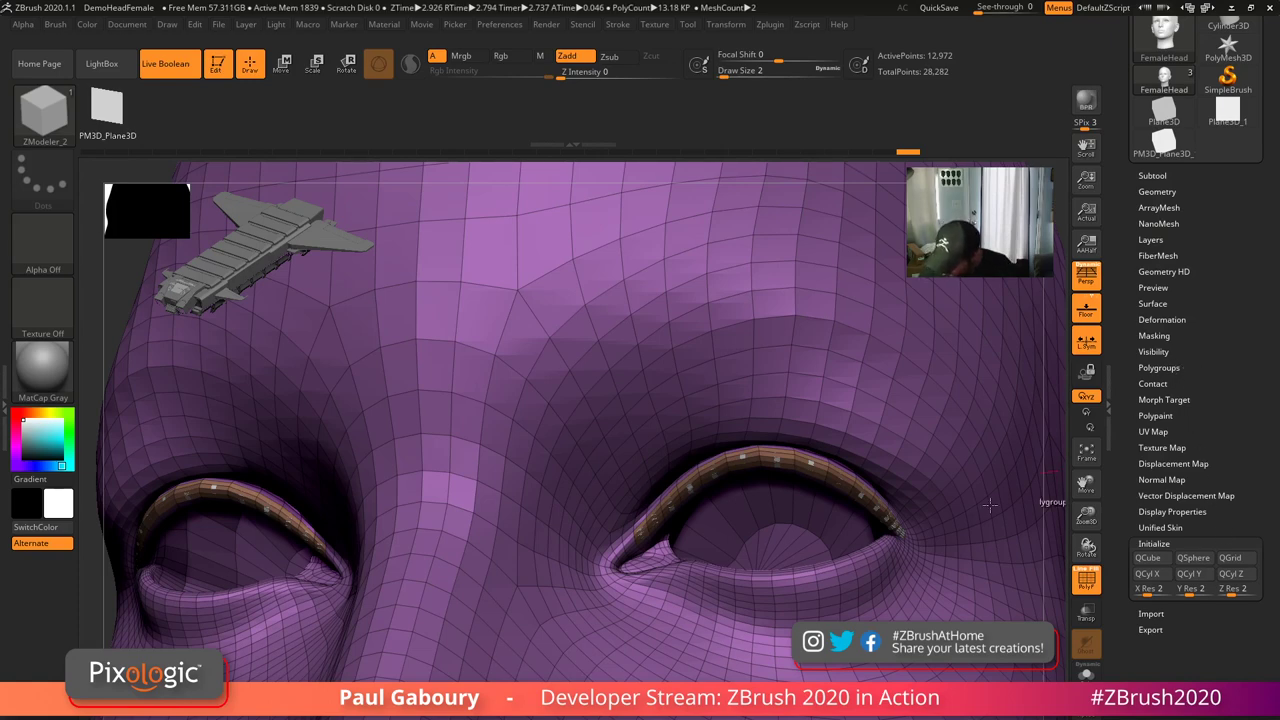
mouse_move(766, 440)
right_mouse_down()
mouse_move(776, 496)
mouse_move(893, 579)
right_mouse_up()
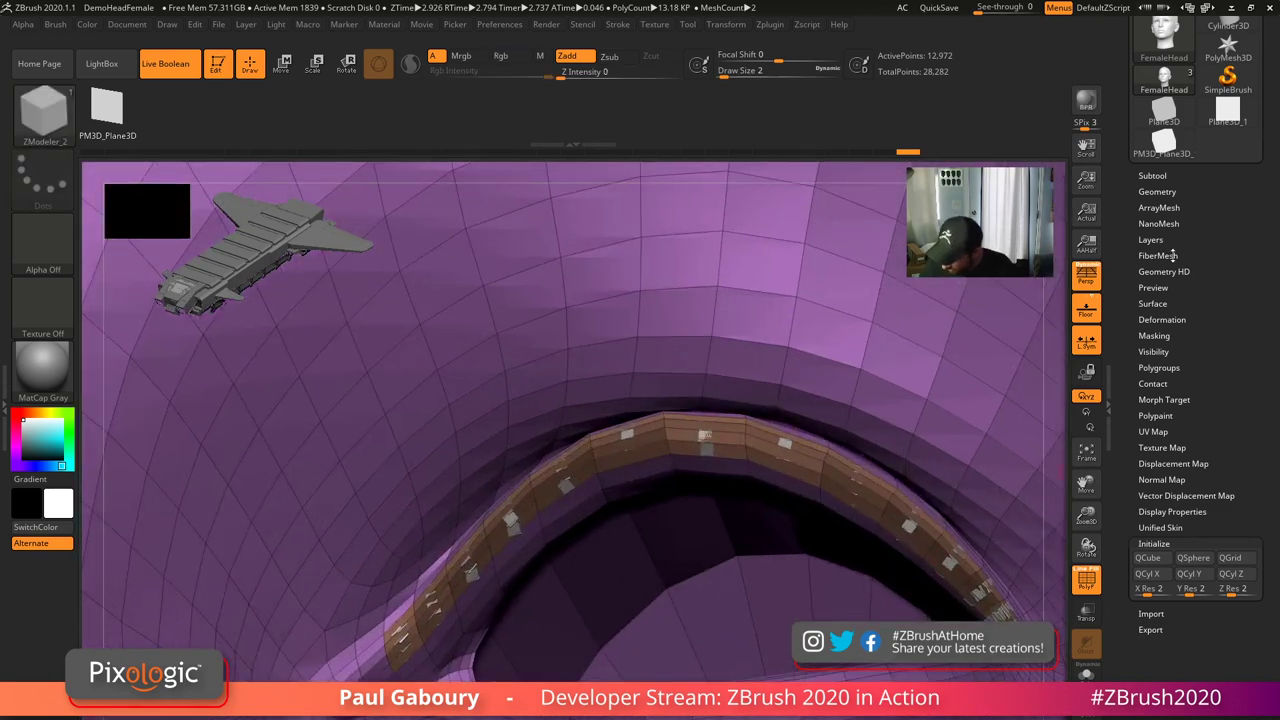
left_click(1159, 223)
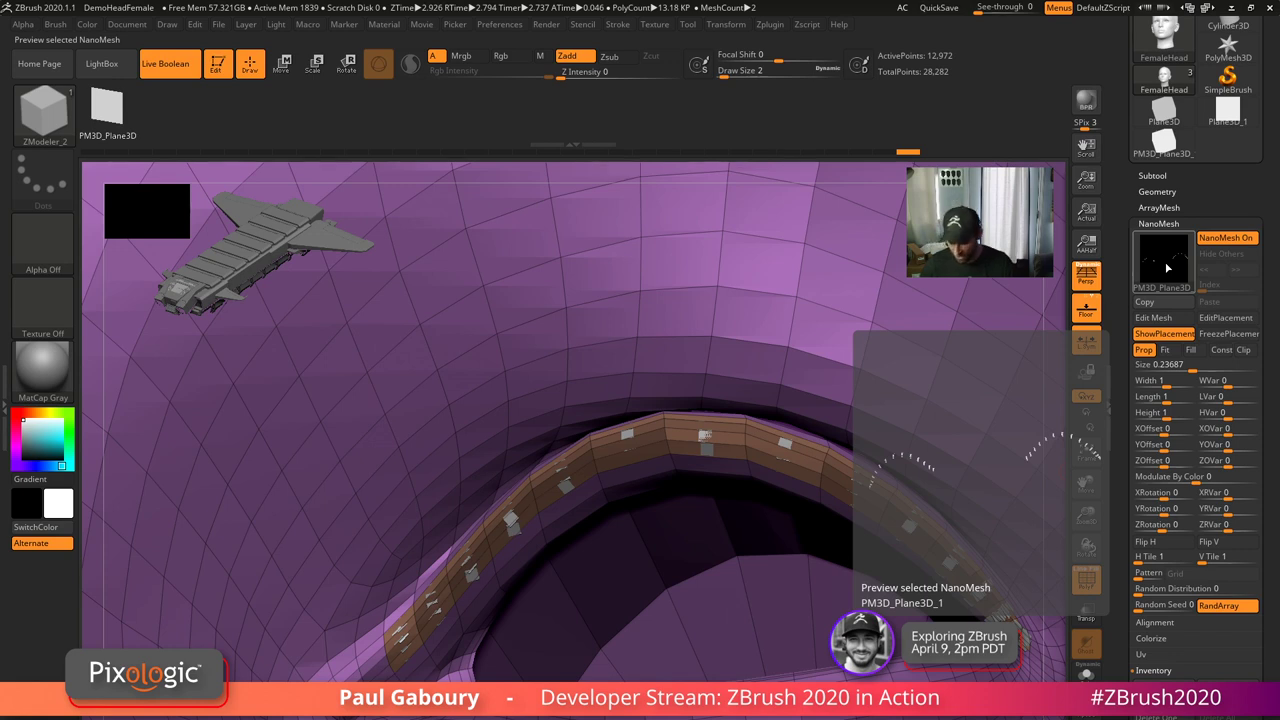
left_click_drag(1140, 592, 1165, 595)
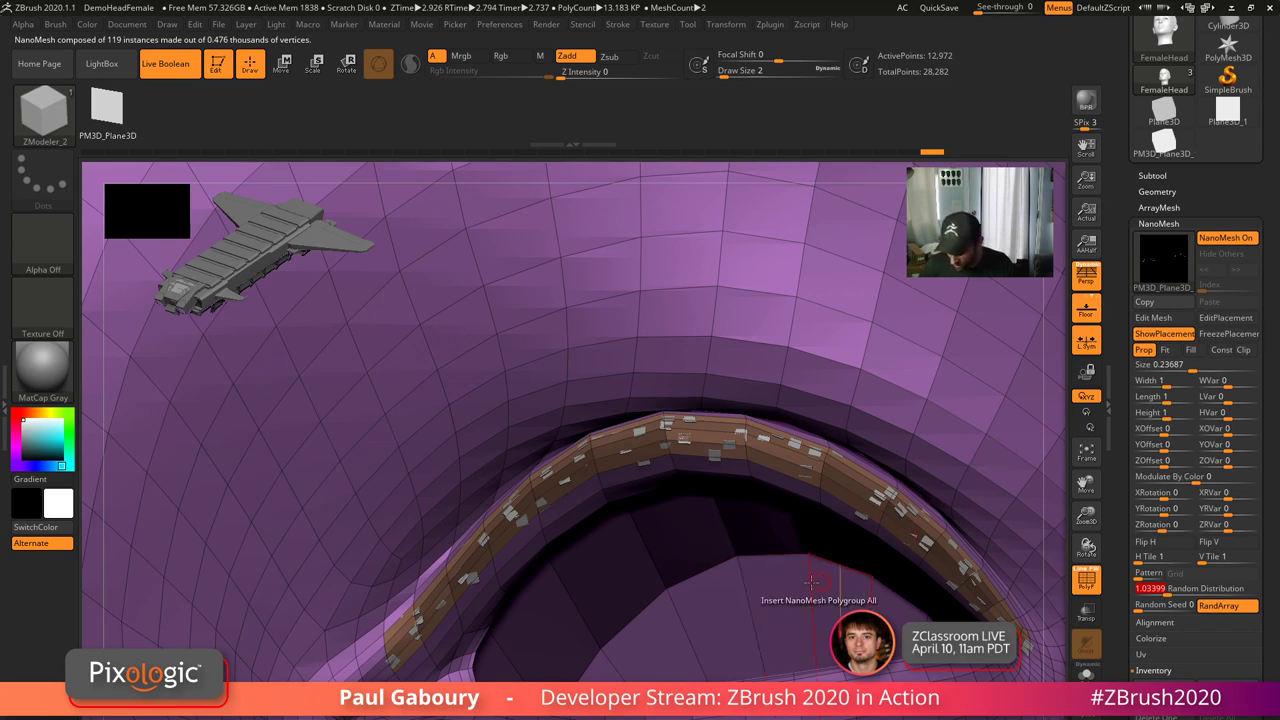
- Choose the IMM Primitives brush and switch to a ZModeler brush that carries its primitive meshes
key("space")
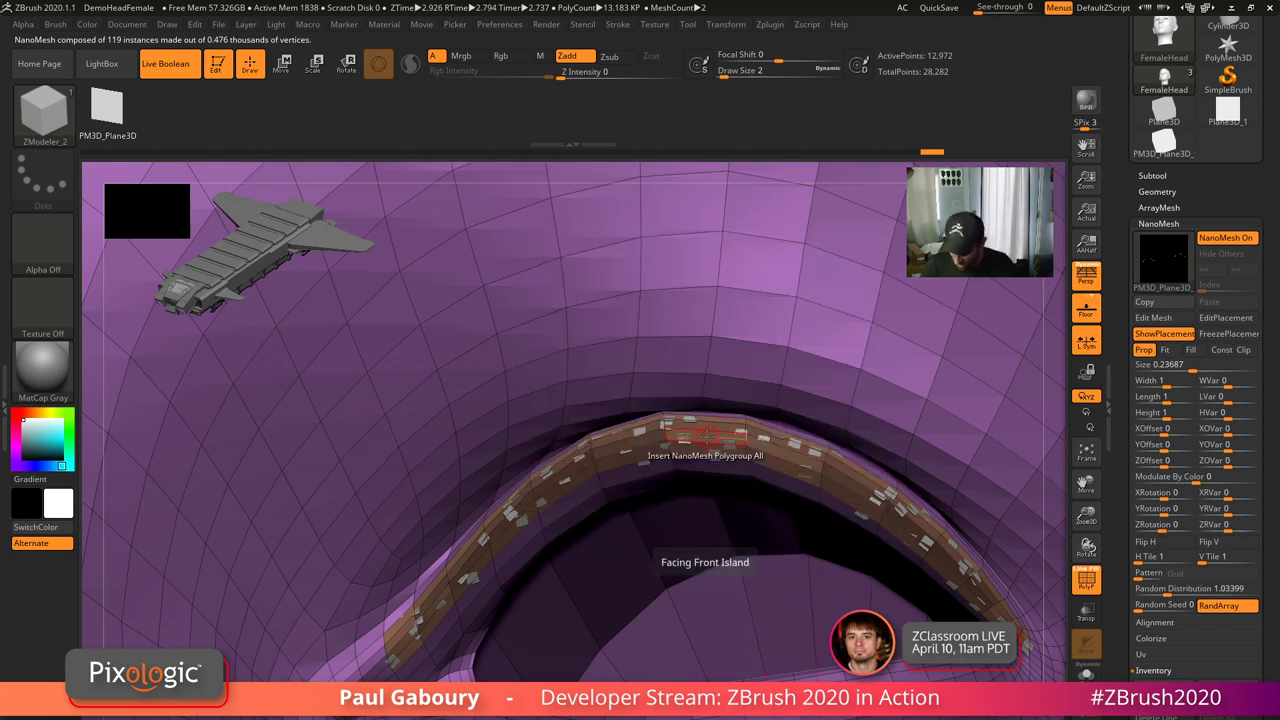
key("b")
key("i")
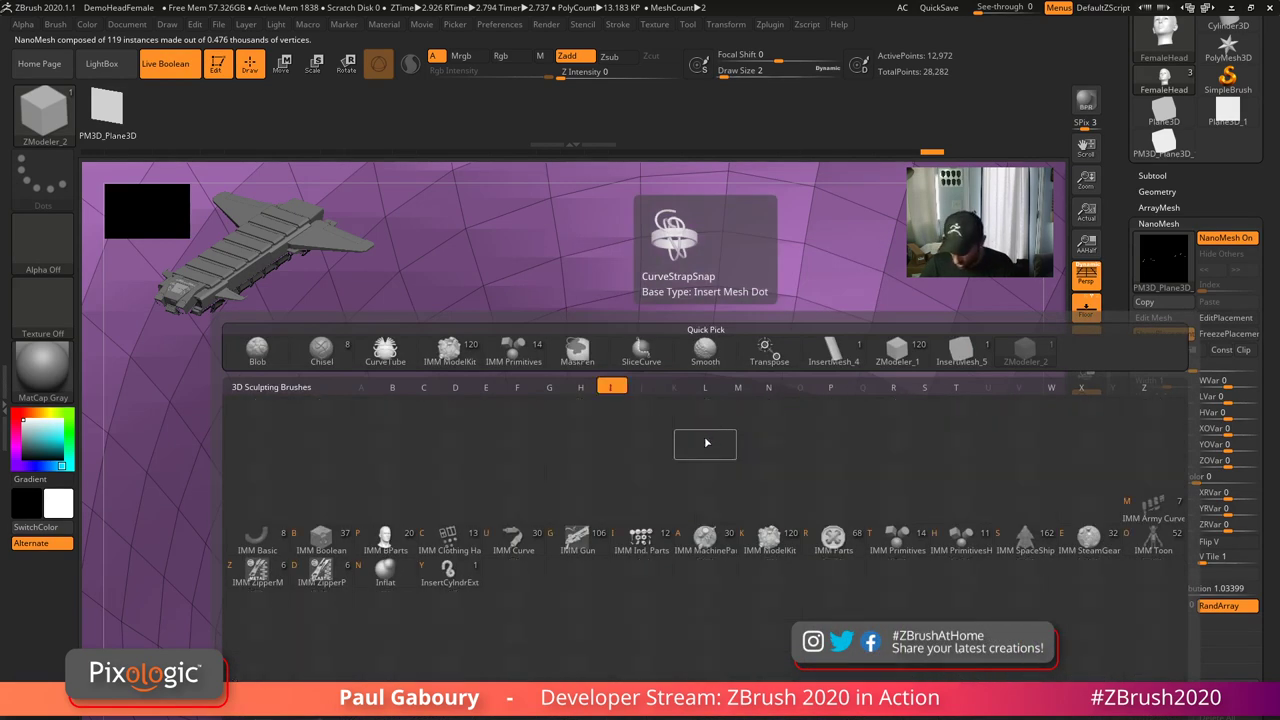
left_click(880, 542)
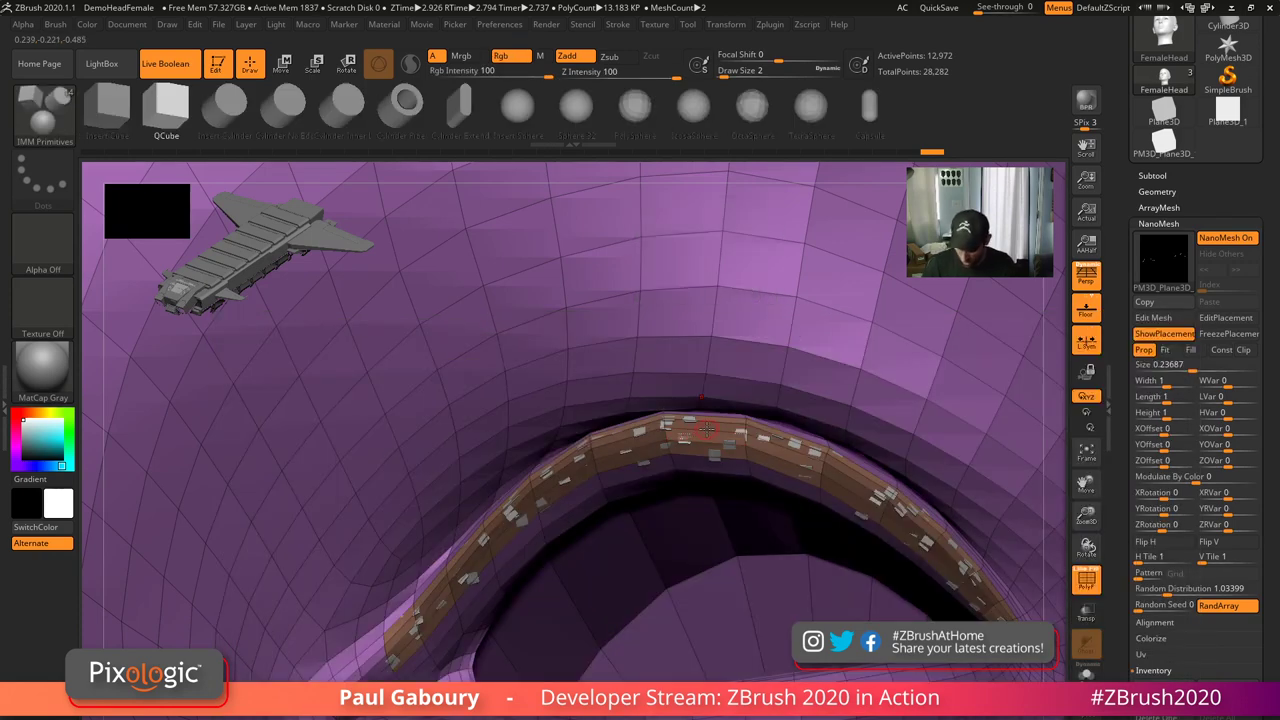
key("b")
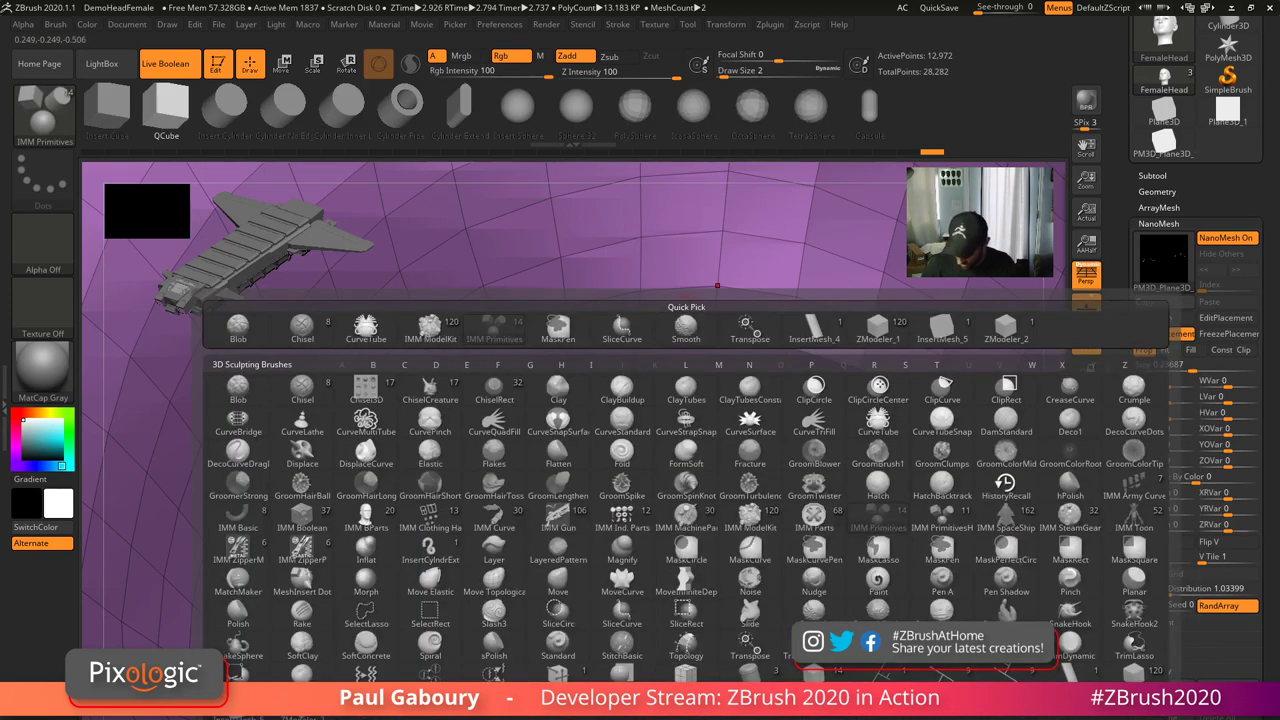
left_click(708, 702)
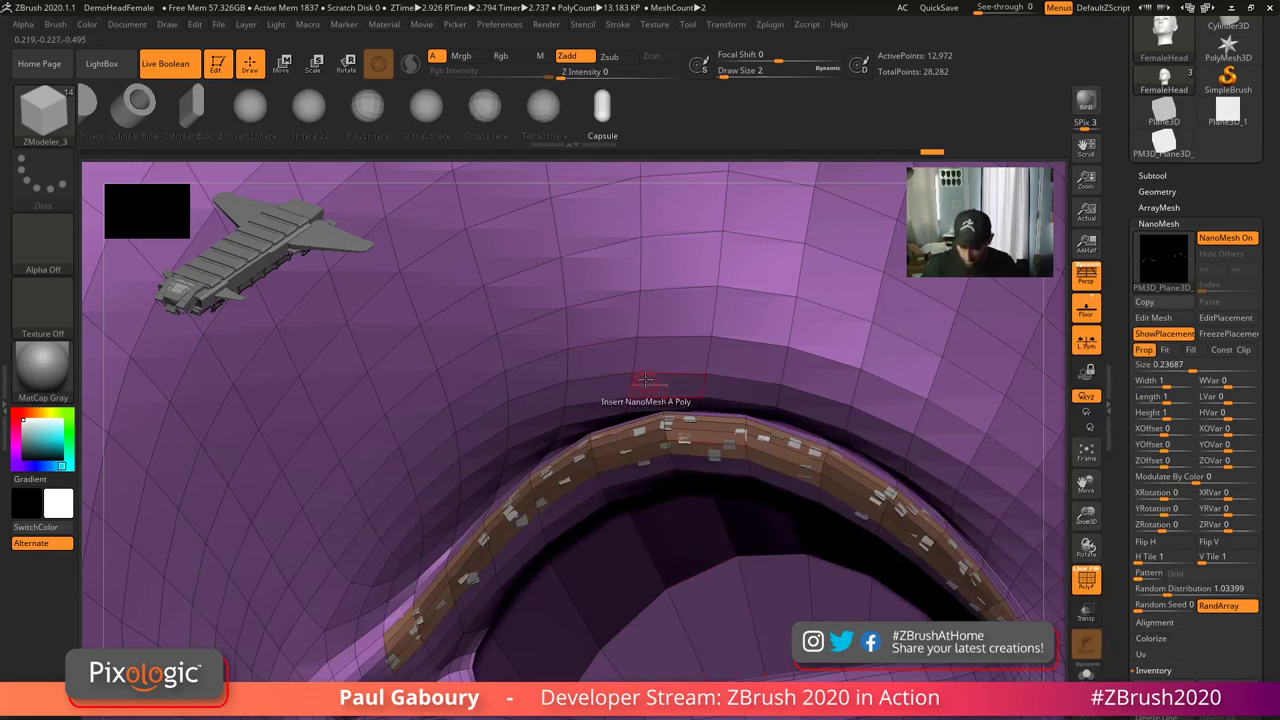
- Choose QCube as the insert mesh and insert it as NanoMesh on the eyelid polygroup with the Polygroup All target
key("m")
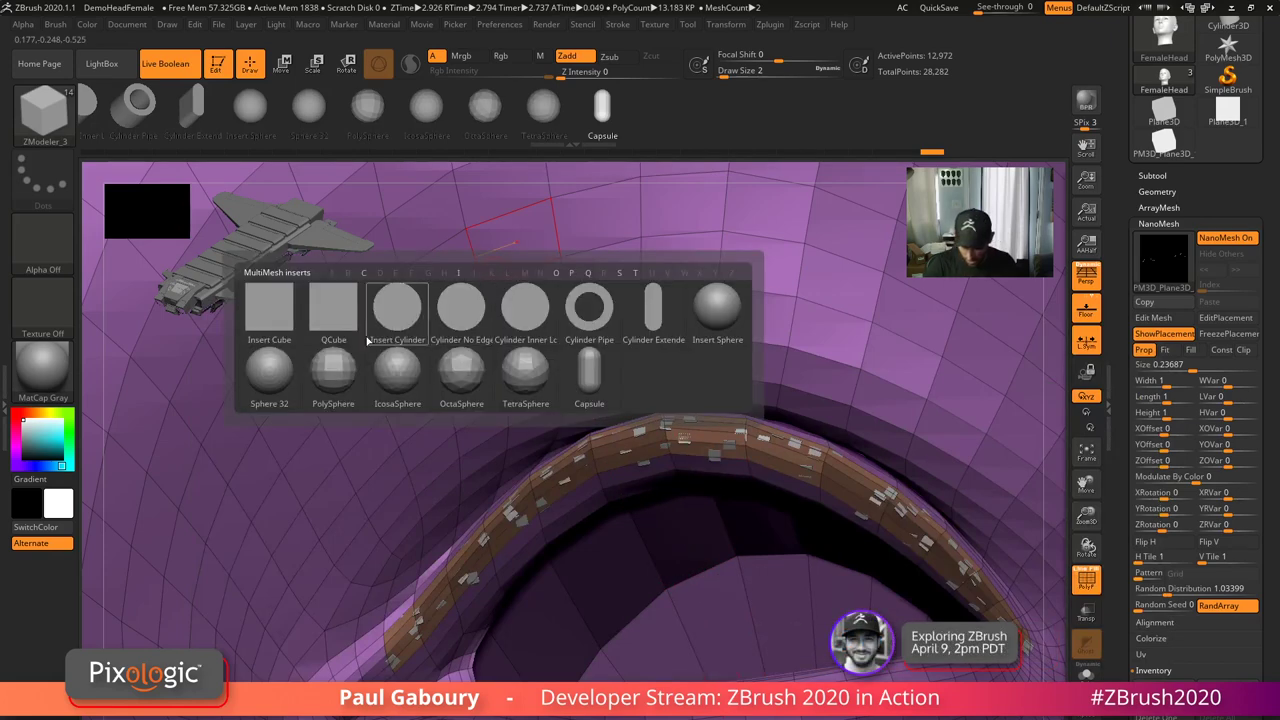
left_click(336, 318)
key("space")
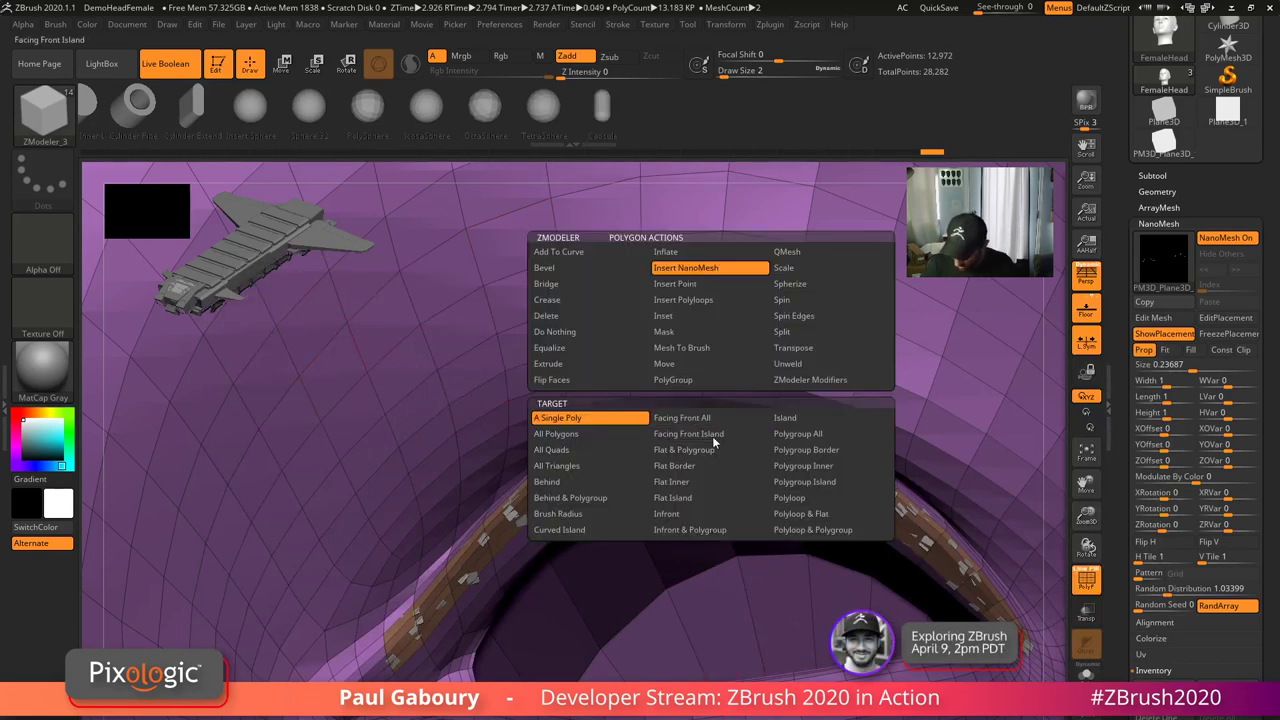
left_click(842, 441)
left_click(711, 461)
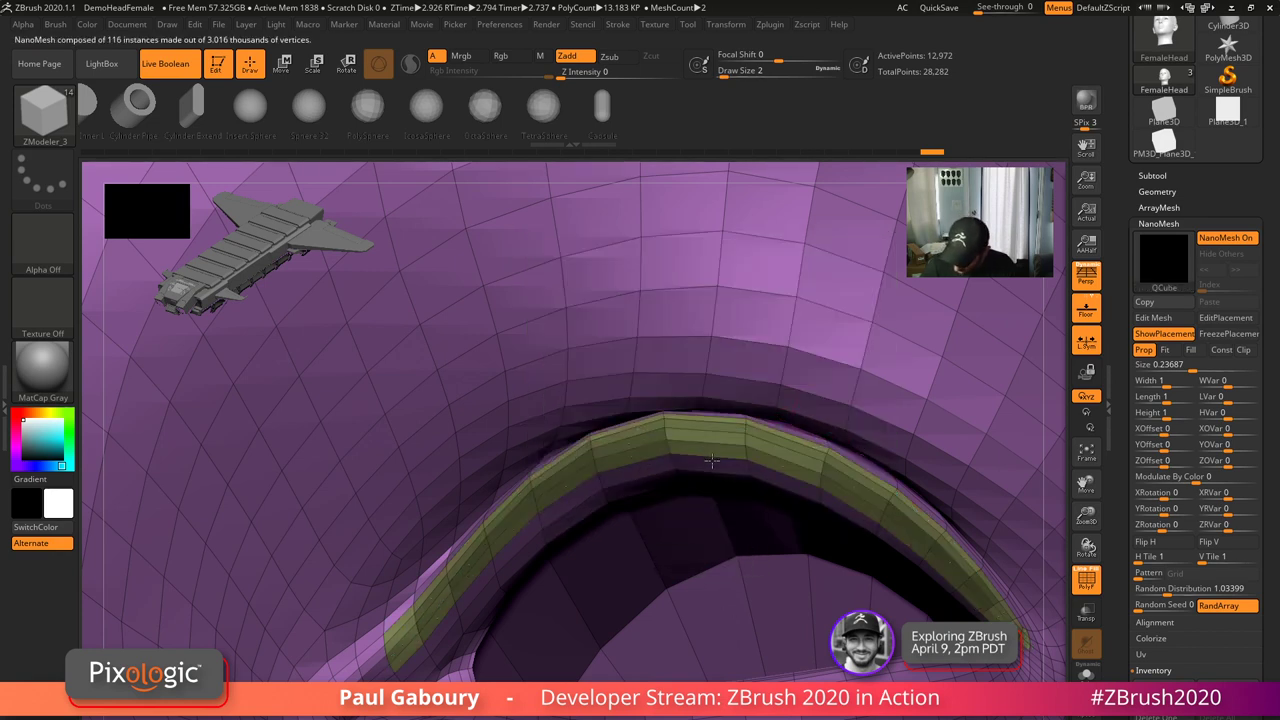
- Set the QCube NanoMesh to Size 0.13427, ZOffset 1, ZRotation 5, Random Distribution 1.59757, Width 2.66423, Length 1.21842 and Height 6.86836
left_click_drag(703, 515, 697, 616)
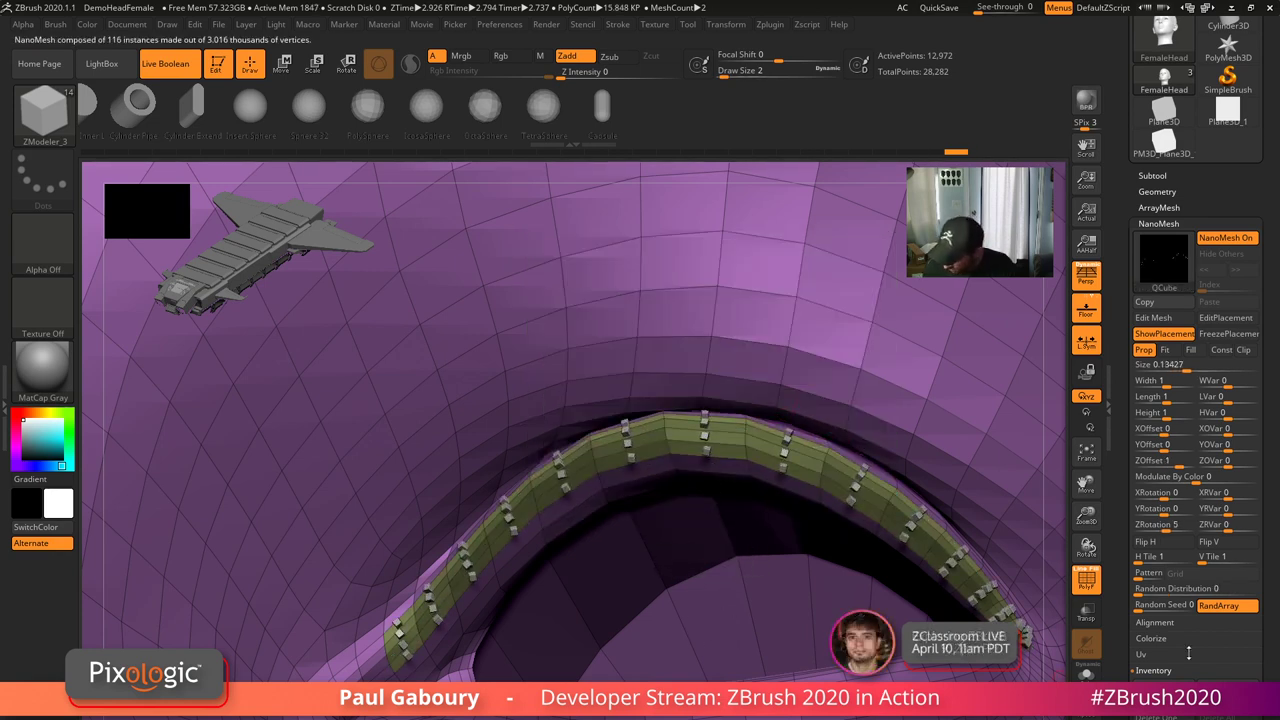
left_click_drag(1139, 590, 1172, 592)
right_click_drag(868, 652, 1076, 505, "ctrl")
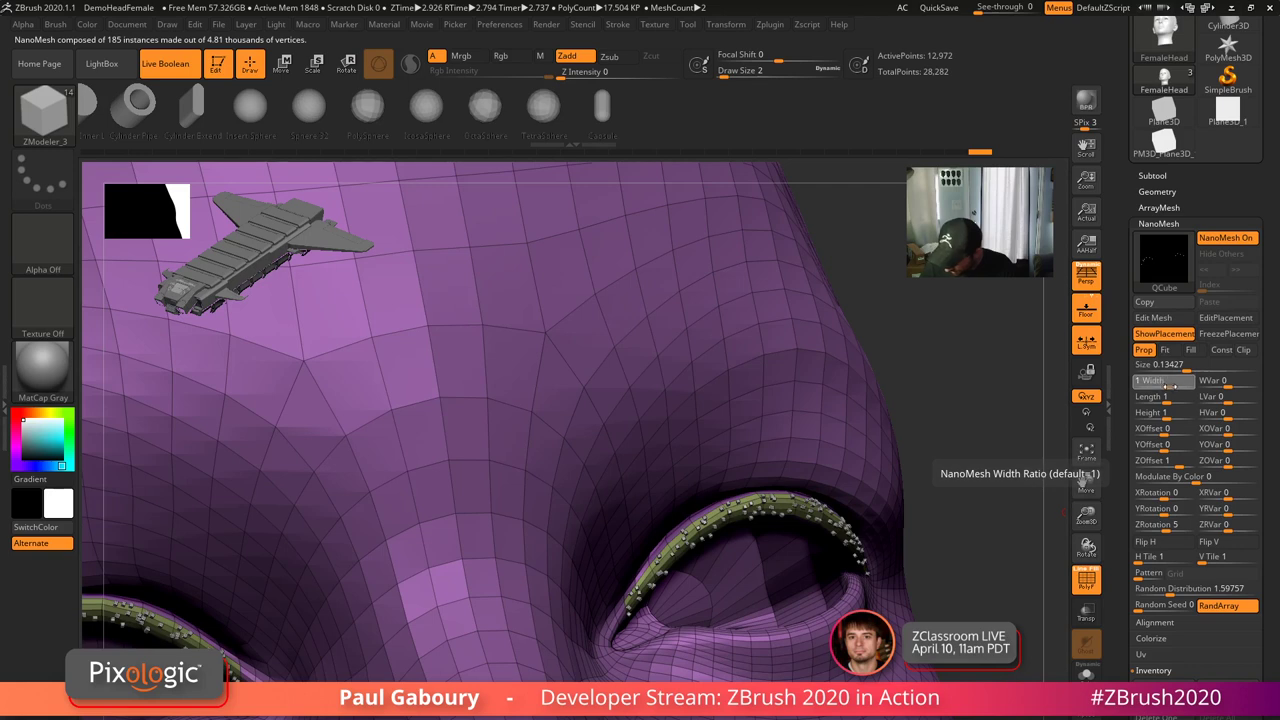
left_click_drag(1150, 381, 1176, 387)
right_click_drag(985, 590, 1002, 672, "ctrl")
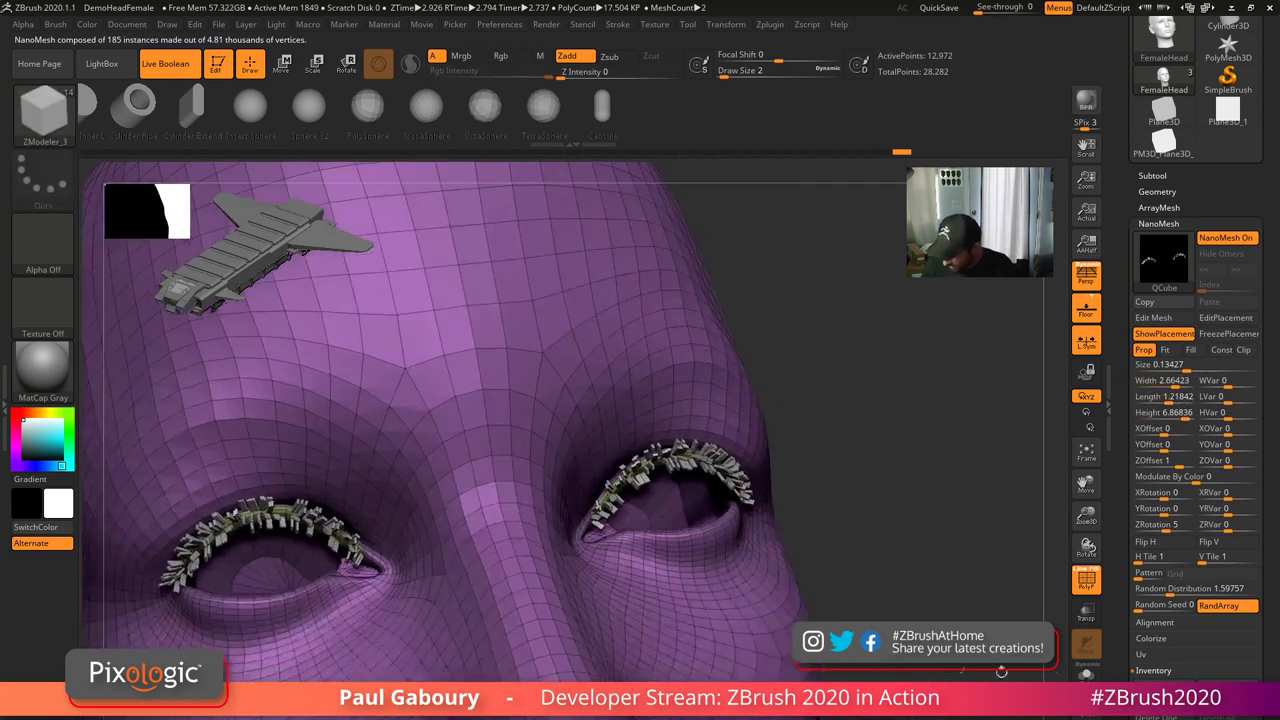
- Try the NanoMesh alignment options on the lash cubes and set the alignment to Align To Normal
left_click(1154, 622)
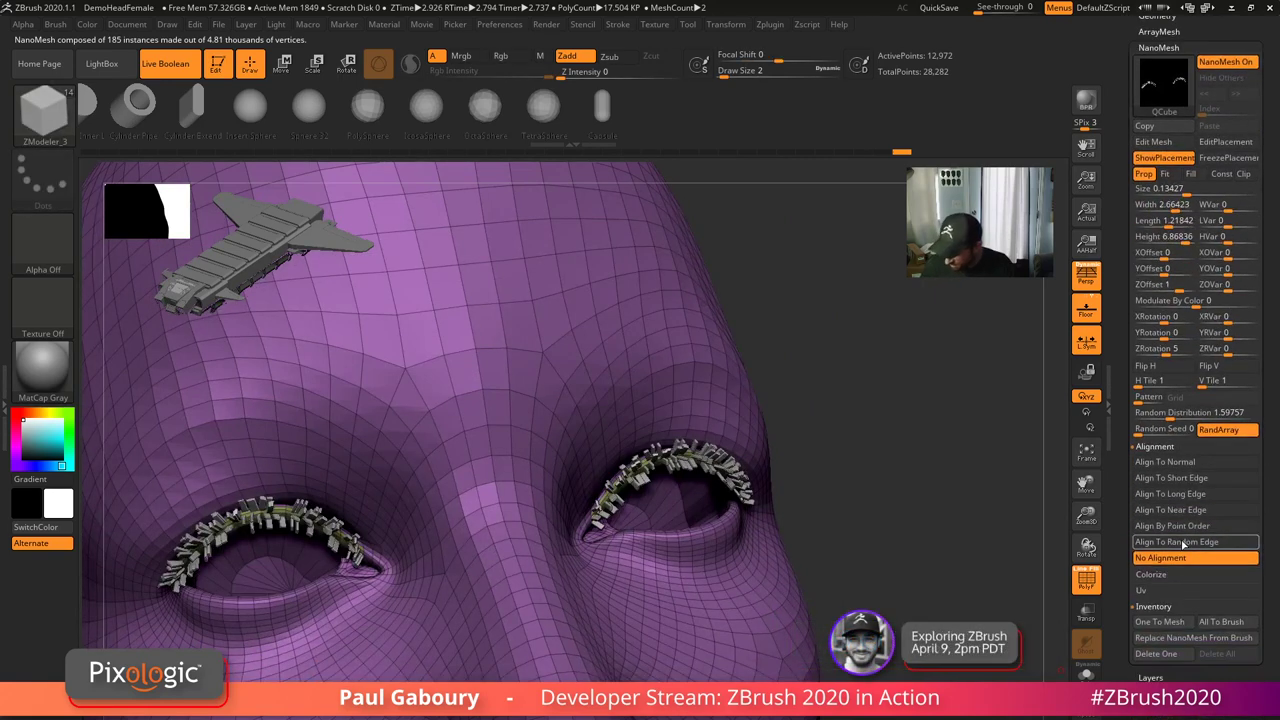
left_click(1183, 542)
left_click(1182, 525)
left_click(1181, 510)
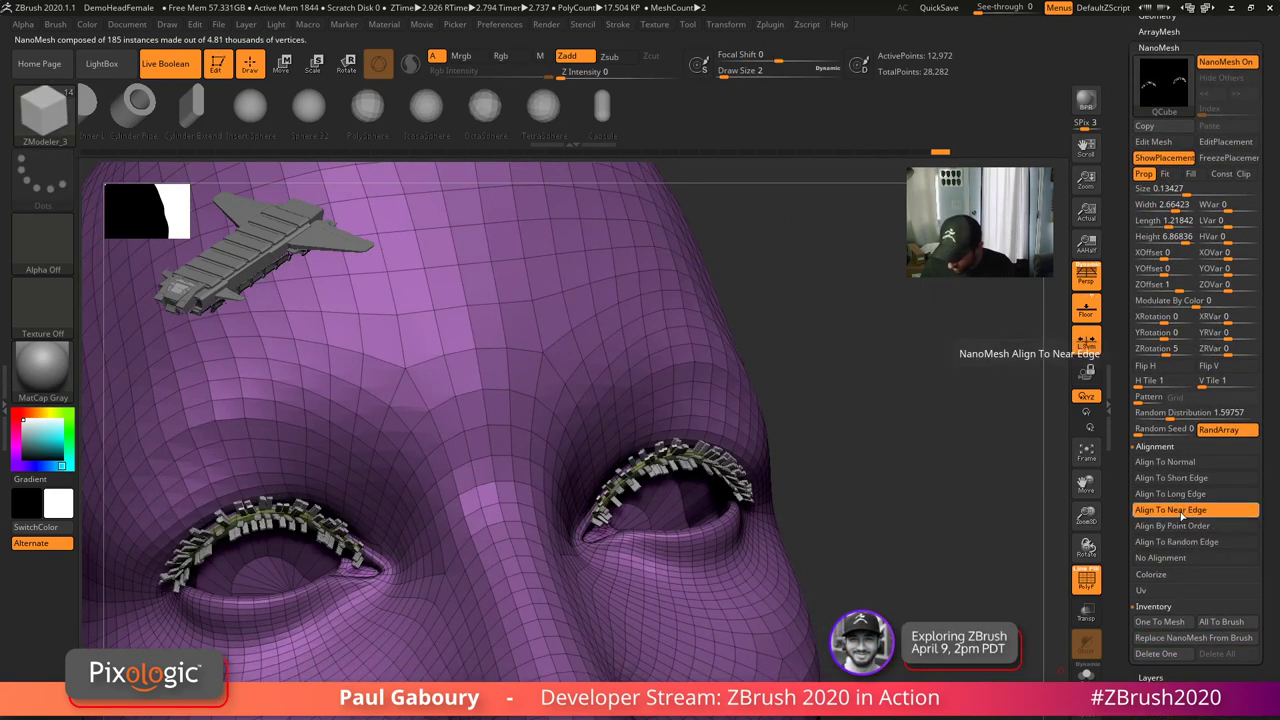
left_click(1180, 494)
left_click(1184, 478)
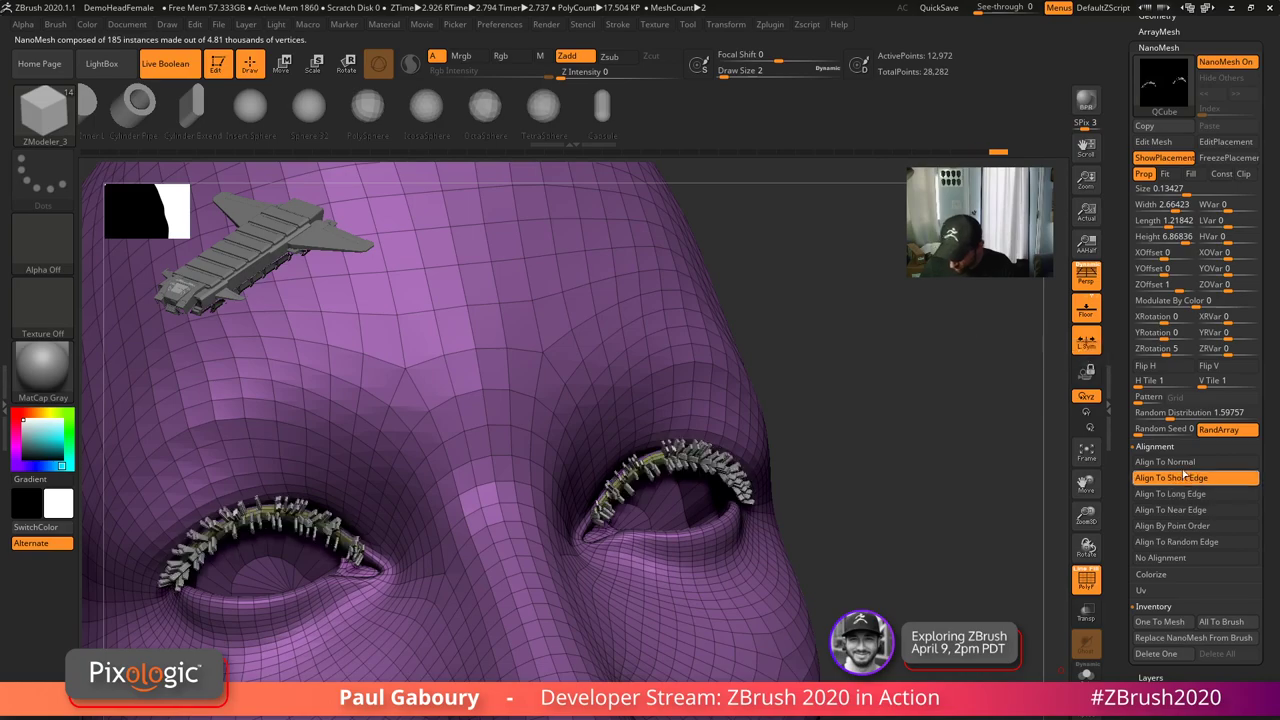
left_click(1185, 463)
left_click_drag(985, 560, 780, 589)
right_click_drag(780, 589, 765, 560)
left_click_drag(727, 513, 789, 585)
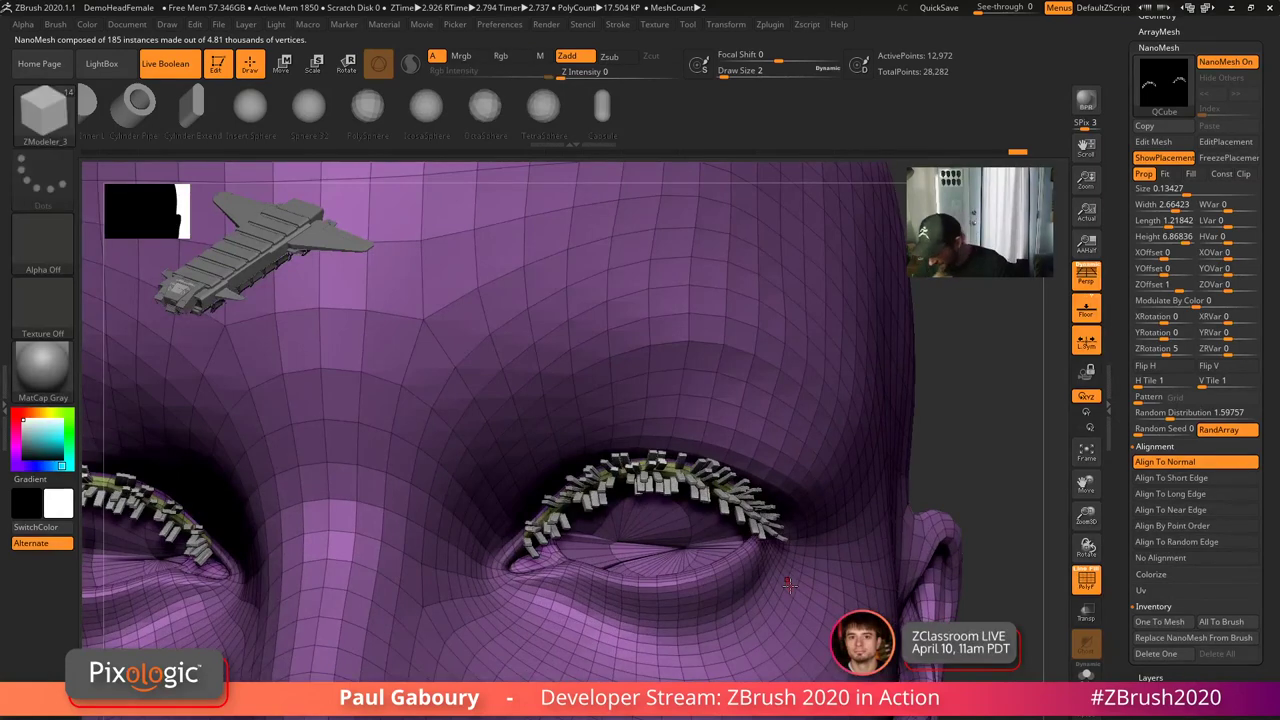
right_click_drag(789, 585, 745, 515, "ctrl")
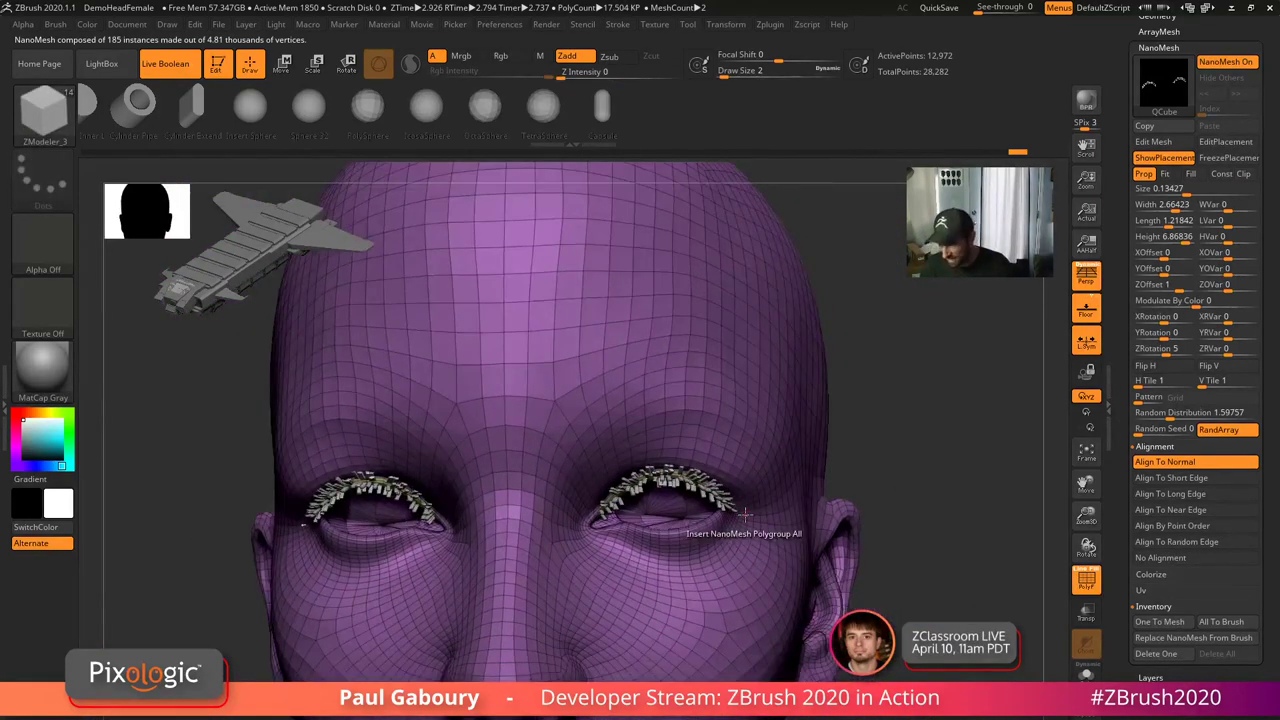
- Open the QCube NanoMesh source mesh for editing and set the ZModeler polygon action to QMesh
left_click_drag(1267, 393, 1267, 494)
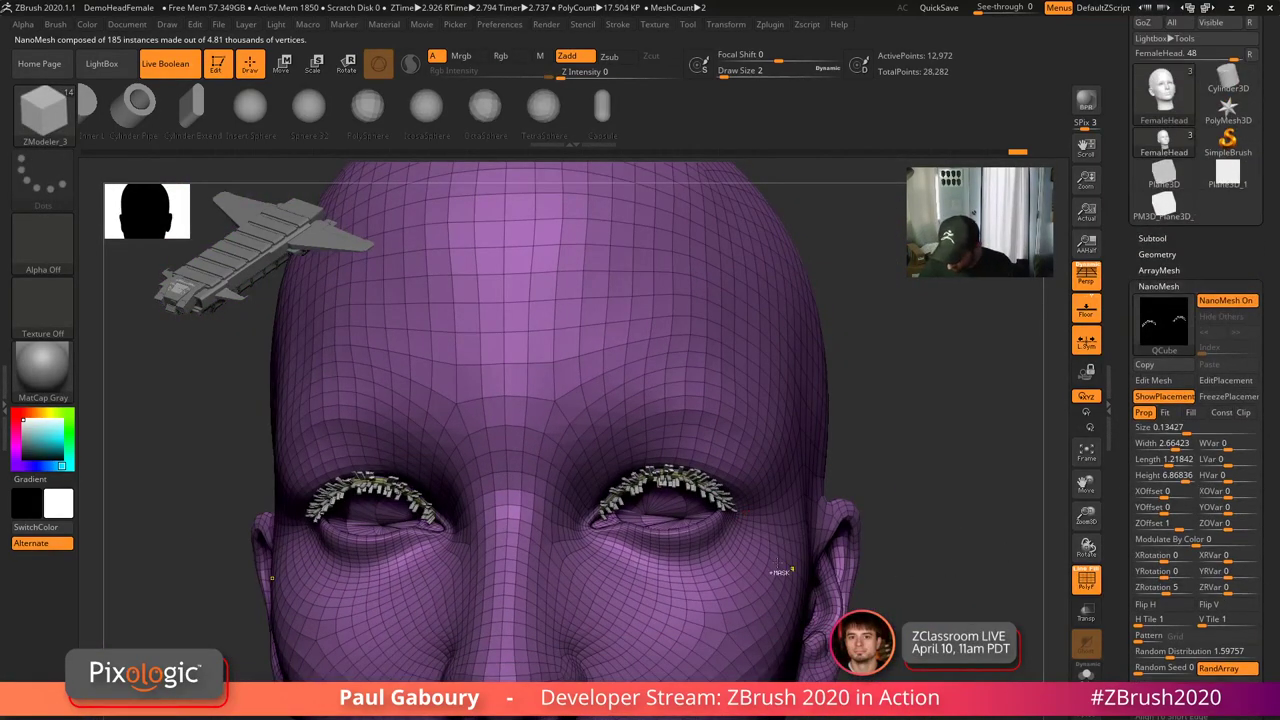
right_click_drag(755, 542, 754, 577, "ctrl")
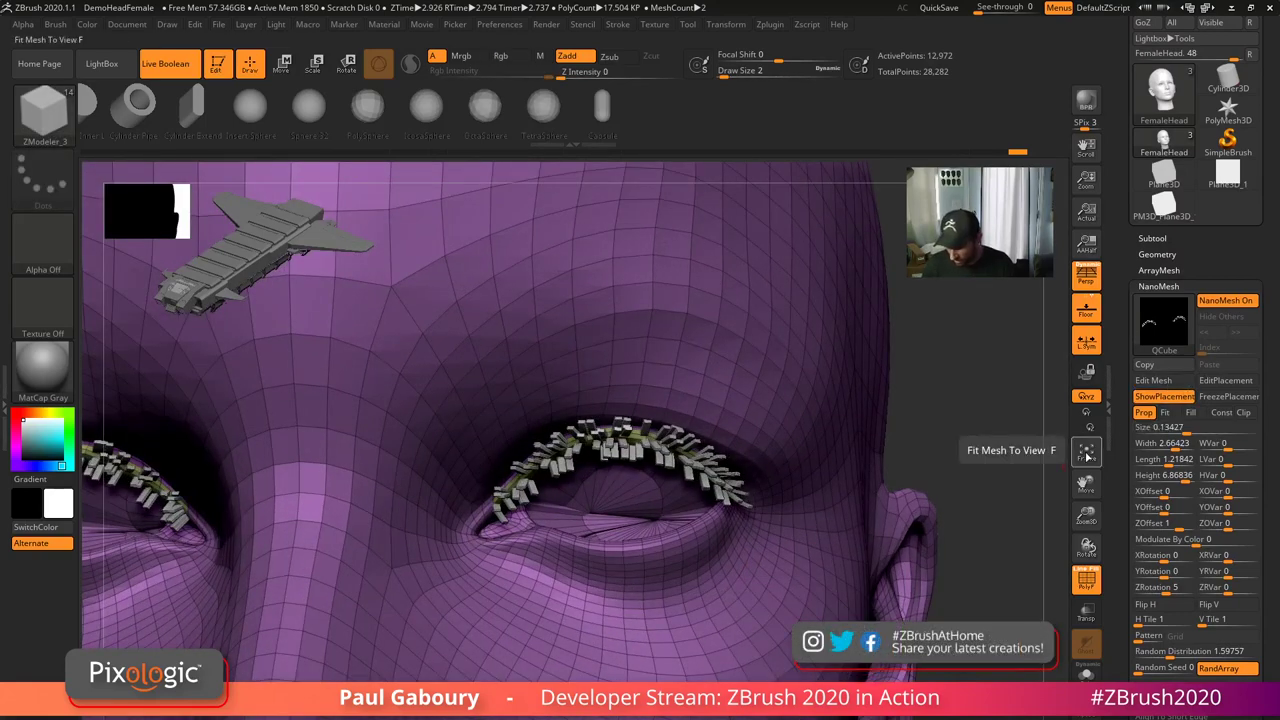
left_click_drag(812, 578, 780, 498)
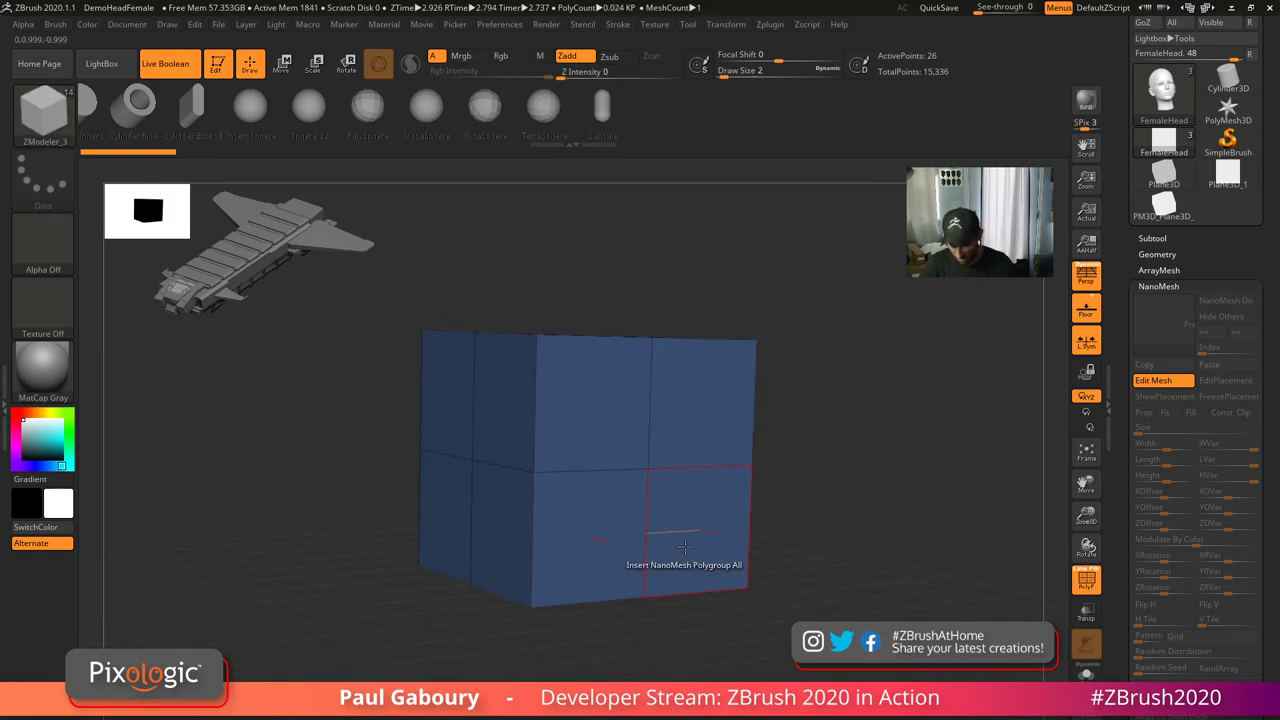
key("space")
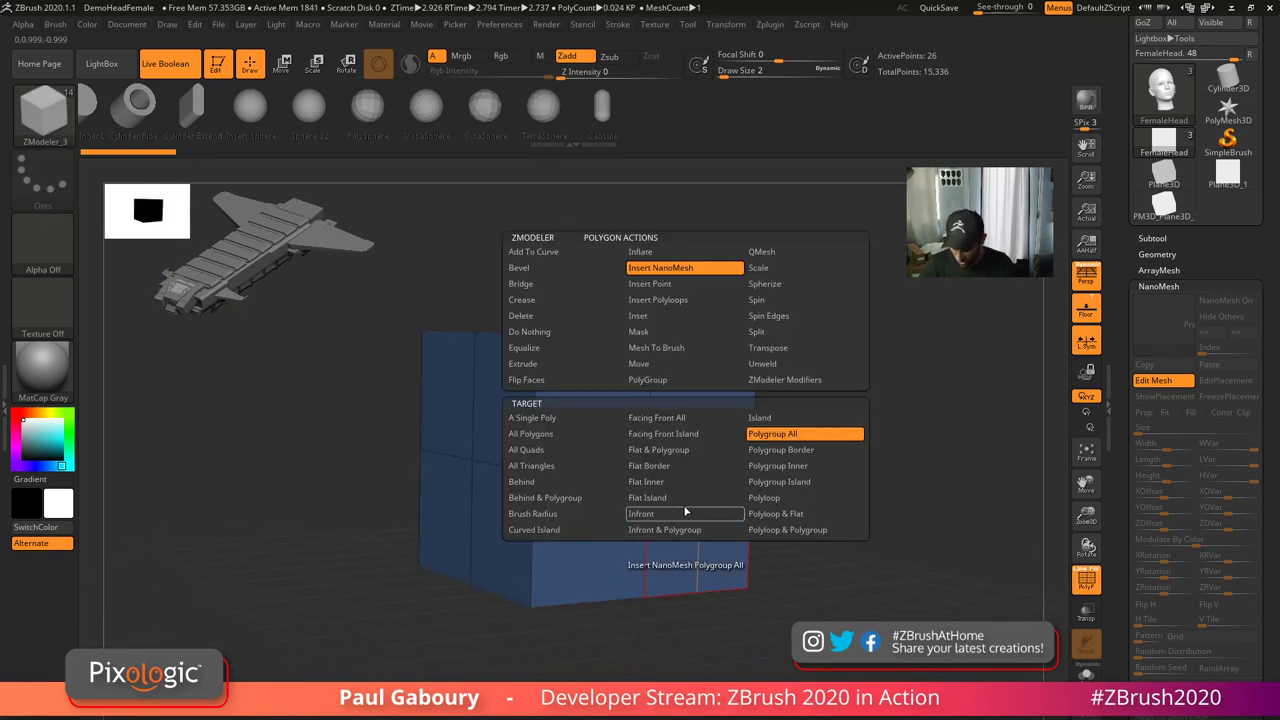
left_click(760, 248)
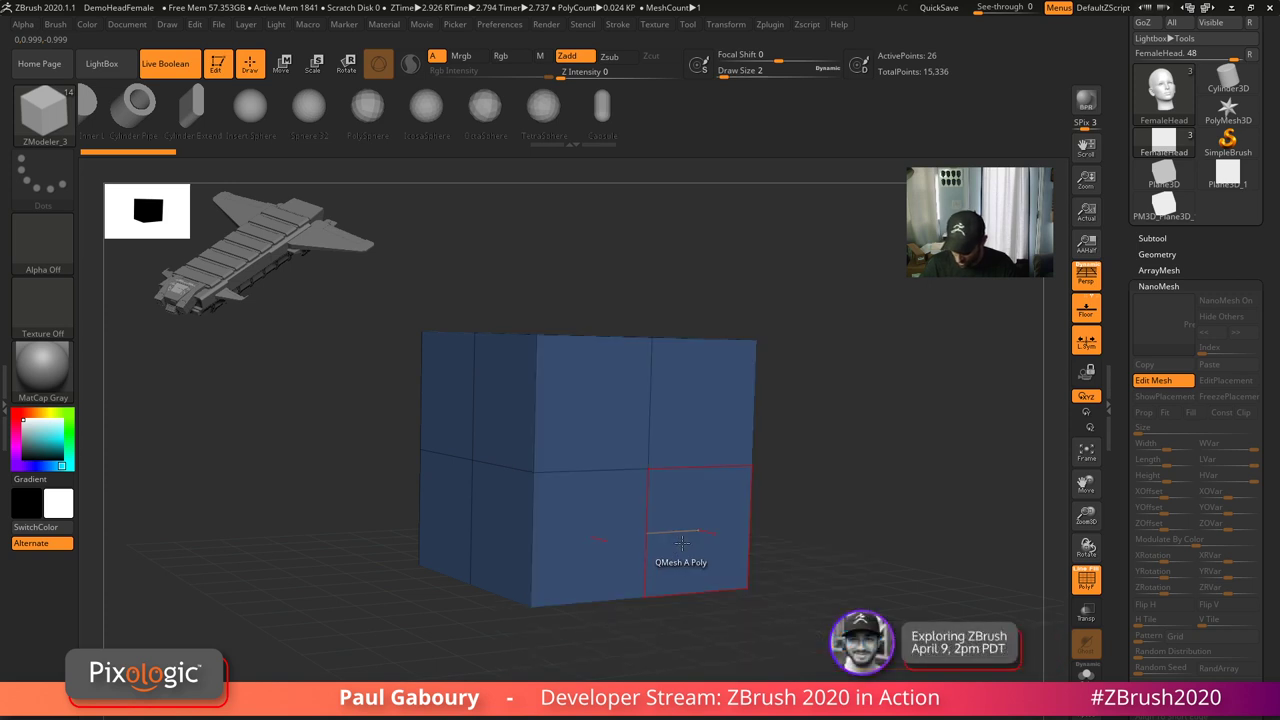
- Extrude one side of the cube with QMesh and isolate its four-polygon end face for masking
mouse_move(677, 543)
left_mouse_down("alt")
mouse_move(707, 429)
mouse_move(893, 482)
mouse_move(993, 541)
left_mouse_up("alt")
mouse_move(978, 547)
right_mouse_down("ctrl")
mouse_move(955, 500)
mouse_move(965, 540)
right_mouse_up("ctrl")
left_click_drag(913, 611, 793, 310, "ctrl+shift")
key("ctrl+z")
key("ctrl+z")
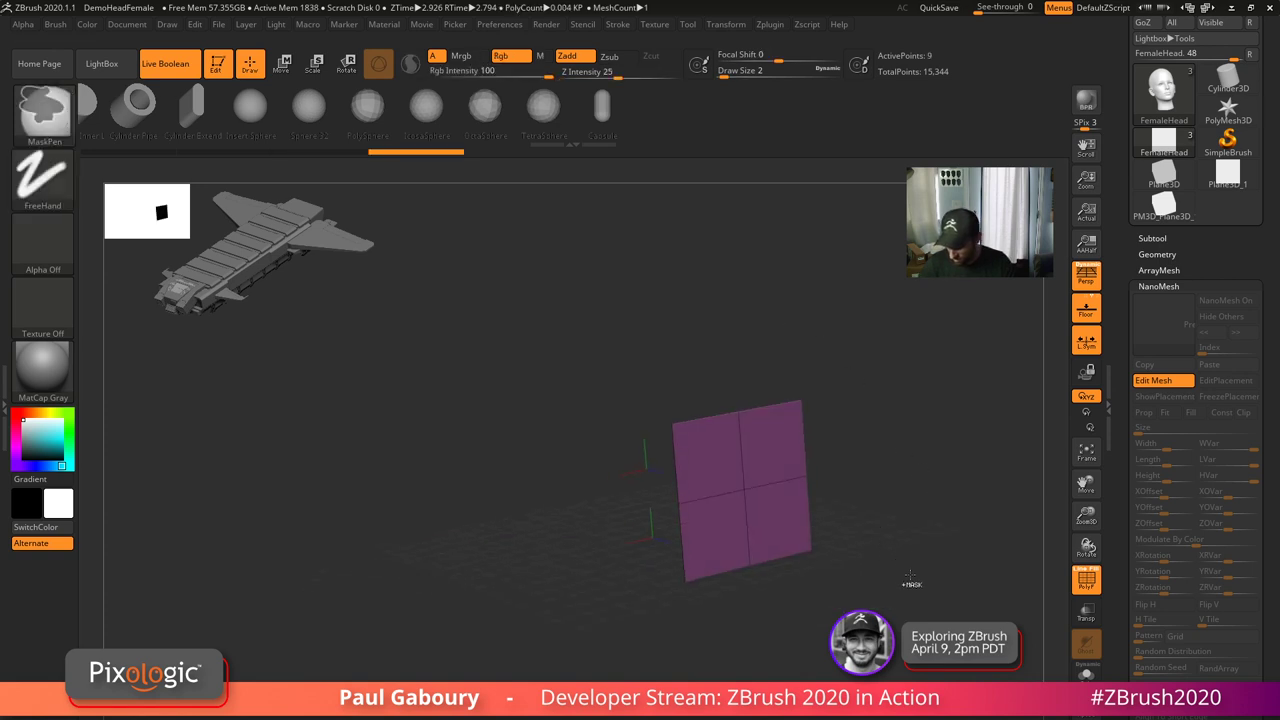
- Move the unmasked end of the extruded cube off-axis to bend the lash shape, and finish editing the NanoMesh source
key("w")
left_click(630, 363)
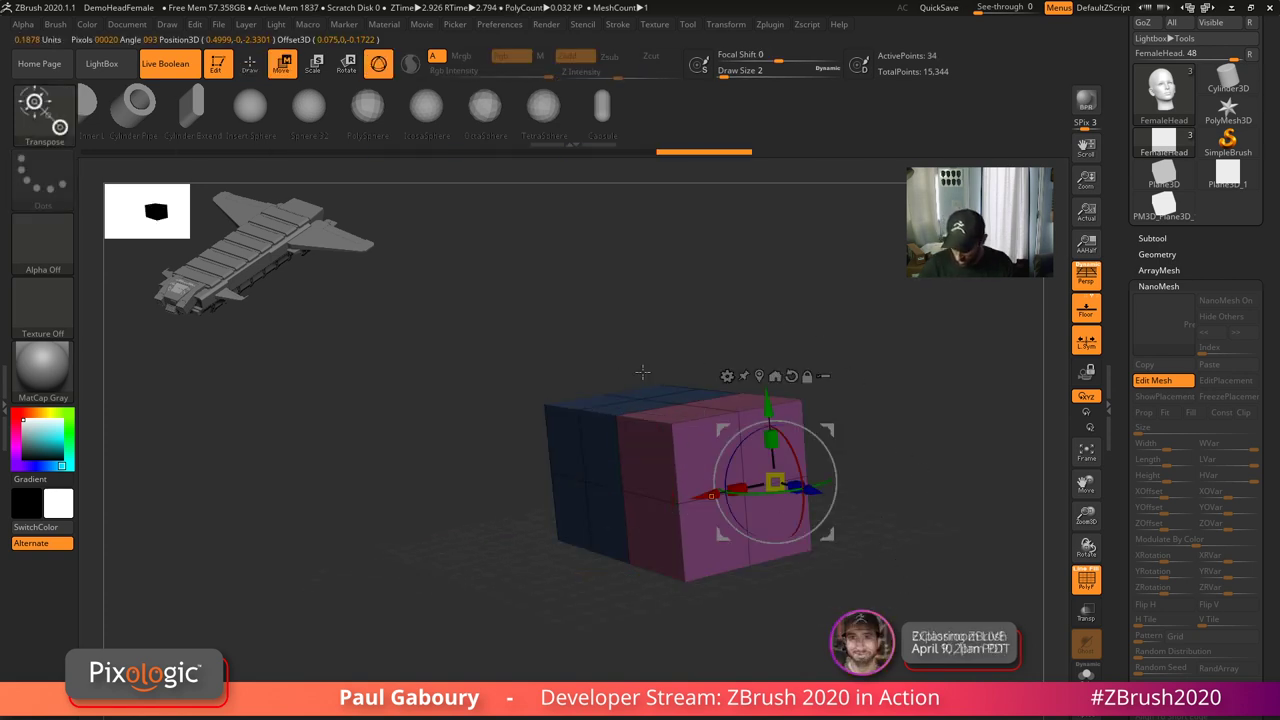
left_click_drag(775, 482, 670, 619)
left_click(1155, 382)
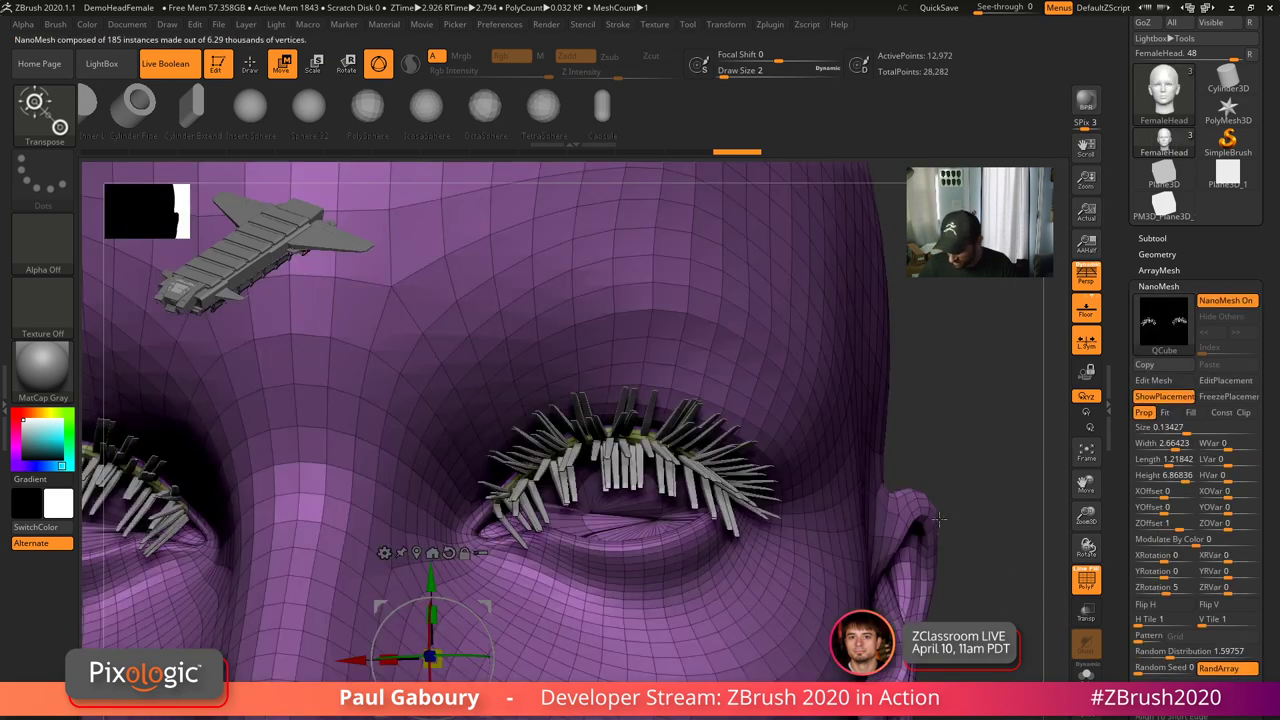
- Set the QCube NanoMesh to Width 3.06421, Length 3.99798 and Height 3.74685 on both eyelids
right_click_drag(825, 604, 876, 602)
right_click_drag(806, 490, 772, 490, "ctrl")
key("shift+f")
key("shift+f")
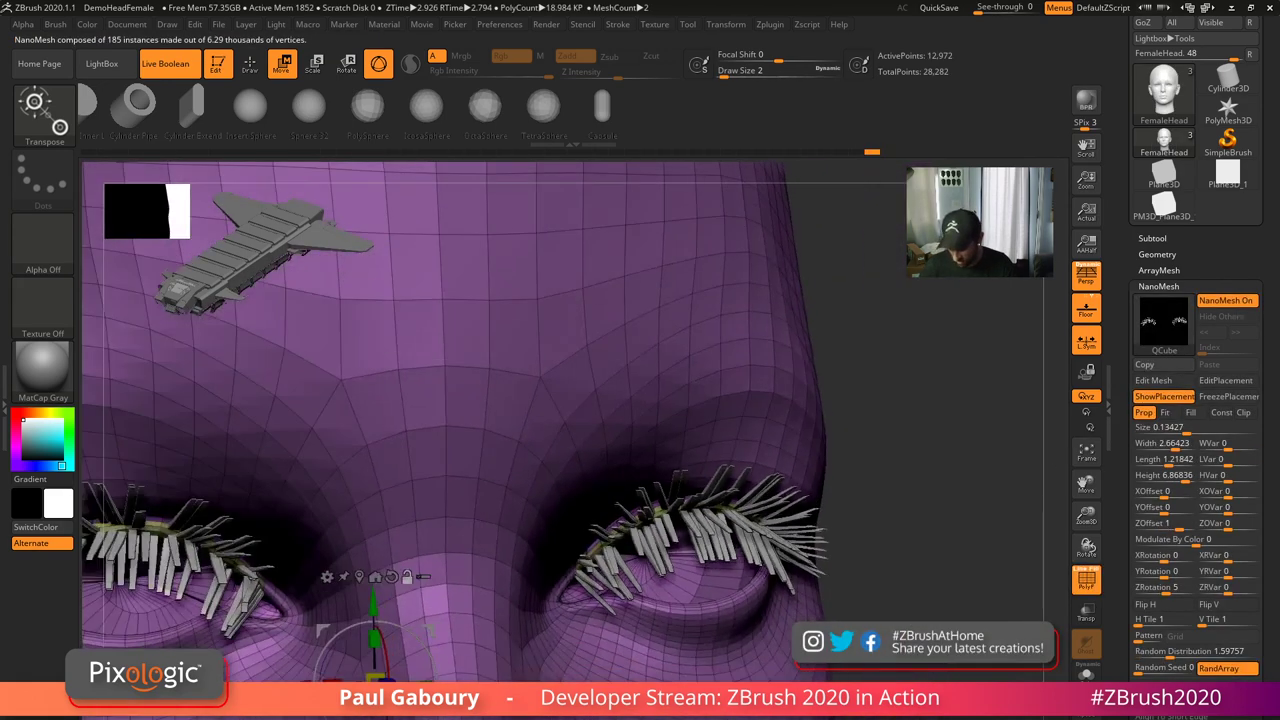
right_click_drag(846, 655, 878, 548, "alt")
mouse_move(1160, 459)
left_mouse_down()
mouse_move(1182, 461)
mouse_move(1168, 479)
left_mouse_up()
left_click_drag(820, 545, 835, 539)
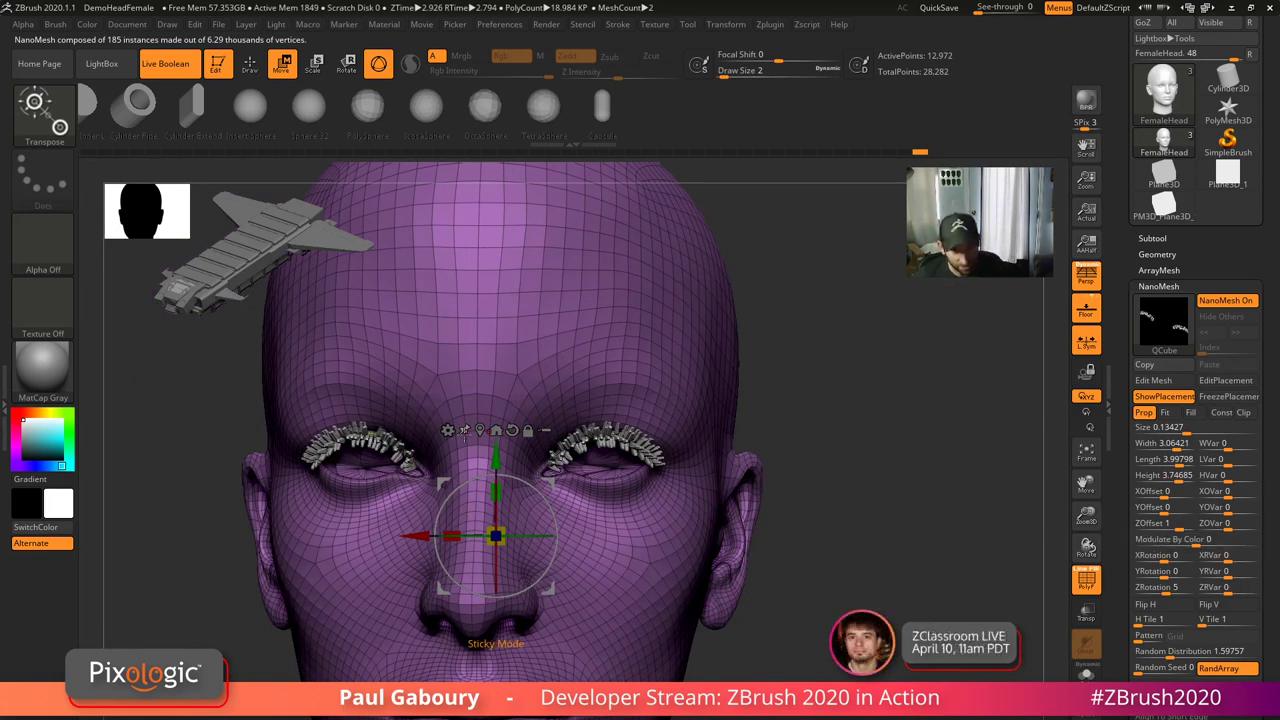
- Switch the active tool from the female head to the PM3D_Plane3D_1 plane
mouse_move(42, 370)
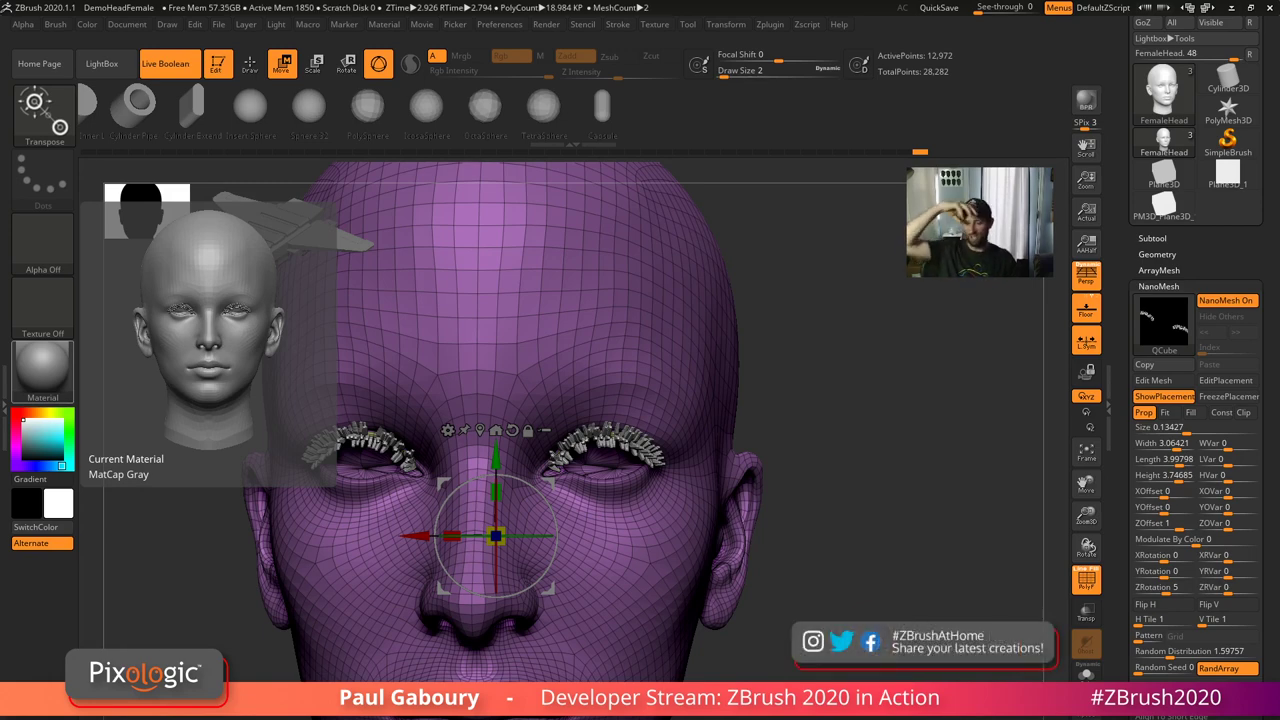
left_click(1163, 208)
mouse_move(891, 563)
right_mouse_down("ctrl")
mouse_move(829, 534)
mouse_move(880, 575)
right_mouse_up("ctrl")
right_click_drag(880, 575, 767, 518, "alt")
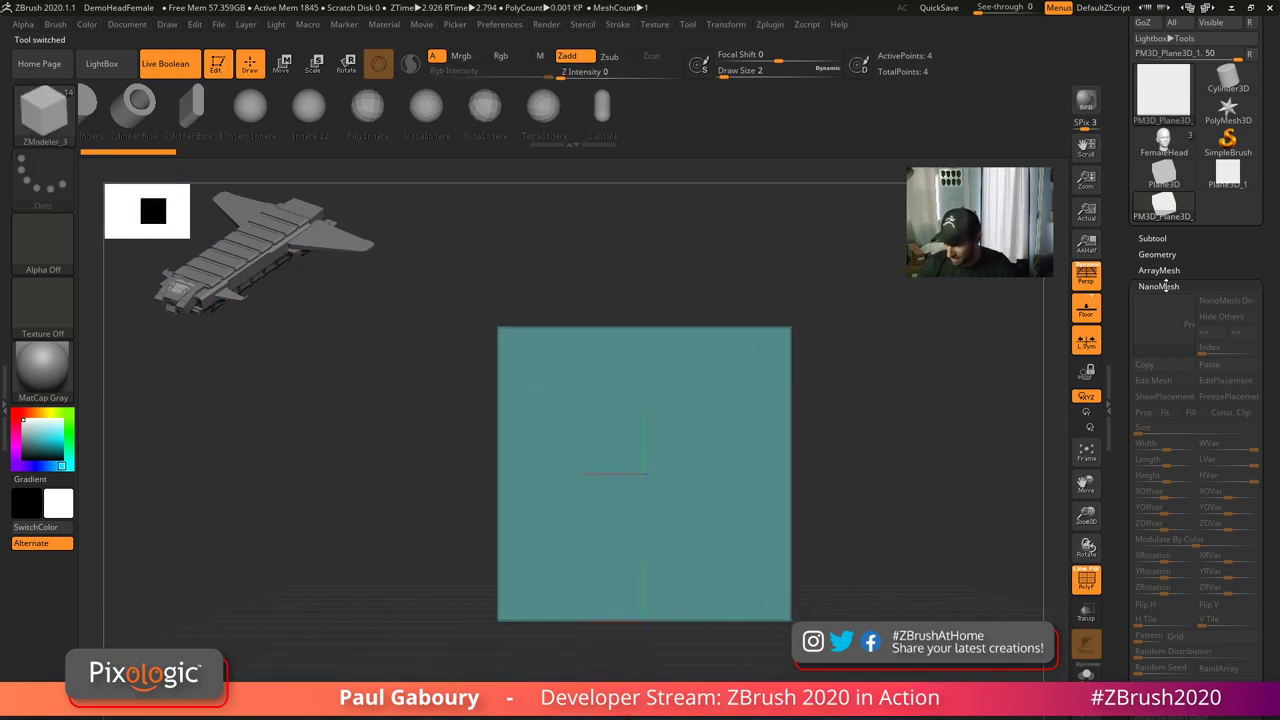
- Assign the star image Texture 12 as the plane's texture map and check its transparent cutout from different angles
left_click(1158, 286)
left_click(1162, 510)
left_click(1166, 562)
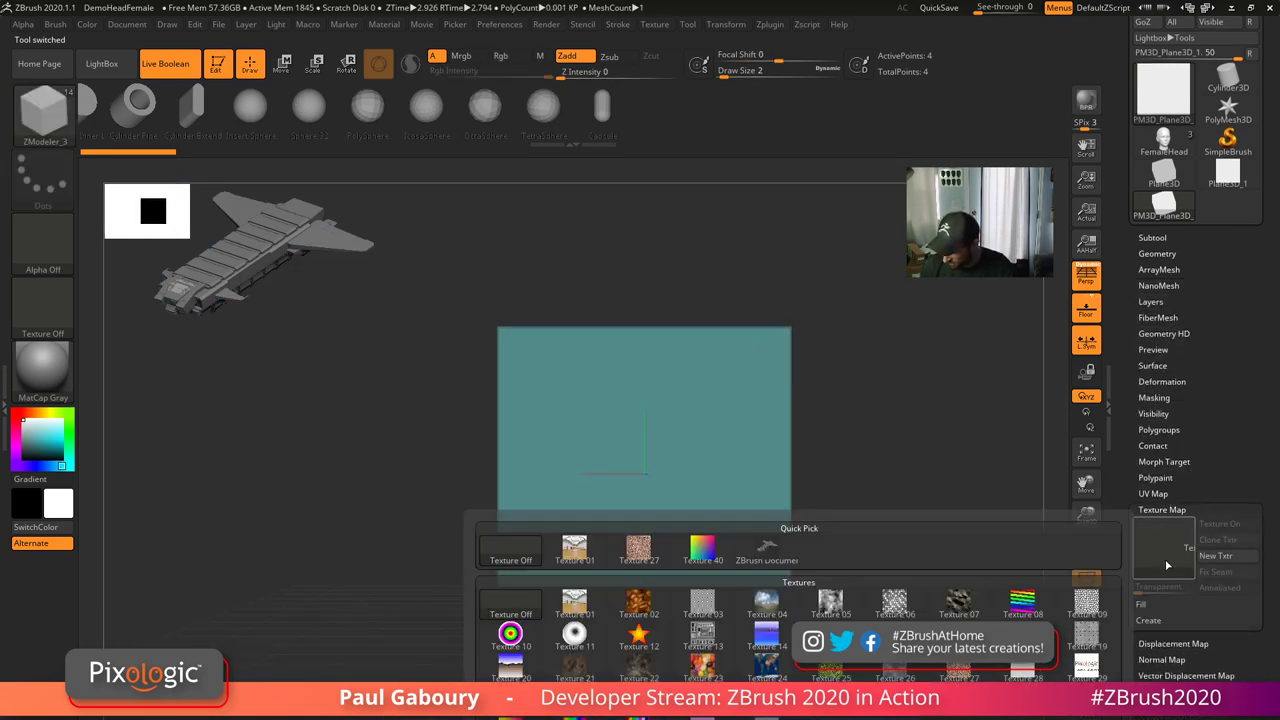
left_click(638, 636)
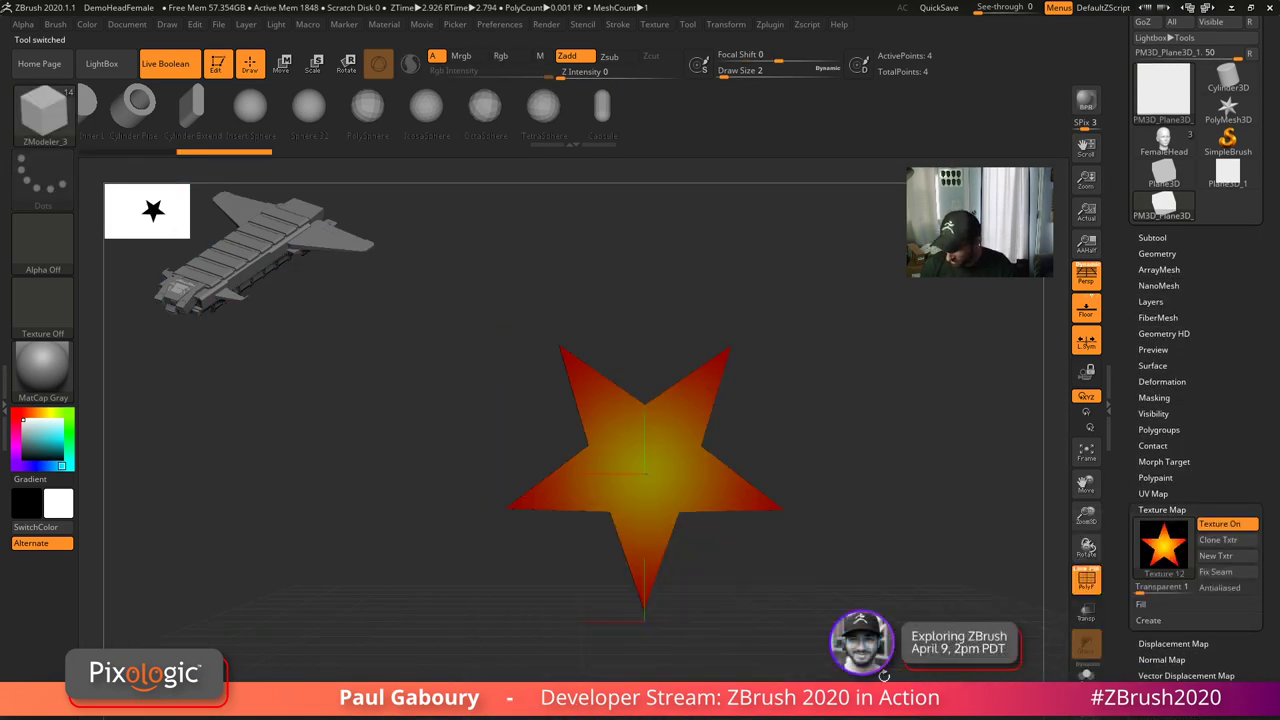
mouse_move(814, 656)
right_mouse_down()
mouse_move(855, 550)
mouse_move(838, 470)
mouse_move(790, 430)
mouse_move(697, 406)
mouse_move(750, 670)
right_mouse_up()
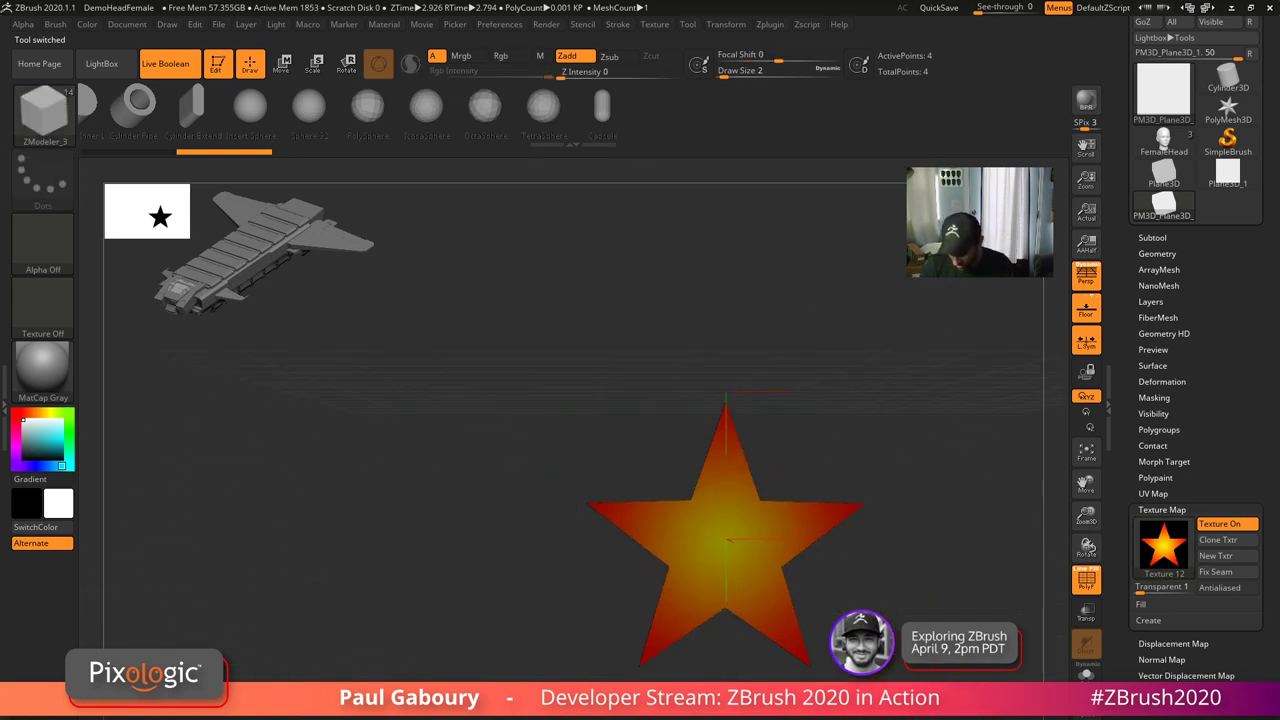
left_click_drag(873, 677, 725, 622)
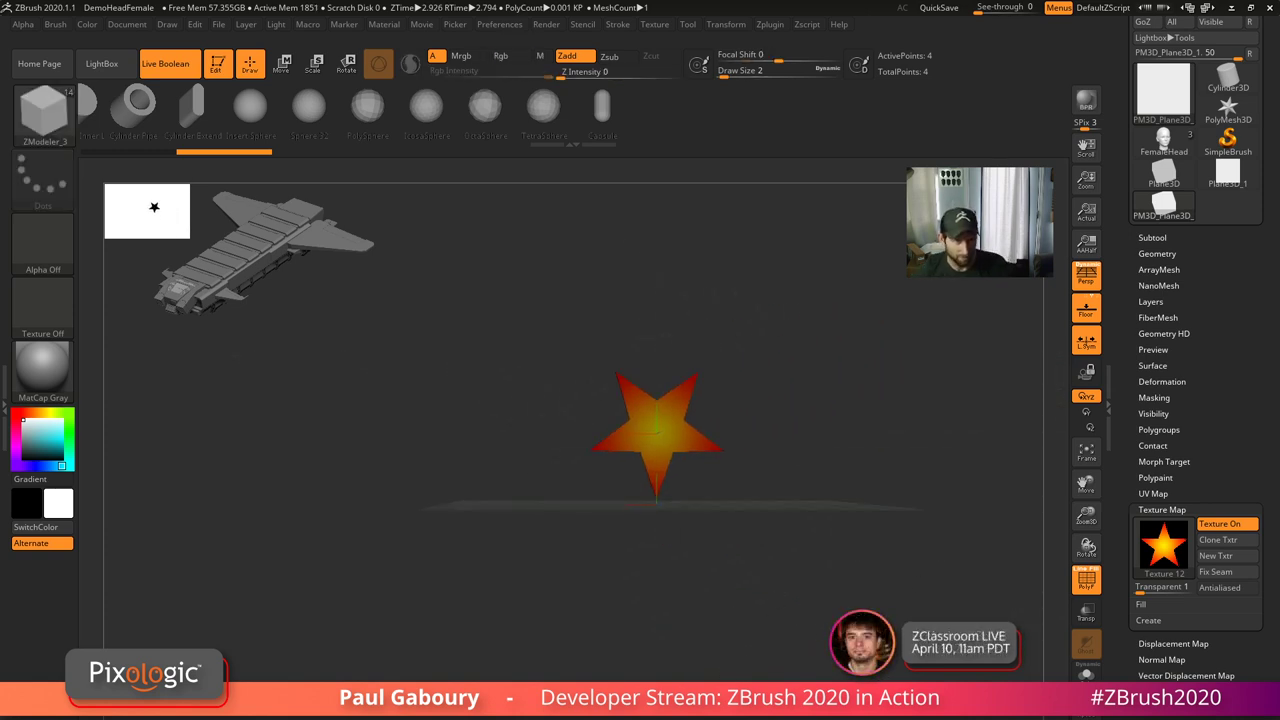